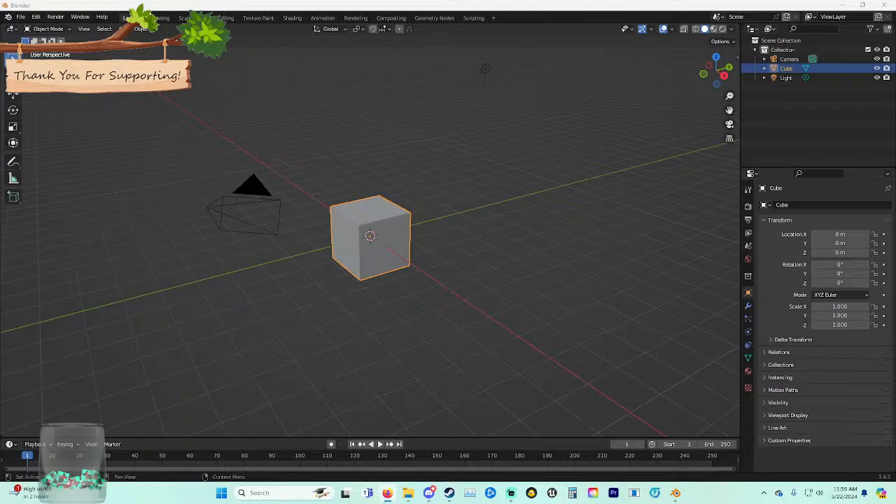
Examine the default scene's cube, camera and light.
{"action": "middle_click_drag", "start_coordinate": [485, 68], "coordinate": [504, 95]}
{"action": "left_click", "coordinate": [504, 95]}
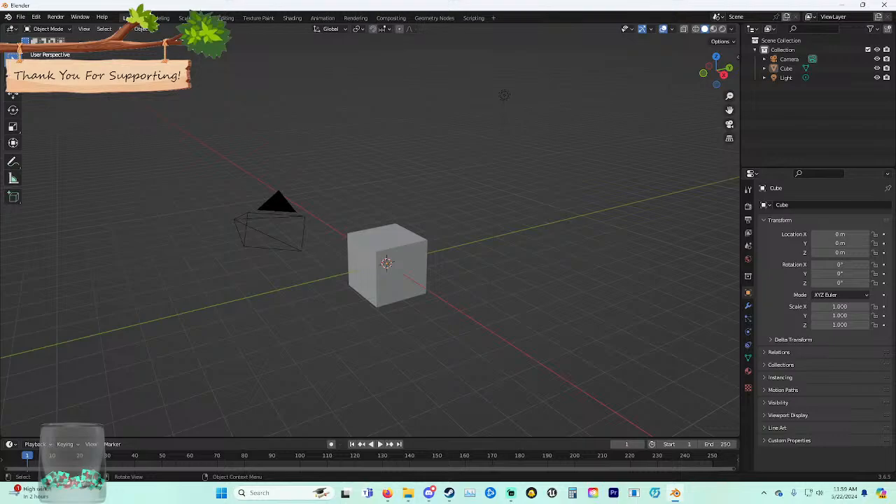
{"action": "mouse_move", "coordinate": [504, 95]}
{"action": "middle_mouse_down"}
{"action": "mouse_move", "coordinate": [513, 80]}
{"action": "mouse_move", "coordinate": [509, 89]}
{"action": "middle_mouse_up"}
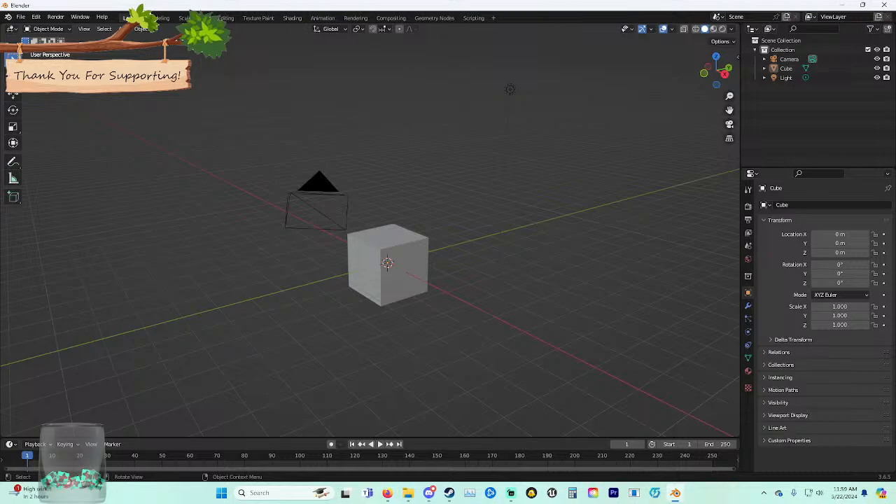
{"action": "middle_click_drag", "start_coordinate": [509, 88], "coordinate": [311, 97]}
{"action": "scroll", "coordinate": [349, 231], "scroll_direction": "down", "scroll_amount": 9}
{"action": "middle_click_drag", "start_coordinate": [370, 233], "coordinate": [95, 255]}
{"action": "scroll", "coordinate": [133, 243], "scroll_direction": "up", "scroll_amount": 5}
{"action": "left_click", "coordinate": [299, 224]}
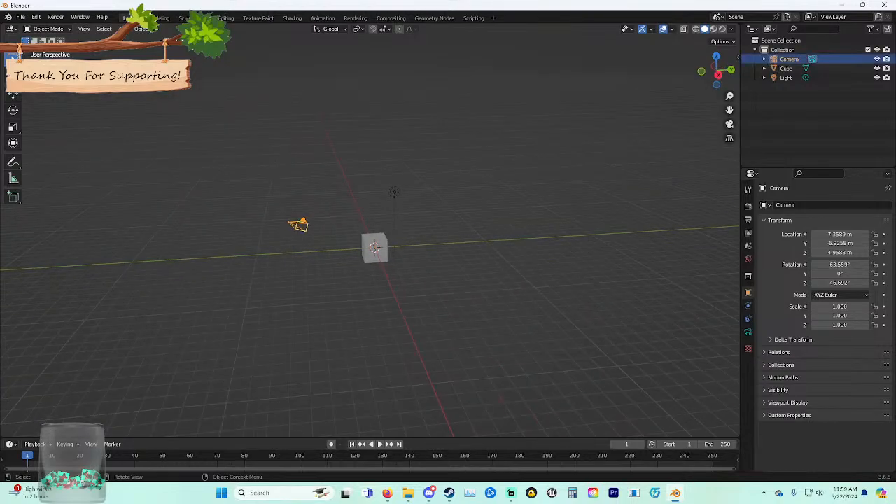
{"action": "left_click", "coordinate": [394, 192]}
{"action": "middle_click_drag", "start_coordinate": [394, 191], "coordinate": [412, 194]}
{"action": "scroll", "coordinate": [411, 193], "scroll_direction": "up", "scroll_amount": 2}
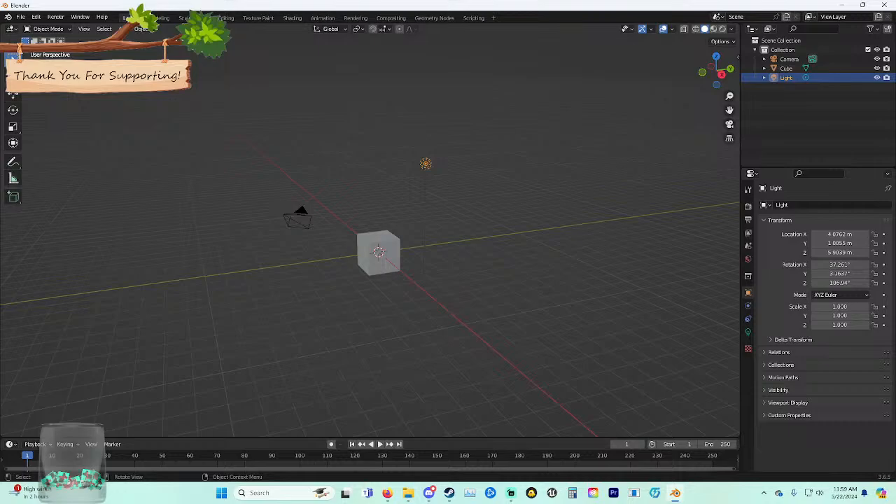
Delete the default cube and the light from the scene, keeping the camera.
{"action": "left_click", "coordinate": [380, 253]}
{"action": "middle_click_drag", "start_coordinate": [380, 253], "coordinate": [392, 253]}
{"action": "key", "text": "Delete"}
{"action": "left_click", "coordinate": [436, 164]}
{"action": "key", "text": "Delete"}
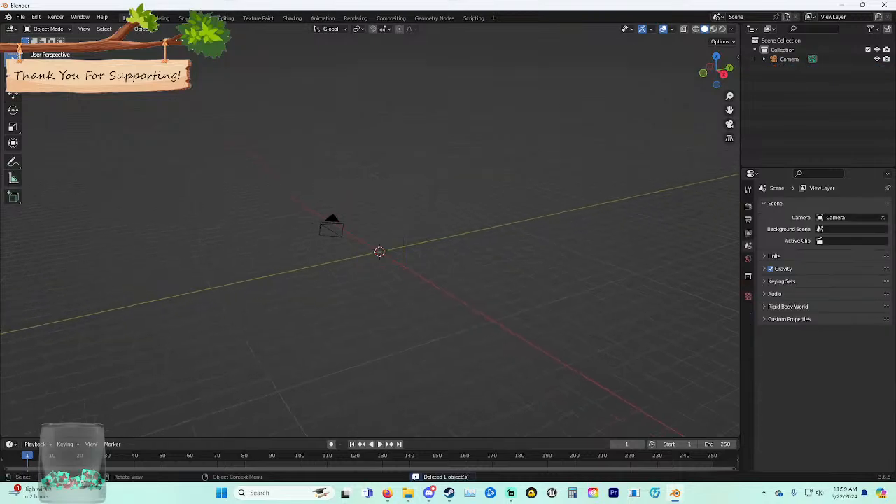
Bring up the PSK/PSA import settings beside the 3D view.
{"action": "mouse_move", "coordinate": [435, 166]}
{"action": "middle_mouse_down"}
{"action": "mouse_move", "coordinate": [449, 164]}
{"action": "mouse_move", "coordinate": [440, 173]}
{"action": "mouse_move", "coordinate": [449, 175]}
{"action": "middle_mouse_up"}
{"action": "scroll", "coordinate": [450, 163], "scroll_direction": "up", "scroll_amount": 4}
{"action": "scroll", "coordinate": [449, 175], "scroll_direction": "down", "scroll_amount": 4}
{"action": "key", "text": "n"}
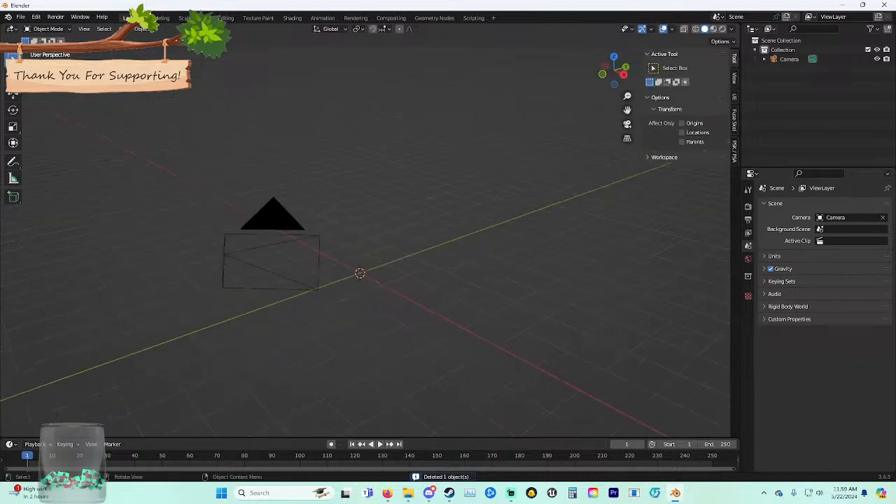
{"action": "left_click", "coordinate": [734, 147]}
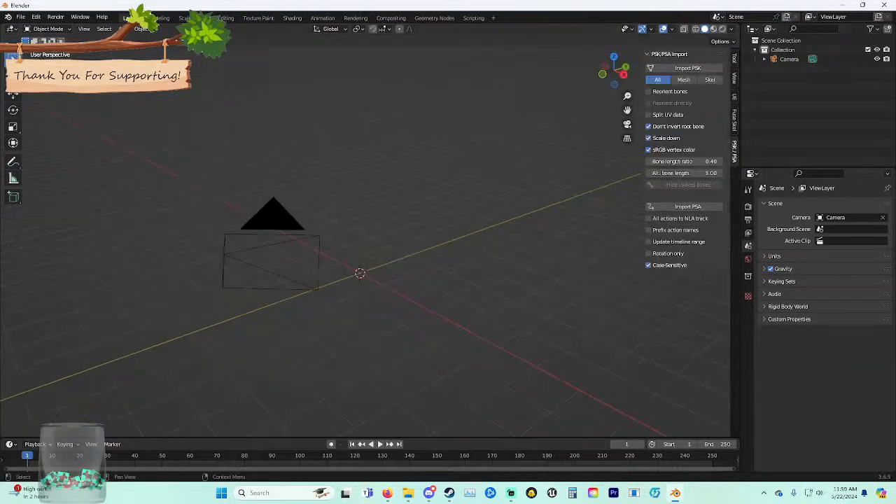
{"action": "left_click", "coordinate": [733, 98]}
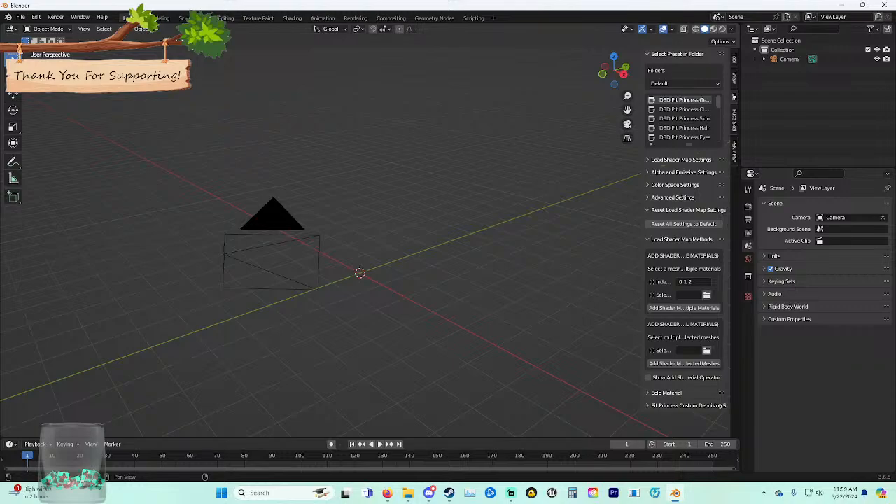
{"action": "left_click", "coordinate": [733, 150]}
{"action": "middle_click_drag", "start_coordinate": [490, 245], "coordinate": [483, 237]}
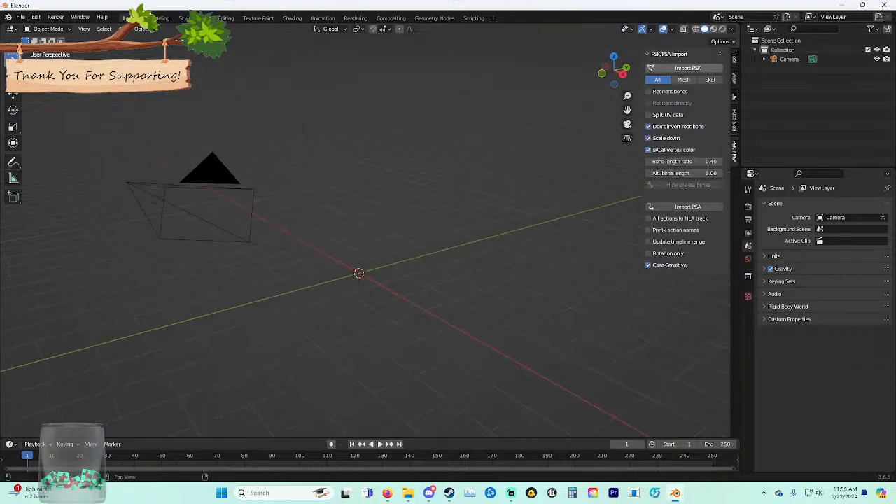
Start a PSK import and browse drive E: to Blender Renders\All Game Renders (Chucky Pre Christmas).
{"action": "left_click", "coordinate": [687, 68]}
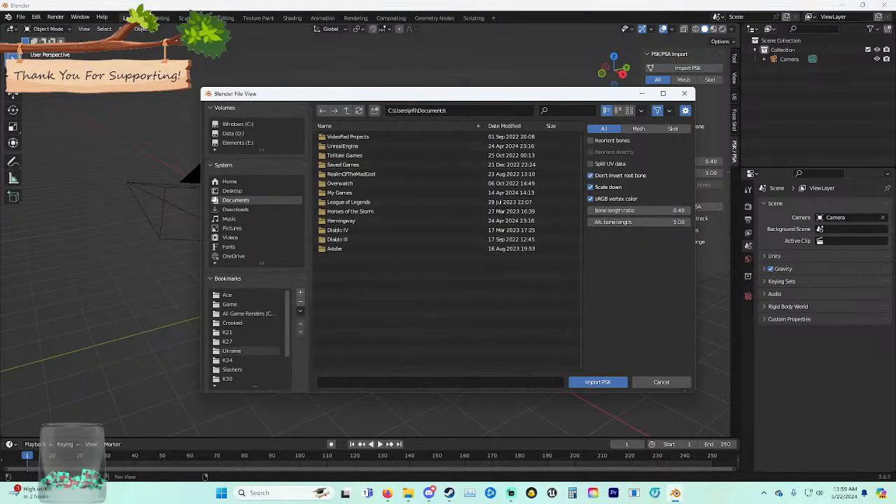
{"action": "scroll", "coordinate": [234, 358], "scroll_direction": "up", "scroll_amount": 3}
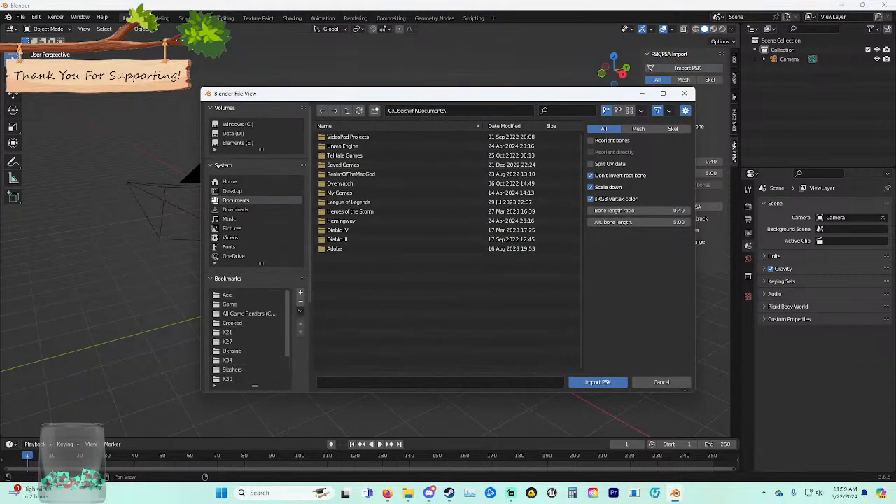
{"action": "left_click", "coordinate": [238, 143]}
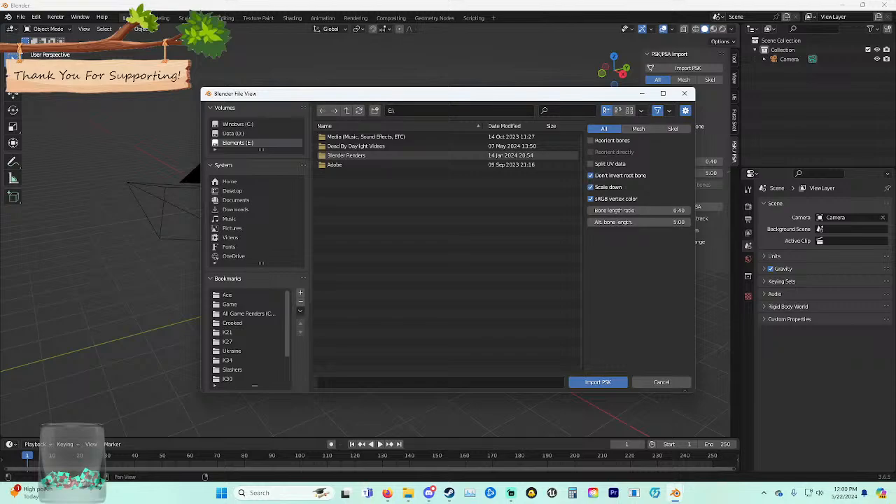
{"action": "scroll", "coordinate": [245, 336], "scroll_direction": "down", "scroll_amount": 2}
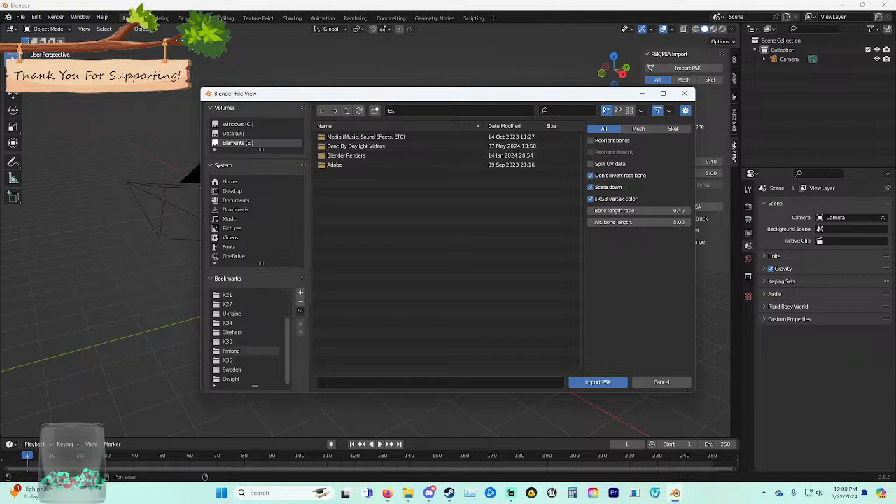
{"action": "scroll", "coordinate": [249, 336], "scroll_direction": "up", "scroll_amount": 2}
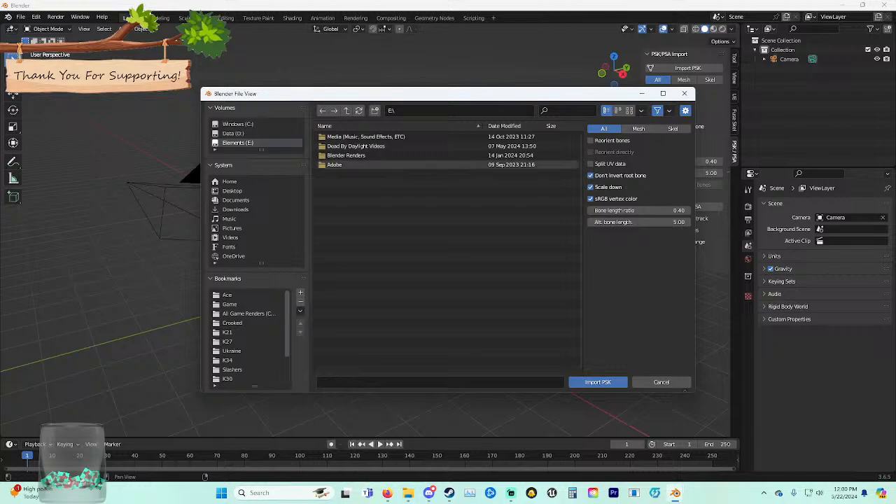
{"action": "double_click", "coordinate": [347, 154]}
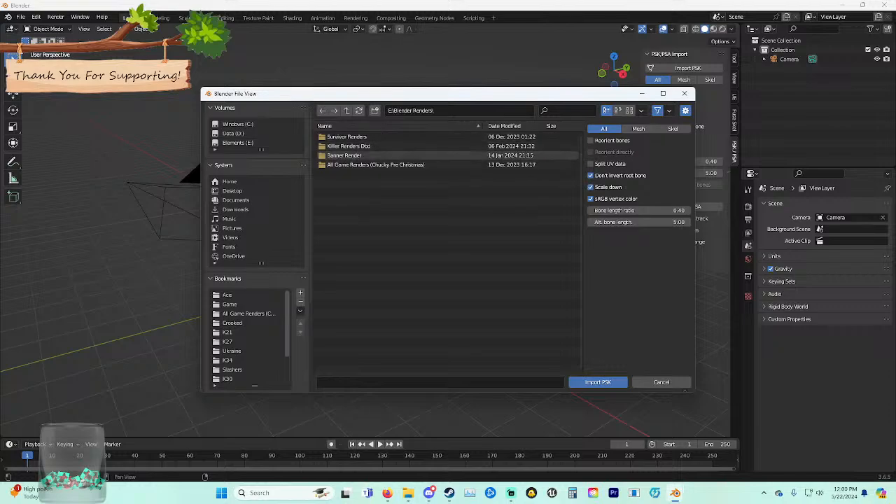
{"action": "double_click", "coordinate": [375, 165]}
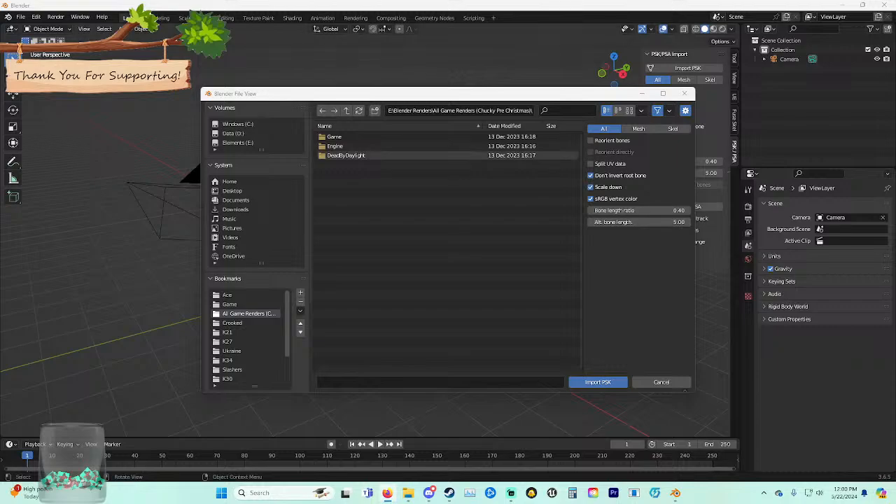
Import the body model K35_Body01_REF.psk from Game\Characters\Slashers\K35\Models\Bodies.
{"action": "double_click", "coordinate": [334, 136]}
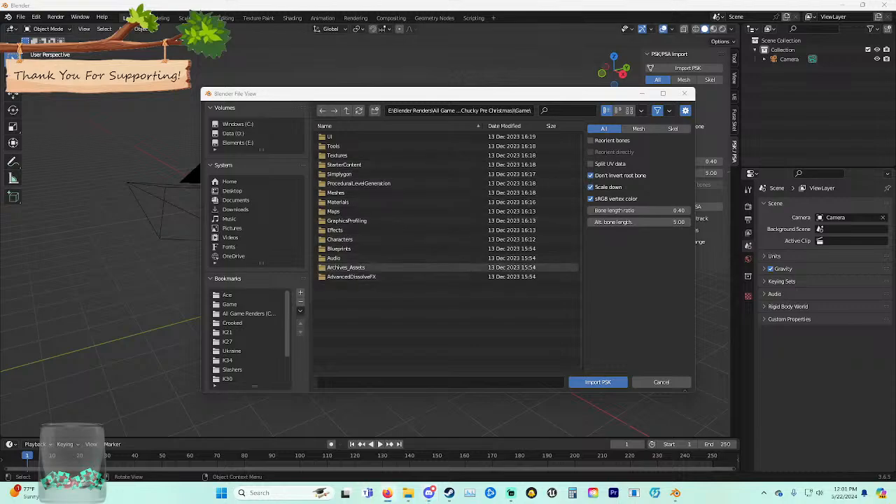
{"action": "double_click", "coordinate": [339, 240]}
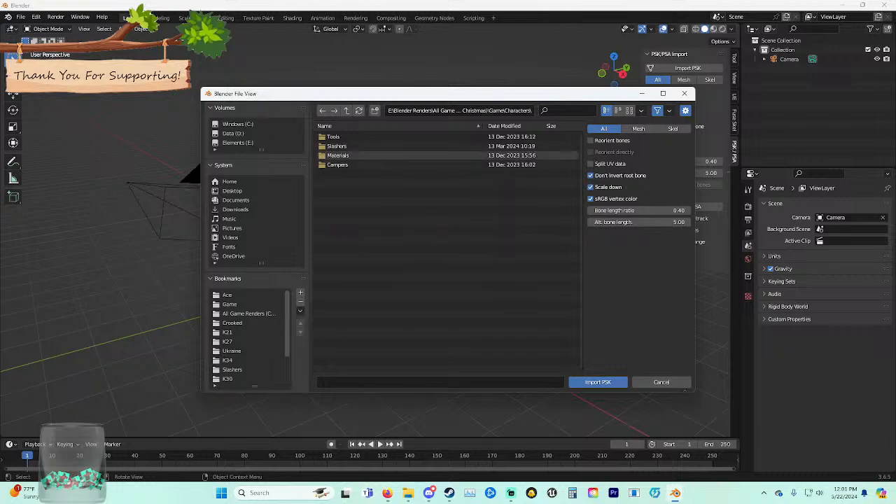
{"action": "double_click", "coordinate": [336, 145]}
{"action": "scroll", "coordinate": [448, 280], "scroll_direction": "down", "scroll_amount": 4}
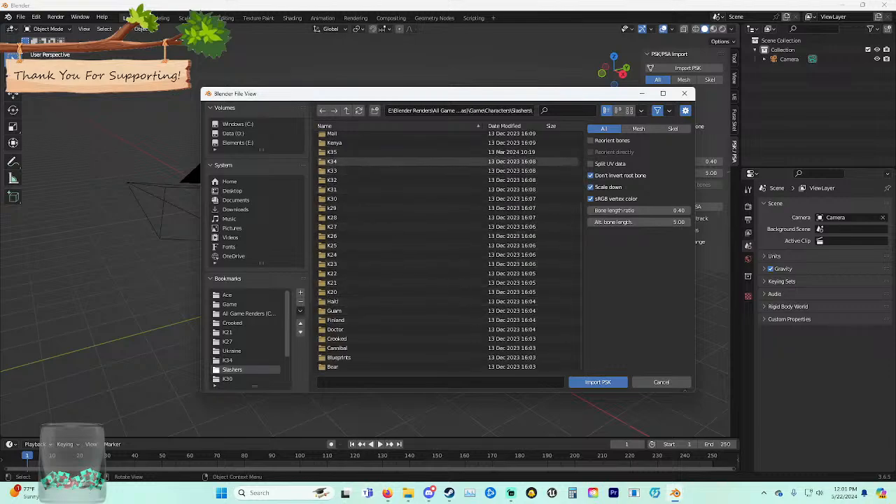
{"action": "double_click", "coordinate": [332, 152]}
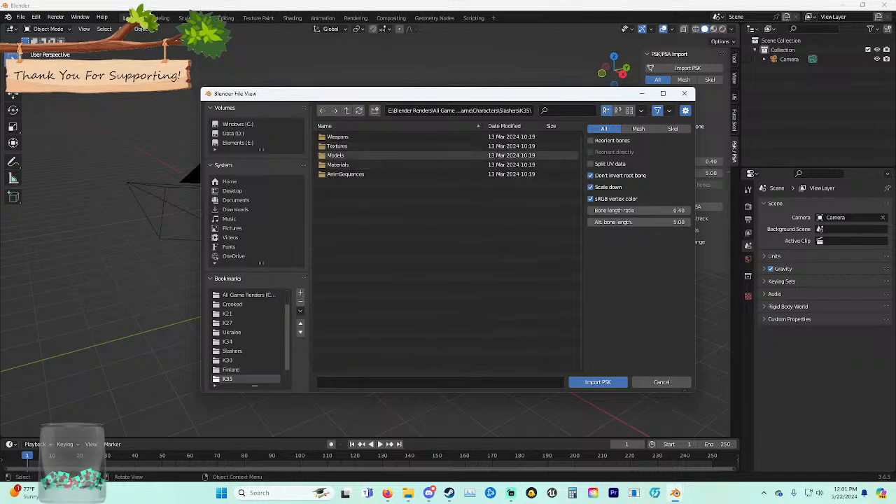
{"action": "double_click", "coordinate": [336, 155]}
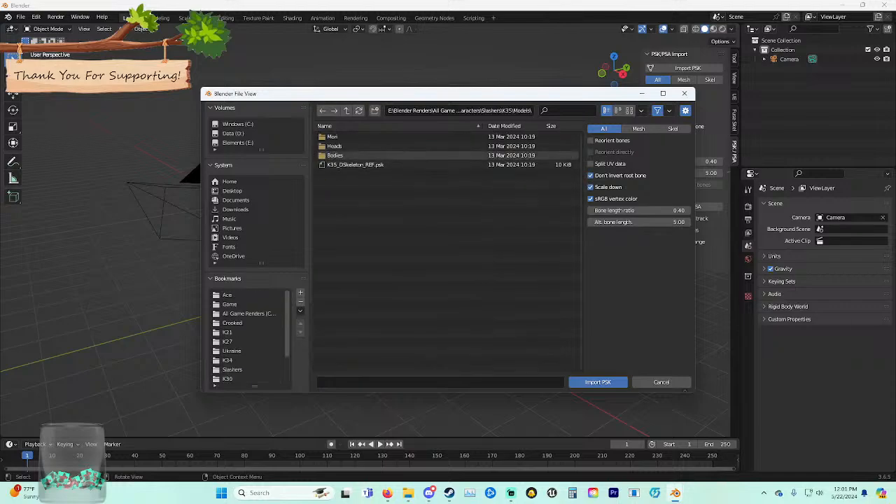
{"action": "double_click", "coordinate": [335, 155]}
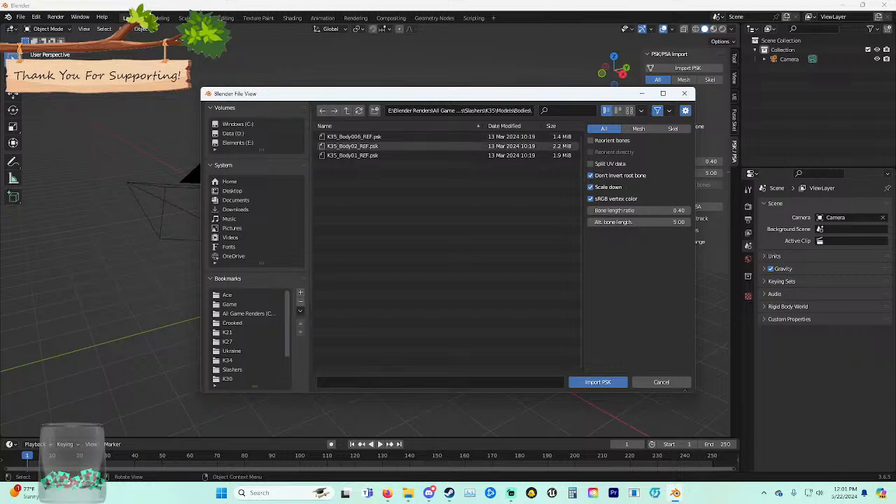
{"action": "double_click", "coordinate": [352, 155]}
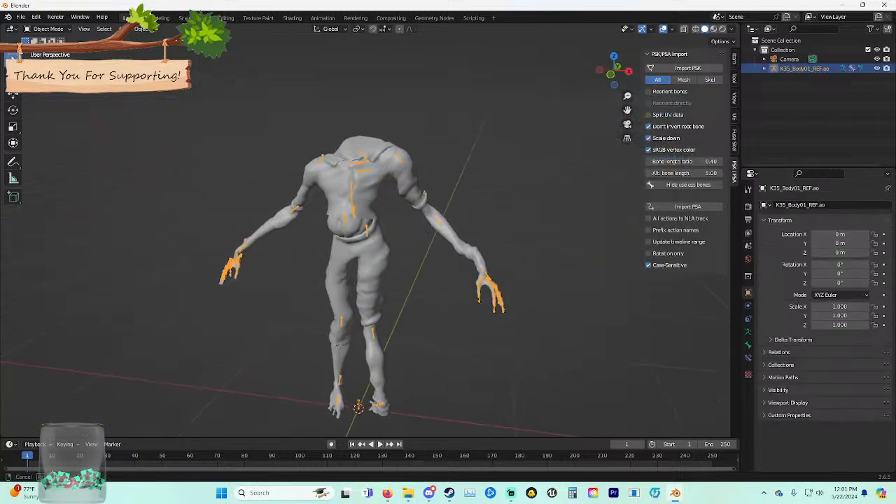
Apply smooth shading to the imported body mesh and deselect it.
{"action": "right_click", "coordinate": [312, 256]}
{"action": "left_click", "coordinate": [340, 263]}
{"action": "left_click", "coordinate": [440, 294]}
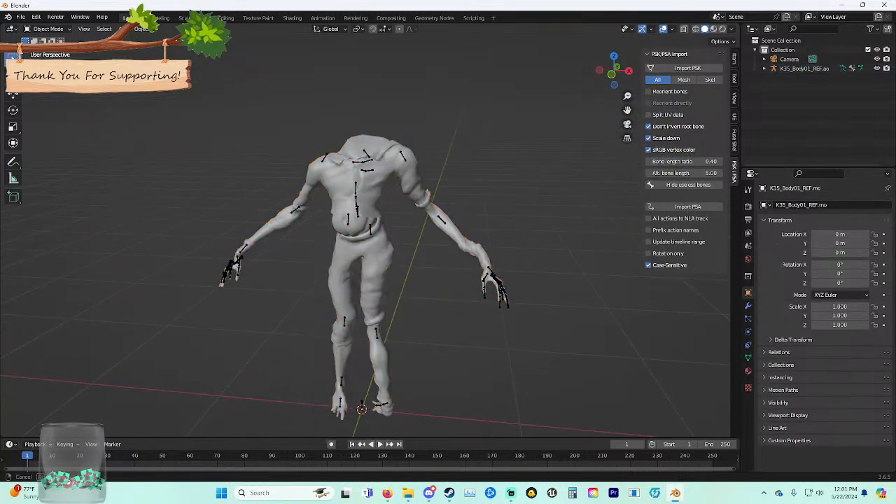
{"action": "middle_click_drag", "start_coordinate": [441, 294], "coordinate": [433, 291]}
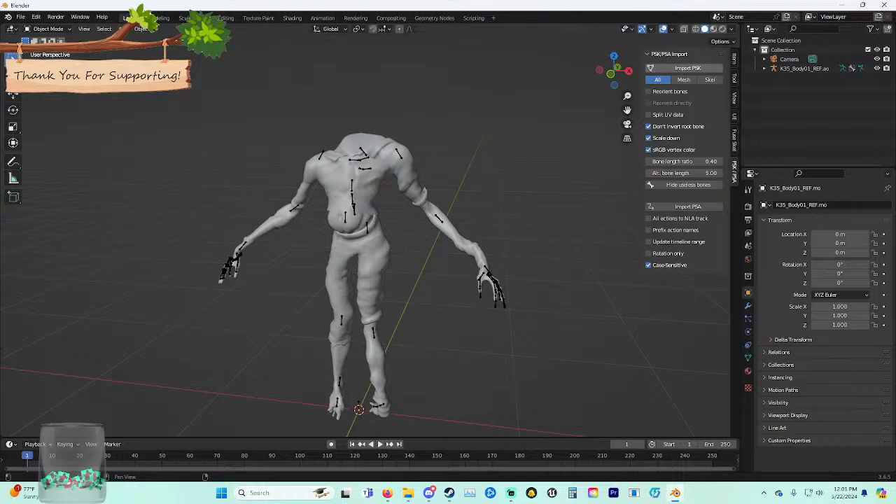
Import K35_Head01_REF.psk from the K35\Models\Heads folder and apply smooth shading to the head mesh.
{"action": "left_click", "coordinate": [687, 68]}
{"action": "scroll", "coordinate": [245, 332], "scroll_direction": "down", "scroll_amount": 2}
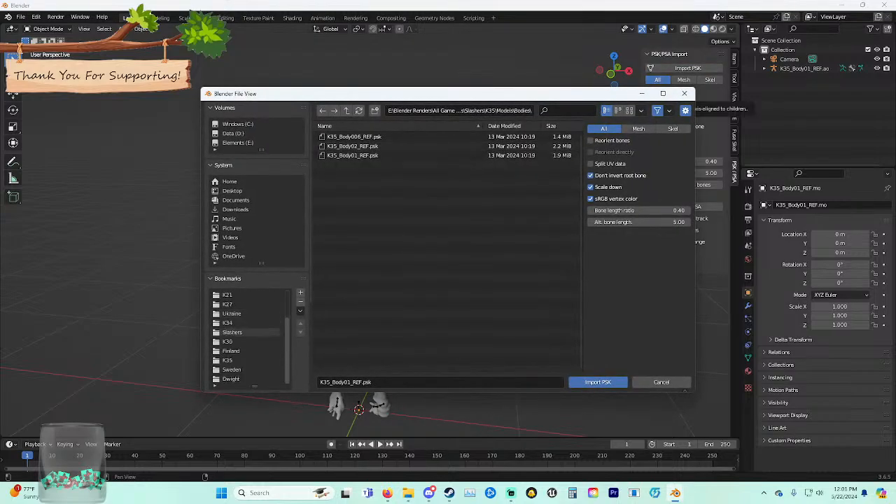
{"action": "left_click", "coordinate": [227, 360]}
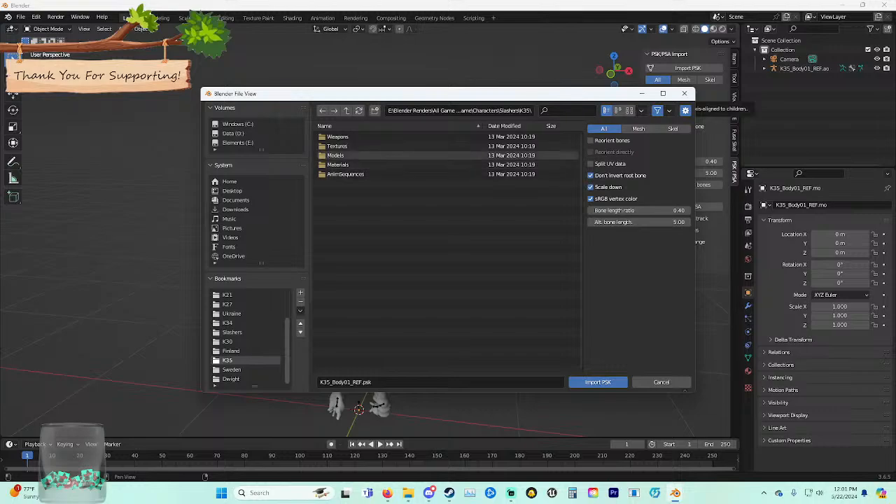
{"action": "double_click", "coordinate": [337, 155]}
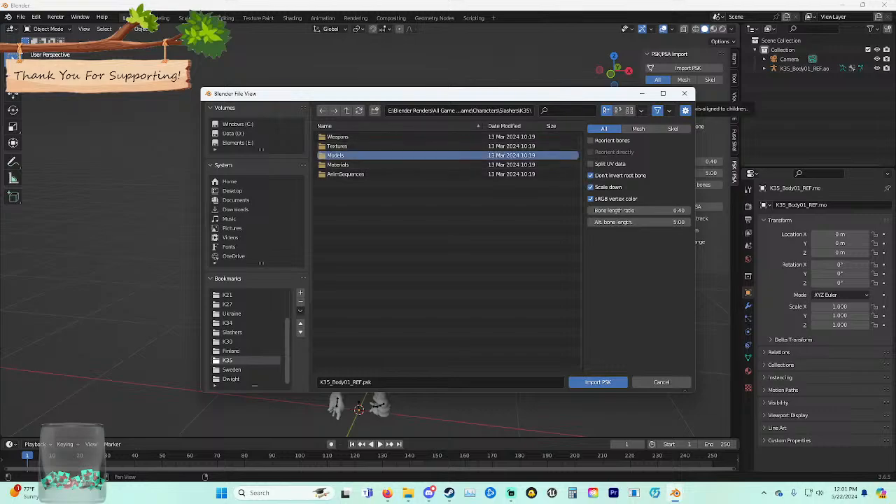
{"action": "double_click", "coordinate": [337, 146]}
{"action": "double_click", "coordinate": [353, 164]}
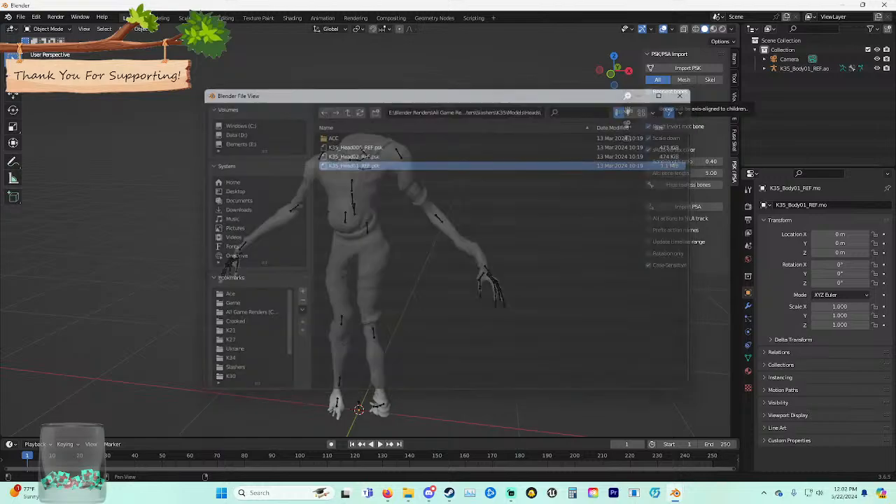
{"action": "right_click", "coordinate": [311, 84]}
{"action": "left_click", "coordinate": [301, 75]}
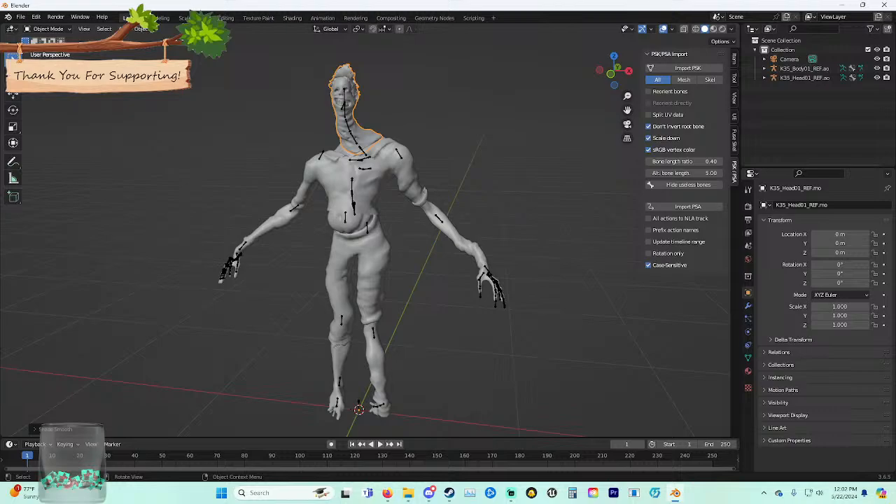
Fuse the K35 body and head skeletons into one, with the head skeleton as the active object.
{"action": "left_click", "coordinate": [398, 153]}
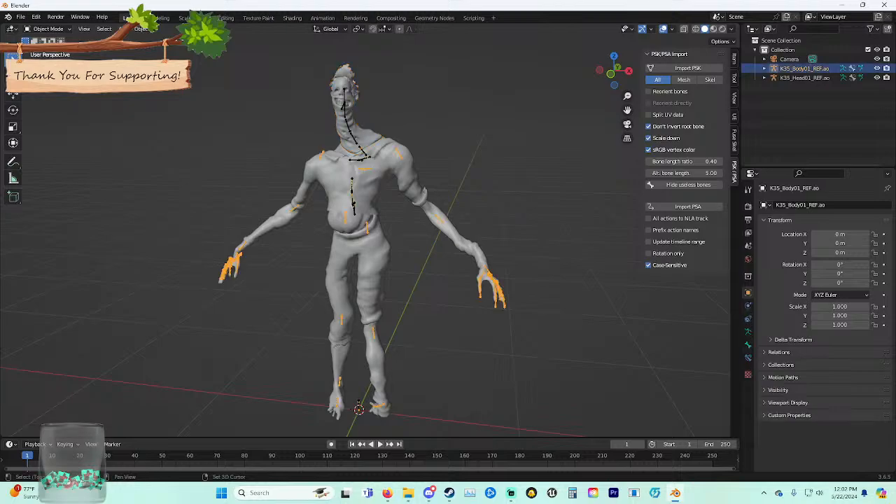
{"action": "left_click", "coordinate": [365, 154], "text": "shift"}
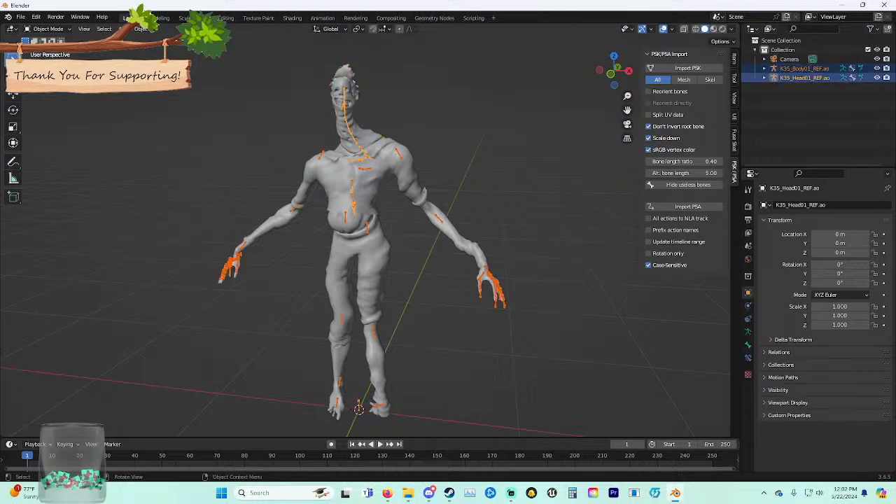
{"action": "left_click", "coordinate": [733, 140]}
{"action": "left_click", "coordinate": [684, 132]}
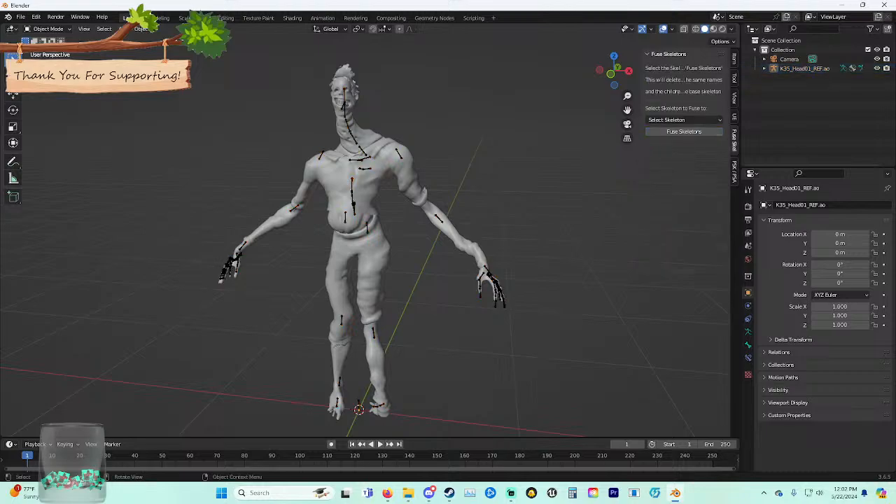
Try freely rotating the fused skeleton to test whether the head and body meshes move together, and cancel the rotation.
{"action": "left_click", "coordinate": [367, 222]}
{"action": "key", "text": "r"}
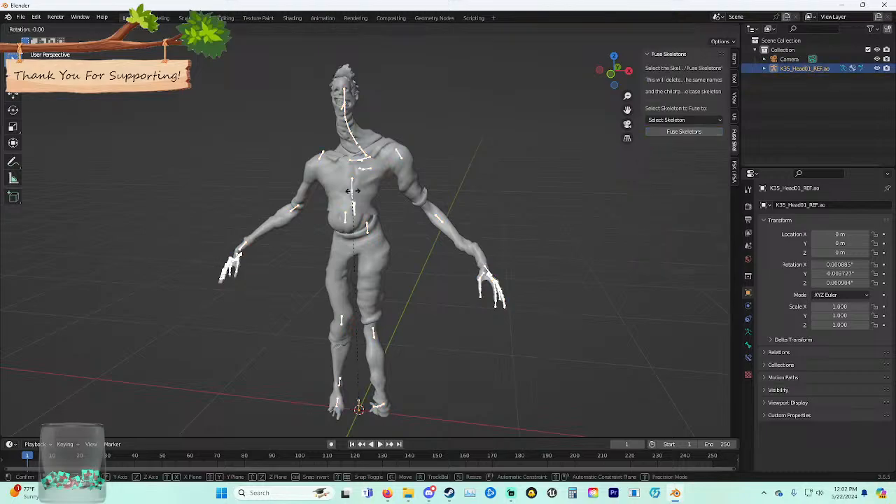
{"action": "key", "text": "r"}
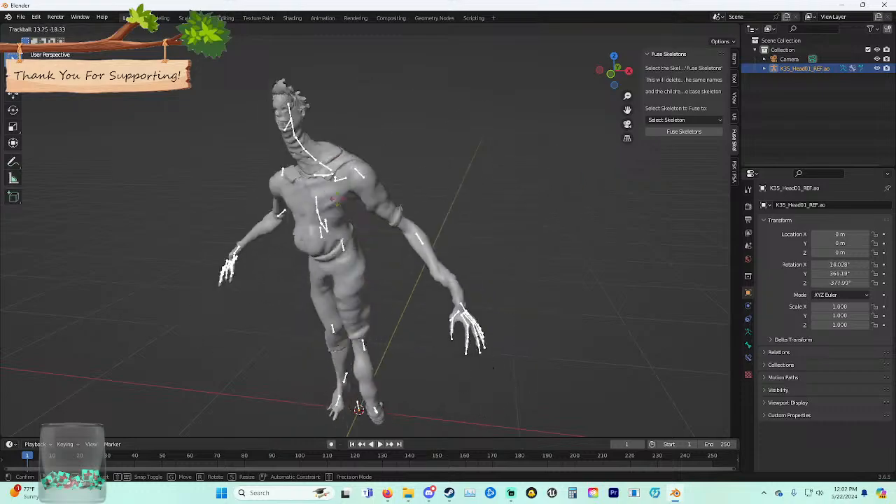
{"action": "key", "text": "Escape"}
{"action": "key", "text": "alt+a"}
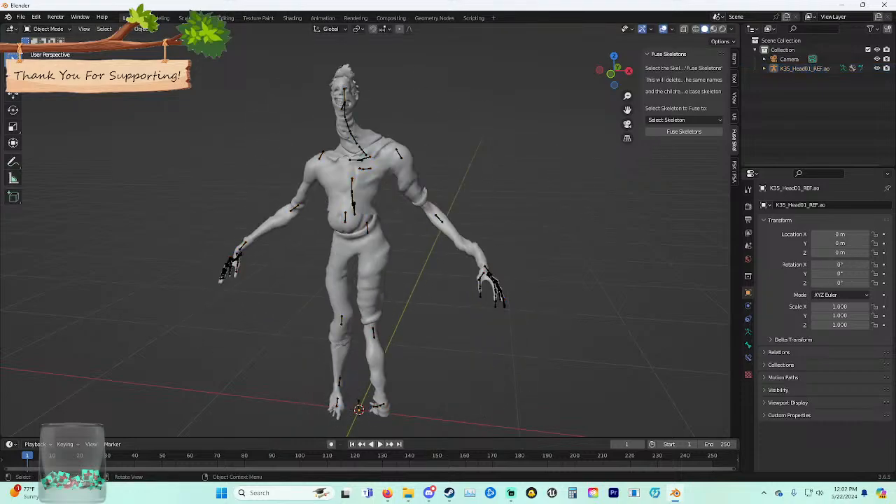
Undo the skeleton fusion so that the K35 body and head skeletons are separate again, and clear the selection.
{"action": "key", "text": "ctrl+z"}
{"action": "key", "text": "ctrl+z"}
{"action": "key", "text": "ctrl+z"}
{"action": "key", "text": "alt+a"}
Select the K35 body skeleton and add the head skeleton as the active object, and fuse them into one.
{"action": "left_click", "coordinate": [491, 283]}
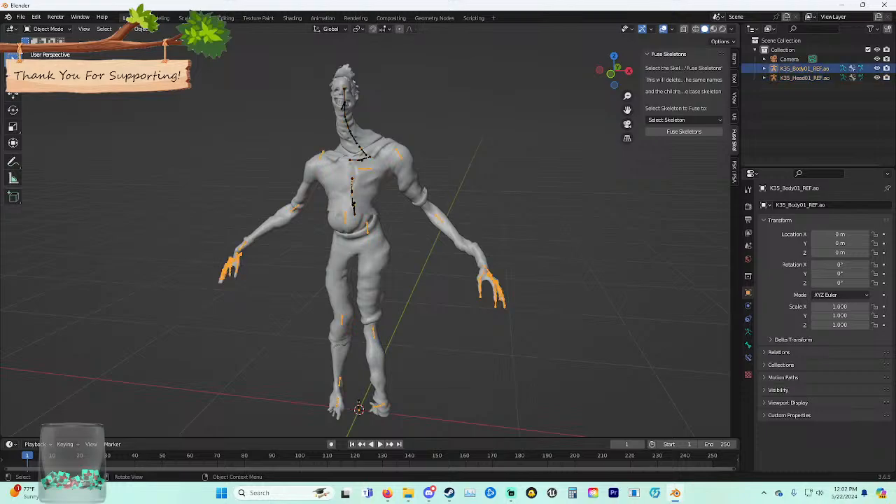
{"action": "key", "text": "r"}
{"action": "right_click", "coordinate": [527, 265]}
{"action": "left_click", "coordinate": [352, 140], "text": "shift"}
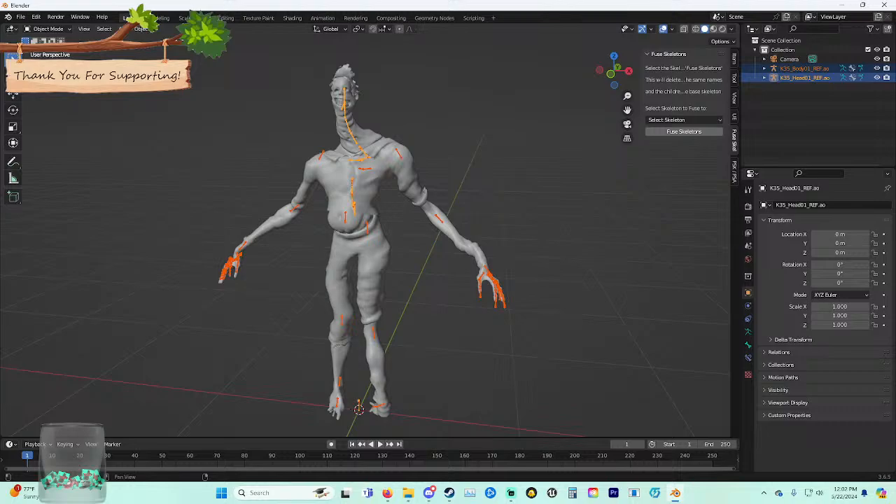
{"action": "left_click", "coordinate": [684, 131]}
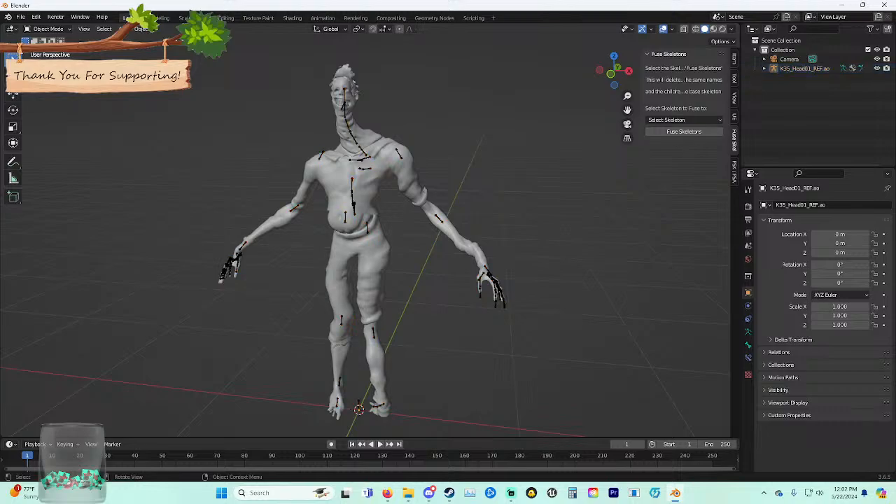
Examine the fused skeleton and both meshes in material preview and solid shading, and leave nothing selected.
{"action": "left_click", "coordinate": [491, 283]}
{"action": "middle_click_drag", "start_coordinate": [492, 283], "coordinate": [501, 268]}
{"action": "scroll", "coordinate": [495, 270], "scroll_direction": "down", "scroll_amount": 1}
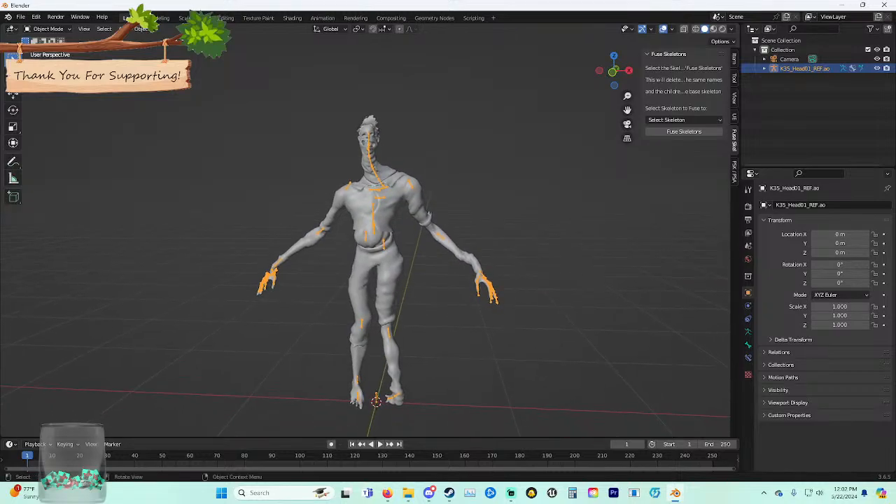
{"action": "left_click", "coordinate": [713, 29]}
{"action": "mouse_move", "coordinate": [521, 203]}
{"action": "middle_mouse_down"}
{"action": "mouse_move", "coordinate": [490, 215]}
{"action": "mouse_move", "coordinate": [494, 255]}
{"action": "mouse_move", "coordinate": [549, 236]}
{"action": "mouse_move", "coordinate": [512, 218]}
{"action": "mouse_move", "coordinate": [526, 220]}
{"action": "mouse_move", "coordinate": [525, 201]}
{"action": "mouse_move", "coordinate": [364, 199]}
{"action": "mouse_move", "coordinate": [539, 205]}
{"action": "mouse_move", "coordinate": [436, 203]}
{"action": "mouse_move", "coordinate": [505, 201]}
{"action": "mouse_move", "coordinate": [451, 209]}
{"action": "mouse_move", "coordinate": [470, 207]}
{"action": "middle_mouse_up"}
{"action": "scroll", "coordinate": [490, 215], "scroll_direction": "up", "scroll_amount": 4}
{"action": "left_click", "coordinate": [705, 29]}
{"action": "scroll", "coordinate": [524, 200], "scroll_direction": "down", "scroll_amount": 2}
{"action": "scroll", "coordinate": [451, 208], "scroll_direction": "down", "scroll_amount": 2}
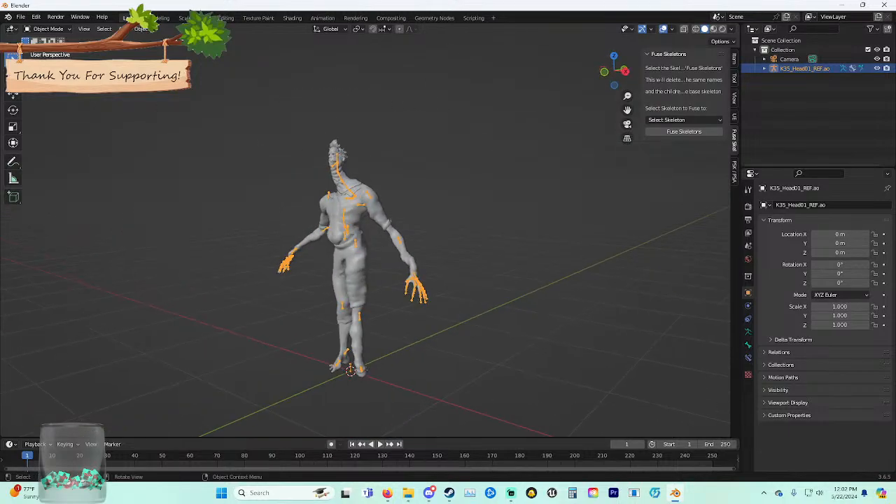
{"action": "scroll", "coordinate": [349, 228], "scroll_direction": "up", "scroll_amount": 1}
{"action": "middle_click_drag", "start_coordinate": [350, 227], "coordinate": [381, 226]}
{"action": "left_click", "coordinate": [369, 228]}
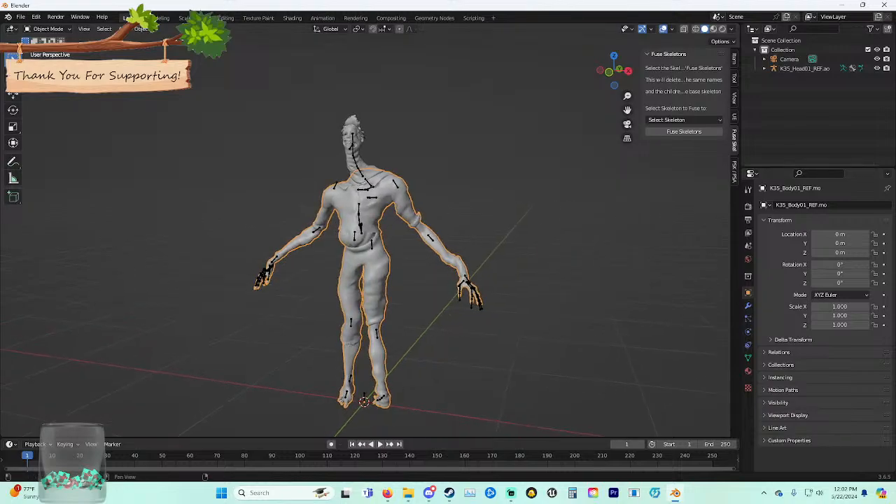
{"action": "left_click", "coordinate": [559, 168]}
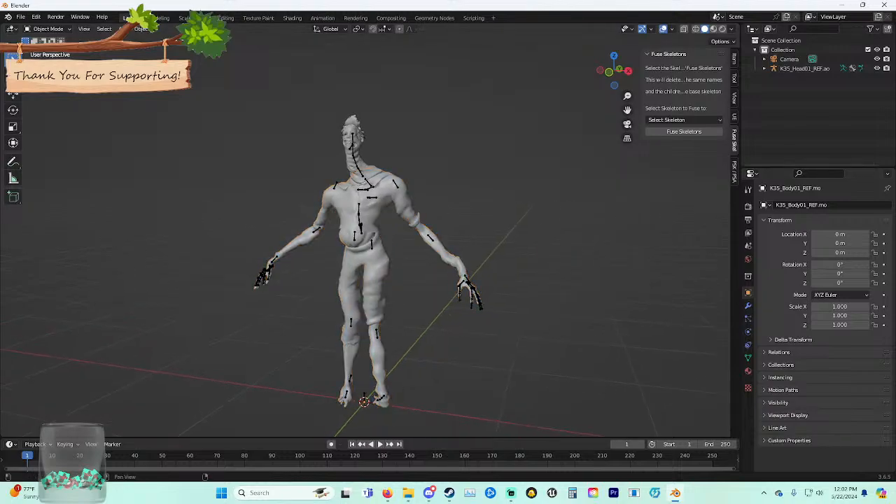
{"action": "left_click", "coordinate": [733, 170]}
{"action": "left_click", "coordinate": [684, 68]}
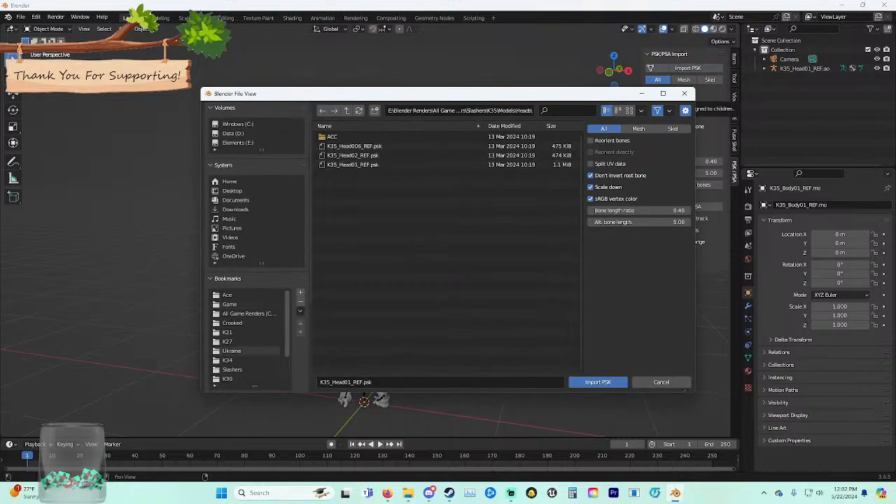
{"action": "scroll", "coordinate": [248, 360], "scroll_direction": "down", "scroll_amount": 4}
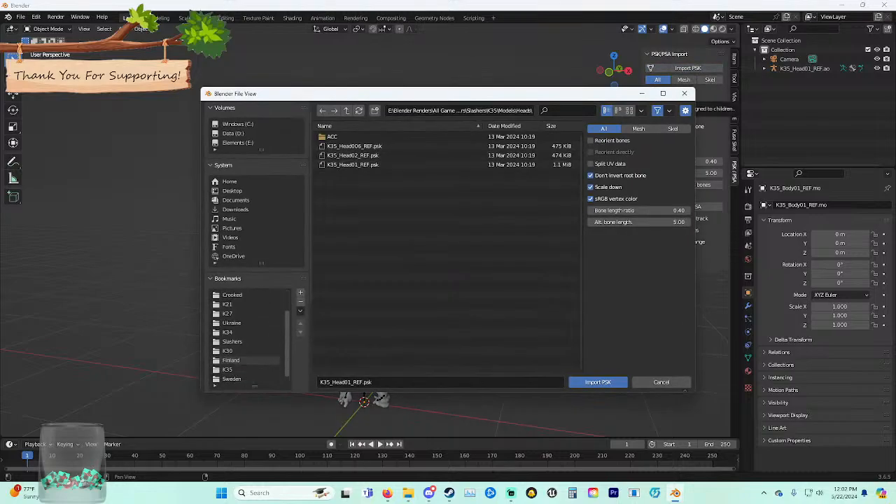
{"action": "left_click", "coordinate": [231, 351]}
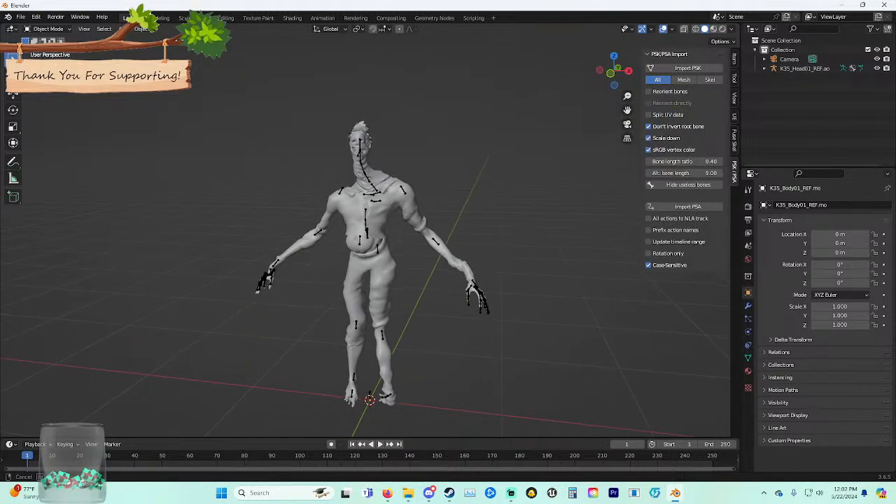
{"action": "middle_click_drag", "start_coordinate": [371, 230], "coordinate": [378, 227]}
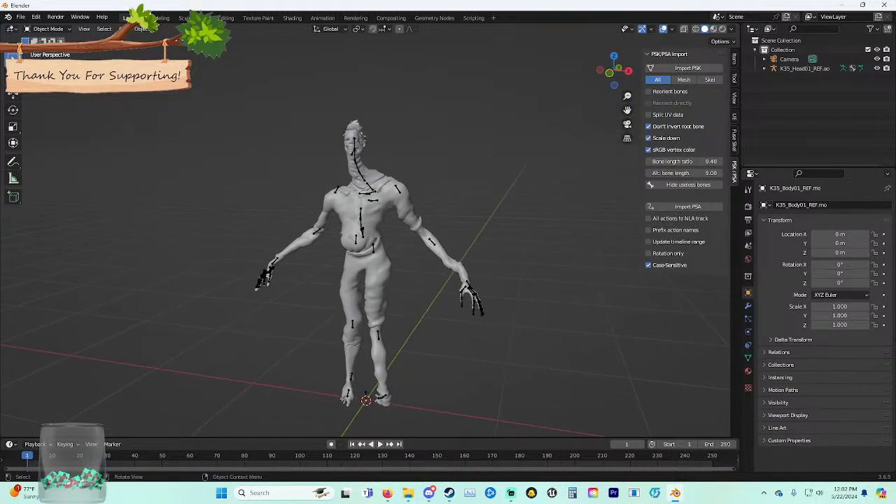
Select the body mesh and set the shader map source folder to Blender Renders\All Game Renders (Chucky Pre Christmas)\Game on the E: drive.
{"action": "left_click", "coordinate": [375, 216]}
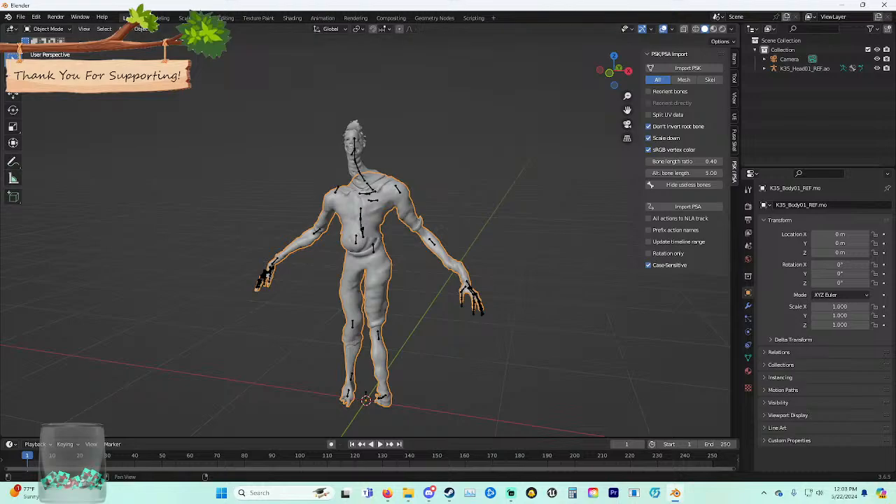
{"action": "left_click", "coordinate": [733, 140]}
{"action": "left_click", "coordinate": [733, 117]}
{"action": "left_click", "coordinate": [733, 98]}
{"action": "left_click", "coordinate": [733, 117]}
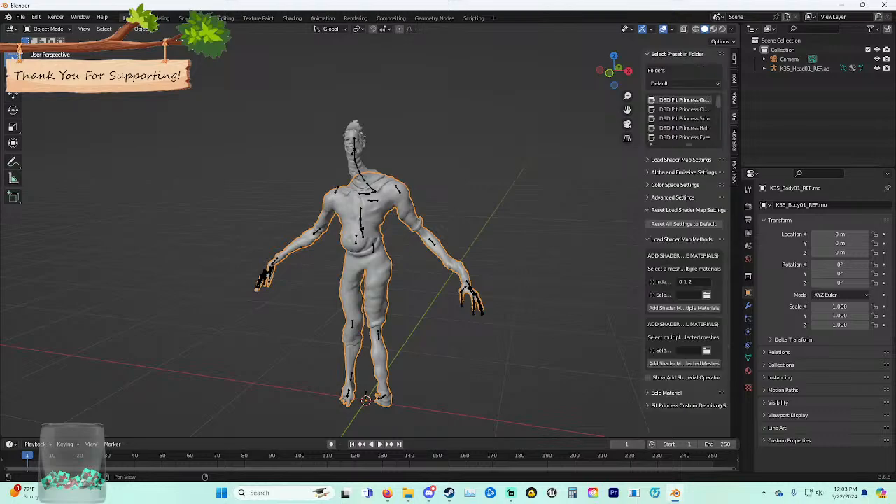
{"action": "left_click", "coordinate": [699, 363]}
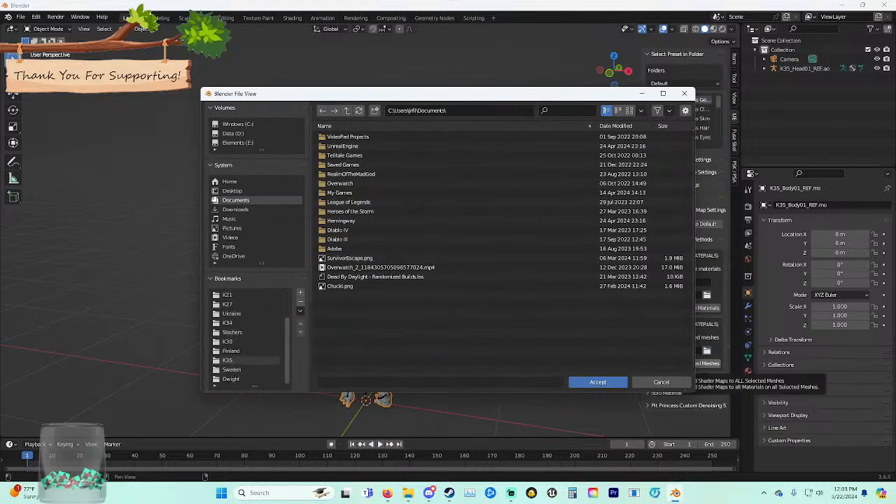
{"action": "scroll", "coordinate": [249, 336], "scroll_direction": "up", "scroll_amount": 3}
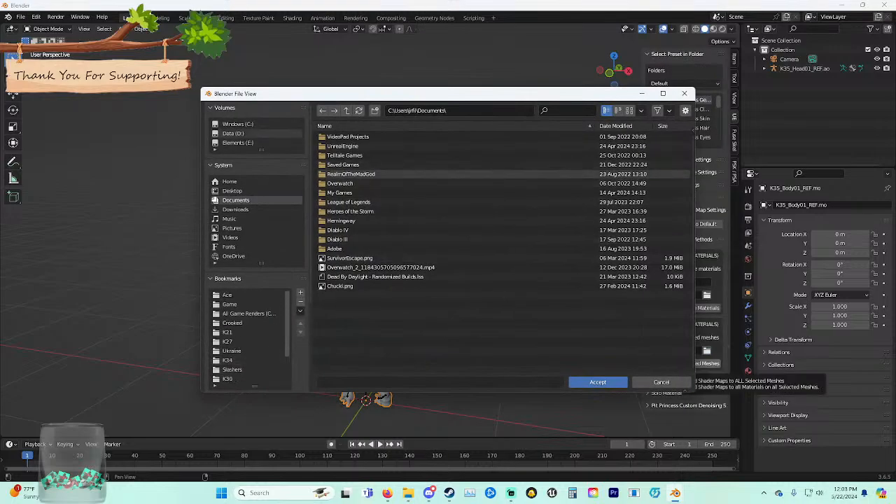
{"action": "left_click", "coordinate": [239, 143]}
{"action": "double_click", "coordinate": [347, 155]}
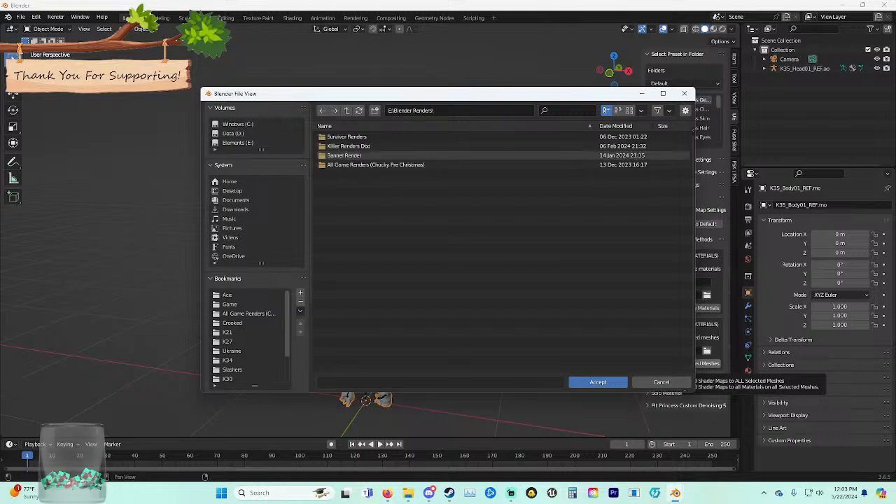
{"action": "double_click", "coordinate": [350, 165]}
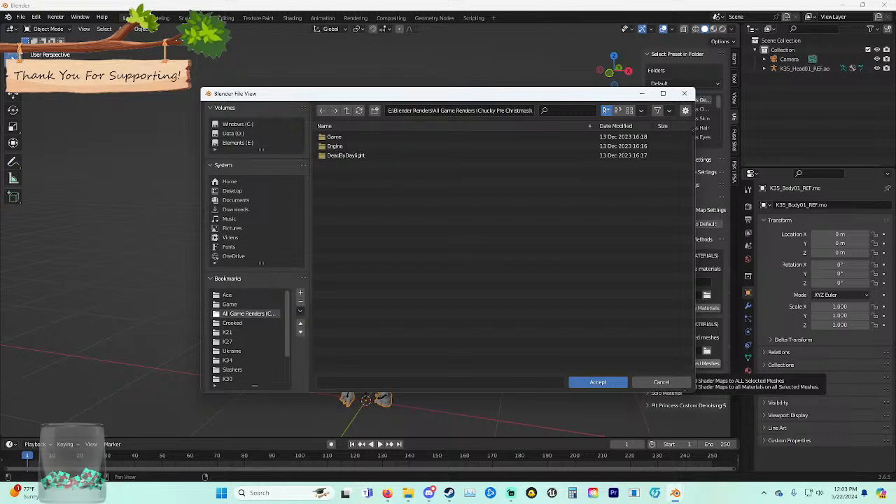
{"action": "double_click", "coordinate": [336, 137]}
{"action": "left_click", "coordinate": [597, 381]}
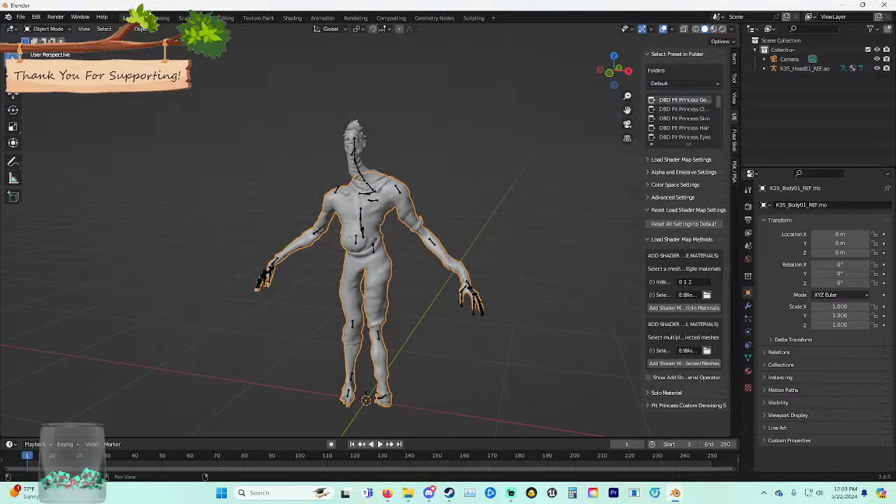
{"action": "left_click", "coordinate": [706, 350]}
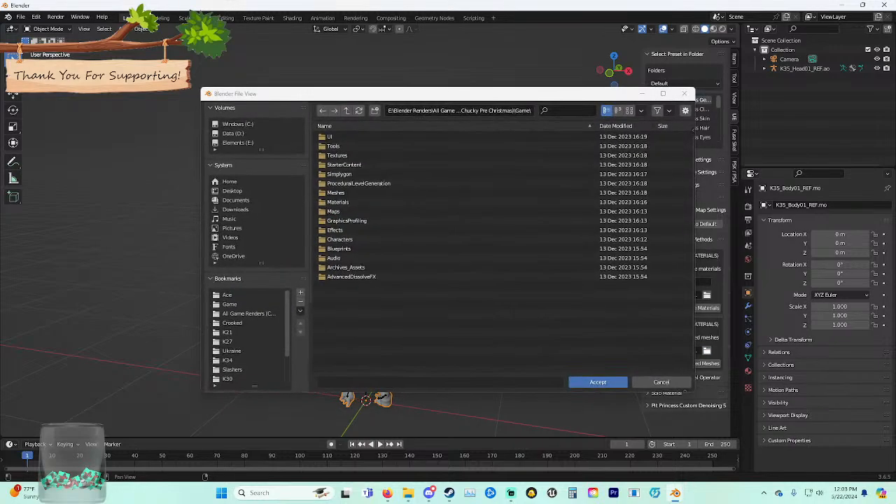
{"action": "left_click", "coordinate": [662, 383]}
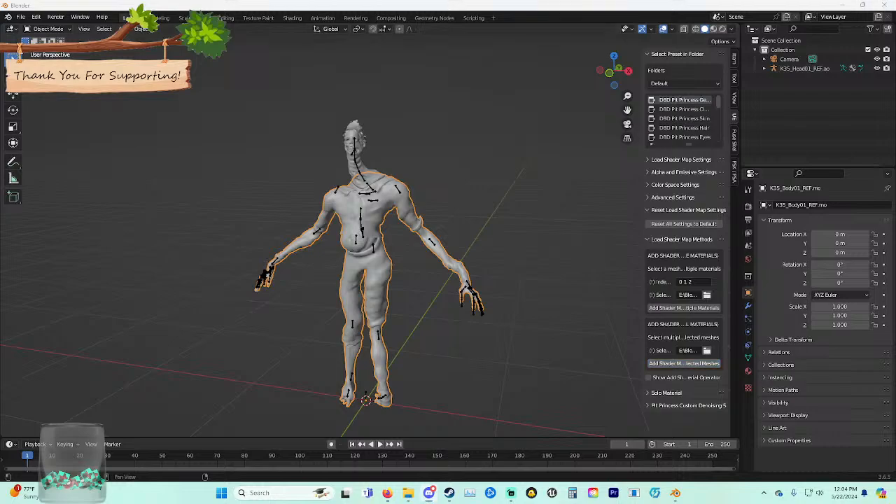
Add shader maps to the body mesh's materials with indexes 0 1 2, check them in material preview, and return to solid shading.
{"action": "key", "text": "alt+a"}
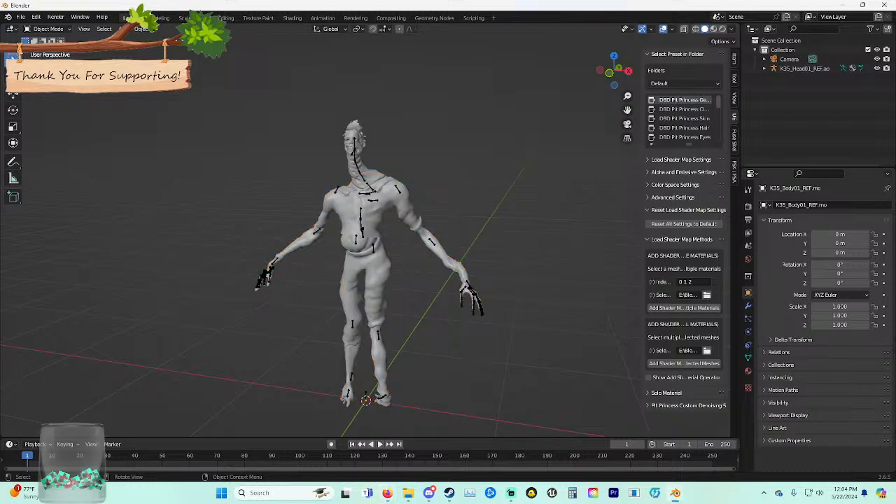
{"action": "left_click", "coordinate": [354, 148]}
{"action": "left_click", "coordinate": [371, 224]}
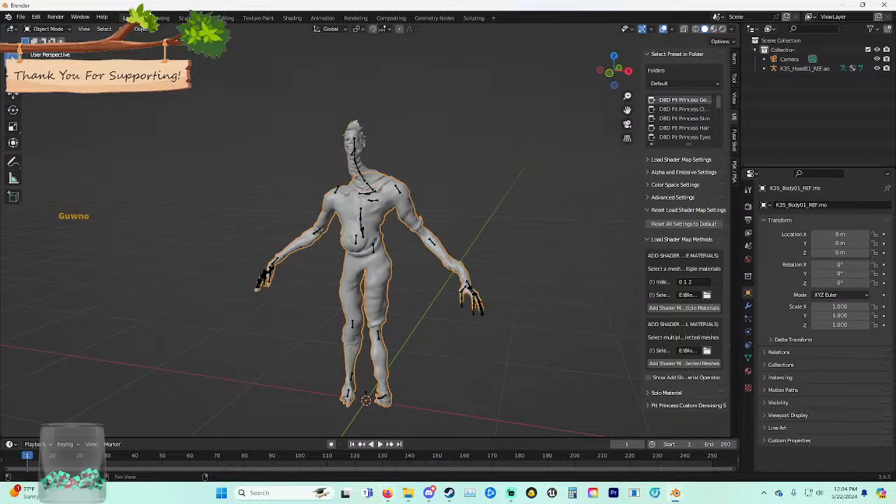
{"action": "left_click", "coordinate": [684, 308]}
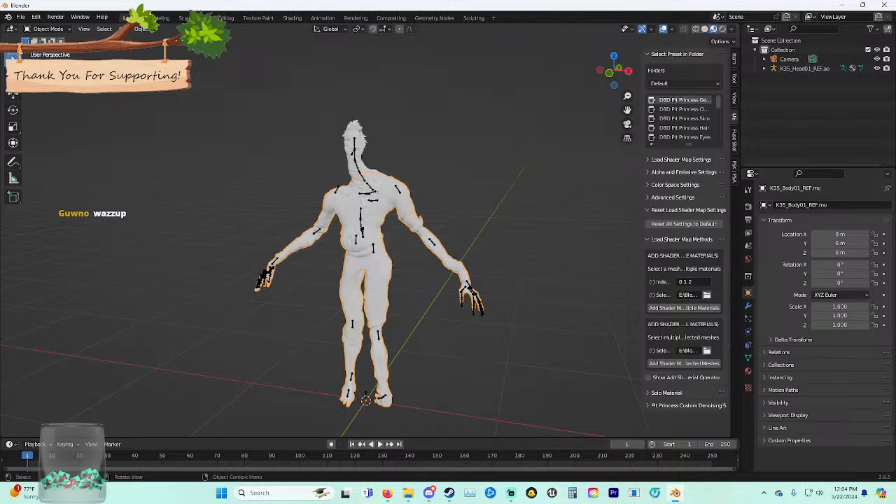
{"action": "mouse_move", "coordinate": [420, 244]}
{"action": "middle_mouse_down"}
{"action": "mouse_move", "coordinate": [504, 244]}
{"action": "mouse_move", "coordinate": [413, 247]}
{"action": "middle_mouse_up"}
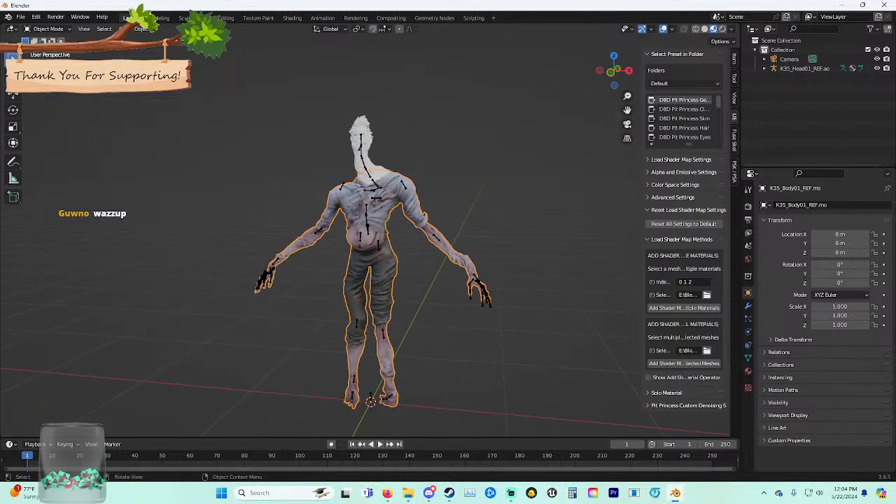
{"action": "left_click", "coordinate": [704, 29]}
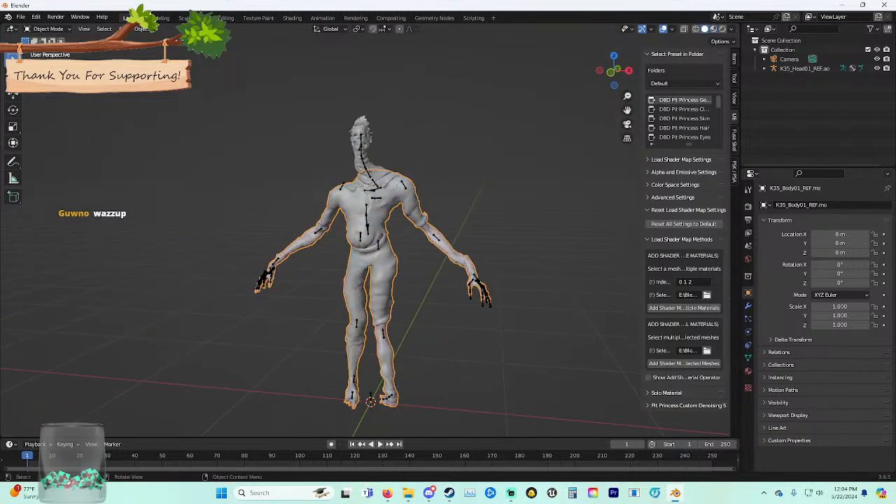
Select the head mesh and add shader maps to its materials with the index list 0 1 2.
{"action": "left_click", "coordinate": [362, 144]}
{"action": "left_click", "coordinate": [683, 363]}
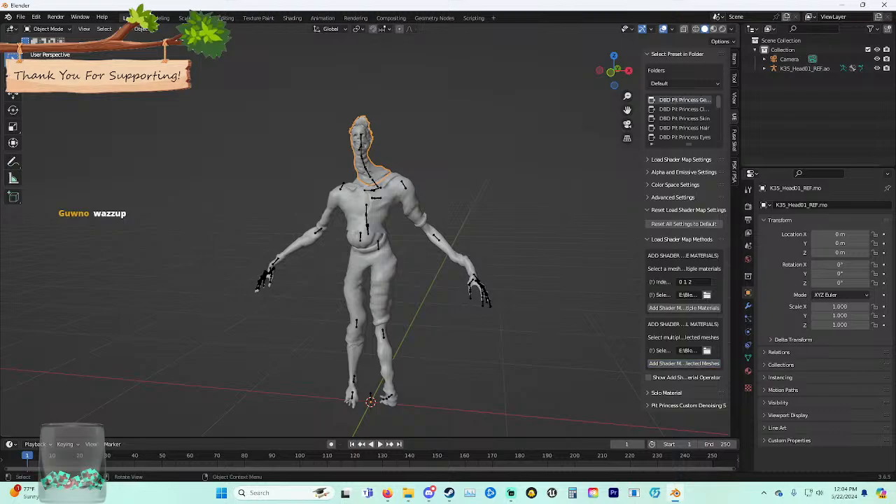
{"action": "left_click", "coordinate": [684, 308]}
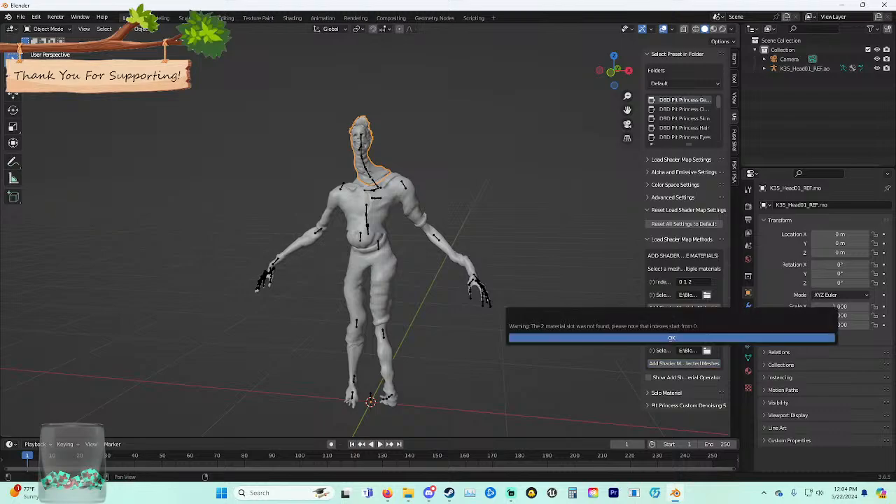
{"action": "left_click", "coordinate": [672, 338]}
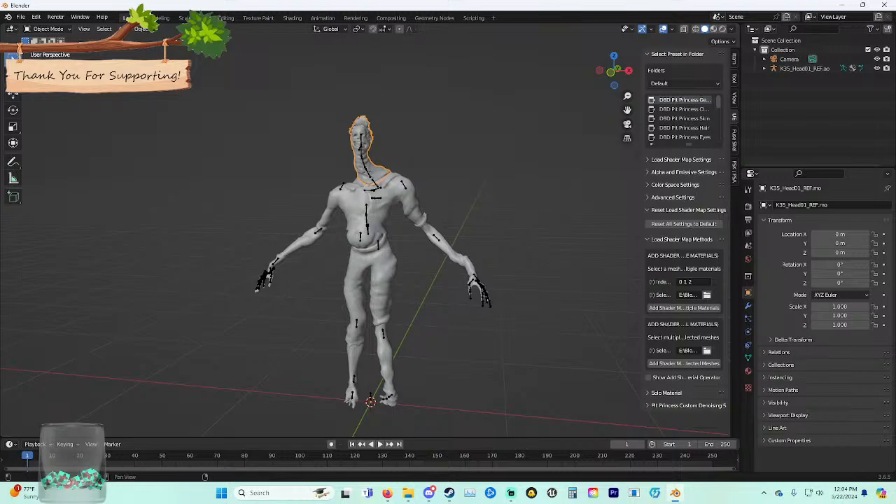
Examine the head and body textures up close in material preview, and return to solid shading.
{"action": "left_click", "coordinate": [713, 29]}
{"action": "mouse_move", "coordinate": [392, 245]}
{"action": "middle_mouse_down"}
{"action": "mouse_move", "coordinate": [366, 262]}
{"action": "mouse_move", "coordinate": [390, 371]}
{"action": "mouse_move", "coordinate": [313, 377]}
{"action": "mouse_move", "coordinate": [46, 356]}
{"action": "middle_mouse_up"}
{"action": "scroll", "coordinate": [366, 262], "scroll_direction": "up", "scroll_amount": 4}
{"action": "scroll", "coordinate": [369, 236], "scroll_direction": "down", "scroll_amount": 3}
{"action": "middle_click_drag", "start_coordinate": [370, 236], "coordinate": [413, 237]}
{"action": "scroll", "coordinate": [353, 219], "scroll_direction": "down", "scroll_amount": 4}
{"action": "left_click", "coordinate": [705, 29]}
{"action": "middle_click_drag", "start_coordinate": [546, 168], "coordinate": [561, 159]}
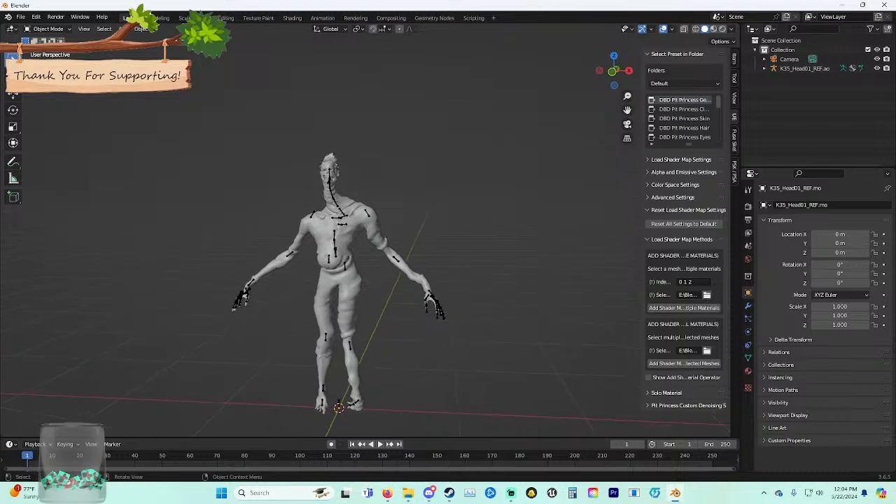
Put the fused skeleton into Pose Mode and select all the bones of the character.
{"action": "left_click", "coordinate": [335, 241]}
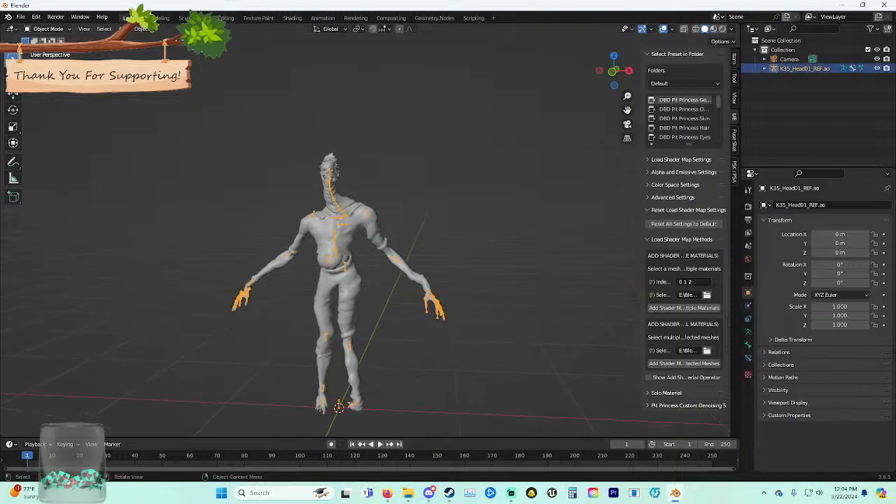
{"action": "left_click", "coordinate": [48, 28]}
{"action": "left_click", "coordinate": [46, 56]}
{"action": "middle_click_drag", "start_coordinate": [406, 238], "coordinate": [494, 248]}
{"action": "key", "text": "alt+a"}
{"action": "scroll", "coordinate": [494, 249], "scroll_direction": "down", "scroll_amount": 4}
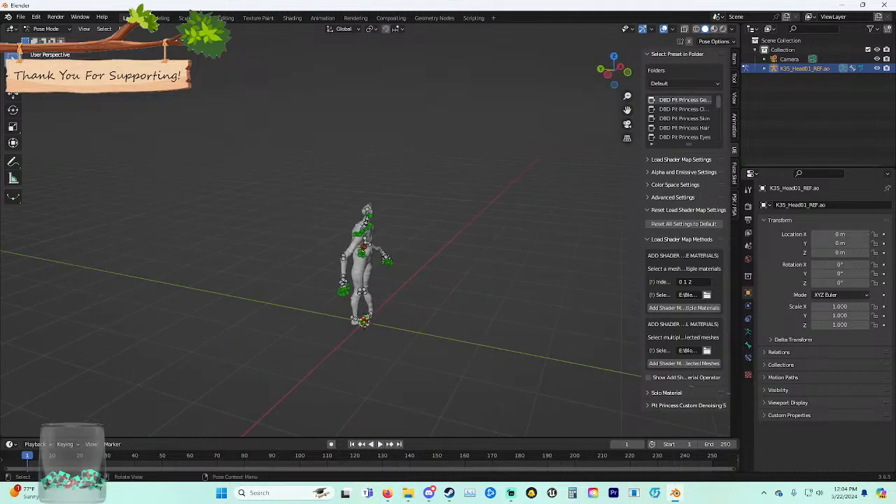
{"action": "middle_click_drag", "start_coordinate": [336, 214], "coordinate": [283, 190]}
{"action": "left_click_drag", "start_coordinate": [256, 169], "coordinate": [437, 346]}
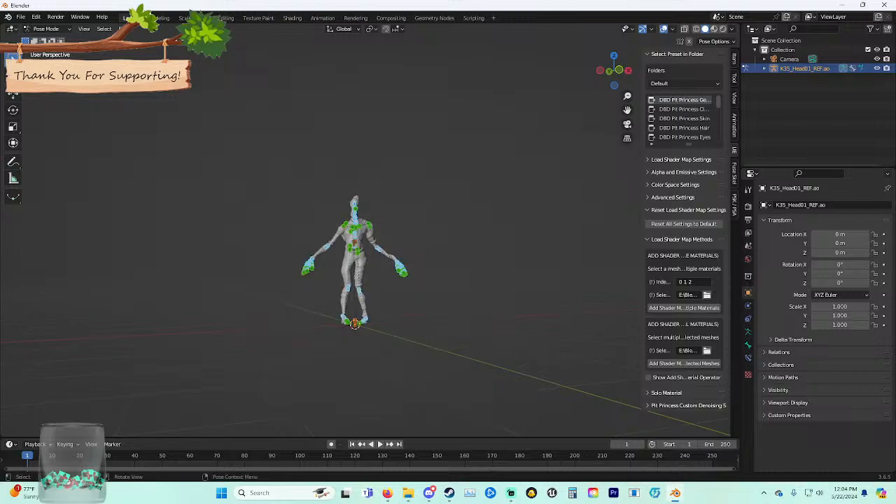
Activate the Move tool, deselect all bones and select only the root bone at the character's feet.
{"action": "middle_click_drag", "start_coordinate": [437, 346], "coordinate": [484, 370]}
{"action": "left_click", "coordinate": [13, 95]}
{"action": "scroll", "coordinate": [350, 280], "scroll_direction": "up", "scroll_amount": 4}
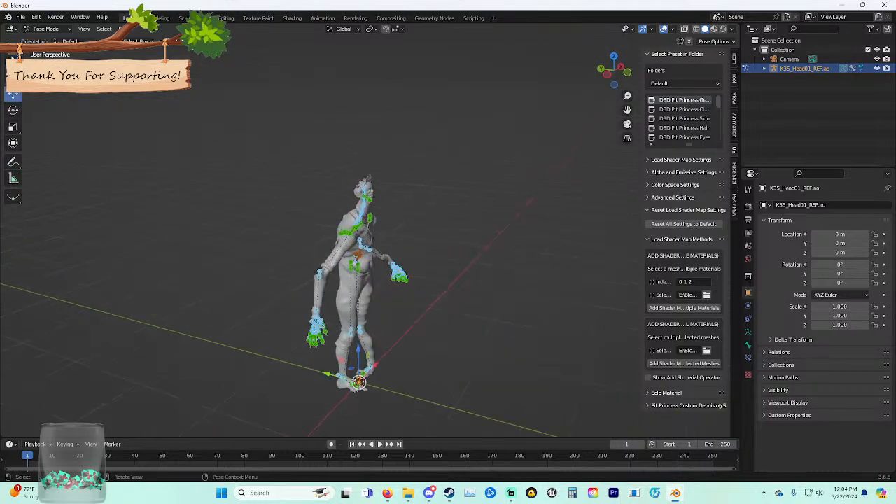
{"action": "key", "text": "alt+a"}
{"action": "left_click", "coordinate": [357, 408]}
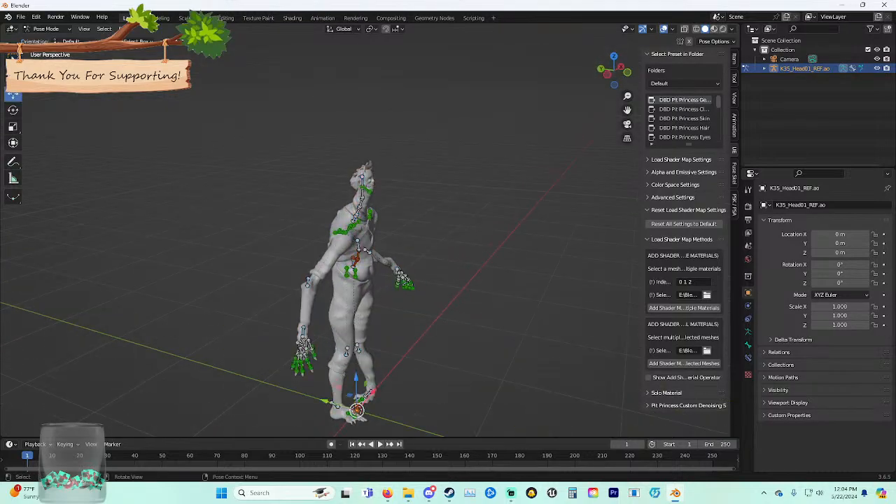
Move the root bone along the global Y axis so the whole character stands away from the world origin.
{"action": "left_click_drag", "start_coordinate": [323, 400], "coordinate": [438, 434]}
{"action": "scroll", "coordinate": [438, 420], "scroll_direction": "down", "scroll_amount": 4}
{"action": "middle_click_drag", "start_coordinate": [438, 420], "coordinate": [336, 417]}
{"action": "scroll", "coordinate": [367, 405], "scroll_direction": "up", "scroll_amount": 2}
{"action": "scroll", "coordinate": [367, 404], "scroll_direction": "up", "scroll_amount": 5}
{"action": "scroll", "coordinate": [363, 427], "scroll_direction": "down", "scroll_amount": 4}
{"action": "left_click_drag", "start_coordinate": [320, 305], "coordinate": [350, 309]}
{"action": "left_click", "coordinate": [419, 336]}
{"action": "middle_click_drag", "start_coordinate": [420, 336], "coordinate": [392, 337]}
{"action": "scroll", "coordinate": [392, 337], "scroll_direction": "up", "scroll_amount": 4}
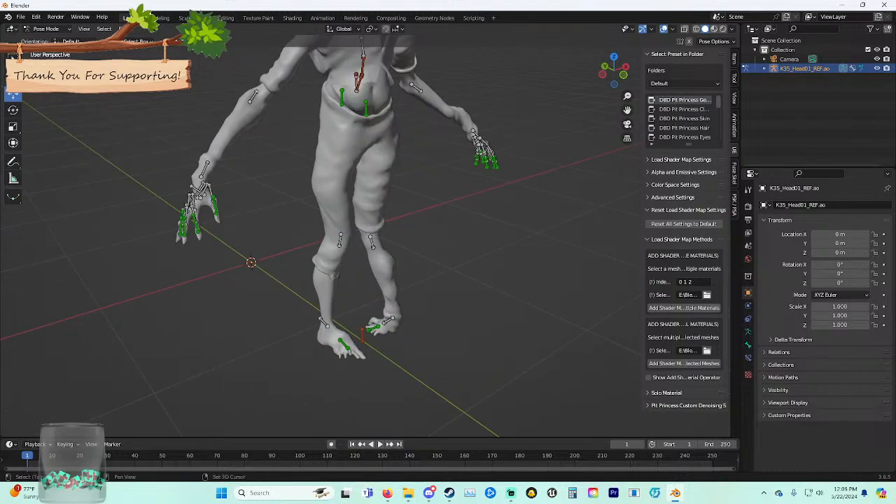
Rotate the root bone about the global Z axis by about -34° to turn the whole character.
{"action": "middle_click_drag", "start_coordinate": [392, 245], "coordinate": [398, 305], "text": "shift"}
{"action": "scroll", "coordinate": [350, 231], "scroll_direction": "down", "scroll_amount": 3}
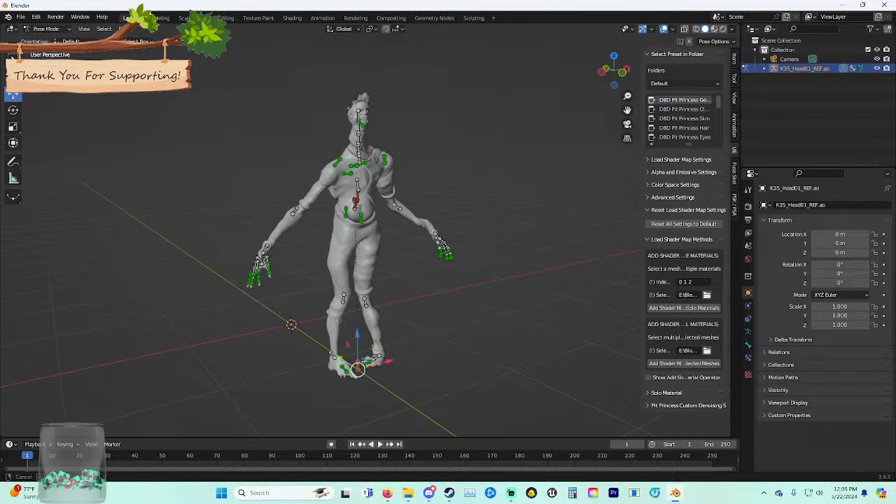
{"action": "key", "text": "r"}
{"action": "key", "text": "z"}
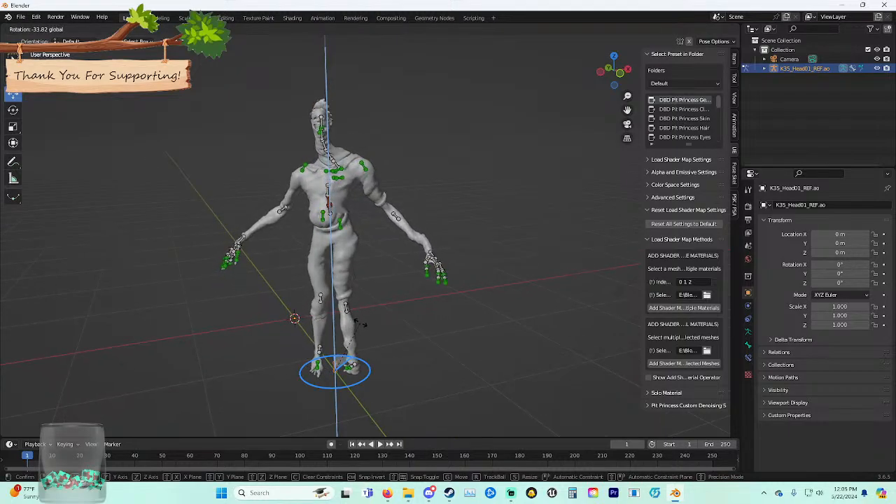
{"action": "left_click", "coordinate": [366, 325]}
{"action": "middle_click_drag", "start_coordinate": [367, 326], "coordinate": [377, 385]}
{"action": "scroll", "coordinate": [415, 322], "scroll_direction": "up", "scroll_amount": 4}
{"action": "scroll", "coordinate": [336, 406], "scroll_direction": "down", "scroll_amount": 2}
{"action": "middle_click_drag", "start_coordinate": [378, 280], "coordinate": [384, 397]}
{"action": "middle_click_drag", "start_coordinate": [384, 350], "coordinate": [448, 329]}
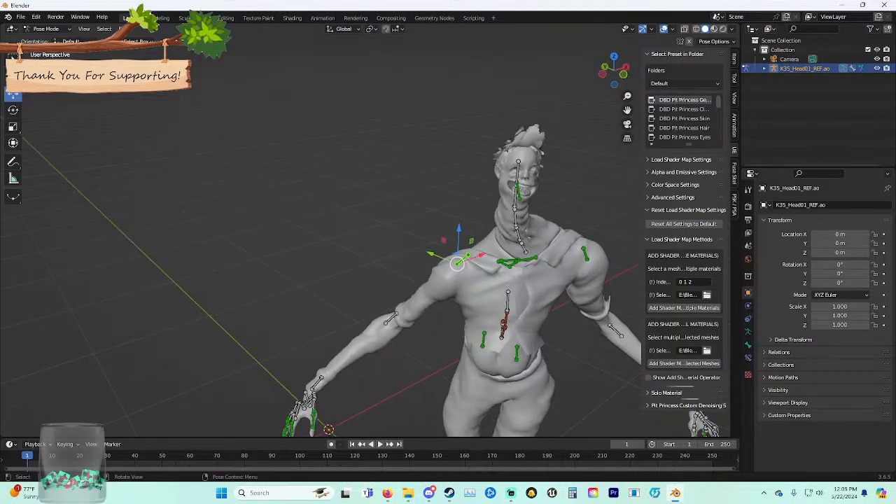
{"action": "left_click_drag", "start_coordinate": [480, 256], "coordinate": [496, 250]}
{"action": "key", "text": "ctrl+z"}
{"action": "middle_click_drag", "start_coordinate": [414, 281], "coordinate": [408, 282]}
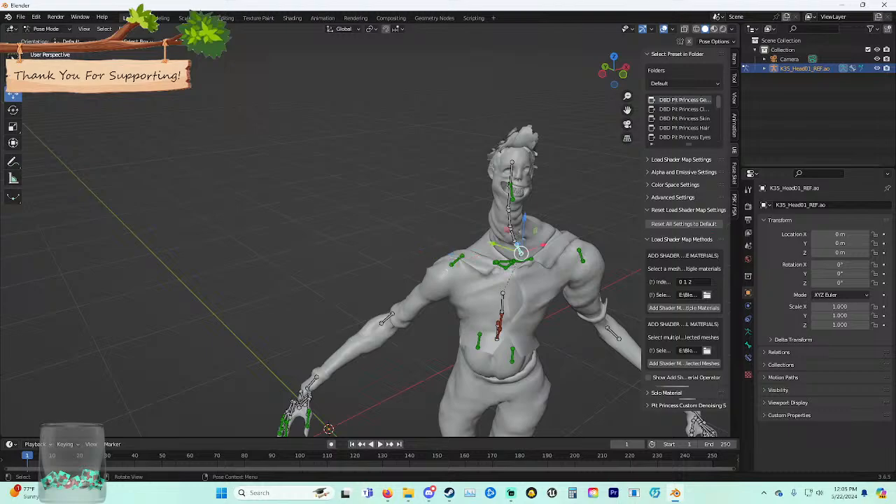
{"action": "key", "text": "r"}
{"action": "key", "text": "Escape"}
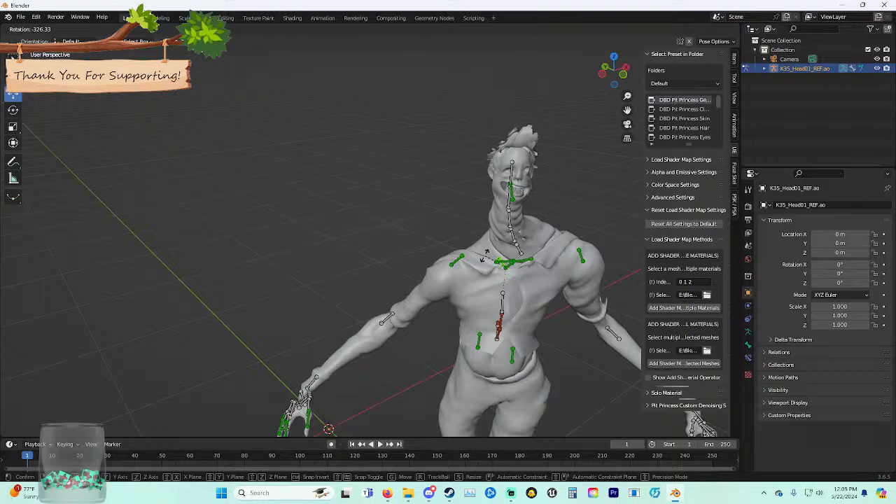
{"action": "key", "text": "r"}
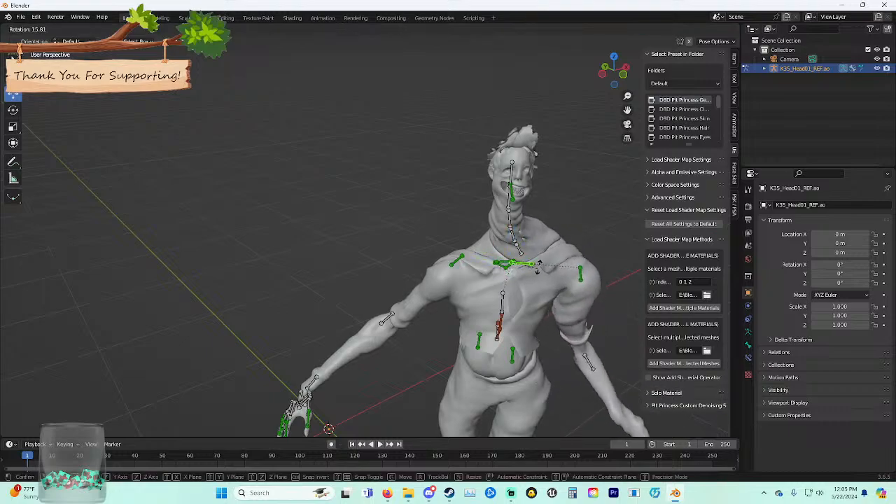
{"action": "key", "text": "Escape"}
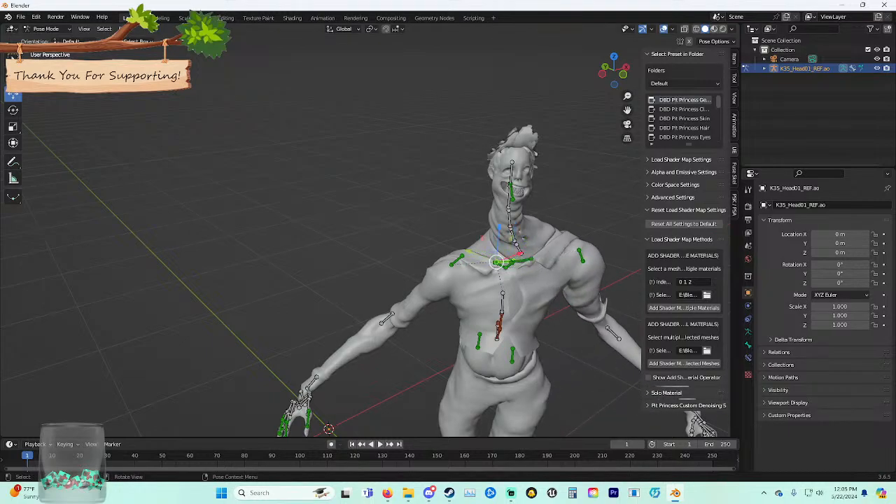
Raise the character's right arm by rotating the right collarbone about 38° around global X and further around global Y.
{"action": "key", "text": "r"}
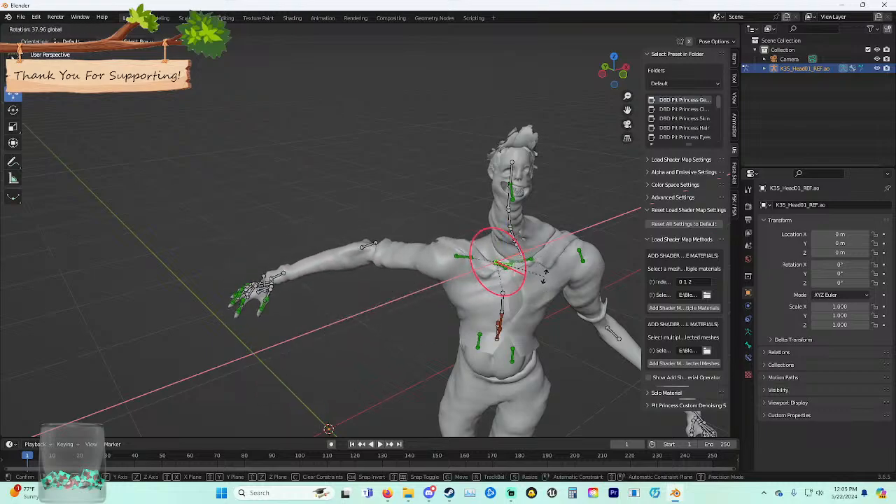
{"action": "left_click", "coordinate": [545, 273]}
{"action": "key", "text": "r"}
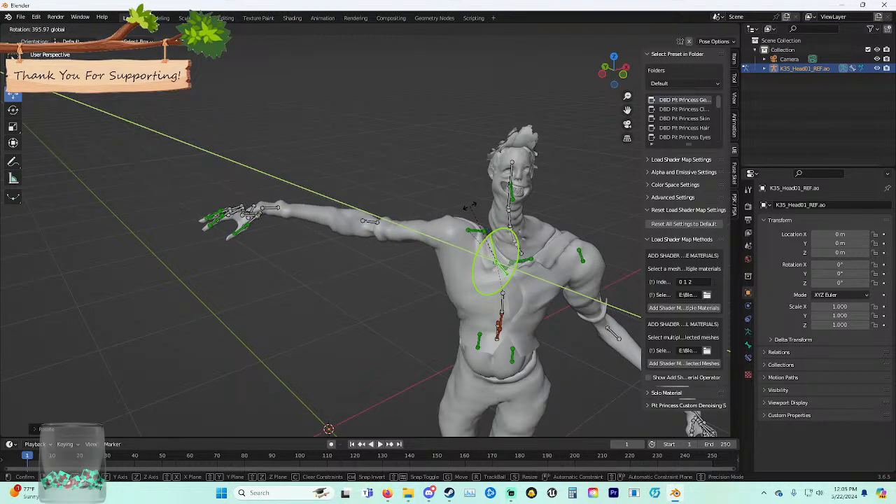
{"action": "left_click", "coordinate": [459, 209]}
{"action": "middle_click_drag", "start_coordinate": [459, 209], "coordinate": [452, 181]}
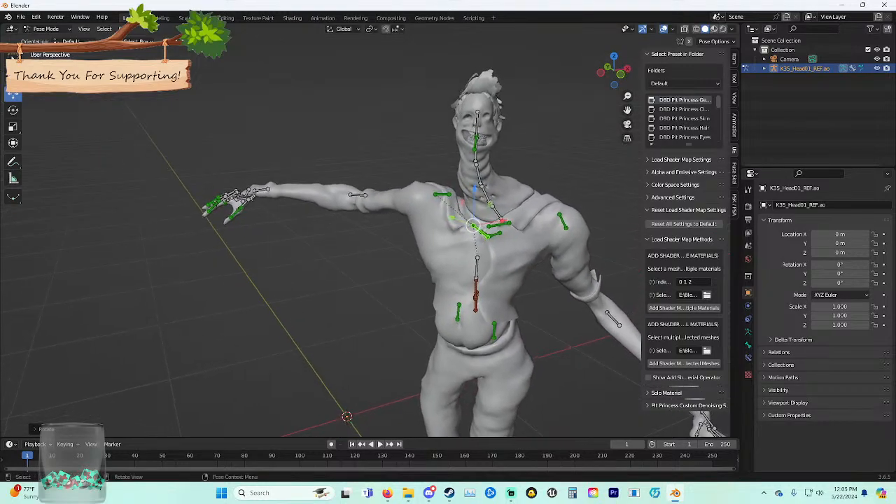
Rotate the right upper-arm bone about -44° around global X and about 13° around global Y.
{"action": "key", "text": "r"}
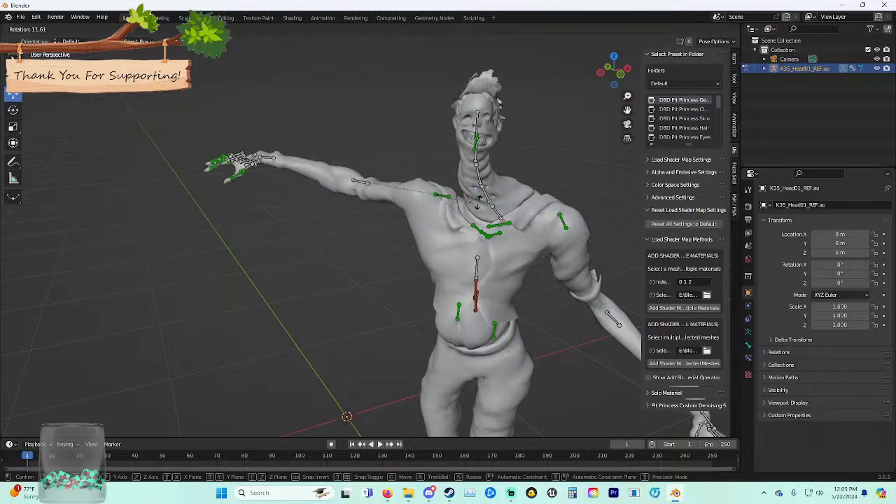
{"action": "key", "text": "x"}
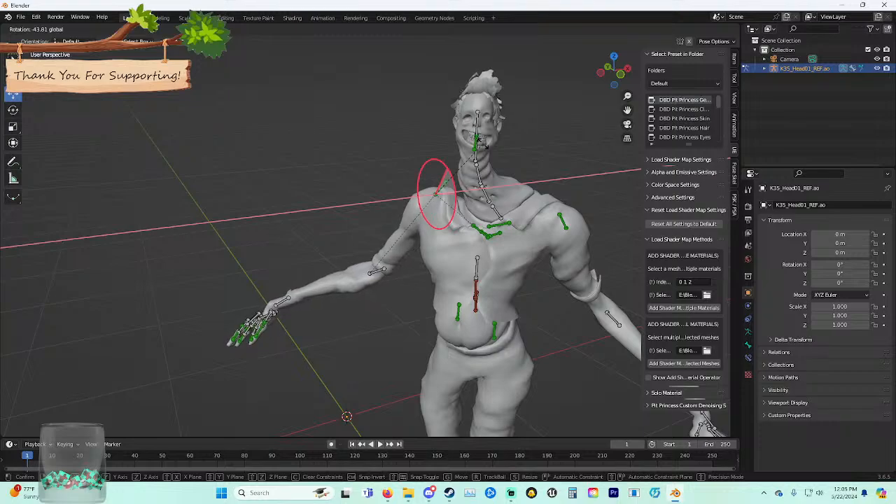
{"action": "left_click", "coordinate": [484, 137]}
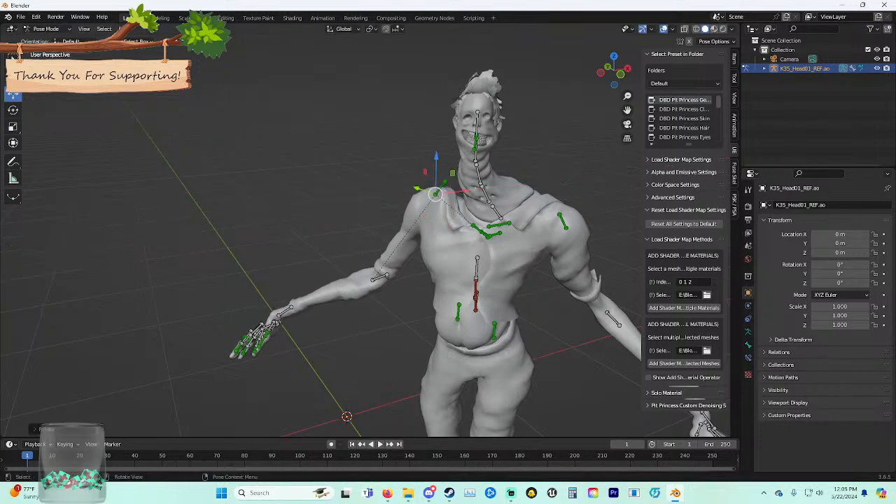
{"action": "key", "text": "r"}
{"action": "key", "text": "y"}
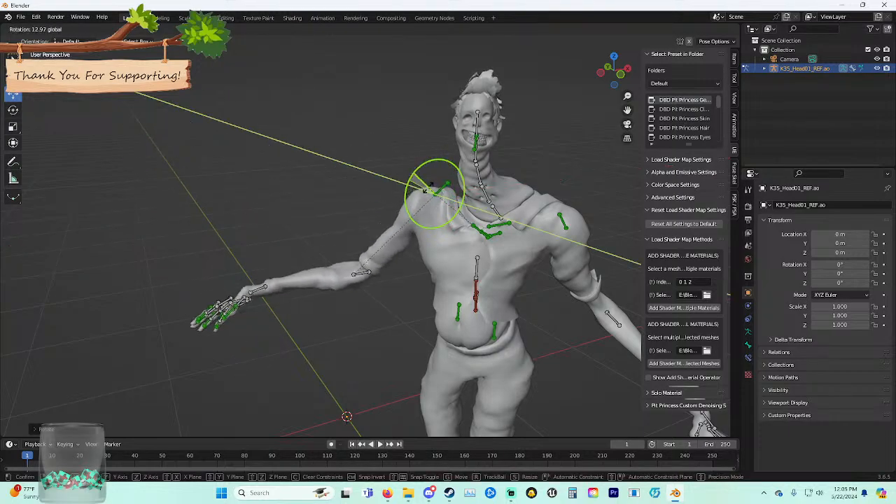
{"action": "left_click", "coordinate": [428, 187]}
{"action": "middle_click_drag", "start_coordinate": [434, 112], "coordinate": [418, 111]}
Bend the right forearm at the elbow by rotating its bone around the global Z, Y and X axes.
{"action": "left_click", "coordinate": [314, 277]}
{"action": "middle_click_drag", "start_coordinate": [314, 276], "coordinate": [363, 270]}
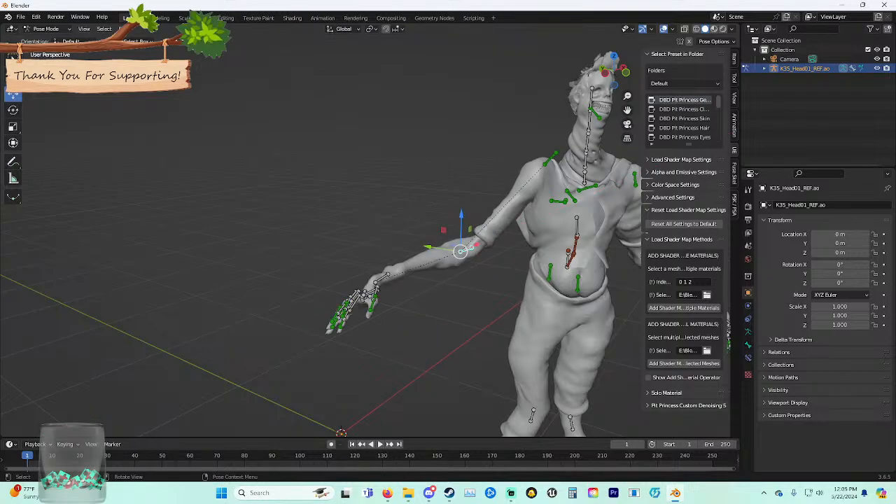
{"action": "key", "text": "g"}
{"action": "key", "text": "z"}
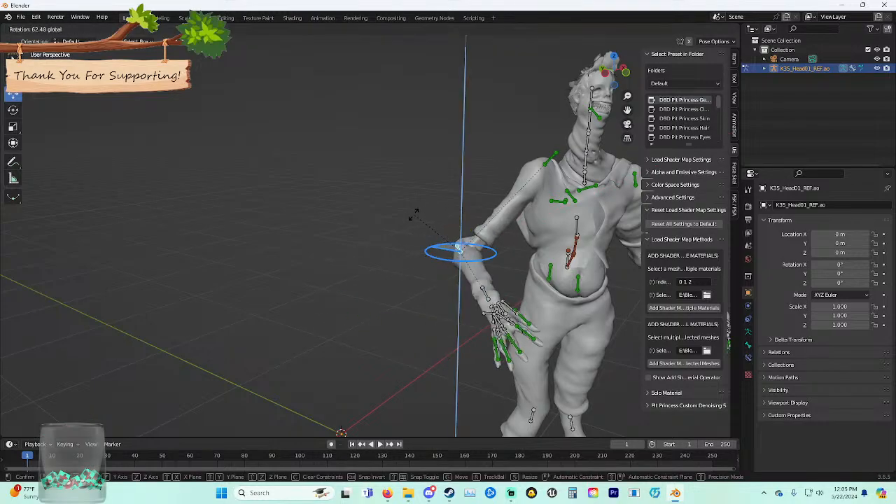
{"action": "key", "text": "y"}
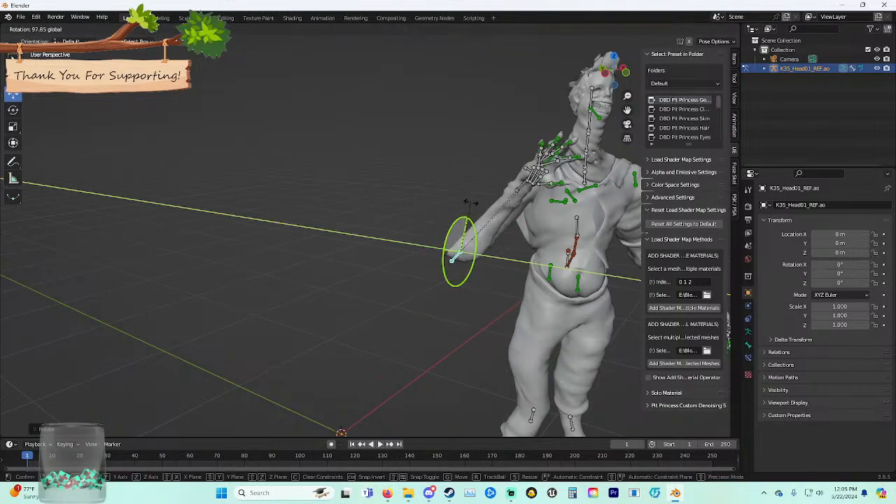
{"action": "left_click", "coordinate": [458, 234]}
{"action": "middle_click_drag", "start_coordinate": [458, 235], "coordinate": [402, 235]}
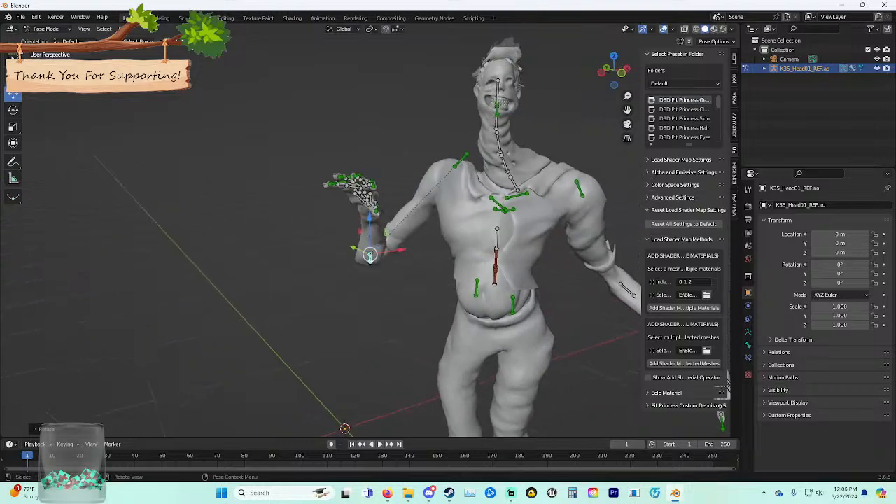
{"action": "key", "text": "r"}
{"action": "key", "text": "x"}
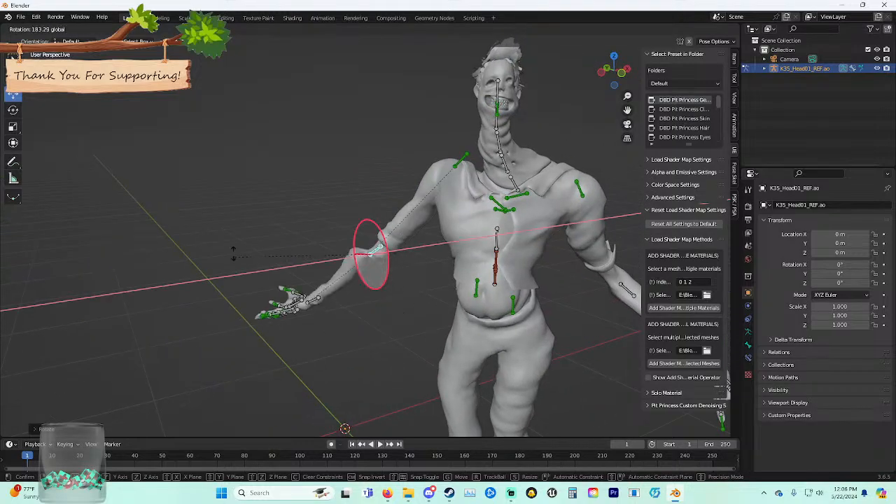
{"action": "left_click", "coordinate": [467, 210]}
Refine the right forearm's pose with a trackball rotation of about 99° and 70°, turning the hand forward with its fingers up.
{"action": "middle_click_drag", "start_coordinate": [467, 210], "coordinate": [532, 308]}
{"action": "scroll", "coordinate": [455, 210], "scroll_direction": "up", "scroll_amount": 2}
{"action": "scroll", "coordinate": [455, 210], "scroll_direction": "up", "scroll_amount": 4}
{"action": "scroll", "coordinate": [456, 294], "scroll_direction": "down", "scroll_amount": 5}
{"action": "scroll", "coordinate": [413, 301], "scroll_direction": "up", "scroll_amount": 3}
{"action": "scroll", "coordinate": [521, 277], "scroll_direction": "down", "scroll_amount": 1}
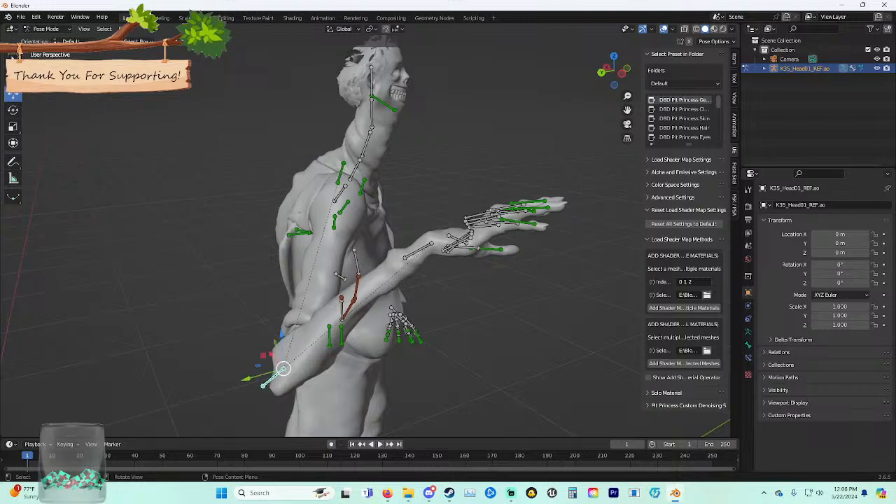
{"action": "key", "text": "r"}
{"action": "key", "text": "r"}
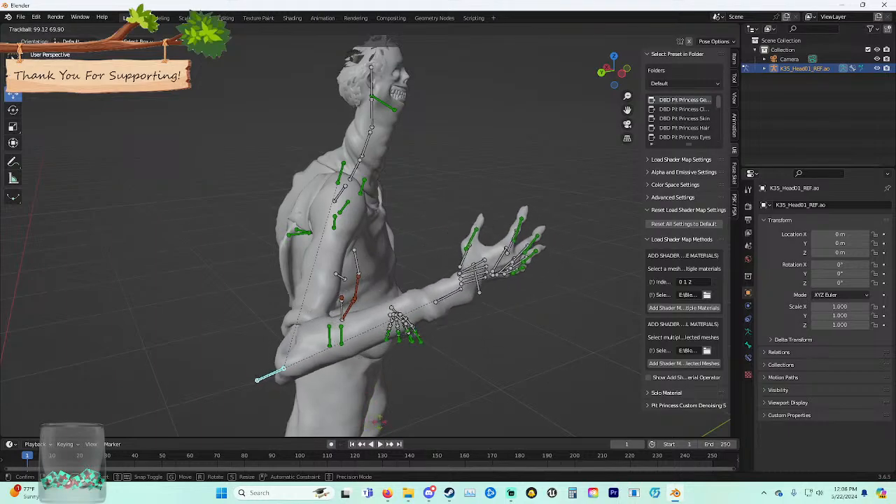
{"action": "left_click", "coordinate": [377, 416]}
{"action": "middle_click_drag", "start_coordinate": [377, 416], "coordinate": [277, 433]}
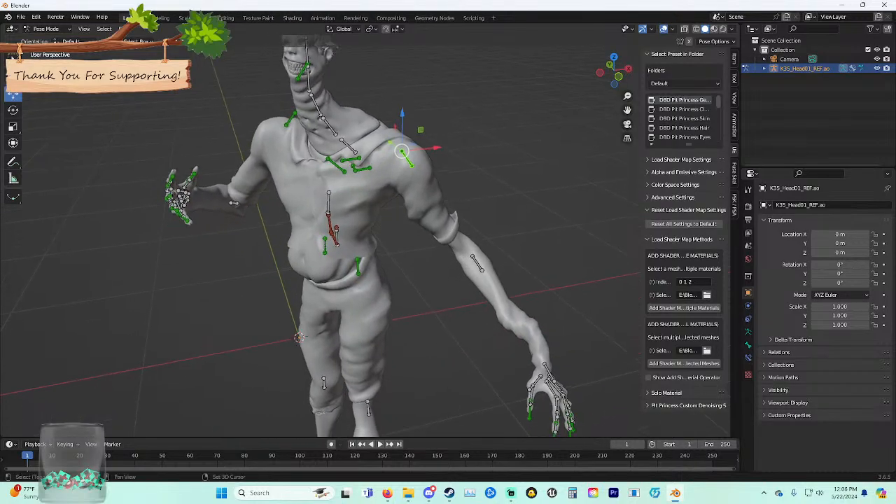
{"action": "key", "text": "r"}
{"action": "key", "text": "x"}
{"action": "right_click", "coordinate": [462, 158]}
{"action": "key", "text": "r"}
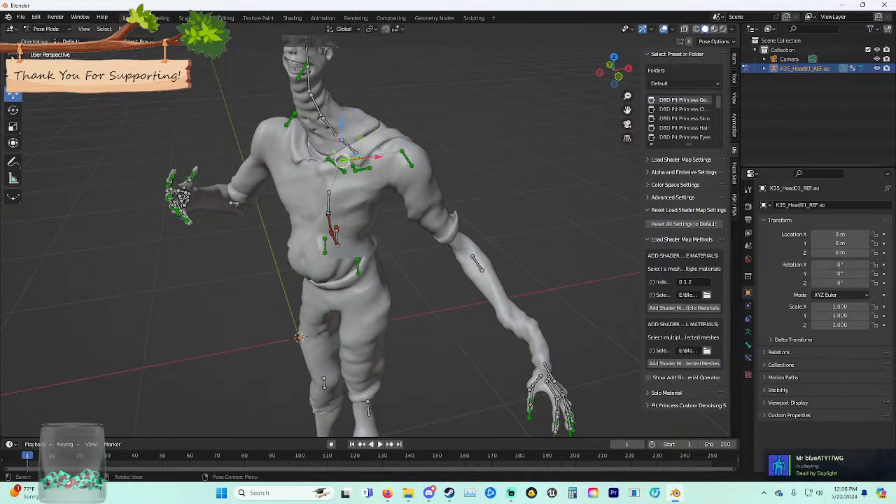
{"action": "left_click", "coordinate": [387, 171]}
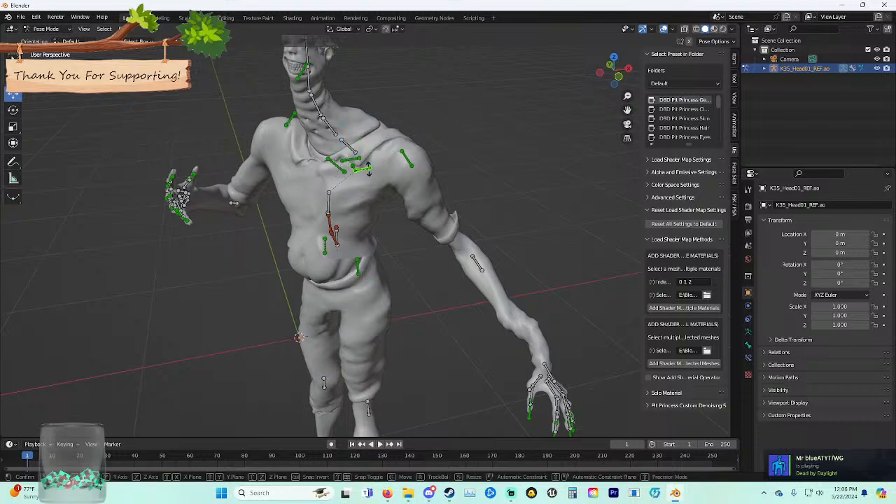
{"action": "key", "text": "r"}
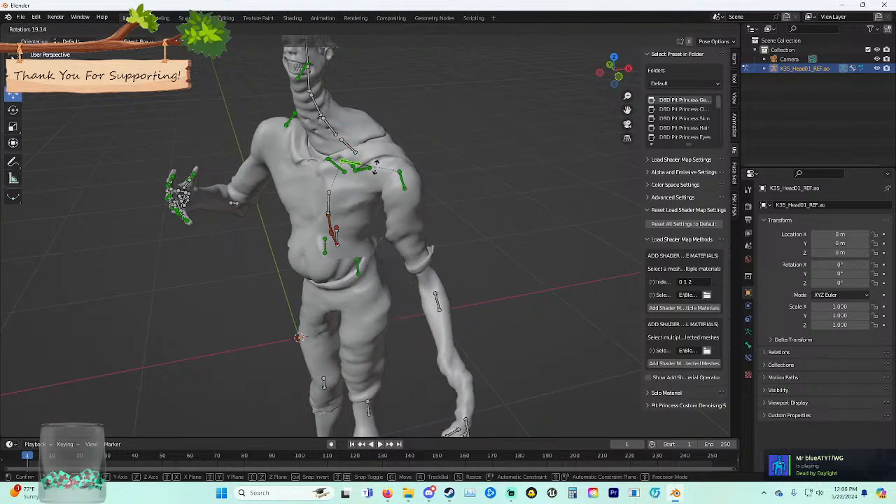
{"action": "left_click", "coordinate": [378, 157]}
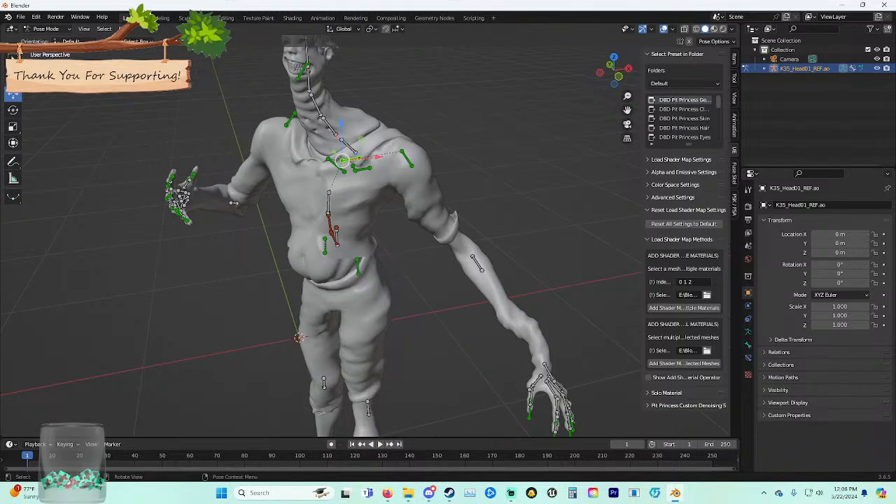
Reposition the character's left arm by rotating the left collarbone around the global X and Y axes.
{"action": "key", "text": "r"}
{"action": "key", "text": "x"}
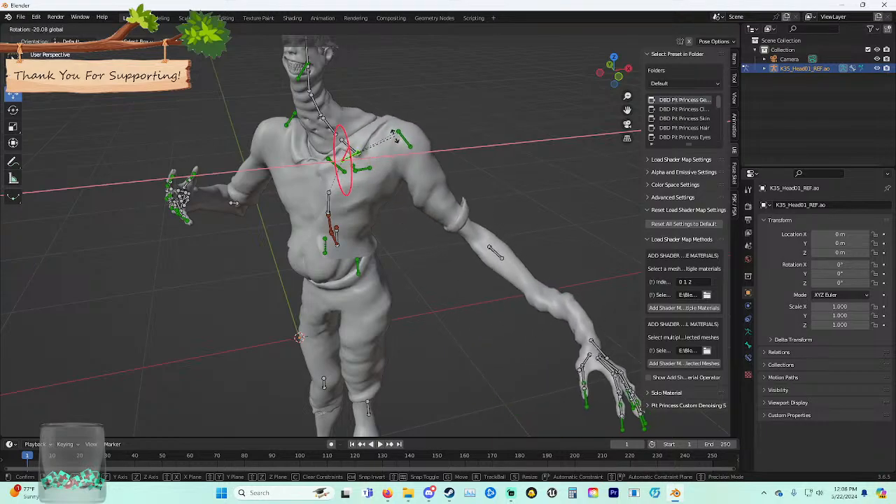
{"action": "left_click", "coordinate": [378, 157]}
{"action": "key", "text": "r"}
{"action": "key", "text": "y"}
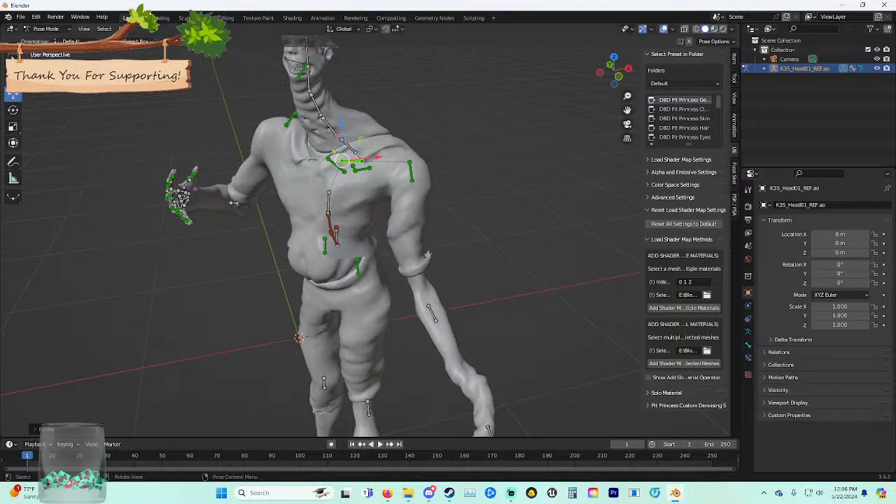
{"action": "key", "text": "x"}
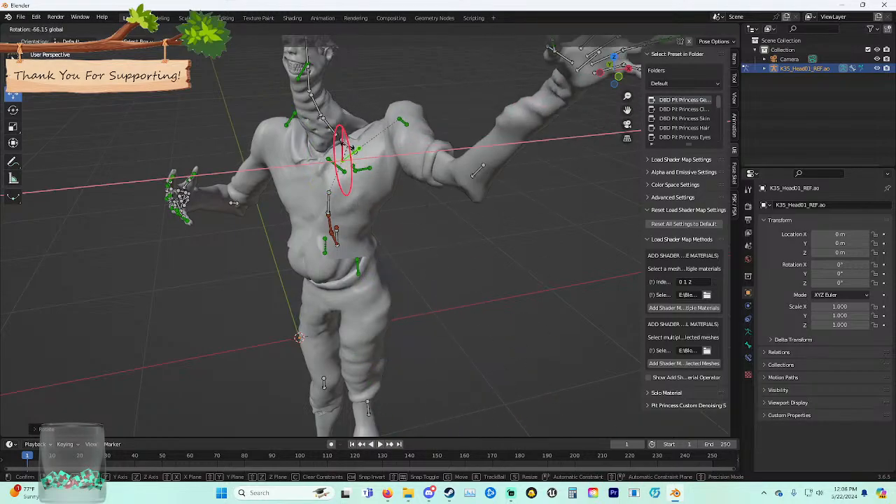
{"action": "left_click", "coordinate": [350, 151]}
{"action": "key", "text": "g"}
{"action": "key", "text": "y"}
{"action": "key", "text": "r"}
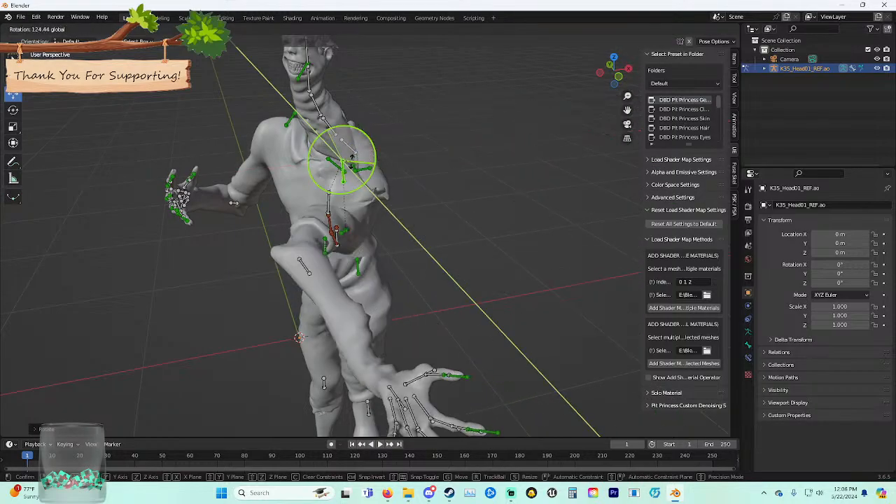
{"action": "key", "text": "Escape"}
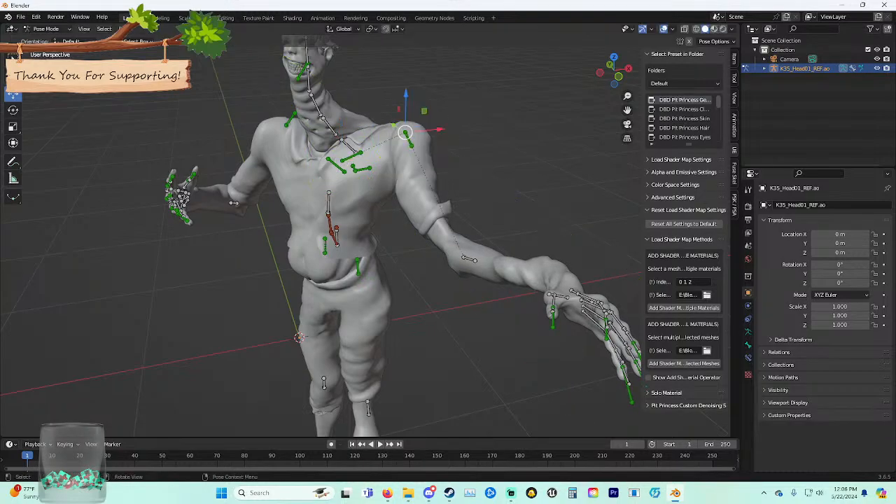
Try to rotate the left upper-arm bone to swing the arm across the front of the body.
{"action": "key", "text": "r"}
{"action": "key", "text": "Escape"}
{"action": "key", "text": "r"}
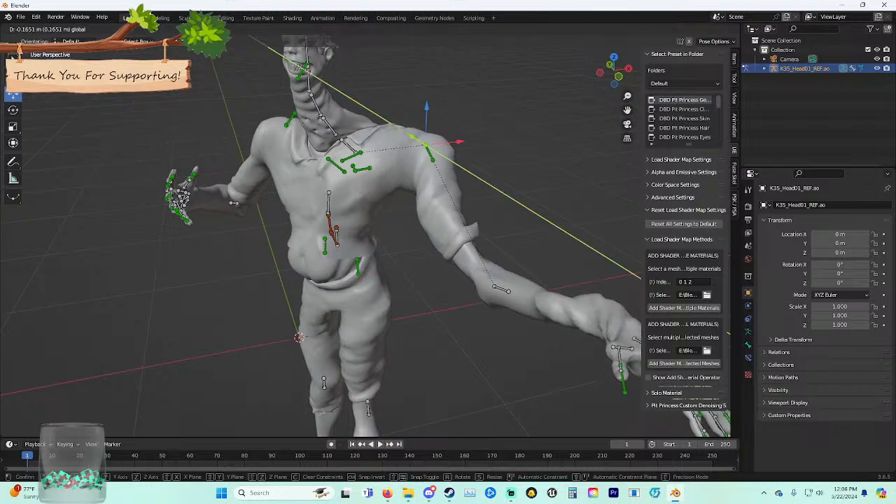
{"action": "key", "text": "r"}
{"action": "key", "text": "Escape"}
{"action": "left_click_drag", "start_coordinate": [439, 129], "coordinate": [445, 149]}
{"action": "key", "text": "r"}
{"action": "left_click_drag", "start_coordinate": [406, 94], "coordinate": [467, 129]}
{"action": "key", "text": "r"}
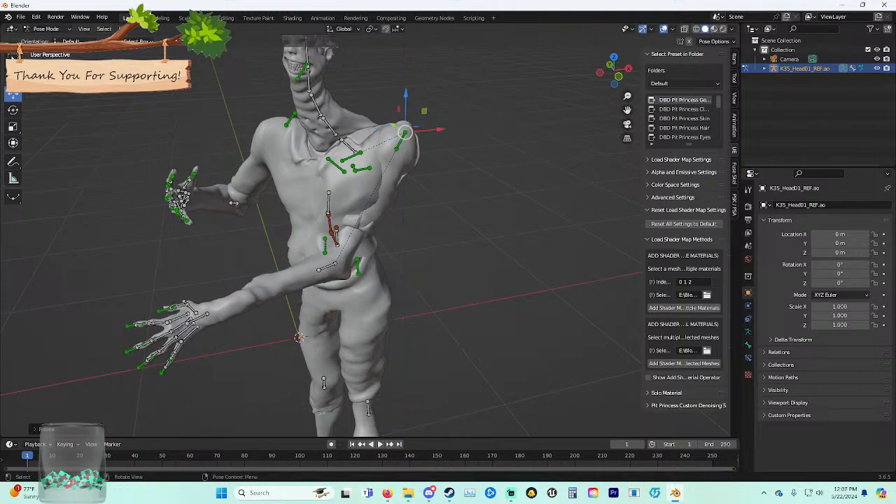
{"action": "left_click", "coordinate": [351, 157]}
{"action": "key", "text": "r"}
{"action": "key", "text": "Escape"}
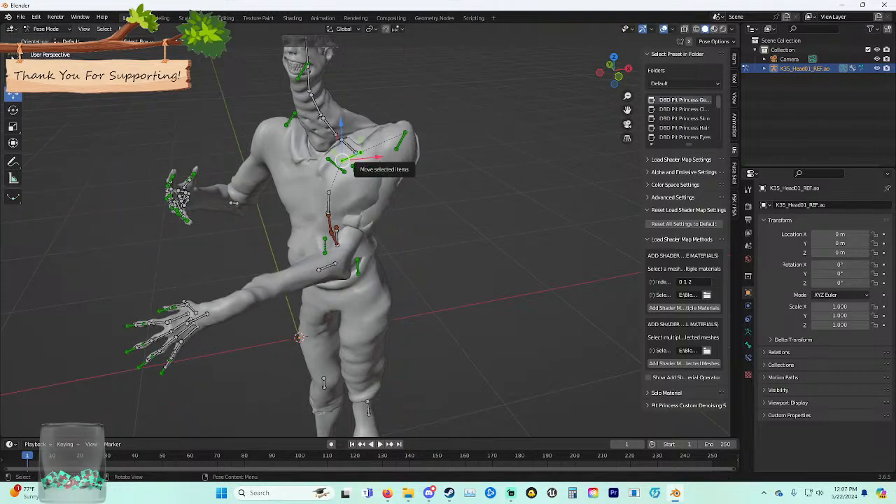
{"action": "key", "text": "r"}
{"action": "left_click_drag", "start_coordinate": [375, 157], "coordinate": [394, 147]}
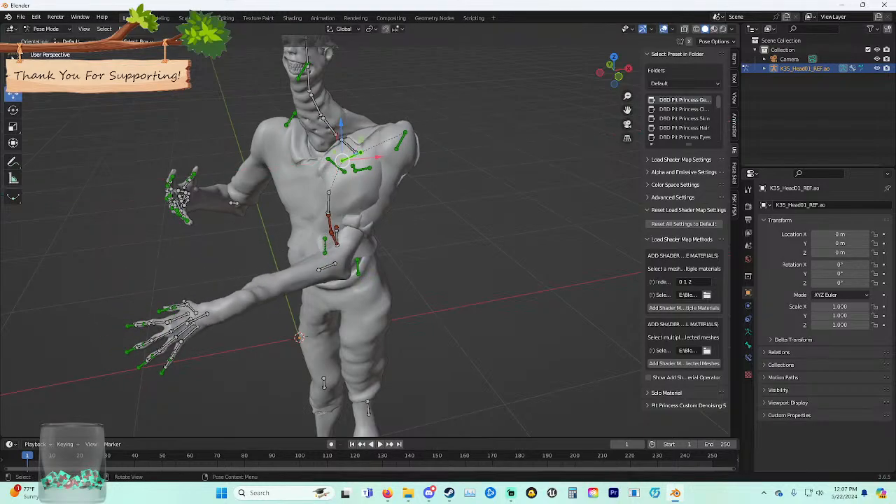
Undo the recent rotations of the left upper arm and left collarbone.
{"action": "key", "text": "ctrl+z"}
{"action": "key", "text": "ctrl+z"}
{"action": "key", "text": "ctrl+z"}
{"action": "key", "text": "ctrl+z"}
{"action": "key", "text": "ctrl+shift+z"}
{"action": "key", "text": "ctrl+shift+z"}
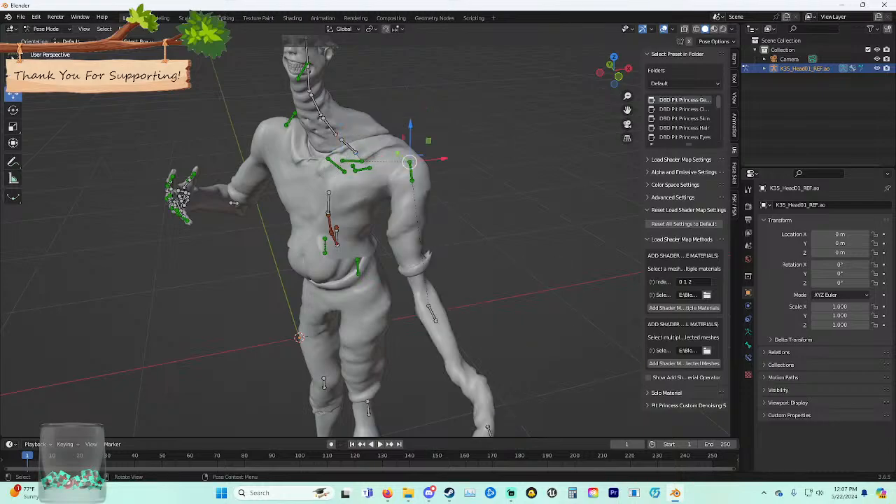
Rotate the left upper-arm bone around the global X, Y and Z axes to bring the arm across the front of the body.
{"action": "key", "text": "r"}
{"action": "key", "text": "x"}
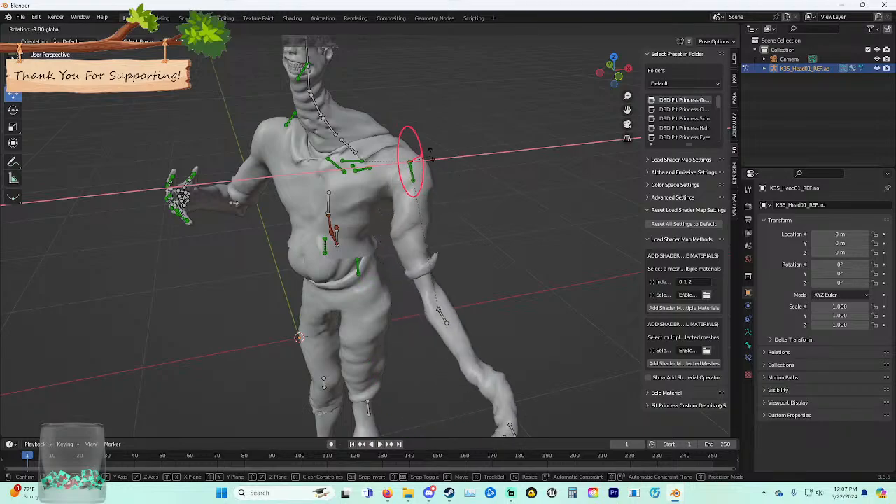
{"action": "left_click", "coordinate": [421, 145]}
{"action": "key", "text": "r"}
{"action": "key", "text": "y"}
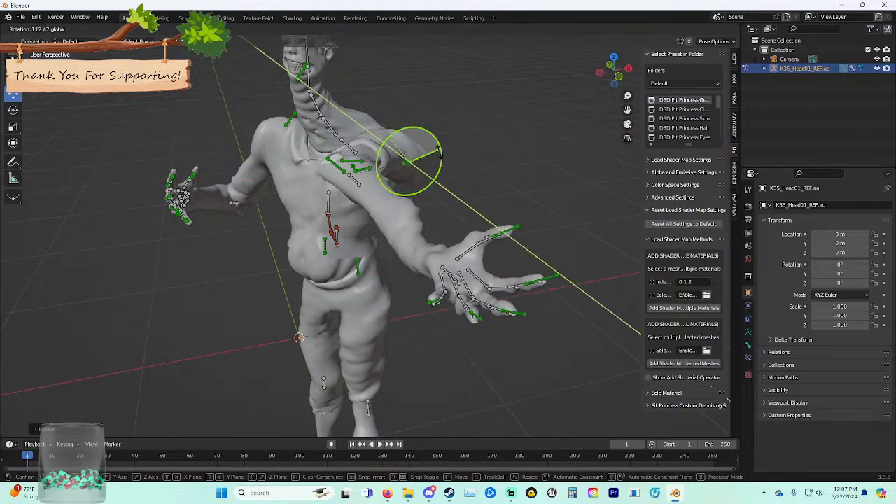
{"action": "left_click", "coordinate": [413, 135]}
{"action": "key", "text": "r"}
{"action": "key", "text": "z"}
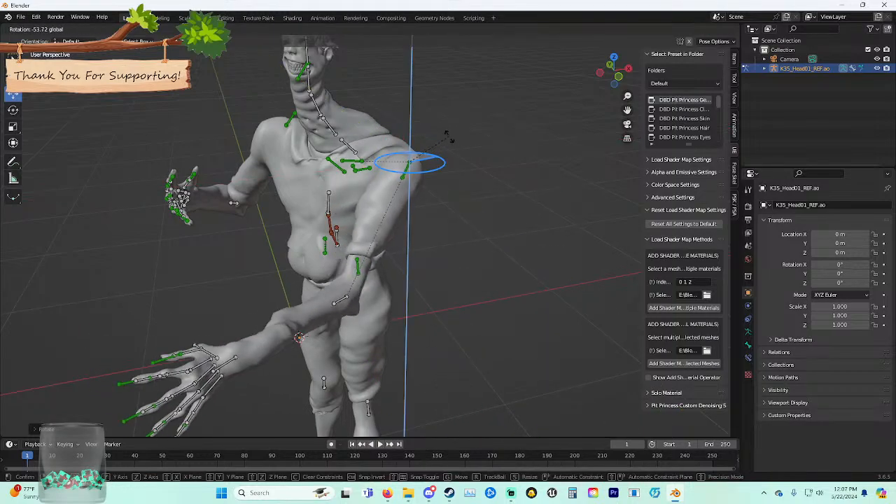
{"action": "left_click", "coordinate": [457, 142]}
{"action": "middle_click_drag", "start_coordinate": [455, 149], "coordinate": [470, 120]}
{"action": "scroll", "coordinate": [471, 140], "scroll_direction": "up", "scroll_amount": 1}
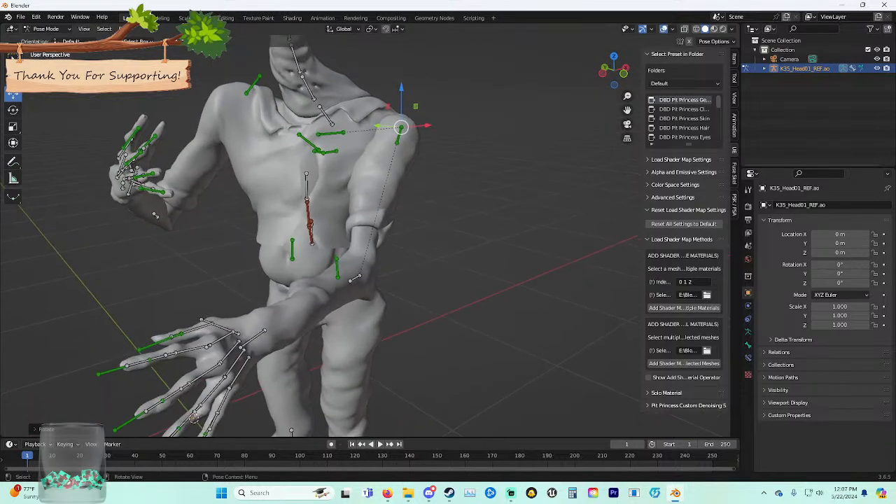
Rotate the left forearm bone around the global Y axis to raise the forearm and hand.
{"action": "key", "text": "r"}
{"action": "key", "text": "y"}
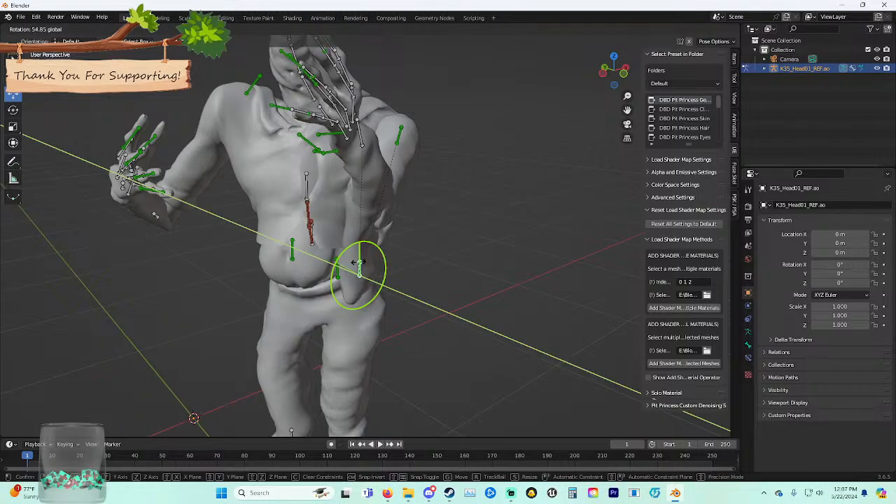
{"action": "left_click", "coordinate": [473, 223]}
{"action": "middle_click_drag", "start_coordinate": [473, 222], "coordinate": [445, 226]}
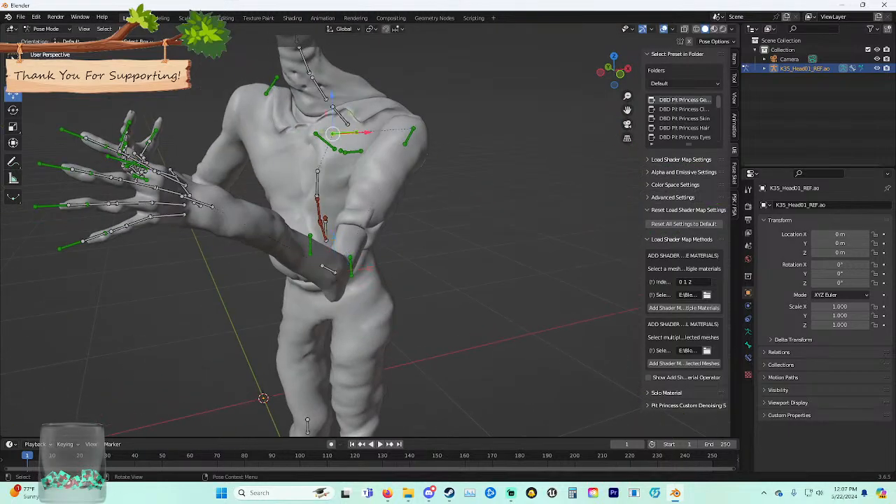
Rotate the left collarbone about 15° around the global X axis.
{"action": "key", "text": "r"}
{"action": "key", "text": "x"}
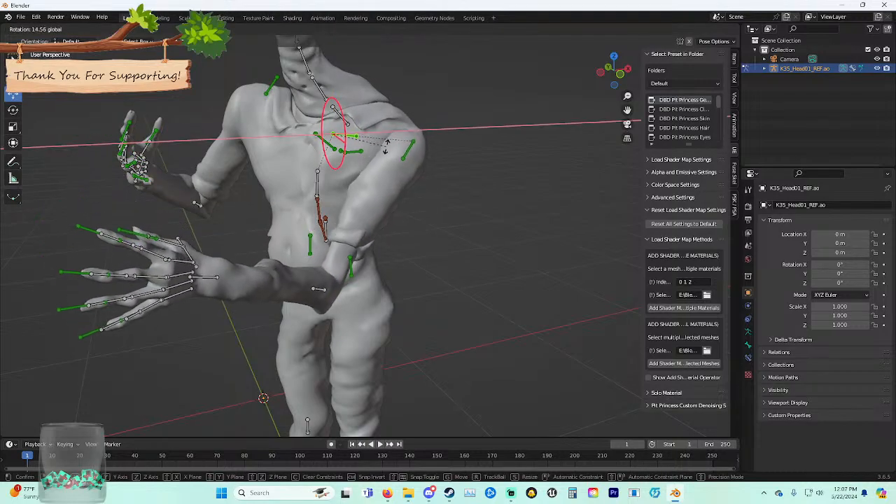
{"action": "left_click", "coordinate": [387, 146]}
Rotate the left forearm bone around the global Z and X axes to hold the hand in front of the waist.
{"action": "middle_click_drag", "start_coordinate": [317, 256], "coordinate": [361, 256]}
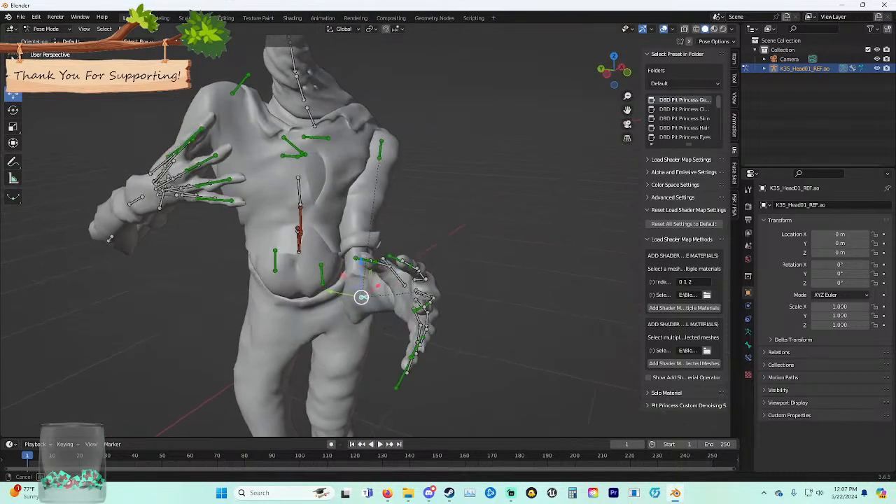
{"action": "key", "text": "r"}
{"action": "key", "text": "z"}
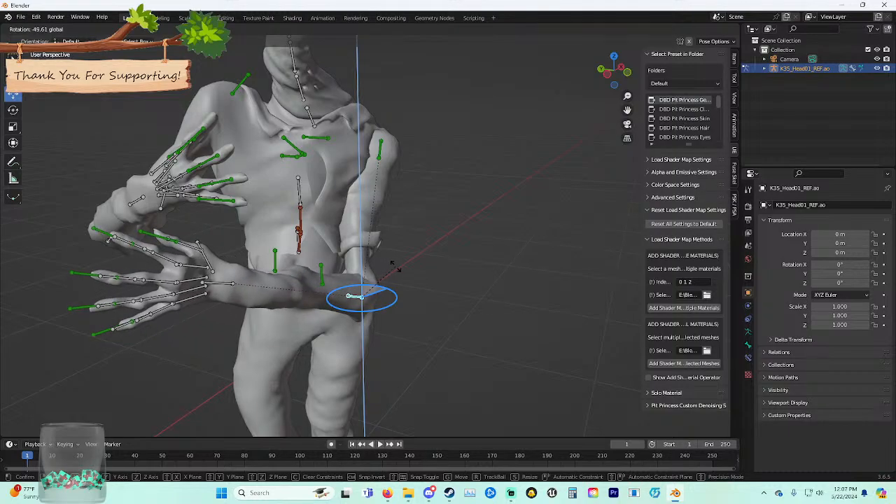
{"action": "left_click", "coordinate": [379, 285]}
{"action": "key", "text": "r"}
{"action": "key", "text": "x"}
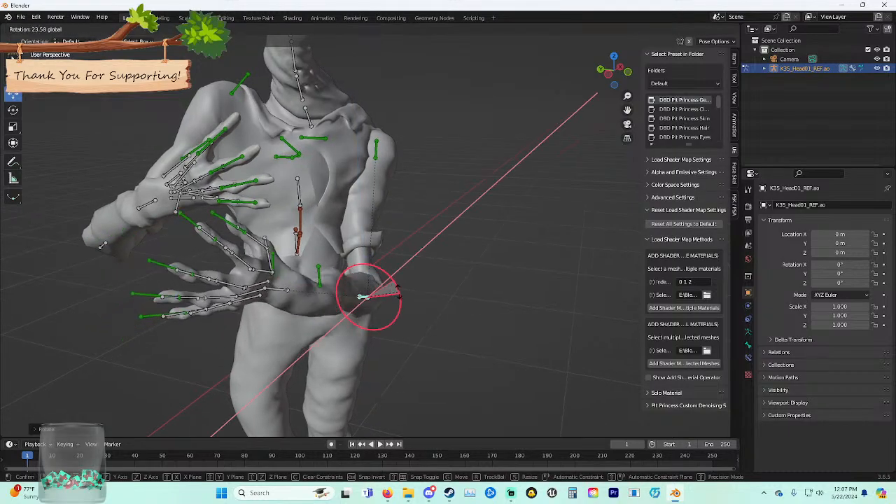
{"action": "left_click", "coordinate": [419, 310]}
{"action": "middle_click_drag", "start_coordinate": [418, 305], "coordinate": [442, 300]}
{"action": "middle_click_drag", "start_coordinate": [427, 263], "coordinate": [376, 245]}
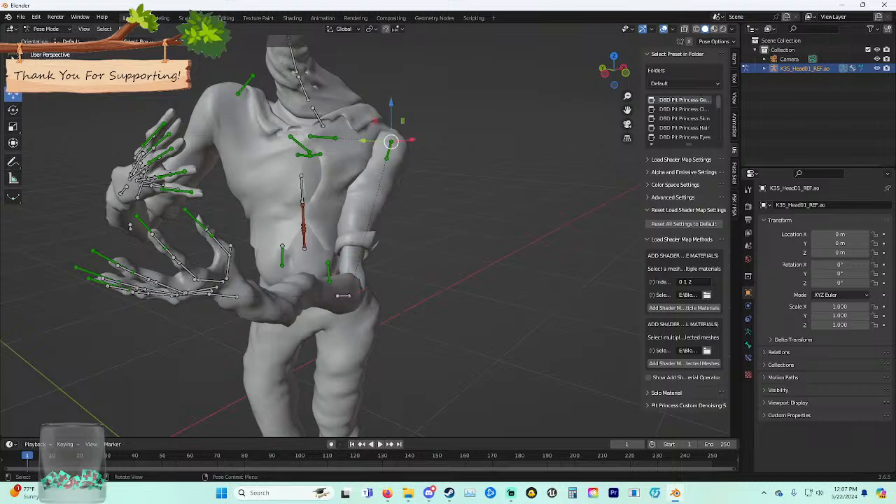
Adjust the left upper-arm bone with a rotation around the global X axis.
{"action": "key", "text": "r"}
{"action": "key", "text": "x"}
{"action": "left_click", "coordinate": [421, 133]}
{"action": "middle_click_drag", "start_coordinate": [421, 133], "coordinate": [423, 176]}
{"action": "scroll", "coordinate": [423, 177], "scroll_direction": "down", "scroll_amount": 2}
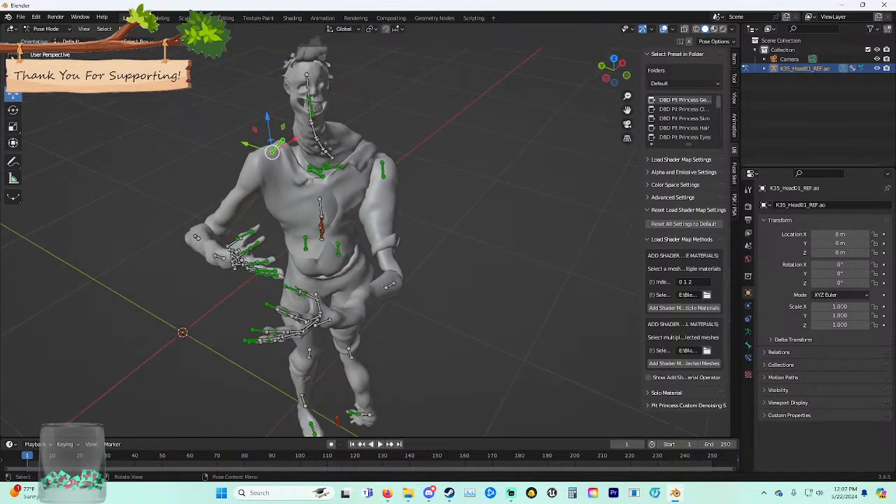
{"action": "key", "text": "r"}
{"action": "key", "text": "x"}
{"action": "key", "text": "Escape"}
{"action": "key", "text": "r"}
{"action": "key", "text": "z"}
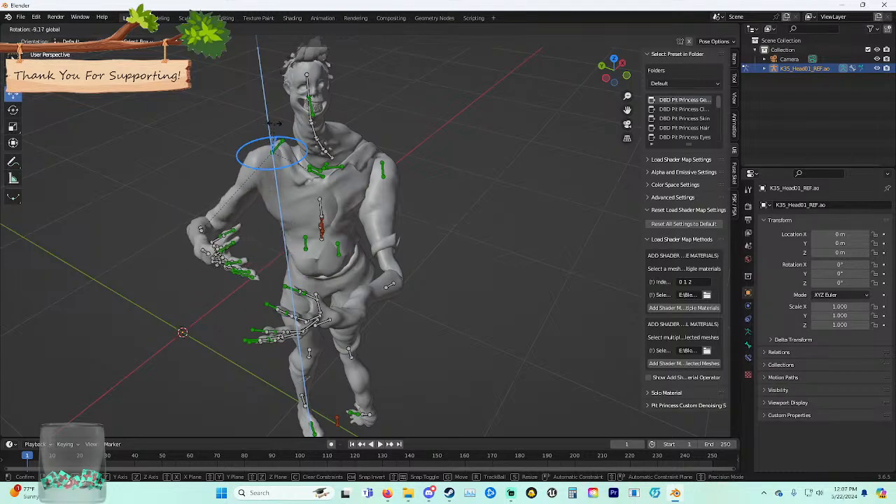
{"action": "left_click", "coordinate": [275, 123]}
{"action": "key", "text": "r"}
{"action": "key", "text": "x"}
{"action": "key", "text": "Escape"}
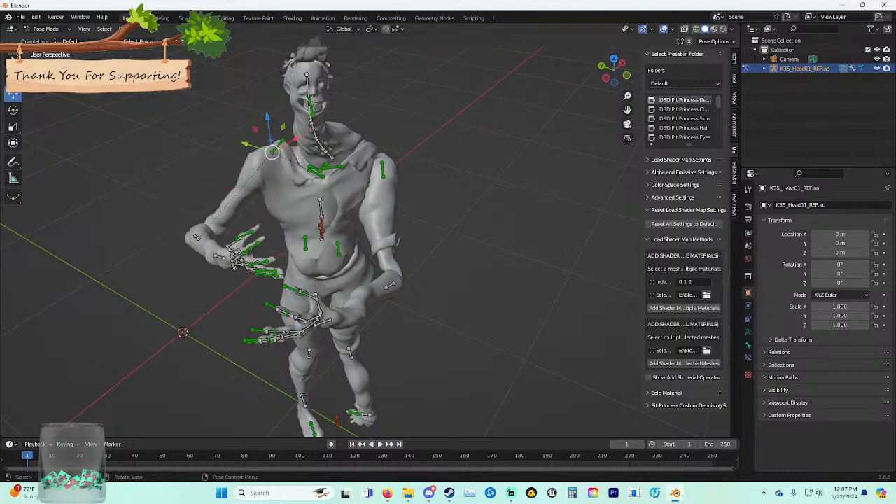
Rotate the right upper-arm bone around the global Y axis to move the elbow slightly away from the body.
{"action": "key", "text": "r"}
{"action": "key", "text": "y"}
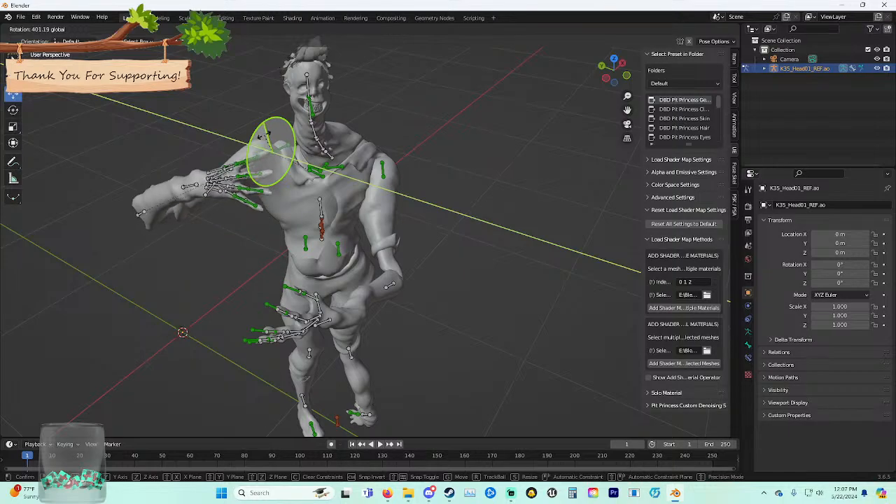
{"action": "left_click", "coordinate": [266, 148]}
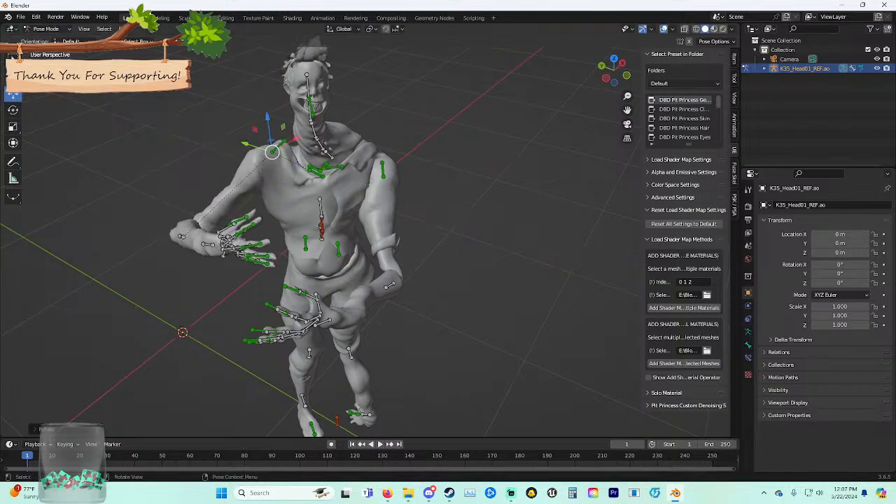
{"action": "middle_click_drag", "start_coordinate": [266, 147], "coordinate": [294, 181]}
{"action": "scroll", "coordinate": [228, 135], "scroll_direction": "up", "scroll_amount": 1}
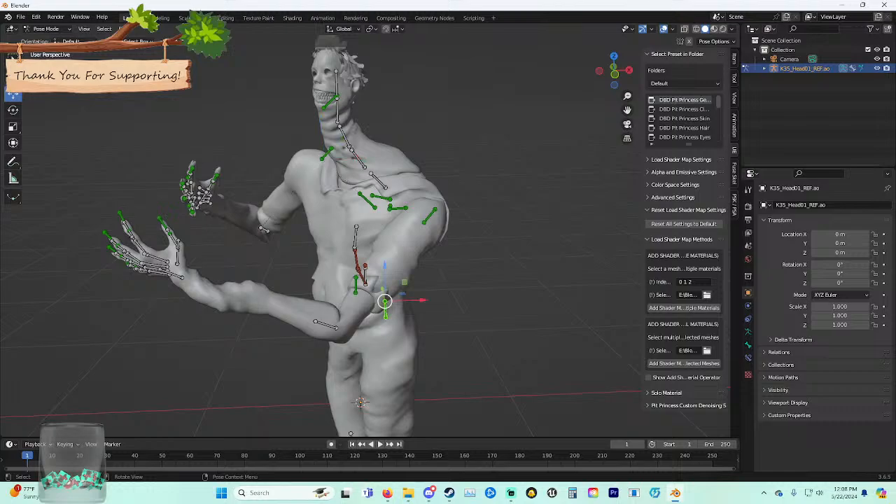
{"action": "key", "text": "r"}
{"action": "key", "text": "Escape"}
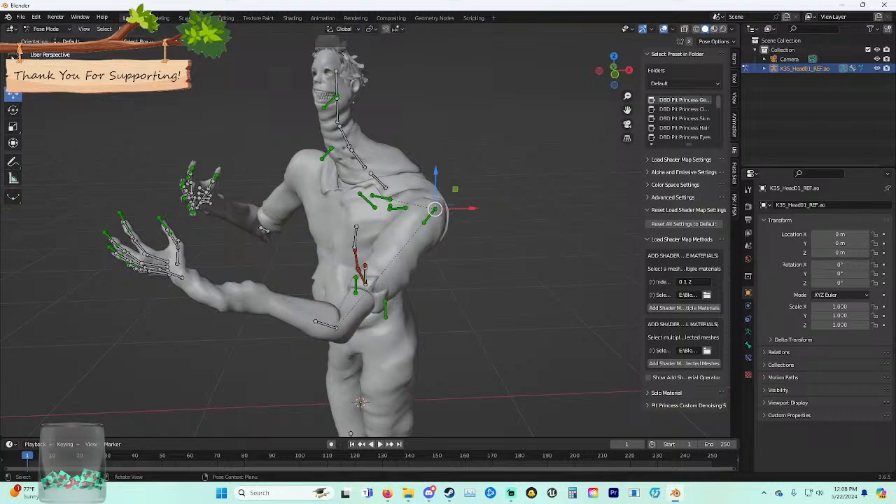
{"action": "key", "text": "r"}
{"action": "key", "text": "z"}
{"action": "key", "text": "Escape"}
Rotate the left upper-arm bone around the global X axis to fine-tune the arm's position.
{"action": "key", "text": "r"}
{"action": "key", "text": "x"}
{"action": "left_click", "coordinate": [500, 231]}
{"action": "middle_click_drag", "start_coordinate": [493, 232], "coordinate": [531, 238]}
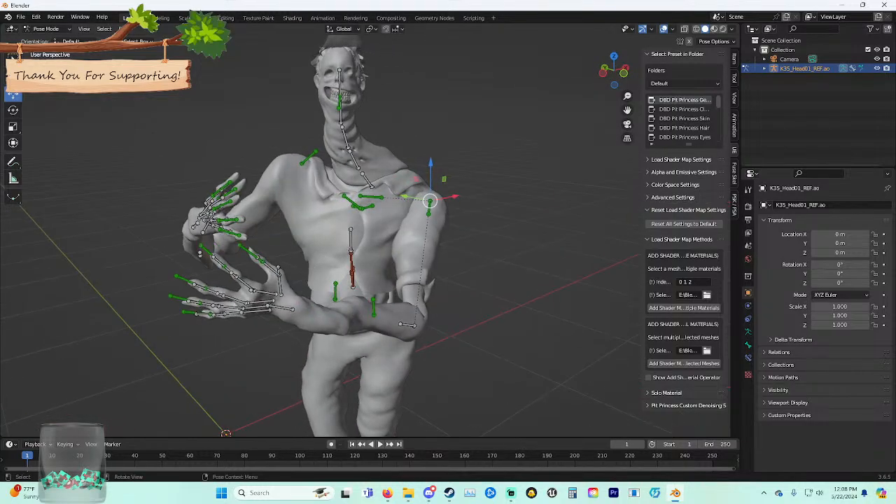
{"action": "key", "text": "r"}
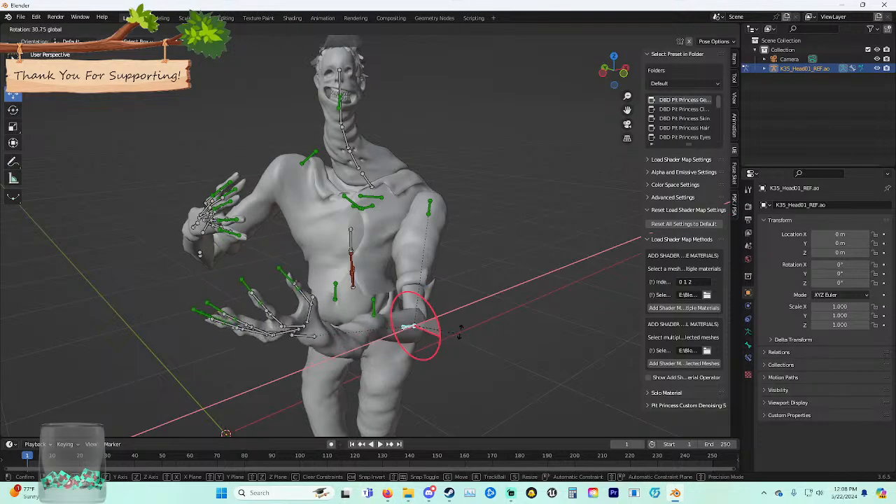
{"action": "key", "text": "Escape"}
{"action": "key", "text": "r"}
{"action": "key", "text": "y"}
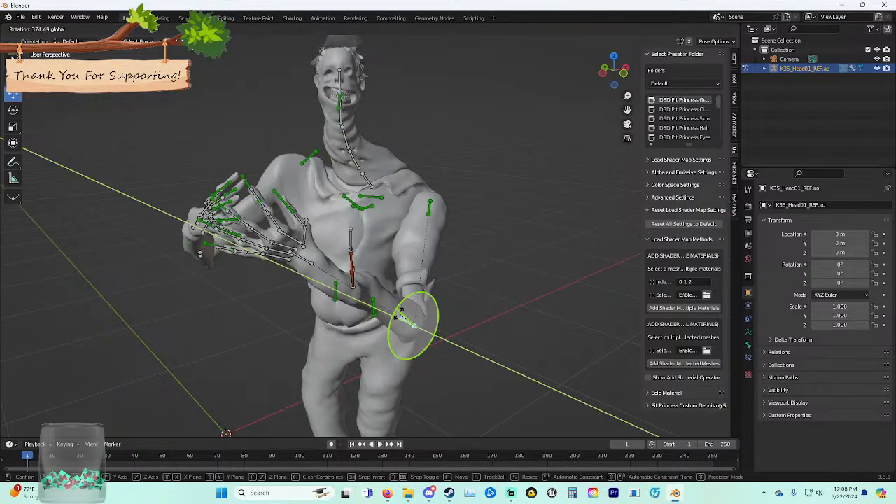
{"action": "right_click", "coordinate": [400, 315]}
{"action": "middle_click_drag", "start_coordinate": [412, 322], "coordinate": [380, 328]}
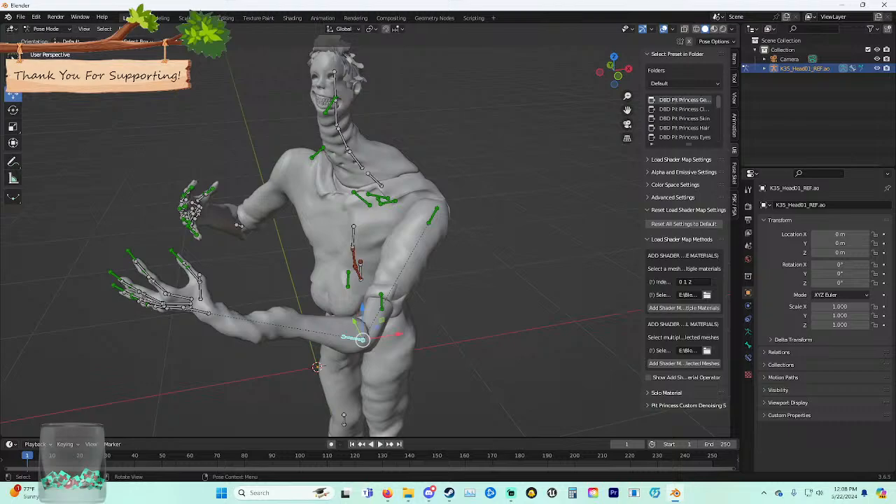
{"action": "left_click_drag", "start_coordinate": [361, 340], "coordinate": [364, 334]}
{"action": "middle_click_drag", "start_coordinate": [364, 335], "coordinate": [324, 331]}
{"action": "left_click_drag", "start_coordinate": [324, 332], "coordinate": [324, 327]}
{"action": "middle_click_drag", "start_coordinate": [324, 326], "coordinate": [374, 323]}
{"action": "left_click_drag", "start_coordinate": [374, 322], "coordinate": [372, 318]}
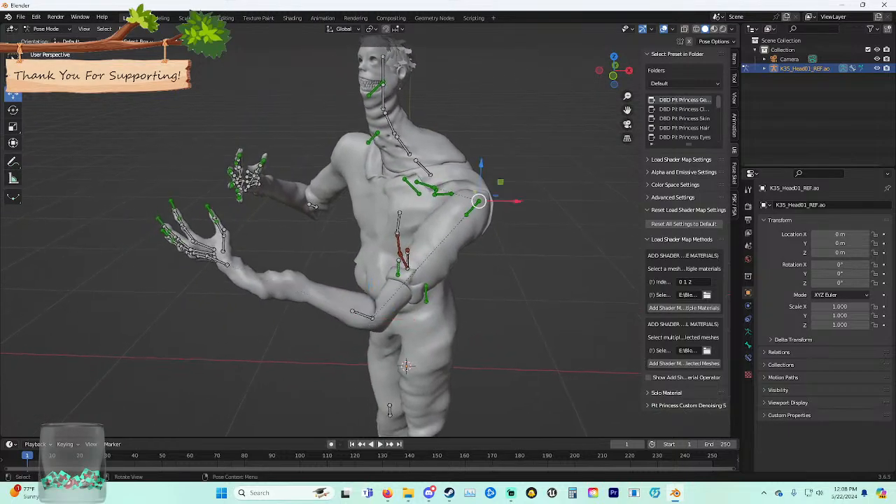
{"action": "left_click_drag", "start_coordinate": [467, 175], "coordinate": [480, 175]}
{"action": "right_click", "coordinate": [480, 175]}
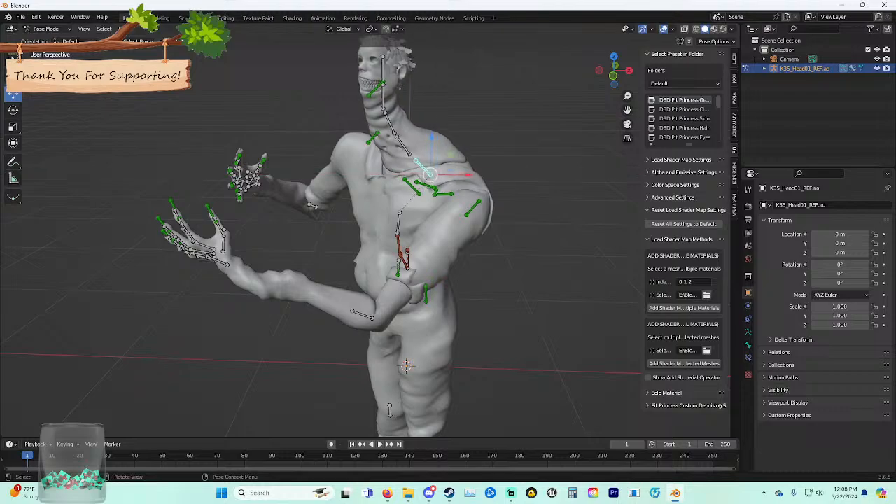
Rotate the left collarbone about 22° around the global Z axis to move the shoulder outward.
{"action": "key", "text": "r"}
{"action": "key", "text": "x"}
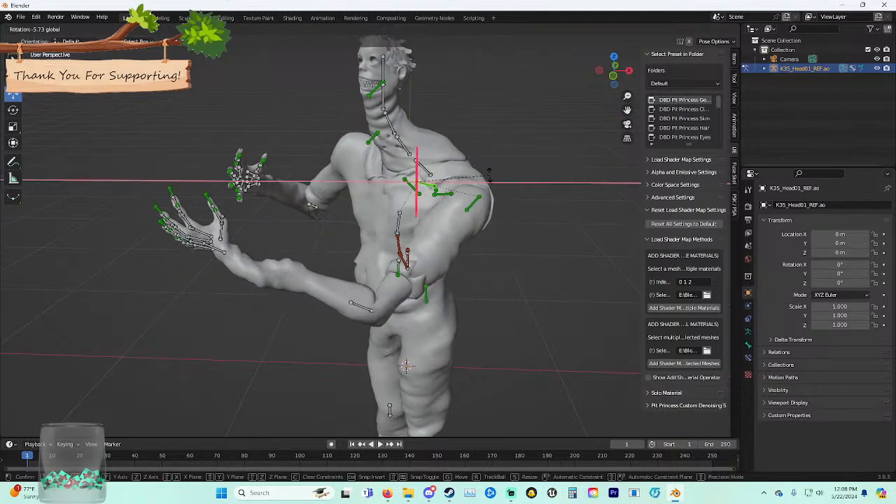
{"action": "right_click", "coordinate": [508, 175]}
{"action": "key", "text": "r"}
{"action": "key", "text": "z"}
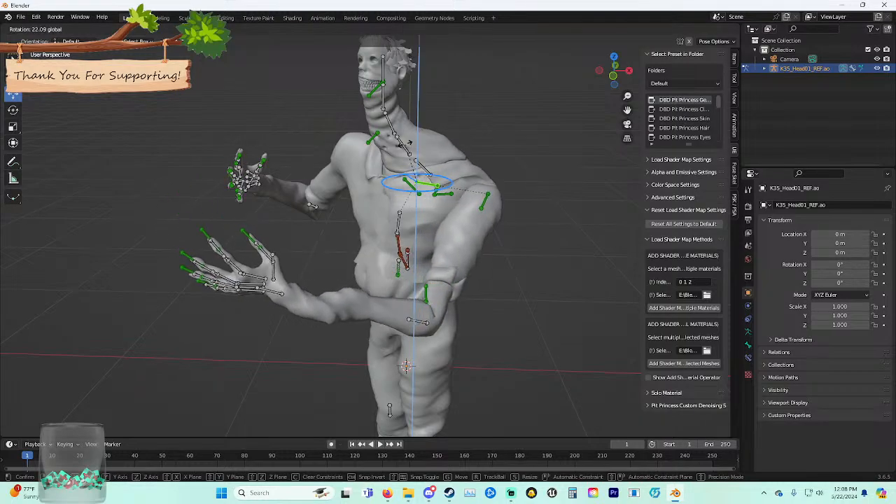
{"action": "left_click", "coordinate": [403, 143]}
{"action": "middle_click_drag", "start_coordinate": [403, 144], "coordinate": [488, 153]}
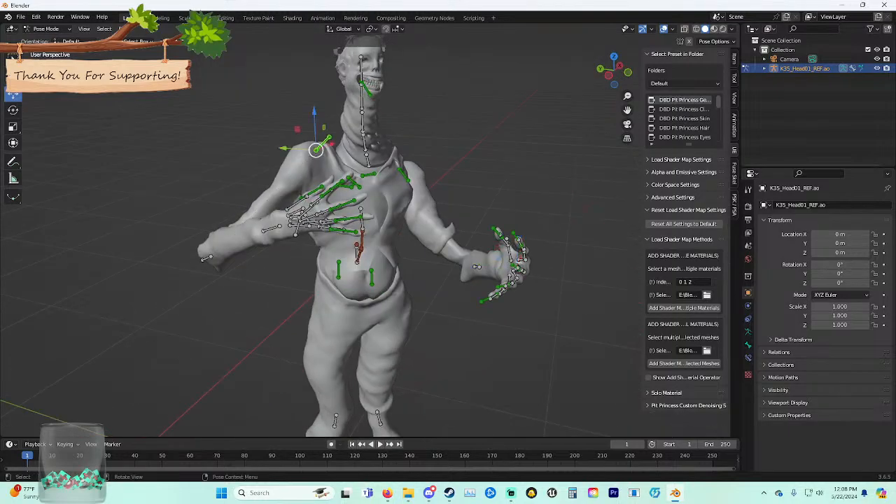
Rotate the right upper-arm bone around the global Z axis to swing the forearm and hand across the chest.
{"action": "left_click_drag", "start_coordinate": [315, 114], "coordinate": [325, 127]}
{"action": "key", "text": "r"}
{"action": "right_click", "coordinate": [325, 126]}
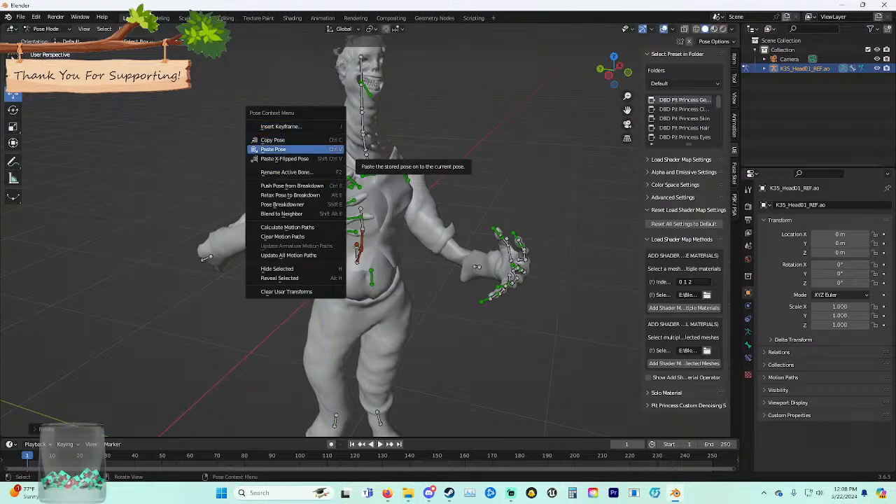
{"action": "left_click", "coordinate": [308, 149]}
{"action": "key", "text": "r"}
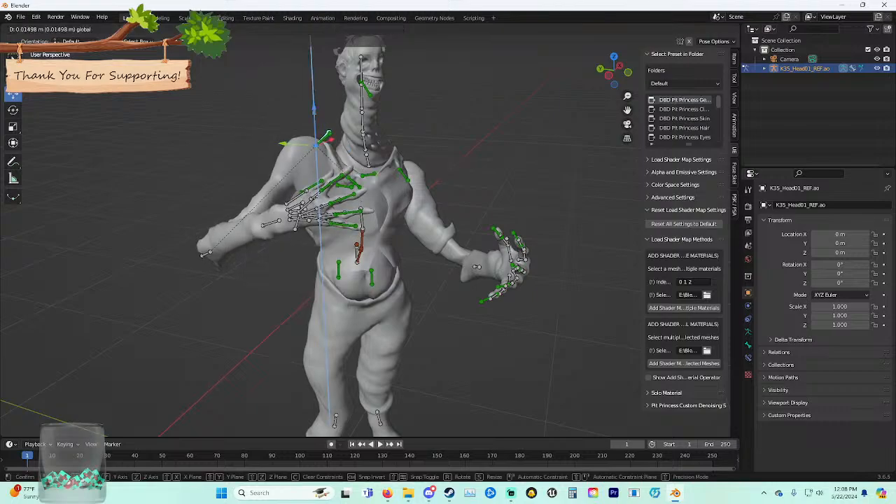
{"action": "key", "text": "z"}
{"action": "left_click", "coordinate": [303, 121]}
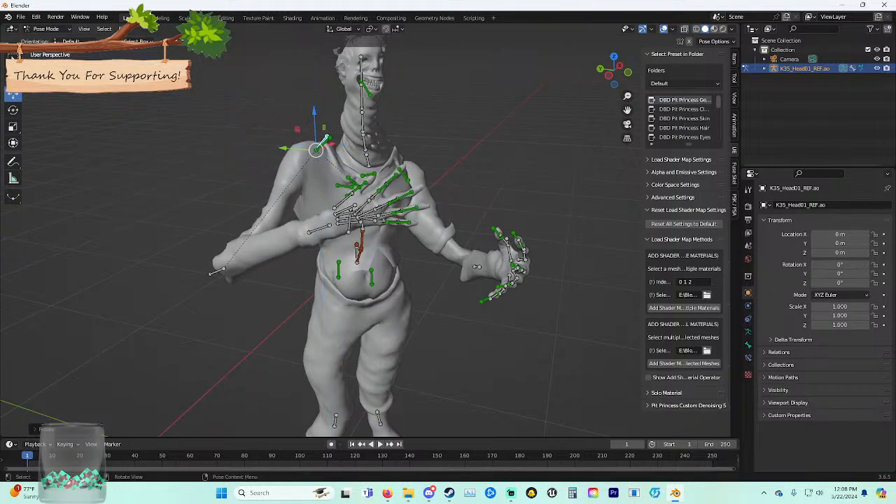
Move the jaw bone to reposition the lower jaw on the character's face.
{"action": "middle_click_drag", "start_coordinate": [304, 122], "coordinate": [210, 263]}
{"action": "scroll", "coordinate": [226, 142], "scroll_direction": "up", "scroll_amount": 2}
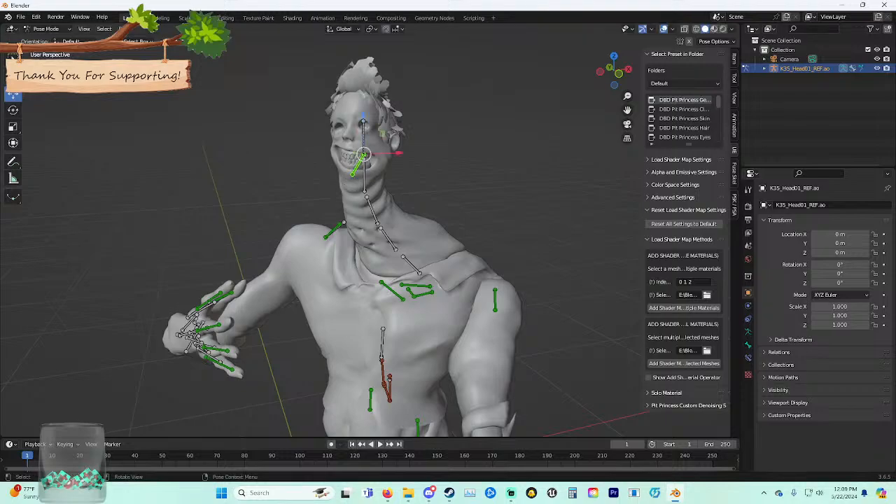
{"action": "middle_click_drag", "start_coordinate": [210, 262], "coordinate": [211, 277]}
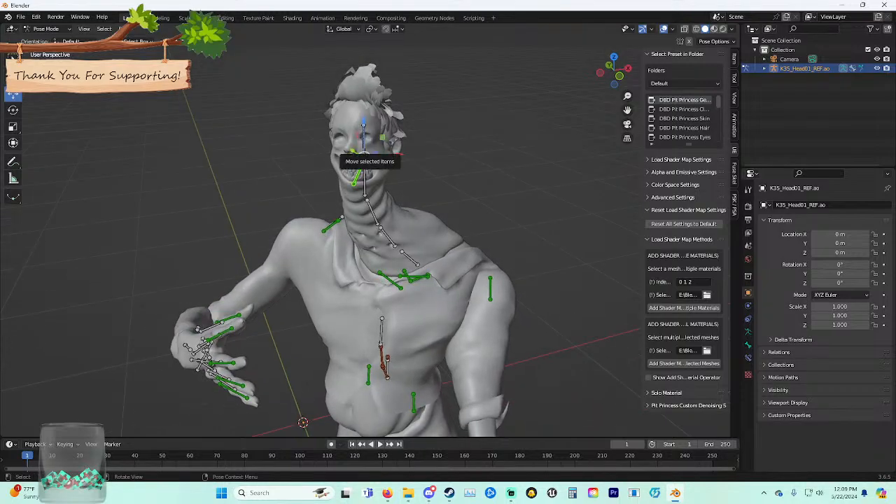
{"action": "left_click_drag", "start_coordinate": [352, 150], "coordinate": [351, 150]}
{"action": "middle_click_drag", "start_coordinate": [352, 150], "coordinate": [349, 142]}
{"action": "left_click_drag", "start_coordinate": [398, 154], "coordinate": [354, 115]}
{"action": "mouse_move", "coordinate": [354, 115]}
{"action": "middle_mouse_down"}
{"action": "mouse_move", "coordinate": [376, 99]}
{"action": "mouse_move", "coordinate": [361, 105]}
{"action": "middle_mouse_up"}
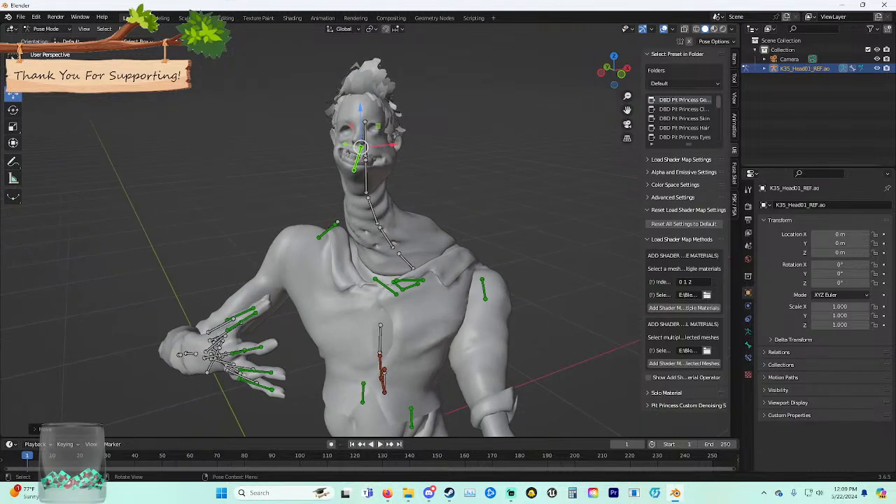
Shift the jaw bone slightly along the global X axis to adjust the lower jaw's sideways position.
{"action": "scroll", "coordinate": [372, 179], "scroll_direction": "up", "scroll_amount": 4}
{"action": "middle_click_drag", "start_coordinate": [366, 158], "coordinate": [363, 243], "text": "shift"}
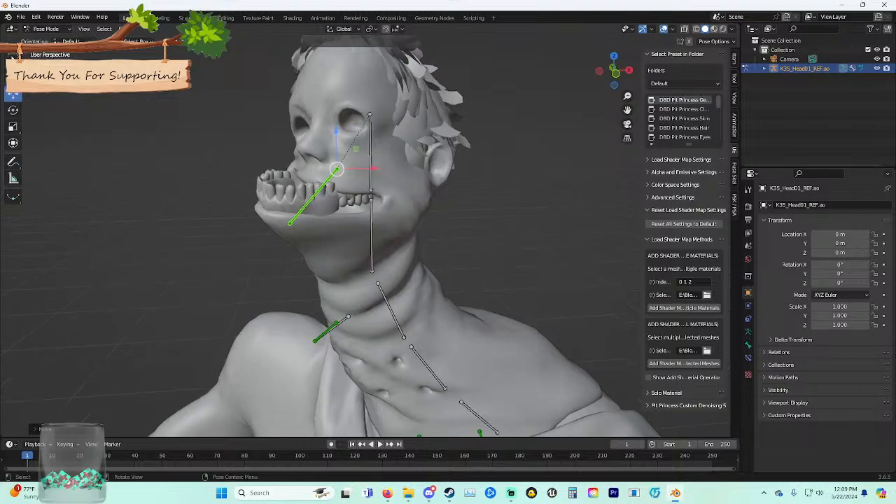
{"action": "left_click_drag", "start_coordinate": [374, 169], "coordinate": [387, 168]}
Fine-tune the jaw bone's position along the global X and Z axes to set the mouth opening.
{"action": "scroll", "coordinate": [388, 170], "scroll_direction": "down", "scroll_amount": 4}
{"action": "middle_click_drag", "start_coordinate": [387, 170], "coordinate": [432, 57]}
{"action": "scroll", "coordinate": [432, 69], "scroll_direction": "down", "scroll_amount": 4}
{"action": "middle_click_drag", "start_coordinate": [432, 57], "coordinate": [456, 72], "text": "shift"}
{"action": "scroll", "coordinate": [458, 95], "scroll_direction": "up", "scroll_amount": 3}
{"action": "scroll", "coordinate": [459, 51], "scroll_direction": "down", "scroll_amount": 1}
{"action": "middle_click_drag", "start_coordinate": [455, 71], "coordinate": [460, 87], "text": "shift"}
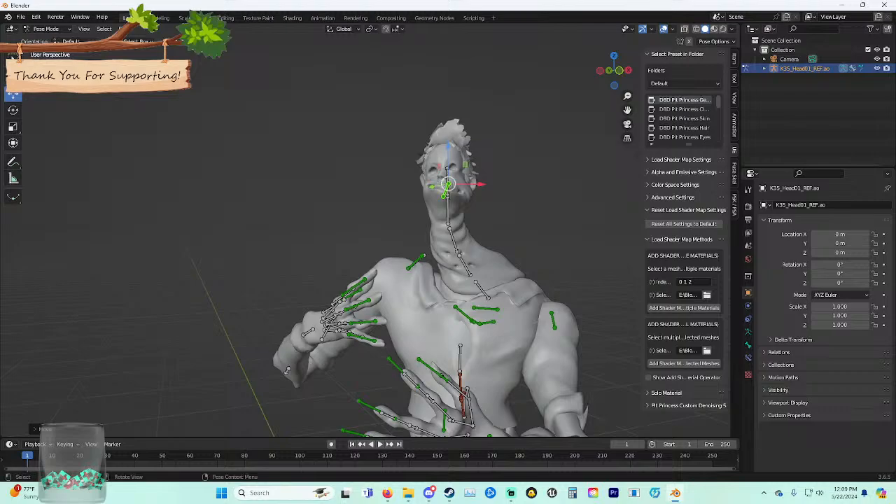
{"action": "key", "text": "g"}
{"action": "key", "text": "x"}
{"action": "key", "text": "z"}
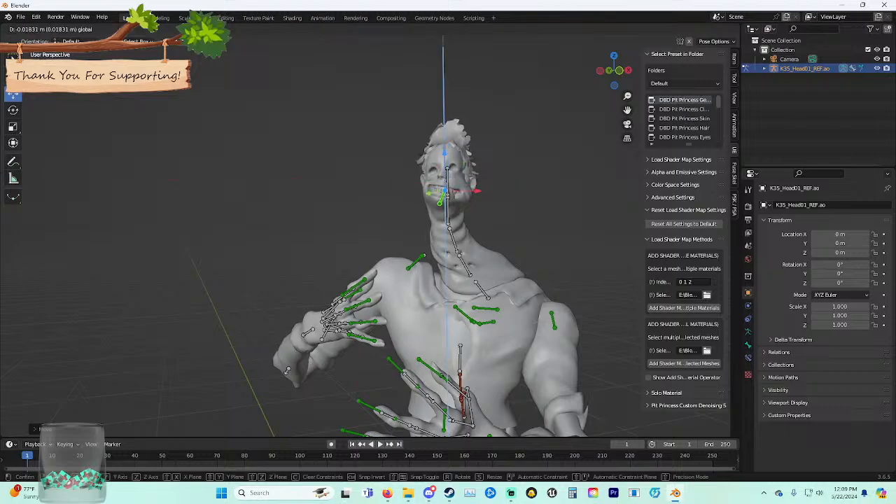
{"action": "key", "text": "x"}
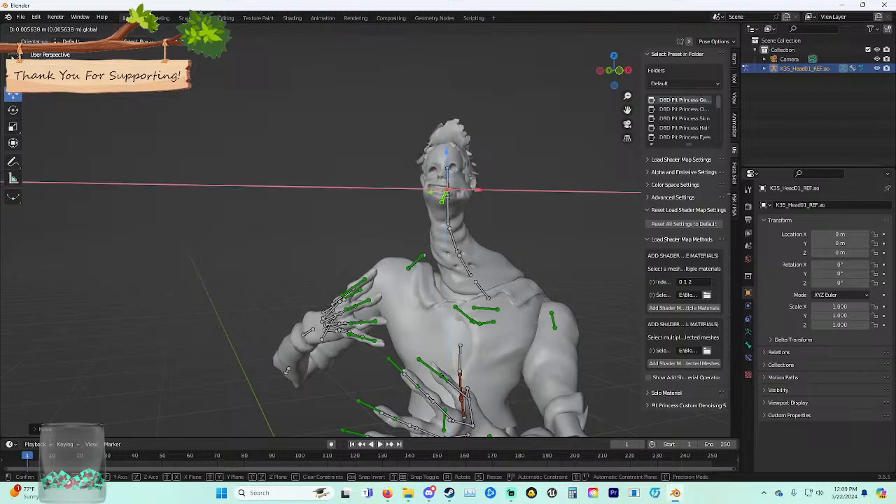
{"action": "key", "text": "z"}
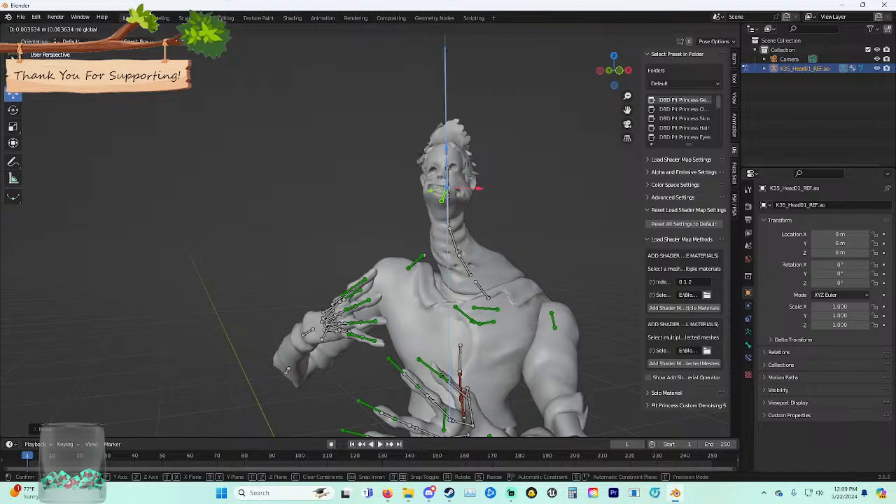
{"action": "key", "text": "Return"}
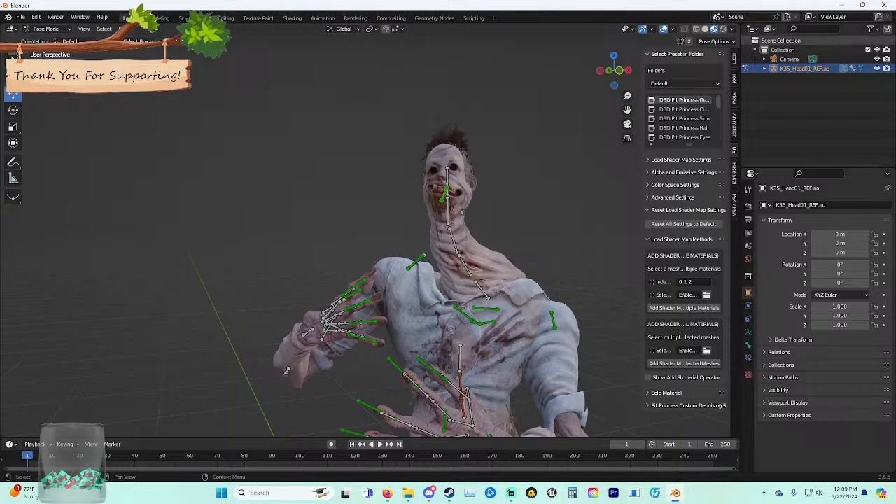
Check the textured pose with the armature temporarily hidden, and return the viewport to solid shading.
{"action": "left_click", "coordinate": [877, 68]}
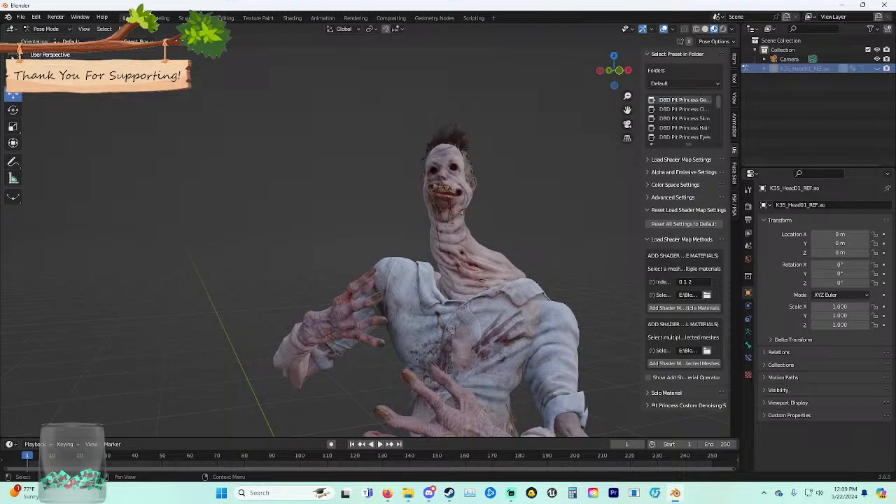
{"action": "left_click", "coordinate": [877, 68]}
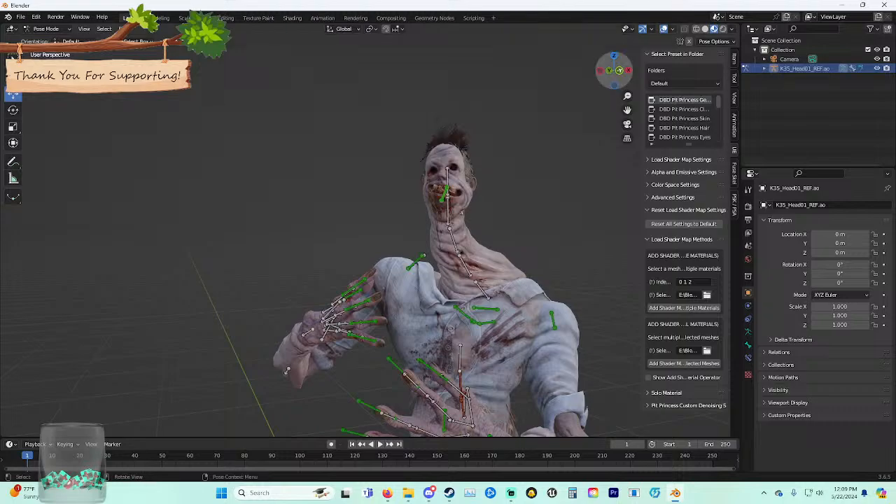
{"action": "left_click", "coordinate": [703, 29]}
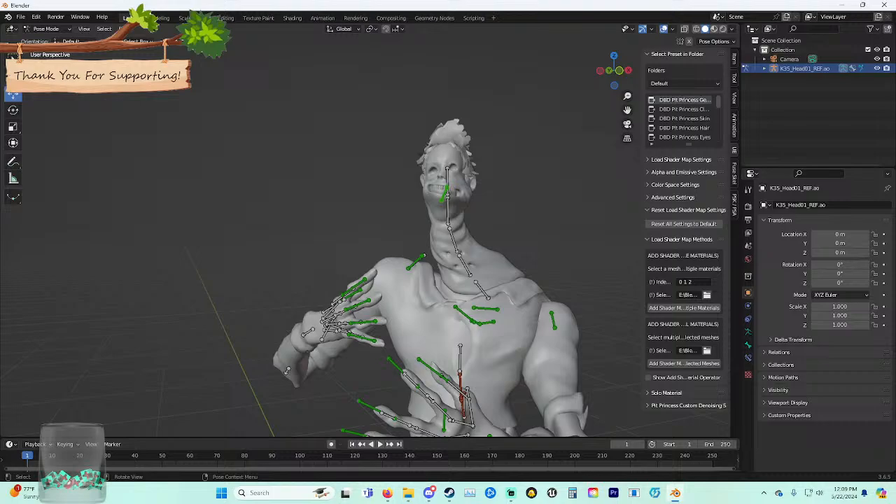
{"action": "key", "text": "r"}
{"action": "key", "text": "x"}
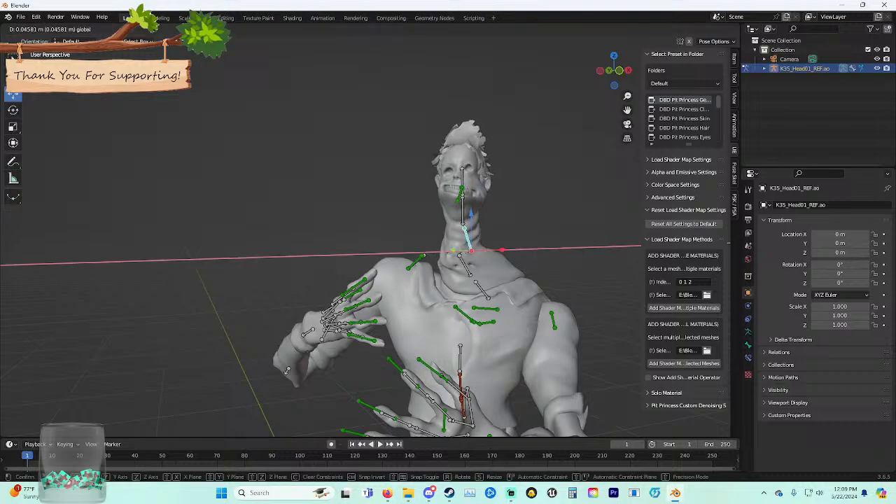
{"action": "right_click", "coordinate": [501, 275]}
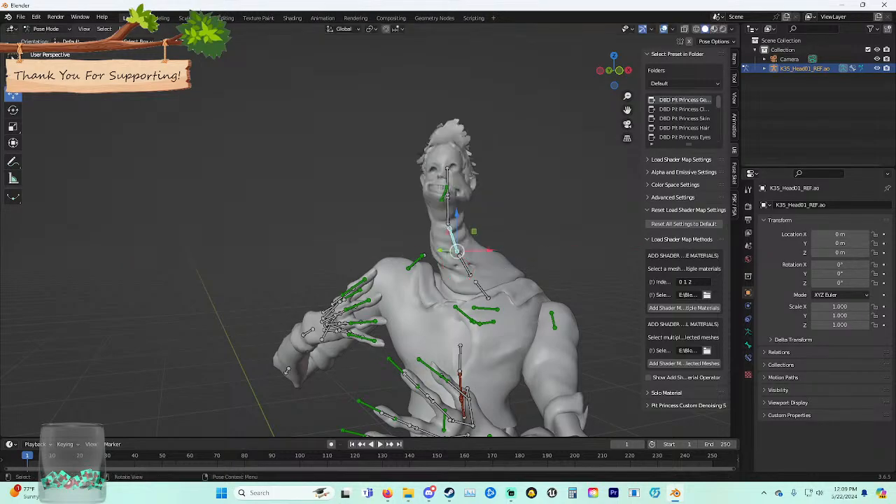
Rotate the upper neck bone around the global Z and X axes to turn and tilt the head.
{"action": "key", "text": "r"}
{"action": "key", "text": "z"}
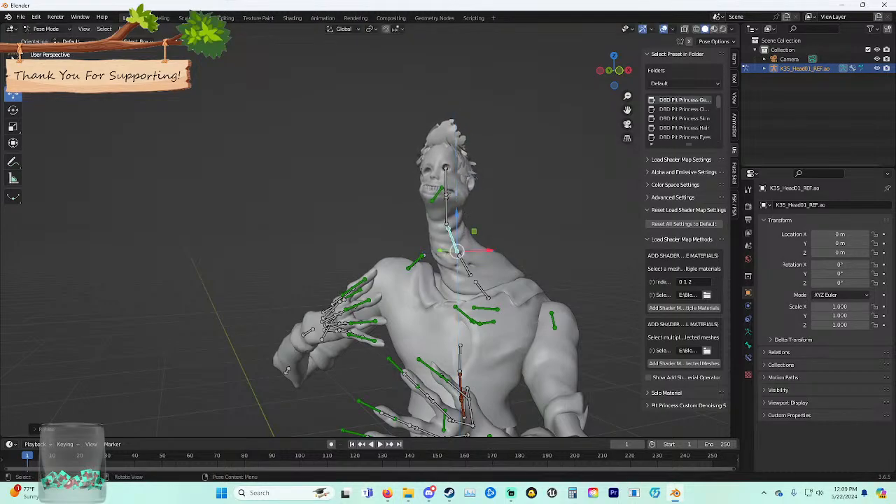
{"action": "key", "text": "x"}
{"action": "left_click", "coordinate": [501, 261]}
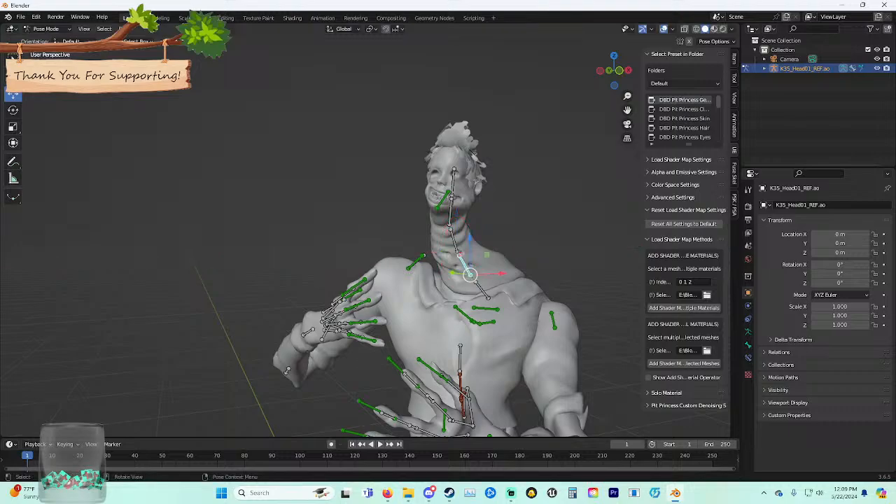
Rotate the lower neck bone around the global Y axis to lean the neck and head sideways.
{"action": "key", "text": "r"}
{"action": "key", "text": "y"}
{"action": "key", "text": "Return"}
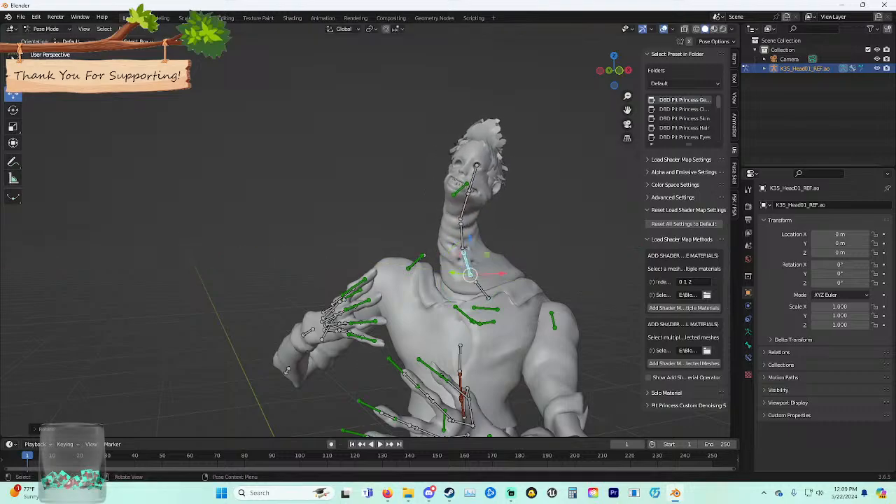
{"action": "key", "text": "r"}
{"action": "key", "text": "x"}
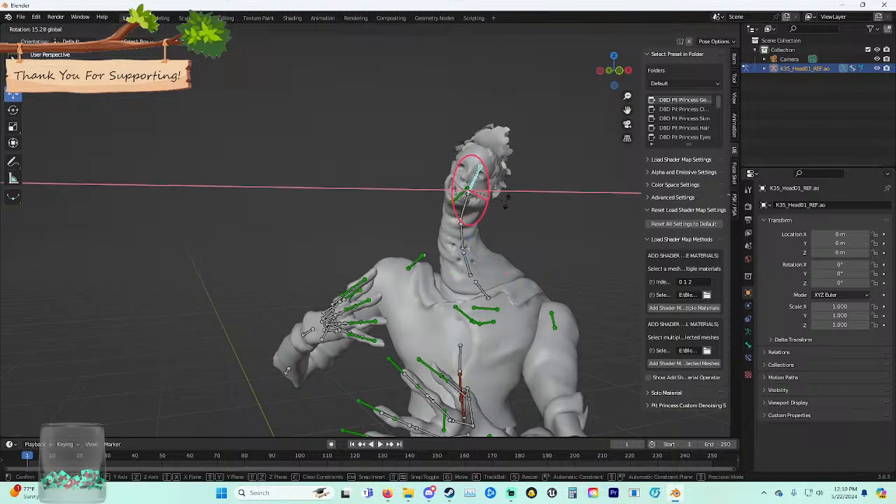
{"action": "right_click", "coordinate": [504, 195]}
{"action": "right_click", "coordinate": [504, 194]}
{"action": "left_click", "coordinate": [549, 192]}
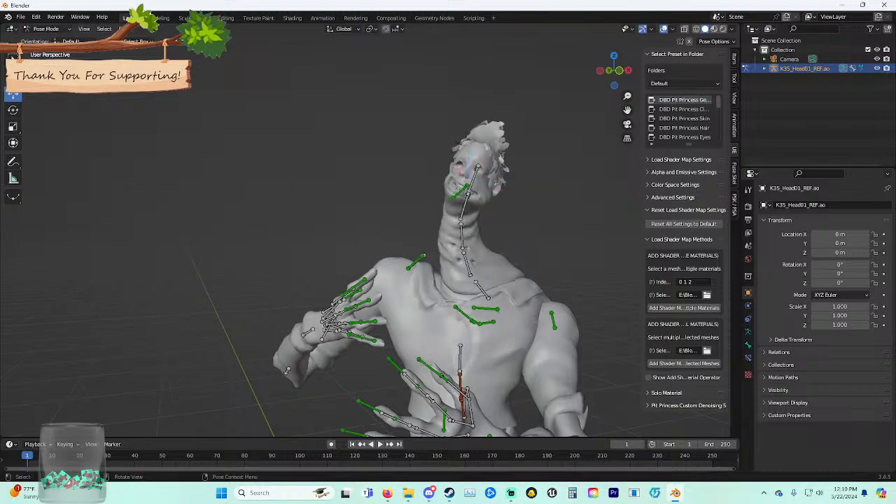
Rotate the head bone around the global Y axis to ease the head's sideways tilt.
{"action": "key", "text": "r"}
{"action": "key", "text": "y"}
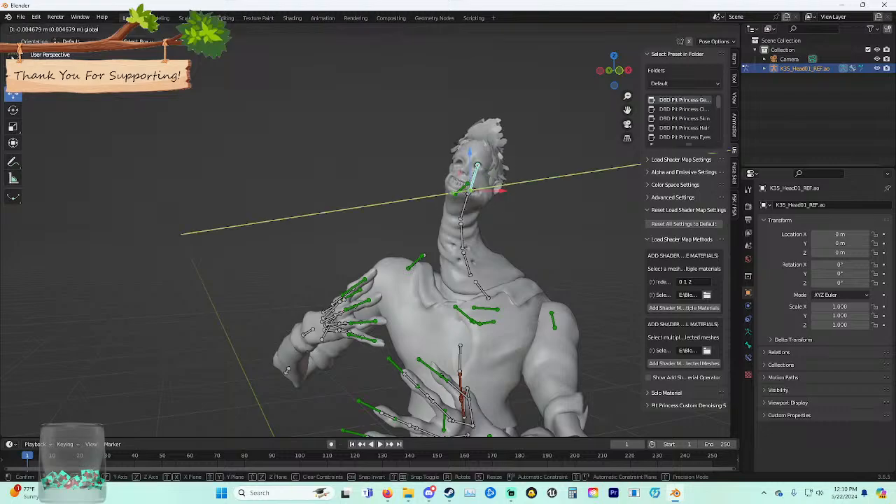
{"action": "left_click", "coordinate": [455, 193]}
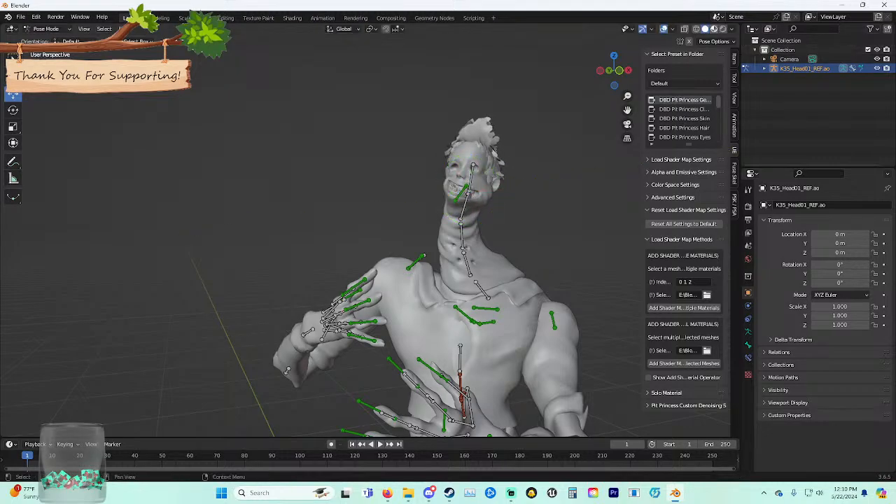
Examine the textured head, mouth and neck in material preview from several angles, and return to solid shading.
{"action": "left_click", "coordinate": [714, 29]}
{"action": "mouse_move", "coordinate": [560, 154]}
{"action": "middle_mouse_down"}
{"action": "mouse_move", "coordinate": [483, 168]}
{"action": "mouse_move", "coordinate": [462, 192]}
{"action": "mouse_move", "coordinate": [465, 224]}
{"action": "mouse_move", "coordinate": [403, 210]}
{"action": "mouse_move", "coordinate": [448, 200]}
{"action": "mouse_move", "coordinate": [535, 262]}
{"action": "mouse_move", "coordinate": [524, 264]}
{"action": "mouse_move", "coordinate": [570, 258]}
{"action": "mouse_move", "coordinate": [558, 264]}
{"action": "mouse_move", "coordinate": [577, 280]}
{"action": "middle_mouse_up"}
{"action": "scroll", "coordinate": [403, 210], "scroll_direction": "up", "scroll_amount": 4}
{"action": "scroll", "coordinate": [448, 199], "scroll_direction": "up", "scroll_amount": 3}
{"action": "scroll", "coordinate": [535, 262], "scroll_direction": "up", "scroll_amount": 3}
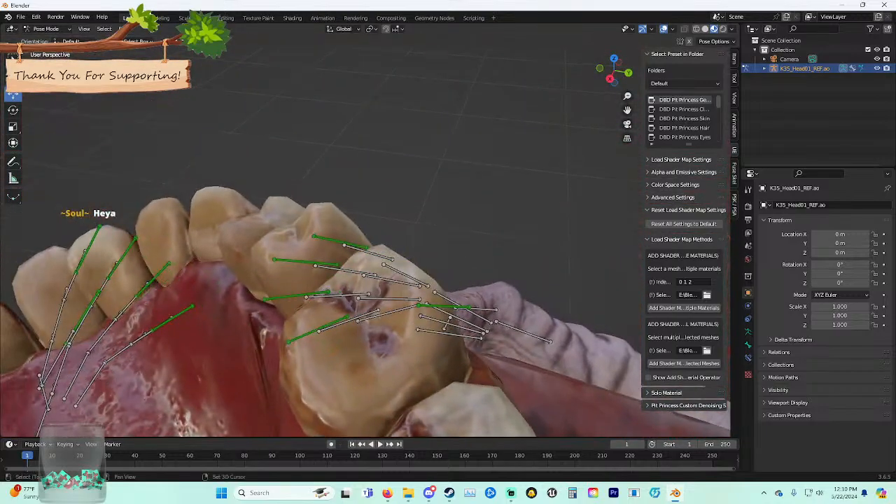
{"action": "scroll", "coordinate": [420, 238], "scroll_direction": "down", "scroll_amount": 4}
{"action": "middle_click_drag", "start_coordinate": [420, 237], "coordinate": [424, 335], "text": "shift"}
{"action": "middle_click_drag", "start_coordinate": [349, 280], "coordinate": [489, 234]}
{"action": "scroll", "coordinate": [420, 238], "scroll_direction": "down", "scroll_amount": 4}
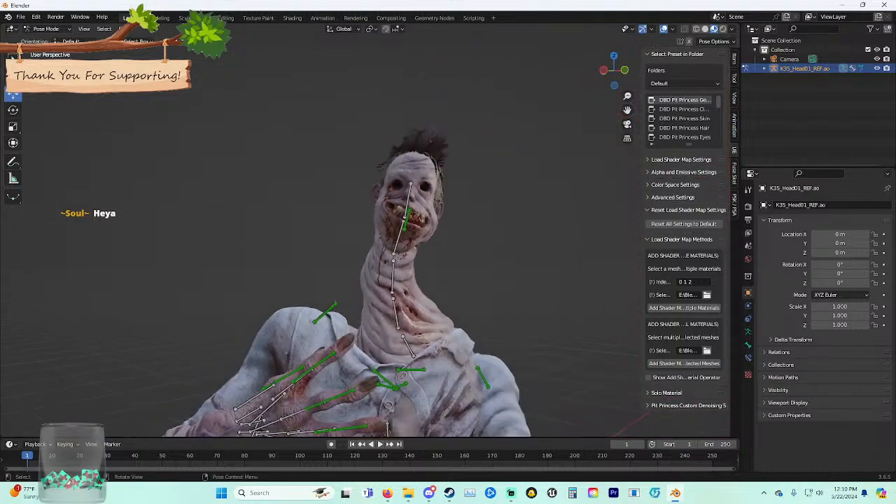
{"action": "middle_click_drag", "start_coordinate": [420, 238], "coordinate": [385, 263]}
{"action": "left_click", "coordinate": [705, 29]}
Examine the posed head, neck and hands in solid shading with the armature temporarily hidden.
{"action": "mouse_move", "coordinate": [489, 210]}
{"action": "middle_mouse_down"}
{"action": "mouse_move", "coordinate": [542, 222]}
{"action": "mouse_move", "coordinate": [465, 199]}
{"action": "mouse_move", "coordinate": [423, 210]}
{"action": "mouse_move", "coordinate": [428, 237]}
{"action": "mouse_move", "coordinate": [465, 239]}
{"action": "mouse_move", "coordinate": [430, 246]}
{"action": "mouse_move", "coordinate": [447, 261]}
{"action": "mouse_move", "coordinate": [421, 216]}
{"action": "mouse_move", "coordinate": [429, 220]}
{"action": "mouse_move", "coordinate": [409, 216]}
{"action": "mouse_move", "coordinate": [451, 249]}
{"action": "mouse_move", "coordinate": [435, 265]}
{"action": "middle_mouse_up"}
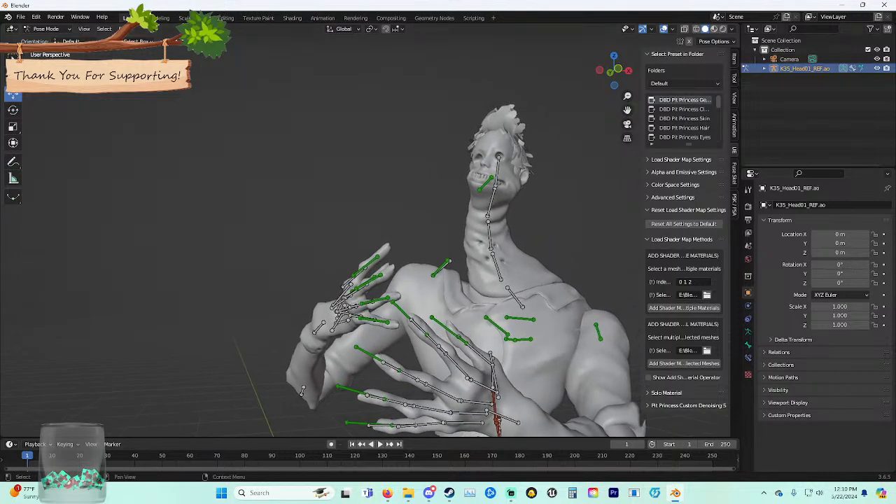
{"action": "left_click", "coordinate": [877, 68]}
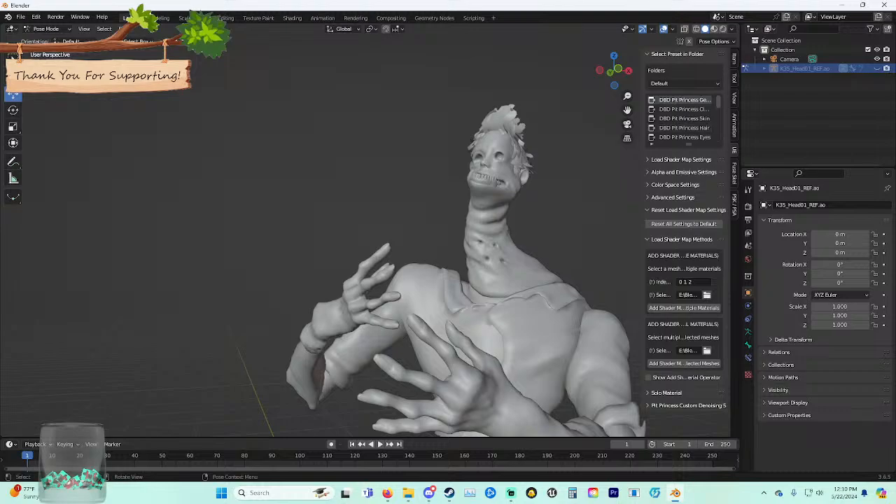
{"action": "middle_click_drag", "start_coordinate": [434, 245], "coordinate": [459, 246]}
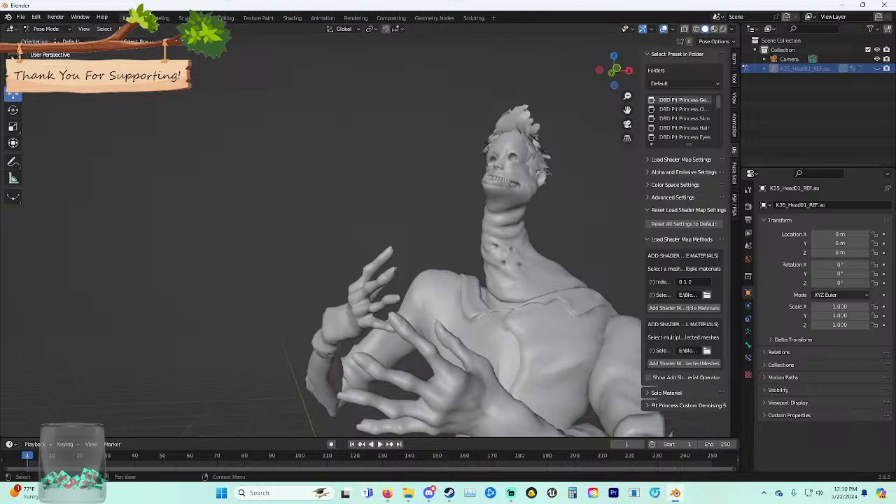
{"action": "left_click", "coordinate": [877, 69]}
Rotate the left hand bone freely at the wrist so the palm and fingers turn upward.
{"action": "middle_click_drag", "start_coordinate": [476, 245], "coordinate": [386, 272]}
{"action": "scroll", "coordinate": [355, 261], "scroll_direction": "down", "scroll_amount": 3}
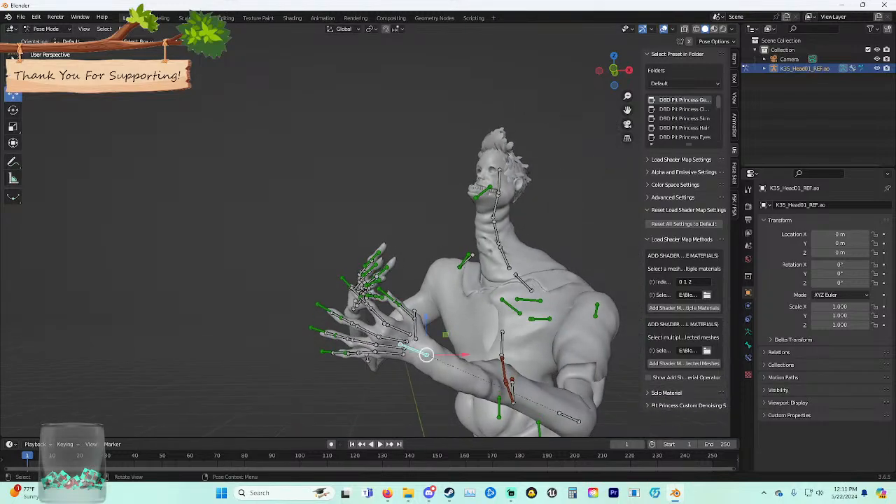
{"action": "key", "text": "r"}
{"action": "key", "text": "r"}
{"action": "left_click", "coordinate": [442, 354]}
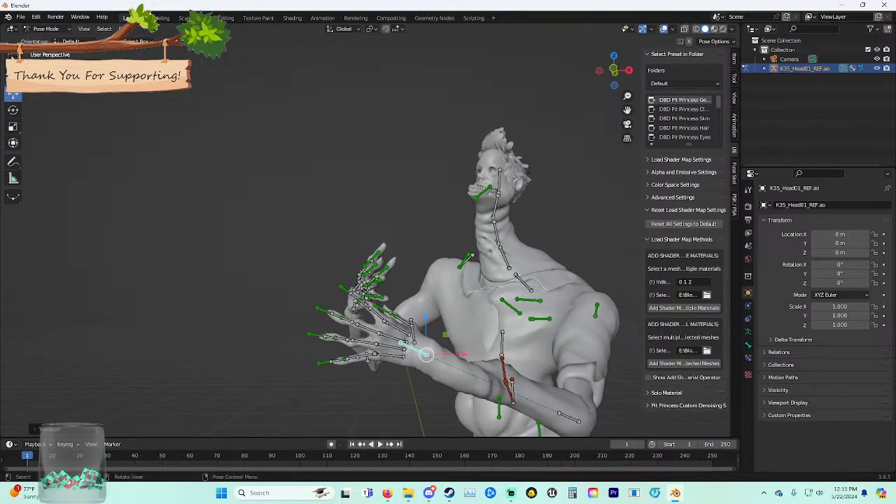
{"action": "key", "text": "r"}
{"action": "key", "text": "r"}
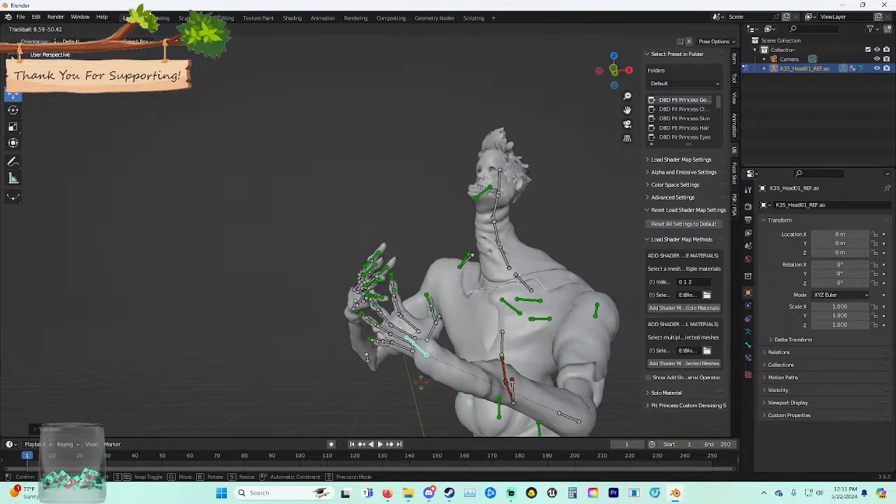
{"action": "left_click", "coordinate": [424, 383]}
Curl the left index finger toward the palm by freely rotating its successive bones.
{"action": "middle_click_drag", "start_coordinate": [424, 383], "coordinate": [455, 269]}
{"action": "scroll", "coordinate": [475, 381], "scroll_direction": "up", "scroll_amount": 3}
{"action": "key", "text": "r"}
{"action": "key", "text": "r"}
{"action": "left_click", "coordinate": [376, 268]}
{"action": "left_click", "coordinate": [345, 221]}
{"action": "key", "text": "r"}
{"action": "key", "text": "r"}
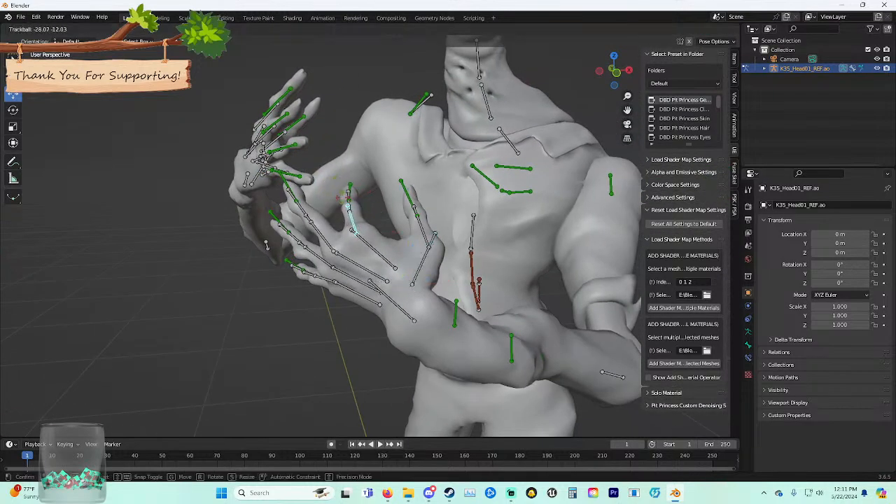
{"action": "left_click", "coordinate": [345, 194]}
{"action": "key", "text": "r"}
{"action": "key", "text": "r"}
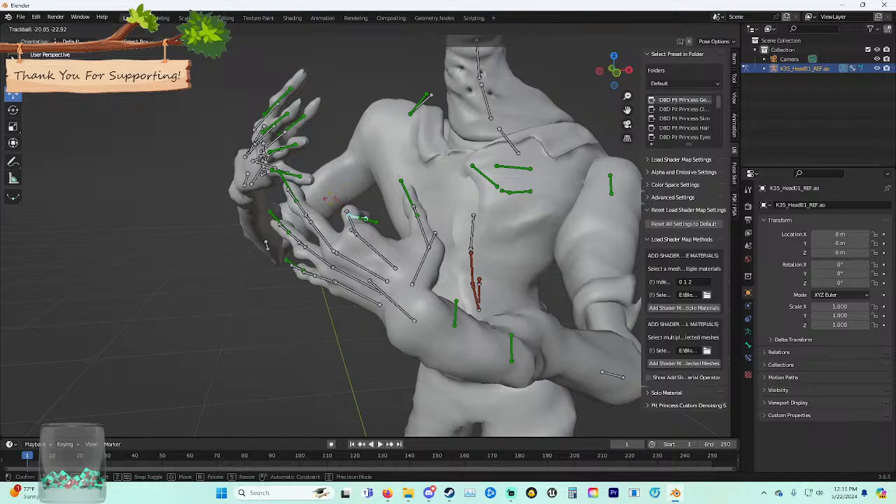
{"action": "left_click", "coordinate": [328, 187]}
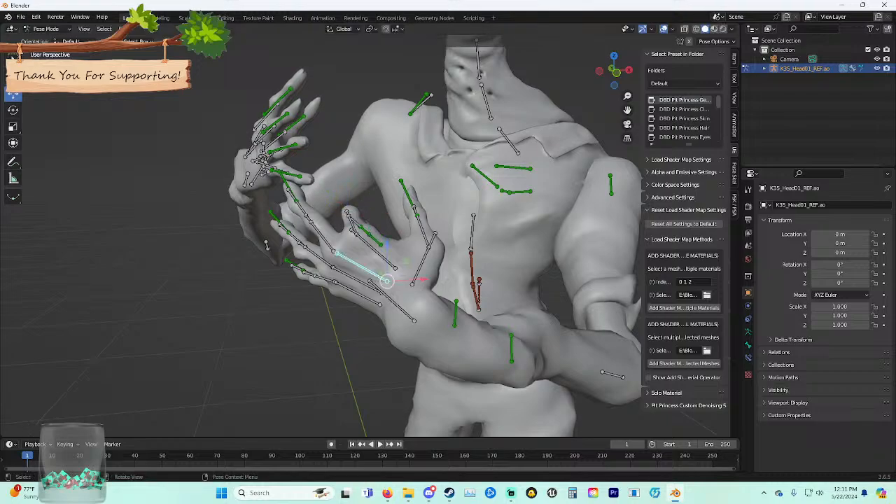
Curl the left middle finger toward the palm by freely rotating its bones one after another.
{"action": "key", "text": "r"}
{"action": "key", "text": "r"}
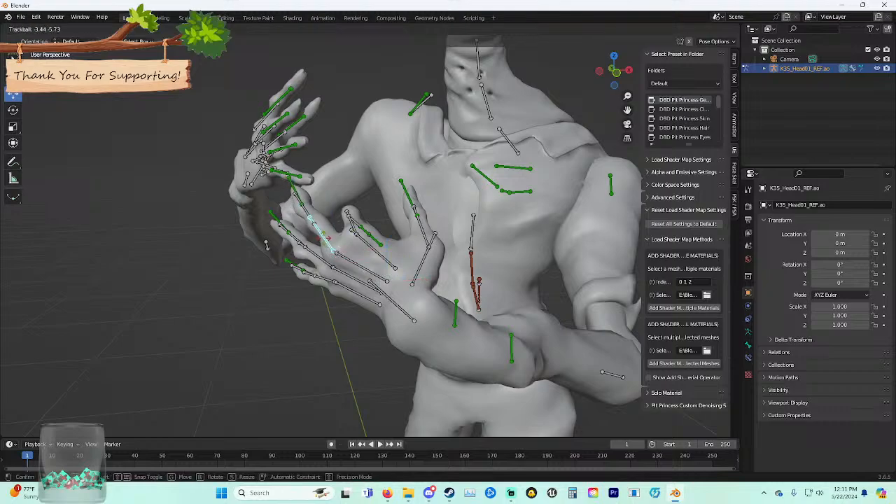
{"action": "left_click", "coordinate": [334, 249]}
{"action": "key", "text": "r"}
{"action": "key", "text": "r"}
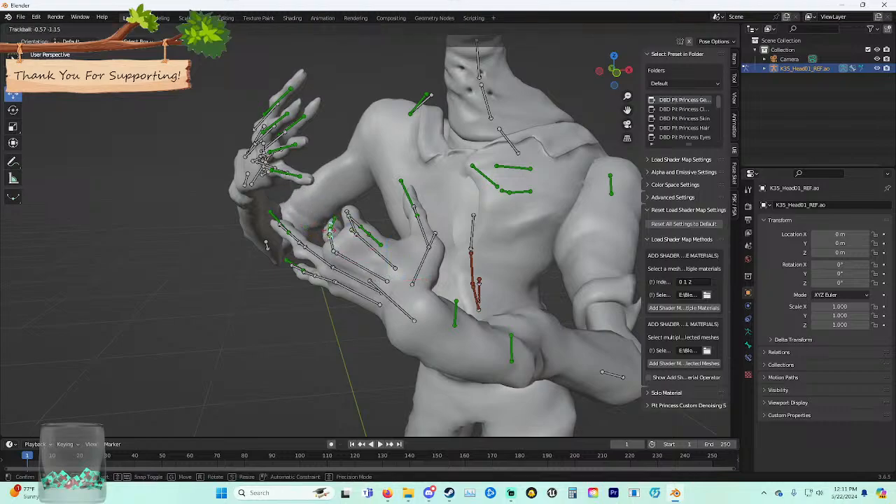
{"action": "left_click", "coordinate": [311, 208]}
Finish the left middle finger's bend and start bending the left ring finger by freely rotating its bones.
{"action": "left_click", "coordinate": [352, 277]}
{"action": "key", "text": "r"}
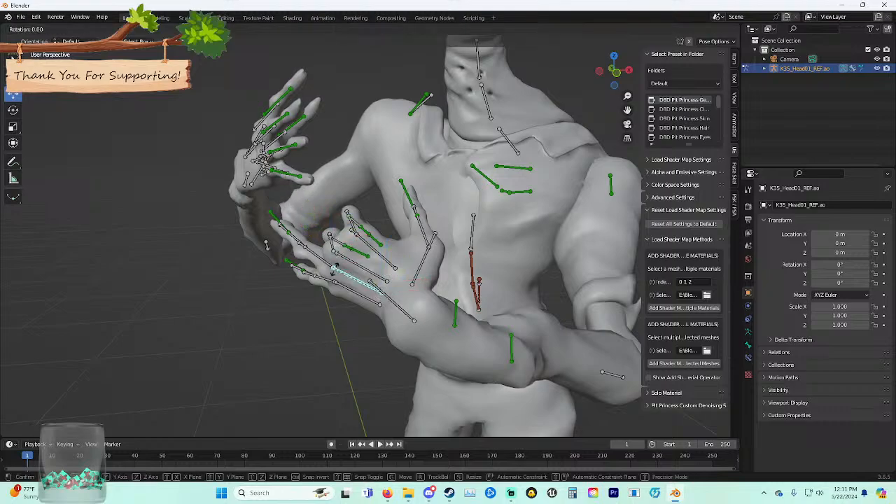
{"action": "key", "text": "r"}
{"action": "right_click", "coordinate": [350, 273]}
{"action": "key", "text": "r"}
{"action": "key", "text": "r"}
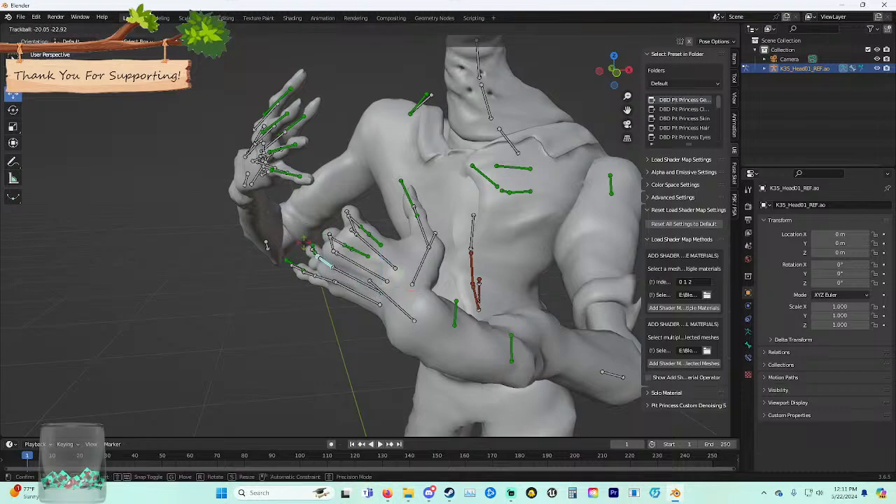
{"action": "left_click", "coordinate": [303, 244]}
{"action": "middle_click_drag", "start_coordinate": [302, 245], "coordinate": [332, 245]}
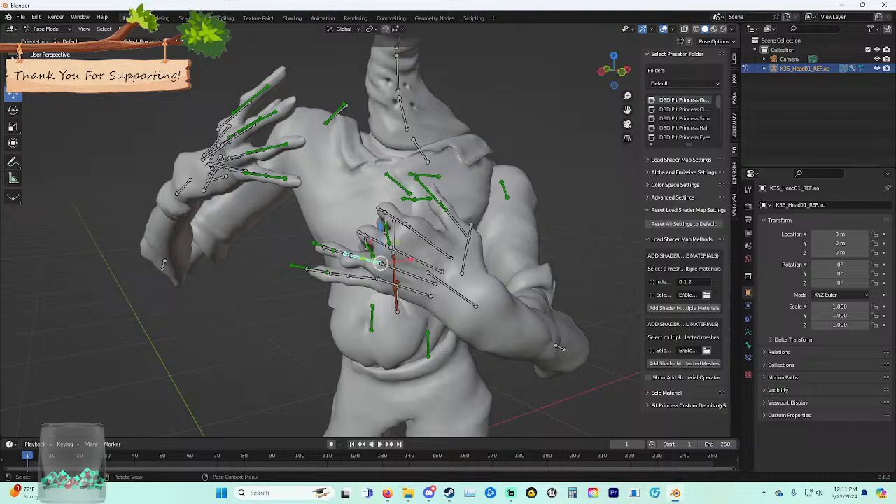
Try to bend the left ring finger's outer bones further toward the palm with free rotation.
{"action": "key", "text": "r"}
{"action": "key", "text": "r"}
{"action": "left_click", "coordinate": [335, 247]}
{"action": "key", "text": "r"}
{"action": "key", "text": "r"}
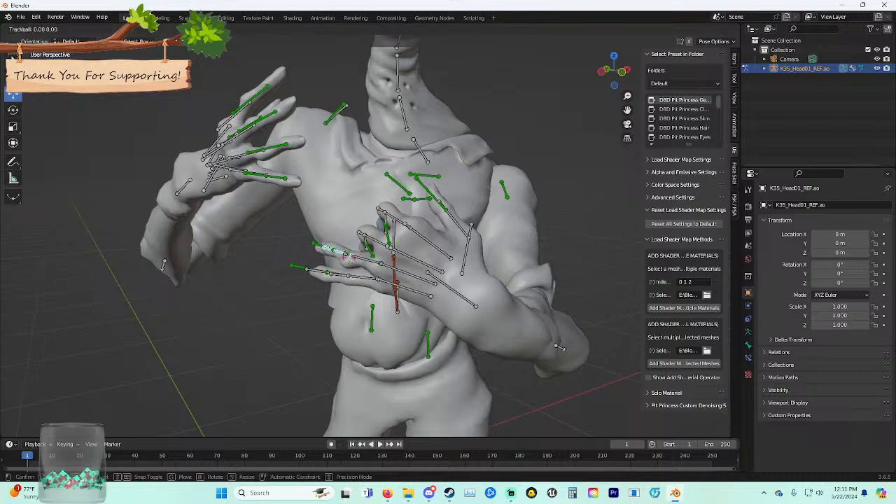
{"action": "left_click", "coordinate": [350, 255]}
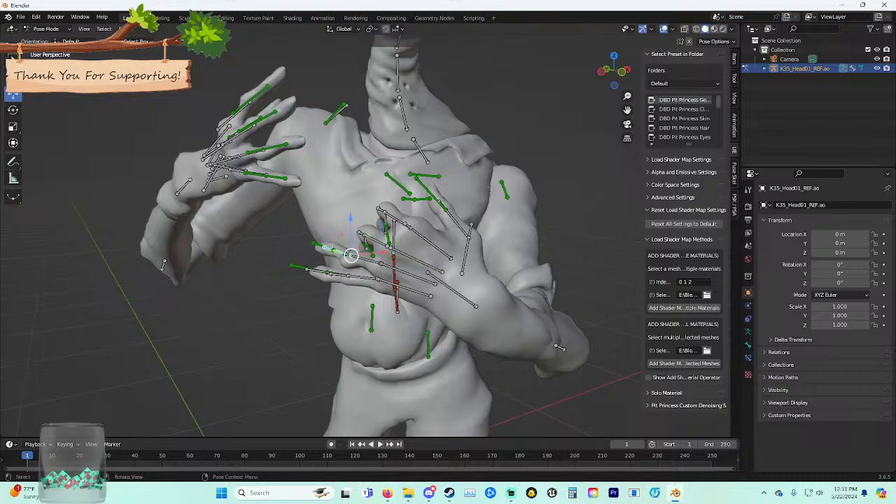
{"action": "key", "text": "r"}
{"action": "key", "text": "r"}
{"action": "left_click", "coordinate": [290, 242]}
{"action": "middle_click_drag", "start_coordinate": [290, 242], "coordinate": [393, 241]}
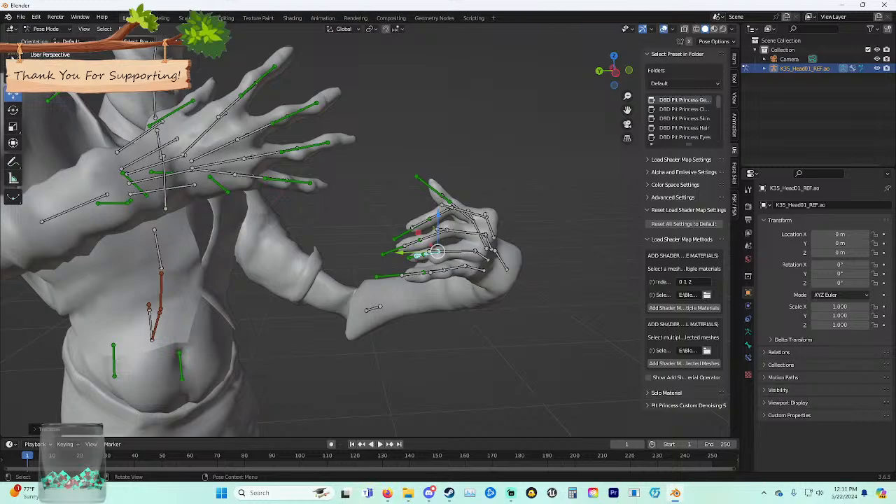
{"action": "key", "text": "ctrl+z"}
Curl the left ring finger tightly inward and fold the left little finger toward the palm by rotating their bones.
{"action": "key", "text": "r"}
{"action": "key", "text": "r"}
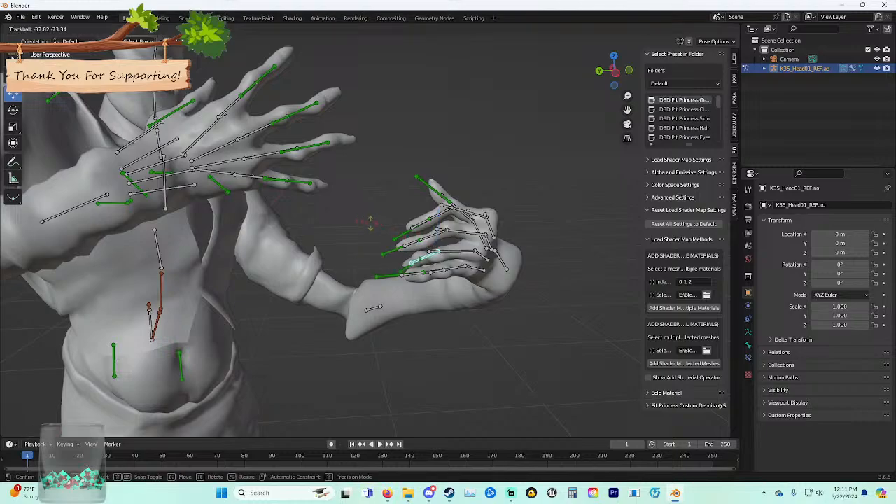
{"action": "left_click", "coordinate": [370, 221]}
{"action": "middle_click_drag", "start_coordinate": [435, 231], "coordinate": [376, 251]}
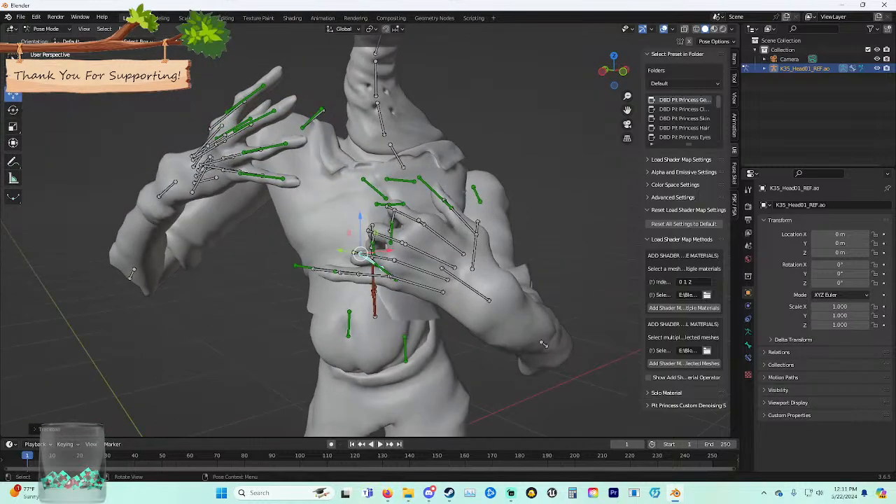
{"action": "key", "text": "r"}
{"action": "left_click", "coordinate": [390, 277]}
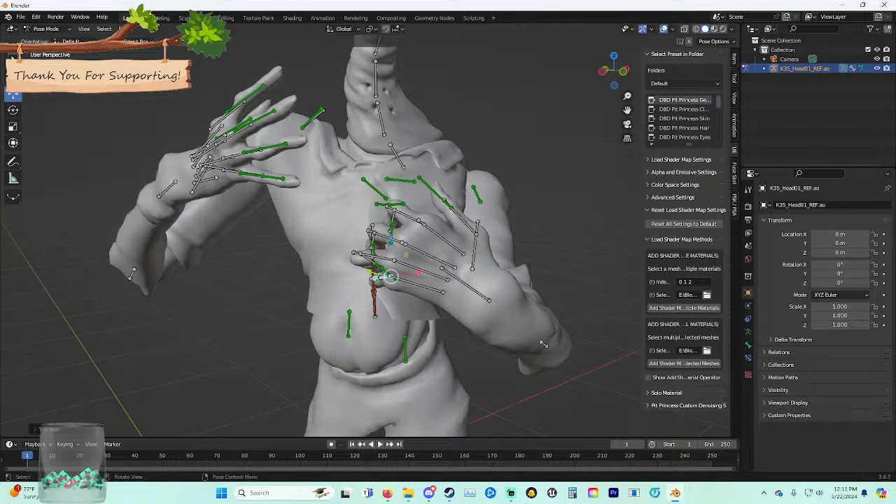
{"action": "left_click", "coordinate": [376, 257]}
{"action": "key", "text": "r"}
{"action": "key", "text": "r"}
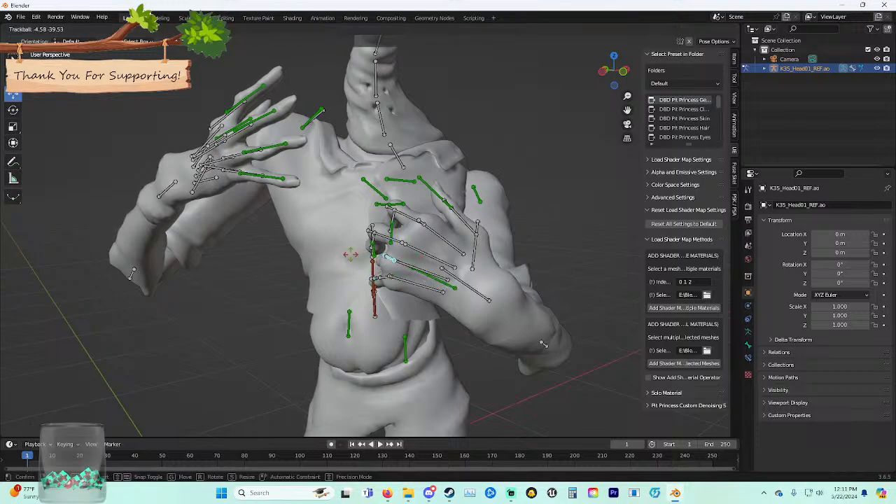
{"action": "left_click", "coordinate": [354, 255]}
Fold the left middle and index fingers further inward with free rotation to form a fist.
{"action": "left_click", "coordinate": [394, 242]}
{"action": "key", "text": "r"}
{"action": "key", "text": "r"}
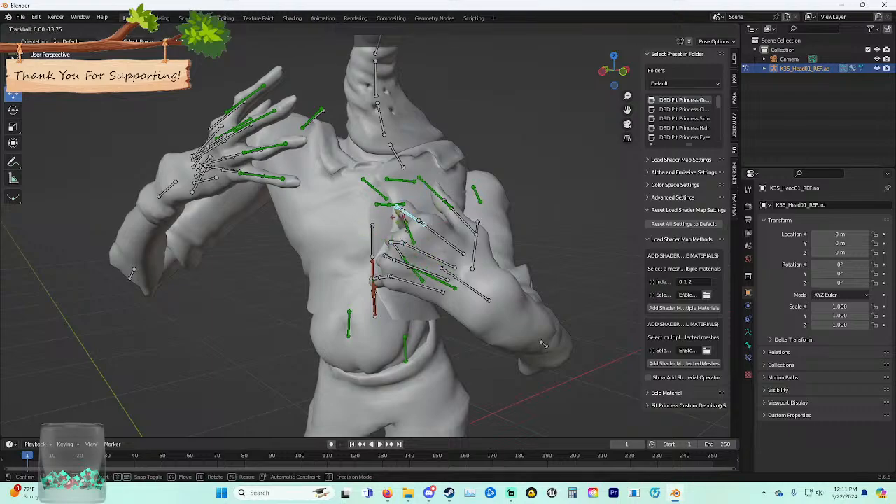
{"action": "left_click", "coordinate": [419, 223]}
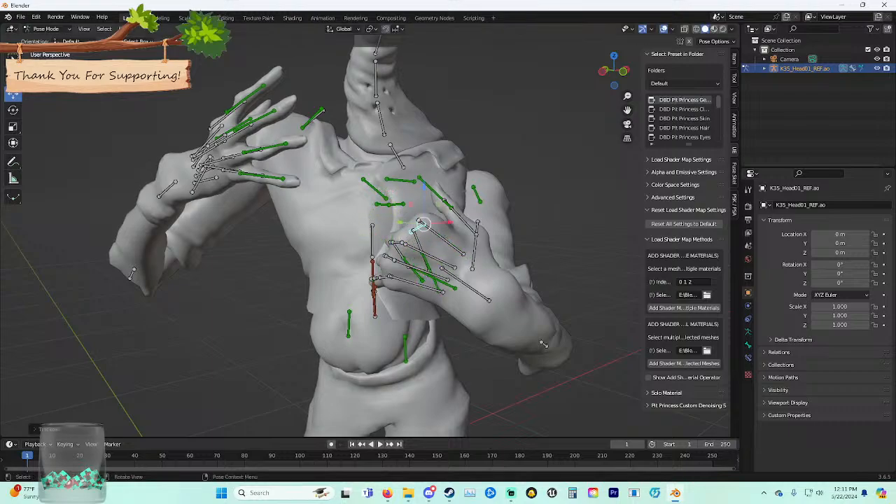
Bend the left thumb across the curled fingers by freely rotating its bones one after another.
{"action": "middle_click_drag", "start_coordinate": [543, 344], "coordinate": [508, 331]}
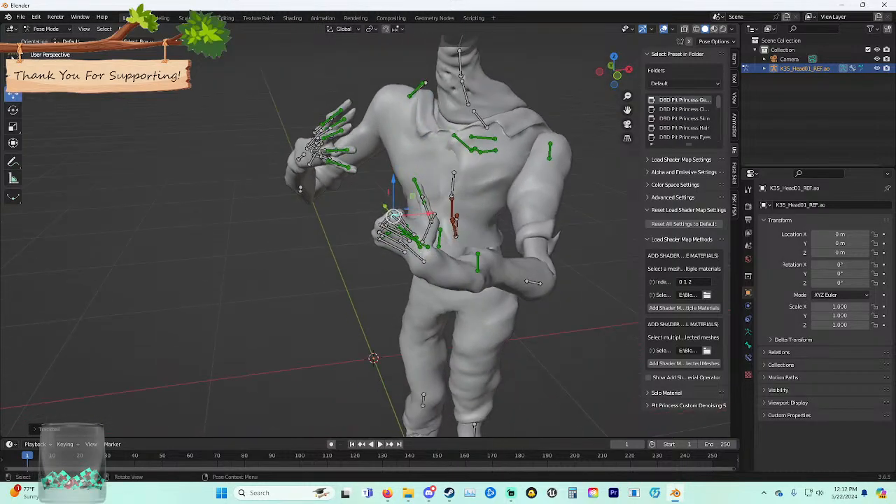
{"action": "left_click", "coordinate": [430, 210]}
{"action": "key", "text": "r"}
{"action": "key", "text": "r"}
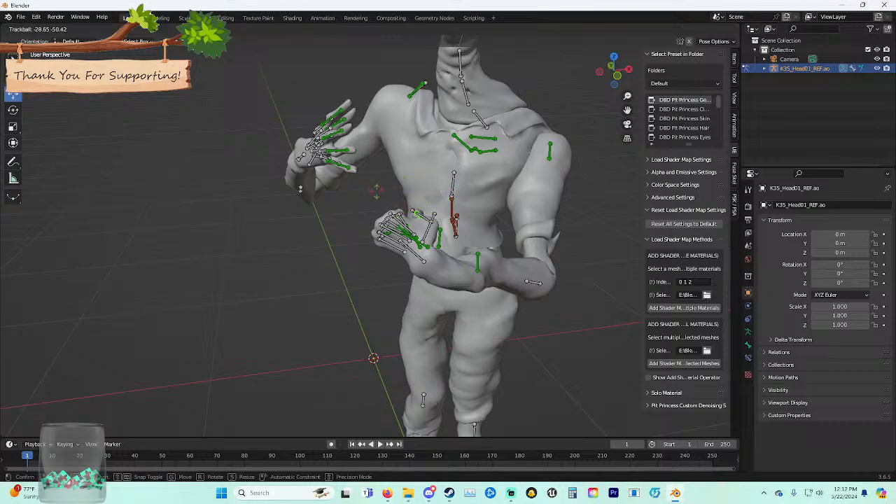
{"action": "left_click", "coordinate": [407, 191]}
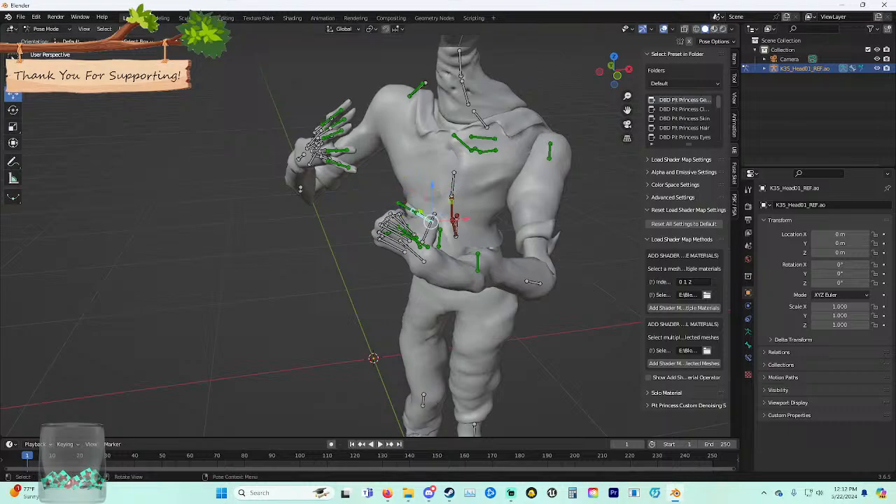
{"action": "key", "text": "r"}
{"action": "key", "text": "r"}
{"action": "left_click", "coordinate": [405, 201]}
{"action": "key", "text": "r"}
{"action": "key", "text": "r"}
{"action": "left_click", "coordinate": [429, 179]}
Examine the left fist and upper body from several angles with the armature temporarily hidden.
{"action": "middle_click_drag", "start_coordinate": [429, 179], "coordinate": [458, 162]}
{"action": "scroll", "coordinate": [452, 157], "scroll_direction": "up", "scroll_amount": 1}
{"action": "left_click", "coordinate": [876, 69]}
{"action": "middle_click_drag", "start_coordinate": [448, 203], "coordinate": [480, 256]}
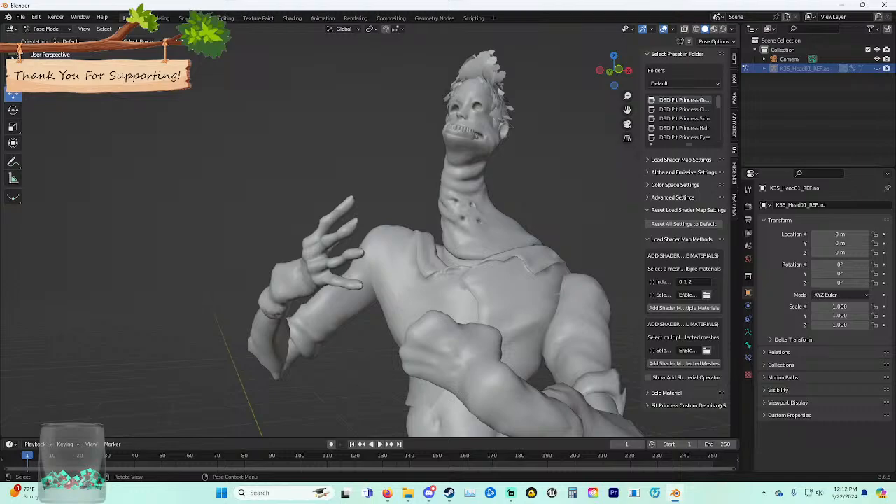
{"action": "middle_click_drag", "start_coordinate": [448, 256], "coordinate": [490, 255]}
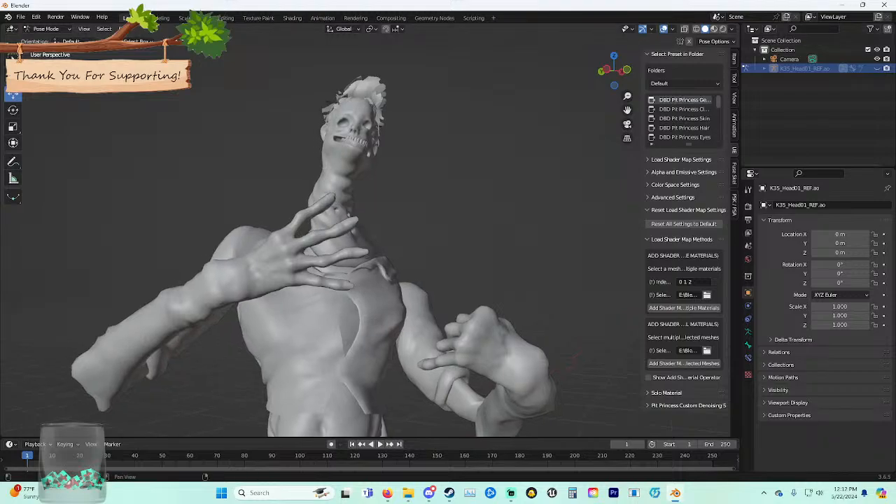
{"action": "left_click", "coordinate": [876, 69]}
Tuck the protruding left little finger into the fist by freely rotating its bone.
{"action": "middle_click_drag", "start_coordinate": [448, 245], "coordinate": [487, 234]}
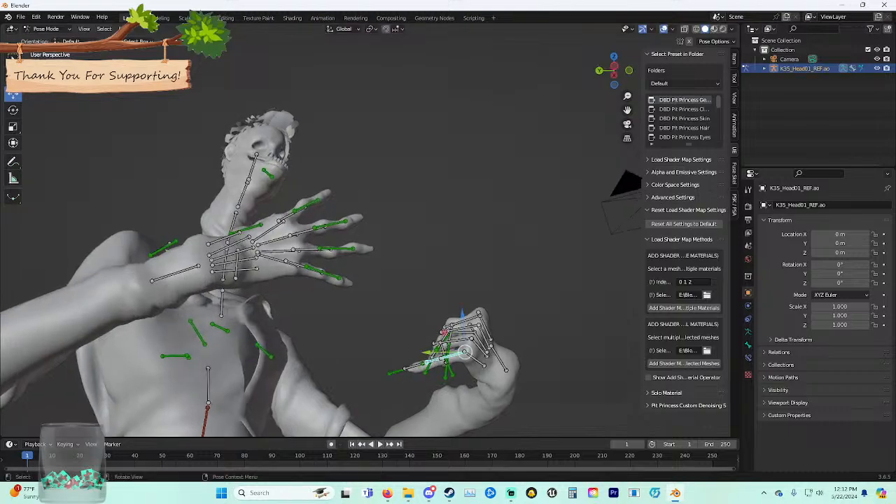
{"action": "key", "text": "r"}
{"action": "key", "text": "r"}
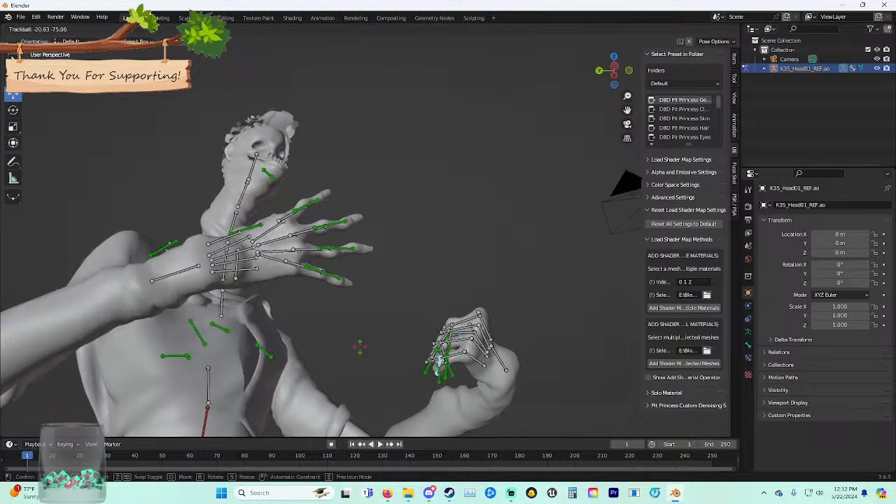
{"action": "left_click", "coordinate": [344, 360]}
{"action": "middle_click_drag", "start_coordinate": [344, 359], "coordinate": [268, 371]}
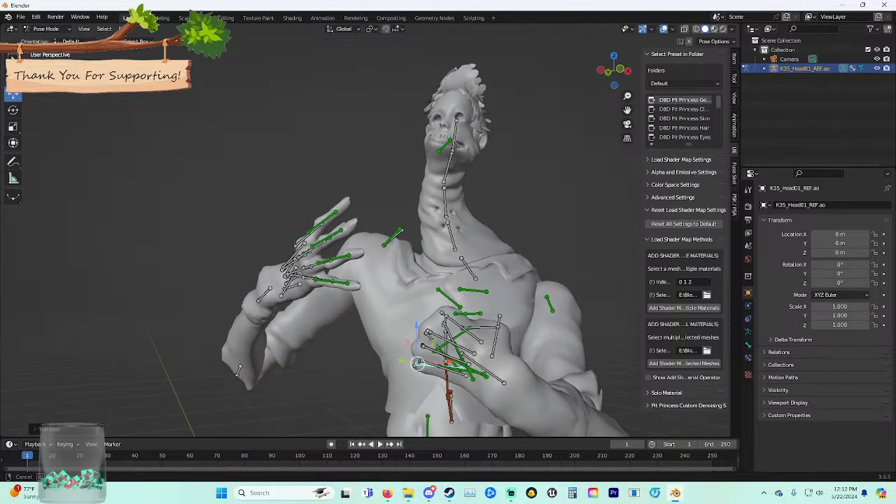
Rotate the base bone of the left thumb to adjust how the thumb rests against the fist.
{"action": "left_click", "coordinate": [484, 327]}
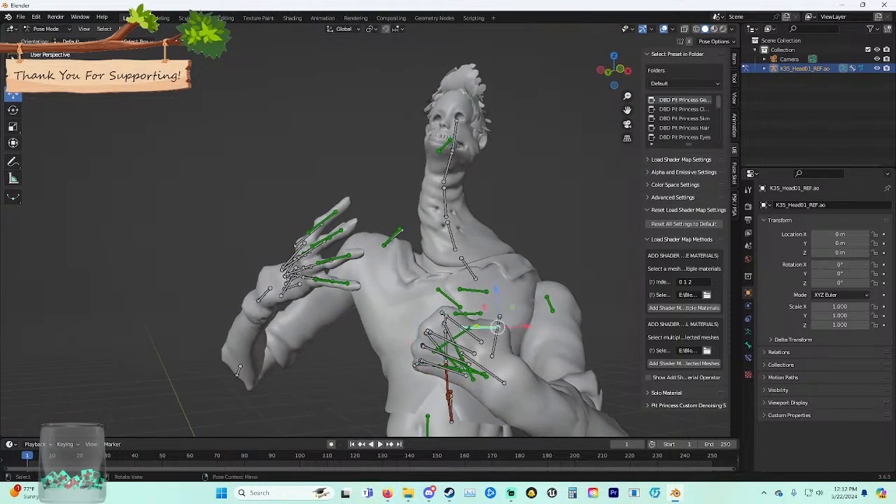
{"action": "middle_click_drag", "start_coordinate": [484, 327], "coordinate": [485, 366]}
{"action": "left_click", "coordinate": [471, 375]}
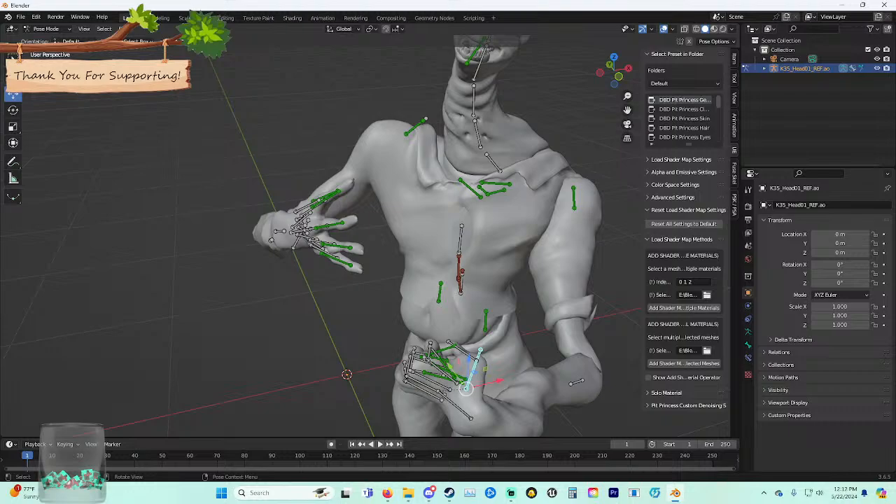
{"action": "key", "text": "r"}
{"action": "left_click", "coordinate": [500, 393]}
{"action": "middle_click_drag", "start_coordinate": [499, 393], "coordinate": [528, 351]}
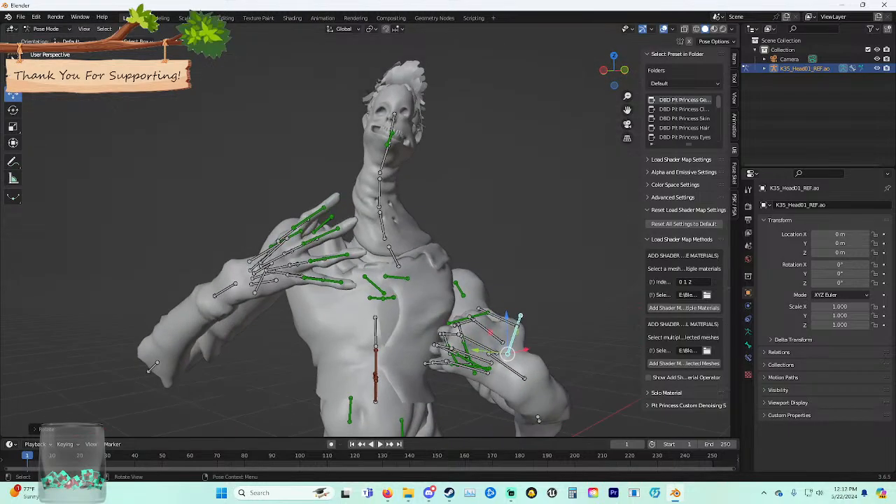
{"action": "left_click", "coordinate": [553, 315]}
{"action": "middle_click_drag", "start_coordinate": [550, 318], "coordinate": [511, 319]}
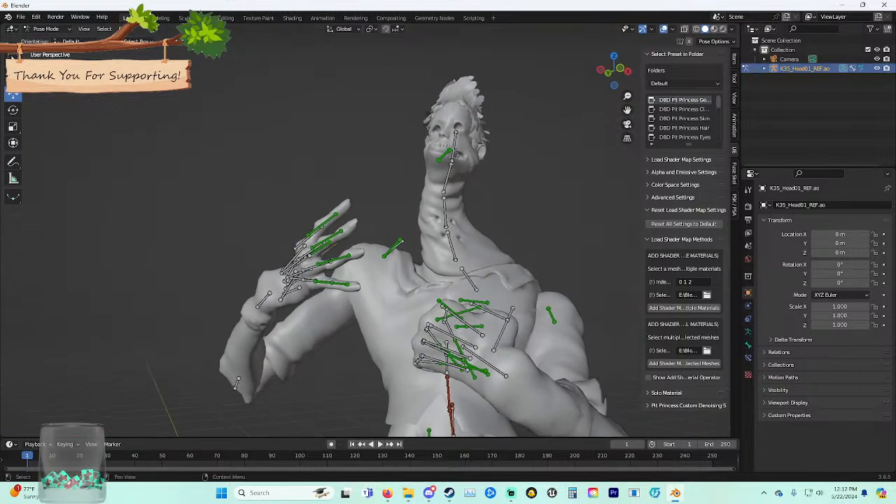
Check the fist without the armature and rotate the left thumb's base bone about -27 degrees around the global Y axis.
{"action": "left_click", "coordinate": [876, 68]}
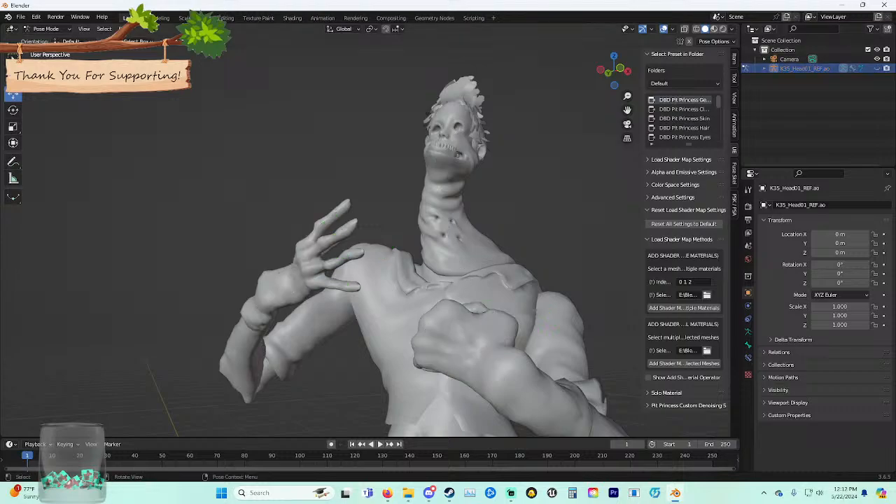
{"action": "middle_click_drag", "start_coordinate": [560, 287], "coordinate": [553, 305]}
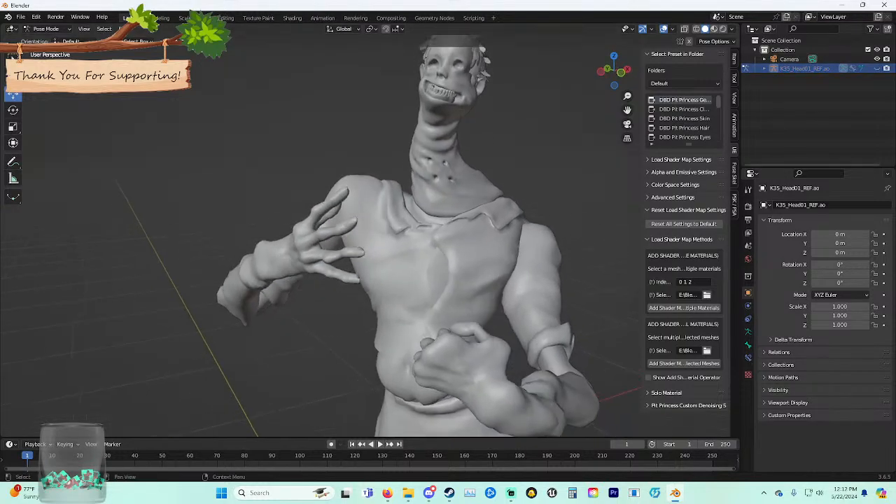
{"action": "left_click", "coordinate": [877, 69]}
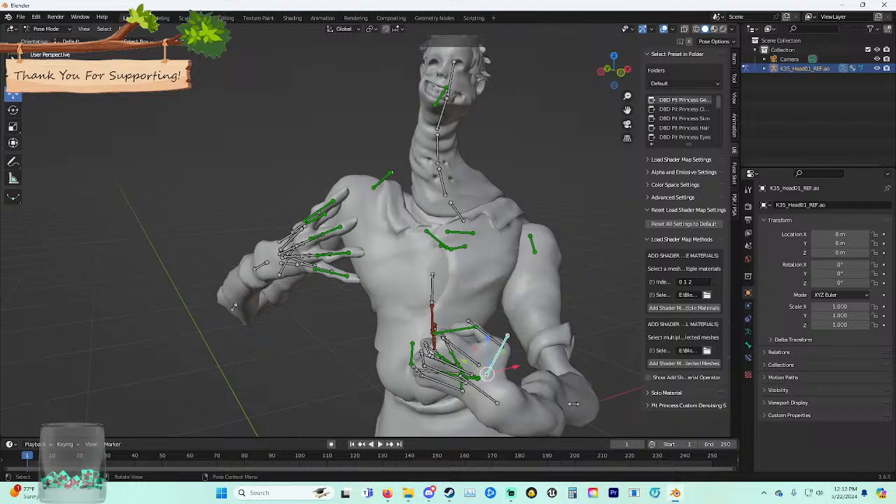
{"action": "key", "text": "r"}
{"action": "left_click_drag", "start_coordinate": [516, 367], "coordinate": [518, 363]}
{"action": "left_click_drag", "start_coordinate": [464, 361], "coordinate": [462, 360]}
{"action": "key", "text": "r"}
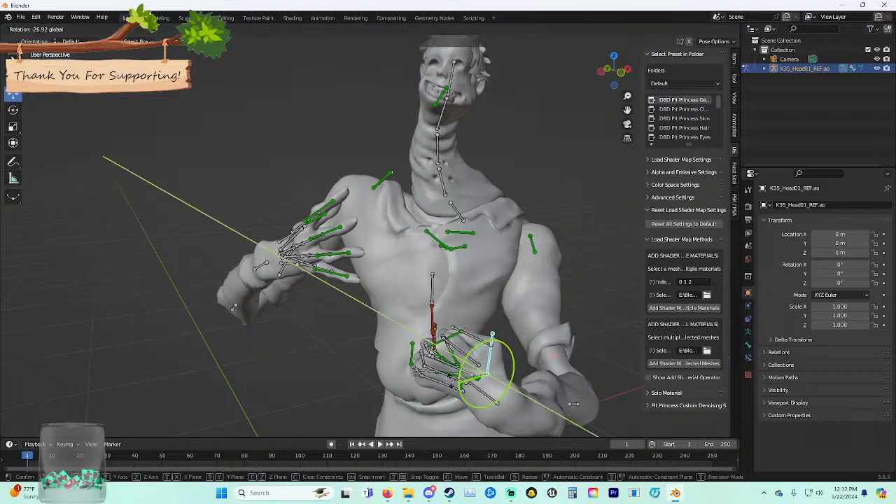
{"action": "left_click", "coordinate": [450, 377]}
{"action": "left_click", "coordinate": [450, 376]}
{"action": "mouse_move", "coordinate": [450, 377]}
{"action": "middle_mouse_down"}
{"action": "mouse_move", "coordinate": [449, 342]}
{"action": "mouse_move", "coordinate": [457, 378]}
{"action": "middle_mouse_up"}
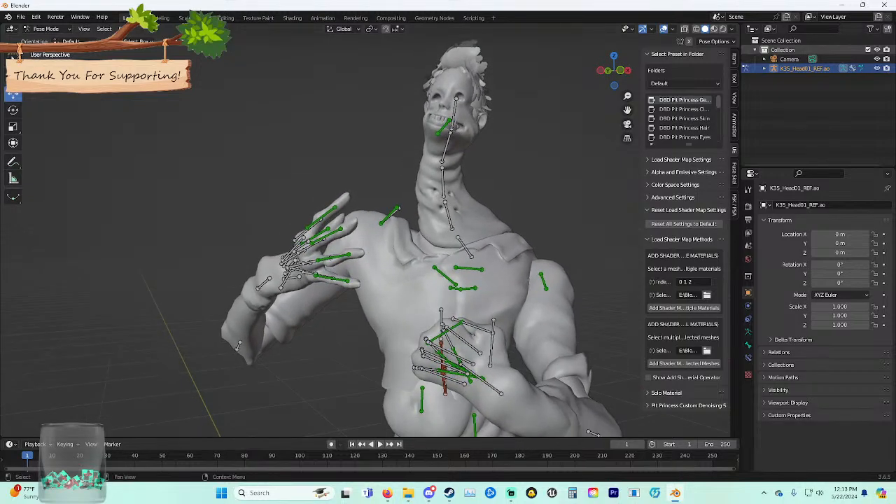
Examine the overall pose and the closed left fist from several angles with the armature temporarily hidden.
{"action": "left_click", "coordinate": [877, 69]}
{"action": "scroll", "coordinate": [448, 294], "scroll_direction": "down", "scroll_amount": 1}
{"action": "middle_click_drag", "start_coordinate": [448, 294], "coordinate": [472, 272]}
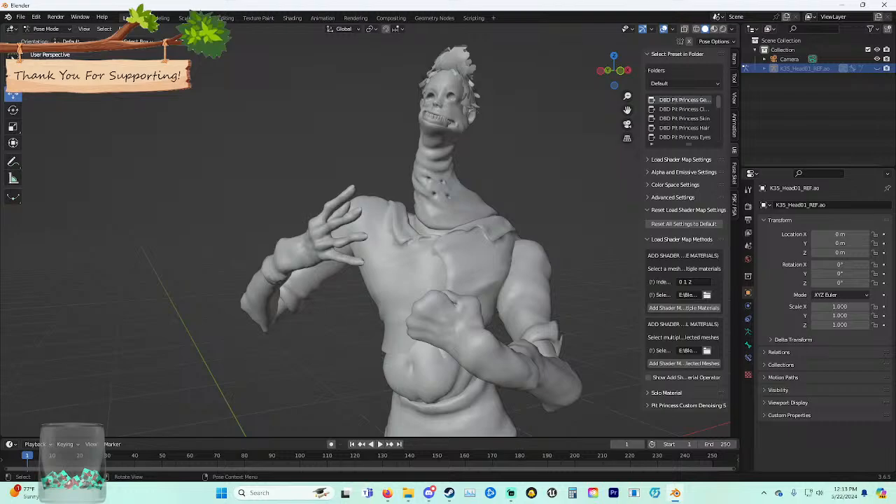
{"action": "mouse_move", "coordinate": [447, 252]}
{"action": "middle_mouse_down"}
{"action": "mouse_move", "coordinate": [396, 274]}
{"action": "mouse_move", "coordinate": [403, 265]}
{"action": "mouse_move", "coordinate": [404, 301]}
{"action": "mouse_move", "coordinate": [359, 303]}
{"action": "middle_mouse_up"}
{"action": "scroll", "coordinate": [403, 264], "scroll_direction": "up", "scroll_amount": 2}
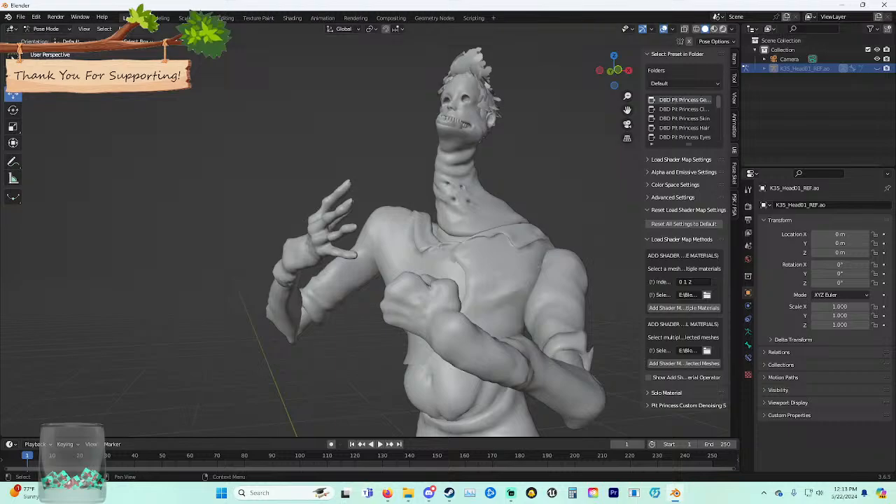
{"action": "left_click", "coordinate": [876, 69]}
Try to shift the right hand bone along the global X axis and rotate it freely at the wrist.
{"action": "middle_click_drag", "start_coordinate": [420, 266], "coordinate": [478, 268]}
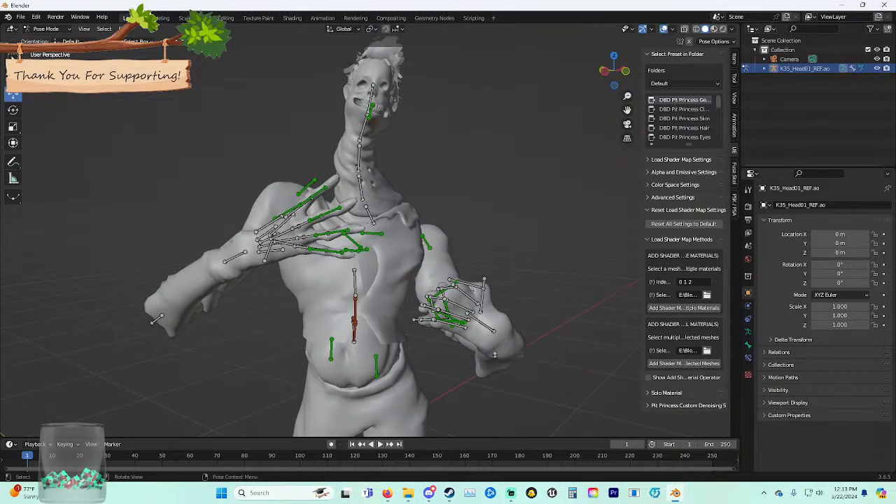
{"action": "key", "text": "r"}
{"action": "key", "text": "r"}
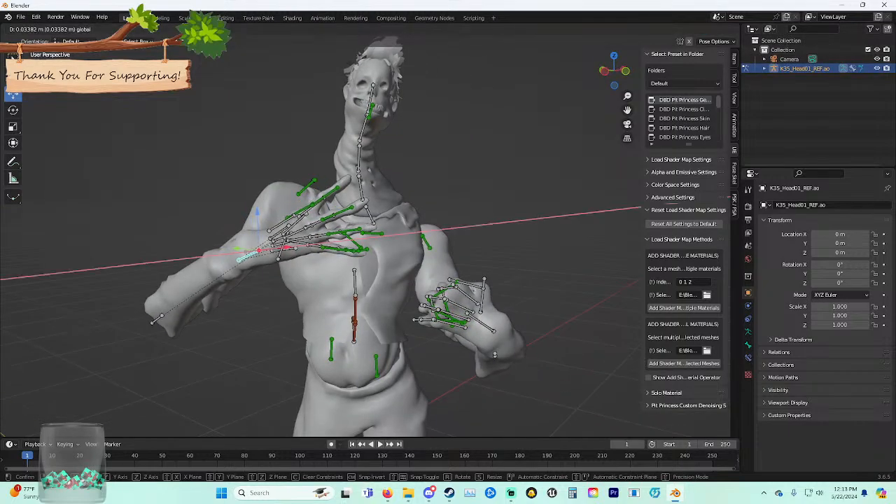
{"action": "left_click", "coordinate": [289, 281]}
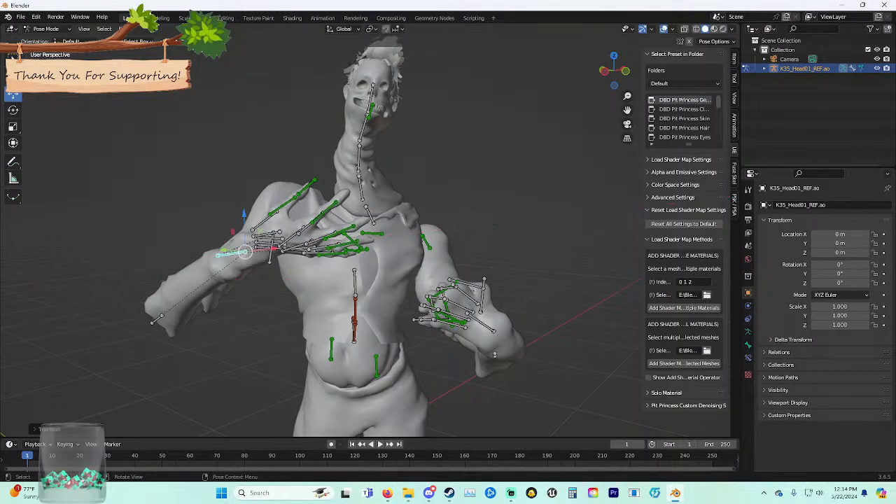
{"action": "right_click", "coordinate": [289, 282]}
{"action": "key", "text": "ctrl+z"}
{"action": "key", "text": "ctrl+z"}
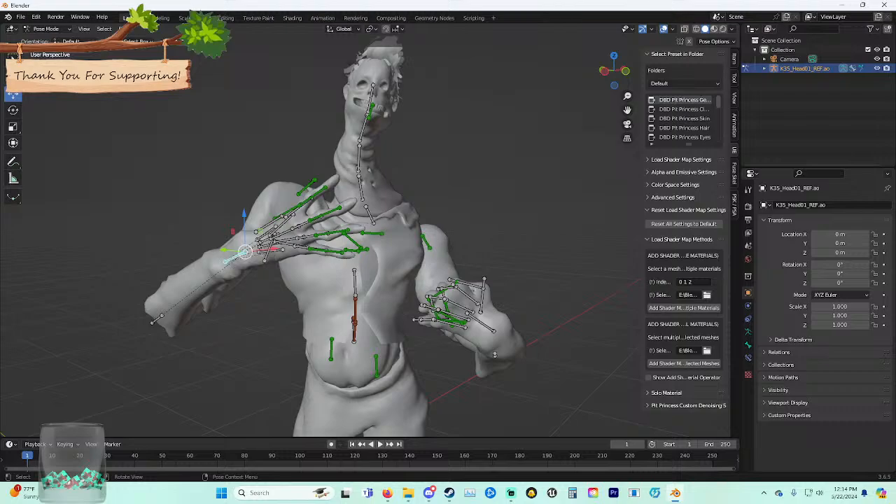
{"action": "key", "text": "r"}
{"action": "key", "text": "y"}
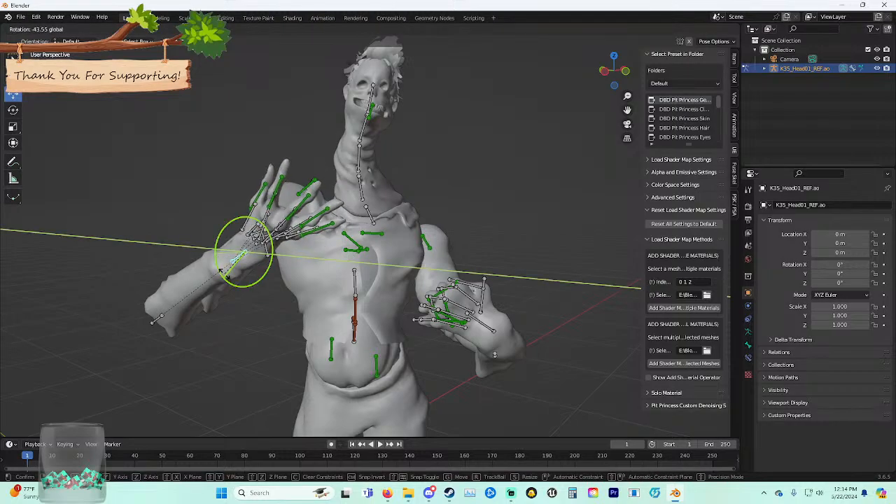
{"action": "right_click", "coordinate": [224, 274]}
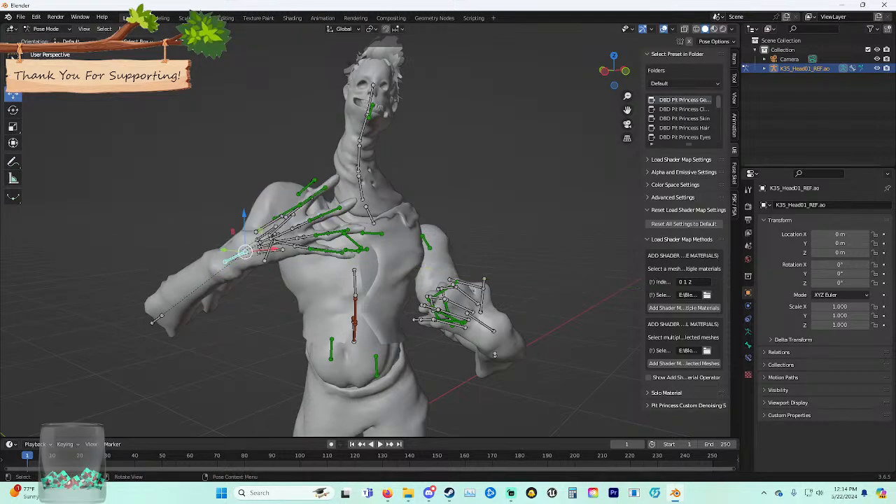
Rotate the right hand bone around the global Y axis to raise the fingers in line with the forearm.
{"action": "key", "text": "r"}
{"action": "key", "text": "y"}
{"action": "left_click", "coordinate": [235, 282]}
Rotate the right forearm bone about 15 degrees around the global X axis to lower the hand in front of the chest.
{"action": "left_click", "coordinate": [159, 318]}
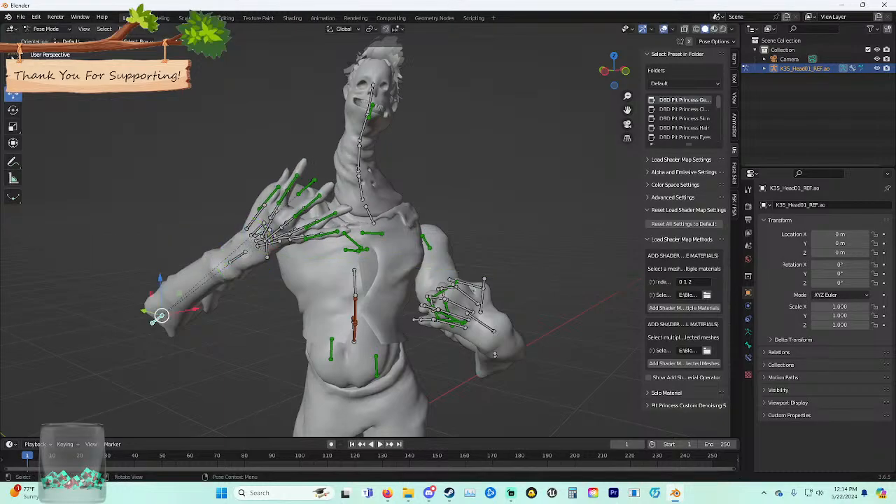
{"action": "key", "text": "r"}
{"action": "key", "text": "y"}
{"action": "right_click", "coordinate": [154, 315]}
{"action": "key", "text": "r"}
{"action": "key", "text": "x"}
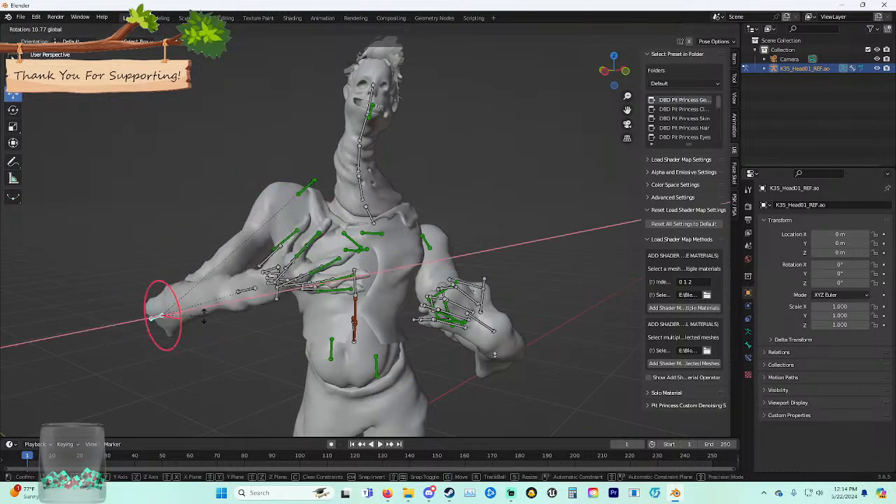
{"action": "left_click", "coordinate": [152, 316]}
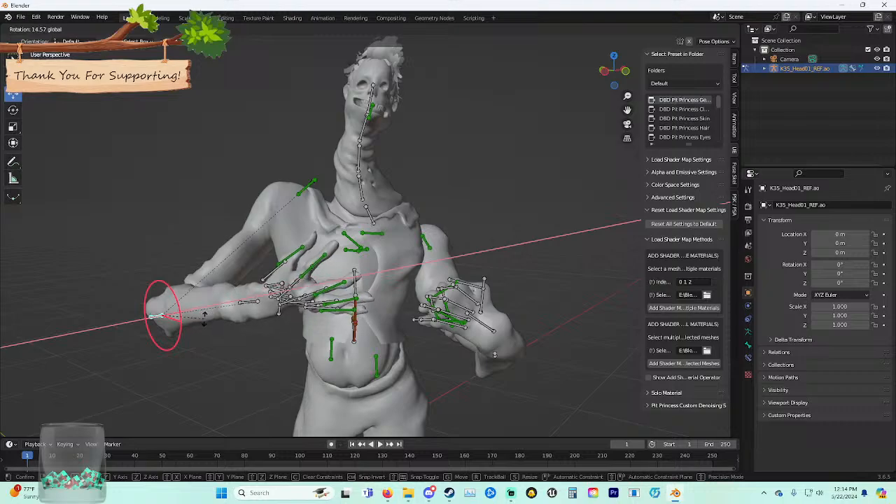
Rotate the right hand bone freely at the wrist so the open hand extends forward along the forearm.
{"action": "middle_click_drag", "start_coordinate": [152, 314], "coordinate": [252, 321]}
{"action": "middle_click_drag", "start_coordinate": [292, 386], "coordinate": [275, 320]}
{"action": "left_click", "coordinate": [312, 386]}
{"action": "key", "text": "r"}
{"action": "key", "text": "r"}
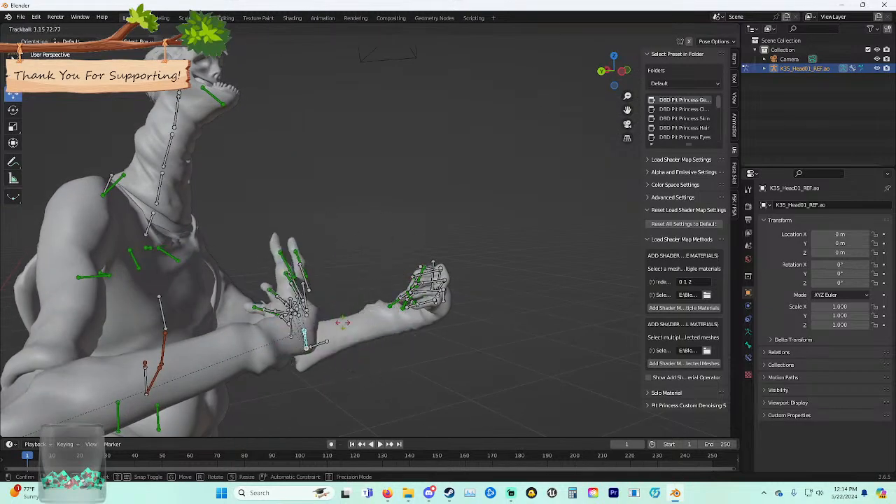
{"action": "left_click", "coordinate": [362, 343]}
Rotate the right hand bone about -1 degree around the global Z axis.
{"action": "middle_click_drag", "start_coordinate": [363, 343], "coordinate": [352, 362]}
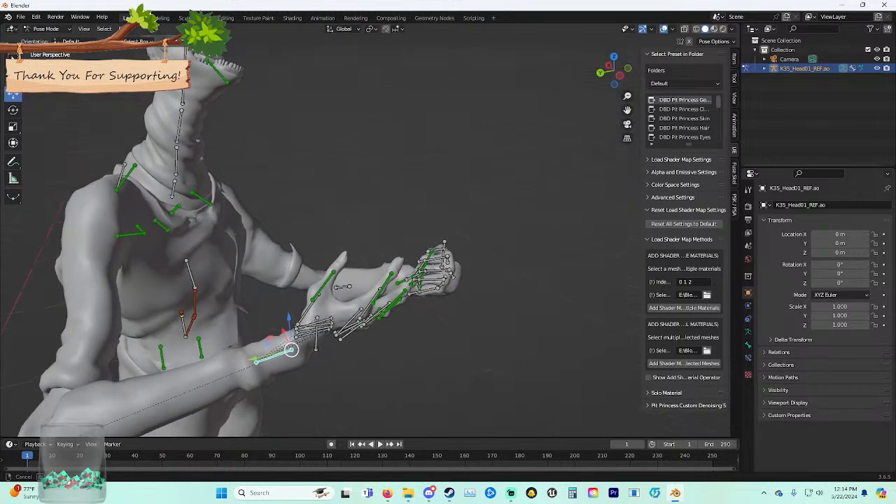
{"action": "key", "text": "r"}
{"action": "key", "text": "z"}
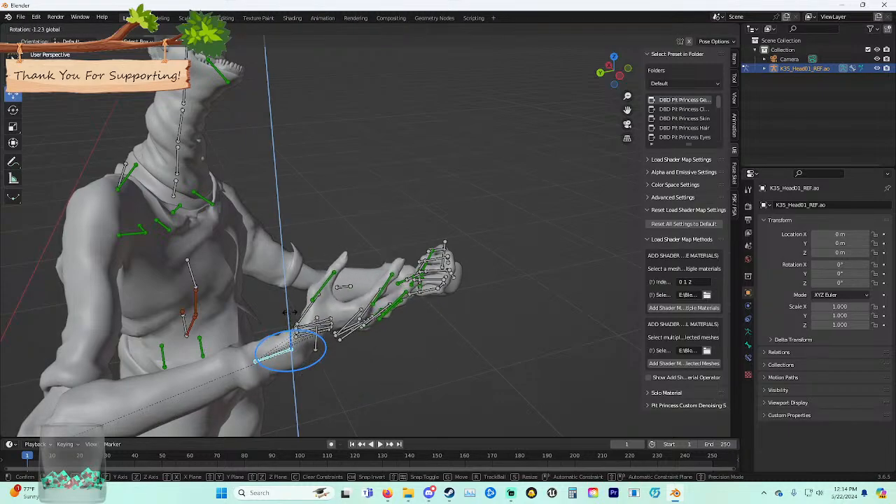
{"action": "left_click", "coordinate": [289, 312]}
Tilt the right hand slightly at the wrist and rotate its bone further around the global Z axis.
{"action": "mouse_move", "coordinate": [284, 332]}
{"action": "left_mouse_down"}
{"action": "mouse_move", "coordinate": [300, 330]}
{"action": "mouse_move", "coordinate": [289, 331]}
{"action": "left_mouse_up"}
{"action": "key", "text": "r"}
{"action": "key", "text": "Escape"}
{"action": "left_click_drag", "start_coordinate": [252, 358], "coordinate": [254, 359]}
{"action": "key", "text": "r"}
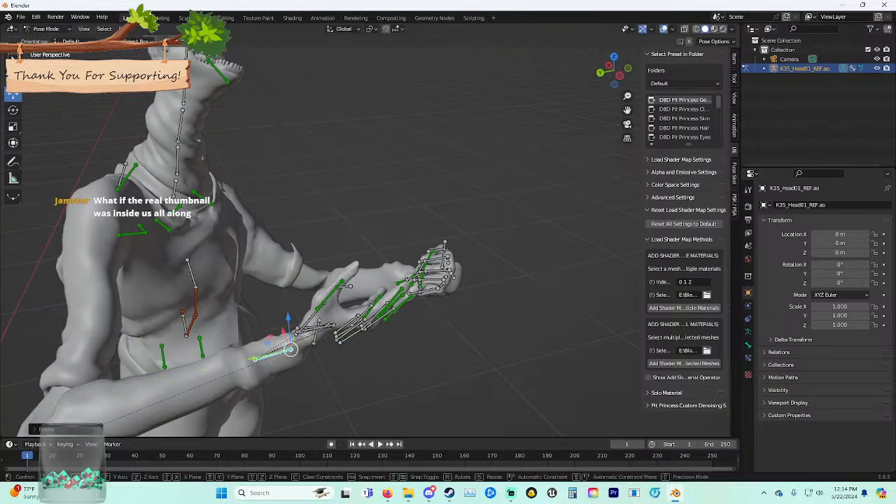
{"action": "key", "text": "z"}
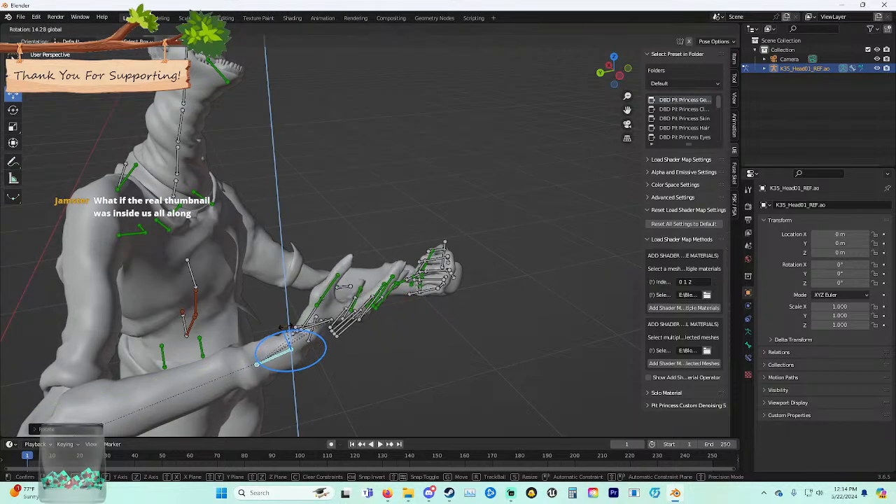
{"action": "left_click", "coordinate": [282, 328]}
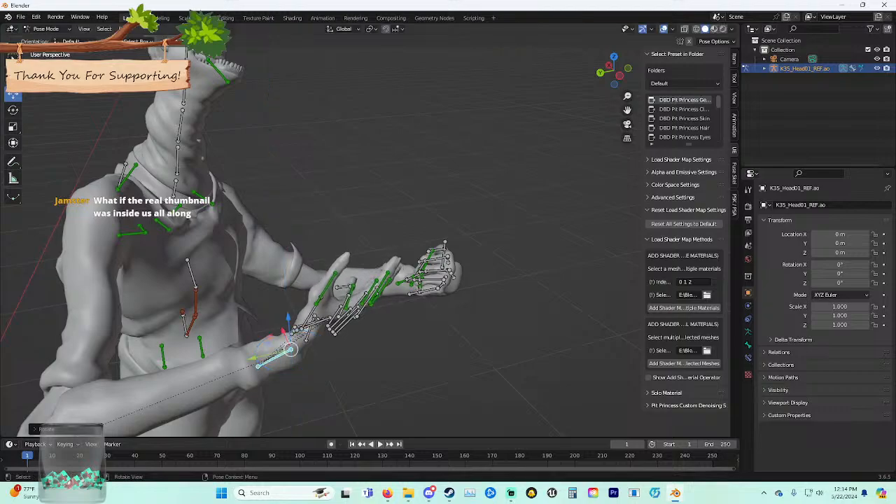
Rotate the second bone of the right index finger freely to adjust its bend.
{"action": "middle_click_drag", "start_coordinate": [285, 326], "coordinate": [171, 318]}
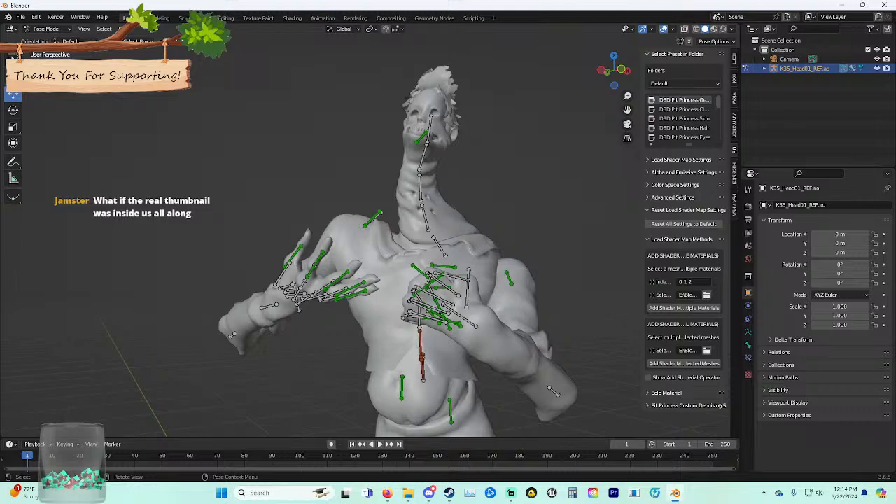
{"action": "middle_click_drag", "start_coordinate": [350, 279], "coordinate": [364, 192]}
{"action": "scroll", "coordinate": [315, 222], "scroll_direction": "up", "scroll_amount": 3}
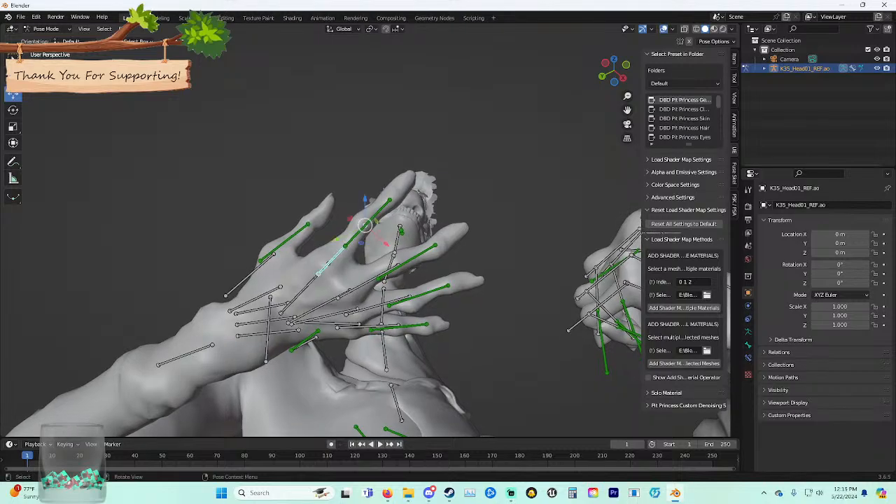
{"action": "key", "text": "r"}
{"action": "key", "text": "r"}
{"action": "left_click", "coordinate": [332, 254]}
Rotate the base bone of the right index finger freely and around the global X axis to spread it from the thumb.
{"action": "left_click", "coordinate": [308, 283]}
{"action": "key", "text": "r"}
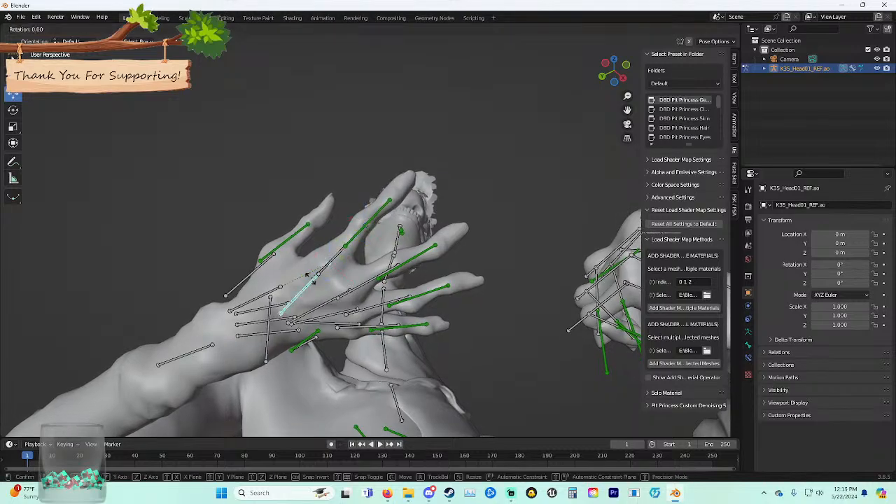
{"action": "key", "text": "r"}
{"action": "left_click", "coordinate": [327, 265]}
{"action": "key", "text": "r"}
{"action": "key", "text": "x"}
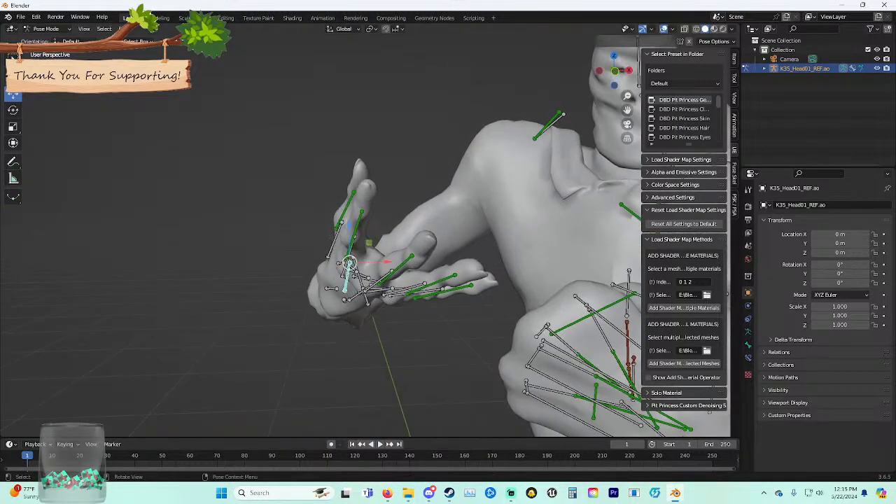
{"action": "left_click", "coordinate": [308, 301]}
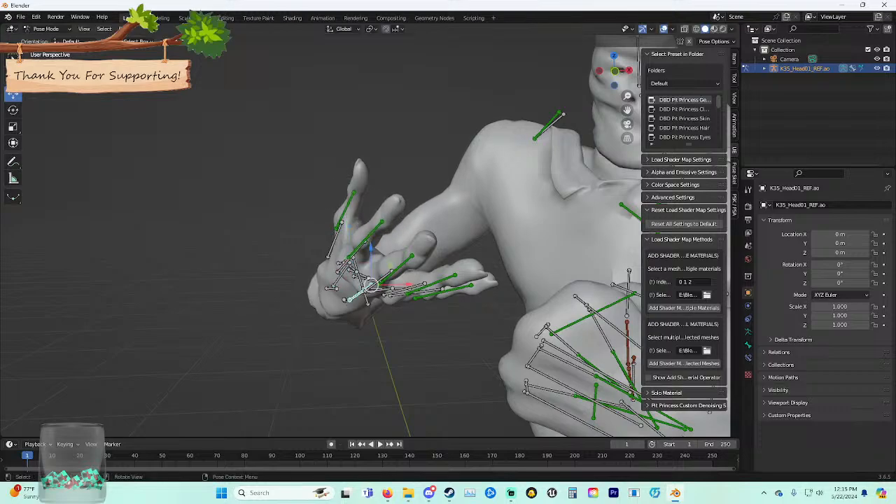
Rotate the base bone of the right middle finger freely to raise it beside the index finger.
{"action": "key", "text": "r"}
{"action": "key", "text": "r"}
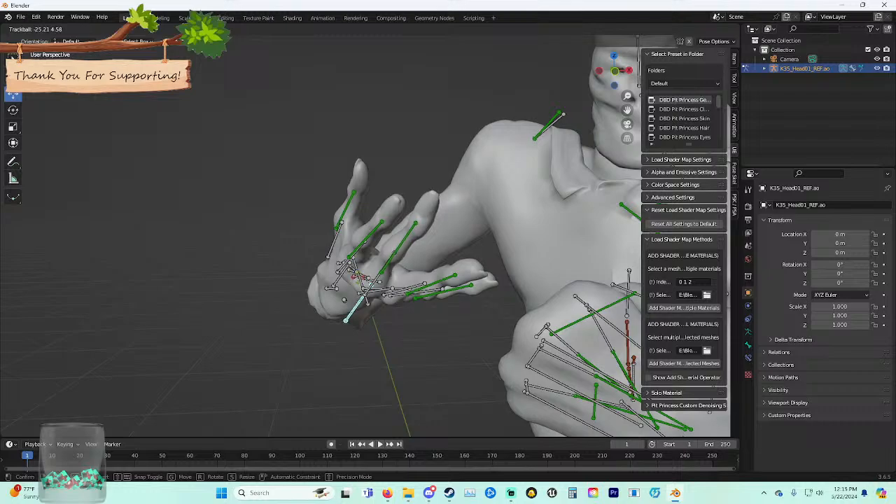
{"action": "left_click", "coordinate": [375, 251]}
{"action": "middle_click_drag", "start_coordinate": [375, 250], "coordinate": [375, 220]}
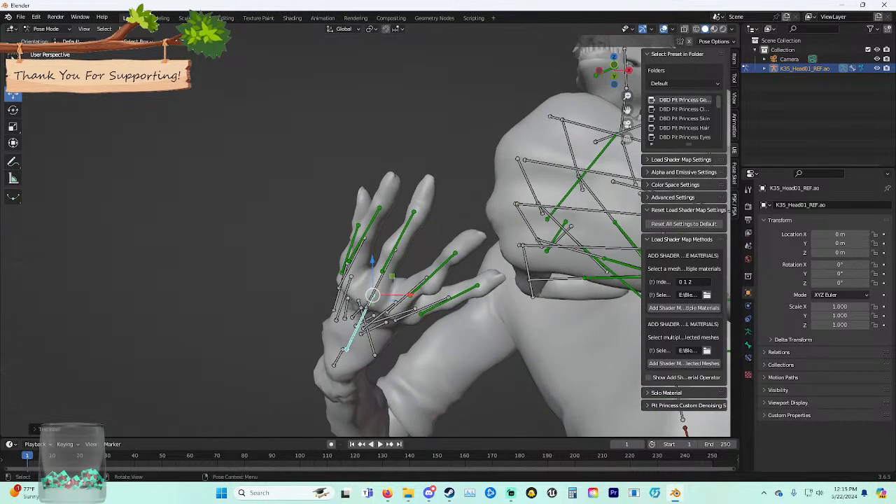
Rotate the base bone of the right ring finger freely to bring it down beside the little finger.
{"action": "key", "text": "r"}
{"action": "key", "text": "r"}
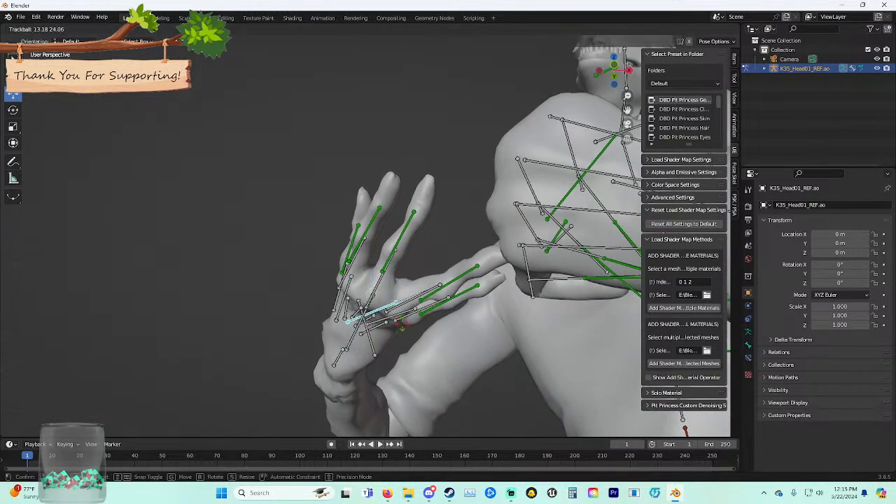
{"action": "left_click", "coordinate": [404, 326]}
{"action": "middle_click_drag", "start_coordinate": [404, 326], "coordinate": [422, 317]}
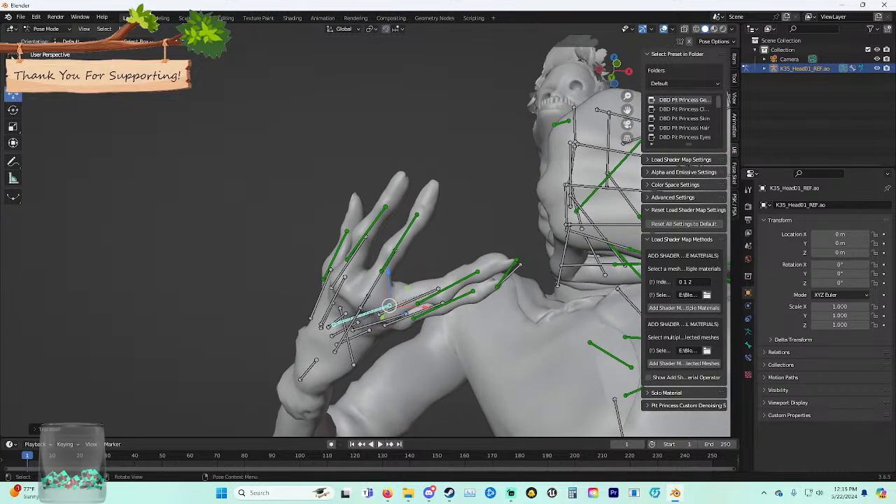
Rotate the base bone of the right middle finger again to bring it closer to the index finger.
{"action": "key", "text": "r"}
{"action": "key", "text": "r"}
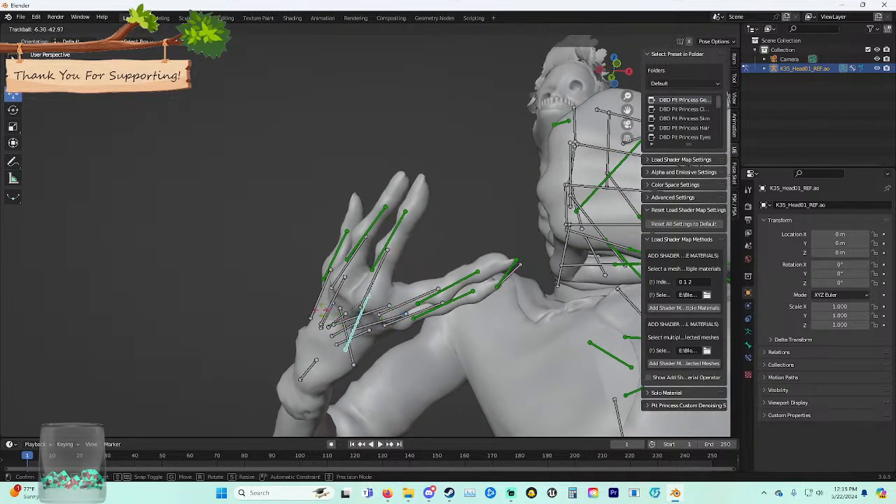
{"action": "left_click", "coordinate": [318, 309]}
Hide the armature and check the posed character in Material Preview before returning to solid shading.
{"action": "middle_click_drag", "start_coordinate": [318, 309], "coordinate": [359, 310]}
{"action": "scroll", "coordinate": [343, 303], "scroll_direction": "down", "scroll_amount": 3}
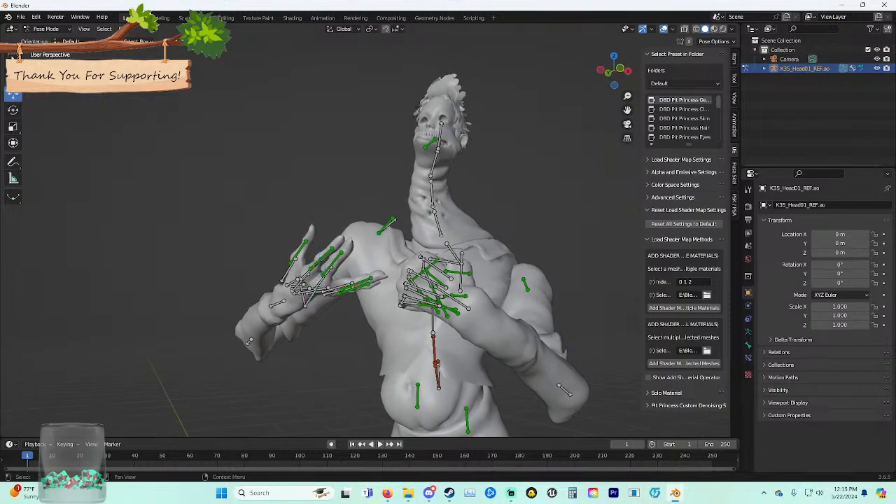
{"action": "left_click", "coordinate": [876, 69]}
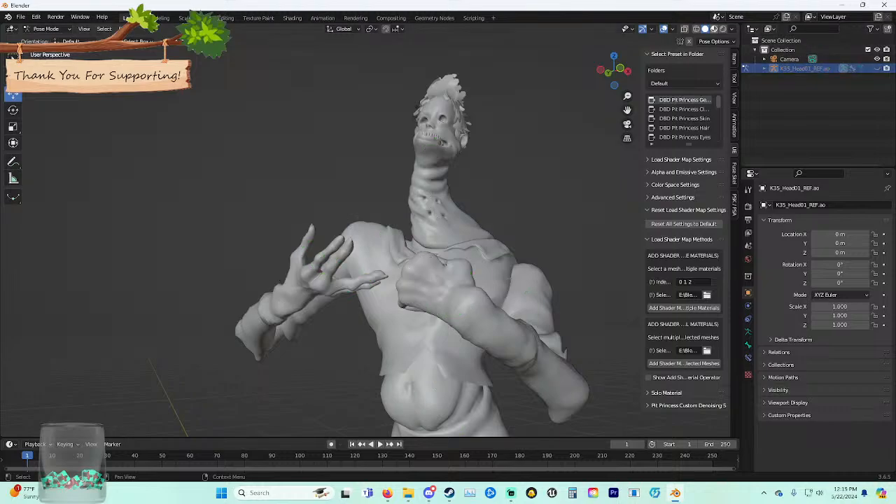
{"action": "left_click", "coordinate": [714, 29]}
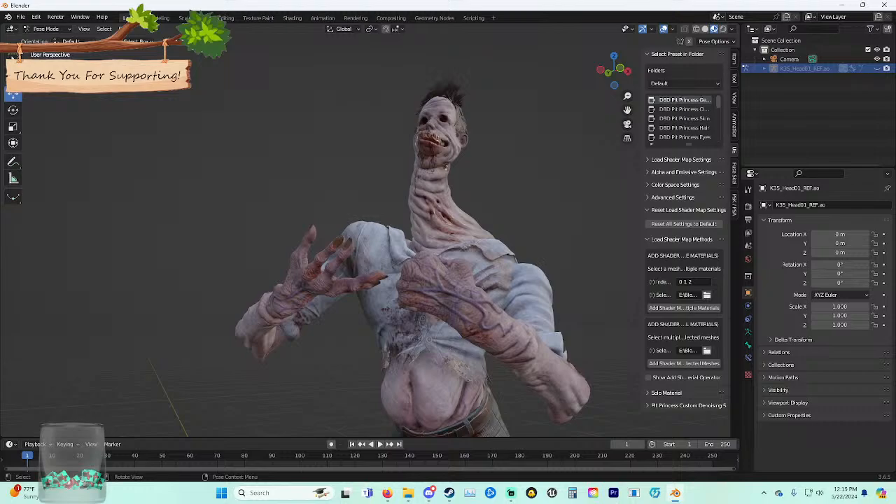
{"action": "mouse_move", "coordinate": [448, 252]}
{"action": "middle_mouse_down"}
{"action": "mouse_move", "coordinate": [387, 280]}
{"action": "mouse_move", "coordinate": [441, 260]}
{"action": "mouse_move", "coordinate": [442, 278]}
{"action": "mouse_move", "coordinate": [466, 246]}
{"action": "mouse_move", "coordinate": [402, 276]}
{"action": "mouse_move", "coordinate": [391, 293]}
{"action": "mouse_move", "coordinate": [357, 263]}
{"action": "mouse_move", "coordinate": [347, 270]}
{"action": "middle_mouse_up"}
{"action": "key", "text": "z"}
{"action": "scroll", "coordinate": [402, 276], "scroll_direction": "down", "scroll_amount": 1}
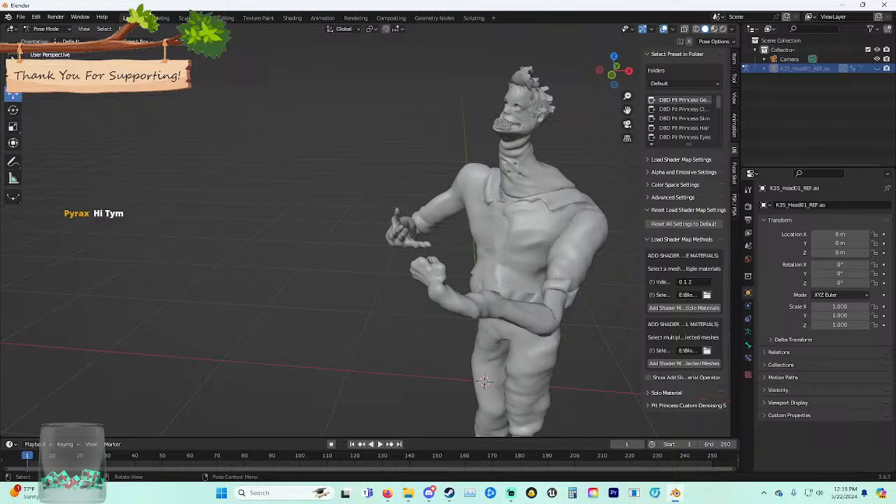
Switch to Object Mode and add a cube mesh to the scene.
{"action": "middle_click_drag", "start_coordinate": [347, 270], "coordinate": [336, 278]}
{"action": "left_click", "coordinate": [52, 40]}
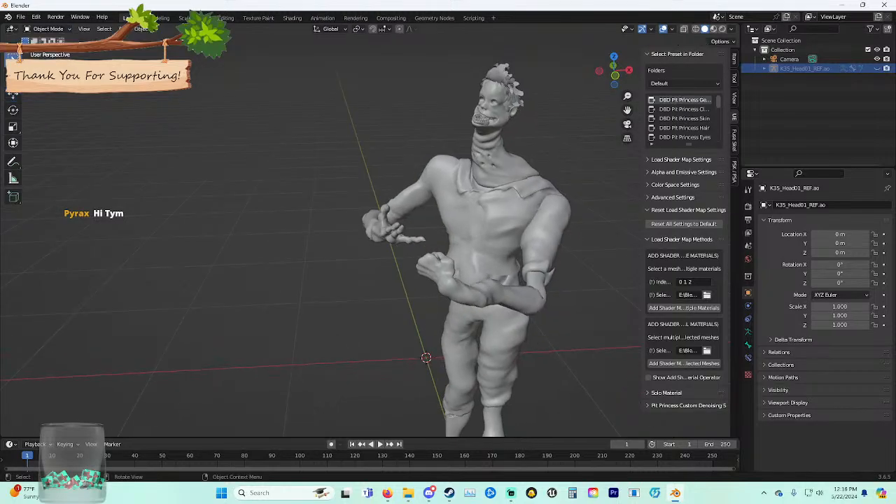
{"action": "middle_click_drag", "start_coordinate": [130, 287], "coordinate": [143, 287]}
{"action": "key", "text": "shift+a"}
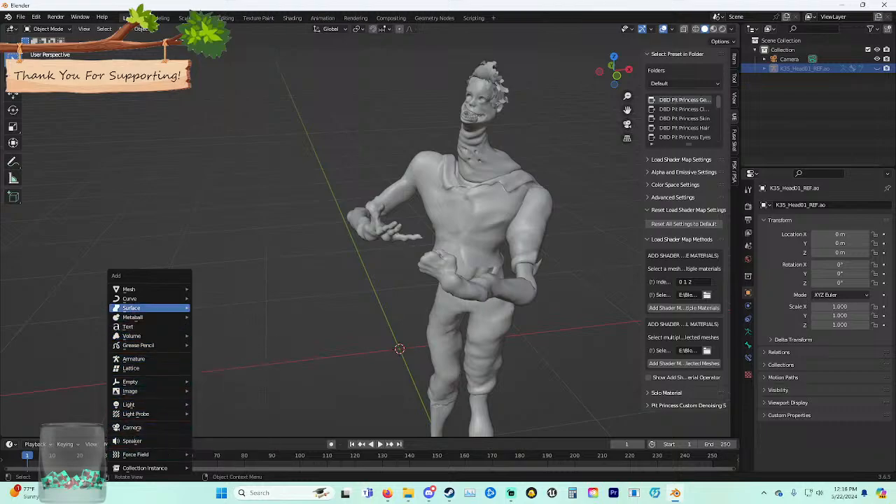
{"action": "mouse_move", "coordinate": [133, 289]}
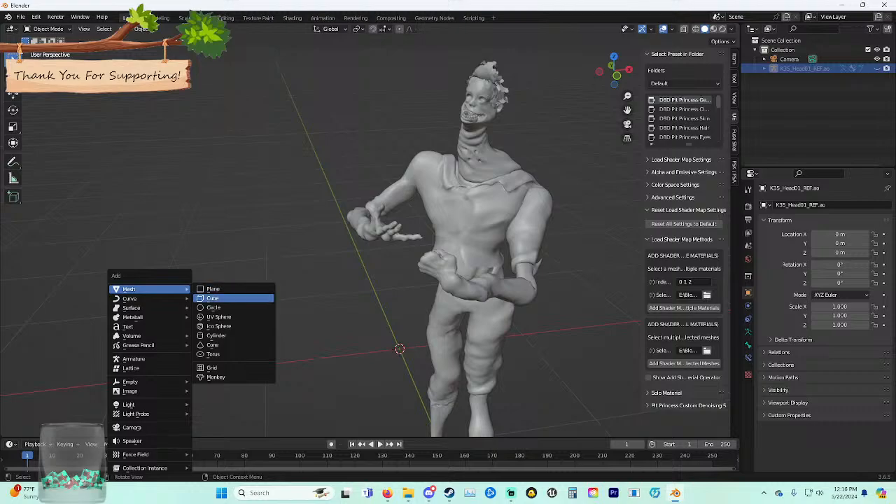
{"action": "left_click", "coordinate": [214, 298]}
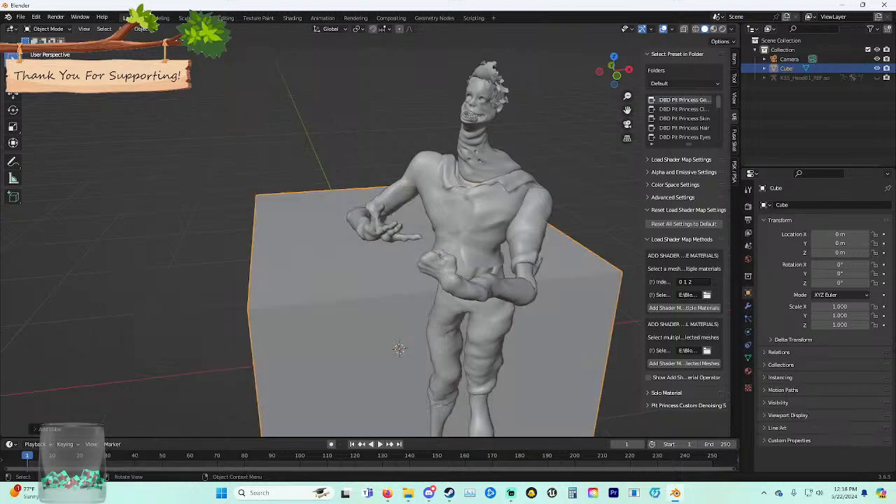
Move the cube beside the character to about X -1.78 m and raise it to about Z 1.42 m.
{"action": "scroll", "coordinate": [362, 258], "scroll_direction": "down", "scroll_amount": 6}
{"action": "middle_click_drag", "start_coordinate": [336, 245], "coordinate": [342, 217]}
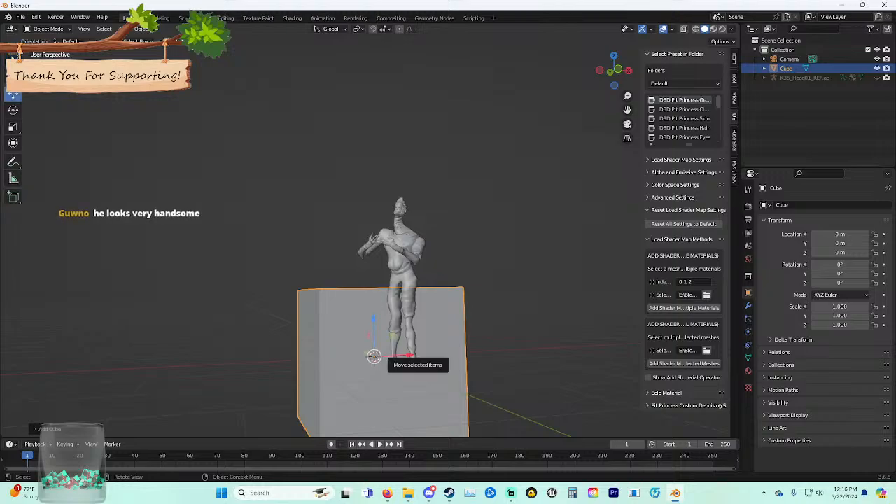
{"action": "left_click_drag", "start_coordinate": [374, 356], "coordinate": [251, 361]}
{"action": "left_click_drag", "start_coordinate": [252, 325], "coordinate": [252, 254]}
{"action": "middle_click_drag", "start_coordinate": [252, 255], "coordinate": [302, 264]}
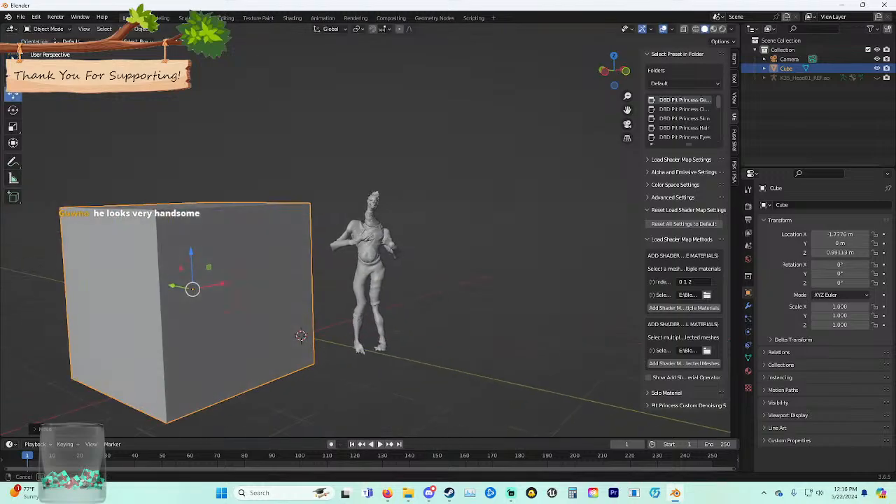
{"action": "left_click_drag", "start_coordinate": [191, 251], "coordinate": [189, 213]}
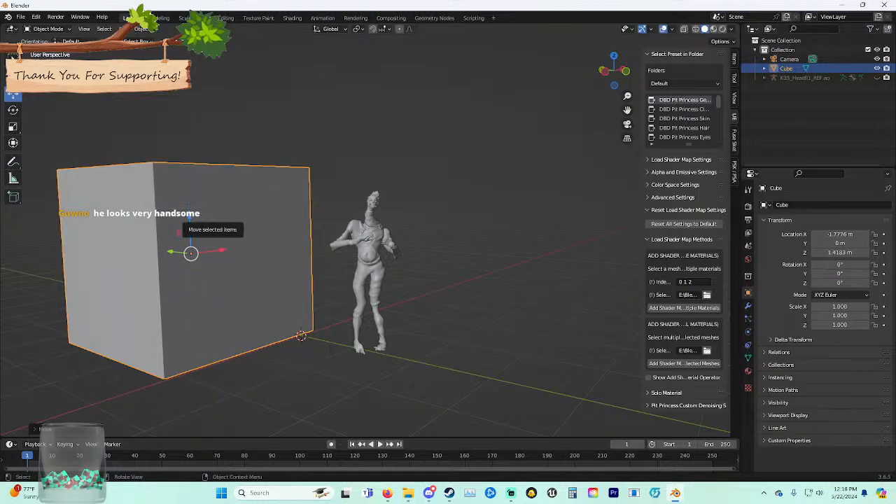
Display the scene in Material Preview and examine the textured character from several angles and distances beside the cube.
{"action": "middle_click_drag", "start_coordinate": [336, 231], "coordinate": [267, 311]}
{"action": "scroll", "coordinate": [322, 232], "scroll_direction": "up", "scroll_amount": 5}
{"action": "left_click", "coordinate": [713, 28]}
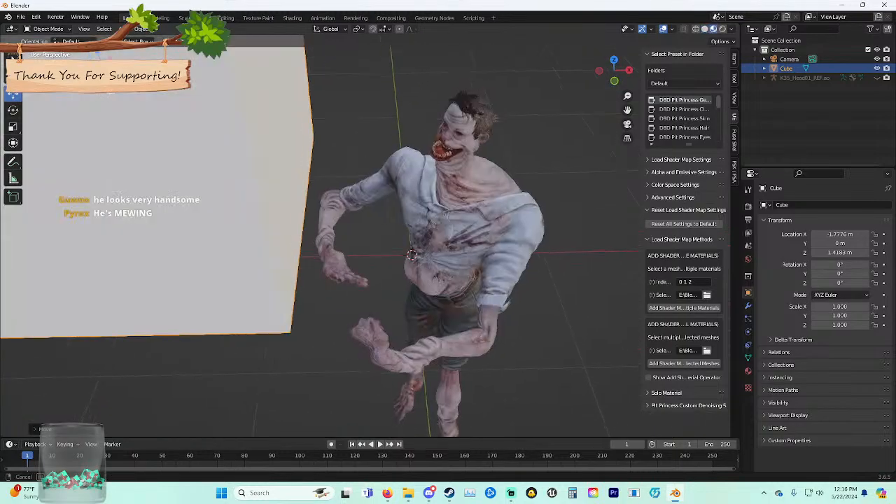
{"action": "scroll", "coordinate": [392, 223], "scroll_direction": "up", "scroll_amount": 4}
{"action": "mouse_move", "coordinate": [420, 196]}
{"action": "middle_mouse_down"}
{"action": "mouse_move", "coordinate": [392, 222]}
{"action": "mouse_move", "coordinate": [396, 207]}
{"action": "mouse_move", "coordinate": [421, 181]}
{"action": "mouse_move", "coordinate": [422, 200]}
{"action": "mouse_move", "coordinate": [392, 259]}
{"action": "middle_mouse_up"}
{"action": "scroll", "coordinate": [423, 200], "scroll_direction": "up", "scroll_amount": 6}
{"action": "middle_click_drag", "start_coordinate": [392, 259], "coordinate": [413, 245], "text": "shift"}
{"action": "middle_click_drag", "start_coordinate": [465, 322], "coordinate": [422, 196]}
{"action": "scroll", "coordinate": [419, 315], "scroll_direction": "down", "scroll_amount": 6}
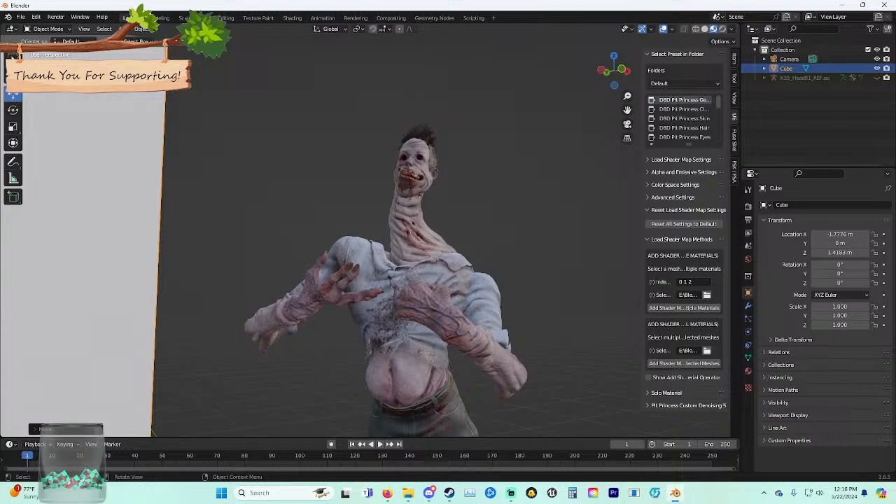
{"action": "middle_click_drag", "start_coordinate": [421, 196], "coordinate": [452, 213]}
{"action": "scroll", "coordinate": [237, 206], "scroll_direction": "down", "scroll_amount": 3}
{"action": "scroll", "coordinate": [371, 214], "scroll_direction": "down", "scroll_amount": 3}
{"action": "scroll", "coordinate": [399, 225], "scroll_direction": "up", "scroll_amount": 2}
{"action": "scroll", "coordinate": [437, 220], "scroll_direction": "down", "scroll_amount": 1}
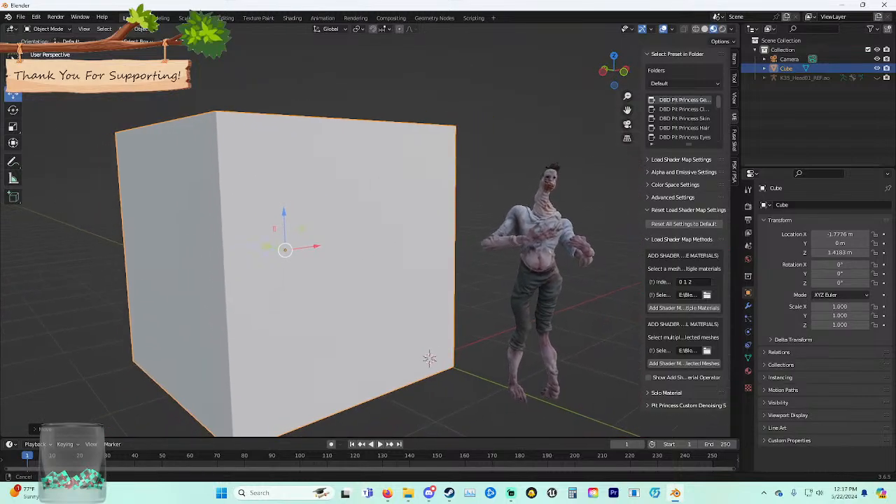
Move the cube along X to about -1.71 m and browse its object context options.
{"action": "left_click_drag", "start_coordinate": [316, 246], "coordinate": [323, 245]}
{"action": "right_click", "coordinate": [155, 237]}
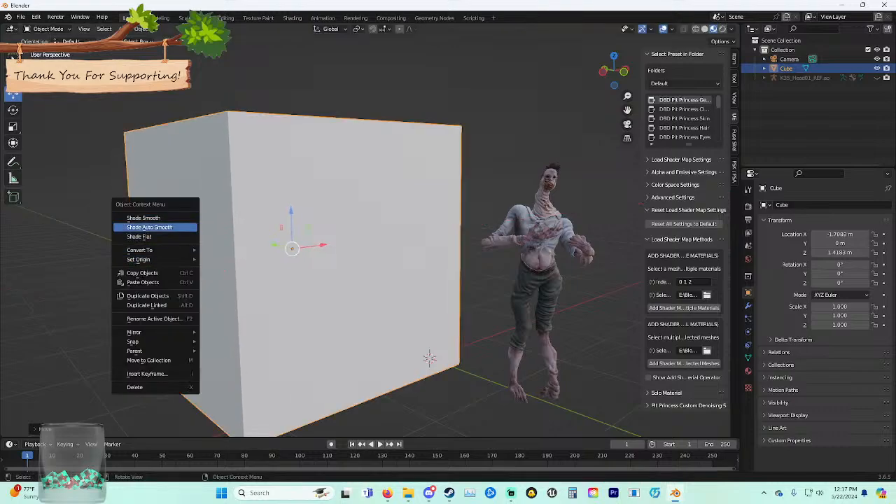
{"action": "left_click", "coordinate": [149, 227]}
{"action": "right_click", "coordinate": [200, 300]}
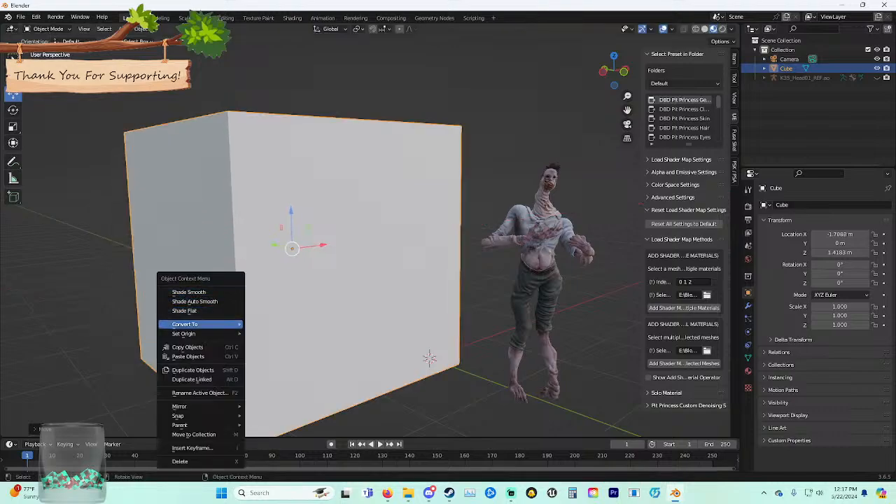
{"action": "mouse_move", "coordinate": [193, 324]}
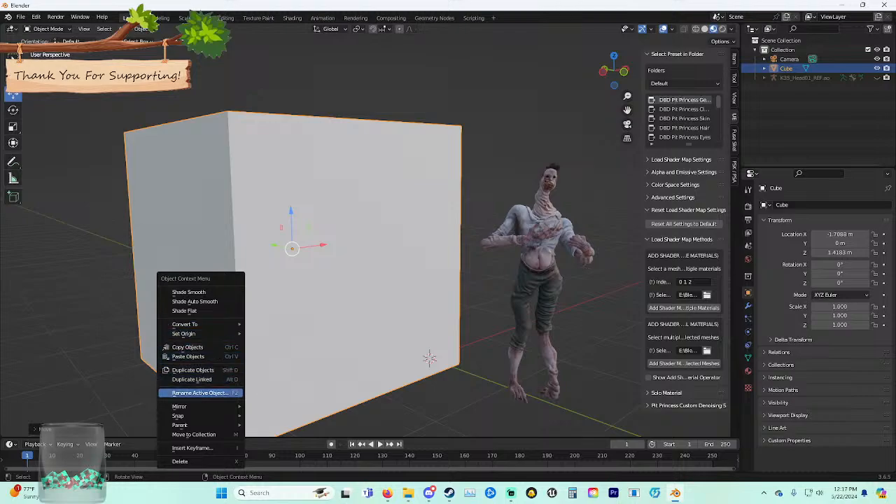
{"action": "mouse_move", "coordinate": [179, 425]}
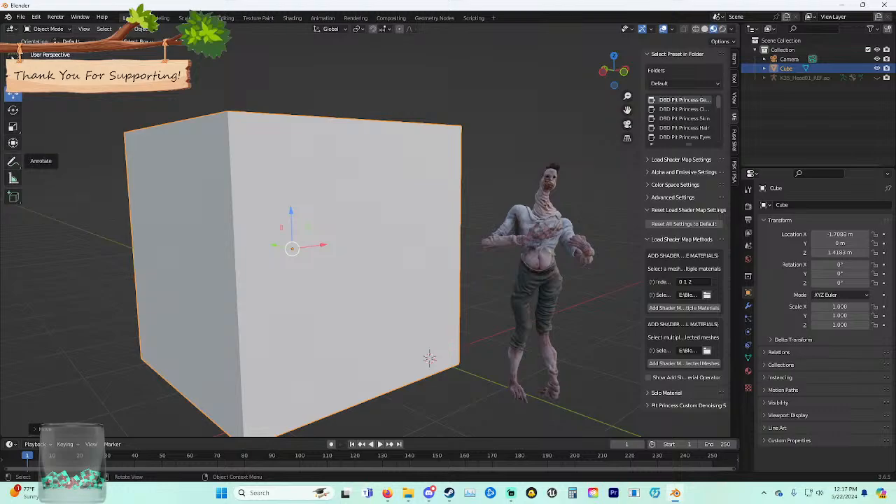
Shift the cube along X to about -1.51 m and stretch it along X to a scale of about 3.908.
{"action": "left_click", "coordinate": [12, 142]}
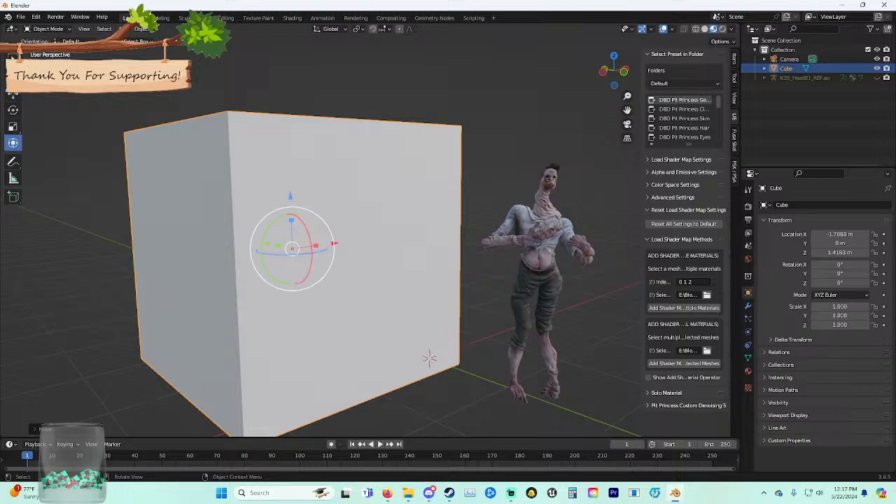
{"action": "left_click_drag", "start_coordinate": [335, 244], "coordinate": [198, 239]}
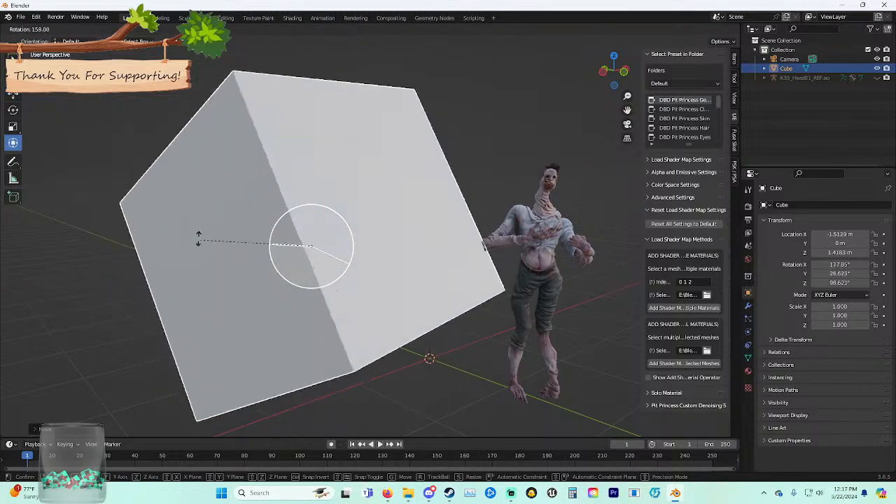
{"action": "key", "text": "Escape"}
{"action": "left_click_drag", "start_coordinate": [335, 244], "coordinate": [395, 245]}
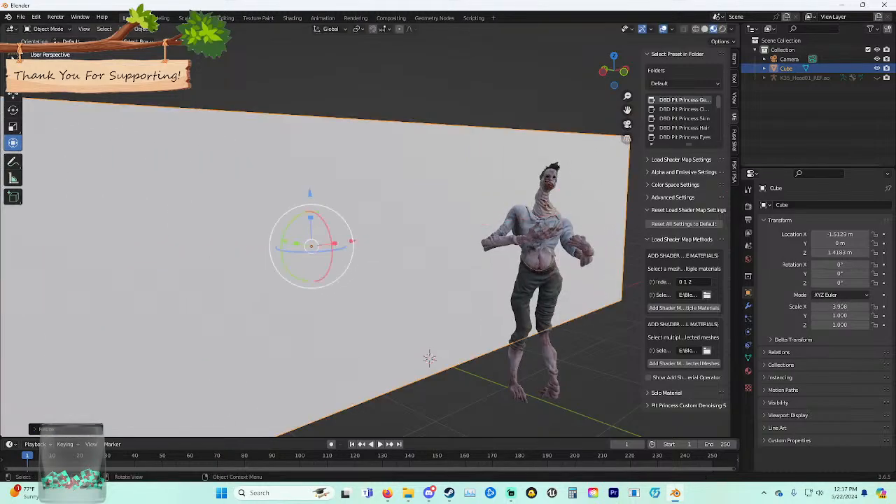
Flatten the stretched cube into a thin panel with a scale of about 2.867 on X and 0.007 on Y.
{"action": "scroll", "coordinate": [395, 245], "scroll_direction": "down", "scroll_amount": 3}
{"action": "middle_click_drag", "start_coordinate": [405, 308], "coordinate": [474, 417], "text": "shift"}
{"action": "left_click_drag", "start_coordinate": [425, 339], "coordinate": [419, 339]}
{"action": "middle_click_drag", "start_coordinate": [420, 341], "coordinate": [453, 343]}
{"action": "mouse_move", "coordinate": [356, 344]}
{"action": "left_mouse_down"}
{"action": "mouse_move", "coordinate": [386, 352]}
{"action": "mouse_move", "coordinate": [374, 342]}
{"action": "left_mouse_up"}
{"action": "middle_click_drag", "start_coordinate": [374, 342], "coordinate": [522, 289]}
{"action": "scroll", "coordinate": [366, 343], "scroll_direction": "up", "scroll_amount": 2}
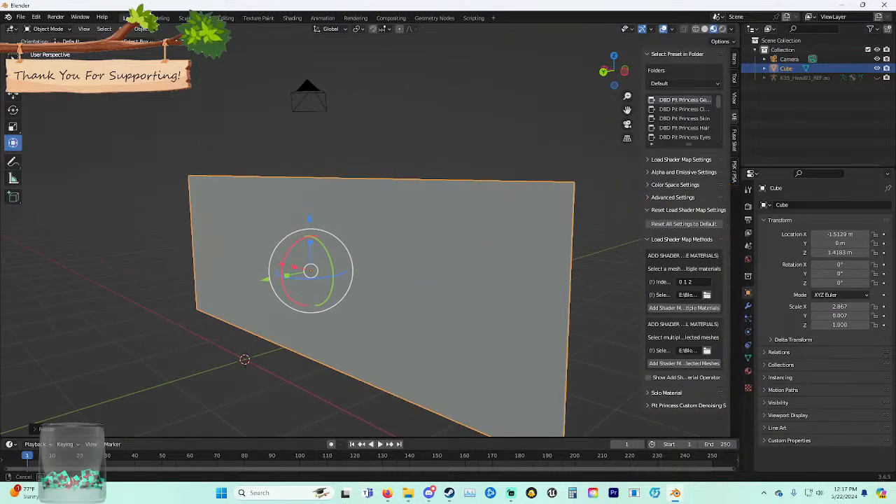
Scale the thin panel down uniformly to about X 0.156, Y 0.000358 and Z 0.055.
{"action": "left_click", "coordinate": [448, 144]}
{"action": "left_click", "coordinate": [434, 252]}
{"action": "middle_click_drag", "start_coordinate": [433, 252], "coordinate": [314, 254]}
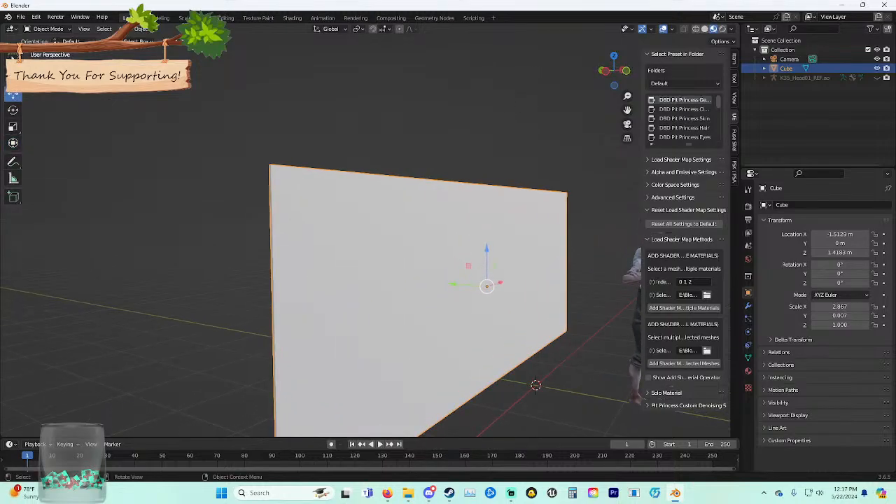
{"action": "key", "text": "s"}
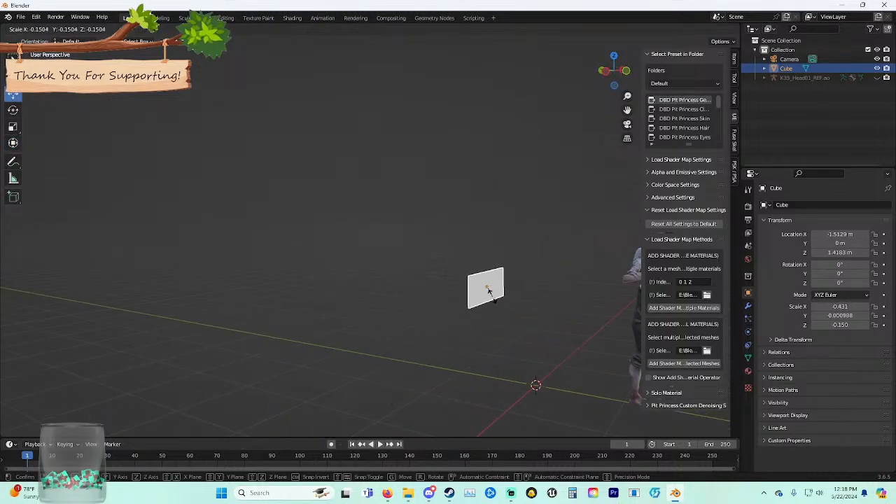
{"action": "left_click", "coordinate": [484, 287]}
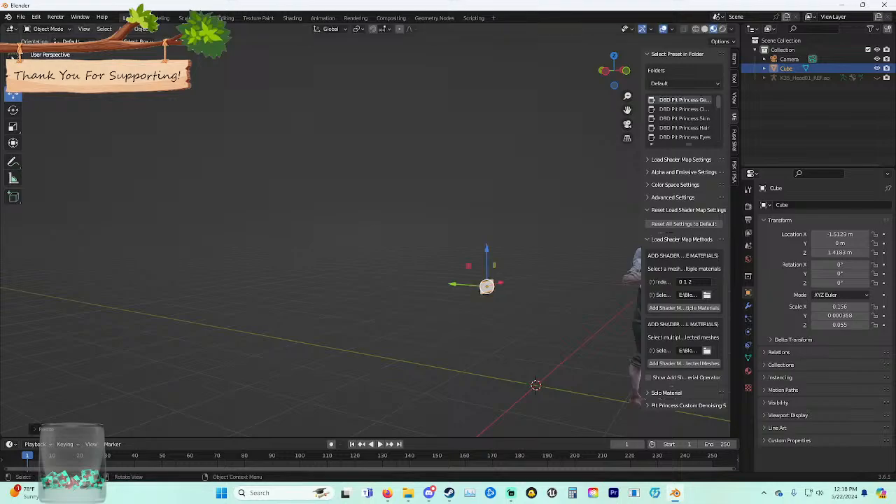
Move the small panel in front of the character's chest to about X -0.19 m, Y -1.49 m, Z 1.56 m.
{"action": "middle_click_drag", "start_coordinate": [484, 288], "coordinate": [218, 225]}
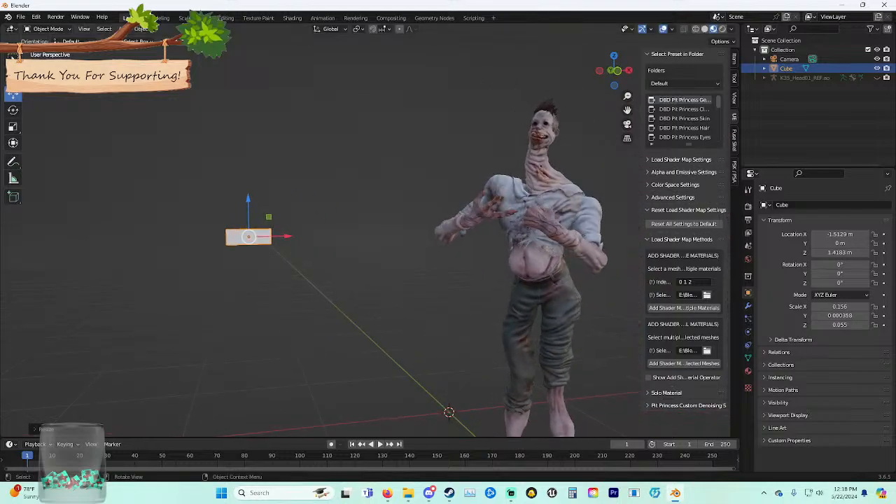
{"action": "left_click_drag", "start_coordinate": [285, 237], "coordinate": [505, 235]}
{"action": "middle_click_drag", "start_coordinate": [505, 235], "coordinate": [434, 235]}
{"action": "left_click_drag", "start_coordinate": [387, 221], "coordinate": [560, 225]}
{"action": "middle_click_drag", "start_coordinate": [560, 226], "coordinate": [203, 147]}
{"action": "scroll", "coordinate": [483, 228], "scroll_direction": "up", "scroll_amount": 3}
{"action": "middle_click_drag", "start_coordinate": [262, 283], "coordinate": [279, 272]}
{"action": "left_click_drag", "start_coordinate": [456, 210], "coordinate": [305, 182]}
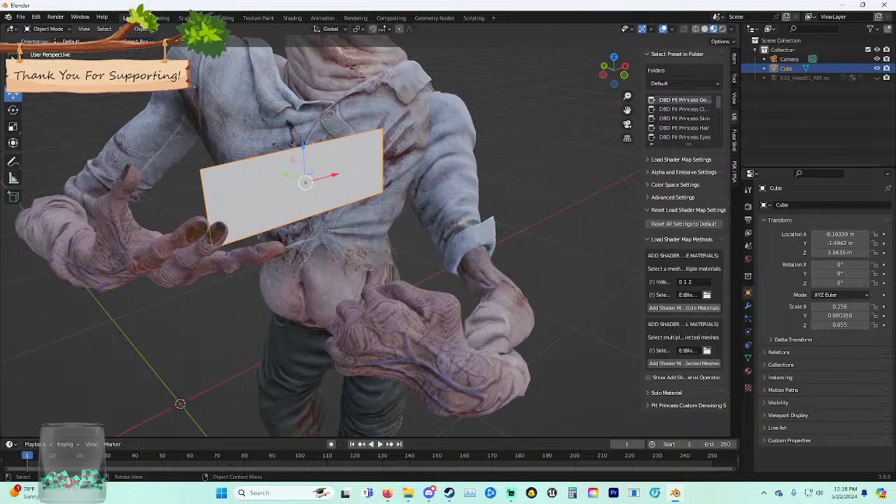
Rotate the panel about Z to about -54° and move it to the raised hand near X -0.33 m, Y -1.45 m, Z 1.50 m.
{"action": "key", "text": "r"}
{"action": "key", "text": "z"}
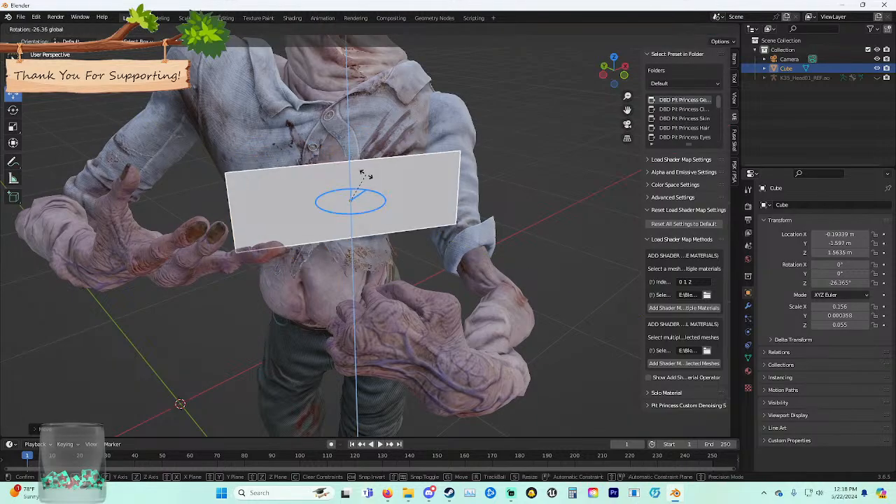
{"action": "left_click", "coordinate": [370, 186]}
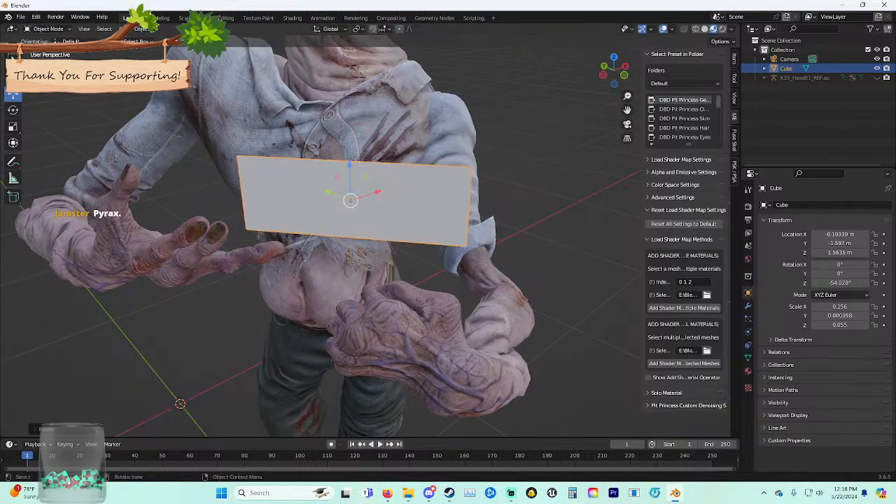
{"action": "left_click_drag", "start_coordinate": [350, 166], "coordinate": [240, 227]}
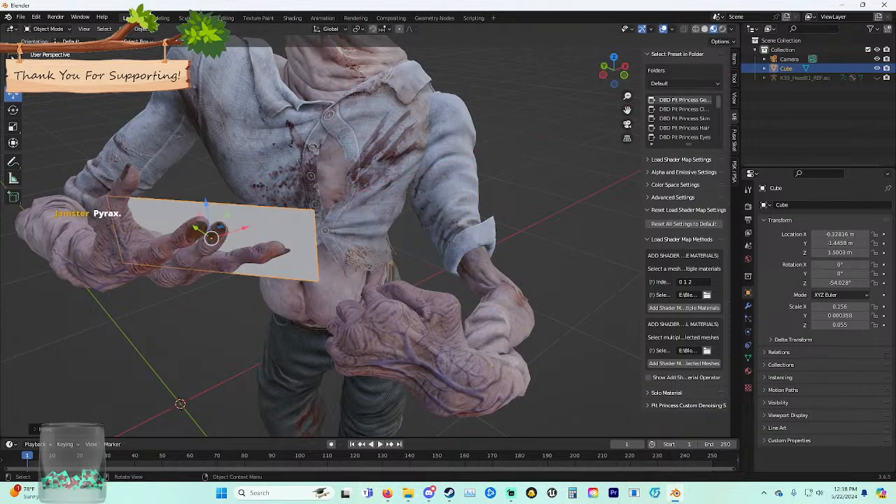
Shift the panel onto the character's open palm at about X -0.46 m, Y -1.52 m.
{"action": "middle_click_drag", "start_coordinate": [241, 229], "coordinate": [347, 301]}
{"action": "scroll", "coordinate": [161, 227], "scroll_direction": "down", "scroll_amount": 3}
{"action": "middle_click_drag", "start_coordinate": [329, 154], "coordinate": [420, 273], "text": "shift"}
{"action": "middle_click_drag", "start_coordinate": [420, 273], "coordinate": [427, 382]}
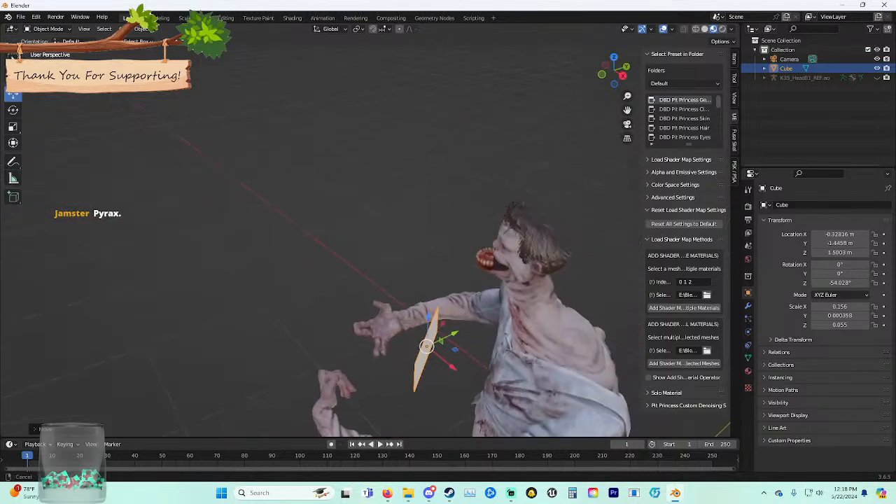
{"action": "scroll", "coordinate": [427, 322], "scroll_direction": "up", "scroll_amount": 4}
{"action": "middle_click_drag", "start_coordinate": [447, 335], "coordinate": [370, 263], "text": "shift"}
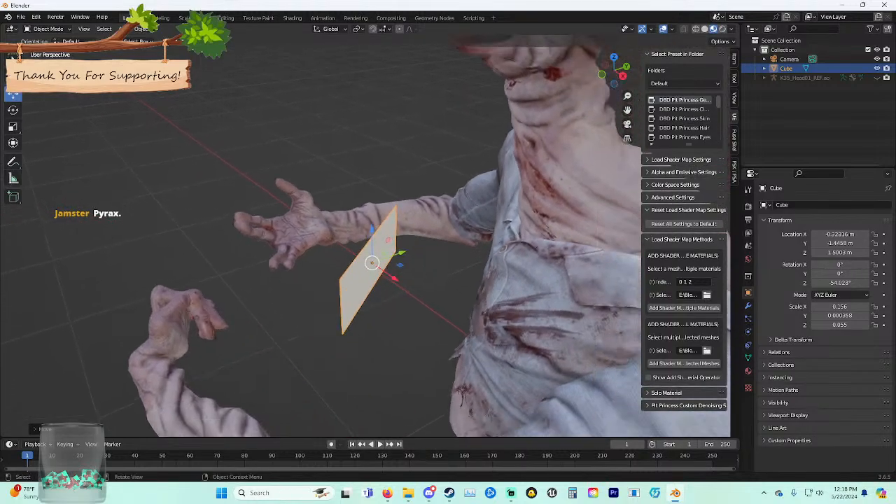
{"action": "left_click_drag", "start_coordinate": [395, 278], "coordinate": [329, 240]}
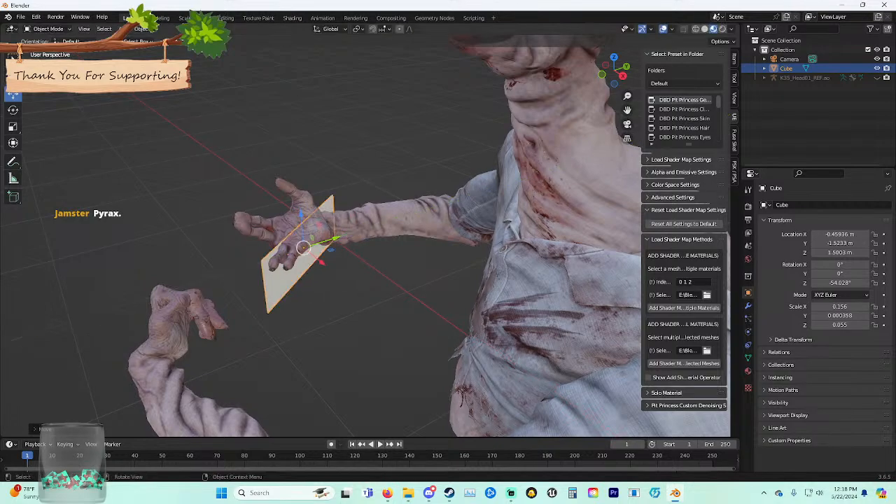
Tilt the panel with trackball rotation to about X -777°, Y -36.5°, Z -214° to fit the hand.
{"action": "key", "text": "r"}
{"action": "key", "text": "r"}
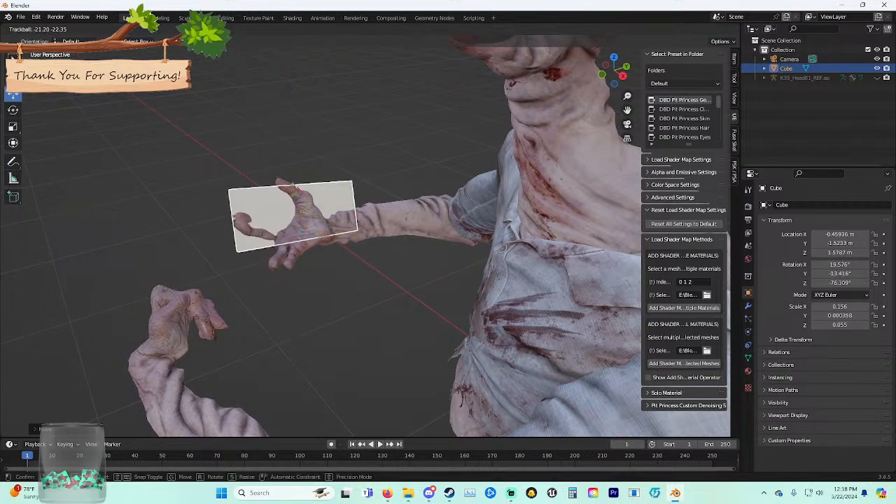
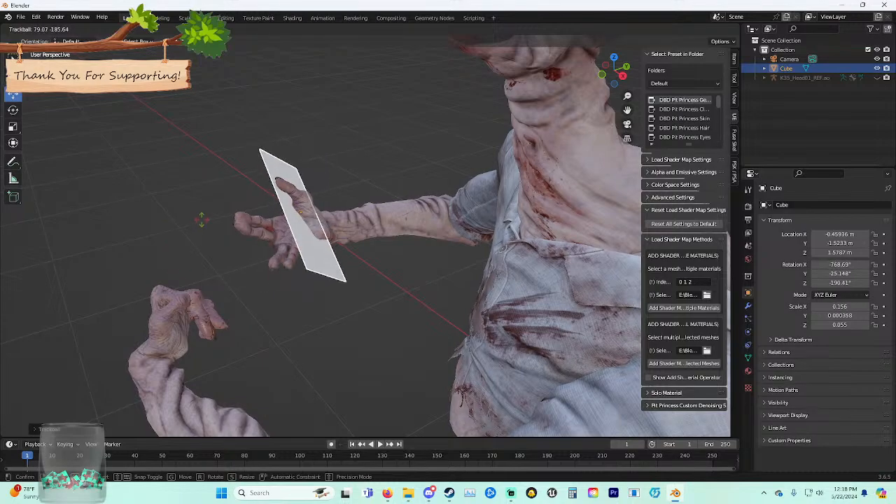
{"action": "left_click", "coordinate": [205, 221]}
Rotate the panel about global Z to about -187° and move it along X to about -0.37 m.
{"action": "middle_click_drag", "start_coordinate": [204, 221], "coordinate": [225, 209]}
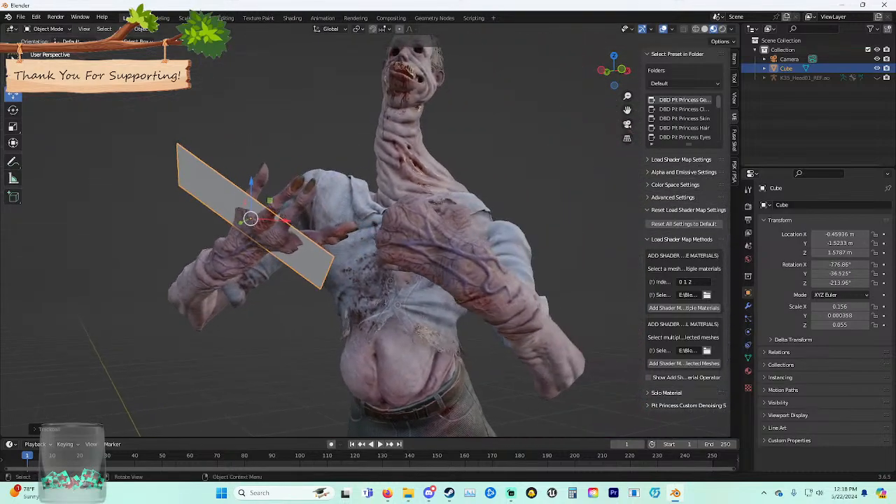
{"action": "scroll", "coordinate": [251, 218], "scroll_direction": "down", "scroll_amount": 2}
{"action": "middle_click_drag", "start_coordinate": [290, 230], "coordinate": [300, 198], "text": "shift"}
{"action": "key", "text": "r"}
{"action": "key", "text": "z"}
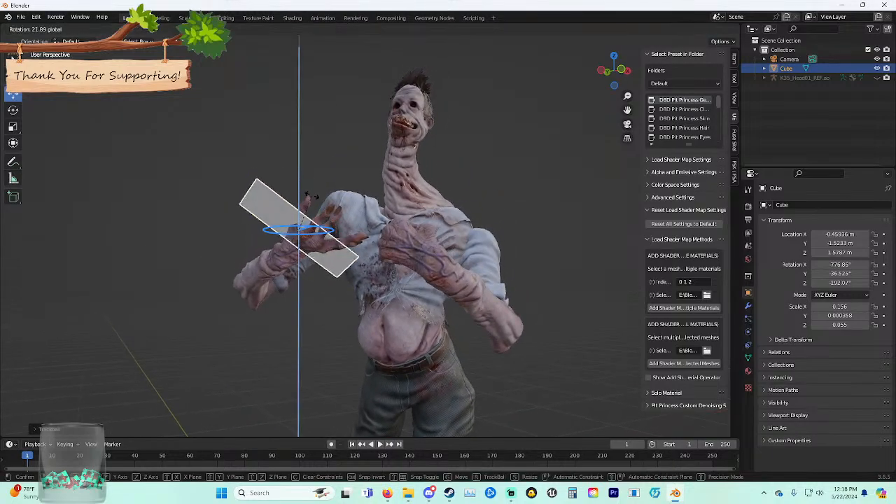
{"action": "left_click", "coordinate": [310, 196]}
{"action": "key", "text": "g"}
{"action": "key", "text": "x"}
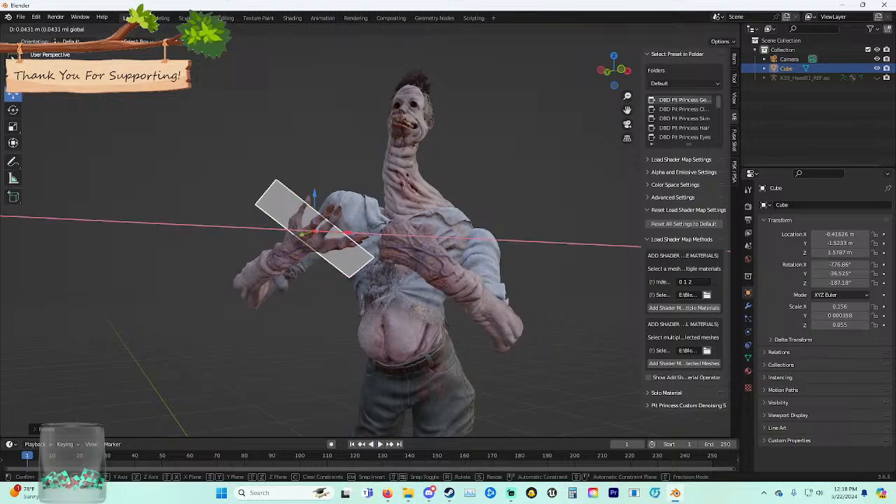
{"action": "left_click", "coordinate": [332, 231]}
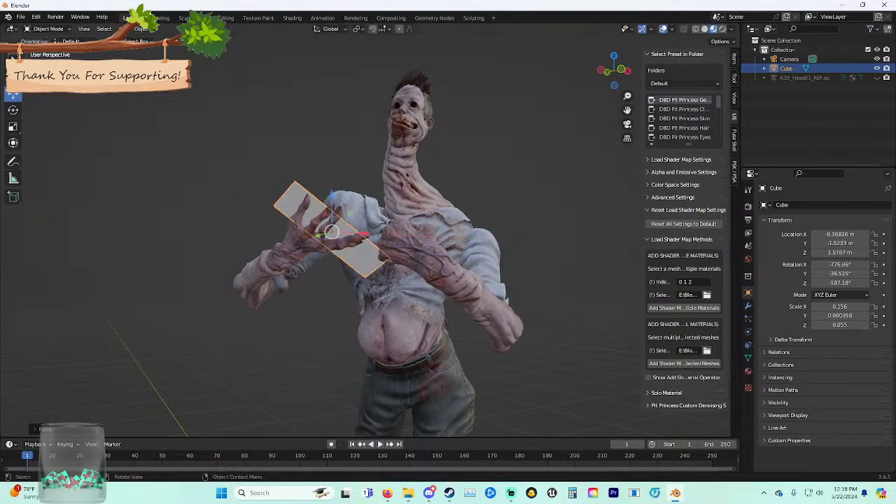
Refine the panel's tilt in the hand with trackball rotation to about X -766°, Y -42°, Z -186°.
{"action": "key", "text": "r"}
{"action": "key", "text": "r"}
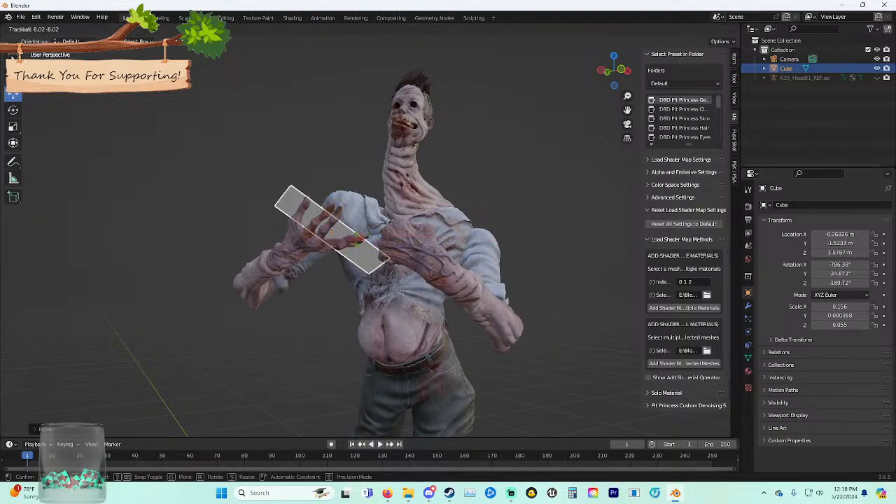
{"action": "left_click", "coordinate": [357, 234]}
{"action": "left_click", "coordinate": [353, 167]}
{"action": "mouse_move", "coordinate": [354, 168]}
{"action": "middle_mouse_down"}
{"action": "mouse_move", "coordinate": [244, 170]}
{"action": "mouse_move", "coordinate": [345, 173]}
{"action": "middle_mouse_up"}
{"action": "left_click", "coordinate": [308, 203]}
{"action": "left_click_drag", "start_coordinate": [367, 234], "coordinate": [367, 234]}
{"action": "key", "text": "r"}
{"action": "key", "text": "r"}
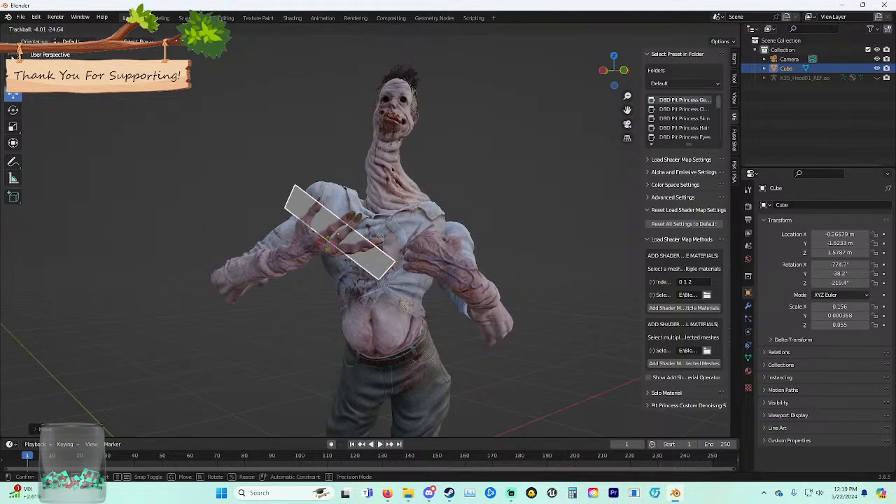
{"action": "left_click", "coordinate": [358, 236]}
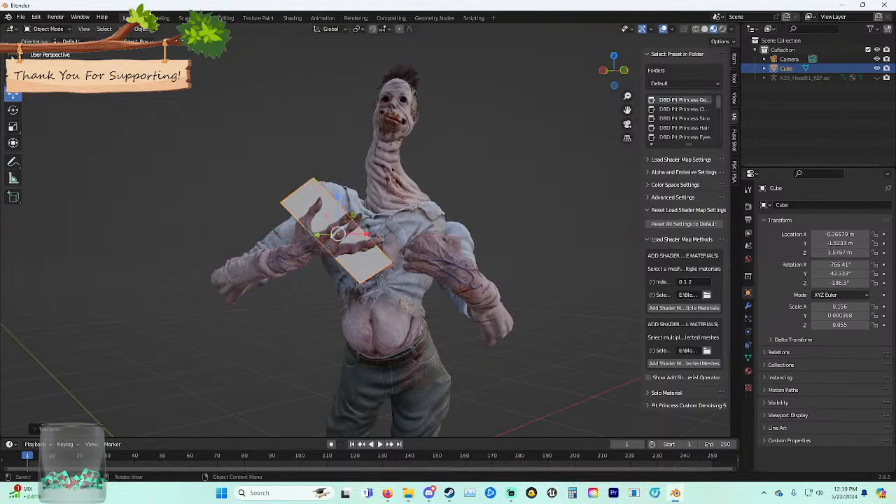
Reposition the panel between the fingers at about X -0.38 m, Y -1.55 m, and check it from the front.
{"action": "middle_click_drag", "start_coordinate": [358, 235], "coordinate": [282, 251]}
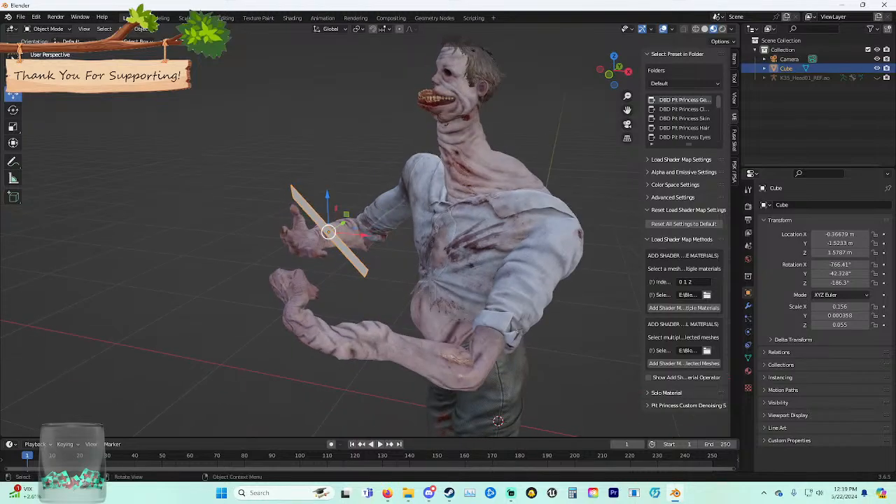
{"action": "key", "text": "g"}
{"action": "key", "text": "y"}
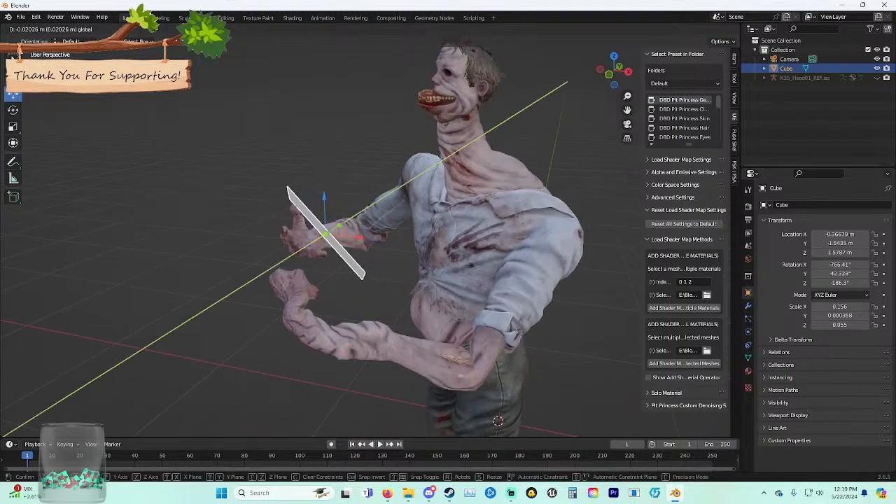
{"action": "left_click_drag", "start_coordinate": [339, 225], "coordinate": [358, 237]}
{"action": "left_click_drag", "start_coordinate": [274, 273], "coordinate": [216, 291]}
{"action": "left_click", "coordinate": [216, 292]}
{"action": "middle_click_drag", "start_coordinate": [217, 291], "coordinate": [294, 284]}
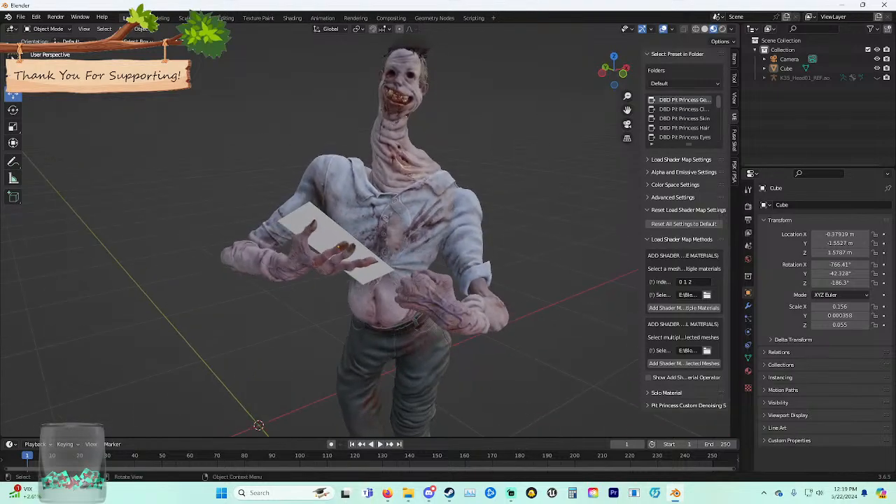
{"action": "left_click", "coordinate": [323, 236]}
{"action": "key", "text": "s"}
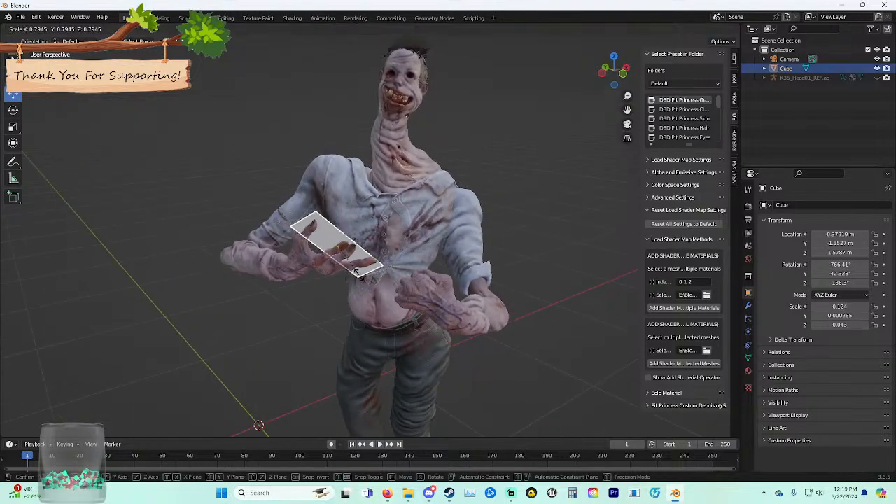
{"action": "left_click", "coordinate": [361, 276]}
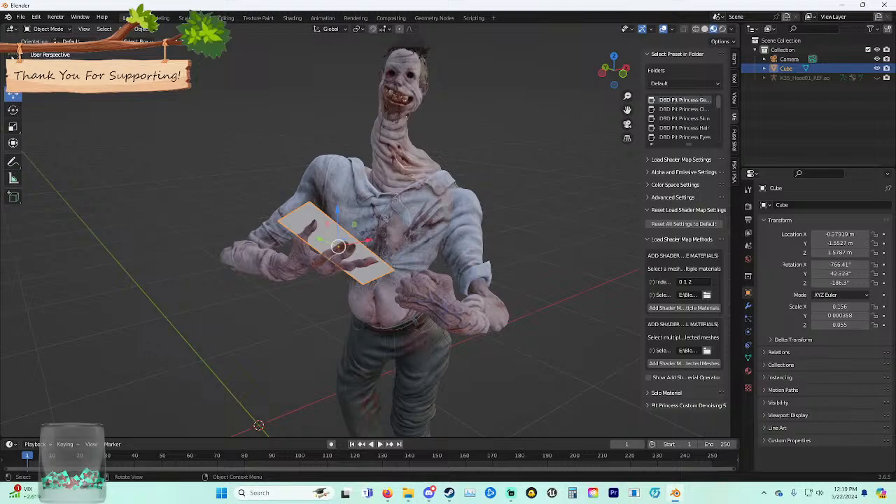
Resize the panel to a scale of about X 0.113, Y 0.000305, Z 0.051 and inspect it in the hand.
{"action": "left_click", "coordinate": [13, 143]}
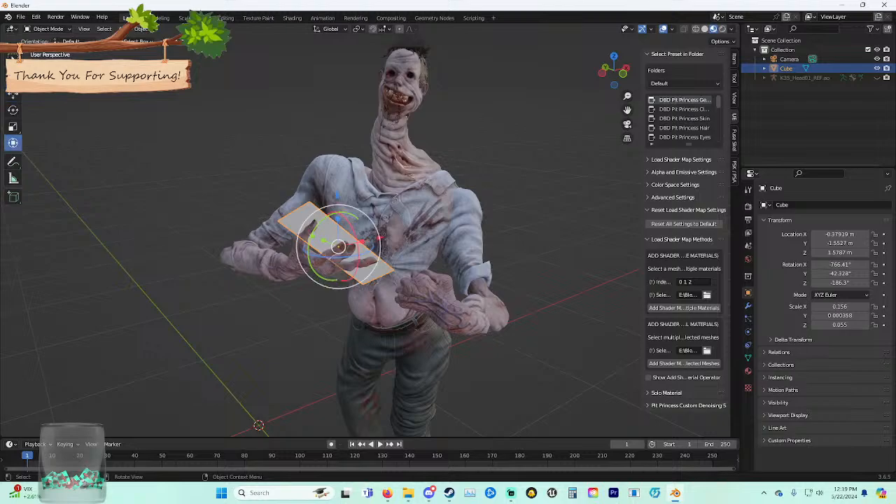
{"action": "left_click_drag", "start_coordinate": [364, 240], "coordinate": [346, 242]}
{"action": "left_click", "coordinate": [442, 164]}
{"action": "middle_click_drag", "start_coordinate": [434, 177], "coordinate": [401, 197]}
{"action": "scroll", "coordinate": [406, 157], "scroll_direction": "up", "scroll_amount": 3}
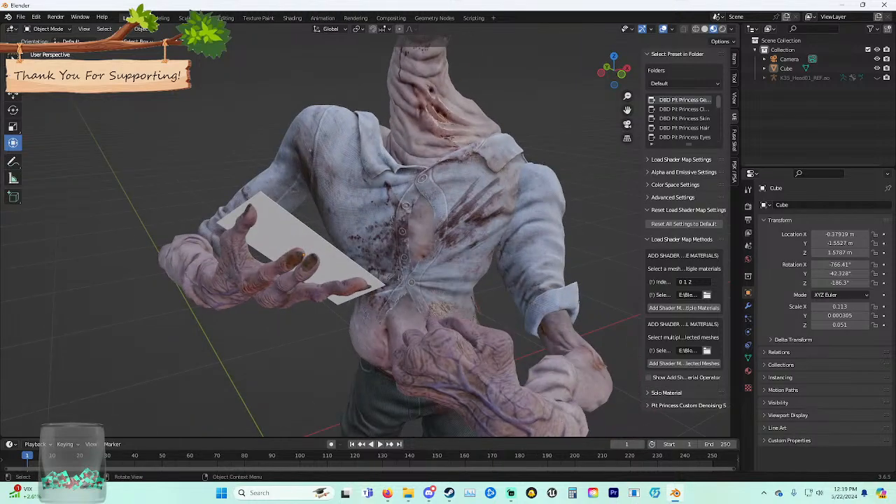
Rotate the panel in the hand about the global Z axis to about -162°.
{"action": "left_click", "coordinate": [329, 265]}
{"action": "middle_click_drag", "start_coordinate": [330, 263], "coordinate": [295, 236]}
{"action": "left_click", "coordinate": [13, 94]}
{"action": "left_click_drag", "start_coordinate": [292, 233], "coordinate": [295, 246]}
{"action": "key", "text": "r"}
{"action": "key", "text": "Escape"}
{"action": "key", "text": "r"}
{"action": "key", "text": "x"}
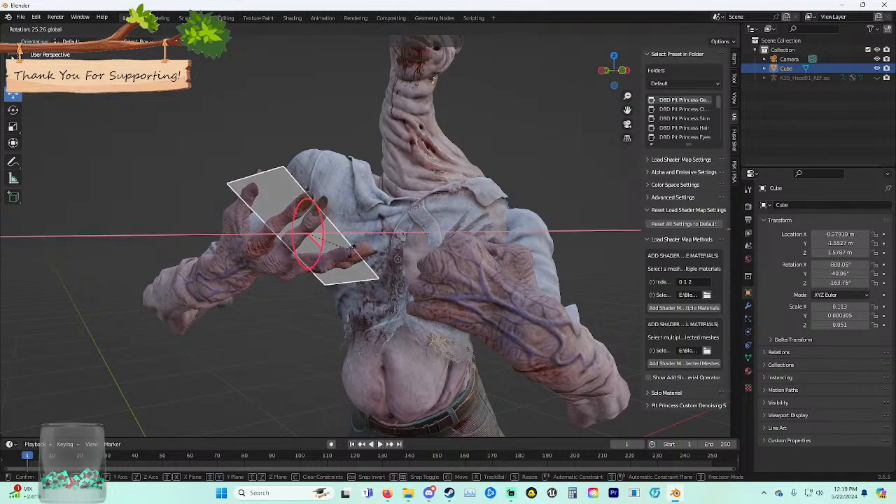
{"action": "key", "text": "z"}
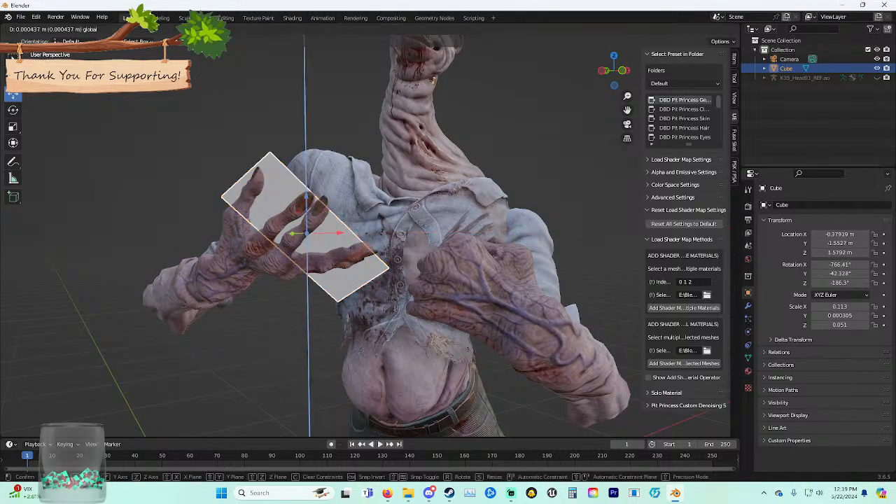
{"action": "left_click", "coordinate": [310, 214]}
{"action": "left_click", "coordinate": [582, 319]}
{"action": "middle_click_drag", "start_coordinate": [582, 319], "coordinate": [571, 308]}
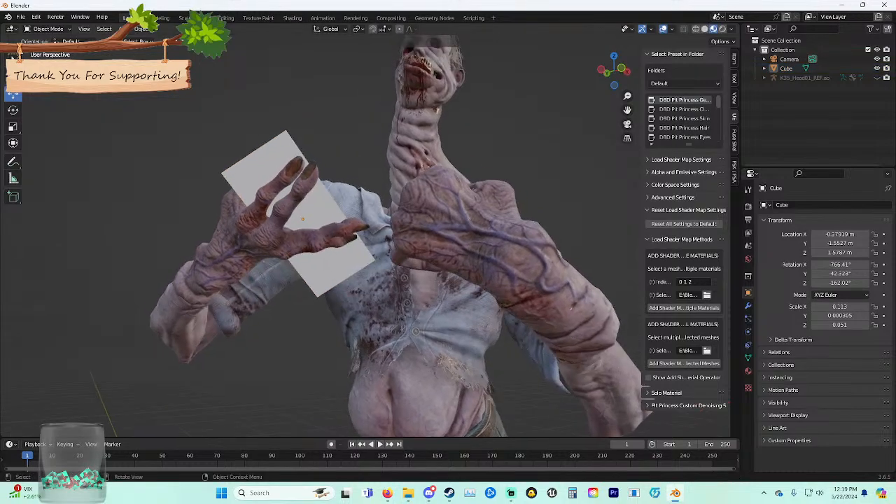
Tilt the panel with trackball rotation to about X -686°, Y 24°, Z -343°.
{"action": "left_click", "coordinate": [327, 210]}
{"action": "key", "text": "r"}
{"action": "key", "text": "r"}
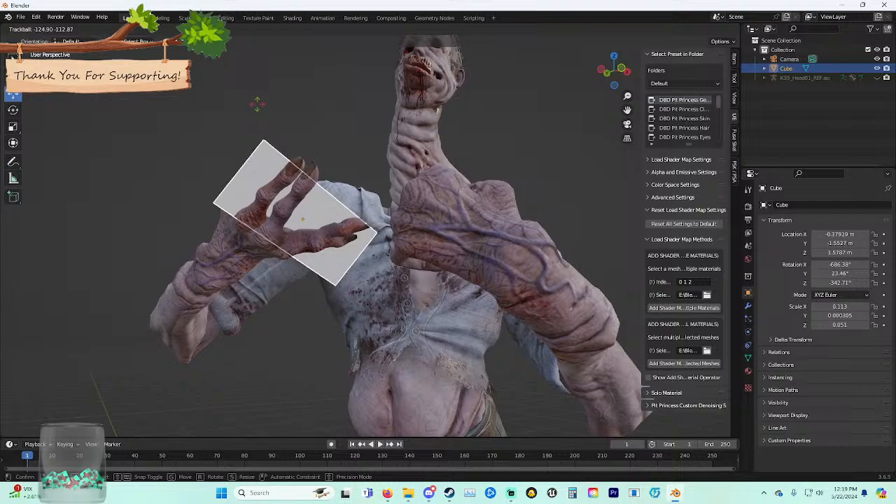
{"action": "left_click", "coordinate": [256, 104]}
{"action": "middle_click_drag", "start_coordinate": [257, 104], "coordinate": [335, 151]}
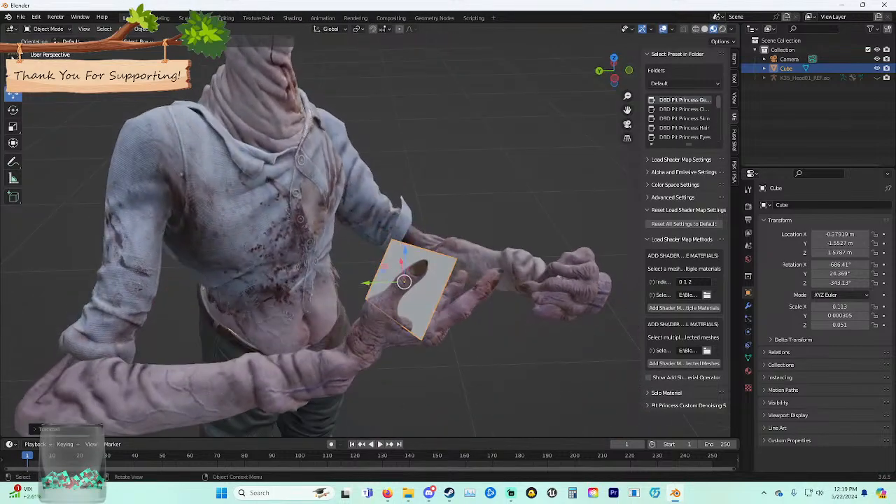
Shift the panel in the hand to about Y -1.563 m and Z 1.589 m.
{"action": "left_click_drag", "start_coordinate": [366, 283], "coordinate": [374, 282]}
{"action": "left_click_drag", "start_coordinate": [413, 249], "coordinate": [413, 243]}
{"action": "middle_click_drag", "start_coordinate": [413, 245], "coordinate": [329, 231]}
Rotate the panel about global Z to about -378° and move it along Y to about -1.599 m.
{"action": "key", "text": "r"}
{"action": "key", "text": "x"}
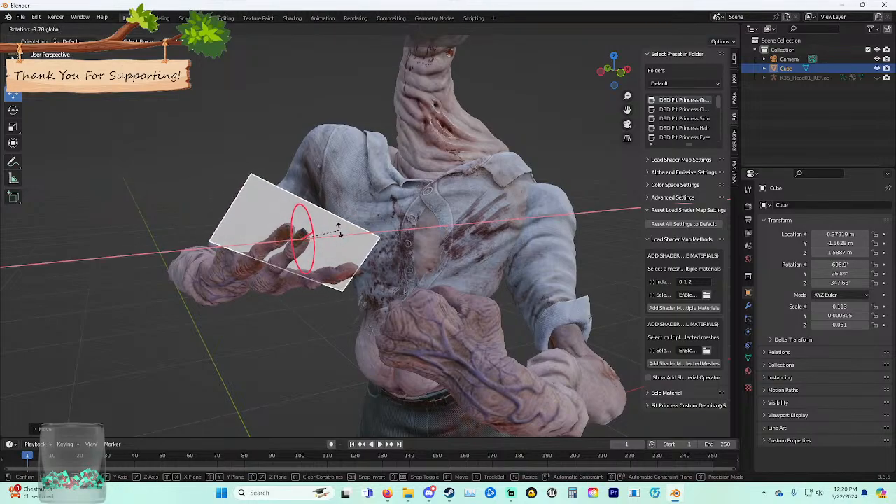
{"action": "key", "text": "y"}
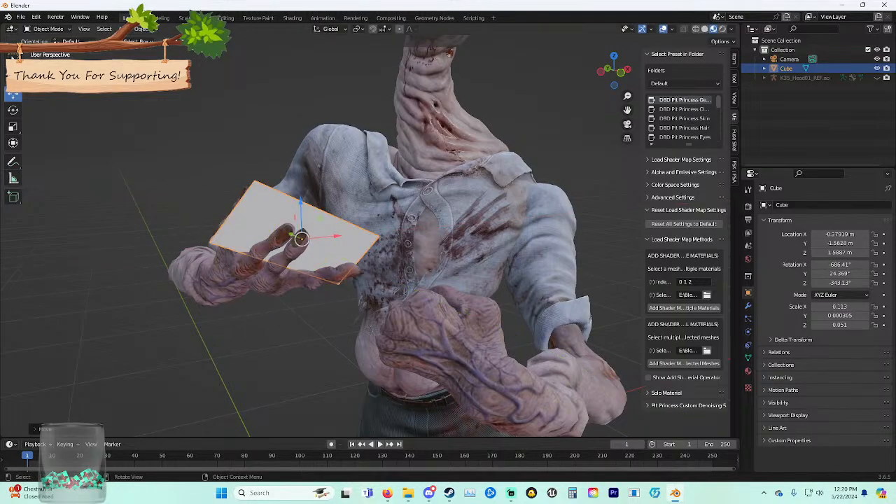
{"action": "key", "text": "z"}
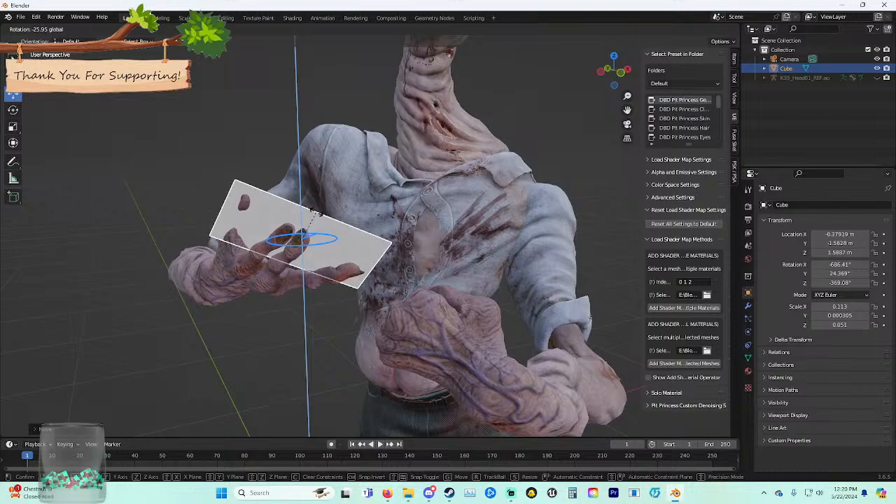
{"action": "key", "text": "g"}
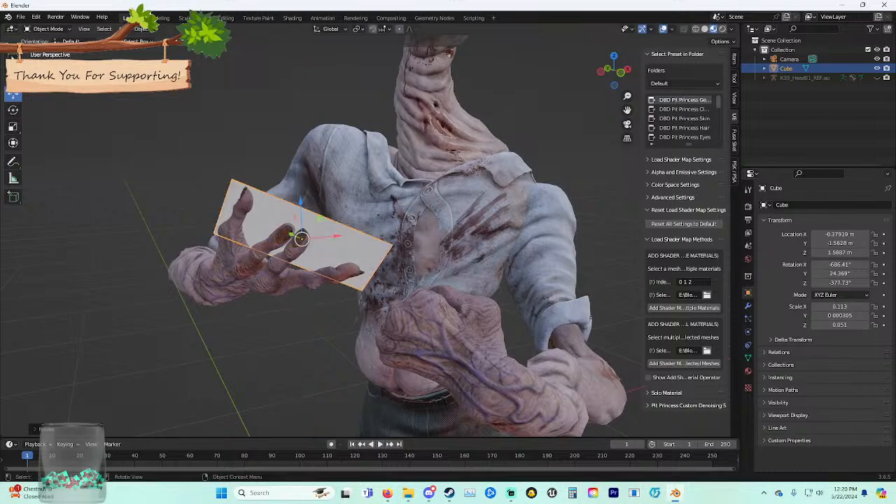
{"action": "key", "text": "y"}
{"action": "left_click", "coordinate": [589, 318]}
{"action": "middle_click_drag", "start_coordinate": [590, 318], "coordinate": [584, 277]}
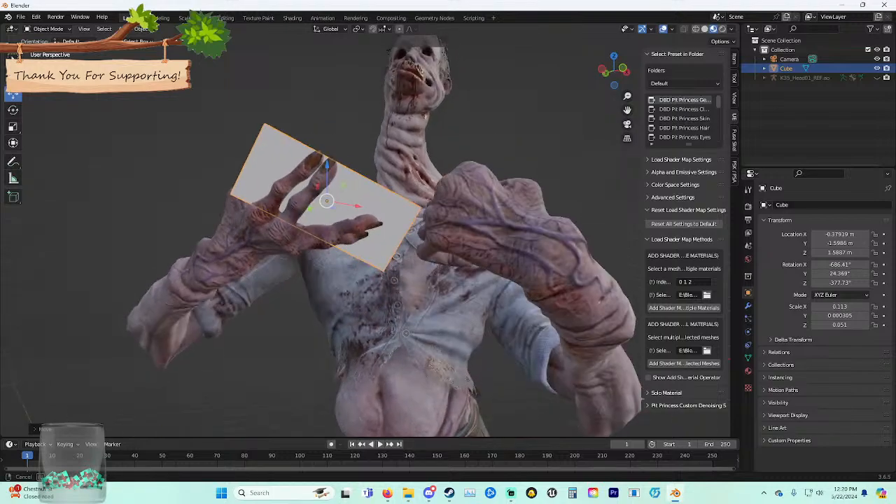
{"action": "left_click", "coordinate": [565, 328]}
{"action": "middle_click_drag", "start_coordinate": [566, 328], "coordinate": [430, 364]}
Paste a copy of the hand panel and move it out in front of the hand to about X -0.508 m, Y -1.745 m.
{"action": "left_click", "coordinate": [300, 230]}
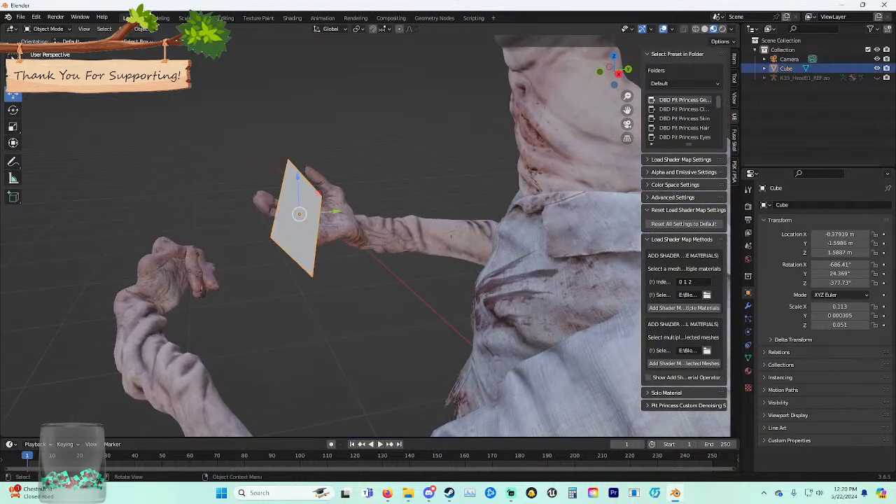
{"action": "key", "text": "ctrl+v"}
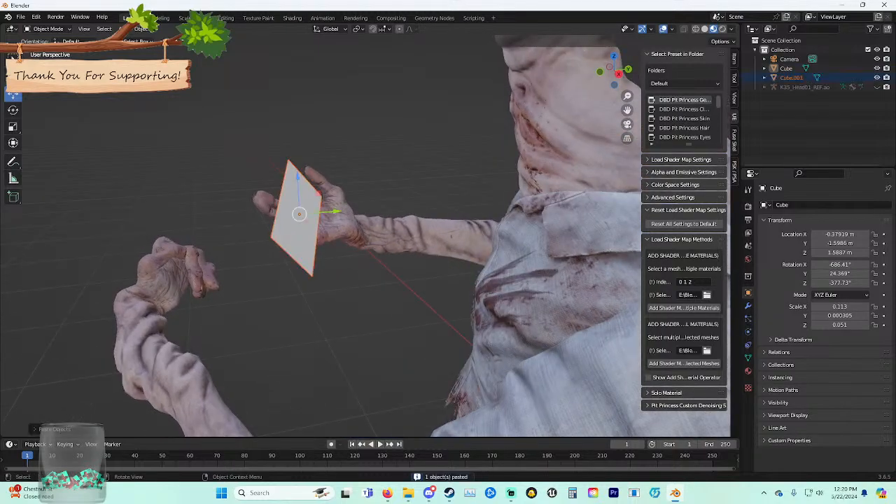
{"action": "left_click_drag", "start_coordinate": [336, 211], "coordinate": [257, 217]}
{"action": "middle_click_drag", "start_coordinate": [257, 217], "coordinate": [368, 222]}
{"action": "left_click", "coordinate": [329, 151]}
{"action": "left_click", "coordinate": [301, 210]}
{"action": "middle_click_drag", "start_coordinate": [301, 210], "coordinate": [231, 227]}
{"action": "left_click_drag", "start_coordinate": [217, 267], "coordinate": [159, 249]}
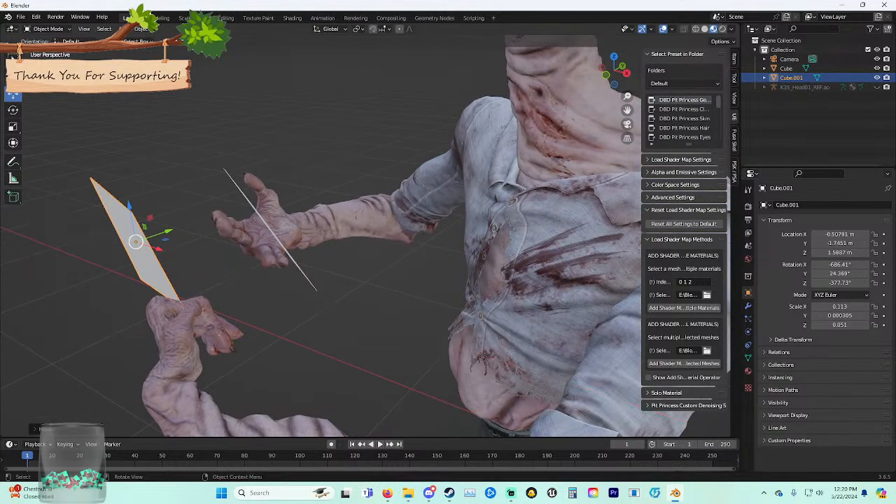
Move the panel copy farther from the hand to about X -0.590 m and Z 1.616 m.
{"action": "middle_click_drag", "start_coordinate": [160, 249], "coordinate": [350, 183]}
{"action": "scroll", "coordinate": [190, 246], "scroll_direction": "up", "scroll_amount": 2}
{"action": "middle_click_drag", "start_coordinate": [350, 183], "coordinate": [381, 153]}
{"action": "scroll", "coordinate": [383, 196], "scroll_direction": "down", "scroll_amount": 3}
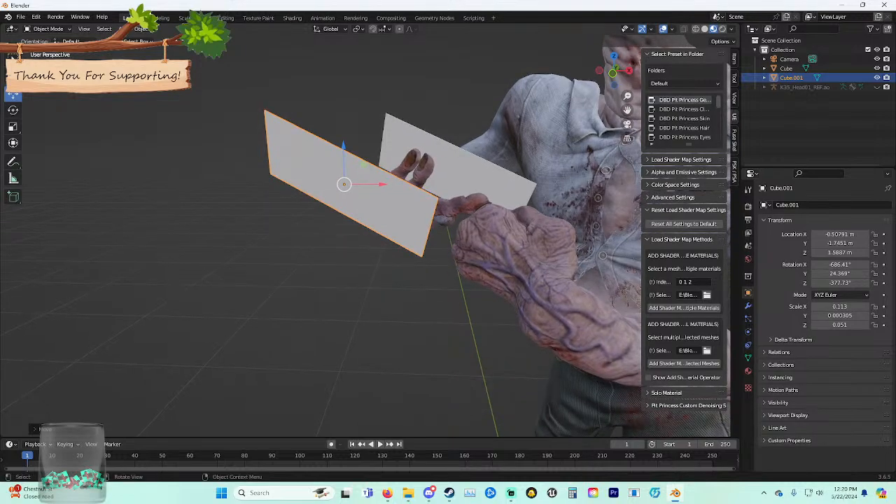
{"action": "left_click_drag", "start_coordinate": [381, 184], "coordinate": [312, 184]}
{"action": "left_click_drag", "start_coordinate": [273, 146], "coordinate": [273, 122]}
{"action": "middle_click_drag", "start_coordinate": [274, 122], "coordinate": [290, 115]}
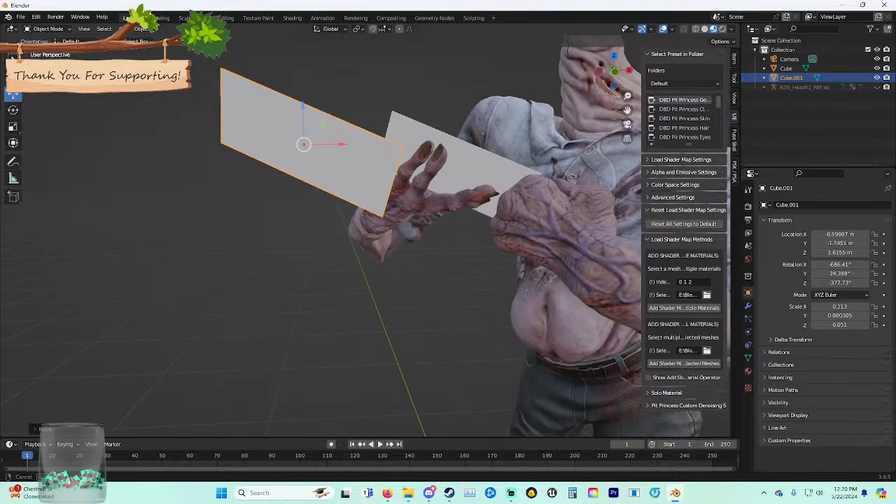
{"action": "left_click", "coordinate": [294, 81]}
{"action": "left_click", "coordinate": [292, 116]}
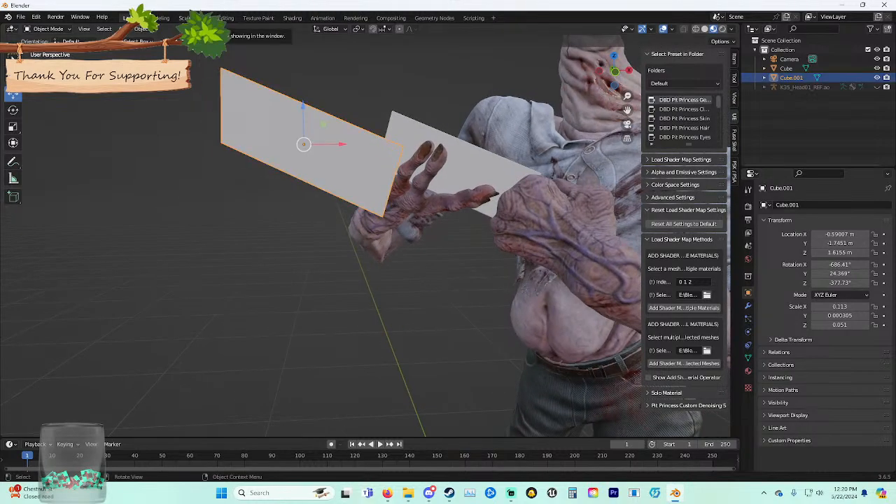
{"action": "left_click", "coordinate": [191, 18]}
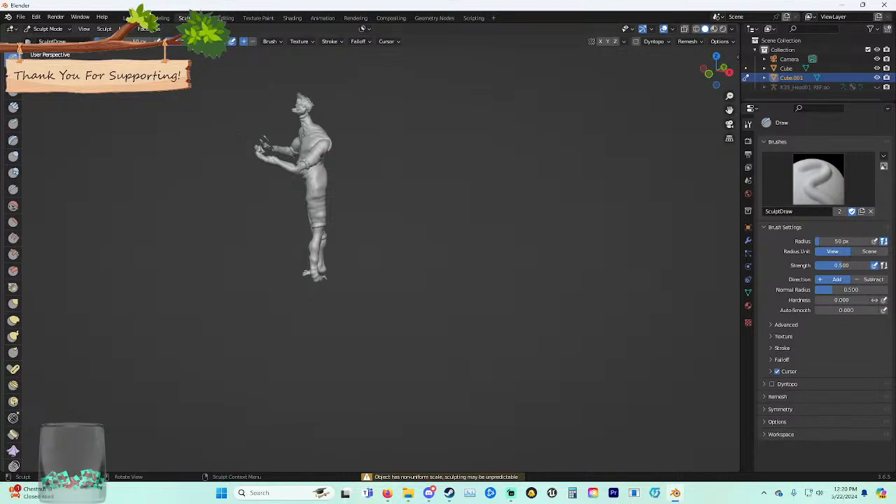
{"action": "left_click", "coordinate": [133, 18]}
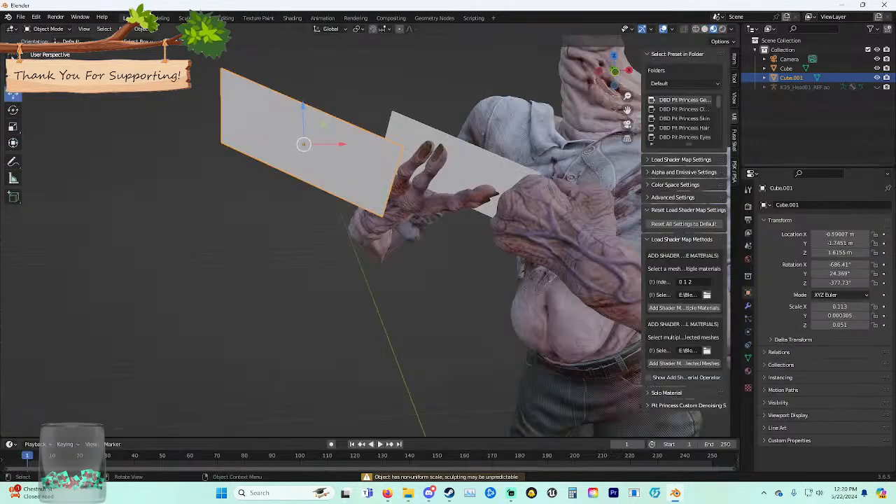
{"action": "right_click", "coordinate": [112, 219]}
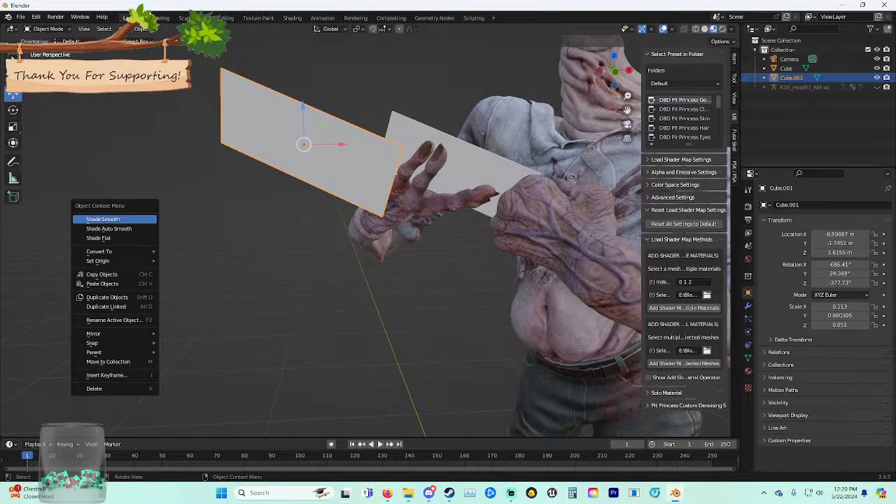
{"action": "mouse_move", "coordinate": [105, 333]}
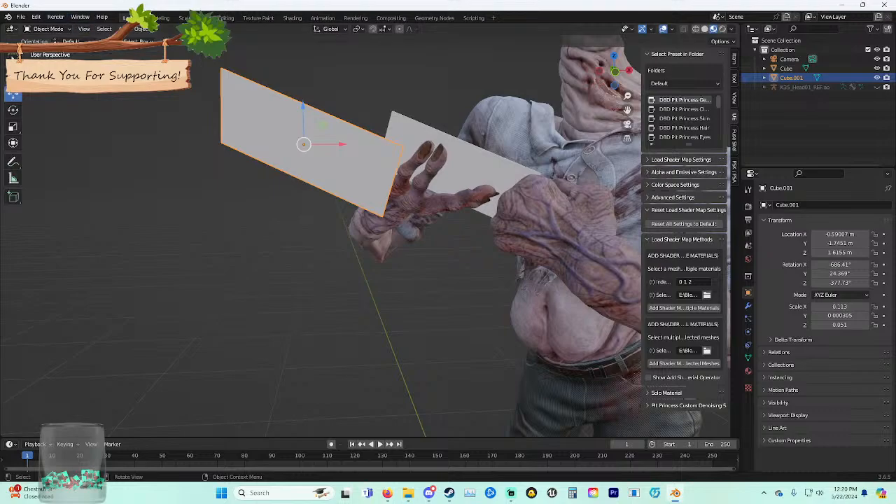
{"action": "left_click", "coordinate": [21, 17]}
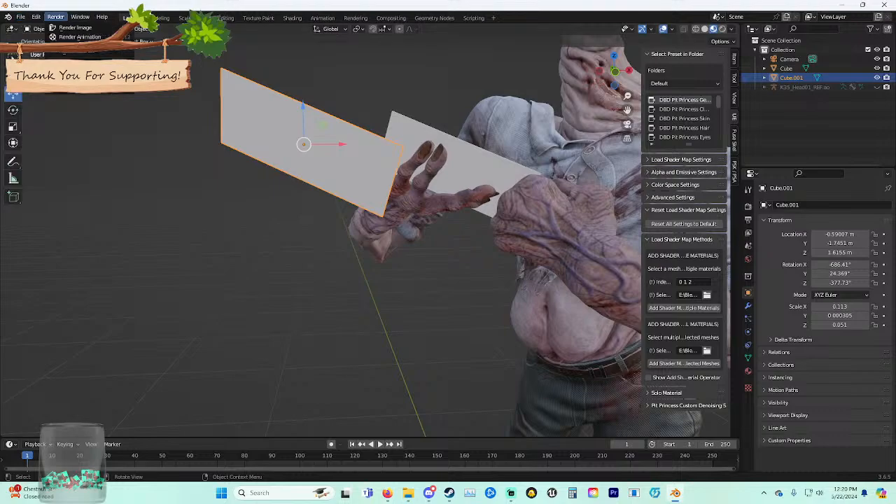
{"action": "mouse_move", "coordinate": [36, 17]}
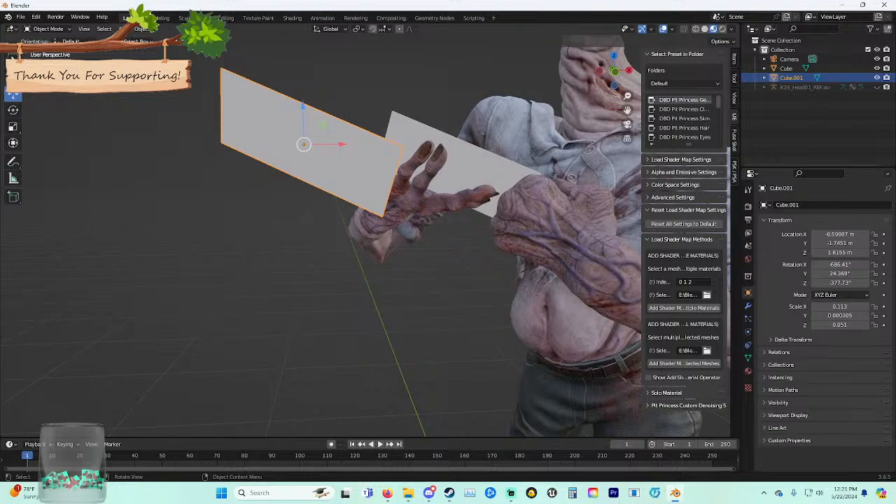
{"action": "middle_click_drag", "start_coordinate": [12, 54], "coordinate": [13, 55]}
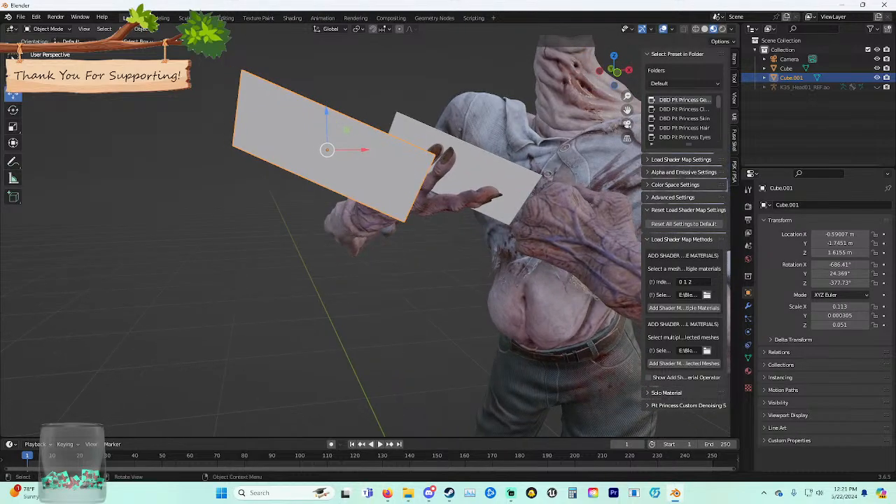
{"action": "middle_click_drag", "start_coordinate": [336, 252], "coordinate": [325, 240]}
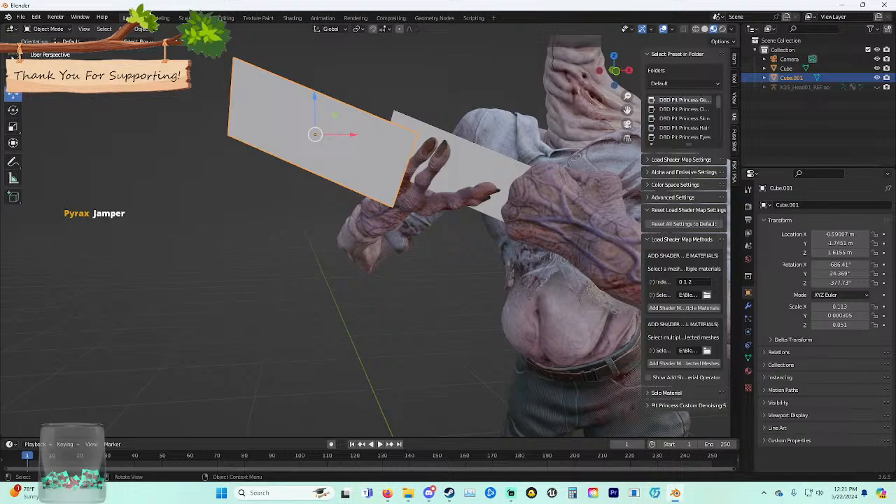
{"action": "middle_click_drag", "start_coordinate": [350, 238], "coordinate": [329, 252]}
Replace the panel copy with a freshly pasted one and move it along X well clear of the character, on the side opposite the held panel.
{"action": "key", "text": "Delete"}
{"action": "key", "text": "ctrl+v"}
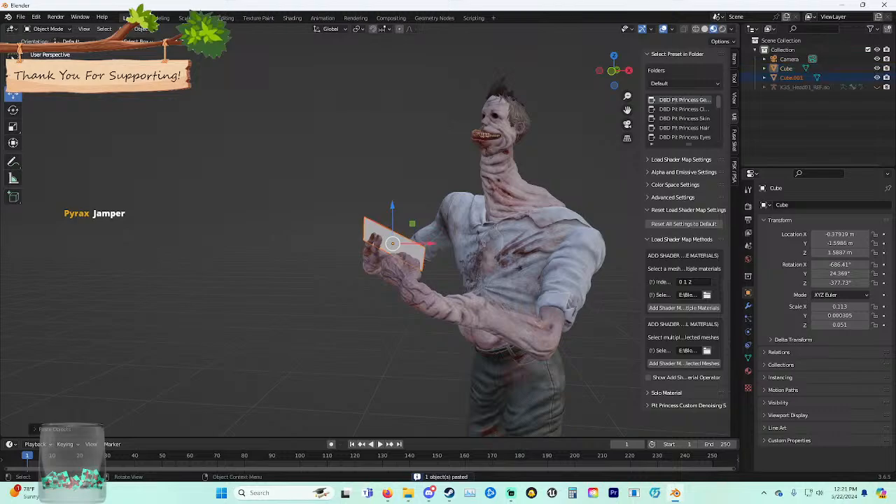
{"action": "key", "text": "g"}
{"action": "key", "text": "x"}
{"action": "left_click_drag", "start_coordinate": [51, 244], "coordinate": [49, 244]}
{"action": "middle_click_drag", "start_coordinate": [49, 244], "coordinate": [86, 246]}
{"action": "scroll", "coordinate": [85, 246], "scroll_direction": "down", "scroll_amount": 3}
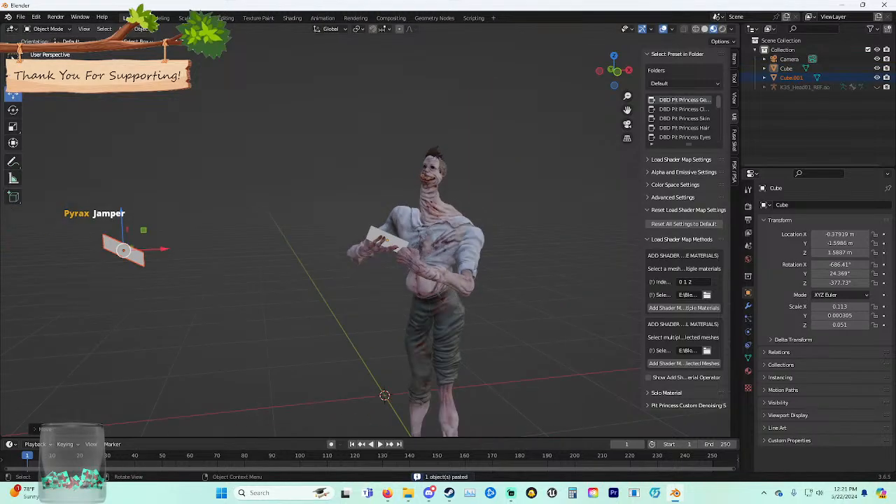
{"action": "left_click_drag", "start_coordinate": [163, 248], "coordinate": [682, 229]}
{"action": "scroll", "coordinate": [615, 231], "scroll_direction": "down", "scroll_amount": 2}
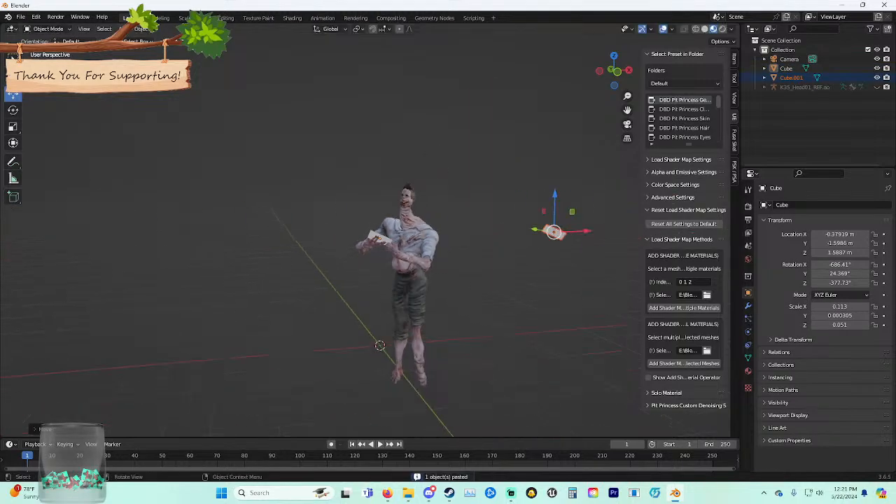
{"action": "left_click_drag", "start_coordinate": [585, 231], "coordinate": [646, 229]}
{"action": "left_click", "coordinate": [595, 280]}
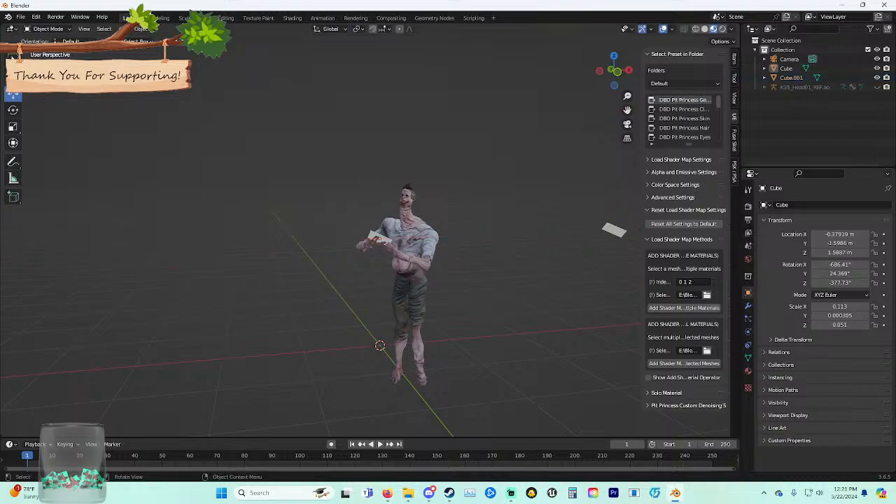
{"action": "scroll", "coordinate": [420, 245], "scroll_direction": "up", "scroll_amount": 2}
{"action": "middle_click_drag", "start_coordinate": [419, 245], "coordinate": [451, 205], "text": "shift"}
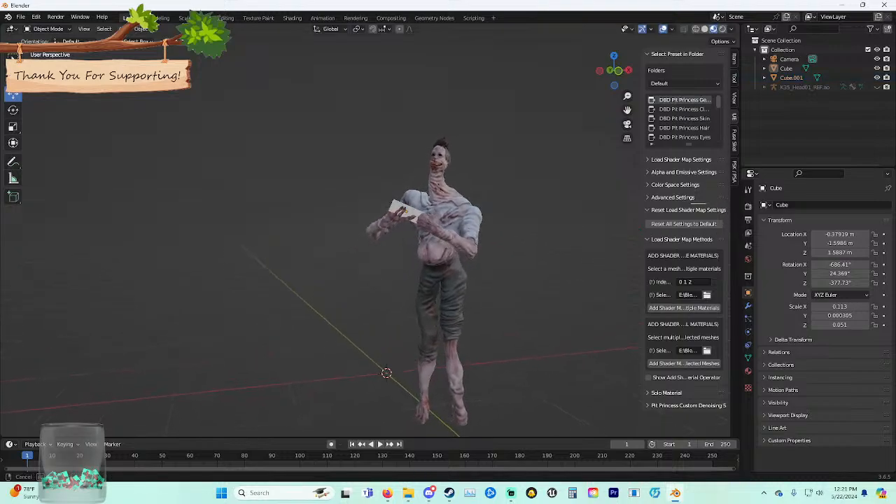
{"action": "mouse_move", "coordinate": [419, 245]}
{"action": "middle_mouse_down"}
{"action": "mouse_move", "coordinate": [601, 262]}
{"action": "mouse_move", "coordinate": [398, 253]}
{"action": "mouse_move", "coordinate": [417, 255]}
{"action": "middle_mouse_up"}
{"action": "scroll", "coordinate": [414, 250], "scroll_direction": "up", "scroll_amount": 2}
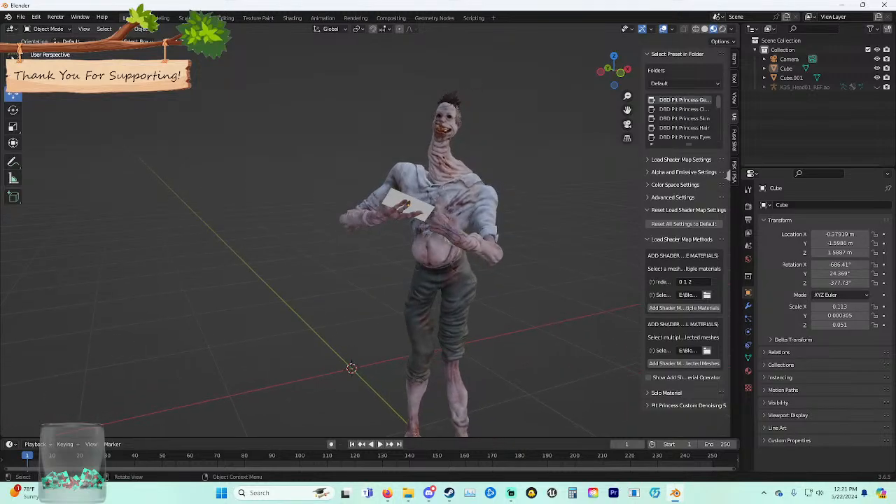
{"action": "left_click", "coordinate": [13, 197]}
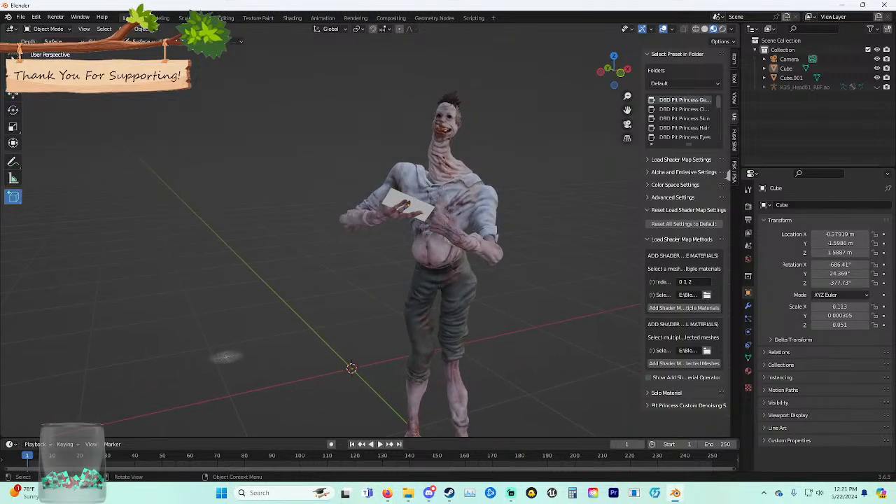
{"action": "left_click", "coordinate": [12, 56]}
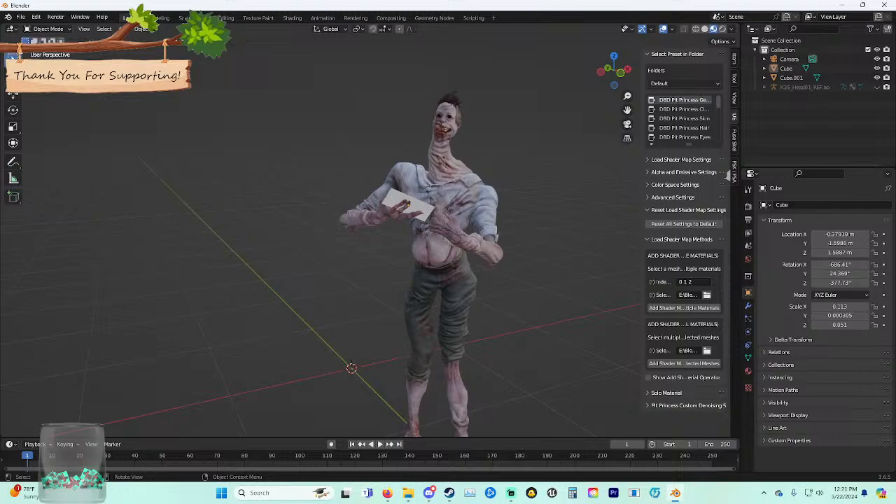
{"action": "right_click", "coordinate": [154, 289]}
{"action": "middle_click_drag", "start_coordinate": [230, 284], "coordinate": [284, 281]}
{"action": "scroll", "coordinate": [189, 331], "scroll_direction": "down", "scroll_amount": 1}
{"action": "right_click", "coordinate": [189, 331]}
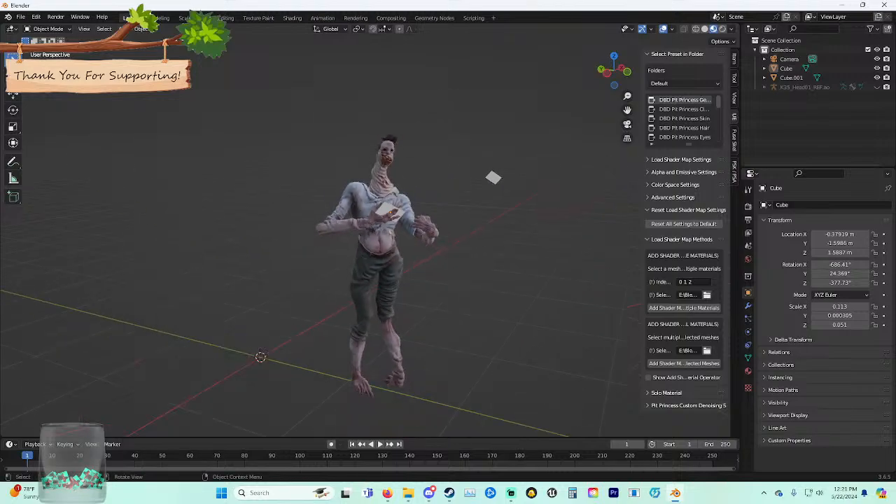
Add a plane mesh at the world origin.
{"action": "key", "text": "shift+a"}
{"action": "mouse_move", "coordinate": [189, 291]}
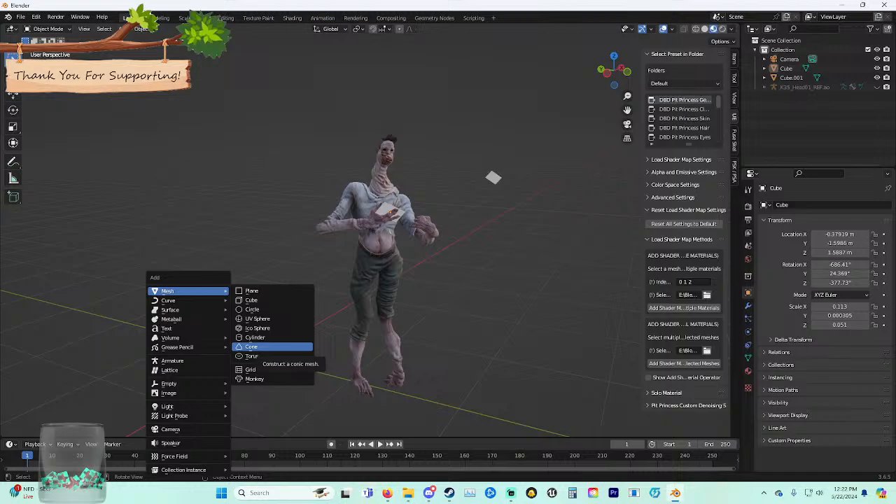
{"action": "left_click", "coordinate": [251, 291]}
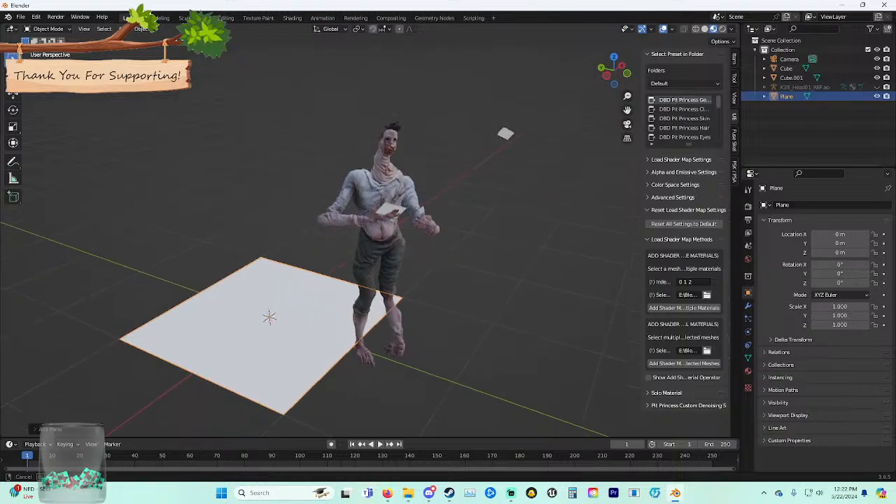
Delete the plane at the world origin.
{"action": "key", "text": "Delete"}
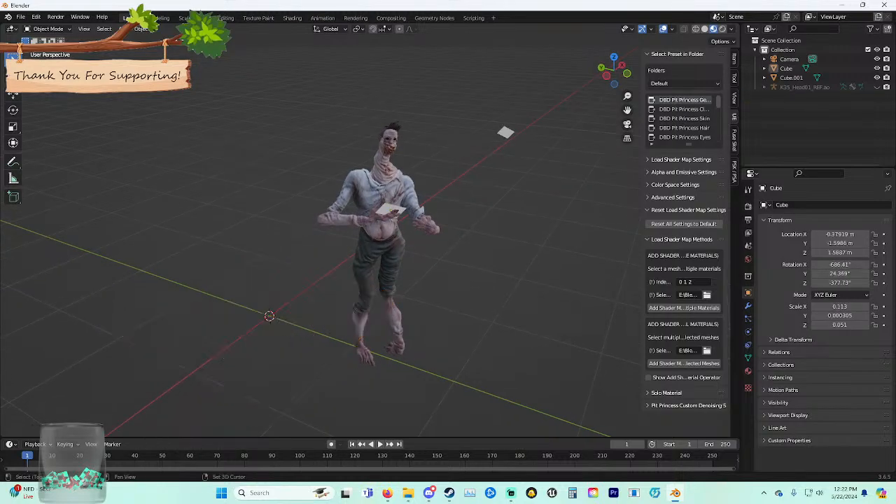
Try adding a text object to the scene, and undo the addition.
{"action": "key", "text": "shift+a"}
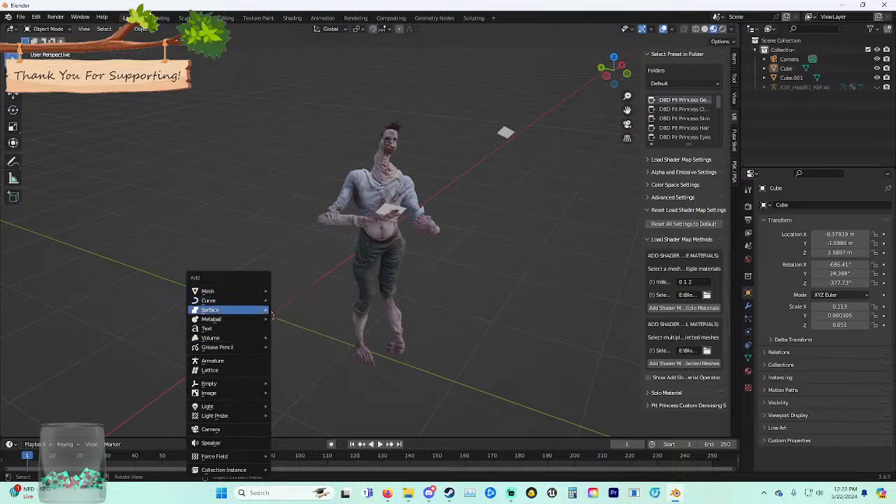
{"action": "mouse_move", "coordinate": [272, 316]}
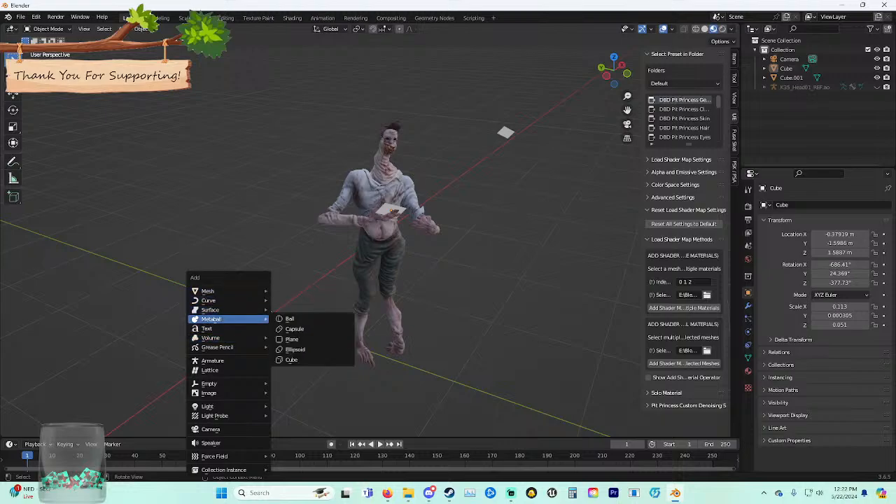
{"action": "mouse_move", "coordinate": [217, 338]}
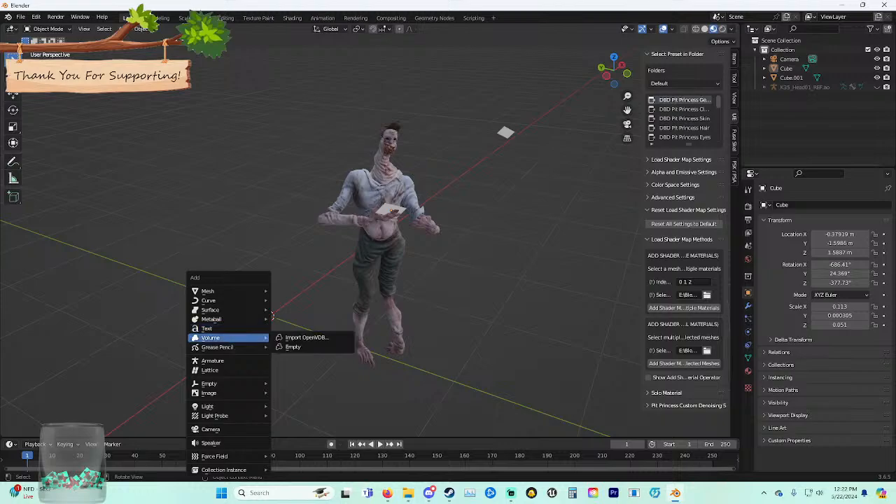
{"action": "key", "text": "Down"}
{"action": "key", "text": "Down"}
{"action": "key", "text": "Down"}
{"action": "key", "text": "Down"}
{"action": "key", "text": "Down"}
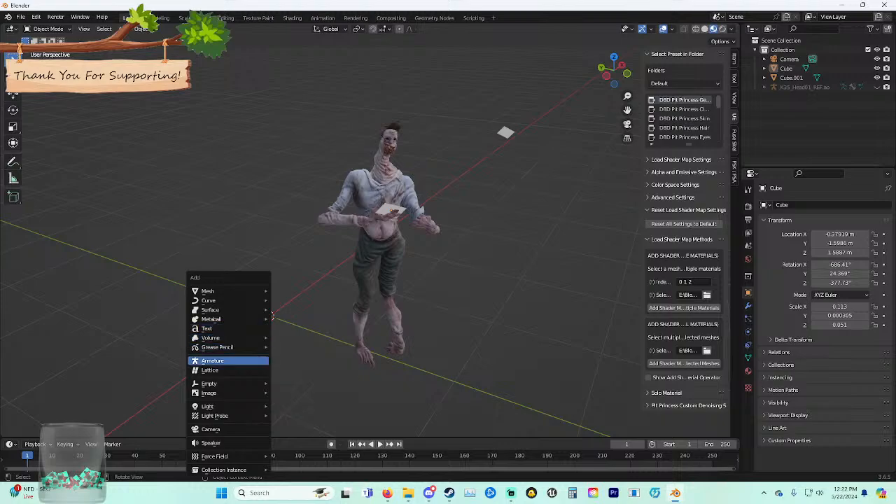
{"action": "key", "text": "Down"}
{"action": "key", "text": "Down"}
{"action": "key", "text": "Down"}
{"action": "key", "text": "Down"}
{"action": "key", "text": "Down"}
{"action": "key", "text": "Down"}
{"action": "key", "text": "Down"}
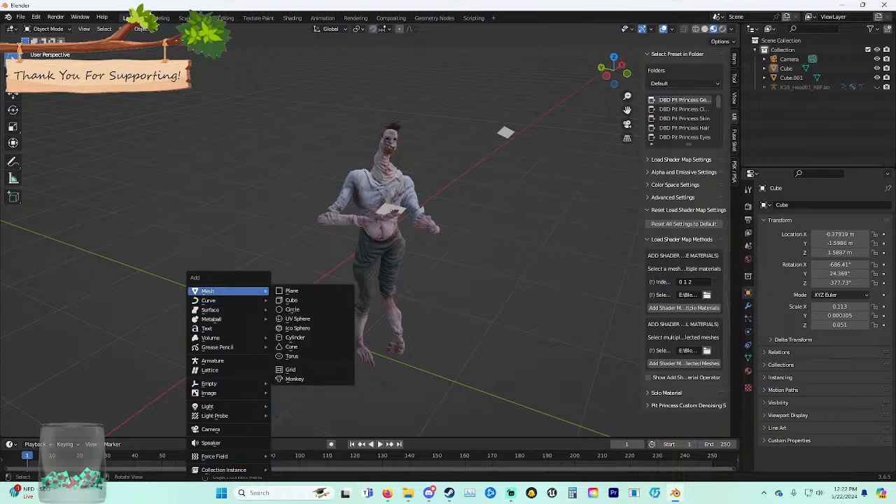
{"action": "mouse_move", "coordinate": [217, 301]}
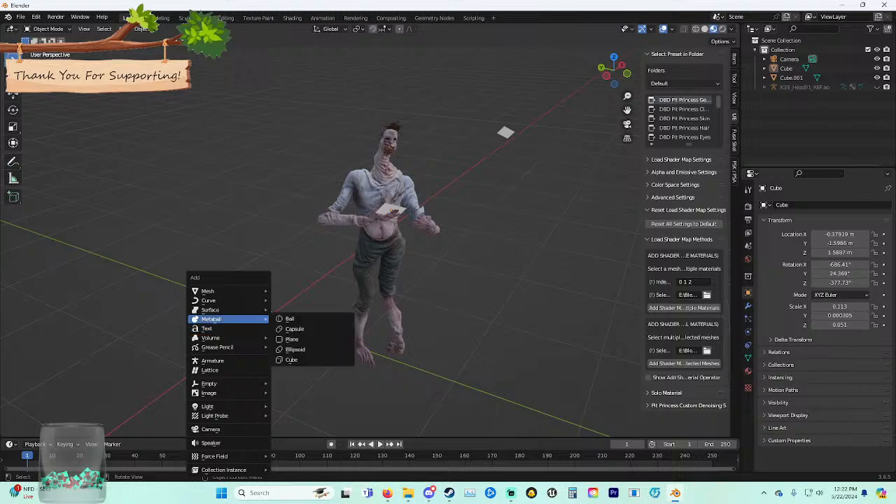
{"action": "left_click", "coordinate": [210, 328]}
{"action": "mouse_move", "coordinate": [211, 328]}
{"action": "middle_mouse_down"}
{"action": "mouse_move", "coordinate": [231, 330]}
{"action": "mouse_move", "coordinate": [203, 316]}
{"action": "middle_mouse_up"}
{"action": "key", "text": "ctrl+z"}
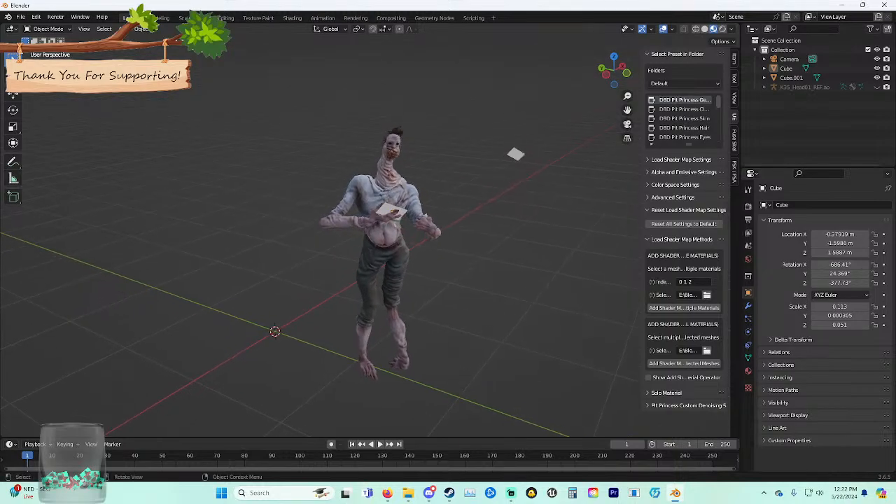
Try adding a metaball plane to the scene, and undo the addition.
{"action": "key", "text": "shift+a"}
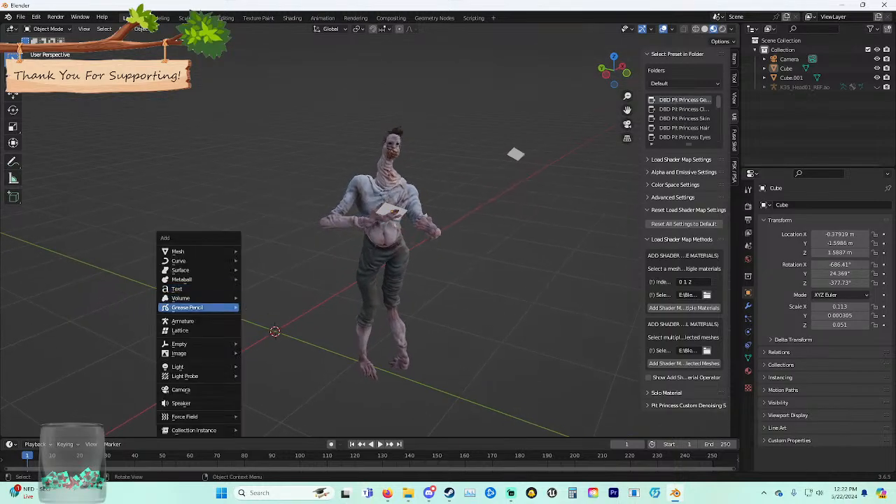
{"action": "mouse_move", "coordinate": [201, 308]}
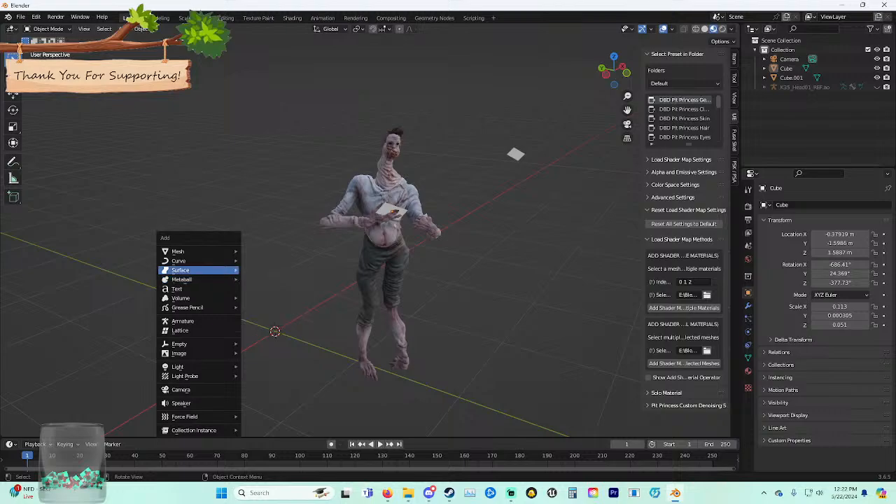
{"action": "mouse_move", "coordinate": [203, 279]}
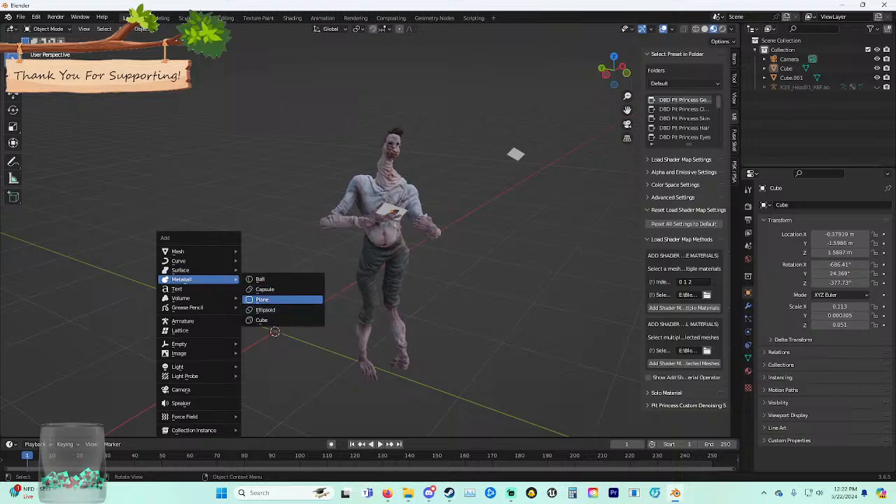
{"action": "left_click", "coordinate": [262, 300]}
{"action": "middle_click_drag", "start_coordinate": [210, 256], "coordinate": [274, 285]}
{"action": "key", "text": "ctrl+z"}
Try adding a cone mesh at the world origin, and delete it again.
{"action": "key", "text": "shift+a"}
{"action": "mouse_move", "coordinate": [231, 266]}
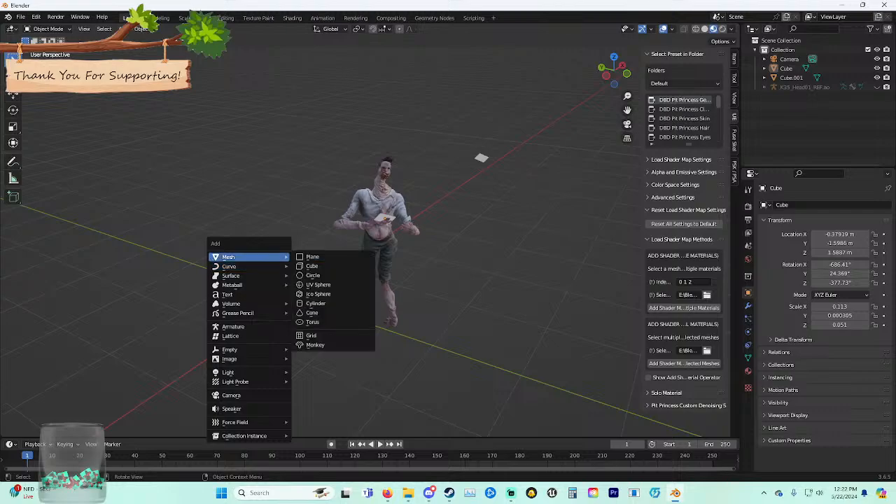
{"action": "left_click", "coordinate": [312, 313]}
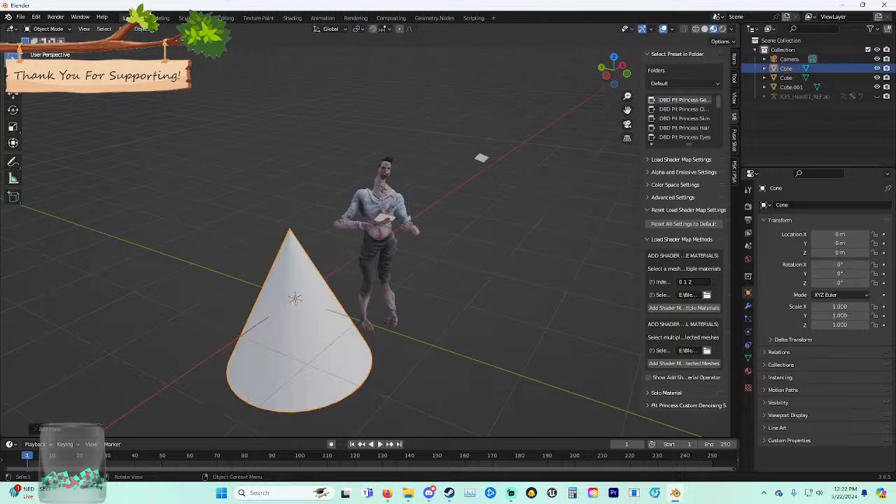
{"action": "middle_click_drag", "start_coordinate": [313, 313], "coordinate": [291, 296]}
{"action": "key", "text": "Delete"}
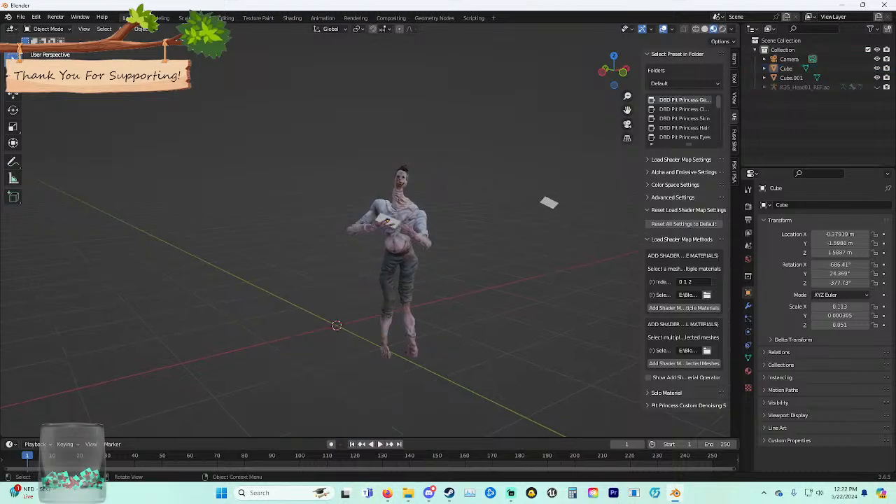
{"action": "key", "text": "shift+a"}
{"action": "mouse_move", "coordinate": [280, 290]}
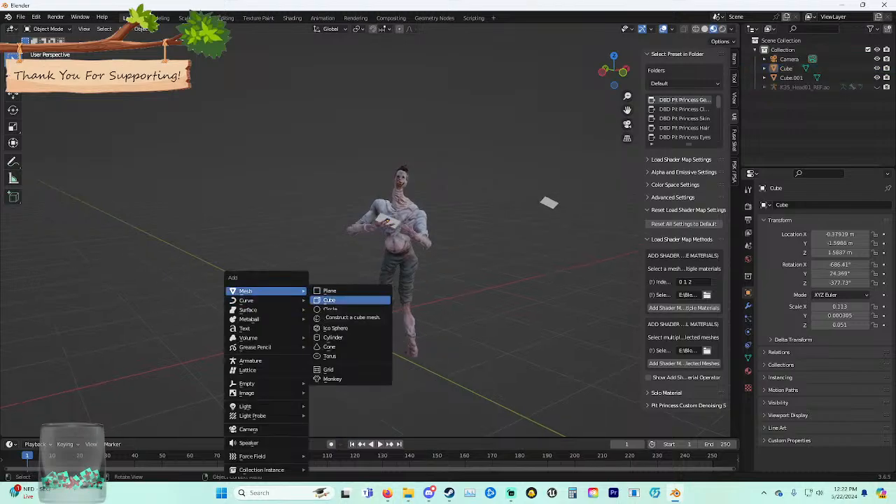
{"action": "key", "text": "Escape"}
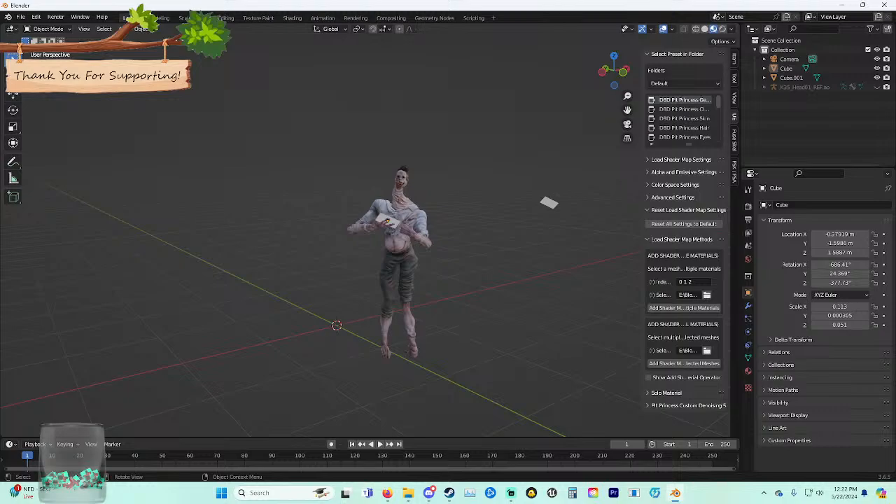
Select the panel copy that floats away from the character.
{"action": "left_click", "coordinate": [549, 203]}
{"action": "middle_click_drag", "start_coordinate": [549, 203], "coordinate": [294, 257]}
{"action": "scroll", "coordinate": [341, 218], "scroll_direction": "up", "scroll_amount": 3}
{"action": "scroll", "coordinate": [258, 230], "scroll_direction": "up", "scroll_amount": 5}
{"action": "key", "text": "c"}
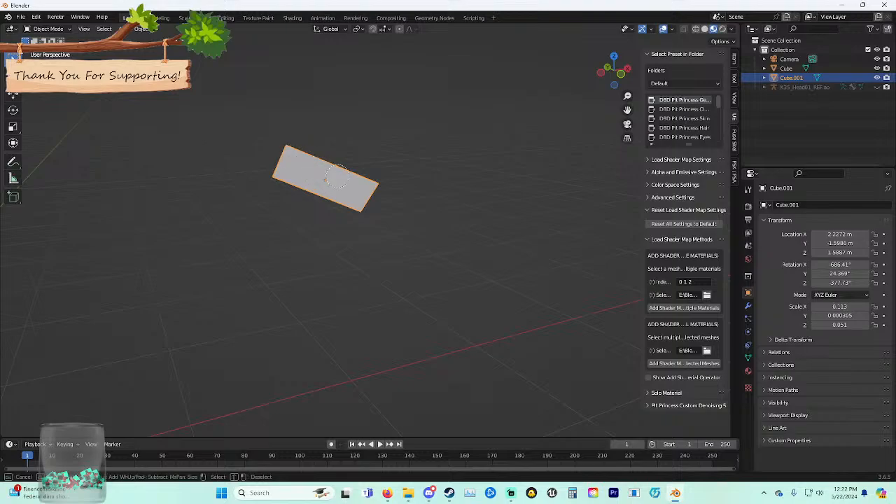
{"action": "key", "text": "Escape"}
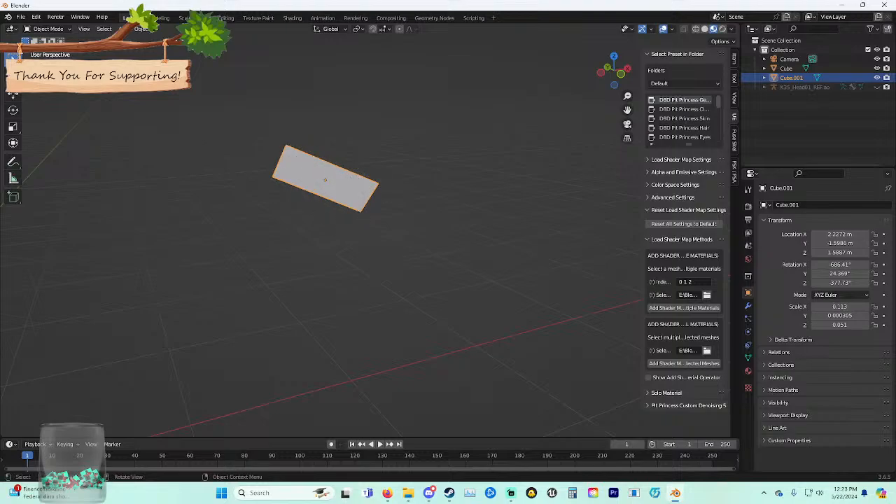
{"action": "key", "text": "c"}
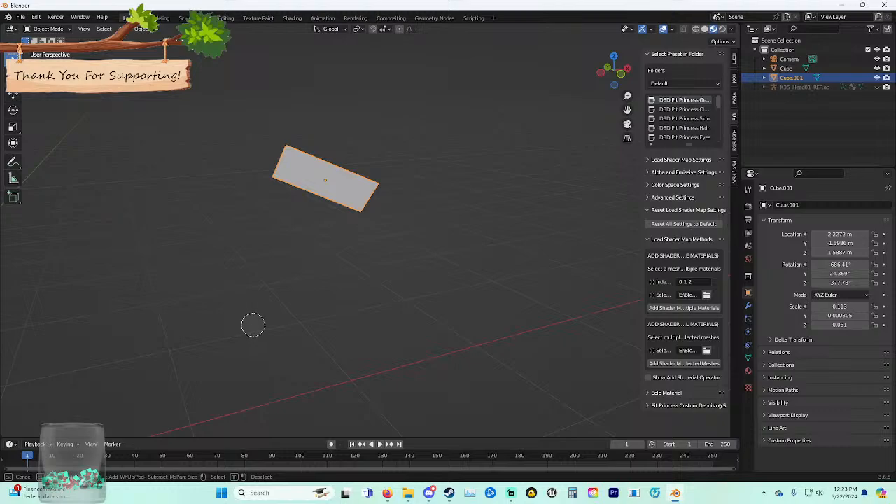
{"action": "key", "text": "Escape"}
Move the panel copy along X to about -1.411 m, past the character to its opposite side.
{"action": "scroll", "coordinate": [252, 325], "scroll_direction": "down", "scroll_amount": 8}
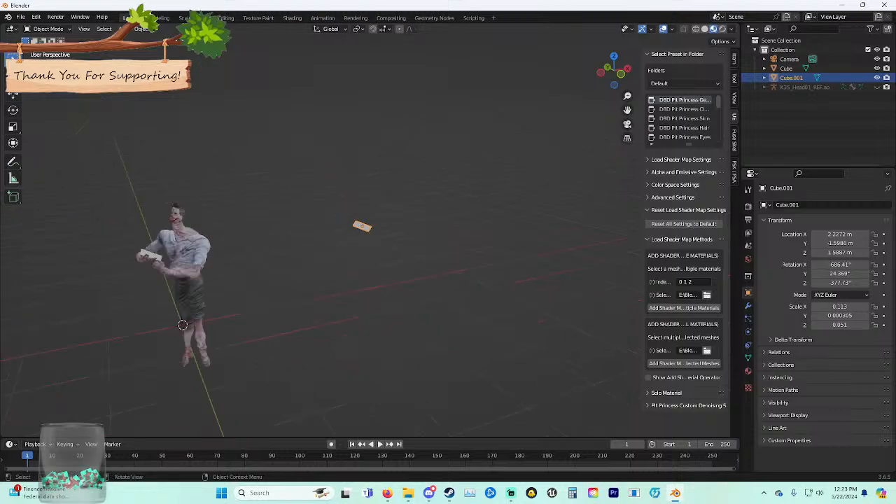
{"action": "middle_click_drag", "start_coordinate": [253, 325], "coordinate": [240, 292]}
{"action": "left_click", "coordinate": [13, 94]}
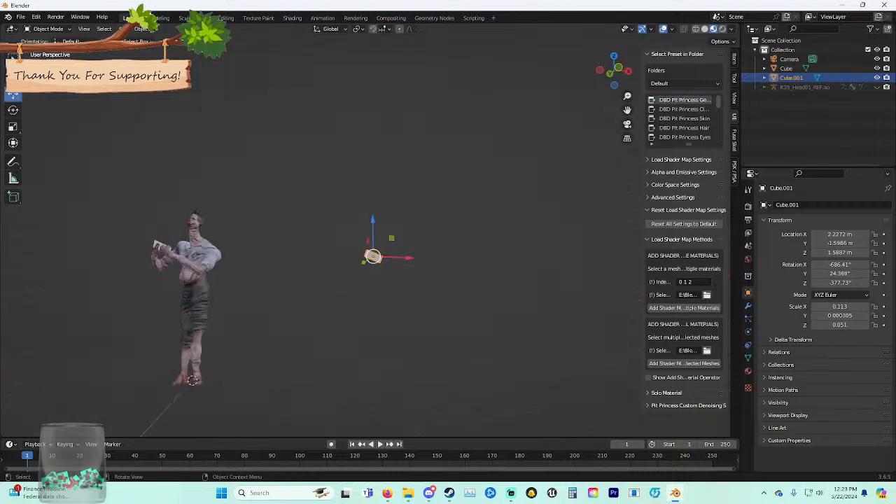
{"action": "left_click_drag", "start_coordinate": [409, 259], "coordinate": [101, 245]}
{"action": "middle_click_drag", "start_coordinate": [101, 245], "coordinate": [28, 270]}
{"action": "scroll", "coordinate": [300, 245], "scroll_direction": "up", "scroll_amount": 3}
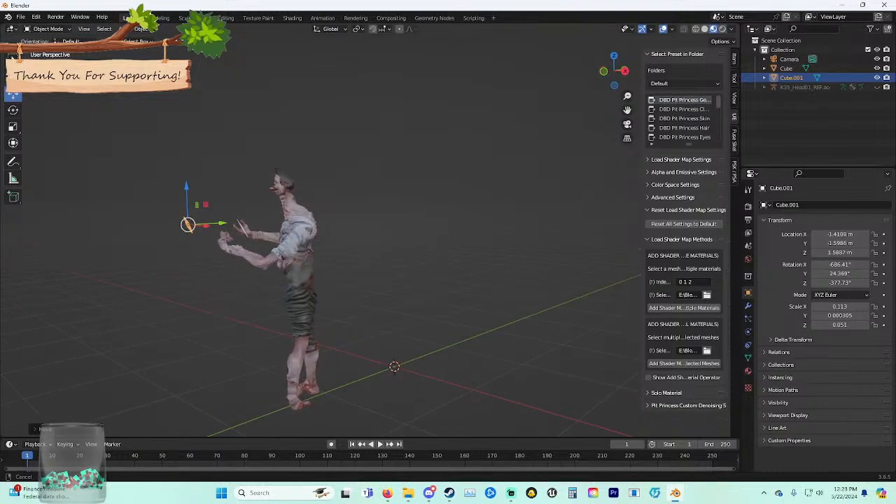
Examine the moved panel copy and its placement relative to the character from several angles and distances.
{"action": "scroll", "coordinate": [451, 254], "scroll_direction": "up", "scroll_amount": 3}
{"action": "middle_click_drag", "start_coordinate": [301, 245], "coordinate": [640, 276], "text": "shift"}
{"action": "scroll", "coordinate": [451, 255], "scroll_direction": "down", "scroll_amount": 2}
{"action": "middle_click_drag", "start_coordinate": [392, 252], "coordinate": [490, 269], "text": "shift"}
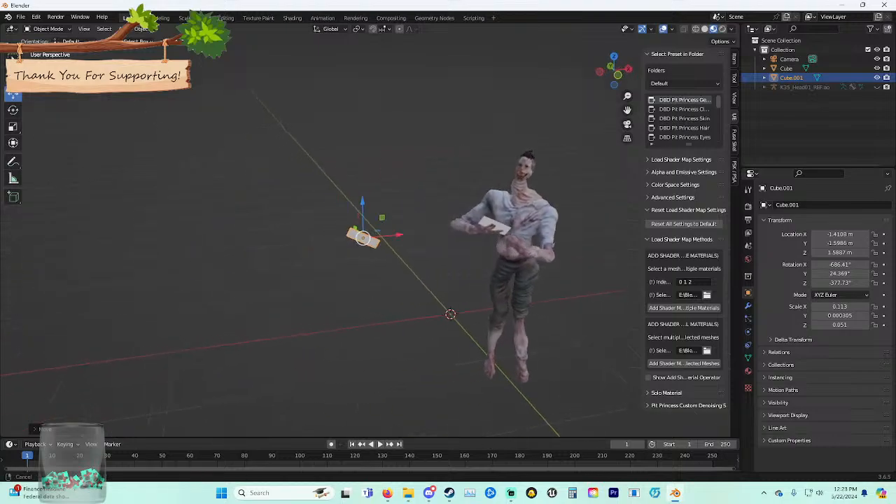
{"action": "scroll", "coordinate": [490, 270], "scroll_direction": "up", "scroll_amount": 4}
{"action": "left_click", "coordinate": [622, 248]}
{"action": "middle_click_drag", "start_coordinate": [622, 248], "coordinate": [588, 236], "text": "shift"}
{"action": "scroll", "coordinate": [588, 236], "scroll_direction": "up", "scroll_amount": 2}
{"action": "scroll", "coordinate": [588, 236], "scroll_direction": "down", "scroll_amount": 6}
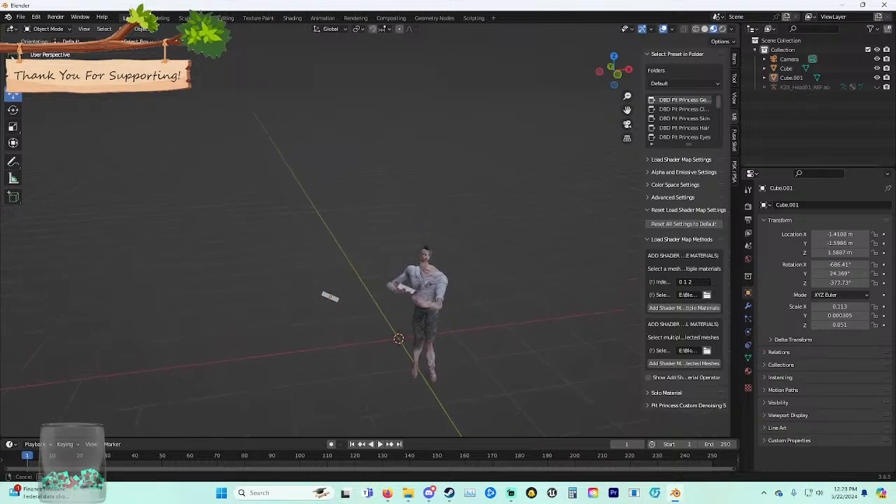
{"action": "middle_click_drag", "start_coordinate": [490, 259], "coordinate": [565, 259]}
{"action": "middle_click_drag", "start_coordinate": [447, 265], "coordinate": [556, 225], "text": "shift"}
{"action": "middle_click_drag", "start_coordinate": [556, 225], "coordinate": [558, 255], "text": "shift"}
{"action": "middle_click_drag", "start_coordinate": [447, 294], "coordinate": [410, 239], "text": "shift"}
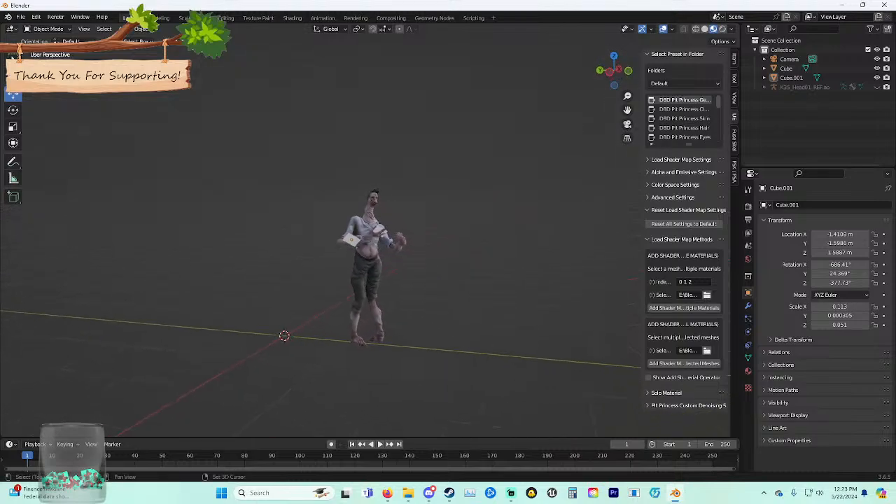
{"action": "scroll", "coordinate": [379, 259], "scroll_direction": "up", "scroll_amount": 8}
{"action": "left_click", "coordinate": [291, 248]}
{"action": "middle_click_drag", "start_coordinate": [291, 248], "coordinate": [252, 267]}
{"action": "middle_click_drag", "start_coordinate": [377, 224], "coordinate": [360, 253], "text": "shift"}
{"action": "middle_click_drag", "start_coordinate": [434, 238], "coordinate": [323, 244], "text": "shift"}
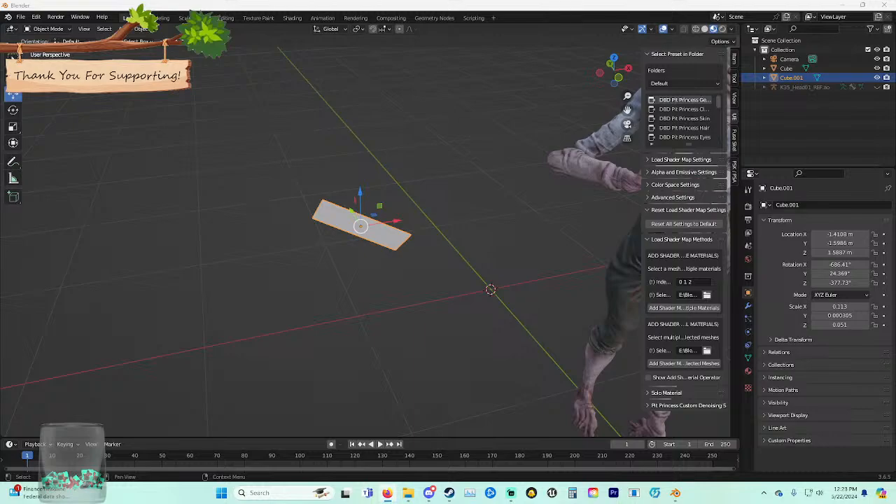
{"action": "middle_click_drag", "start_coordinate": [420, 245], "coordinate": [446, 223]}
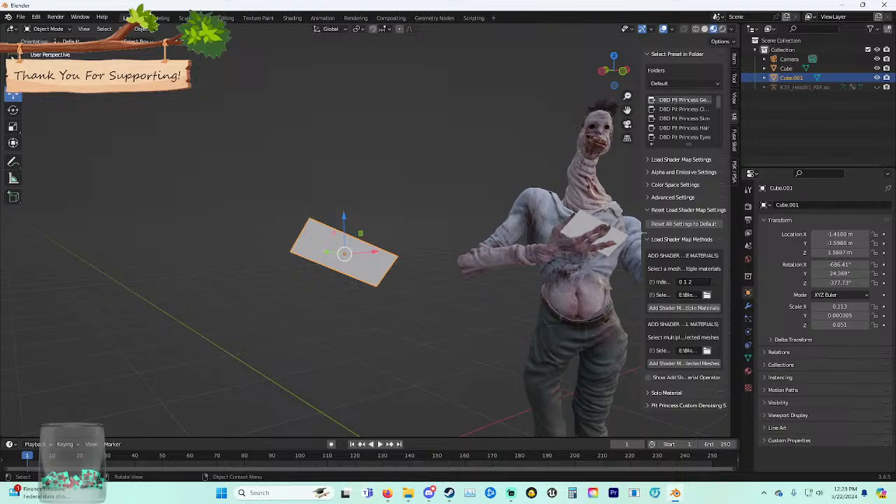
Reselect the panel copy and switch from the Move tool to the Select Box tool.
{"action": "key", "text": "alt+a"}
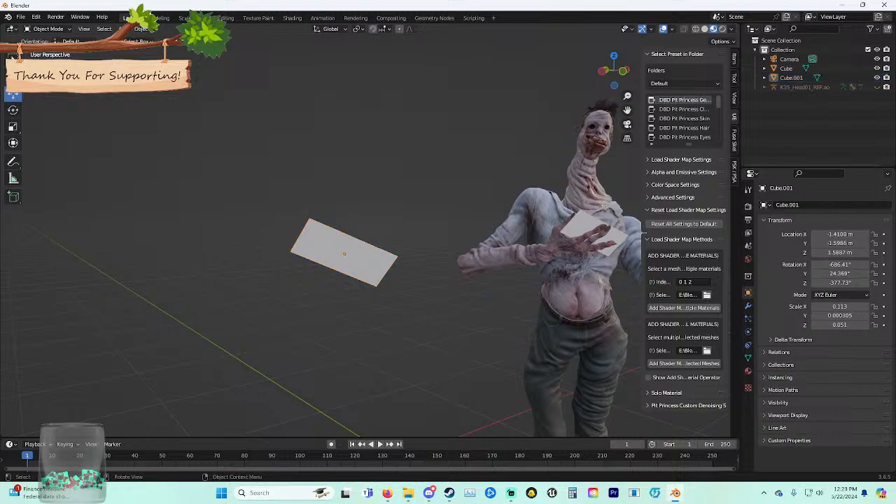
{"action": "left_click", "coordinate": [343, 253]}
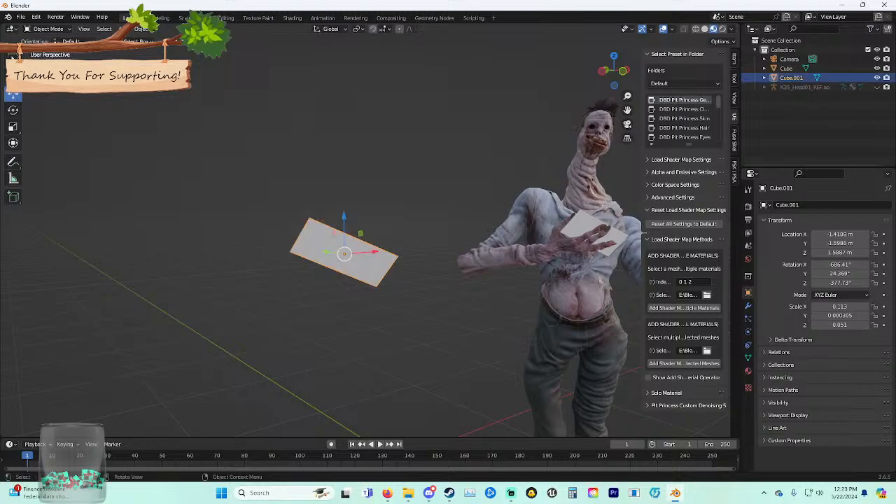
{"action": "left_click", "coordinate": [13, 55]}
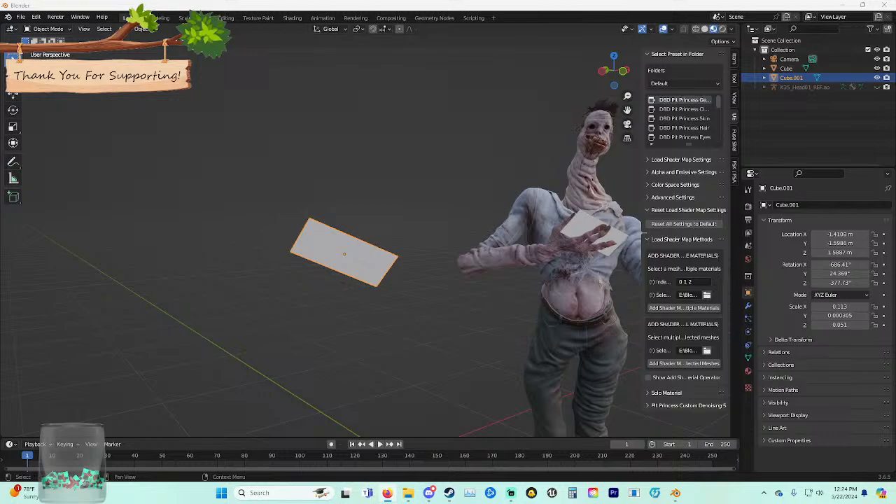
Select the panel copy afresh and open it for sculpting with the Draw brush in the Sculpting workspace.
{"action": "key", "text": "alt+a"}
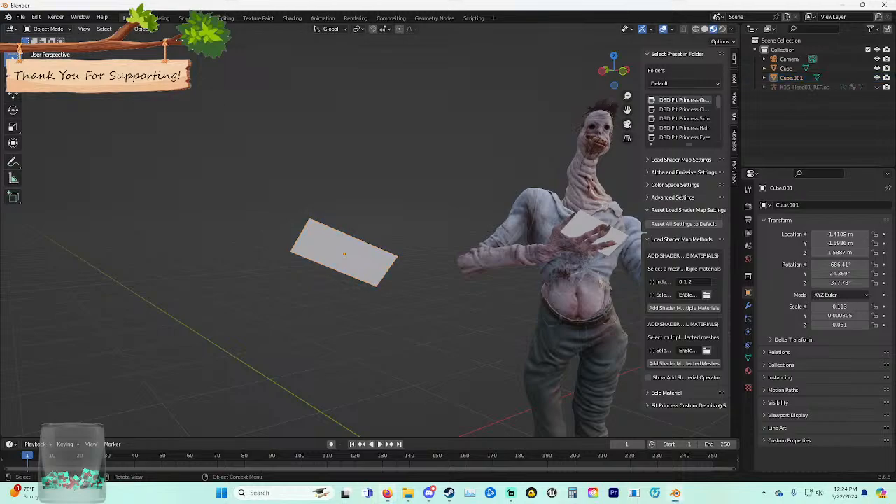
{"action": "left_click", "coordinate": [344, 254]}
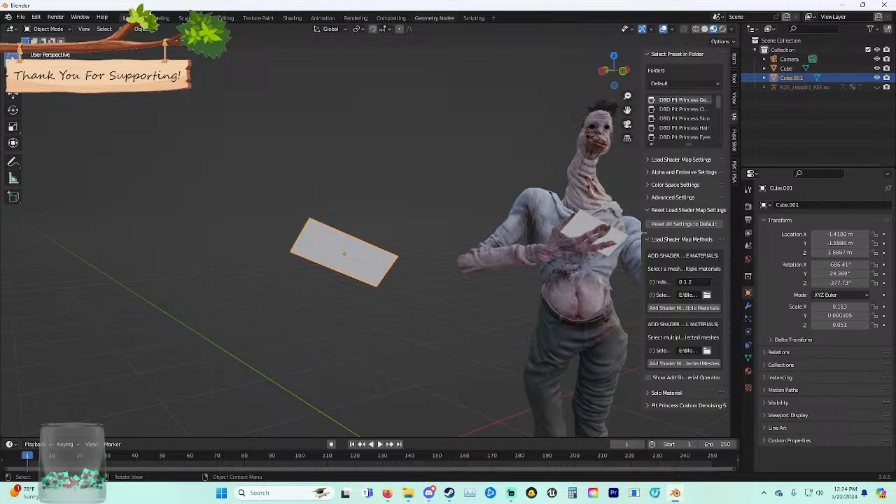
{"action": "left_click", "coordinate": [183, 17]}
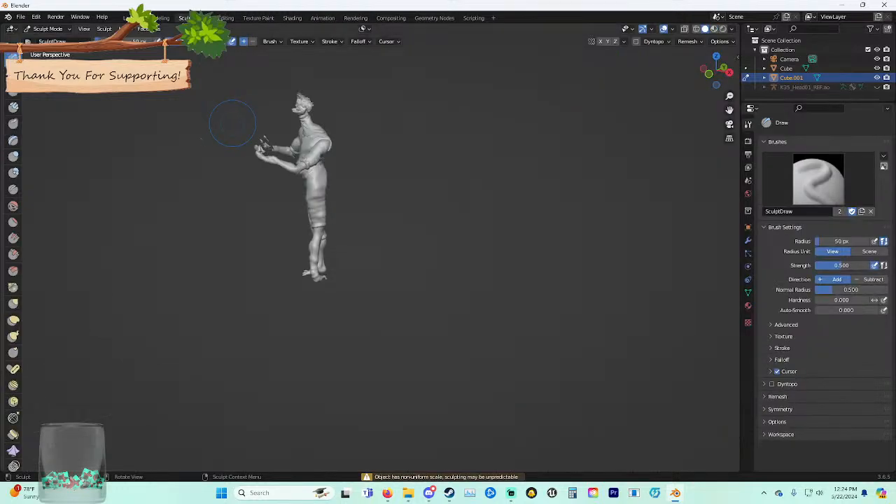
{"action": "middle_click_drag", "start_coordinate": [232, 123], "coordinate": [362, 139]}
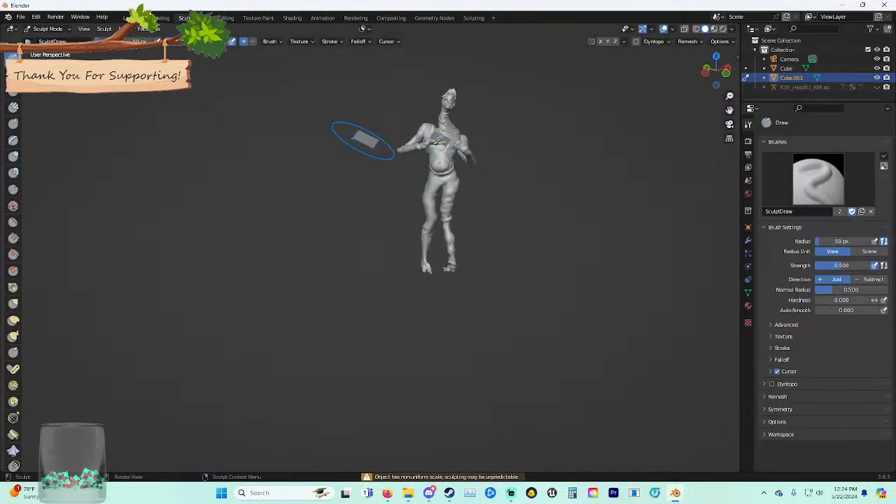
{"action": "scroll", "coordinate": [366, 186], "scroll_direction": "up", "scroll_amount": 10}
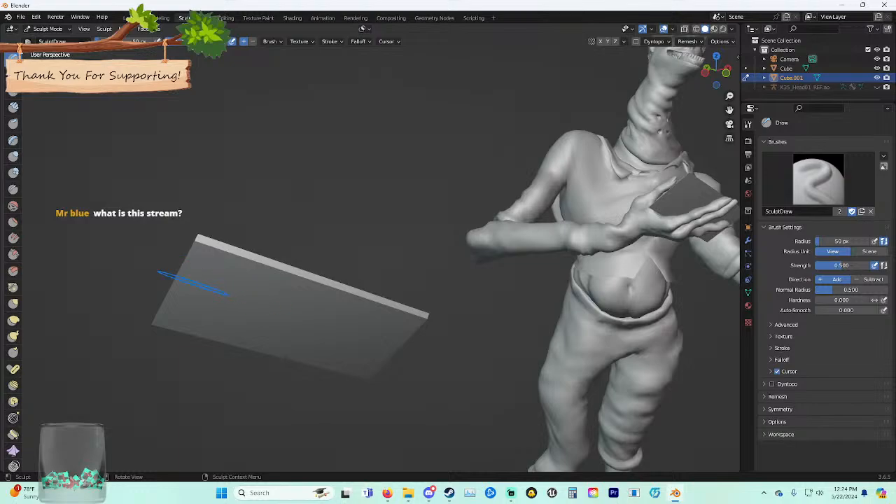
Leave sculpting and open the panel copy in Edit Mode in the Layout workspace.
{"action": "mouse_move", "coordinate": [188, 272]}
{"action": "middle_mouse_down"}
{"action": "mouse_move", "coordinate": [221, 271]}
{"action": "mouse_move", "coordinate": [218, 252]}
{"action": "mouse_move", "coordinate": [198, 265]}
{"action": "mouse_move", "coordinate": [98, 187]}
{"action": "middle_mouse_up"}
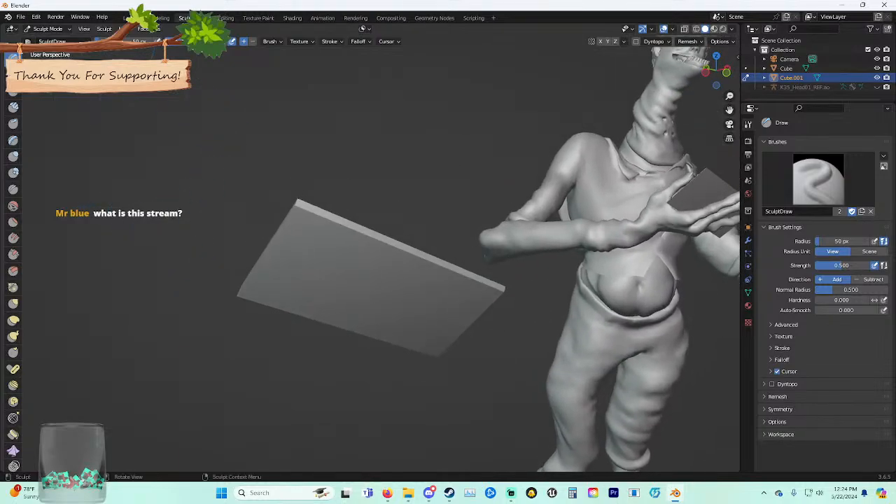
{"action": "key", "text": "Tab"}
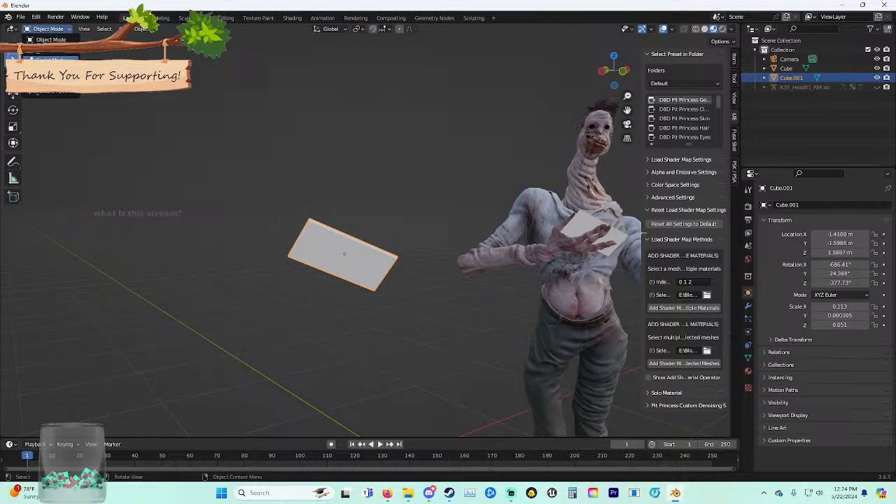
{"action": "left_click", "coordinate": [50, 50]}
{"action": "key", "text": "k"}
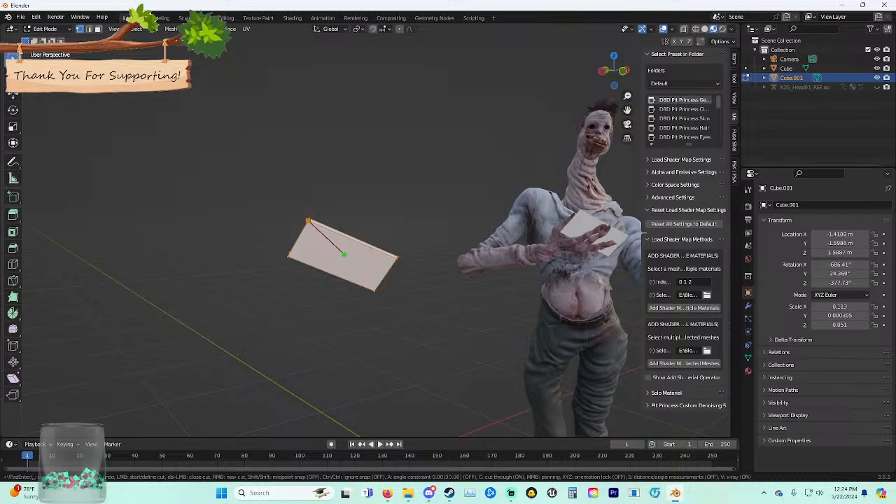
{"action": "left_click", "coordinate": [343, 256]}
{"action": "left_click", "coordinate": [396, 258]}
{"action": "left_click", "coordinate": [308, 219]}
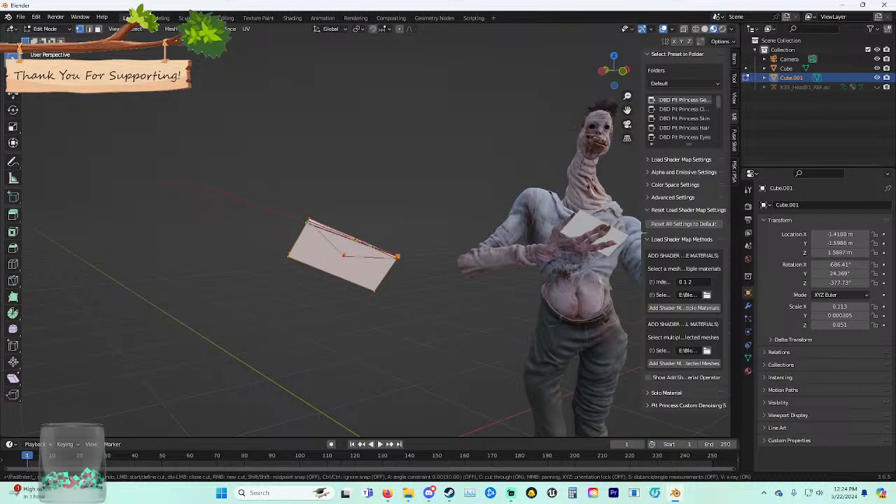
{"action": "key", "text": "ctrl+z"}
{"action": "key", "text": "Escape"}
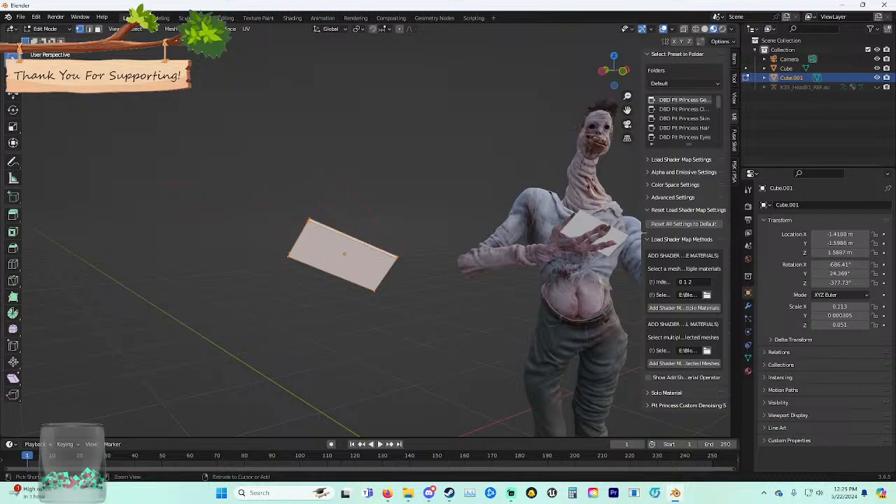
Deselect all of the panel copy's geometry and try the Knife restricted to selected faces.
{"action": "scroll", "coordinate": [343, 254], "scroll_direction": "up", "scroll_amount": 4}
{"action": "middle_click_drag", "start_coordinate": [329, 266], "coordinate": [333, 242]}
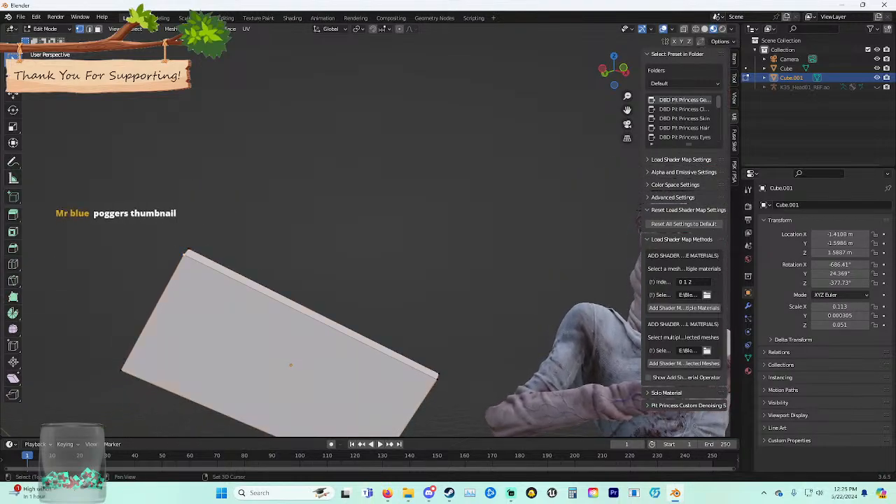
{"action": "key", "text": "alt+a"}
{"action": "key", "text": "shift+k"}
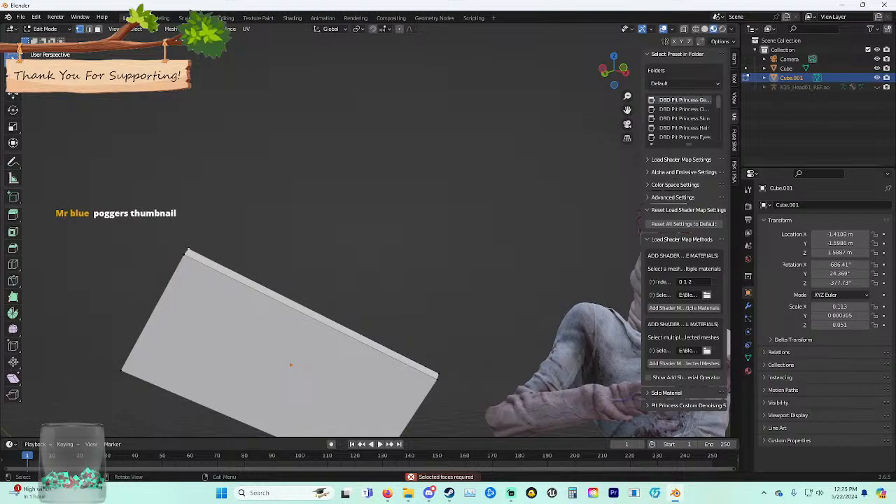
{"action": "key", "text": "shift+k"}
{"action": "middle_click_drag", "start_coordinate": [160, 153], "coordinate": [171, 186]}
{"action": "scroll", "coordinate": [171, 186], "scroll_direction": "down", "scroll_amount": 3}
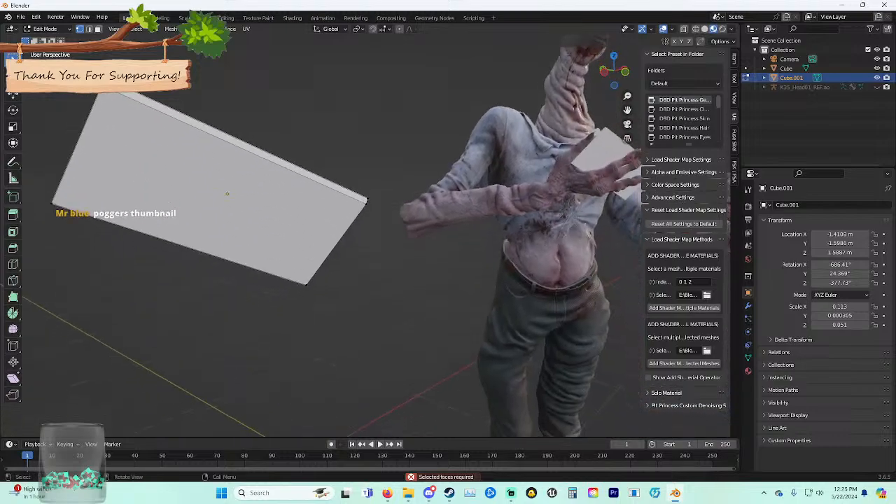
Try a V-shaped Knife cut on the panel copy, running from its upper corners to the centre of both large faces.
{"action": "key", "text": "k"}
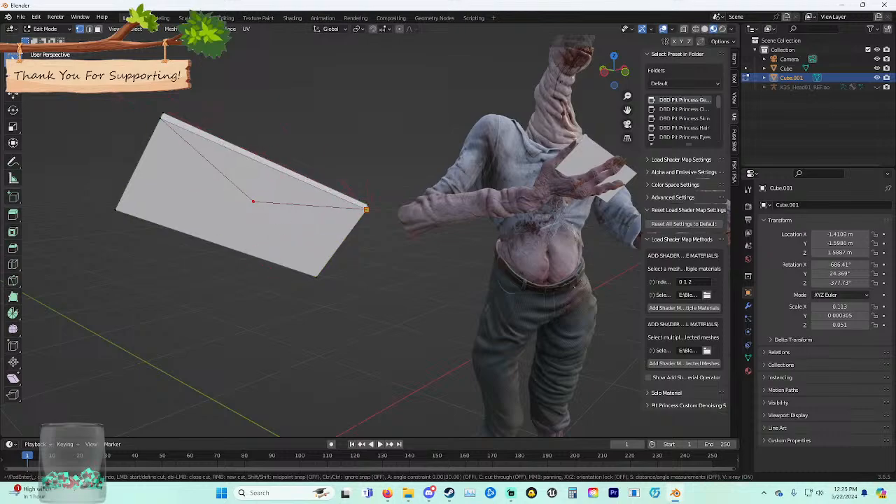
{"action": "mouse_move", "coordinate": [293, 188]}
{"action": "middle_mouse_down"}
{"action": "mouse_move", "coordinate": [419, 192]}
{"action": "mouse_move", "coordinate": [308, 189]}
{"action": "middle_mouse_up"}
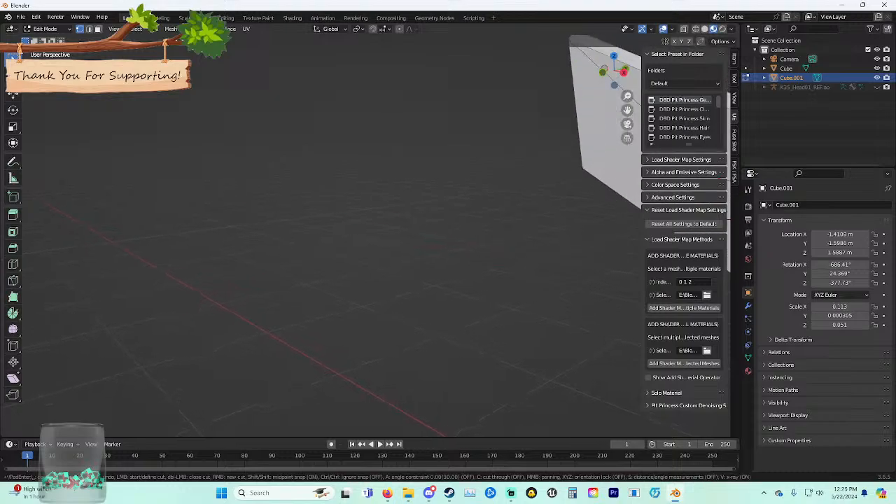
{"action": "middle_click_drag", "start_coordinate": [609, 192], "coordinate": [356, 204], "text": "shift"}
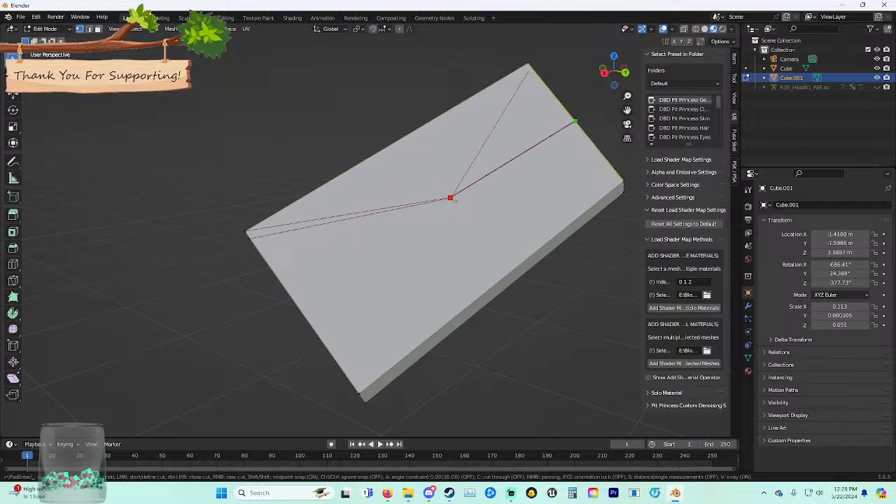
{"action": "middle_click_drag", "start_coordinate": [452, 198], "coordinate": [344, 331]}
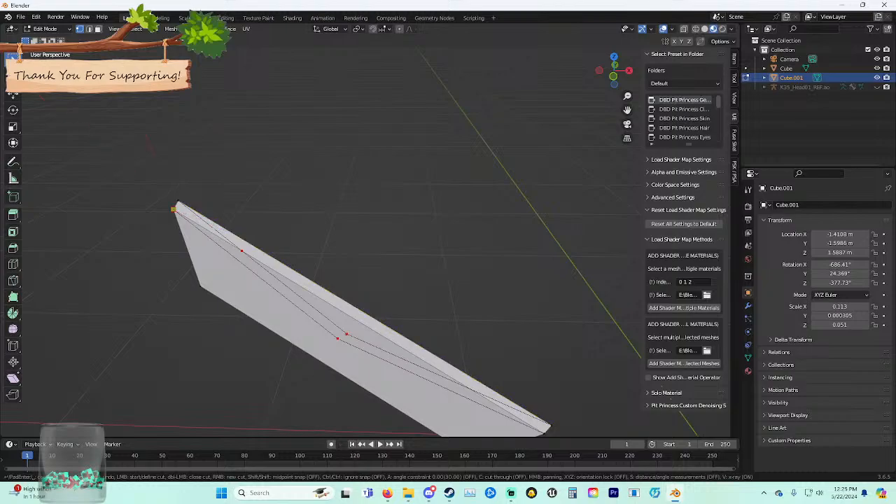
{"action": "middle_click_drag", "start_coordinate": [175, 208], "coordinate": [14, 343]}
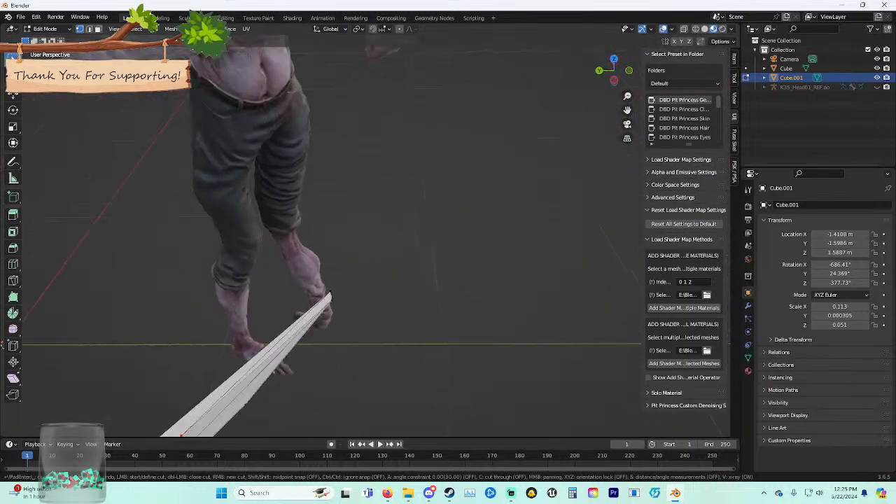
{"action": "middle_click_drag", "start_coordinate": [180, 434], "coordinate": [50, 270]}
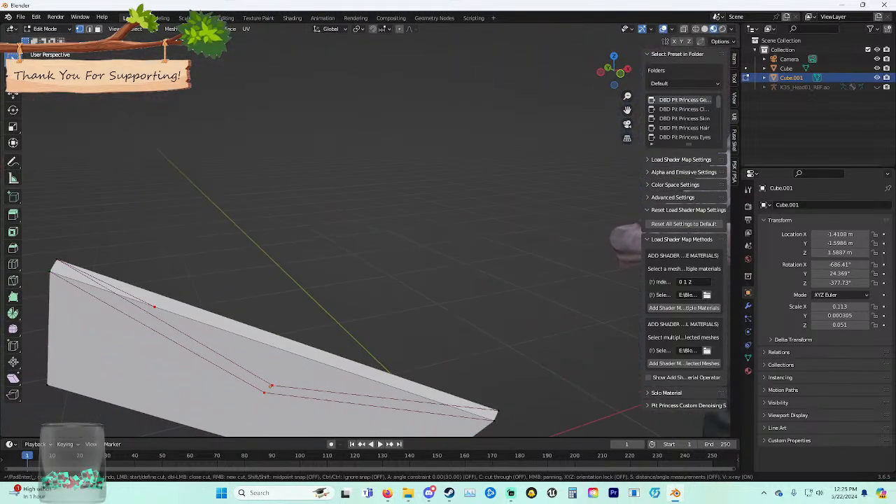
{"action": "middle_click_drag", "start_coordinate": [448, 279], "coordinate": [259, 281]}
{"action": "middle_click_drag", "start_coordinate": [448, 280], "coordinate": [413, 265], "text": "shift"}
{"action": "middle_click_drag", "start_coordinate": [427, 332], "coordinate": [376, 346]}
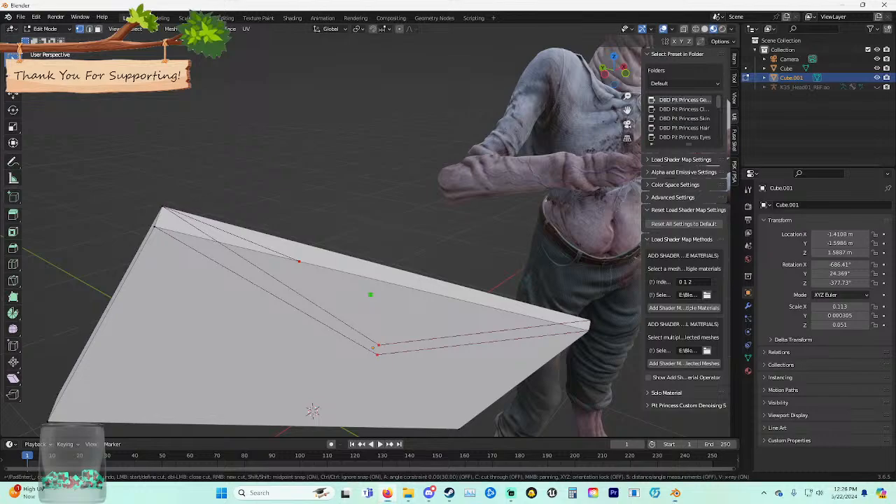
Try further cut points on the panel copy's front face, undo the Knife segments and abandon the cut.
{"action": "left_click", "coordinate": [371, 295]}
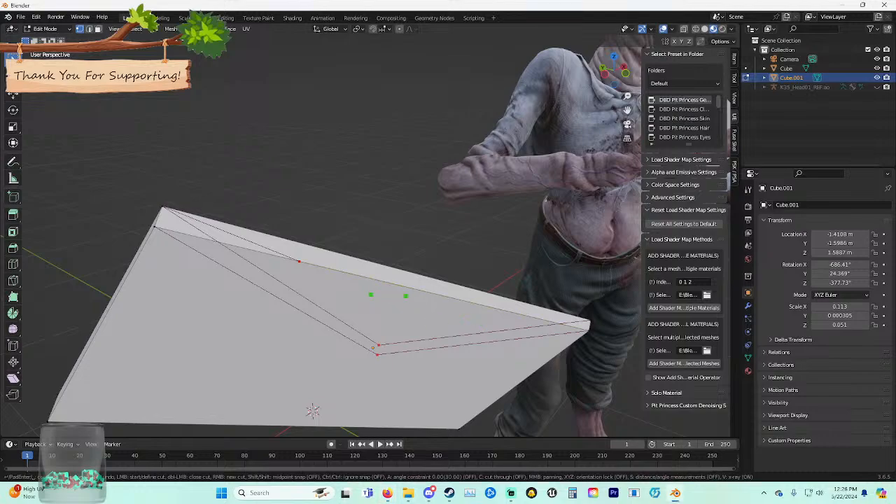
{"action": "key", "text": "ctrl+z"}
{"action": "middle_click_drag", "start_coordinate": [450, 297], "coordinate": [453, 298]}
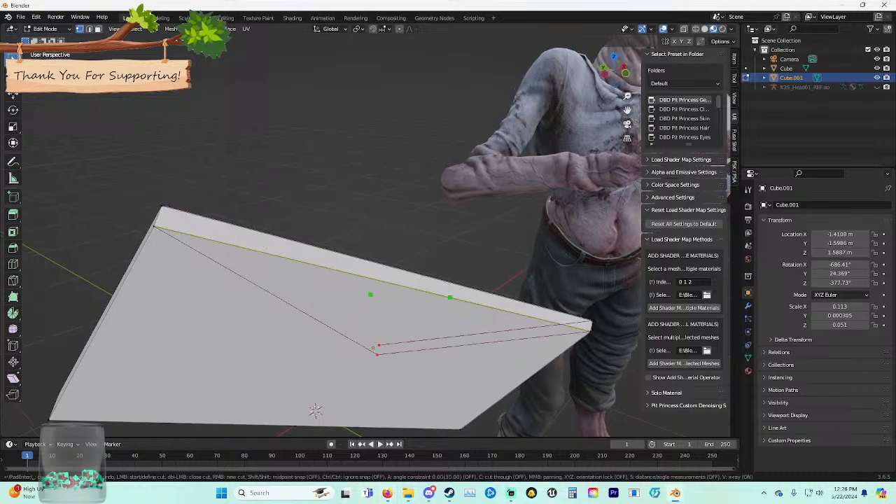
{"action": "middle_click_drag", "start_coordinate": [378, 346], "coordinate": [381, 255]}
{"action": "key", "text": "ctrl+z"}
{"action": "key", "text": "ctrl+z"}
{"action": "key", "text": "ctrl+z"}
{"action": "key", "text": "ctrl+z"}
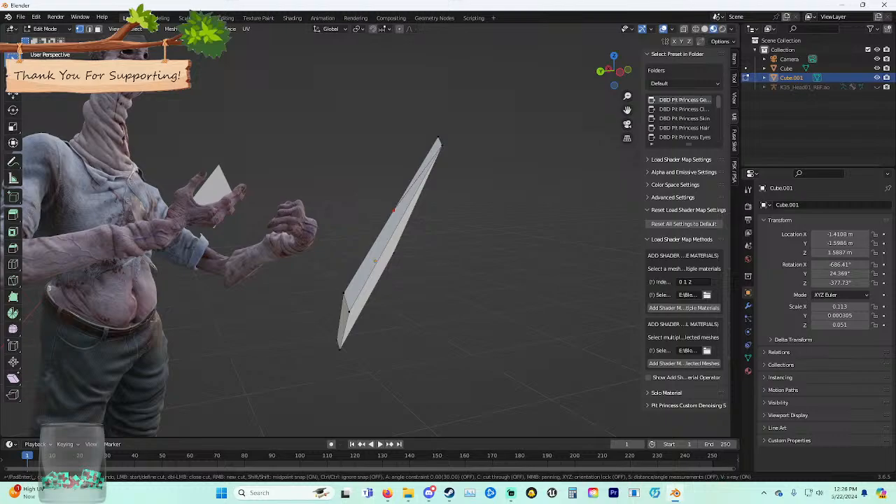
{"action": "key", "text": "Escape"}
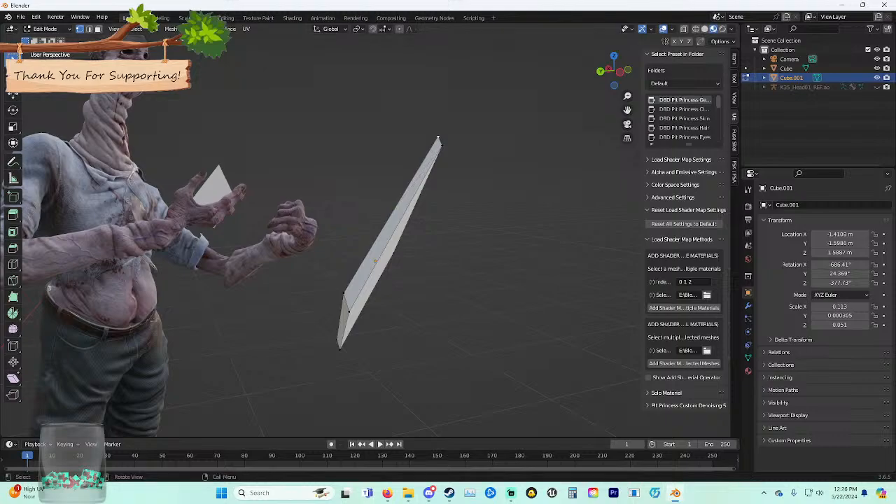
Return to Object Mode and delete the panel copy beside the character.
{"action": "middle_click_drag", "start_coordinate": [382, 256], "coordinate": [420, 260]}
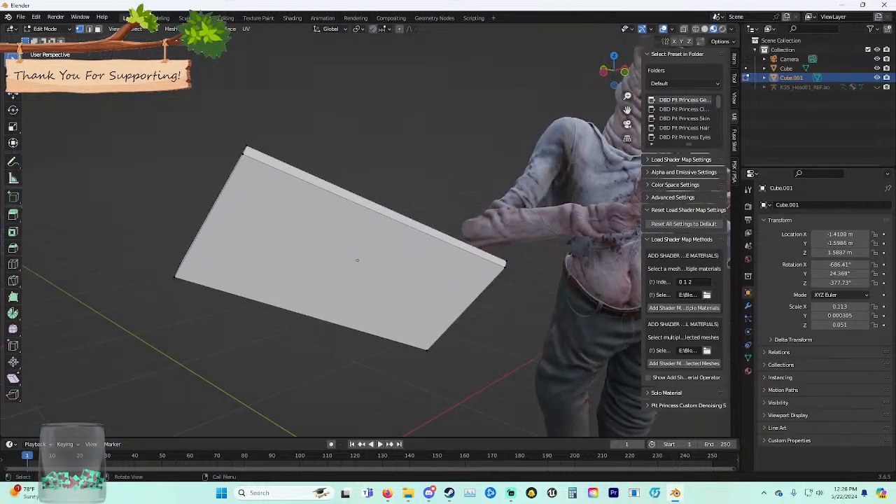
{"action": "left_click", "coordinate": [50, 29]}
{"action": "left_click", "coordinate": [51, 40]}
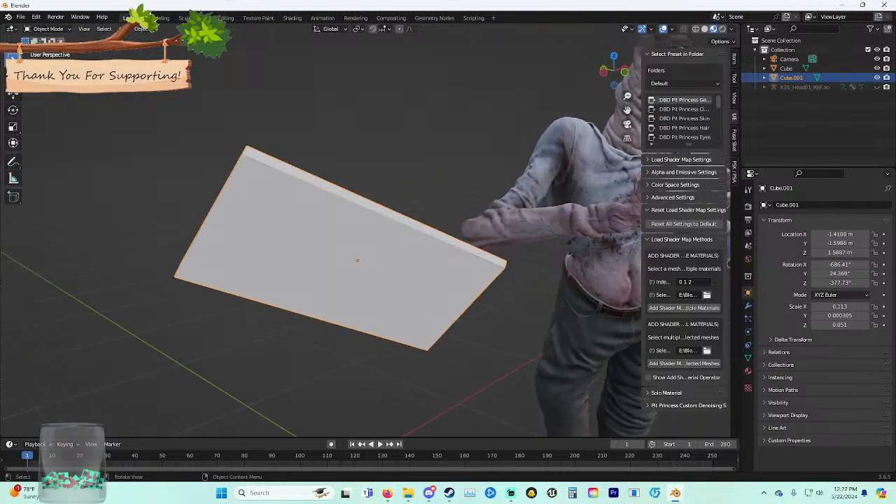
{"action": "key", "text": "Delete"}
Select the panel in the character's hand and paste a fresh copy of it in place.
{"action": "scroll", "coordinate": [364, 235], "scroll_direction": "down", "scroll_amount": 3}
{"action": "left_click", "coordinate": [546, 209]}
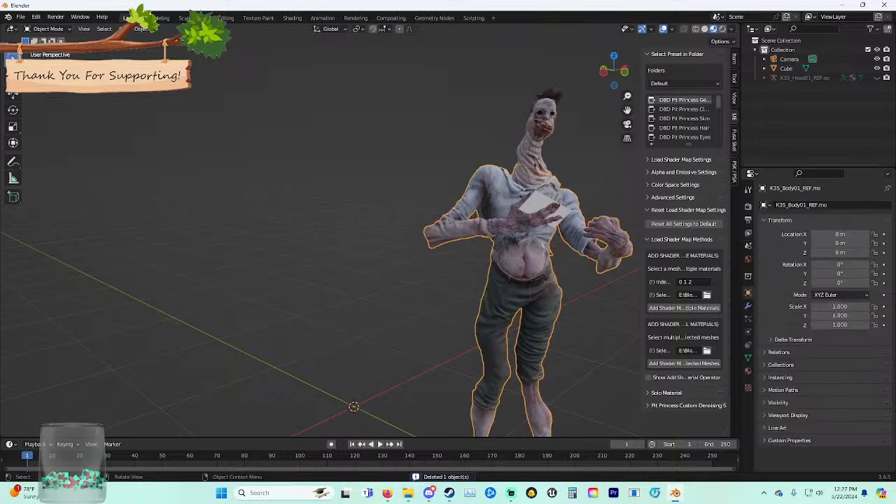
{"action": "left_click", "coordinate": [546, 210]}
{"action": "key", "text": "ctrl+v"}
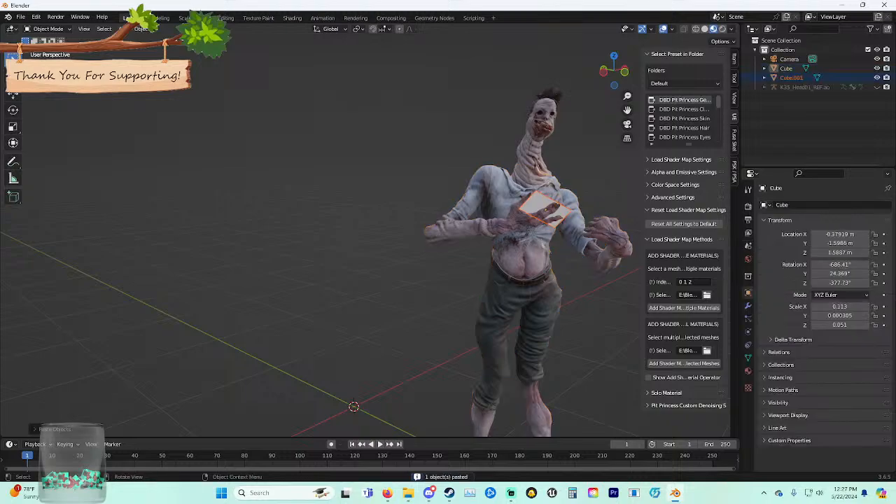
Select the original panel Cube in the character's hand and activate the Move tool on it.
{"action": "left_click", "coordinate": [546, 210]}
{"action": "middle_click_drag", "start_coordinate": [546, 209], "coordinate": [325, 222]}
{"action": "left_click", "coordinate": [13, 95]}
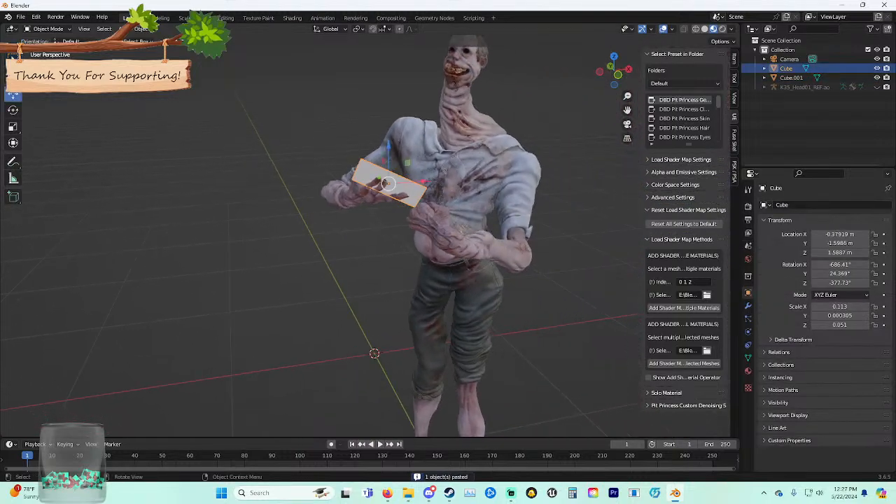
Move the pasted thin Cube slab along X to about -1.291 m, away from the character, and enter Edit Mode.
{"action": "left_click_drag", "start_coordinate": [424, 181], "coordinate": [128, 201]}
{"action": "middle_click_drag", "start_coordinate": [129, 200], "coordinate": [218, 180]}
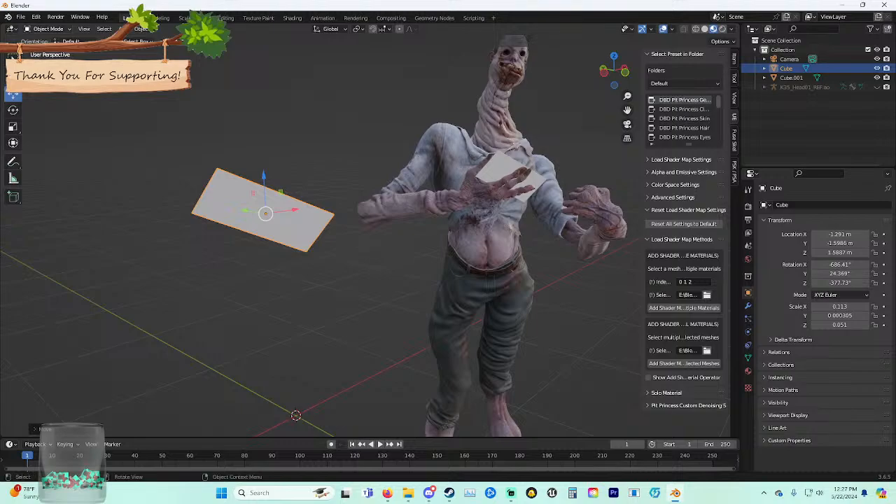
{"action": "key", "text": "Tab"}
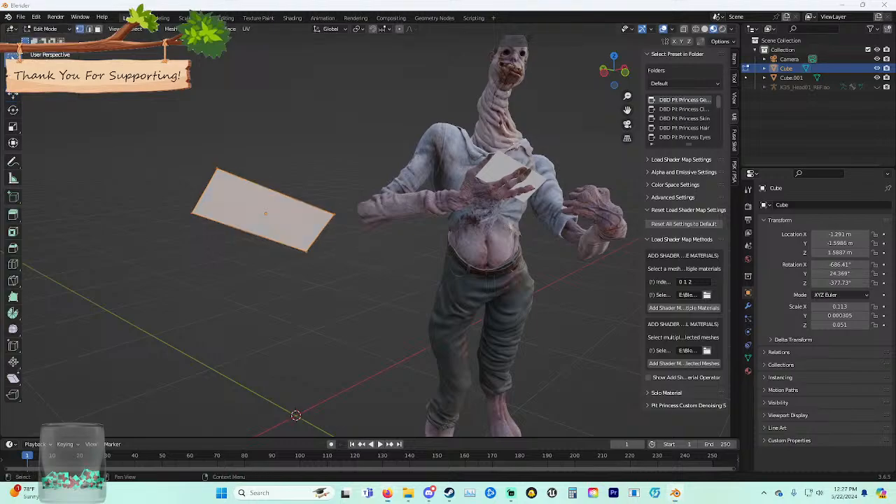
{"action": "middle_click_drag", "start_coordinate": [218, 179], "coordinate": [269, 210]}
{"action": "scroll", "coordinate": [269, 210], "scroll_direction": "up", "scroll_amount": 4}
{"action": "scroll", "coordinate": [328, 238], "scroll_direction": "down", "scroll_amount": 4}
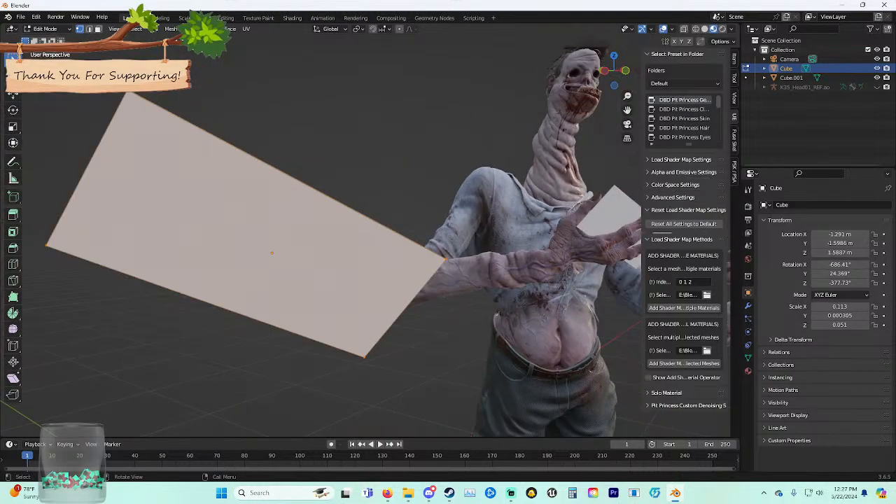
{"action": "key", "text": "k"}
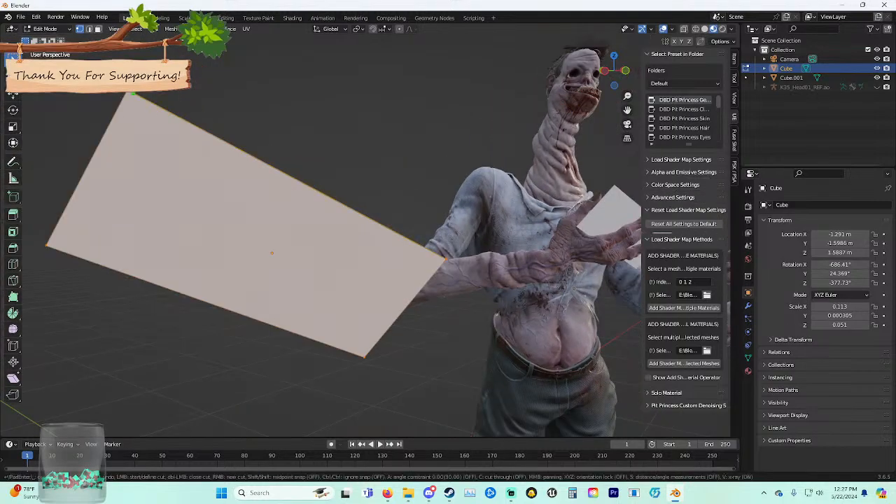
{"action": "mouse_move", "coordinate": [134, 95]}
{"action": "middle_mouse_down"}
{"action": "mouse_move", "coordinate": [140, 123]}
{"action": "mouse_move", "coordinate": [193, 147]}
{"action": "mouse_move", "coordinate": [224, 130]}
{"action": "mouse_move", "coordinate": [139, 112]}
{"action": "middle_mouse_up"}
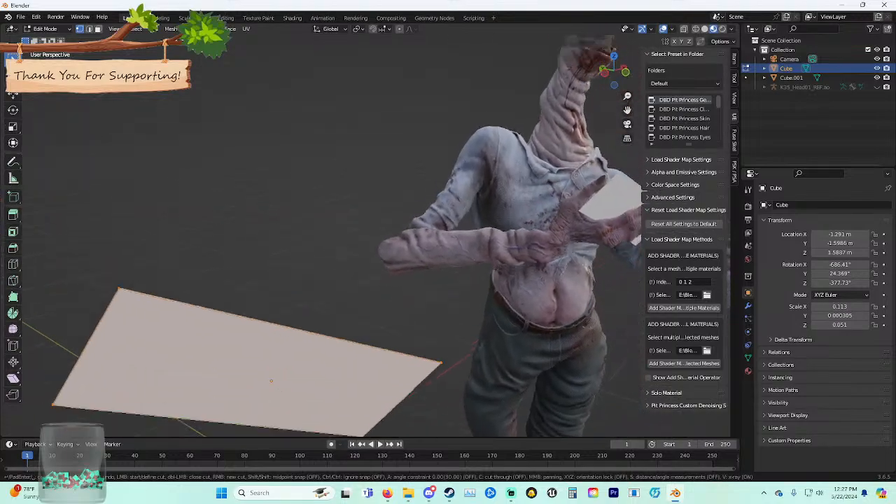
{"action": "scroll", "coordinate": [276, 231], "scroll_direction": "up", "scroll_amount": 2}
{"action": "scroll", "coordinate": [276, 231], "scroll_direction": "down", "scroll_amount": 2}
{"action": "middle_click_drag", "start_coordinate": [276, 232], "coordinate": [281, 213]}
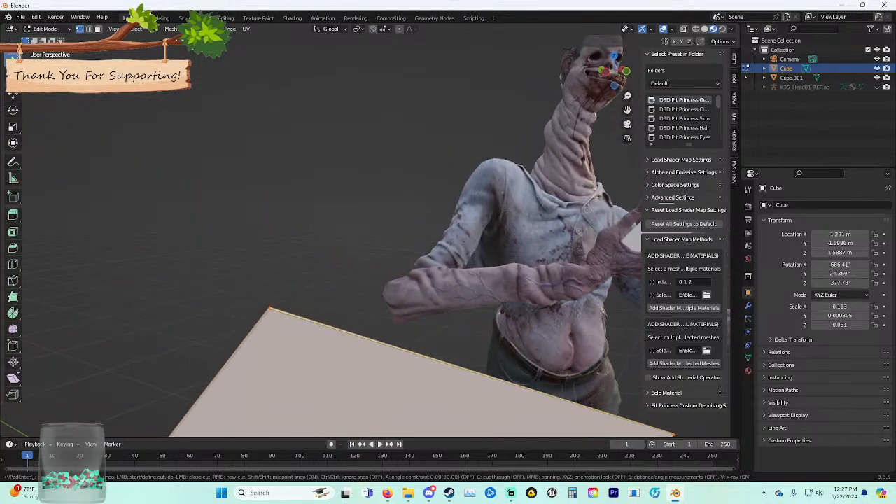
{"action": "middle_click_drag", "start_coordinate": [580, 409], "coordinate": [596, 420]}
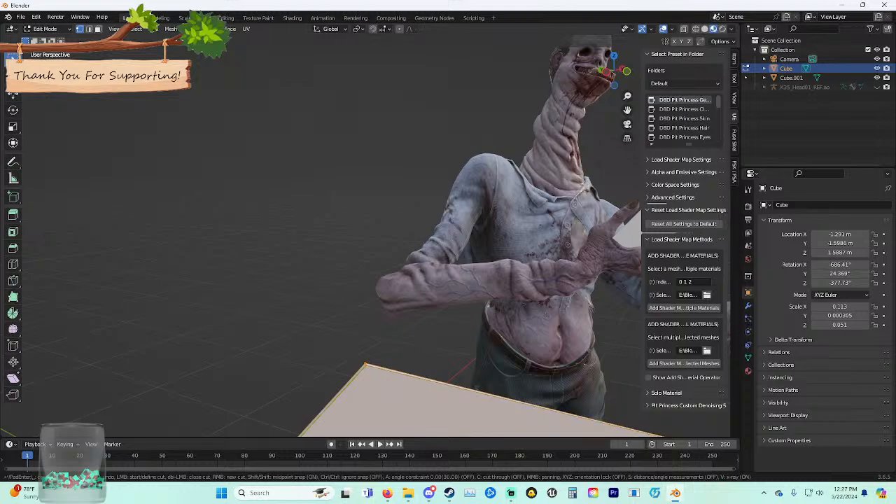
{"action": "middle_click_drag", "start_coordinate": [387, 390], "coordinate": [383, 299]}
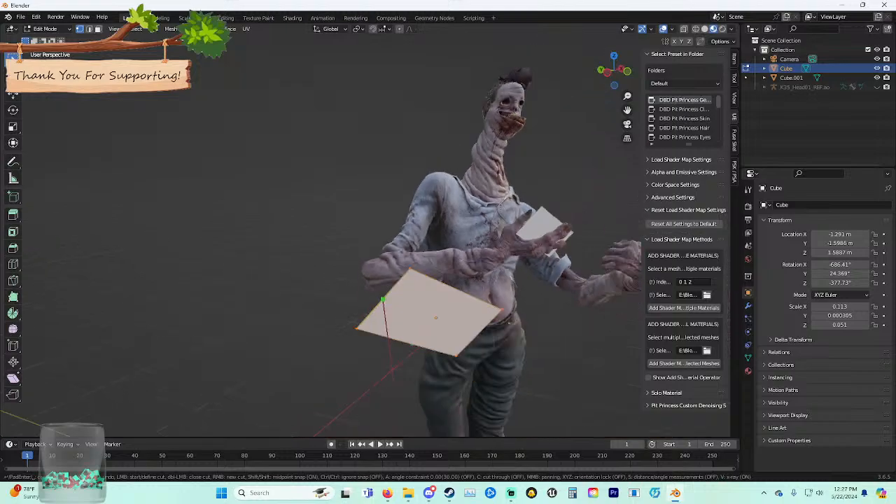
{"action": "key", "text": "Escape"}
Knife a V-shaped line across one large face of the slab, from one upper corner through the centre to the other upper corner.
{"action": "middle_click_drag", "start_coordinate": [442, 344], "coordinate": [294, 314]}
{"action": "middle_click_drag", "start_coordinate": [294, 315], "coordinate": [239, 413]}
{"action": "scroll", "coordinate": [332, 318], "scroll_direction": "up", "scroll_amount": 5}
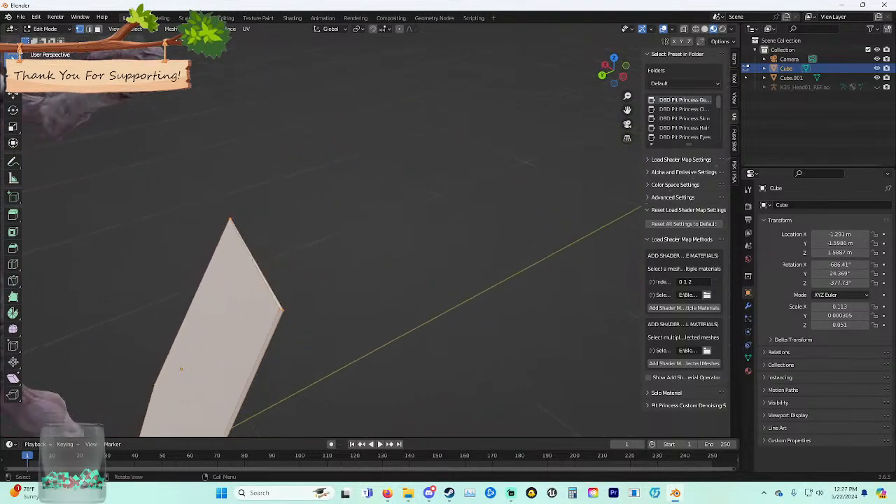
{"action": "key", "text": "k"}
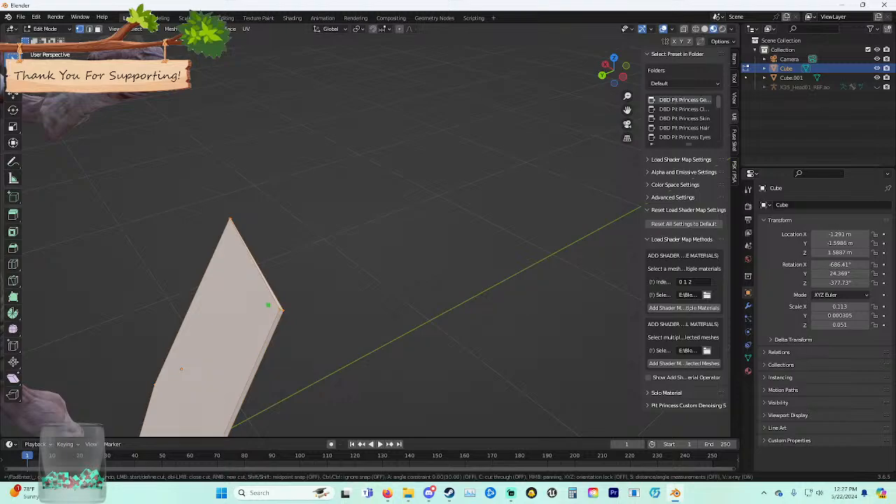
{"action": "middle_click_drag", "start_coordinate": [214, 317], "coordinate": [307, 344]}
{"action": "scroll", "coordinate": [367, 359], "scroll_direction": "down", "scroll_amount": 2}
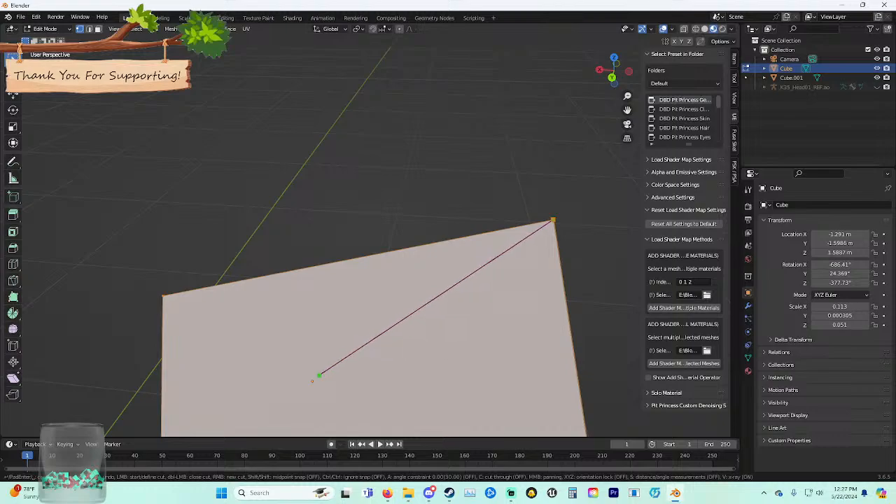
{"action": "middle_click_drag", "start_coordinate": [312, 374], "coordinate": [415, 348]}
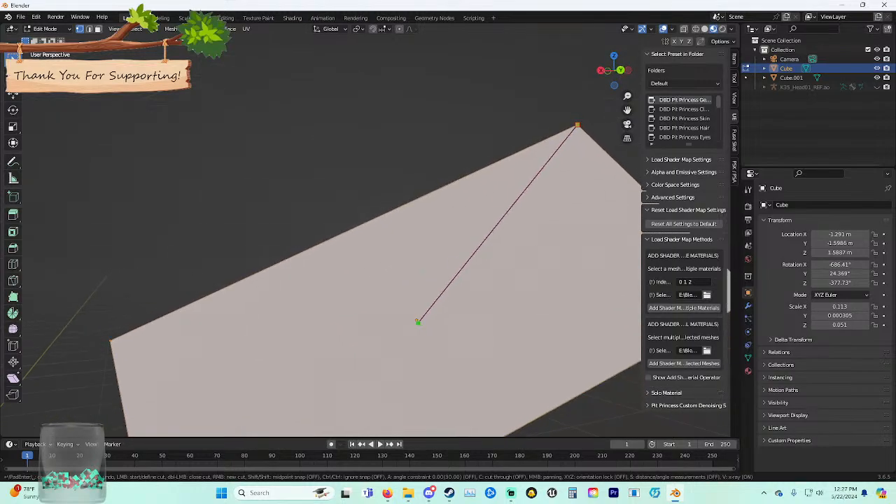
{"action": "left_click", "coordinate": [416, 320]}
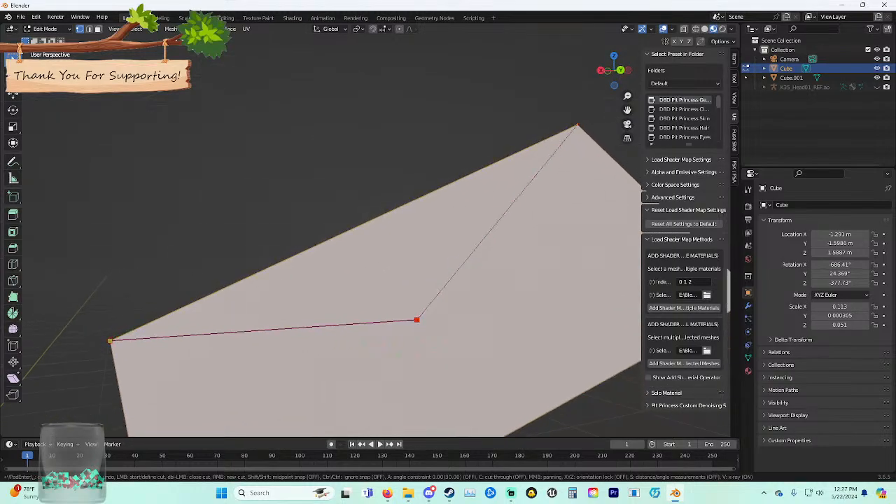
{"action": "middle_click_drag", "start_coordinate": [190, 356], "coordinate": [437, 242]}
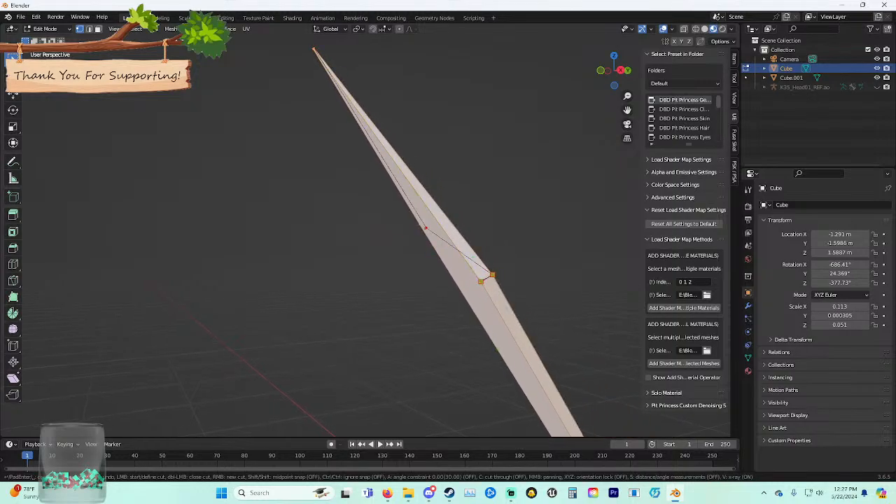
Try to continue the knife cut on the slab's reverse face, through the centre and up to the upper corner's thin edge.
{"action": "middle_click_drag", "start_coordinate": [457, 284], "coordinate": [560, 278]}
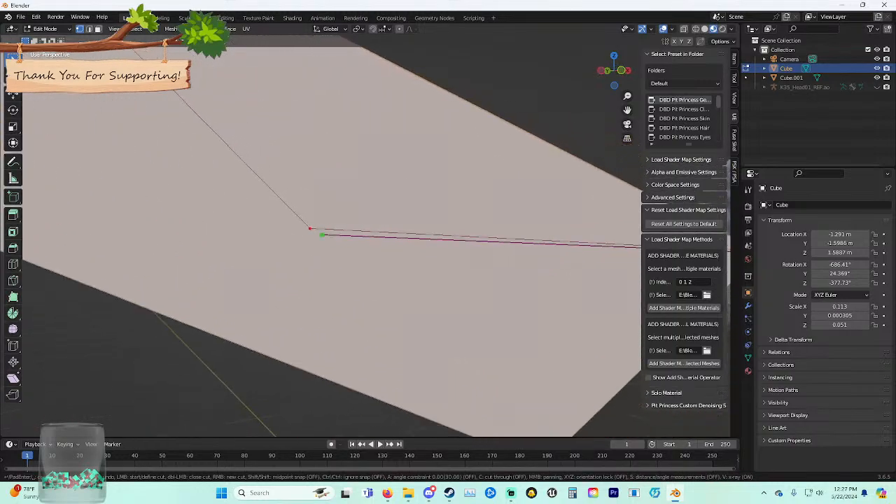
{"action": "middle_click_drag", "start_coordinate": [311, 228], "coordinate": [326, 212]}
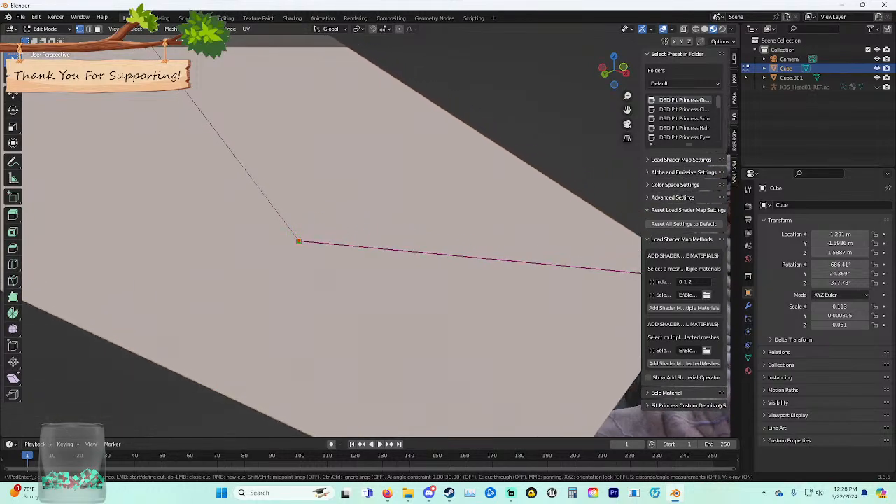
{"action": "middle_click_drag", "start_coordinate": [300, 240], "coordinate": [316, 120]}
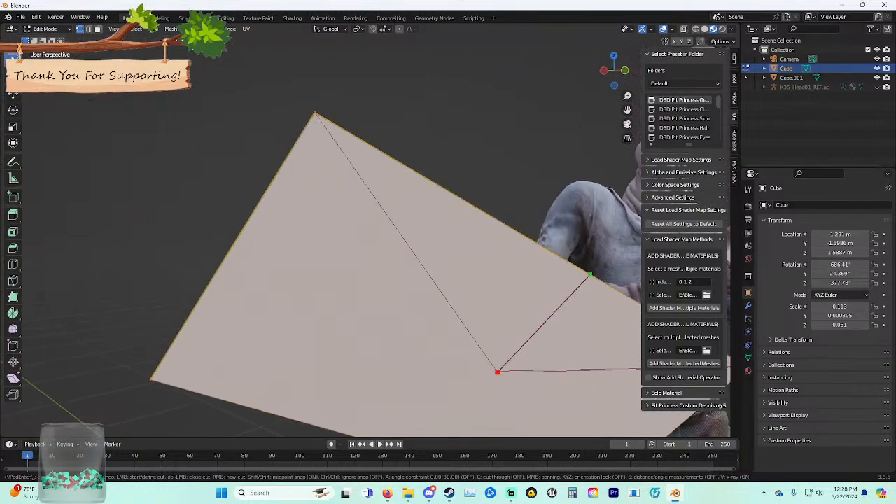
{"action": "middle_click_drag", "start_coordinate": [310, 187], "coordinate": [242, 306]}
{"action": "scroll", "coordinate": [341, 249], "scroll_direction": "up", "scroll_amount": 3}
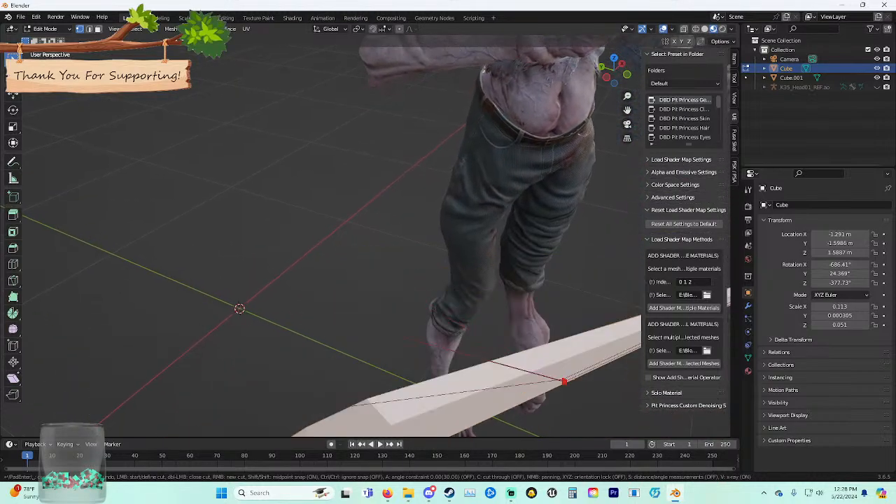
{"action": "scroll", "coordinate": [392, 344], "scroll_direction": "down", "scroll_amount": 1}
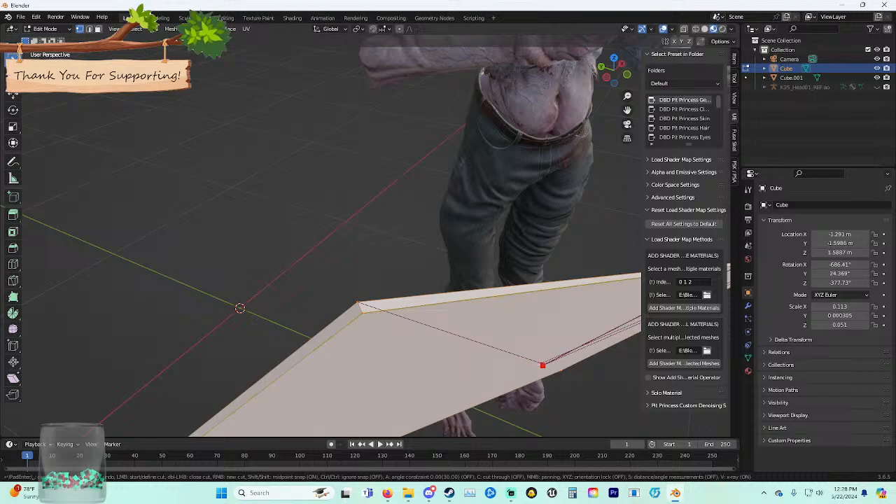
{"action": "scroll", "coordinate": [418, 323], "scroll_direction": "up", "scroll_amount": 2}
{"action": "middle_click_drag", "start_coordinate": [419, 324], "coordinate": [410, 300], "text": "shift"}
{"action": "scroll", "coordinate": [380, 243], "scroll_direction": "down", "scroll_amount": 1}
{"action": "scroll", "coordinate": [376, 304], "scroll_direction": "down", "scroll_amount": 1}
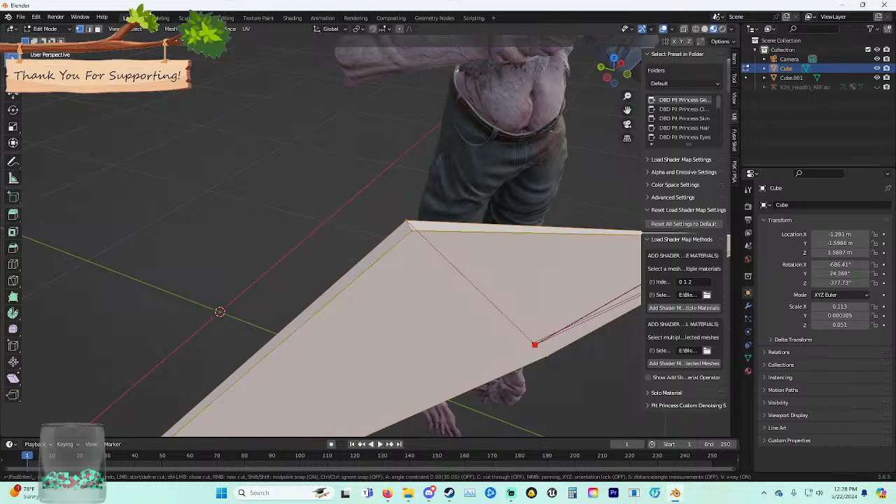
{"action": "left_click", "coordinate": [410, 225]}
{"action": "middle_click_drag", "start_coordinate": [421, 296], "coordinate": [402, 299]}
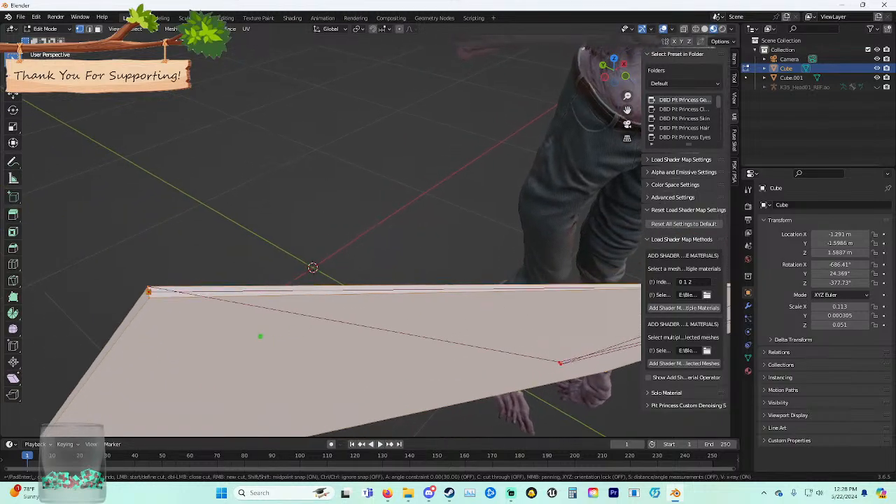
Undo the last two knife points, including the stray segment between the face centre and the long upper edge.
{"action": "middle_click_drag", "start_coordinate": [559, 362], "coordinate": [488, 289]}
{"action": "mouse_move", "coordinate": [519, 319]}
{"action": "middle_mouse_down"}
{"action": "mouse_move", "coordinate": [446, 351]}
{"action": "mouse_move", "coordinate": [504, 326]}
{"action": "middle_mouse_up"}
{"action": "middle_click_drag", "start_coordinate": [493, 292], "coordinate": [568, 347]}
{"action": "middle_click_drag", "start_coordinate": [483, 324], "coordinate": [434, 268]}
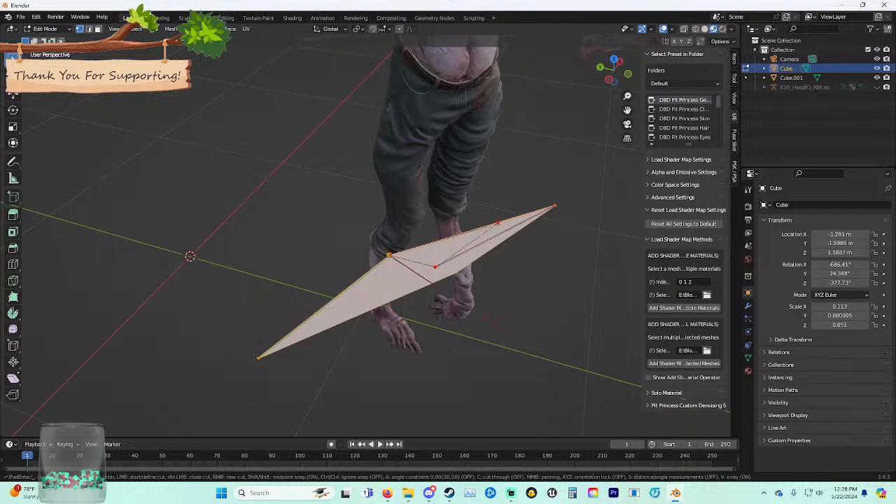
{"action": "middle_click_drag", "start_coordinate": [435, 268], "coordinate": [463, 331]}
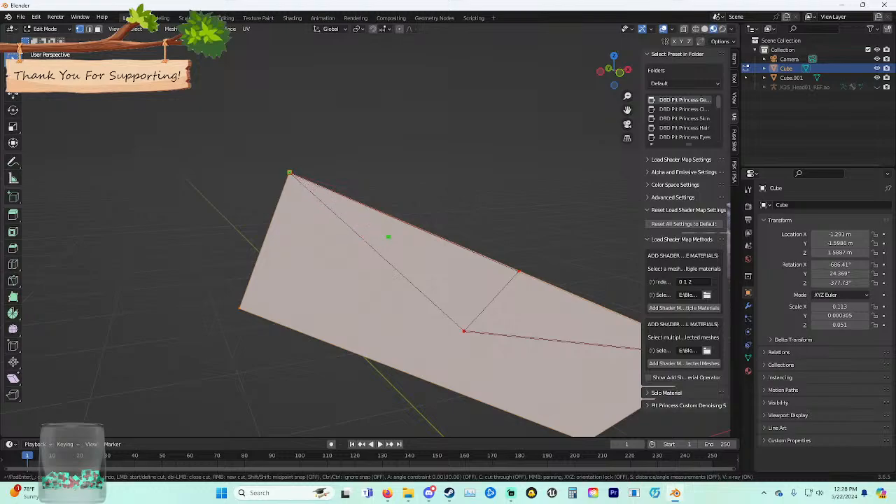
{"action": "middle_click_drag", "start_coordinate": [323, 216], "coordinate": [327, 226]}
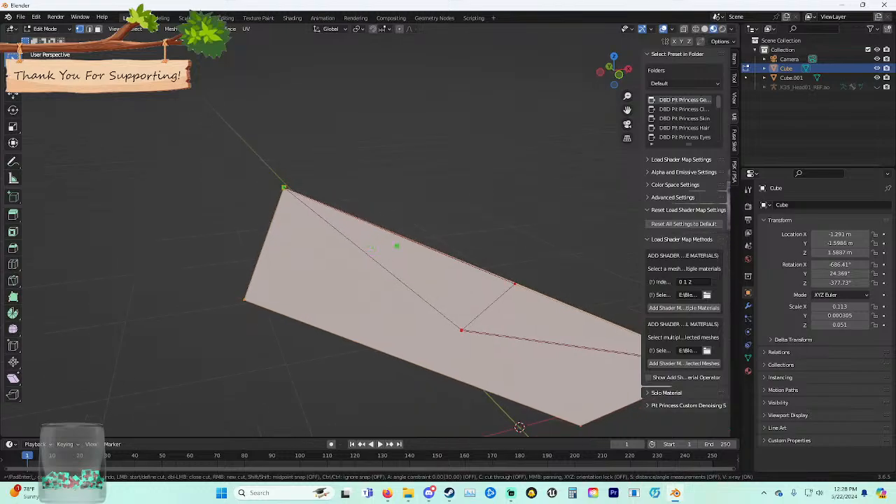
{"action": "left_click", "coordinate": [397, 245]}
{"action": "key", "text": "ctrl+z"}
{"action": "key", "text": "ctrl+z"}
Try to place the knife points again from the slab's upper corner toward the face centre.
{"action": "scroll", "coordinate": [306, 285], "scroll_direction": "up", "scroll_amount": 3}
{"action": "middle_click_drag", "start_coordinate": [279, 219], "coordinate": [378, 301], "text": "shift"}
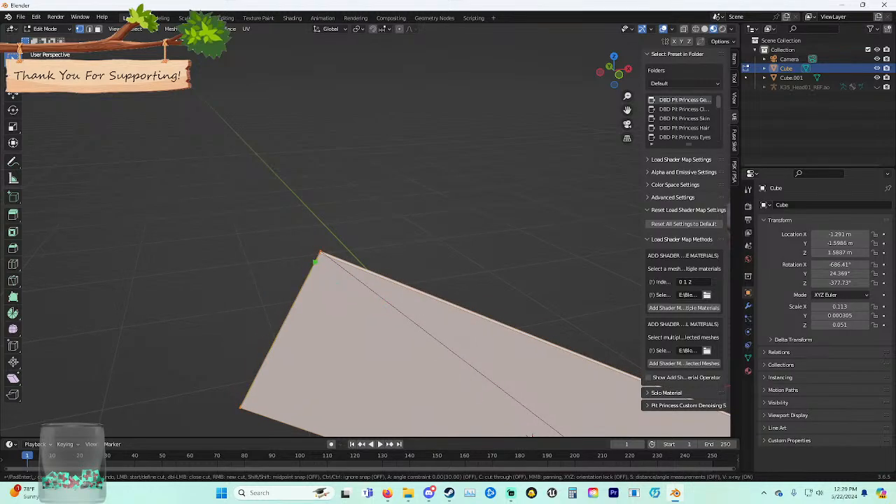
{"action": "left_click", "coordinate": [320, 252]}
{"action": "middle_click_drag", "start_coordinate": [321, 252], "coordinate": [313, 278], "text": "shift"}
{"action": "left_click", "coordinate": [309, 287]}
{"action": "scroll", "coordinate": [377, 339], "scroll_direction": "down", "scroll_amount": 4}
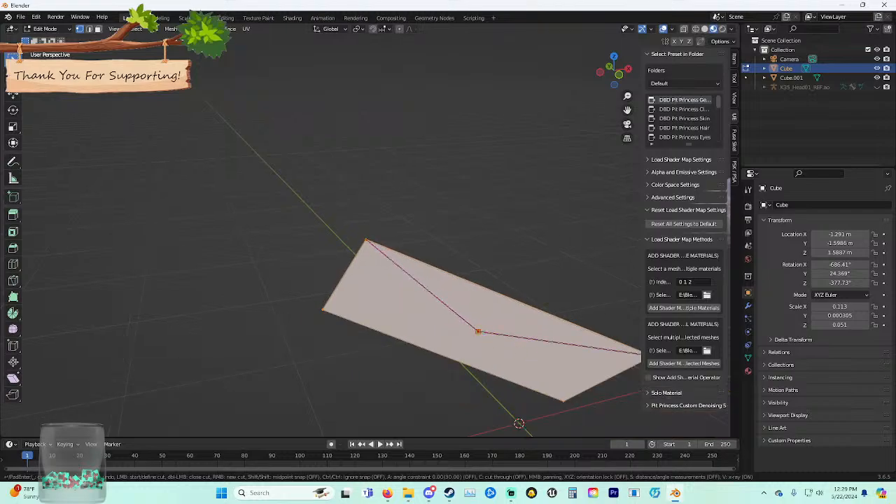
{"action": "middle_click_drag", "start_coordinate": [477, 330], "coordinate": [371, 396]}
{"action": "middle_click_drag", "start_coordinate": [396, 364], "coordinate": [399, 294]}
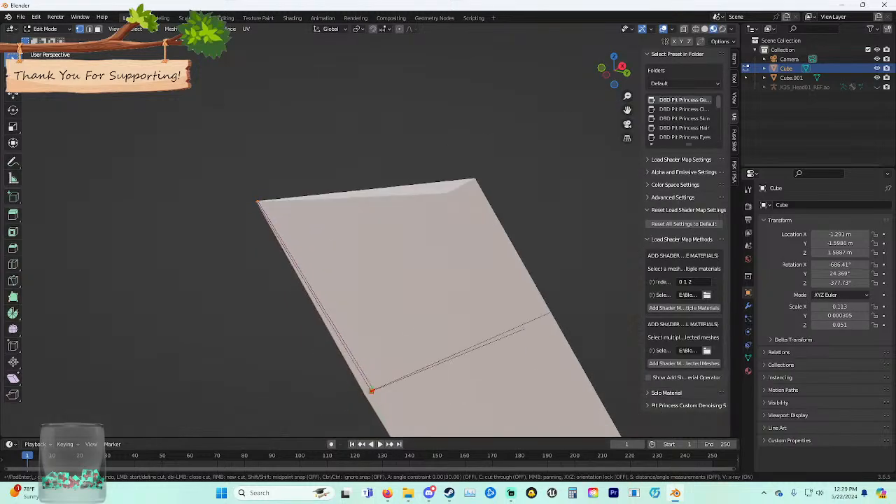
Undo the repeated knife points, keeping only the first V-shaped cut line.
{"action": "key", "text": "ctrl+z"}
{"action": "key", "text": "ctrl+z"}
{"action": "key", "text": "ctrl+z"}
{"action": "key", "text": "ctrl+z"}
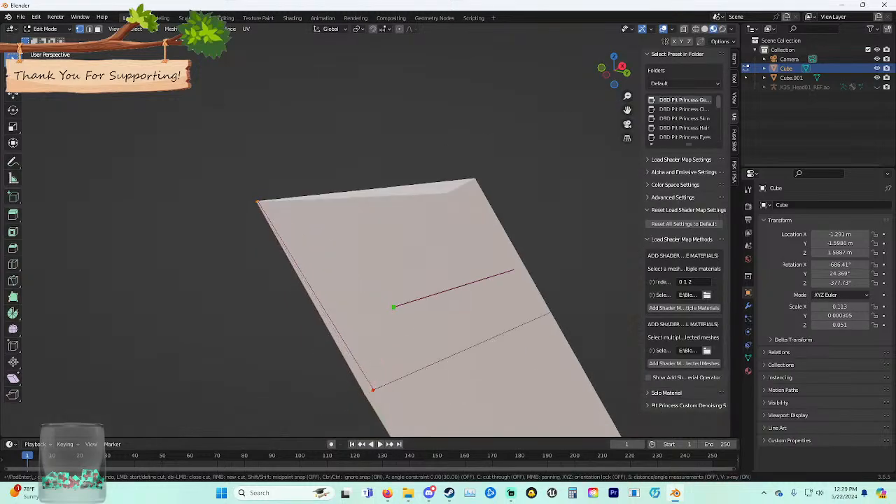
{"action": "middle_click_drag", "start_coordinate": [540, 324], "coordinate": [420, 271]}
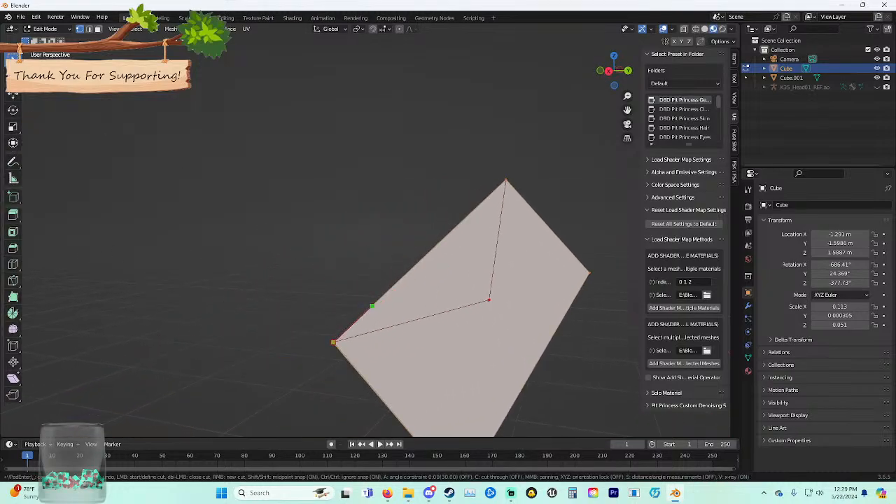
{"action": "key", "text": "ctrl+z"}
Retrace the V-shaped knife line on the reverse face, from one upper corner through the centre to the opposite upper corner.
{"action": "middle_click_drag", "start_coordinate": [368, 326], "coordinate": [627, 314]}
{"action": "scroll", "coordinate": [406, 307], "scroll_direction": "up", "scroll_amount": 2}
{"action": "left_click", "coordinate": [524, 323]}
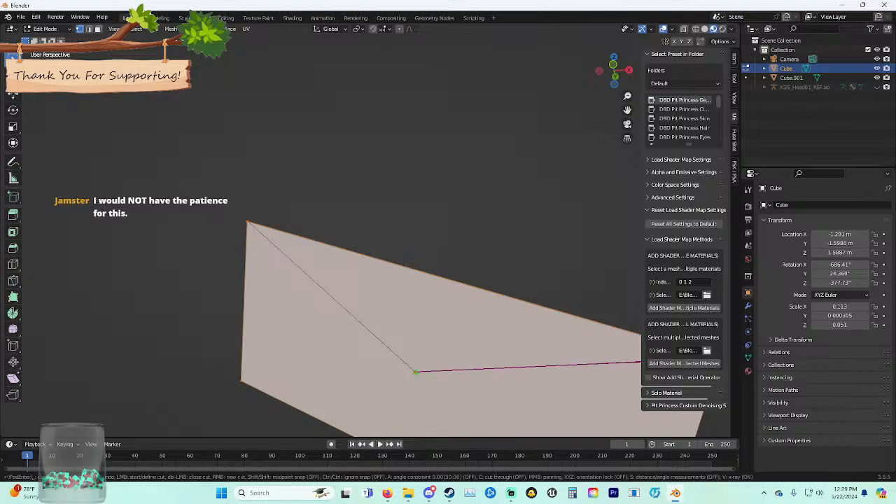
{"action": "left_click", "coordinate": [416, 371]}
{"action": "left_click", "coordinate": [247, 223]}
Examine the V-shaped knife lines on both large faces and at the upper corners of the slab.
{"action": "middle_click_drag", "start_coordinate": [261, 270], "coordinate": [343, 289]}
{"action": "middle_click_drag", "start_coordinate": [273, 316], "coordinate": [336, 336]}
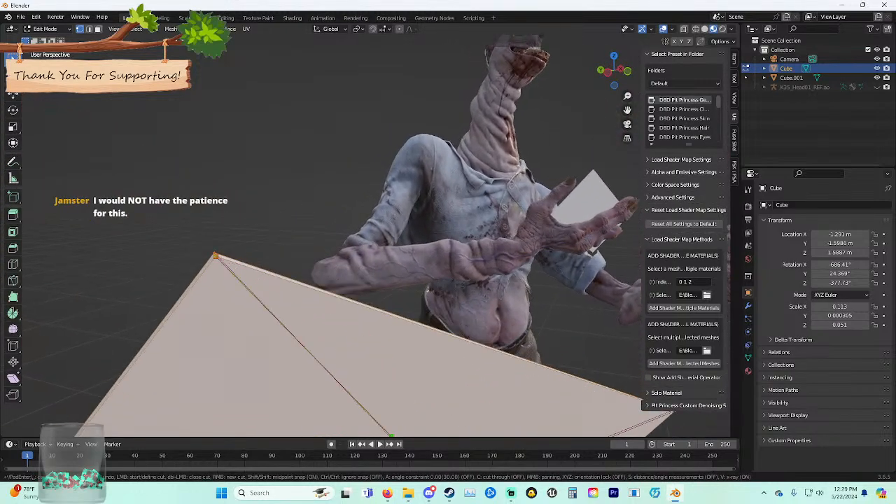
{"action": "middle_click_drag", "start_coordinate": [215, 256], "coordinate": [464, 344]}
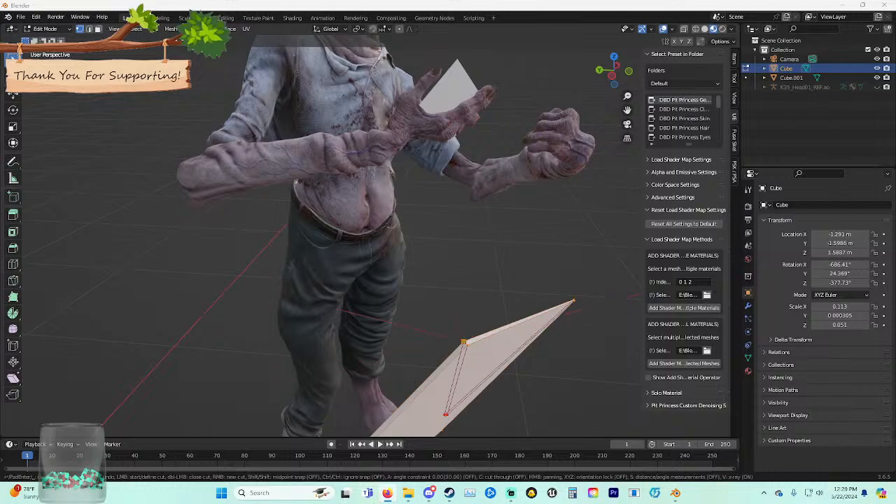
{"action": "middle_click_drag", "start_coordinate": [360, 274], "coordinate": [298, 225]}
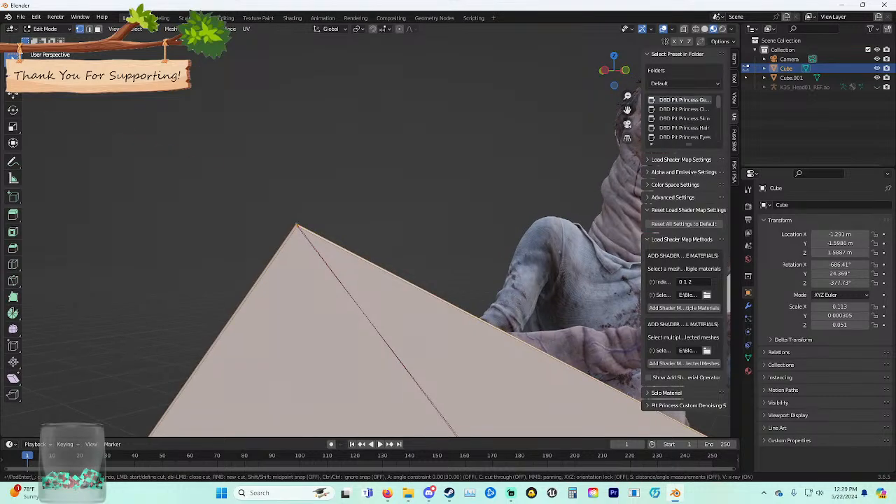
{"action": "middle_click_drag", "start_coordinate": [298, 225], "coordinate": [220, 142]}
{"action": "scroll", "coordinate": [273, 175], "scroll_direction": "down", "scroll_amount": 2}
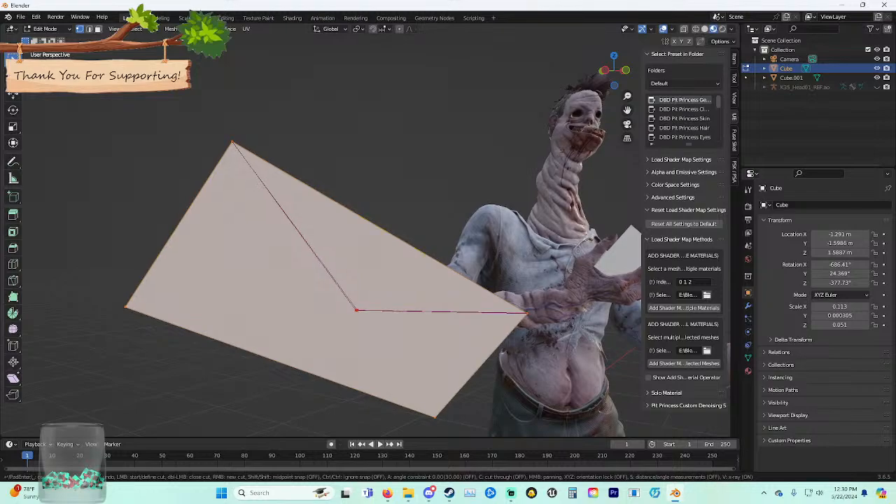
{"action": "middle_click_drag", "start_coordinate": [420, 308], "coordinate": [337, 288]}
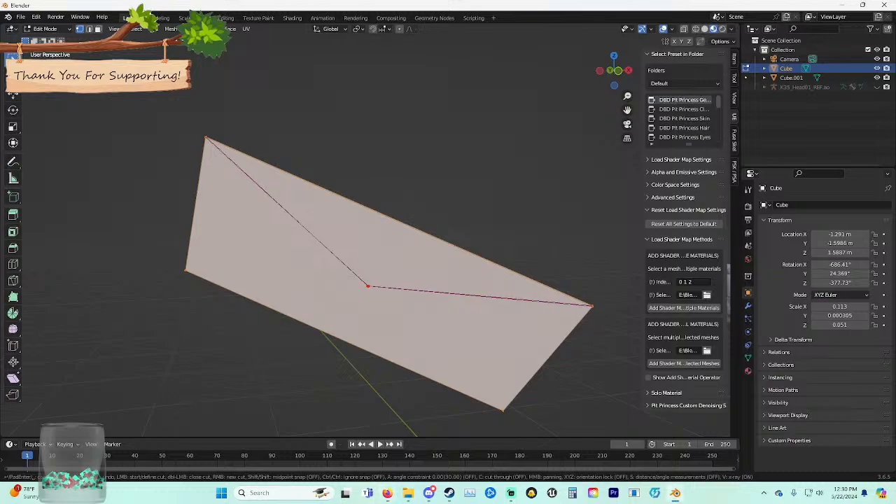
Apply the V-shaped knife cuts to the slab and clear the geometry selection.
{"action": "key", "text": "Return"}
{"action": "key", "text": "space"}
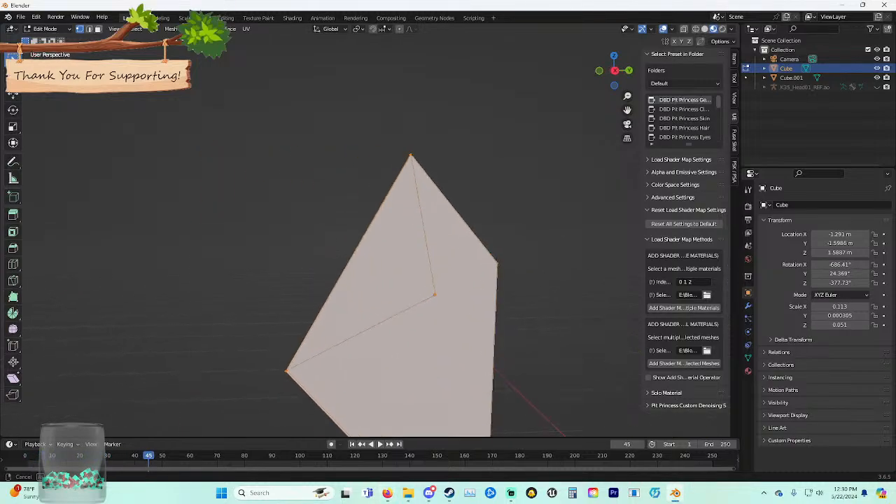
{"action": "key", "text": "space"}
{"action": "middle_click_drag", "start_coordinate": [420, 280], "coordinate": [493, 271]}
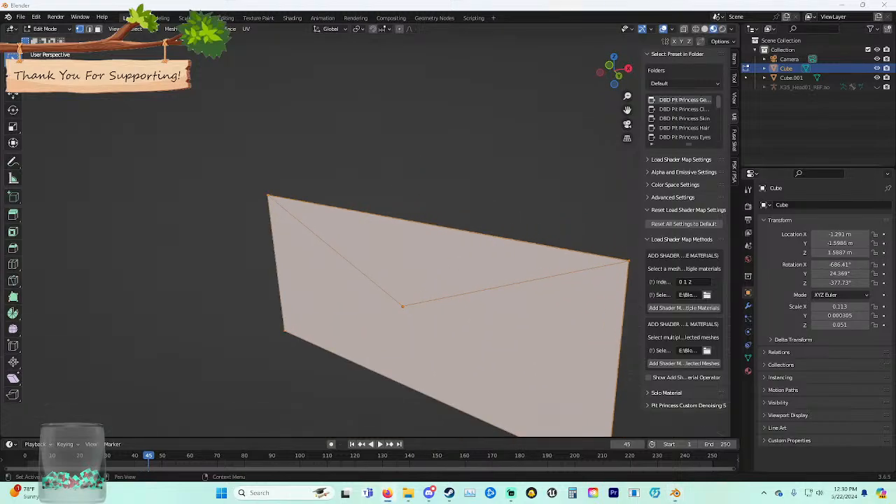
{"action": "key", "text": "alt+a"}
{"action": "key", "text": "space"}
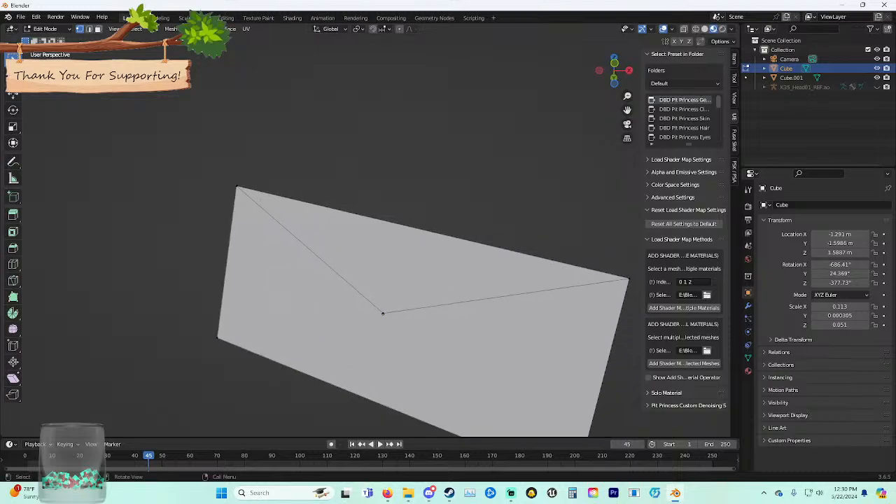
{"action": "key", "text": "space"}
Inspect the applied V-shaped cut on the slab's large face and along its thin edge from several angles.
{"action": "key", "text": "k"}
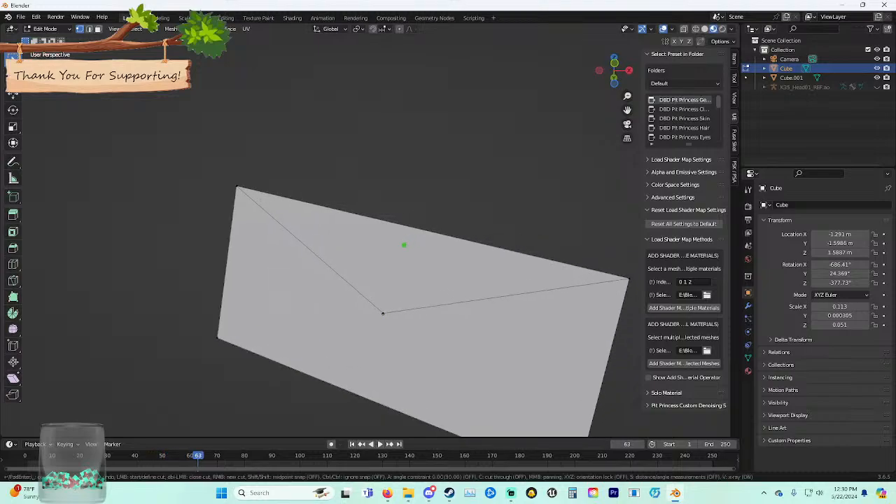
{"action": "key", "text": "Escape"}
{"action": "middle_click_drag", "start_coordinate": [420, 273], "coordinate": [379, 312]}
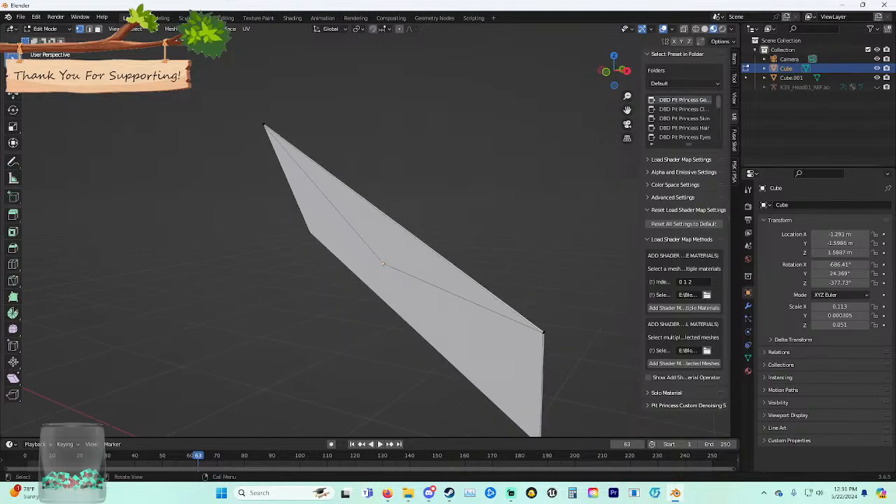
{"action": "key", "text": "space"}
{"action": "key", "text": "space"}
{"action": "middle_click_drag", "start_coordinate": [381, 308], "coordinate": [416, 315]}
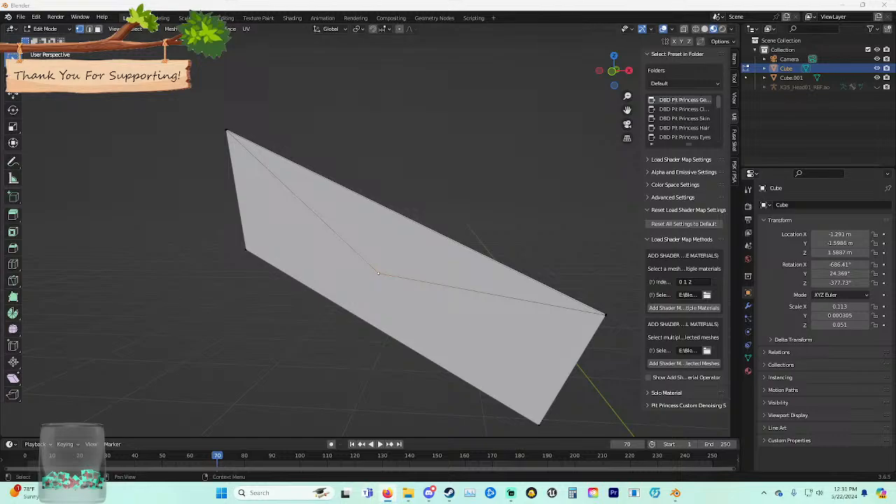
{"action": "left_click", "coordinate": [438, 336]}
{"action": "middle_click_drag", "start_coordinate": [439, 337], "coordinate": [454, 348]}
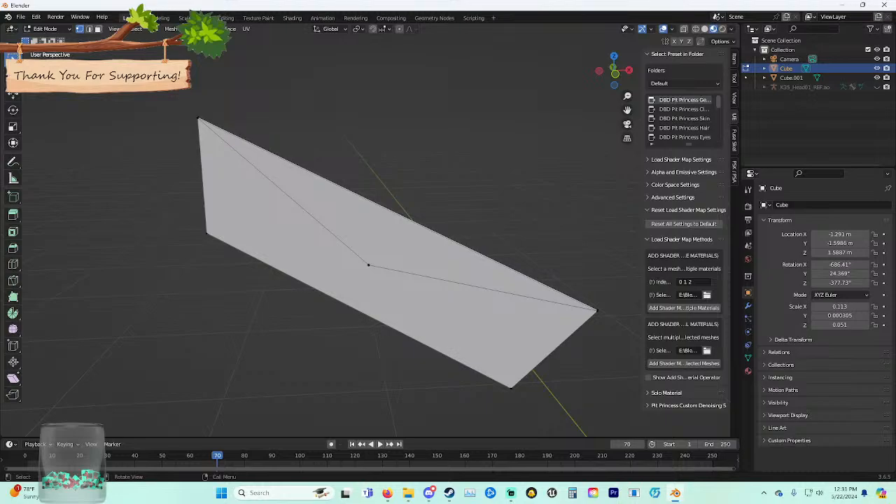
Leave mesh editing and revert the cut slab to its uncut state in the character's hand.
{"action": "key", "text": "Tab"}
{"action": "key", "text": "shift+Left"}
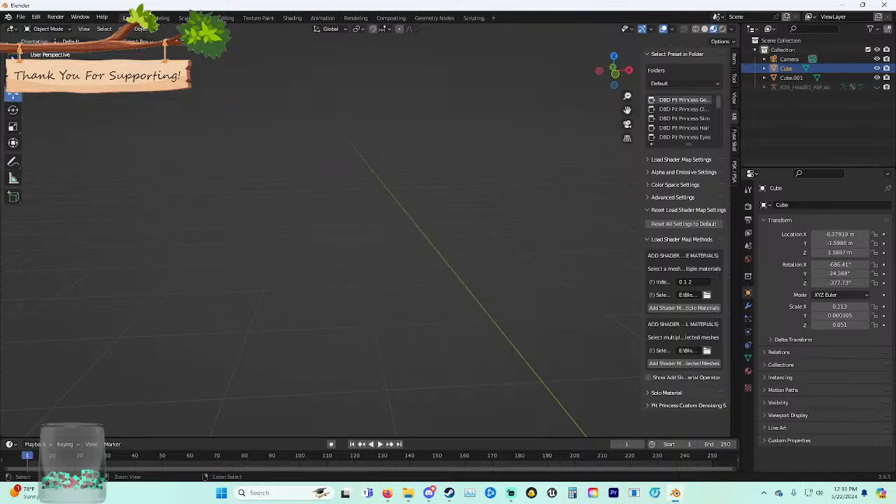
{"action": "middle_click_drag", "start_coordinate": [371, 238], "coordinate": [305, 216]}
{"action": "scroll", "coordinate": [378, 237], "scroll_direction": "down", "scroll_amount": 1}
{"action": "scroll", "coordinate": [358, 214], "scroll_direction": "down", "scroll_amount": 1}
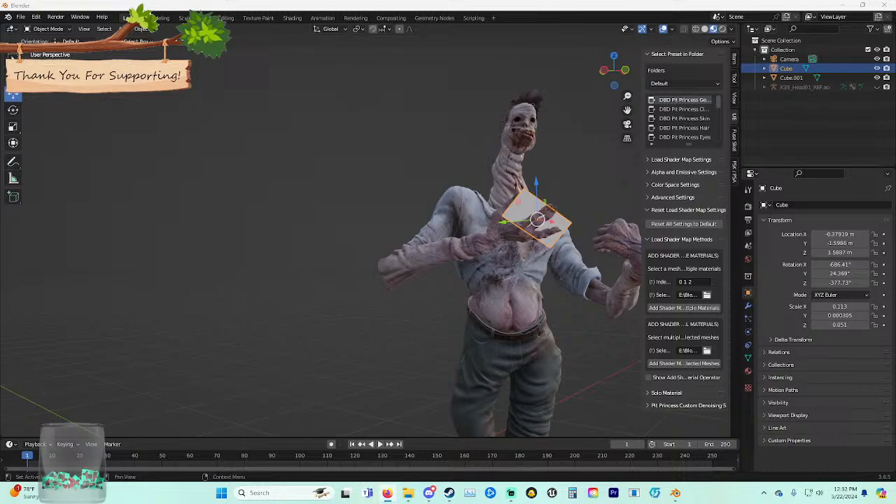
Copy and paste the slab in the character's hand, and move the copy along the X axis to -1.5374 m.
{"action": "left_click", "coordinate": [322, 209]}
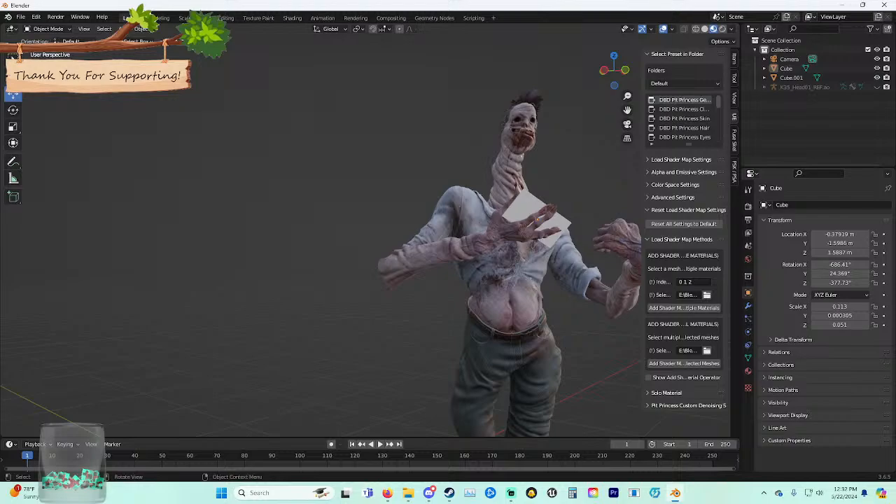
{"action": "middle_click_drag", "start_coordinate": [322, 210], "coordinate": [203, 259]}
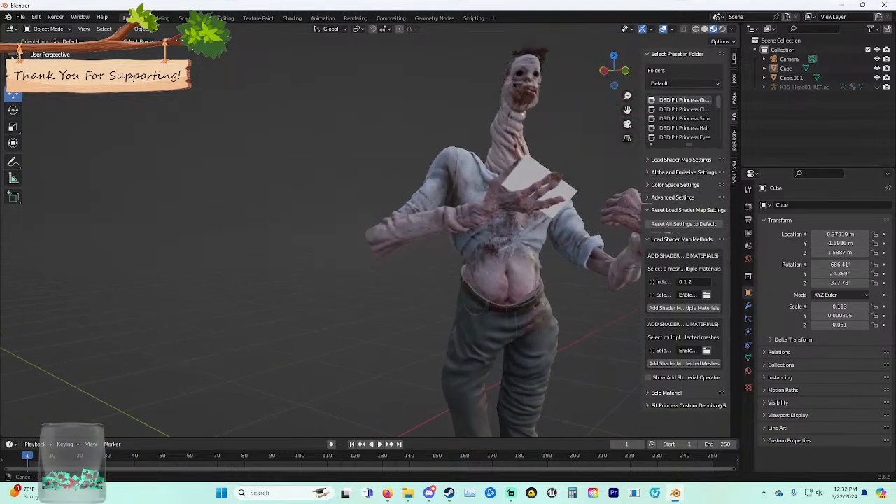
{"action": "scroll", "coordinate": [350, 231], "scroll_direction": "down", "scroll_amount": 1}
{"action": "left_click", "coordinate": [484, 189]}
{"action": "key", "text": "ctrl+c"}
{"action": "key", "text": "ctrl+v"}
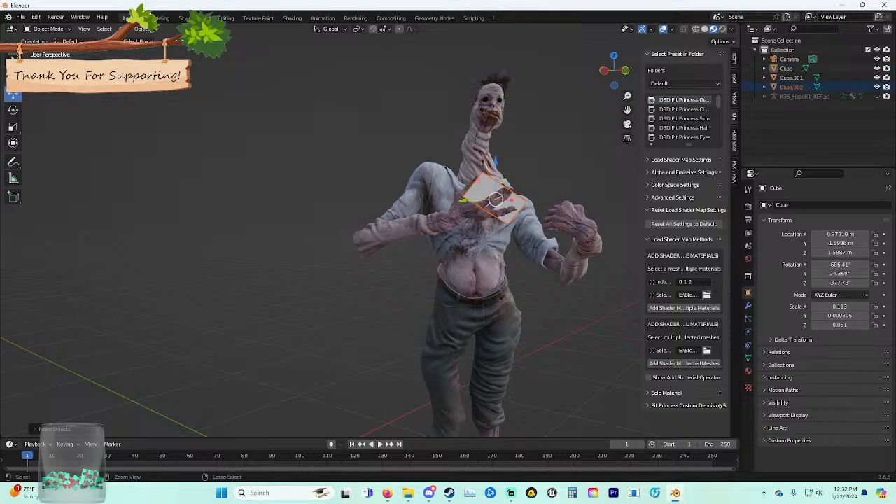
{"action": "key", "text": "g"}
{"action": "key", "text": "x"}
{"action": "left_click_drag", "start_coordinate": [325, 190], "coordinate": [199, 185]}
{"action": "middle_click_drag", "start_coordinate": [199, 185], "coordinate": [261, 196]}
{"action": "scroll", "coordinate": [287, 176], "scroll_direction": "up", "scroll_amount": 2}
{"action": "left_click", "coordinate": [273, 175]}
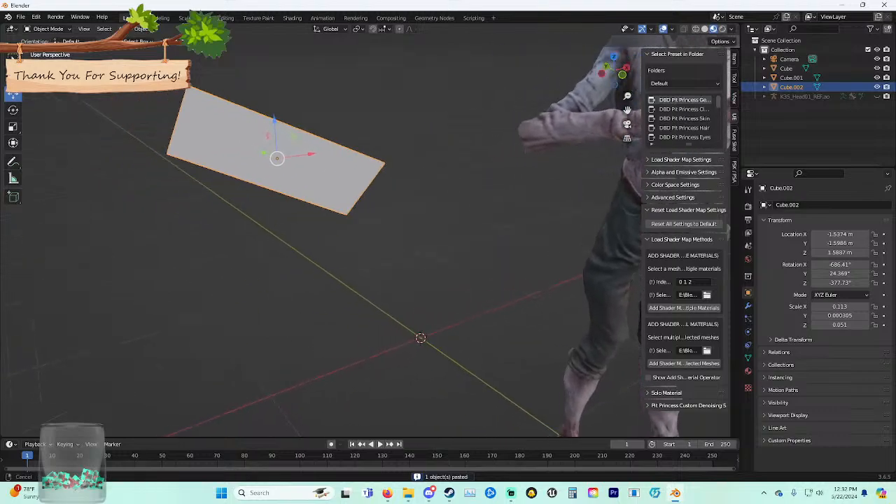
Knife a V-shaped line on the copied slab's large face, from one upper corner through the centre to the opposite upper corner.
{"action": "scroll", "coordinate": [265, 189], "scroll_direction": "up", "scroll_amount": 3}
{"action": "middle_click_drag", "start_coordinate": [280, 126], "coordinate": [296, 245], "text": "shift"}
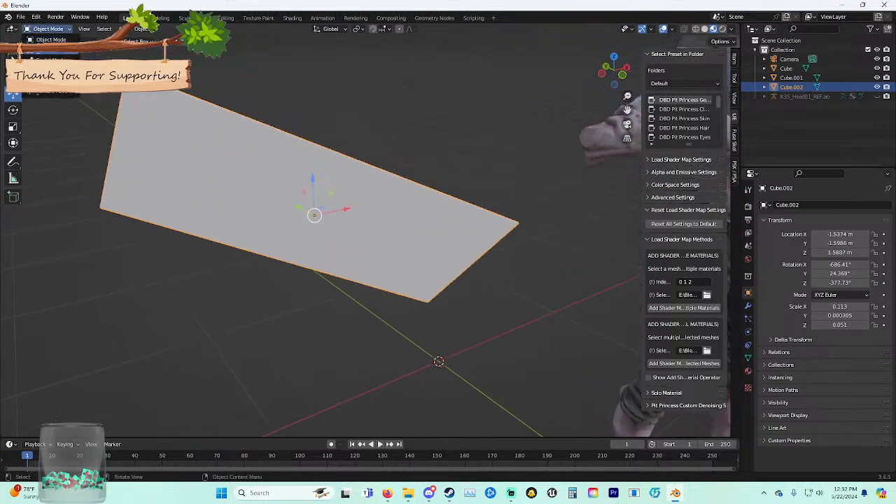
{"action": "key", "text": "Tab"}
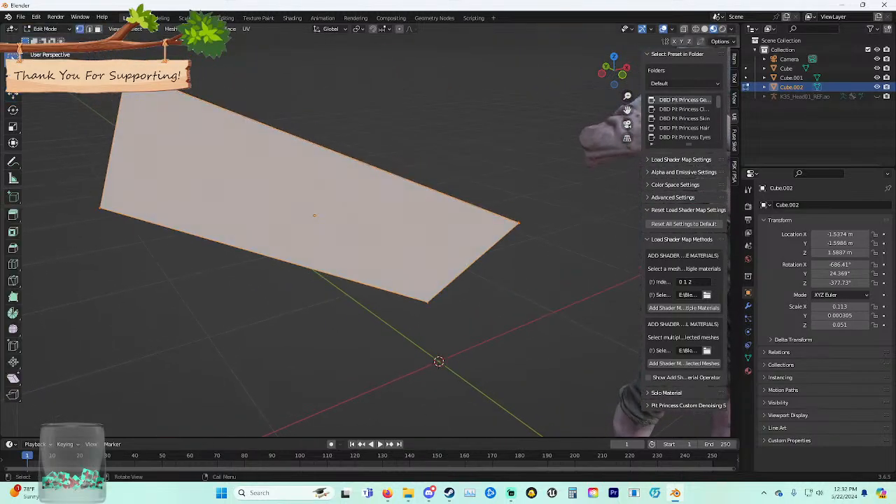
{"action": "key", "text": "k"}
{"action": "middle_click_drag", "start_coordinate": [221, 162], "coordinate": [537, 227]}
{"action": "left_click", "coordinate": [469, 266]}
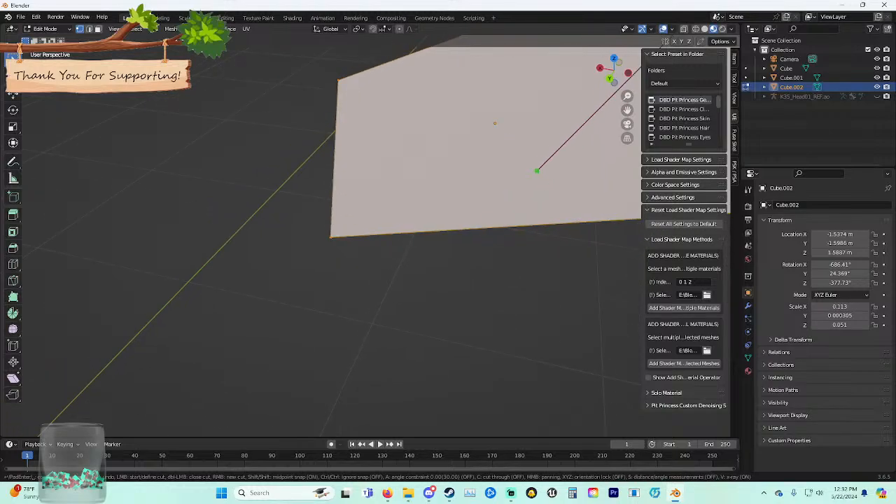
{"action": "middle_click_drag", "start_coordinate": [511, 170], "coordinate": [454, 273], "text": "shift"}
{"action": "middle_click_drag", "start_coordinate": [439, 238], "coordinate": [480, 226]}
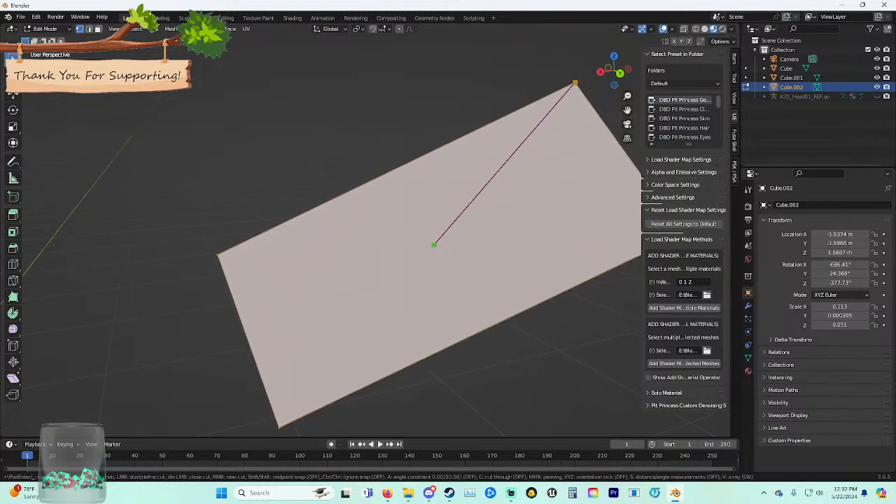
{"action": "left_click", "coordinate": [435, 245]}
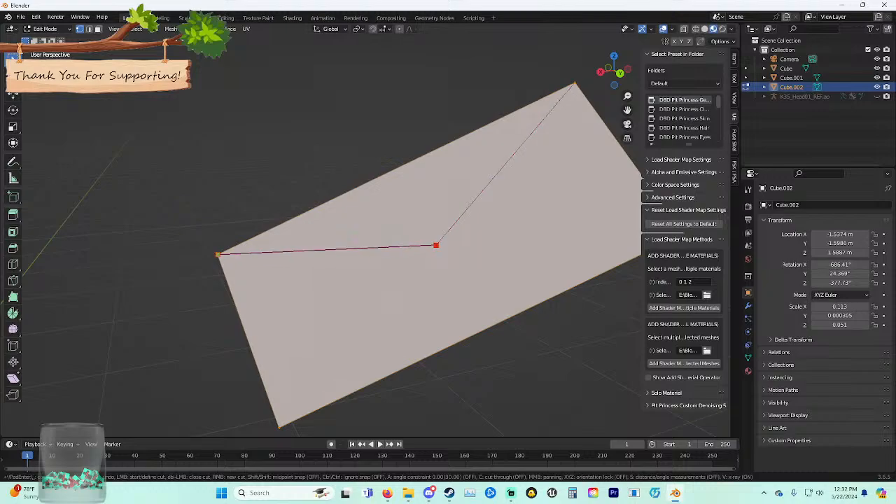
{"action": "left_click", "coordinate": [217, 254]}
Continue the knife line into a matching V on the slab's reverse face, apply the cuts, and clear the selection.
{"action": "middle_click_drag", "start_coordinate": [216, 254], "coordinate": [580, 290]}
{"action": "left_click", "coordinate": [578, 292]}
{"action": "middle_click_drag", "start_coordinate": [510, 300], "coordinate": [546, 326]}
{"action": "left_click", "coordinate": [224, 254]}
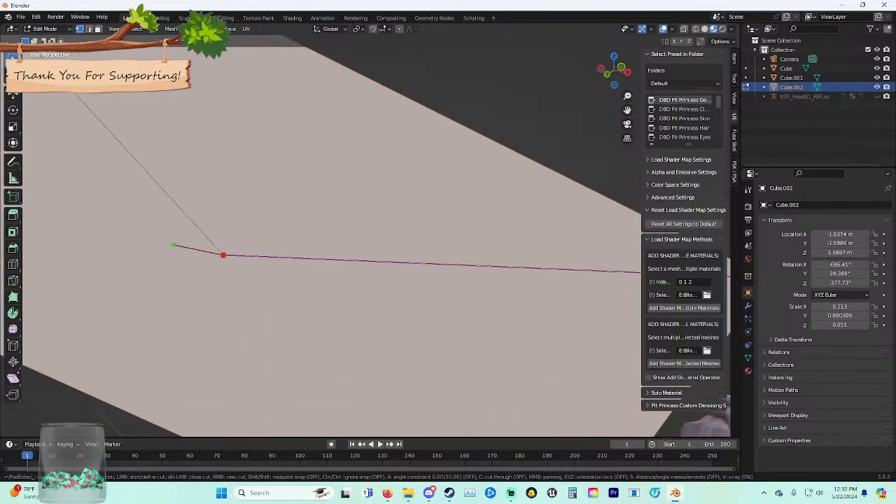
{"action": "middle_click_drag", "start_coordinate": [172, 245], "coordinate": [344, 298]}
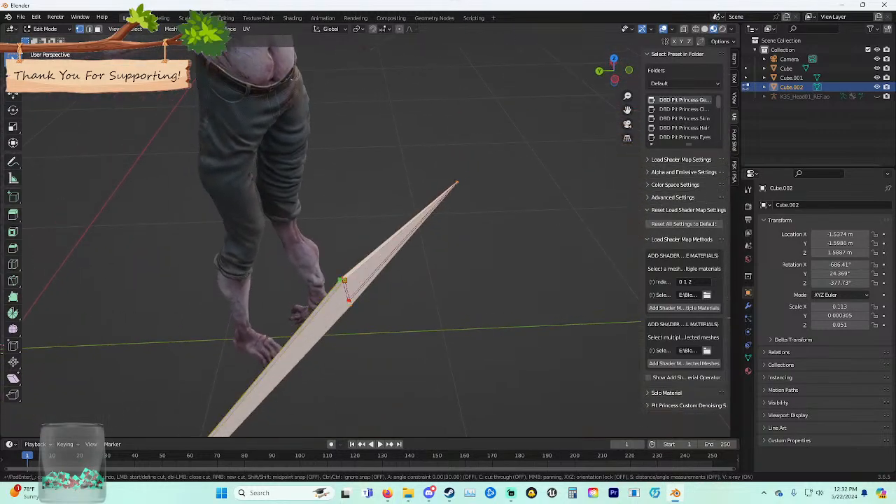
{"action": "left_click", "coordinate": [343, 279]}
{"action": "key", "text": "Escape"}
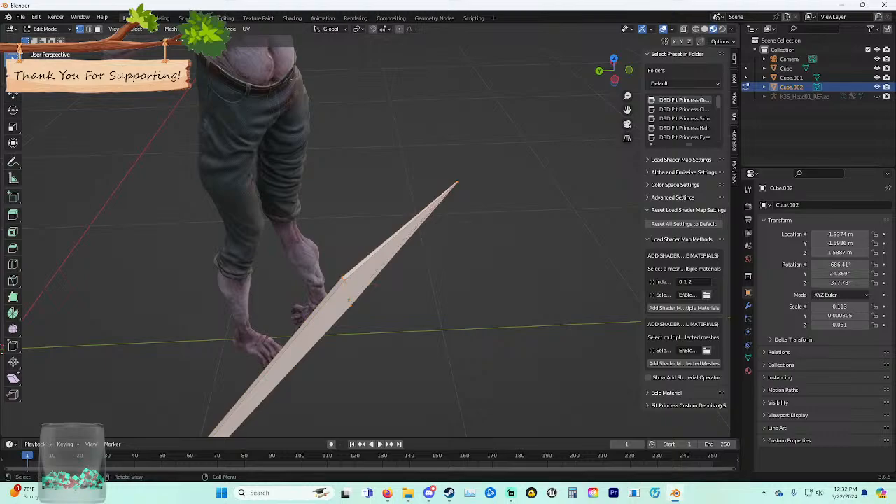
{"action": "middle_click_drag", "start_coordinate": [371, 283], "coordinate": [339, 258]}
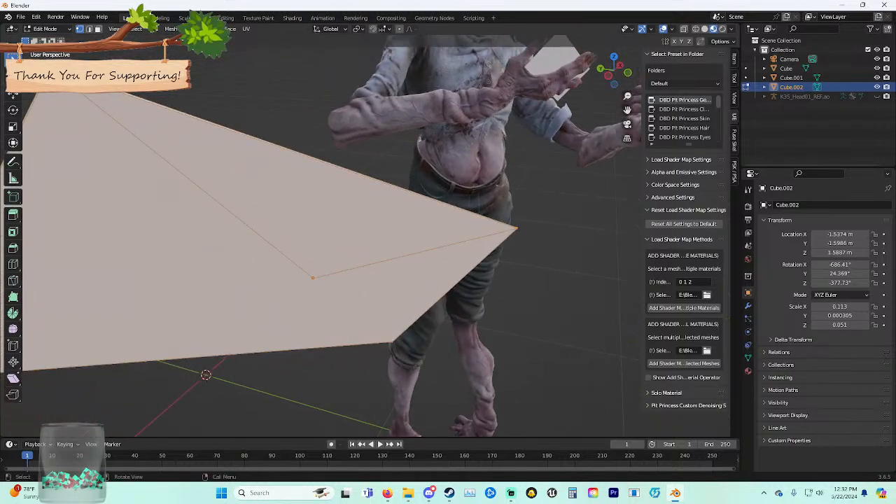
{"action": "key", "text": "alt+a"}
Switch to face selection and delete the large near-side face outside the V-shaped flap.
{"action": "middle_click_drag", "start_coordinate": [339, 257], "coordinate": [352, 268]}
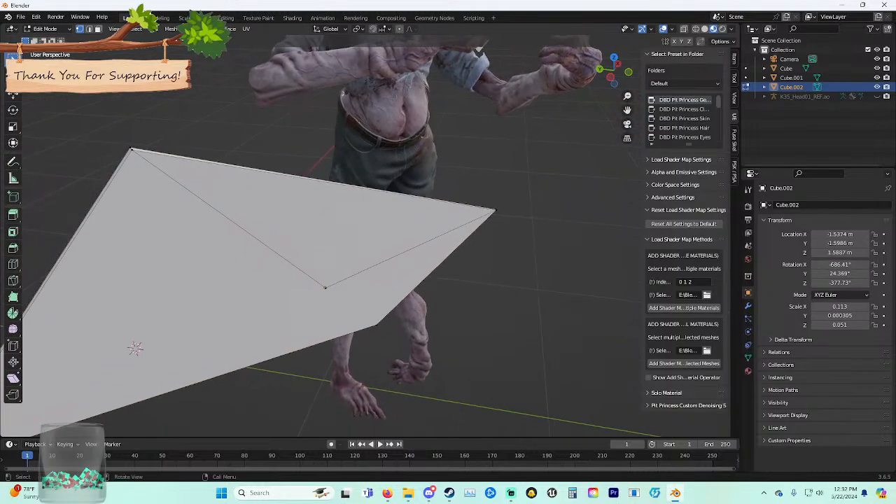
{"action": "right_click", "coordinate": [231, 193]}
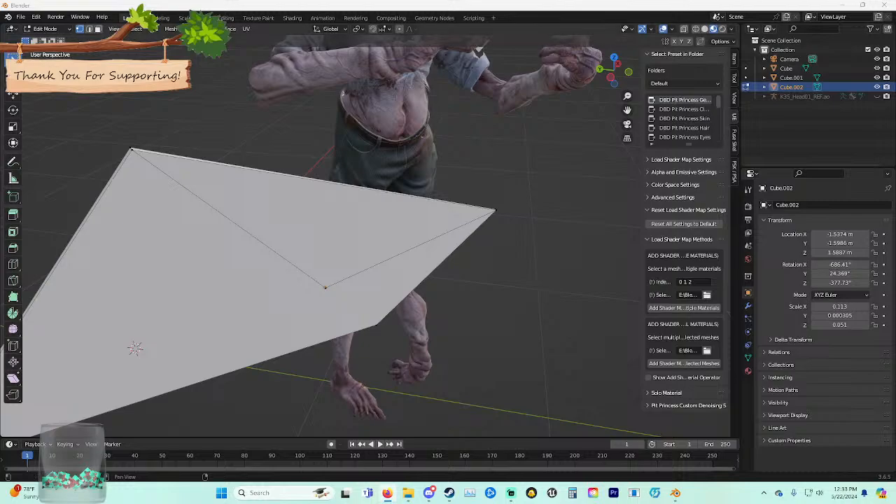
{"action": "middle_click_drag", "start_coordinate": [335, 287], "coordinate": [336, 242]}
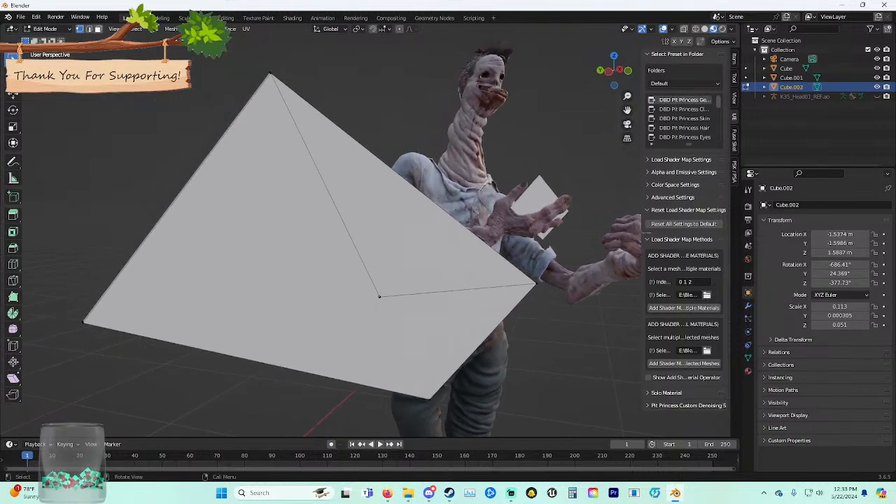
{"action": "right_click", "coordinate": [341, 238]}
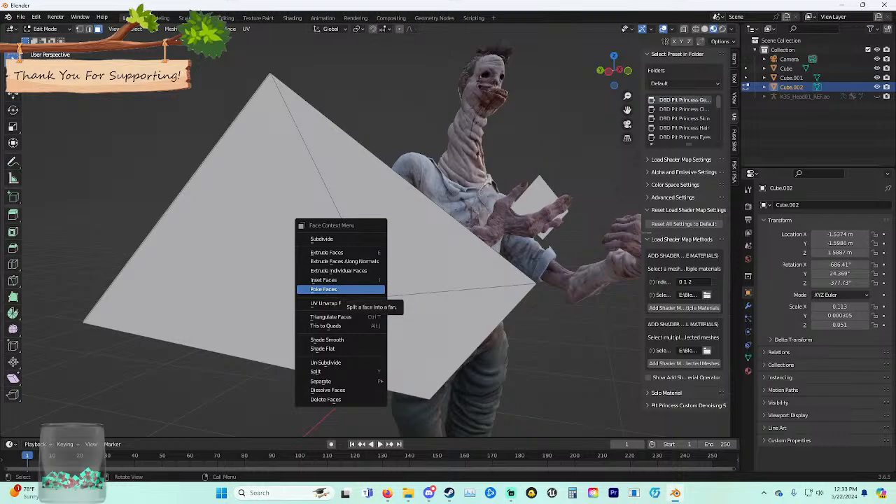
{"action": "left_click", "coordinate": [339, 289]}
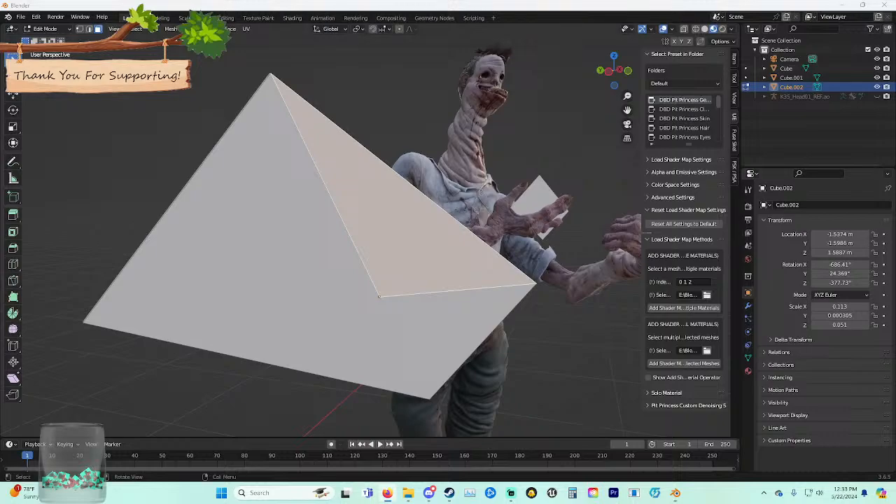
{"action": "left_click", "coordinate": [294, 280]}
{"action": "key", "text": "x"}
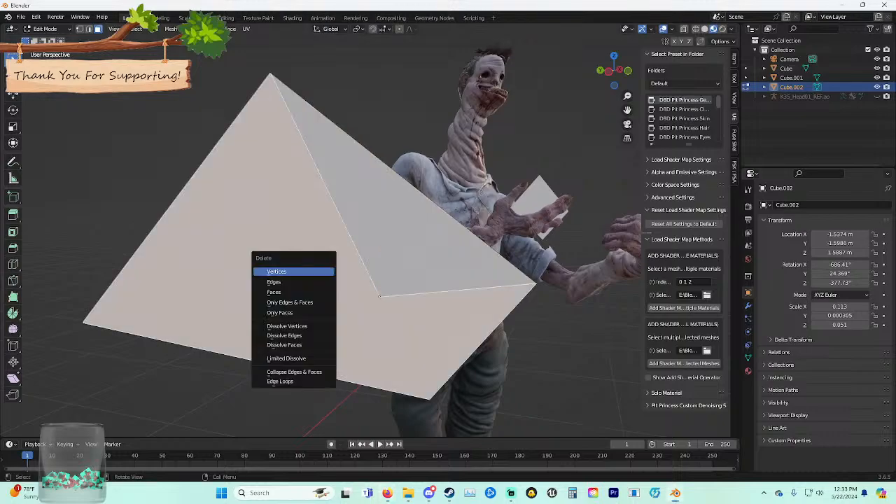
{"action": "left_click", "coordinate": [280, 292]}
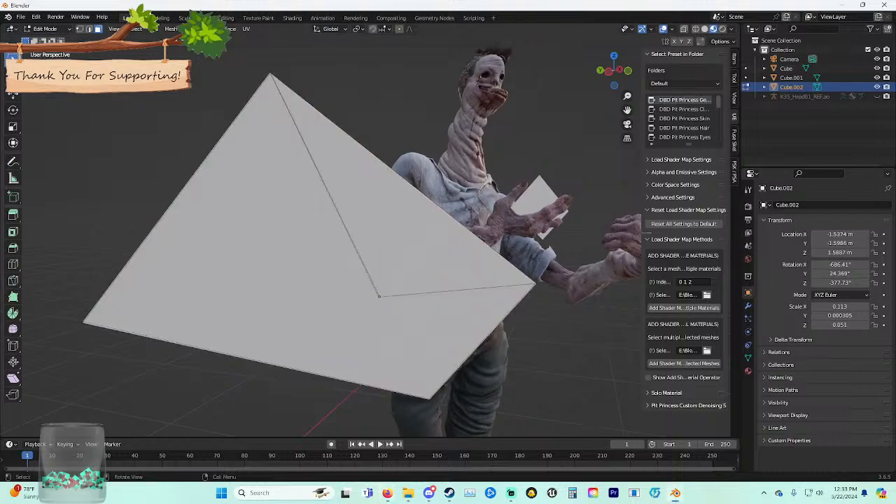
Delete the matching large face outside the V-shaped flap on the slab's reverse side.
{"action": "left_click", "coordinate": [294, 275]}
{"action": "key", "text": "x"}
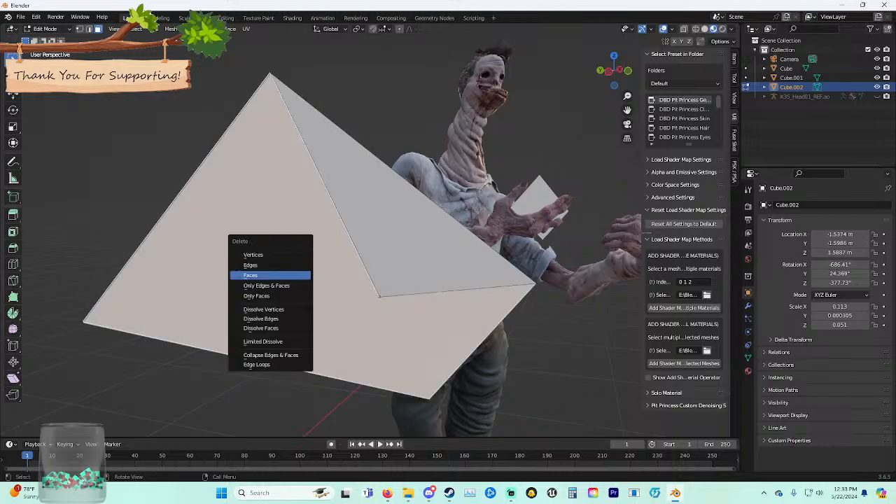
{"action": "left_click", "coordinate": [295, 296]}
{"action": "middle_click_drag", "start_coordinate": [295, 295], "coordinate": [288, 323]}
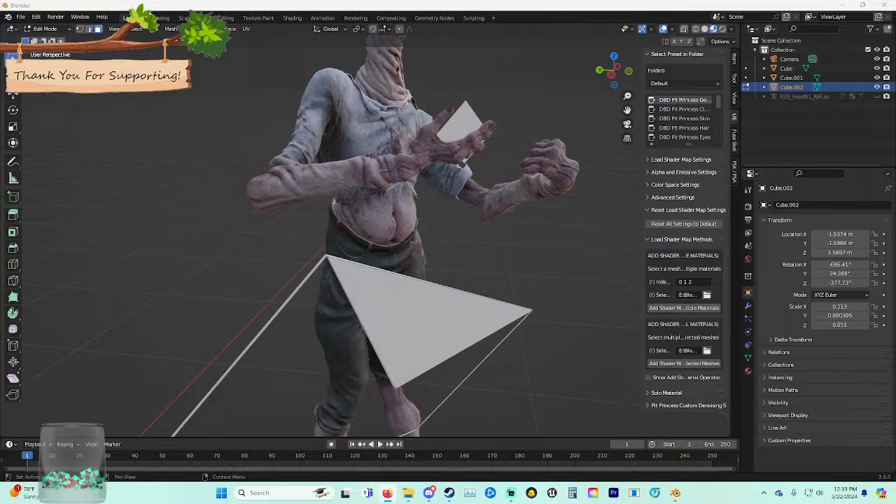
{"action": "middle_click_drag", "start_coordinate": [364, 266], "coordinate": [370, 250]}
{"action": "right_click", "coordinate": [268, 224]}
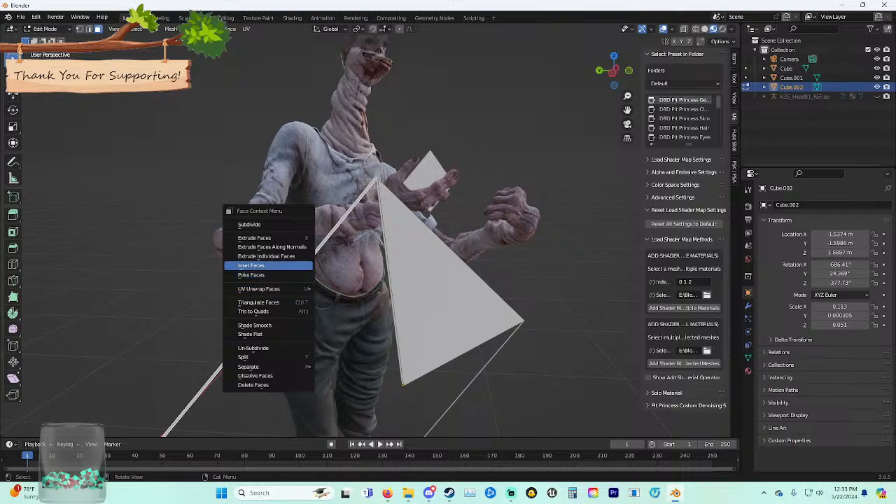
{"action": "middle_click_drag", "start_coordinate": [350, 259], "coordinate": [392, 256]}
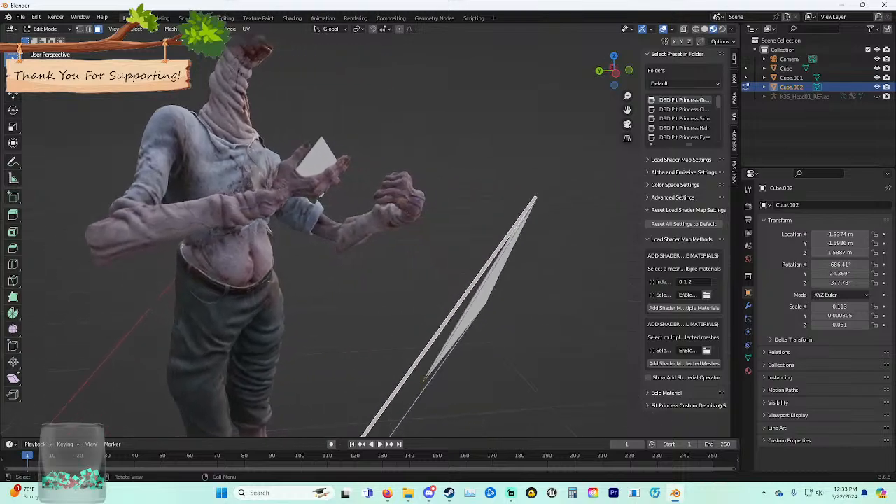
{"action": "right_click", "coordinate": [424, 302]}
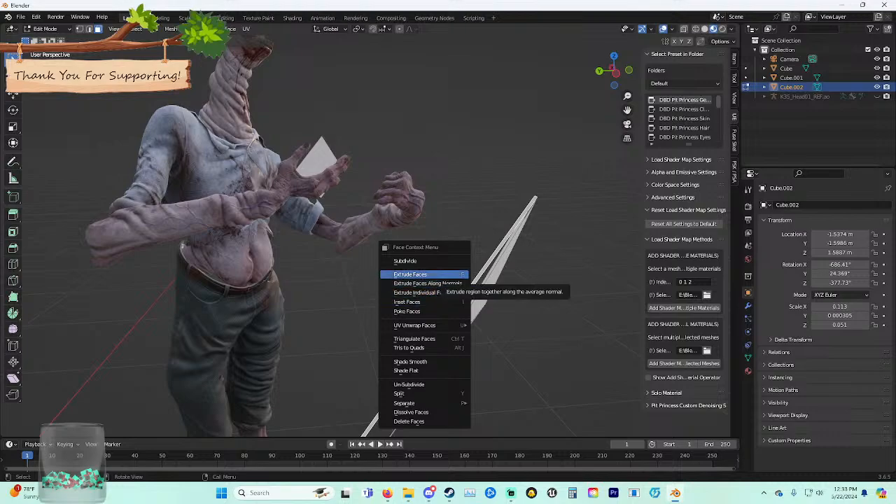
{"action": "left_click", "coordinate": [420, 273]}
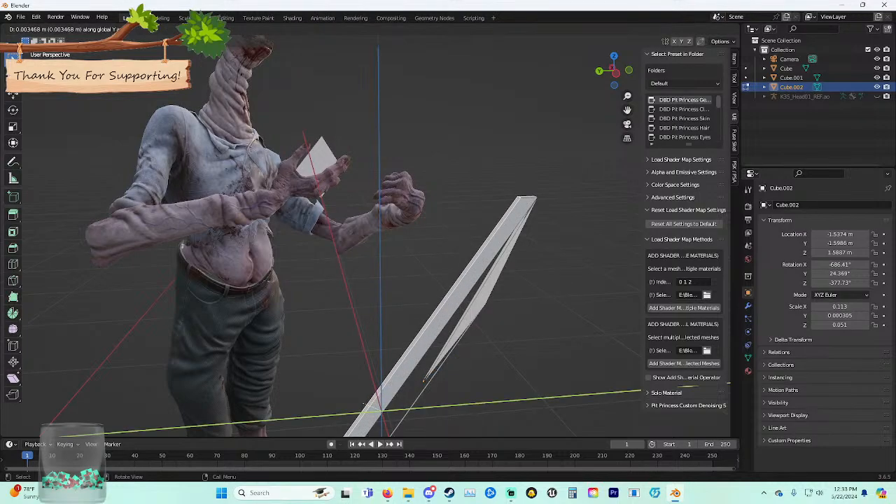
{"action": "right_click", "coordinate": [436, 272]}
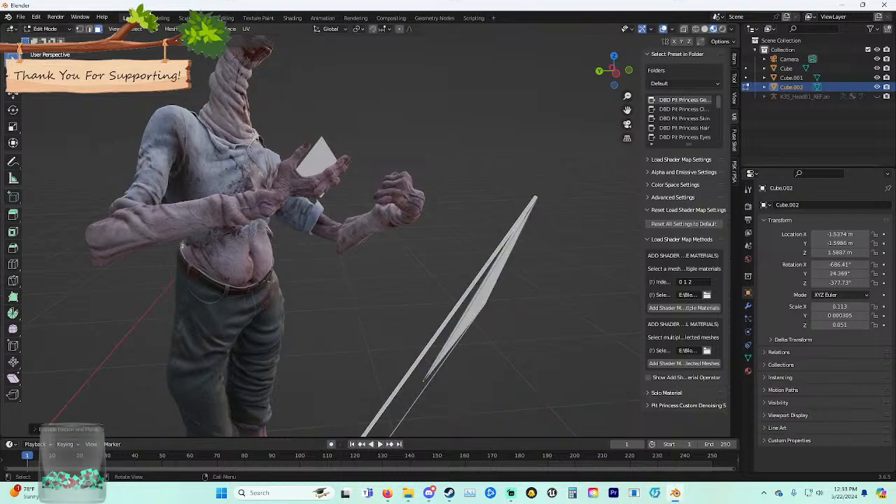
{"action": "middle_click_drag", "start_coordinate": [435, 271], "coordinate": [407, 270]}
{"action": "key", "text": "ctrl+z"}
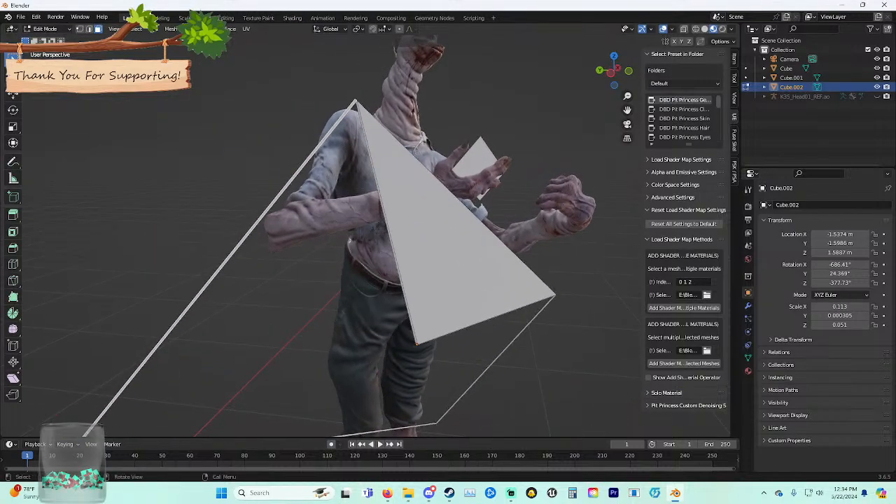
Select the narrow rim face along the slab's side below the flap and delete it as a face.
{"action": "right_click", "coordinate": [189, 262]}
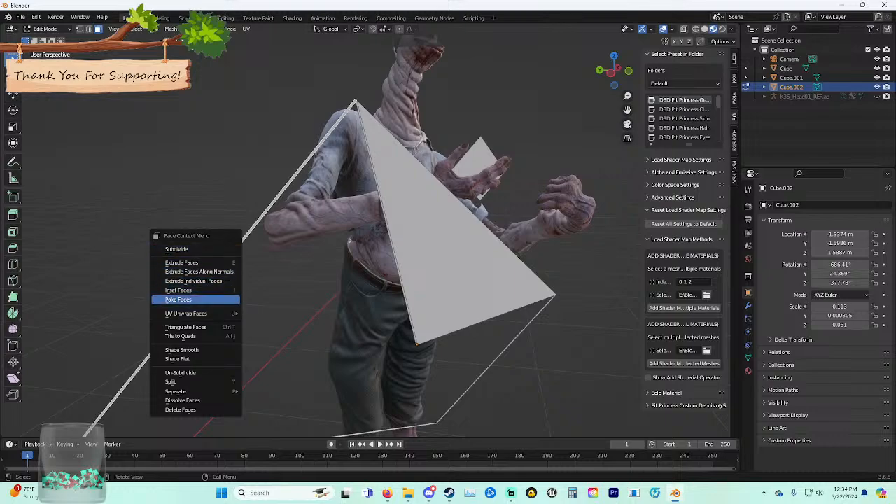
{"action": "left_click", "coordinate": [179, 300]}
{"action": "key", "text": "x"}
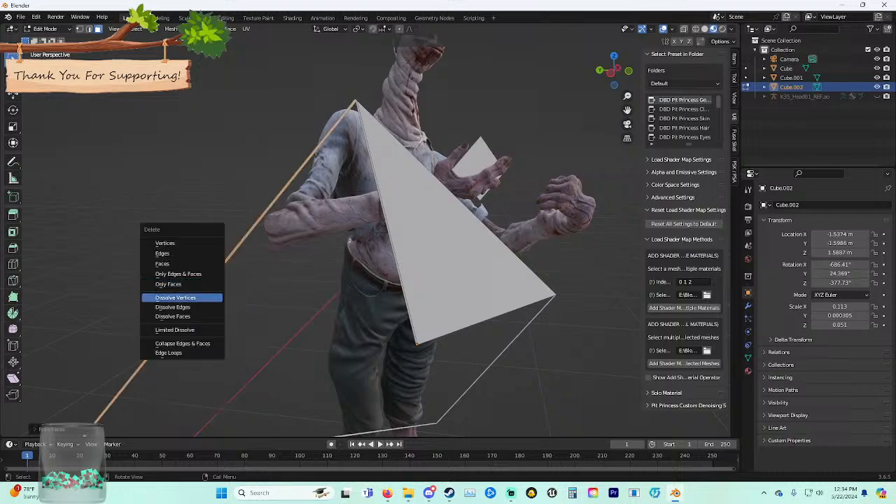
{"action": "left_click", "coordinate": [197, 264]}
{"action": "middle_click_drag", "start_coordinate": [198, 263], "coordinate": [251, 258]}
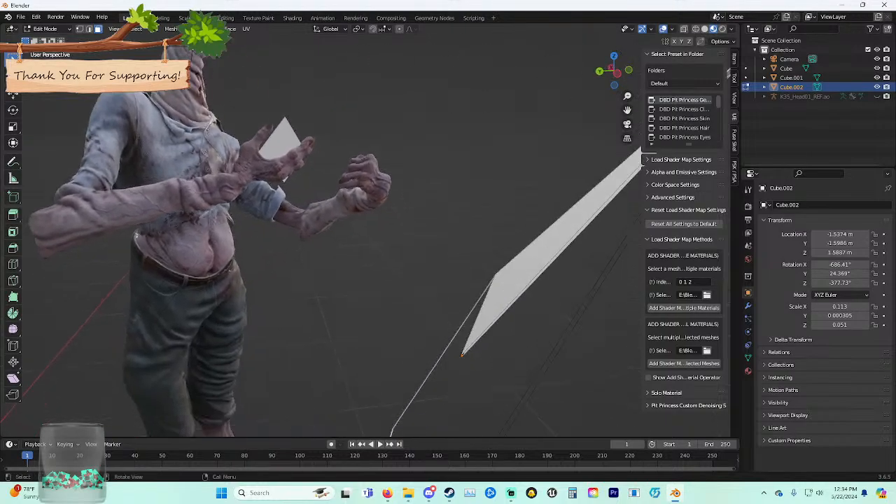
Select the remaining narrow rim faces outside the flap and delete them.
{"action": "left_click_drag", "start_coordinate": [409, 371], "coordinate": [545, 436]}
{"action": "middle_click_drag", "start_coordinate": [546, 435], "coordinate": [571, 433]}
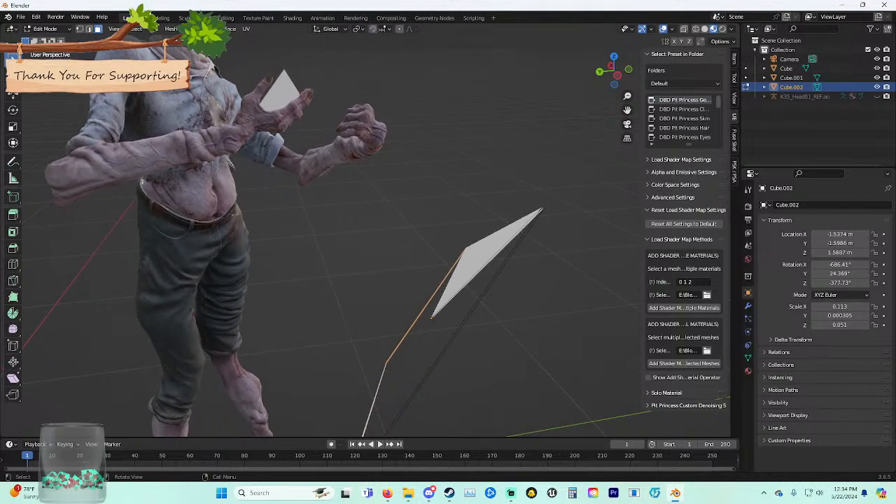
{"action": "left_click_drag", "start_coordinate": [357, 334], "coordinate": [439, 430], "text": "shift"}
{"action": "key", "text": "x"}
{"action": "left_click", "coordinate": [392, 378]}
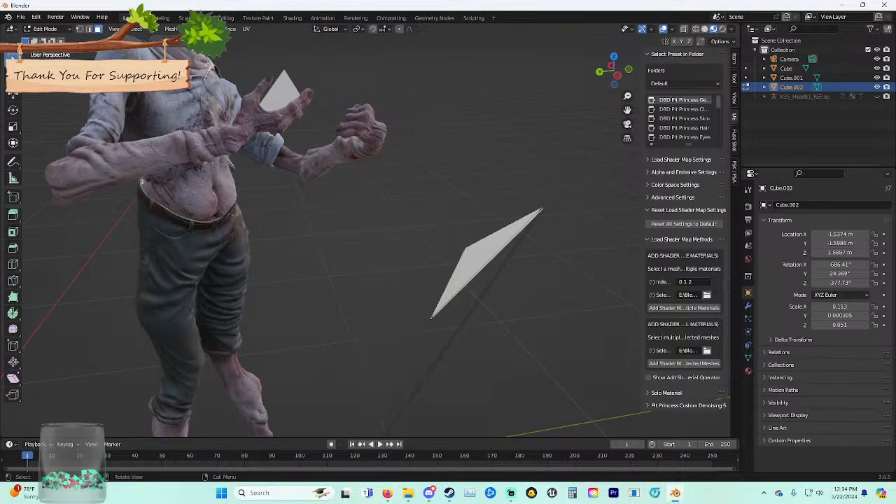
{"action": "key", "text": "x"}
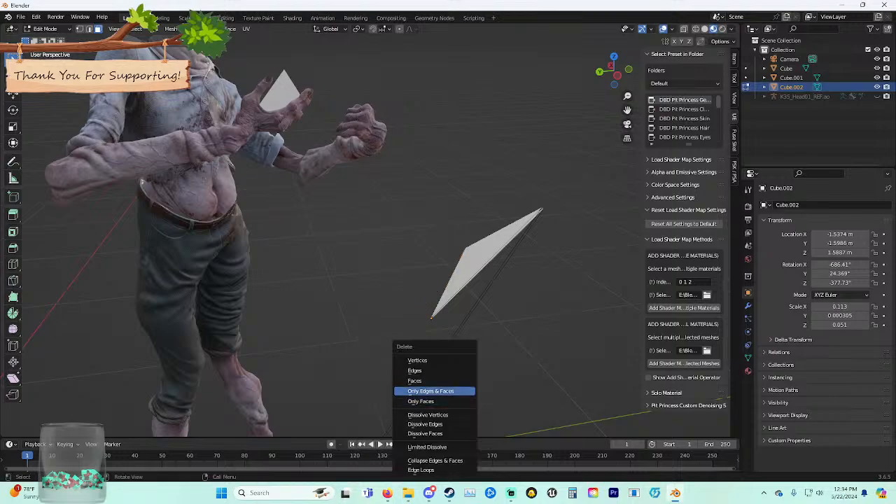
{"action": "left_click", "coordinate": [420, 401]}
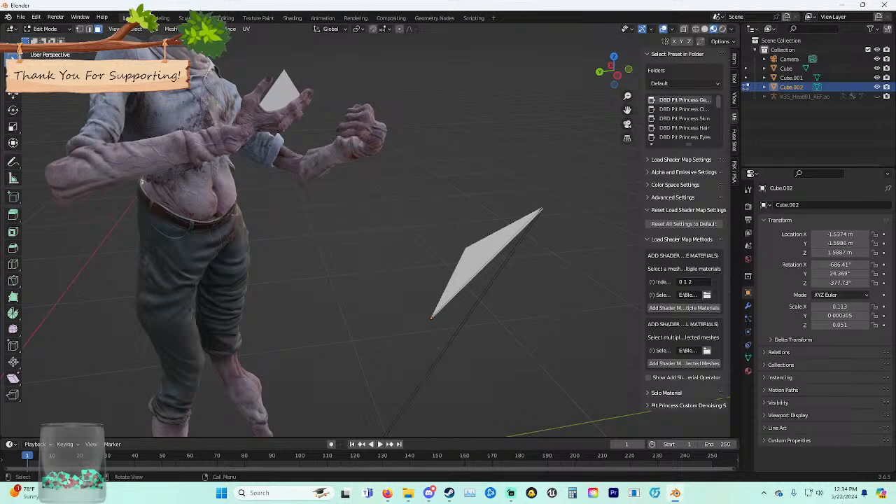
Undo the rim face deletions on the slab.
{"action": "middle_click_drag", "start_coordinate": [420, 301], "coordinate": [490, 288]}
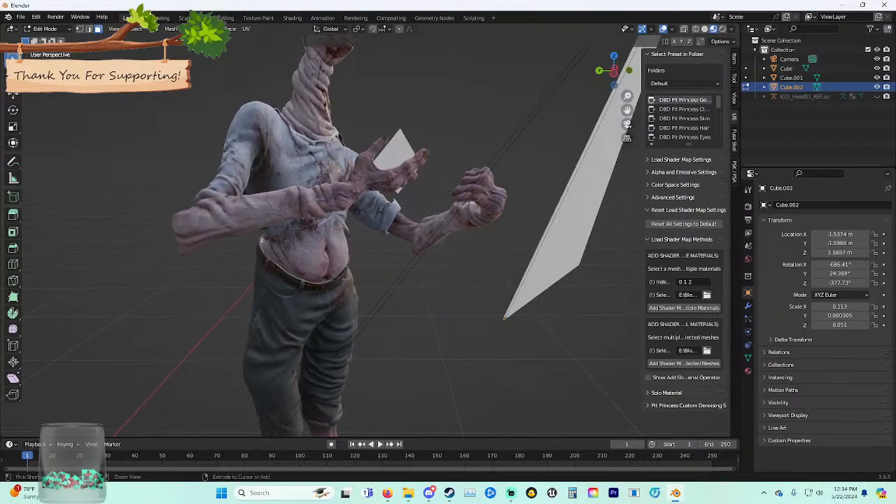
{"action": "key", "text": "ctrl+z"}
{"action": "key", "text": "ctrl+z"}
{"action": "key", "text": "ctrl+z"}
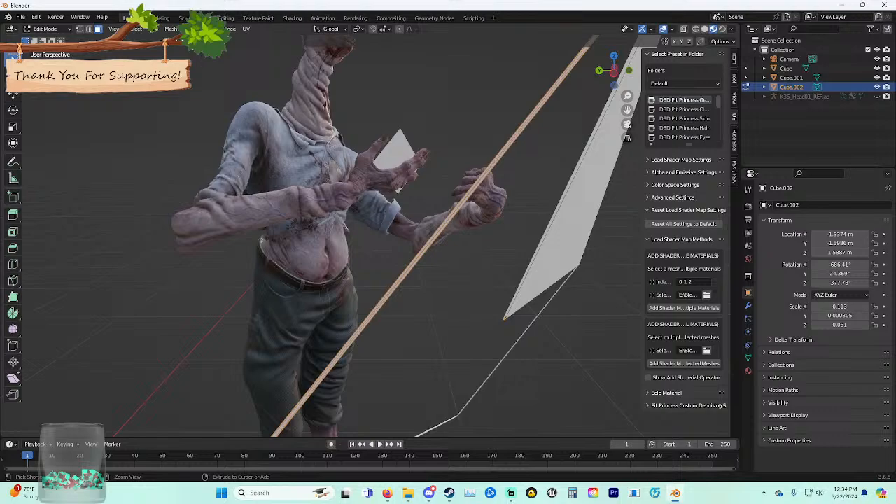
{"action": "key", "text": "ctrl+z"}
Box-select the narrow rim faces outlining the slab below the flap and delete them with the Only Faces option.
{"action": "scroll", "coordinate": [367, 236], "scroll_direction": "down", "scroll_amount": 4}
{"action": "middle_click_drag", "start_coordinate": [377, 238], "coordinate": [409, 280]}
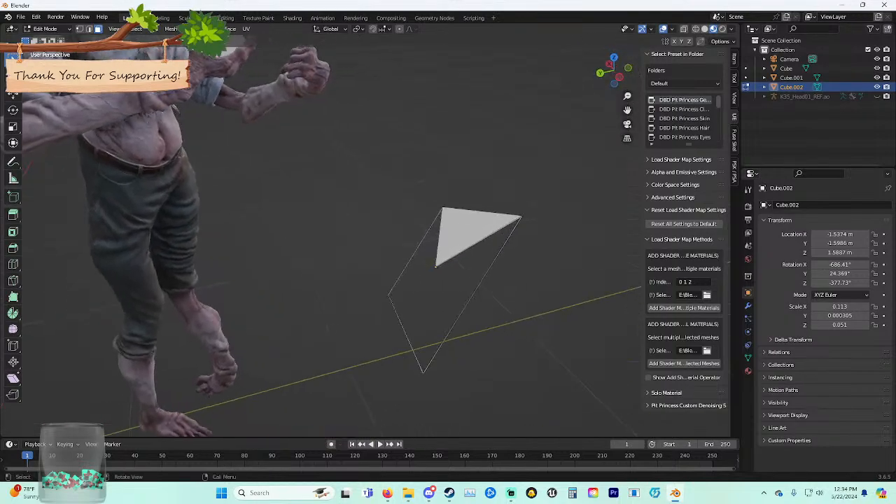
{"action": "left_click_drag", "start_coordinate": [370, 259], "coordinate": [449, 378]}
{"action": "left_click", "coordinate": [372, 285]}
{"action": "left_click_drag", "start_coordinate": [370, 281], "coordinate": [448, 372]}
{"action": "key", "text": "x"}
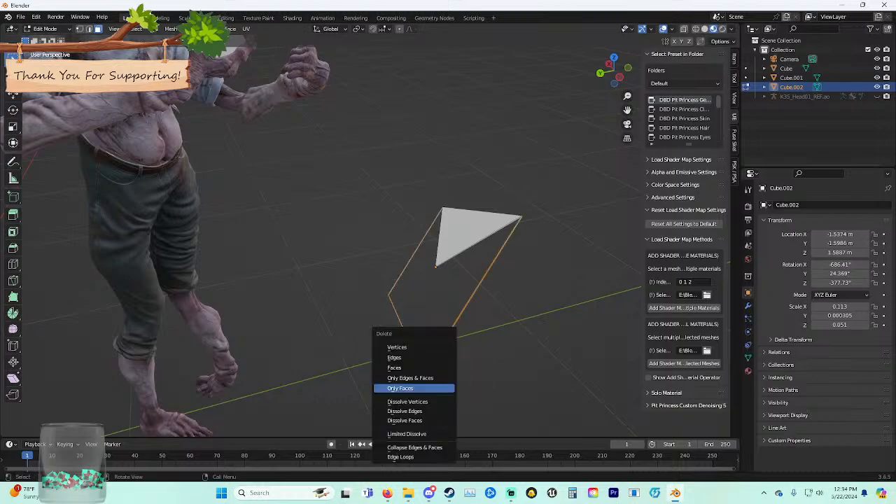
{"action": "left_click", "coordinate": [401, 388]}
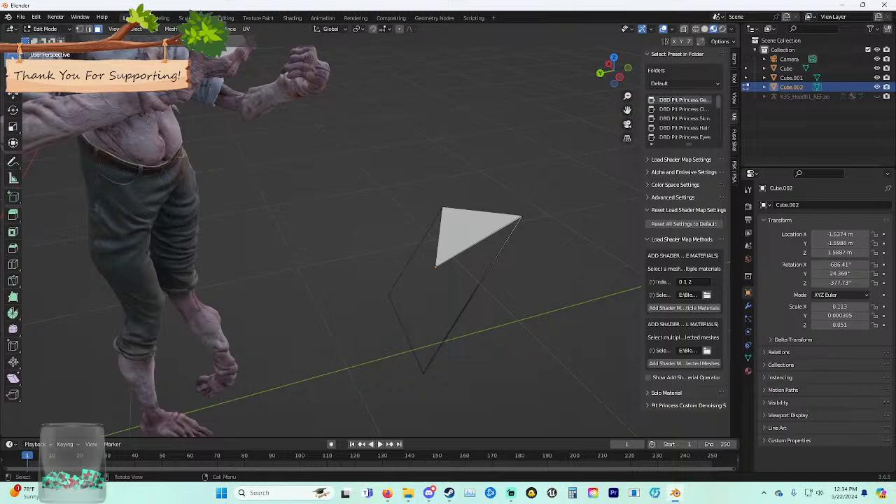
Select the loose edges left around the slab's outline below the flap and delete them with the Edges option.
{"action": "key", "text": "a"}
{"action": "key", "text": "x"}
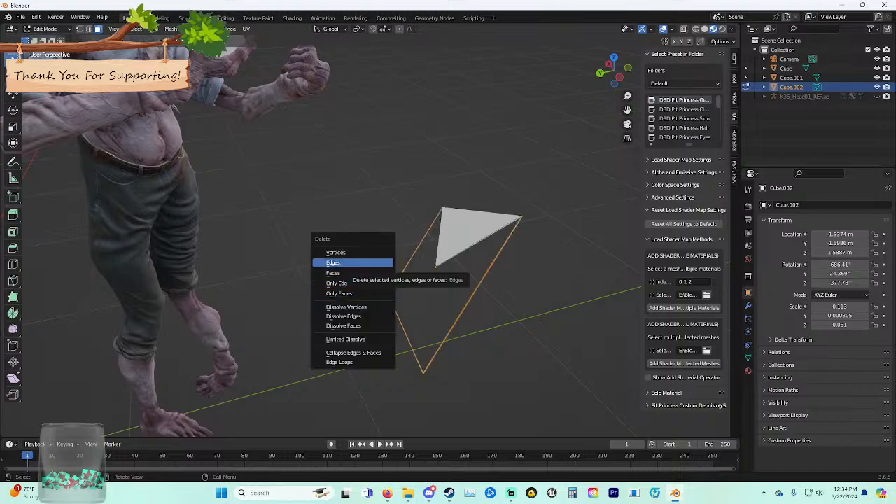
{"action": "key", "text": "Return"}
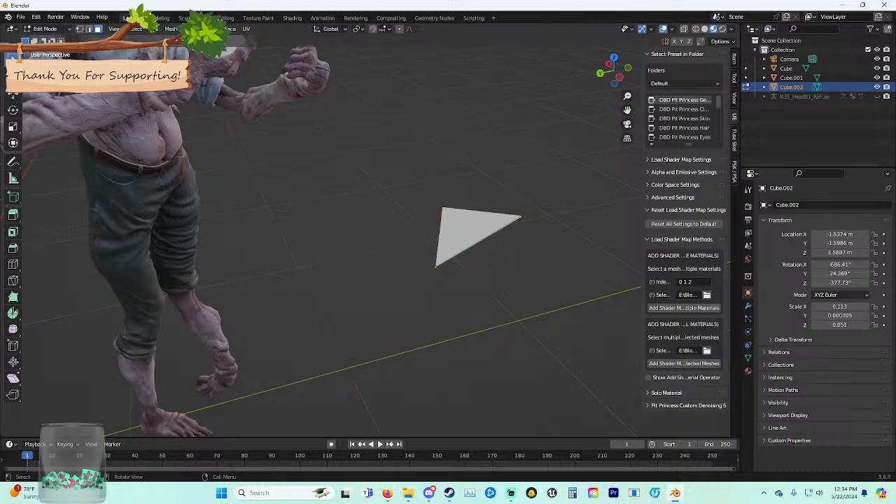
{"action": "middle_click_drag", "start_coordinate": [448, 259], "coordinate": [388, 223]}
{"action": "scroll", "coordinate": [380, 225], "scroll_direction": "down", "scroll_amount": 2}
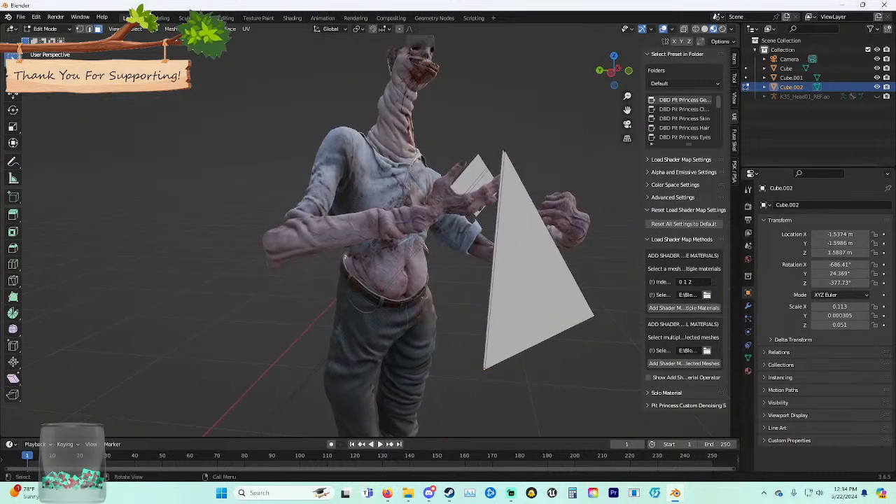
{"action": "right_click", "coordinate": [279, 386]}
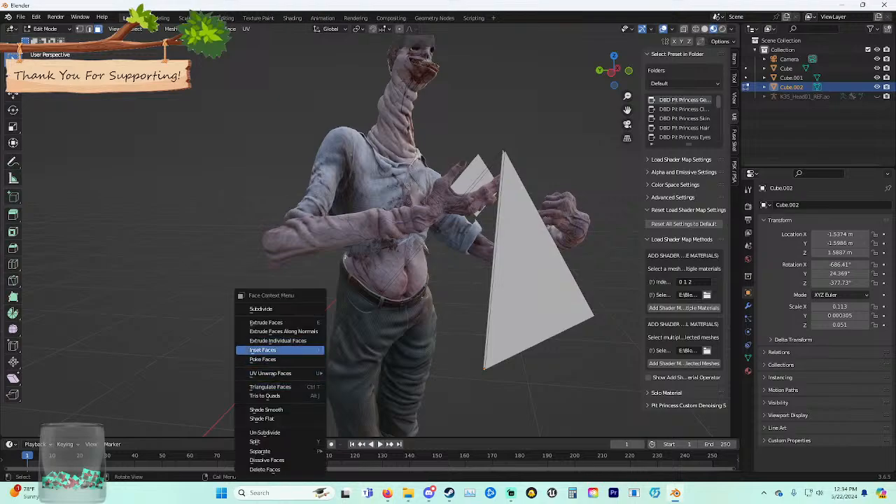
{"action": "left_click", "coordinate": [274, 350]}
{"action": "left_click_drag", "start_coordinate": [278, 371], "coordinate": [302, 413]}
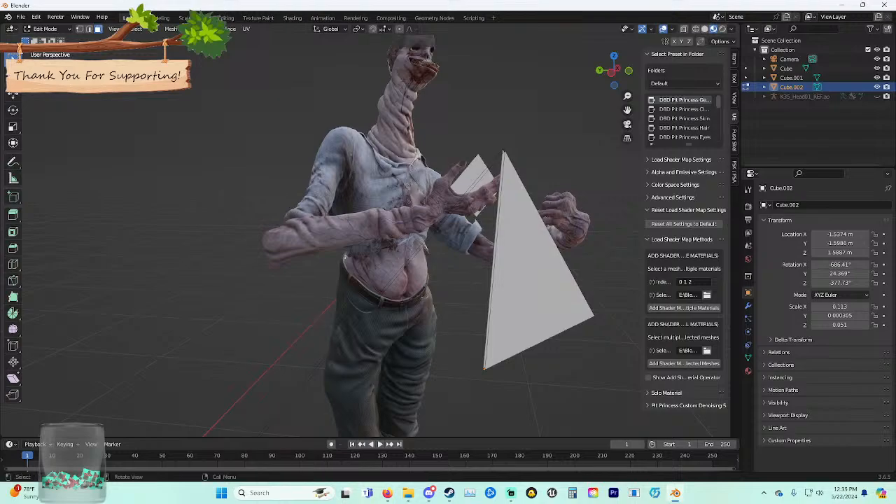
{"action": "right_click", "coordinate": [271, 396]}
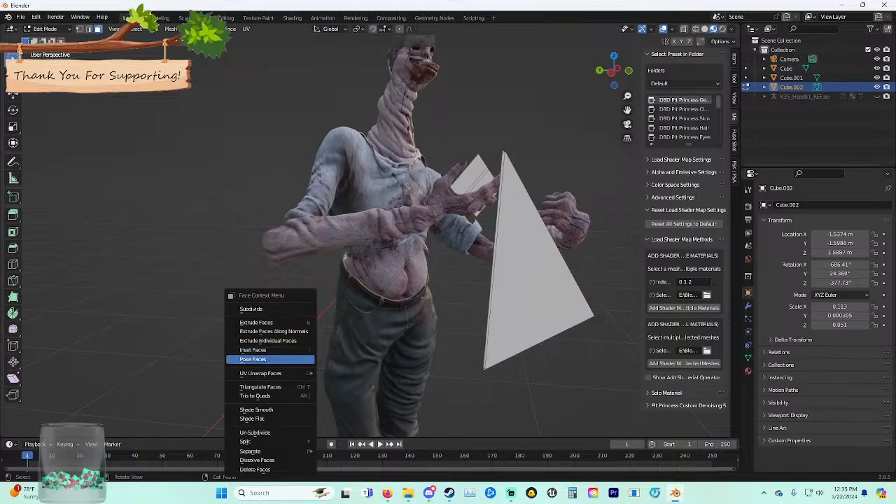
{"action": "left_click", "coordinate": [265, 359]}
{"action": "right_click", "coordinate": [259, 359]}
{"action": "mouse_move", "coordinate": [280, 373]}
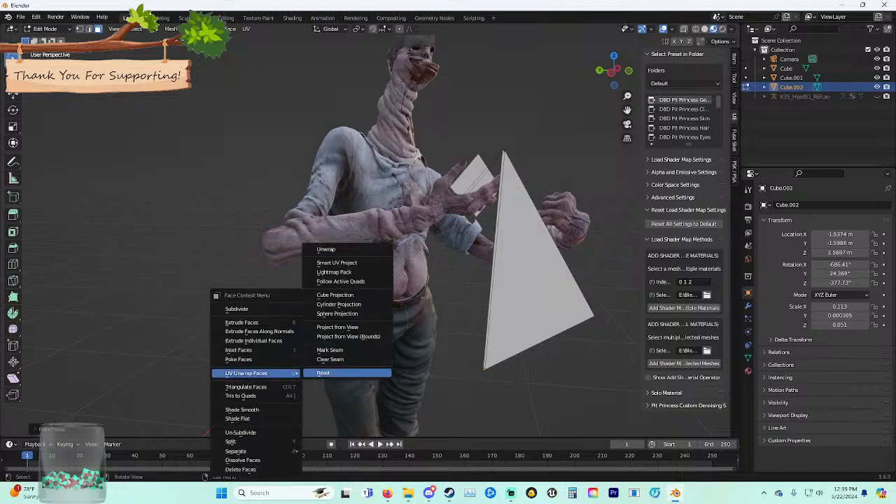
{"action": "left_click", "coordinate": [270, 341]}
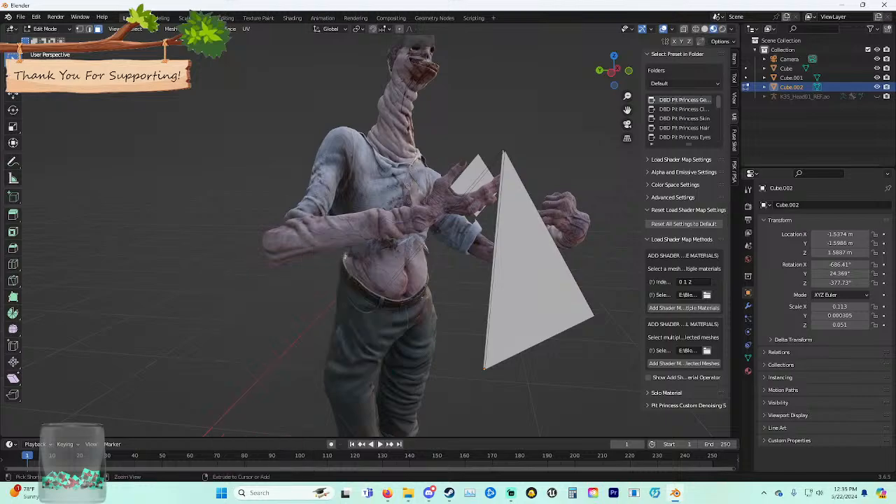
Return to Object Mode, clear the selection, and select the triangular flap object.
{"action": "middle_click_drag", "start_coordinate": [364, 280], "coordinate": [322, 280]}
{"action": "scroll", "coordinate": [343, 278], "scroll_direction": "down", "scroll_amount": 1}
{"action": "left_click", "coordinate": [368, 265]}
{"action": "key", "text": "Tab"}
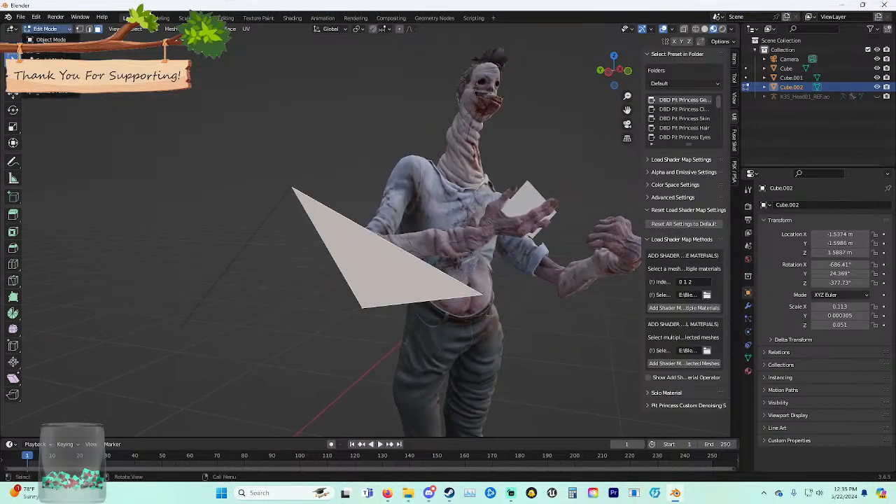
{"action": "key", "text": "alt+a"}
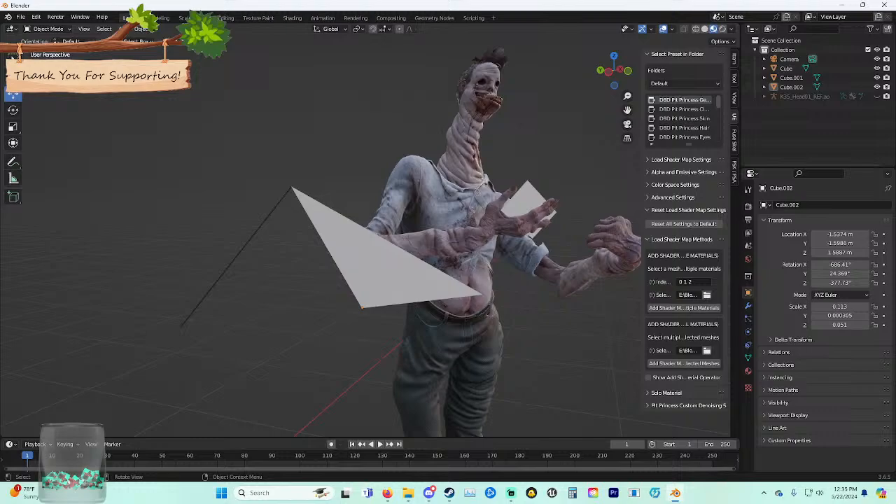
{"action": "left_click", "coordinate": [371, 259]}
{"action": "middle_click_drag", "start_coordinate": [371, 259], "coordinate": [492, 310]}
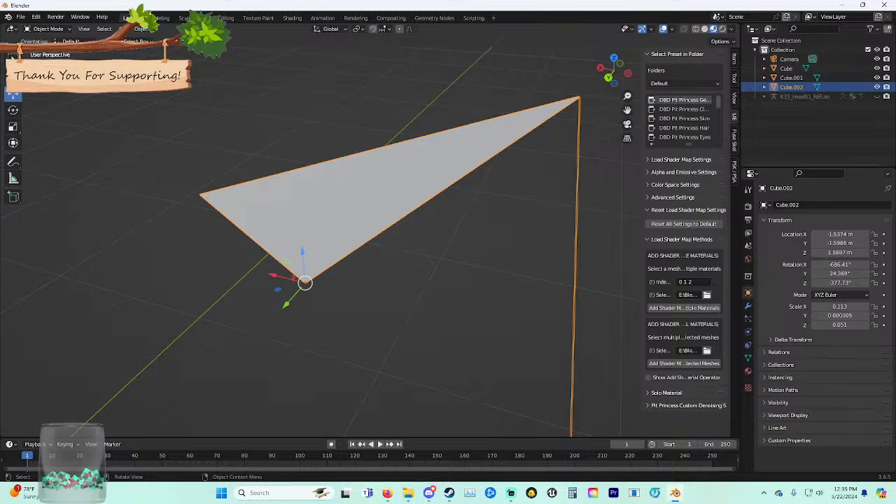
{"action": "key", "text": "Delete"}
{"action": "key", "text": "ctrl+z"}
{"action": "left_click", "coordinate": [492, 310]}
Select the flap object and move it along the X axis to about 0.506 m, near the slab in the character's hand.
{"action": "middle_click_drag", "start_coordinate": [492, 311], "coordinate": [622, 310]}
{"action": "scroll", "coordinate": [485, 314], "scroll_direction": "down", "scroll_amount": 2}
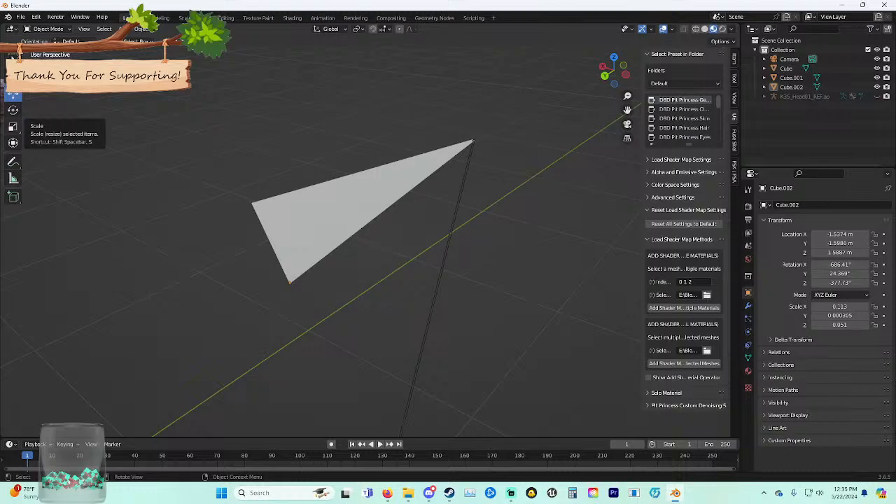
{"action": "left_click", "coordinate": [319, 223]}
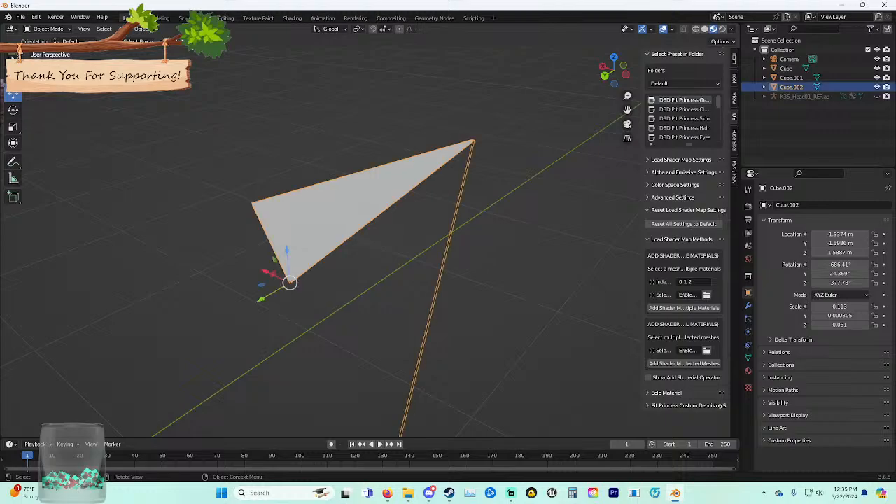
{"action": "right_click", "coordinate": [401, 332]}
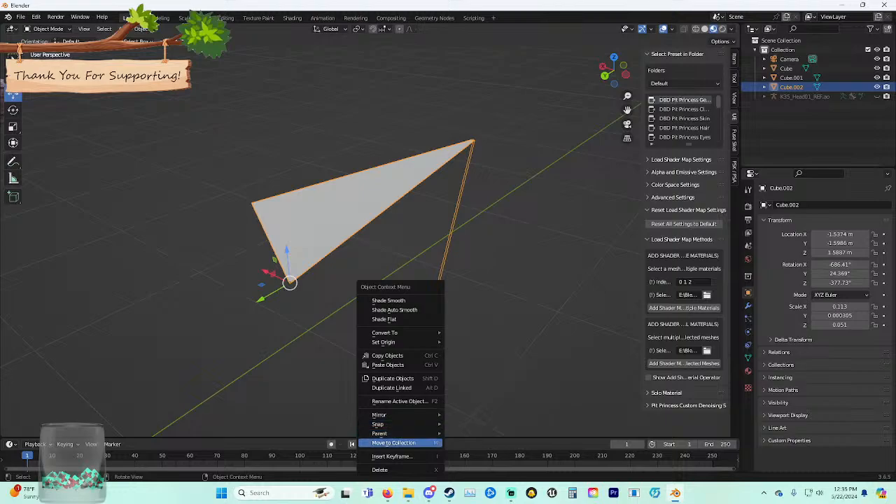
{"action": "middle_click_drag", "start_coordinate": [434, 336], "coordinate": [358, 311]}
{"action": "middle_click_drag", "start_coordinate": [420, 308], "coordinate": [311, 305]}
{"action": "scroll", "coordinate": [364, 266], "scroll_direction": "down", "scroll_amount": 3}
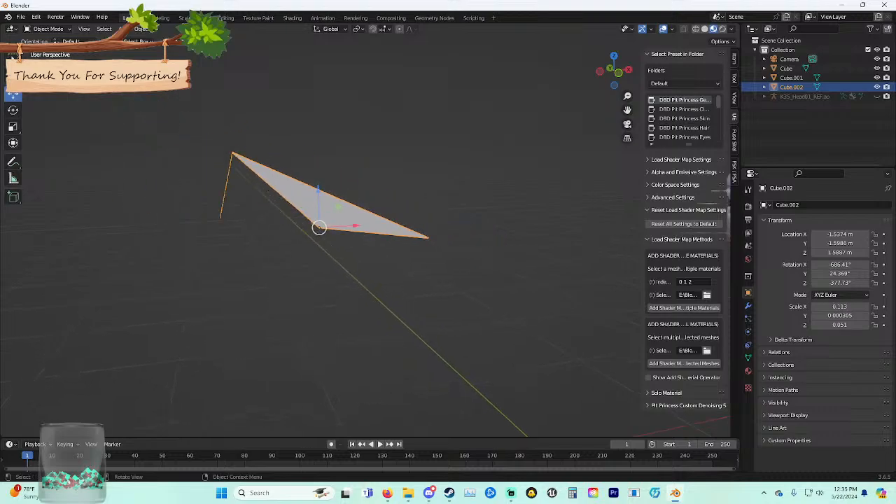
{"action": "middle_click_drag", "start_coordinate": [392, 280], "coordinate": [105, 224], "text": "shift"}
{"action": "scroll", "coordinate": [336, 245], "scroll_direction": "down", "scroll_amount": 3}
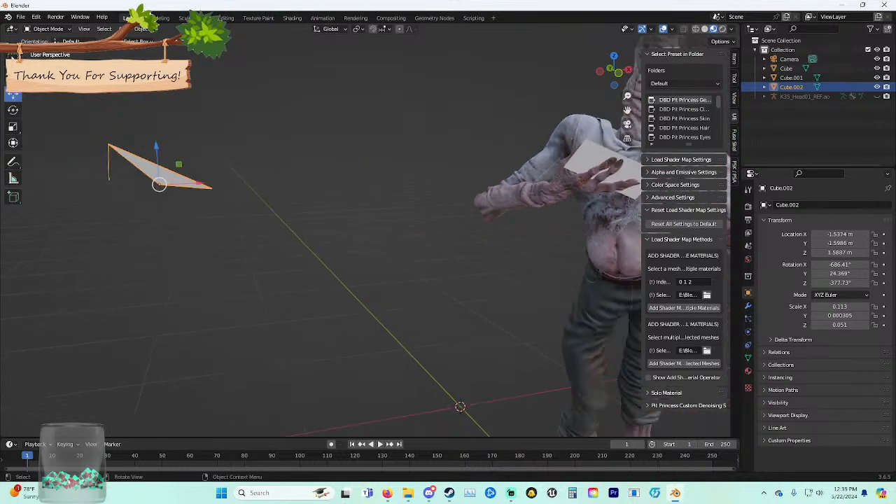
{"action": "middle_click_drag", "start_coordinate": [336, 245], "coordinate": [289, 237], "text": "shift"}
{"action": "left_click_drag", "start_coordinate": [154, 176], "coordinate": [576, 168]}
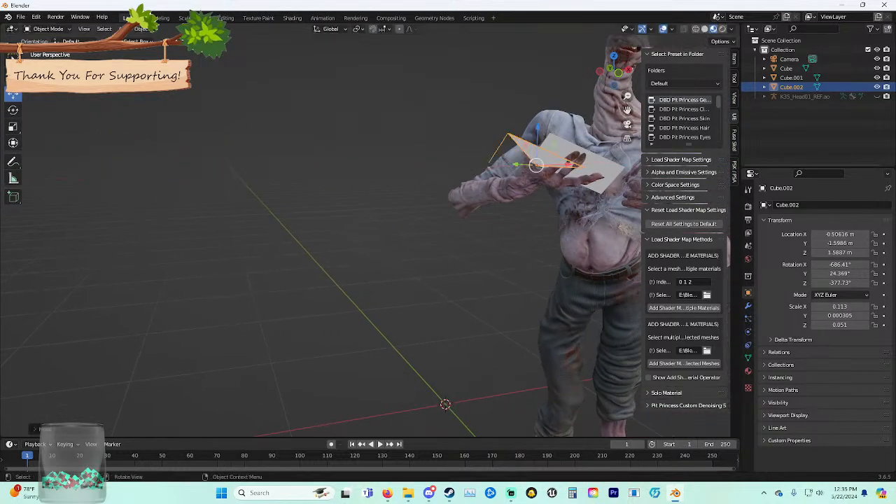
Move the flap along the X axis to about -0.335 m, beside the slab in the character's hand.
{"action": "middle_click_drag", "start_coordinate": [560, 196], "coordinate": [245, 205]}
{"action": "middle_click_drag", "start_coordinate": [338, 245], "coordinate": [320, 312]}
{"action": "left_click_drag", "start_coordinate": [340, 114], "coordinate": [435, 103]}
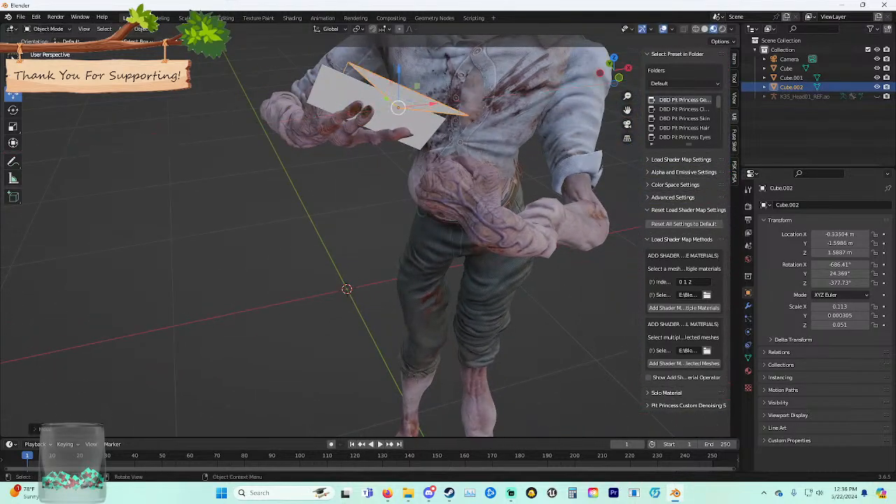
{"action": "middle_click_drag", "start_coordinate": [427, 175], "coordinate": [368, 151]}
{"action": "middle_click_drag", "start_coordinate": [367, 150], "coordinate": [308, 214], "text": "shift"}
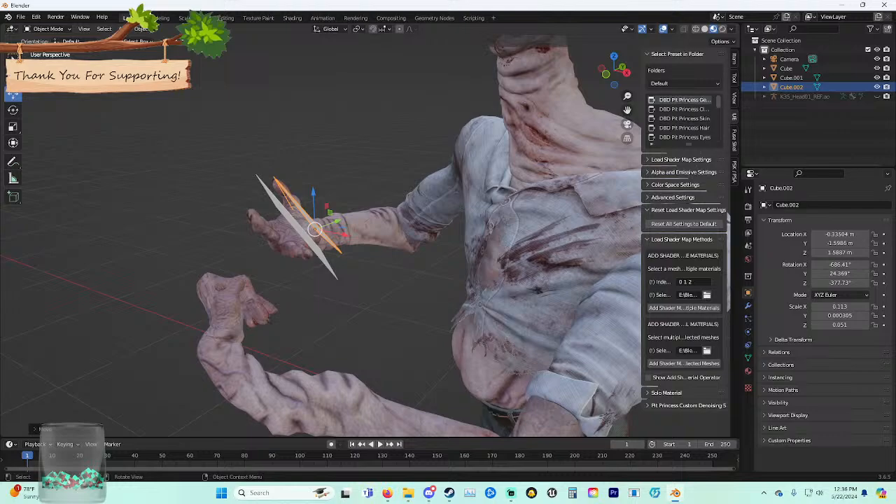
{"action": "key", "text": "r"}
{"action": "key", "text": "r"}
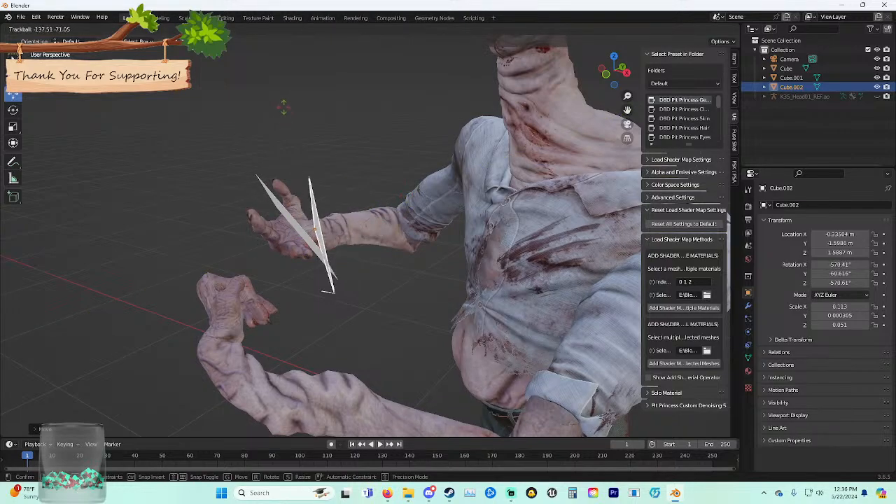
{"action": "left_click", "coordinate": [287, 128]}
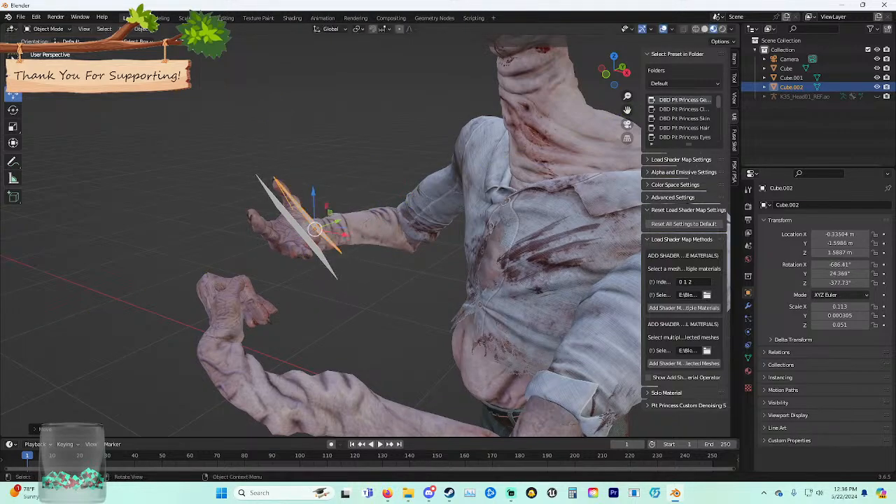
Trackball-rotate the flap to about X -531.4°, Y -26.7°, Z -197.6° so it lines up with the slab's upper edge.
{"action": "scroll", "coordinate": [238, 98], "scroll_direction": "up", "scroll_amount": 4}
{"action": "middle_click_drag", "start_coordinate": [287, 133], "coordinate": [245, 192]}
{"action": "middle_click_drag", "start_coordinate": [340, 284], "coordinate": [333, 273]}
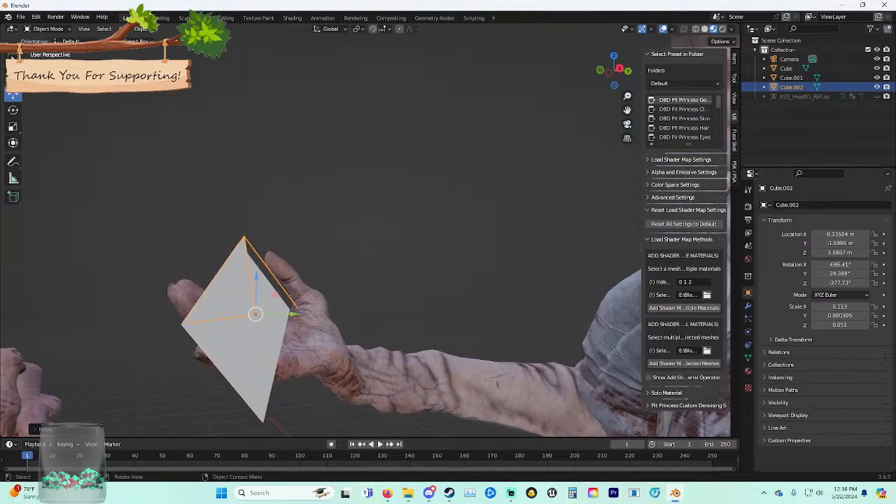
{"action": "key", "text": "r"}
{"action": "key", "text": "r"}
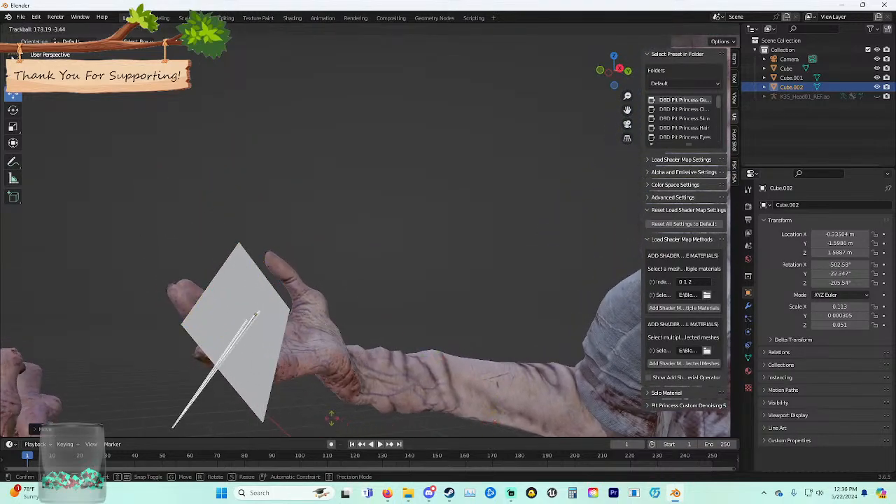
{"action": "left_click", "coordinate": [362, 418]}
Move the flap up to the slab's upper edge, at about Y -1.638 m and Z 1.668 m.
{"action": "middle_click_drag", "start_coordinate": [362, 418], "coordinate": [386, 419]}
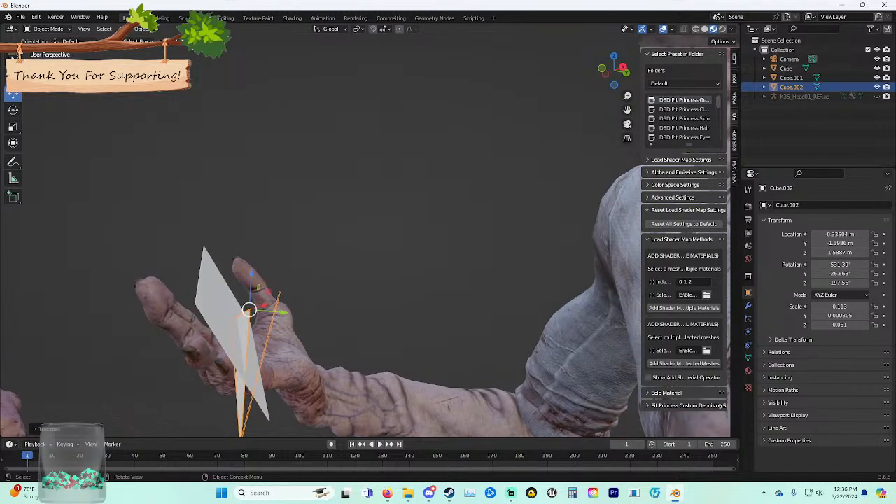
{"action": "left_click_drag", "start_coordinate": [250, 275], "coordinate": [250, 216]}
{"action": "middle_click_drag", "start_coordinate": [251, 216], "coordinate": [302, 217]}
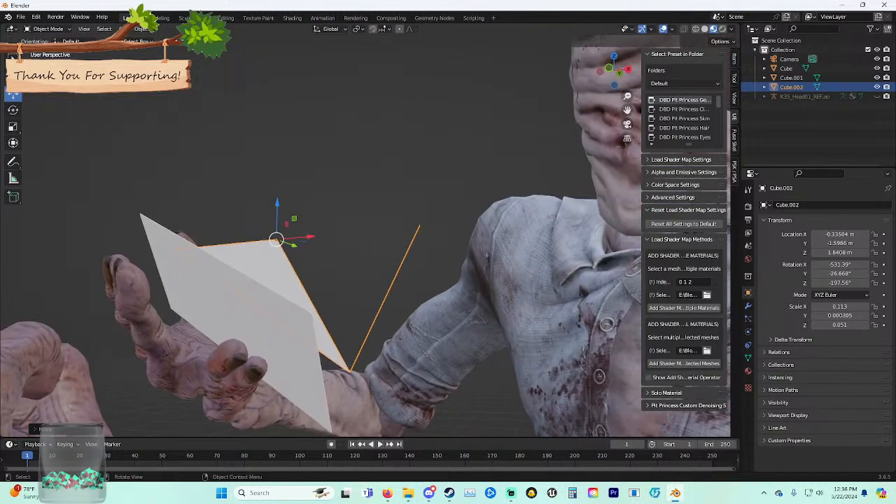
{"action": "left_click_drag", "start_coordinate": [295, 246], "coordinate": [280, 241]}
{"action": "left_click_drag", "start_coordinate": [262, 198], "coordinate": [263, 166]}
{"action": "mouse_move", "coordinate": [263, 165]}
{"action": "middle_mouse_down"}
{"action": "mouse_move", "coordinate": [226, 168]}
{"action": "mouse_move", "coordinate": [278, 182]}
{"action": "mouse_move", "coordinate": [245, 184]}
{"action": "mouse_move", "coordinate": [265, 148]}
{"action": "middle_mouse_up"}
{"action": "middle_click_drag", "start_coordinate": [264, 148], "coordinate": [326, 143]}
{"action": "left_click_drag", "start_coordinate": [442, 129], "coordinate": [406, 119]}
{"action": "middle_click_drag", "start_coordinate": [406, 120], "coordinate": [480, 190]}
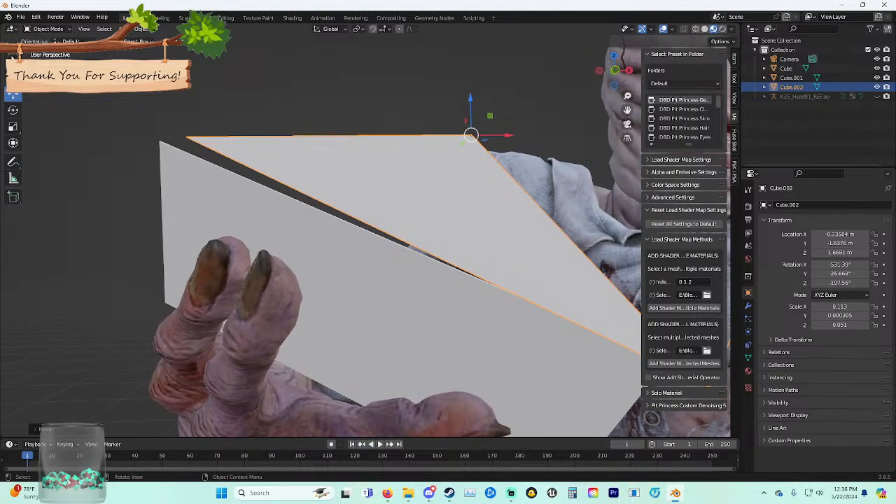
Tilt the flap slightly with a trackball rotation and shift it to about X -0.343 m, Y -1.625 m.
{"action": "key", "text": "r"}
{"action": "key", "text": "r"}
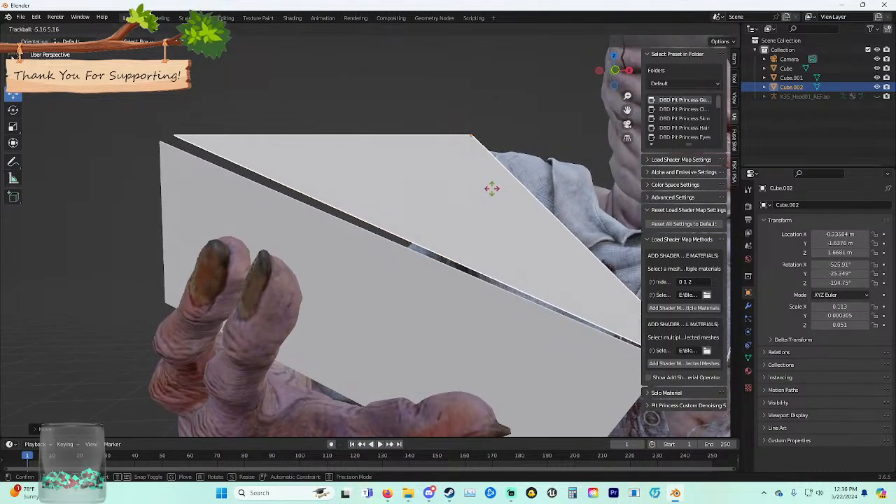
{"action": "left_click", "coordinate": [492, 188]}
{"action": "left_click_drag", "start_coordinate": [505, 135], "coordinate": [436, 152]}
Refine the flap's trackball rotation to about X -516.9°, Y -24.8°, Z -196.7°, following the slab's upper edge.
{"action": "middle_click_drag", "start_coordinate": [437, 152], "coordinate": [506, 162]}
{"action": "key", "text": "r"}
{"action": "key", "text": "r"}
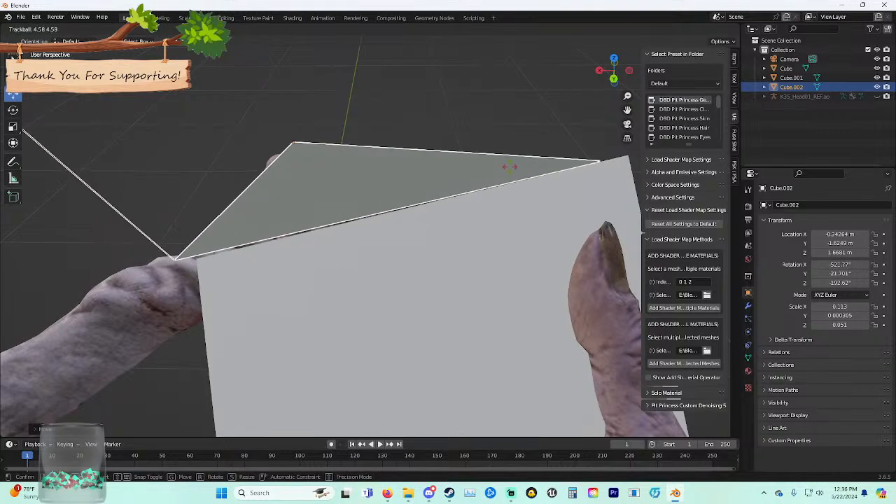
{"action": "left_click", "coordinate": [495, 170]}
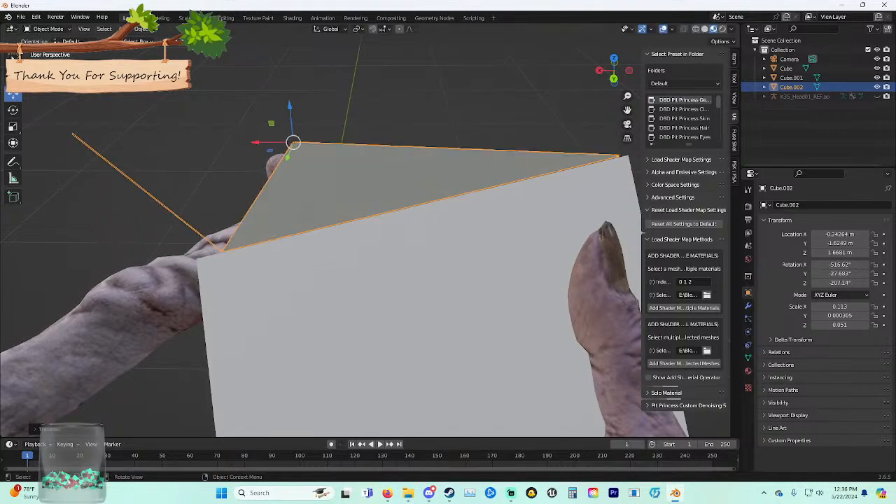
{"action": "middle_click_drag", "start_coordinate": [495, 170], "coordinate": [601, 148]}
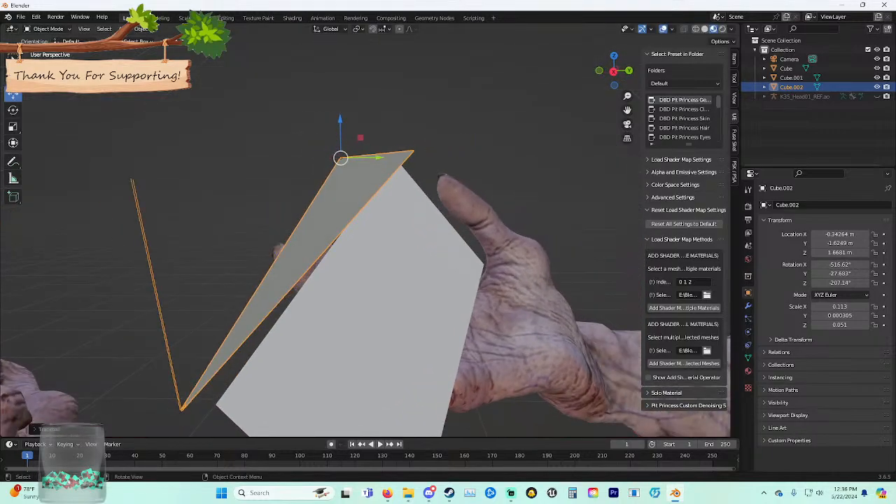
{"action": "key", "text": "r"}
{"action": "key", "text": "r"}
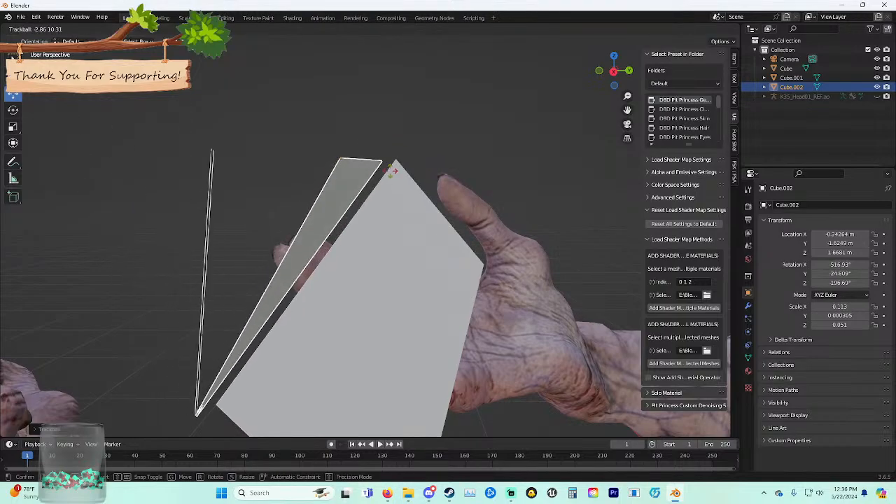
{"action": "left_click", "coordinate": [392, 170]}
Nudge the flap along the global axes to about X -0.348 m, Y -1.623 m, Z 1.662 m.
{"action": "middle_click_drag", "start_coordinate": [392, 170], "coordinate": [423, 155]}
{"action": "key", "text": "g"}
{"action": "key", "text": "x"}
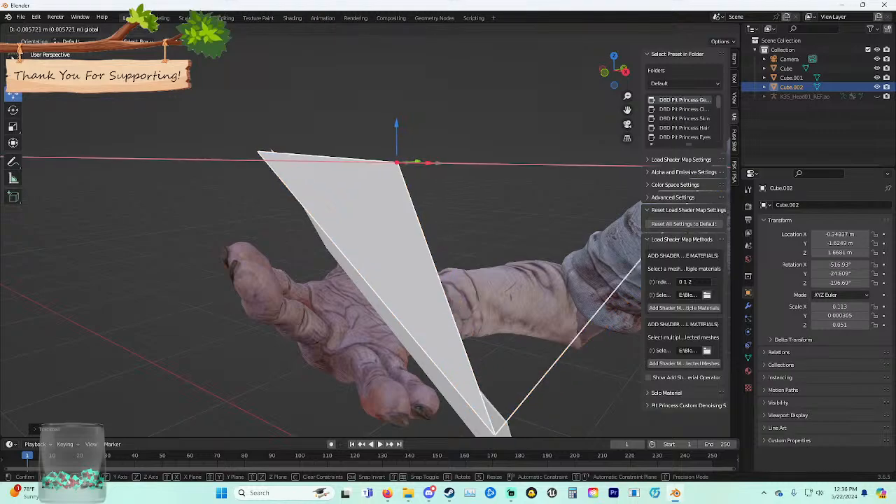
{"action": "left_click_drag", "start_coordinate": [455, 163], "coordinate": [455, 163]}
{"action": "left_click_drag", "start_coordinate": [422, 124], "coordinate": [422, 117]}
{"action": "left_click_drag", "start_coordinate": [455, 156], "coordinate": [441, 156]}
{"action": "middle_click_drag", "start_coordinate": [442, 156], "coordinate": [521, 154]}
{"action": "left_click_drag", "start_coordinate": [415, 143], "coordinate": [414, 155]}
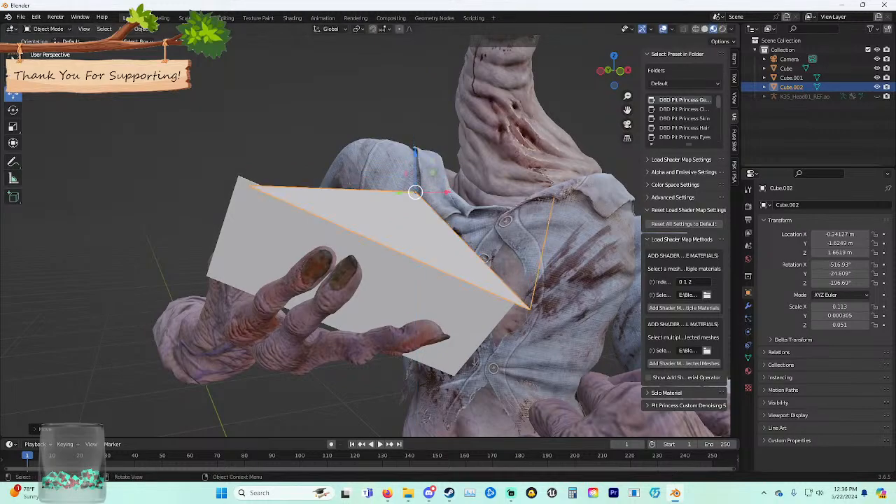
{"action": "left_click_drag", "start_coordinate": [398, 192], "coordinate": [438, 192]}
Fit the flap against the slab's edge at about Y -1.617 m and Z 1.670 m, and clear the selection.
{"action": "middle_click_drag", "start_coordinate": [438, 196], "coordinate": [322, 161]}
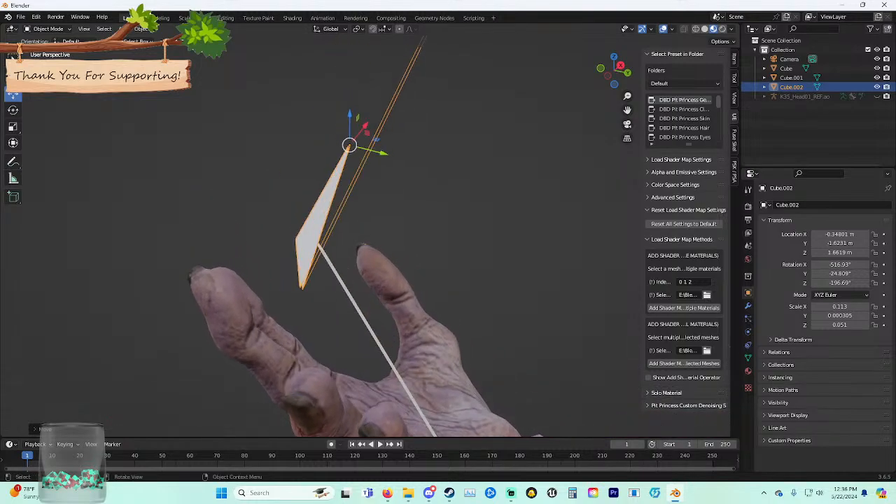
{"action": "left_click_drag", "start_coordinate": [382, 152], "coordinate": [395, 155]}
{"action": "left_click_drag", "start_coordinate": [363, 117], "coordinate": [363, 101]}
{"action": "middle_click_drag", "start_coordinate": [363, 112], "coordinate": [423, 135]}
{"action": "left_click", "coordinate": [438, 91]}
Examine how the flap sits on the slab in the character's hand from several distances and angles.
{"action": "scroll", "coordinate": [437, 105], "scroll_direction": "down", "scroll_amount": 4}
{"action": "scroll", "coordinate": [423, 116], "scroll_direction": "down", "scroll_amount": 4}
{"action": "scroll", "coordinate": [422, 113], "scroll_direction": "down", "scroll_amount": 2}
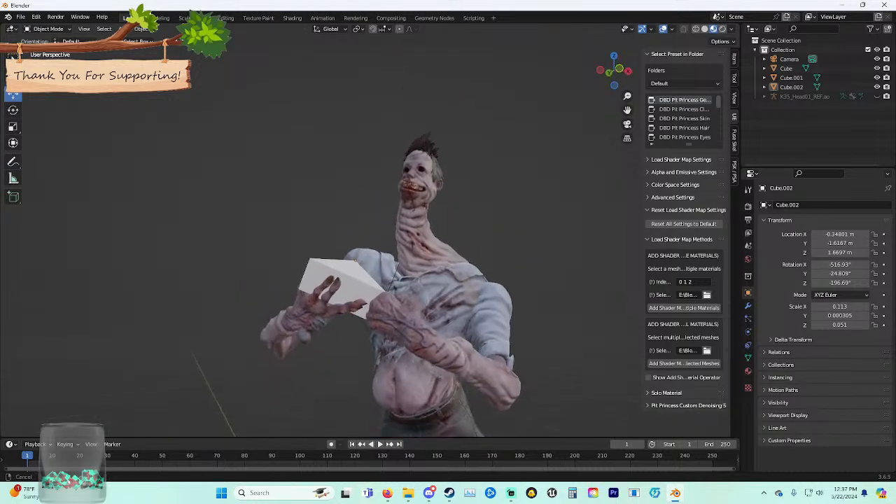
{"action": "scroll", "coordinate": [363, 244], "scroll_direction": "up", "scroll_amount": 2}
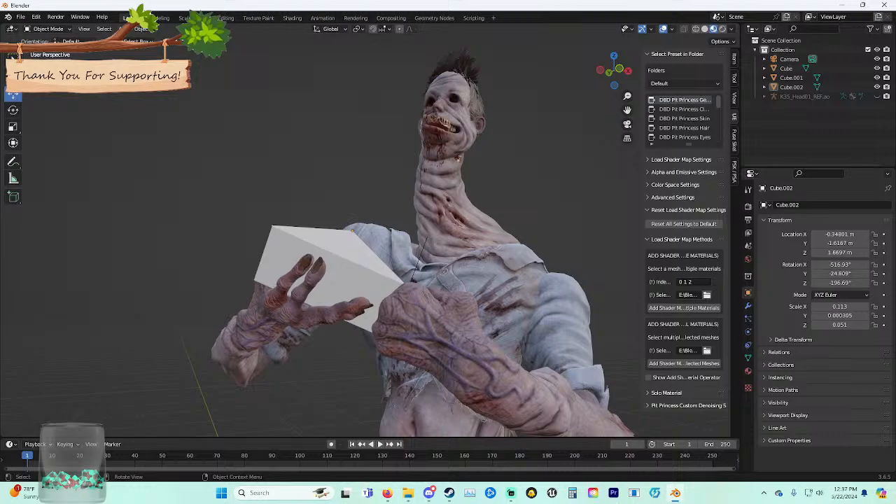
{"action": "scroll", "coordinate": [364, 245], "scroll_direction": "up", "scroll_amount": 5}
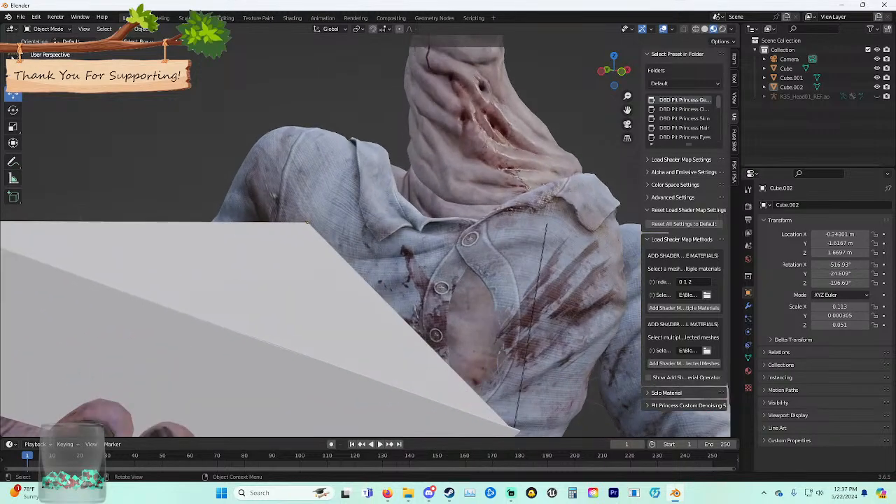
{"action": "scroll", "coordinate": [364, 245], "scroll_direction": "down", "scroll_amount": 3}
{"action": "middle_click_drag", "start_coordinate": [364, 273], "coordinate": [304, 272]}
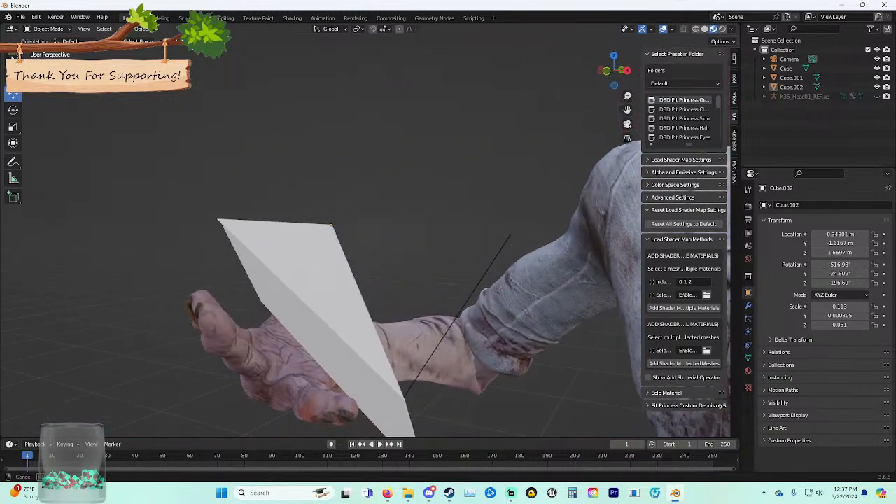
Copy and paste the flap object, and move the copy along X to about -0.73 m, away from the character.
{"action": "left_click", "coordinate": [305, 273]}
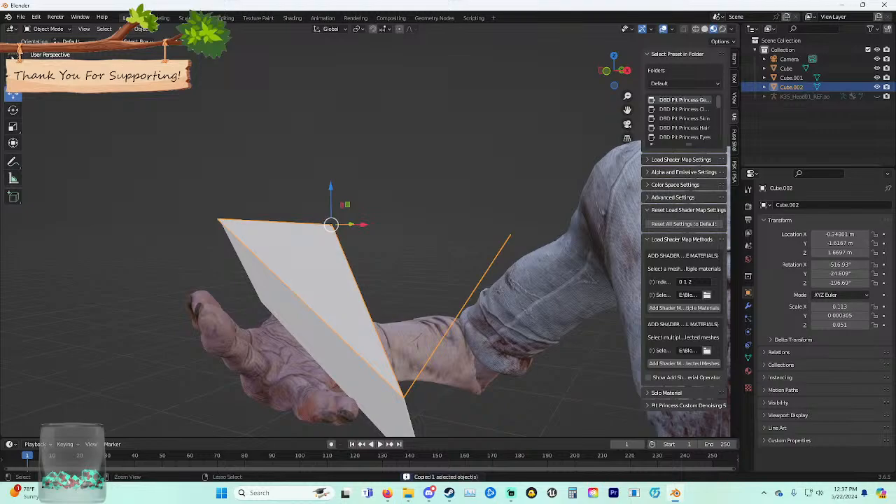
{"action": "key", "text": "ctrl+v"}
{"action": "left_click_drag", "start_coordinate": [362, 225], "coordinate": [135, 225]}
{"action": "middle_click_drag", "start_coordinate": [135, 225], "coordinate": [329, 165]}
{"action": "scroll", "coordinate": [242, 193], "scroll_direction": "down", "scroll_amount": 3}
{"action": "left_click_drag", "start_coordinate": [355, 145], "coordinate": [183, 145]}
{"action": "middle_click_drag", "start_coordinate": [184, 145], "coordinate": [287, 198]}
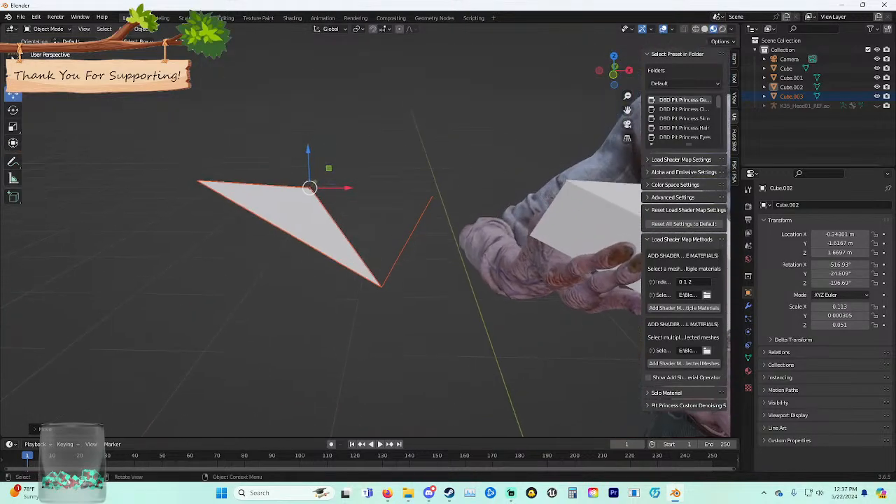
Remove unused material slots from the copied flap and make that copy the active object.
{"action": "left_click", "coordinate": [142, 29]}
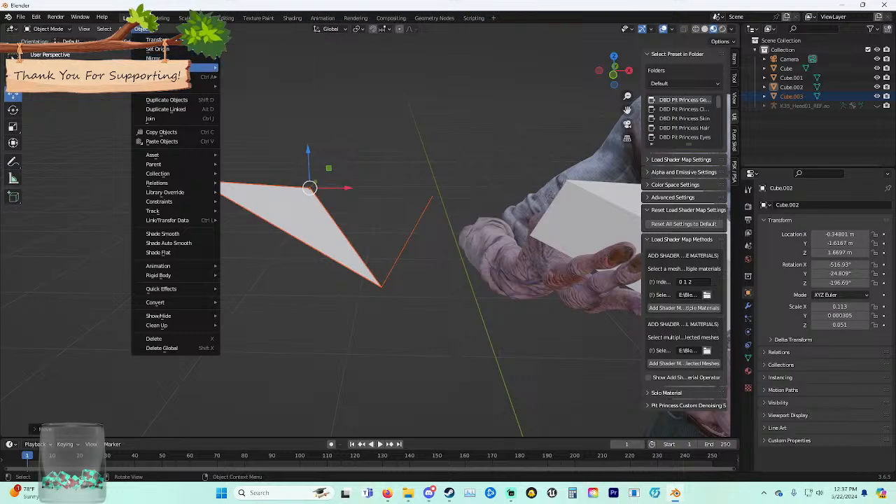
{"action": "mouse_move", "coordinate": [203, 85]}
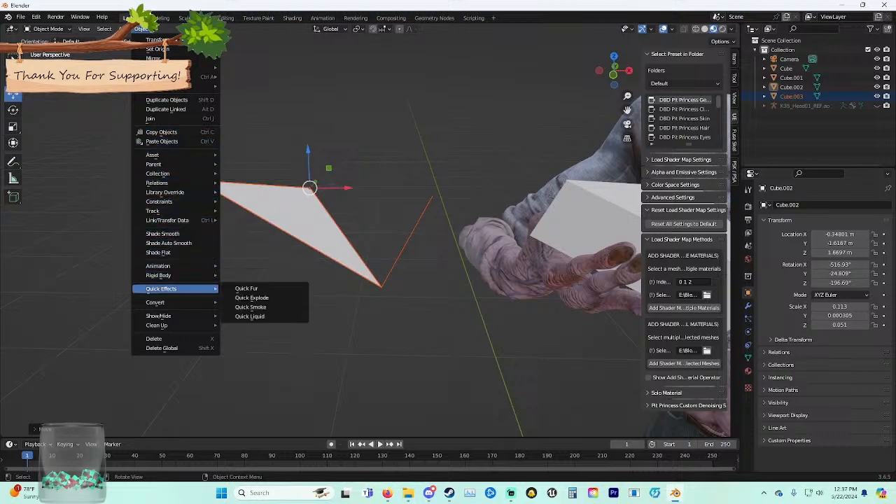
{"action": "mouse_move", "coordinate": [175, 324]}
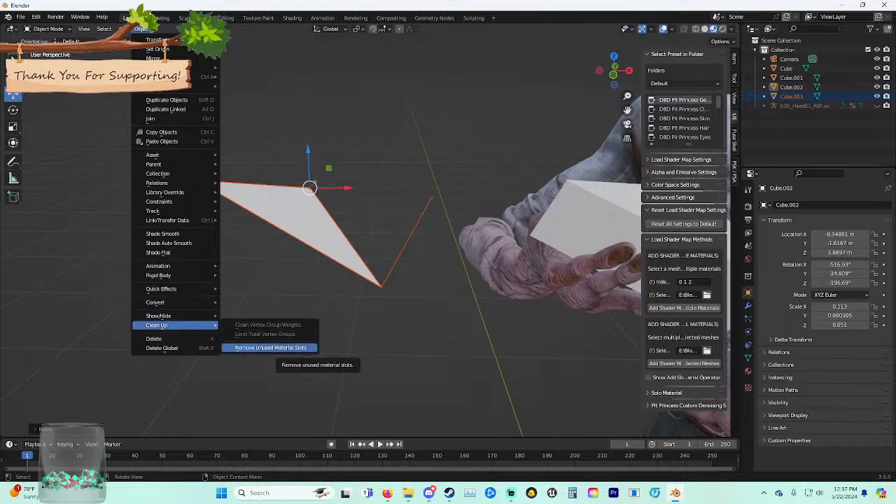
{"action": "left_click", "coordinate": [276, 347]}
{"action": "left_click", "coordinate": [312, 227]}
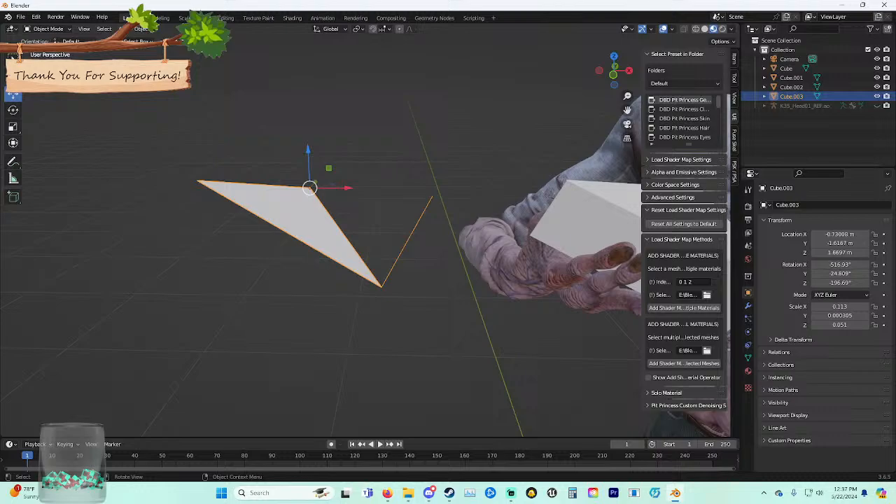
{"action": "middle_click_drag", "start_coordinate": [312, 228], "coordinate": [373, 200]}
{"action": "scroll", "coordinate": [347, 200], "scroll_direction": "up", "scroll_amount": 5}
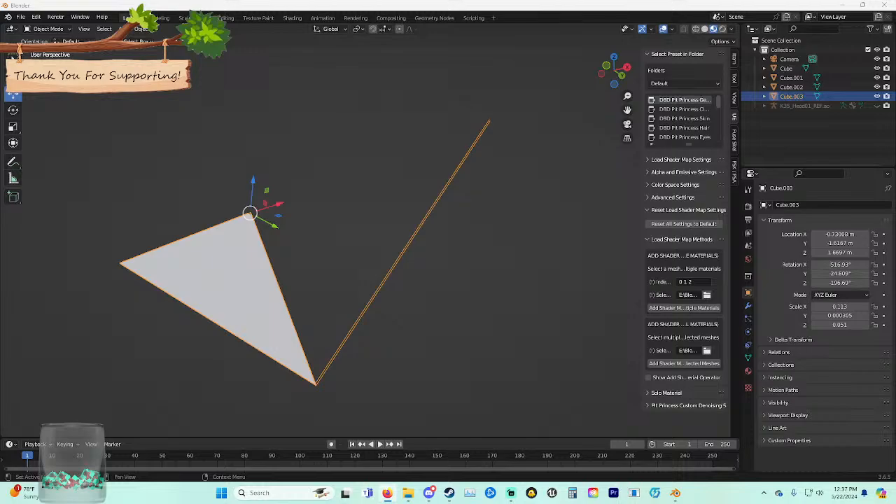
Clear the selection, reselect the copied flap, and enter Edit Mode on it.
{"action": "key", "text": "alt+a"}
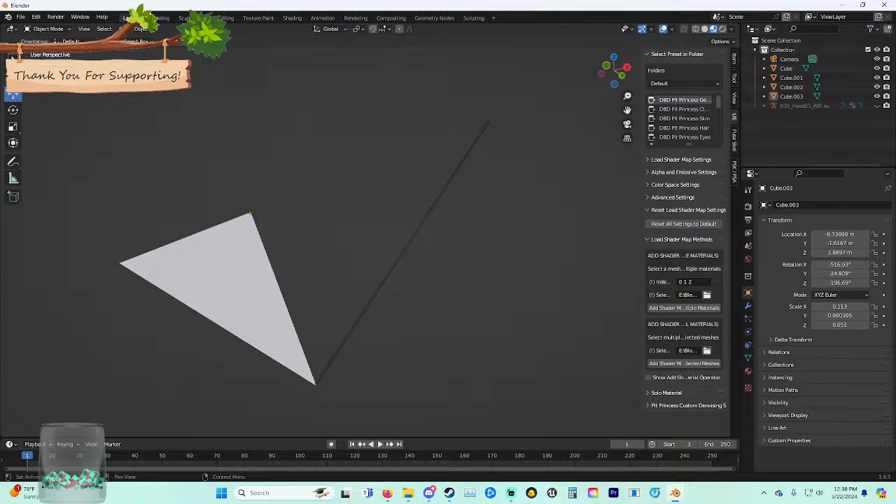
{"action": "left_click", "coordinate": [48, 28]}
{"action": "left_click", "coordinate": [224, 269]}
{"action": "left_click", "coordinate": [47, 29]}
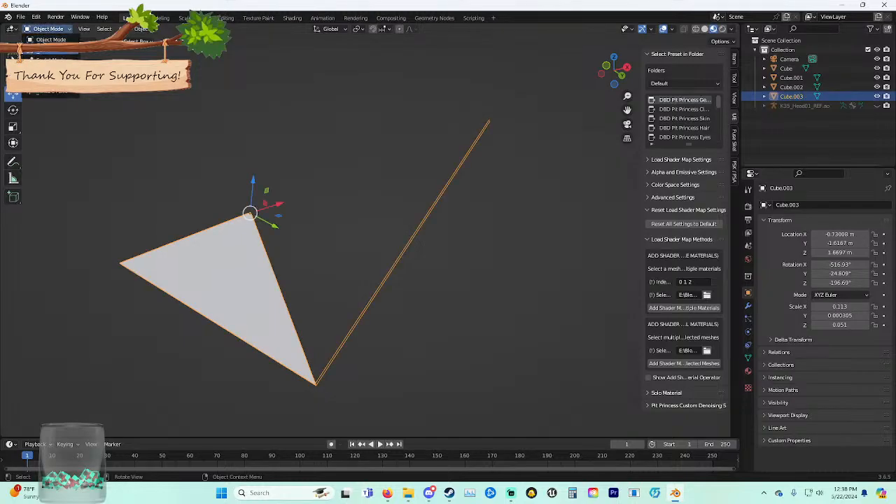
{"action": "left_click", "coordinate": [13, 58]}
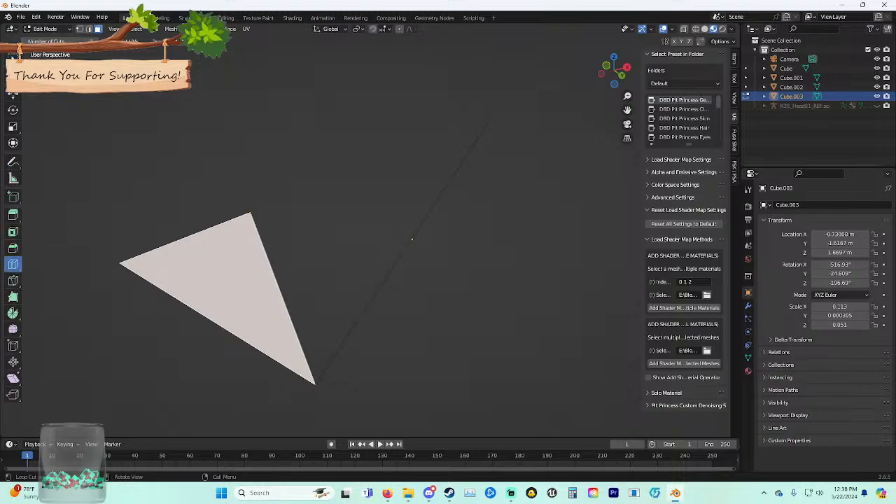
Add a loop cut on the thin strip extending from the copied flap's lower corner.
{"action": "middle_click_drag", "start_coordinate": [280, 279], "coordinate": [289, 193], "text": "shift"}
{"action": "left_click", "coordinate": [467, 64]}
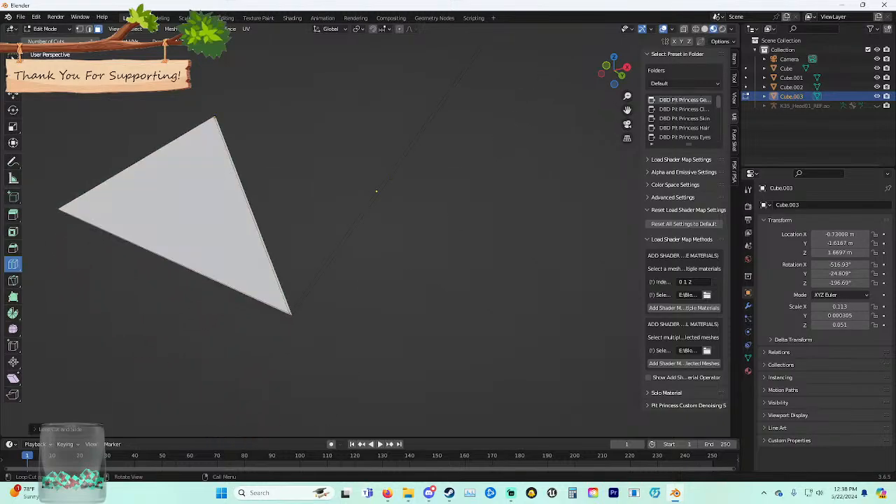
{"action": "middle_click_drag", "start_coordinate": [294, 245], "coordinate": [314, 244]}
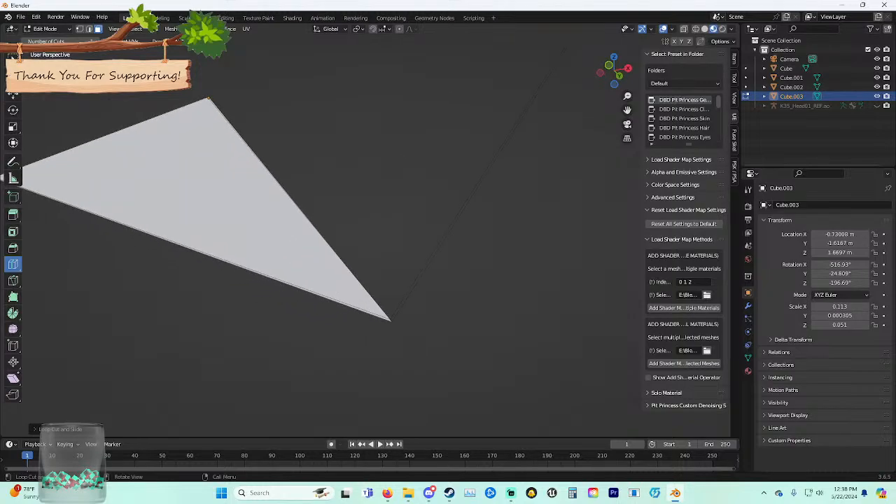
Try to rip the copied flap's large triangular face with the Rip Region tool.
{"action": "left_click", "coordinate": [13, 280]}
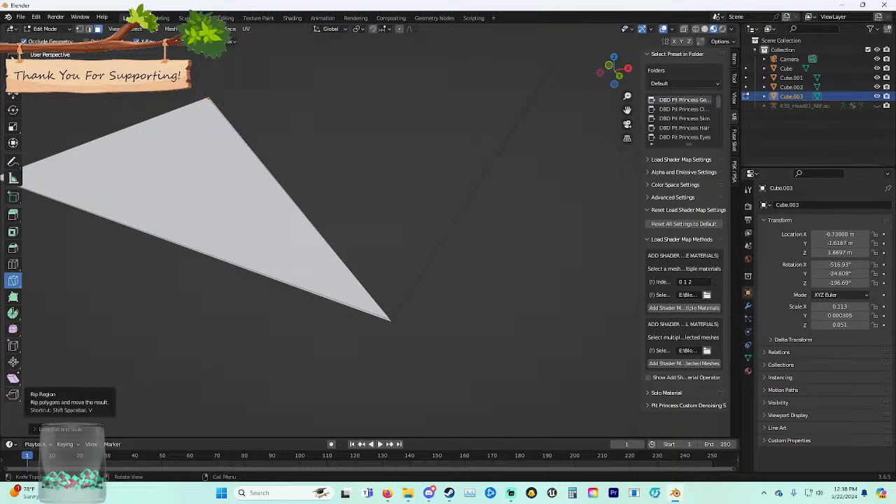
{"action": "left_click", "coordinate": [13, 394]}
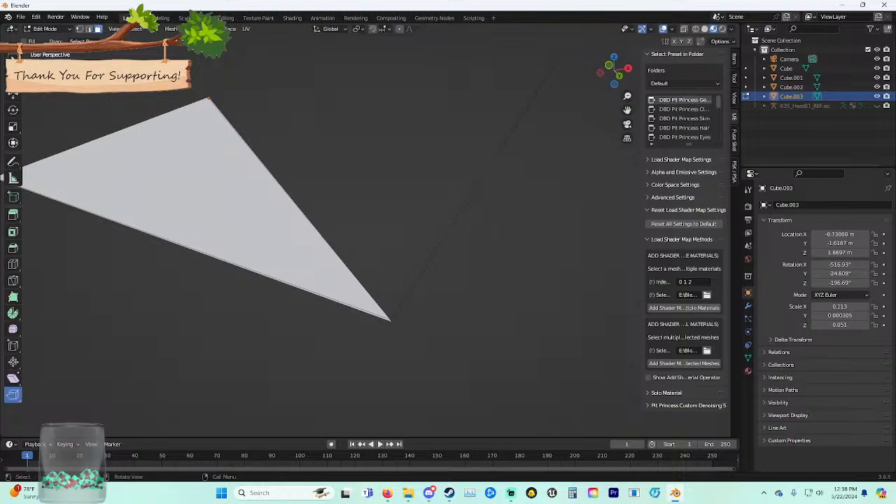
{"action": "middle_click_drag", "start_coordinate": [491, 233], "coordinate": [341, 278]}
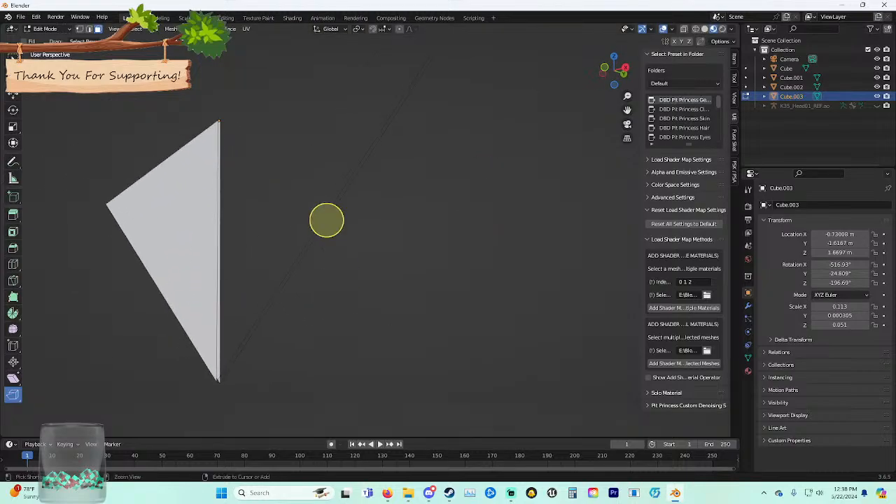
{"action": "middle_click_drag", "start_coordinate": [326, 220], "coordinate": [397, 257]}
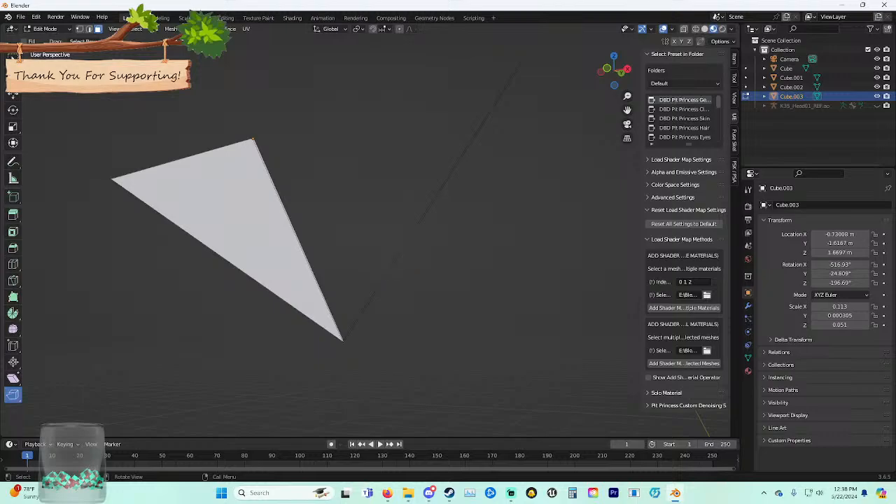
{"action": "left_click", "coordinate": [209, 200]}
{"action": "middle_click_drag", "start_coordinate": [208, 201], "coordinate": [165, 202]}
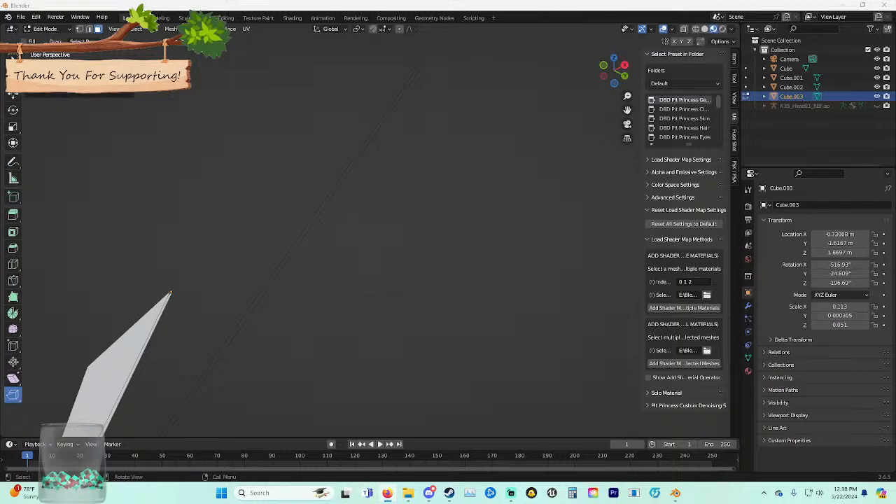
{"action": "left_click", "coordinate": [13, 76]}
{"action": "left_click_drag", "start_coordinate": [311, 252], "coordinate": [318, 258]}
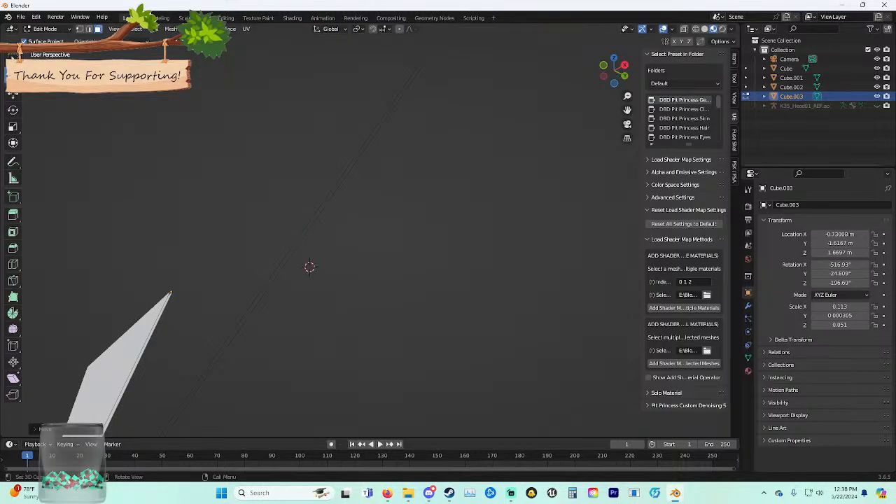
{"action": "key", "text": "ctrl+z"}
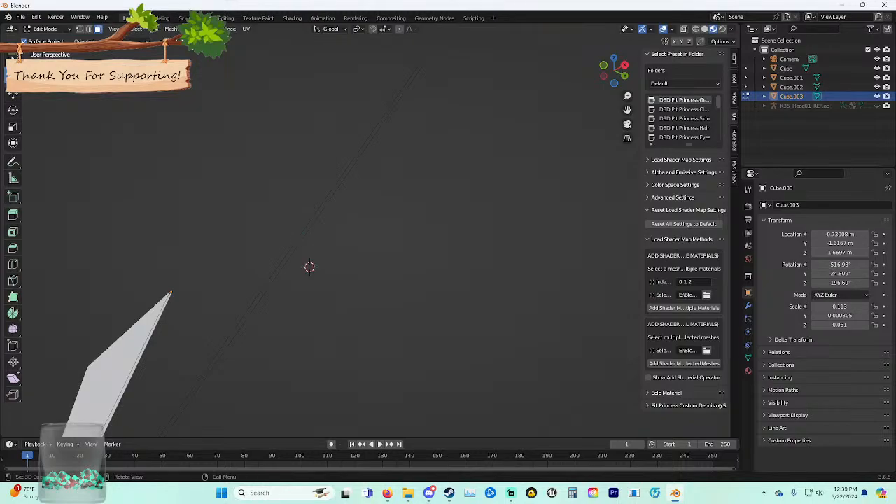
{"action": "left_click", "coordinate": [12, 59]}
Cut across the copied flap's lower tip with the Knife tool, joining the two corner points of its thickness.
{"action": "scroll", "coordinate": [336, 252], "scroll_direction": "down", "scroll_amount": 7}
{"action": "middle_click_drag", "start_coordinate": [350, 247], "coordinate": [293, 291], "text": "shift"}
{"action": "middle_click_drag", "start_coordinate": [202, 219], "coordinate": [282, 151]}
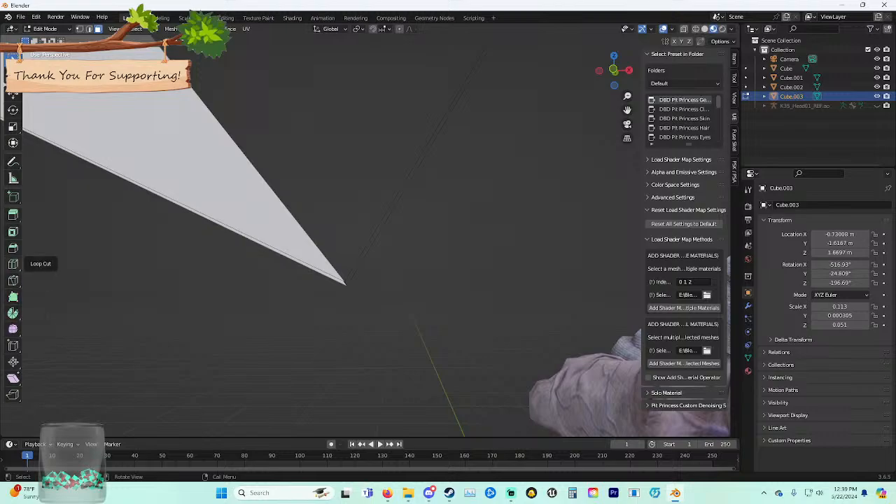
{"action": "left_click", "coordinate": [13, 297]}
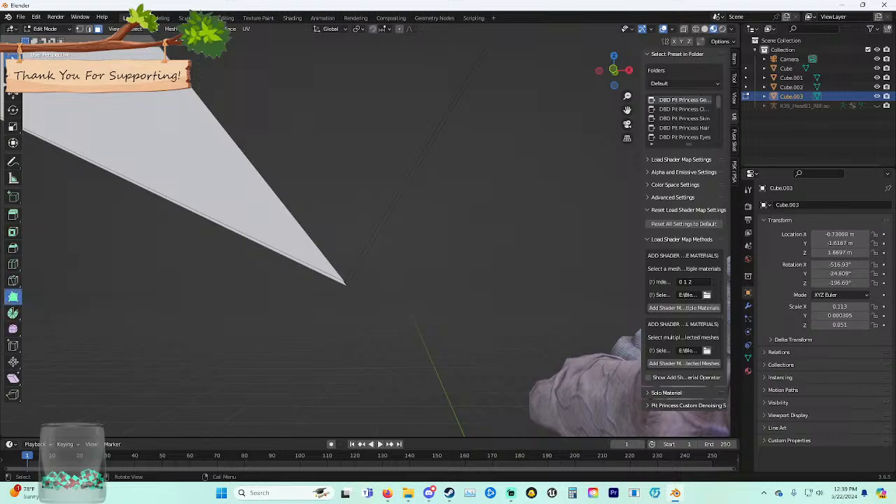
{"action": "left_click", "coordinate": [12, 279]}
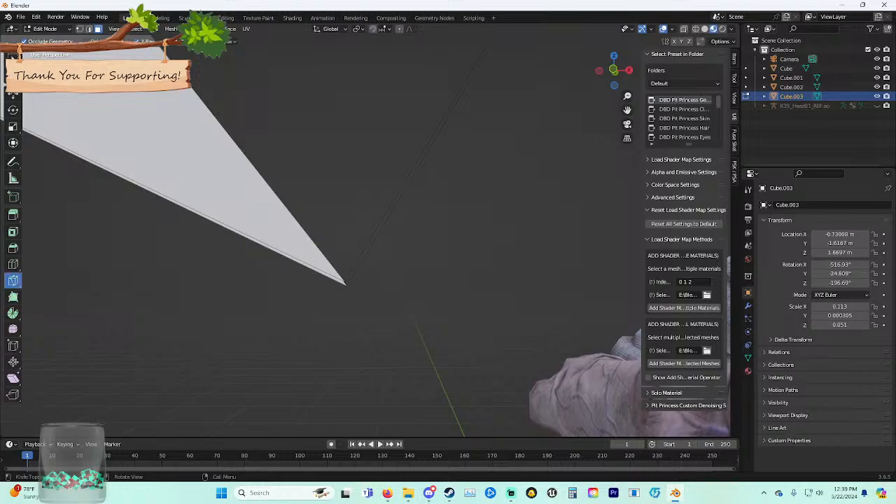
{"action": "left_click", "coordinate": [345, 282]}
{"action": "mouse_move", "coordinate": [344, 283]}
{"action": "middle_mouse_down"}
{"action": "mouse_move", "coordinate": [318, 286]}
{"action": "mouse_move", "coordinate": [327, 287]}
{"action": "mouse_move", "coordinate": [300, 273]}
{"action": "mouse_move", "coordinate": [318, 282]}
{"action": "middle_mouse_up"}
{"action": "middle_click_drag", "start_coordinate": [393, 160], "coordinate": [144, 191]}
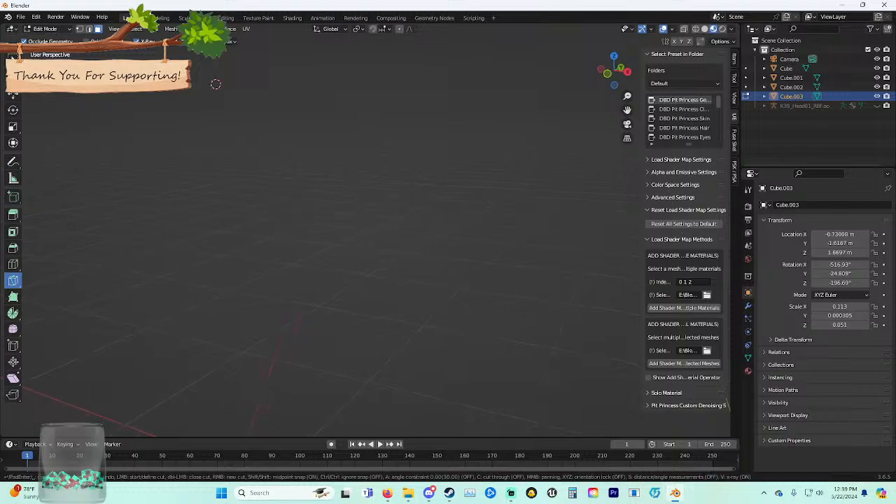
{"action": "middle_click_drag", "start_coordinate": [218, 114], "coordinate": [227, 156], "text": "shift"}
{"action": "scroll", "coordinate": [369, 229], "scroll_direction": "down", "scroll_amount": 3}
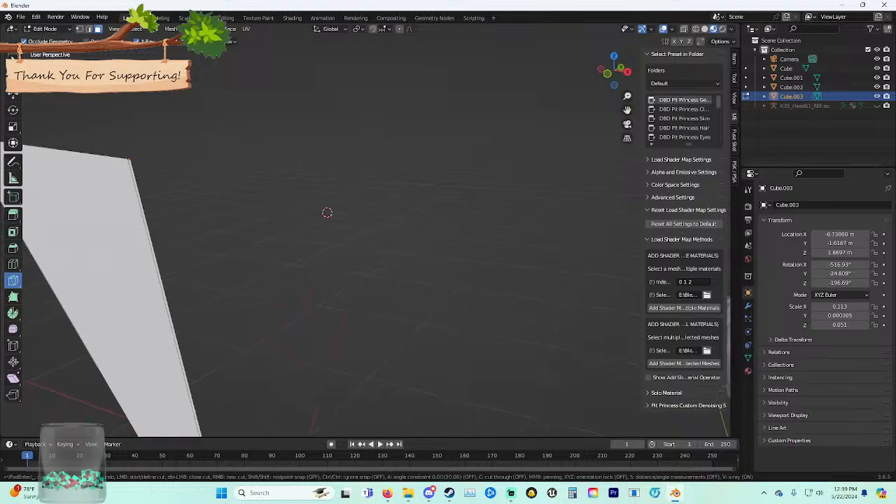
{"action": "middle_click_drag", "start_coordinate": [329, 212], "coordinate": [24, 219], "text": "shift"}
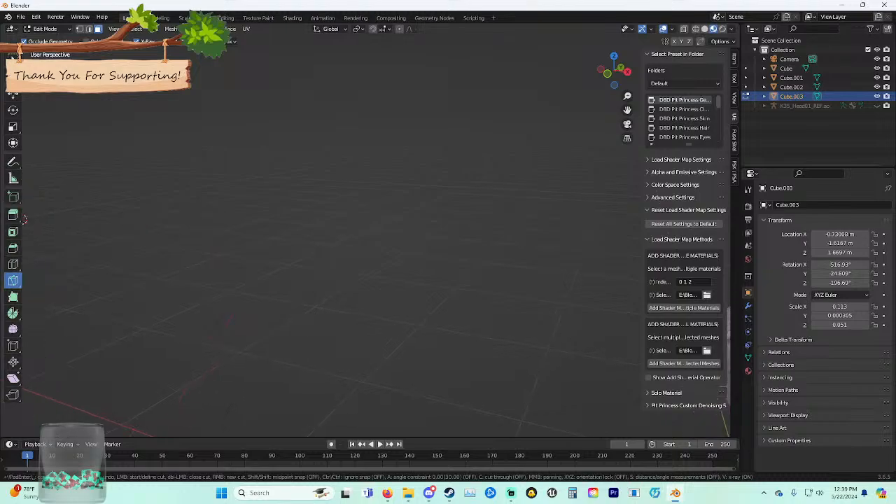
{"action": "mouse_move", "coordinate": [336, 231]}
{"action": "middle_mouse_down"}
{"action": "mouse_move", "coordinate": [361, 231]}
{"action": "mouse_move", "coordinate": [347, 217]}
{"action": "mouse_move", "coordinate": [335, 239]}
{"action": "middle_mouse_up"}
{"action": "scroll", "coordinate": [347, 217], "scroll_direction": "down", "scroll_amount": 2}
{"action": "scroll", "coordinate": [343, 235], "scroll_direction": "down", "scroll_amount": 4}
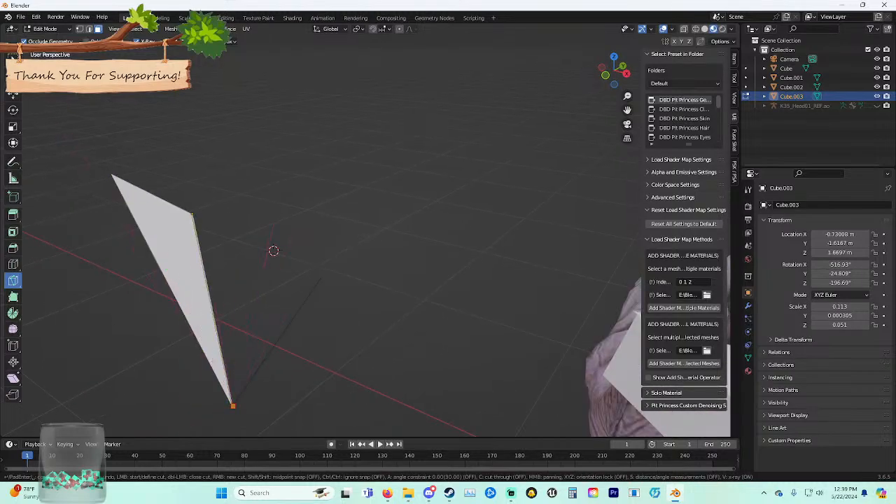
{"action": "middle_click_drag", "start_coordinate": [233, 406], "coordinate": [283, 270], "text": "shift"}
{"action": "scroll", "coordinate": [283, 270], "scroll_direction": "up", "scroll_amount": 6}
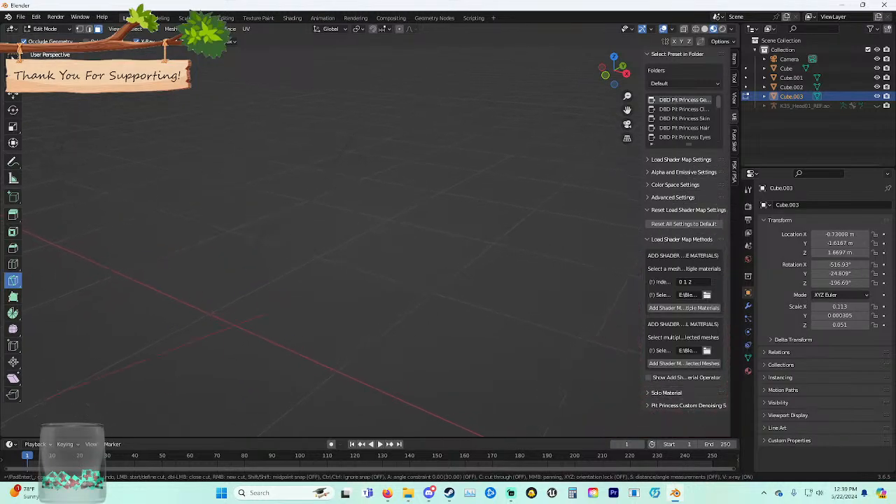
{"action": "middle_click_drag", "start_coordinate": [235, 168], "coordinate": [140, 403], "text": "shift"}
{"action": "left_click", "coordinate": [140, 403]}
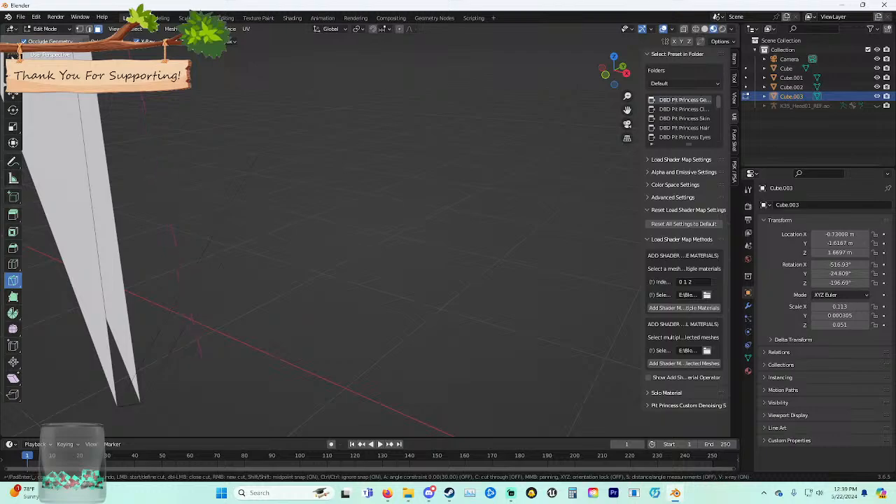
{"action": "left_click", "coordinate": [117, 406]}
{"action": "key", "text": "Return"}
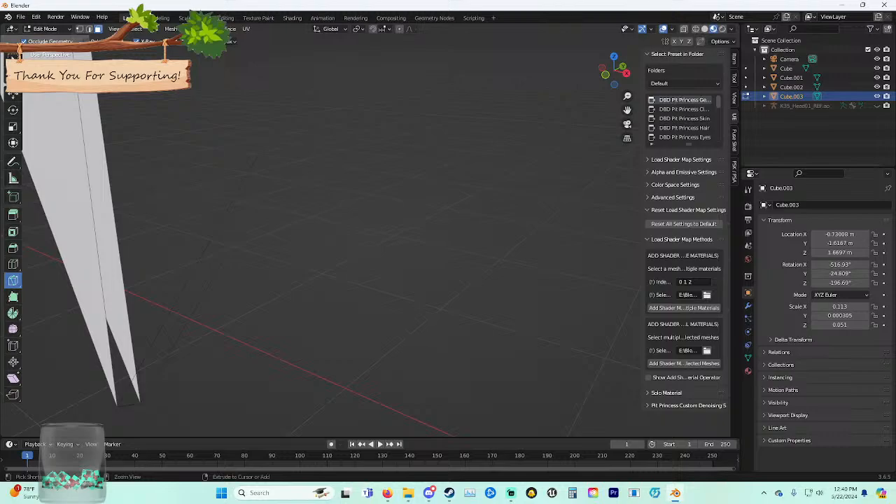
Try further knife cuts at the copied flap's lower tip, starting from the corner where the thin strip meets it.
{"action": "scroll", "coordinate": [332, 238], "scroll_direction": "up", "scroll_amount": 2}
{"action": "middle_click_drag", "start_coordinate": [210, 238], "coordinate": [556, 236], "text": "shift"}
{"action": "middle_click_drag", "start_coordinate": [364, 238], "coordinate": [378, 232]}
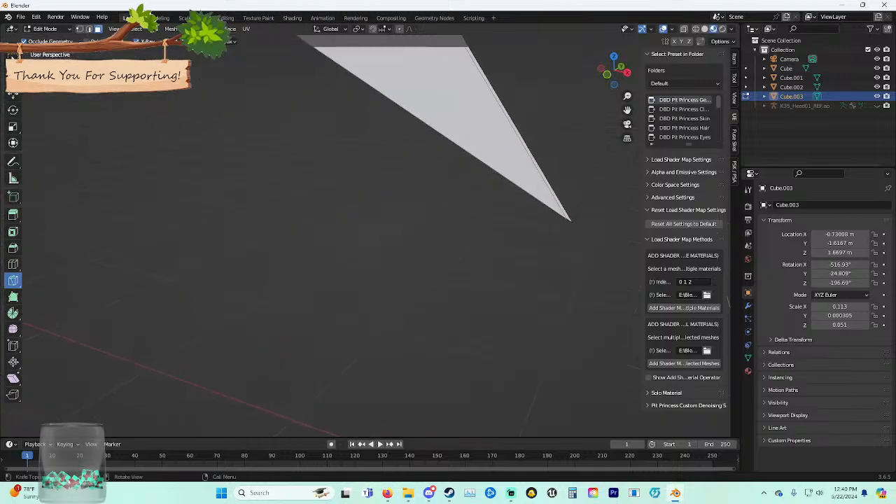
{"action": "left_click", "coordinate": [569, 219]}
{"action": "middle_click_drag", "start_coordinate": [569, 218], "coordinate": [551, 228]}
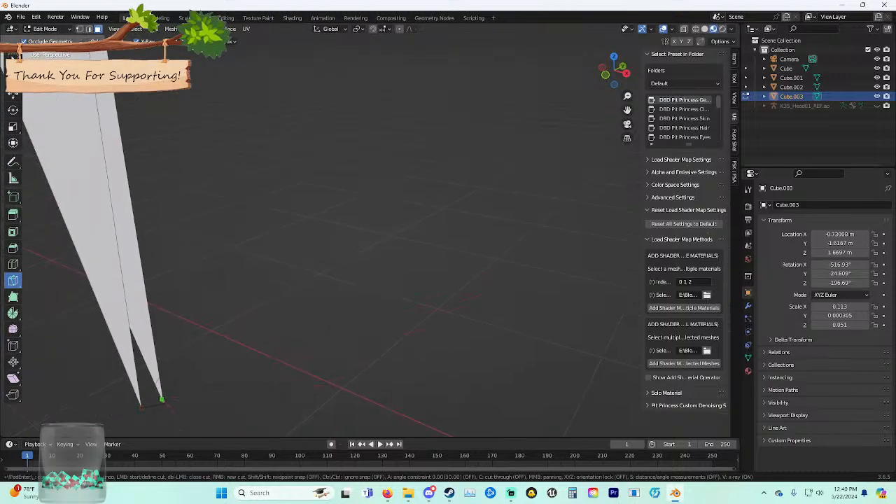
{"action": "key", "text": "Return"}
{"action": "key", "text": "k"}
{"action": "left_click", "coordinate": [164, 403]}
{"action": "key", "text": "Return"}
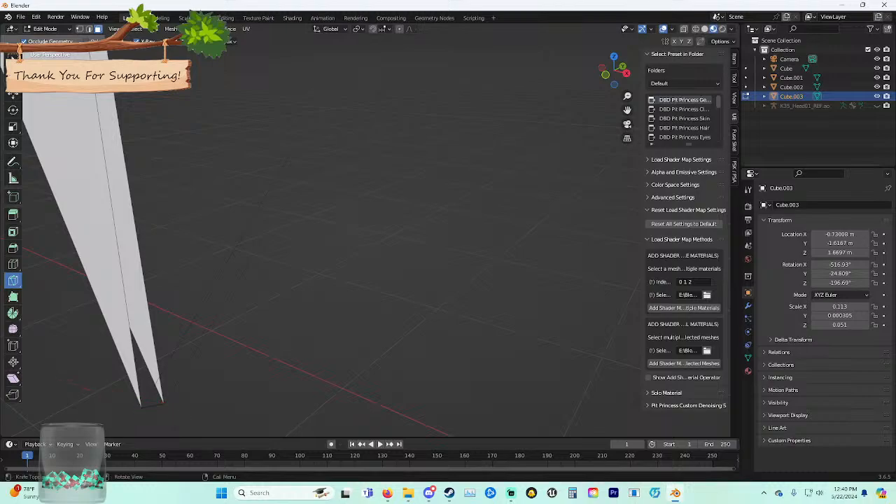
{"action": "middle_click_drag", "start_coordinate": [155, 400], "coordinate": [171, 393]}
{"action": "scroll", "coordinate": [170, 393], "scroll_direction": "down", "scroll_amount": 1}
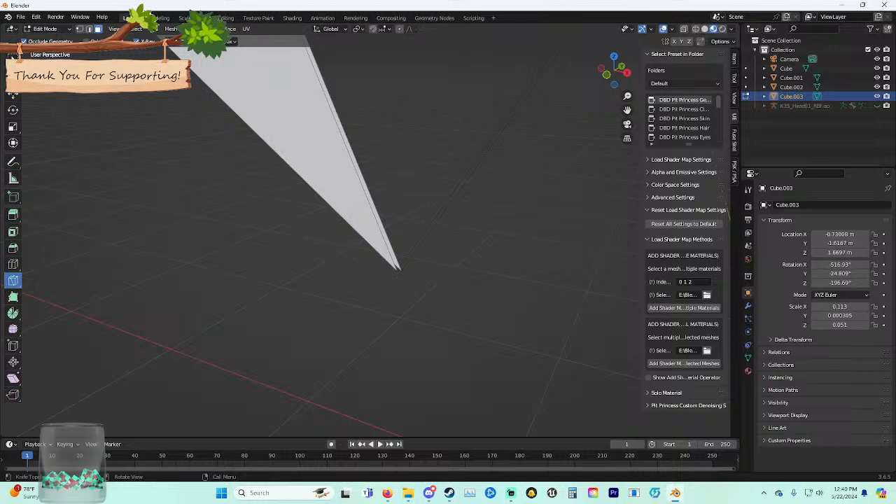
{"action": "right_click", "coordinate": [413, 247]}
{"action": "left_click", "coordinate": [399, 270]}
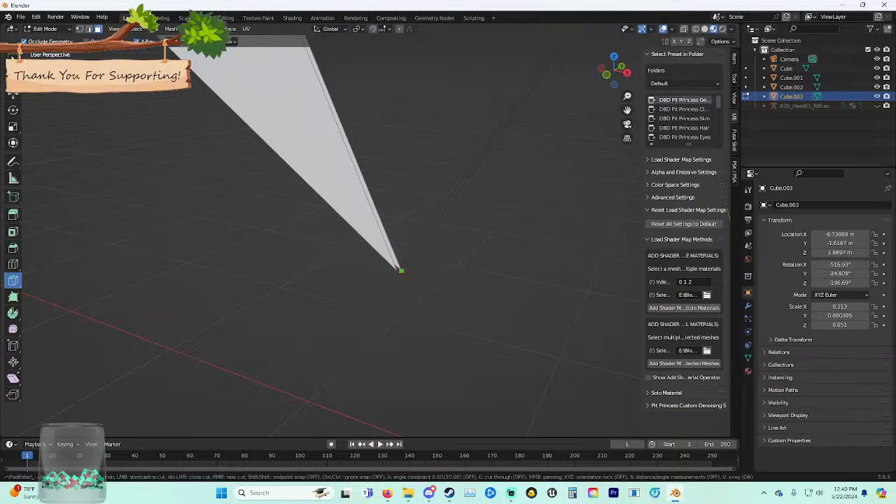
{"action": "key", "text": "Escape"}
{"action": "left_click", "coordinate": [397, 268]}
{"action": "key", "text": "Escape"}
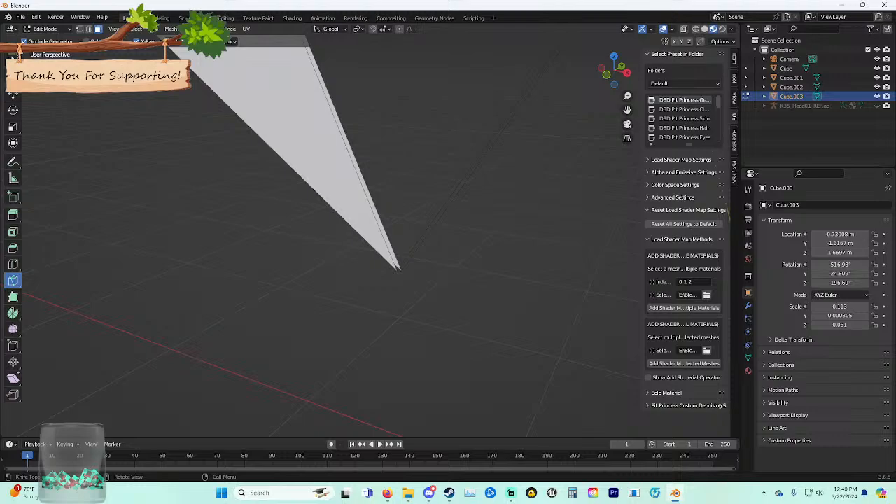
Return to the selection tool and undo the last three edits on the copied flap.
{"action": "scroll", "coordinate": [397, 268], "scroll_direction": "up", "scroll_amount": 2}
{"action": "middle_click_drag", "start_coordinate": [397, 269], "coordinate": [221, 254], "text": "shift"}
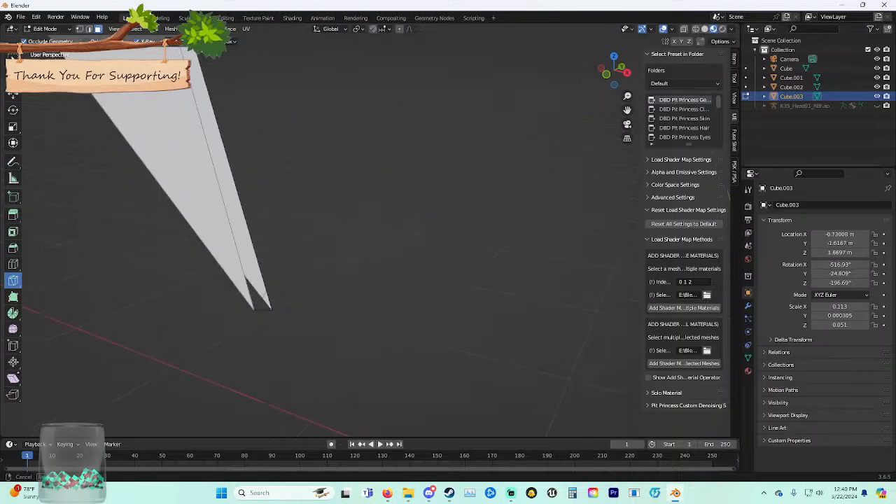
{"action": "left_click", "coordinate": [11, 56]}
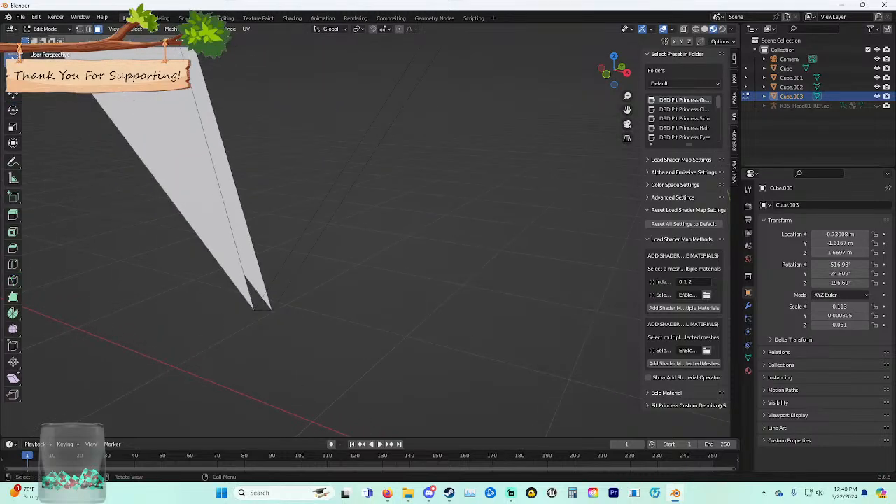
{"action": "key", "text": "ctrl+z"}
{"action": "key", "text": "ctrl+z"}
{"action": "key", "text": "ctrl+z"}
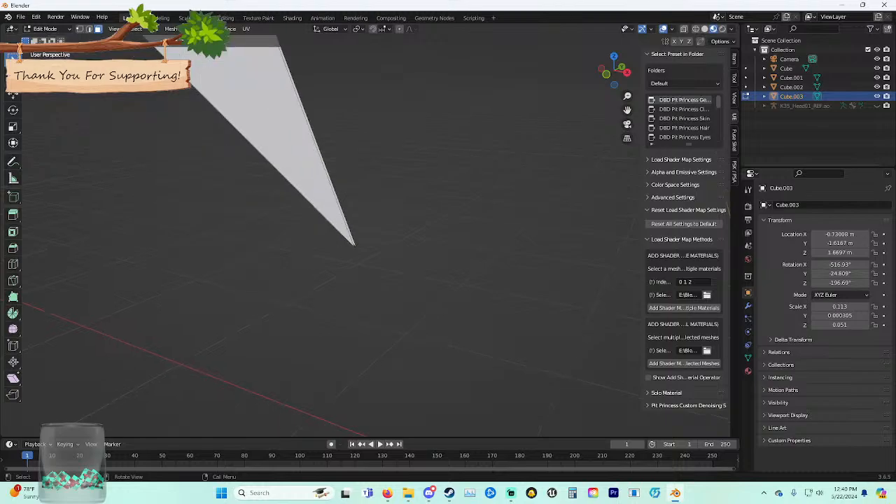
Switch the copied flap to Sculpt Mode and try a Draw brush stroke beside its thin strip.
{"action": "scroll", "coordinate": [365, 232], "scroll_direction": "down", "scroll_amount": 2}
{"action": "left_click", "coordinate": [47, 29]}
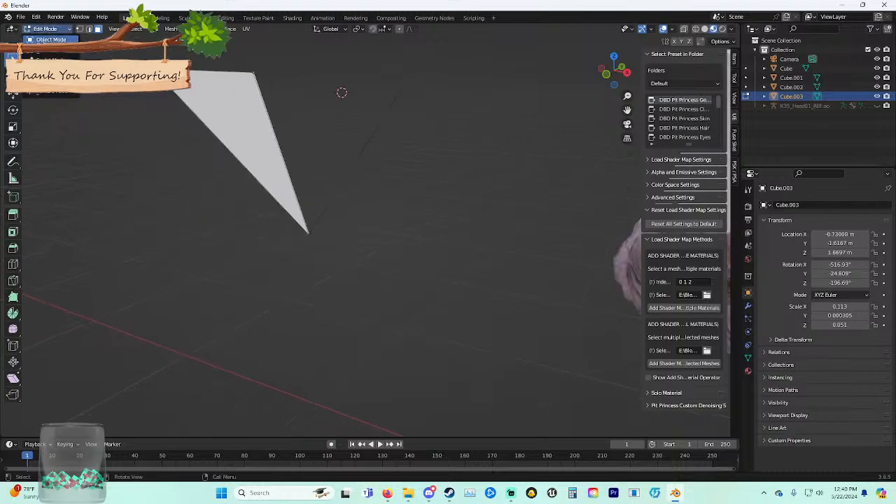
{"action": "left_click", "coordinate": [50, 59]}
{"action": "scroll", "coordinate": [189, 234], "scroll_direction": "up", "scroll_amount": 1}
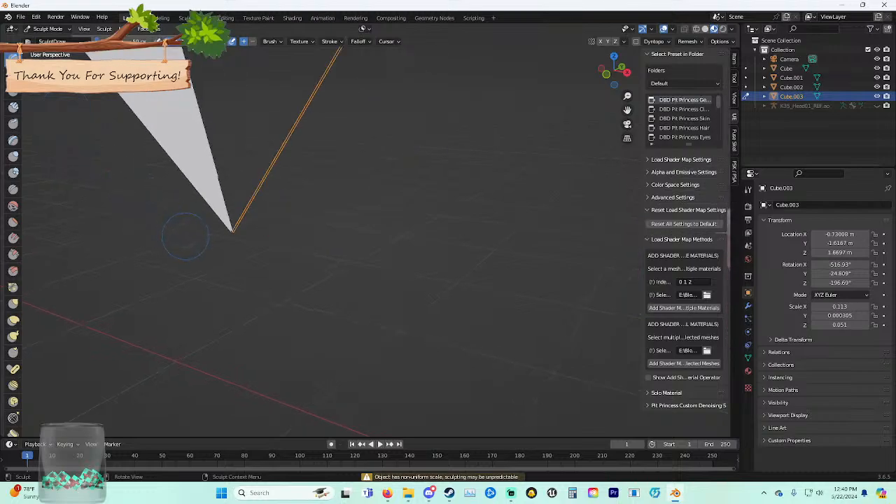
{"action": "middle_click_drag", "start_coordinate": [185, 247], "coordinate": [204, 257]}
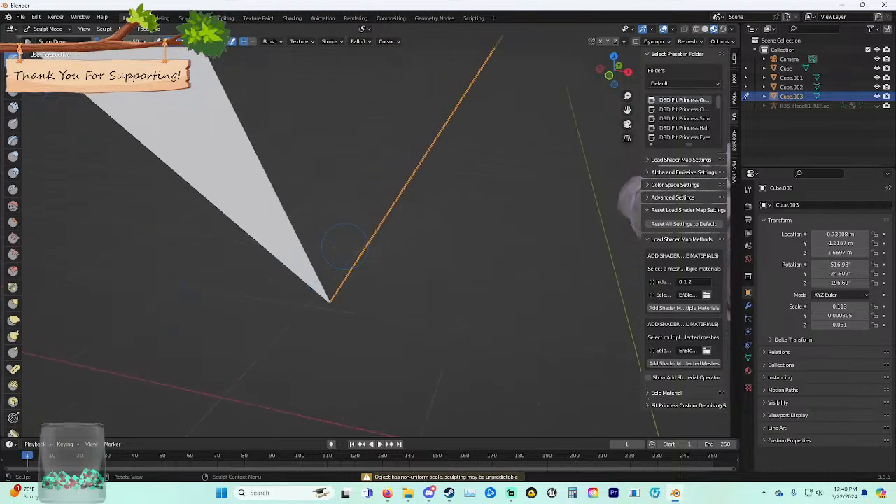
{"action": "left_click_drag", "start_coordinate": [344, 238], "coordinate": [362, 247]}
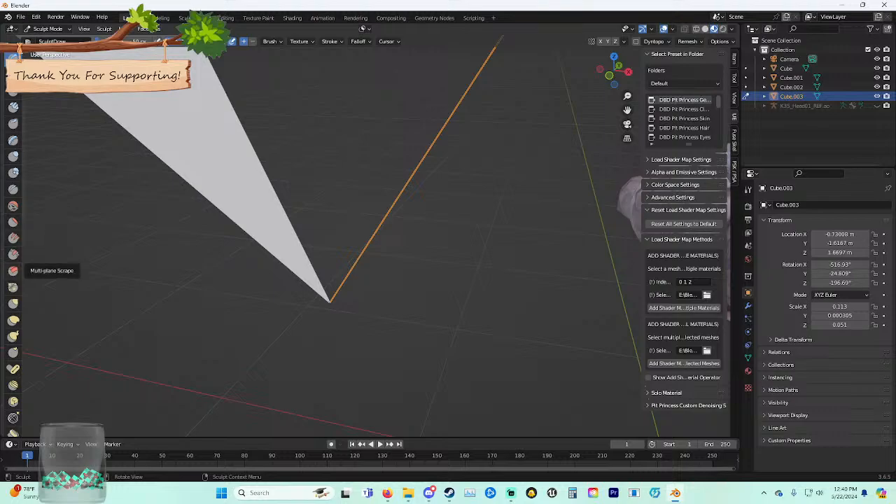
Go through the Multi-plane Scrape, Grab and Elastic Deform sculpting brushes for the copied flap, and return it to Object Mode.
{"action": "left_click", "coordinate": [14, 254]}
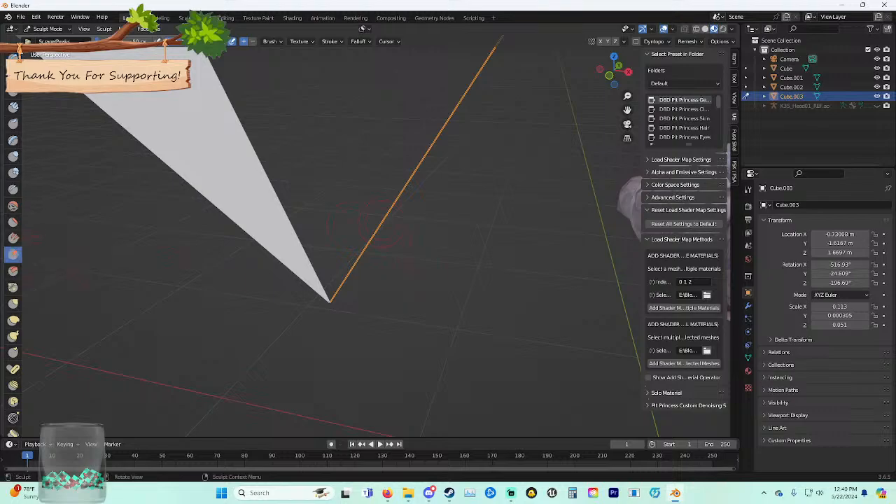
{"action": "left_click", "coordinate": [13, 270]}
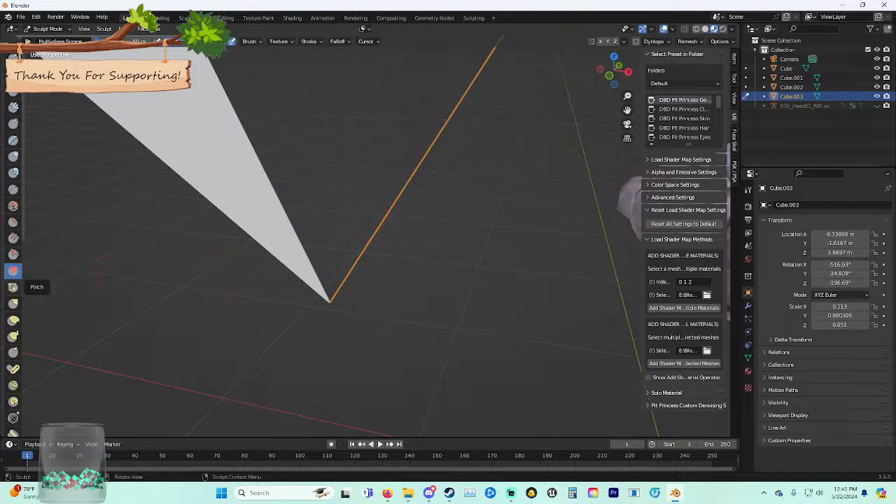
{"action": "left_click", "coordinate": [14, 302]}
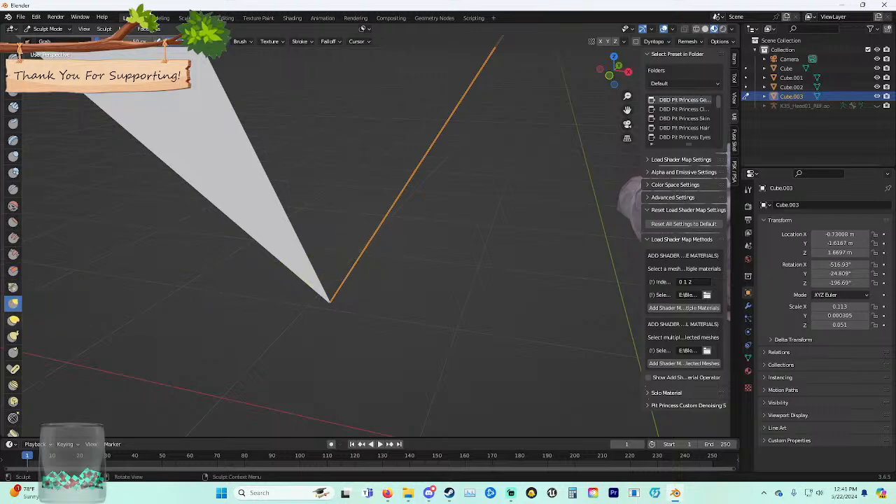
{"action": "left_click", "coordinate": [13, 319]}
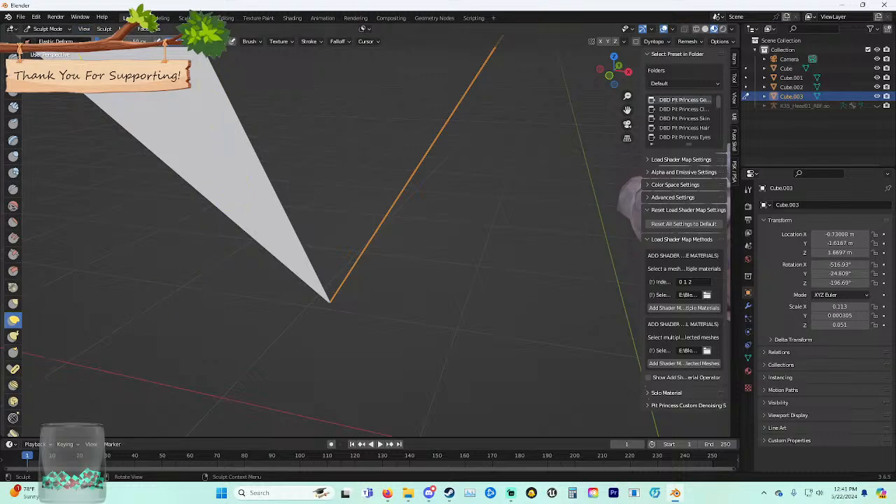
{"action": "left_click", "coordinate": [47, 28]}
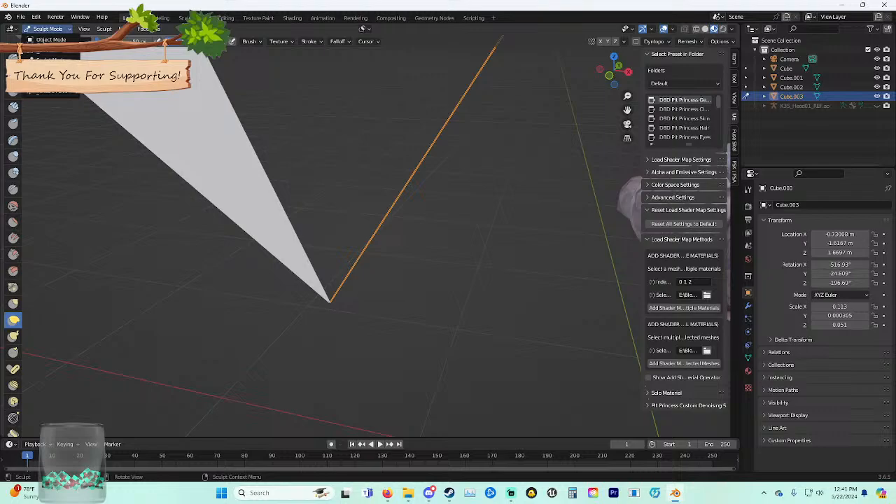
{"action": "left_click", "coordinate": [50, 39]}
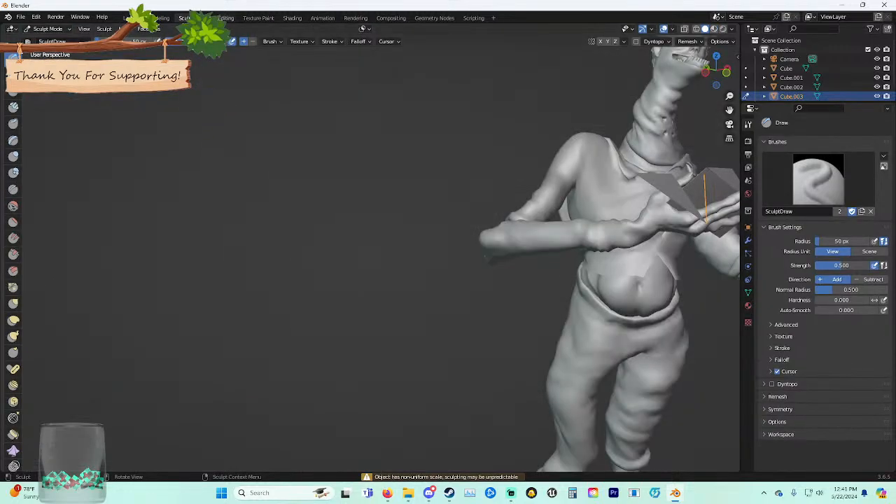
Examine the copied flap and its thin strip in the Sculpting and UV Editing workspaces, and return to the Layout workspace.
{"action": "mouse_move", "coordinate": [420, 252]}
{"action": "middle_mouse_down"}
{"action": "mouse_move", "coordinate": [455, 255]}
{"action": "mouse_move", "coordinate": [420, 281]}
{"action": "mouse_move", "coordinate": [358, 276]}
{"action": "mouse_move", "coordinate": [305, 215]}
{"action": "middle_mouse_up"}
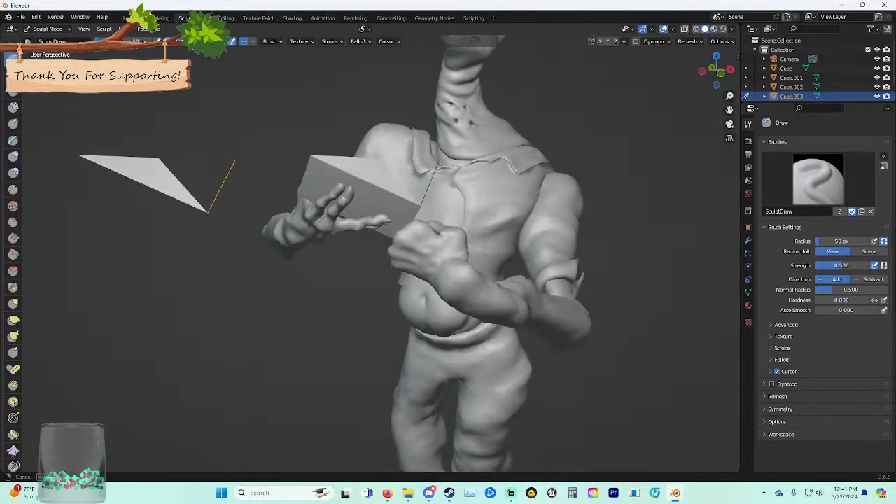
{"action": "scroll", "coordinate": [226, 200], "scroll_direction": "up", "scroll_amount": 6}
{"action": "middle_click_drag", "start_coordinate": [226, 200], "coordinate": [323, 326], "text": "shift"}
{"action": "scroll", "coordinate": [318, 247], "scroll_direction": "down", "scroll_amount": 2}
{"action": "scroll", "coordinate": [327, 242], "scroll_direction": "down", "scroll_amount": 2}
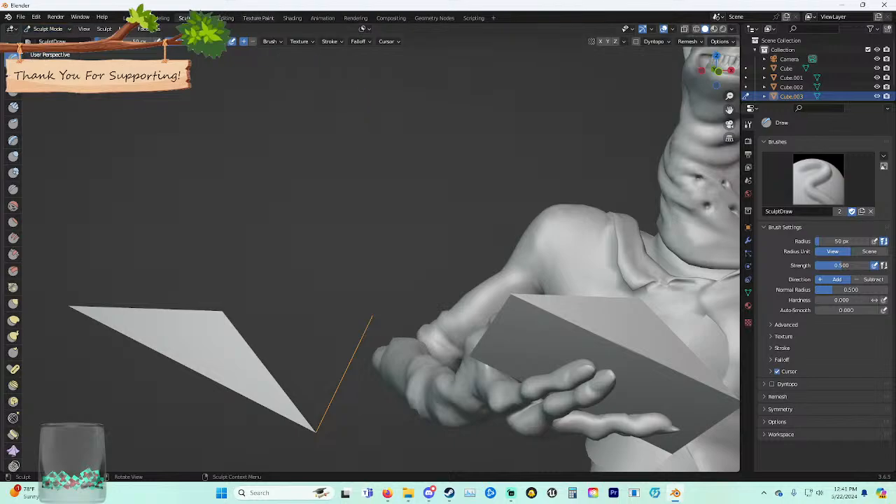
{"action": "left_click", "coordinate": [225, 17]}
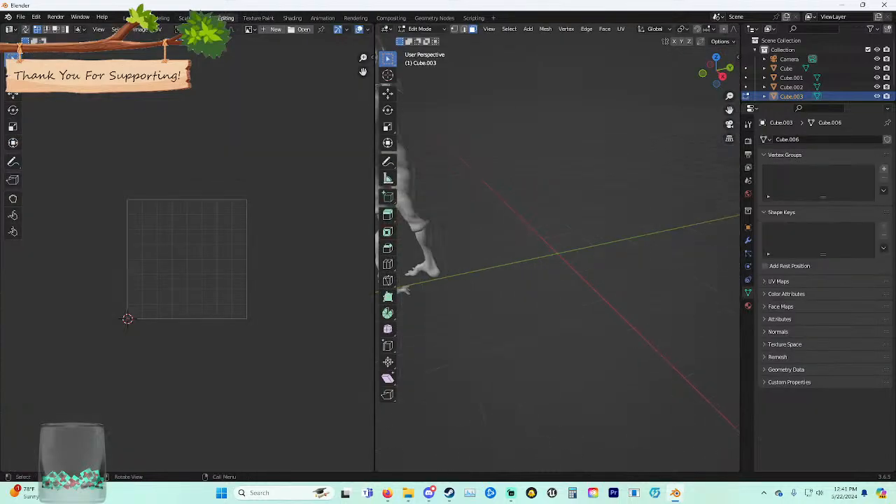
{"action": "mouse_move", "coordinate": [448, 231]}
{"action": "middle_mouse_down", "text": "shift"}
{"action": "mouse_move", "coordinate": [553, 301]}
{"action": "mouse_move", "coordinate": [689, 350]}
{"action": "middle_mouse_up", "text": "shift"}
{"action": "middle_click_drag", "start_coordinate": [560, 280], "coordinate": [594, 270]}
{"action": "scroll", "coordinate": [594, 269], "scroll_direction": "up", "scroll_amount": 5}
{"action": "middle_click_drag", "start_coordinate": [594, 210], "coordinate": [595, 175], "text": "shift"}
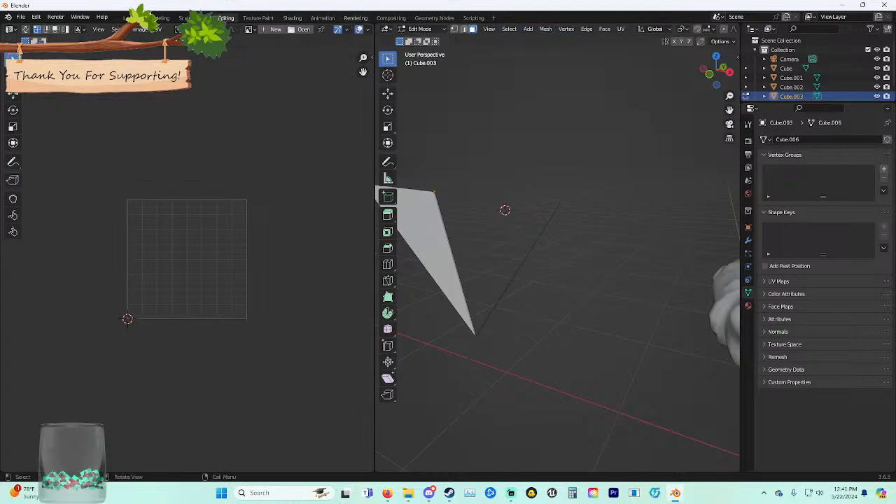
{"action": "left_click", "coordinate": [355, 18]}
{"action": "scroll", "coordinate": [370, 236], "scroll_direction": "down", "scroll_amount": 1}
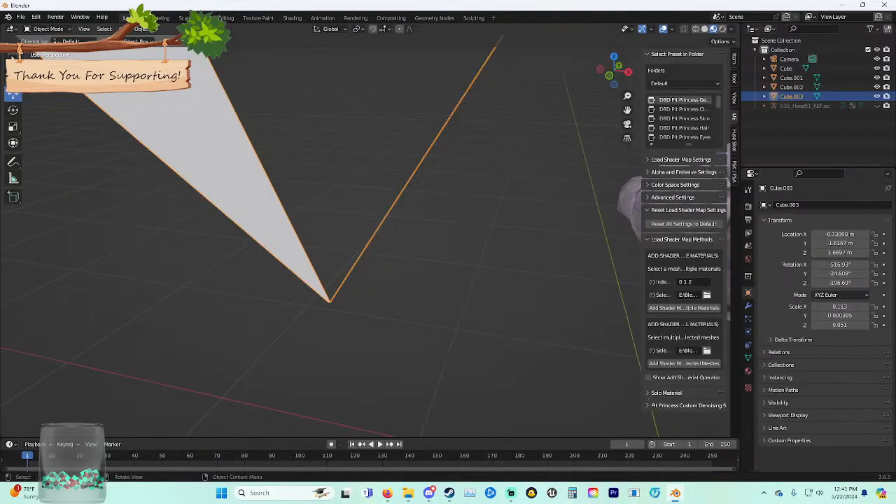
Reselect the copied flap beside the character's hand and switch it to Edit Mode.
{"action": "middle_click_drag", "start_coordinate": [420, 210], "coordinate": [318, 227]}
{"action": "scroll", "coordinate": [315, 202], "scroll_direction": "down", "scroll_amount": 3}
{"action": "middle_click_drag", "start_coordinate": [318, 228], "coordinate": [312, 239]}
{"action": "left_click", "coordinate": [312, 183]}
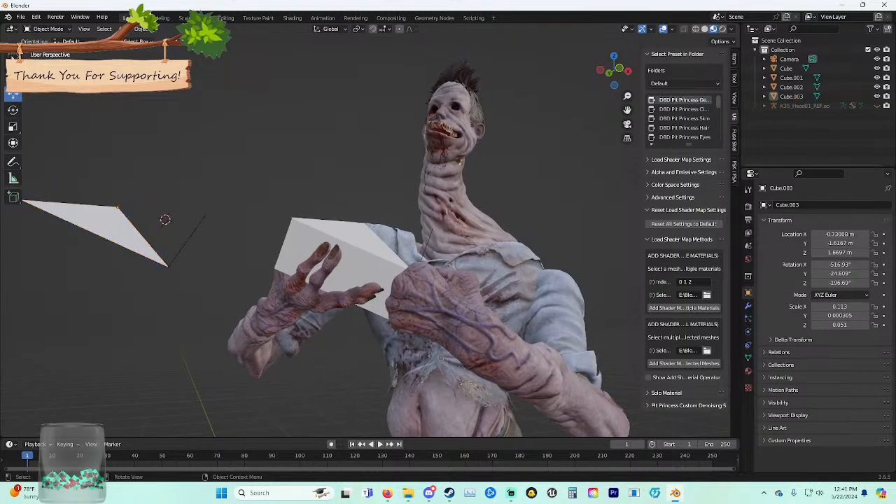
{"action": "left_click", "coordinate": [115, 222]}
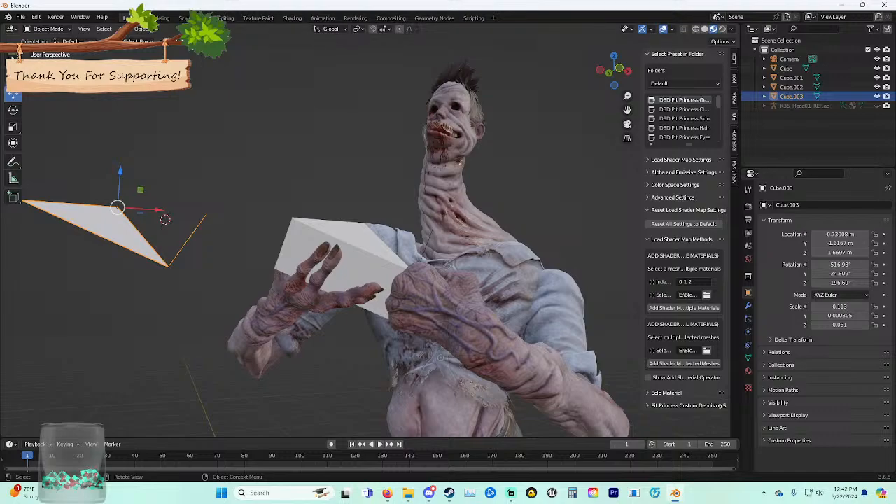
{"action": "middle_click_drag", "start_coordinate": [294, 224], "coordinate": [395, 212]}
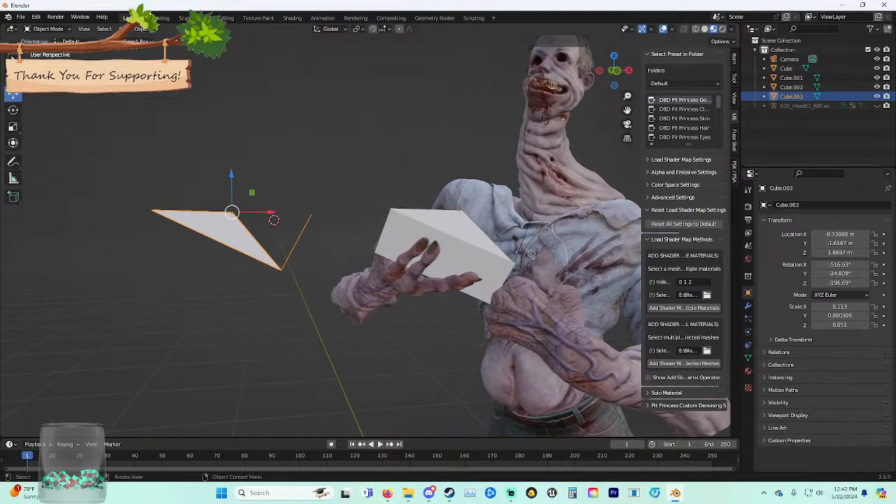
{"action": "scroll", "coordinate": [366, 236], "scroll_direction": "up", "scroll_amount": 6}
{"action": "middle_click_drag", "start_coordinate": [308, 230], "coordinate": [421, 245], "text": "shift"}
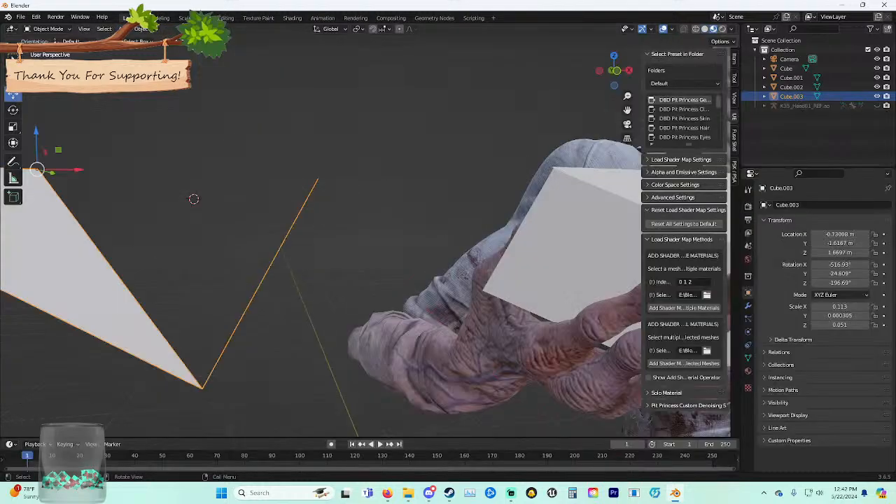
{"action": "left_click", "coordinate": [84, 29]}
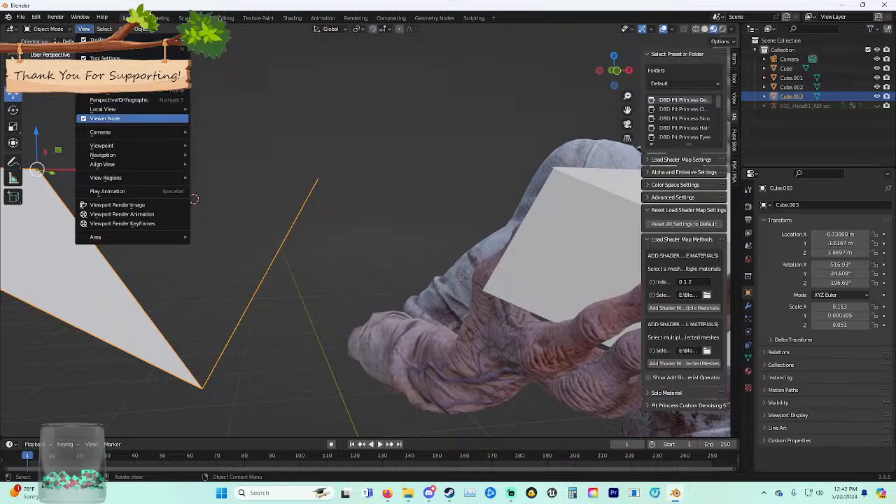
{"action": "left_click", "coordinate": [48, 29]}
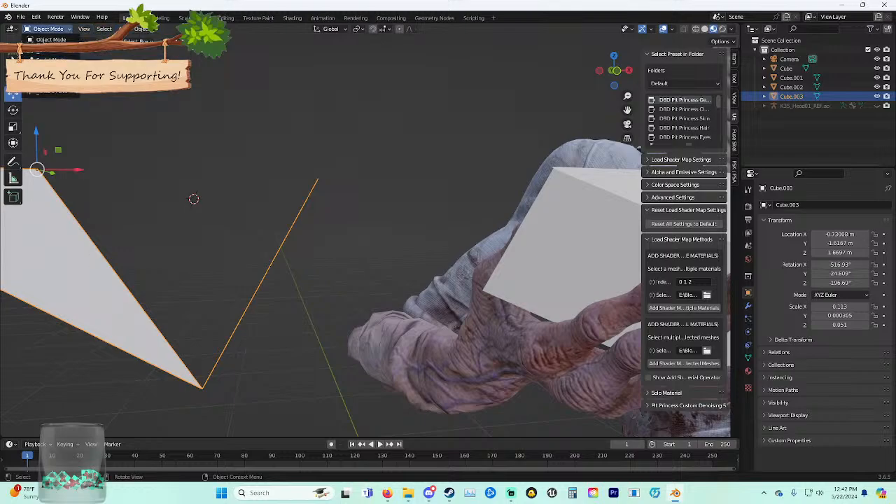
{"action": "left_click", "coordinate": [50, 50]}
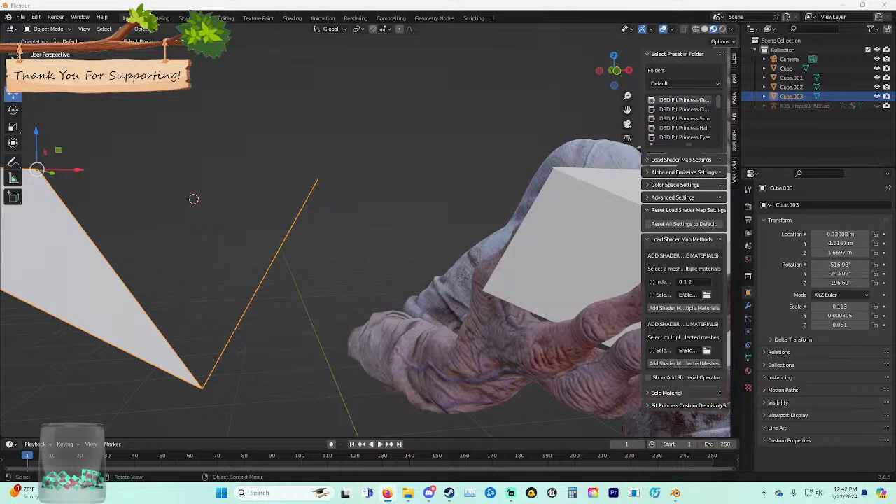
{"action": "left_click", "coordinate": [48, 29]}
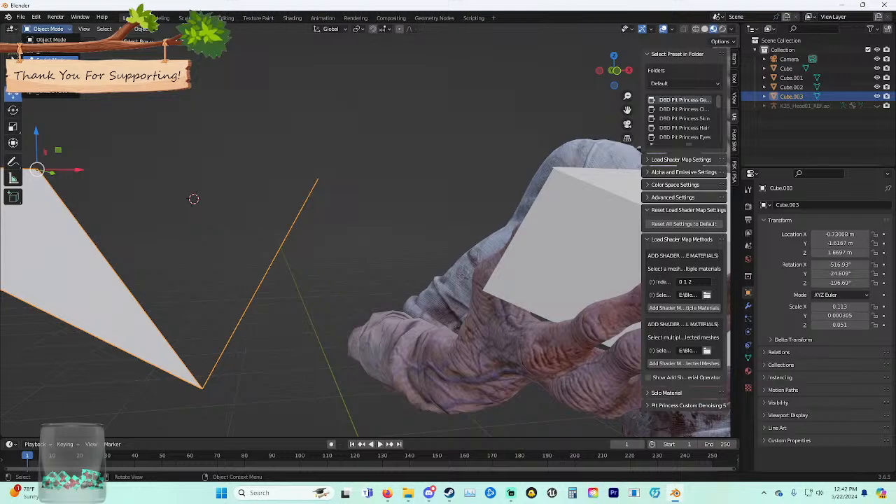
{"action": "left_click", "coordinate": [42, 53]}
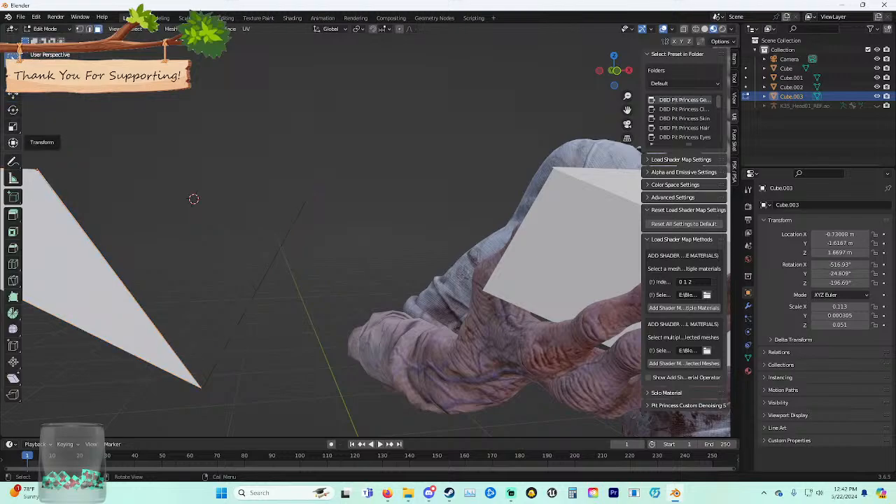
Try stretching the copied flap's large face along the global X axis with the Transform tool, and undo the scaling.
{"action": "left_click", "coordinate": [12, 143]}
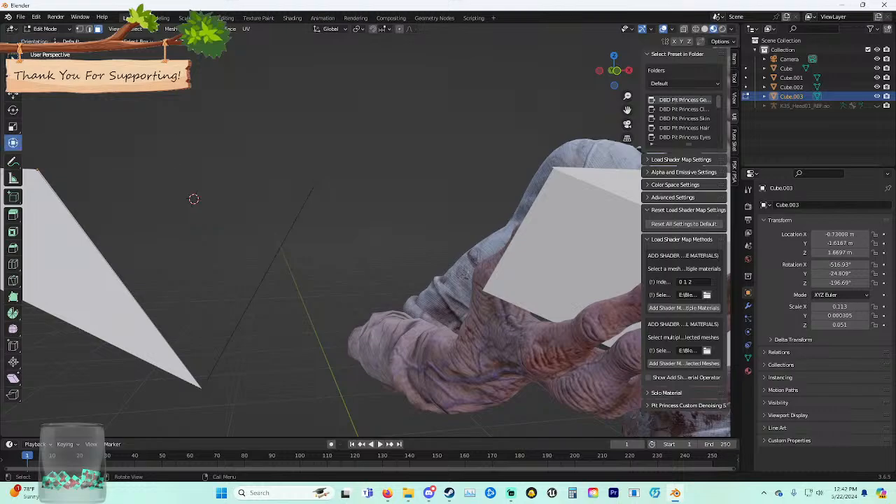
{"action": "left_click", "coordinate": [77, 259]}
{"action": "scroll", "coordinate": [77, 259], "scroll_direction": "down", "scroll_amount": 3}
{"action": "middle_click_drag", "start_coordinate": [266, 213], "coordinate": [287, 218]}
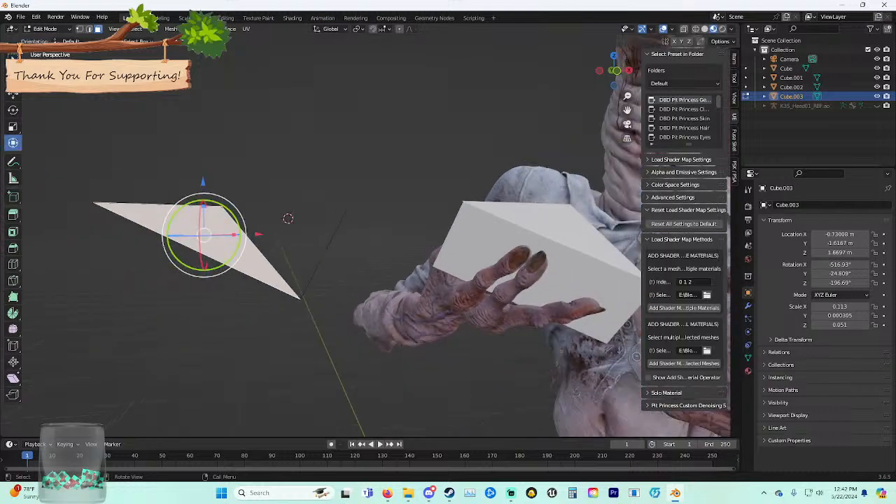
{"action": "key", "text": "s"}
{"action": "key", "text": "x"}
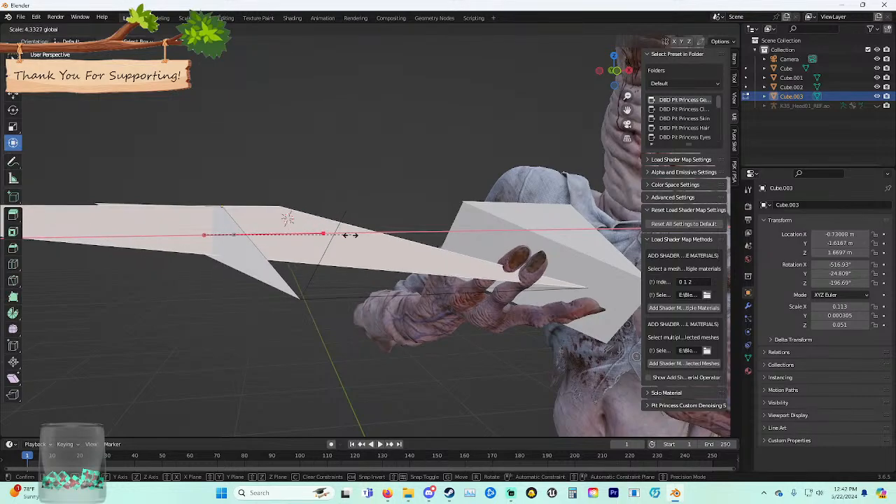
{"action": "left_click_drag", "start_coordinate": [350, 235], "coordinate": [351, 235]}
{"action": "key", "text": "ctrl+z"}
Return to the selection tool and rotate the flap's large face freely with Trackball rotation so it crosses the other faces.
{"action": "middle_click_drag", "start_coordinate": [285, 331], "coordinate": [257, 335]}
{"action": "scroll", "coordinate": [256, 335], "scroll_direction": "up", "scroll_amount": 3}
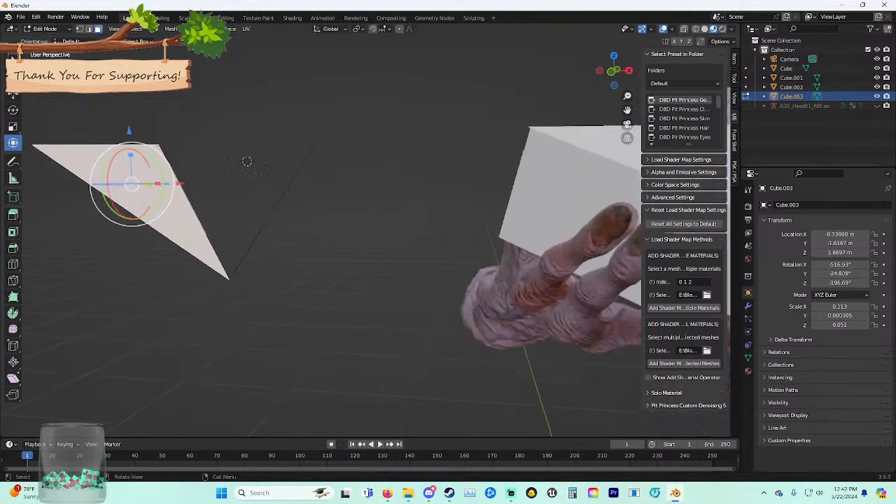
{"action": "scroll", "coordinate": [146, 182], "scroll_direction": "up", "scroll_amount": 3}
{"action": "middle_click_drag", "start_coordinate": [146, 183], "coordinate": [334, 201]}
{"action": "scroll", "coordinate": [112, 140], "scroll_direction": "up", "scroll_amount": 3}
{"action": "scroll", "coordinate": [216, 209], "scroll_direction": "up", "scroll_amount": 2}
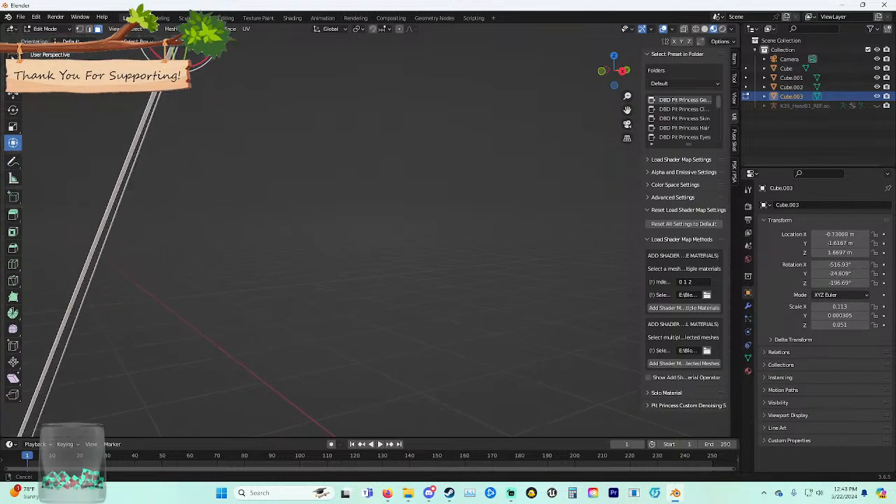
{"action": "left_click", "coordinate": [12, 57]}
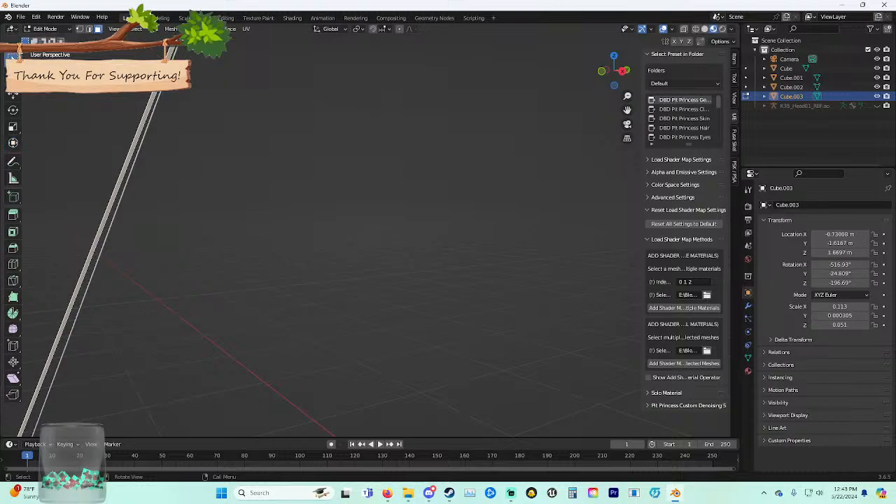
{"action": "left_click", "coordinate": [280, 224]}
{"action": "middle_click_drag", "start_coordinate": [280, 224], "coordinate": [304, 259], "text": "shift"}
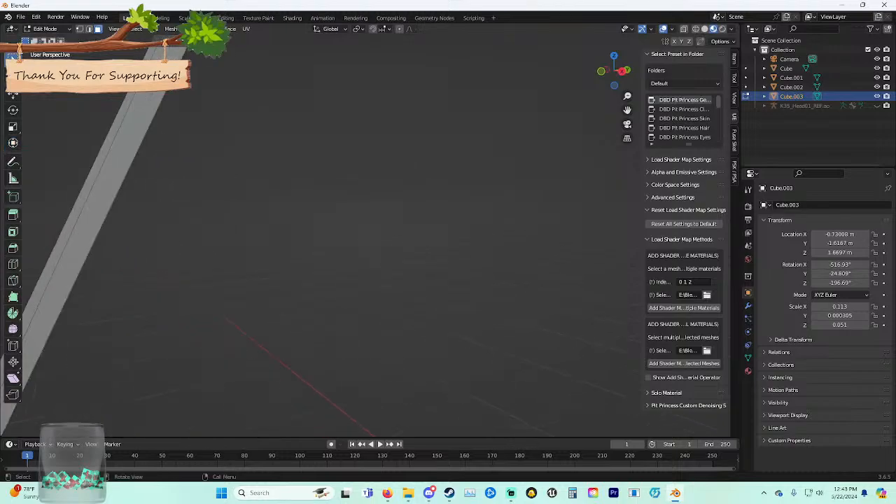
{"action": "key", "text": "r"}
{"action": "key", "text": "r"}
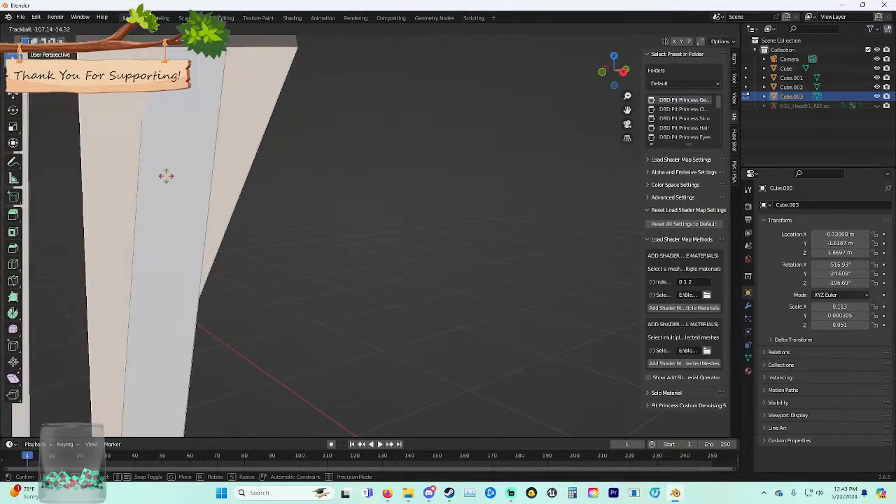
{"action": "key", "text": "r"}
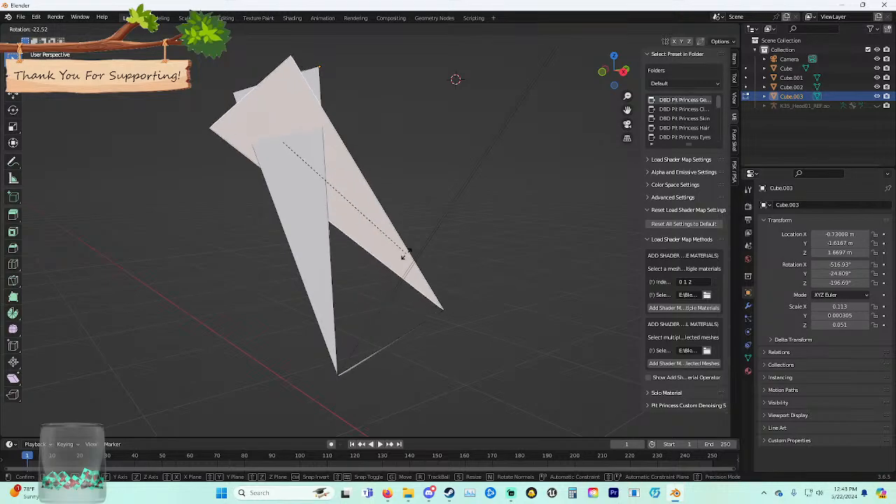
{"action": "left_click", "coordinate": [343, 119]}
{"action": "middle_click_drag", "start_coordinate": [342, 119], "coordinate": [399, 112]}
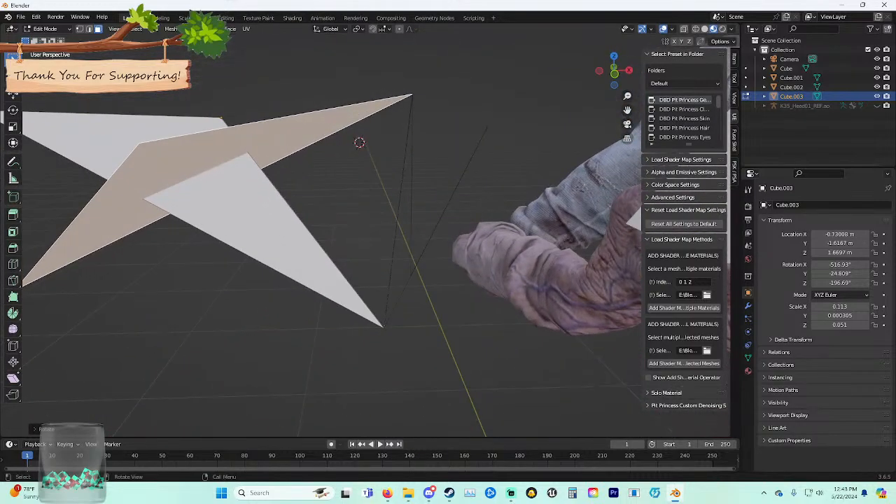
Delete the edges of the thin strip joining the rotated face's upper tip to the flap's lower tip.
{"action": "left_click_drag", "start_coordinate": [364, 194], "coordinate": [421, 235]}
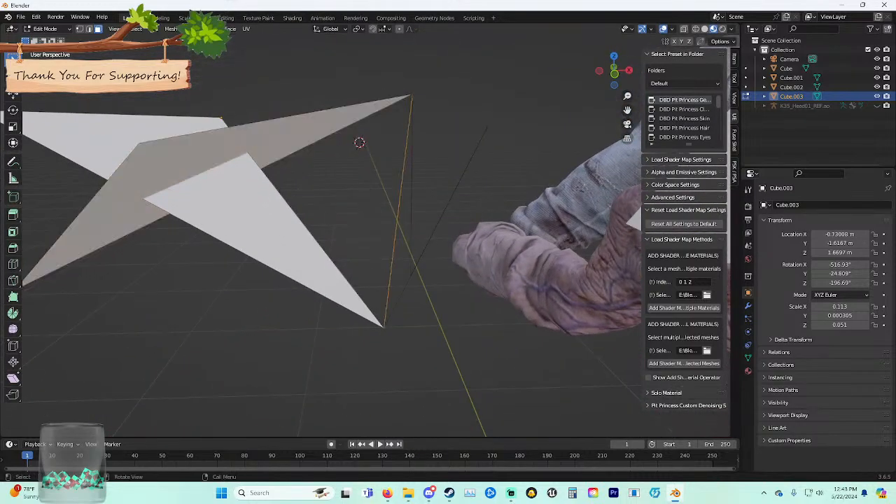
{"action": "key", "text": "x"}
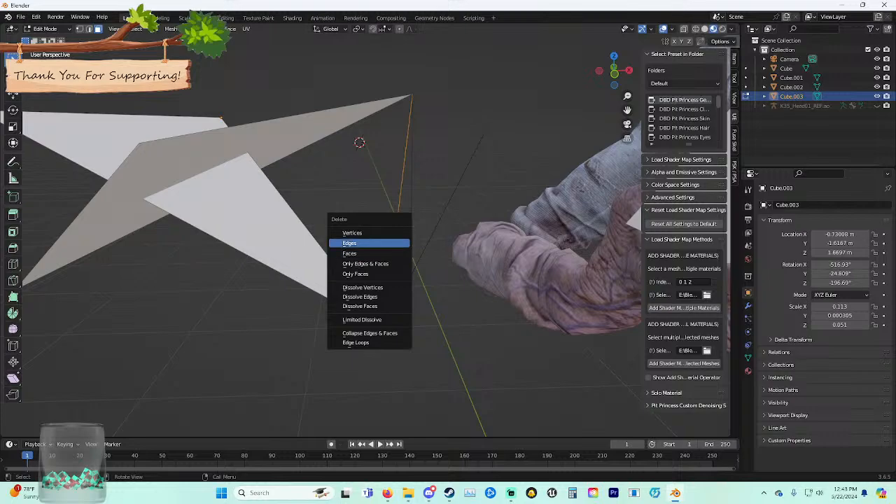
{"action": "left_click", "coordinate": [360, 242]}
{"action": "left_click_drag", "start_coordinate": [396, 219], "coordinate": [439, 273]}
{"action": "key", "text": "x"}
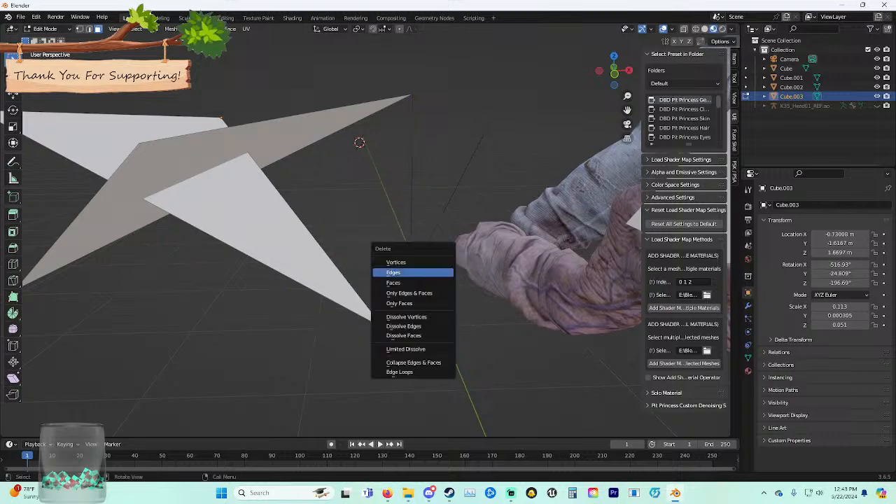
{"action": "left_click", "coordinate": [439, 271]}
Rotate the front triangular face freely with Trackball rotation so its long tip points away from the character.
{"action": "middle_click_drag", "start_coordinate": [439, 272], "coordinate": [431, 266]}
{"action": "middle_click_drag", "start_coordinate": [369, 149], "coordinate": [384, 156]}
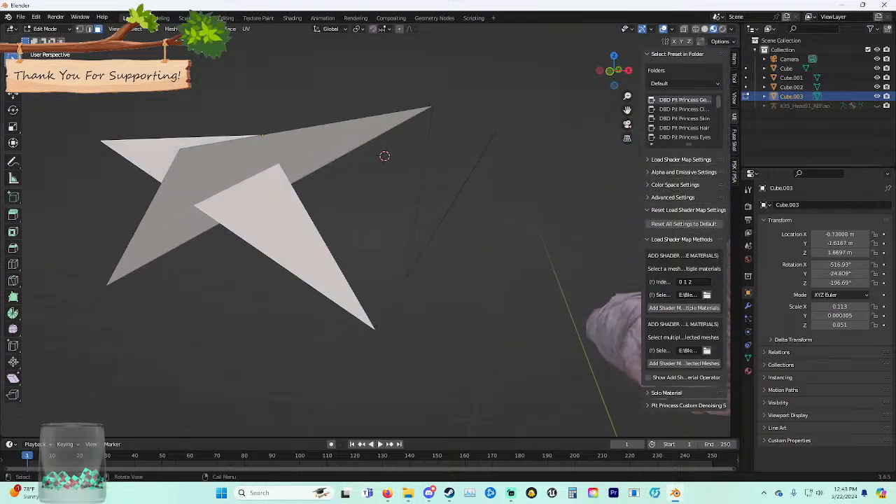
{"action": "key", "text": "r"}
{"action": "key", "text": "r"}
{"action": "left_click", "coordinate": [228, 240]}
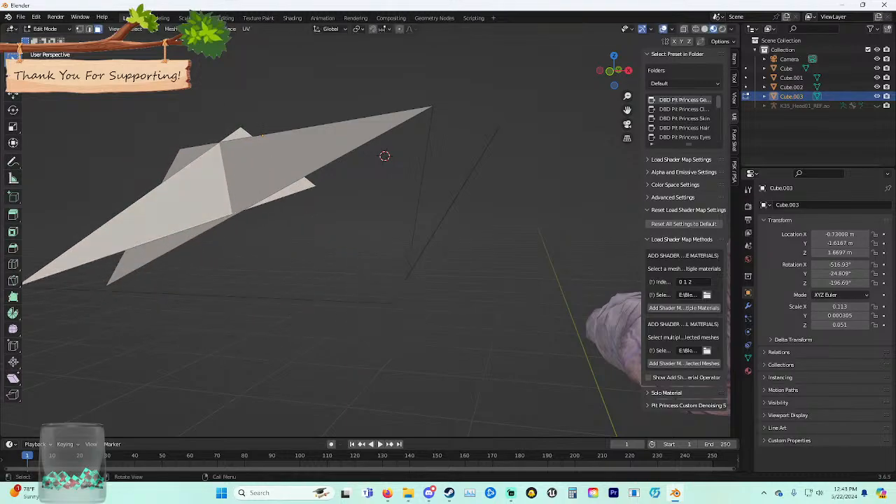
Try to delete the loose edges hanging below the flap's long tip using the Edges option.
{"action": "key", "text": "x"}
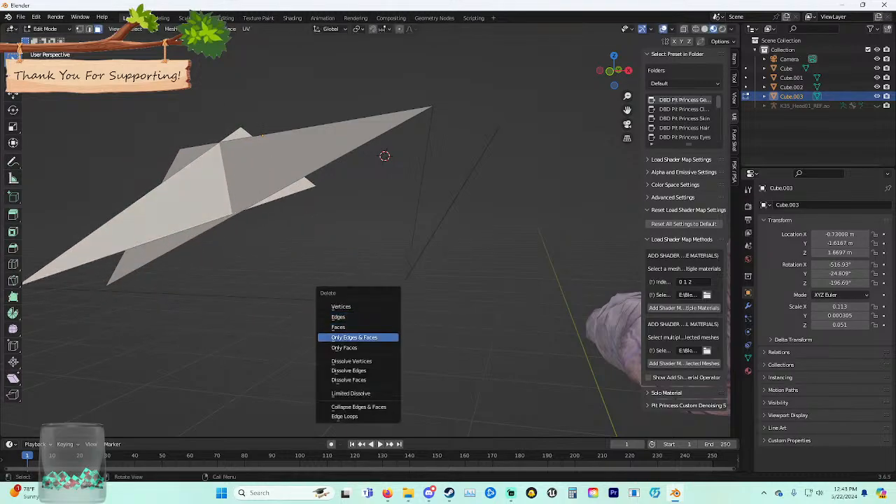
{"action": "left_click", "coordinate": [358, 317]}
{"action": "key", "text": "x"}
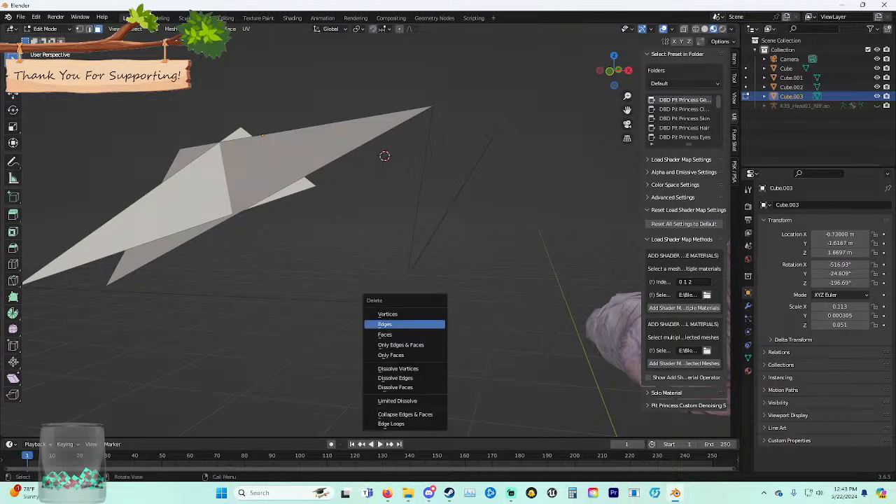
{"action": "key", "text": "Escape"}
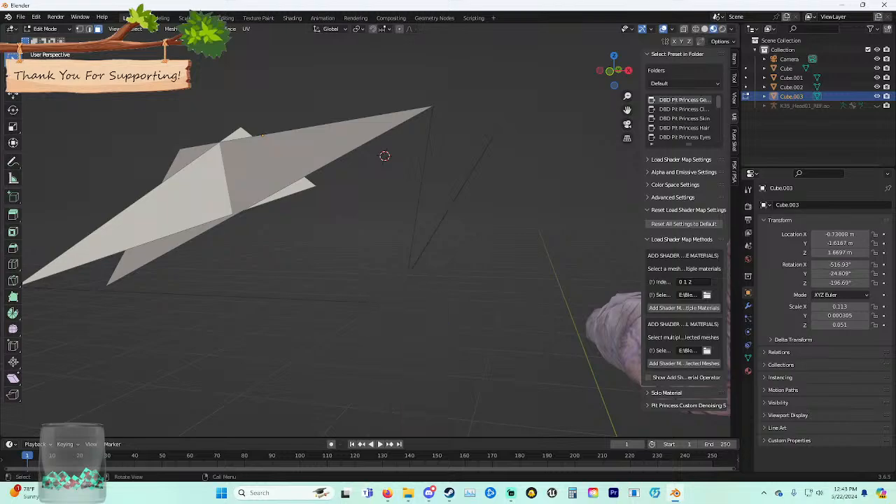
Try to box-select the loose edges between the flap and the character's arm.
{"action": "left_click_drag", "start_coordinate": [376, 274], "coordinate": [431, 340]}
{"action": "scroll", "coordinate": [427, 301], "scroll_direction": "up", "scroll_amount": 3}
{"action": "mouse_move", "coordinate": [412, 301]}
{"action": "middle_mouse_down"}
{"action": "mouse_move", "coordinate": [442, 300]}
{"action": "mouse_move", "coordinate": [425, 296]}
{"action": "middle_mouse_up"}
{"action": "left_click_drag", "start_coordinate": [422, 262], "coordinate": [485, 302]}
{"action": "middle_click_drag", "start_coordinate": [419, 280], "coordinate": [450, 278]}
{"action": "left_click_drag", "start_coordinate": [437, 266], "coordinate": [446, 281]}
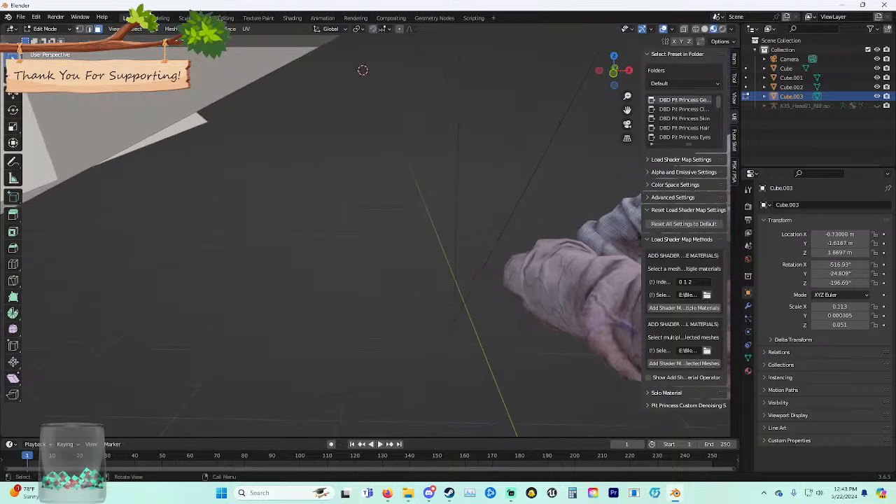
{"action": "right_click", "coordinate": [457, 301]}
{"action": "key", "text": "Escape"}
{"action": "scroll", "coordinate": [457, 301], "scroll_direction": "down", "scroll_amount": 4}
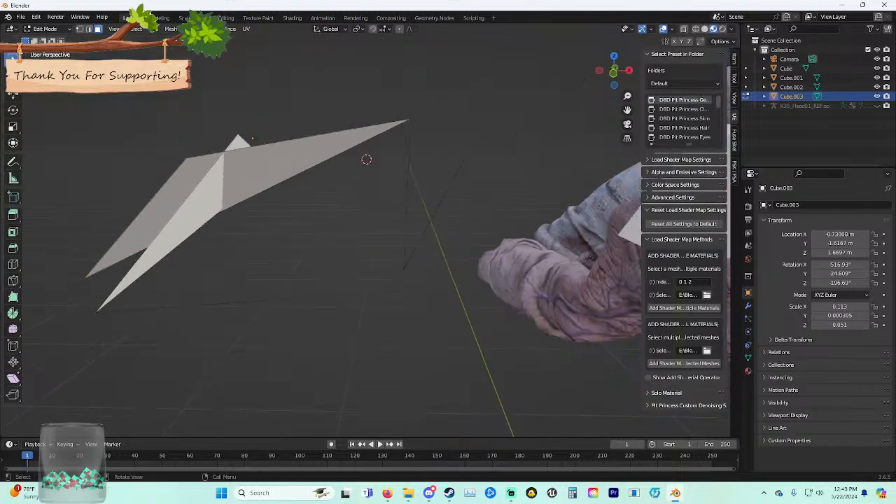
Select the flap's large face, try deleting it with Only Faces, and undo the deletion.
{"action": "left_click", "coordinate": [294, 164]}
{"action": "right_click", "coordinate": [294, 164]}
{"action": "key", "text": "Escape"}
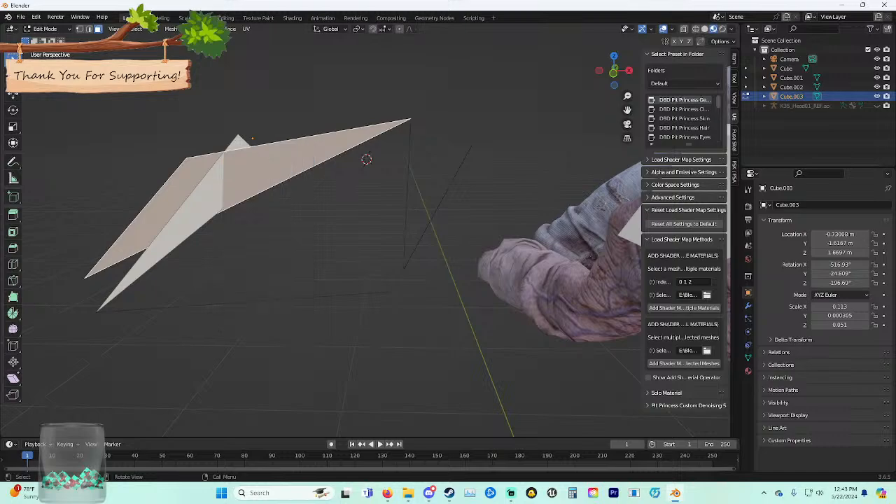
{"action": "key", "text": "x"}
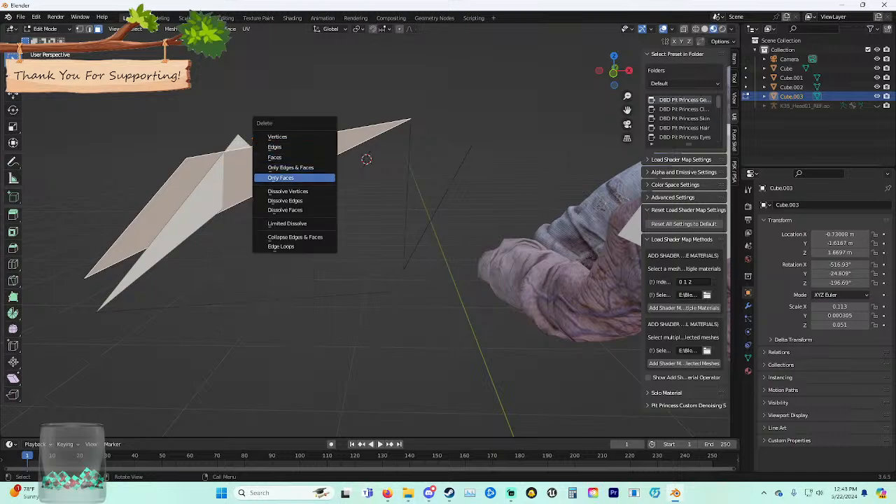
{"action": "key", "text": "Return"}
{"action": "key", "text": "ctrl+z"}
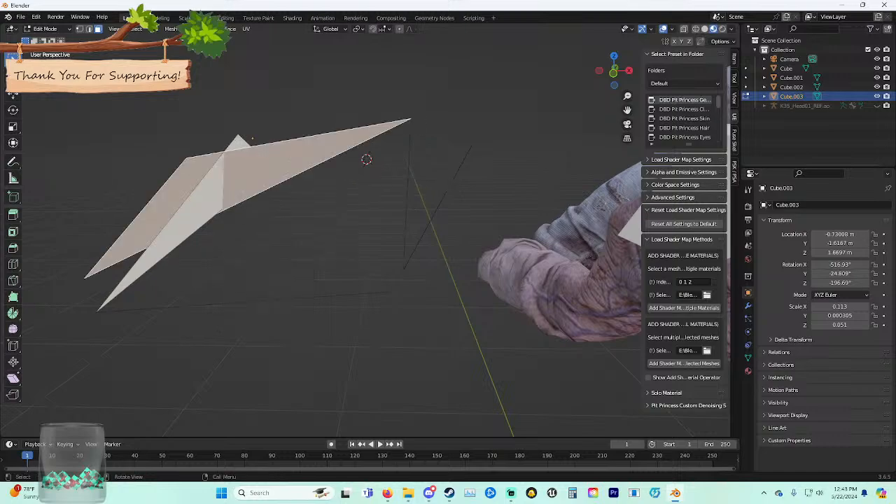
Repeat the Only Faces deletion on the still-selected large face and undo it again.
{"action": "key", "text": "x"}
{"action": "key", "text": "Down"}
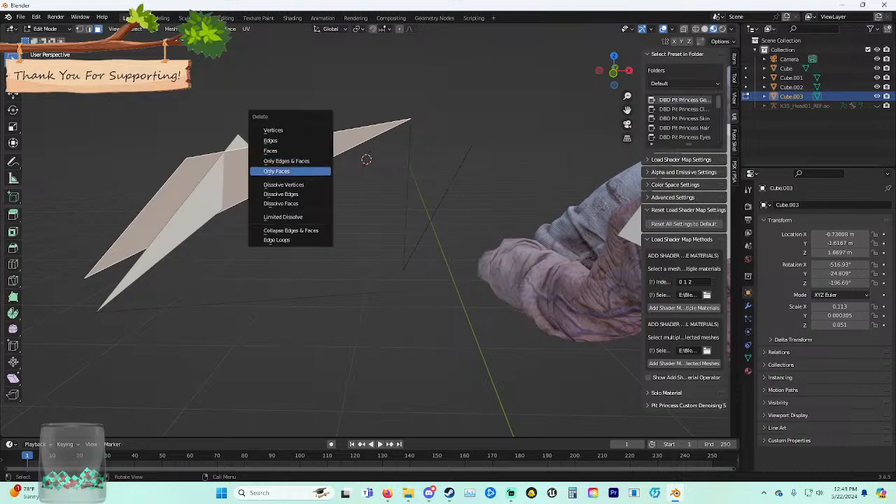
{"action": "key", "text": "Return"}
{"action": "key", "text": "ctrl+z"}
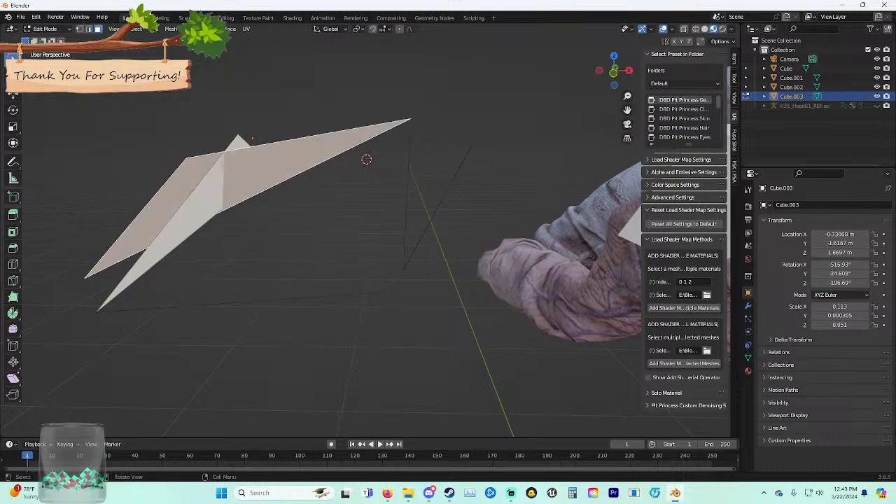
Try deleting the large face with Only Edges & Faces, inspect the remaining triangle, and undo the deletion.
{"action": "right_click", "coordinate": [283, 159]}
{"action": "key", "text": "Escape"}
{"action": "key", "text": "x"}
{"action": "key", "text": "Up"}
{"action": "key", "text": "Up"}
{"action": "key", "text": "Up"}
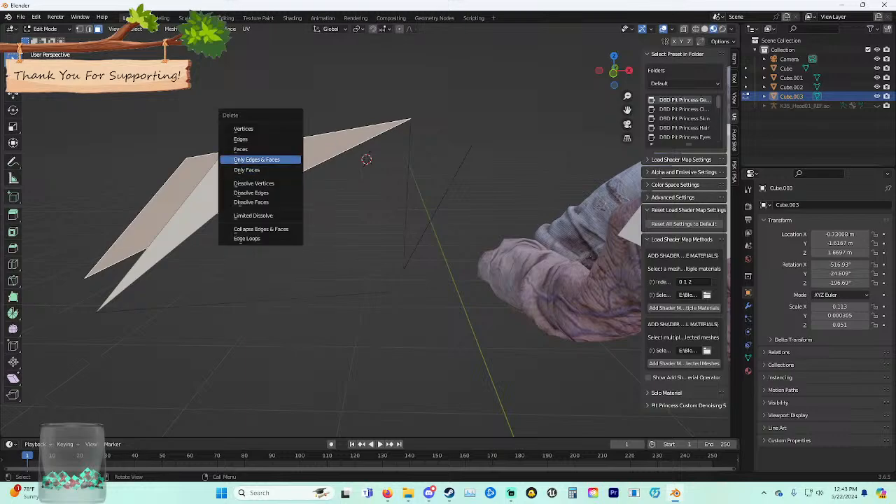
{"action": "key", "text": "Return"}
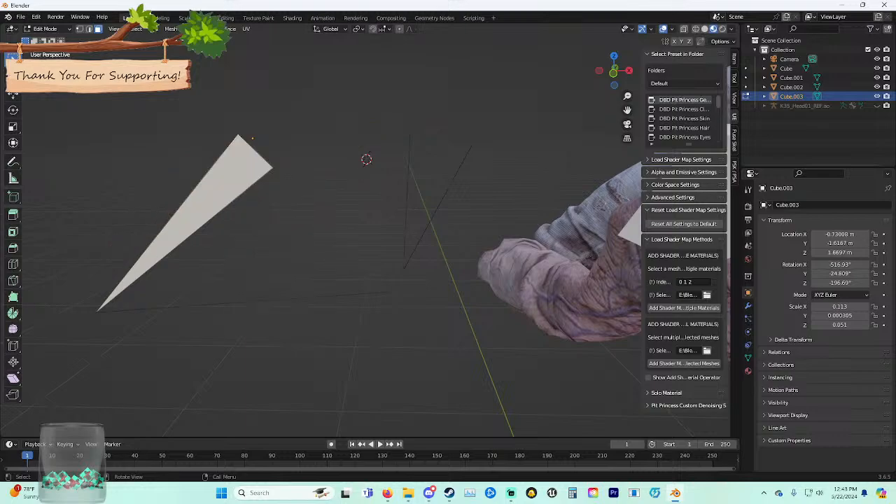
{"action": "middle_click_drag", "start_coordinate": [284, 159], "coordinate": [371, 169]}
{"action": "key", "text": "ctrl+z"}
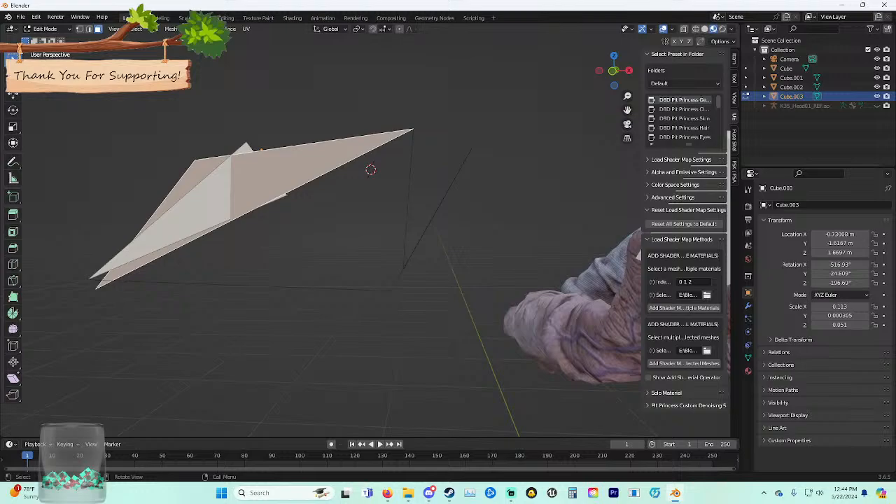
Try Dissolve Edges and Dissolve Faces on the flap's selected large face.
{"action": "right_click", "coordinate": [305, 177]}
{"action": "key", "text": "Escape"}
{"action": "key", "text": "x"}
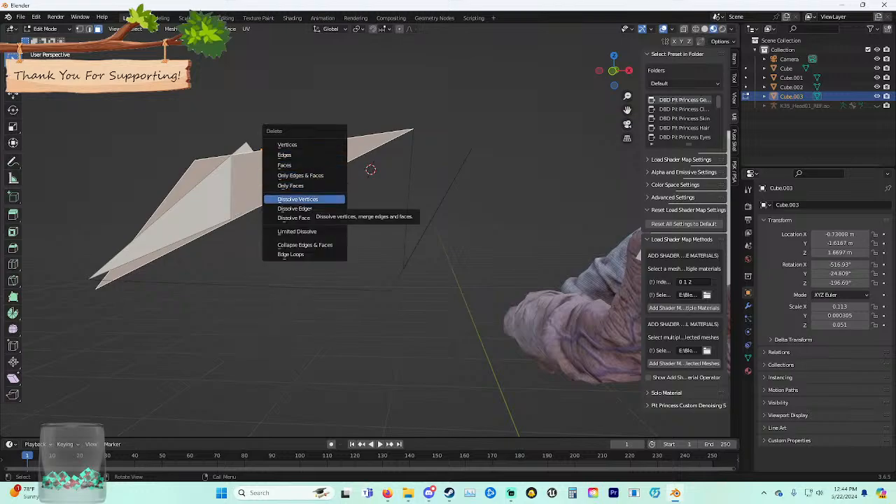
{"action": "key", "text": "Down"}
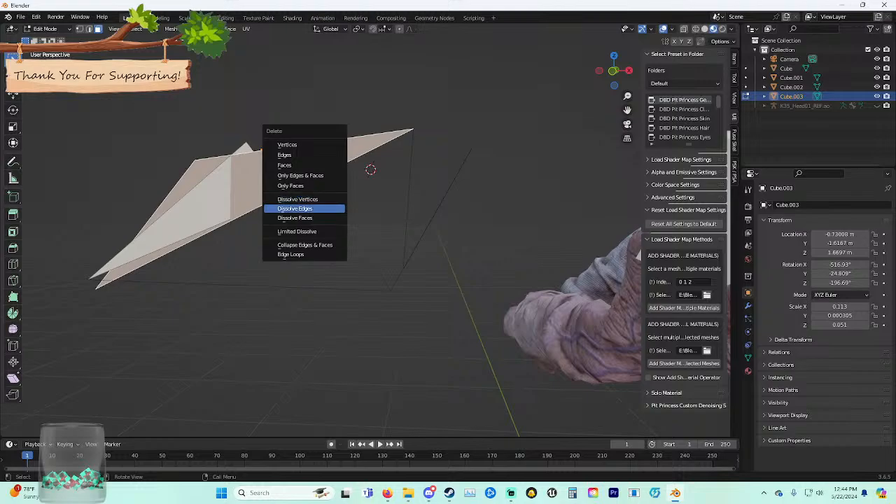
{"action": "key", "text": "Return"}
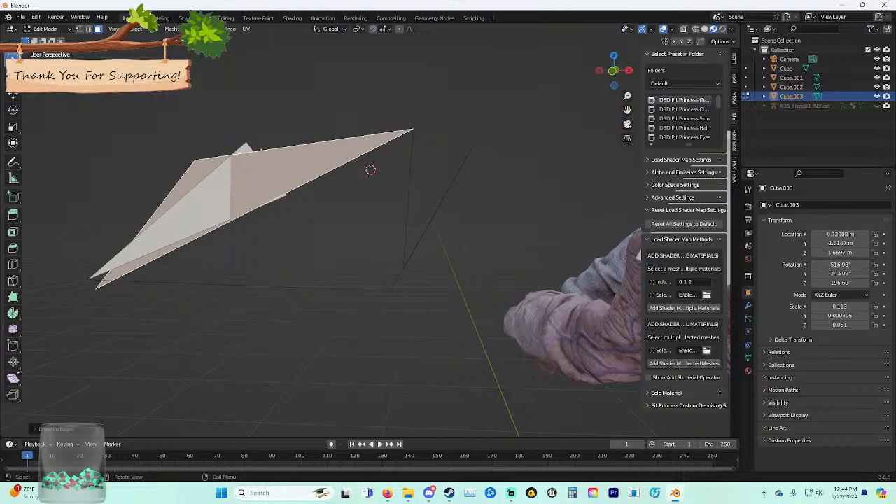
{"action": "right_click", "coordinate": [312, 161]}
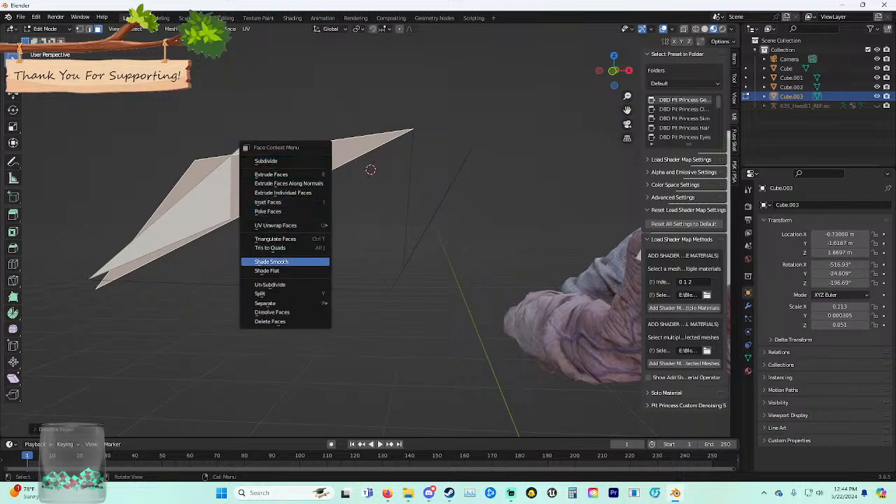
{"action": "key", "text": "x"}
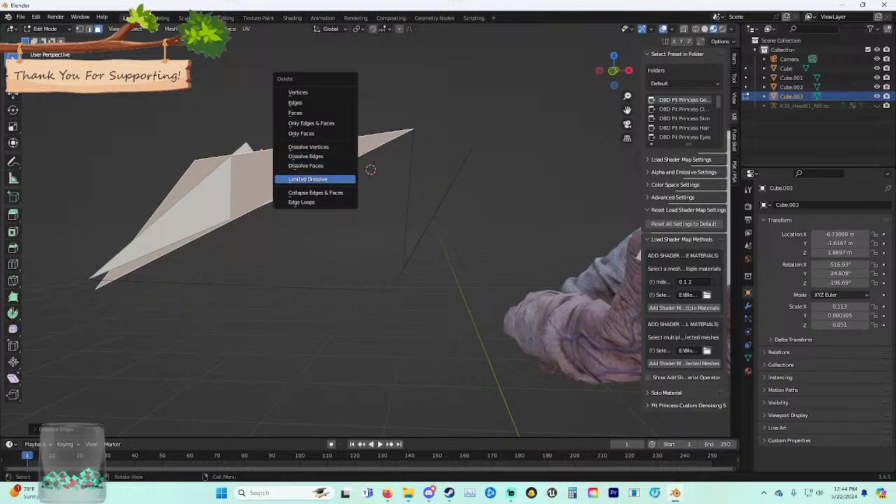
{"action": "left_click", "coordinate": [312, 166]}
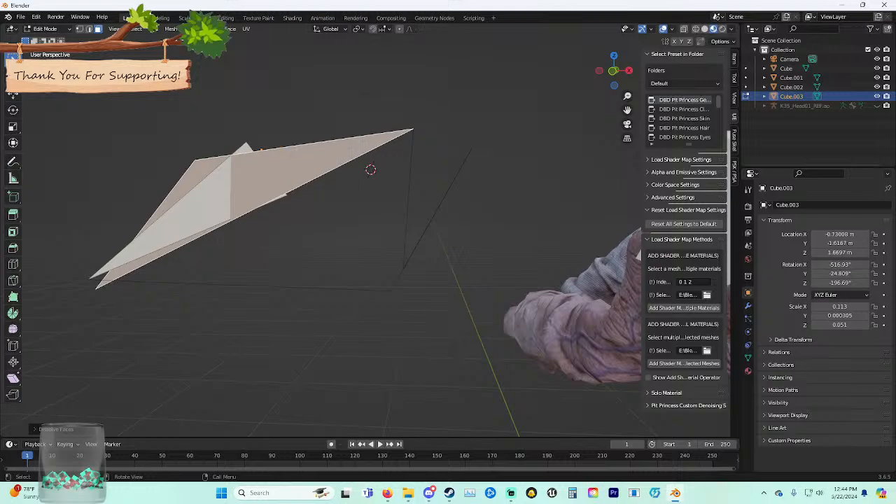
Try Dissolve Vertices on the large face, check the remaining geometry from several sides, and undo to restore the face.
{"action": "key", "text": "x"}
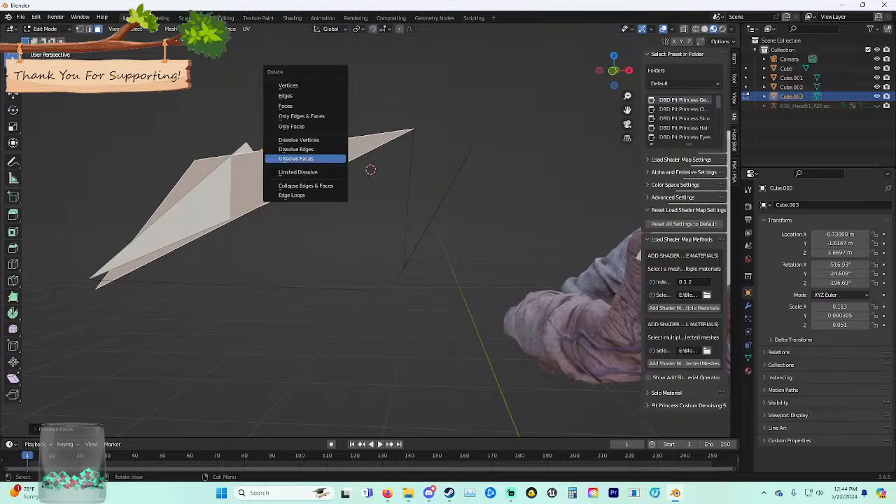
{"action": "key", "text": "Up"}
{"action": "key", "text": "Up"}
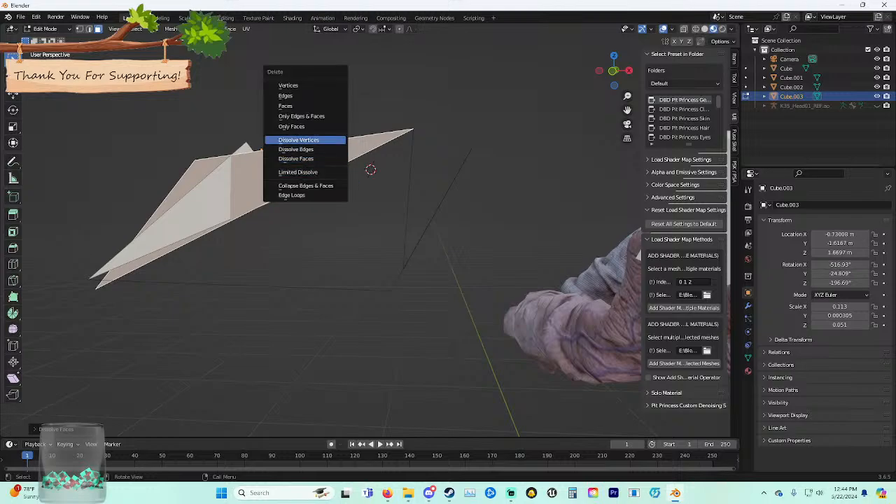
{"action": "key", "text": "Return"}
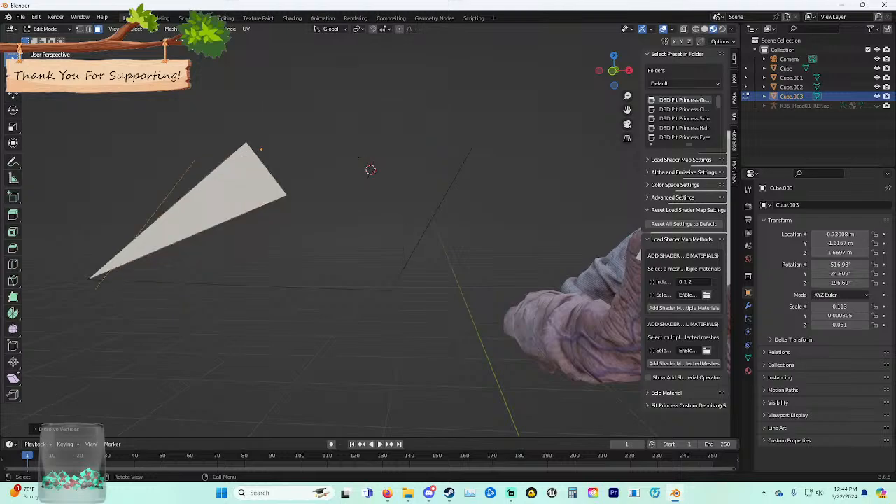
{"action": "middle_click_drag", "start_coordinate": [312, 166], "coordinate": [413, 175]}
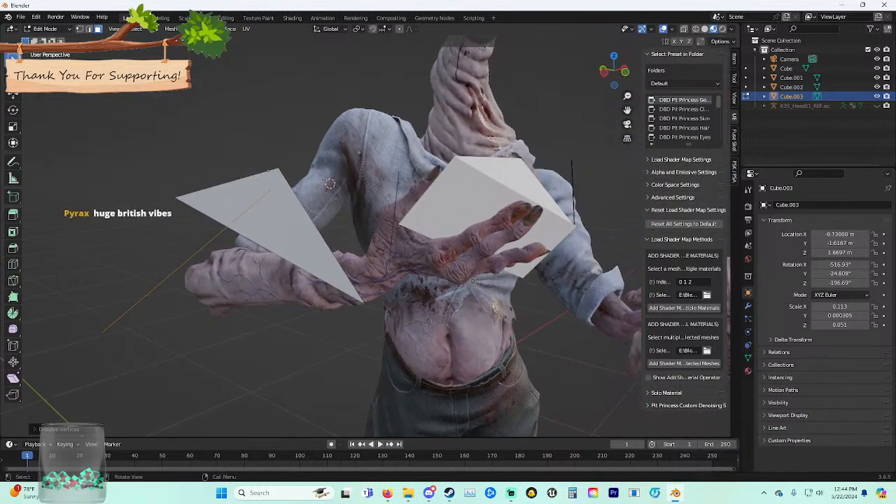
{"action": "key", "text": "ctrl+z"}
{"action": "middle_click_drag", "start_coordinate": [329, 184], "coordinate": [441, 141]}
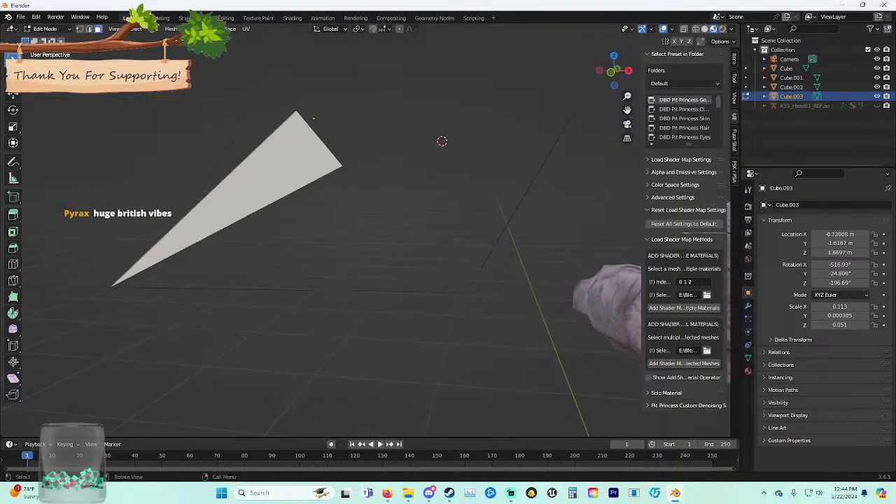
{"action": "right_click", "coordinate": [495, 92], "text": "ctrl"}
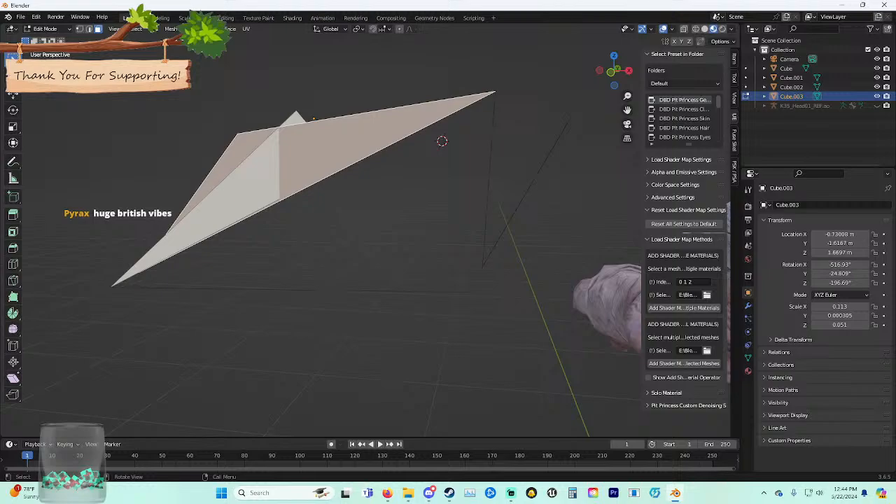
Rotate the flap's large face freely with Trackball rotation so it crosses the narrow triangle.
{"action": "middle_click_drag", "start_coordinate": [442, 141], "coordinate": [405, 132]}
{"action": "key", "text": "r"}
{"action": "key", "text": "r"}
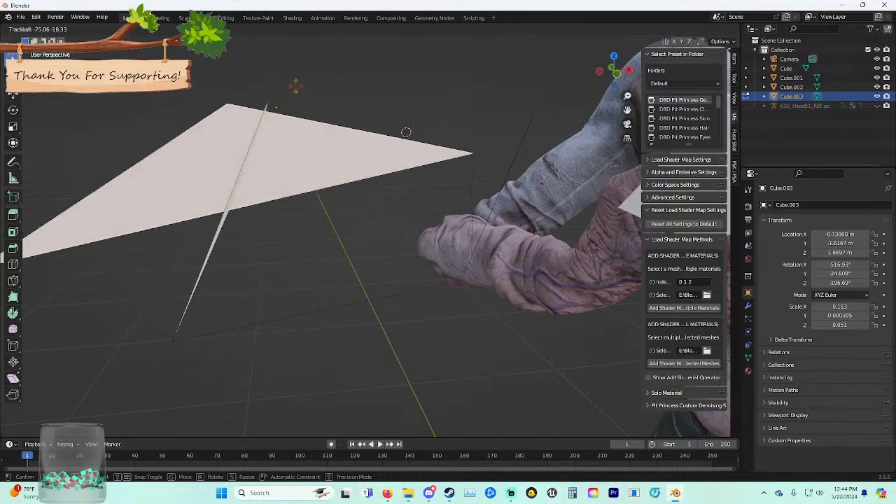
{"action": "left_click", "coordinate": [313, 133]}
Rotate the large face further with Trackball rotation until its long tip points downward in front of the character's forearm.
{"action": "middle_click_drag", "start_coordinate": [314, 151], "coordinate": [380, 175]}
{"action": "key", "text": "r"}
{"action": "key", "text": "r"}
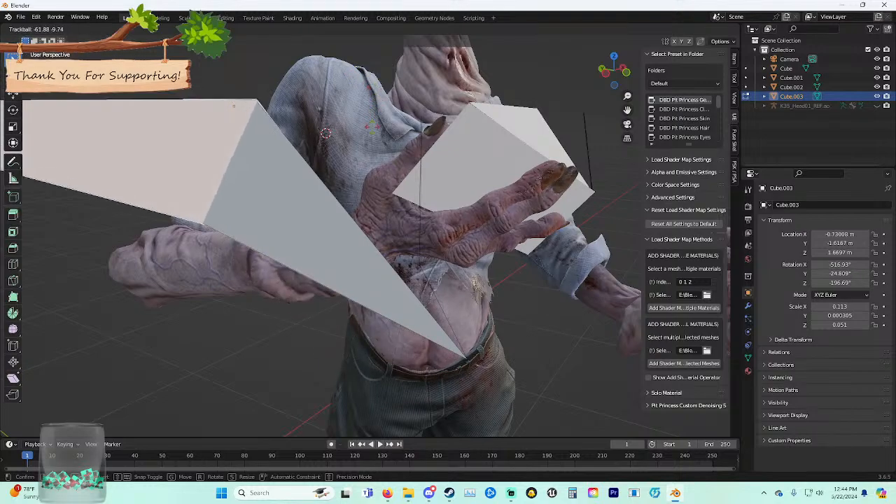
{"action": "left_click", "coordinate": [299, 216]}
{"action": "key", "text": "r"}
{"action": "key", "text": "r"}
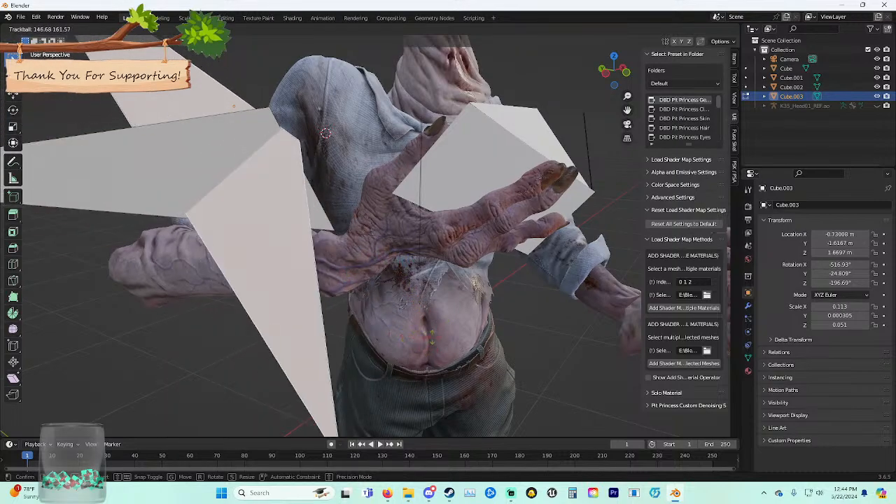
{"action": "left_click", "coordinate": [395, 335]}
{"action": "middle_click_drag", "start_coordinate": [395, 334], "coordinate": [371, 334]}
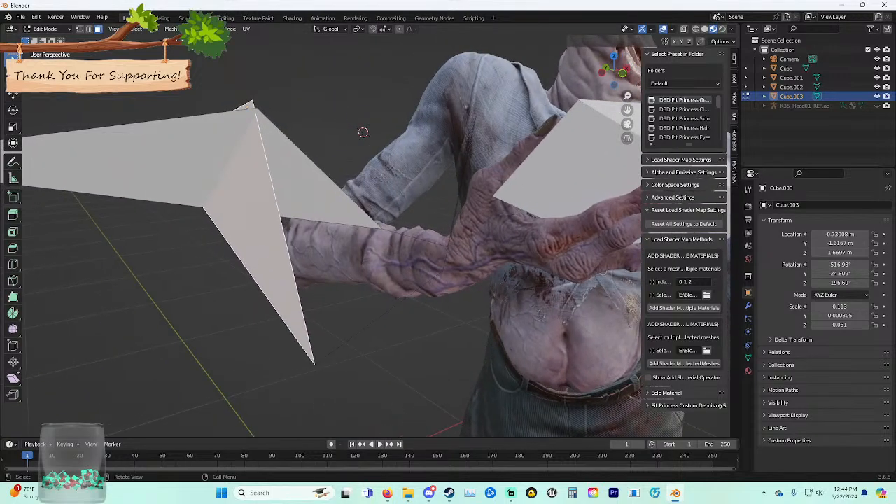
Extrude the downward-pointing triangular face with Extrude Faces, leaving the new face in place without any offset.
{"action": "left_click", "coordinate": [267, 238]}
{"action": "right_click", "coordinate": [267, 239]}
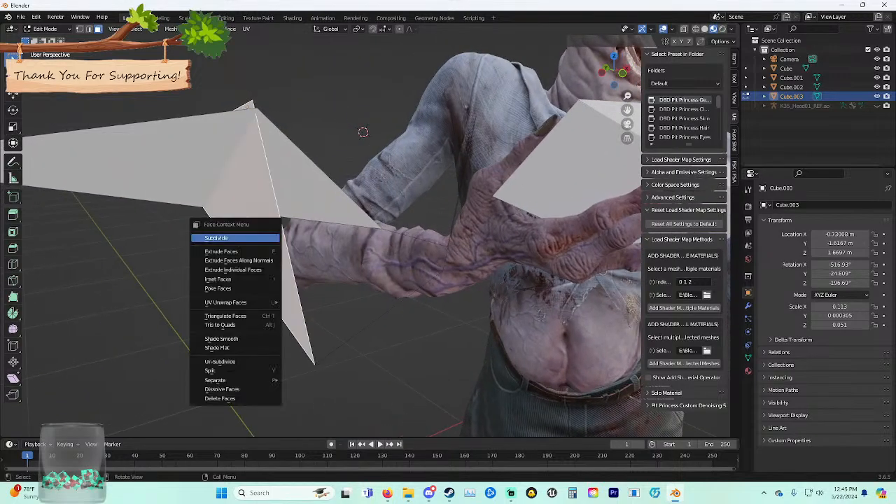
{"action": "left_click", "coordinate": [266, 259]}
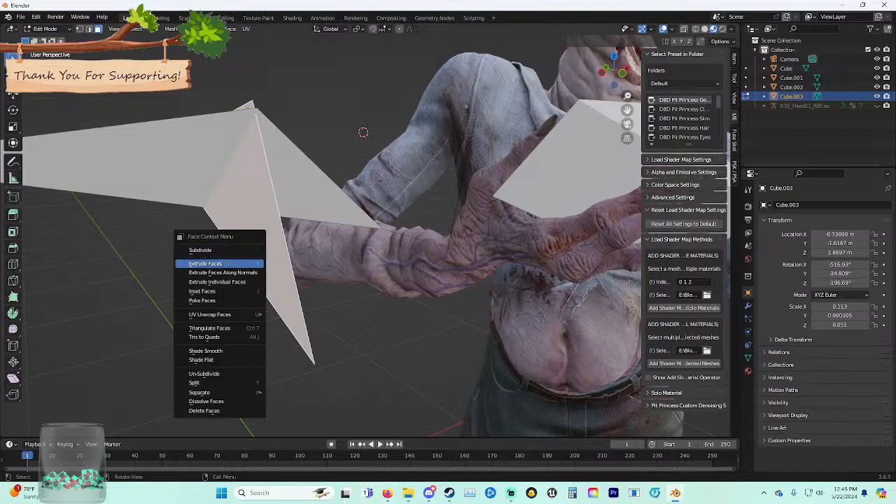
{"action": "left_click", "coordinate": [210, 263]}
{"action": "right_click", "coordinate": [241, 260]}
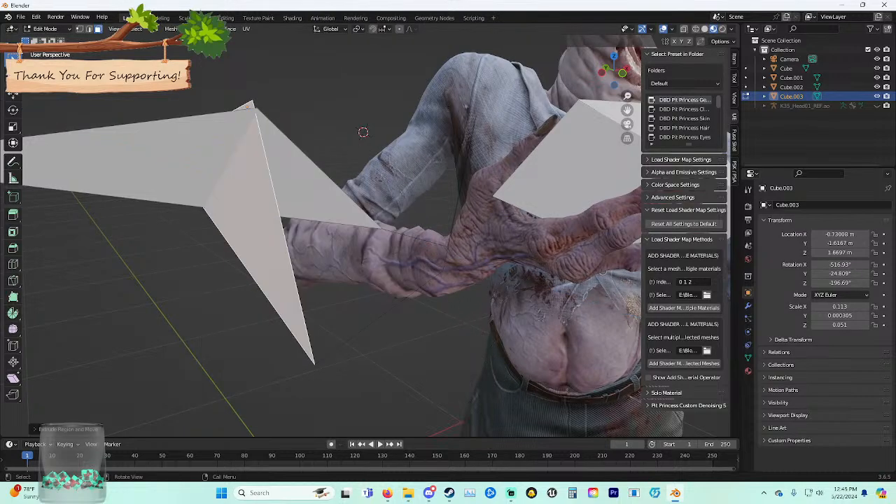
Try Extrude Faces Along Normals on the same face, cancel the offset, and apply Poke Faces to it.
{"action": "right_click", "coordinate": [242, 259]}
{"action": "left_click", "coordinate": [237, 269]}
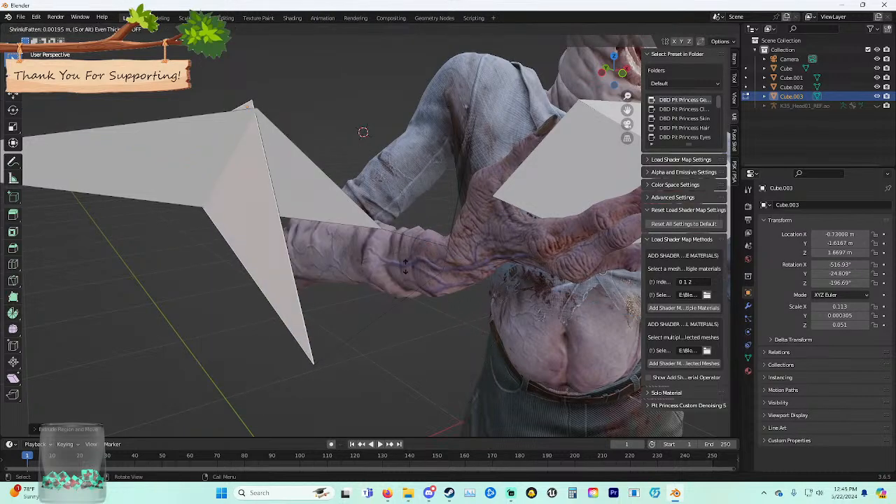
{"action": "right_click", "coordinate": [242, 266]}
{"action": "right_click", "coordinate": [241, 267]}
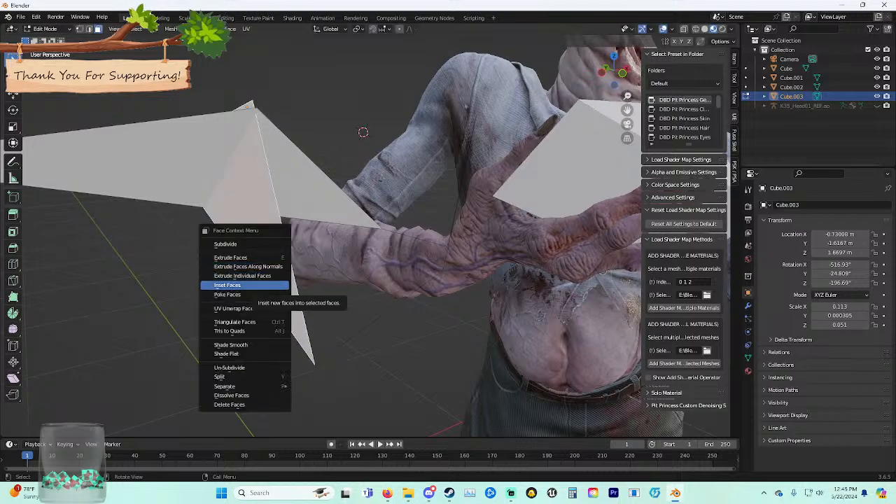
{"action": "left_click", "coordinate": [241, 295]}
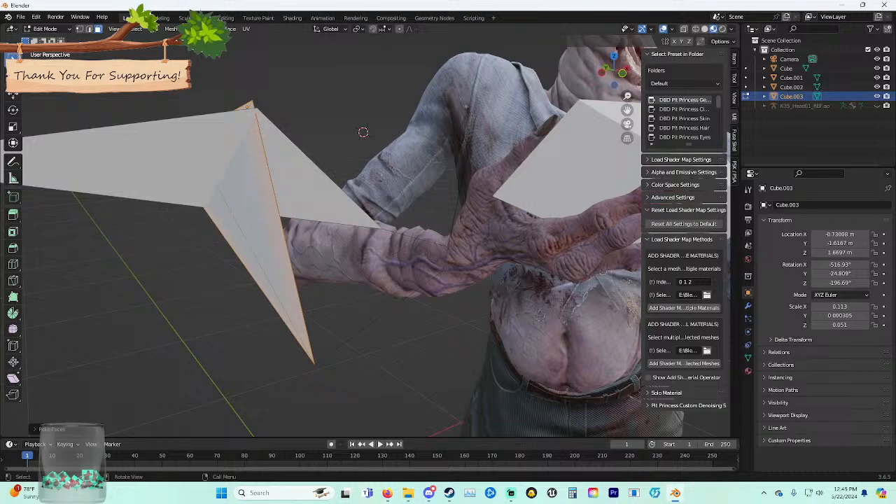
Try to clear the unwanted geometry on the flap's downward-pointing triangle by selecting it and deleting its faces.
{"action": "right_click", "coordinate": [320, 307]}
{"action": "middle_click_drag", "start_coordinate": [362, 132], "coordinate": [398, 142]}
{"action": "middle_click_drag", "start_coordinate": [322, 280], "coordinate": [360, 287]}
{"action": "middle_click_drag", "start_coordinate": [326, 97], "coordinate": [358, 98]}
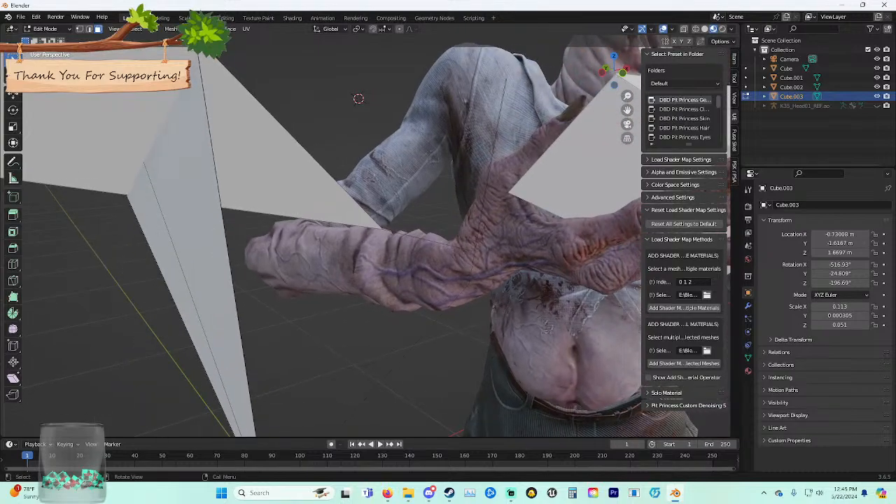
{"action": "right_click", "coordinate": [161, 276]}
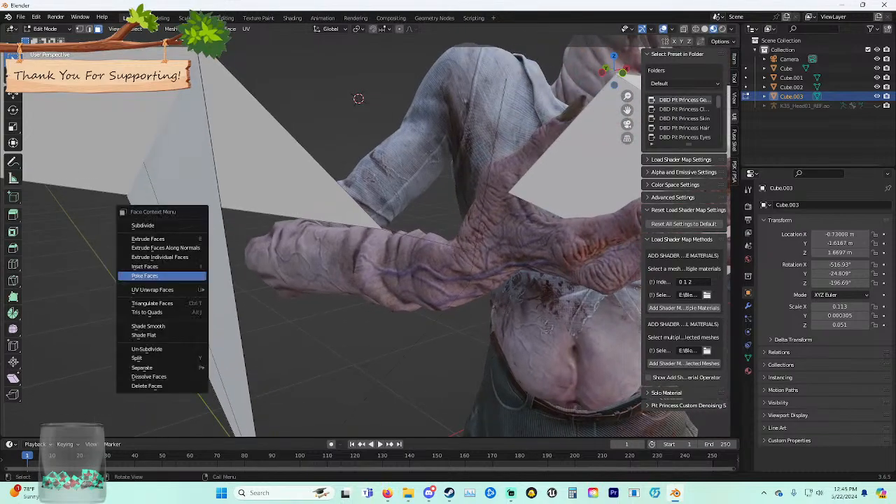
{"action": "left_click", "coordinate": [213, 287]}
{"action": "left_click", "coordinate": [212, 287]}
{"action": "right_click", "coordinate": [212, 286]}
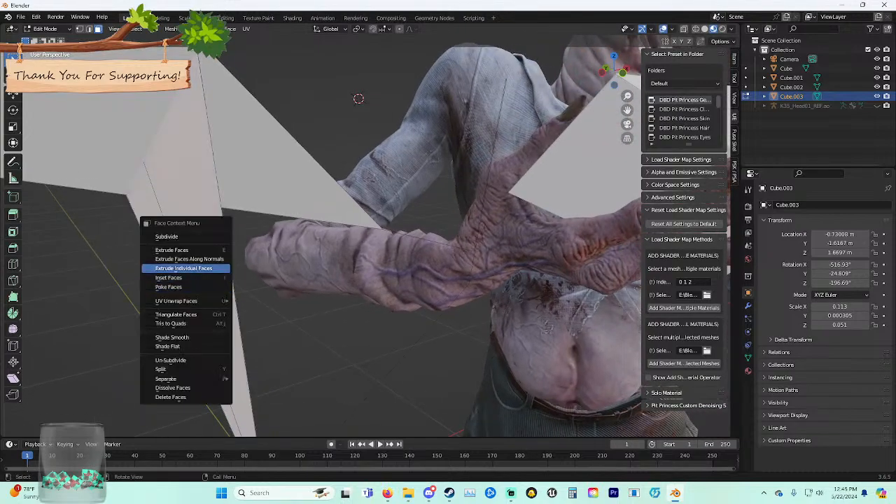
{"action": "key", "text": "Escape"}
{"action": "key", "text": "x"}
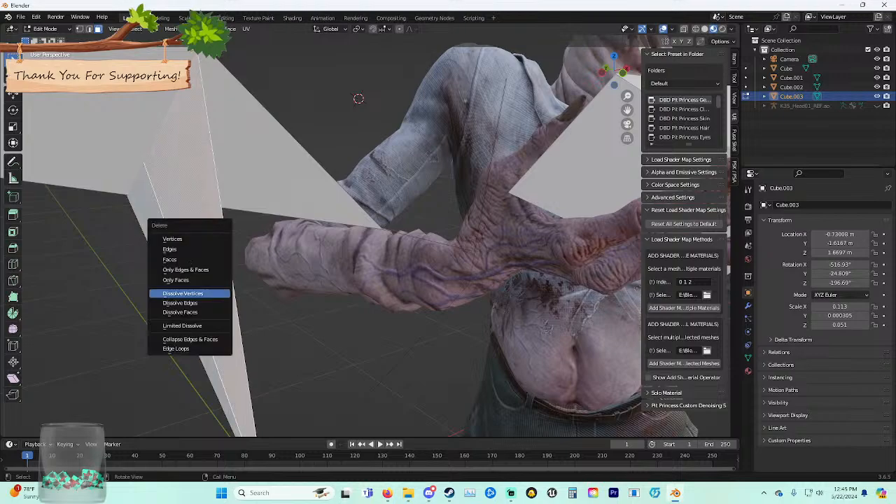
{"action": "left_click", "coordinate": [172, 259]}
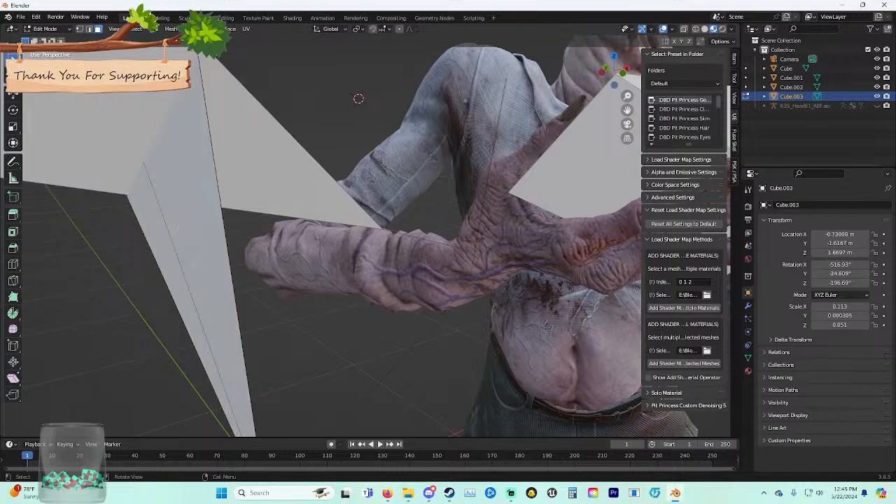
Try Limited Dissolve on the flap's downward-pointing triangle to remove its inner edges.
{"action": "right_click", "coordinate": [199, 269]}
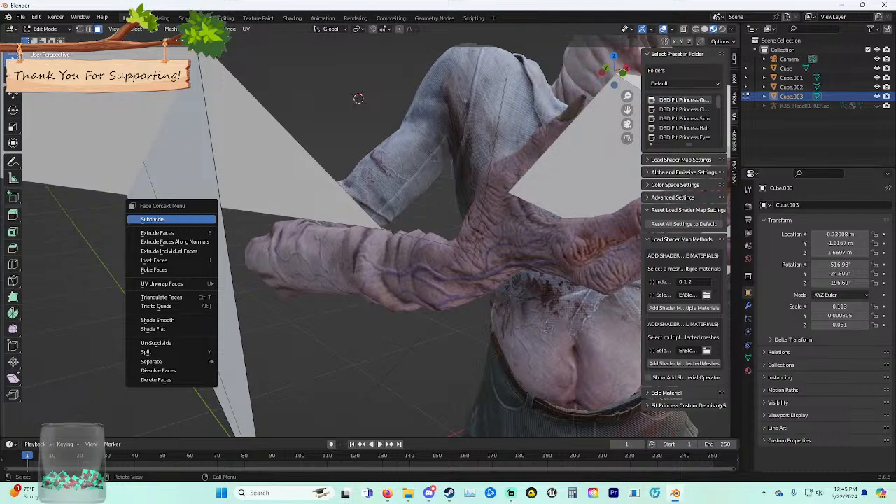
{"action": "left_click", "coordinate": [152, 219]}
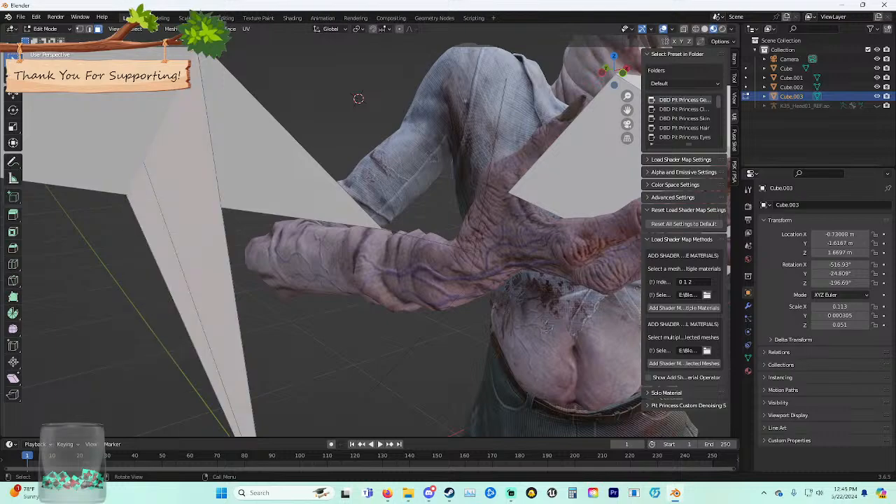
{"action": "right_click", "coordinate": [162, 264]}
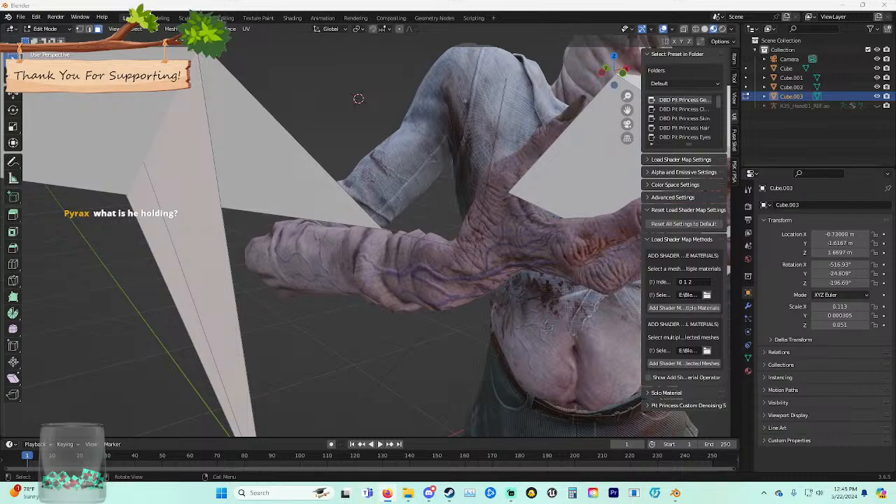
{"action": "key", "text": "x"}
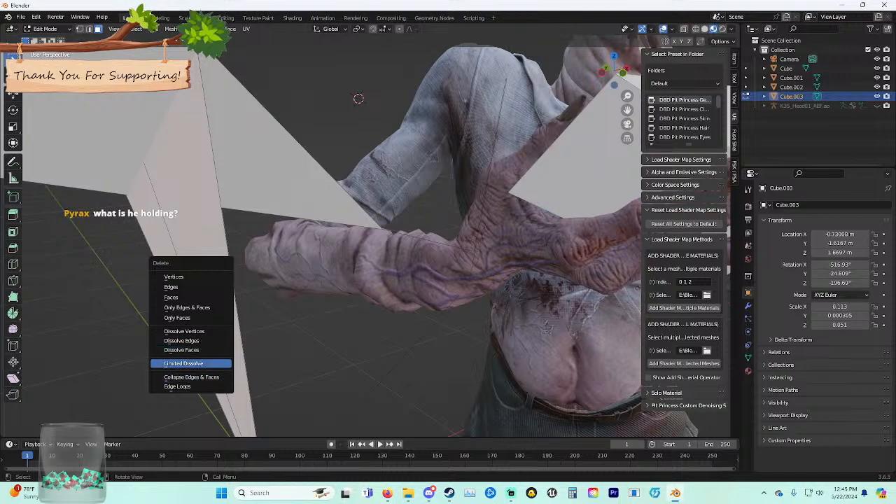
{"action": "key", "text": "Return"}
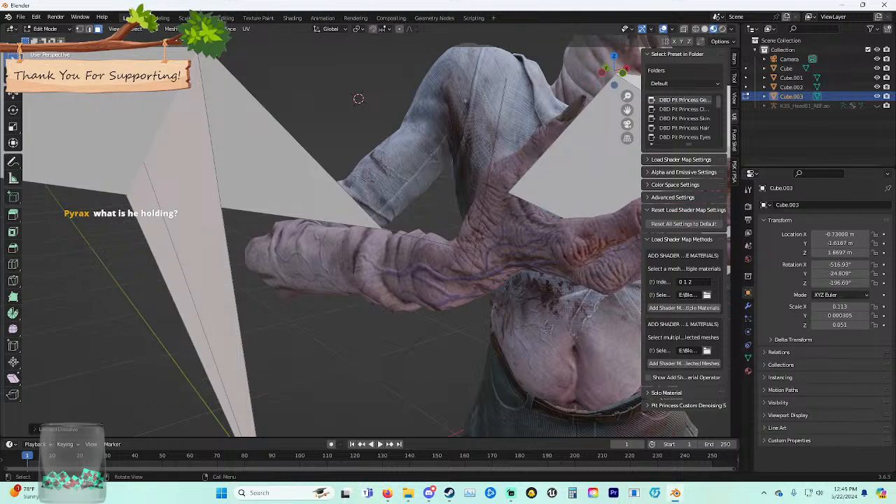
Try Collapse Edges & Faces on the downward-pointing triangle.
{"action": "key", "text": "x"}
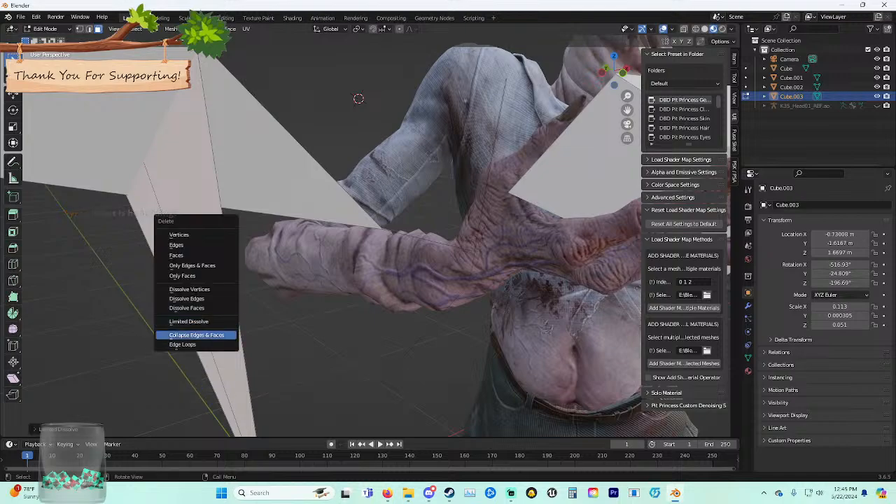
{"action": "left_click", "coordinate": [219, 335]}
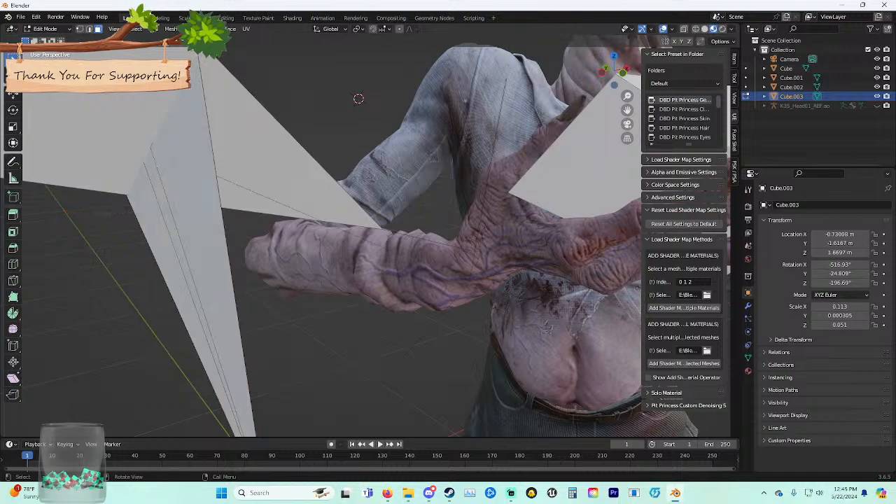
{"action": "key", "text": "x"}
{"action": "right_click", "coordinate": [305, 308]}
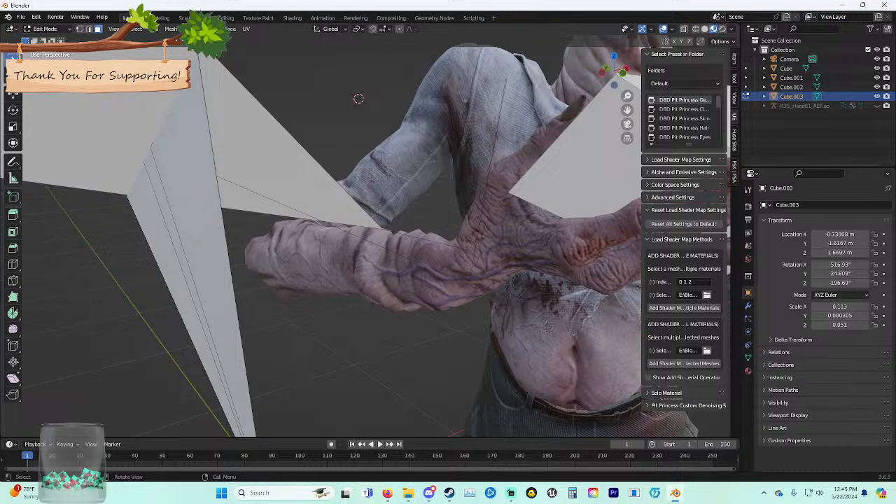
{"action": "middle_click_drag", "start_coordinate": [358, 98], "coordinate": [349, 153]}
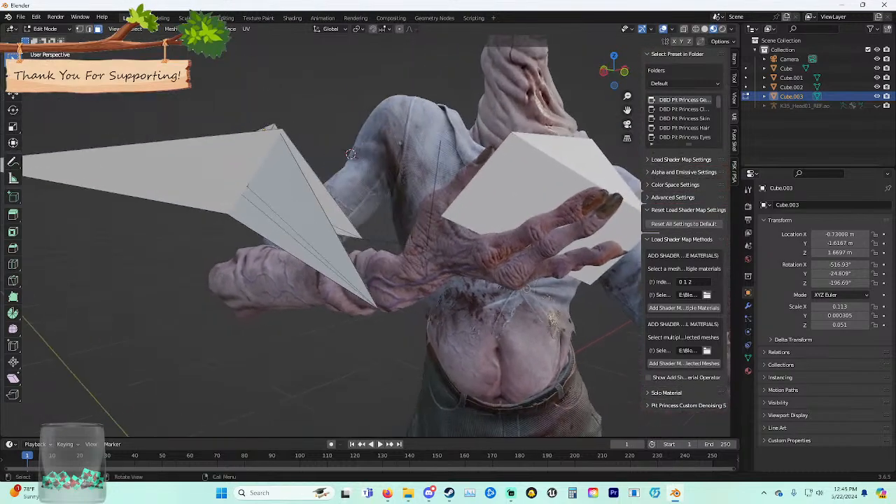
Undo the deletion, dissolve, collapse and poke operations on the flap's downward-pointing triangle.
{"action": "key", "text": "ctrl+z"}
{"action": "key", "text": "ctrl+z"}
{"action": "key", "text": "ctrl+z"}
{"action": "key", "text": "ctrl+z"}
{"action": "key", "text": "ctrl+z"}
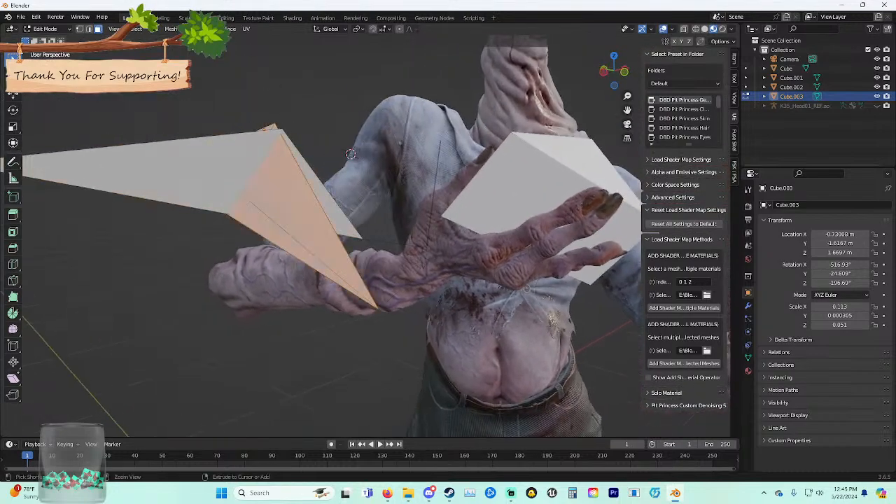
{"action": "key", "text": "ctrl+z"}
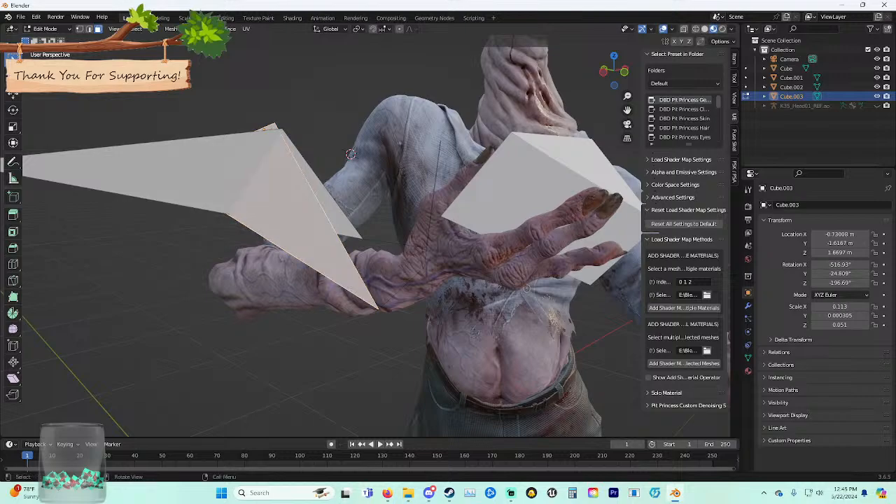
Try deleting the selected downward-pointing face, plus another large face of the flap selected from the opposite side.
{"action": "right_click", "coordinate": [297, 230]}
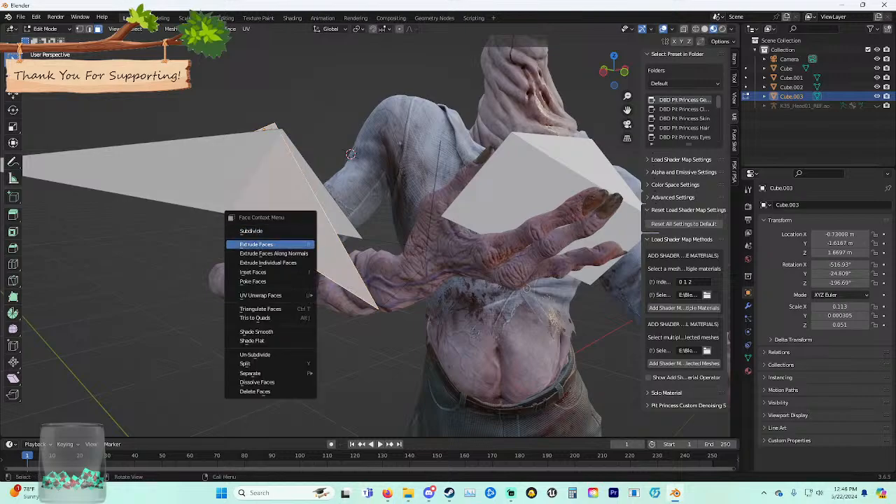
{"action": "key", "text": "x"}
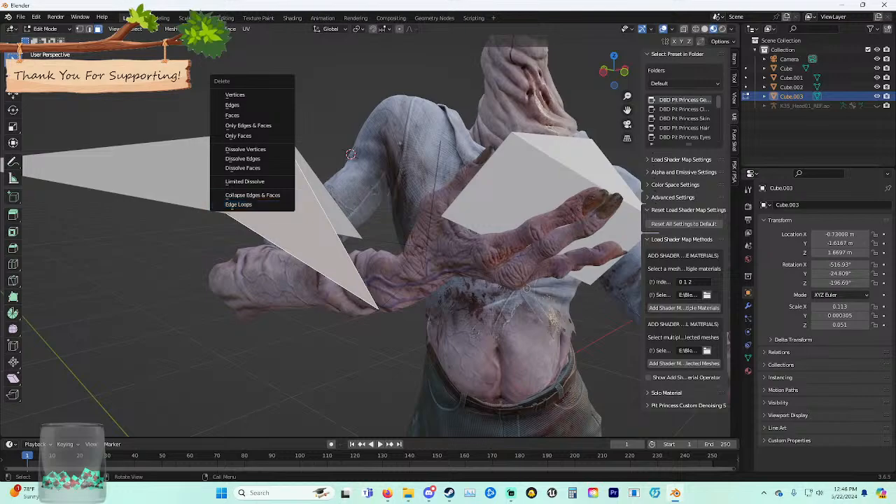
{"action": "left_click", "coordinate": [238, 116]}
{"action": "middle_click_drag", "start_coordinate": [266, 181], "coordinate": [308, 181]}
{"action": "scroll", "coordinate": [288, 184], "scroll_direction": "up", "scroll_amount": 3}
{"action": "middle_click_drag", "start_coordinate": [501, 47], "coordinate": [320, 47]}
{"action": "left_click", "coordinate": [315, 133]}
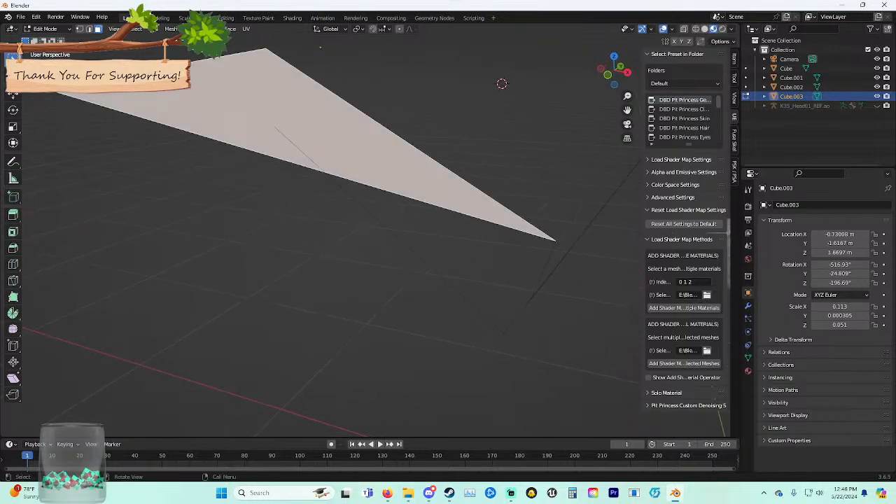
{"action": "key", "text": "x"}
{"action": "left_click", "coordinate": [383, 105]}
{"action": "middle_click_drag", "start_coordinate": [384, 105], "coordinate": [563, 114]}
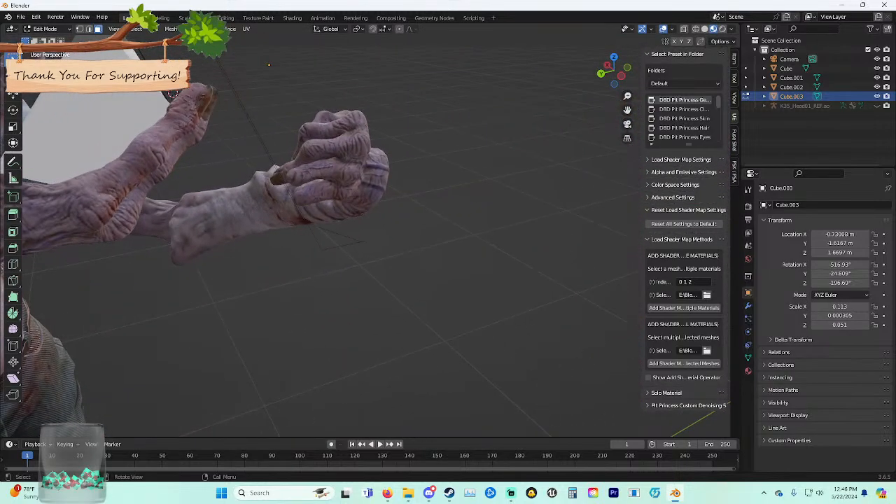
Undo the two face deletions on the flap.
{"action": "key", "text": "ctrl+z"}
{"action": "middle_click_drag", "start_coordinate": [448, 175], "coordinate": [280, 185]}
{"action": "key", "text": "ctrl+z"}
{"action": "key", "text": "ctrl+z"}
Rotate the selected large face with Trackball rotation so its long tip spreads away from the gray flap's tip.
{"action": "right_click", "coordinate": [205, 177]}
{"action": "key", "text": "r"}
{"action": "key", "text": "r"}
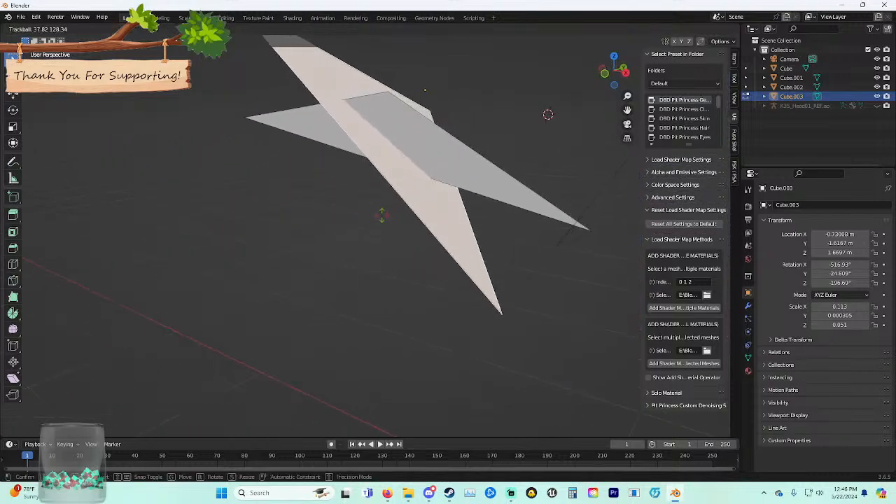
{"action": "left_click", "coordinate": [547, 115]}
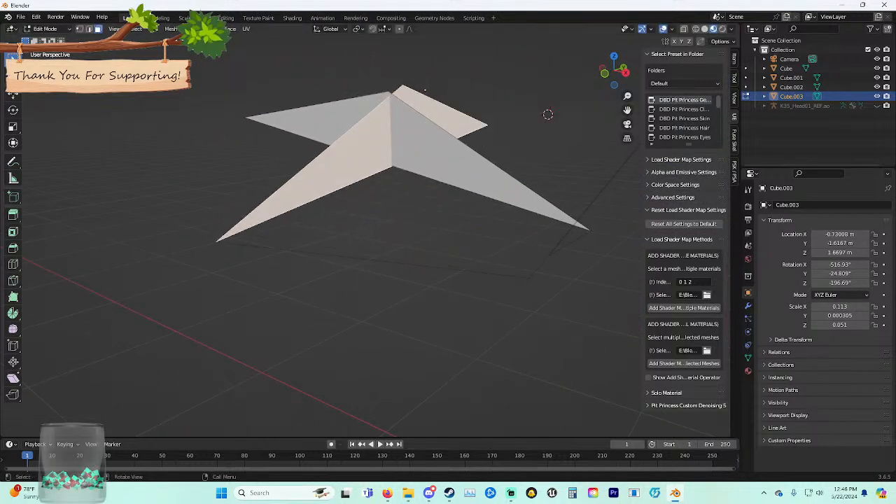
Rotate the large face further in two Trackball passes, viewing the flap from different sides.
{"action": "middle_click_drag", "start_coordinate": [432, 170], "coordinate": [382, 170]}
{"action": "right_click", "coordinate": [383, 170]}
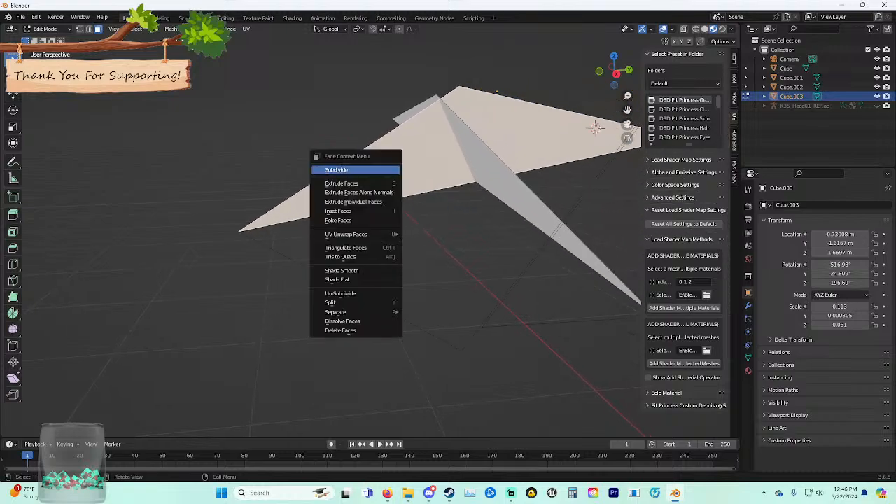
{"action": "key", "text": "Escape"}
{"action": "key", "text": "r"}
{"action": "key", "text": "r"}
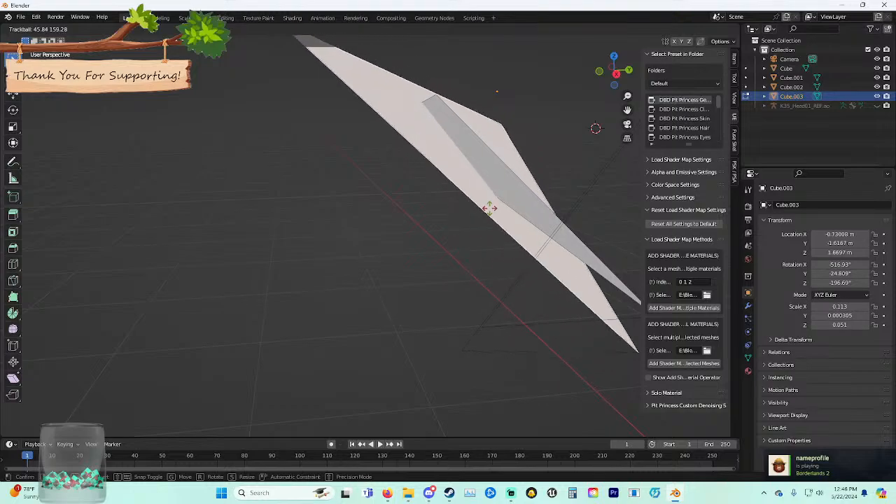
{"action": "left_click", "coordinate": [500, 200]}
{"action": "middle_click_drag", "start_coordinate": [499, 200], "coordinate": [456, 200]}
{"action": "key", "text": "r"}
{"action": "key", "text": "r"}
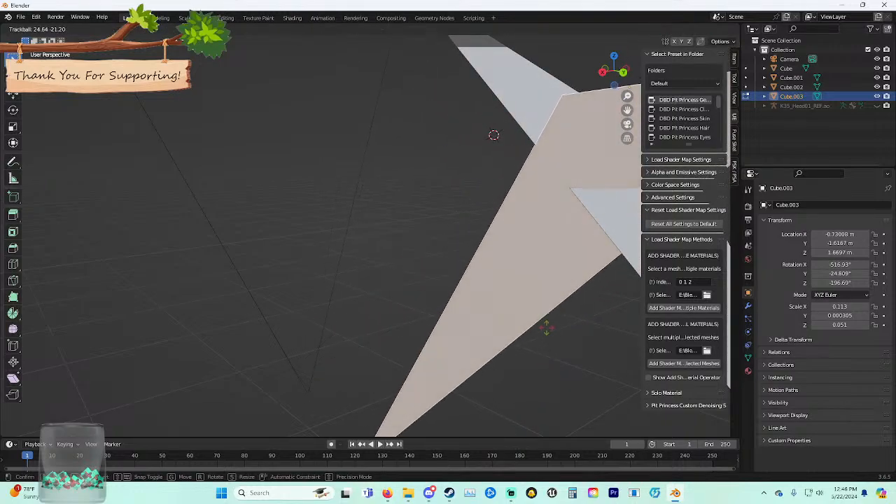
{"action": "left_click", "coordinate": [455, 168]}
Rotate the large face with Trackball rotation until it slants diagonally across the downward-pointing gray triangle.
{"action": "middle_click_drag", "start_coordinate": [590, 285], "coordinate": [538, 296], "text": "shift"}
{"action": "key", "text": "r"}
{"action": "key", "text": "r"}
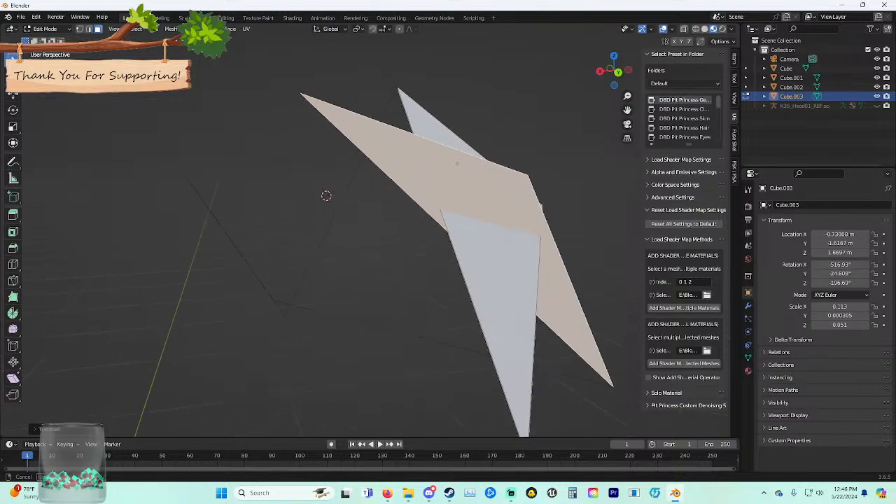
{"action": "left_click", "coordinate": [354, 221]}
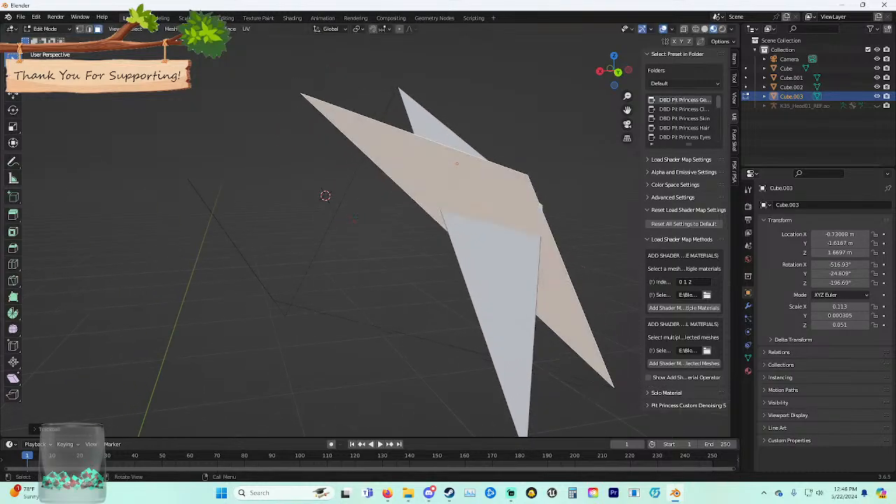
Rotate the large face once more with Trackball rotation until it crosses the gray flap in a star shape.
{"action": "middle_click_drag", "start_coordinate": [553, 274], "coordinate": [528, 282]}
{"action": "key", "text": "r"}
{"action": "key", "text": "r"}
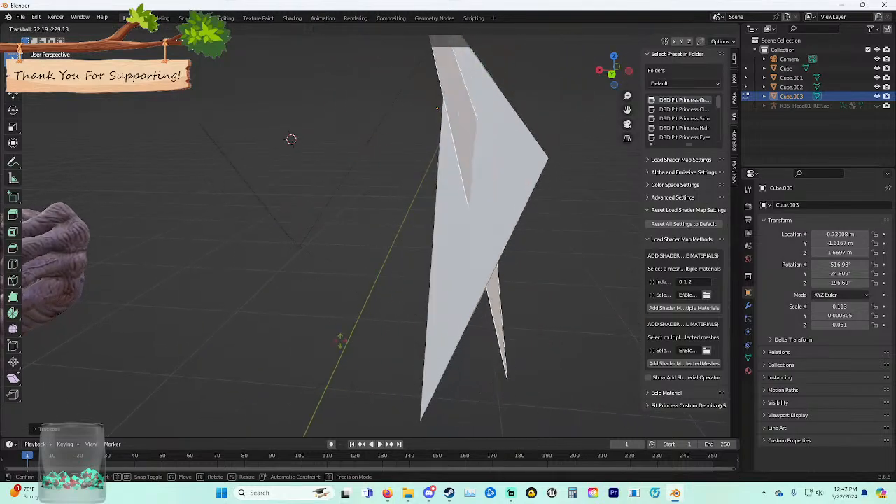
{"action": "left_click", "coordinate": [290, 140]}
Examine the crossed flap from several sides and its placement relative to the character's hands.
{"action": "middle_click_drag", "start_coordinate": [289, 140], "coordinate": [205, 142]}
{"action": "middle_click_drag", "start_coordinate": [392, 168], "coordinate": [217, 153], "text": "shift"}
{"action": "middle_click_drag", "start_coordinate": [280, 158], "coordinate": [217, 162]}
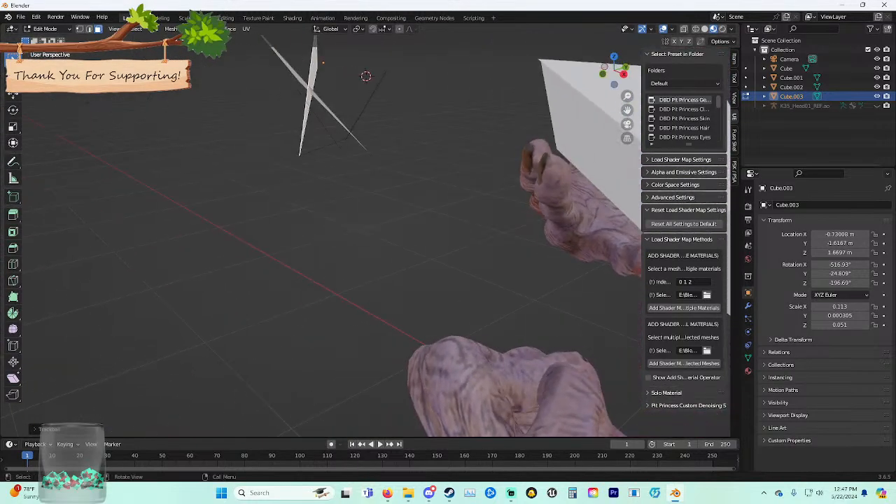
{"action": "scroll", "coordinate": [280, 162], "scroll_direction": "down", "scroll_amount": 2}
{"action": "middle_click_drag", "start_coordinate": [350, 168], "coordinate": [210, 155], "text": "shift"}
{"action": "middle_click_drag", "start_coordinate": [294, 168], "coordinate": [291, 141]}
{"action": "left_click_drag", "start_coordinate": [442, 197], "coordinate": [444, 200]}
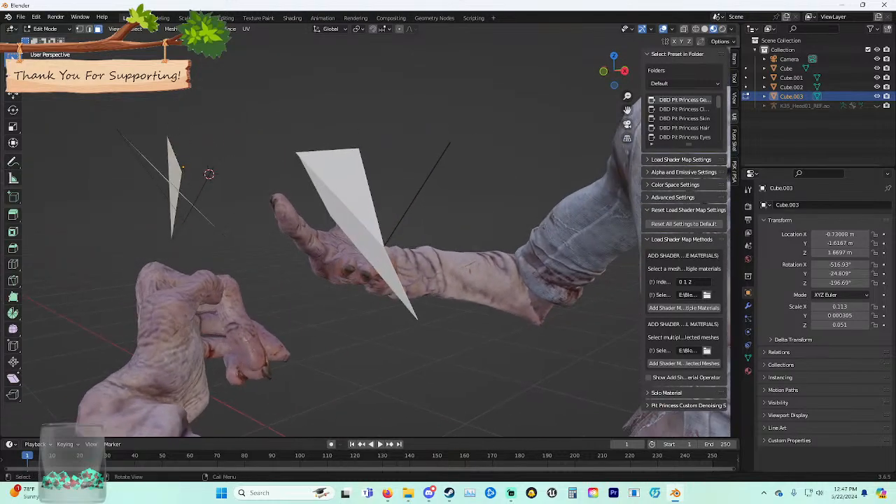
{"action": "middle_click_drag", "start_coordinate": [280, 168], "coordinate": [371, 168]}
{"action": "middle_click_drag", "start_coordinate": [210, 164], "coordinate": [420, 168], "text": "shift"}
{"action": "middle_click_drag", "start_coordinate": [335, 168], "coordinate": [364, 172]}
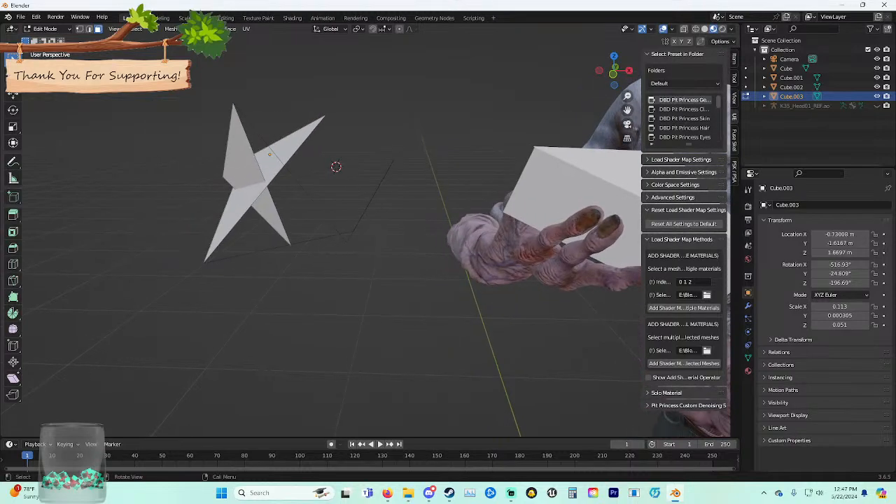
Select the whole star-shaped flap and delete it with Only Faces.
{"action": "left_click_drag", "start_coordinate": [167, 93], "coordinate": [389, 328]}
{"action": "key", "text": "x"}
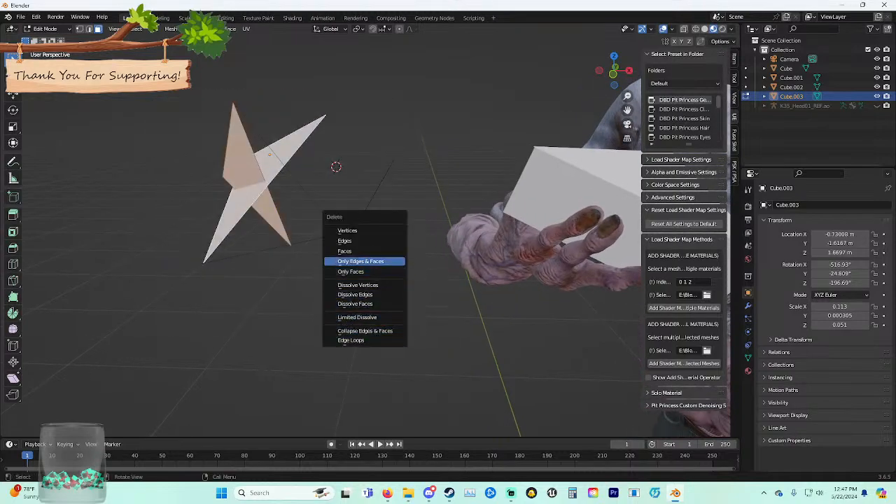
{"action": "left_click", "coordinate": [364, 272]}
Try several Delete options, including Only Edges & Faces and Only Faces, on the selected star-shaped flap.
{"action": "key", "text": "x"}
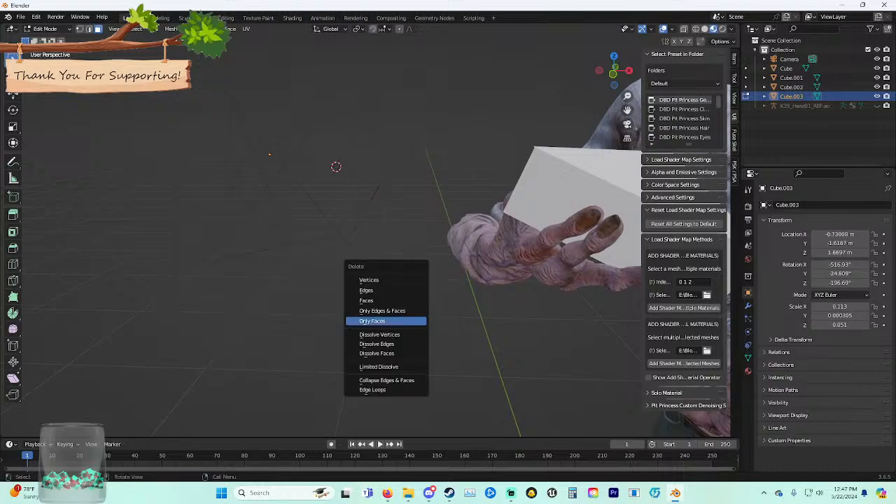
{"action": "key", "text": "x"}
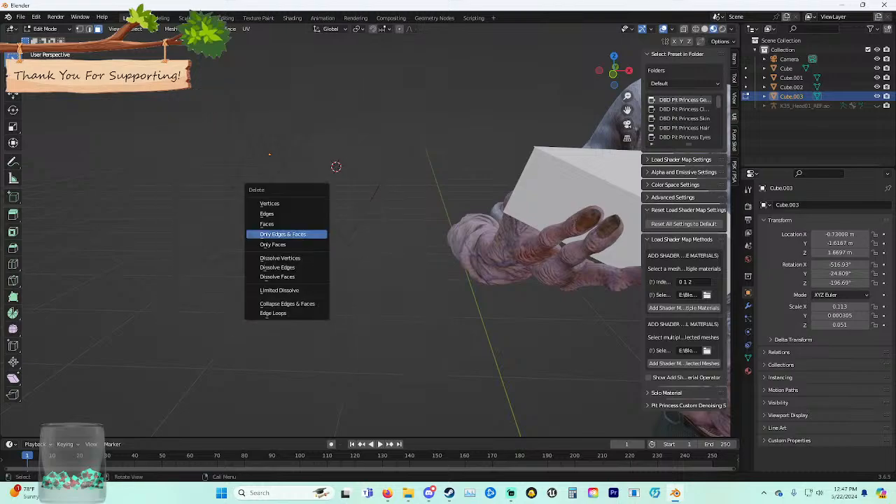
{"action": "key", "text": "x"}
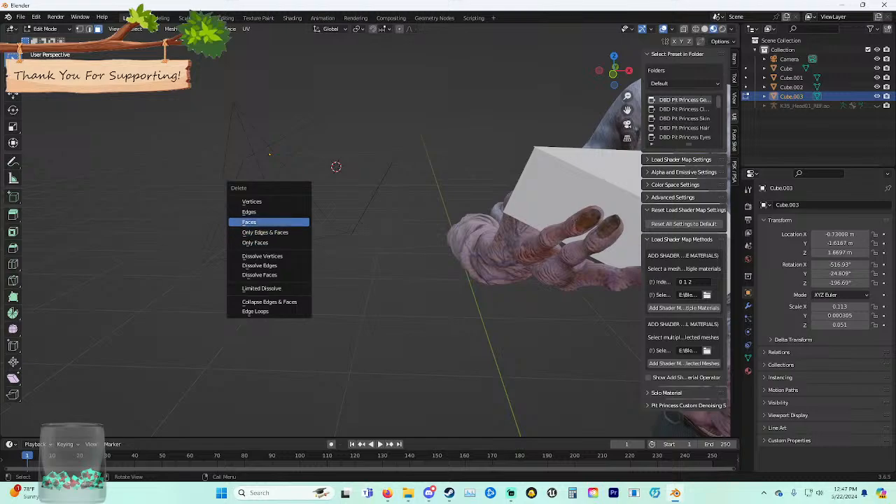
{"action": "key", "text": "x"}
{"action": "key", "text": "x"}
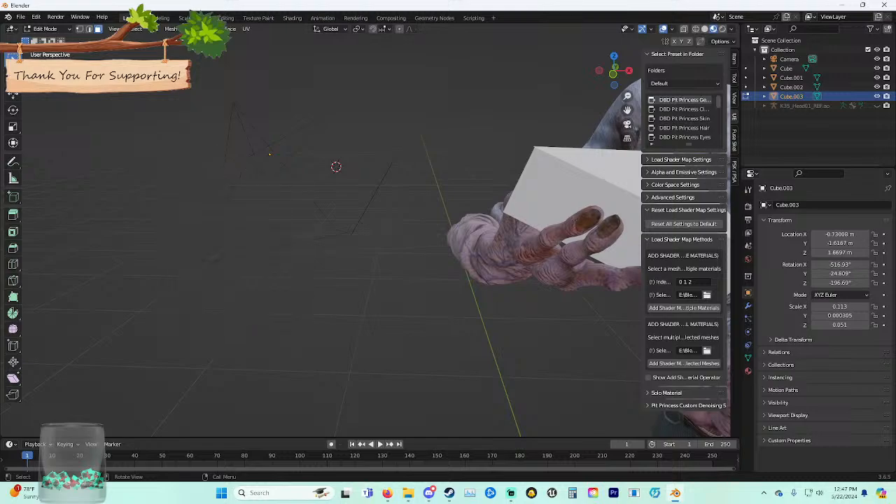
{"action": "key", "text": "x"}
Try Dissolve Vertices on the flap's leftover edges and check the operator's options.
{"action": "left_click", "coordinate": [258, 196]}
{"action": "key", "text": "x"}
{"action": "left_click", "coordinate": [255, 271]}
{"action": "key", "text": "x"}
{"action": "left_click", "coordinate": [56, 429]}
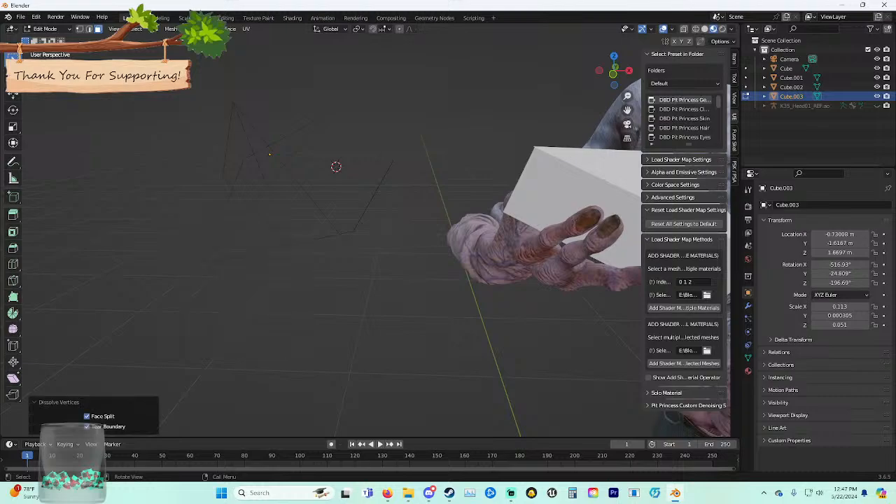
{"action": "left_click", "coordinate": [56, 402]}
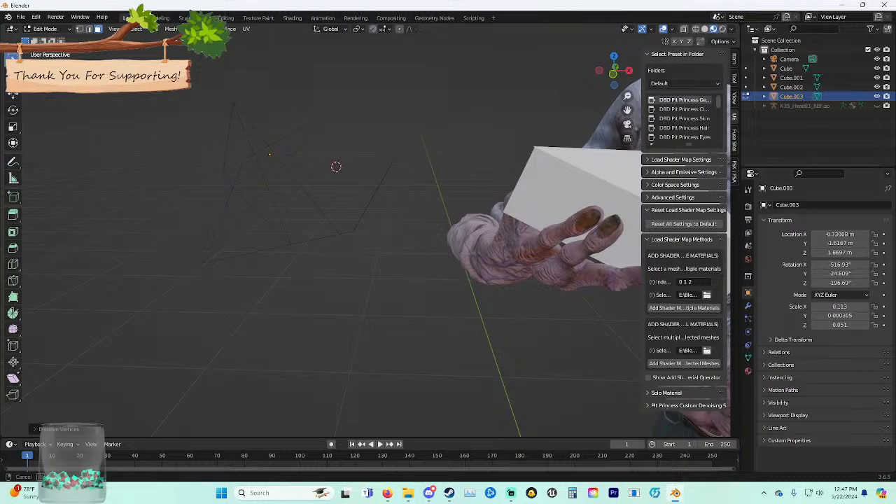
{"action": "middle_click_drag", "start_coordinate": [378, 238], "coordinate": [399, 238]}
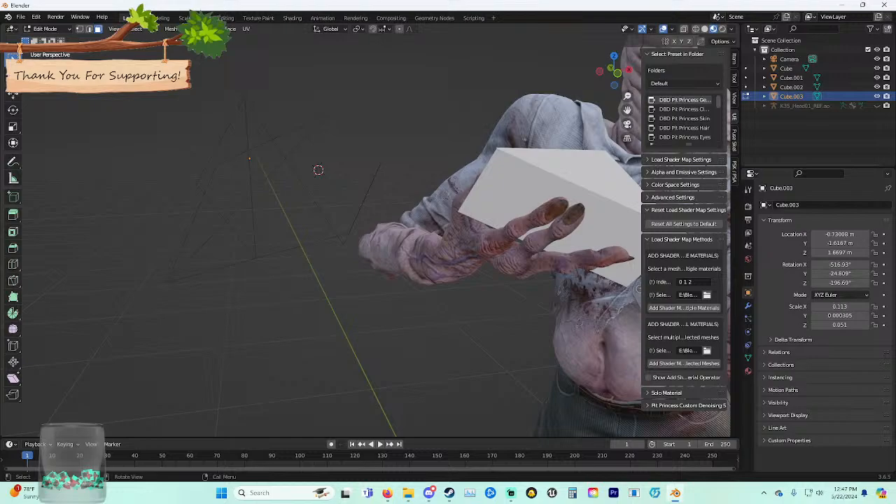
Undo the last deletion and delete the whole star-shaped flap object in Object Mode.
{"action": "key", "text": "ctrl+z"}
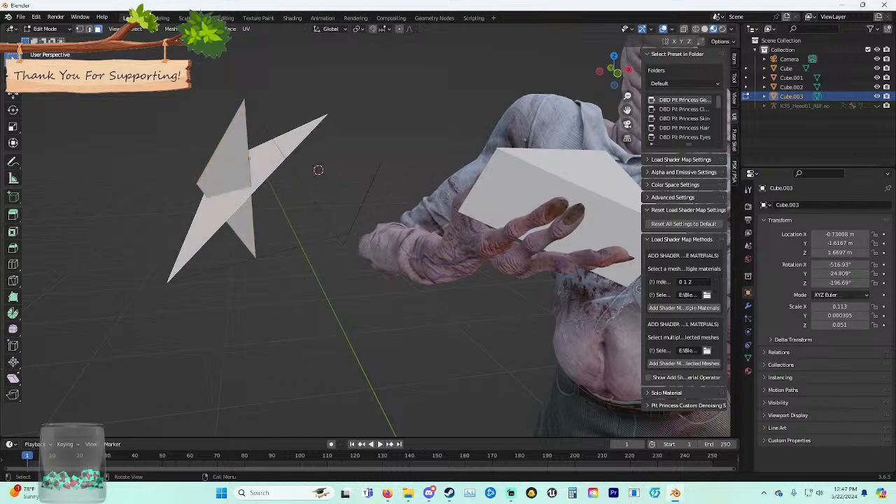
{"action": "key", "text": "Tab"}
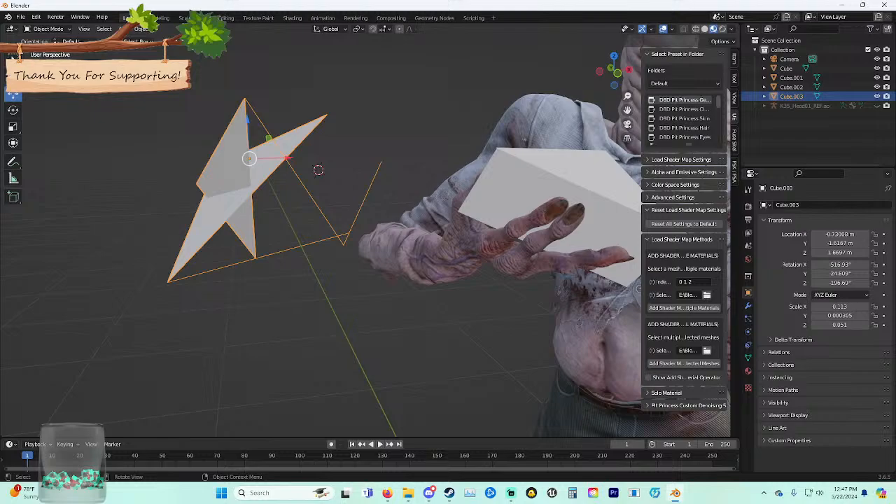
{"action": "key", "text": "Delete"}
Copy and paste the flat card at the character's hand, moving the copy along X to about -0.76 m.
{"action": "middle_click_drag", "start_coordinate": [319, 168], "coordinate": [117, 191]}
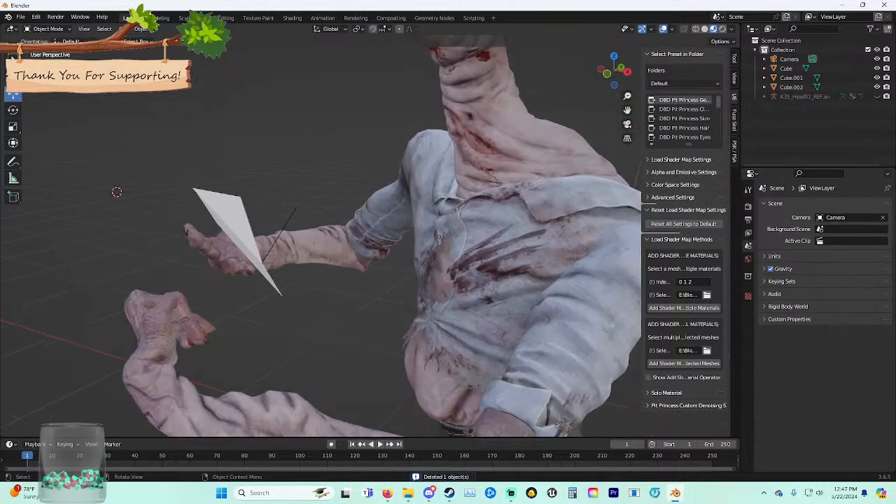
{"action": "middle_click_drag", "start_coordinate": [203, 231], "coordinate": [229, 223]}
{"action": "left_click", "coordinate": [238, 220]}
{"action": "key", "text": "ctrl+c"}
{"action": "key", "text": "ctrl+v"}
{"action": "left_click_drag", "start_coordinate": [257, 226], "coordinate": [70, 226]}
{"action": "middle_click_drag", "start_coordinate": [69, 226], "coordinate": [98, 218]}
{"action": "middle_click_drag", "start_coordinate": [98, 219], "coordinate": [357, 186], "text": "shift"}
{"action": "left_click_drag", "start_coordinate": [402, 188], "coordinate": [305, 187]}
In Edit Mode, knife a V-shaped cut on both sides of the card copy, joining one long edge's corners through the face center.
{"action": "middle_click_drag", "start_coordinate": [305, 187], "coordinate": [434, 217]}
{"action": "middle_click_drag", "start_coordinate": [434, 217], "coordinate": [439, 234]}
{"action": "scroll", "coordinate": [393, 273], "scroll_direction": "up", "scroll_amount": 3}
{"action": "middle_click_drag", "start_coordinate": [393, 273], "coordinate": [375, 290]}
{"action": "left_click", "coordinate": [47, 29]}
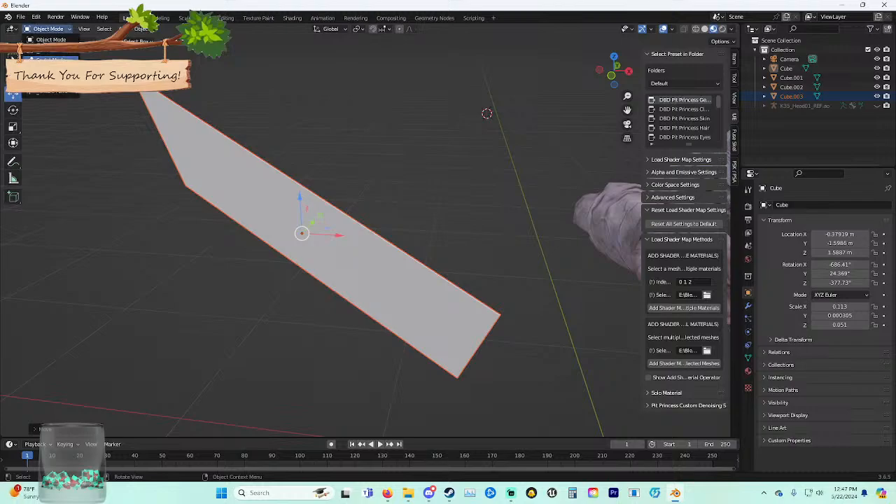
{"action": "left_click", "coordinate": [45, 55]}
{"action": "key", "text": "k"}
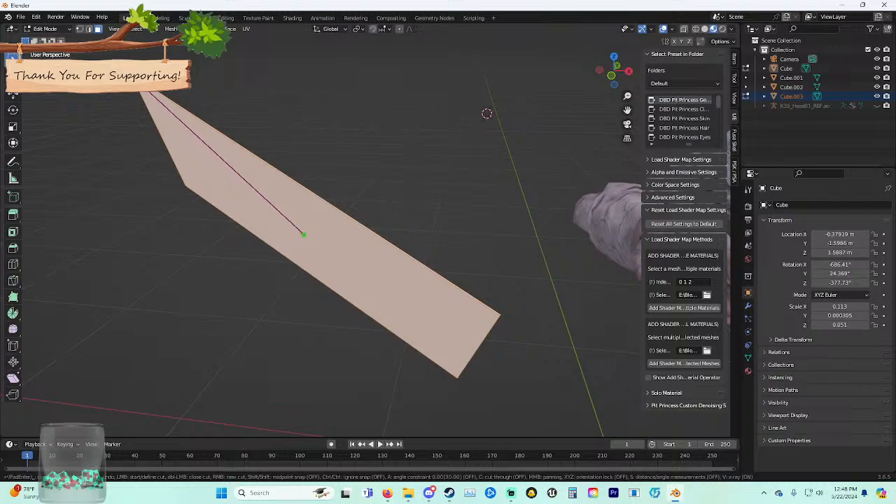
{"action": "mouse_move", "coordinate": [300, 235]}
{"action": "middle_mouse_down"}
{"action": "mouse_move", "coordinate": [404, 125]}
{"action": "mouse_move", "coordinate": [411, 177]}
{"action": "mouse_move", "coordinate": [384, 324]}
{"action": "mouse_move", "coordinate": [408, 333]}
{"action": "mouse_move", "coordinate": [397, 320]}
{"action": "mouse_move", "coordinate": [326, 323]}
{"action": "middle_mouse_up"}
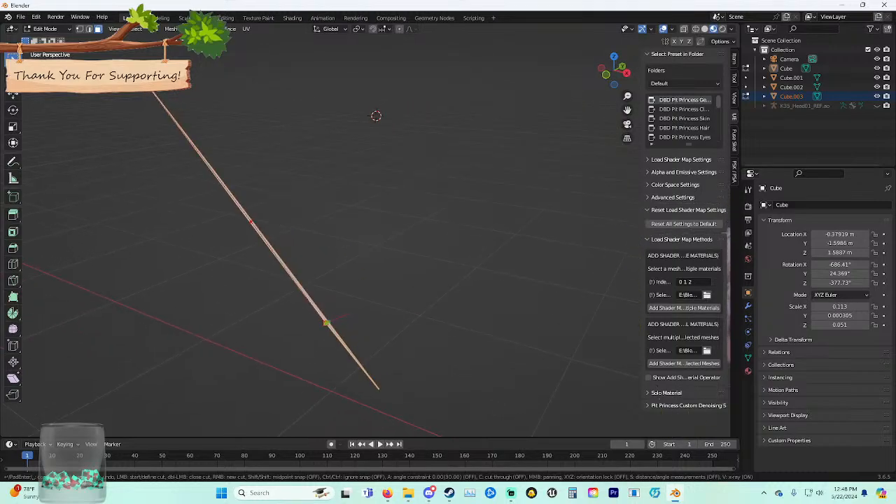
{"action": "middle_click_drag", "start_coordinate": [375, 115], "coordinate": [173, 93]}
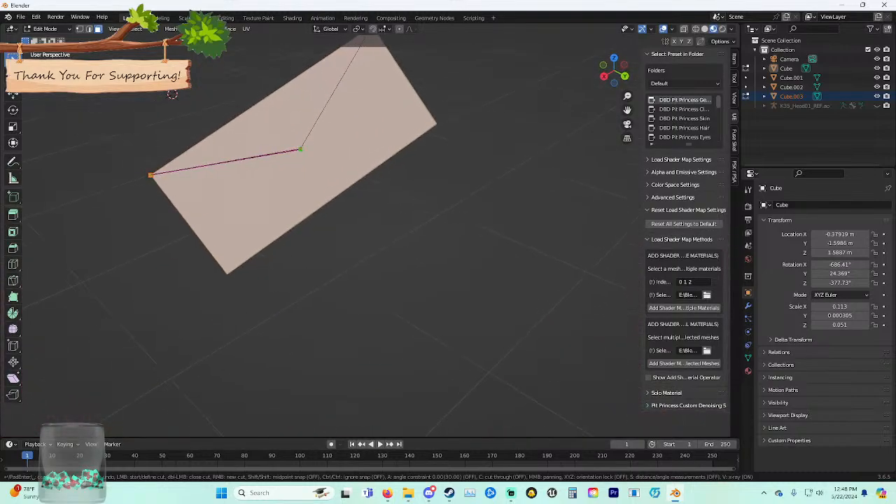
{"action": "middle_click_drag", "start_coordinate": [172, 94], "coordinate": [599, 297]}
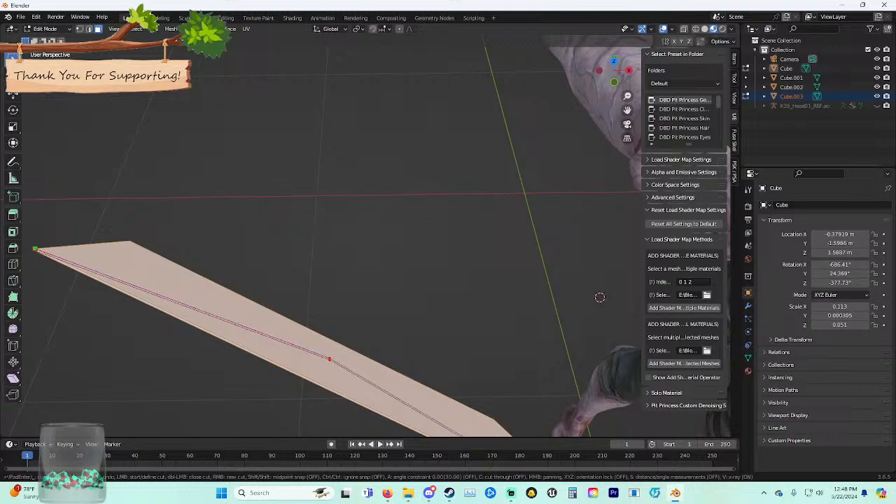
{"action": "middle_click_drag", "start_coordinate": [599, 296], "coordinate": [289, 264]}
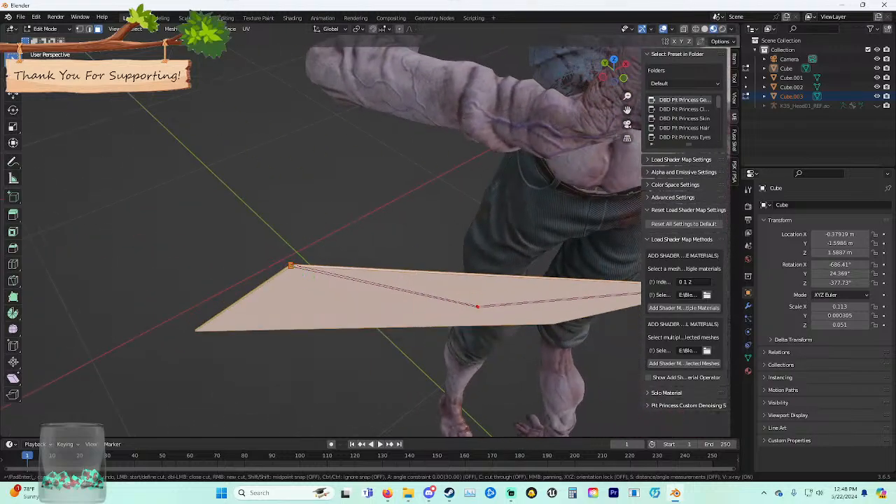
{"action": "key", "text": "Return"}
Delete the larger face below the cut on both sides of the card copy, keeping only the triangle.
{"action": "middle_click_drag", "start_coordinate": [420, 279], "coordinate": [398, 263]}
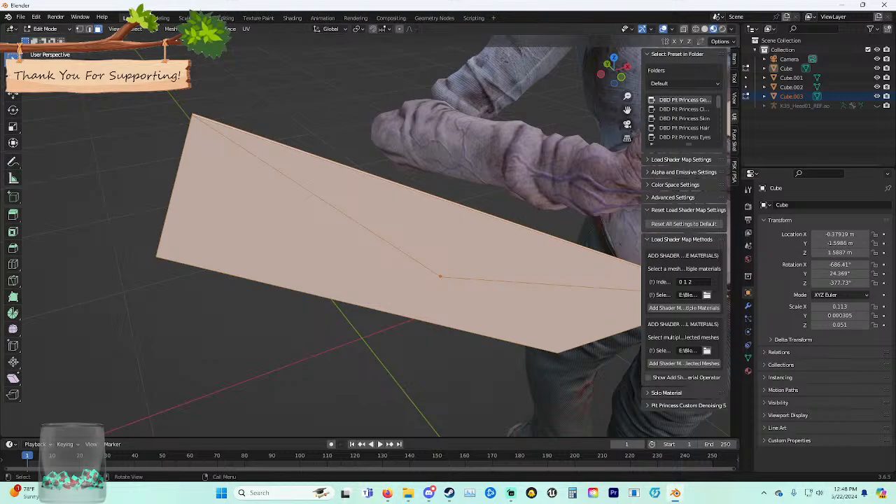
{"action": "right_click", "coordinate": [322, 213]}
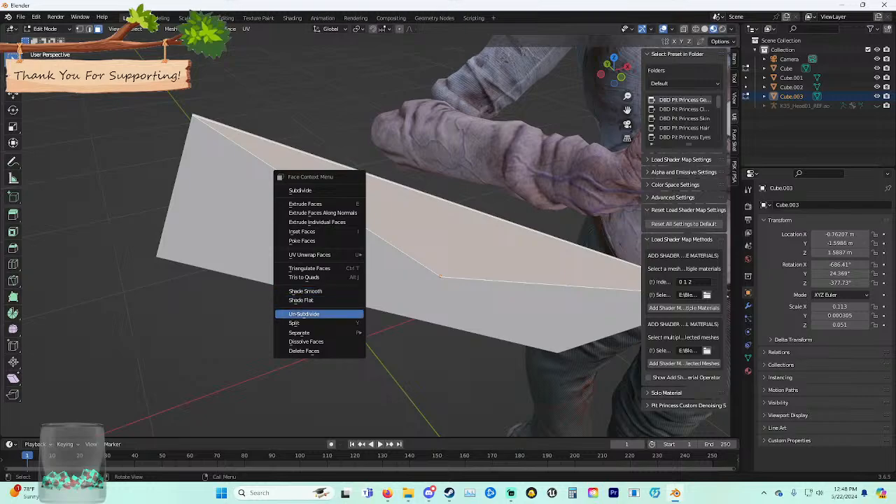
{"action": "left_click", "coordinate": [323, 246]}
{"action": "right_click", "coordinate": [323, 248]}
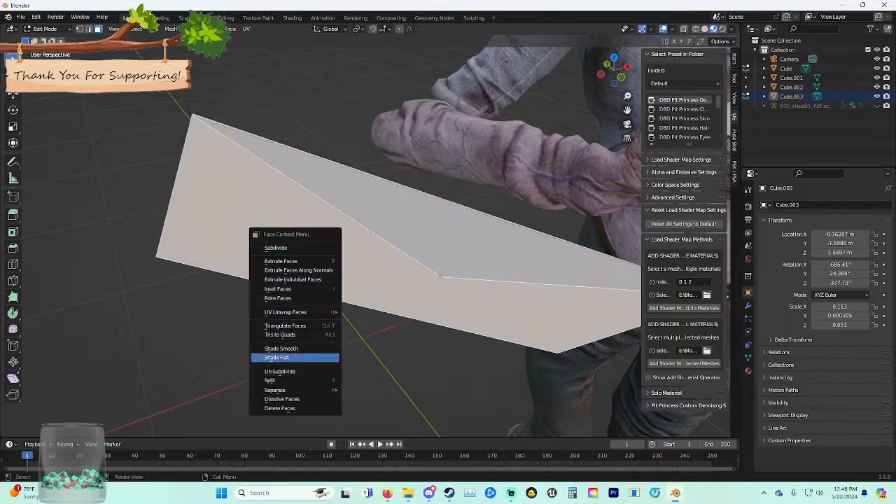
{"action": "key", "text": "x"}
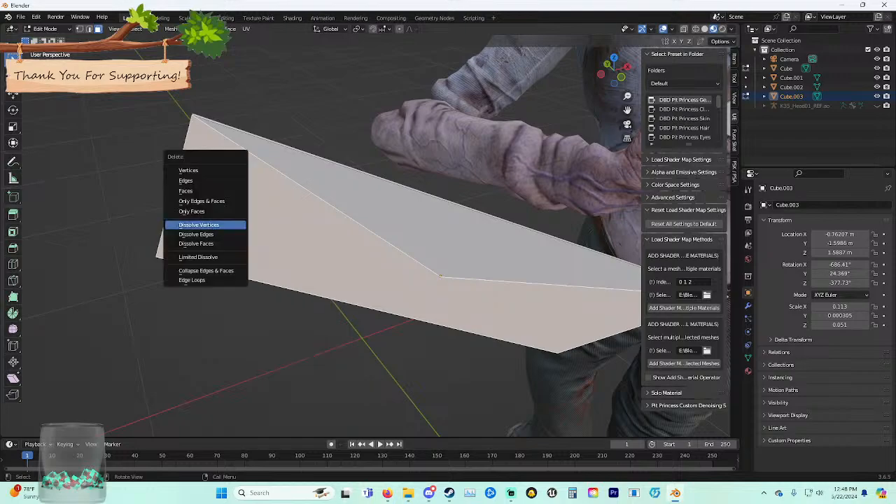
{"action": "left_click", "coordinate": [202, 200]}
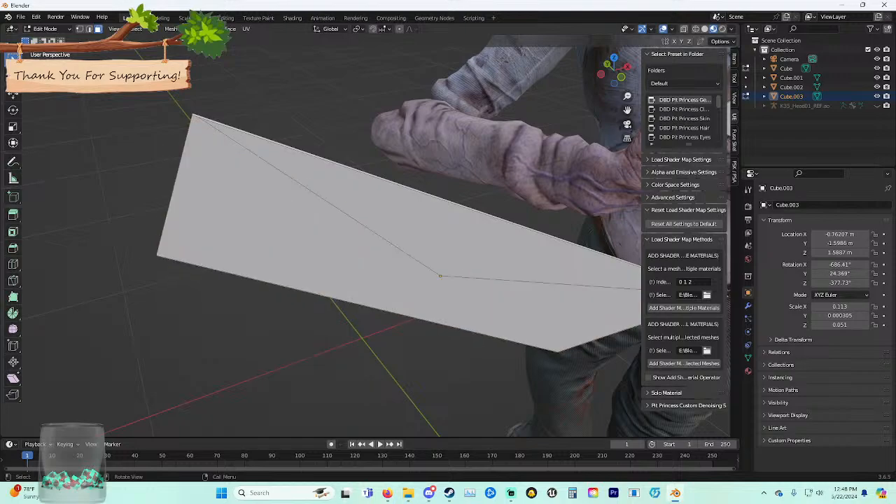
{"action": "left_click", "coordinate": [264, 253]}
{"action": "right_click", "coordinate": [265, 252]}
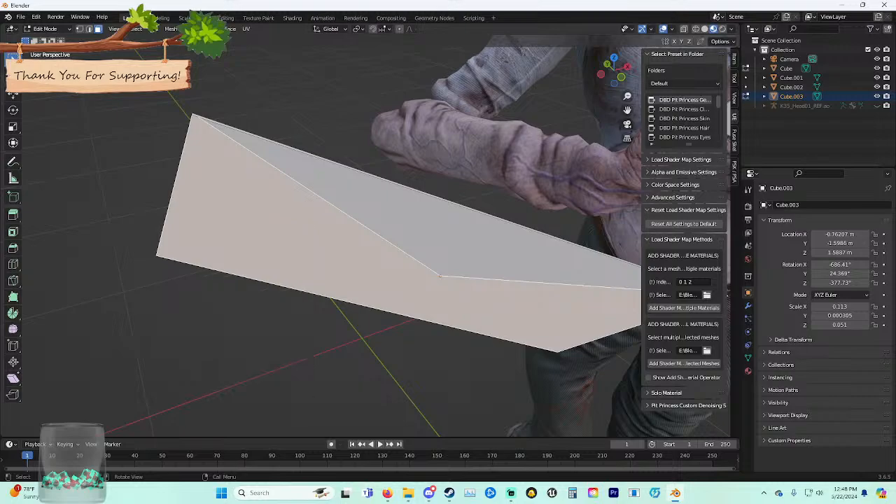
{"action": "key", "text": "x"}
{"action": "left_click", "coordinate": [270, 242]}
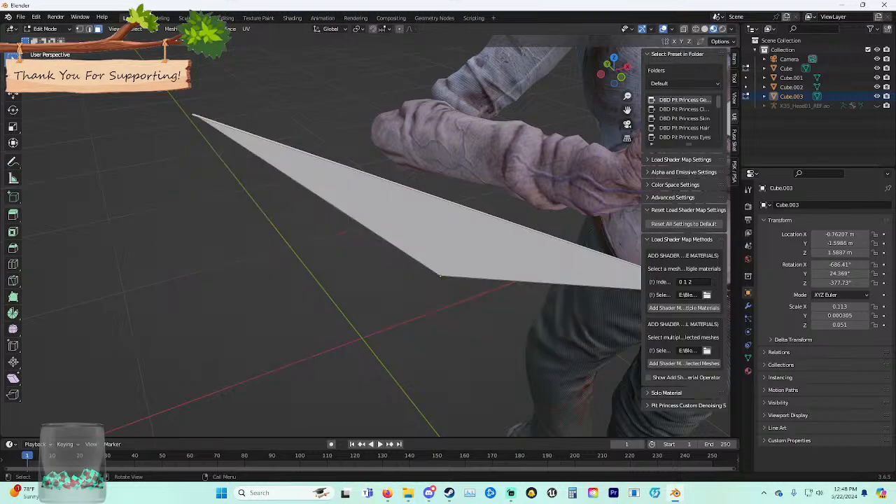
Return to Object Mode and delete the old slanted flap attached to the card in the character's hand.
{"action": "middle_click_drag", "start_coordinate": [279, 245], "coordinate": [288, 189]}
{"action": "scroll", "coordinate": [342, 242], "scroll_direction": "down", "scroll_amount": 2}
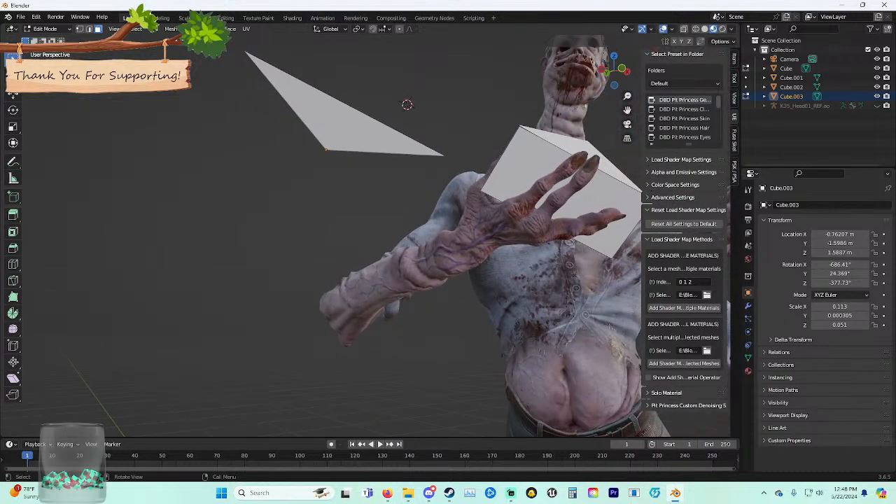
{"action": "middle_click_drag", "start_coordinate": [288, 189], "coordinate": [340, 161]}
{"action": "key", "text": "Tab"}
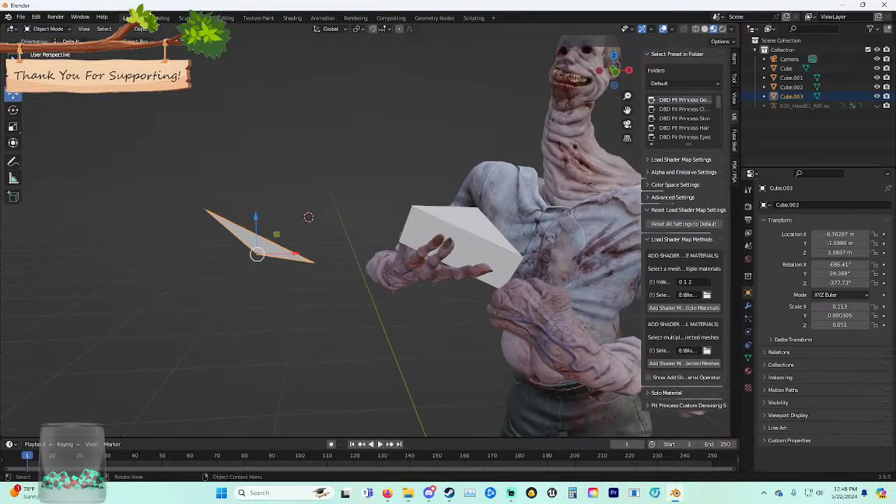
{"action": "key", "text": "Delete"}
Move the triangle along X to about -0.351 m, next to the card in the hand.
{"action": "left_click", "coordinate": [260, 244]}
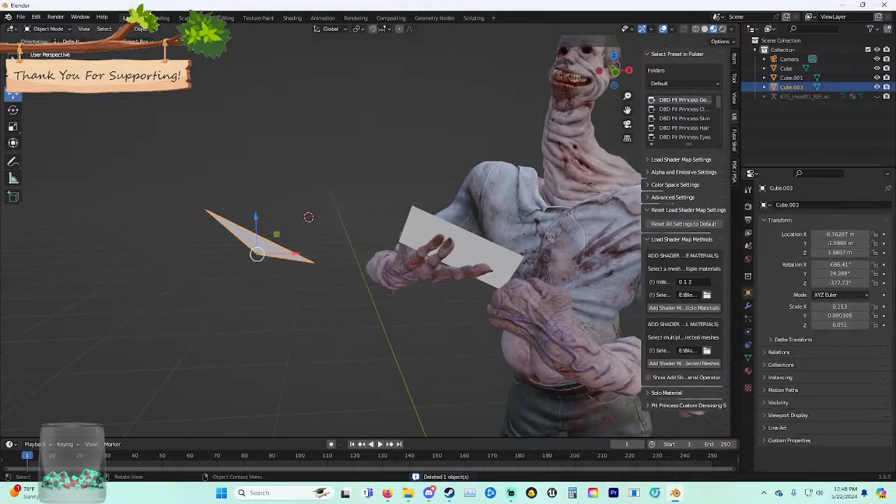
{"action": "left_click_drag", "start_coordinate": [295, 254], "coordinate": [519, 253]}
Try a Trackball rotation that turns the triangle nearly edge-on beside the card.
{"action": "scroll", "coordinate": [519, 252], "scroll_direction": "up", "scroll_amount": 3}
{"action": "middle_click_drag", "start_coordinate": [519, 252], "coordinate": [21, 245], "text": "shift"}
{"action": "scroll", "coordinate": [310, 254], "scroll_direction": "up", "scroll_amount": 3}
{"action": "key", "text": "r"}
{"action": "key", "text": "r"}
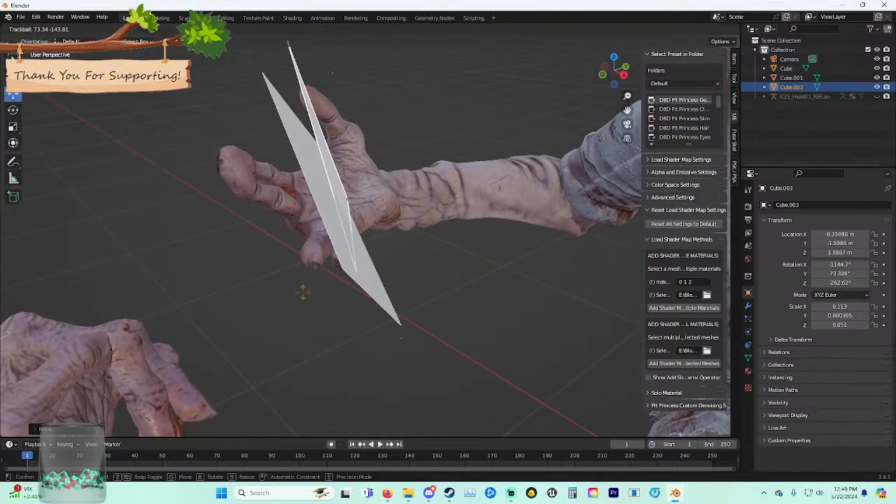
{"action": "left_click", "coordinate": [336, 361]}
Try another Trackball rotation to turn the triangle across the upper part of the card.
{"action": "middle_click_drag", "start_coordinate": [336, 364], "coordinate": [315, 355]}
{"action": "left_click", "coordinate": [358, 229]}
{"action": "key", "text": "r"}
{"action": "key", "text": "r"}
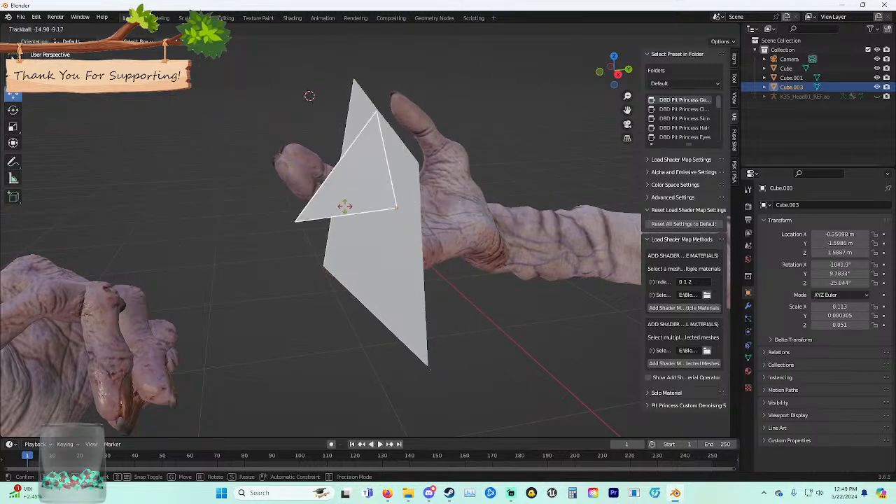
{"action": "left_click", "coordinate": [321, 207]}
Raise the triangle along Z to about 1.611 m and try a Trackball rotation above the card.
{"action": "middle_click_drag", "start_coordinate": [320, 207], "coordinate": [383, 204]}
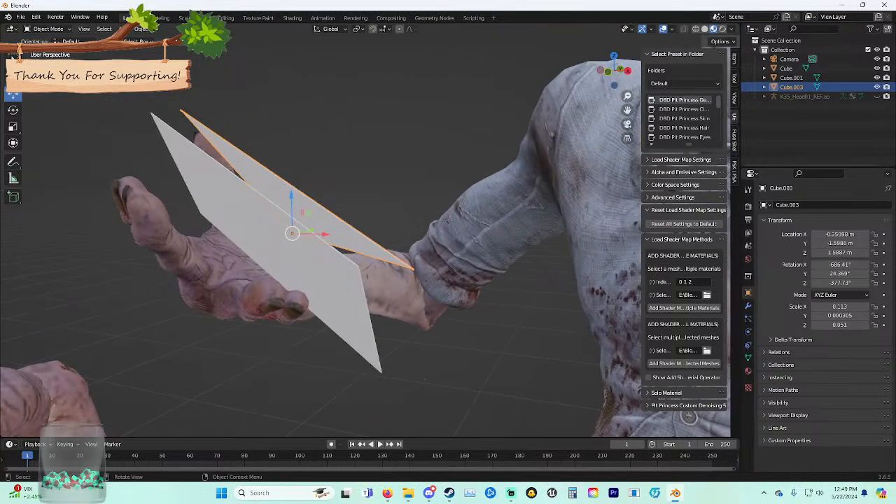
{"action": "left_click_drag", "start_coordinate": [291, 196], "coordinate": [291, 161]}
{"action": "key", "text": "r"}
{"action": "key", "text": "r"}
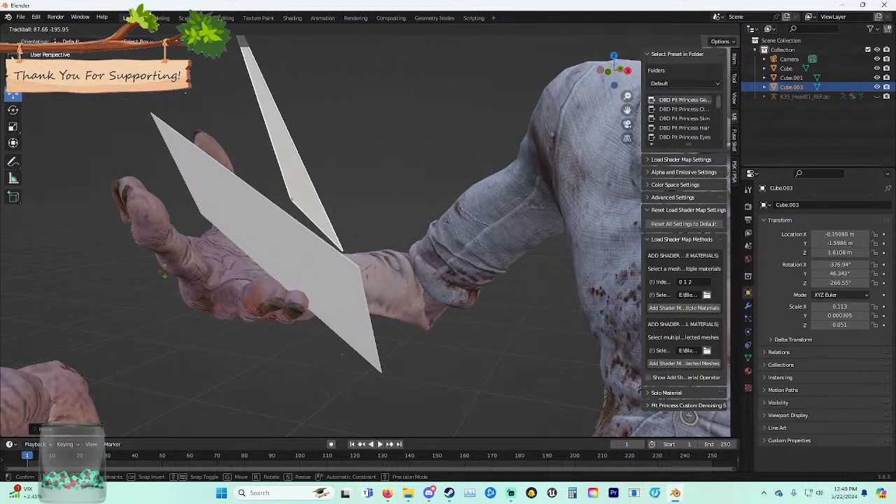
Rotate the triangle about the global Z axis and the global Y axis until it points downward through the card.
{"action": "key", "text": "r"}
{"action": "key", "text": "z"}
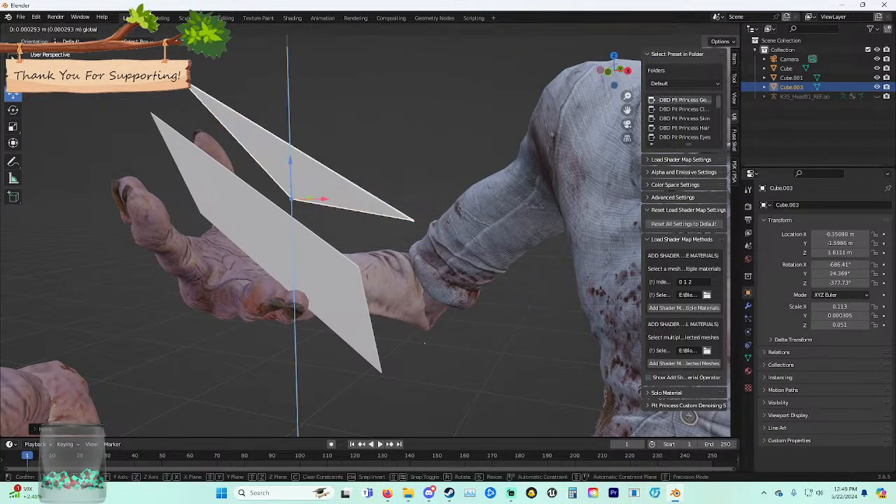
{"action": "left_click", "coordinate": [452, 185]}
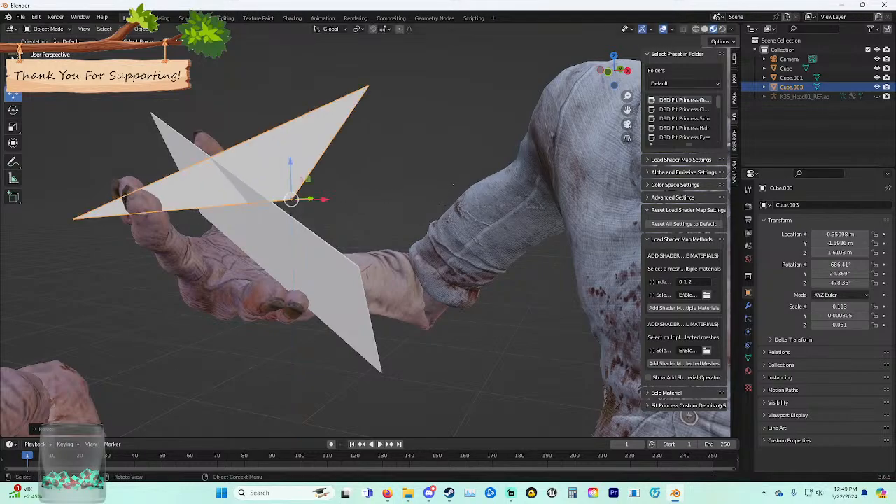
{"action": "key", "text": "r"}
{"action": "key", "text": "y"}
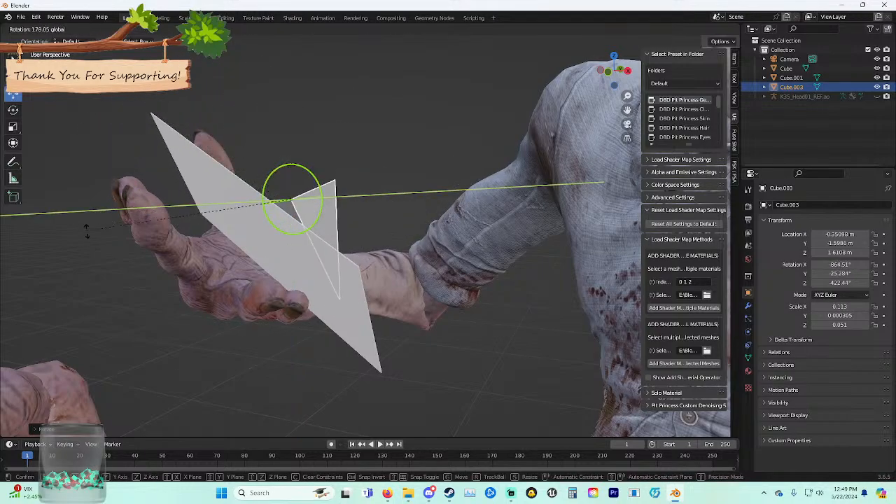
{"action": "left_click", "coordinate": [28, 144]}
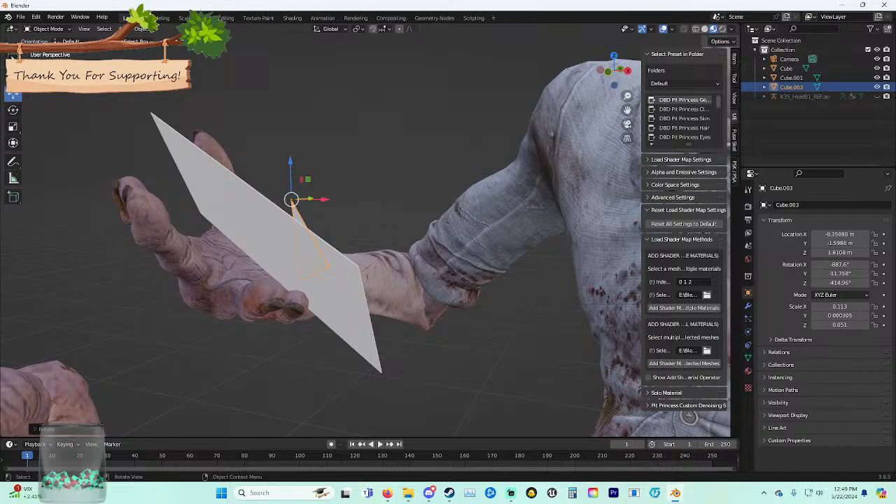
Try rotating the triangle about the global X axis and check its fit from the card's other side.
{"action": "key", "text": "r"}
{"action": "key", "text": "x"}
{"action": "left_click", "coordinate": [381, 232]}
{"action": "middle_click_drag", "start_coordinate": [382, 232], "coordinate": [594, 233]}
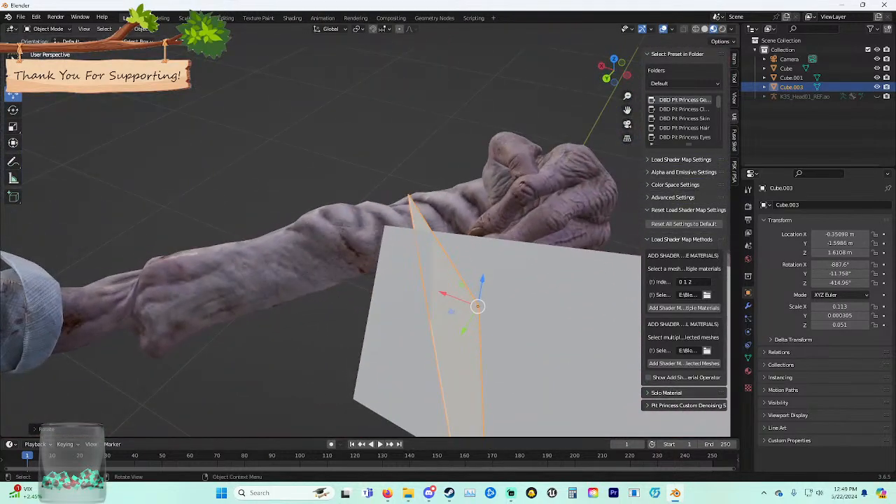
Raise the triangle along Z to about 1.682 m and rotate it about the global X and Z axes above the card.
{"action": "left_click_drag", "start_coordinate": [481, 279], "coordinate": [503, 125]}
{"action": "middle_click_drag", "start_coordinate": [504, 124], "coordinate": [429, 143]}
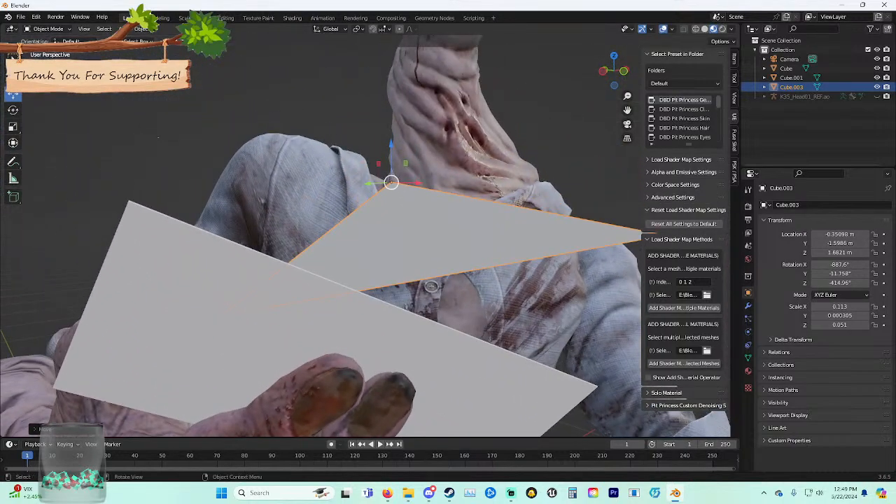
{"action": "key", "text": "r"}
{"action": "key", "text": "x"}
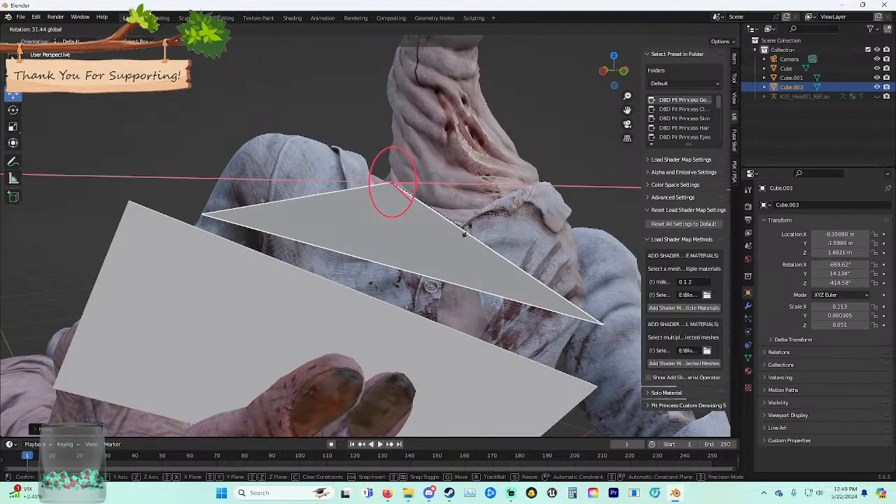
{"action": "left_click", "coordinate": [464, 233]}
{"action": "key", "text": "r"}
{"action": "key", "text": "z"}
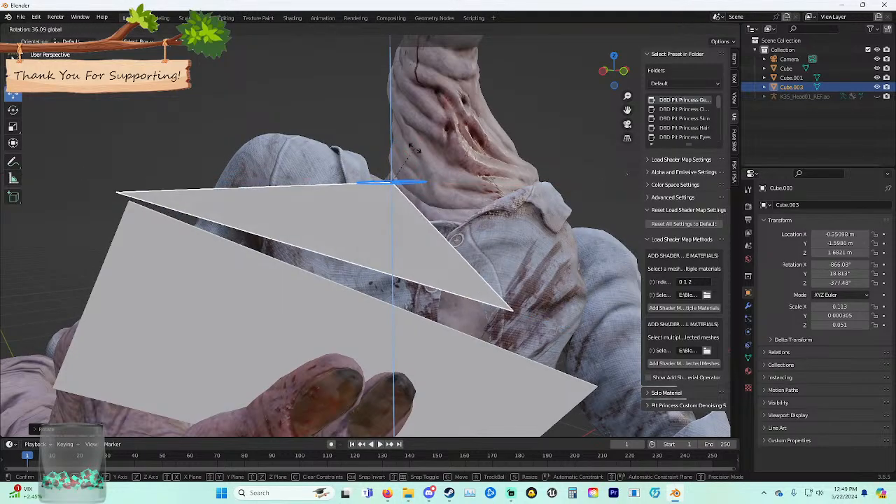
{"action": "left_click", "coordinate": [382, 145]}
Shift the triangle to about X -0.345 m and Y -1.633 m, and turn it about the global Z axis.
{"action": "middle_click_drag", "start_coordinate": [383, 146], "coordinate": [452, 183]}
{"action": "left_click_drag", "start_coordinate": [388, 196], "coordinate": [450, 176]}
{"action": "middle_click_drag", "start_coordinate": [450, 176], "coordinate": [340, 153]}
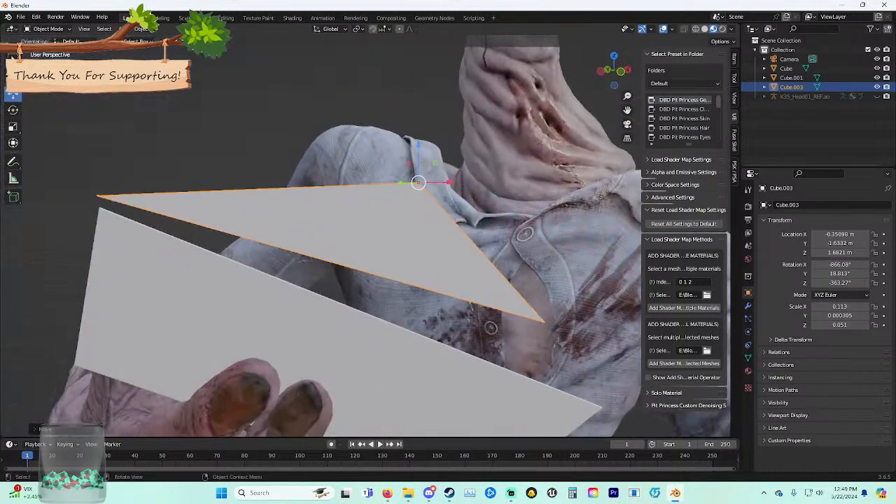
{"action": "left_click_drag", "start_coordinate": [450, 182], "coordinate": [462, 182]}
{"action": "key", "text": "r"}
{"action": "key", "text": "z"}
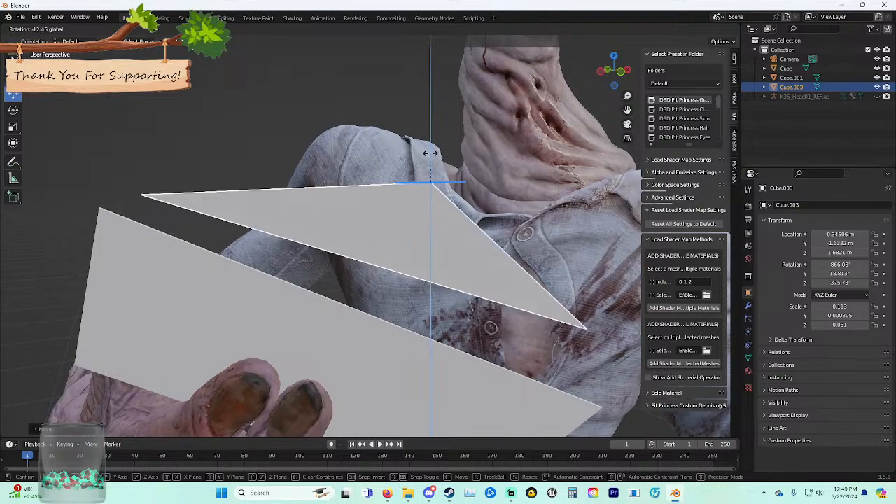
{"action": "left_click", "coordinate": [426, 151]}
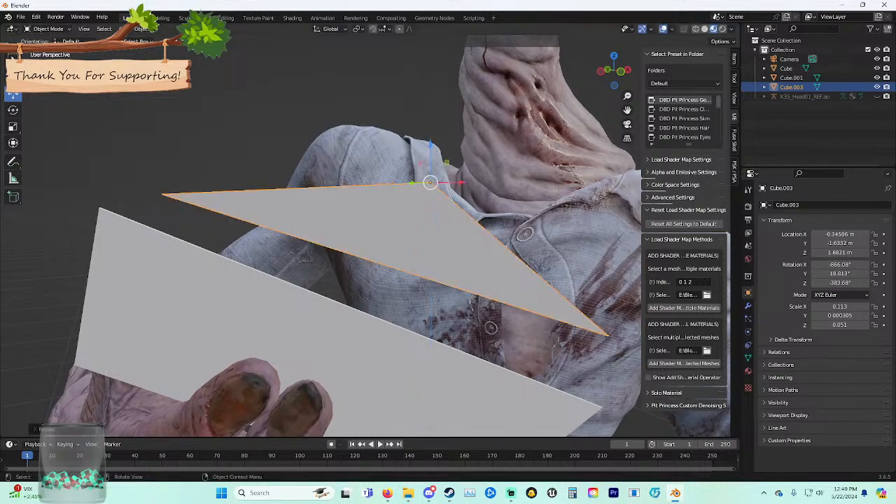
Move the triangle to about X -0.391 m, Y -1.665 m and Z 1.675 m, overlapping the card's upper edge.
{"action": "left_click_drag", "start_coordinate": [431, 144], "coordinate": [430, 206]}
{"action": "middle_click_drag", "start_coordinate": [430, 205], "coordinate": [564, 257]}
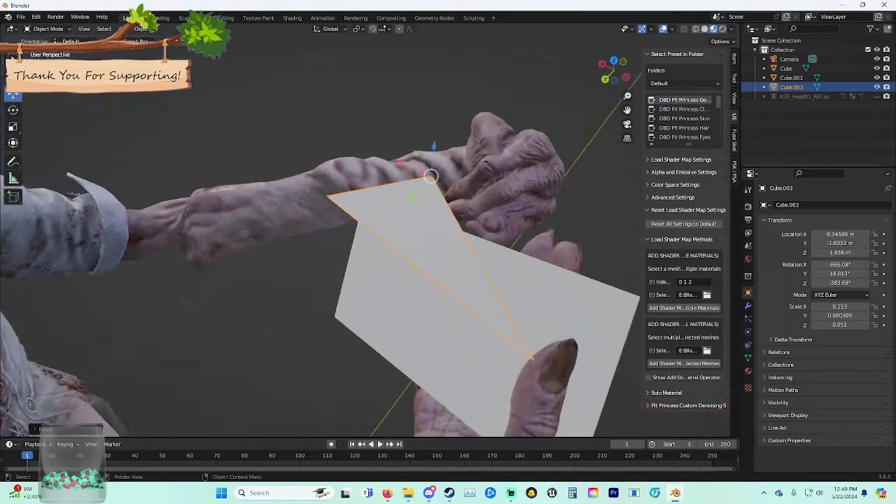
{"action": "left_click_drag", "start_coordinate": [411, 196], "coordinate": [464, 148]}
{"action": "middle_click_drag", "start_coordinate": [464, 148], "coordinate": [328, 119]}
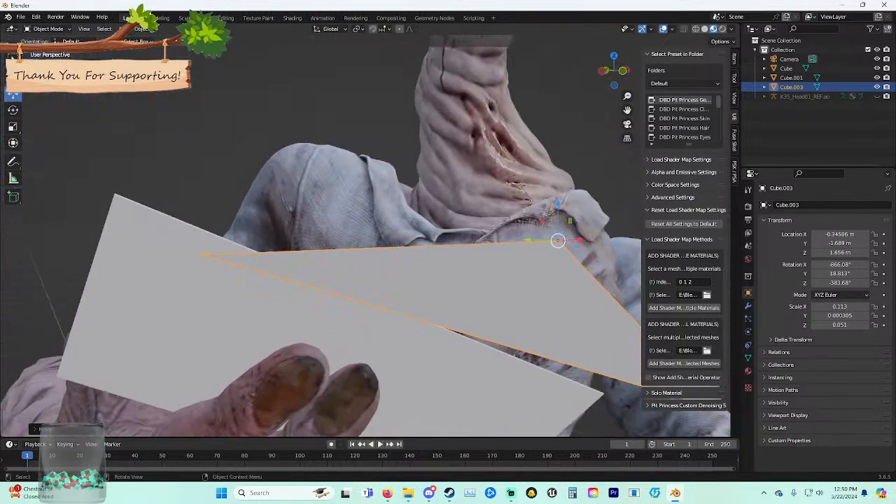
{"action": "left_click_drag", "start_coordinate": [579, 239], "coordinate": [487, 247]}
{"action": "middle_click_drag", "start_coordinate": [487, 246], "coordinate": [563, 246]}
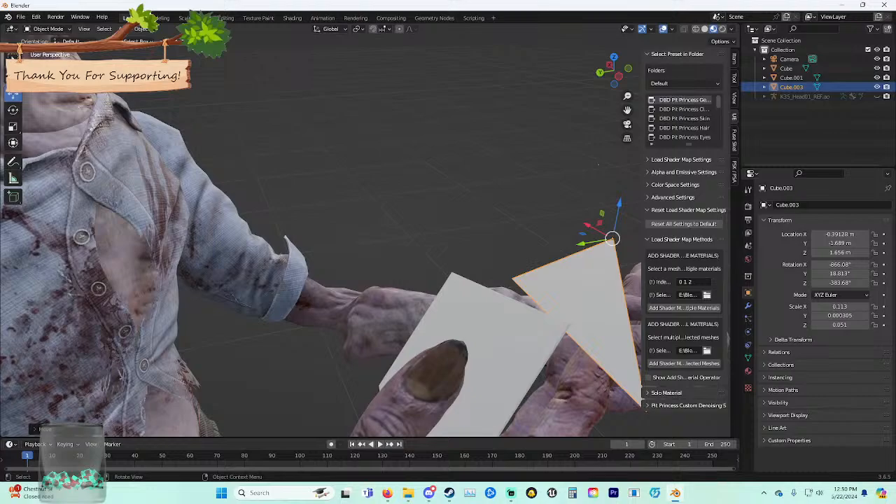
{"action": "left_click_drag", "start_coordinate": [580, 243], "coordinate": [554, 247]}
{"action": "middle_click_drag", "start_coordinate": [555, 248], "coordinate": [517, 211]}
{"action": "left_click_drag", "start_coordinate": [526, 205], "coordinate": [526, 155]}
{"action": "middle_click_drag", "start_coordinate": [524, 157], "coordinate": [467, 149]}
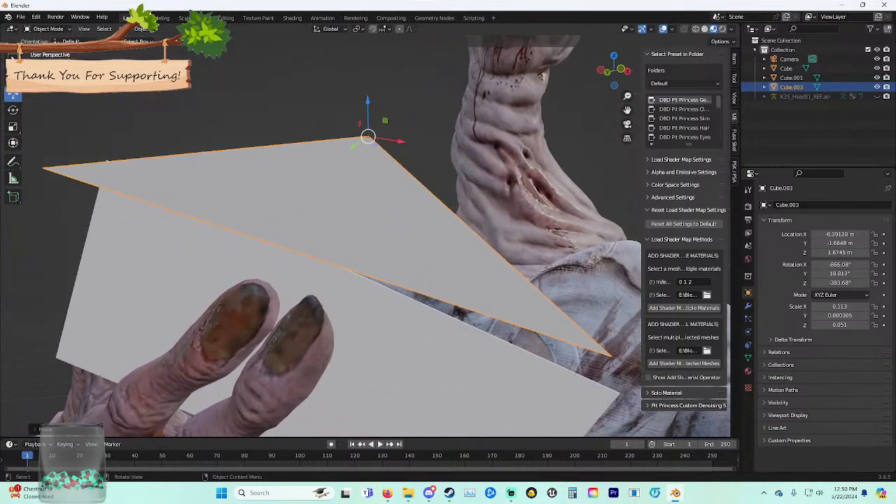
Rotate the triangle about the global X axis and the global Y axis to adjust its slope against the card's upper edge.
{"action": "key", "text": "r"}
{"action": "key", "text": "x"}
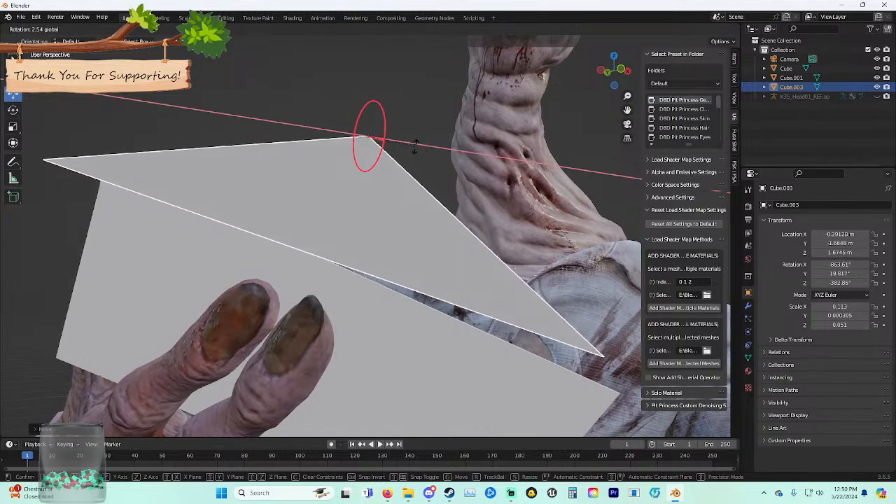
{"action": "left_click", "coordinate": [416, 153]}
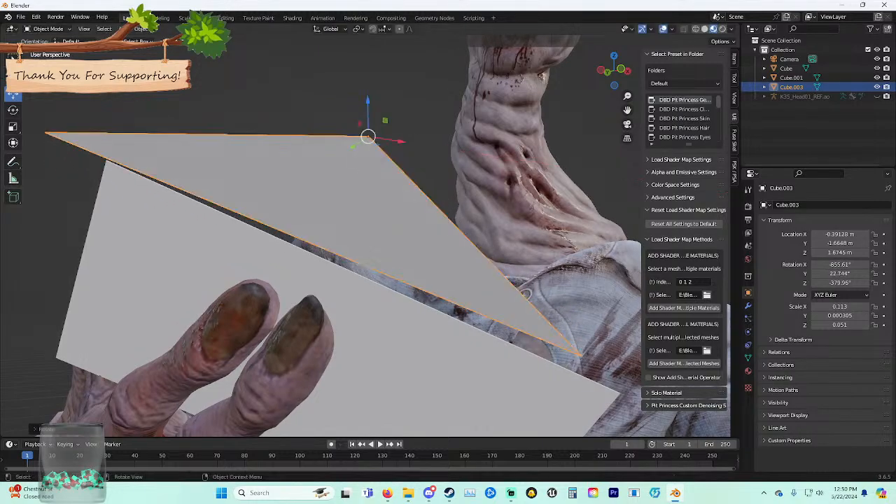
{"action": "key", "text": "r"}
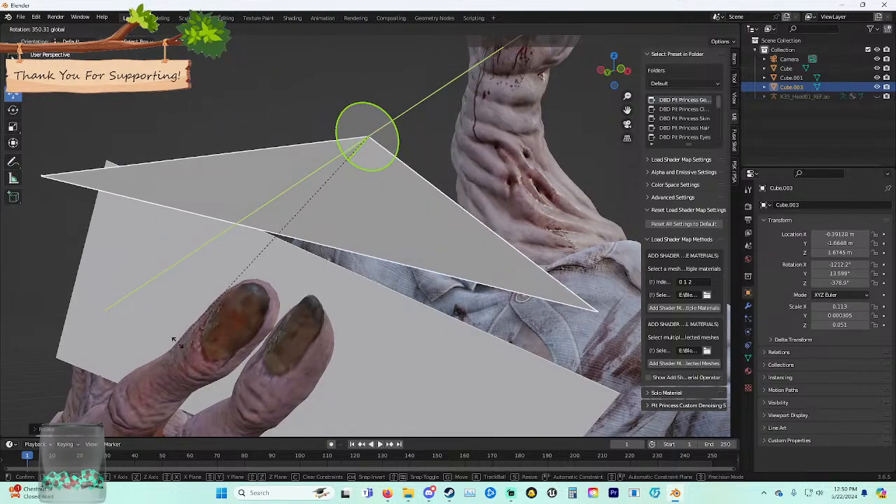
{"action": "left_click", "coordinate": [130, 304]}
{"action": "middle_click_drag", "start_coordinate": [130, 305], "coordinate": [73, 320]}
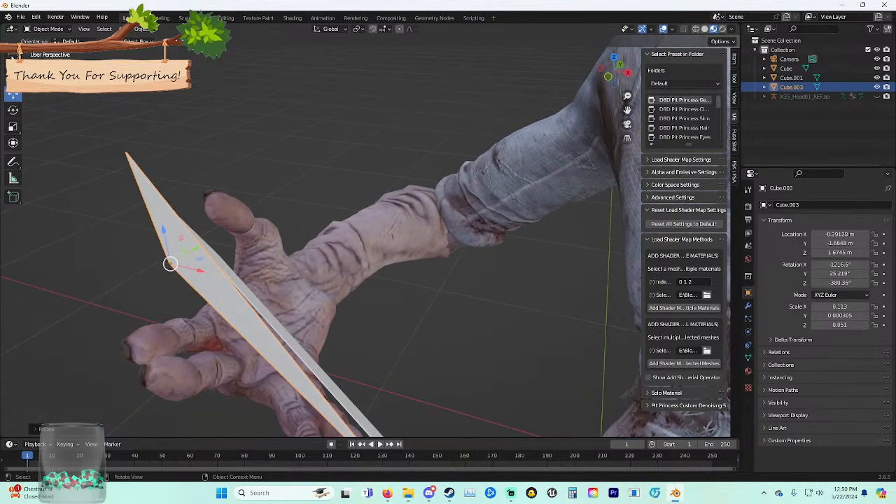
Tilt the triangle about the global X axis and turn it about the global Z axis until it spans the card's width.
{"action": "key", "text": "r"}
{"action": "key", "text": "x"}
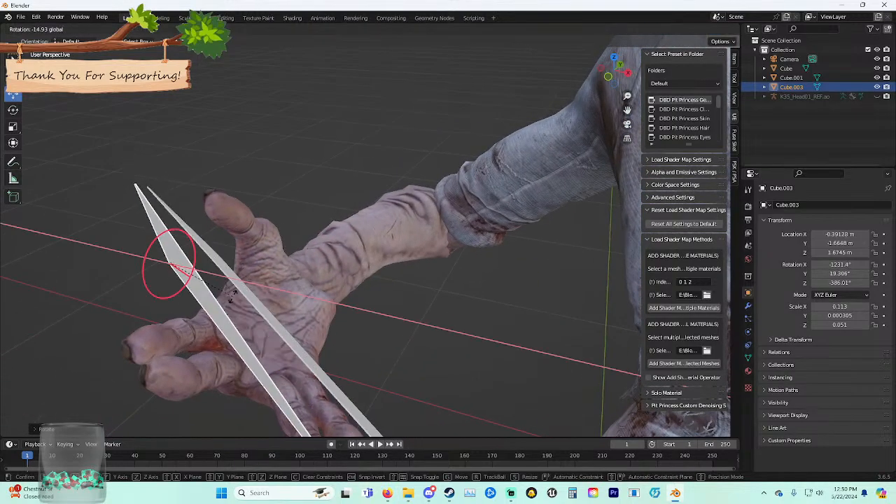
{"action": "left_click", "coordinate": [200, 323]}
{"action": "middle_click_drag", "start_coordinate": [201, 323], "coordinate": [256, 298]}
{"action": "key", "text": "r"}
{"action": "key", "text": "z"}
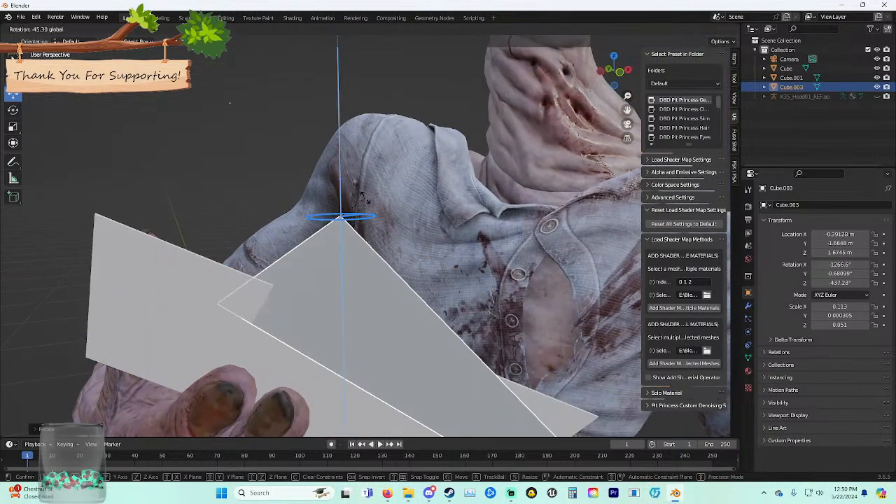
{"action": "left_click", "coordinate": [341, 197]}
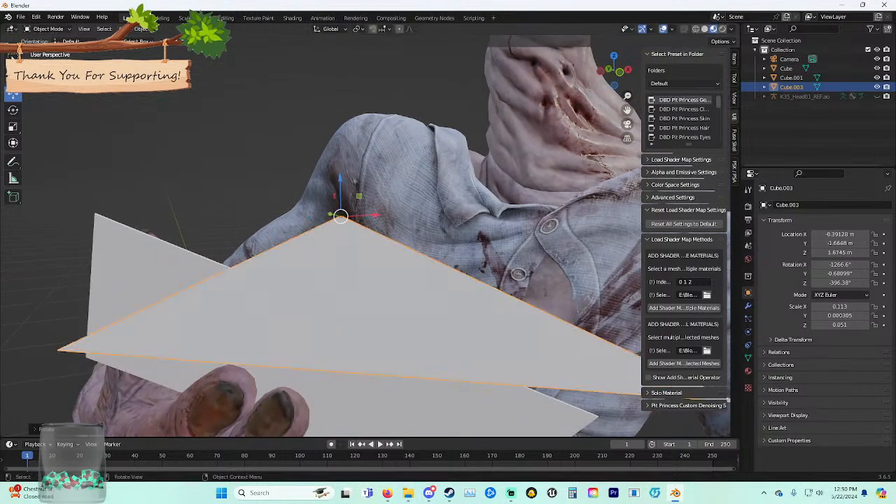
Rotate the triangle about the global Y axis to follow the card's slope, and turn it about the global Z axis.
{"action": "key", "text": "r"}
{"action": "key", "text": "y"}
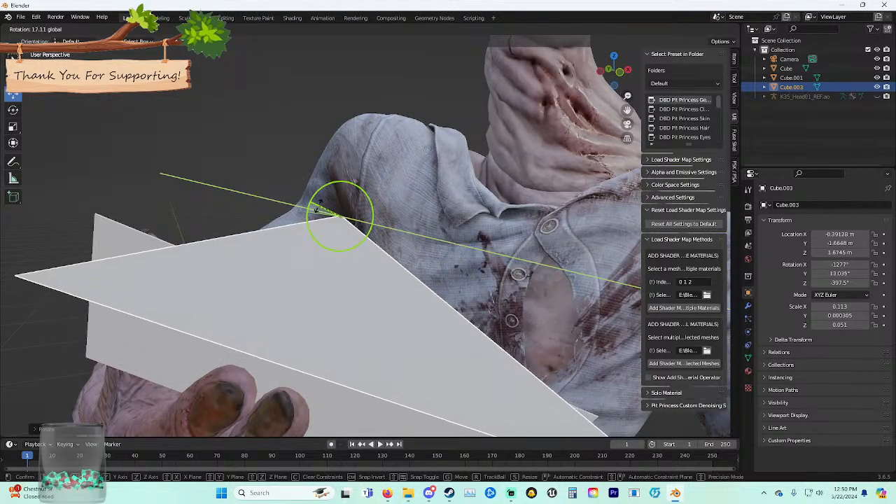
{"action": "left_click", "coordinate": [149, 125]}
{"action": "middle_click_drag", "start_coordinate": [149, 125], "coordinate": [340, 127]}
{"action": "scroll", "coordinate": [164, 119], "scroll_direction": "down", "scroll_amount": 4}
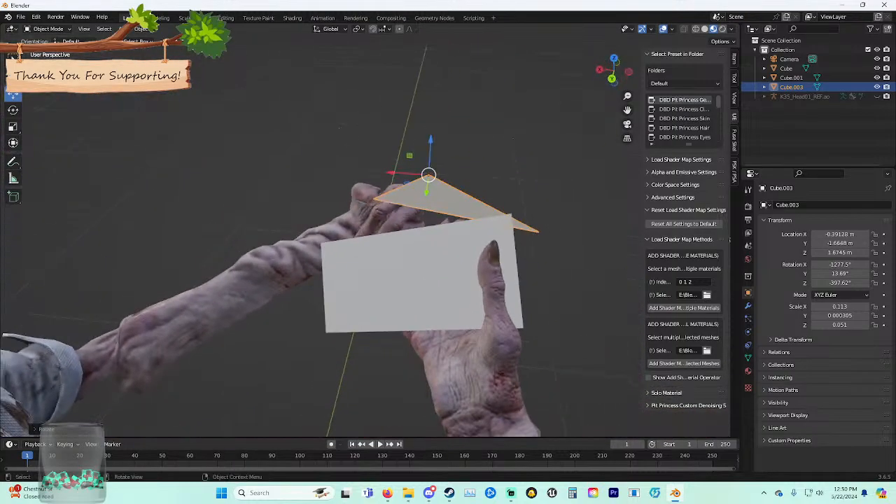
{"action": "key", "text": "r"}
{"action": "key", "text": "z"}
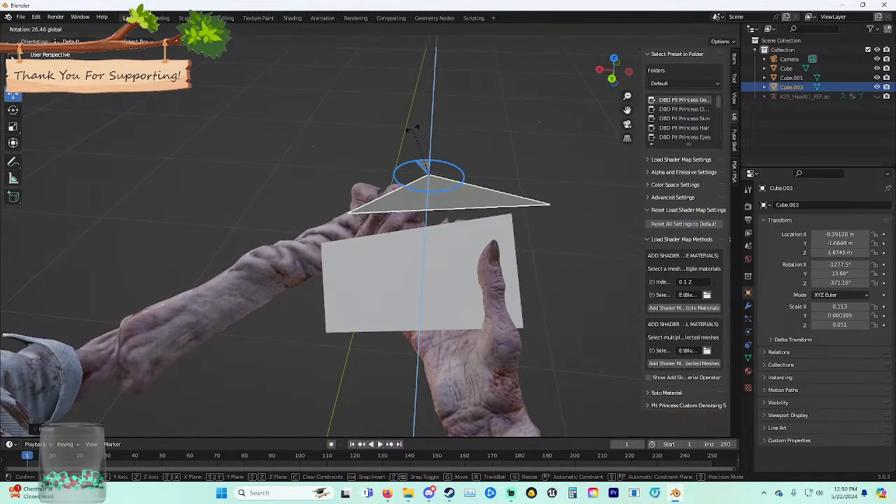
{"action": "left_click", "coordinate": [421, 128]}
Move the triangle along Y to about -1.583 m and along X to about -0.326 m.
{"action": "left_click_drag", "start_coordinate": [425, 195], "coordinate": [419, 238]}
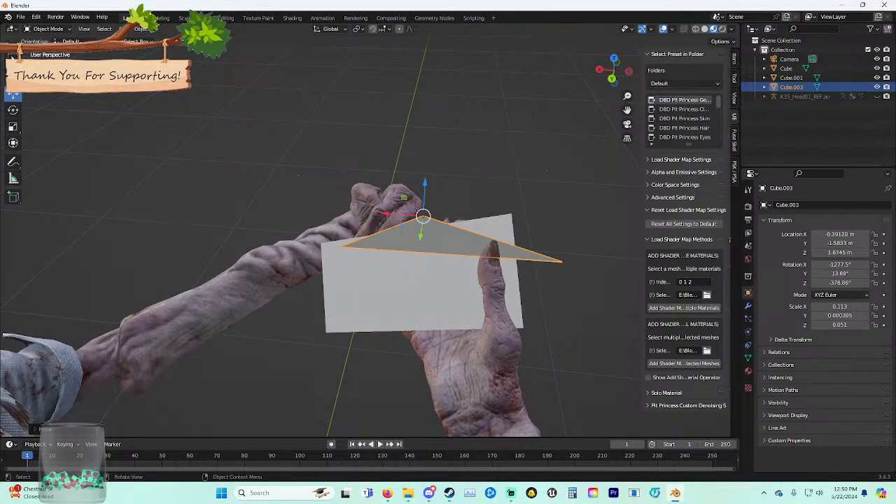
{"action": "left_click_drag", "start_coordinate": [386, 214], "coordinate": [362, 211]}
{"action": "middle_click_drag", "start_coordinate": [362, 211], "coordinate": [209, 177]}
{"action": "left_click_drag", "start_coordinate": [385, 214], "coordinate": [427, 215]}
{"action": "middle_click_drag", "start_coordinate": [428, 214], "coordinate": [187, 135]}
{"action": "scroll", "coordinate": [400, 226], "scroll_direction": "up", "scroll_amount": 2}
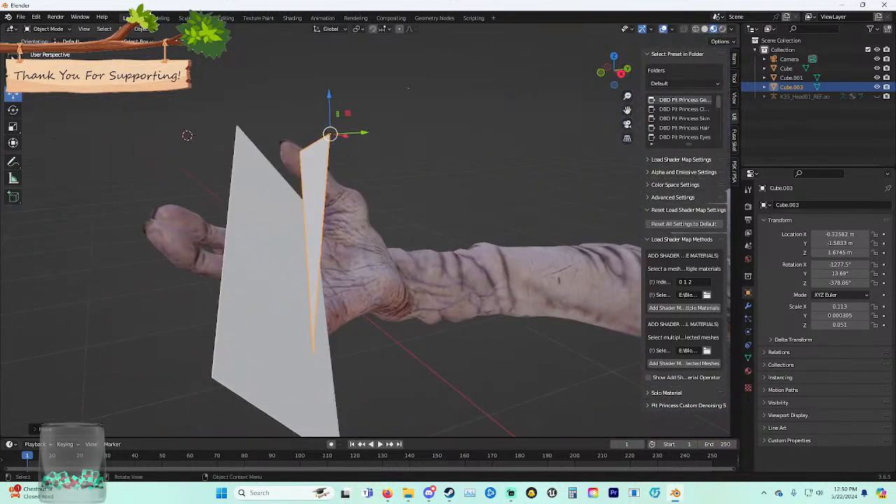
{"action": "key", "text": "r"}
{"action": "key", "text": "r"}
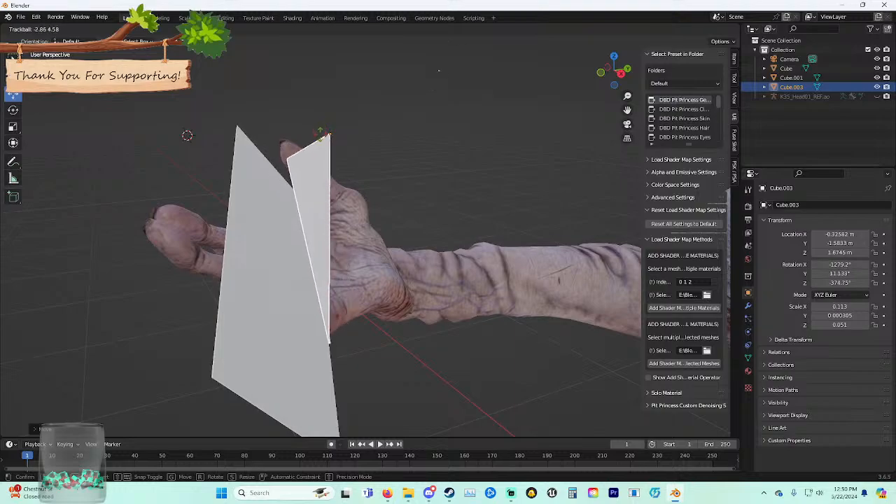
{"action": "left_click", "coordinate": [408, 87]}
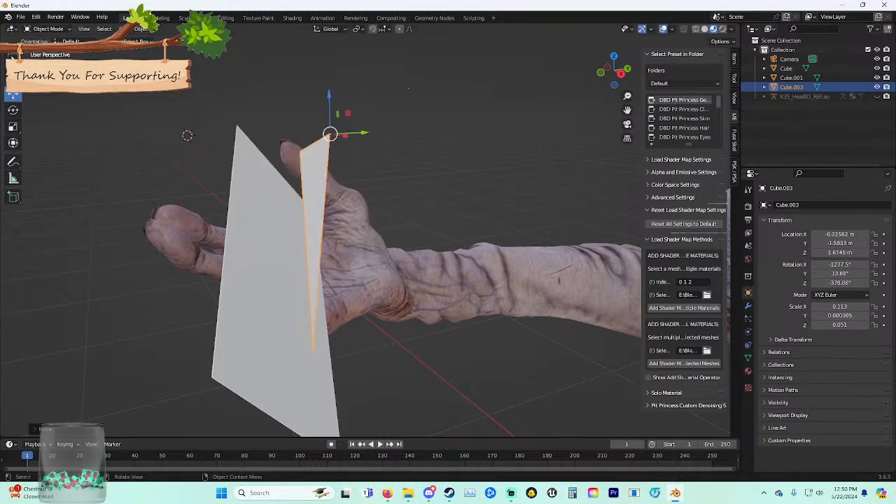
{"action": "key", "text": "r"}
{"action": "key", "text": "r"}
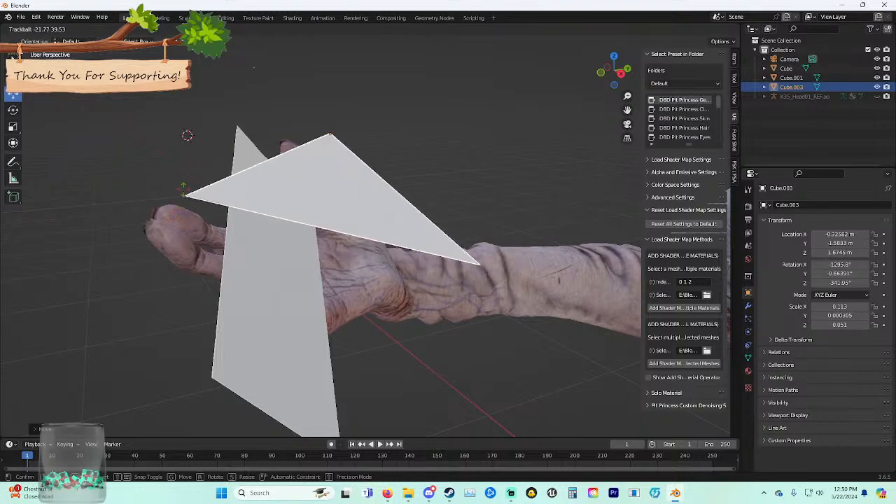
{"action": "left_click", "coordinate": [133, 218]}
Move the triangle to about X -0.351 m, Y -1.608 m and Z 1.691 m so its corner meets the card's upper corner.
{"action": "middle_click_drag", "start_coordinate": [133, 219], "coordinate": [193, 209]}
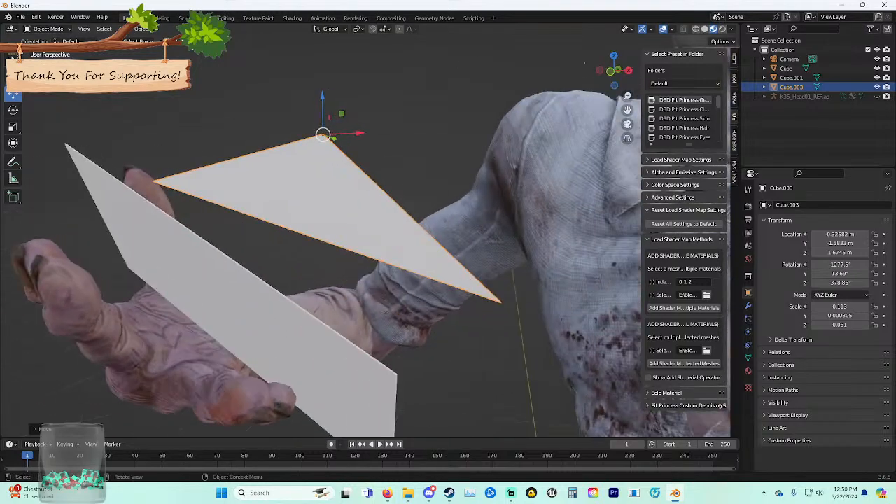
{"action": "left_click_drag", "start_coordinate": [334, 138], "coordinate": [271, 116]}
{"action": "middle_click_drag", "start_coordinate": [271, 116], "coordinate": [341, 140]}
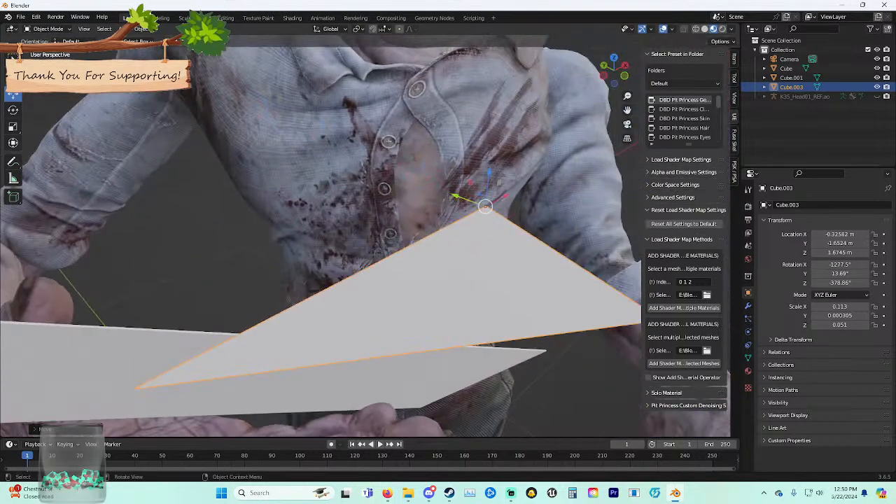
{"action": "left_click_drag", "start_coordinate": [505, 196], "coordinate": [303, 183]}
{"action": "middle_click_drag", "start_coordinate": [304, 184], "coordinate": [386, 176]}
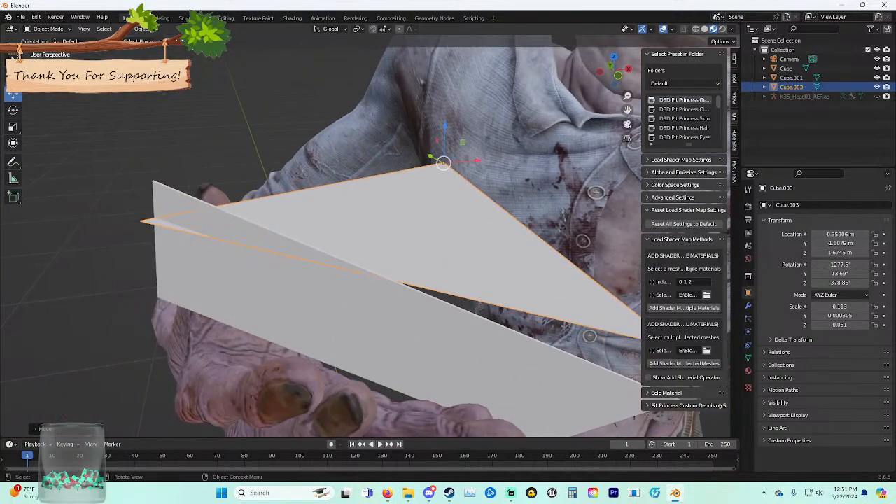
{"action": "left_click_drag", "start_coordinate": [444, 124], "coordinate": [447, 79]}
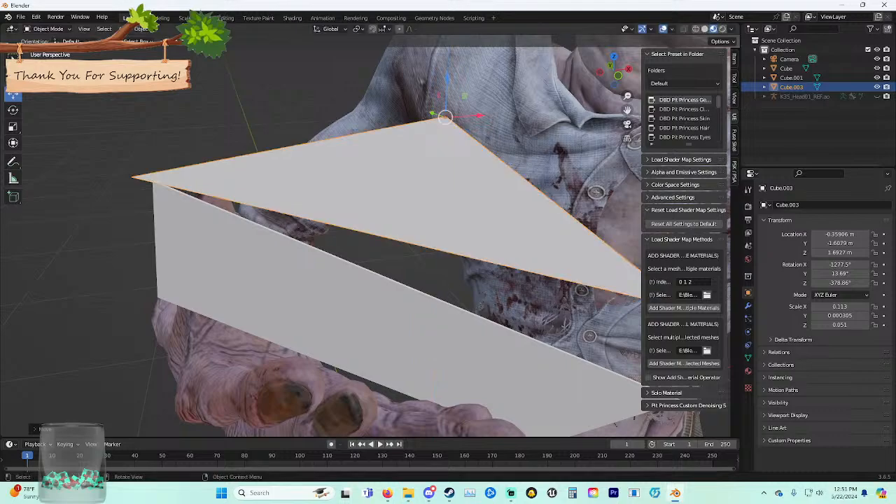
{"action": "left_click_drag", "start_coordinate": [479, 116], "coordinate": [497, 114]}
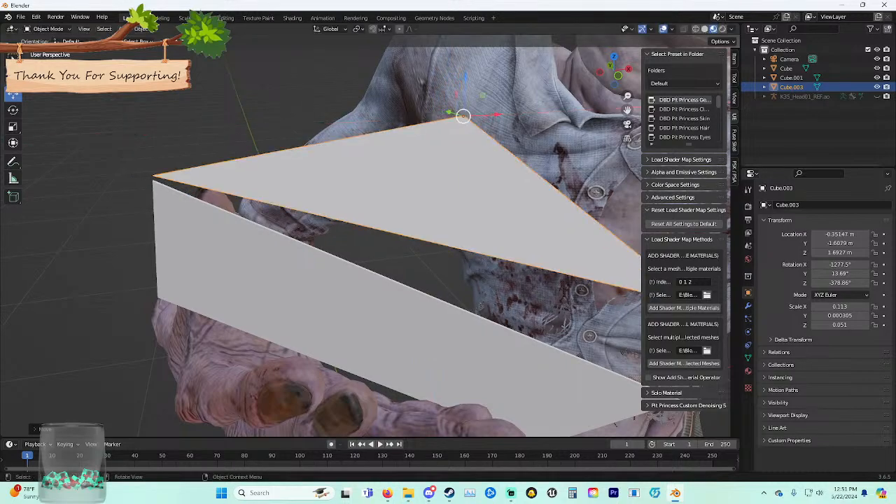
{"action": "left_click_drag", "start_coordinate": [465, 77], "coordinate": [465, 82]}
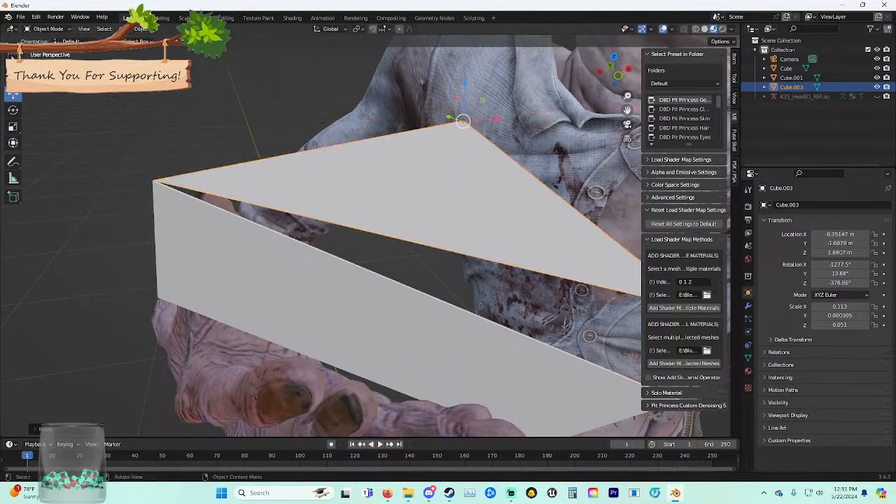
Rotate the triangle freely to about -1301° X, 13° Y and -358° Z.
{"action": "middle_click_drag", "start_coordinate": [465, 84], "coordinate": [490, 153]}
{"action": "scroll", "coordinate": [321, 84], "scroll_direction": "up", "scroll_amount": 2}
{"action": "scroll", "coordinate": [482, 145], "scroll_direction": "down", "scroll_amount": 2}
{"action": "scroll", "coordinate": [483, 144], "scroll_direction": "down", "scroll_amount": 2}
{"action": "scroll", "coordinate": [483, 133], "scroll_direction": "down", "scroll_amount": 6}
{"action": "mouse_move", "coordinate": [491, 153]}
{"action": "middle_mouse_down"}
{"action": "mouse_move", "coordinate": [490, 164]}
{"action": "mouse_move", "coordinate": [487, 150]}
{"action": "middle_mouse_up"}
{"action": "left_click", "coordinate": [366, 243]}
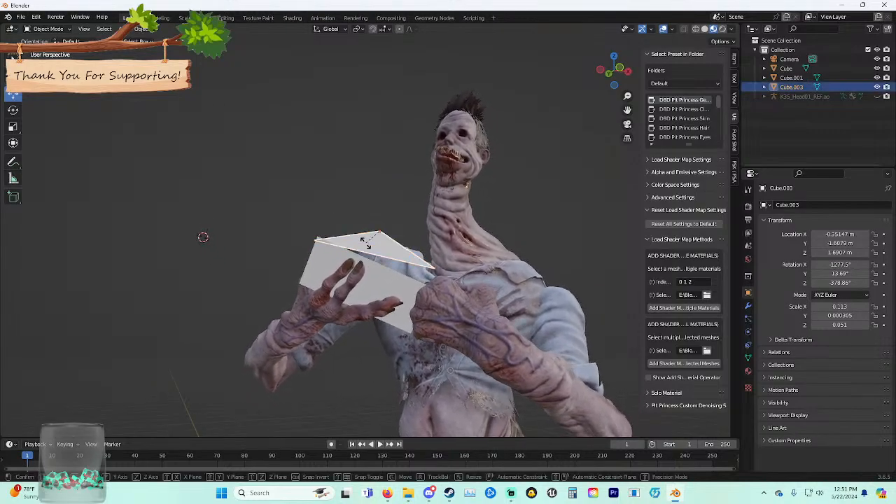
{"action": "key", "text": "r"}
{"action": "key", "text": "r"}
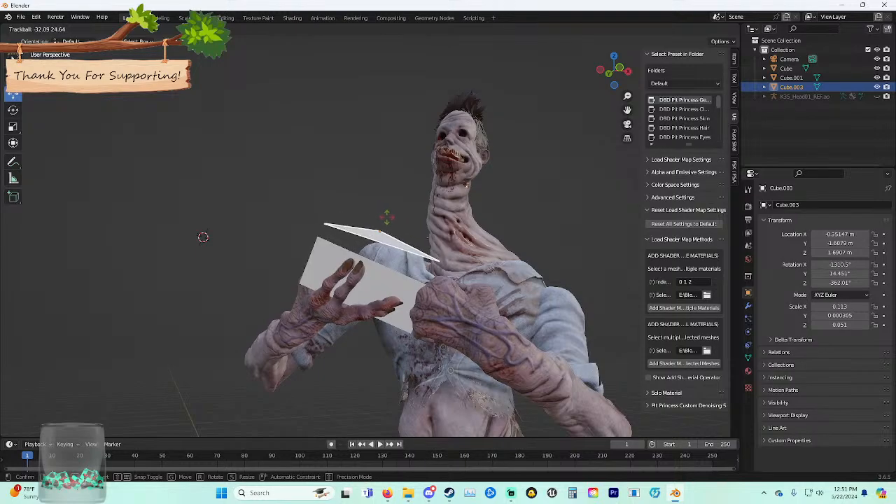
{"action": "left_click", "coordinate": [389, 226]}
Move the triangle along X to about -0.367 m and along Z to about 1.656 m, against the card's upper edge.
{"action": "left_click_drag", "start_coordinate": [413, 233], "coordinate": [421, 234]}
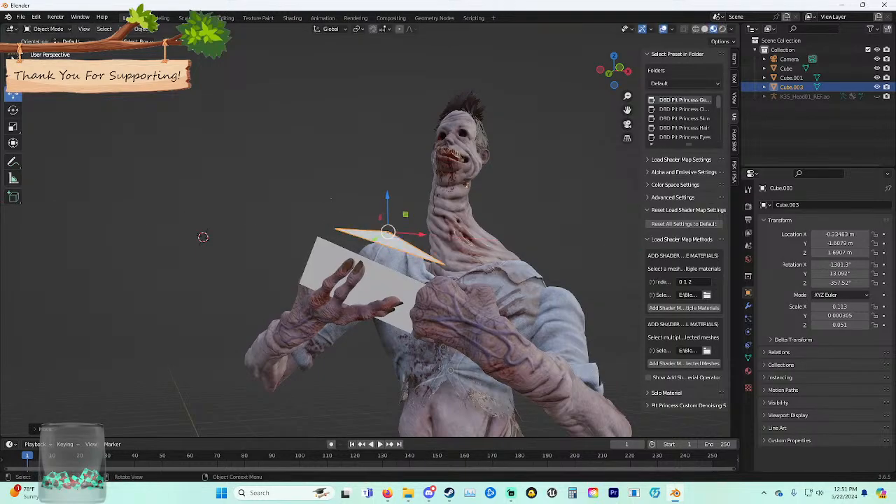
{"action": "left_click_drag", "start_coordinate": [387, 197], "coordinate": [387, 214]}
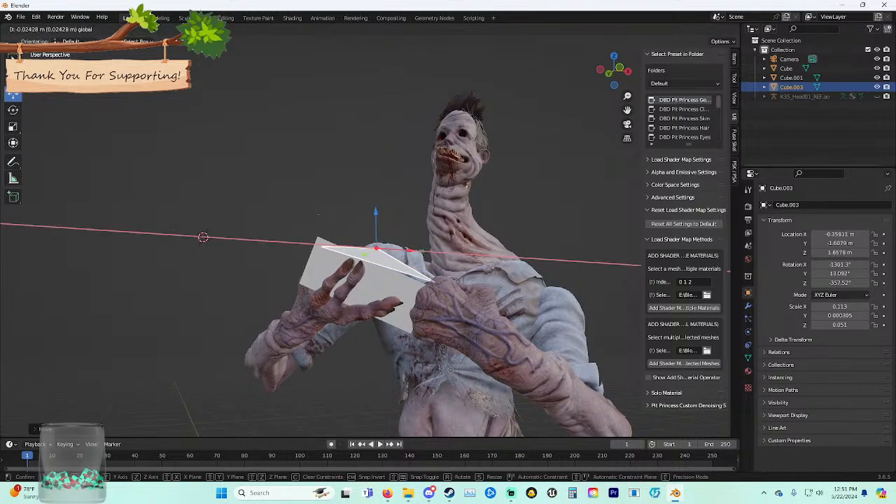
{"action": "key", "text": "x"}
{"action": "key", "text": "z"}
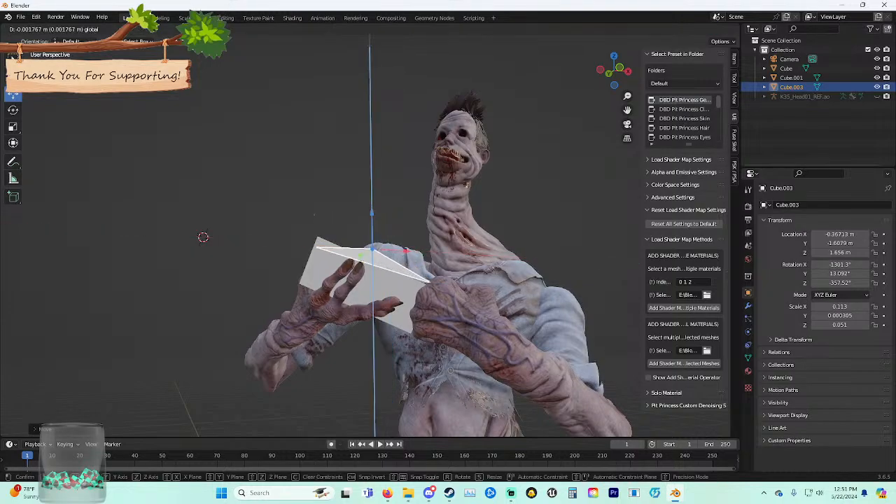
Rotate the triangle freely and about the global X axis to about -1303° X, 21° Y and -374° Z.
{"action": "key", "text": "r"}
{"action": "key", "text": "r"}
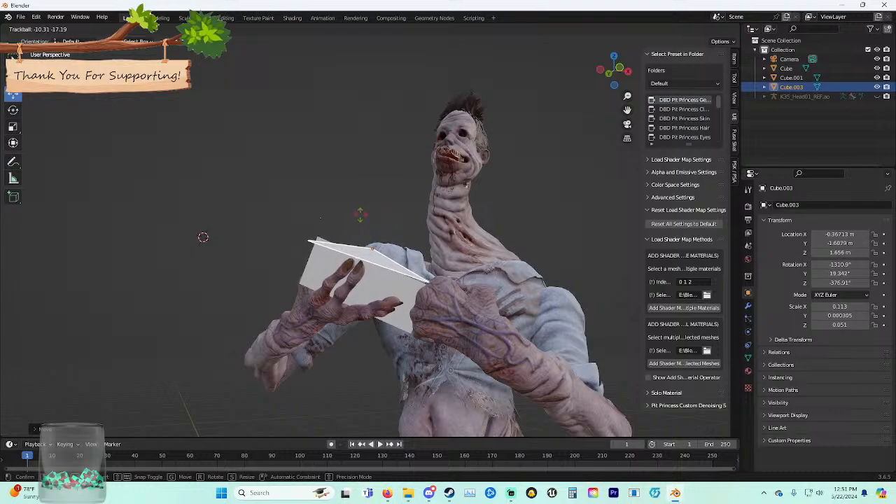
{"action": "key", "text": "r"}
{"action": "key", "text": "x"}
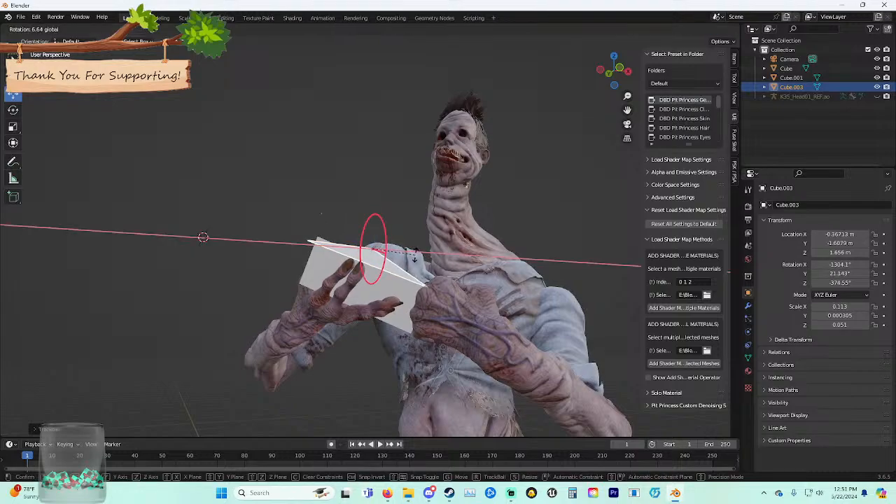
{"action": "left_click", "coordinate": [414, 255]}
{"action": "left_click", "coordinate": [364, 189]}
Move the triangle to about X -0.348 m, Y -1.579 m and Z 1.667 m so its tip meets the card's upper corner.
{"action": "scroll", "coordinate": [364, 210], "scroll_direction": "up", "scroll_amount": 7}
{"action": "middle_click_drag", "start_coordinate": [420, 231], "coordinate": [315, 270]}
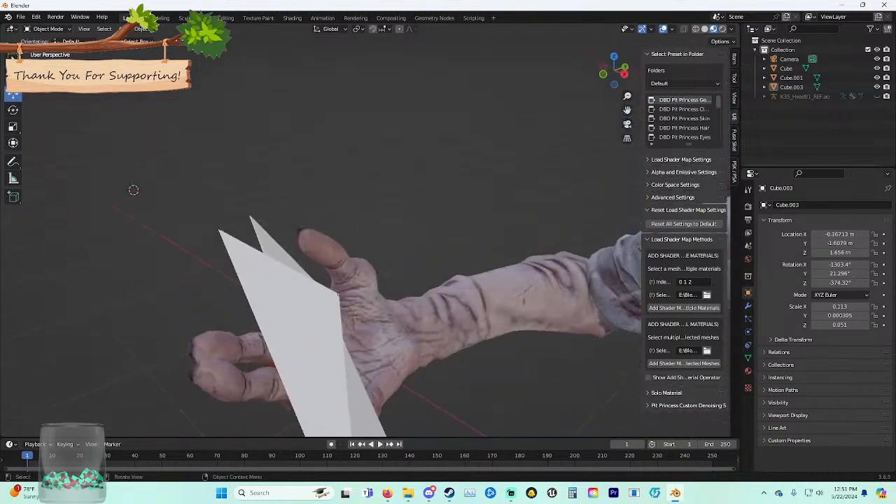
{"action": "left_click_drag", "start_coordinate": [364, 284], "coordinate": [401, 267]}
{"action": "middle_click_drag", "start_coordinate": [401, 267], "coordinate": [469, 245]}
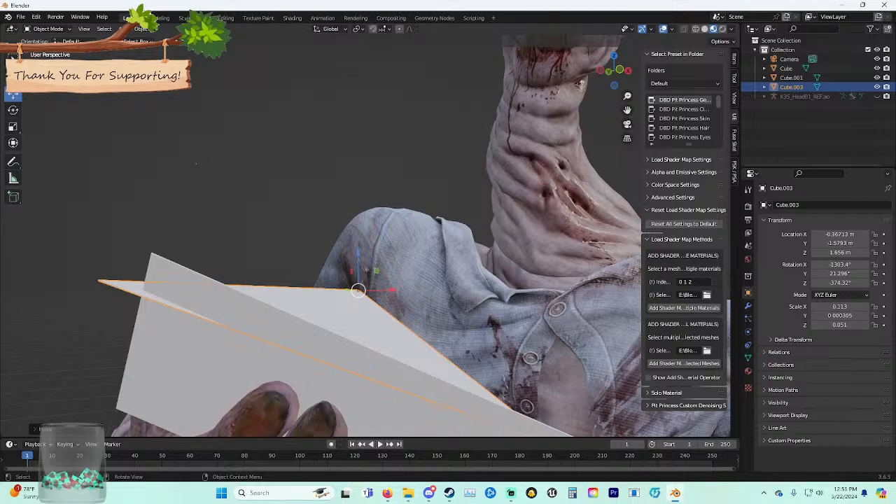
{"action": "key", "text": "g"}
{"action": "key", "text": "z"}
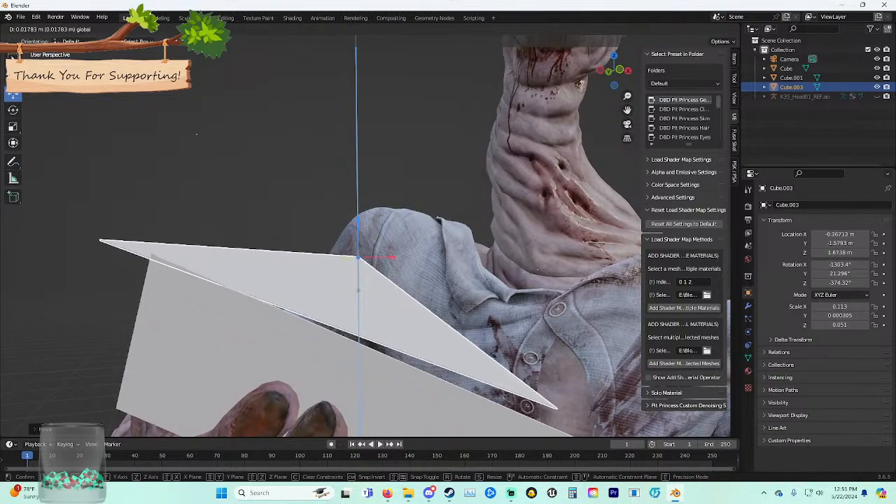
{"action": "left_click_drag", "start_coordinate": [358, 221], "coordinate": [359, 220]}
{"action": "left_click_drag", "start_coordinate": [392, 257], "coordinate": [424, 257]}
{"action": "key", "text": "g"}
{"action": "key", "text": "z"}
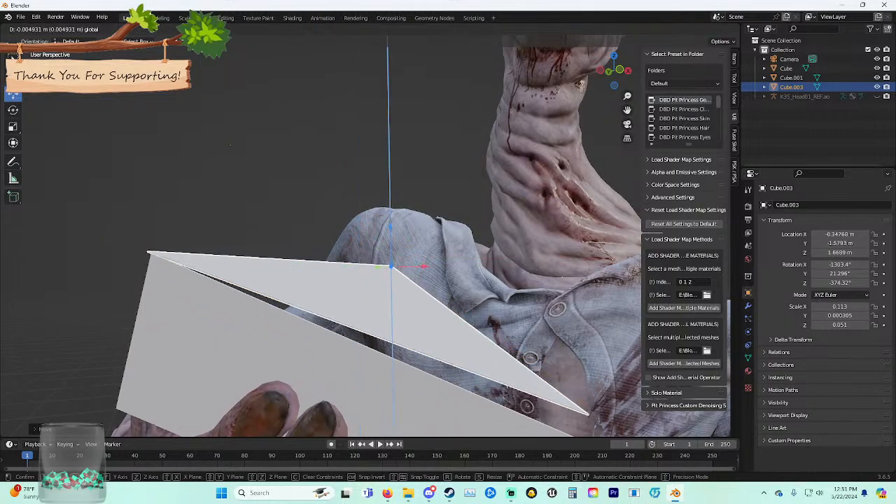
{"action": "left_click", "coordinate": [378, 265]}
Rotate the triangle freely to about -1303° X, 23° Y and -391° Z so its long edge follows the card's upper edge.
{"action": "key", "text": "r"}
{"action": "key", "text": "r"}
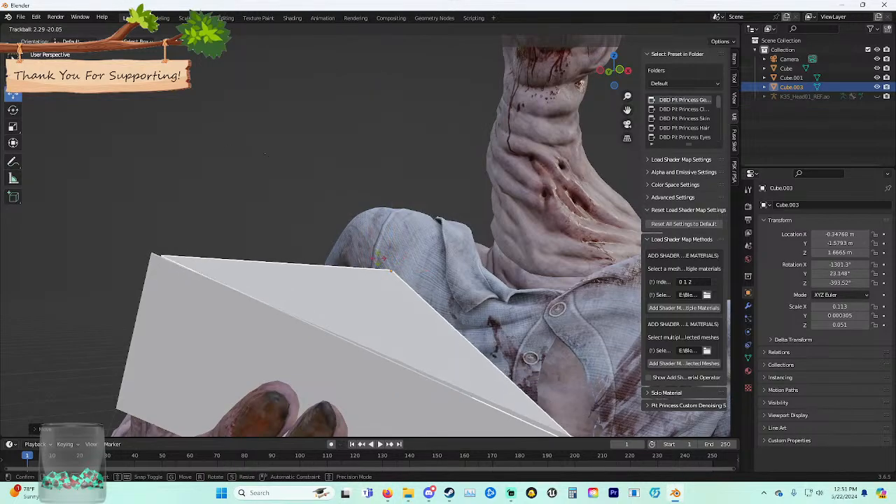
{"action": "left_click", "coordinate": [387, 262]}
{"action": "scroll", "coordinate": [386, 262], "scroll_direction": "down", "scroll_amount": 6}
{"action": "left_click", "coordinate": [326, 204]}
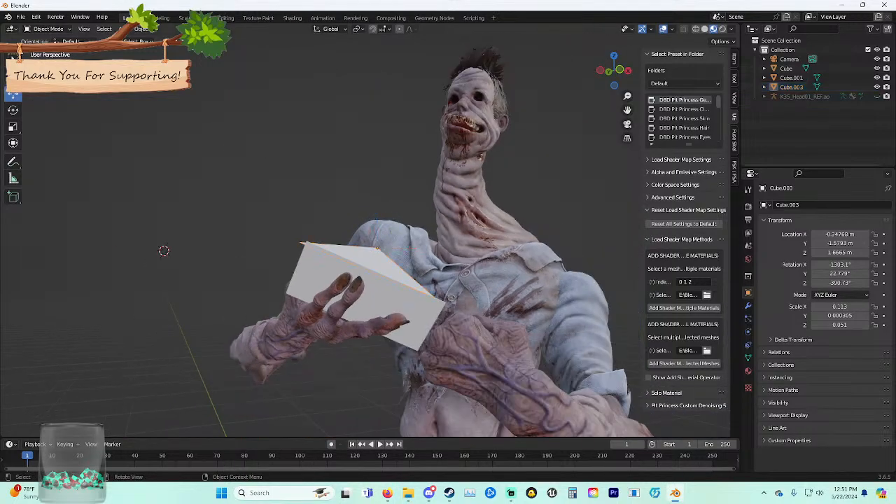
Move the triangle along X to about -0.338 m and along Z to about 1.661 m.
{"action": "key", "text": "g"}
{"action": "key", "text": "x"}
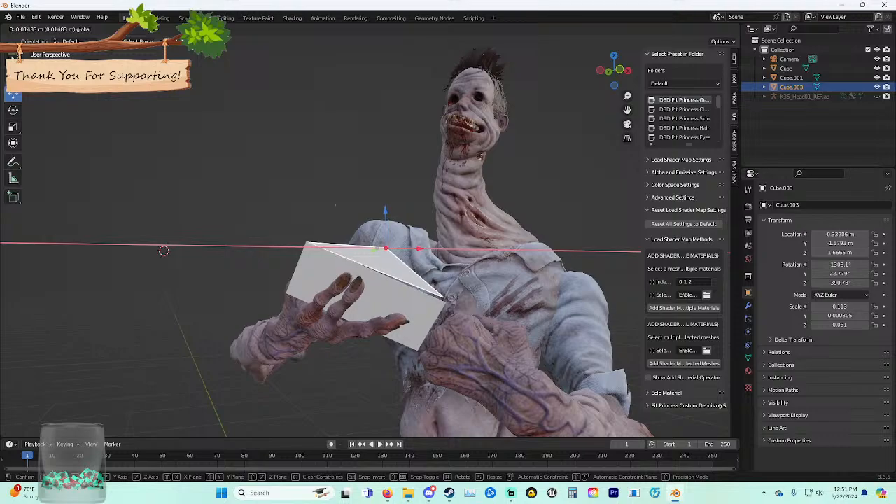
{"action": "key", "text": "z"}
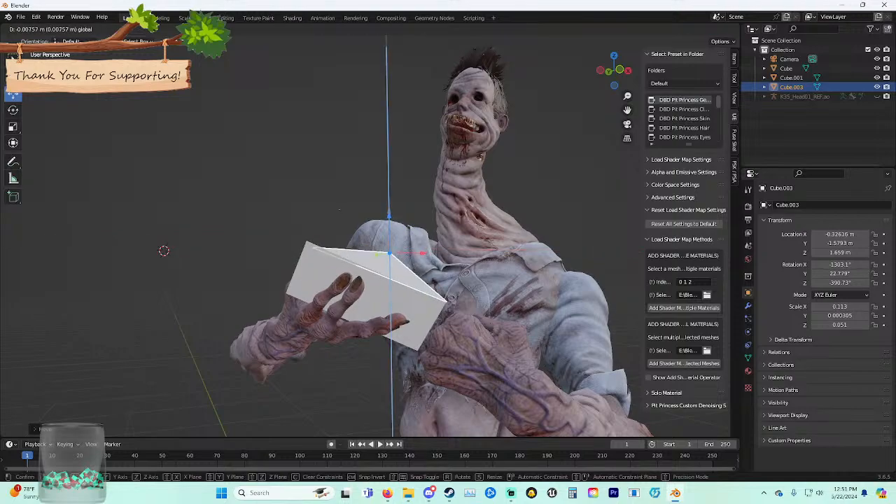
{"action": "key", "text": "Return"}
{"action": "key", "text": "g"}
{"action": "key", "text": "x"}
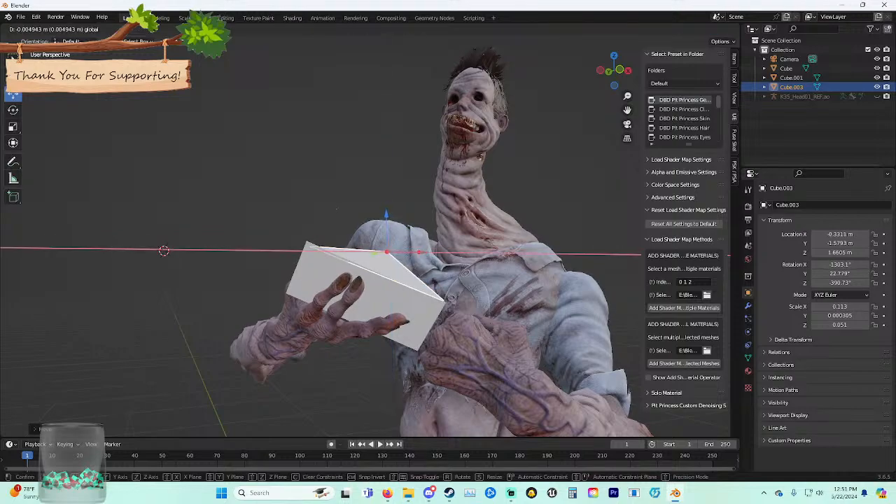
{"action": "left_click", "coordinate": [333, 208]}
{"action": "middle_click_drag", "start_coordinate": [332, 208], "coordinate": [313, 208]}
{"action": "left_click", "coordinate": [312, 209]}
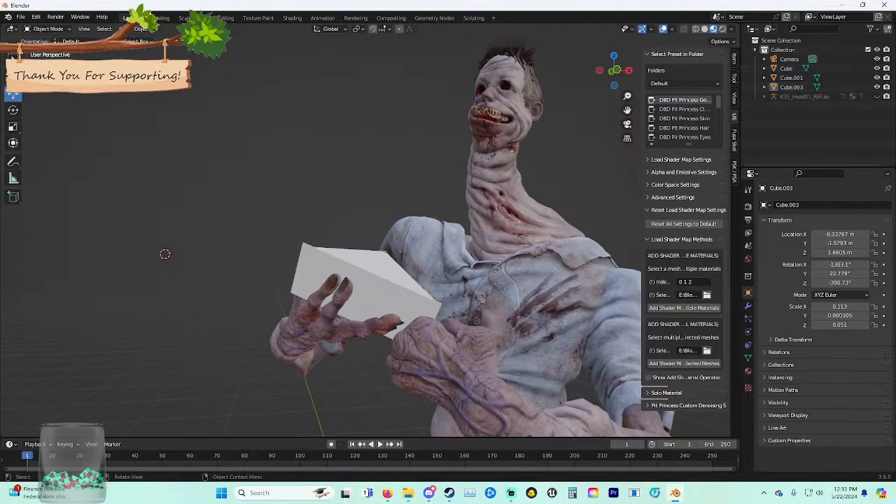
Rotate the triangle freely to about -1299° X, 23° Y and -379° Z to close the gap along the card's upper edge.
{"action": "left_click", "coordinate": [361, 250]}
{"action": "key", "text": "r"}
{"action": "key", "text": "r"}
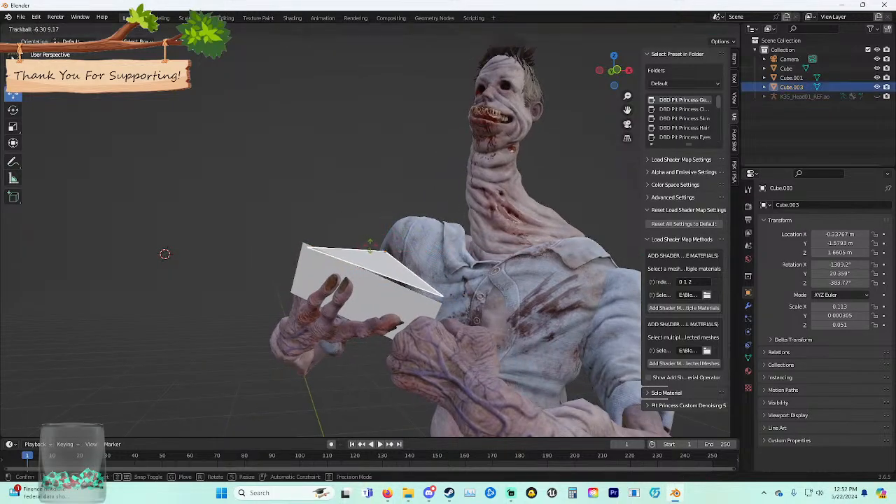
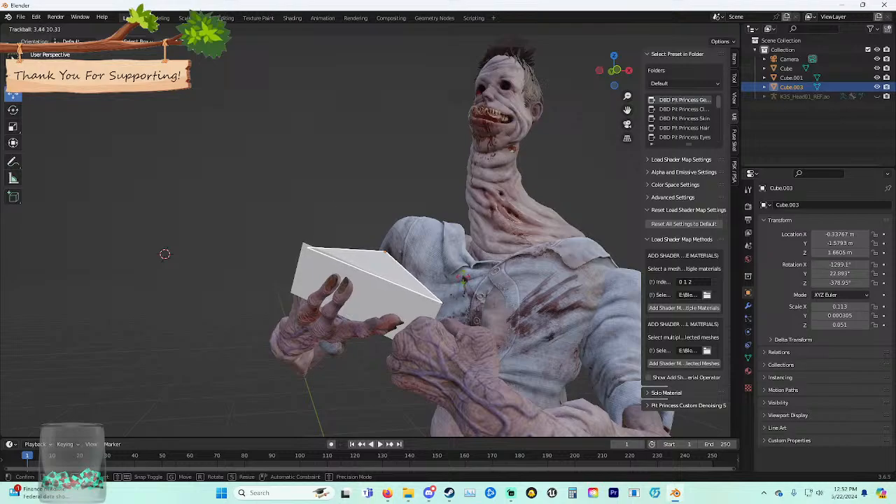
{"action": "left_click", "coordinate": [165, 254]}
{"action": "middle_click_drag", "start_coordinate": [165, 254], "coordinate": [568, 273]}
{"action": "scroll", "coordinate": [410, 270], "scroll_direction": "up", "scroll_amount": 7}
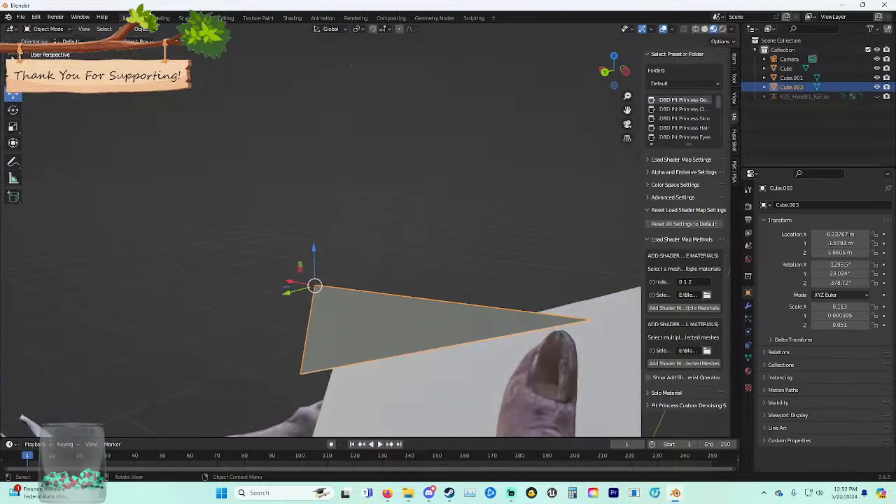
Scale the triangle up uniformly to an X scale of about 0.126 so it spans the card's upper edge.
{"action": "middle_click_drag", "start_coordinate": [410, 269], "coordinate": [424, 231]}
{"action": "key", "text": "x"}
{"action": "key", "text": "Escape"}
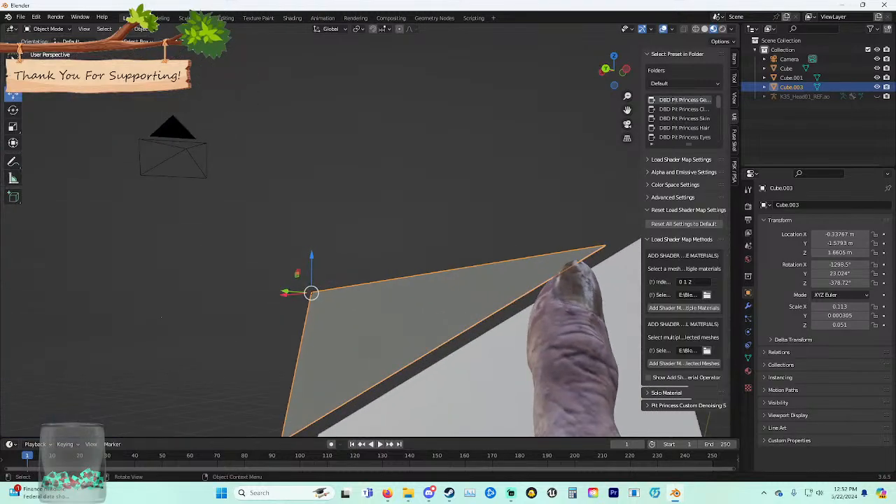
{"action": "key", "text": "s"}
{"action": "left_click", "coordinate": [438, 258]}
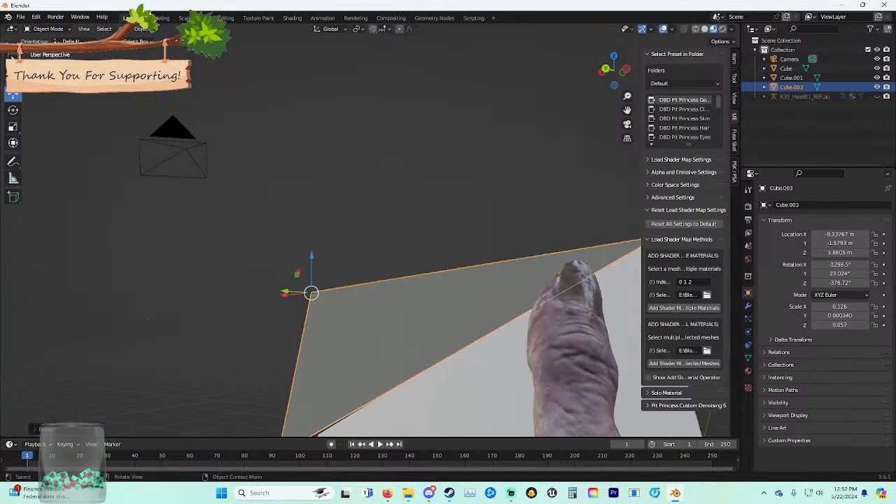
{"action": "middle_click_drag", "start_coordinate": [438, 258], "coordinate": [324, 253]}
{"action": "scroll", "coordinate": [329, 245], "scroll_direction": "down", "scroll_amount": 2}
{"action": "middle_click_drag", "start_coordinate": [392, 213], "coordinate": [316, 201]}
{"action": "scroll", "coordinate": [324, 204], "scroll_direction": "down", "scroll_amount": 3}
{"action": "left_click", "coordinate": [325, 203]}
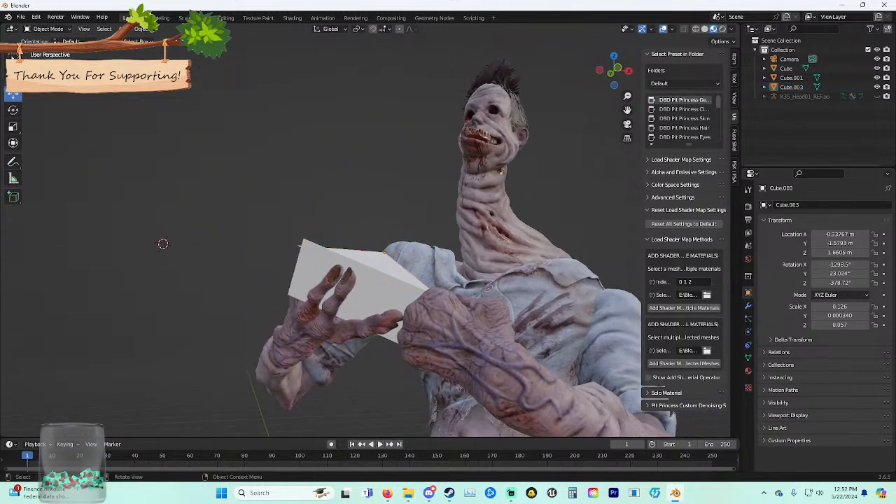
Scale the triangle down uniformly to an X scale of about 0.121.
{"action": "middle_click_drag", "start_coordinate": [163, 244], "coordinate": [175, 222]}
{"action": "left_click", "coordinate": [355, 232]}
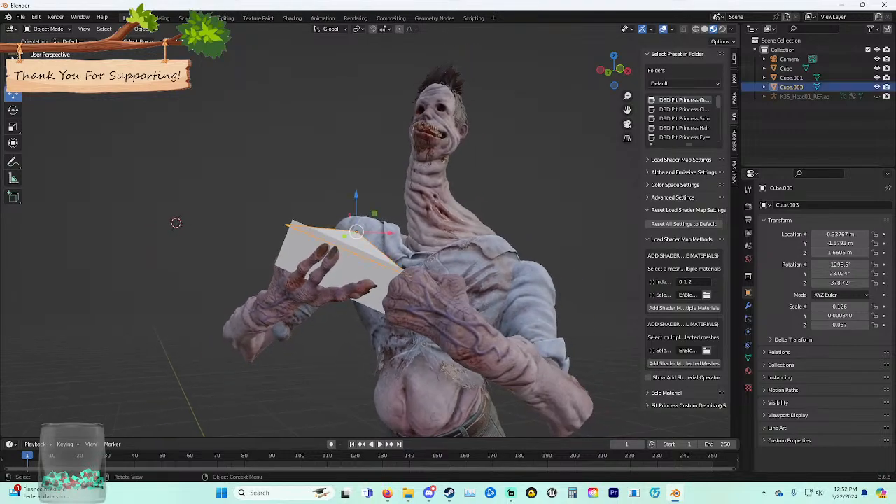
{"action": "key", "text": "s"}
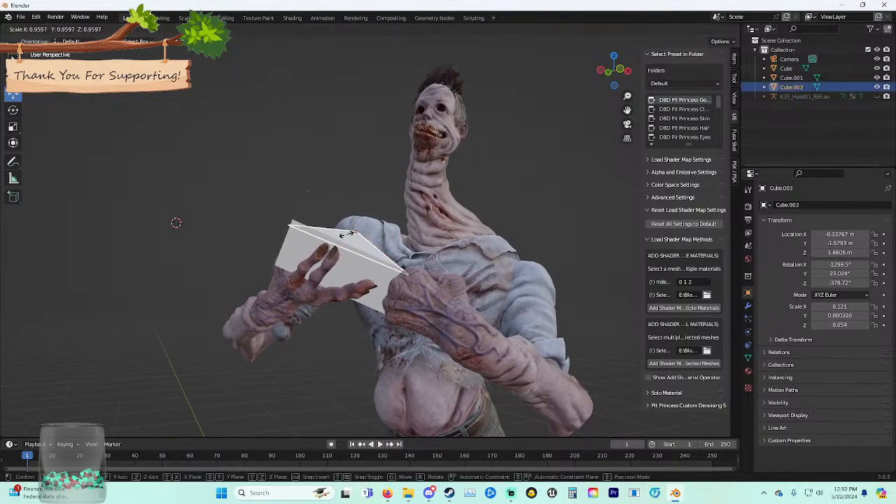
{"action": "left_click", "coordinate": [343, 235]}
{"action": "left_click", "coordinate": [354, 232]}
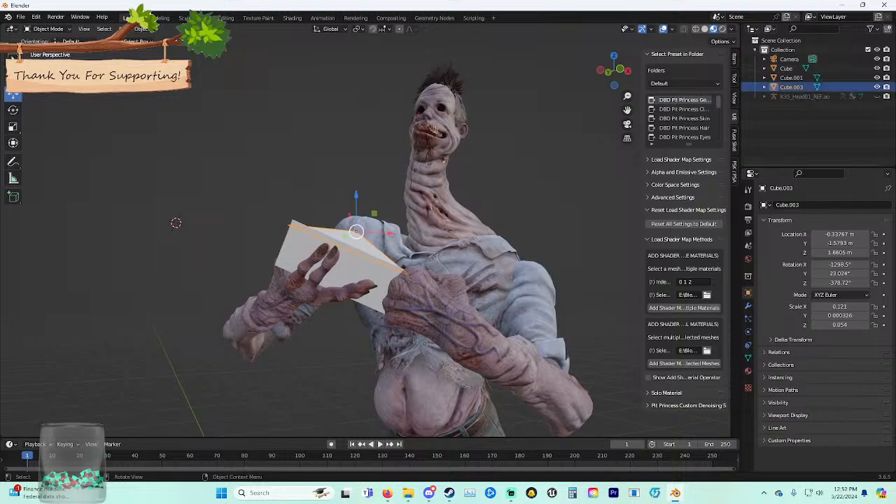
Move the triangle to about X -0.332 m and Z 1.670 m, and tilt it slightly about the global X axis.
{"action": "left_click_drag", "start_coordinate": [356, 195], "coordinate": [356, 190]}
{"action": "left_click_drag", "start_coordinate": [390, 228], "coordinate": [393, 228]}
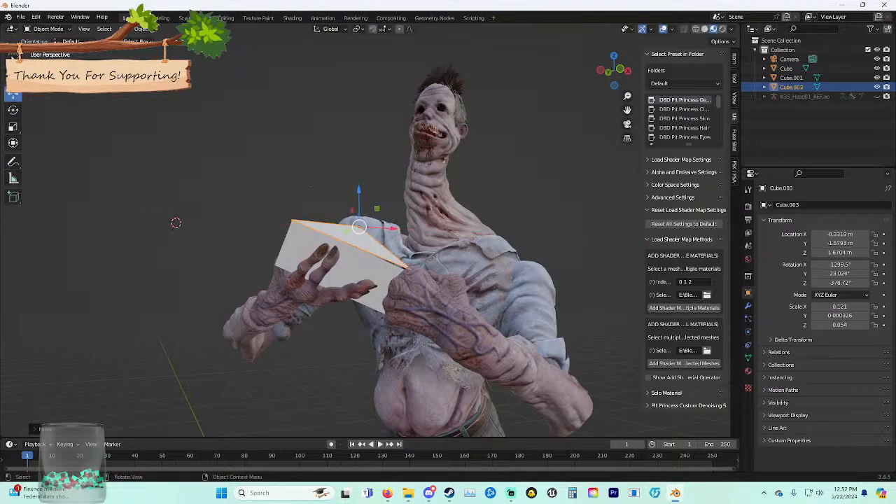
{"action": "key", "text": "r"}
{"action": "key", "text": "x"}
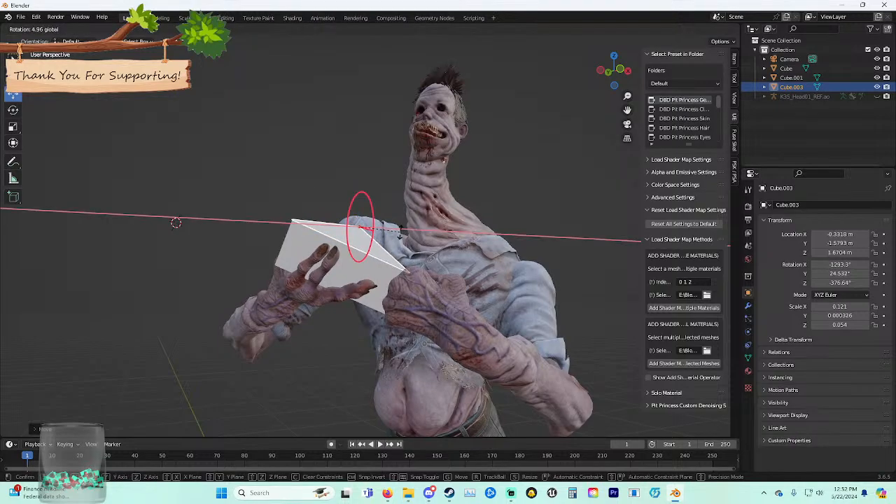
{"action": "left_click", "coordinate": [176, 222]}
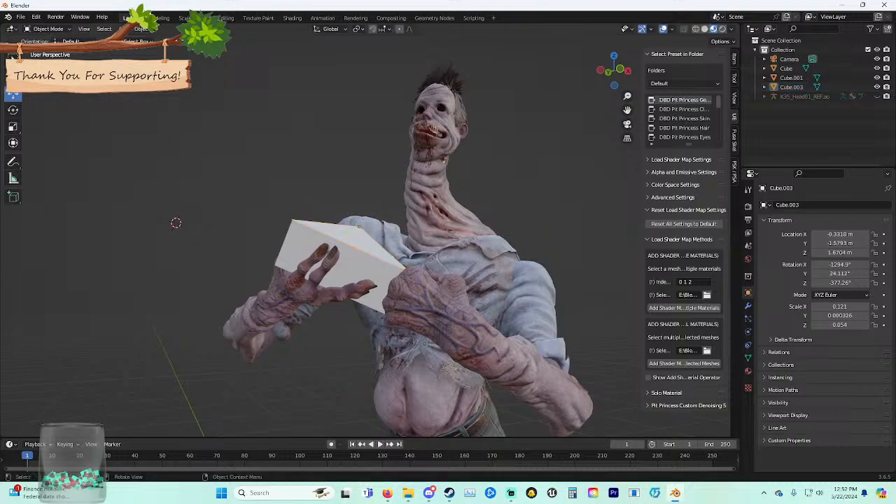
{"action": "middle_click_drag", "start_coordinate": [174, 222], "coordinate": [212, 235]}
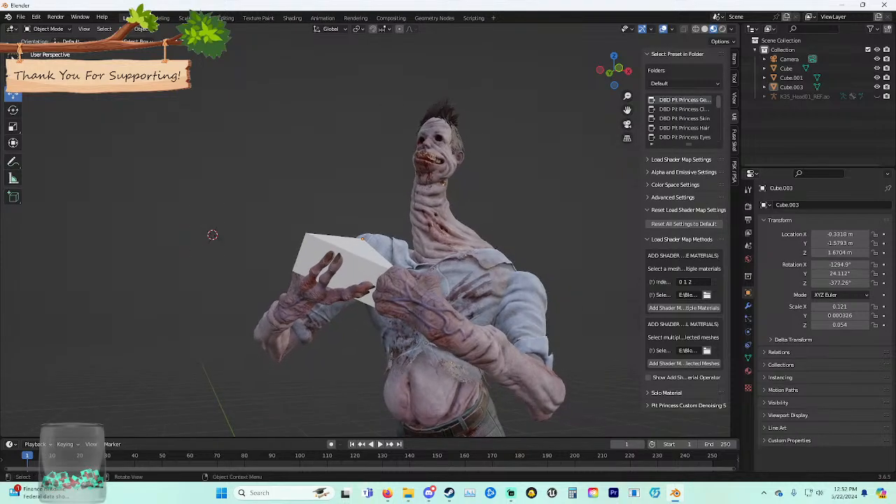
Switch to the 3D cursor tool and move the 3D cursor around the empty space beside the character.
{"action": "left_click", "coordinate": [13, 76]}
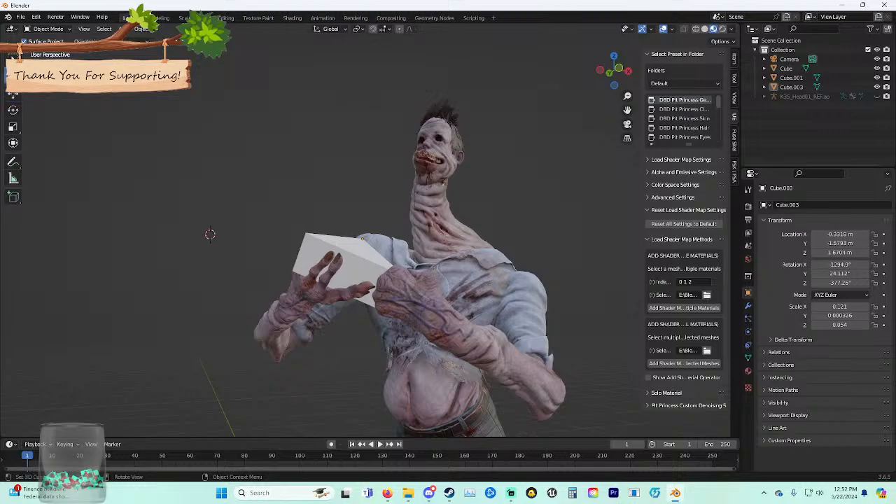
{"action": "left_click_drag", "start_coordinate": [210, 235], "coordinate": [102, 269]}
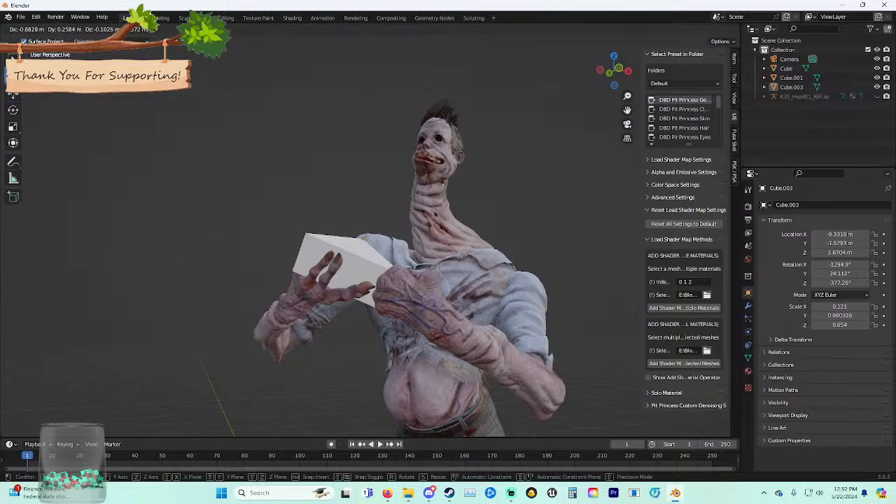
{"action": "left_click_drag", "start_coordinate": [15, 279], "coordinate": [13, 280]}
{"action": "scroll", "coordinate": [279, 241], "scroll_direction": "down", "scroll_amount": 6}
{"action": "middle_click_drag", "start_coordinate": [280, 242], "coordinate": [382, 263]}
{"action": "left_click_drag", "start_coordinate": [292, 308], "coordinate": [239, 343]}
{"action": "middle_click_drag", "start_coordinate": [239, 343], "coordinate": [359, 312]}
{"action": "left_click_drag", "start_coordinate": [203, 361], "coordinate": [175, 383]}
{"action": "middle_click_drag", "start_coordinate": [175, 383], "coordinate": [319, 421]}
{"action": "left_click_drag", "start_coordinate": [456, 212], "coordinate": [432, 280]}
{"action": "middle_click_drag", "start_coordinate": [432, 280], "coordinate": [254, 262]}
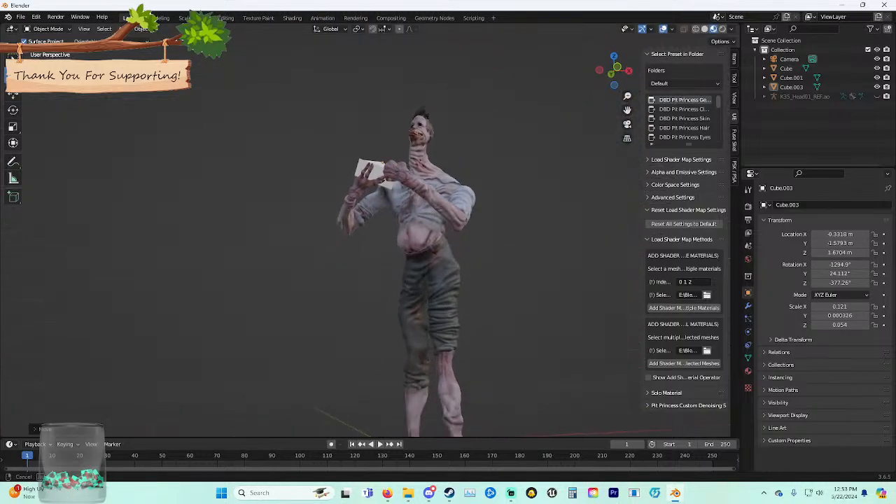
Examine how the flap meets the card in the character's hand from above, below and the front.
{"action": "middle_click_drag", "start_coordinate": [315, 217], "coordinate": [333, 301], "text": "shift"}
{"action": "scroll", "coordinate": [333, 301], "scroll_direction": "up", "scroll_amount": 5}
{"action": "middle_click_drag", "start_coordinate": [333, 262], "coordinate": [287, 168], "text": "shift"}
{"action": "scroll", "coordinate": [266, 315], "scroll_direction": "up", "scroll_amount": 3}
{"action": "scroll", "coordinate": [277, 303], "scroll_direction": "down", "scroll_amount": 3}
{"action": "middle_click_drag", "start_coordinate": [287, 266], "coordinate": [371, 123]}
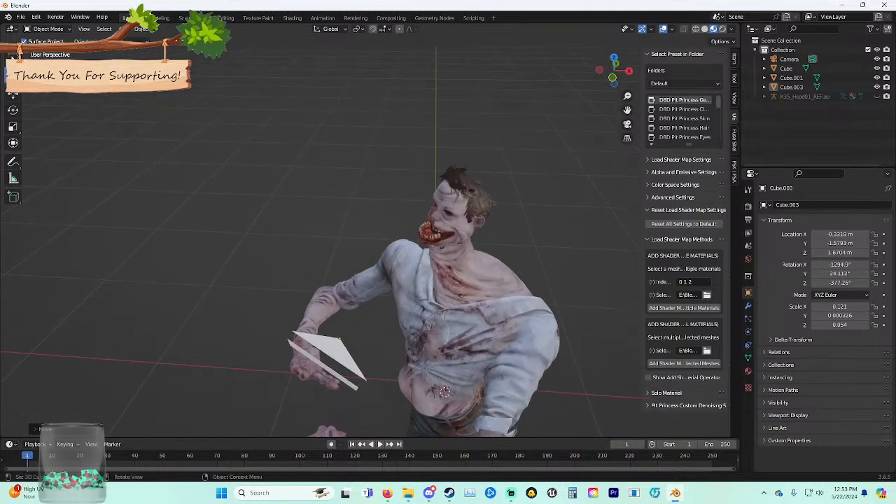
{"action": "middle_click_drag", "start_coordinate": [342, 231], "coordinate": [185, 179]}
{"action": "scroll", "coordinate": [426, 140], "scroll_direction": "down", "scroll_amount": 2}
{"action": "scroll", "coordinate": [331, 205], "scroll_direction": "up", "scroll_amount": 5}
{"action": "scroll", "coordinate": [343, 208], "scroll_direction": "up", "scroll_amount": 3}
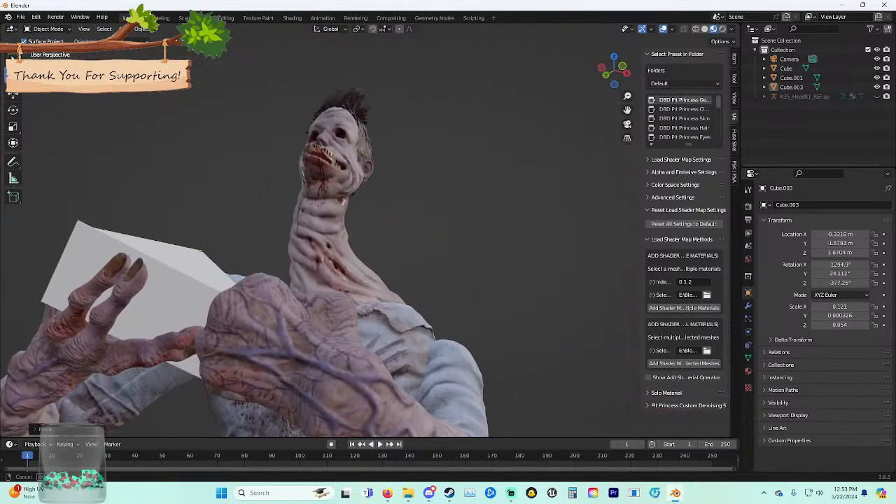
{"action": "middle_click_drag", "start_coordinate": [69, 239], "coordinate": [102, 329]}
{"action": "middle_click_drag", "start_coordinate": [279, 245], "coordinate": [358, 268], "text": "shift"}
{"action": "scroll", "coordinate": [318, 272], "scroll_direction": "down", "scroll_amount": 3}
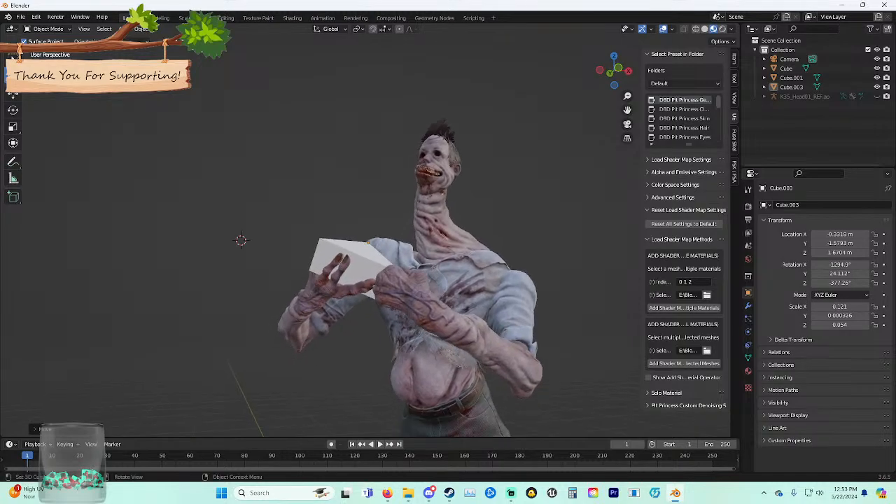
Place the 3D cursor in the empty space below the character's feet.
{"action": "middle_click_drag", "start_coordinate": [240, 242], "coordinate": [242, 245]}
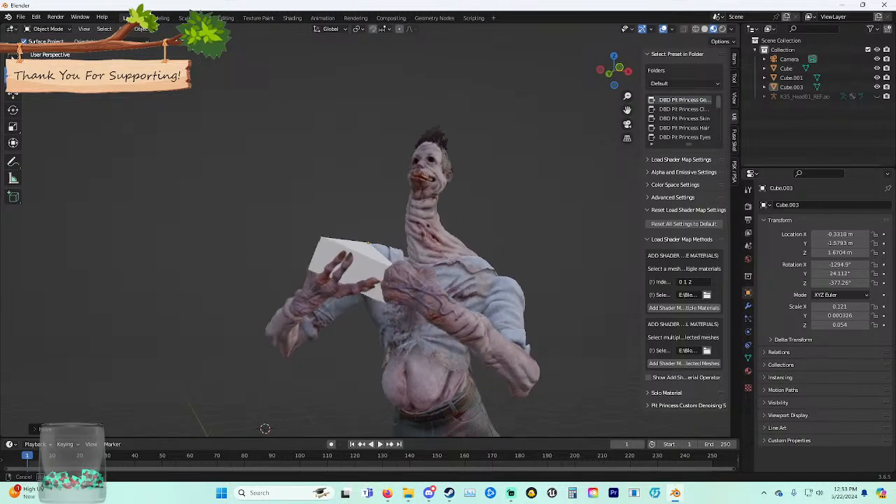
{"action": "scroll", "coordinate": [206, 364], "scroll_direction": "down", "scroll_amount": 6}
{"action": "left_click", "coordinate": [313, 394]}
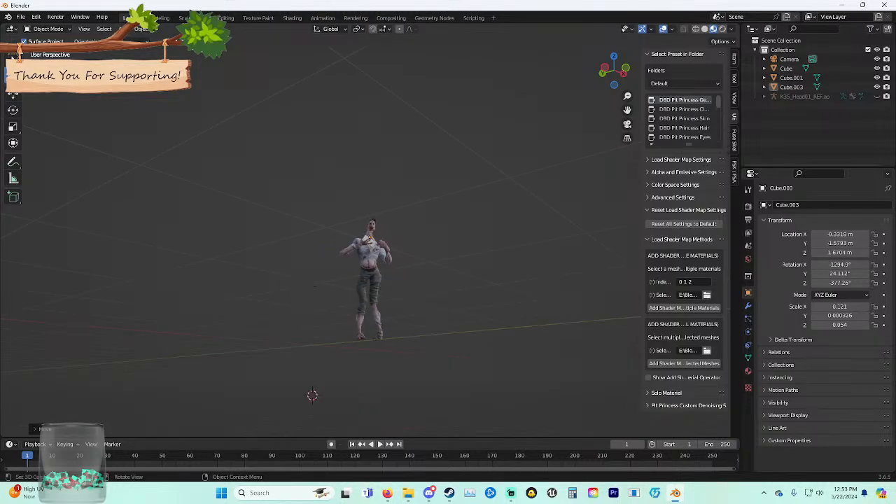
Switch to the camera view and select the scene camera by its frame.
{"action": "middle_click_drag", "start_coordinate": [312, 394], "coordinate": [341, 322]}
{"action": "scroll", "coordinate": [352, 419], "scroll_direction": "up", "scroll_amount": 6}
{"action": "scroll", "coordinate": [331, 323], "scroll_direction": "up", "scroll_amount": 1}
{"action": "scroll", "coordinate": [332, 324], "scroll_direction": "up", "scroll_amount": 2}
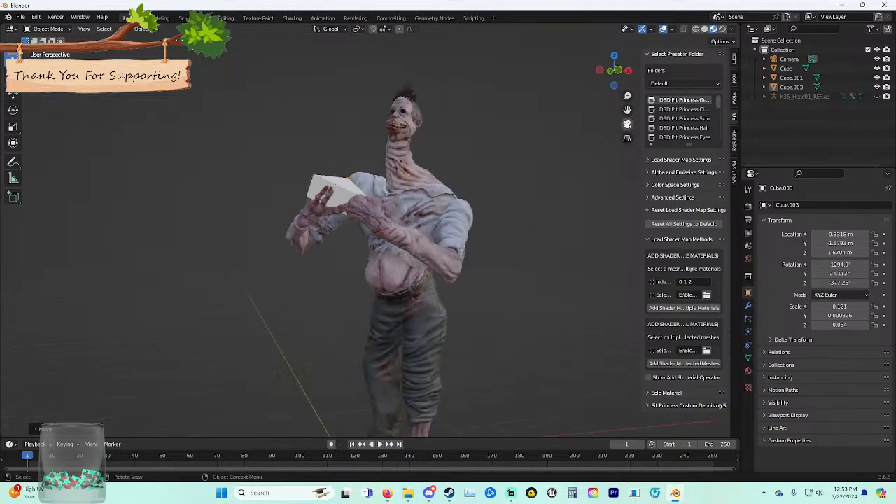
{"action": "key", "text": "KP_0"}
{"action": "left_click", "coordinate": [329, 131]}
{"action": "right_click", "coordinate": [329, 131]}
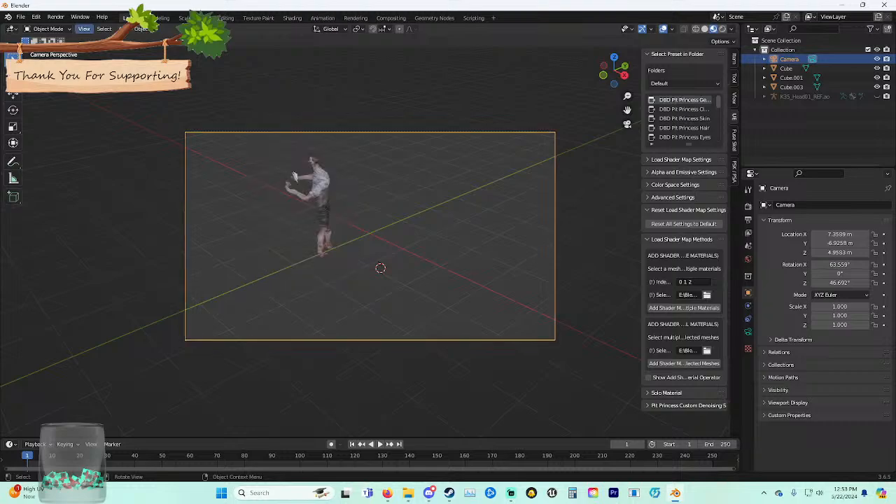
Move the camera in front of the character with Walk Navigation, to about X -1.13 m, Y -3.55 m, Z 0.97 m.
{"action": "left_click", "coordinate": [84, 29]}
{"action": "mouse_move", "coordinate": [133, 178]}
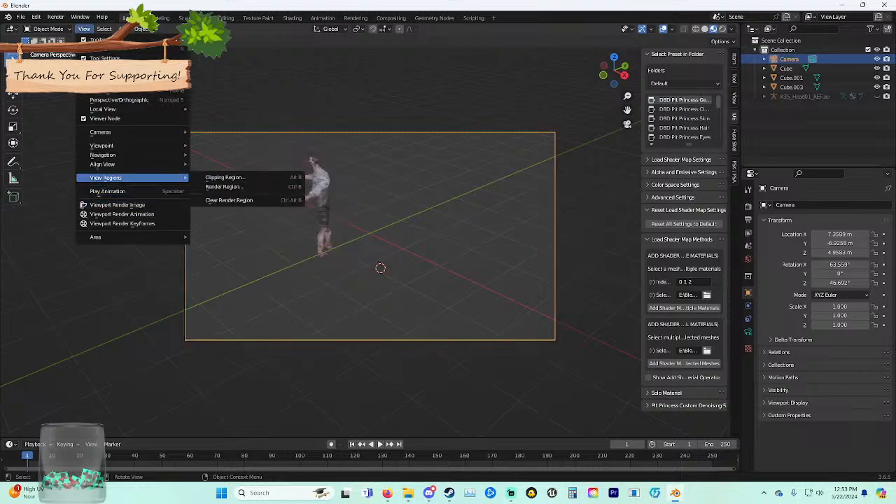
{"action": "mouse_move", "coordinate": [105, 154]}
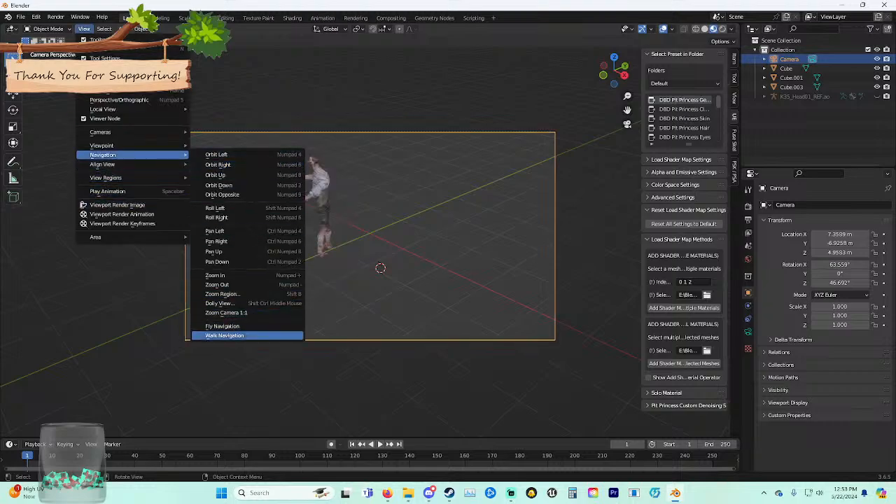
{"action": "left_click", "coordinate": [224, 335]}
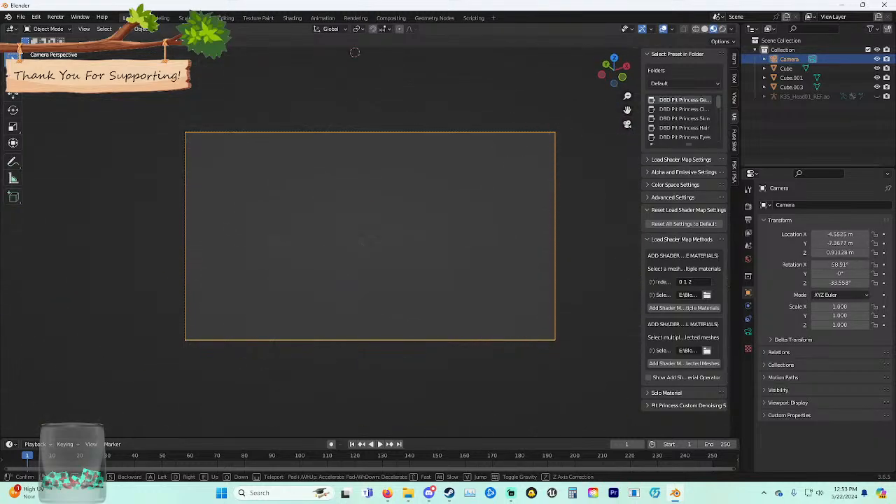
{"action": "key", "text": "w"}
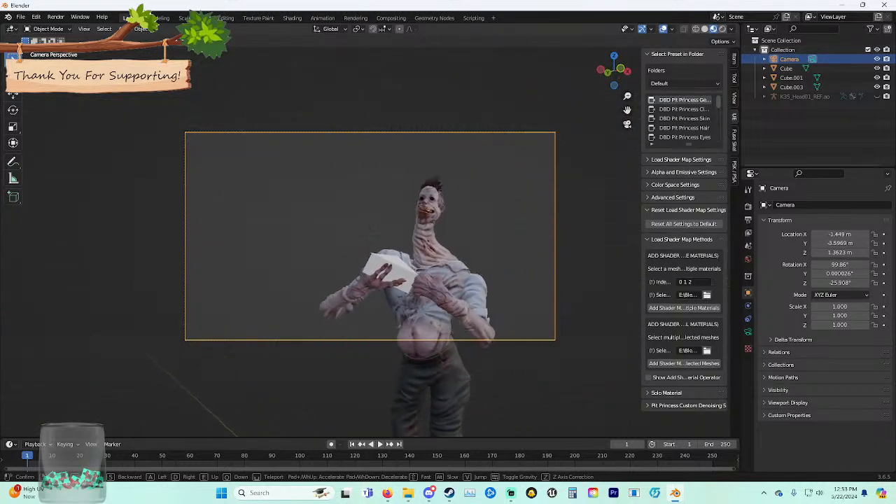
{"action": "key", "text": "w"}
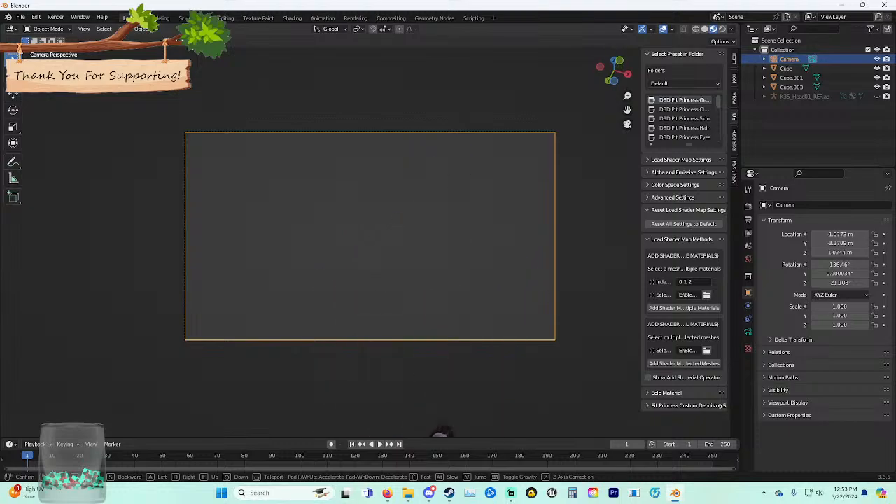
{"action": "key", "text": "s"}
{"action": "key", "text": "w"}
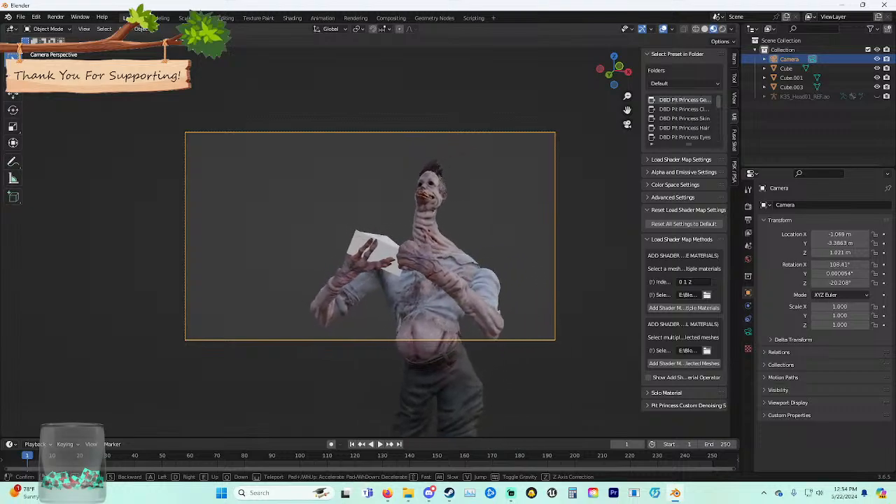
{"action": "key", "text": "q"}
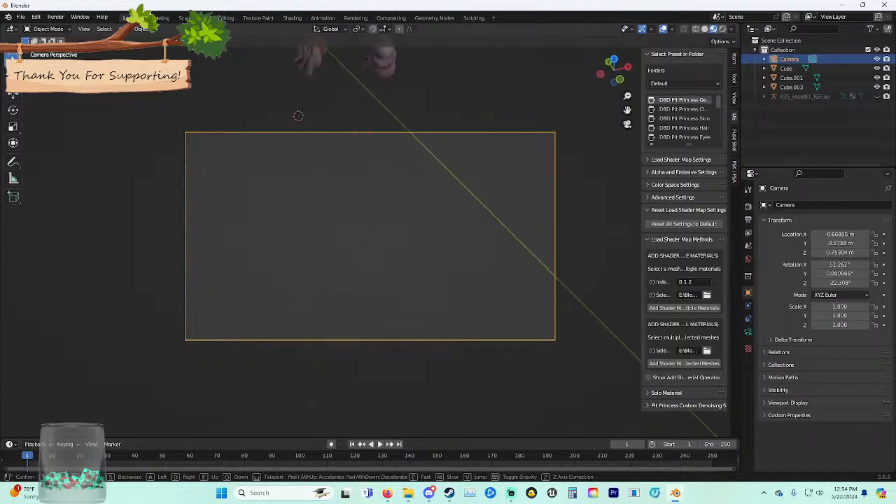
{"action": "key", "text": "s"}
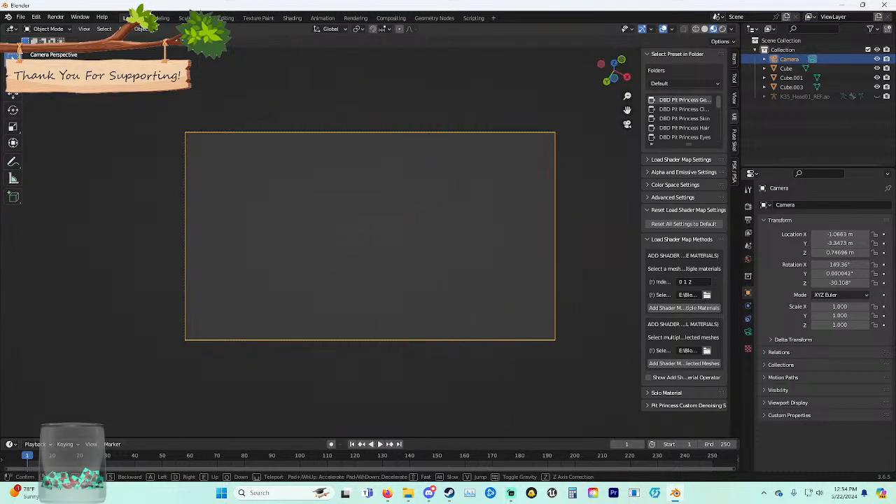
{"action": "key", "text": "s"}
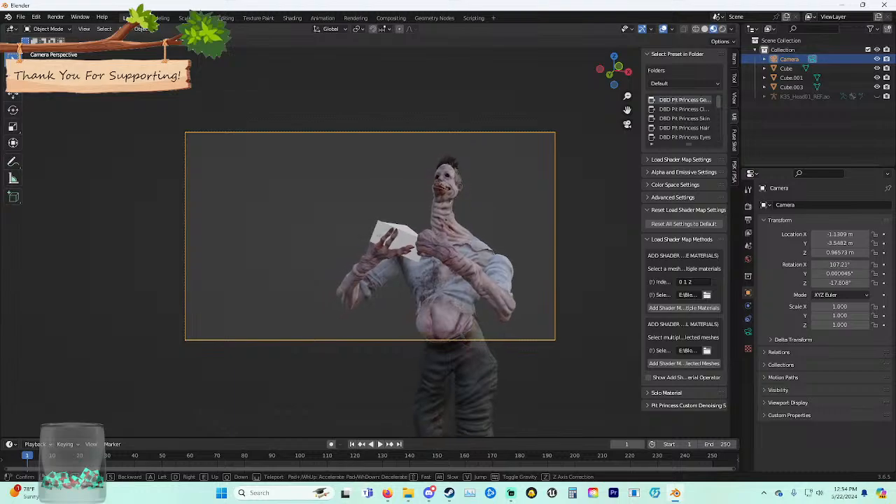
{"action": "key", "text": "Return"}
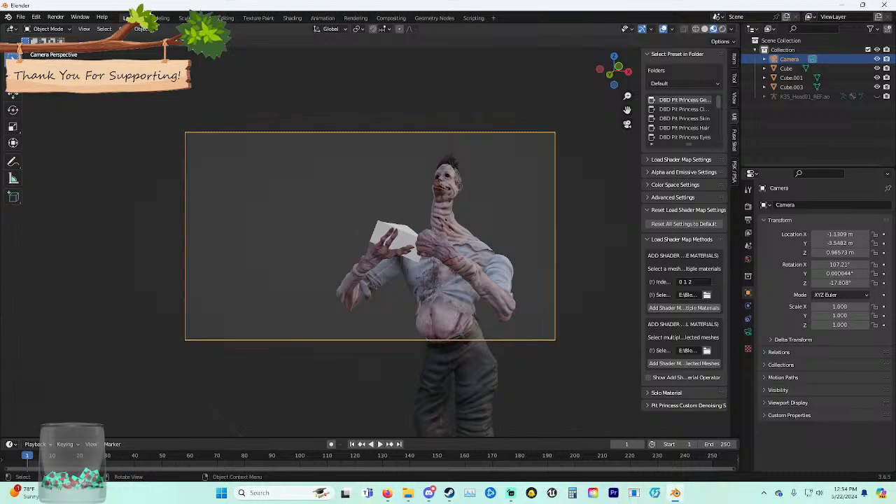
Reframe the camera closer on the character's upper body with Walk Navigation, at about X -0.84 m, Y -3.07 m, Z 1.39 m.
{"action": "right_click", "coordinate": [304, 340]}
{"action": "left_click", "coordinate": [84, 29]}
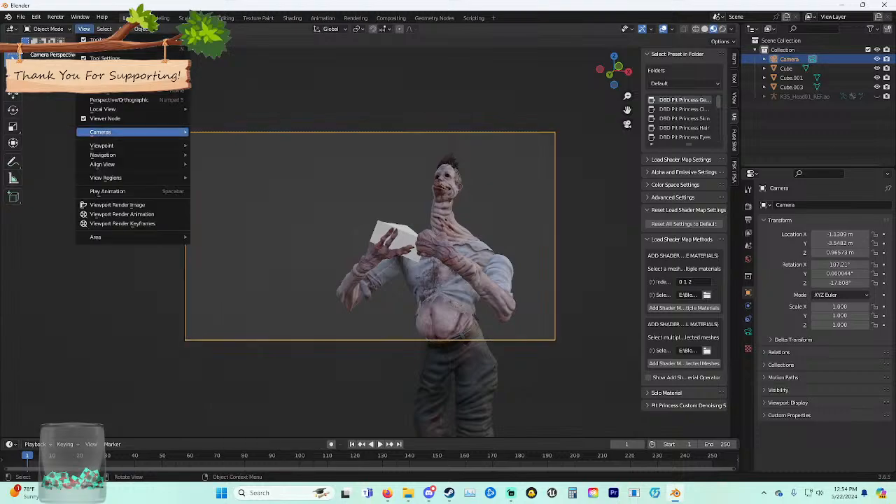
{"action": "mouse_move", "coordinate": [103, 154]}
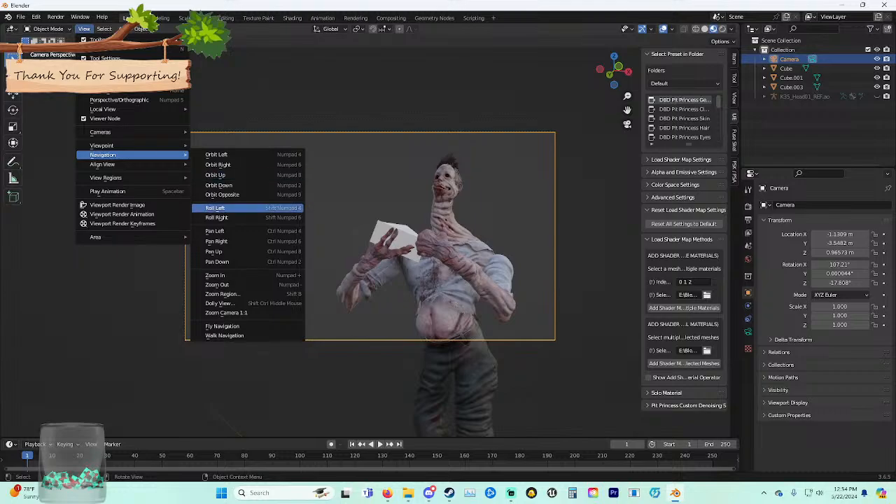
{"action": "left_click", "coordinate": [224, 336]}
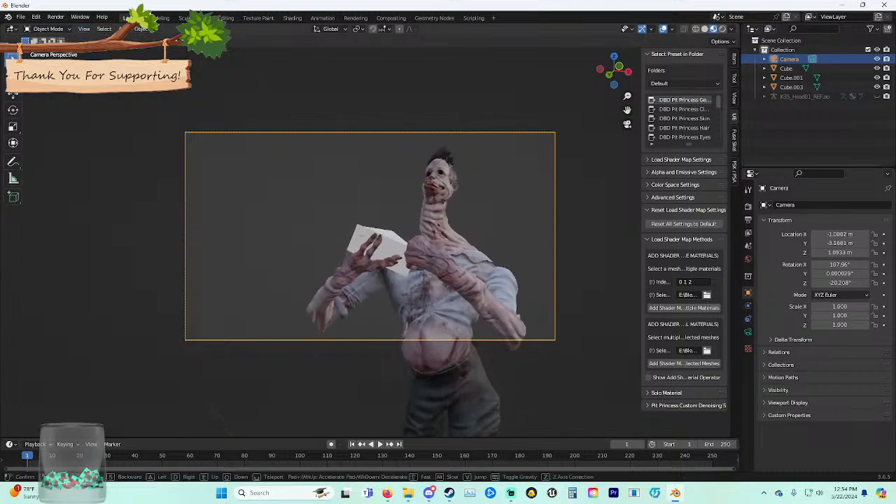
{"action": "key", "text": "w"}
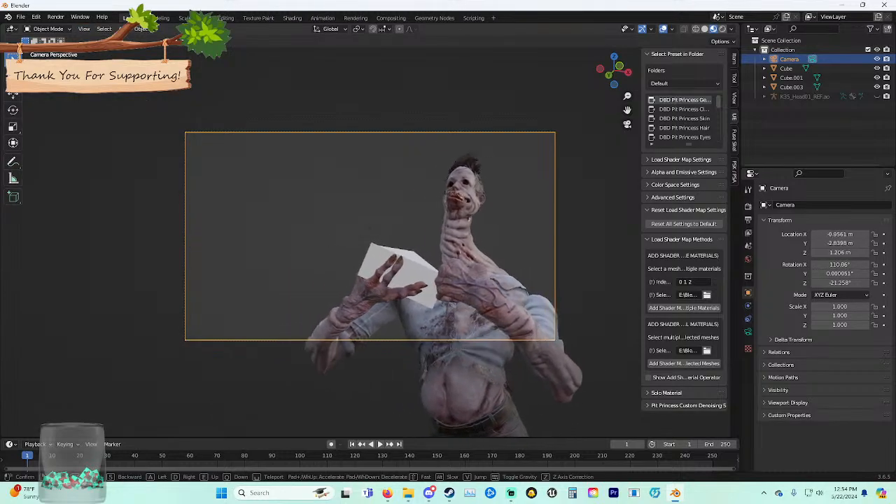
{"action": "key", "text": "s"}
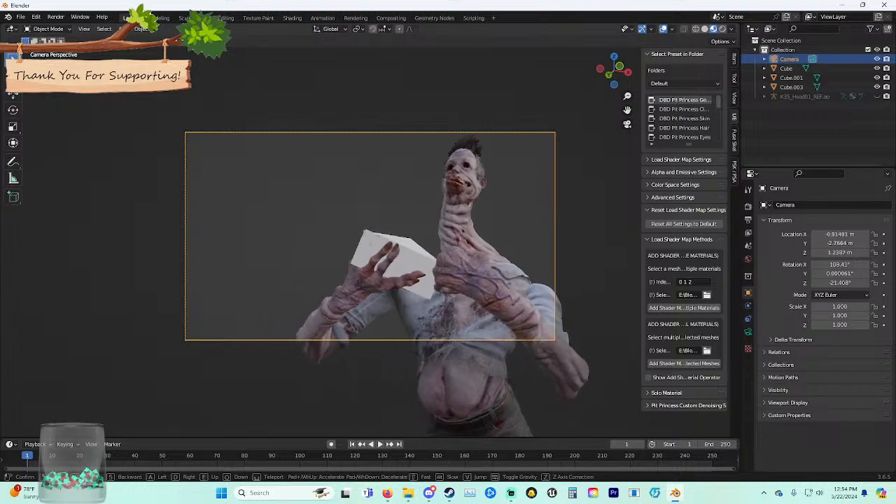
{"action": "key", "text": "w"}
{"action": "key", "text": "e"}
{"action": "key", "text": "q"}
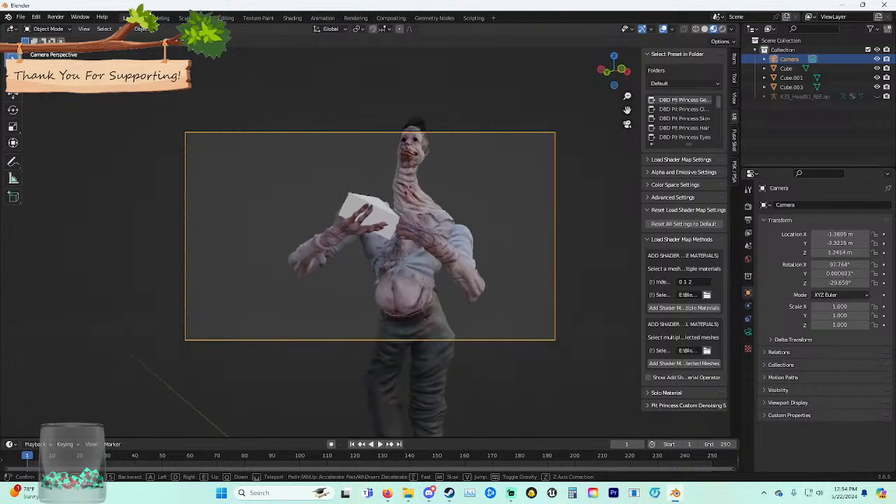
{"action": "key", "text": "e"}
{"action": "key", "text": "q"}
{"action": "key", "text": "w"}
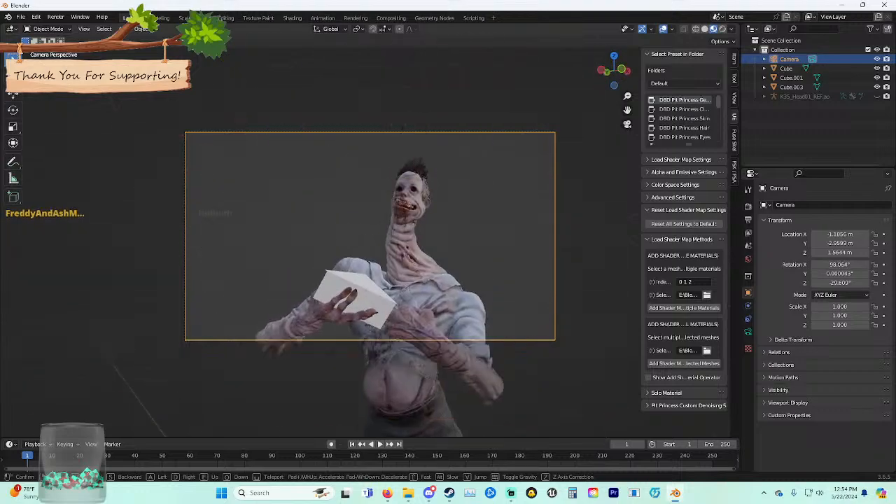
{"action": "key", "text": "s"}
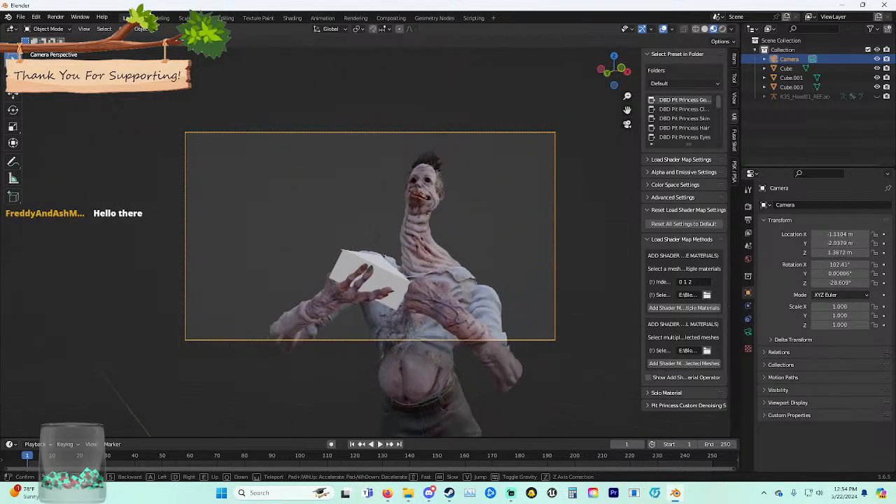
{"action": "key", "text": "d"}
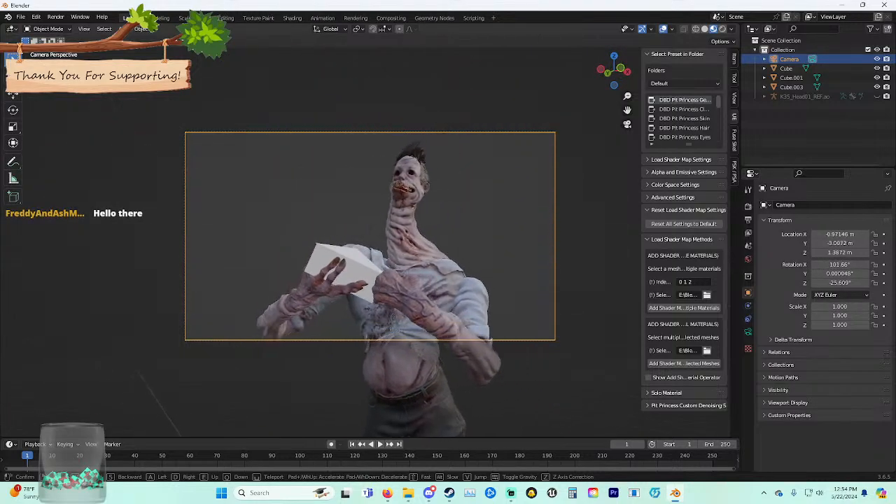
{"action": "key", "text": "d"}
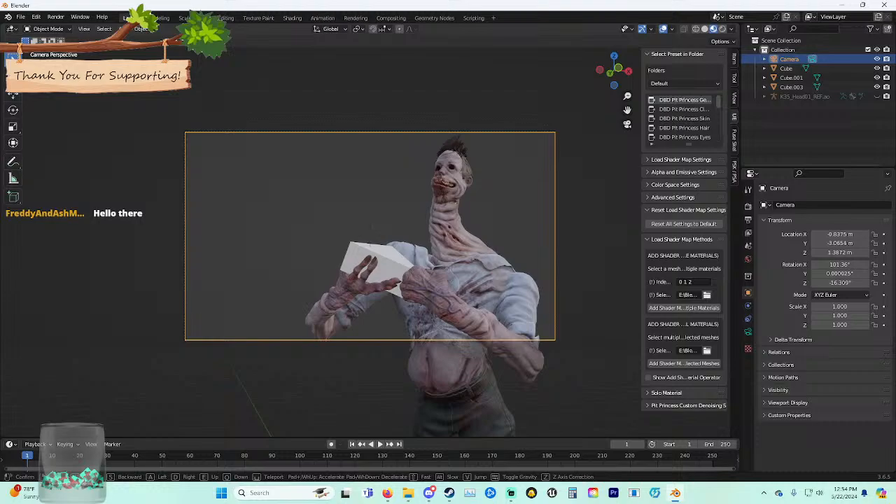
{"action": "left_click", "coordinate": [369, 242]}
Hide the viewport sidebar so the whole camera frame has more room.
{"action": "scroll", "coordinate": [369, 242], "scroll_direction": "up", "scroll_amount": 4}
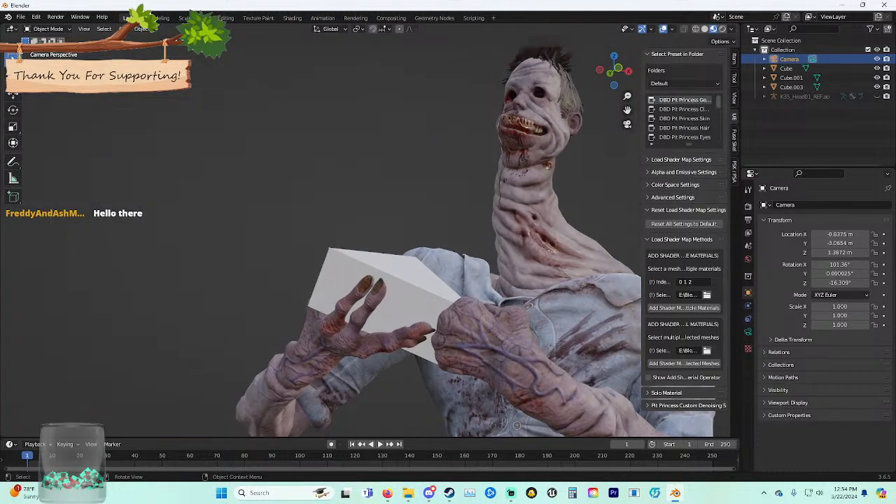
{"action": "key", "text": "n"}
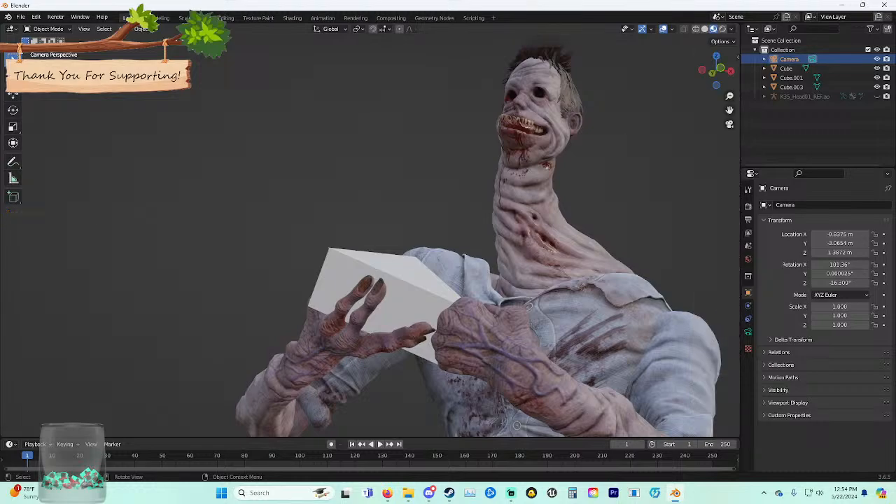
{"action": "key", "text": "n"}
{"action": "key", "text": "n"}
{"action": "scroll", "coordinate": [369, 242], "scroll_direction": "down", "scroll_amount": 3}
Leave the camera view and undo the camera's scaling, walk-navigation moves and selection.
{"action": "left_click", "coordinate": [84, 29]}
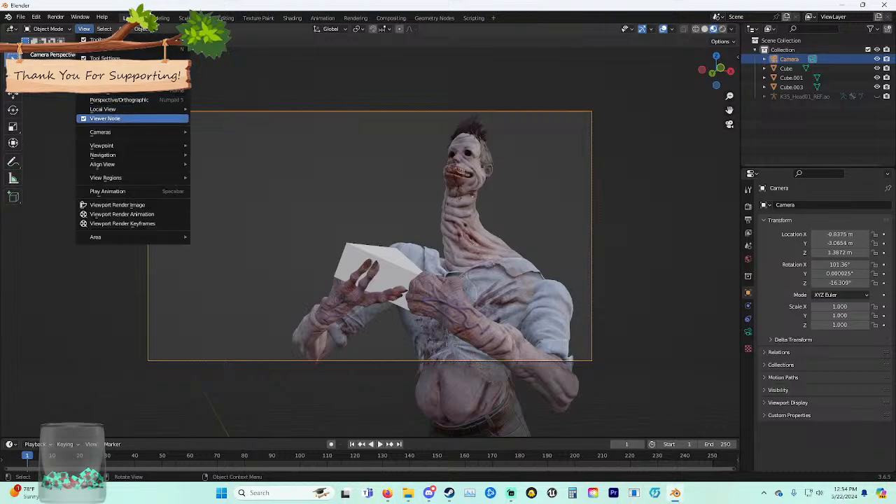
{"action": "mouse_move", "coordinate": [105, 154]}
{"action": "key", "text": "KP_0"}
{"action": "key", "text": "s"}
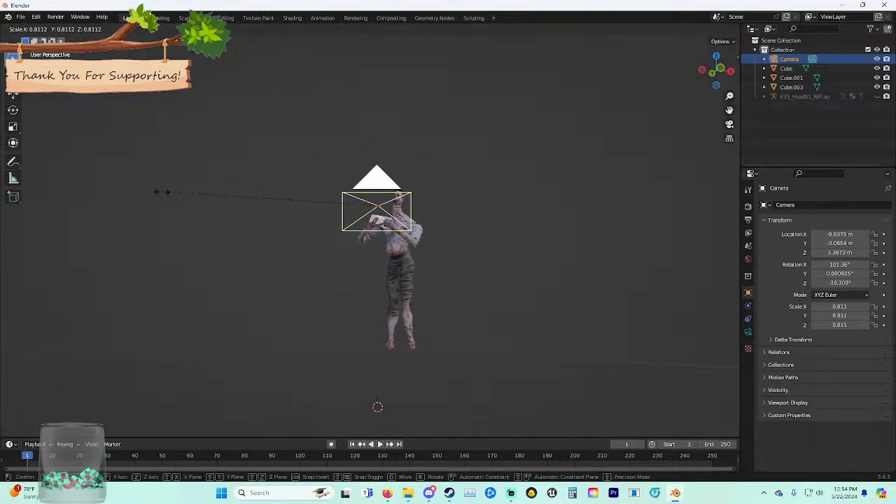
{"action": "key", "text": "ctrl+z"}
{"action": "key", "text": "ctrl+z"}
{"action": "key", "text": "ctrl+z"}
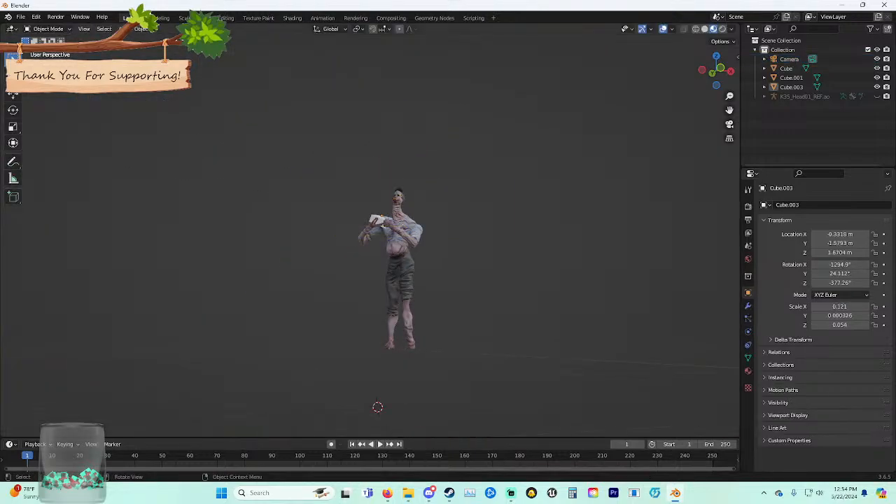
Return to viewing the scene through the camera and select the camera object again.
{"action": "scroll", "coordinate": [369, 241], "scroll_direction": "up", "scroll_amount": 4}
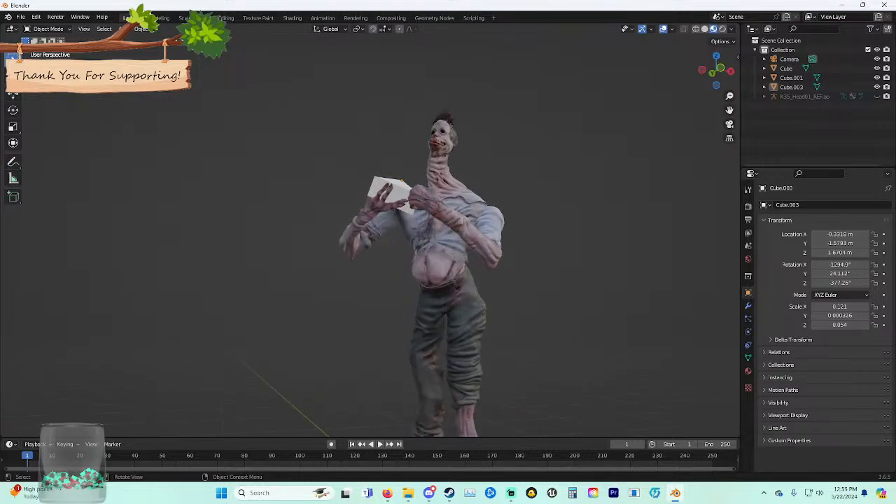
{"action": "middle_click_drag", "start_coordinate": [370, 241], "coordinate": [437, 258]}
{"action": "key", "text": "KP_0"}
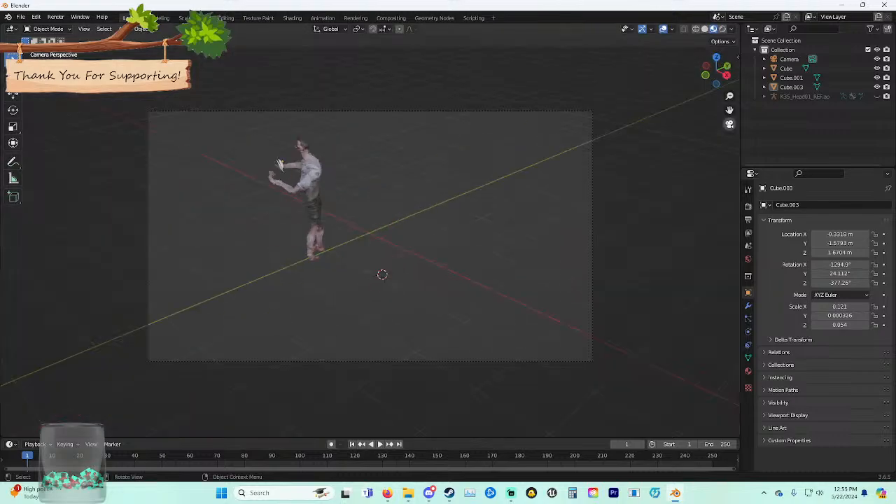
{"action": "left_click", "coordinate": [335, 112]}
{"action": "right_click", "coordinate": [335, 112]}
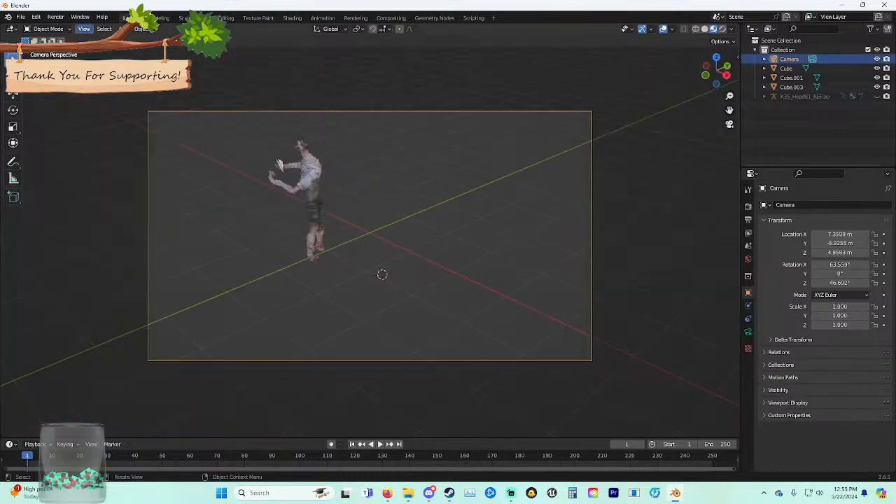
Move the camera toward the character's upper body with Walk Navigation, to about X -1.25 m, Y -3.72 m, Z 1.24 m.
{"action": "left_click", "coordinate": [84, 29]}
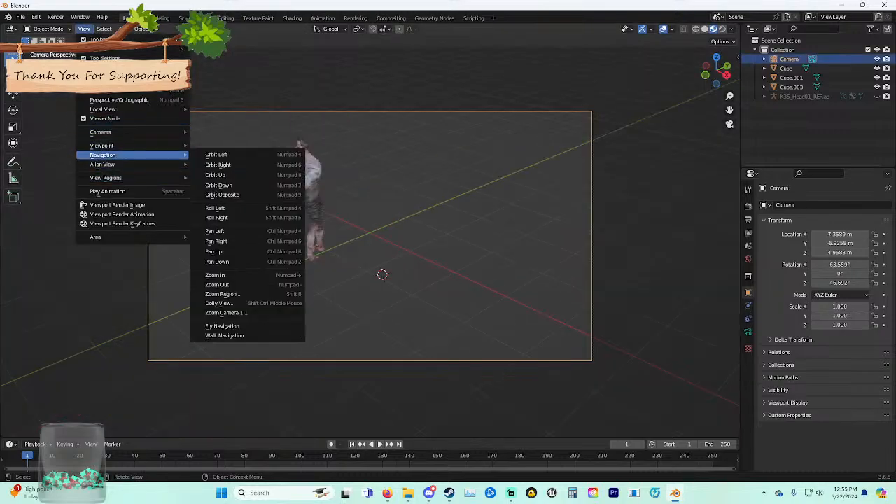
{"action": "mouse_move", "coordinate": [105, 155]}
{"action": "left_click", "coordinate": [224, 336]}
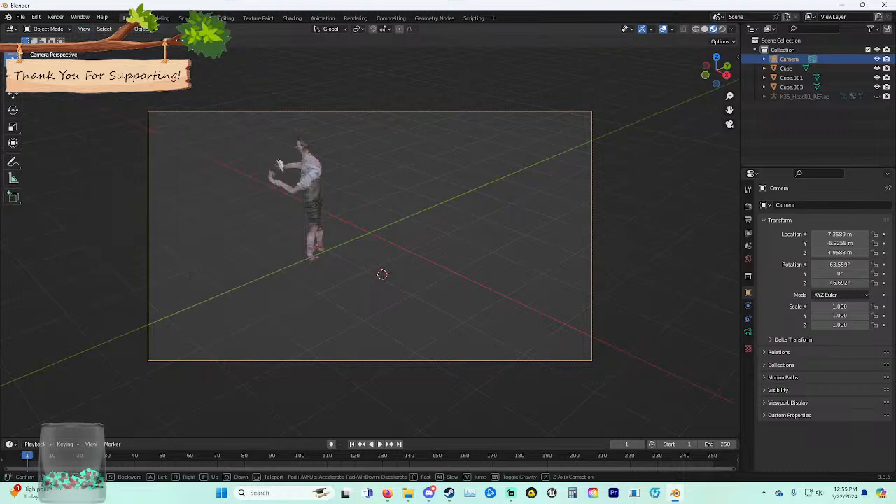
{"action": "key", "text": "w"}
{"action": "key", "text": "a"}
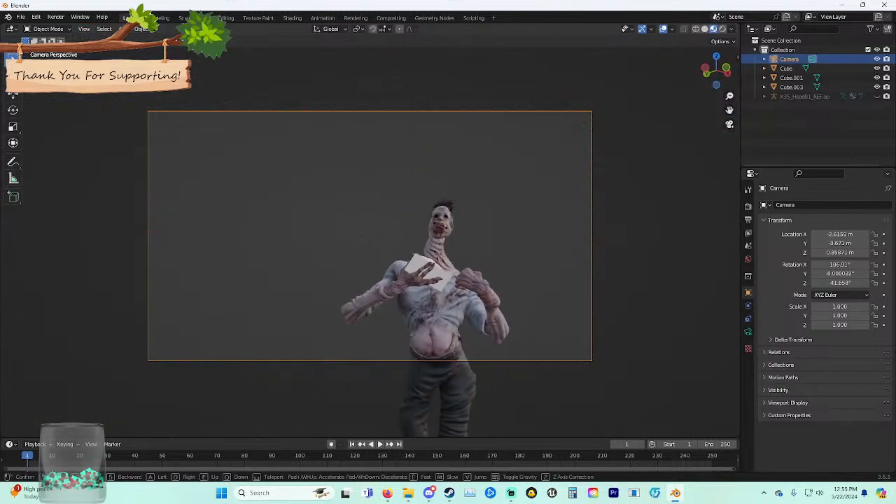
{"action": "key", "text": "e"}
{"action": "key", "text": "w"}
{"action": "key", "text": "s"}
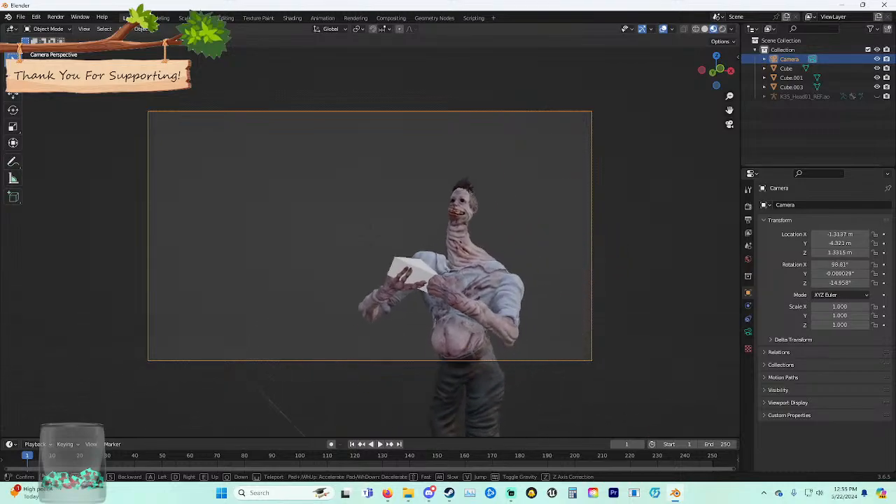
{"action": "key", "text": "a"}
{"action": "key", "text": "w"}
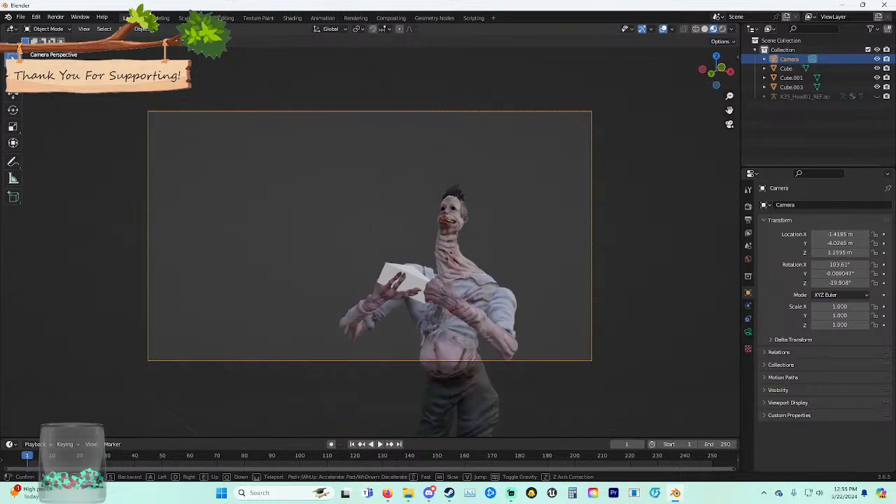
{"action": "key", "text": "w"}
{"action": "key", "text": "a"}
{"action": "key", "text": "d"}
{"action": "key", "text": "w"}
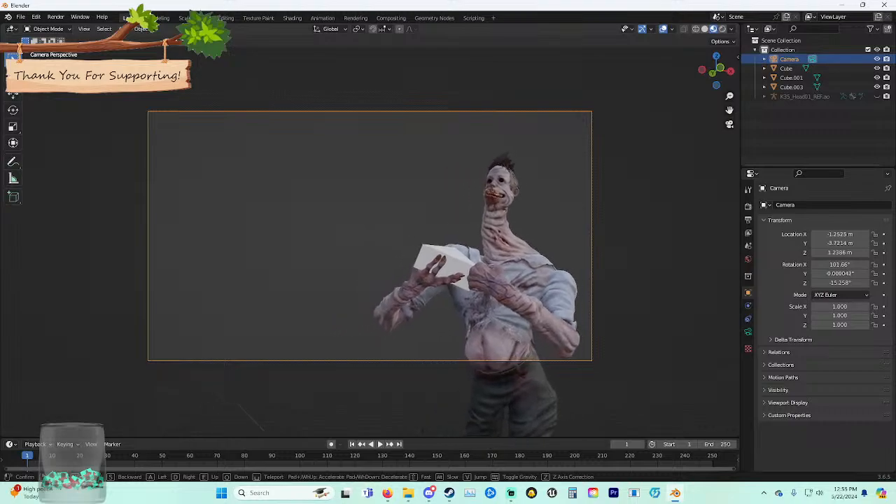
{"action": "left_click", "coordinate": [370, 236]}
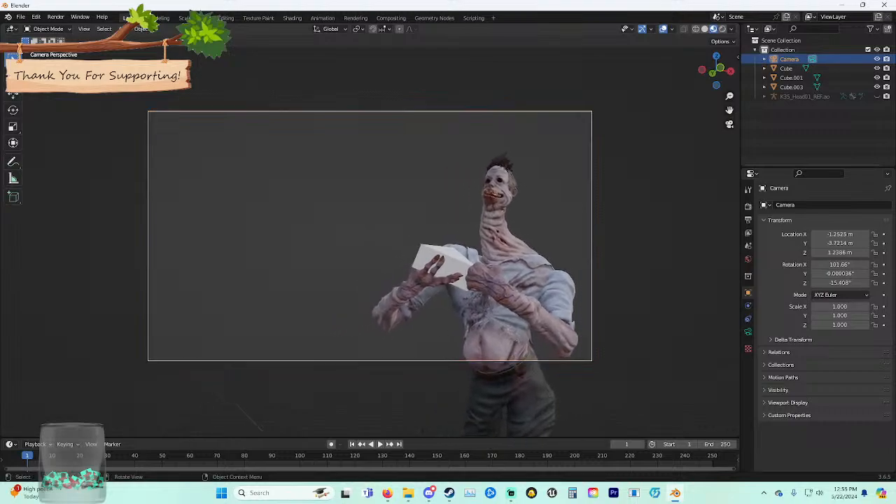
{"action": "scroll", "coordinate": [370, 236], "scroll_direction": "up", "scroll_amount": 4}
{"action": "scroll", "coordinate": [370, 236], "scroll_direction": "down", "scroll_amount": 2}
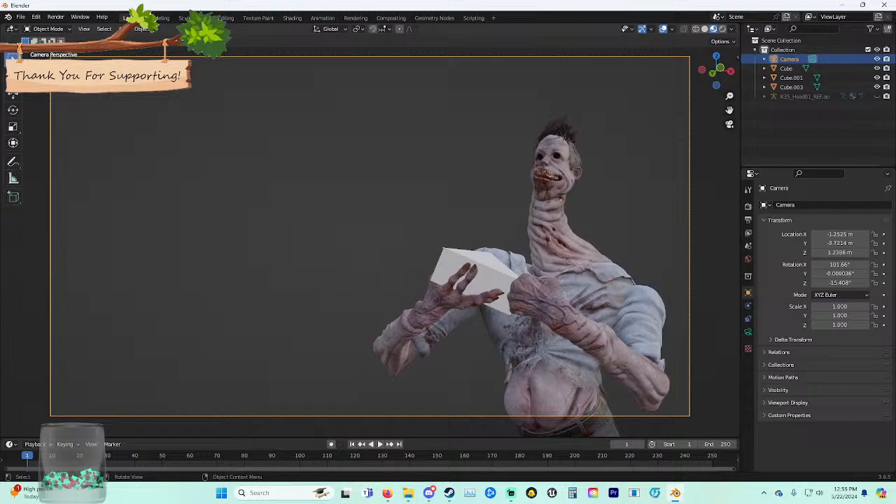
{"action": "scroll", "coordinate": [370, 236], "scroll_direction": "up", "scroll_amount": 1}
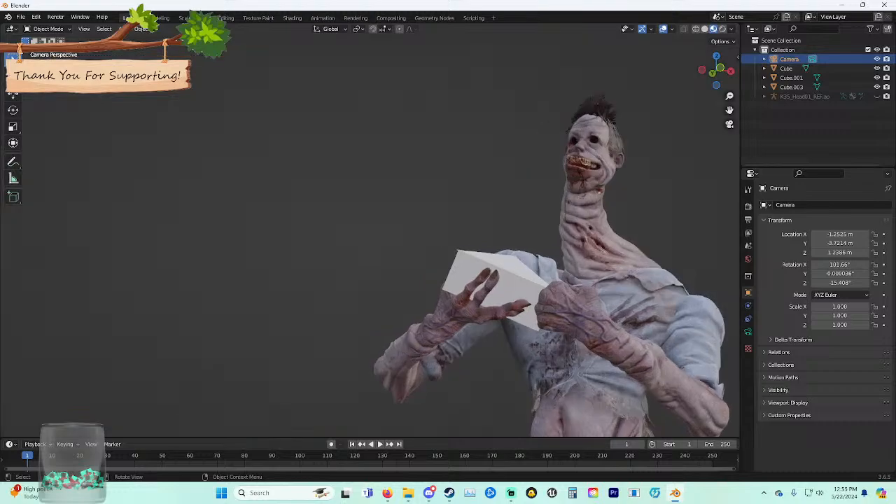
{"action": "key", "text": "n"}
{"action": "key", "text": "n"}
{"action": "key", "text": "n"}
{"action": "key", "text": "n"}
{"action": "scroll", "coordinate": [370, 236], "scroll_direction": "down", "scroll_amount": 3}
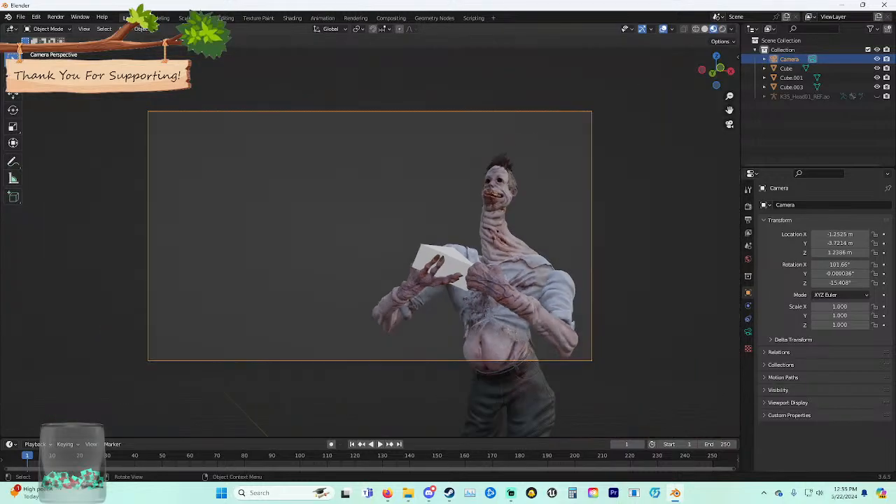
Shift the camera sideways with Walk Navigation to about X -1.03 m, Y -3.78 m, bringing the character nearer the frame's centre.
{"action": "left_click", "coordinate": [84, 29]}
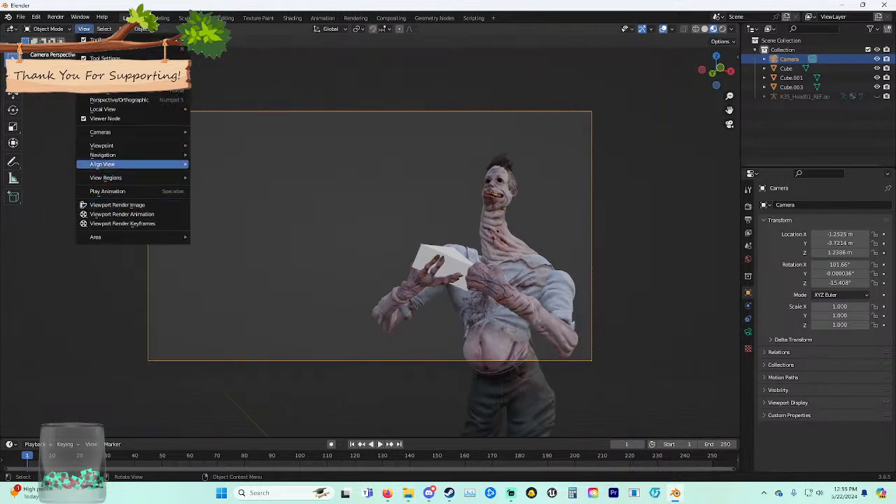
{"action": "mouse_move", "coordinate": [112, 154]}
{"action": "left_click", "coordinate": [224, 335]}
{"action": "key", "text": "d"}
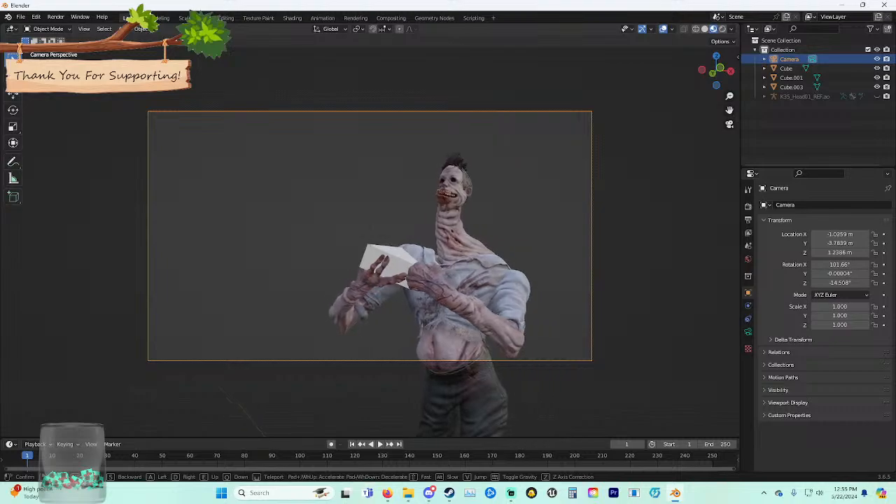
{"action": "left_click", "coordinate": [369, 236]}
{"action": "scroll", "coordinate": [369, 236], "scroll_direction": "up", "scroll_amount": 3}
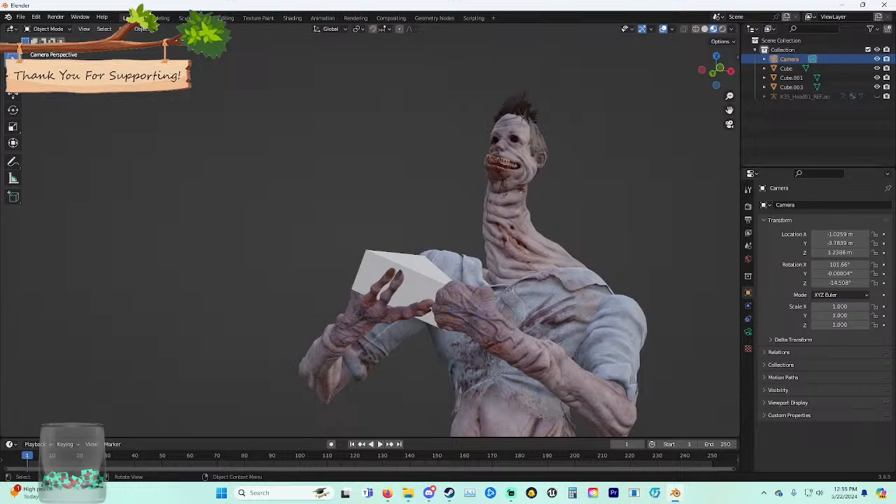
{"action": "scroll", "coordinate": [370, 241], "scroll_direction": "down", "scroll_amount": 3}
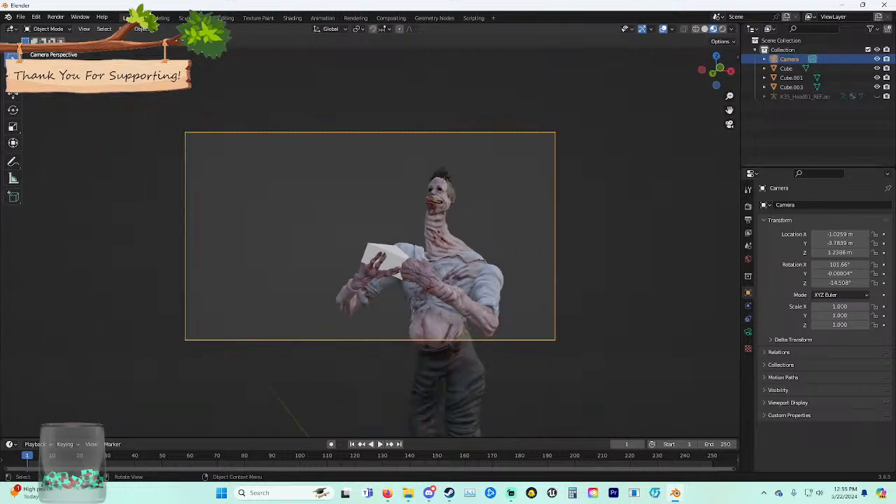
Leave the camera view and frame the whole character in a free perspective view.
{"action": "left_click", "coordinate": [729, 124]}
{"action": "scroll", "coordinate": [560, 175], "scroll_direction": "down", "scroll_amount": 3}
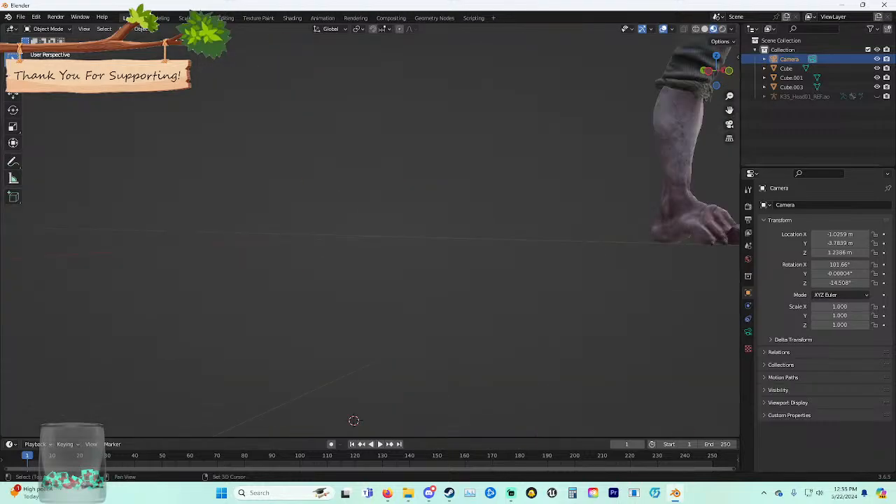
{"action": "middle_click_drag", "start_coordinate": [559, 175], "coordinate": [382, 339], "text": "shift"}
{"action": "scroll", "coordinate": [420, 210], "scroll_direction": "down", "scroll_amount": 2}
{"action": "middle_click_drag", "start_coordinate": [420, 175], "coordinate": [406, 420], "text": "shift"}
{"action": "middle_click_drag", "start_coordinate": [434, 245], "coordinate": [476, 143]}
{"action": "scroll", "coordinate": [350, 265], "scroll_direction": "down", "scroll_amount": 1}
{"action": "scroll", "coordinate": [427, 241], "scroll_direction": "down", "scroll_amount": 1}
{"action": "mouse_move", "coordinate": [475, 175]}
{"action": "middle_mouse_down"}
{"action": "mouse_move", "coordinate": [441, 186]}
{"action": "mouse_move", "coordinate": [493, 175]}
{"action": "middle_mouse_up"}
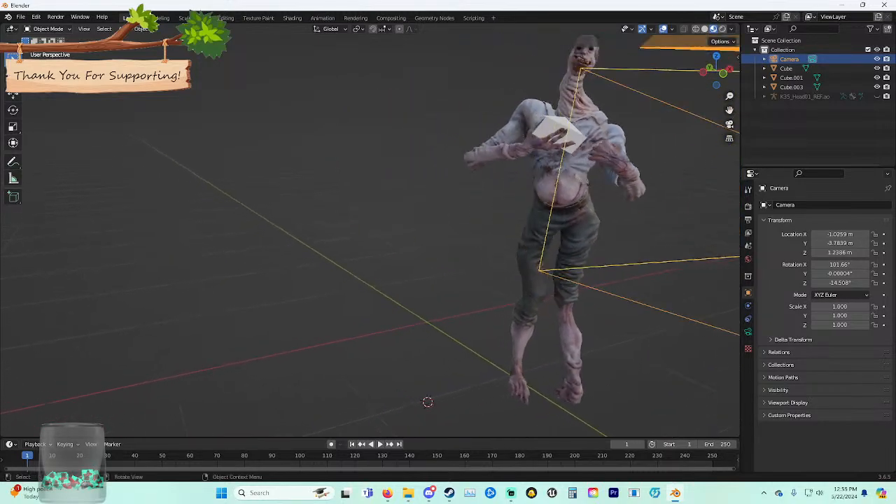
Add a mesh circle to the scene.
{"action": "key", "text": "shift+a"}
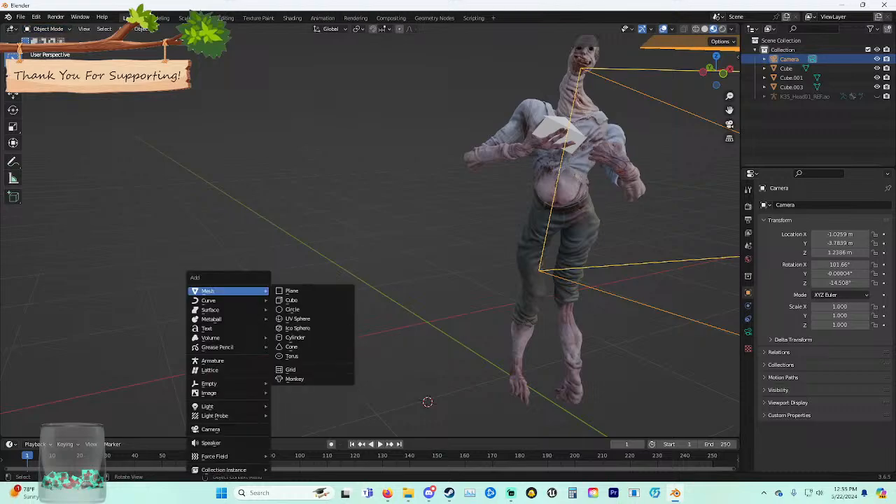
{"action": "mouse_move", "coordinate": [231, 290]}
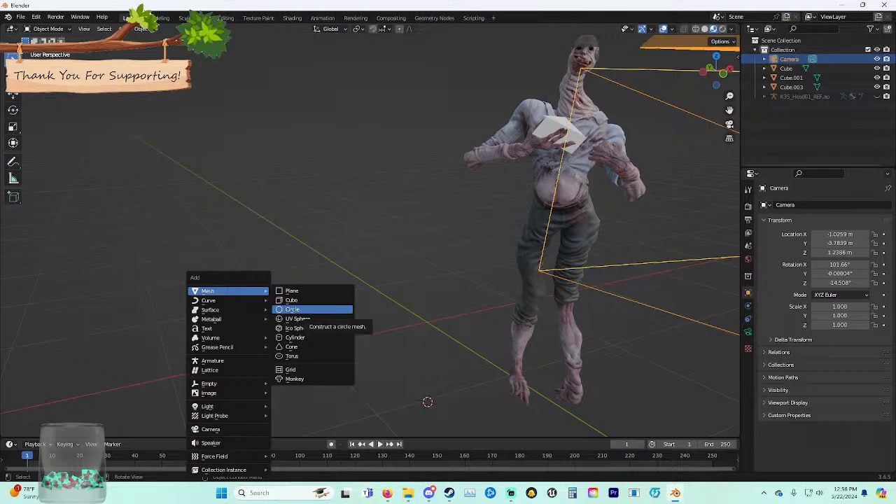
{"action": "left_click", "coordinate": [306, 309]}
{"action": "middle_click_drag", "start_coordinate": [308, 310], "coordinate": [343, 280]}
{"action": "scroll", "coordinate": [343, 280], "scroll_direction": "down", "scroll_amount": 3}
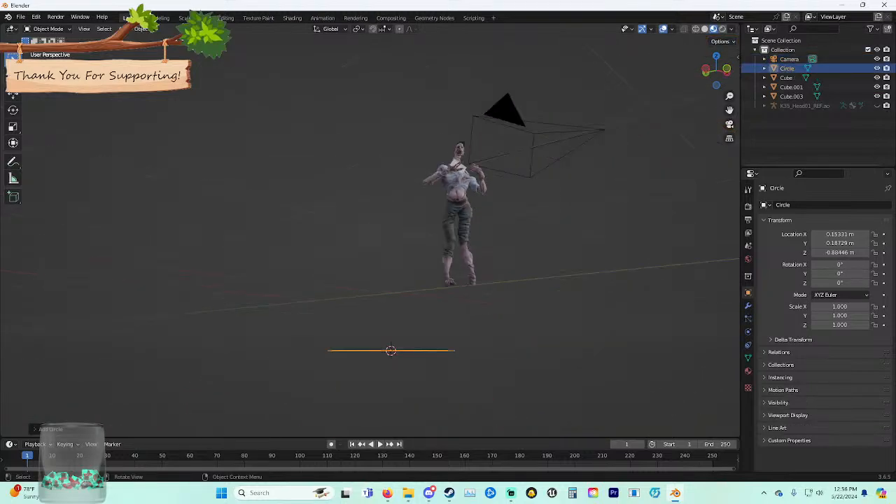
Raise the circle and shift it away from the character with the Move tool, to about X -0.63 m, Z 0.67 m.
{"action": "left_click", "coordinate": [13, 95]}
{"action": "left_click_drag", "start_coordinate": [390, 315], "coordinate": [391, 224]}
{"action": "middle_click_drag", "start_coordinate": [390, 224], "coordinate": [287, 283]}
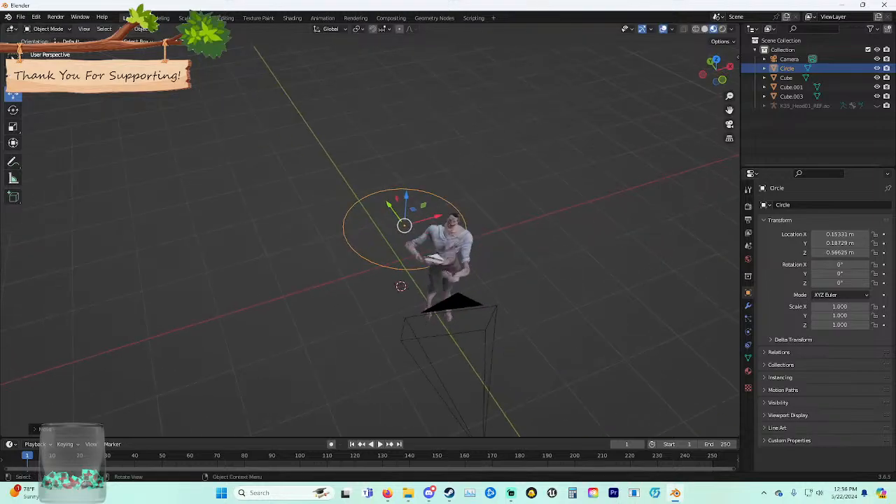
{"action": "scroll", "coordinate": [370, 231], "scroll_direction": "up", "scroll_amount": 10}
{"action": "scroll", "coordinate": [370, 231], "scroll_direction": "down", "scroll_amount": 9}
{"action": "middle_click_drag", "start_coordinate": [392, 231], "coordinate": [363, 150], "text": "shift"}
{"action": "scroll", "coordinate": [364, 140], "scroll_direction": "up", "scroll_amount": 4}
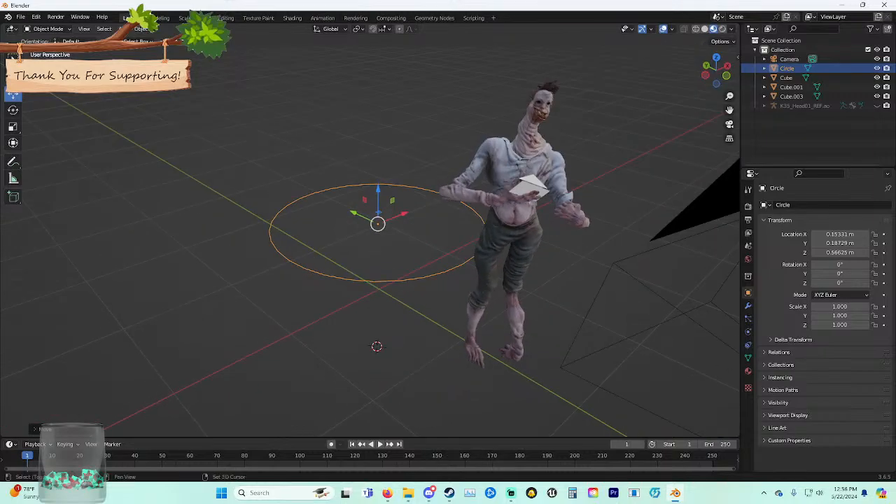
{"action": "middle_click_drag", "start_coordinate": [378, 210], "coordinate": [399, 193], "text": "shift"}
{"action": "left_click_drag", "start_coordinate": [423, 199], "coordinate": [331, 189]}
{"action": "key", "text": "shift+a"}
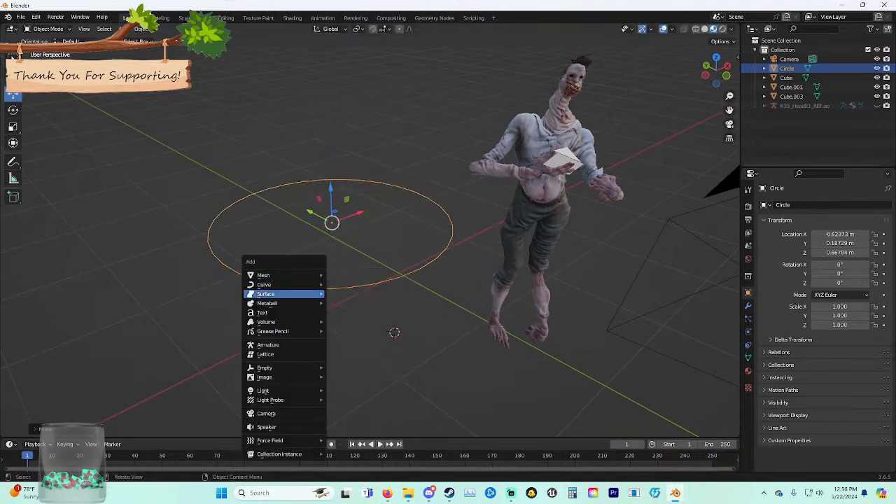
{"action": "key", "text": "Escape"}
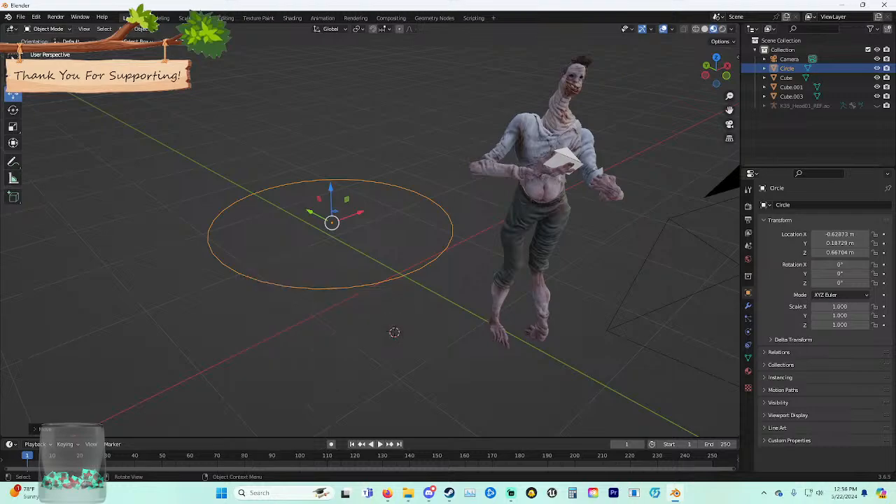
Try to extrude the circle upward with Extrude Region in Edit Mode, and undo the last extrusion.
{"action": "left_click", "coordinate": [48, 29]}
{"action": "left_click", "coordinate": [14, 51]}
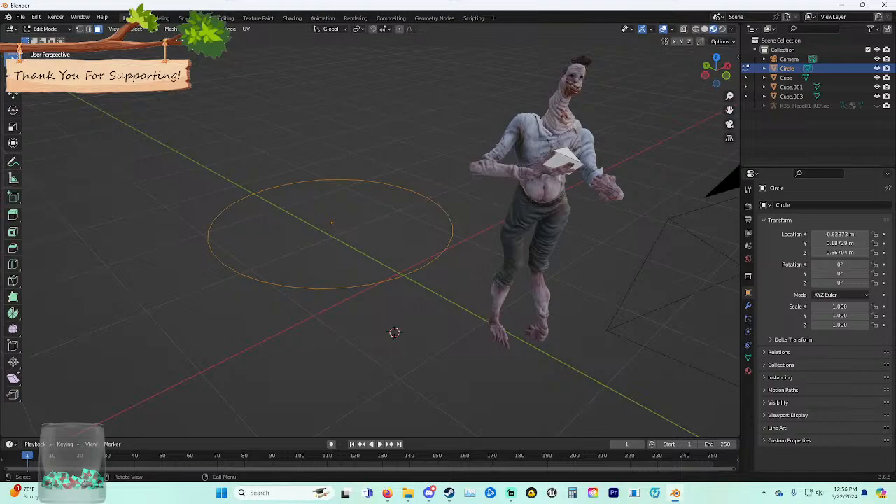
{"action": "left_click", "coordinate": [13, 215]}
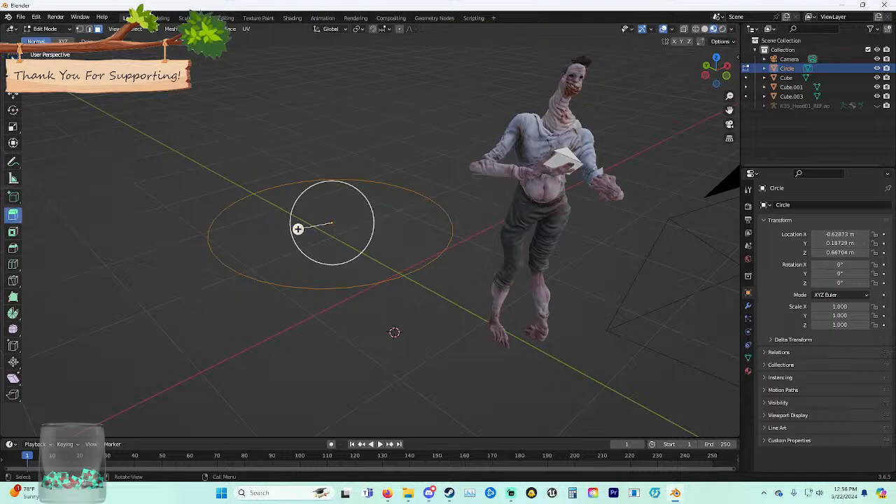
{"action": "mouse_move", "coordinate": [298, 228]}
{"action": "left_mouse_down"}
{"action": "mouse_move", "coordinate": [282, 231]}
{"action": "mouse_move", "coordinate": [307, 226]}
{"action": "mouse_move", "coordinate": [284, 232]}
{"action": "left_mouse_up"}
{"action": "middle_click_drag", "start_coordinate": [284, 232], "coordinate": [336, 202]}
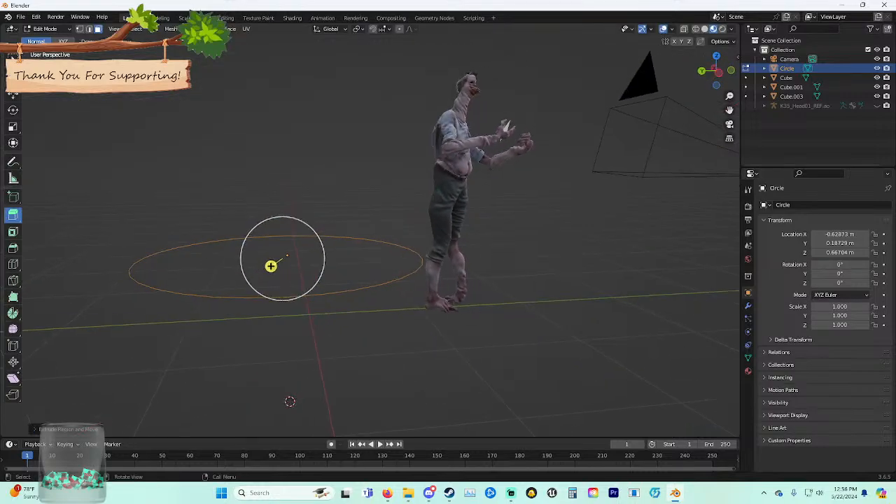
{"action": "left_click_drag", "start_coordinate": [283, 258], "coordinate": [285, 241]}
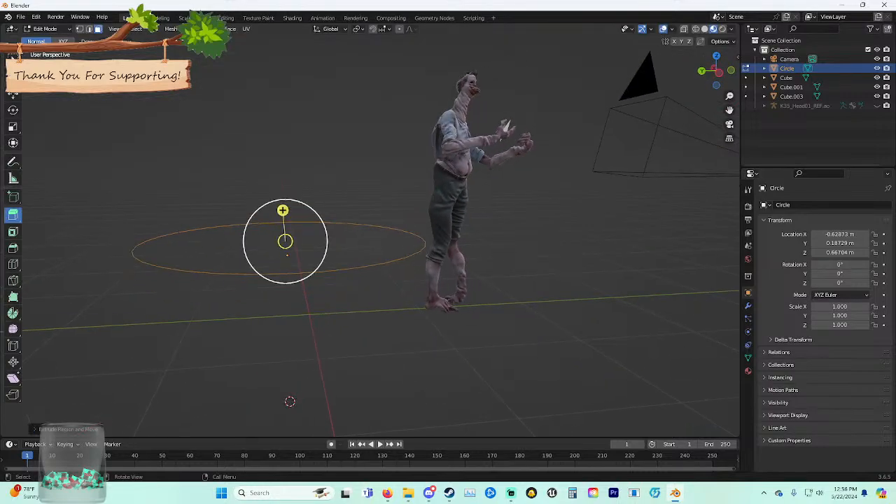
{"action": "middle_click_drag", "start_coordinate": [284, 241], "coordinate": [220, 248]}
{"action": "key", "text": "ctrl+z"}
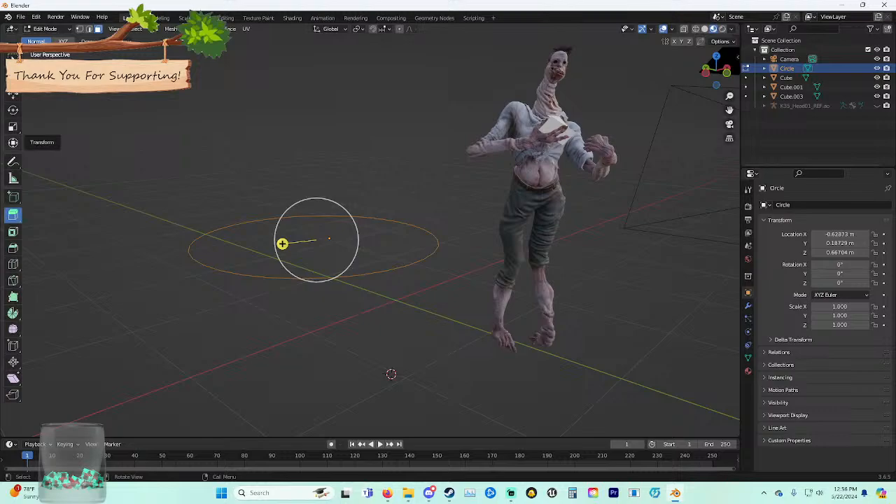
Try the Transform tool on the circle, scaling it along Z and moving it along X.
{"action": "left_click", "coordinate": [13, 142]}
{"action": "left_click_drag", "start_coordinate": [316, 211], "coordinate": [316, 207]}
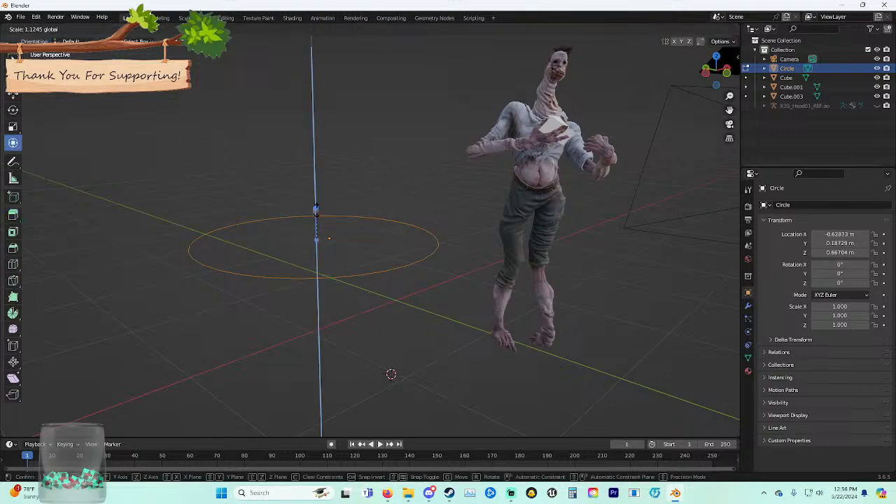
{"action": "left_click_drag", "start_coordinate": [415, 213], "coordinate": [416, 213]}
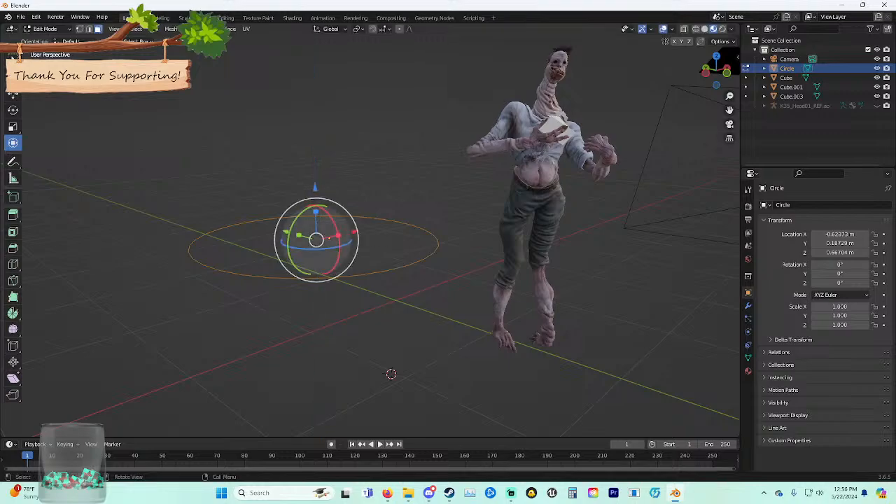
{"action": "left_click_drag", "start_coordinate": [353, 231], "coordinate": [409, 249]}
{"action": "right_click", "coordinate": [408, 248]}
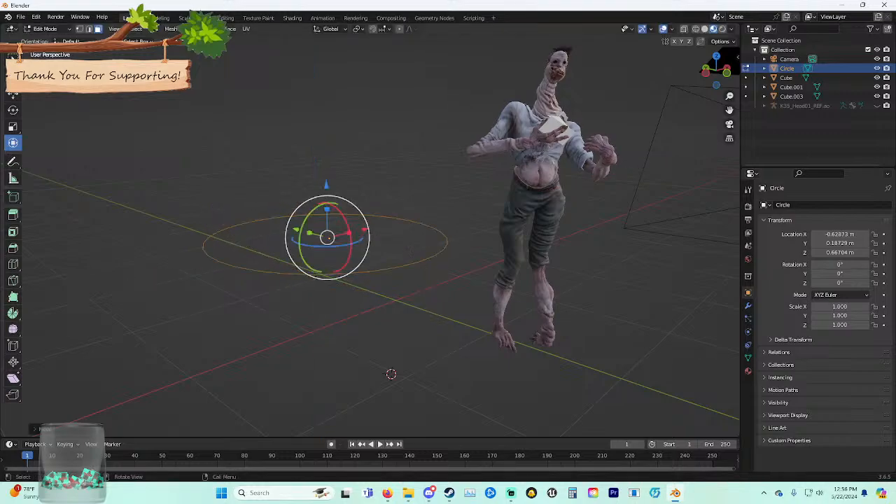
Return to Object Mode and undo the circle's edits, its creation and the camera's walk-navigation moves.
{"action": "key", "text": "Tab"}
{"action": "key", "text": "Delete"}
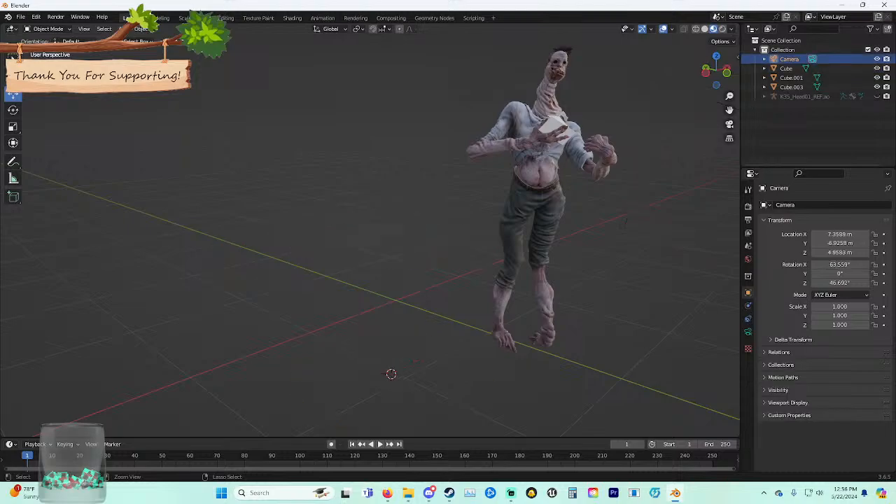
Add a mesh cylinder to the scene and apply smooth shading to it.
{"action": "key", "text": "shift+a"}
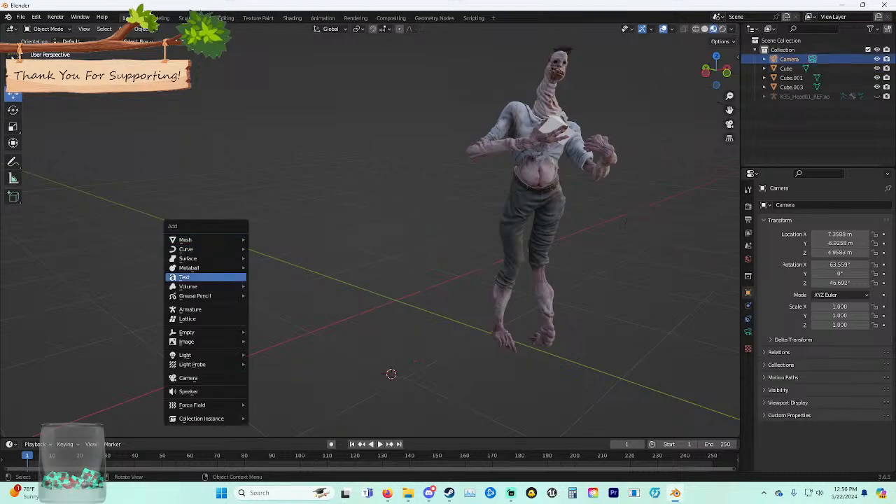
{"action": "mouse_move", "coordinate": [210, 258]}
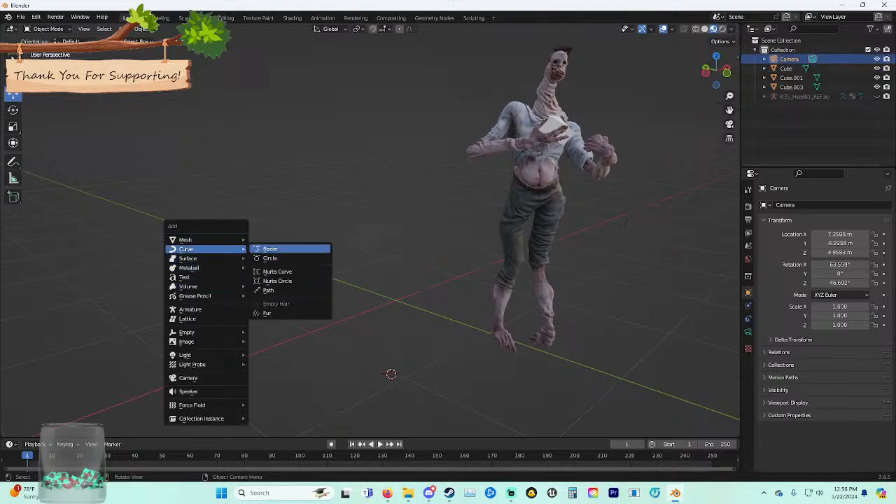
{"action": "mouse_move", "coordinate": [203, 239]}
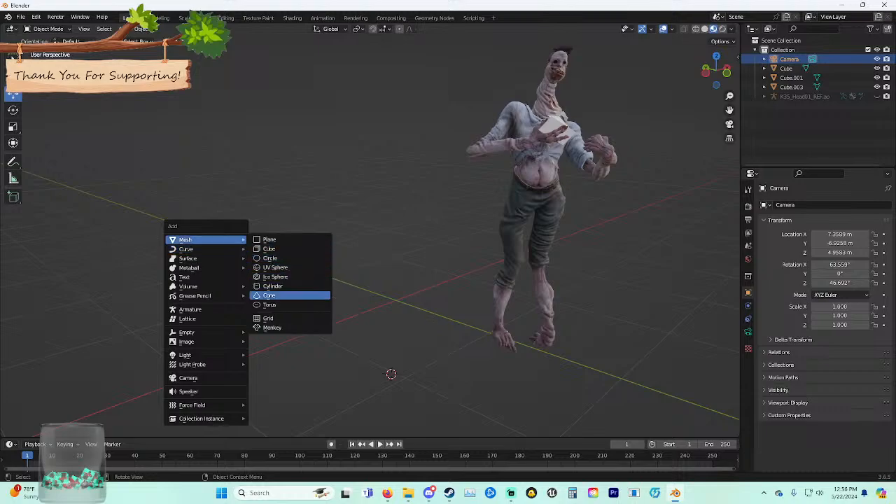
{"action": "left_click", "coordinate": [277, 285]}
{"action": "scroll", "coordinate": [369, 259], "scroll_direction": "down", "scroll_amount": 1}
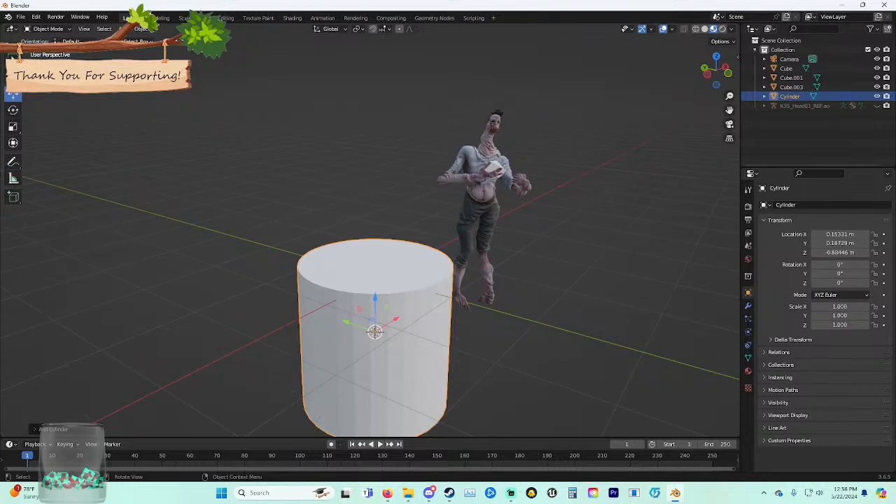
{"action": "right_click", "coordinate": [312, 290]}
{"action": "left_click", "coordinate": [311, 290]}
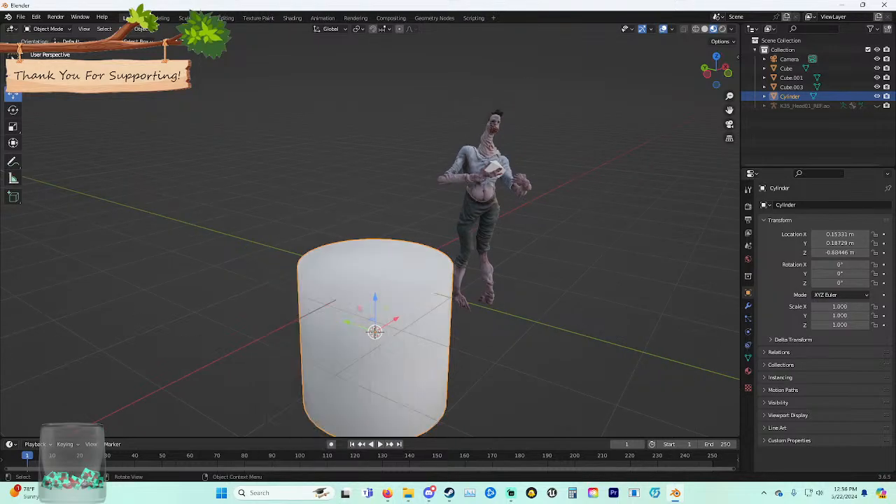
Raise the cylinder and shift it away from the character with the Move tool, to about X -1.96 m, Z 1.13 m.
{"action": "left_click", "coordinate": [12, 110]}
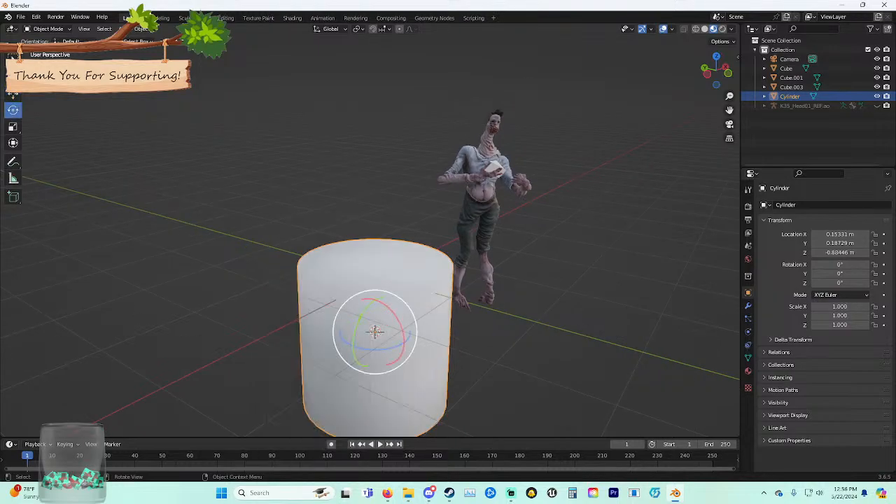
{"action": "left_click_drag", "start_coordinate": [364, 290], "coordinate": [304, 159]}
{"action": "right_click", "coordinate": [351, 352]}
{"action": "right_click", "coordinate": [305, 160]}
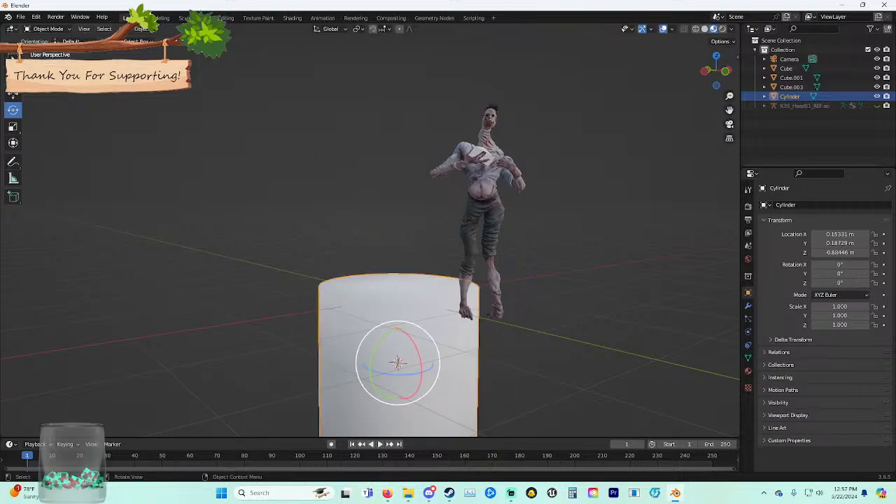
{"action": "left_click", "coordinate": [12, 92]}
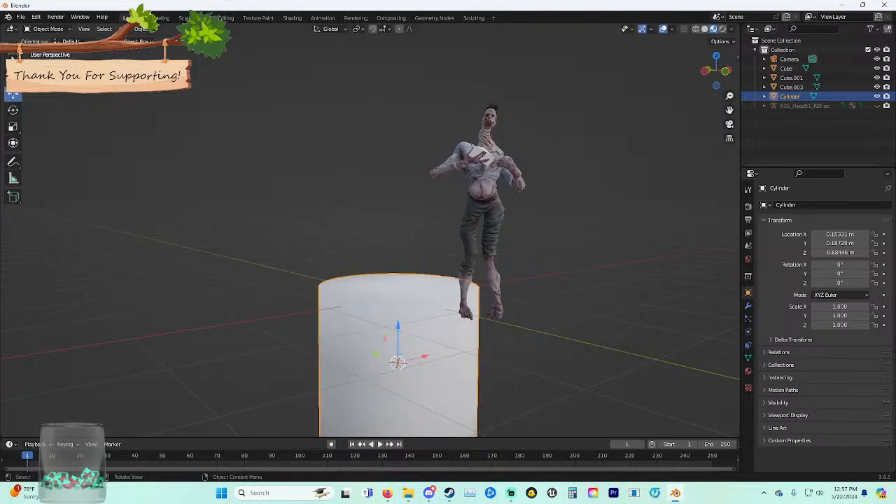
{"action": "left_click_drag", "start_coordinate": [397, 326], "coordinate": [397, 167]}
{"action": "left_click_drag", "start_coordinate": [425, 200], "coordinate": [272, 205]}
{"action": "middle_click_drag", "start_coordinate": [272, 204], "coordinate": [312, 240], "text": "shift"}
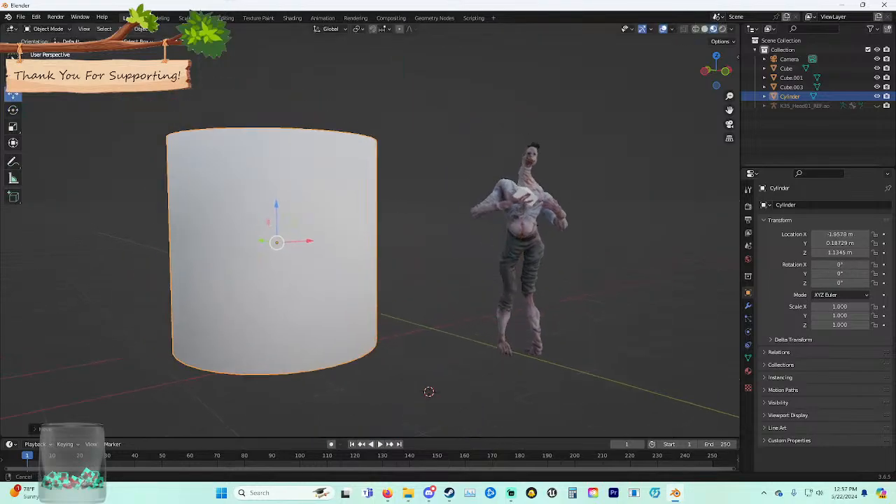
Shrink the cylinder uniformly to a scale of about 0.147 and lower it to about Z 1.06 m.
{"action": "middle_click_drag", "start_coordinate": [429, 391], "coordinate": [404, 260]}
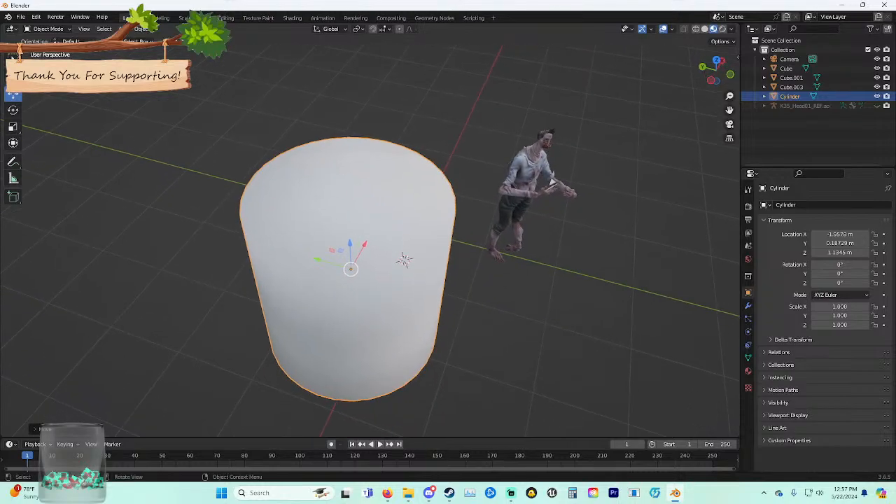
{"action": "key", "text": "s"}
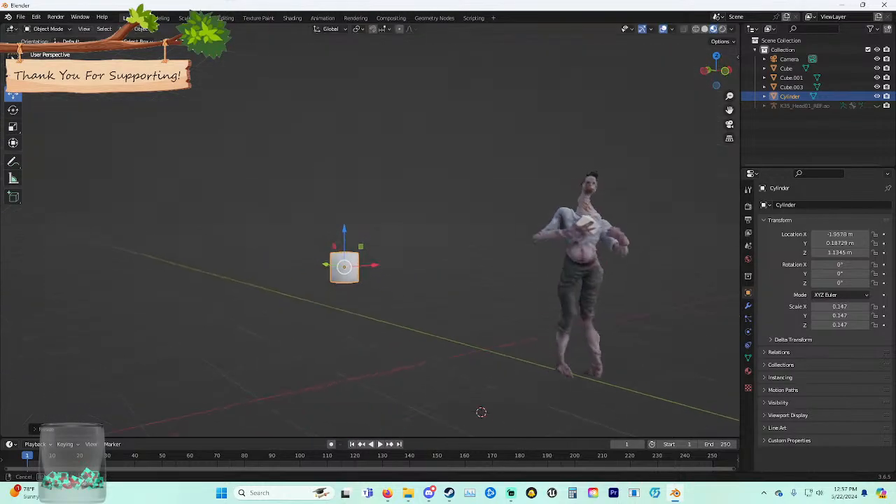
{"action": "scroll", "coordinate": [371, 266], "scroll_direction": "up", "scroll_amount": 5}
{"action": "middle_click_drag", "start_coordinate": [371, 301], "coordinate": [406, 268]}
{"action": "left_click_drag", "start_coordinate": [311, 274], "coordinate": [312, 293]}
{"action": "middle_click_drag", "start_coordinate": [312, 294], "coordinate": [332, 306]}
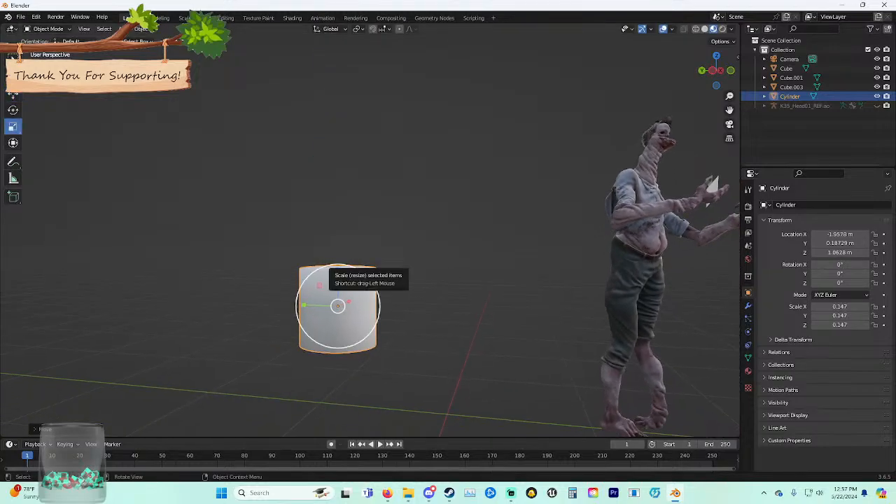
Flatten the cylinder along Z to a scale of about 0.011, and scale the whole disc to about -0.022, -0.022, -0.002.
{"action": "left_click_drag", "start_coordinate": [337, 265], "coordinate": [336, 304]}
{"action": "right_click", "coordinate": [342, 282]}
{"action": "middle_click_drag", "start_coordinate": [336, 305], "coordinate": [412, 212]}
{"action": "scroll", "coordinate": [322, 316], "scroll_direction": "up", "scroll_amount": 4}
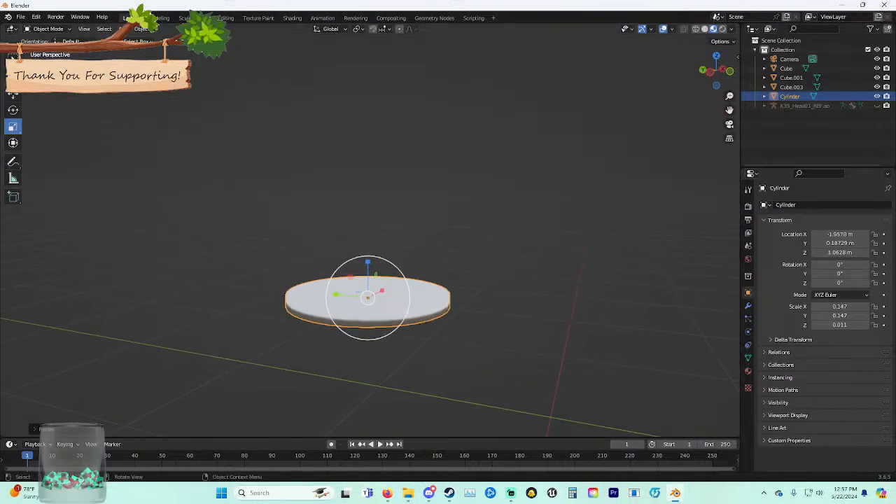
{"action": "left_click_drag", "start_coordinate": [353, 258], "coordinate": [371, 300]}
{"action": "middle_click_drag", "start_coordinate": [372, 301], "coordinate": [387, 274]}
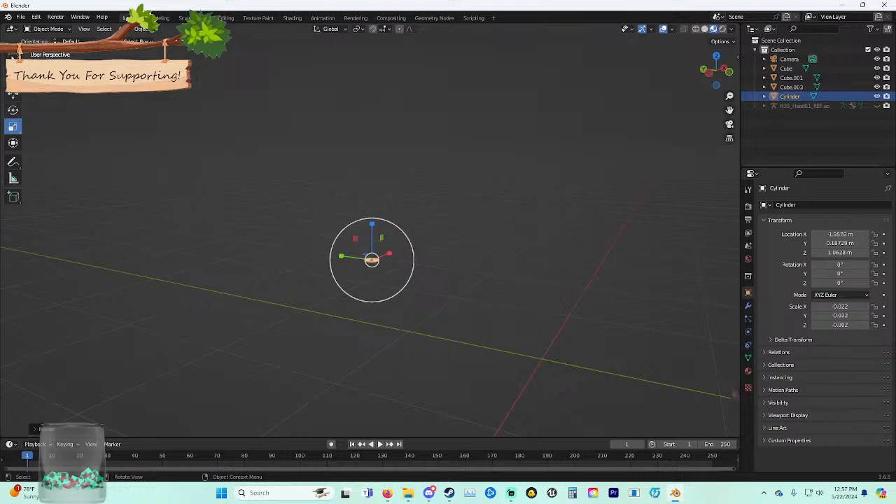
Try to move the small disc along X with the Move tool, and undo that move.
{"action": "left_click", "coordinate": [11, 56]}
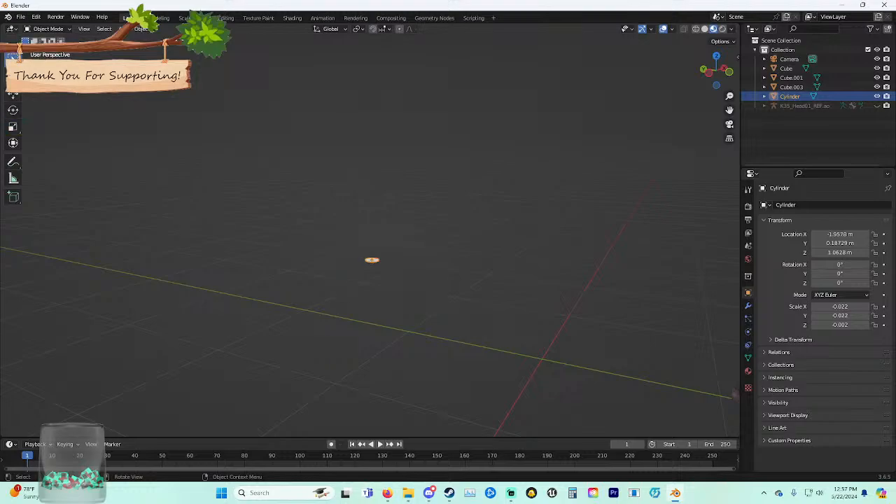
{"action": "left_click", "coordinate": [13, 94]}
{"action": "left_click_drag", "start_coordinate": [389, 253], "coordinate": [669, 144]}
{"action": "scroll", "coordinate": [669, 144], "scroll_direction": "down", "scroll_amount": 3}
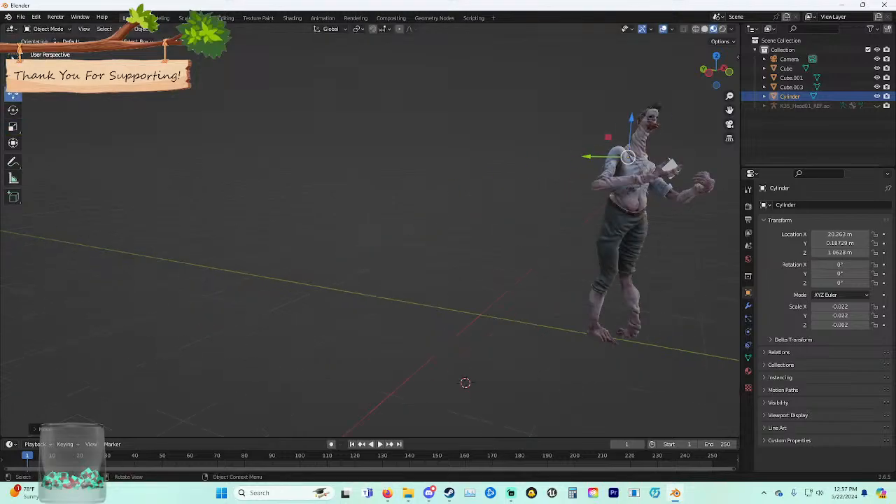
{"action": "middle_click_drag", "start_coordinate": [669, 144], "coordinate": [482, 172], "text": "shift"}
{"action": "key", "text": "ctrl+z"}
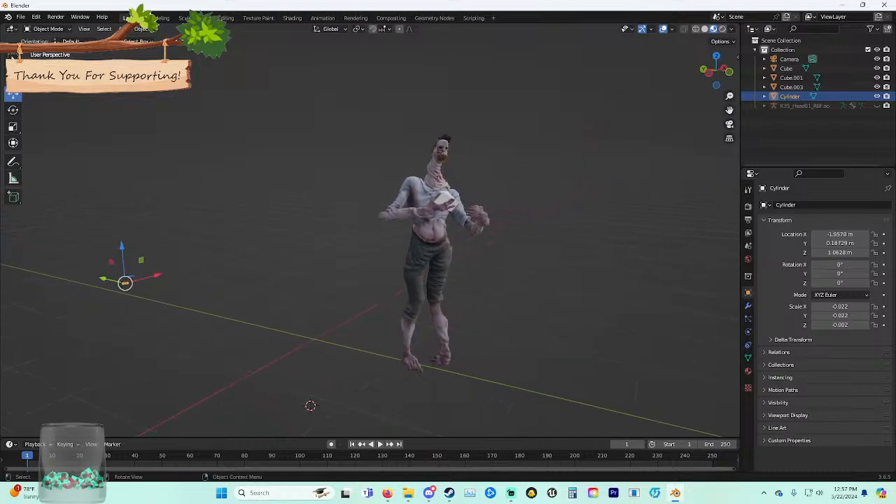
Move the disc along Y to about -2.23 m and raise it to about Z 1.60 m.
{"action": "left_click_drag", "start_coordinate": [103, 279], "coordinate": [420, 350]}
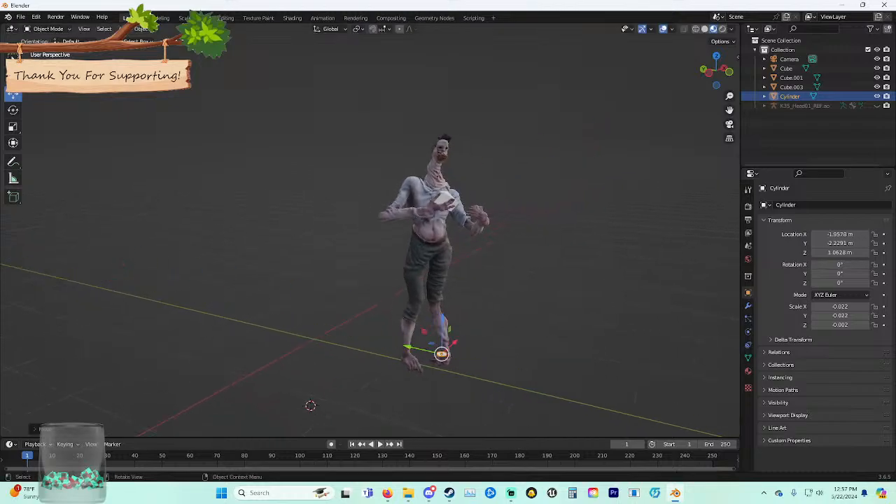
{"action": "middle_click_drag", "start_coordinate": [420, 350], "coordinate": [364, 350]}
{"action": "left_click_drag", "start_coordinate": [215, 299], "coordinate": [212, 194]}
{"action": "scroll", "coordinate": [212, 195], "scroll_direction": "up", "scroll_amount": 5}
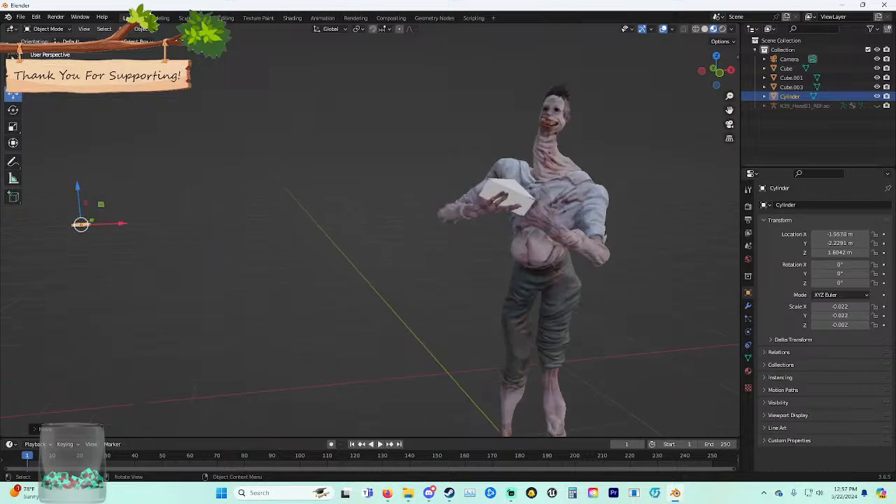
Rotate the disc about the X axis to about 72° so it stands upright, and leave it selected.
{"action": "middle_click_drag", "start_coordinate": [213, 194], "coordinate": [615, 252], "text": "shift"}
{"action": "key", "text": "r"}
{"action": "key", "text": "x"}
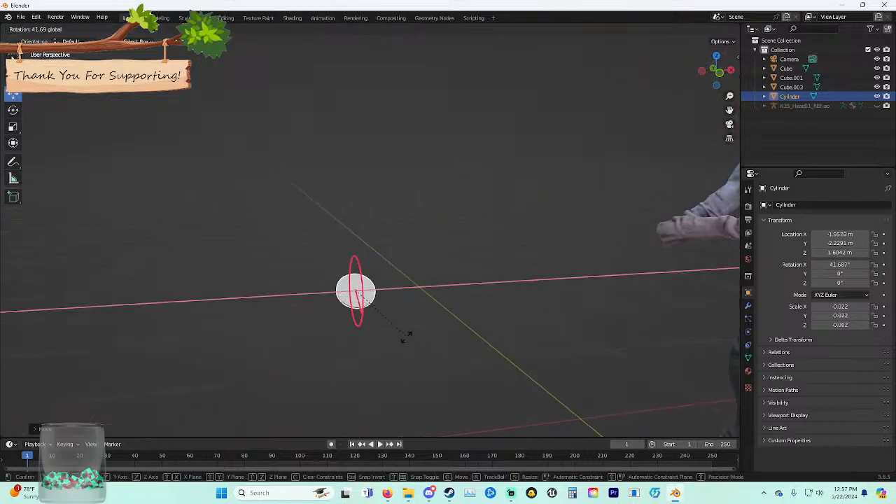
{"action": "left_click", "coordinate": [406, 336]}
{"action": "key", "text": "alt+a"}
{"action": "scroll", "coordinate": [370, 266], "scroll_direction": "up", "scroll_amount": 3}
{"action": "scroll", "coordinate": [370, 238], "scroll_direction": "down", "scroll_amount": 2}
{"action": "middle_click_drag", "start_coordinate": [370, 280], "coordinate": [384, 231], "text": "shift"}
{"action": "left_click", "coordinate": [383, 235]}
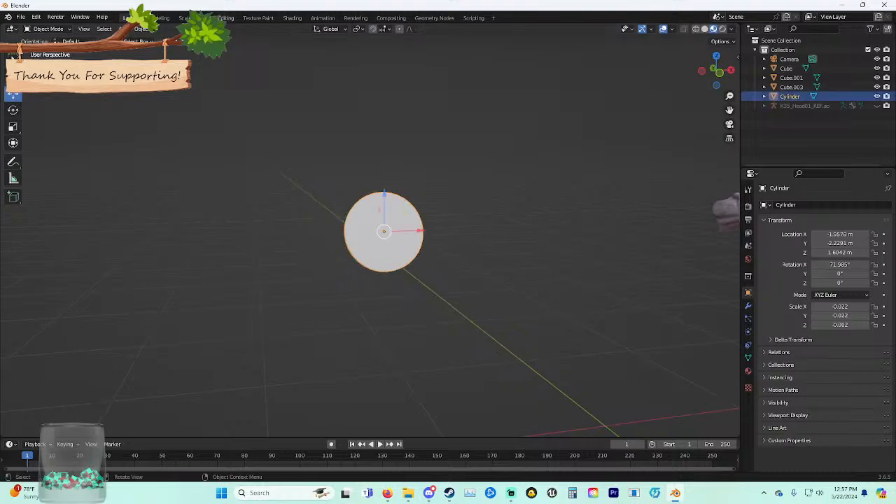
Open the Texture Paint workspace for the selected disc and bring the disc into view beside the character.
{"action": "left_click", "coordinate": [258, 18]}
{"action": "middle_click_drag", "start_coordinate": [526, 272], "coordinate": [546, 266]}
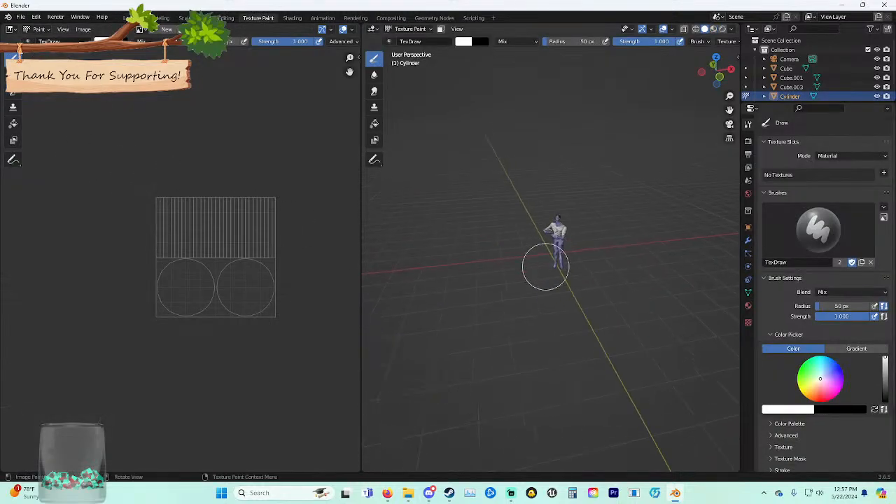
{"action": "scroll", "coordinate": [526, 308], "scroll_direction": "up", "scroll_amount": 6}
{"action": "scroll", "coordinate": [490, 280], "scroll_direction": "up", "scroll_amount": 6}
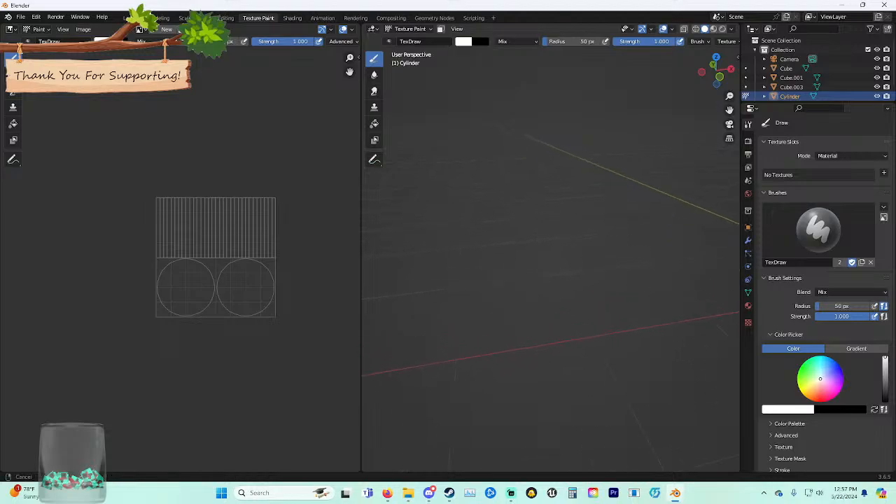
{"action": "mouse_move", "coordinate": [80, 247]}
{"action": "middle_mouse_down"}
{"action": "mouse_move", "coordinate": [140, 252]}
{"action": "mouse_move", "coordinate": [89, 241]}
{"action": "middle_mouse_up"}
{"action": "mouse_move", "coordinate": [443, 284]}
{"action": "middle_mouse_down"}
{"action": "mouse_move", "coordinate": [534, 278]}
{"action": "mouse_move", "coordinate": [439, 286]}
{"action": "middle_mouse_up"}
{"action": "scroll", "coordinate": [439, 286], "scroll_direction": "up", "scroll_amount": 6}
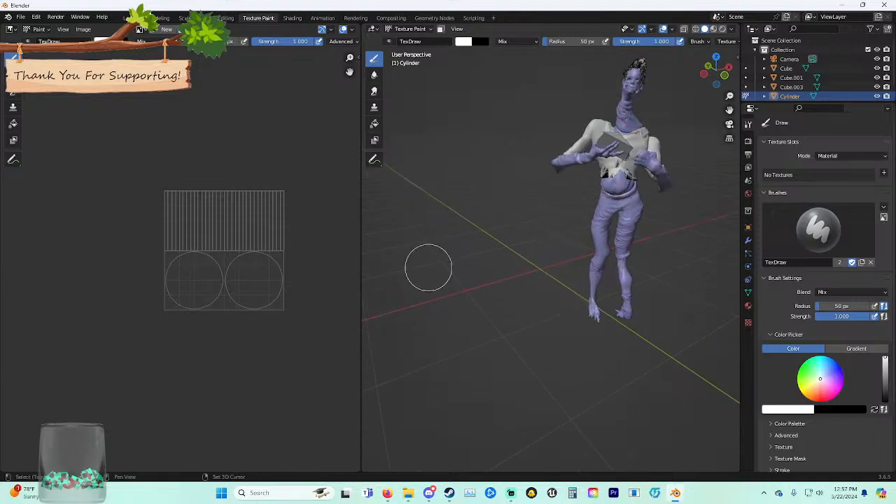
{"action": "mouse_move", "coordinate": [534, 266]}
{"action": "middle_mouse_down"}
{"action": "mouse_move", "coordinate": [550, 270]}
{"action": "mouse_move", "coordinate": [488, 282]}
{"action": "mouse_move", "coordinate": [495, 268]}
{"action": "middle_mouse_up"}
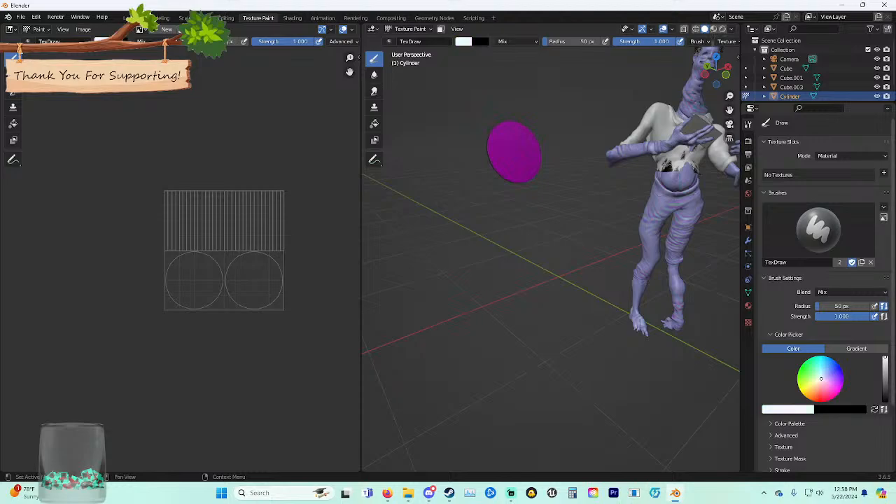
Darken the Draw brush colour to a mid grey and try painting the disc's face.
{"action": "left_click_drag", "start_coordinate": [885, 358], "coordinate": [885, 378]}
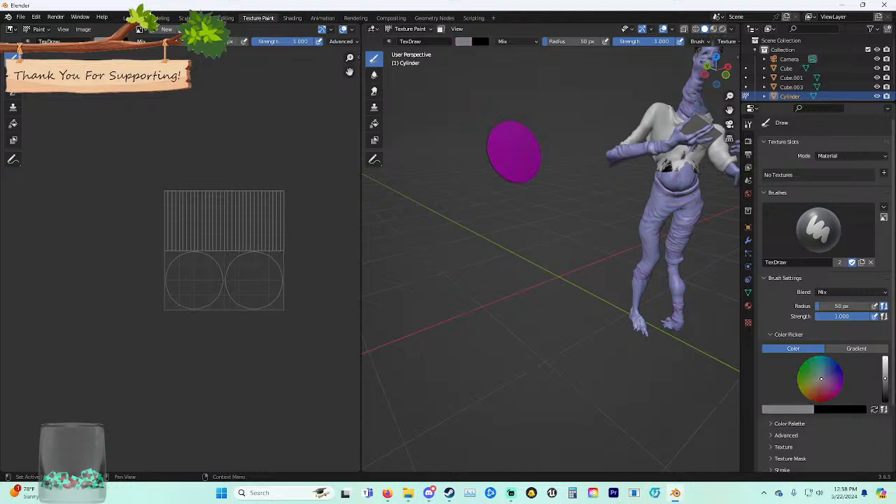
{"action": "left_click", "coordinate": [506, 153]}
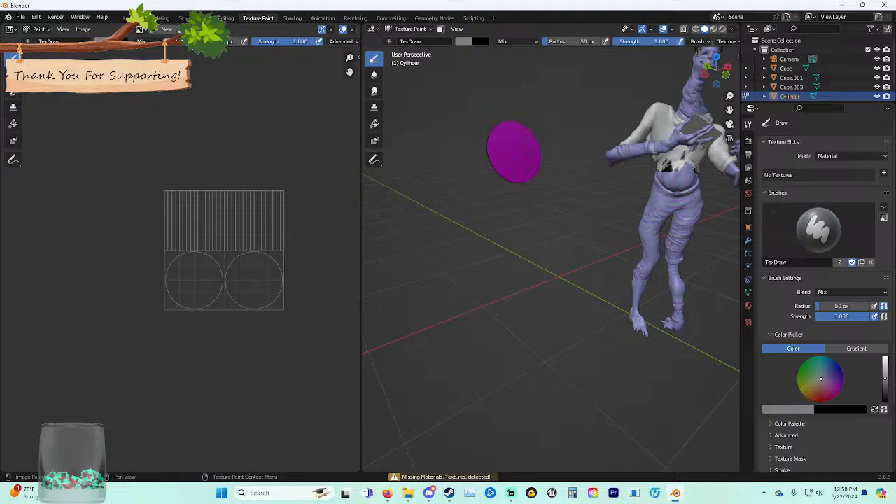
{"action": "middle_click_drag", "start_coordinate": [467, 144], "coordinate": [512, 290]}
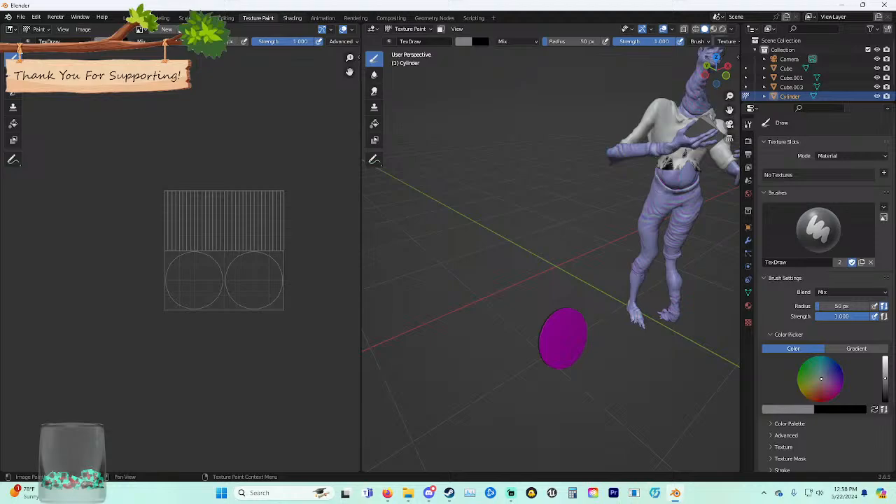
Look into the Shading and Animation workspaces and return to the Layout workspace.
{"action": "left_click", "coordinate": [293, 18]}
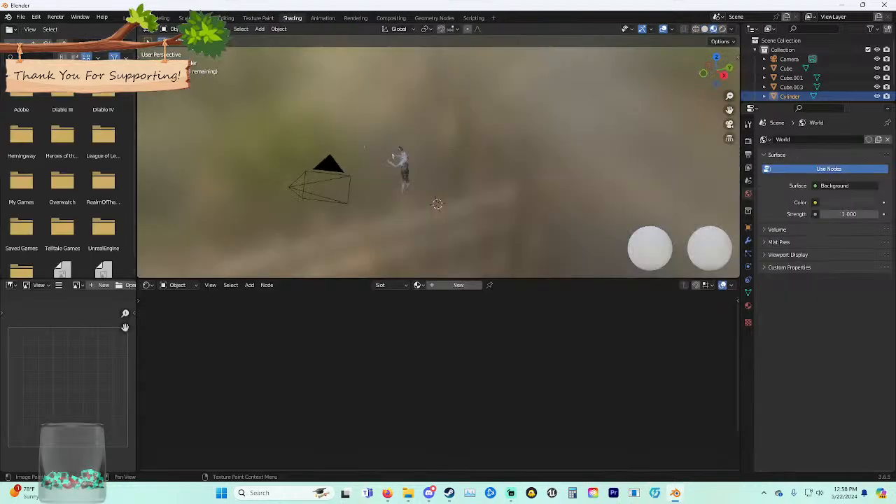
{"action": "left_click", "coordinate": [323, 18]}
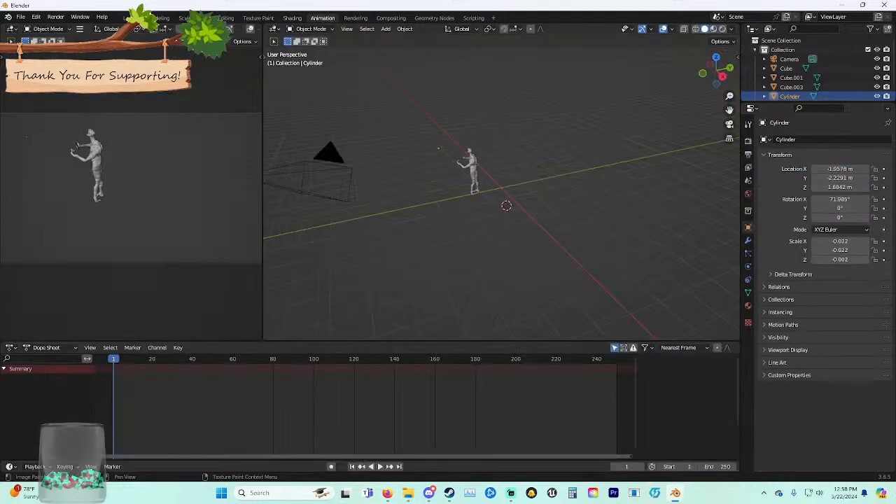
{"action": "left_click", "coordinate": [130, 18]}
{"action": "right_click", "coordinate": [356, 249]}
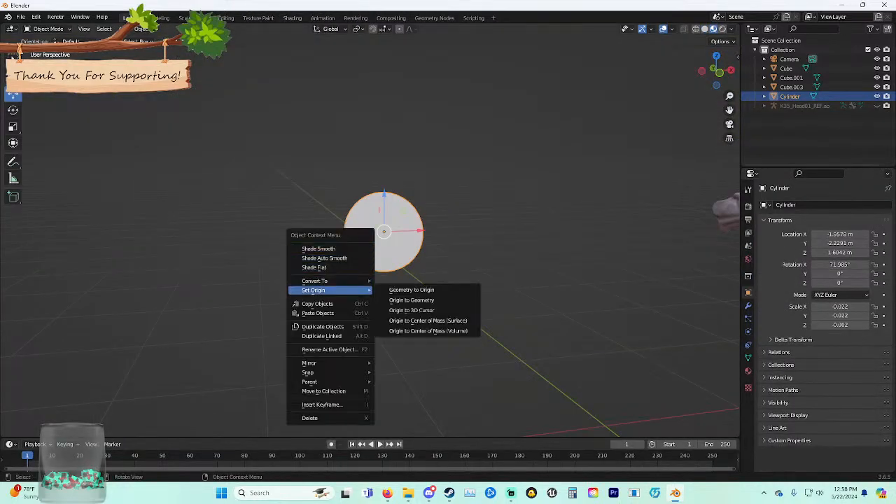
Switch the disc to Texture Paint mode in the Layout workspace and try a Draw brush stroke on its face.
{"action": "left_click", "coordinate": [48, 28]}
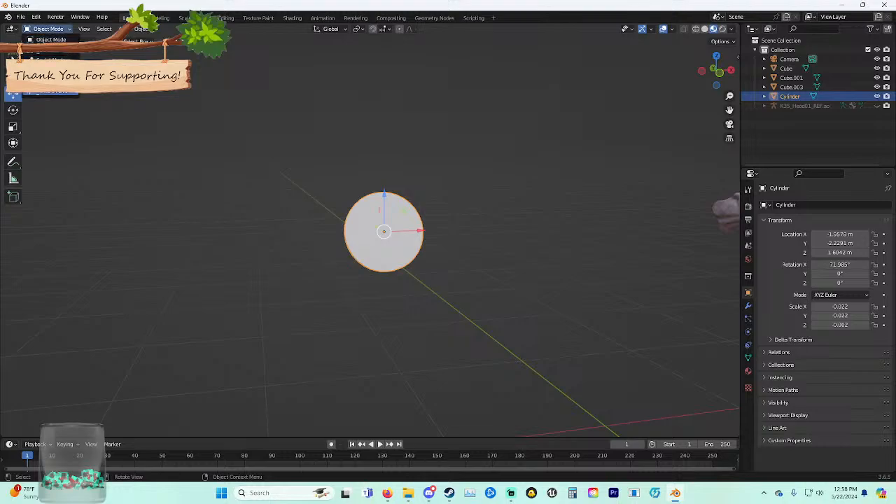
{"action": "left_click", "coordinate": [49, 94]}
{"action": "left_click_drag", "start_coordinate": [387, 223], "coordinate": [392, 234]}
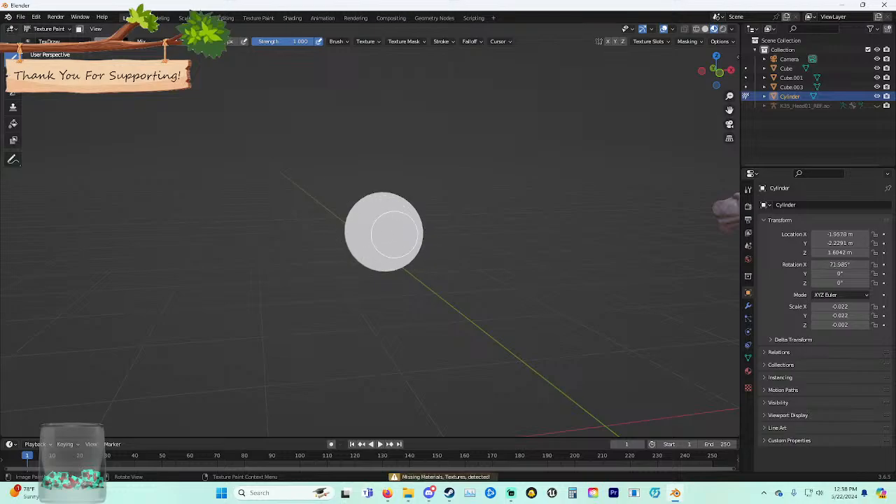
Try to fill the disc's face with mid grey (Value 0.520) using the Fill tool.
{"action": "middle_click_drag", "start_coordinate": [432, 256], "coordinate": [458, 255]}
{"action": "left_click_drag", "start_coordinate": [682, 203], "coordinate": [707, 204]}
{"action": "middle_click_drag", "start_coordinate": [577, 296], "coordinate": [523, 269]}
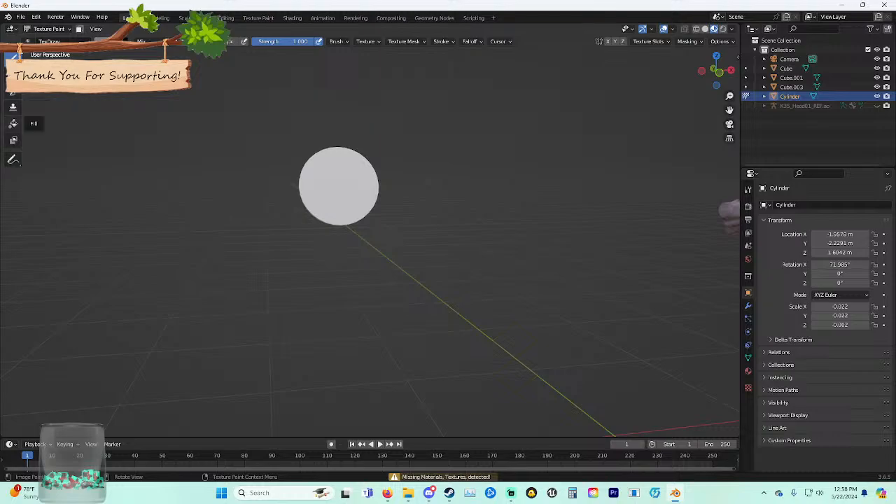
{"action": "left_click", "coordinate": [13, 124]}
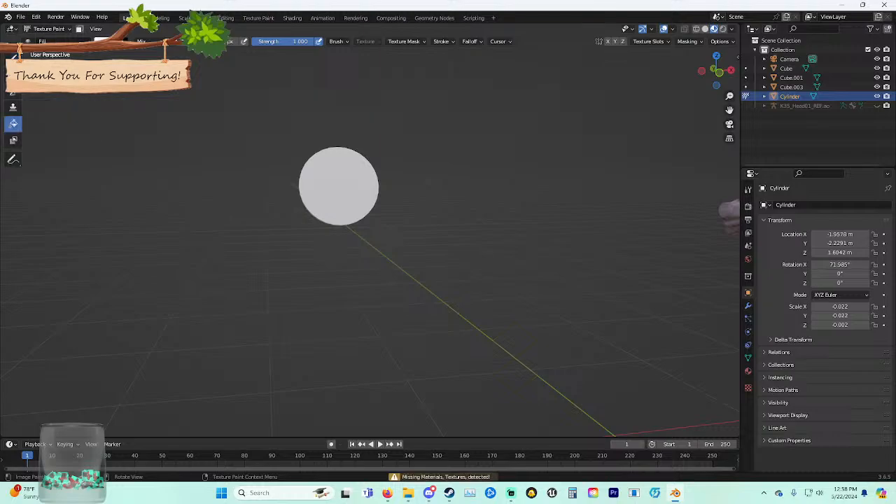
{"action": "left_click", "coordinate": [101, 41]}
{"action": "left_click", "coordinate": [173, 108]}
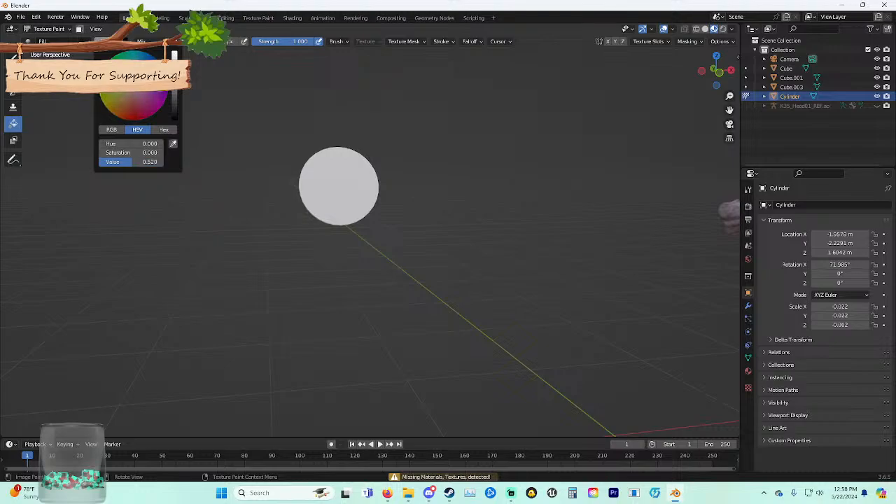
{"action": "left_click", "coordinate": [339, 187]}
{"action": "mouse_move", "coordinate": [338, 187]}
{"action": "middle_mouse_down"}
{"action": "mouse_move", "coordinate": [359, 186]}
{"action": "mouse_move", "coordinate": [322, 191]}
{"action": "middle_mouse_up"}
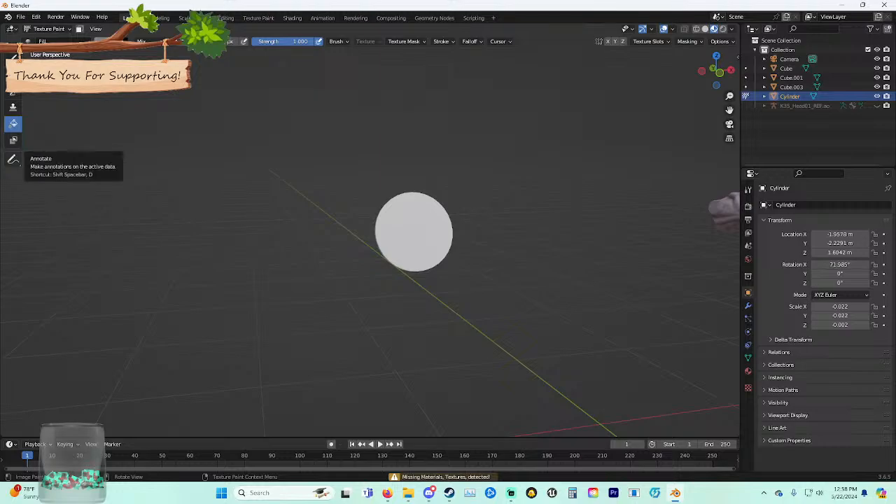
Lighten the secondary brush colour from black to a grey and try Draw brush strokes on the disc.
{"action": "left_click", "coordinate": [120, 42]}
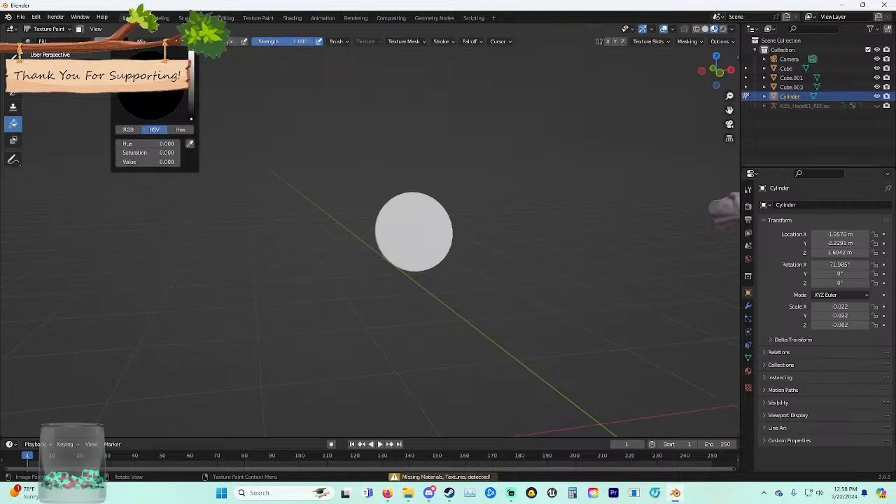
{"action": "left_click_drag", "start_coordinate": [191, 119], "coordinate": [191, 92]}
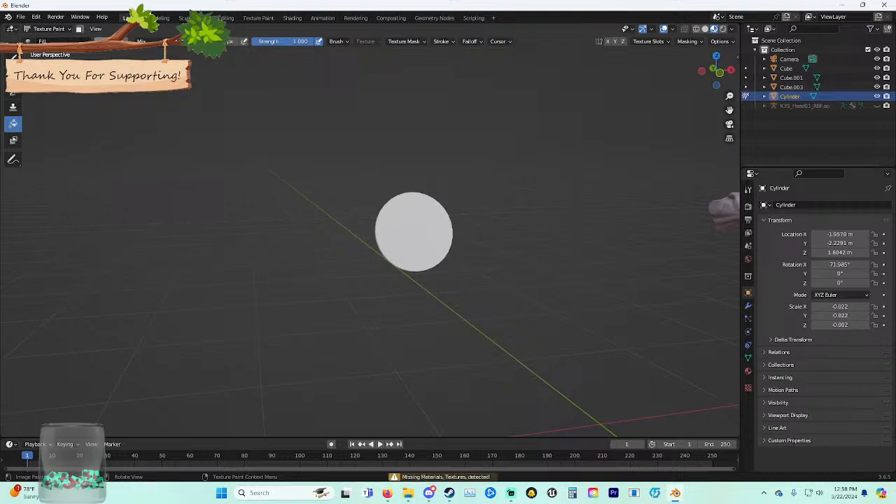
{"action": "left_click", "coordinate": [13, 58]}
{"action": "mouse_move", "coordinate": [423, 228]}
{"action": "left_mouse_down"}
{"action": "mouse_move", "coordinate": [418, 245]}
{"action": "mouse_move", "coordinate": [435, 236]}
{"action": "left_mouse_up"}
{"action": "left_click_drag", "start_coordinate": [435, 236], "coordinate": [433, 217]}
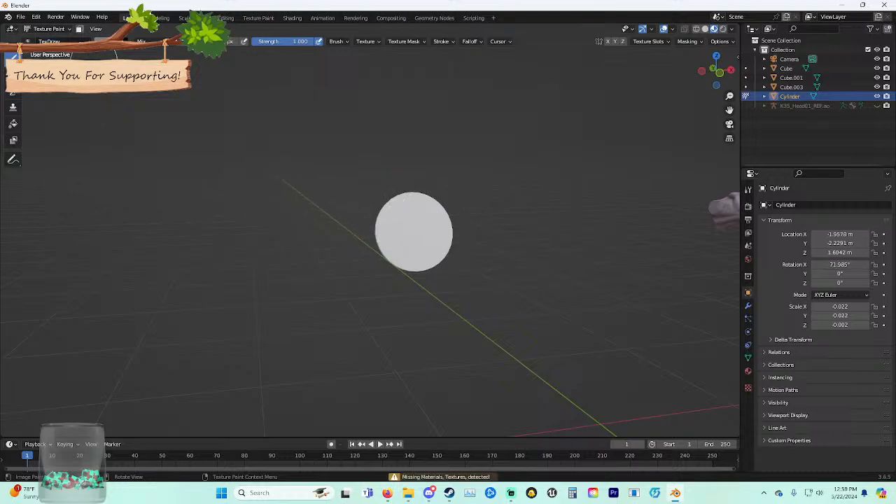
Examine the Draw brush's texture and mapping options.
{"action": "left_click", "coordinate": [51, 42]}
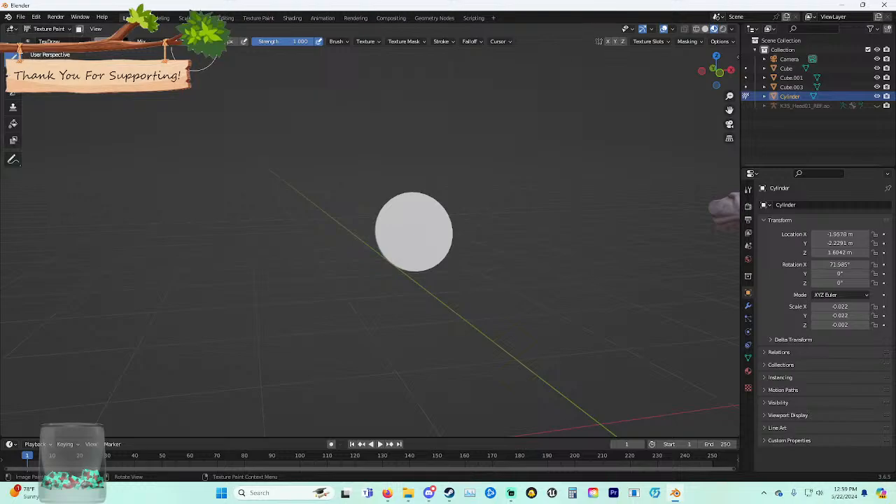
{"action": "left_click", "coordinate": [365, 41]}
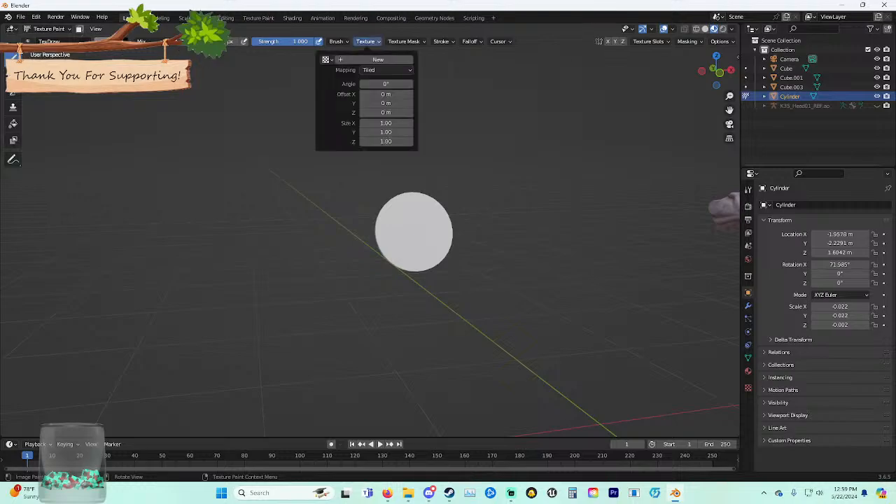
{"action": "mouse_move", "coordinate": [498, 41]}
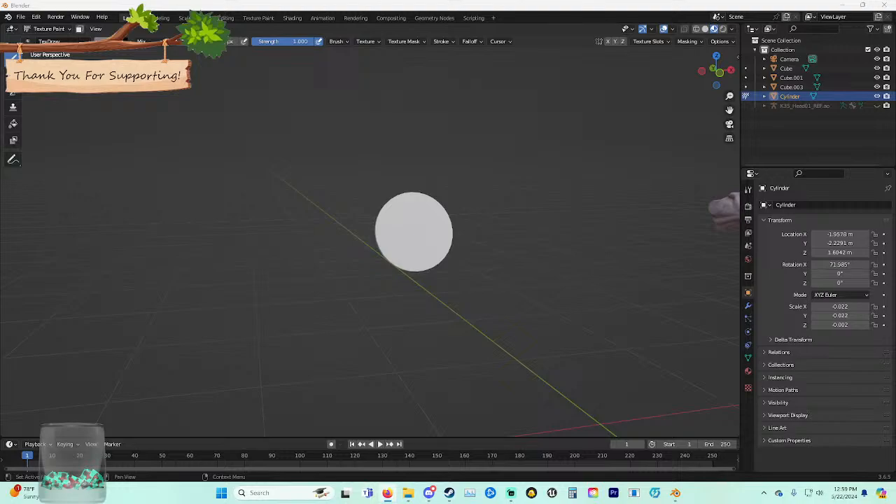
Return the disc to Object Mode, give it a new material and darken the base colour to grey with Value 0.163.
{"action": "left_click", "coordinate": [748, 371]}
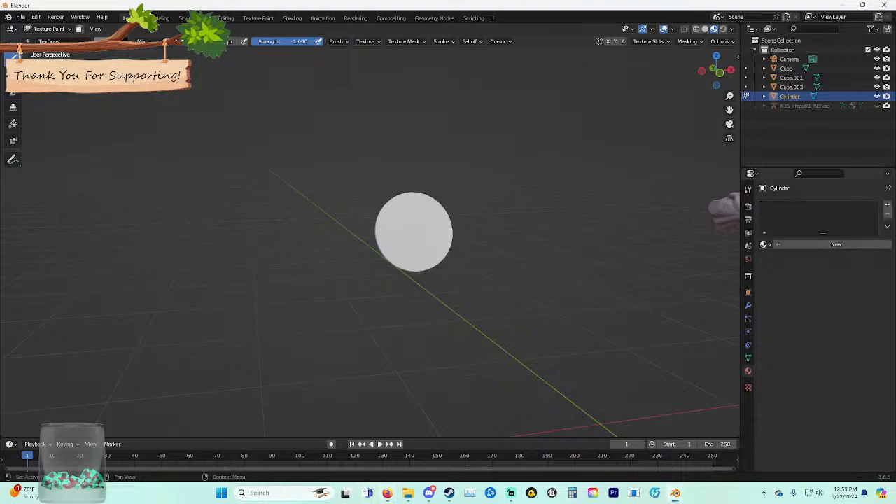
{"action": "left_click", "coordinate": [431, 210]}
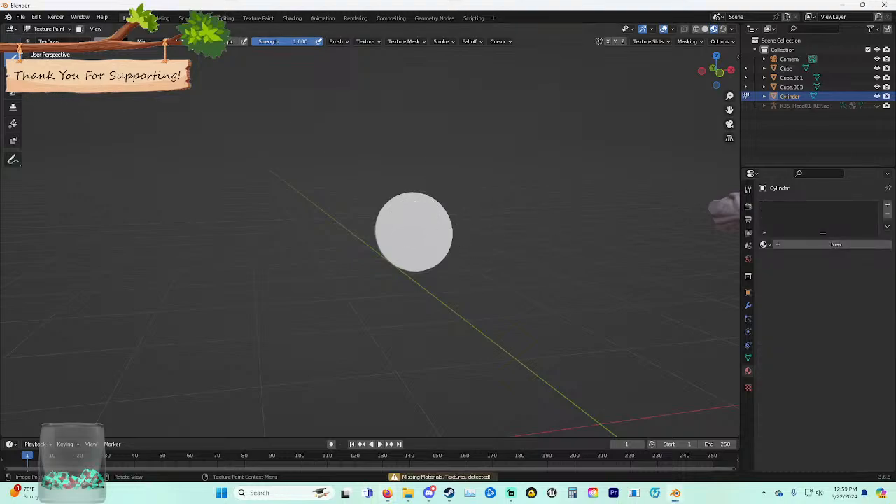
{"action": "left_click", "coordinate": [47, 29]}
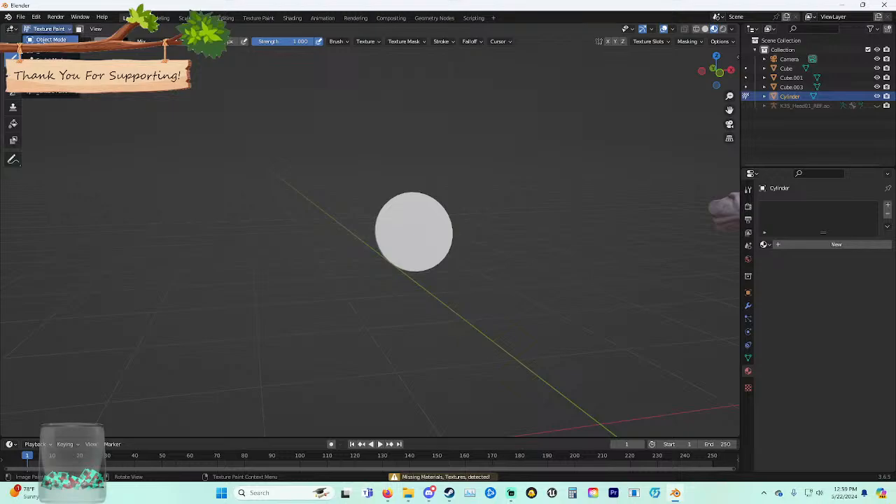
{"action": "left_click", "coordinate": [51, 39]}
{"action": "left_click", "coordinate": [836, 244]}
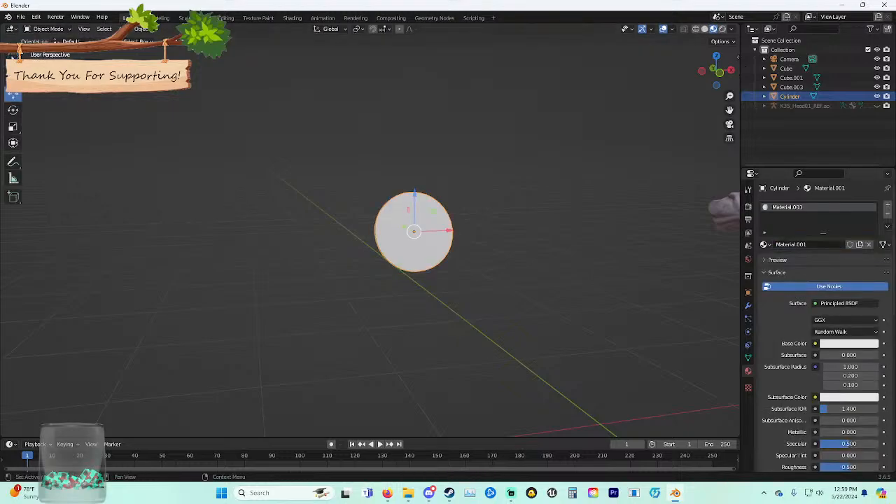
{"action": "left_click", "coordinate": [848, 343]}
{"action": "left_click_drag", "start_coordinate": [871, 215], "coordinate": [870, 245]}
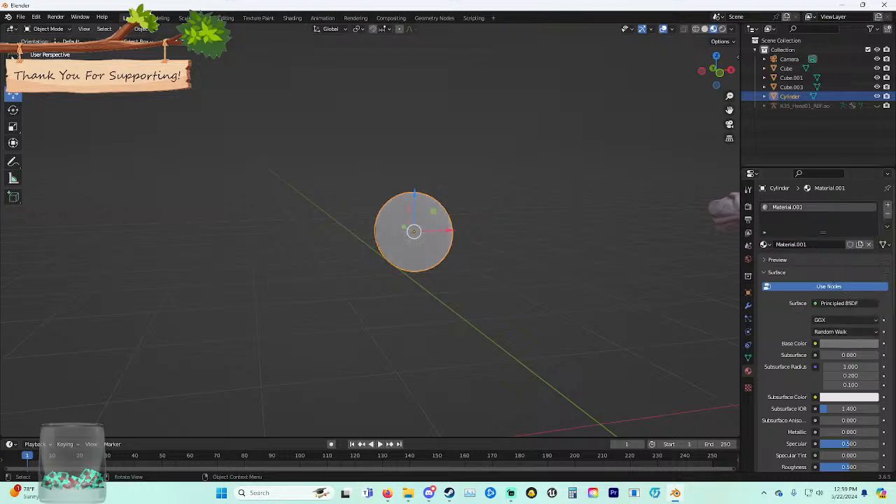
Check the grey disc against the scene and lighten its material's base colour to a paler grey.
{"action": "left_click", "coordinate": [532, 231]}
{"action": "left_click", "coordinate": [414, 231]}
{"action": "mouse_move", "coordinate": [415, 231]}
{"action": "middle_mouse_down"}
{"action": "mouse_move", "coordinate": [490, 235]}
{"action": "mouse_move", "coordinate": [428, 246]}
{"action": "mouse_move", "coordinate": [407, 220]}
{"action": "mouse_move", "coordinate": [408, 236]}
{"action": "middle_mouse_up"}
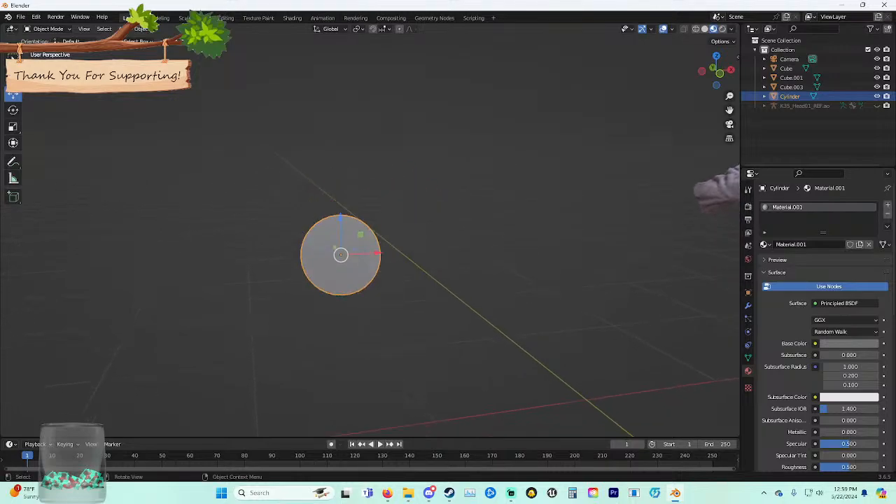
{"action": "left_click", "coordinate": [434, 245]}
{"action": "middle_click_drag", "start_coordinate": [434, 245], "coordinate": [433, 189], "text": "shift"}
{"action": "left_click", "coordinate": [848, 343]}
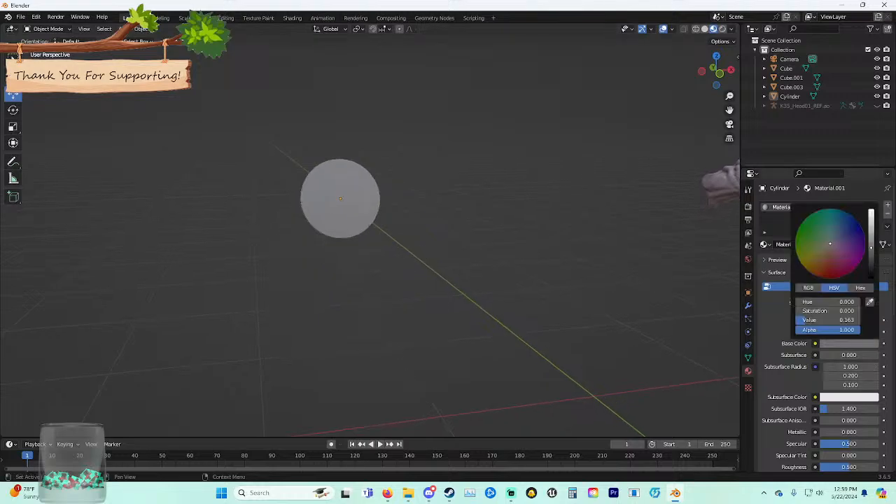
{"action": "left_click_drag", "start_coordinate": [870, 244], "coordinate": [870, 235]}
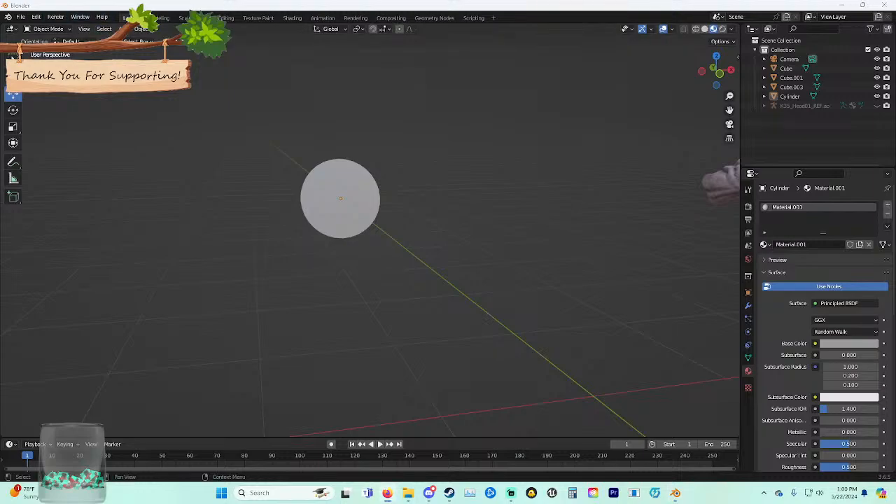
Add a text object at the 3D cursor and move it along the negative X direction, away from the character.
{"action": "left_click", "coordinate": [336, 210]}
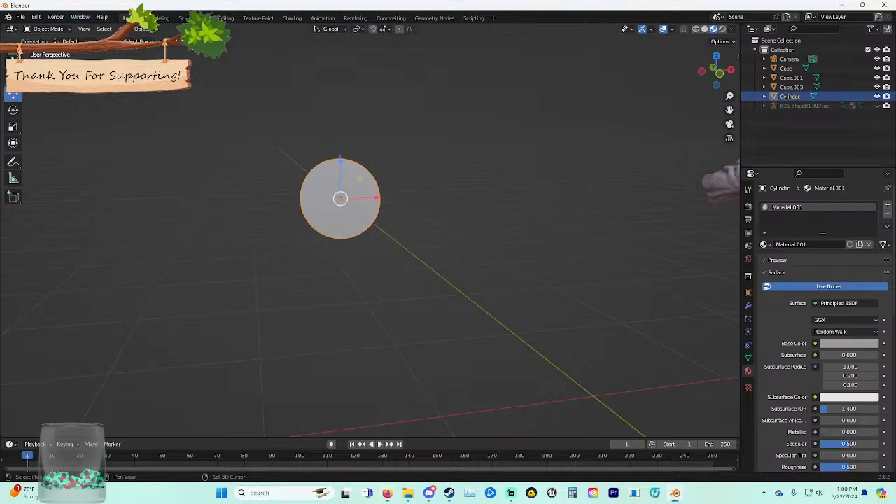
{"action": "key", "text": "shift+a"}
{"action": "left_click", "coordinate": [301, 249]}
{"action": "middle_click_drag", "start_coordinate": [350, 238], "coordinate": [360, 250]}
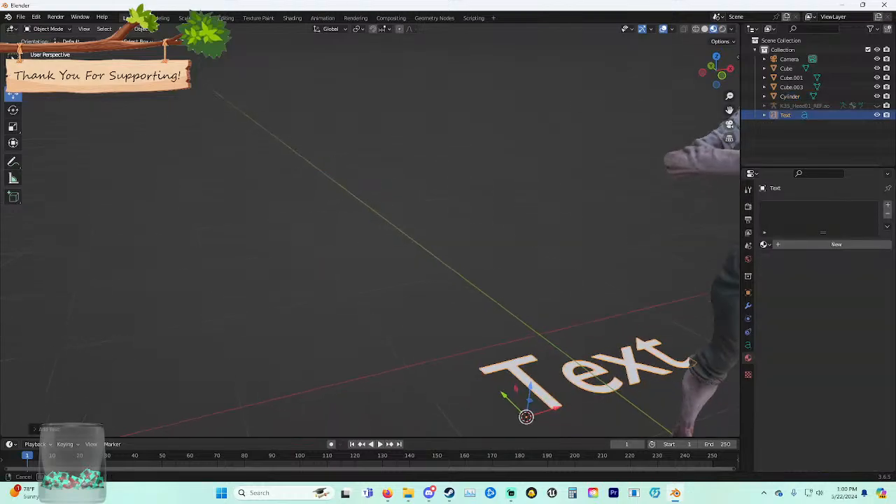
{"action": "scroll", "coordinate": [361, 251], "scroll_direction": "down", "scroll_amount": 4}
{"action": "left_click_drag", "start_coordinate": [534, 381], "coordinate": [306, 445]}
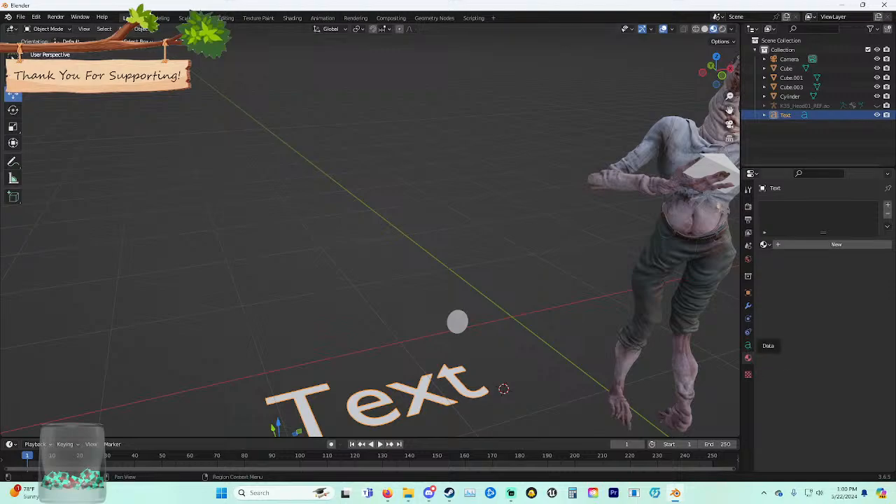
Open the text object's data properties and reposition the text to about X -1.91 m, Y 0.19 m, Z 0.60 m.
{"action": "left_click", "coordinate": [747, 345]}
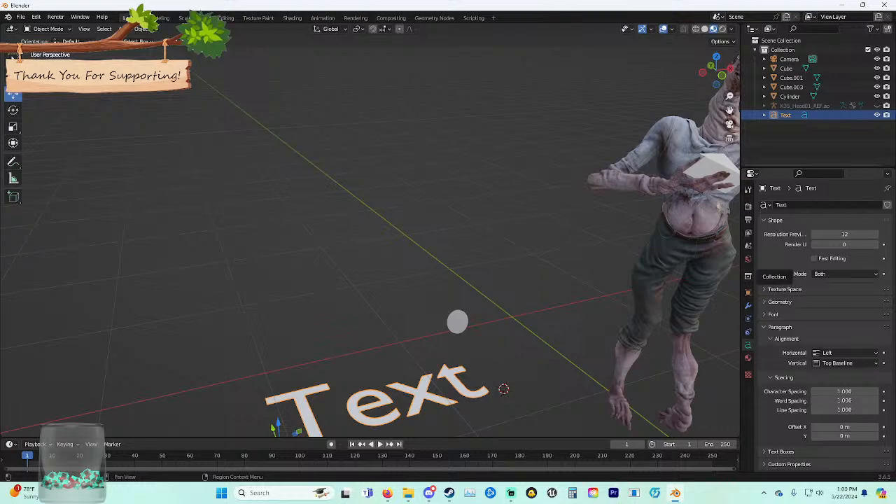
{"action": "right_click", "coordinate": [383, 309]}
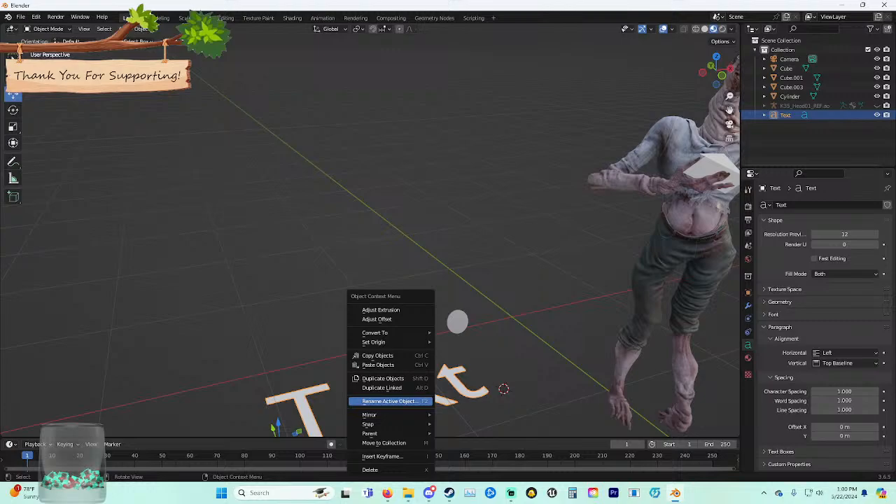
{"action": "scroll", "coordinate": [420, 315], "scroll_direction": "down", "scroll_amount": 3}
{"action": "middle_click_drag", "start_coordinate": [420, 315], "coordinate": [419, 285]}
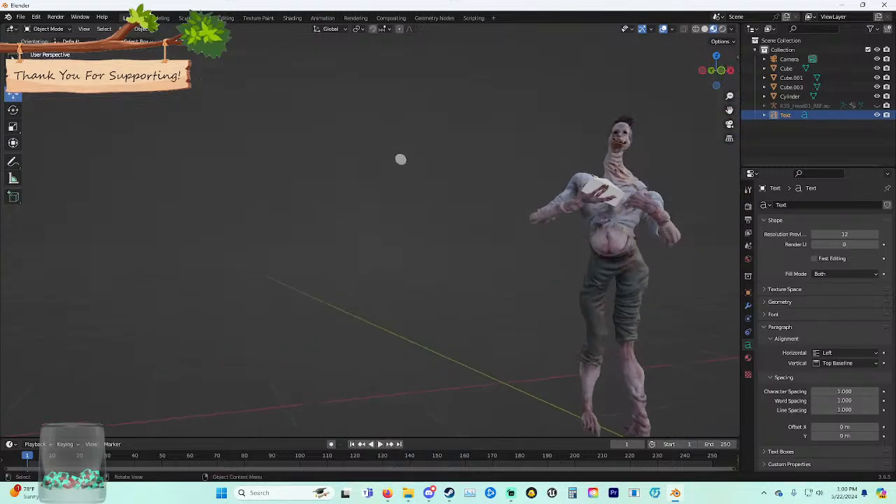
{"action": "middle_click_drag", "start_coordinate": [400, 160], "coordinate": [532, 358]}
{"action": "middle_click_drag", "start_coordinate": [387, 198], "coordinate": [386, 209]}
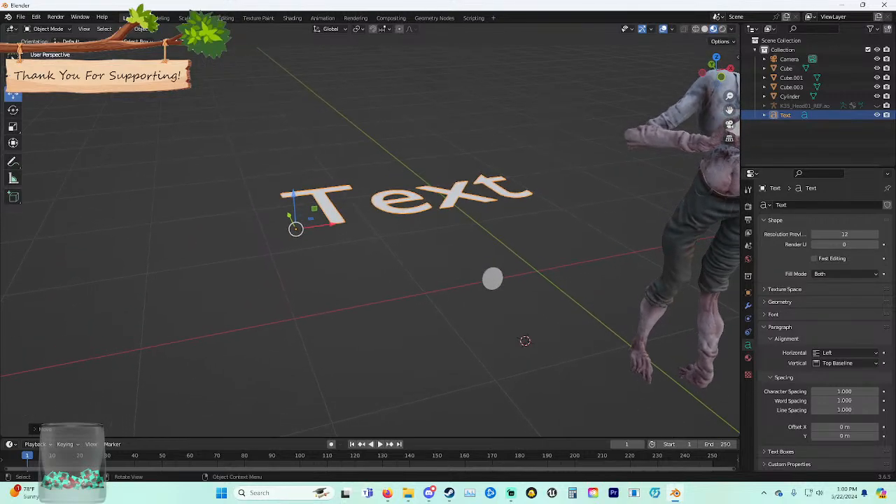
Look through the text object's context commands and its render, texture, material and object properties for a way to edit the wording.
{"action": "right_click", "coordinate": [387, 209]}
{"action": "left_click", "coordinate": [748, 205]}
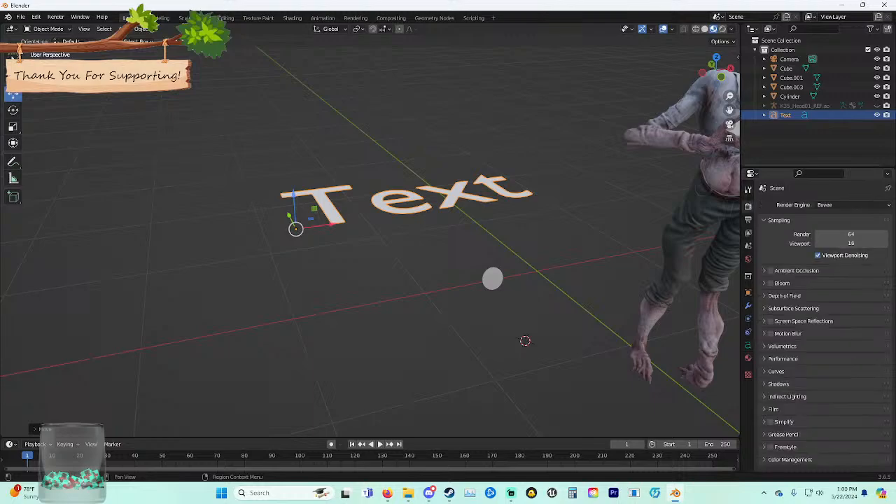
{"action": "left_click", "coordinate": [748, 190]}
{"action": "left_click", "coordinate": [748, 374]}
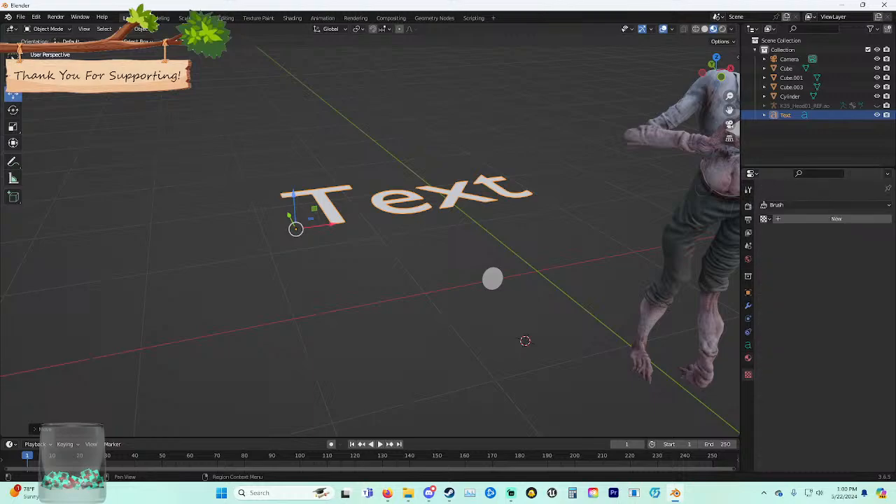
{"action": "left_click", "coordinate": [748, 358]}
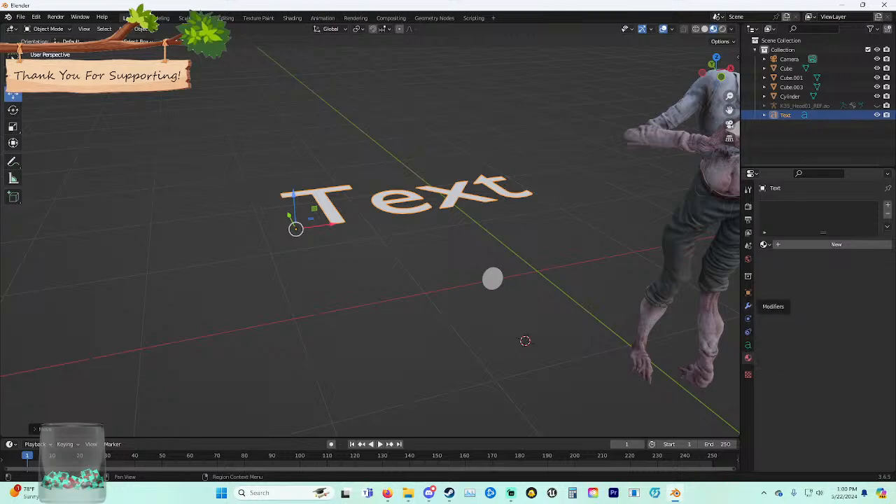
{"action": "left_click", "coordinate": [747, 292]}
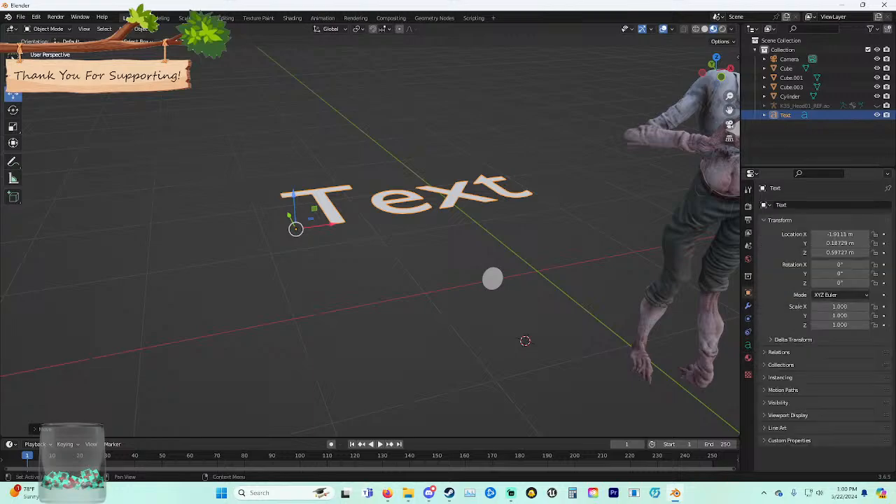
Rename the text object as sdfsdfsdf.
{"action": "left_click", "coordinate": [805, 205]}
{"action": "left_click", "coordinate": [804, 205]}
{"action": "double_click", "coordinate": [805, 205]}
{"action": "type", "text": "sdfsdfsdf"}
{"action": "key", "text": "Return"}
Restore the text object's name to Text.
{"action": "double_click", "coordinate": [805, 205]}
{"action": "type", "text": "Text"}
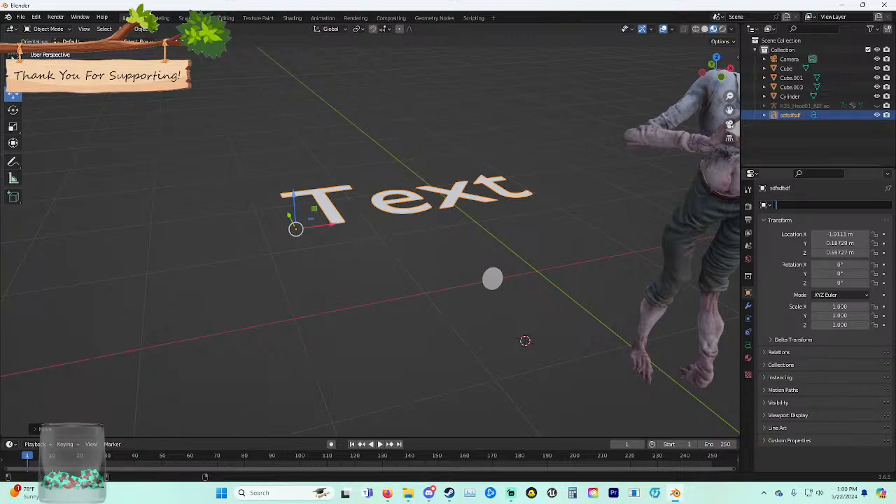
{"action": "key", "text": "Return"}
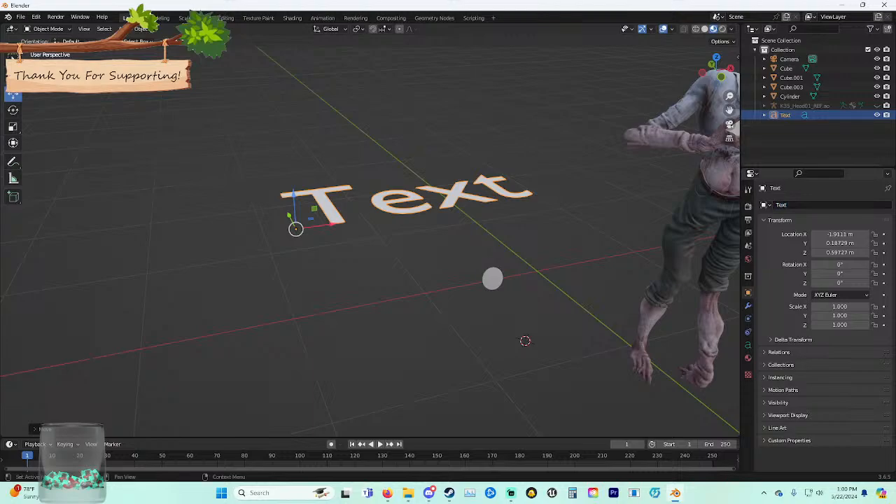
Examine the collection, scene, view layer and output properties for text editing options.
{"action": "left_click", "coordinate": [747, 275]}
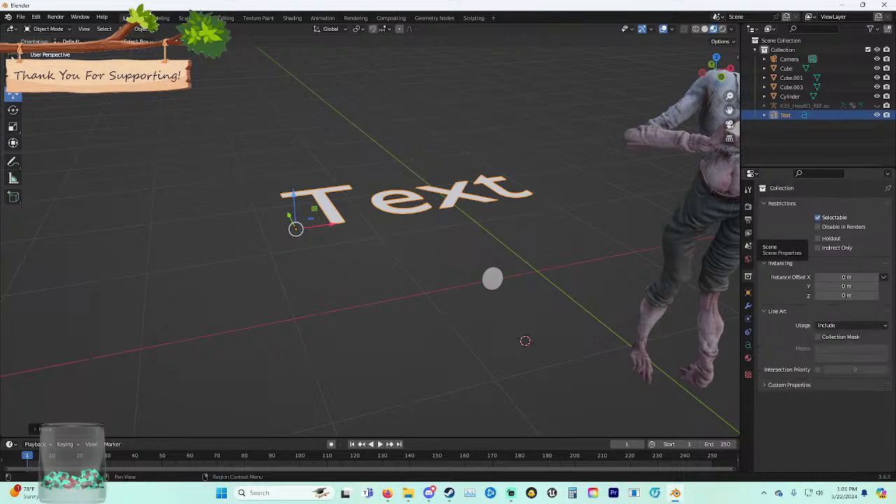
{"action": "left_click", "coordinate": [747, 245]}
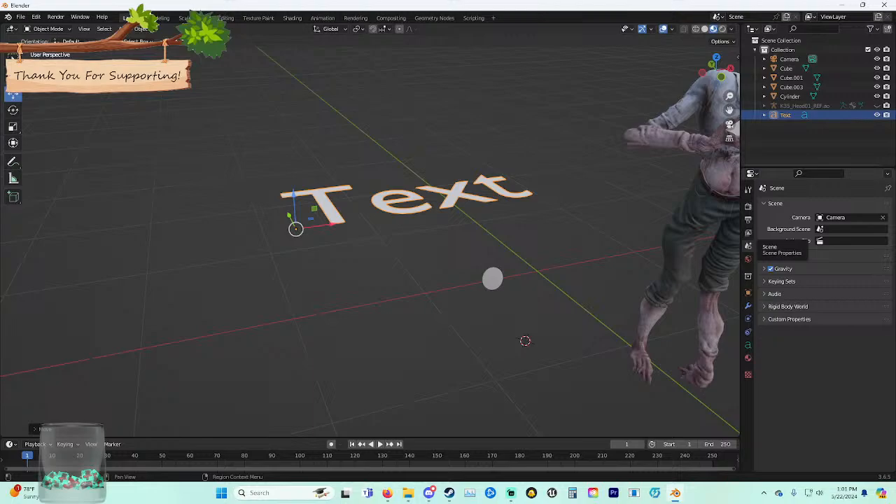
{"action": "left_click", "coordinate": [747, 232]}
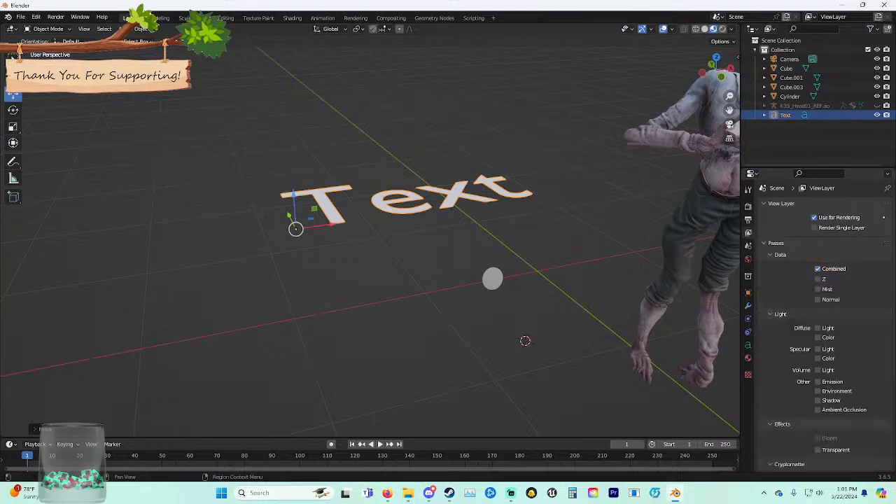
{"action": "left_click", "coordinate": [747, 219]}
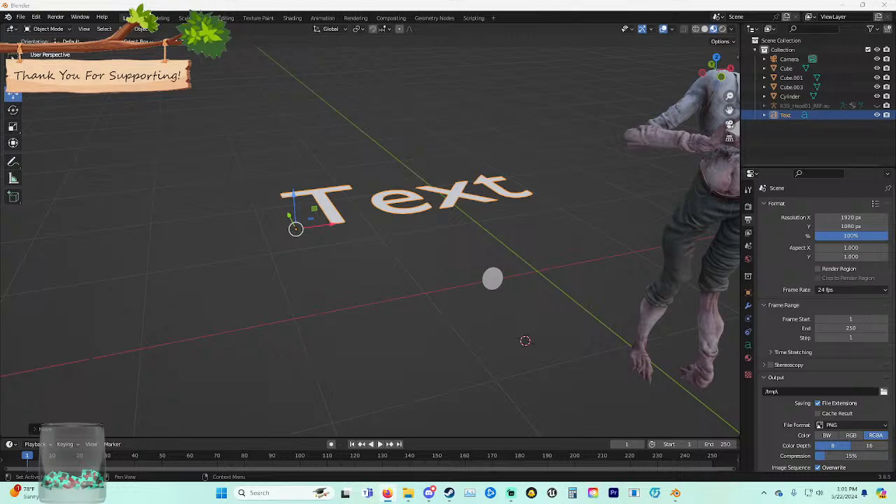
Create a new material for the text object and set its base colour to a mid grey with value about 0.549.
{"action": "left_click", "coordinate": [748, 357]}
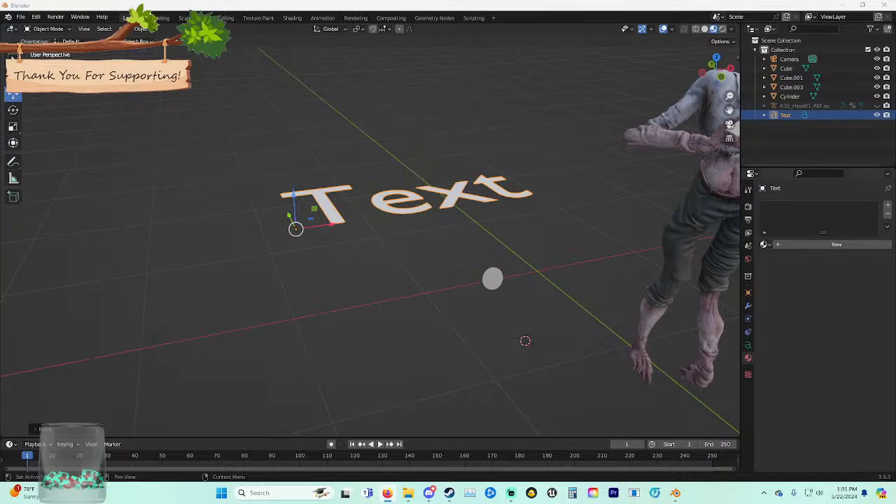
{"action": "left_click", "coordinate": [836, 244]}
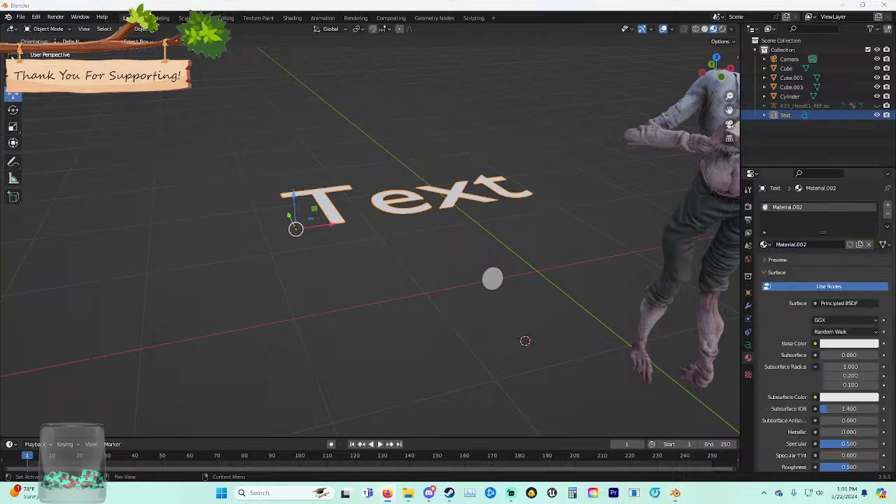
{"action": "left_click", "coordinate": [848, 343]}
{"action": "mouse_move", "coordinate": [824, 252]}
{"action": "left_mouse_down"}
{"action": "mouse_move", "coordinate": [833, 239]}
{"action": "mouse_move", "coordinate": [829, 245]}
{"action": "mouse_move", "coordinate": [871, 249]}
{"action": "left_mouse_up"}
{"action": "left_click", "coordinate": [848, 344]}
{"action": "left_click", "coordinate": [871, 245]}
{"action": "left_click_drag", "start_coordinate": [871, 247], "coordinate": [870, 228]}
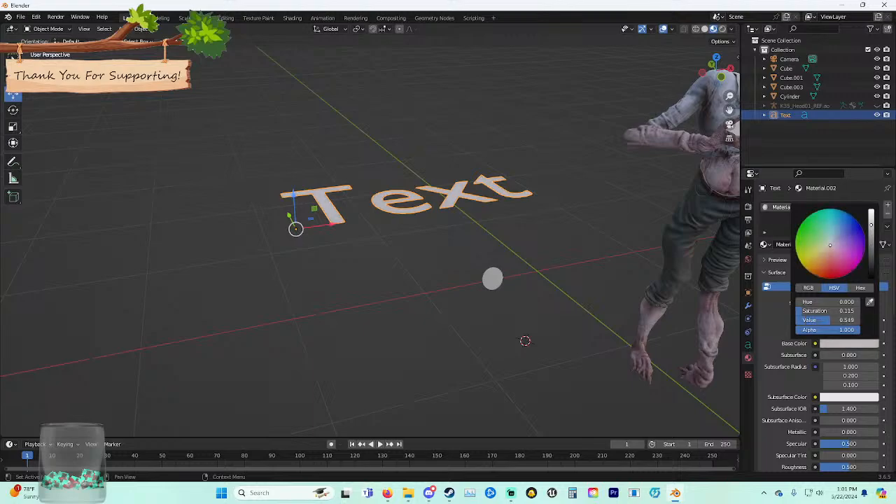
Darken the grey base colour of the small disc's material slightly.
{"action": "left_click", "coordinate": [492, 279]}
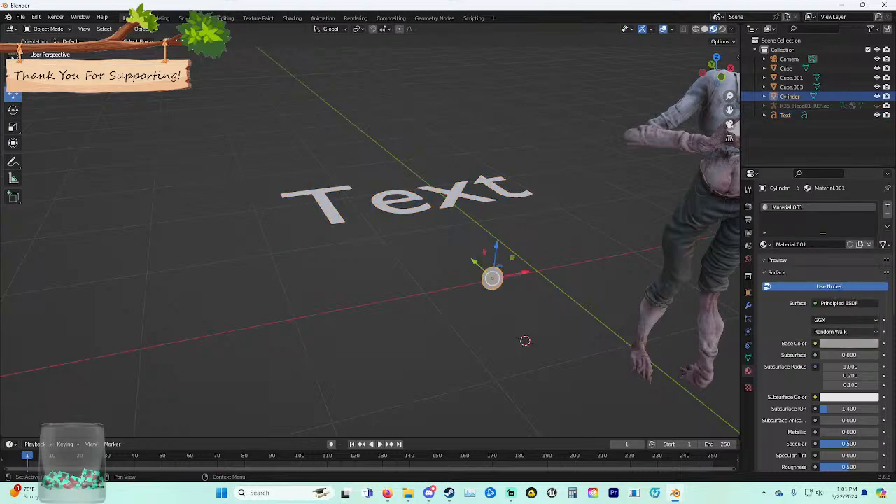
{"action": "left_click", "coordinate": [848, 343]}
{"action": "left_click_drag", "start_coordinate": [871, 231], "coordinate": [870, 240]}
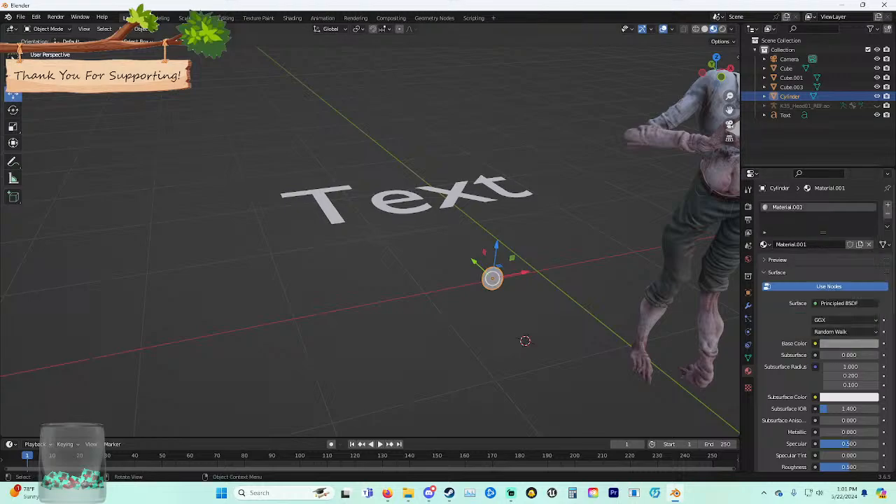
Put the text object in Edit Mode and delete all of its existing wording.
{"action": "left_click", "coordinate": [455, 196]}
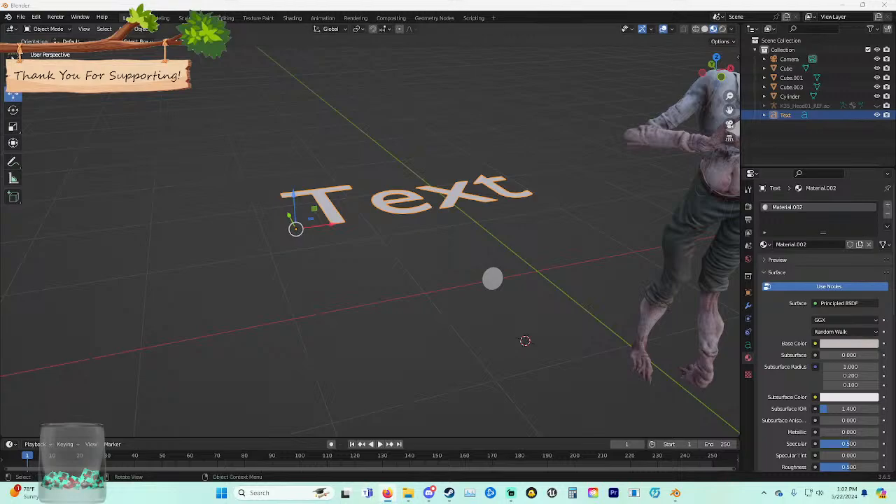
{"action": "key", "text": "Tab"}
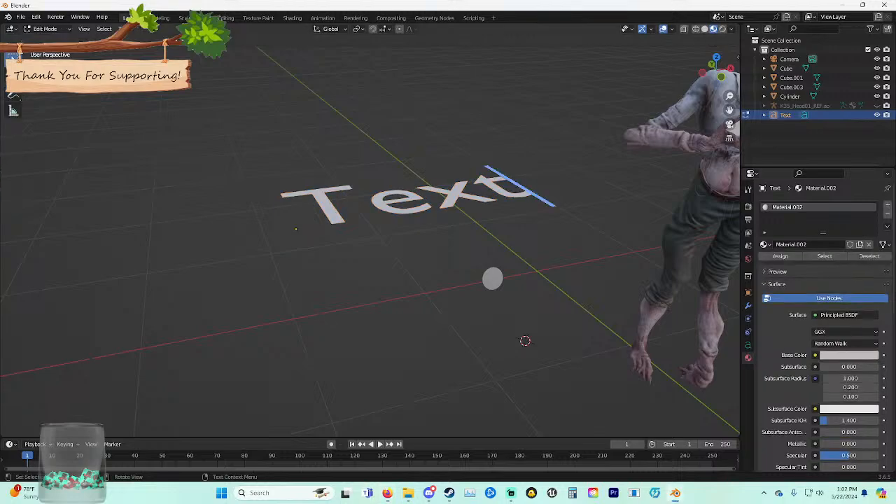
{"action": "right_click", "coordinate": [338, 186]}
{"action": "key", "text": "BackSpace"}
{"action": "key", "text": "BackSpace"}
{"action": "key", "text": "BackSpace"}
{"action": "key", "text": "BackSpace"}
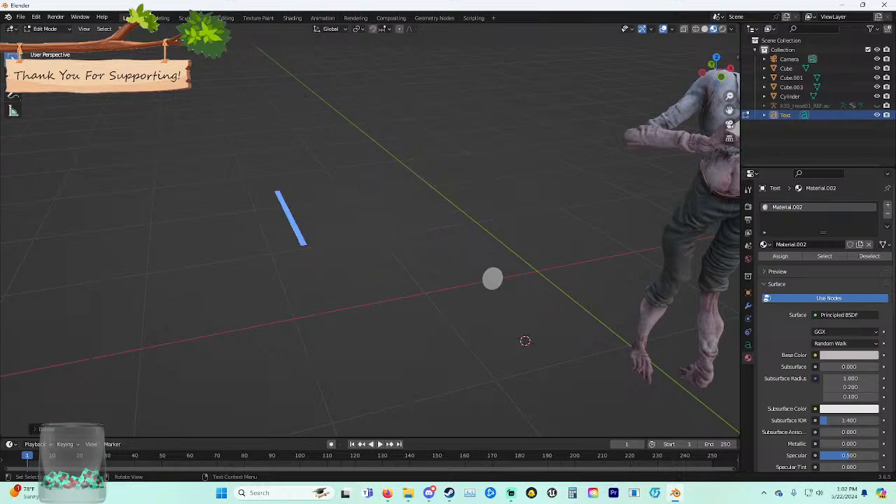
Try 2ND PLA as the text object's wording, then clear it.
{"action": "type", "text": "2MD"}
{"action": "key", "text": "BackSpace"}
{"action": "key", "text": "BackSpace"}
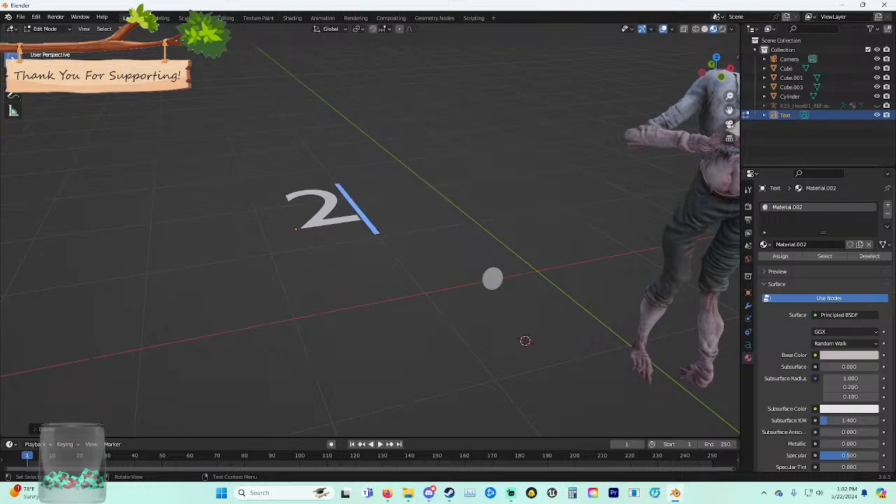
{"action": "type", "text": "ND P"}
{"action": "key", "text": "BackSpace"}
{"action": "key", "text": "BackSpace"}
{"action": "type", "text": "PLA"}
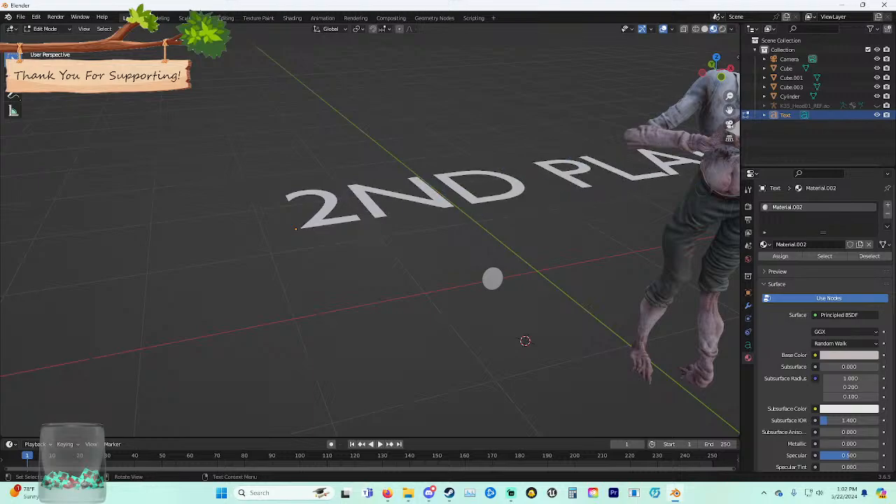
{"action": "key", "text": "BackSpace"}
{"action": "key", "text": "BackSpace"}
{"action": "key", "text": "BackSpace"}
{"action": "key", "text": "BackSpace"}
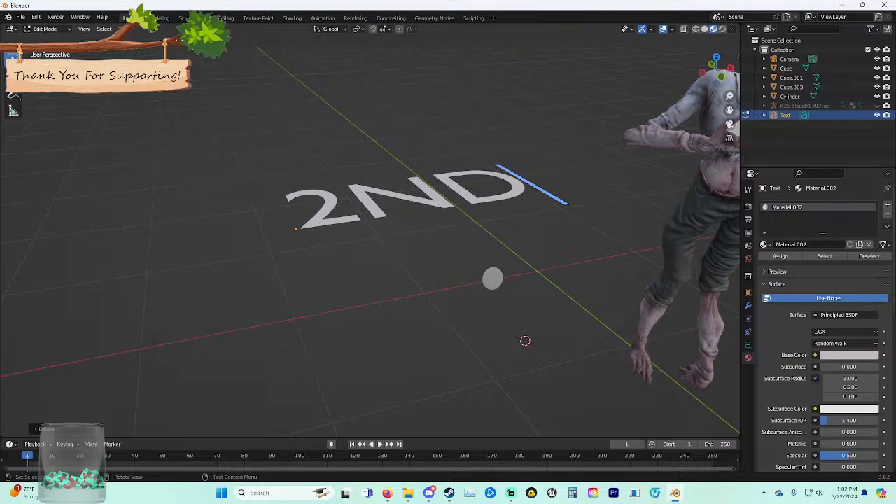
{"action": "key", "text": "BackSpace"}
{"action": "key", "text": "BackSpace"}
{"action": "key", "text": "BackSpace"}
Enter WORLD with 2ND on a second line, indent 2ND with spaces to centre it, and return to Object Mode.
{"action": "type", "text": "WO"}
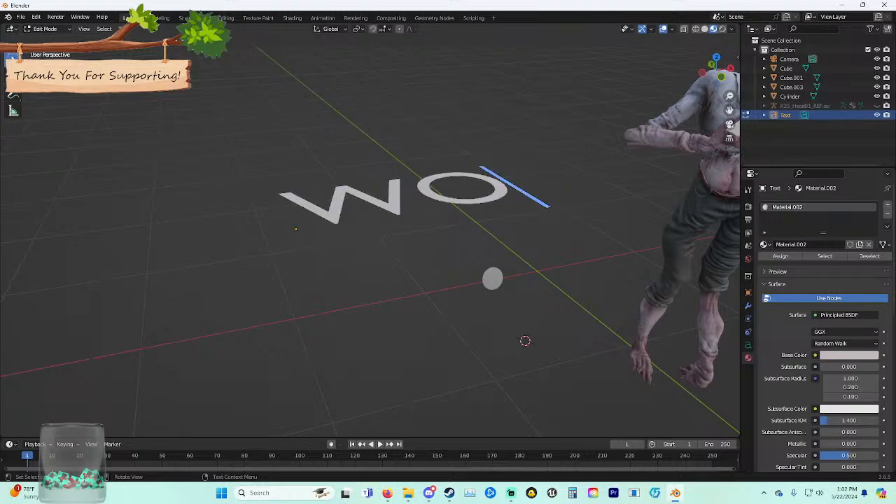
{"action": "type", "text": "RLD"}
{"action": "key", "text": "Return"}
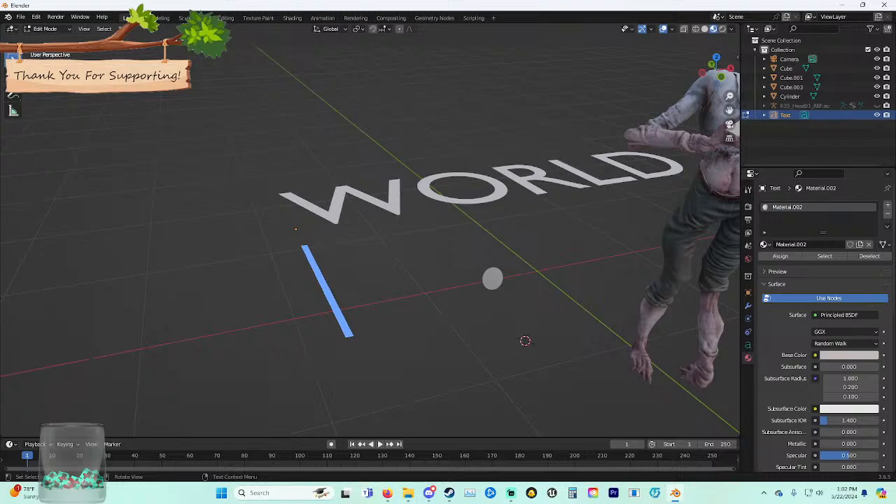
{"action": "key", "text": "Tab"}
{"action": "key", "text": "Tab"}
{"action": "type", "text": "2ND"}
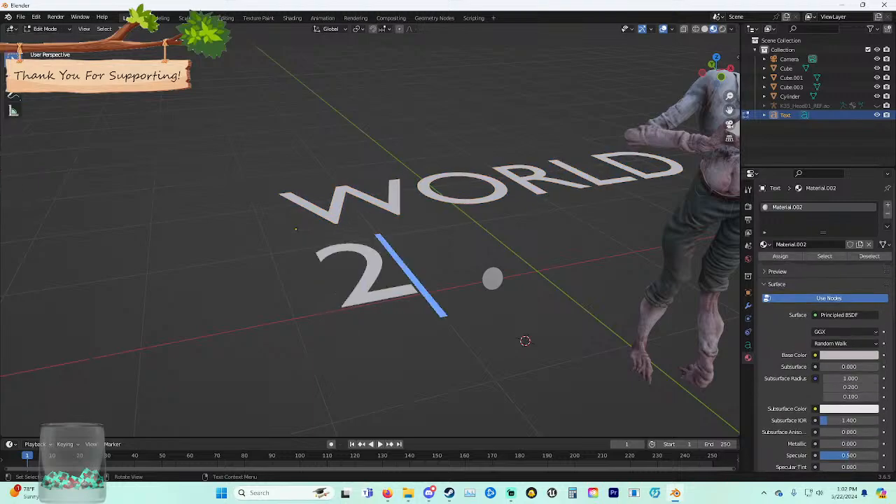
{"action": "key", "text": "Left"}
{"action": "key", "text": "Left"}
{"action": "key", "text": "Left"}
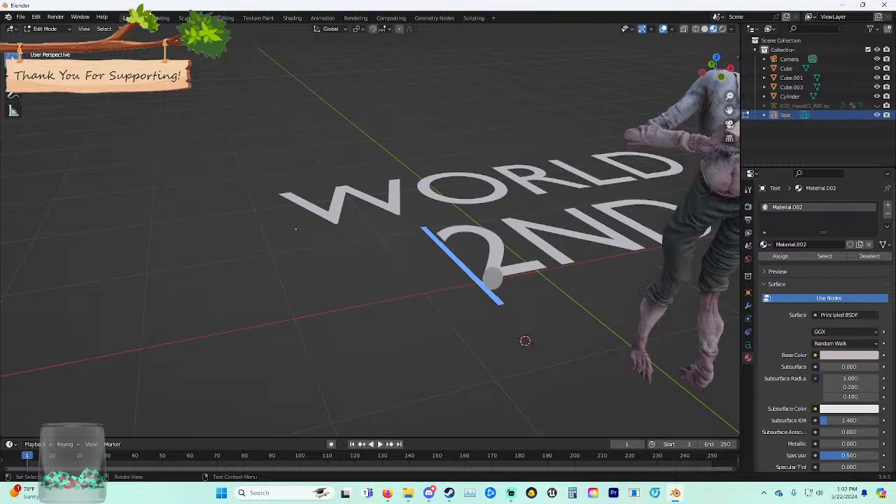
{"action": "middle_click_drag", "start_coordinate": [413, 400], "coordinate": [392, 364]}
{"action": "key", "text": "Home"}
{"action": "key", "text": "Tab"}
Scale the WORLD 2ND text down to about 0.076 and move it closer to the character.
{"action": "key", "text": "s"}
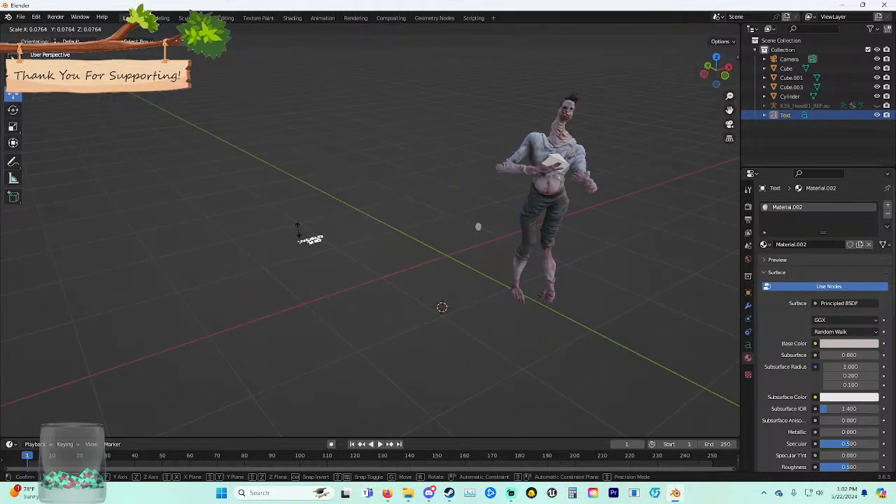
{"action": "left_click", "coordinate": [298, 229]}
{"action": "middle_click_drag", "start_coordinate": [298, 230], "coordinate": [340, 208]}
{"action": "left_click_drag", "start_coordinate": [245, 266], "coordinate": [514, 303]}
{"action": "middle_click_drag", "start_coordinate": [514, 303], "coordinate": [459, 305]}
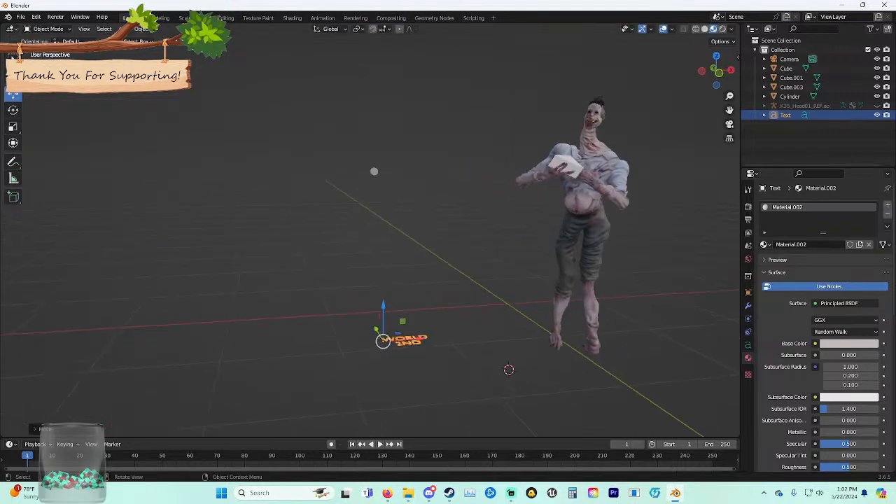
Raise the text vertically off the floor towards the height of the disc.
{"action": "left_click_drag", "start_coordinate": [382, 306], "coordinate": [384, 169]}
{"action": "scroll", "coordinate": [384, 170], "scroll_direction": "up", "scroll_amount": 4}
{"action": "middle_click_drag", "start_coordinate": [384, 170], "coordinate": [356, 281], "text": "shift"}
{"action": "scroll", "coordinate": [391, 294], "scroll_direction": "down", "scroll_amount": 4}
{"action": "middle_click_drag", "start_coordinate": [434, 311], "coordinate": [439, 298]}
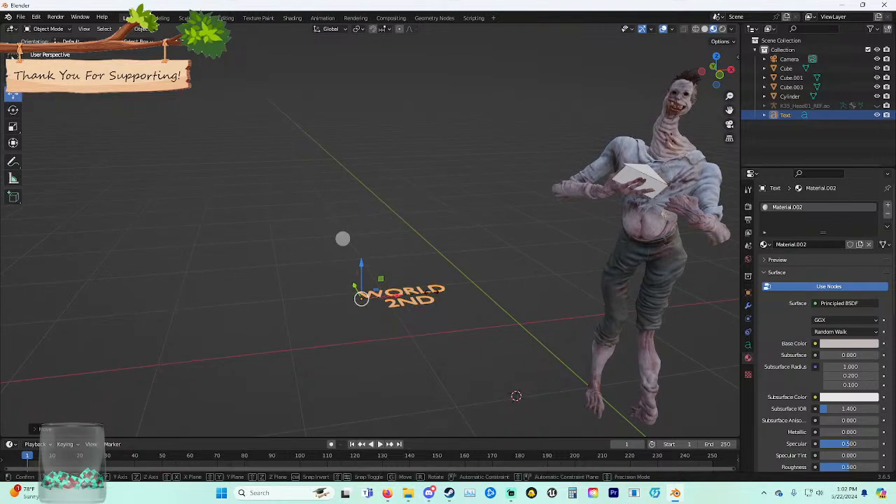
Shrink the text further to suit the small disc and move it up beside the disc.
{"action": "key", "text": "s"}
{"action": "left_click", "coordinate": [376, 303]}
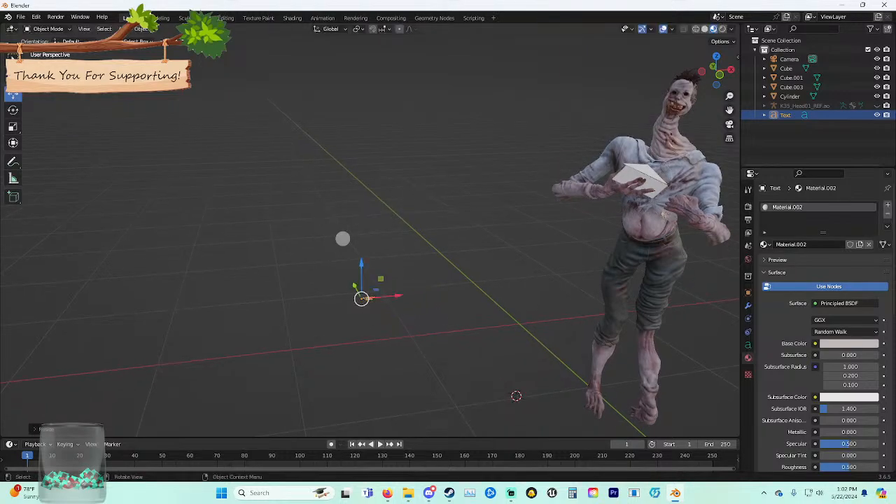
{"action": "left_click_drag", "start_coordinate": [361, 264], "coordinate": [346, 231]}
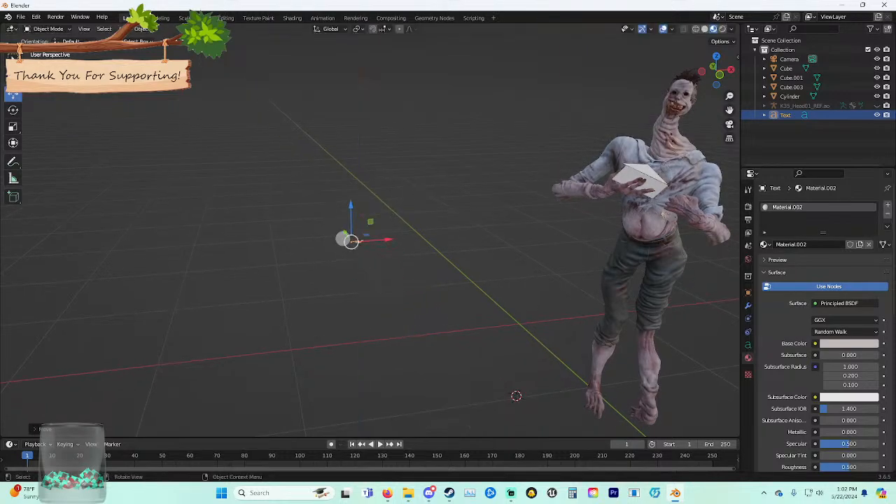
Reselect the text object and shift it sideways and vertically to line it up with the disc.
{"action": "middle_click_drag", "start_coordinate": [371, 241], "coordinate": [396, 242]}
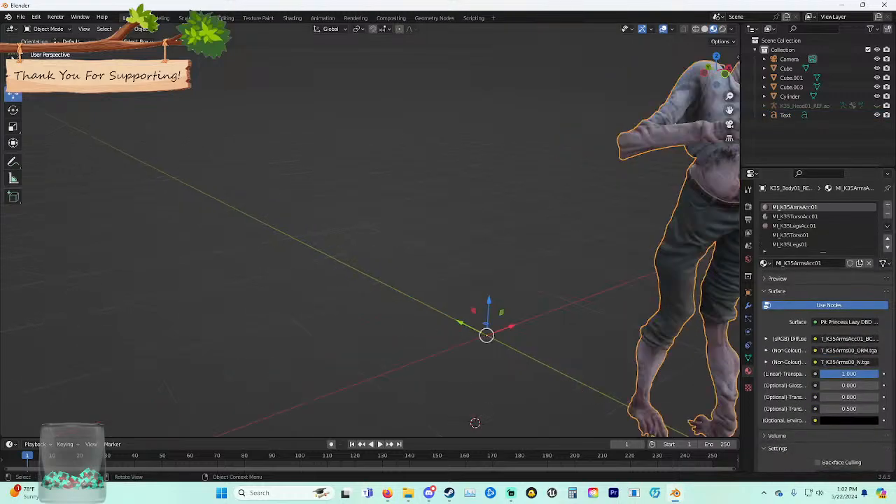
{"action": "scroll", "coordinate": [506, 426], "scroll_direction": "up", "scroll_amount": 3}
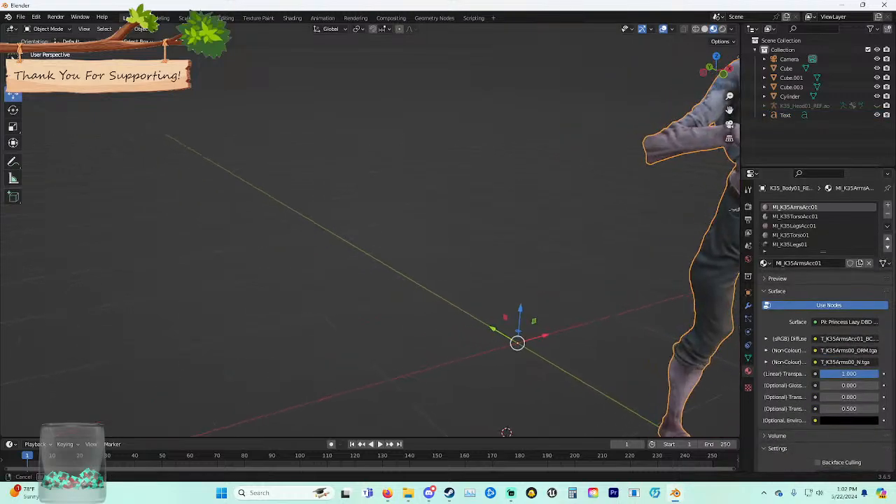
{"action": "middle_click_drag", "start_coordinate": [506, 426], "coordinate": [528, 427]}
{"action": "left_click", "coordinate": [594, 296]}
{"action": "middle_click_drag", "start_coordinate": [593, 296], "coordinate": [574, 283]}
{"action": "left_click_drag", "start_coordinate": [445, 220], "coordinate": [590, 235]}
{"action": "key", "text": "g"}
{"action": "key", "text": "x"}
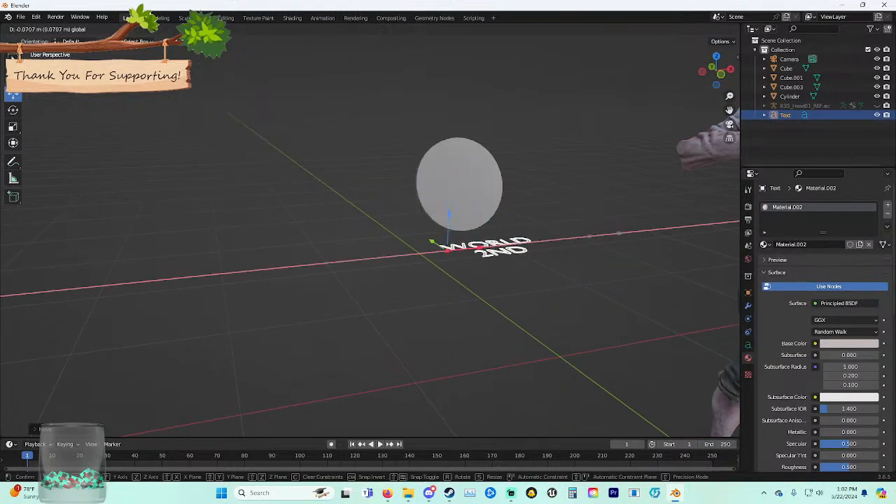
{"action": "key", "text": "z"}
{"action": "left_click_drag", "start_coordinate": [443, 158], "coordinate": [444, 156]}
{"action": "left_click_drag", "start_coordinate": [477, 191], "coordinate": [461, 193]}
{"action": "middle_click_drag", "start_coordinate": [462, 192], "coordinate": [502, 204]}
{"action": "key", "text": "r"}
{"action": "key", "text": "r"}
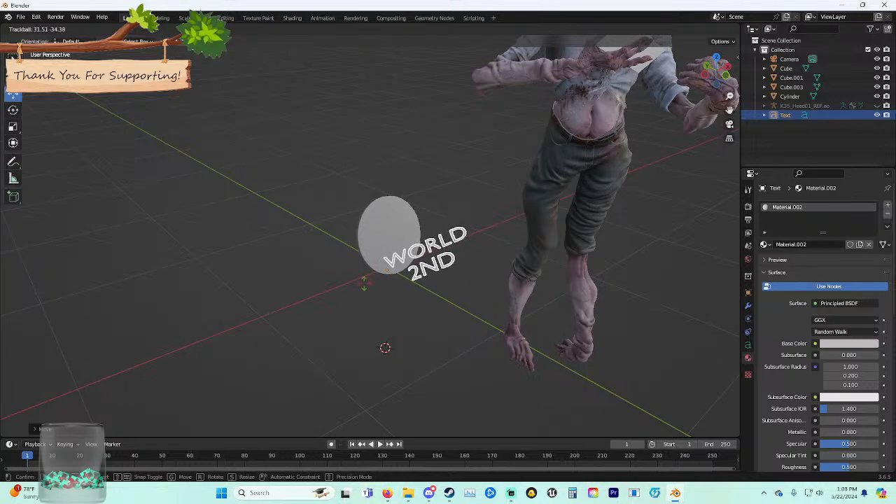
{"action": "right_click", "coordinate": [388, 273]}
Rotate the text about 92 degrees around the global X axis so it stands upright.
{"action": "middle_click_drag", "start_coordinate": [386, 270], "coordinate": [302, 263]}
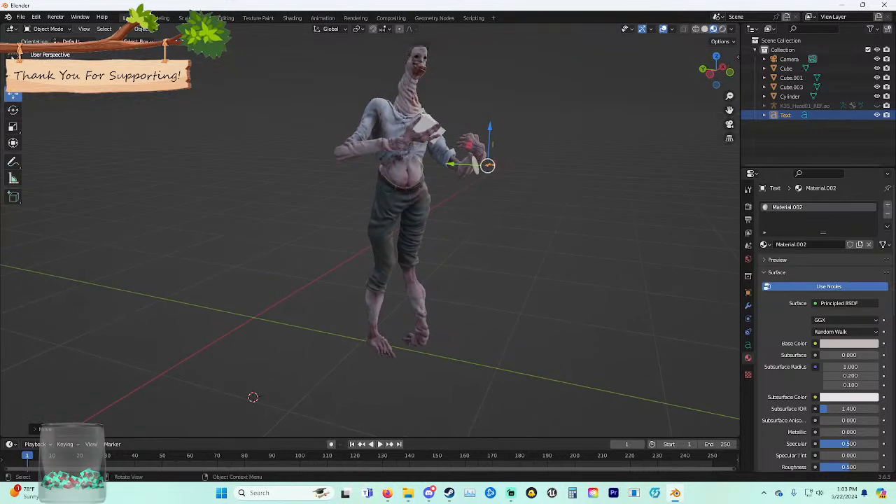
{"action": "key", "text": "r"}
{"action": "key", "text": "x"}
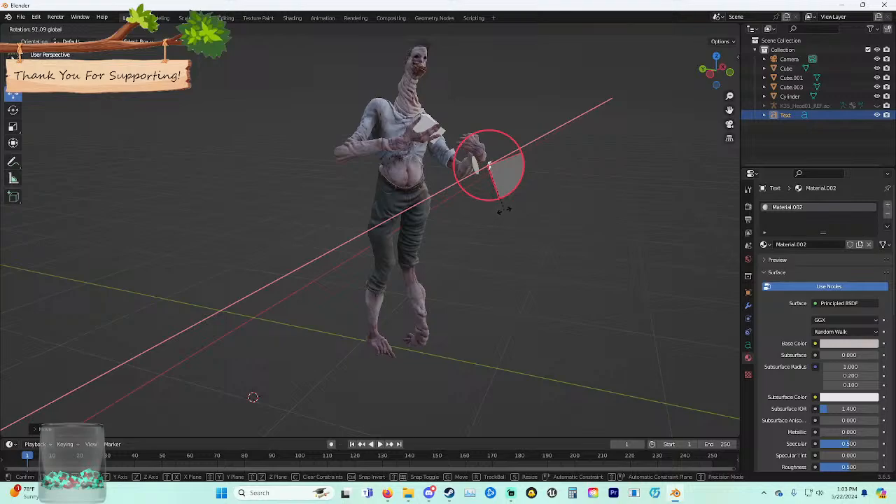
{"action": "left_click", "coordinate": [504, 212]}
Inspect the upright text's alignment with the disc from several angles and distances.
{"action": "scroll", "coordinate": [504, 210], "scroll_direction": "up", "scroll_amount": 2}
{"action": "middle_click_drag", "start_coordinate": [504, 168], "coordinate": [501, 63]}
{"action": "middle_click_drag", "start_coordinate": [262, 273], "coordinate": [267, 217]}
{"action": "scroll", "coordinate": [369, 234], "scroll_direction": "down", "scroll_amount": 3}
{"action": "middle_click_drag", "start_coordinate": [369, 235], "coordinate": [490, 259], "text": "shift"}
{"action": "scroll", "coordinate": [318, 135], "scroll_direction": "up", "scroll_amount": 3}
{"action": "scroll", "coordinate": [318, 136], "scroll_direction": "up", "scroll_amount": 4}
{"action": "scroll", "coordinate": [476, 240], "scroll_direction": "up", "scroll_amount": 4}
{"action": "scroll", "coordinate": [490, 259], "scroll_direction": "down", "scroll_amount": 6}
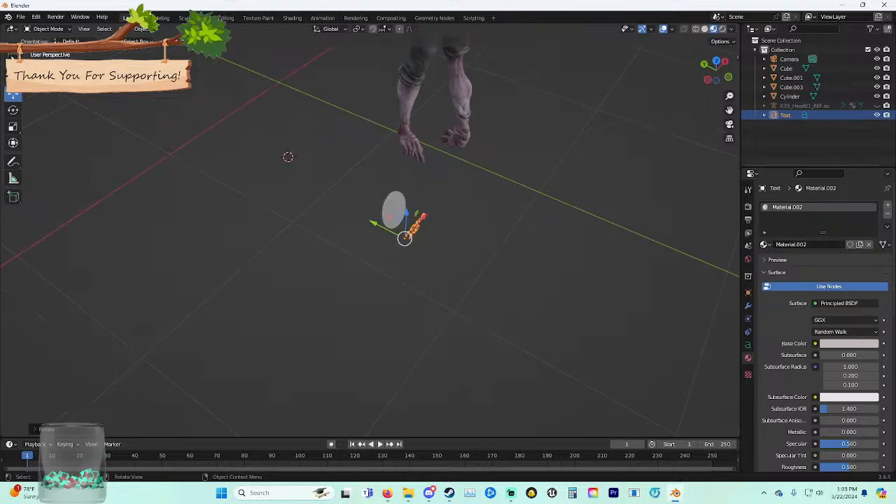
{"action": "left_click", "coordinate": [12, 77]}
{"action": "middle_click_drag", "start_coordinate": [391, 231], "coordinate": [368, 305]}
{"action": "scroll", "coordinate": [399, 211], "scroll_direction": "up", "scroll_amount": 3}
{"action": "scroll", "coordinate": [371, 309], "scroll_direction": "down", "scroll_amount": 2}
{"action": "scroll", "coordinate": [371, 309], "scroll_direction": "down", "scroll_amount": 3}
{"action": "scroll", "coordinate": [371, 309], "scroll_direction": "up", "scroll_amount": 2}
{"action": "scroll", "coordinate": [371, 343], "scroll_direction": "up", "scroll_amount": 3}
{"action": "scroll", "coordinate": [371, 343], "scroll_direction": "down", "scroll_amount": 2}
{"action": "middle_click_drag", "start_coordinate": [368, 305], "coordinate": [464, 261]}
{"action": "scroll", "coordinate": [552, 269], "scroll_direction": "up", "scroll_amount": 4}
{"action": "scroll", "coordinate": [553, 269], "scroll_direction": "down", "scroll_amount": 1}
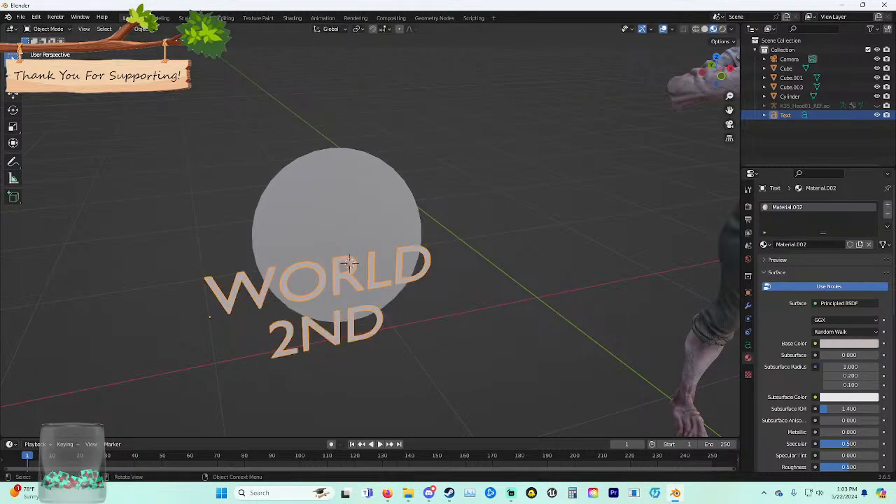
Move the WORLD 2ND text up and across onto the face of the disc.
{"action": "left_click", "coordinate": [12, 94]}
{"action": "left_click_drag", "start_coordinate": [248, 310], "coordinate": [300, 237]}
{"action": "middle_click_drag", "start_coordinate": [364, 255], "coordinate": [377, 241]}
Select the disc and move it along the X axis to beside the character's hands.
{"action": "left_click", "coordinate": [571, 179]}
{"action": "scroll", "coordinate": [599, 86], "scroll_direction": "down", "scroll_amount": 4}
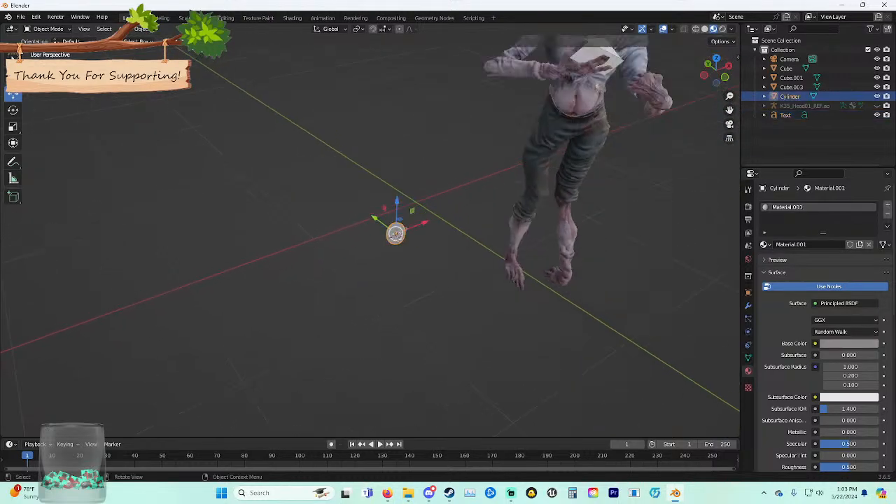
{"action": "middle_click_drag", "start_coordinate": [599, 86], "coordinate": [561, 66]}
{"action": "left_click_drag", "start_coordinate": [204, 114], "coordinate": [734, 112]}
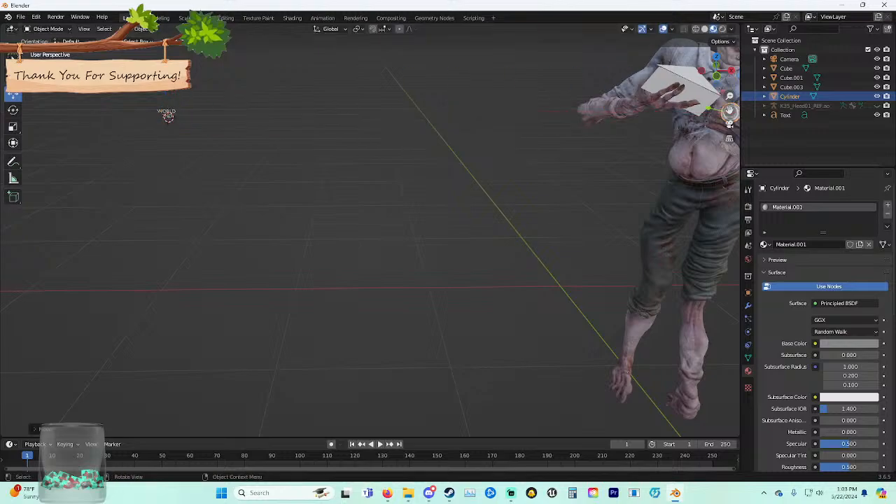
{"action": "middle_click_drag", "start_coordinate": [729, 112], "coordinate": [273, 294], "text": "shift"}
{"action": "scroll", "coordinate": [371, 135], "scroll_direction": "up", "scroll_amount": 4}
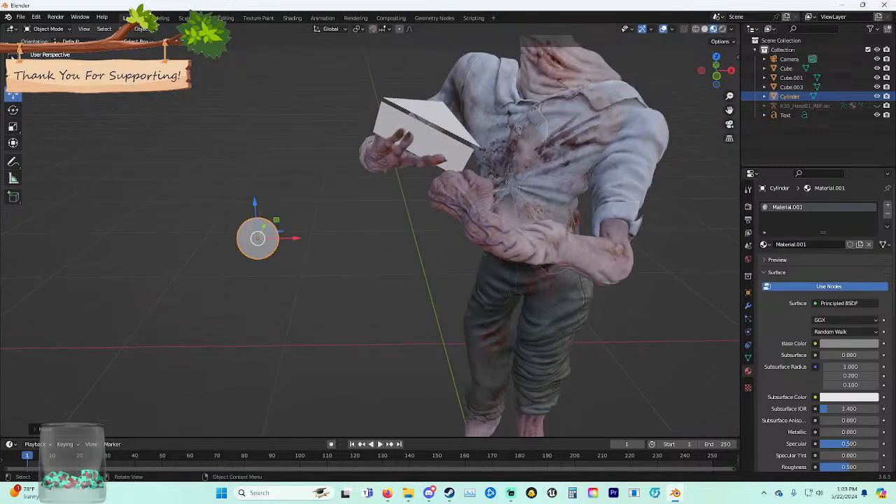
{"action": "left_click_drag", "start_coordinate": [294, 238], "coordinate": [578, 236]}
{"action": "middle_click_drag", "start_coordinate": [578, 237], "coordinate": [364, 245]}
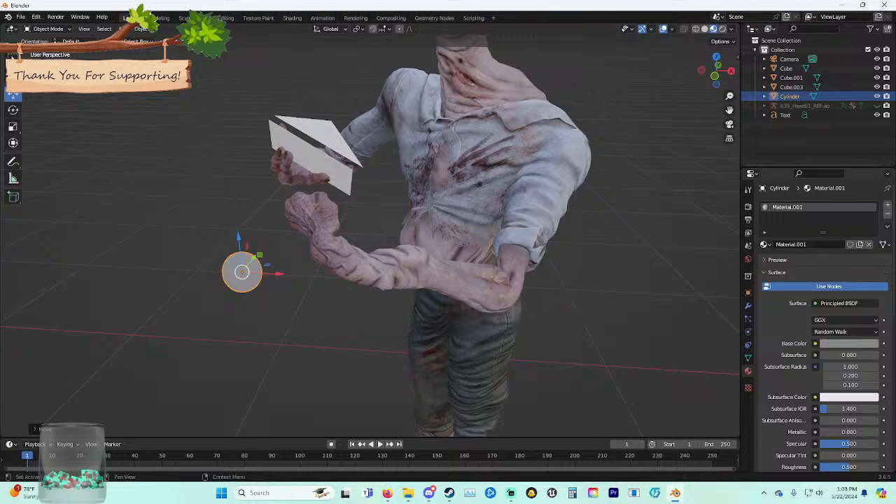
Set the Metallic value of the disc's material to 100.
{"action": "scroll", "coordinate": [825, 327], "scroll_direction": "down", "scroll_amount": 3}
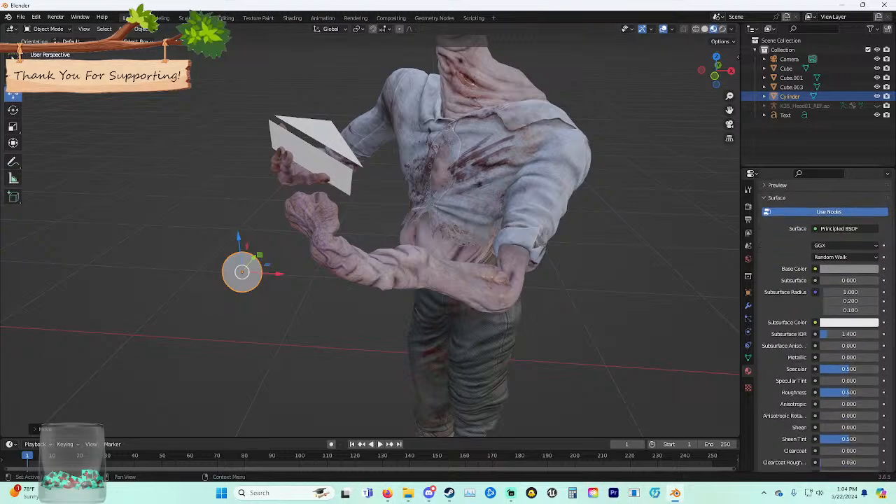
{"action": "left_click", "coordinate": [849, 358]}
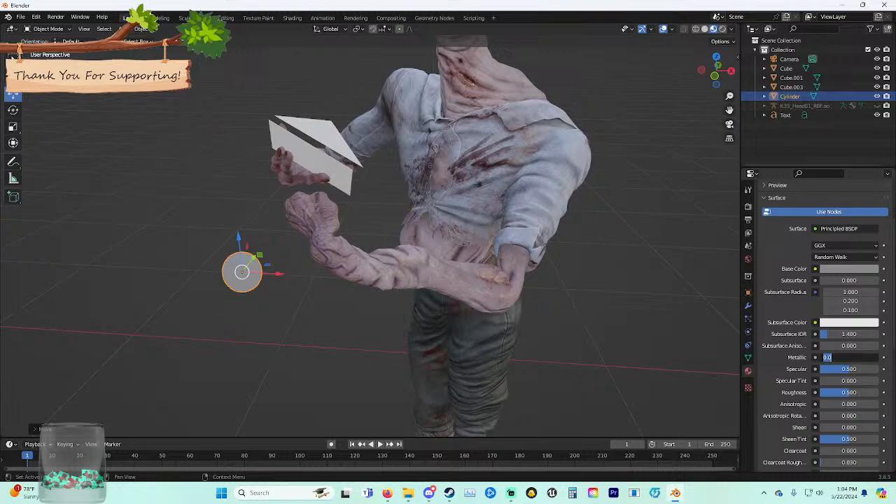
{"action": "type", "text": "100"}
{"action": "key", "text": "Return"}
{"action": "scroll", "coordinate": [370, 238], "scroll_direction": "up", "scroll_amount": 3}
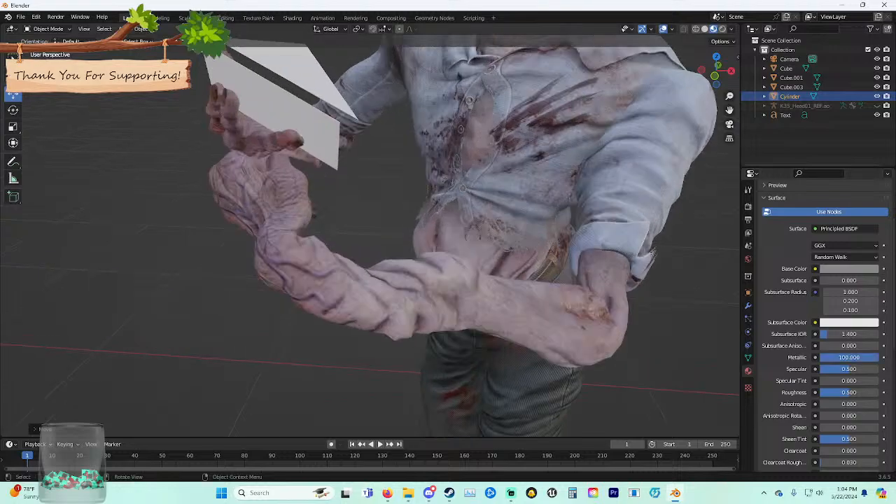
Set the Specular Tint of the disc's material to 30.
{"action": "mouse_move", "coordinate": [369, 237]}
{"action": "middle_mouse_down"}
{"action": "mouse_move", "coordinate": [399, 233]}
{"action": "mouse_move", "coordinate": [382, 235]}
{"action": "middle_mouse_up"}
{"action": "scroll", "coordinate": [383, 232], "scroll_direction": "down", "scroll_amount": 1}
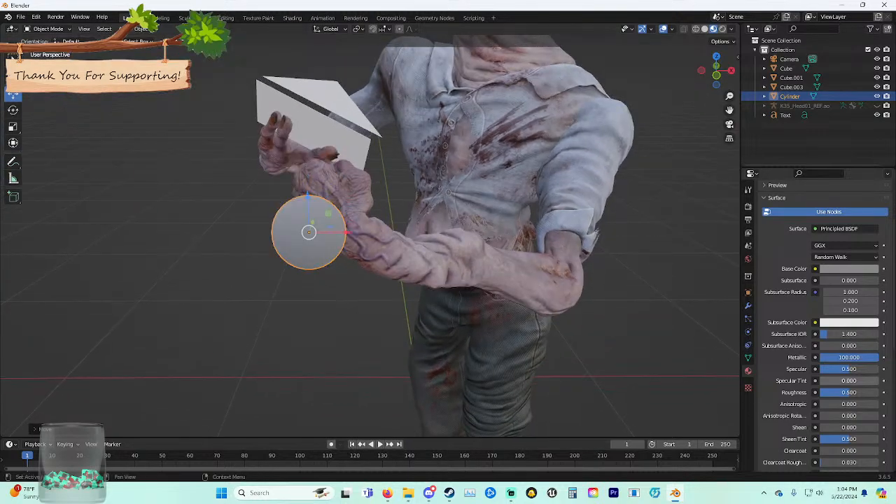
{"action": "left_click", "coordinate": [849, 381]}
{"action": "type", "text": "30"}
{"action": "key", "text": "Return"}
{"action": "left_click", "coordinate": [343, 312]}
{"action": "left_click", "coordinate": [311, 242]}
{"action": "middle_click_drag", "start_coordinate": [311, 241], "coordinate": [303, 238]}
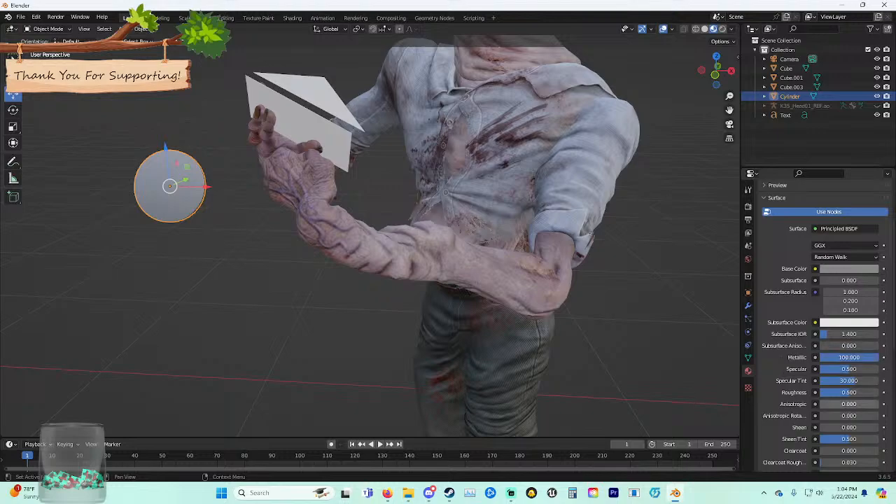
Set the Sheen of the disc's material to 50, trying 30 first.
{"action": "left_click", "coordinate": [848, 427]}
{"action": "type", "text": "30"}
{"action": "key", "text": "Return"}
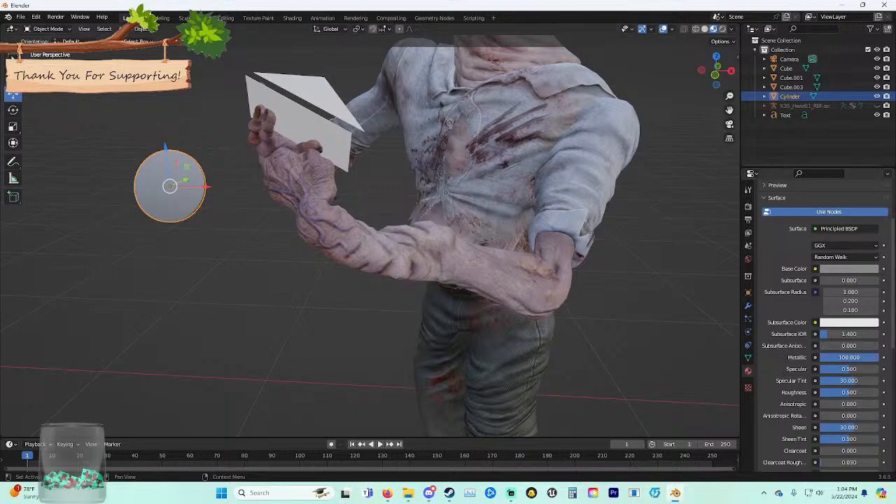
{"action": "left_click", "coordinate": [848, 427]}
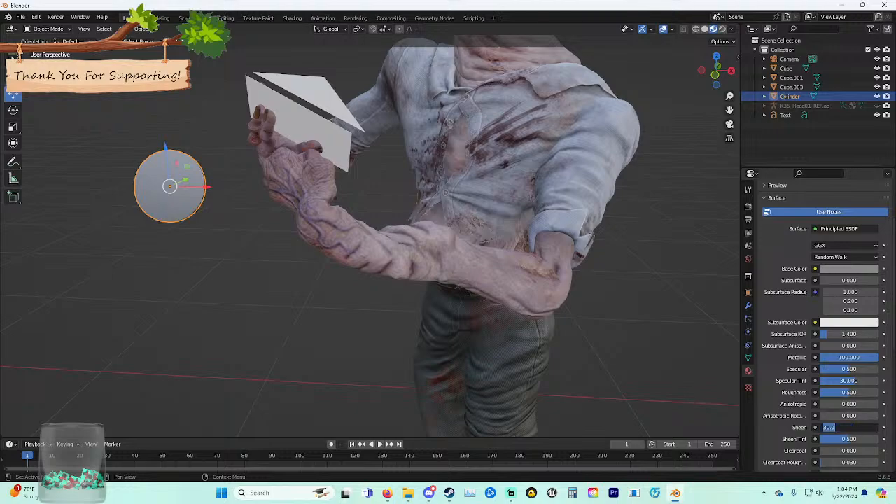
{"action": "type", "text": "50"}
{"action": "key", "text": "Return"}
{"action": "key", "text": "alt+a"}
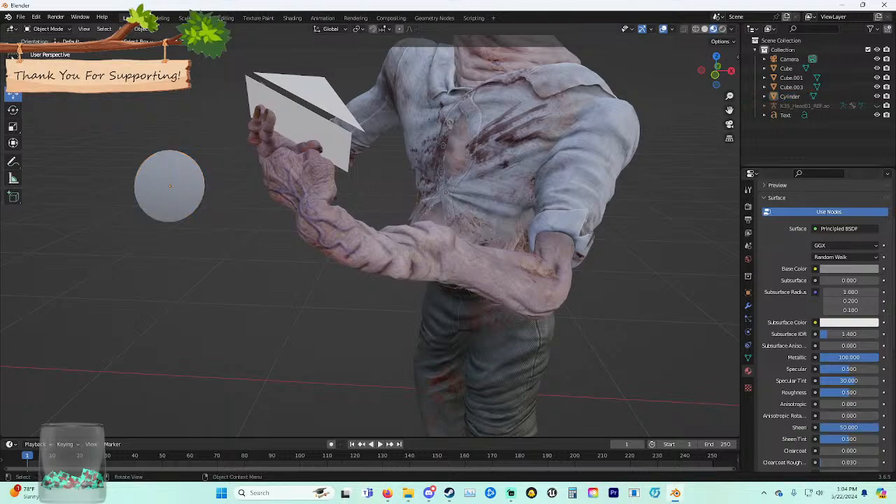
Set the Sheen Tint of the disc's material to 10.
{"action": "left_click", "coordinate": [170, 186]}
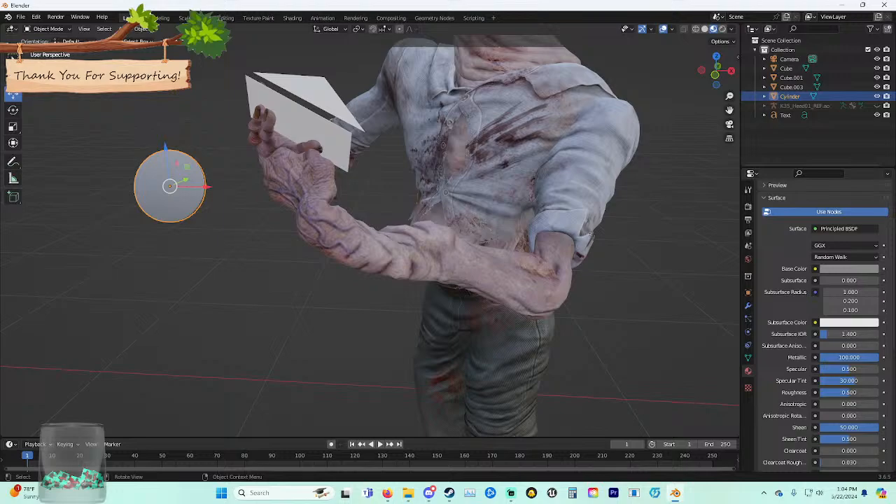
{"action": "left_click", "coordinate": [849, 439]}
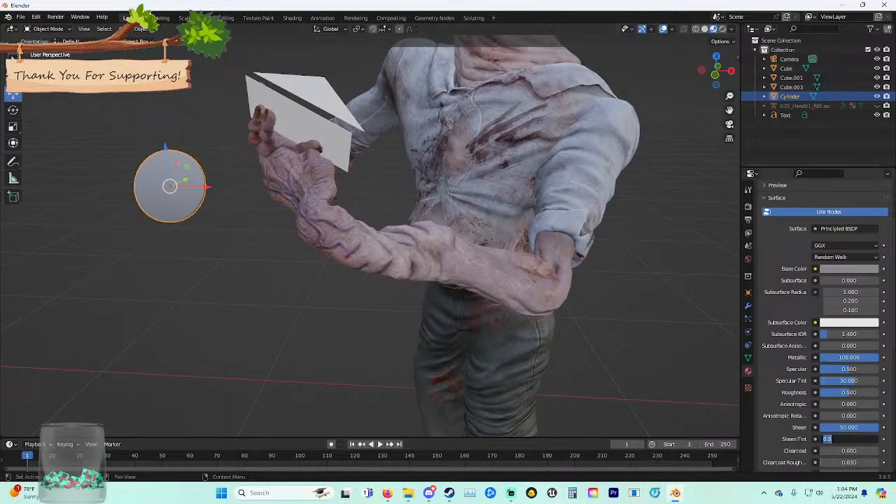
{"action": "key", "text": "Return"}
{"action": "left_click", "coordinate": [146, 319]}
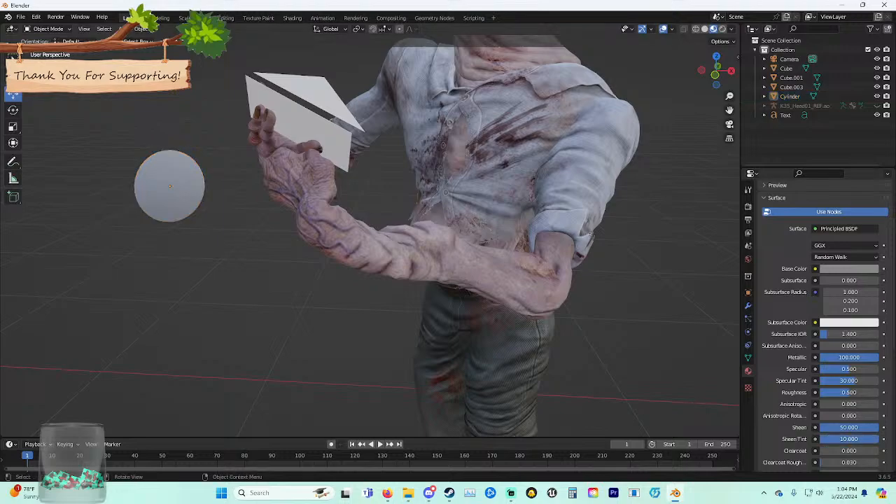
{"action": "middle_click_drag", "start_coordinate": [145, 320], "coordinate": [166, 324]}
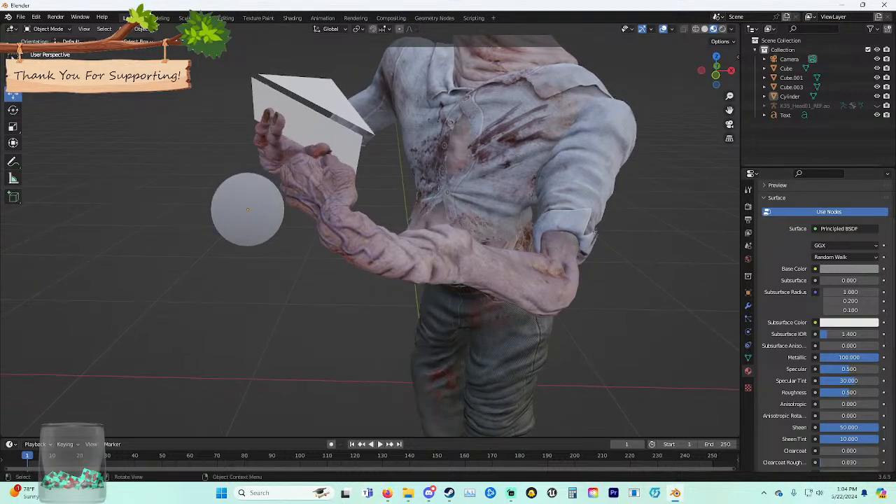
Select the disc and move it over to the front of the character's chest.
{"action": "left_click", "coordinate": [246, 210]}
{"action": "middle_click_drag", "start_coordinate": [248, 211], "coordinate": [448, 209]}
{"action": "left_click", "coordinate": [285, 214]}
{"action": "left_click", "coordinate": [518, 232]}
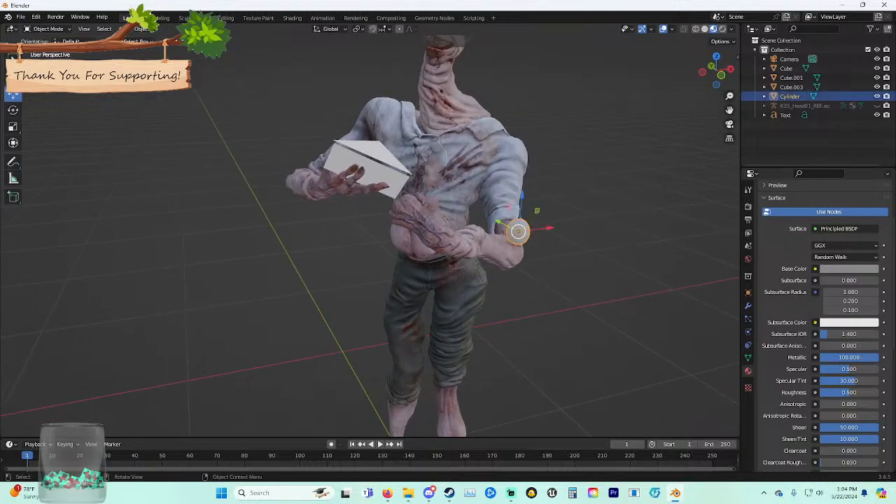
{"action": "middle_click_drag", "start_coordinate": [517, 232], "coordinate": [494, 232]}
{"action": "left_click_drag", "start_coordinate": [375, 231], "coordinate": [501, 177]}
{"action": "scroll", "coordinate": [499, 178], "scroll_direction": "up", "scroll_amount": 6}
{"action": "middle_click_drag", "start_coordinate": [500, 177], "coordinate": [347, 282], "text": "shift"}
{"action": "middle_click_drag", "start_coordinate": [592, 358], "coordinate": [517, 365]}
{"action": "left_click_drag", "start_coordinate": [45, 153], "coordinate": [378, 119]}
Fine-tune the disc's position along the axes so it sits like a badge on the chest of the character's shirt.
{"action": "middle_click_drag", "start_coordinate": [378, 120], "coordinate": [454, 144]}
{"action": "left_click_drag", "start_coordinate": [533, 144], "coordinate": [557, 144]}
{"action": "left_click_drag", "start_coordinate": [527, 110], "coordinate": [525, 118]}
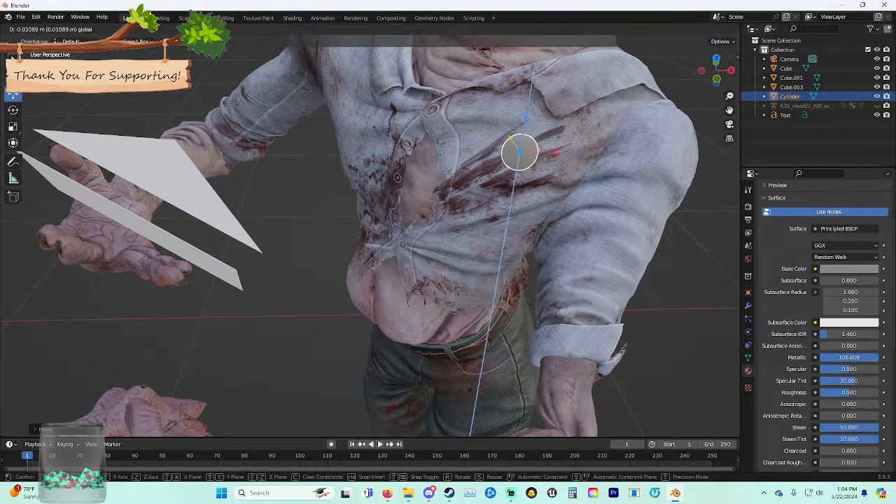
{"action": "left_click_drag", "start_coordinate": [515, 179], "coordinate": [507, 177]}
{"action": "key", "text": "r"}
{"action": "key", "text": "r"}
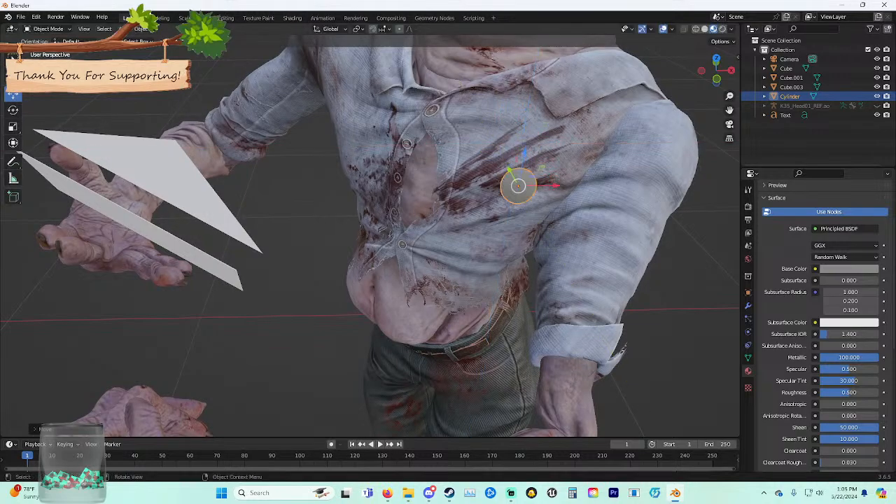
{"action": "left_click_drag", "start_coordinate": [553, 185], "coordinate": [540, 186]}
{"action": "left_click_drag", "start_coordinate": [512, 153], "coordinate": [512, 144]}
{"action": "middle_click_drag", "start_coordinate": [513, 144], "coordinate": [545, 170]}
{"action": "scroll", "coordinate": [531, 128], "scroll_direction": "down", "scroll_amount": 5}
{"action": "scroll", "coordinate": [370, 231], "scroll_direction": "up", "scroll_amount": 2}
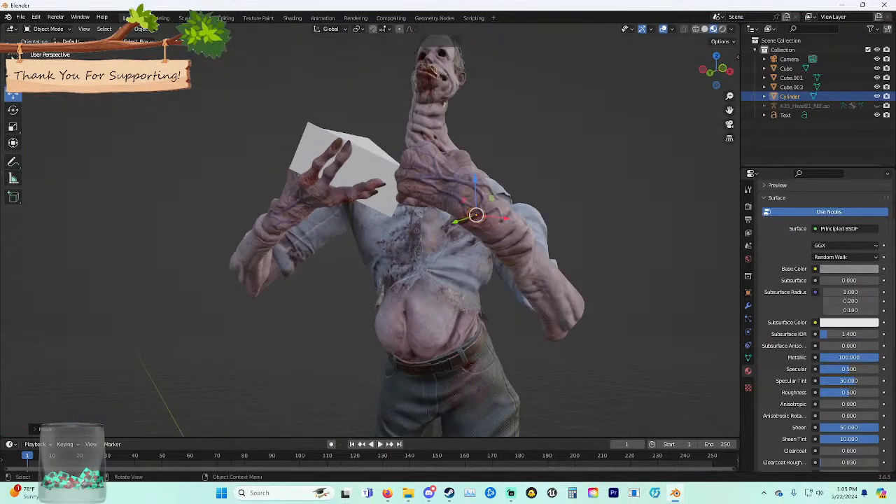
Look through the camera, select it, and use Walk Navigation to frame the character's upper body and the box from the front.
{"action": "key", "text": "KP_0"}
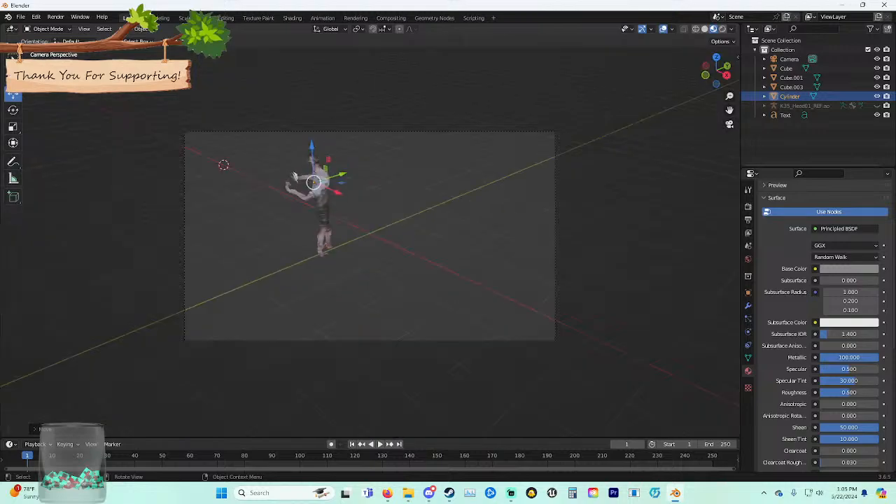
{"action": "left_click", "coordinate": [348, 131]}
{"action": "right_click", "coordinate": [347, 133]}
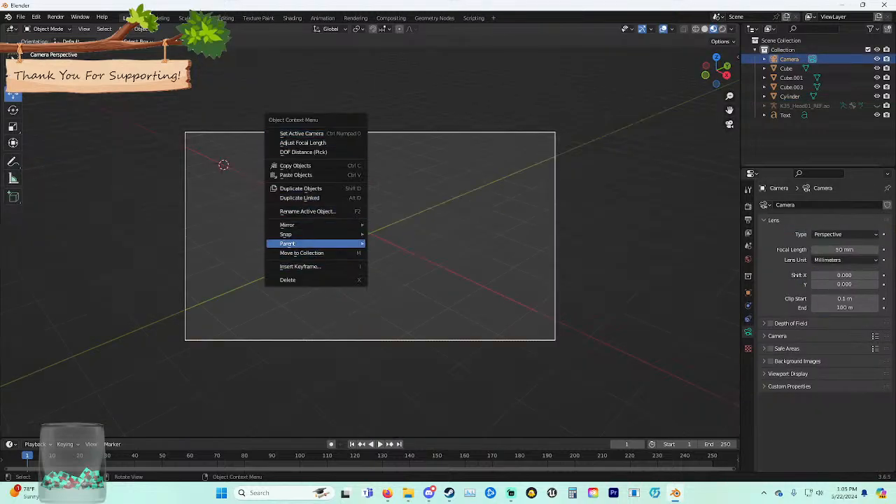
{"action": "left_click", "coordinate": [83, 29]}
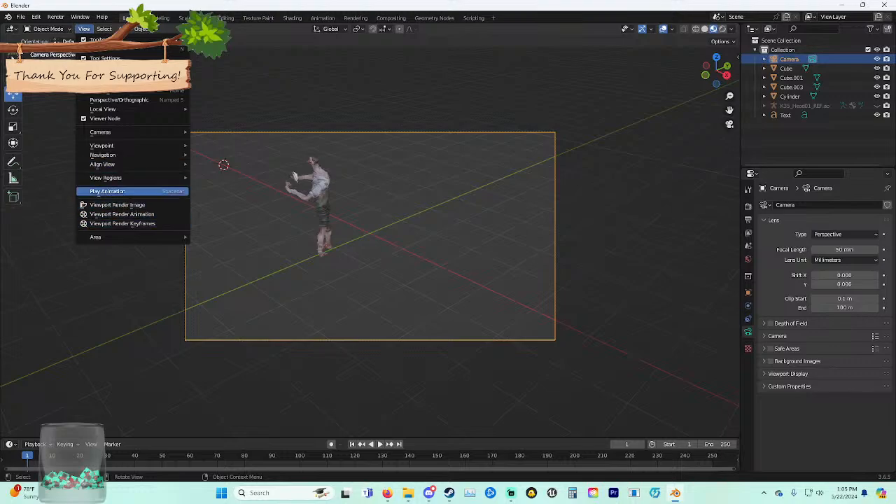
{"action": "mouse_move", "coordinate": [103, 155]}
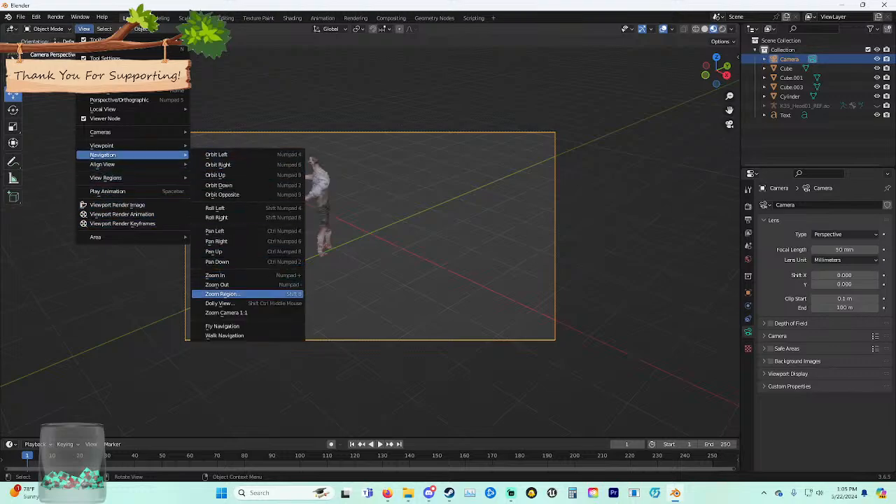
{"action": "left_click", "coordinate": [224, 336]}
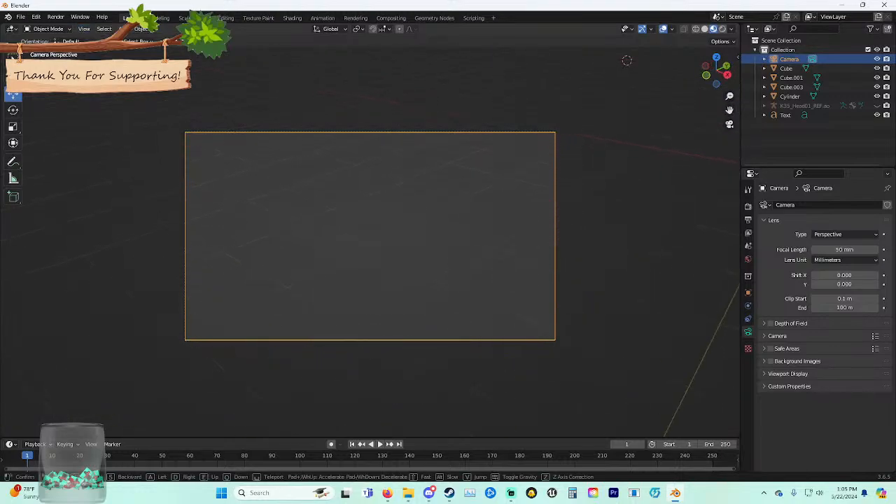
{"action": "key", "text": "w"}
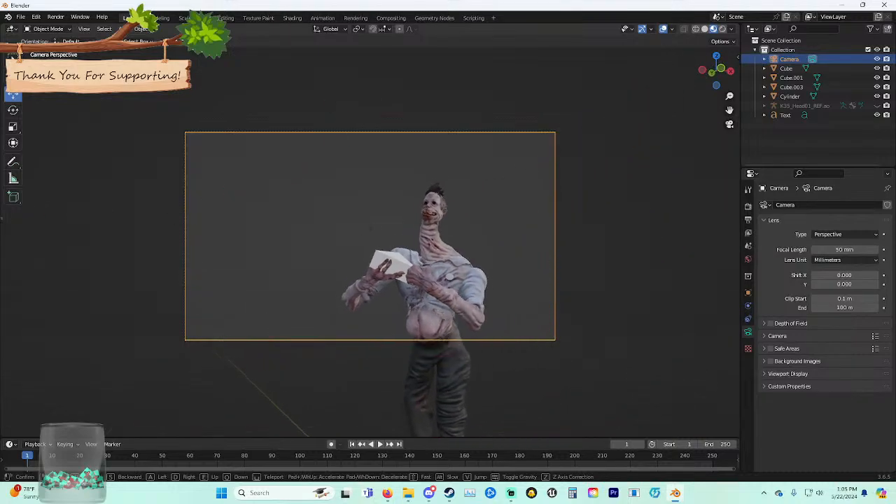
{"action": "key", "text": "w"}
{"action": "key", "text": "s"}
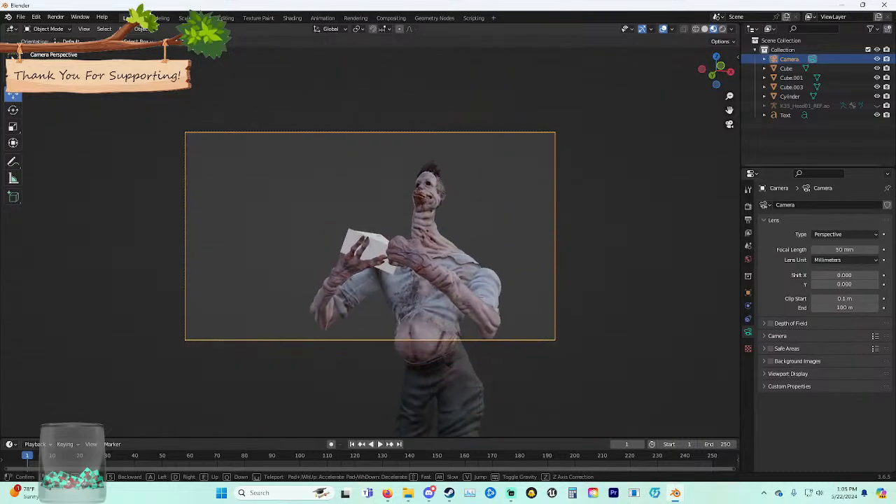
{"action": "key", "text": "w"}
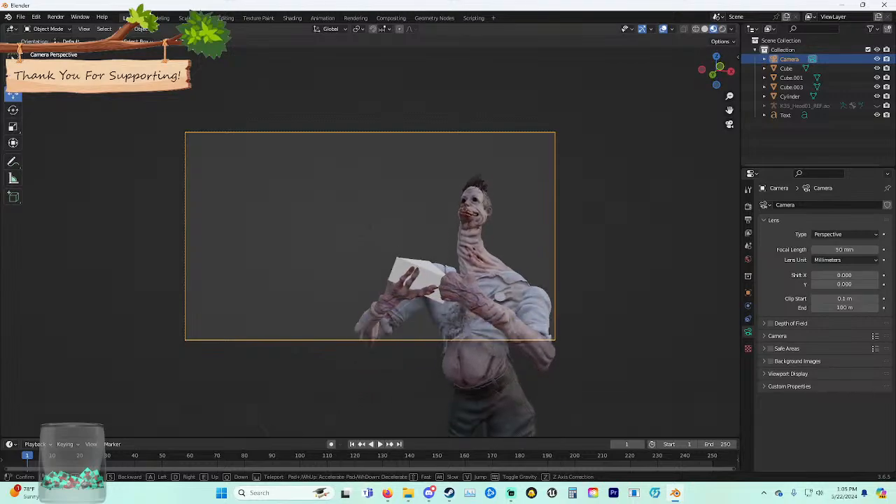
{"action": "key", "text": "a"}
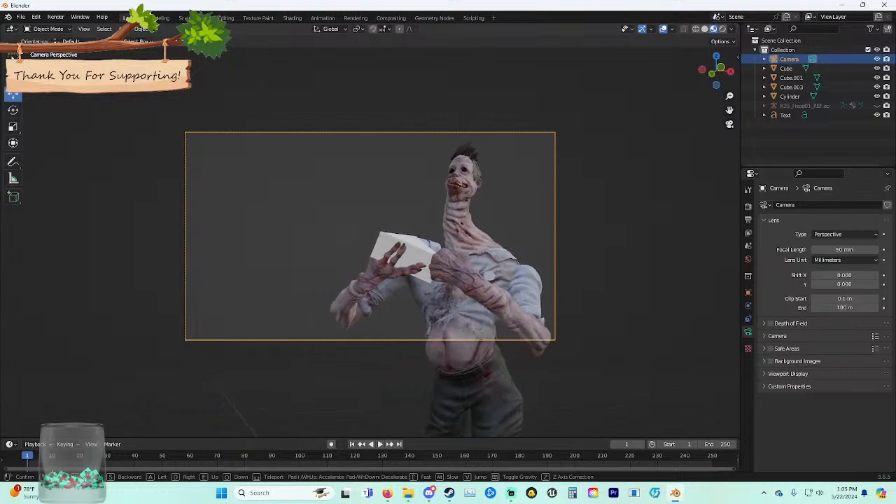
{"action": "left_click", "coordinate": [369, 236]}
Refine the camera's framing with Walk Navigation, adjusting its distance and angle to the character.
{"action": "scroll", "coordinate": [369, 235], "scroll_direction": "up", "scroll_amount": 4}
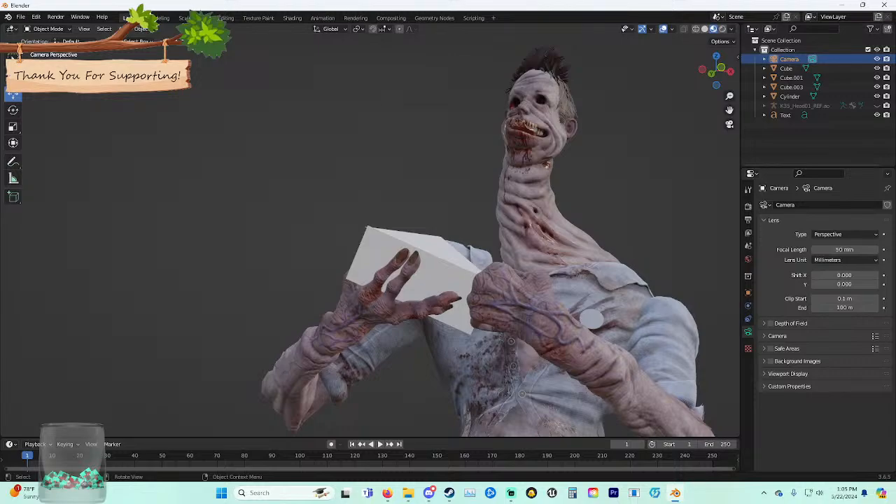
{"action": "left_click", "coordinate": [84, 29]}
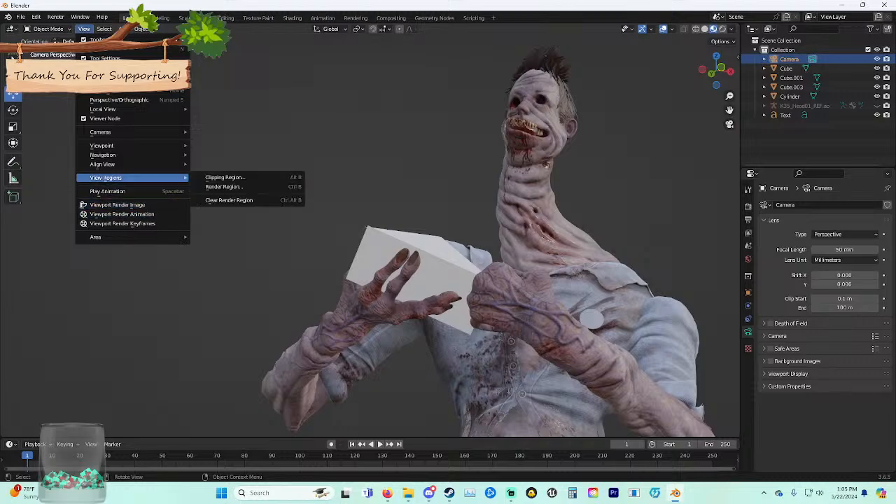
{"action": "mouse_move", "coordinate": [133, 163]}
{"action": "mouse_move", "coordinate": [105, 154]}
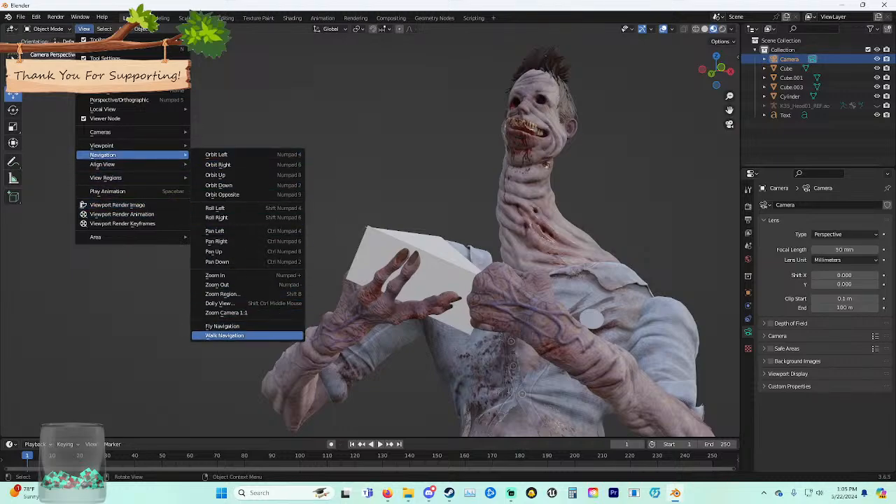
{"action": "left_click", "coordinate": [224, 334]}
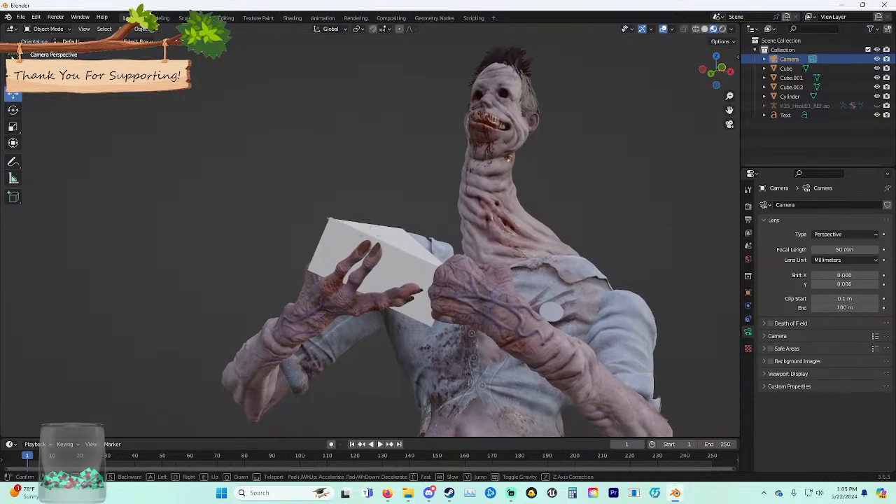
{"action": "key", "text": "s"}
{"action": "key", "text": "s"}
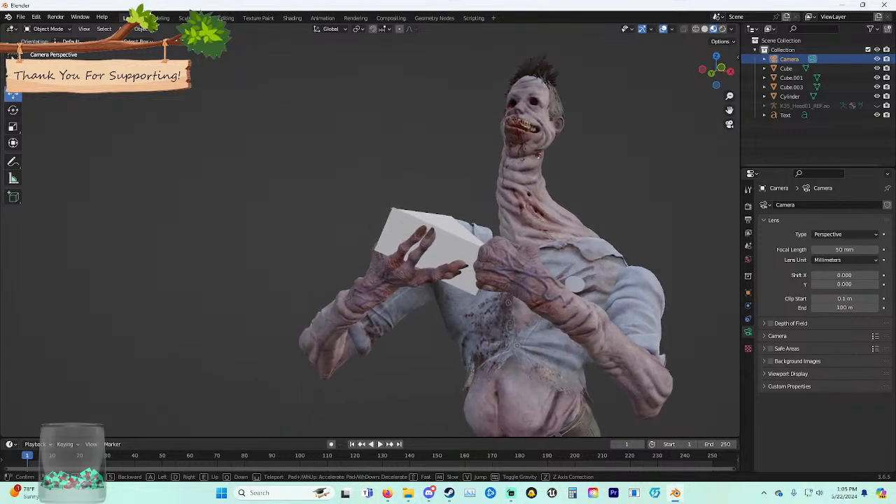
{"action": "key", "text": "a"}
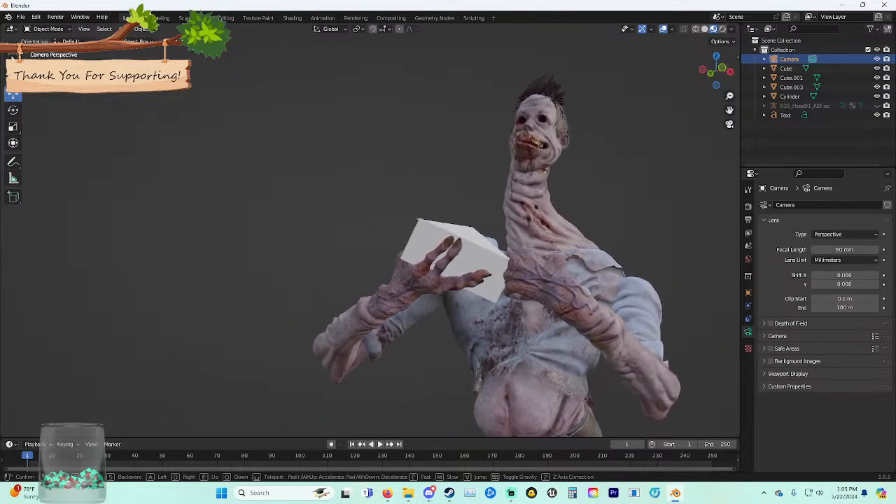
{"action": "key", "text": "d"}
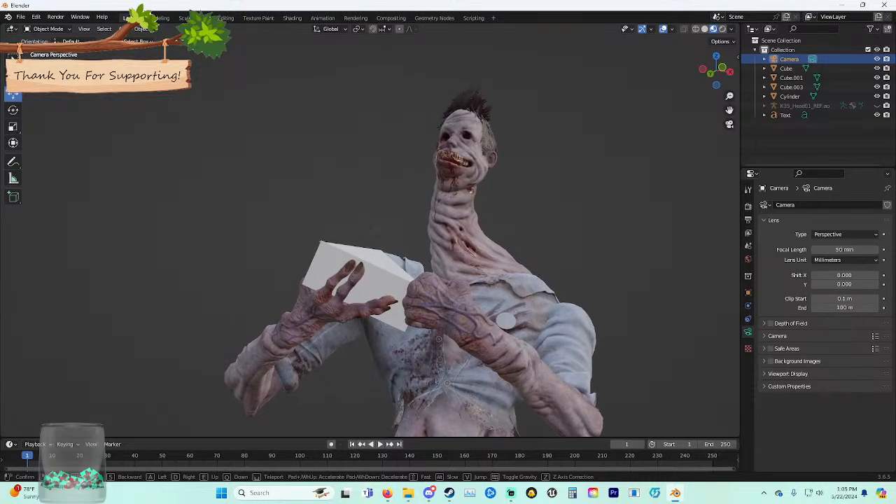
{"action": "key", "text": "s"}
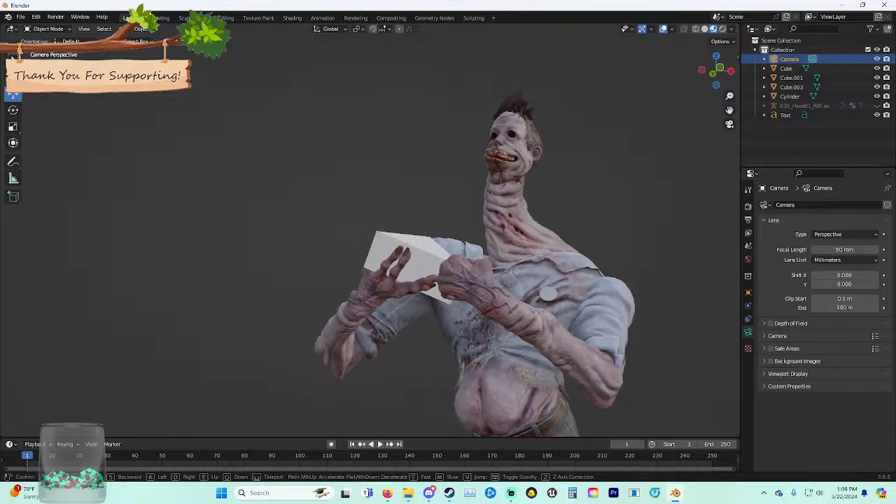
{"action": "key", "text": "w"}
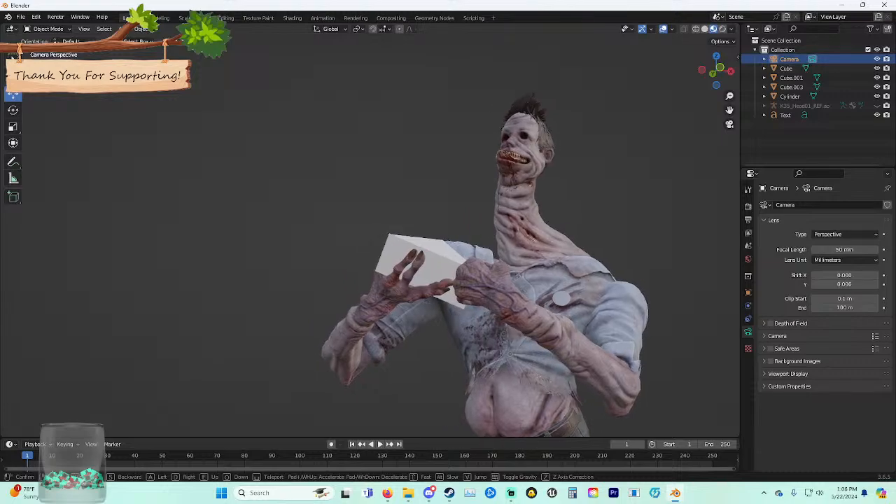
{"action": "left_click", "coordinate": [369, 236]}
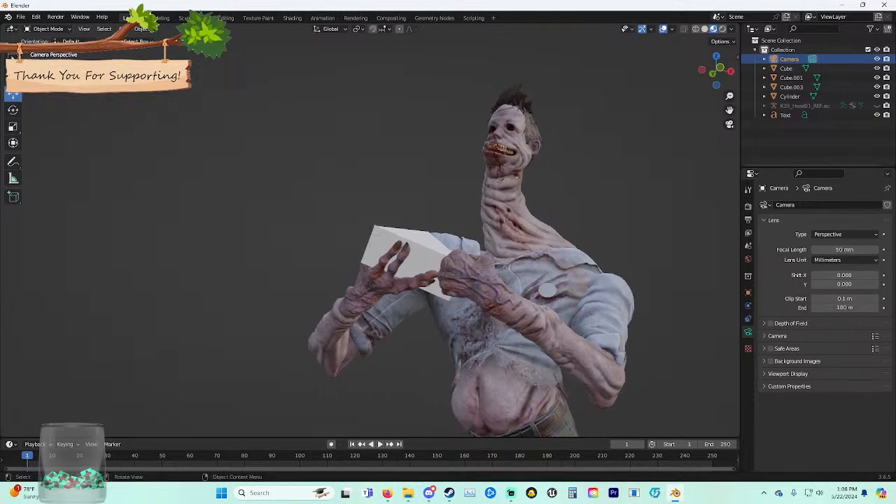
{"action": "scroll", "coordinate": [370, 236], "scroll_direction": "down", "scroll_amount": 2}
{"action": "scroll", "coordinate": [370, 236], "scroll_direction": "up", "scroll_amount": 2}
{"action": "scroll", "coordinate": [370, 236], "scroll_direction": "down", "scroll_amount": 3}
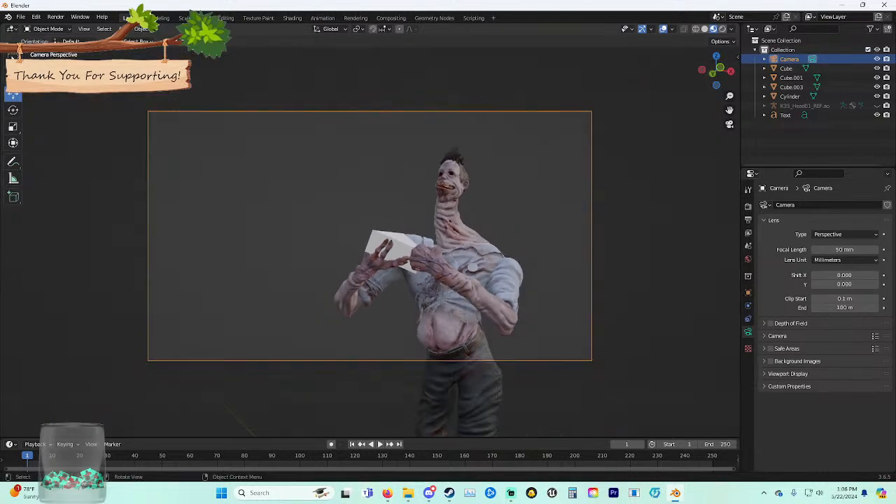
Leave the camera view, select the WORLD 2ND text, and move it along the X axis in front of the character.
{"action": "key", "text": "KP_0"}
{"action": "scroll", "coordinate": [370, 236], "scroll_direction": "down", "scroll_amount": 7}
{"action": "middle_click_drag", "start_coordinate": [369, 196], "coordinate": [332, 383], "text": "shift"}
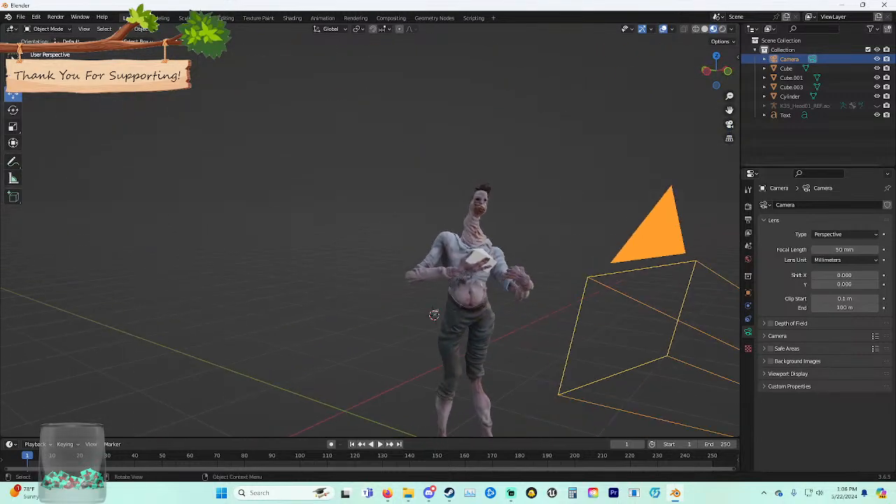
{"action": "key", "text": "w"}
{"action": "left_click", "coordinate": [433, 315]}
{"action": "middle_click_drag", "start_coordinate": [434, 315], "coordinate": [397, 308]}
{"action": "left_click", "coordinate": [13, 94]}
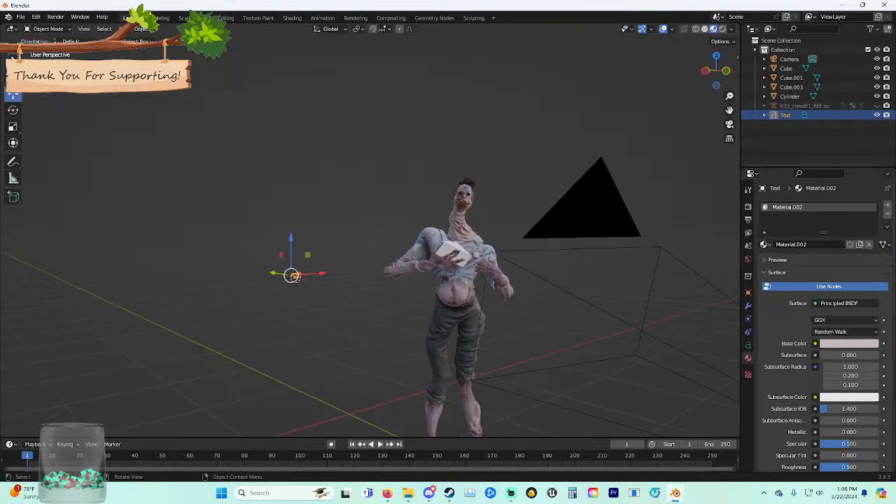
{"action": "left_click_drag", "start_coordinate": [321, 272], "coordinate": [547, 256]}
{"action": "scroll", "coordinate": [547, 256], "scroll_direction": "up", "scroll_amount": 4}
{"action": "middle_click_drag", "start_coordinate": [547, 256], "coordinate": [349, 158], "text": "shift"}
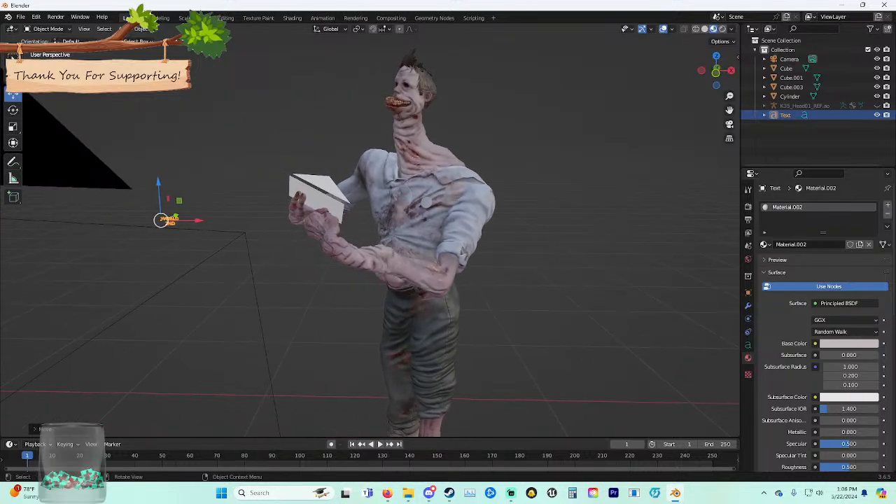
{"action": "left_click_drag", "start_coordinate": [199, 221], "coordinate": [370, 222]}
{"action": "middle_click_drag", "start_coordinate": [369, 223], "coordinate": [301, 223]}
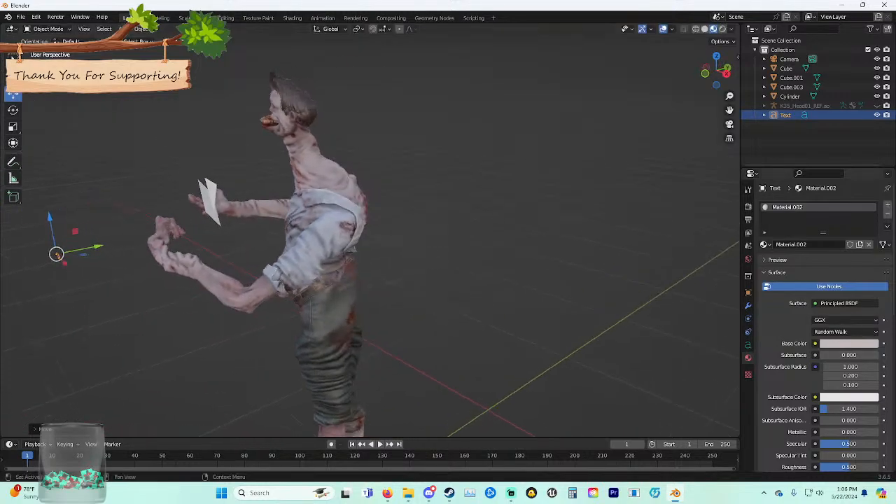
Set the text material's base color to black and move the text along the Y axis to the character's chest.
{"action": "left_click", "coordinate": [848, 344]}
{"action": "left_click_drag", "start_coordinate": [871, 225], "coordinate": [870, 278]}
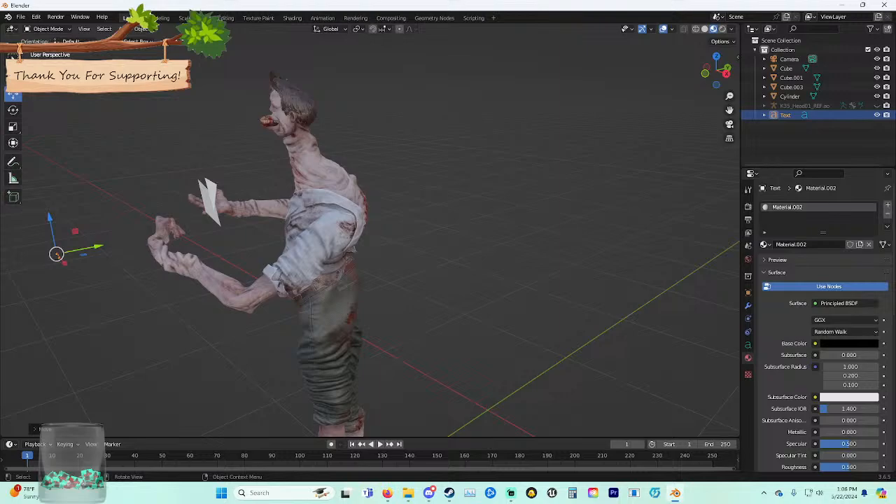
{"action": "left_click_drag", "start_coordinate": [98, 247], "coordinate": [309, 205]}
{"action": "middle_click_drag", "start_coordinate": [309, 205], "coordinate": [371, 206]}
{"action": "scroll", "coordinate": [383, 218], "scroll_direction": "up", "scroll_amount": 3}
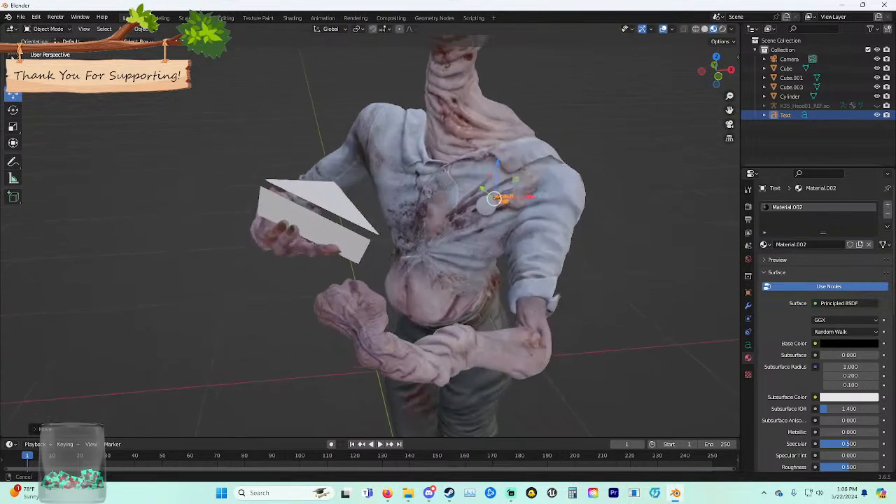
{"action": "scroll", "coordinate": [418, 209], "scroll_direction": "up", "scroll_amount": 5}
{"action": "middle_click_drag", "start_coordinate": [439, 205], "coordinate": [290, 337], "text": "shift"}
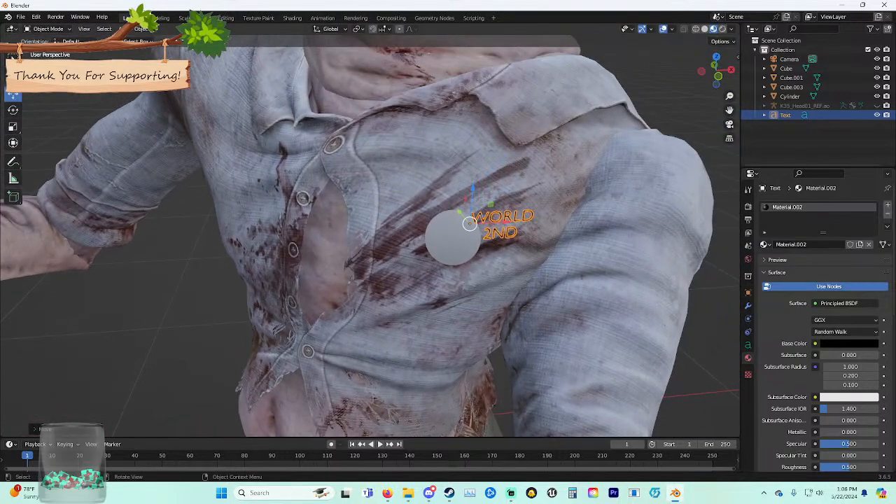
Reposition the WORLD 2ND text along the axes so it lies over the front of the disc.
{"action": "left_click_drag", "start_coordinate": [472, 189], "coordinate": [472, 223]}
{"action": "left_click_drag", "start_coordinate": [458, 246], "coordinate": [462, 222]}
{"action": "left_click_drag", "start_coordinate": [428, 188], "coordinate": [408, 209]}
{"action": "middle_click_drag", "start_coordinate": [407, 210], "coordinate": [439, 203]}
{"action": "left_click", "coordinate": [420, 227]}
{"action": "scroll", "coordinate": [439, 203], "scroll_direction": "up", "scroll_amount": 3}
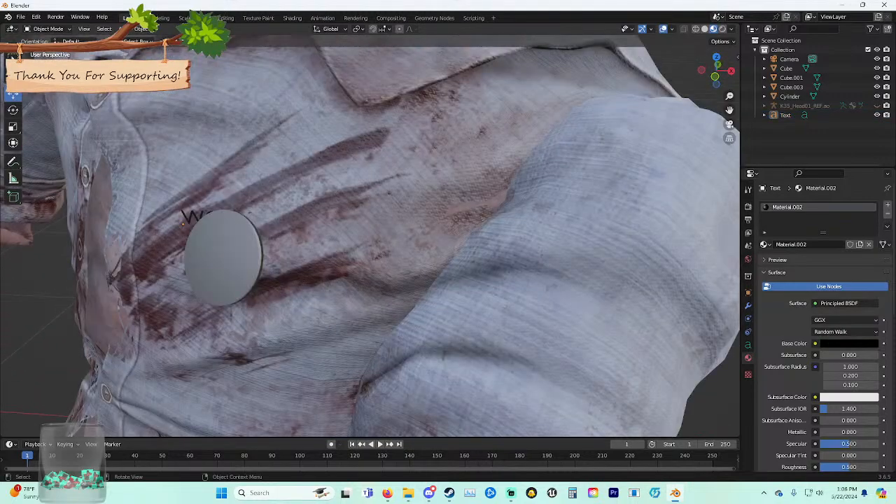
{"action": "left_click", "coordinate": [183, 221]}
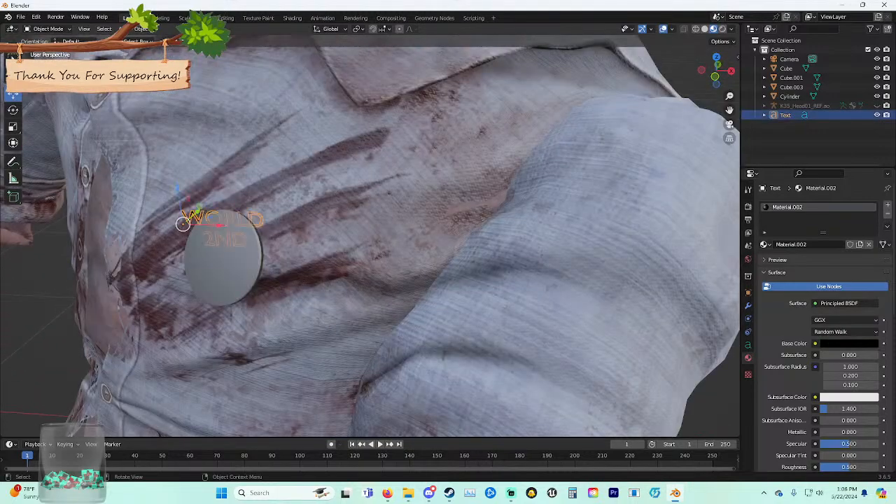
{"action": "left_click_drag", "start_coordinate": [199, 209], "coordinate": [203, 264]}
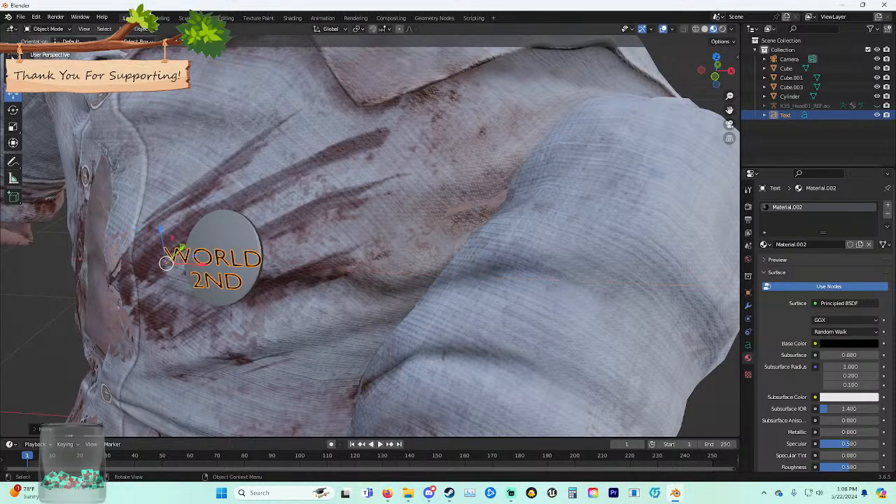
Rotate the lettering freely toward the disc's tilt and shift it along the X axis over the disc.
{"action": "key", "text": "r"}
{"action": "key", "text": "r"}
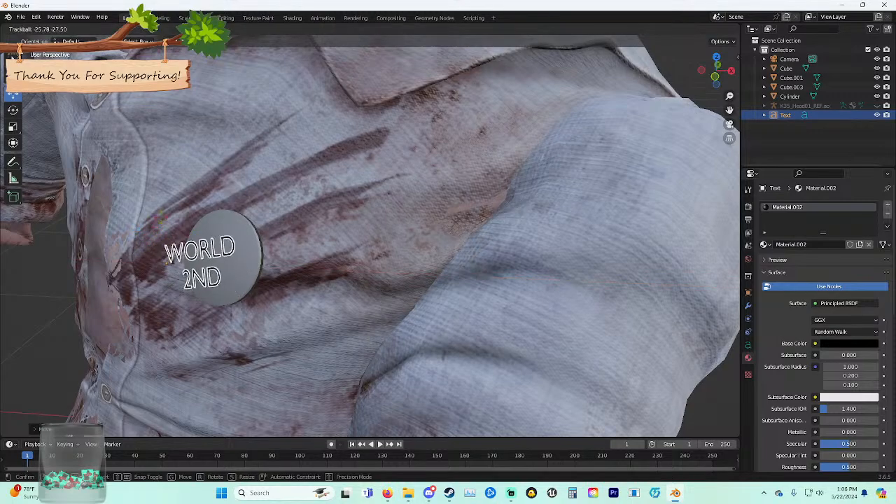
{"action": "left_click", "coordinate": [199, 254]}
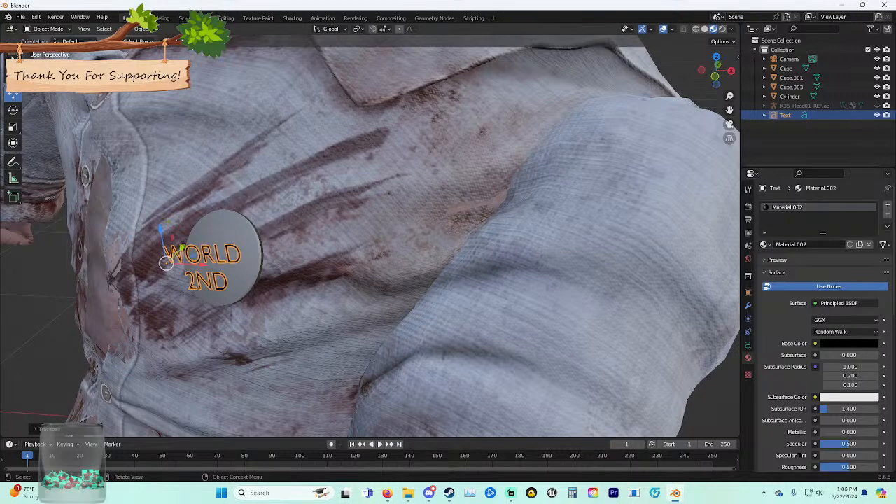
{"action": "middle_click_drag", "start_coordinate": [198, 254], "coordinate": [231, 245]}
{"action": "middle_click_drag", "start_coordinate": [616, 107], "coordinate": [502, 230], "text": "shift"}
{"action": "left_click_drag", "start_coordinate": [507, 233], "coordinate": [469, 234]}
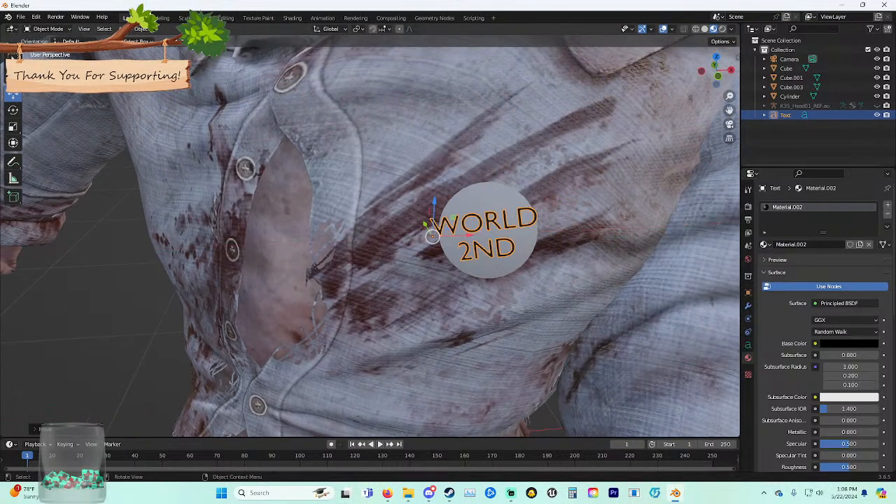
Rotate the lettering around the global Z and Y axes to align it with the disc's face.
{"action": "key", "text": "r"}
{"action": "key", "text": "z"}
{"action": "left_click", "coordinate": [445, 213]}
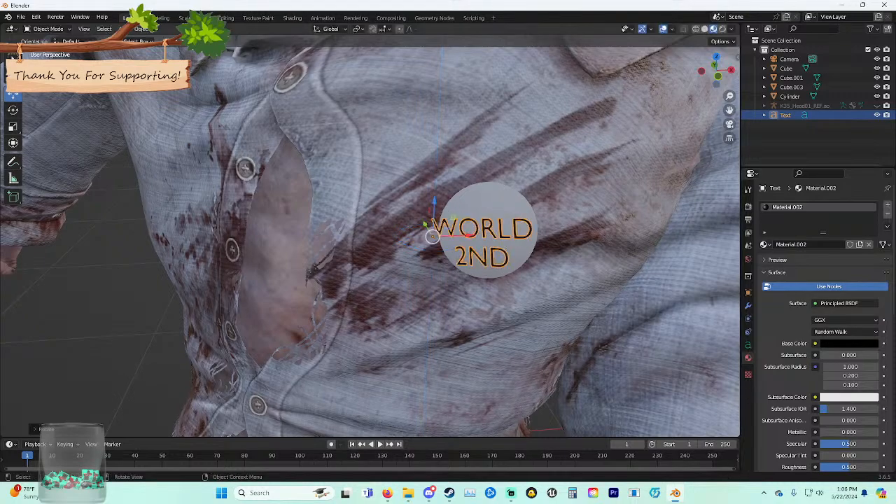
{"action": "key", "text": "r"}
{"action": "key", "text": "x"}
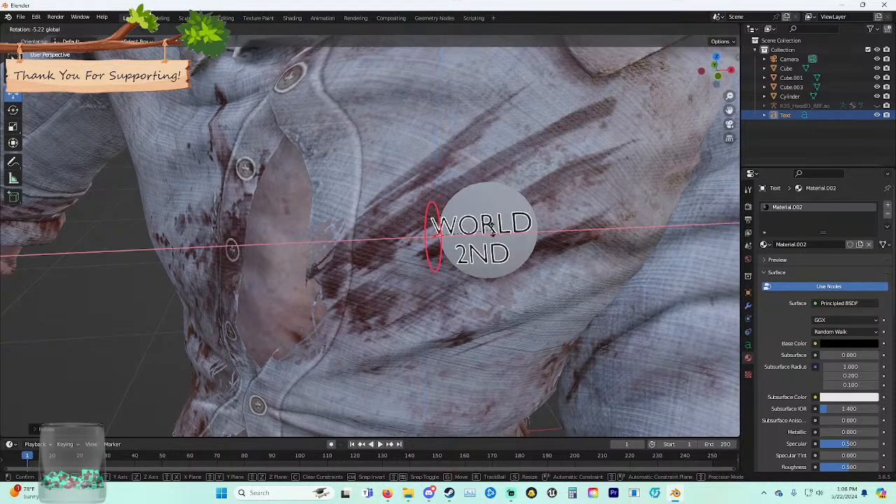
{"action": "key", "text": "y"}
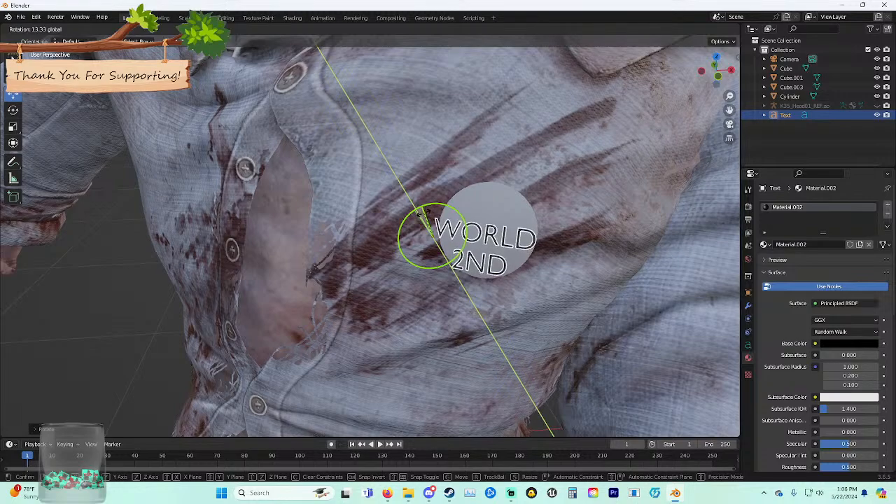
{"action": "left_click", "coordinate": [428, 213]}
Move the lettering along the Y axis toward the disc and check its placement from another angle.
{"action": "middle_click_drag", "start_coordinate": [427, 214], "coordinate": [442, 202]}
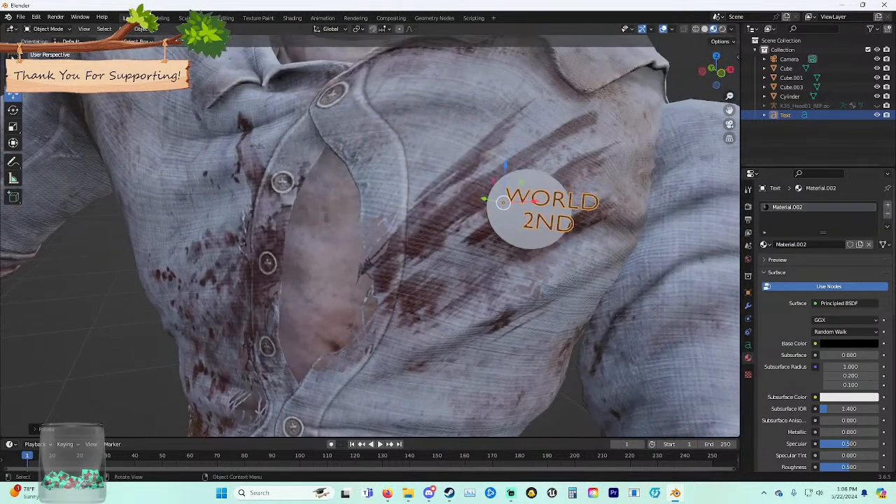
{"action": "key", "text": "g"}
{"action": "key", "text": "y"}
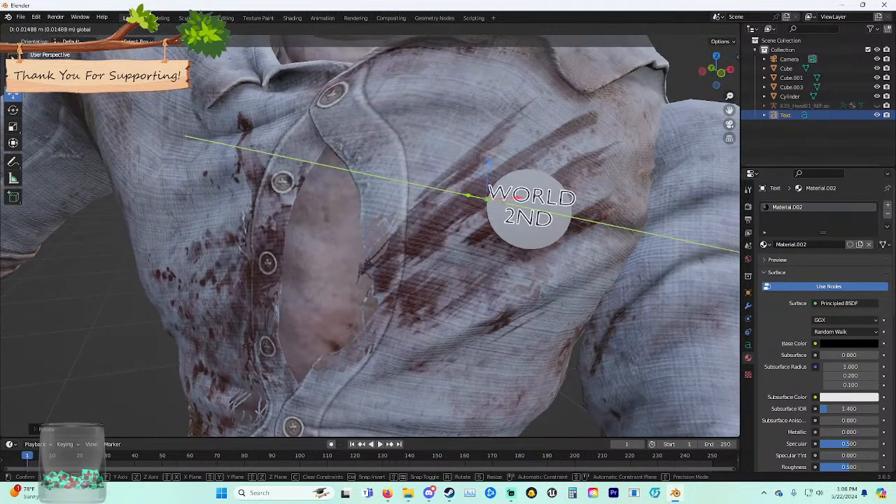
{"action": "left_click", "coordinate": [451, 203]}
{"action": "left_click", "coordinate": [689, 84]}
{"action": "middle_click_drag", "start_coordinate": [689, 84], "coordinate": [668, 99]}
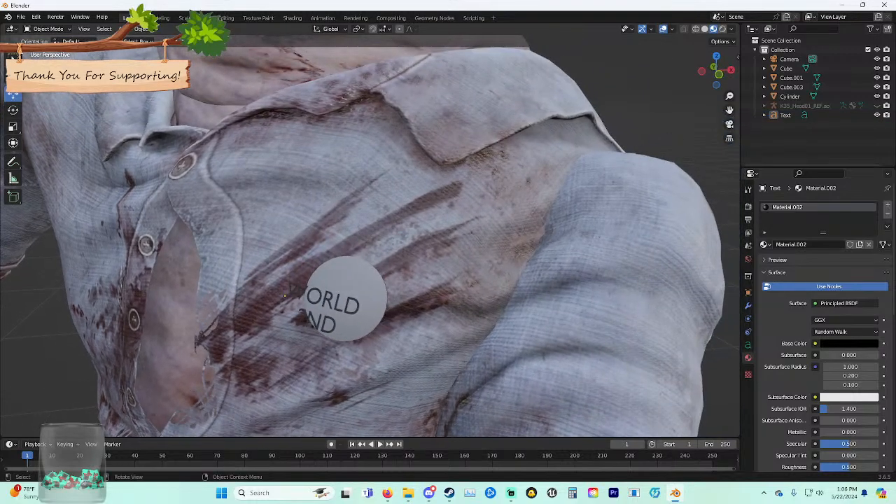
Reselect the lettering and adjust its position from the side so it sits in front of the disc.
{"action": "scroll", "coordinate": [369, 280], "scroll_direction": "up", "scroll_amount": 4}
{"action": "middle_click_drag", "start_coordinate": [301, 336], "coordinate": [273, 186], "text": "shift"}
{"action": "left_click", "coordinate": [349, 214]}
{"action": "scroll", "coordinate": [378, 191], "scroll_direction": "down", "scroll_amount": 7}
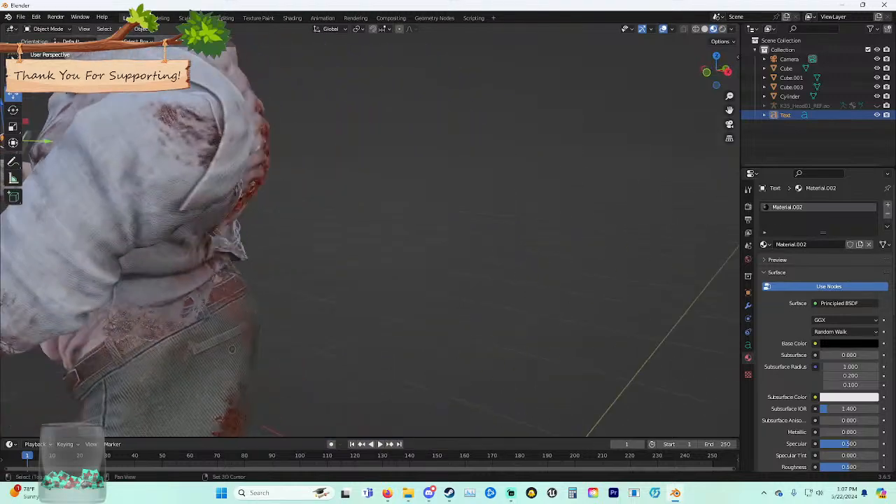
{"action": "middle_click_drag", "start_coordinate": [231, 349], "coordinate": [476, 381], "text": "shift"}
{"action": "scroll", "coordinate": [487, 391], "scroll_direction": "up", "scroll_amount": 4}
{"action": "left_click_drag", "start_coordinate": [259, 155], "coordinate": [321, 138]}
{"action": "right_click", "coordinate": [266, 156]}
{"action": "middle_click_drag", "start_coordinate": [321, 140], "coordinate": [245, 123]}
{"action": "left_click_drag", "start_coordinate": [622, 180], "coordinate": [498, 176]}
{"action": "middle_click_drag", "start_coordinate": [498, 177], "coordinate": [423, 171]}
{"action": "left_click_drag", "start_coordinate": [159, 143], "coordinate": [182, 142]}
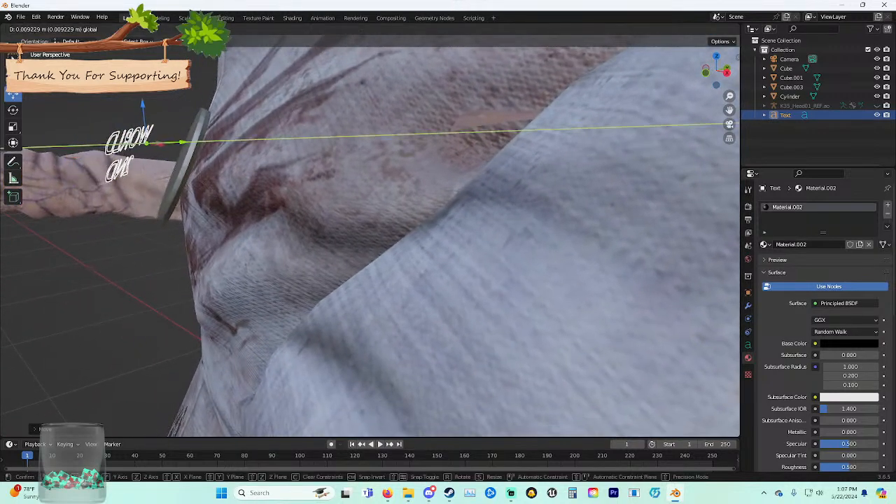
{"action": "middle_click_drag", "start_coordinate": [182, 142], "coordinate": [150, 88]}
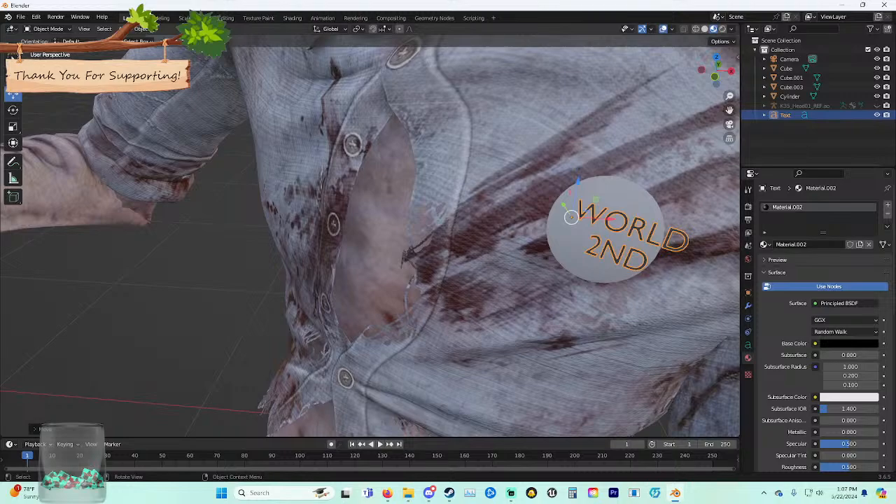
Fine-tune the lettering along the Y, Z and X axes so it is centred on the disc.
{"action": "left_click_drag", "start_coordinate": [564, 205], "coordinate": [591, 208]}
{"action": "left_click_drag", "start_coordinate": [558, 171], "coordinate": [556, 183]}
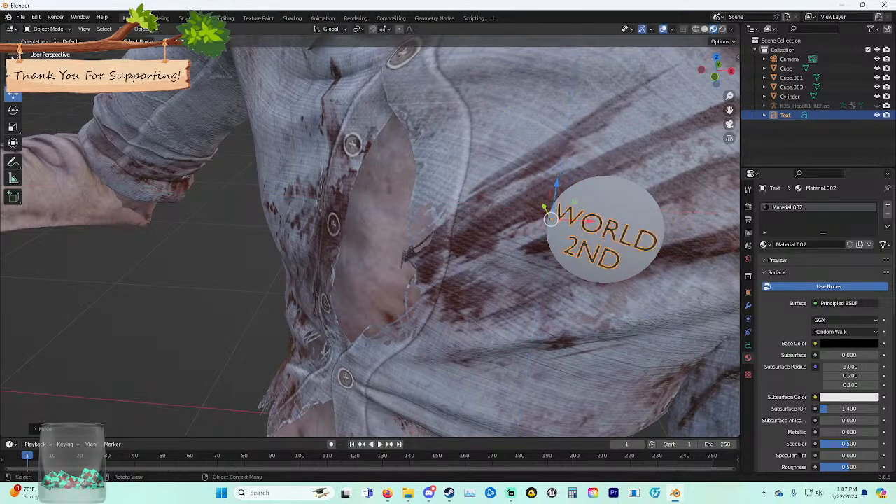
{"action": "left_click_drag", "start_coordinate": [590, 221], "coordinate": [591, 222]}
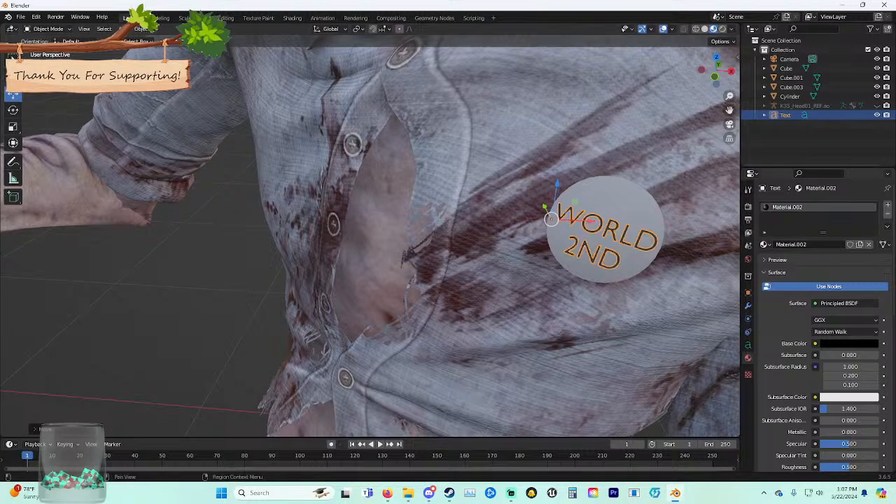
Check how the finished badge looks on the character through the camera.
{"action": "left_click", "coordinate": [730, 124]}
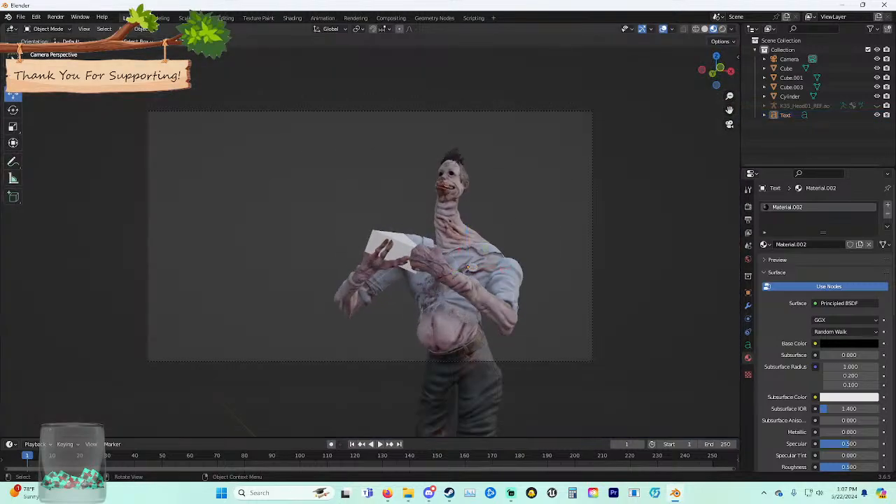
{"action": "scroll", "coordinate": [12, 56], "scroll_direction": "up", "scroll_amount": 3}
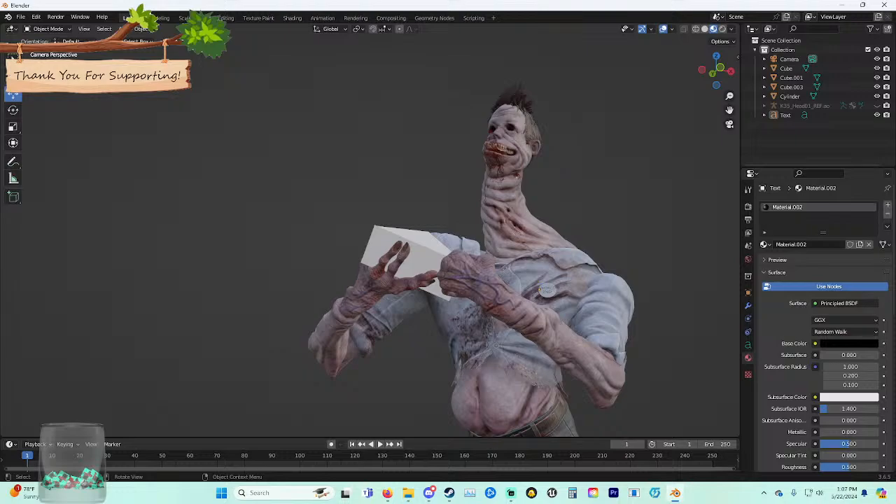
{"action": "left_click", "coordinate": [729, 124]}
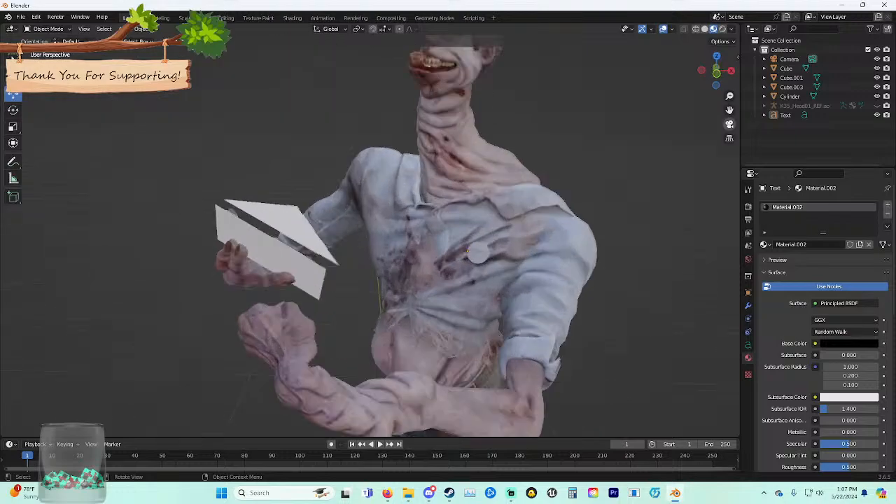
Set the lettering material's Metallic to 100, Sheen to 100 and Sheen Tint to 50.
{"action": "scroll", "coordinate": [818, 321], "scroll_direction": "down", "scroll_amount": 4}
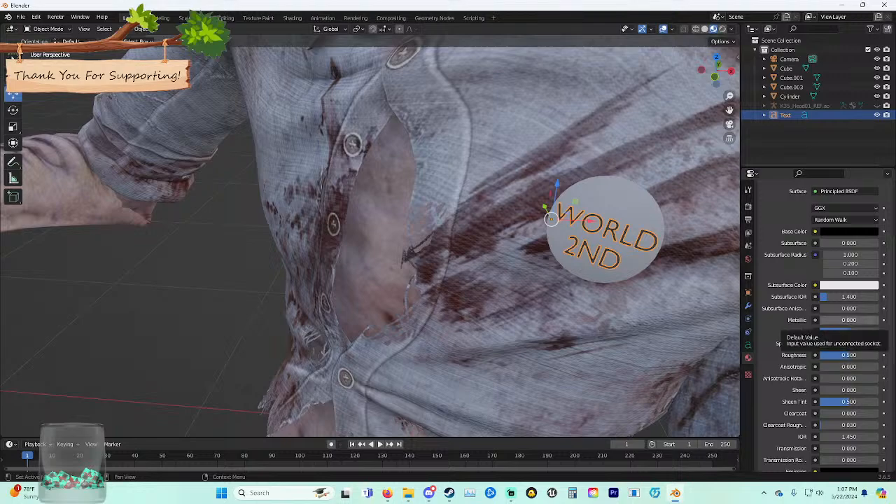
{"action": "scroll", "coordinate": [815, 322], "scroll_direction": "down", "scroll_amount": 1}
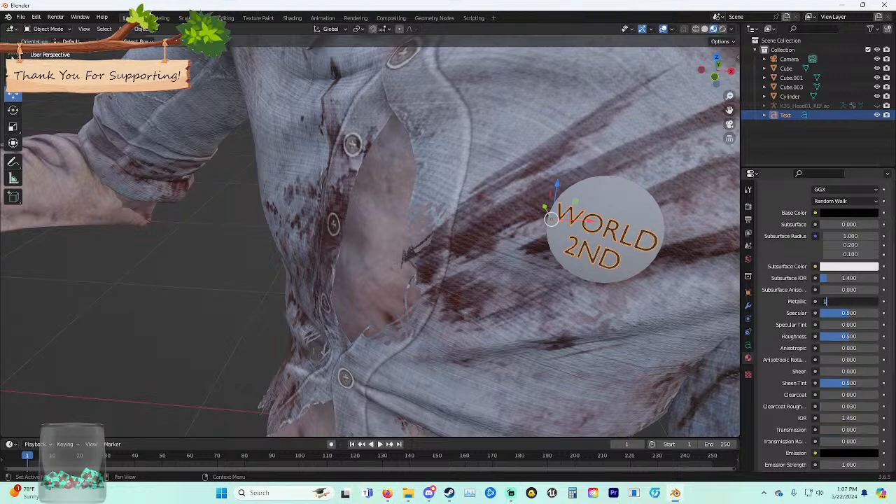
{"action": "type", "text": "00"}
{"action": "key", "text": "Return"}
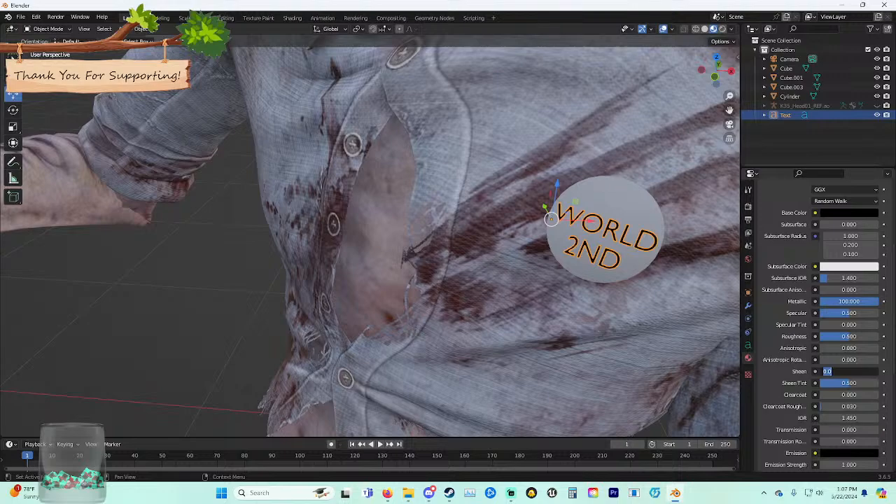
{"action": "type", "text": "50"}
{"action": "key", "text": "Return"}
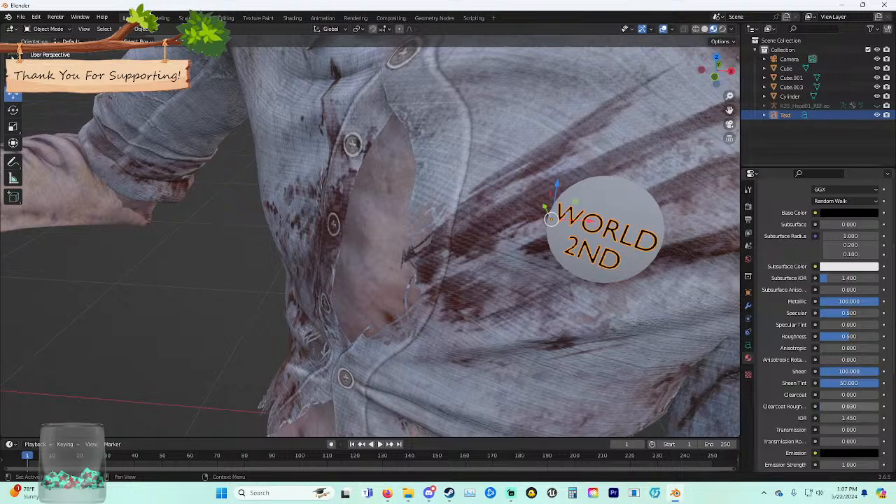
Reselect the WORLD 2ND text and expand its material preview.
{"action": "left_click", "coordinate": [601, 226]}
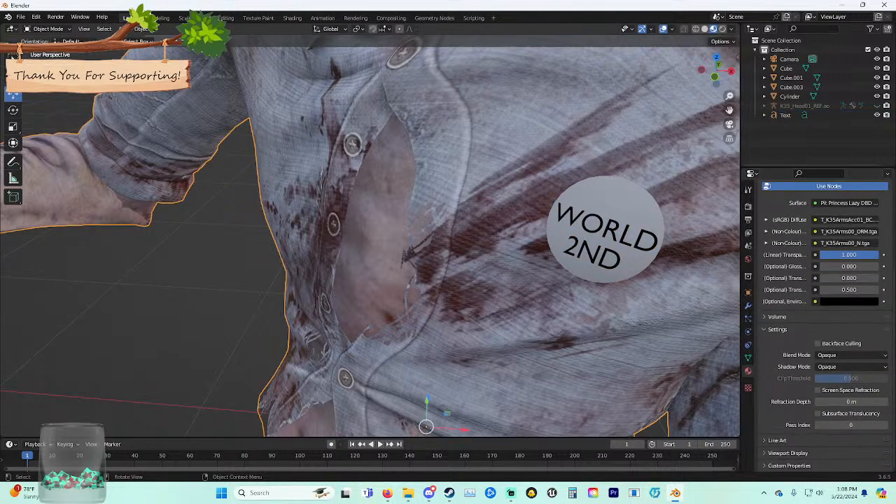
{"action": "left_click", "coordinate": [551, 218]}
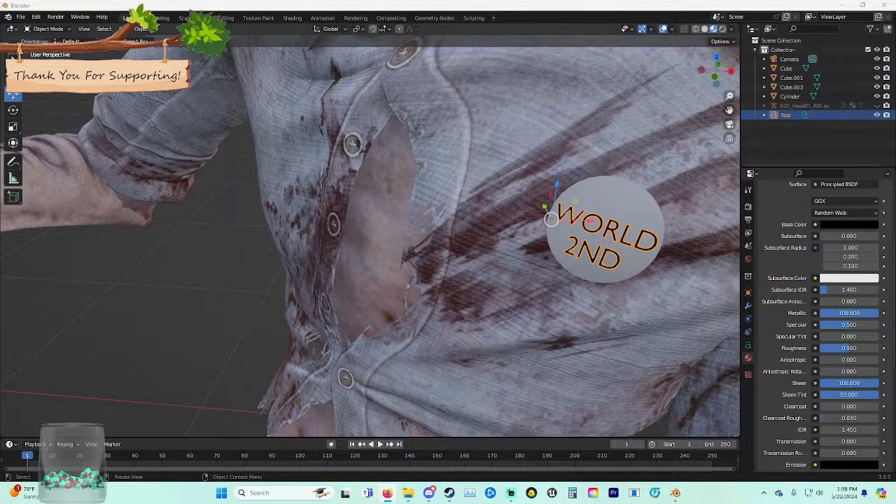
{"action": "scroll", "coordinate": [819, 315], "scroll_direction": "up", "scroll_amount": 5}
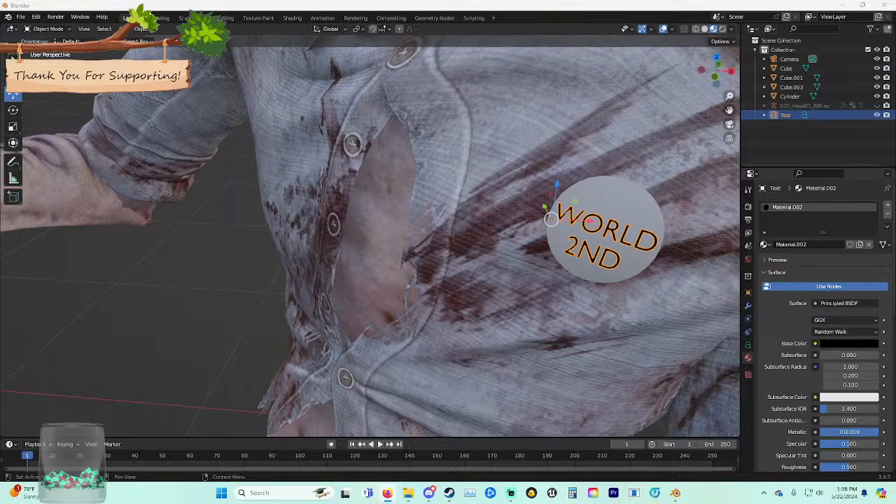
{"action": "left_click", "coordinate": [777, 260]}
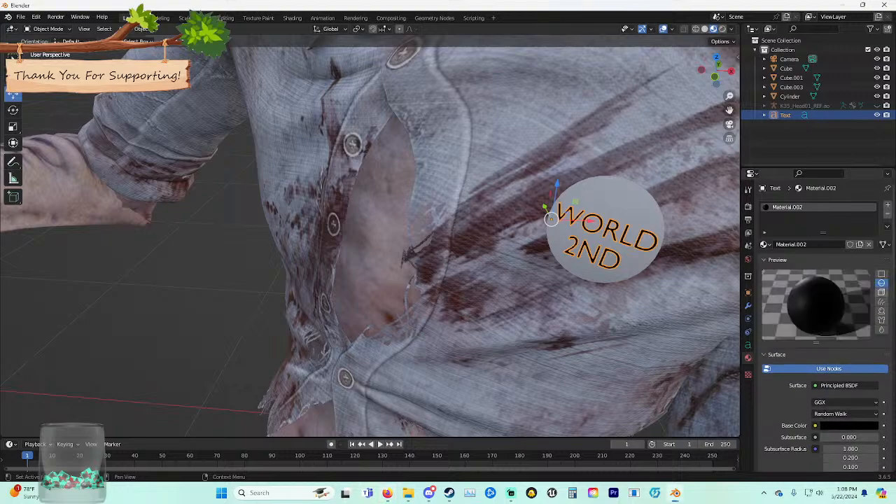
Collapse the material preview and look through the lettering material's surface and settings options, including its emission colour.
{"action": "left_click", "coordinate": [778, 259]}
{"action": "scroll", "coordinate": [819, 322], "scroll_direction": "down", "scroll_amount": 1}
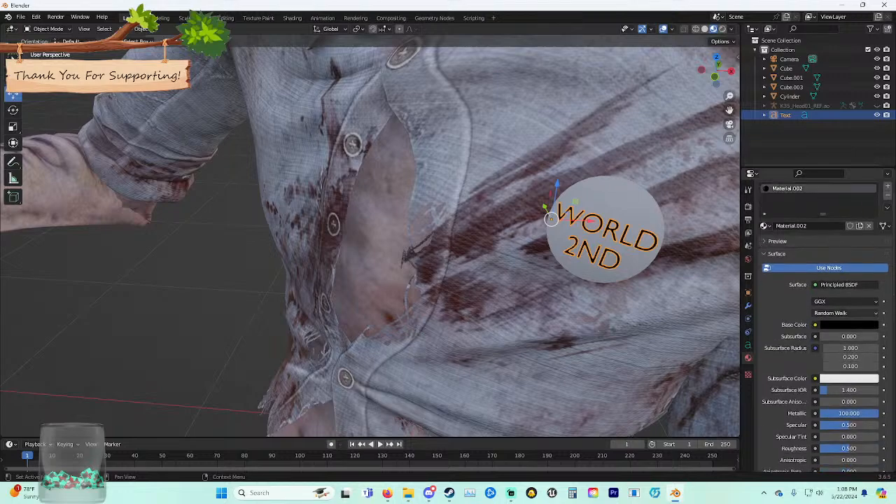
{"action": "scroll", "coordinate": [819, 322], "scroll_direction": "down", "scroll_amount": 4}
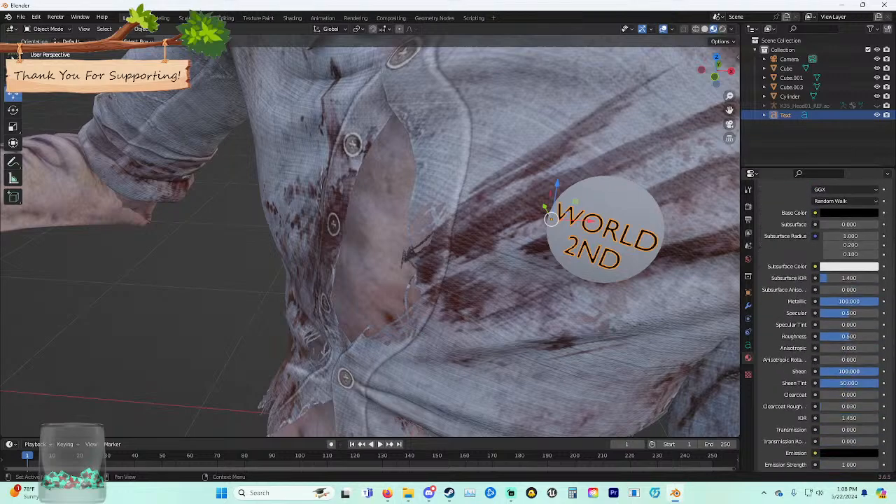
{"action": "scroll", "coordinate": [819, 322], "scroll_direction": "down", "scroll_amount": 6}
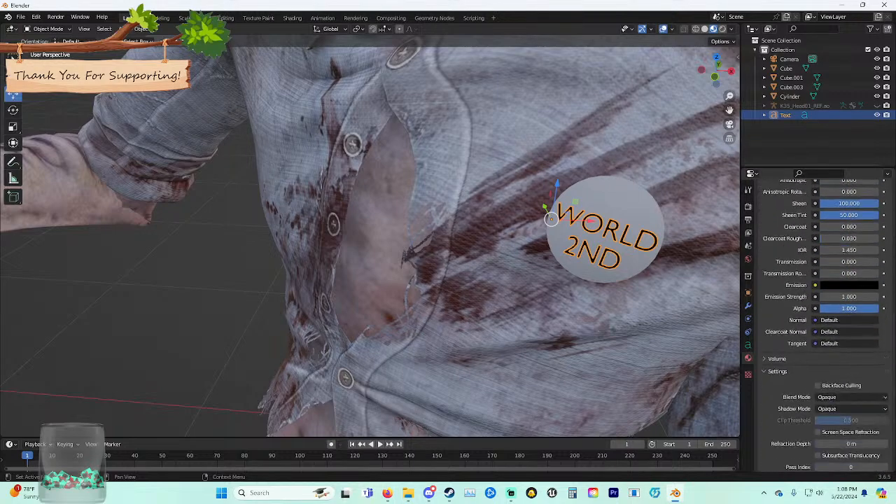
{"action": "scroll", "coordinate": [819, 322], "scroll_direction": "down", "scroll_amount": 2}
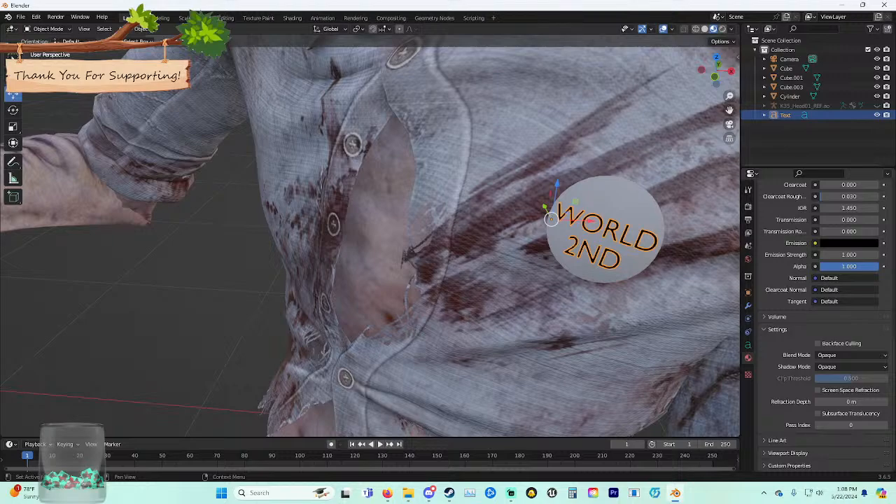
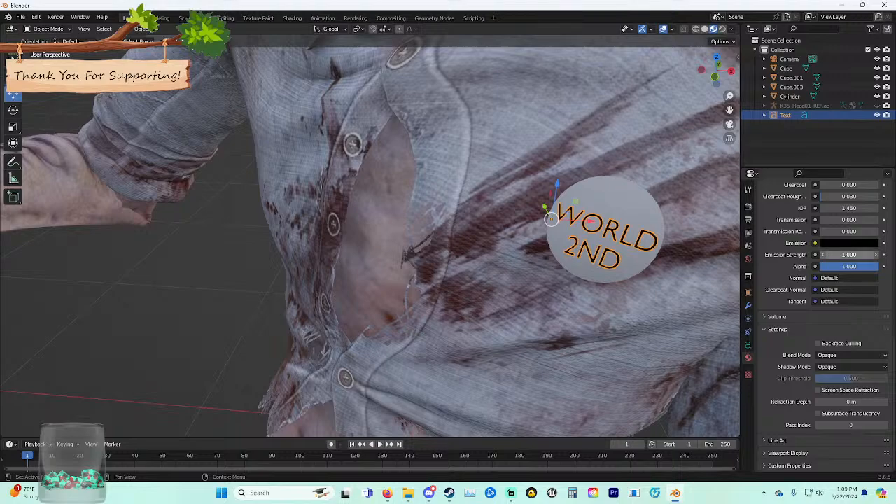
{"action": "left_click", "coordinate": [848, 242]}
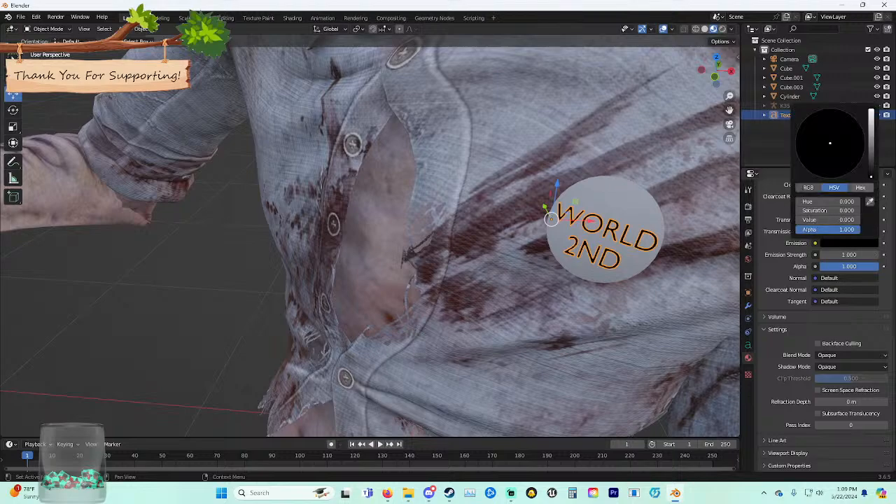
{"action": "scroll", "coordinate": [823, 322], "scroll_direction": "up", "scroll_amount": 8}
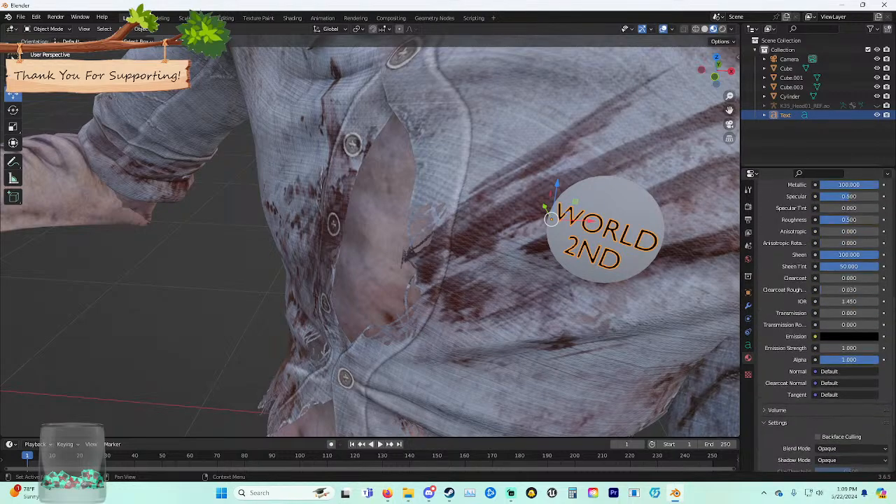
{"action": "scroll", "coordinate": [822, 322], "scroll_direction": "up", "scroll_amount": 2}
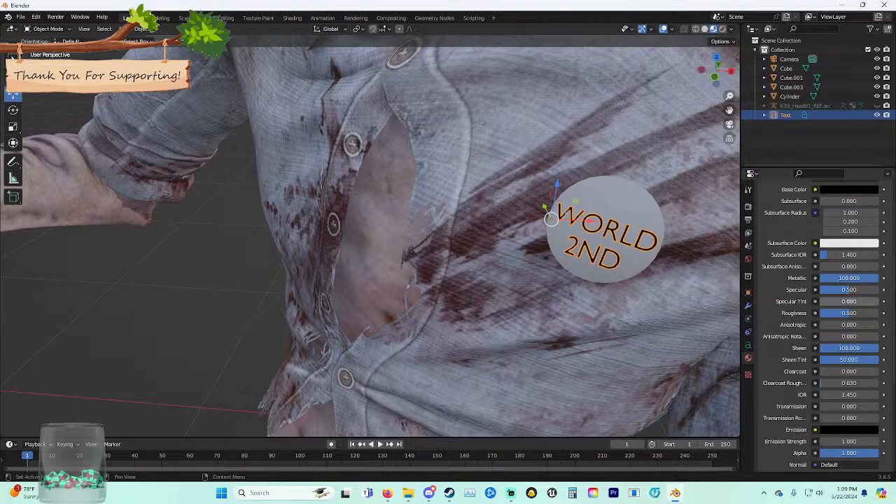
{"action": "left_click", "coordinate": [848, 302]}
{"action": "key", "text": "Return"}
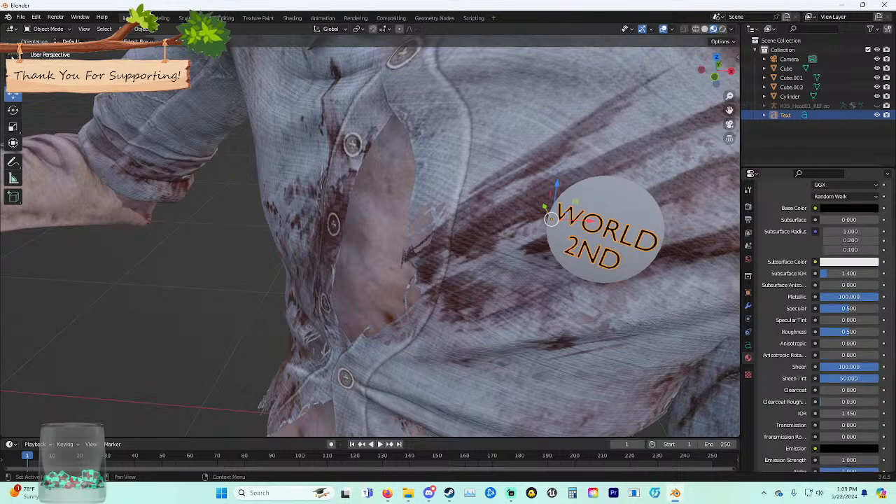
{"action": "scroll", "coordinate": [848, 302], "scroll_direction": "up", "scroll_amount": 2}
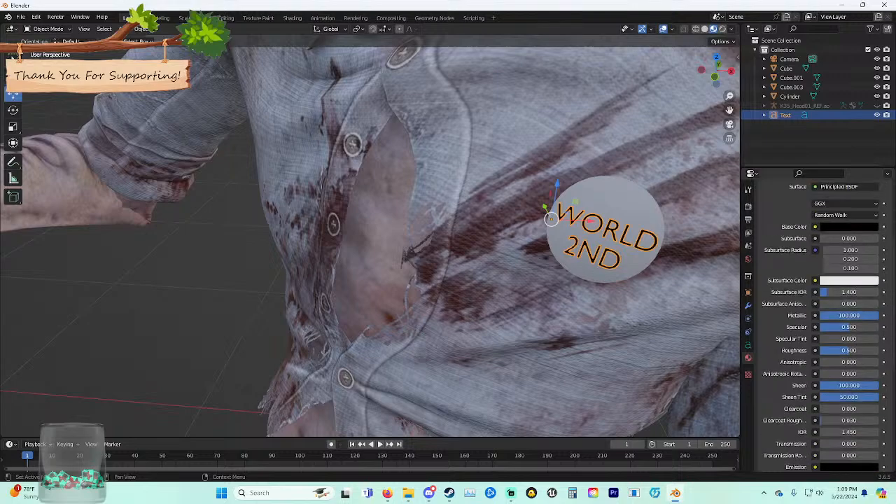
{"action": "scroll", "coordinate": [843, 283], "scroll_direction": "up", "scroll_amount": 5}
{"action": "left_click", "coordinate": [839, 280]}
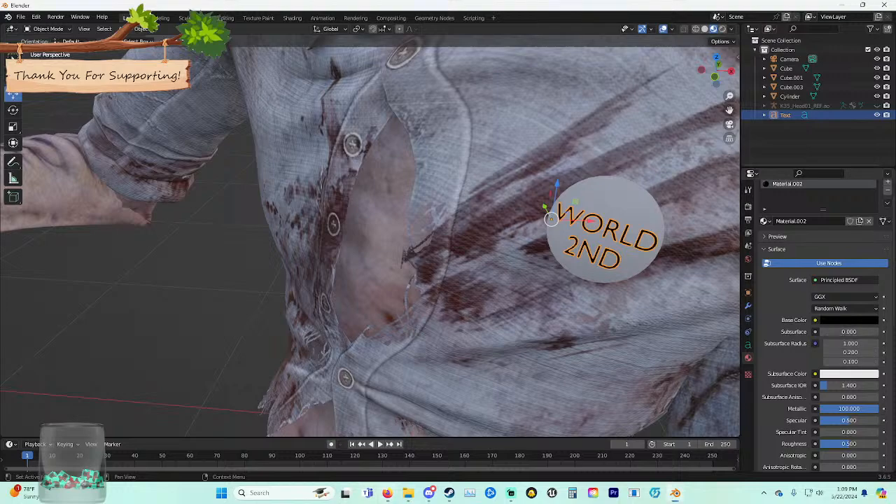
{"action": "scroll", "coordinate": [844, 309], "scroll_direction": "up", "scroll_amount": 2}
{"action": "scroll", "coordinate": [845, 309], "scroll_direction": "down", "scroll_amount": 10}
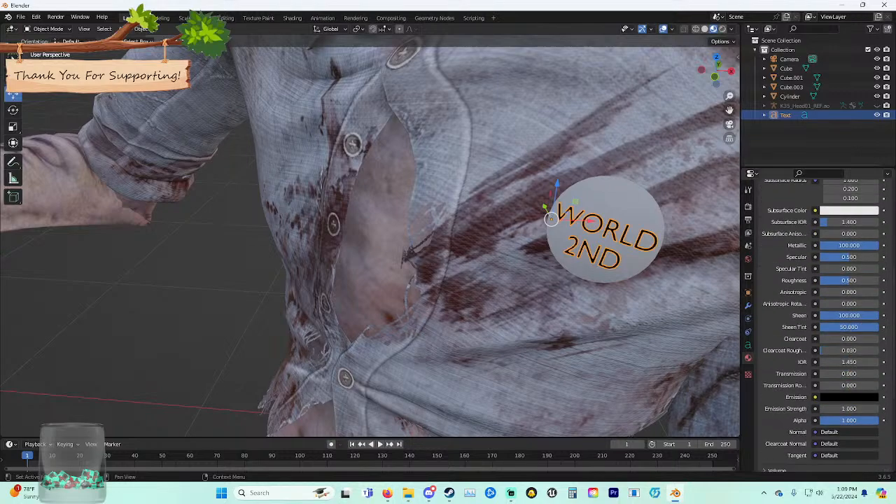
{"action": "scroll", "coordinate": [844, 309], "scroll_direction": "up", "scroll_amount": 10}
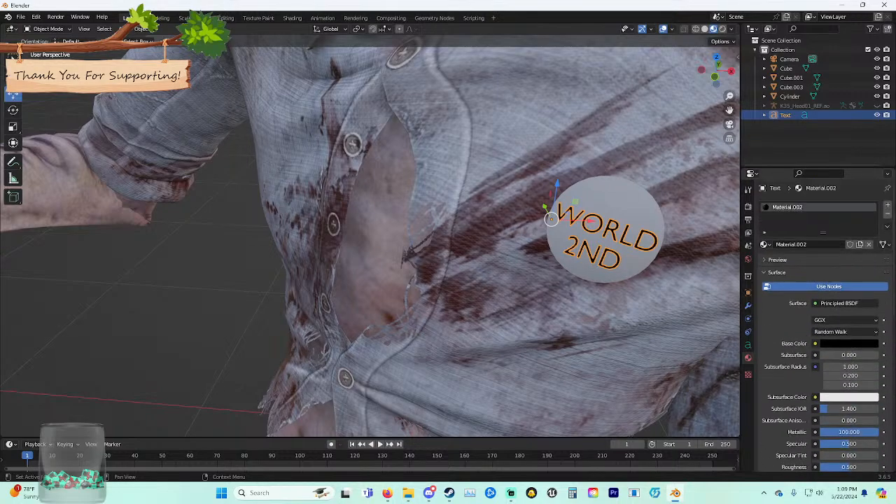
{"action": "scroll", "coordinate": [825, 373], "scroll_direction": "down", "scroll_amount": 3}
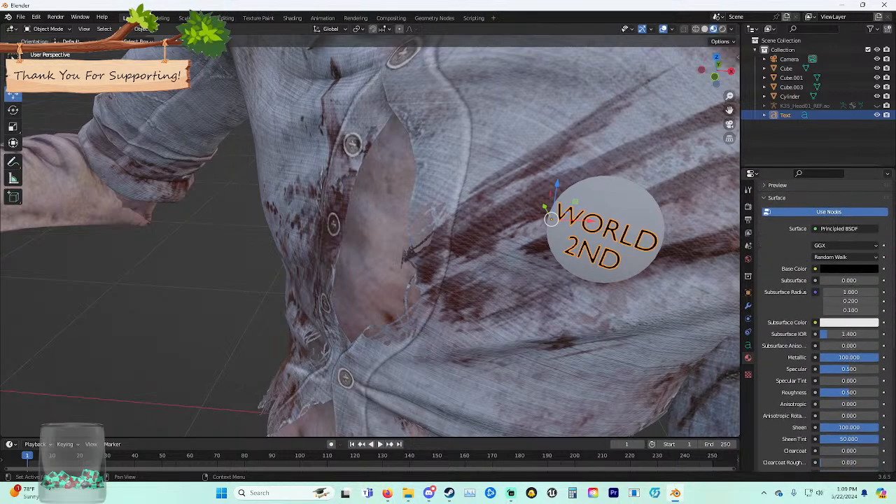
Try the lettering material without nodes, using a black base colour and Metallic 1, and restore the node-based surface.
{"action": "left_click", "coordinate": [827, 212]}
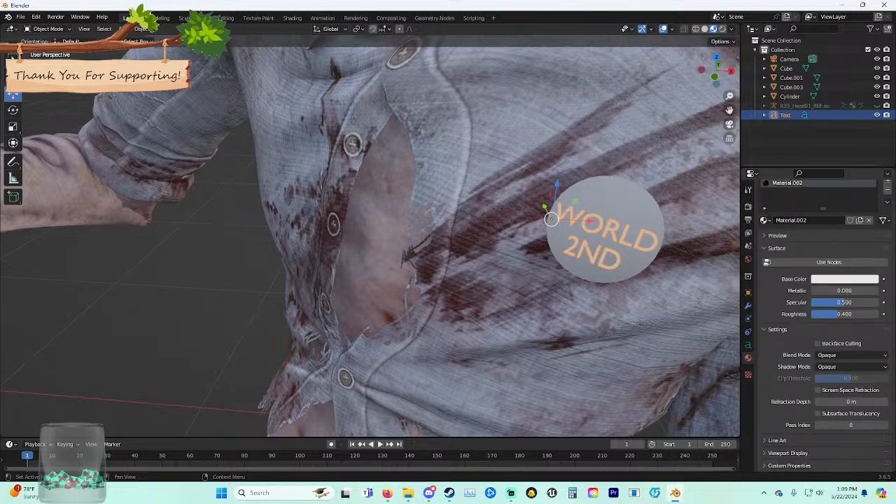
{"action": "left_click", "coordinate": [539, 301]}
{"action": "left_click", "coordinate": [601, 254]}
{"action": "left_click", "coordinate": [844, 279]}
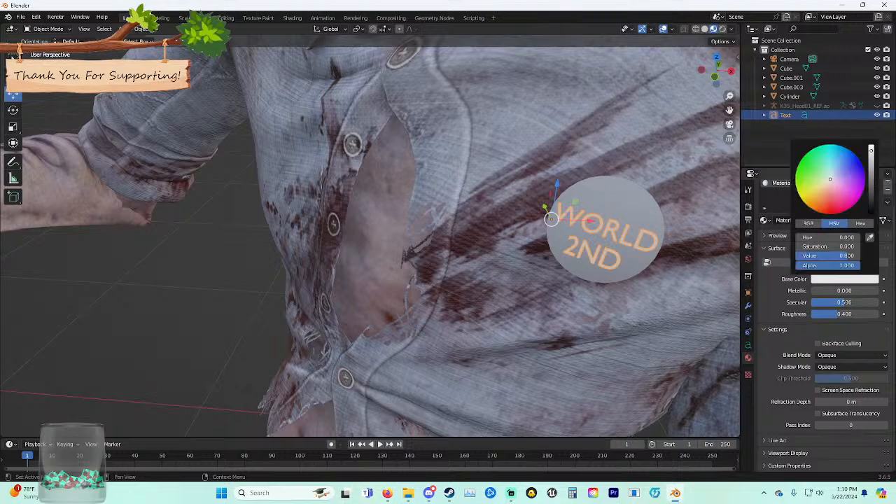
{"action": "left_click_drag", "start_coordinate": [871, 150], "coordinate": [870, 213]}
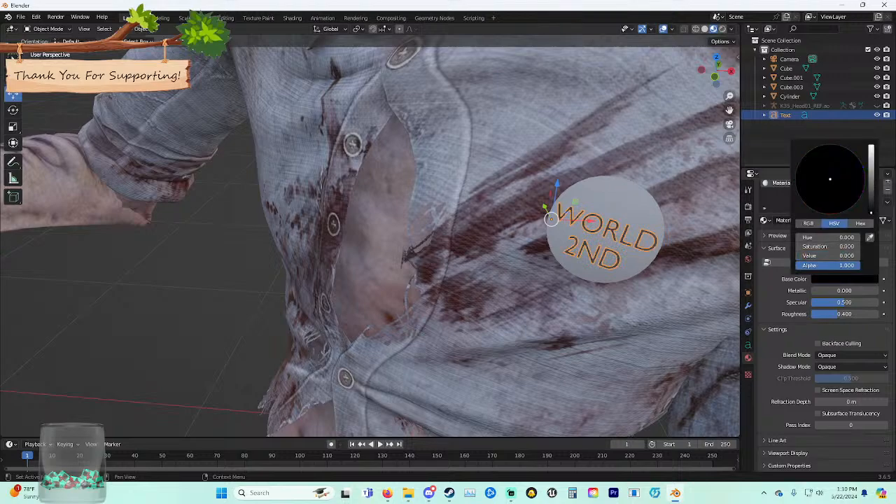
{"action": "left_click", "coordinate": [843, 290]}
{"action": "type", "text": "1"}
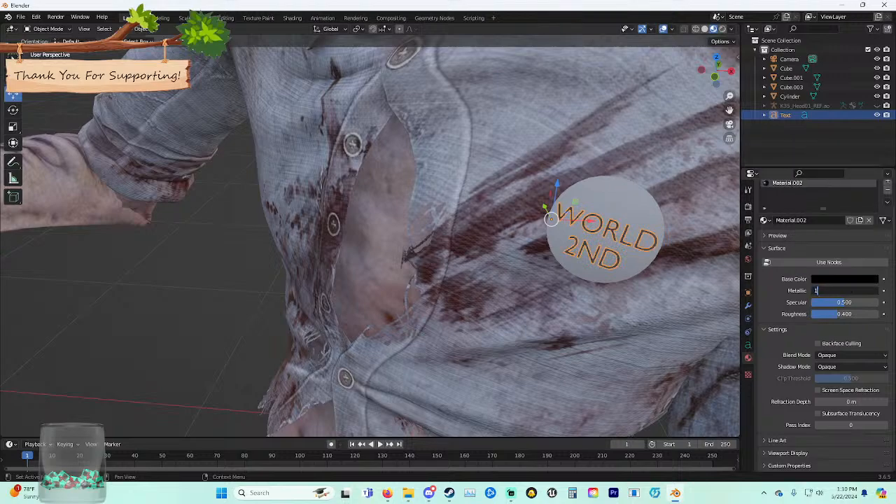
{"action": "key", "text": "Return"}
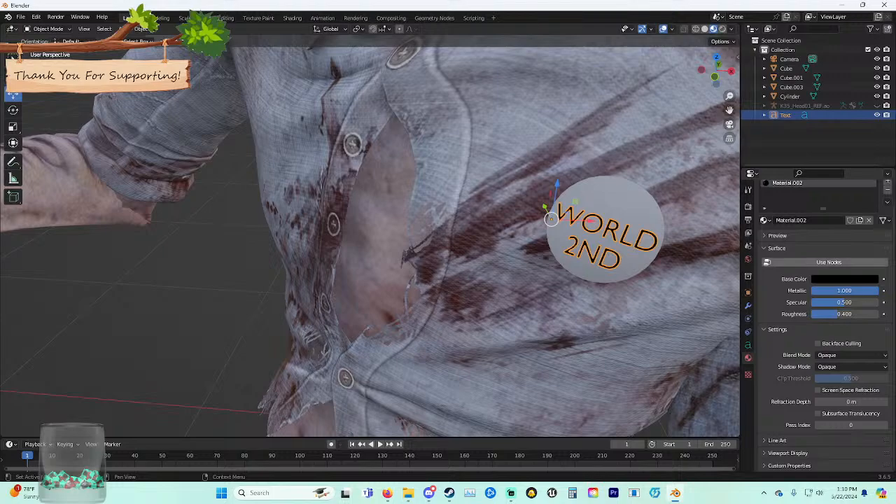
{"action": "left_click", "coordinate": [798, 263]}
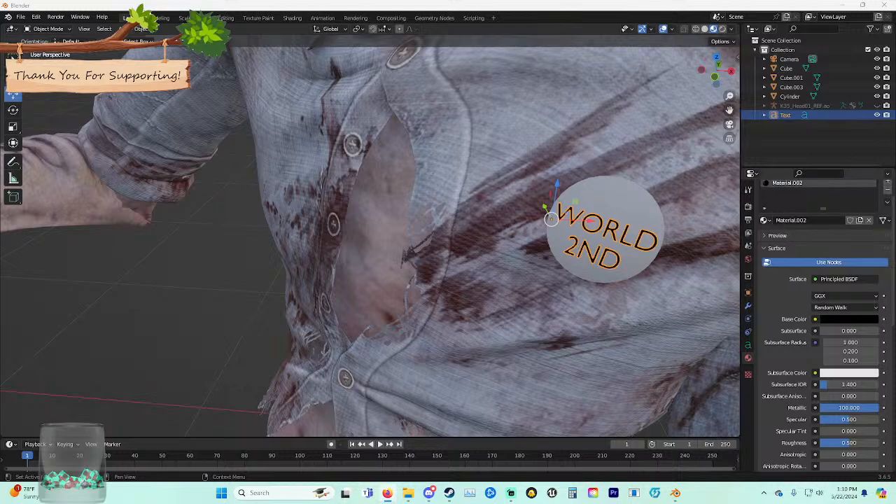
Raise the lettering material's Specular Tint to about 0.677 and Roughness to about 0.791.
{"action": "scroll", "coordinate": [850, 342], "scroll_direction": "down", "scroll_amount": 3}
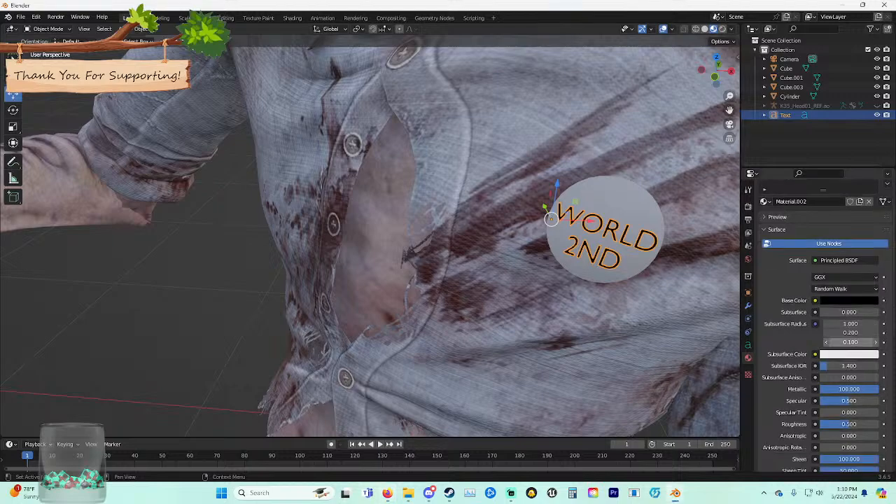
{"action": "scroll", "coordinate": [822, 326], "scroll_direction": "down", "scroll_amount": 3}
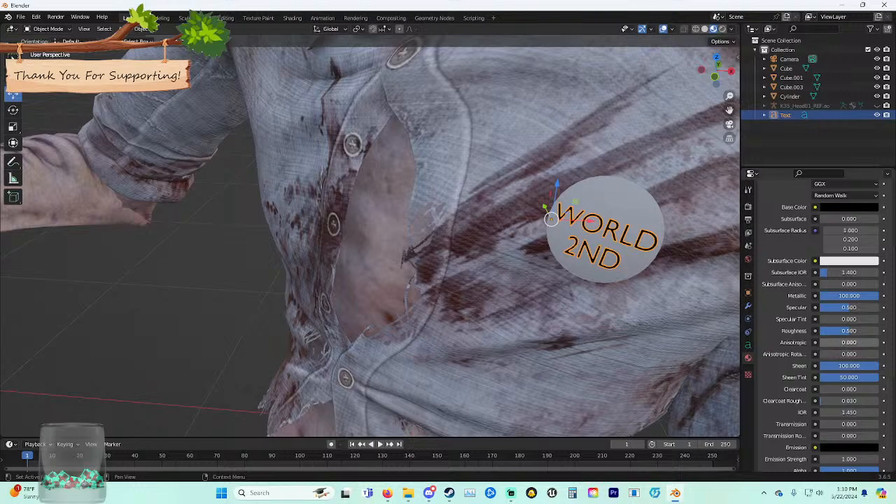
{"action": "left_click_drag", "start_coordinate": [837, 319], "coordinate": [866, 331]}
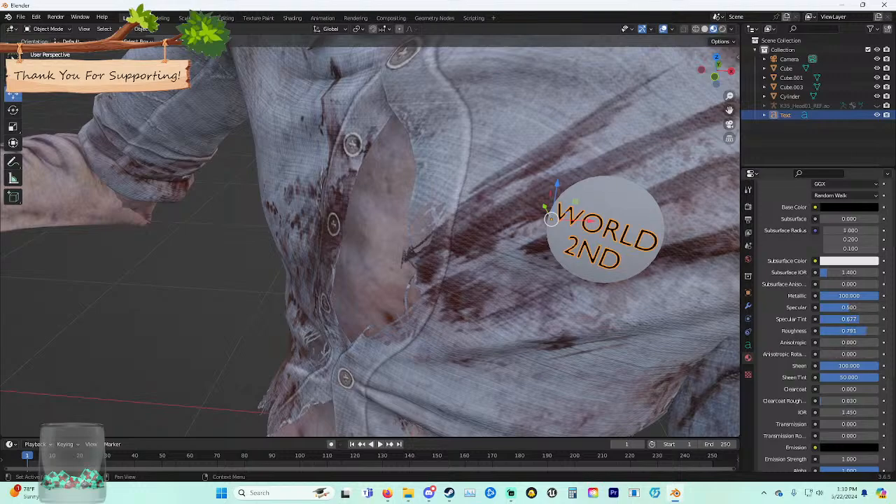
Compare the disc's material with the lettering's and examine the lettering's emission colour and remaining material settings.
{"action": "left_click", "coordinate": [504, 231]}
{"action": "left_click", "coordinate": [613, 204]}
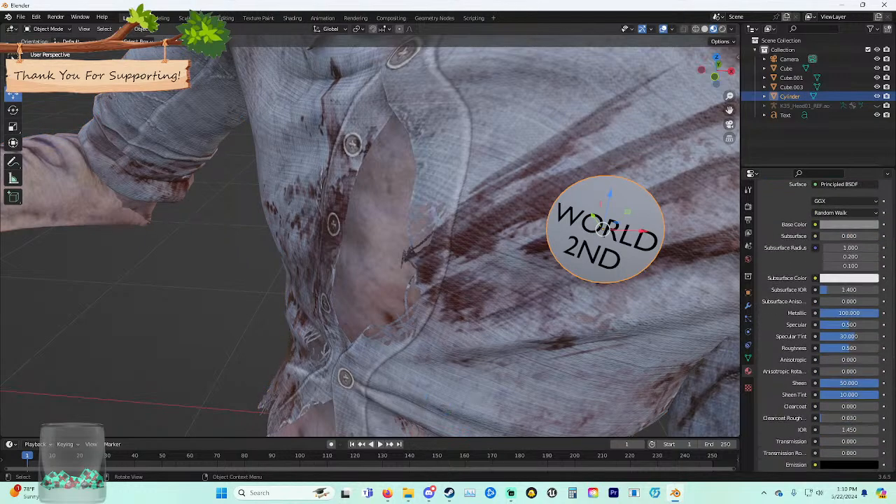
{"action": "left_click", "coordinate": [605, 231], "text": "shift"}
{"action": "scroll", "coordinate": [819, 315], "scroll_direction": "down", "scroll_amount": 5}
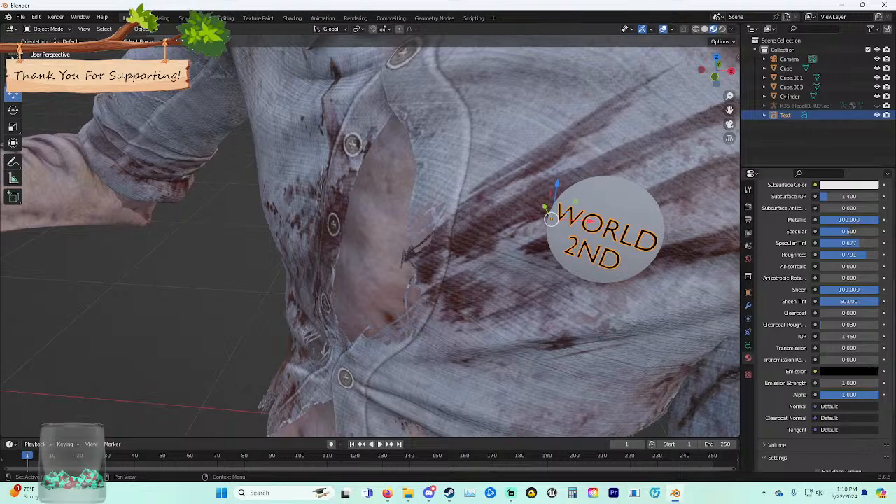
{"action": "left_click", "coordinate": [848, 371]}
{"action": "left_click", "coordinate": [808, 316]}
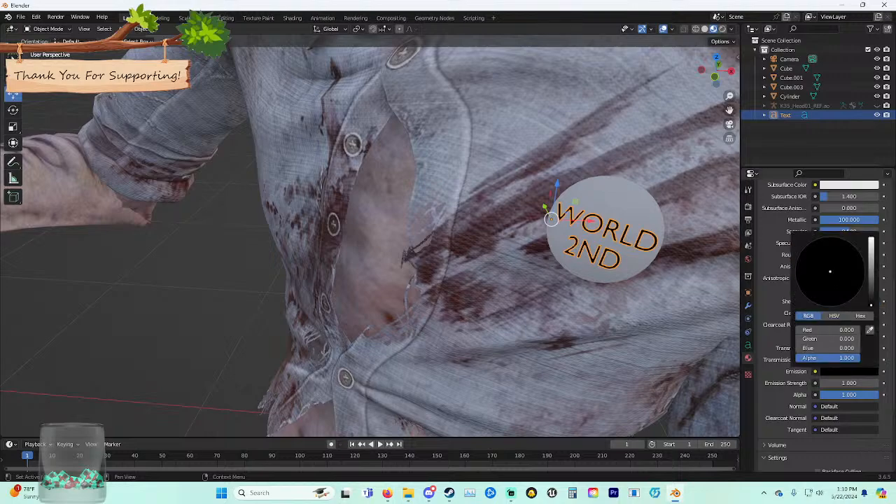
{"action": "scroll", "coordinate": [822, 314], "scroll_direction": "down", "scroll_amount": 1}
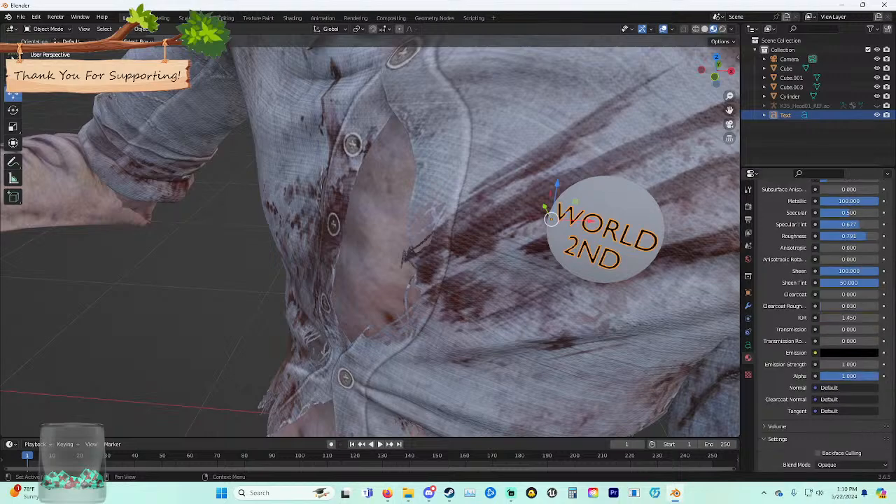
{"action": "scroll", "coordinate": [822, 315], "scroll_direction": "down", "scroll_amount": 1}
{"action": "scroll", "coordinate": [822, 315], "scroll_direction": "down", "scroll_amount": 2}
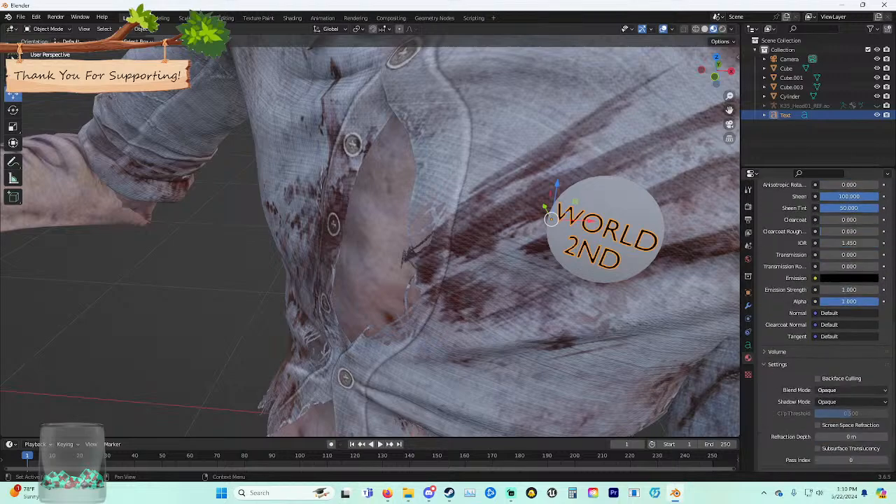
{"action": "scroll", "coordinate": [822, 315], "scroll_direction": "up", "scroll_amount": 10}
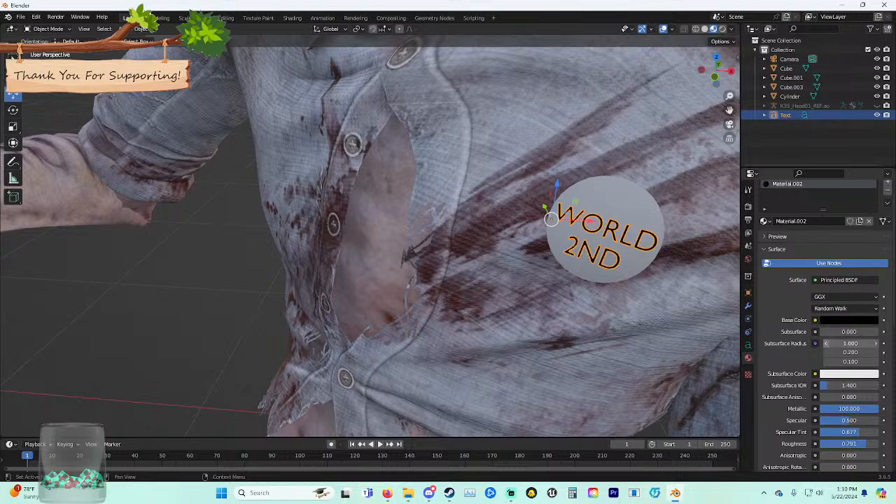
Select the disc and set its material's Specular to about 0.941, Specular Tint to 35.512 and Roughness to 0.563.
{"action": "left_click", "coordinate": [603, 229]}
{"action": "key", "text": "shift"}
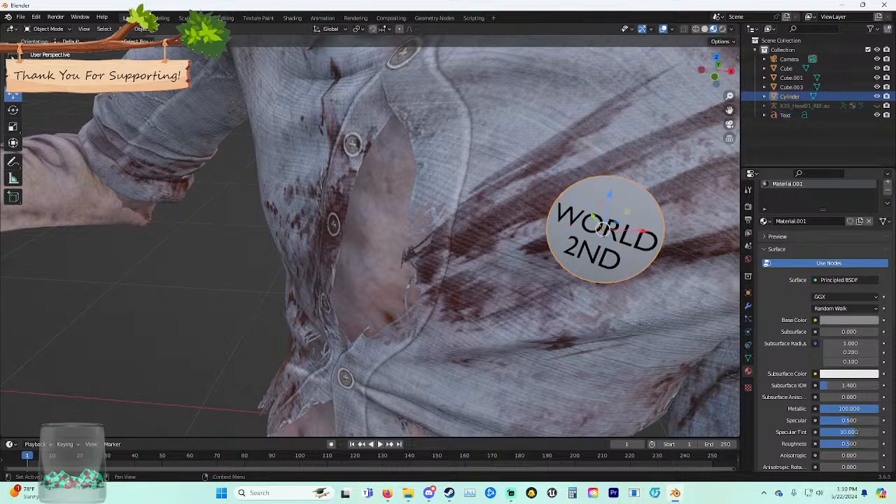
{"action": "scroll", "coordinate": [847, 315], "scroll_direction": "down", "scroll_amount": 4}
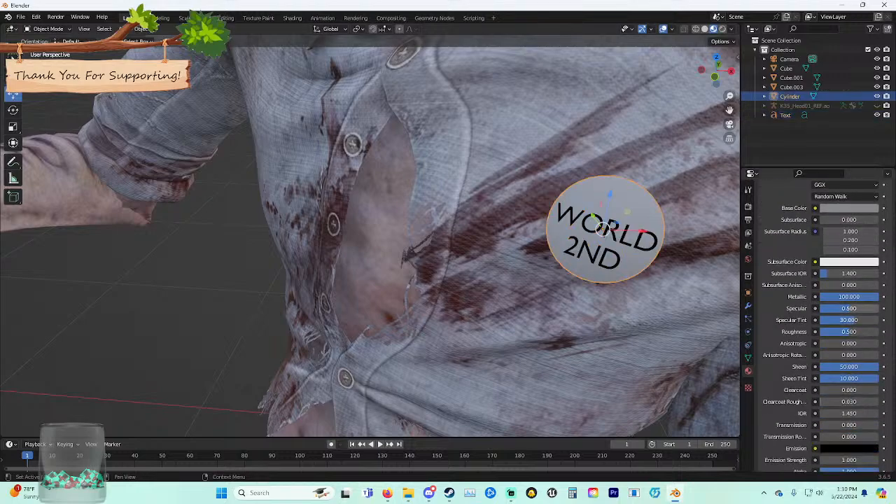
{"action": "left_click_drag", "start_coordinate": [849, 309], "coordinate": [853, 332]}
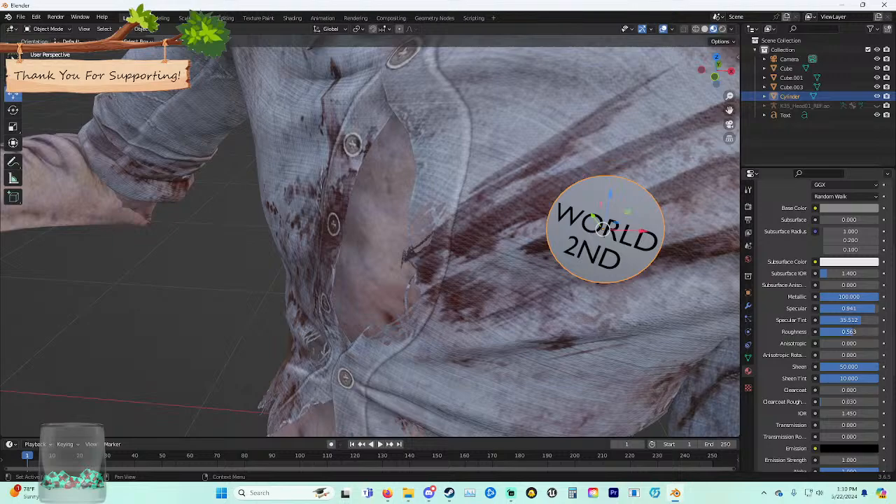
Set the disc's Subsurface to about 0.512, its radius to 0, 3 and 2.2, Subsurface IOR to 1.202 and Subsurface Anisotropy to 0.244.
{"action": "mouse_move", "coordinate": [849, 284]}
{"action": "left_mouse_down"}
{"action": "mouse_move", "coordinate": [863, 285]}
{"action": "mouse_move", "coordinate": [836, 272]}
{"action": "left_mouse_up"}
{"action": "left_click_drag", "start_coordinate": [849, 231], "coordinate": [853, 240]}
{"action": "left_click_drag", "start_coordinate": [853, 240], "coordinate": [854, 249]}
{"action": "left_click_drag", "start_coordinate": [849, 219], "coordinate": [853, 219]}
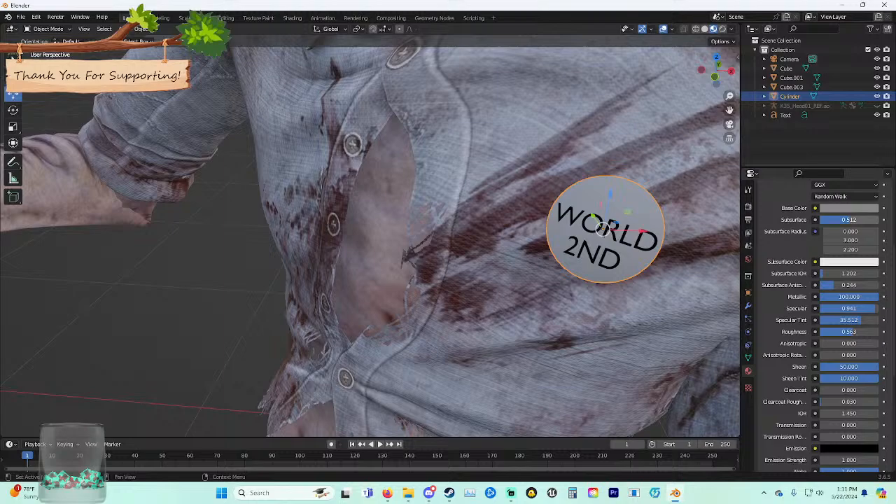
Set the disc's Clearcoat to about 0.346, Clearcoat Roughness to 0.211, IOR to 1.350 and Anisotropic Rotation to 0.394.
{"action": "scroll", "coordinate": [840, 280], "scroll_direction": "down", "scroll_amount": 2}
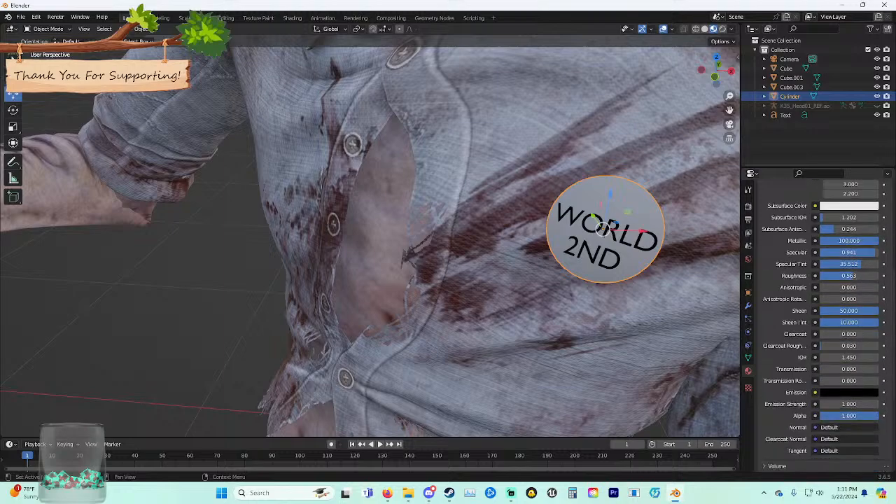
{"action": "mouse_move", "coordinate": [849, 356]}
{"action": "left_mouse_down"}
{"action": "mouse_move", "coordinate": [866, 346]}
{"action": "mouse_move", "coordinate": [851, 334]}
{"action": "mouse_move", "coordinate": [858, 334]}
{"action": "mouse_move", "coordinate": [853, 345]}
{"action": "mouse_move", "coordinate": [860, 345]}
{"action": "mouse_move", "coordinate": [850, 333]}
{"action": "mouse_move", "coordinate": [825, 345]}
{"action": "mouse_move", "coordinate": [875, 334]}
{"action": "mouse_move", "coordinate": [844, 334]}
{"action": "mouse_move", "coordinate": [855, 345]}
{"action": "left_mouse_up"}
{"action": "left_click_drag", "start_coordinate": [845, 298], "coordinate": [869, 299]}
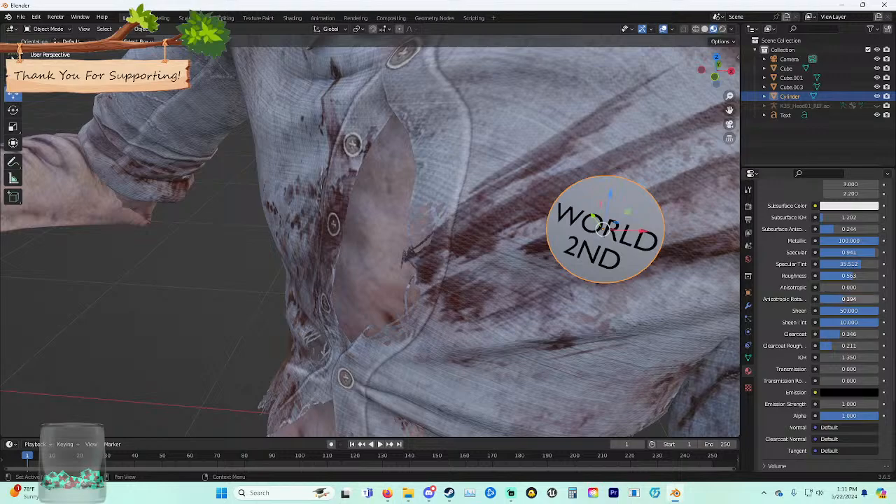
Set the disc material's Specular Tint to 44.173, Roughness to 0.846, Anisotropic to 0.795 and Sheen to 20.866.
{"action": "middle_click_drag", "start_coordinate": [448, 245], "coordinate": [392, 244]}
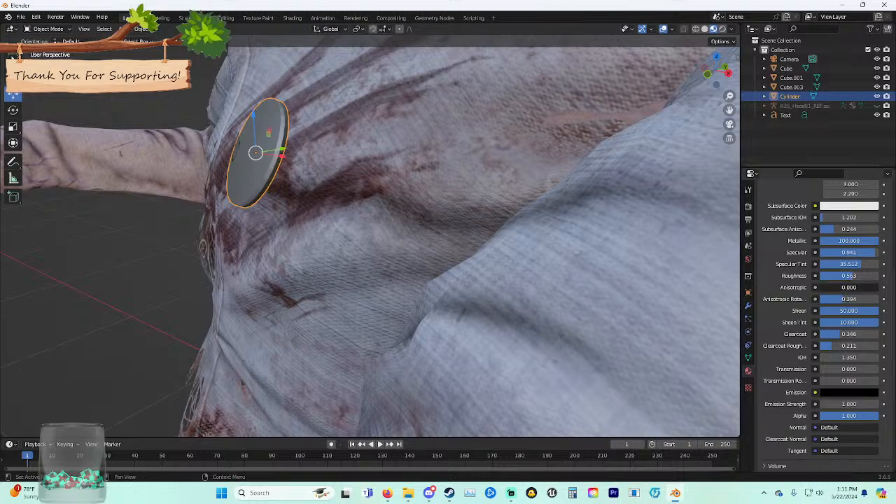
{"action": "left_click_drag", "start_coordinate": [848, 287], "coordinate": [866, 287]}
{"action": "mouse_move", "coordinate": [850, 276]}
{"action": "left_mouse_down"}
{"action": "mouse_move", "coordinate": [874, 276]}
{"action": "mouse_move", "coordinate": [857, 264]}
{"action": "mouse_move", "coordinate": [866, 264]}
{"action": "left_mouse_up"}
{"action": "middle_click_drag", "start_coordinate": [448, 245], "coordinate": [501, 230]}
{"action": "left_click_drag", "start_coordinate": [868, 310], "coordinate": [844, 310]}
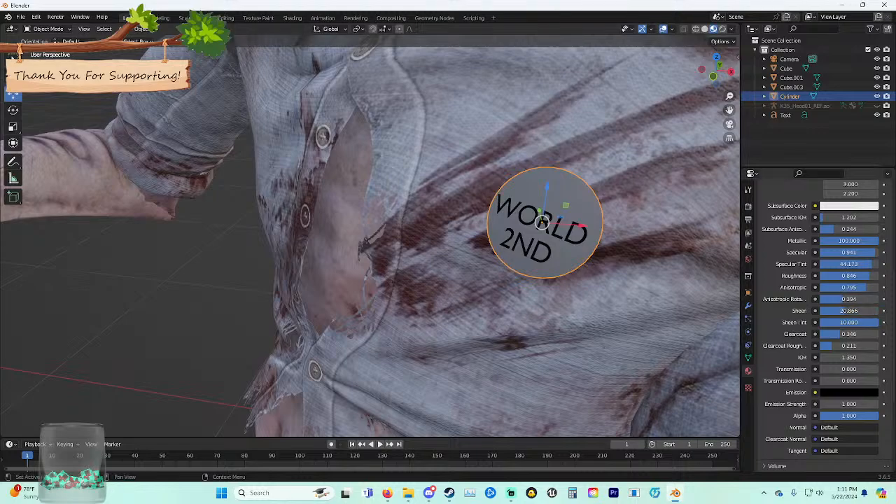
Change the disc's Sheen to 41.732, Anisotropic Rotation to 0.331, Anisotropic to 0.276 and Roughness to 0.256.
{"action": "middle_click_drag", "start_coordinate": [532, 259], "coordinate": [495, 246]}
{"action": "mouse_move", "coordinate": [846, 310]}
{"action": "left_mouse_down"}
{"action": "mouse_move", "coordinate": [869, 311]}
{"action": "mouse_move", "coordinate": [843, 299]}
{"action": "left_mouse_up"}
{"action": "mouse_move", "coordinate": [848, 287]}
{"action": "left_mouse_down"}
{"action": "mouse_move", "coordinate": [829, 287]}
{"action": "mouse_move", "coordinate": [847, 275]}
{"action": "mouse_move", "coordinate": [829, 275]}
{"action": "left_mouse_up"}
{"action": "middle_click_drag", "start_coordinate": [490, 245], "coordinate": [515, 266]}
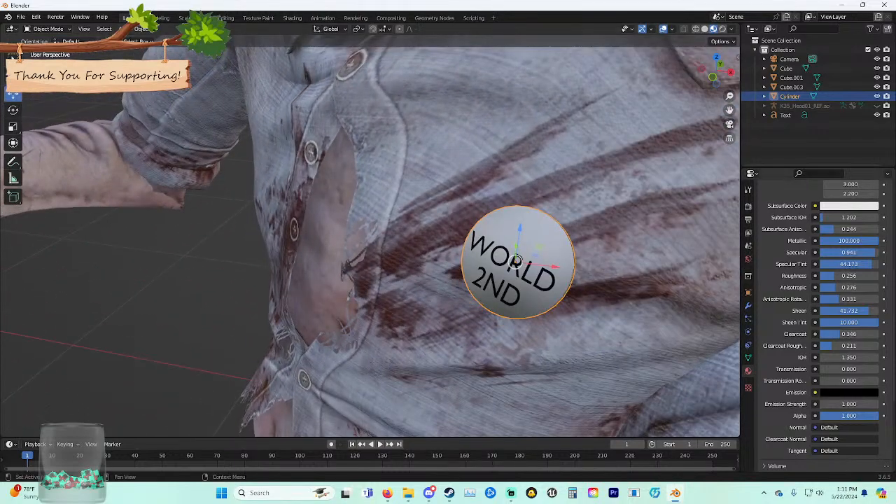
Fine-tune the disc material's anisotropy, Clearcoat and IOR values while checking its shine on the shirt.
{"action": "left_click_drag", "start_coordinate": [848, 286], "coordinate": [855, 287]}
{"action": "left_click", "coordinate": [536, 273]}
{"action": "middle_click_drag", "start_coordinate": [536, 273], "coordinate": [538, 253]}
{"action": "left_click_drag", "start_coordinate": [861, 275], "coordinate": [847, 299]}
{"action": "left_click_drag", "start_coordinate": [830, 334], "coordinate": [851, 346]}
{"action": "mouse_move", "coordinate": [835, 357]}
{"action": "left_mouse_down"}
{"action": "mouse_move", "coordinate": [858, 369]}
{"action": "mouse_move", "coordinate": [832, 381]}
{"action": "mouse_move", "coordinate": [851, 357]}
{"action": "left_mouse_up"}
Check the badge from a distance and view the character through the camera with nothing selected.
{"action": "left_click", "coordinate": [602, 266]}
{"action": "middle_click_drag", "start_coordinate": [545, 252], "coordinate": [624, 207]}
{"action": "scroll", "coordinate": [568, 257], "scroll_direction": "down", "scroll_amount": 4}
{"action": "scroll", "coordinate": [569, 257], "scroll_direction": "down", "scroll_amount": 4}
{"action": "scroll", "coordinate": [633, 254], "scroll_direction": "down", "scroll_amount": 3}
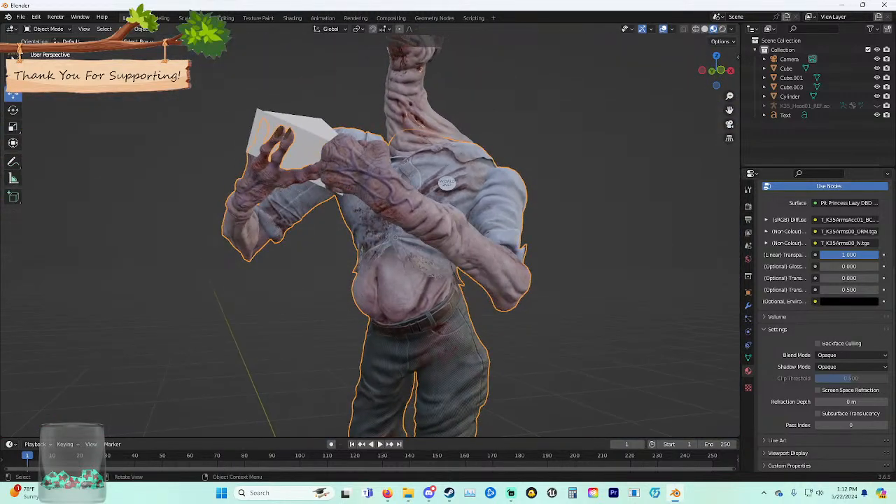
{"action": "left_click", "coordinate": [729, 125]}
{"action": "key", "text": "alt+a"}
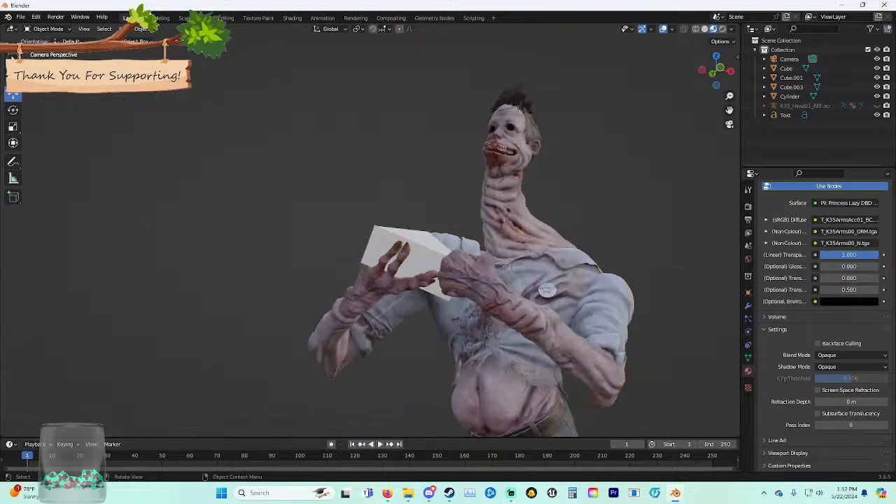
Select the WORLD 2ND lettering in the camera view and review its material settings.
{"action": "scroll", "coordinate": [370, 236], "scroll_direction": "up", "scroll_amount": 1}
{"action": "left_click", "coordinate": [582, 300]}
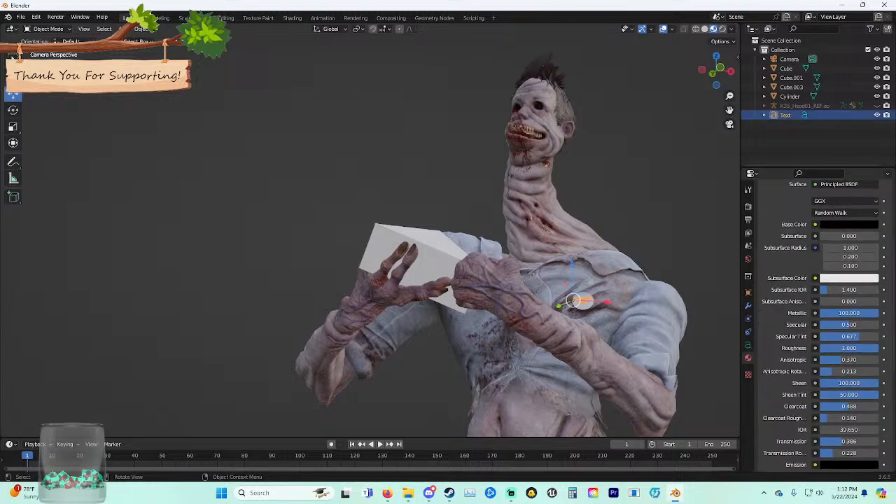
{"action": "scroll", "coordinate": [819, 315], "scroll_direction": "up", "scroll_amount": 5}
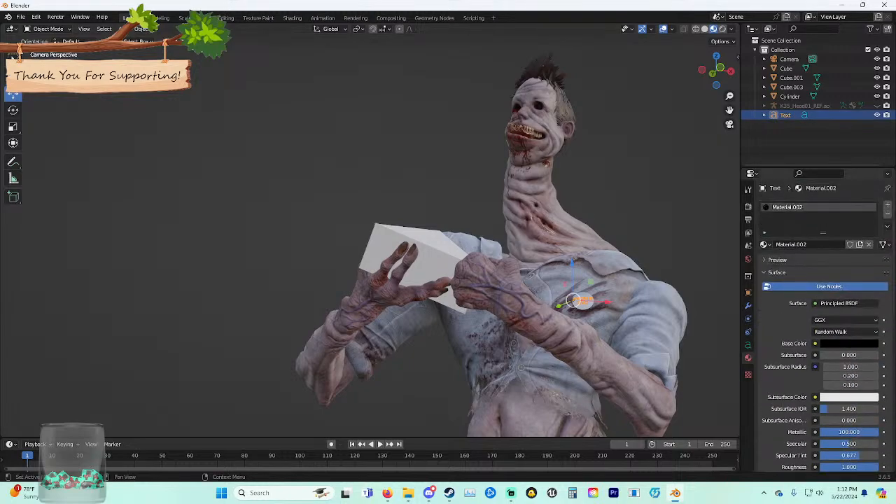
{"action": "key", "text": "Tab"}
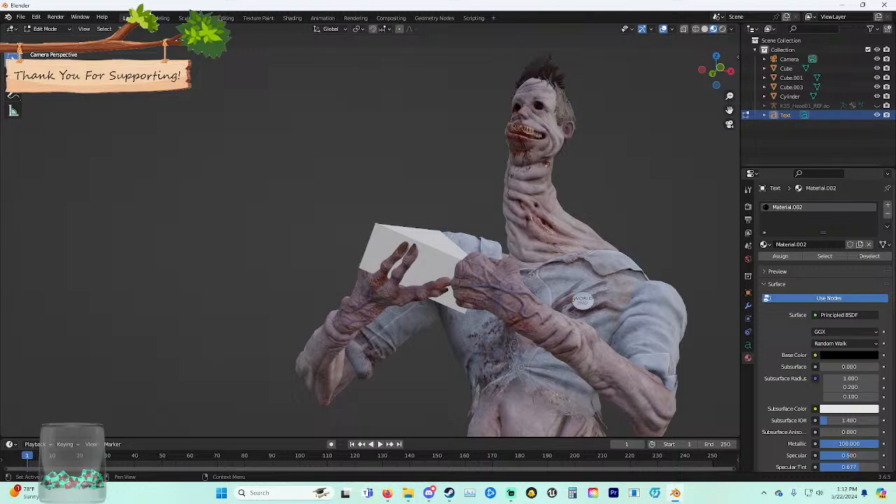
{"action": "key", "text": "Tab"}
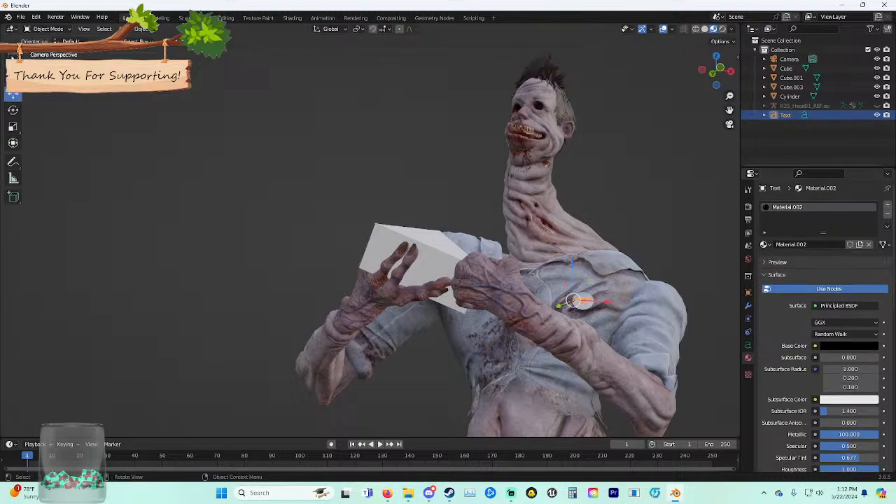
Try inserting ASDA before 2ND in the badge lettering, remove it and restore the two-line layout.
{"action": "key", "text": "KP_0"}
{"action": "middle_click_drag", "start_coordinate": [476, 280], "coordinate": [126, 161], "text": "shift"}
{"action": "scroll", "coordinate": [370, 295], "scroll_direction": "up", "scroll_amount": 6}
{"action": "scroll", "coordinate": [126, 161], "scroll_direction": "down", "scroll_amount": 1}
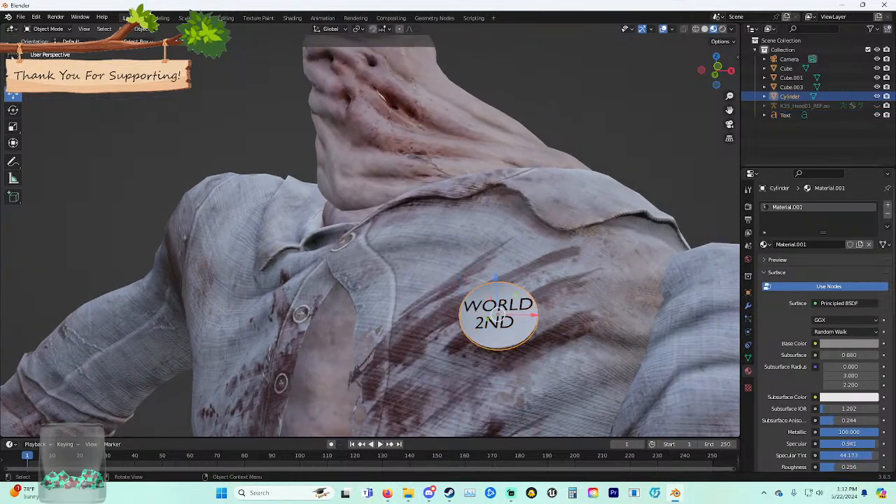
{"action": "key", "text": "Tab"}
{"action": "type", "text": "ASDA"}
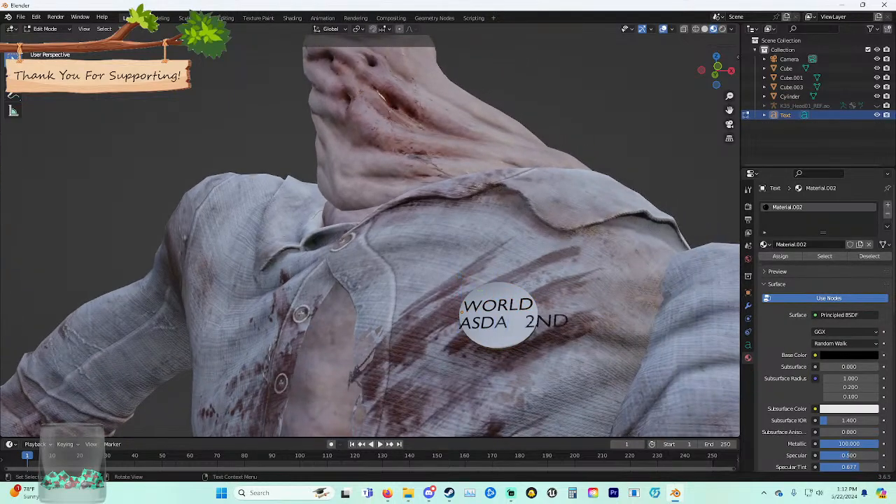
{"action": "key", "text": "BackSpace"}
{"action": "key", "text": "BackSpace"}
{"action": "key", "text": "BackSpace"}
{"action": "key", "text": "BackSpace"}
{"action": "key", "text": "BackSpace"}
{"action": "key", "text": "BackSpace"}
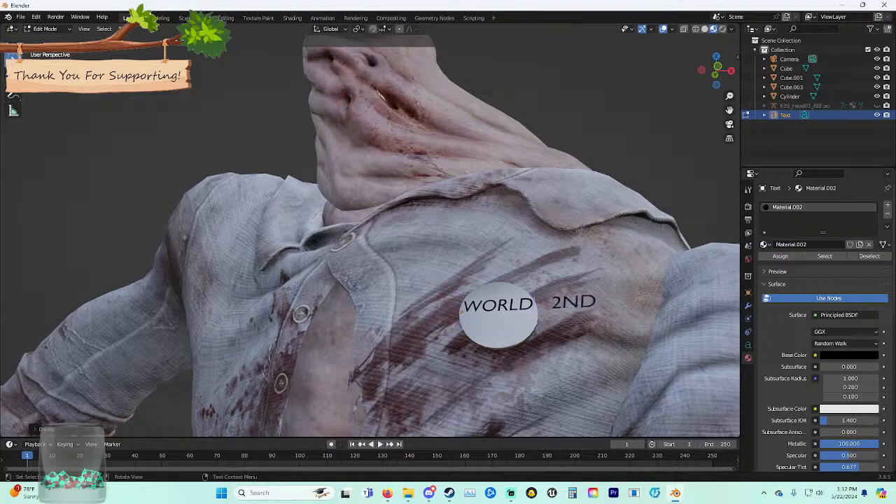
{"action": "key", "text": "Return"}
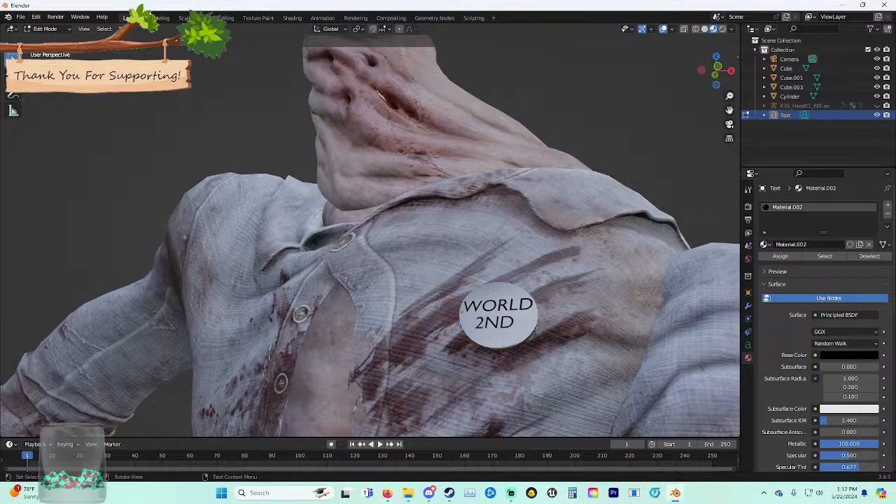
Select all of the lettering's text and check the tool and workspace settings in both text editing and Object Mode.
{"action": "key", "text": "ctrl+a"}
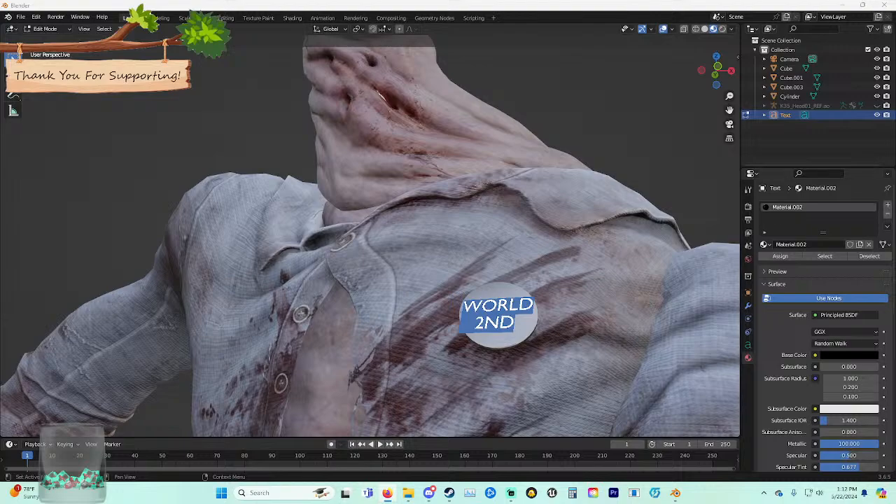
{"action": "left_click", "coordinate": [747, 190]}
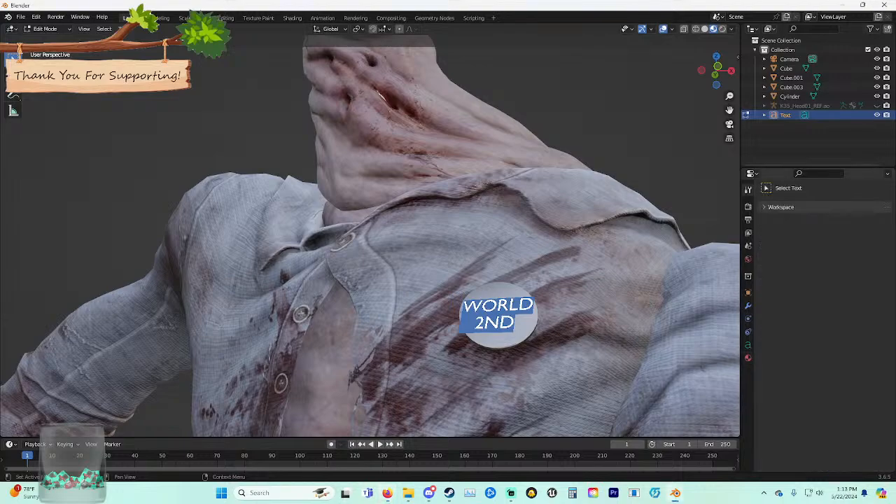
{"action": "left_click", "coordinate": [780, 207]}
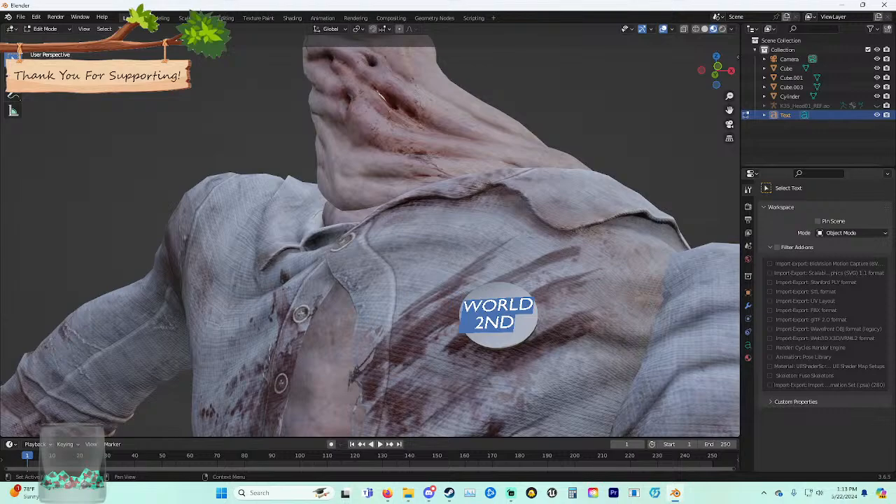
{"action": "left_click", "coordinate": [780, 207]}
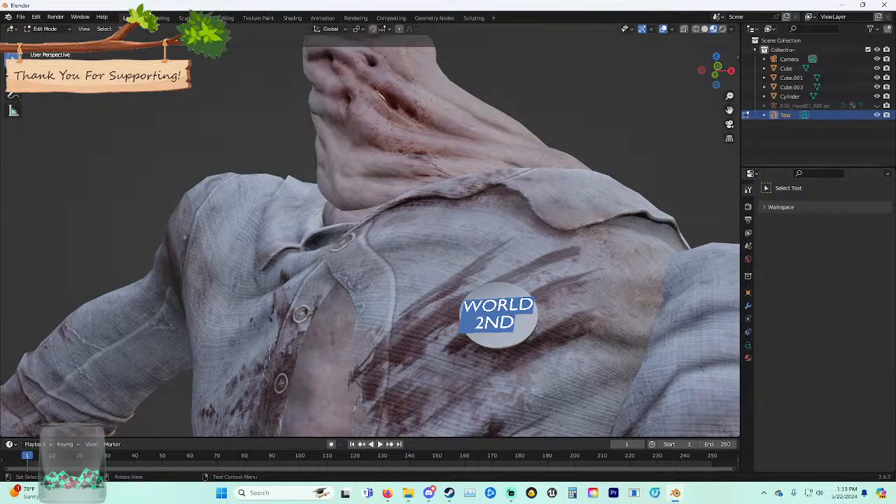
{"action": "left_click", "coordinate": [498, 306]}
{"action": "right_click", "coordinate": [509, 316]}
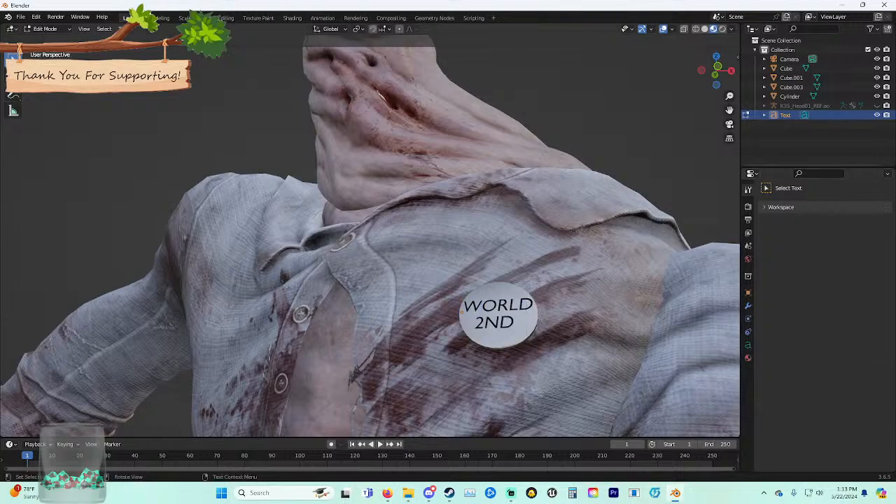
{"action": "key", "text": "Tab"}
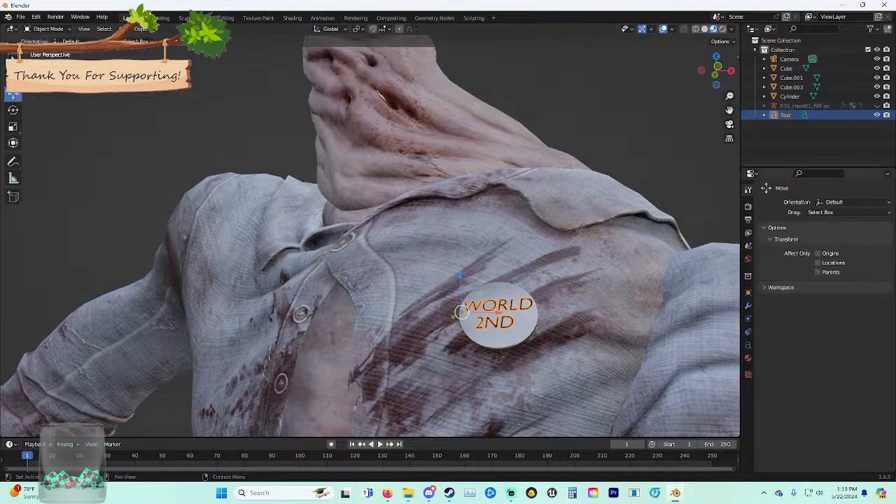
{"action": "left_click", "coordinate": [780, 288]}
{"action": "left_click", "coordinate": [781, 288]}
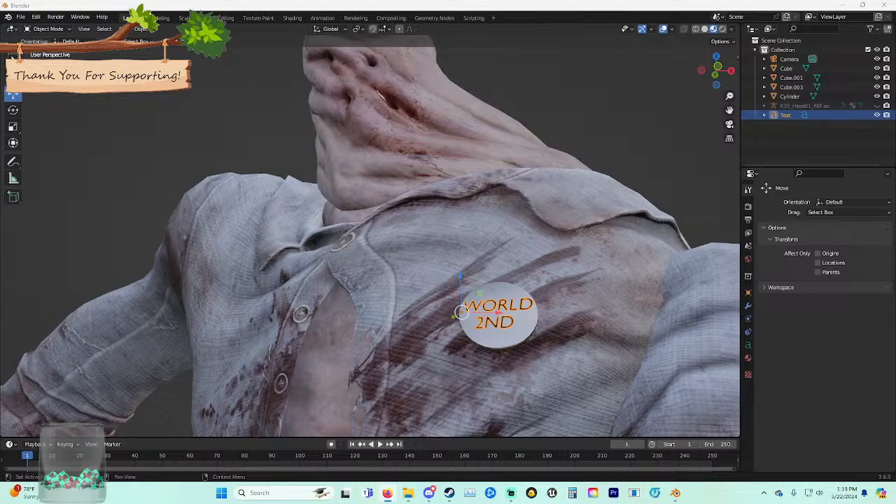
Examine the scene's render settings, including the Simplify and Film options.
{"action": "left_click", "coordinate": [752, 174]}
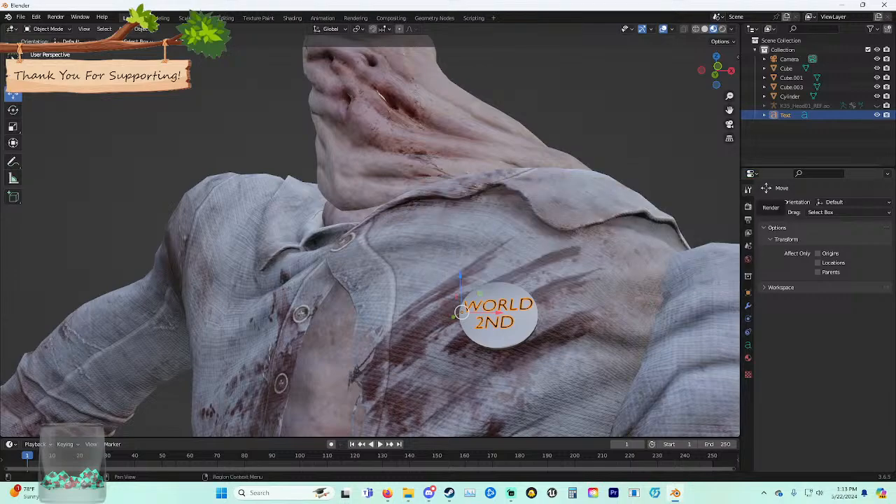
{"action": "left_click", "coordinate": [748, 207]}
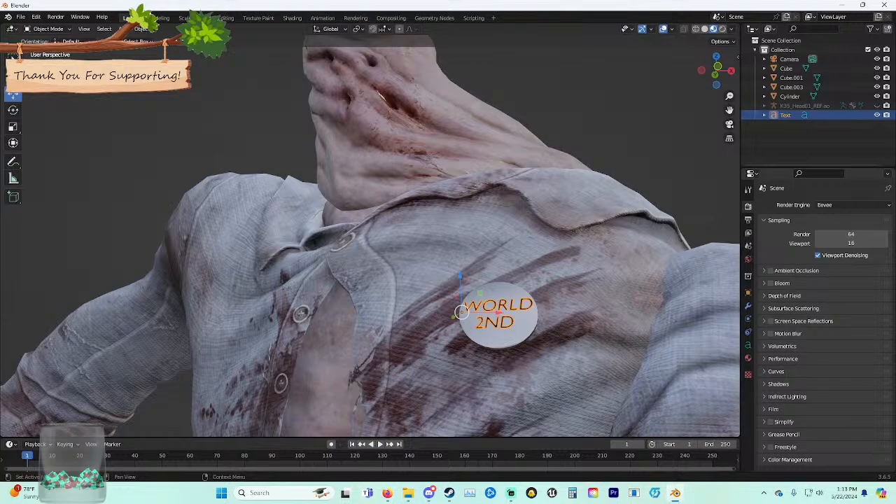
{"action": "left_click", "coordinate": [765, 421]}
{"action": "left_click", "coordinate": [765, 421]}
{"action": "left_click", "coordinate": [765, 410]}
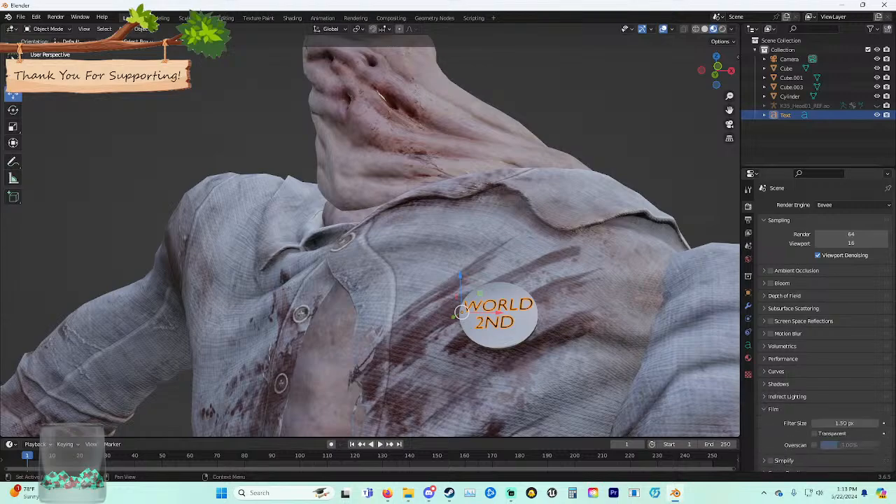
{"action": "left_click", "coordinate": [765, 409]}
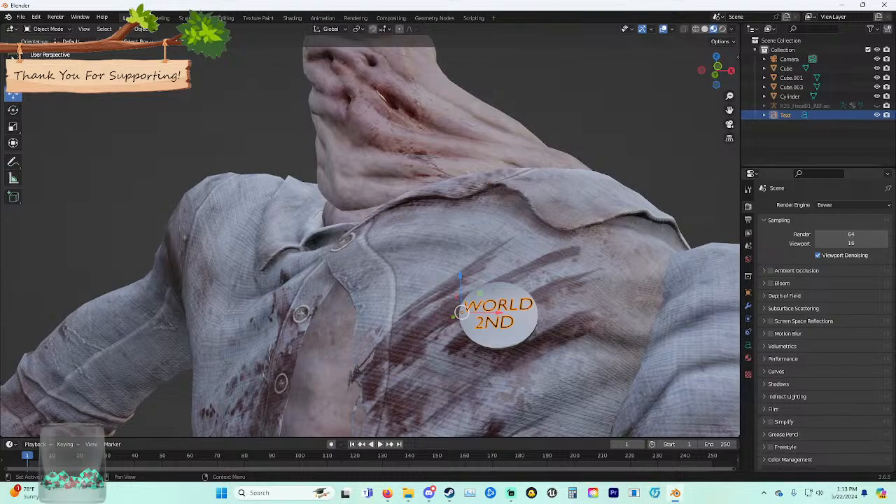
Look through the output, view layer, scene, world, collection, object, modifier, physics and constraint settings.
{"action": "left_click", "coordinate": [748, 220]}
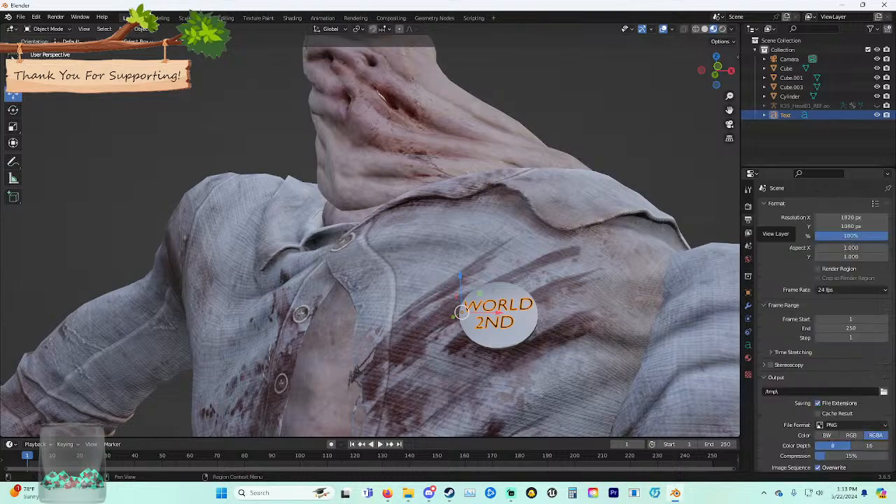
{"action": "left_click", "coordinate": [747, 233]}
{"action": "left_click", "coordinate": [747, 246]}
{"action": "left_click", "coordinate": [747, 258]}
{"action": "left_click", "coordinate": [748, 275]}
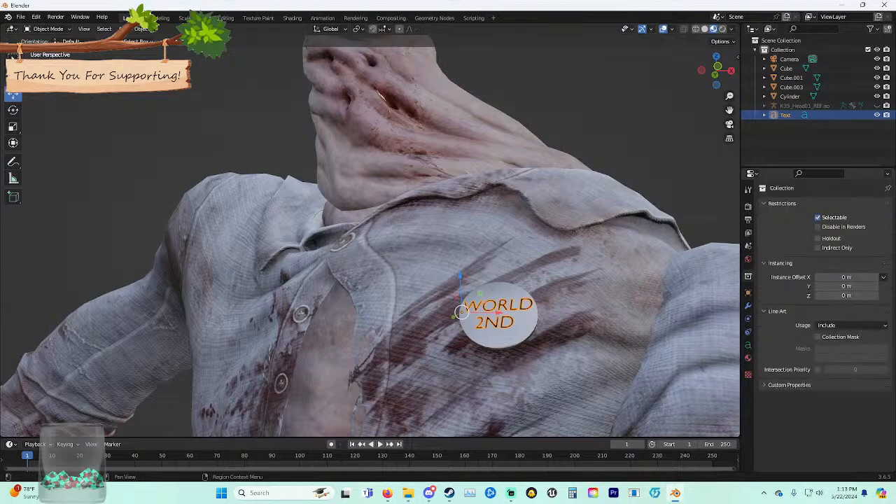
{"action": "left_click", "coordinate": [747, 292]}
{"action": "left_click", "coordinate": [747, 306]}
{"action": "left_click", "coordinate": [747, 319]}
{"action": "left_click", "coordinate": [747, 332]}
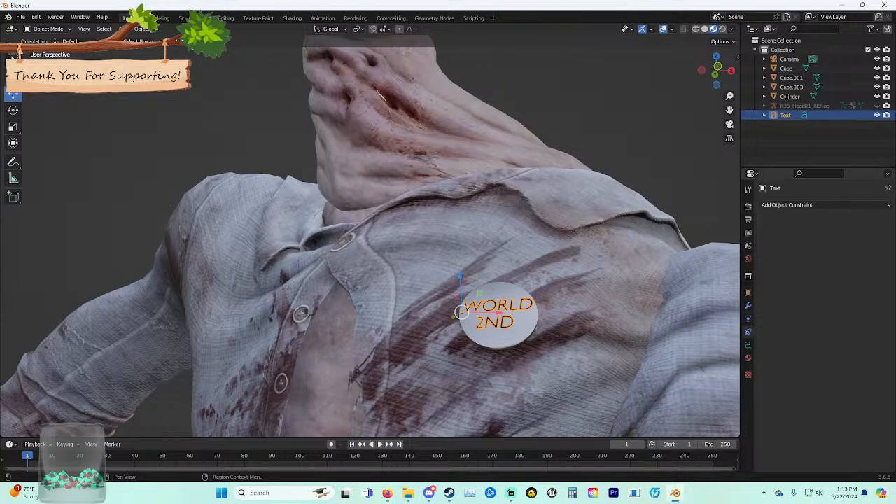
Set the preview resolution of the badge lettering's text shape to 7.
{"action": "left_click", "coordinate": [748, 189]}
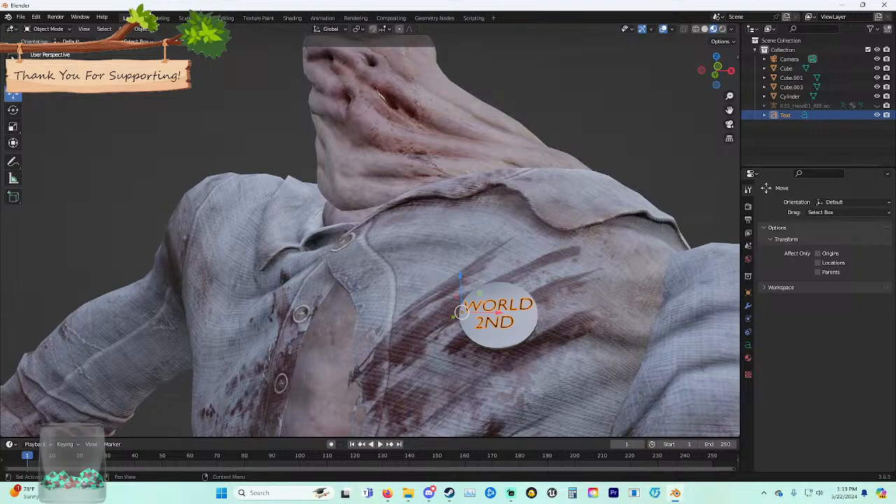
{"action": "left_click", "coordinate": [747, 344]}
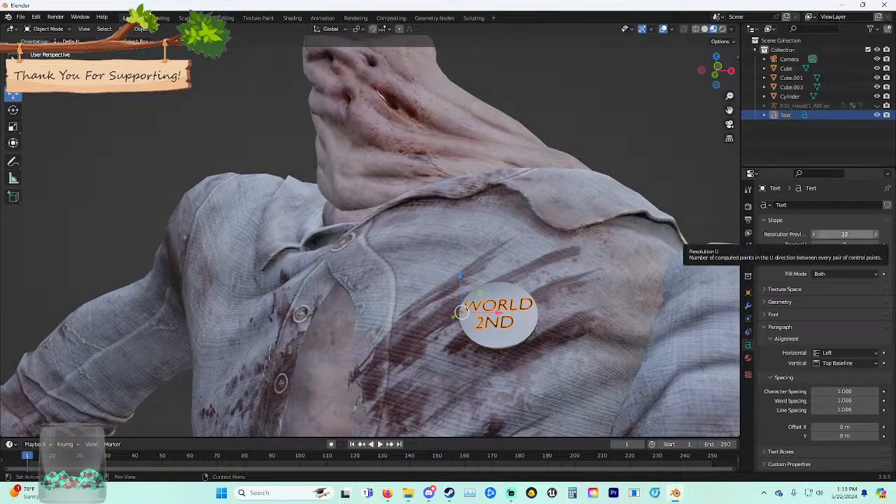
{"action": "left_click_drag", "start_coordinate": [844, 235], "coordinate": [818, 234]}
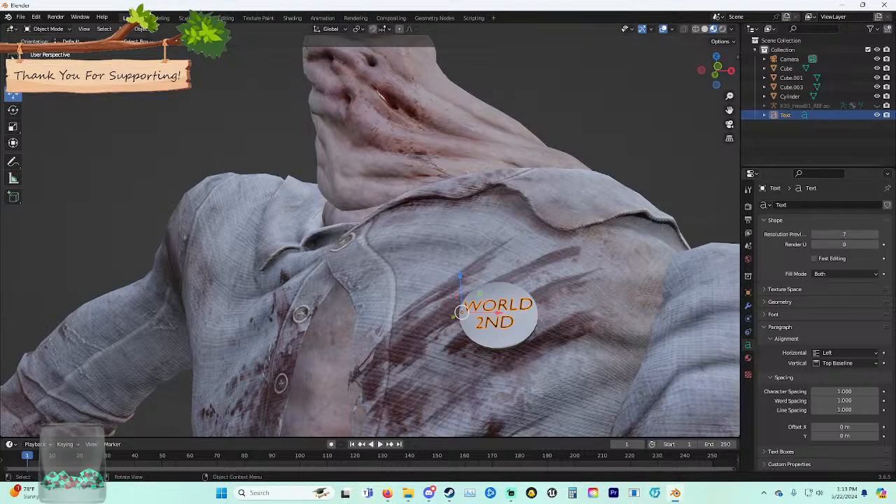
Select the disc and inspect the lettering's shape on the badge up close.
{"action": "left_click", "coordinate": [499, 316]}
{"action": "left_click", "coordinate": [499, 316]}
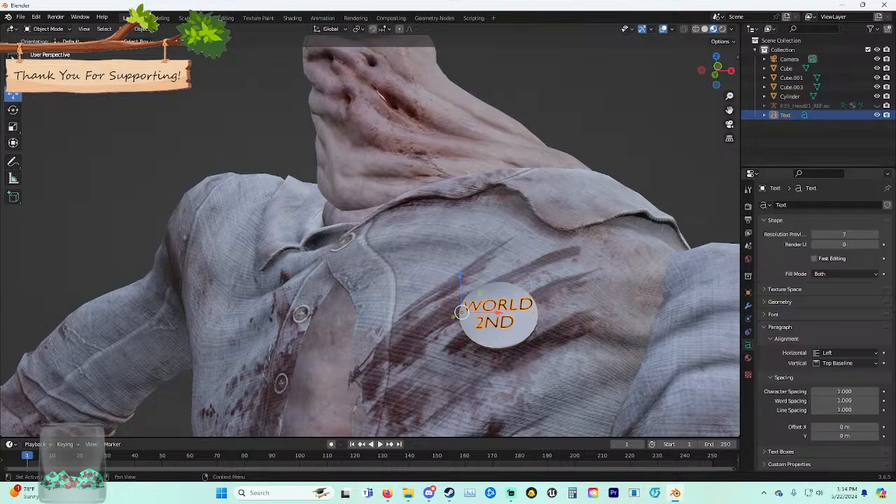
{"action": "left_click", "coordinate": [499, 318]}
{"action": "scroll", "coordinate": [498, 318], "scroll_direction": "up", "scroll_amount": 2}
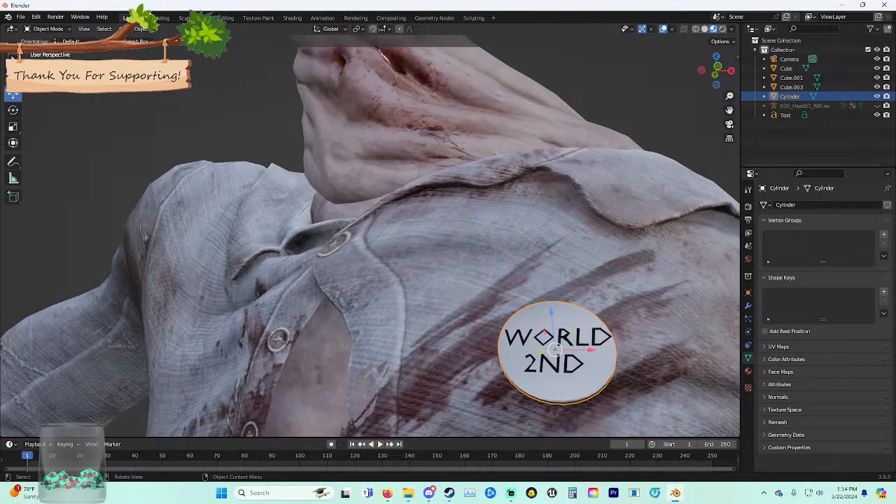
{"action": "left_click", "coordinate": [535, 339]}
{"action": "mouse_move", "coordinate": [535, 339]}
{"action": "middle_mouse_down"}
{"action": "mouse_move", "coordinate": [514, 354]}
{"action": "mouse_move", "coordinate": [524, 347]}
{"action": "middle_mouse_up"}
{"action": "left_click", "coordinate": [525, 347]}
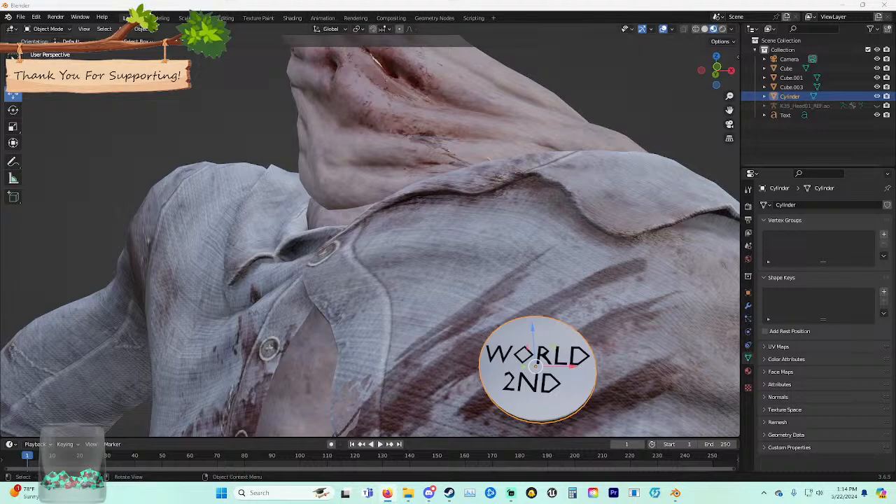
Return to the camera view, deselect everything and compare the badge with the lettering hidden and shown.
{"action": "left_click", "coordinate": [730, 123]}
{"action": "key", "text": "alt+a"}
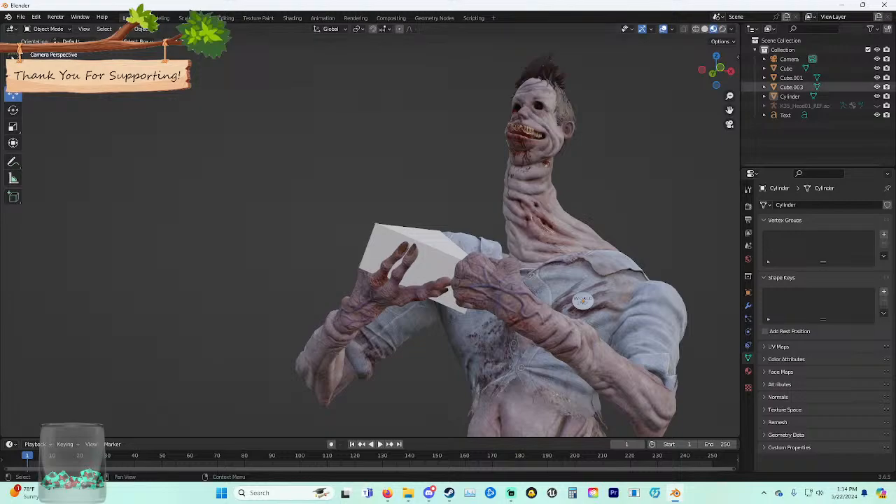
{"action": "left_click", "coordinate": [877, 115]}
{"action": "left_click", "coordinate": [877, 115]}
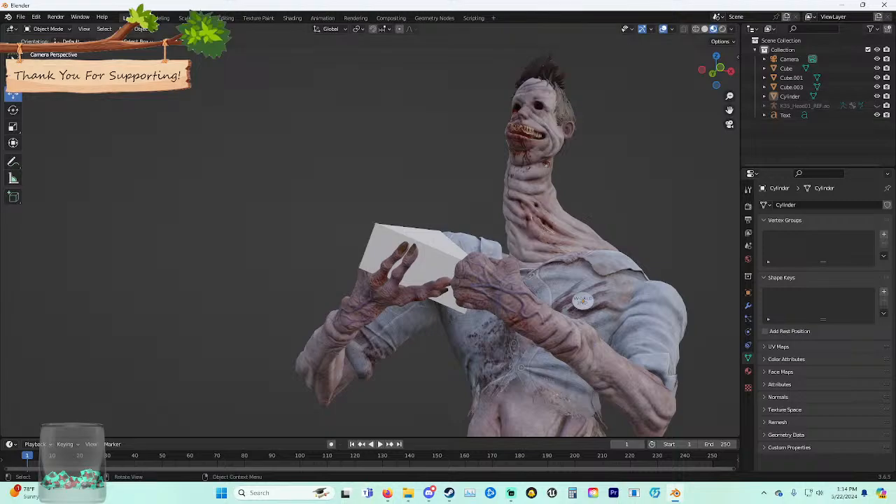
Compare the character in rendered shading and material preview, in the camera view and from outside the camera.
{"action": "left_click_drag", "start_coordinate": [577, 302], "coordinate": [587, 327]}
{"action": "left_click", "coordinate": [651, 230]}
{"action": "left_click", "coordinate": [722, 29]}
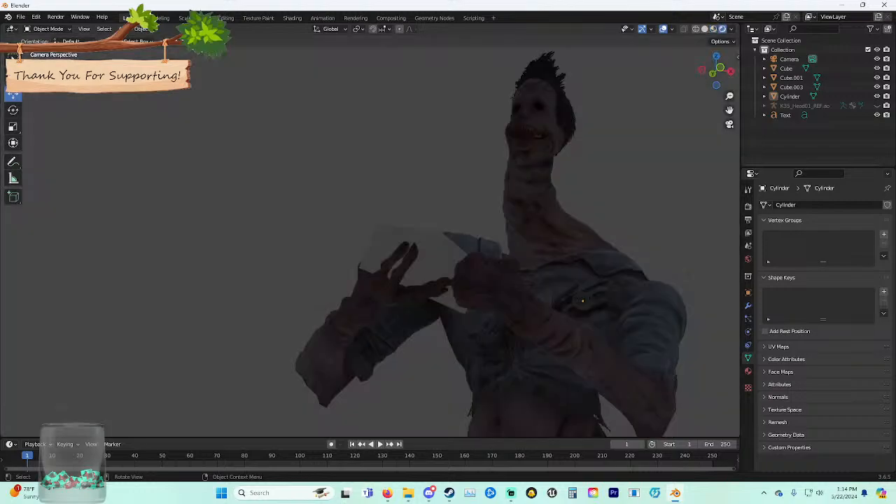
{"action": "left_click", "coordinate": [713, 28]}
{"action": "middle_click_drag", "start_coordinate": [560, 157], "coordinate": [511, 155]}
{"action": "scroll", "coordinate": [511, 155], "scroll_direction": "up", "scroll_amount": 4}
{"action": "scroll", "coordinate": [483, 249], "scroll_direction": "down", "scroll_amount": 3}
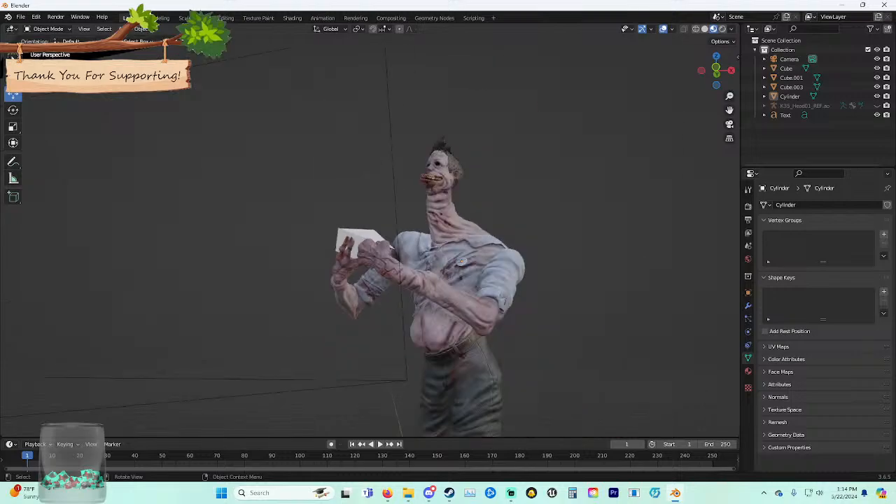
{"action": "left_click", "coordinate": [722, 29]}
{"action": "left_click", "coordinate": [713, 29]}
{"action": "middle_click_drag", "start_coordinate": [517, 175], "coordinate": [542, 176]}
{"action": "scroll", "coordinate": [543, 176], "scroll_direction": "up", "scroll_amount": 1}
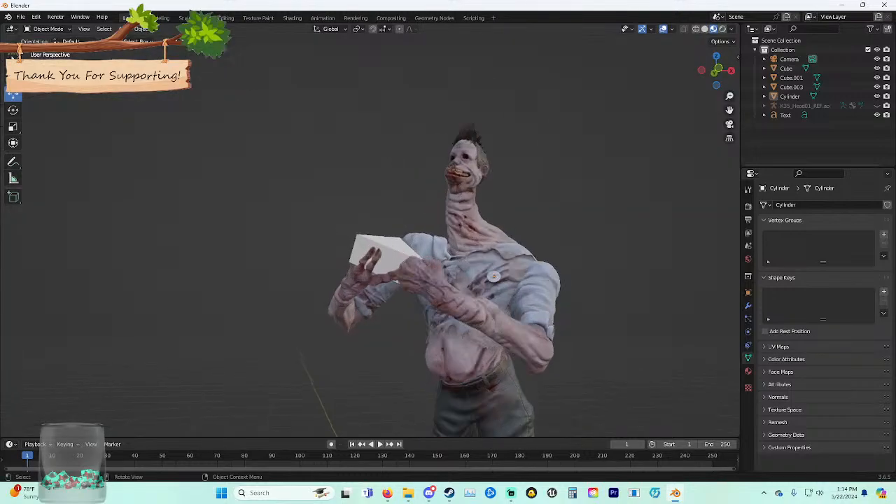
{"action": "scroll", "coordinate": [542, 176], "scroll_direction": "up", "scroll_amount": 1}
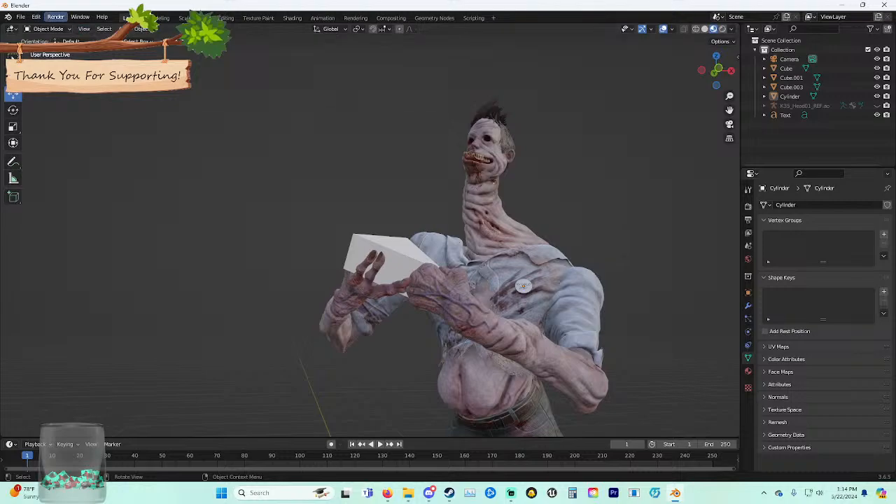
Render the current frame, check the image and close the render window.
{"action": "left_click", "coordinate": [56, 17]}
{"action": "left_click", "coordinate": [74, 27]}
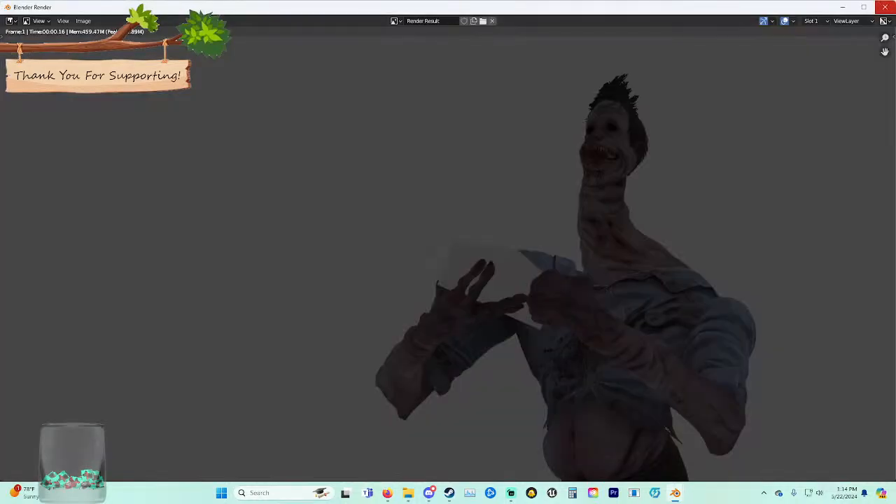
{"action": "left_click", "coordinate": [884, 7]}
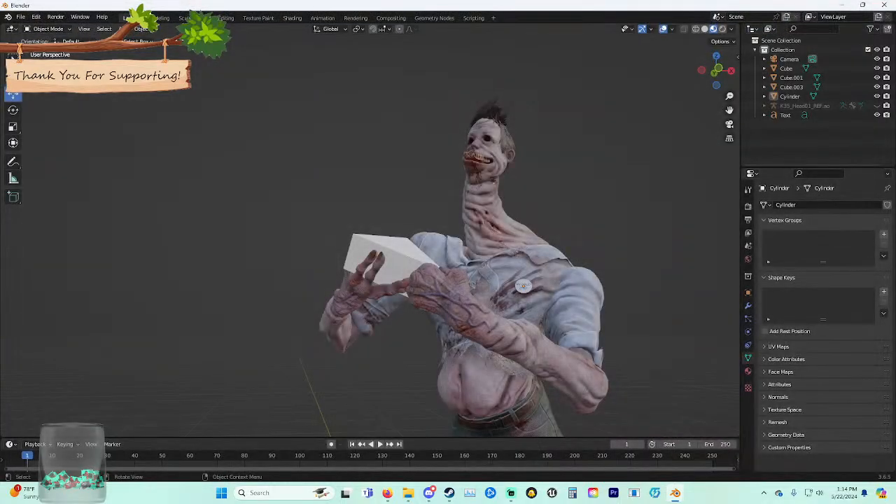
Enlarge the badge's disc on the shirt to about one and a half times its size.
{"action": "middle_click_drag", "start_coordinate": [434, 266], "coordinate": [371, 218]}
{"action": "scroll", "coordinate": [396, 261], "scroll_direction": "up", "scroll_amount": 3}
{"action": "scroll", "coordinate": [374, 234], "scroll_direction": "up", "scroll_amount": 5}
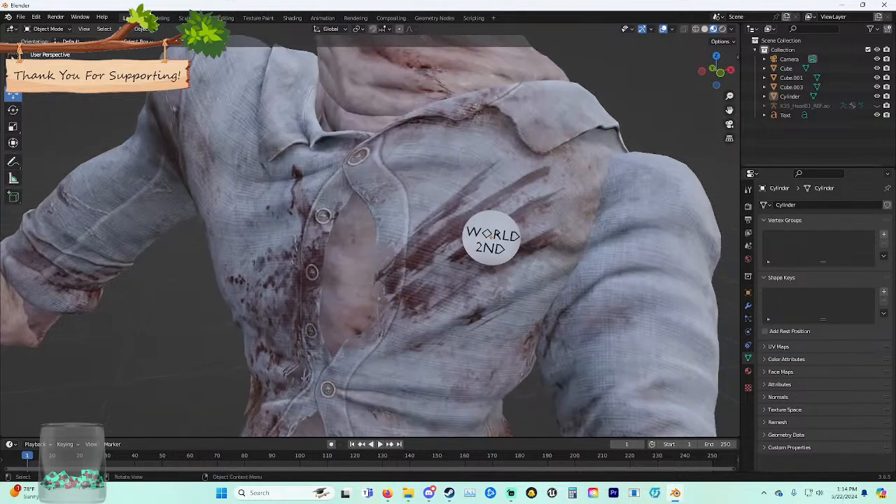
{"action": "left_click", "coordinate": [490, 233]}
{"action": "key", "text": "s"}
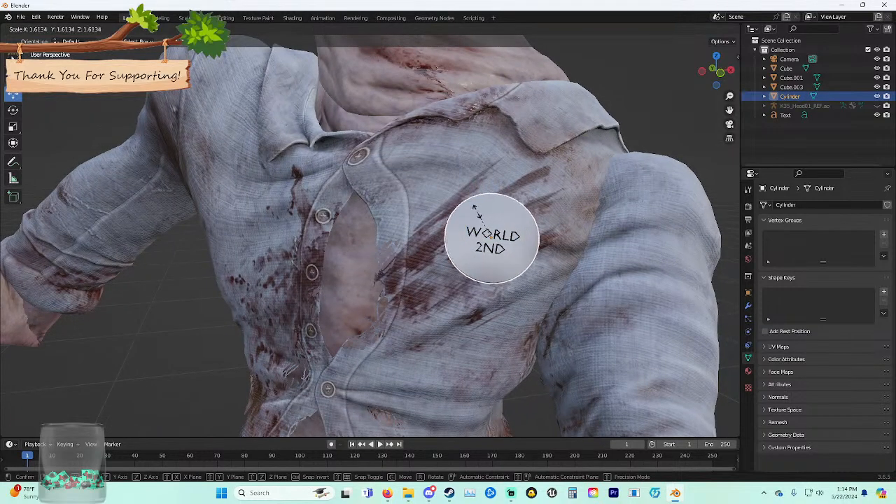
{"action": "left_click", "coordinate": [483, 219]}
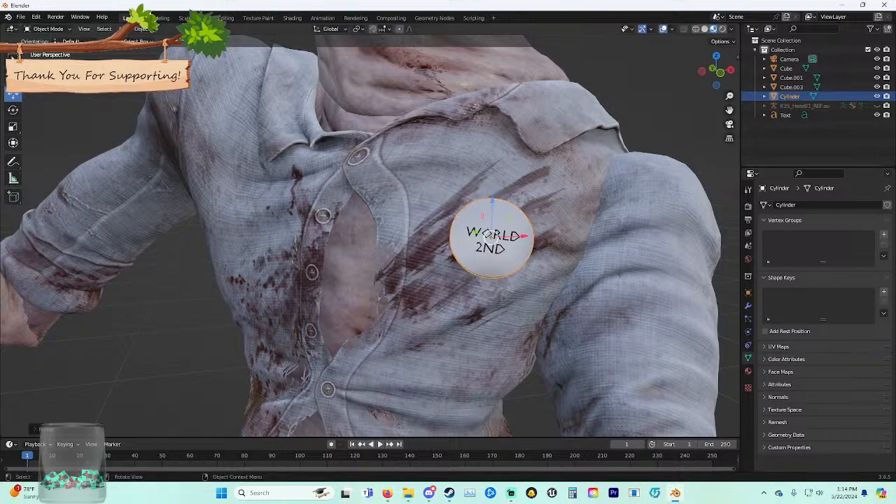
Scale up the WORLD 2ND lettering to suit the larger disc and check it in the camera view.
{"action": "left_click", "coordinate": [505, 238]}
{"action": "key", "text": "s"}
{"action": "left_click", "coordinate": [528, 247]}
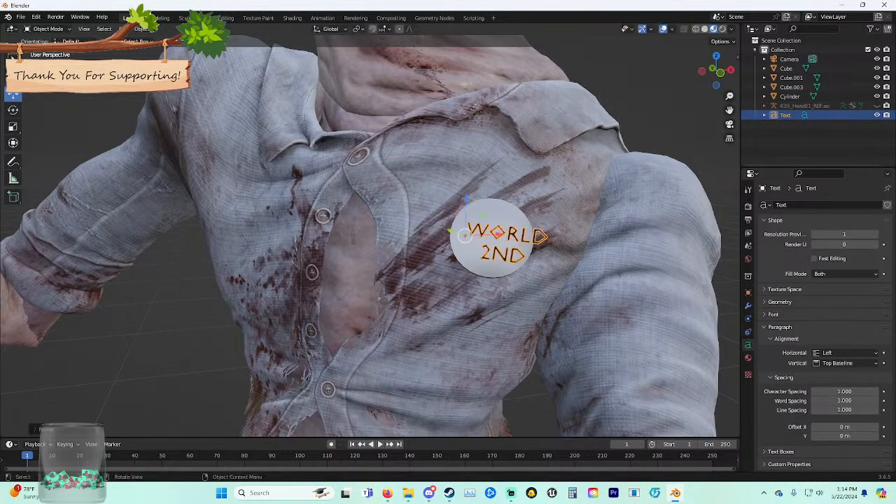
{"action": "key", "text": "KP_0"}
{"action": "key", "text": "alt+a"}
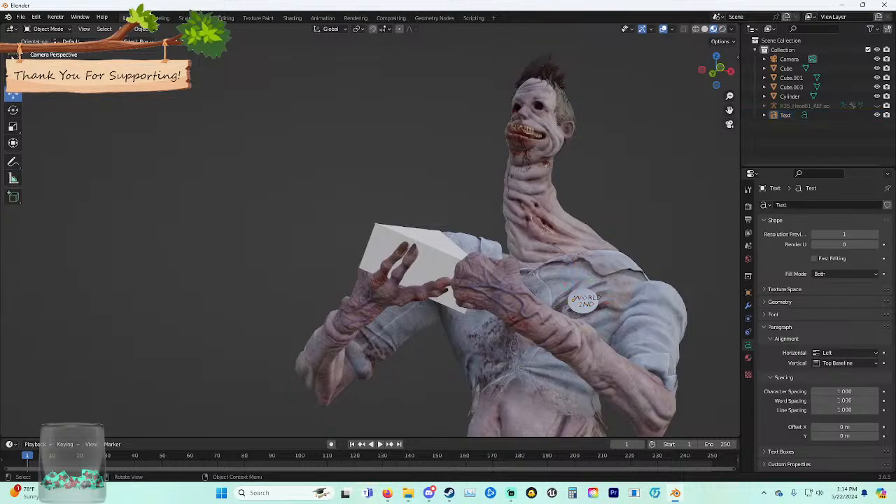
{"action": "key", "text": "KP_0"}
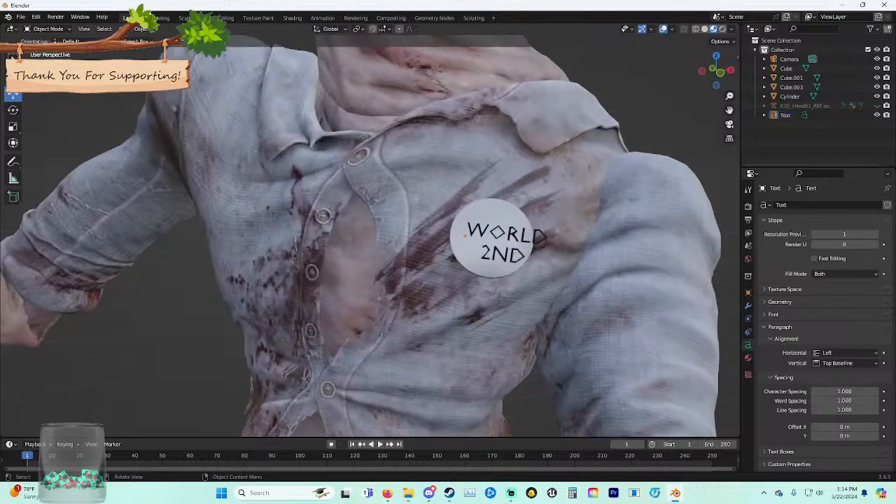
Shift the lettering sideways along X to centre it on the disc, and return to the camera view with nothing selected.
{"action": "left_click", "coordinate": [508, 237]}
{"action": "left_click_drag", "start_coordinate": [499, 234], "coordinate": [485, 234]}
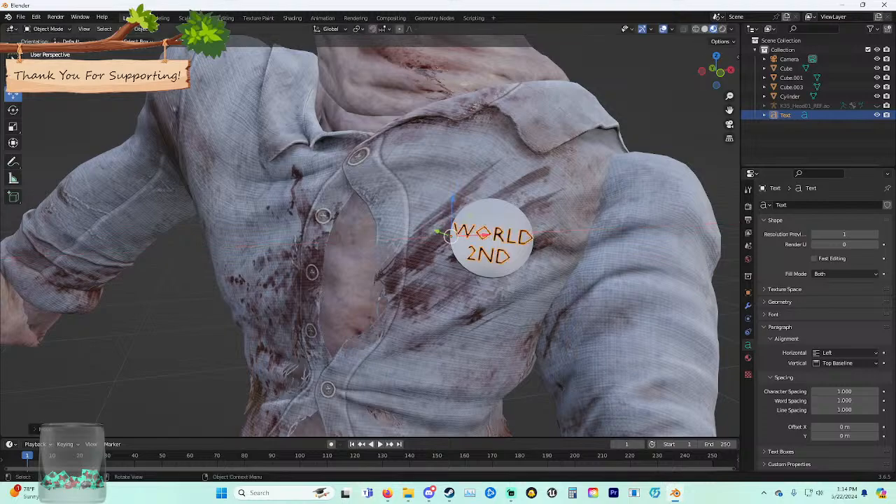
{"action": "key", "text": "KP_0"}
{"action": "key", "text": "alt+a"}
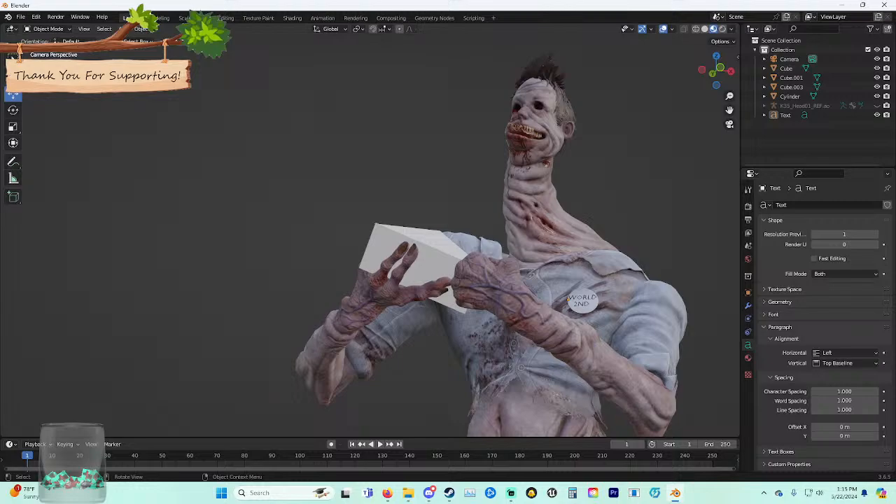
Set the lettering's render resolution to 42 and look through its texture space, geometry and font settings.
{"action": "left_click", "coordinate": [785, 115]}
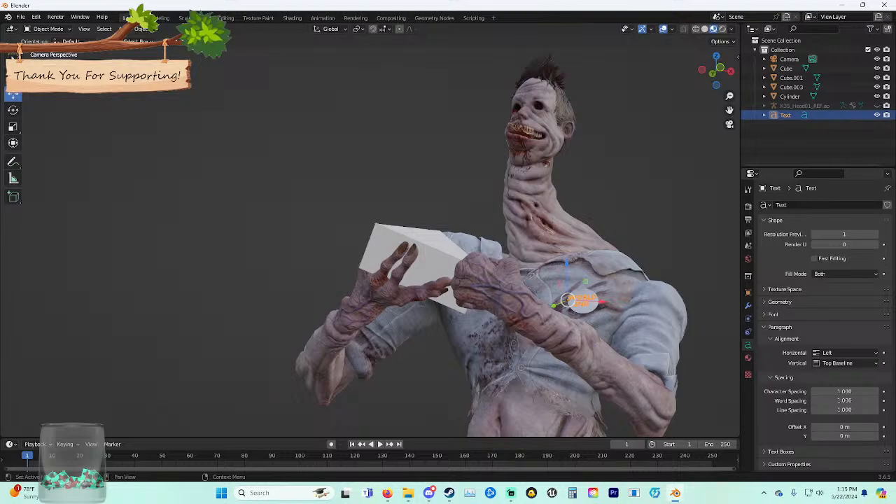
{"action": "mouse_move", "coordinate": [844, 245]}
{"action": "left_mouse_down"}
{"action": "mouse_move", "coordinate": [883, 244]}
{"action": "mouse_move", "coordinate": [844, 244]}
{"action": "left_mouse_up"}
{"action": "left_click", "coordinate": [784, 289]}
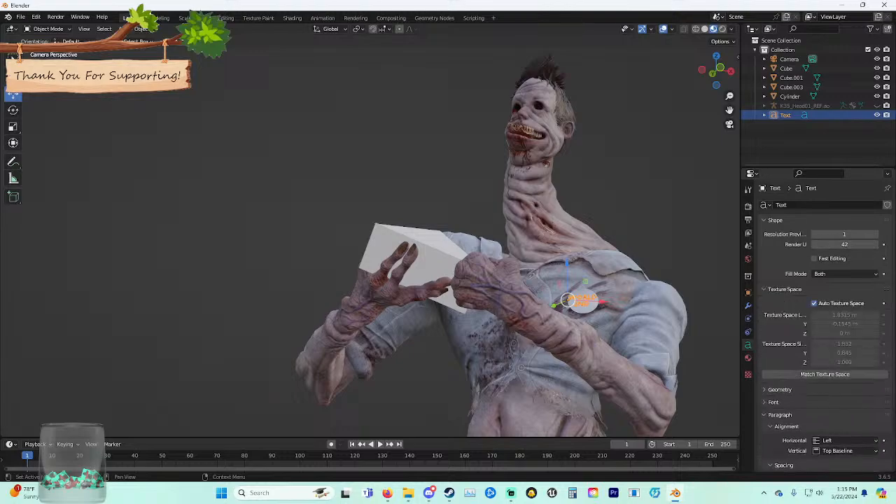
{"action": "left_click", "coordinate": [785, 289]}
{"action": "left_click", "coordinate": [780, 301]}
{"action": "left_click", "coordinate": [780, 301]}
{"action": "left_click", "coordinate": [774, 314]}
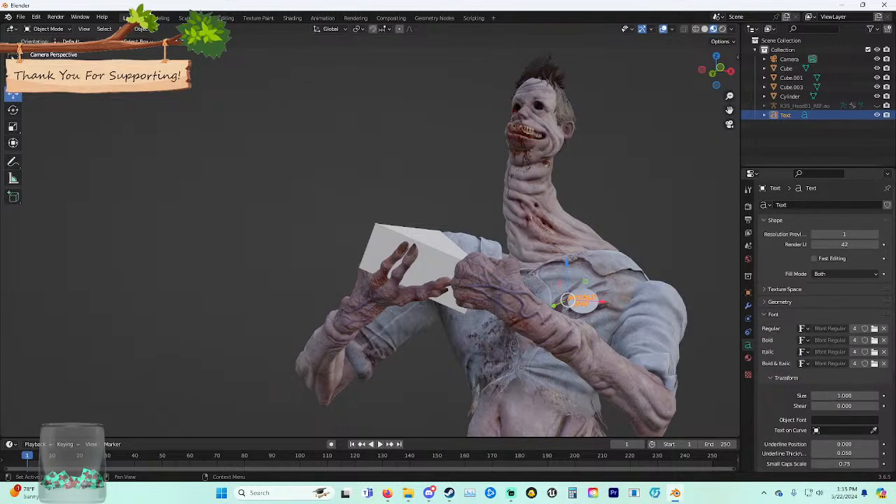
{"action": "scroll", "coordinate": [816, 315], "scroll_direction": "down", "scroll_amount": 2}
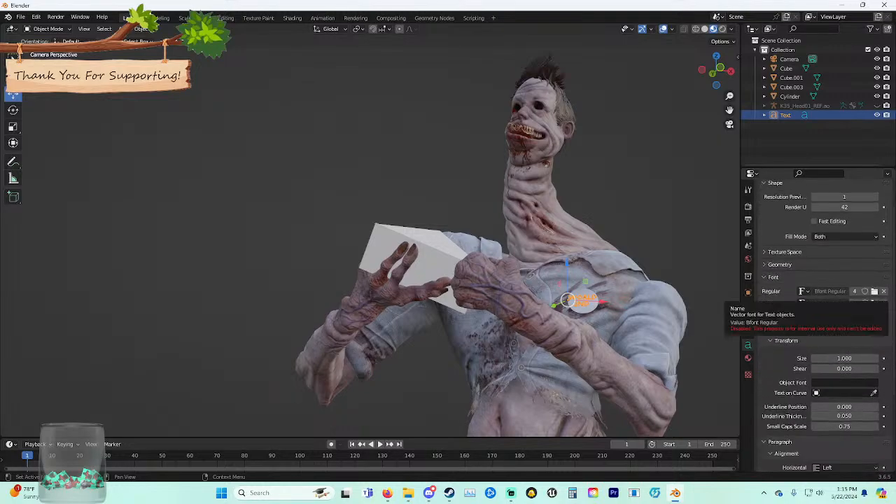
{"action": "scroll", "coordinate": [815, 315], "scroll_direction": "down", "scroll_amount": 2}
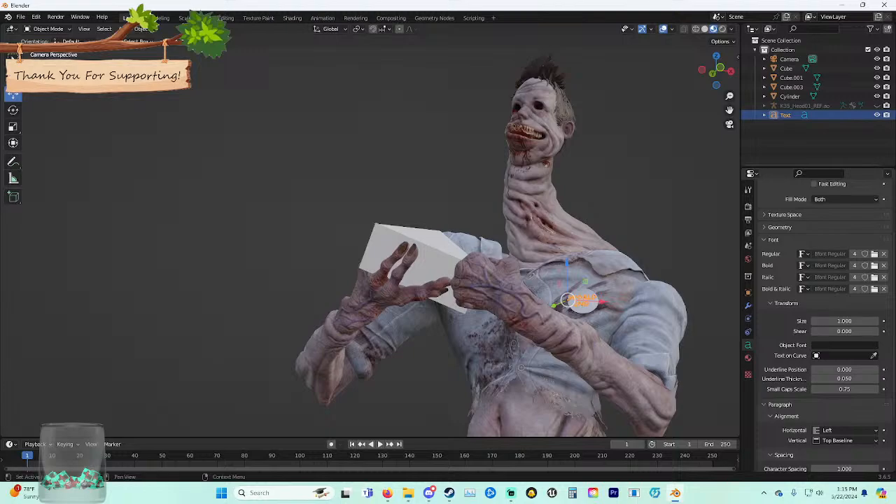
{"action": "left_click", "coordinate": [647, 314]}
{"action": "left_click", "coordinate": [683, 217]}
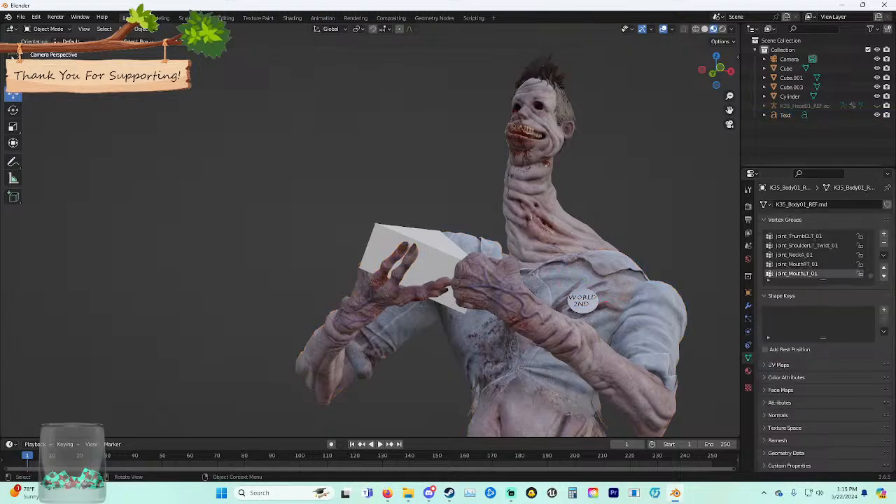
{"action": "left_click", "coordinate": [582, 300]}
{"action": "left_click", "coordinate": [682, 217]}
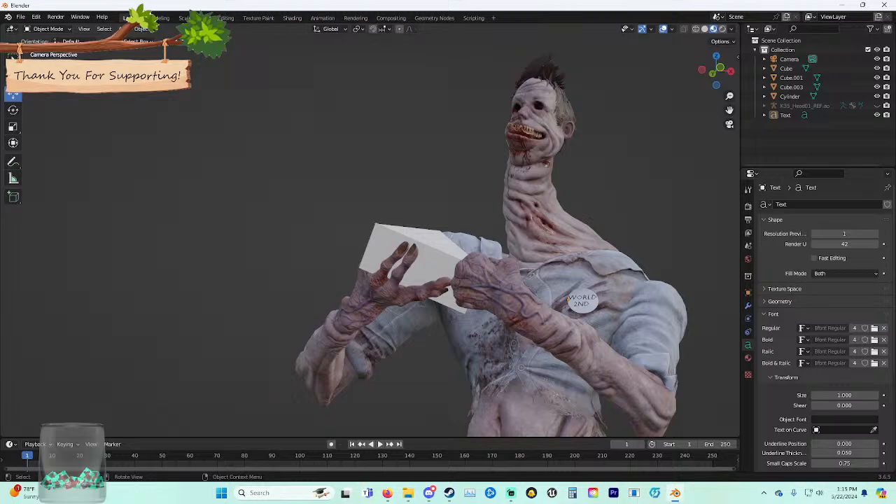
Look over the badge, the held box pieces and the whole figure together with the scene camera.
{"action": "scroll", "coordinate": [370, 242], "scroll_direction": "down", "scroll_amount": 3}
{"action": "scroll", "coordinate": [369, 241], "scroll_direction": "up", "scroll_amount": 2}
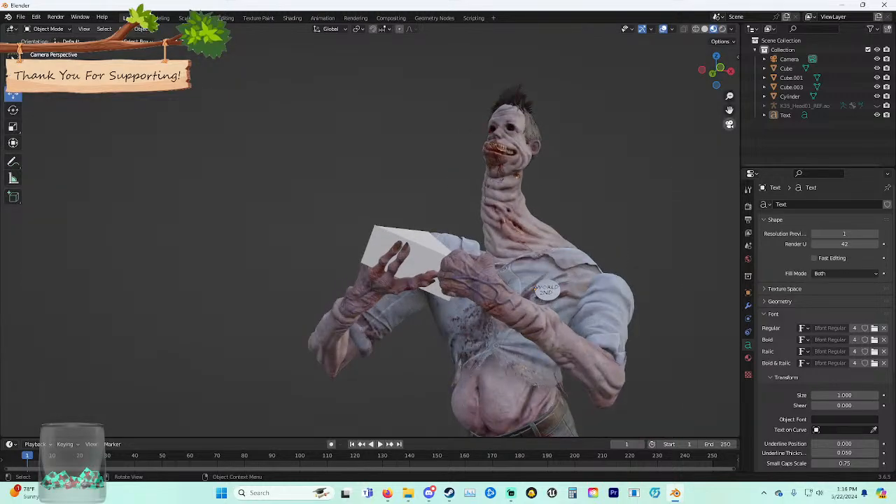
{"action": "scroll", "coordinate": [392, 242], "scroll_direction": "up", "scroll_amount": 5}
{"action": "middle_click_drag", "start_coordinate": [420, 252], "coordinate": [248, 248]}
{"action": "scroll", "coordinate": [315, 262], "scroll_direction": "down", "scroll_amount": 5}
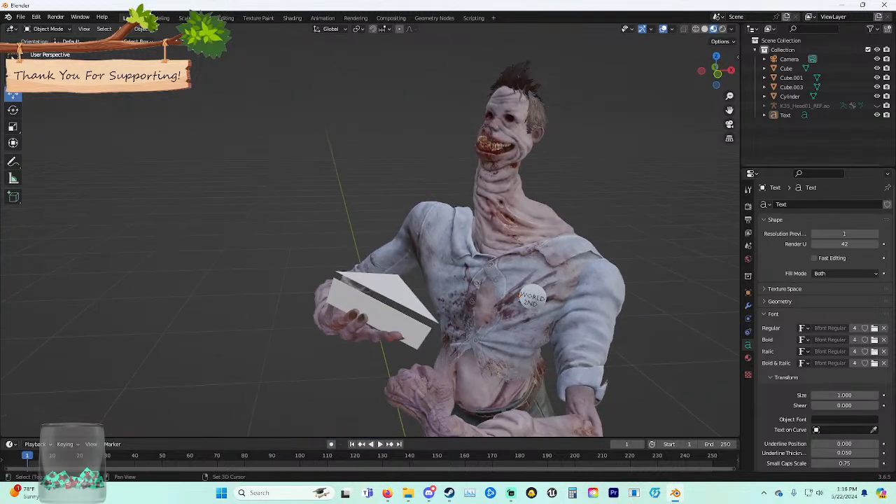
{"action": "middle_click_drag", "start_coordinate": [420, 280], "coordinate": [573, 306], "text": "shift"}
{"action": "scroll", "coordinate": [403, 225], "scroll_direction": "down", "scroll_amount": 2}
{"action": "scroll", "coordinate": [374, 234], "scroll_direction": "down", "scroll_amount": 1}
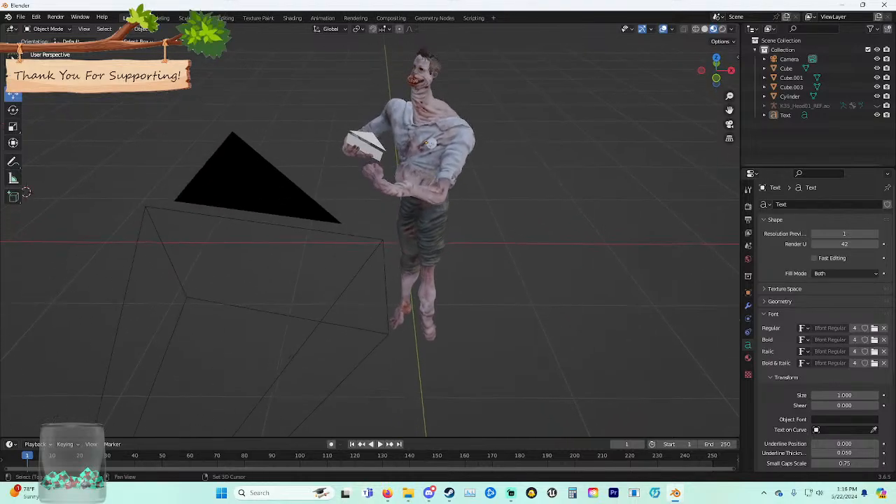
{"action": "middle_click_drag", "start_coordinate": [25, 192], "coordinate": [40, 205], "text": "shift"}
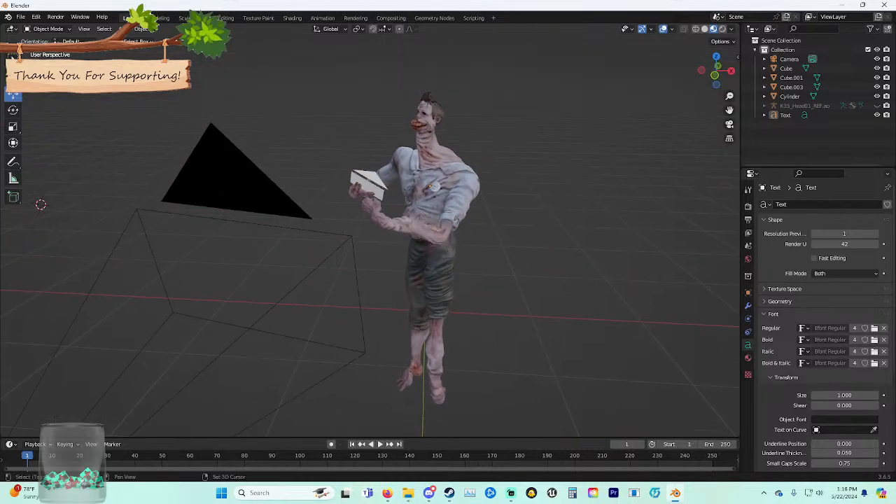
Add a spot light to the scene and delete it again.
{"action": "middle_click_drag", "start_coordinate": [447, 251], "coordinate": [461, 261]}
{"action": "key", "text": "shift+a"}
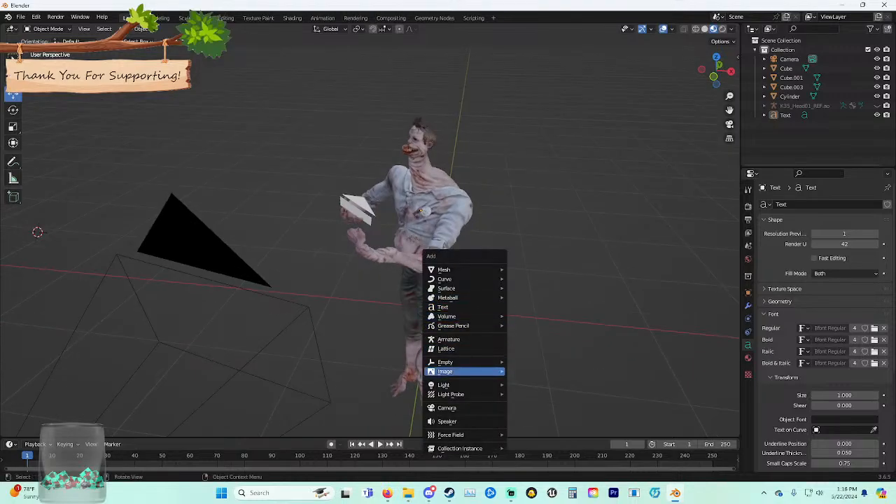
{"action": "mouse_move", "coordinate": [444, 385]}
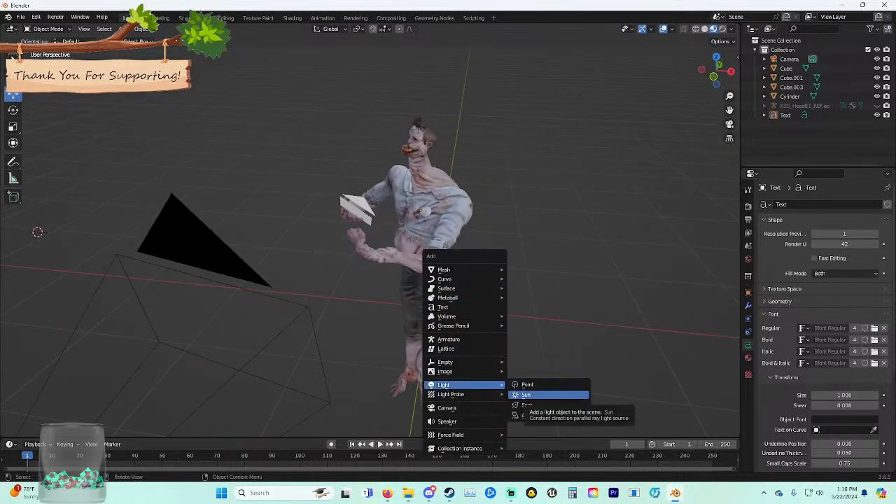
{"action": "left_click", "coordinate": [526, 404]}
{"action": "middle_click_drag", "start_coordinate": [518, 350], "coordinate": [512, 370]}
{"action": "key", "text": "Delete"}
Add a point light and move it in front of the character's chest, between the badge and the held box.
{"action": "key", "text": "shift+a"}
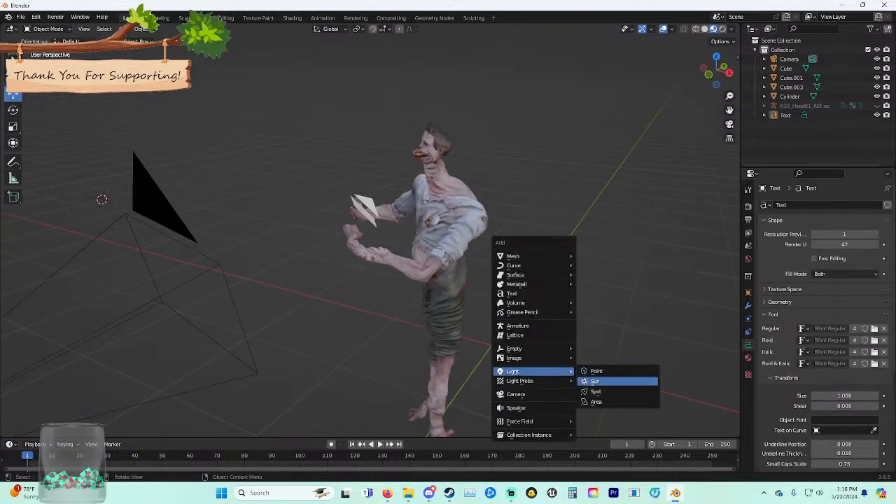
{"action": "left_click", "coordinate": [597, 371]}
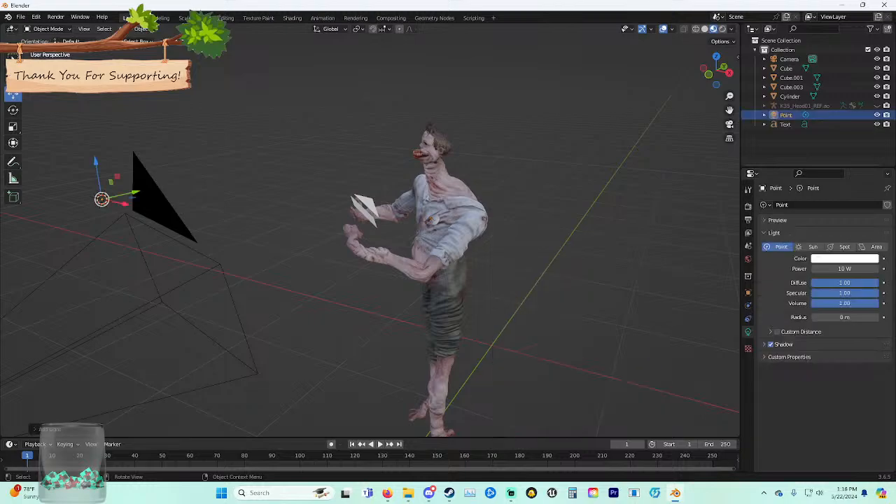
{"action": "left_click_drag", "start_coordinate": [125, 204], "coordinate": [421, 203]}
{"action": "middle_click_drag", "start_coordinate": [532, 261], "coordinate": [496, 335]}
{"action": "scroll", "coordinate": [468, 244], "scroll_direction": "up", "scroll_amount": 5}
{"action": "middle_click_drag", "start_coordinate": [497, 335], "coordinate": [547, 332]}
{"action": "scroll", "coordinate": [499, 314], "scroll_direction": "up", "scroll_amount": 2}
{"action": "left_click_drag", "start_coordinate": [509, 233], "coordinate": [410, 228]}
{"action": "middle_click_drag", "start_coordinate": [410, 229], "coordinate": [452, 241]}
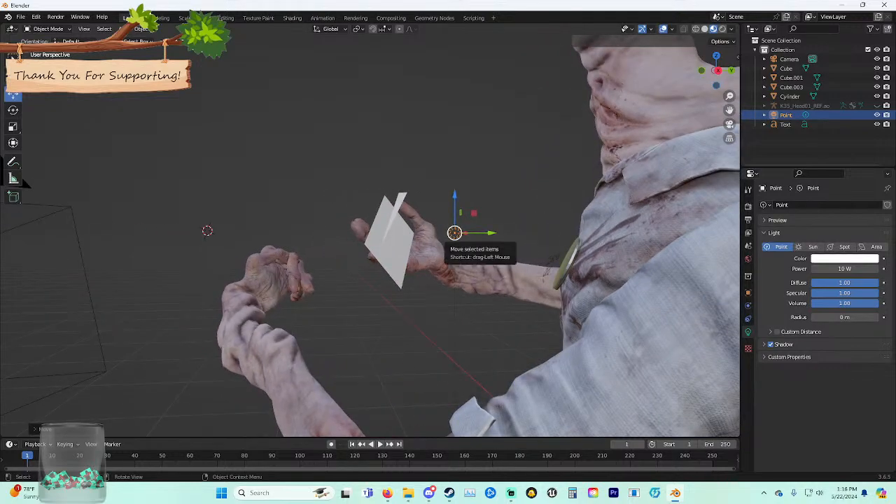
{"action": "mouse_move", "coordinate": [452, 236]}
{"action": "left_mouse_down"}
{"action": "mouse_move", "coordinate": [460, 247]}
{"action": "mouse_move", "coordinate": [454, 236]}
{"action": "left_mouse_up"}
Move the point light down close to the wrist behind the held box pieces and resize it.
{"action": "middle_click_drag", "start_coordinate": [454, 237], "coordinate": [465, 277]}
{"action": "scroll", "coordinate": [470, 246], "scroll_direction": "up", "scroll_amount": 3}
{"action": "scroll", "coordinate": [470, 246], "scroll_direction": "up", "scroll_amount": 2}
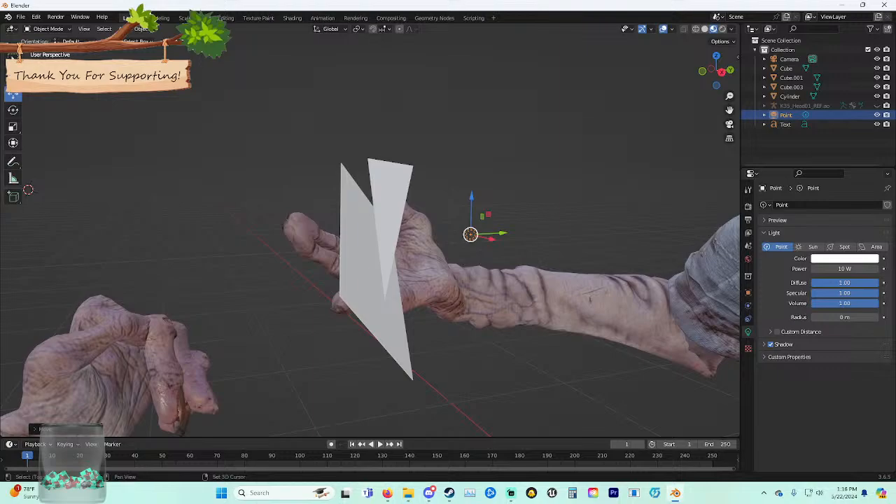
{"action": "middle_click_drag", "start_coordinate": [486, 231], "coordinate": [420, 238]}
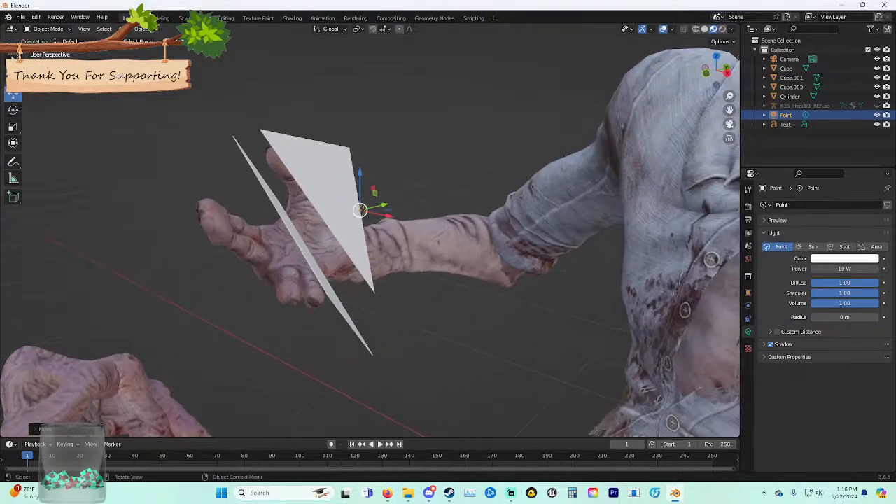
{"action": "left_click_drag", "start_coordinate": [360, 210], "coordinate": [389, 207]}
{"action": "middle_click_drag", "start_coordinate": [389, 206], "coordinate": [342, 215]}
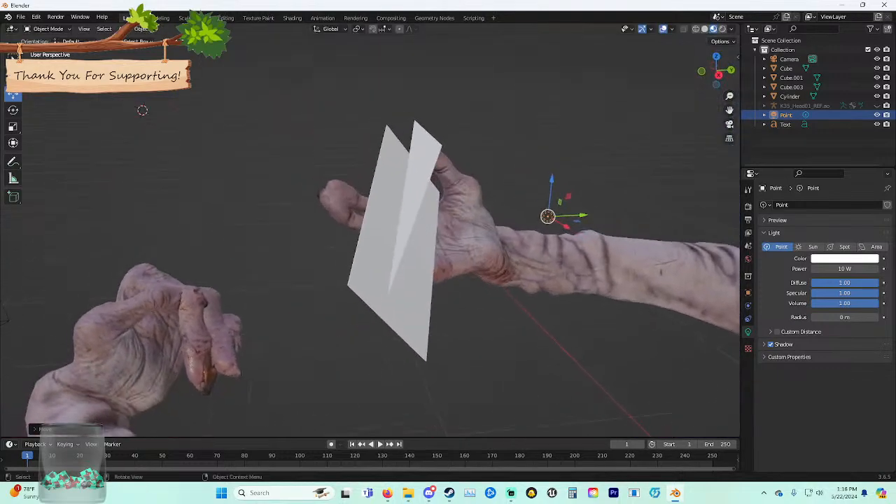
{"action": "left_click_drag", "start_coordinate": [583, 215], "coordinate": [514, 267]}
{"action": "key", "text": "s"}
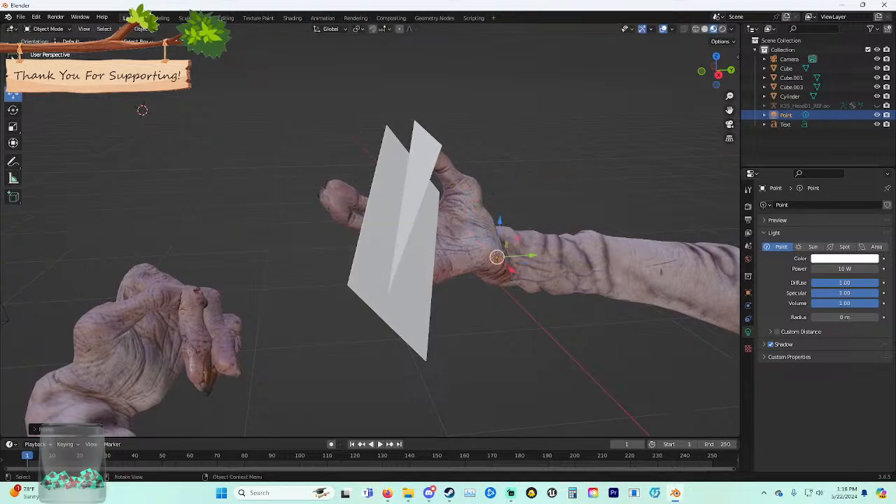
{"action": "left_click", "coordinate": [504, 310]}
{"action": "middle_click_drag", "start_coordinate": [518, 255], "coordinate": [604, 201]}
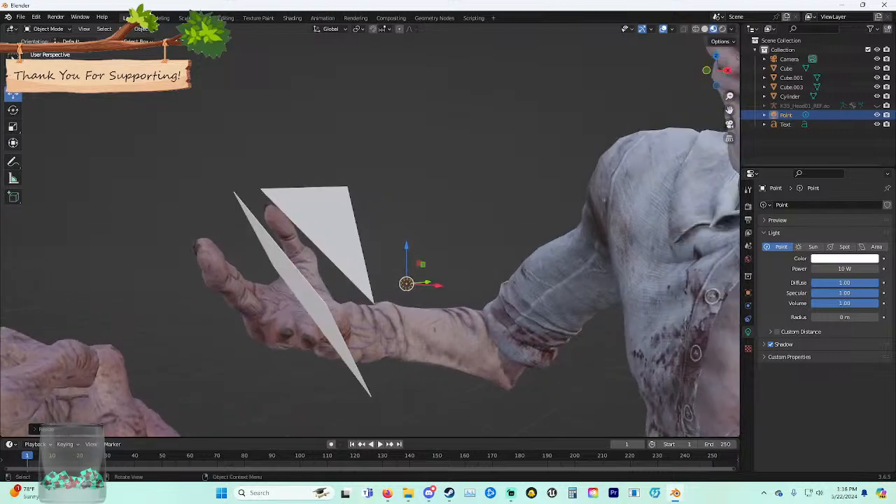
Move the point light slightly closer to the held box pieces and set its power to 200 W.
{"action": "left_click_drag", "start_coordinate": [437, 286], "coordinate": [419, 280]}
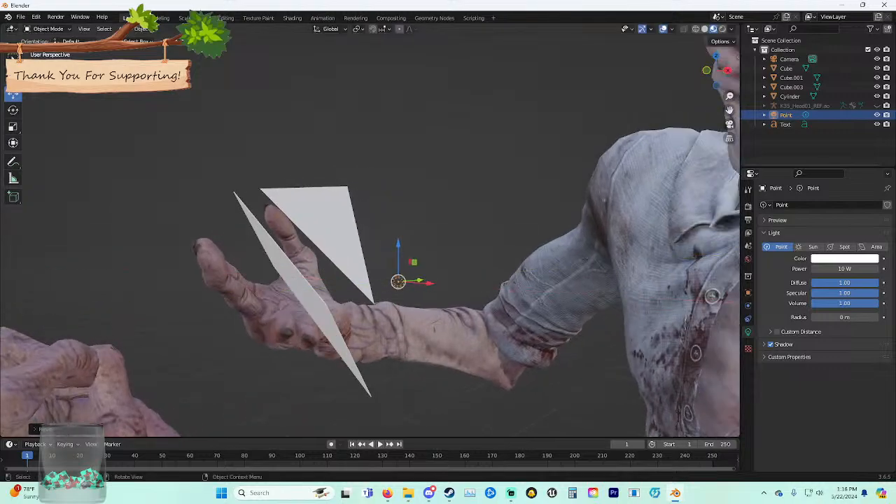
{"action": "mouse_move", "coordinate": [422, 280]}
{"action": "middle_mouse_down"}
{"action": "mouse_move", "coordinate": [468, 282]}
{"action": "mouse_move", "coordinate": [436, 281]}
{"action": "middle_mouse_up"}
{"action": "scroll", "coordinate": [462, 280], "scroll_direction": "down", "scroll_amount": 4}
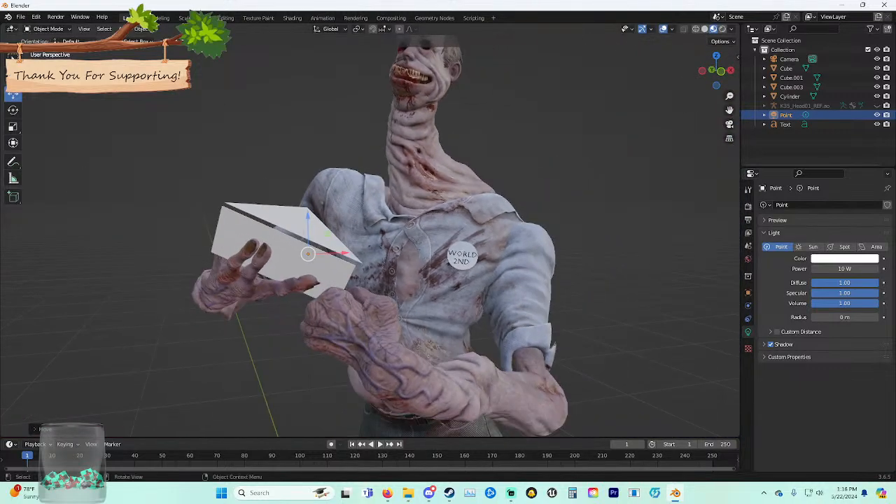
{"action": "left_click", "coordinate": [844, 269]}
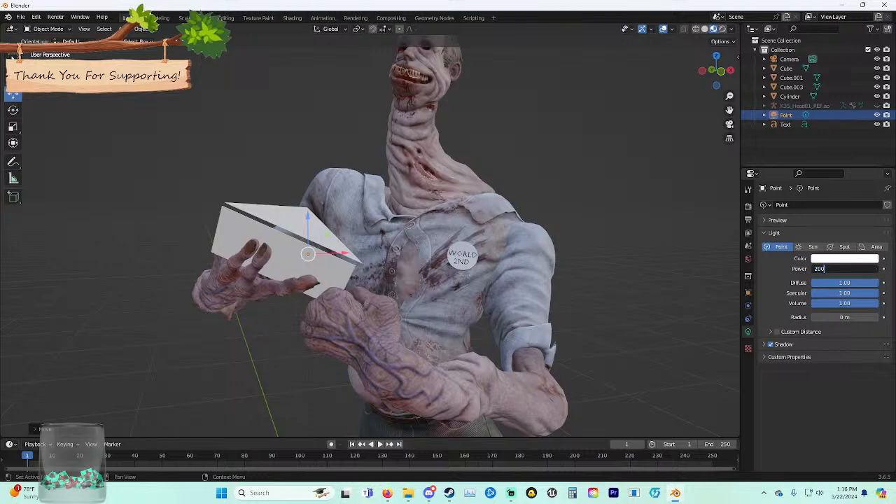
{"action": "key", "text": "Return"}
Show the scene in rendered shading and select the point light near the wrist.
{"action": "left_click", "coordinate": [618, 307]}
{"action": "middle_click_drag", "start_coordinate": [619, 307], "coordinate": [522, 322]}
{"action": "scroll", "coordinate": [521, 310], "scroll_direction": "down", "scroll_amount": 4}
{"action": "left_click", "coordinate": [394, 236]}
{"action": "middle_click_drag", "start_coordinate": [394, 235], "coordinate": [449, 231]}
{"action": "left_click", "coordinate": [573, 238]}
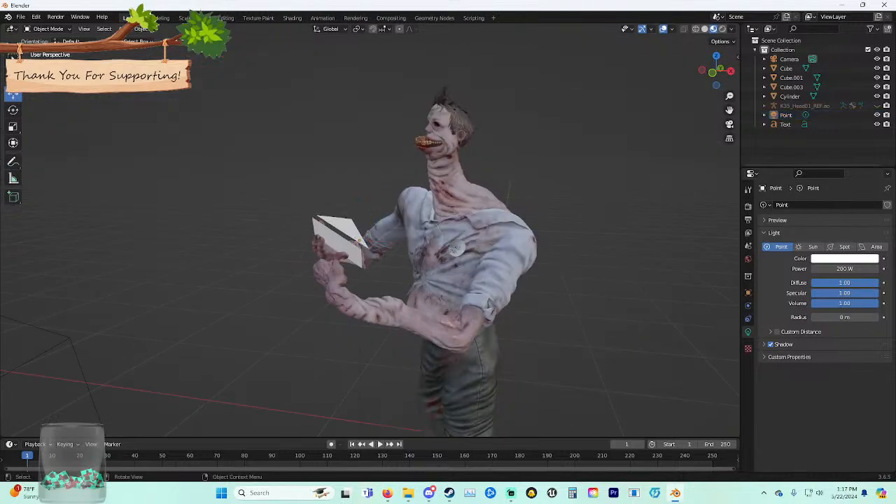
{"action": "left_click", "coordinate": [721, 29]}
{"action": "mouse_move", "coordinate": [602, 175]}
{"action": "middle_mouse_down"}
{"action": "mouse_move", "coordinate": [639, 177]}
{"action": "mouse_move", "coordinate": [621, 175]}
{"action": "mouse_move", "coordinate": [630, 144]}
{"action": "mouse_move", "coordinate": [600, 160]}
{"action": "mouse_move", "coordinate": [553, 161]}
{"action": "middle_mouse_up"}
{"action": "scroll", "coordinate": [638, 177], "scroll_direction": "up", "scroll_amount": 3}
{"action": "left_click", "coordinate": [422, 265]}
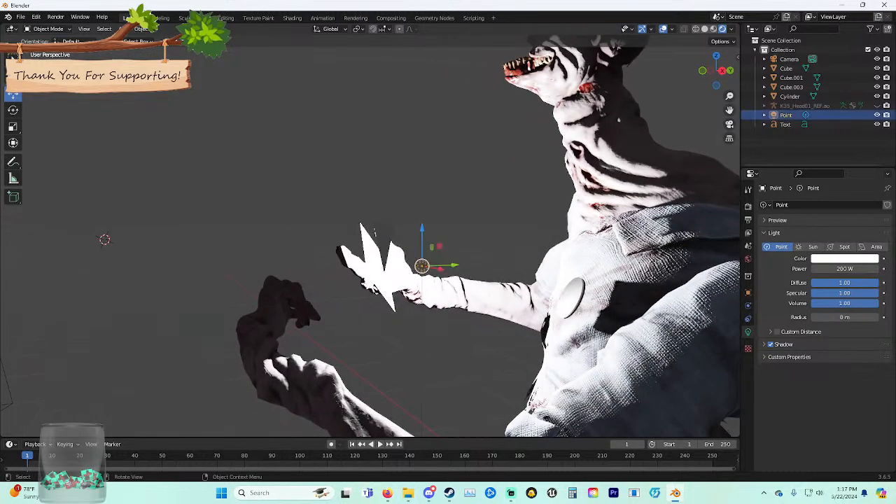
Reposition the selected point light above the wrist, between the held box pieces and the character's chest.
{"action": "left_click_drag", "start_coordinate": [421, 231], "coordinate": [422, 185]}
{"action": "middle_click_drag", "start_coordinate": [421, 185], "coordinate": [488, 167]}
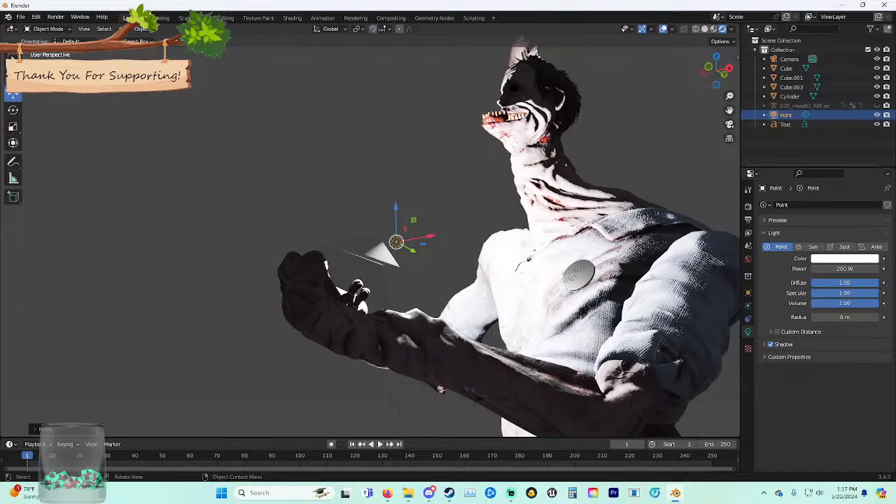
{"action": "left_click_drag", "start_coordinate": [430, 236], "coordinate": [414, 225]}
{"action": "middle_click_drag", "start_coordinate": [414, 225], "coordinate": [493, 248]}
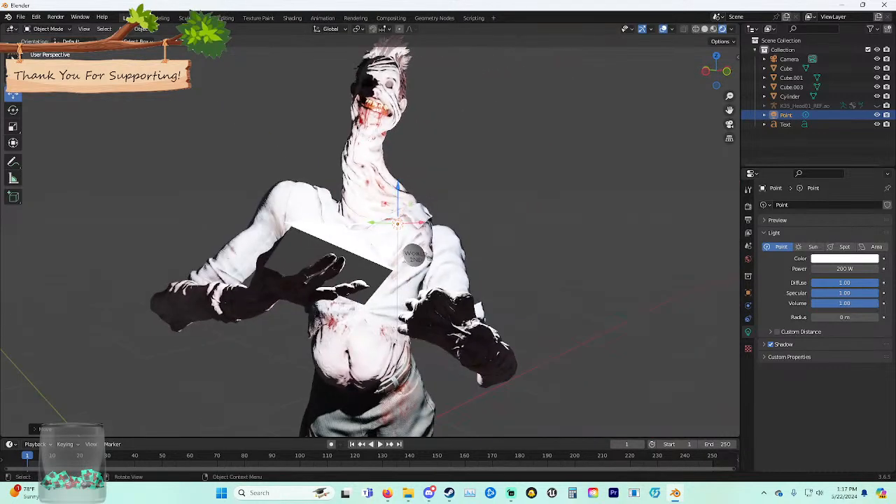
{"action": "left_click_drag", "start_coordinate": [397, 187], "coordinate": [398, 213]}
{"action": "mouse_move", "coordinate": [372, 248]}
{"action": "left_mouse_down"}
{"action": "mouse_move", "coordinate": [312, 241]}
{"action": "mouse_move", "coordinate": [368, 241]}
{"action": "left_mouse_up"}
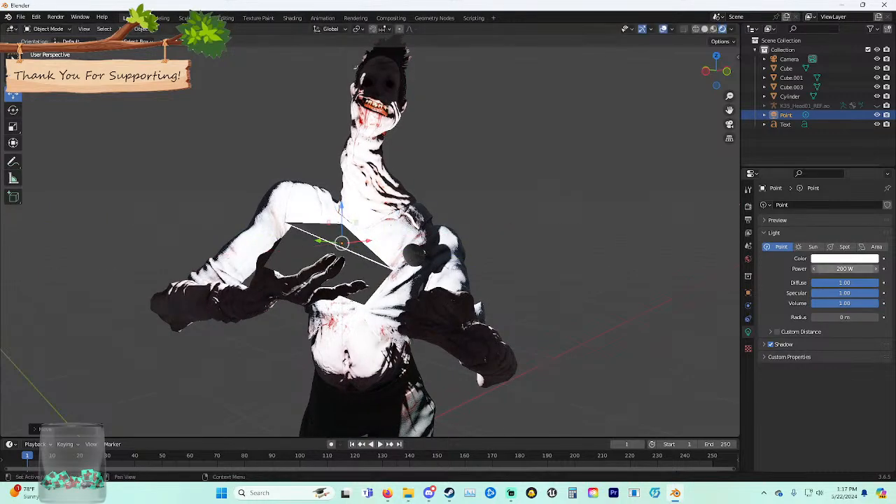
Try the point light's power at 50 W and 25 W before settling on 5 W.
{"action": "left_click", "coordinate": [844, 269]}
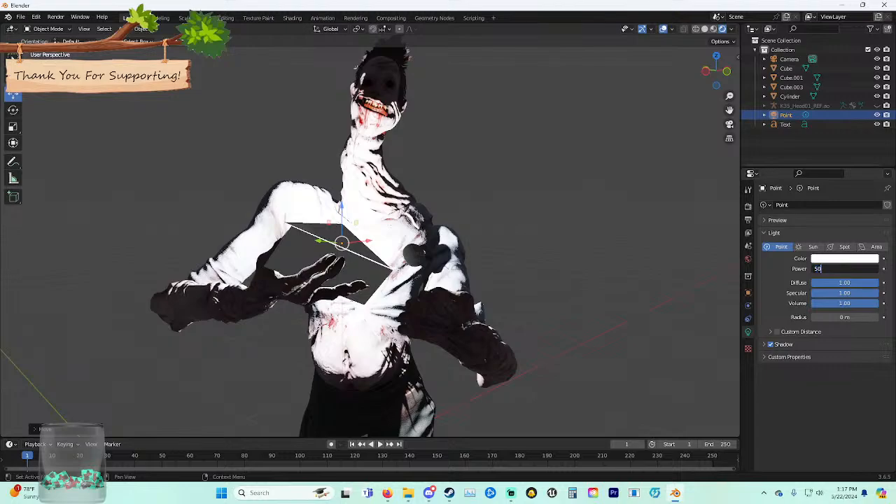
{"action": "type", "text": "50"}
{"action": "key", "text": "Return"}
{"action": "left_click", "coordinate": [845, 268]}
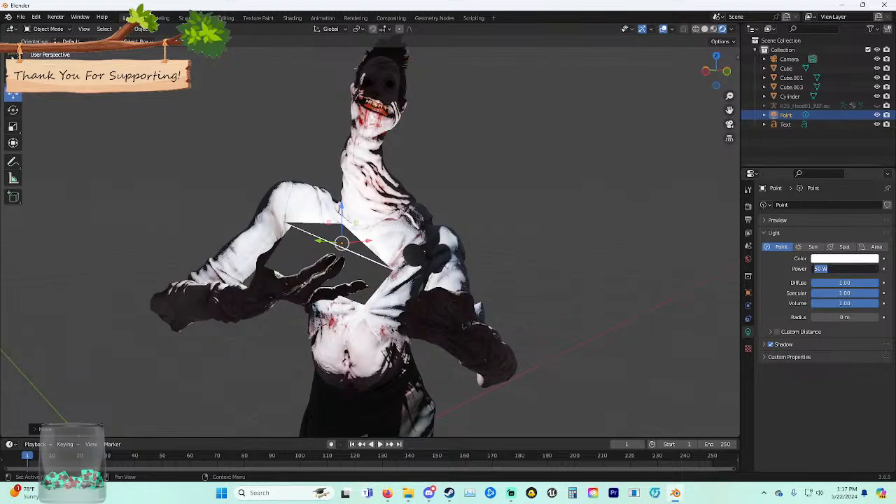
{"action": "type", "text": "25"}
{"action": "key", "text": "Return"}
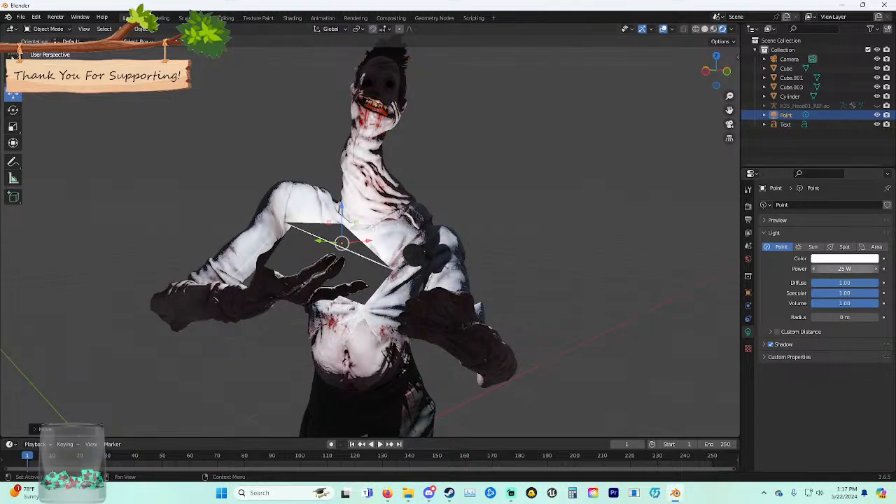
{"action": "left_click", "coordinate": [845, 269]}
{"action": "type", "text": "5"}
{"action": "key", "text": "Return"}
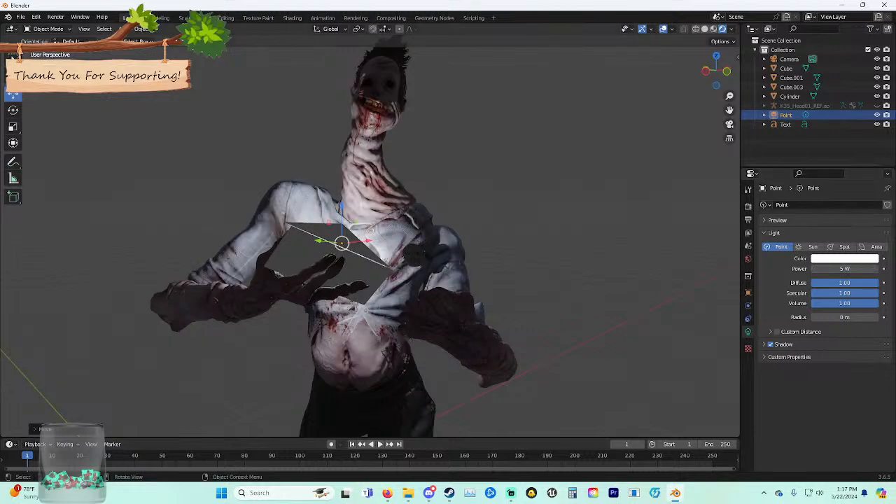
Paste a copy of the point light and move it in front of the character, above head height.
{"action": "left_click", "coordinate": [588, 266]}
{"action": "middle_click_drag", "start_coordinate": [588, 266], "coordinate": [518, 262]}
{"action": "key", "text": "ctrl+v"}
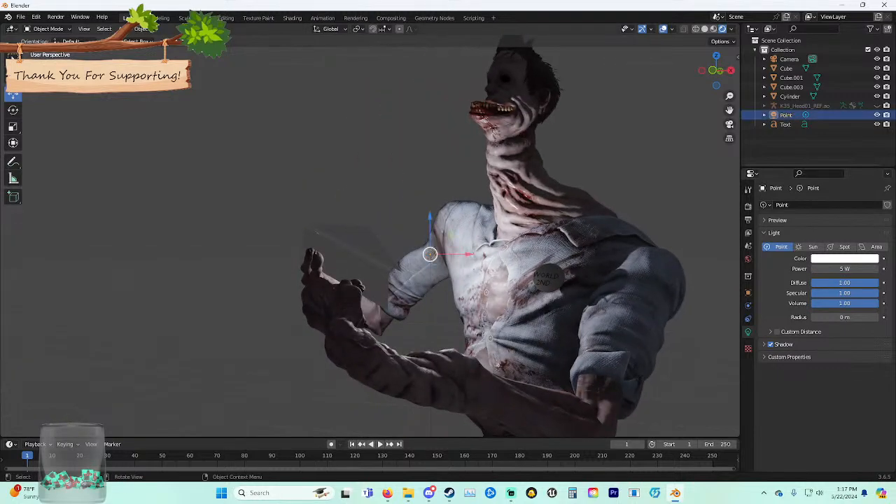
{"action": "left_click_drag", "start_coordinate": [466, 254], "coordinate": [230, 254]}
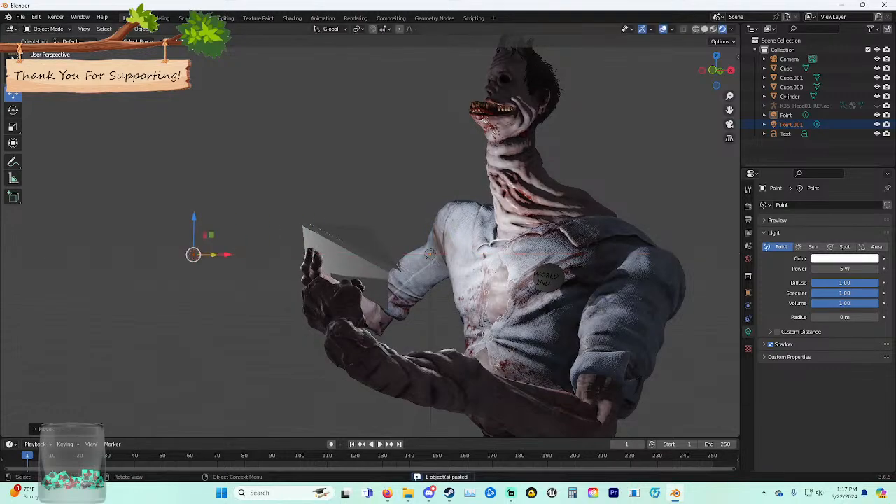
{"action": "middle_click_drag", "start_coordinate": [230, 254], "coordinate": [301, 262]}
{"action": "left_click_drag", "start_coordinate": [39, 284], "coordinate": [51, 369]}
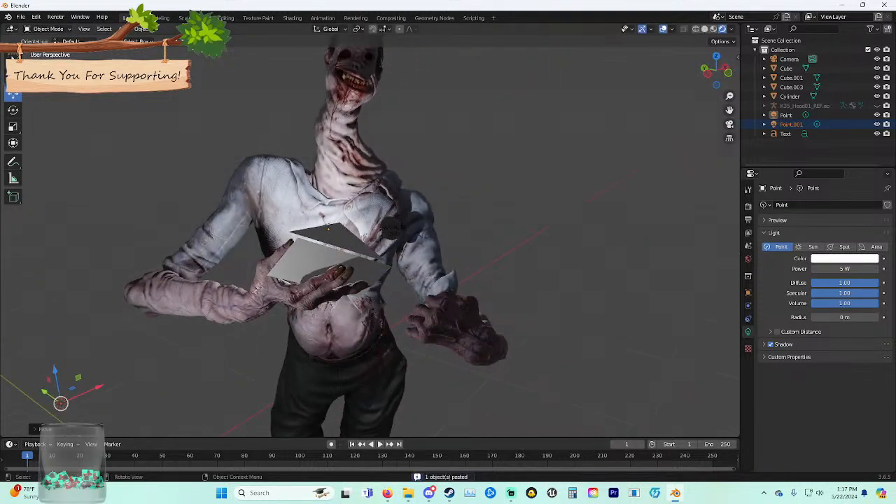
{"action": "left_click_drag", "start_coordinate": [100, 389], "coordinate": [368, 358]}
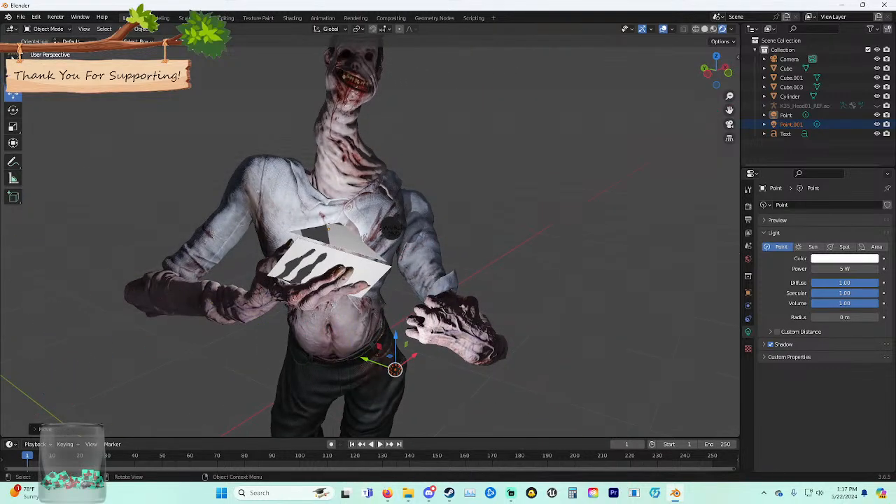
{"action": "left_click_drag", "start_coordinate": [394, 330], "coordinate": [400, 57]}
{"action": "scroll", "coordinate": [400, 70], "scroll_direction": "down", "scroll_amount": 3}
{"action": "middle_click_drag", "start_coordinate": [399, 70], "coordinate": [428, 107]}
{"action": "scroll", "coordinate": [317, 63], "scroll_direction": "down", "scroll_amount": 1}
{"action": "left_click_drag", "start_coordinate": [438, 188], "coordinate": [440, 142]}
{"action": "middle_click_drag", "start_coordinate": [444, 142], "coordinate": [464, 146]}
Set the power of the original point light near the chest to 20 W.
{"action": "left_click", "coordinate": [844, 269]}
{"action": "type", "text": "2"}
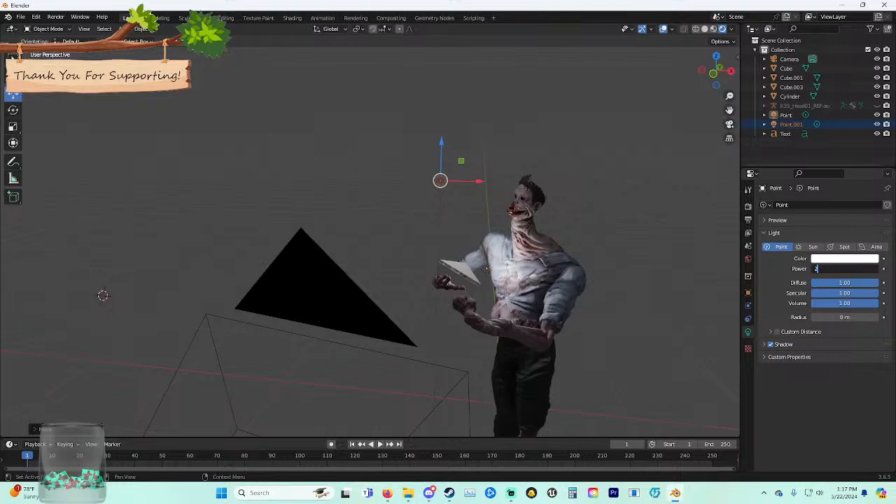
{"action": "type", "text": "0"}
{"action": "key", "text": "Return"}
{"action": "middle_click_drag", "start_coordinate": [546, 231], "coordinate": [572, 232]}
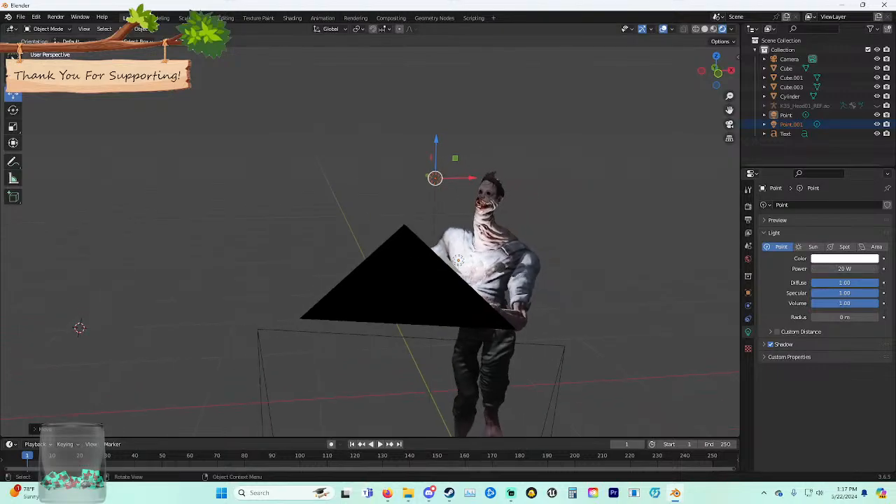
{"action": "middle_click_drag", "start_coordinate": [459, 260], "coordinate": [511, 285]}
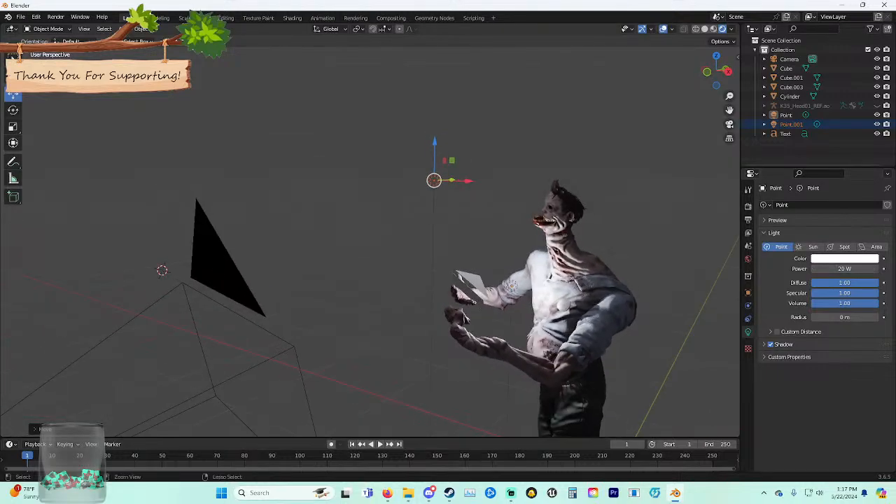
Select the copied point light in front of the head and set its power to 20 W.
{"action": "left_click", "coordinate": [434, 180]}
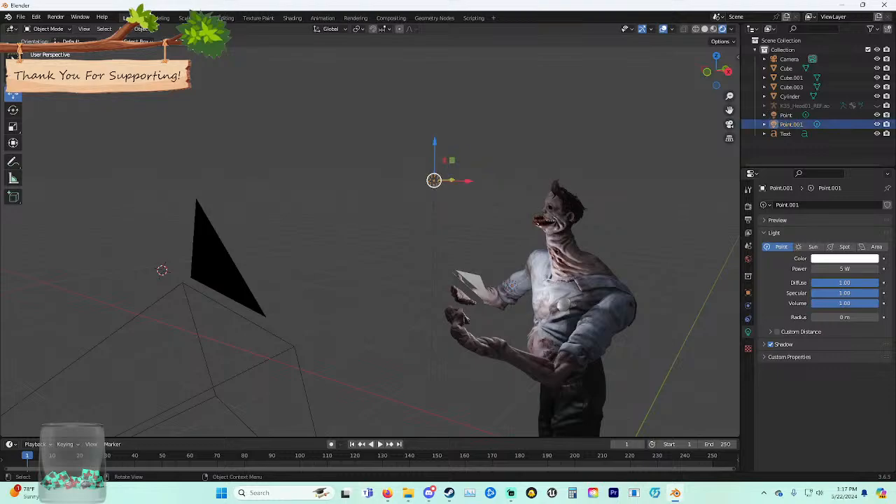
{"action": "left_click", "coordinate": [845, 269]}
{"action": "type", "text": "20"}
{"action": "key", "text": "Return"}
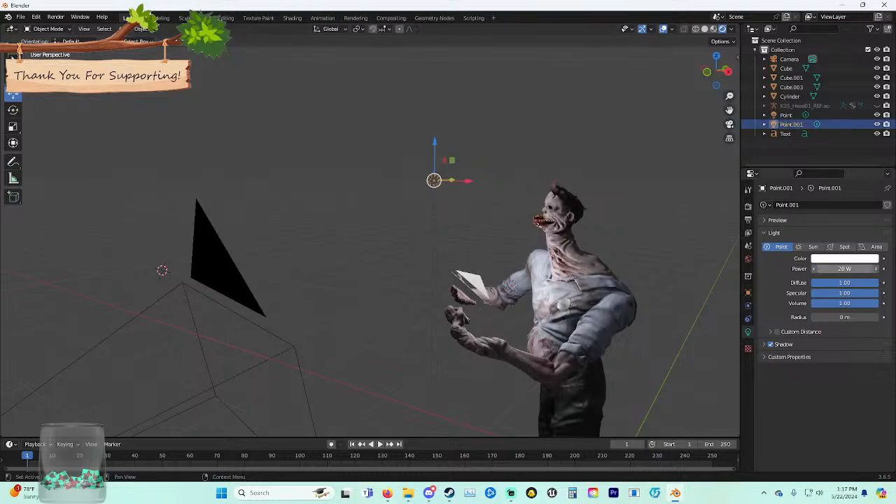
Check the new lighting on the character and badge through the scene camera.
{"action": "left_click", "coordinate": [651, 224]}
{"action": "middle_click_drag", "start_coordinate": [630, 231], "coordinate": [728, 233]}
{"action": "middle_click_drag", "start_coordinate": [447, 238], "coordinate": [420, 273]}
{"action": "scroll", "coordinate": [351, 237], "scroll_direction": "up", "scroll_amount": 2}
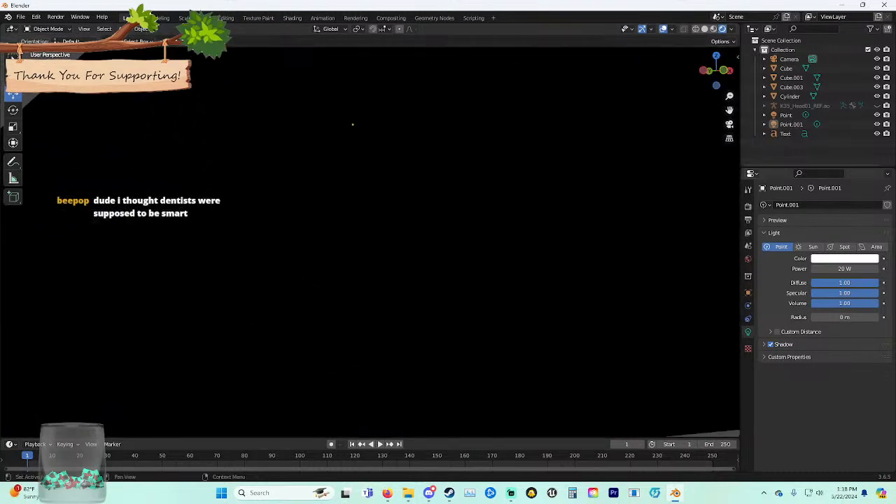
{"action": "key", "text": "KP_0"}
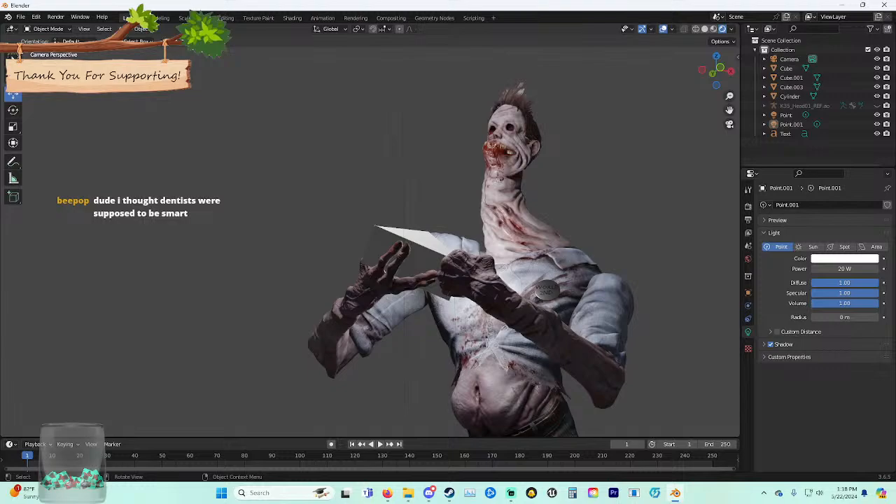
{"action": "key", "text": "KP_0"}
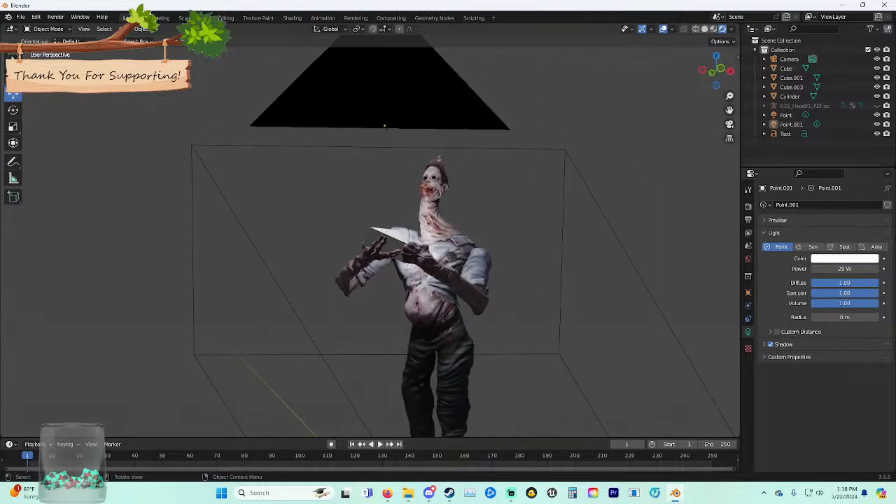
{"action": "key", "text": "KP_0"}
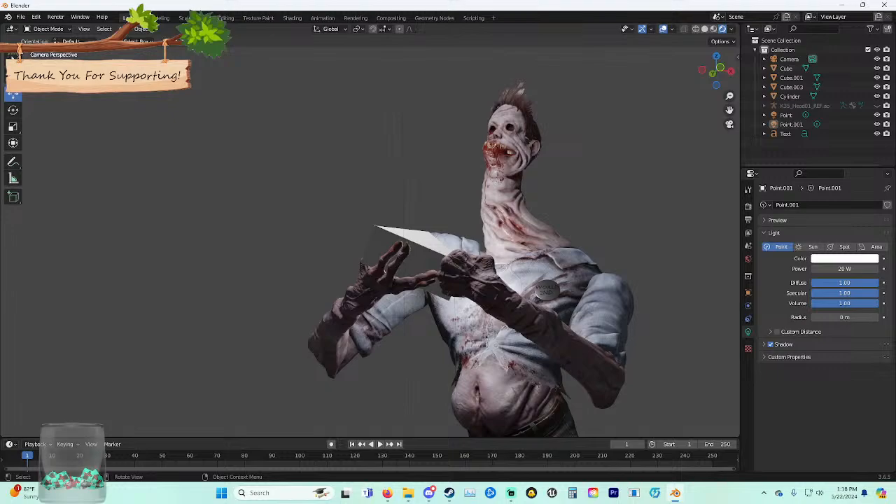
{"action": "key", "text": "KP_0"}
Add an area light to the scene.
{"action": "middle_click_drag", "start_coordinate": [560, 288], "coordinate": [496, 294]}
{"action": "scroll", "coordinate": [506, 292], "scroll_direction": "down", "scroll_amount": 2}
{"action": "key", "text": "shift+a"}
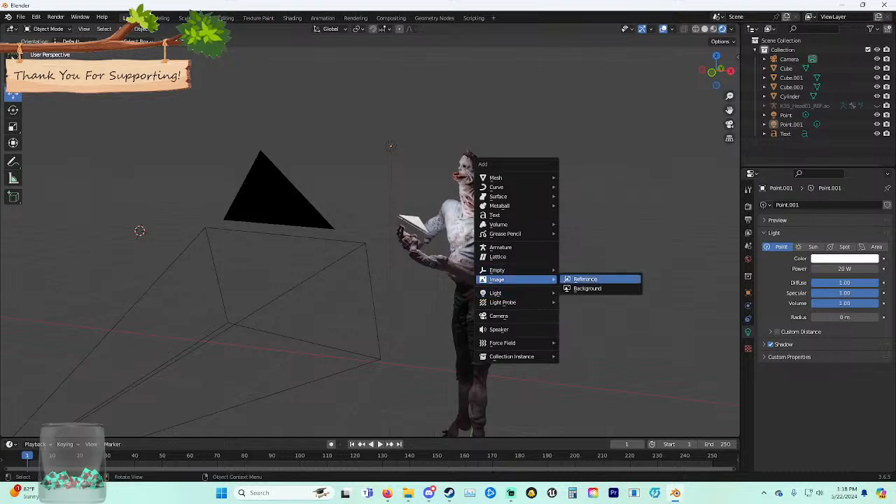
{"action": "mouse_move", "coordinate": [498, 271]}
{"action": "mouse_move", "coordinate": [495, 292]}
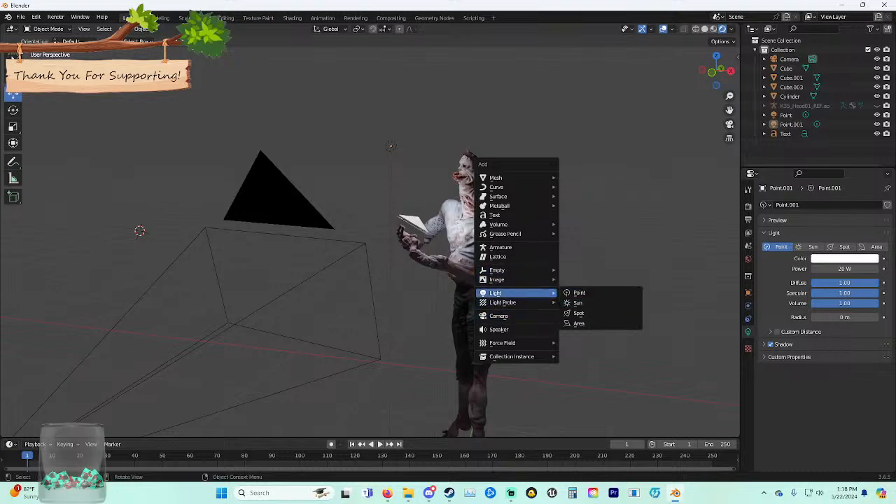
{"action": "left_click", "coordinate": [578, 323]}
{"action": "scroll", "coordinate": [369, 242], "scroll_direction": "down", "scroll_amount": 4}
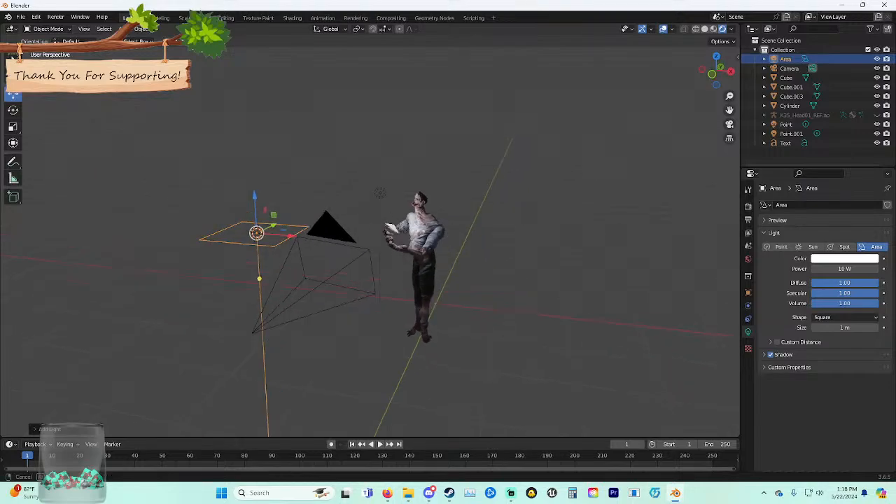
{"action": "middle_click_drag", "start_coordinate": [369, 241], "coordinate": [357, 194]}
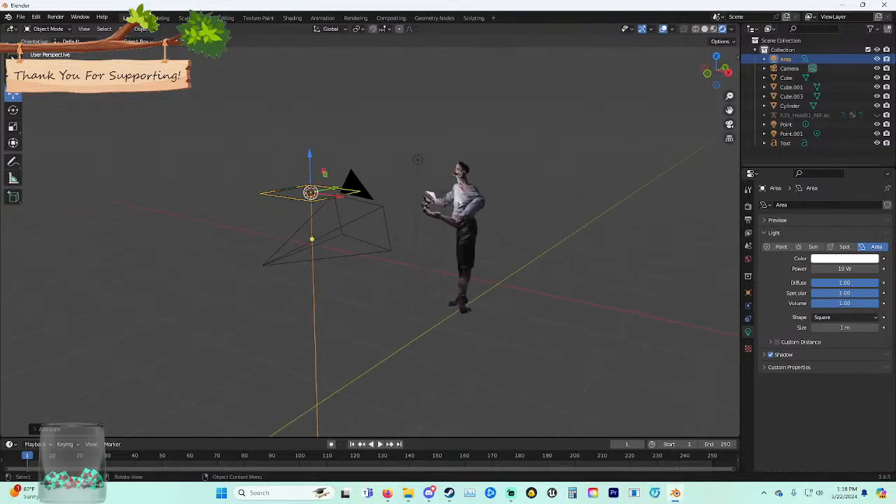
Move the area light low in front of the character, enlarge it to about 2.18 m and tilt it toward the figure.
{"action": "left_click_drag", "start_coordinate": [357, 193], "coordinate": [413, 192]}
{"action": "left_click_drag", "start_coordinate": [309, 160], "coordinate": [313, 265]}
{"action": "left_click_drag", "start_coordinate": [341, 306], "coordinate": [404, 352]}
{"action": "left_click_drag", "start_coordinate": [384, 408], "coordinate": [457, 198]}
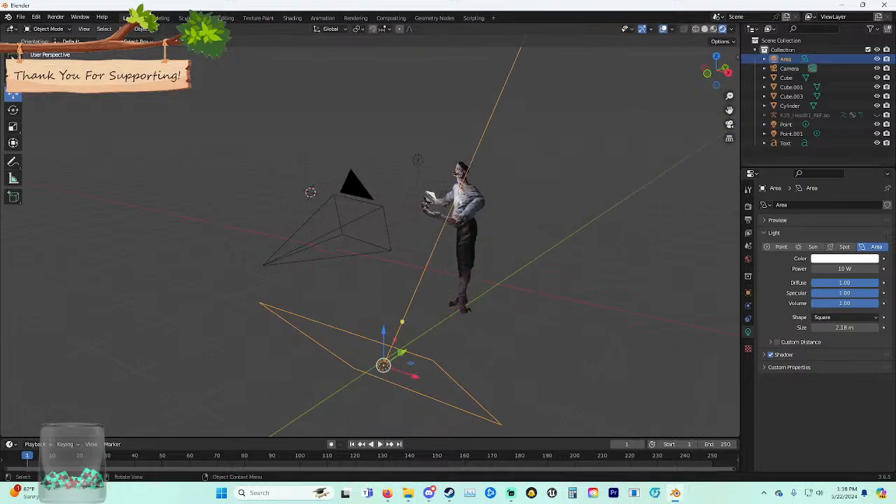
Raise the area light, bring it closer to the character's legs and tilt it more upright to face the figure.
{"action": "middle_click_drag", "start_coordinate": [458, 197], "coordinate": [506, 179]}
{"action": "left_click_drag", "start_coordinate": [436, 303], "coordinate": [413, 262]}
{"action": "left_click_drag", "start_coordinate": [439, 302], "coordinate": [439, 213]}
{"action": "middle_click_drag", "start_coordinate": [439, 212], "coordinate": [396, 228]}
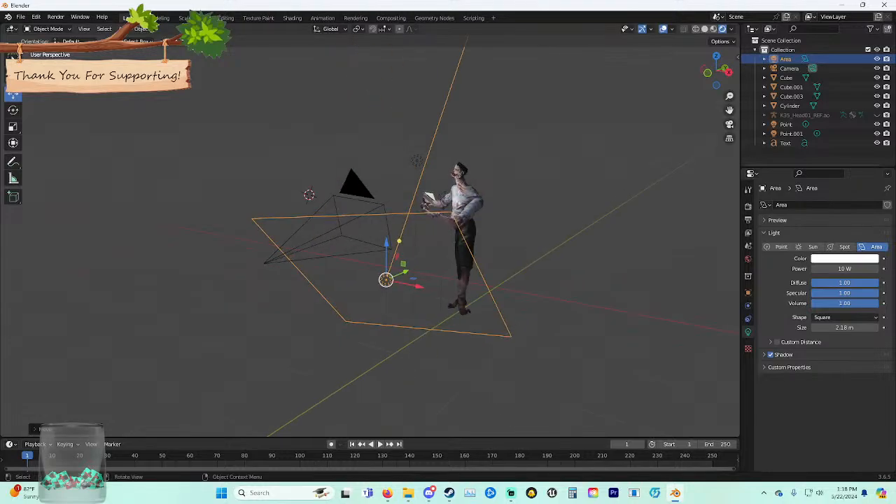
{"action": "left_click_drag", "start_coordinate": [420, 287], "coordinate": [460, 295]}
{"action": "left_click_drag", "start_coordinate": [437, 249], "coordinate": [455, 180]}
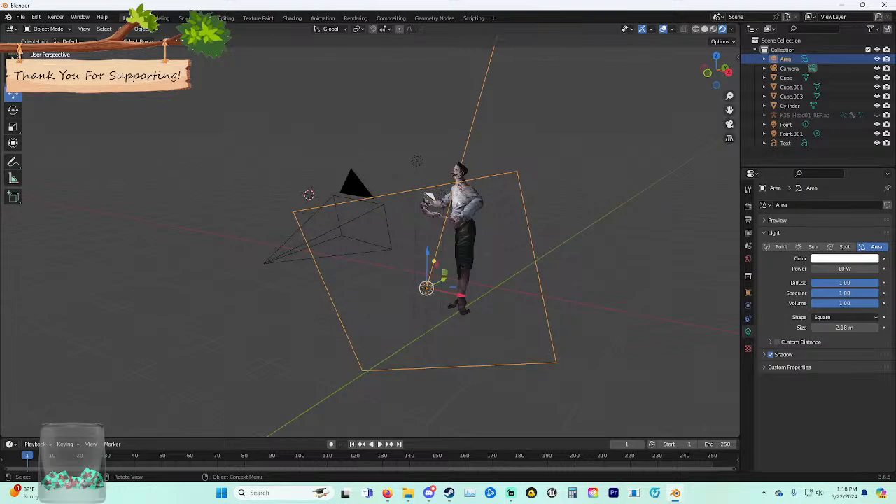
Reposition the area light in front of the character and aim it at his upper body.
{"action": "middle_click_drag", "start_coordinate": [455, 183], "coordinate": [533, 187]}
{"action": "scroll", "coordinate": [490, 203], "scroll_direction": "up", "scroll_amount": 4}
{"action": "middle_click_drag", "start_coordinate": [455, 203], "coordinate": [480, 310], "text": "shift"}
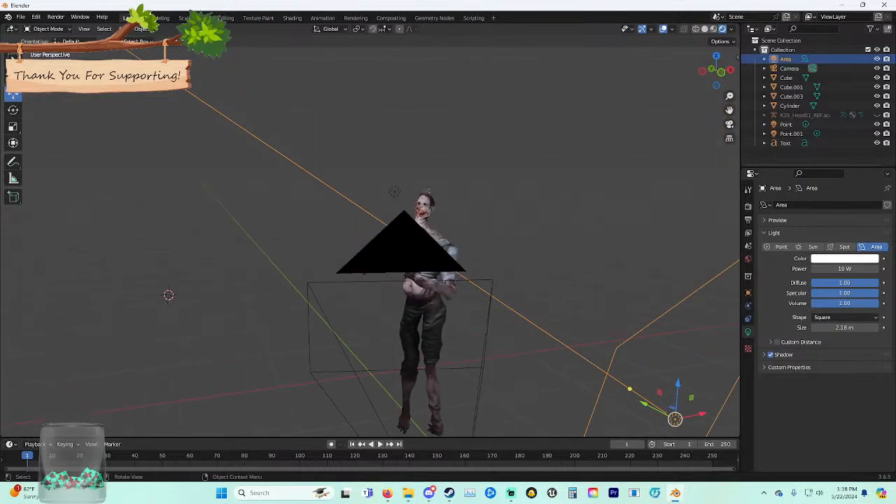
{"action": "scroll", "coordinate": [490, 311], "scroll_direction": "down", "scroll_amount": 2}
{"action": "left_click_drag", "start_coordinate": [603, 354], "coordinate": [556, 361]}
{"action": "left_click_drag", "start_coordinate": [504, 354], "coordinate": [493, 236]}
{"action": "middle_click_drag", "start_coordinate": [493, 236], "coordinate": [585, 249]}
{"action": "scroll", "coordinate": [499, 236], "scroll_direction": "up", "scroll_amount": 4}
{"action": "left_click_drag", "start_coordinate": [402, 154], "coordinate": [185, 142]}
{"action": "middle_click_drag", "start_coordinate": [185, 142], "coordinate": [132, 149]}
{"action": "middle_click_drag", "start_coordinate": [114, 403], "coordinate": [185, 257]}
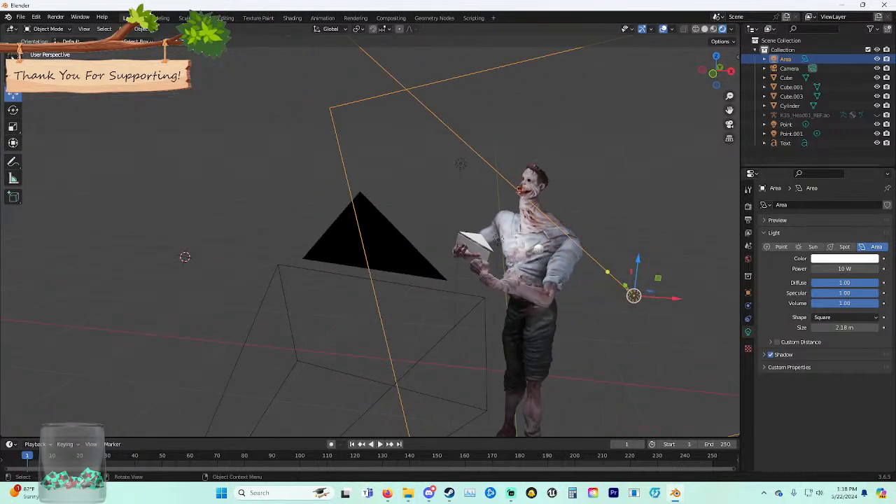
Check the lighting through the scene camera and set the area light's power to 35 W.
{"action": "left_click", "coordinate": [729, 124]}
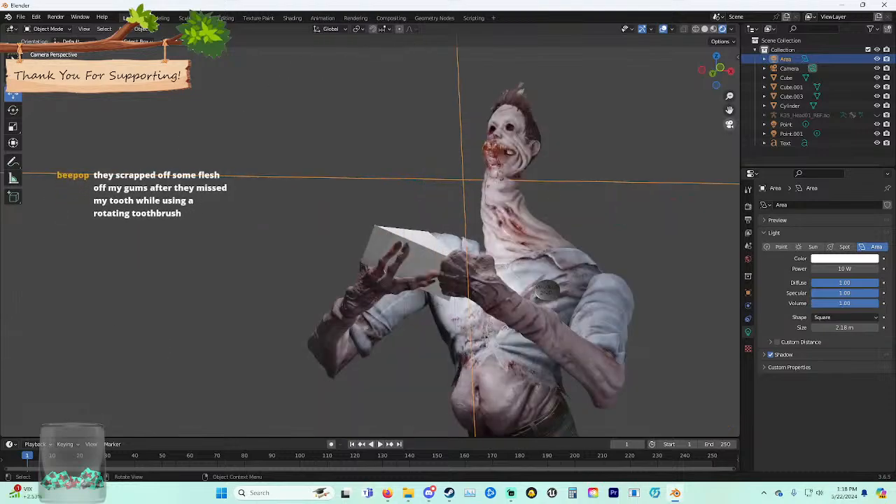
{"action": "left_click", "coordinate": [730, 124]}
{"action": "left_click", "coordinate": [844, 269]}
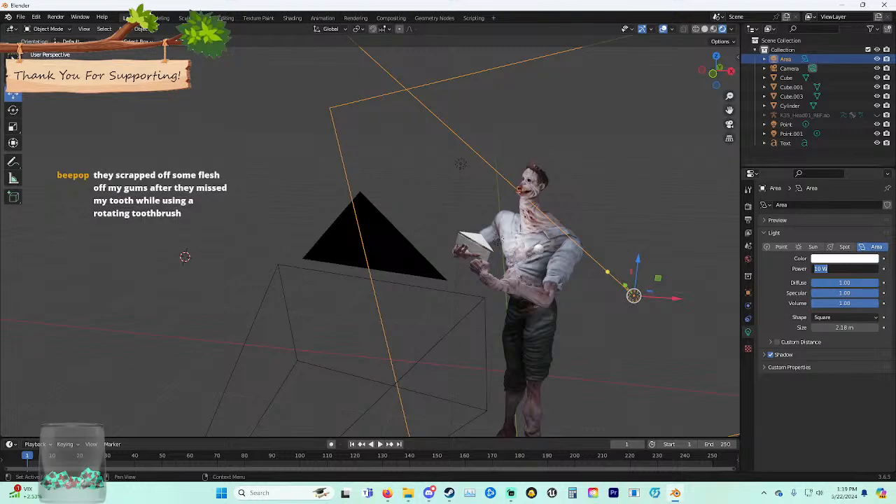
{"action": "type", "text": "35"}
{"action": "key", "text": "Return"}
Duplicate the area light, move the copy to the opposite side of the character and raise it.
{"action": "middle_click_drag", "start_coordinate": [532, 273], "coordinate": [591, 272]}
{"action": "scroll", "coordinate": [591, 272], "scroll_direction": "down", "scroll_amount": 3}
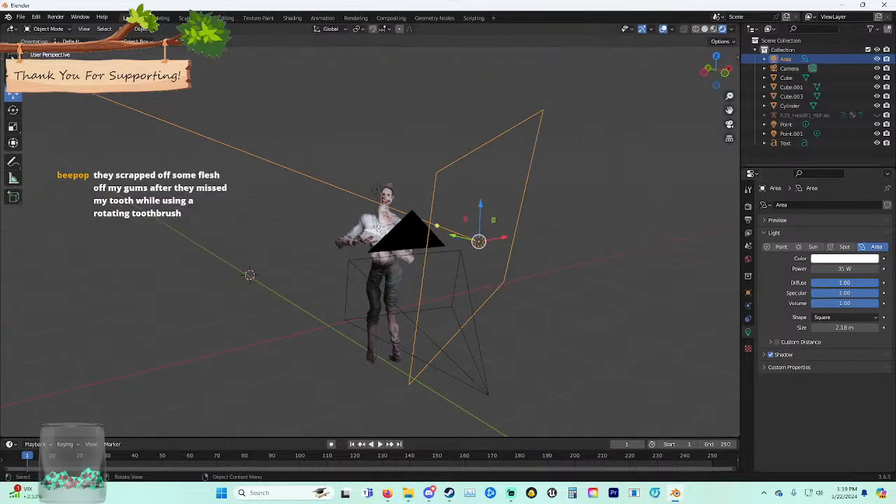
{"action": "key", "text": "ctrl+v"}
{"action": "left_click_drag", "start_coordinate": [502, 237], "coordinate": [342, 247]}
{"action": "left_click", "coordinate": [168, 262]}
{"action": "left_click", "coordinate": [155, 241]}
{"action": "left_click_drag", "start_coordinate": [152, 206], "coordinate": [147, 134]}
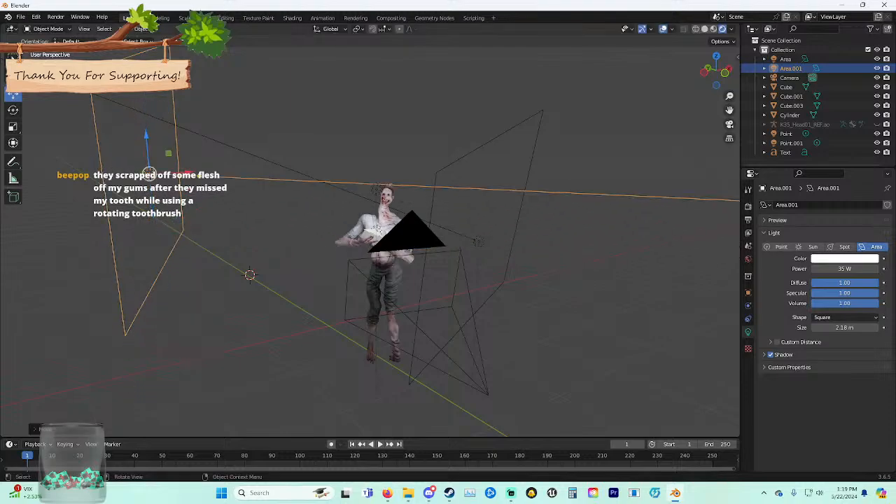
Aim the duplicated area light at the character's torso.
{"action": "middle_click_drag", "start_coordinate": [231, 122], "coordinate": [172, 142]}
{"action": "left_click_drag", "start_coordinate": [155, 138], "coordinate": [436, 290]}
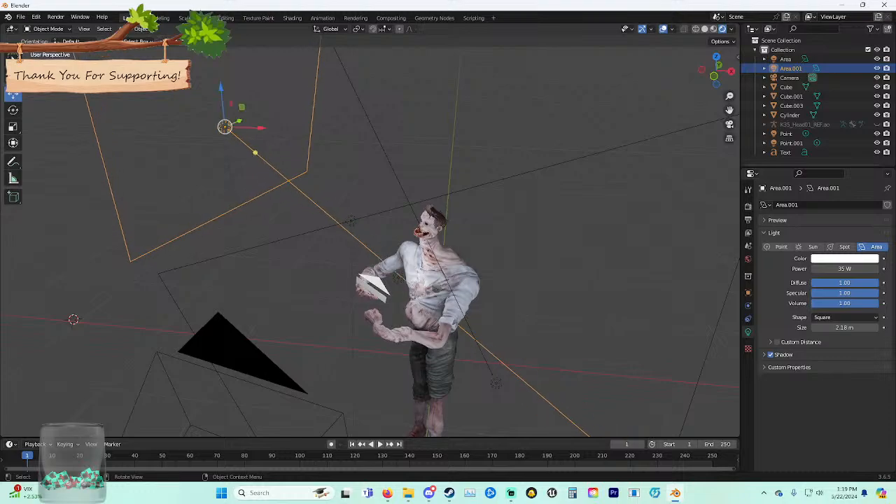
{"action": "middle_click_drag", "start_coordinate": [436, 290], "coordinate": [553, 284]}
{"action": "middle_click_drag", "start_coordinate": [531, 241], "coordinate": [515, 230]}
{"action": "left_click_drag", "start_coordinate": [355, 293], "coordinate": [381, 233]}
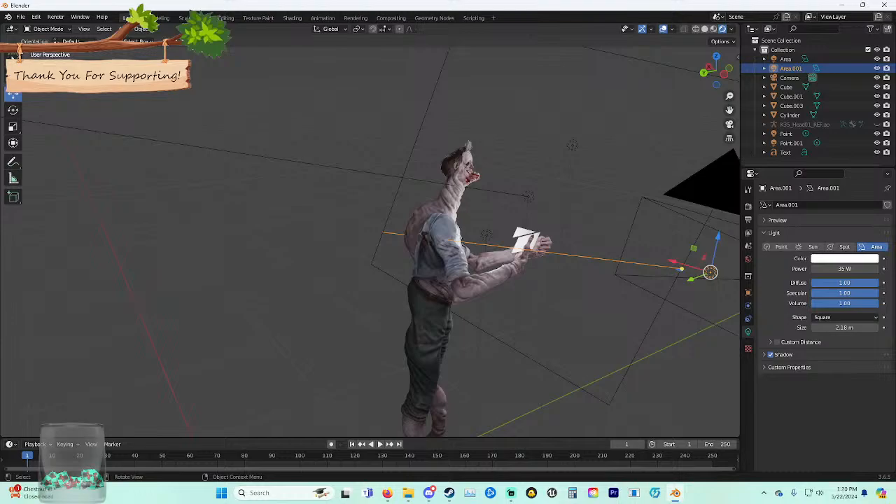
Duplicate the second area light, move the copy behind the character and point it at his back.
{"action": "middle_click_drag", "start_coordinate": [479, 248], "coordinate": [302, 222]}
{"action": "scroll", "coordinate": [311, 283], "scroll_direction": "down", "scroll_amount": 2}
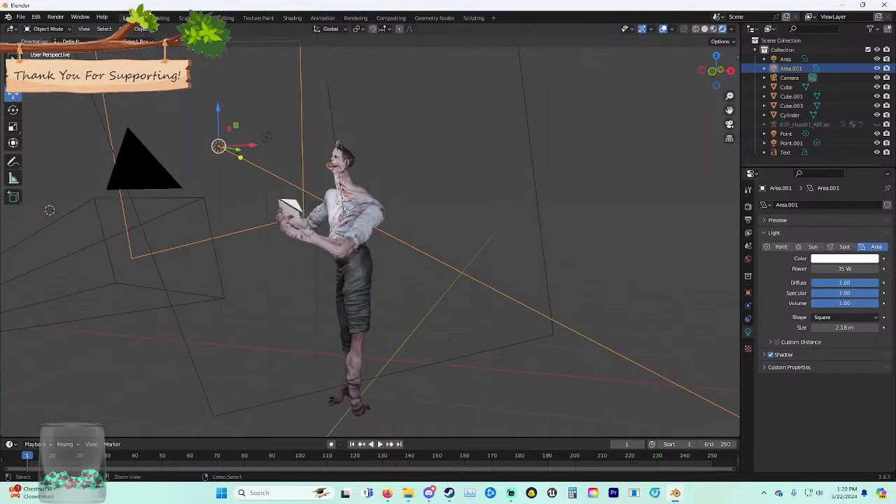
{"action": "key", "text": "ctrl+c"}
{"action": "key", "text": "ctrl+v"}
{"action": "left_click_drag", "start_coordinate": [252, 146], "coordinate": [534, 136]}
{"action": "middle_click_drag", "start_coordinate": [535, 136], "coordinate": [499, 145]}
{"action": "left_click", "coordinate": [541, 136]}
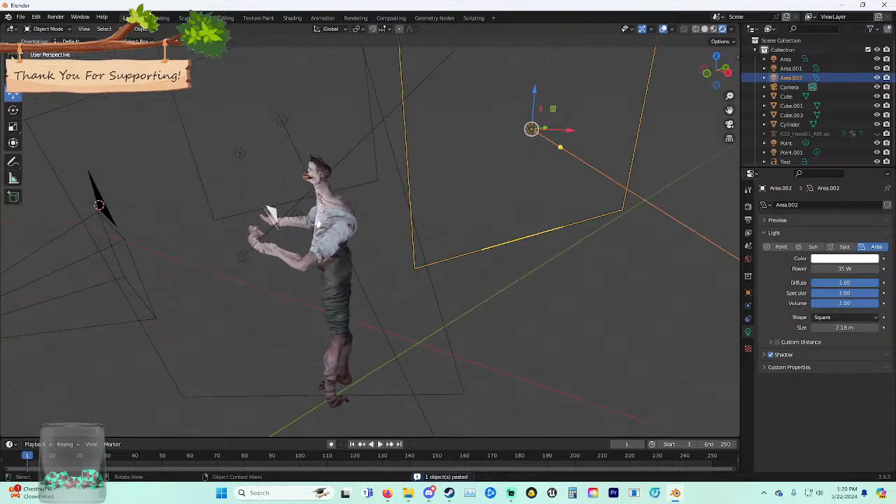
{"action": "left_click_drag", "start_coordinate": [560, 146], "coordinate": [334, 212]}
{"action": "middle_click_drag", "start_coordinate": [318, 224], "coordinate": [376, 224]}
{"action": "scroll", "coordinate": [361, 225], "scroll_direction": "down", "scroll_amount": 3}
{"action": "scroll", "coordinate": [377, 225], "scroll_direction": "up", "scroll_amount": 2}
Set the back light's color to pinkish red (red 1.000, green 0.170, blue 0.226) and its power to 100 W.
{"action": "left_click", "coordinate": [844, 259]}
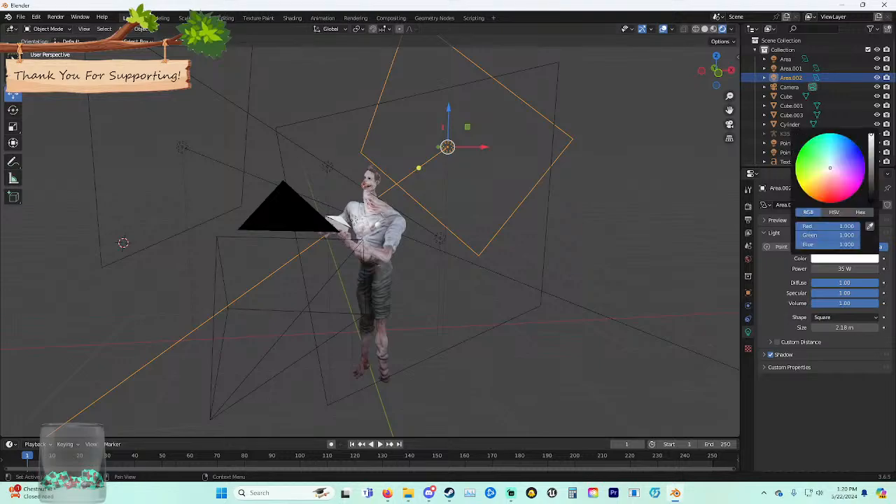
{"action": "left_click_drag", "start_coordinate": [832, 184], "coordinate": [832, 186]}
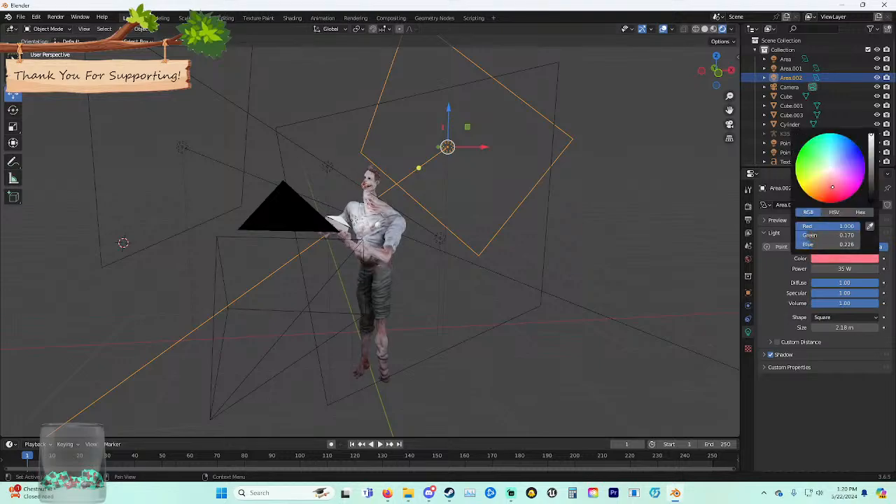
{"action": "left_click", "coordinate": [837, 269]}
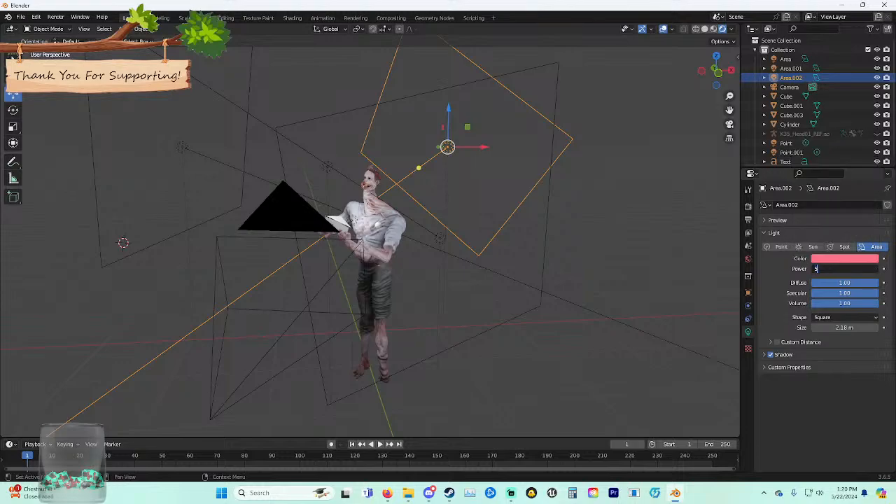
{"action": "type", "text": "100"}
{"action": "key", "text": "Return"}
Examine the red back light's effect on the character through the scene camera.
{"action": "middle_click_drag", "start_coordinate": [476, 231], "coordinate": [549, 227]}
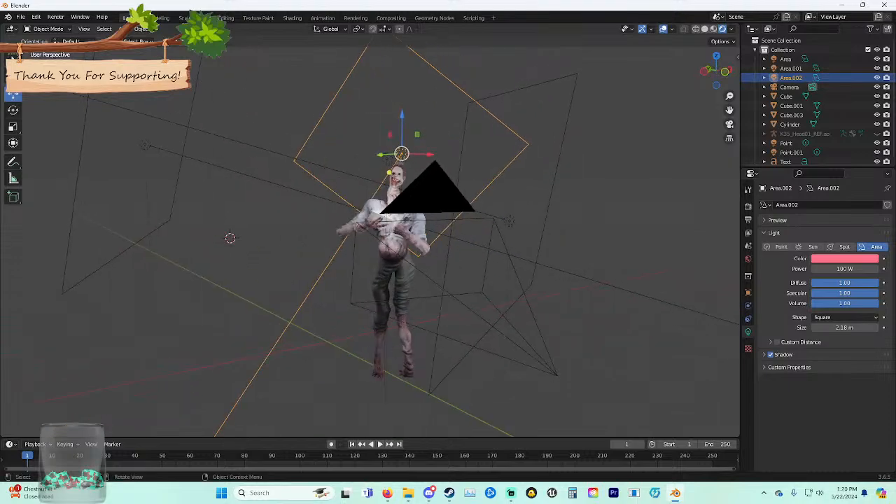
{"action": "scroll", "coordinate": [549, 227], "scroll_direction": "up", "scroll_amount": 4}
{"action": "middle_click_drag", "start_coordinate": [448, 168], "coordinate": [412, 279], "text": "shift"}
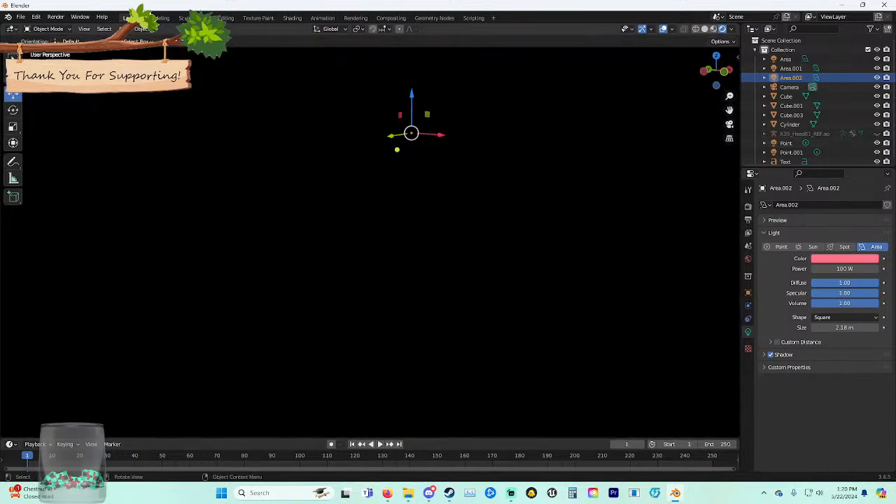
{"action": "left_click", "coordinate": [729, 124]}
{"action": "key", "text": "alt+a"}
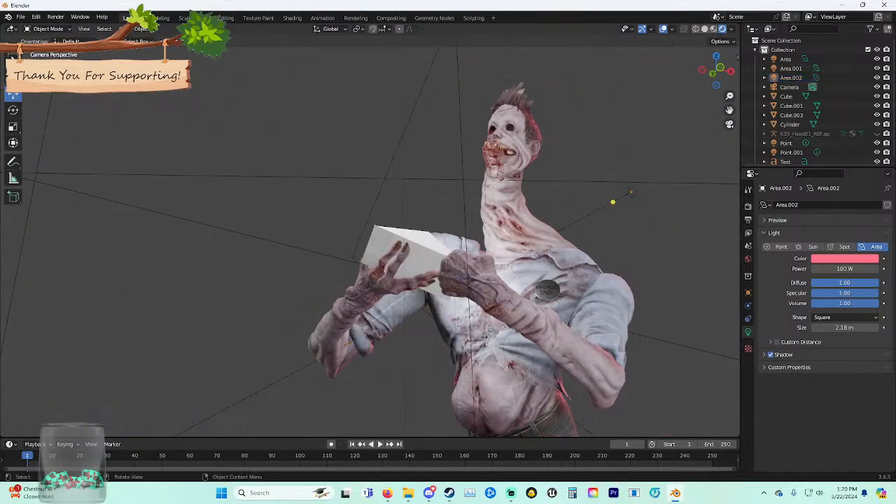
{"action": "left_click", "coordinate": [729, 124]}
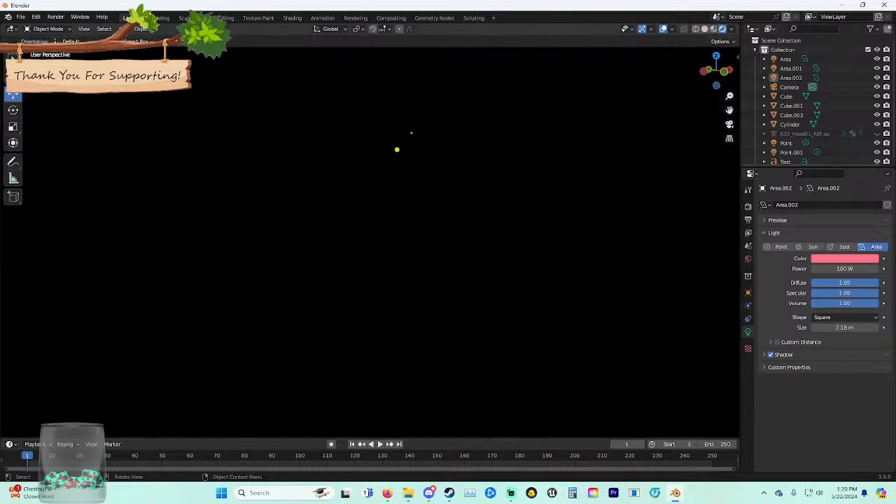
Duplicate the red back light and move the copy higher above the character.
{"action": "scroll", "coordinate": [490, 230], "scroll_direction": "down", "scroll_amount": 6}
{"action": "middle_click_drag", "start_coordinate": [490, 231], "coordinate": [392, 241]}
{"action": "left_click", "coordinate": [508, 164]}
{"action": "key", "text": "ctrl+c"}
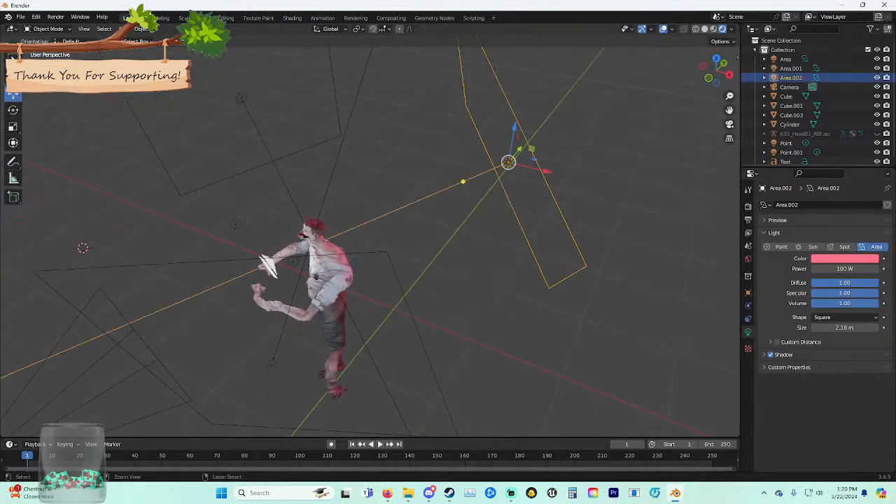
{"action": "key", "text": "ctrl+v"}
{"action": "middle_click_drag", "start_coordinate": [508, 210], "coordinate": [531, 175]}
{"action": "scroll", "coordinate": [518, 189], "scroll_direction": "down", "scroll_amount": 3}
{"action": "left_click_drag", "start_coordinate": [477, 192], "coordinate": [401, 186]}
{"action": "left_click_drag", "start_coordinate": [365, 144], "coordinate": [364, 84]}
{"action": "left_click_drag", "start_coordinate": [400, 125], "coordinate": [430, 128]}
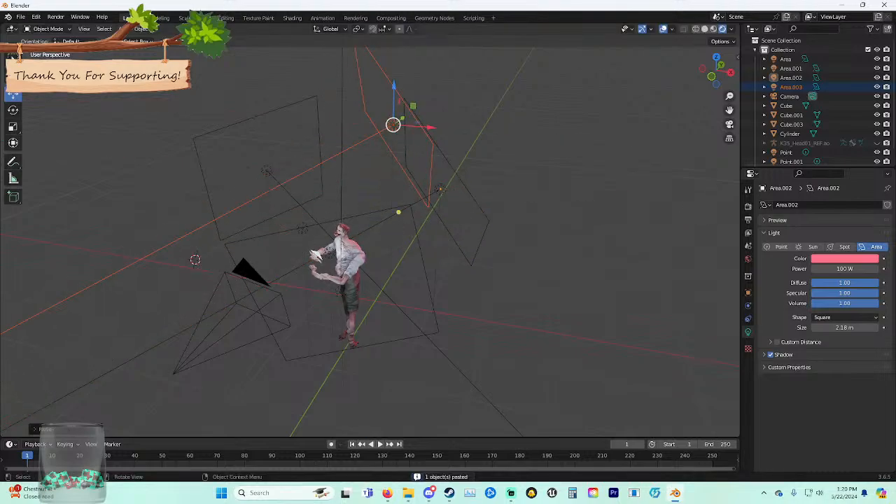
{"action": "left_click_drag", "start_coordinate": [394, 86], "coordinate": [394, 61]}
{"action": "left_click", "coordinate": [370, 133]}
{"action": "left_click", "coordinate": [389, 126]}
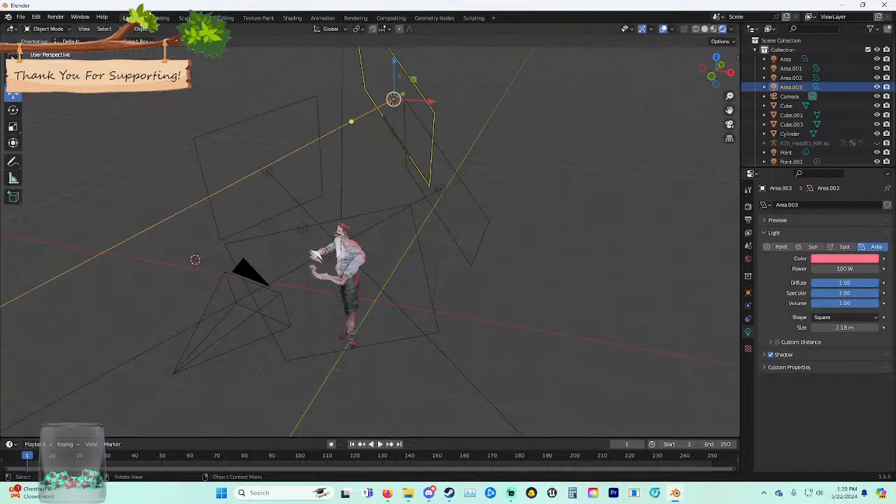
Shift the raised red light forward over the character and point it down at him.
{"action": "left_click_drag", "start_coordinate": [352, 122], "coordinate": [337, 227]}
{"action": "middle_click_drag", "start_coordinate": [315, 254], "coordinate": [492, 298]}
{"action": "scroll", "coordinate": [361, 257], "scroll_direction": "up", "scroll_amount": 3}
{"action": "scroll", "coordinate": [482, 294], "scroll_direction": "down", "scroll_amount": 4}
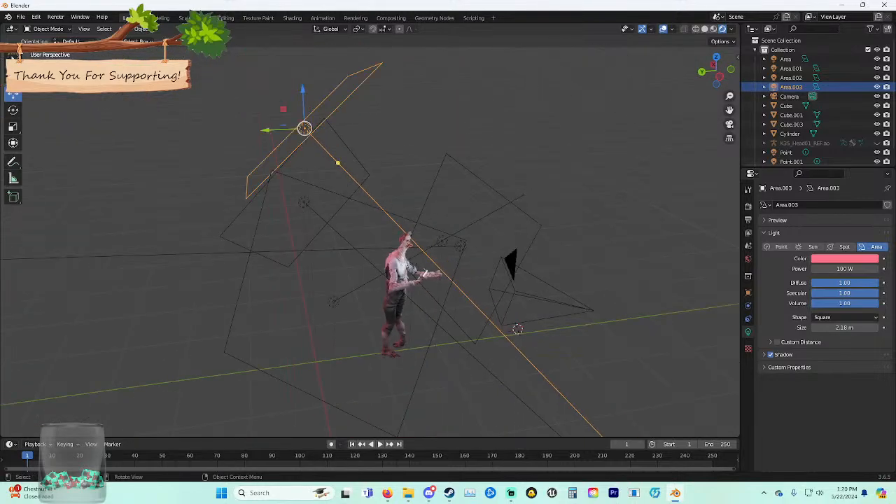
{"action": "left_click_drag", "start_coordinate": [267, 130], "coordinate": [334, 126]}
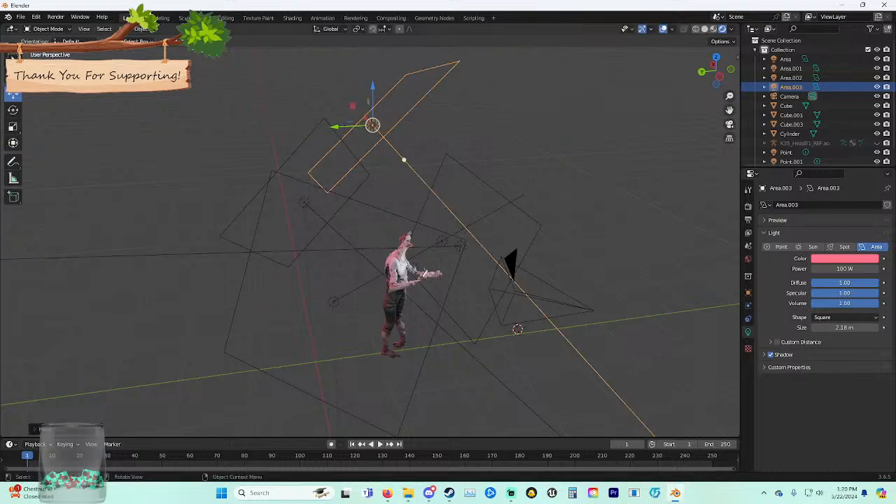
{"action": "left_click_drag", "start_coordinate": [404, 158], "coordinate": [396, 272]}
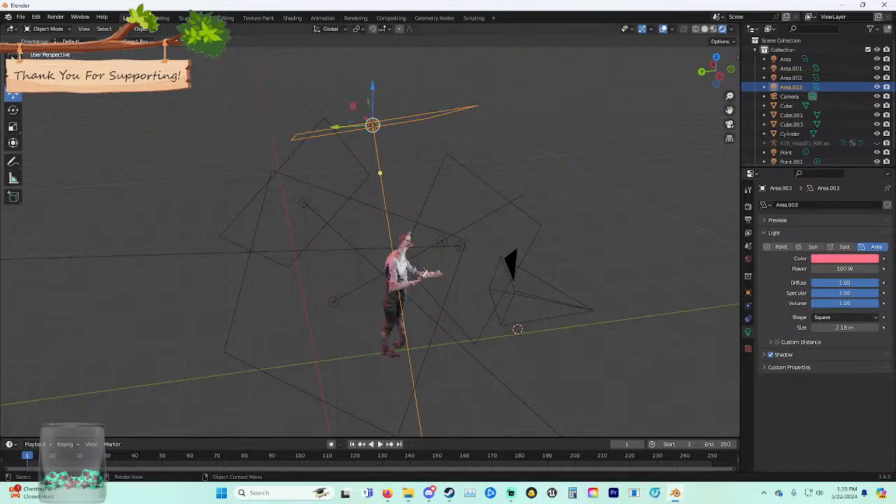
Lower the overhead red light, shift it along the Y axis and check the result through the scene camera.
{"action": "middle_click_drag", "start_coordinate": [396, 272], "coordinate": [381, 418]}
{"action": "scroll", "coordinate": [287, 269], "scroll_direction": "up", "scroll_amount": 4}
{"action": "scroll", "coordinate": [344, 274], "scroll_direction": "down", "scroll_amount": 2}
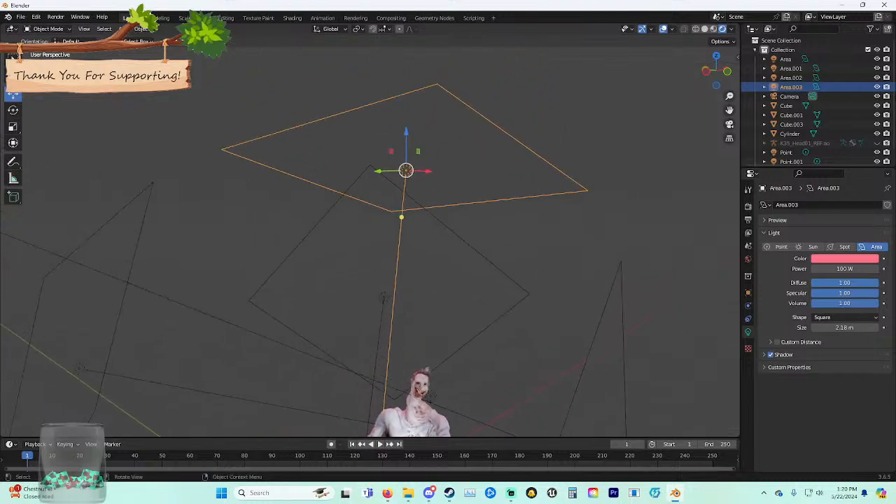
{"action": "left_click_drag", "start_coordinate": [405, 132], "coordinate": [406, 214]}
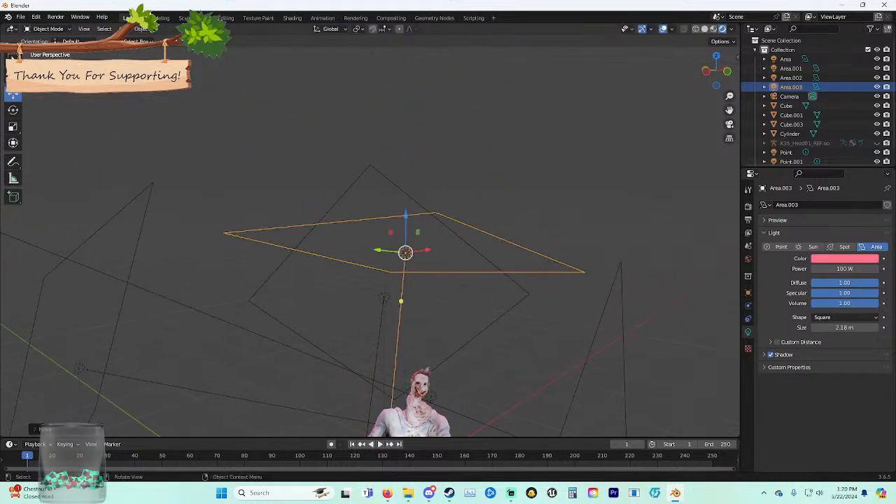
{"action": "left_click_drag", "start_coordinate": [378, 250], "coordinate": [441, 257]}
{"action": "scroll", "coordinate": [441, 258], "scroll_direction": "down", "scroll_amount": 4}
{"action": "middle_click_drag", "start_coordinate": [441, 257], "coordinate": [388, 243]}
{"action": "scroll", "coordinate": [389, 242], "scroll_direction": "up", "scroll_amount": 4}
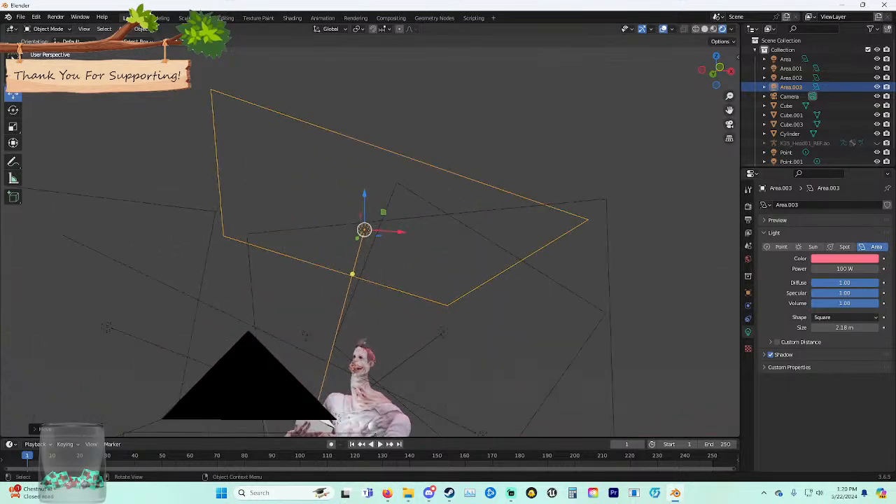
{"action": "left_click", "coordinate": [729, 124]}
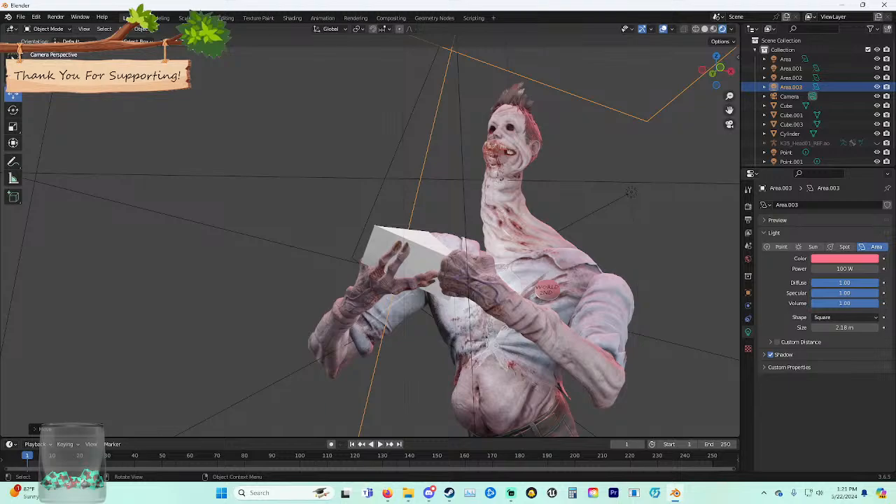
{"action": "left_click", "coordinate": [729, 123]}
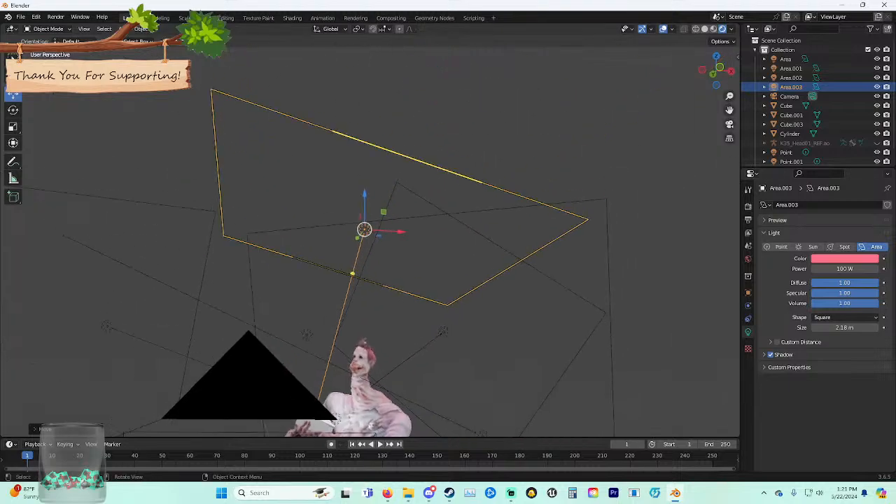
Duplicate the overhead red light, place the copy low behind the character and aim it at his upper body.
{"action": "middle_click_drag", "start_coordinate": [602, 189], "coordinate": [625, 237]}
{"action": "key", "text": "ctrl+c"}
{"action": "key", "text": "ctrl+v"}
{"action": "left_click_drag", "start_coordinate": [372, 269], "coordinate": [228, 193]}
{"action": "middle_click_drag", "start_coordinate": [246, 245], "coordinate": [294, 263]}
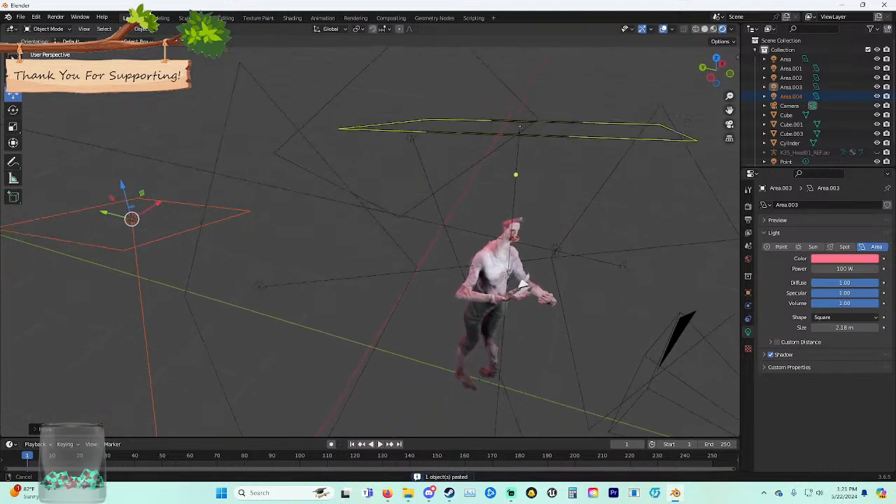
{"action": "middle_click_drag", "start_coordinate": [522, 285], "coordinate": [519, 253]}
{"action": "left_click_drag", "start_coordinate": [19, 286], "coordinate": [305, 295]}
{"action": "left_click", "coordinate": [364, 323]}
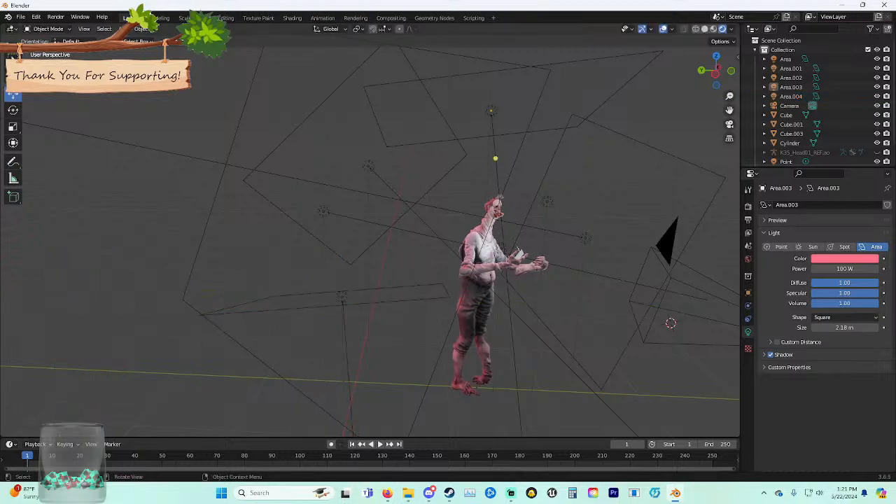
{"action": "left_click", "coordinate": [342, 297]}
{"action": "left_click_drag", "start_coordinate": [346, 346], "coordinate": [494, 238]}
Move the newest red light out to the character's side, raise it and re-aim it at his torso.
{"action": "middle_click_drag", "start_coordinate": [494, 239], "coordinate": [406, 240]}
{"action": "left_click_drag", "start_coordinate": [479, 314], "coordinate": [343, 318]}
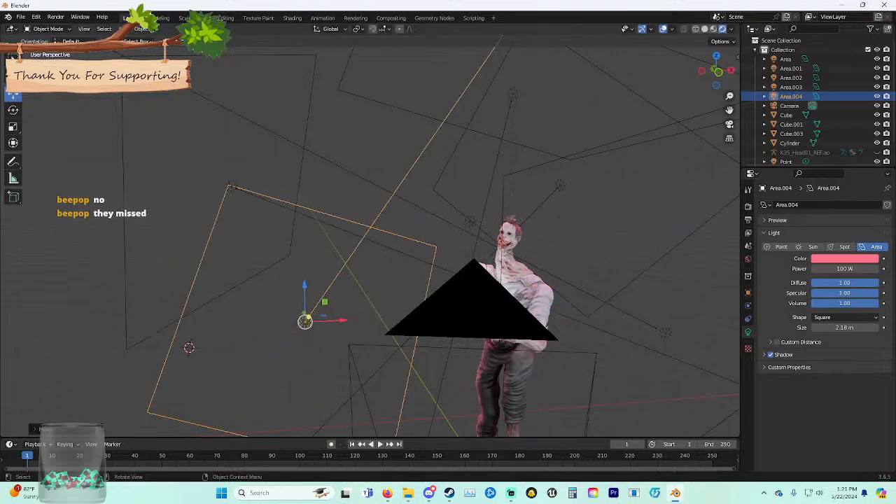
{"action": "left_click_drag", "start_coordinate": [306, 283], "coordinate": [304, 213]}
{"action": "left_click_drag", "start_coordinate": [340, 249], "coordinate": [490, 294]}
{"action": "middle_click_drag", "start_coordinate": [490, 294], "coordinate": [510, 241]}
{"action": "left_click_drag", "start_coordinate": [395, 245], "coordinate": [364, 251]}
{"action": "middle_click_drag", "start_coordinate": [510, 241], "coordinate": [560, 231]}
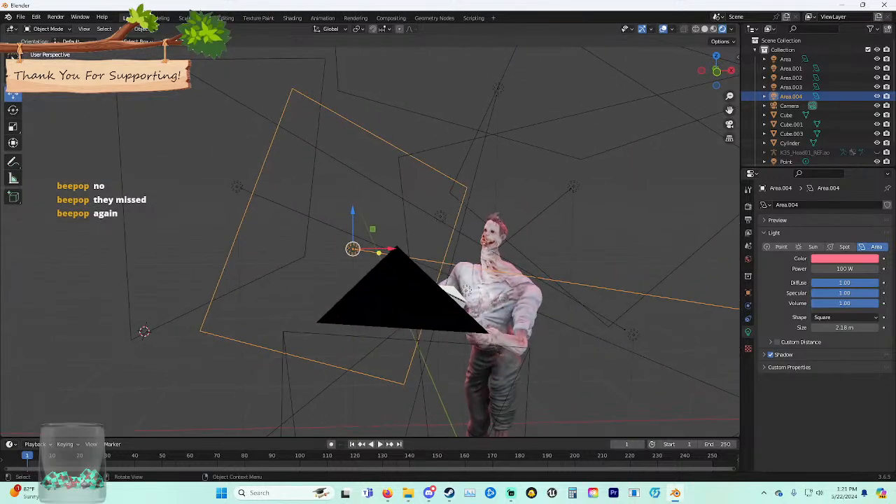
View the character through the scene camera and compare Material Preview with Rendered shading.
{"action": "key", "text": "KP_0"}
{"action": "key", "text": "alt+a"}
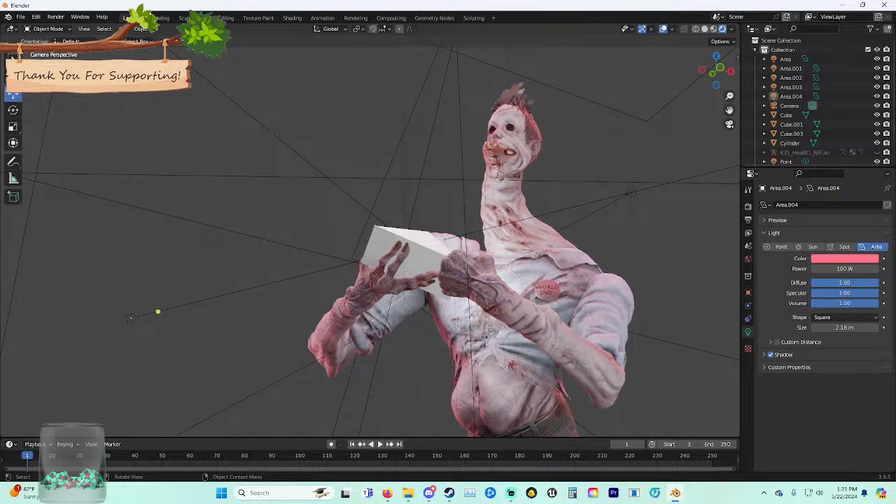
{"action": "left_click", "coordinate": [713, 28]}
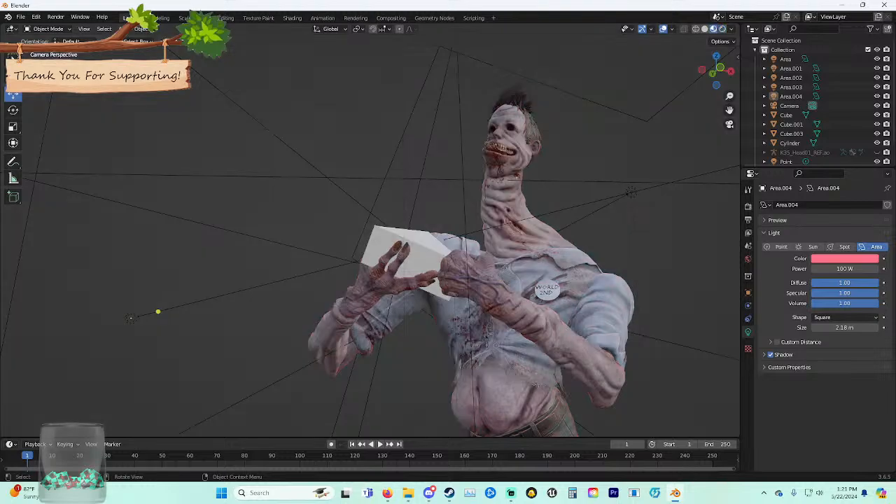
{"action": "left_click", "coordinate": [722, 29]}
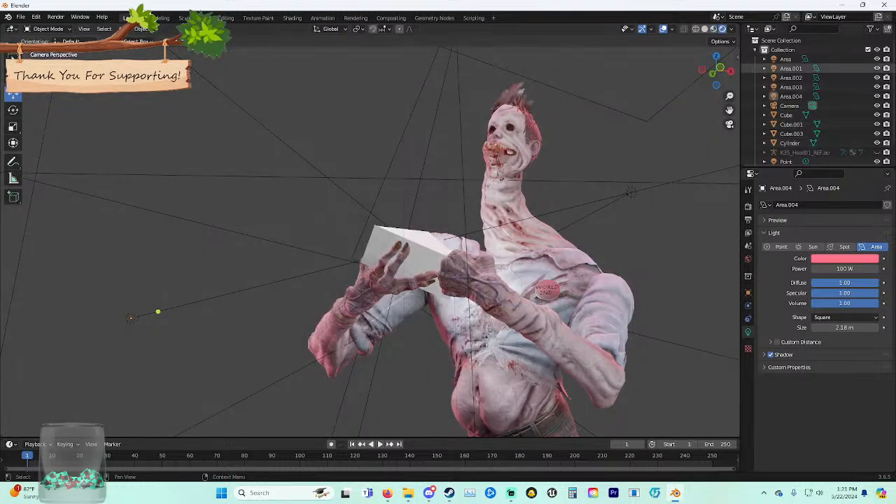
Toggle the visibility of the area lights one after another to compare how each one lights the character.
{"action": "left_click", "coordinate": [877, 59]}
{"action": "left_click", "coordinate": [877, 50]}
{"action": "left_click", "coordinate": [877, 50]}
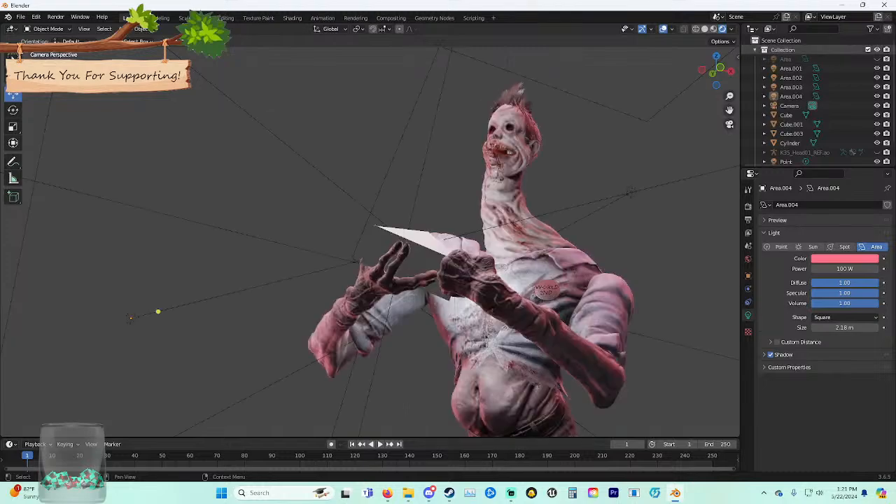
{"action": "left_click", "coordinate": [876, 59]}
{"action": "left_click", "coordinate": [877, 68]}
{"action": "left_click", "coordinate": [877, 59]}
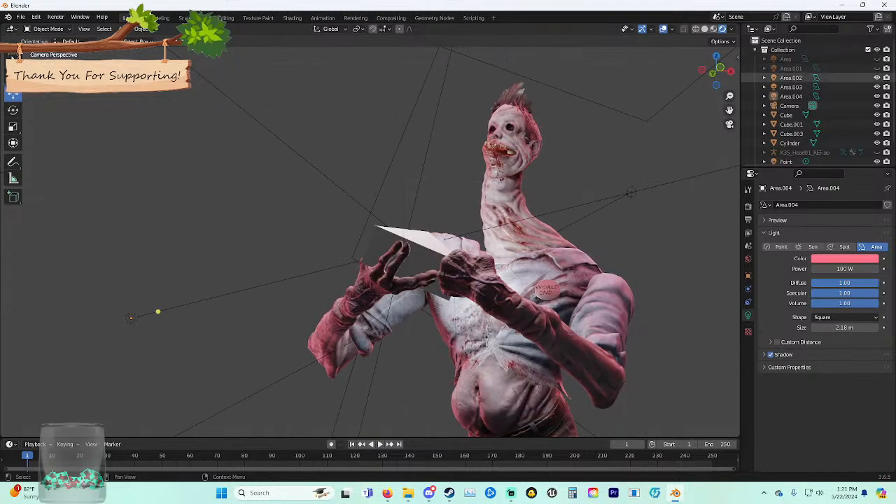
{"action": "left_click", "coordinate": [877, 77]}
{"action": "left_click", "coordinate": [877, 87]}
{"action": "left_click", "coordinate": [877, 86]}
{"action": "left_click", "coordinate": [877, 78]}
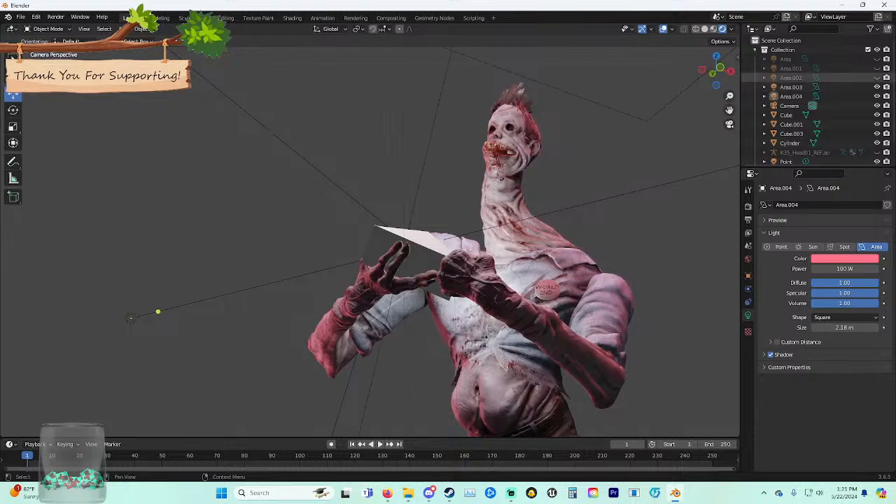
{"action": "left_click", "coordinate": [877, 59]}
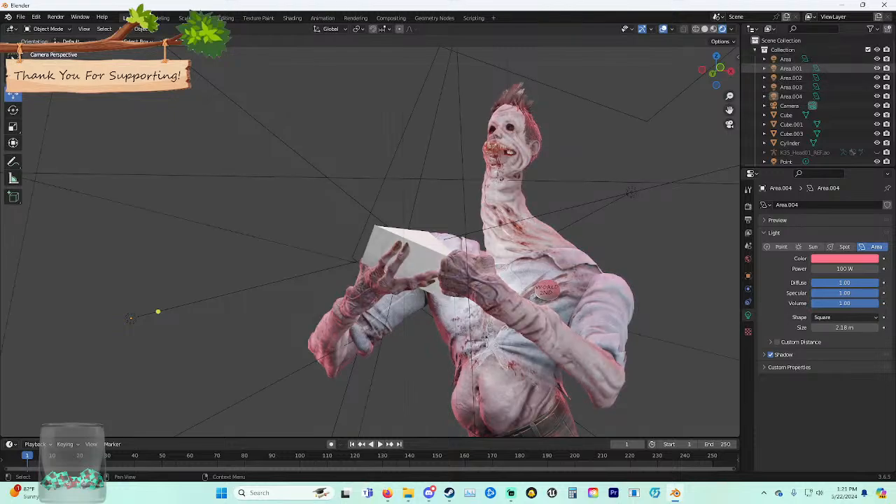
Hide the first white Area light, select Area.001 and toggle its visibility to judge its effect on the character.
{"action": "left_click", "coordinate": [877, 59]}
{"action": "left_click", "coordinate": [876, 69]}
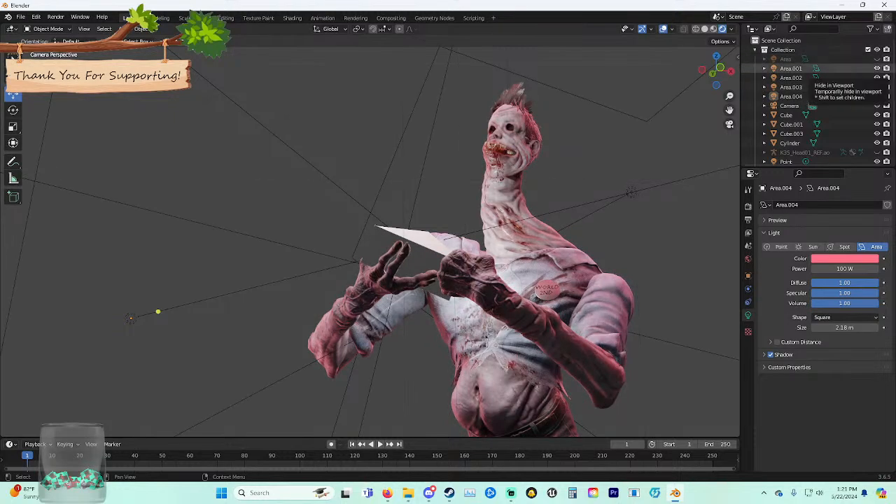
{"action": "left_click", "coordinate": [876, 68]}
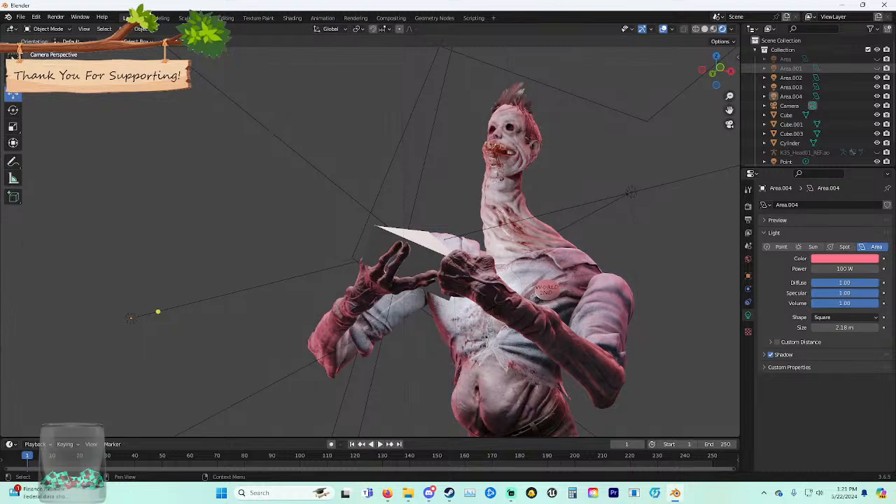
{"action": "left_click", "coordinate": [877, 69]}
{"action": "left_click", "coordinate": [877, 69]}
{"action": "left_click", "coordinate": [876, 69]}
{"action": "left_click", "coordinate": [791, 68]}
{"action": "scroll", "coordinate": [370, 242], "scroll_direction": "down", "scroll_amount": 1}
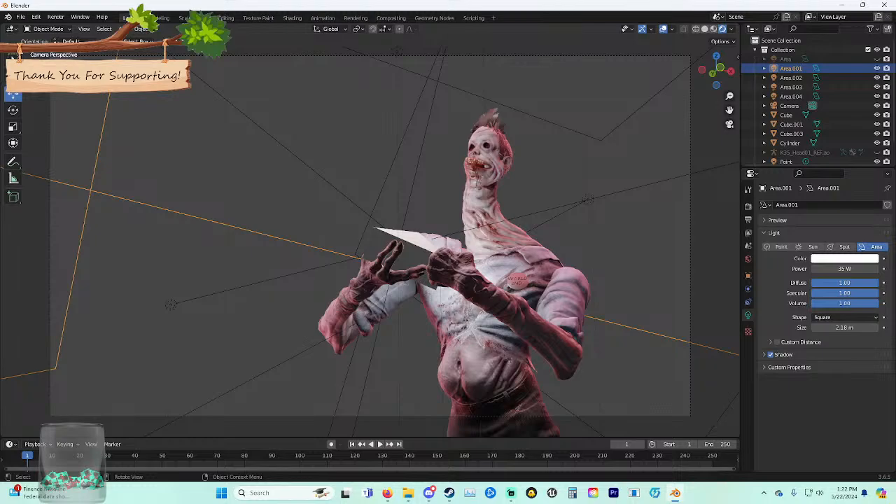
{"action": "scroll", "coordinate": [370, 242], "scroll_direction": "up", "scroll_amount": 1}
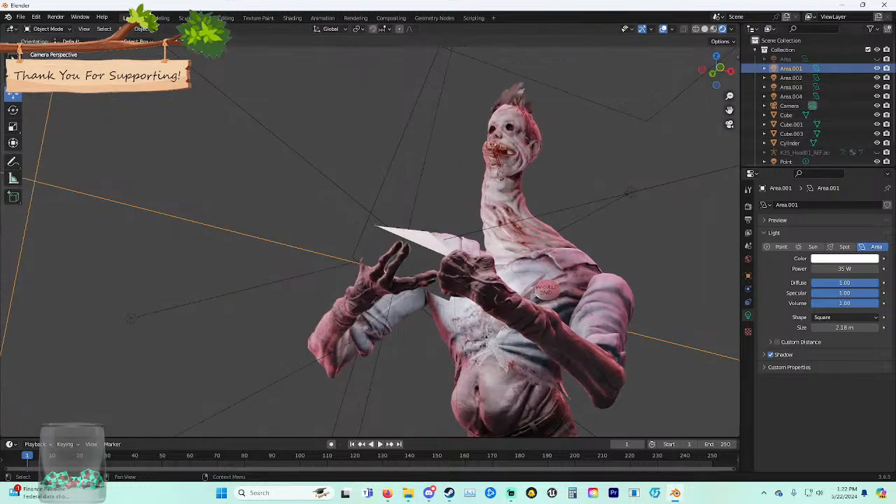
{"action": "left_click", "coordinate": [877, 69]}
{"action": "left_click", "coordinate": [876, 69]}
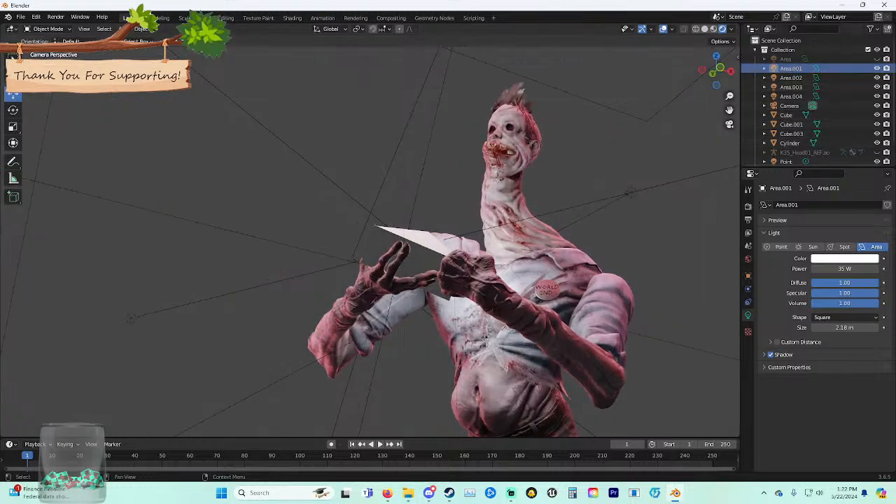
Bring the first white Area light back into view and delete the Area.001 light.
{"action": "left_click", "coordinate": [877, 77]}
{"action": "left_click", "coordinate": [877, 78]}
{"action": "left_click", "coordinate": [877, 60]}
{"action": "left_click", "coordinate": [876, 60]}
{"action": "left_click", "coordinate": [877, 69]}
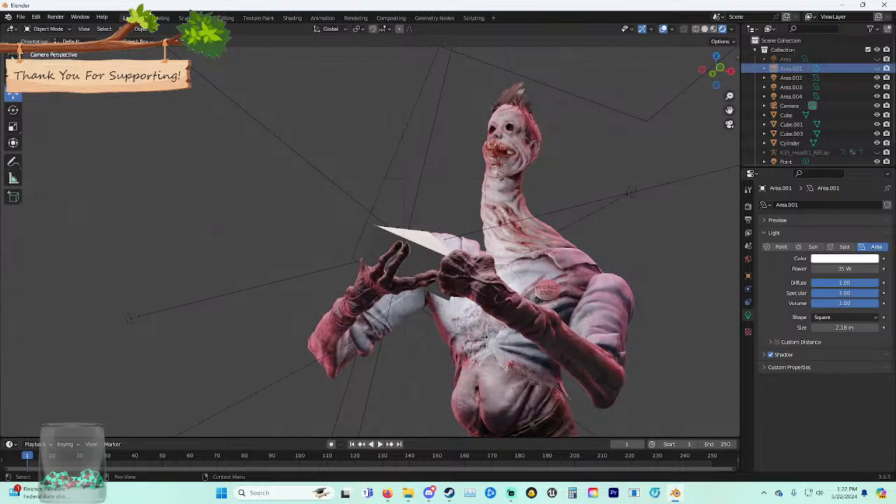
{"action": "left_click", "coordinate": [877, 59]}
{"action": "left_click", "coordinate": [877, 68]}
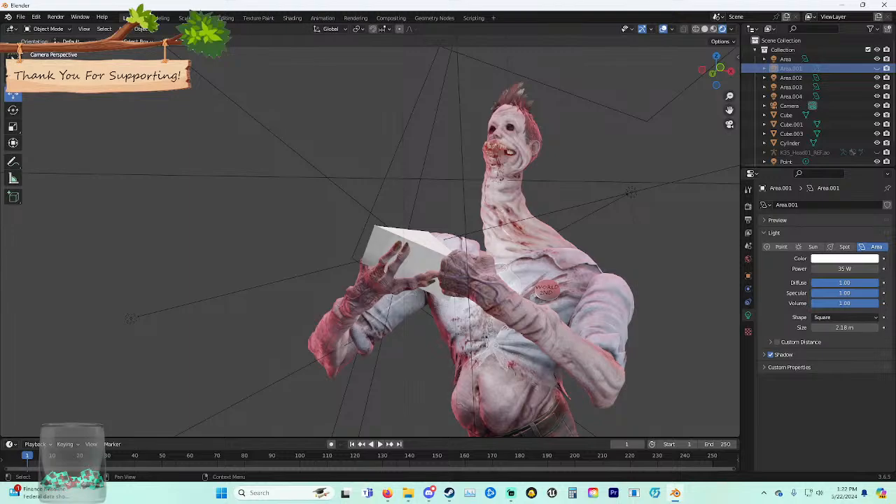
{"action": "key", "text": "Delete"}
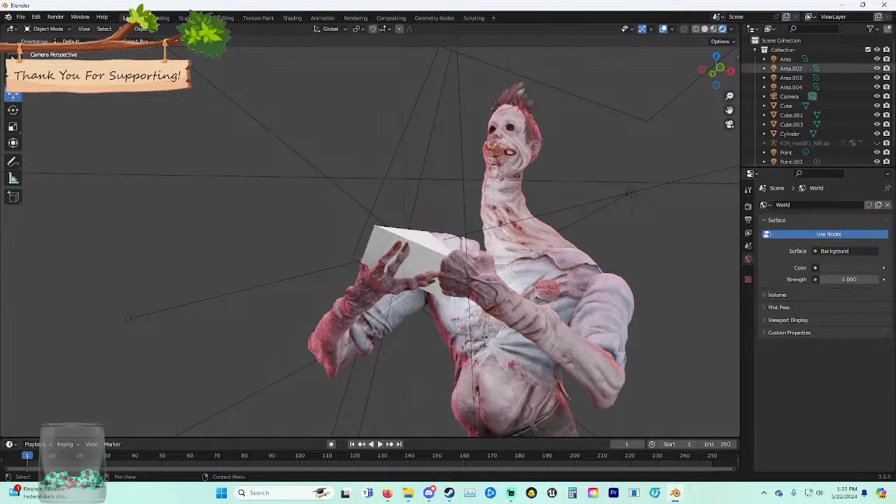
Try 5 W on the remaining white Area light, set its power to 10 W and check the result through the scene camera.
{"action": "left_click", "coordinate": [877, 60]}
{"action": "left_click", "coordinate": [876, 60]}
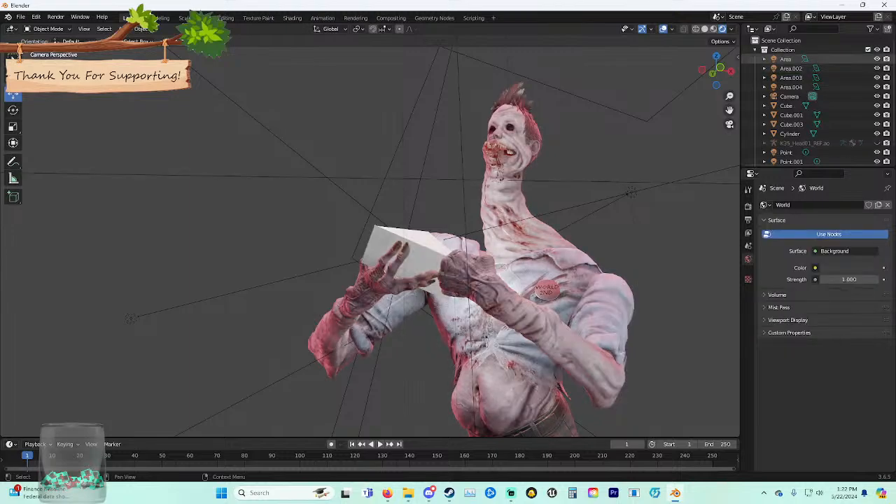
{"action": "left_click", "coordinate": [785, 59]}
{"action": "scroll", "coordinate": [369, 241], "scroll_direction": "down", "scroll_amount": 3}
{"action": "scroll", "coordinate": [370, 241], "scroll_direction": "up", "scroll_amount": 4}
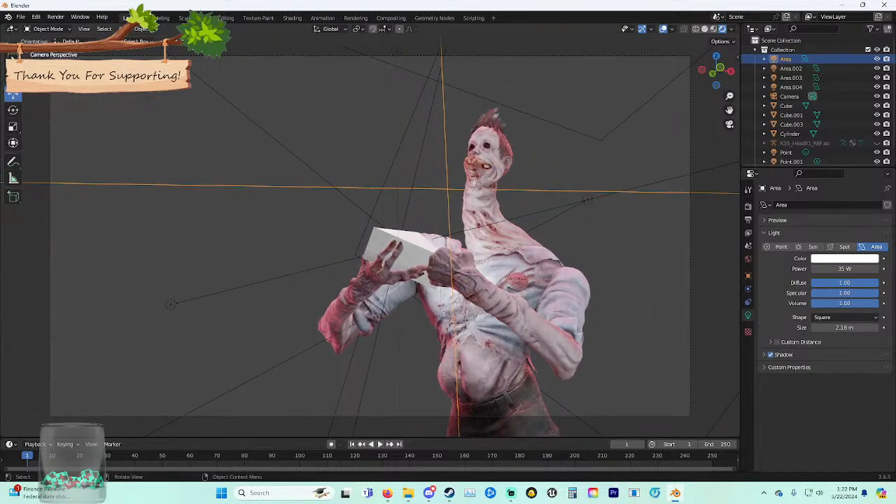
{"action": "left_click", "coordinate": [729, 123]}
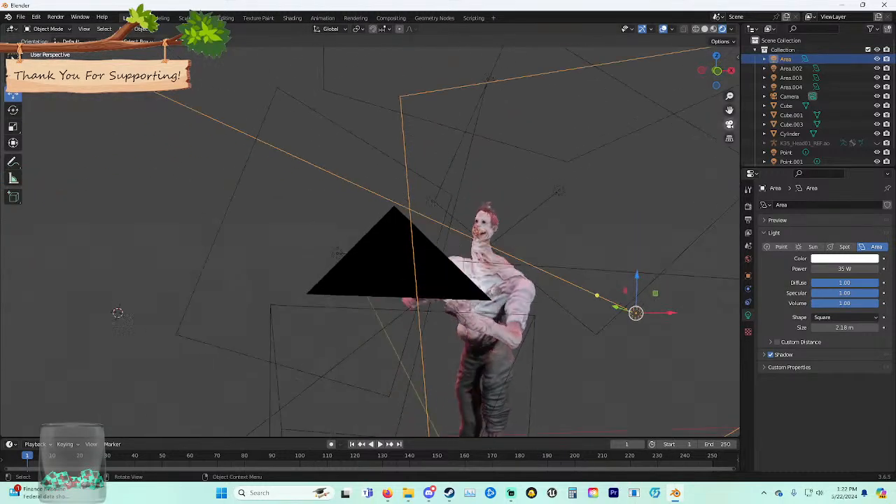
{"action": "middle_click_drag", "start_coordinate": [392, 231], "coordinate": [371, 238]}
{"action": "scroll", "coordinate": [370, 241], "scroll_direction": "down", "scroll_amount": 3}
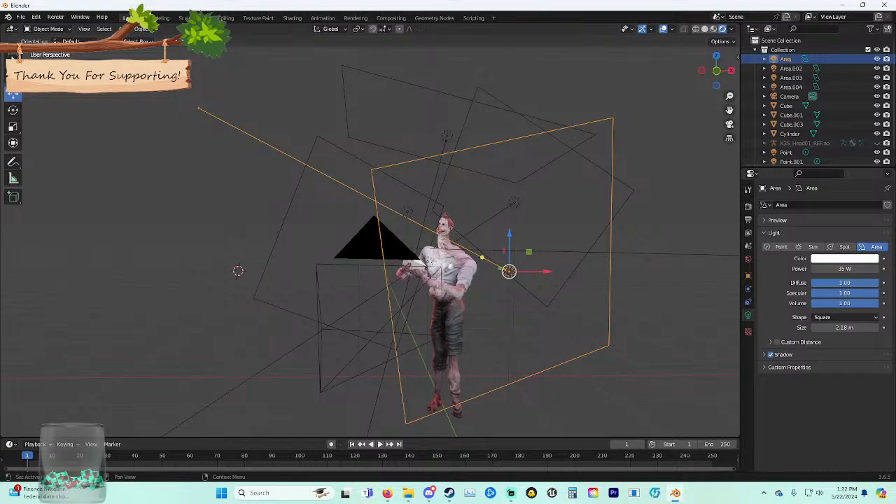
{"action": "left_click", "coordinate": [844, 268]}
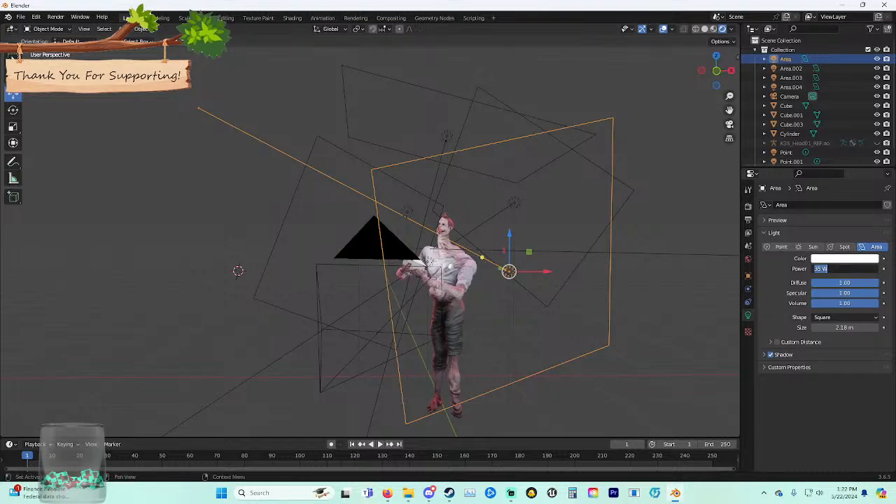
{"action": "type", "text": "5"}
{"action": "key", "text": "Return"}
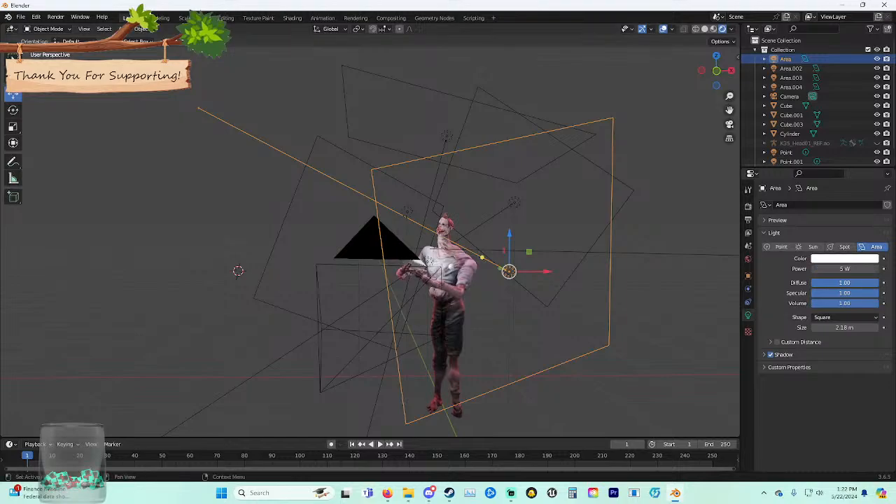
{"action": "left_click", "coordinate": [844, 269]}
{"action": "type", "text": "10"}
{"action": "key", "text": "Return"}
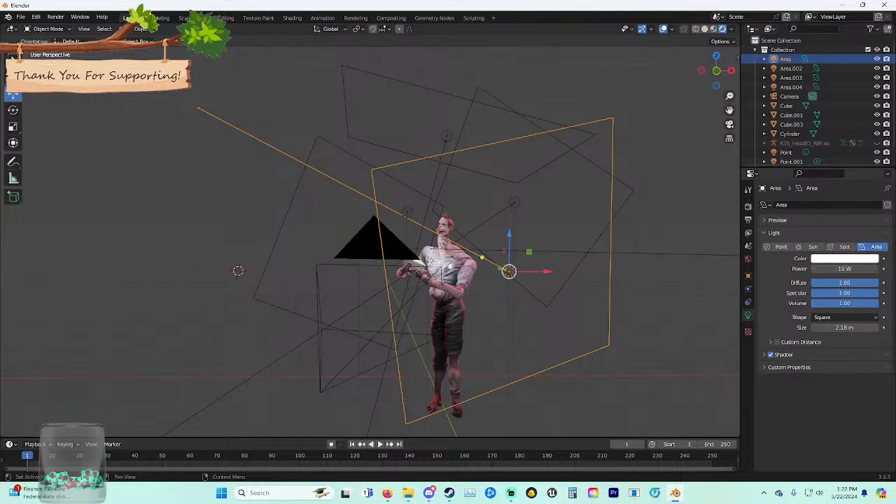
{"action": "left_click", "coordinate": [729, 124]}
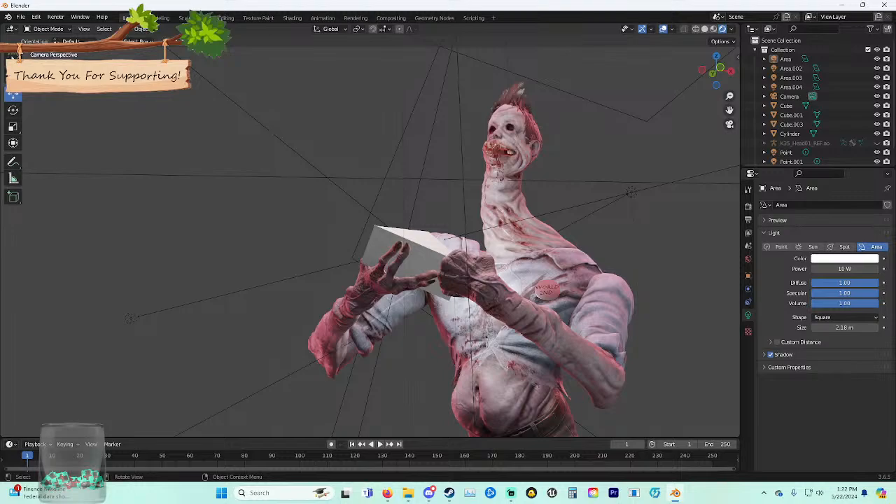
Duplicate the white Area light and lower the copy along the Z axis to below the character's feet.
{"action": "left_click", "coordinate": [730, 124]}
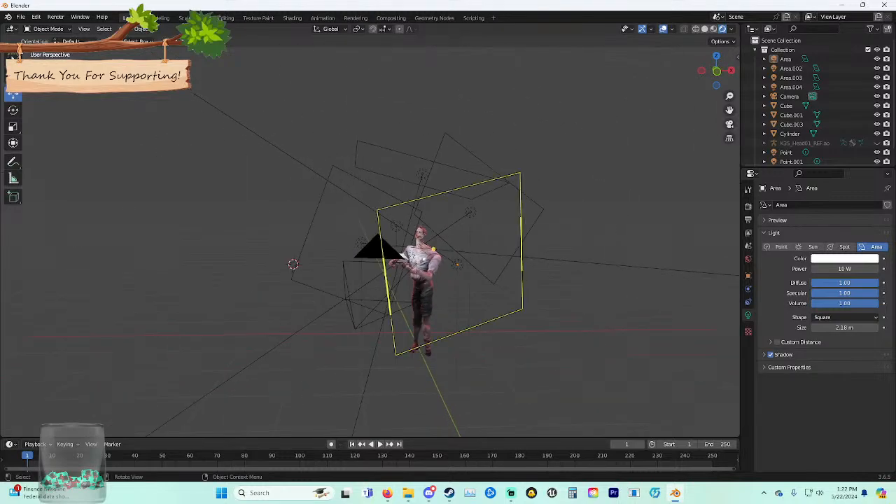
{"action": "middle_click_drag", "start_coordinate": [521, 243], "coordinate": [538, 227]}
{"action": "left_click", "coordinate": [531, 218]}
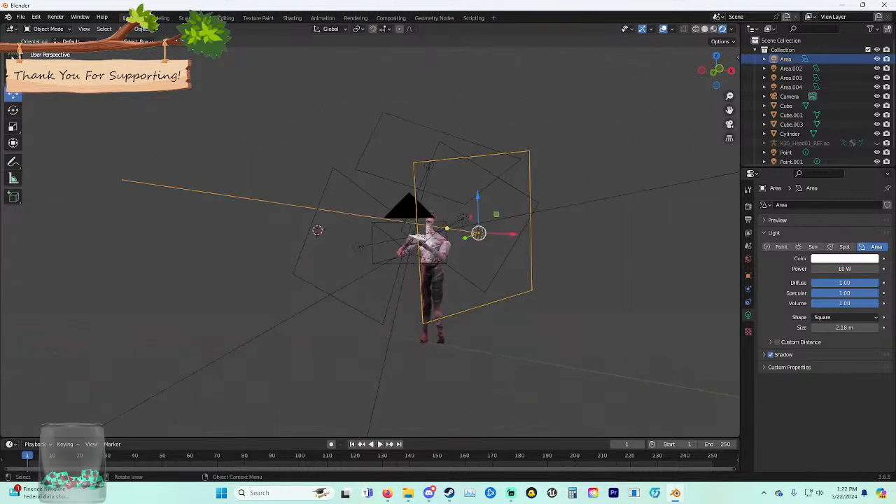
{"action": "key", "text": "ctrl+c"}
{"action": "key", "text": "ctrl+v"}
{"action": "key", "text": "g"}
{"action": "key", "text": "z"}
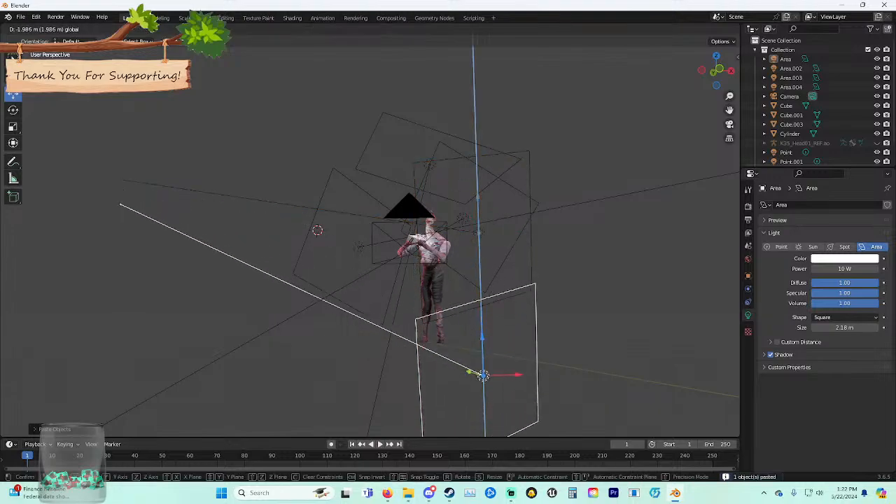
{"action": "left_click_drag", "start_coordinate": [482, 338], "coordinate": [483, 353]}
{"action": "left_click", "coordinate": [515, 343]}
{"action": "left_click", "coordinate": [536, 335]}
{"action": "middle_click_drag", "start_coordinate": [536, 336], "coordinate": [473, 345]}
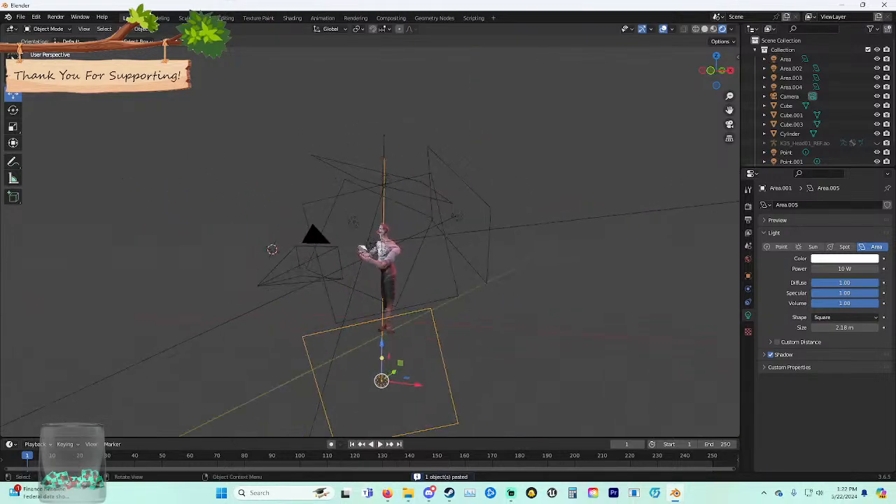
Move the duplicated white light under the character, shrink it to about 0.72 m and aim it upwards.
{"action": "scroll", "coordinate": [434, 345], "scroll_direction": "down", "scroll_amount": 1}
{"action": "mouse_move", "coordinate": [392, 342]}
{"action": "left_mouse_down"}
{"action": "mouse_move", "coordinate": [416, 328]}
{"action": "mouse_move", "coordinate": [407, 336]}
{"action": "left_mouse_up"}
{"action": "middle_click_drag", "start_coordinate": [407, 337], "coordinate": [421, 209]}
{"action": "scroll", "coordinate": [333, 332], "scroll_direction": "up", "scroll_amount": 4}
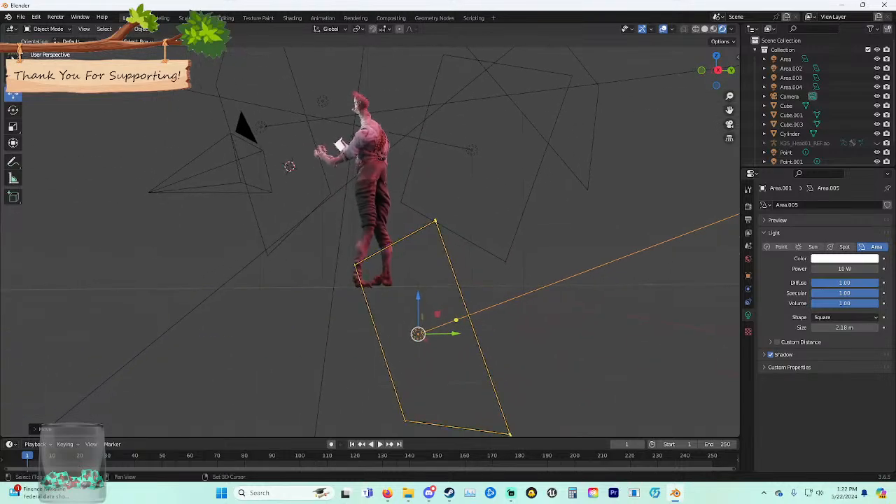
{"action": "left_click_drag", "start_coordinate": [455, 334], "coordinate": [393, 334]}
{"action": "left_click_drag", "start_coordinate": [355, 298], "coordinate": [357, 168]}
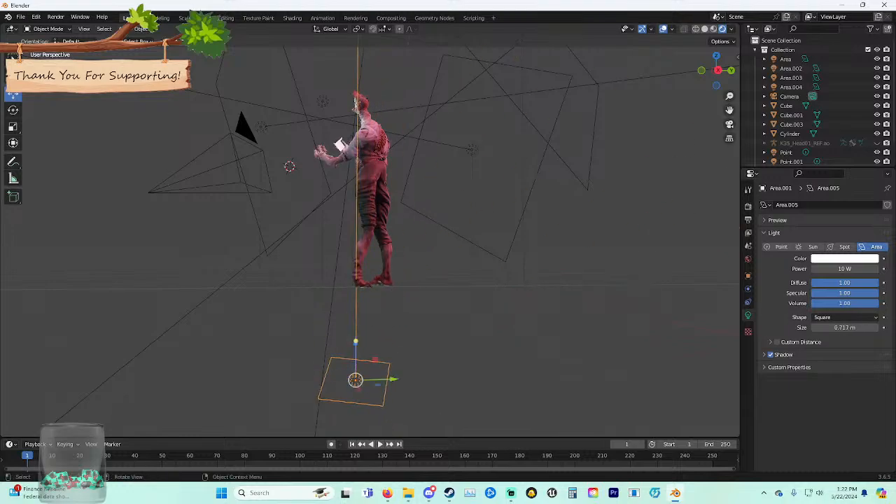
Resize the low white light to about 0.75 m, re-aim it at the character and view him through the scene camera.
{"action": "middle_click_drag", "start_coordinate": [357, 168], "coordinate": [487, 181]}
{"action": "mouse_move", "coordinate": [436, 382]}
{"action": "left_mouse_down"}
{"action": "mouse_move", "coordinate": [411, 368]}
{"action": "mouse_move", "coordinate": [437, 383]}
{"action": "left_mouse_up"}
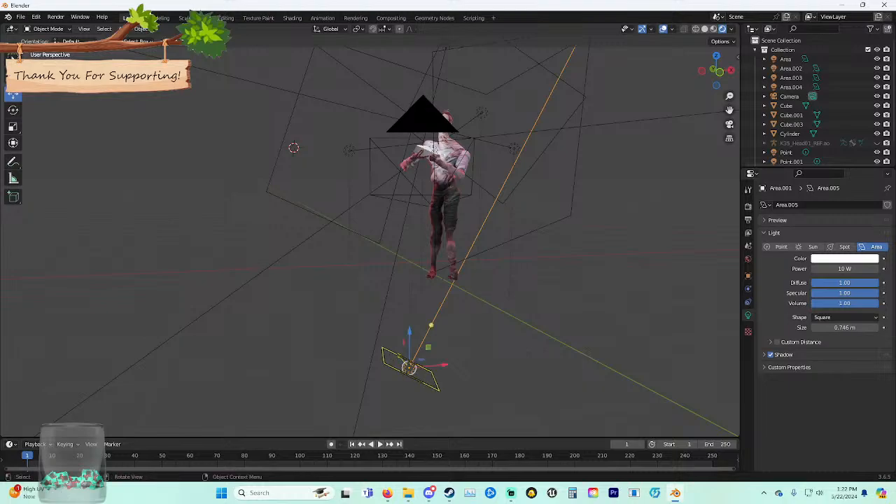
{"action": "left_click_drag", "start_coordinate": [399, 357], "coordinate": [406, 366]}
{"action": "left_click_drag", "start_coordinate": [439, 333], "coordinate": [443, 143]}
{"action": "mouse_move", "coordinate": [442, 143]}
{"action": "middle_mouse_down"}
{"action": "mouse_move", "coordinate": [411, 124]}
{"action": "mouse_move", "coordinate": [433, 154]}
{"action": "middle_mouse_up"}
{"action": "left_click", "coordinate": [729, 124]}
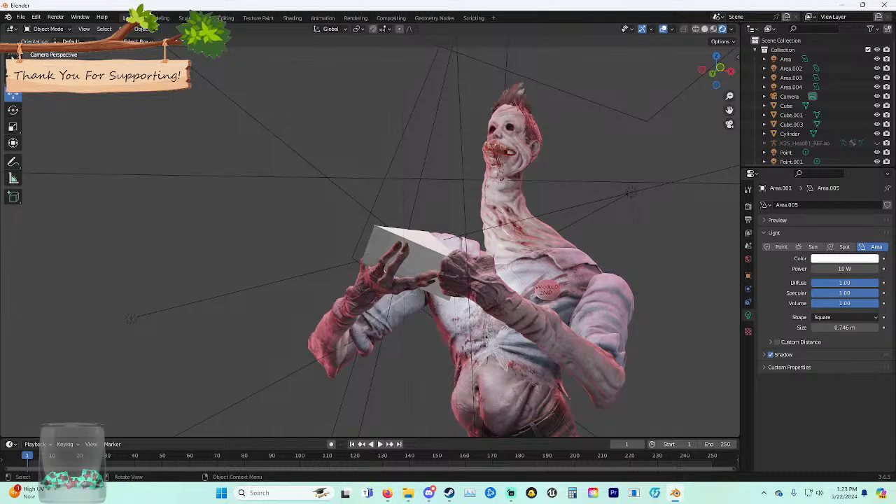
Hide the viewport overlays and make the render's film background transparent.
{"action": "key", "text": "shift+alt+z"}
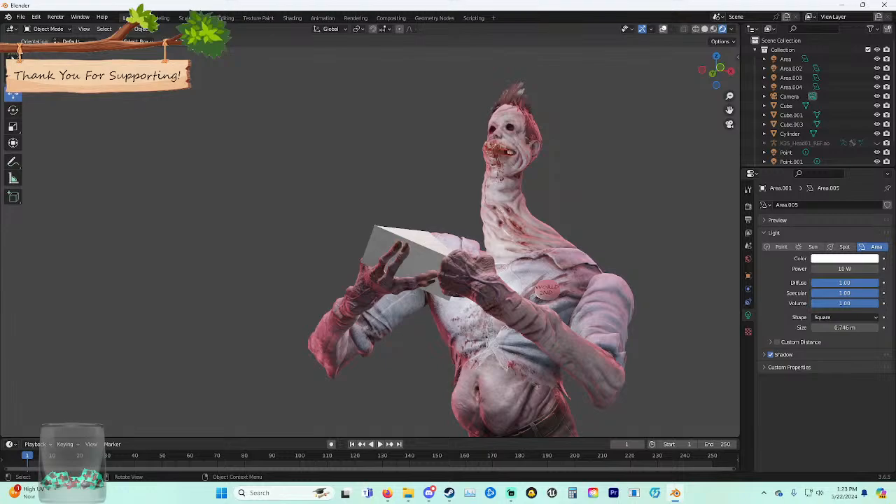
{"action": "left_click", "coordinate": [748, 206]}
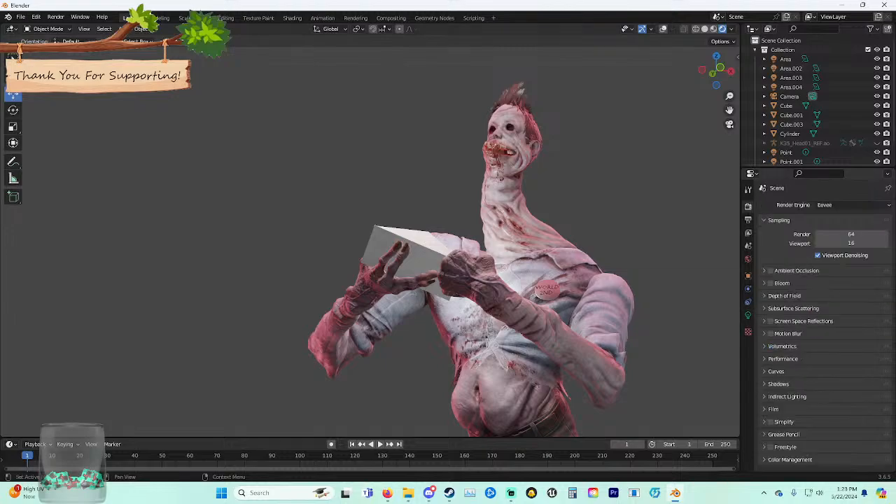
{"action": "left_click", "coordinate": [772, 409]}
{"action": "scroll", "coordinate": [819, 322], "scroll_direction": "down", "scroll_amount": 2}
{"action": "left_click", "coordinate": [814, 400]}
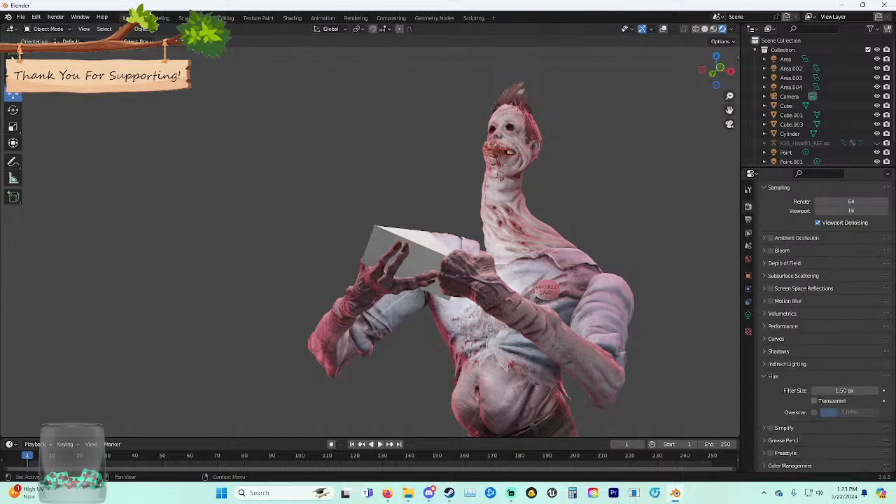
{"action": "scroll", "coordinate": [826, 324], "scroll_direction": "up", "scroll_amount": 2}
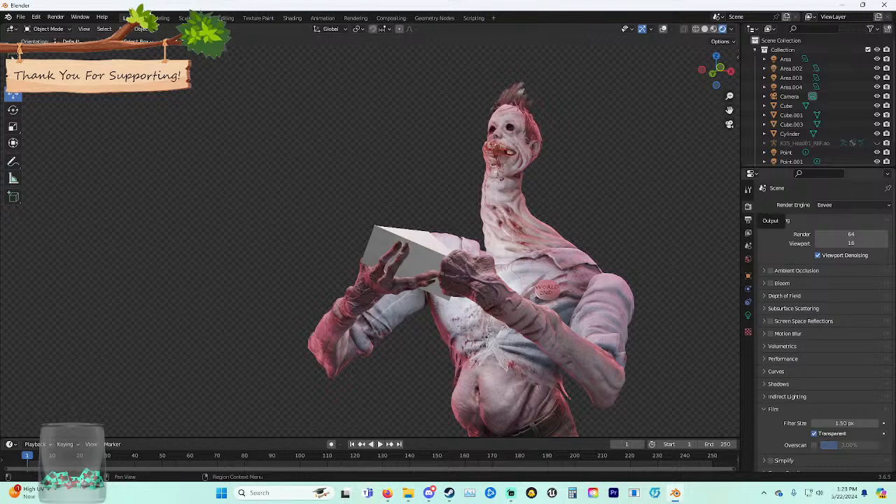
{"action": "scroll", "coordinate": [826, 325], "scroll_direction": "down", "scroll_amount": 2}
{"action": "scroll", "coordinate": [826, 325], "scroll_direction": "up", "scroll_amount": 2}
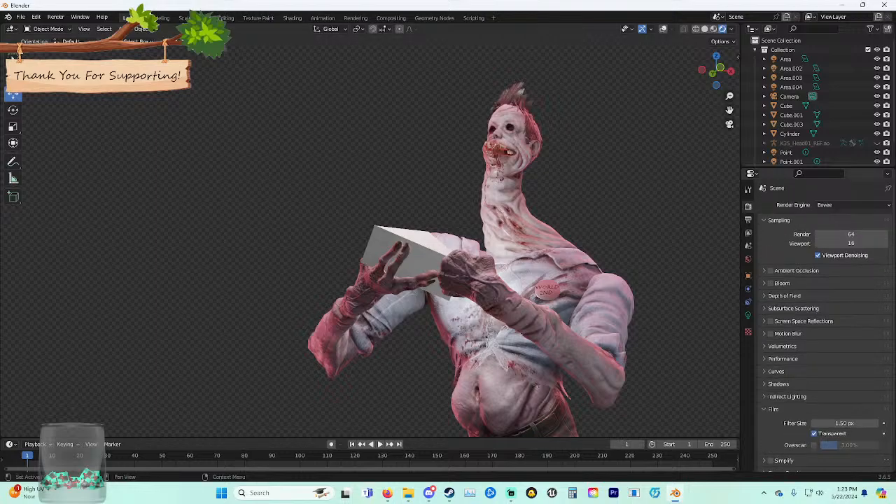
{"action": "left_click", "coordinate": [748, 219]}
{"action": "left_click", "coordinate": [747, 232]}
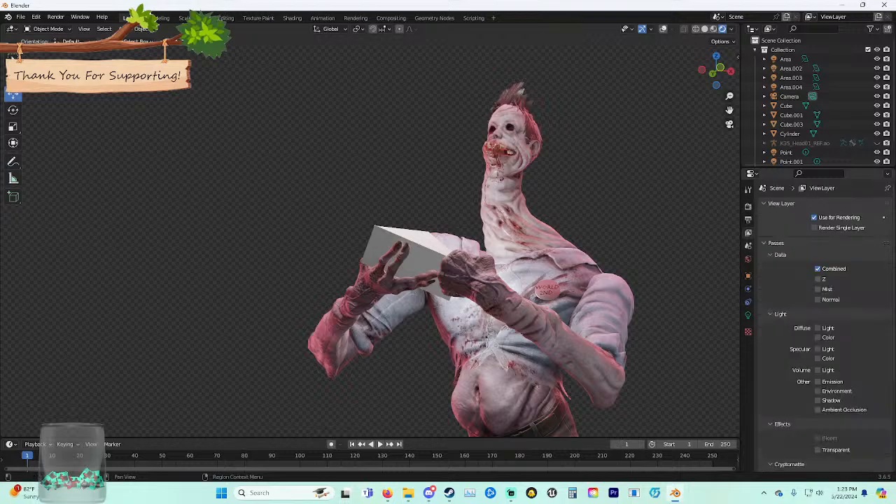
{"action": "left_click", "coordinate": [748, 206]}
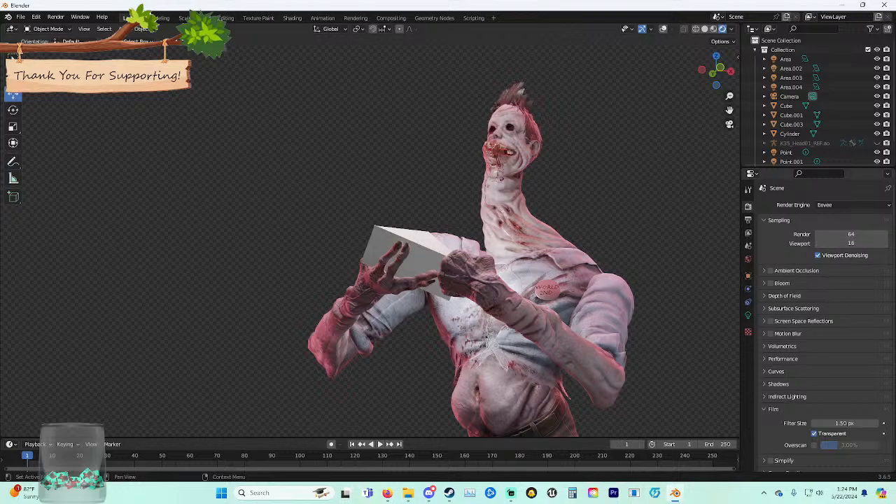
Switch the scene's render engine to Cycles.
{"action": "left_click", "coordinate": [782, 359]}
{"action": "scroll", "coordinate": [783, 358], "scroll_direction": "down", "scroll_amount": 3}
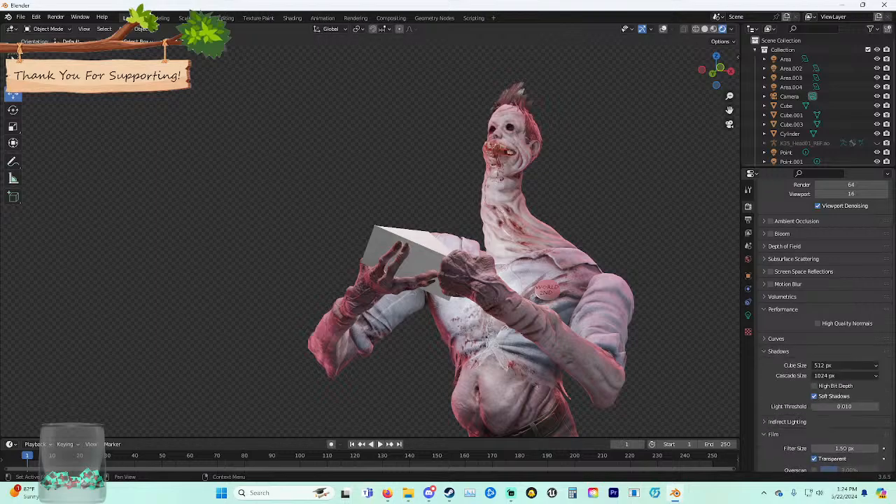
{"action": "left_click", "coordinate": [787, 364]}
{"action": "left_click", "coordinate": [786, 364]}
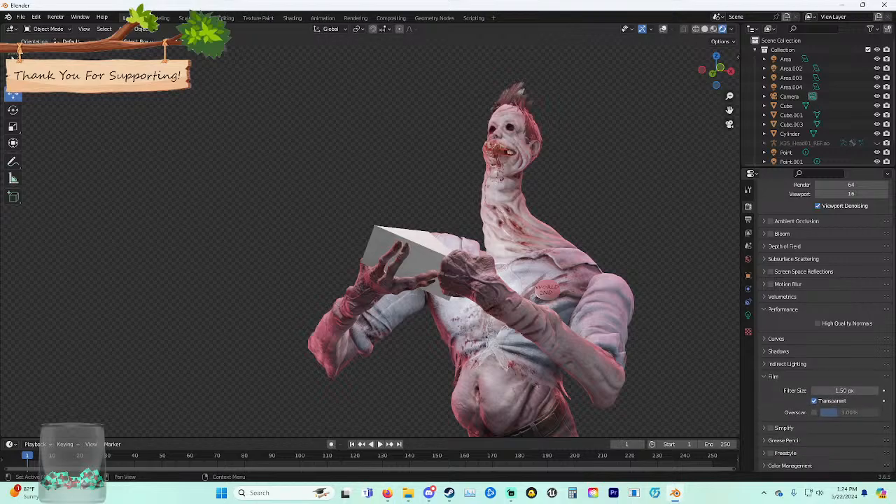
{"action": "scroll", "coordinate": [805, 307], "scroll_direction": "up", "scroll_amount": 3}
{"action": "left_click", "coordinate": [851, 205]}
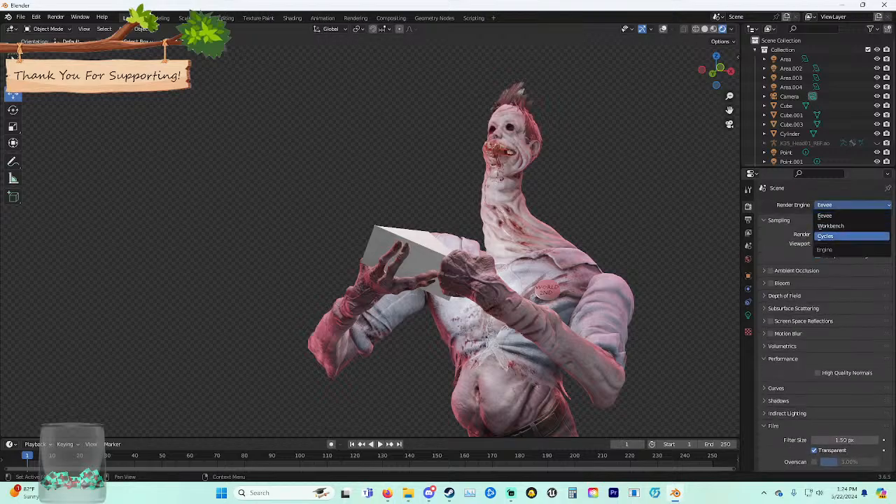
{"action": "left_click", "coordinate": [825, 236]}
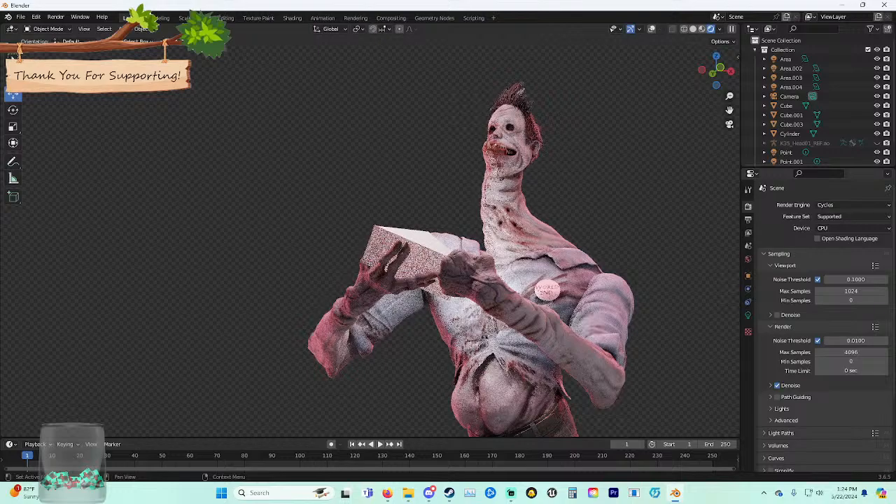
Set the Cycles memory tile size to 64 in the performance settings.
{"action": "scroll", "coordinate": [819, 322], "scroll_direction": "down", "scroll_amount": 2}
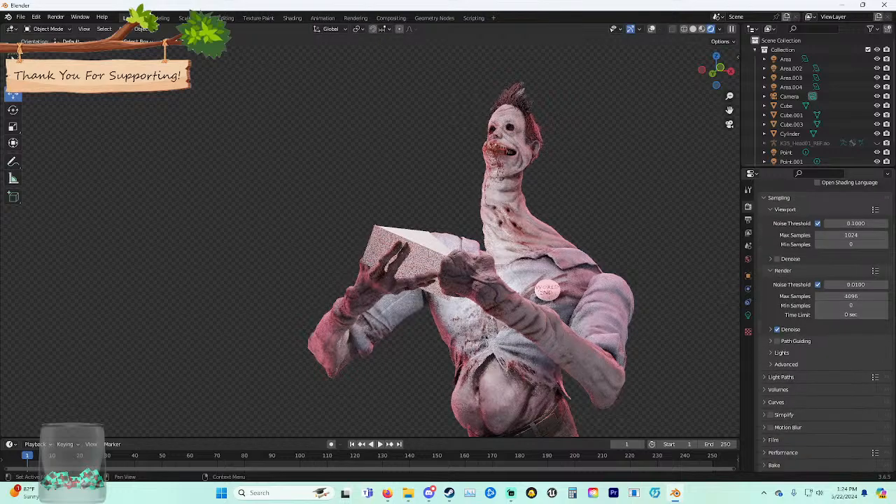
{"action": "left_click", "coordinate": [772, 440]}
{"action": "scroll", "coordinate": [777, 434], "scroll_direction": "down", "scroll_amount": 1}
{"action": "scroll", "coordinate": [819, 321], "scroll_direction": "up", "scroll_amount": 3}
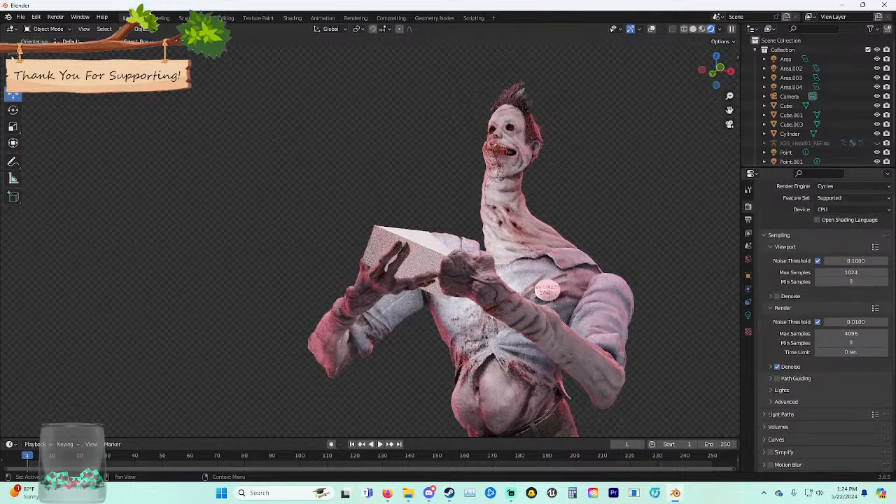
{"action": "scroll", "coordinate": [819, 322], "scroll_direction": "down", "scroll_amount": 7}
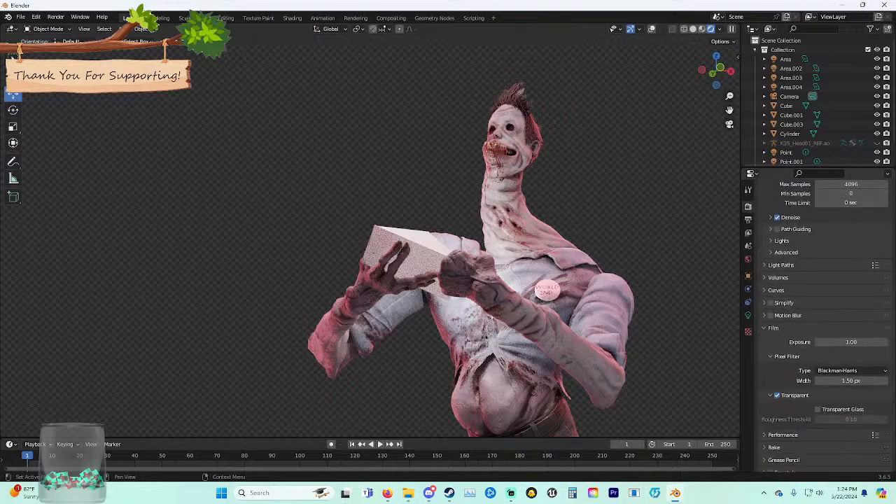
{"action": "scroll", "coordinate": [833, 371], "scroll_direction": "down", "scroll_amount": 6}
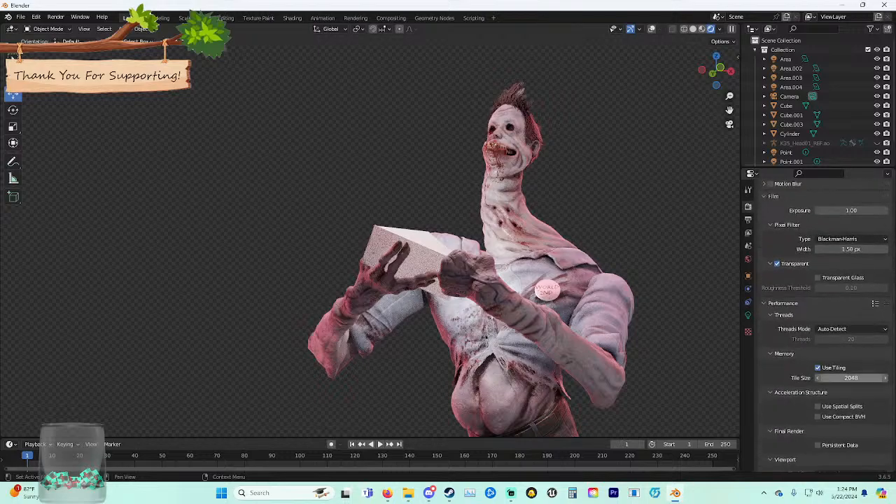
{"action": "left_click", "coordinate": [851, 378]}
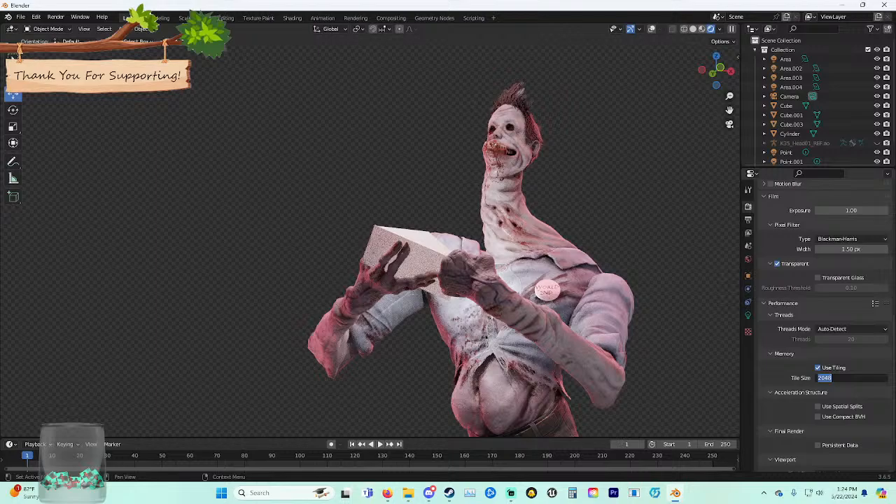
{"action": "type", "text": "64"}
{"action": "key", "text": "Return"}
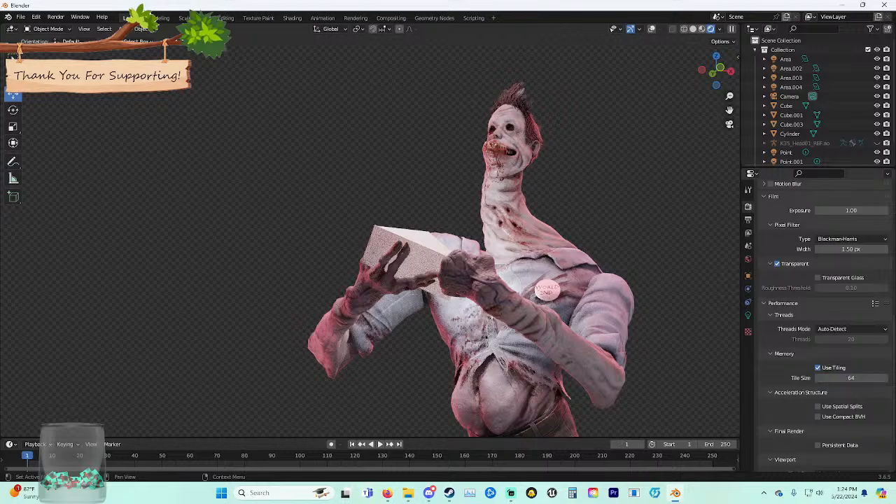
Set the render's max samples to 250 and render the image from the scene camera.
{"action": "scroll", "coordinate": [819, 322], "scroll_direction": "up", "scroll_amount": 15}
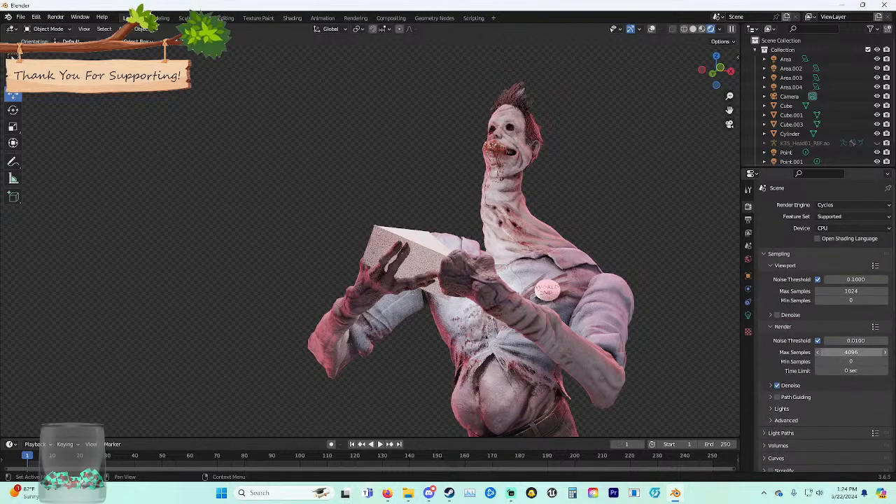
{"action": "double_click", "coordinate": [850, 352]}
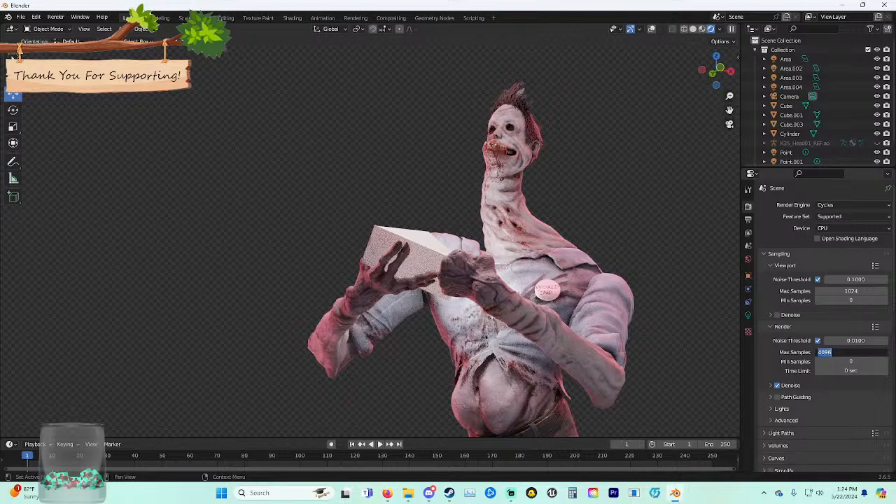
{"action": "type", "text": "250"}
{"action": "key", "text": "Return"}
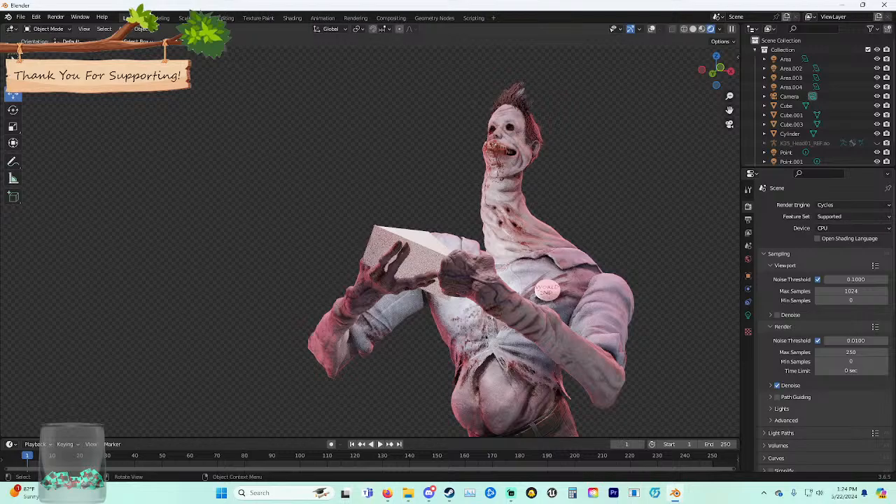
{"action": "left_click", "coordinate": [56, 16]}
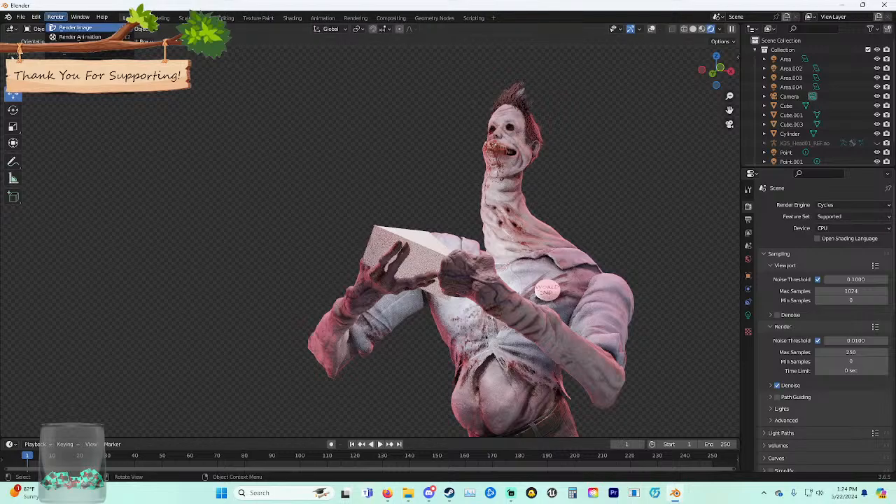
{"action": "left_click", "coordinate": [74, 27]}
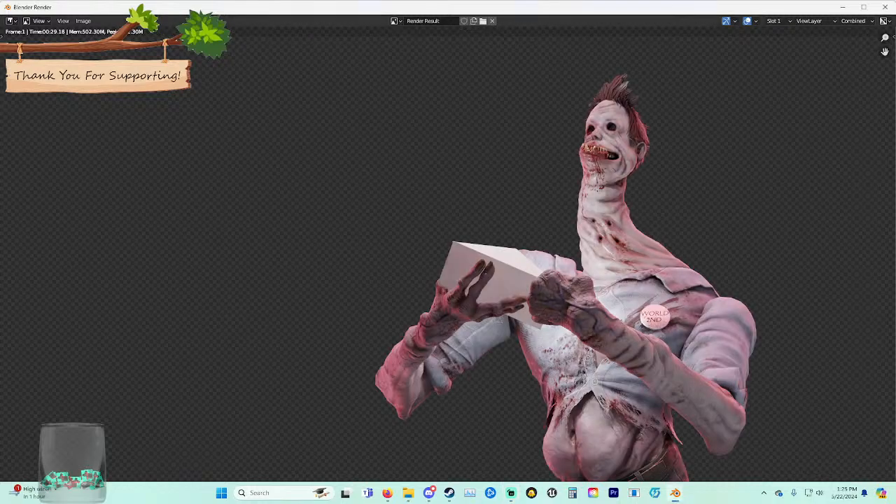
Start saving the rendered image under a chosen location and browse to E:\Blender Renders\Killer Renders Dbd.
{"action": "left_click", "coordinate": [83, 21]}
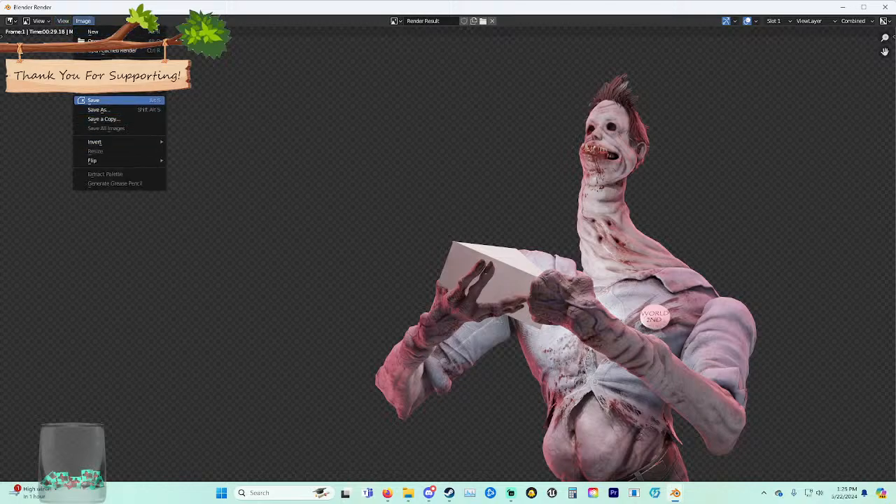
{"action": "left_click", "coordinate": [98, 110]}
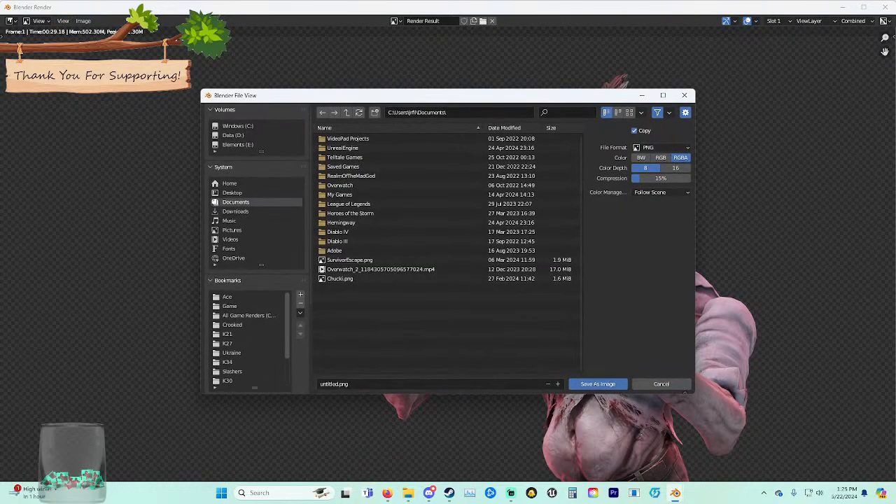
{"action": "left_click", "coordinate": [350, 383]}
{"action": "left_click", "coordinate": [238, 145]}
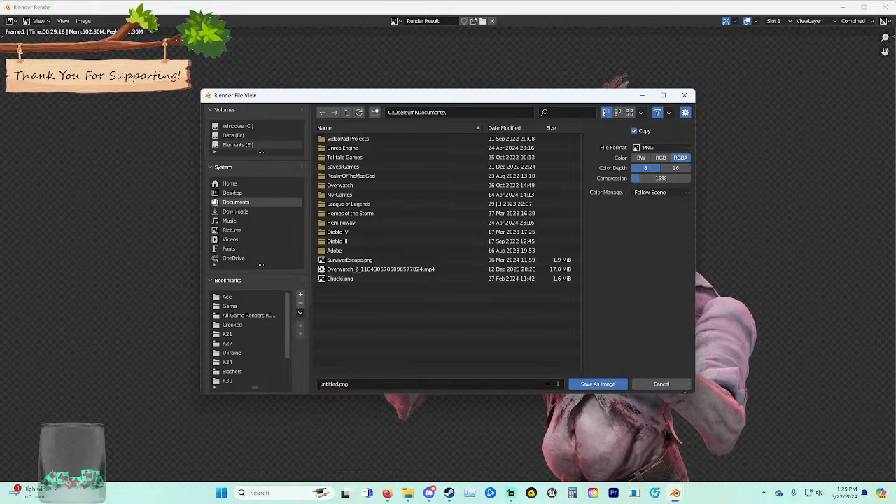
{"action": "left_click", "coordinate": [238, 145]}
{"action": "double_click", "coordinate": [344, 158]}
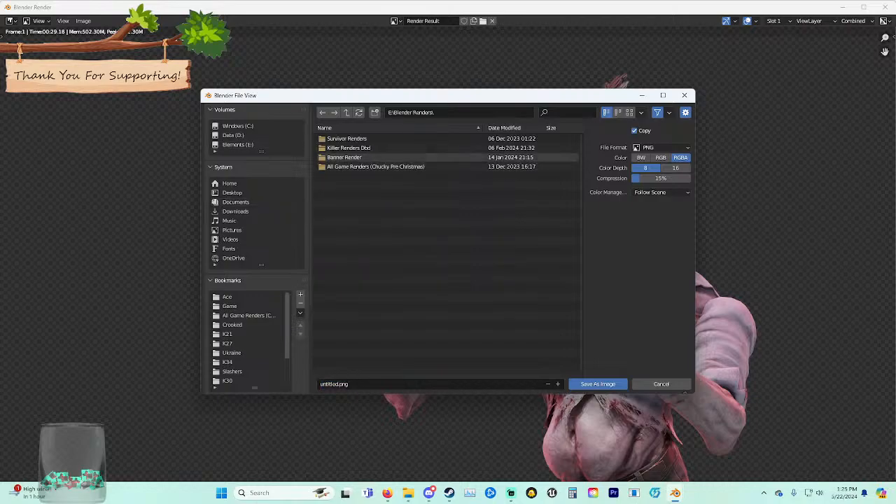
{"action": "double_click", "coordinate": [344, 157]}
{"action": "left_click", "coordinate": [322, 112]}
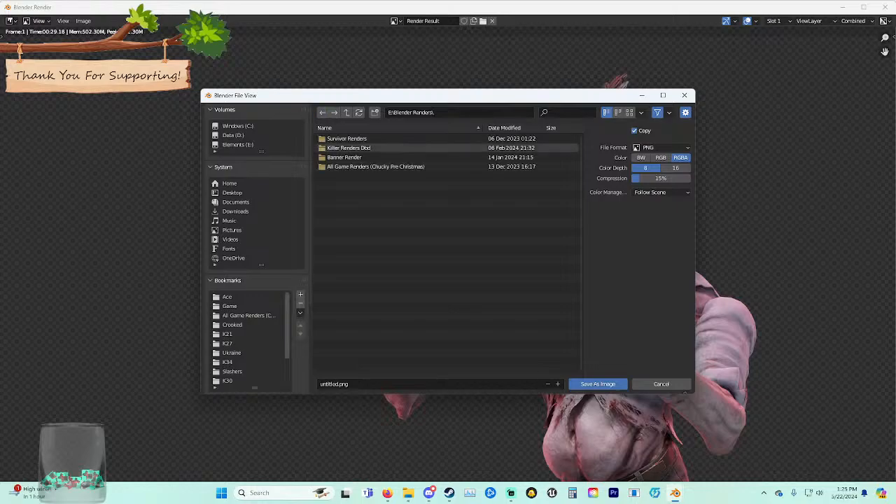
{"action": "double_click", "coordinate": [348, 147]}
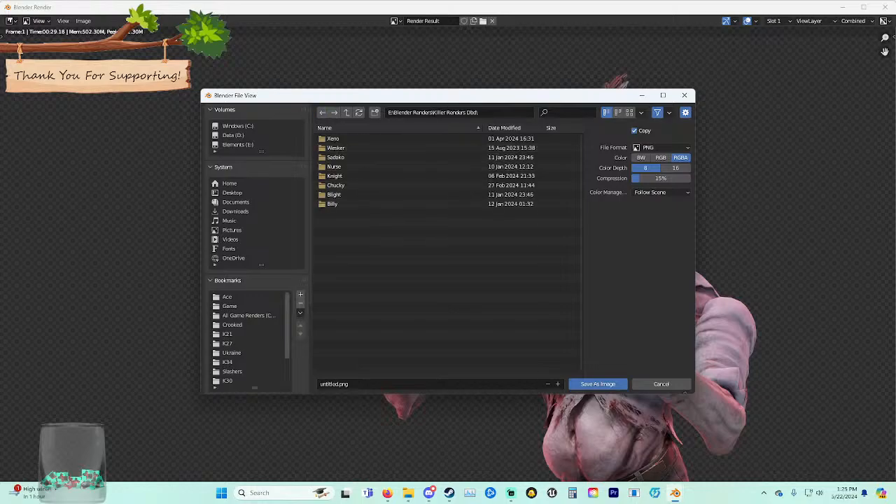
Create a folder named Unknown in Killer Renders Dbd and save the render there as untitled.png.
{"action": "right_click", "coordinate": [335, 233]}
{"action": "left_click", "coordinate": [319, 320]}
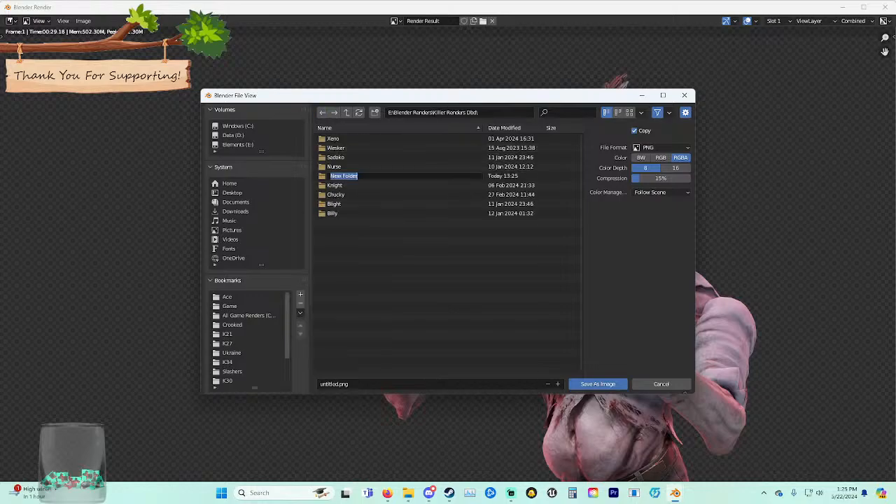
{"action": "type", "text": "uNKNOW"}
{"action": "key", "text": "BackSpace"}
{"action": "key", "text": "BackSpace"}
{"action": "key", "text": "BackSpace"}
{"action": "key", "text": "BackSpace"}
{"action": "key", "text": "BackSpace"}
{"action": "key", "text": "BackSpace"}
{"action": "type", "text": "Unknown"}
{"action": "key", "text": "BackSpace"}
{"action": "key", "text": "BackSpace"}
{"action": "key", "text": "BackSpace"}
{"action": "type", "text": "own"}
{"action": "key", "text": "Return"}
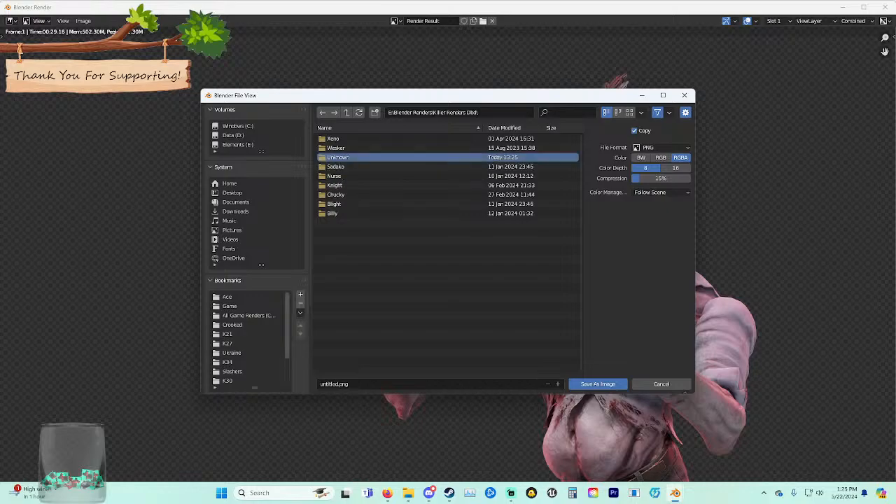
{"action": "double_click", "coordinate": [338, 156]}
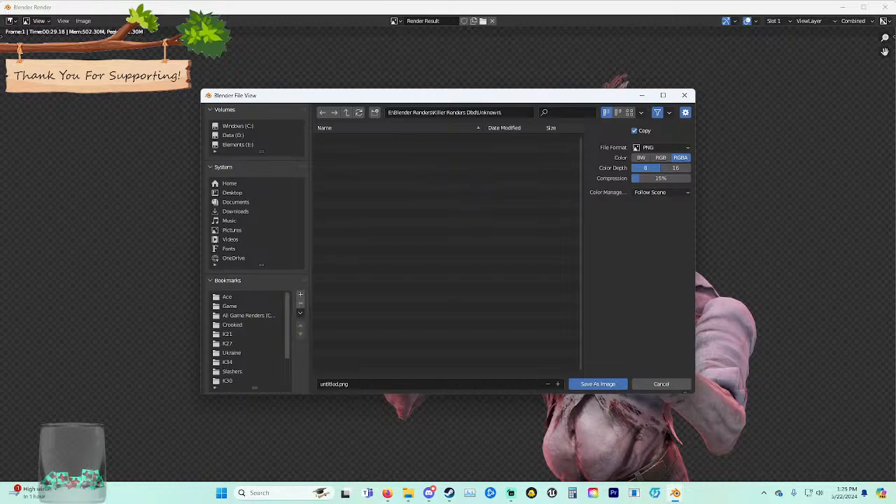
{"action": "left_click", "coordinate": [598, 383]}
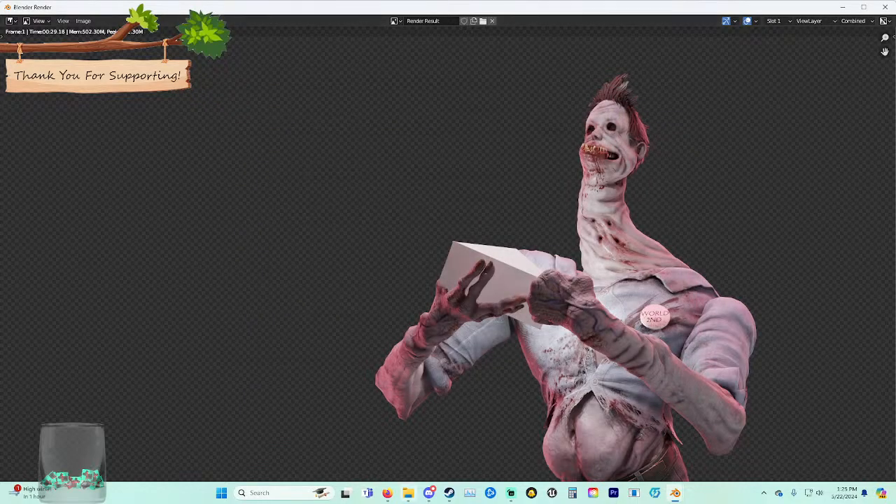
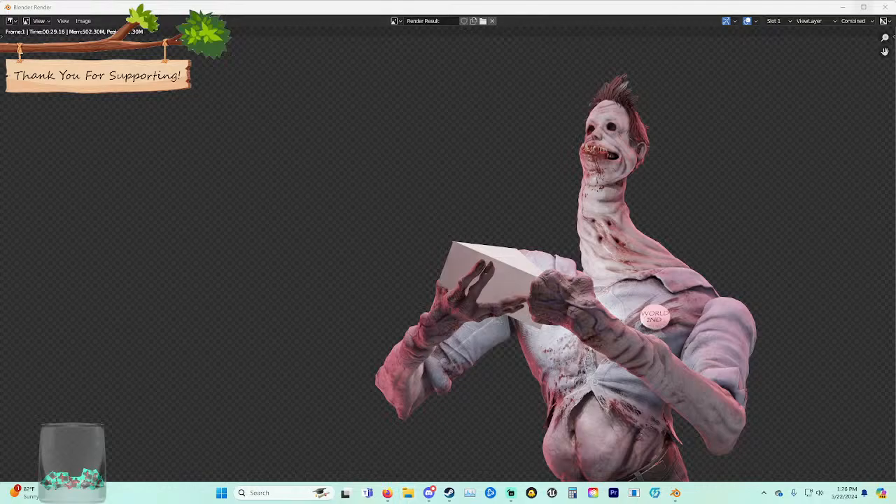
Close the render window and save the project as Unk.blend in E:\Blender Renders\Killer Renders Dbd\Unknown.
{"action": "left_click", "coordinate": [885, 7]}
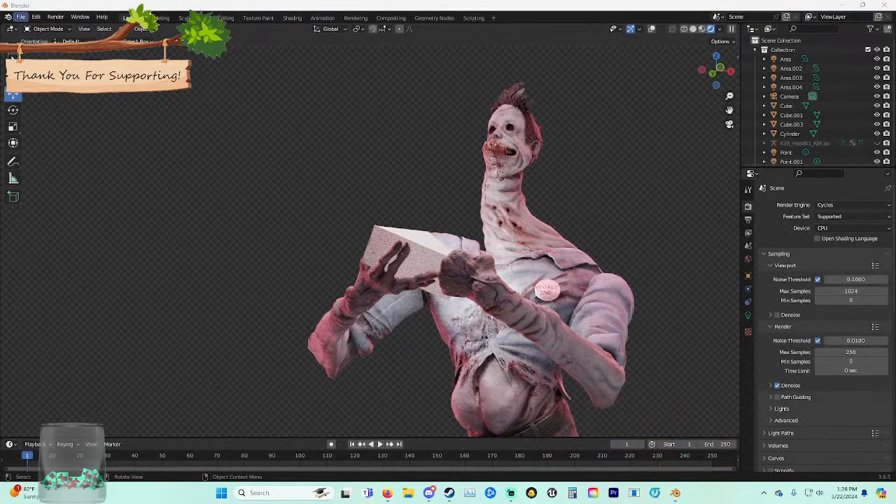
{"action": "left_click", "coordinate": [21, 16]}
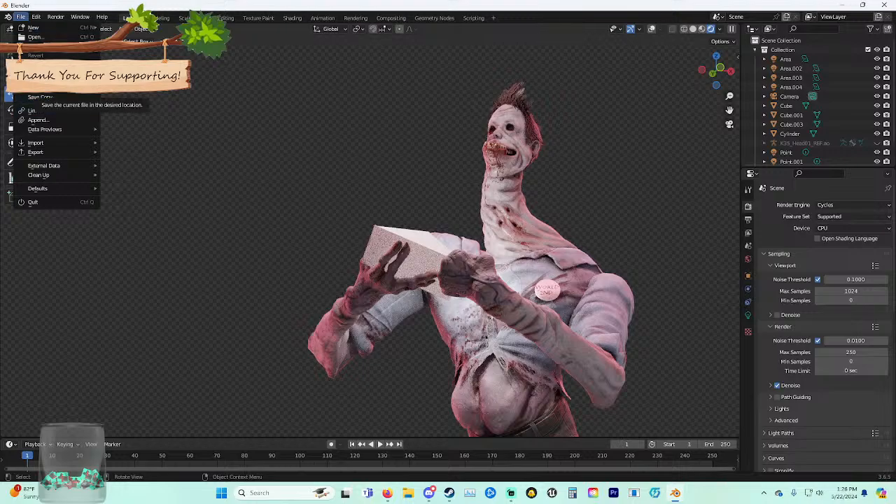
{"action": "left_click", "coordinate": [28, 89]}
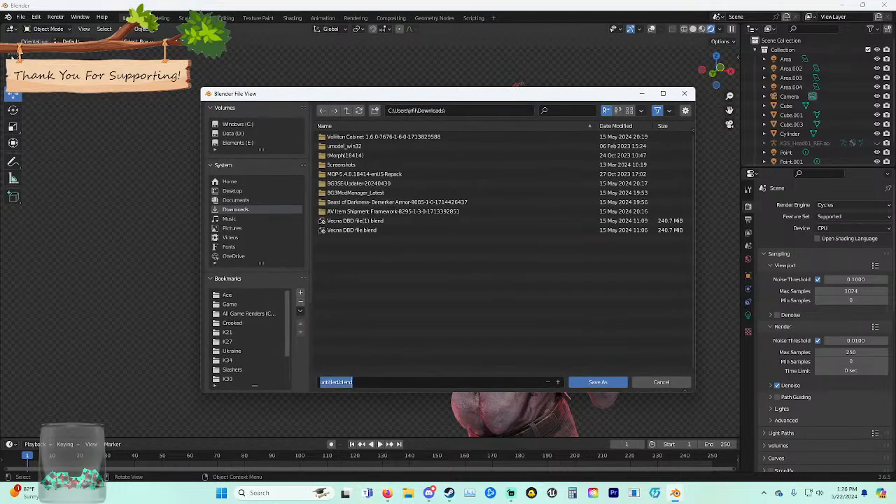
{"action": "type", "text": "Unk"}
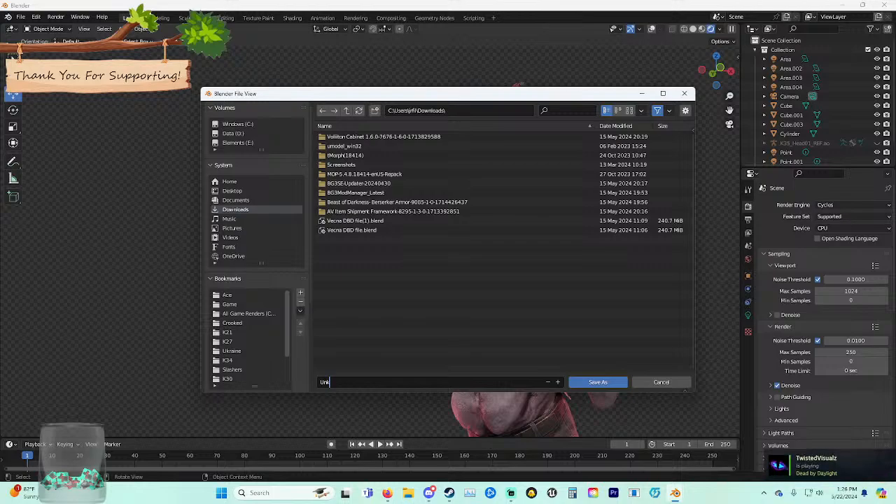
{"action": "left_click", "coordinate": [237, 143]}
{"action": "left_click", "coordinate": [236, 143]}
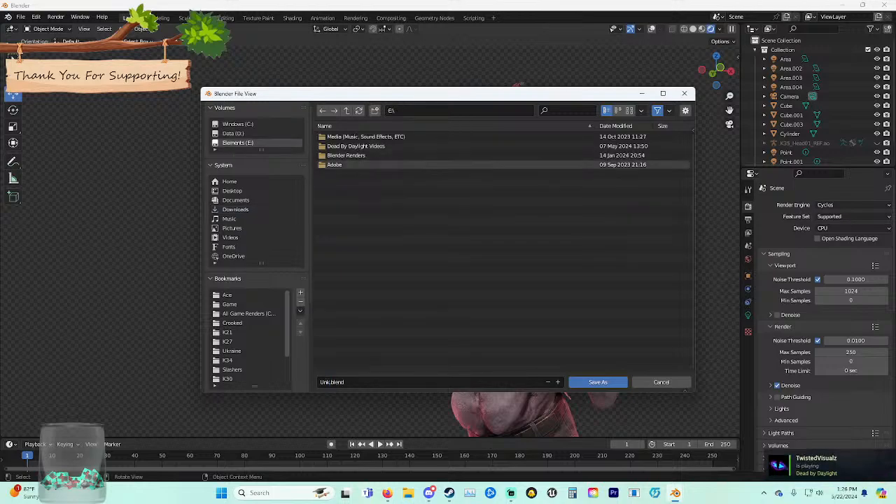
{"action": "double_click", "coordinate": [346, 155]}
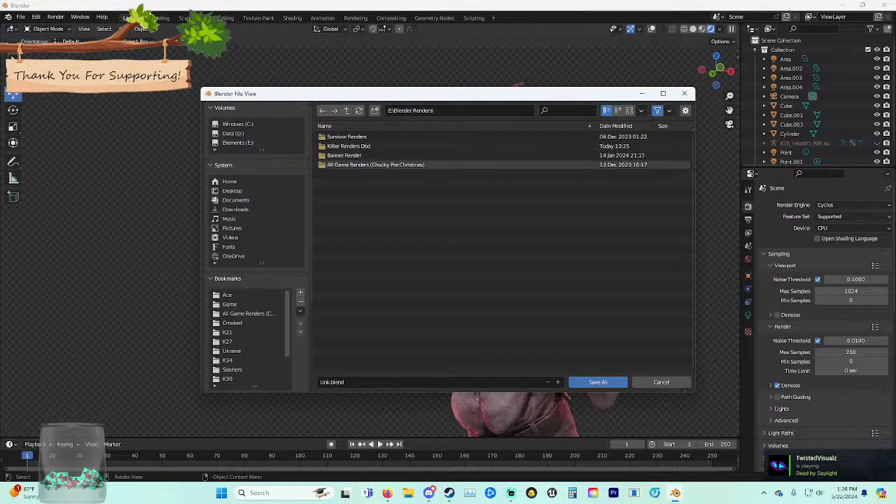
{"action": "double_click", "coordinate": [348, 146]}
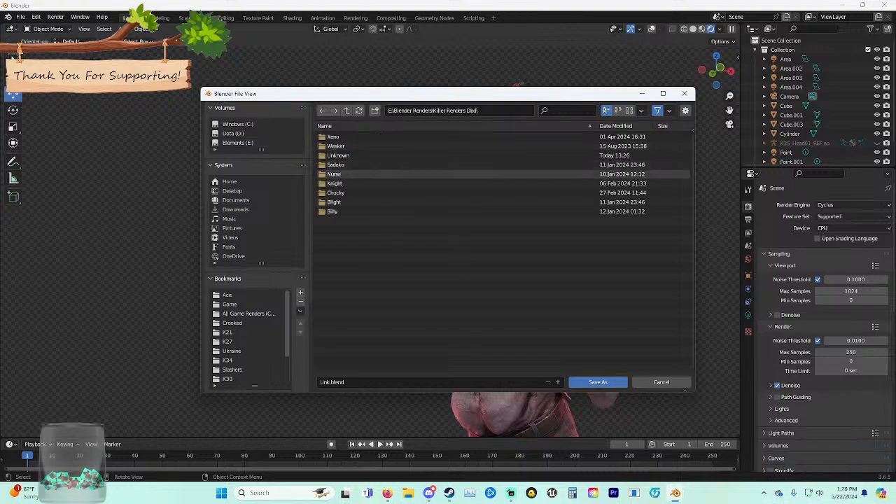
{"action": "double_click", "coordinate": [338, 155]}
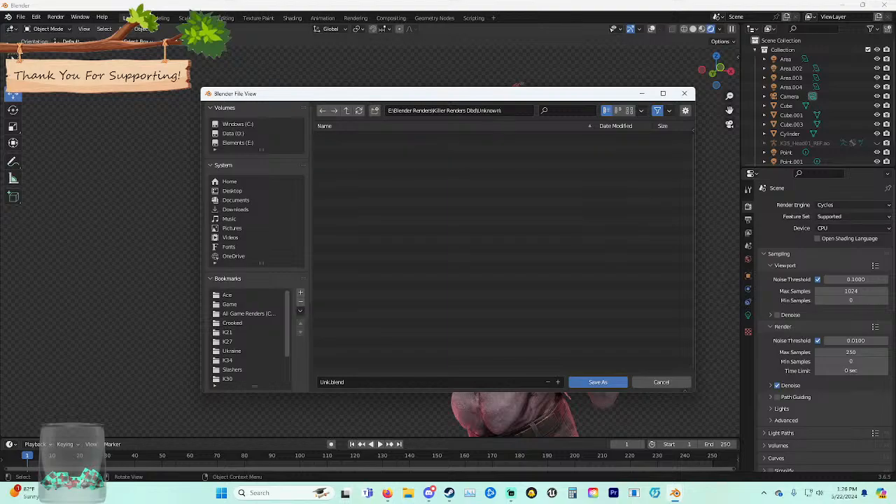
{"action": "left_click", "coordinate": [597, 382]}
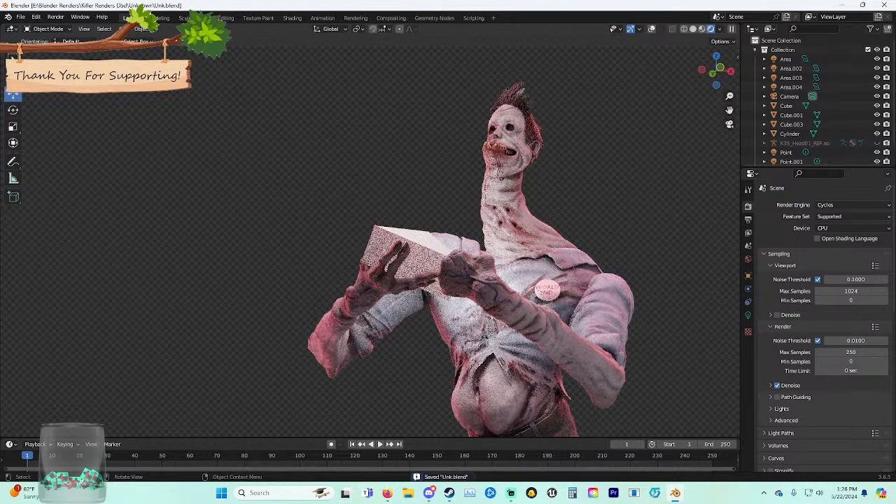
Return the viewport to solid shading, close the saved Unk.blend project and start a new Blender 3.6 session.
{"action": "left_click", "coordinate": [692, 29]}
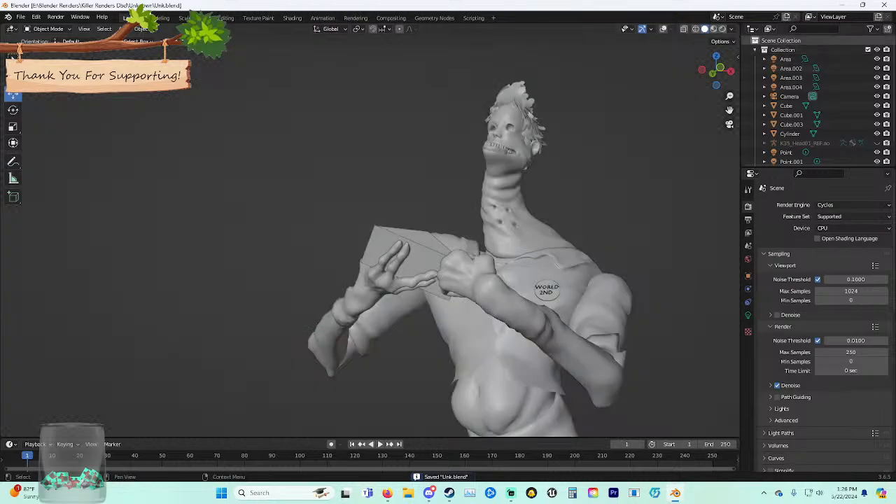
{"action": "left_click", "coordinate": [883, 5]}
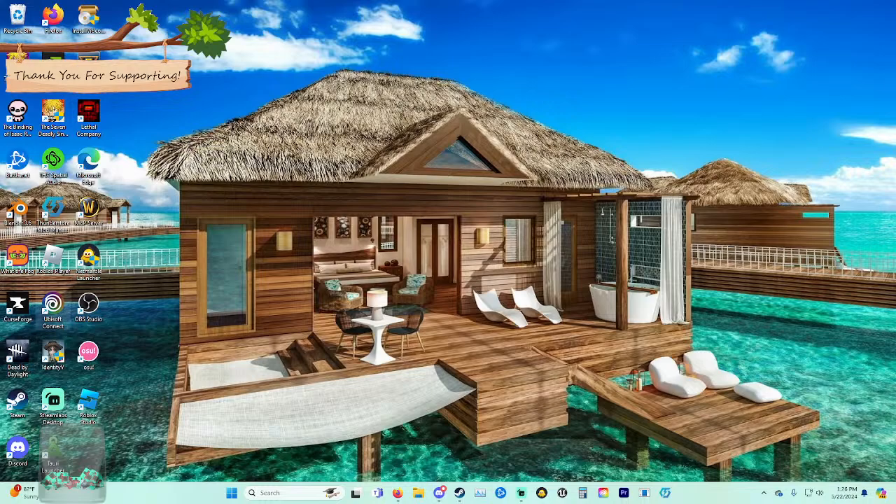
{"action": "double_click", "coordinate": [18, 209]}
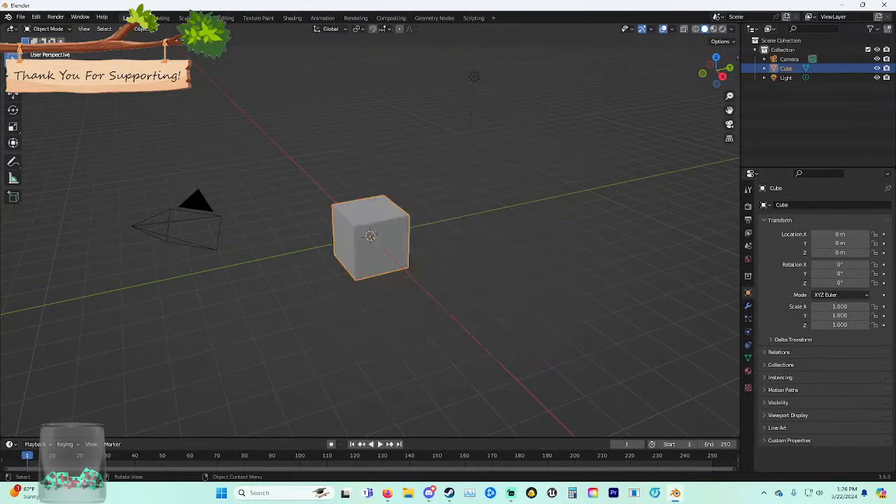
Delete the default cube and light from the new scene, keeping the camera.
{"action": "key", "text": "Delete"}
{"action": "left_click", "coordinate": [473, 77]}
{"action": "key", "text": "Delete"}
{"action": "middle_click_drag", "start_coordinate": [474, 81], "coordinate": [537, 38]}
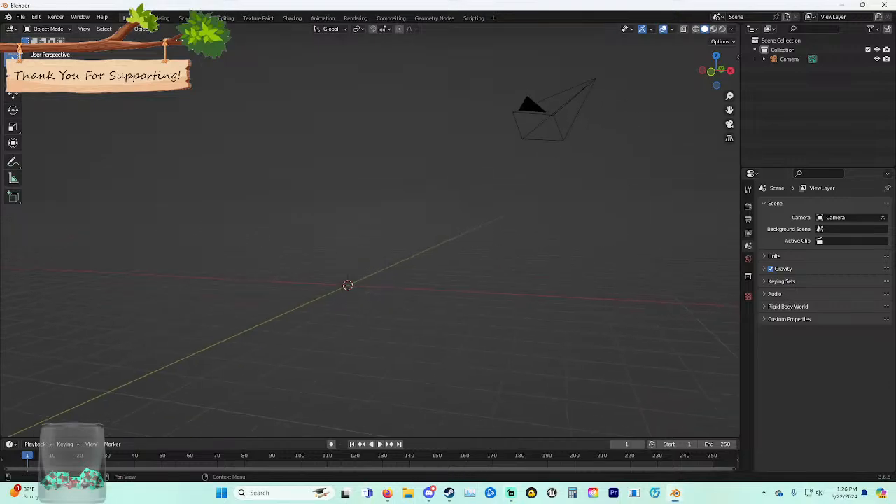
{"action": "middle_click_drag", "start_coordinate": [434, 231], "coordinate": [444, 242]}
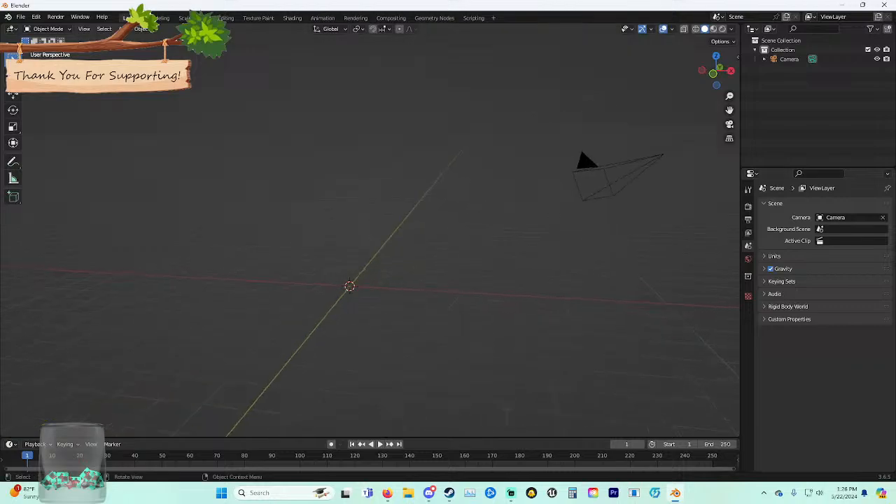
Start a PSK import and browse to Game\Characters\Slashers inside the All Game Renders (Chucky Pre Christmas) folder.
{"action": "key", "text": "n"}
{"action": "left_click", "coordinate": [733, 129]}
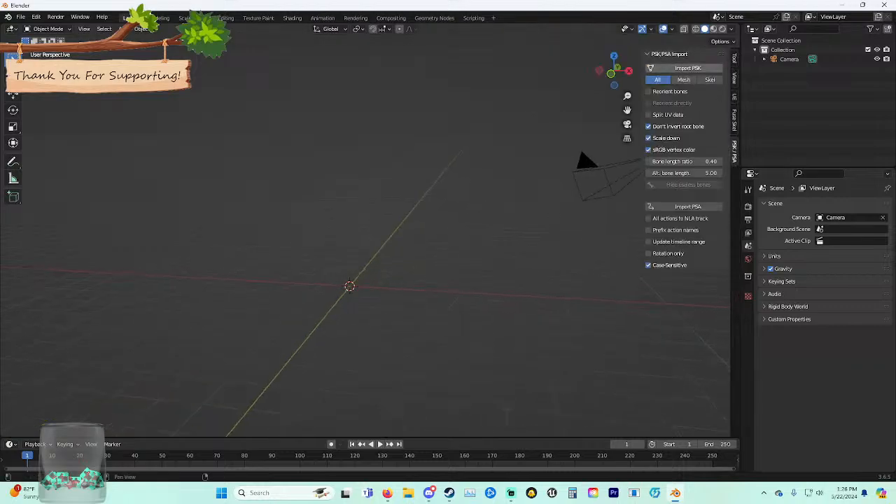
{"action": "left_click", "coordinate": [688, 68]}
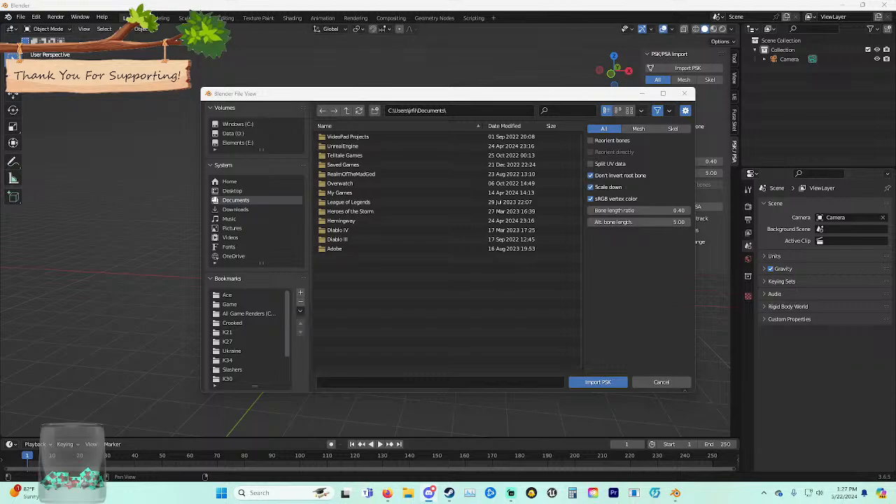
{"action": "scroll", "coordinate": [245, 331], "scroll_direction": "down", "scroll_amount": 1}
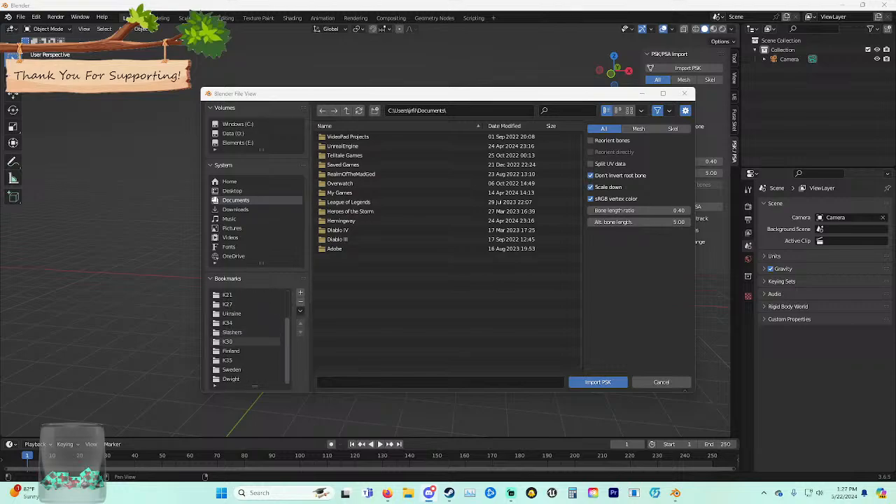
{"action": "scroll", "coordinate": [245, 359], "scroll_direction": "up", "scroll_amount": 1}
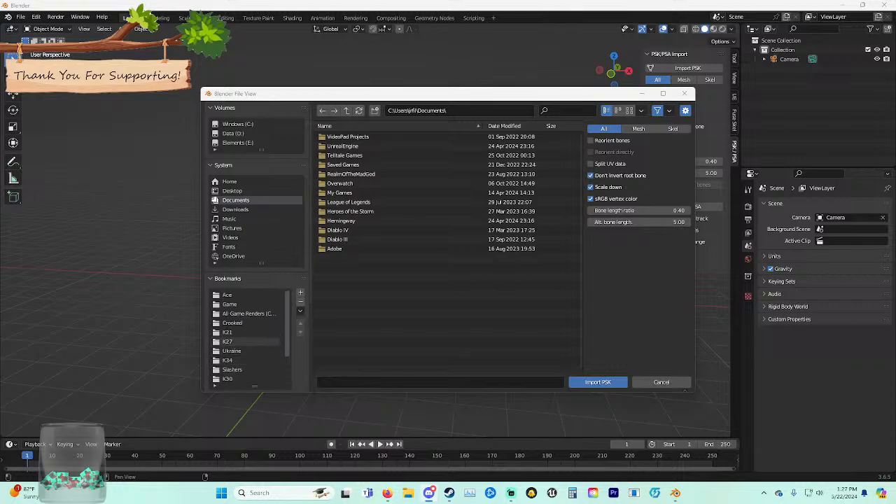
{"action": "left_click", "coordinate": [245, 314]}
{"action": "double_click", "coordinate": [335, 137]}
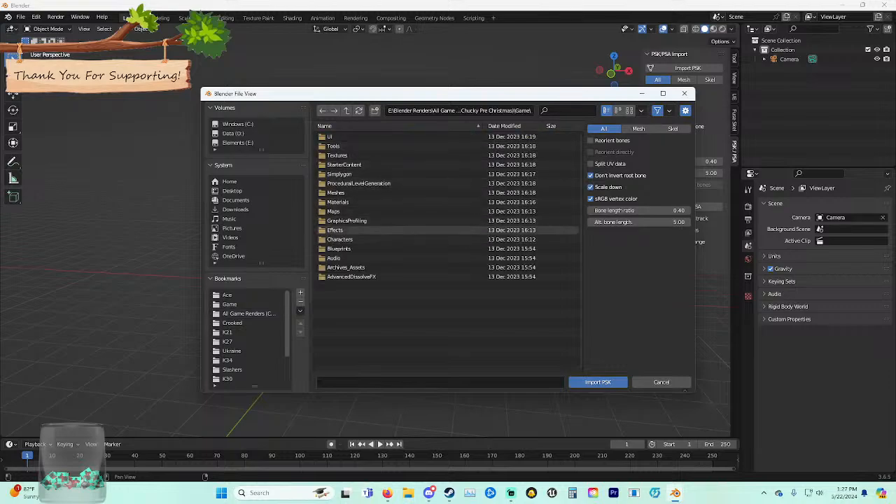
{"action": "double_click", "coordinate": [339, 239]}
{"action": "left_click", "coordinate": [336, 145]}
{"action": "double_click", "coordinate": [336, 146]}
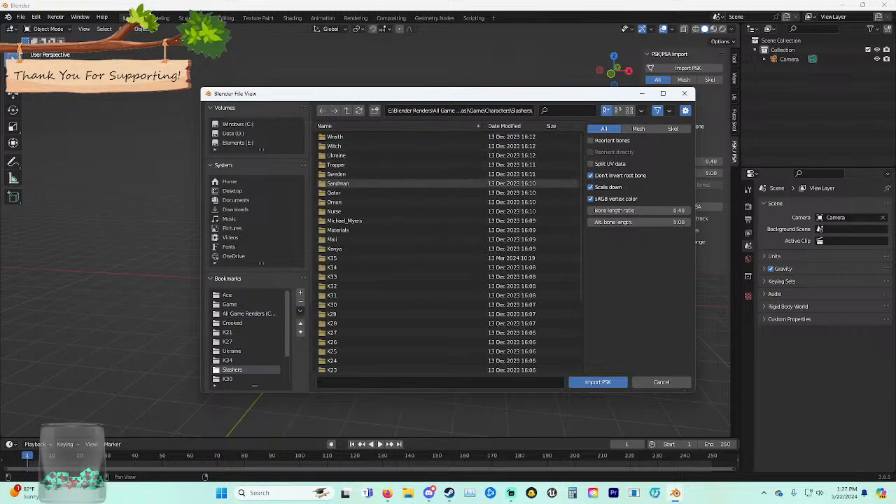
Import the Nurse body TN_Body008_REF.psk from the Nurse\Models\Bodies folder.
{"action": "scroll", "coordinate": [419, 255], "scroll_direction": "down", "scroll_amount": 5}
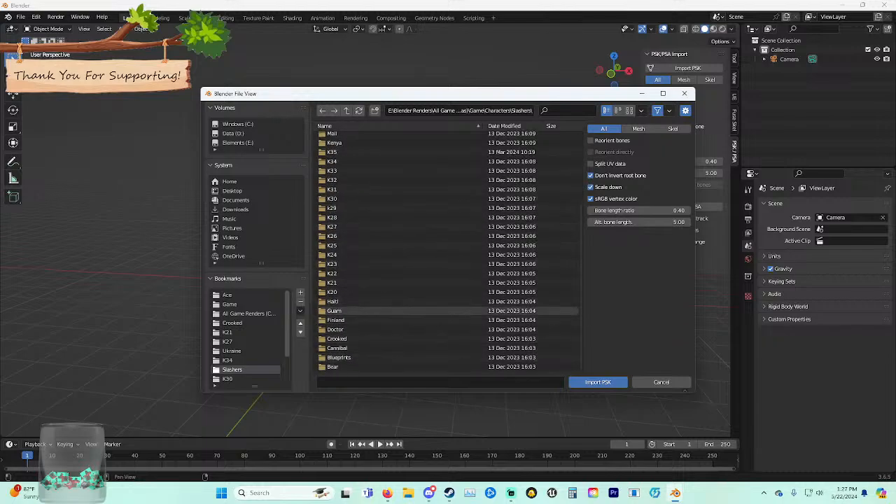
{"action": "scroll", "coordinate": [447, 252], "scroll_direction": "up", "scroll_amount": 4}
{"action": "double_click", "coordinate": [335, 211]}
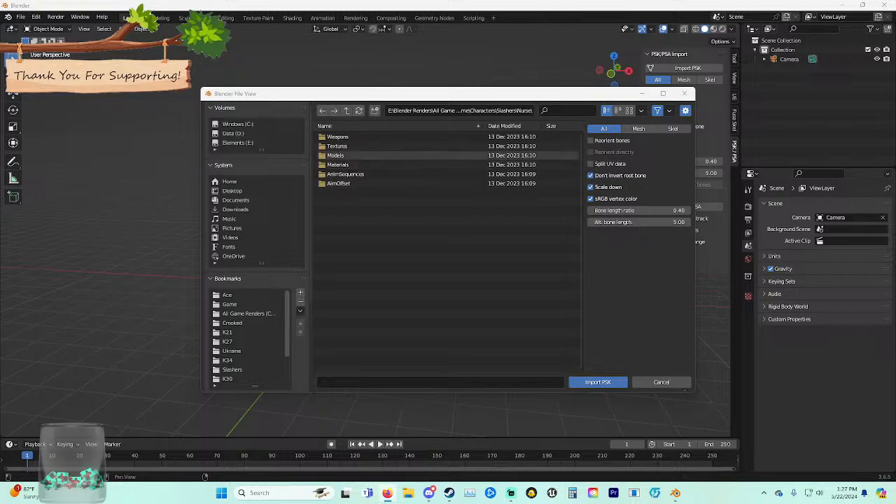
{"action": "double_click", "coordinate": [335, 154]}
{"action": "double_click", "coordinate": [336, 146]}
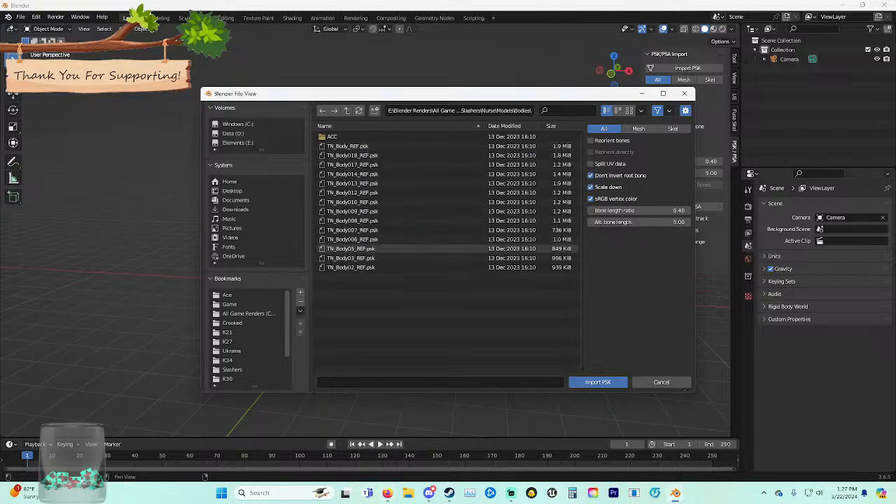
{"action": "double_click", "coordinate": [350, 220]}
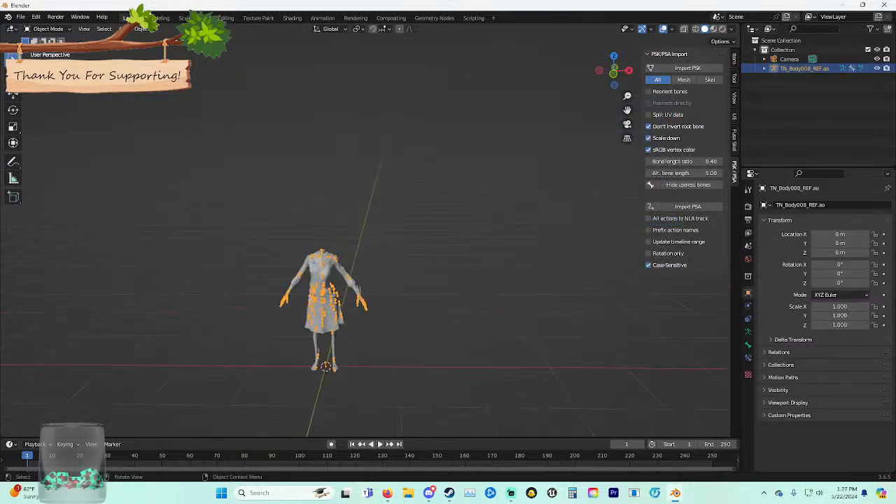
Apply smooth shading to the imported Nurse body mesh.
{"action": "middle_click_drag", "start_coordinate": [336, 301], "coordinate": [336, 331], "text": "shift"}
{"action": "scroll", "coordinate": [398, 203], "scroll_direction": "up", "scroll_amount": 4}
{"action": "left_click", "coordinate": [329, 210]}
{"action": "right_click", "coordinate": [321, 184]}
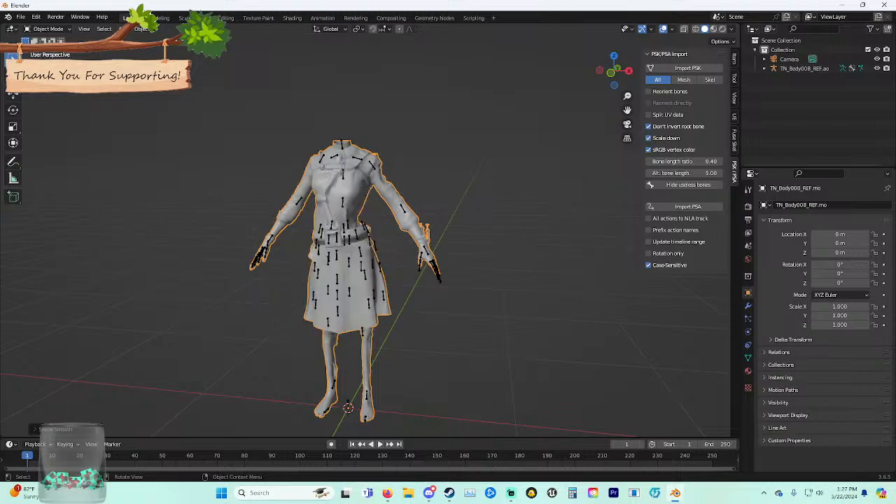
Set the exported game folder for selected meshes to All Game Renders (Chucky Pre Christmas)\Game and add shader maps to the body.
{"action": "left_click", "coordinate": [734, 117]}
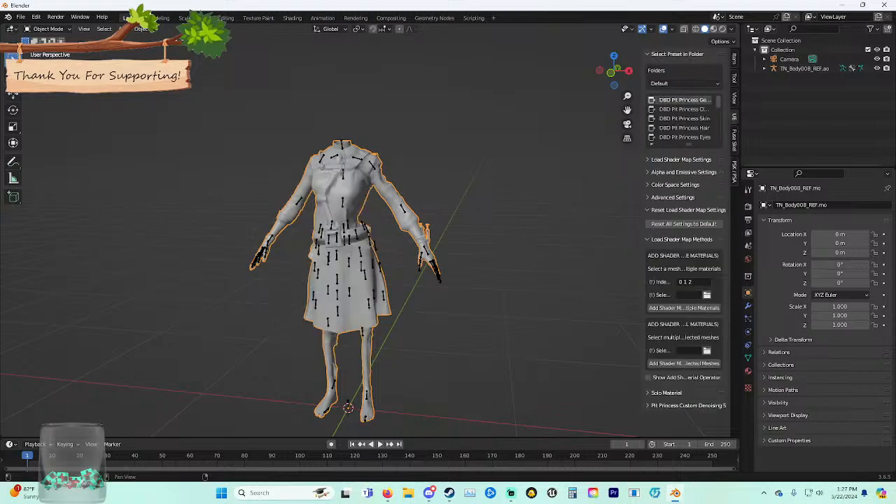
{"action": "left_click", "coordinate": [707, 351]}
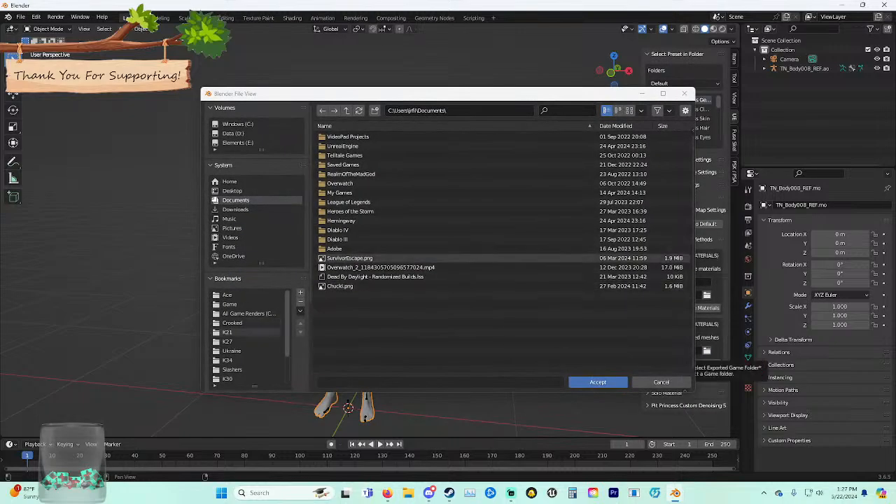
{"action": "left_click", "coordinate": [248, 314]}
{"action": "double_click", "coordinate": [335, 137]}
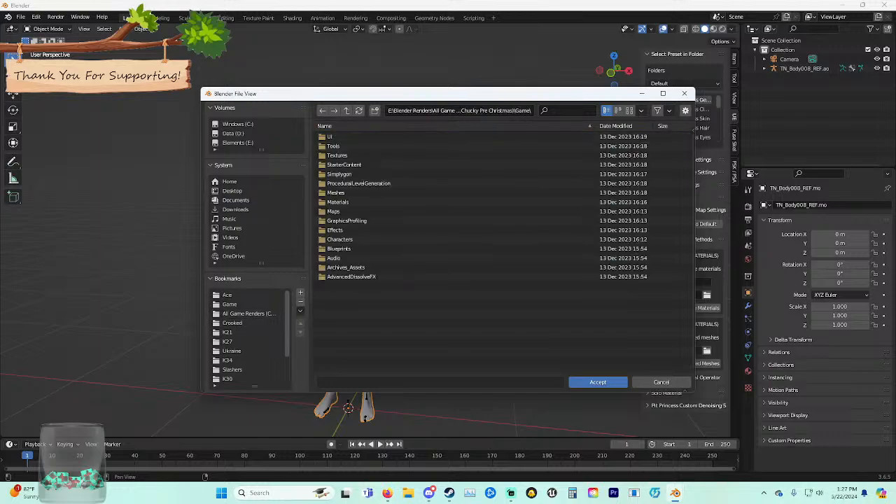
{"action": "left_click", "coordinate": [598, 382]}
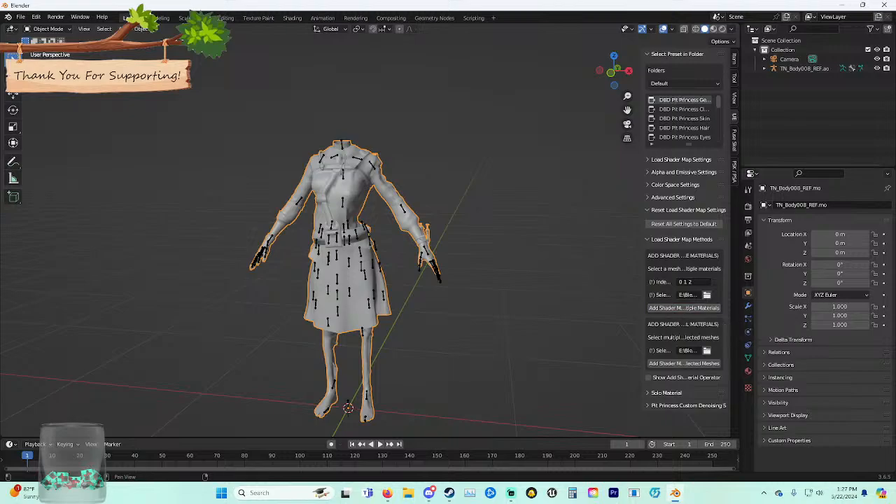
Check the body's textures in material preview with nothing selected, and return to solid shading.
{"action": "left_click", "coordinate": [713, 28]}
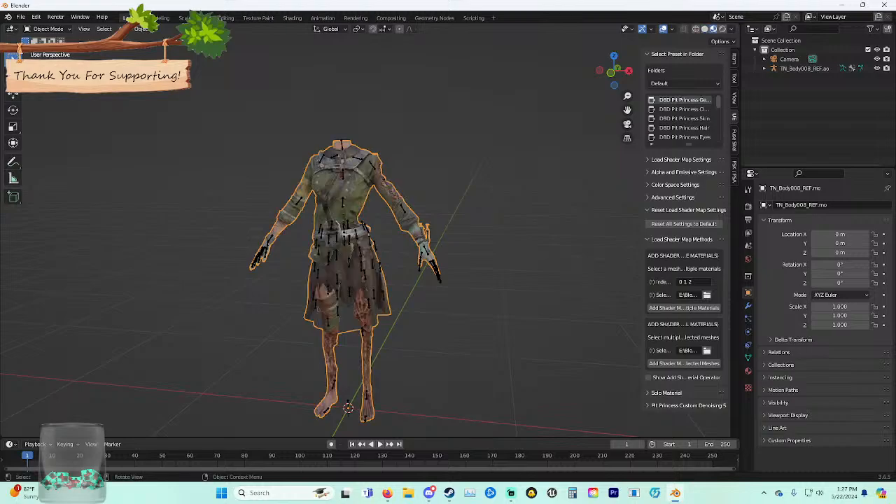
{"action": "key", "text": "alt+a"}
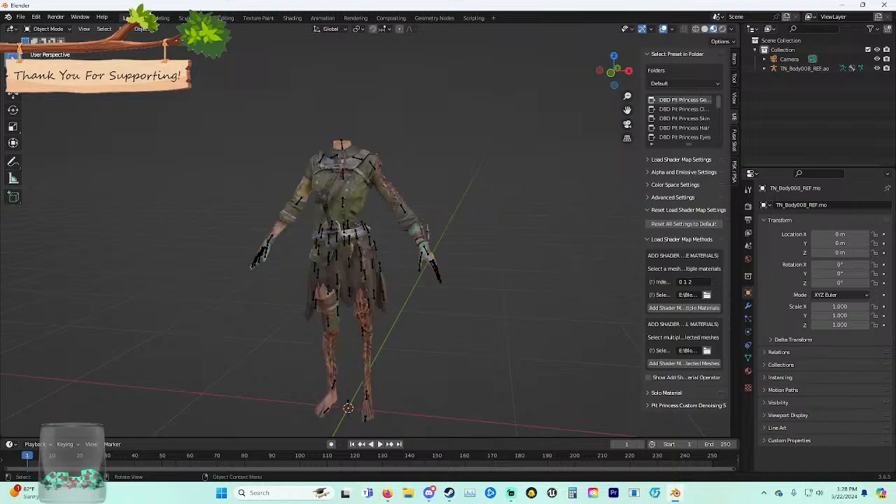
{"action": "left_click", "coordinate": [704, 29]}
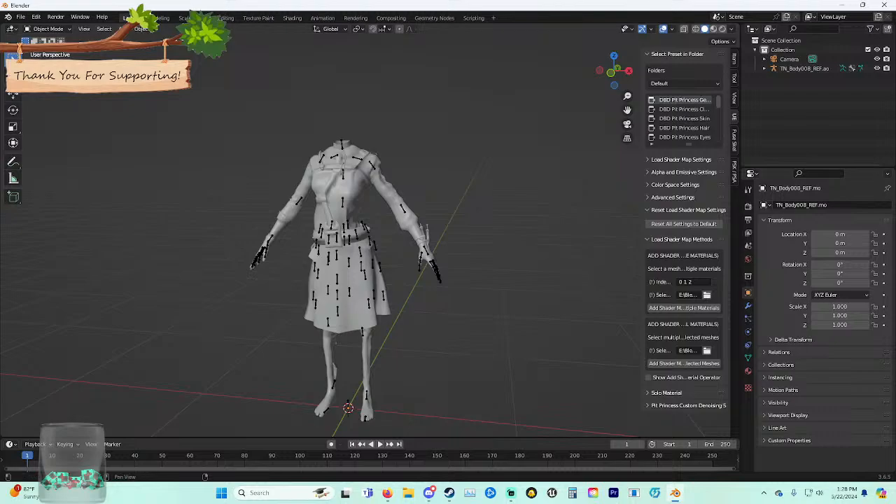
Start another PSK import, browse to Game\Characters\Slashers\Nurse and bookmark the Nurse folder.
{"action": "left_click", "coordinate": [733, 173]}
{"action": "left_click", "coordinate": [687, 68]}
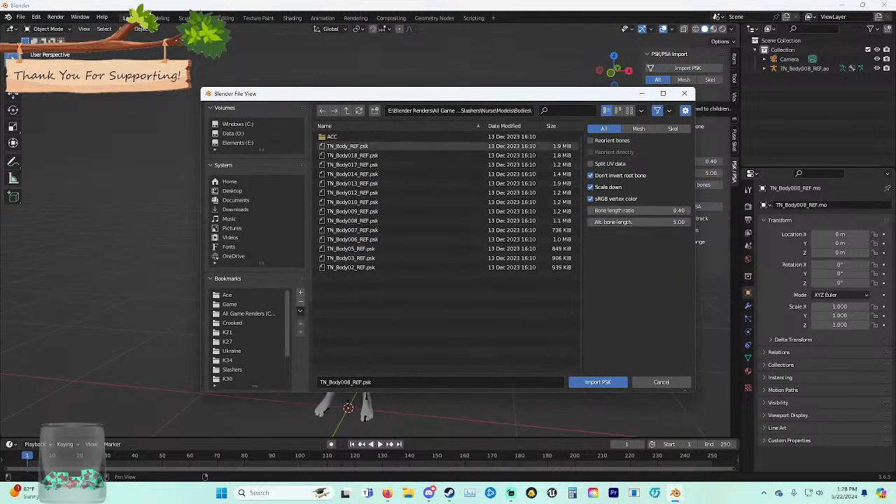
{"action": "scroll", "coordinate": [238, 350], "scroll_direction": "down", "scroll_amount": 2}
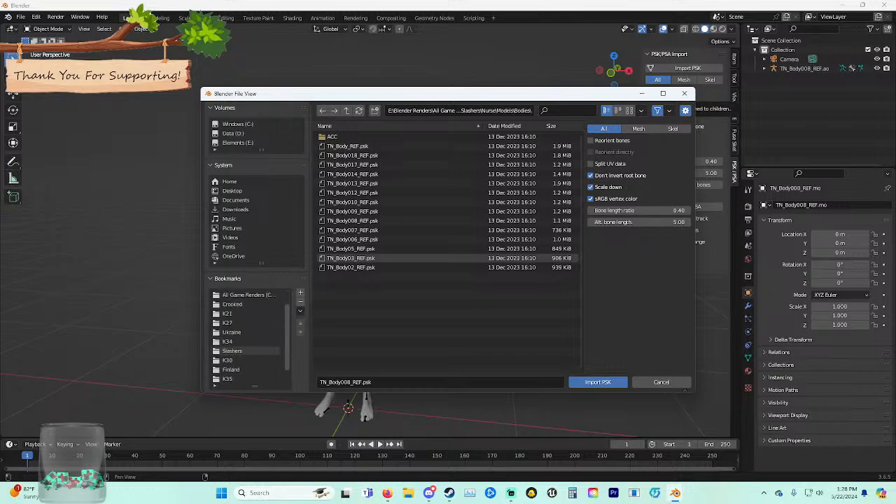
{"action": "scroll", "coordinate": [238, 350], "scroll_direction": "up", "scroll_amount": 2}
{"action": "left_click", "coordinate": [245, 314]}
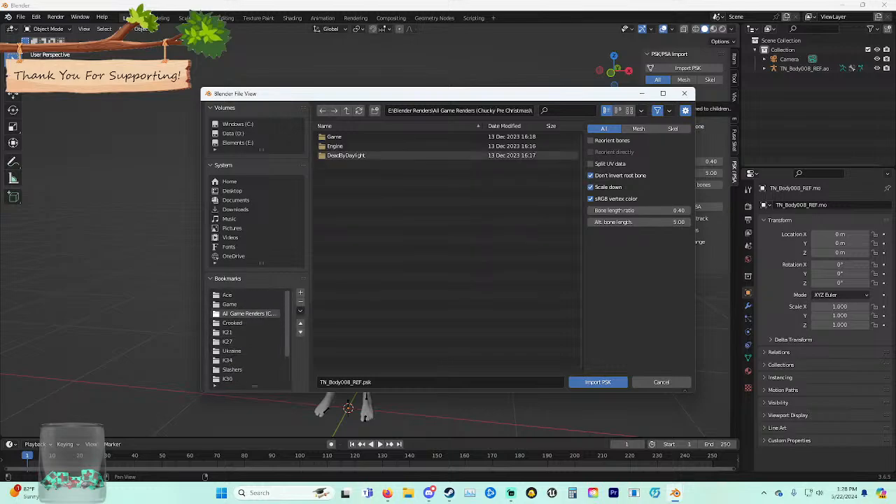
{"action": "double_click", "coordinate": [335, 137]}
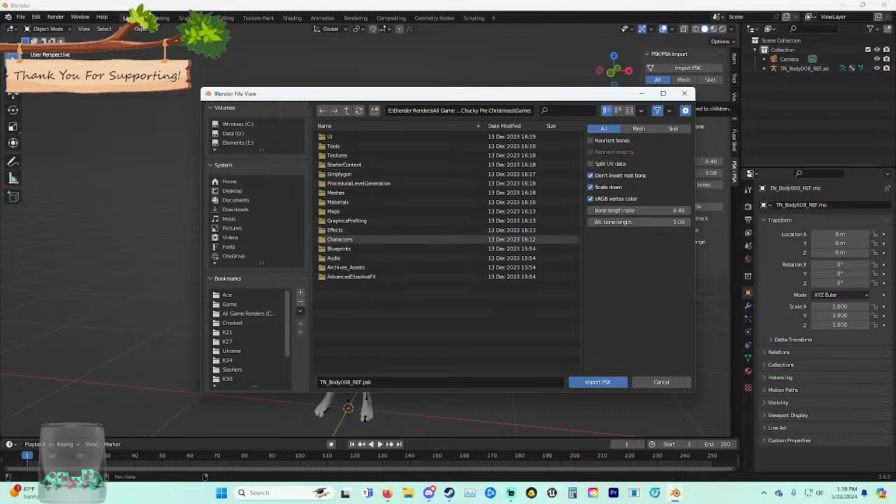
{"action": "double_click", "coordinate": [340, 239]}
{"action": "double_click", "coordinate": [337, 146]}
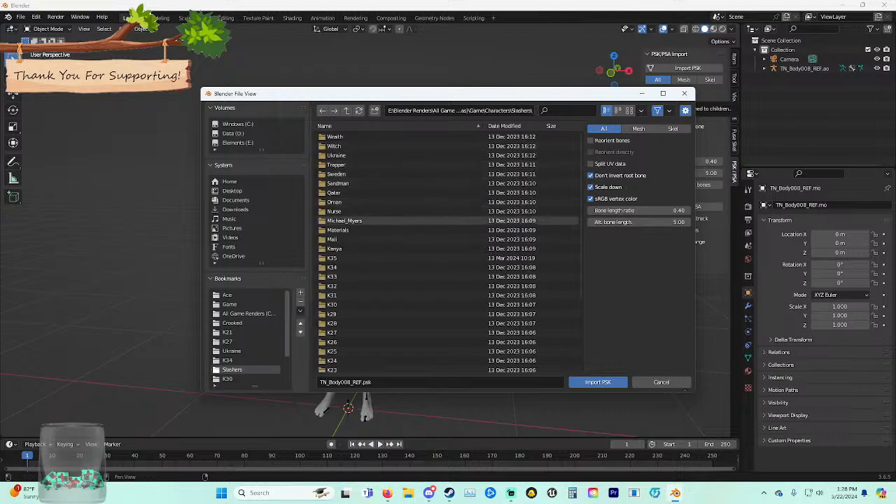
{"action": "double_click", "coordinate": [335, 210]}
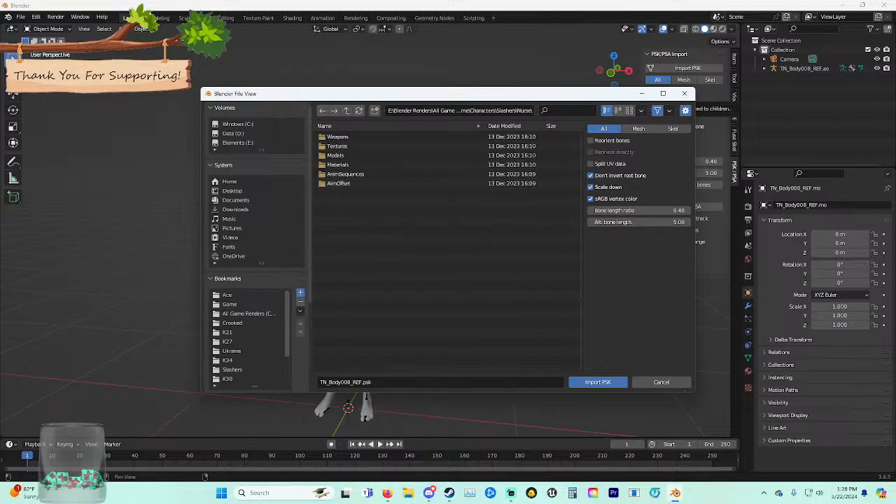
{"action": "left_click", "coordinate": [300, 292]}
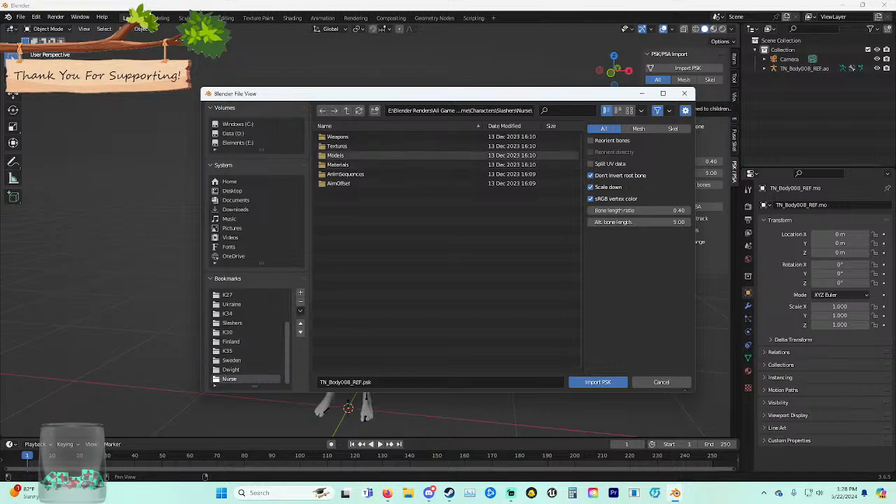
Import the Nurse head TN_Head008_REF.psk from the Models\Heads folder.
{"action": "double_click", "coordinate": [336, 156]}
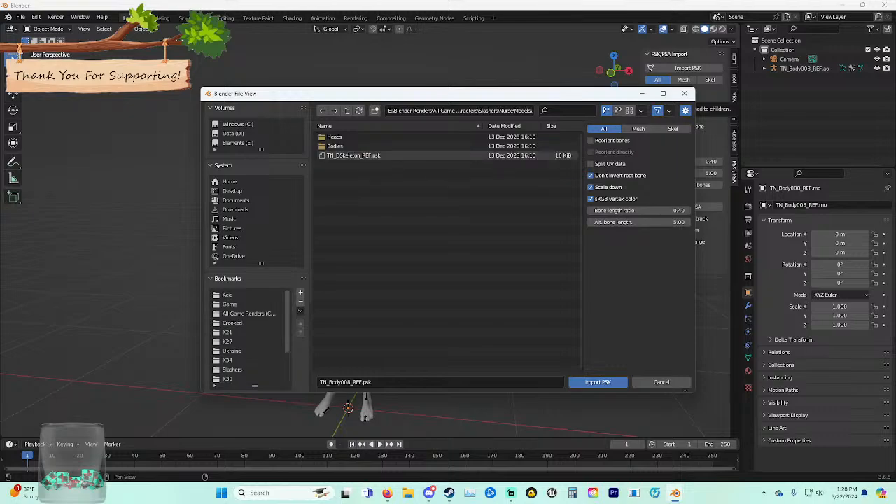
{"action": "double_click", "coordinate": [337, 138]}
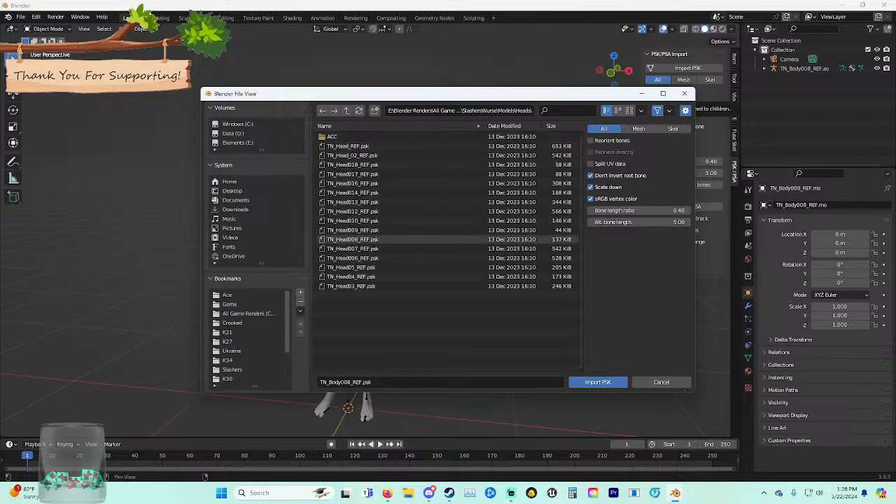
{"action": "double_click", "coordinate": [352, 238]}
Apply smooth shading to the Nurse head mesh and add shader maps to it from the chosen game folder.
{"action": "right_click", "coordinate": [300, 105]}
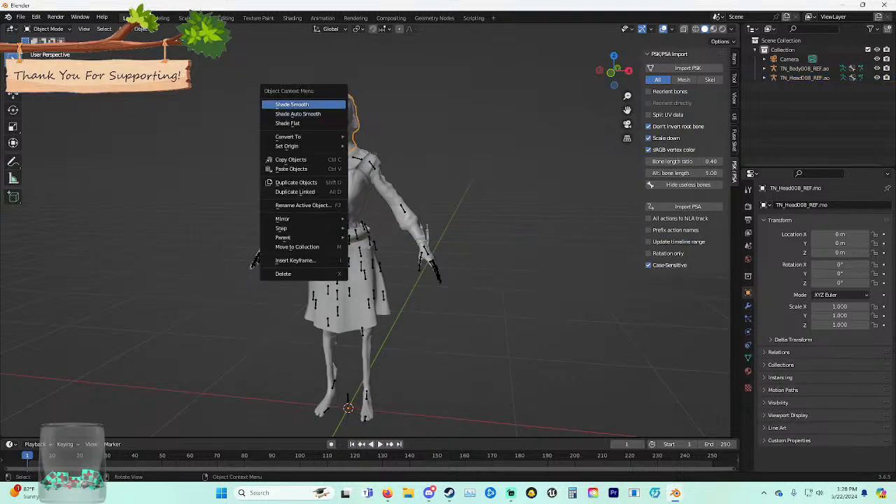
{"action": "left_click", "coordinate": [300, 104]}
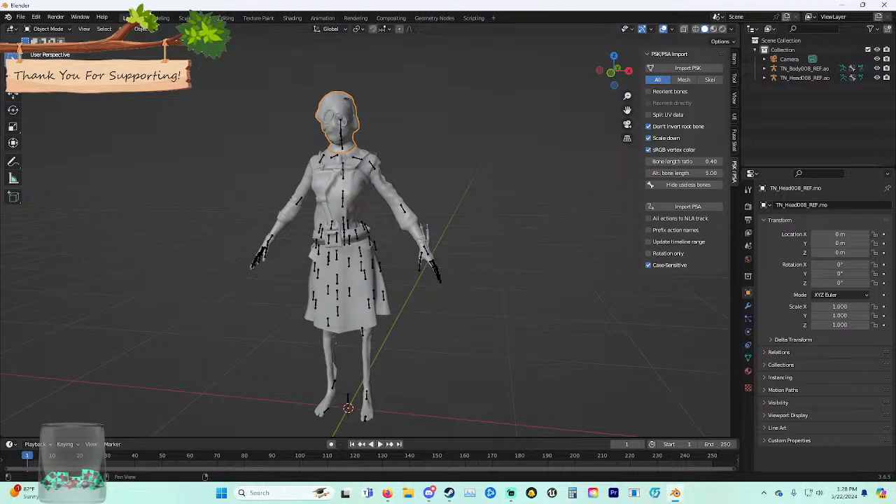
{"action": "left_click", "coordinate": [734, 117]}
{"action": "left_click", "coordinate": [684, 363]}
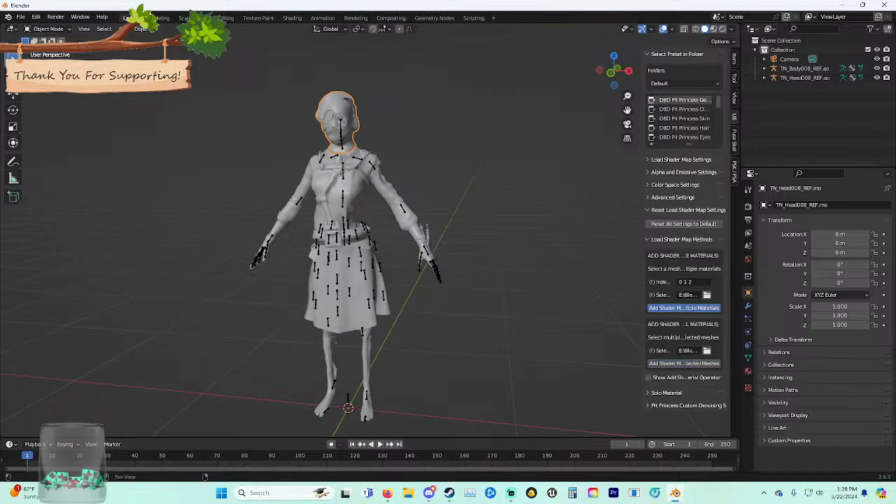
Import the Nurse hair TN_Hair_ACC008_REF.psk from the Models folder inside the Heads folder's ACC subfolder.
{"action": "left_click", "coordinate": [680, 337]}
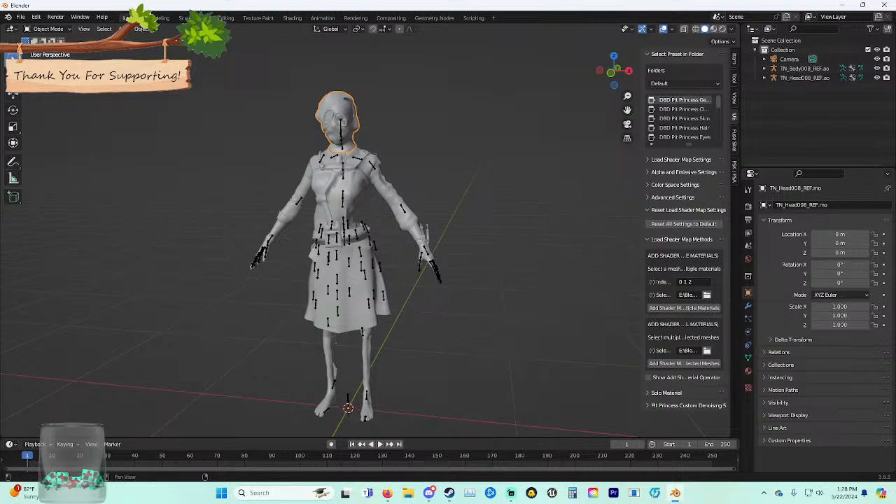
{"action": "left_click", "coordinate": [734, 170]}
{"action": "left_click", "coordinate": [687, 68]}
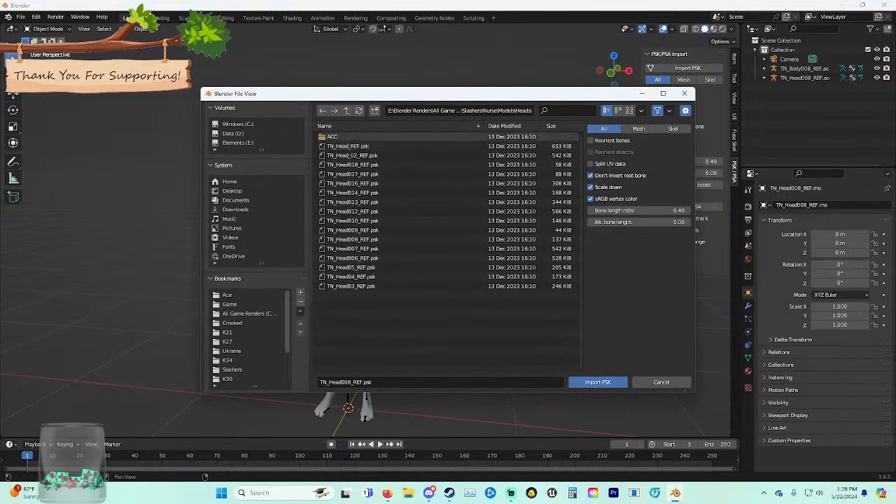
{"action": "left_click", "coordinate": [331, 137]}
{"action": "left_click", "coordinate": [332, 136]}
{"action": "left_click", "coordinate": [332, 136]}
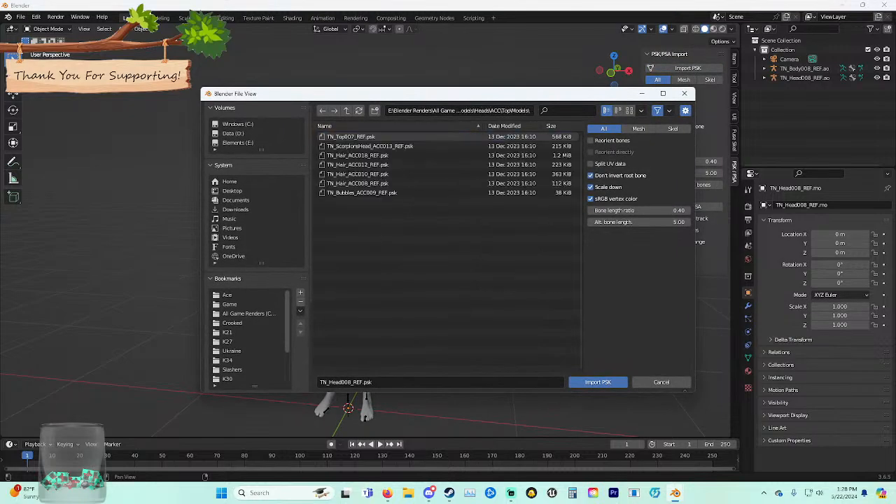
{"action": "double_click", "coordinate": [357, 183]}
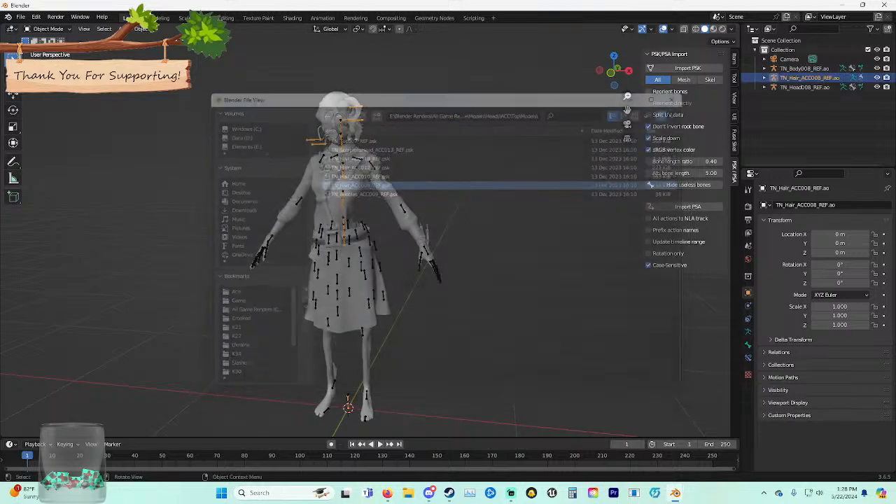
Apply smooth shading to the imported hair mesh and add shader maps to its materials from the chosen game folder.
{"action": "left_click", "coordinate": [355, 112]}
{"action": "right_click", "coordinate": [355, 113]}
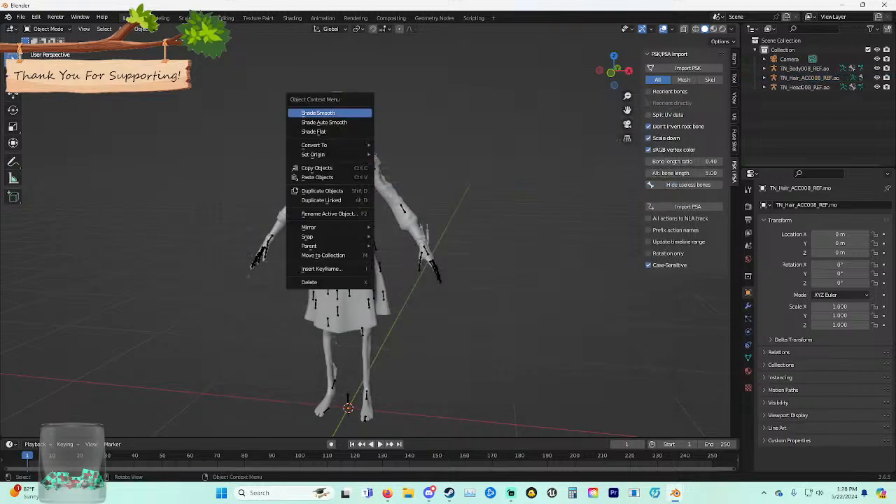
{"action": "left_click", "coordinate": [355, 113]}
{"action": "left_click", "coordinate": [734, 117]}
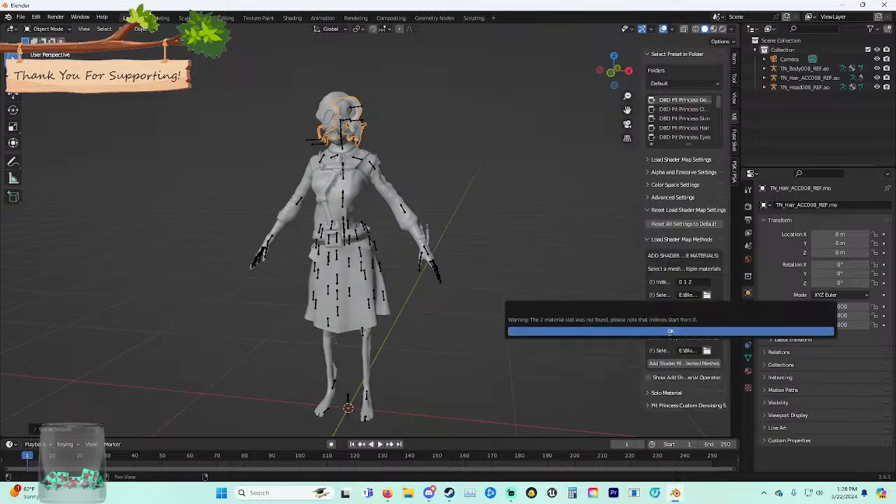
{"action": "left_click", "coordinate": [669, 333]}
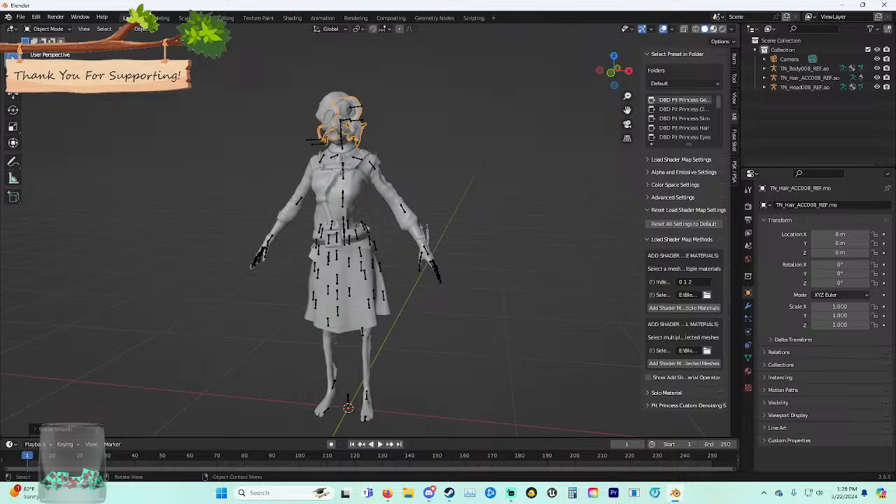
Switch the viewport to material preview, examine the character's head up close and select the hair mesh.
{"action": "left_click", "coordinate": [713, 28]}
{"action": "left_click", "coordinate": [490, 189]}
{"action": "middle_click_drag", "start_coordinate": [461, 210], "coordinate": [447, 255]}
{"action": "scroll", "coordinate": [448, 210], "scroll_direction": "up", "scroll_amount": 5}
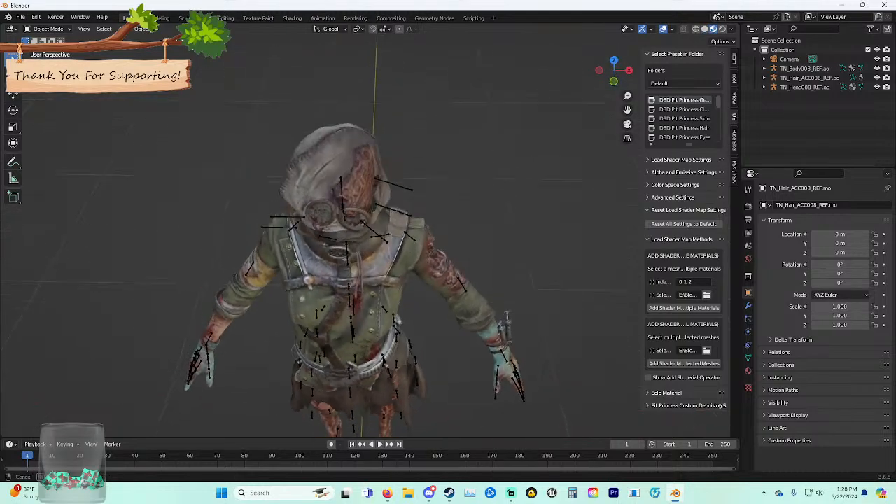
{"action": "left_click", "coordinate": [361, 179]}
{"action": "middle_click_drag", "start_coordinate": [362, 179], "coordinate": [360, 134]}
{"action": "middle_click_drag", "start_coordinate": [360, 134], "coordinate": [347, 255], "text": "shift"}
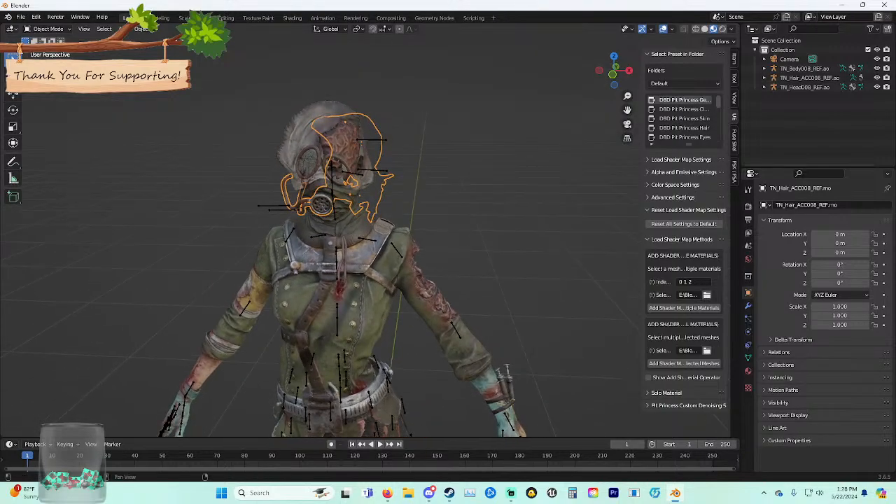
Try adding the hair mesh's shader maps with the DBD Pit Princess Hair preset.
{"action": "left_click", "coordinate": [683, 109]}
{"action": "left_click", "coordinate": [683, 119]}
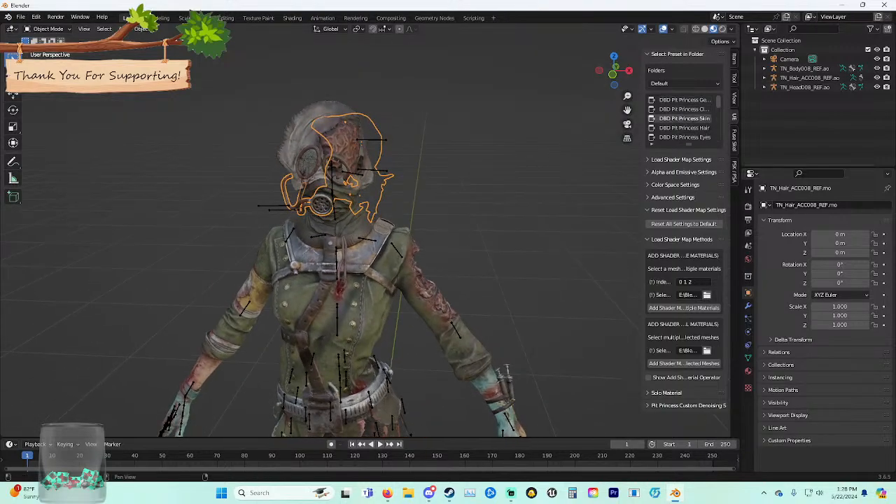
{"action": "left_click", "coordinate": [683, 128]}
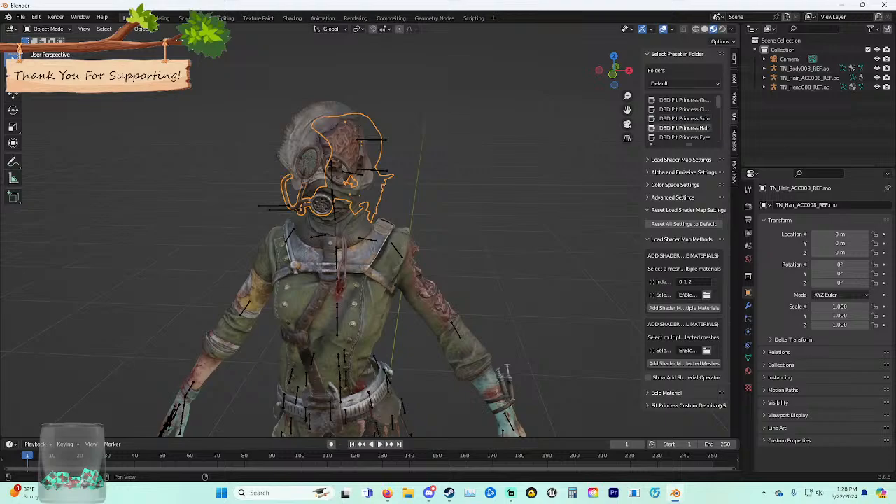
{"action": "left_click", "coordinate": [684, 308]}
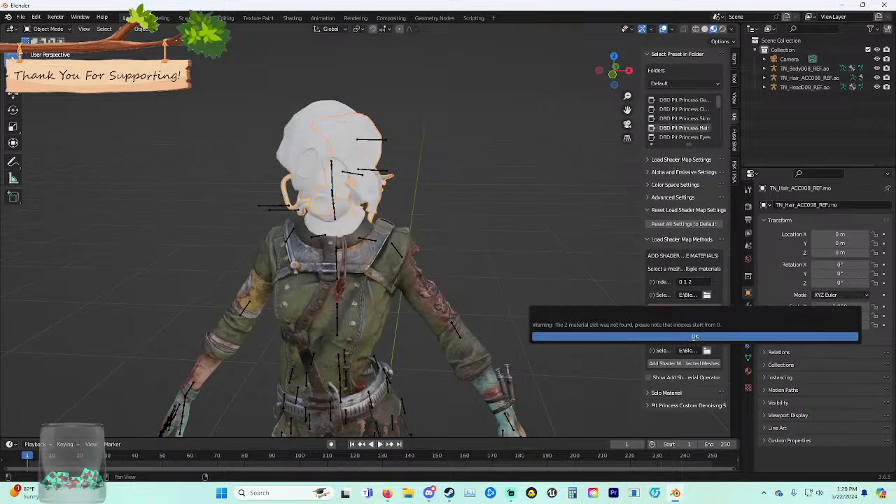
{"action": "left_click", "coordinate": [695, 337]}
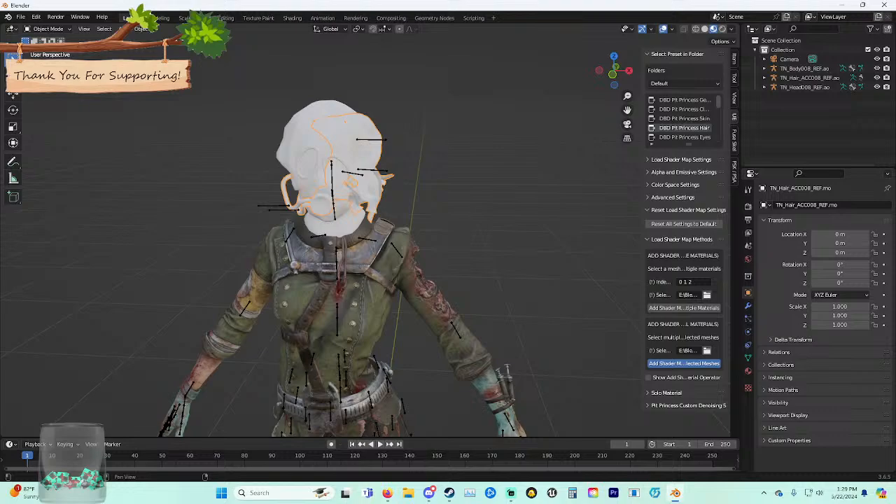
{"action": "left_click", "coordinate": [684, 363]}
{"action": "left_click", "coordinate": [677, 389]}
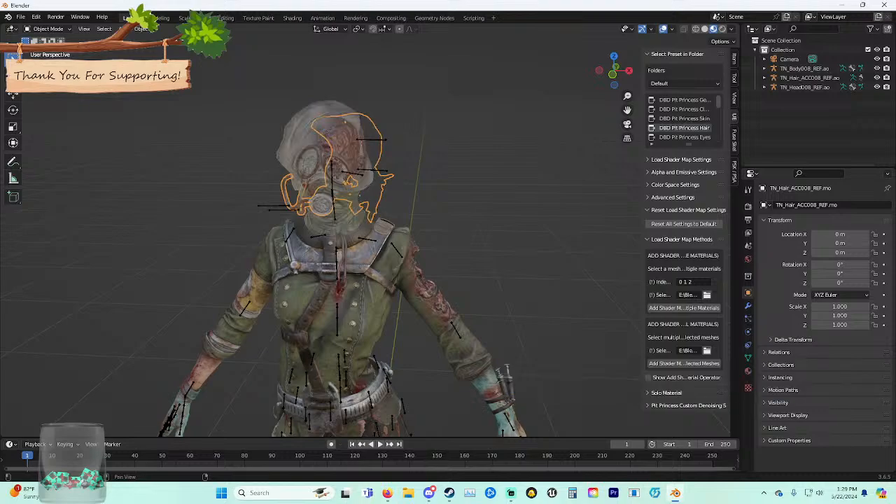
Add the hair mesh's shader maps with the DBD Pit Princess Skin preset and check the hair with nothing selected.
{"action": "left_click", "coordinate": [684, 118]}
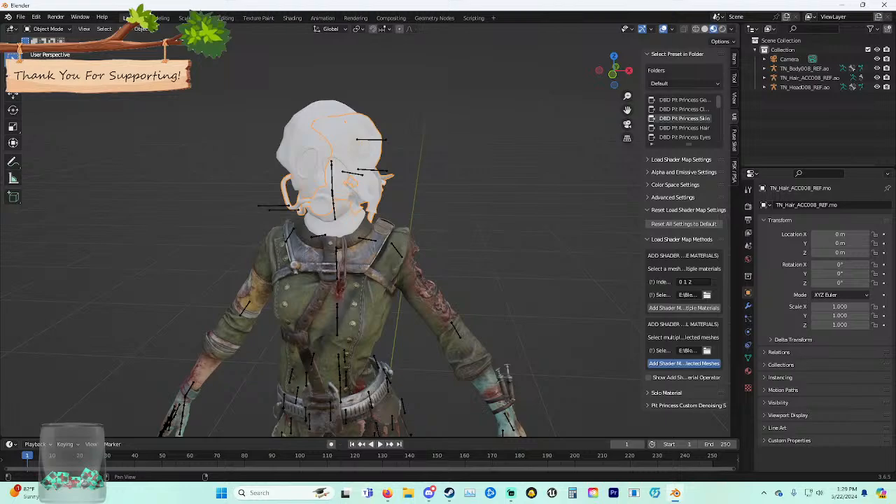
{"action": "left_click", "coordinate": [652, 394]}
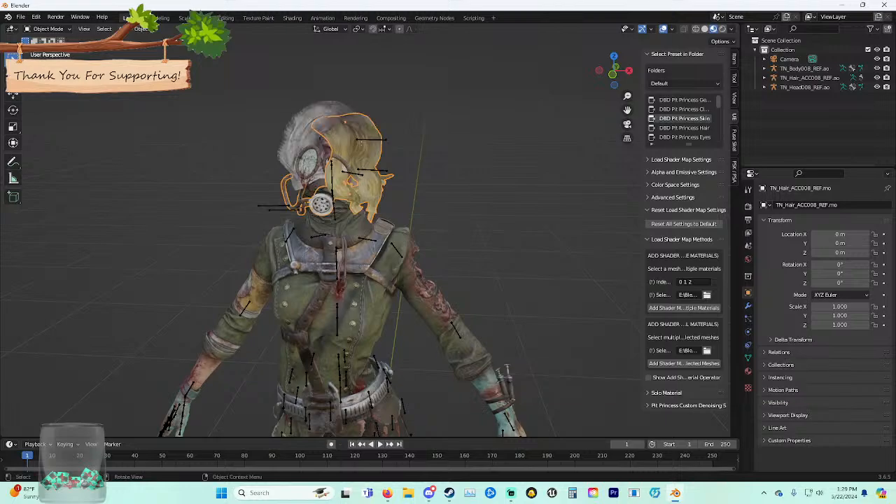
{"action": "left_click", "coordinate": [525, 266]}
{"action": "middle_click_drag", "start_coordinate": [518, 259], "coordinate": [581, 248]}
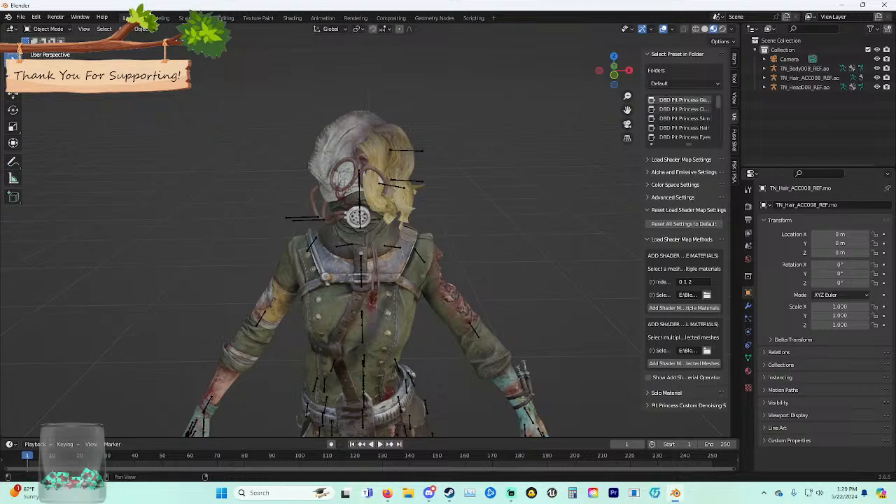
Fuse the body, head and hair skeletons into one, with the hair skeleton TN_Hair_ACC008_REF.ao as the active base.
{"action": "left_click", "coordinate": [733, 172]}
{"action": "scroll", "coordinate": [420, 246], "scroll_direction": "down", "scroll_amount": 3}
{"action": "middle_click_drag", "start_coordinate": [420, 259], "coordinate": [459, 245]}
{"action": "scroll", "coordinate": [427, 240], "scroll_direction": "down", "scroll_amount": 2}
{"action": "scroll", "coordinate": [424, 245], "scroll_direction": "down", "scroll_amount": 2}
{"action": "left_click", "coordinate": [401, 245]}
{"action": "scroll", "coordinate": [402, 245], "scroll_direction": "up", "scroll_amount": 5}
{"action": "mouse_move", "coordinate": [402, 245]}
{"action": "middle_mouse_down"}
{"action": "mouse_move", "coordinate": [388, 243]}
{"action": "mouse_move", "coordinate": [399, 245]}
{"action": "middle_mouse_up"}
{"action": "left_click", "coordinate": [408, 246]}
{"action": "scroll", "coordinate": [409, 247], "scroll_direction": "up", "scroll_amount": 3}
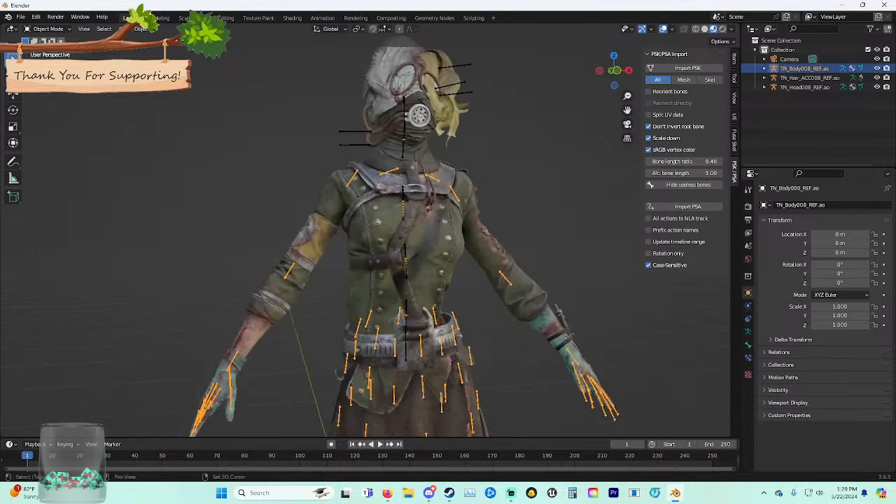
{"action": "left_click", "coordinate": [404, 123], "text": "shift"}
{"action": "left_click", "coordinate": [453, 85], "text": "shift"}
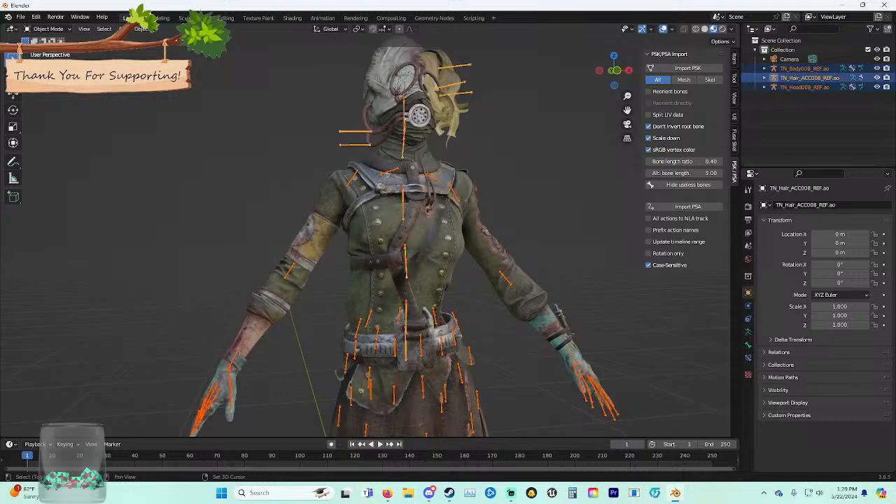
{"action": "scroll", "coordinate": [404, 236], "scroll_direction": "down", "scroll_amount": 3}
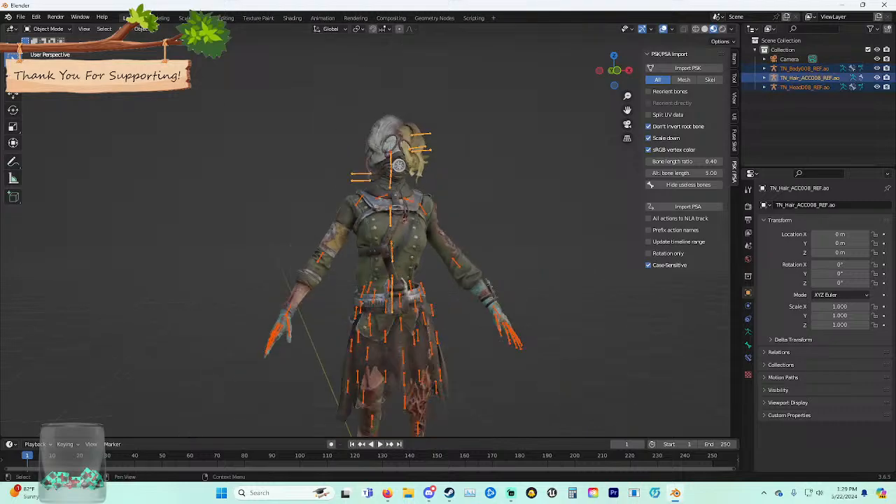
{"action": "left_click", "coordinate": [734, 140]}
{"action": "left_click", "coordinate": [683, 131]}
Move the fused skeleton along the Y axis to about -1.04 m.
{"action": "scroll", "coordinate": [420, 238], "scroll_direction": "down", "scroll_amount": 4}
{"action": "middle_click_drag", "start_coordinate": [419, 237], "coordinate": [465, 242]}
{"action": "left_click", "coordinate": [12, 95]}
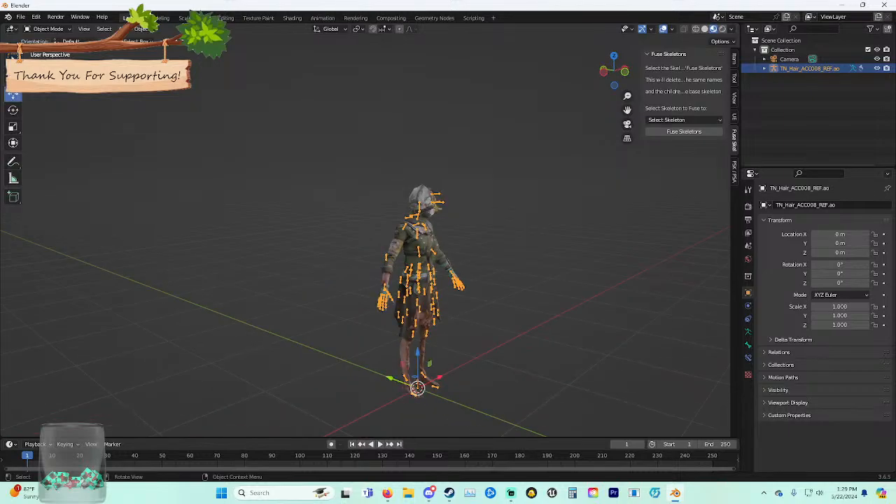
{"action": "left_click_drag", "start_coordinate": [389, 378], "coordinate": [492, 414]}
{"action": "middle_click_drag", "start_coordinate": [491, 414], "coordinate": [454, 428]}
{"action": "scroll", "coordinate": [435, 378], "scroll_direction": "down", "scroll_amount": 1}
{"action": "scroll", "coordinate": [429, 410], "scroll_direction": "up", "scroll_amount": 3}
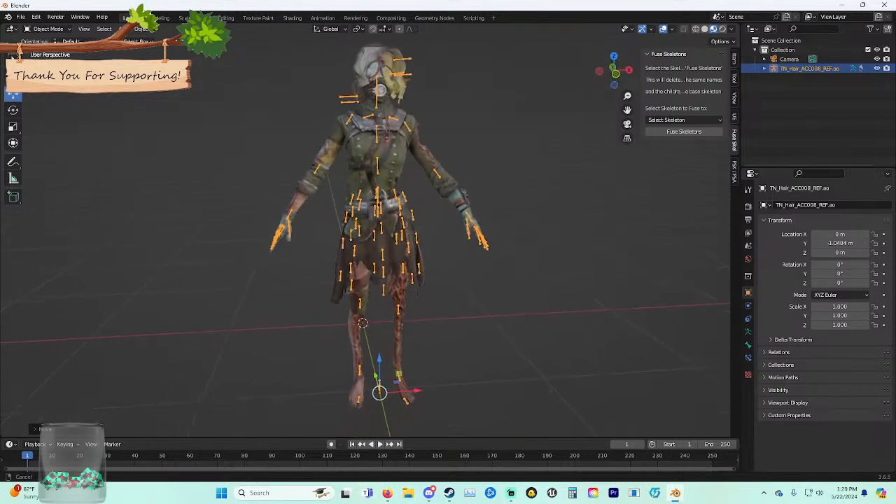
Put the fused skeleton into Pose Mode with the character's right upper arm bone selected, and frame the upper body.
{"action": "scroll", "coordinate": [453, 420], "scroll_direction": "up", "scroll_amount": 4}
{"action": "middle_click_drag", "start_coordinate": [453, 301], "coordinate": [510, 419], "text": "shift"}
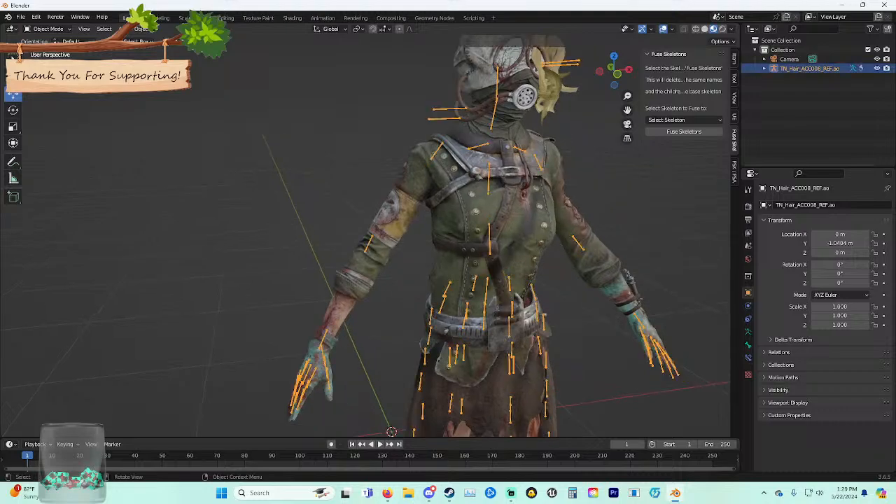
{"action": "left_click", "coordinate": [47, 28]}
{"action": "left_click", "coordinate": [47, 60]}
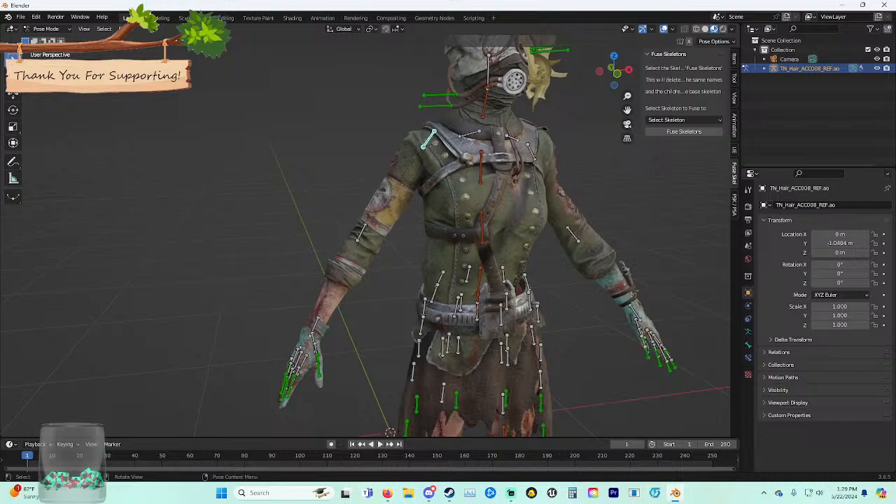
{"action": "mouse_move", "coordinate": [418, 334]}
{"action": "middle_mouse_down"}
{"action": "mouse_move", "coordinate": [534, 352]}
{"action": "mouse_move", "coordinate": [610, 336]}
{"action": "mouse_move", "coordinate": [416, 332]}
{"action": "middle_mouse_up"}
{"action": "mouse_move", "coordinate": [416, 332]}
{"action": "middle_mouse_down", "text": "shift"}
{"action": "mouse_move", "coordinate": [412, 301]}
{"action": "mouse_move", "coordinate": [425, 300]}
{"action": "mouse_move", "coordinate": [425, 336]}
{"action": "middle_mouse_up", "text": "shift"}
{"action": "key", "text": "r"}
{"action": "key", "text": "Escape"}
{"action": "scroll", "coordinate": [425, 300], "scroll_direction": "up", "scroll_amount": 4}
{"action": "middle_click_drag", "start_coordinate": [425, 294], "coordinate": [424, 326]}
{"action": "middle_click_drag", "start_coordinate": [424, 279], "coordinate": [426, 357], "text": "shift"}
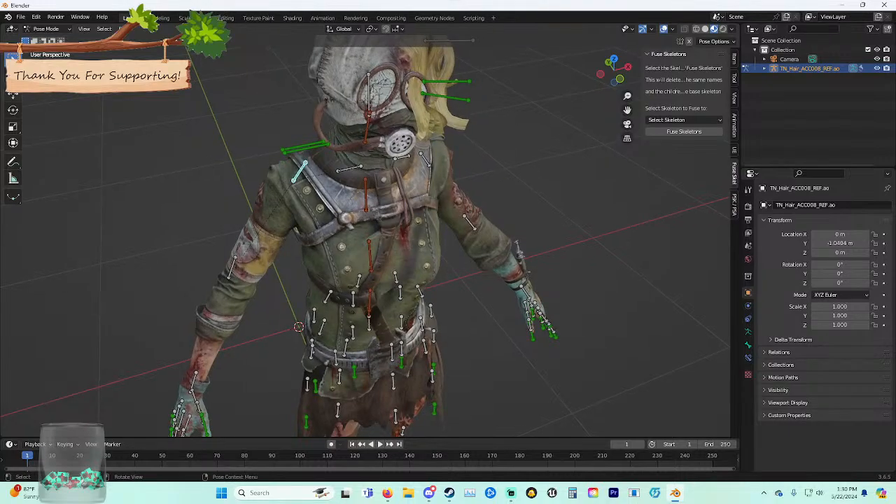
Rotate the character's right upper arm bone about the global X axis to swing the arm slightly.
{"action": "left_click", "coordinate": [14, 95]}
{"action": "key", "text": "r"}
{"action": "key", "text": "x"}
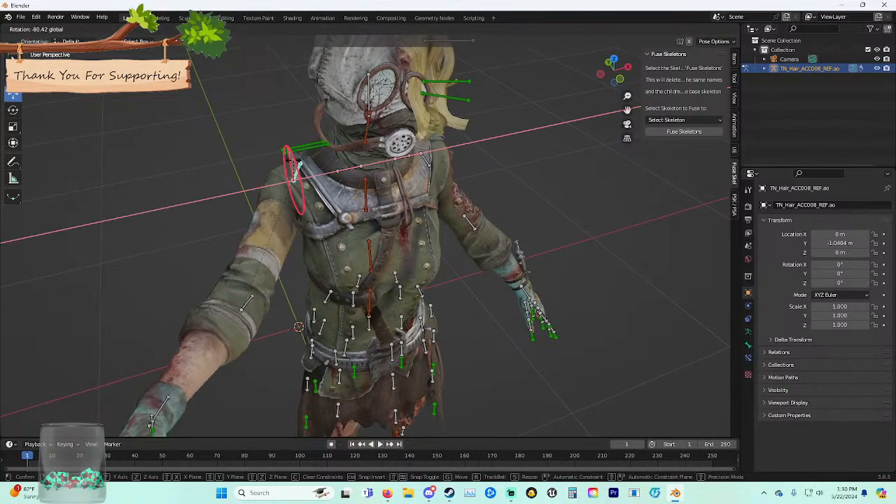
Try turning the right upper arm across the body about the global Z axis, with extra Y and X rotations.
{"action": "key", "text": "z"}
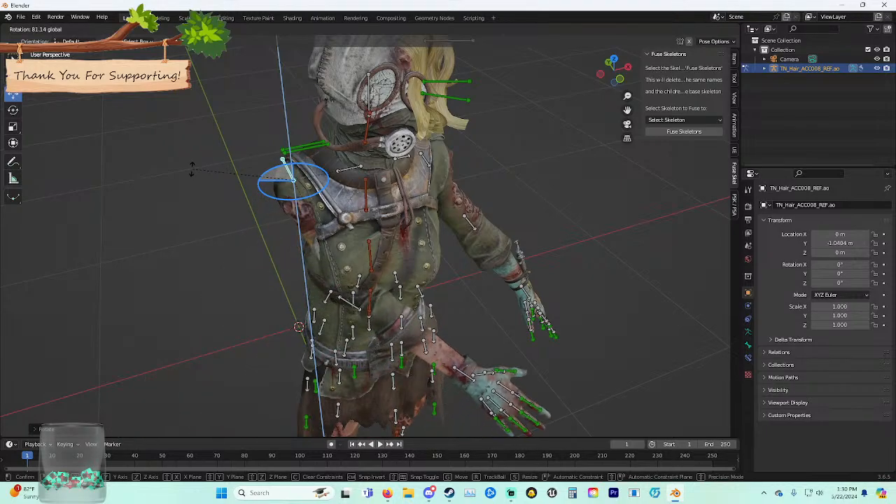
{"action": "key", "text": "Return"}
{"action": "key", "text": "r"}
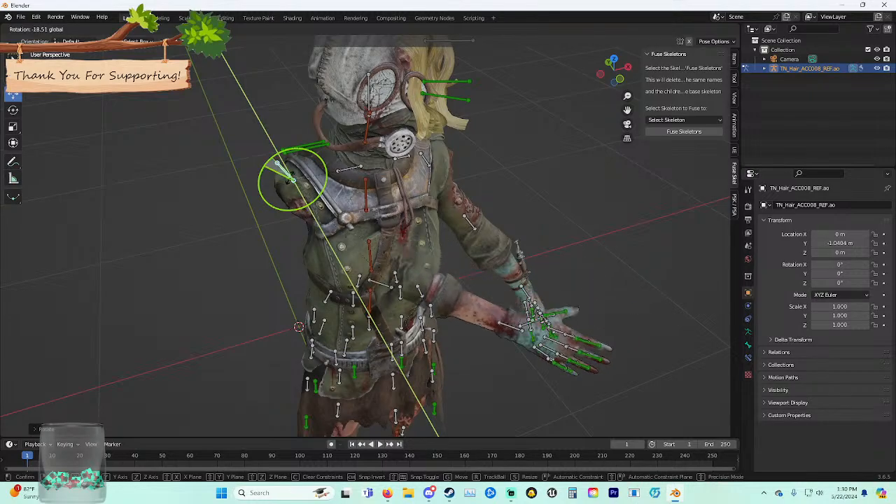
{"action": "key", "text": "Escape"}
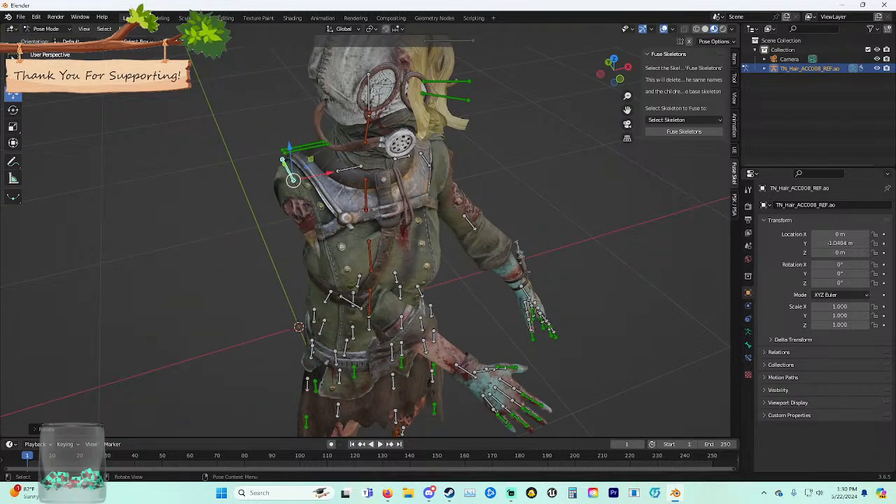
{"action": "key", "text": "ctrl+z"}
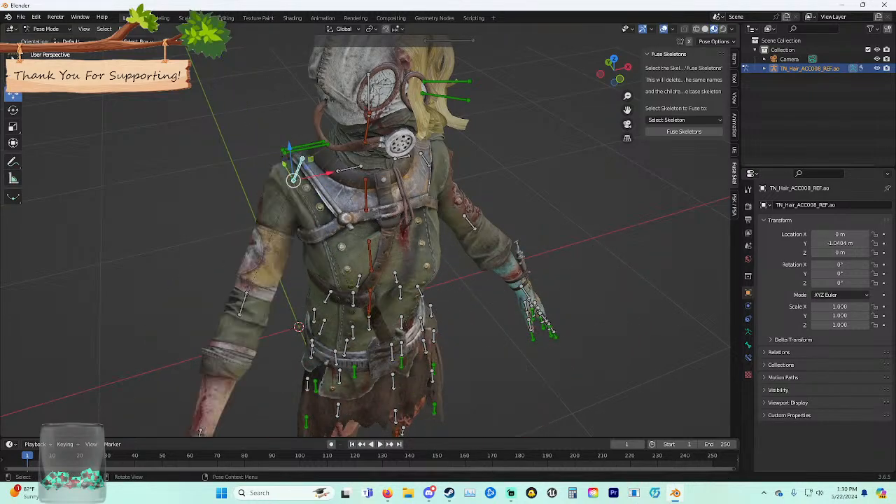
{"action": "key", "text": "r"}
{"action": "key", "text": "x"}
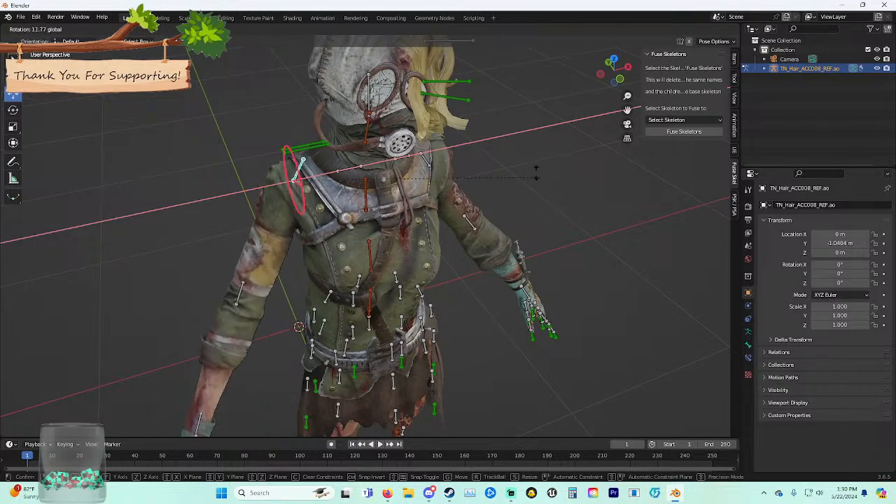
{"action": "key", "text": "Escape"}
Rotate the right upper arm bone about the global Z axis so the arm hangs closer to the torso.
{"action": "key", "text": "r"}
{"action": "key", "text": "z"}
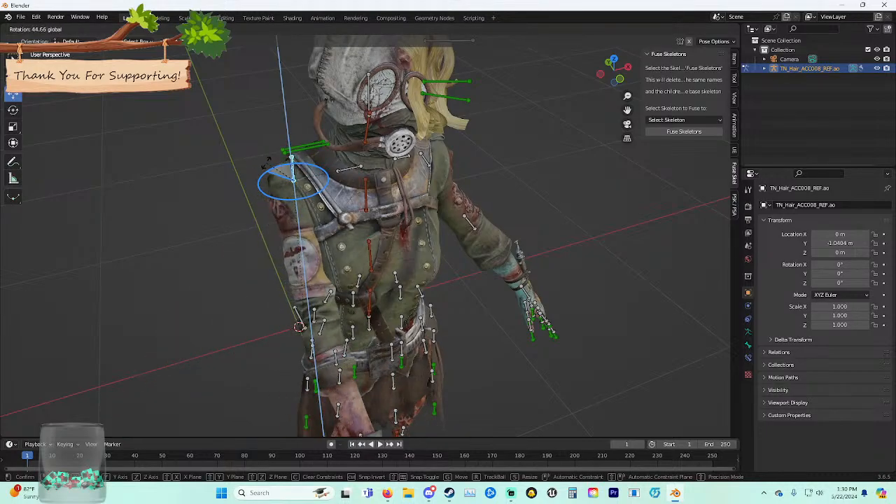
{"action": "left_click", "coordinate": [280, 167]}
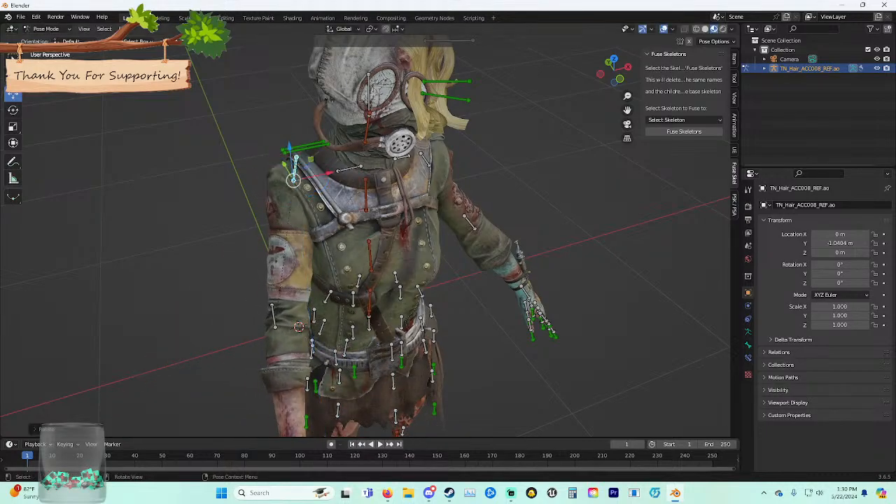
Rotate the character's right forearm bone about the global X and Z axes so it crosses in front of the waist.
{"action": "left_click", "coordinate": [274, 317]}
{"action": "middle_click_drag", "start_coordinate": [274, 317], "coordinate": [285, 295]}
{"action": "key", "text": "r"}
{"action": "key", "text": "x"}
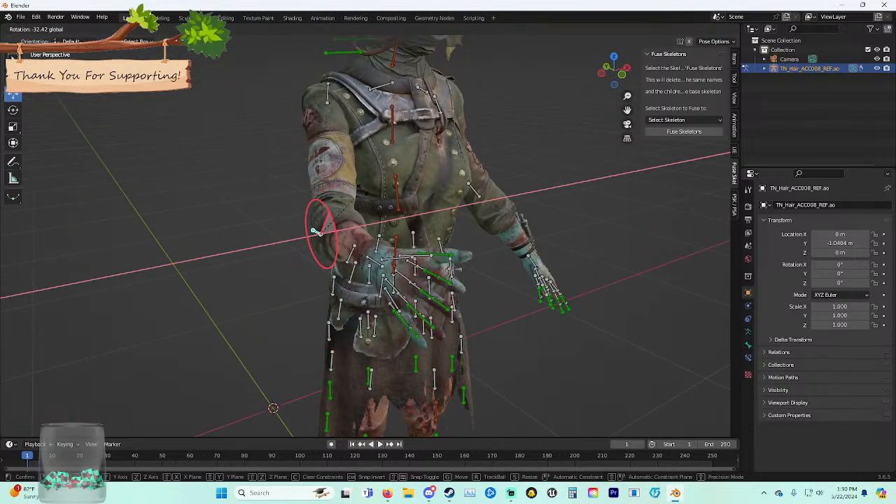
{"action": "key", "text": "z"}
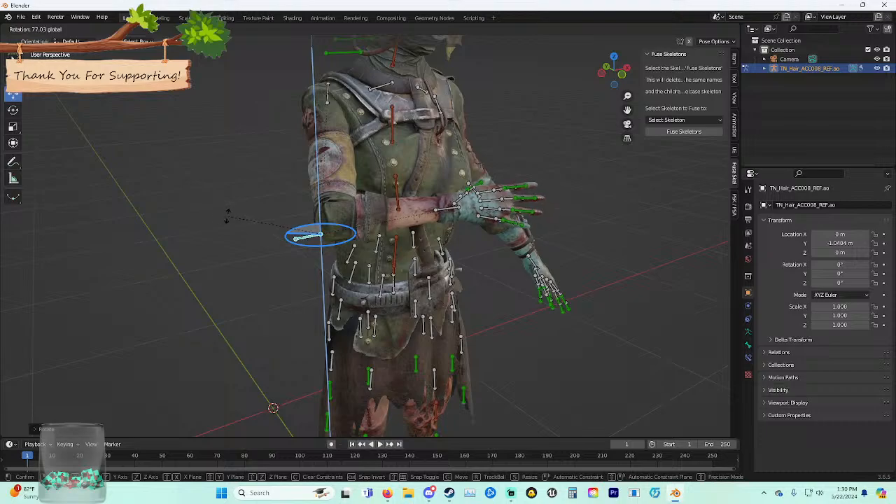
{"action": "key", "text": "z"}
{"action": "key", "text": "y"}
{"action": "key", "text": "y"}
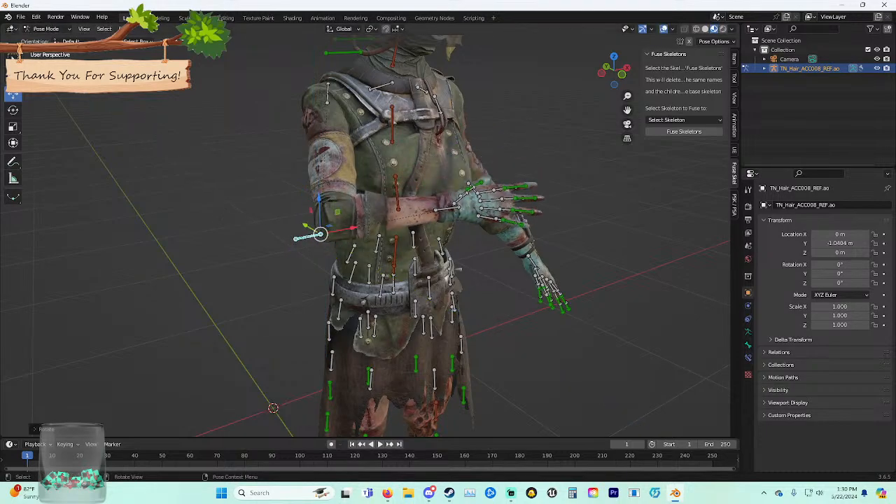
Fine-tune the right forearm's bend with further small rotations about the global X and Z axes.
{"action": "key", "text": "x"}
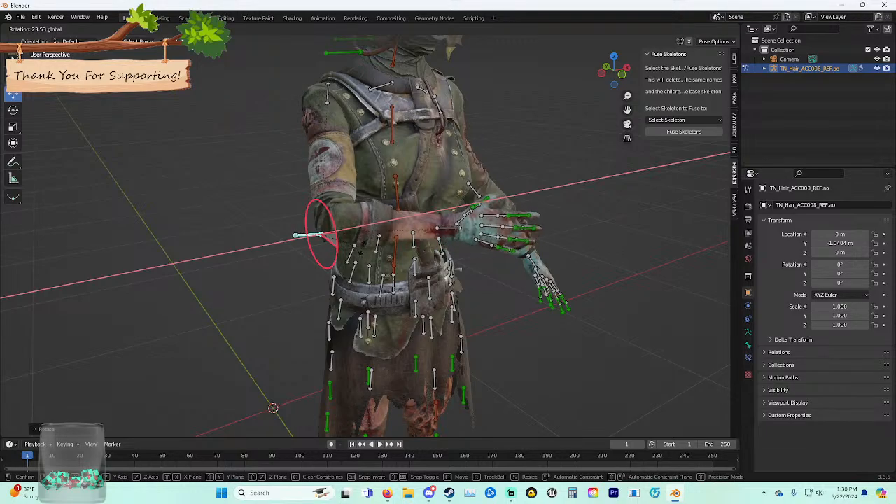
{"action": "left_click", "coordinate": [12, 56]}
{"action": "key", "text": "r"}
{"action": "key", "text": "z"}
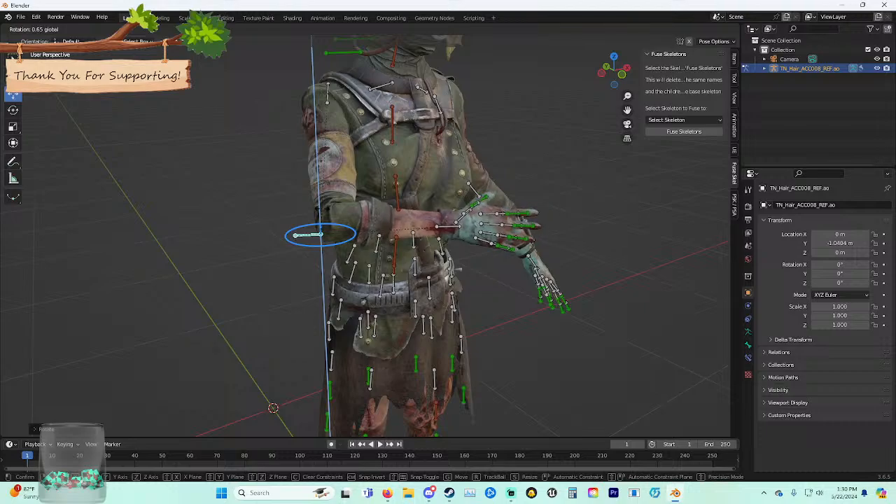
{"action": "left_click", "coordinate": [12, 56]}
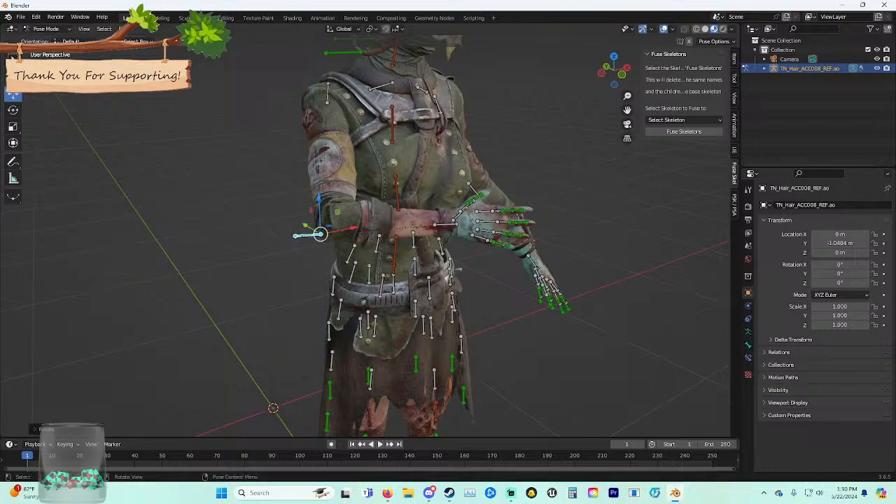
Rotate the character's right upper arm bone slightly about the global X axis.
{"action": "key", "text": "r"}
{"action": "key", "text": "x"}
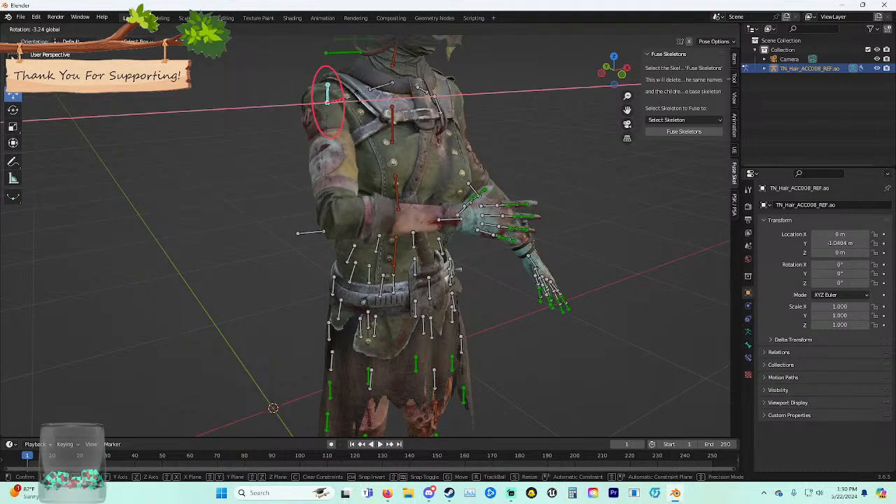
{"action": "key", "text": "Return"}
Turn the right forearm bone slightly about the global Z axis to bring the hand closer to the body.
{"action": "left_click", "coordinate": [315, 228]}
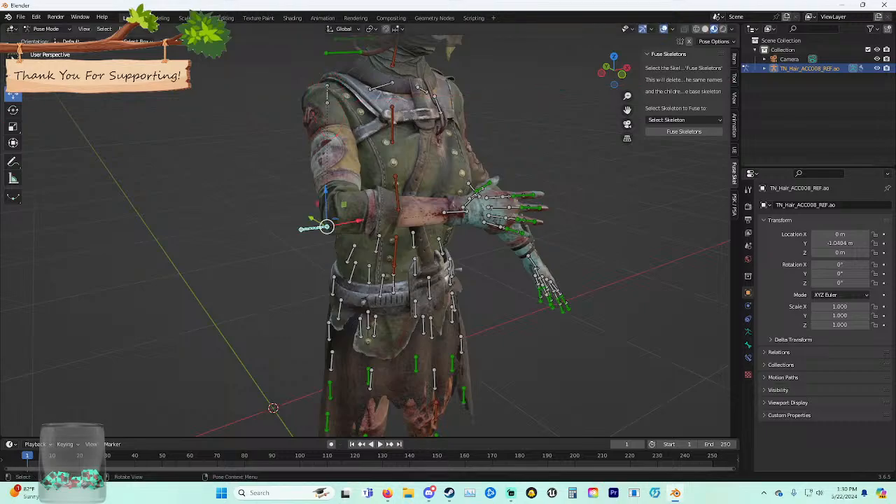
{"action": "key", "text": "g"}
{"action": "key", "text": "x"}
{"action": "key", "text": "r"}
{"action": "key", "text": "Escape"}
{"action": "key", "text": "r"}
{"action": "key", "text": "z"}
{"action": "key", "text": "Return"}
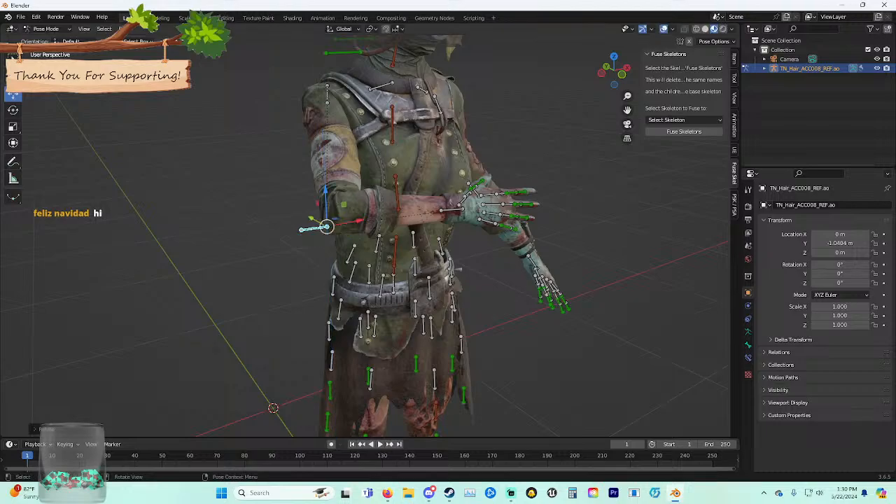
Rotate the character's left upper arm bone about the global Z and X axes to bring the arm in front of the body.
{"action": "middle_click_drag", "start_coordinate": [392, 234], "coordinate": [344, 231]}
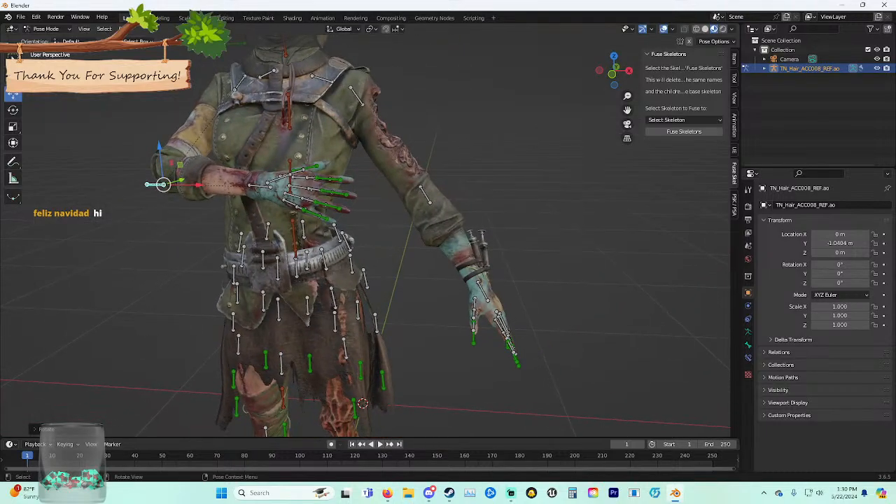
{"action": "left_click", "coordinate": [356, 96]}
{"action": "middle_click_drag", "start_coordinate": [356, 96], "coordinate": [366, 103]}
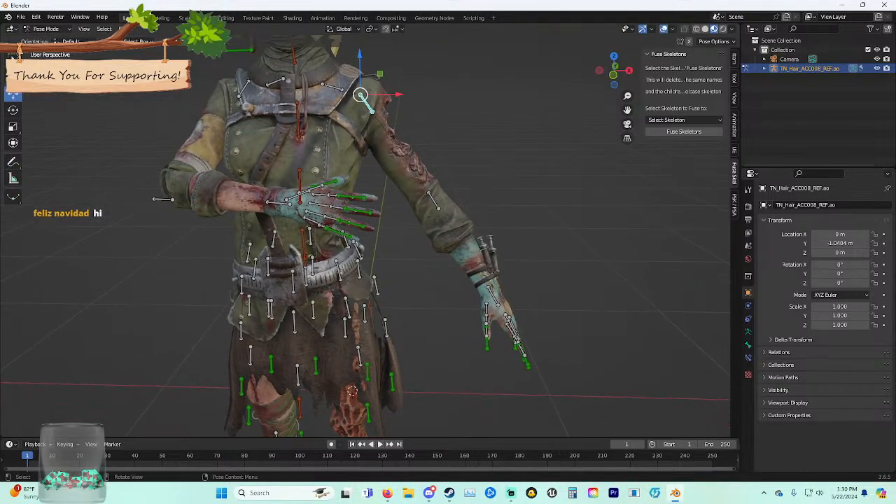
{"action": "key", "text": "r"}
{"action": "key", "text": "z"}
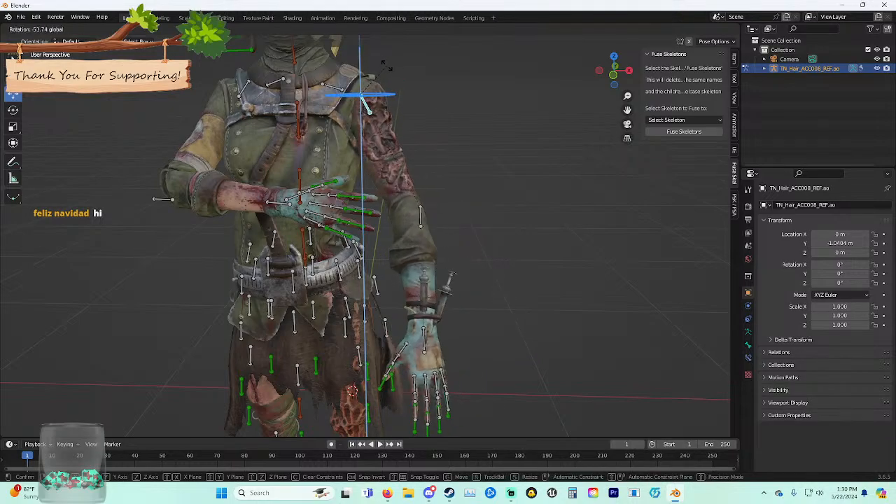
{"action": "left_click", "coordinate": [391, 73]}
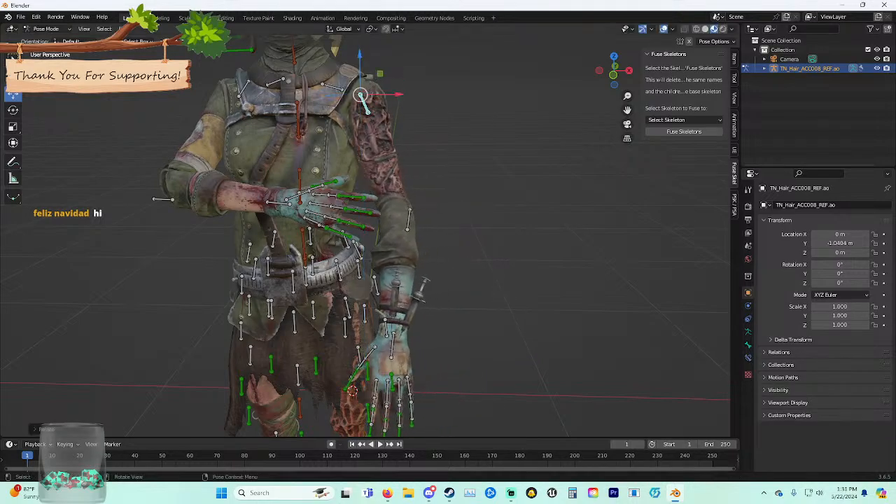
{"action": "key", "text": "r"}
{"action": "key", "text": "x"}
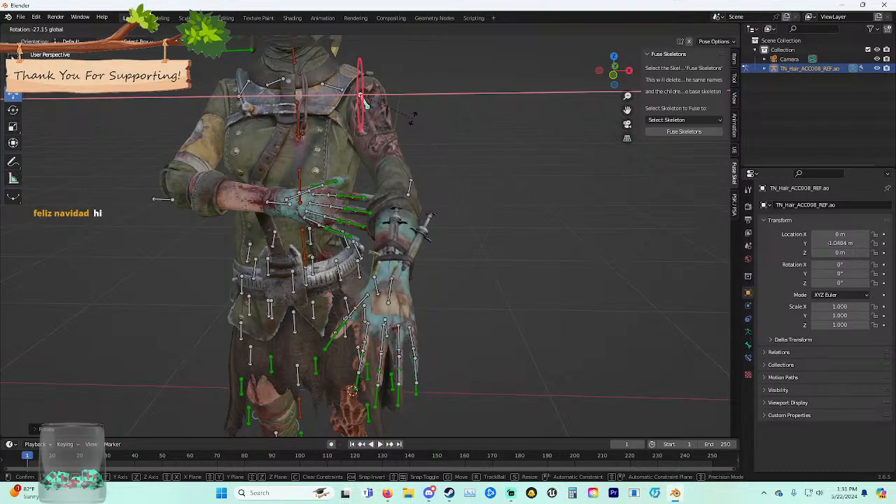
{"action": "left_click", "coordinate": [361, 96]}
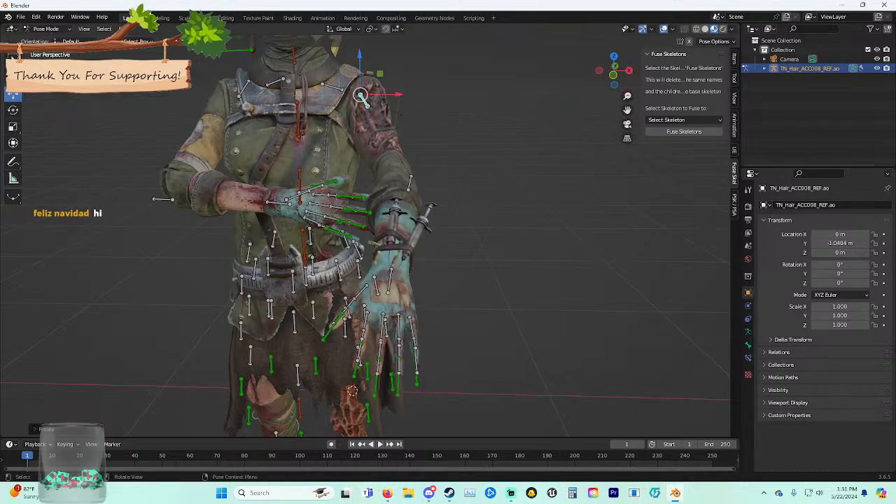
Rotate the right hand bone about the global X and Z axes to turn the palm in toward the torso.
{"action": "middle_click_drag", "start_coordinate": [361, 96], "coordinate": [386, 102]}
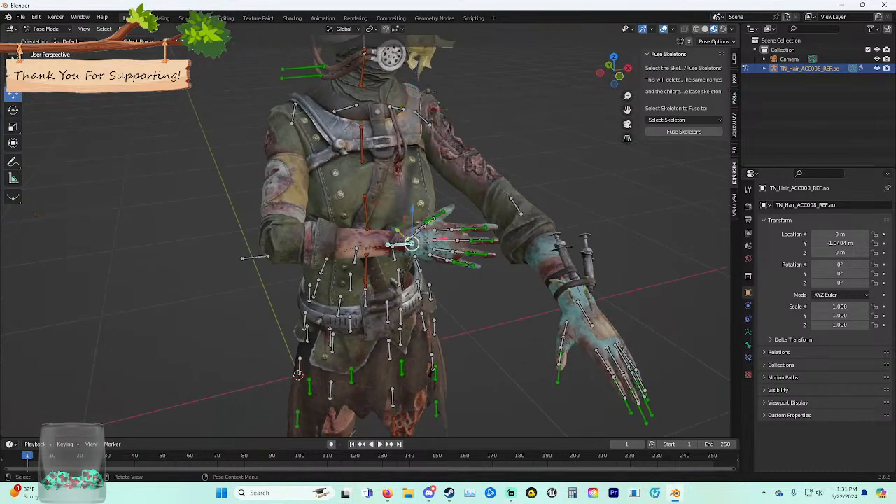
{"action": "key", "text": "r"}
{"action": "key", "text": "x"}
{"action": "key", "text": "Return"}
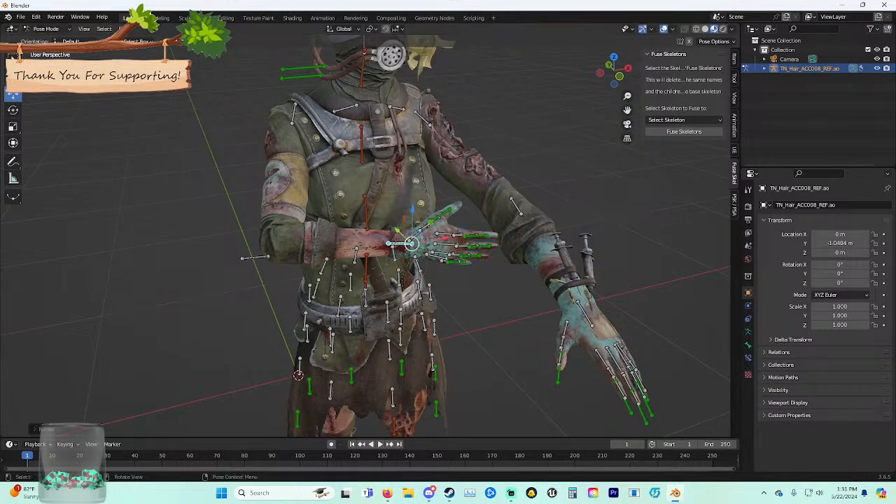
{"action": "key", "text": "r"}
{"action": "key", "text": "z"}
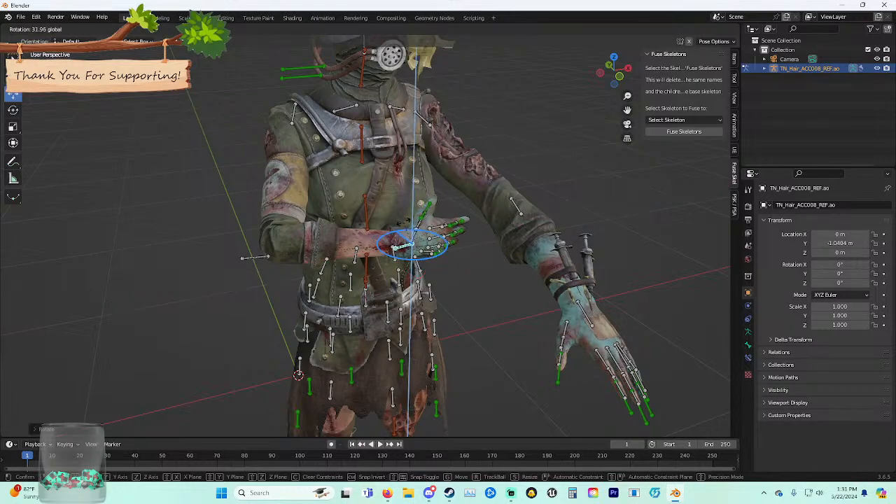
{"action": "key", "text": "Return"}
Adjust the right hand's thumb bone along the global X axis and rotate it about the global Y axis.
{"action": "key", "text": "r"}
{"action": "key", "text": "x"}
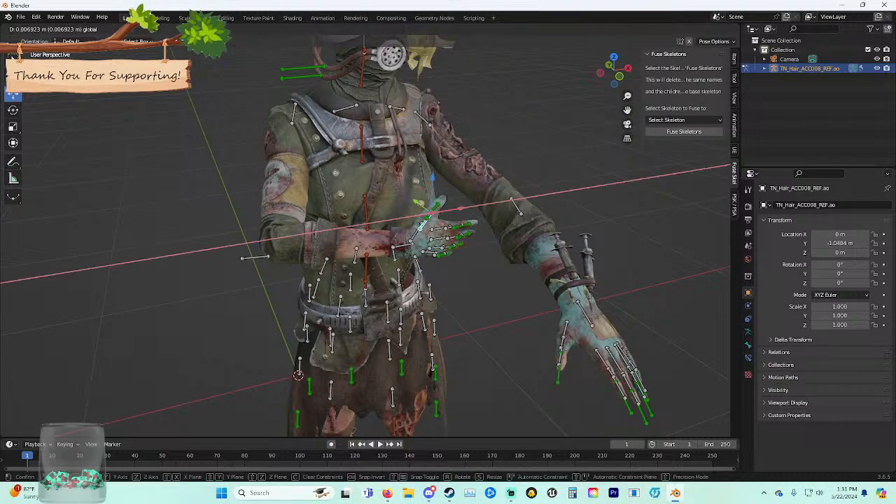
{"action": "key", "text": "Return"}
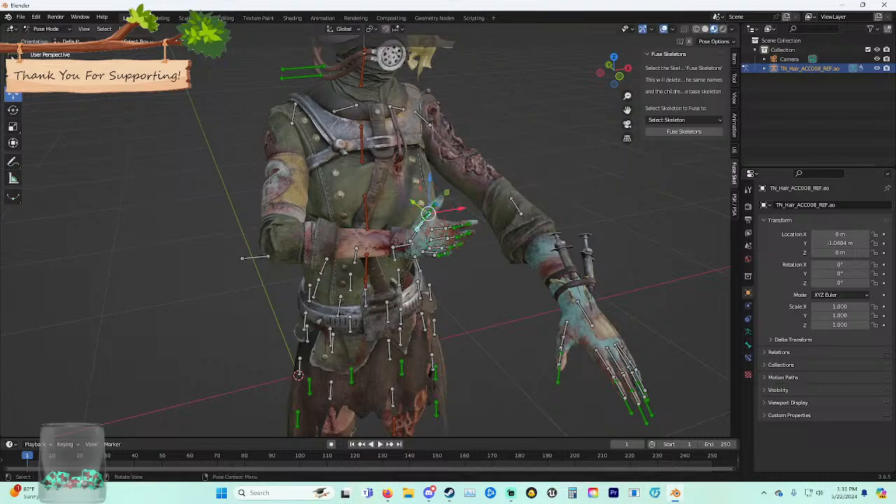
{"action": "key", "text": "r"}
{"action": "key", "text": "y"}
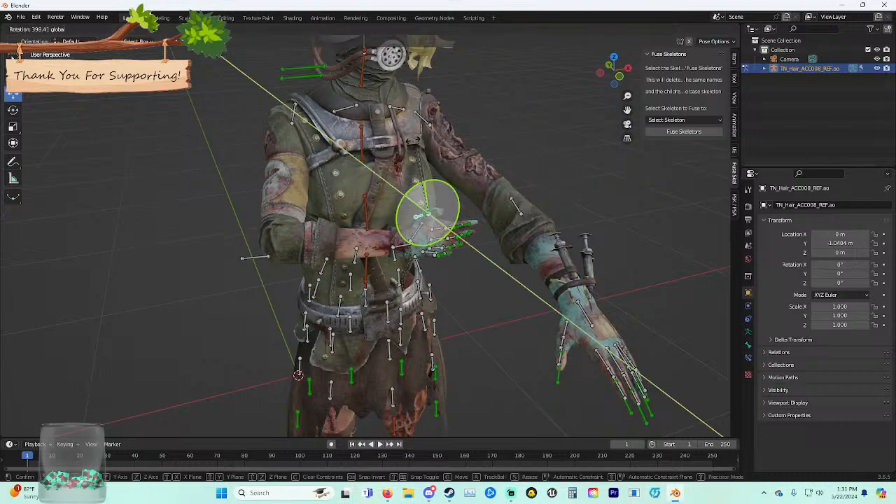
{"action": "key", "text": "Return"}
Curl the right hand's index finger inward by rotating its bones with the trackball.
{"action": "middle_click_drag", "start_coordinate": [427, 238], "coordinate": [406, 206]}
{"action": "scroll", "coordinate": [392, 210], "scroll_direction": "up", "scroll_amount": 3}
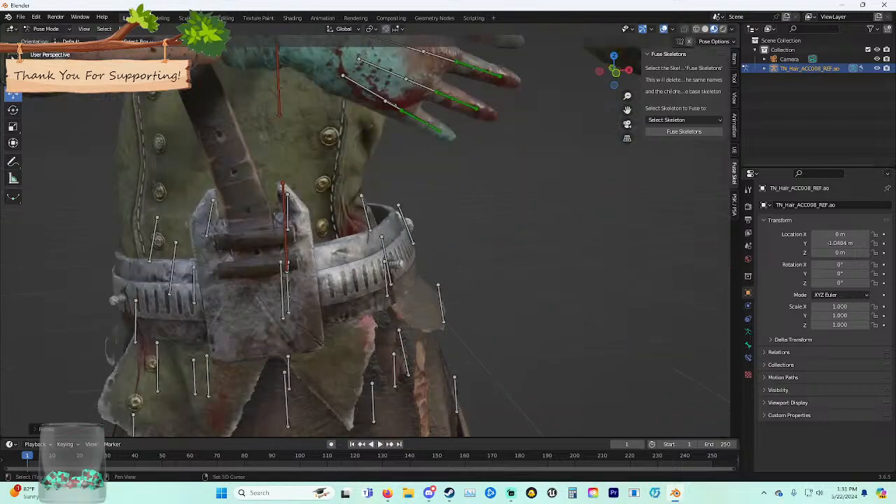
{"action": "middle_click_drag", "start_coordinate": [392, 175], "coordinate": [386, 284], "text": "shift"}
{"action": "left_click", "coordinate": [423, 200]}
{"action": "key", "text": "r"}
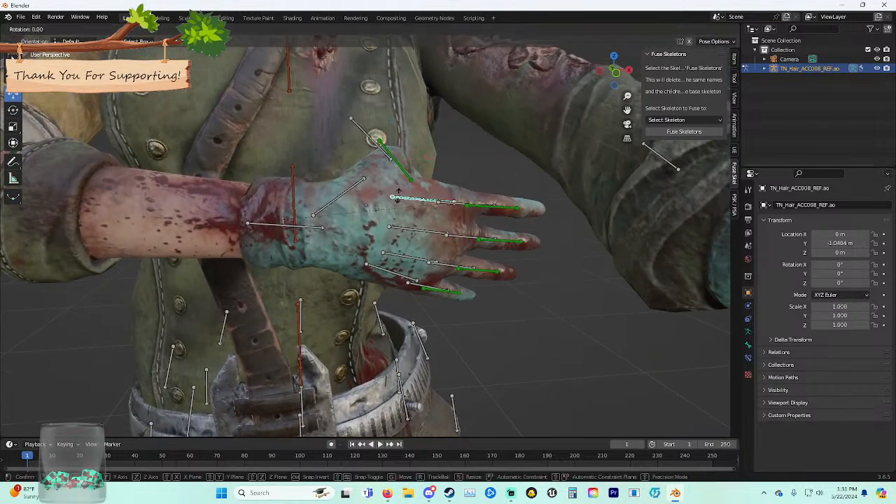
{"action": "key", "text": "r"}
{"action": "left_click", "coordinate": [455, 201]}
Curl the right hand's middle, ring and little fingers with trackball rotations to form a fist.
{"action": "left_click", "coordinate": [404, 229]}
{"action": "key", "text": "r"}
{"action": "key", "text": "r"}
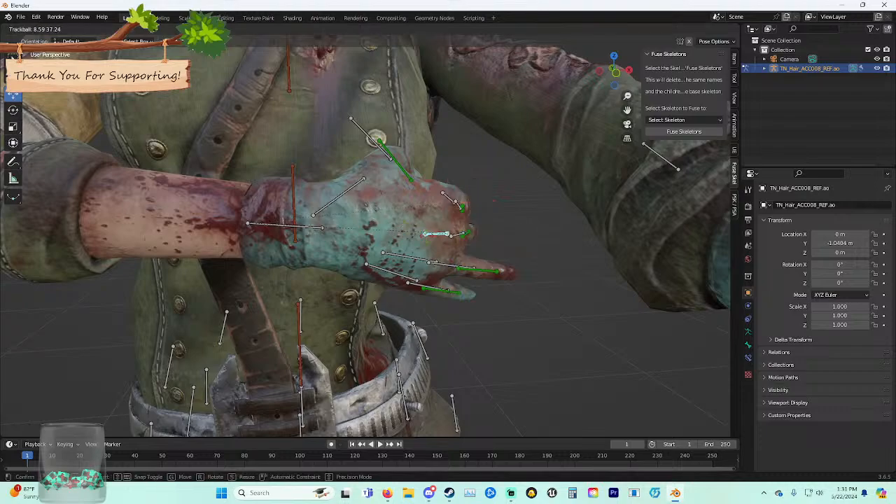
{"action": "left_click", "coordinate": [443, 230]}
{"action": "left_click", "coordinate": [391, 254]}
{"action": "key", "text": "r"}
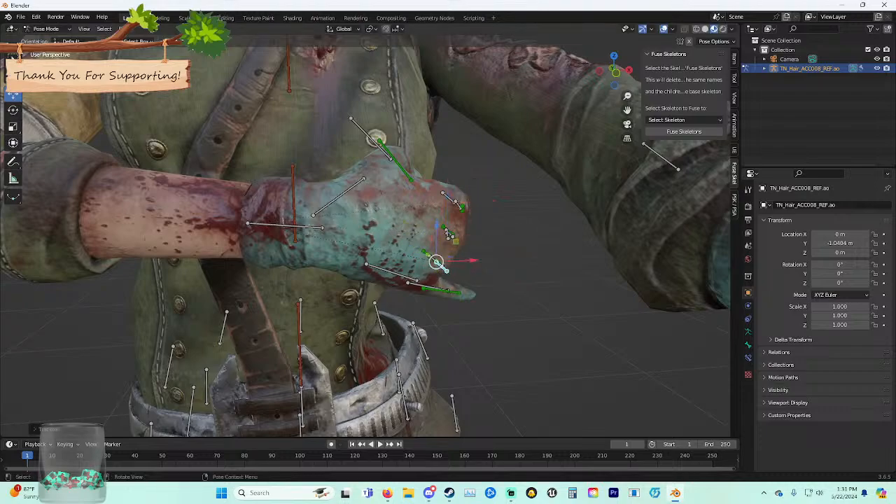
{"action": "key", "text": "r"}
{"action": "left_click", "coordinate": [433, 286]}
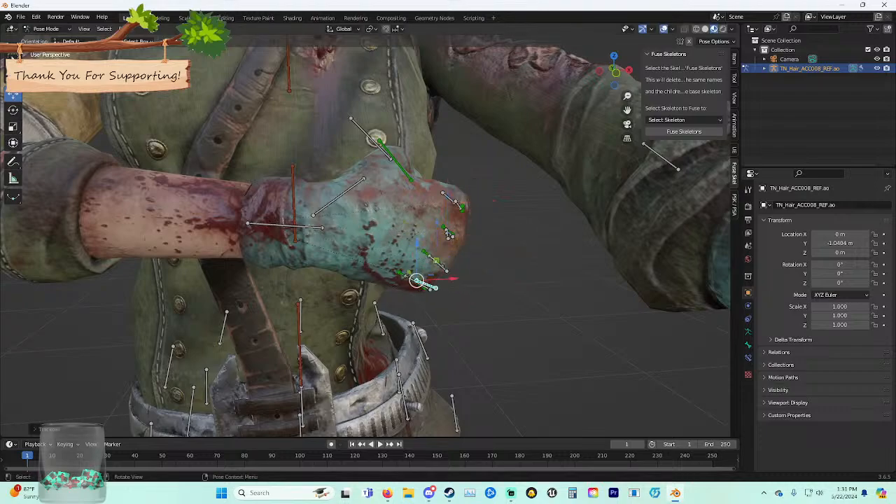
Turn the right hand bone at the wrist with a trackball rotation to angle the fist.
{"action": "left_click", "coordinate": [321, 226]}
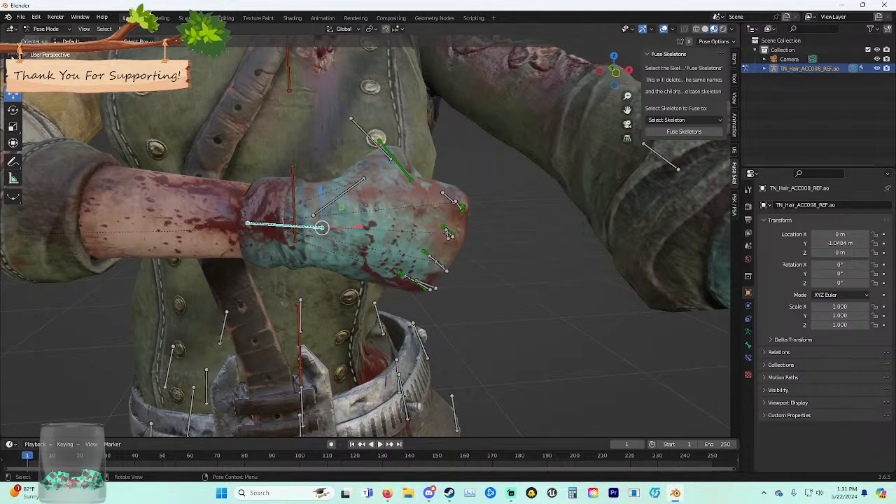
{"action": "key", "text": "r"}
{"action": "key", "text": "r"}
{"action": "left_click", "coordinate": [420, 240]}
{"action": "scroll", "coordinate": [404, 244], "scroll_direction": "down", "scroll_amount": 4}
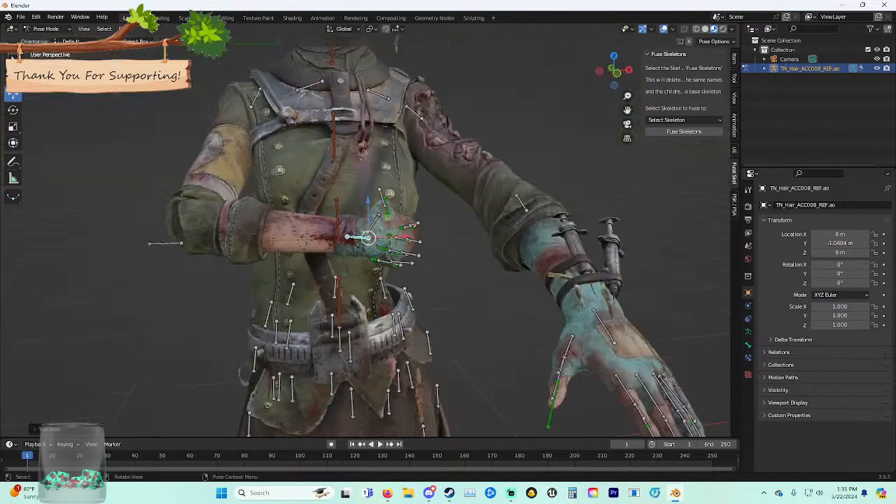
Rotate the character's right upper arm bone so the elbow sits closer to the torso.
{"action": "left_click", "coordinate": [256, 98]}
{"action": "left_click_drag", "start_coordinate": [287, 107], "coordinate": [288, 107]}
{"action": "mouse_move", "coordinate": [248, 67]}
{"action": "left_mouse_down"}
{"action": "mouse_move", "coordinate": [251, 78]}
{"action": "mouse_move", "coordinate": [260, 68]}
{"action": "left_mouse_up"}
{"action": "key", "text": "r"}
{"action": "left_click", "coordinate": [256, 93]}
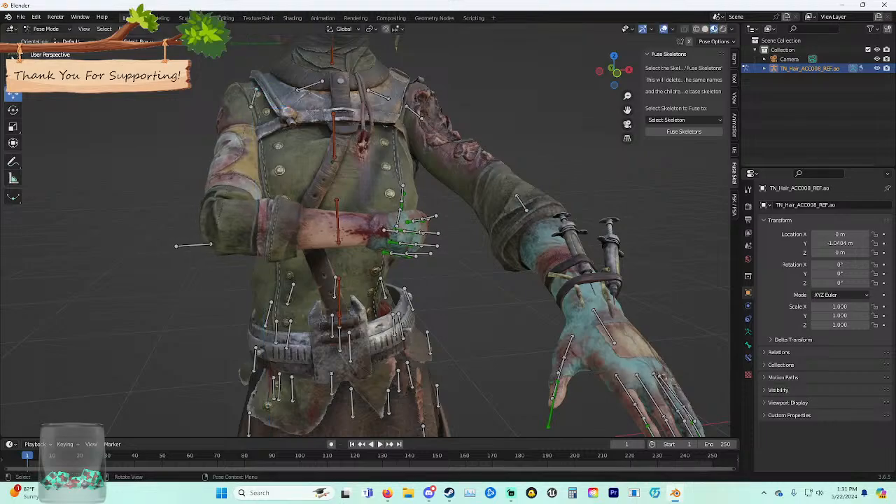
Rotate the character's left forearm bone about -73° around the global Z axis to fold it across the body.
{"action": "left_click_drag", "start_coordinate": [551, 194], "coordinate": [568, 194]}
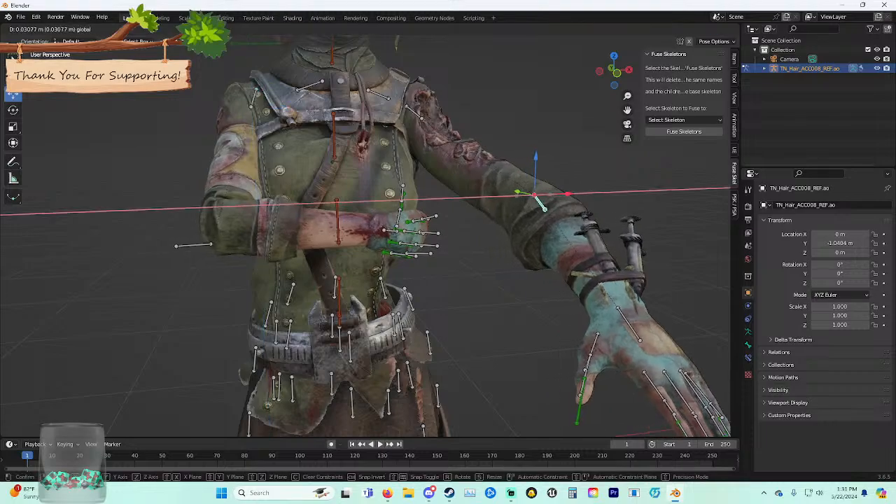
{"action": "key", "text": "r"}
{"action": "key", "text": "r"}
{"action": "key", "text": "Escape"}
{"action": "key", "text": "r"}
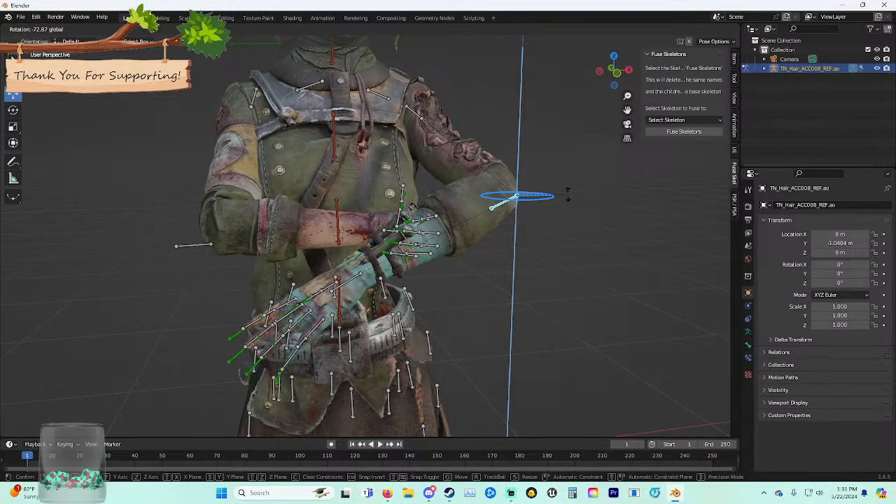
{"action": "left_click", "coordinate": [567, 196]}
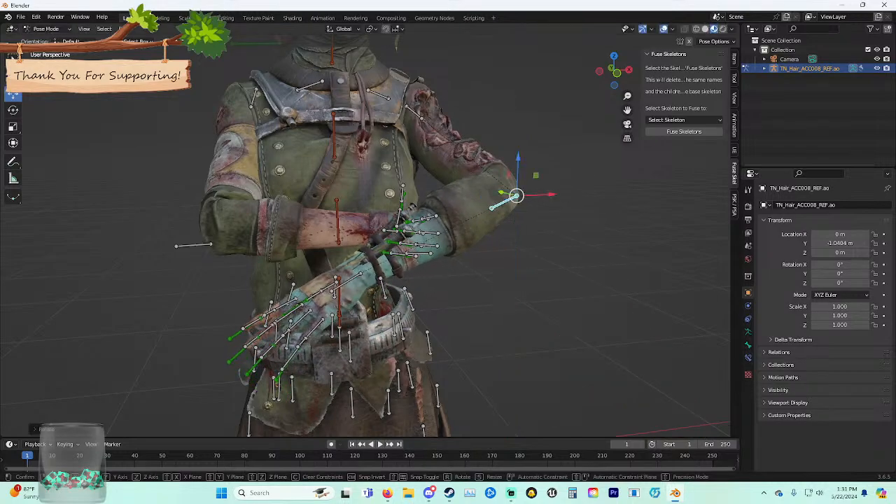
Rotate the left forearm bone about 84° around the global X axis to raise it across the stomach.
{"action": "key", "text": "r"}
{"action": "key", "text": "x"}
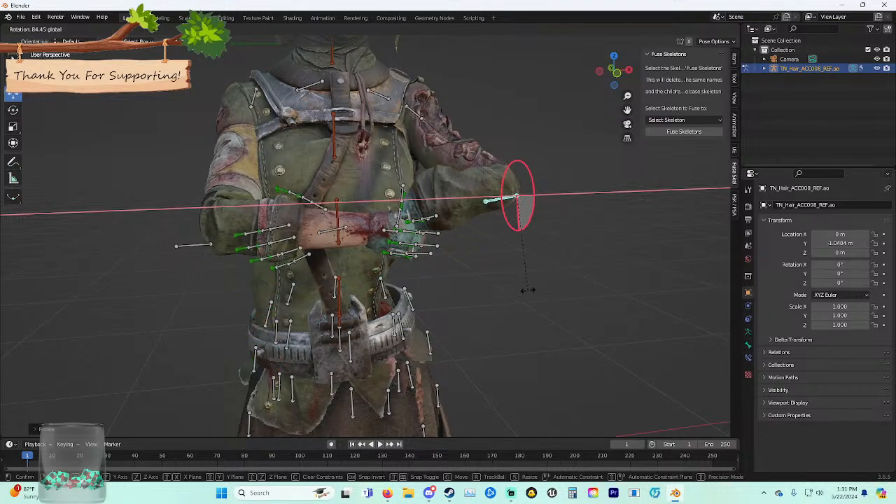
{"action": "left_click", "coordinate": [528, 291]}
Rotate the character's left forearm bone with two free trackball rotations so it lies level across the stomach above the right forearm.
{"action": "key", "text": "r"}
{"action": "key", "text": "z"}
{"action": "key", "text": "r"}
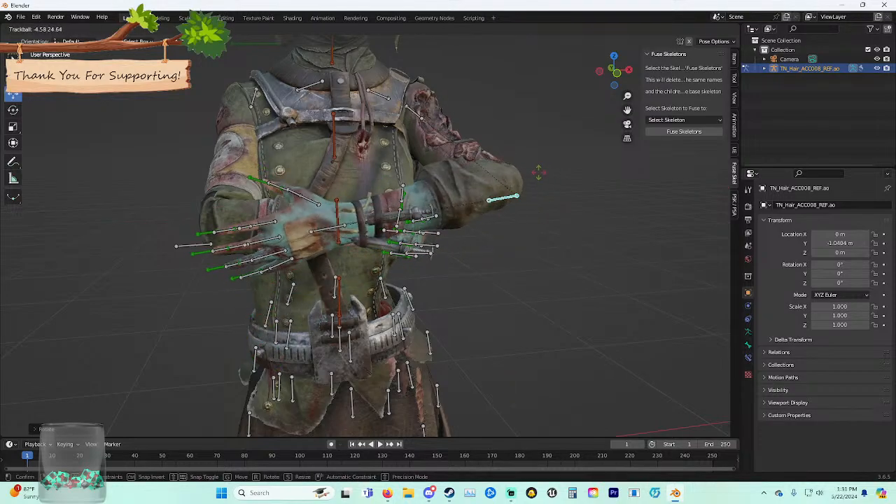
{"action": "left_click", "coordinate": [549, 174]}
{"action": "key", "text": "r"}
{"action": "key", "text": "r"}
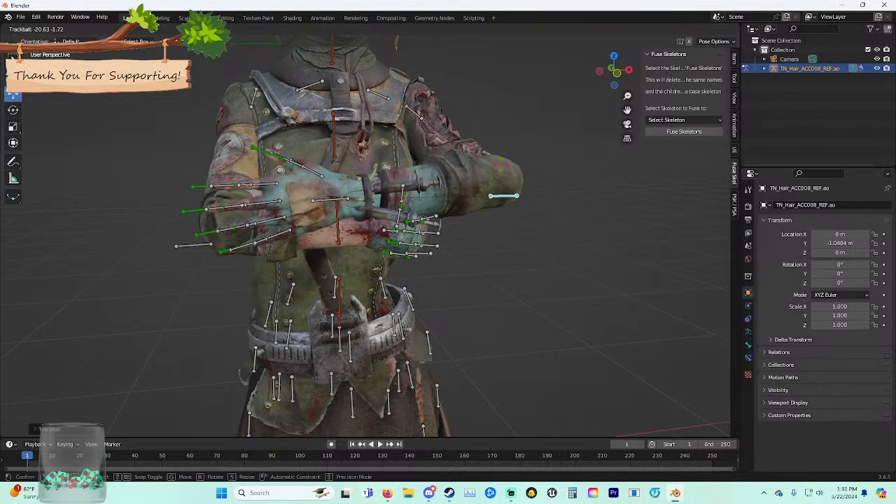
{"action": "left_click", "coordinate": [501, 165]}
Rotate the left upper arm bone about 12° around global X, then around global Z to bring the elbow in toward the torso.
{"action": "left_click", "coordinate": [415, 113]}
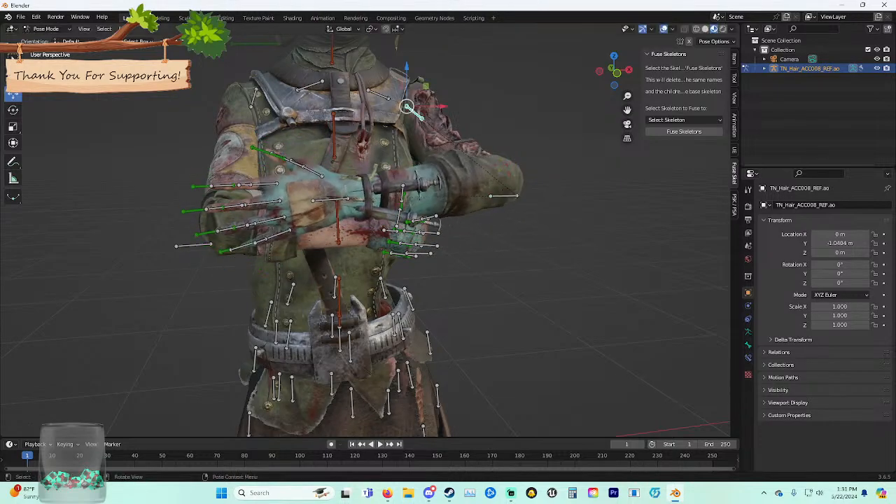
{"action": "key", "text": "r"}
{"action": "key", "text": "x"}
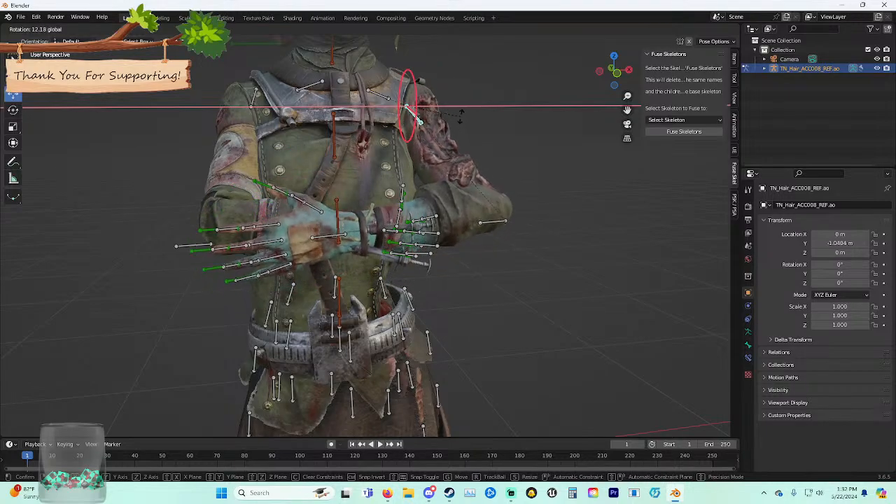
{"action": "left_click", "coordinate": [459, 117]}
{"action": "key", "text": "r"}
{"action": "key", "text": "z"}
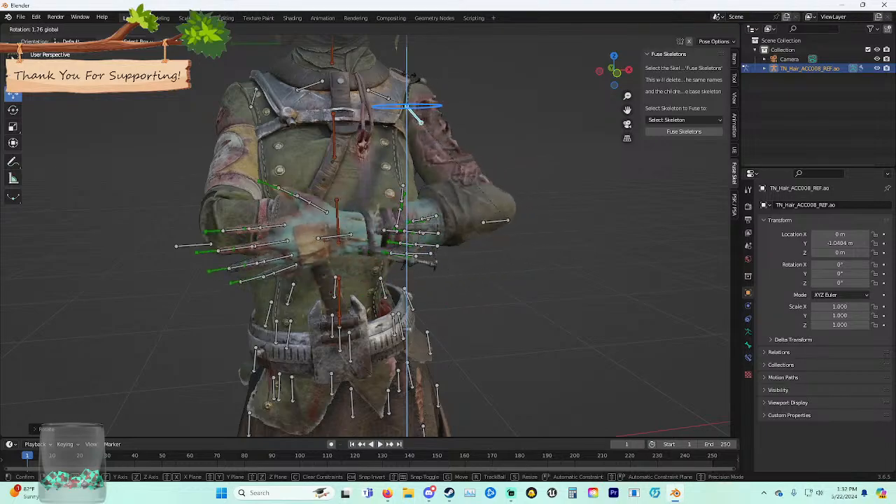
{"action": "left_click", "coordinate": [402, 69]}
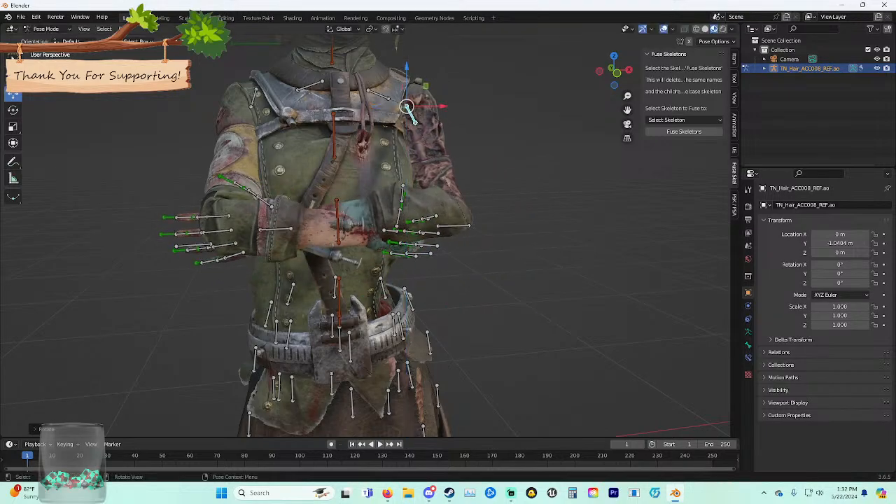
Rotate the left forearm bone about 18° around global Z and about 9° around global Y to lift it over the right arm.
{"action": "left_click", "coordinate": [453, 225]}
{"action": "key", "text": "r"}
{"action": "key", "text": "z"}
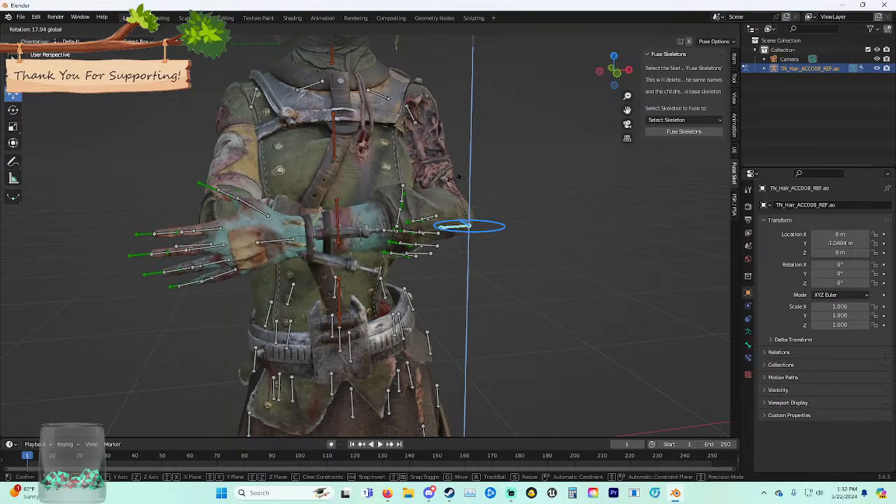
{"action": "left_click", "coordinate": [459, 187]}
{"action": "key", "text": "r"}
{"action": "key", "text": "x"}
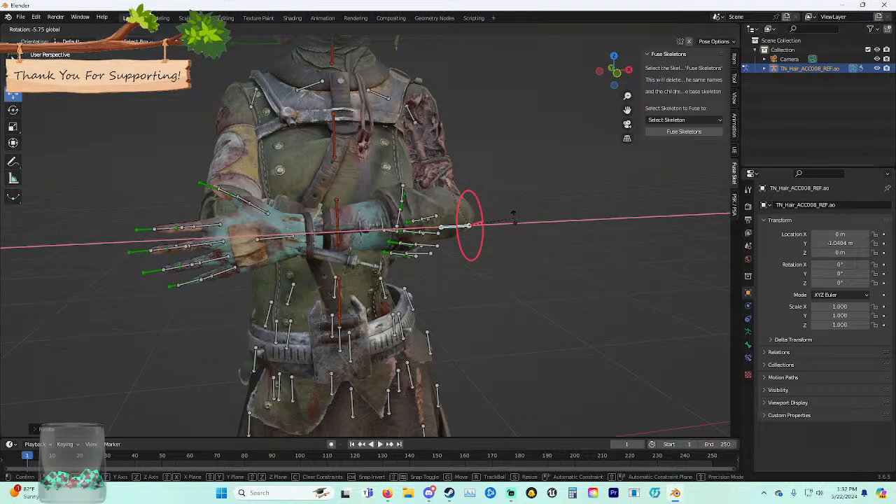
{"action": "key", "text": "y"}
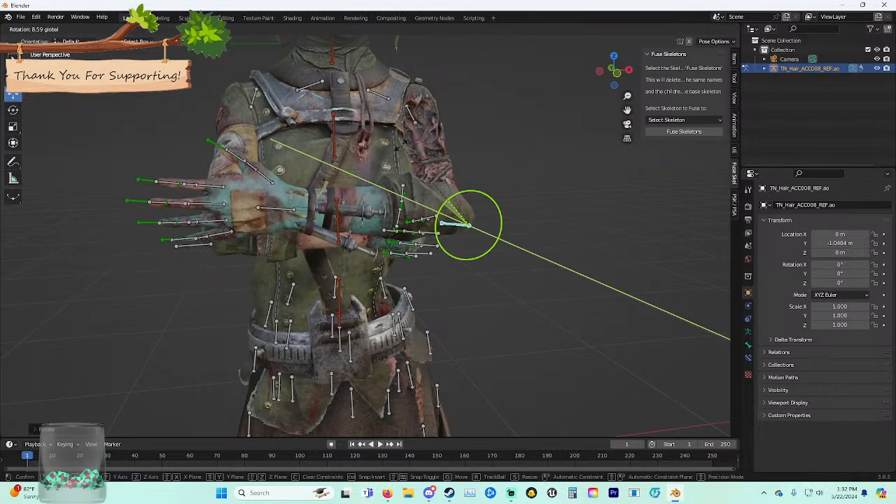
{"action": "left_click", "coordinate": [404, 143]}
Twist the left forearm bone around the global X axis to turn the hand slightly against the right arm.
{"action": "key", "text": "r"}
{"action": "key", "text": "z"}
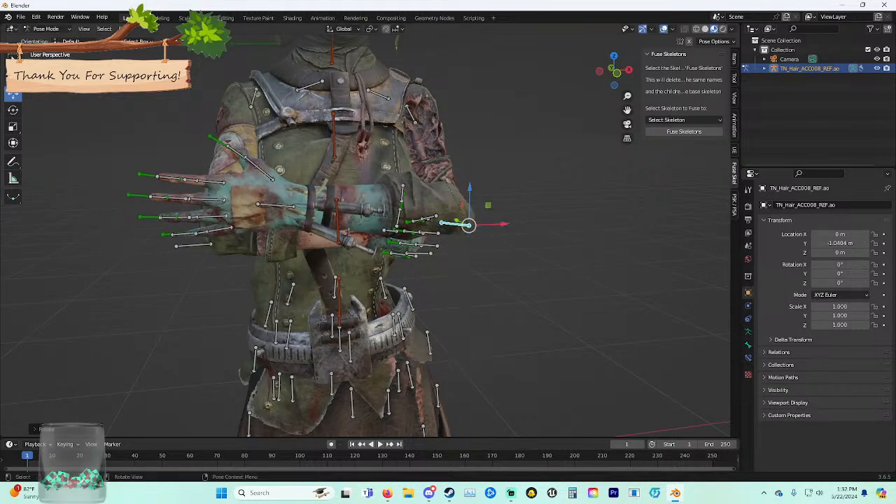
{"action": "key", "text": "x"}
{"action": "left_click", "coordinate": [508, 222]}
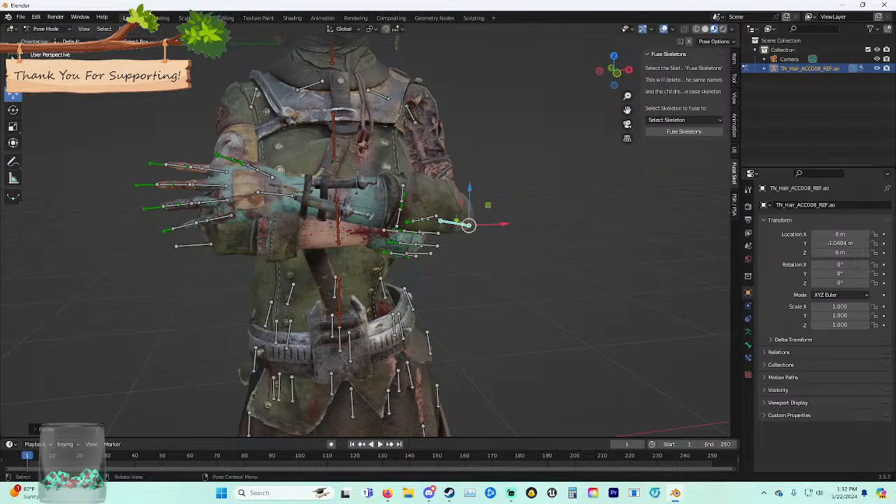
Bend the left hand's thumb bone inward with a trackball rotation so it tucks toward the right arm.
{"action": "middle_click_drag", "start_coordinate": [508, 222], "coordinate": [588, 231]}
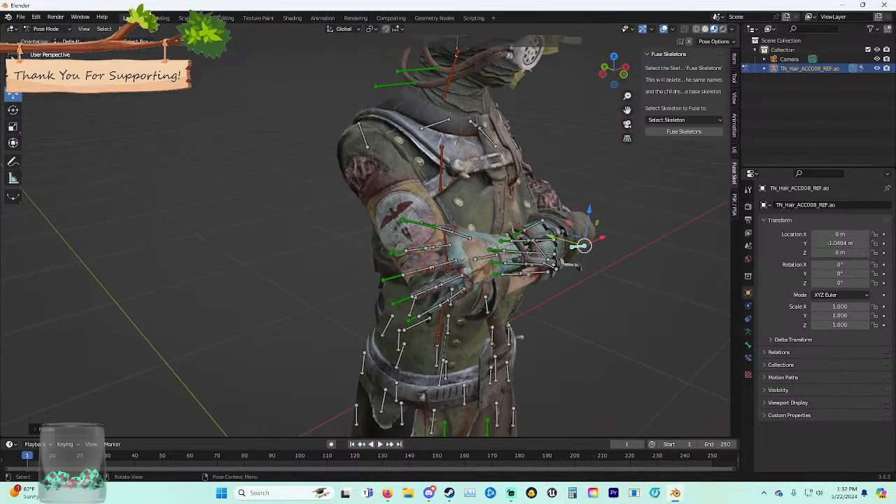
{"action": "left_click", "coordinate": [462, 235]}
{"action": "key", "text": "r"}
{"action": "key", "text": "r"}
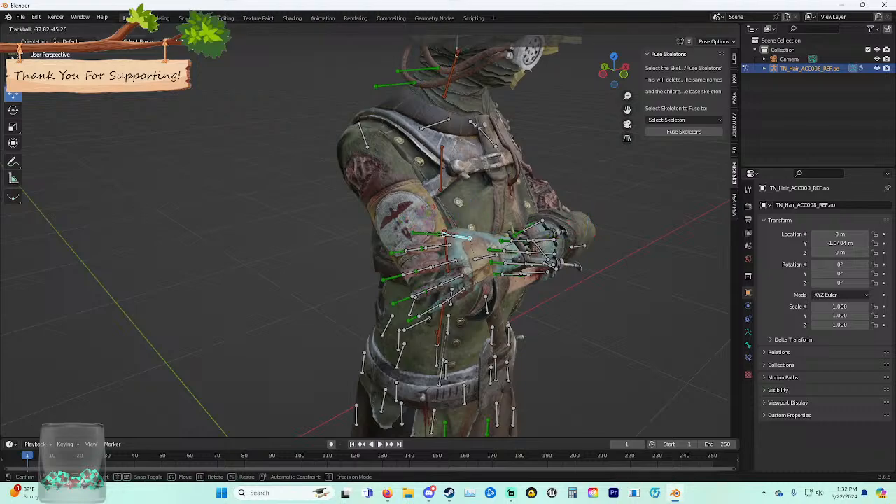
{"action": "left_click", "coordinate": [430, 187]}
{"action": "middle_click_drag", "start_coordinate": [430, 187], "coordinate": [412, 179]}
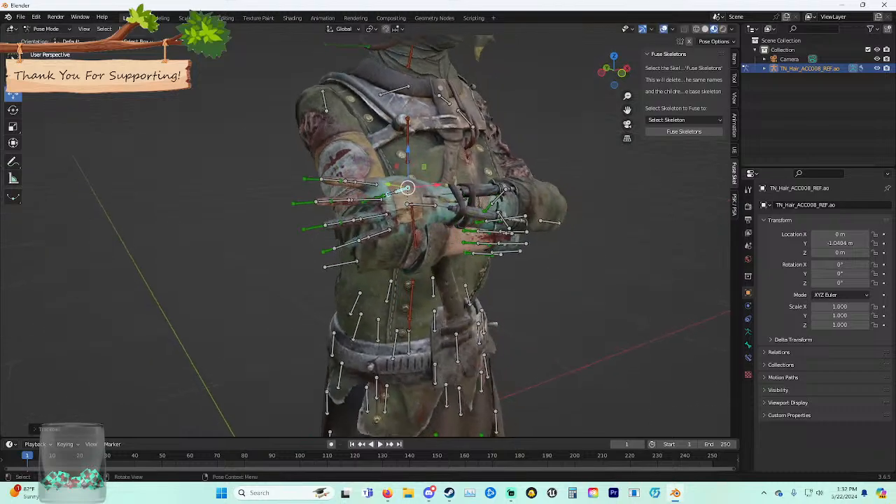
Curl the left index finger around the right upper arm by trackball-rotating its base and middle bones.
{"action": "scroll", "coordinate": [413, 179], "scroll_direction": "up", "scroll_amount": 2}
{"action": "left_click", "coordinate": [424, 129]}
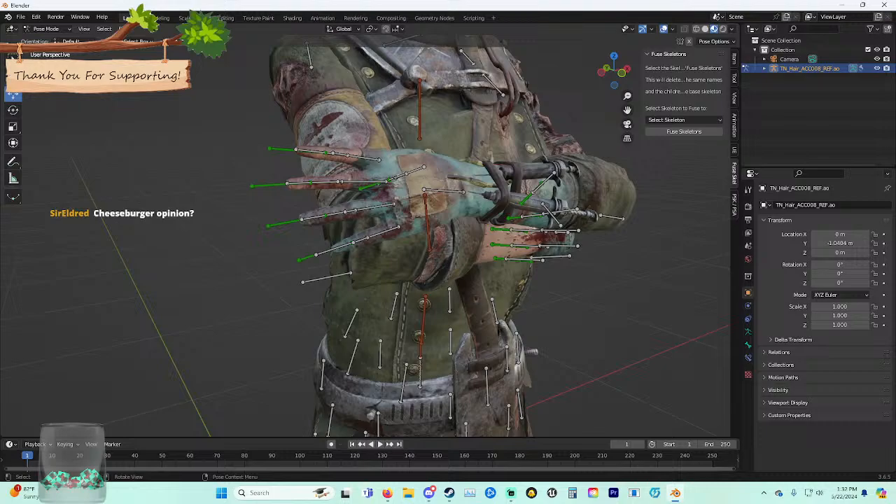
{"action": "mouse_move", "coordinate": [424, 175]}
{"action": "middle_mouse_down"}
{"action": "mouse_move", "coordinate": [459, 176]}
{"action": "mouse_move", "coordinate": [413, 178]}
{"action": "middle_mouse_up"}
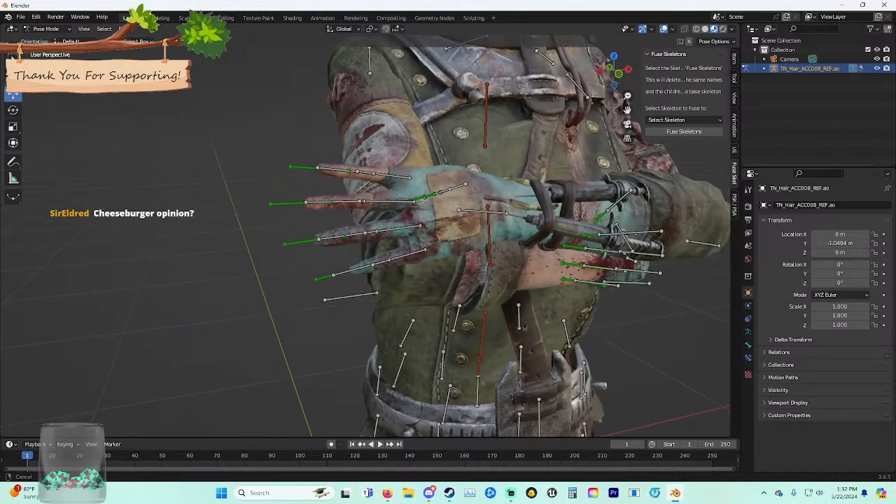
{"action": "left_click", "coordinate": [406, 176]}
{"action": "key", "text": "r"}
{"action": "key", "text": "r"}
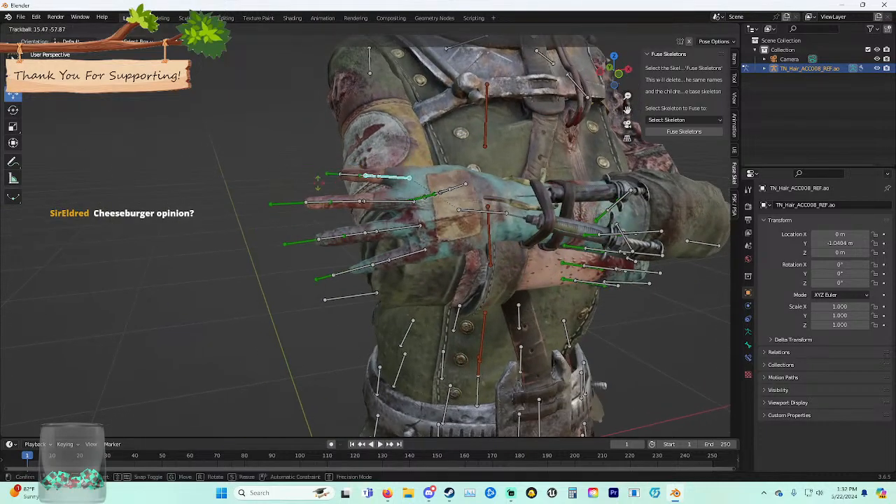
{"action": "left_click", "coordinate": [407, 177]}
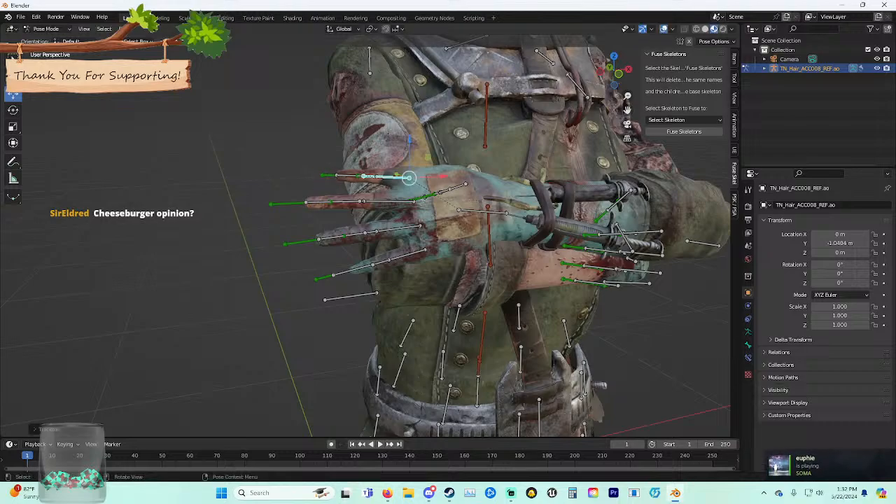
{"action": "key", "text": "r"}
{"action": "key", "text": "r"}
{"action": "left_click", "coordinate": [376, 176]}
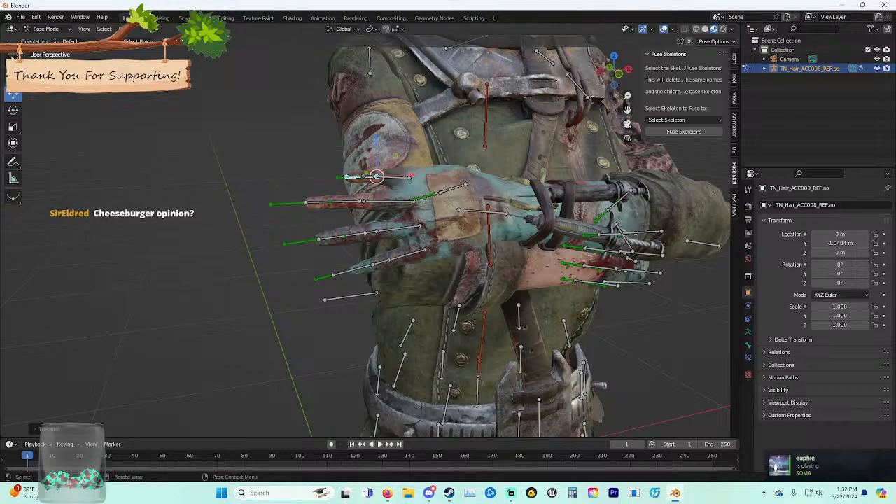
Curl the left middle finger's base and outer bones around the right arm with trackball rotations.
{"action": "key", "text": "r"}
{"action": "key", "text": "r"}
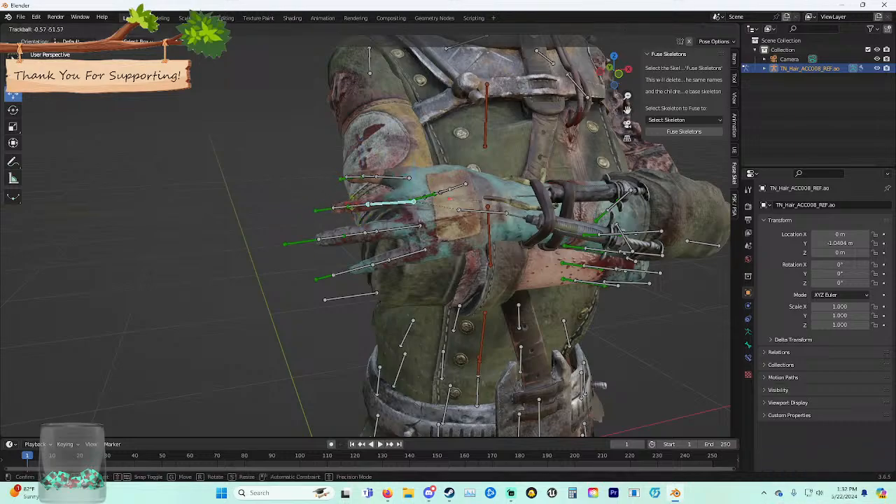
{"action": "key", "text": "r"}
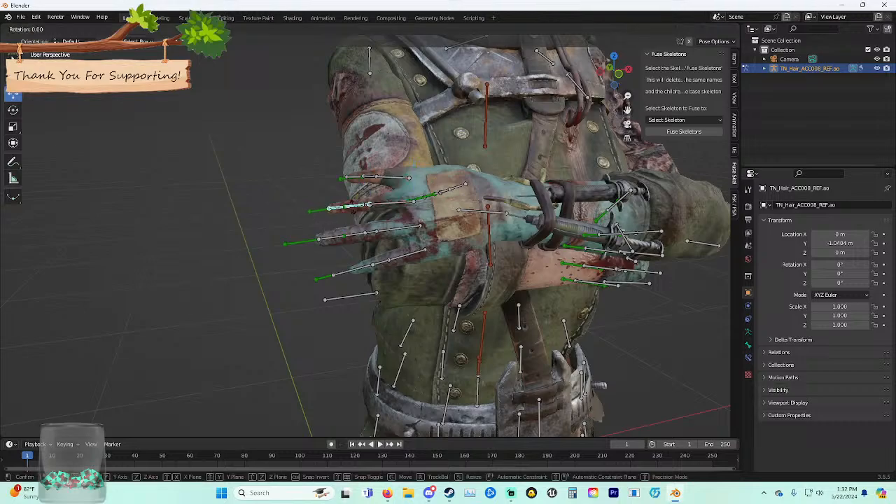
{"action": "key", "text": "r"}
{"action": "left_click", "coordinate": [352, 207]}
Curl the left ring finger joint by joint, trackball-rotating its base, middle and tip bones around the right arm.
{"action": "left_click", "coordinate": [392, 228]}
{"action": "key", "text": "r"}
{"action": "key", "text": "r"}
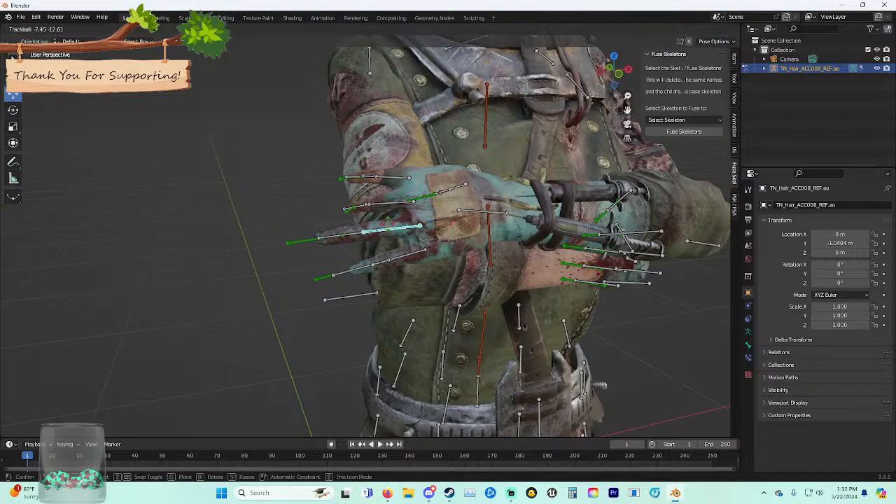
{"action": "left_click", "coordinate": [419, 225]}
{"action": "key", "text": "r"}
{"action": "key", "text": "r"}
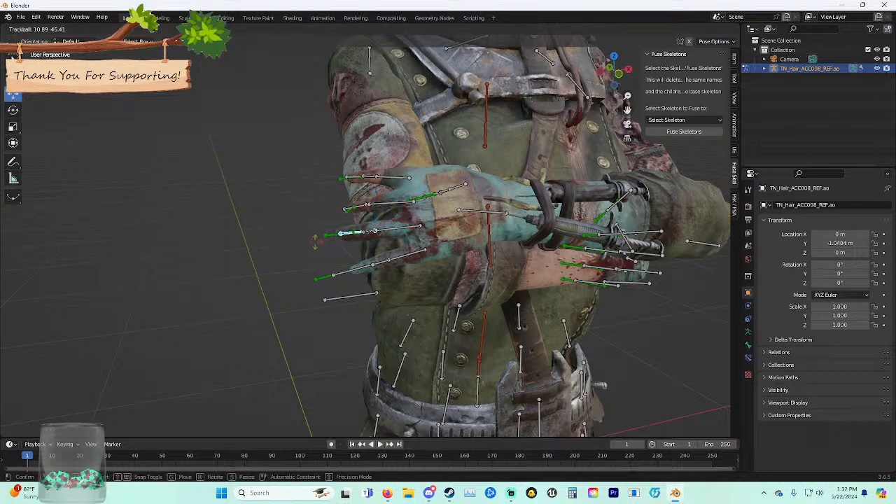
{"action": "left_click", "coordinate": [312, 237]}
{"action": "left_click", "coordinate": [336, 237]}
{"action": "key", "text": "r"}
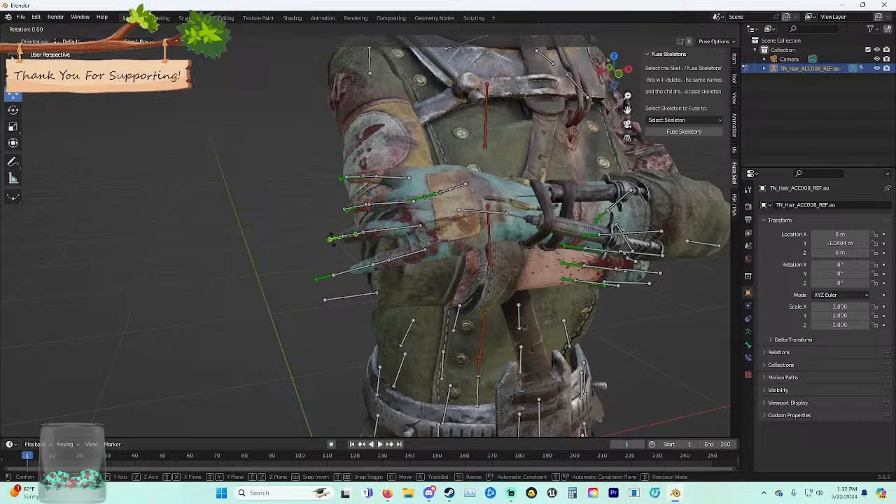
{"action": "key", "text": "r"}
{"action": "left_click", "coordinate": [310, 245]}
{"action": "left_click", "coordinate": [355, 234]}
Curl the left little finger's bones around the right arm with trackball rotations.
{"action": "key", "text": "r"}
{"action": "key", "text": "r"}
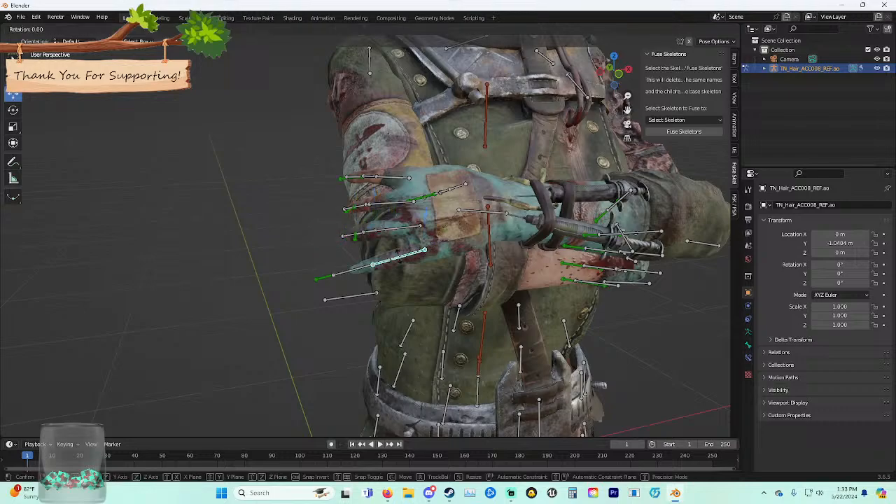
{"action": "left_click", "coordinate": [424, 249]}
{"action": "left_click", "coordinate": [385, 258]}
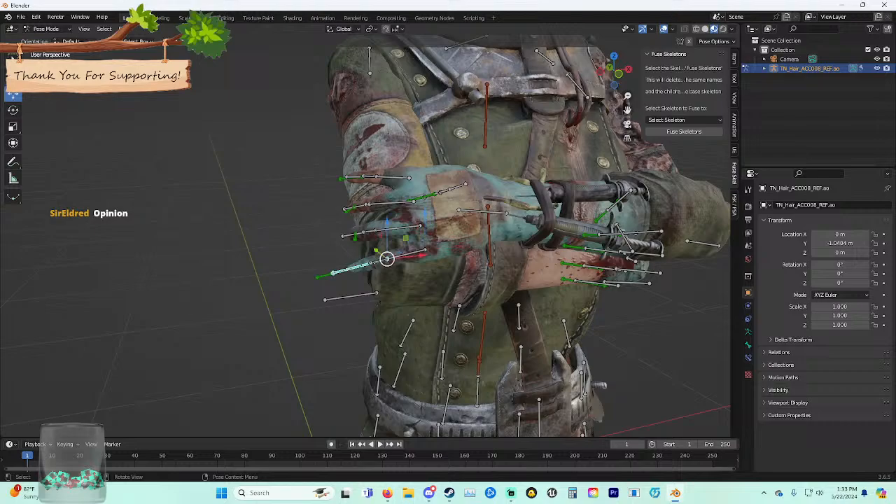
{"action": "key", "text": "r"}
{"action": "key", "text": "r"}
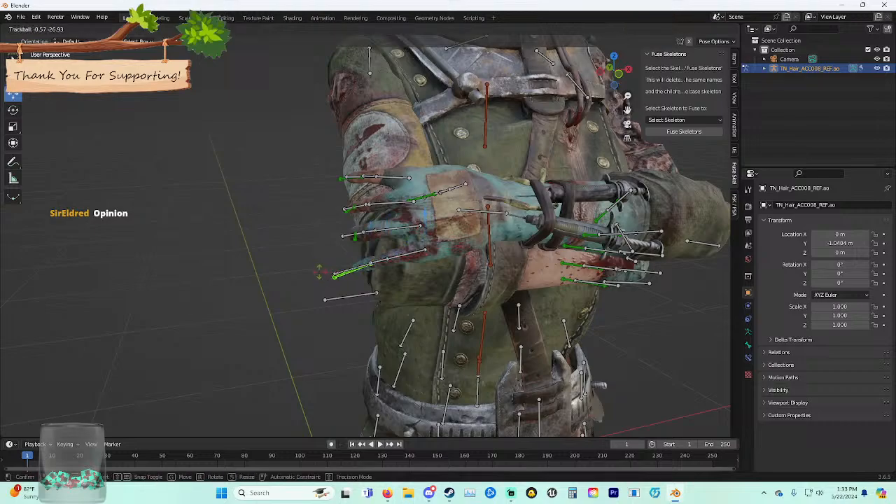
{"action": "left_click", "coordinate": [306, 273]}
Examine the folded-arm pose up close and from a distance with overlays hidden, in both textured and solid shading.
{"action": "scroll", "coordinate": [370, 259], "scroll_direction": "down", "scroll_amount": 3}
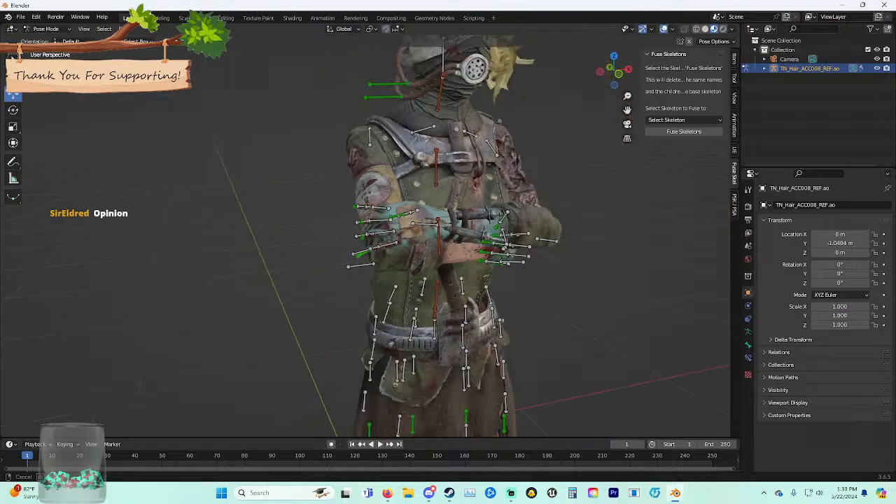
{"action": "middle_click_drag", "start_coordinate": [370, 260], "coordinate": [359, 330]}
{"action": "scroll", "coordinate": [407, 162], "scroll_direction": "down", "scroll_amount": 2}
{"action": "mouse_move", "coordinate": [429, 105]}
{"action": "middle_mouse_down"}
{"action": "mouse_move", "coordinate": [420, 116]}
{"action": "mouse_move", "coordinate": [413, 105]}
{"action": "mouse_move", "coordinate": [423, 111]}
{"action": "middle_mouse_up"}
{"action": "scroll", "coordinate": [420, 122], "scroll_direction": "up", "scroll_amount": 1}
{"action": "scroll", "coordinate": [384, 428], "scroll_direction": "down", "scroll_amount": 2}
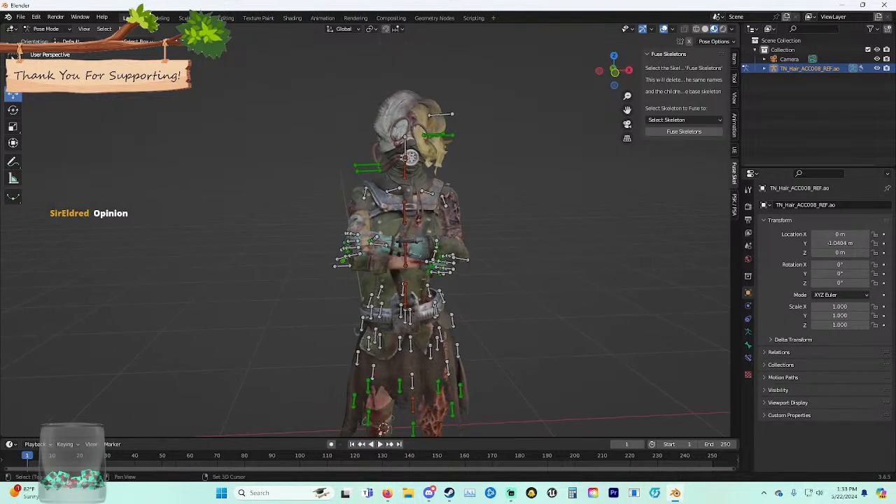
{"action": "key", "text": "alt+shift+z"}
{"action": "middle_click_drag", "start_coordinate": [455, 300], "coordinate": [483, 300]}
{"action": "scroll", "coordinate": [420, 252], "scroll_direction": "up", "scroll_amount": 4}
{"action": "middle_click_drag", "start_coordinate": [420, 266], "coordinate": [282, 325], "text": "shift"}
{"action": "scroll", "coordinate": [384, 212], "scroll_direction": "up", "scroll_amount": 3}
{"action": "scroll", "coordinate": [365, 266], "scroll_direction": "down", "scroll_amount": 2}
{"action": "middle_click_drag", "start_coordinate": [392, 266], "coordinate": [335, 269], "text": "shift"}
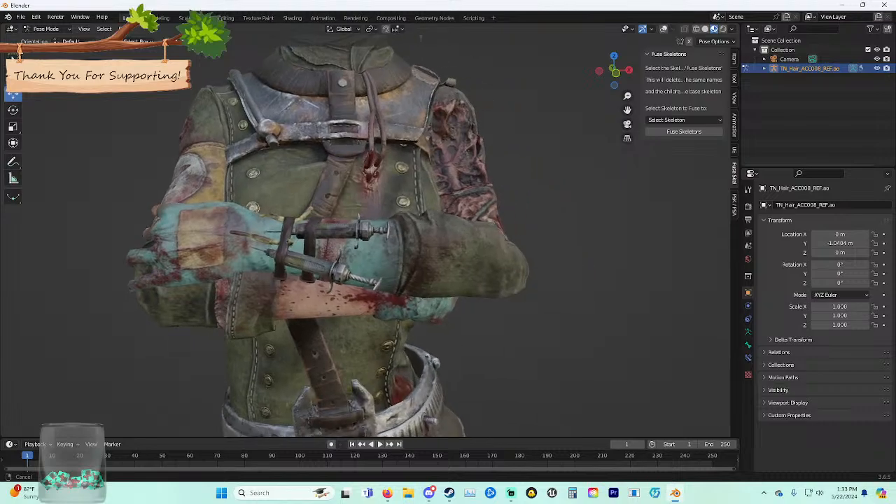
{"action": "scroll", "coordinate": [334, 269], "scroll_direction": "down", "scroll_amount": 2}
{"action": "scroll", "coordinate": [335, 268], "scroll_direction": "down", "scroll_amount": 2}
{"action": "scroll", "coordinate": [364, 248], "scroll_direction": "down", "scroll_amount": 1}
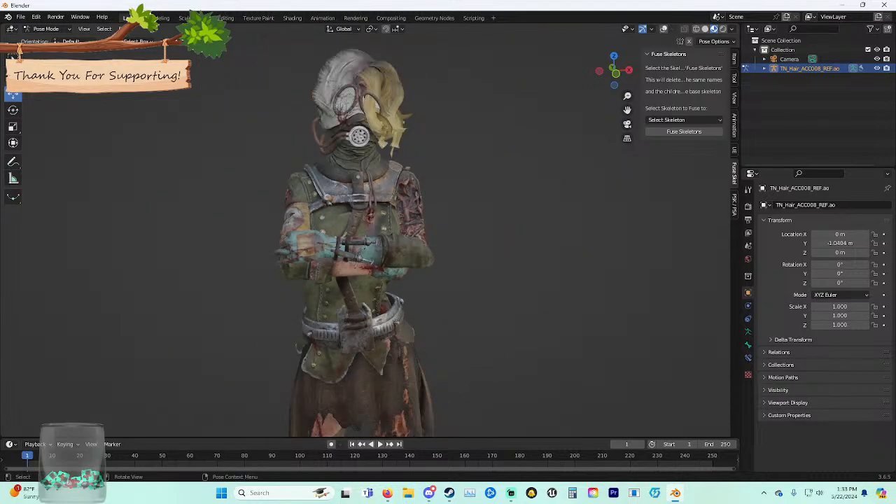
{"action": "key", "text": "z"}
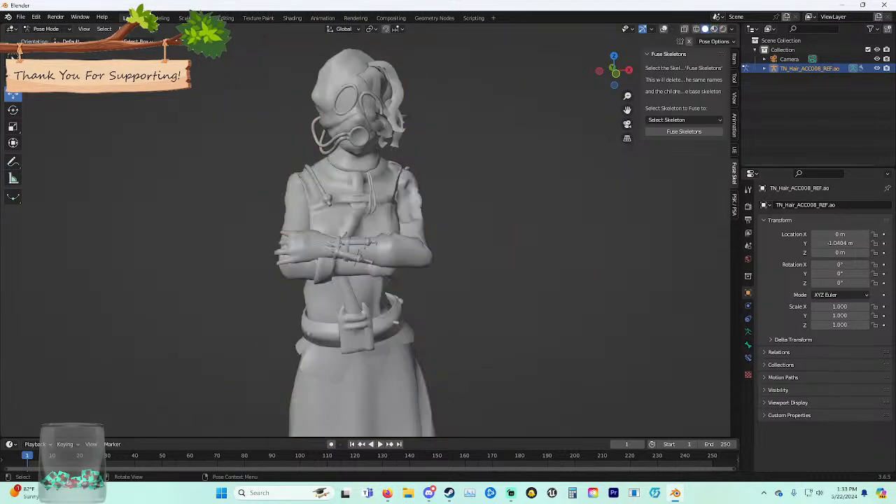
{"action": "key", "text": "z"}
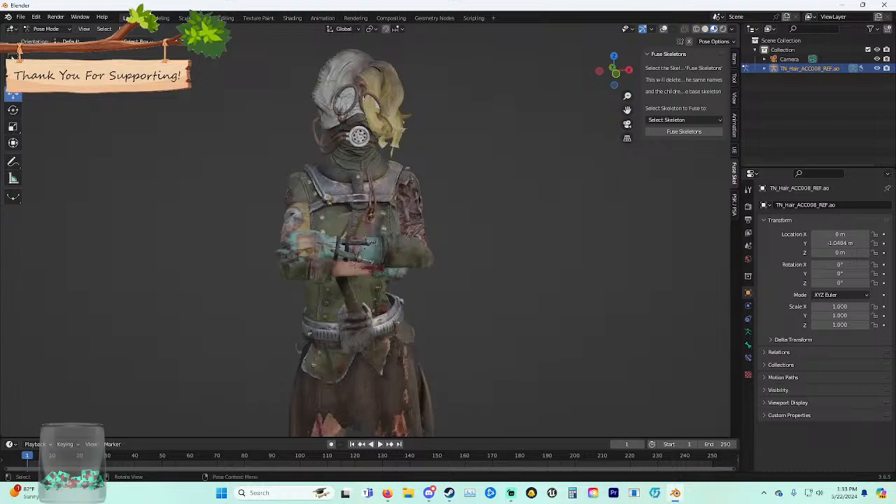
{"action": "middle_click_drag", "start_coordinate": [364, 248], "coordinate": [384, 249]}
Show the overlays again and rotate the neck bone around the global X axis to tilt the head downward.
{"action": "key", "text": "shift+alt+z"}
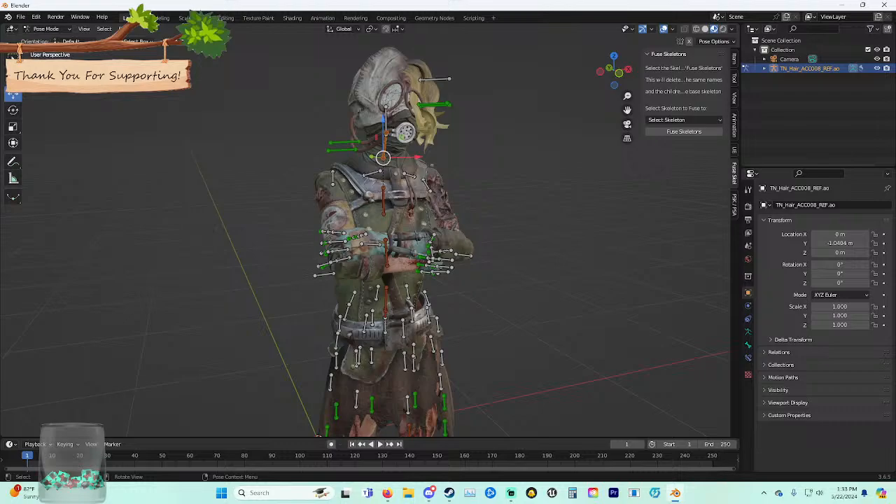
{"action": "key", "text": "r"}
{"action": "key", "text": "z"}
{"action": "key", "text": "Escape"}
{"action": "key", "text": "r"}
{"action": "key", "text": "x"}
{"action": "key", "text": "Return"}
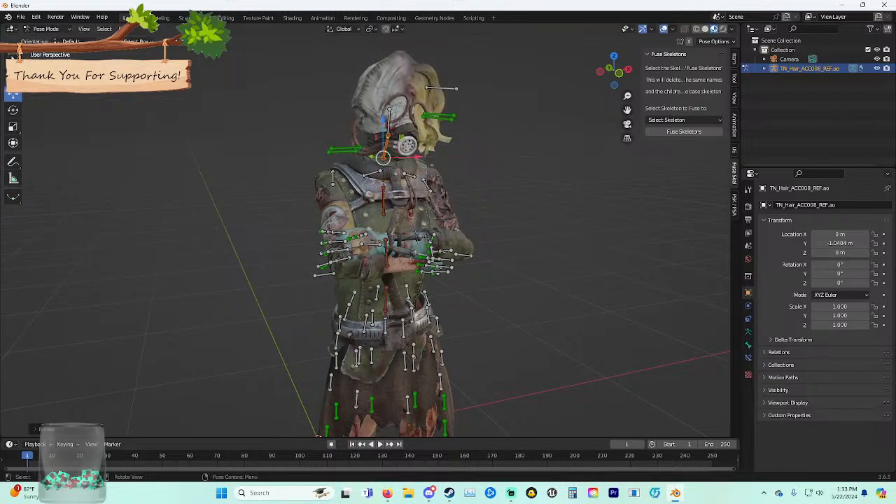
Rotate the neck bone around the global Y axis to tilt the head sideways, and set the viewport to solid shading.
{"action": "key", "text": "r"}
{"action": "key", "text": "y"}
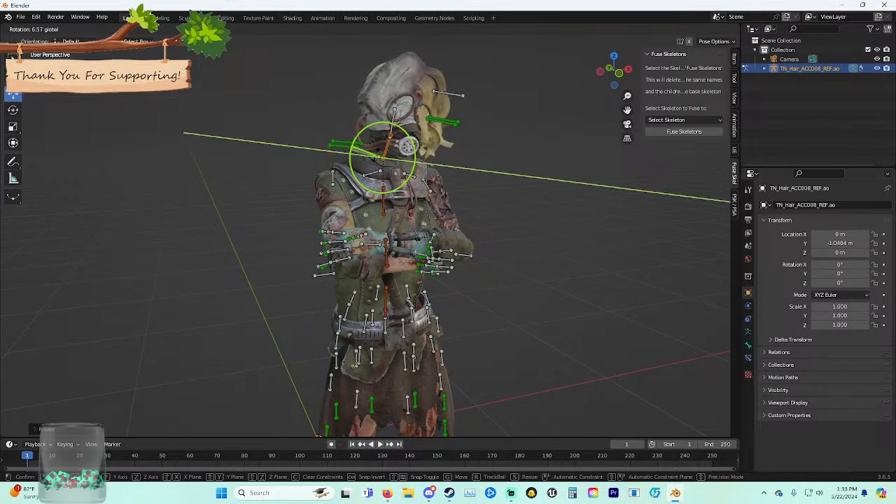
{"action": "key", "text": "Return"}
{"action": "scroll", "coordinate": [378, 238], "scroll_direction": "down", "scroll_amount": 4}
{"action": "mouse_move", "coordinate": [392, 252]}
{"action": "middle_mouse_down"}
{"action": "mouse_move", "coordinate": [368, 239]}
{"action": "mouse_move", "coordinate": [489, 235]}
{"action": "middle_mouse_up"}
{"action": "left_click", "coordinate": [705, 28]}
{"action": "scroll", "coordinate": [396, 237], "scroll_direction": "down", "scroll_amount": 2}
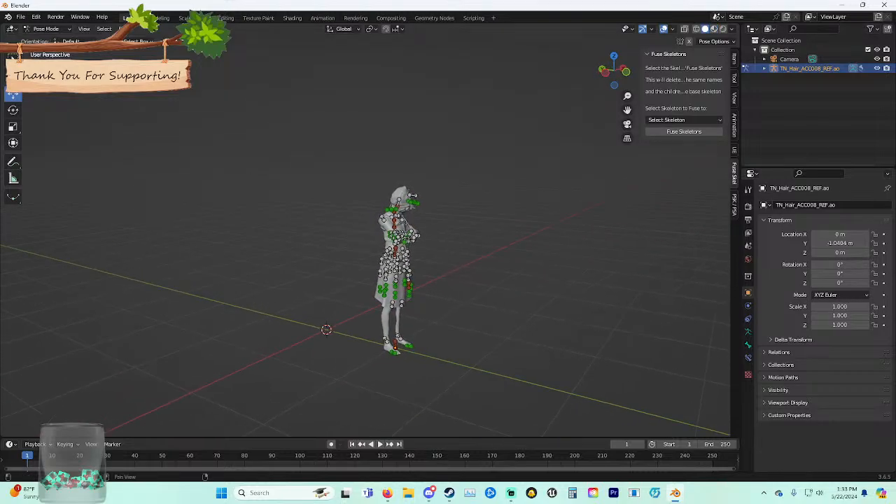
Import K21_Body011_REF.psk from the Bodies folder of the bookmarked K21 character's models.
{"action": "left_click", "coordinate": [734, 199]}
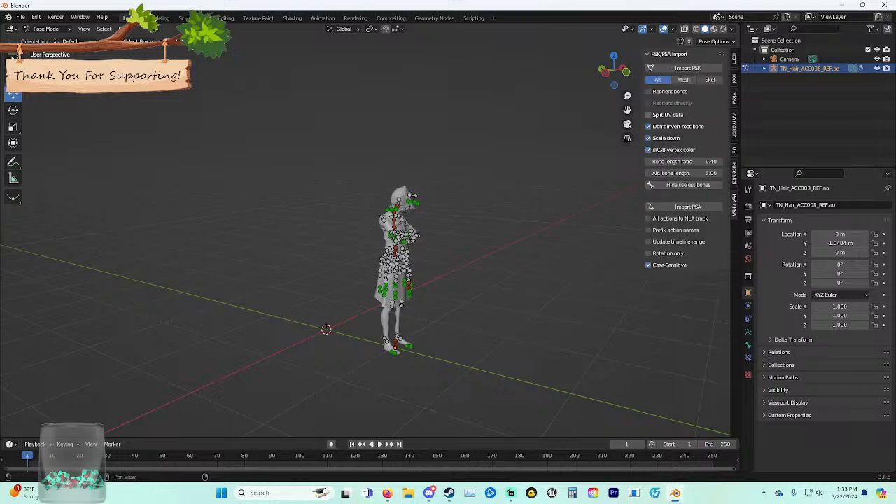
{"action": "left_click", "coordinate": [687, 68]}
{"action": "scroll", "coordinate": [238, 332], "scroll_direction": "down", "scroll_amount": 5}
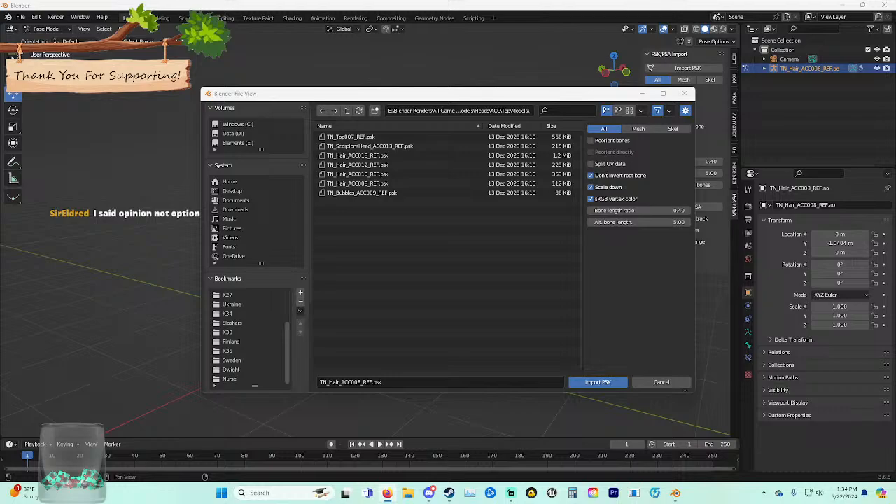
{"action": "scroll", "coordinate": [245, 332], "scroll_direction": "up", "scroll_amount": 3}
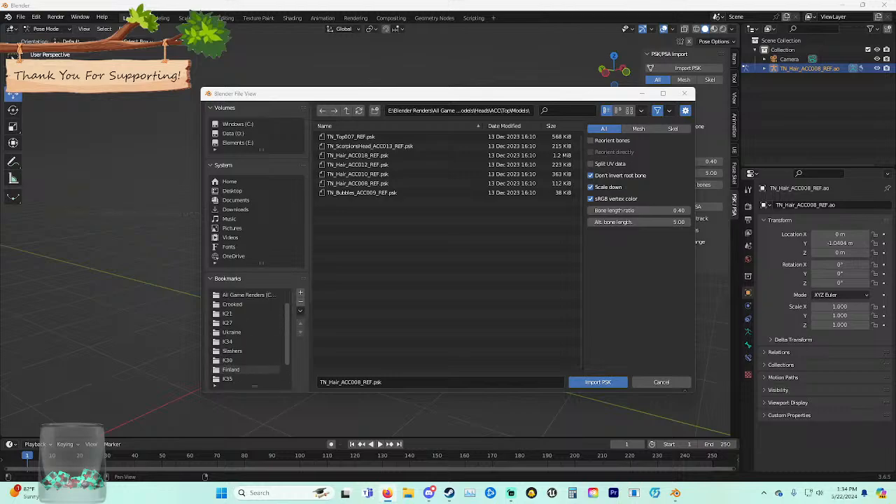
{"action": "left_click", "coordinate": [238, 313]}
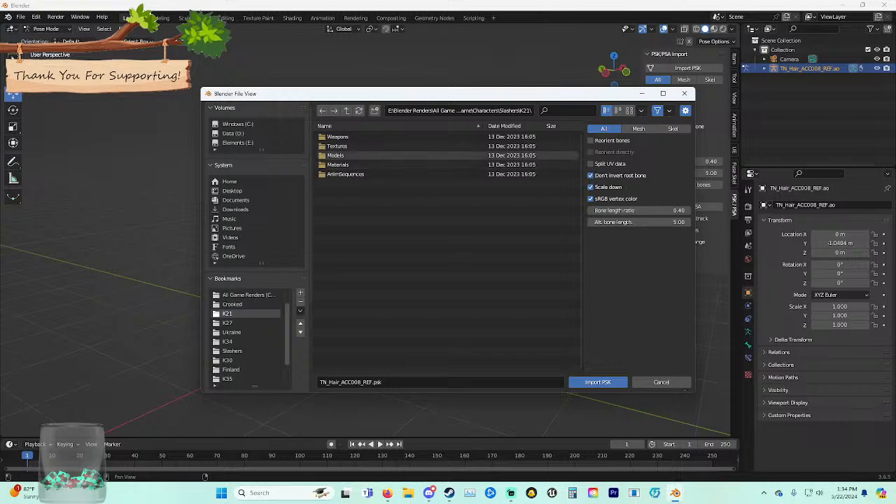
{"action": "double_click", "coordinate": [339, 155]}
{"action": "double_click", "coordinate": [339, 146]}
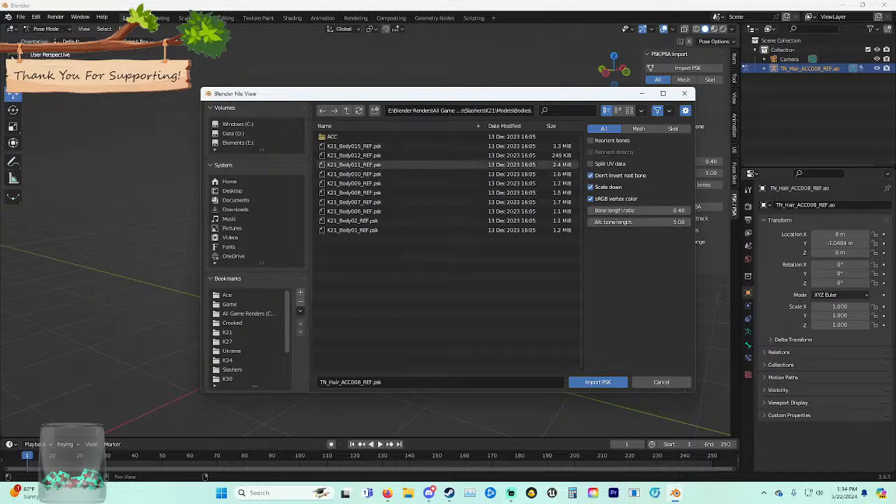
{"action": "double_click", "coordinate": [353, 165]}
Shade the imported K21 body mesh smooth.
{"action": "mouse_move", "coordinate": [391, 266]}
{"action": "middle_mouse_down"}
{"action": "mouse_move", "coordinate": [332, 272]}
{"action": "mouse_move", "coordinate": [381, 272]}
{"action": "middle_mouse_up"}
{"action": "scroll", "coordinate": [332, 272], "scroll_direction": "up", "scroll_amount": 4}
{"action": "middle_click_drag", "start_coordinate": [381, 272], "coordinate": [459, 338]}
{"action": "left_click", "coordinate": [420, 211]}
{"action": "right_click", "coordinate": [420, 211]}
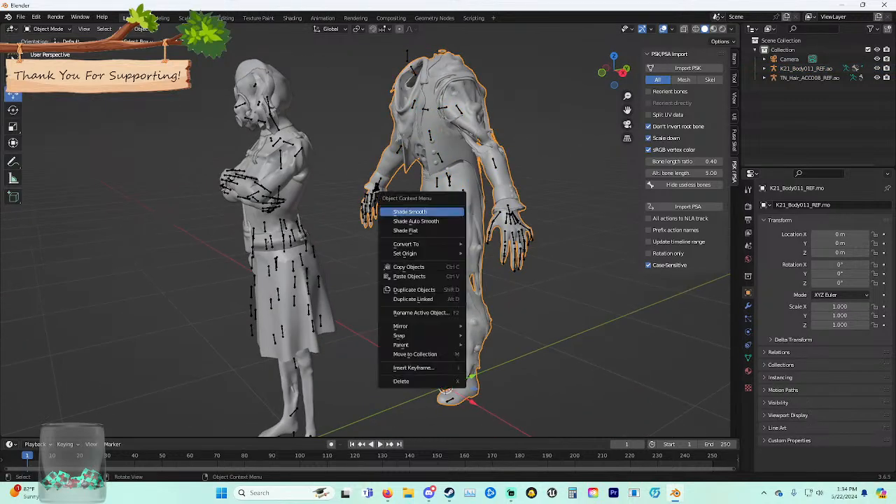
{"action": "left_click", "coordinate": [420, 211]}
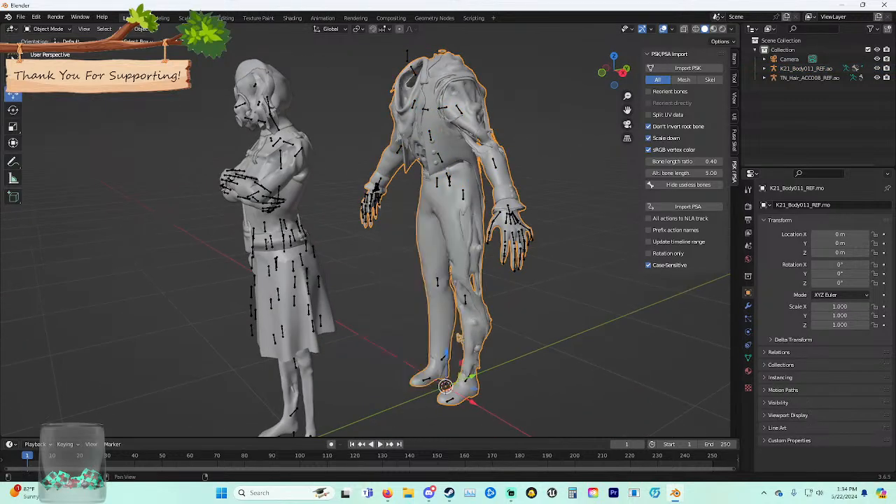
Add shader maps to the selected K21 body with the DBD Pit Princess Ge... preset and display it in Material Preview.
{"action": "left_click", "coordinate": [733, 140]}
{"action": "left_click", "coordinate": [733, 117]}
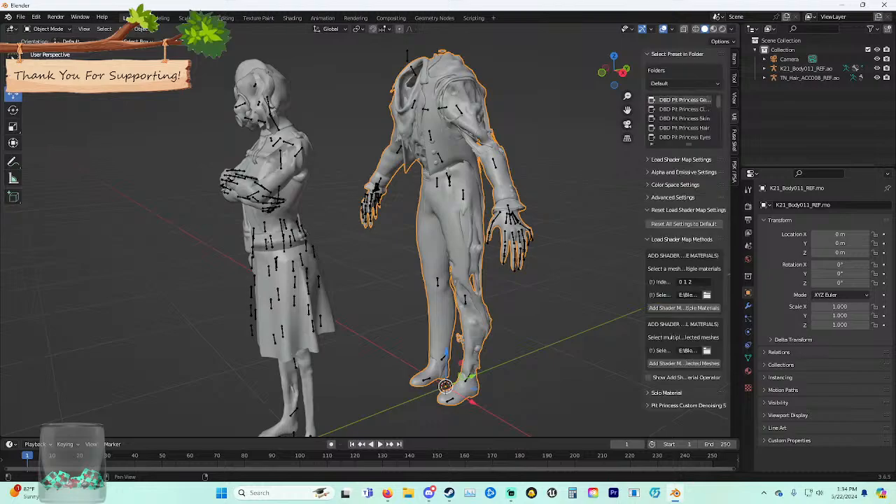
{"action": "left_click", "coordinate": [686, 363]}
{"action": "left_click", "coordinate": [713, 29]}
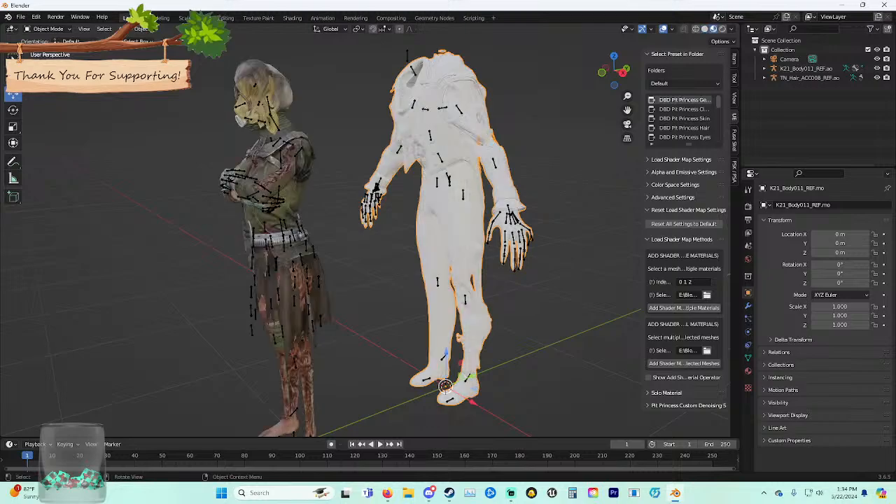
{"action": "middle_click_drag", "start_coordinate": [420, 224], "coordinate": [156, 237]}
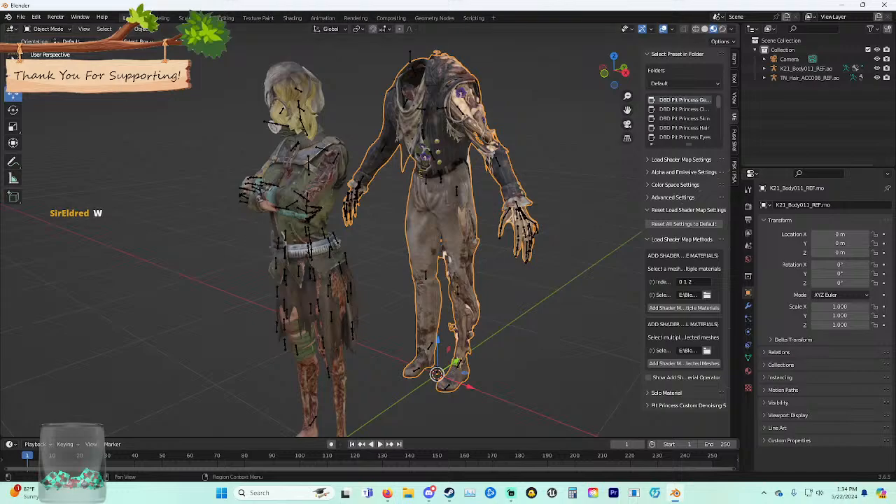
Import the K21_Pouches_ACC011_REF.psk accessory from the ACC models inside K21's Bodies folder.
{"action": "left_click", "coordinate": [734, 171]}
{"action": "left_click", "coordinate": [688, 68]}
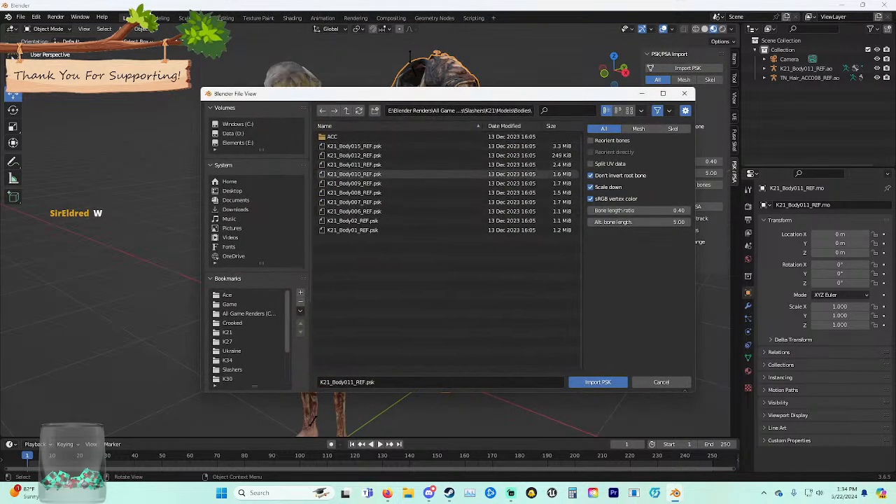
{"action": "double_click", "coordinate": [332, 136]}
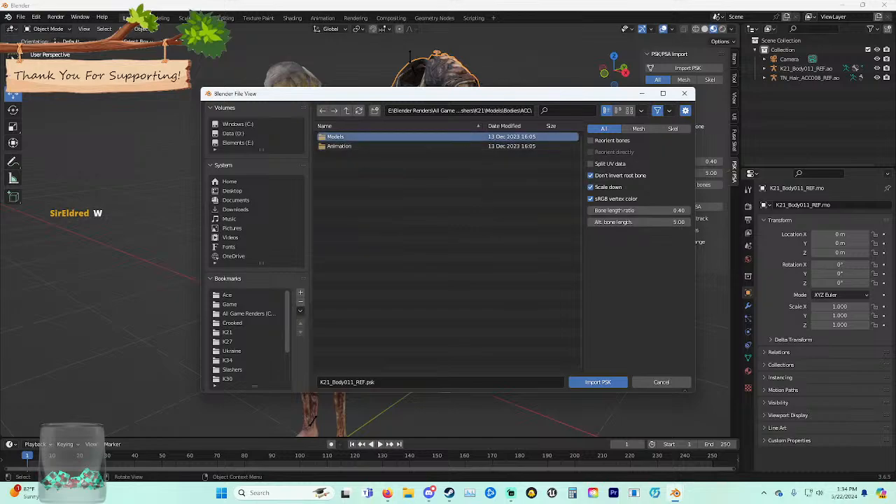
{"action": "double_click", "coordinate": [334, 137]}
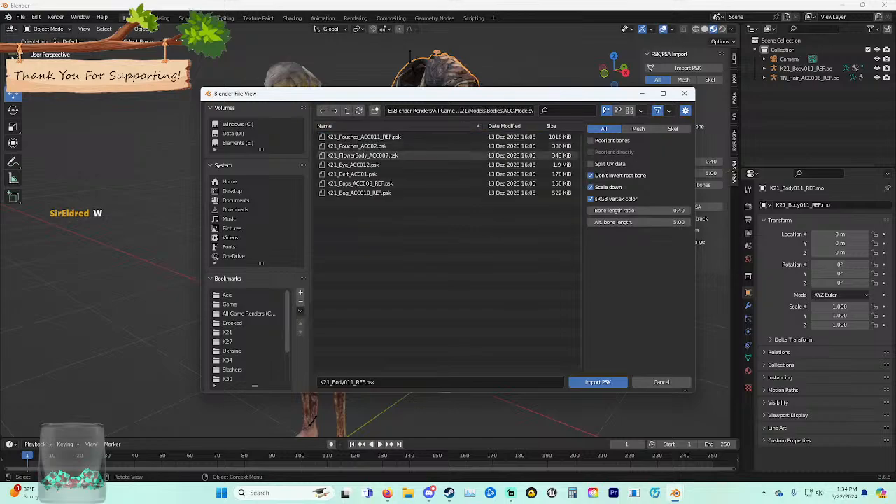
{"action": "double_click", "coordinate": [357, 137]}
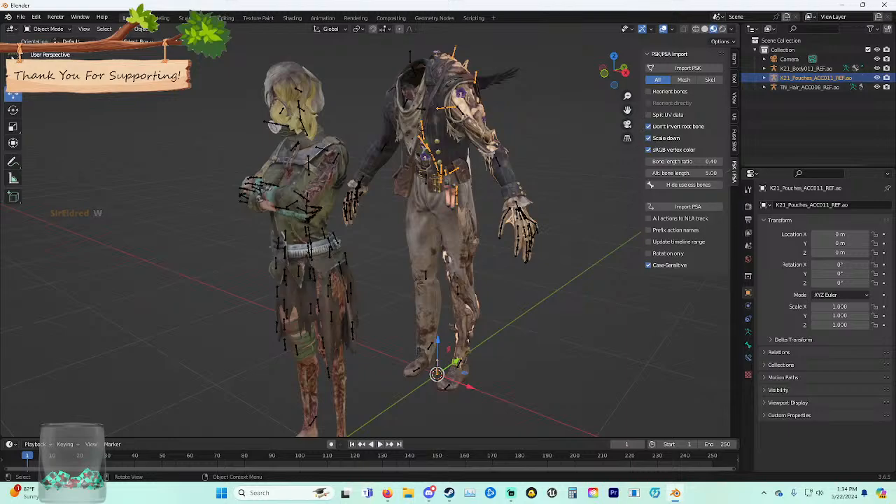
Shade the pouches accessory mesh on the K21 body smooth.
{"action": "left_click", "coordinate": [459, 175]}
{"action": "right_click", "coordinate": [459, 175]}
{"action": "left_click", "coordinate": [458, 175]}
{"action": "left_click", "coordinate": [567, 203]}
{"action": "middle_click_drag", "start_coordinate": [566, 203], "coordinate": [546, 212]}
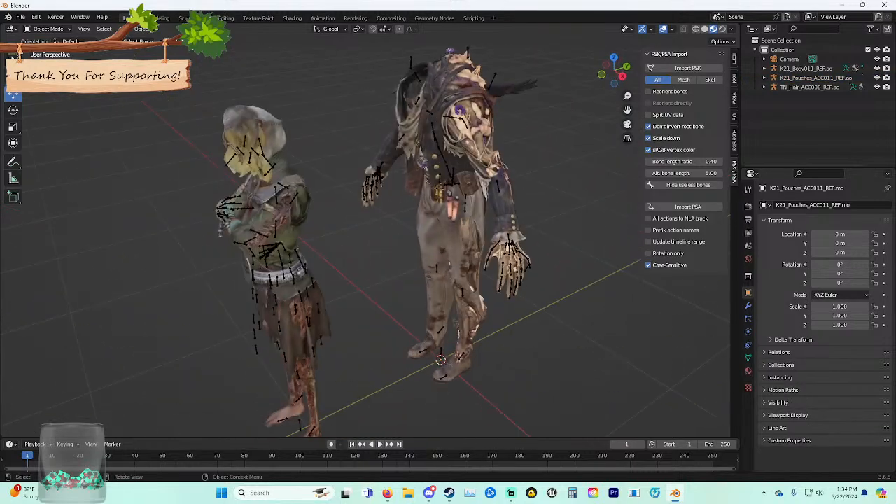
Import K21_Head011_REF.psk from the Heads folder of the K21 models.
{"action": "left_click", "coordinate": [687, 68]}
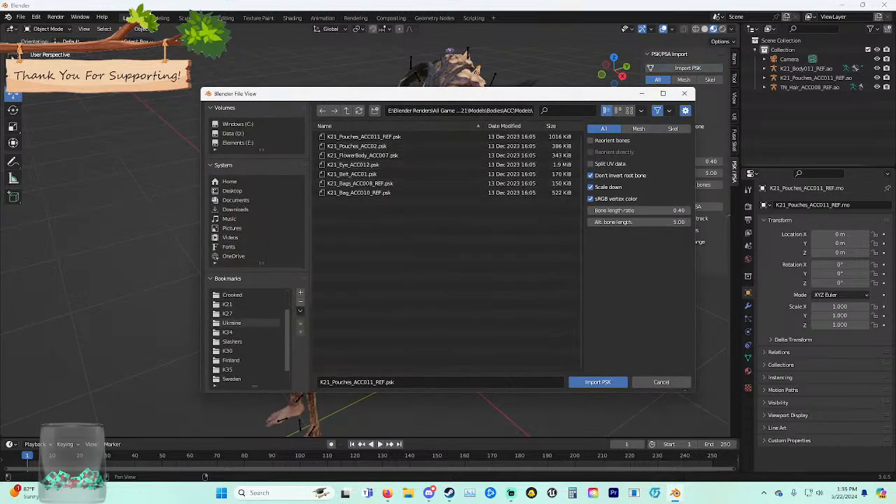
{"action": "left_click", "coordinate": [231, 332]}
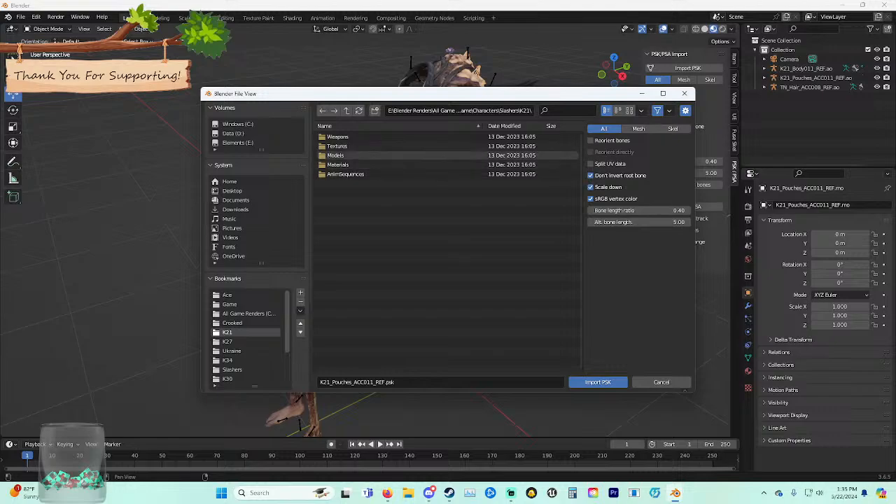
{"action": "double_click", "coordinate": [335, 155]}
{"action": "double_click", "coordinate": [337, 137]}
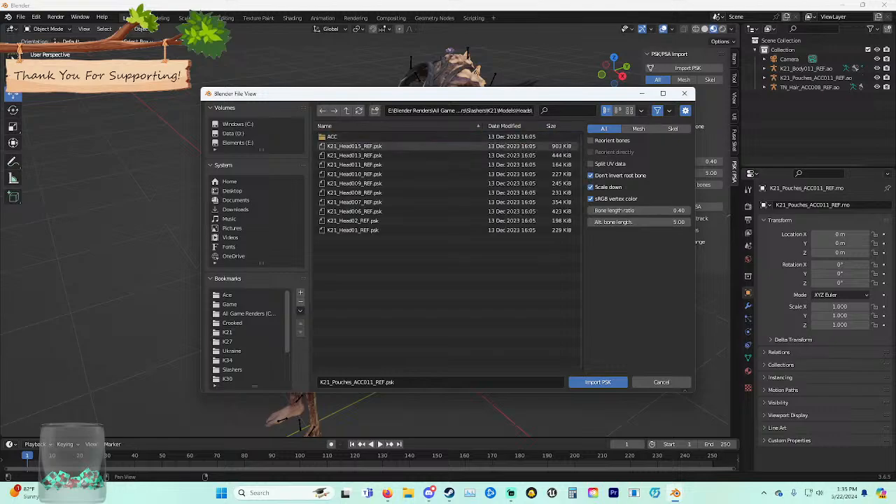
{"action": "double_click", "coordinate": [354, 164]}
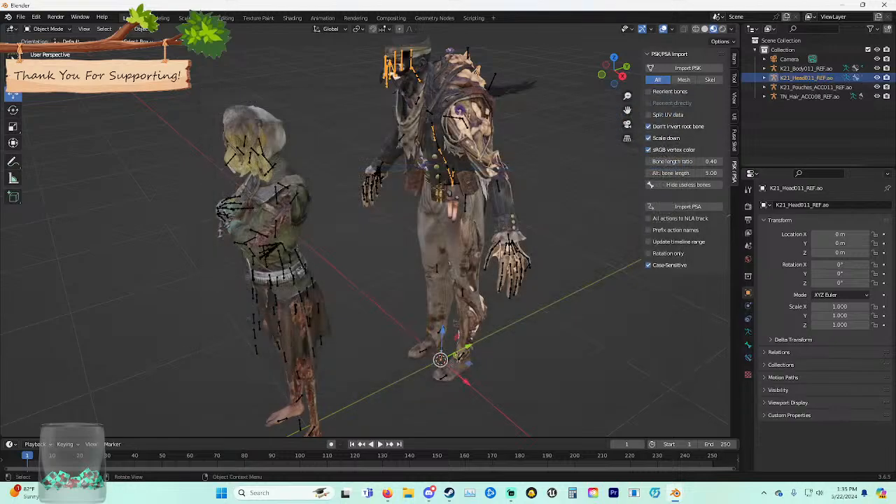
Shade the K21 head mesh smooth and view it in Material Preview.
{"action": "left_click", "coordinate": [417, 56]}
{"action": "right_click", "coordinate": [419, 53]}
{"action": "left_click", "coordinate": [419, 50]}
{"action": "middle_click_drag", "start_coordinate": [418, 54], "coordinate": [431, 39]}
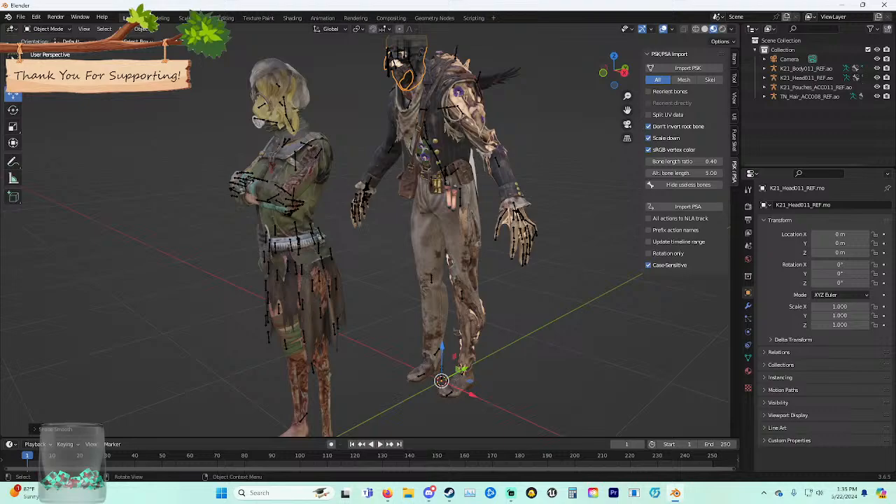
{"action": "key", "text": "z"}
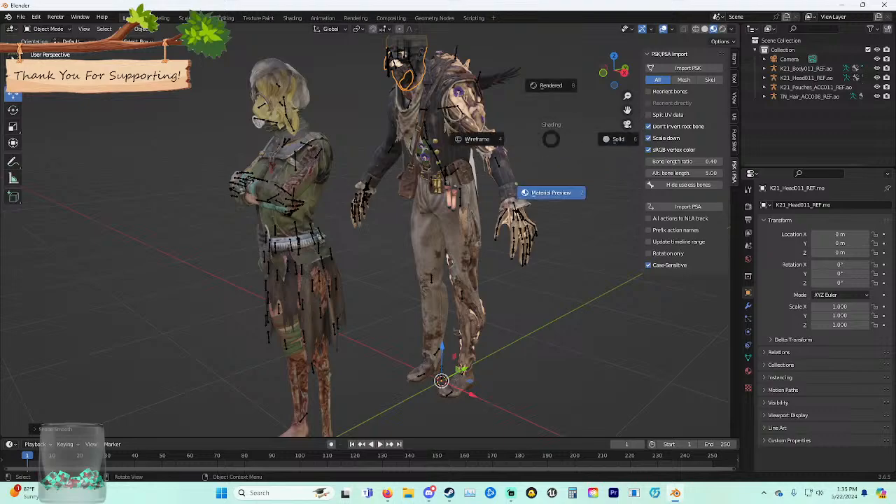
{"action": "left_click", "coordinate": [551, 192]}
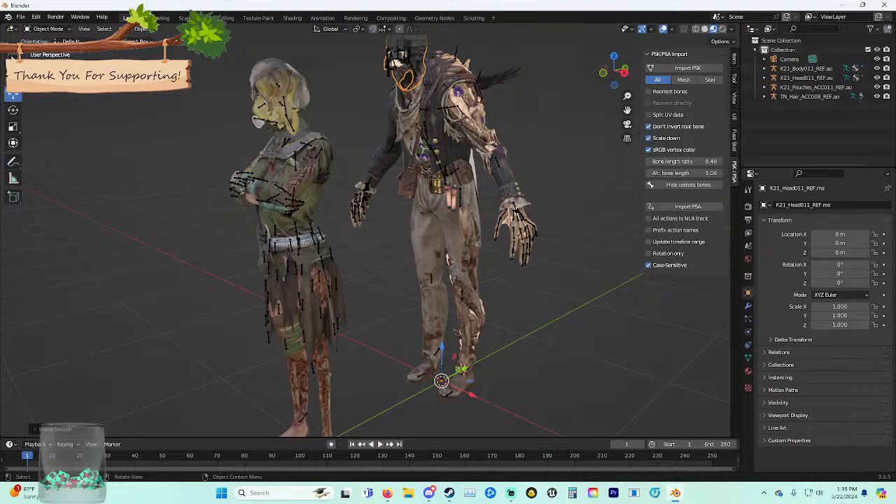
{"action": "mouse_move", "coordinate": [546, 189]}
{"action": "middle_mouse_down", "text": "shift"}
{"action": "mouse_move", "coordinate": [535, 270]}
{"action": "mouse_move", "coordinate": [568, 260]}
{"action": "mouse_move", "coordinate": [557, 260]}
{"action": "middle_mouse_up", "text": "shift"}
{"action": "left_click", "coordinate": [568, 260]}
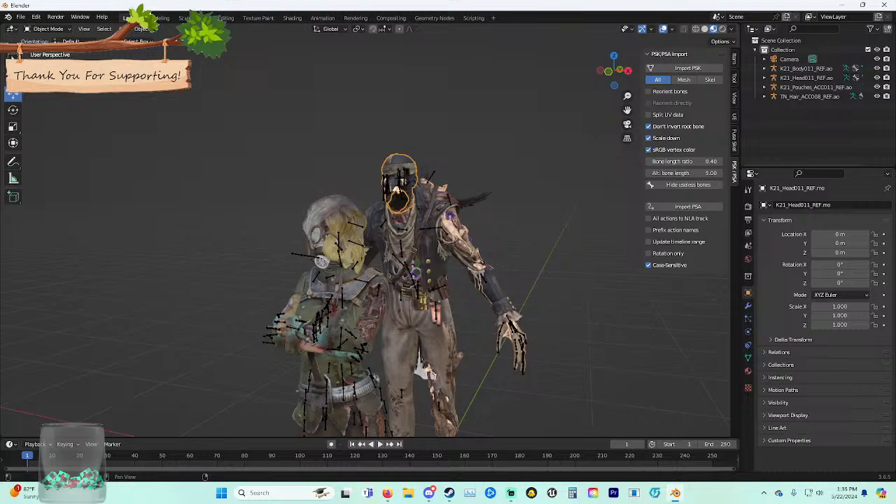
Import K21_Jaw_ACC011_REF.psk from the ACC models inside K21's Heads folder and shade the jaw mesh smooth.
{"action": "left_click", "coordinate": [687, 68]}
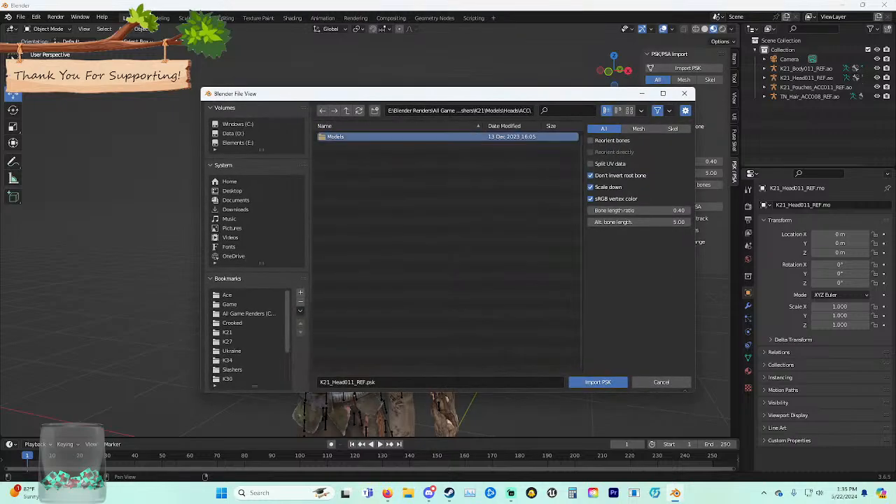
{"action": "double_click", "coordinate": [357, 137]}
{"action": "double_click", "coordinate": [358, 145]}
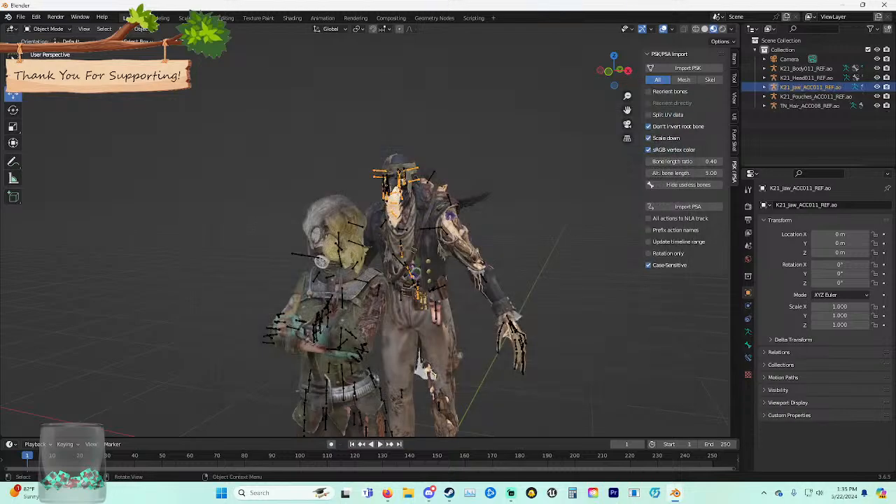
{"action": "scroll", "coordinate": [440, 168], "scroll_direction": "up", "scroll_amount": 5}
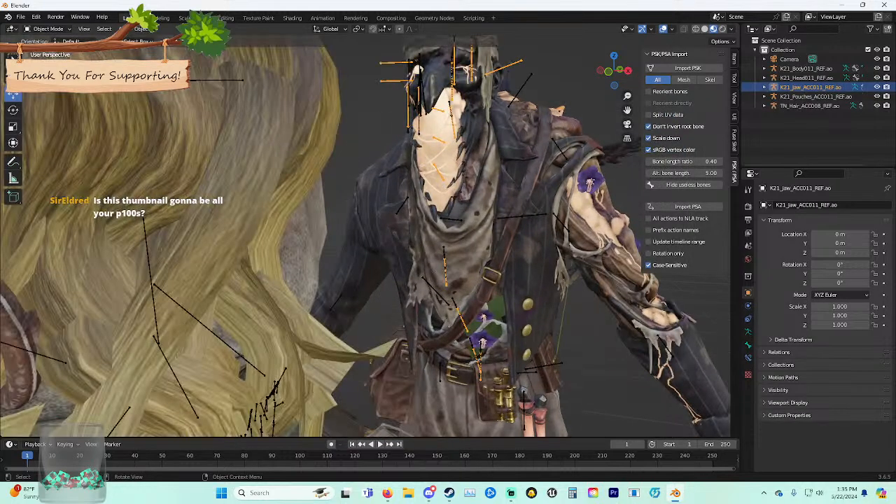
{"action": "left_click", "coordinate": [445, 154]}
{"action": "right_click", "coordinate": [433, 157]}
{"action": "left_click", "coordinate": [434, 160]}
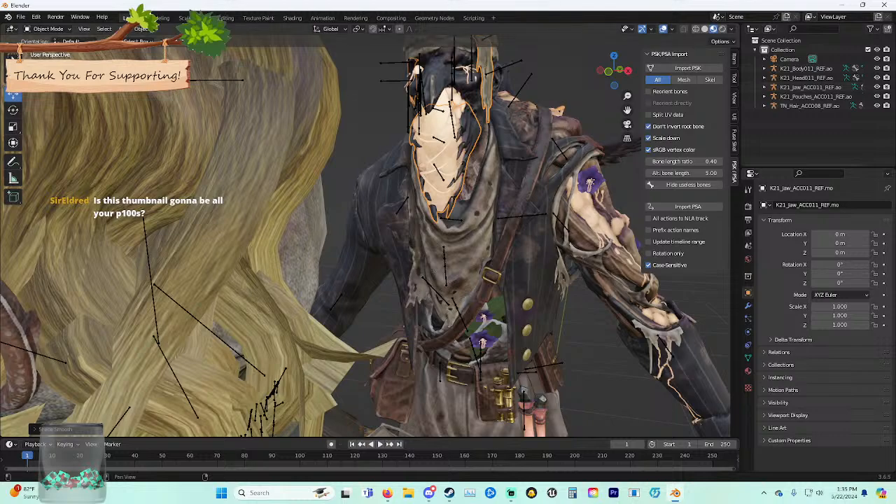
Add shader maps to the selected jaw mesh with the DBD Pit Princess Cl... preset, trying the multiple-materials method first.
{"action": "left_click", "coordinate": [733, 140]}
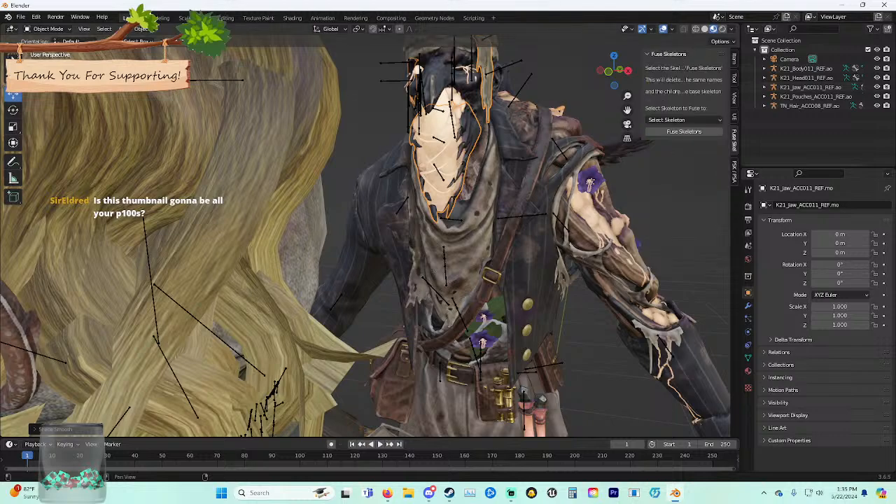
{"action": "left_click", "coordinate": [733, 117]}
{"action": "left_click", "coordinate": [684, 109]}
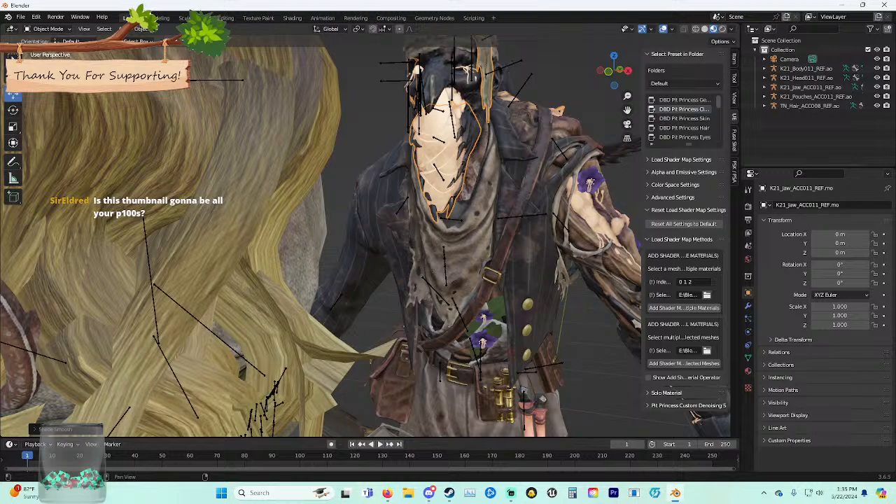
{"action": "left_click", "coordinate": [683, 308]}
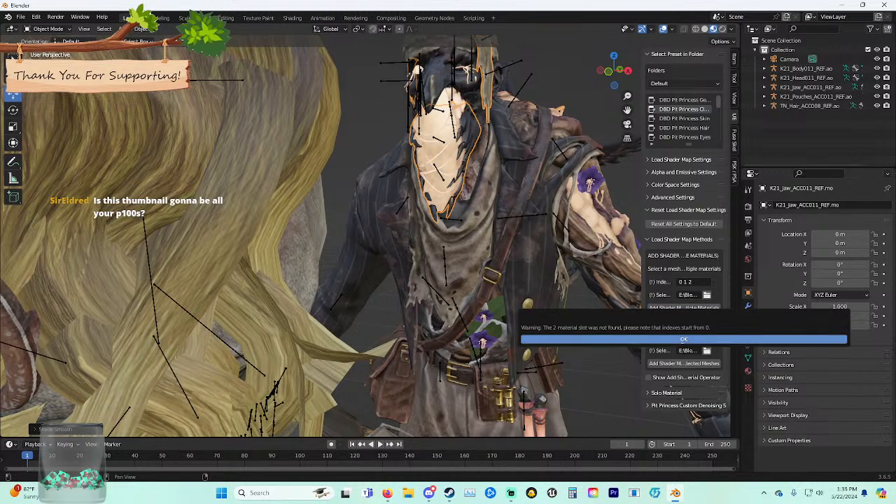
{"action": "left_click", "coordinate": [683, 340]}
{"action": "left_click", "coordinate": [684, 364]}
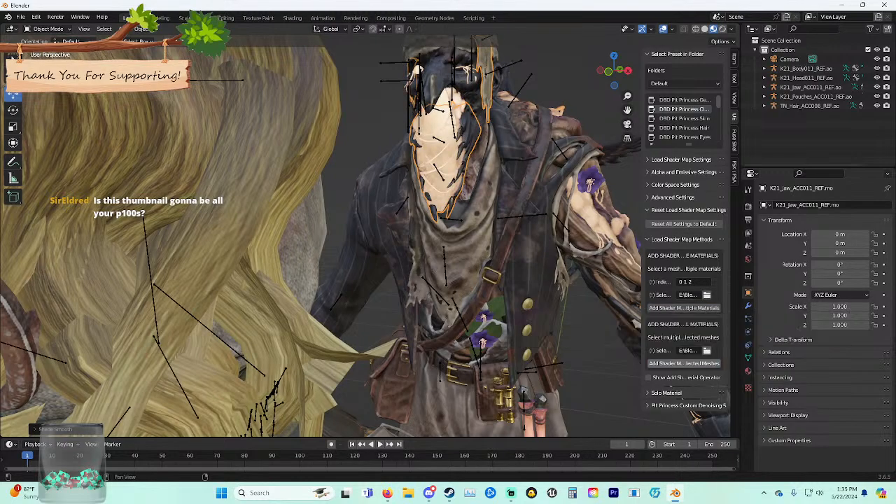
Add shader maps to the selected jaw mesh with the DBD Pit Princess Skin preset.
{"action": "left_click", "coordinate": [684, 119]}
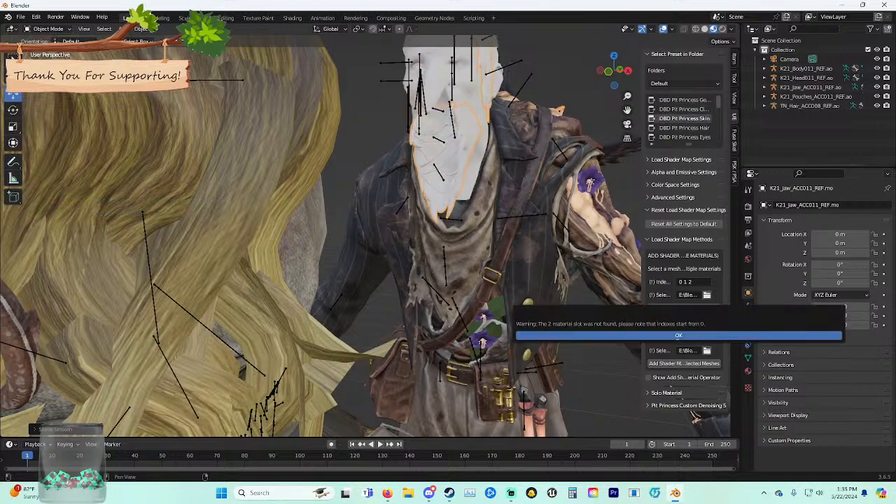
{"action": "left_click", "coordinate": [683, 338]}
{"action": "left_click", "coordinate": [684, 364]}
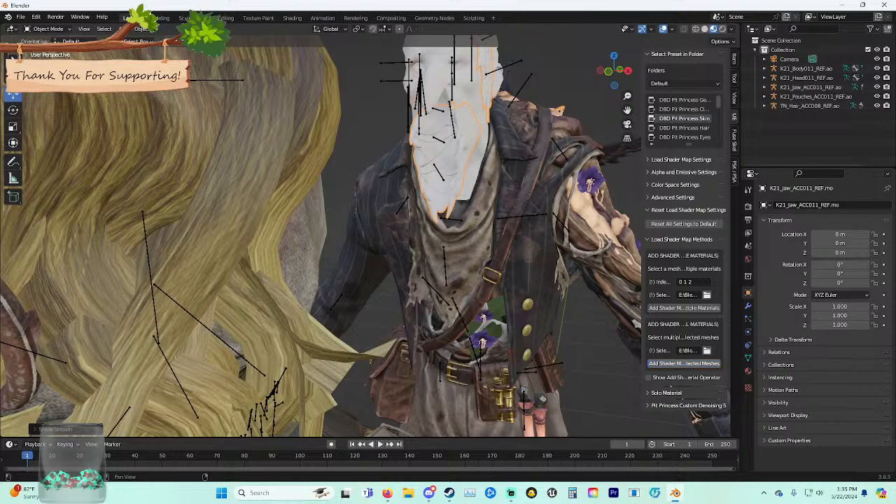
Add shader maps to the selected K21 jaw mesh with the DBD Pit Princess Hair preset and the multiple-materials method, then deselect it.
{"action": "mouse_move", "coordinate": [518, 293]}
{"action": "middle_mouse_down"}
{"action": "mouse_move", "coordinate": [427, 291]}
{"action": "mouse_move", "coordinate": [518, 287]}
{"action": "mouse_move", "coordinate": [542, 301]}
{"action": "mouse_move", "coordinate": [500, 290]}
{"action": "mouse_move", "coordinate": [507, 297]}
{"action": "middle_mouse_up"}
{"action": "scroll", "coordinate": [427, 291], "scroll_direction": "up", "scroll_amount": 4}
{"action": "scroll", "coordinate": [514, 300], "scroll_direction": "down", "scroll_amount": 2}
{"action": "left_click", "coordinate": [683, 128]}
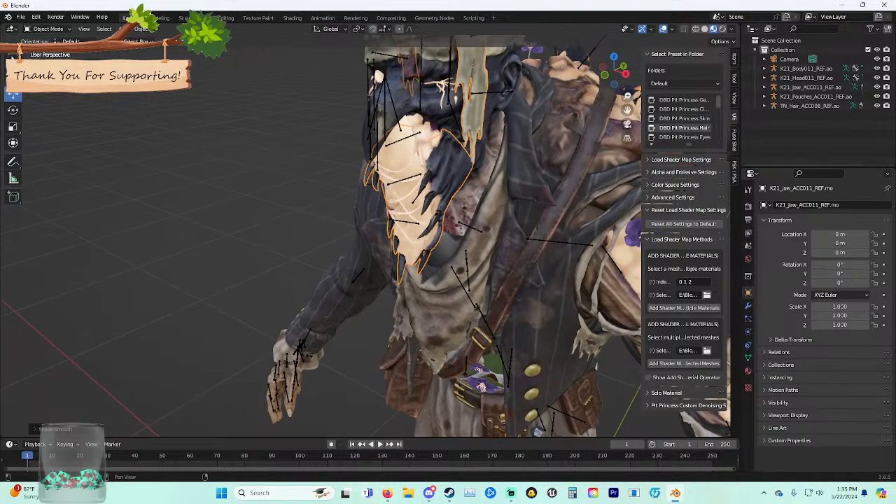
{"action": "left_click", "coordinate": [684, 308]}
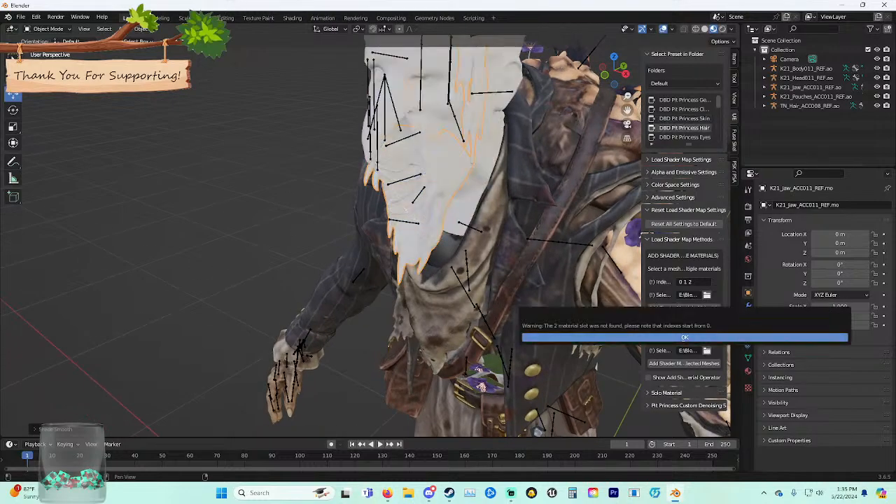
{"action": "left_click", "coordinate": [684, 338]}
{"action": "middle_click_drag", "start_coordinate": [294, 238], "coordinate": [295, 203]}
{"action": "left_click", "coordinate": [315, 210]}
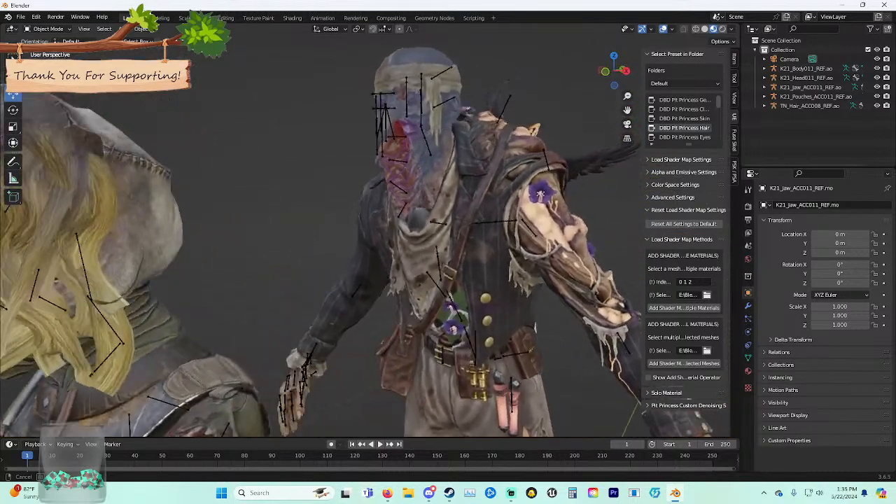
Add shader maps to the K21 head mesh with the DBD Pit Princess Eyes preset and the multiple-materials method.
{"action": "middle_click_drag", "start_coordinate": [392, 136], "coordinate": [418, 139]}
{"action": "left_click", "coordinate": [374, 161]}
{"action": "left_click", "coordinate": [385, 143]}
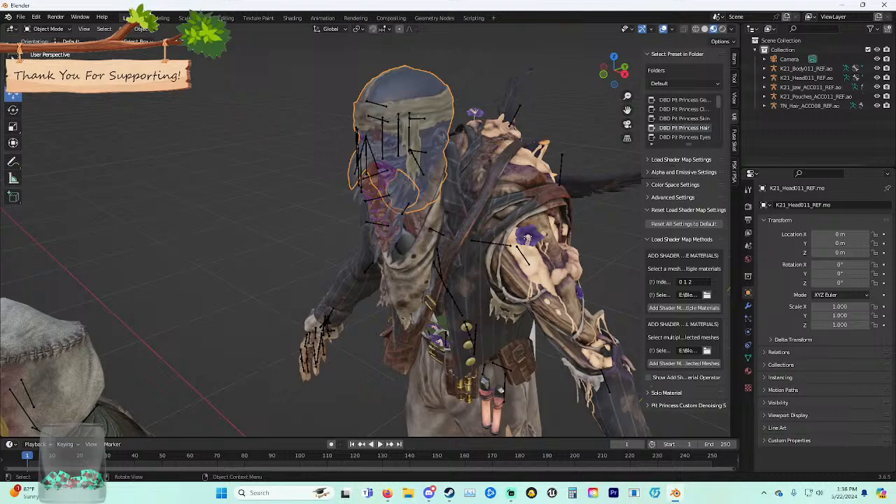
{"action": "left_click", "coordinate": [684, 137]}
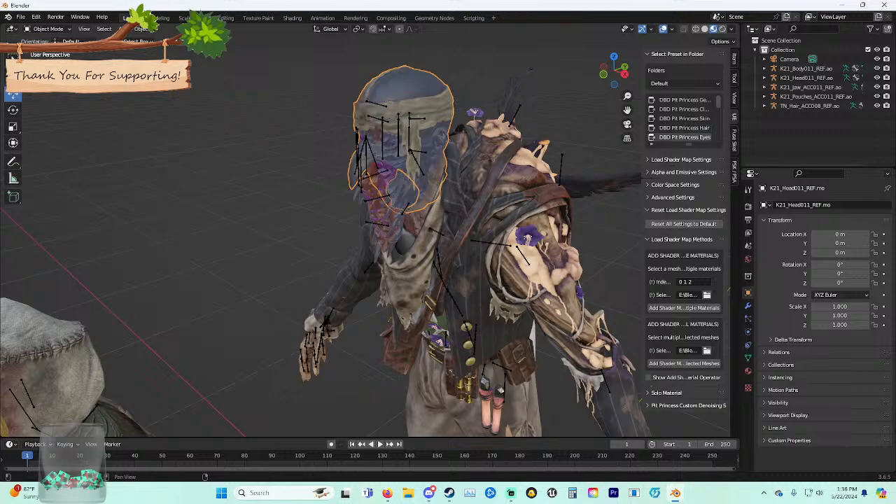
{"action": "left_click", "coordinate": [683, 308]}
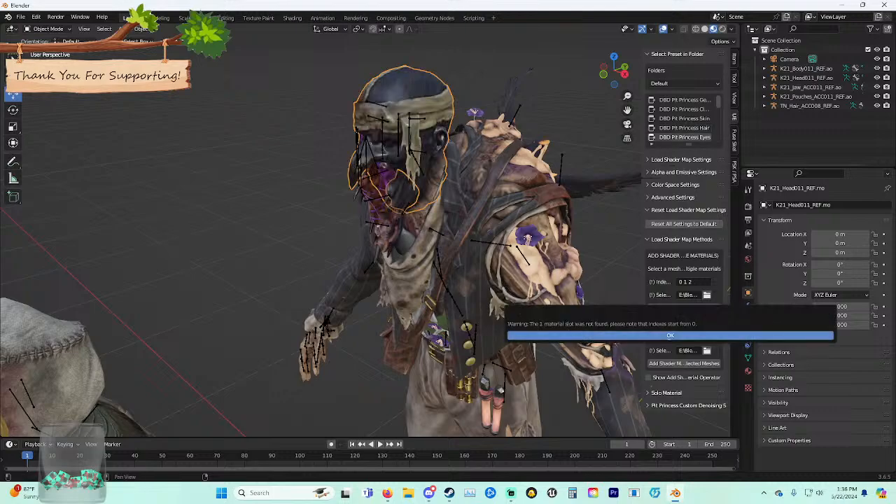
Load DBD Pit Princess Eyes shader maps on the K21 body mesh with both methods and on the pouches mesh with the selected-meshes method.
{"action": "left_click", "coordinate": [508, 279]}
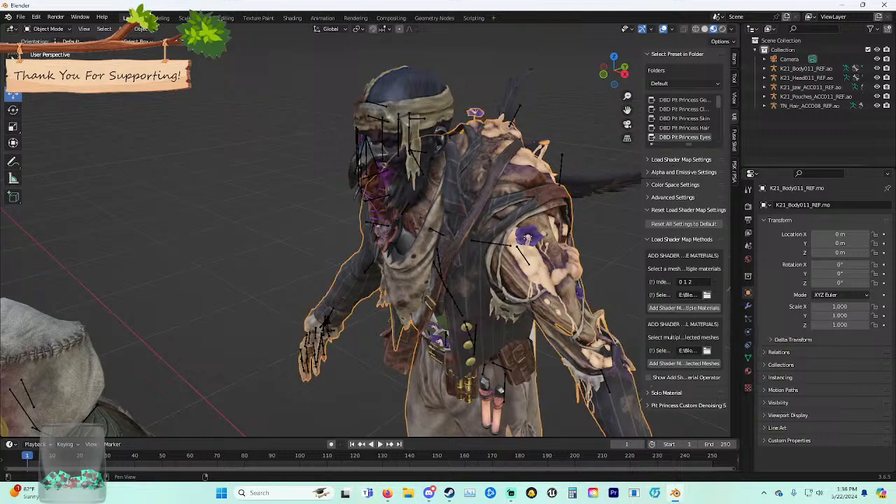
{"action": "left_click", "coordinate": [683, 308]}
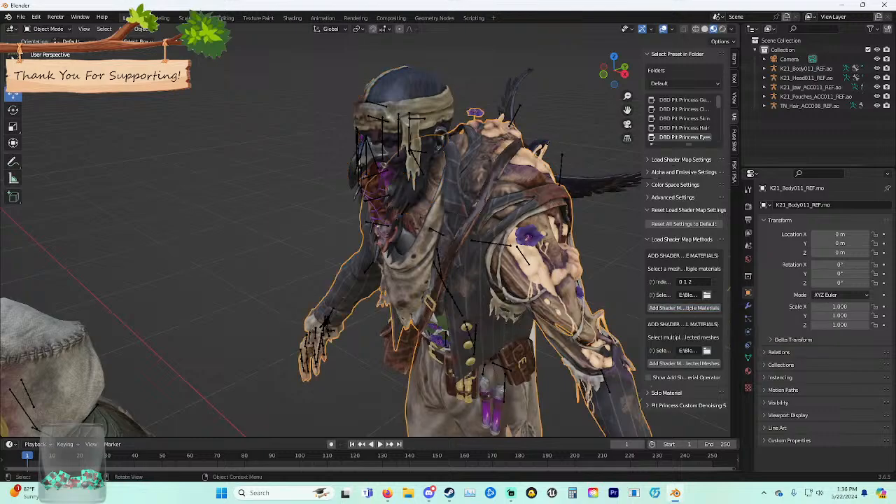
{"action": "left_click", "coordinate": [684, 363]}
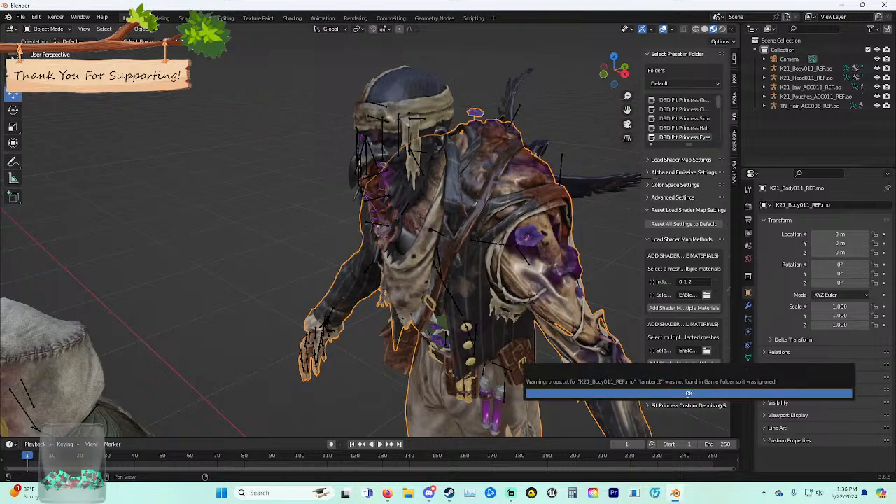
{"action": "left_click", "coordinate": [517, 358]}
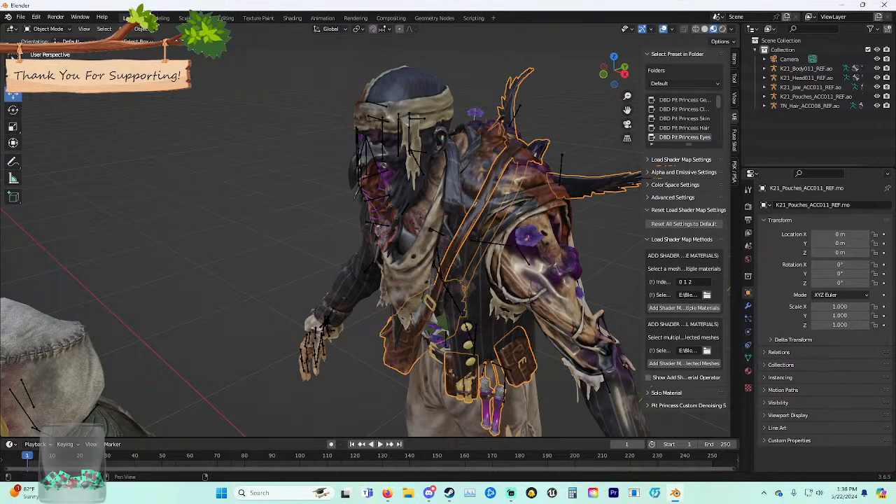
{"action": "left_click", "coordinate": [683, 364]}
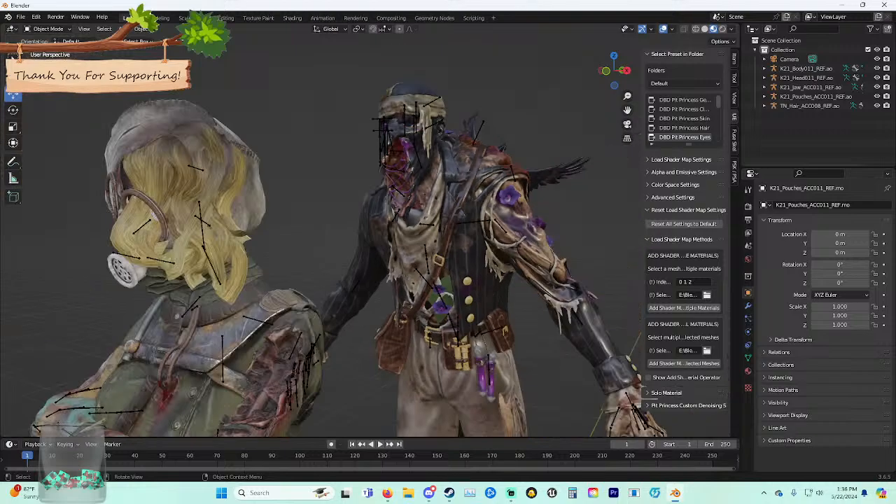
Fuse the K21 pouches, body, head and jaw skeletons together, with the jaw skeleton as the active one.
{"action": "left_click", "coordinate": [815, 96]}
{"action": "left_click", "coordinate": [635, 409], "text": "shift"}
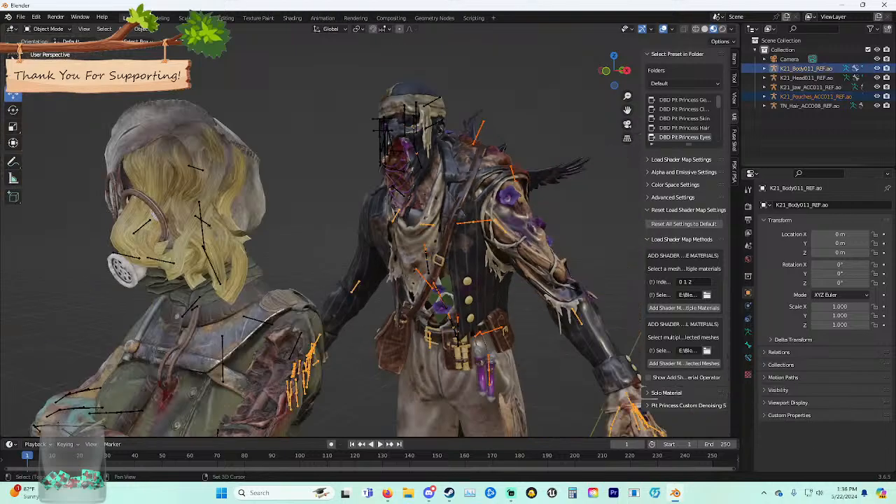
{"action": "left_click", "coordinate": [384, 140], "text": "shift"}
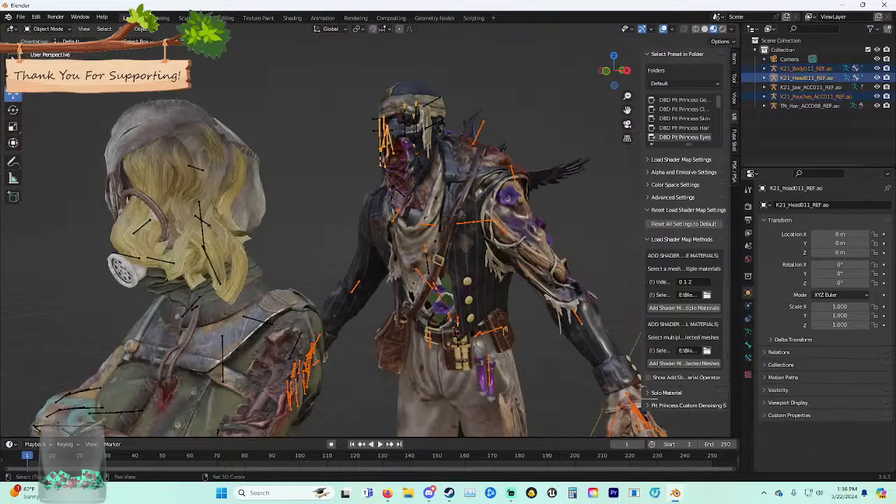
{"action": "left_click", "coordinate": [415, 151], "text": "shift"}
{"action": "left_click", "coordinate": [734, 140]}
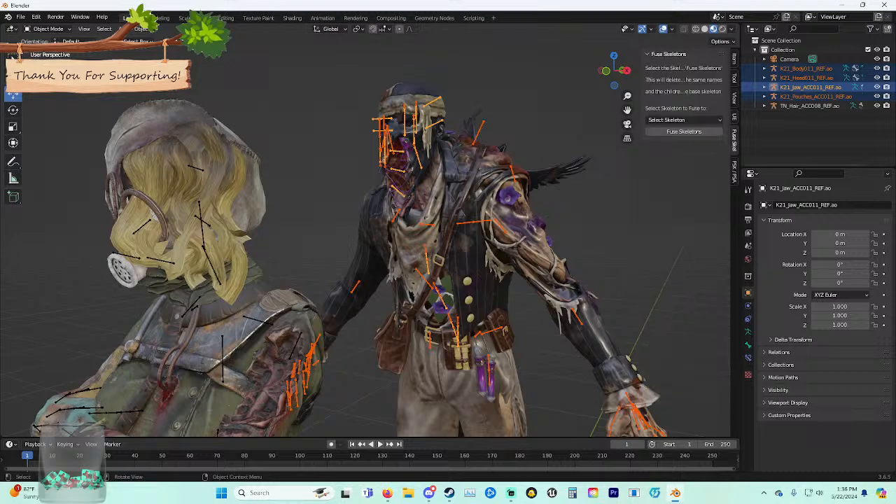
{"action": "left_click", "coordinate": [684, 132]}
Move the fused K21 skeleton away from the Nurse to about X -1.40 m, Y -0.81 m.
{"action": "scroll", "coordinate": [448, 252], "scroll_direction": "down", "scroll_amount": 6}
{"action": "middle_click_drag", "start_coordinate": [420, 266], "coordinate": [490, 252]}
{"action": "scroll", "coordinate": [448, 266], "scroll_direction": "down", "scroll_amount": 1}
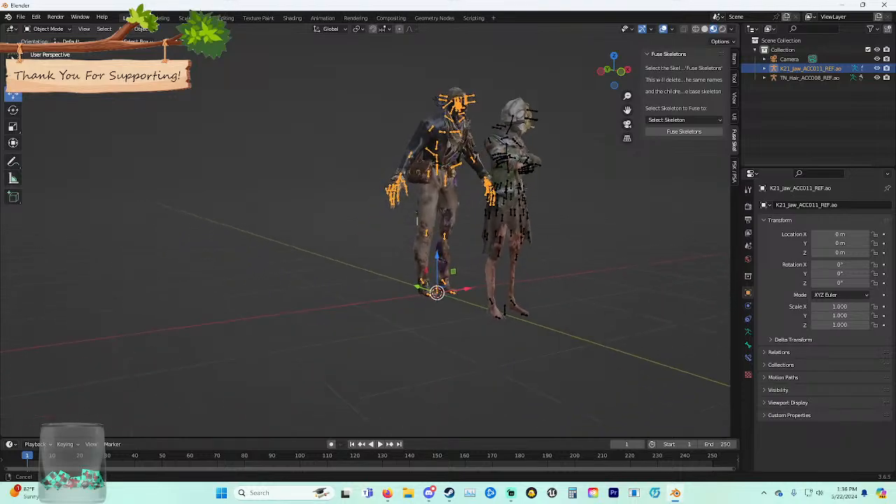
{"action": "left_click_drag", "start_coordinate": [466, 289], "coordinate": [336, 322]}
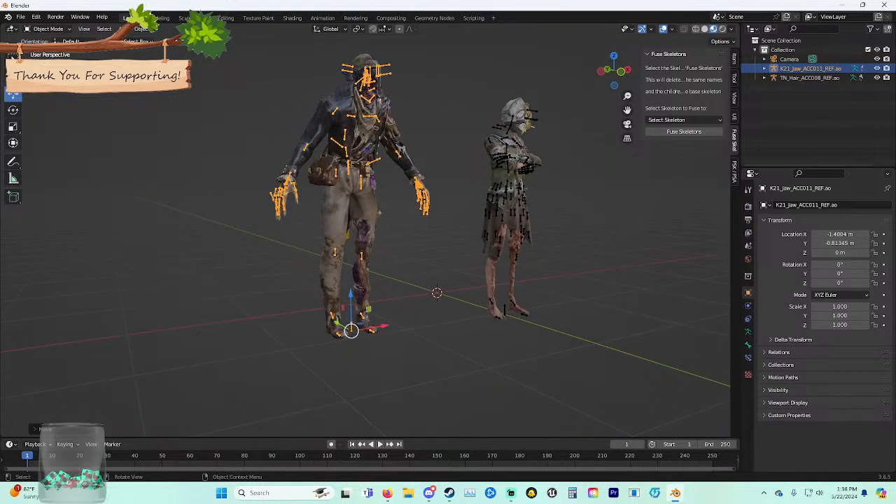
Examine the fused K21 character from the front, up close and at full height beside the Nurse.
{"action": "scroll", "coordinate": [448, 238], "scroll_direction": "up", "scroll_amount": 4}
{"action": "middle_click_drag", "start_coordinate": [448, 238], "coordinate": [448, 336]}
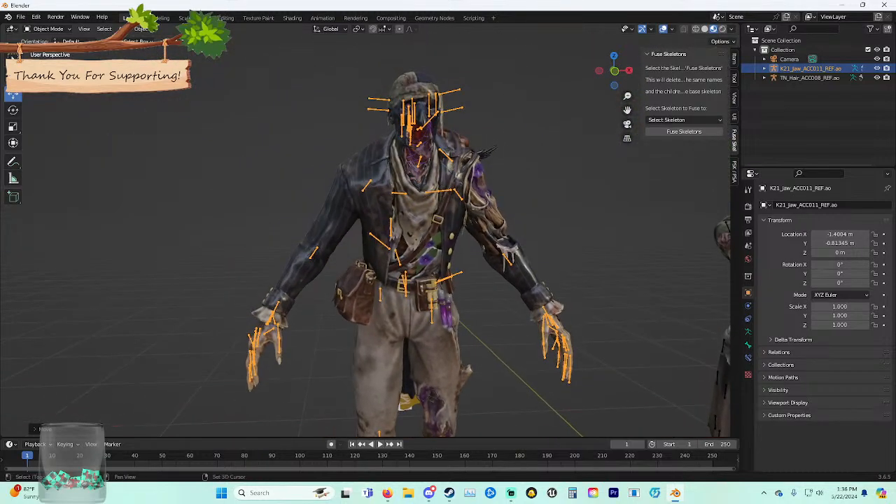
{"action": "scroll", "coordinate": [434, 266], "scroll_direction": "down", "scroll_amount": 2}
{"action": "middle_click_drag", "start_coordinate": [434, 266], "coordinate": [481, 240], "text": "shift"}
{"action": "scroll", "coordinate": [470, 267], "scroll_direction": "down", "scroll_amount": 1}
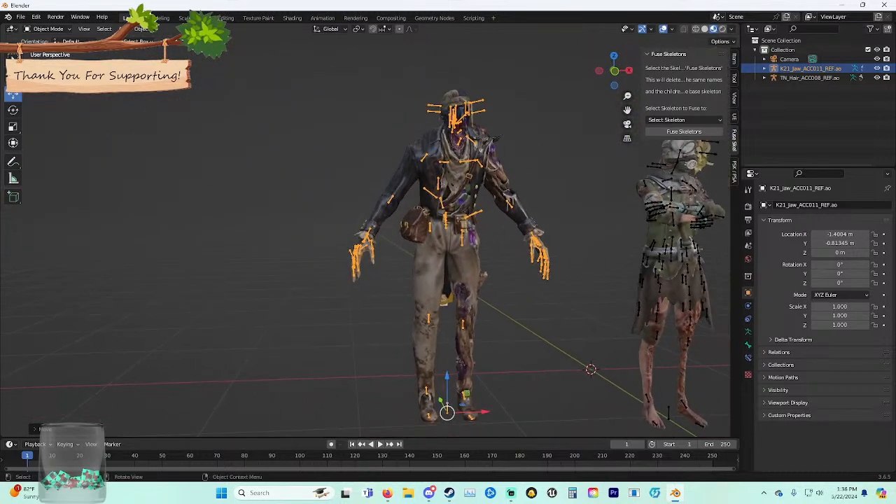
{"action": "middle_click_drag", "start_coordinate": [560, 231], "coordinate": [472, 314]}
{"action": "left_click", "coordinate": [557, 221]}
{"action": "scroll", "coordinate": [566, 216], "scroll_direction": "up", "scroll_amount": 1}
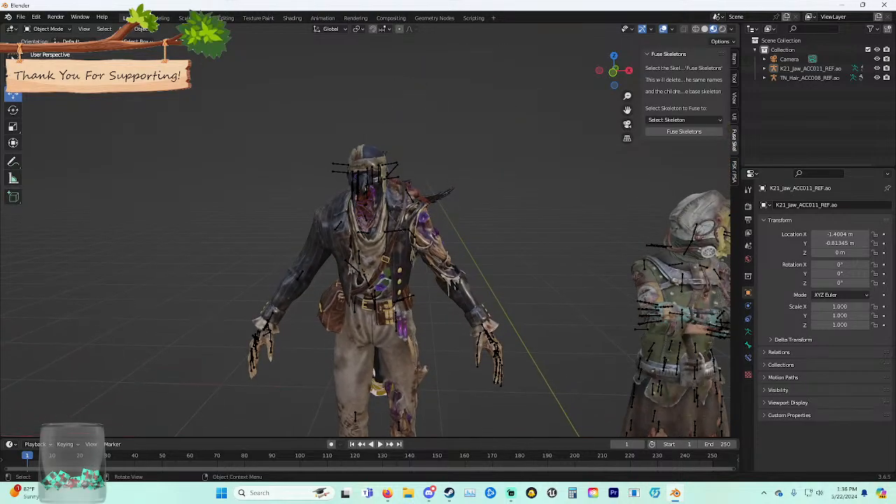
{"action": "left_click", "coordinate": [488, 337]}
{"action": "key", "text": "r"}
{"action": "key", "text": "r"}
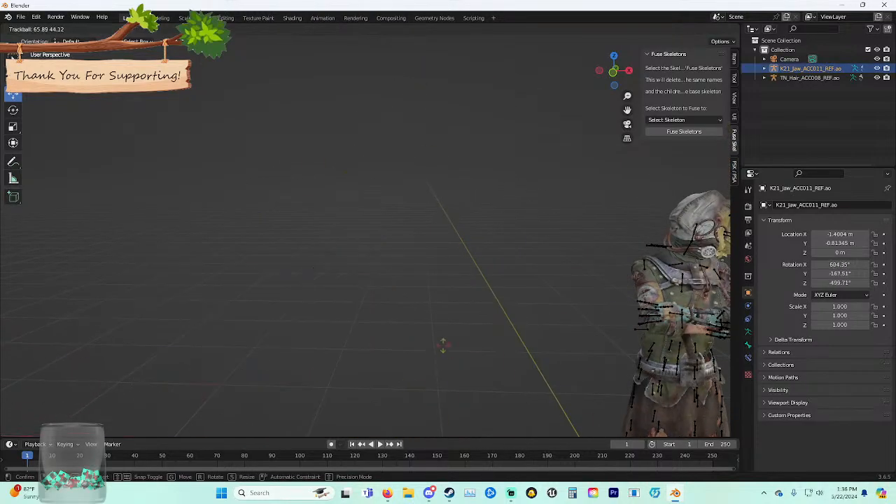
{"action": "right_click", "coordinate": [443, 345]}
{"action": "middle_click_drag", "start_coordinate": [443, 345], "coordinate": [458, 424]}
{"action": "scroll", "coordinate": [462, 330], "scroll_direction": "up", "scroll_amount": 2}
{"action": "scroll", "coordinate": [462, 330], "scroll_direction": "up", "scroll_amount": 1}
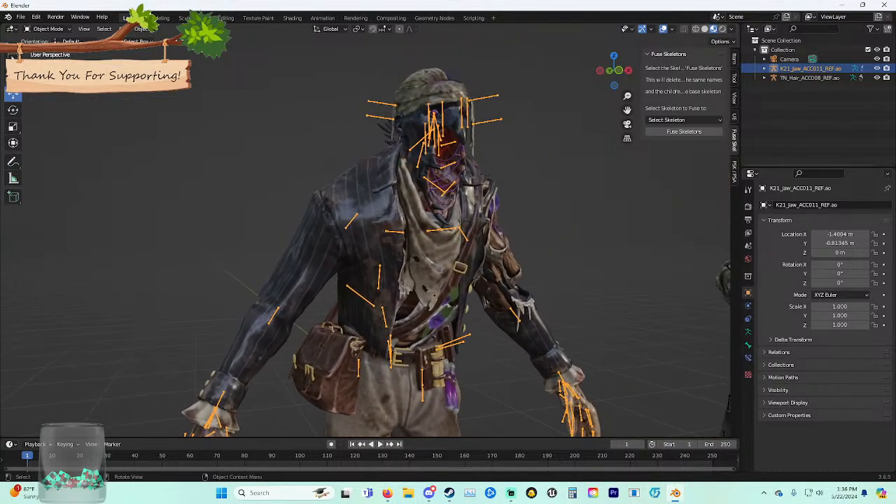
{"action": "key", "text": "ctrl+Tab"}
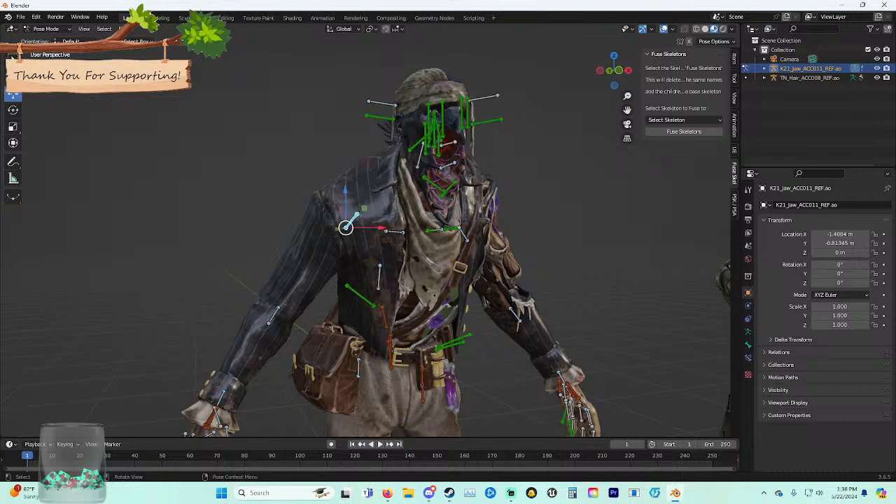
{"action": "middle_click_drag", "start_coordinate": [448, 293], "coordinate": [426, 297]}
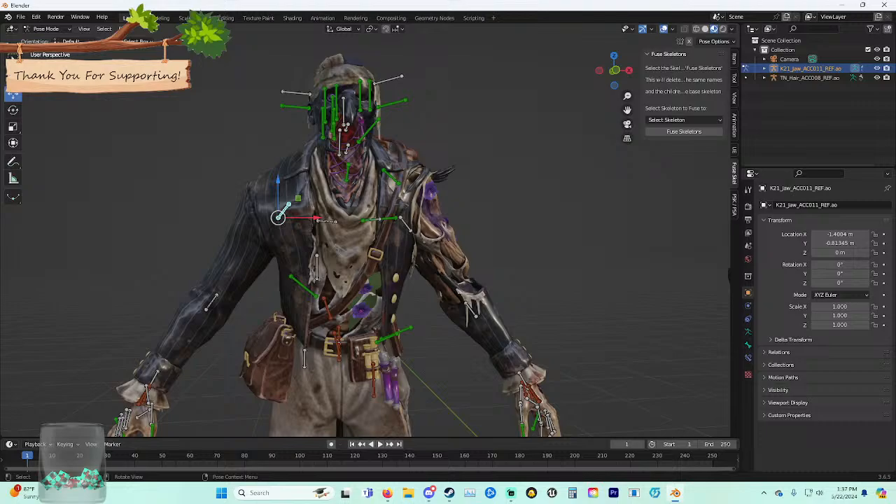
{"action": "key", "text": "alt+a"}
{"action": "left_click", "coordinate": [48, 29]}
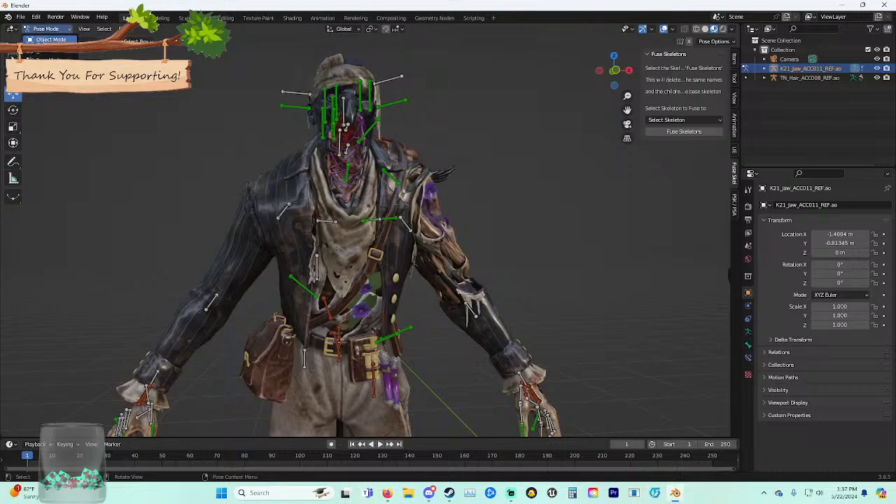
{"action": "left_click", "coordinate": [50, 39]}
{"action": "mouse_move", "coordinate": [392, 210]}
{"action": "middle_mouse_down"}
{"action": "mouse_move", "coordinate": [388, 241]}
{"action": "mouse_move", "coordinate": [393, 228]}
{"action": "middle_mouse_up"}
Import K21_WS01_REF.psk from the Models folder inside K21's Weapons folder.
{"action": "scroll", "coordinate": [392, 245], "scroll_direction": "down", "scroll_amount": 5}
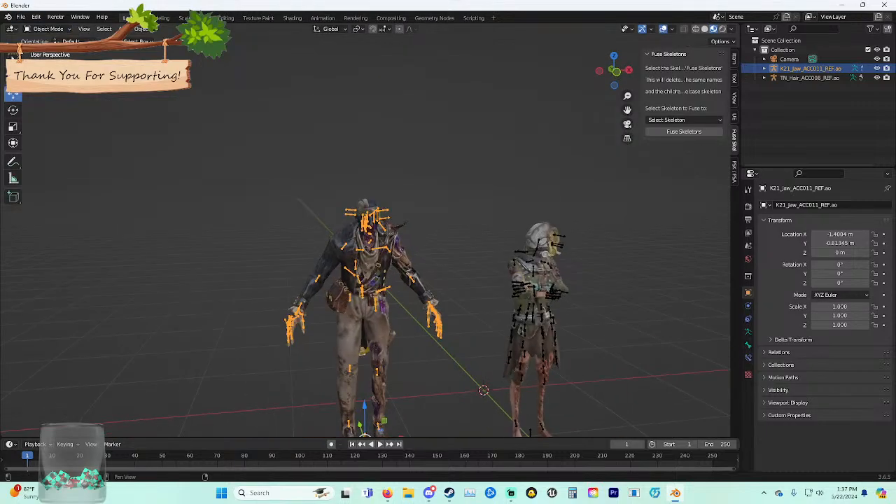
{"action": "left_click", "coordinate": [734, 170]}
{"action": "left_click", "coordinate": [687, 68]}
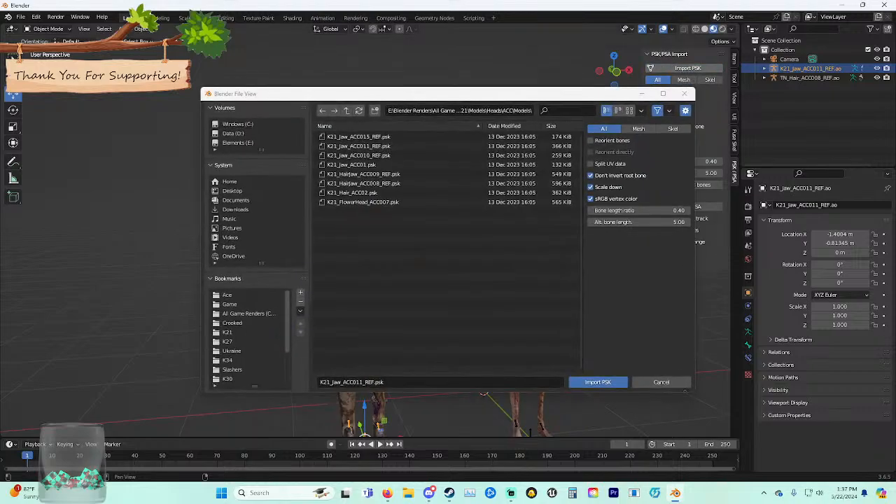
{"action": "scroll", "coordinate": [238, 304], "scroll_direction": "down", "scroll_amount": 3}
{"action": "left_click", "coordinate": [227, 304]}
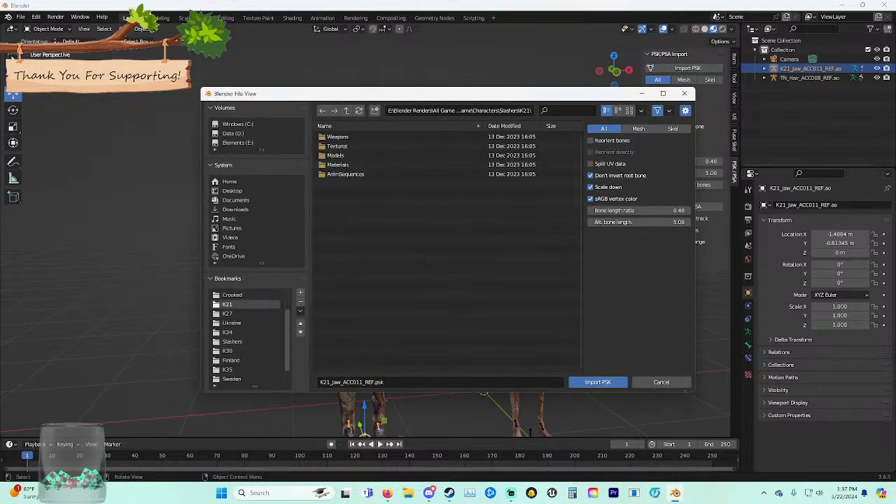
{"action": "double_click", "coordinate": [335, 154]}
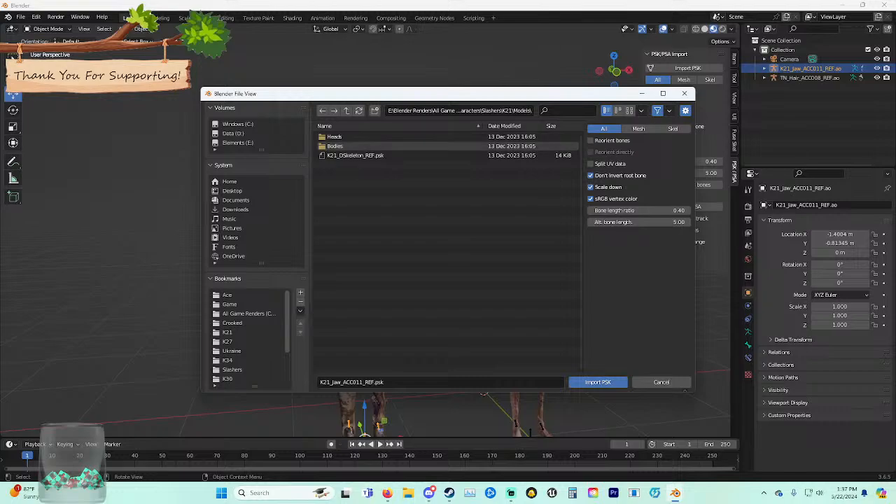
{"action": "left_click", "coordinate": [322, 110]}
{"action": "left_click", "coordinate": [338, 137]}
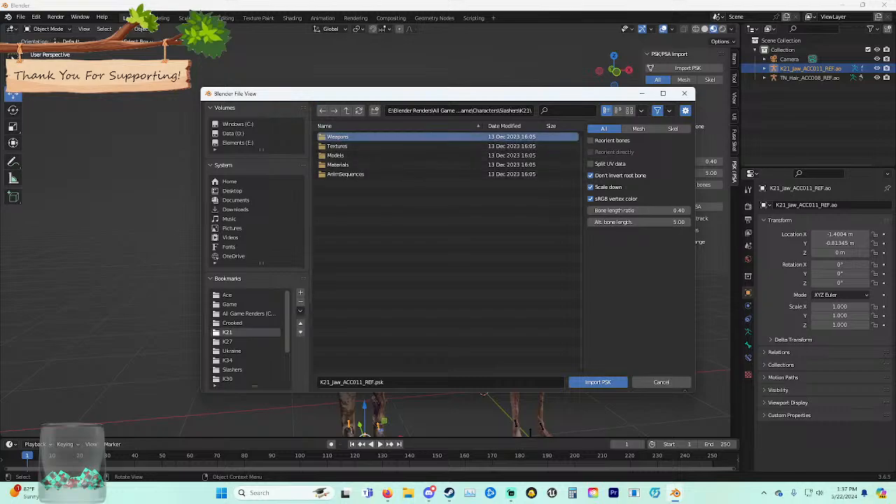
{"action": "double_click", "coordinate": [338, 136]}
{"action": "double_click", "coordinate": [335, 146]}
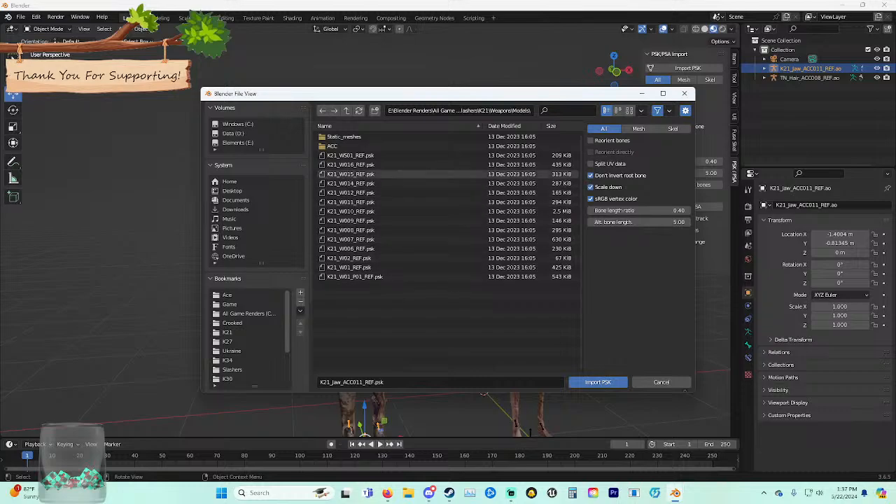
{"action": "double_click", "coordinate": [350, 155]}
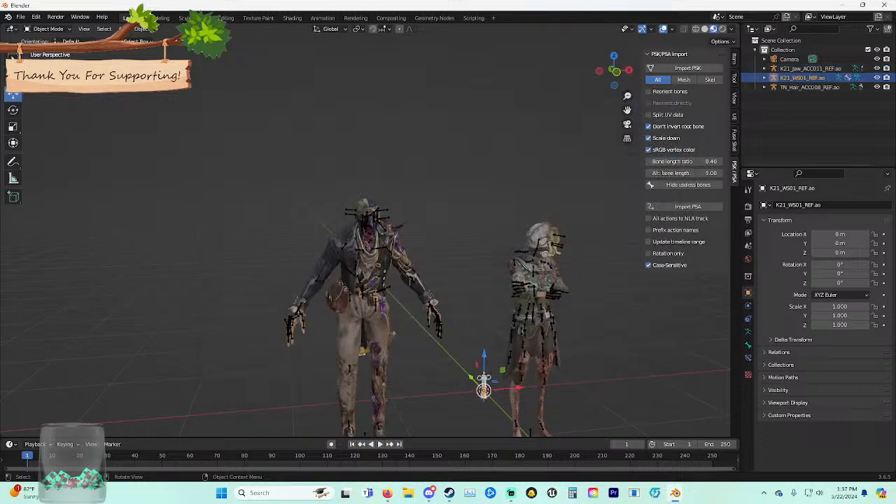
Move the K21_WS01 weapon along the X axis to about -3.62 m and select its mesh for loading shader maps.
{"action": "middle_click_drag", "start_coordinate": [378, 238], "coordinate": [374, 258]}
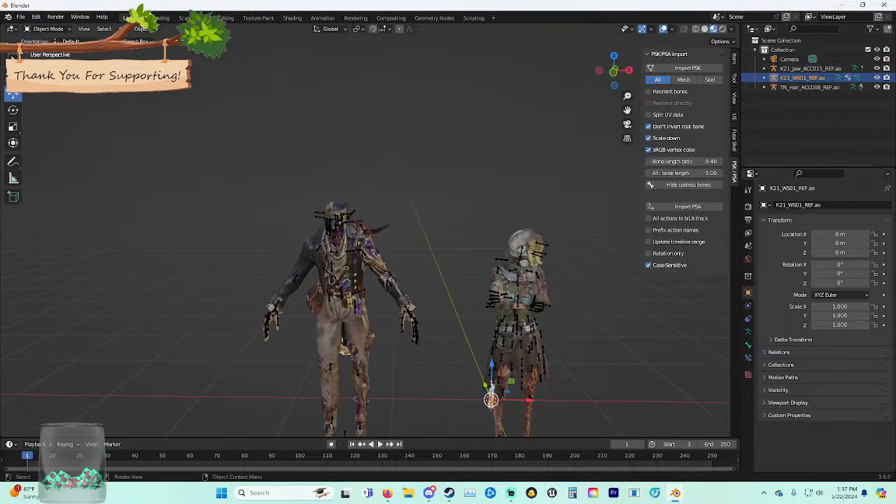
{"action": "left_click_drag", "start_coordinate": [529, 401], "coordinate": [181, 396]}
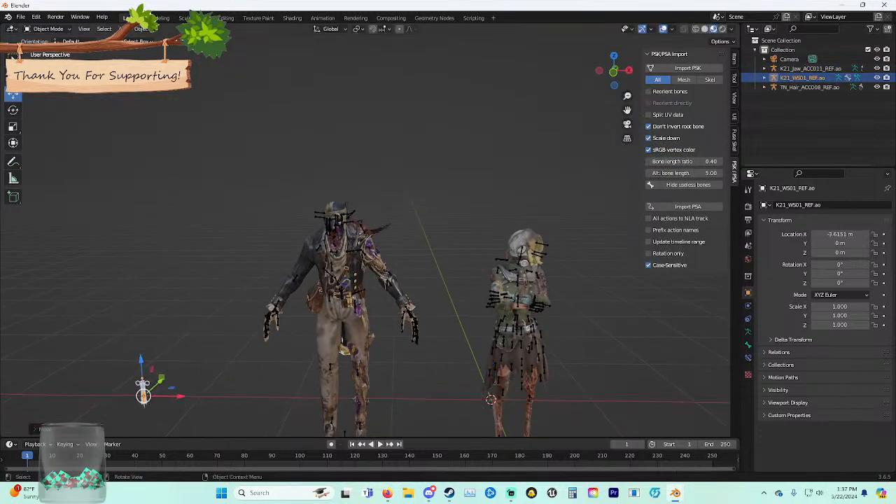
{"action": "left_click", "coordinate": [734, 117]}
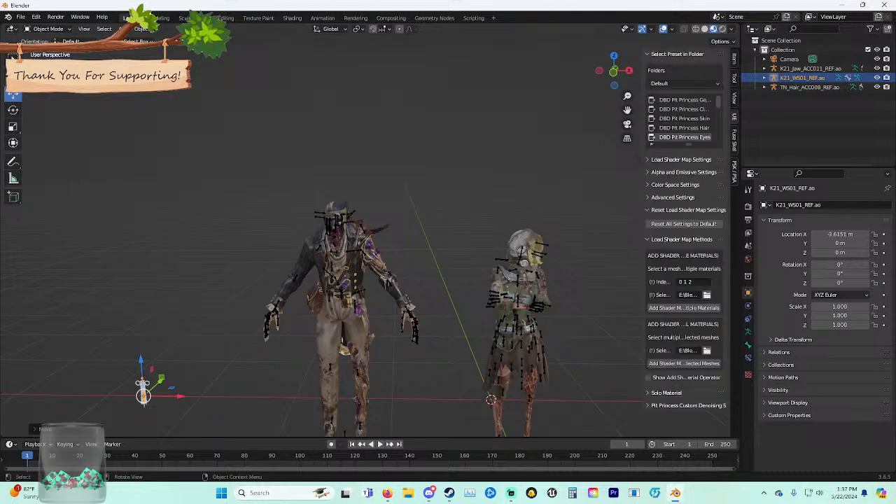
{"action": "left_click", "coordinate": [143, 393]}
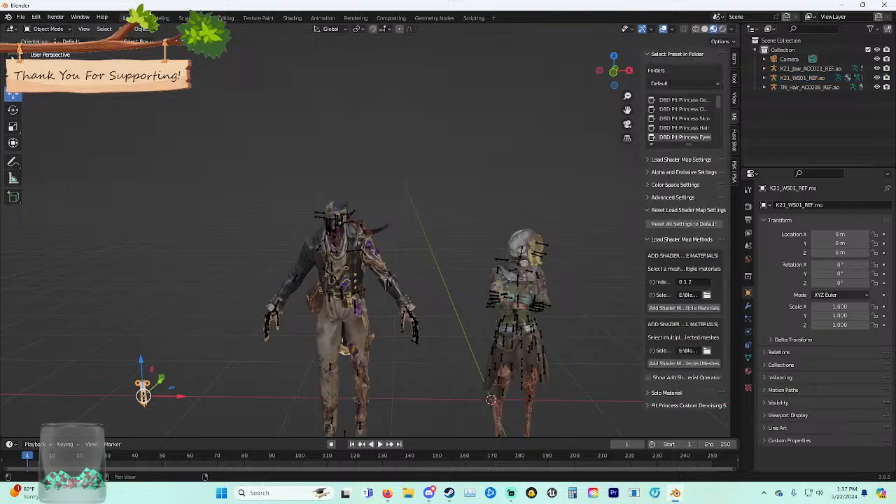
Load shader maps onto the K21_WS01 weapon with the first DBD Pit Princess preset and inspect the textures up close.
{"action": "left_click", "coordinate": [683, 100]}
{"action": "left_click", "coordinate": [684, 308]}
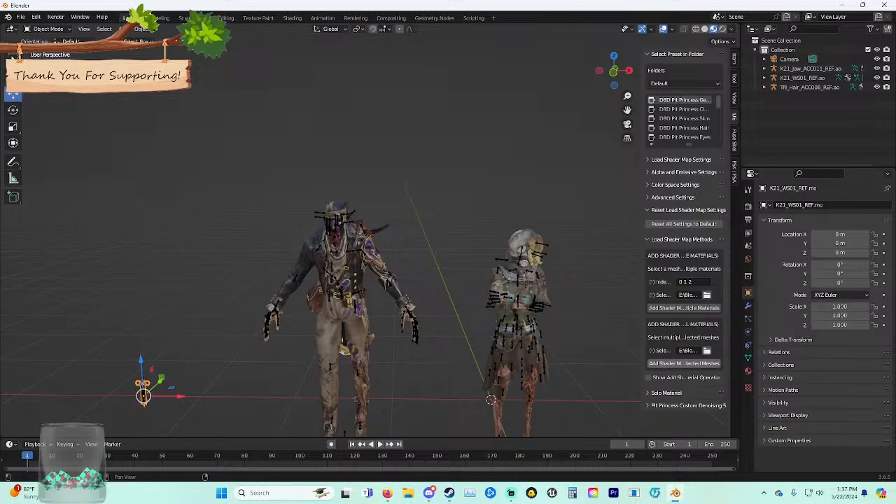
{"action": "scroll", "coordinate": [467, 207], "scroll_direction": "up", "scroll_amount": 9}
{"action": "middle_click_drag", "start_coordinate": [210, 350], "coordinate": [292, 151], "text": "shift"}
{"action": "left_click", "coordinate": [415, 172]}
{"action": "left_click", "coordinate": [522, 270]}
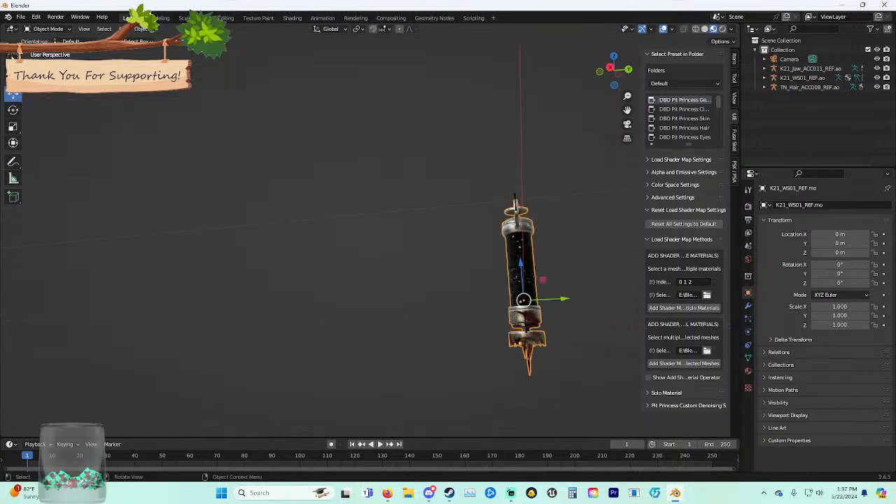
{"action": "middle_click_drag", "start_coordinate": [521, 270], "coordinate": [511, 275]}
Try the DBD Pit Princess Eyes, Hair and Skin shader presets in turn on the K21_WS01 weapon.
{"action": "left_click", "coordinate": [685, 138]}
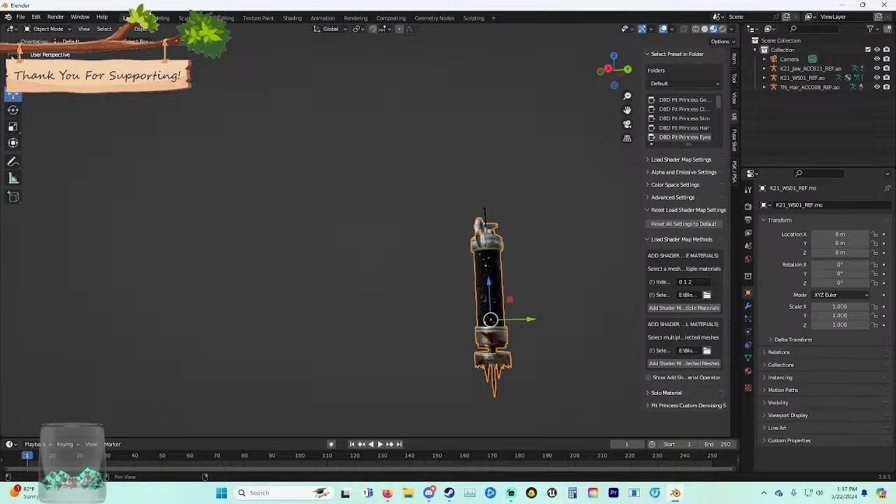
{"action": "left_click", "coordinate": [683, 307]}
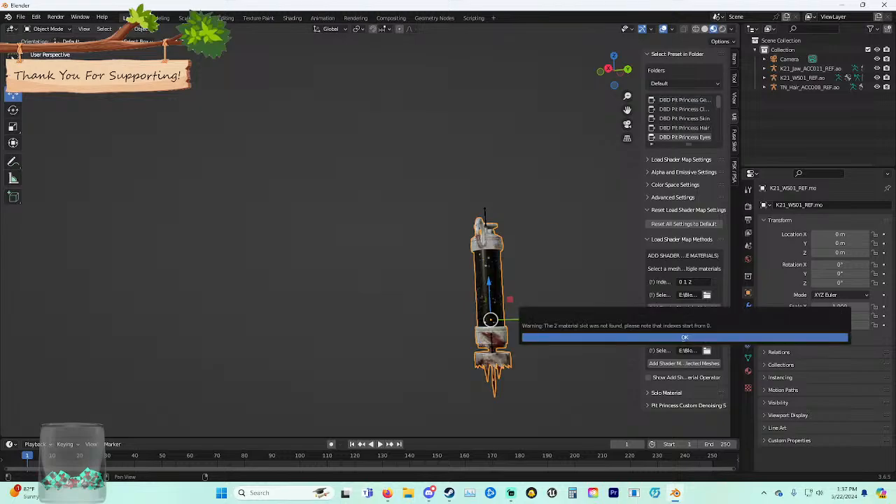
{"action": "left_click", "coordinate": [685, 128]}
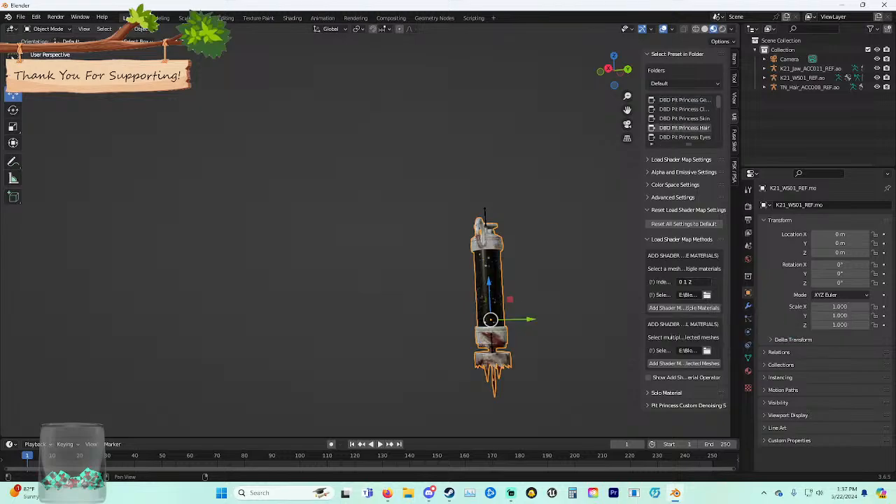
{"action": "left_click", "coordinate": [683, 308]}
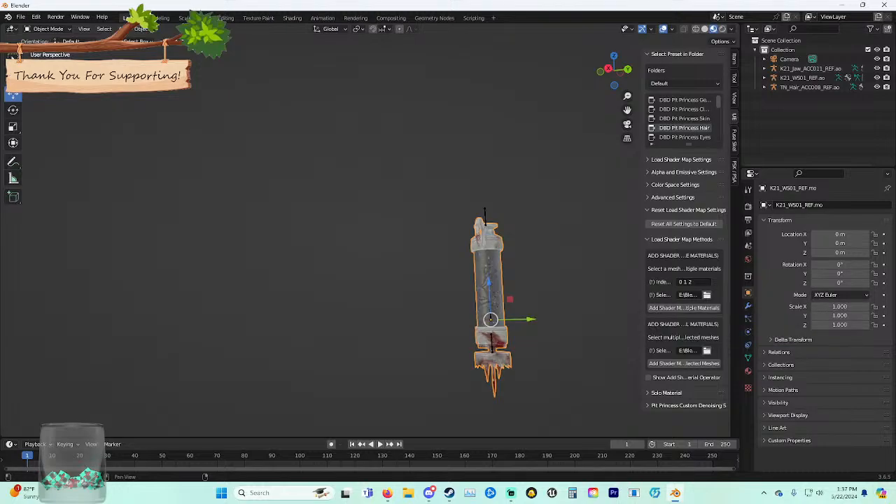
{"action": "middle_click_drag", "start_coordinate": [545, 315], "coordinate": [589, 315]}
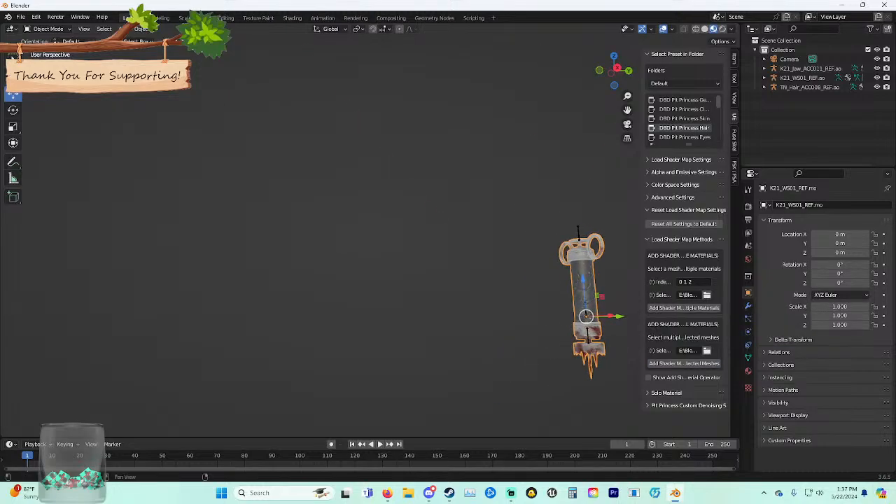
{"action": "left_click", "coordinate": [683, 119]}
{"action": "left_click", "coordinate": [684, 308]}
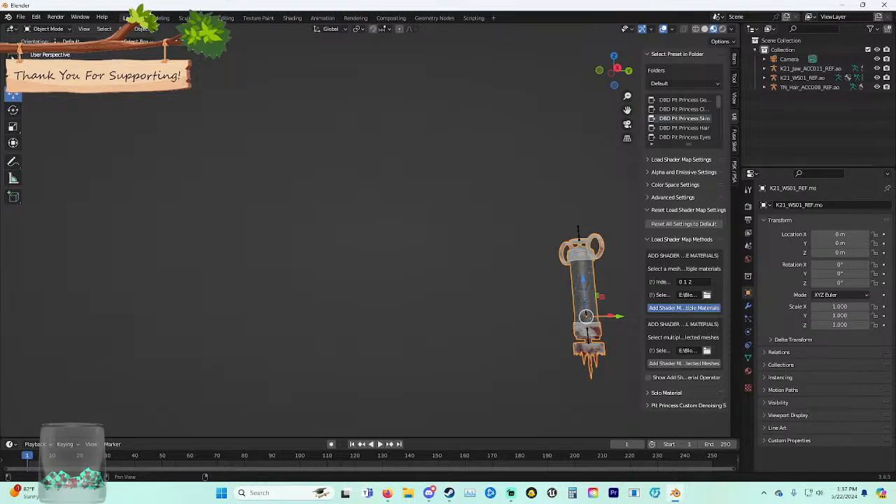
{"action": "left_click", "coordinate": [683, 363]}
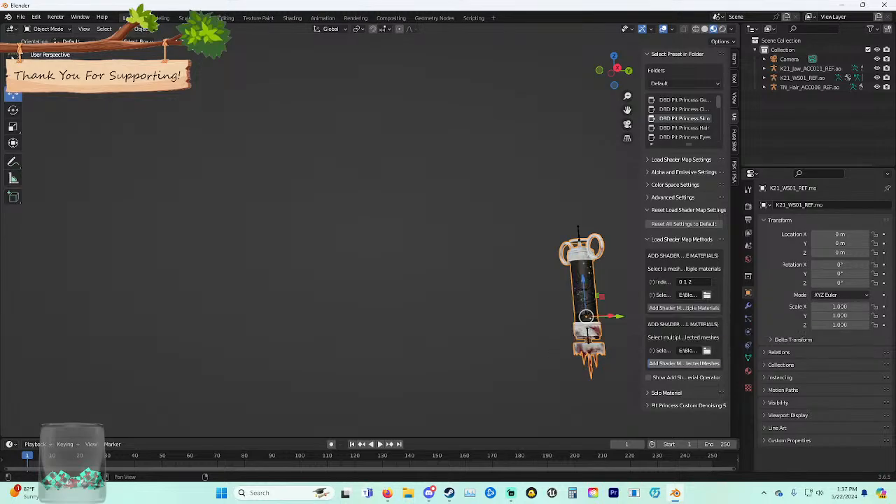
Load the K21_WS01 weapon's shader maps with the DBD Pit Princess preset listed just above Skin, and deselect the weapon.
{"action": "left_click", "coordinate": [684, 110]}
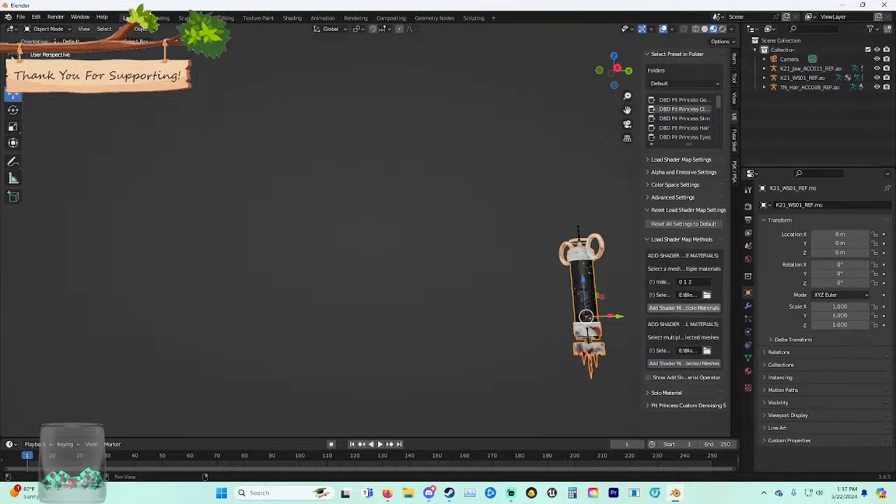
{"action": "left_click", "coordinate": [684, 307]}
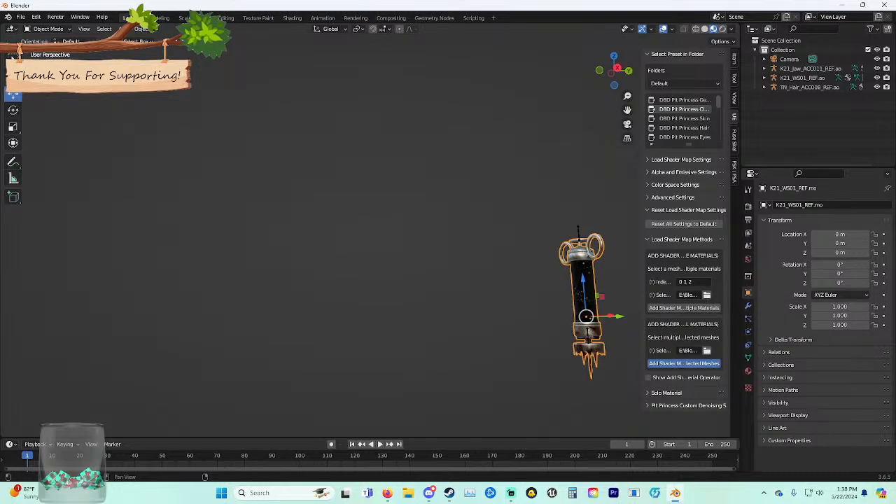
{"action": "left_click", "coordinate": [490, 319]}
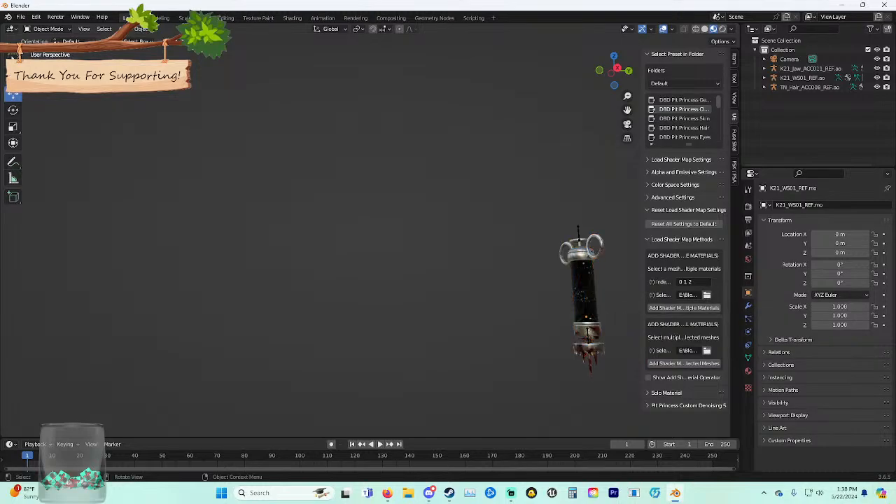
{"action": "middle_click_drag", "start_coordinate": [490, 301], "coordinate": [361, 353]}
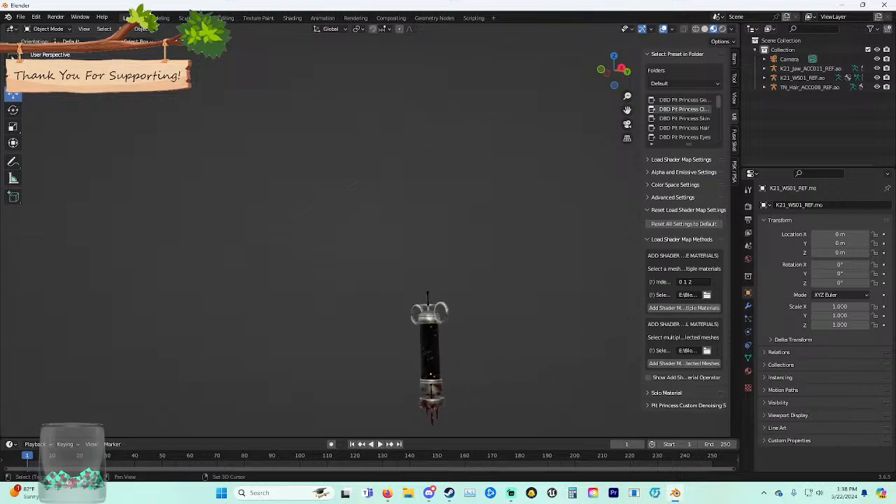
{"action": "scroll", "coordinate": [361, 335], "scroll_direction": "down", "scroll_amount": 9}
{"action": "middle_click_drag", "start_coordinate": [361, 252], "coordinate": [185, 327], "text": "shift"}
{"action": "scroll", "coordinate": [448, 396], "scroll_direction": "down", "scroll_amount": 1}
{"action": "scroll", "coordinate": [238, 336], "scroll_direction": "down", "scroll_amount": 1}
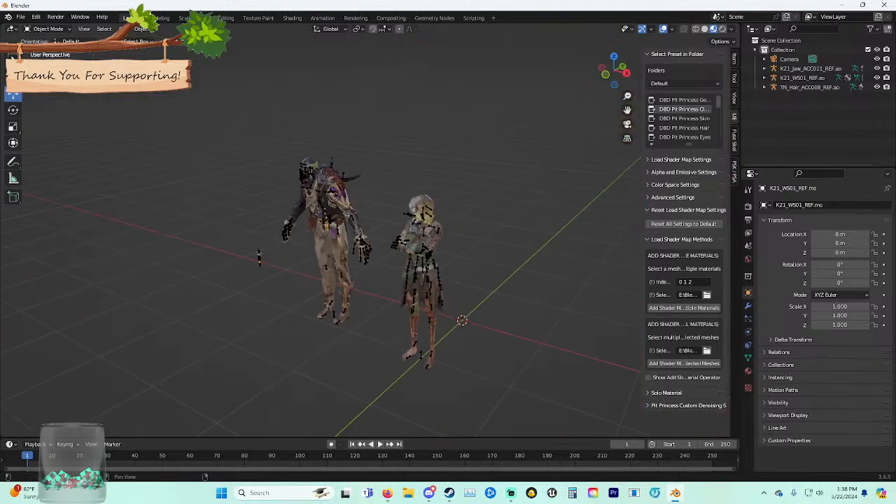
Import K21_W016_REF.psk from the K21 Weapons Models folder to preview it, and delete the imported weapon.
{"action": "left_click", "coordinate": [733, 170]}
{"action": "left_click", "coordinate": [685, 67]}
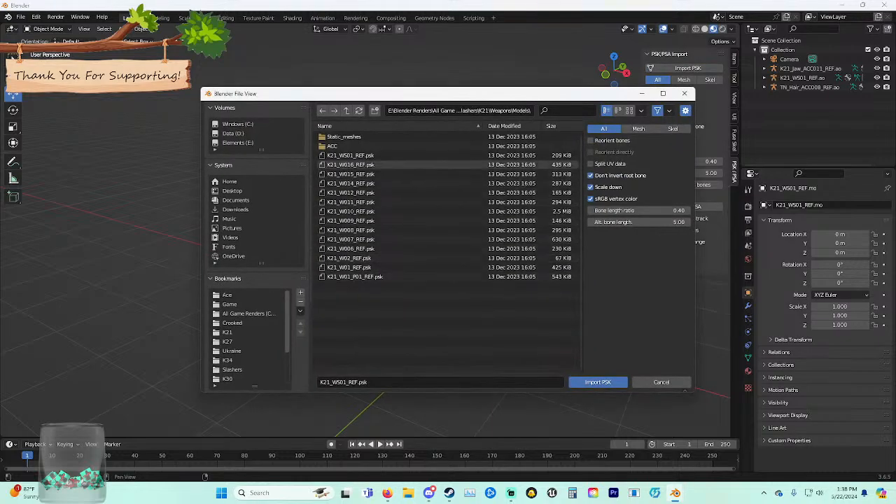
{"action": "double_click", "coordinate": [349, 164]}
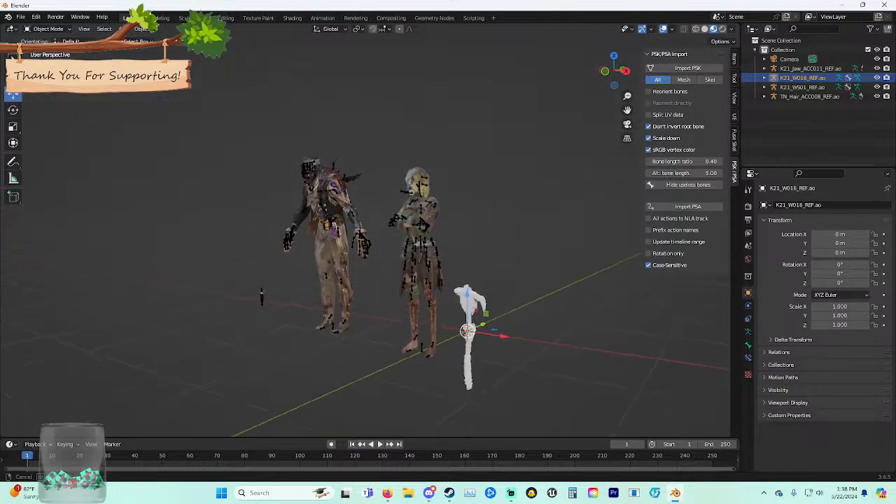
{"action": "key", "text": "Delete"}
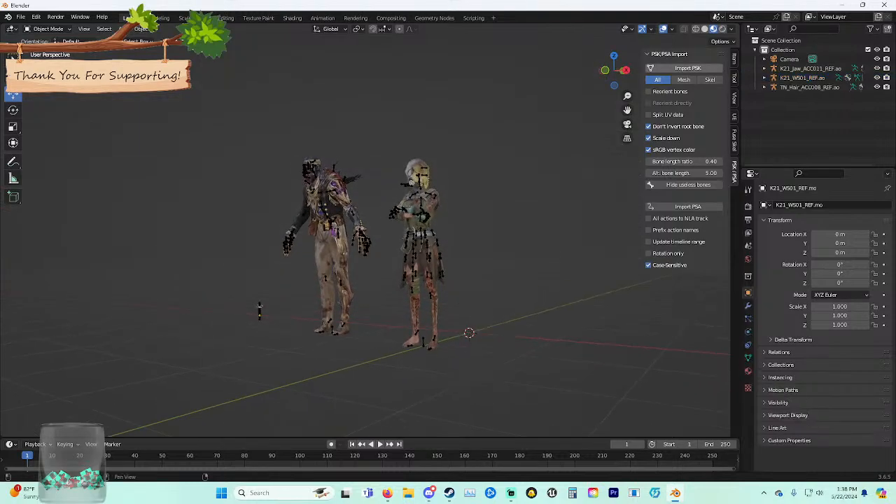
Import K21_W015_REF.psk from the same folder to preview it, and delete the imported weapon.
{"action": "left_click", "coordinate": [686, 68]}
{"action": "double_click", "coordinate": [350, 174]}
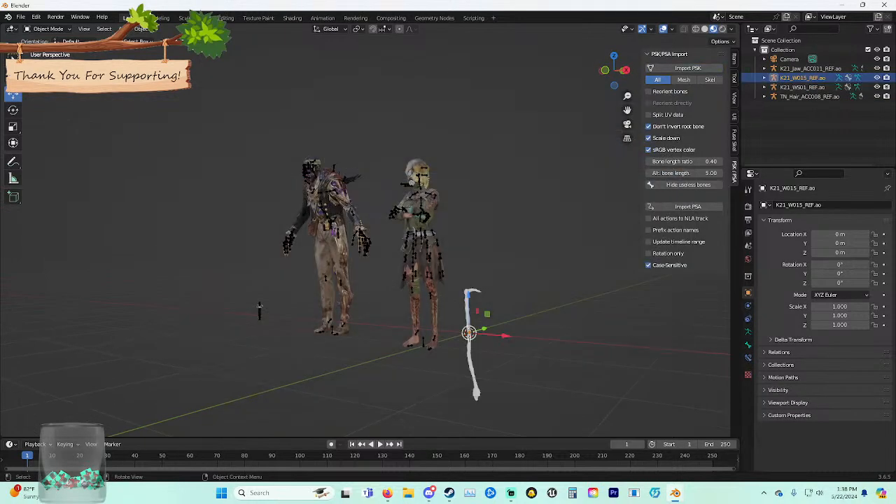
{"action": "mouse_move", "coordinate": [350, 209]}
{"action": "middle_mouse_down"}
{"action": "mouse_move", "coordinate": [360, 208]}
{"action": "mouse_move", "coordinate": [341, 203]}
{"action": "mouse_move", "coordinate": [336, 213]}
{"action": "middle_mouse_up"}
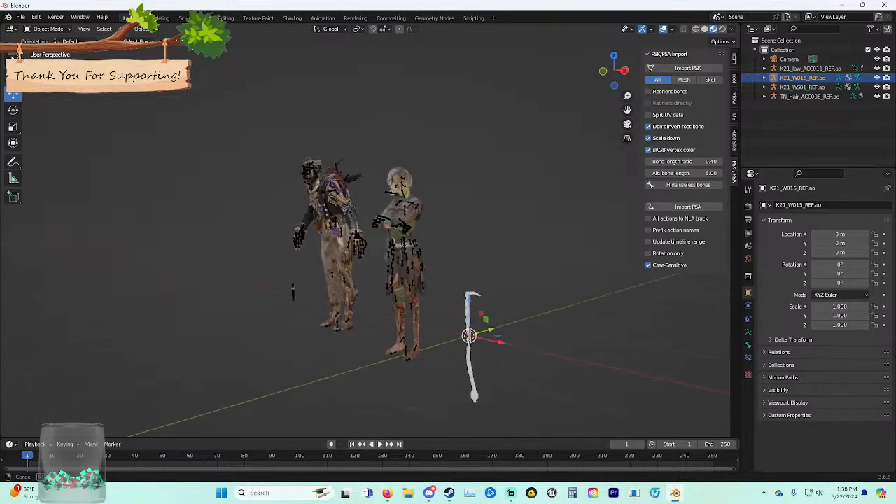
{"action": "key", "text": "Delete"}
Import K21_W014_REF.psk and shade its mesh smooth.
{"action": "left_click", "coordinate": [688, 68]}
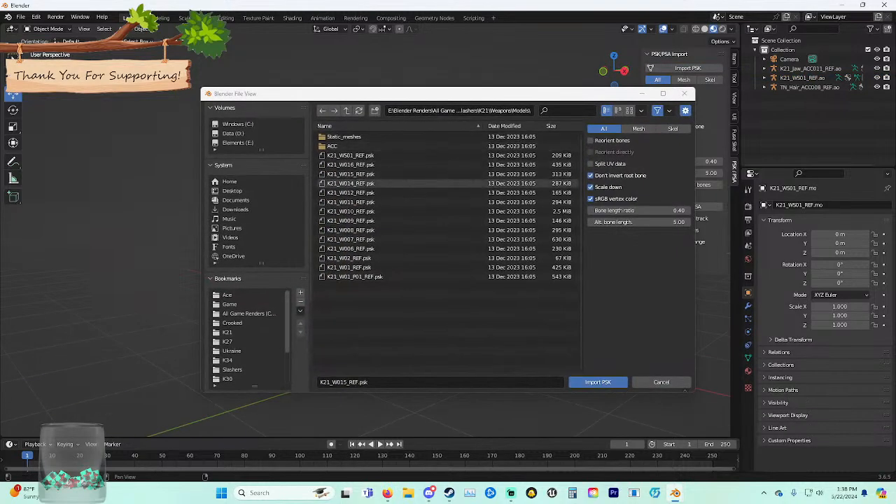
{"action": "double_click", "coordinate": [350, 183]}
{"action": "left_click", "coordinate": [483, 301]}
{"action": "right_click", "coordinate": [483, 301]}
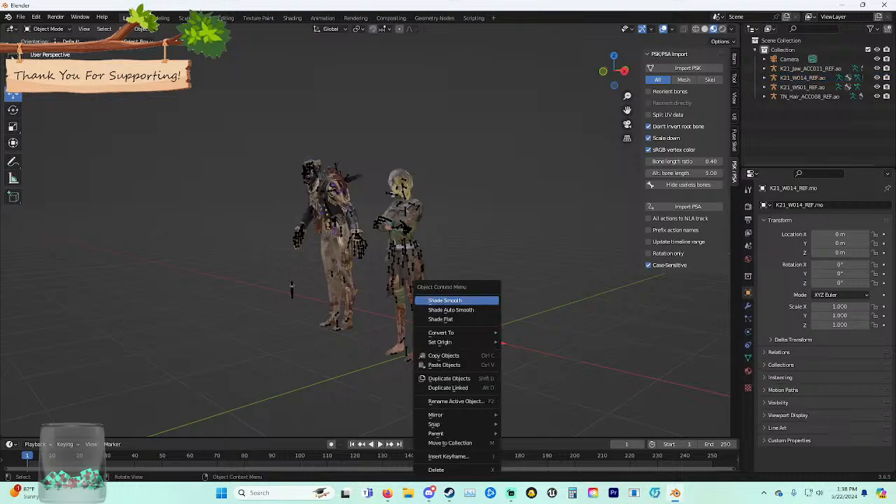
{"action": "left_click", "coordinate": [483, 301]}
Load shader maps onto the K21_W014 weapon mesh with the first DBD Pit Princess preset, and deselect it.
{"action": "left_click", "coordinate": [734, 117]}
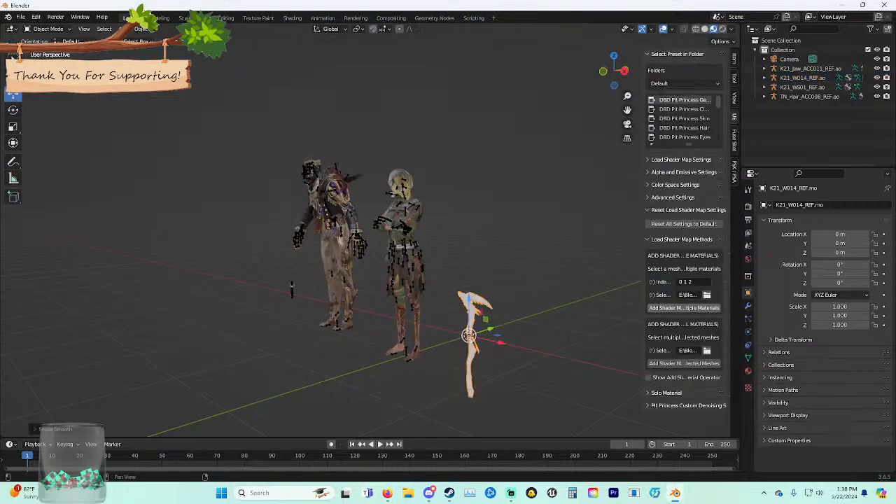
{"action": "left_click", "coordinate": [686, 338]}
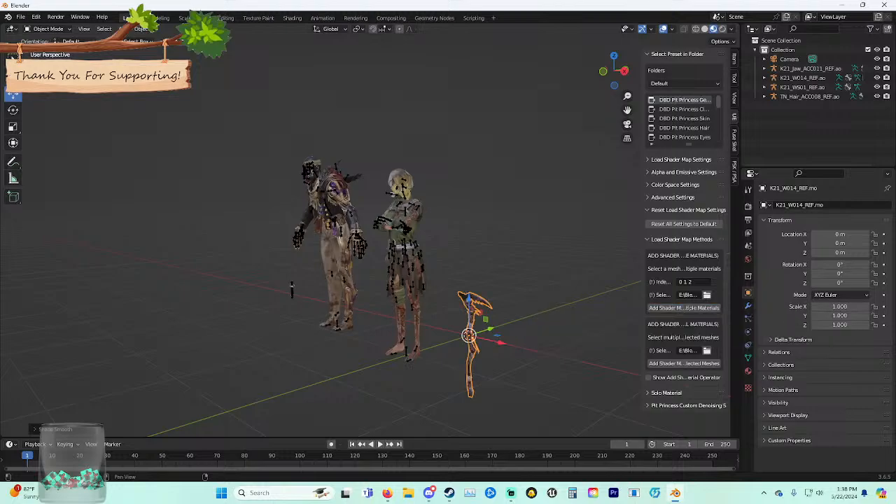
{"action": "middle_click_drag", "start_coordinate": [595, 339], "coordinate": [602, 327]}
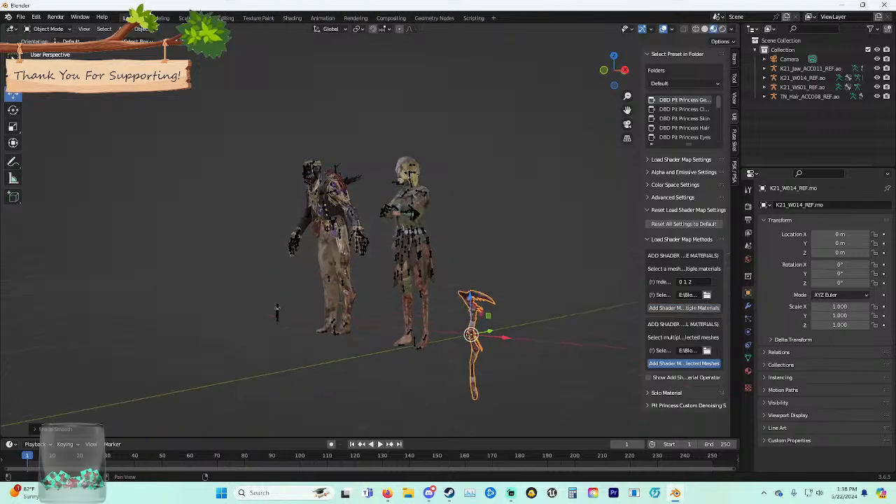
{"action": "left_click", "coordinate": [684, 363]}
{"action": "left_click", "coordinate": [681, 393]}
{"action": "left_click", "coordinate": [553, 364]}
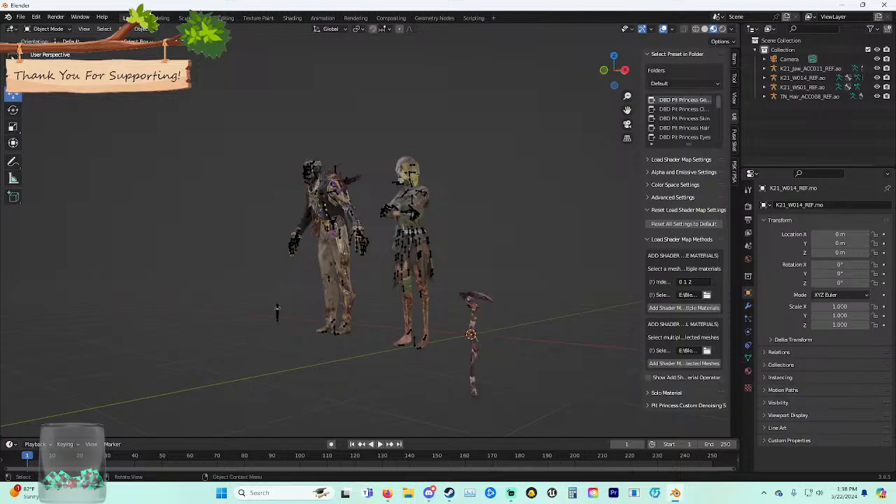
Select the K21_Jaw_ACC011_REF.ao skeleton and switch it to Pose Mode with the whole K21 body framed.
{"action": "left_click", "coordinate": [473, 353]}
{"action": "middle_click_drag", "start_coordinate": [473, 353], "coordinate": [607, 412]}
{"action": "left_click", "coordinate": [526, 355]}
{"action": "scroll", "coordinate": [527, 355], "scroll_direction": "up", "scroll_amount": 3}
{"action": "left_click", "coordinate": [360, 373]}
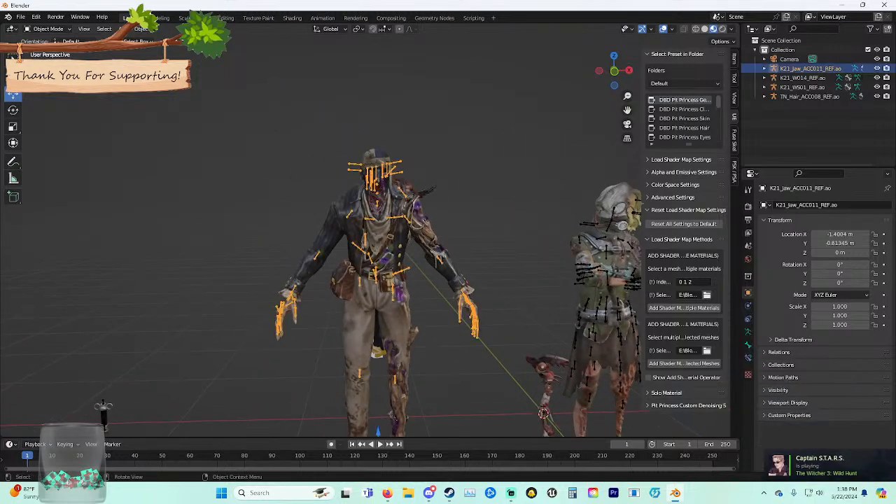
{"action": "scroll", "coordinate": [359, 373], "scroll_direction": "up", "scroll_amount": 4}
{"action": "middle_click_drag", "start_coordinate": [360, 373], "coordinate": [346, 398], "text": "shift"}
{"action": "scroll", "coordinate": [344, 354], "scroll_direction": "down", "scroll_amount": 2}
{"action": "middle_click_drag", "start_coordinate": [590, 430], "coordinate": [280, 283]}
{"action": "key", "text": "ctrl+Tab"}
{"action": "middle_click_drag", "start_coordinate": [280, 283], "coordinate": [520, 247], "text": "shift"}
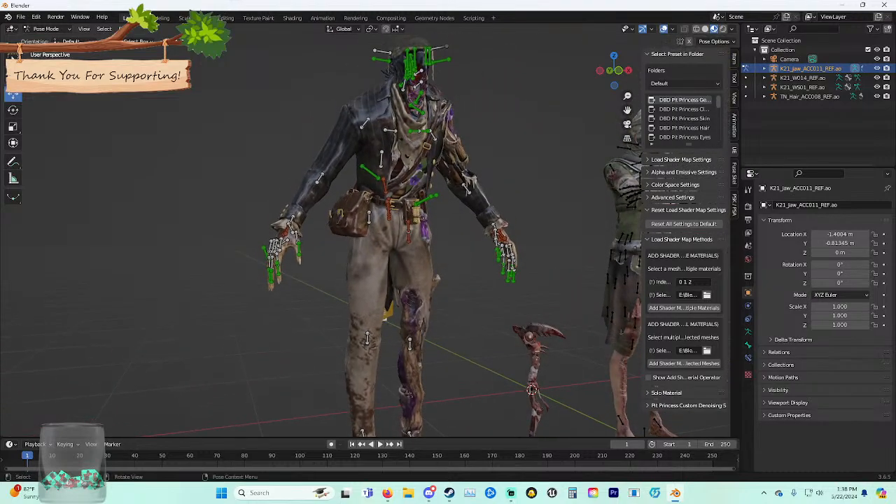
Bend the K21 killer's upper body forward at the waist by rotating its torso bone.
{"action": "key", "text": "r"}
{"action": "key", "text": "r"}
{"action": "key", "text": "Escape"}
{"action": "middle_click_drag", "start_coordinate": [448, 238], "coordinate": [501, 239]}
{"action": "left_click_drag", "start_coordinate": [431, 217], "coordinate": [431, 225]}
{"action": "key", "text": "r"}
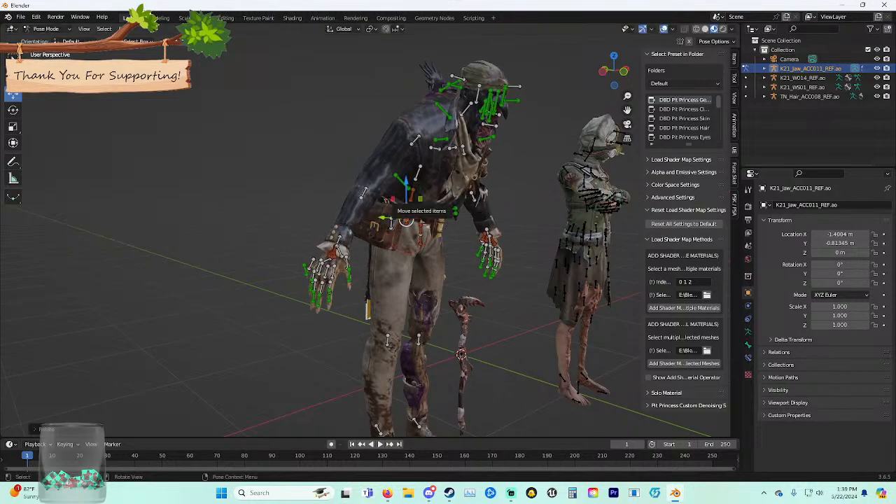
Select the K21 killer's left thigh bone and shift it slightly along the X axis.
{"action": "left_click_drag", "start_coordinate": [444, 223], "coordinate": [456, 236]}
{"action": "key", "text": "r"}
{"action": "key", "text": "r"}
{"action": "mouse_move", "coordinate": [456, 236]}
{"action": "middle_mouse_down"}
{"action": "mouse_move", "coordinate": [393, 235]}
{"action": "mouse_move", "coordinate": [464, 238]}
{"action": "middle_mouse_up"}
{"action": "left_click_drag", "start_coordinate": [448, 225], "coordinate": [453, 226]}
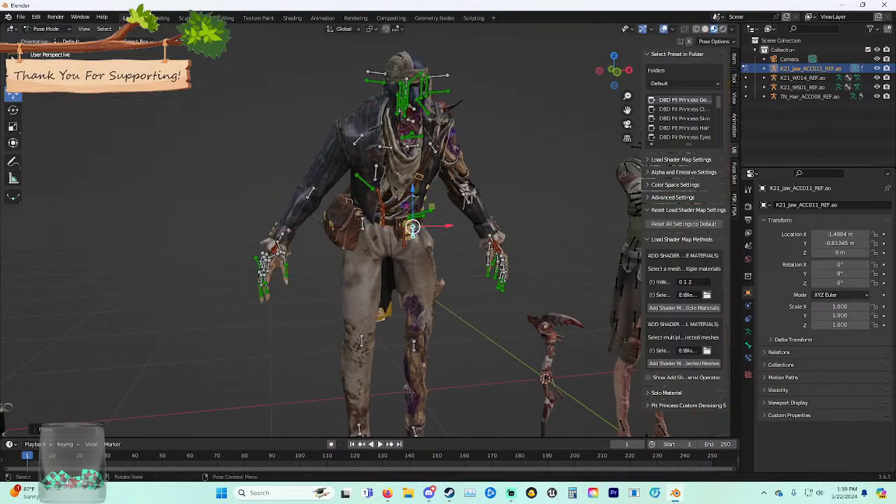
Rotate the K21 killer's left thigh about 32° around global Z and about -27° around global X.
{"action": "middle_click_drag", "start_coordinate": [453, 226], "coordinate": [469, 233]}
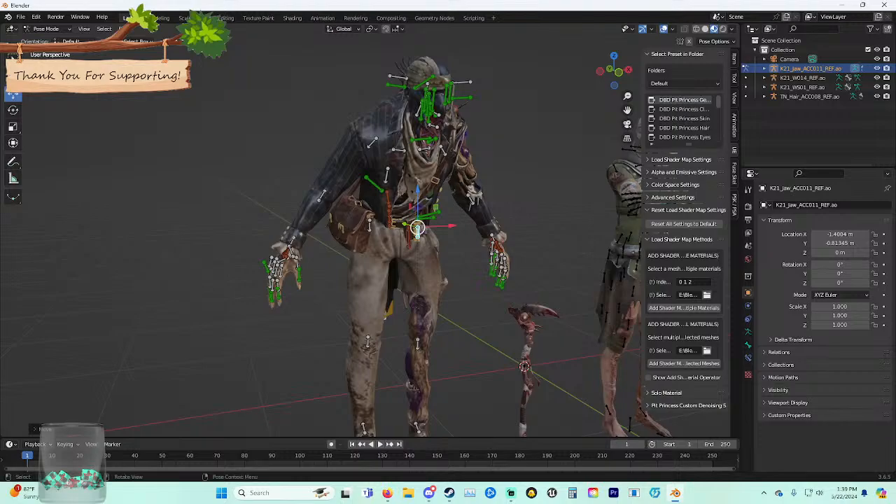
{"action": "key", "text": "r"}
{"action": "key", "text": "z"}
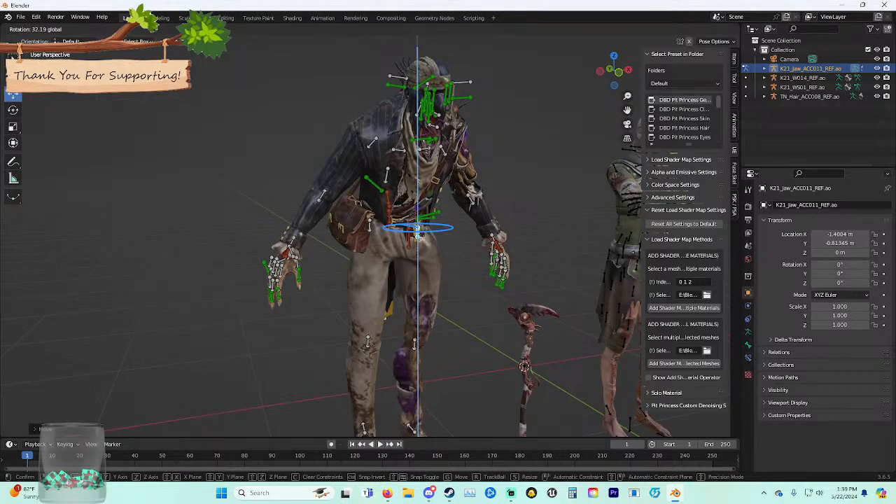
{"action": "key", "text": "Return"}
{"action": "key", "text": "r"}
{"action": "key", "text": "x"}
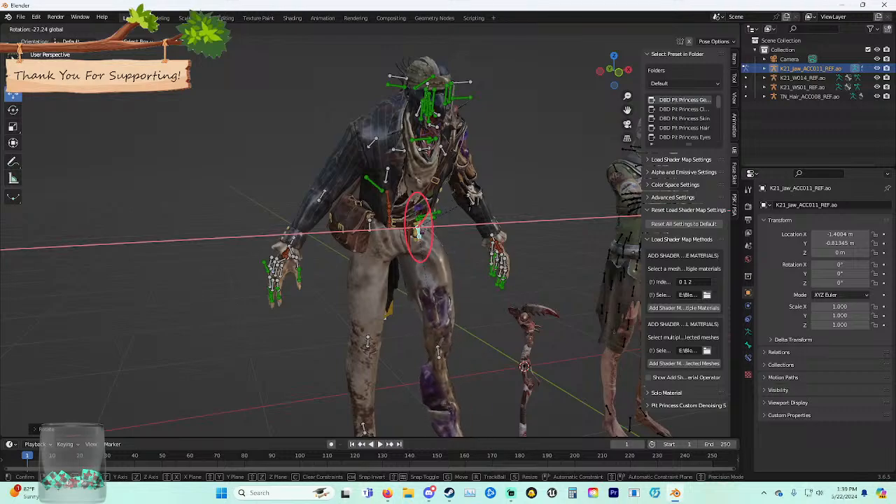
{"action": "key", "text": "Return"}
{"action": "key", "text": "r"}
{"action": "key", "text": "y"}
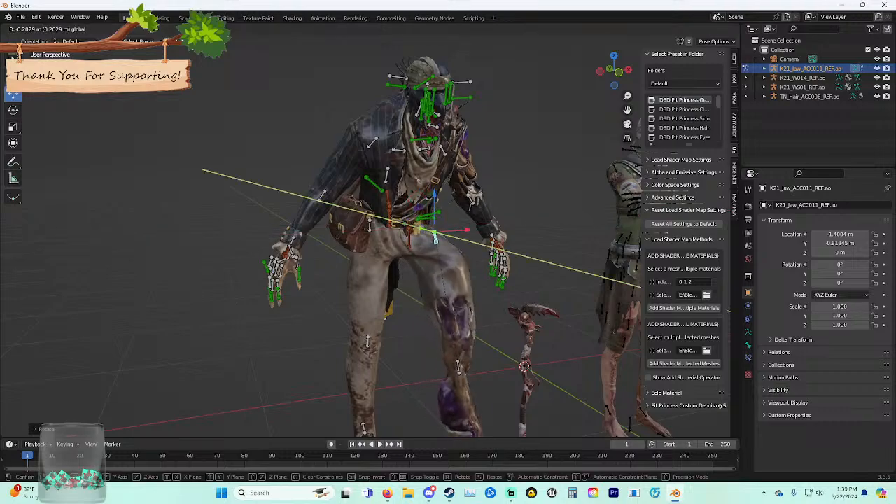
{"action": "key", "text": "Escape"}
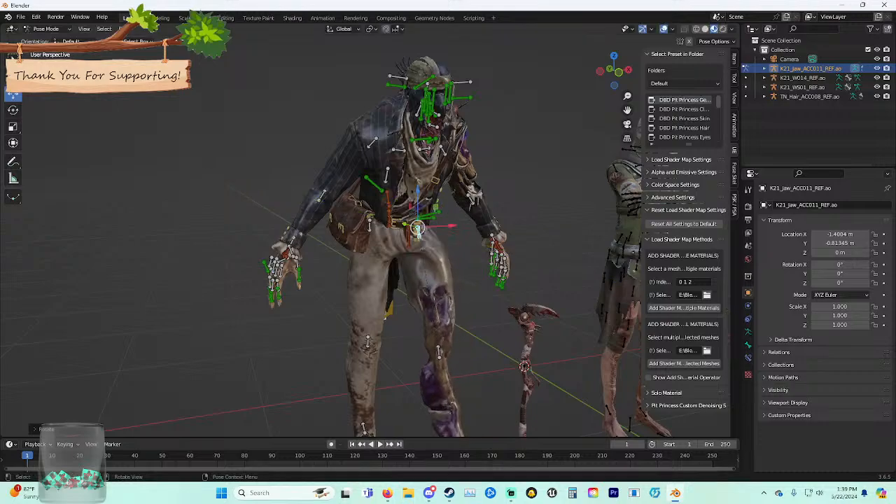
Rotate the K21 killer's left thigh slightly around global Y and shift it about -0.02 m along global X.
{"action": "key", "text": "r"}
{"action": "key", "text": "y"}
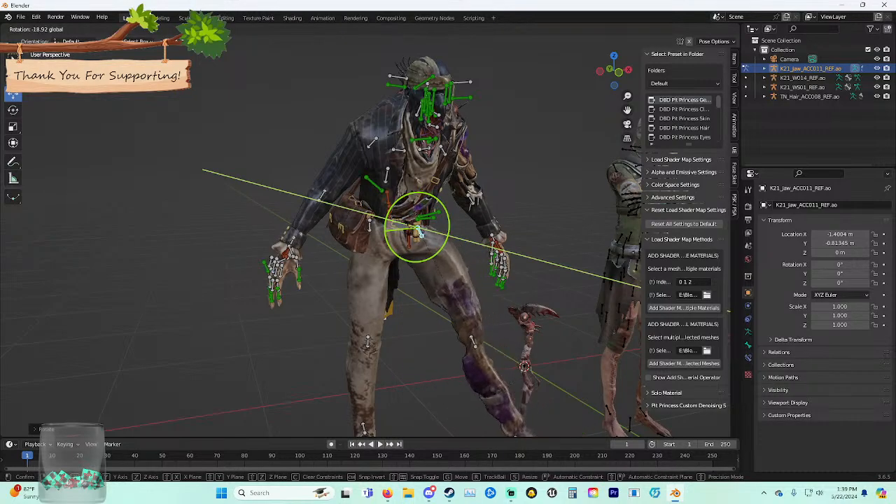
{"action": "left_click", "coordinate": [417, 228]}
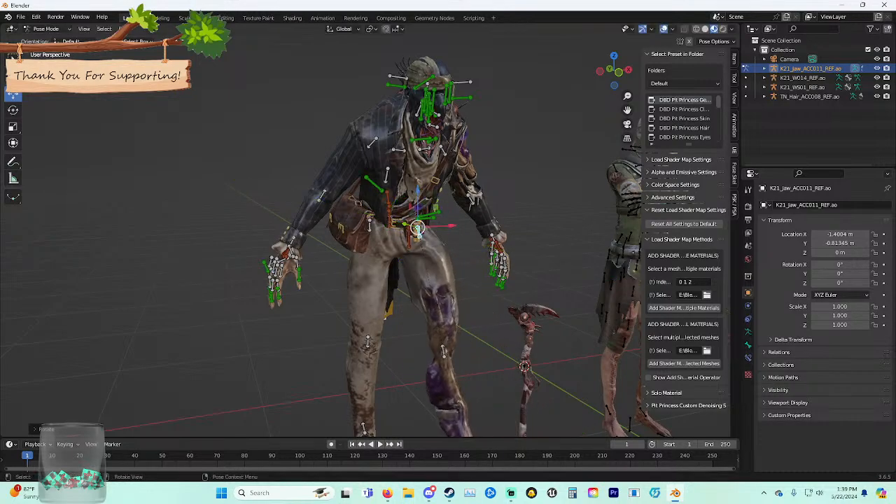
{"action": "key", "text": "g"}
{"action": "key", "text": "x"}
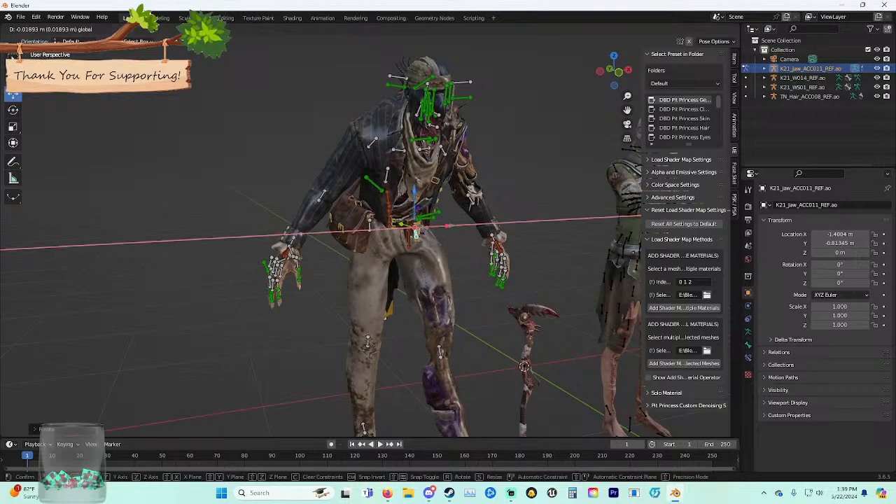
{"action": "left_click", "coordinate": [414, 228]}
Swing the K21 killer's right thigh backward about 28° around global X.
{"action": "middle_click_drag", "start_coordinate": [414, 228], "coordinate": [398, 219]}
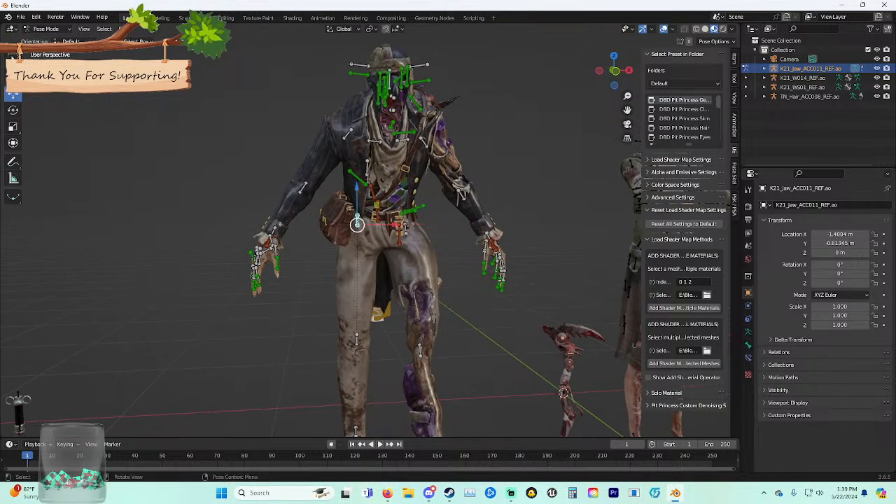
{"action": "key", "text": "r"}
{"action": "key", "text": "x"}
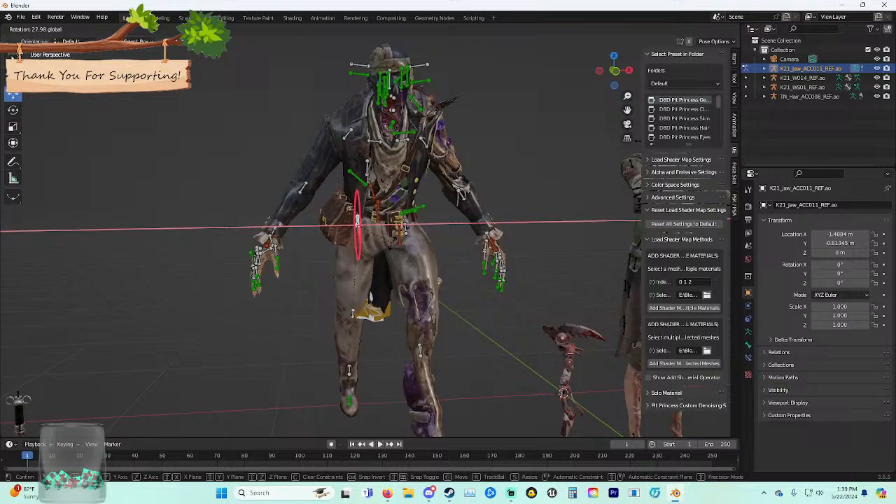
{"action": "left_click", "coordinate": [391, 243]}
Fine-tune the K21 killer's right thigh by rotating it slightly around global Y and global Z.
{"action": "middle_click_drag", "start_coordinate": [392, 243], "coordinate": [630, 241]}
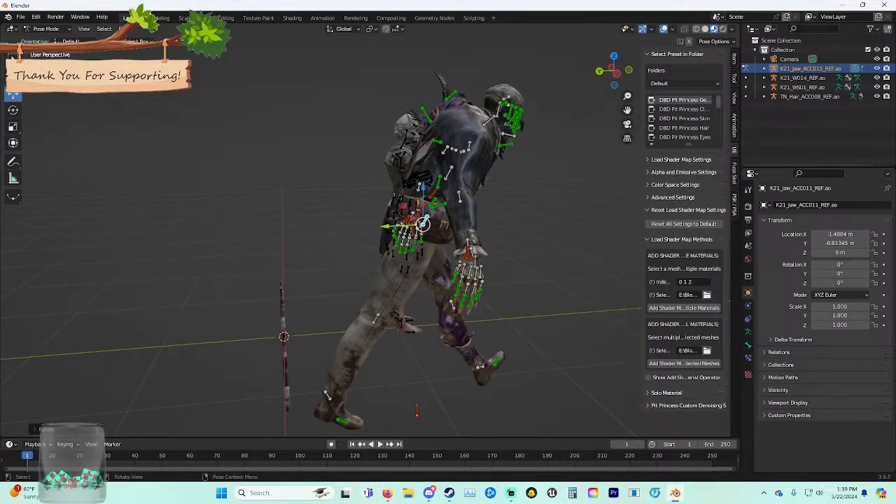
{"action": "key", "text": "r"}
{"action": "key", "text": "y"}
{"action": "left_click", "coordinate": [391, 243]}
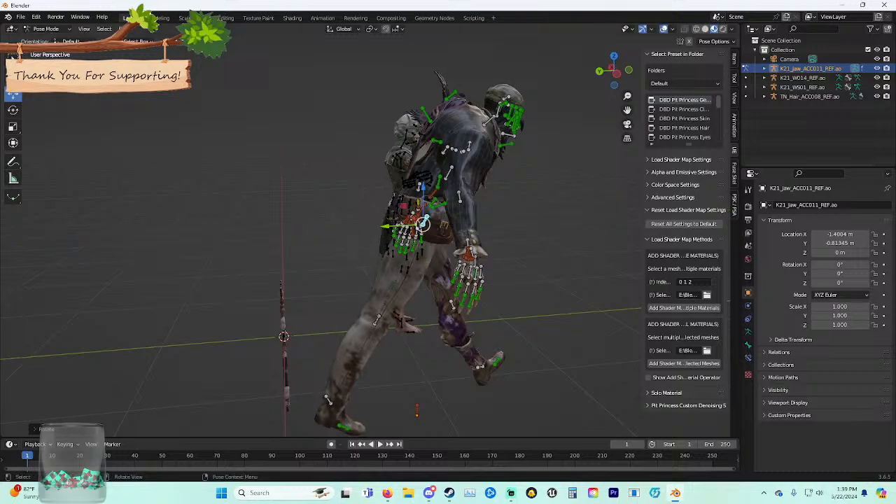
{"action": "middle_click_drag", "start_coordinate": [448, 242], "coordinate": [368, 242]}
{"action": "key", "text": "r"}
{"action": "key", "text": "z"}
{"action": "left_click", "coordinate": [336, 242]}
Bend the K21 killer's right knee backward about 21° around global X using the lower-leg bone.
{"action": "mouse_move", "coordinate": [373, 321]}
{"action": "left_mouse_down"}
{"action": "mouse_move", "coordinate": [328, 321]}
{"action": "mouse_move", "coordinate": [375, 323]}
{"action": "mouse_move", "coordinate": [375, 338]}
{"action": "left_mouse_up"}
{"action": "key", "text": "r"}
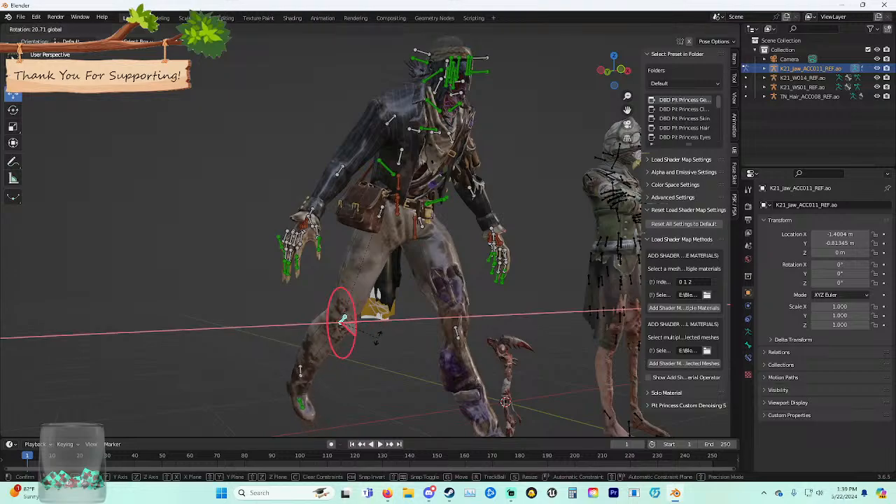
{"action": "left_click", "coordinate": [376, 337]}
Rotate the K21 killer's left lower leg back until its shin is nearly vertical.
{"action": "middle_click_drag", "start_coordinate": [376, 337], "coordinate": [348, 338]}
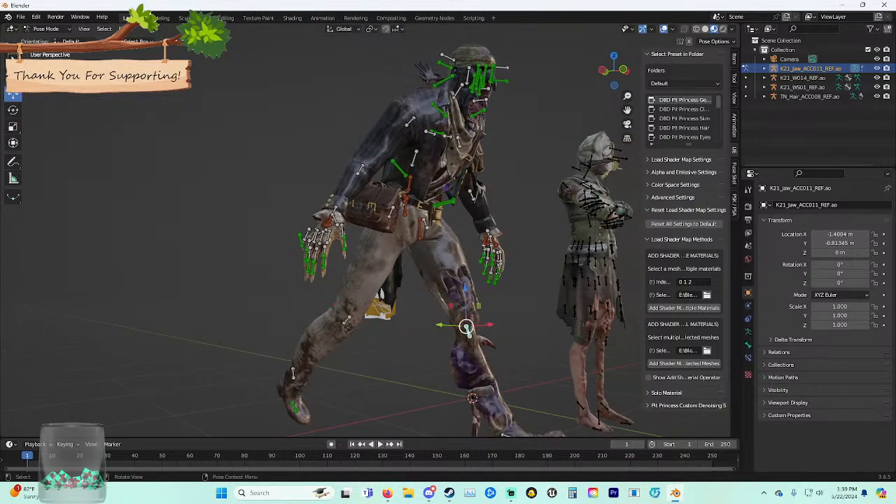
{"action": "left_click_drag", "start_coordinate": [490, 324], "coordinate": [493, 324]}
{"action": "key", "text": "r"}
{"action": "left_click_drag", "start_coordinate": [492, 324], "coordinate": [506, 338]}
{"action": "left_click", "coordinate": [506, 339]}
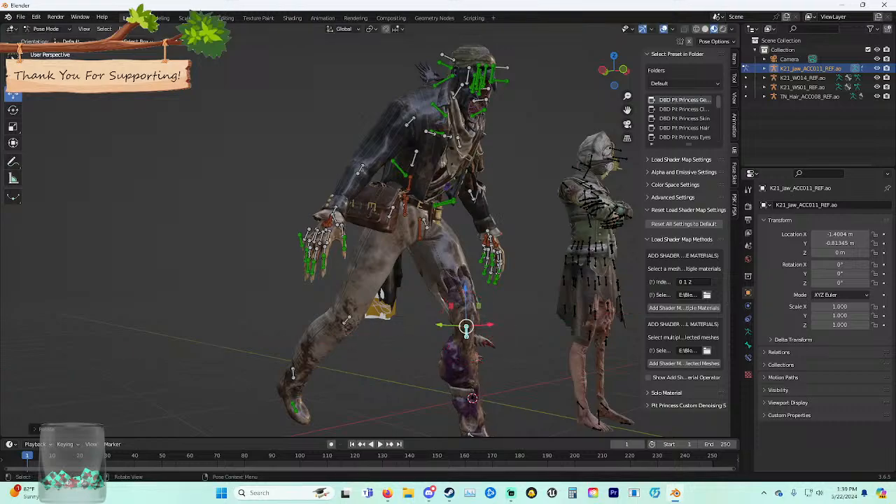
Lower the whole K21 body along global Z by moving the skeleton's root bone.
{"action": "middle_click_drag", "start_coordinate": [490, 294], "coordinate": [450, 292]}
{"action": "scroll", "coordinate": [420, 266], "scroll_direction": "down", "scroll_amount": 3}
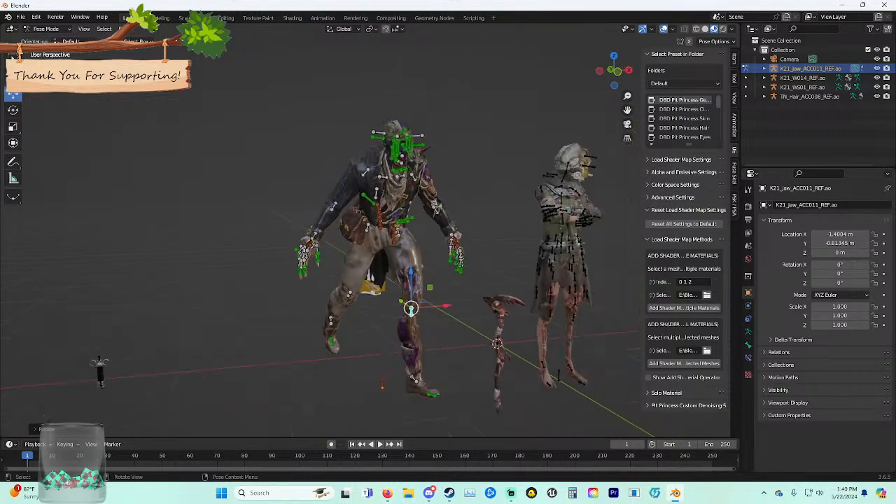
{"action": "left_click_drag", "start_coordinate": [322, 138], "coordinate": [448, 365]}
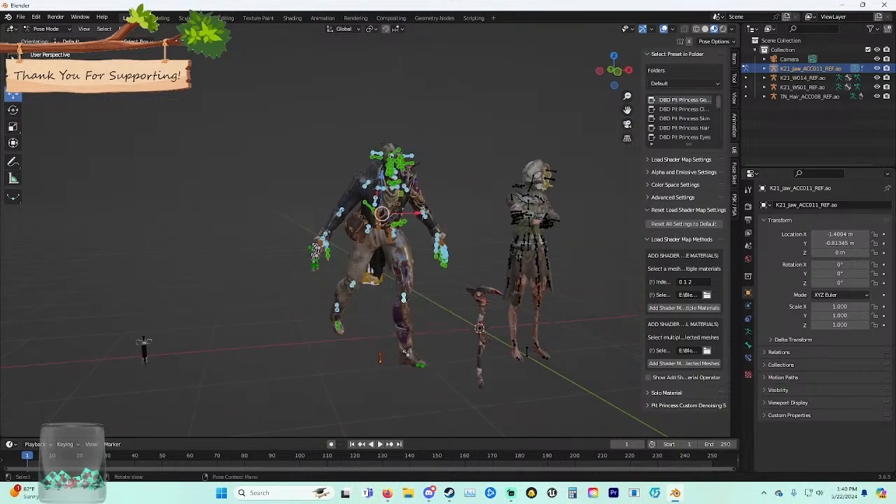
{"action": "left_click", "coordinate": [380, 359]}
{"action": "key", "text": "g"}
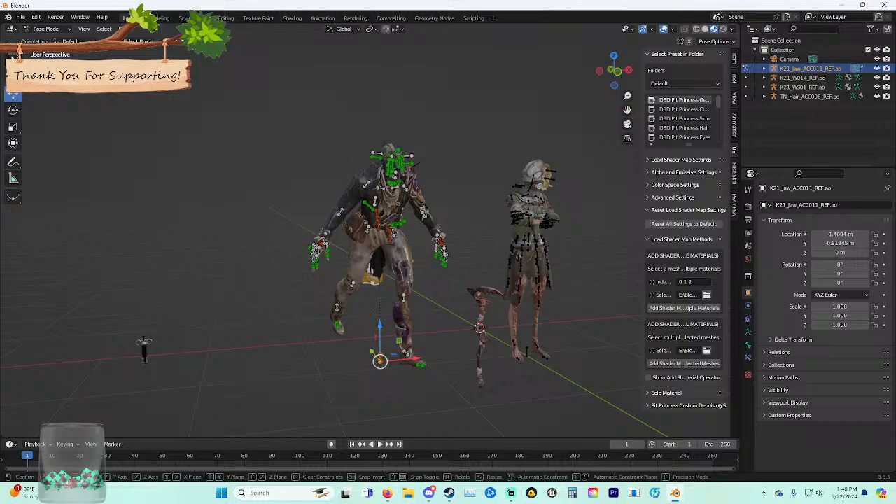
{"action": "key", "text": "z"}
{"action": "left_click_drag", "start_coordinate": [380, 350], "coordinate": [380, 345]}
{"action": "left_click", "coordinate": [393, 254]}
Rotate the toe bone of the K21 killer's rear right foot about -11° around global X.
{"action": "middle_click_drag", "start_coordinate": [394, 254], "coordinate": [406, 118]}
{"action": "scroll", "coordinate": [396, 250], "scroll_direction": "up", "scroll_amount": 3}
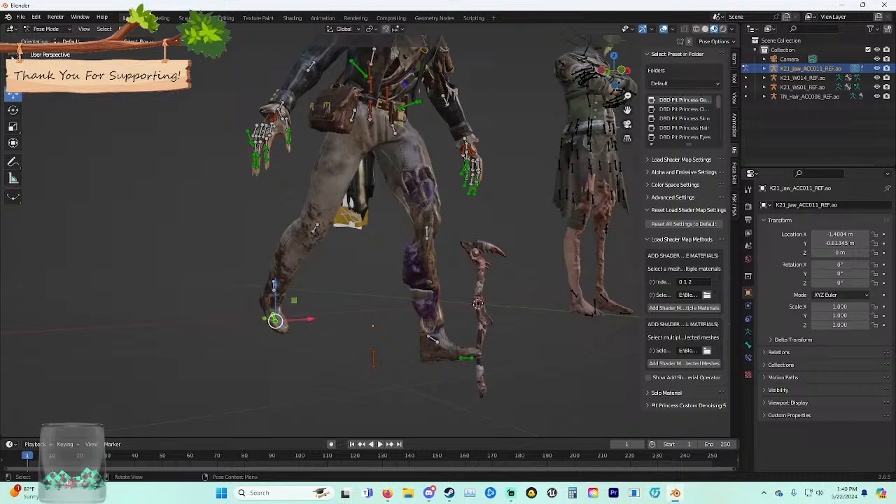
{"action": "middle_click_drag", "start_coordinate": [433, 337], "coordinate": [463, 327]}
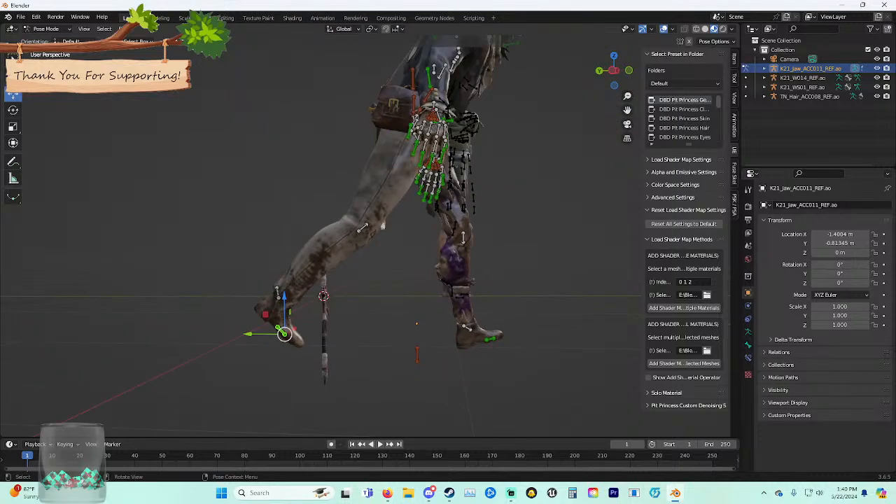
{"action": "key", "text": "r"}
{"action": "key", "text": "x"}
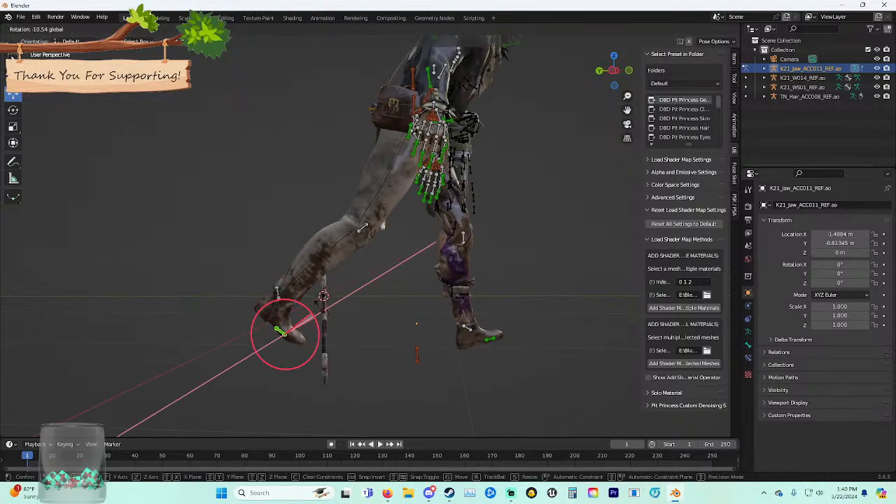
{"action": "left_click", "coordinate": [285, 334]}
{"action": "middle_click_drag", "start_coordinate": [285, 334], "coordinate": [315, 329]}
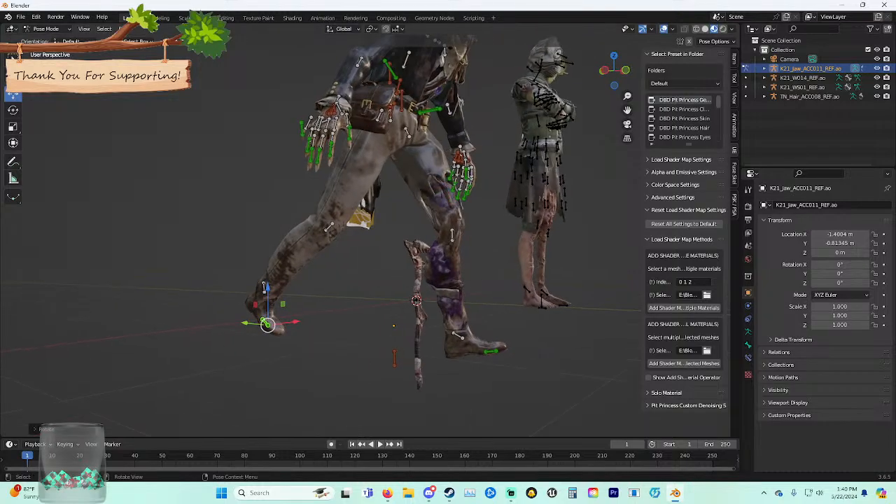
{"action": "key", "text": "r"}
{"action": "key", "text": "x"}
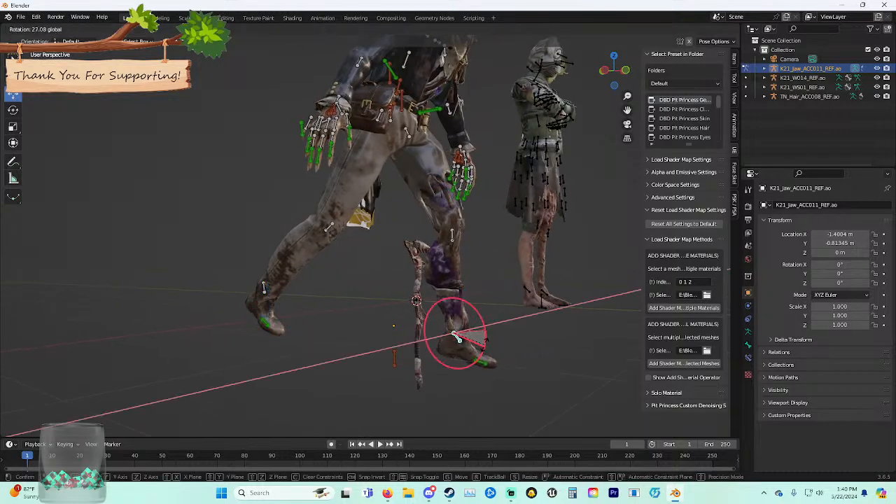
{"action": "left_click", "coordinate": [456, 336]}
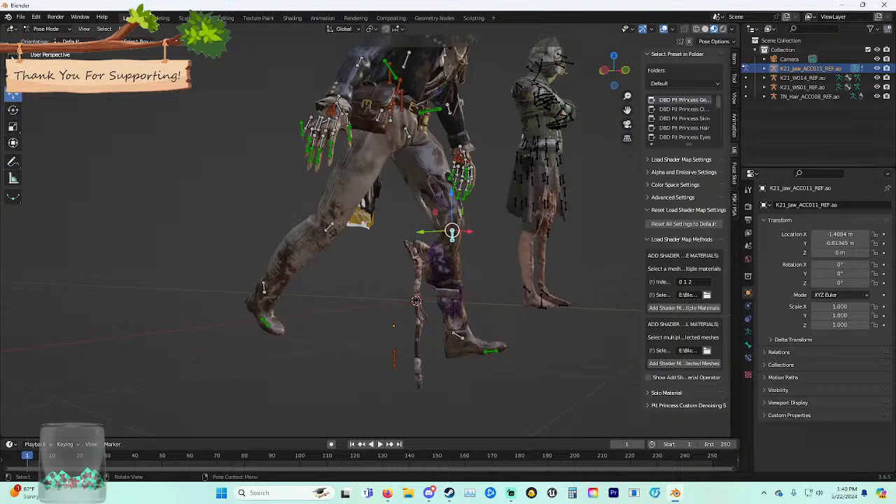
Raise the K21 killer's left thigh forward around global X and bend its lower leg back about 42°.
{"action": "key", "text": "r"}
{"action": "key", "text": "x"}
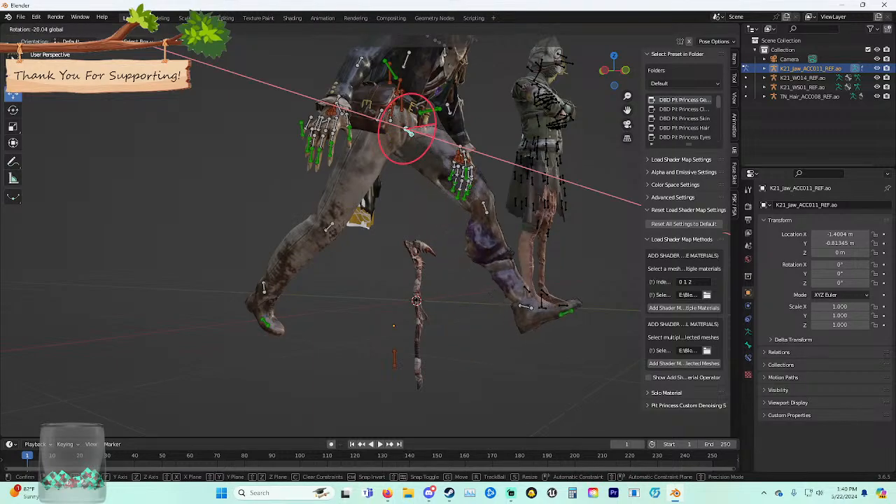
{"action": "left_click", "coordinate": [409, 131]}
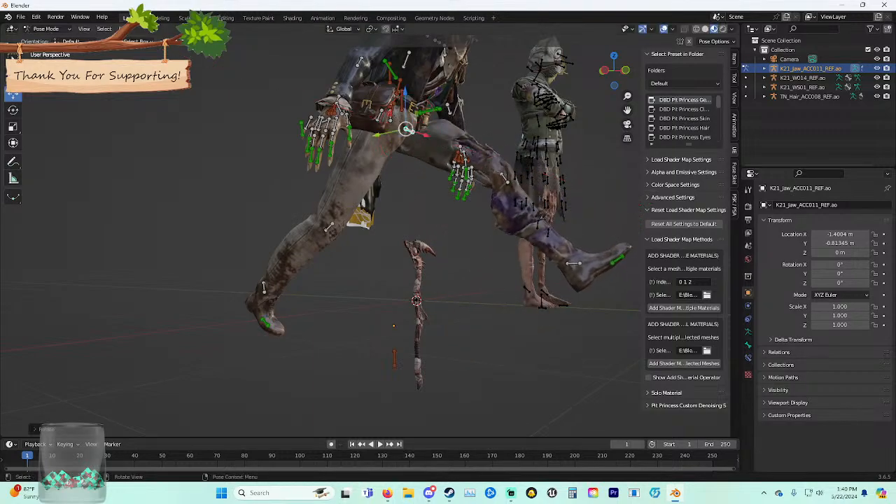
{"action": "key", "text": "r"}
{"action": "key", "text": "x"}
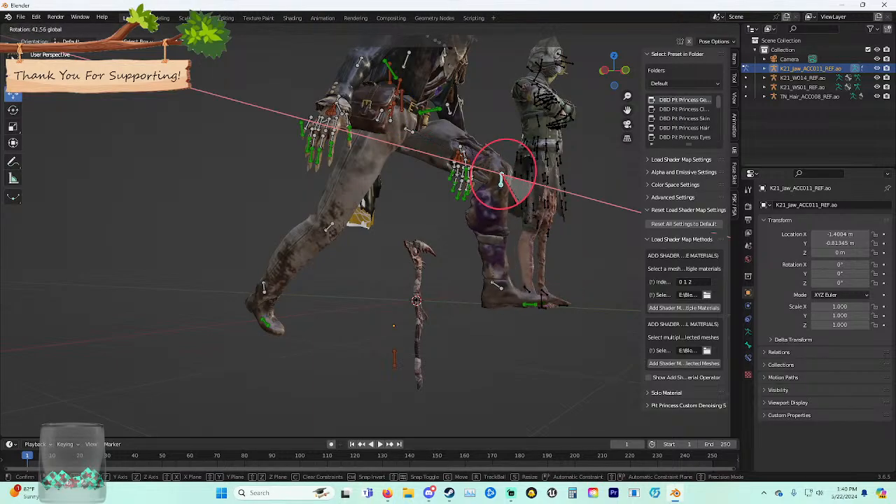
{"action": "left_click", "coordinate": [495, 283]}
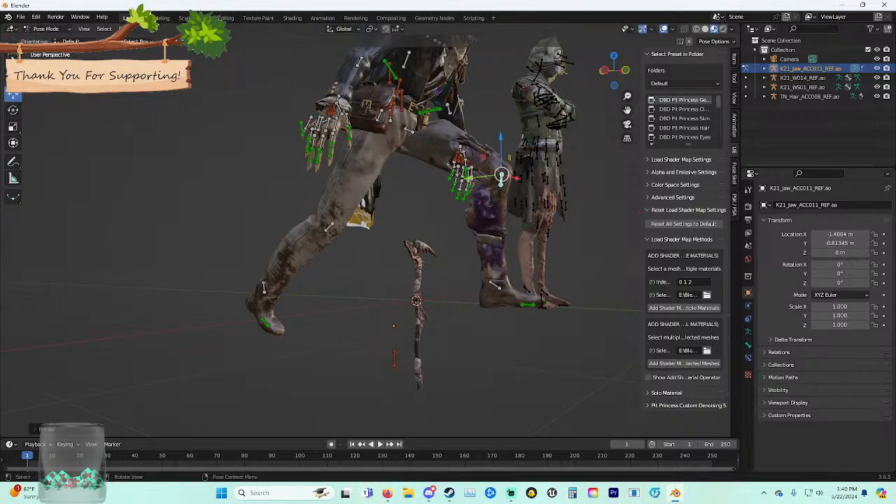
Bend the K21 killer's right lower leg further back around global X until it is roughly horizontal.
{"action": "middle_click_drag", "start_coordinate": [454, 280], "coordinate": [294, 284]}
{"action": "key", "text": "r"}
{"action": "key", "text": "x"}
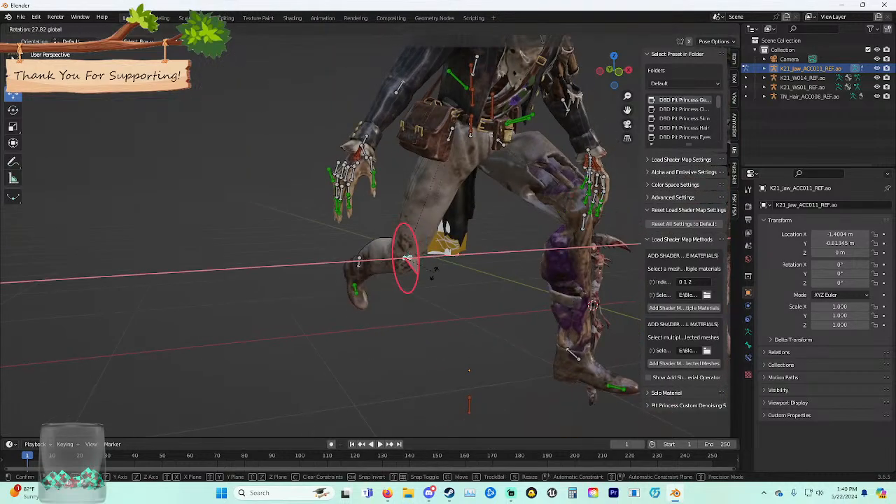
{"action": "left_click", "coordinate": [407, 259]}
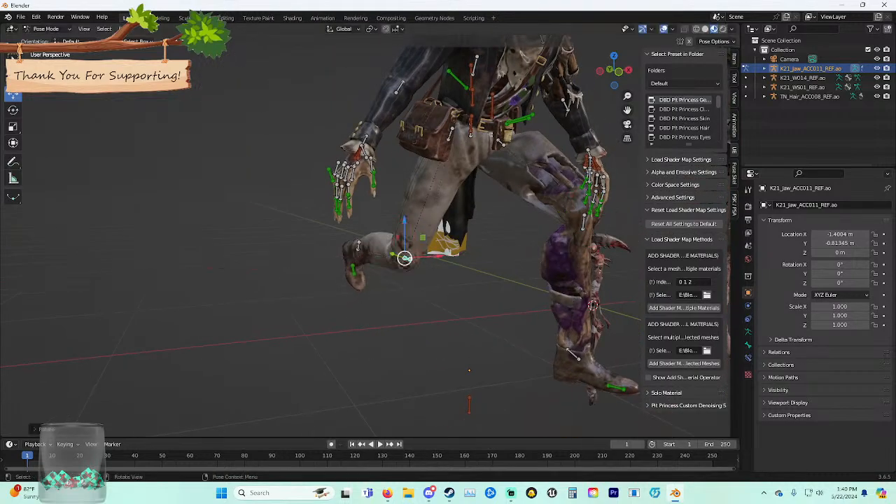
Rotate the satchel-side thigh bone about the global X axis to bring the bent leg down towards the ground.
{"action": "key", "text": "r"}
{"action": "key", "text": "x"}
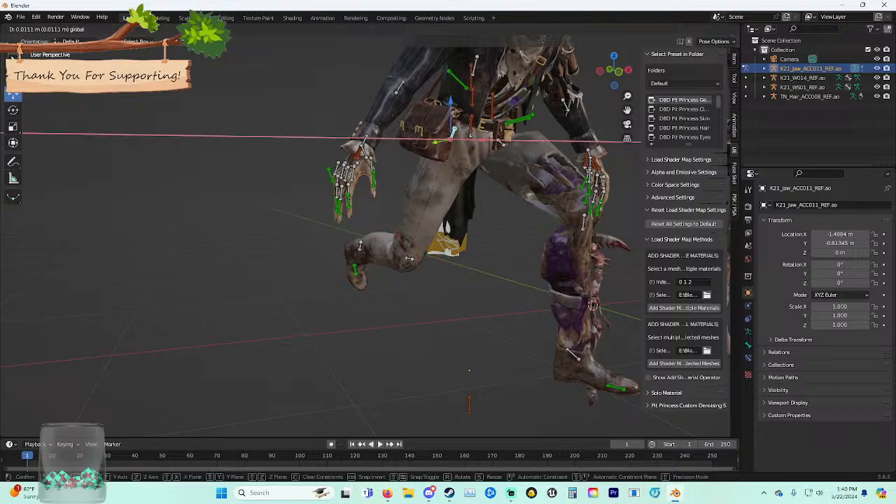
{"action": "left_click", "coordinate": [462, 124]}
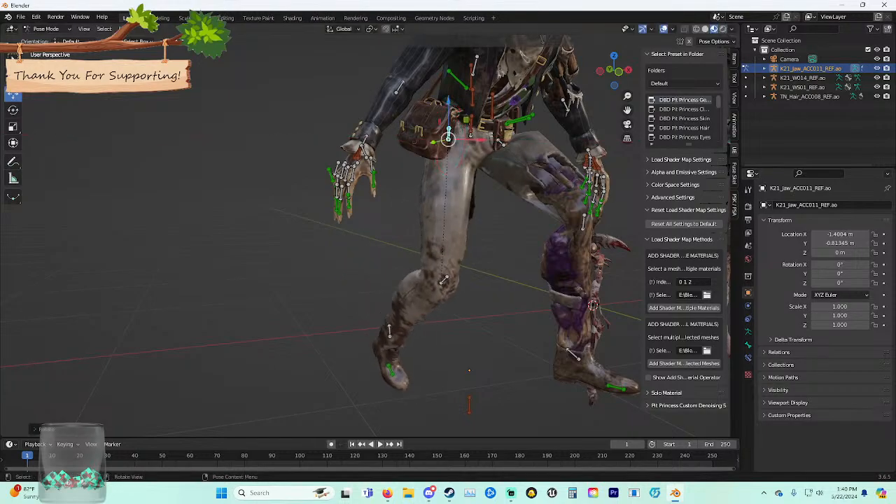
{"action": "middle_click_drag", "start_coordinate": [463, 125], "coordinate": [386, 178]}
{"action": "scroll", "coordinate": [441, 123], "scroll_direction": "down", "scroll_amount": 3}
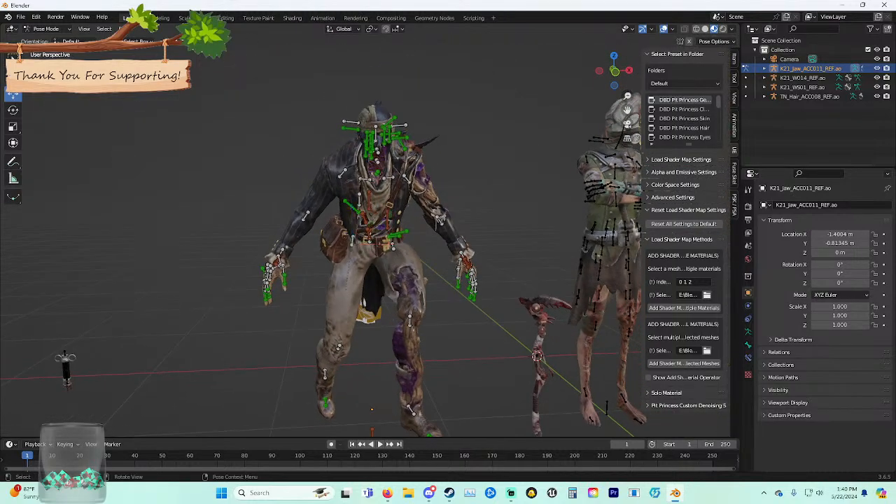
Try to rotate the satchel-side upper arm bone freely, and undo the change.
{"action": "key", "text": "r"}
{"action": "key", "text": "x"}
{"action": "key", "text": "r"}
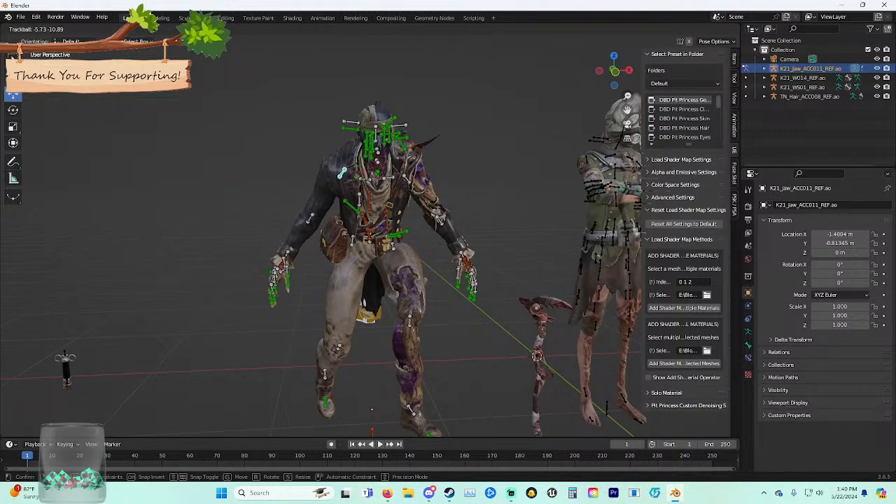
{"action": "left_click", "coordinate": [350, 182]}
{"action": "middle_click_drag", "start_coordinate": [350, 182], "coordinate": [373, 182]}
{"action": "scroll", "coordinate": [373, 178], "scroll_direction": "up", "scroll_amount": 3}
{"action": "left_click_drag", "start_coordinate": [373, 95], "coordinate": [372, 91]}
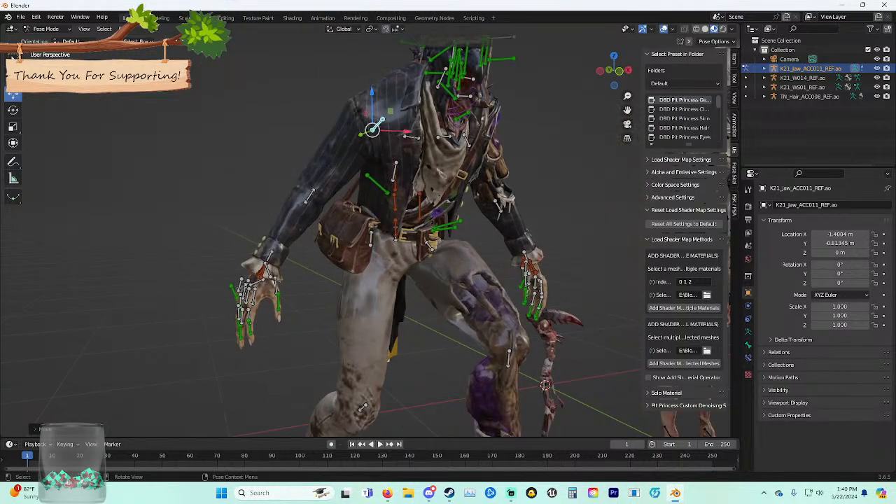
{"action": "key", "text": "ctrl+z"}
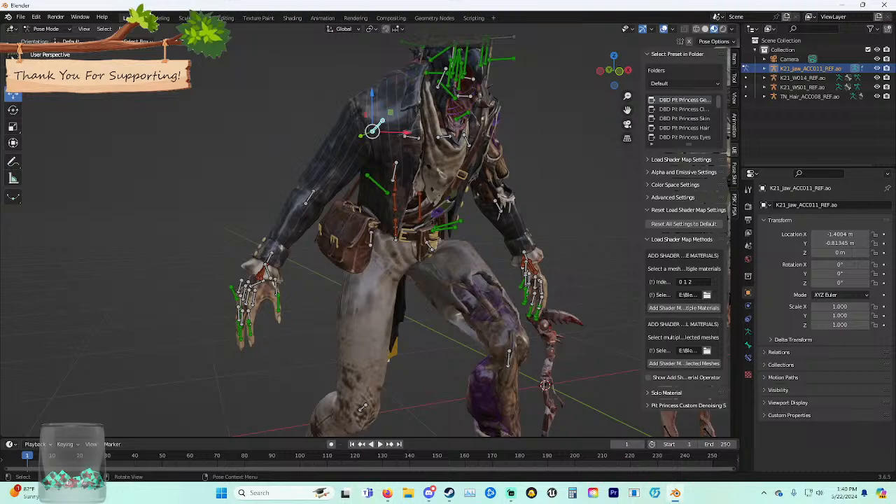
Try to swing the satchel-side upper arm forward about the global X axis.
{"action": "middle_click_drag", "start_coordinate": [392, 203], "coordinate": [369, 220]}
{"action": "key", "text": "r"}
{"action": "key", "text": "x"}
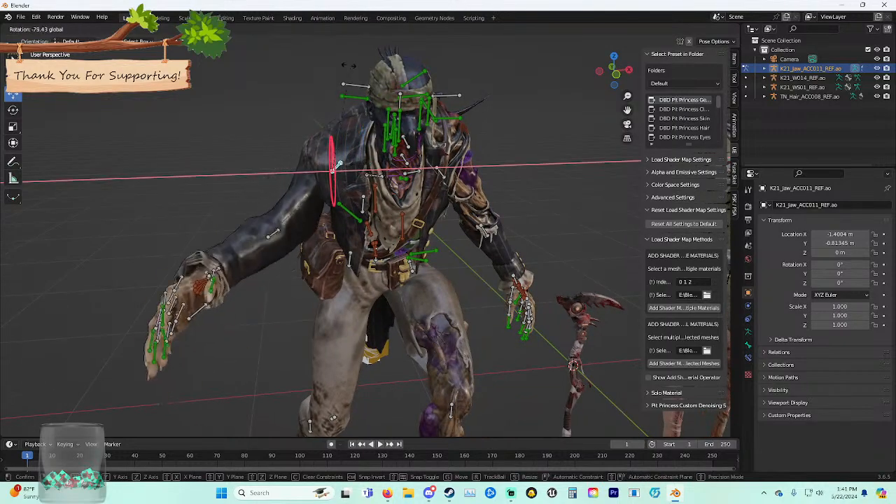
{"action": "left_click", "coordinate": [466, 323]}
{"action": "middle_click_drag", "start_coordinate": [466, 322], "coordinate": [487, 313]}
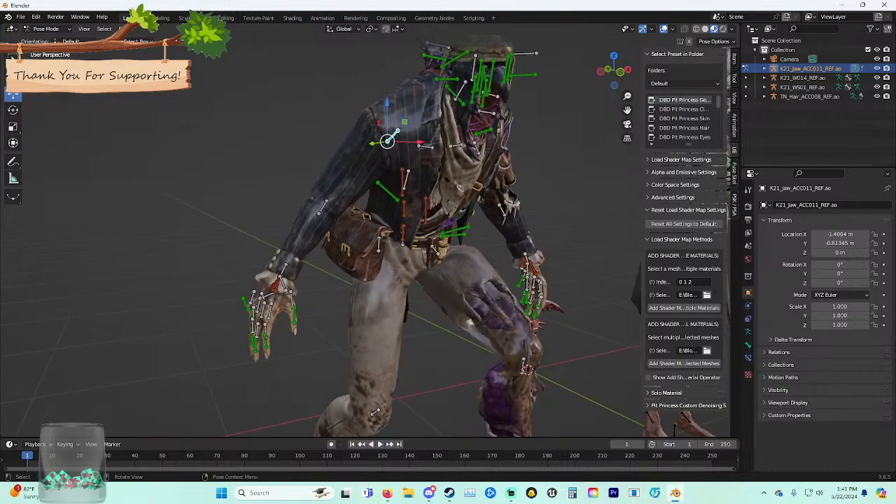
{"action": "left_click", "coordinate": [425, 147]}
{"action": "key", "text": "r"}
{"action": "key", "text": "Escape"}
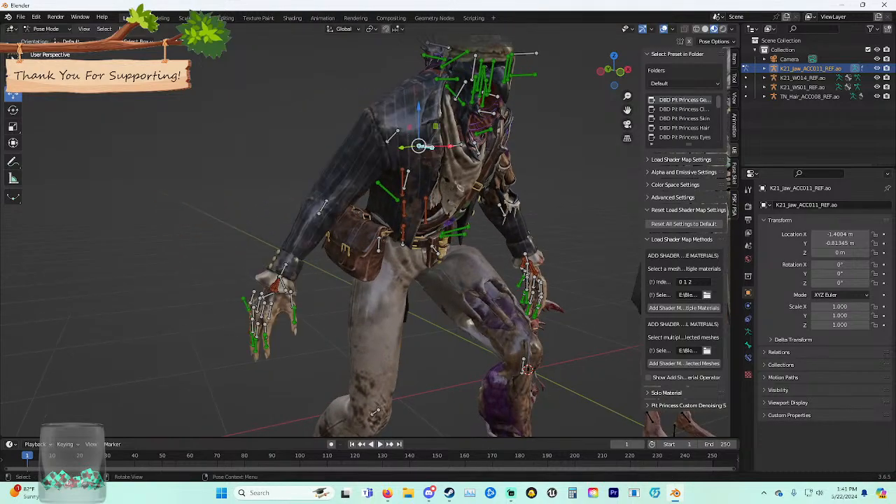
{"action": "key", "text": "r"}
{"action": "key", "text": "x"}
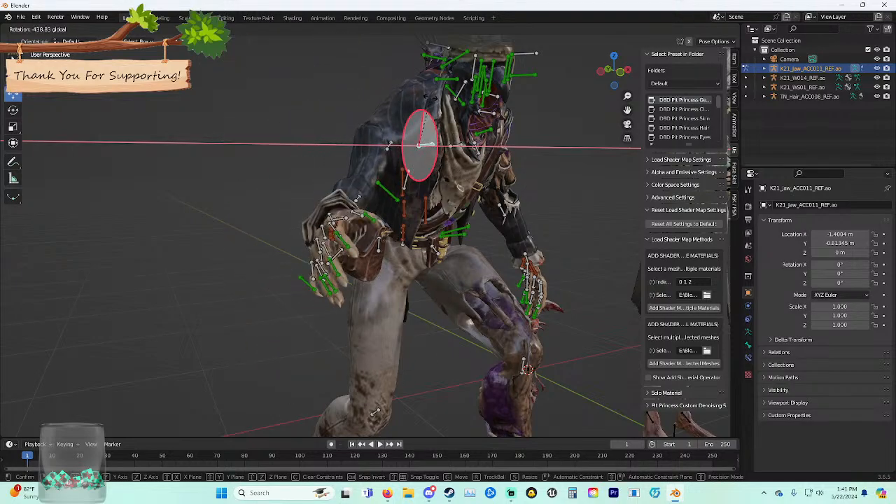
{"action": "right_click", "coordinate": [435, 112]}
Try to reposition the satchel-side collarbone, and undo the last two changes.
{"action": "middle_click_drag", "start_coordinate": [435, 111], "coordinate": [453, 113]}
{"action": "left_click_drag", "start_coordinate": [454, 109], "coordinate": [453, 86]}
{"action": "left_click_drag", "start_coordinate": [478, 126], "coordinate": [471, 65]}
{"action": "key", "text": "r"}
{"action": "middle_click_drag", "start_coordinate": [435, 225], "coordinate": [389, 221]}
{"action": "mouse_move", "coordinate": [384, 67]}
{"action": "left_mouse_down"}
{"action": "mouse_move", "coordinate": [384, 50]}
{"action": "mouse_move", "coordinate": [385, 83]}
{"action": "left_mouse_up"}
{"action": "right_click", "coordinate": [384, 82]}
{"action": "key", "text": "ctrl+z"}
{"action": "key", "text": "ctrl+z"}
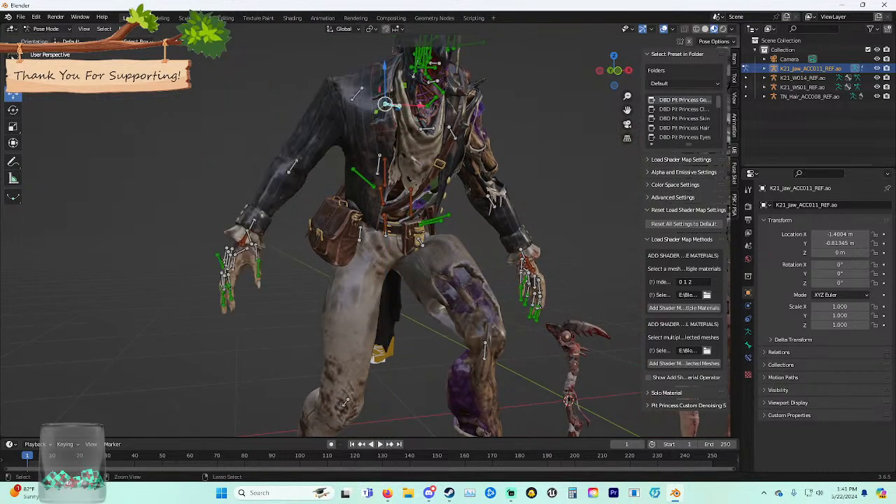
Rotate the satchel-side upper arm about -79° around the global X axis, and around global Z to swing it outward.
{"action": "middle_click_drag", "start_coordinate": [392, 127], "coordinate": [425, 202]}
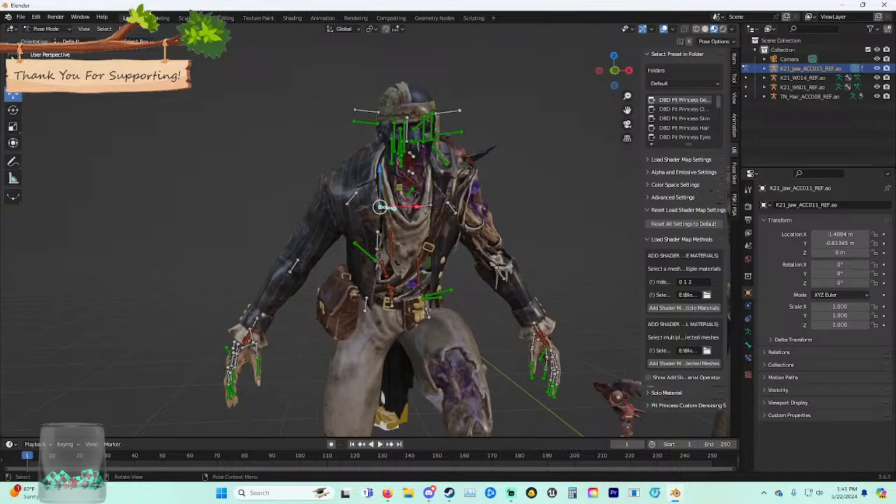
{"action": "key", "text": "r"}
{"action": "key", "text": "x"}
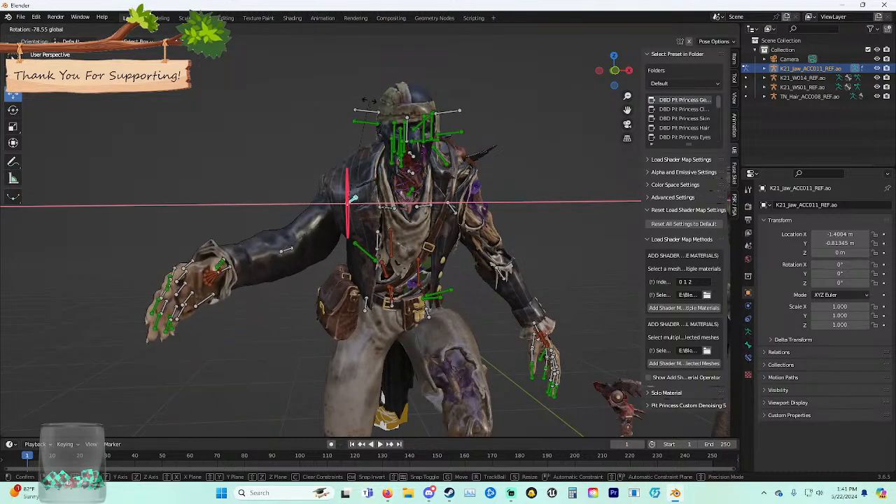
{"action": "left_click", "coordinate": [368, 90]}
{"action": "middle_click_drag", "start_coordinate": [368, 90], "coordinate": [417, 92]}
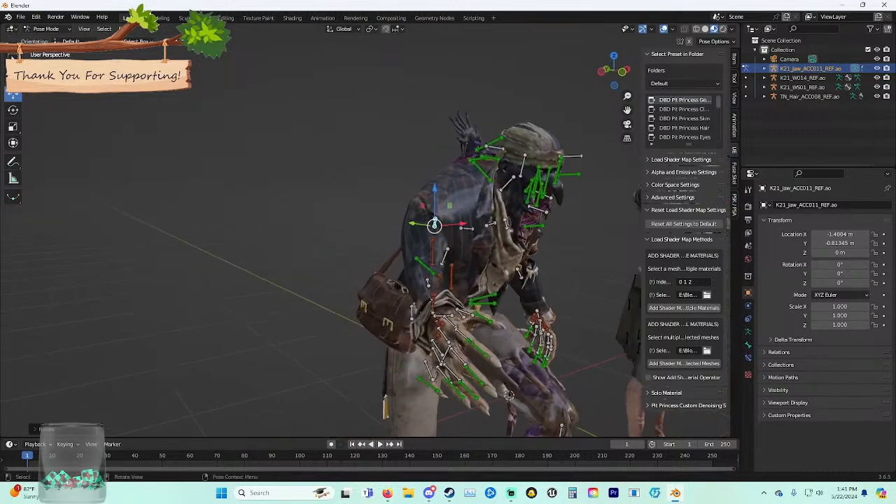
{"action": "key", "text": "r"}
{"action": "key", "text": "z"}
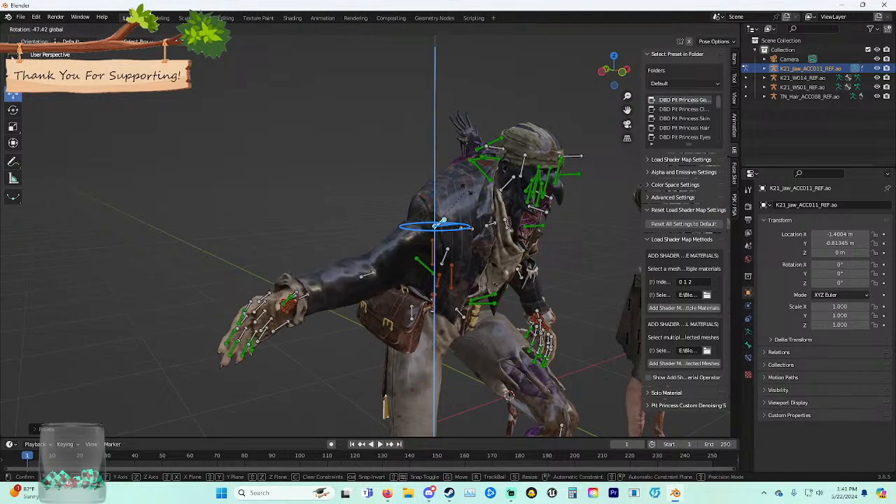
{"action": "left_click", "coordinate": [443, 186]}
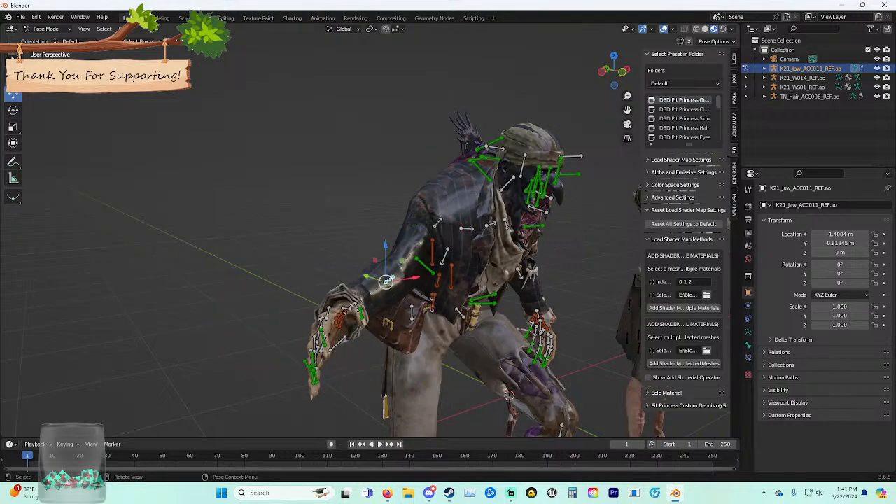
Rotate the satchel-side forearm about the global X and Y axes to raise the hand upright, and return to Object Mode.
{"action": "key", "text": "r"}
{"action": "key", "text": "x"}
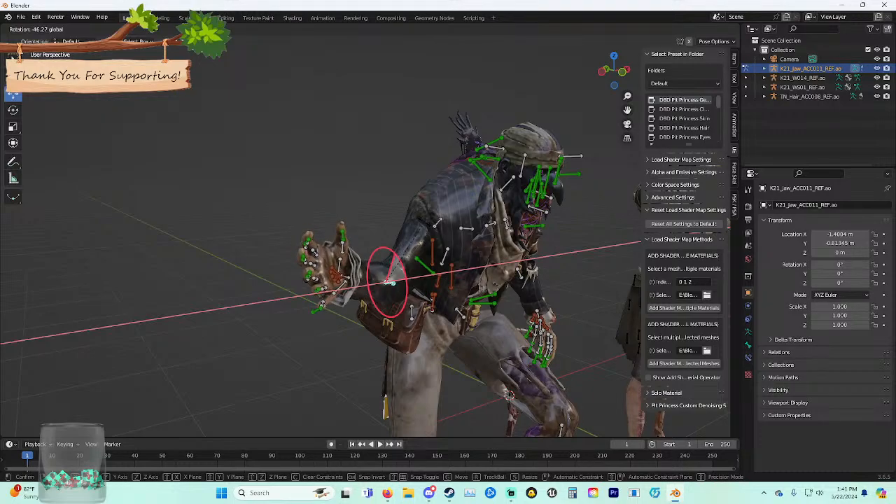
{"action": "left_click", "coordinate": [388, 281]}
{"action": "key", "text": "r"}
{"action": "key", "text": "y"}
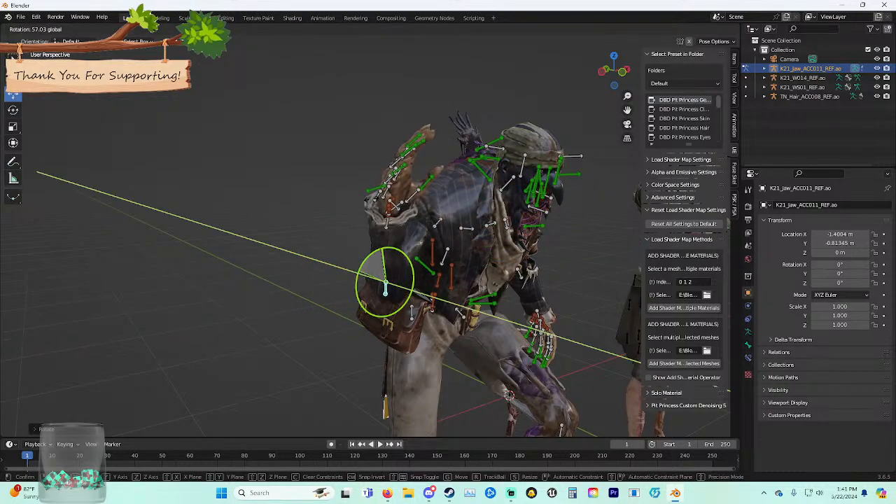
{"action": "left_click", "coordinate": [384, 287]}
{"action": "middle_click_drag", "start_coordinate": [392, 284], "coordinate": [497, 114]}
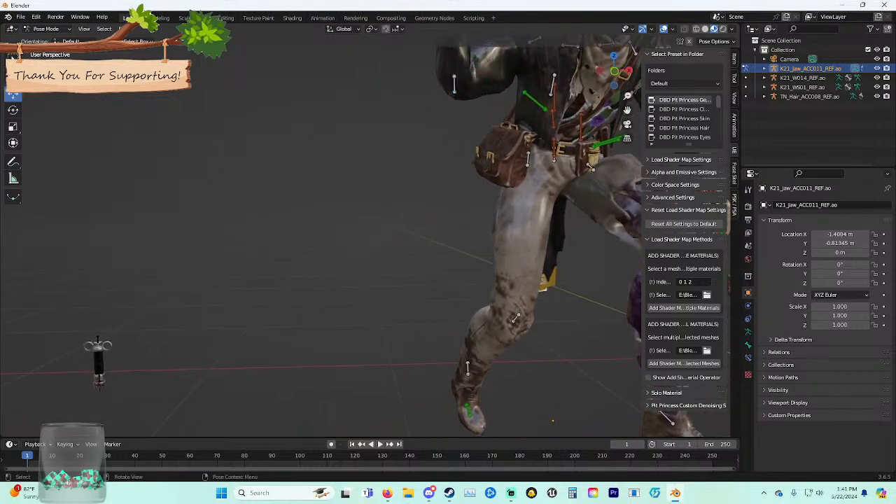
{"action": "key", "text": "ctrl+Tab"}
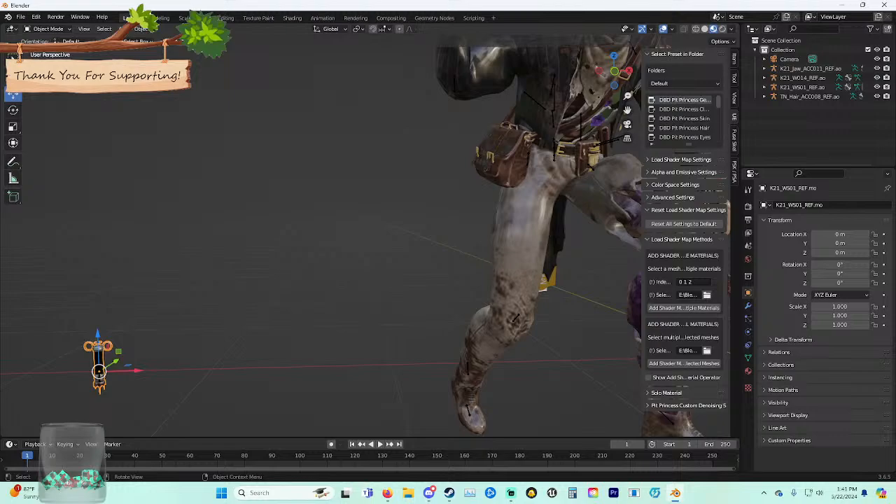
Try to move the syringe mesh across and up towards the character, and undo both moves.
{"action": "left_click_drag", "start_coordinate": [137, 370], "coordinate": [402, 364]}
{"action": "left_click_drag", "start_coordinate": [364, 327], "coordinate": [363, 99]}
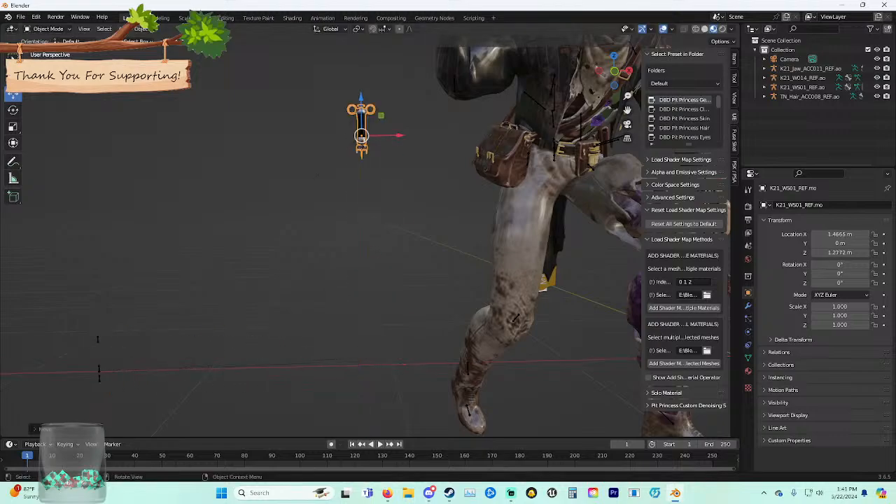
{"action": "middle_click_drag", "start_coordinate": [362, 99], "coordinate": [384, 106]}
{"action": "key", "text": "ctrl+z"}
{"action": "key", "text": "ctrl+z"}
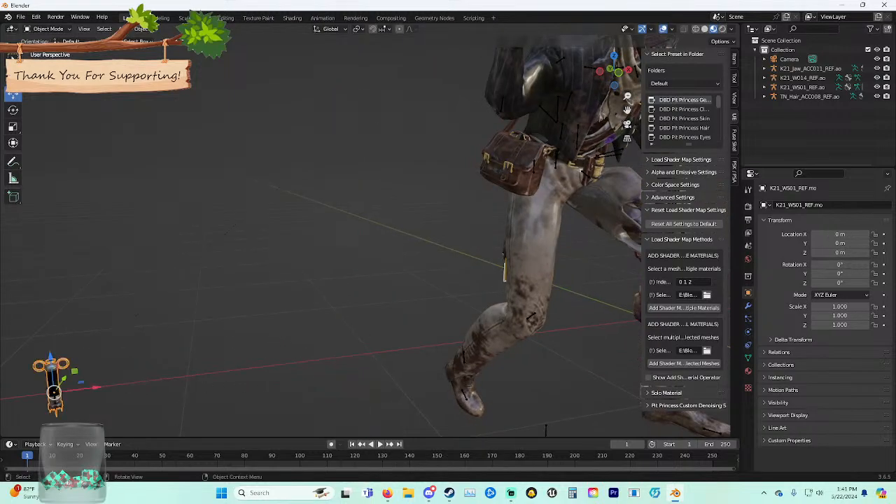
Put the syringe armature K21_WS01_REF.ao in Pose Mode and move its main bone into the palm of the raised hand.
{"action": "left_click", "coordinate": [55, 401]}
{"action": "key", "text": "ctrl+Tab"}
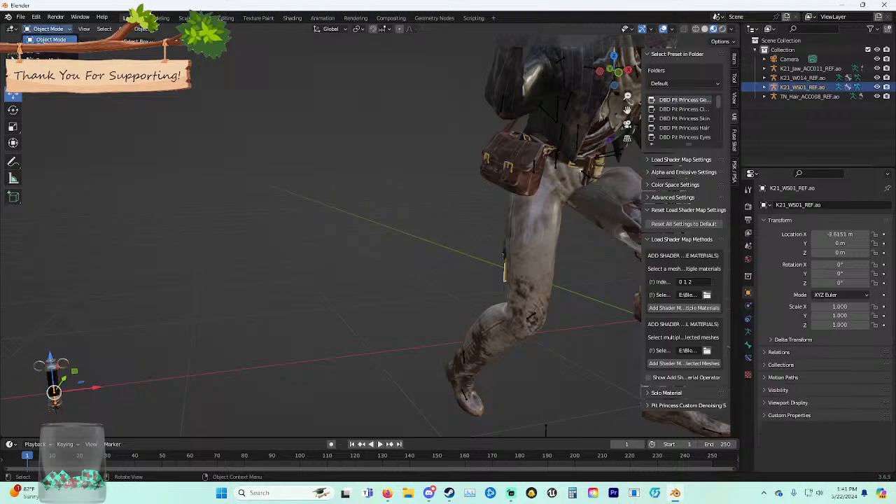
{"action": "left_click_drag", "start_coordinate": [54, 392], "coordinate": [365, 353]}
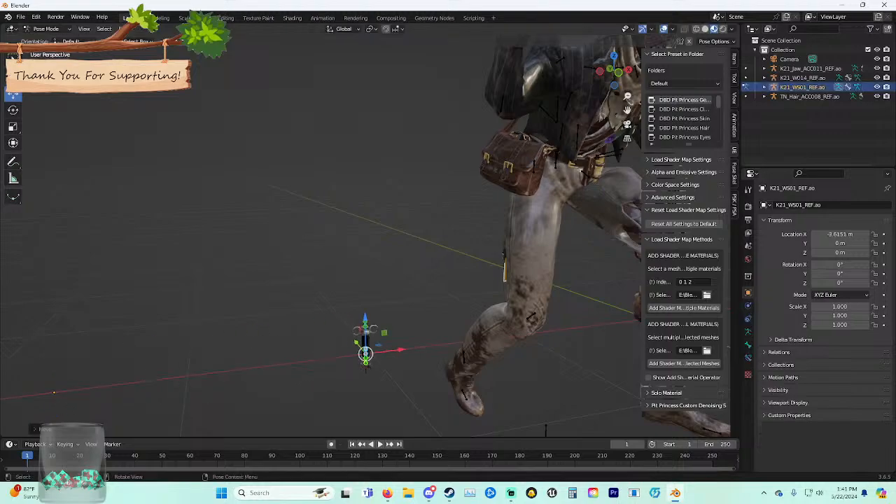
{"action": "left_click_drag", "start_coordinate": [365, 319], "coordinate": [361, 34]}
{"action": "middle_click_drag", "start_coordinate": [361, 42], "coordinate": [402, 201], "text": "shift"}
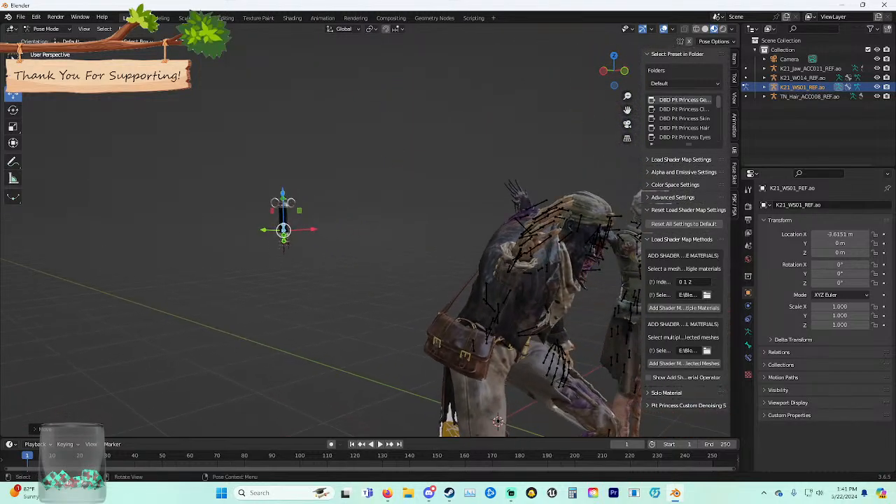
{"action": "left_click_drag", "start_coordinate": [256, 230], "coordinate": [545, 239]}
{"action": "middle_click_drag", "start_coordinate": [544, 238], "coordinate": [498, 242]}
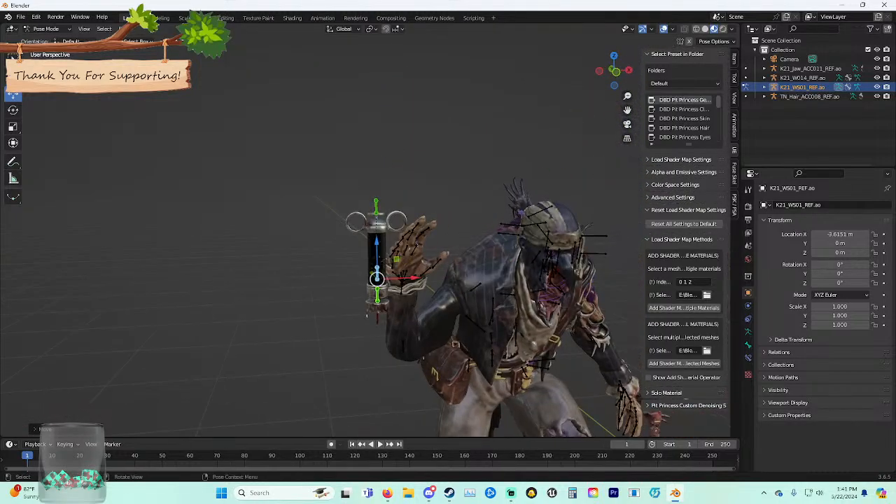
{"action": "left_click_drag", "start_coordinate": [414, 278], "coordinate": [417, 259]}
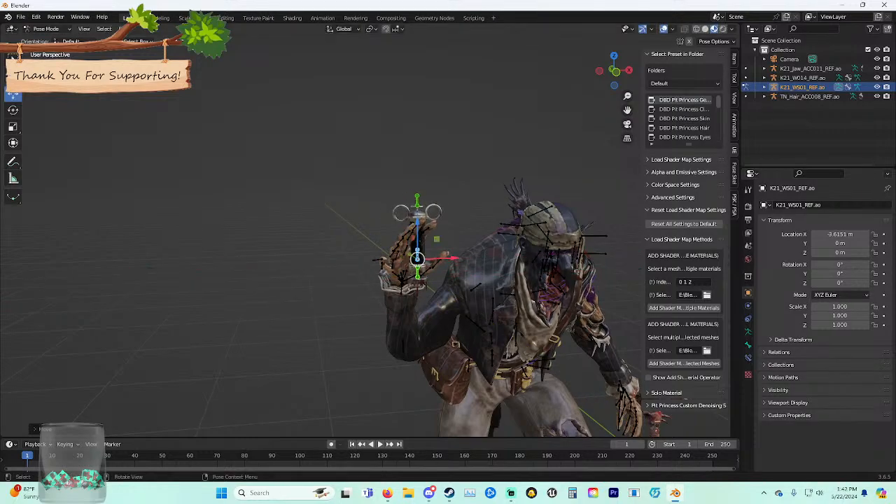
{"action": "left_click_drag", "start_coordinate": [417, 227], "coordinate": [418, 236]}
{"action": "key", "text": "r"}
{"action": "key", "text": "r"}
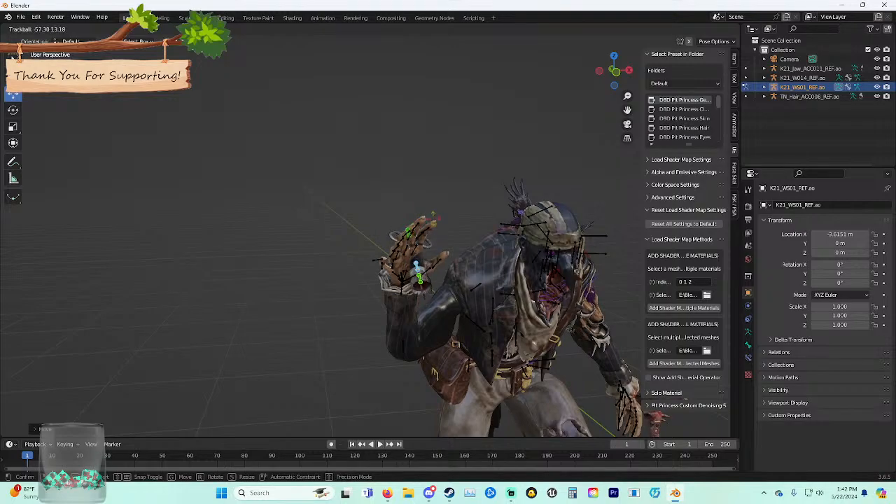
{"action": "right_click", "coordinate": [434, 221]}
Tilt the syringe bone about the global X axis and adjust it along Y so it lies diagonally across the palm.
{"action": "key", "text": "r"}
{"action": "key", "text": "x"}
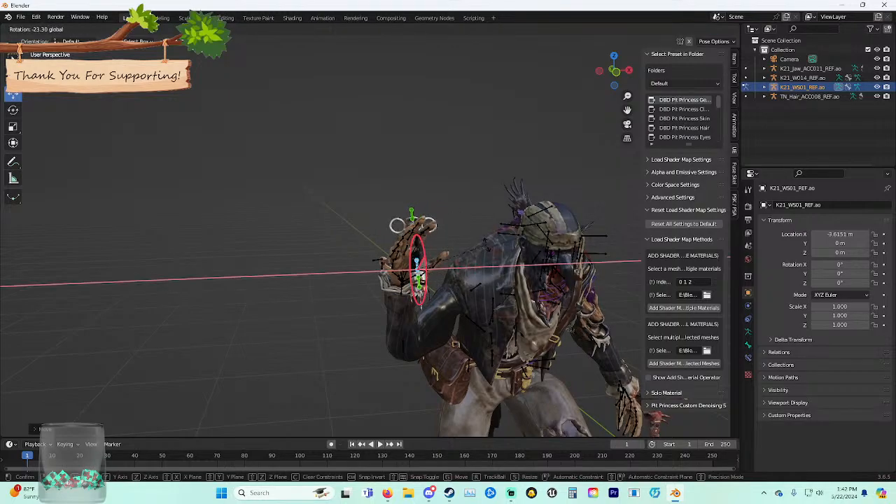
{"action": "left_click", "coordinate": [435, 223]}
{"action": "key", "text": "r"}
{"action": "key", "text": "y"}
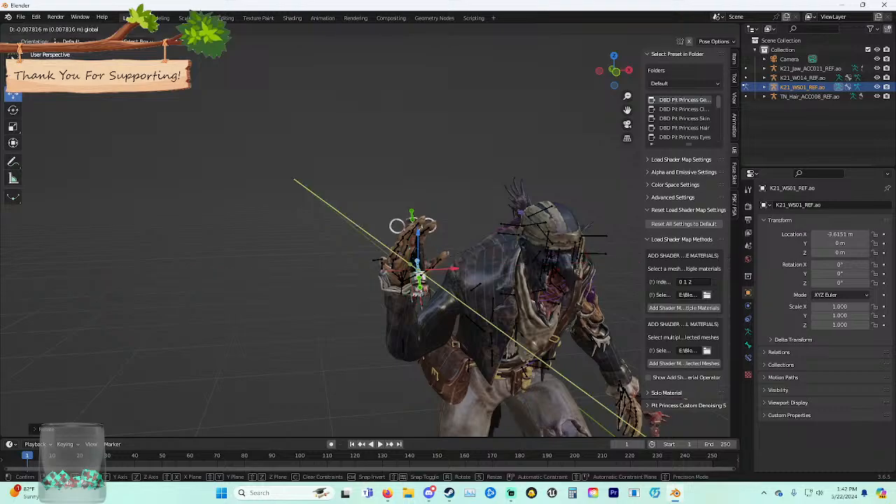
{"action": "left_click", "coordinate": [420, 207]}
{"action": "middle_click_drag", "start_coordinate": [420, 207], "coordinate": [390, 150]}
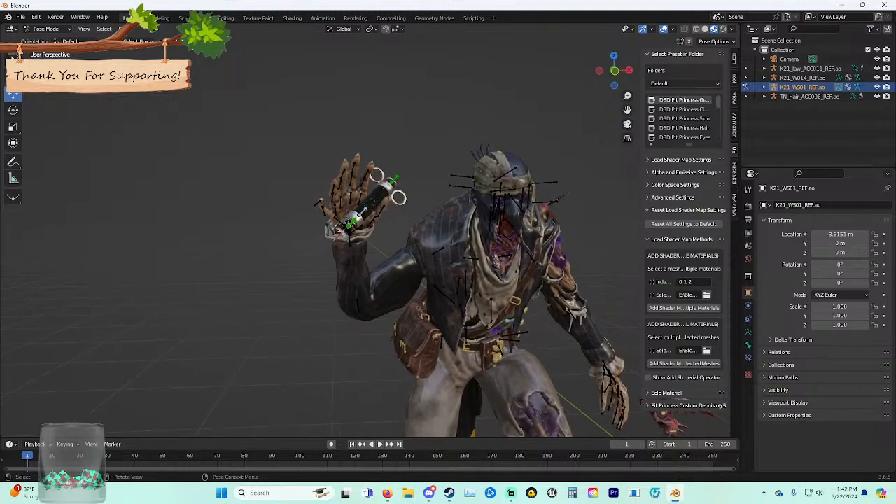
Return the syringe armature to Object Mode and put the character armature K21_Jaw_ACC011_REF.ao in Pose Mode for editing the raised hand.
{"action": "key", "text": "ctrl+Tab"}
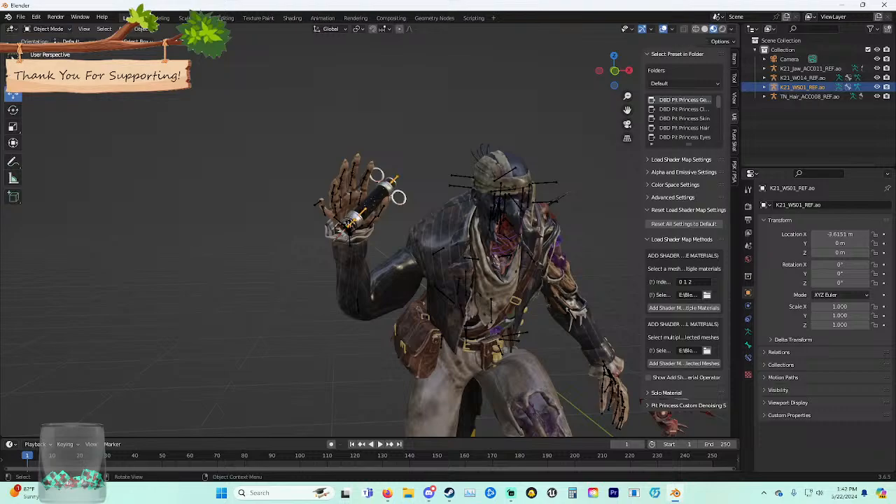
{"action": "left_click", "coordinate": [366, 176]}
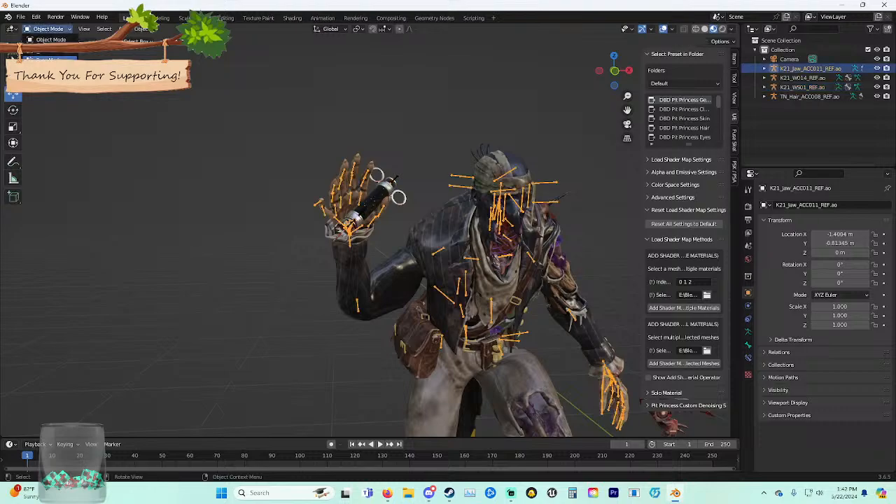
{"action": "key", "text": "ctrl+Tab"}
{"action": "scroll", "coordinate": [365, 210], "scroll_direction": "up", "scroll_amount": 8}
{"action": "scroll", "coordinate": [365, 210], "scroll_direction": "down", "scroll_amount": 4}
{"action": "middle_click_drag", "start_coordinate": [365, 203], "coordinate": [364, 269], "text": "shift"}
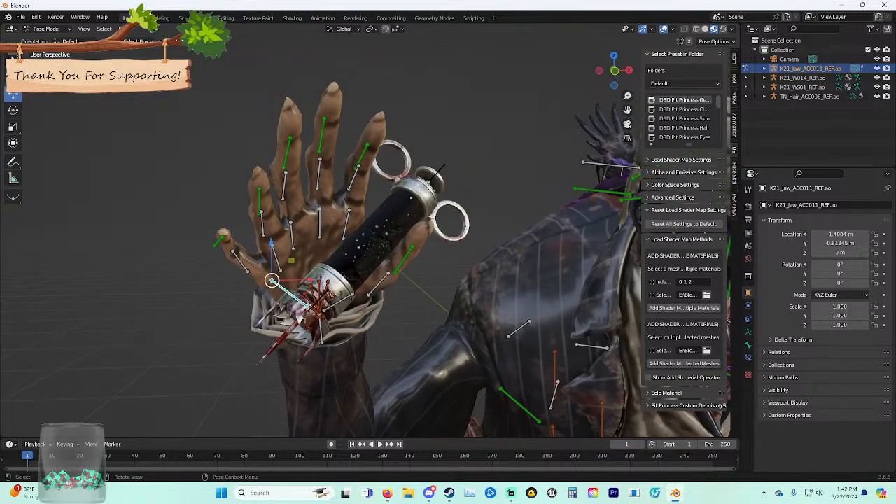
Curl the raised hand's two outermost fingers, farthest from the character's head, over the syringe's needle end with trackball rotations.
{"action": "key", "text": "r"}
{"action": "key", "text": "r"}
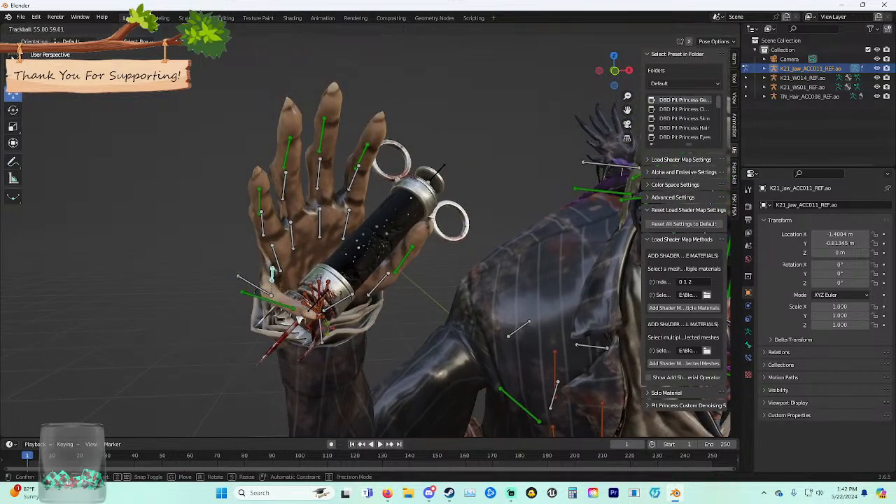
{"action": "left_click", "coordinate": [270, 279]}
{"action": "key", "text": "r"}
{"action": "key", "text": "r"}
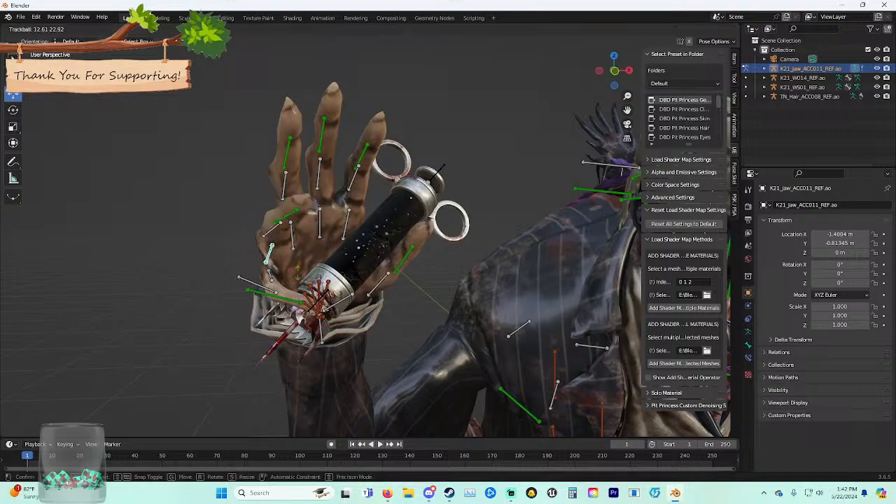
{"action": "left_click", "coordinate": [271, 245]}
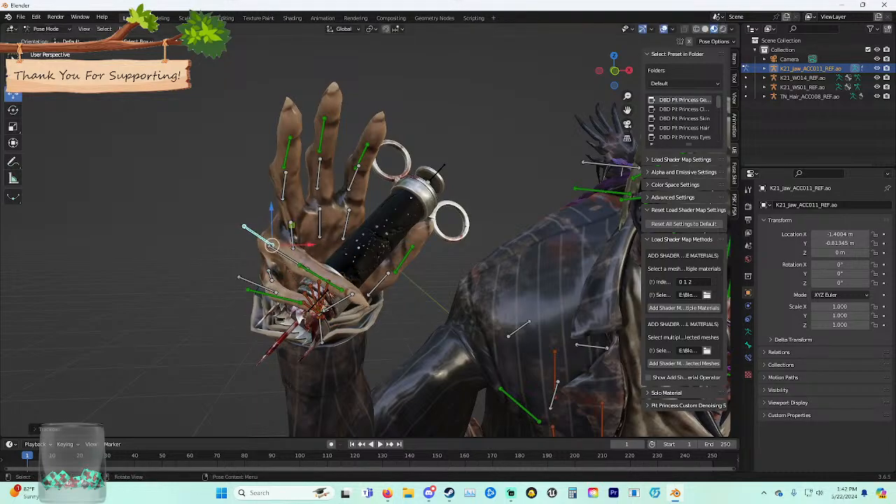
{"action": "key", "text": "r"}
{"action": "key", "text": "r"}
{"action": "left_click", "coordinate": [307, 269]}
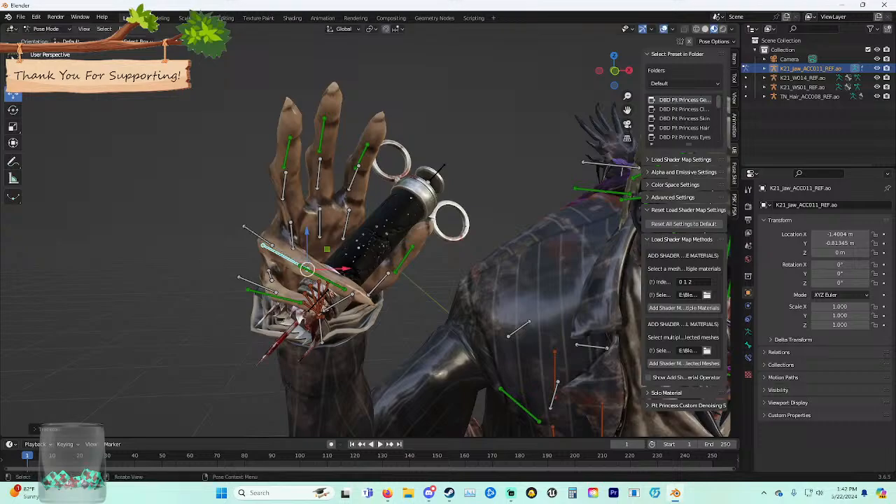
Curl the third finger from the outer edge of the raised hand around the syringe barrel and bend its fingertip.
{"action": "key", "text": "r"}
{"action": "key", "text": "r"}
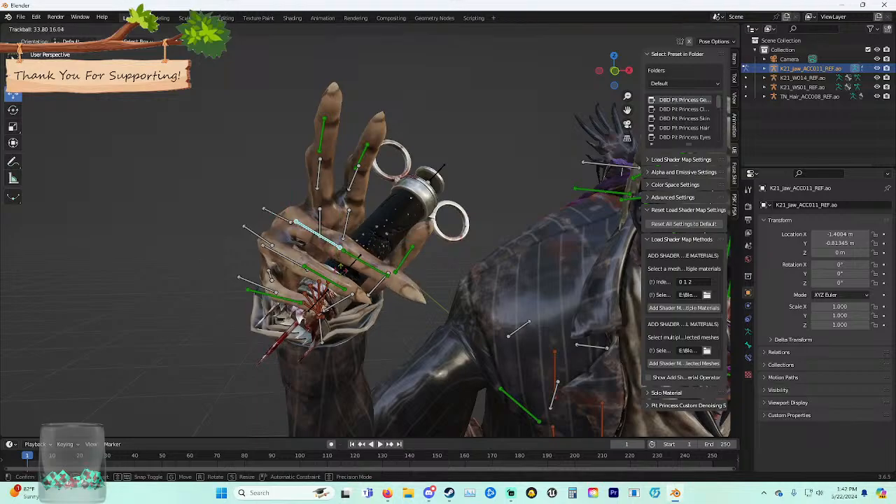
{"action": "left_click", "coordinate": [355, 271]}
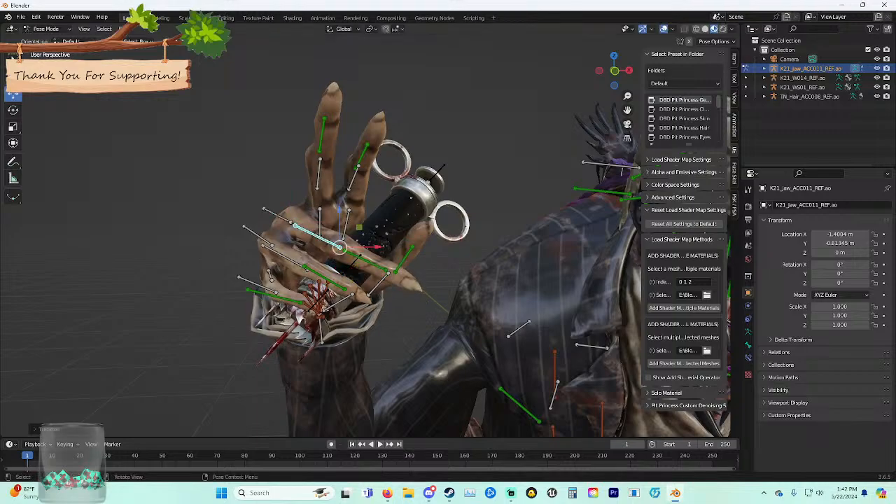
{"action": "key", "text": "r"}
{"action": "key", "text": "r"}
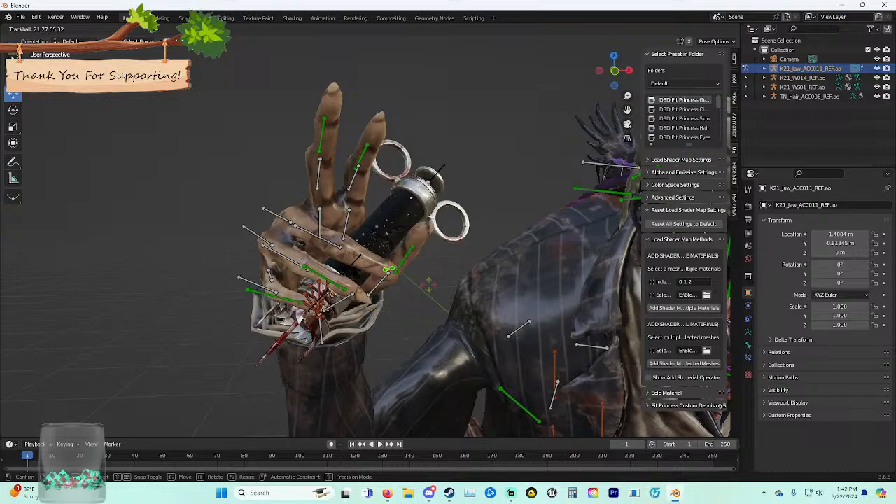
{"action": "left_click", "coordinate": [428, 283]}
Curl the fourth finger from the hand's outer edge around the syringe barrel by trackball-rotating its base, middle and tip bones.
{"action": "left_click", "coordinate": [319, 171]}
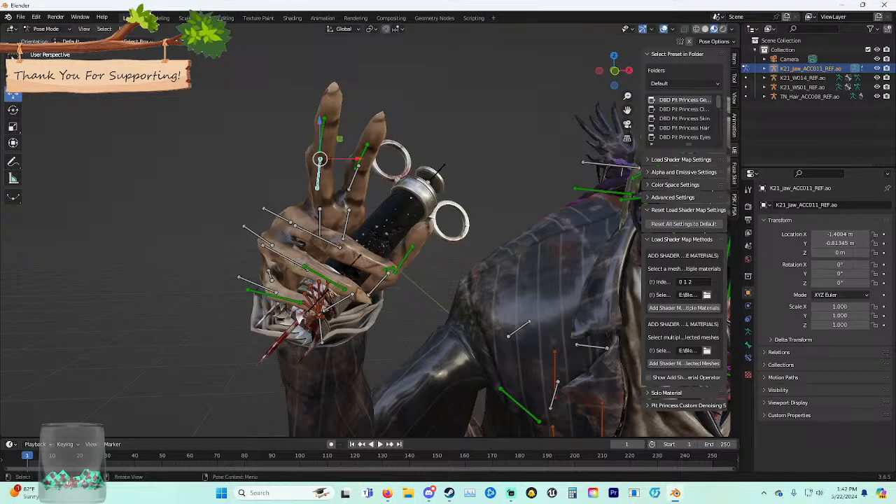
{"action": "key", "text": "r"}
{"action": "key", "text": "r"}
{"action": "left_click", "coordinate": [384, 231]}
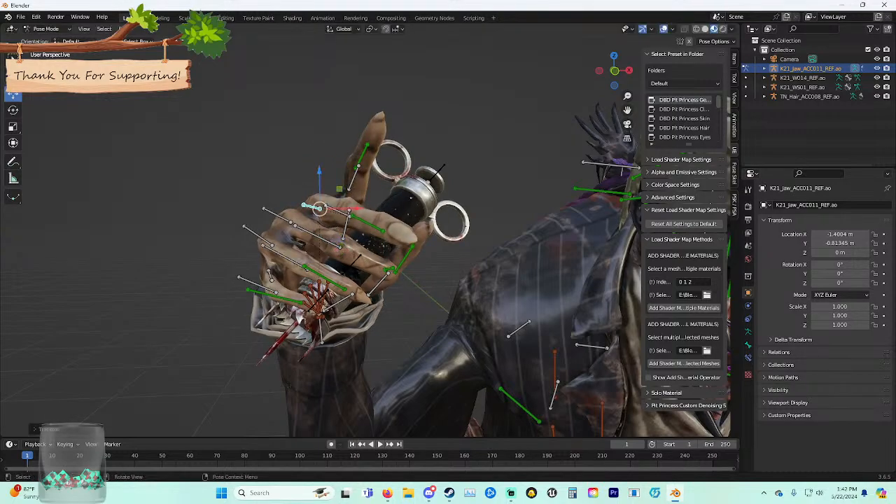
{"action": "key", "text": "r"}
{"action": "key", "text": "r"}
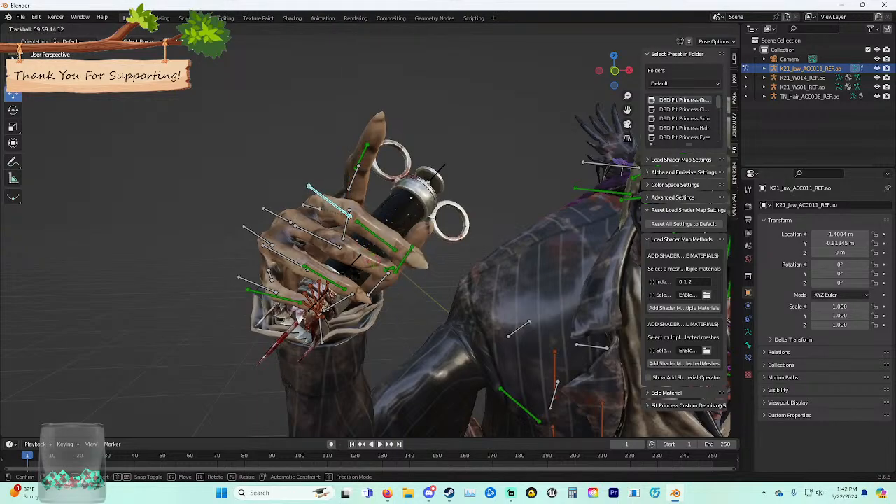
{"action": "left_click", "coordinate": [365, 245]}
{"action": "left_click", "coordinate": [376, 236]}
{"action": "key", "text": "r"}
{"action": "key", "text": "r"}
{"action": "left_click", "coordinate": [389, 245]}
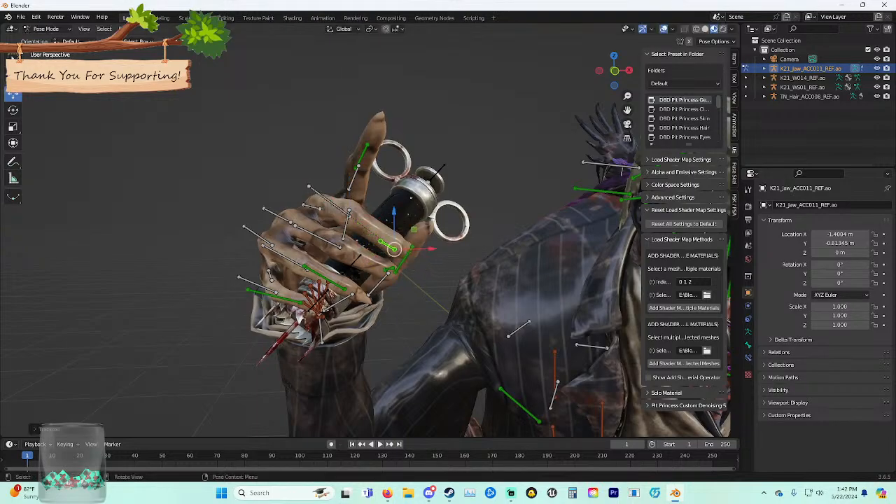
{"action": "left_click", "coordinate": [354, 177]}
{"action": "key", "text": "r"}
{"action": "key", "text": "r"}
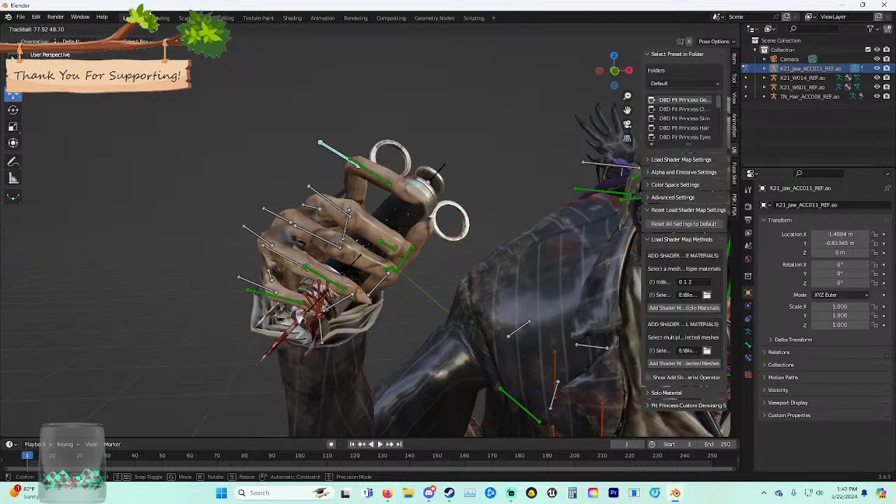
{"action": "key", "text": "Escape"}
Fold the base bone of the finger nearest the syringe's rings down towards the barrel with a trackball rotation.
{"action": "key", "text": "r"}
{"action": "key", "text": "r"}
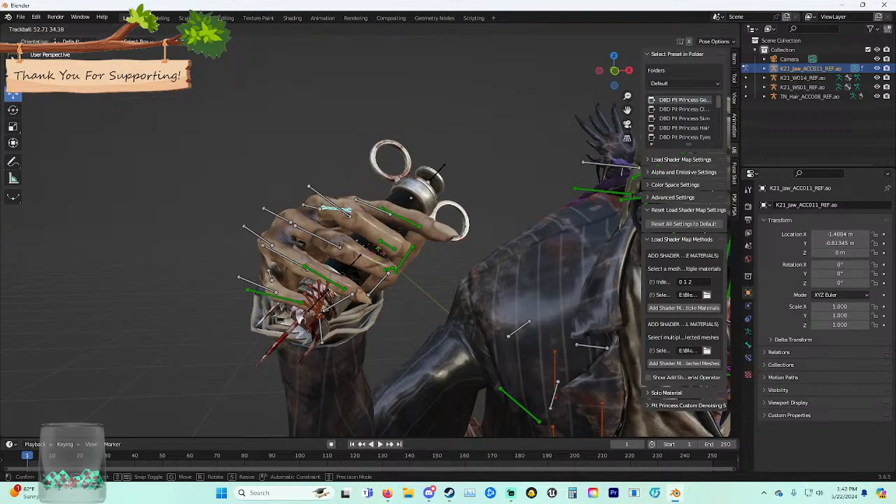
{"action": "key", "text": "Return"}
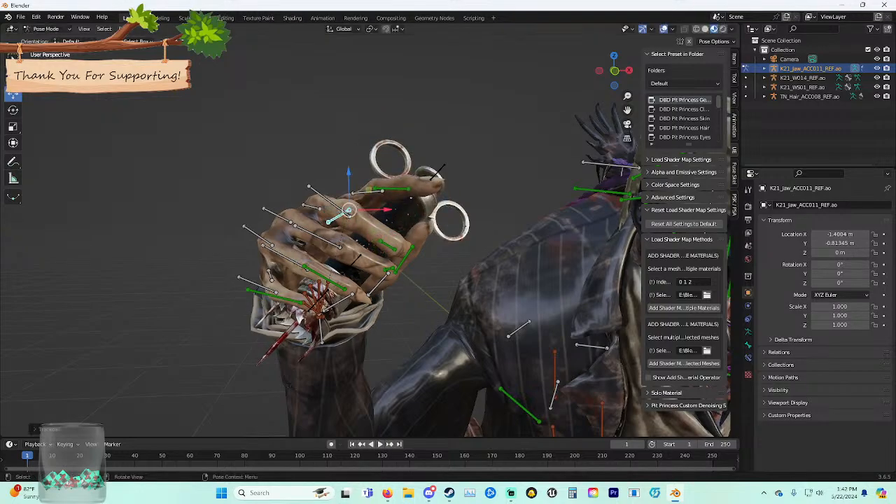
Try to bend the middle bone of the finger nearest the rings over the syringe, and undo the rotation.
{"action": "key", "text": "r"}
{"action": "key", "text": "r"}
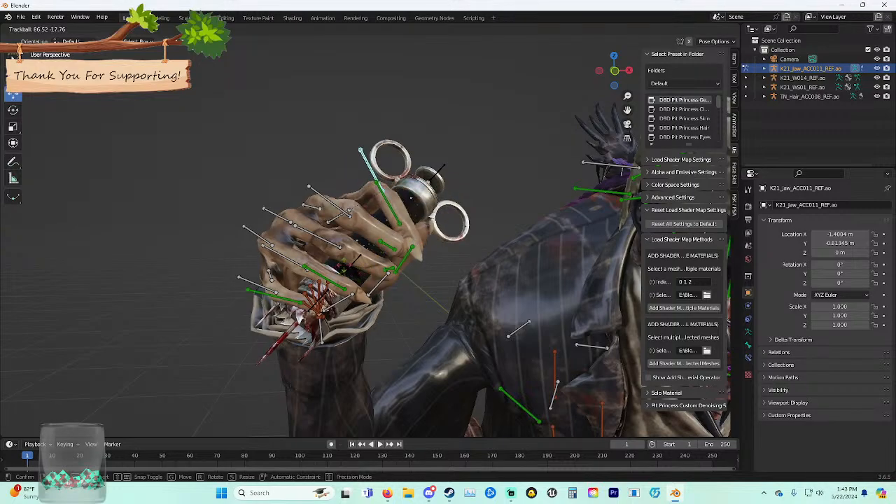
{"action": "key", "text": "Return"}
{"action": "key", "text": "ctrl+z"}
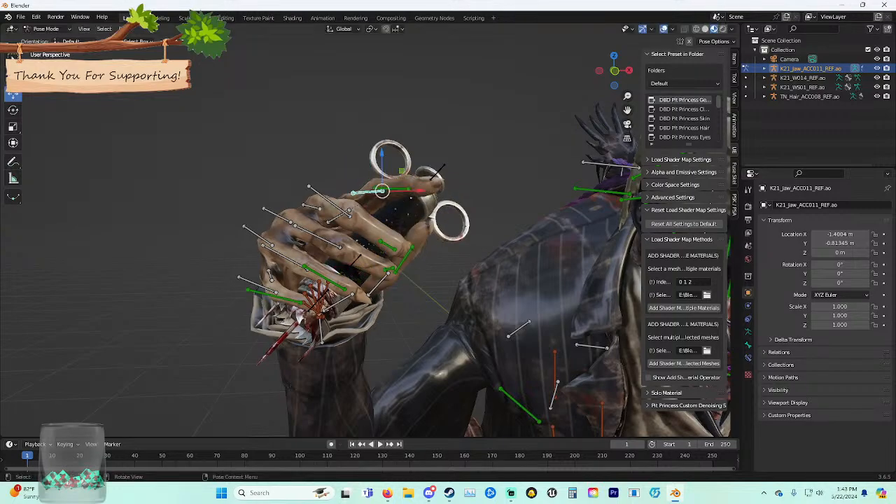
Bend the middle and tip bones of the finger nearest the rings around the upper syringe barrel with trackball rotations.
{"action": "key", "text": "r"}
{"action": "key", "text": "r"}
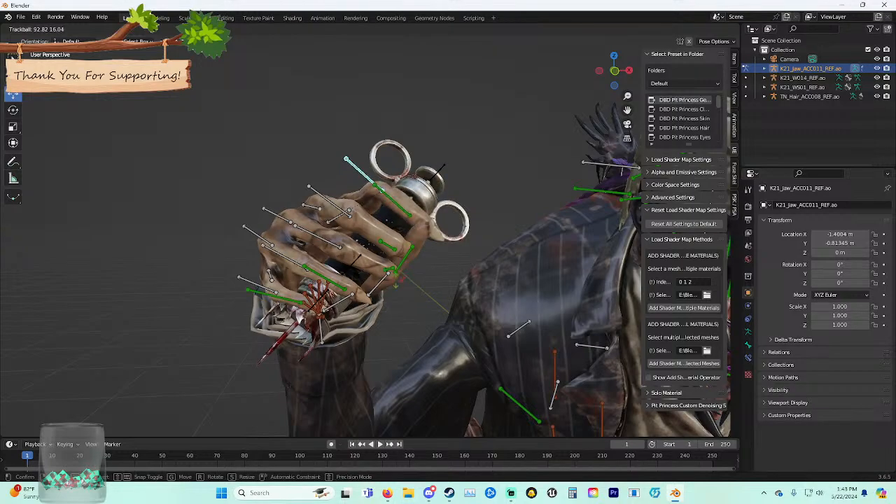
{"action": "key", "text": "Return"}
{"action": "left_click", "coordinate": [396, 204]}
{"action": "key", "text": "r"}
{"action": "key", "text": "r"}
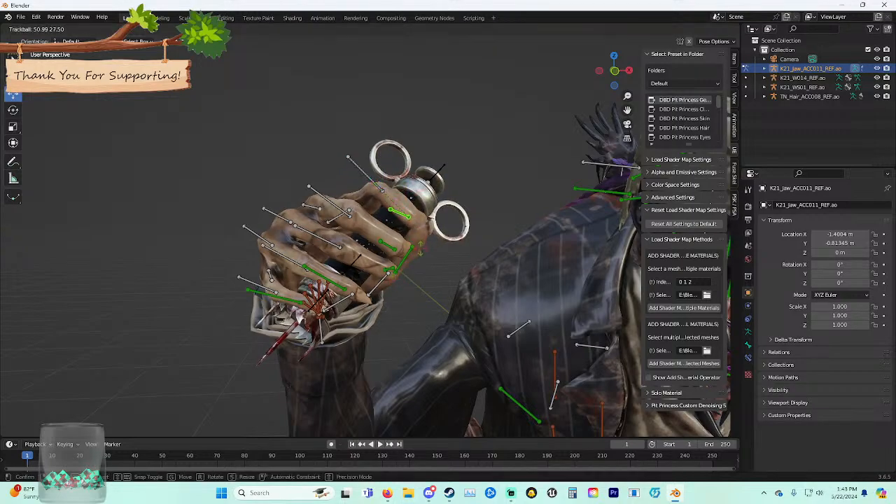
{"action": "key", "text": "Return"}
Rotate the raised hand's lower thumb bone about the global X and Z axes to lean the thumb in towards the syringe.
{"action": "middle_click_drag", "start_coordinate": [413, 224], "coordinate": [383, 210]}
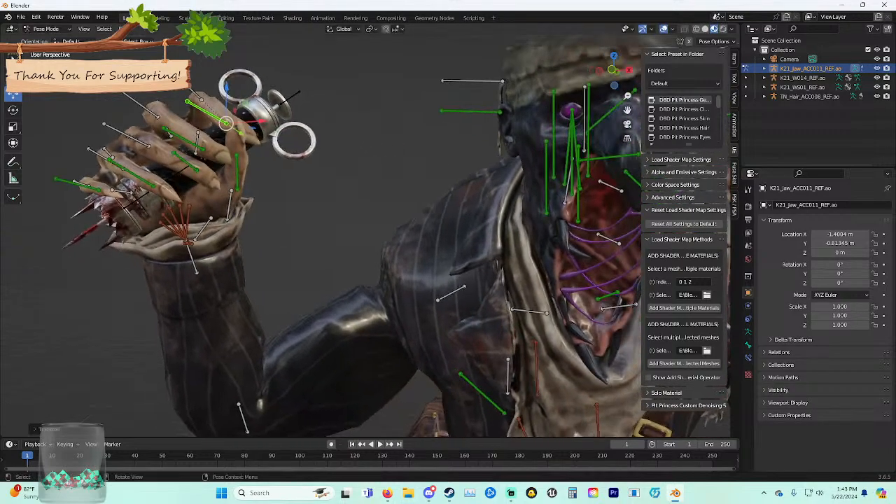
{"action": "left_click", "coordinate": [234, 192]}
{"action": "key", "text": "r"}
{"action": "key", "text": "x"}
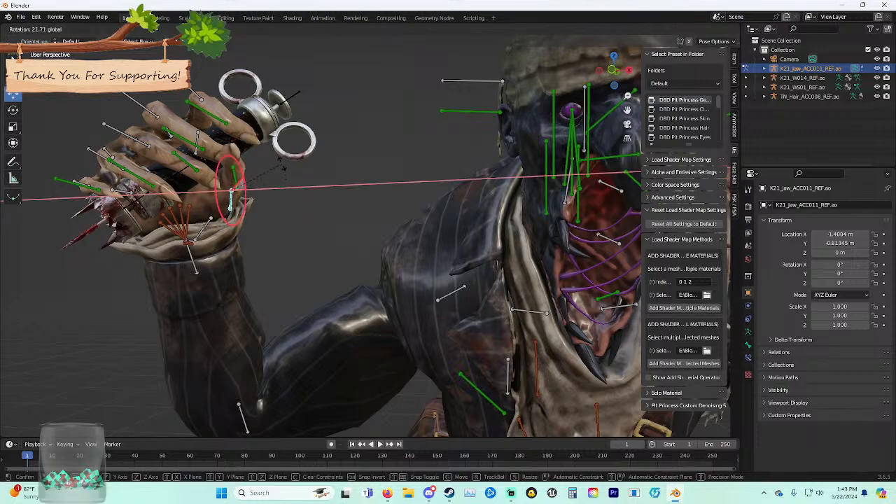
{"action": "key", "text": "Return"}
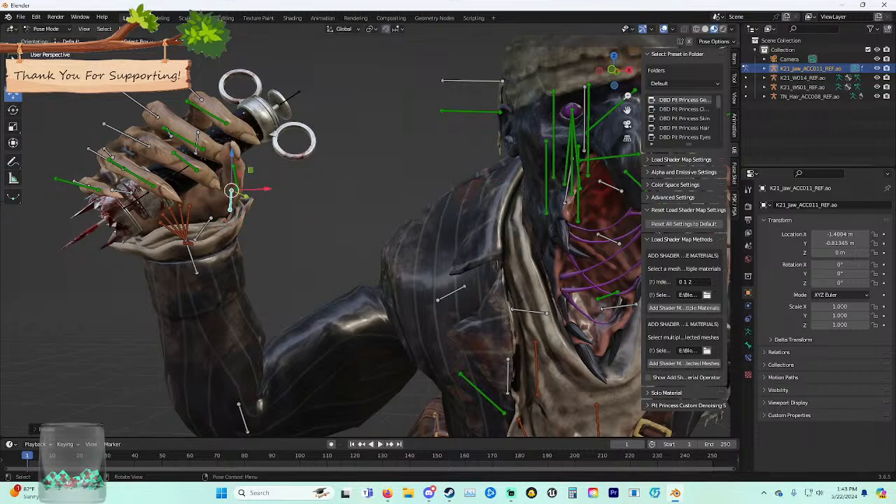
{"action": "key", "text": "r"}
{"action": "key", "text": "z"}
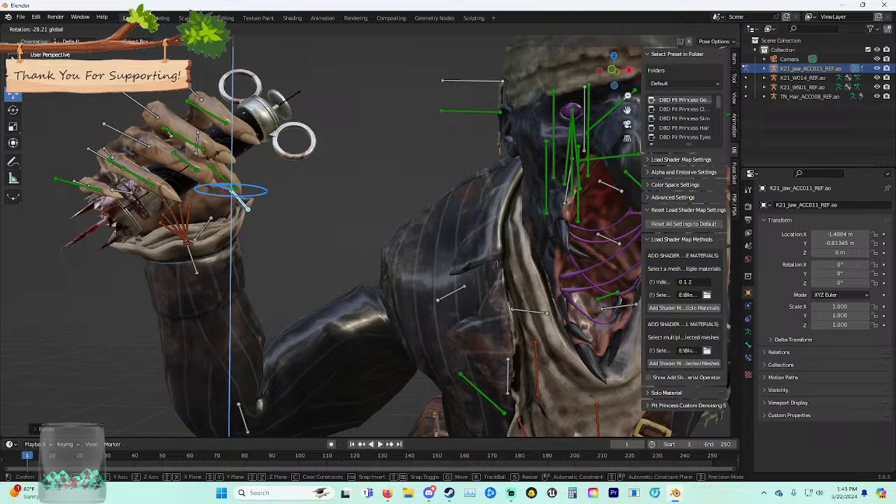
{"action": "key", "text": "Return"}
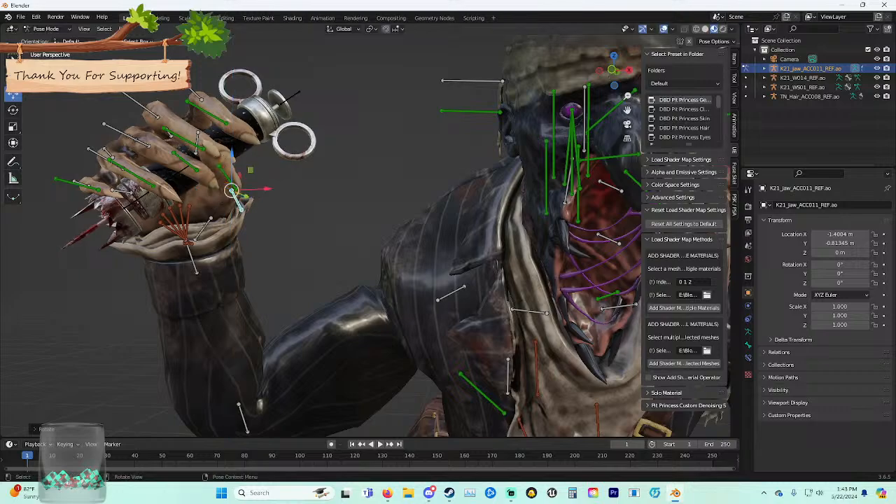
{"action": "key", "text": "r"}
{"action": "key", "text": "x"}
{"action": "key", "text": "Return"}
{"action": "key", "text": "i"}
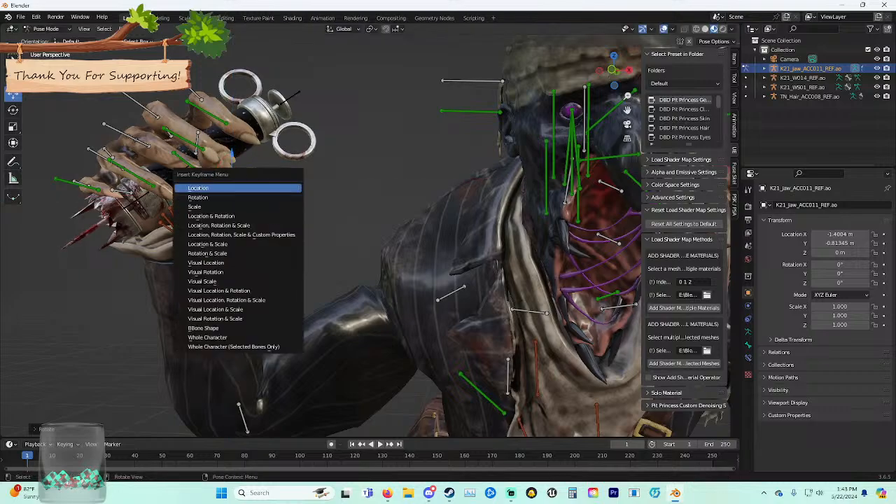
{"action": "left_click", "coordinate": [232, 190]}
{"action": "key", "text": "alt+a"}
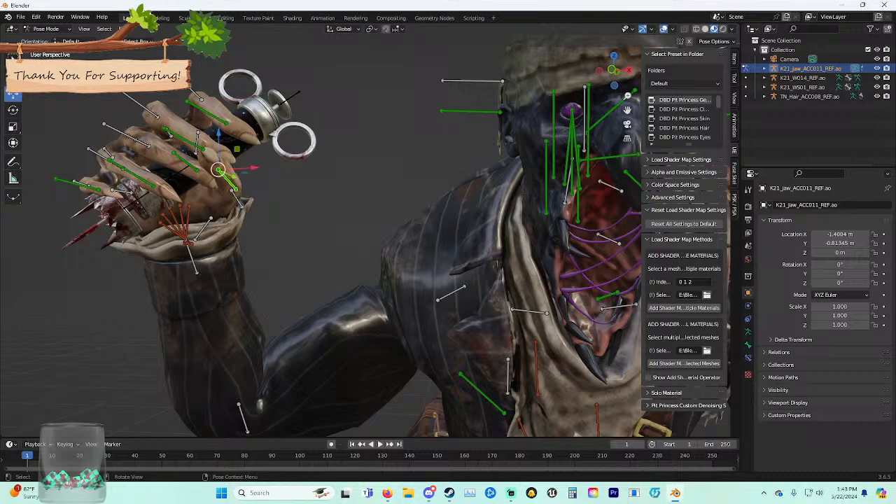
Rotate the thumb's tip bone about the global X, Z and Y axes to close it against the curled fingers.
{"action": "key", "text": "r"}
{"action": "key", "text": "x"}
{"action": "key", "text": "Return"}
{"action": "key", "text": "r"}
{"action": "key", "text": "z"}
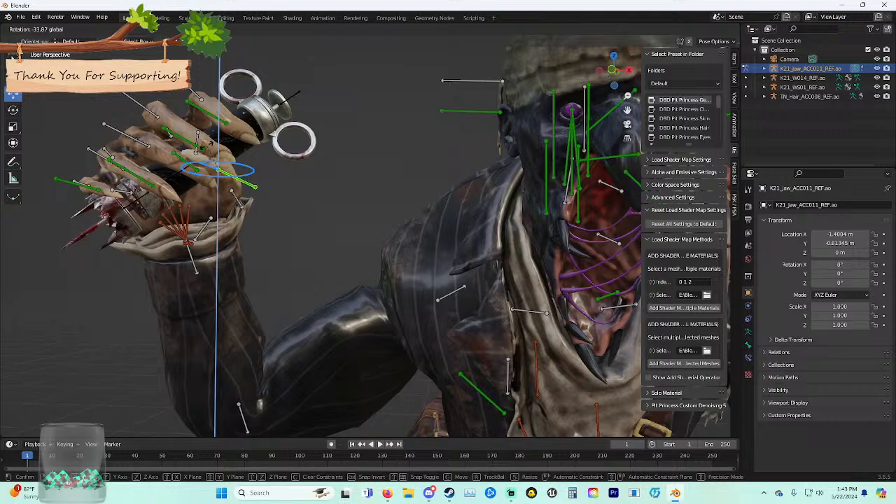
{"action": "key", "text": "Return"}
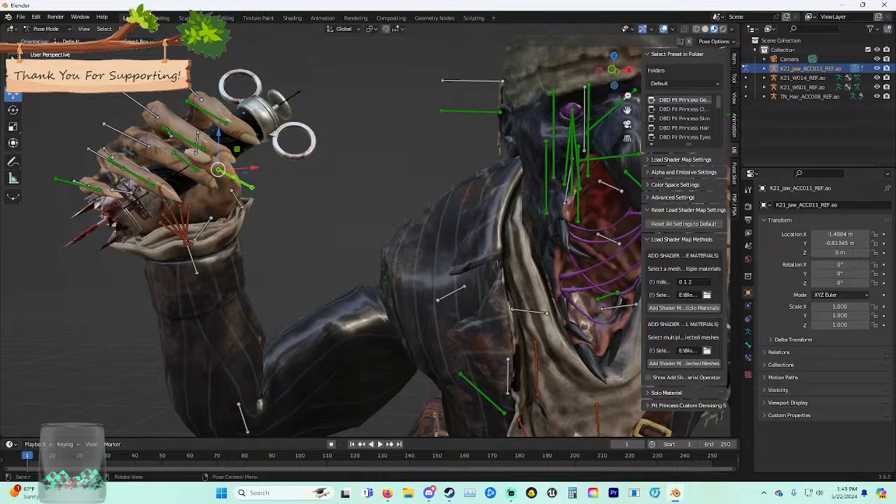
{"action": "key", "text": "r"}
{"action": "key", "text": "y"}
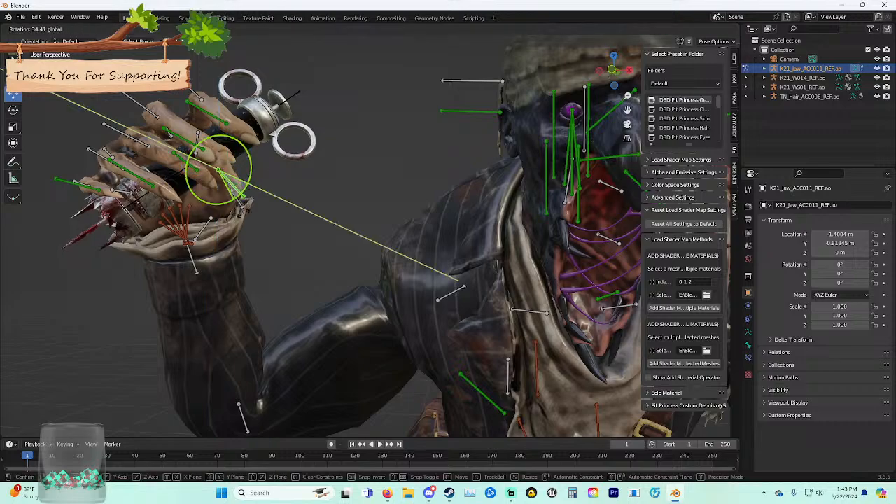
{"action": "key", "text": "Return"}
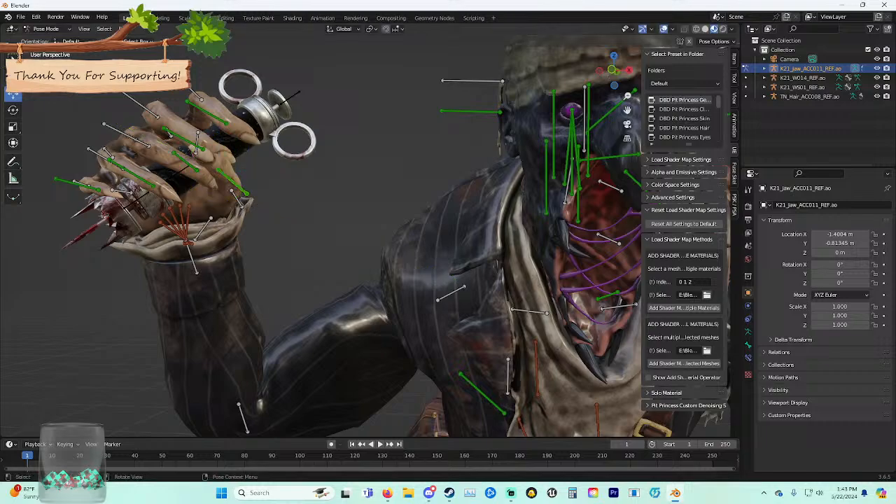
Hide the viewport overlays and check the syringe grip and the character's whole pose from several angles.
{"action": "key", "text": "shift+alt+z"}
{"action": "scroll", "coordinate": [336, 238], "scroll_direction": "down", "scroll_amount": 5}
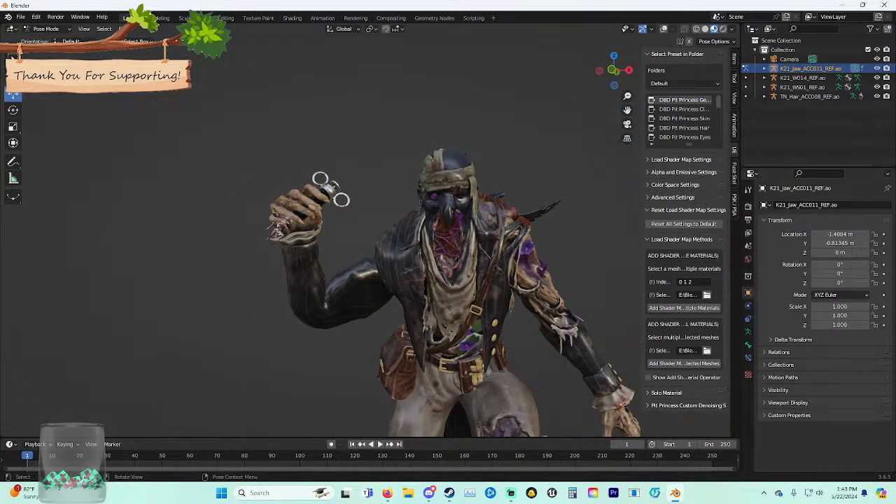
{"action": "middle_click_drag", "start_coordinate": [336, 238], "coordinate": [340, 239]}
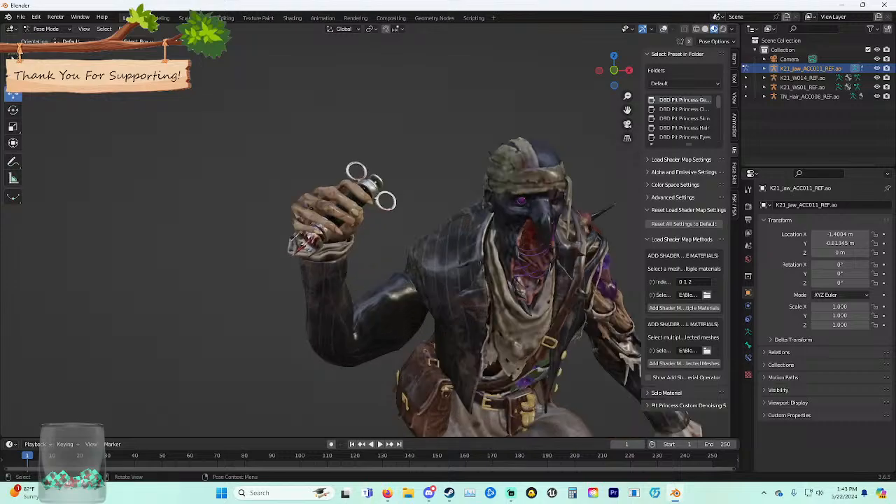
{"action": "middle_click_drag", "start_coordinate": [392, 224], "coordinate": [392, 245]}
{"action": "scroll", "coordinate": [419, 294], "scroll_direction": "down", "scroll_amount": 6}
{"action": "mouse_move", "coordinate": [355, 216]}
{"action": "middle_mouse_down"}
{"action": "mouse_move", "coordinate": [340, 209]}
{"action": "mouse_move", "coordinate": [349, 217]}
{"action": "middle_mouse_up"}
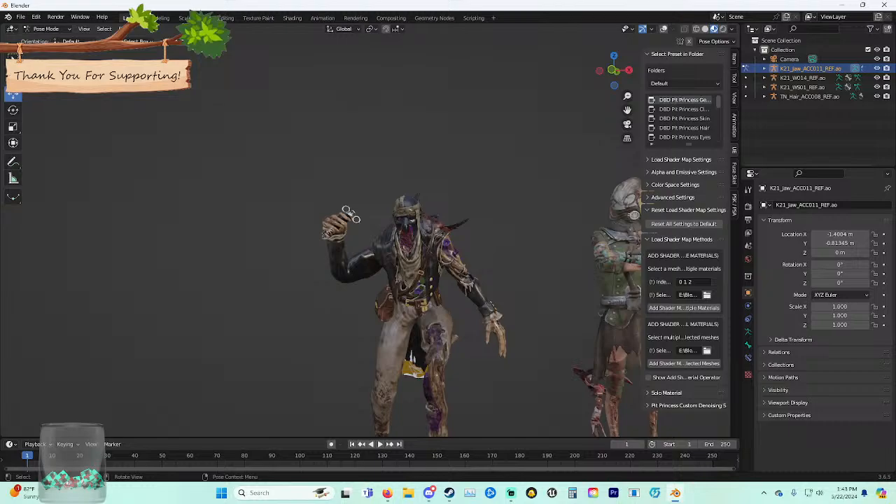
Turn the viewport overlays back on and select a fingertip bone on the raised hand.
{"action": "key", "text": "alt+shift+z"}
{"action": "mouse_move", "coordinate": [391, 245]}
{"action": "middle_mouse_down"}
{"action": "mouse_move", "coordinate": [413, 235]}
{"action": "mouse_move", "coordinate": [395, 238]}
{"action": "middle_mouse_up"}
{"action": "scroll", "coordinate": [406, 266], "scroll_direction": "up", "scroll_amount": 4}
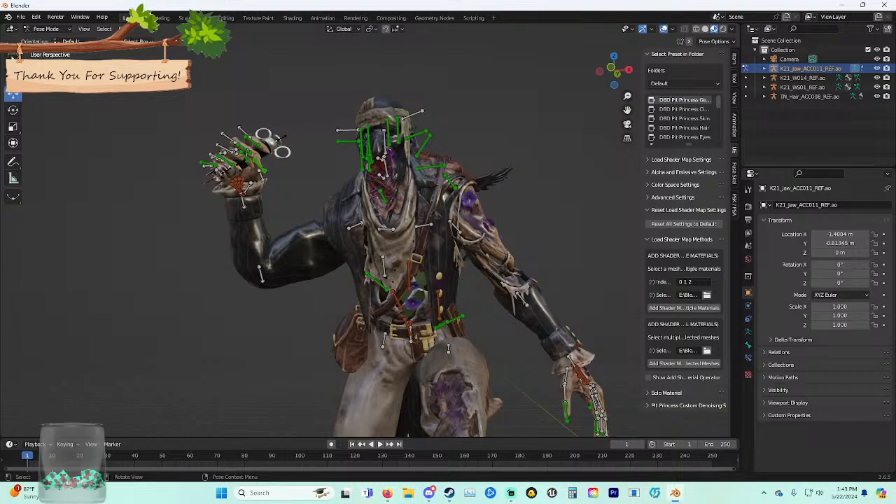
{"action": "left_click", "coordinate": [244, 200]}
{"action": "middle_click_drag", "start_coordinate": [244, 201], "coordinate": [238, 251]}
{"action": "scroll", "coordinate": [266, 202], "scroll_direction": "up", "scroll_amount": 4}
{"action": "left_click", "coordinate": [322, 275]}
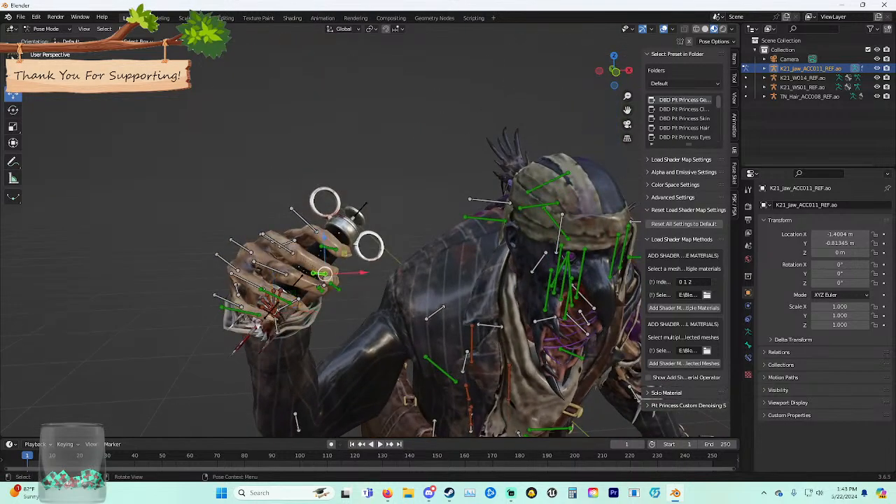
Try to fuse the character's armature with the syringe's armature using Fuse Skeletons, and undo the fusion.
{"action": "key", "text": "ctrl+Tab"}
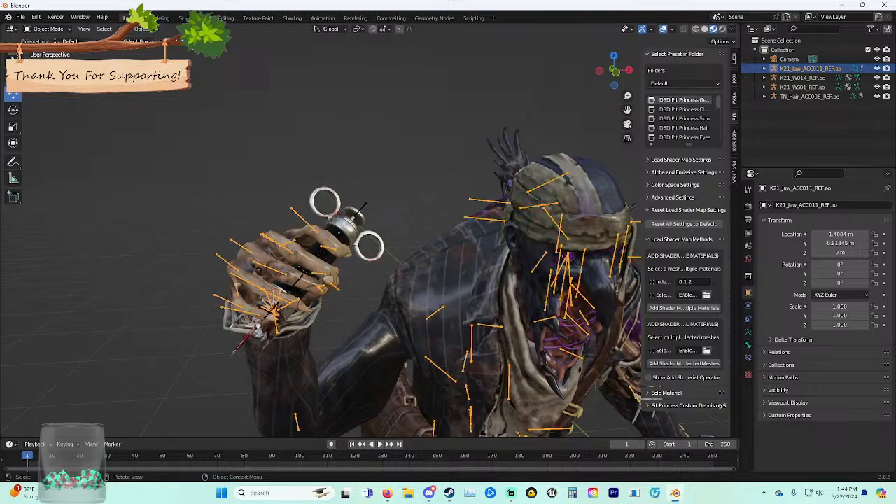
{"action": "left_click", "coordinate": [361, 209], "text": "shift"}
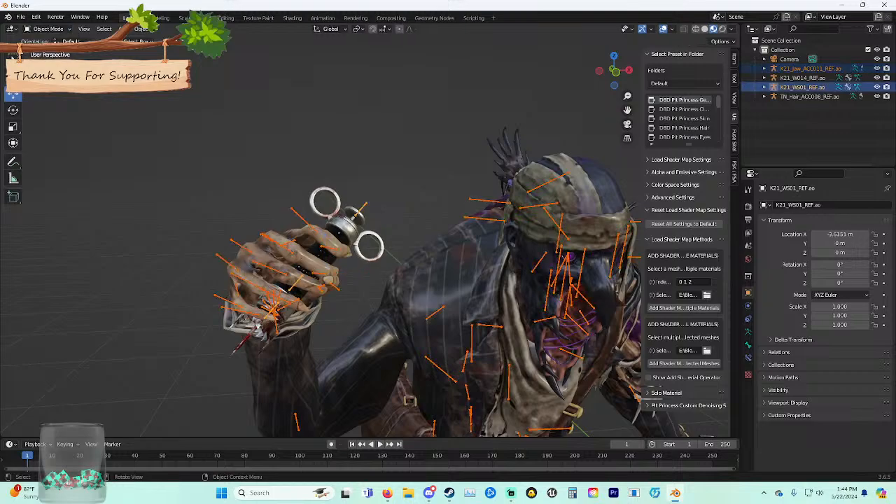
{"action": "left_click", "coordinate": [734, 140]}
{"action": "left_click", "coordinate": [684, 132]}
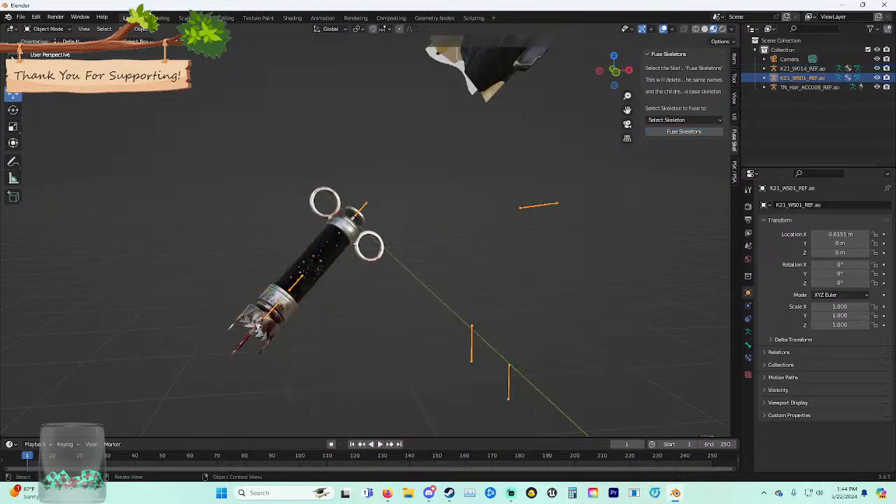
{"action": "key", "text": "ctrl+z"}
{"action": "scroll", "coordinate": [366, 233], "scroll_direction": "down", "scroll_amount": 11}
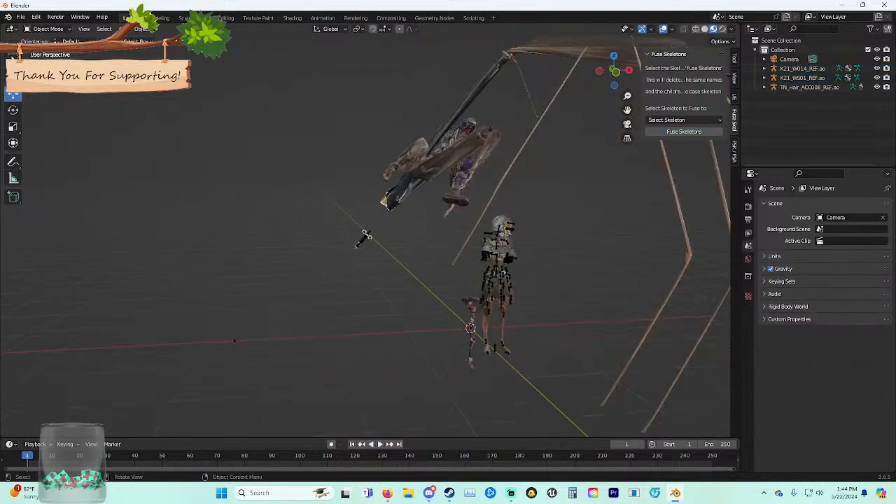
{"action": "key", "text": "ctrl+z"}
{"action": "key", "text": "ctrl+z"}
{"action": "scroll", "coordinate": [365, 233], "scroll_direction": "up", "scroll_amount": 12}
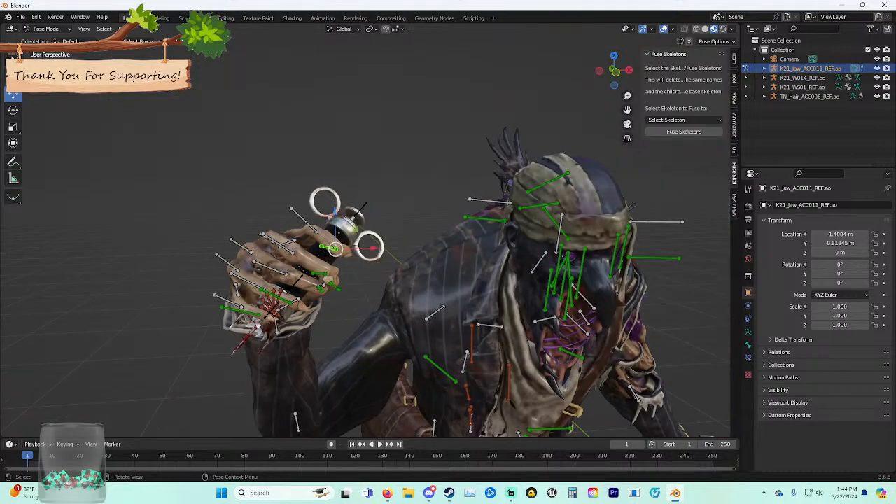
Turn the raised hand at the wrist bone with a trackball rotation.
{"action": "middle_click_drag", "start_coordinate": [365, 233], "coordinate": [348, 209]}
{"action": "scroll", "coordinate": [349, 210], "scroll_direction": "up", "scroll_amount": 2}
{"action": "left_click", "coordinate": [163, 171]}
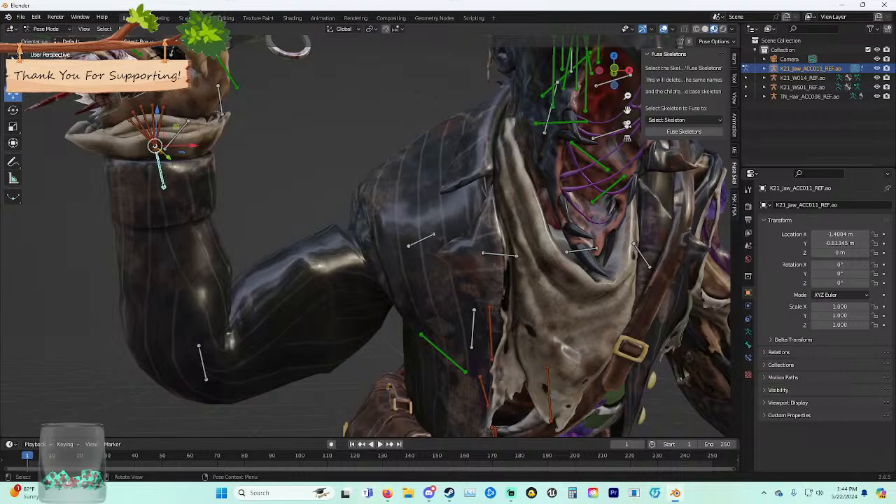
{"action": "key", "text": "r"}
{"action": "key", "text": "r"}
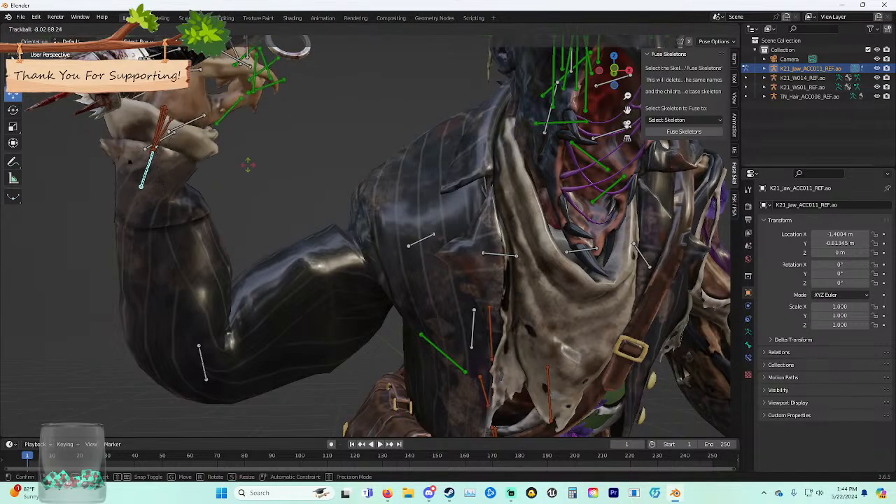
{"action": "left_click", "coordinate": [238, 167]}
{"action": "middle_click_drag", "start_coordinate": [238, 167], "coordinate": [251, 186]}
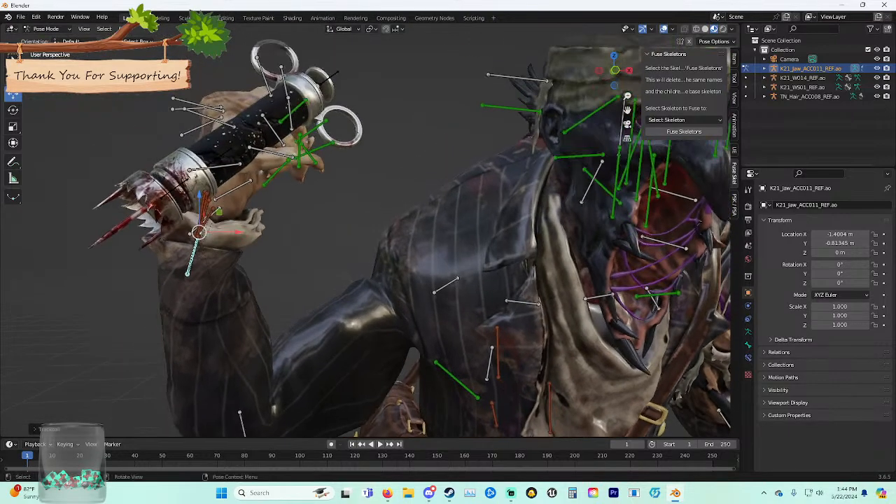
In Object Mode, rotate the syringe mesh with a trackball rotation until its needle end points down beside the turned hand.
{"action": "left_click", "coordinate": [308, 217]}
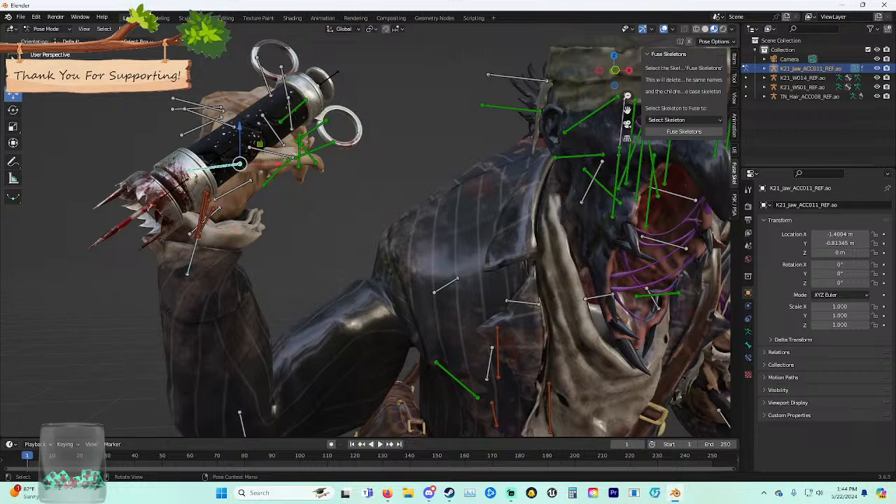
{"action": "left_click", "coordinate": [50, 29]}
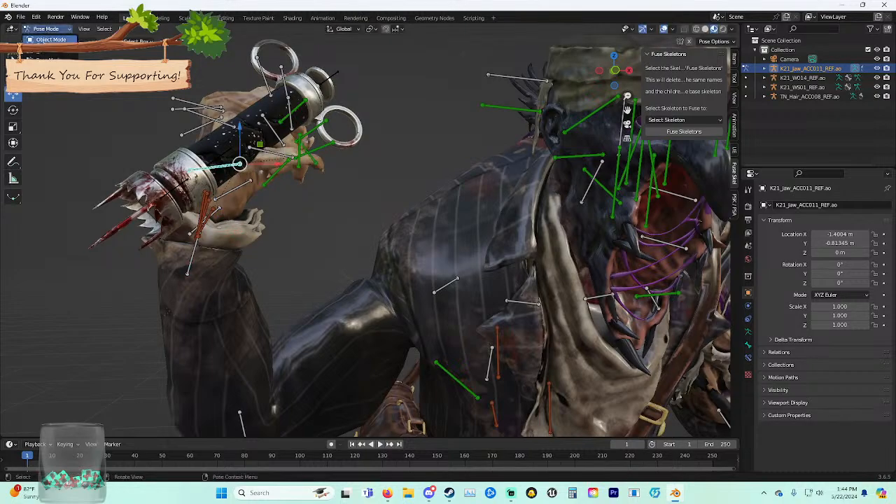
{"action": "left_click", "coordinate": [46, 39]}
{"action": "left_click", "coordinate": [242, 133]}
{"action": "key", "text": "r"}
{"action": "key", "text": "r"}
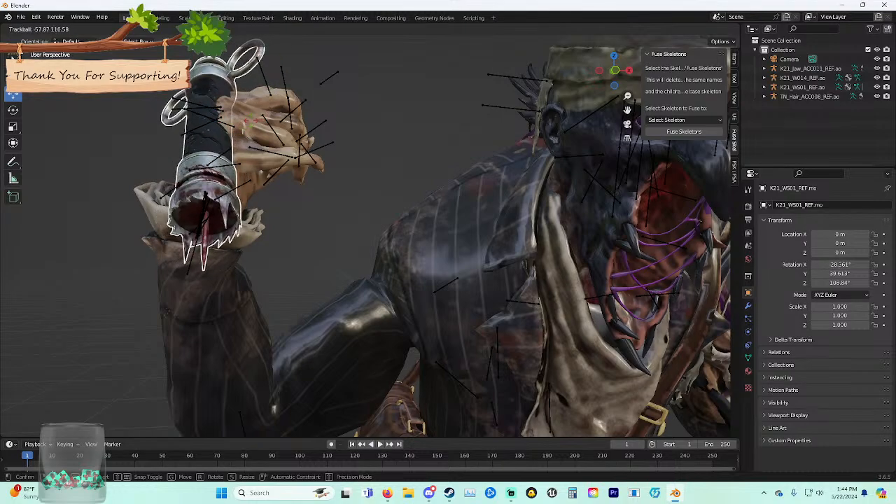
{"action": "key", "text": "Return"}
{"action": "middle_click_drag", "start_coordinate": [434, 280], "coordinate": [476, 336], "text": "shift"}
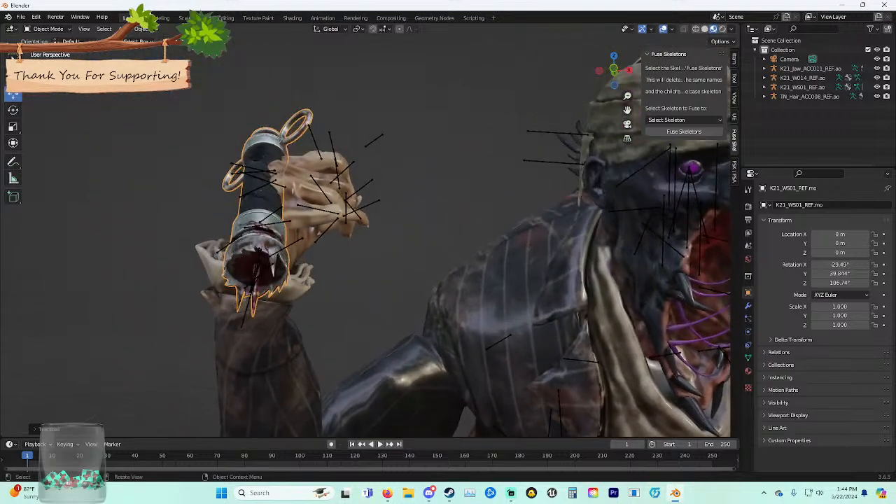
Move the syringe mesh about 0.047 m along the X axis into the raised hand.
{"action": "scroll", "coordinate": [365, 233], "scroll_direction": "down", "scroll_amount": 12}
{"action": "left_click_drag", "start_coordinate": [260, 384], "coordinate": [263, 384]}
{"action": "scroll", "coordinate": [362, 234], "scroll_direction": "up", "scroll_amount": 12}
{"action": "scroll", "coordinate": [364, 234], "scroll_direction": "down", "scroll_amount": 6}
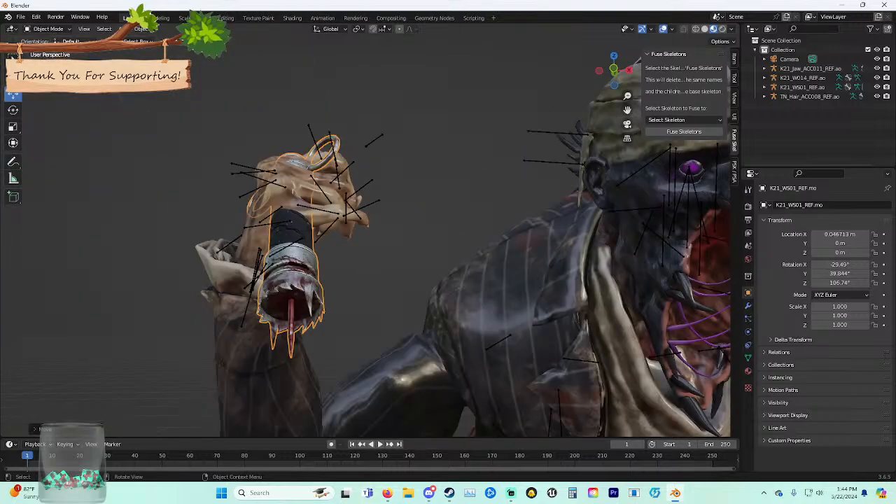
Select the syringe's armature K21_WS01_REF.ao and put it in Pose Mode.
{"action": "left_click", "coordinate": [47, 28]}
{"action": "left_click", "coordinate": [154, 140]}
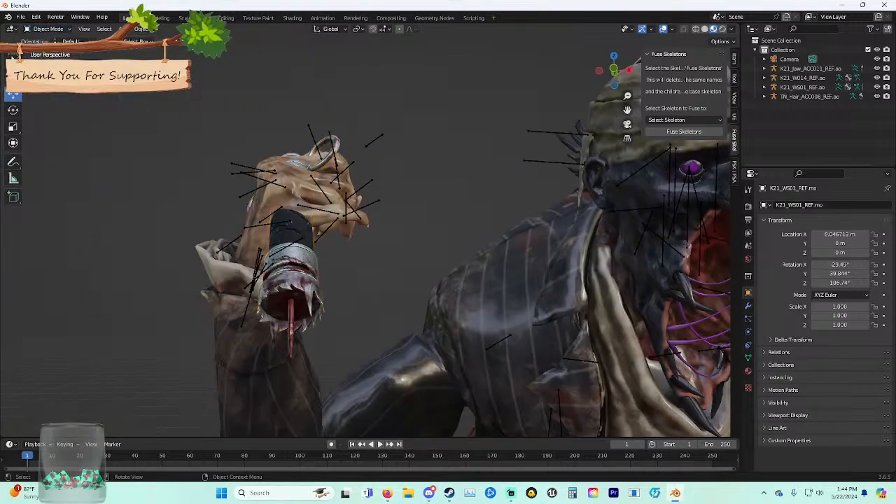
{"action": "left_click", "coordinate": [291, 222]}
{"action": "left_click", "coordinate": [286, 197]}
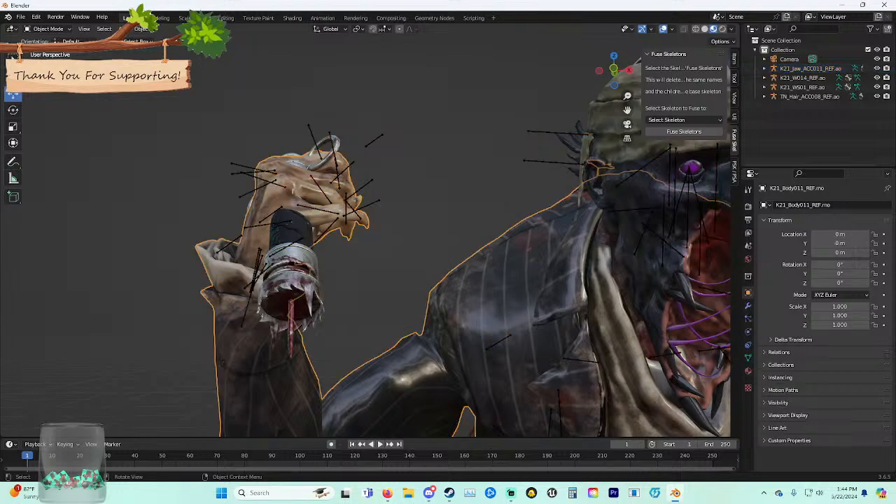
{"action": "left_click", "coordinate": [271, 215]}
{"action": "left_click", "coordinate": [48, 29]}
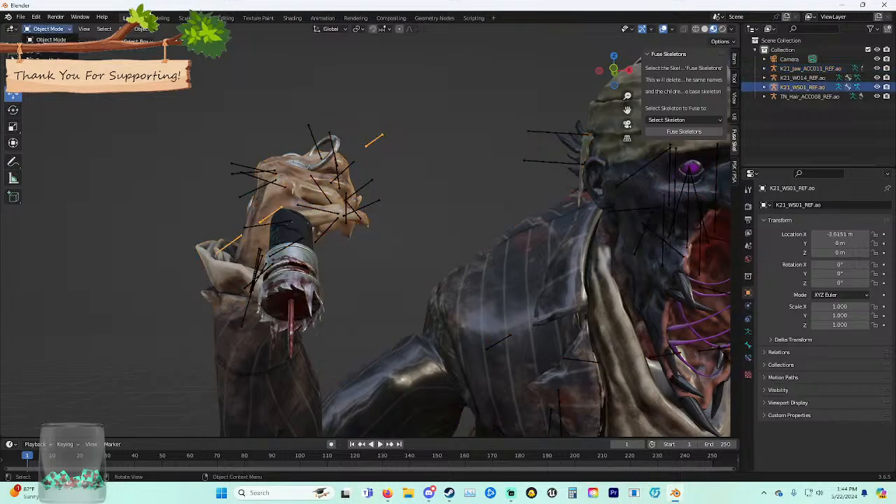
{"action": "left_click", "coordinate": [44, 57]}
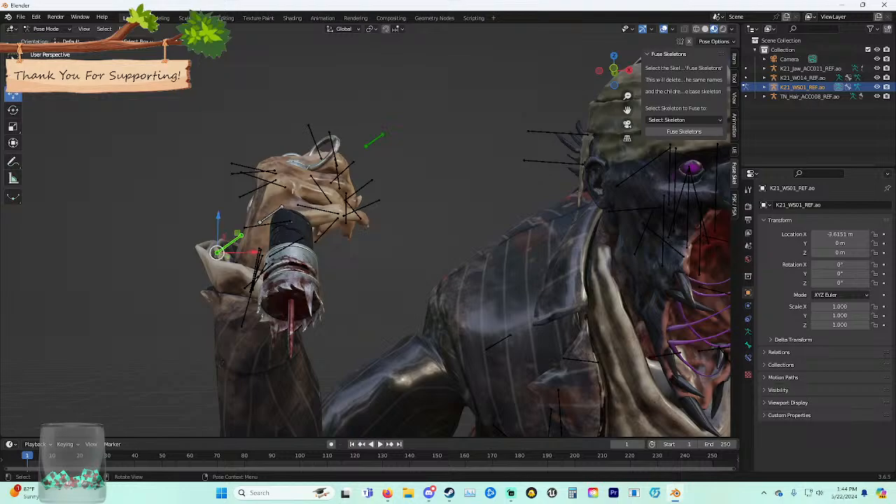
{"action": "left_click_drag", "start_coordinate": [255, 252], "coordinate": [275, 252]}
{"action": "right_click", "coordinate": [275, 252]}
{"action": "left_click_drag", "start_coordinate": [219, 218], "coordinate": [218, 207]}
{"action": "right_click", "coordinate": [219, 208]}
{"action": "scroll", "coordinate": [231, 217], "scroll_direction": "down", "scroll_amount": 10}
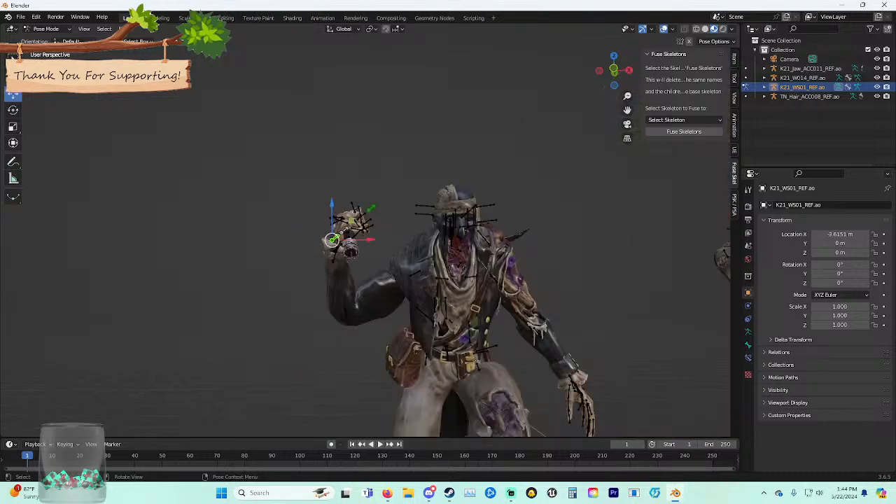
{"action": "middle_click_drag", "start_coordinate": [234, 221], "coordinate": [246, 245]}
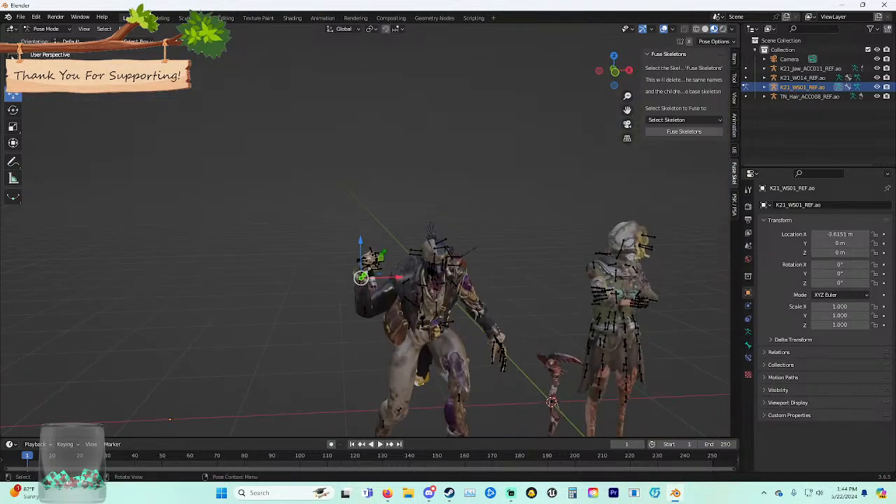
{"action": "scroll", "coordinate": [365, 233], "scroll_direction": "up", "scroll_amount": 10}
{"action": "middle_click_drag", "start_coordinate": [365, 233], "coordinate": [357, 214]}
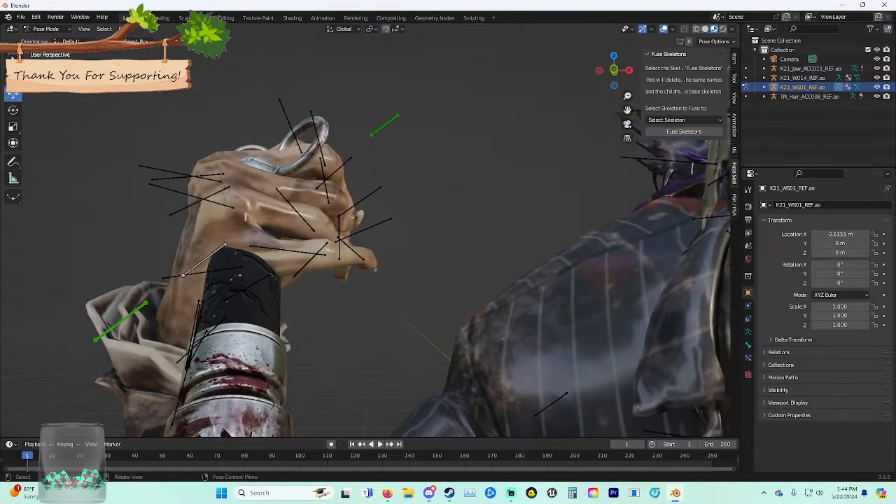
{"action": "left_click", "coordinate": [384, 125]}
{"action": "key", "text": "r"}
{"action": "right_click", "coordinate": [403, 198]}
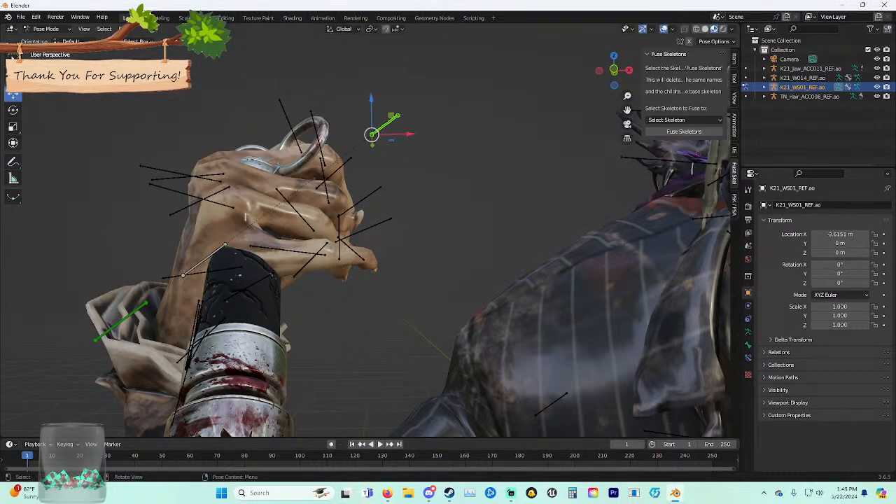
Select the syringe's barrel bone and move it along the global X and Z axes to shift the syringe within the fist.
{"action": "left_click", "coordinate": [204, 260]}
{"action": "key", "text": "r"}
{"action": "right_click", "coordinate": [212, 283]}
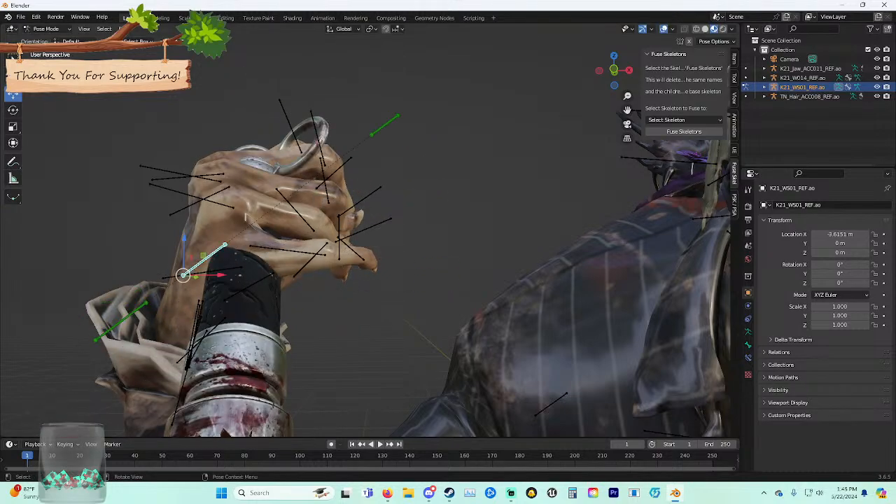
{"action": "middle_click_drag", "start_coordinate": [212, 283], "coordinate": [248, 217], "text": "shift"}
{"action": "left_click_drag", "start_coordinate": [317, 143], "coordinate": [342, 143]}
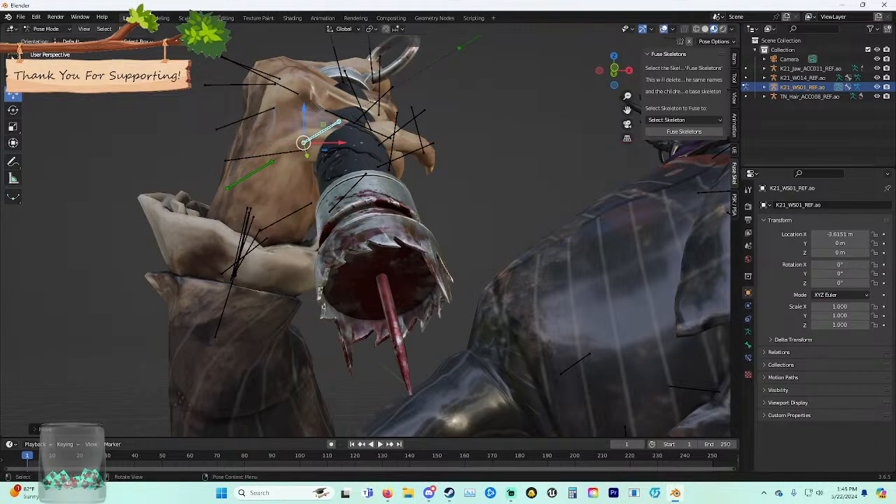
{"action": "left_click_drag", "start_coordinate": [304, 108], "coordinate": [303, 147]}
{"action": "left_click_drag", "start_coordinate": [306, 191], "coordinate": [317, 231]}
Raise the syringe's barrel bone and nudge it sideways to seat the barrel inside the curled fingers.
{"action": "middle_click_drag", "start_coordinate": [317, 231], "coordinate": [297, 233]}
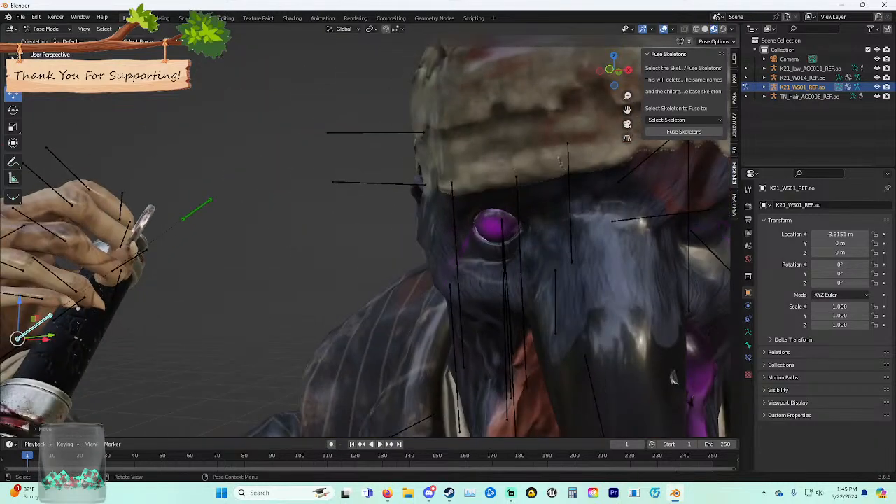
{"action": "key", "text": "g"}
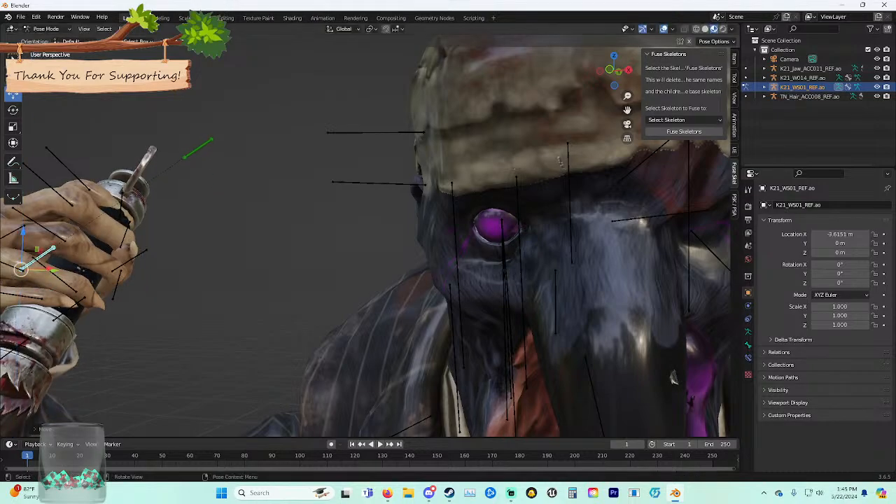
{"action": "key", "text": "x"}
{"action": "left_click_drag", "start_coordinate": [48, 269], "coordinate": [42, 268]}
{"action": "middle_click_drag", "start_coordinate": [42, 269], "coordinate": [65, 255]}
{"action": "left_click", "coordinate": [66, 256]}
Leave the syringe's Pose Mode and put the character's armature K21_Jaw_ACC011_REF.ao in Pose Mode.
{"action": "scroll", "coordinate": [65, 255], "scroll_direction": "down", "scroll_amount": 8}
{"action": "scroll", "coordinate": [340, 216], "scroll_direction": "down", "scroll_amount": 1}
{"action": "middle_click_drag", "start_coordinate": [340, 217], "coordinate": [314, 215]}
{"action": "left_click", "coordinate": [51, 39]}
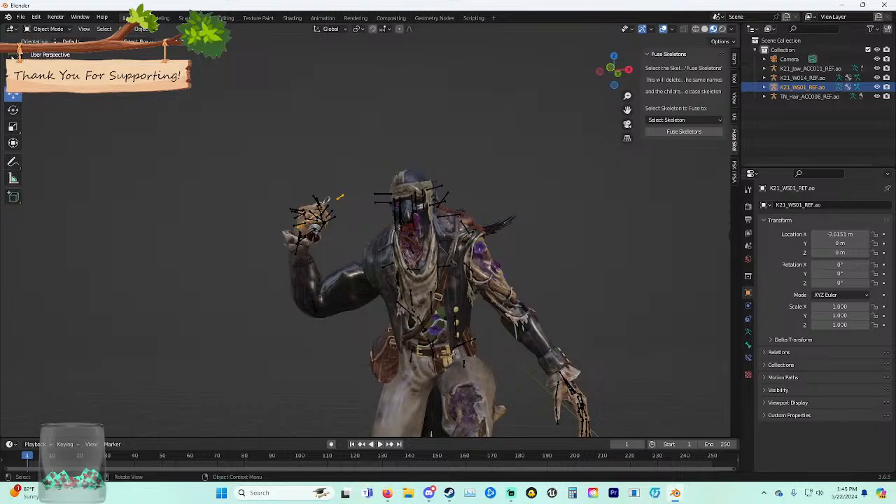
{"action": "left_click", "coordinate": [316, 218]}
{"action": "left_click", "coordinate": [317, 214]}
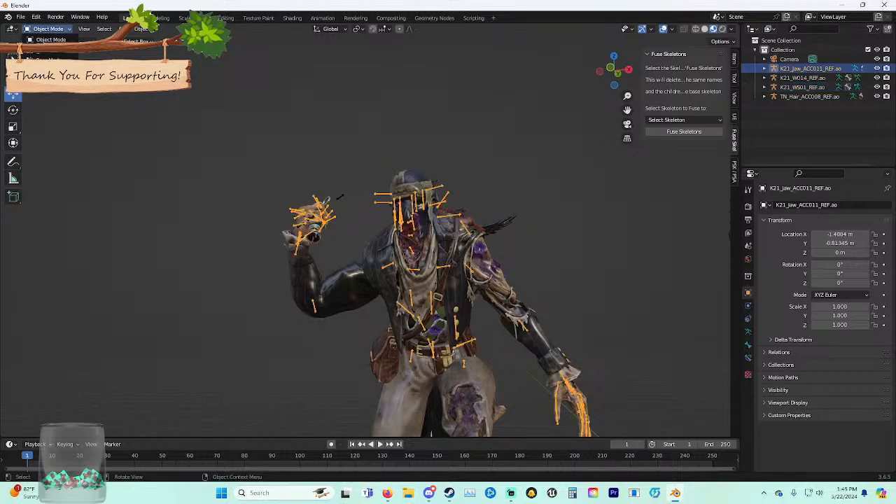
{"action": "left_click", "coordinate": [49, 58]}
Rotate the lowered arm's upper arm bone with axis and trackball rotations to lift the arm out from the body.
{"action": "middle_click_drag", "start_coordinate": [317, 216], "coordinate": [308, 203]}
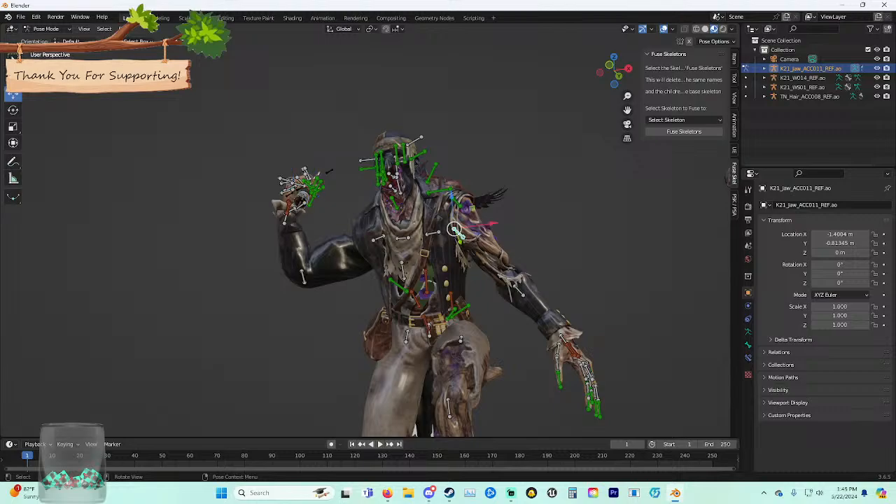
{"action": "key", "text": "r"}
{"action": "key", "text": "x"}
{"action": "key", "text": "r"}
{"action": "right_click", "coordinate": [533, 215]}
{"action": "left_click_drag", "start_coordinate": [460, 242], "coordinate": [497, 242]}
{"action": "key", "text": "r"}
{"action": "key", "text": "r"}
{"action": "left_click_drag", "start_coordinate": [451, 197], "coordinate": [448, 221]}
{"action": "key", "text": "r"}
{"action": "middle_click_drag", "start_coordinate": [514, 238], "coordinate": [553, 255]}
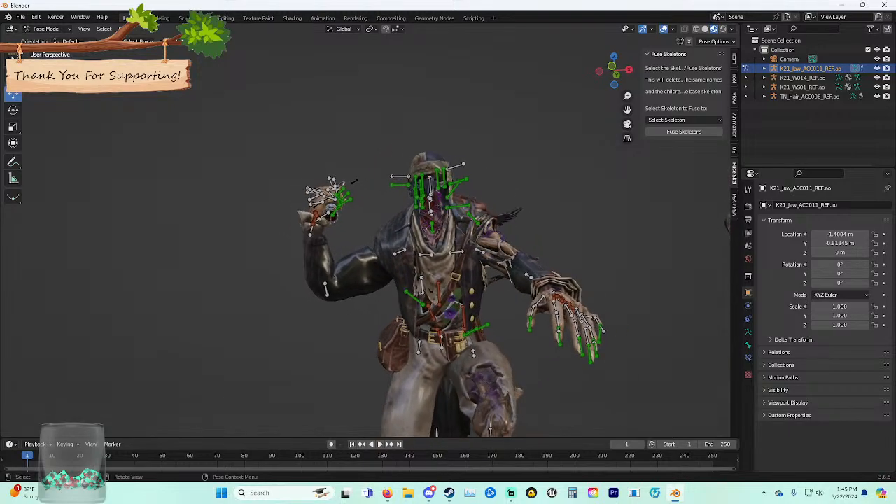
{"action": "left_click_drag", "start_coordinate": [476, 249], "coordinate": [478, 250]}
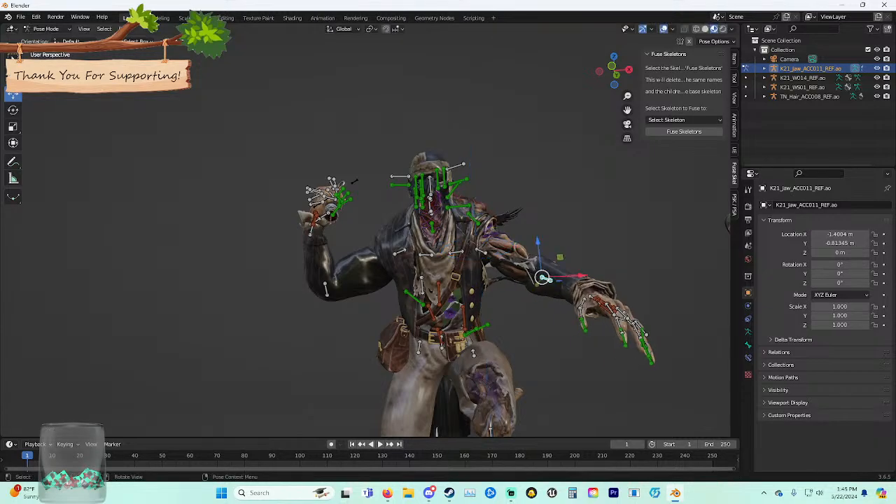
Rotate the non-raised arm's forearm bone about 62° around the global Y axis.
{"action": "key", "text": "r"}
{"action": "key", "text": "x"}
{"action": "key", "text": "Escape"}
{"action": "middle_click_drag", "start_coordinate": [518, 310], "coordinate": [480, 333]}
{"action": "key", "text": "r"}
{"action": "key", "text": "y"}
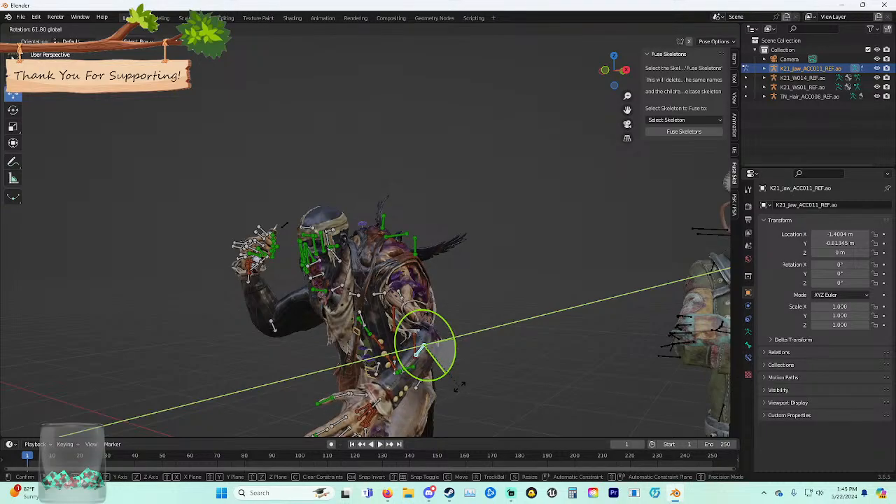
{"action": "left_click", "coordinate": [462, 384]}
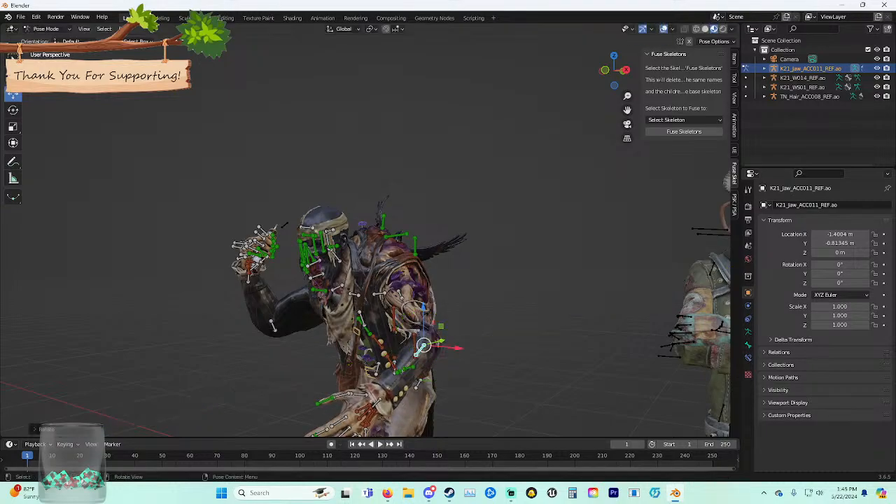
Rotate the same forearm bone around the global Z axis to bring the hand in front of the hip.
{"action": "key", "text": "r"}
{"action": "key", "text": "x"}
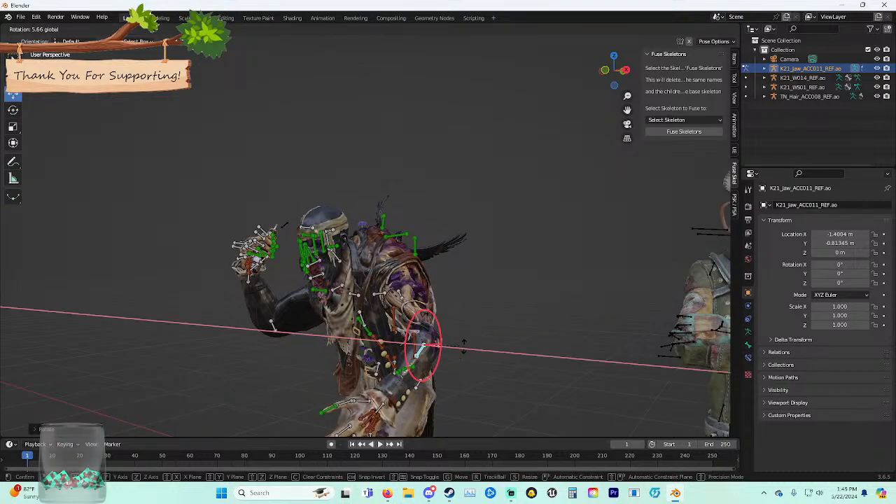
{"action": "key", "text": "z"}
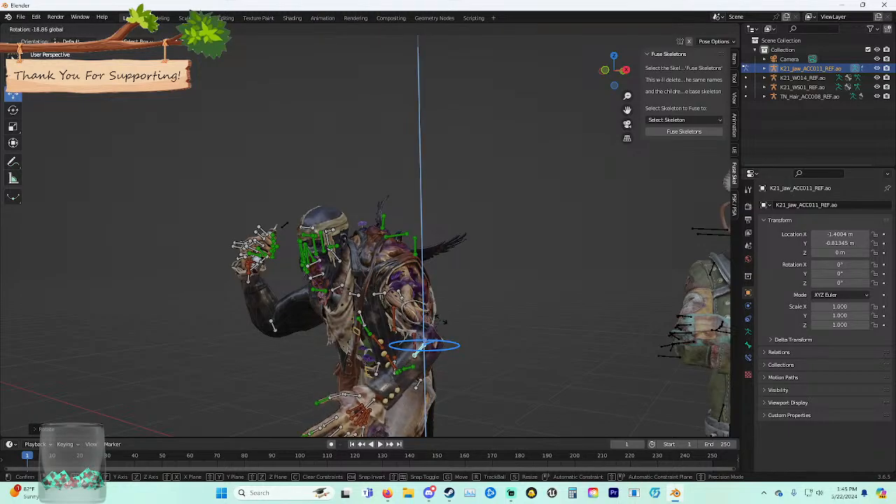
{"action": "left_click", "coordinate": [441, 325]}
{"action": "left_click", "coordinate": [478, 321]}
{"action": "middle_click_drag", "start_coordinate": [479, 320], "coordinate": [440, 290]}
{"action": "scroll", "coordinate": [518, 319], "scroll_direction": "down", "scroll_amount": 3}
{"action": "scroll", "coordinate": [497, 322], "scroll_direction": "up", "scroll_amount": 3}
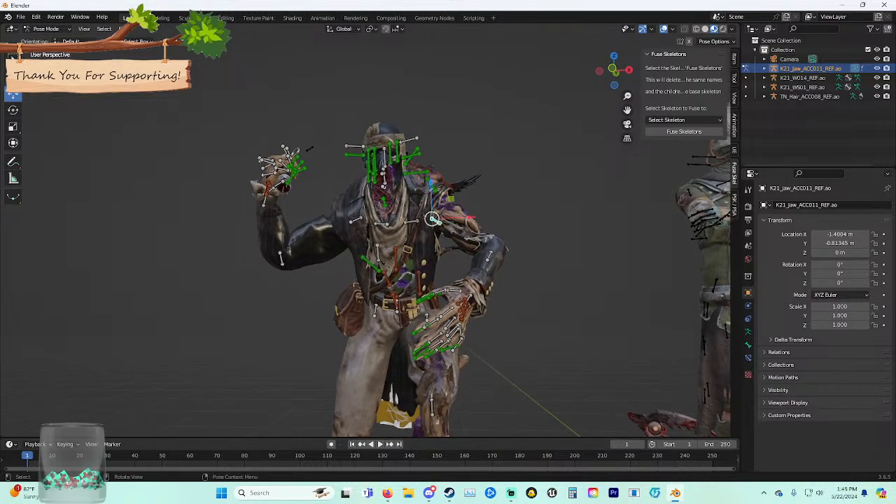
{"action": "key", "text": "r"}
{"action": "key", "text": "r"}
{"action": "left_click", "coordinate": [12, 56]}
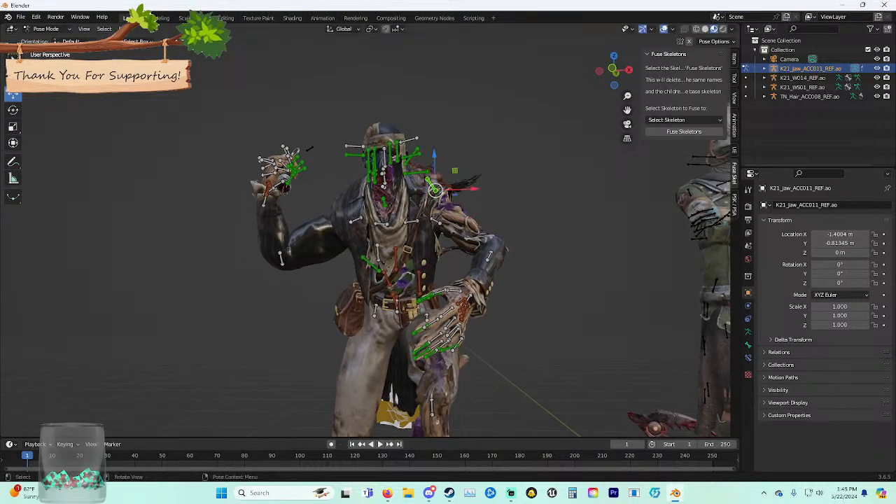
{"action": "scroll", "coordinate": [12, 56], "scroll_direction": "down", "scroll_amount": 3}
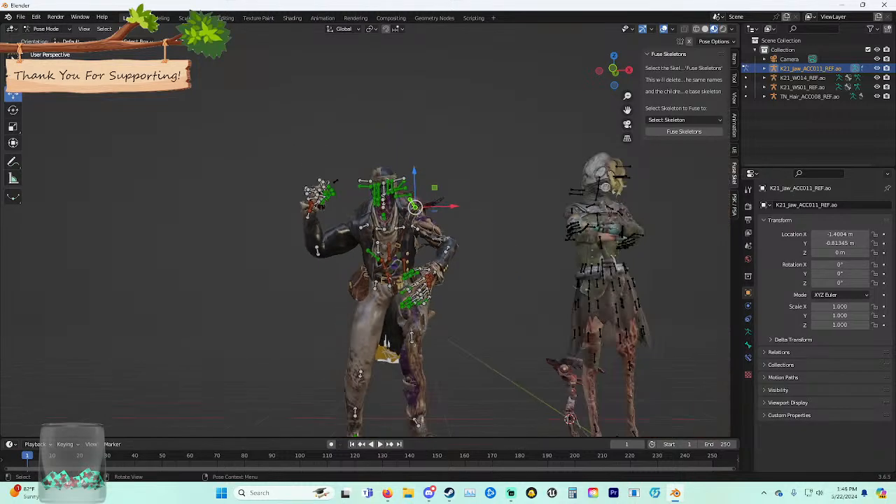
{"action": "middle_click_drag", "start_coordinate": [413, 245], "coordinate": [433, 241]}
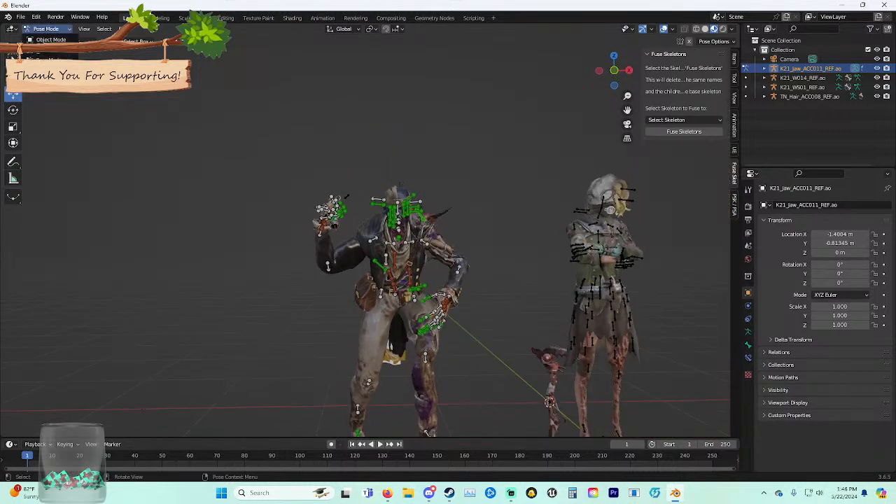
Leave Pose Mode and move the scythe K21_W014_REF.mo near the character, to about X -0.8 m, Y -1.91 m, Z 0.92 m.
{"action": "left_click", "coordinate": [51, 39]}
{"action": "left_click", "coordinate": [551, 364]}
{"action": "middle_click_drag", "start_coordinate": [550, 364], "coordinate": [541, 364]}
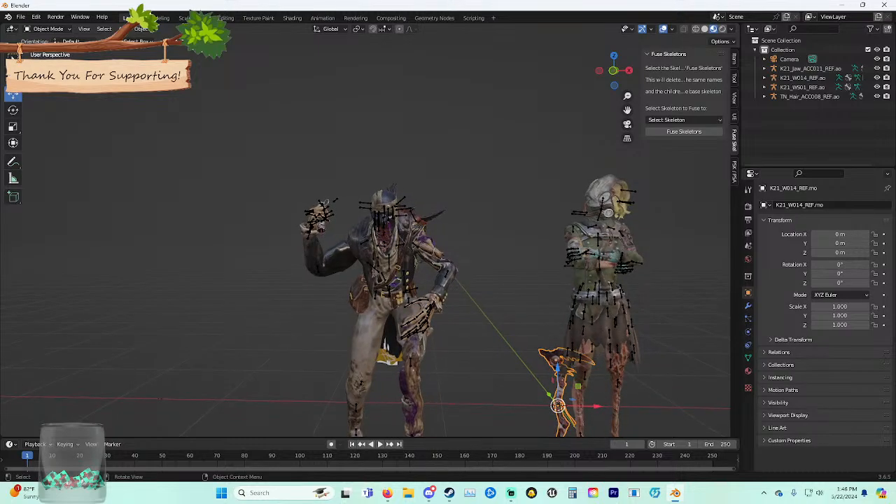
{"action": "left_click_drag", "start_coordinate": [597, 406], "coordinate": [470, 420]}
{"action": "middle_click_drag", "start_coordinate": [469, 418], "coordinate": [386, 326]}
{"action": "scroll", "coordinate": [433, 231], "scroll_direction": "up", "scroll_amount": 4}
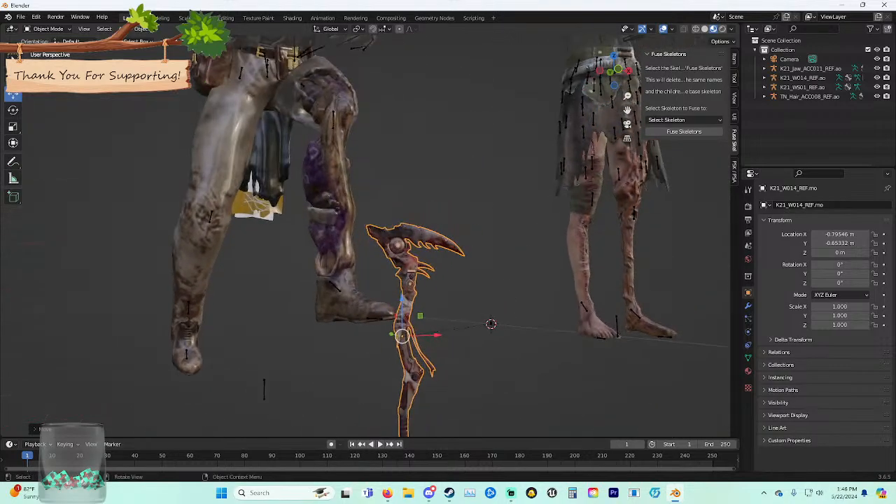
{"action": "left_click_drag", "start_coordinate": [401, 300], "coordinate": [401, 97]}
{"action": "mouse_move", "coordinate": [401, 97]}
{"action": "middle_mouse_down"}
{"action": "mouse_move", "coordinate": [383, 137]}
{"action": "mouse_move", "coordinate": [411, 109]}
{"action": "middle_mouse_up"}
{"action": "scroll", "coordinate": [383, 137], "scroll_direction": "down", "scroll_amount": 2}
{"action": "left_click_drag", "start_coordinate": [433, 107], "coordinate": [494, 183]}
Rotate the scythe about -182° around the global Z axis so its blade points towards the character.
{"action": "key", "text": "r"}
{"action": "key", "text": "z"}
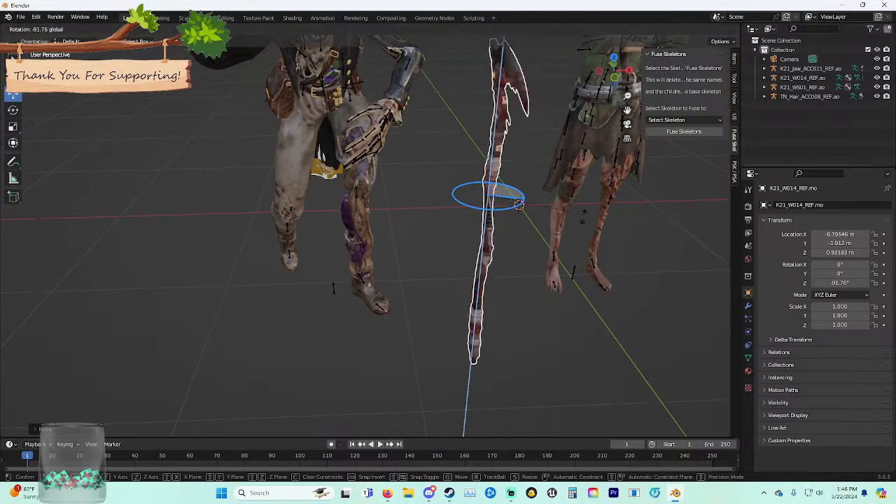
{"action": "left_click", "coordinate": [488, 194]}
{"action": "key", "text": "r"}
{"action": "key", "text": "x"}
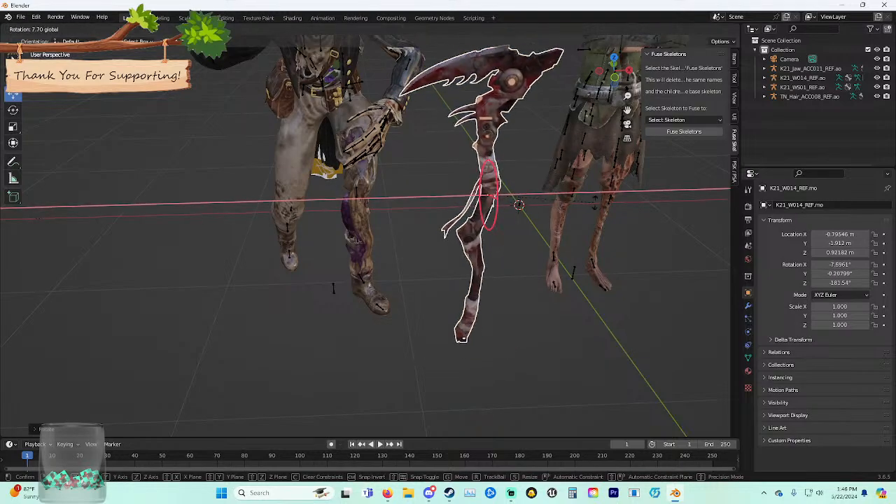
{"action": "right_click", "coordinate": [578, 212]}
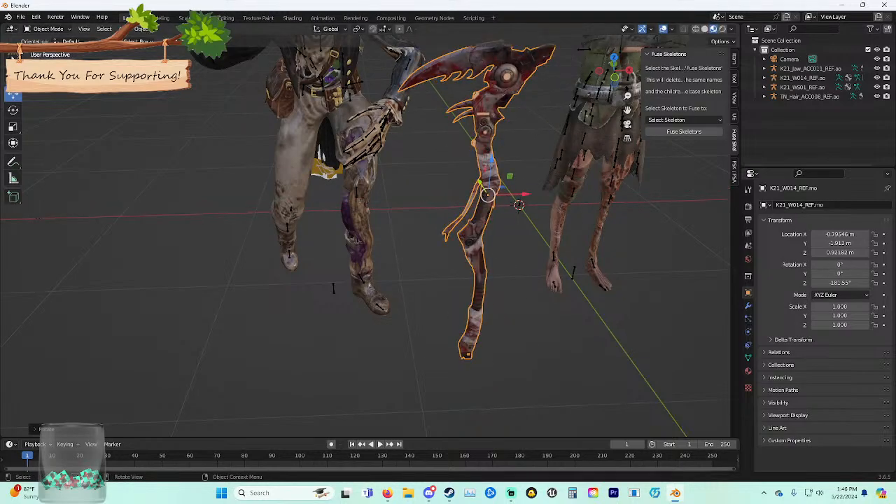
Tip the scythe into a nearly horizontal position with a free rotation followed by a global X rotation.
{"action": "left_click_drag", "start_coordinate": [480, 173], "coordinate": [422, 206]}
{"action": "key", "text": "r"}
{"action": "key", "text": "r"}
{"action": "key", "text": "x"}
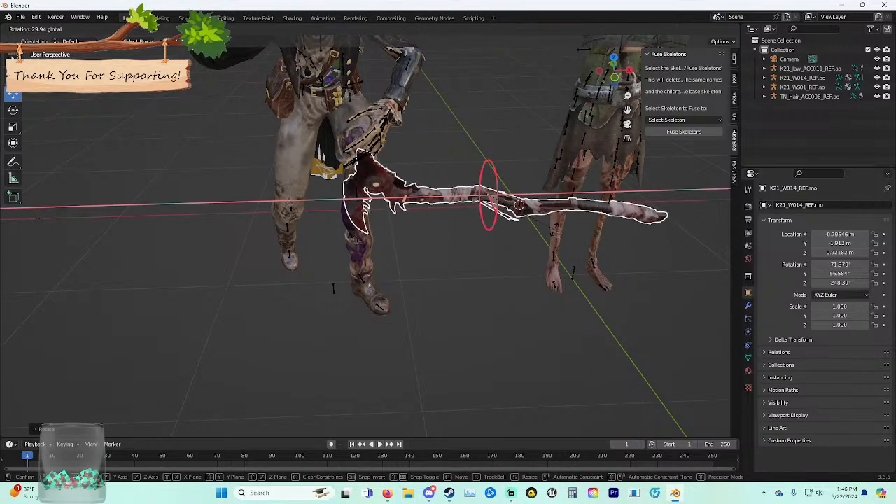
{"action": "left_click", "coordinate": [550, 162]}
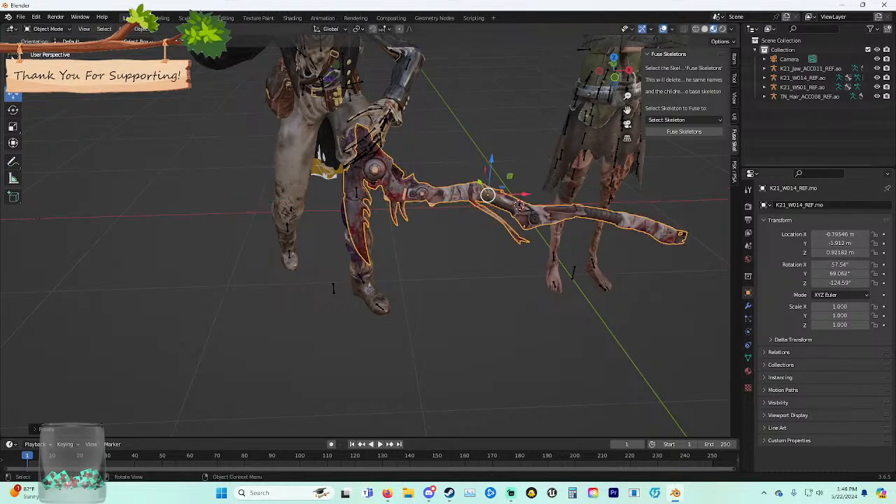
Move the scythe along the global Y and X axes to about X -1.32 m, Y -1.36 m, bringing the handle to the hand.
{"action": "key", "text": "g"}
{"action": "key", "text": "y"}
{"action": "left_click", "coordinate": [507, 94]}
{"action": "key", "text": "g"}
{"action": "key", "text": "x"}
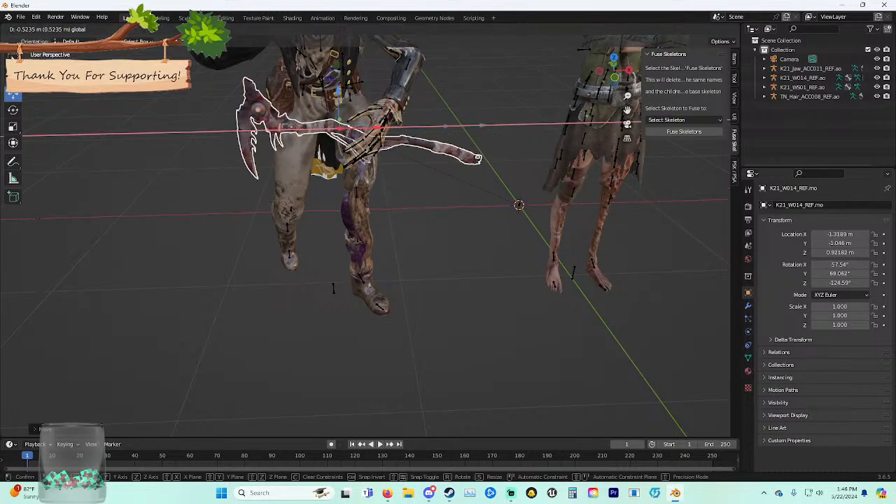
{"action": "left_click", "coordinate": [406, 96]}
{"action": "middle_click_drag", "start_coordinate": [406, 97], "coordinate": [451, 100]}
{"action": "scroll", "coordinate": [417, 173], "scroll_direction": "up", "scroll_amount": 4}
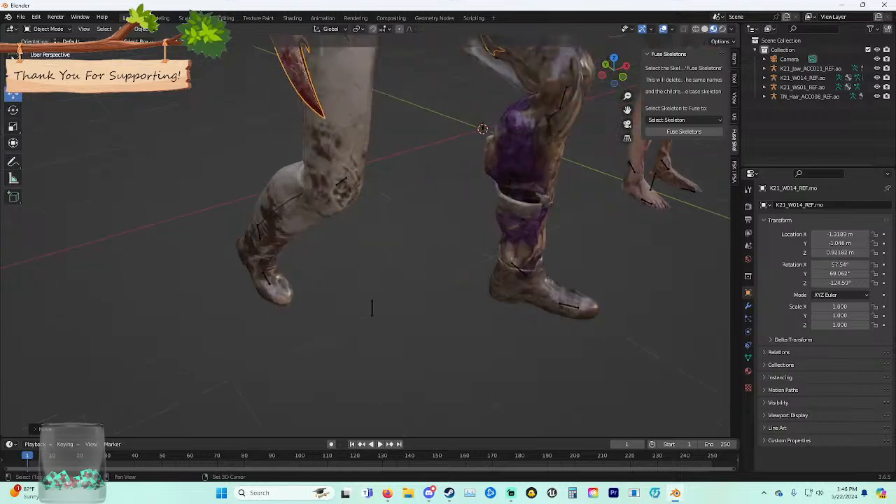
{"action": "key", "text": "g"}
{"action": "key", "text": "y"}
{"action": "key", "text": "Return"}
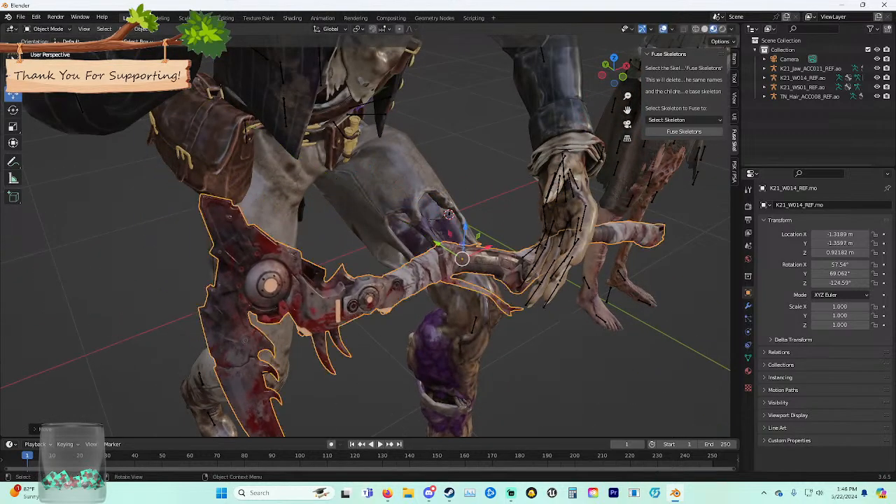
{"action": "key", "text": "r"}
{"action": "key", "text": "z"}
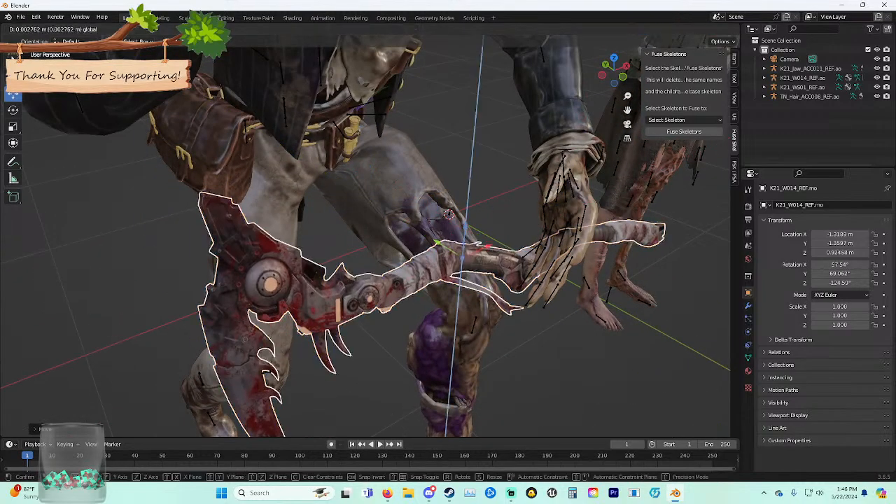
{"action": "left_click", "coordinate": [452, 252]}
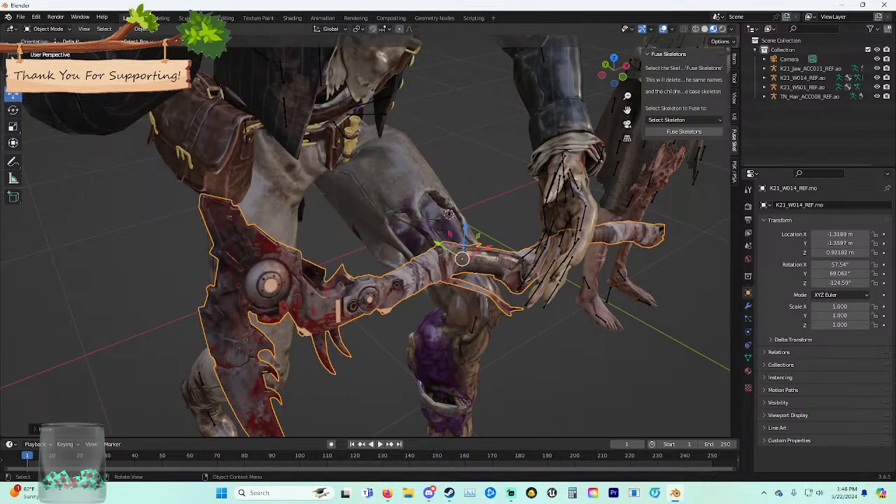
Rotate the scythe around the global Y axis so the blade end rises and the handle slopes down past the hand.
{"action": "key", "text": "r"}
{"action": "key", "text": "y"}
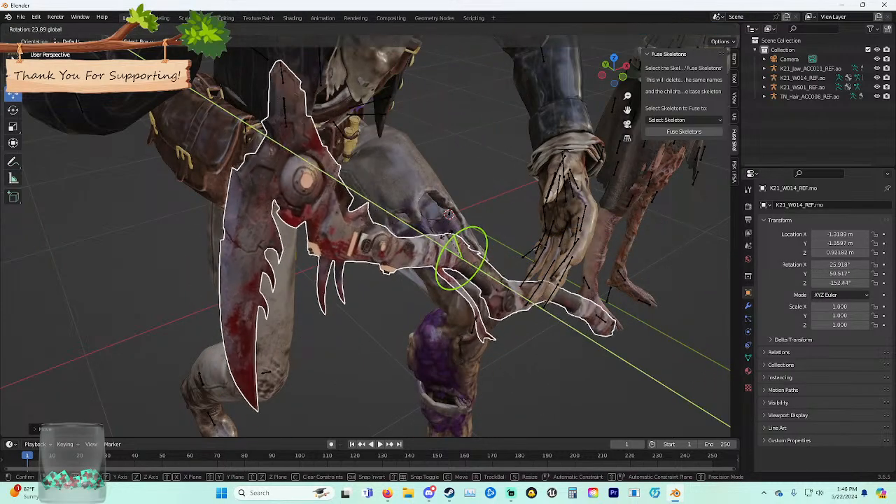
{"action": "left_click_drag", "start_coordinate": [448, 240], "coordinate": [449, 239]}
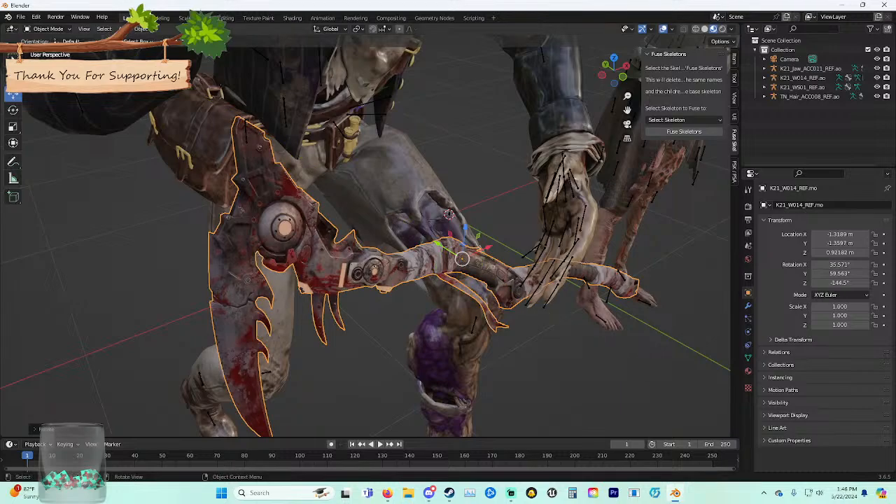
Raise the scythe to about Z 1.0 m and shift it along X to about -1.26 m to line it up with the palm.
{"action": "middle_click_drag", "start_coordinate": [448, 241], "coordinate": [438, 241]}
{"action": "left_click_drag", "start_coordinate": [411, 218], "coordinate": [412, 174]}
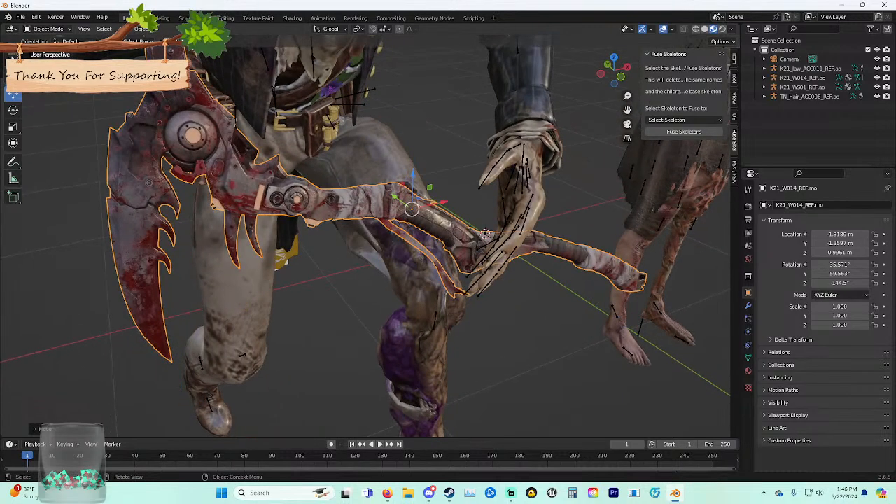
{"action": "left_click_drag", "start_coordinate": [442, 201], "coordinate": [471, 195]}
{"action": "middle_click_drag", "start_coordinate": [472, 195], "coordinate": [467, 213]}
{"action": "middle_click_drag", "start_coordinate": [466, 213], "coordinate": [453, 225]}
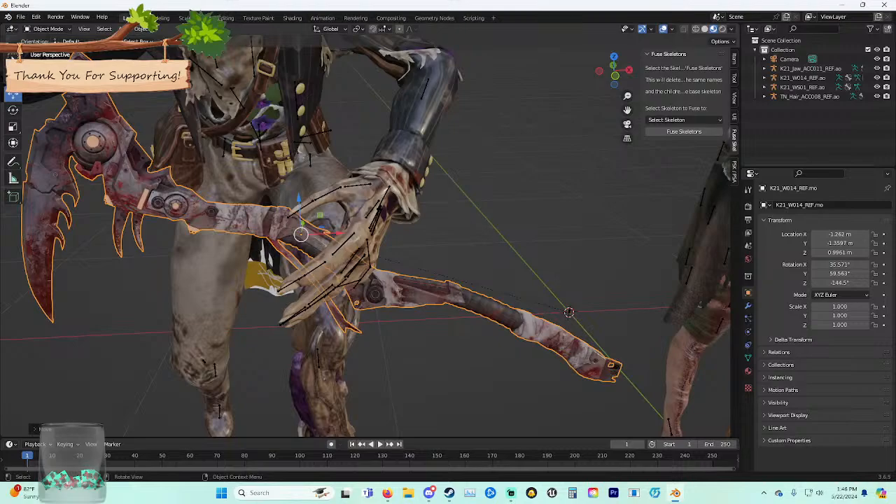
Put the character's armature K21_Jaw_ACC011_REF.ao in Pose Mode with the hand bone beside the scythe selected.
{"action": "left_click", "coordinate": [331, 265]}
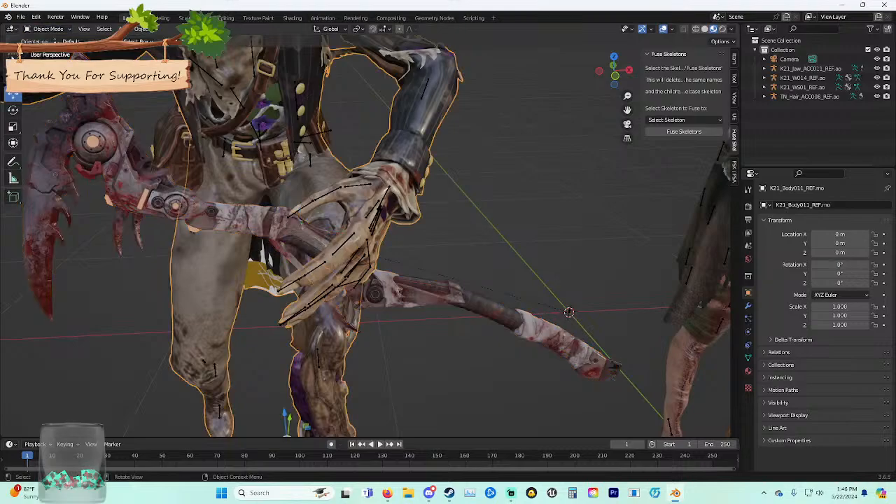
{"action": "left_click", "coordinate": [332, 265]}
{"action": "key", "text": "ctrl+Tab"}
{"action": "middle_click_drag", "start_coordinate": [332, 264], "coordinate": [353, 262]}
{"action": "middle_click_drag", "start_coordinate": [477, 194], "coordinate": [448, 196]}
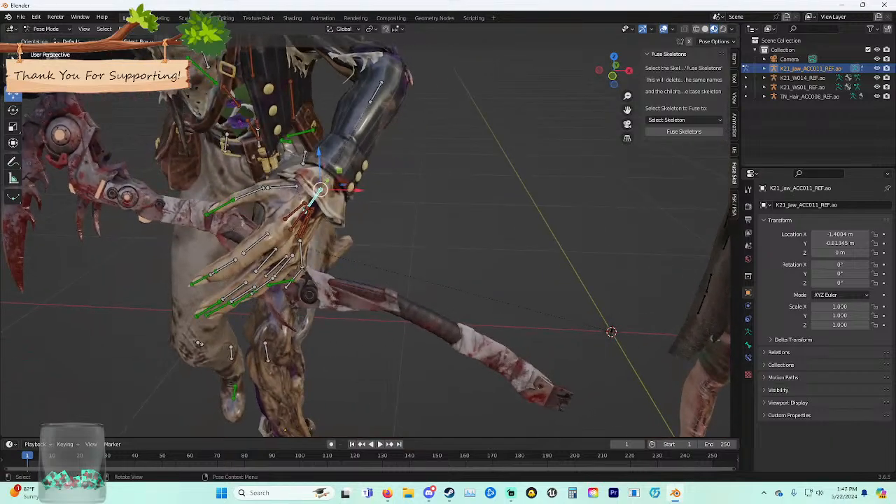
Rotate the hand bone around the global Z axis and about -34° around global X to lay the hand over the scythe handle.
{"action": "key", "text": "r"}
{"action": "key", "text": "z"}
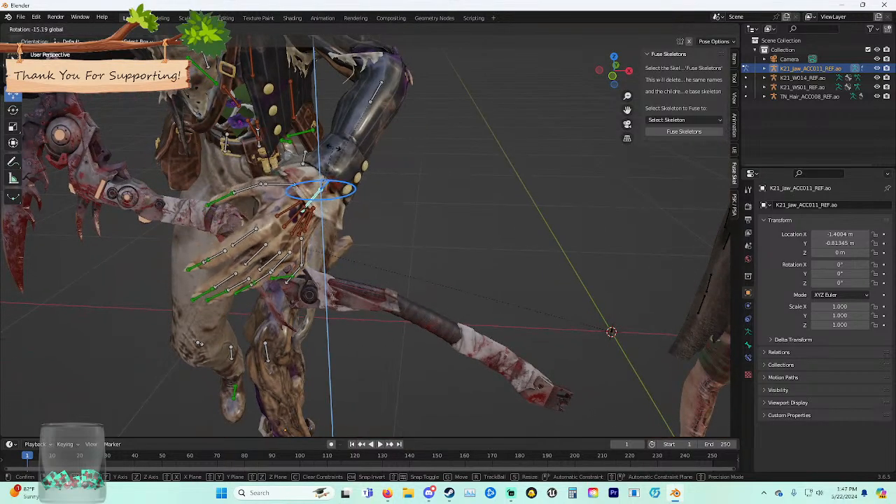
{"action": "left_click", "coordinate": [380, 147]}
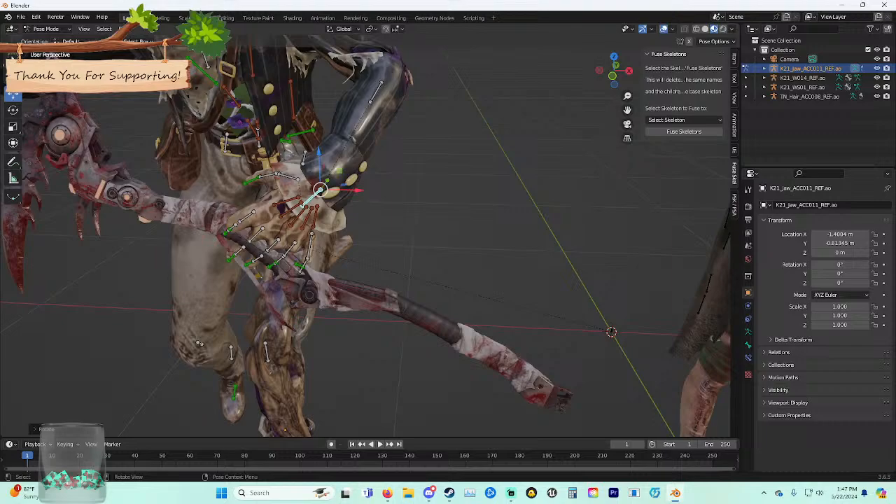
{"action": "key", "text": "r"}
{"action": "key", "text": "x"}
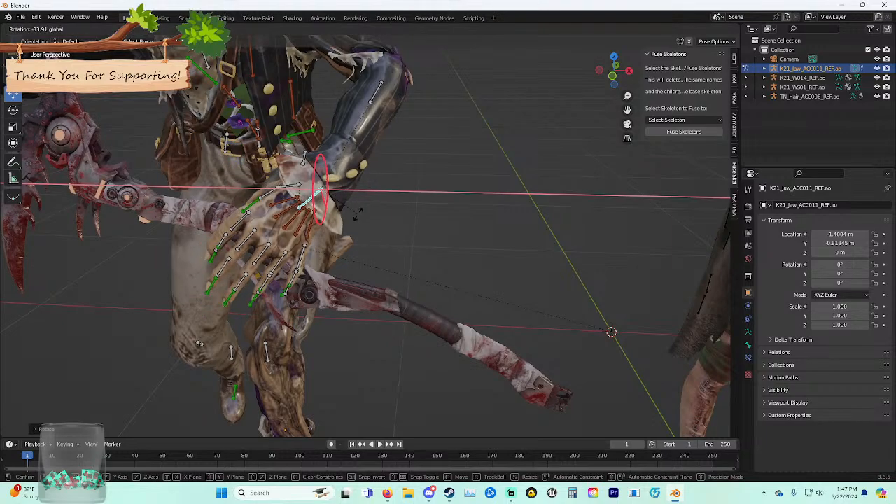
{"action": "left_click", "coordinate": [358, 215]}
{"action": "middle_click_drag", "start_coordinate": [357, 214], "coordinate": [331, 280]}
{"action": "scroll", "coordinate": [399, 203], "scroll_direction": "up", "scroll_amount": 2}
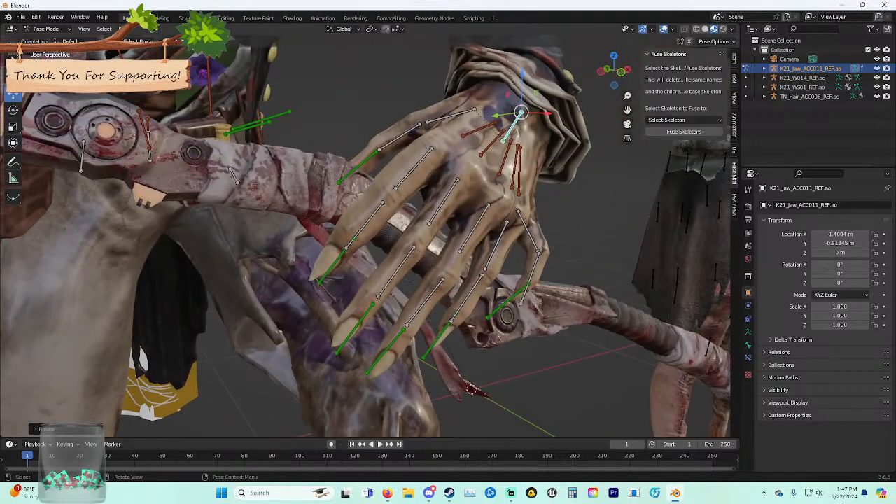
Leave Pose Mode and raise the scythe along the global Z axis to bring its handle up against the palm.
{"action": "left_click", "coordinate": [51, 39]}
{"action": "left_click", "coordinate": [289, 181]}
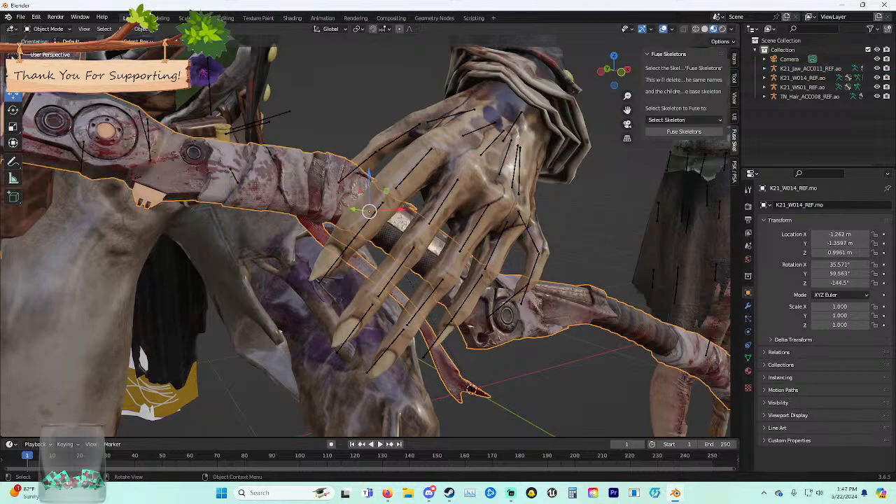
{"action": "key", "text": "g"}
{"action": "key", "text": "z"}
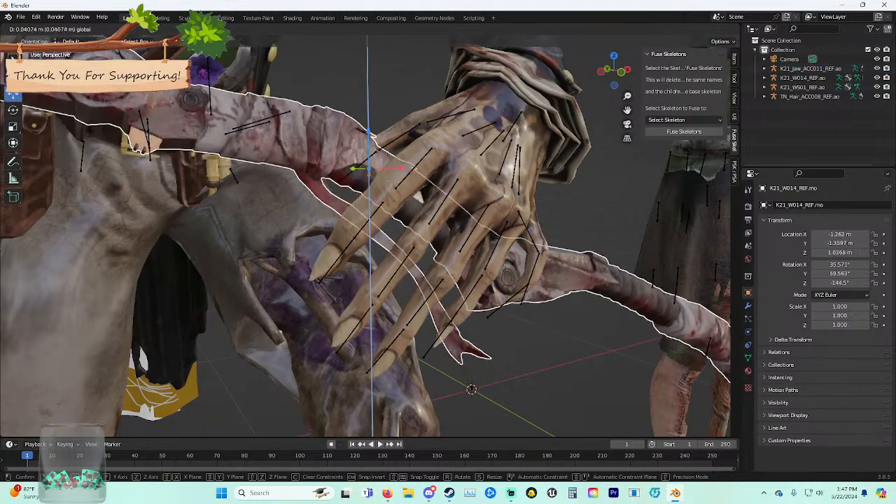
{"action": "left_click_drag", "start_coordinate": [368, 105], "coordinate": [368, 114]}
{"action": "middle_click_drag", "start_coordinate": [378, 154], "coordinate": [434, 162]}
{"action": "left_click", "coordinate": [476, 157]}
Put the character's armature K21_Jaw_ACC011_REF.ao back in Pose Mode and rotate the two outermost palm bones of the hand over the scythe.
{"action": "left_click", "coordinate": [323, 198]}
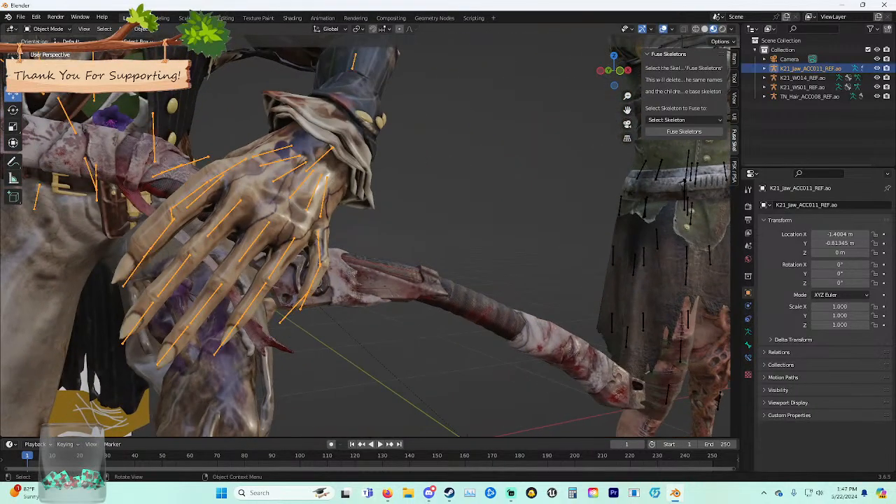
{"action": "key", "text": "ctrl+Tab"}
{"action": "middle_click_drag", "start_coordinate": [351, 274], "coordinate": [364, 418]}
{"action": "scroll", "coordinate": [371, 280], "scroll_direction": "up", "scroll_amount": 4}
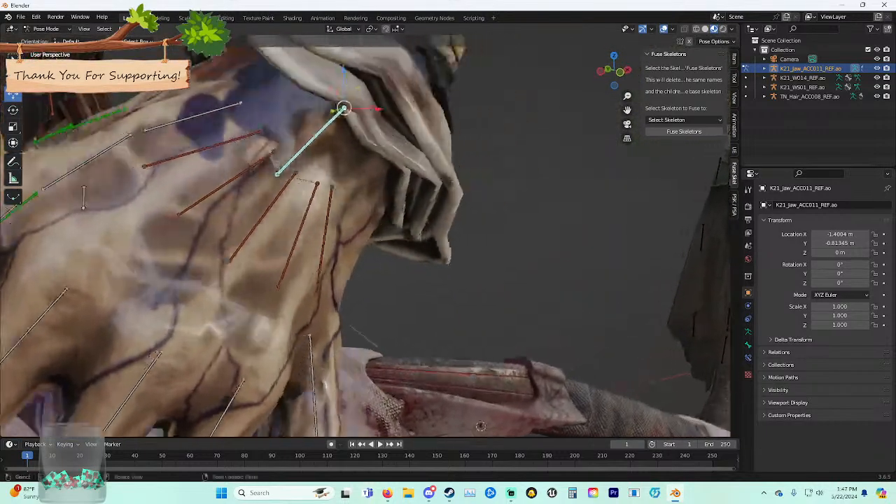
{"action": "scroll", "coordinate": [364, 280], "scroll_direction": "down", "scroll_amount": 3}
{"action": "middle_click_drag", "start_coordinate": [364, 280], "coordinate": [385, 184], "text": "shift"}
{"action": "left_click", "coordinate": [365, 148]}
{"action": "key", "text": "r"}
{"action": "key", "text": "r"}
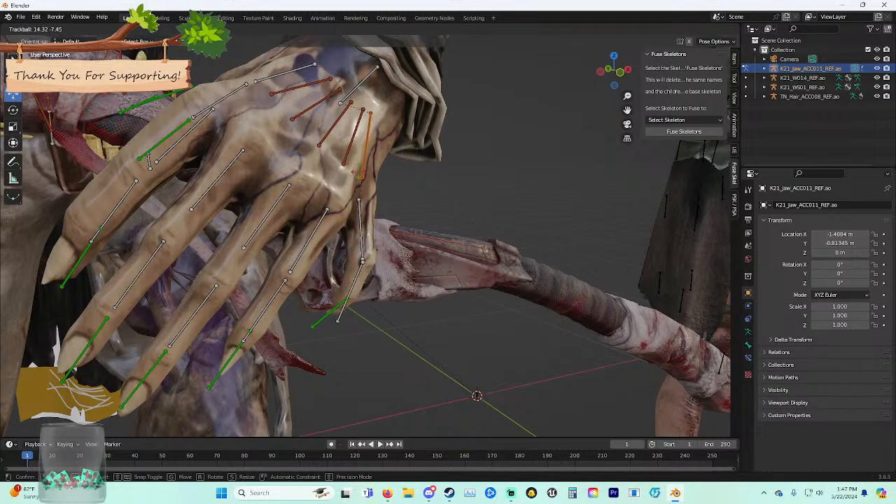
{"action": "left_click", "coordinate": [362, 168]}
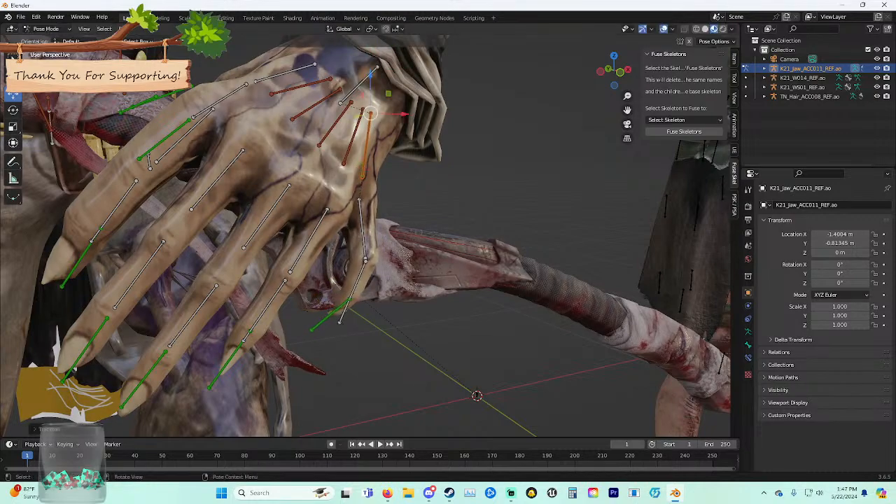
{"action": "key", "text": "r"}
{"action": "key", "text": "r"}
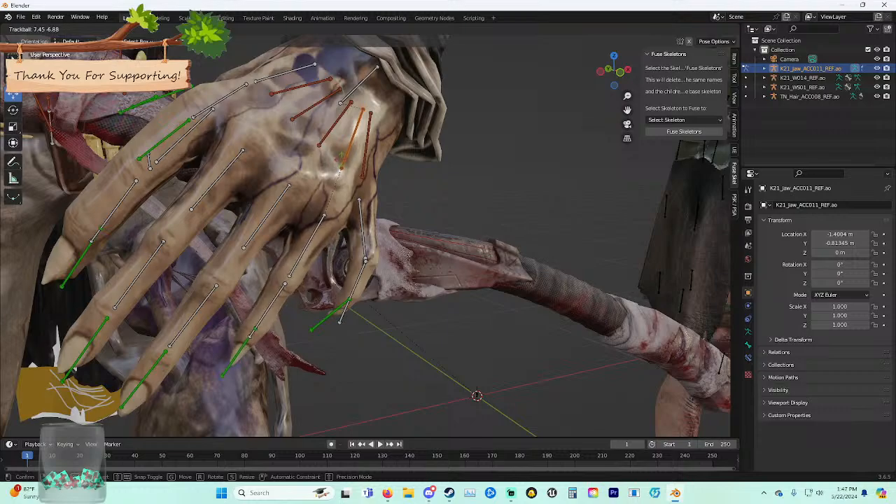
{"action": "left_click", "coordinate": [341, 159]}
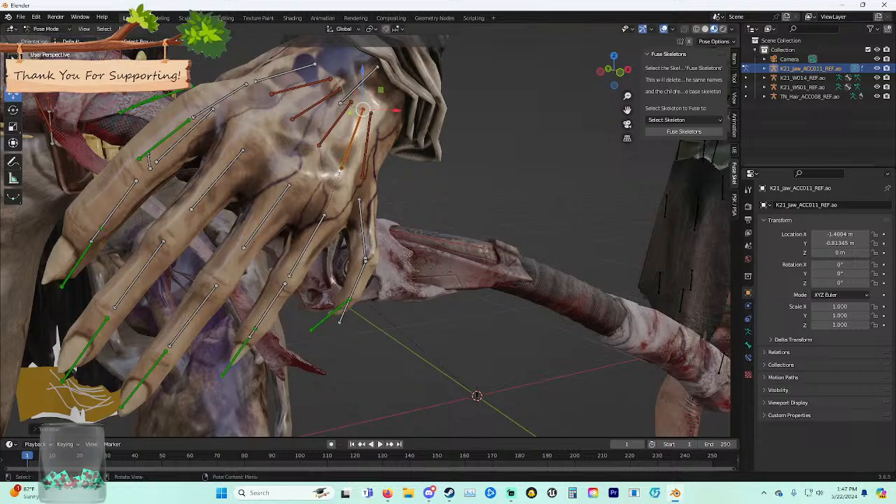
Curl the finger beside the outermost one around the scythe handle by rotating its base, middle and tip bones.
{"action": "left_click", "coordinate": [307, 245]}
{"action": "key", "text": "r"}
{"action": "key", "text": "r"}
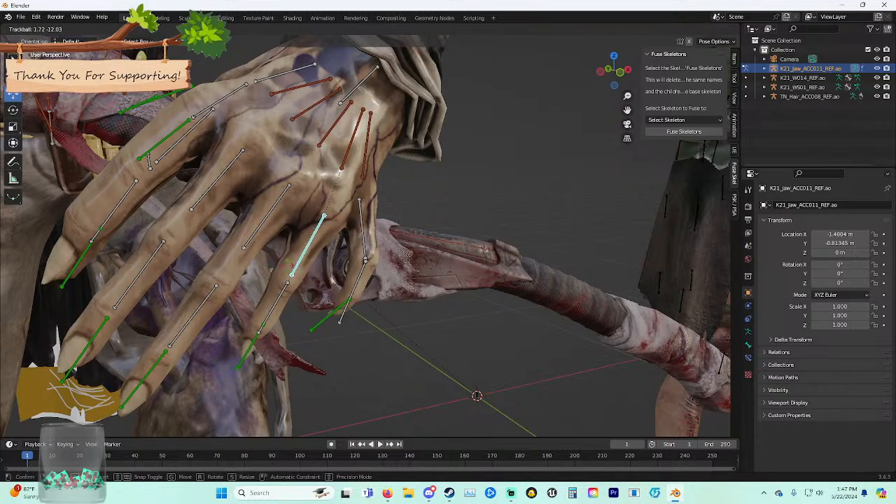
{"action": "left_click", "coordinate": [323, 216]}
{"action": "key", "text": "r"}
{"action": "key", "text": "r"}
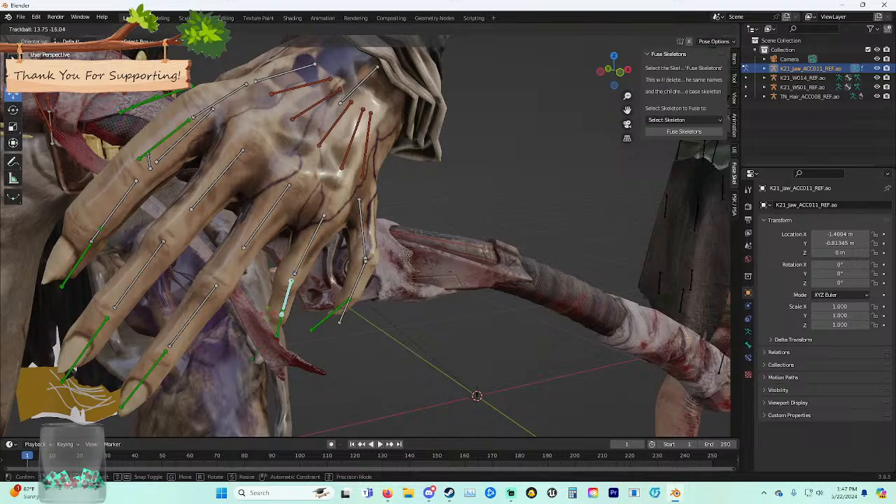
{"action": "left_click", "coordinate": [288, 283]}
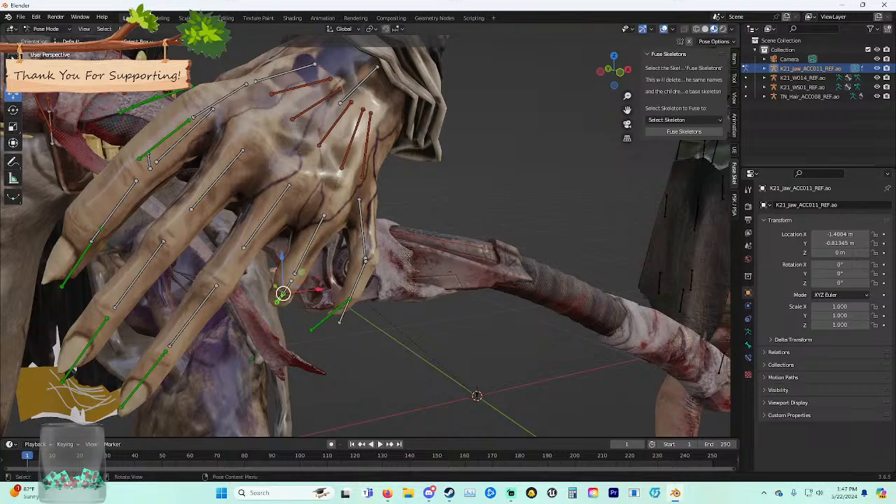
{"action": "key", "text": "r"}
{"action": "key", "text": "r"}
{"action": "left_click", "coordinate": [283, 292]}
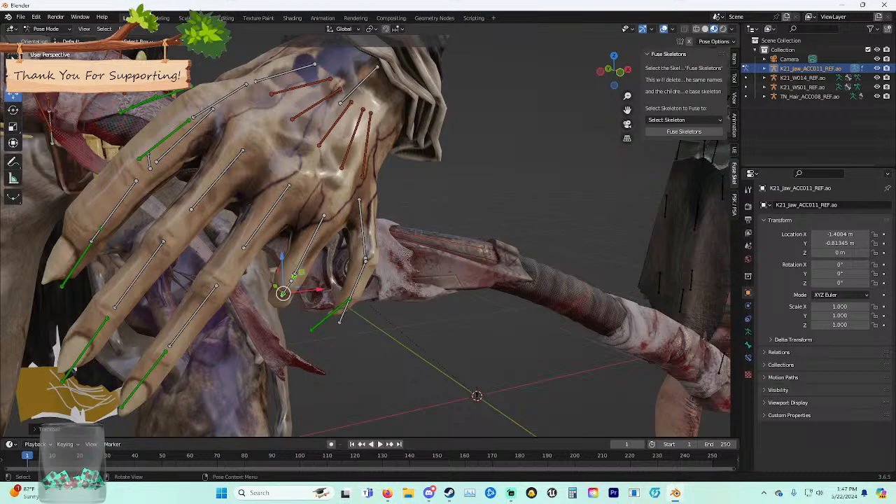
Curl the third finger from the outer edge of the hand around the handle by rotating its bones joint by joint.
{"action": "key", "text": "r"}
{"action": "key", "text": "r"}
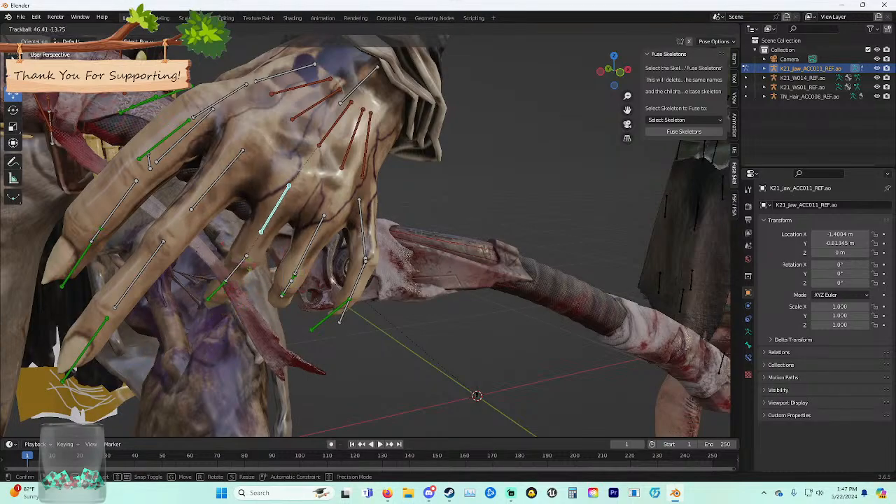
{"action": "left_click", "coordinate": [252, 265]}
{"action": "left_click", "coordinate": [240, 261]}
{"action": "key", "text": "r"}
{"action": "key", "text": "r"}
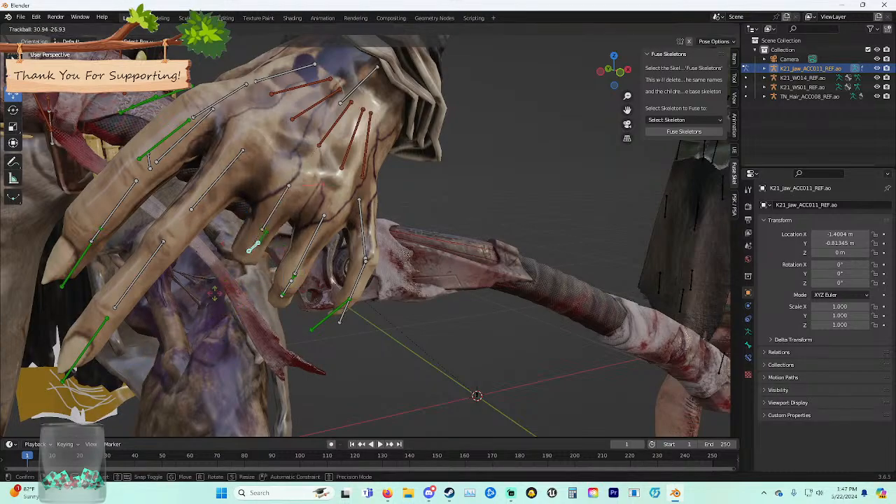
{"action": "left_click", "coordinate": [217, 298]}
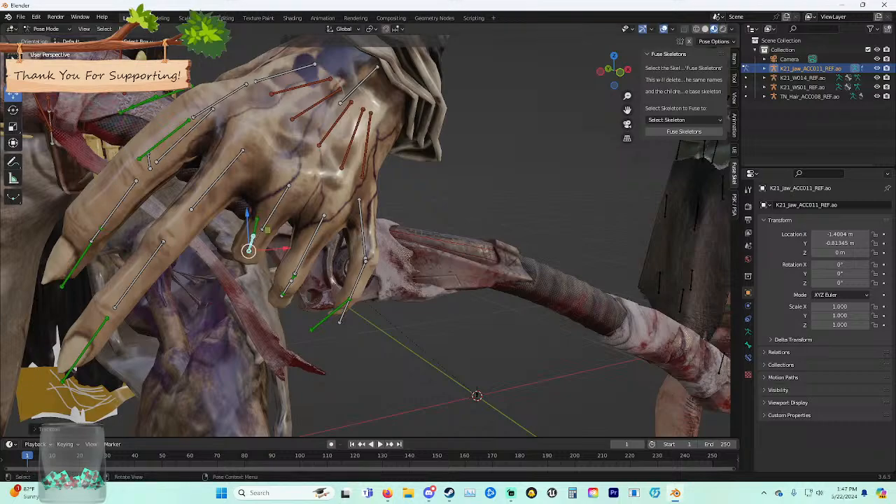
{"action": "left_click", "coordinate": [255, 226]}
{"action": "key", "text": "r"}
{"action": "key", "text": "r"}
{"action": "left_click", "coordinate": [262, 223]}
Curl the finger beside the index finger inward around the scythe handle.
{"action": "left_click", "coordinate": [218, 179]}
{"action": "key", "text": "r"}
{"action": "key", "text": "r"}
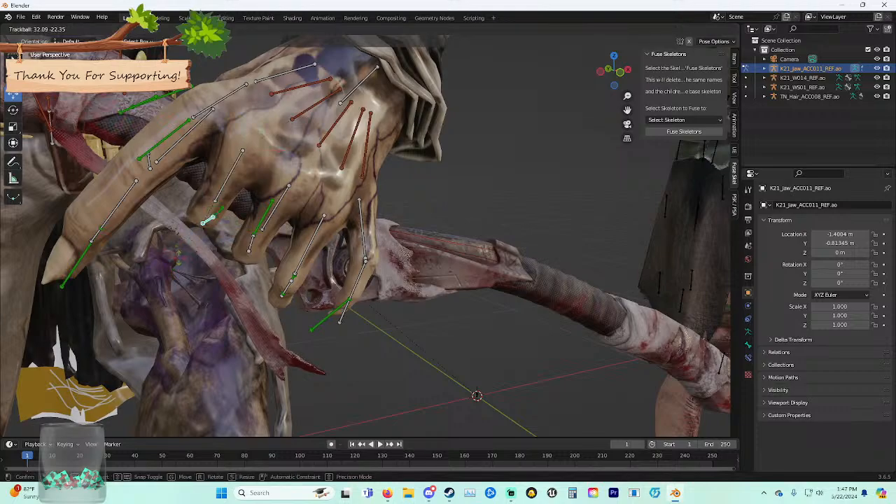
{"action": "left_click", "coordinate": [178, 258]}
{"action": "middle_click_drag", "start_coordinate": [178, 257], "coordinate": [194, 268]}
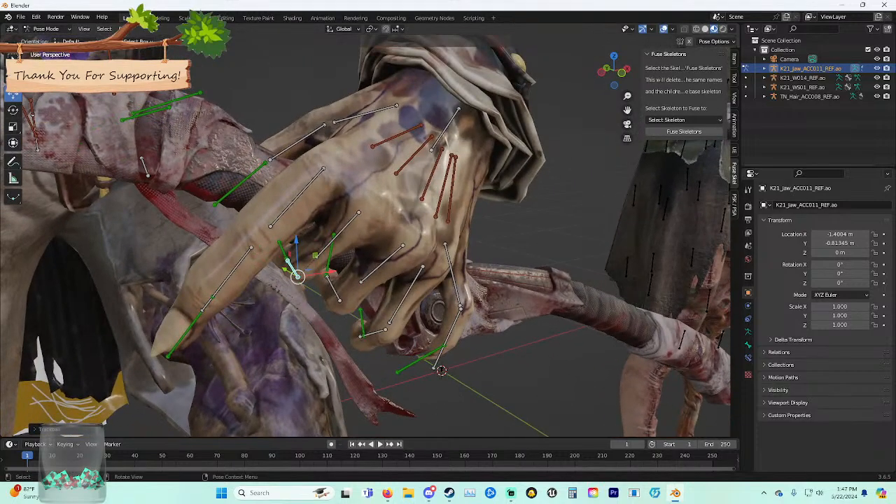
Bend the index finger over the scythe handle by rotating its base, middle and tip bones.
{"action": "left_click", "coordinate": [296, 198]}
{"action": "key", "text": "r"}
{"action": "key", "text": "r"}
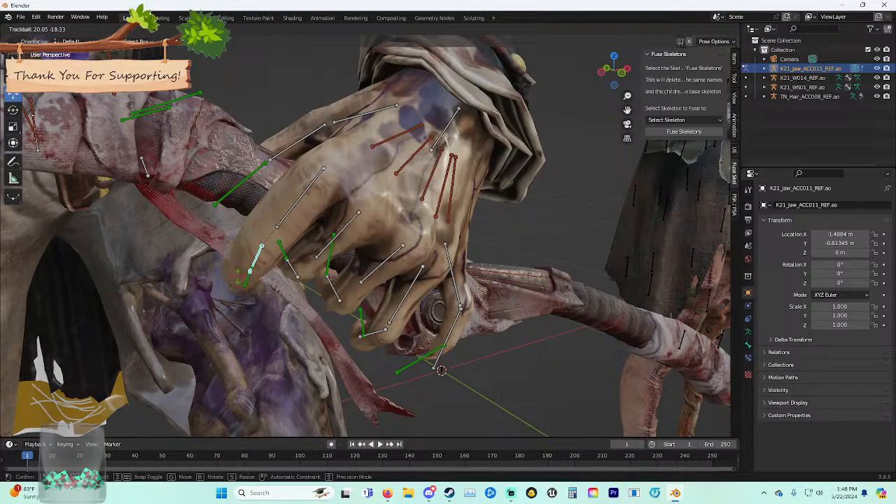
{"action": "key", "text": "Return"}
{"action": "key", "text": "r"}
{"action": "key", "text": "r"}
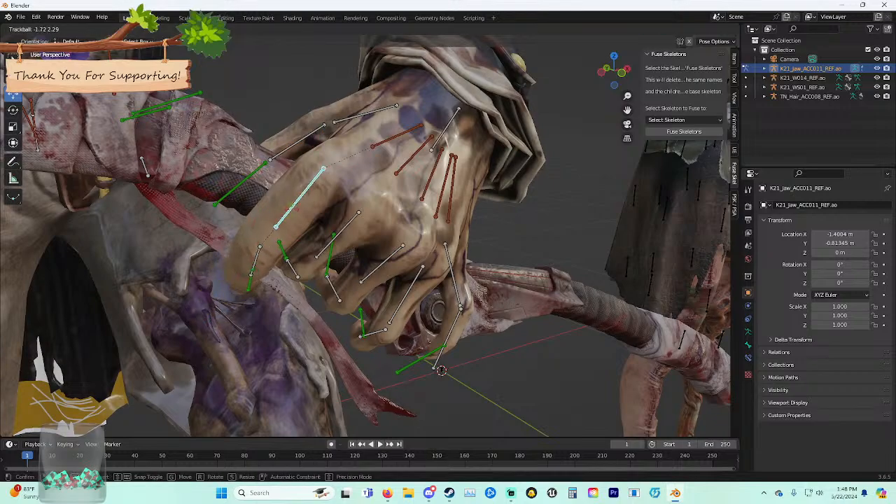
{"action": "key", "text": "Return"}
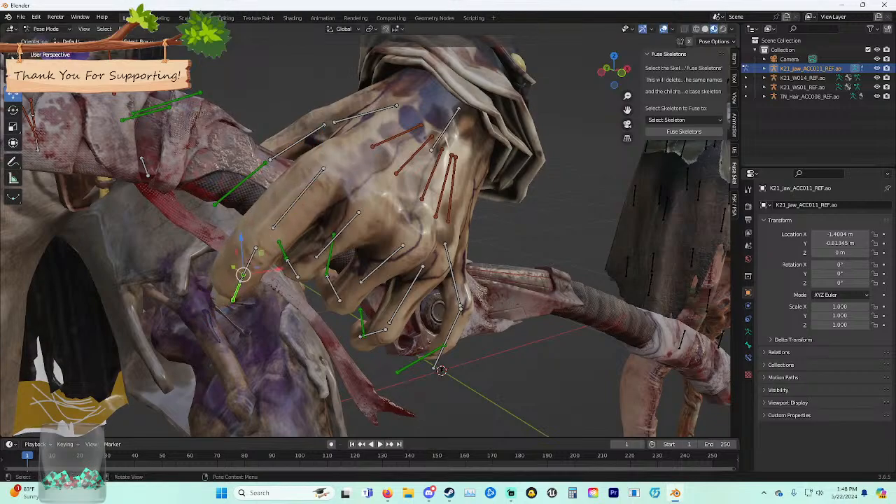
{"action": "key", "text": "r"}
{"action": "key", "text": "r"}
{"action": "key", "text": "Return"}
Rotate the end bone of the finger beside the outermost one to tuck its tip against the handle.
{"action": "mouse_move", "coordinate": [279, 301]}
{"action": "middle_mouse_down"}
{"action": "mouse_move", "coordinate": [272, 281]}
{"action": "mouse_move", "coordinate": [276, 297]}
{"action": "middle_mouse_up"}
{"action": "left_click", "coordinate": [301, 287]}
{"action": "key", "text": "r"}
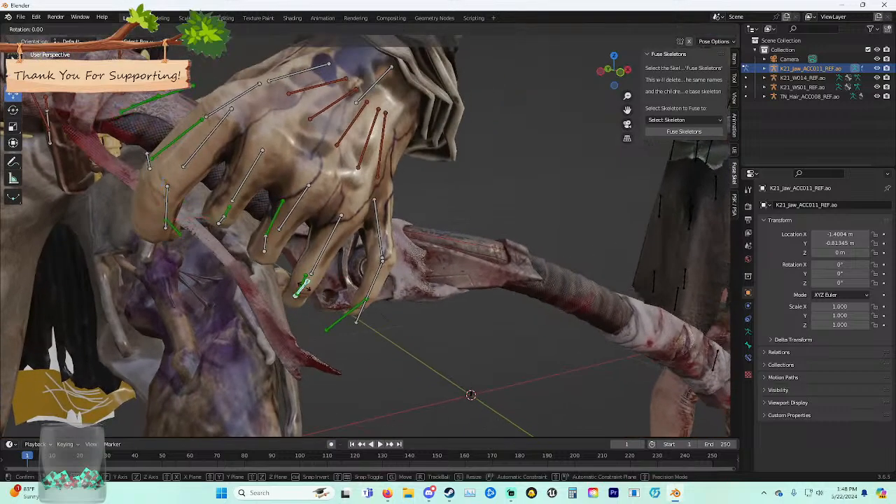
{"action": "key", "text": "r"}
{"action": "left_click", "coordinate": [295, 300]}
{"action": "middle_click_drag", "start_coordinate": [295, 299], "coordinate": [305, 290]}
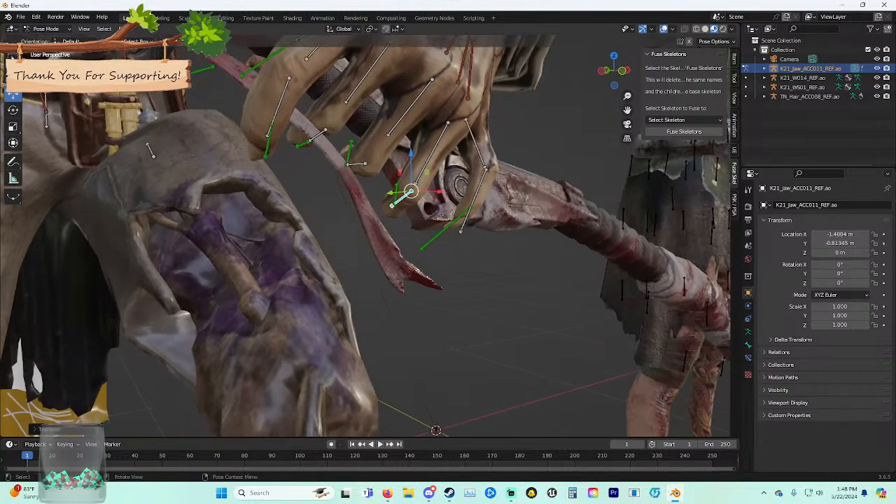
{"action": "middle_click_drag", "start_coordinate": [148, 150], "coordinate": [191, 162]}
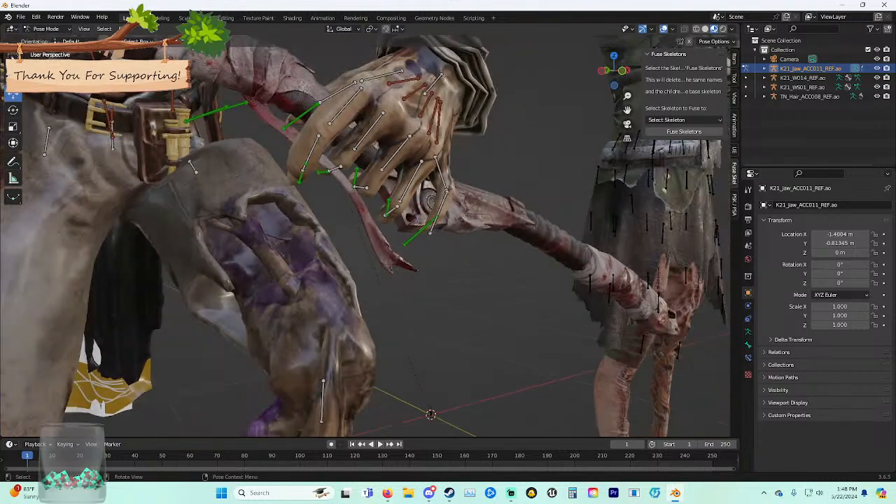
Fine-tune the grip by slightly rotating the base bones of the two middle fingers.
{"action": "left_click", "coordinate": [396, 153]}
{"action": "key", "text": "r"}
{"action": "key", "text": "r"}
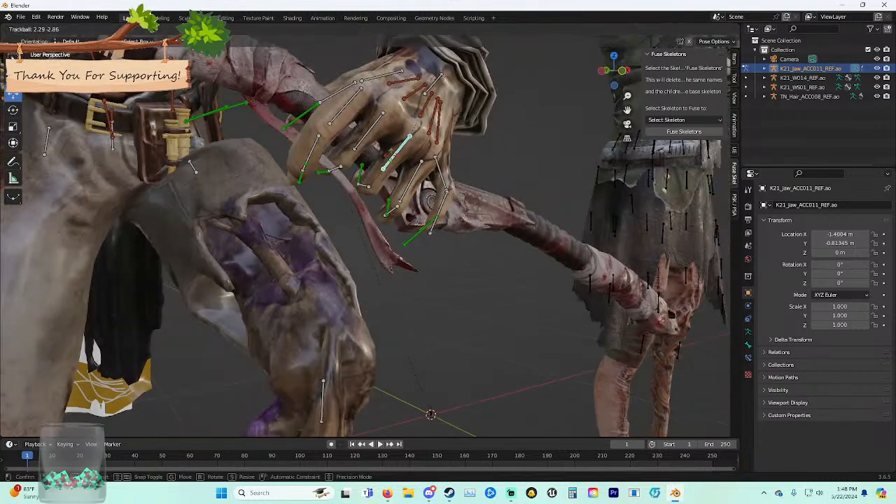
{"action": "left_click", "coordinate": [409, 137]}
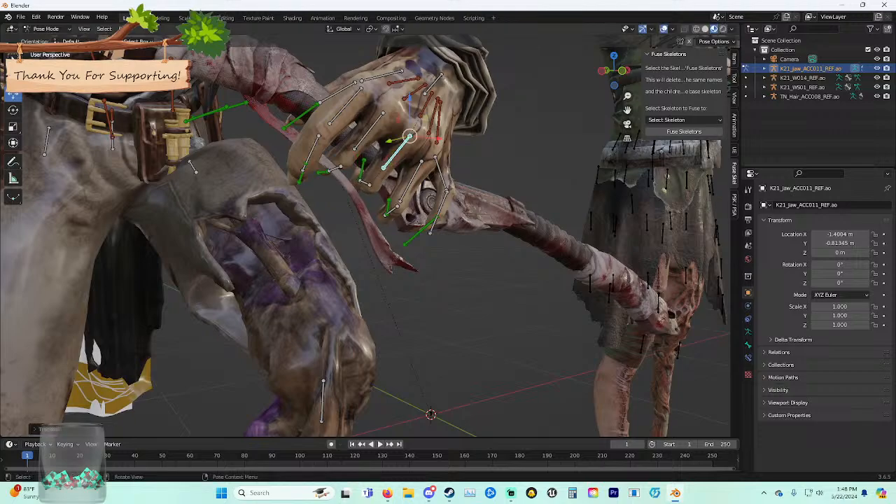
{"action": "key", "text": "r"}
{"action": "key", "text": "r"}
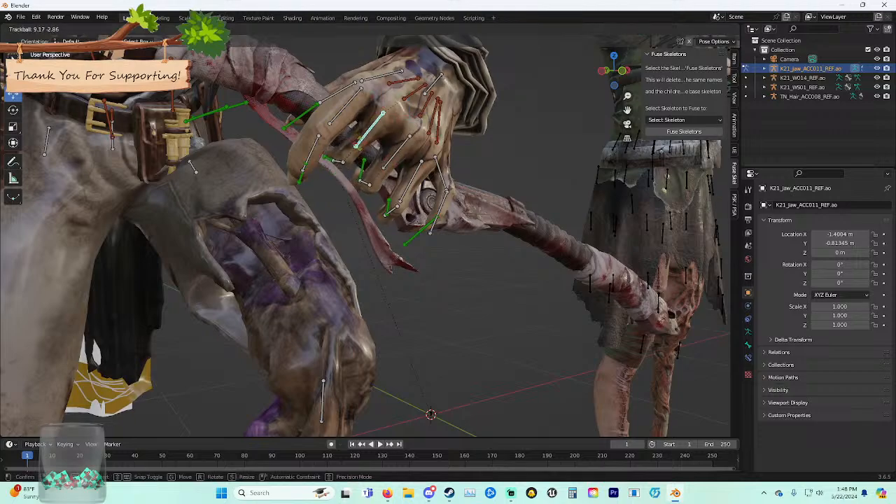
{"action": "left_click", "coordinate": [368, 137]}
Examine the whole character pose with the viewport overlays temporarily hidden.
{"action": "middle_click_drag", "start_coordinate": [419, 265], "coordinate": [469, 259]}
{"action": "scroll", "coordinate": [378, 266], "scroll_direction": "down", "scroll_amount": 3}
{"action": "key", "text": "shift+alt+z"}
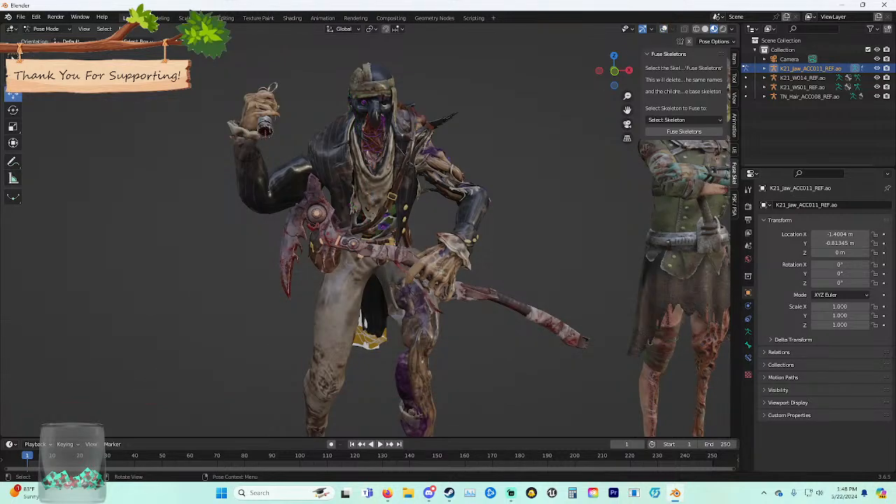
{"action": "middle_click_drag", "start_coordinate": [420, 280], "coordinate": [413, 258], "text": "shift"}
{"action": "scroll", "coordinate": [433, 256], "scroll_direction": "up", "scroll_amount": 1}
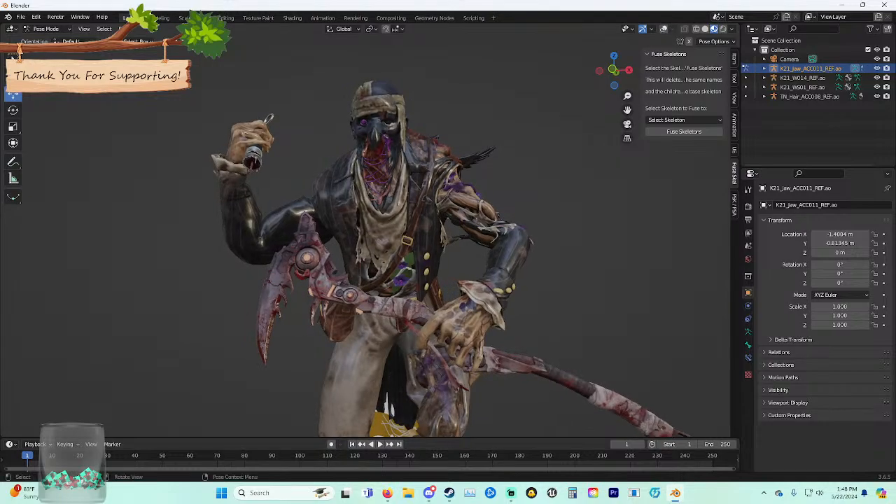
{"action": "scroll", "coordinate": [392, 259], "scroll_direction": "down", "scroll_amount": 5}
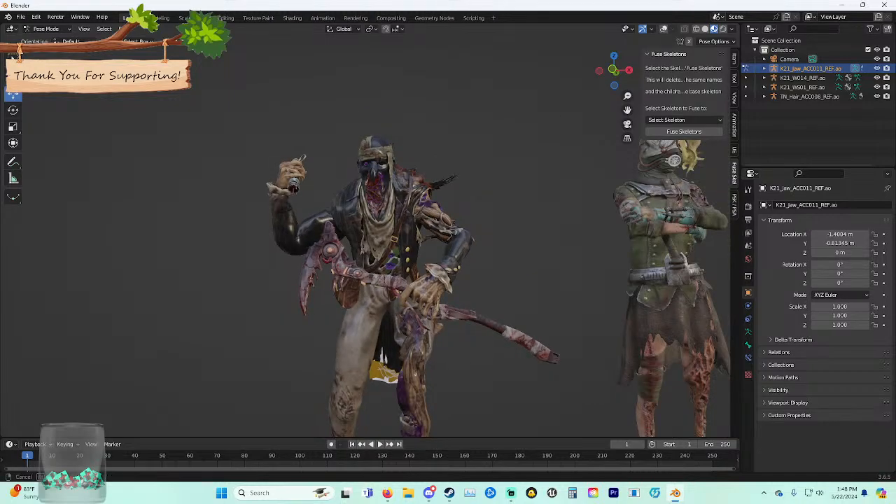
{"action": "middle_click_drag", "start_coordinate": [392, 259], "coordinate": [407, 280]}
{"action": "key", "text": "shift+alt+z"}
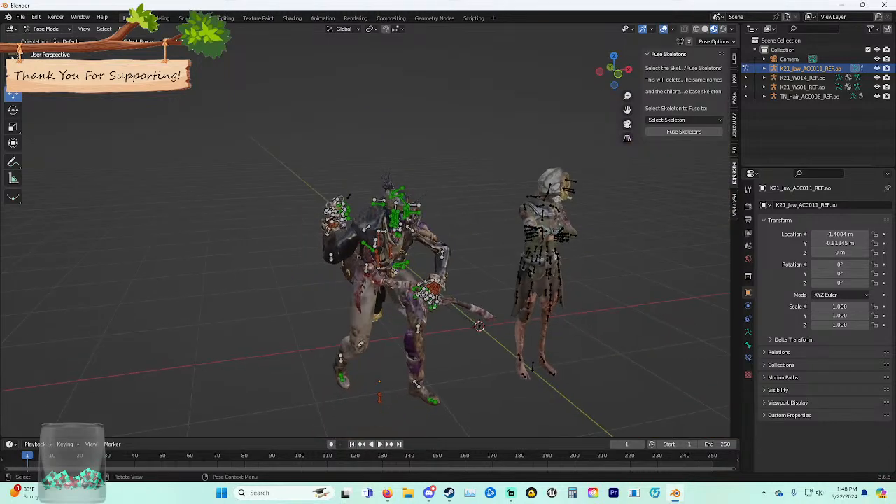
Return to Object Mode and select the posed character together with its scythe and syringe.
{"action": "left_click", "coordinate": [48, 29]}
{"action": "left_click", "coordinate": [49, 40]}
{"action": "middle_click_drag", "start_coordinate": [228, 121], "coordinate": [248, 119]}
{"action": "left_click_drag", "start_coordinate": [247, 120], "coordinate": [464, 419]}
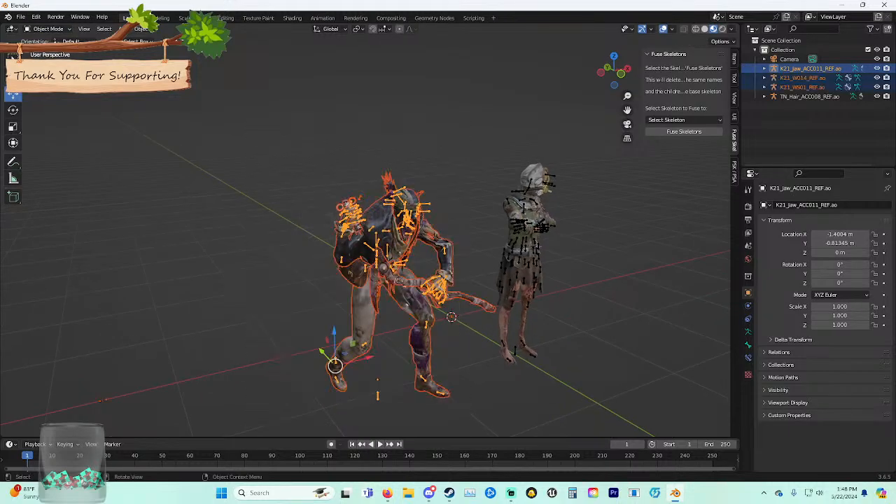
Move the selected character and props along Y to about 0.34 m and along X to about -1.12 m, undoing the stray extra move.
{"action": "left_click_drag", "start_coordinate": [322, 351], "coordinate": [283, 308]}
{"action": "middle_click_drag", "start_coordinate": [283, 309], "coordinate": [241, 301]}
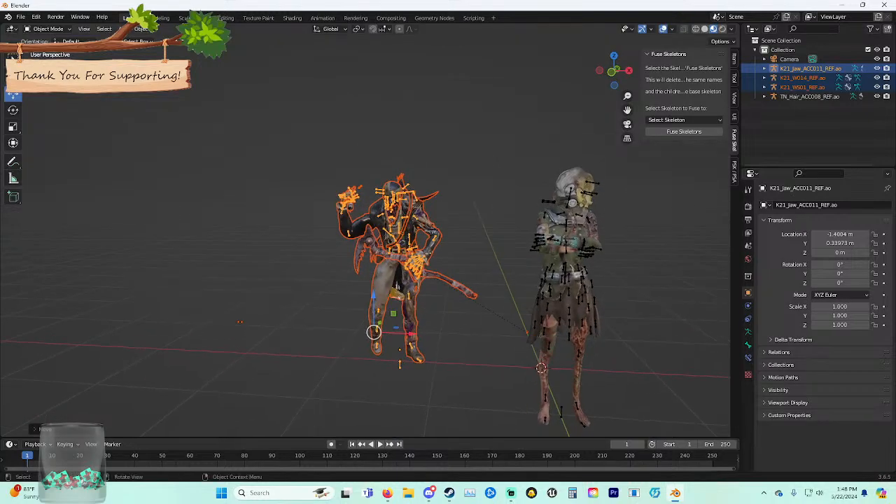
{"action": "left_click_drag", "start_coordinate": [412, 333], "coordinate": [439, 335]}
{"action": "middle_click_drag", "start_coordinate": [438, 336], "coordinate": [456, 335]}
{"action": "left_click_drag", "start_coordinate": [369, 336], "coordinate": [370, 337]}
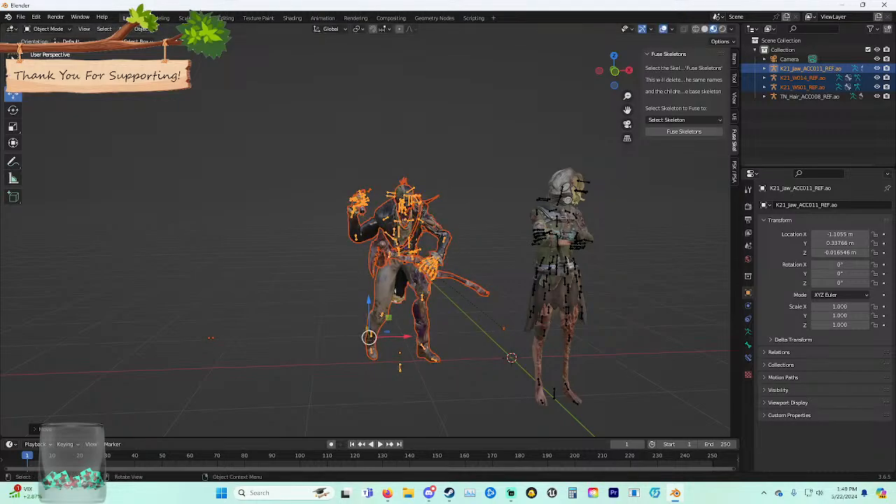
{"action": "key", "text": "ctrl+z"}
Bring the selected character and props forward along Y to about -0.13 m and deselect them.
{"action": "middle_click_drag", "start_coordinate": [370, 338], "coordinate": [421, 339]}
{"action": "left_click_drag", "start_coordinate": [269, 339], "coordinate": [294, 349]}
{"action": "middle_click_drag", "start_coordinate": [294, 349], "coordinate": [202, 349]}
{"action": "left_click", "coordinate": [243, 349]}
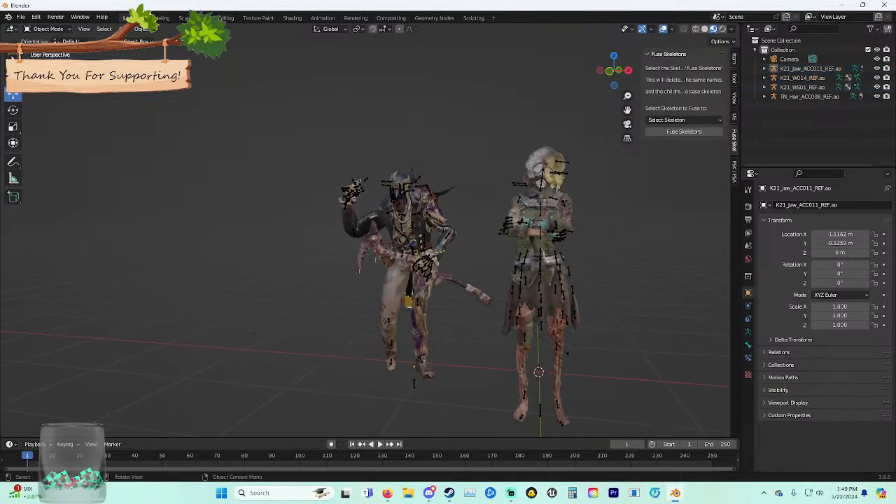
Reselect the character with its props, shift them along X to about -1.05 m, raise them to about Z 0.37 m and deselect.
{"action": "left_click_drag", "start_coordinate": [305, 116], "coordinate": [466, 413]}
{"action": "left_click_drag", "start_coordinate": [365, 309], "coordinate": [365, 319]}
{"action": "left_click_drag", "start_coordinate": [400, 358], "coordinate": [408, 359]}
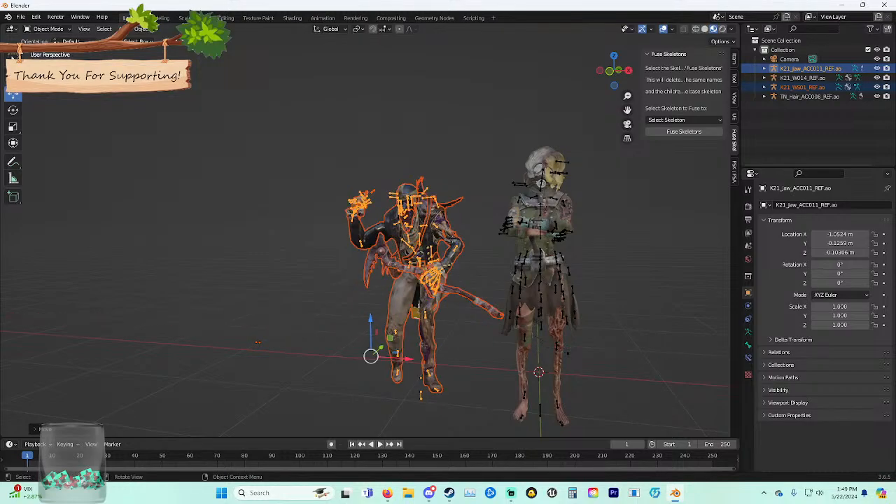
{"action": "key", "text": "g"}
{"action": "key", "text": "z"}
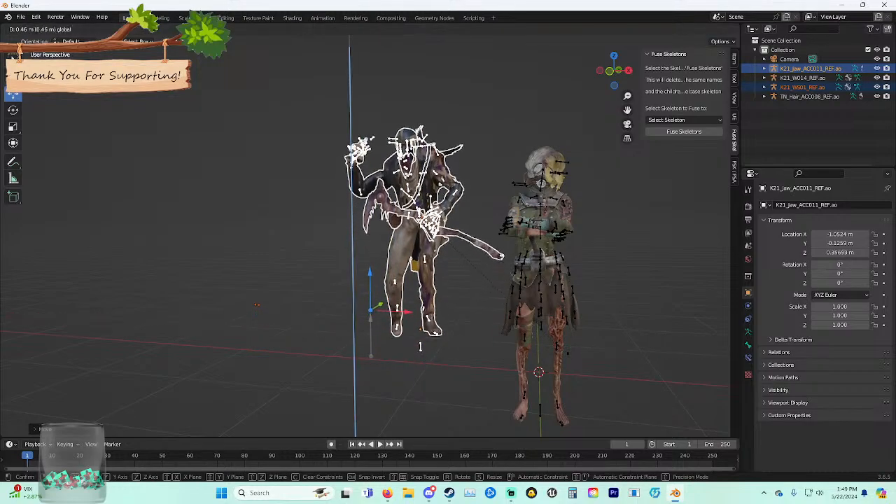
{"action": "left_click_drag", "start_coordinate": [370, 272], "coordinate": [370, 271]}
{"action": "left_click", "coordinate": [315, 280]}
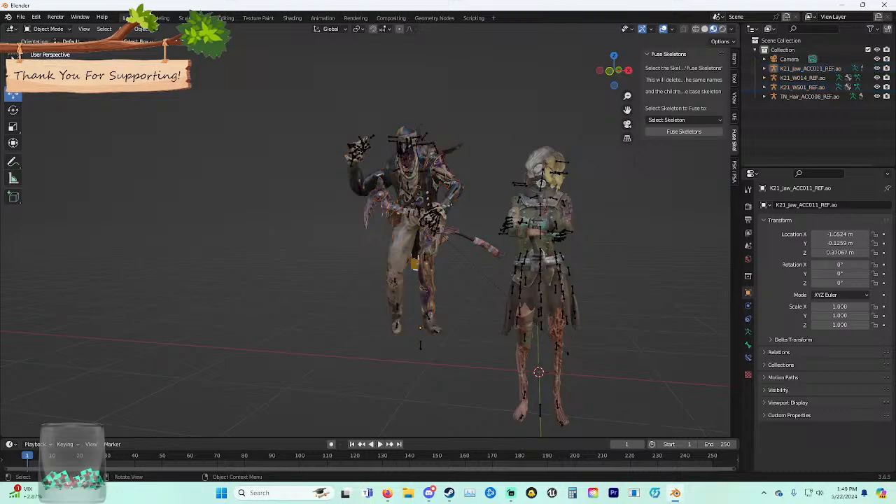
Look through the scene camera and select the camera by its frame.
{"action": "middle_click_drag", "start_coordinate": [315, 279], "coordinate": [302, 280]}
{"action": "middle_click_drag", "start_coordinate": [378, 280], "coordinate": [368, 242], "text": "shift"}
{"action": "scroll", "coordinate": [305, 245], "scroll_direction": "down", "scroll_amount": 2}
{"action": "middle_click_drag", "start_coordinate": [367, 241], "coordinate": [312, 248]}
{"action": "middle_click_drag", "start_coordinate": [313, 248], "coordinate": [323, 247]}
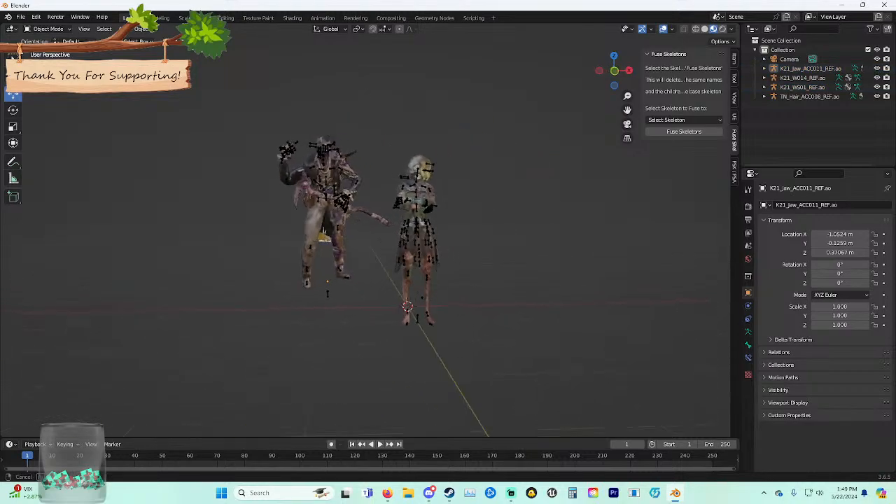
{"action": "key", "text": "KP_0"}
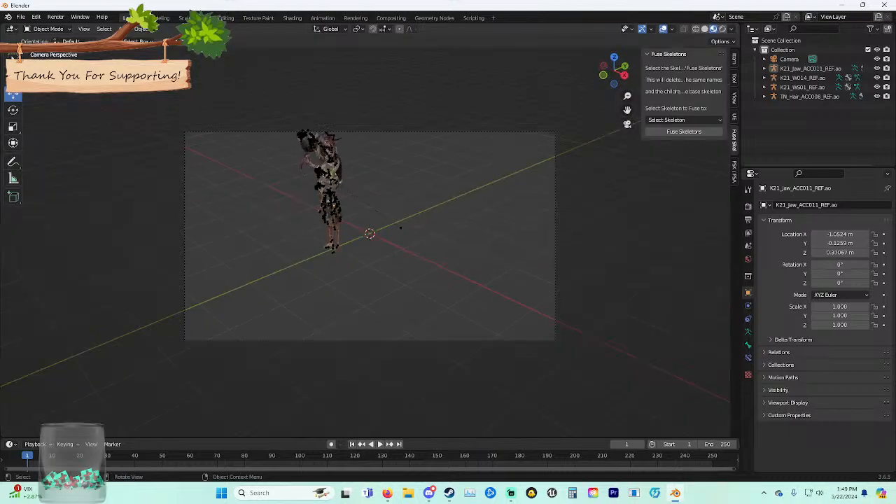
{"action": "left_click", "coordinate": [184, 168]}
Use Walk Navigation to bring the camera round to the front of both characters, at a height of about 1.85 m.
{"action": "left_click", "coordinate": [83, 28]}
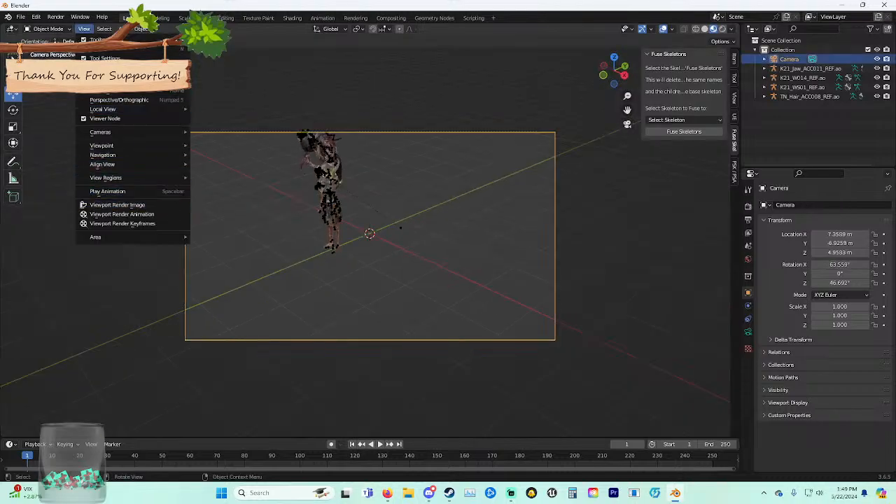
{"action": "mouse_move", "coordinate": [133, 155]}
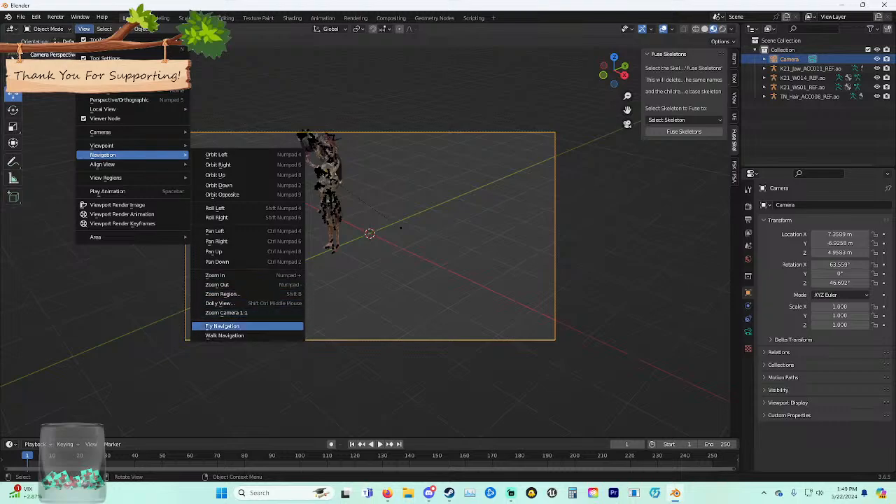
{"action": "left_click", "coordinate": [224, 335]}
{"action": "key", "text": "w"}
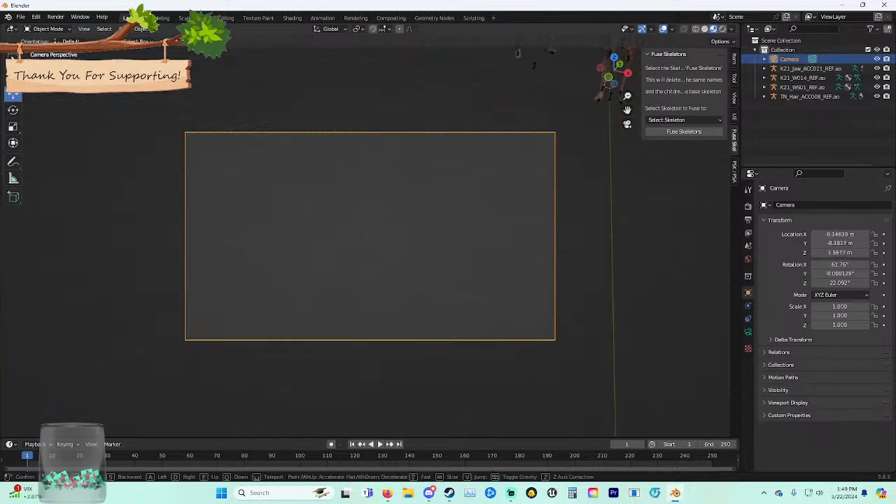
{"action": "key", "text": "e"}
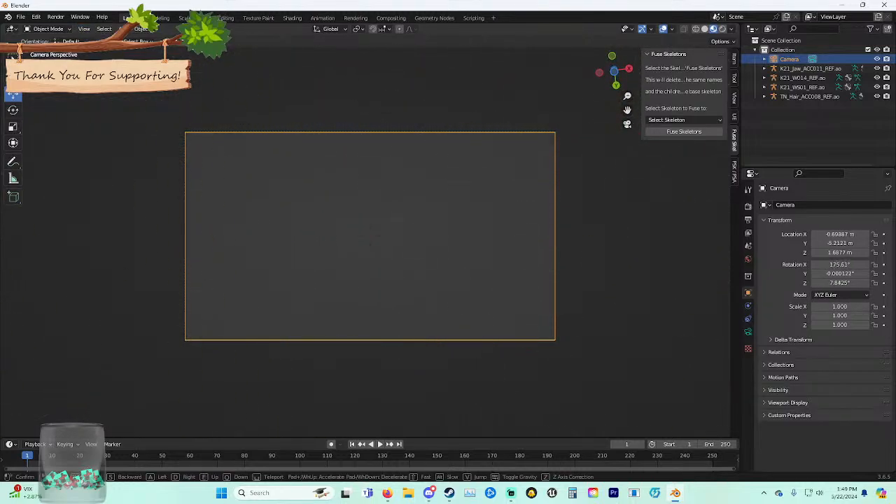
{"action": "key", "text": "s"}
{"action": "key", "text": "q"}
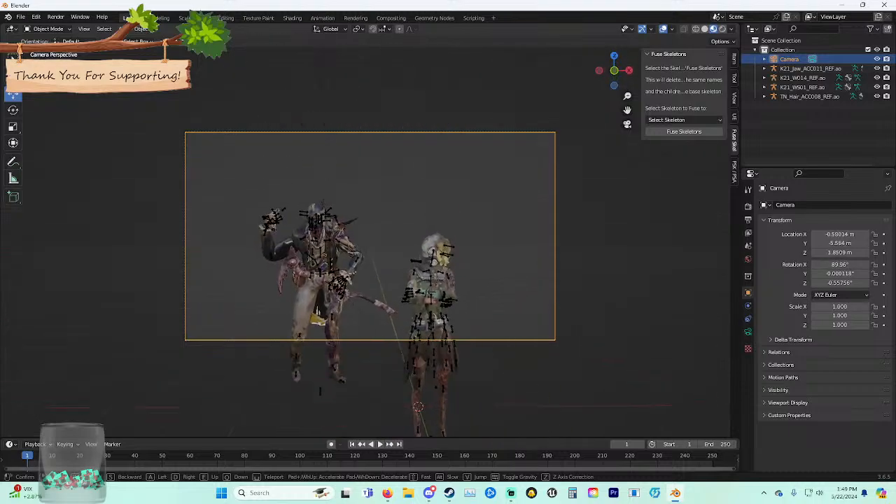
Walk the camera closer to both characters and set it at about X -0.30 m, Y -4.28 m, Z 0.94 m.
{"action": "key", "text": "w"}
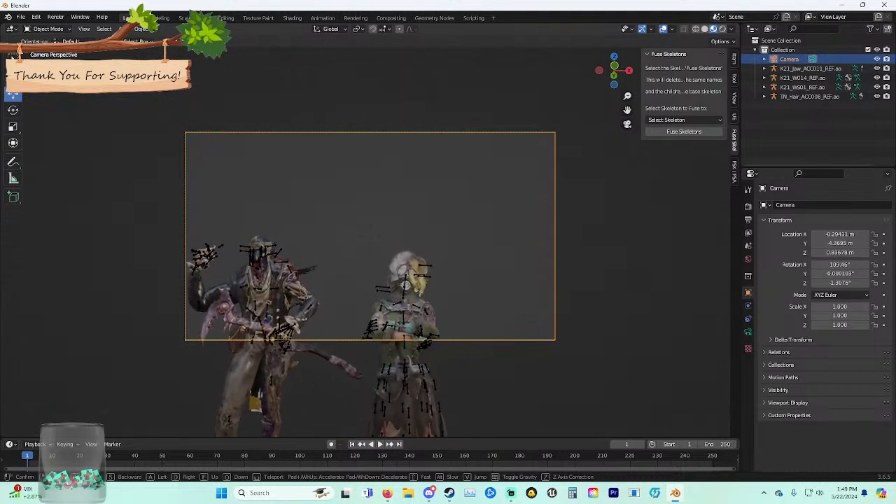
{"action": "key", "text": "w"}
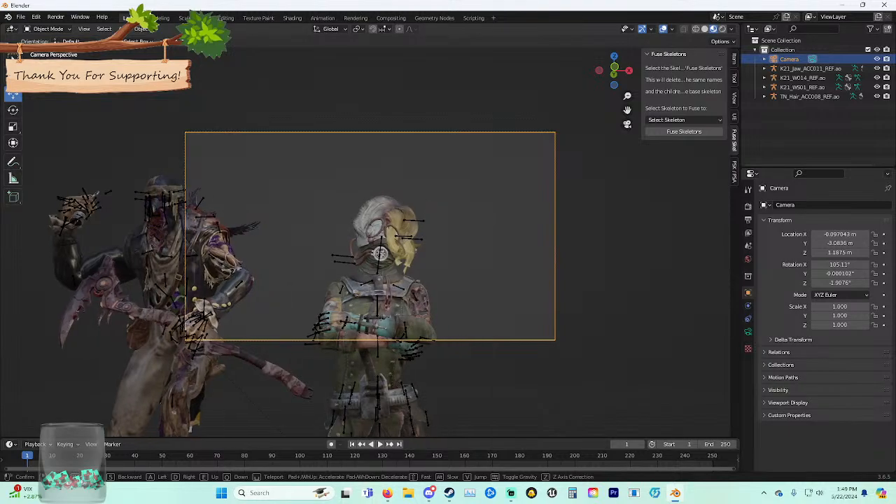
{"action": "key", "text": "s"}
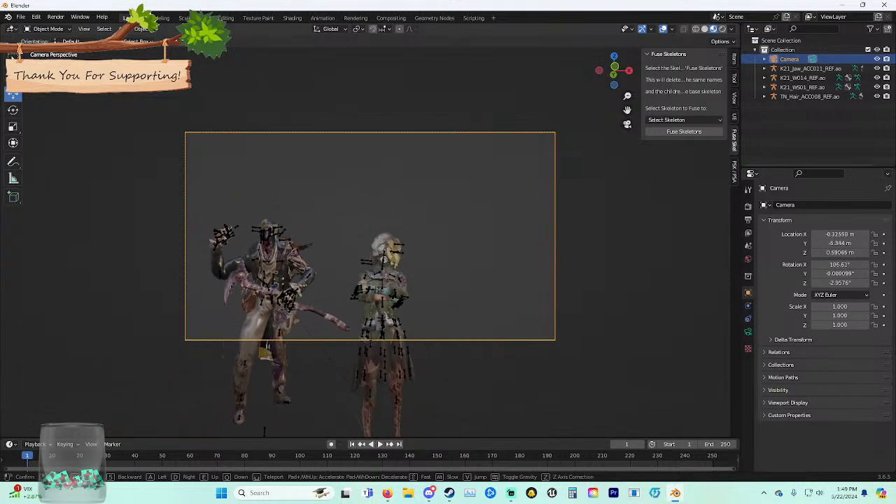
{"action": "key", "text": "w"}
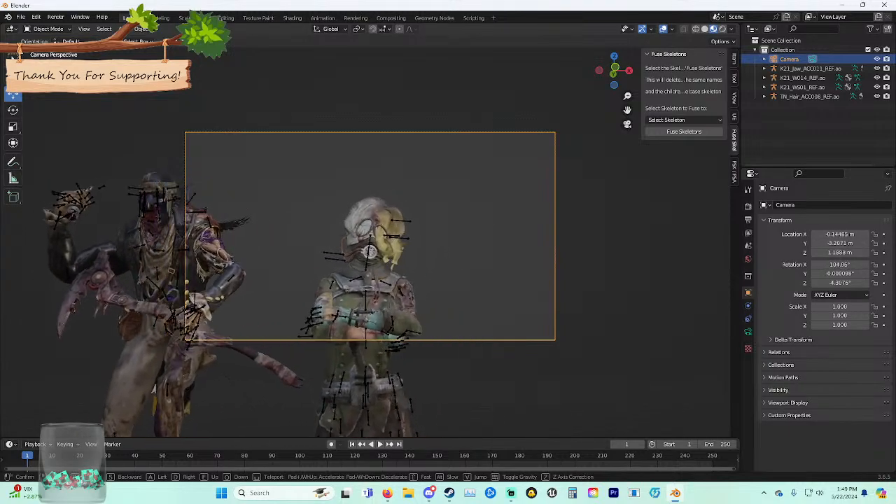
{"action": "key", "text": "w"}
{"action": "key", "text": "s"}
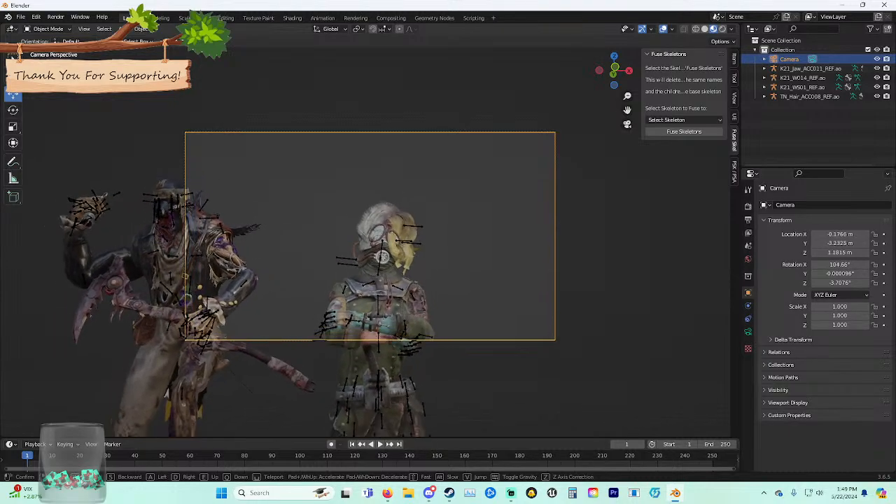
{"action": "key", "text": "s"}
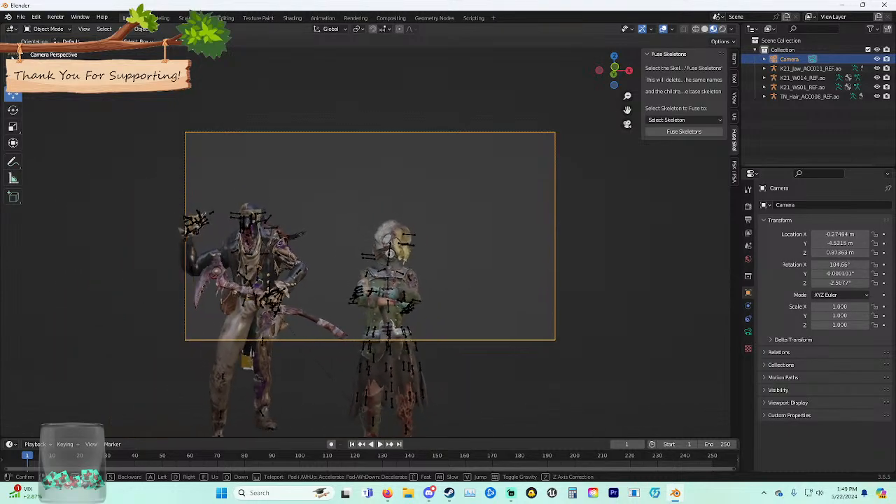
{"action": "key", "text": "a"}
{"action": "key", "text": "w"}
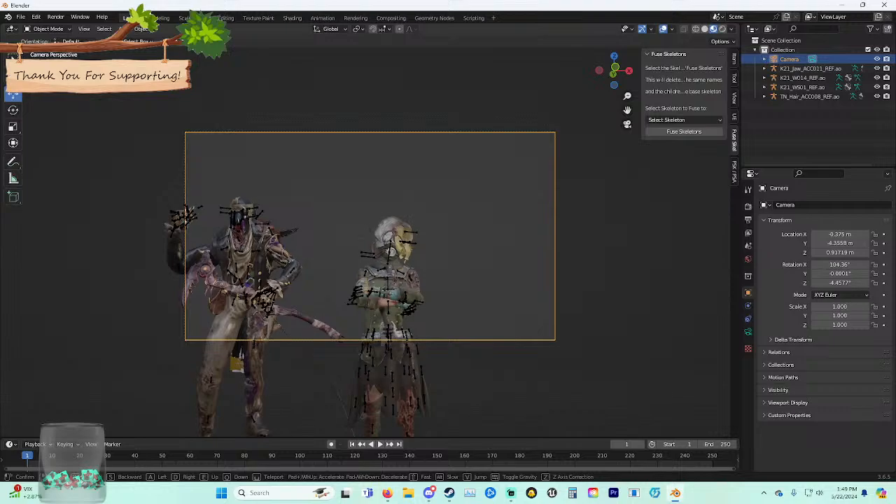
{"action": "key", "text": "d"}
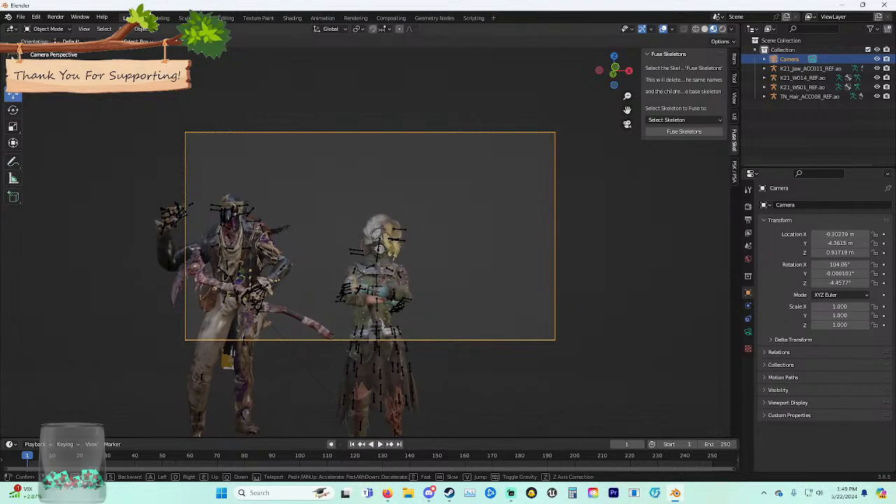
{"action": "key", "text": "w"}
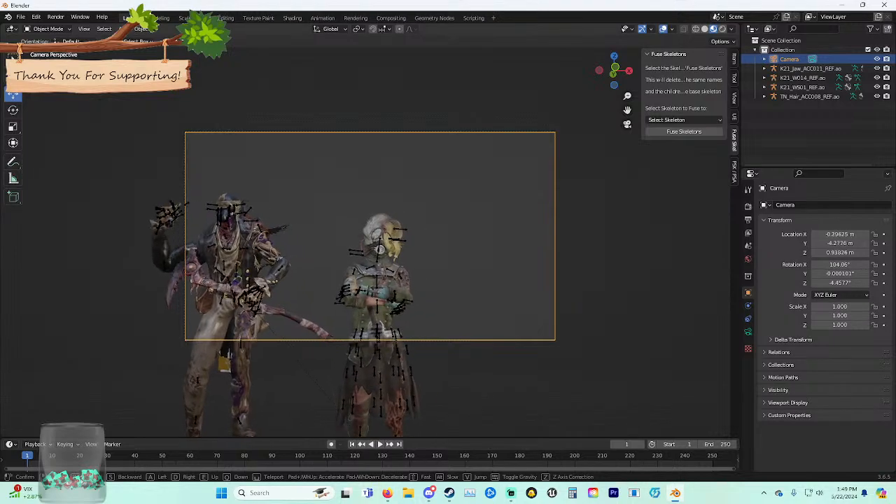
{"action": "key", "text": "Return"}
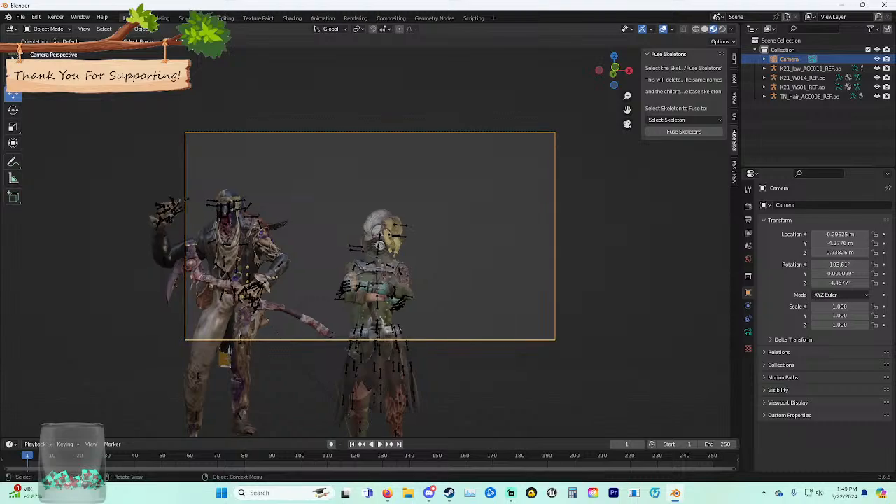
Select the crossed-arms character, scale it down to about 0.5 and raise it to about Z 0.92 m.
{"action": "middle_click_drag", "start_coordinate": [277, 175], "coordinate": [289, 424]}
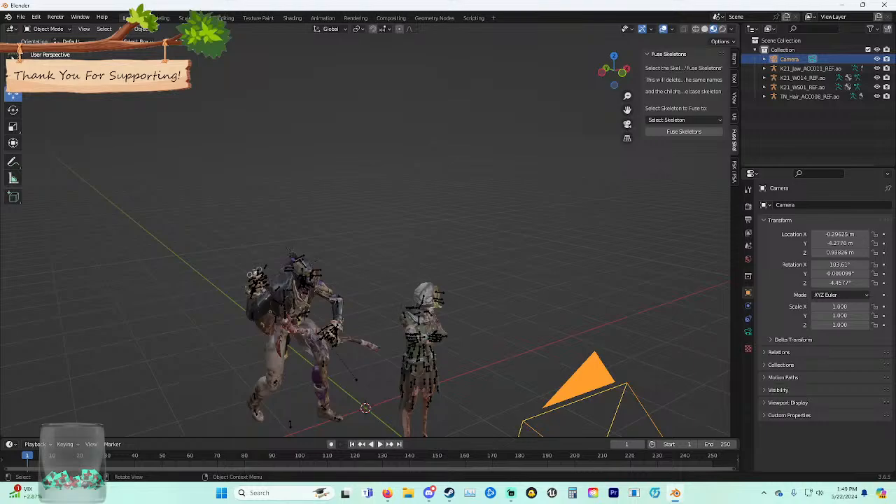
{"action": "left_click", "coordinate": [422, 339]}
{"action": "key", "text": "s"}
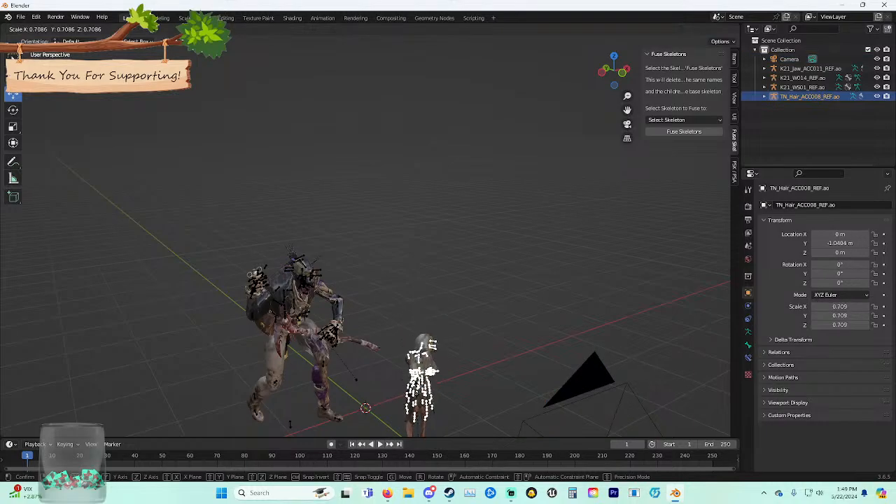
{"action": "key", "text": "Return"}
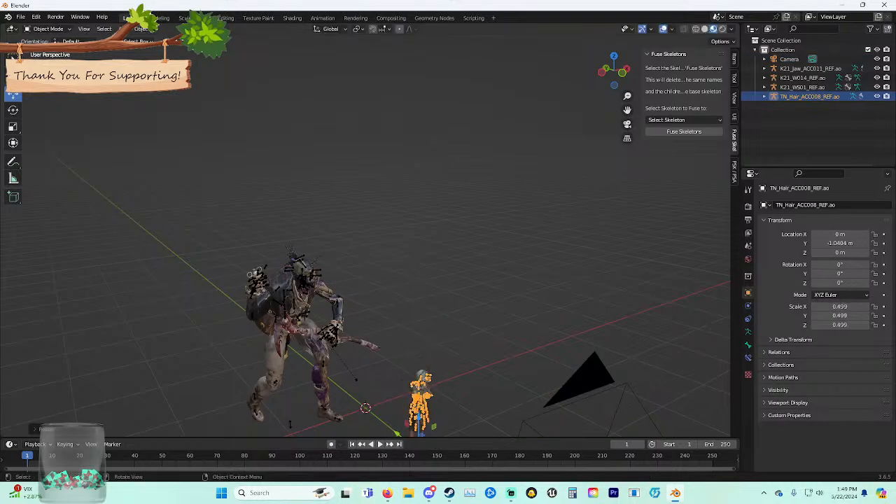
{"action": "key", "text": "g"}
{"action": "key", "text": "z"}
{"action": "key", "text": "Return"}
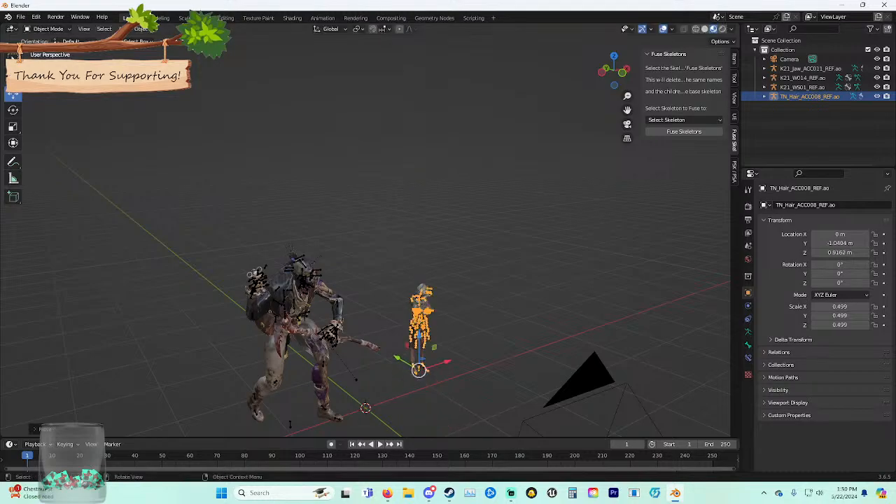
{"action": "left_click", "coordinate": [290, 420]}
{"action": "key", "text": "s"}
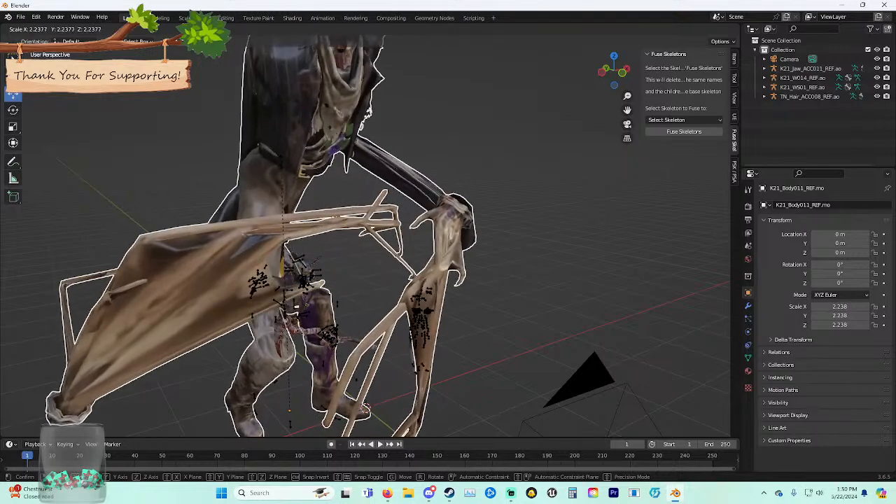
{"action": "key", "text": "Escape"}
Select the scythe-holding character with its props, scale them down to about 0.37 and raise them along Z.
{"action": "left_click_drag", "start_coordinate": [192, 194], "coordinate": [373, 424]}
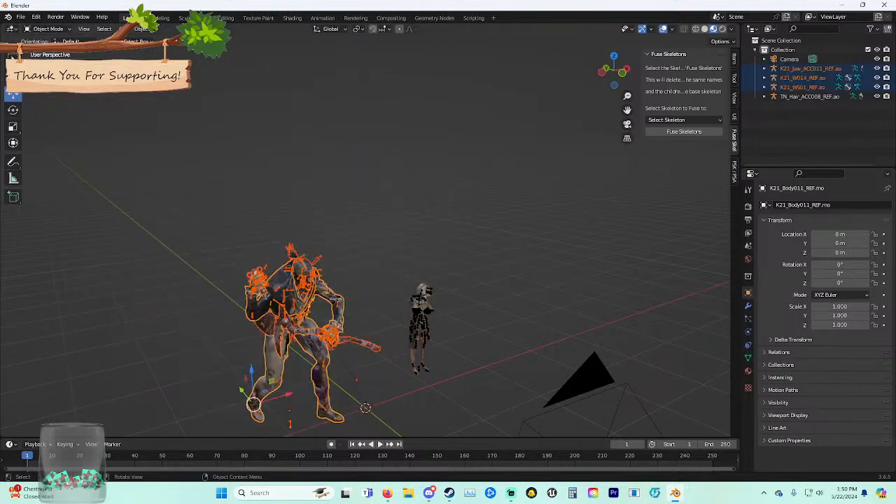
{"action": "key", "text": "s"}
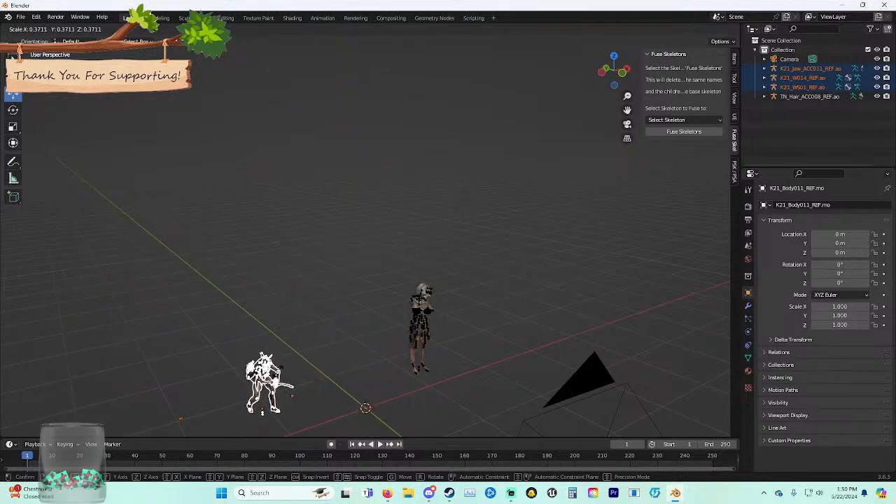
{"action": "key", "text": "Return"}
{"action": "key", "text": "g"}
{"action": "key", "text": "z"}
{"action": "key", "text": "Return"}
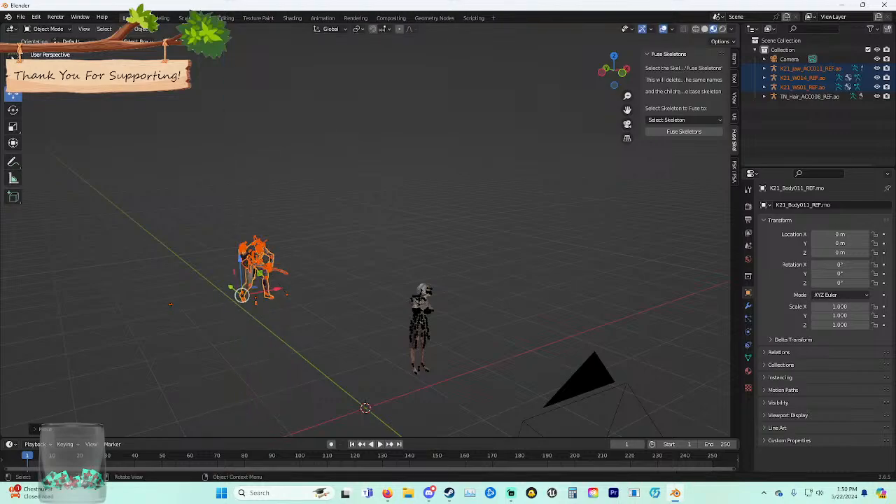
Shift the scaled character and props along X toward the second character and lower them along Z.
{"action": "left_click_drag", "start_coordinate": [276, 289], "coordinate": [356, 273]}
{"action": "middle_click_drag", "start_coordinate": [355, 273], "coordinate": [315, 259]}
{"action": "scroll", "coordinate": [315, 259], "scroll_direction": "up", "scroll_amount": 5}
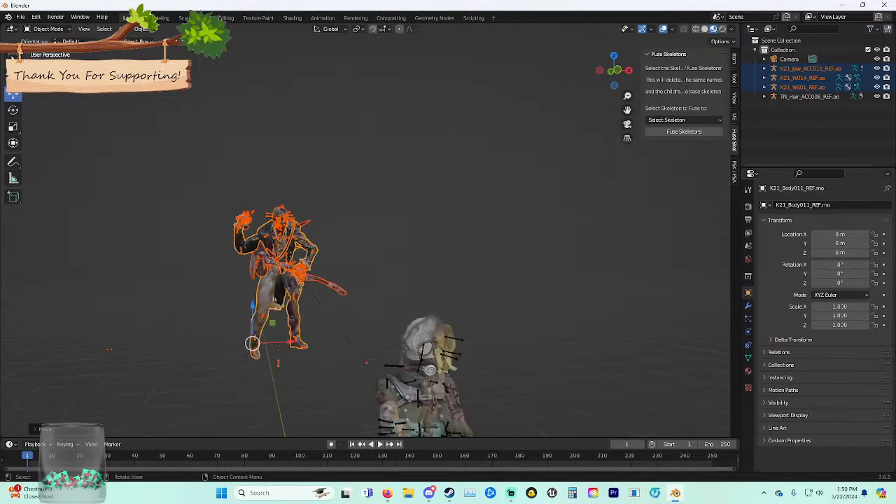
{"action": "left_click_drag", "start_coordinate": [252, 305], "coordinate": [252, 398]}
{"action": "scroll", "coordinate": [253, 398], "scroll_direction": "down", "scroll_amount": 4}
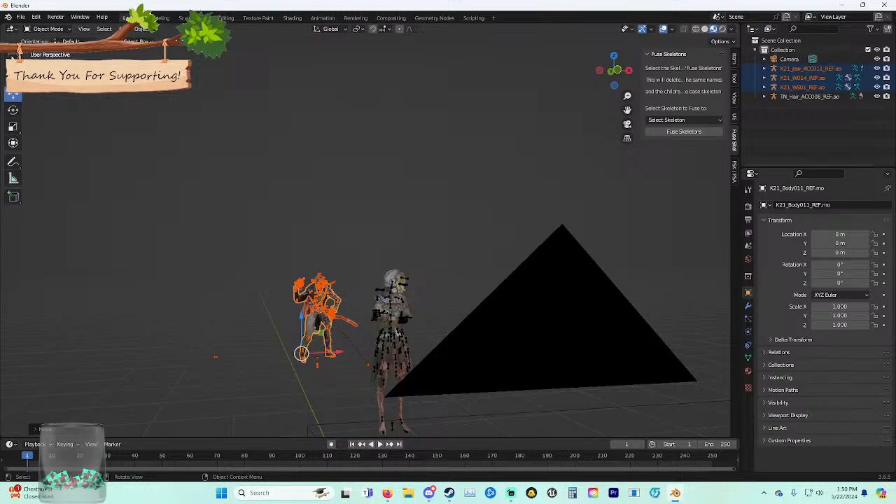
Bring the selected character and props forward along Y, adjust their depth and shift them slightly along X beside the crossed-arms character.
{"action": "middle_click_drag", "start_coordinate": [302, 327], "coordinate": [404, 331]}
{"action": "left_click_drag", "start_coordinate": [311, 371], "coordinate": [421, 369]}
{"action": "middle_click_drag", "start_coordinate": [422, 369], "coordinate": [393, 202]}
{"action": "scroll", "coordinate": [303, 364], "scroll_direction": "up", "scroll_amount": 5}
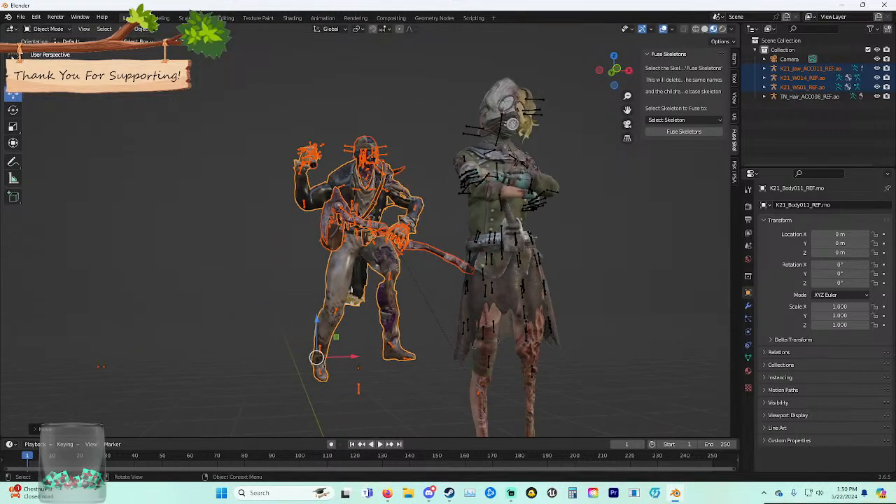
{"action": "middle_click_drag", "start_coordinate": [350, 352], "coordinate": [406, 351]}
{"action": "left_click_drag", "start_coordinate": [409, 350], "coordinate": [363, 347]}
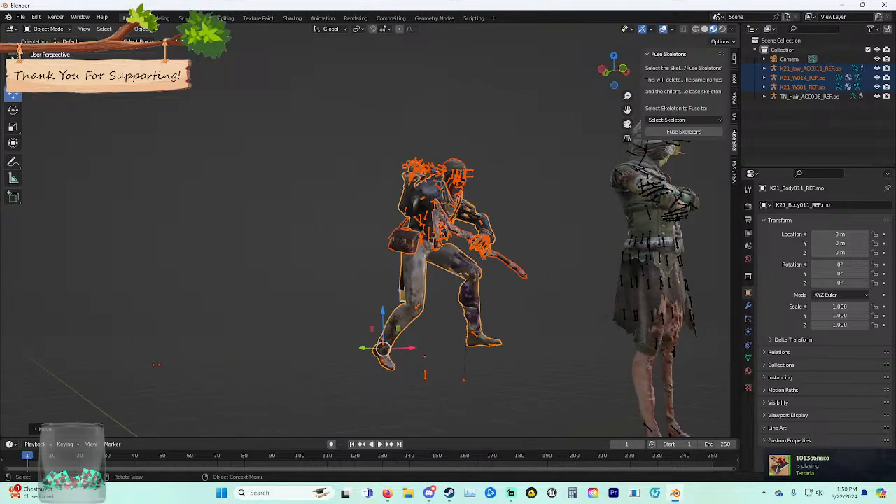
{"action": "middle_click_drag", "start_coordinate": [363, 347], "coordinate": [302, 351]}
{"action": "left_click_drag", "start_coordinate": [312, 356], "coordinate": [292, 357]}
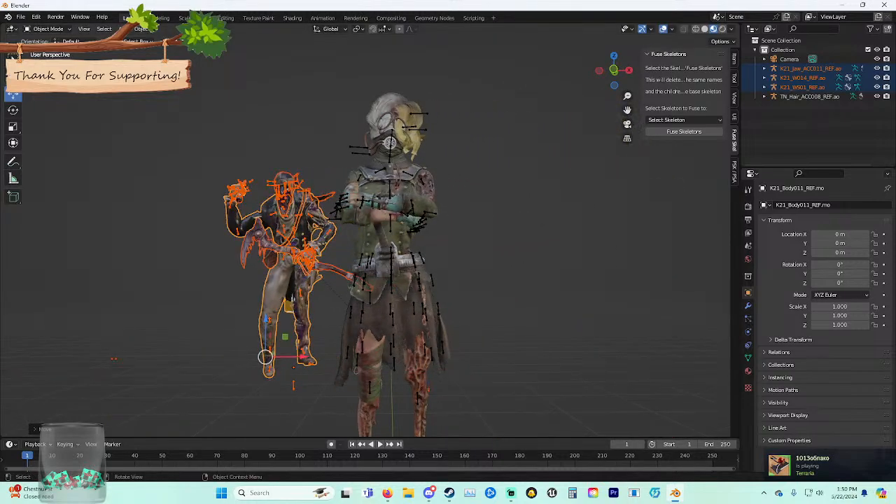
Check both characters' framing through the camera, deselecting everything and toggling the viewport overlays off and back on.
{"action": "scroll", "coordinate": [292, 356], "scroll_direction": "down", "scroll_amount": 3}
{"action": "left_click", "coordinate": [627, 124]}
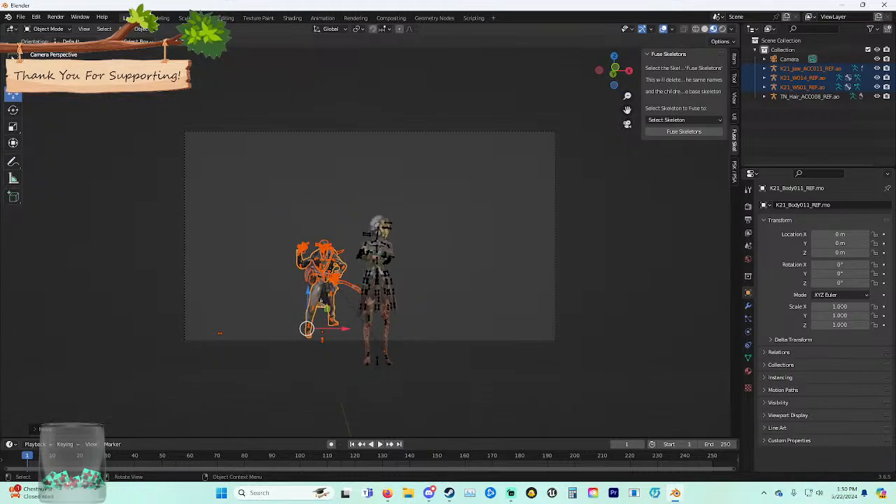
{"action": "left_click", "coordinate": [483, 203]}
{"action": "left_click", "coordinate": [662, 28]}
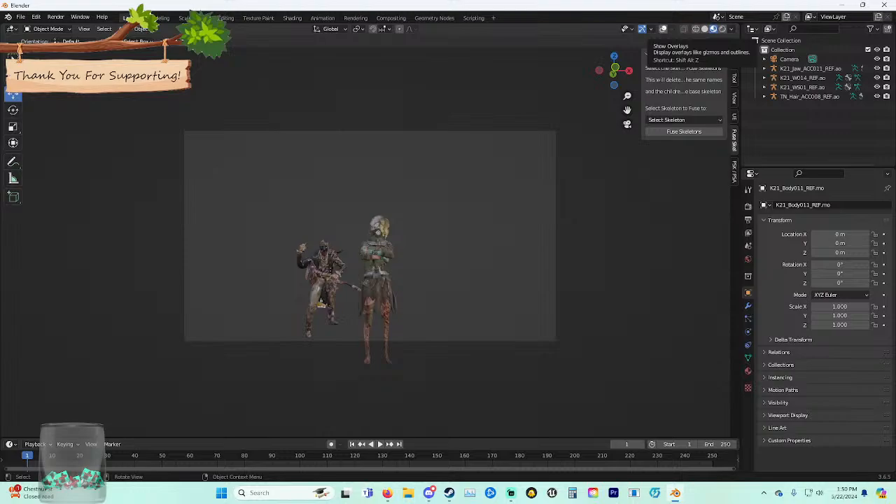
{"action": "left_click", "coordinate": [663, 28]}
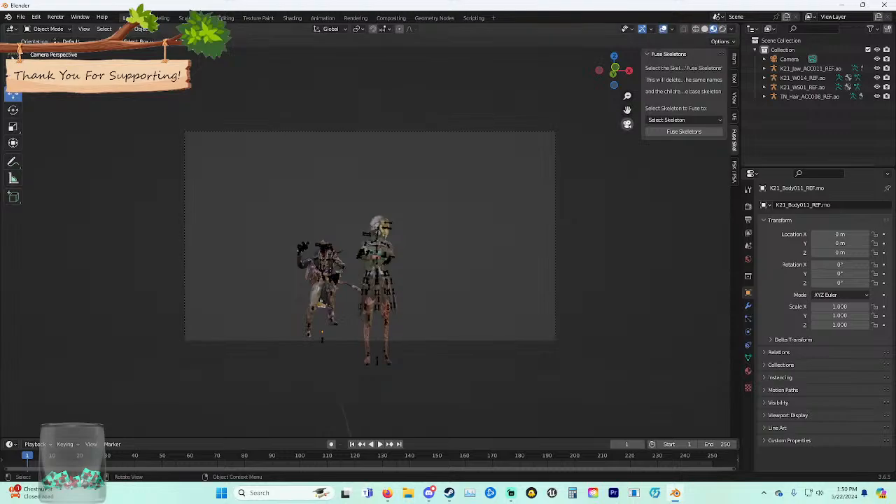
Leave the camera view to see the characters from the side and switch the viewport to Solid shading.
{"action": "middle_click_drag", "start_coordinate": [413, 266], "coordinate": [362, 264]}
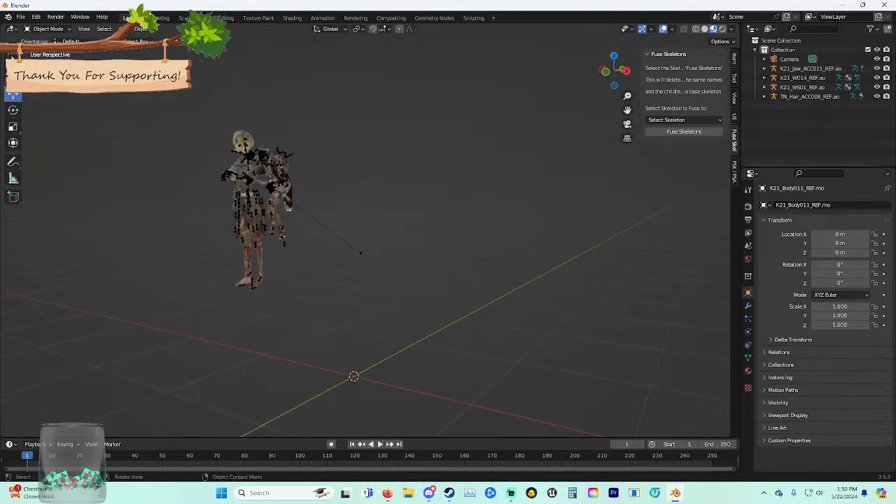
{"action": "left_click", "coordinate": [704, 29]}
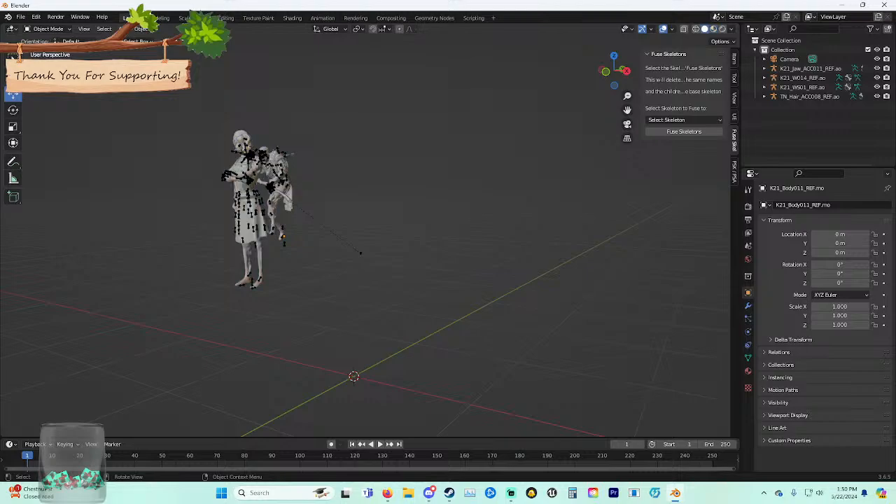
Start a PSK import, browse from the All Game Renders bookmark to Game/Characters/Slashers/k29 and bookmark that folder.
{"action": "left_click", "coordinate": [733, 171]}
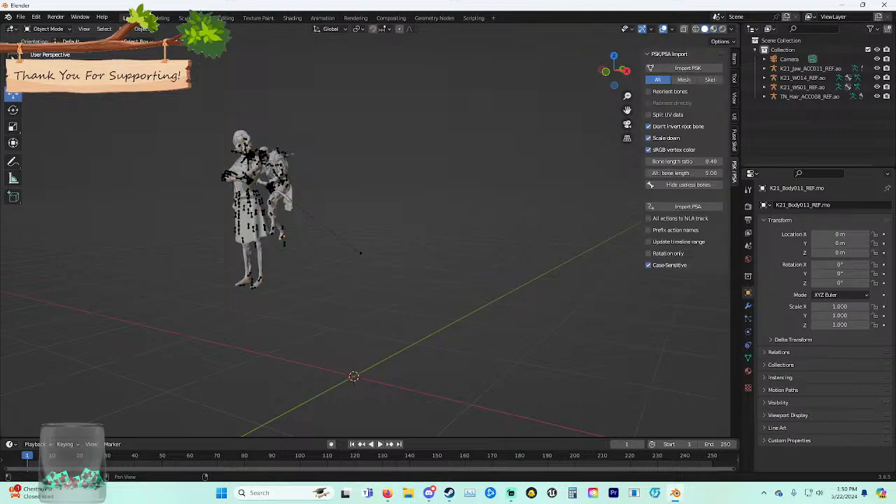
{"action": "left_click", "coordinate": [687, 68]}
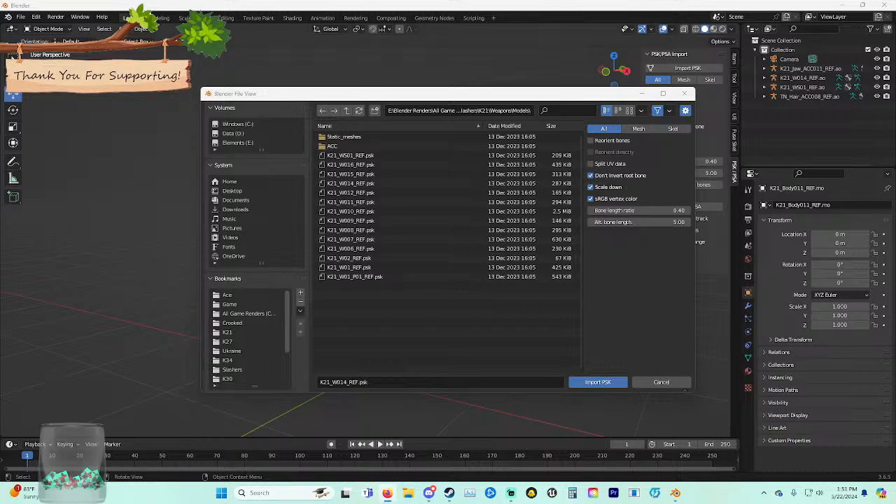
{"action": "scroll", "coordinate": [238, 341], "scroll_direction": "down", "scroll_amount": 3}
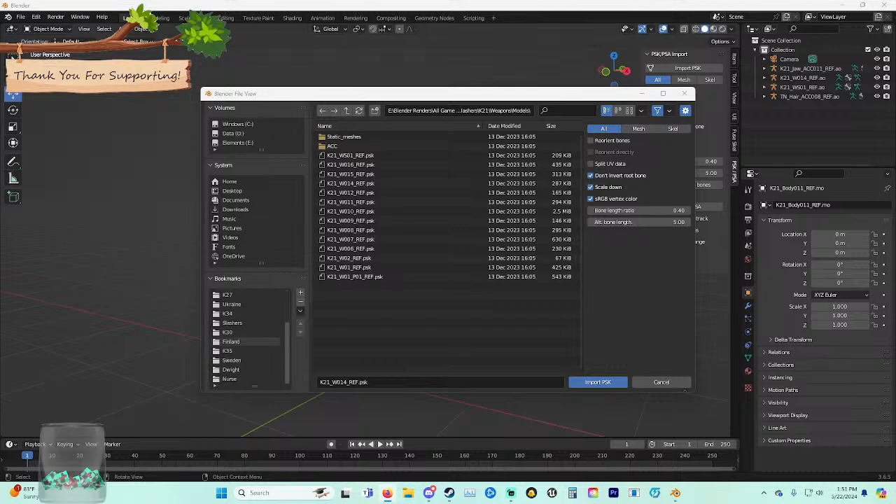
{"action": "scroll", "coordinate": [238, 341], "scroll_direction": "up", "scroll_amount": 3}
{"action": "left_click", "coordinate": [247, 314]}
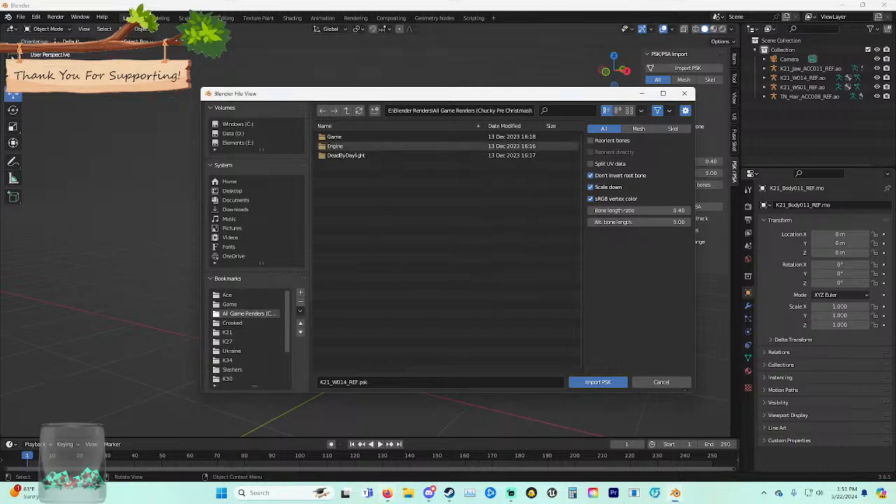
{"action": "double_click", "coordinate": [343, 136]}
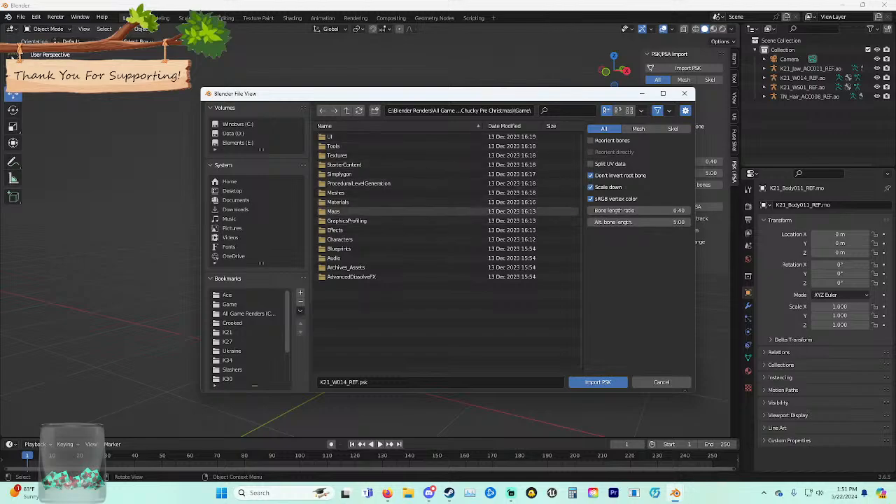
{"action": "double_click", "coordinate": [339, 239]}
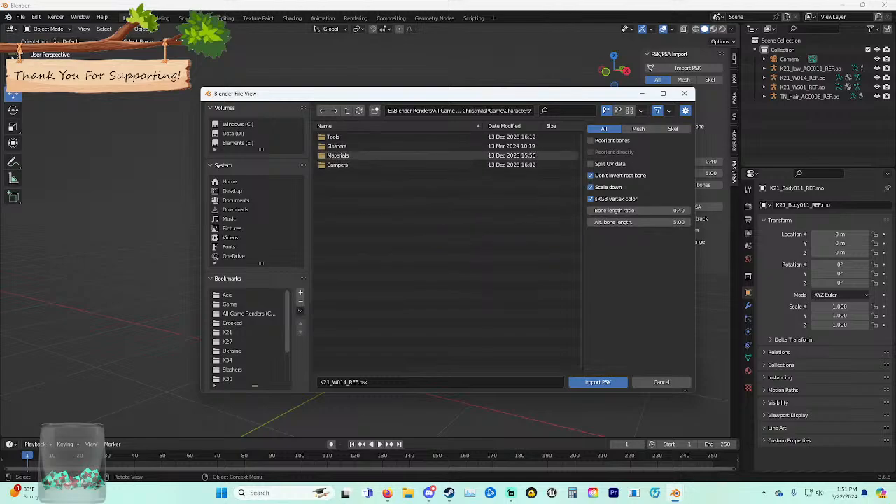
{"action": "double_click", "coordinate": [338, 155]}
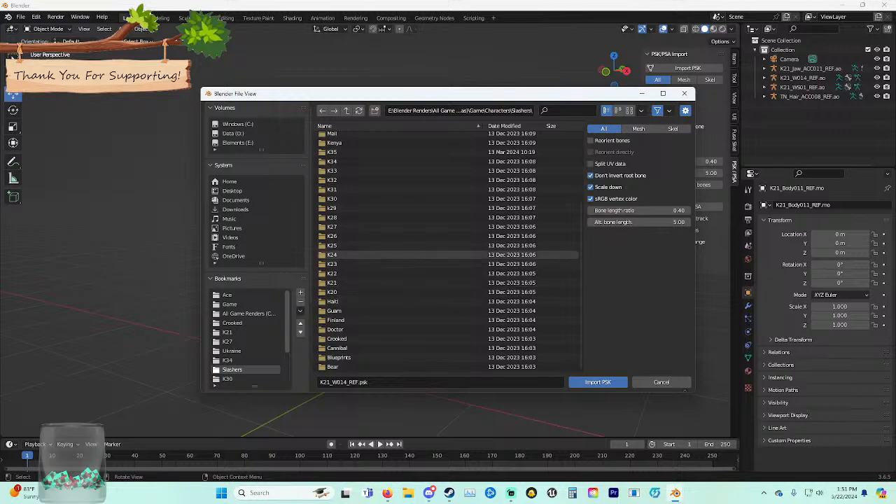
{"action": "double_click", "coordinate": [333, 238]}
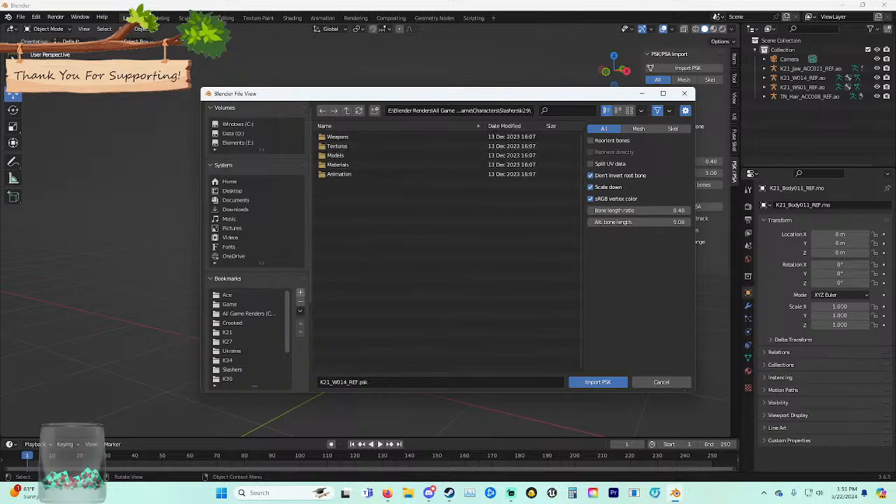
{"action": "left_click", "coordinate": [300, 292]}
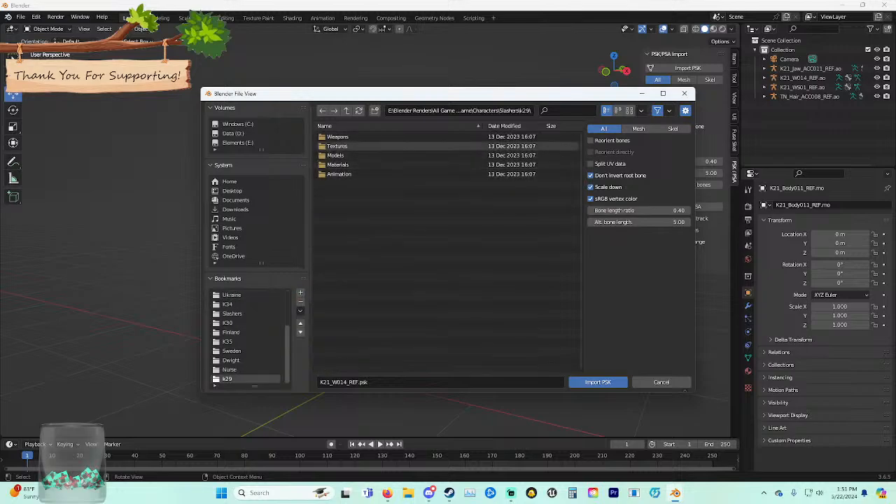
Import K29_Body006_REF.psk from the k29 Models/Bodies folder and apply Shade Smooth to the body mesh.
{"action": "double_click", "coordinate": [336, 155]}
{"action": "double_click", "coordinate": [336, 147]}
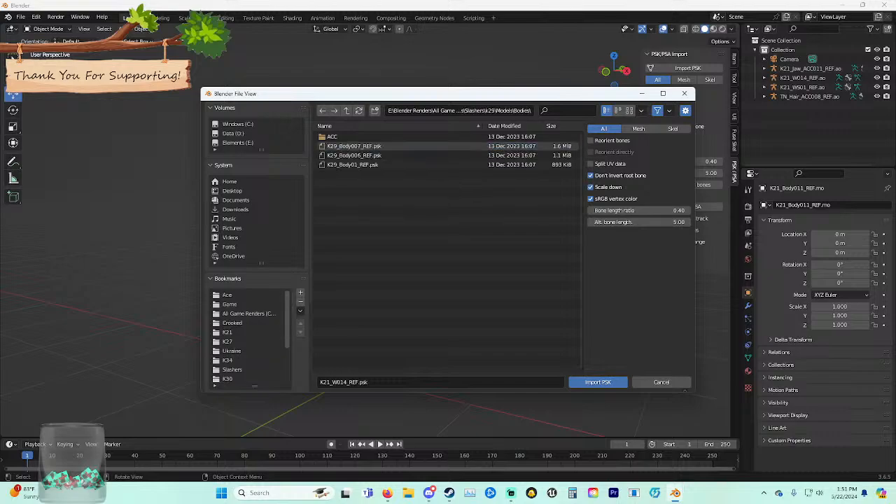
{"action": "double_click", "coordinate": [343, 155]}
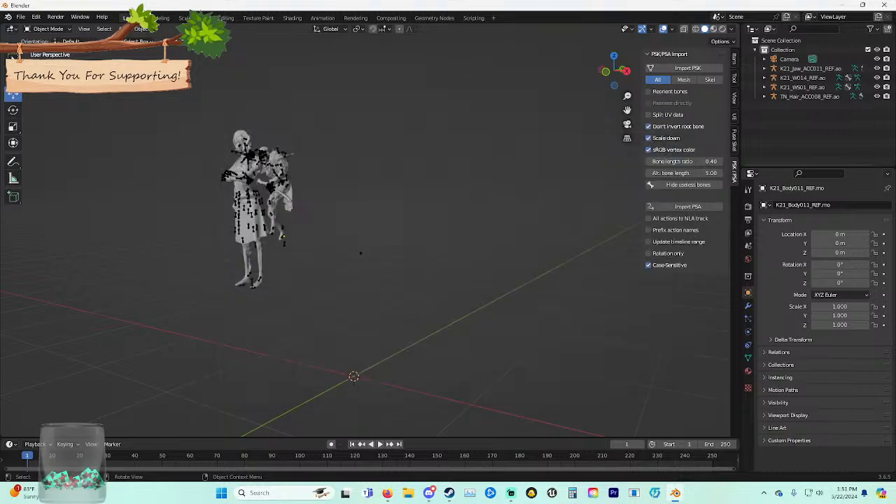
{"action": "left_click", "coordinate": [371, 270]}
{"action": "right_click", "coordinate": [370, 270]}
{"action": "left_click", "coordinate": [371, 270]}
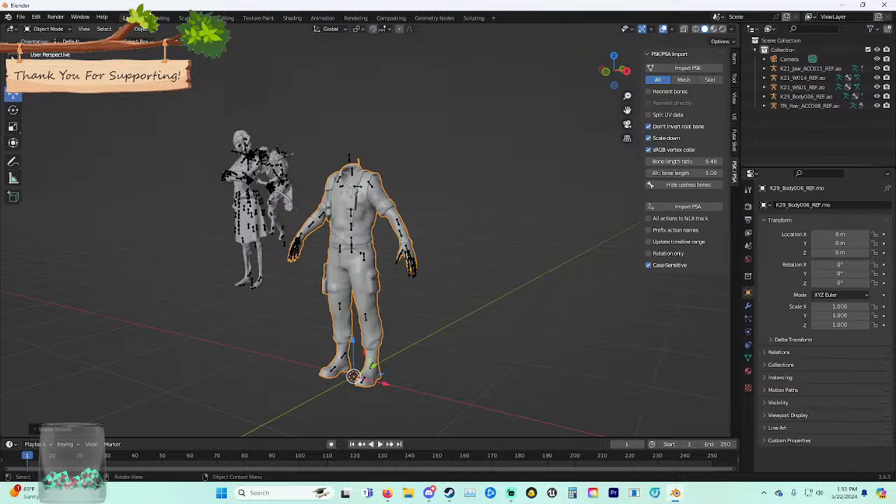
Start another PSK import, check the body accessory models, and go through the k29 bookmark to the Models/Heads folder.
{"action": "left_click", "coordinate": [687, 68]}
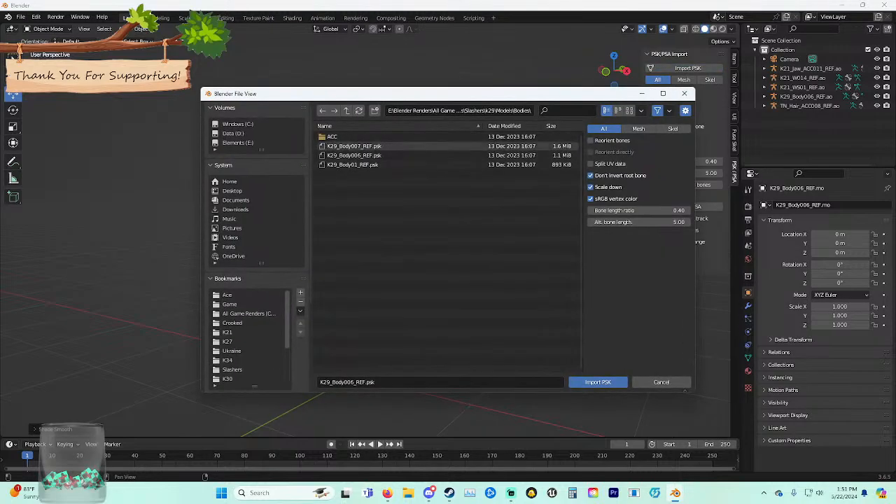
{"action": "double_click", "coordinate": [332, 137]}
{"action": "double_click", "coordinate": [336, 136]}
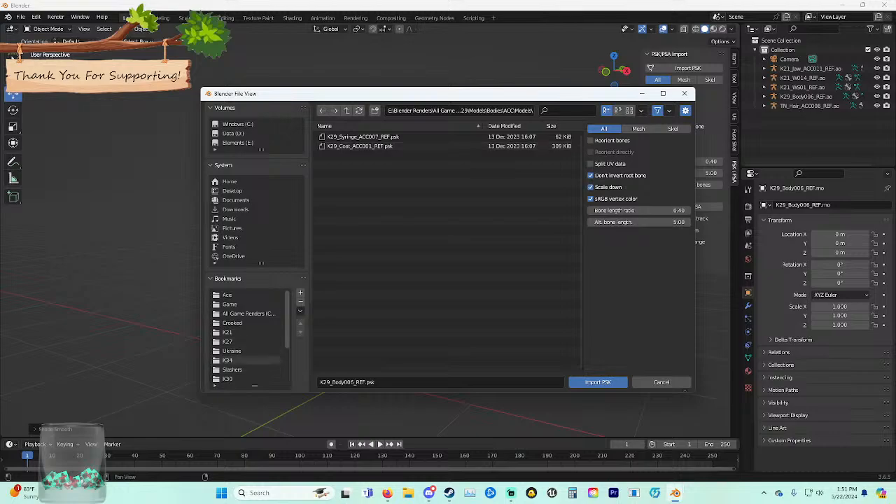
{"action": "scroll", "coordinate": [248, 336], "scroll_direction": "down", "scroll_amount": 2}
{"action": "scroll", "coordinate": [248, 335], "scroll_direction": "down", "scroll_amount": 4}
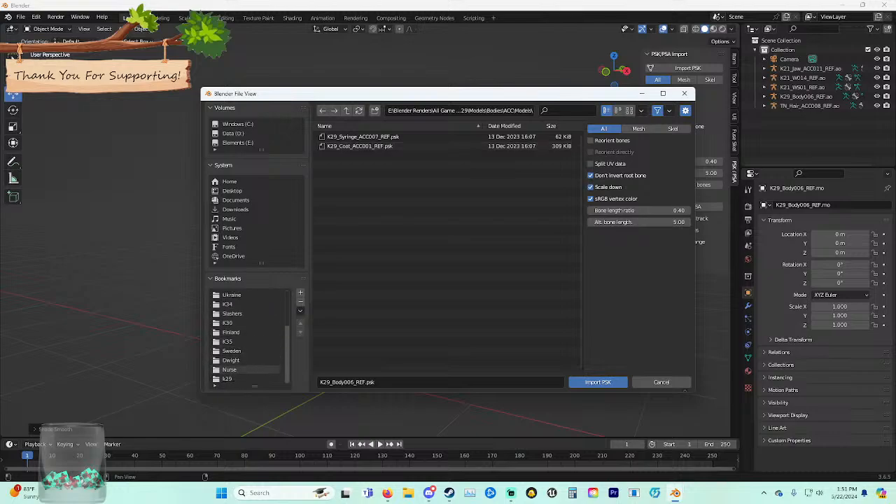
{"action": "left_click", "coordinate": [238, 378]}
{"action": "double_click", "coordinate": [343, 156]}
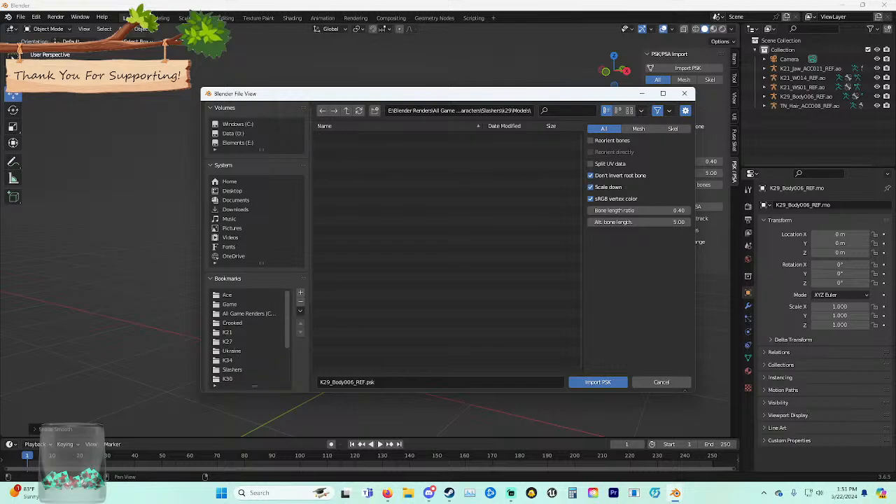
{"action": "left_click", "coordinate": [343, 146]}
{"action": "double_click", "coordinate": [343, 137]}
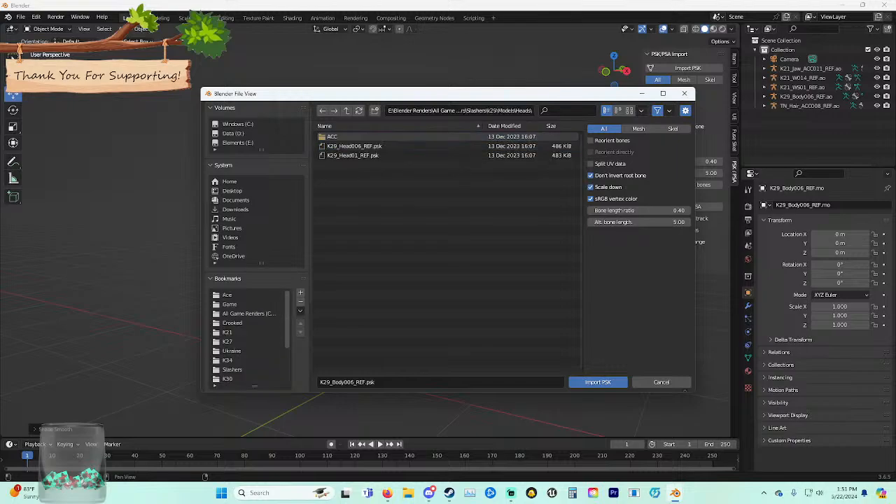
Import K29_Head006_REF.psk and apply Shade Smooth to the head mesh.
{"action": "double_click", "coordinate": [356, 146]}
{"action": "left_click", "coordinate": [354, 145]}
{"action": "right_click", "coordinate": [354, 146]}
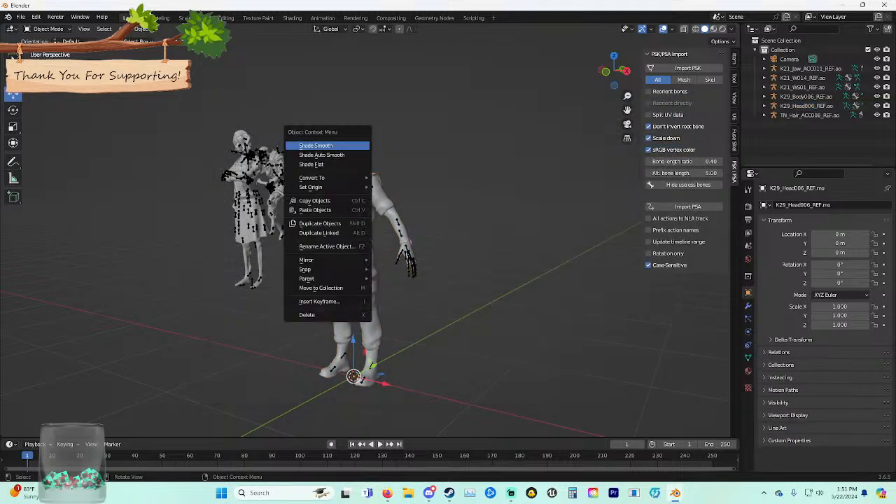
{"action": "left_click", "coordinate": [354, 145]}
Import K29_Hair_ACC006_REF.psk from the Heads/ACC/Models folder and apply Shade Smooth to the hair mesh.
{"action": "left_click", "coordinate": [687, 68]}
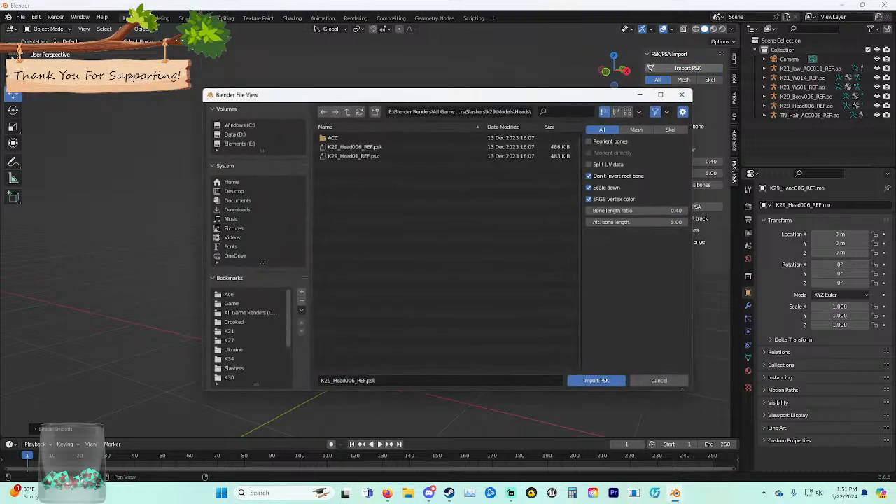
{"action": "double_click", "coordinate": [345, 137]}
{"action": "left_click", "coordinate": [344, 137]}
{"action": "double_click", "coordinate": [344, 137]}
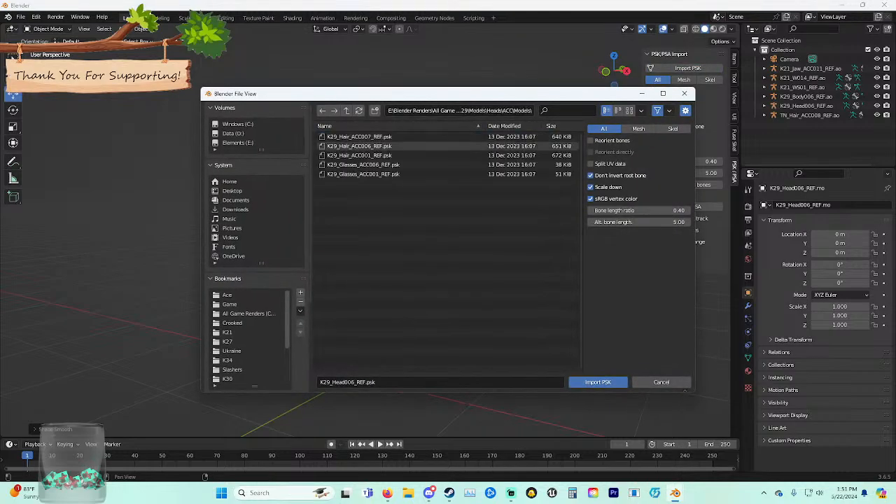
{"action": "double_click", "coordinate": [354, 145]}
{"action": "left_click", "coordinate": [348, 144]}
{"action": "right_click", "coordinate": [349, 145]}
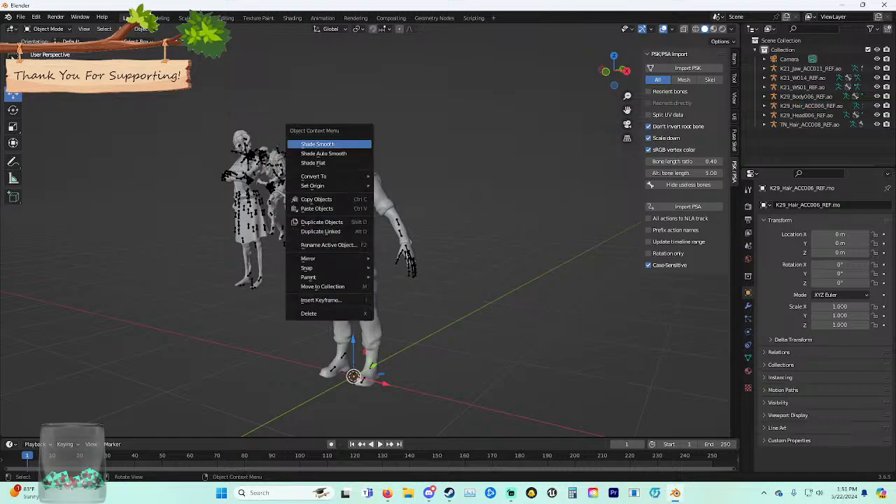
{"action": "left_click", "coordinate": [349, 144]}
Switch the viewport to Wireframe and delete the imported K29_Hair_ACC006 hair.
{"action": "scroll", "coordinate": [349, 145], "scroll_direction": "up", "scroll_amount": 5}
{"action": "key", "text": "shift+z"}
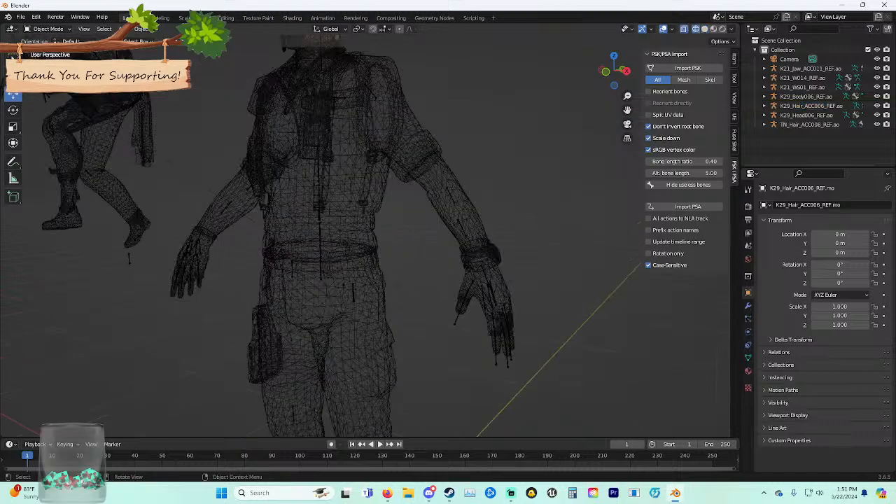
{"action": "key", "text": "shift+a"}
{"action": "key", "text": "Escape"}
{"action": "key", "text": "Delete"}
{"action": "middle_click_drag", "start_coordinate": [363, 231], "coordinate": [391, 275]}
{"action": "scroll", "coordinate": [386, 264], "scroll_direction": "down", "scroll_amount": 3}
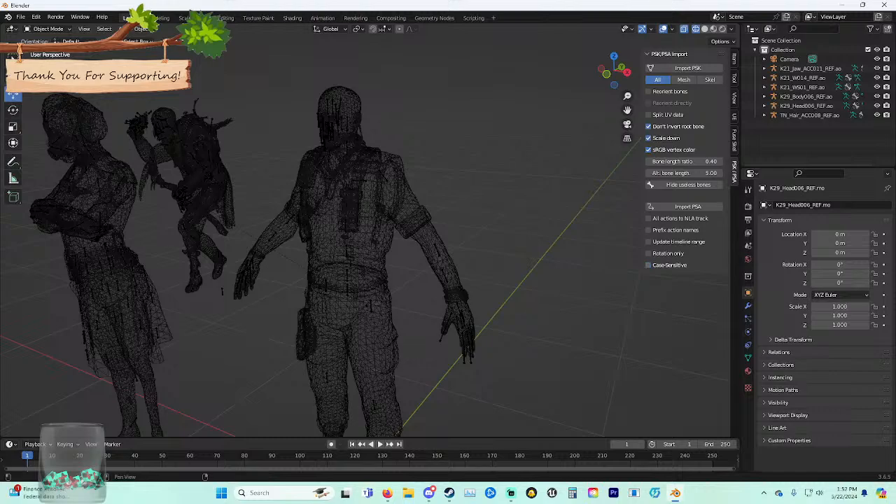
Examine the K29 head mesh in Edit Mode and compare the characters in Wireframe and Solid shading, ending in Solid.
{"action": "mouse_move", "coordinate": [420, 270]}
{"action": "middle_mouse_down"}
{"action": "mouse_move", "coordinate": [449, 262]}
{"action": "mouse_move", "coordinate": [429, 261]}
{"action": "middle_mouse_up"}
{"action": "key", "text": "Tab"}
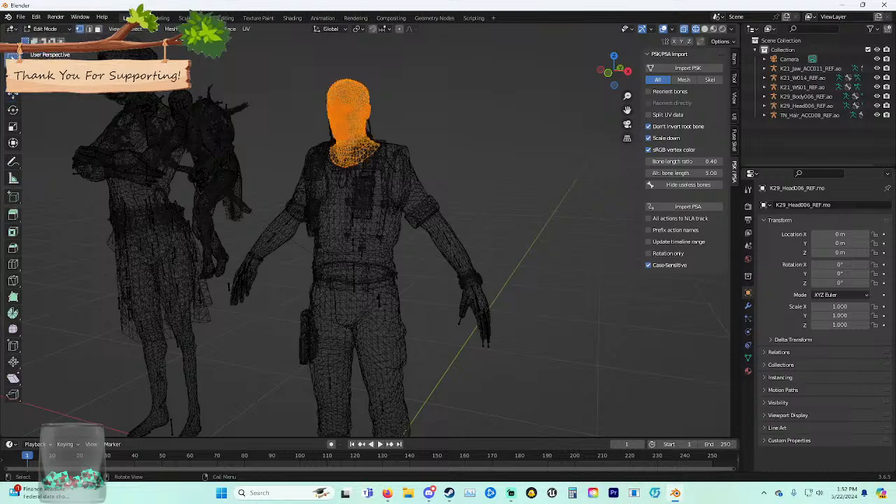
{"action": "key", "text": "Tab"}
{"action": "middle_click_drag", "start_coordinate": [429, 262], "coordinate": [469, 285]}
{"action": "left_click", "coordinate": [704, 30]}
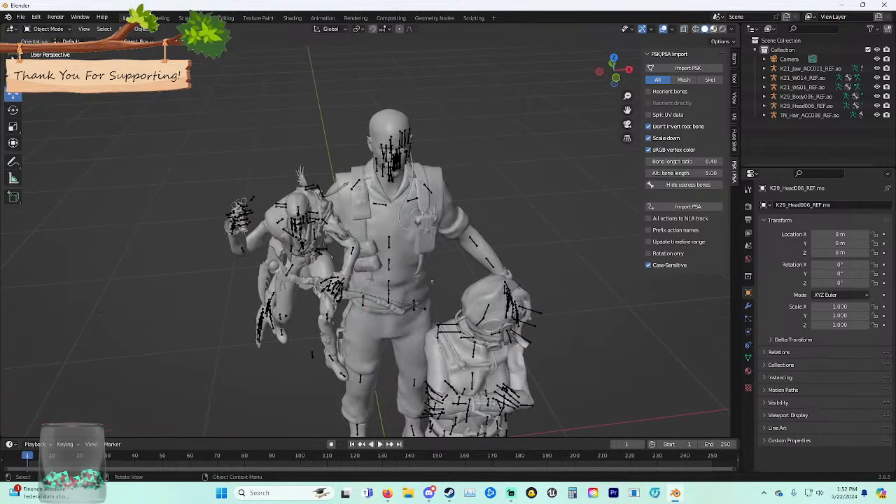
{"action": "left_click", "coordinate": [713, 29]}
{"action": "left_click", "coordinate": [696, 30]}
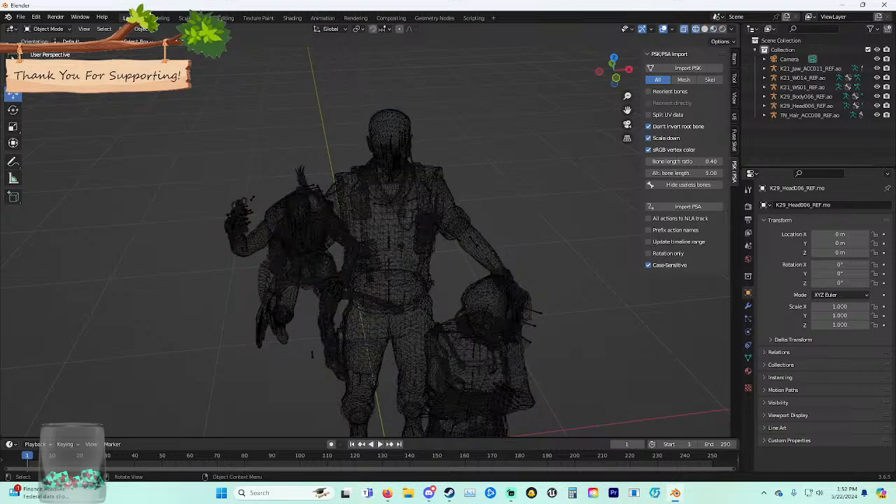
{"action": "left_click", "coordinate": [713, 30]}
{"action": "left_click", "coordinate": [705, 30]}
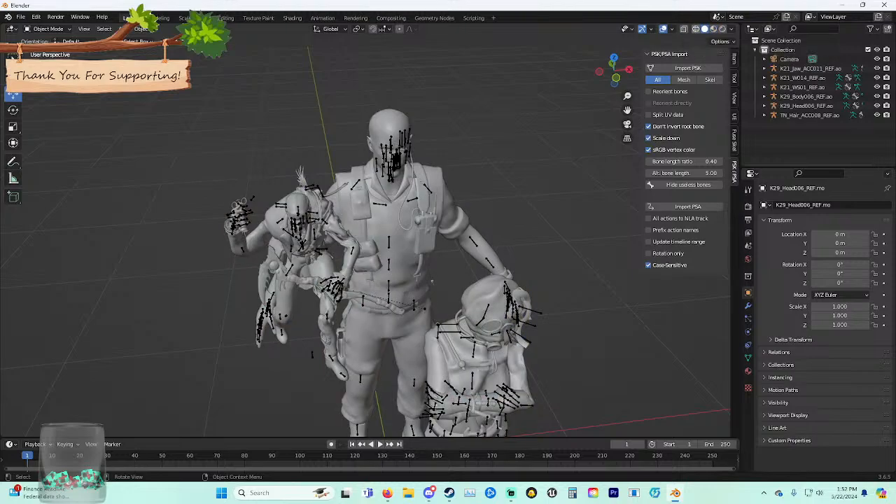
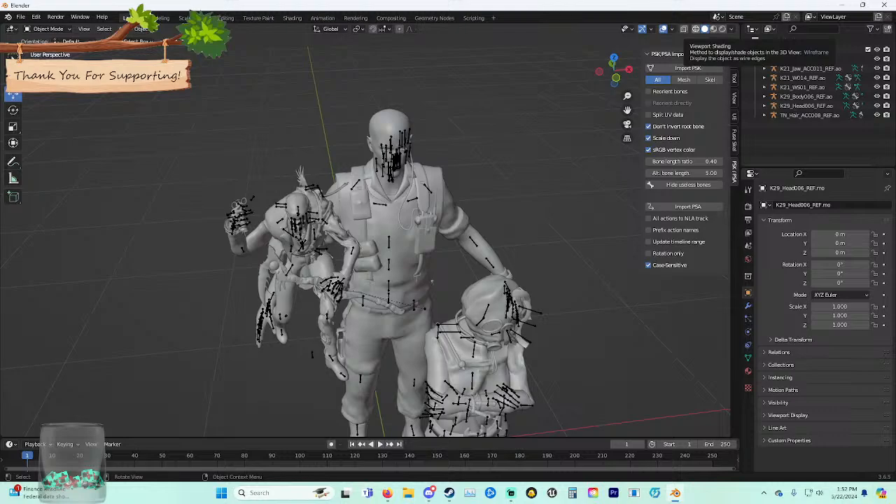
Reapply Shade Smooth to the K29 body mesh and to the head mesh.
{"action": "middle_click_drag", "start_coordinate": [432, 281], "coordinate": [358, 255]}
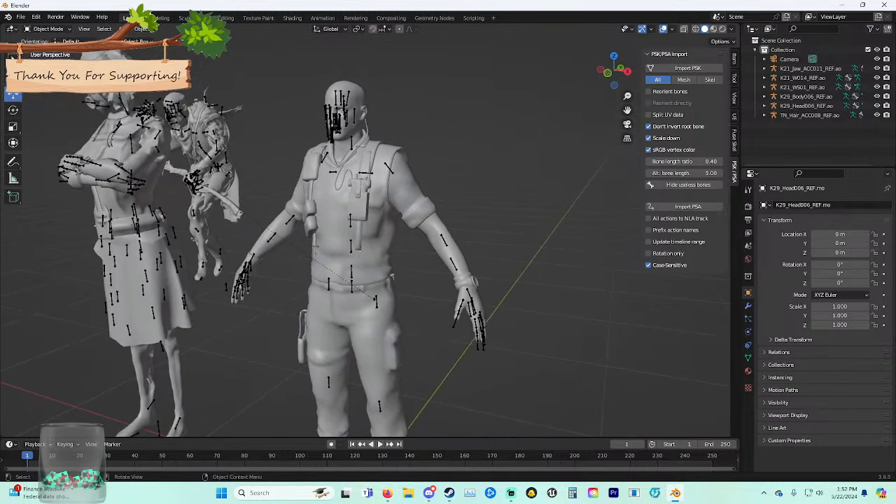
{"action": "left_click", "coordinate": [358, 254]}
{"action": "right_click", "coordinate": [405, 199]}
{"action": "left_click", "coordinate": [405, 198]}
{"action": "left_click", "coordinate": [355, 94]}
{"action": "right_click", "coordinate": [355, 94]}
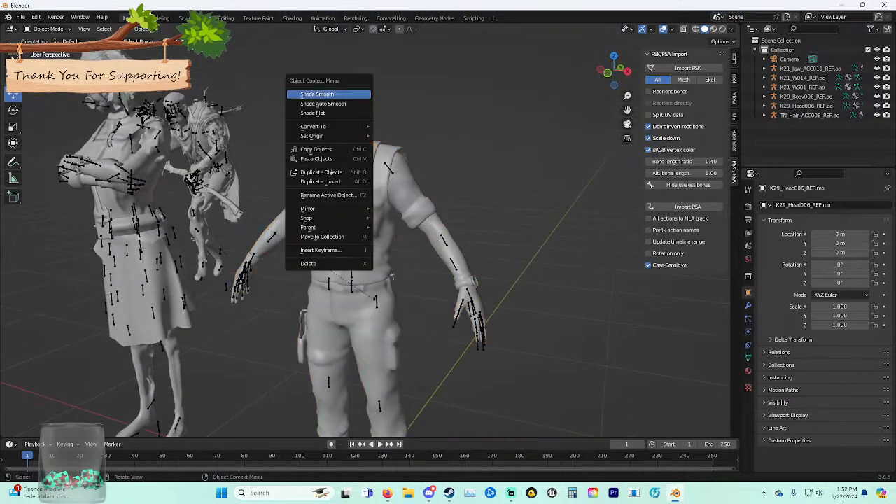
{"action": "left_click", "coordinate": [355, 95]}
{"action": "middle_click_drag", "start_coordinate": [364, 108], "coordinate": [381, 108]}
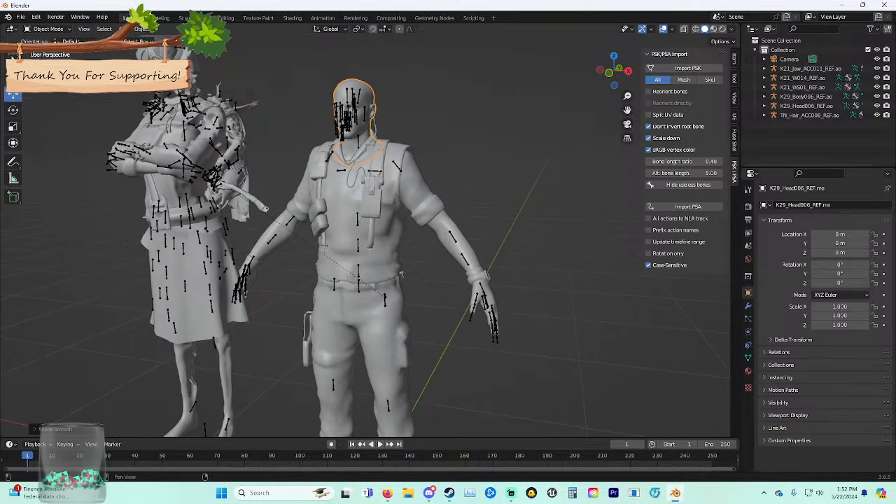
Import K29_Hair_ACC007_REF.psk and apply Shade Smooth to the hair mesh.
{"action": "left_click", "coordinate": [683, 68]}
{"action": "double_click", "coordinate": [378, 137]}
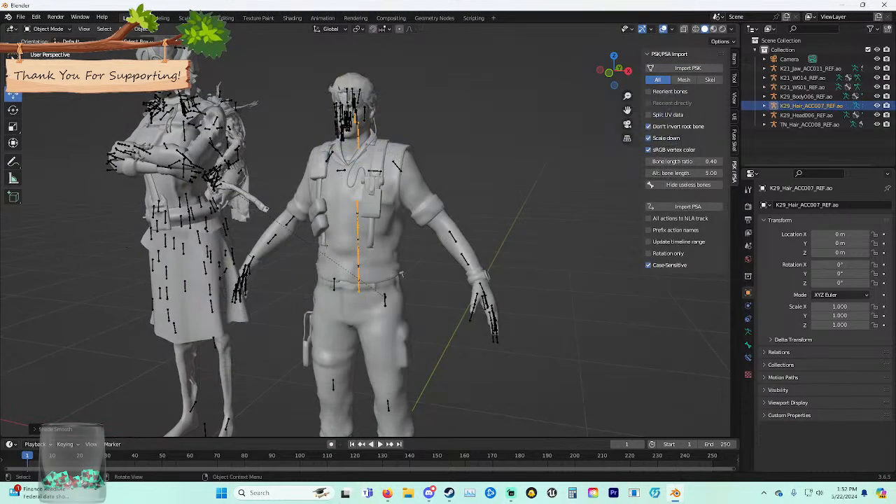
{"action": "left_click", "coordinate": [365, 90]}
{"action": "right_click", "coordinate": [365, 90]}
{"action": "left_click", "coordinate": [365, 91]}
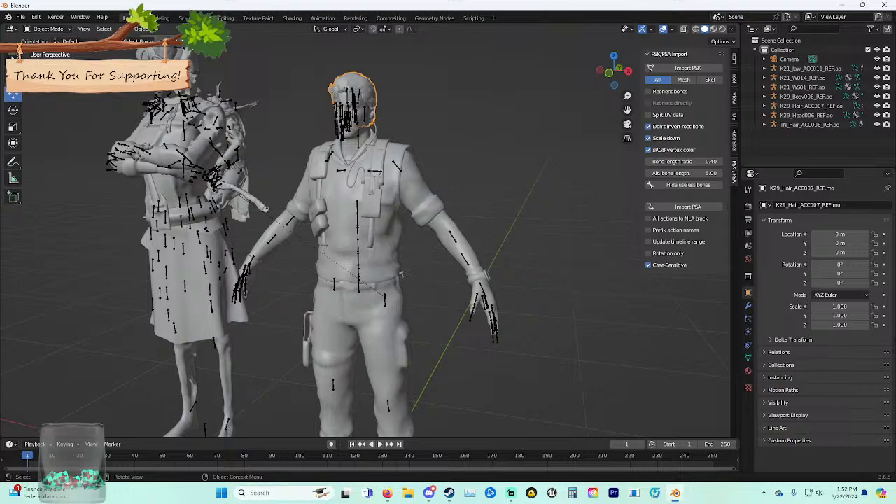
Delete the K29_Hair_ACC007 mesh and import K29_Hair_ACC006_REF.psk in its place.
{"action": "key", "text": "Delete"}
{"action": "left_click", "coordinate": [684, 68]}
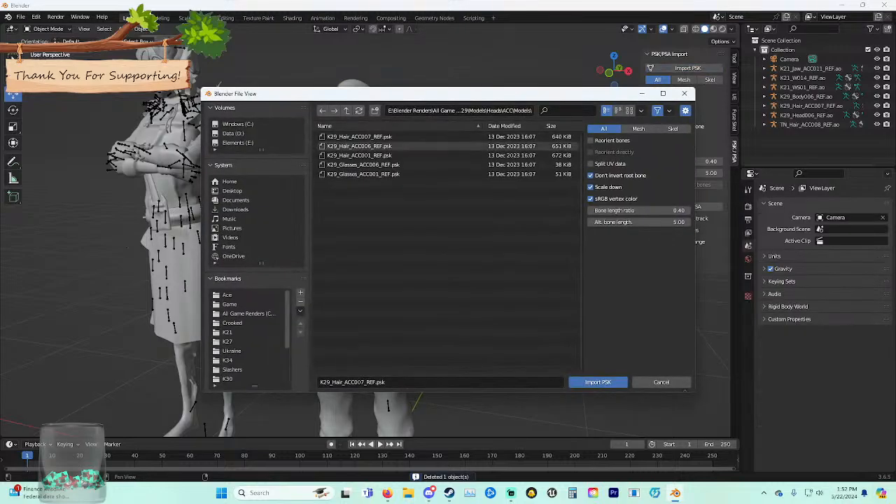
{"action": "double_click", "coordinate": [378, 146]}
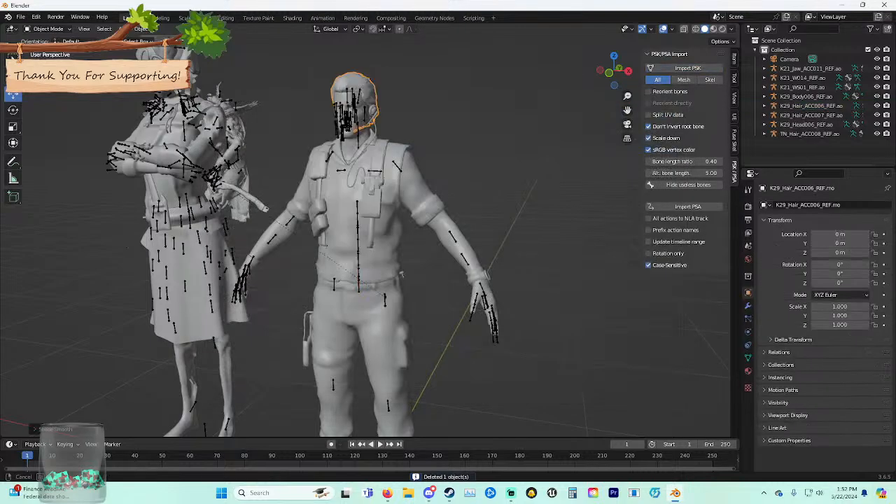
Import K29_Glasses_ACC001_REF.psk and apply Shade Smooth to the glasses mesh.
{"action": "scroll", "coordinate": [401, 274], "scroll_direction": "up", "scroll_amount": 4}
{"action": "middle_click_drag", "start_coordinate": [401, 274], "coordinate": [423, 339], "text": "shift"}
{"action": "left_click", "coordinate": [684, 68]}
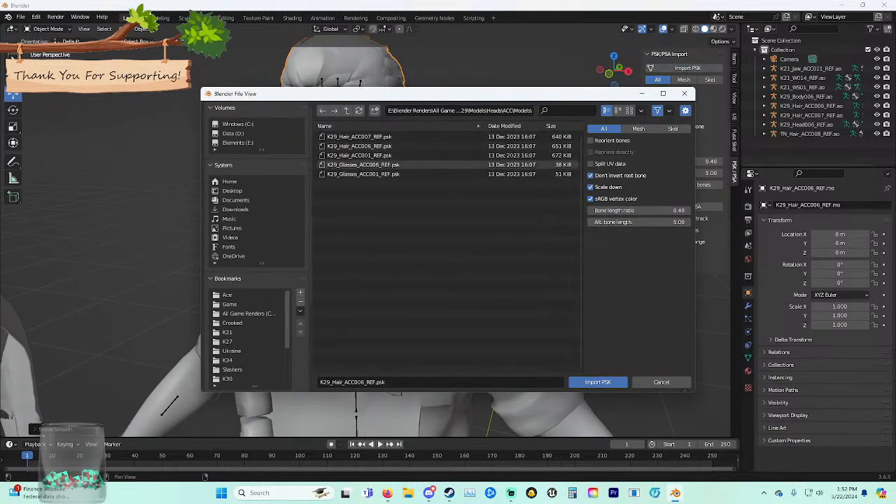
{"action": "double_click", "coordinate": [361, 175]}
{"action": "left_click", "coordinate": [366, 128]}
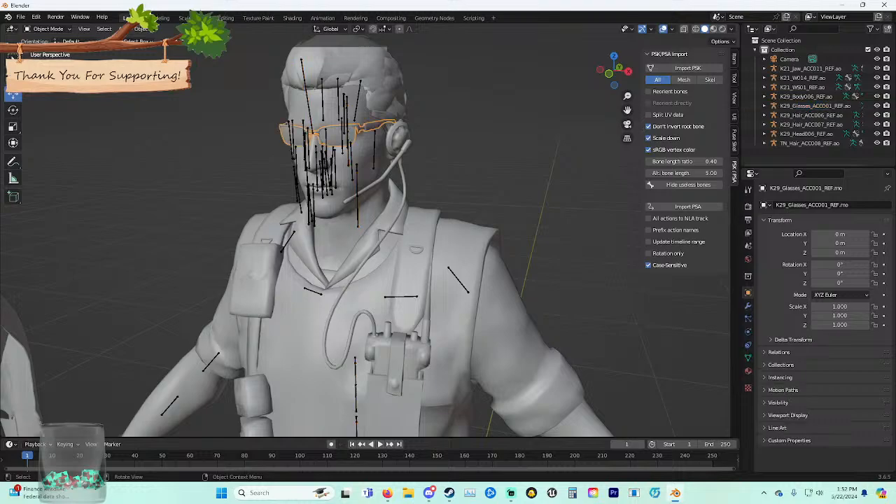
{"action": "right_click", "coordinate": [366, 128]}
{"action": "left_click", "coordinate": [366, 128]}
{"action": "scroll", "coordinate": [315, 238], "scroll_direction": "down", "scroll_amount": 5}
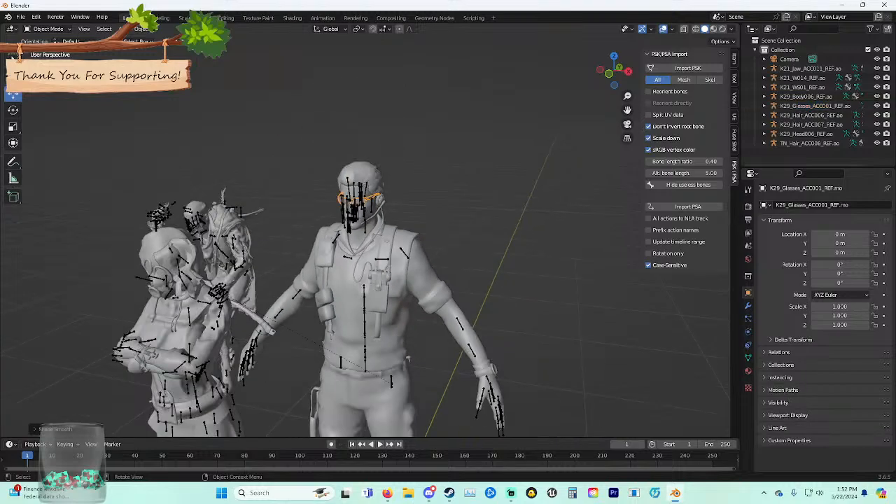
{"action": "left_click", "coordinate": [358, 308]}
{"action": "left_click", "coordinate": [358, 308], "text": "shift"}
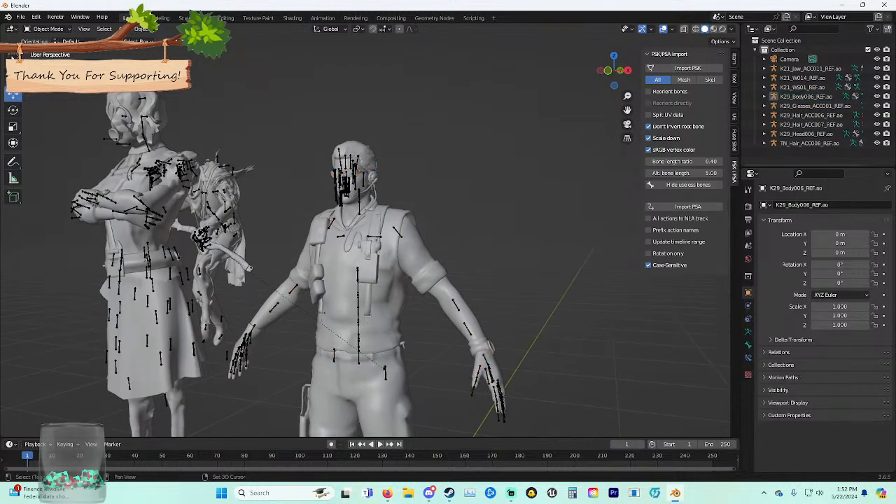
{"action": "left_click", "coordinate": [357, 308], "text": "shift"}
{"action": "left_click", "coordinate": [358, 308], "text": "shift"}
{"action": "left_click", "coordinate": [357, 308], "text": "shift"}
{"action": "left_click", "coordinate": [357, 308], "text": "shift"}
{"action": "scroll", "coordinate": [358, 238], "scroll_direction": "up", "scroll_amount": 3}
{"action": "left_click", "coordinate": [354, 185]}
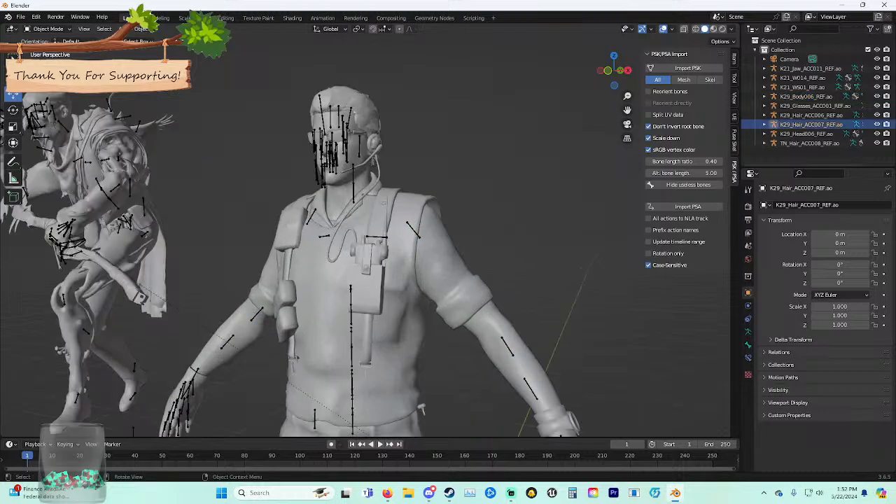
Select the K29_Head006, K29_Hair_ACC006 and K29_Hair_ACC007 armatures together.
{"action": "middle_click_drag", "start_coordinate": [354, 186], "coordinate": [366, 193]}
{"action": "scroll", "coordinate": [368, 189], "scroll_direction": "up", "scroll_amount": 4}
{"action": "left_click", "coordinate": [372, 164]}
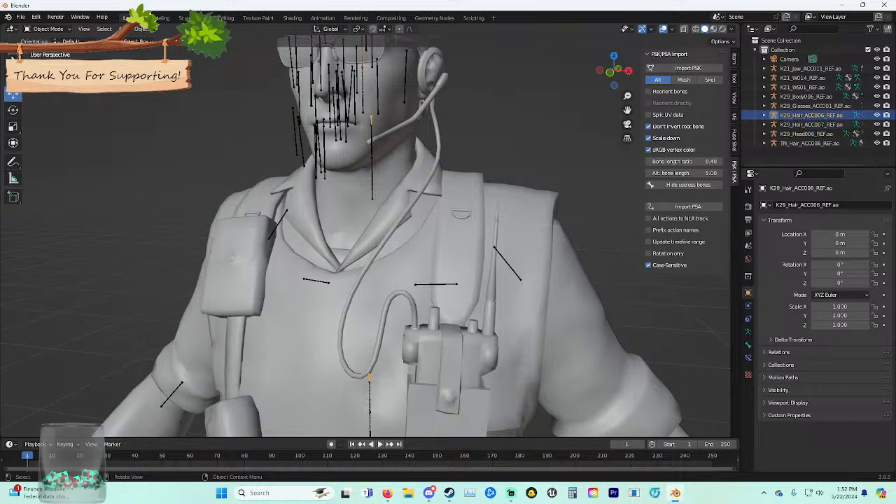
{"action": "left_click", "coordinate": [372, 164], "text": "shift"}
{"action": "left_click", "coordinate": [372, 165], "text": "shift"}
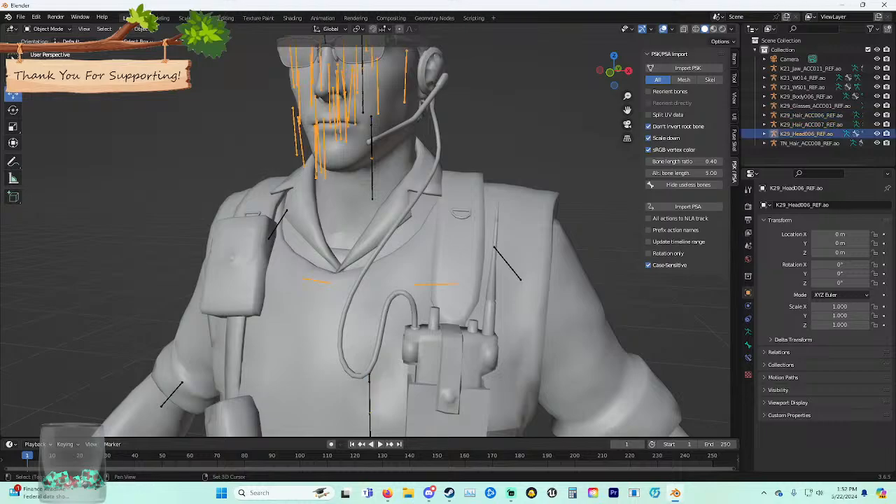
{"action": "left_click", "coordinate": [372, 165], "text": "shift"}
{"action": "scroll", "coordinate": [372, 164], "scroll_direction": "up", "scroll_amount": 6}
{"action": "middle_click_drag", "start_coordinate": [371, 165], "coordinate": [350, 211]}
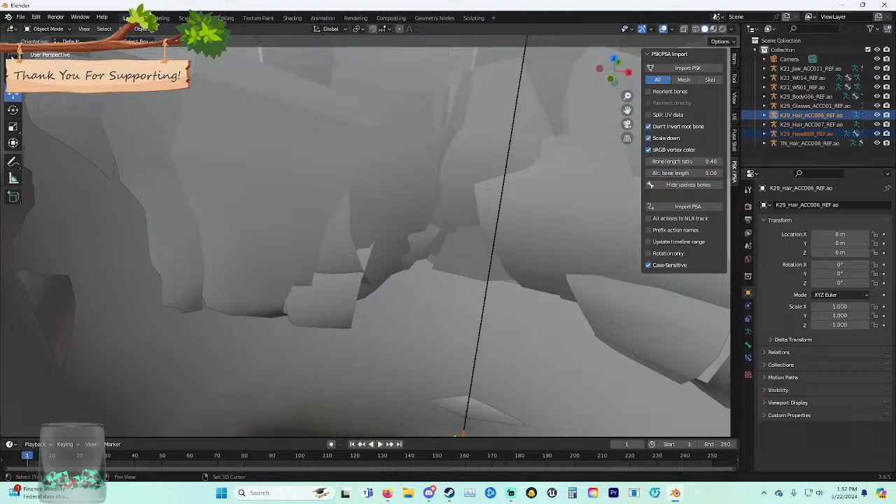
{"action": "left_click", "coordinate": [463, 431], "text": "shift"}
{"action": "left_click", "coordinate": [463, 431], "text": "shift"}
{"action": "left_click", "coordinate": [463, 431], "text": "shift"}
{"action": "scroll", "coordinate": [463, 431], "scroll_direction": "down", "scroll_amount": 12}
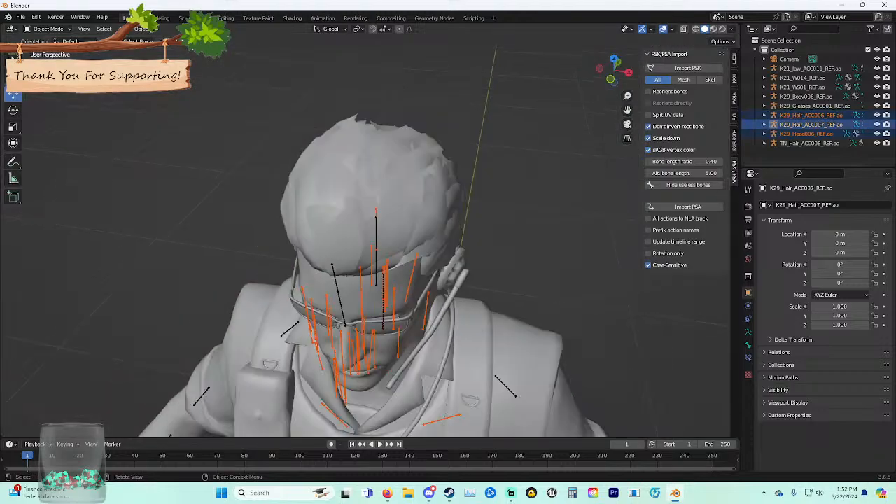
{"action": "middle_click_drag", "start_coordinate": [463, 431], "coordinate": [462, 401]}
Add the K29 glasses armature and, as the active object, the K29_Body006 armature to the selection and fuse the skeletons.
{"action": "left_click", "coordinate": [812, 106], "text": "ctrl"}
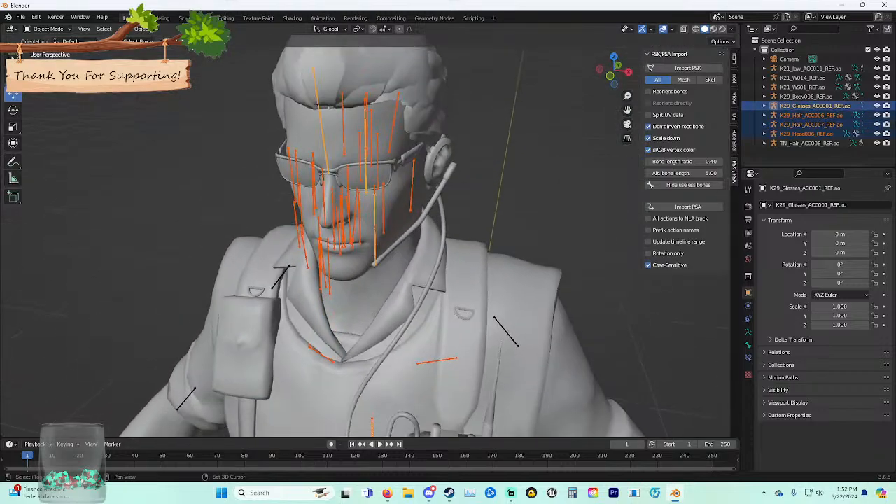
{"action": "scroll", "coordinate": [364, 266], "scroll_direction": "down", "scroll_amount": 4}
{"action": "middle_click_drag", "start_coordinate": [420, 266], "coordinate": [396, 215]}
{"action": "left_click", "coordinate": [354, 397], "text": "shift"}
{"action": "scroll", "coordinate": [356, 364], "scroll_direction": "down", "scroll_amount": 4}
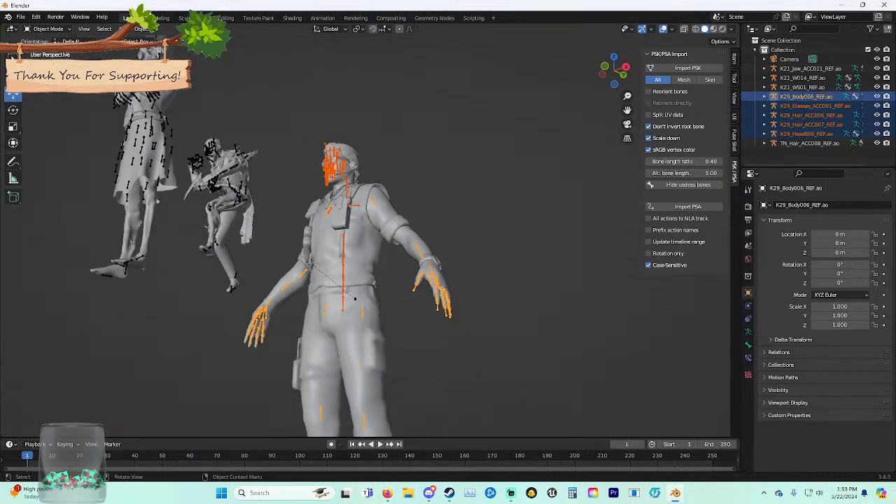
{"action": "middle_click_drag", "start_coordinate": [357, 364], "coordinate": [389, 401]}
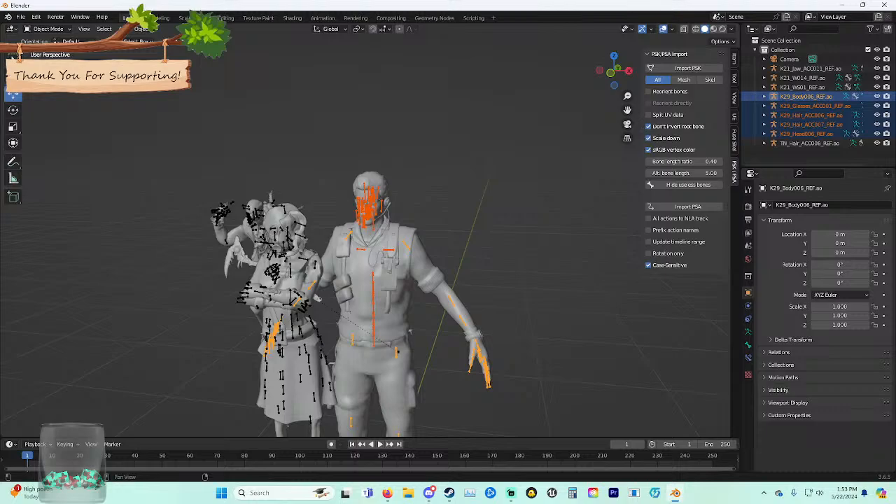
{"action": "left_click", "coordinate": [733, 140]}
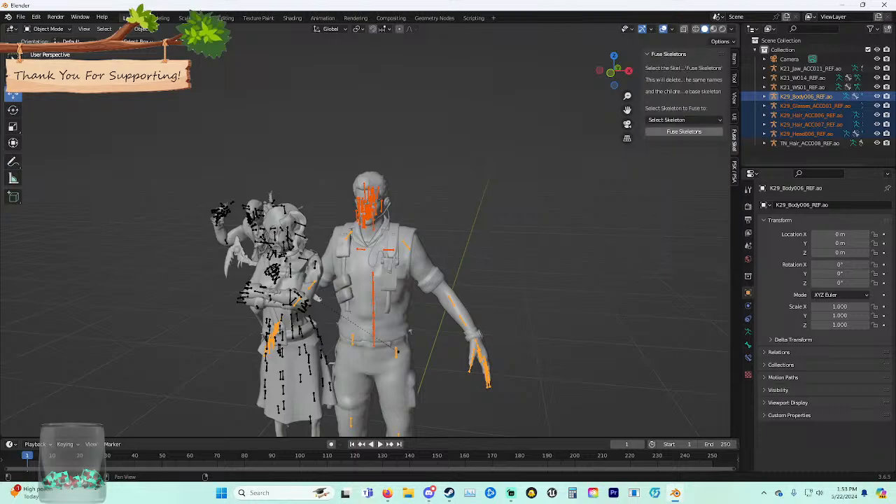
{"action": "left_click", "coordinate": [684, 132]}
{"action": "left_click", "coordinate": [574, 182]}
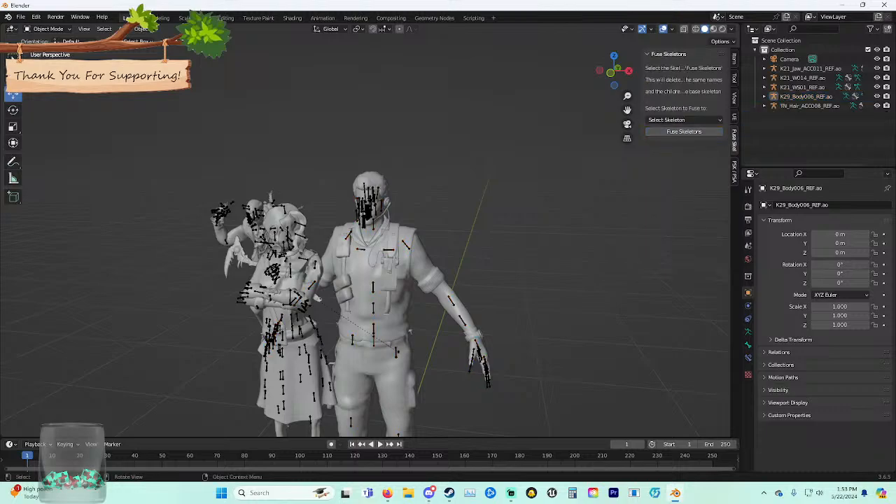
Try a free trackball rotation of the fused K29 armature.
{"action": "left_click", "coordinate": [410, 331]}
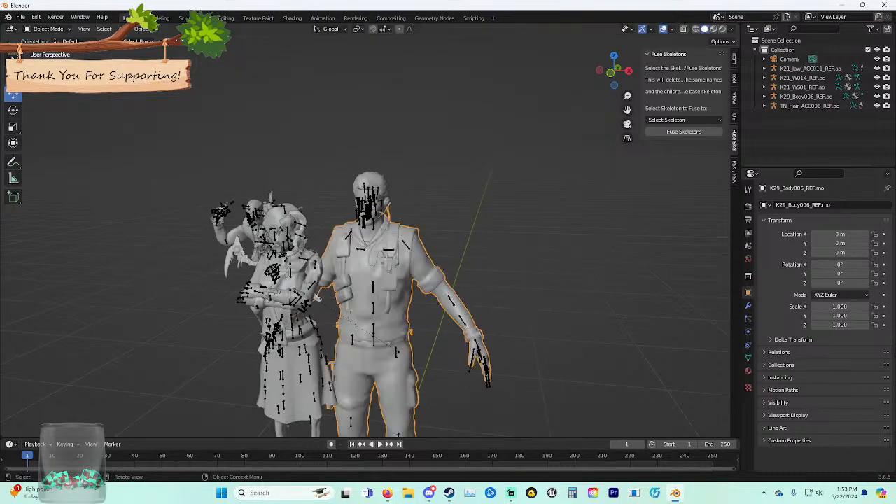
{"action": "key", "text": "r"}
{"action": "key", "text": "r"}
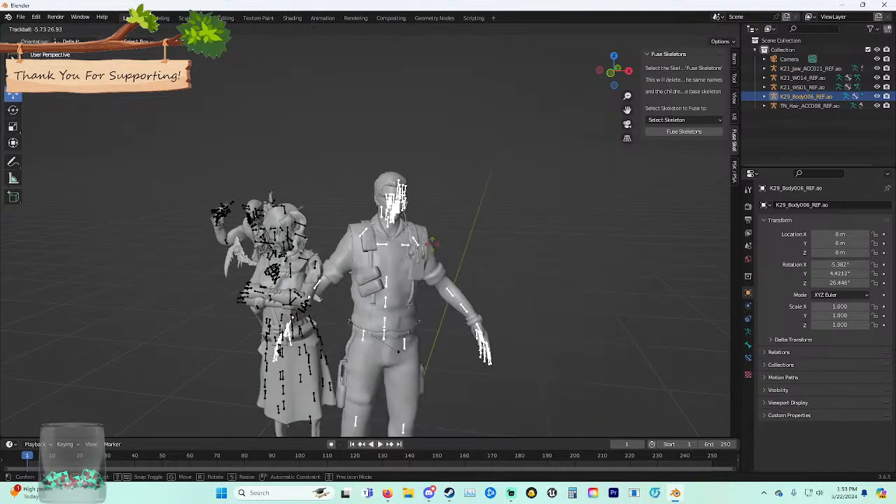
{"action": "right_click", "coordinate": [432, 243]}
Move the K29 armature away from the other characters to about 1.81 m in X and -1.04 m in Y.
{"action": "scroll", "coordinate": [432, 244], "scroll_direction": "down", "scroll_amount": 3}
{"action": "middle_click_drag", "start_coordinate": [431, 244], "coordinate": [432, 224]}
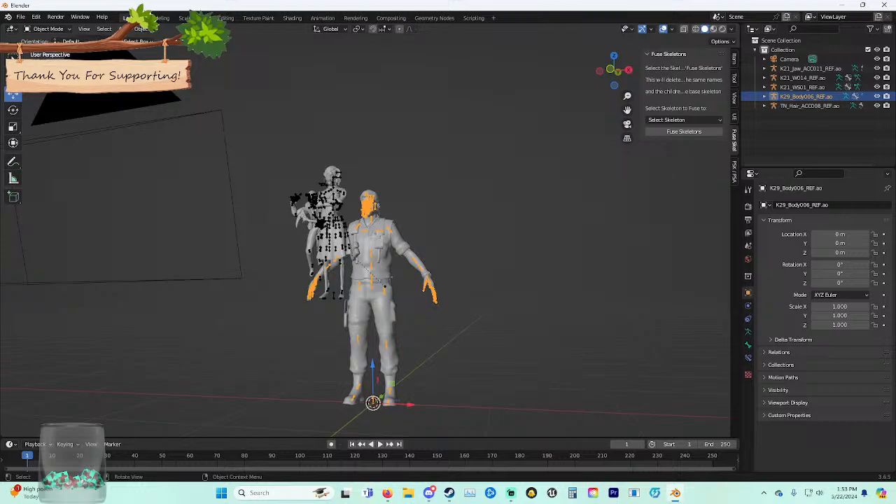
{"action": "left_click_drag", "start_coordinate": [411, 405], "coordinate": [531, 408]}
{"action": "middle_click_drag", "start_coordinate": [530, 408], "coordinate": [418, 408], "text": "shift"}
{"action": "middle_click_drag", "start_coordinate": [417, 408], "coordinate": [451, 421]}
{"action": "left_click_drag", "start_coordinate": [419, 408], "coordinate": [511, 407]}
{"action": "middle_click_drag", "start_coordinate": [512, 406], "coordinate": [406, 360], "text": "shift"}
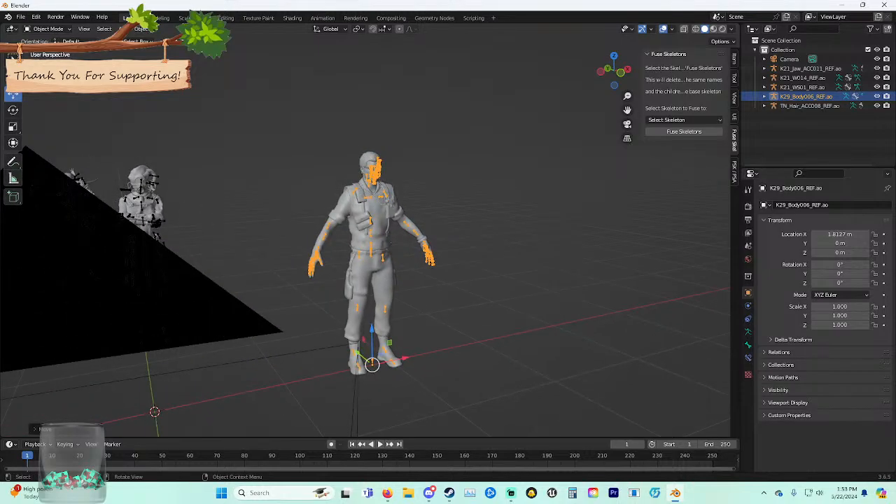
{"action": "left_click_drag", "start_coordinate": [356, 353], "coordinate": [421, 404]}
{"action": "middle_click_drag", "start_coordinate": [422, 403], "coordinate": [396, 404]}
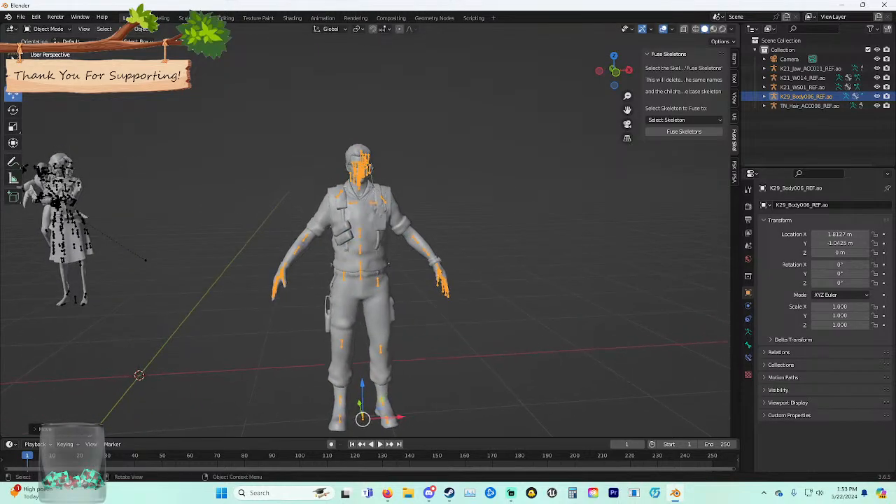
Add shader maps to the K29 body mesh and to the K29_Hair_ACC006 mesh.
{"action": "left_click", "coordinate": [435, 375]}
{"action": "left_click", "coordinate": [381, 318]}
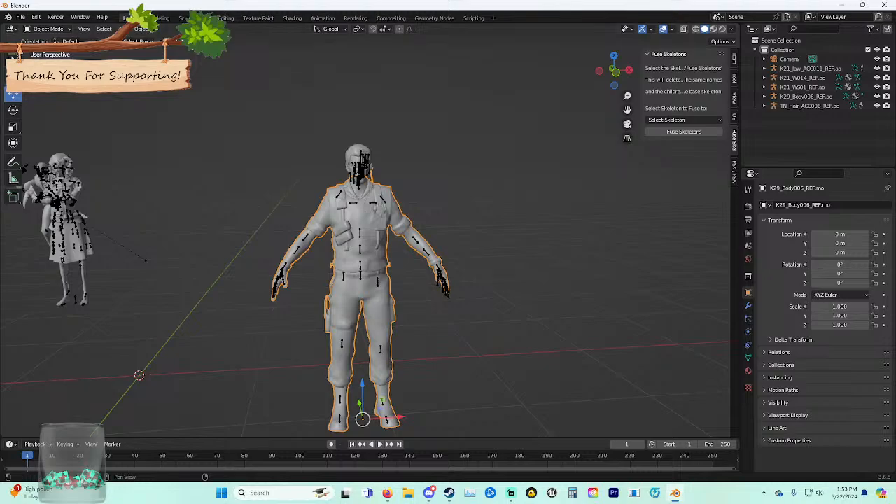
{"action": "left_click", "coordinate": [733, 117]}
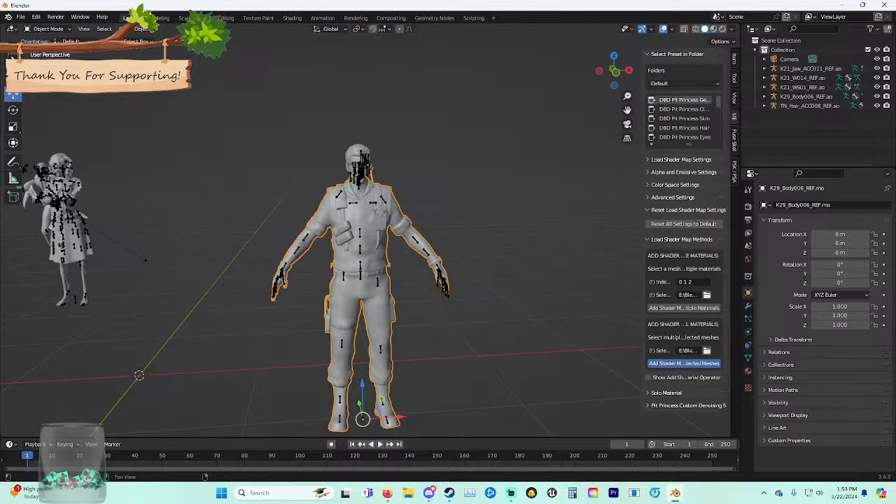
{"action": "left_click", "coordinate": [683, 308]}
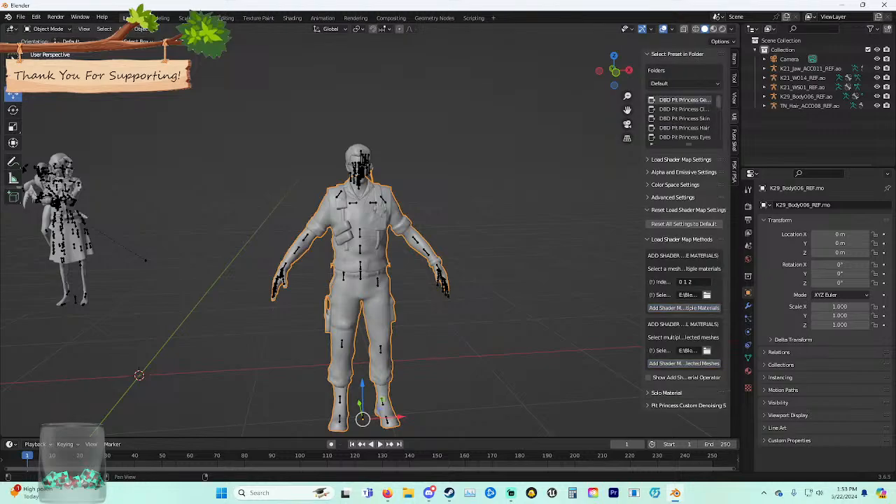
{"action": "left_click", "coordinate": [357, 150]}
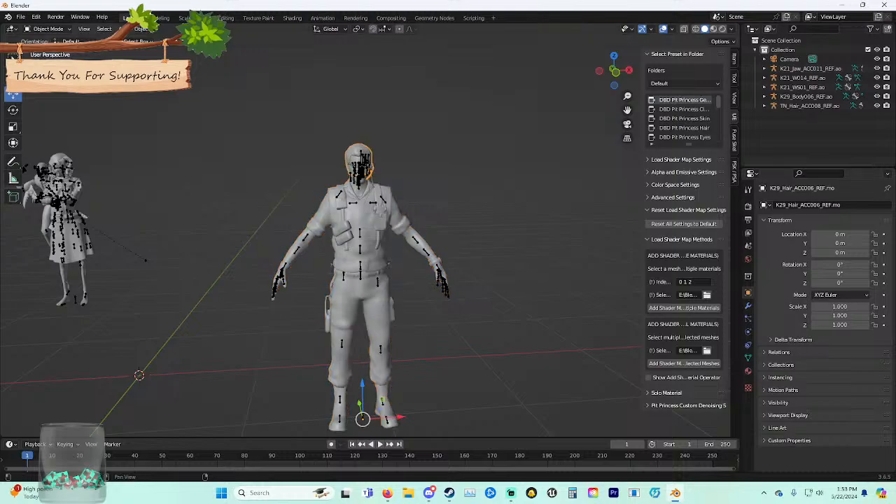
{"action": "left_click", "coordinate": [684, 363]}
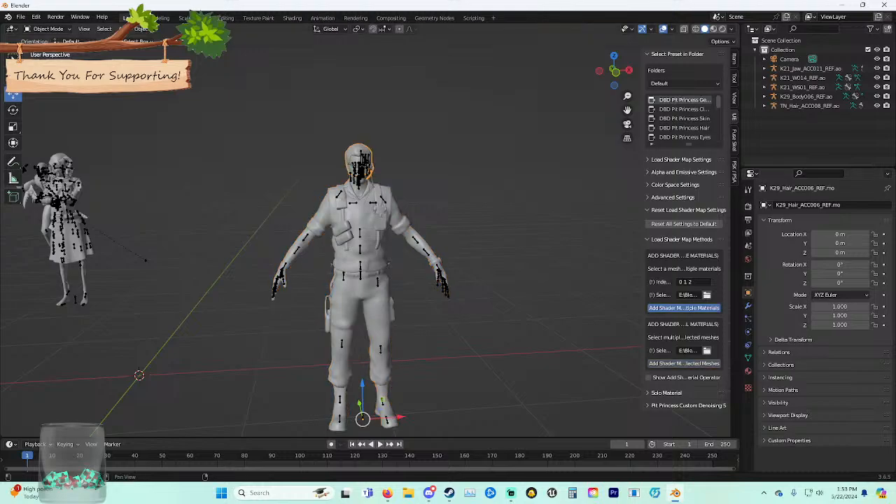
{"action": "left_click", "coordinate": [684, 340]}
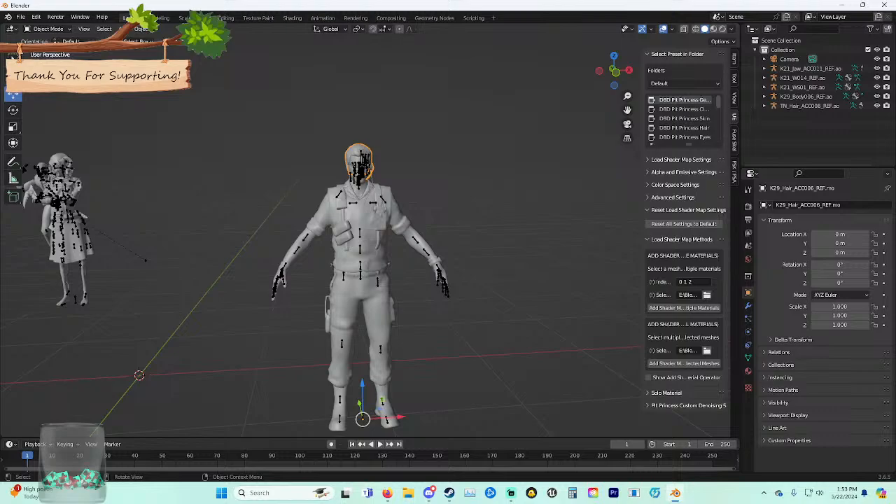
Add shader maps to the K29 head mesh and to the glasses mesh.
{"action": "left_click", "coordinate": [360, 170]}
{"action": "left_click", "coordinate": [358, 151]}
{"action": "scroll", "coordinate": [322, 235], "scroll_direction": "up", "scroll_amount": 8}
{"action": "middle_click_drag", "start_coordinate": [322, 91], "coordinate": [575, 430], "text": "shift"}
{"action": "left_click", "coordinate": [601, 266]}
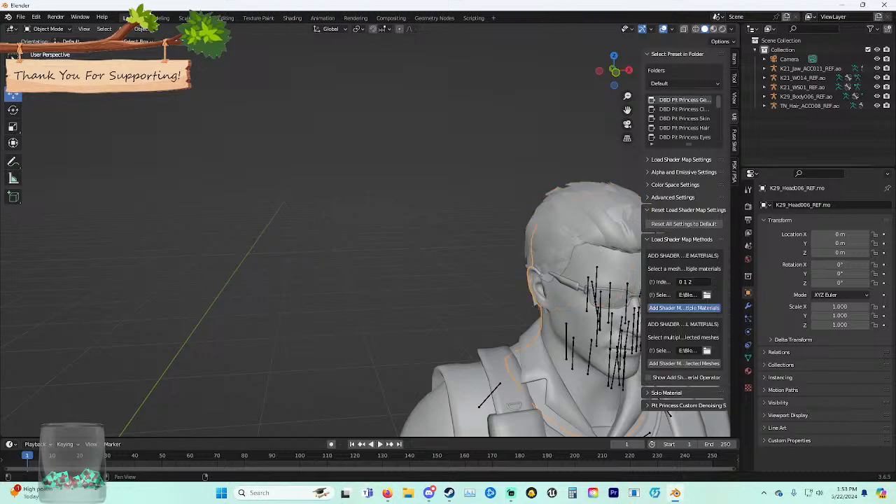
{"action": "left_click", "coordinate": [684, 308]}
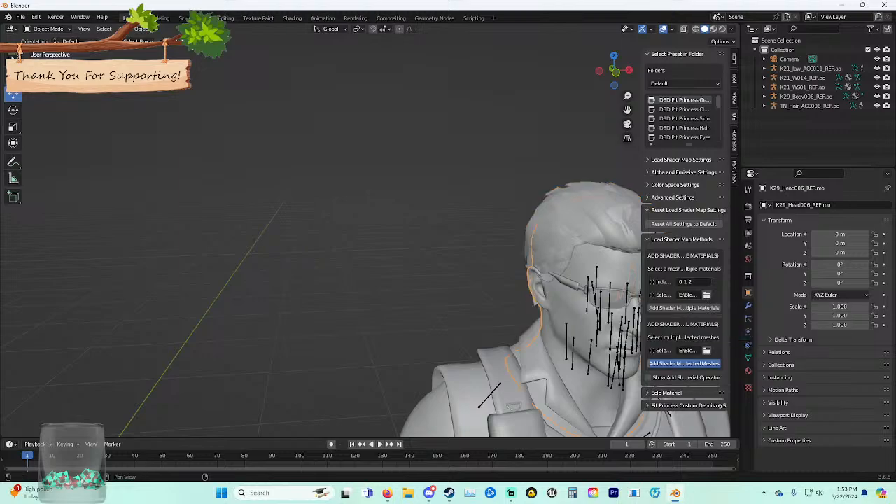
{"action": "left_click", "coordinate": [556, 276]}
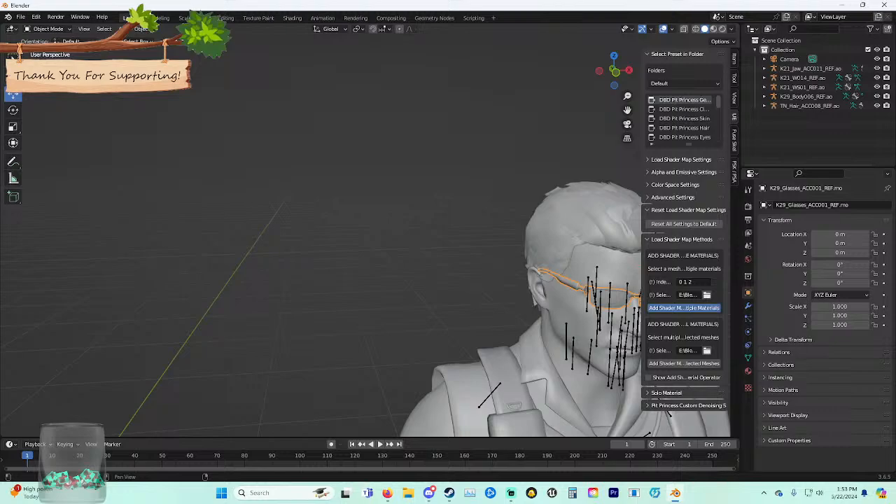
{"action": "left_click", "coordinate": [684, 308]}
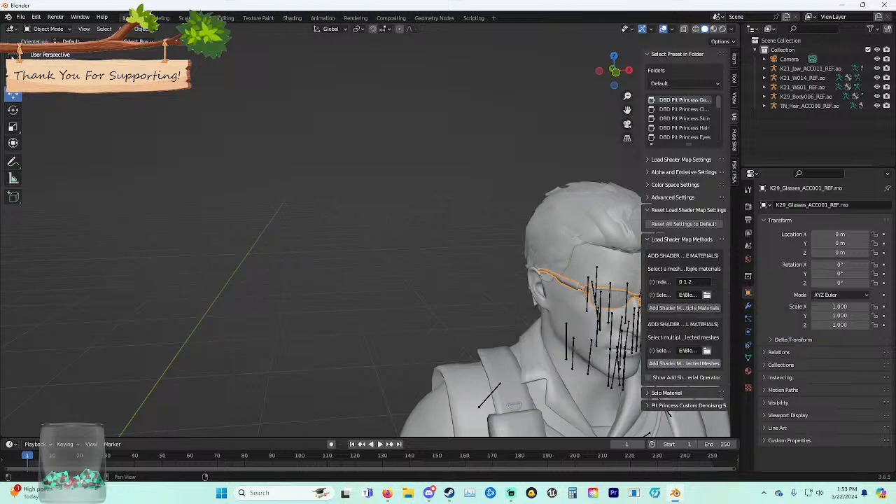
Switch the viewport to Material Preview shading and check the textures on the whole K29 character.
{"action": "middle_click_drag", "start_coordinate": [560, 279], "coordinate": [526, 275]}
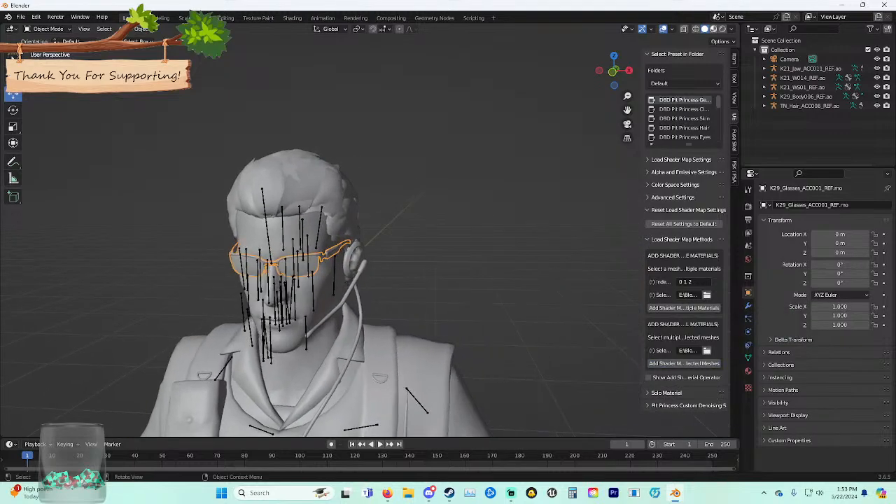
{"action": "left_click", "coordinate": [713, 29]}
{"action": "middle_click_drag", "start_coordinate": [490, 273], "coordinate": [517, 272]}
{"action": "middle_click_drag", "start_coordinate": [516, 271], "coordinate": [557, 145], "text": "shift"}
{"action": "left_click", "coordinate": [560, 137]}
{"action": "scroll", "coordinate": [366, 231], "scroll_direction": "down", "scroll_amount": 8}
{"action": "middle_click_drag", "start_coordinate": [365, 238], "coordinate": [381, 255], "text": "shift"}
{"action": "scroll", "coordinate": [402, 148], "scroll_direction": "up", "scroll_amount": 4}
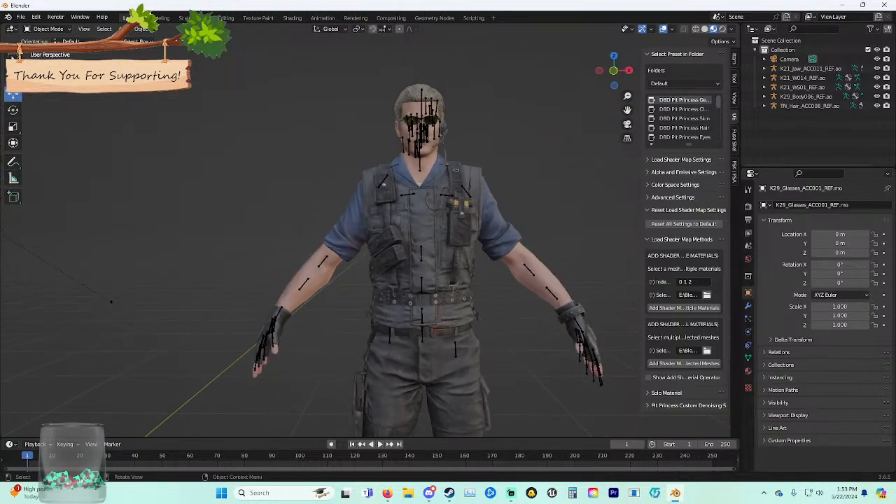
Put the K29 armature in Pose Mode and clear the full-rig selection so only the hip bone is ready for posing.
{"action": "left_click", "coordinate": [421, 253]}
{"action": "left_click", "coordinate": [47, 29]}
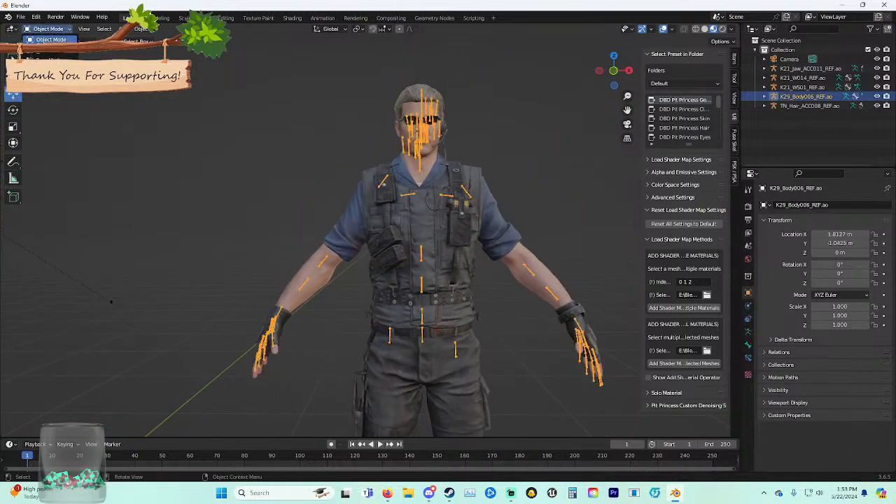
{"action": "left_click", "coordinate": [49, 56]}
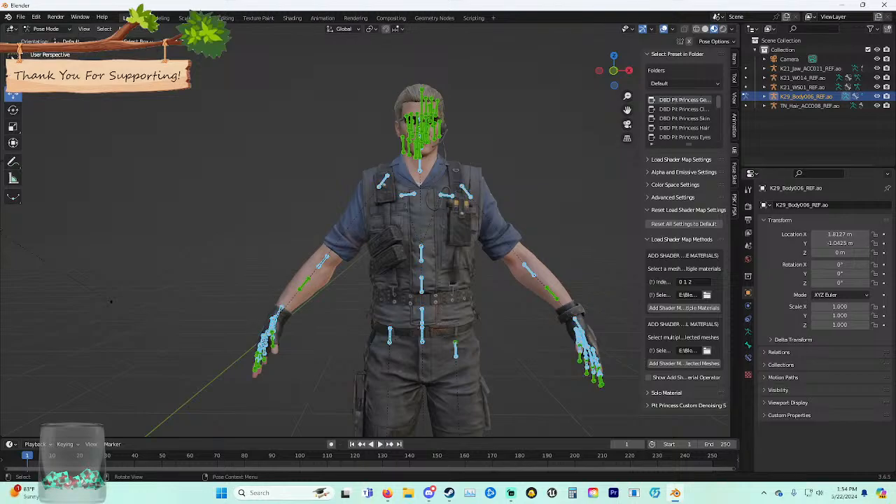
{"action": "key", "text": "alt+a"}
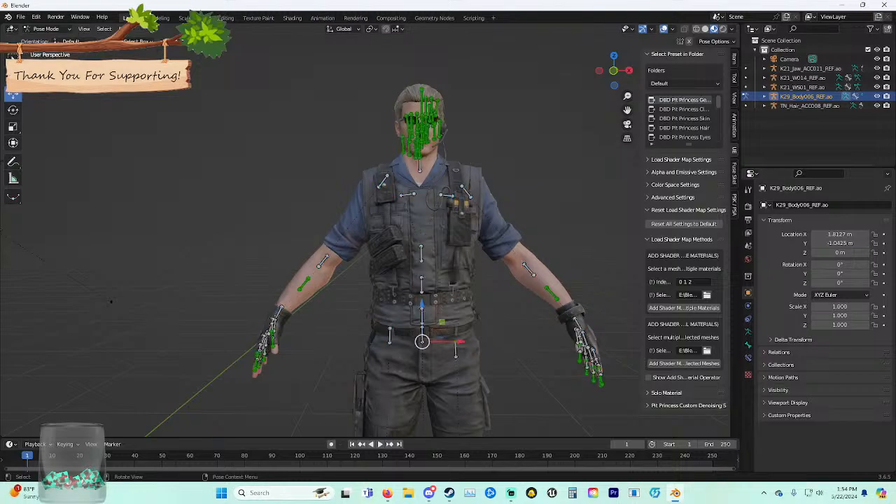
{"action": "middle_click_drag", "start_coordinate": [419, 245], "coordinate": [431, 249]}
{"action": "key", "text": "r"}
{"action": "key", "text": "y"}
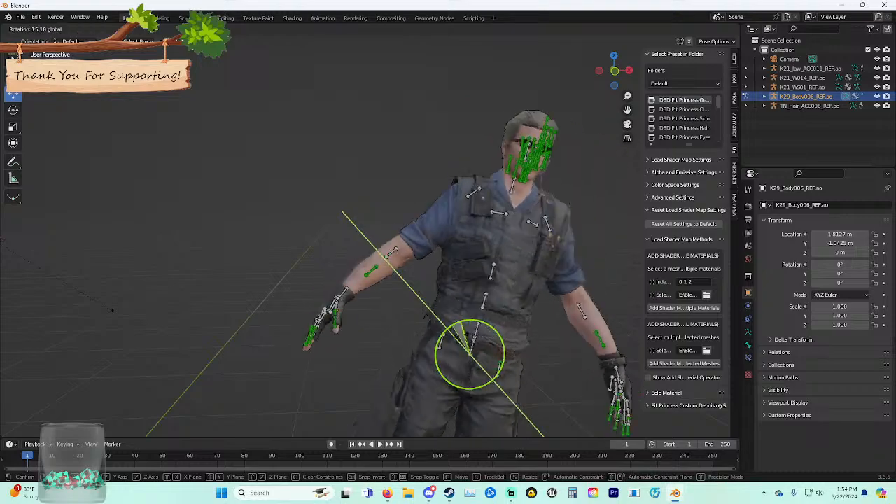
{"action": "key", "text": "Escape"}
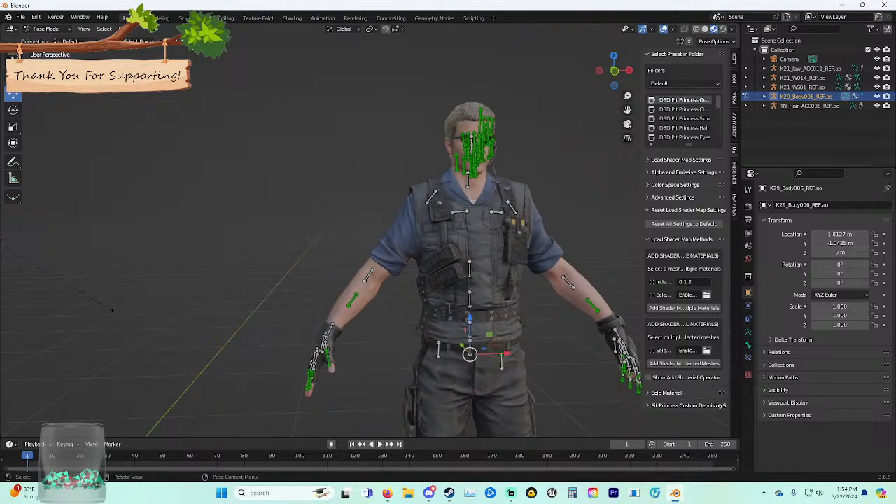
{"action": "key", "text": "g"}
{"action": "key", "text": "x"}
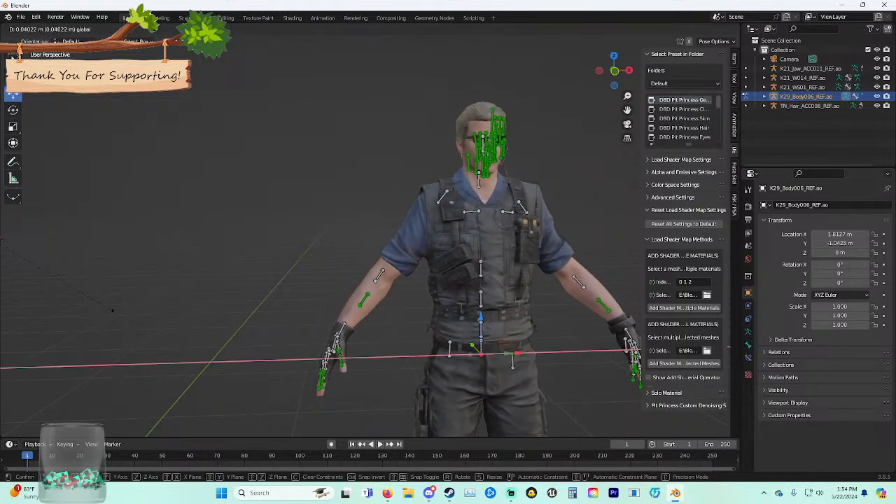
{"action": "key", "text": "Escape"}
{"action": "key", "text": "g"}
{"action": "key", "text": "x"}
{"action": "key", "text": "r"}
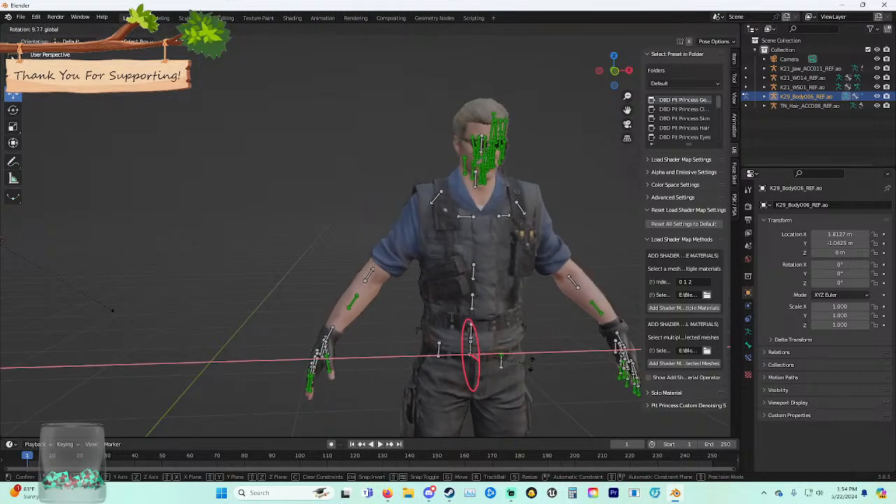
{"action": "key", "text": "Escape"}
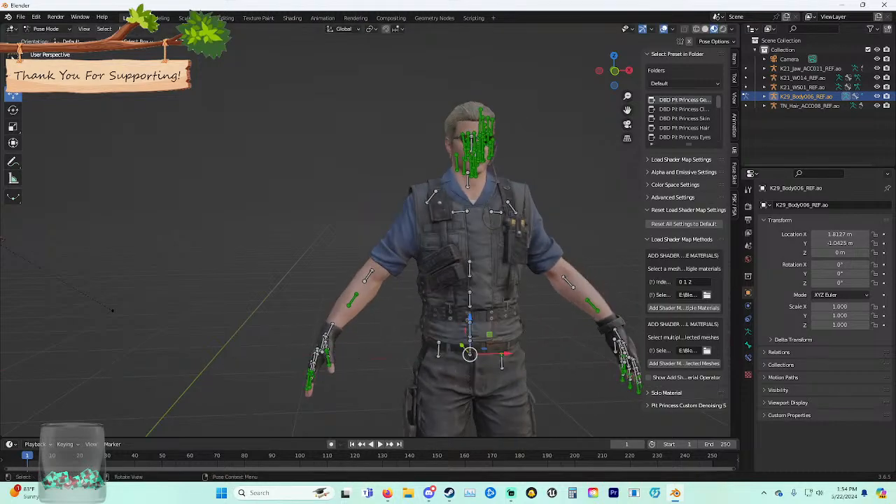
{"action": "key", "text": "r"}
{"action": "key", "text": "Escape"}
{"action": "key", "text": "r"}
{"action": "key", "text": "Escape"}
{"action": "key", "text": "g"}
{"action": "key", "text": "x"}
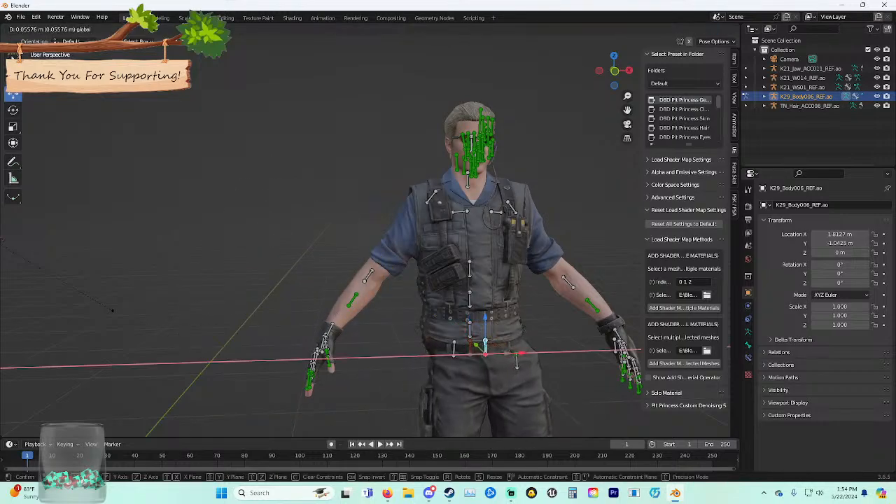
{"action": "key", "text": "Escape"}
Rotate the K29 pelvis bone about the global Z axis and twist the lower spine bone about Z in the opposite direction.
{"action": "key", "text": "r"}
{"action": "key", "text": "z"}
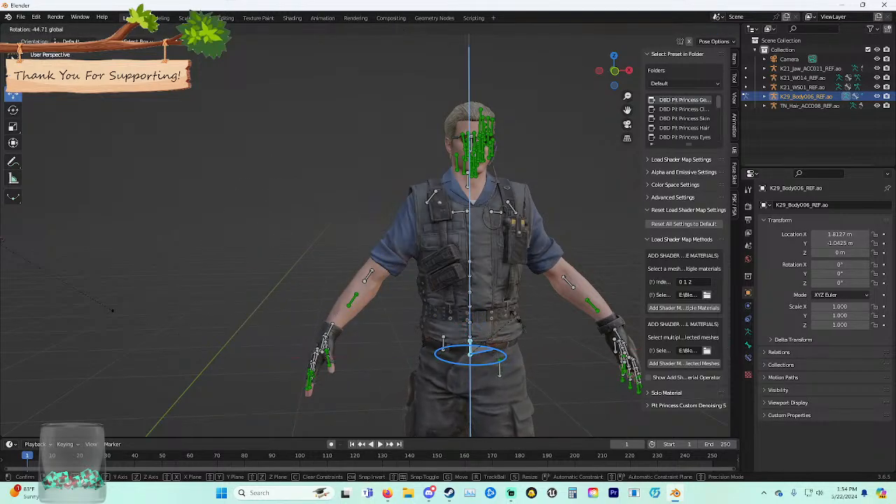
{"action": "key", "text": "Return"}
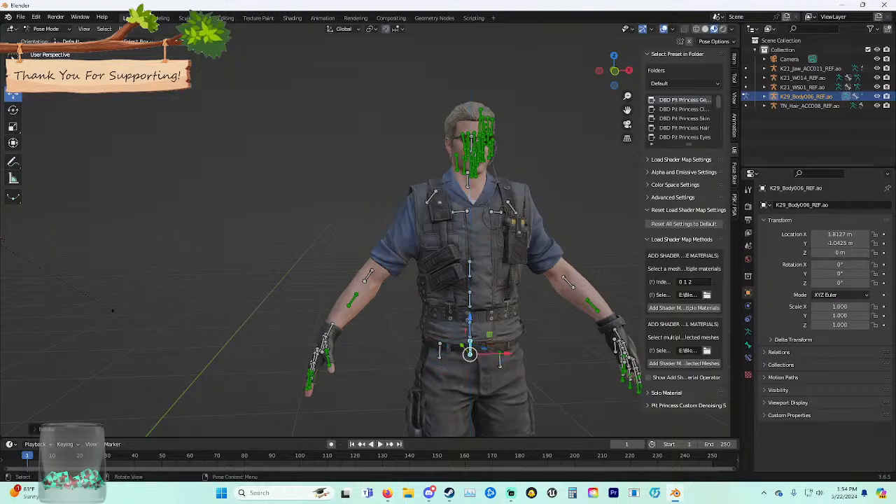
{"action": "key", "text": "r"}
{"action": "key", "text": "z"}
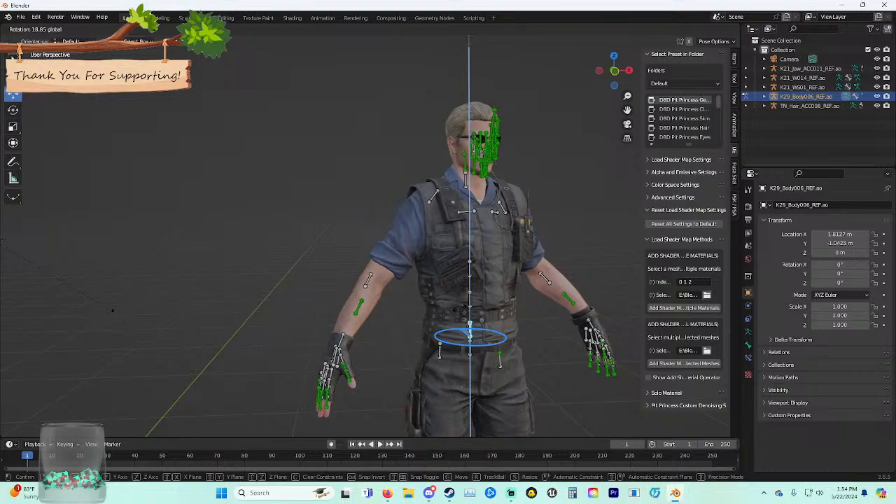
{"action": "key", "text": "Return"}
Rotate the K29 neck bone about the global X axis.
{"action": "left_click", "coordinate": [466, 180]}
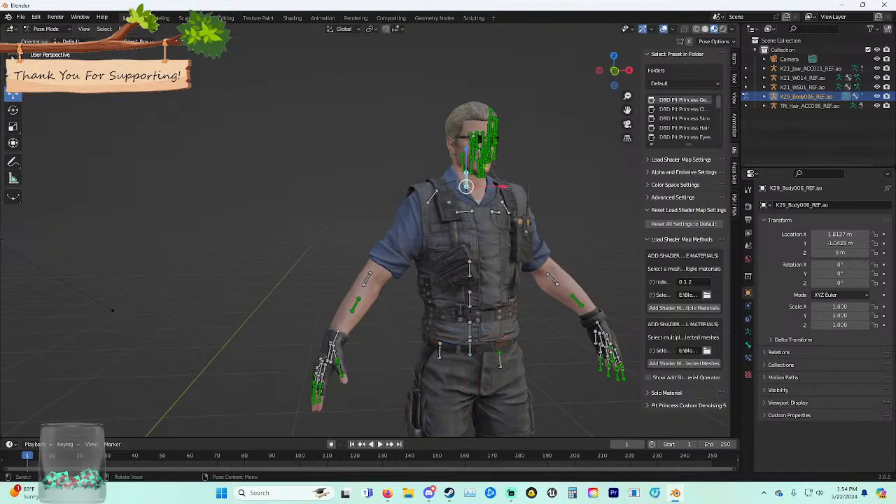
{"action": "key", "text": "r"}
{"action": "key", "text": "x"}
{"action": "key", "text": "Return"}
{"action": "scroll", "coordinate": [466, 210], "scroll_direction": "up", "scroll_amount": 4}
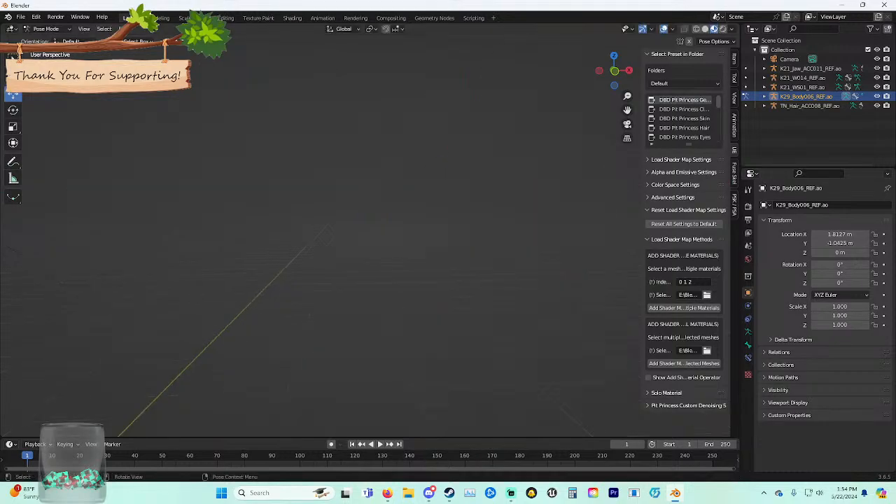
{"action": "scroll", "coordinate": [466, 210], "scroll_direction": "down", "scroll_amount": 6}
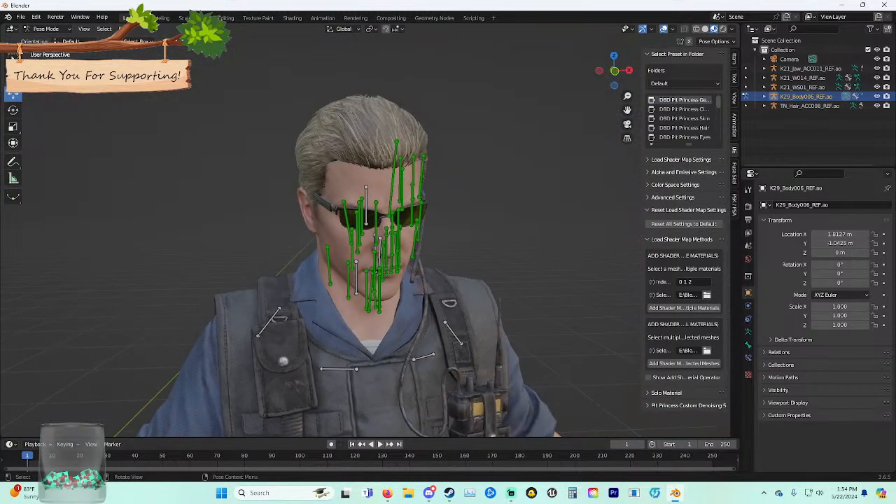
{"action": "scroll", "coordinate": [364, 238], "scroll_direction": "up", "scroll_amount": 5}
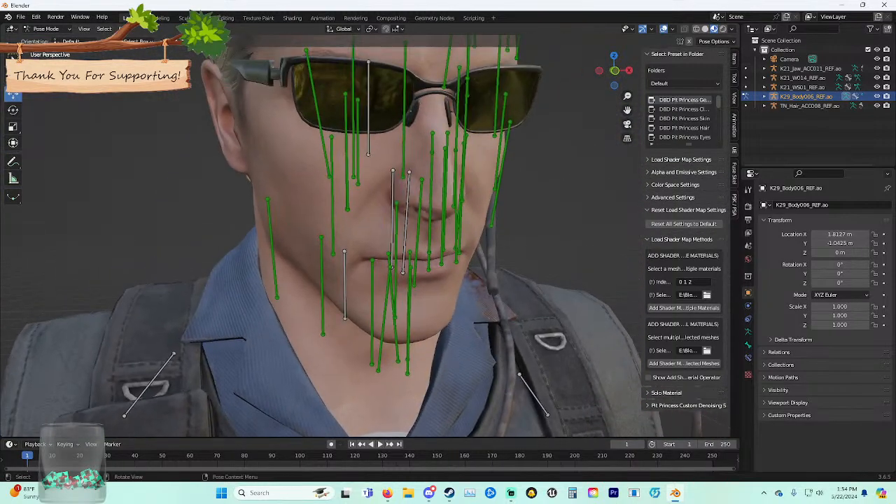
{"action": "key", "text": "r"}
{"action": "key", "text": "Escape"}
{"action": "left_click", "coordinate": [344, 289]}
{"action": "key", "text": "r"}
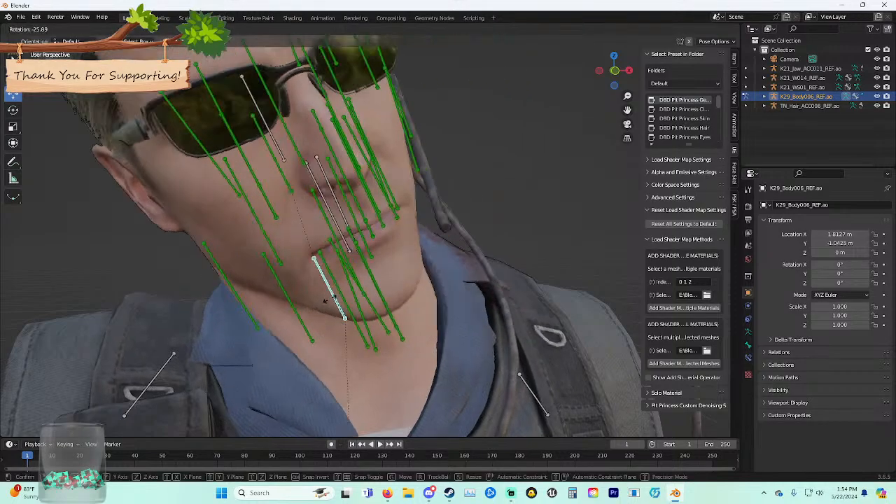
{"action": "key", "text": "Escape"}
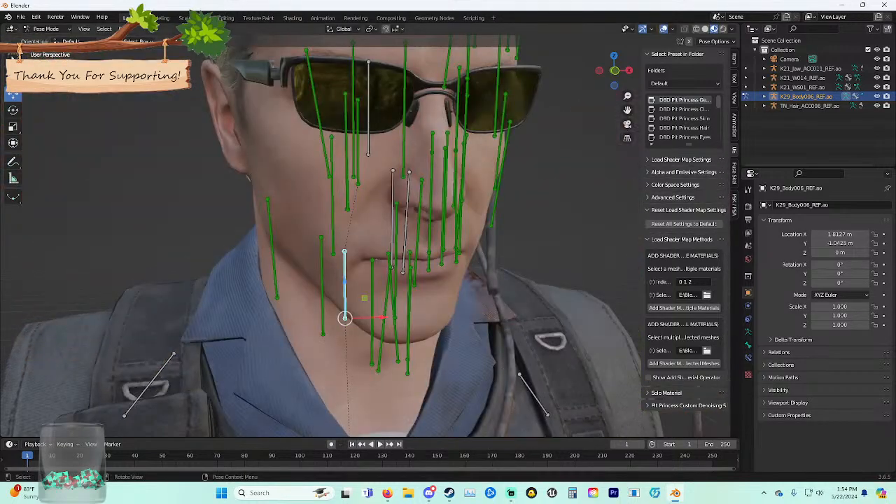
{"action": "left_click", "coordinate": [395, 241]}
{"action": "key", "text": "r"}
{"action": "key", "text": "Escape"}
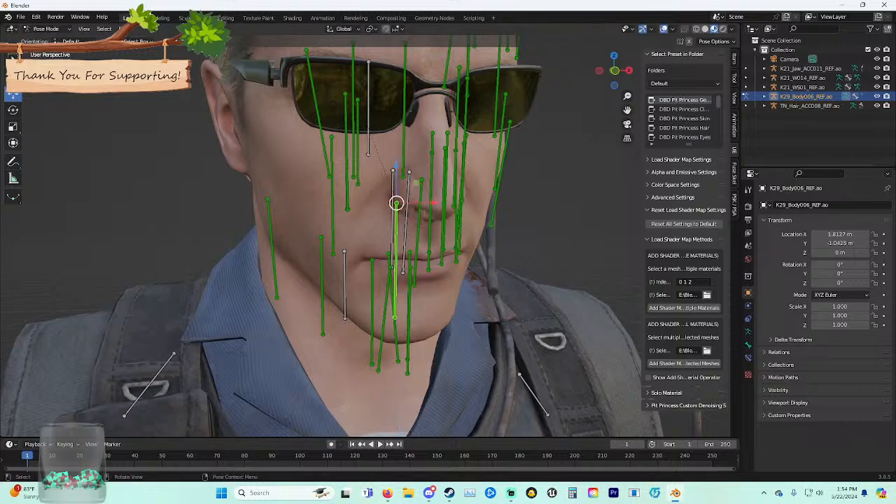
{"action": "left_click", "coordinate": [419, 227]}
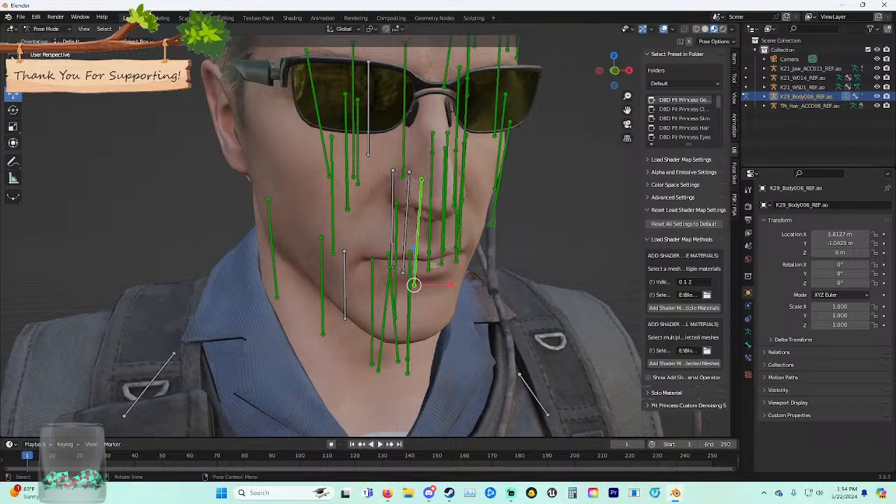
{"action": "left_click", "coordinate": [429, 260]}
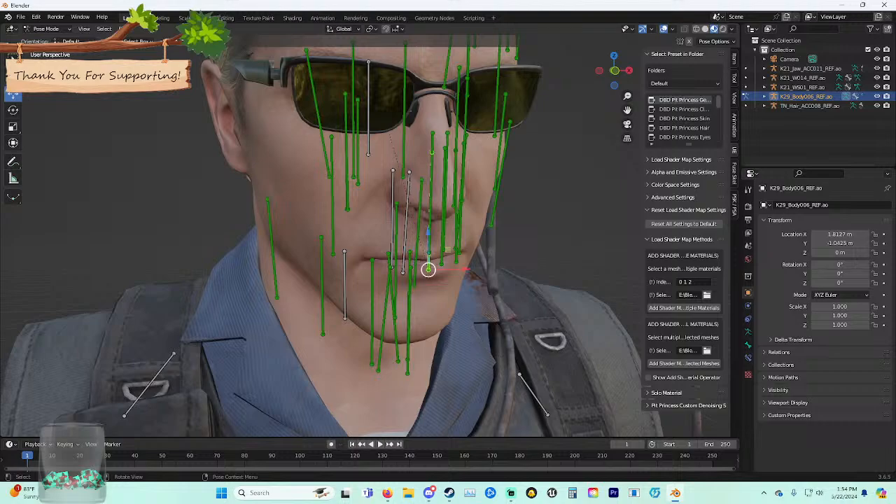
{"action": "key", "text": "r"}
{"action": "key", "text": "Escape"}
{"action": "left_click", "coordinate": [431, 170], "text": "shift"}
{"action": "left_click_drag", "start_coordinate": [429, 225], "coordinate": [428, 256]}
{"action": "key", "text": "Escape"}
{"action": "left_click", "coordinate": [443, 236]}
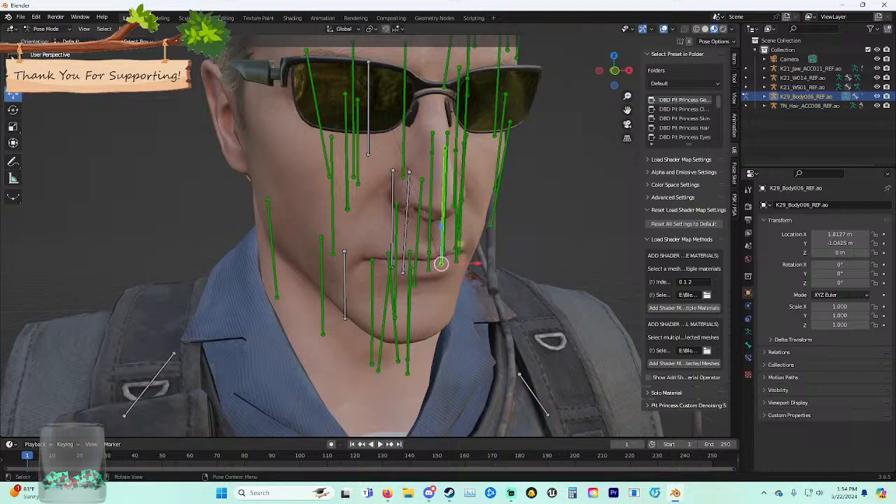
Move the lower-lip bone on the character's left side of the mouth slightly down along Z to part the lips.
{"action": "left_click", "coordinate": [431, 192]}
{"action": "left_click_drag", "start_coordinate": [428, 216], "coordinate": [428, 278]}
{"action": "key", "text": "Escape"}
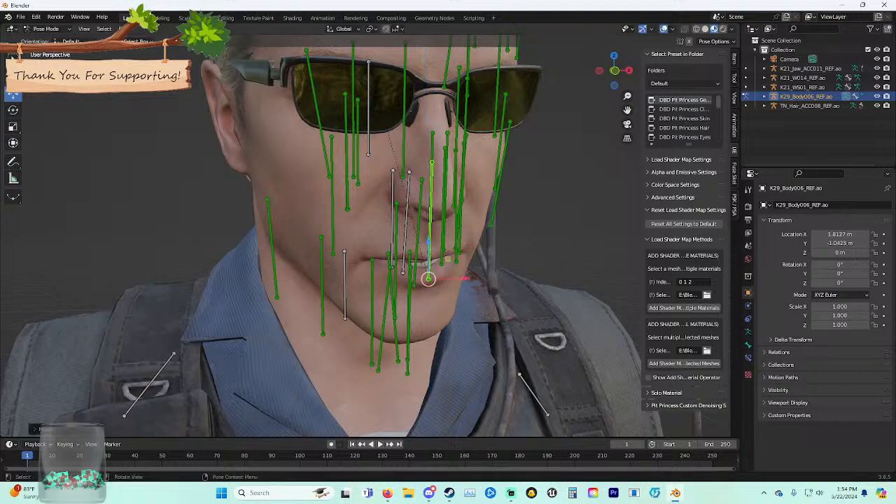
{"action": "left_click", "coordinate": [419, 212]}
{"action": "left_click_drag", "start_coordinate": [413, 250], "coordinate": [413, 246]}
{"action": "key", "text": "ctrl+z"}
{"action": "left_click", "coordinate": [396, 231]}
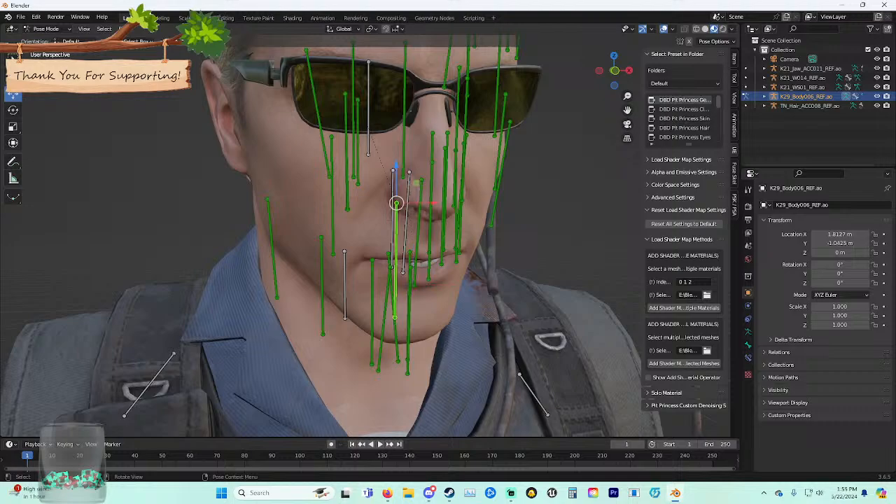
{"action": "left_click_drag", "start_coordinate": [396, 166], "coordinate": [396, 178]}
{"action": "key", "text": "ctrl+z"}
{"action": "left_click", "coordinate": [371, 294]}
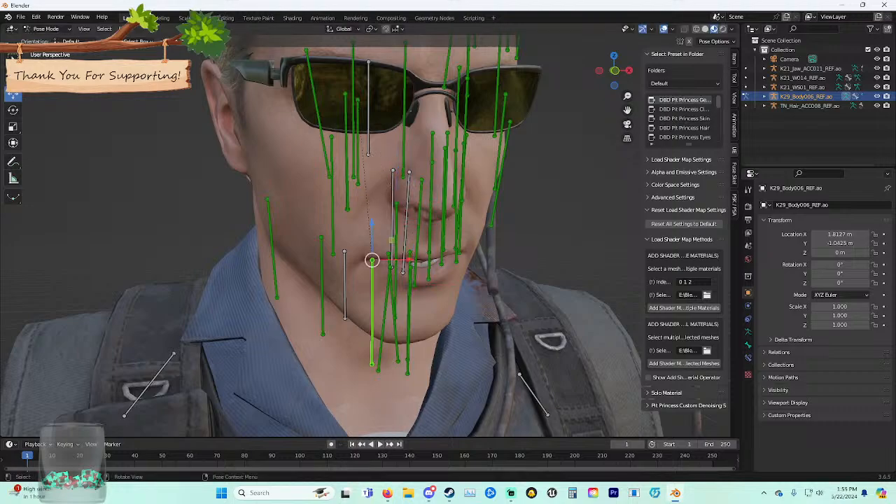
{"action": "left_click_drag", "start_coordinate": [371, 223], "coordinate": [371, 243]}
{"action": "key", "text": "ctrl+z"}
Move the lower-lip bone on the character's right side of the mouth down about 7 mm along Z.
{"action": "key", "text": "g"}
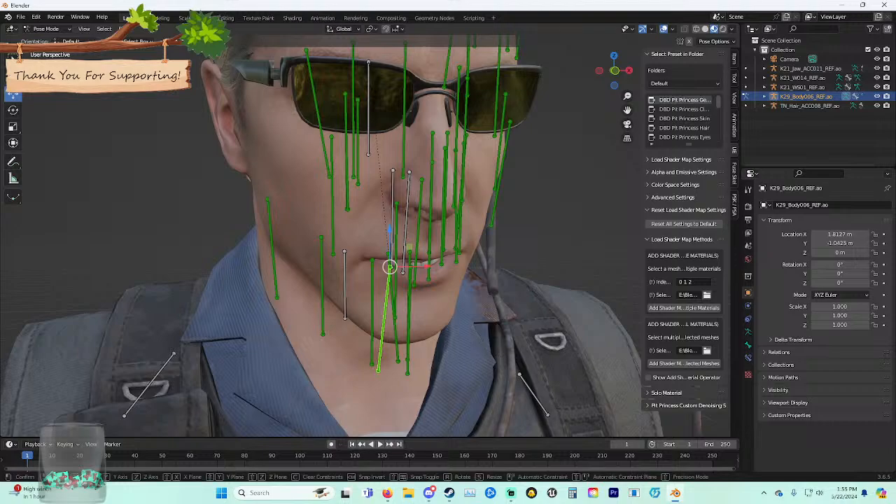
{"action": "key", "text": "z"}
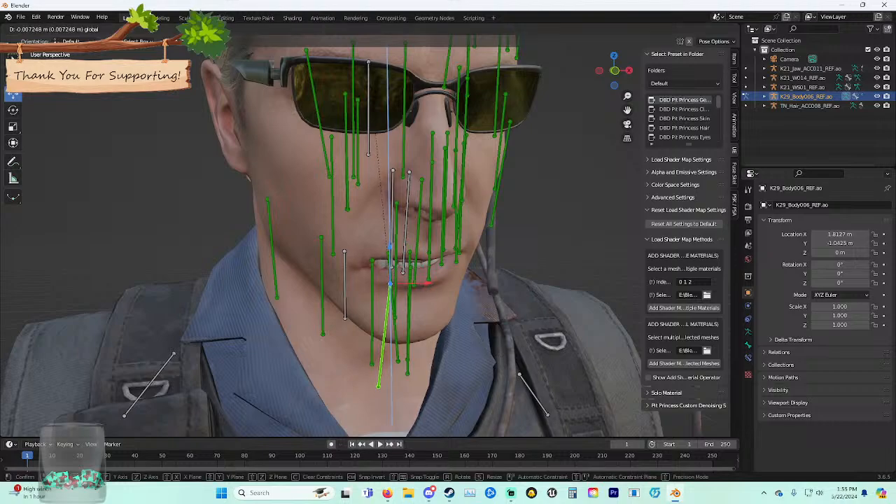
{"action": "key", "text": "Escape"}
{"action": "left_click_drag", "start_coordinate": [389, 229], "coordinate": [389, 246]}
{"action": "left_click", "coordinate": [396, 221]}
{"action": "left_click_drag", "start_coordinate": [395, 168], "coordinate": [396, 181]}
{"action": "key", "text": "Escape"}
Move the lower-lip bone at the middle of the mouth slightly down along Z.
{"action": "left_click", "coordinate": [397, 343]}
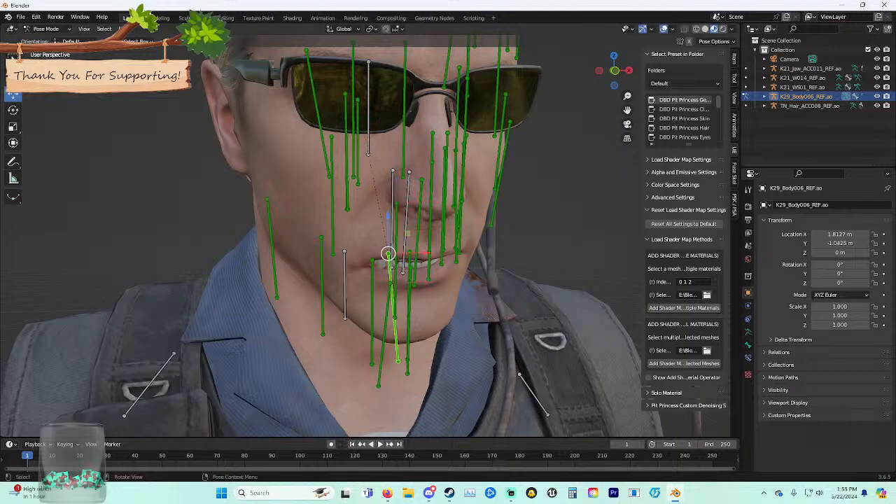
{"action": "left_click_drag", "start_coordinate": [388, 216], "coordinate": [410, 235]}
{"action": "key", "text": "Escape"}
{"action": "key", "text": "Escape"}
{"action": "key", "text": "Escape"}
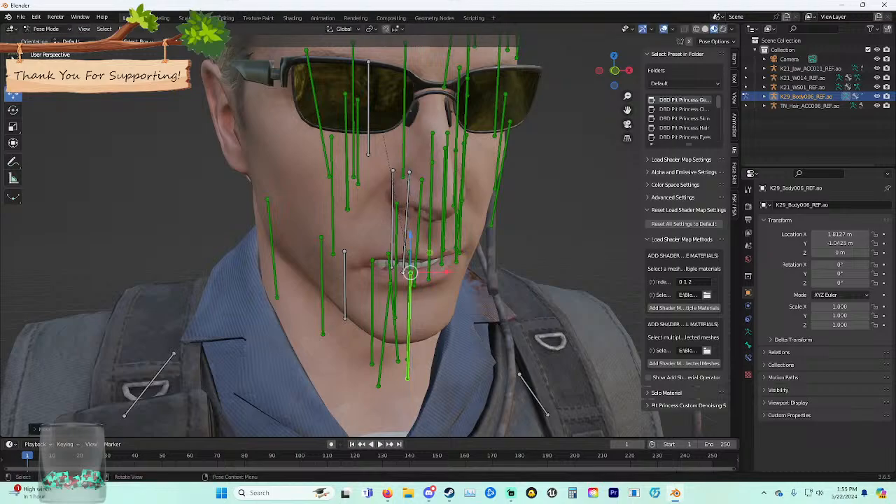
Lower the left lower-lip bone further to bare the teeth, and check the expression with the viewport overlays hidden.
{"action": "left_click", "coordinate": [430, 217]}
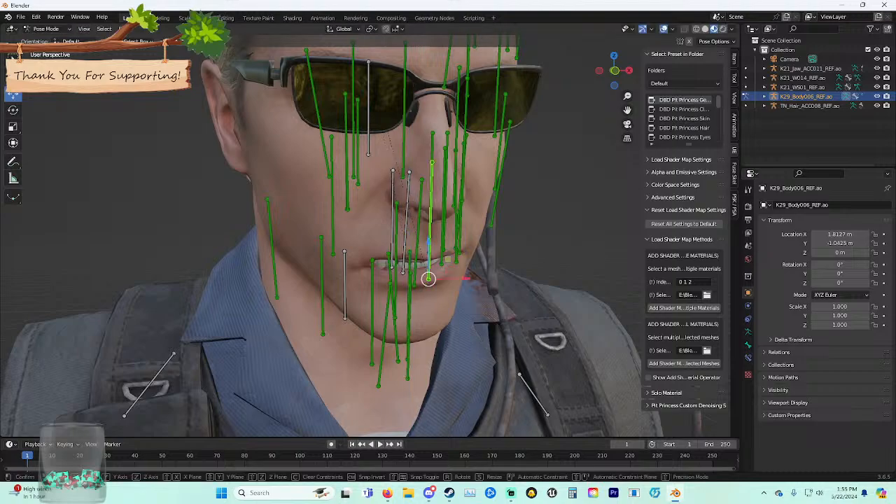
{"action": "left_click_drag", "start_coordinate": [428, 279], "coordinate": [428, 287]}
{"action": "left_click_drag", "start_coordinate": [429, 246], "coordinate": [455, 272]}
{"action": "left_click", "coordinate": [443, 241]}
{"action": "left_click", "coordinate": [456, 261]}
{"action": "middle_click_drag", "start_coordinate": [448, 266], "coordinate": [424, 266]}
{"action": "key", "text": "shift+alt+z"}
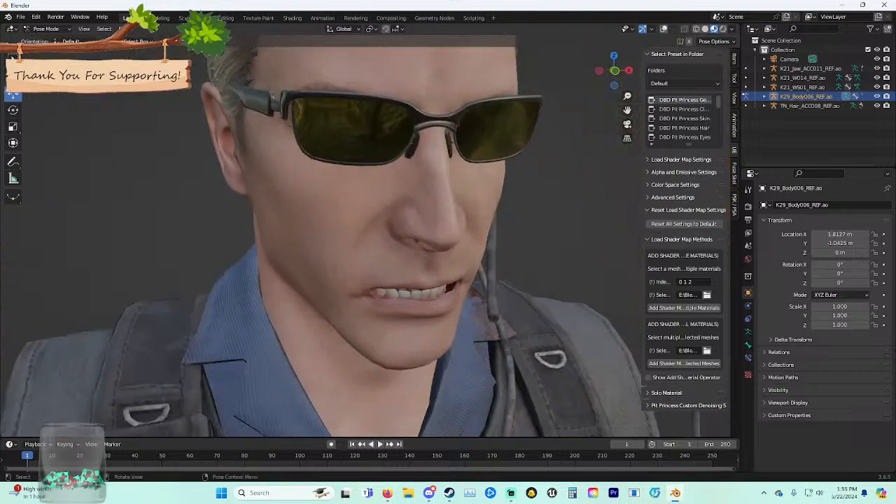
{"action": "key", "text": "shift+alt+z"}
Rotate the upper-arm bone at the character's right shoulder about the global Z and X axes, swinging the arm forward and inward.
{"action": "scroll", "coordinate": [423, 266], "scroll_direction": "down", "scroll_amount": 4}
{"action": "mouse_move", "coordinate": [424, 266]}
{"action": "middle_mouse_down"}
{"action": "mouse_move", "coordinate": [458, 269]}
{"action": "mouse_move", "coordinate": [426, 266]}
{"action": "middle_mouse_up"}
{"action": "scroll", "coordinate": [427, 266], "scroll_direction": "down", "scroll_amount": 4}
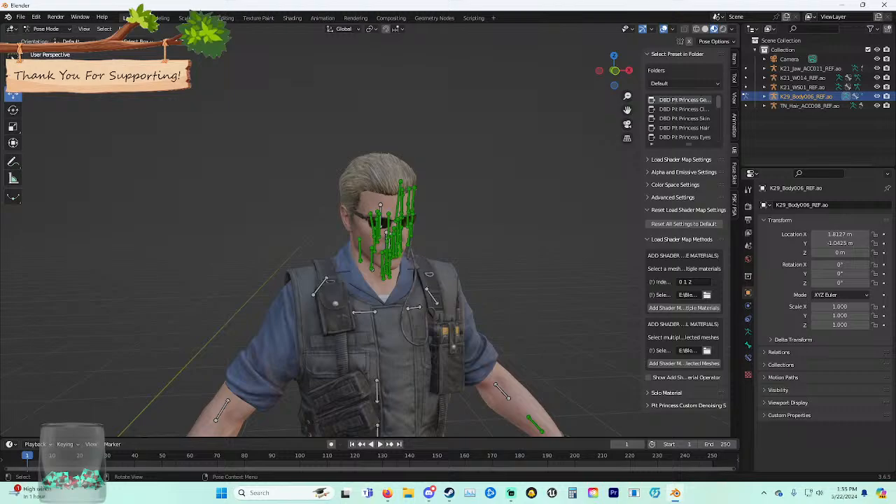
{"action": "middle_click_drag", "start_coordinate": [378, 266], "coordinate": [260, 210]}
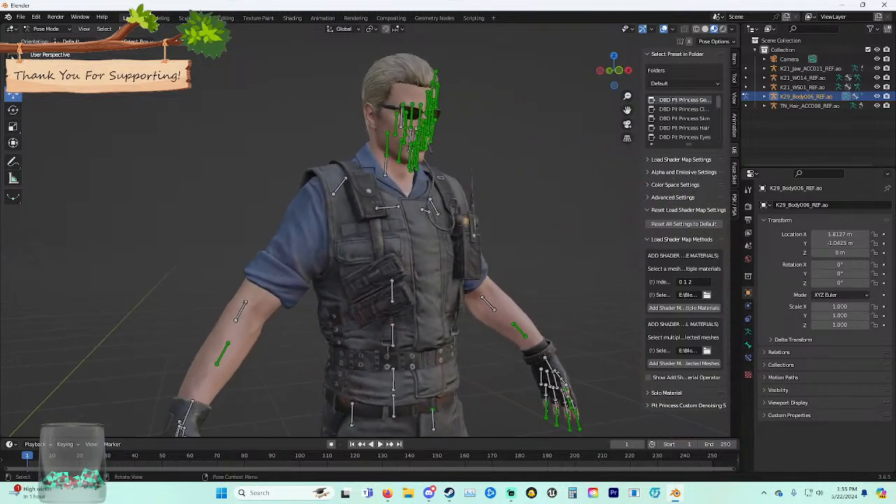
{"action": "key", "text": "r"}
{"action": "key", "text": "z"}
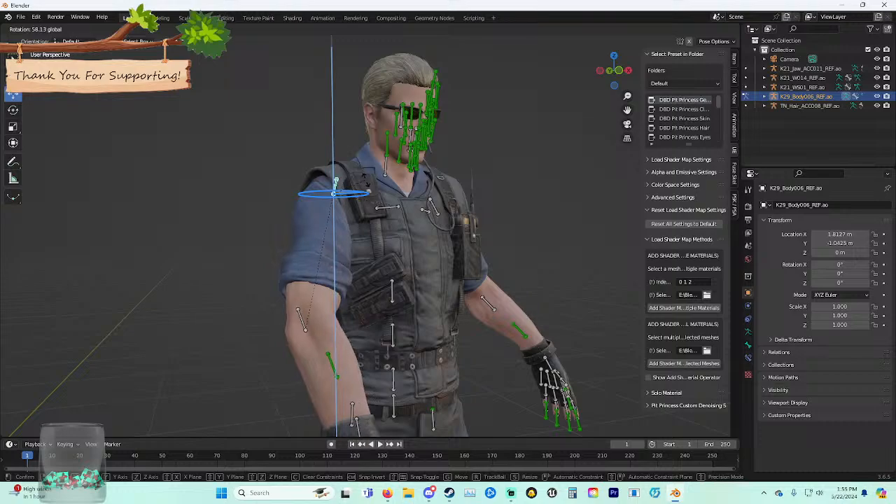
{"action": "key", "text": "x"}
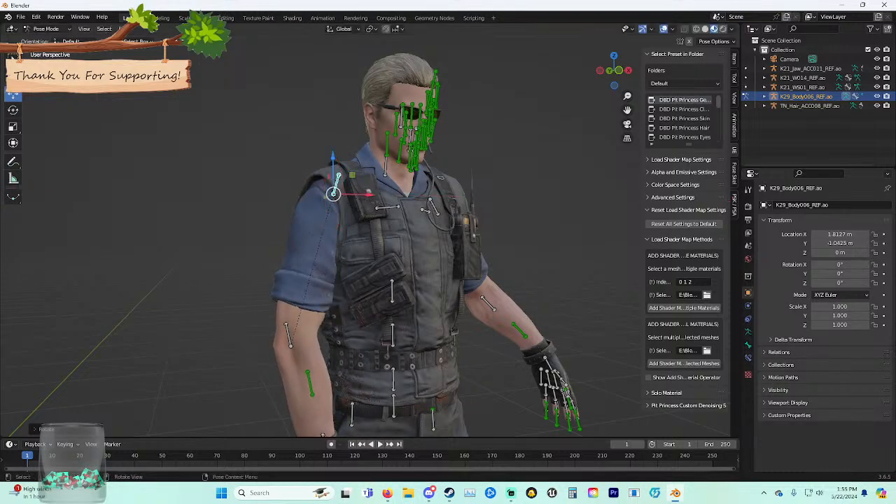
Rotate the upper-arm bone at the character's right shoulder about -31 degrees around the global Z axis.
{"action": "key", "text": "z"}
{"action": "key", "text": "Escape"}
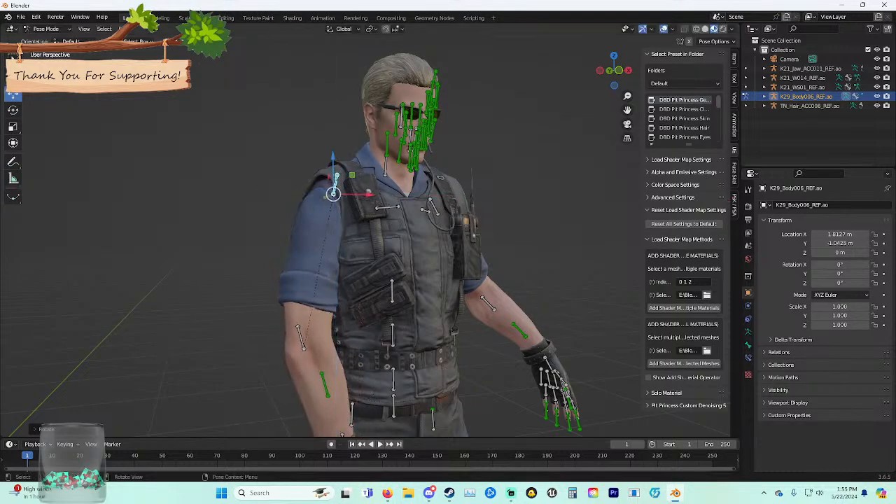
{"action": "key", "text": "r"}
{"action": "key", "text": "z"}
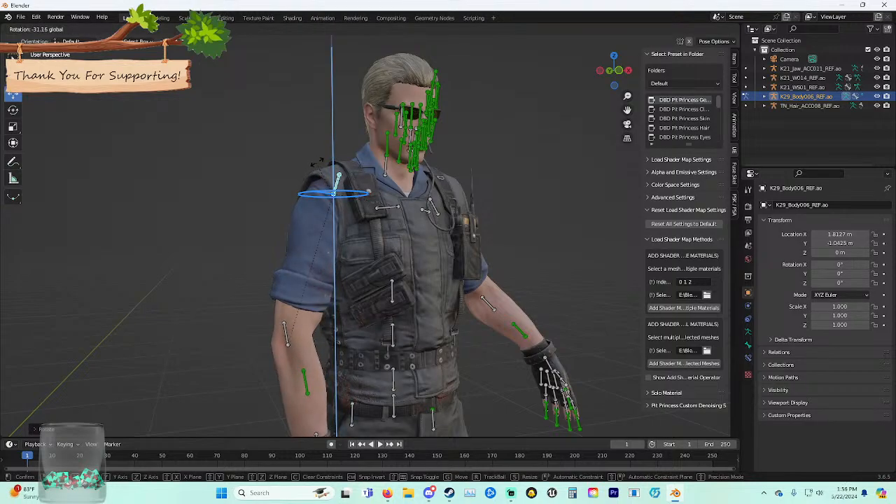
{"action": "key", "text": "Return"}
Bend the character's right elbow by rotating its forearm bone about -69 degrees around the global X axis.
{"action": "left_click_drag", "start_coordinate": [291, 308], "coordinate": [277, 311]}
{"action": "key", "text": "r"}
{"action": "left_click_drag", "start_coordinate": [328, 343], "coordinate": [327, 356]}
{"action": "key", "text": "r"}
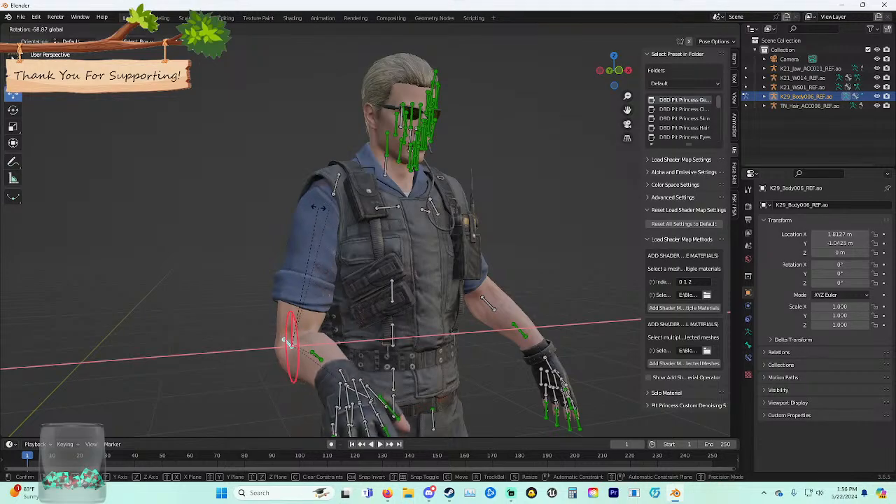
{"action": "left_click", "coordinate": [287, 343]}
Rotate the right forearm bone around the global Y axis to turn the thumb upward, and adjust its swing around global Z.
{"action": "middle_click_drag", "start_coordinate": [289, 343], "coordinate": [371, 347]}
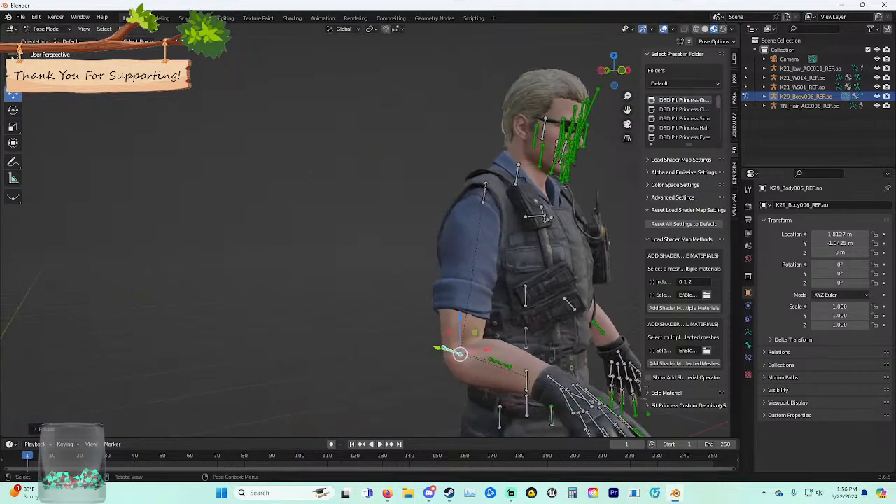
{"action": "key", "text": "r"}
{"action": "key", "text": "y"}
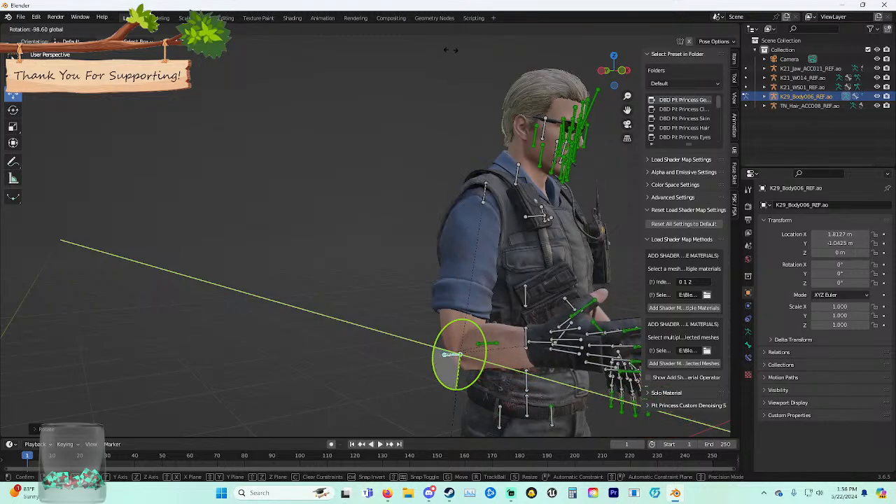
{"action": "key", "text": "z"}
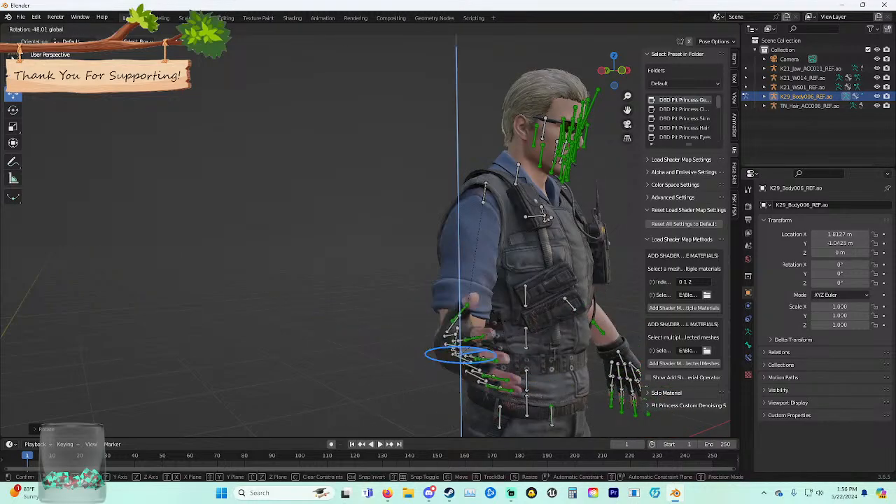
{"action": "key", "text": "Return"}
Adjust the right forearm bone around the global X and Z axes so the forearm lies level in front of the waist.
{"action": "key", "text": "r"}
{"action": "key", "text": "x"}
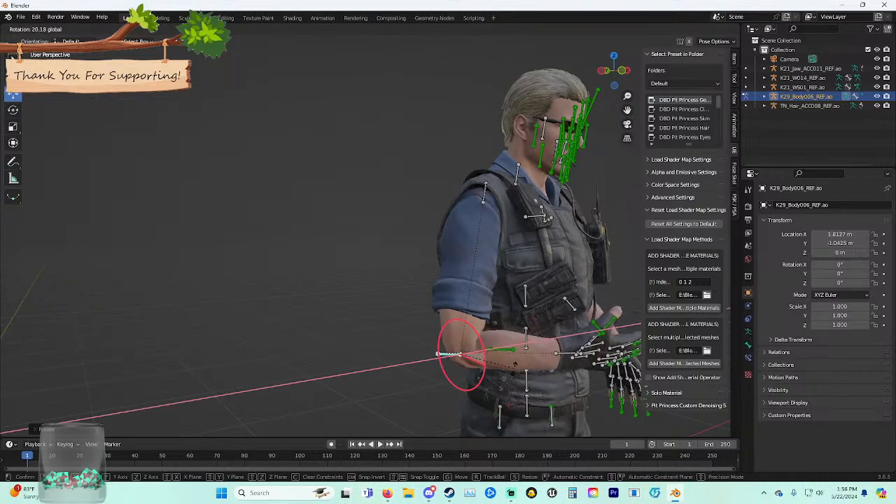
{"action": "key", "text": "Return"}
{"action": "key", "text": "r"}
{"action": "key", "text": "z"}
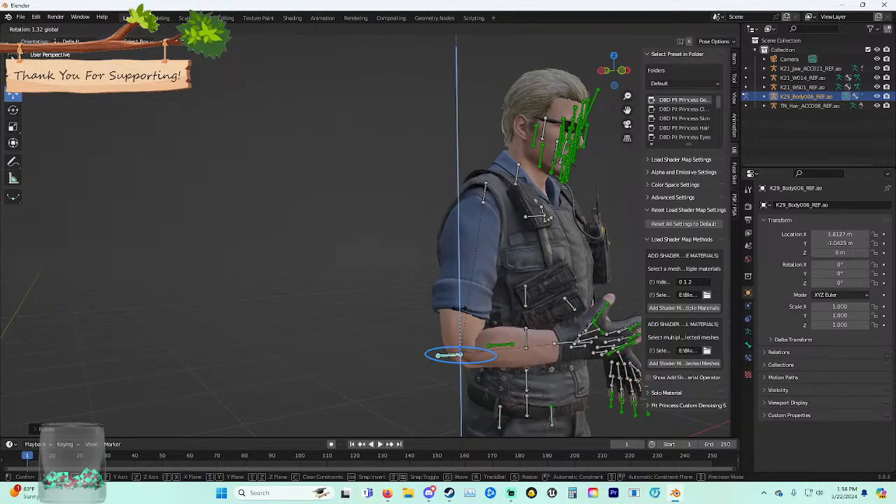
{"action": "key", "text": "Return"}
Rotate the right upper-arm bone about 49 degrees around the global Z axis.
{"action": "middle_click_drag", "start_coordinate": [448, 280], "coordinate": [350, 280]}
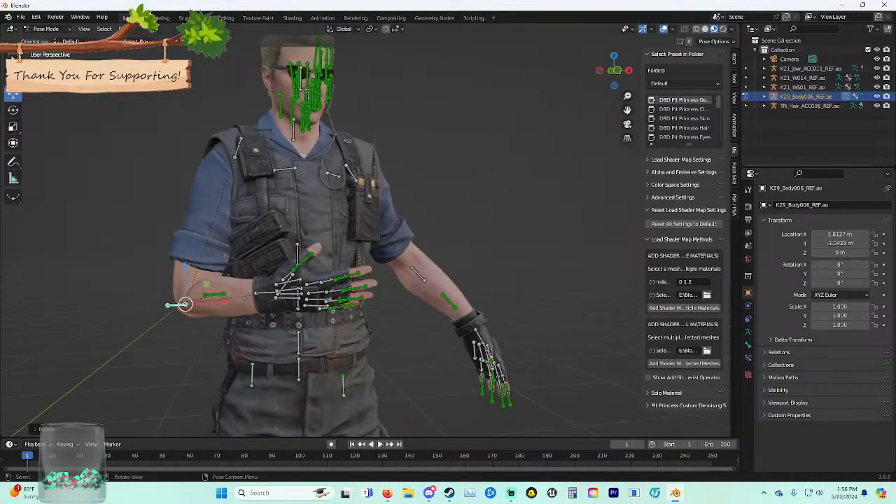
{"action": "key", "text": "r"}
{"action": "key", "text": "z"}
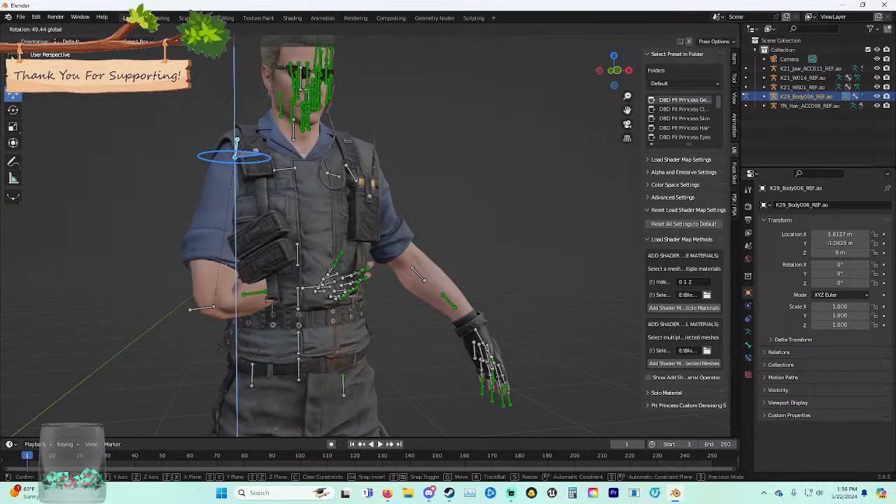
{"action": "key", "text": "Return"}
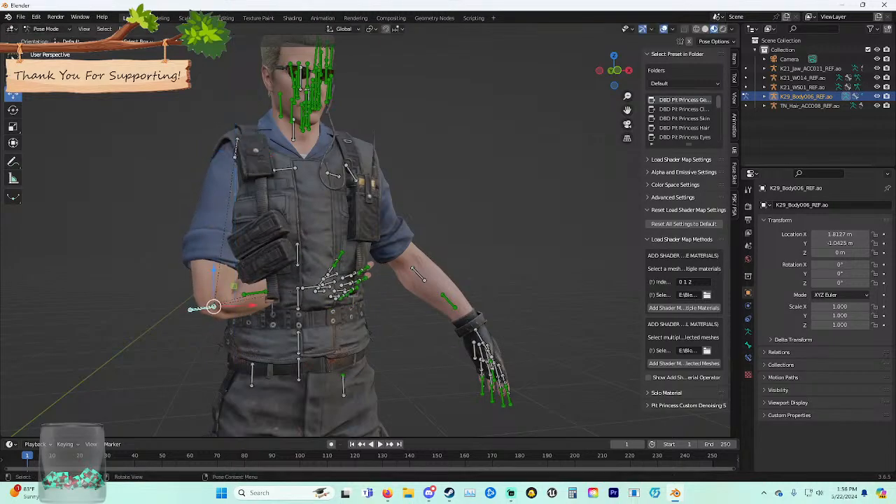
Rotate the right forearm bone around the global Z axis so the forearm crosses in front of the stomach.
{"action": "key", "text": "r"}
{"action": "key", "text": "z"}
{"action": "key", "text": "Return"}
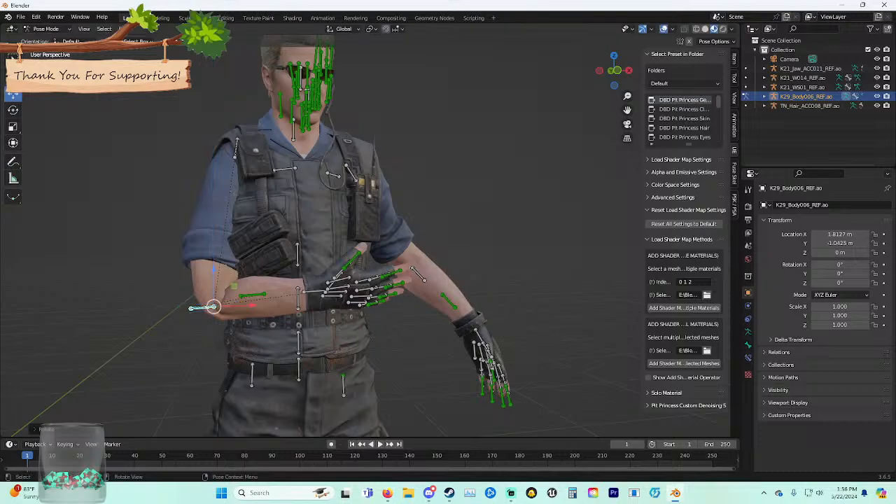
{"action": "key", "text": "r"}
{"action": "key", "text": "Escape"}
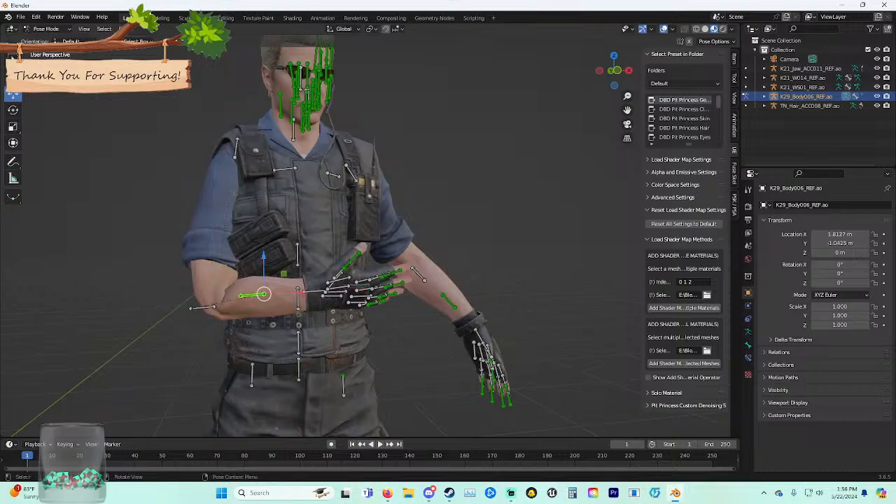
{"action": "key", "text": "g"}
{"action": "key", "text": "z"}
{"action": "key", "text": "Escape"}
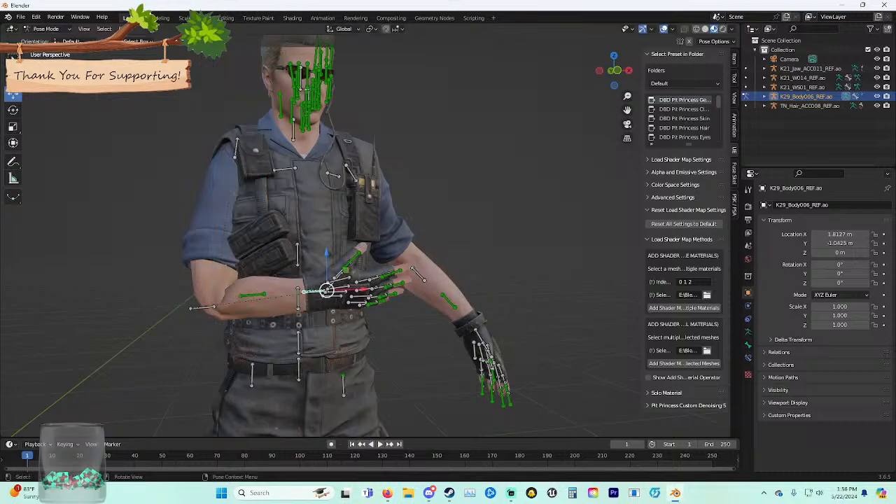
Rotate the right hand bone about -52 degrees around the global X axis and check the hand up close.
{"action": "key", "text": "r"}
{"action": "key", "text": "Escape"}
{"action": "key", "text": "r"}
{"action": "key", "text": "x"}
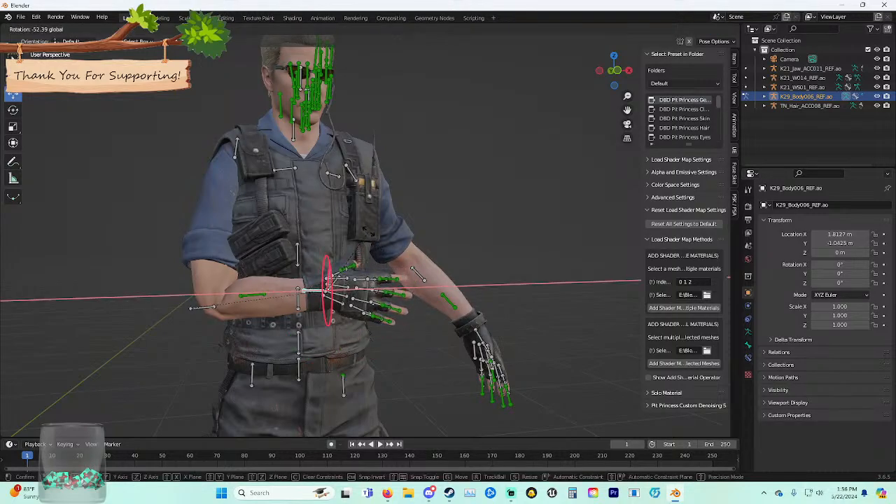
{"action": "left_click", "coordinate": [369, 231]}
{"action": "scroll", "coordinate": [369, 231], "scroll_direction": "up", "scroll_amount": 8}
{"action": "middle_click_drag", "start_coordinate": [368, 231], "coordinate": [402, 133], "text": "shift"}
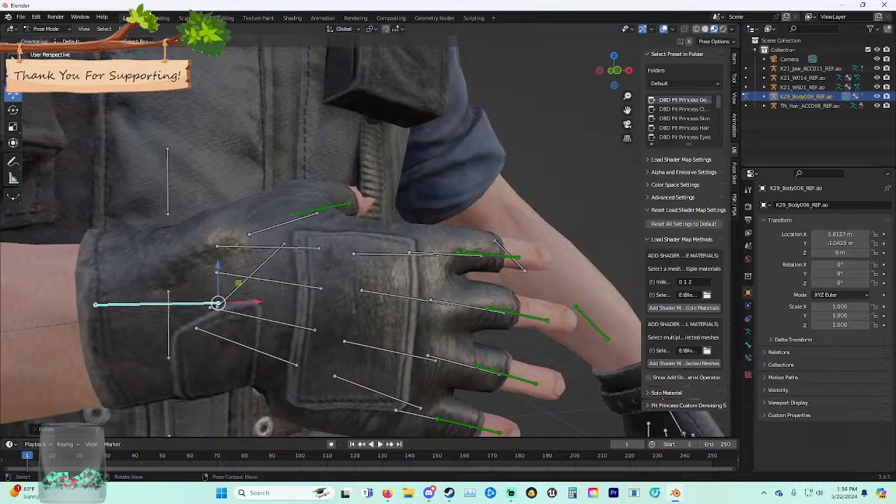
{"action": "scroll", "coordinate": [322, 237], "scroll_direction": "down", "scroll_amount": 7}
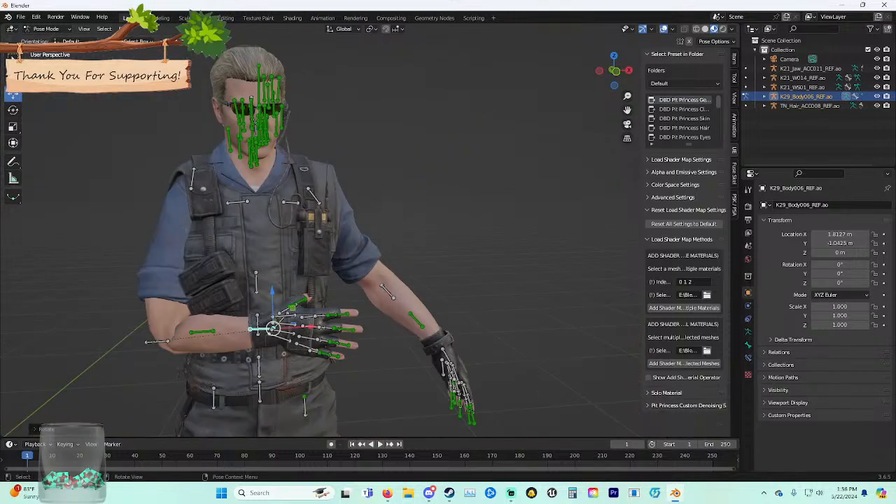
Rotate the upper-arm bone at the character's left shoulder around the global Z and X axes, bringing the arm forward.
{"action": "key", "text": "r"}
{"action": "key", "text": "z"}
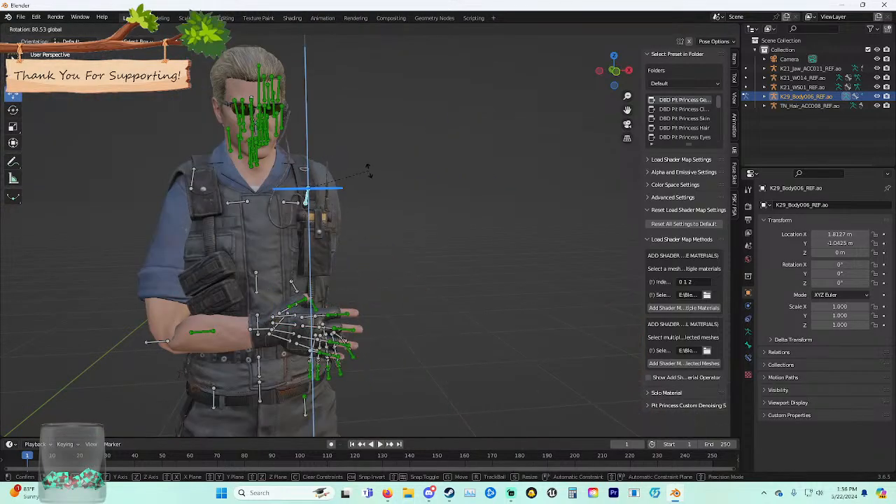
{"action": "left_click", "coordinate": [196, 155]}
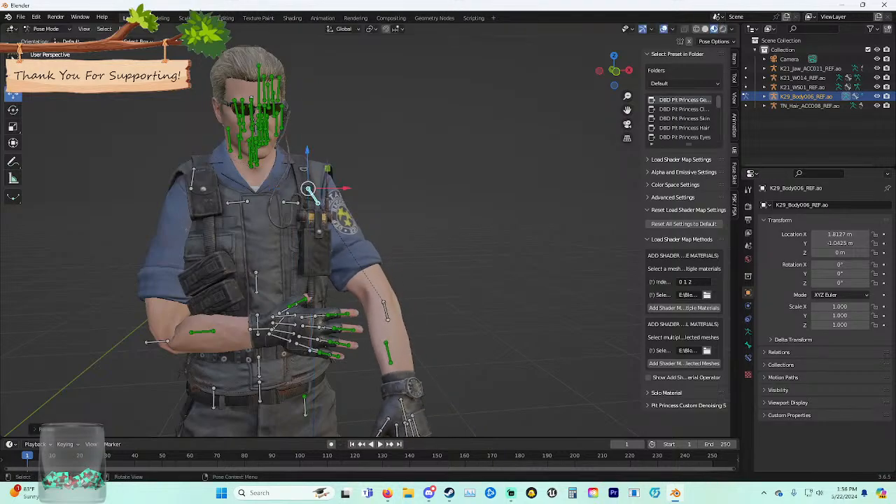
{"action": "key", "text": "r"}
{"action": "key", "text": "x"}
{"action": "left_click", "coordinate": [410, 234]}
{"action": "key", "text": "r"}
{"action": "key", "text": "x"}
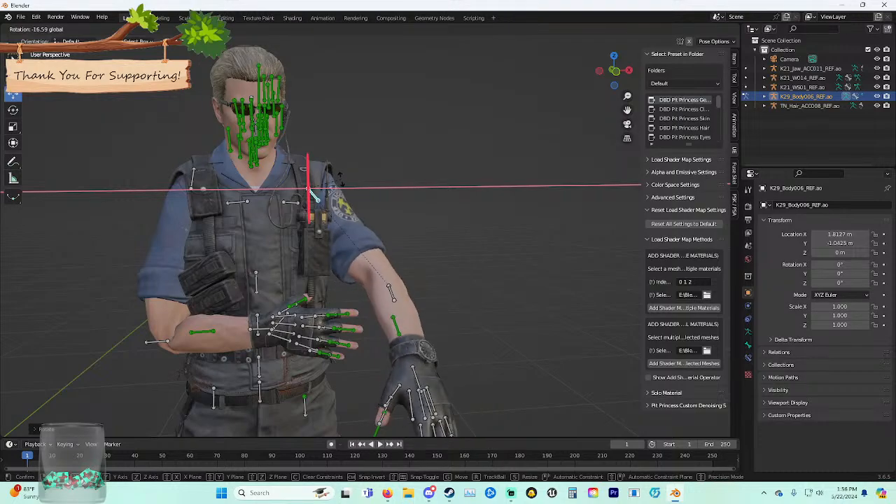
{"action": "left_click", "coordinate": [309, 189]}
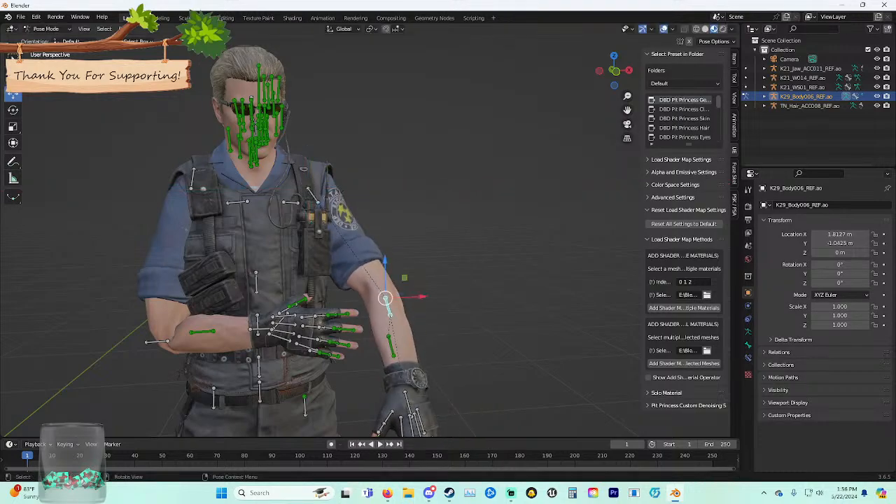
{"action": "key", "text": "g"}
{"action": "key", "text": "z"}
{"action": "key", "text": "r"}
{"action": "key", "text": "Escape"}
{"action": "middle_click_drag", "start_coordinate": [308, 210], "coordinate": [286, 222]}
{"action": "key", "text": "g"}
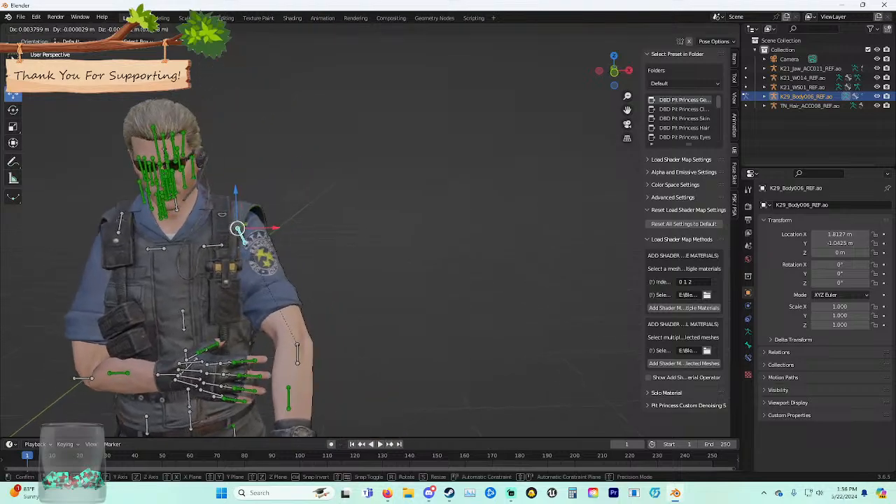
{"action": "left_click", "coordinate": [242, 228]}
{"action": "key", "text": "ctrl+z"}
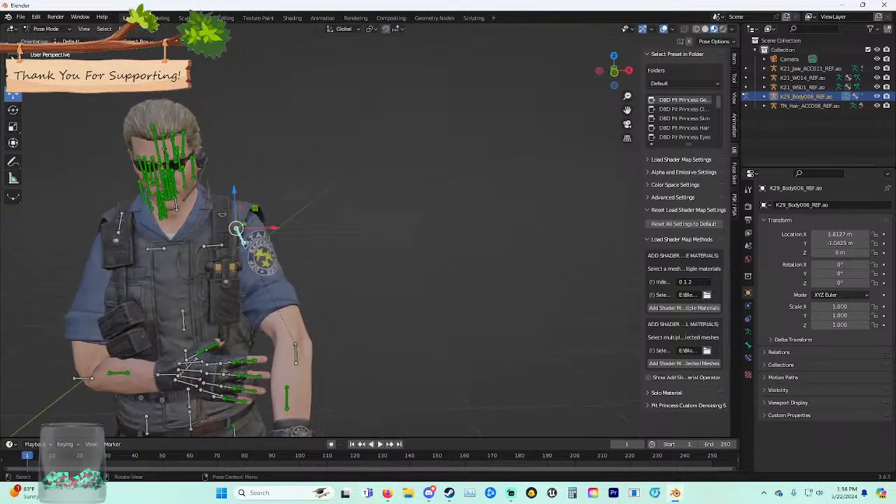
Rotate the left upper-arm bone about 26 degrees around the global Y axis, pulling the arm in against the torso.
{"action": "key", "text": "r"}
{"action": "key", "text": "y"}
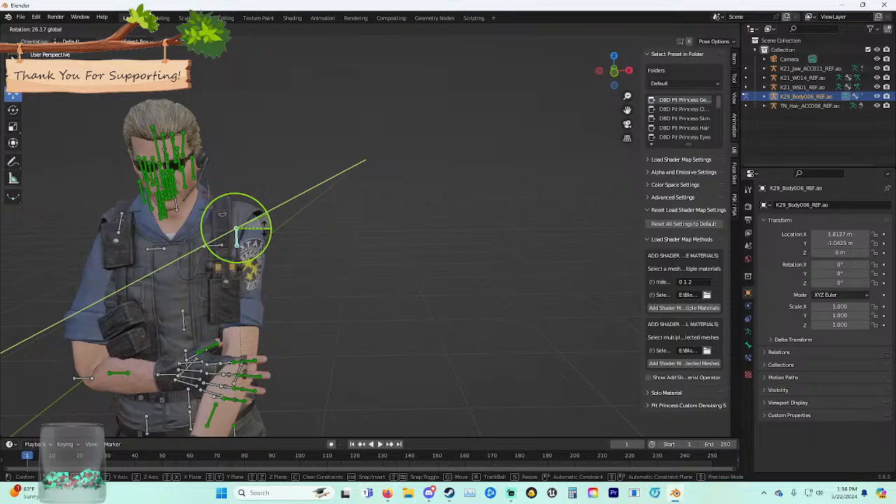
{"action": "left_click", "coordinate": [269, 225]}
Rotate the right hand bone about 57 degrees around the global X axis, turning the palm upward beneath the left elbow.
{"action": "key", "text": "r"}
{"action": "key", "text": "x"}
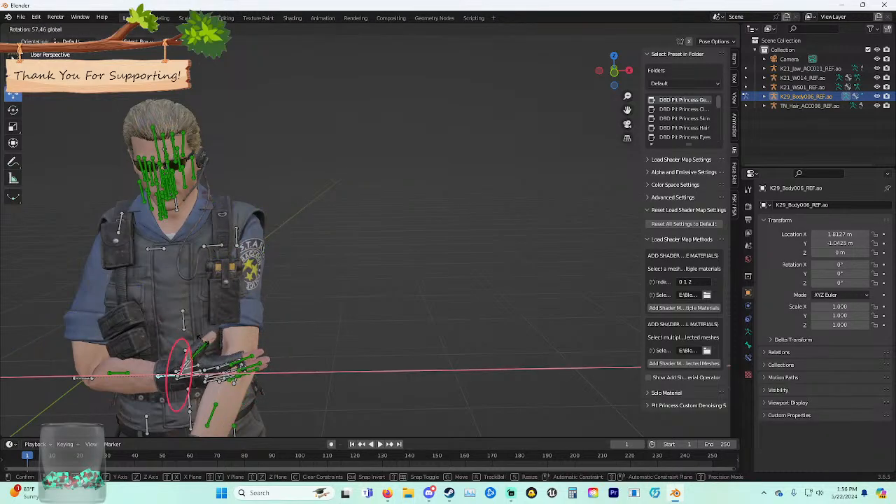
{"action": "left_click", "coordinate": [9, 54]}
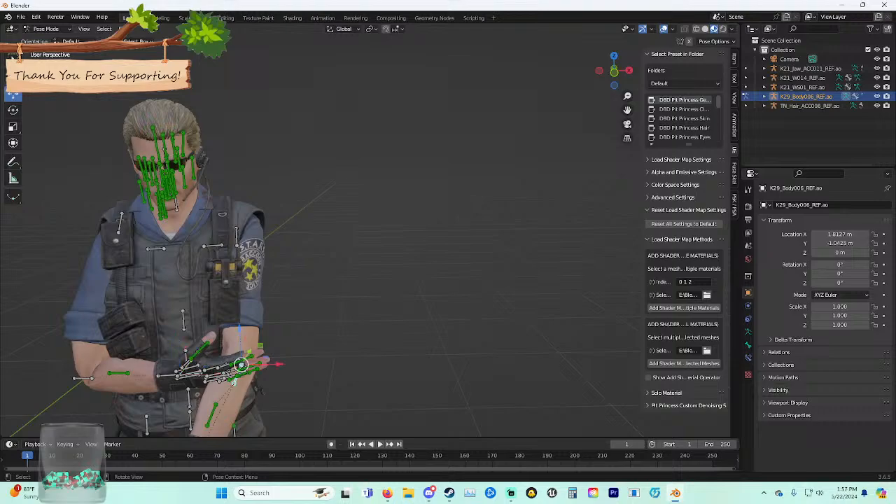
Bend the left elbow by rotating its forearm bone about -108 degrees around the global X axis, raising the hand toward the face.
{"action": "key", "text": "r"}
{"action": "key", "text": "x"}
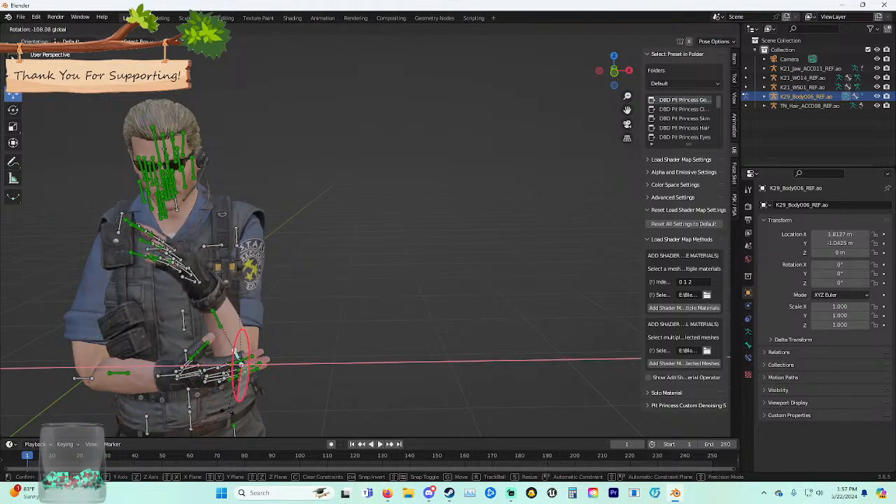
{"action": "left_click", "coordinate": [226, 412]}
{"action": "middle_click_drag", "start_coordinate": [226, 412], "coordinate": [246, 413]}
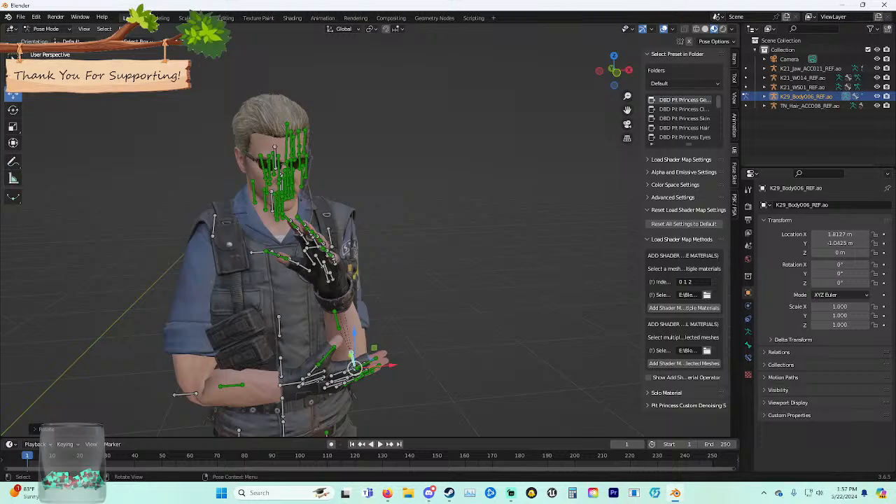
{"action": "key", "text": "r"}
{"action": "key", "text": "z"}
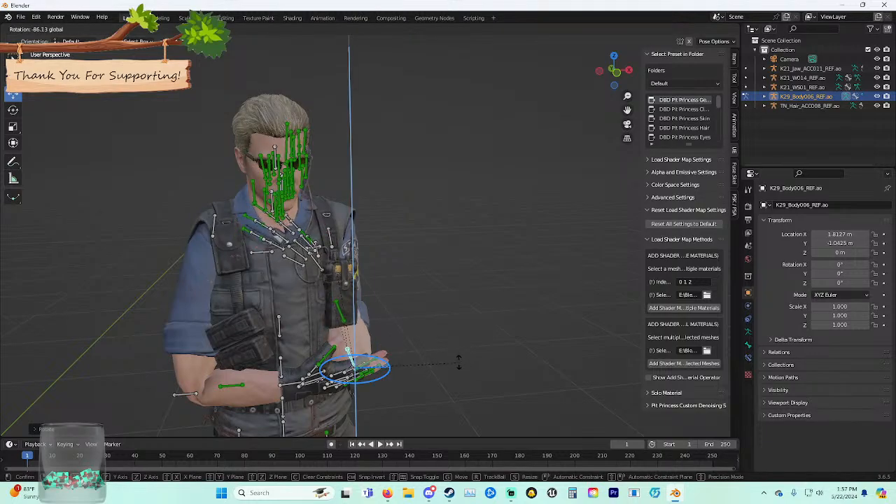
{"action": "right_click", "coordinate": [458, 362]}
Rotate the left upper-arm bone about -17 degrees around the global X axis to bring the raised hand up to the chin.
{"action": "middle_click_drag", "start_coordinate": [458, 362], "coordinate": [431, 359]}
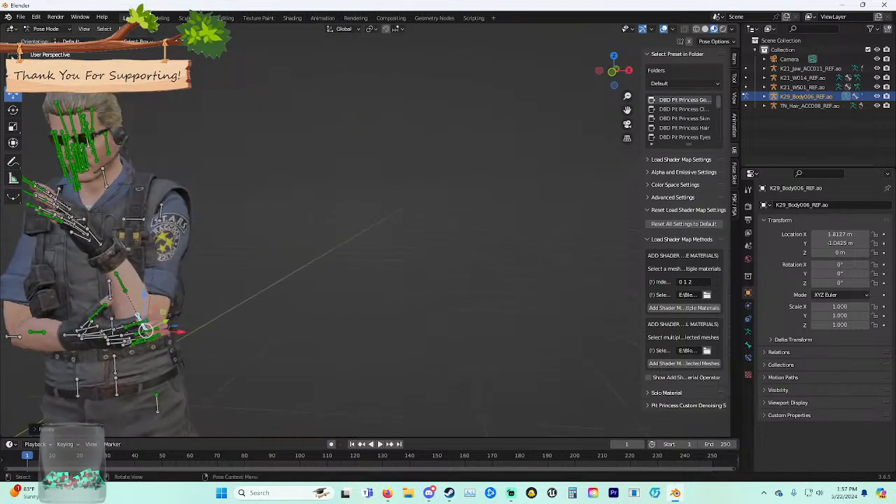
{"action": "left_click", "coordinate": [161, 215]}
{"action": "key", "text": "r"}
{"action": "key", "text": "x"}
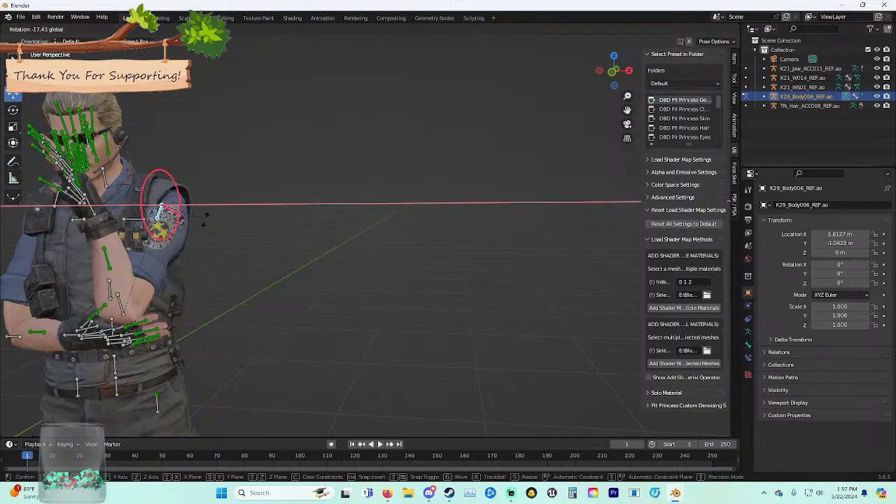
{"action": "left_click", "coordinate": [203, 222]}
{"action": "middle_click_drag", "start_coordinate": [203, 222], "coordinate": [232, 225]}
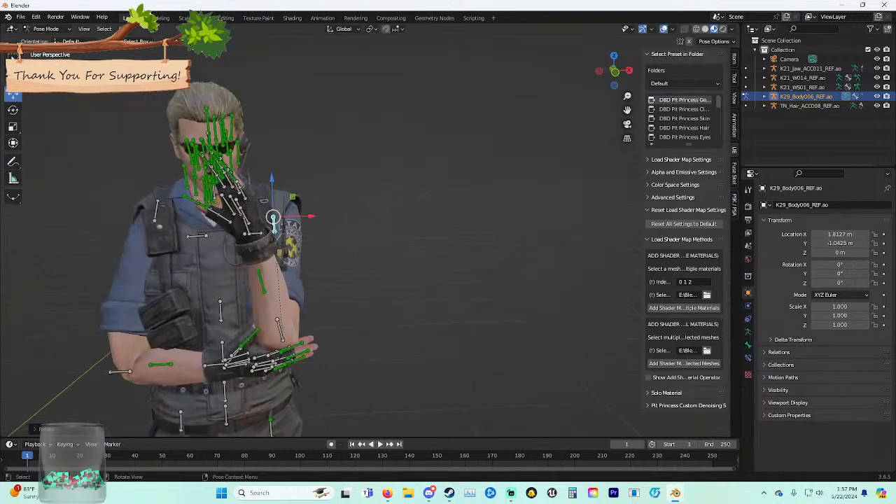
{"action": "key", "text": "r"}
{"action": "key", "text": "x"}
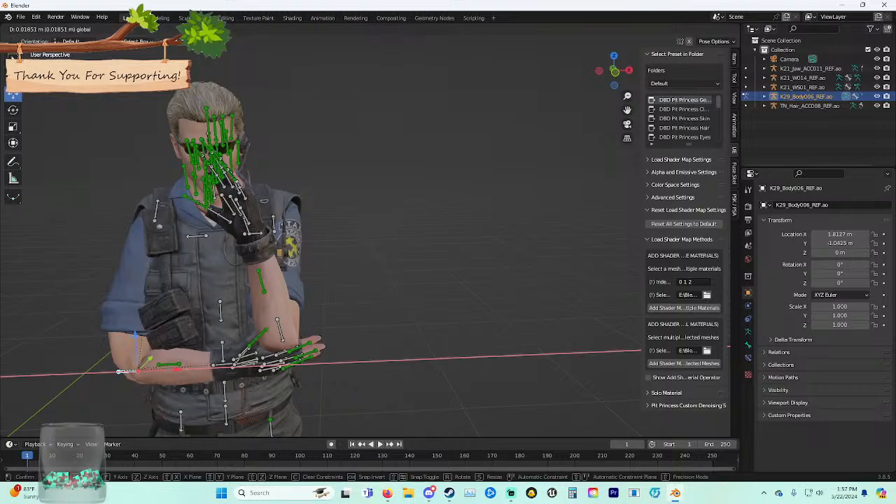
{"action": "left_click", "coordinate": [168, 369]}
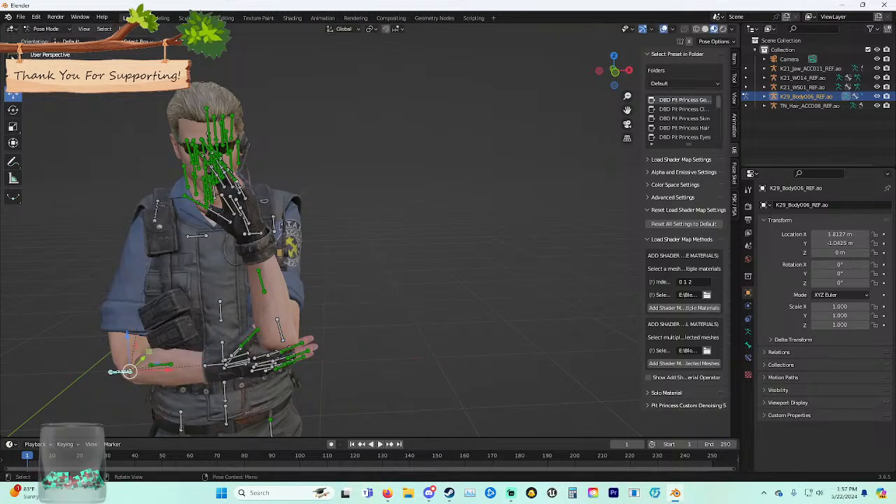
Rotate the right forearm bone around the global X axis and about -5 degrees around global Y, settling the upturned hand beneath the left elbow.
{"action": "key", "text": "r"}
{"action": "key", "text": "y"}
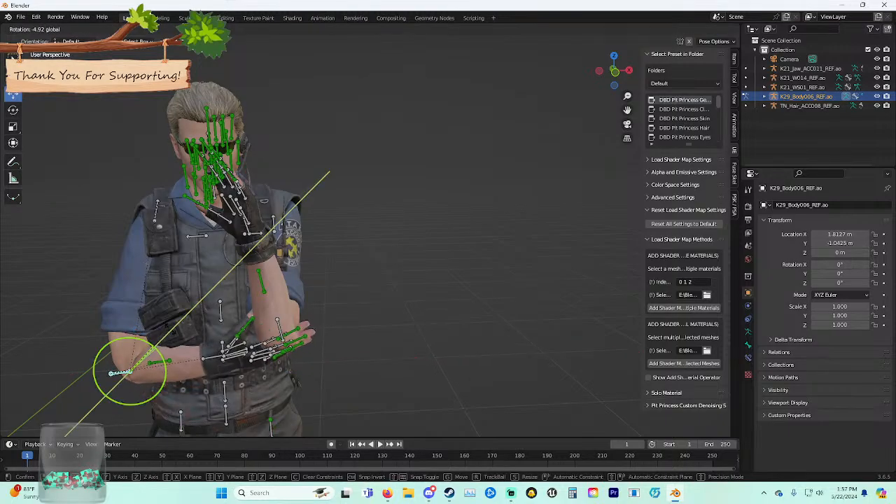
{"action": "left_click", "coordinate": [129, 370]}
{"action": "key", "text": "r"}
{"action": "key", "text": "x"}
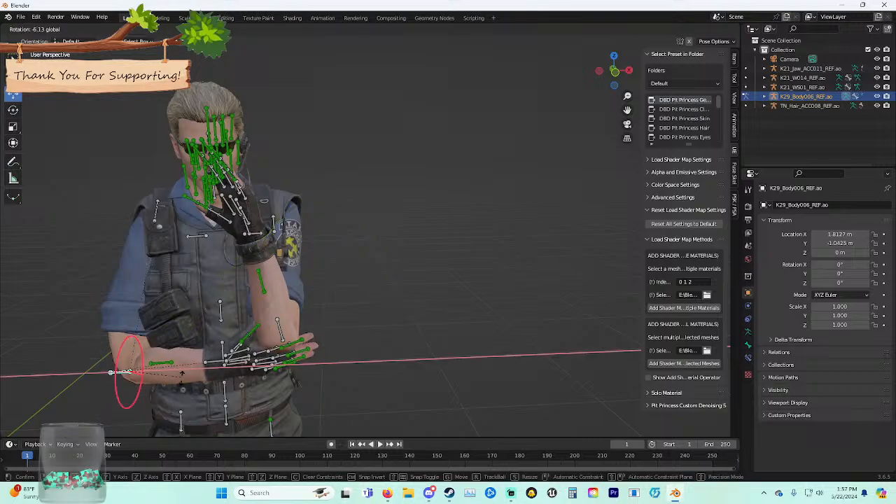
{"action": "left_click", "coordinate": [129, 371]}
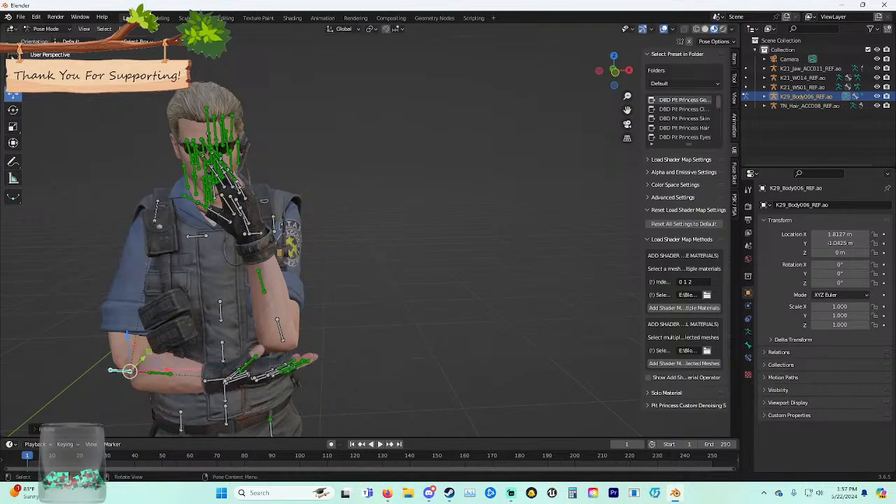
{"action": "key", "text": "r"}
{"action": "key", "text": "y"}
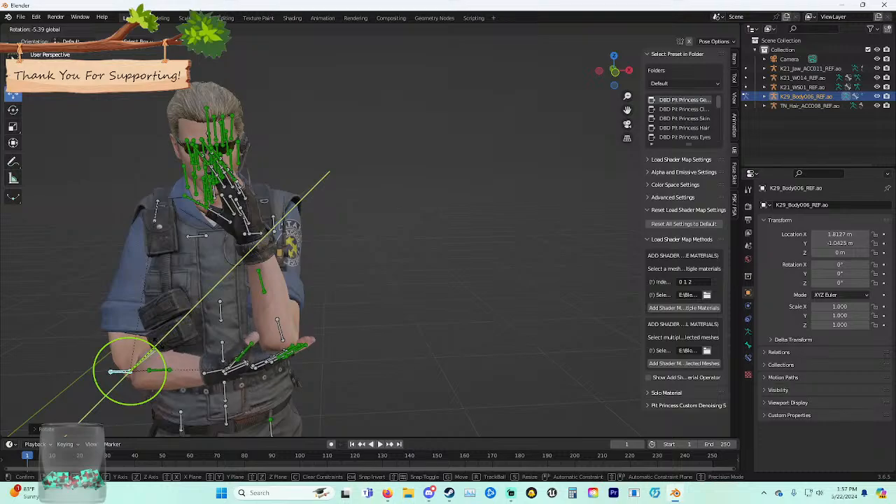
{"action": "left_click", "coordinate": [160, 347]}
{"action": "middle_click_drag", "start_coordinate": [160, 347], "coordinate": [469, 355]}
{"action": "scroll", "coordinate": [146, 345], "scroll_direction": "up", "scroll_amount": 2}
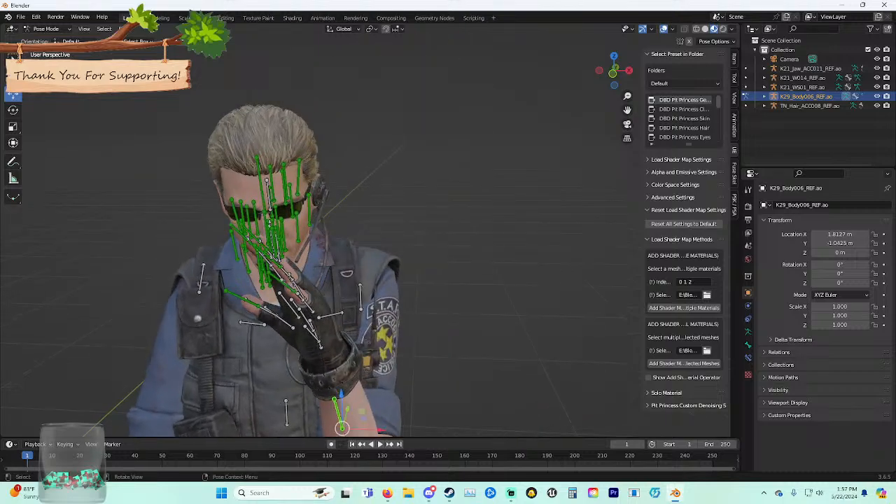
{"action": "key", "text": "r"}
{"action": "key", "text": "Escape"}
{"action": "key", "text": "r"}
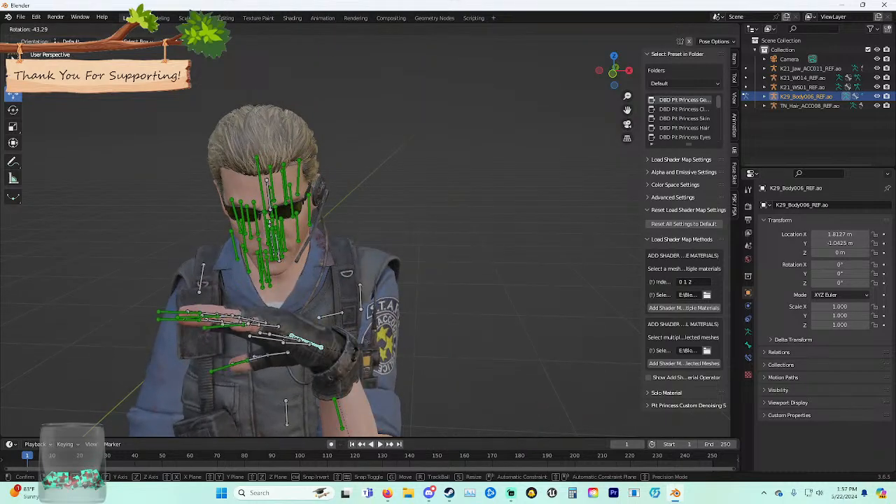
{"action": "key", "text": "Escape"}
{"action": "middle_click_drag", "start_coordinate": [413, 311], "coordinate": [438, 311]}
{"action": "key", "text": "r"}
{"action": "key", "text": "x"}
{"action": "key", "text": "Escape"}
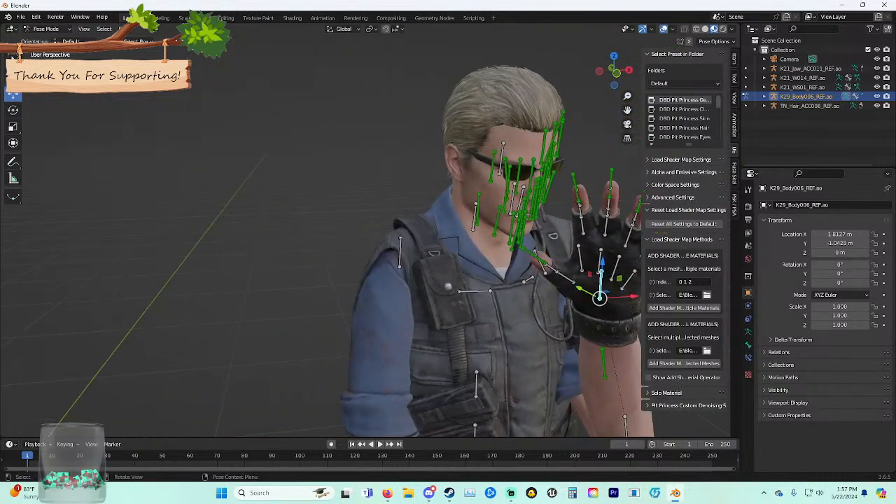
Rotate the left hand bone around the global Y axis and refine its angle, so the raised hand stands upright in front of the face.
{"action": "key", "text": "r"}
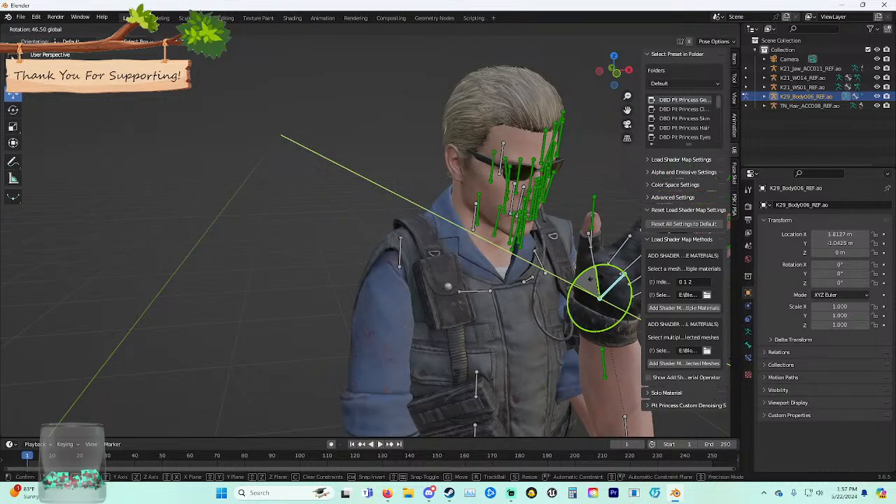
{"action": "left_click", "coordinate": [582, 285]}
{"action": "key", "text": "r"}
{"action": "mouse_move", "coordinate": [633, 296]}
{"action": "left_mouse_down"}
{"action": "mouse_move", "coordinate": [623, 321]}
{"action": "mouse_move", "coordinate": [632, 298]}
{"action": "left_mouse_up"}
{"action": "left_click_drag", "start_coordinate": [602, 263], "coordinate": [565, 301]}
{"action": "key", "text": "r"}
{"action": "middle_click_drag", "start_coordinate": [564, 301], "coordinate": [540, 281]}
{"action": "scroll", "coordinate": [515, 278], "scroll_direction": "down", "scroll_amount": 4}
{"action": "scroll", "coordinate": [395, 266], "scroll_direction": "down", "scroll_amount": 5}
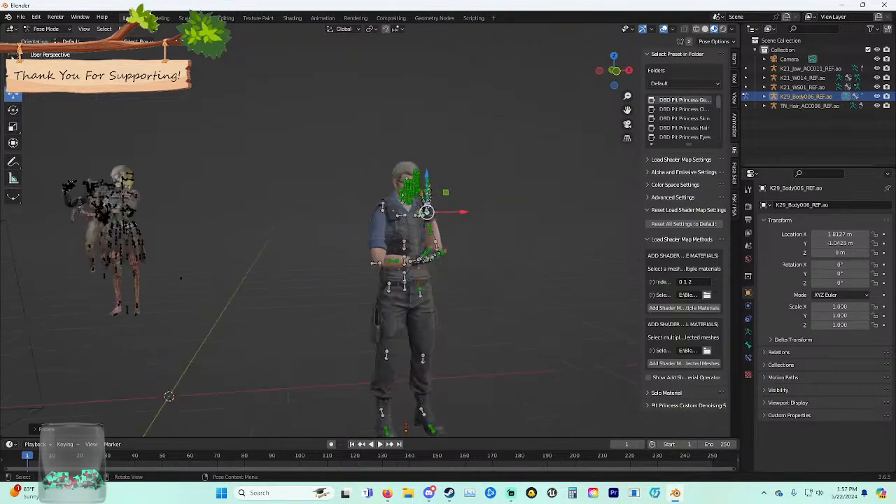
Turn the whole K29 character about 20 degrees around the global Z axis from the root bone at its feet.
{"action": "key", "text": "r"}
{"action": "key", "text": "z"}
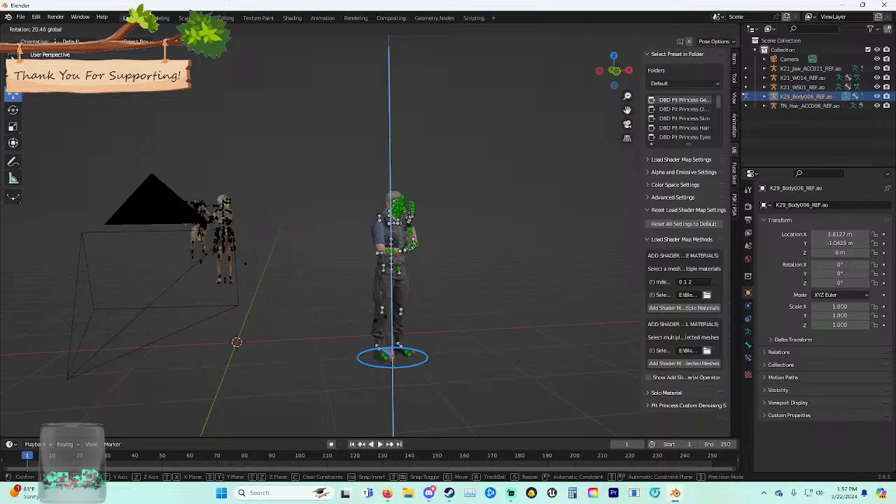
{"action": "left_click", "coordinate": [371, 319]}
Rotate the left clavicle bone around the global Z axis, swinging the raised arm outward from the chest.
{"action": "scroll", "coordinate": [378, 308], "scroll_direction": "up", "scroll_amount": 4}
{"action": "middle_click_drag", "start_coordinate": [378, 308], "coordinate": [323, 343], "text": "shift"}
{"action": "scroll", "coordinate": [363, 320], "scroll_direction": "up", "scroll_amount": 8}
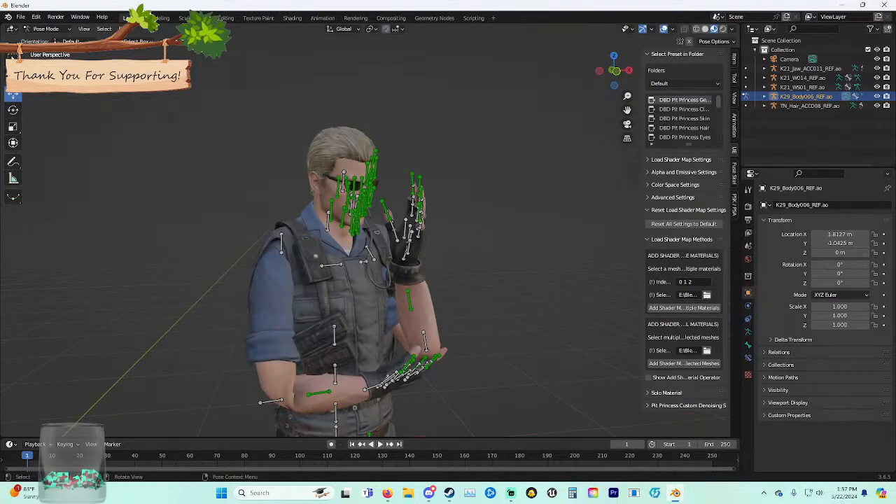
{"action": "middle_click_drag", "start_coordinate": [381, 238], "coordinate": [322, 380], "text": "shift"}
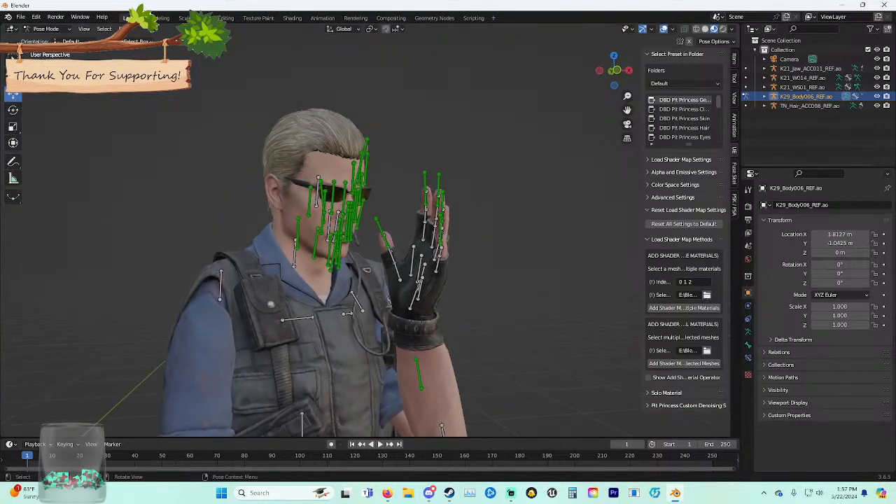
{"action": "scroll", "coordinate": [364, 273], "scroll_direction": "down", "scroll_amount": 3}
{"action": "key", "text": "r"}
{"action": "key", "text": "z"}
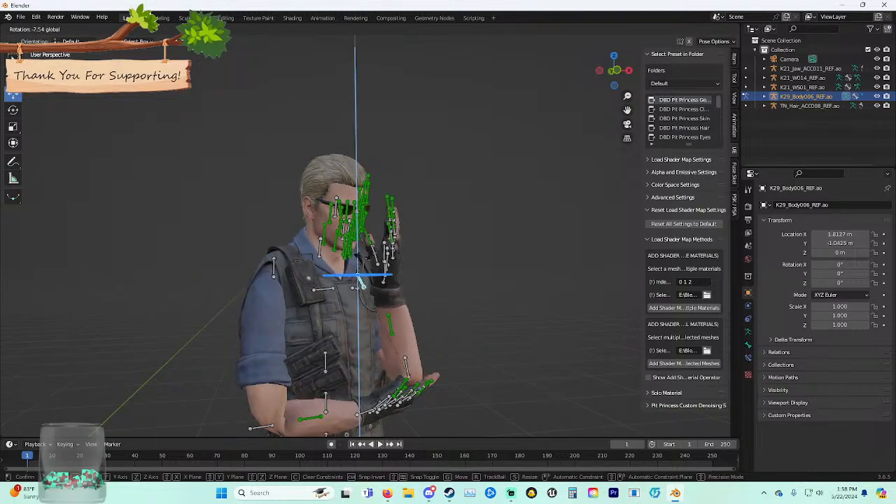
{"action": "left_click", "coordinate": [359, 277]}
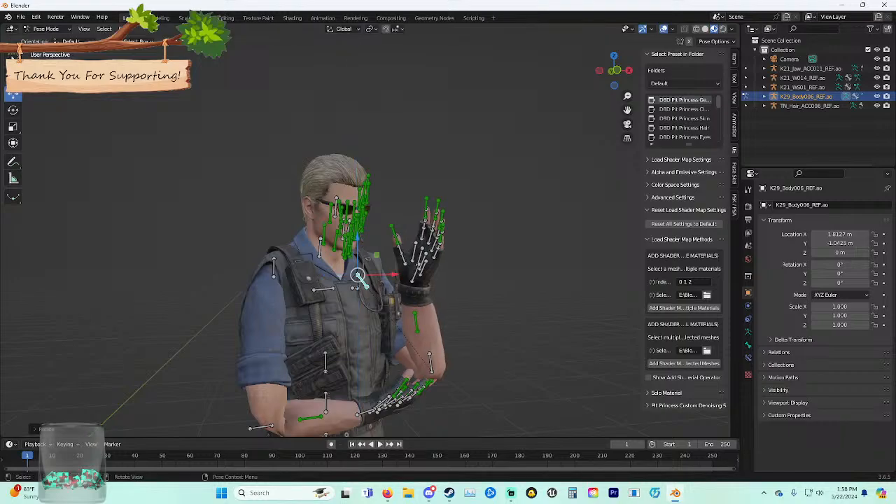
Rotate the left forearm bone slightly around the global Y axis, tilting the raised hand away from the face.
{"action": "left_click_drag", "start_coordinate": [466, 370], "coordinate": [485, 387]}
{"action": "key", "text": "r"}
{"action": "key", "text": "r"}
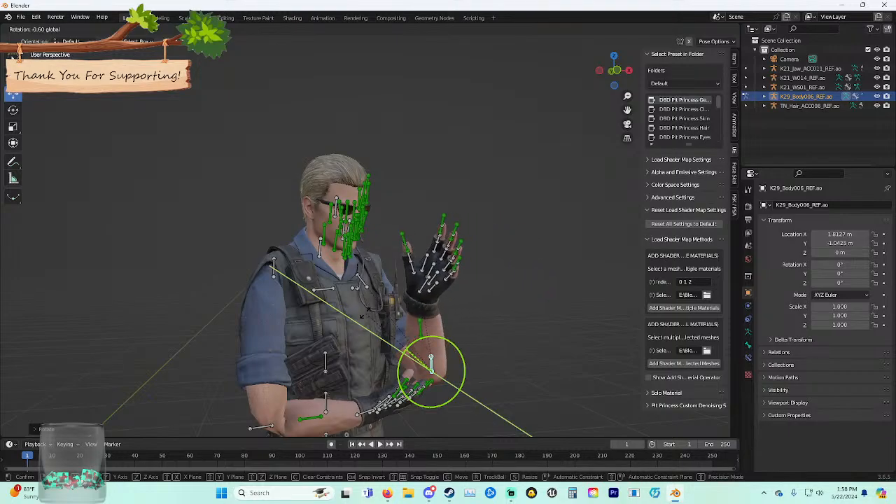
{"action": "left_click", "coordinate": [431, 370]}
{"action": "left_click_drag", "start_coordinate": [455, 334], "coordinate": [459, 335]}
{"action": "key", "text": "ctrl+z"}
{"action": "key", "text": "r"}
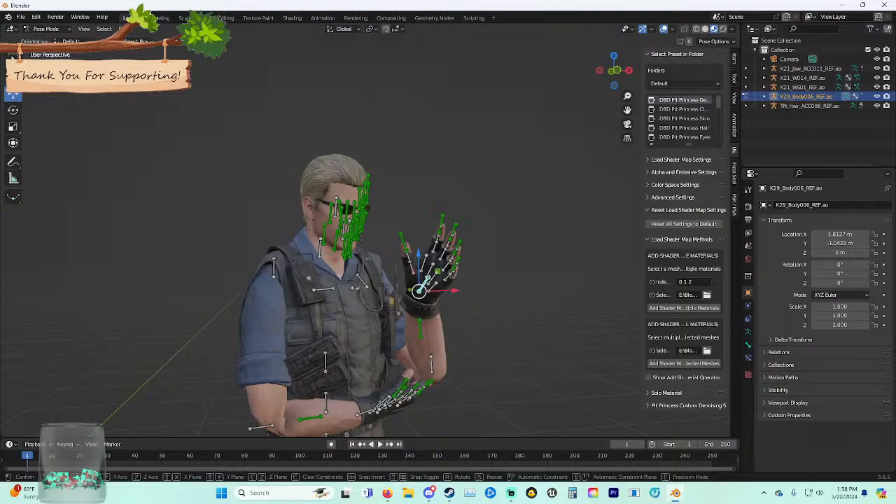
{"action": "key", "text": "x"}
{"action": "right_click", "coordinate": [478, 331]}
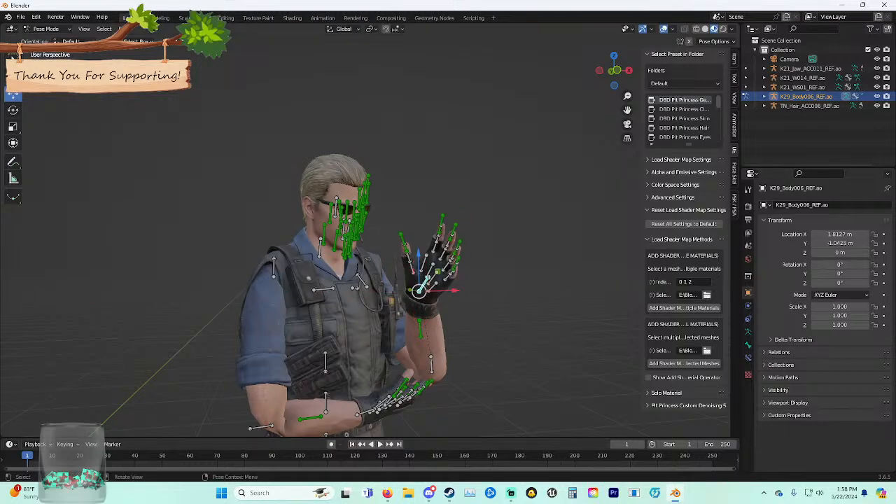
Rotate the bone at the base of the head around the global X axis, tilting the character's head downward.
{"action": "scroll", "coordinate": [319, 256], "scroll_direction": "up", "scroll_amount": 5}
{"action": "key", "text": "r"}
{"action": "key", "text": "x"}
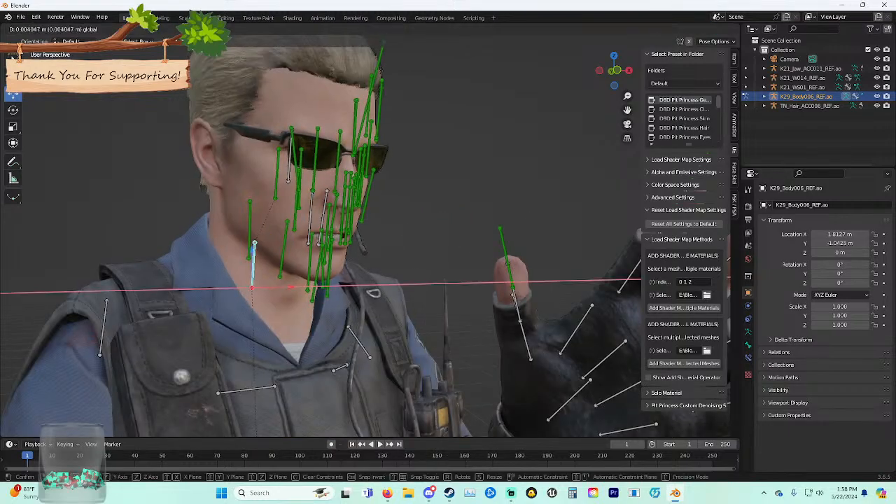
{"action": "left_click", "coordinate": [373, 294]}
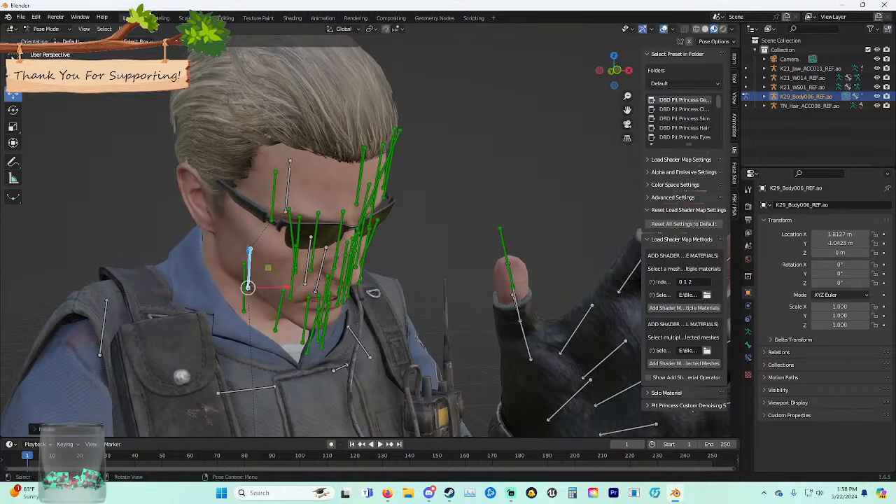
Rotate the left forearm bone about -67 degrees around the global Z axis, bringing the raised hand across the lowered face.
{"action": "scroll", "coordinate": [373, 294], "scroll_direction": "down", "scroll_amount": 4}
{"action": "scroll", "coordinate": [374, 294], "scroll_direction": "down", "scroll_amount": 3}
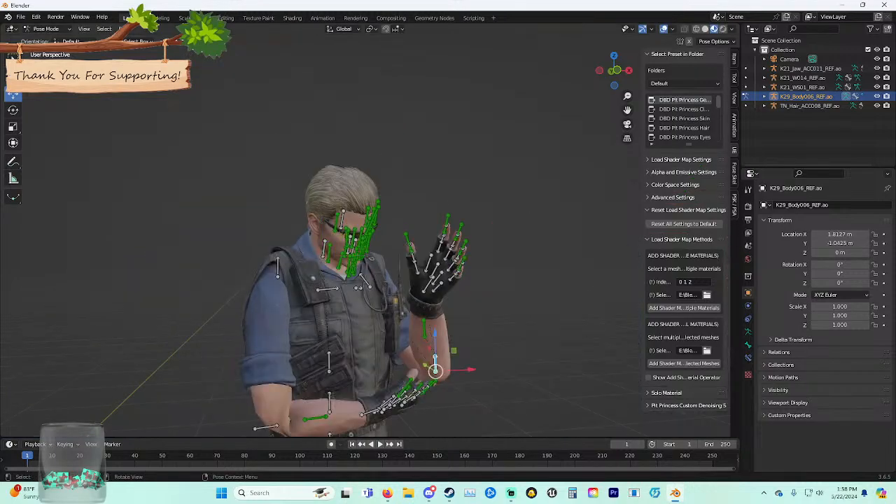
{"action": "key", "text": "g"}
{"action": "key", "text": "y"}
{"action": "key", "text": "z"}
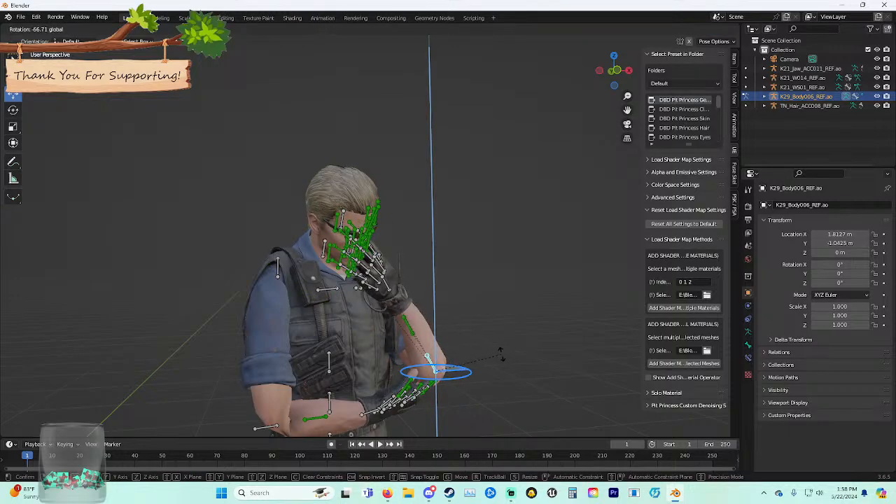
{"action": "left_click", "coordinate": [515, 358]}
Examine the hand's contact with the face and sunglasses from several angles with the viewport overlays temporarily hidden.
{"action": "scroll", "coordinate": [515, 358], "scroll_direction": "up", "scroll_amount": 11}
{"action": "scroll", "coordinate": [515, 358], "scroll_direction": "down", "scroll_amount": 5}
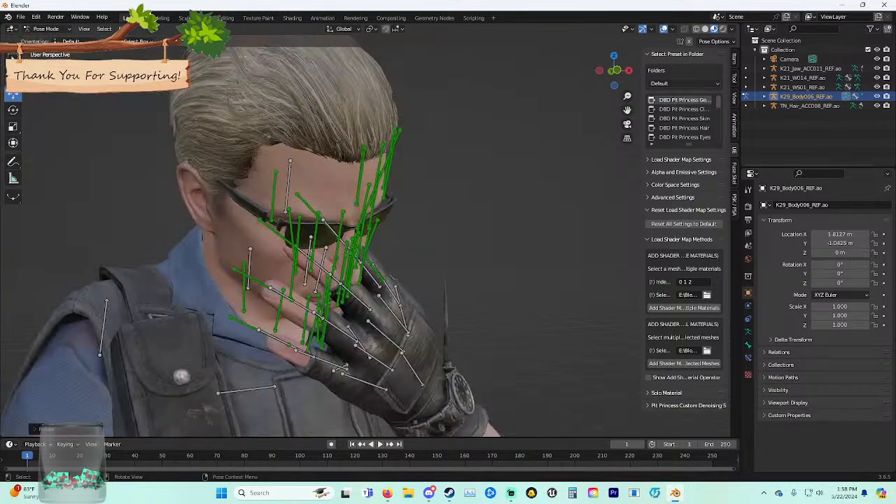
{"action": "middle_click_drag", "start_coordinate": [515, 358], "coordinate": [522, 358]}
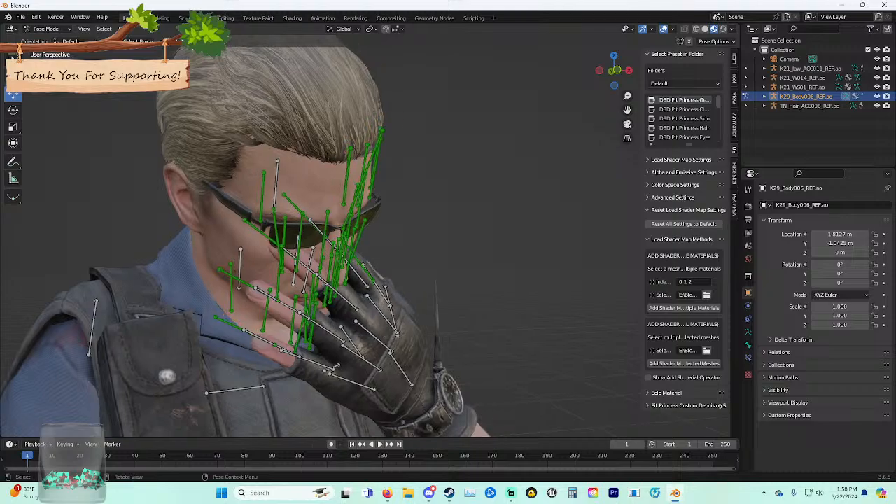
{"action": "key", "text": "shift+alt+z"}
{"action": "scroll", "coordinate": [364, 238], "scroll_direction": "down", "scroll_amount": 3}
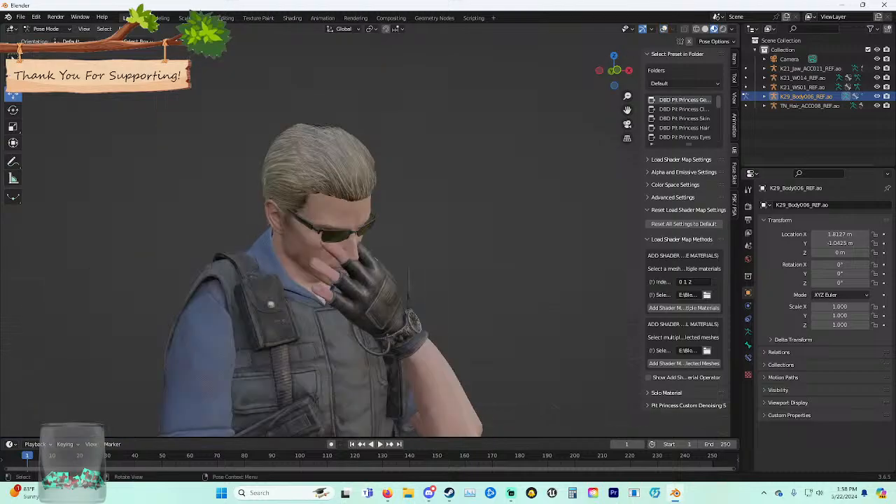
{"action": "scroll", "coordinate": [364, 238], "scroll_direction": "down", "scroll_amount": 3}
{"action": "middle_click_drag", "start_coordinate": [364, 238], "coordinate": [442, 216]}
{"action": "scroll", "coordinate": [364, 238], "scroll_direction": "up", "scroll_amount": 5}
{"action": "middle_click_drag", "start_coordinate": [308, 252], "coordinate": [553, 210], "text": "shift"}
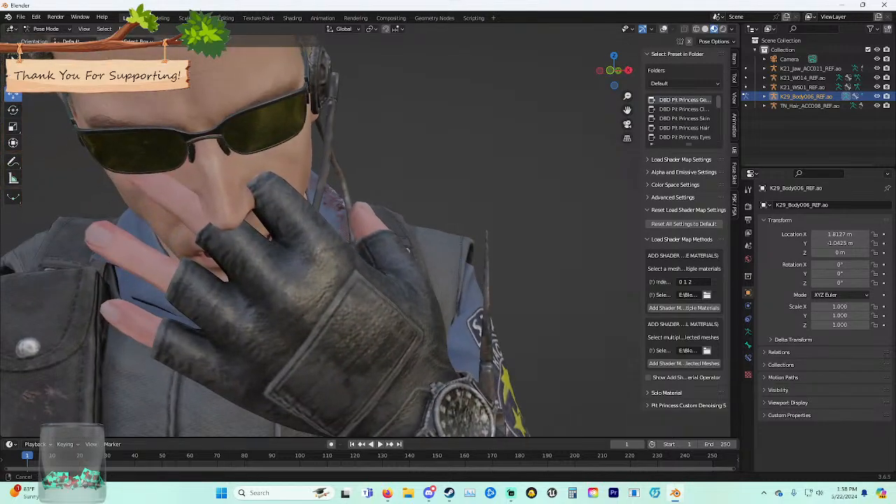
{"action": "middle_click_drag", "start_coordinate": [210, 336], "coordinate": [553, 133], "text": "shift"}
{"action": "mouse_move", "coordinate": [315, 238]}
{"action": "middle_mouse_down"}
{"action": "mouse_move", "coordinate": [448, 245]}
{"action": "mouse_move", "coordinate": [322, 252]}
{"action": "middle_mouse_up"}
{"action": "middle_click_drag", "start_coordinate": [420, 140], "coordinate": [350, 335], "text": "shift"}
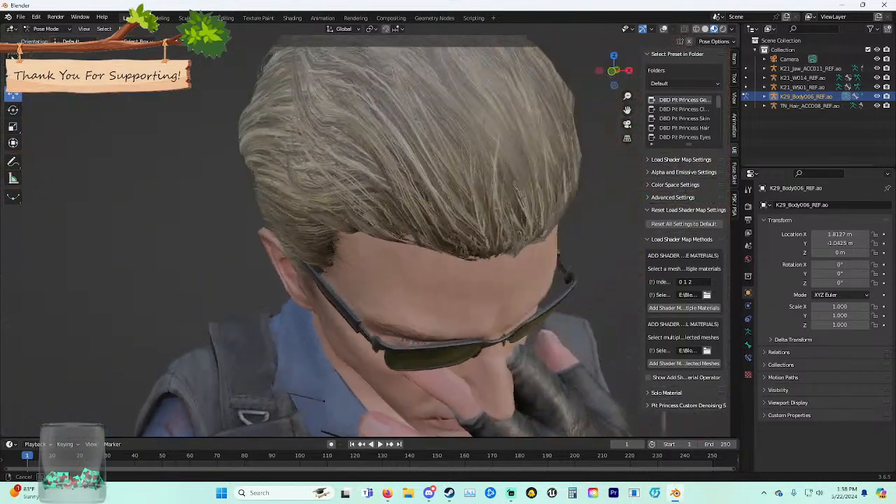
{"action": "middle_click_drag", "start_coordinate": [350, 280], "coordinate": [328, 241]}
{"action": "scroll", "coordinate": [364, 238], "scroll_direction": "down", "scroll_amount": 1}
{"action": "scroll", "coordinate": [364, 238], "scroll_direction": "down", "scroll_amount": 3}
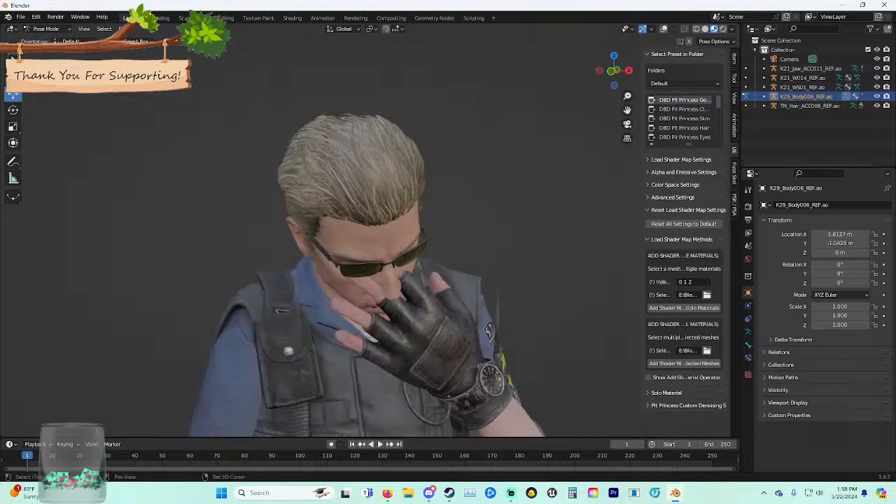
{"action": "middle_click_drag", "start_coordinate": [350, 280], "coordinate": [348, 209]}
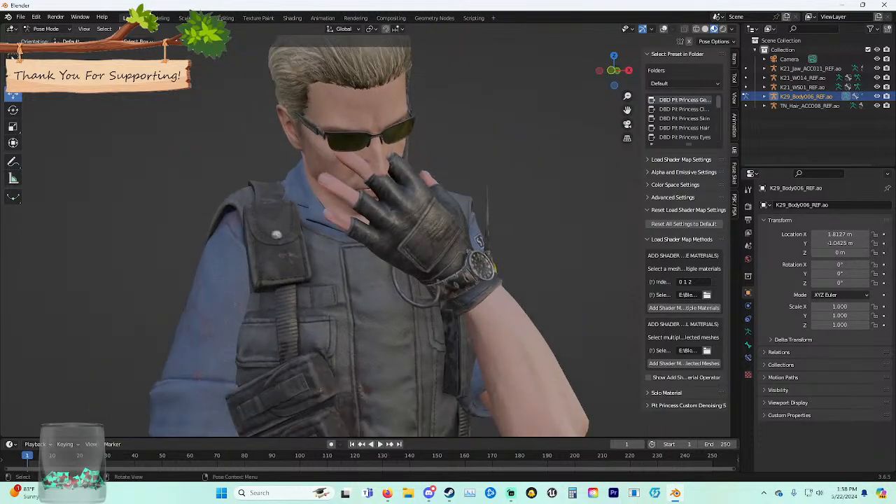
{"action": "key", "text": "shift+alt+z"}
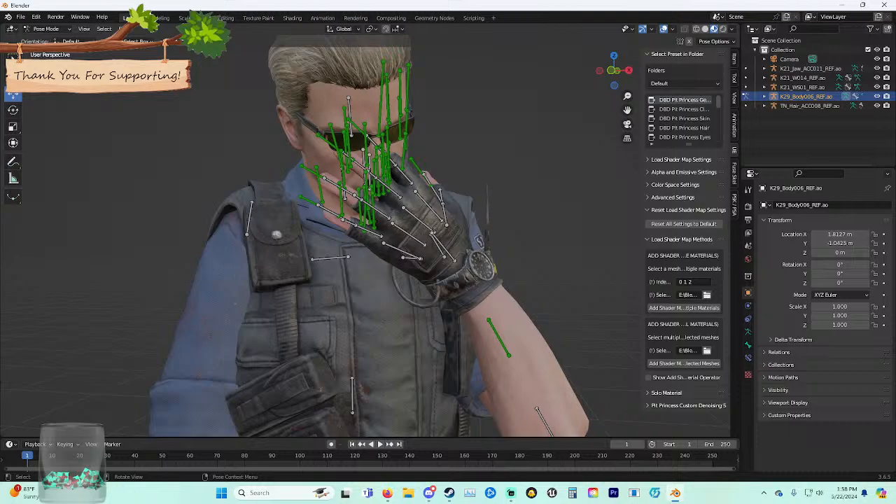
Rotate the left hand bone in the negative direction around the global X axis, adjusting how the fingers meet the face.
{"action": "key", "text": "r"}
{"action": "key", "text": "x"}
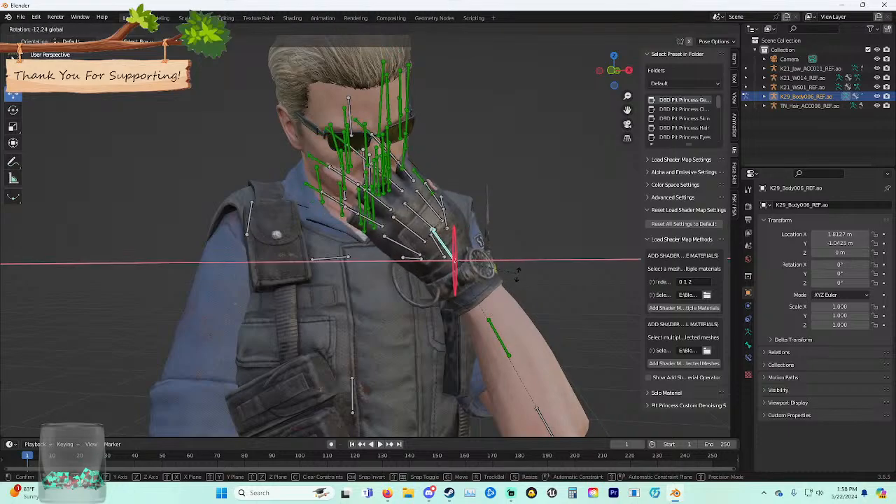
{"action": "left_click", "coordinate": [533, 353]}
Rotate the left upper-arm bone about -20 degrees around the global X axis, lifting the elbow in front of the torso.
{"action": "middle_click_drag", "start_coordinate": [533, 339], "coordinate": [617, 428], "text": "shift"}
{"action": "scroll", "coordinate": [560, 364], "scroll_direction": "down", "scroll_amount": 5}
{"action": "middle_click_drag", "start_coordinate": [490, 315], "coordinate": [455, 316]}
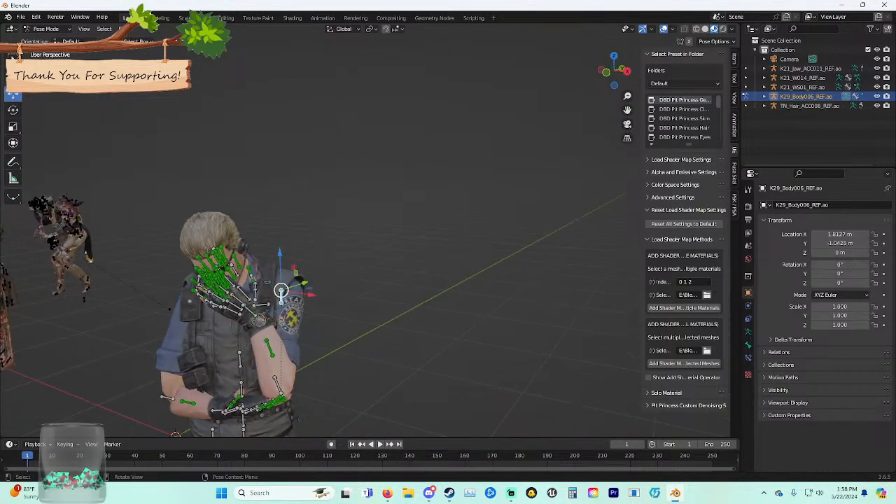
{"action": "key", "text": "r"}
{"action": "key", "text": "x"}
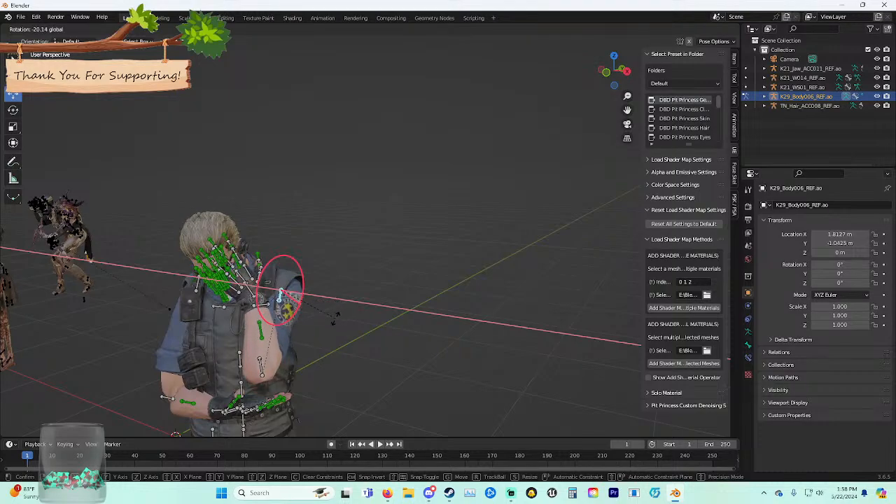
{"action": "left_click", "coordinate": [336, 312]}
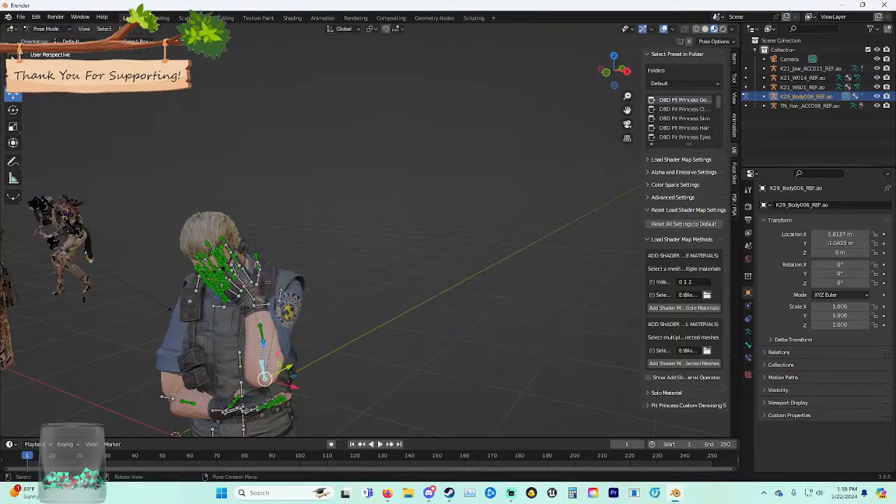
Rotate the left forearm bone about 14 degrees around the global X axis, bringing the hand back over the face.
{"action": "key", "text": "r"}
{"action": "key", "text": "x"}
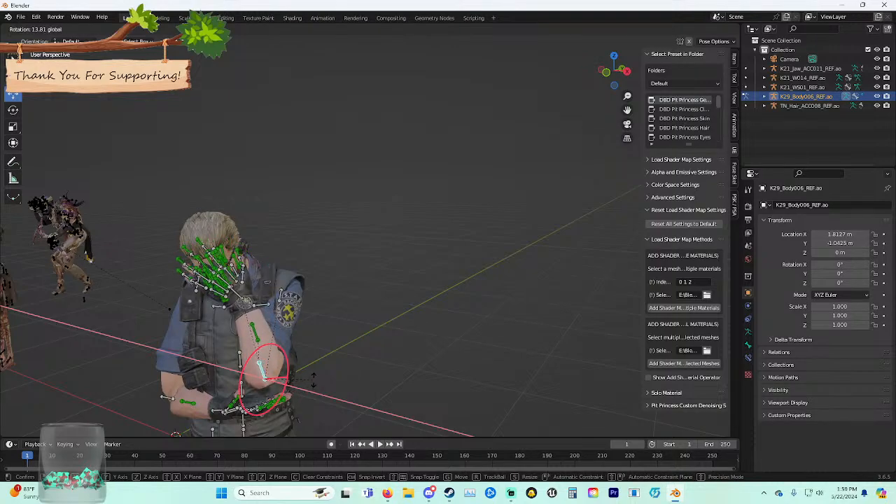
{"action": "left_click", "coordinate": [313, 380]}
{"action": "middle_click_drag", "start_coordinate": [313, 380], "coordinate": [333, 377]}
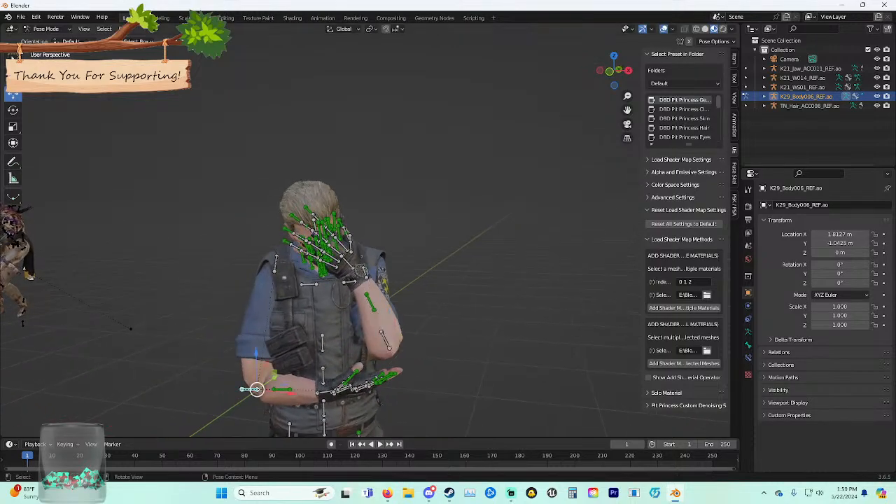
Rotate the character's right forearm bone about the global X and Y axes to angle it across the torso.
{"action": "middle_click_drag", "start_coordinate": [256, 389], "coordinate": [329, 382]}
{"action": "key", "text": "r"}
{"action": "key", "text": "x"}
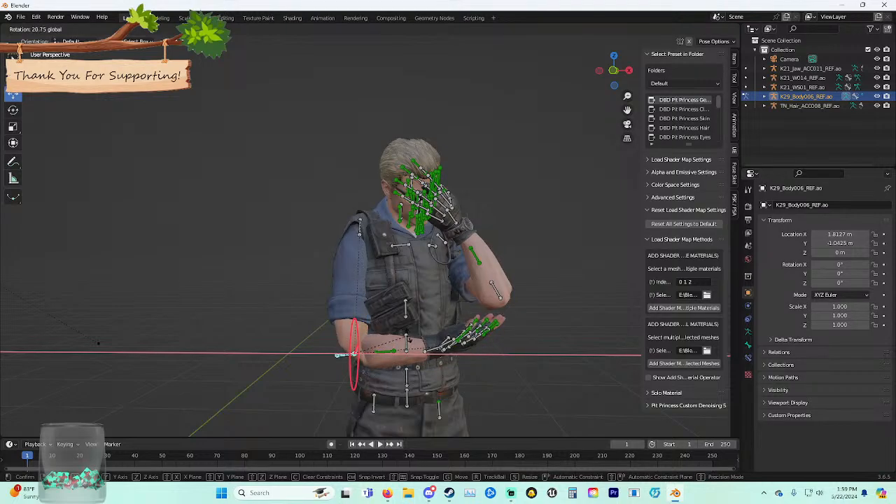
{"action": "left_click", "coordinate": [412, 345]}
{"action": "middle_click_drag", "start_coordinate": [98, 343], "coordinate": [77, 358]}
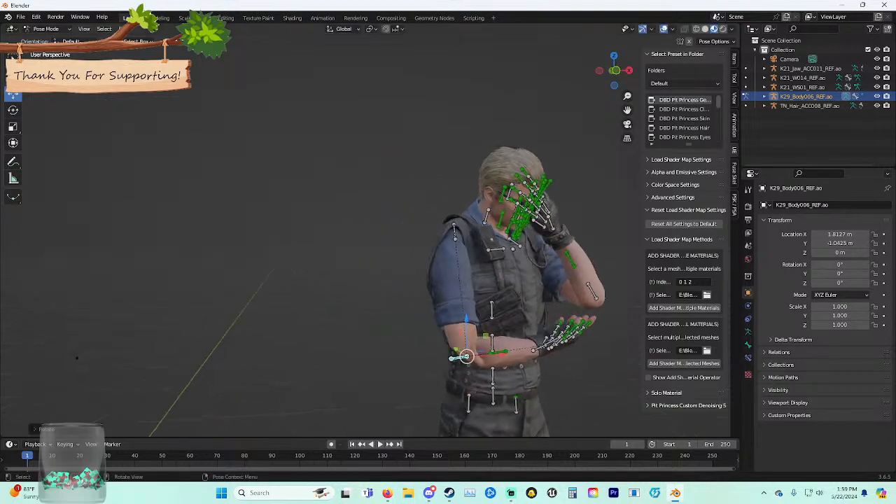
{"action": "key", "text": "r"}
{"action": "key", "text": "y"}
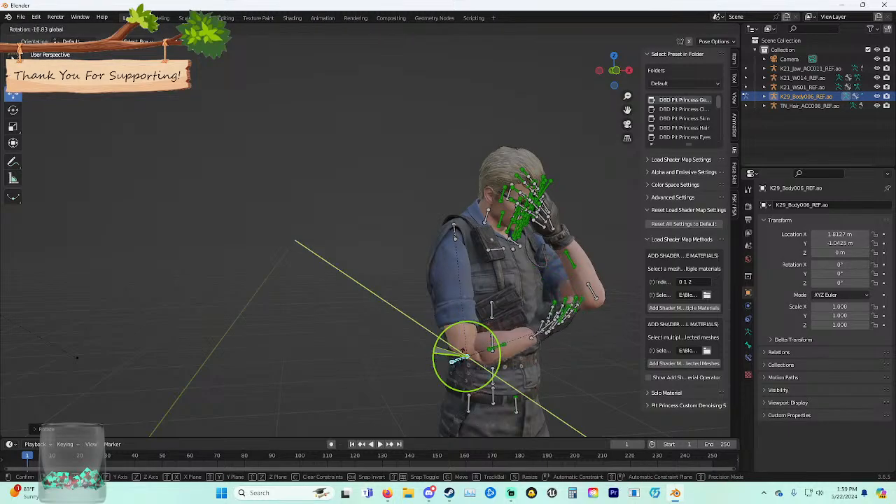
{"action": "left_click", "coordinate": [459, 356]}
Rotate the right upper arm bone about the global Z axis.
{"action": "key", "text": "r"}
{"action": "key", "text": "z"}
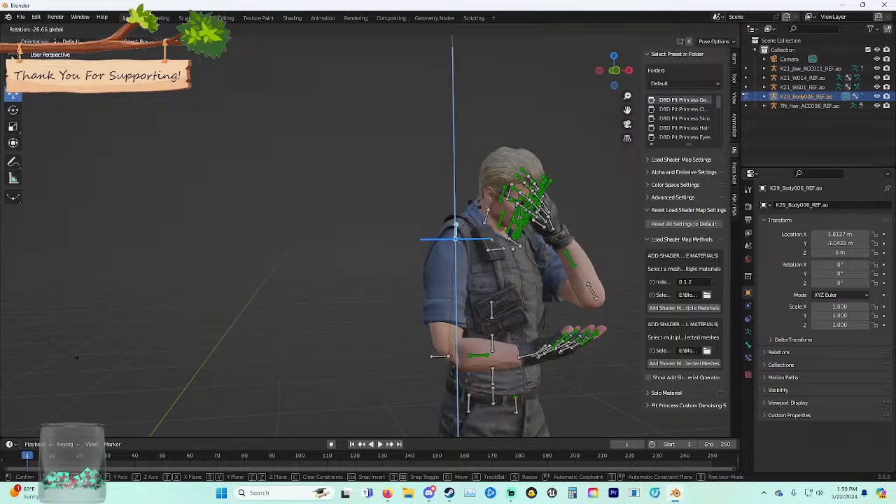
{"action": "left_click", "coordinate": [462, 208]}
Rotate the right forearm bone about the global X and Z axes to reorient its hand in front of the waist.
{"action": "key", "text": "r"}
{"action": "key", "text": "x"}
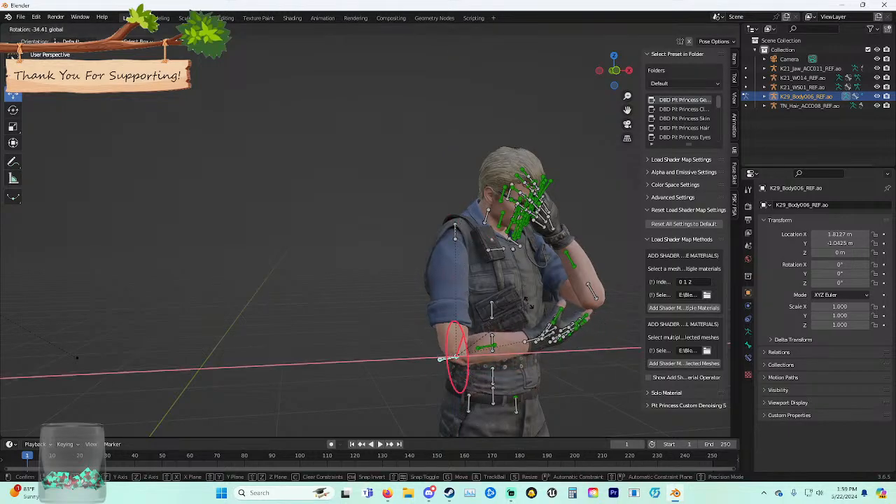
{"action": "key", "text": "z"}
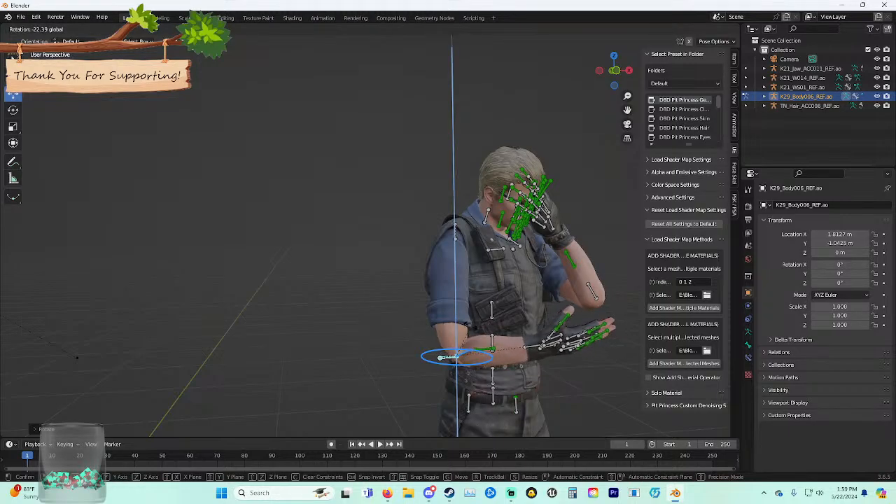
{"action": "left_click", "coordinate": [482, 266]}
Refine the right forearm about the global Y, X and Z axes so its hand sits beneath the left elbow.
{"action": "middle_click_drag", "start_coordinate": [483, 265], "coordinate": [512, 266]}
{"action": "key", "text": "r"}
{"action": "key", "text": "y"}
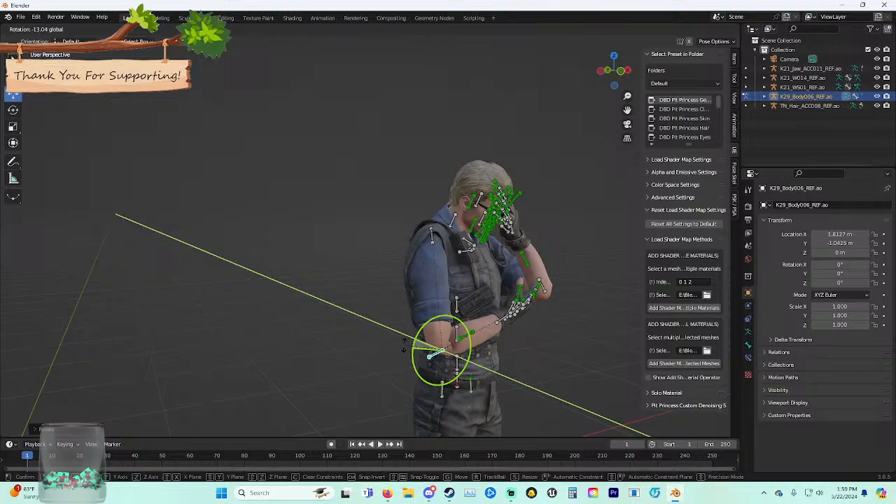
{"action": "left_click", "coordinate": [404, 346]}
{"action": "key", "text": "r"}
{"action": "key", "text": "x"}
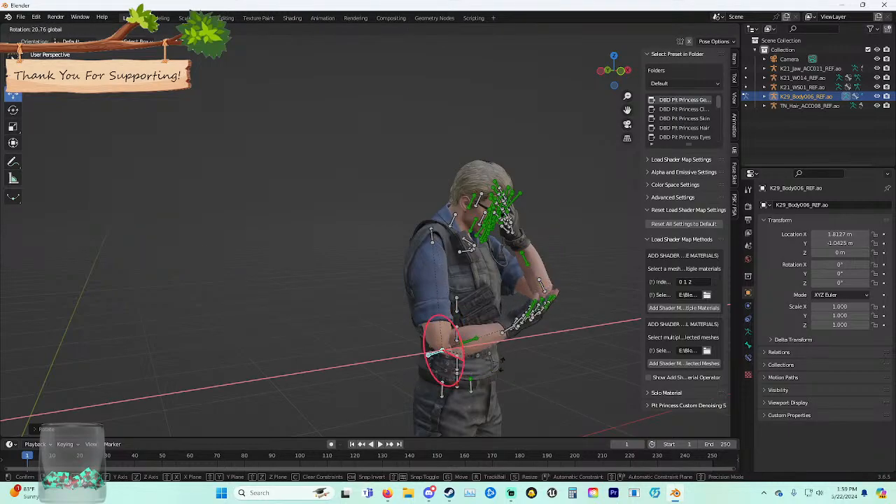
{"action": "key", "text": "x"}
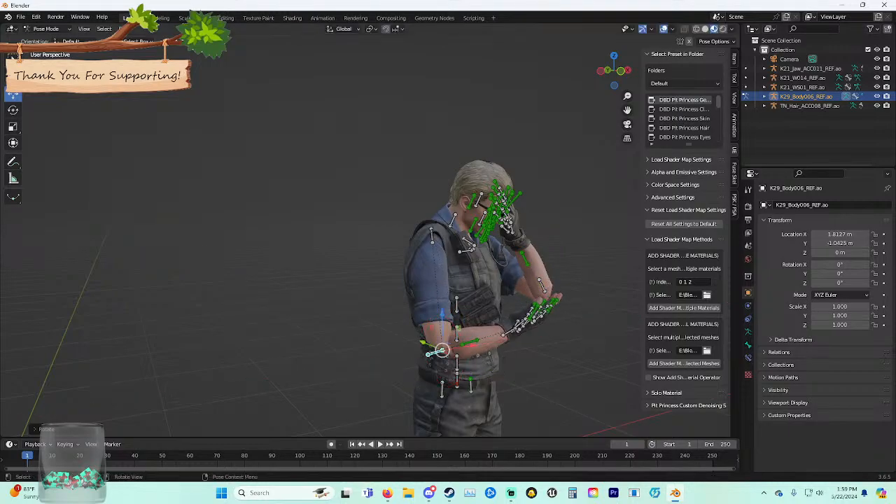
{"action": "key", "text": "z"}
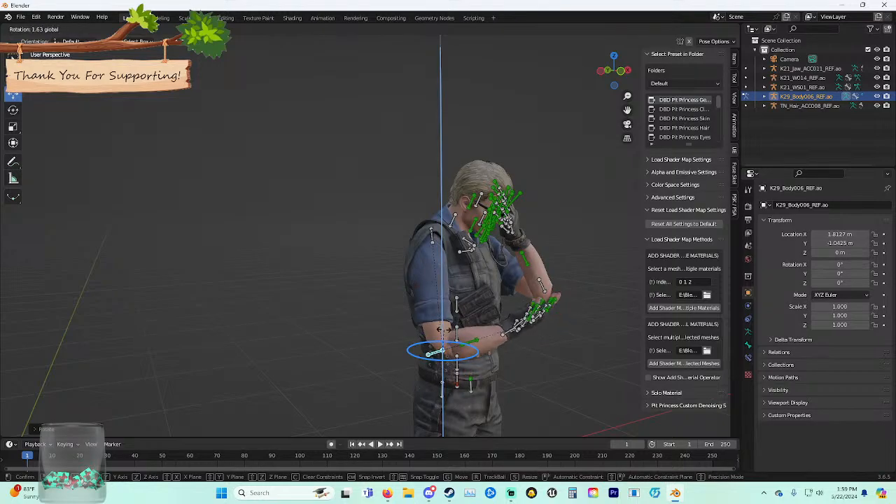
{"action": "left_click", "coordinate": [440, 329]}
Rotate the right upper arm bone about -15 degrees around the global X axis to raise the elbow.
{"action": "middle_click_drag", "start_coordinate": [440, 330], "coordinate": [449, 283]}
{"action": "scroll", "coordinate": [389, 331], "scroll_direction": "up", "scroll_amount": 2}
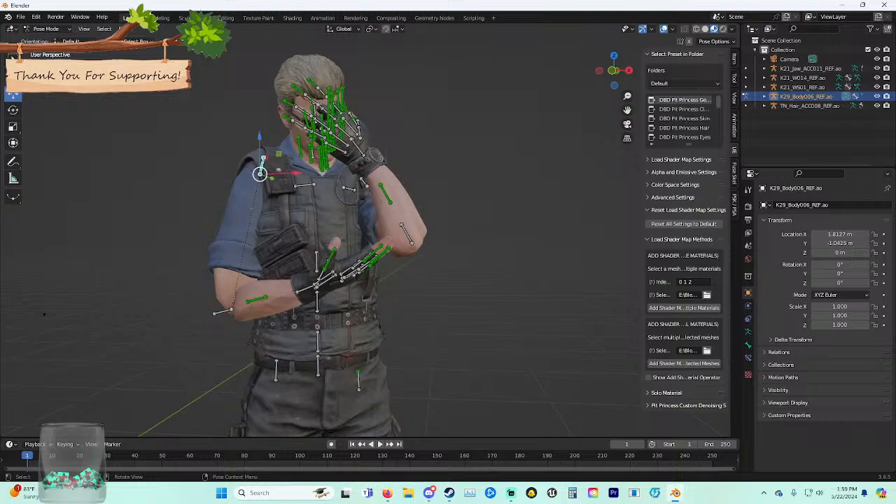
{"action": "key", "text": "r"}
{"action": "key", "text": "x"}
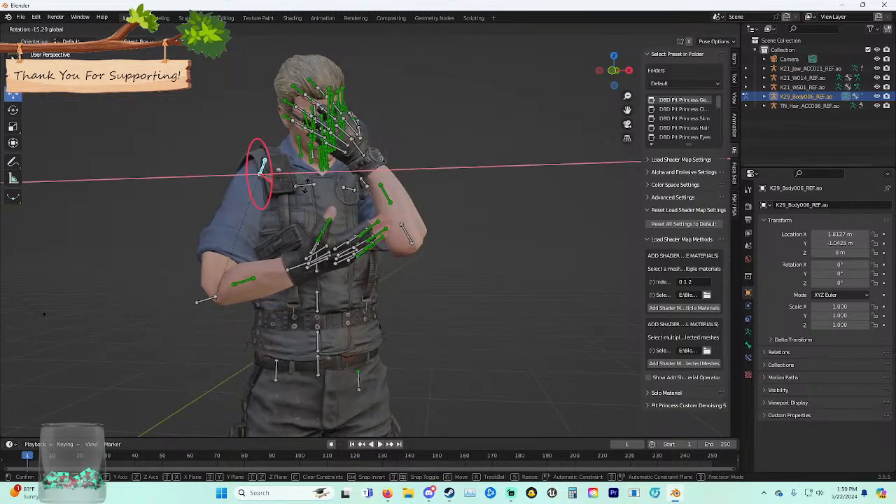
{"action": "key", "text": "Return"}
Adjust the left upper arm bone's rotation to bring the raised arm's elbow closer to the body.
{"action": "middle_click_drag", "start_coordinate": [44, 314], "coordinate": [95, 299]}
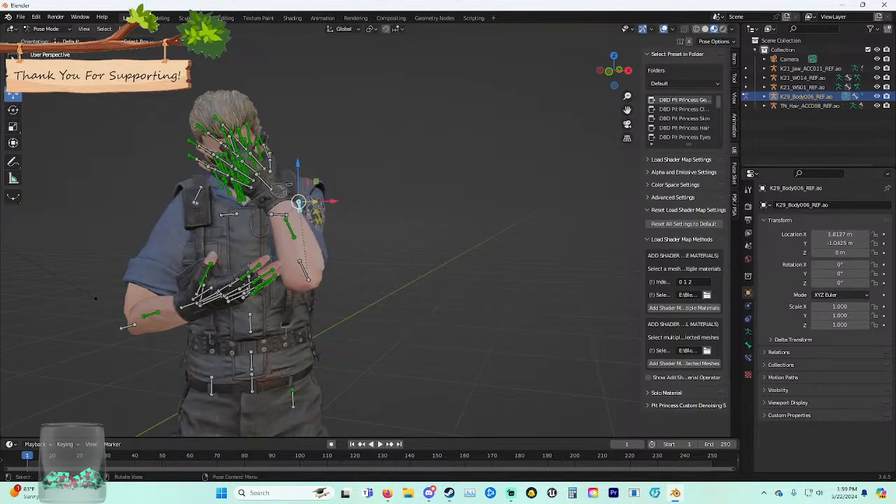
{"action": "middle_click_drag", "start_coordinate": [96, 299], "coordinate": [112, 278]}
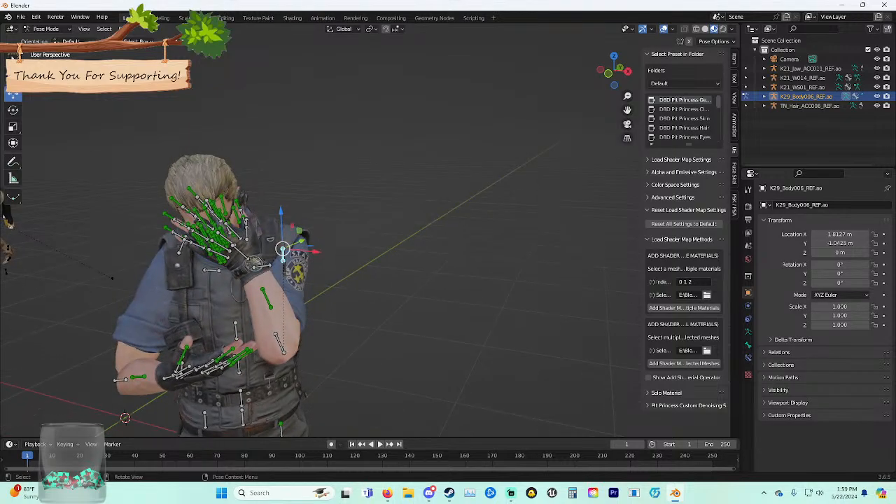
{"action": "left_click_drag", "start_coordinate": [302, 241], "coordinate": [308, 258]}
{"action": "key", "text": "r"}
Rotate the right upper arm bone around the global Z axis to swing the forearm further across the body.
{"action": "middle_click_drag", "start_coordinate": [308, 258], "coordinate": [350, 248]}
{"action": "scroll", "coordinate": [324, 256], "scroll_direction": "up", "scroll_amount": 1}
{"action": "scroll", "coordinate": [324, 256], "scroll_direction": "down", "scroll_amount": 1}
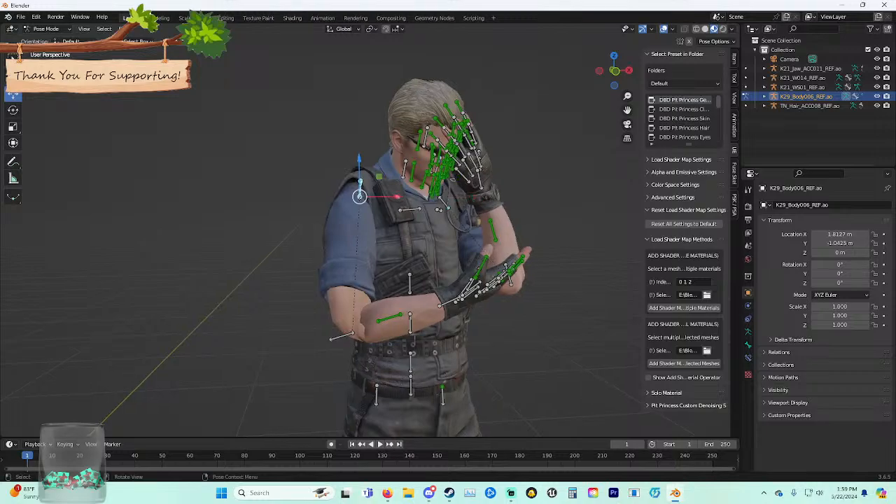
{"action": "key", "text": "r"}
{"action": "key", "text": "z"}
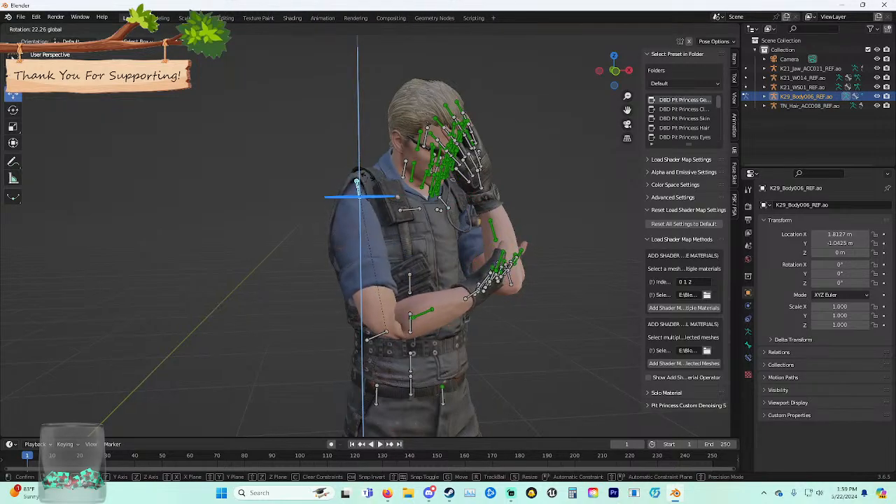
{"action": "left_click", "coordinate": [365, 177]}
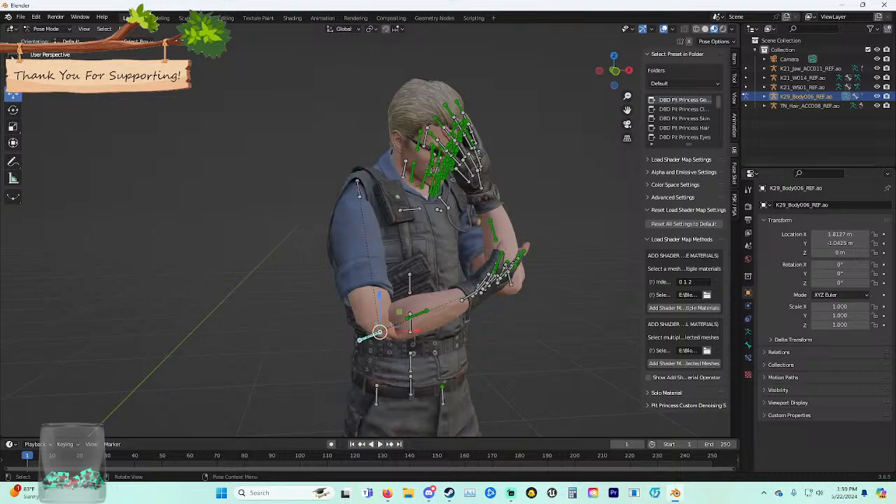
Rotate the right forearm bone around the global Y axis to adjust its height under the raised arm.
{"action": "left_click_drag", "start_coordinate": [417, 331], "coordinate": [414, 344]}
{"action": "key", "text": "r"}
{"action": "right_click", "coordinate": [414, 344]}
{"action": "middle_click_drag", "start_coordinate": [414, 336], "coordinate": [434, 337]}
{"action": "key", "text": "r"}
{"action": "key", "text": "y"}
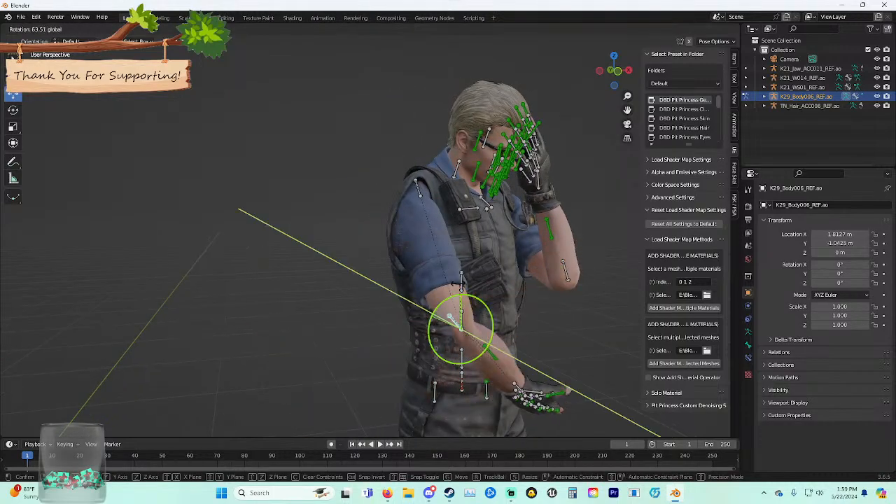
{"action": "left_click", "coordinate": [390, 276]}
Rotate the left hand bone about -32 degrees around the global X axis.
{"action": "middle_click_drag", "start_coordinate": [390, 276], "coordinate": [421, 316]}
{"action": "scroll", "coordinate": [354, 275], "scroll_direction": "up", "scroll_amount": 2}
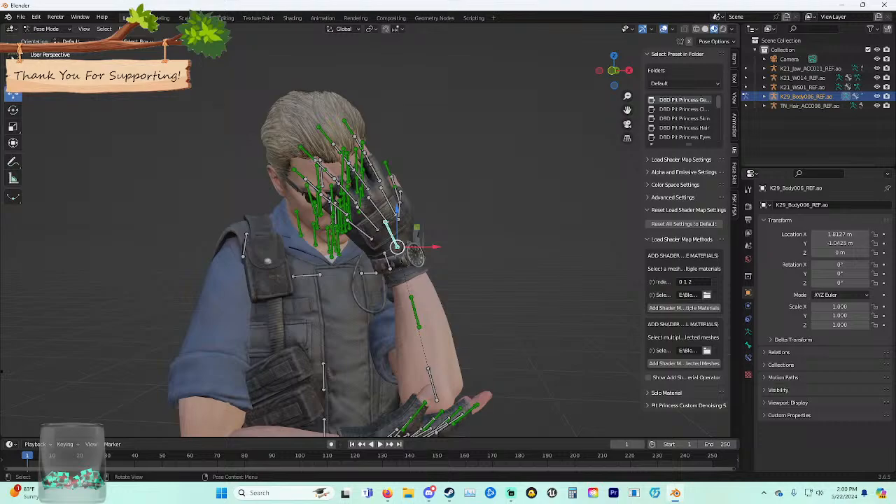
{"action": "key", "text": "r"}
{"action": "key", "text": "x"}
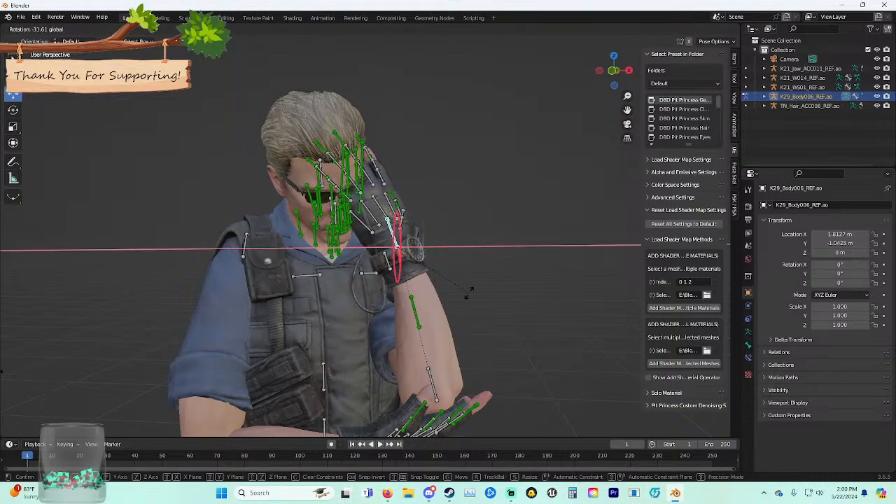
{"action": "left_click", "coordinate": [469, 292]}
Rotate the left hand bone about 24 degrees around the global Y axis to tilt it beside the face.
{"action": "middle_click_drag", "start_coordinate": [468, 292], "coordinate": [639, 384]}
{"action": "key", "text": "r"}
{"action": "key", "text": "y"}
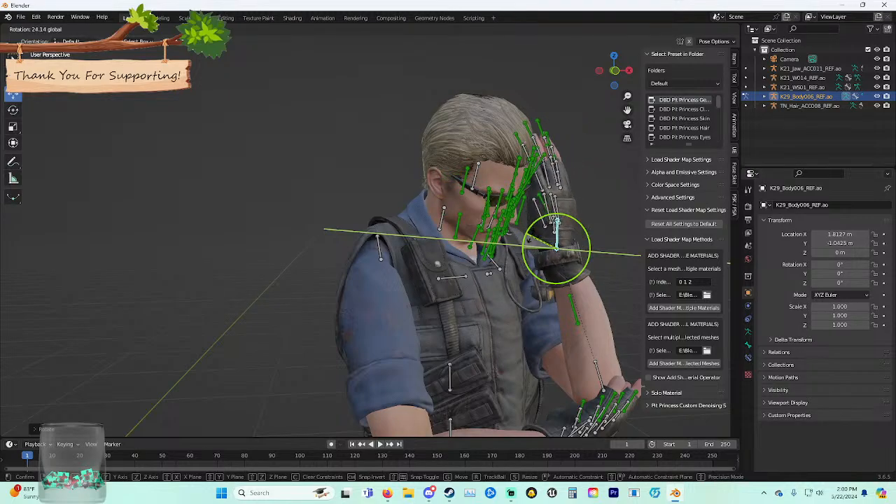
{"action": "key", "text": "Return"}
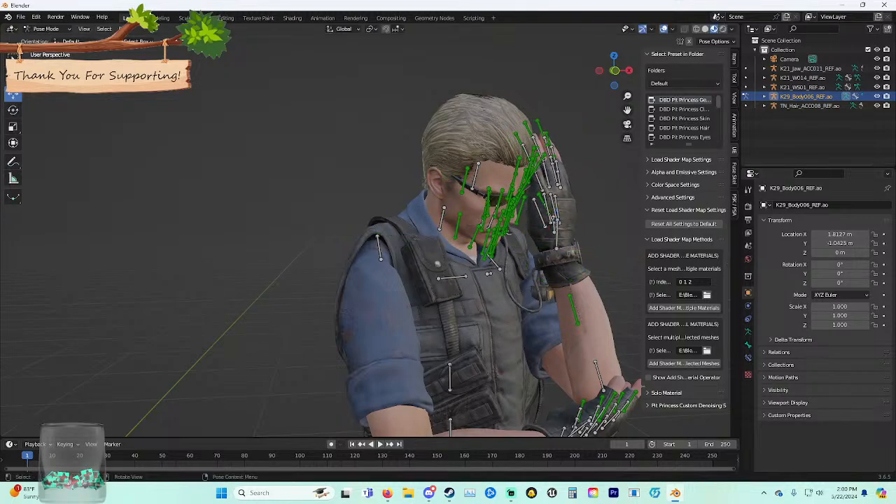
Examine the pose without the bones by hiding the viewport overlays, and show them again.
{"action": "key", "text": "shift+alt+z"}
{"action": "middle_click_drag", "start_coordinate": [448, 252], "coordinate": [377, 254]}
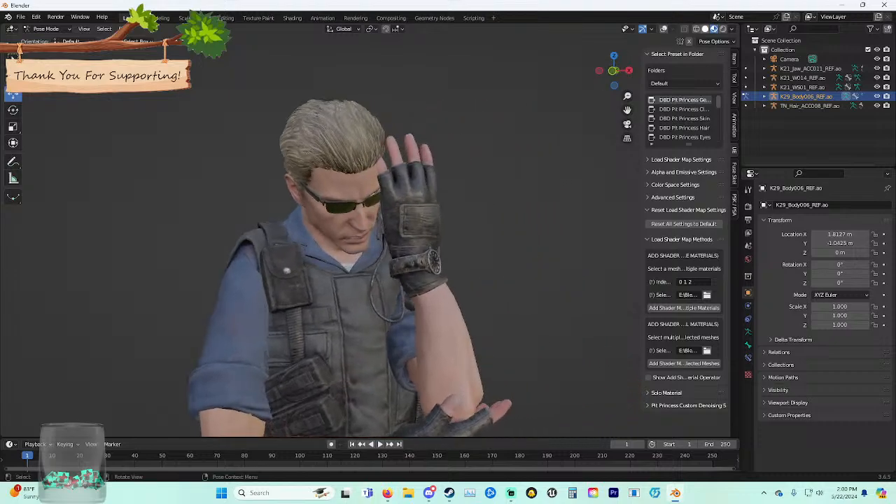
{"action": "left_click", "coordinate": [704, 29]}
{"action": "left_click", "coordinate": [713, 29]}
{"action": "left_click", "coordinate": [663, 28]}
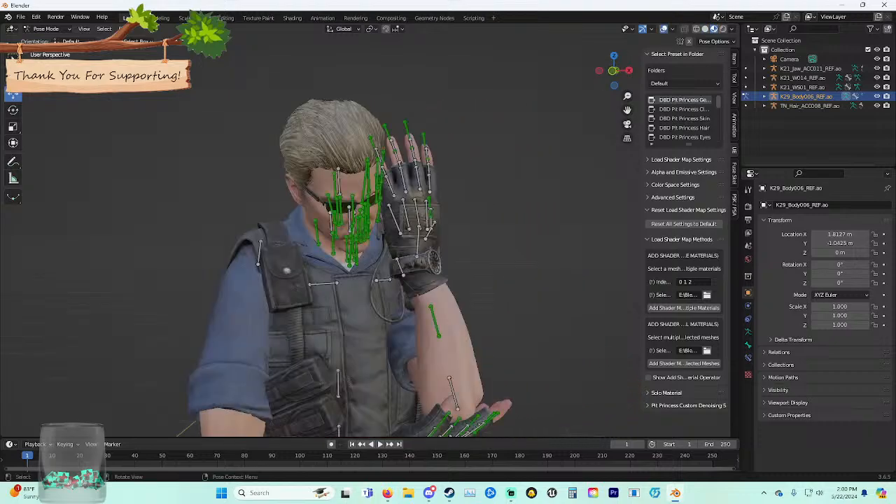
Rotate the left hand bone about 44 degrees around the global Z axis to turn the palm toward the face.
{"action": "middle_click_drag", "start_coordinate": [420, 256], "coordinate": [403, 280]}
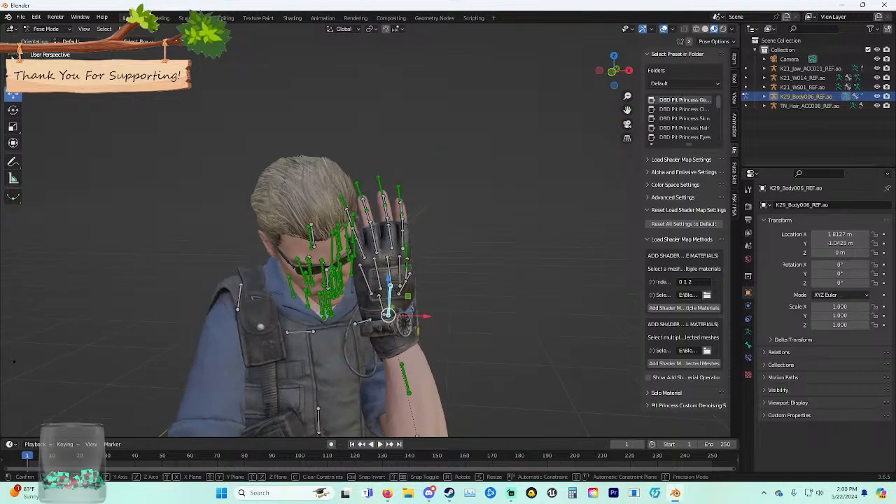
{"action": "key", "text": "r"}
{"action": "key", "text": "z"}
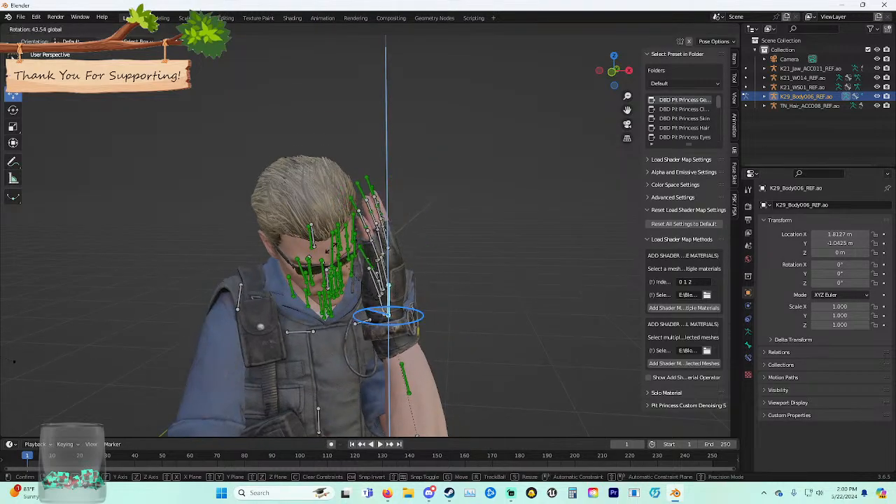
{"action": "left_click", "coordinate": [336, 246]}
{"action": "middle_click_drag", "start_coordinate": [336, 246], "coordinate": [392, 280]}
{"action": "scroll", "coordinate": [399, 242], "scroll_direction": "up", "scroll_amount": 5}
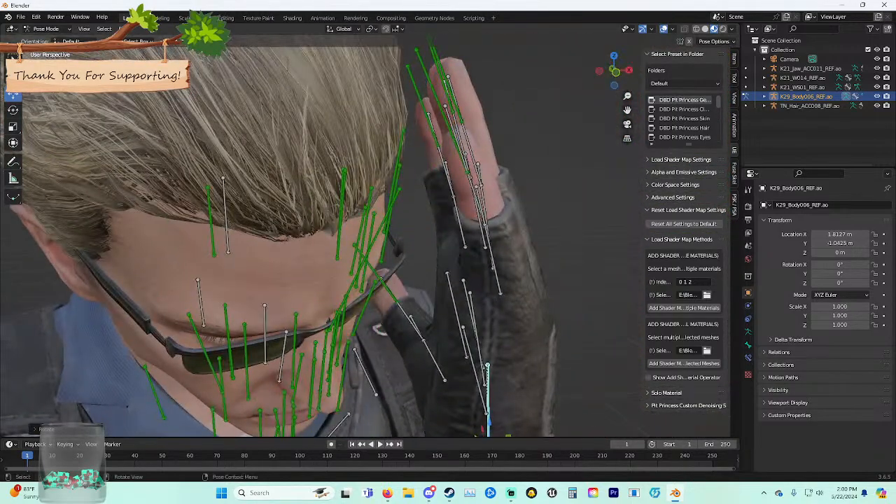
{"action": "left_click", "coordinate": [495, 270]}
{"action": "key", "text": "r"}
{"action": "key", "text": "r"}
{"action": "right_click", "coordinate": [483, 263]}
{"action": "middle_click_drag", "start_coordinate": [483, 263], "coordinate": [555, 172], "text": "shift"}
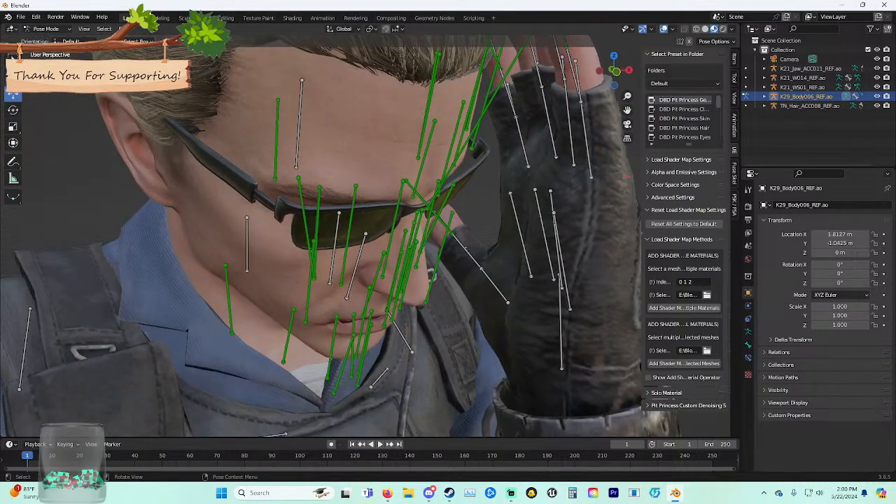
{"action": "left_click", "coordinate": [578, 119]}
{"action": "key", "text": "r"}
{"action": "key", "text": "r"}
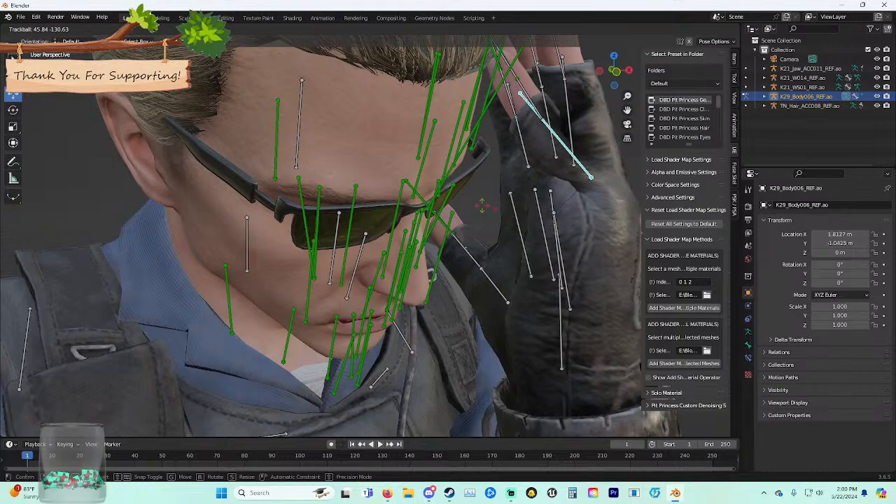
{"action": "right_click", "coordinate": [483, 205]}
Trackball-rotate the left hand's palm bone for the finger nearest the face to bend that finger toward the head.
{"action": "middle_click_drag", "start_coordinate": [482, 205], "coordinate": [381, 210]}
{"action": "middle_click_drag", "start_coordinate": [315, 231], "coordinate": [532, 217], "text": "shift"}
{"action": "mouse_move", "coordinate": [420, 231]}
{"action": "middle_mouse_down"}
{"action": "mouse_move", "coordinate": [483, 210]}
{"action": "mouse_move", "coordinate": [416, 220]}
{"action": "middle_mouse_up"}
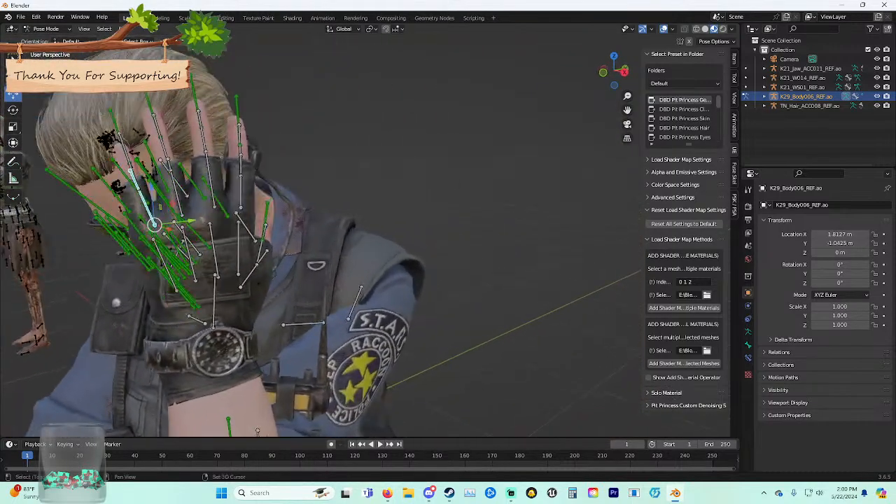
{"action": "middle_click_drag", "start_coordinate": [336, 217], "coordinate": [455, 238], "text": "shift"}
{"action": "scroll", "coordinate": [420, 231], "scroll_direction": "down", "scroll_amount": 3}
{"action": "scroll", "coordinate": [420, 230], "scroll_direction": "up", "scroll_amount": 5}
{"action": "middle_click_drag", "start_coordinate": [392, 231], "coordinate": [465, 245]}
{"action": "key", "text": "r"}
{"action": "key", "text": "r"}
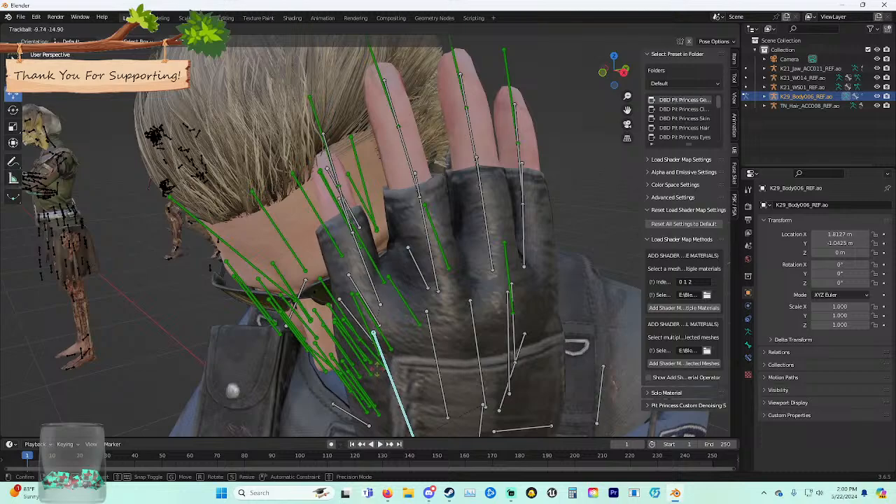
{"action": "left_click", "coordinate": [377, 368]}
Trackball-rotate the palm bones of the next two fingers on the left hand to bring them toward the head.
{"action": "key", "text": "r"}
{"action": "key", "text": "r"}
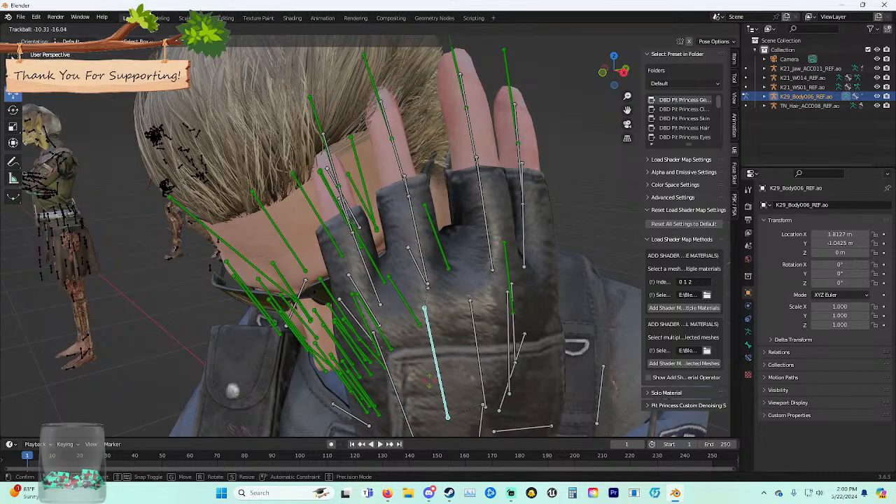
{"action": "left_click", "coordinate": [423, 380]}
{"action": "key", "text": "r"}
{"action": "key", "text": "r"}
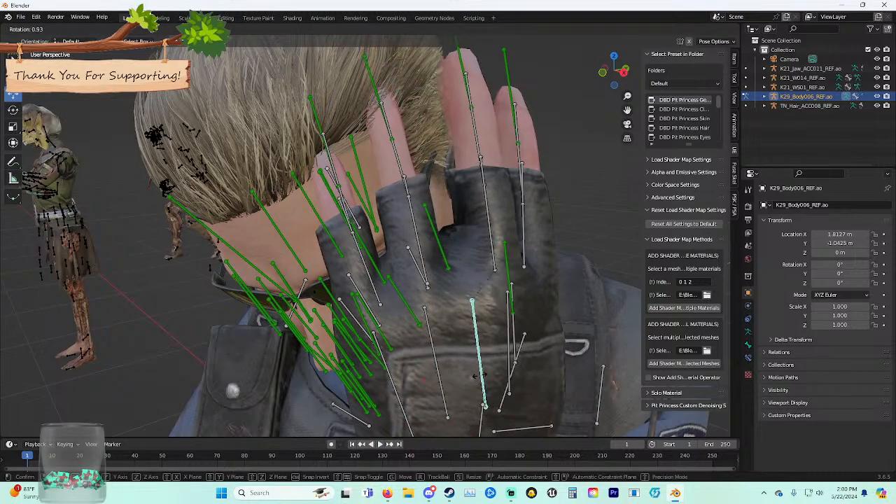
{"action": "left_click", "coordinate": [480, 361]}
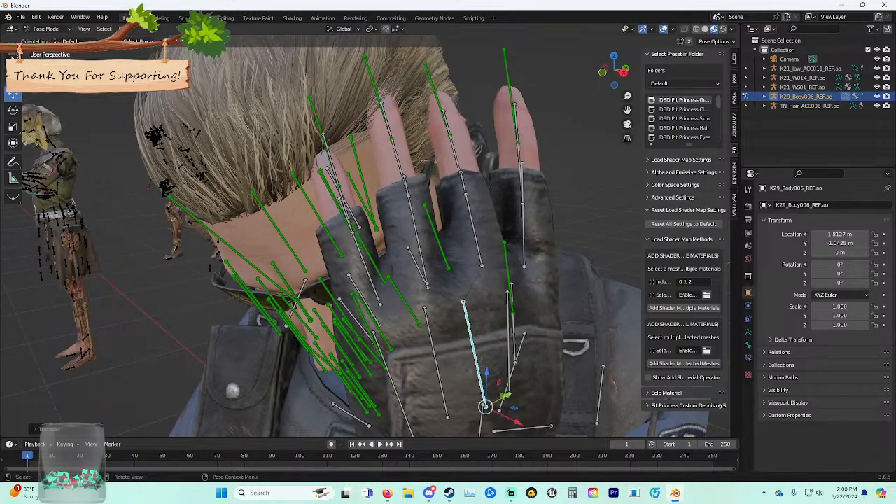
Trackball-rotate the base bone of the left hand's finger farthest from the face to lean that finger toward the head.
{"action": "key", "text": "r"}
{"action": "key", "text": "r"}
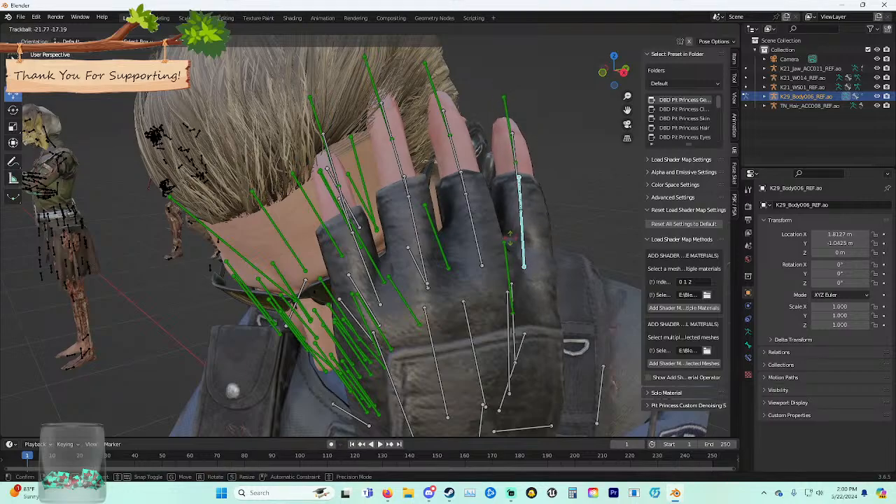
{"action": "left_click", "coordinate": [532, 232]}
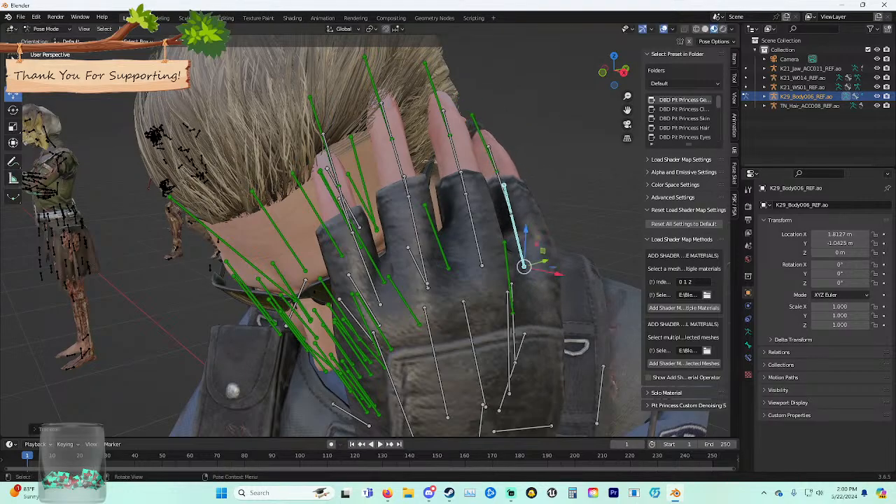
Examine the character's full pose from the front with the viewport overlays hidden, and show them again.
{"action": "middle_click_drag", "start_coordinate": [532, 231], "coordinate": [625, 233]}
{"action": "scroll", "coordinate": [563, 235], "scroll_direction": "down", "scroll_amount": 2}
{"action": "scroll", "coordinate": [584, 234], "scroll_direction": "down", "scroll_amount": 3}
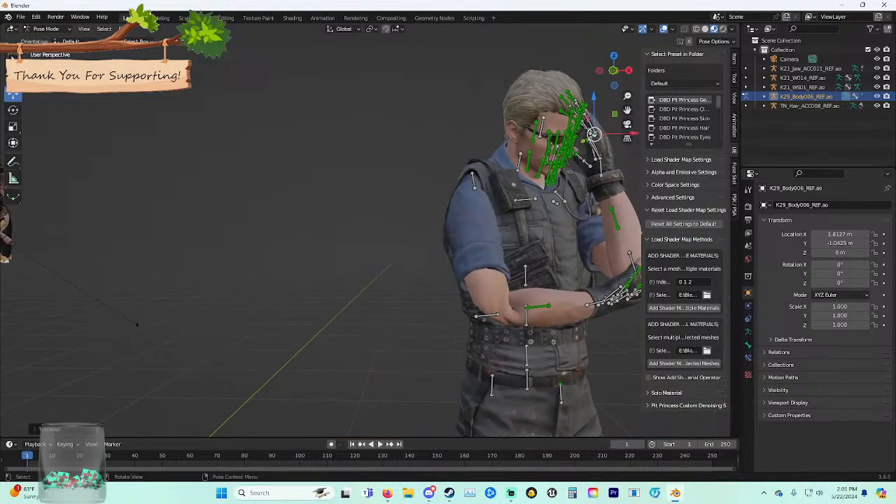
{"action": "scroll", "coordinate": [624, 233], "scroll_direction": "down", "scroll_amount": 3}
{"action": "left_click", "coordinate": [663, 29]}
{"action": "middle_click_drag", "start_coordinate": [574, 175], "coordinate": [550, 142], "text": "shift"}
{"action": "scroll", "coordinate": [506, 123], "scroll_direction": "down", "scroll_amount": 1}
{"action": "scroll", "coordinate": [486, 126], "scroll_direction": "down", "scroll_amount": 1}
{"action": "scroll", "coordinate": [486, 126], "scroll_direction": "down", "scroll_amount": 2}
{"action": "key", "text": "shift+alt+z"}
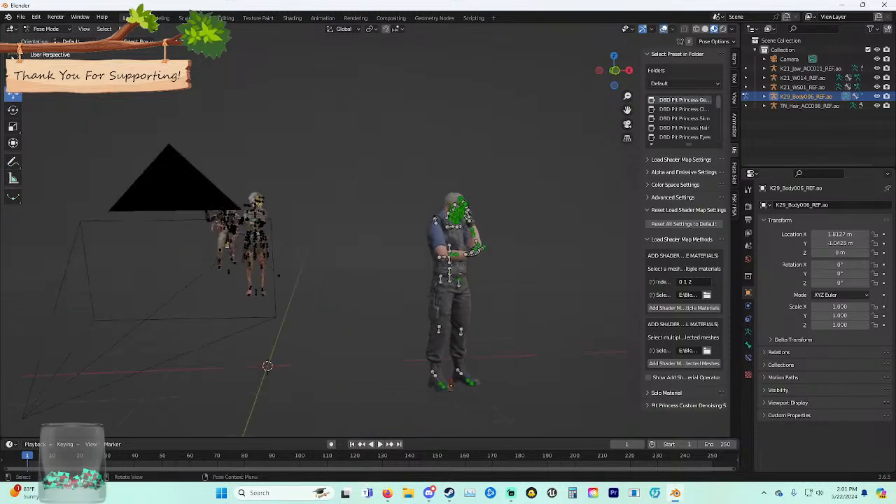
Select all of the K29 character's bones and scale them down to about 0.42.
{"action": "left_click_drag", "start_coordinate": [396, 149], "coordinate": [529, 438]}
{"action": "key", "text": "s"}
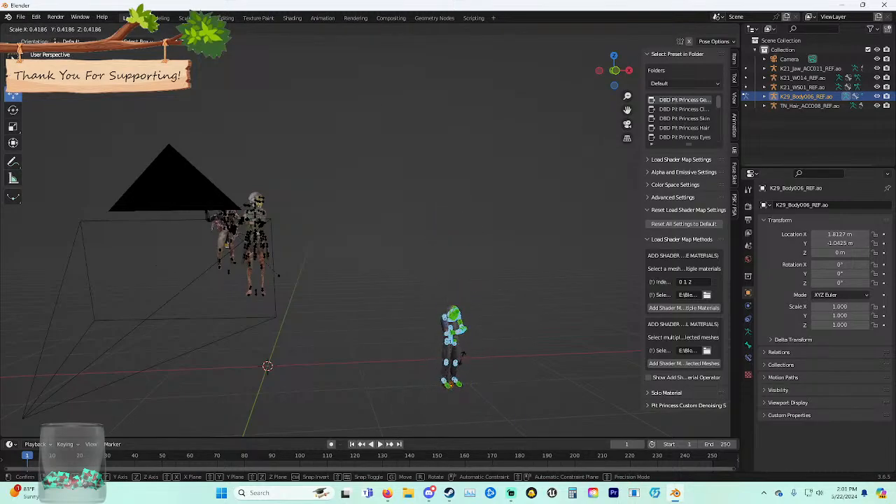
{"action": "left_click", "coordinate": [465, 366]}
Move the scaled-down character across and up the scene, closer to the other two characters.
{"action": "left_click_drag", "start_coordinate": [488, 383], "coordinate": [346, 391]}
{"action": "middle_click_drag", "start_coordinate": [344, 386], "coordinate": [336, 388]}
{"action": "left_click_drag", "start_coordinate": [306, 356], "coordinate": [306, 228]}
{"action": "scroll", "coordinate": [306, 227], "scroll_direction": "up", "scroll_amount": 4}
{"action": "middle_click_drag", "start_coordinate": [306, 227], "coordinate": [231, 229]}
{"action": "middle_click_drag", "start_coordinate": [231, 229], "coordinate": [504, 214], "text": "shift"}
{"action": "scroll", "coordinate": [504, 213], "scroll_direction": "up", "scroll_amount": 3}
{"action": "middle_click_drag", "start_coordinate": [420, 231], "coordinate": [256, 224]}
{"action": "middle_click_drag", "start_coordinate": [255, 224], "coordinate": [378, 228]}
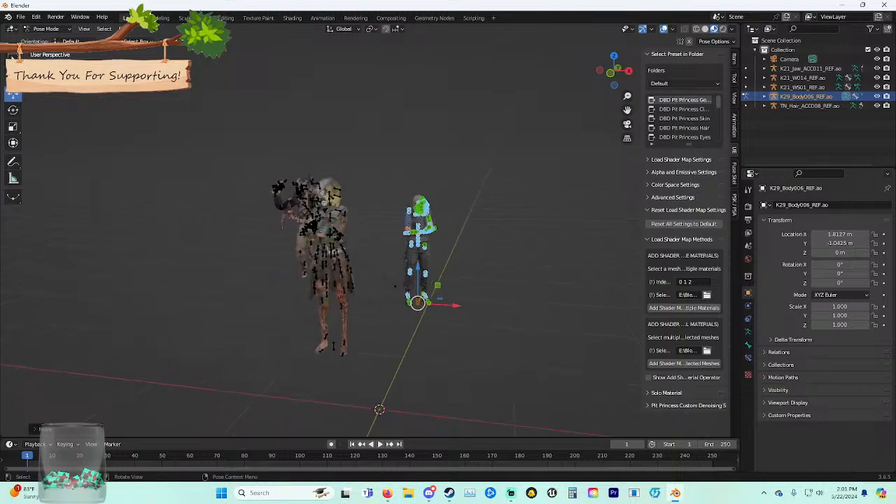
Shift the selected character further along the X axis and adjust its depth to line it up with the other two characters.
{"action": "left_click_drag", "start_coordinate": [455, 305], "coordinate": [293, 296]}
{"action": "scroll", "coordinate": [298, 280], "scroll_direction": "up", "scroll_amount": 2}
{"action": "middle_click_drag", "start_coordinate": [297, 280], "coordinate": [371, 282]}
{"action": "middle_click_drag", "start_coordinate": [371, 281], "coordinate": [140, 279], "text": "shift"}
{"action": "middle_click_drag", "start_coordinate": [140, 278], "coordinate": [315, 284]}
{"action": "left_click_drag", "start_coordinate": [452, 345], "coordinate": [263, 287]}
{"action": "middle_click_drag", "start_coordinate": [263, 287], "coordinate": [42, 284]}
Scale the character up by about 1.25 and lower it so its feet are roughly level with the crouching character's.
{"action": "scroll", "coordinate": [42, 284], "scroll_direction": "down", "scroll_amount": 5}
{"action": "middle_click_drag", "start_coordinate": [280, 210], "coordinate": [503, 283], "text": "shift"}
{"action": "middle_click_drag", "start_coordinate": [432, 430], "coordinate": [353, 396], "text": "shift"}
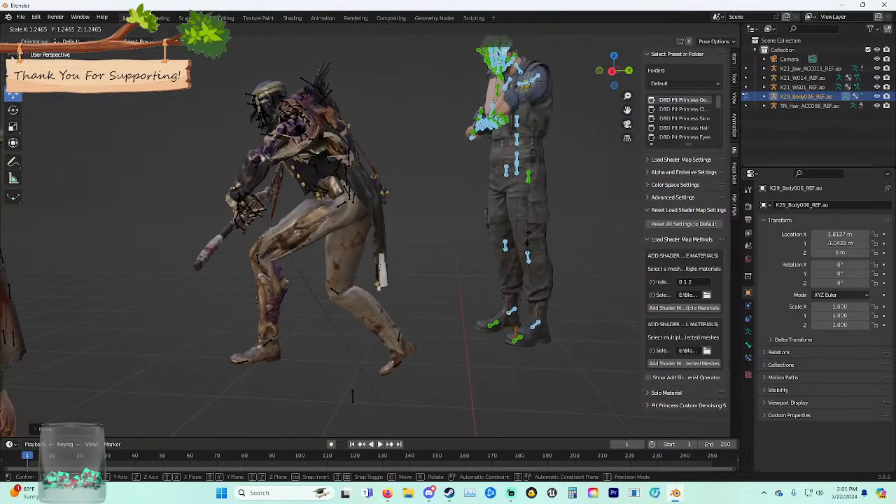
{"action": "key", "text": "g"}
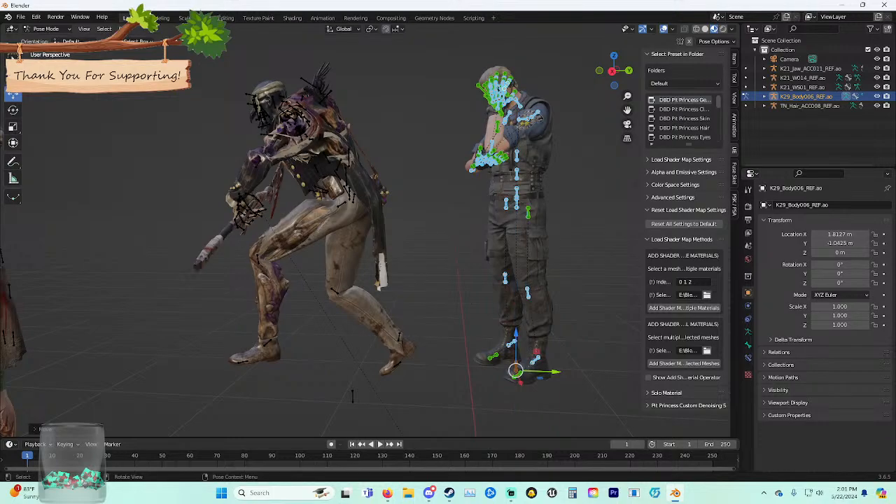
{"action": "key", "text": "x"}
{"action": "left_click_drag", "start_coordinate": [353, 365], "coordinate": [354, 365]}
Move the character along the X axis to the opposite side of the central character from the crouching one.
{"action": "middle_click_drag", "start_coordinate": [354, 365], "coordinate": [284, 355]}
{"action": "scroll", "coordinate": [253, 288], "scroll_direction": "down", "scroll_amount": 2}
{"action": "middle_click_drag", "start_coordinate": [422, 266], "coordinate": [445, 264]}
{"action": "middle_click_drag", "start_coordinate": [445, 263], "coordinate": [366, 238], "text": "shift"}
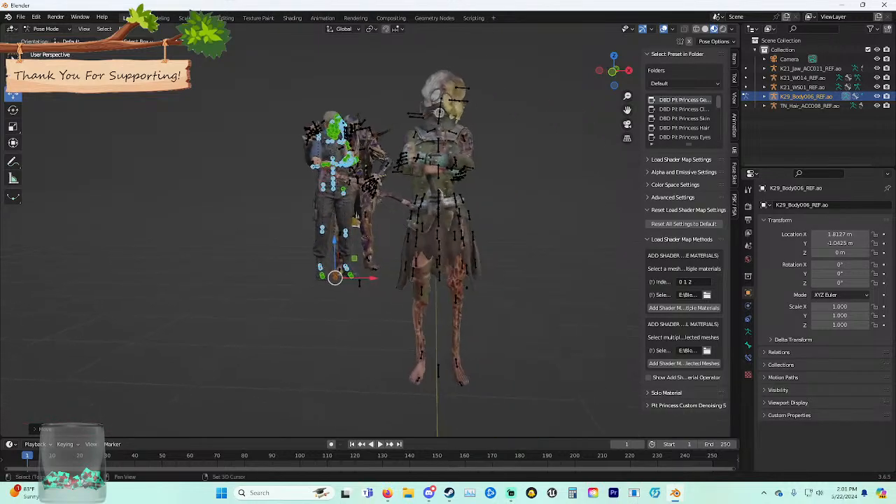
{"action": "key", "text": "g"}
{"action": "key", "text": "x"}
{"action": "left_click_drag", "start_coordinate": [605, 280], "coordinate": [604, 280]}
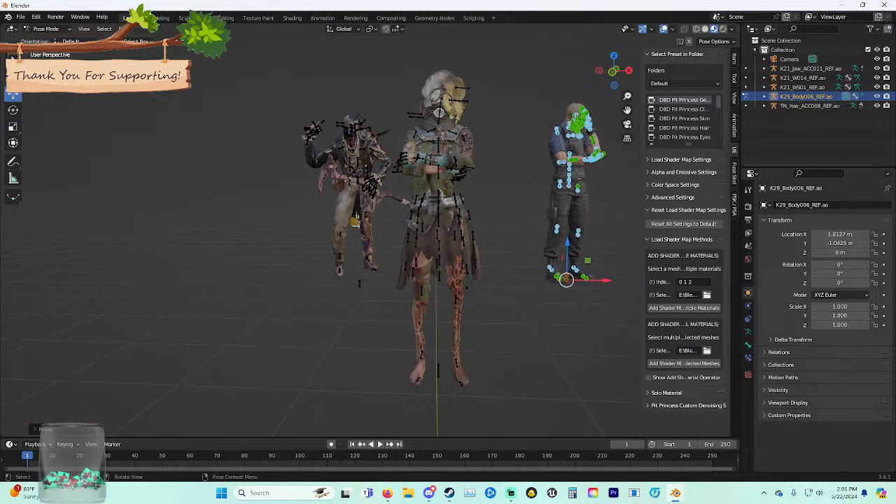
Check the placement through the camera and move all of the character's bones along X, closer to the central character.
{"action": "middle_click_drag", "start_coordinate": [604, 280], "coordinate": [544, 199], "text": "shift"}
{"action": "scroll", "coordinate": [545, 199], "scroll_direction": "down", "scroll_amount": 2}
{"action": "key", "text": "KP_0"}
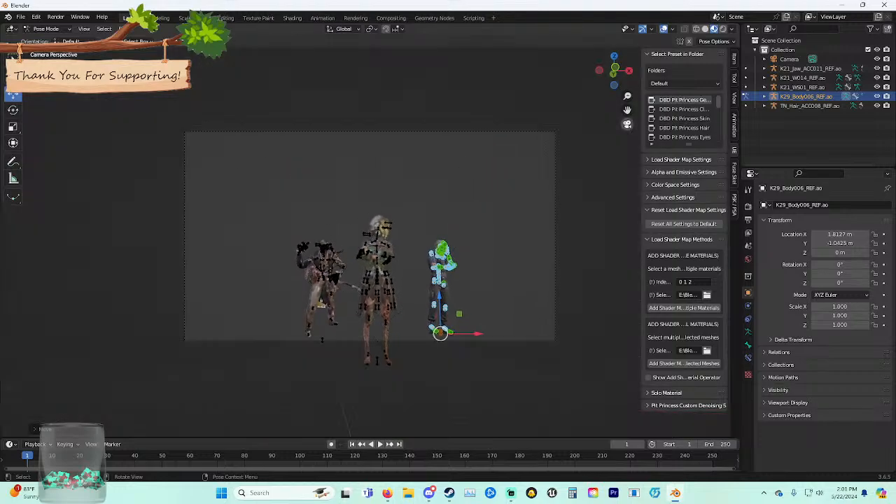
{"action": "key", "text": "alt+a"}
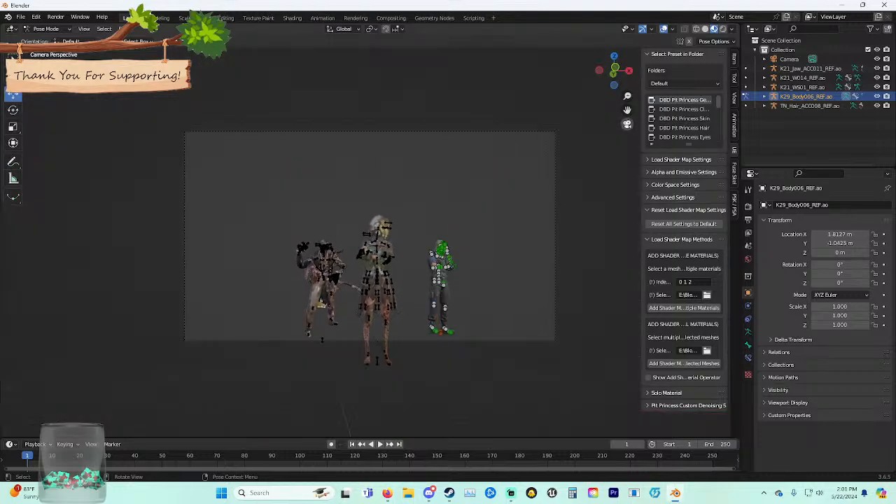
{"action": "left_click", "coordinate": [627, 124]}
{"action": "left_click_drag", "start_coordinate": [560, 69], "coordinate": [510, 228]}
{"action": "key", "text": "g"}
{"action": "key", "text": "x"}
{"action": "left_click", "coordinate": [627, 124]}
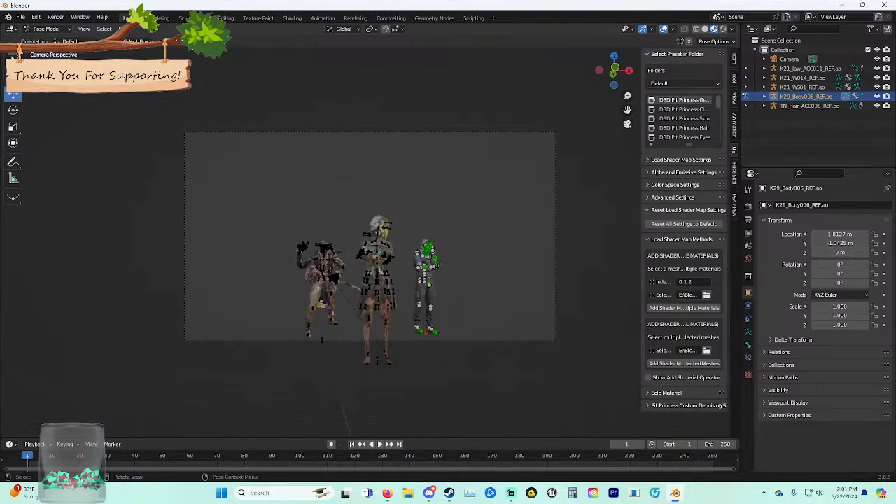
Examine the three-character composition through the camera with the overlays hidden, and return to the free perspective view with overlays shown.
{"action": "key", "text": "shift+alt+z"}
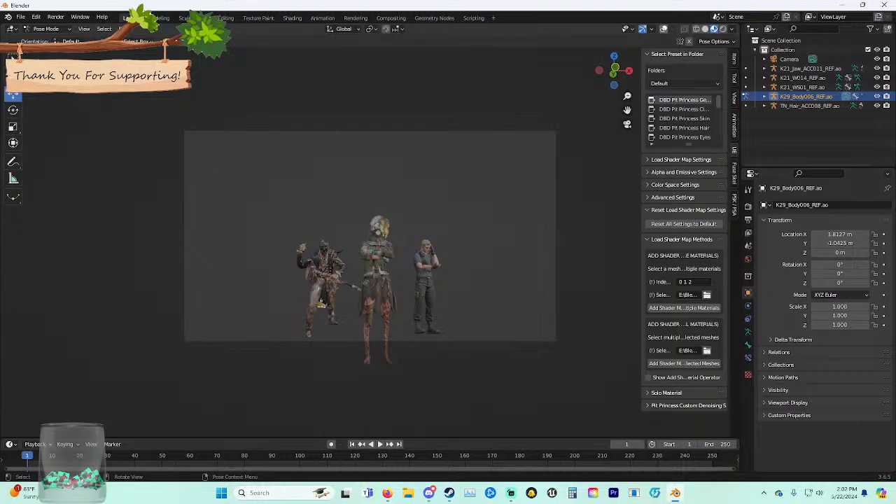
{"action": "key", "text": "alt+shift+z"}
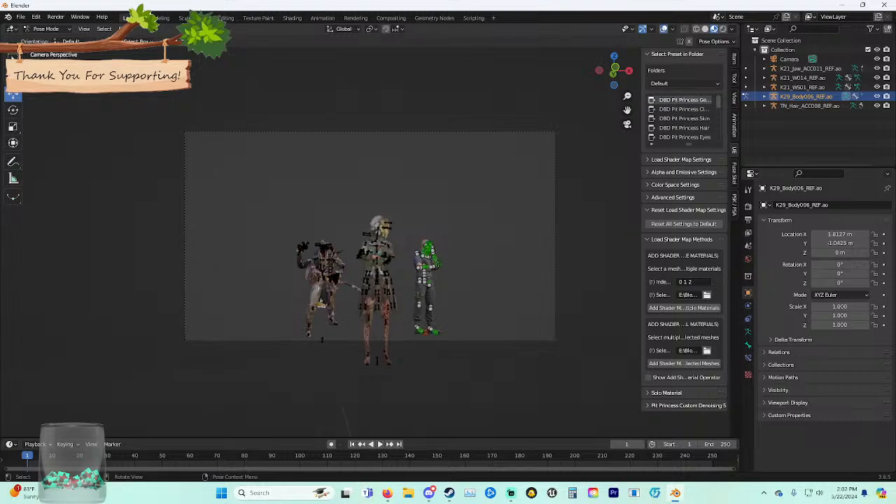
{"action": "key", "text": "KP_0"}
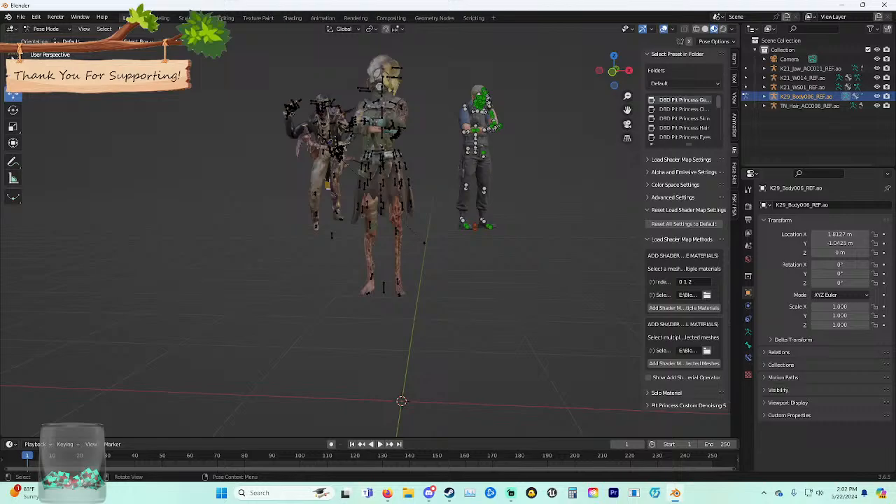
{"action": "mouse_move", "coordinate": [392, 231]}
{"action": "middle_mouse_down", "text": "shift"}
{"action": "mouse_move", "coordinate": [337, 261]}
{"action": "mouse_move", "coordinate": [392, 256]}
{"action": "mouse_move", "coordinate": [378, 246]}
{"action": "mouse_move", "coordinate": [386, 220]}
{"action": "middle_mouse_up", "text": "shift"}
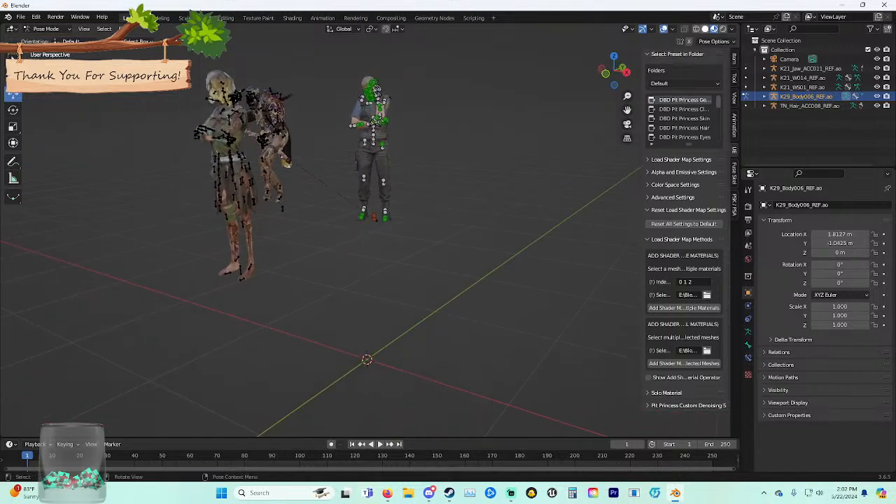
Set the viewport to Solid shading in Object Mode with nothing selected, and show the PSK/PSA import options.
{"action": "left_click", "coordinate": [705, 29]}
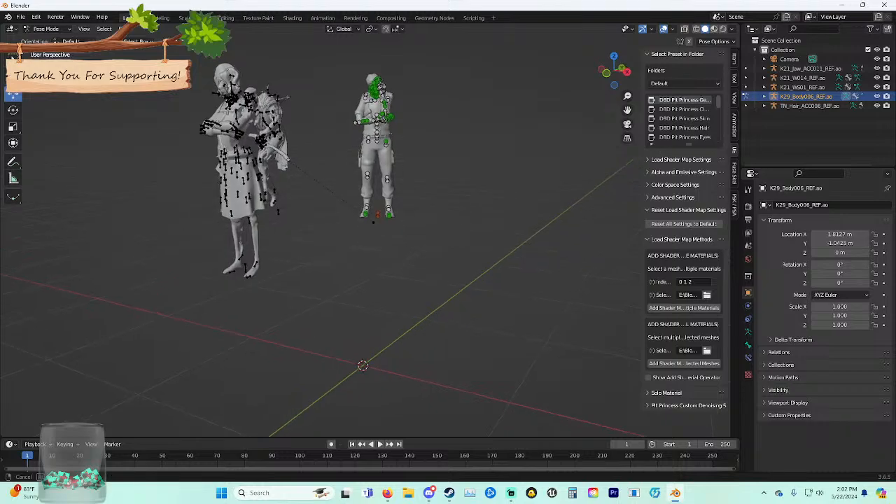
{"action": "middle_click_drag", "start_coordinate": [12, 55], "coordinate": [14, 57]}
{"action": "left_click", "coordinate": [47, 29]}
{"action": "left_click", "coordinate": [43, 40]}
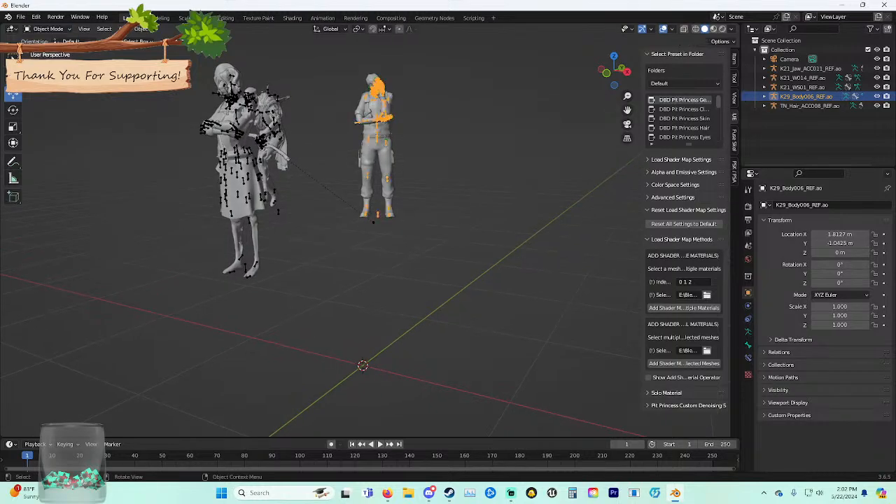
{"action": "left_click", "coordinate": [315, 231]}
{"action": "middle_click_drag", "start_coordinate": [315, 231], "coordinate": [305, 231]}
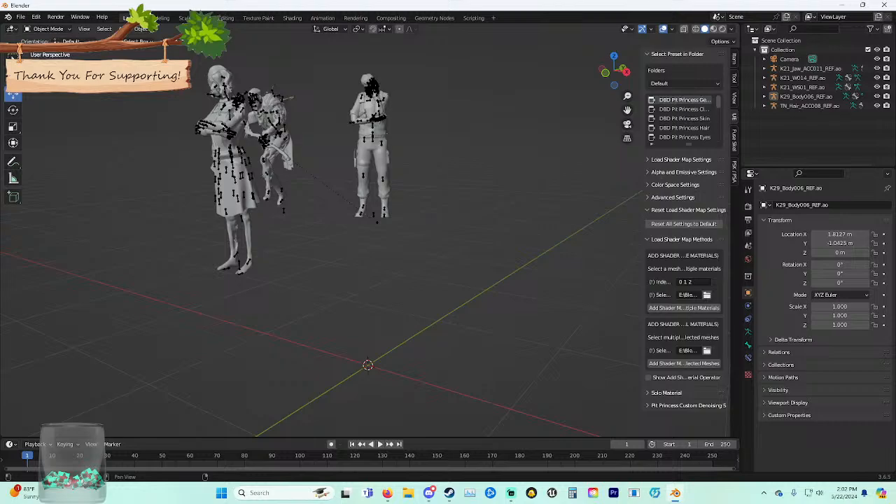
{"action": "left_click", "coordinate": [734, 172]}
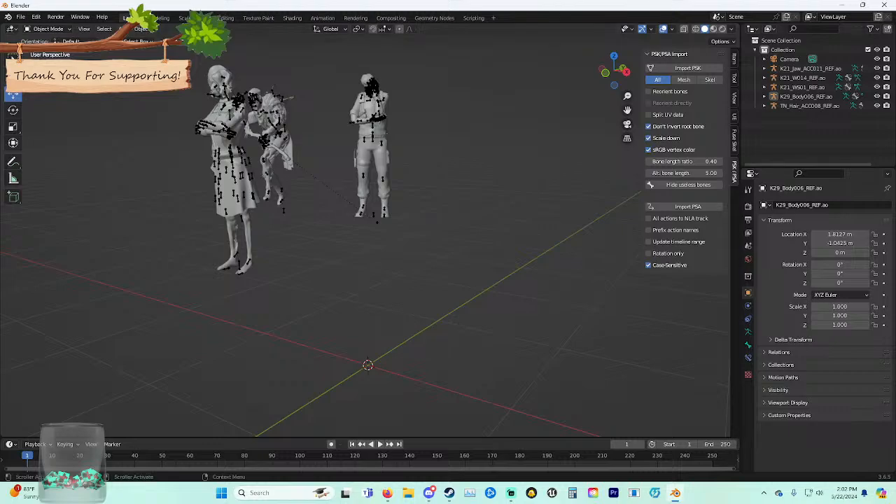
Import K34_Body007_REF.psk from the K34 body models folder, and undo that import.
{"action": "left_click", "coordinate": [687, 67]}
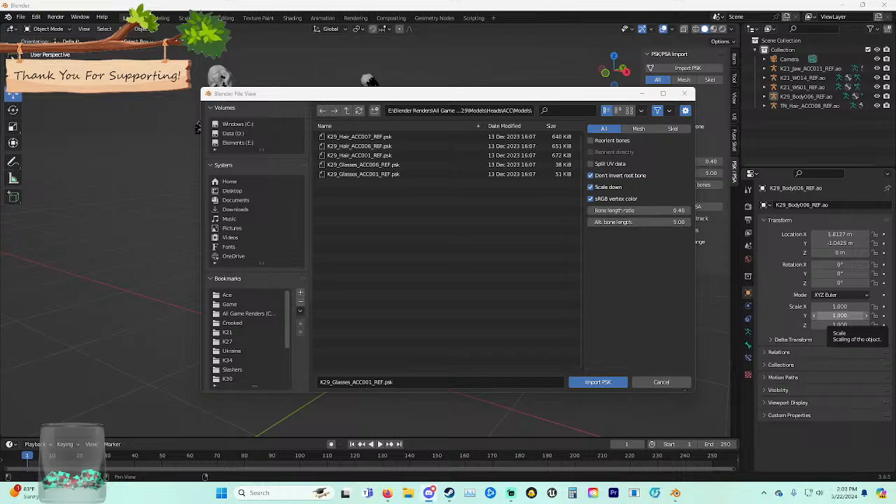
{"action": "left_click", "coordinate": [248, 313]}
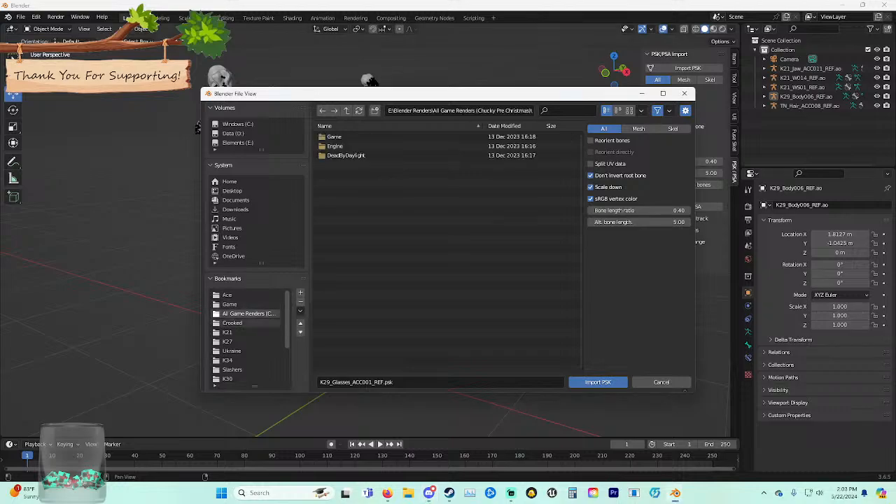
{"action": "scroll", "coordinate": [245, 327], "scroll_direction": "down", "scroll_amount": 3}
{"action": "scroll", "coordinate": [245, 327], "scroll_direction": "down", "scroll_amount": 2}
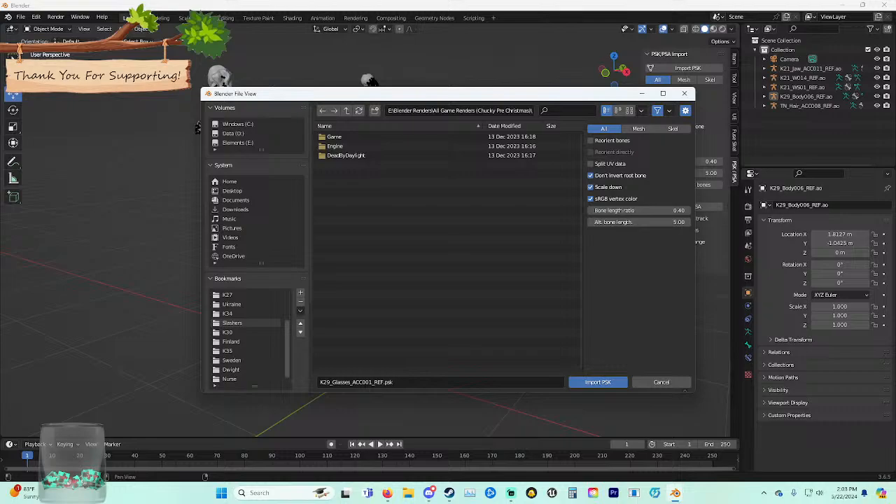
{"action": "scroll", "coordinate": [245, 315], "scroll_direction": "down", "scroll_amount": 1}
{"action": "left_click", "coordinate": [245, 303]}
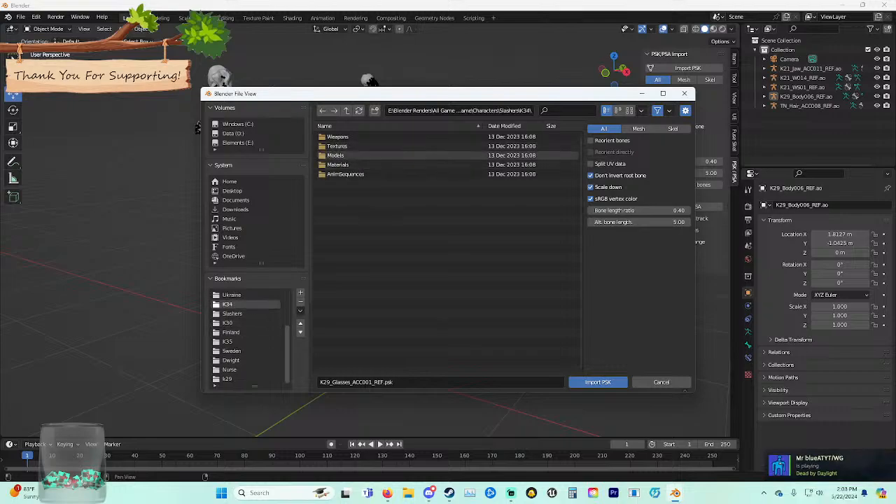
{"action": "double_click", "coordinate": [336, 155]}
{"action": "double_click", "coordinate": [335, 147]}
{"action": "double_click", "coordinate": [350, 155]}
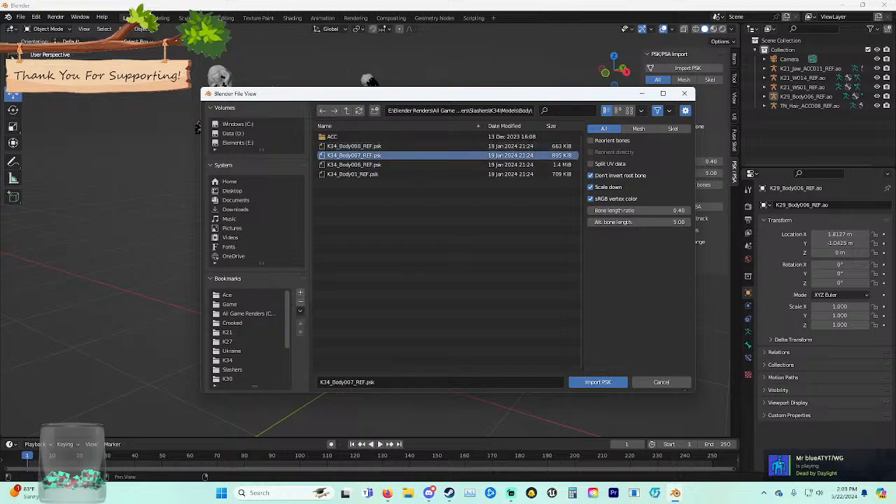
{"action": "middle_click_drag", "start_coordinate": [448, 252], "coordinate": [459, 252]}
{"action": "key", "text": "ctrl+z"}
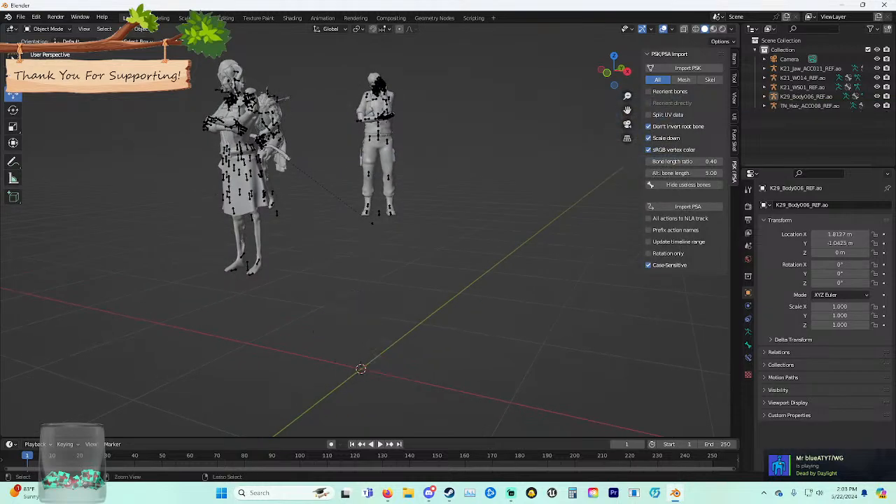
Start a PSK import, browse from All Game Renders to Game, Characters, Slashers, K33, and bookmark the K33 folder.
{"action": "left_click", "coordinate": [685, 68]}
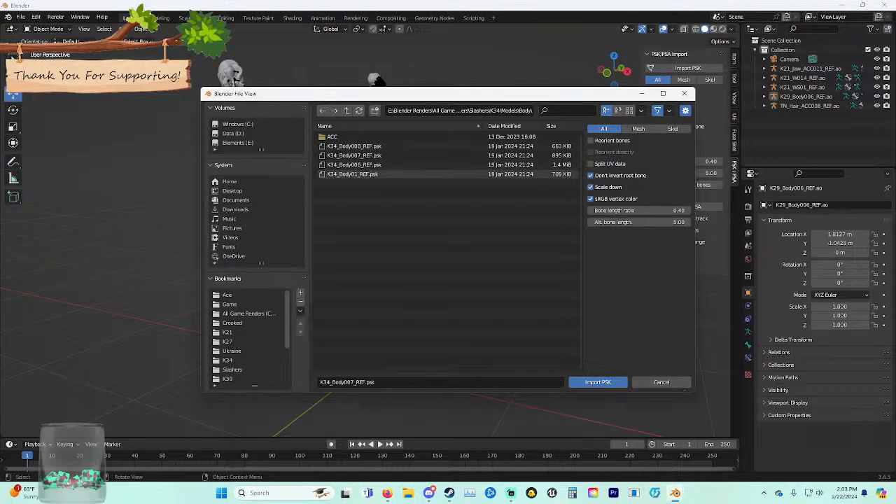
{"action": "left_click", "coordinate": [249, 313]}
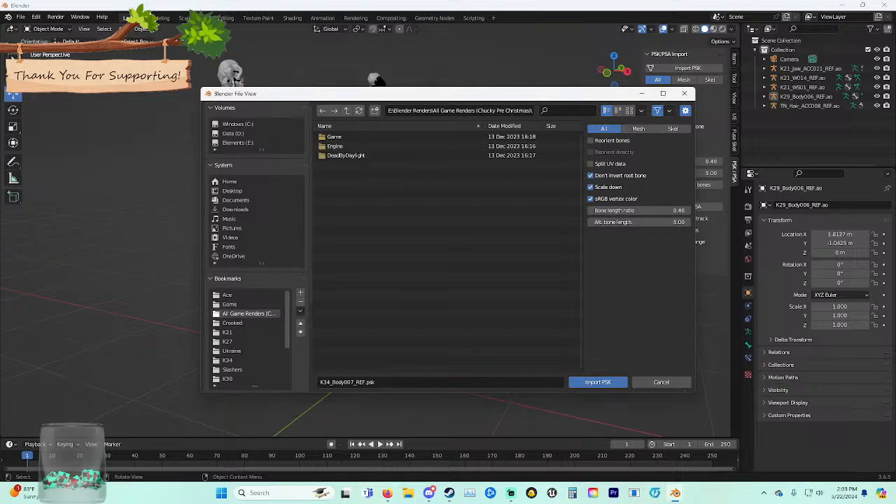
{"action": "double_click", "coordinate": [334, 137]}
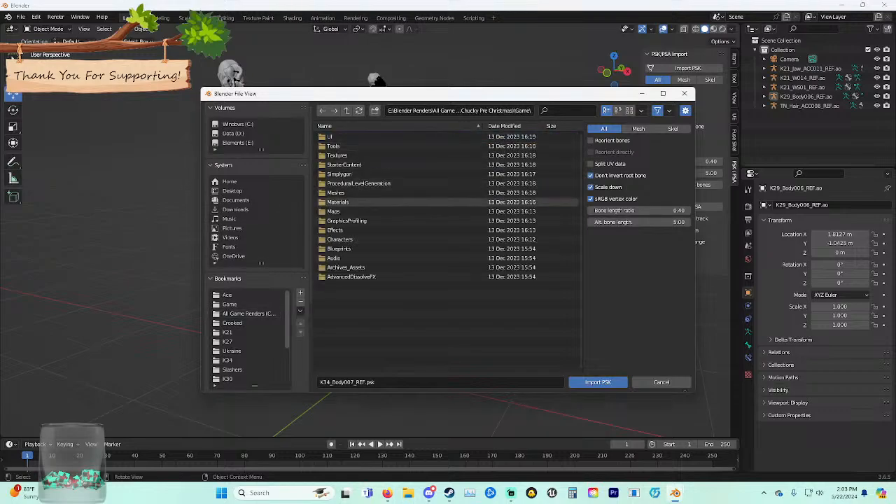
{"action": "double_click", "coordinate": [339, 239]}
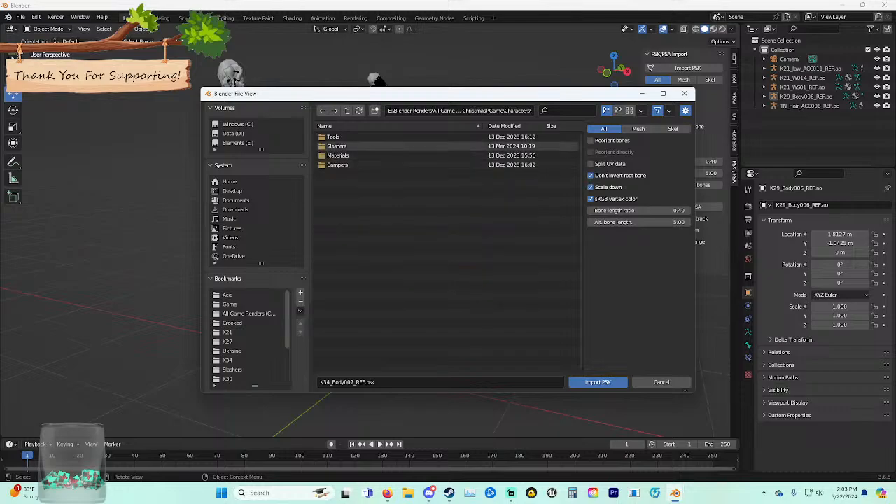
{"action": "double_click", "coordinate": [334, 146]}
{"action": "scroll", "coordinate": [336, 280], "scroll_direction": "down", "scroll_amount": 2}
{"action": "double_click", "coordinate": [335, 240]}
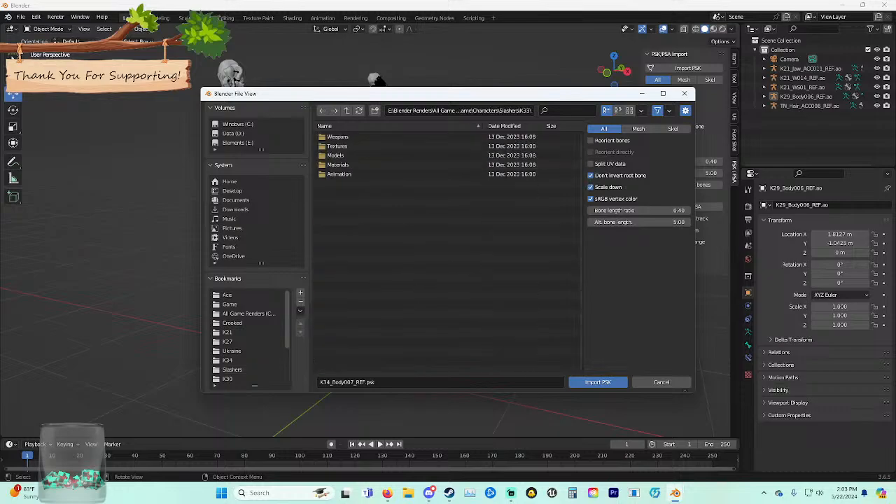
{"action": "scroll", "coordinate": [248, 332], "scroll_direction": "down", "scroll_amount": 3}
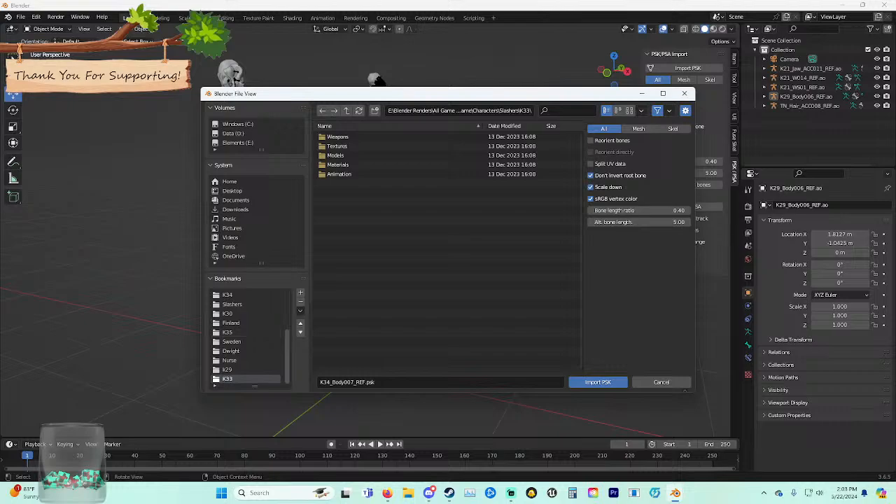
Import K33_Body008_REF.psk from the K33 Models\Bodies folder and shade the body mesh smooth.
{"action": "double_click", "coordinate": [335, 154]}
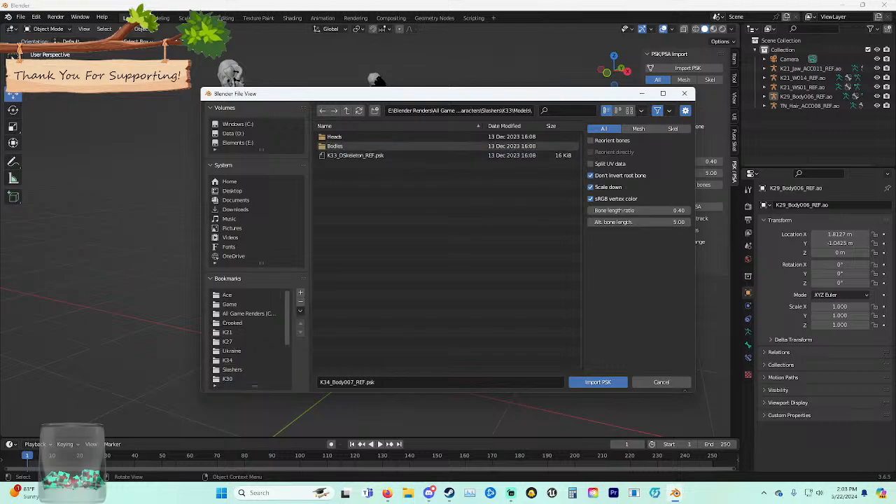
{"action": "double_click", "coordinate": [335, 146]}
{"action": "left_click", "coordinate": [354, 145]}
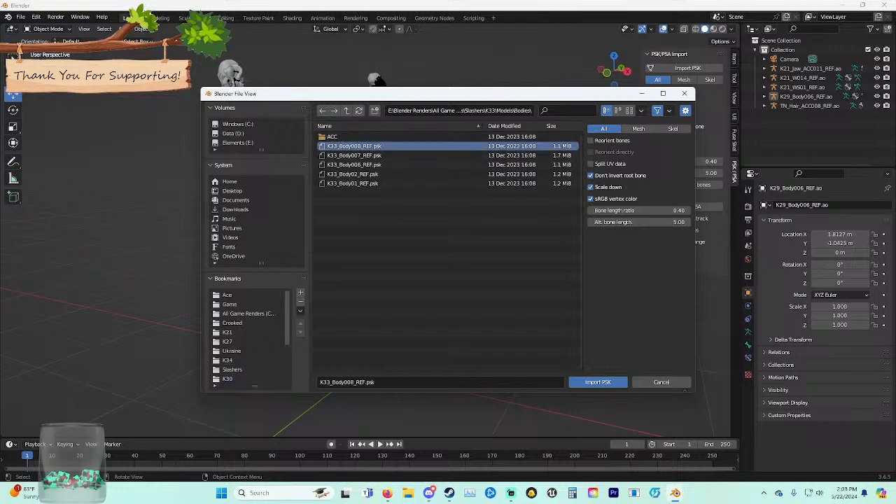
{"action": "double_click", "coordinate": [350, 146]}
{"action": "middle_click_drag", "start_coordinate": [392, 210], "coordinate": [266, 195]}
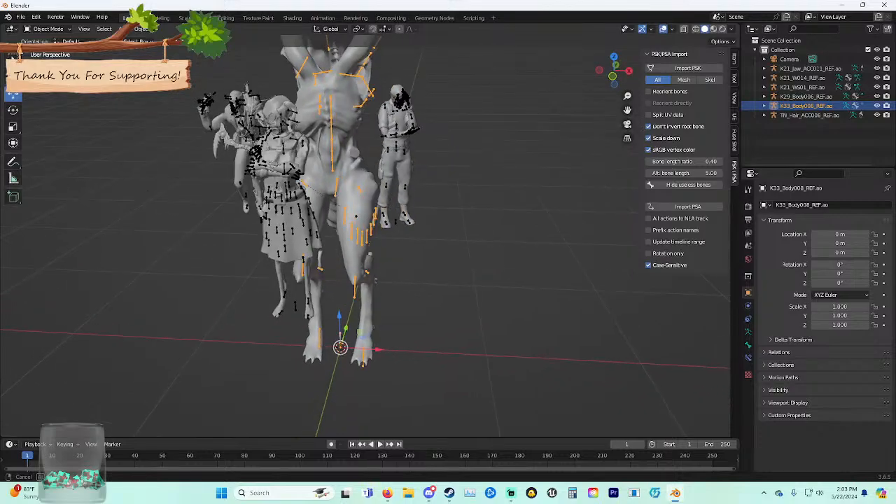
{"action": "middle_click_drag", "start_coordinate": [465, 210], "coordinate": [399, 207]}
{"action": "left_click", "coordinate": [413, 210]}
{"action": "right_click", "coordinate": [387, 231]}
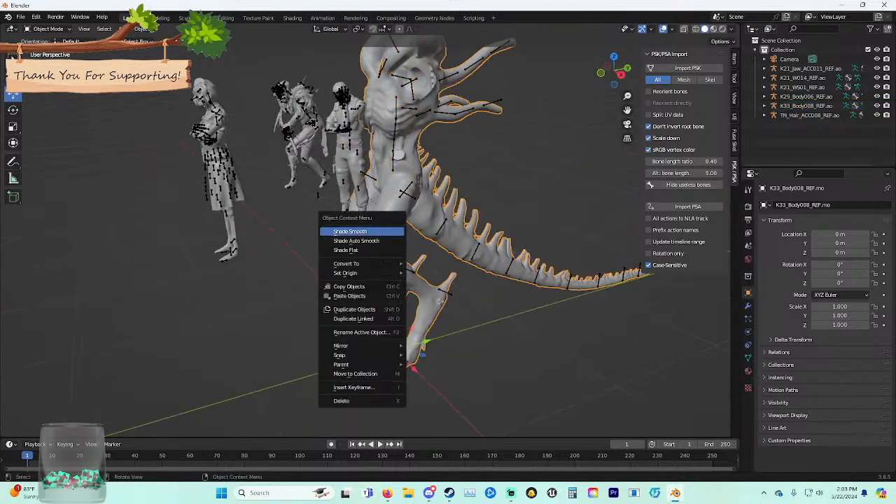
{"action": "left_click", "coordinate": [350, 231]}
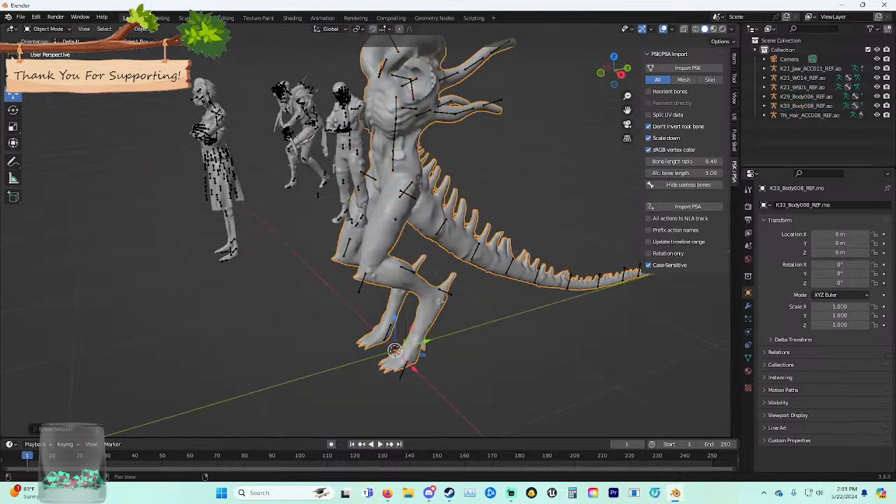
Add shader maps to the K33 body's multiple materials with the general DBD Pit Princess preset, check them in Rendered shading, and return to Solid.
{"action": "left_click", "coordinate": [734, 117]}
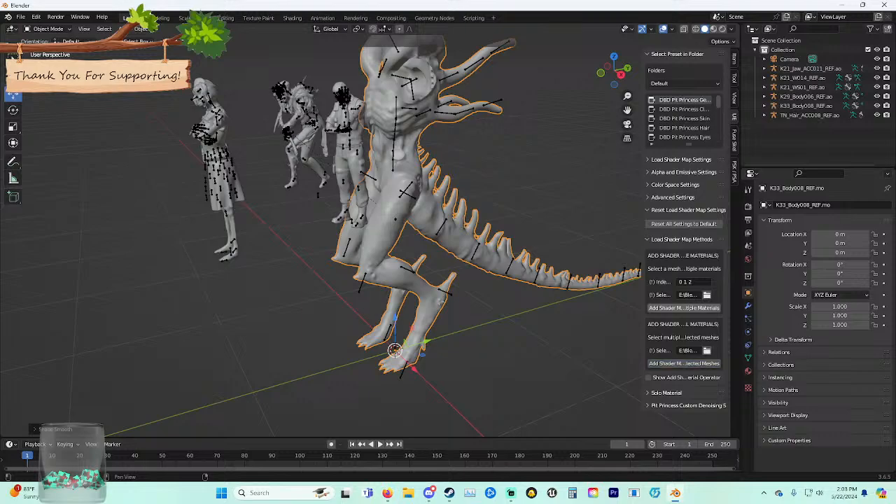
{"action": "left_click", "coordinate": [683, 308]}
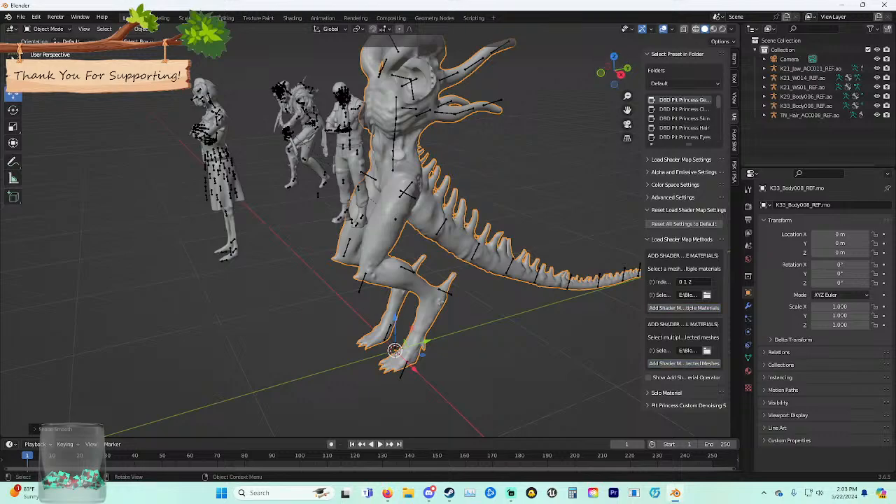
{"action": "left_click", "coordinate": [722, 29]}
{"action": "mouse_move", "coordinate": [490, 189]}
{"action": "middle_mouse_down"}
{"action": "mouse_move", "coordinate": [526, 191]}
{"action": "mouse_move", "coordinate": [515, 243]}
{"action": "mouse_move", "coordinate": [495, 246]}
{"action": "middle_mouse_up"}
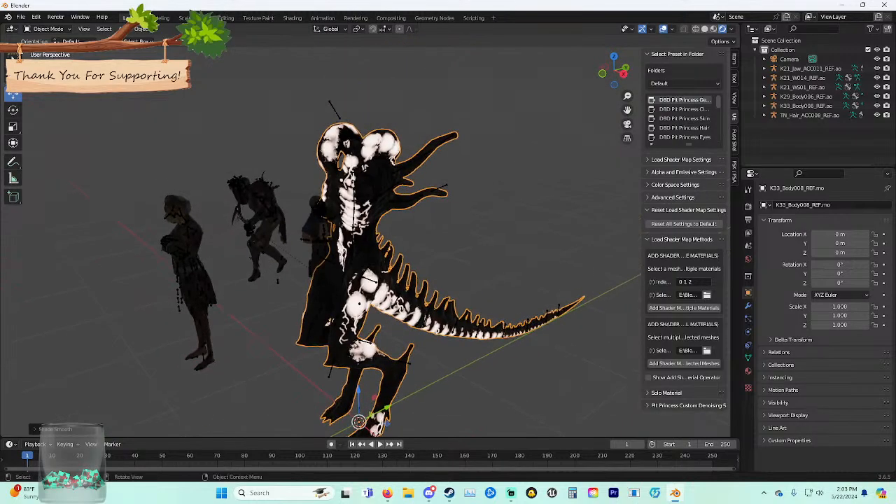
{"action": "left_click", "coordinate": [705, 29]}
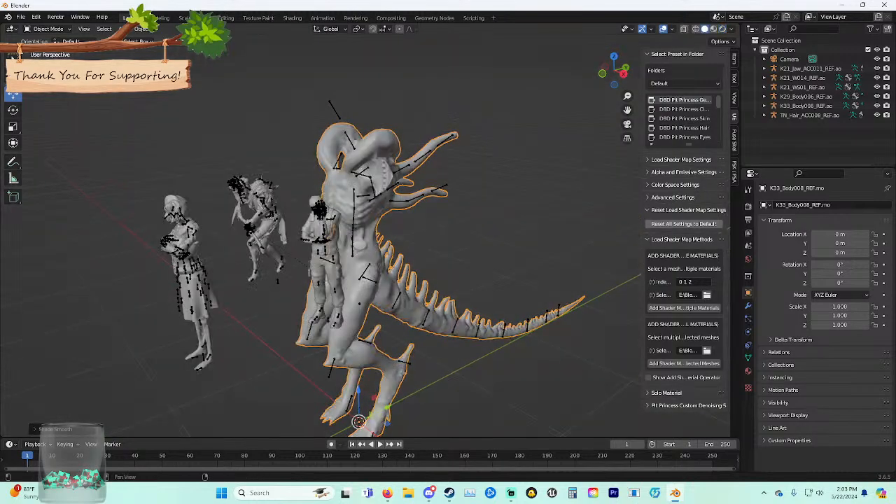
Import K33_Syringe_ACC_008_REF.psk from the K33 body accessories models folder and shade the syringe mesh smooth.
{"action": "left_click", "coordinate": [734, 171]}
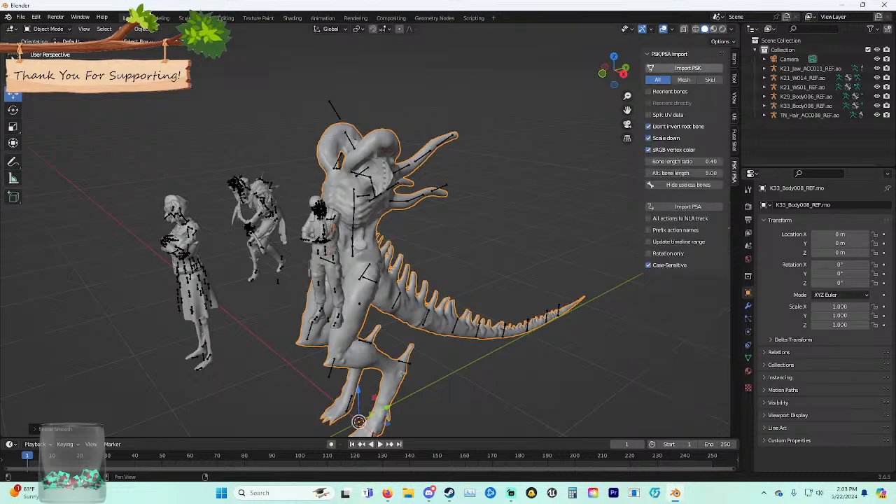
{"action": "left_click", "coordinate": [688, 68]}
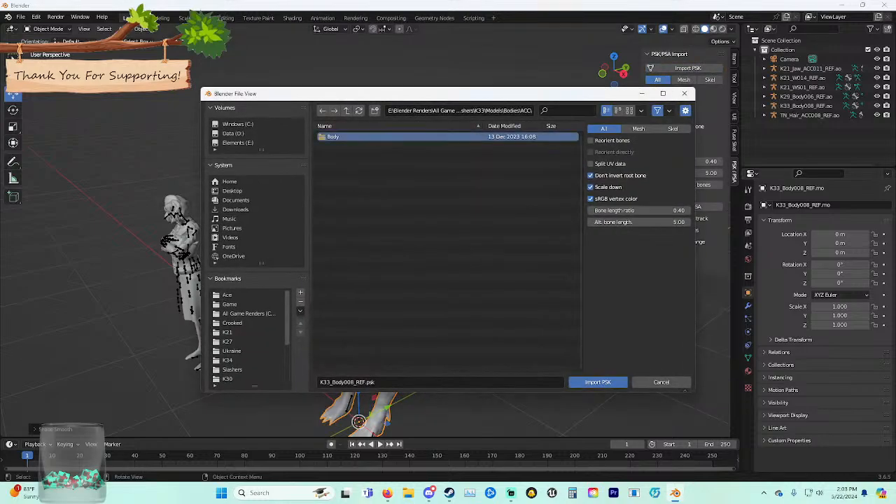
{"action": "double_click", "coordinate": [365, 136]}
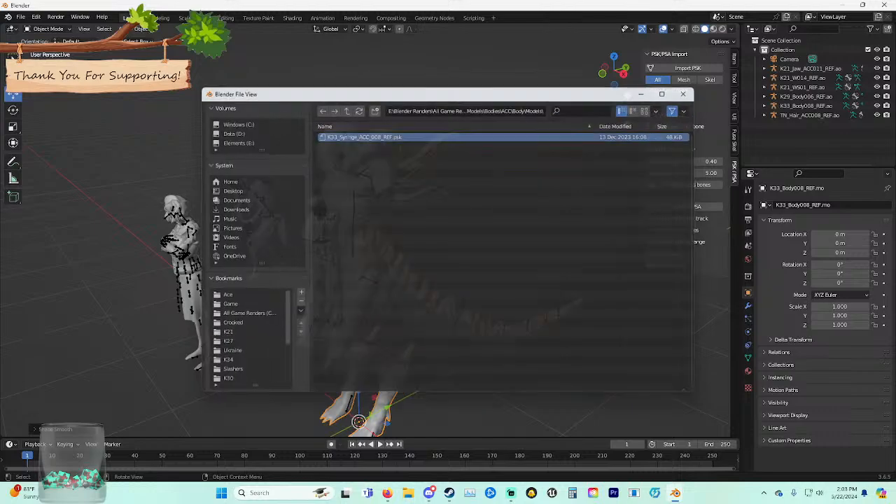
{"action": "middle_click_drag", "start_coordinate": [420, 210], "coordinate": [329, 210]}
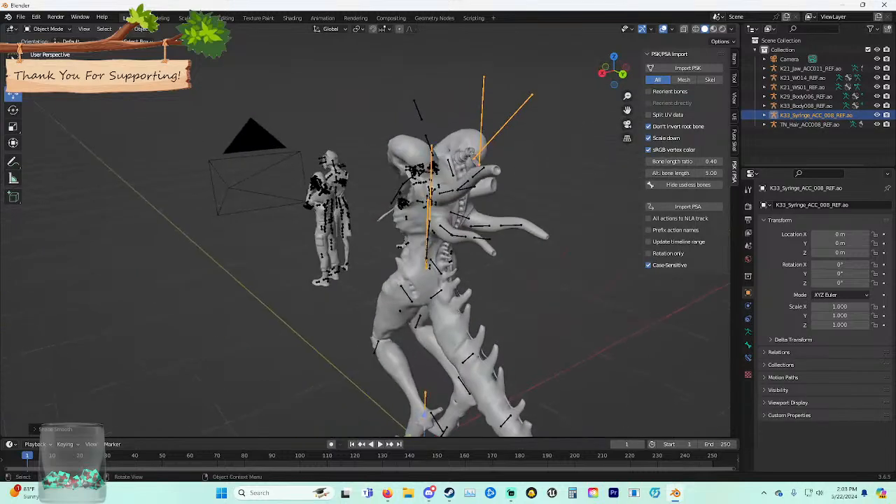
{"action": "right_click", "coordinate": [426, 158]}
{"action": "left_click", "coordinate": [426, 158]}
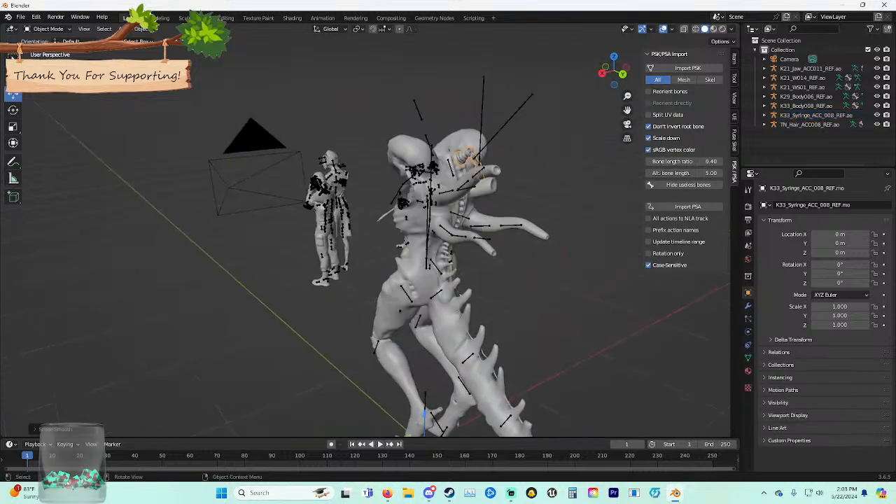
Add shader maps to the syringe mesh's materials using material slots 0 1 2 and dismiss the notice.
{"action": "left_click", "coordinate": [734, 116]}
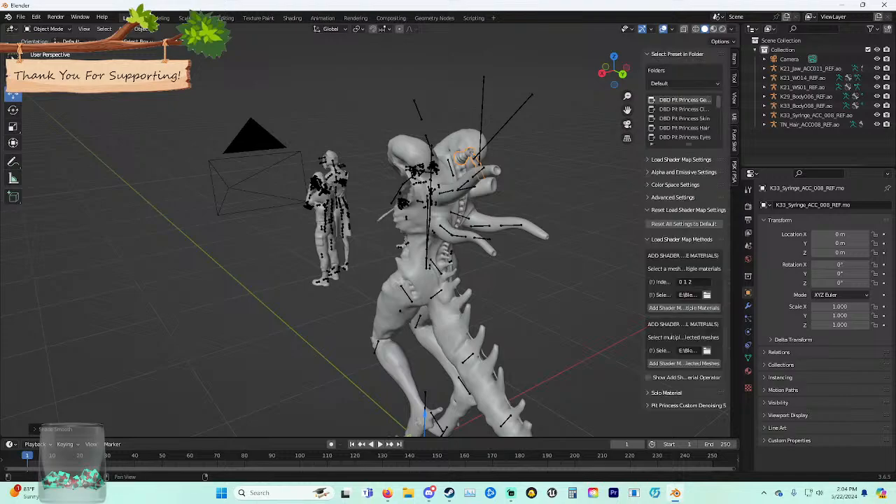
{"action": "left_click", "coordinate": [683, 308]}
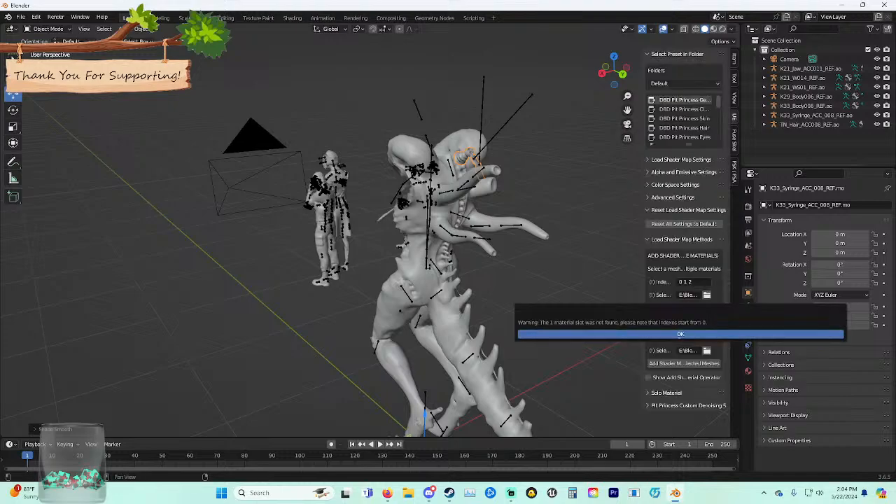
{"action": "left_click", "coordinate": [682, 334]}
Import K33_Head008_REF.psk from the K33 Models\Heads folder and shade the head mesh smooth.
{"action": "left_click", "coordinate": [734, 172]}
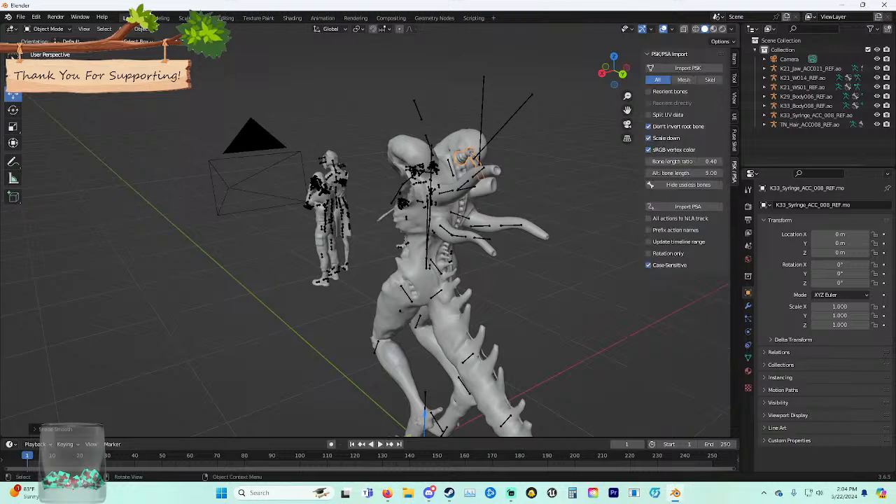
{"action": "middle_click_drag", "start_coordinate": [581, 199], "coordinate": [654, 185]}
{"action": "left_click", "coordinate": [686, 68]}
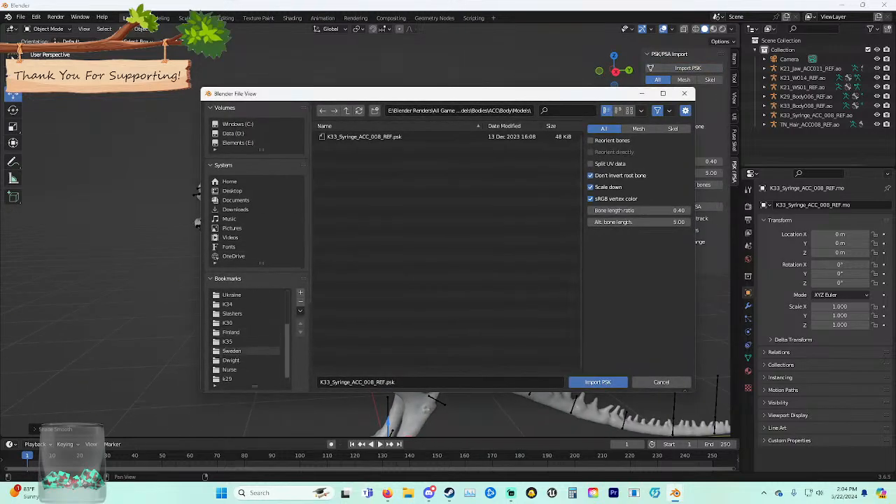
{"action": "left_click", "coordinate": [228, 379]}
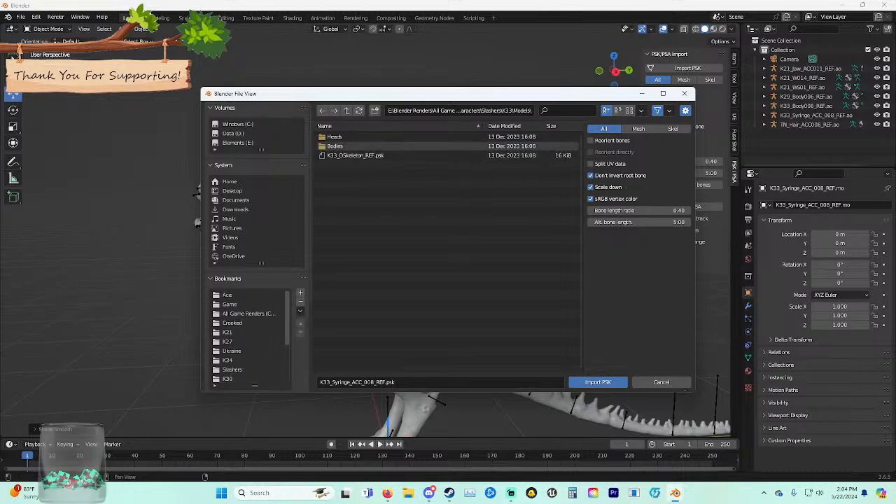
{"action": "double_click", "coordinate": [350, 137]}
{"action": "double_click", "coordinate": [354, 137]}
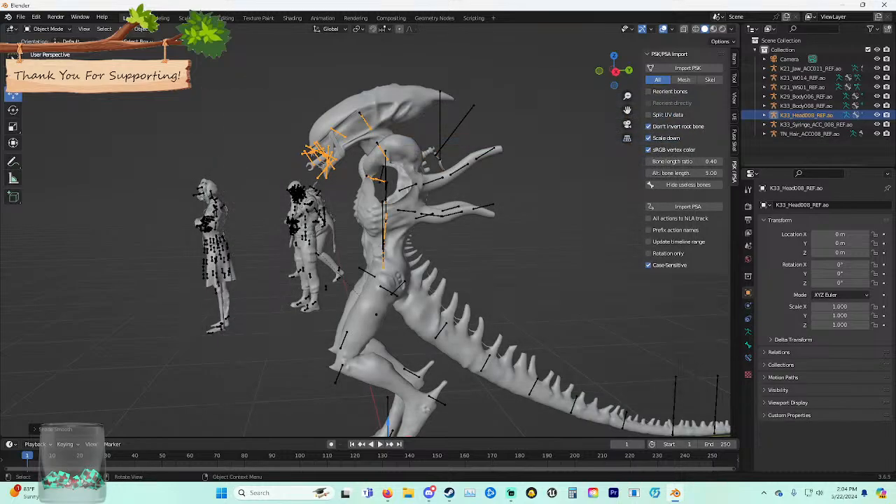
{"action": "right_click", "coordinate": [308, 114]}
{"action": "left_click", "coordinate": [300, 114]}
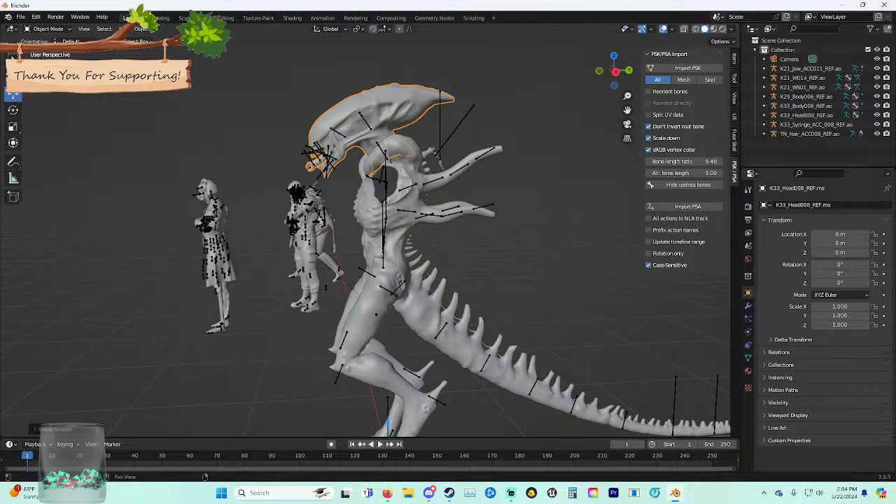
Add shader maps to the K33 head mesh's materials with the general DBD Pit Princess preset.
{"action": "left_click", "coordinate": [734, 117]}
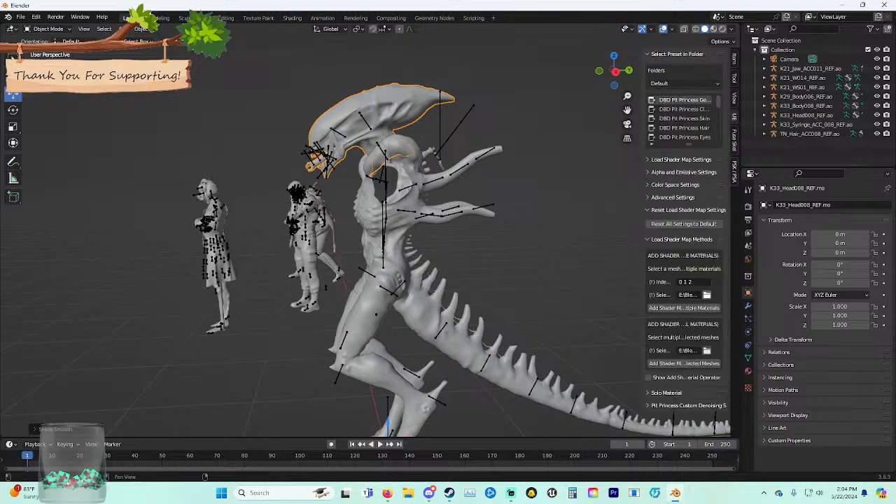
{"action": "left_click", "coordinate": [694, 308]}
{"action": "left_click", "coordinate": [685, 363]}
Import K33_W008_REF.psk from the K33 Weapons\Models folder and shade the arms mesh smooth.
{"action": "left_click", "coordinate": [734, 171]}
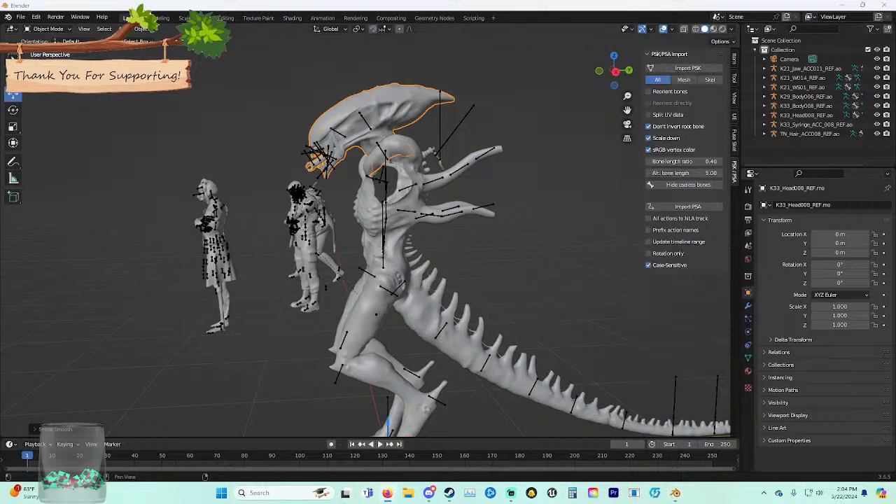
{"action": "left_click", "coordinate": [687, 68]}
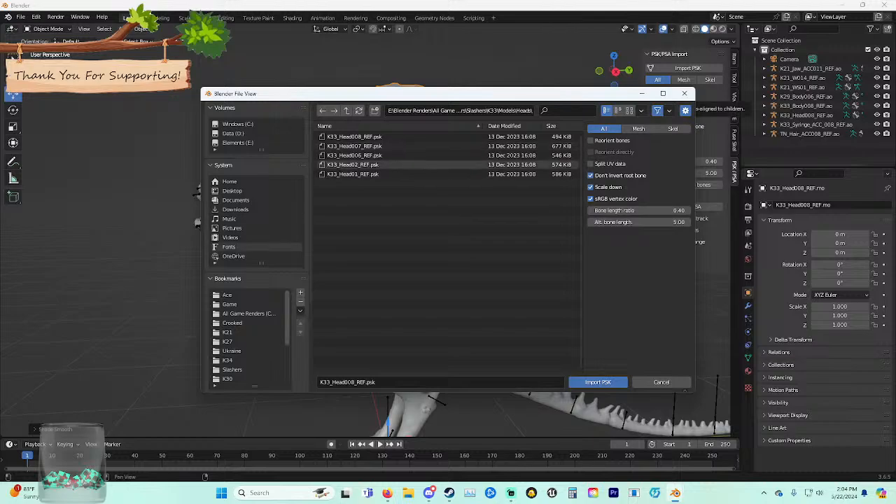
{"action": "scroll", "coordinate": [246, 341], "scroll_direction": "down", "scroll_amount": 7}
{"action": "left_click", "coordinate": [245, 379]}
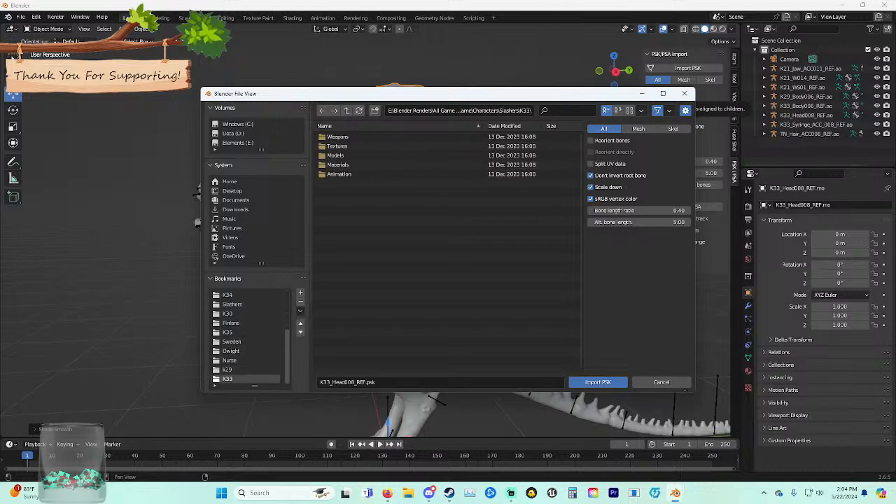
{"action": "double_click", "coordinate": [337, 137]}
{"action": "double_click", "coordinate": [336, 136]}
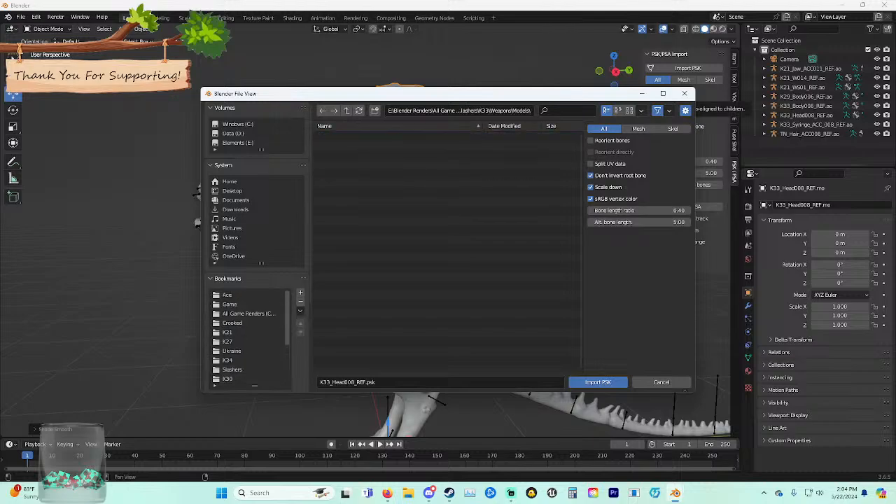
{"action": "double_click", "coordinate": [350, 146]}
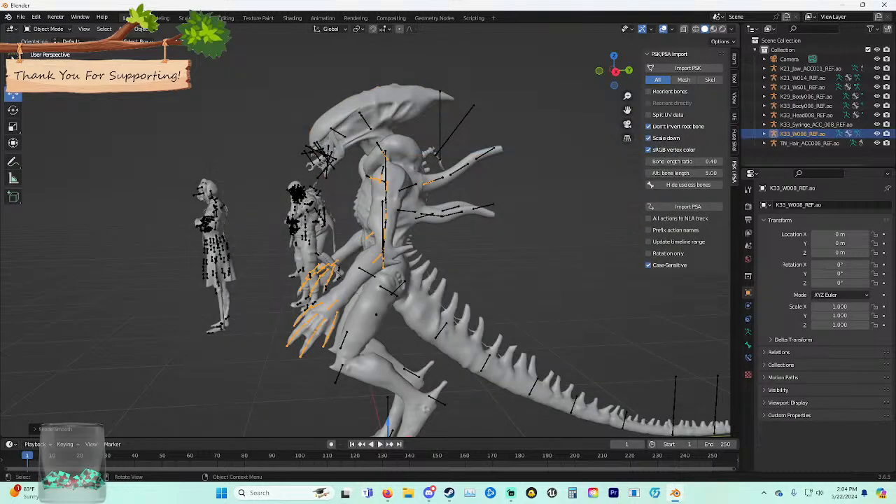
{"action": "left_click", "coordinate": [351, 285]}
{"action": "right_click", "coordinate": [350, 285]}
{"action": "left_click", "coordinate": [351, 284]}
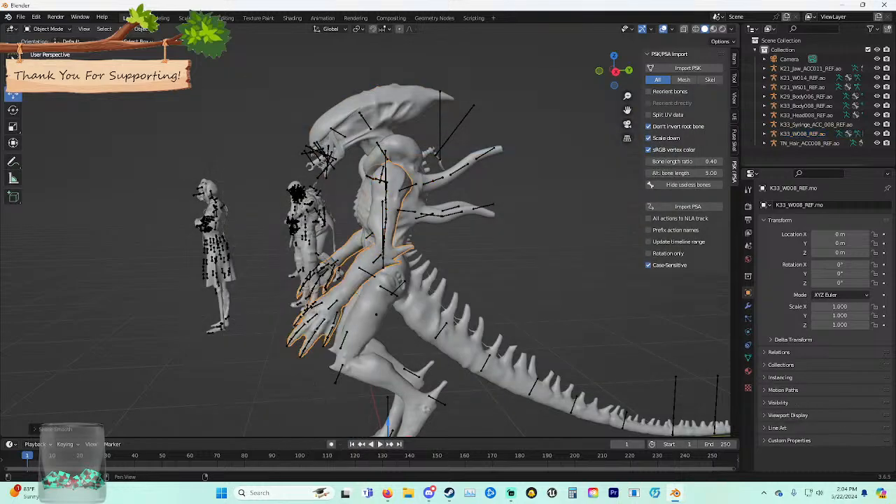
Switch to Material Preview and add shader maps to the K33 arms mesh with the DBD Pit Princess Eyes preset.
{"action": "left_click", "coordinate": [734, 117]}
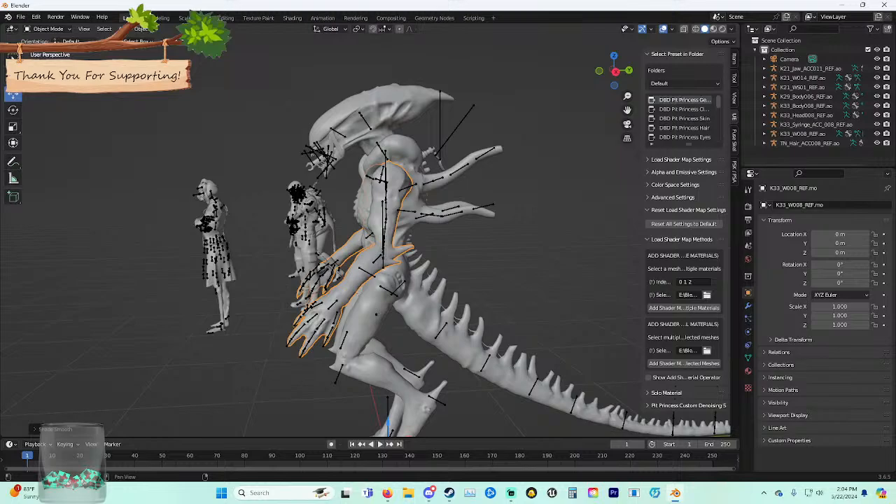
{"action": "left_click", "coordinate": [713, 29]}
{"action": "middle_click_drag", "start_coordinate": [518, 188], "coordinate": [571, 191]}
{"action": "left_click", "coordinate": [685, 137]}
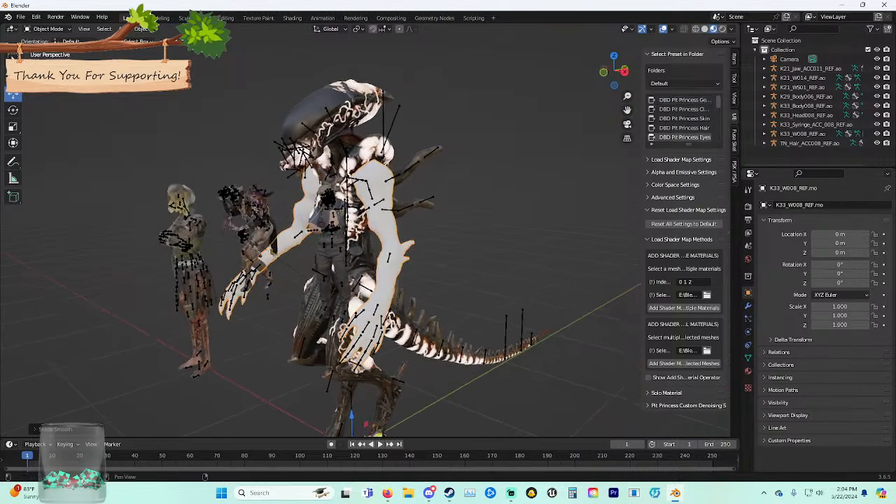
{"action": "left_click", "coordinate": [684, 308]}
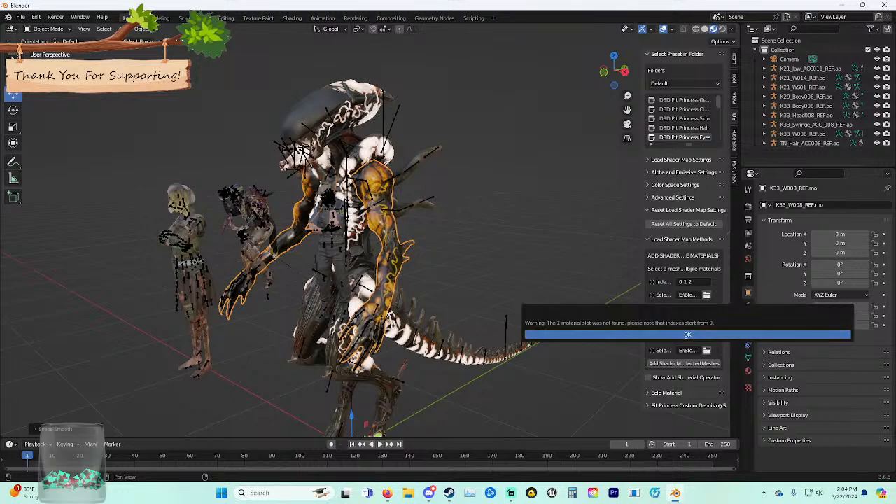
{"action": "left_click", "coordinate": [688, 335]}
{"action": "left_click", "coordinate": [683, 364]}
Add shader maps to the K33 head mesh with the DBD Pit Princess Eyes preset.
{"action": "left_click", "coordinate": [329, 120]}
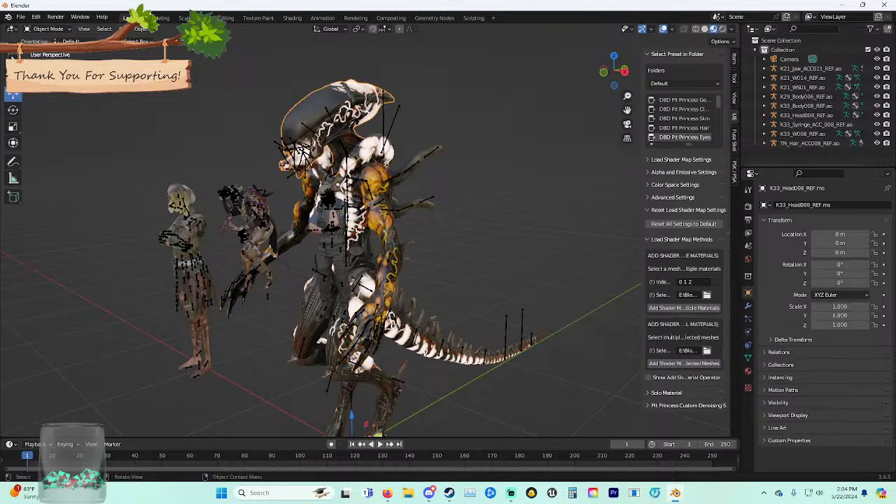
{"action": "left_click", "coordinate": [683, 308]}
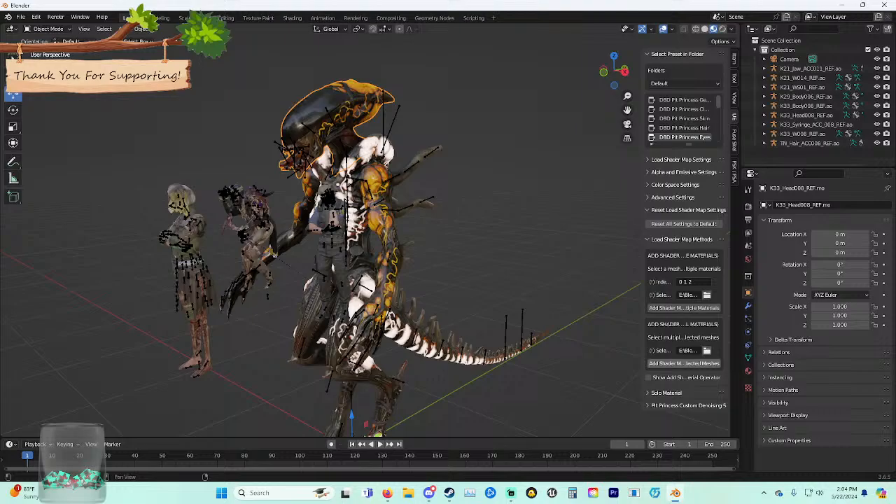
{"action": "left_click", "coordinate": [683, 363]}
Inspect the K33 head up close and reapply its shader maps with the general DBD Pit Princess preset.
{"action": "middle_click_drag", "start_coordinate": [419, 266], "coordinate": [542, 321]}
{"action": "scroll", "coordinate": [420, 266], "scroll_direction": "up", "scroll_amount": 3}
{"action": "middle_click_drag", "start_coordinate": [420, 266], "coordinate": [238, 382]}
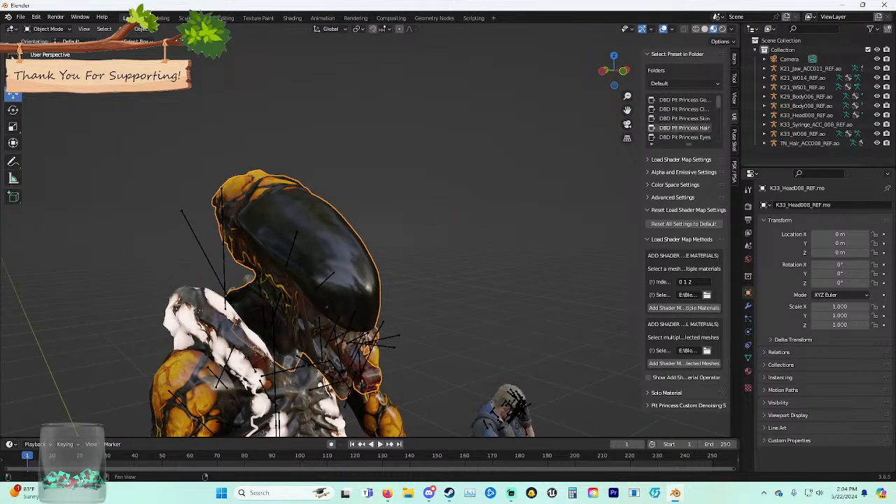
{"action": "left_click", "coordinate": [683, 100]}
{"action": "left_click", "coordinate": [684, 363]}
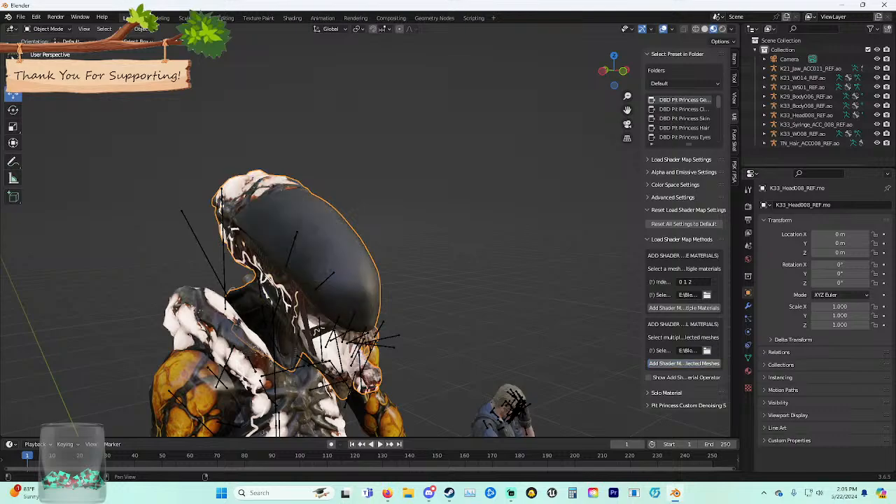
Try adding shader maps to the K33 head mesh with the first DBD Pit Princess Cl..., Skin and Hair presets.
{"action": "left_click", "coordinate": [683, 110]}
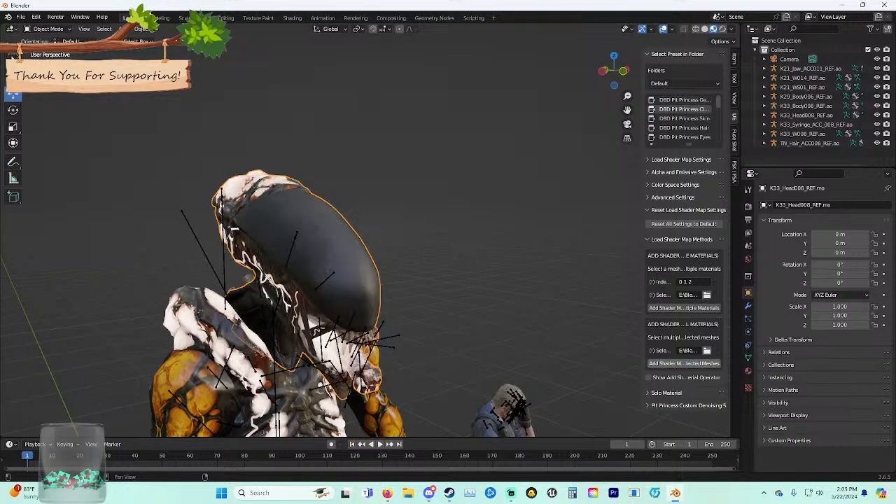
{"action": "left_click", "coordinate": [684, 363]}
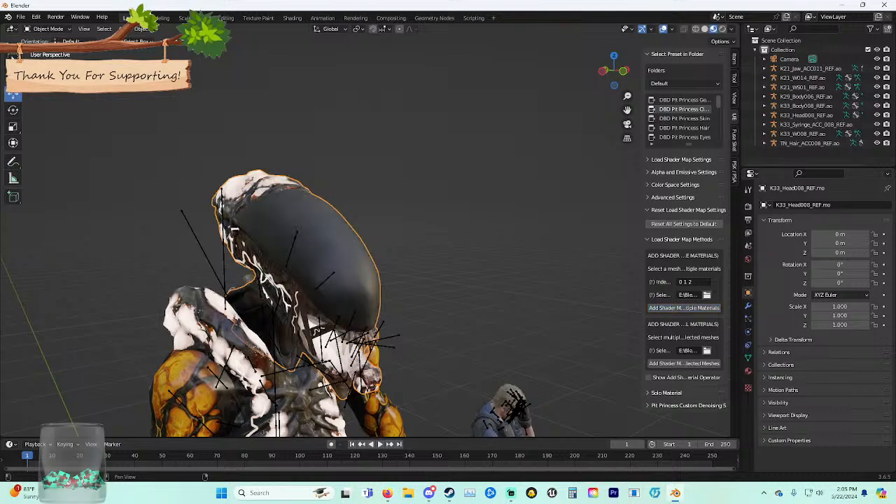
{"action": "left_click", "coordinate": [684, 118]}
{"action": "left_click", "coordinate": [683, 308]}
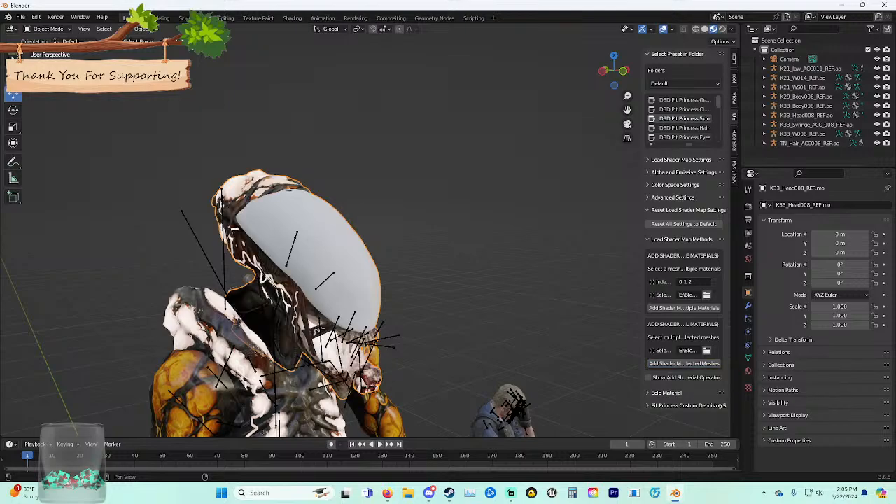
{"action": "left_click", "coordinate": [685, 128]}
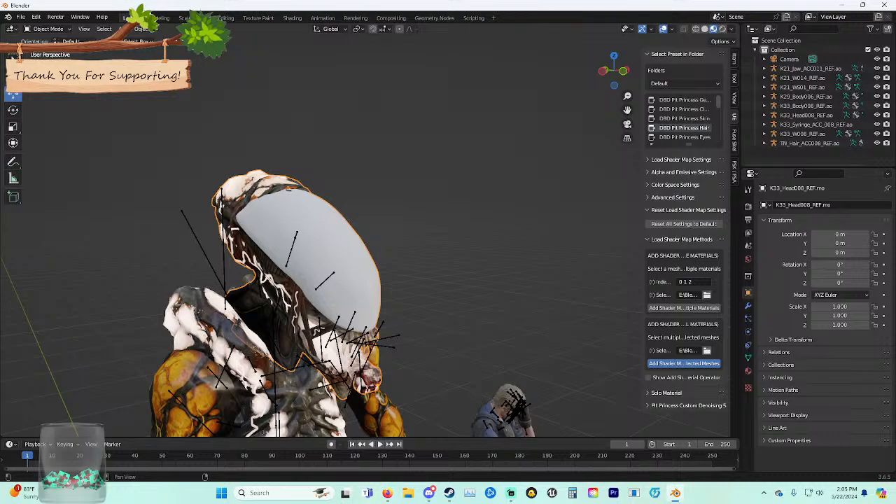
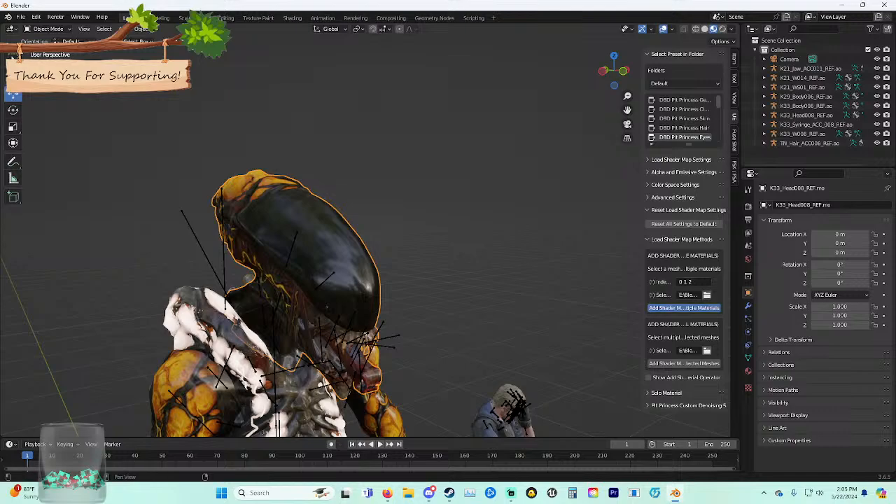
Try the DBD Pit Princess Cl... and Ha... presets listed below Eyes on the K33 head mesh.
{"action": "scroll", "coordinate": [682, 122], "scroll_direction": "down", "scroll_amount": 2}
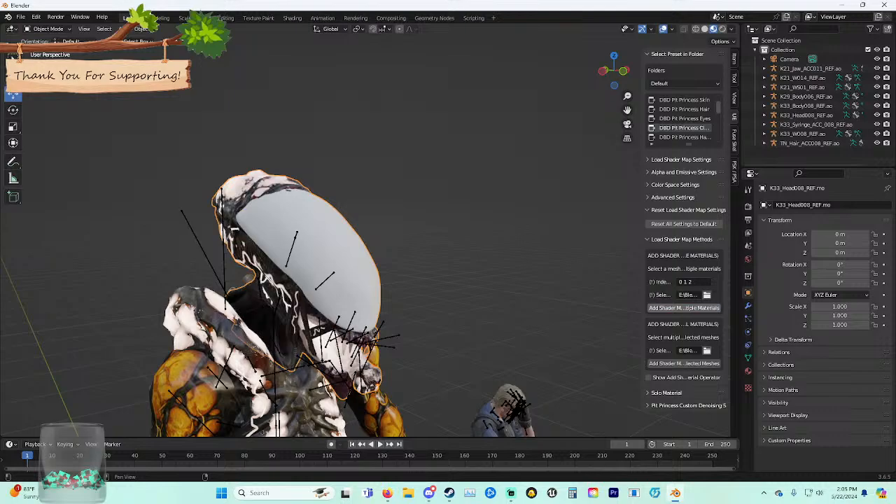
{"action": "left_click", "coordinate": [685, 137]}
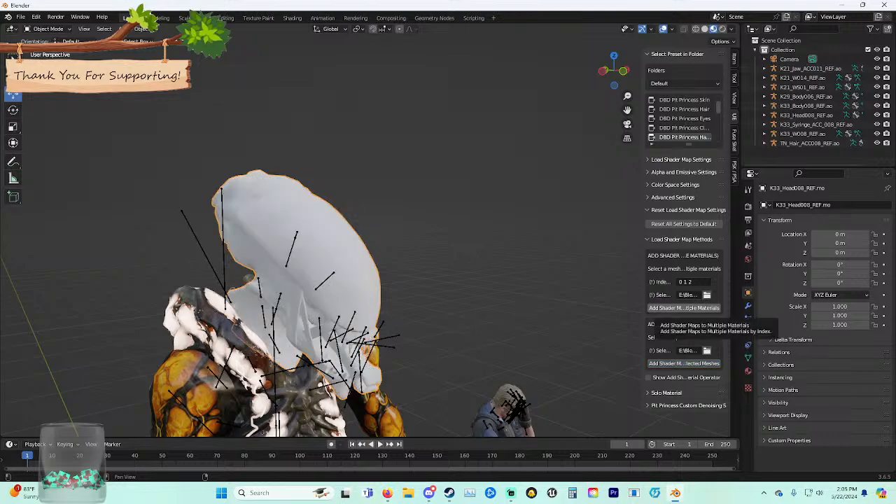
{"action": "left_click", "coordinate": [684, 308]}
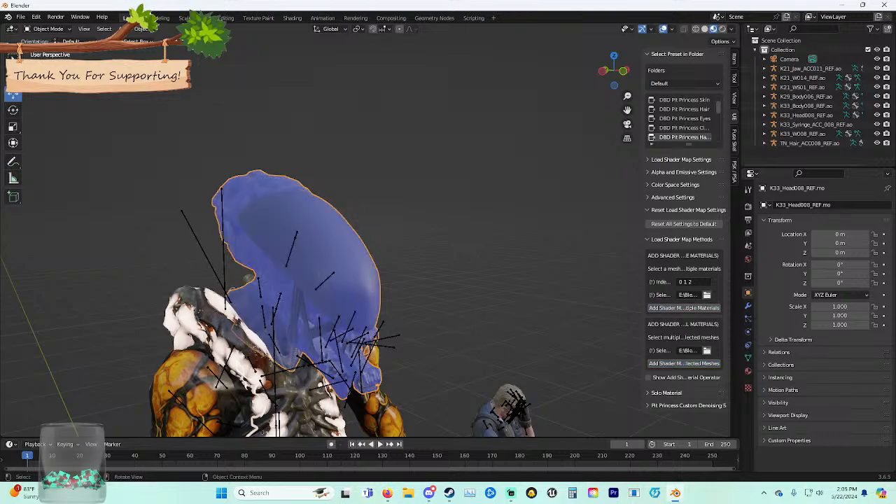
{"action": "middle_click_drag", "start_coordinate": [518, 301], "coordinate": [476, 301]}
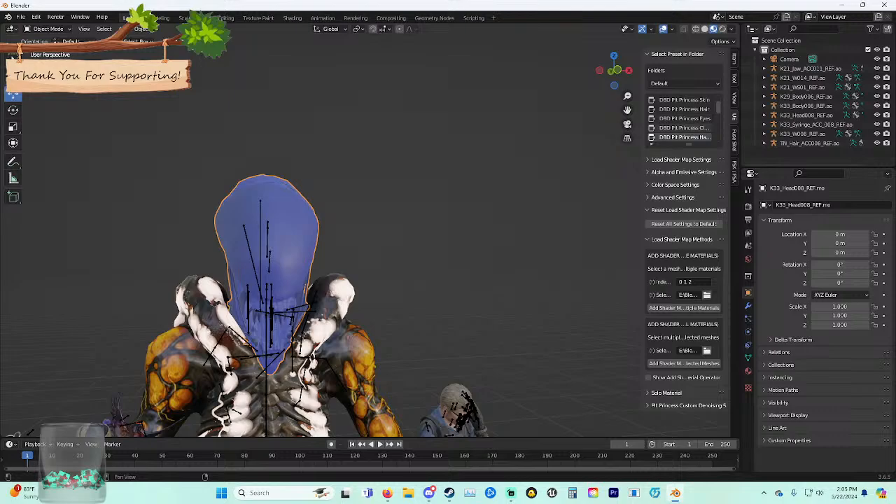
Add shader maps to the K33 head and body meshes with the DBD Pit Princess Eyes preset.
{"action": "left_click", "coordinate": [684, 118]}
{"action": "left_click", "coordinate": [683, 363]}
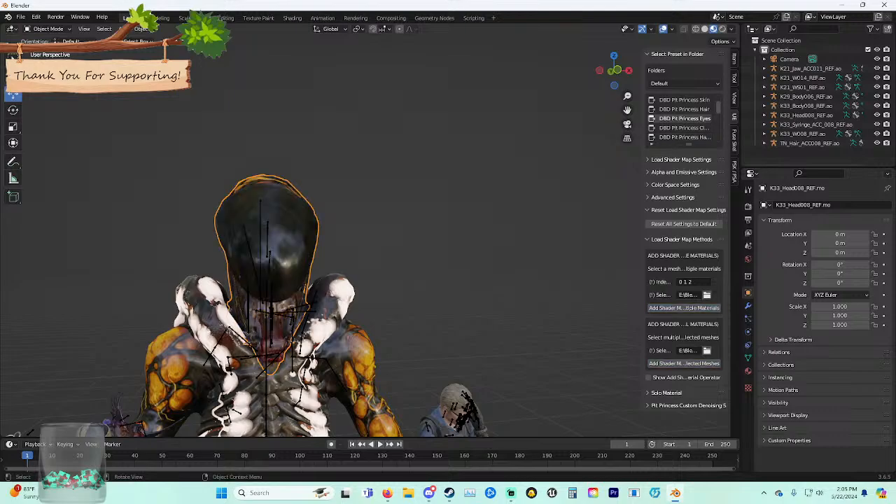
{"action": "middle_click_drag", "start_coordinate": [391, 336], "coordinate": [415, 324]}
{"action": "left_click", "coordinate": [343, 356]}
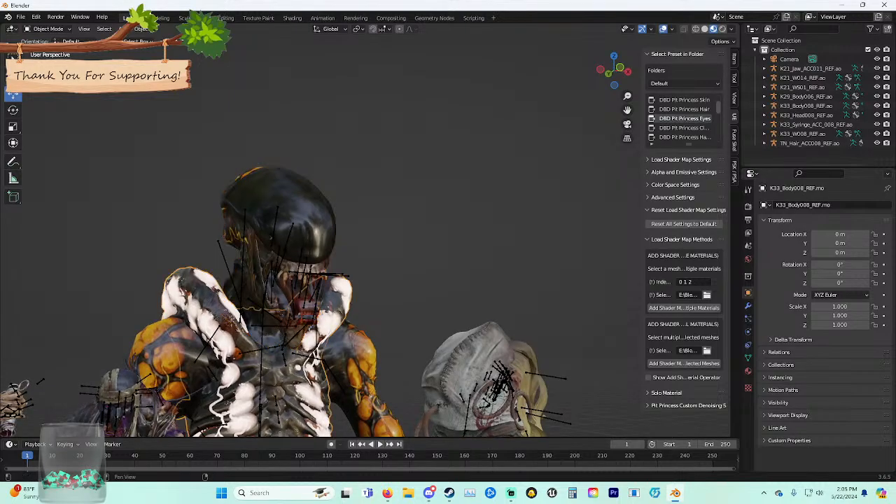
{"action": "scroll", "coordinate": [364, 270], "scroll_direction": "down", "scroll_amount": 3}
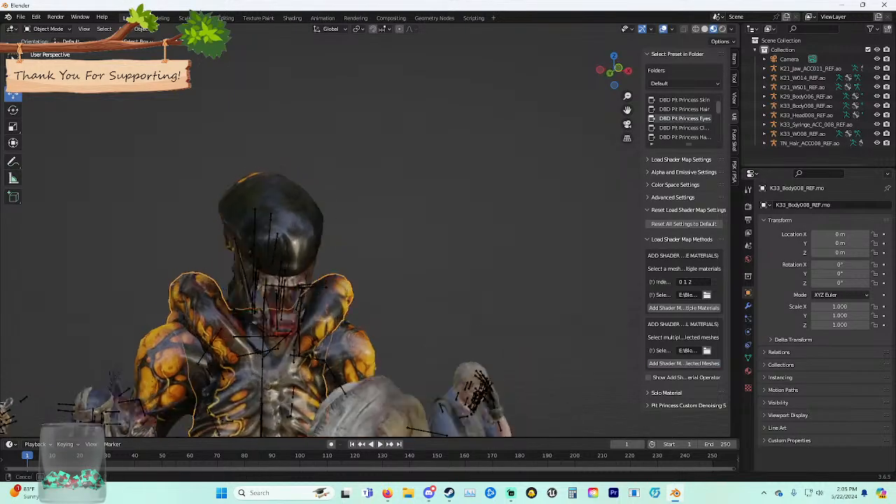
Switch to Solid shading and fuse the K33 body, head, syringe and arms skeletons into K33_W008_REF.ao.
{"action": "mouse_move", "coordinate": [364, 269]}
{"action": "middle_mouse_down"}
{"action": "mouse_move", "coordinate": [301, 270]}
{"action": "mouse_move", "coordinate": [359, 261]}
{"action": "mouse_move", "coordinate": [303, 265]}
{"action": "mouse_move", "coordinate": [310, 273]}
{"action": "mouse_move", "coordinate": [413, 183]}
{"action": "mouse_move", "coordinate": [441, 188]}
{"action": "mouse_move", "coordinate": [453, 133]}
{"action": "mouse_move", "coordinate": [501, 142]}
{"action": "mouse_move", "coordinate": [442, 155]}
{"action": "mouse_move", "coordinate": [437, 212]}
{"action": "mouse_move", "coordinate": [473, 245]}
{"action": "mouse_move", "coordinate": [468, 276]}
{"action": "middle_mouse_up"}
{"action": "scroll", "coordinate": [300, 269], "scroll_direction": "down", "scroll_amount": 2}
{"action": "scroll", "coordinate": [441, 187], "scroll_direction": "down", "scroll_amount": 4}
{"action": "scroll", "coordinate": [501, 141], "scroll_direction": "up", "scroll_amount": 4}
{"action": "left_click", "coordinate": [704, 29]}
{"action": "scroll", "coordinate": [473, 244], "scroll_direction": "down", "scroll_amount": 2}
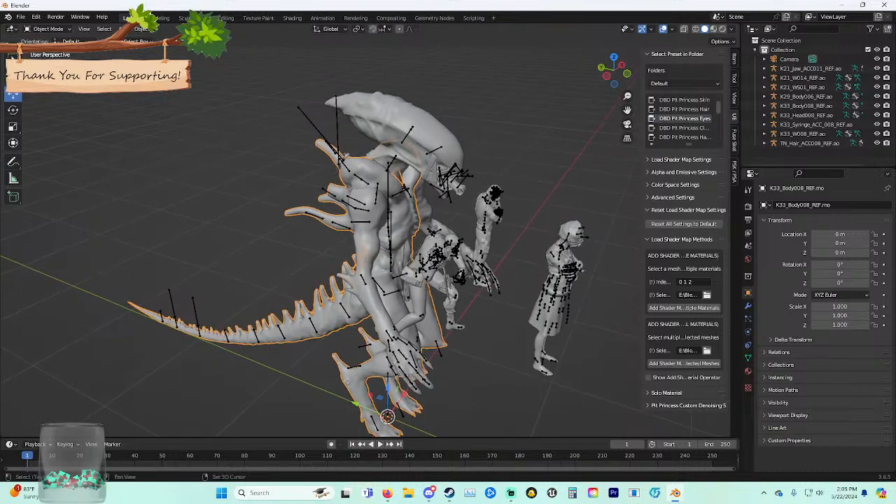
{"action": "left_click", "coordinate": [389, 228]}
{"action": "left_click", "coordinate": [454, 179], "text": "shift"}
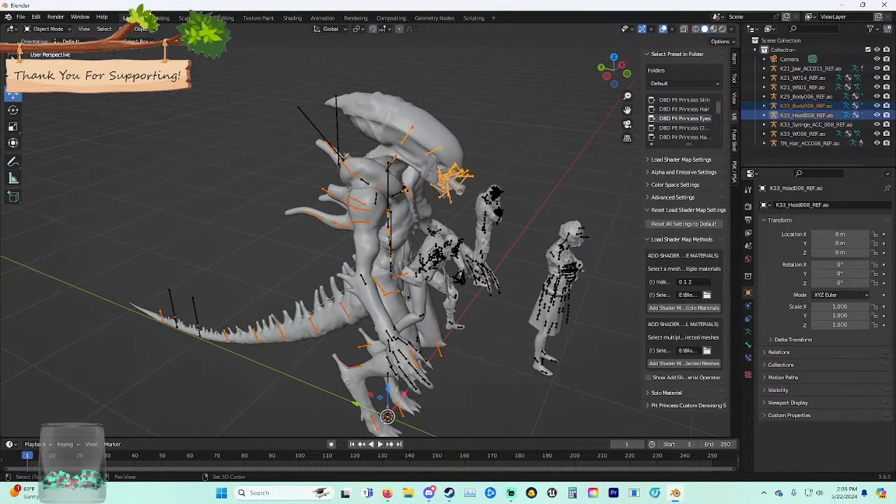
{"action": "left_click", "coordinate": [338, 129], "text": "shift"}
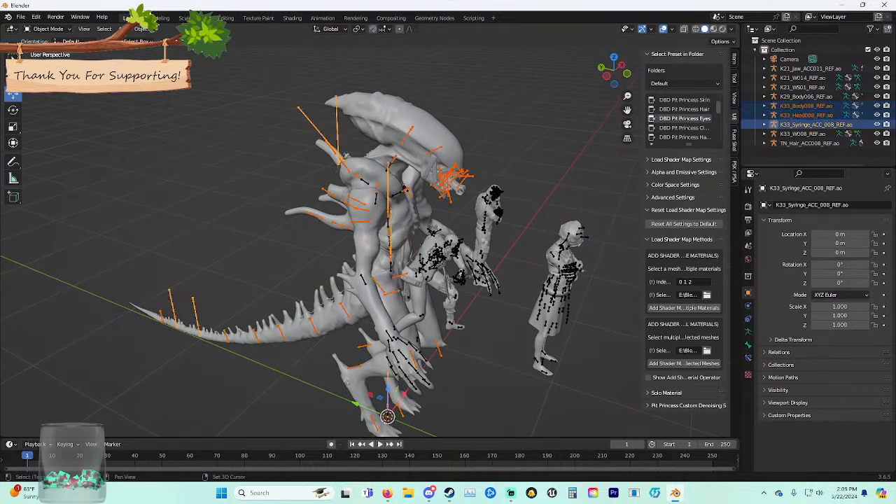
{"action": "left_click", "coordinate": [413, 358], "text": "shift"}
{"action": "left_click", "coordinate": [406, 362], "text": "shift"}
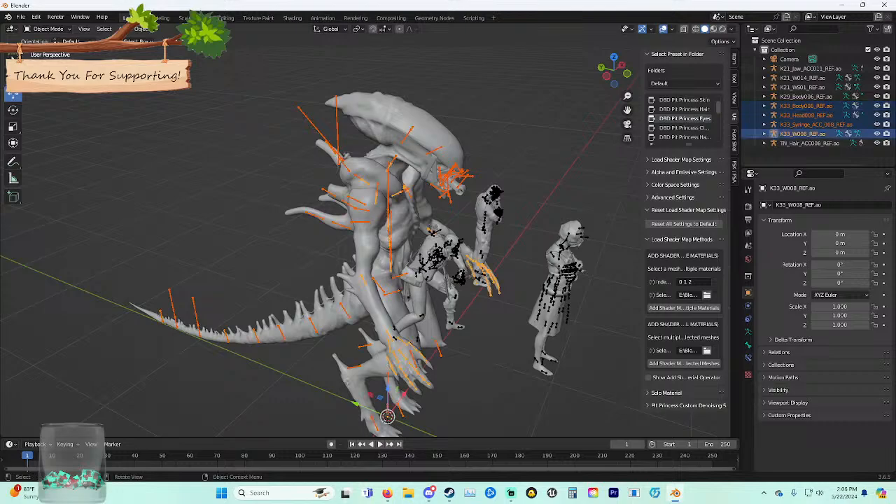
{"action": "left_click", "coordinate": [734, 140]}
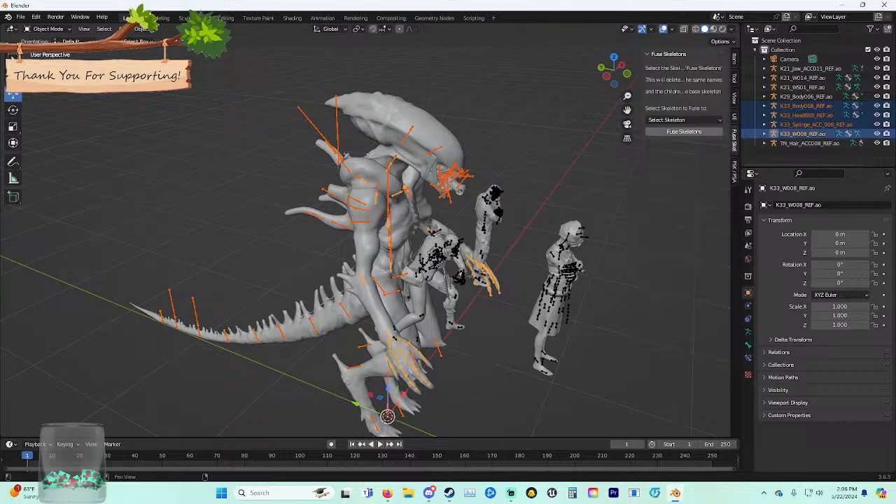
{"action": "left_click", "coordinate": [683, 132]}
Try rotating the bones of the fused K33 skeleton in Pose Mode.
{"action": "left_click", "coordinate": [48, 28]}
{"action": "left_click", "coordinate": [47, 56]}
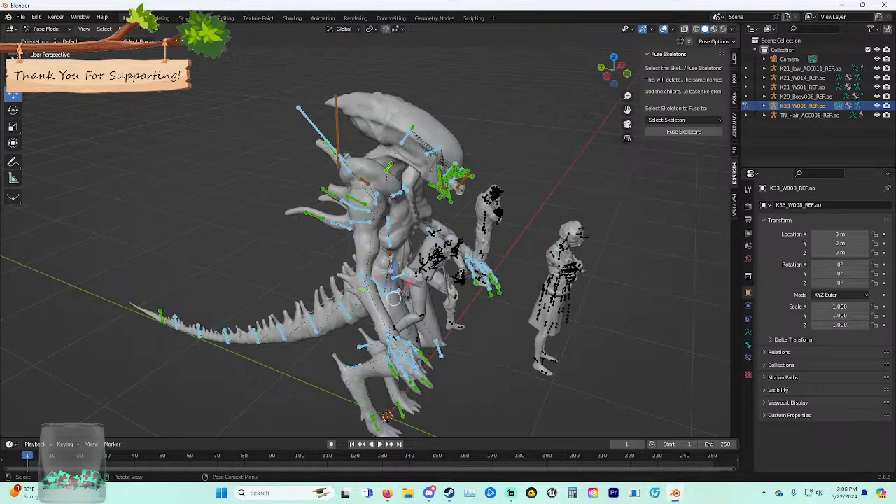
{"action": "key", "text": "r"}
{"action": "key", "text": "r"}
{"action": "key", "text": "Escape"}
{"action": "middle_click_drag", "start_coordinate": [420, 280], "coordinate": [376, 257]}
{"action": "scroll", "coordinate": [371, 257], "scroll_direction": "down", "scroll_amount": 3}
{"action": "key", "text": "alt+a"}
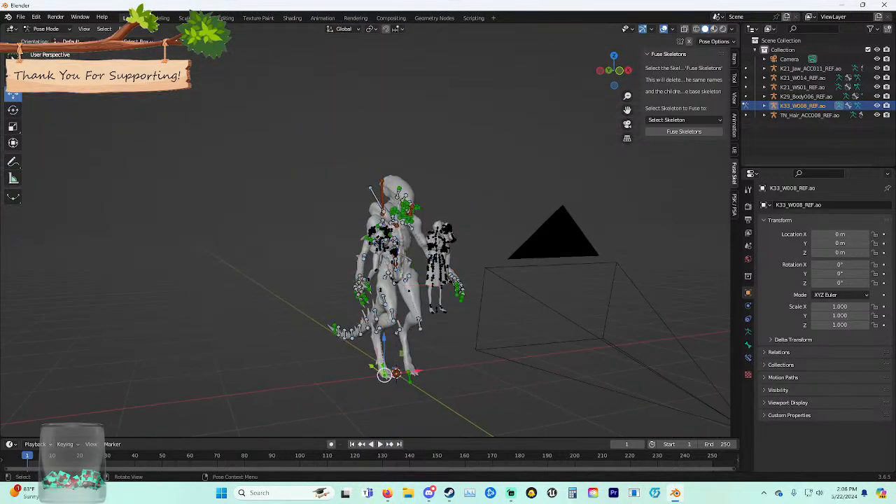
Return to Object Mode and move the K33 character to about X -1.92 m and Y -2.13 m.
{"action": "key", "text": "ctrl+Tab"}
{"action": "left_click_drag", "start_coordinate": [428, 369], "coordinate": [336, 381]}
{"action": "scroll", "coordinate": [336, 381], "scroll_direction": "up", "scroll_amount": 1}
{"action": "scroll", "coordinate": [301, 266], "scroll_direction": "up", "scroll_amount": 3}
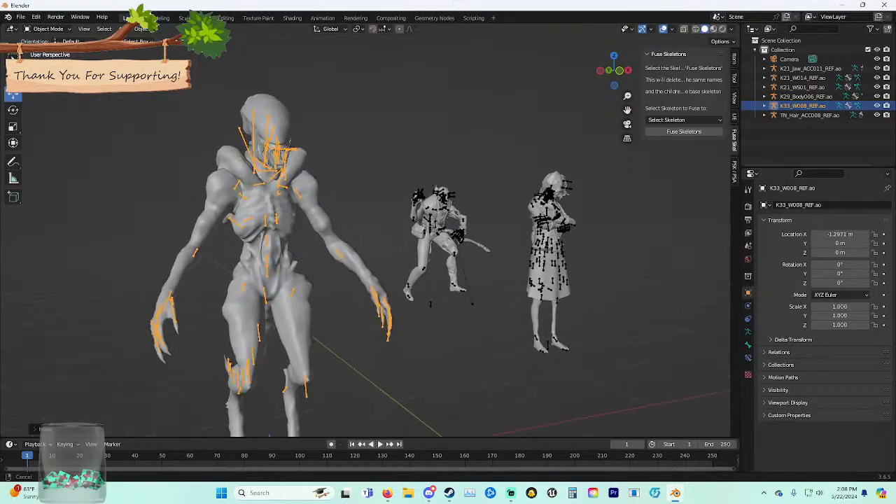
{"action": "middle_click_drag", "start_coordinate": [301, 266], "coordinate": [469, 175], "text": "shift"}
{"action": "left_click_drag", "start_coordinate": [438, 374], "coordinate": [358, 383]}
{"action": "scroll", "coordinate": [358, 384], "scroll_direction": "down", "scroll_amount": 5}
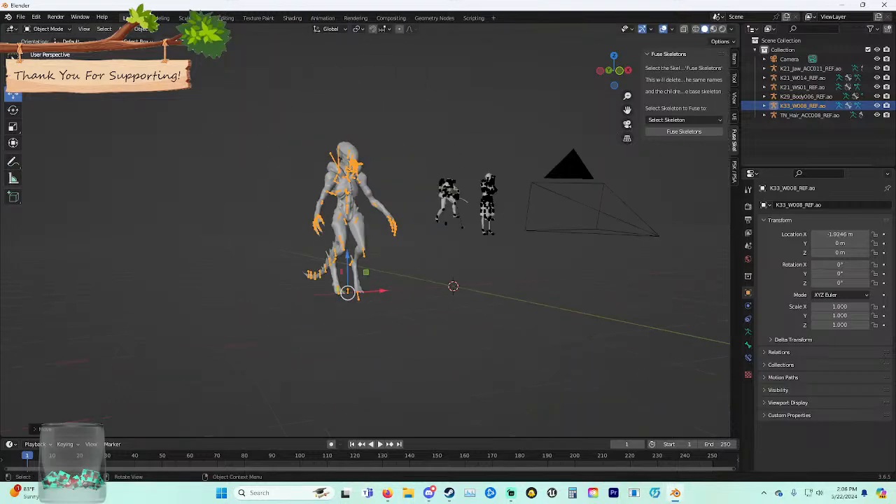
{"action": "middle_click_drag", "start_coordinate": [358, 383], "coordinate": [442, 383]}
{"action": "left_click_drag", "start_coordinate": [354, 298], "coordinate": [475, 292]}
Put the K33_W008_REF.ao skeleton into Pose Mode.
{"action": "middle_click_drag", "start_coordinate": [474, 293], "coordinate": [424, 427]}
{"action": "scroll", "coordinate": [402, 290], "scroll_direction": "up", "scroll_amount": 5}
{"action": "scroll", "coordinate": [423, 343], "scroll_direction": "down", "scroll_amount": 2}
{"action": "middle_click_drag", "start_coordinate": [424, 378], "coordinate": [489, 375]}
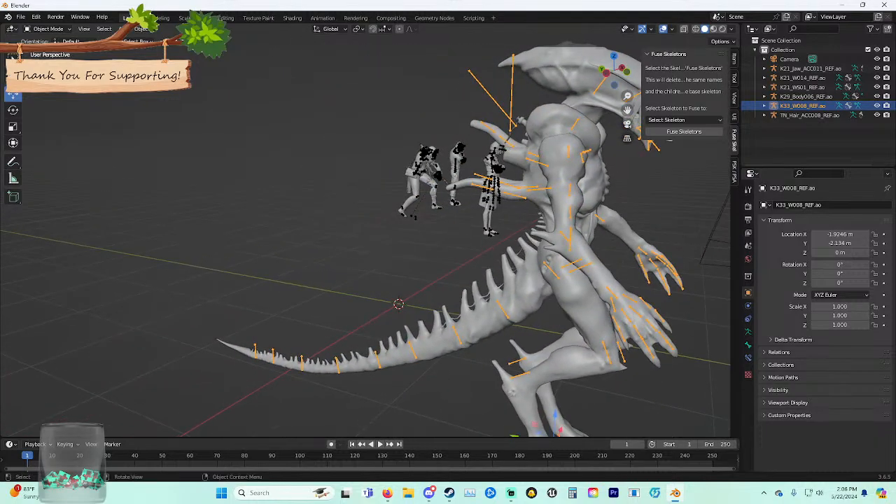
{"action": "key", "text": "ctrl+Tab"}
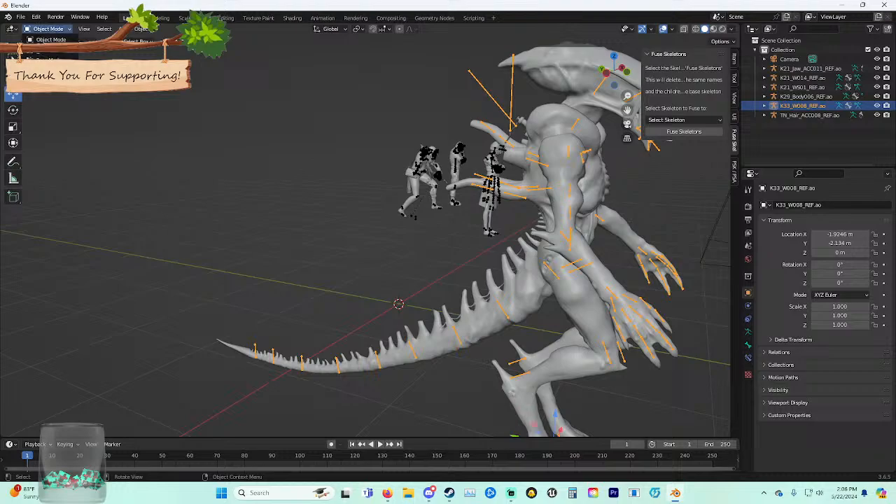
{"action": "middle_click_drag", "start_coordinate": [488, 375], "coordinate": [397, 376]}
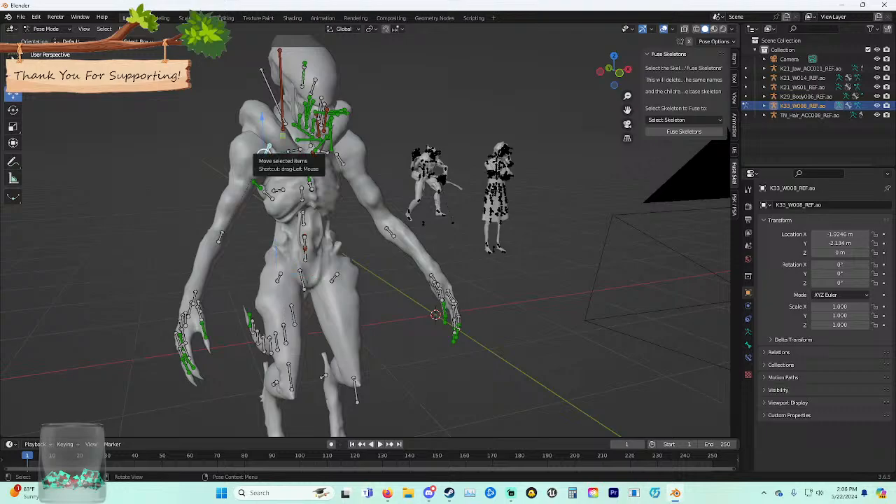
{"action": "middle_click_drag", "start_coordinate": [269, 152], "coordinate": [289, 170]}
Try a trackball rotation of the bone at the base of the K33's neck.
{"action": "left_click", "coordinate": [447, 260]}
{"action": "key", "text": "r"}
{"action": "key", "text": "r"}
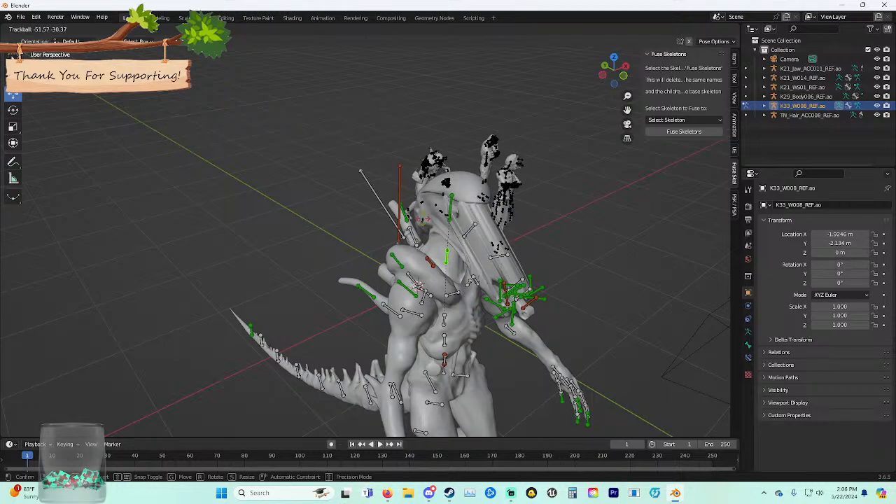
{"action": "key", "text": "Escape"}
Try rotating the K33's bones around the collar, shoulder and neck to find those that drive the pose.
{"action": "middle_click_drag", "start_coordinate": [447, 260], "coordinate": [436, 288]}
{"action": "scroll", "coordinate": [403, 234], "scroll_direction": "up", "scroll_amount": 4}
{"action": "left_click", "coordinate": [390, 242]}
{"action": "key", "text": "r"}
{"action": "key", "text": "r"}
{"action": "key", "text": "Escape"}
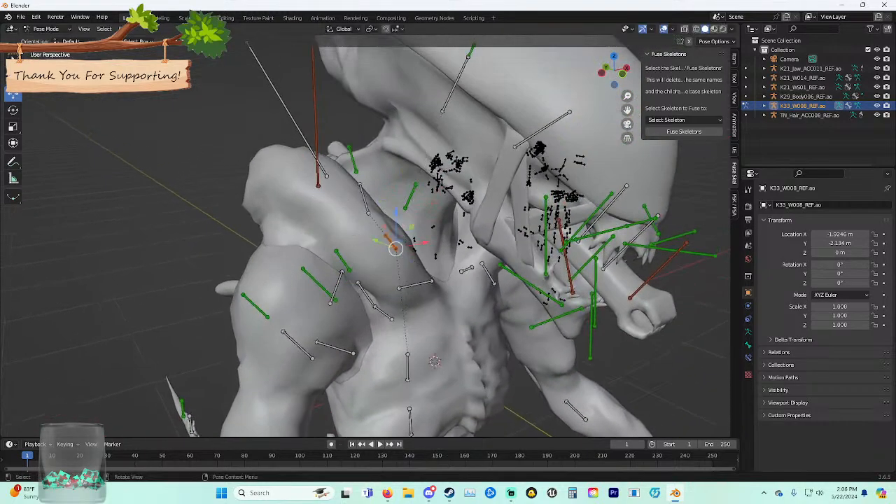
{"action": "left_click", "coordinate": [363, 200]}
{"action": "key", "text": "r"}
{"action": "key", "text": "r"}
{"action": "key", "text": "Escape"}
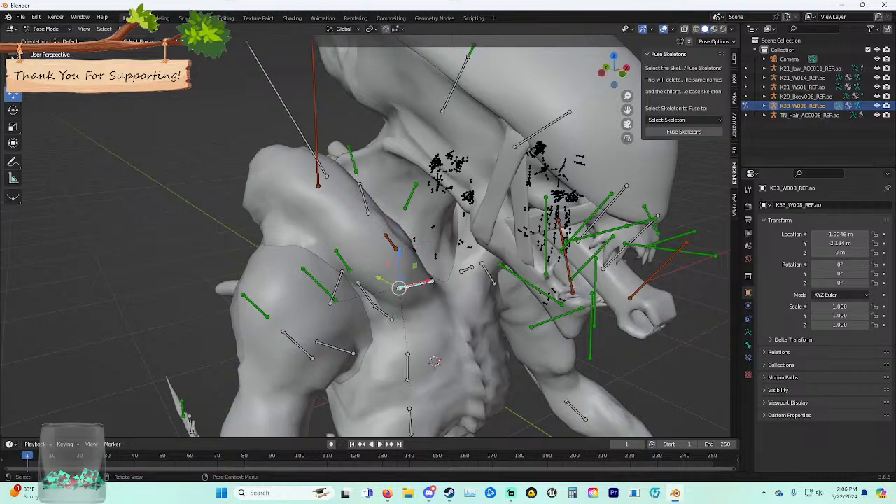
{"action": "key", "text": "r"}
{"action": "key", "text": "r"}
{"action": "key", "text": "Escape"}
{"action": "key", "text": "r"}
{"action": "key", "text": "Escape"}
{"action": "left_click", "coordinate": [410, 196]}
{"action": "key", "text": "r"}
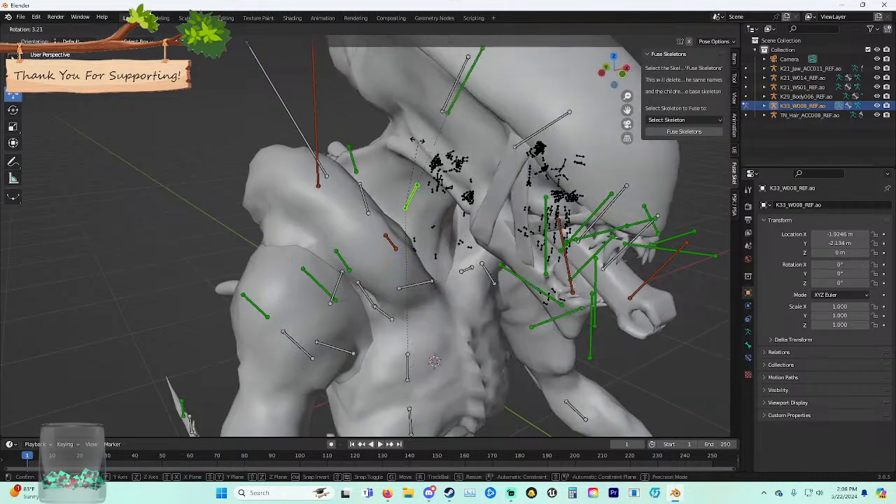
{"action": "key", "text": "Escape"}
Rotate the K33's head bone so the head tilts back and faces upward.
{"action": "left_click", "coordinate": [455, 85]}
{"action": "key", "text": "r"}
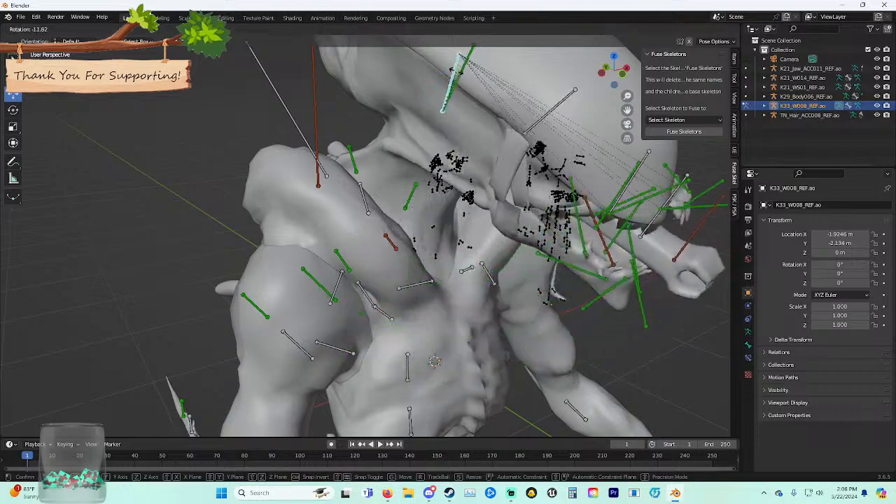
{"action": "key", "text": "Escape"}
{"action": "middle_click_drag", "start_coordinate": [456, 94], "coordinate": [364, 272]}
{"action": "key", "text": "r"}
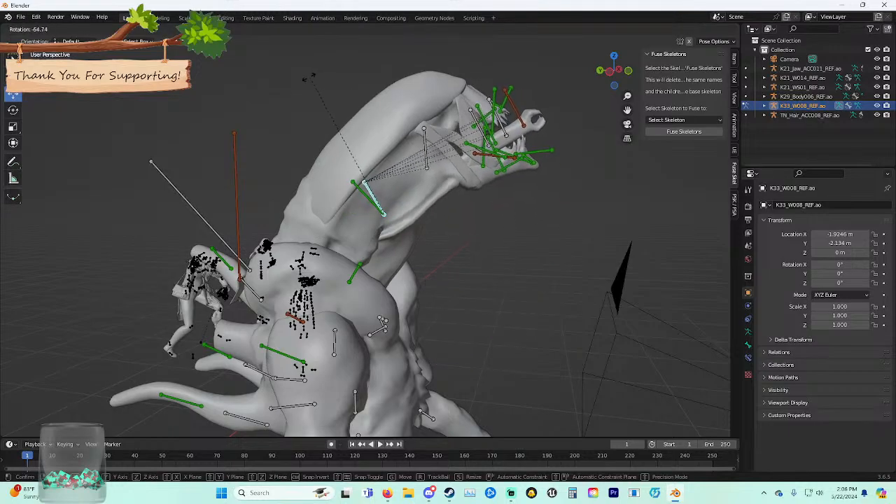
{"action": "left_click", "coordinate": [246, 67]}
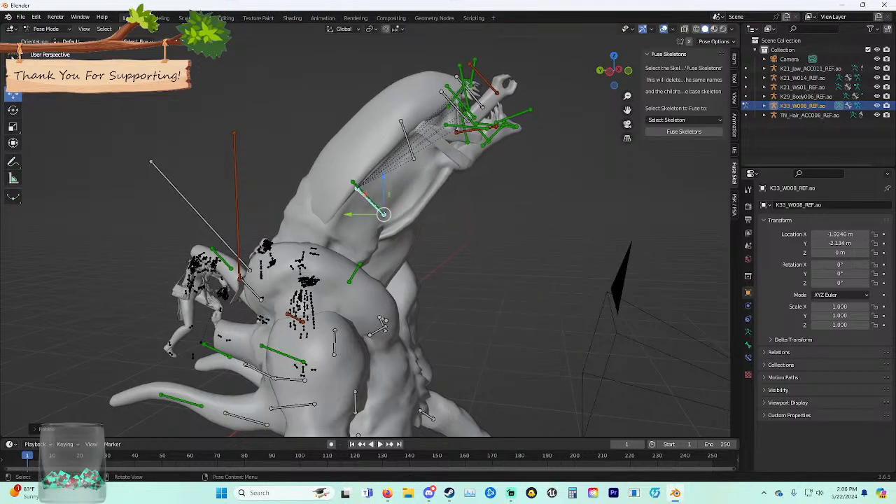
Rotate the K33's pelvis bone by about -15° around the global X axis.
{"action": "middle_click_drag", "start_coordinate": [280, 140], "coordinate": [212, 155]}
{"action": "middle_click_drag", "start_coordinate": [212, 155], "coordinate": [392, 133], "text": "shift"}
{"action": "middle_click_drag", "start_coordinate": [392, 133], "coordinate": [446, 129]}
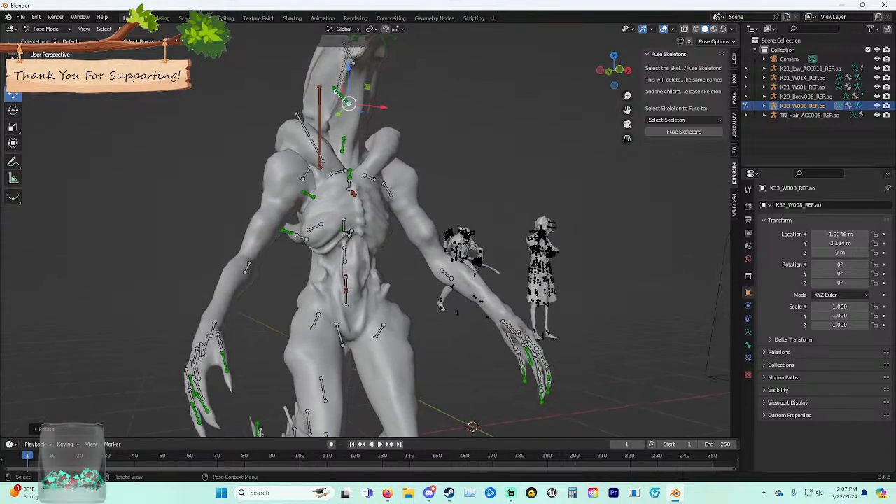
{"action": "left_click", "coordinate": [346, 293]}
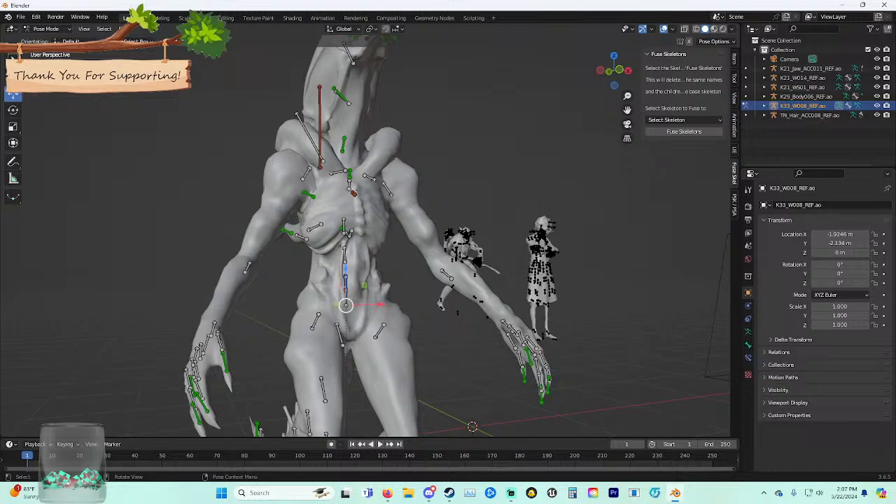
{"action": "key", "text": "r"}
{"action": "key", "text": "x"}
{"action": "key", "text": "Escape"}
{"action": "key", "text": "r"}
{"action": "key", "text": "x"}
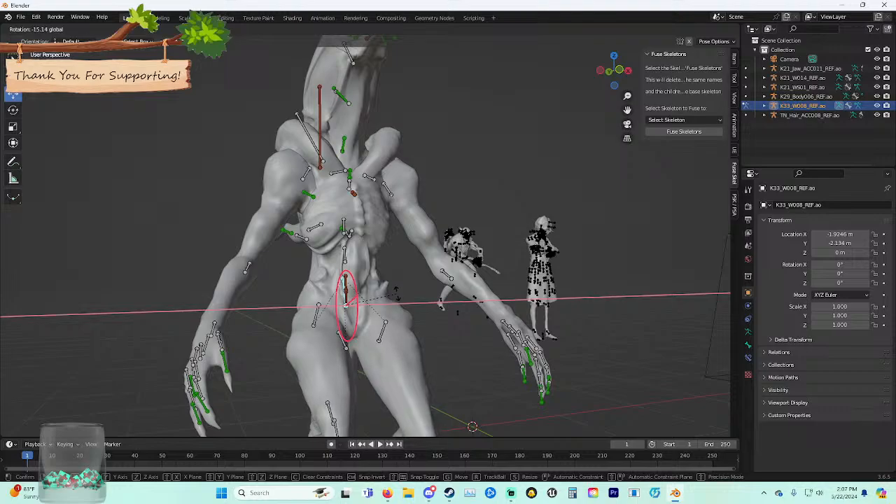
{"action": "key", "text": "Return"}
{"action": "middle_click_drag", "start_coordinate": [364, 272], "coordinate": [434, 274]}
{"action": "left_click", "coordinate": [439, 329]}
{"action": "key", "text": "r"}
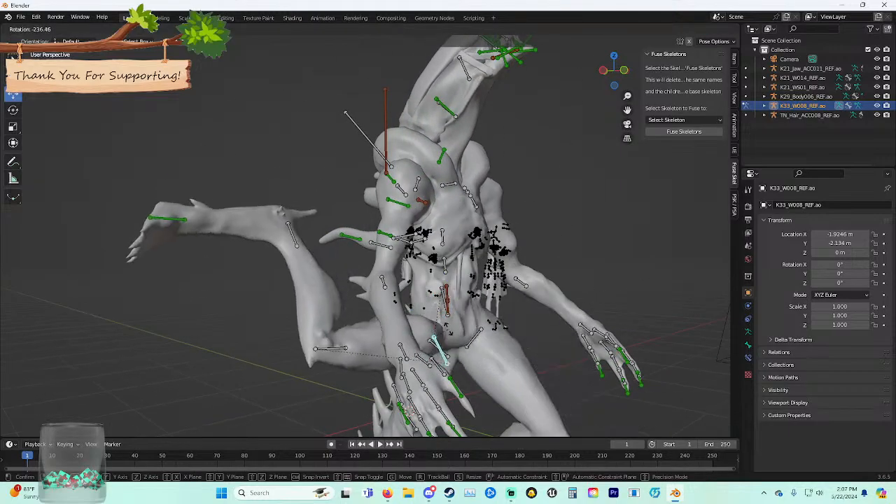
{"action": "key", "text": "Escape"}
{"action": "middle_click_drag", "start_coordinate": [439, 330], "coordinate": [493, 333]}
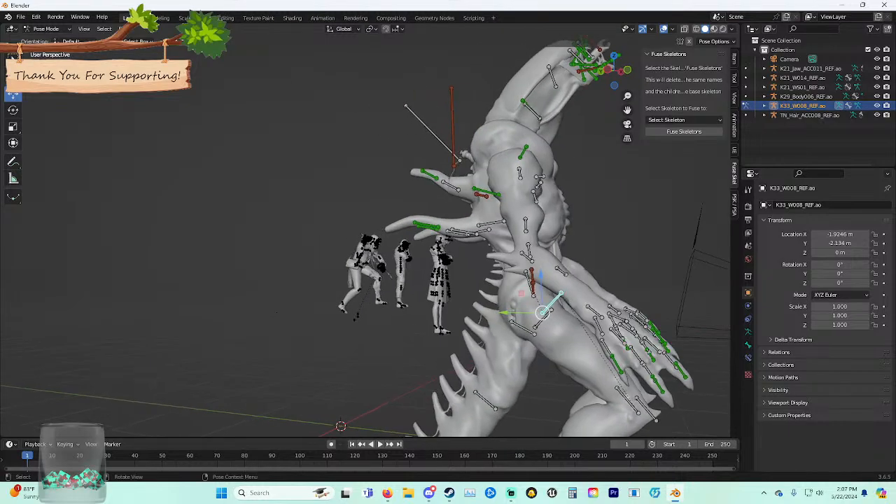
Rotate the K33's tail base bones to lift the tail out behind the body, then turn them around the global Z axis.
{"action": "key", "text": "r"}
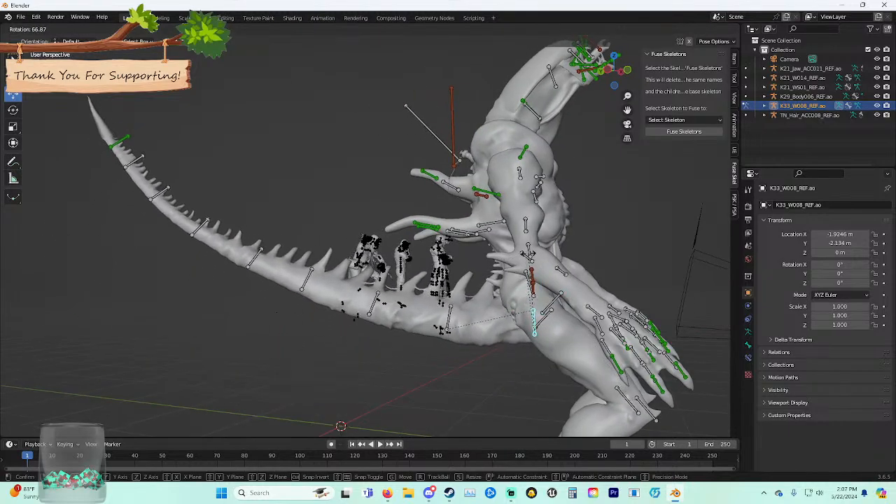
{"action": "left_click", "coordinate": [534, 333]}
{"action": "key", "text": "r"}
{"action": "key", "text": "z"}
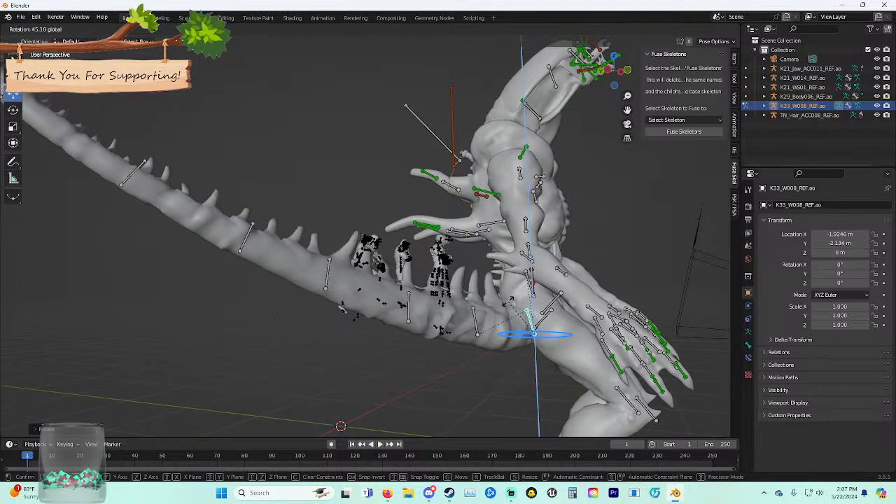
{"action": "left_click", "coordinate": [503, 321]}
Rotate successive K33 tail bones around the global Z axis so the tail curls forward around the side of the body.
{"action": "middle_click_drag", "start_coordinate": [503, 322], "coordinate": [467, 324]}
{"action": "key", "text": "r"}
{"action": "key", "text": "z"}
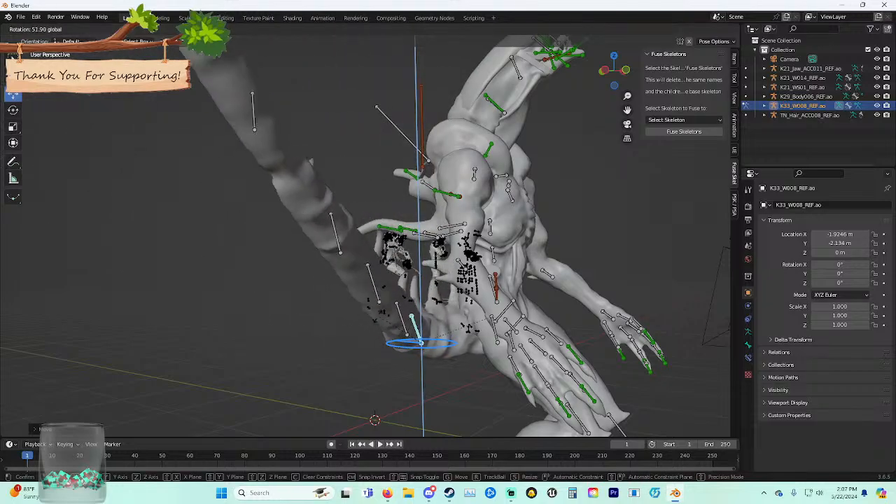
{"action": "key", "text": "Return"}
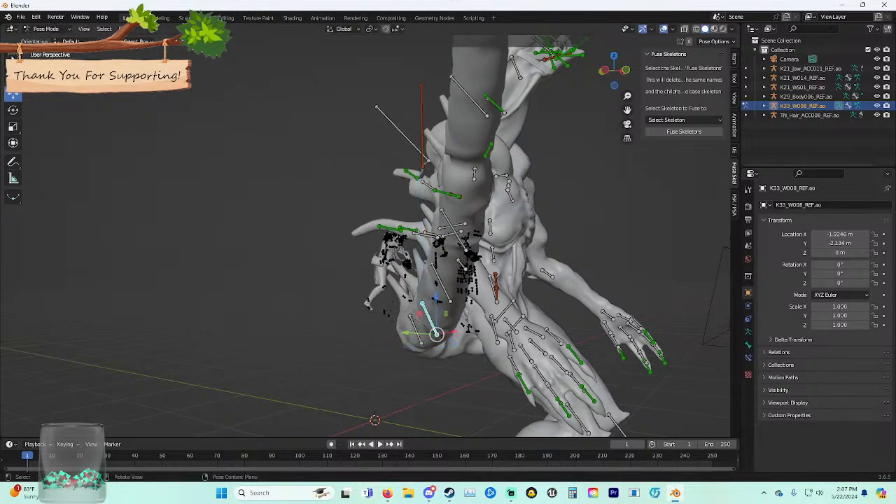
{"action": "key", "text": "r"}
{"action": "key", "text": "z"}
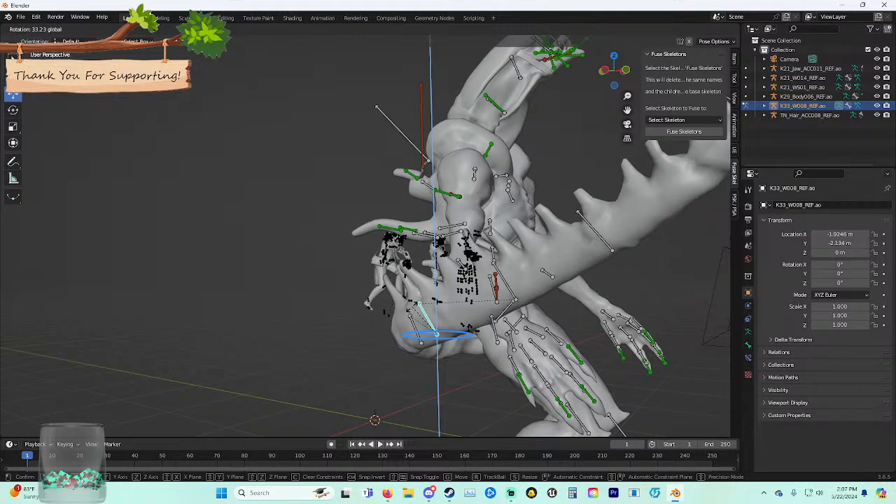
{"action": "key", "text": "Return"}
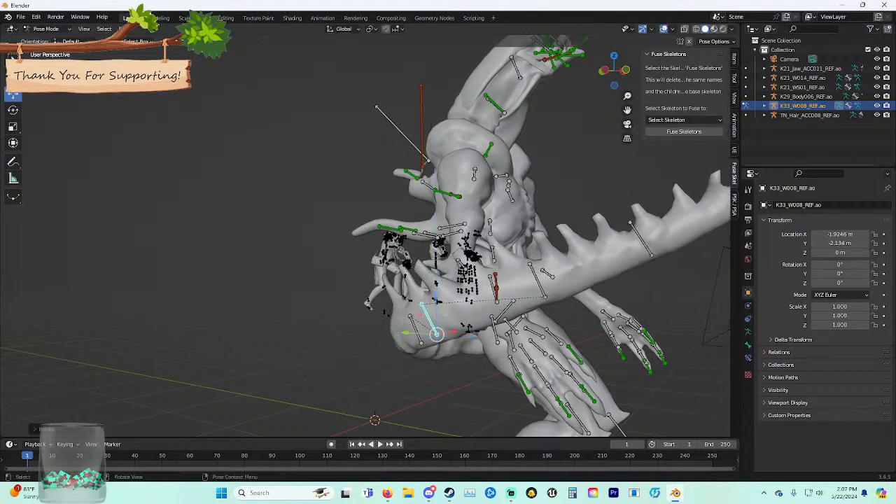
{"action": "key", "text": "r"}
{"action": "key", "text": "z"}
{"action": "key", "text": "Return"}
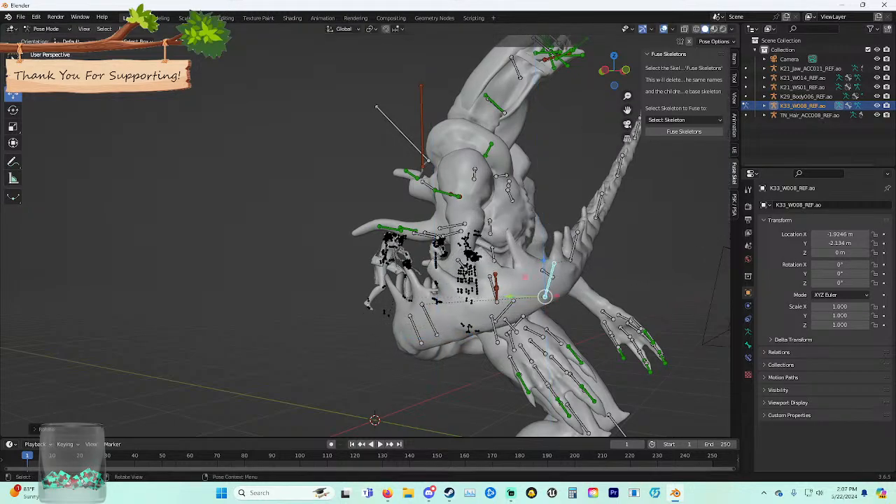
{"action": "middle_click_drag", "start_coordinate": [490, 279], "coordinate": [379, 312]}
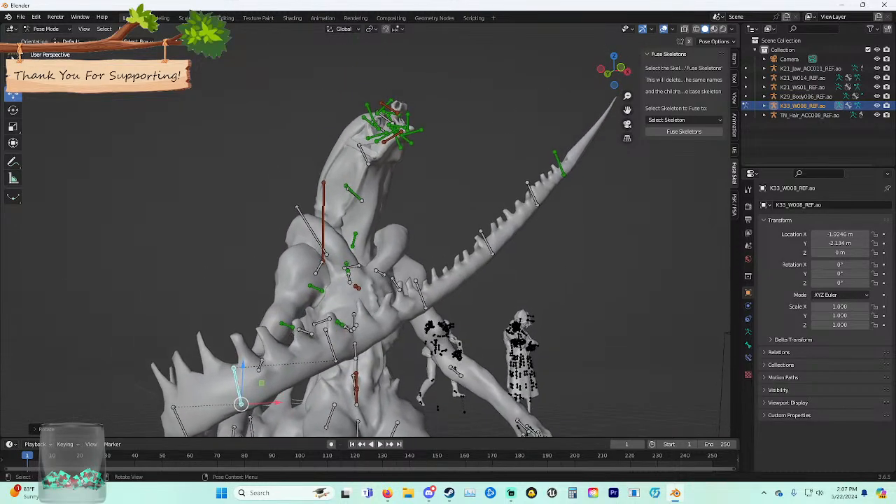
{"action": "left_click", "coordinate": [331, 346]}
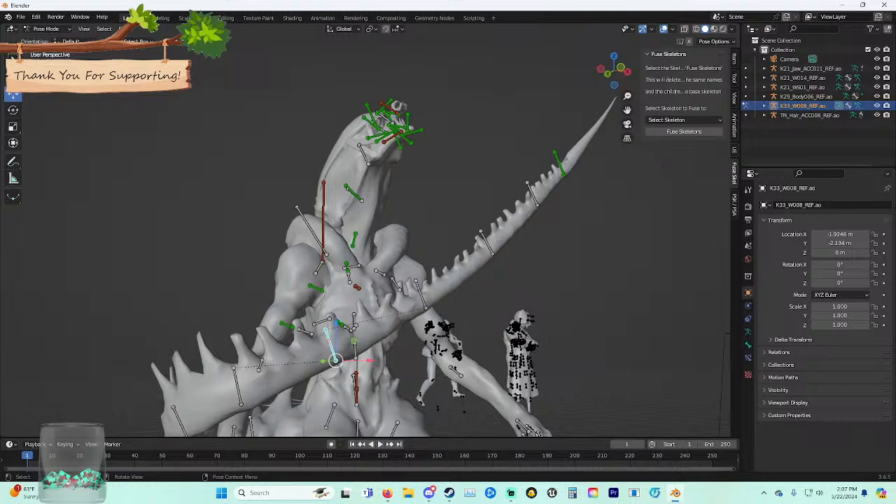
{"action": "key", "text": "g"}
{"action": "key", "text": "x"}
{"action": "key", "text": "r"}
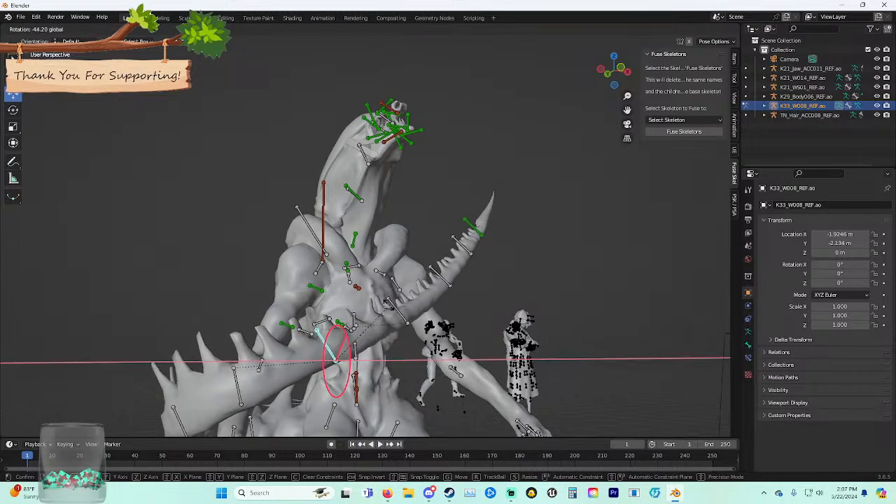
{"action": "key", "text": "Escape"}
Rotate the K33's tail bone at the lower bend around the global X axis to raise the curled tail.
{"action": "middle_click_drag", "start_coordinate": [403, 308], "coordinate": [376, 330]}
{"action": "left_click", "coordinate": [361, 346]}
{"action": "key", "text": "r"}
{"action": "key", "text": "x"}
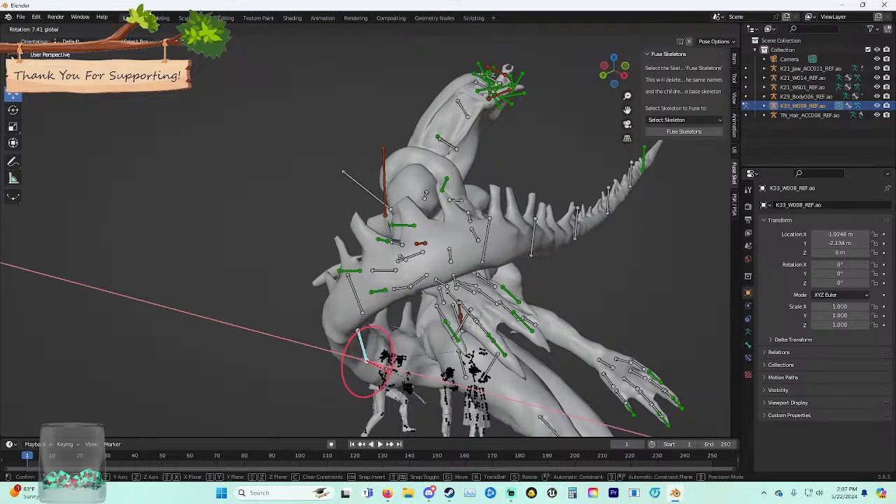
{"action": "left_click", "coordinate": [411, 370]}
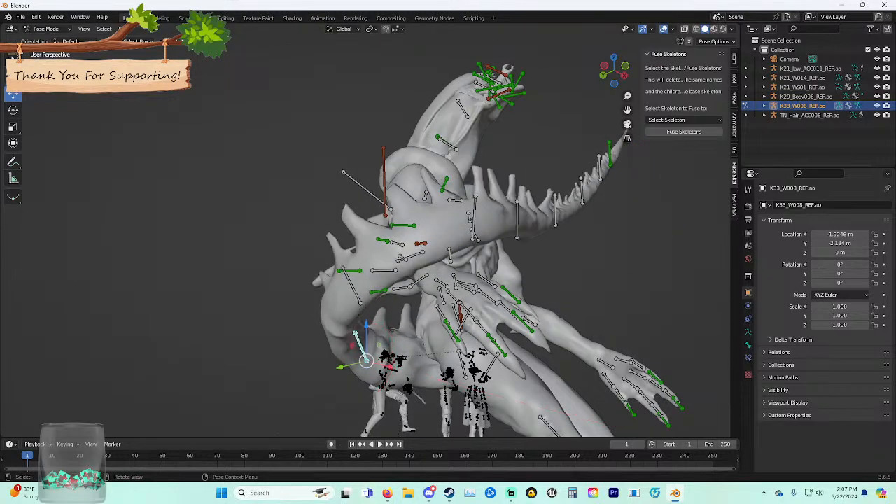
{"action": "middle_click_drag", "start_coordinate": [412, 371], "coordinate": [429, 373]}
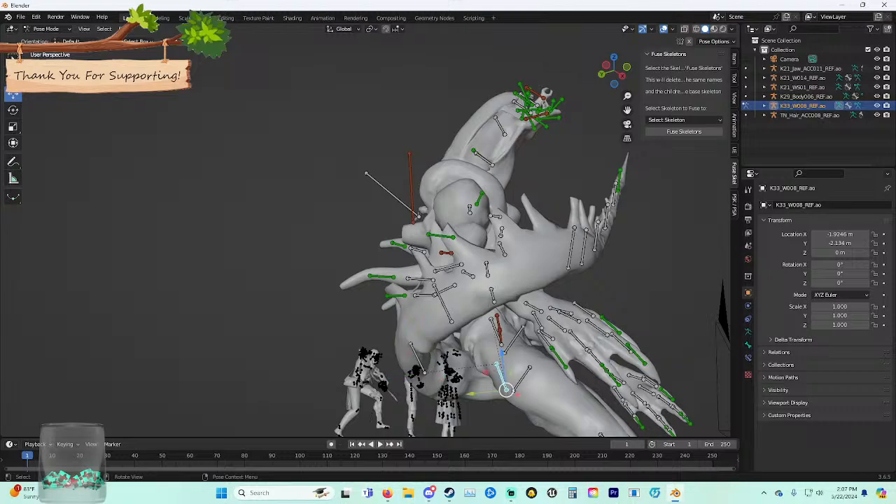
{"action": "key", "text": "g"}
{"action": "key", "text": "x"}
{"action": "key", "text": "r"}
{"action": "key", "text": "Escape"}
Rotate the K33's second tail bone and the tail base bone around the global X axis to adjust the tail's upward slope.
{"action": "key", "text": "r"}
{"action": "key", "text": "x"}
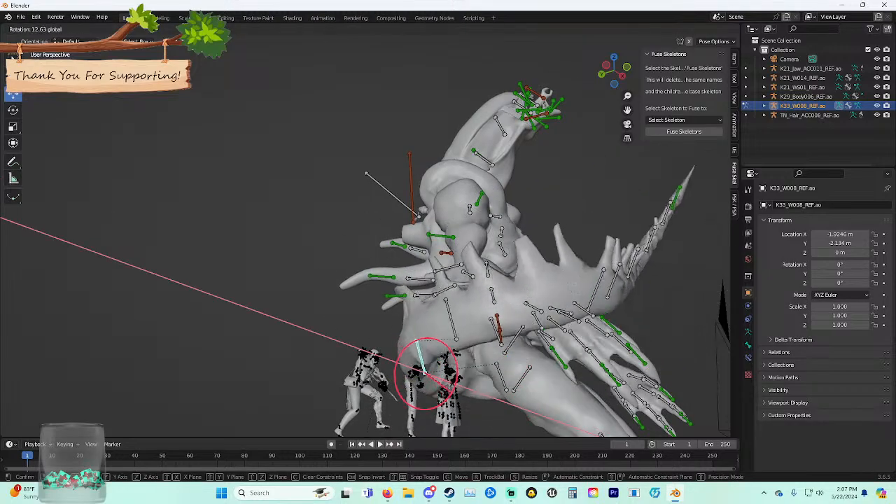
{"action": "left_click", "coordinate": [413, 370]}
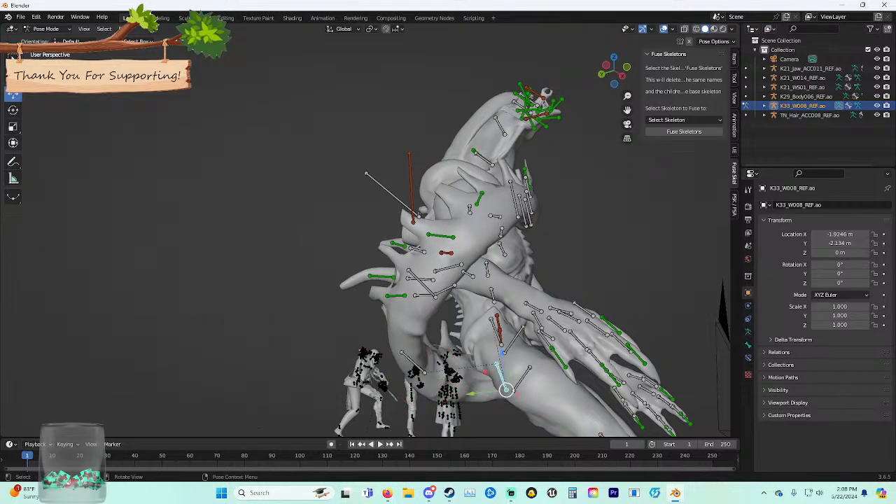
{"action": "key", "text": "r"}
{"action": "key", "text": "x"}
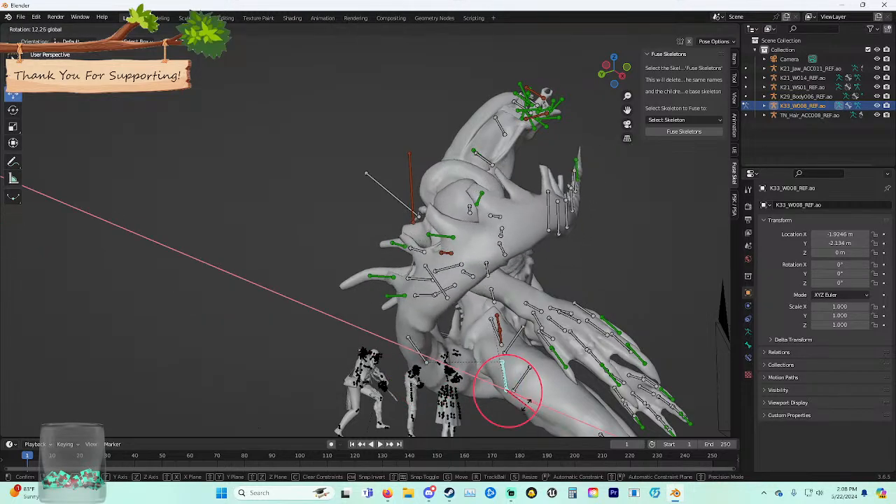
{"action": "left_click", "coordinate": [526, 397]}
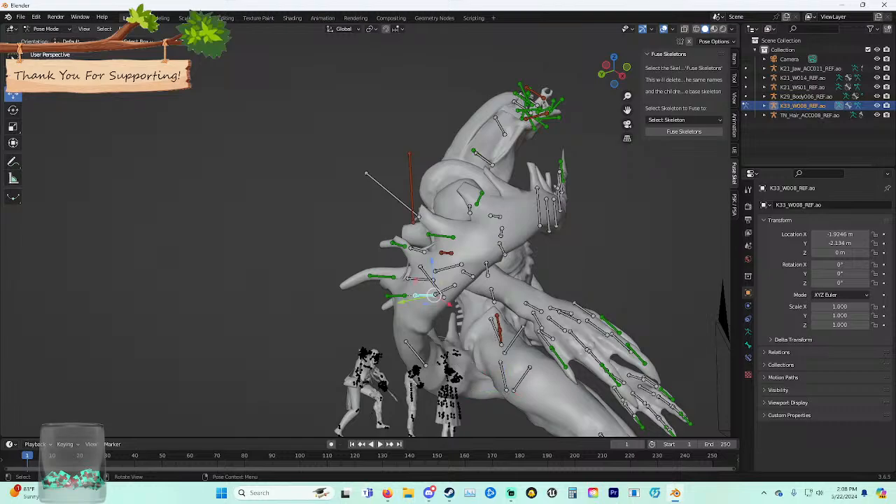
{"action": "left_click_drag", "start_coordinate": [449, 304], "coordinate": [471, 336]}
{"action": "key", "text": "r"}
{"action": "middle_click_drag", "start_coordinate": [470, 336], "coordinate": [467, 314]}
{"action": "key", "text": "r"}
{"action": "key", "text": "x"}
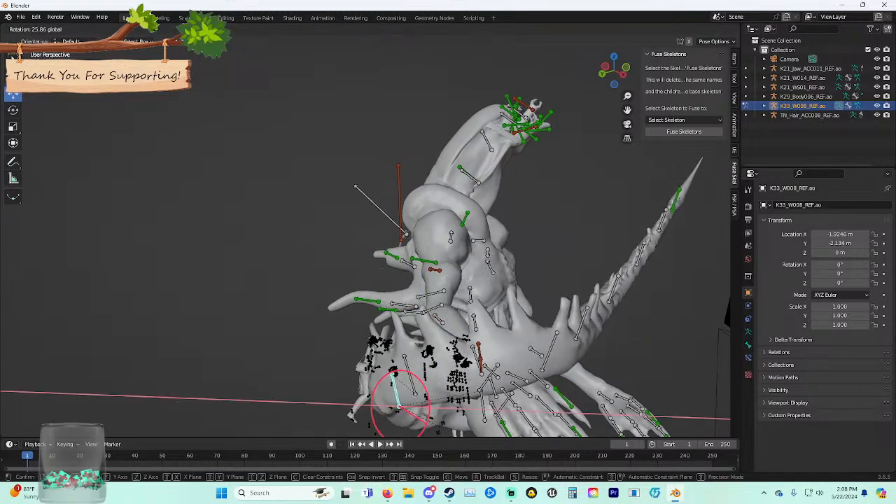
{"action": "key", "text": "Escape"}
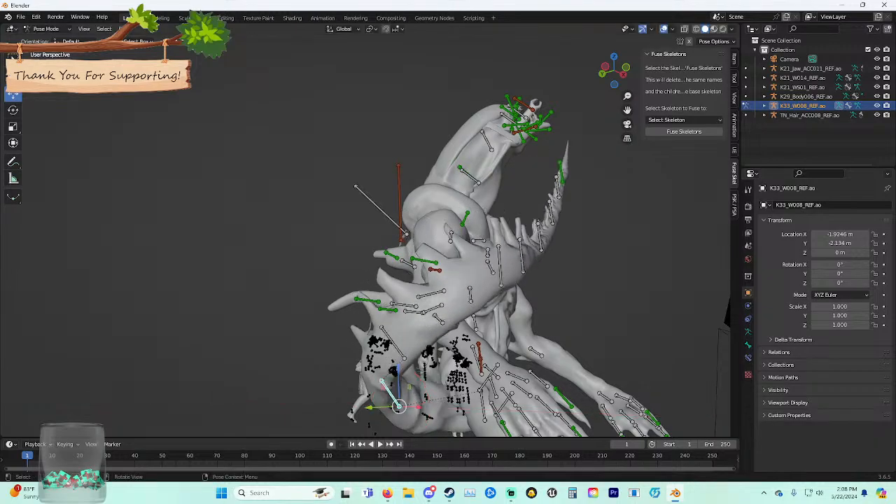
Rotate the K33's third tail bone around the global X and Z axes so the tail arcs up behind the shoulder.
{"action": "key", "text": "r"}
{"action": "key", "text": "x"}
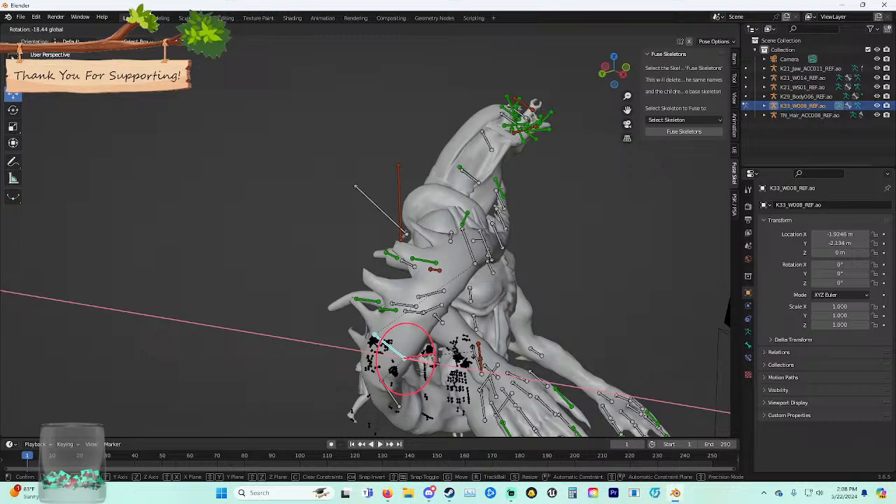
{"action": "key", "text": "z"}
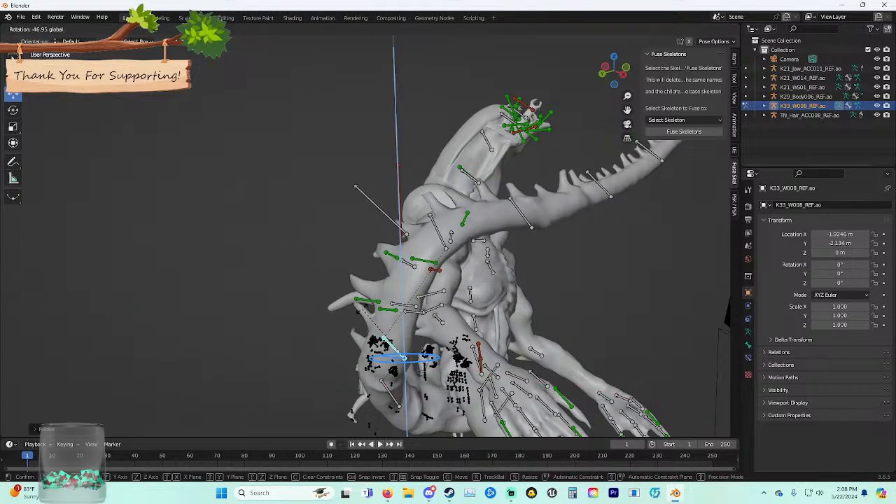
{"action": "left_click", "coordinate": [361, 310]}
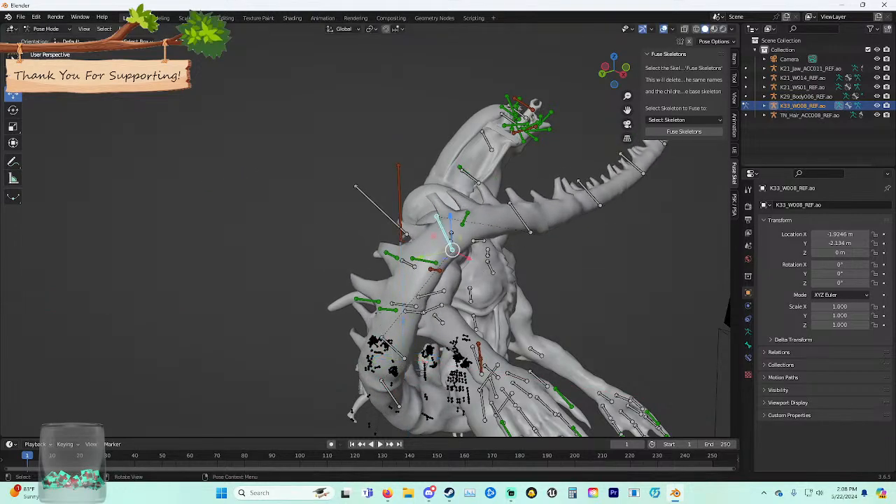
Turn the K33's next tail bone around global Z and about -33° around global X so the tail rises past the head.
{"action": "key", "text": "g"}
{"action": "key", "text": "z"}
{"action": "key", "text": "r"}
{"action": "left_click", "coordinate": [371, 233]}
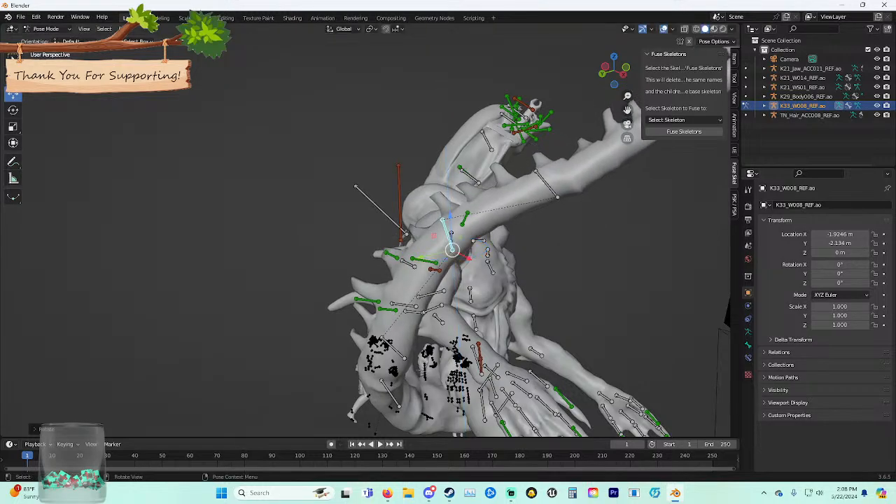
{"action": "key", "text": "r"}
{"action": "key", "text": "x"}
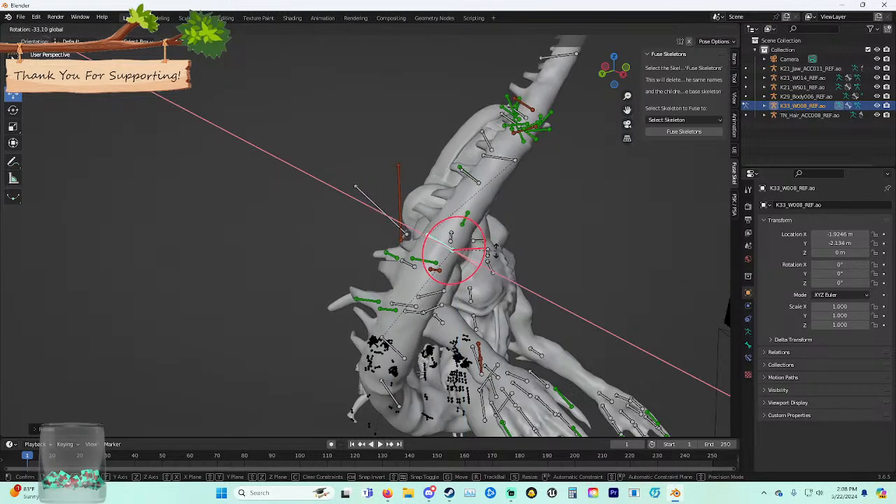
{"action": "left_click", "coordinate": [493, 261]}
Rotate the K33's mid-tail bone behind the shoulder around the global Z and X axes to bend the raised tail.
{"action": "middle_click_drag", "start_coordinate": [493, 261], "coordinate": [467, 268]}
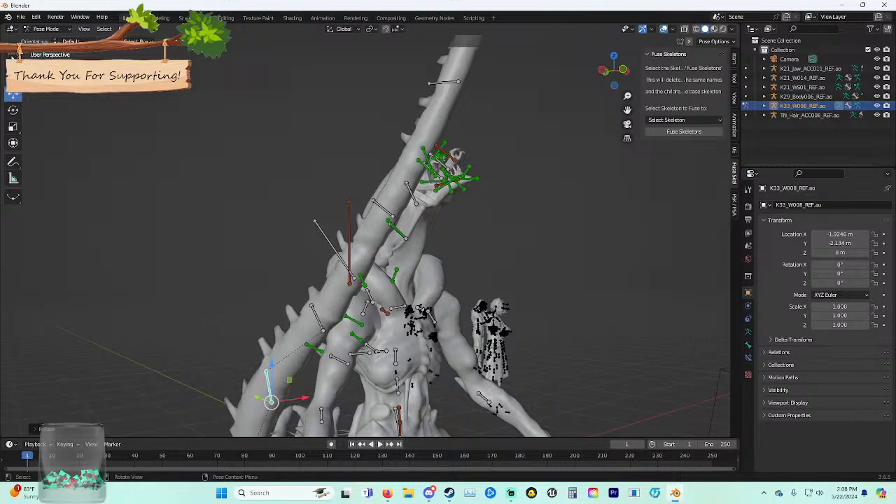
{"action": "key", "text": "r"}
{"action": "key", "text": "z"}
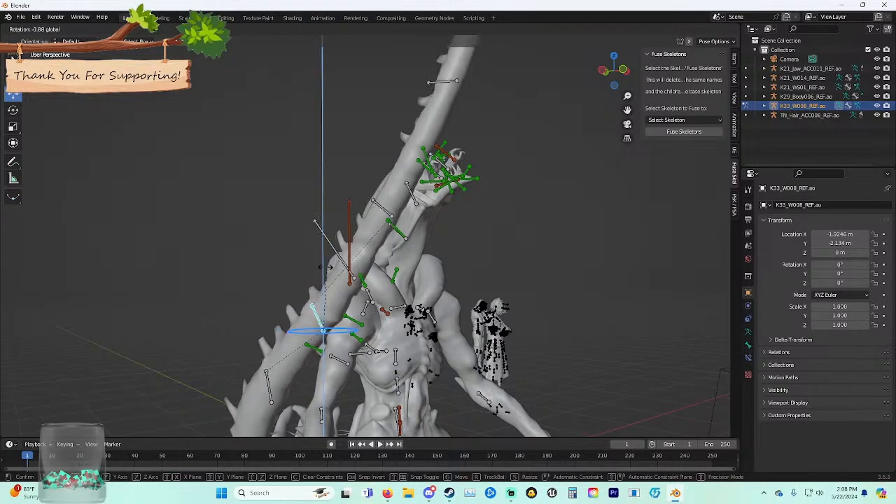
{"action": "key", "text": "x"}
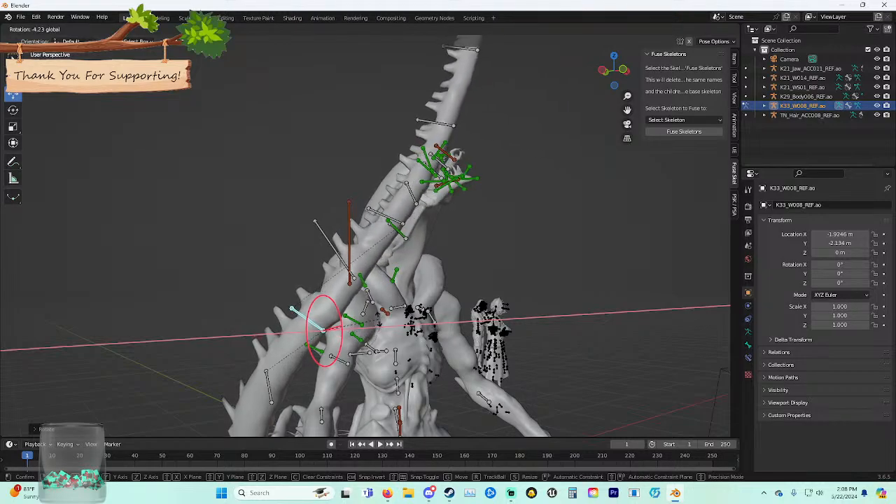
{"action": "left_click", "coordinate": [371, 321]}
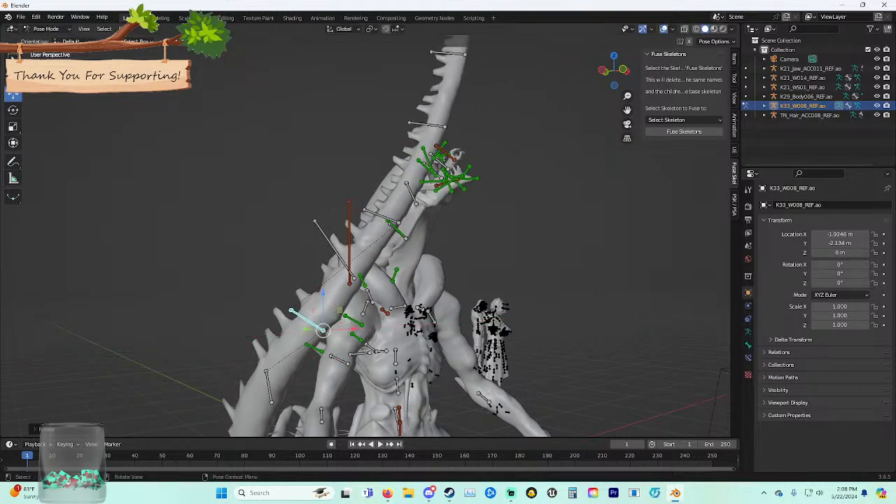
{"action": "key", "text": "r"}
{"action": "key", "text": "z"}
{"action": "left_click", "coordinate": [371, 322]}
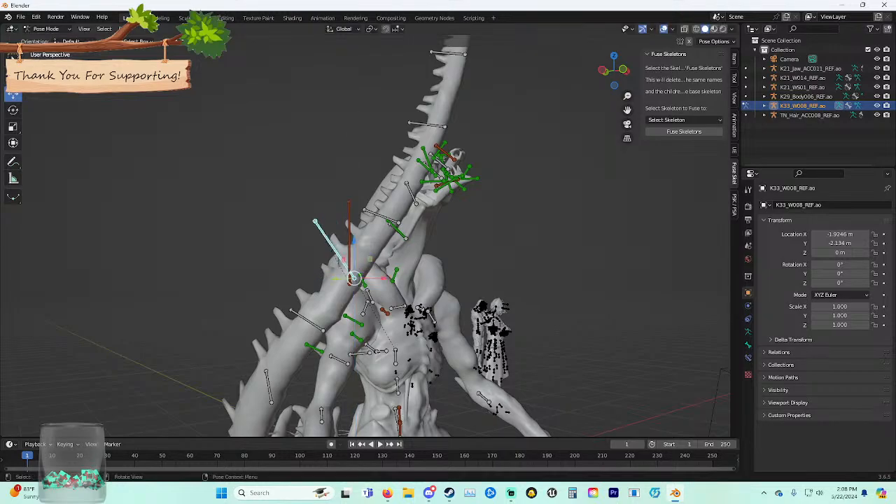
Nudge the rotation of the K33's lower tail bone around the global Z axis.
{"action": "middle_click_drag", "start_coordinate": [371, 322], "coordinate": [352, 336]}
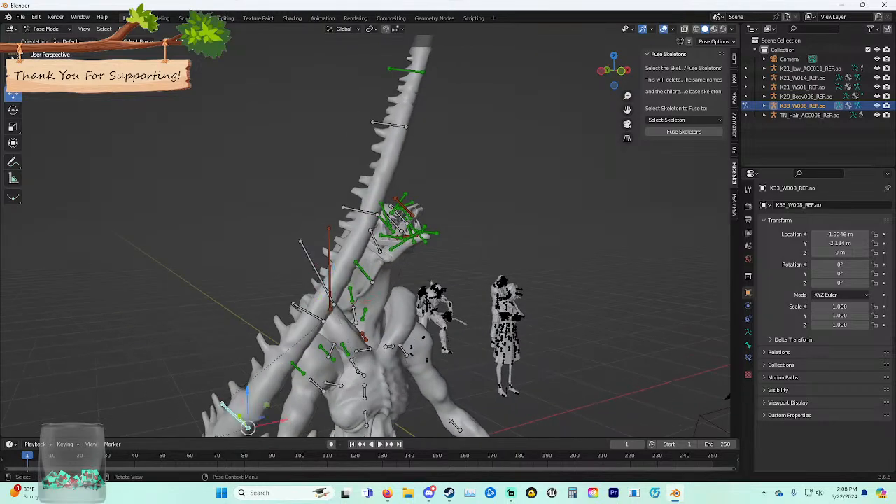
{"action": "key", "text": "r"}
{"action": "key", "text": "z"}
{"action": "left_click", "coordinate": [351, 336]}
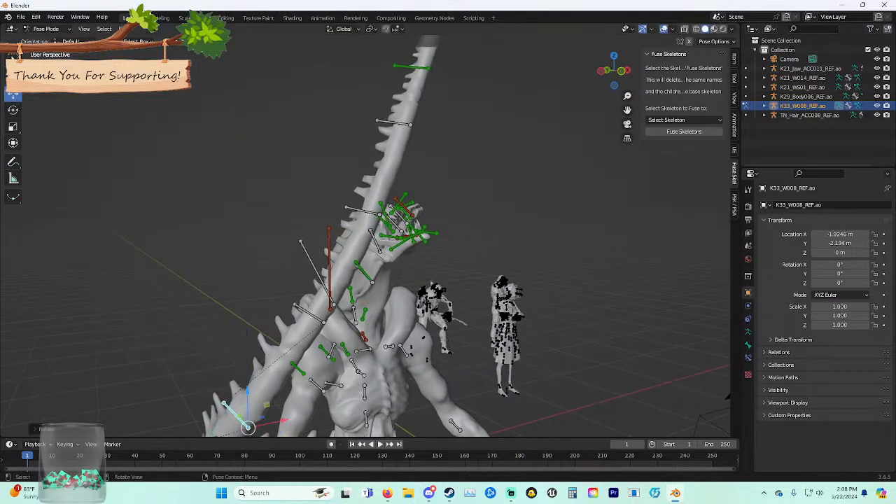
Rotate the K33's mid-tail bone behind the shoulder around the global Z axis and try turning it around global X.
{"action": "key", "text": "g"}
{"action": "key", "text": "z"}
{"action": "key", "text": "r"}
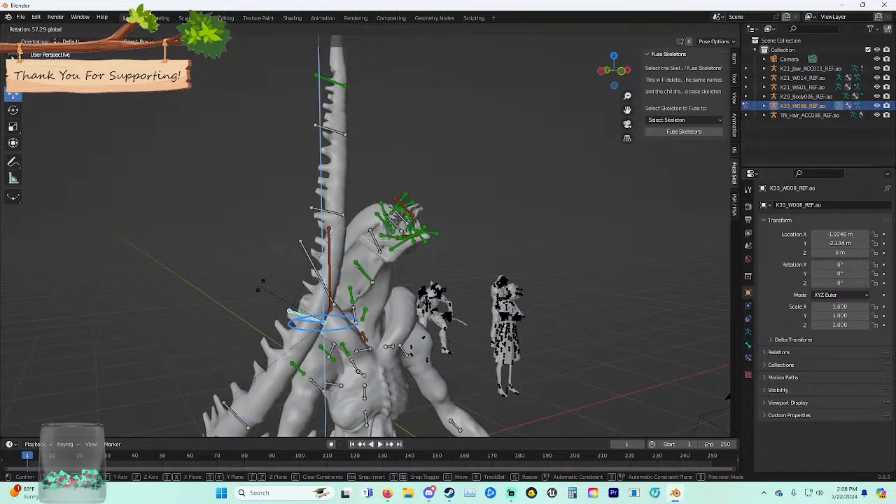
{"action": "left_click", "coordinate": [263, 290]}
{"action": "key", "text": "r"}
{"action": "key", "text": "x"}
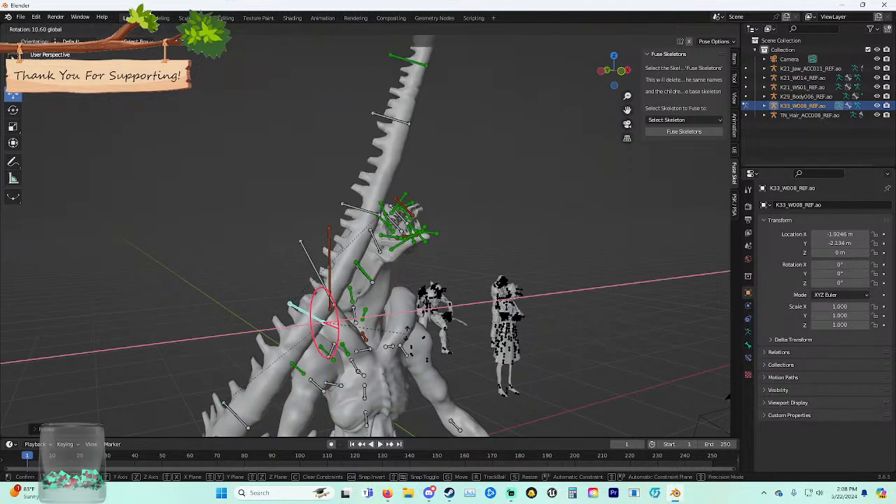
{"action": "key", "text": "Escape"}
Shift the K33's mid-tail bone behind the shoulder along the global Y axis.
{"action": "key", "text": "r"}
{"action": "key", "text": "y"}
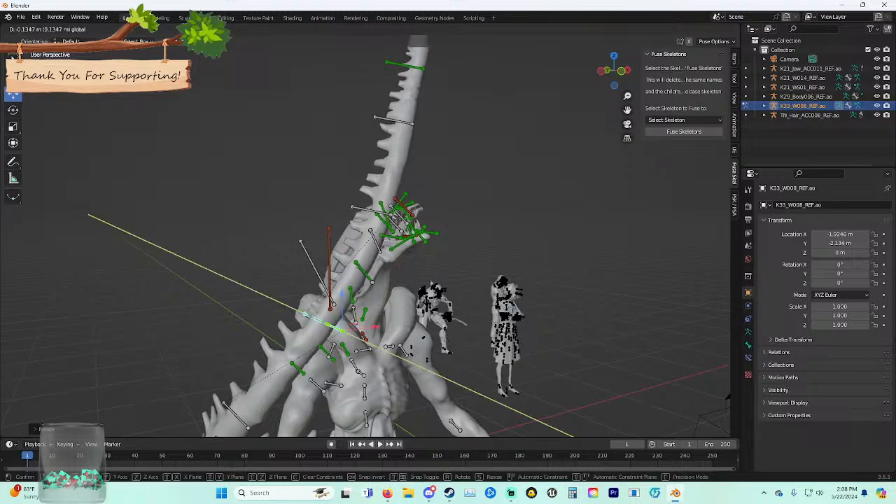
{"action": "left_click", "coordinate": [255, 184]}
{"action": "middle_click_drag", "start_coordinate": [256, 184], "coordinate": [235, 184]}
{"action": "scroll", "coordinate": [223, 184], "scroll_direction": "up", "scroll_amount": 1}
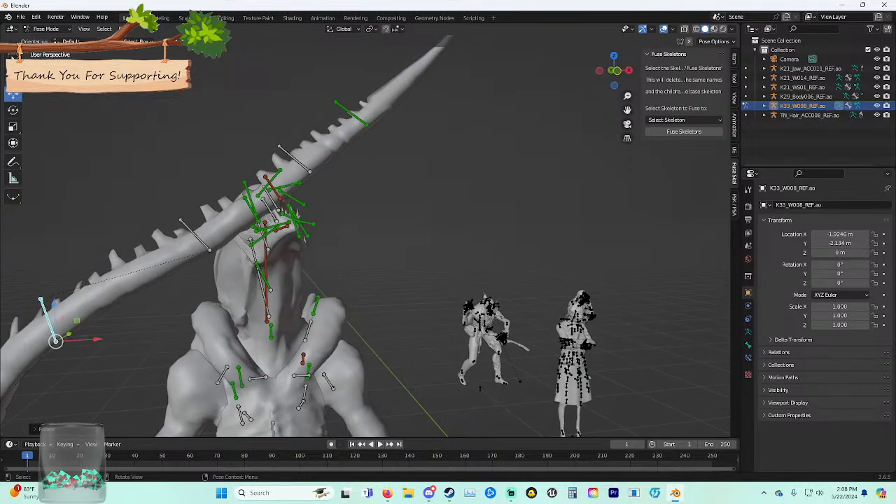
Rotate the K33's tail bone beside the head around the global X axis to lower the tail tip.
{"action": "key", "text": "r"}
{"action": "key", "text": "x"}
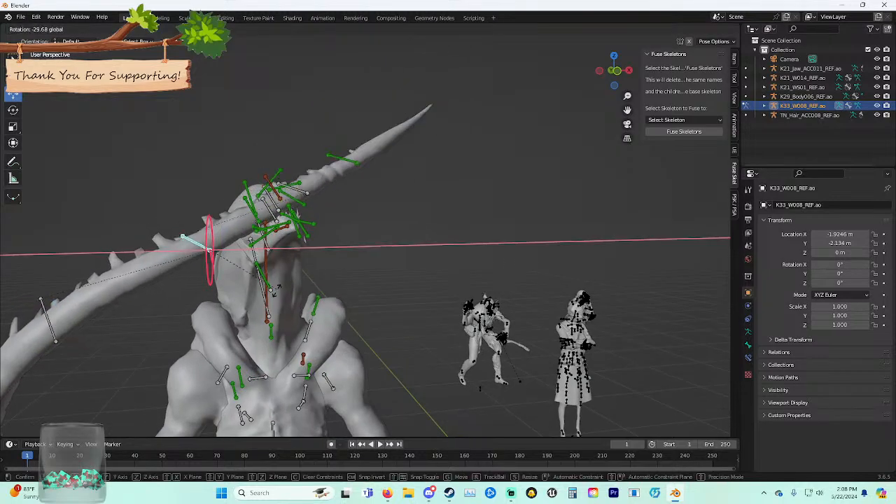
{"action": "left_click", "coordinate": [237, 261]}
{"action": "middle_click_drag", "start_coordinate": [236, 260], "coordinate": [276, 274]}
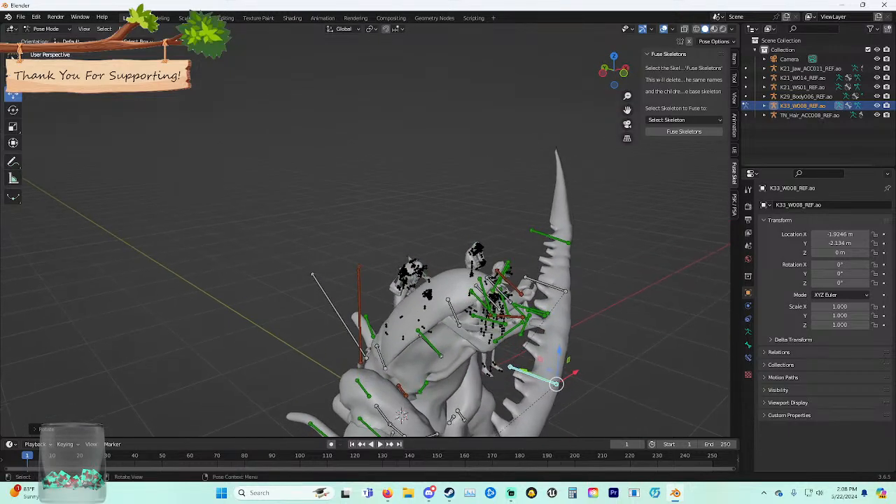
{"action": "key", "text": "r"}
{"action": "key", "text": "x"}
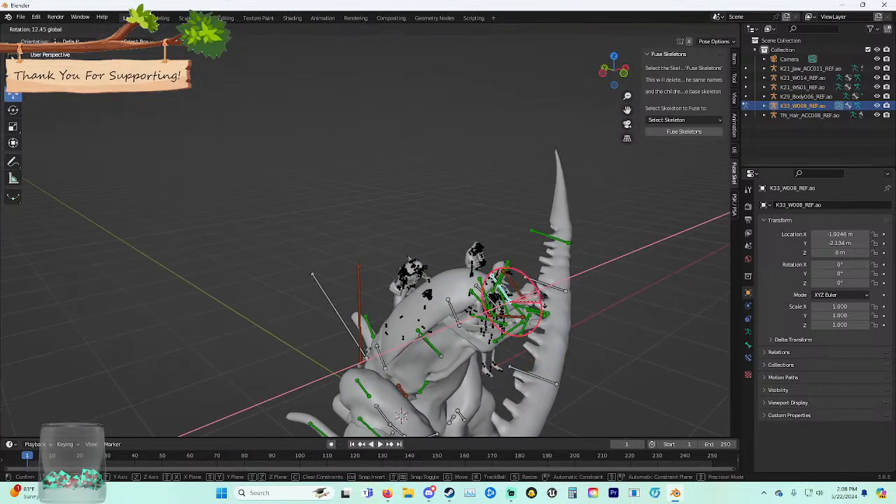
{"action": "right_click", "coordinate": [545, 305]}
{"action": "key", "text": "r"}
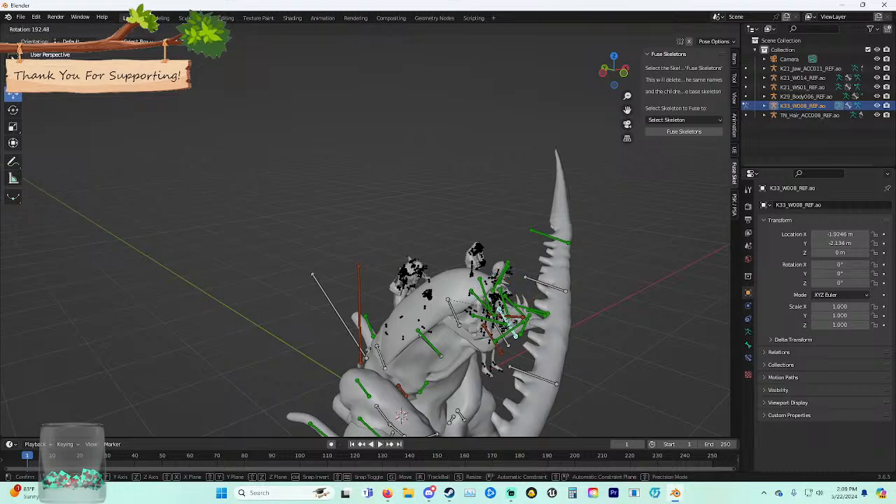
{"action": "right_click", "coordinate": [536, 295]}
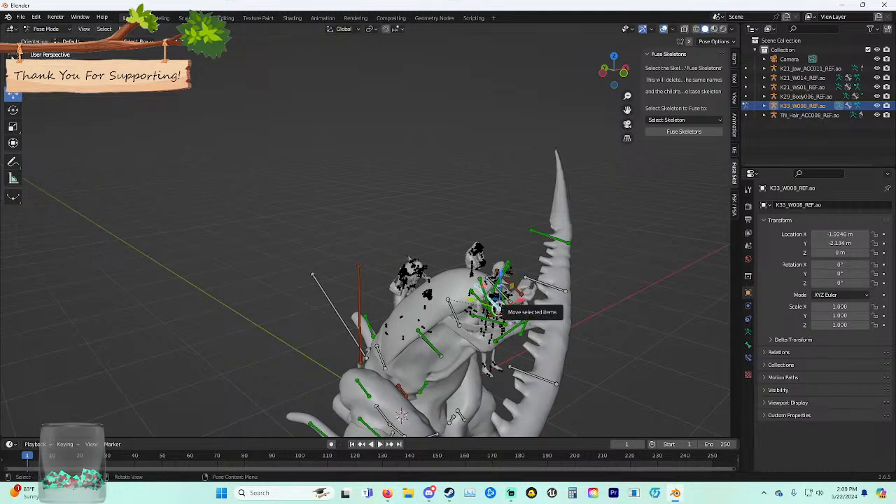
Move the K33's inner jaw bone outward so the inner jaw extends from the open mouth.
{"action": "left_click_drag", "start_coordinate": [516, 302], "coordinate": [496, 289]}
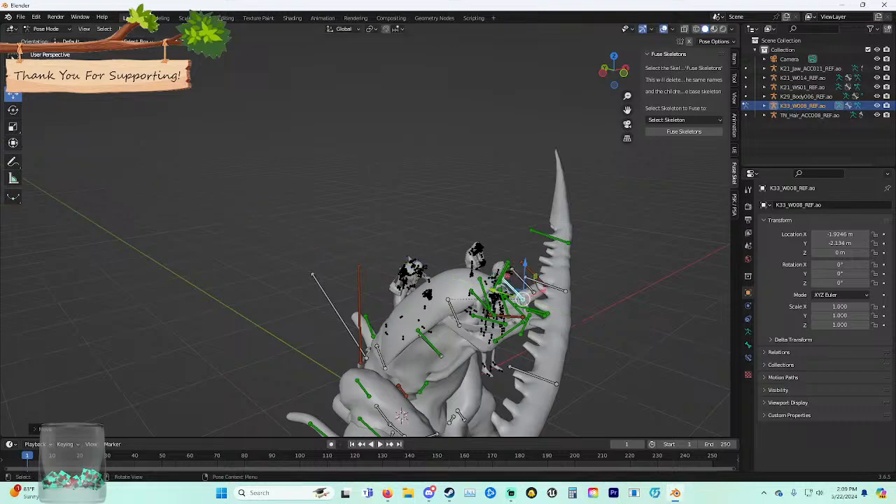
{"action": "mouse_move", "coordinate": [495, 290]}
{"action": "middle_mouse_down"}
{"action": "mouse_move", "coordinate": [446, 270]}
{"action": "mouse_move", "coordinate": [476, 273]}
{"action": "mouse_move", "coordinate": [484, 292]}
{"action": "middle_mouse_up"}
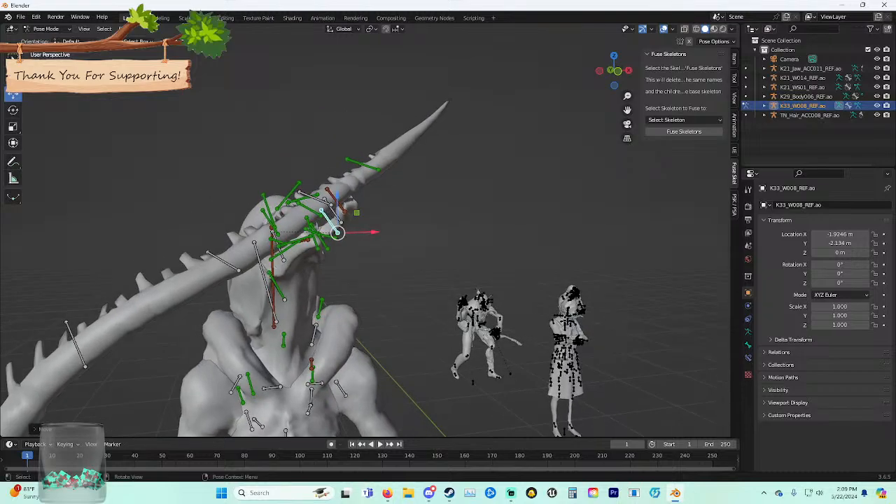
{"action": "left_click_drag", "start_coordinate": [379, 211], "coordinate": [380, 236]}
{"action": "key", "text": "r"}
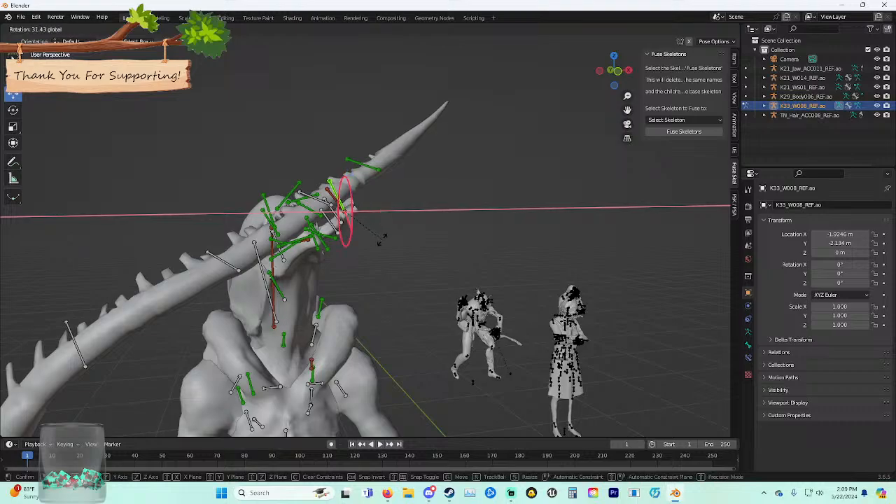
{"action": "key", "text": "Escape"}
{"action": "left_click", "coordinate": [335, 201]}
{"action": "key", "text": "r"}
{"action": "key", "text": "Escape"}
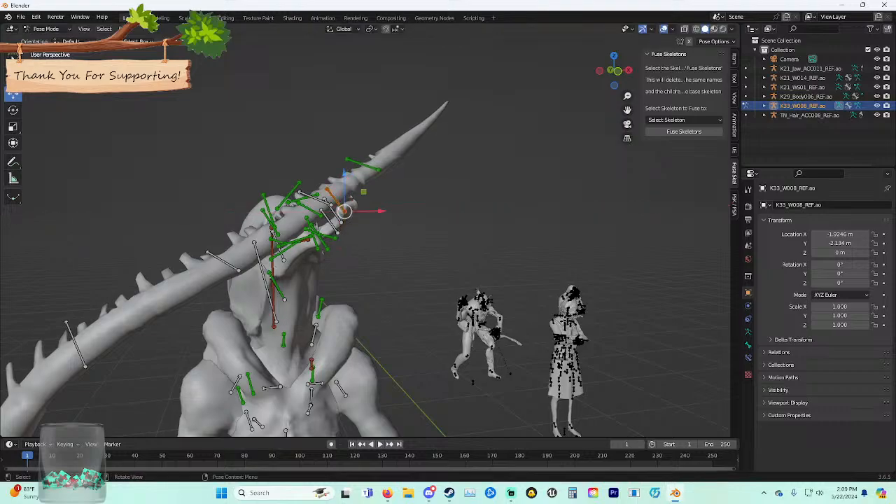
{"action": "key", "text": "r"}
{"action": "right_click", "coordinate": [349, 189]}
Rotate the front neck bone of the K33's inner jaw and turn the jaw bone at its tip.
{"action": "scroll", "coordinate": [349, 189], "scroll_direction": "up", "scroll_amount": 9}
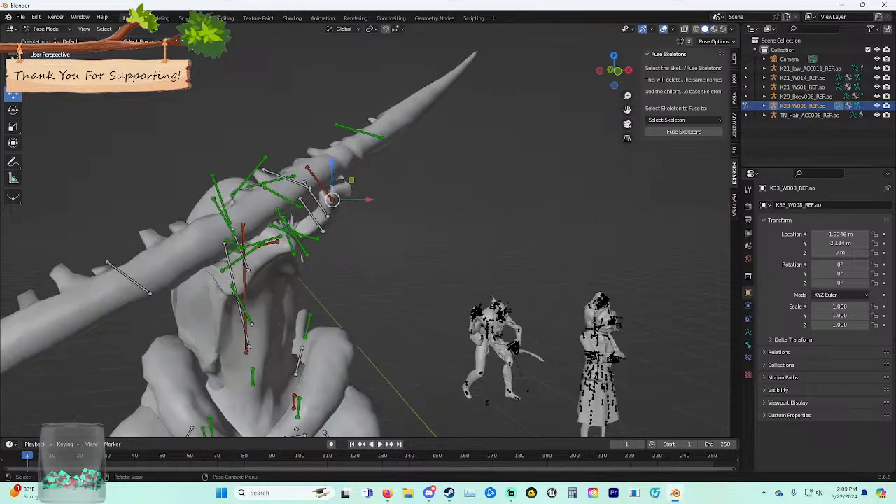
{"action": "scroll", "coordinate": [349, 189], "scroll_direction": "down", "scroll_amount": 1}
{"action": "middle_click_drag", "start_coordinate": [349, 189], "coordinate": [311, 410], "text": "shift"}
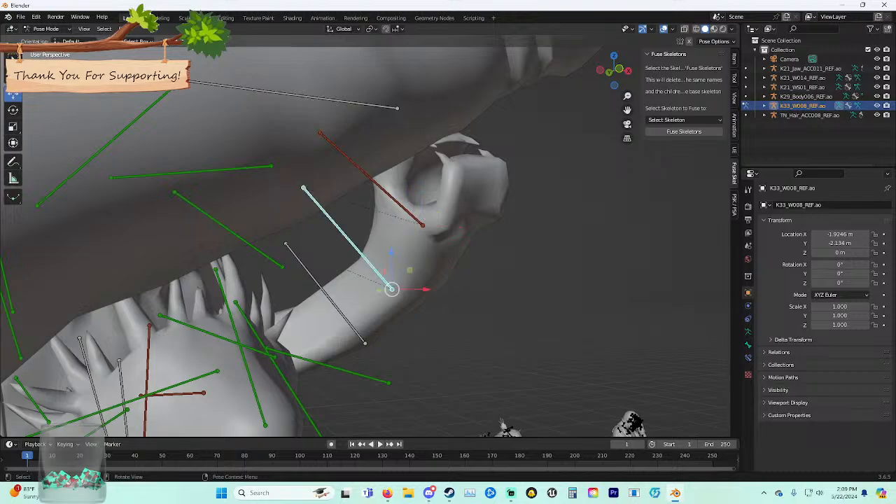
{"action": "key", "text": "r"}
{"action": "left_click", "coordinate": [364, 248]}
{"action": "left_click", "coordinate": [366, 193]}
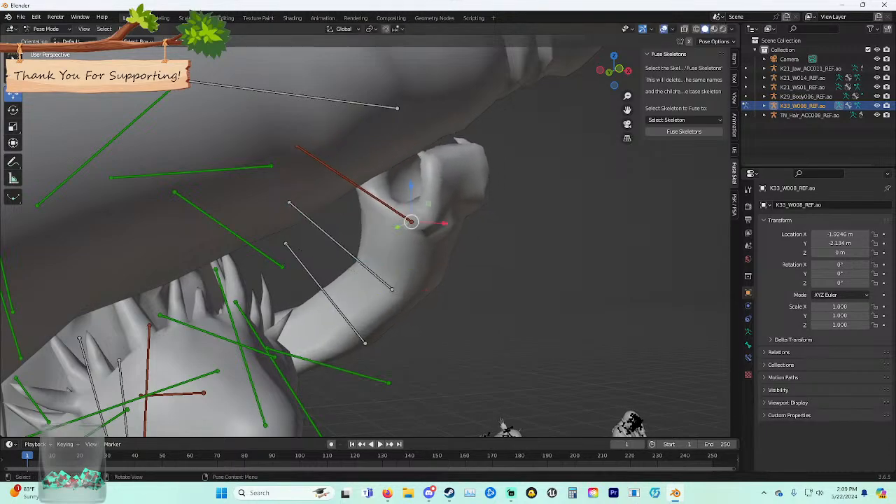
{"action": "key", "text": "r"}
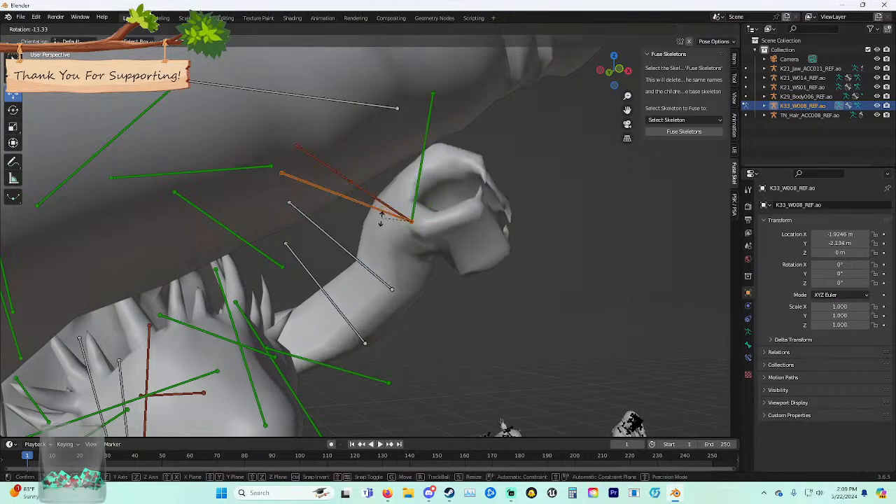
{"action": "left_click", "coordinate": [382, 261]}
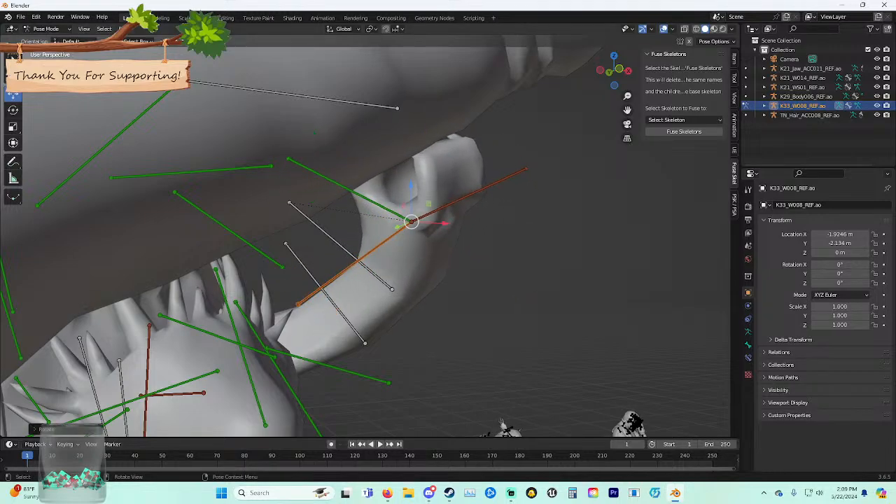
{"action": "left_click_drag", "start_coordinate": [443, 223], "coordinate": [511, 226]}
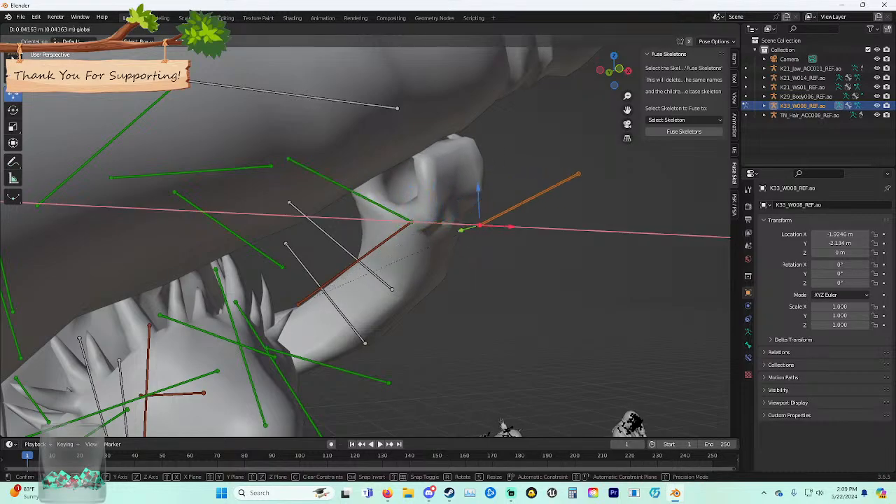
{"action": "left_click_drag", "start_coordinate": [645, 232], "coordinate": [646, 233]}
{"action": "key", "text": "ctrl+z"}
Rotate the front neck bone of the K33's inner jaw again to refine the angle of its head.
{"action": "middle_click_drag", "start_coordinate": [645, 232], "coordinate": [632, 242]}
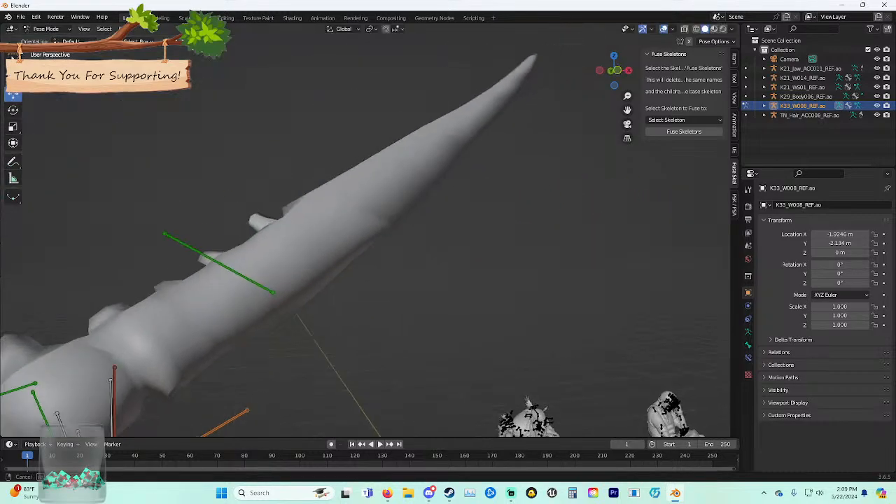
{"action": "middle_click_drag", "start_coordinate": [484, 83], "coordinate": [510, 72], "text": "shift"}
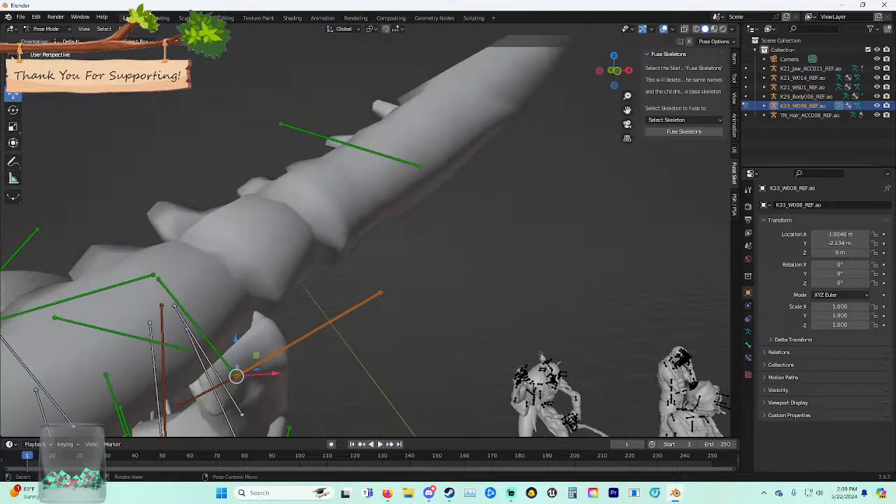
{"action": "left_click", "coordinate": [221, 380]}
{"action": "key", "text": "r"}
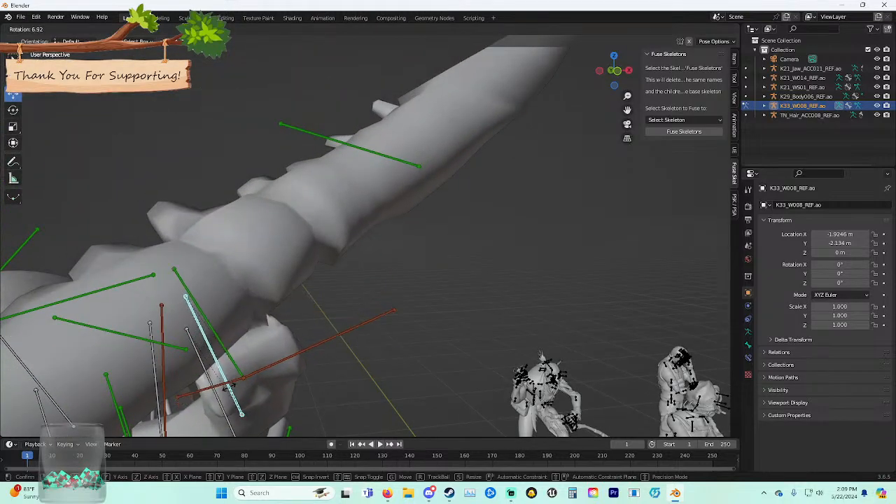
{"action": "left_click", "coordinate": [219, 383]}
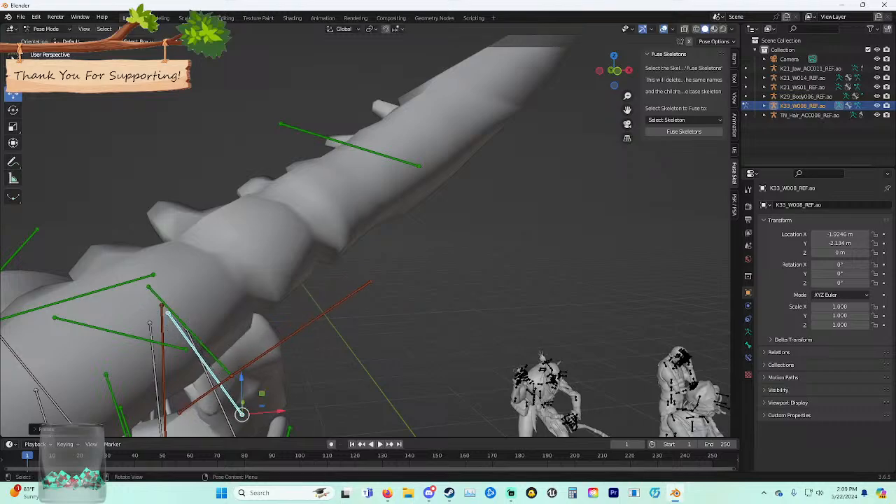
Rotate the K33's right upper arm bone to raise the arm out to the side.
{"action": "scroll", "coordinate": [219, 383], "scroll_direction": "down", "scroll_amount": 6}
{"action": "middle_click_drag", "start_coordinate": [219, 383], "coordinate": [221, 350]}
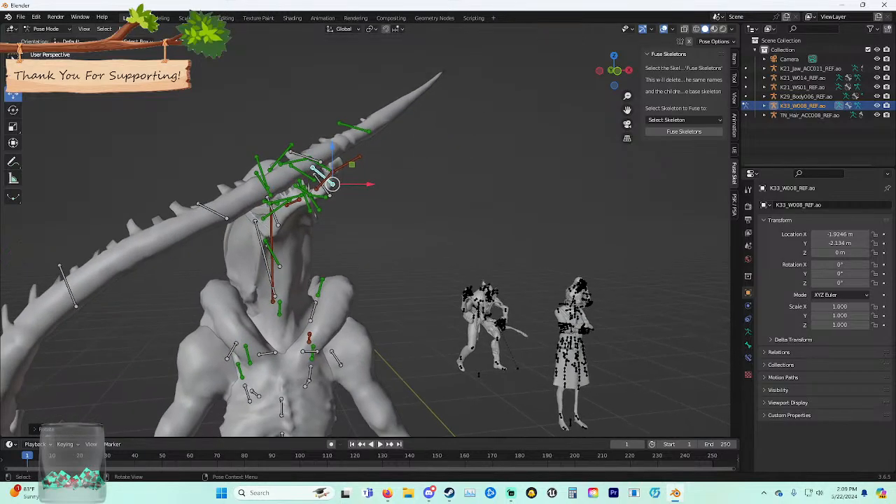
{"action": "middle_click_drag", "start_coordinate": [280, 280], "coordinate": [262, 257]}
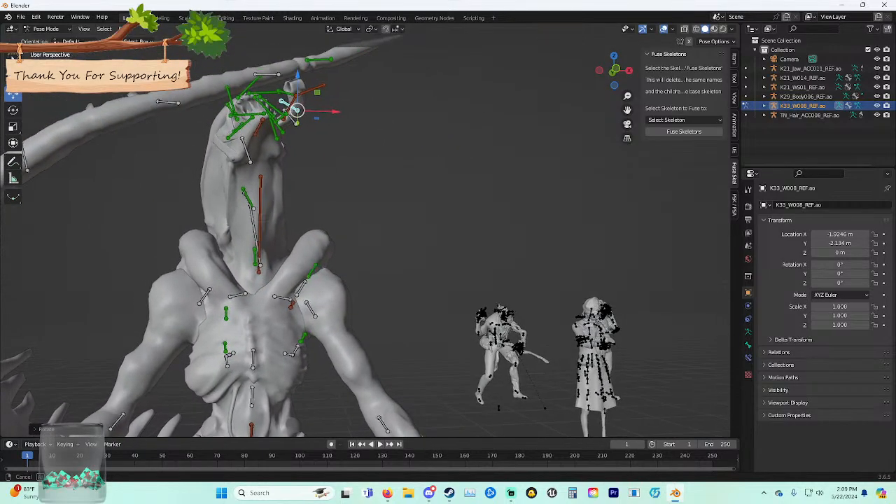
{"action": "left_click", "coordinate": [204, 296]}
{"action": "middle_click_drag", "start_coordinate": [204, 296], "coordinate": [223, 290]}
{"action": "left_click_drag", "start_coordinate": [248, 291], "coordinate": [288, 377]}
{"action": "key", "text": "r"}
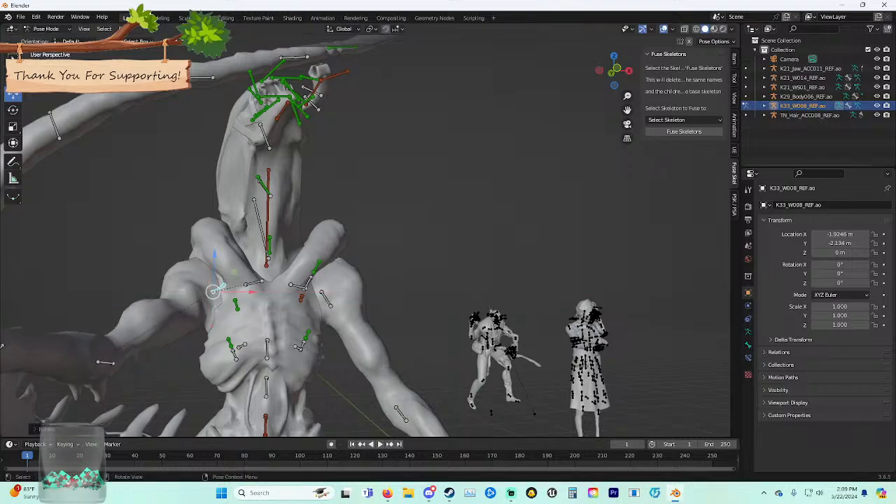
Bend the K33's right forearm upward at the elbow and turn it around the global Z axis.
{"action": "left_click_drag", "start_coordinate": [139, 361], "coordinate": [126, 413]}
{"action": "key", "text": "r"}
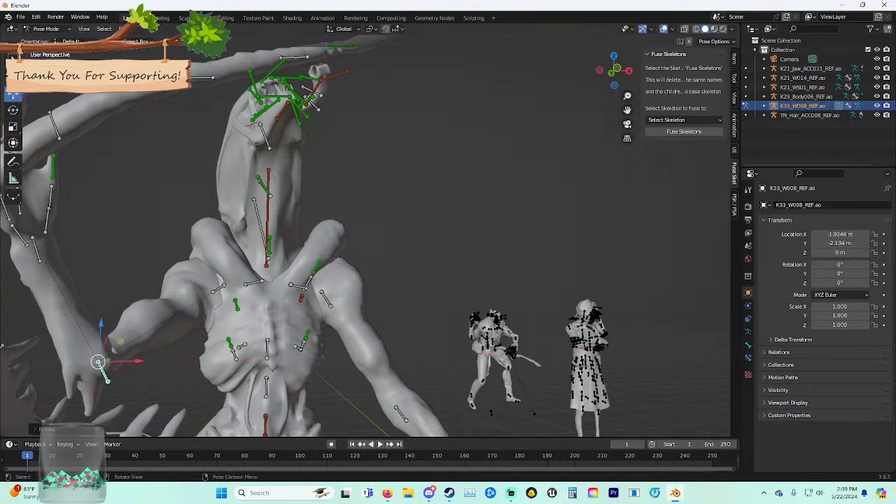
{"action": "middle_click_drag", "start_coordinate": [126, 414], "coordinate": [141, 413]}
{"action": "key", "text": "r"}
{"action": "key", "text": "z"}
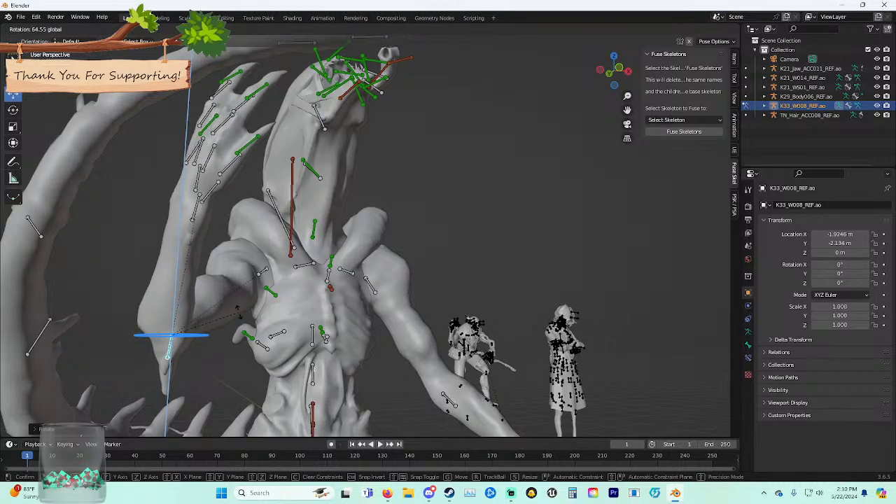
{"action": "left_click", "coordinate": [199, 312]}
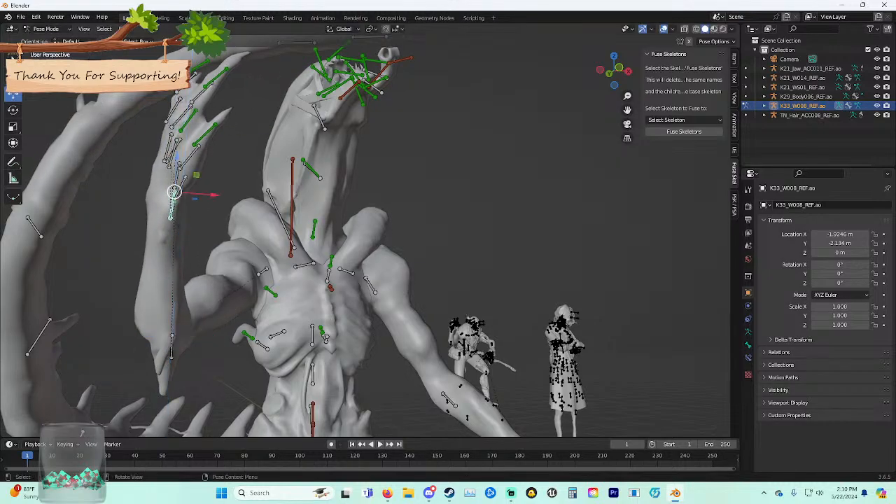
Rotate the K33's raised right hand at the wrist around the global X and Z axes.
{"action": "key", "text": "r"}
{"action": "key", "text": "x"}
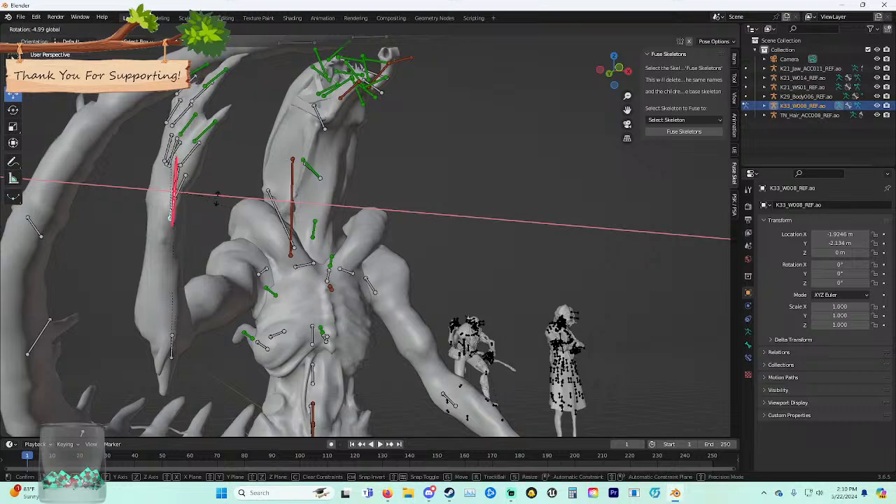
{"action": "left_click", "coordinate": [225, 183]}
{"action": "middle_click_drag", "start_coordinate": [225, 183], "coordinate": [243, 189]}
{"action": "left_click_drag", "start_coordinate": [266, 202], "coordinate": [266, 202]}
{"action": "key", "text": "r"}
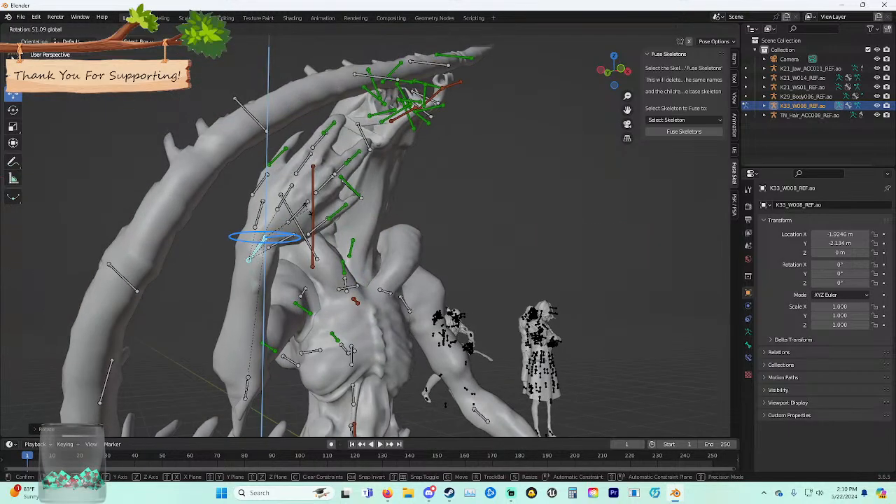
{"action": "left_click", "coordinate": [249, 259]}
Tilt the K33's raised right hand about 13° around the global X axis.
{"action": "middle_click_drag", "start_coordinate": [249, 259], "coordinate": [352, 260]}
{"action": "left_click_drag", "start_coordinate": [336, 261], "coordinate": [385, 269]}
{"action": "key", "text": "r"}
{"action": "key", "text": "r"}
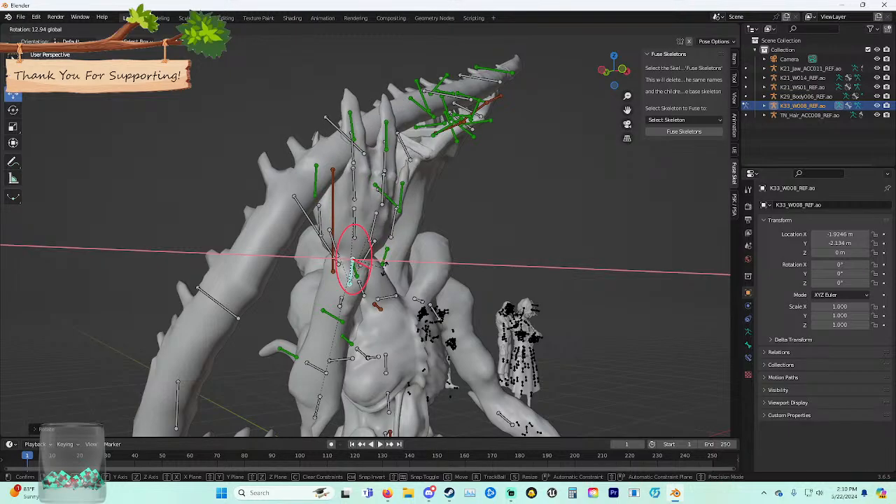
{"action": "left_click", "coordinate": [384, 269]}
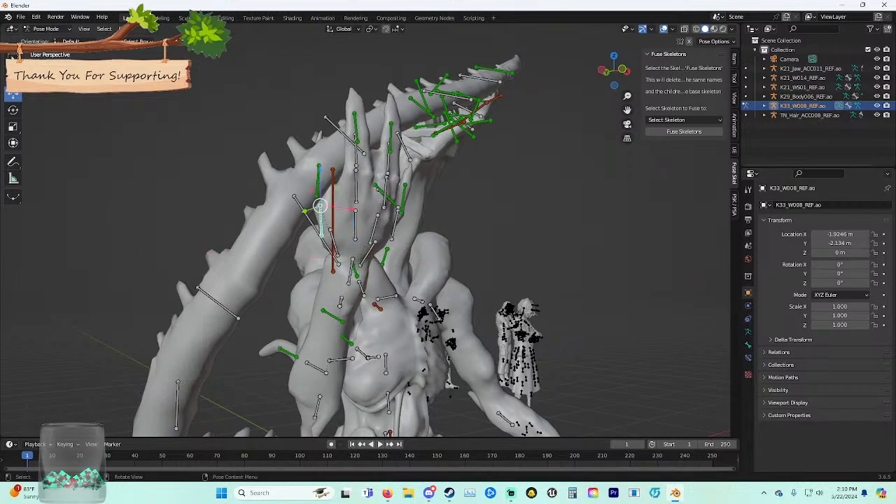
Rotate the K33's tail bone beside the head around the global X axis to adjust the tail's tip.
{"action": "middle_click_drag", "start_coordinate": [384, 269], "coordinate": [355, 288]}
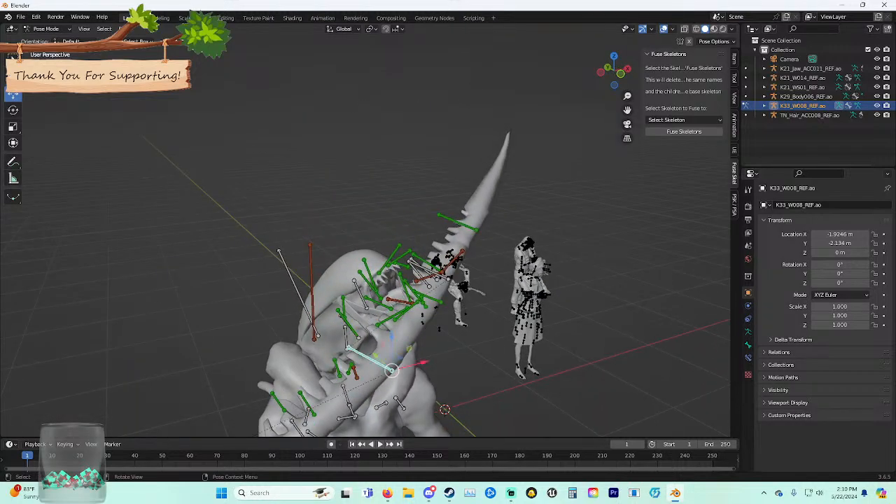
{"action": "key", "text": "r"}
{"action": "key", "text": "x"}
{"action": "key", "text": "Return"}
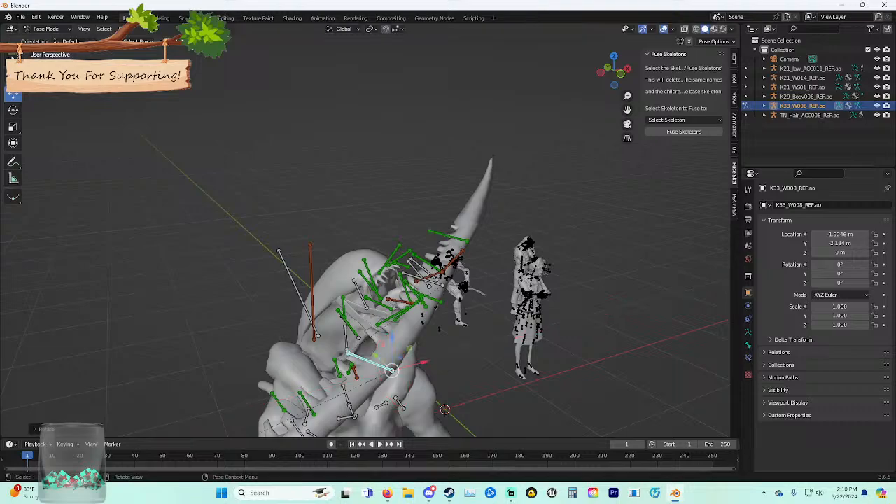
Rotate the K33's tail bone beside the head about 14° around the global Z axis to swing the tail's tip.
{"action": "mouse_move", "coordinate": [377, 356]}
{"action": "left_mouse_down"}
{"action": "mouse_move", "coordinate": [365, 362]}
{"action": "mouse_move", "coordinate": [375, 347]}
{"action": "left_mouse_up"}
{"action": "key", "text": "r"}
{"action": "key", "text": "Escape"}
{"action": "key", "text": "r"}
{"action": "key", "text": "z"}
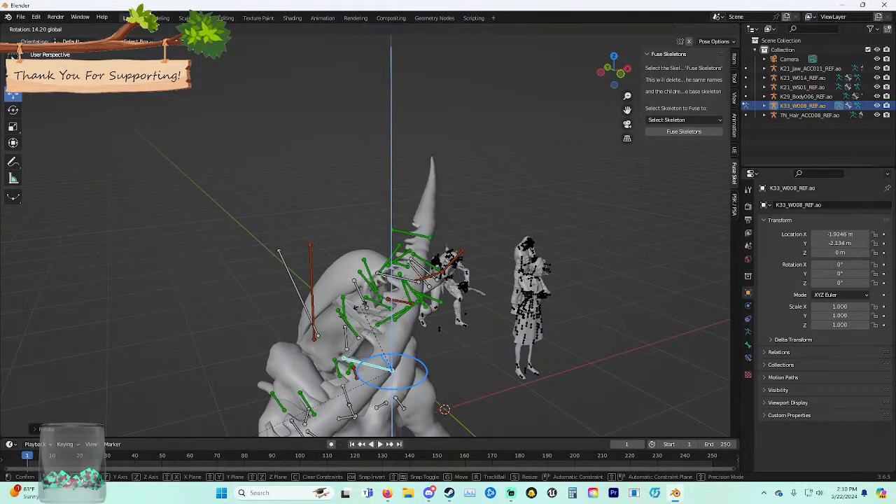
{"action": "left_click", "coordinate": [360, 306]}
Try to shift two of the K33's neck and head bones slightly upward along the global Z axis.
{"action": "middle_click_drag", "start_coordinate": [360, 306], "coordinate": [273, 280]}
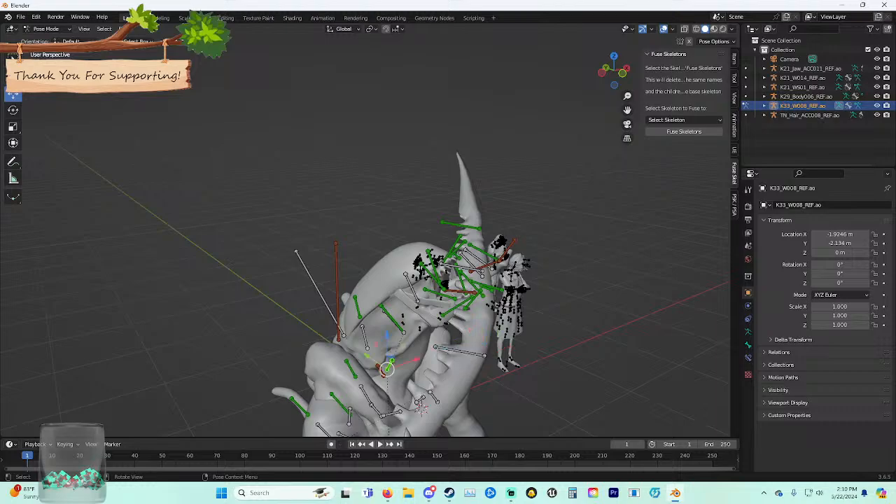
{"action": "key", "text": "g"}
{"action": "key", "text": "z"}
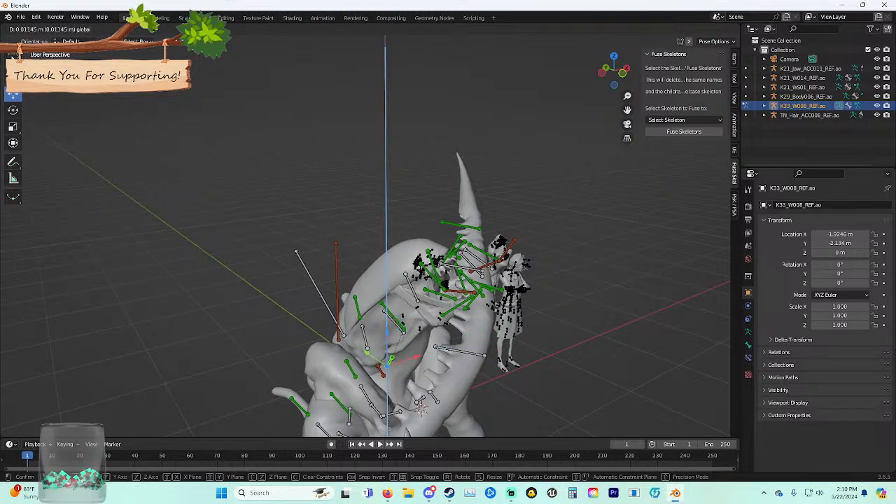
{"action": "left_click_drag", "start_coordinate": [387, 332], "coordinate": [387, 328]}
{"action": "key", "text": "g"}
{"action": "key", "text": "z"}
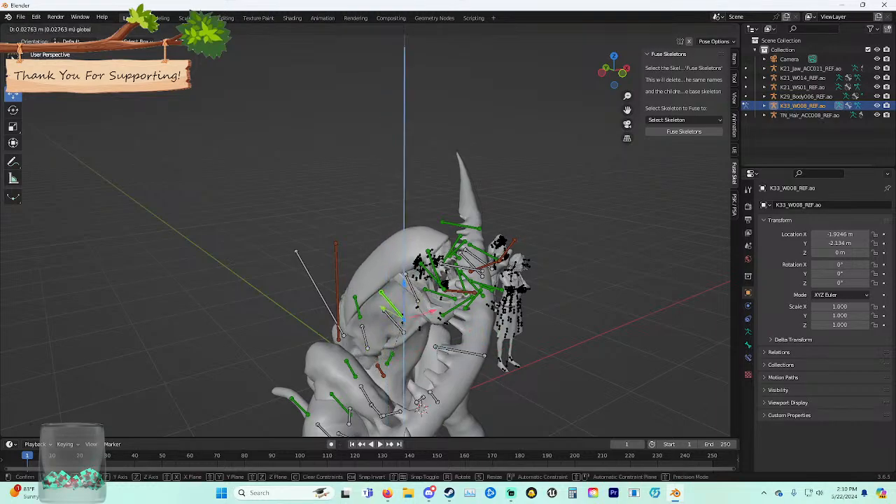
{"action": "left_click", "coordinate": [403, 317]}
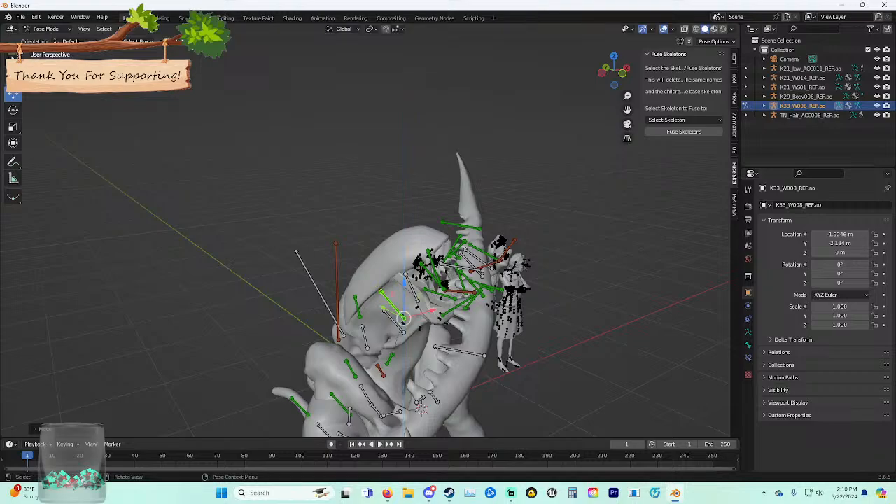
{"action": "middle_click_drag", "start_coordinate": [403, 317], "coordinate": [366, 310]}
{"action": "key", "text": "ctrl+z"}
Rotate the K33's left upper arm about -56° around the global X axis and about -21° around global Z.
{"action": "scroll", "coordinate": [363, 317], "scroll_direction": "down", "scroll_amount": 1}
{"action": "scroll", "coordinate": [371, 312], "scroll_direction": "down", "scroll_amount": 4}
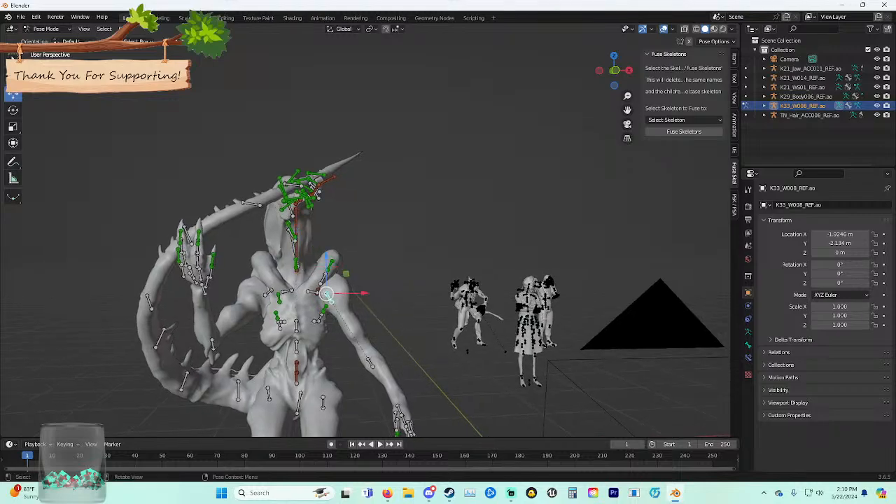
{"action": "key", "text": "r"}
{"action": "key", "text": "x"}
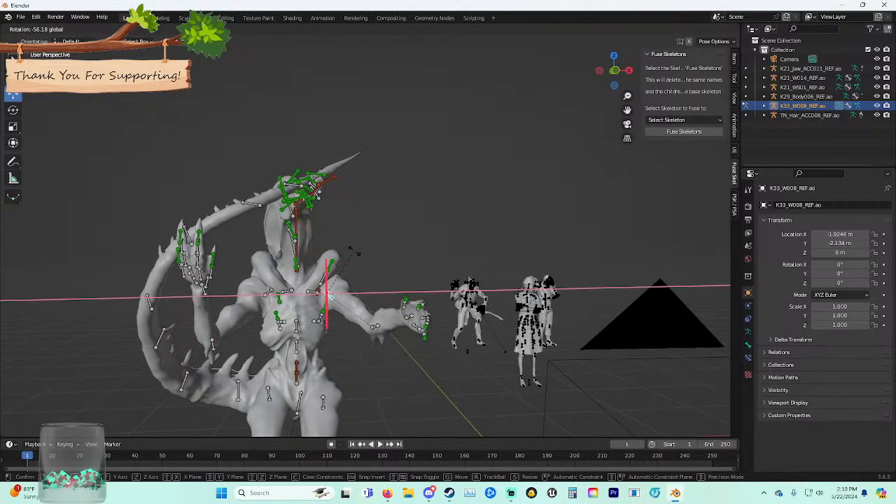
{"action": "left_click", "coordinate": [352, 248]}
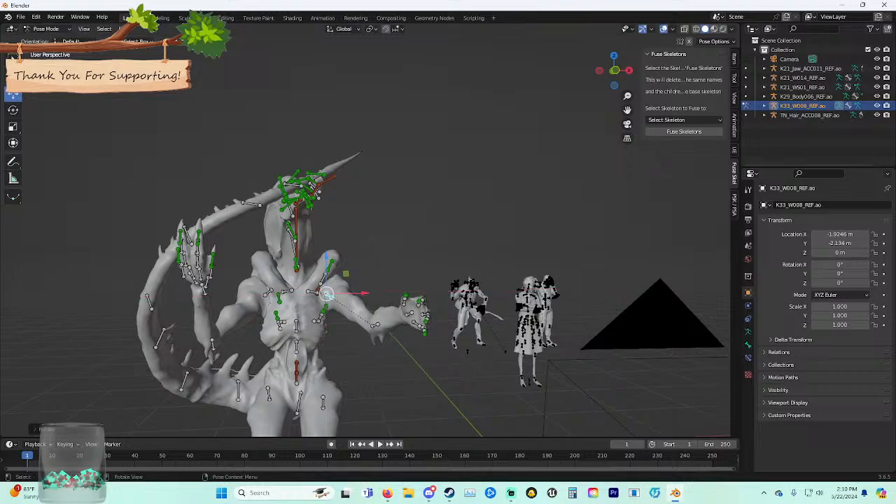
{"action": "key", "text": "r"}
{"action": "key", "text": "z"}
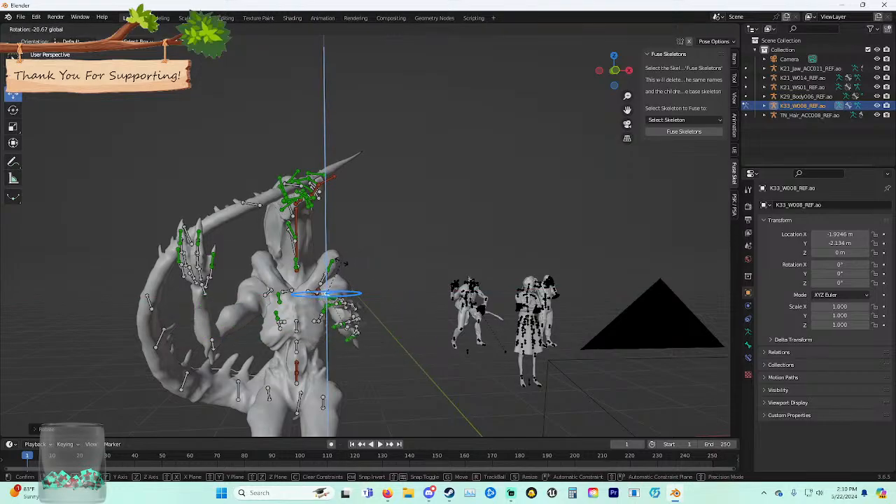
{"action": "left_click", "coordinate": [342, 262]}
Bend the K33's left forearm upward at the elbow around the global X axis.
{"action": "middle_click_drag", "start_coordinate": [342, 262], "coordinate": [364, 263]}
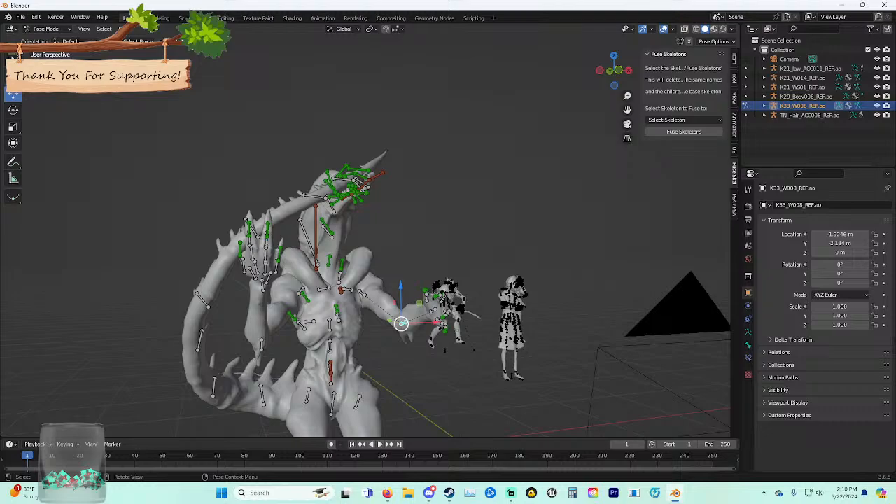
{"action": "key", "text": "r"}
{"action": "key", "text": "x"}
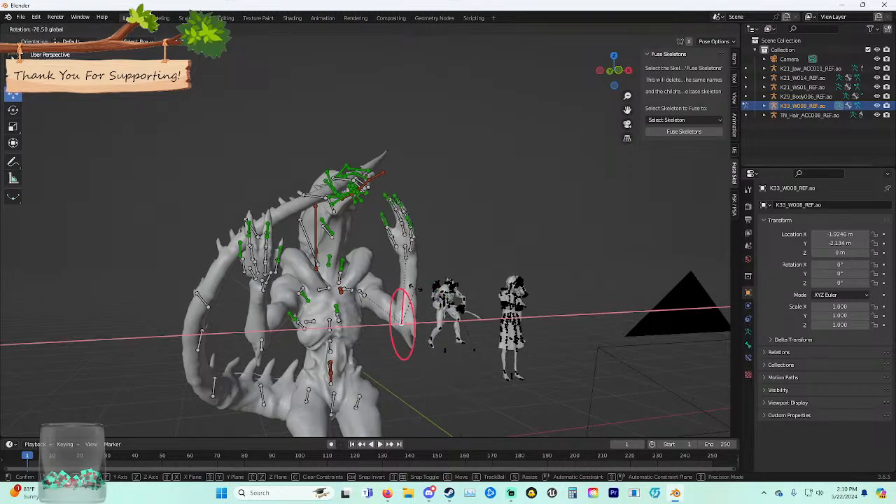
{"action": "left_click", "coordinate": [413, 280]}
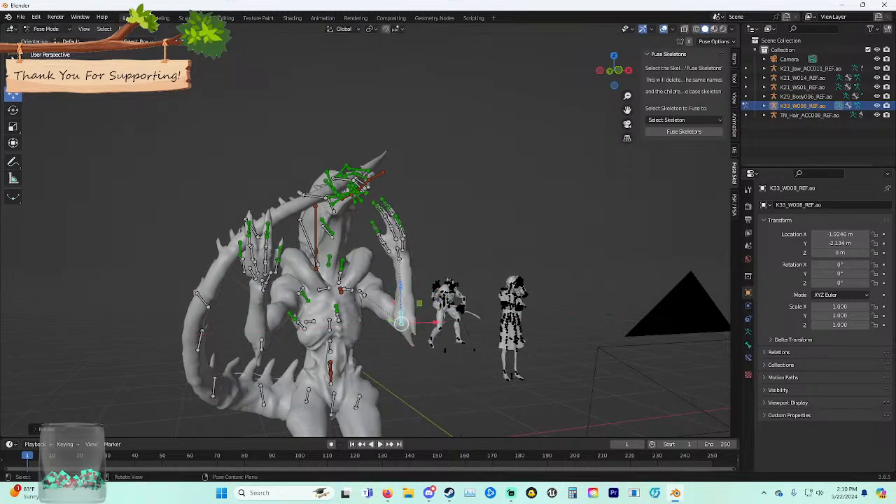
Turn the K33's raised left forearm around the global Z axis and tilt it around global Y toward the head.
{"action": "key", "text": "r"}
{"action": "key", "text": "z"}
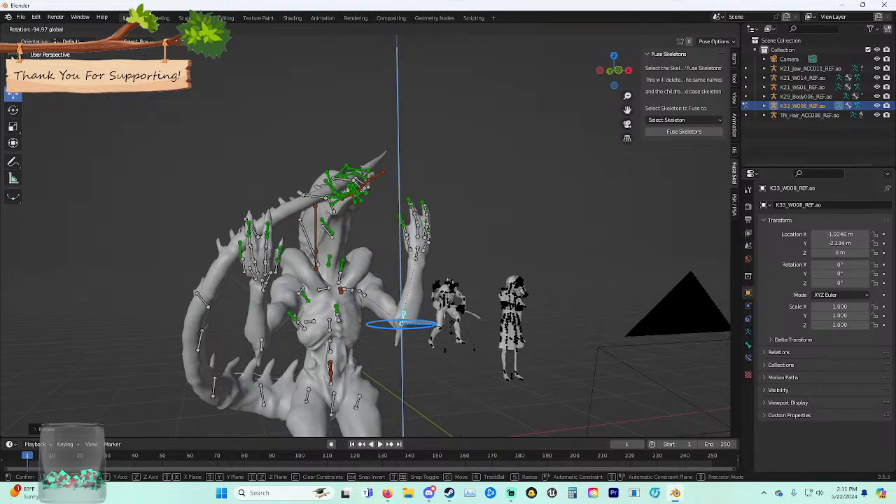
{"action": "key", "text": "Return"}
{"action": "key", "text": "r"}
{"action": "key", "text": "y"}
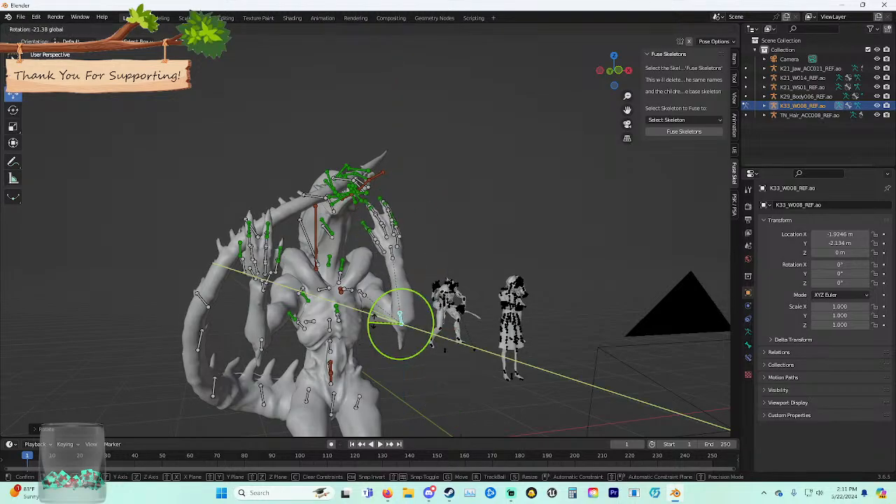
{"action": "key", "text": "Return"}
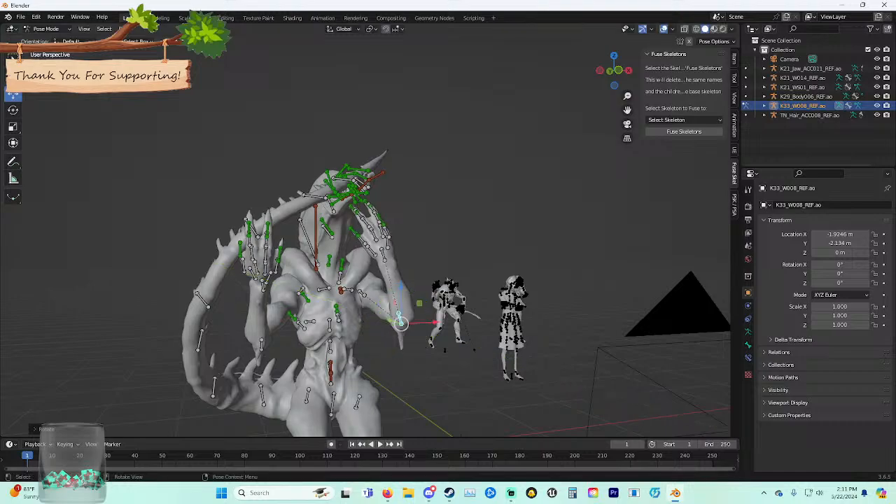
Tilt the K33's right hand at the wrist around the global Y axis toward the tail.
{"action": "middle_click_drag", "start_coordinate": [399, 280], "coordinate": [500, 320]}
{"action": "scroll", "coordinate": [439, 255], "scroll_direction": "up", "scroll_amount": 3}
{"action": "middle_click_drag", "start_coordinate": [500, 320], "coordinate": [505, 368], "text": "shift"}
{"action": "key", "text": "r"}
{"action": "key", "text": "x"}
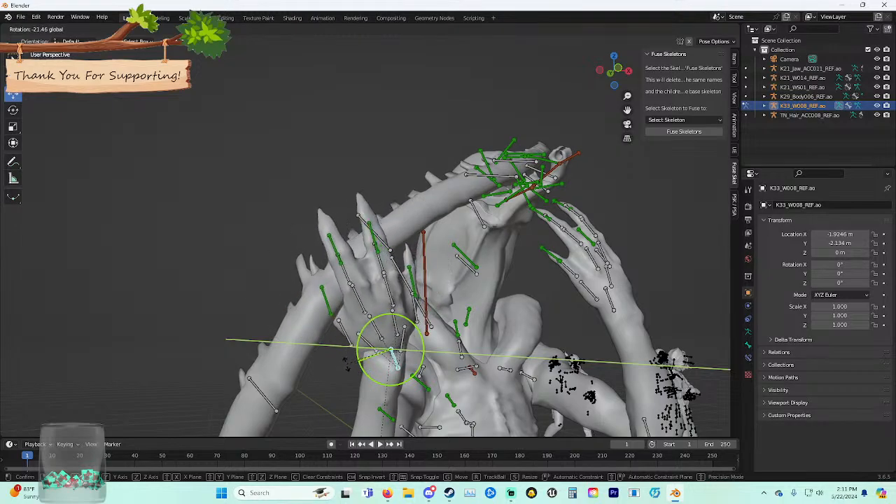
{"action": "left_click", "coordinate": [329, 389]}
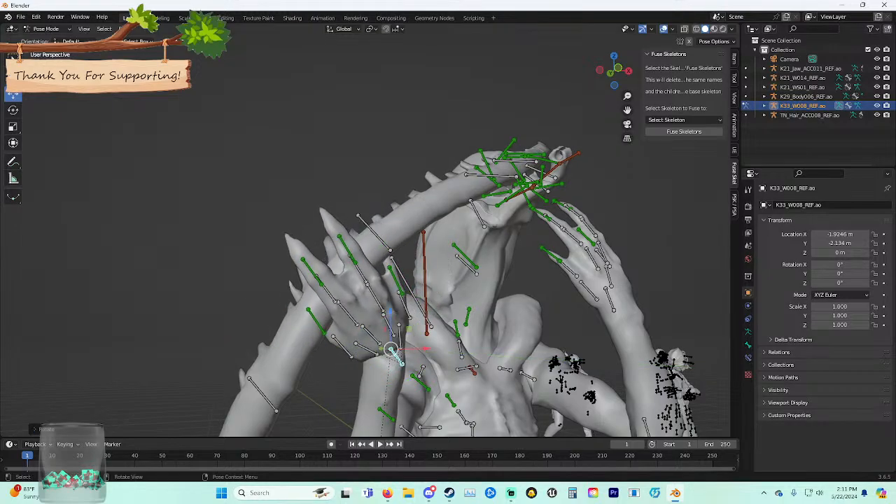
Rotate the base segment of the K33's right-hand outer finger freely with trackball rotation.
{"action": "middle_click_drag", "start_coordinate": [329, 388], "coordinate": [368, 387]}
{"action": "middle_click_drag", "start_coordinate": [368, 388], "coordinate": [311, 347], "text": "shift"}
{"action": "middle_click_drag", "start_coordinate": [451, 268], "coordinate": [424, 338]}
{"action": "scroll", "coordinate": [424, 338], "scroll_direction": "up", "scroll_amount": 3}
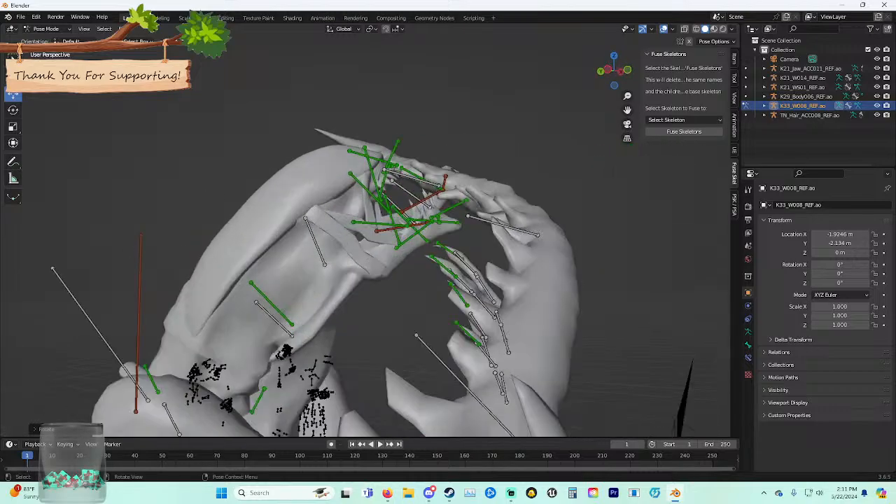
{"action": "middle_click_drag", "start_coordinate": [448, 392], "coordinate": [402, 329], "text": "shift"}
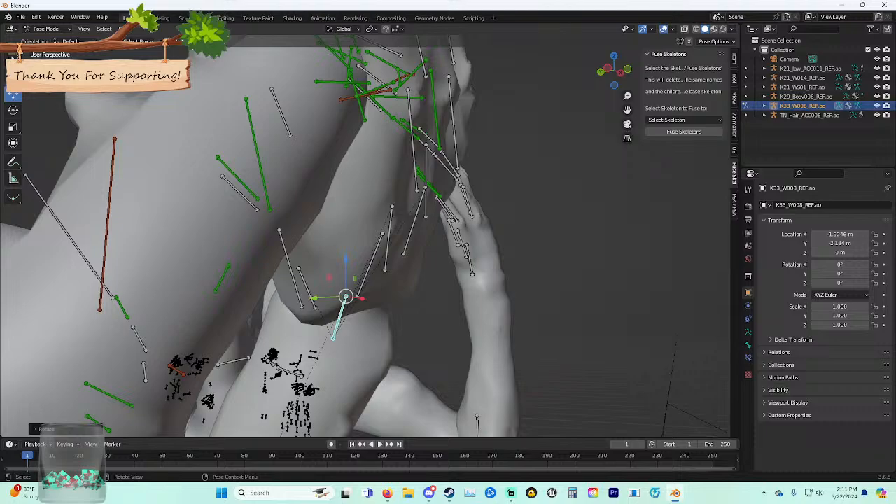
{"action": "left_click", "coordinate": [290, 268]}
{"action": "key", "text": "r"}
{"action": "key", "text": "r"}
{"action": "left_click", "coordinate": [315, 274]}
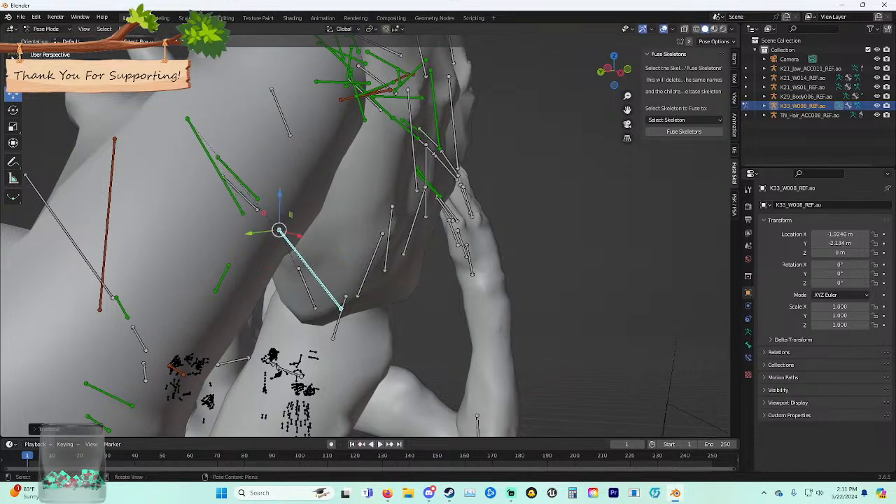
Curl the tip of the K33's right-hand outer finger around the tail with trackball rotation, refining it from behind.
{"action": "left_click", "coordinate": [216, 167]}
{"action": "middle_click_drag", "start_coordinate": [224, 175], "coordinate": [175, 143]}
{"action": "key", "text": "r"}
{"action": "key", "text": "r"}
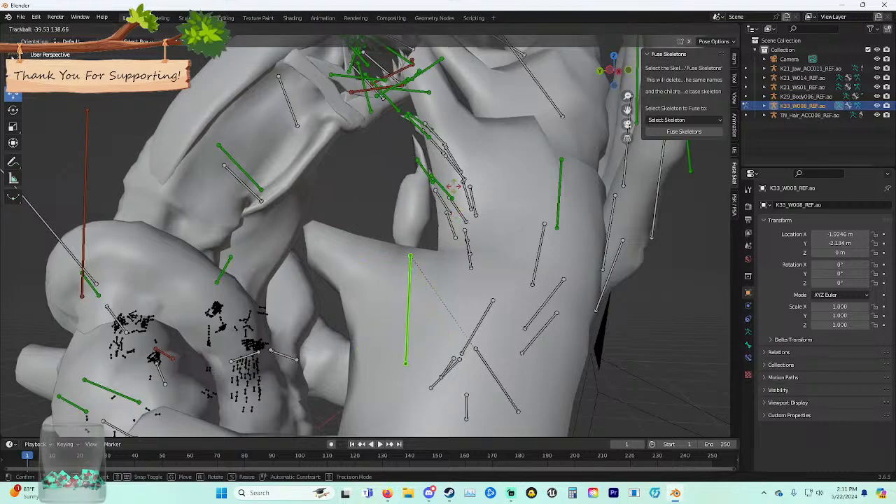
{"action": "left_click", "coordinate": [352, 205]}
{"action": "middle_click_drag", "start_coordinate": [352, 206], "coordinate": [382, 210]}
{"action": "middle_click_drag", "start_coordinate": [419, 244], "coordinate": [405, 217]}
{"action": "key", "text": "r"}
{"action": "key", "text": "r"}
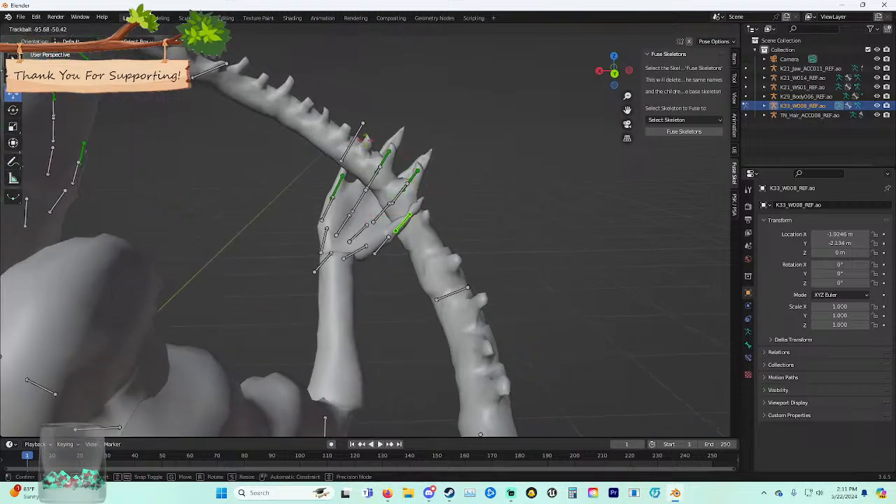
{"action": "left_click", "coordinate": [408, 215]}
Curl the middle and tip segments of the K33's right-hand finger next to the outer one around the tail.
{"action": "key", "text": "r"}
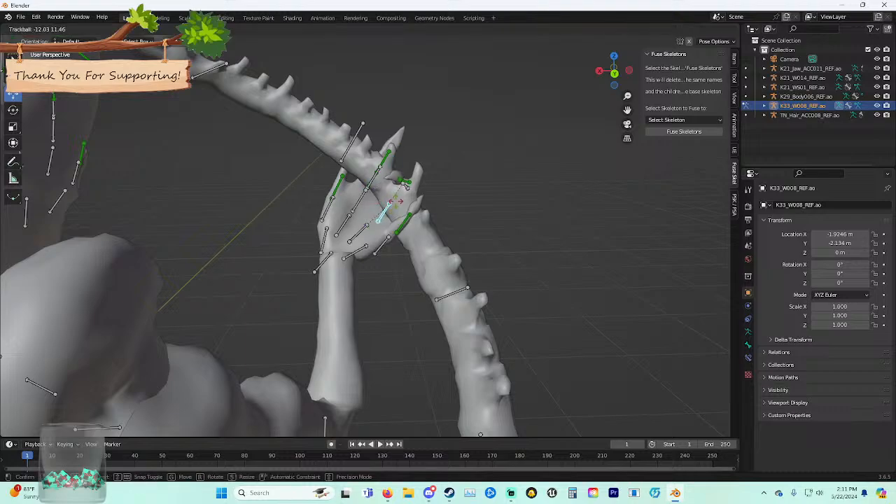
{"action": "left_click", "coordinate": [396, 201]}
{"action": "key", "text": "r"}
{"action": "key", "text": "r"}
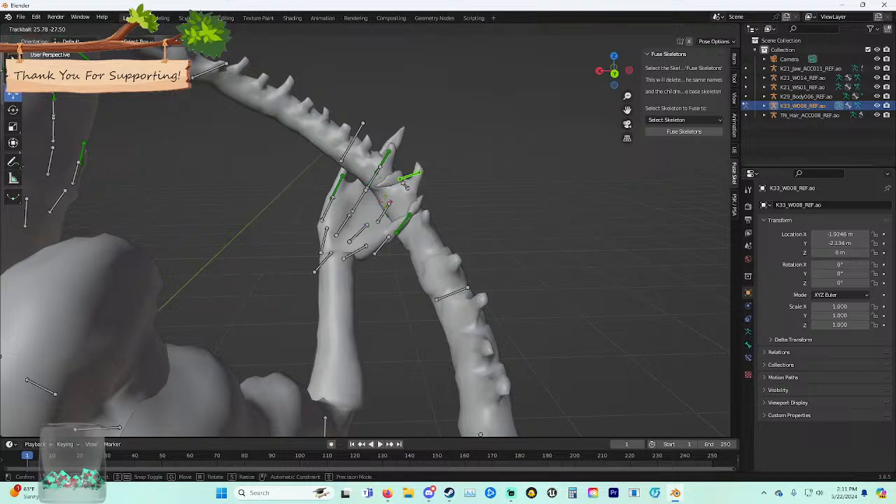
{"action": "left_click", "coordinate": [405, 185]}
Curl the middle and tip segments of the following right-hand long finger around the tail with trackball rotation.
{"action": "key", "text": "r"}
{"action": "key", "text": "r"}
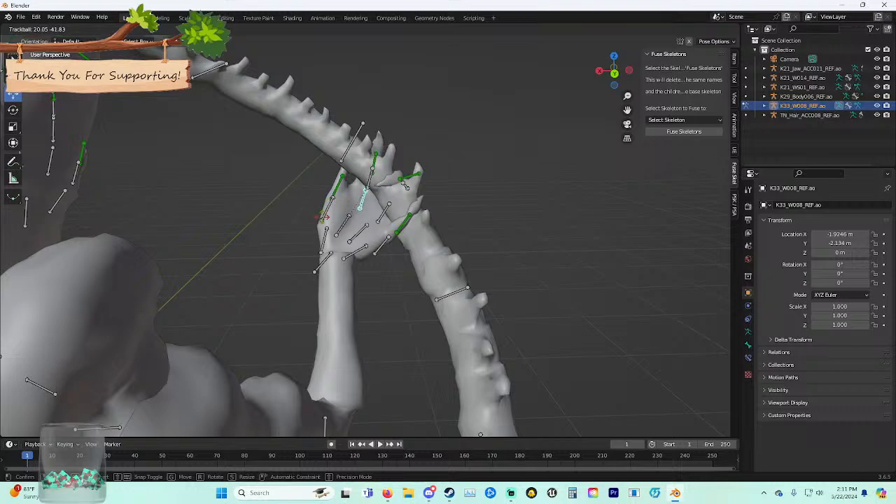
{"action": "left_click", "coordinate": [366, 189]}
{"action": "key", "text": "r"}
{"action": "key", "text": "r"}
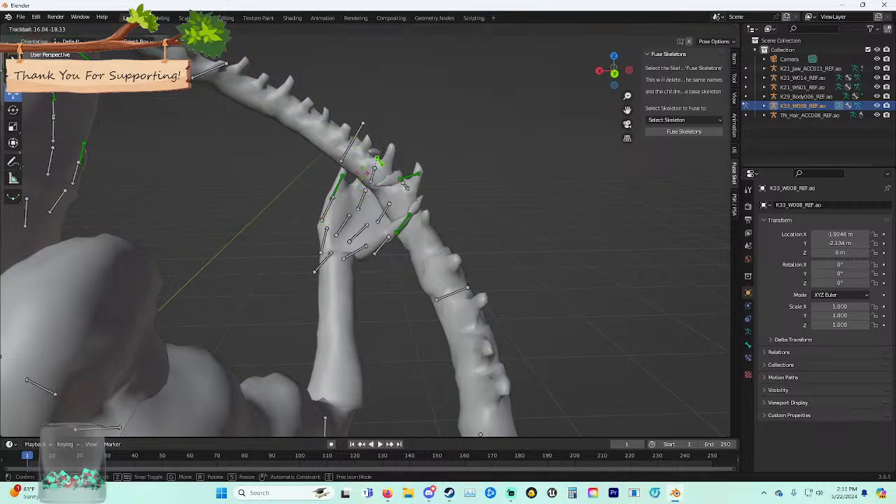
{"action": "left_click", "coordinate": [343, 195]}
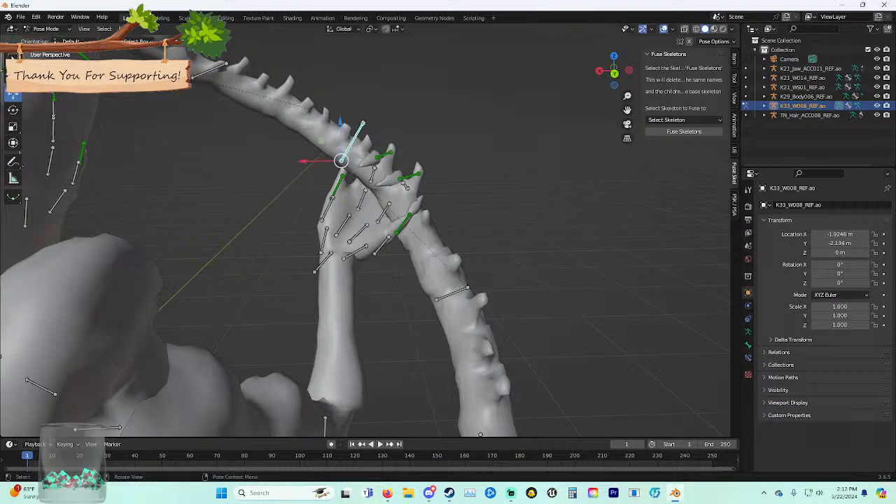
Adjust the lower segment of the K33's right-hand long finger with trackball rotation to tighten the grip.
{"action": "right_click", "coordinate": [411, 176]}
{"action": "right_click", "coordinate": [486, 188]}
{"action": "middle_click_drag", "start_coordinate": [486, 203], "coordinate": [303, 271]}
{"action": "scroll", "coordinate": [280, 212], "scroll_direction": "up", "scroll_amount": 2}
{"action": "scroll", "coordinate": [280, 212], "scroll_direction": "up", "scroll_amount": 2}
{"action": "key", "text": "r"}
{"action": "key", "text": "r"}
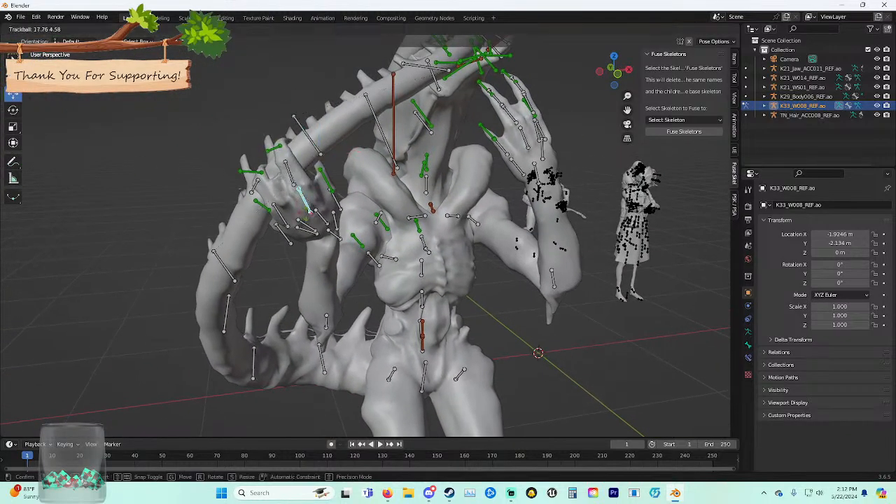
{"action": "left_click", "coordinate": [297, 189]}
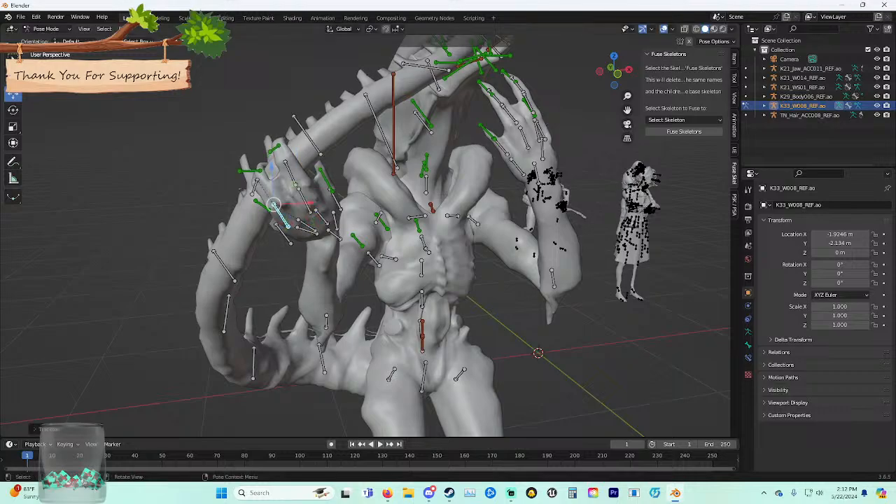
Bend the K33's right-hand inner finger below its tip segment with trackball rotation.
{"action": "middle_click_drag", "start_coordinate": [336, 210], "coordinate": [367, 231]}
{"action": "scroll", "coordinate": [368, 237], "scroll_direction": "up", "scroll_amount": 1}
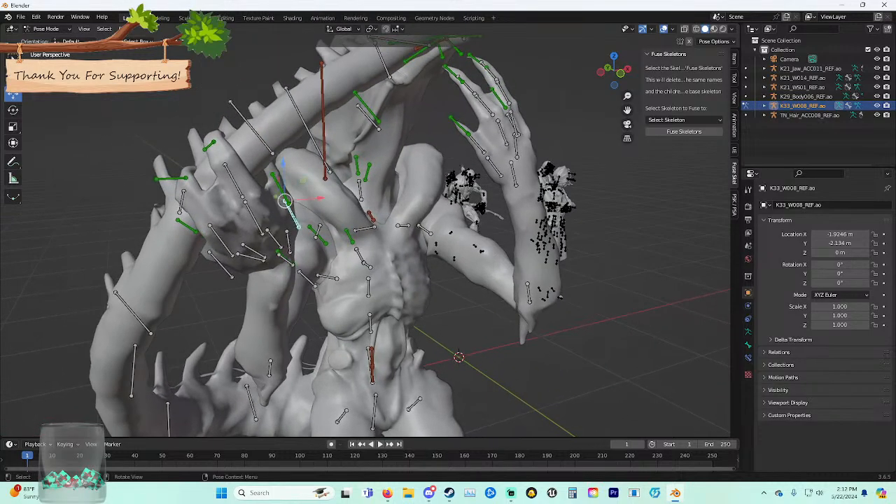
{"action": "key", "text": "r"}
{"action": "key", "text": "r"}
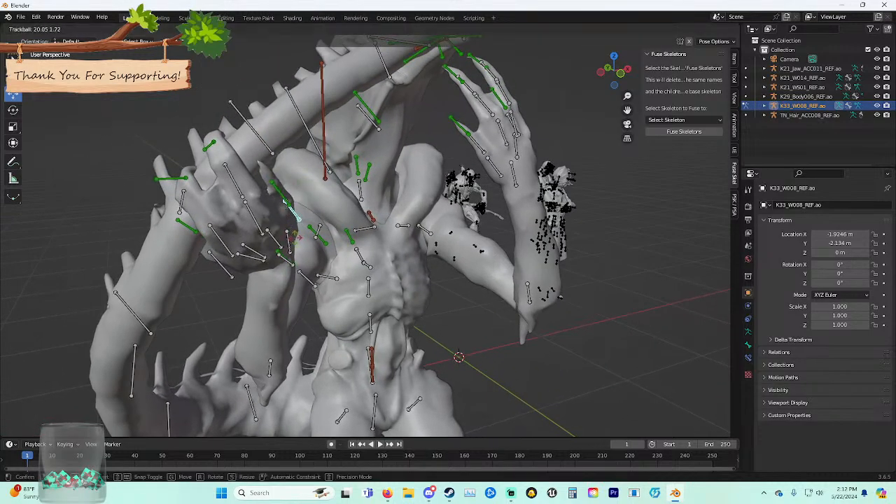
{"action": "left_click", "coordinate": [285, 202]}
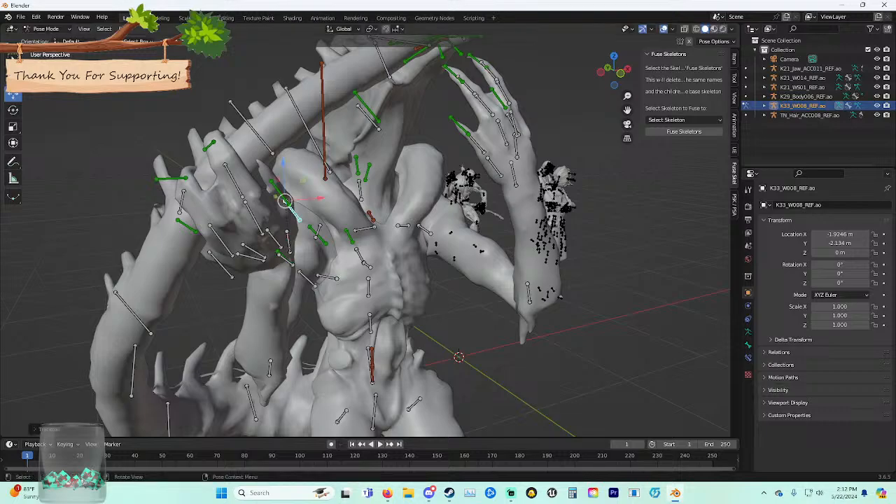
Switch the viewport to Material Preview shading and hide the overlays to examine the K33's pose beside the other characters.
{"action": "middle_click_drag", "start_coordinate": [285, 202], "coordinate": [331, 205]}
{"action": "scroll", "coordinate": [331, 205], "scroll_direction": "down", "scroll_amount": 3}
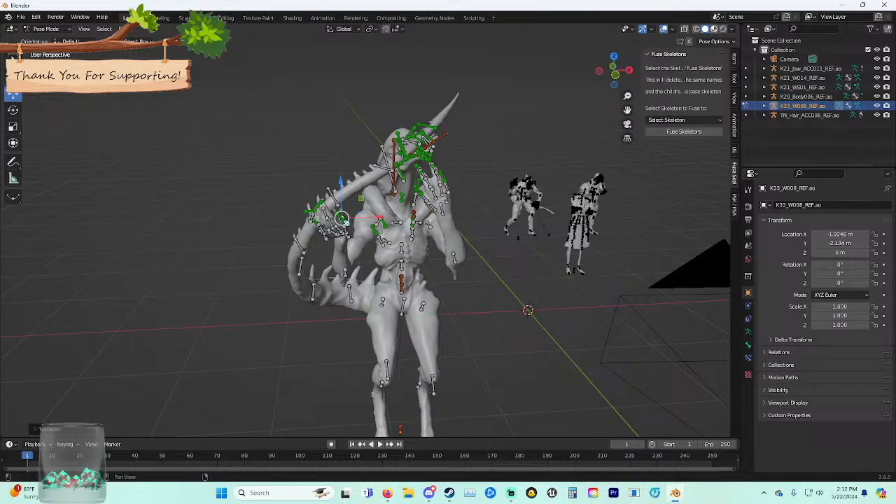
{"action": "left_click", "coordinate": [713, 29]}
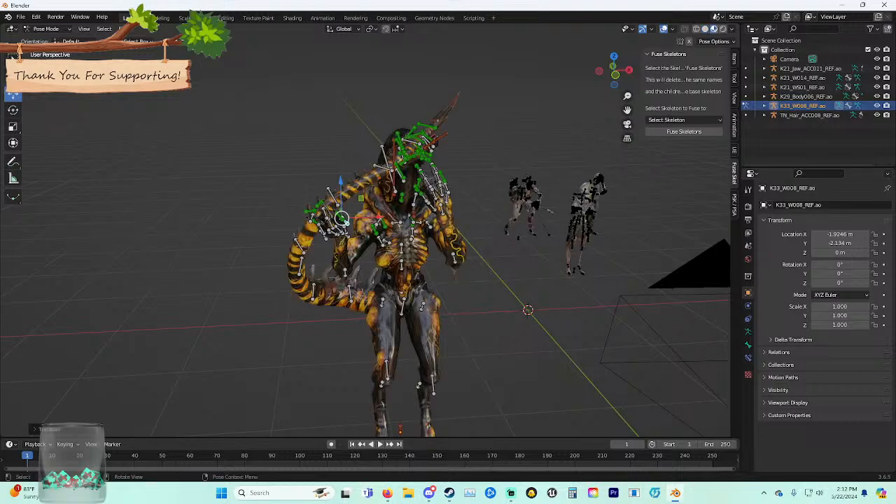
{"action": "left_click", "coordinate": [664, 29]}
{"action": "middle_click_drag", "start_coordinate": [490, 210], "coordinate": [476, 187]}
{"action": "scroll", "coordinate": [421, 203], "scroll_direction": "down", "scroll_amount": 2}
{"action": "middle_click_drag", "start_coordinate": [421, 203], "coordinate": [372, 173], "text": "shift"}
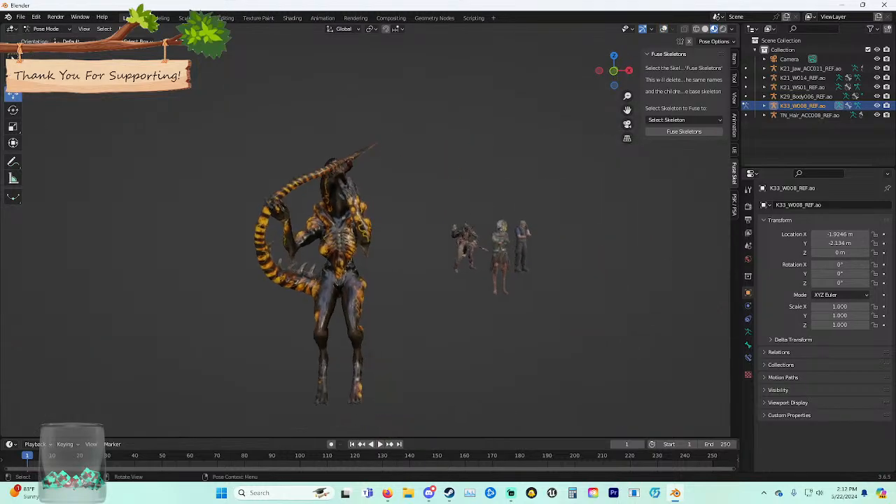
Examine the K33's pose up close, then return the viewport to Solid shading and show the overlays.
{"action": "scroll", "coordinate": [373, 173], "scroll_direction": "up", "scroll_amount": 3}
{"action": "middle_click_drag", "start_coordinate": [335, 249], "coordinate": [386, 236], "text": "shift"}
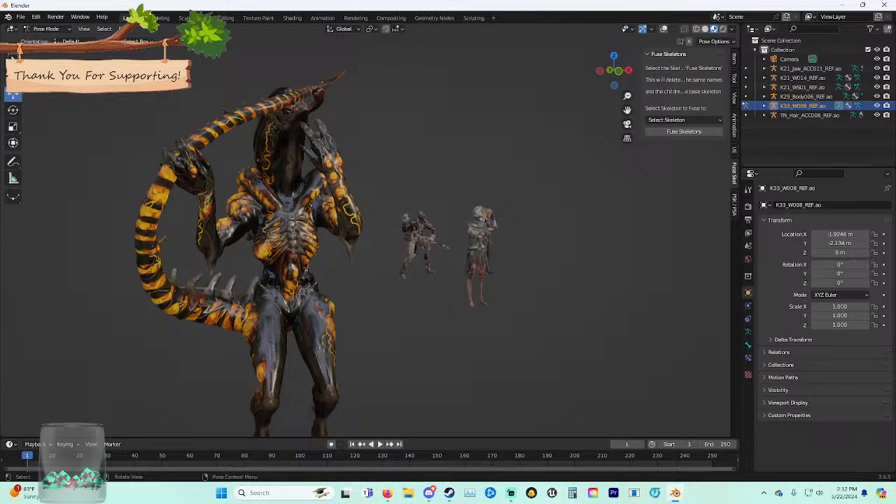
{"action": "scroll", "coordinate": [364, 238], "scroll_direction": "down", "scroll_amount": 2}
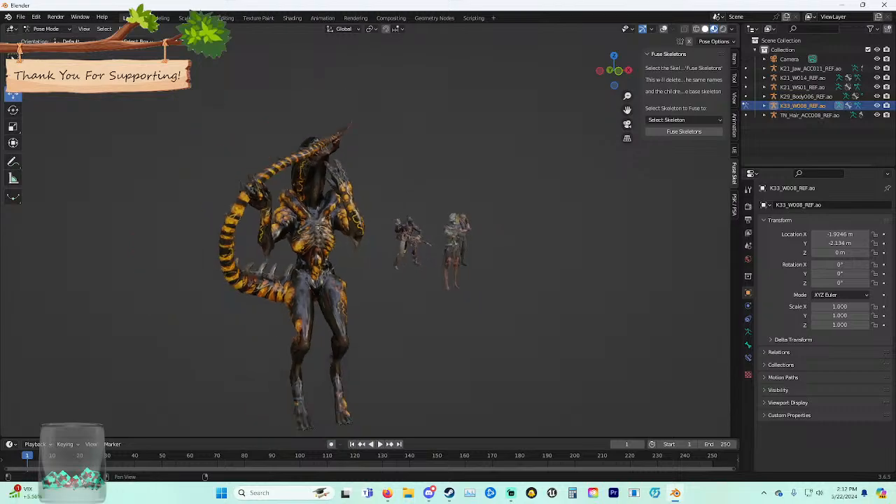
{"action": "left_click", "coordinate": [704, 29]}
{"action": "middle_click_drag", "start_coordinate": [448, 203], "coordinate": [449, 224]}
{"action": "left_click", "coordinate": [663, 28]}
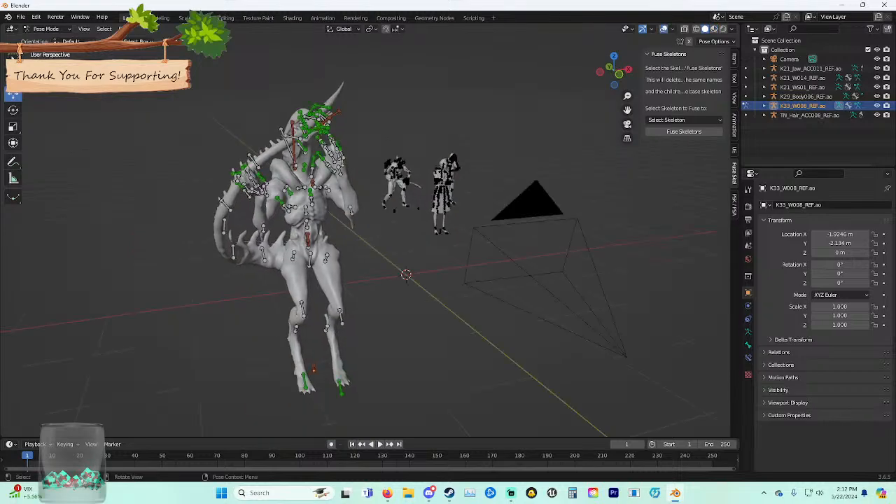
Select all of the K33's pose bones and scale the whole figure down.
{"action": "left_click_drag", "start_coordinate": [202, 95], "coordinate": [358, 416]}
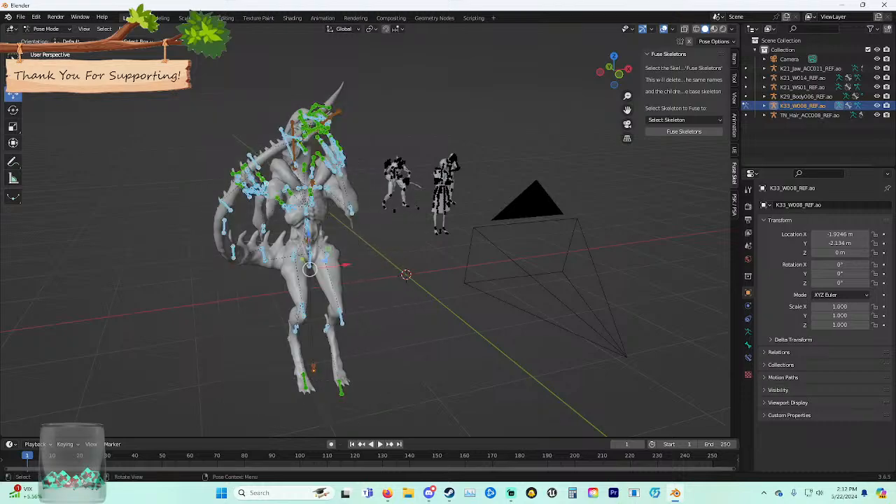
{"action": "key", "text": "s"}
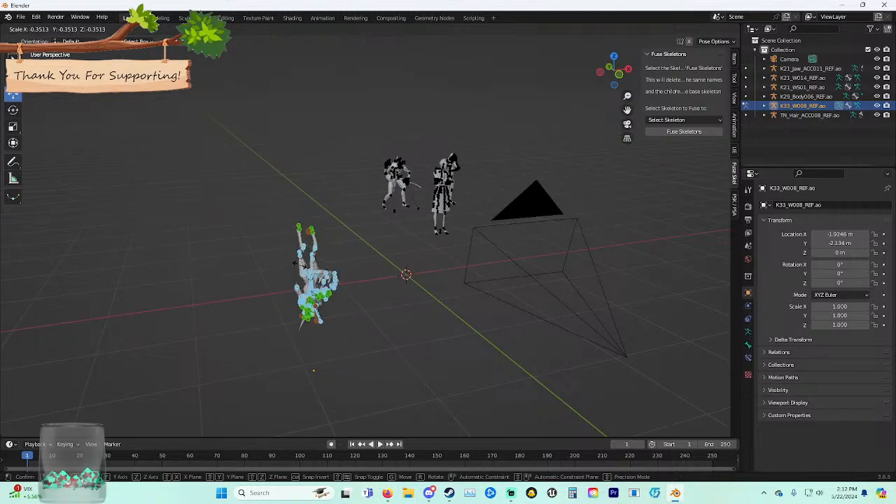
{"action": "left_click", "coordinate": [326, 270]}
Move the scaled-down K33 rig across the floor toward the group of other characters.
{"action": "middle_click_drag", "start_coordinate": [325, 270], "coordinate": [472, 233]}
{"action": "scroll", "coordinate": [472, 234], "scroll_direction": "up", "scroll_amount": 4}
{"action": "left_click_drag", "start_coordinate": [420, 335], "coordinate": [177, 280]}
{"action": "left_click_drag", "start_coordinate": [231, 281], "coordinate": [338, 243]}
{"action": "middle_click_drag", "start_coordinate": [350, 246], "coordinate": [315, 245]}
{"action": "middle_click_drag", "start_coordinate": [392, 246], "coordinate": [252, 245], "text": "shift"}
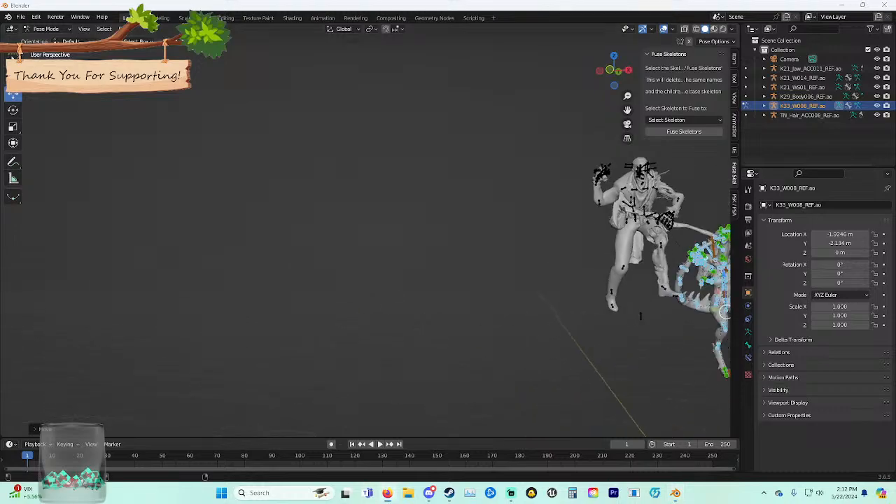
{"action": "middle_click_drag", "start_coordinate": [434, 246], "coordinate": [241, 241], "text": "shift"}
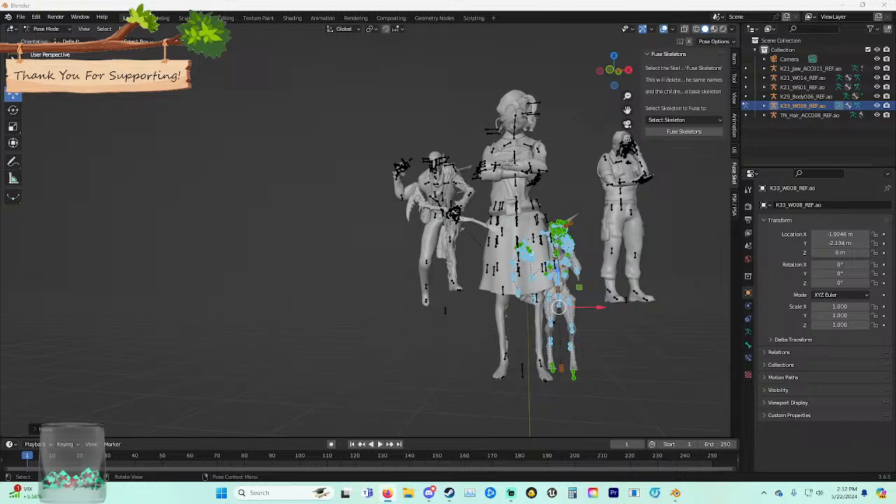
Move the K33 rig along the Y axis beside the standing K29 character and raise it along Z.
{"action": "middle_click_drag", "start_coordinate": [530, 252], "coordinate": [483, 256]}
{"action": "middle_click_drag", "start_coordinate": [560, 269], "coordinate": [364, 245], "text": "shift"}
{"action": "middle_click_drag", "start_coordinate": [532, 264], "coordinate": [453, 266]}
{"action": "middle_click_drag", "start_coordinate": [560, 258], "coordinate": [468, 256], "text": "shift"}
{"action": "left_click_drag", "start_coordinate": [653, 251], "coordinate": [453, 247]}
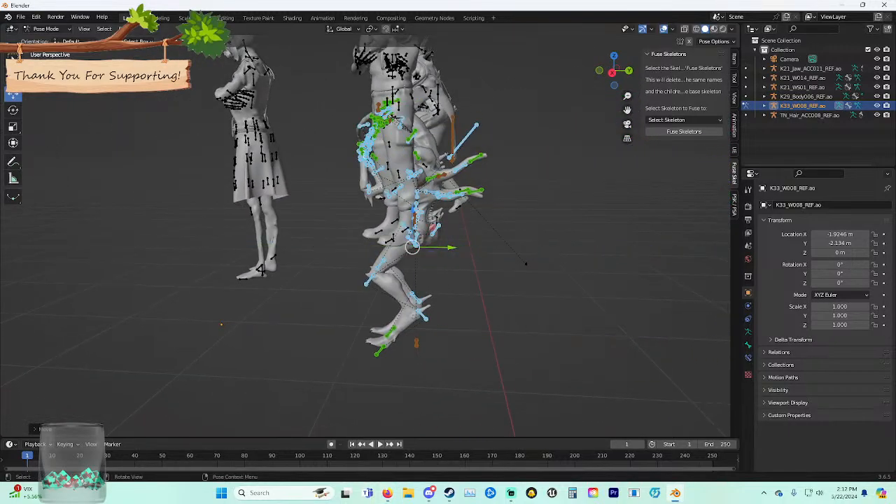
{"action": "left_click_drag", "start_coordinate": [413, 210], "coordinate": [413, 112]}
{"action": "middle_click_drag", "start_coordinate": [415, 133], "coordinate": [517, 112]}
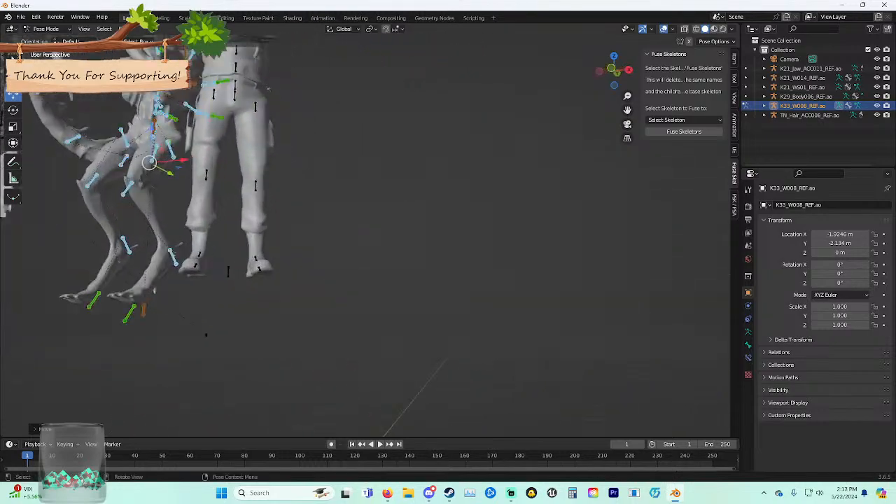
Scale the whole K33 rig down further to suit the height of the neighbouring K29 character.
{"action": "middle_click_drag", "start_coordinate": [490, 154], "coordinate": [629, 256], "text": "shift"}
{"action": "scroll", "coordinate": [610, 308], "scroll_direction": "down", "scroll_amount": 3}
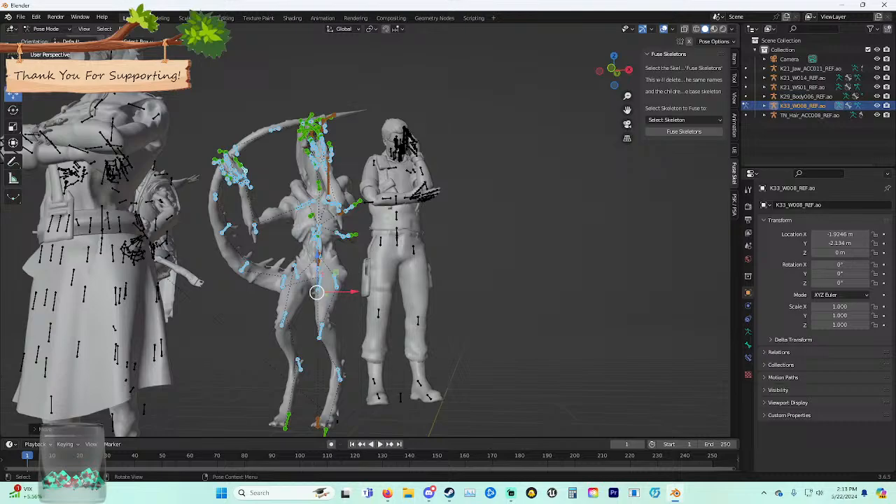
{"action": "key", "text": "s"}
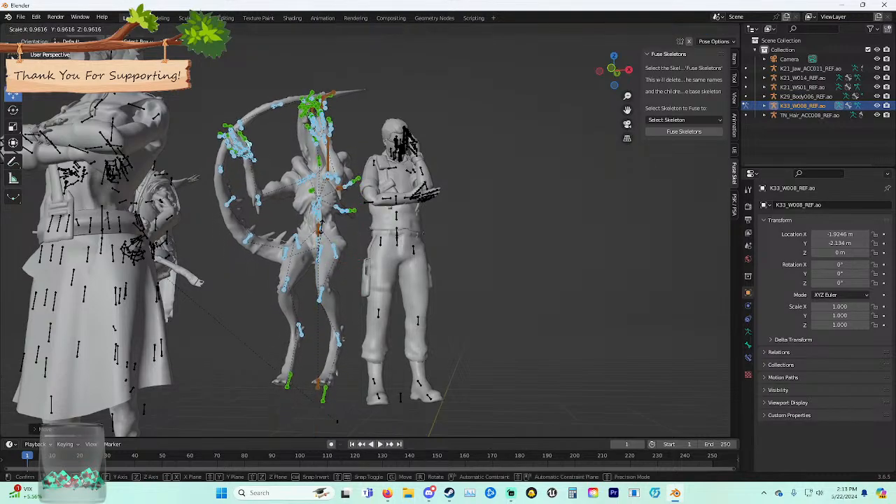
{"action": "left_click", "coordinate": [317, 235]}
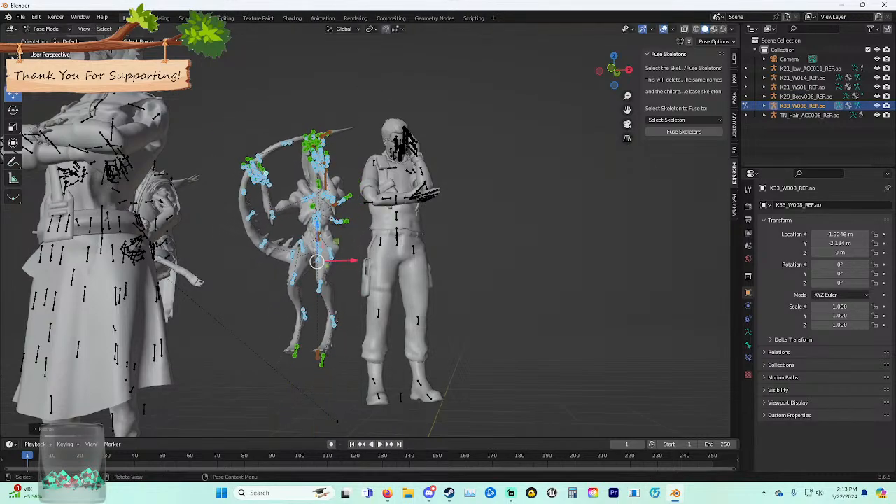
Move the K33 rig along the X axis to the outer side of the crouching K21 character and raise it slightly.
{"action": "left_click_drag", "start_coordinate": [352, 261], "coordinate": [94, 272]}
{"action": "middle_click_drag", "start_coordinate": [95, 273], "coordinate": [280, 269]}
{"action": "scroll", "coordinate": [182, 269], "scroll_direction": "down", "scroll_amount": 3}
{"action": "middle_click_drag", "start_coordinate": [280, 270], "coordinate": [108, 262], "text": "shift"}
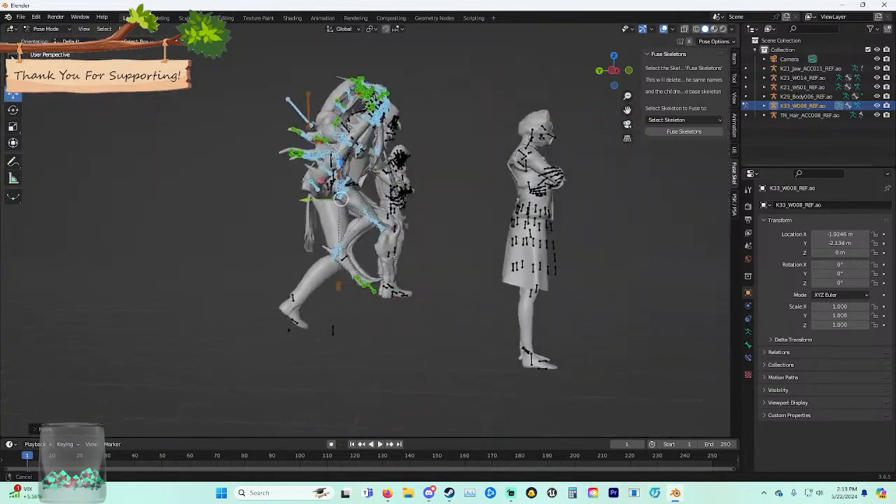
{"action": "middle_click_drag", "start_coordinate": [336, 266], "coordinate": [206, 290]}
{"action": "middle_click_drag", "start_coordinate": [207, 290], "coordinate": [346, 290], "text": "shift"}
{"action": "left_click_drag", "start_coordinate": [479, 206], "coordinate": [367, 187]}
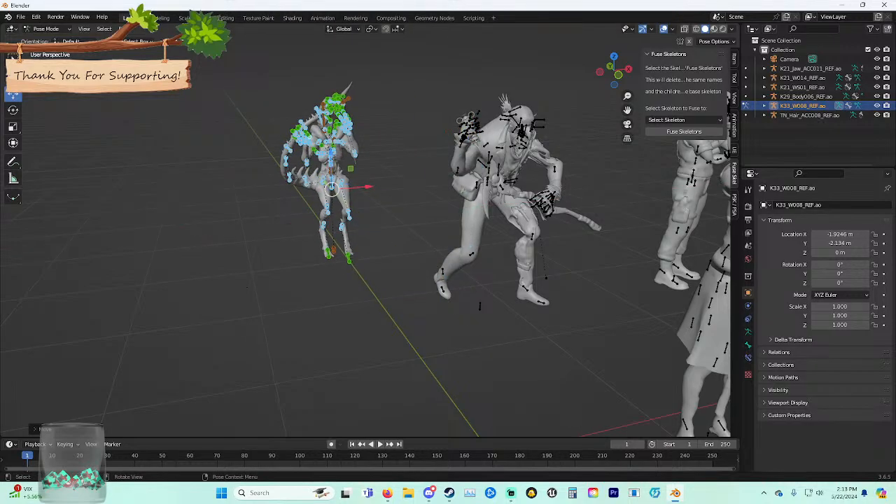
{"action": "left_click_drag", "start_coordinate": [332, 151], "coordinate": [332, 114]}
{"action": "middle_click_drag", "start_coordinate": [332, 119], "coordinate": [288, 106]}
{"action": "scroll", "coordinate": [289, 106], "scroll_direction": "down", "scroll_amount": 4}
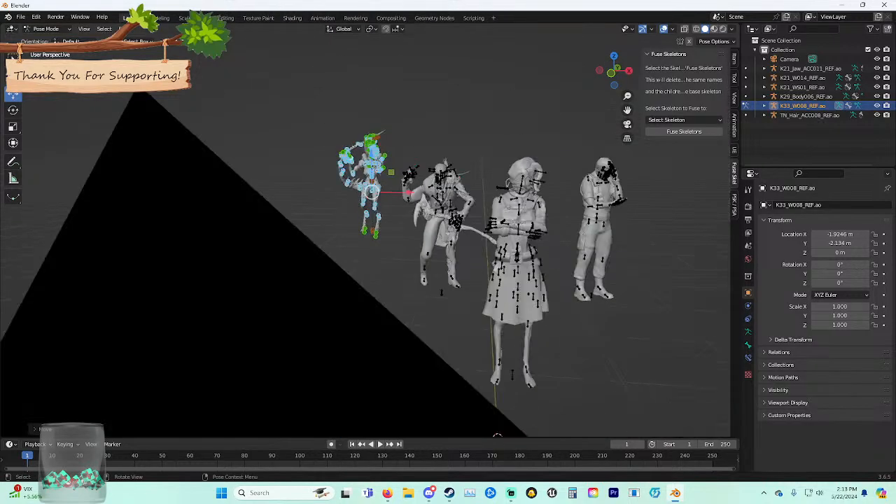
Check the group's composition through the camera with overlays hidden, comparing Solid and Material Preview shading in and out of camera view.
{"action": "key", "text": "KP_0"}
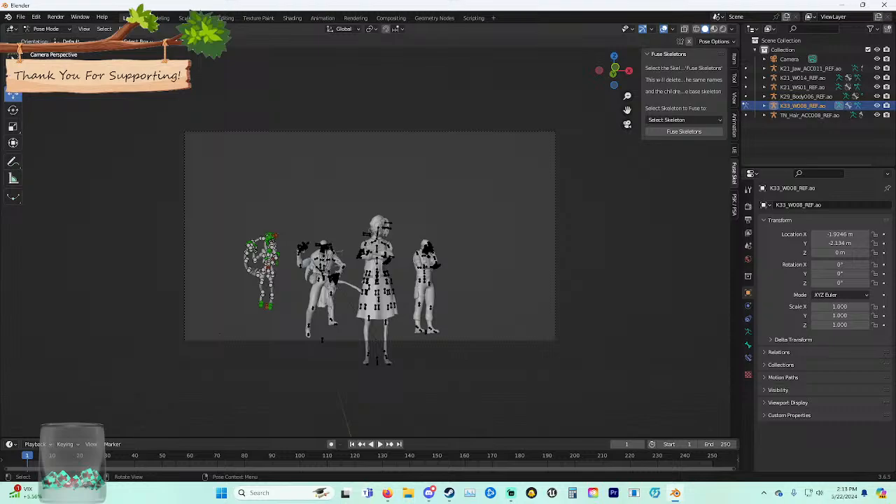
{"action": "left_click", "coordinate": [664, 29]}
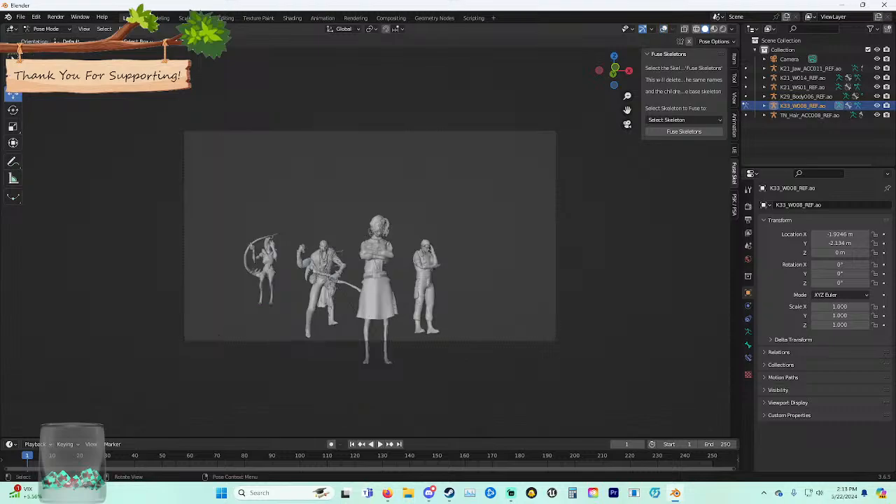
{"action": "left_click", "coordinate": [714, 29]}
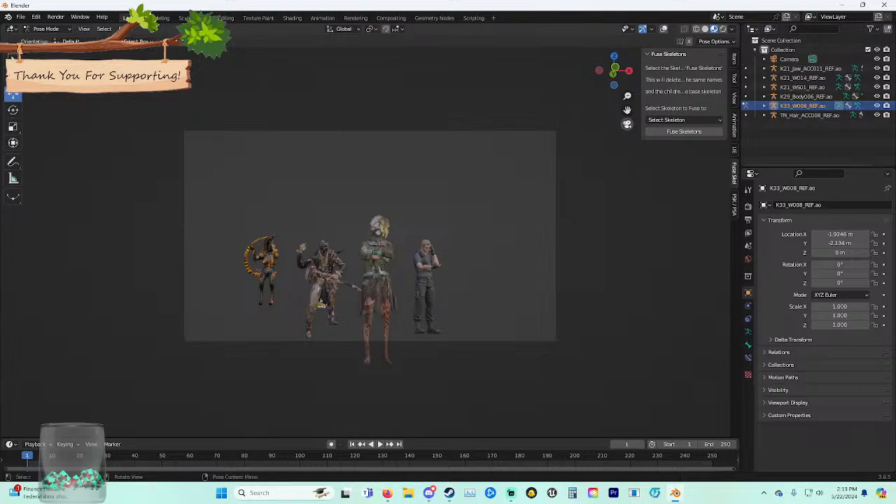
{"action": "left_click", "coordinate": [627, 124]}
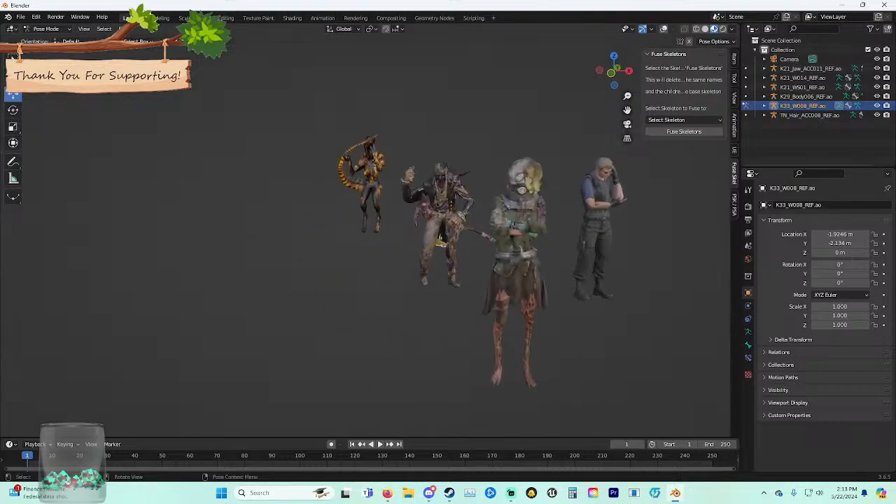
{"action": "left_click", "coordinate": [705, 29]}
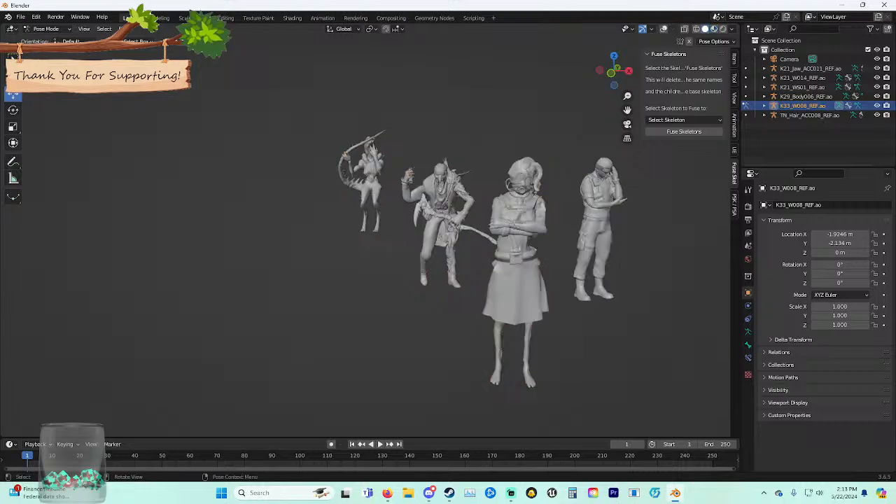
{"action": "left_click", "coordinate": [714, 29]}
{"action": "scroll", "coordinate": [490, 231], "scroll_direction": "up", "scroll_amount": 1}
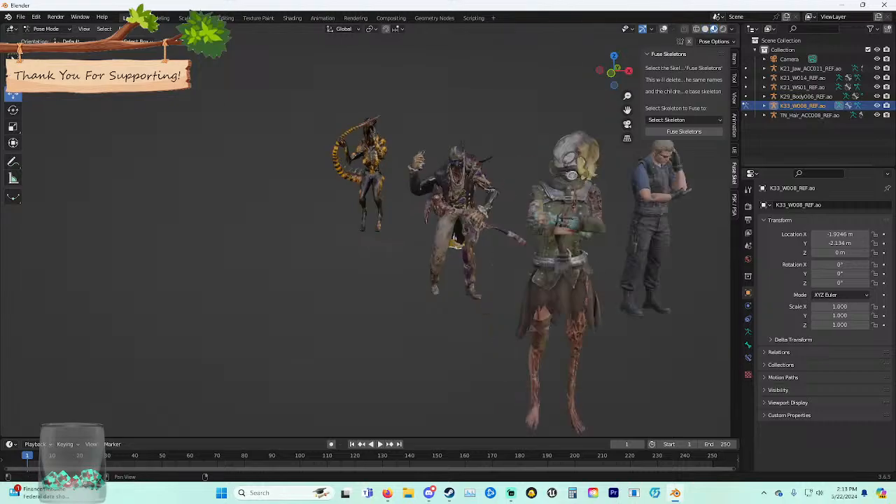
Show the overlays, select all of the K33's bones and lower the rig slightly along Z.
{"action": "left_click", "coordinate": [664, 28]}
{"action": "middle_click_drag", "start_coordinate": [448, 175], "coordinate": [506, 196]}
{"action": "left_click_drag", "start_coordinate": [270, 81], "coordinate": [382, 167]}
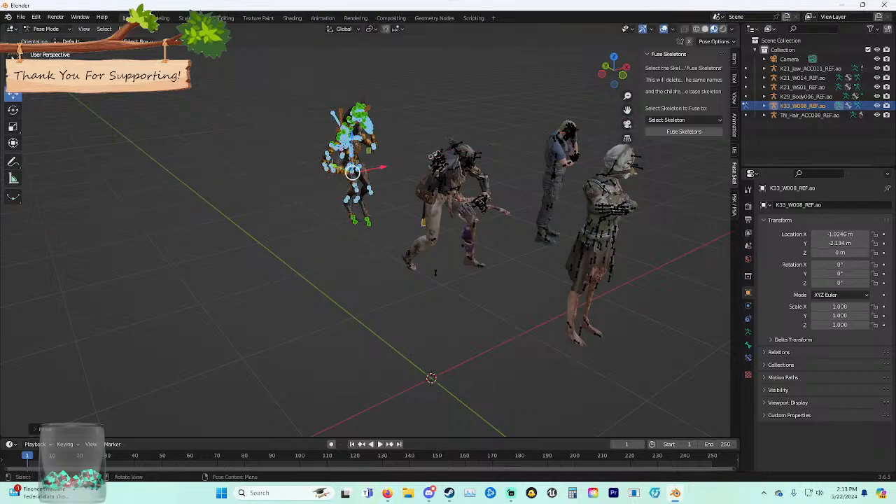
{"action": "left_click_drag", "start_coordinate": [352, 142], "coordinate": [352, 158]}
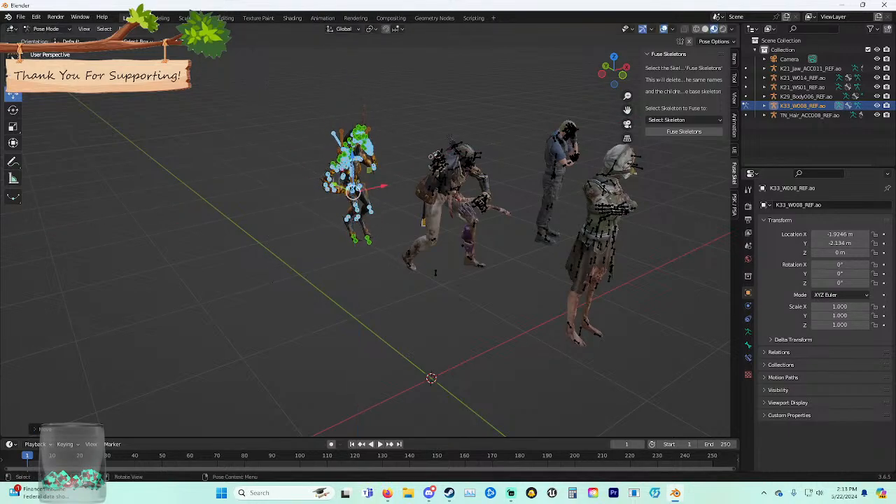
Scale the whole K33 rig up to about twice its size and clear the bone selection.
{"action": "key", "text": "s"}
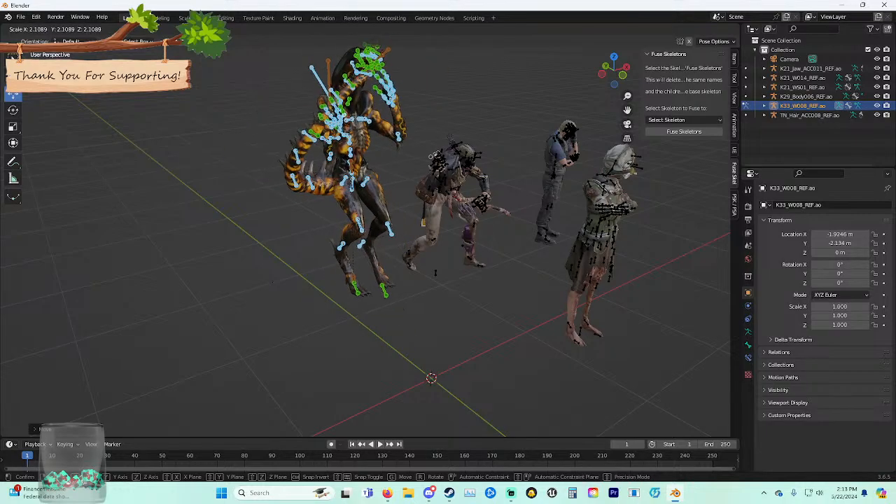
{"action": "left_click", "coordinate": [352, 130]}
{"action": "left_click_drag", "start_coordinate": [417, 126], "coordinate": [473, 312]}
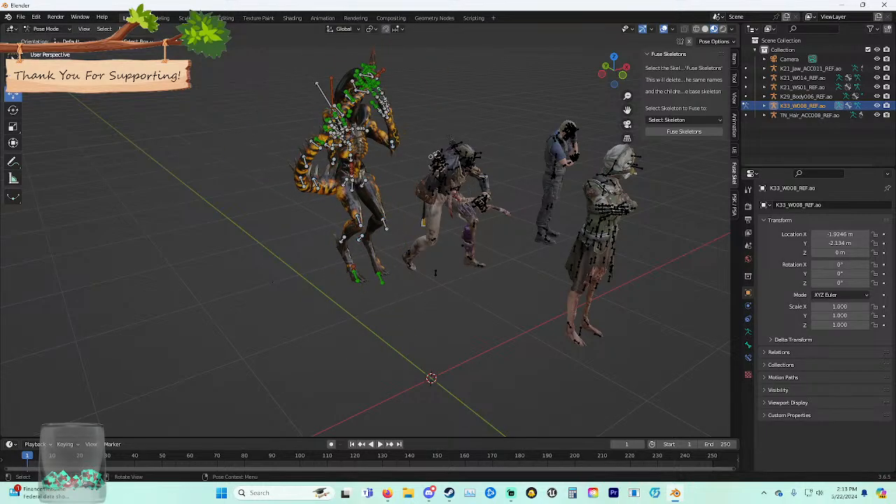
Select all of the K33's bones and move the rig along the negative X axis, away from the K21 character.
{"action": "middle_click_drag", "start_coordinate": [434, 273], "coordinate": [456, 300]}
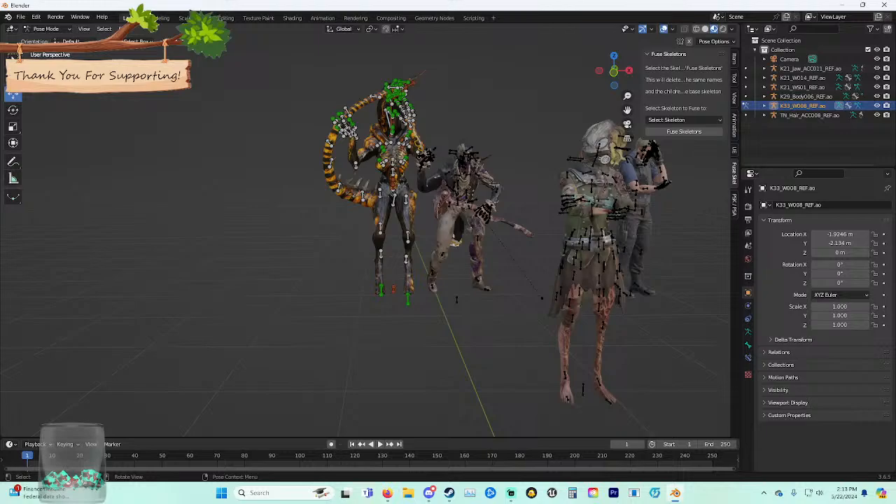
{"action": "left_click_drag", "start_coordinate": [314, 84], "coordinate": [440, 336]}
{"action": "key", "text": "g"}
{"action": "key", "text": "x"}
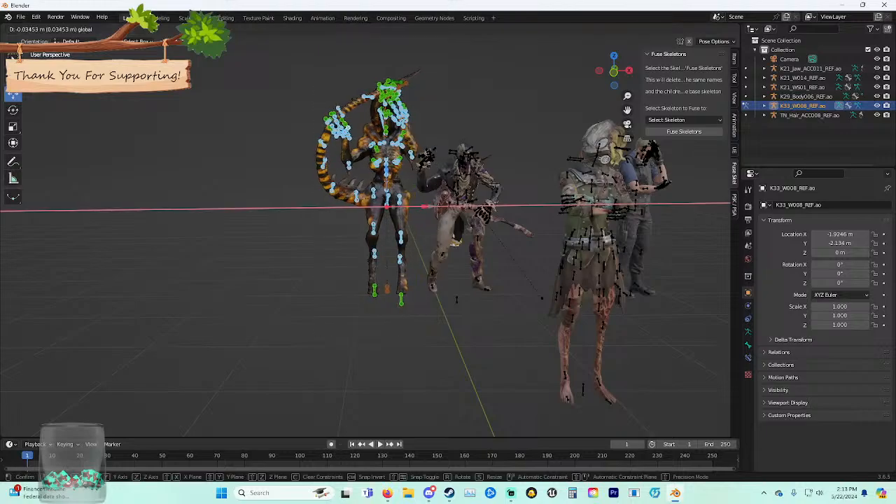
{"action": "key", "text": "Return"}
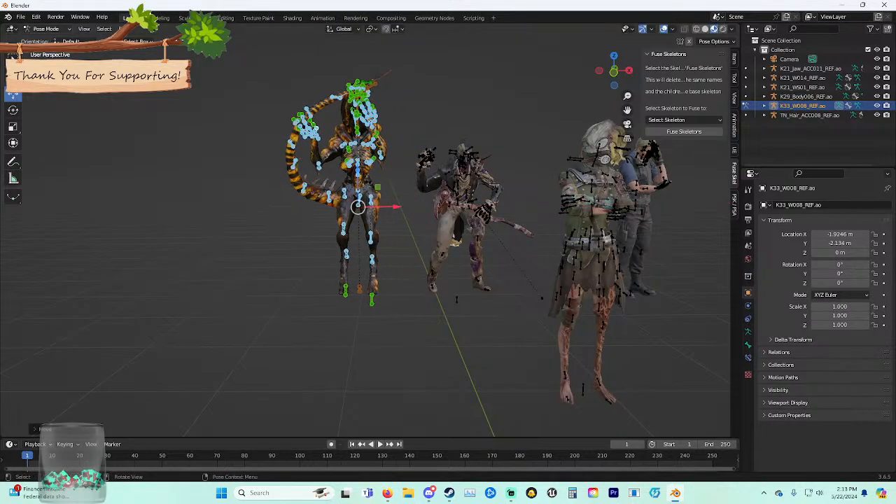
Switch to Object Mode and scale the K21_WS01 and K21_Jaw_ACC011 armatures up slightly together.
{"action": "left_click", "coordinate": [50, 39]}
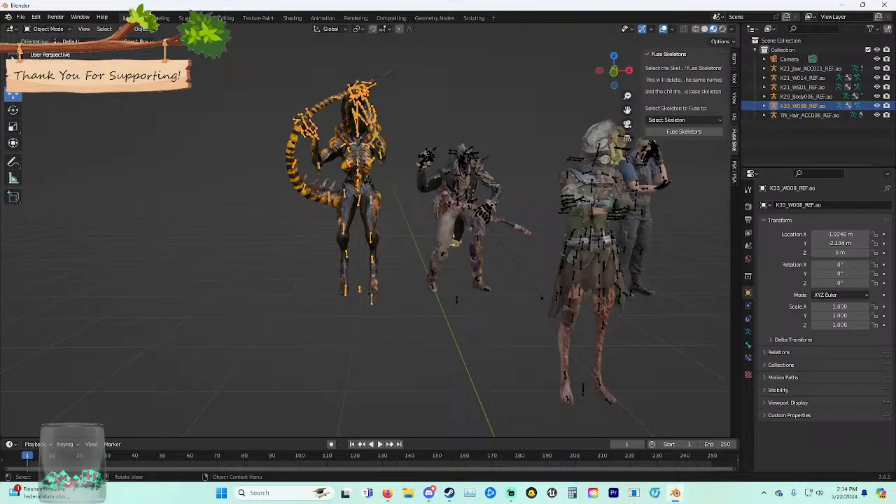
{"action": "left_click_drag", "start_coordinate": [410, 129], "coordinate": [515, 347]}
{"action": "key", "text": "s"}
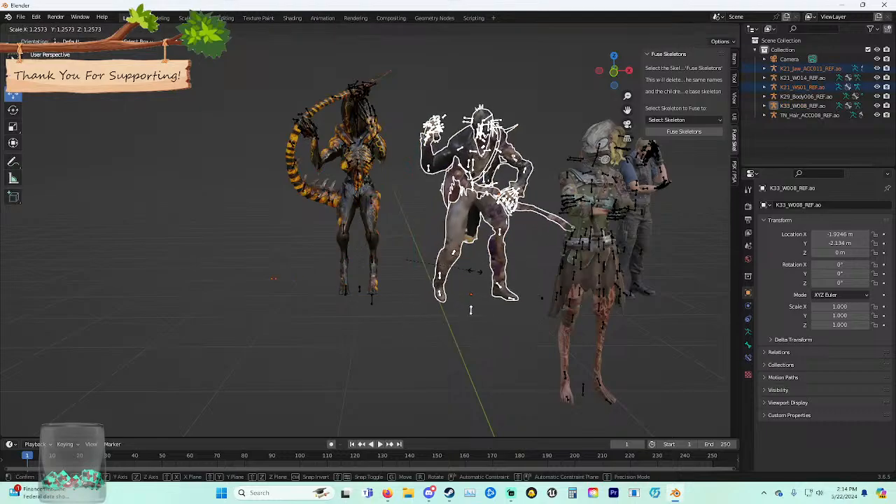
{"action": "left_click", "coordinate": [467, 307]}
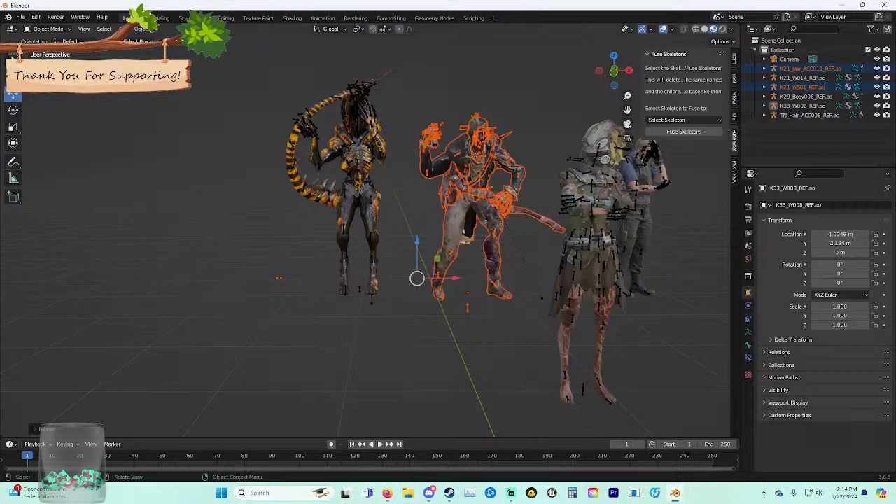
Move the enlarged K21 armatures along the X axis toward the K33.
{"action": "key", "text": "g"}
{"action": "key", "text": "x"}
{"action": "left_click", "coordinate": [450, 308]}
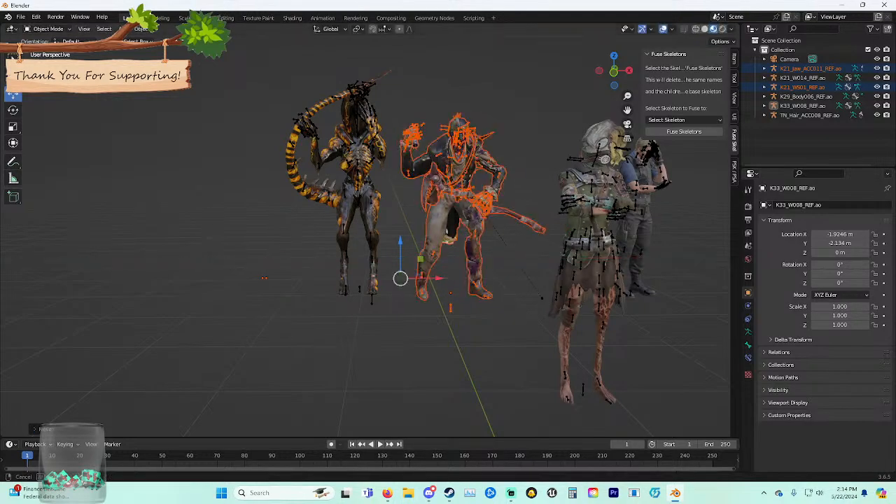
Select the K29 armature and scale it up to about twice its size.
{"action": "middle_click_drag", "start_coordinate": [450, 308], "coordinate": [490, 315]}
{"action": "left_click_drag", "start_coordinate": [527, 149], "coordinate": [590, 320]}
{"action": "key", "text": "s"}
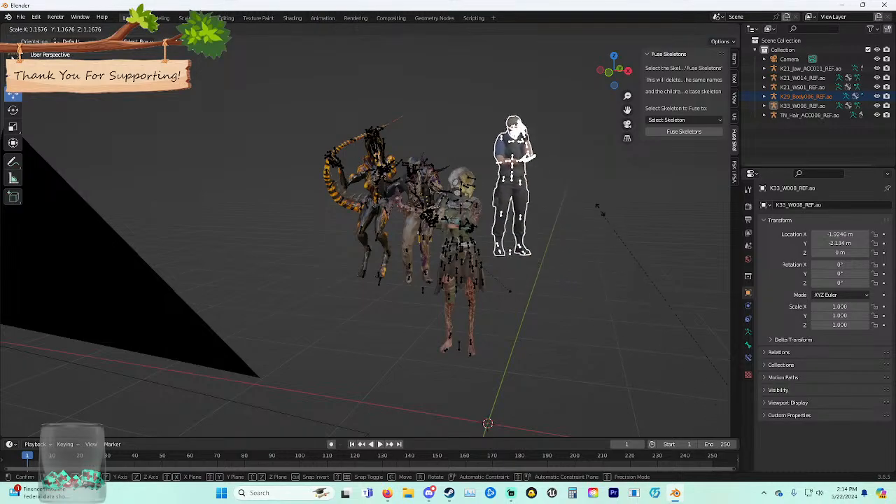
{"action": "key", "text": "Escape"}
{"action": "scroll", "coordinate": [490, 231], "scroll_direction": "down", "scroll_amount": 3}
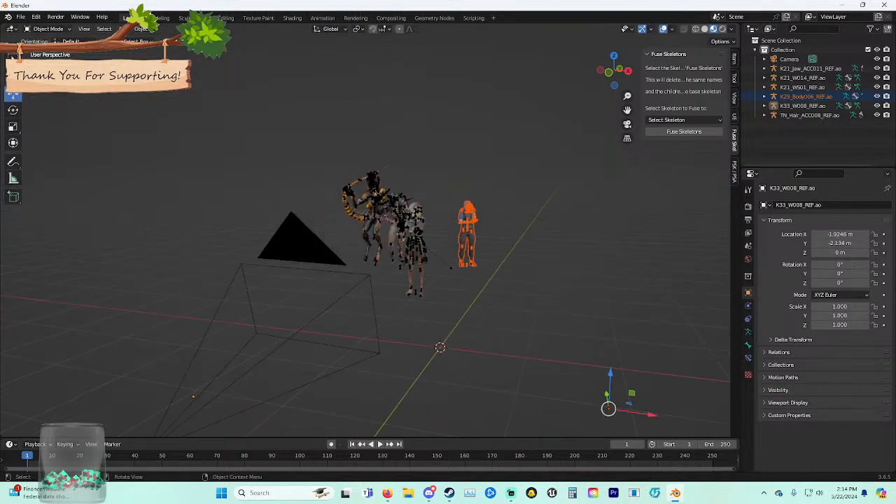
{"action": "middle_click_drag", "start_coordinate": [490, 230], "coordinate": [416, 236]}
{"action": "key", "text": "s"}
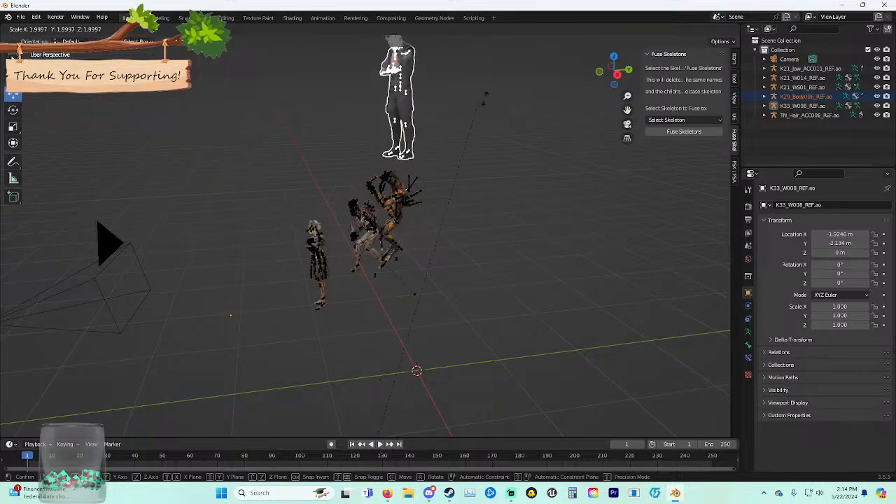
{"action": "left_click", "coordinate": [546, 81]}
{"action": "middle_click_drag", "start_coordinate": [547, 81], "coordinate": [616, 66]}
{"action": "scroll", "coordinate": [587, 88], "scroll_direction": "down", "scroll_amount": 3}
Move the enlarged K29 along the positive X axis and lower it along Z toward the group's level.
{"action": "left_click_drag", "start_coordinate": [538, 309], "coordinate": [664, 310]}
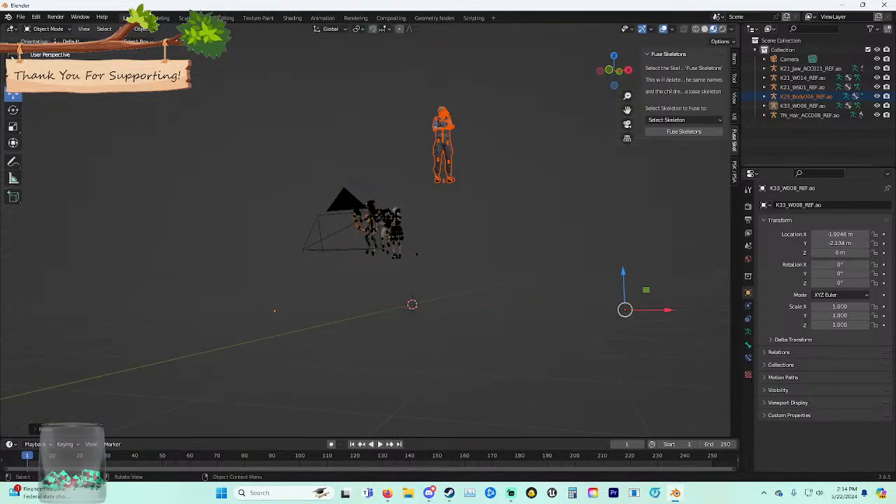
{"action": "left_click_drag", "start_coordinate": [623, 272], "coordinate": [627, 377]}
{"action": "scroll", "coordinate": [627, 377], "scroll_direction": "up", "scroll_amount": 8}
{"action": "scroll", "coordinate": [627, 376], "scroll_direction": "down", "scroll_amount": 2}
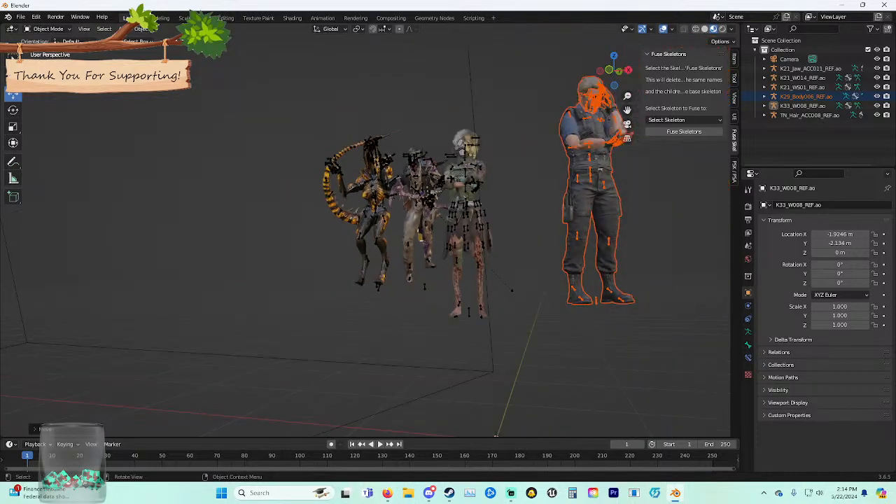
Scale the K29 armature down in small increments to bring it closer to the other characters' size.
{"action": "key", "text": "s"}
{"action": "left_click", "coordinate": [620, 337]}
{"action": "key", "text": "s"}
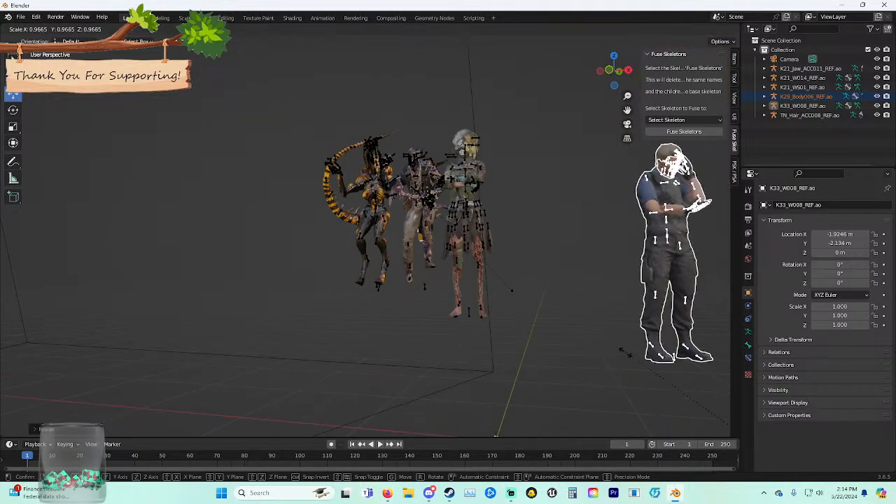
{"action": "left_click", "coordinate": [633, 358]}
{"action": "key", "text": "s"}
{"action": "left_click", "coordinate": [654, 338]}
{"action": "scroll", "coordinate": [654, 337], "scroll_direction": "down", "scroll_amount": 4}
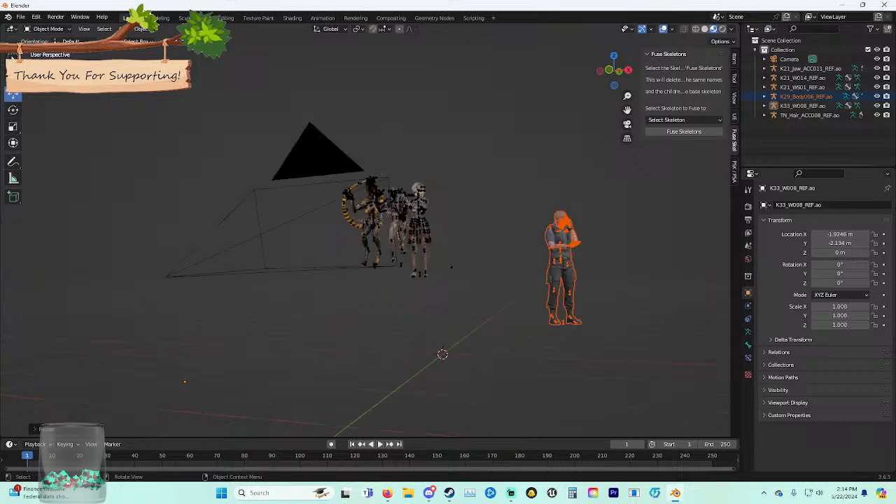
{"action": "scroll", "coordinate": [654, 337], "scroll_direction": "down", "scroll_amount": 4}
Move the K29 armature along the negative X axis toward the group and raise it slightly along Z.
{"action": "left_click_drag", "start_coordinate": [669, 412], "coordinate": [624, 411]}
{"action": "left_click_drag", "start_coordinate": [580, 369], "coordinate": [580, 344]}
{"action": "scroll", "coordinate": [580, 344], "scroll_direction": "up", "scroll_amount": 8}
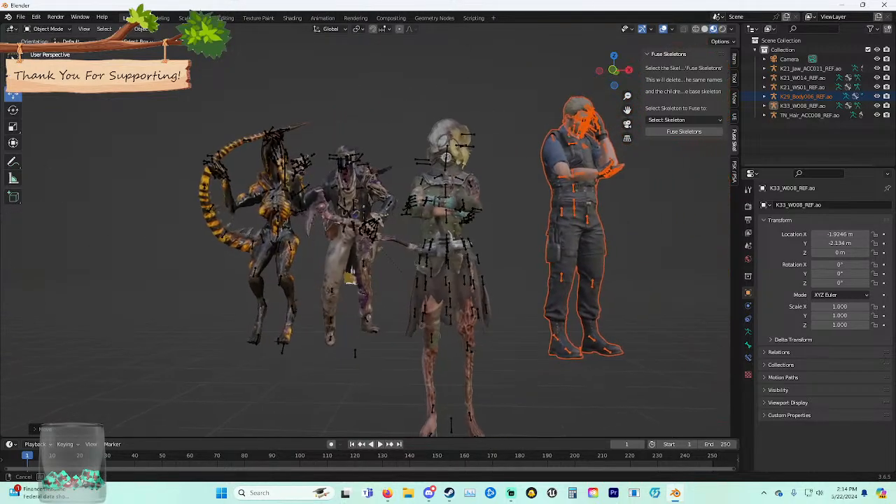
{"action": "scroll", "coordinate": [581, 345], "scroll_direction": "up", "scroll_amount": 3}
Reduce the K29 armature's scale further in several passes so it is smaller than the K33.
{"action": "key", "text": "s"}
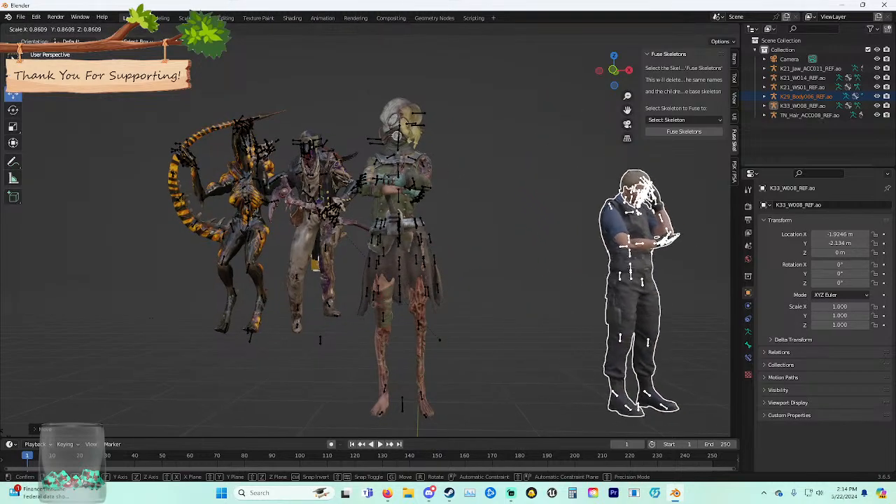
{"action": "left_click", "coordinate": [1, 431]}
{"action": "key", "text": "s"}
{"action": "left_click", "coordinate": [728, 369]}
{"action": "scroll", "coordinate": [728, 368], "scroll_direction": "down", "scroll_amount": 5}
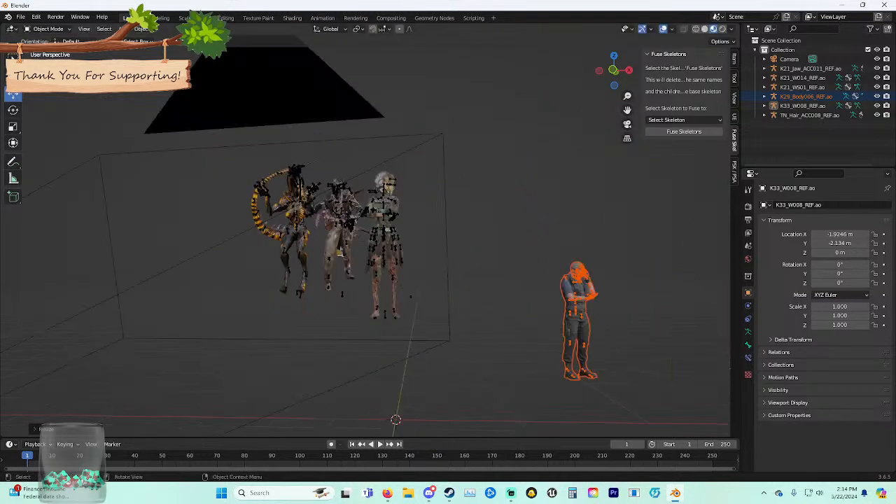
{"action": "key", "text": "s"}
{"action": "left_click", "coordinate": [728, 368]}
Bring the reduced K29 nearer the group along the negative X axis and raise it along Z.
{"action": "scroll", "coordinate": [728, 369], "scroll_direction": "down", "scroll_amount": 6}
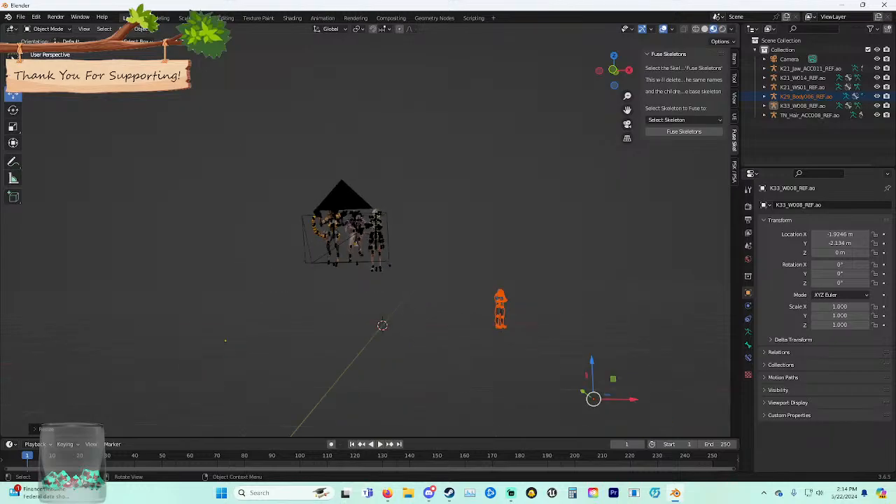
{"action": "left_click_drag", "start_coordinate": [633, 400], "coordinate": [542, 397]}
{"action": "left_click_drag", "start_coordinate": [497, 357], "coordinate": [495, 284]}
{"action": "scroll", "coordinate": [496, 283], "scroll_direction": "up", "scroll_amount": 6}
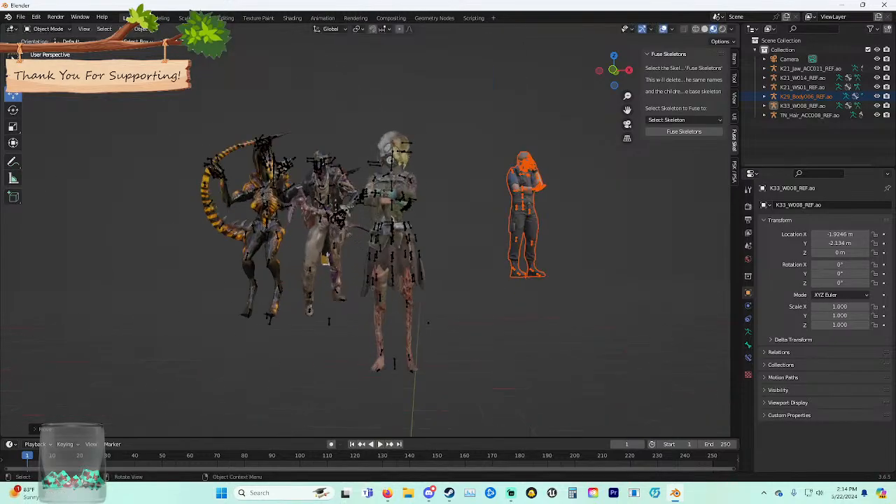
Scale the K29 armature up considerably and lower it along Z to stand level with the group.
{"action": "middle_click_drag", "start_coordinate": [496, 284], "coordinate": [399, 319]}
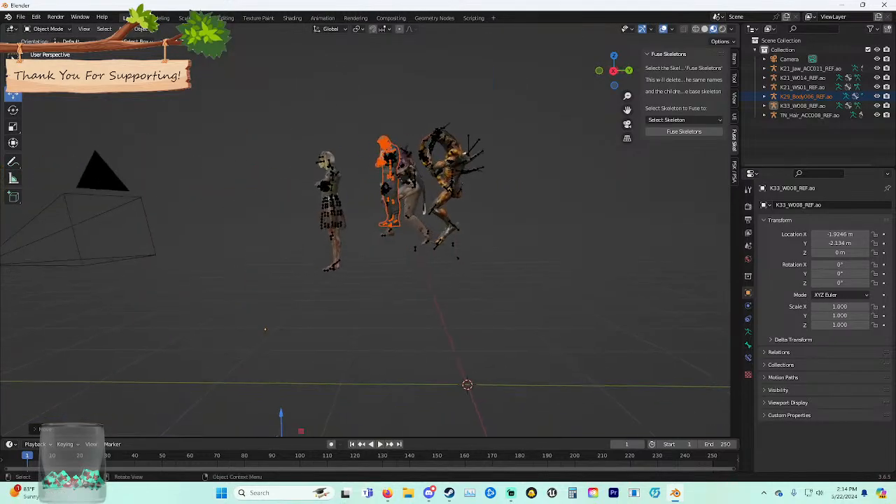
{"action": "key", "text": "s"}
{"action": "left_click", "coordinate": [515, 199]}
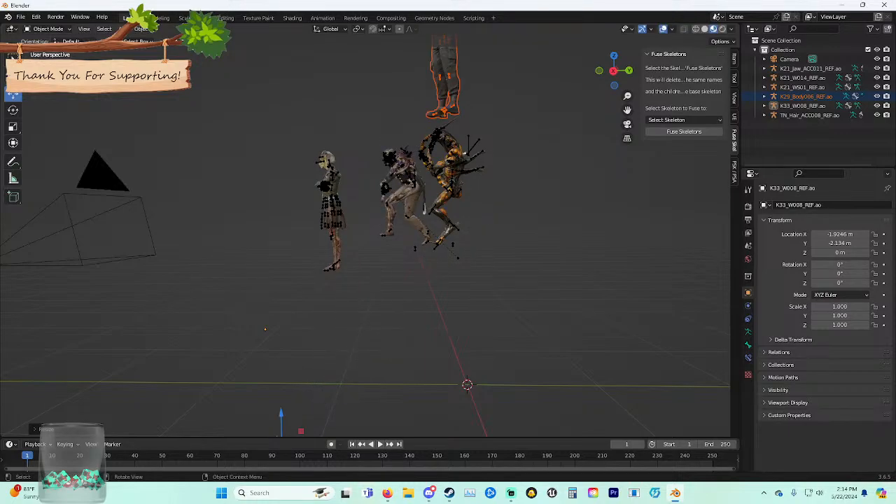
{"action": "left_click_drag", "start_coordinate": [281, 415], "coordinate": [282, 503]}
{"action": "middle_click_drag", "start_coordinate": [294, 294], "coordinate": [252, 301]}
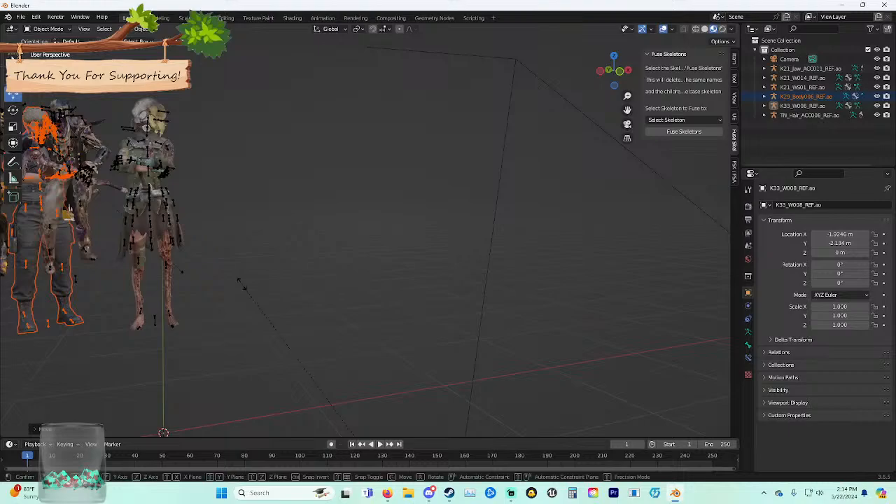
Scale the oversized K29 back down and raise it along Z by about 0.92 m.
{"action": "key", "text": "s"}
{"action": "left_click", "coordinate": [419, 360]}
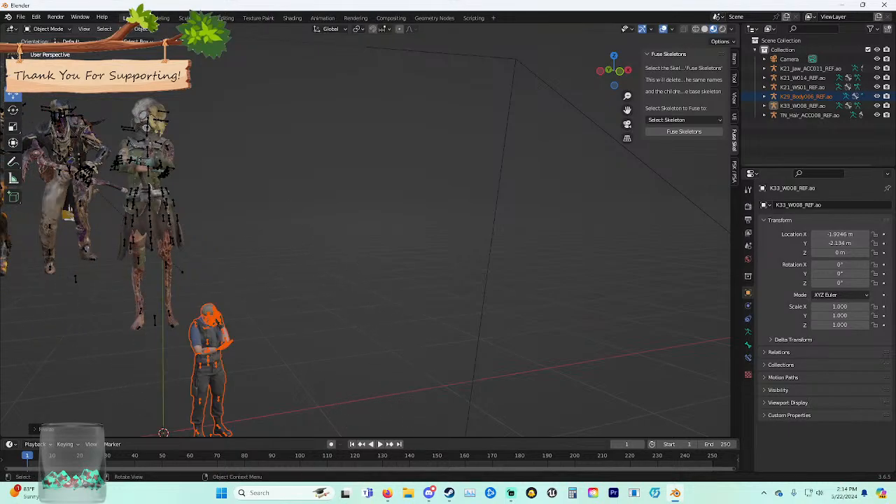
{"action": "scroll", "coordinate": [420, 360], "scroll_direction": "down", "scroll_amount": 2}
{"action": "scroll", "coordinate": [419, 359], "scroll_direction": "down", "scroll_amount": 2}
{"action": "key", "text": "g"}
{"action": "key", "text": "z"}
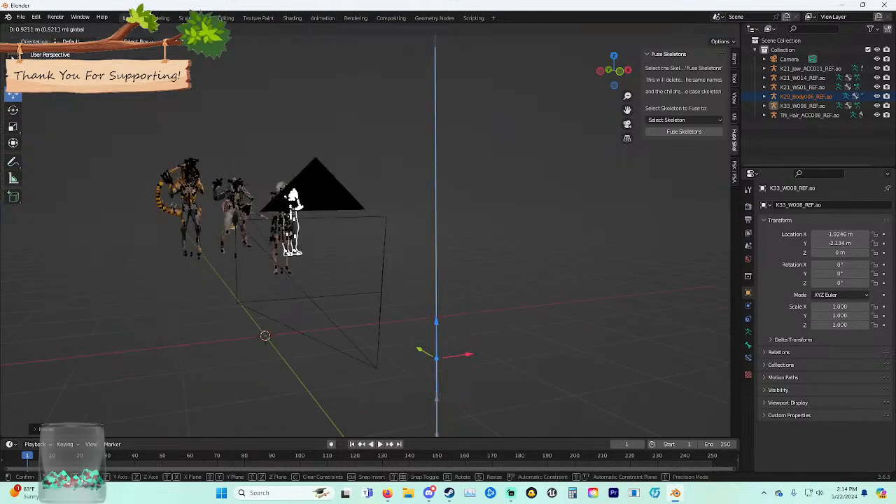
{"action": "left_click_drag", "start_coordinate": [436, 319], "coordinate": [436, 317]}
{"action": "scroll", "coordinate": [436, 318], "scroll_direction": "up", "scroll_amount": 4}
Scale the K29 armature up slightly to better match the characters beside it.
{"action": "middle_click_drag", "start_coordinate": [436, 318], "coordinate": [616, 370]}
{"action": "scroll", "coordinate": [528, 352], "scroll_direction": "up", "scroll_amount": 3}
{"action": "scroll", "coordinate": [543, 366], "scroll_direction": "down", "scroll_amount": 4}
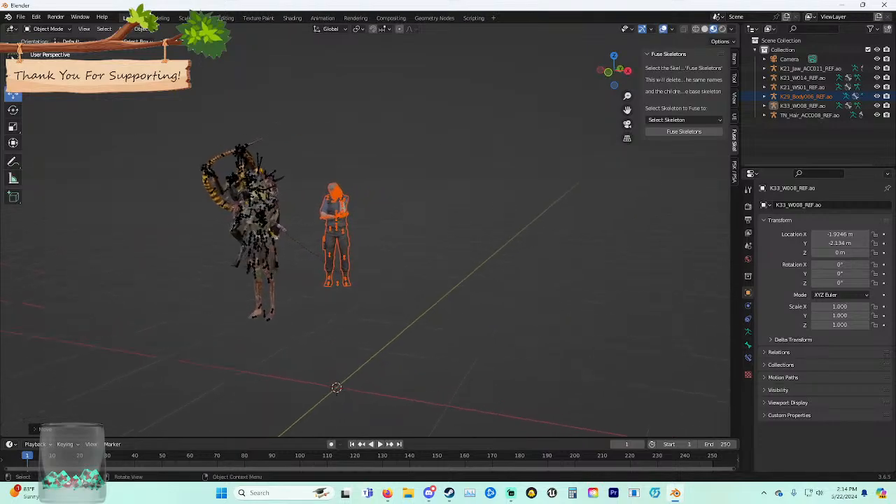
{"action": "key", "text": "s"}
{"action": "left_click", "coordinate": [471, 272]}
{"action": "middle_click_drag", "start_coordinate": [471, 273], "coordinate": [498, 273]}
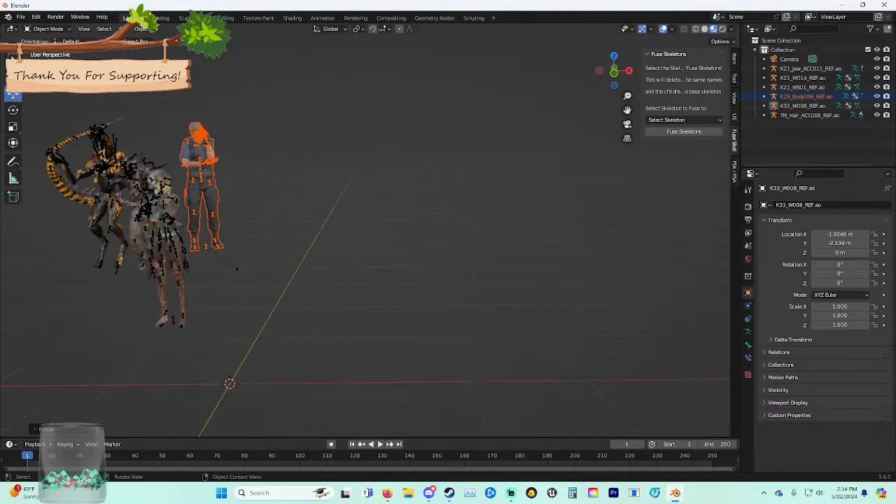
Shift the K29 armature along the positive X axis and lower it along Z.
{"action": "scroll", "coordinate": [498, 274], "scroll_direction": "down", "scroll_amount": 2}
{"action": "left_click_drag", "start_coordinate": [473, 412], "coordinate": [499, 412]}
{"action": "left_click_drag", "start_coordinate": [462, 377], "coordinate": [462, 409]}
{"action": "middle_click_drag", "start_coordinate": [462, 409], "coordinate": [548, 412]}
Fine-tune the K29's height along the Z axis beside the group and clear the selection.
{"action": "scroll", "coordinate": [358, 383], "scroll_direction": "up", "scroll_amount": 3}
{"action": "scroll", "coordinate": [358, 383], "scroll_direction": "down", "scroll_amount": 2}
{"action": "scroll", "coordinate": [459, 406], "scroll_direction": "down", "scroll_amount": 1}
{"action": "scroll", "coordinate": [521, 407], "scroll_direction": "up", "scroll_amount": 2}
{"action": "scroll", "coordinate": [548, 412], "scroll_direction": "down", "scroll_amount": 1}
{"action": "middle_click_drag", "start_coordinate": [365, 245], "coordinate": [382, 245]}
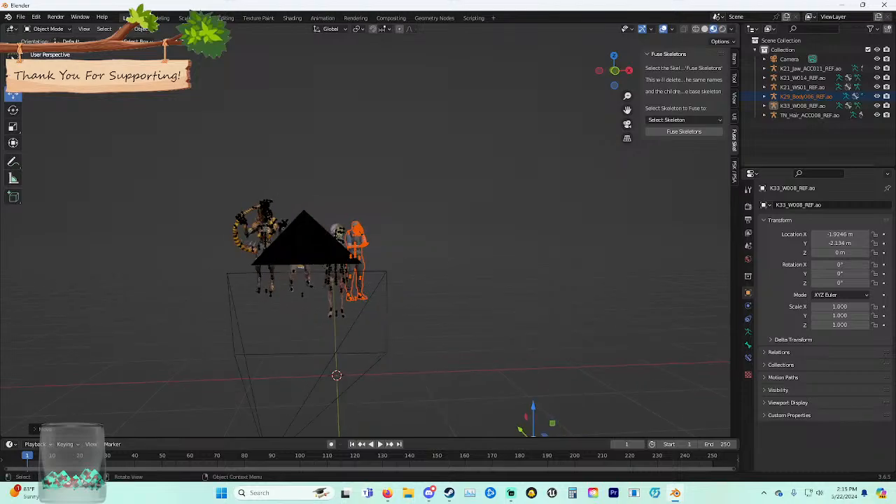
{"action": "left_click_drag", "start_coordinate": [533, 407], "coordinate": [532, 401]}
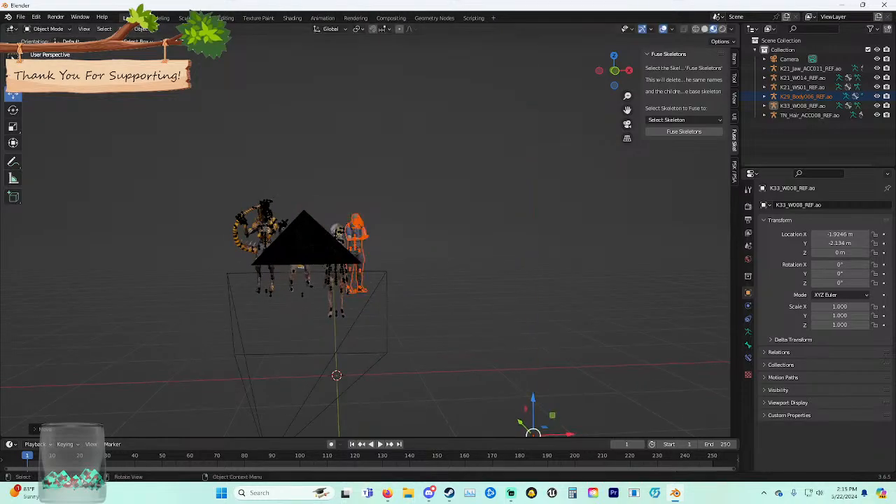
{"action": "scroll", "coordinate": [533, 401], "scroll_direction": "down", "scroll_amount": 1}
{"action": "middle_click_drag", "start_coordinate": [139, 424], "coordinate": [174, 399]}
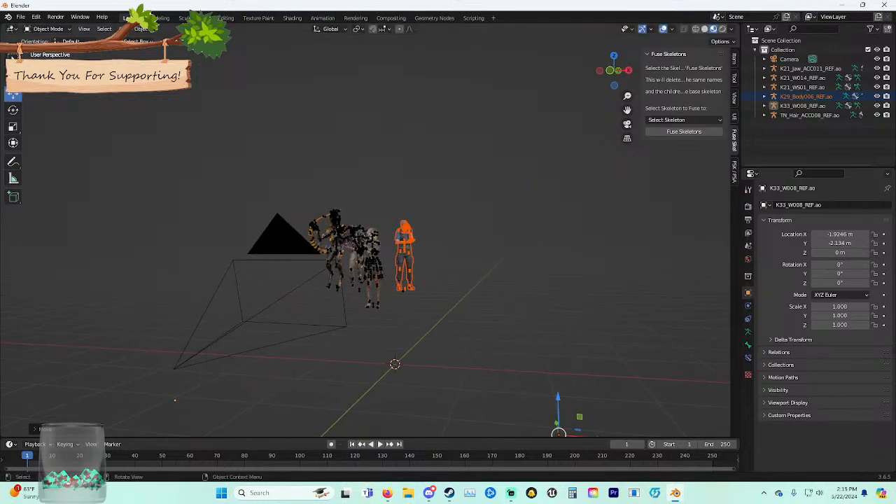
{"action": "left_click_drag", "start_coordinate": [557, 398], "coordinate": [558, 402]}
{"action": "middle_click_drag", "start_coordinate": [558, 401], "coordinate": [571, 403]}
{"action": "left_click", "coordinate": [571, 402]}
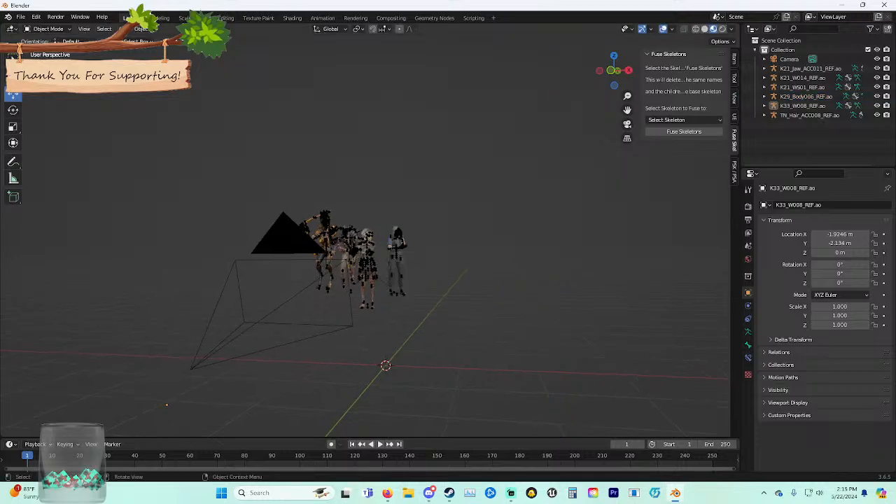
Check the group through the camera with overlays hidden, then restore the overlays and the free view.
{"action": "left_click", "coordinate": [663, 29]}
{"action": "left_click", "coordinate": [627, 124]}
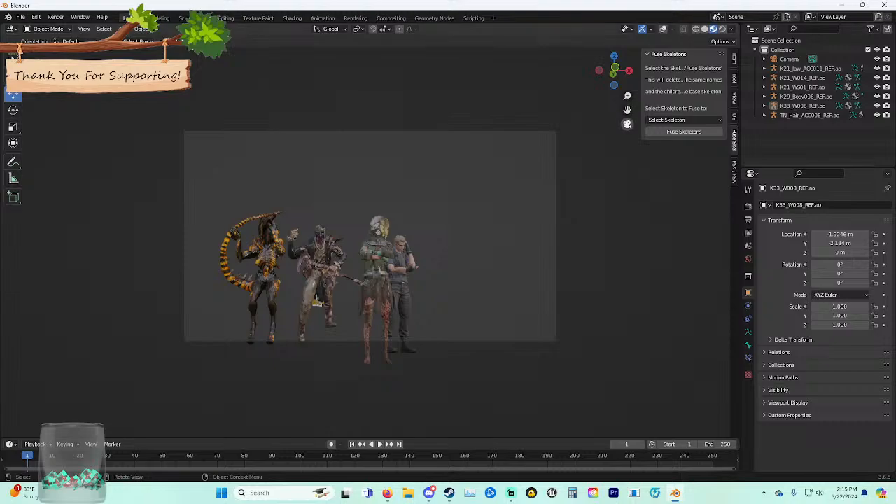
{"action": "left_click", "coordinate": [627, 125]}
{"action": "left_click", "coordinate": [662, 29]}
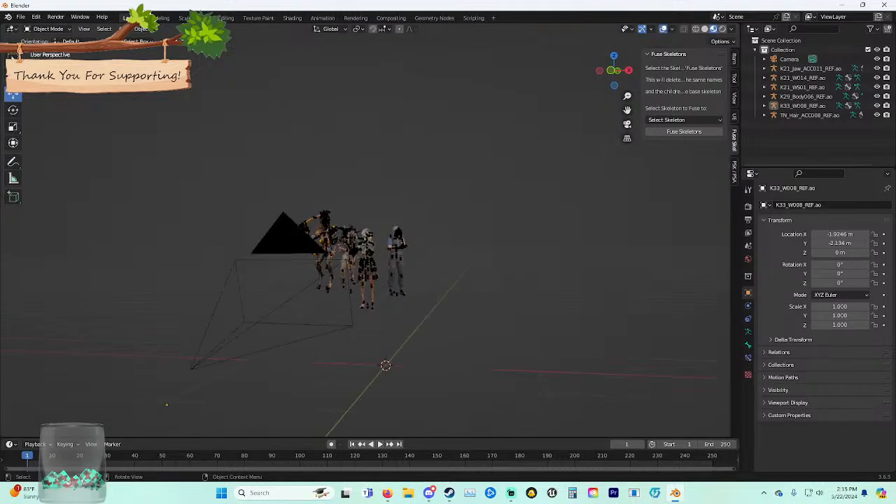
Try to move the K29 and K21_W014 armatures together along the positive X axis.
{"action": "middle_click_drag", "start_coordinate": [399, 182], "coordinate": [406, 192]}
{"action": "left_click_drag", "start_coordinate": [408, 194], "coordinate": [382, 273]}
{"action": "middle_click_drag", "start_coordinate": [382, 274], "coordinate": [394, 280]}
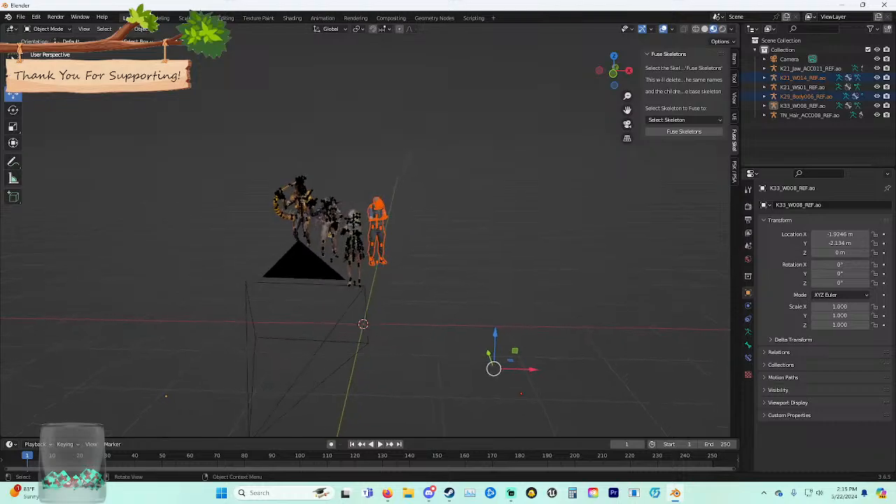
{"action": "left_click_drag", "start_coordinate": [531, 370], "coordinate": [588, 371]}
{"action": "key", "text": "ctrl+z"}
{"action": "key", "text": "ctrl+z"}
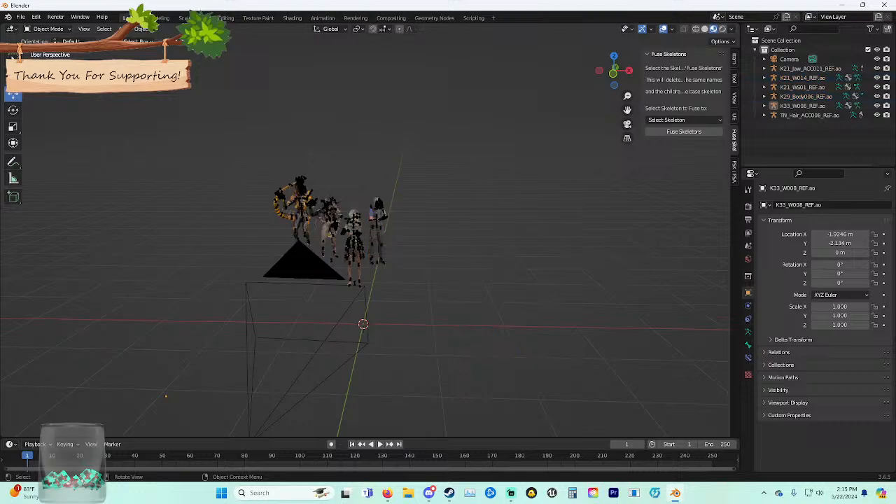
Select only the K29 armature and move it along the X axis, away from the character beside it.
{"action": "mouse_move", "coordinate": [588, 370]}
{"action": "middle_mouse_down"}
{"action": "mouse_move", "coordinate": [557, 384]}
{"action": "mouse_move", "coordinate": [514, 343]}
{"action": "mouse_move", "coordinate": [451, 336]}
{"action": "middle_mouse_up"}
{"action": "scroll", "coordinate": [556, 383], "scroll_direction": "up", "scroll_amount": 4}
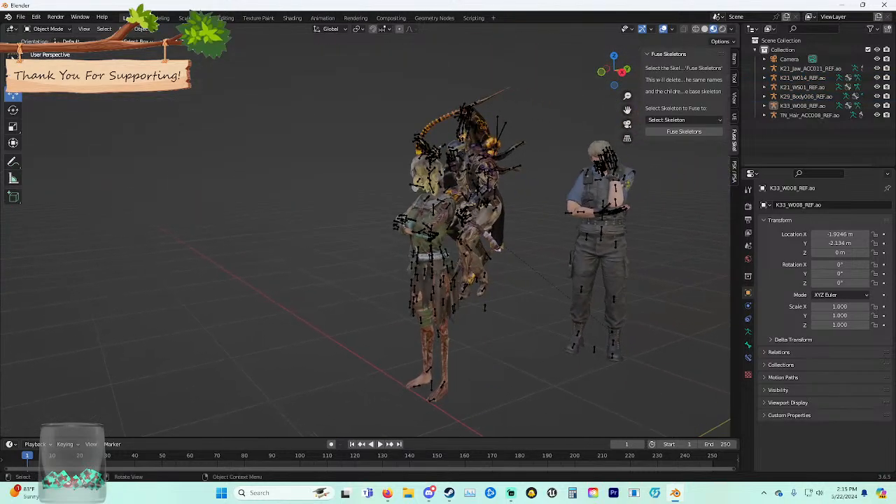
{"action": "left_click_drag", "start_coordinate": [570, 131], "coordinate": [648, 257]}
{"action": "middle_click_drag", "start_coordinate": [648, 257], "coordinate": [696, 258]}
{"action": "scroll", "coordinate": [697, 258], "scroll_direction": "down", "scroll_amount": 6}
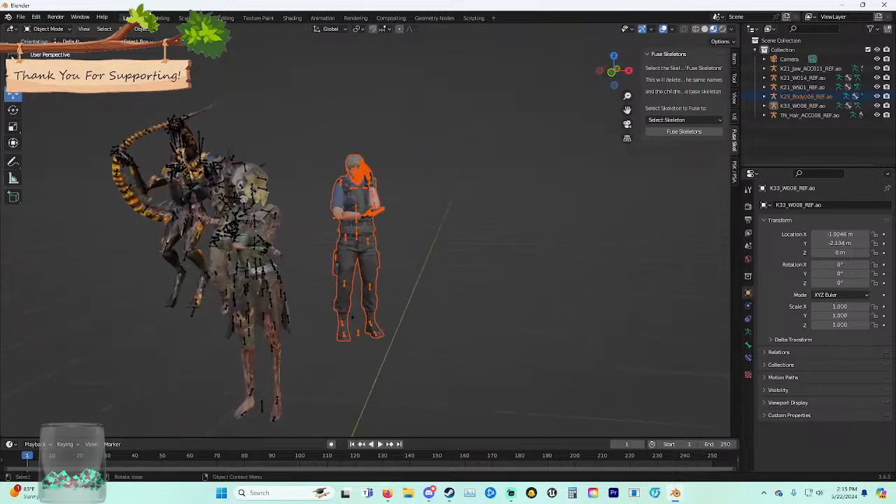
{"action": "key", "text": "g"}
{"action": "left_click_drag", "start_coordinate": [531, 373], "coordinate": [532, 374]}
{"action": "middle_click_drag", "start_coordinate": [532, 375], "coordinate": [568, 373]}
Inspect the spacing of all four characters through the camera with nothing selected and overlays temporarily hidden.
{"action": "left_click", "coordinate": [627, 123]}
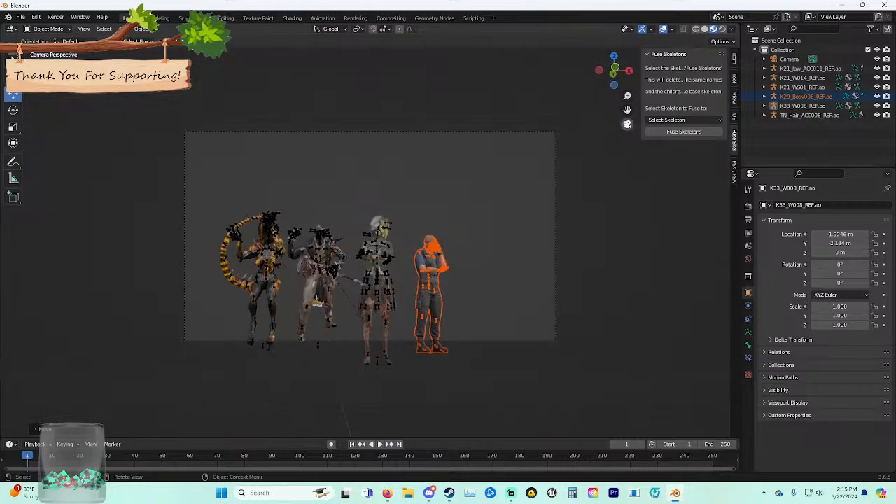
{"action": "key", "text": "alt+a"}
{"action": "key", "text": "shift+alt+z"}
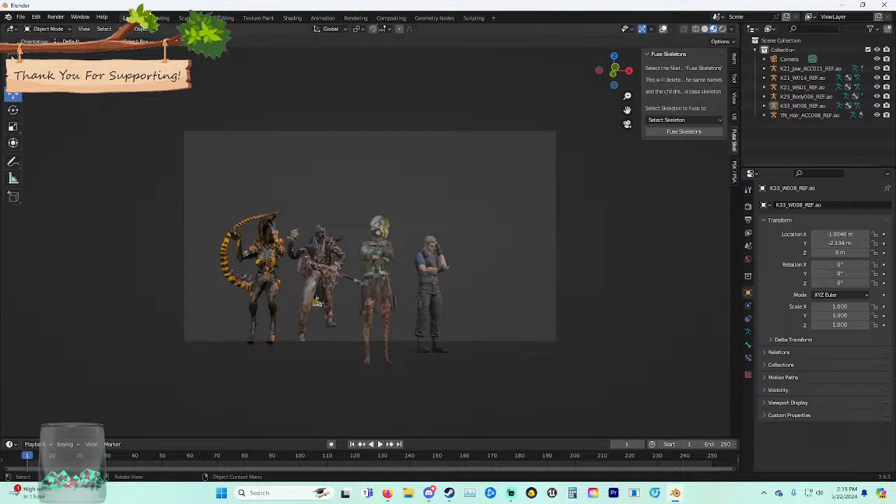
{"action": "key", "text": "shift+alt+z"}
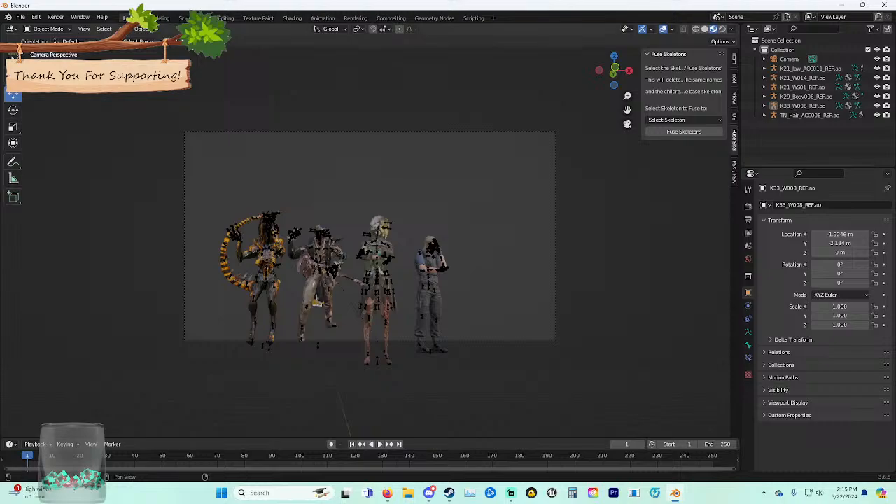
{"action": "left_click", "coordinate": [627, 124]}
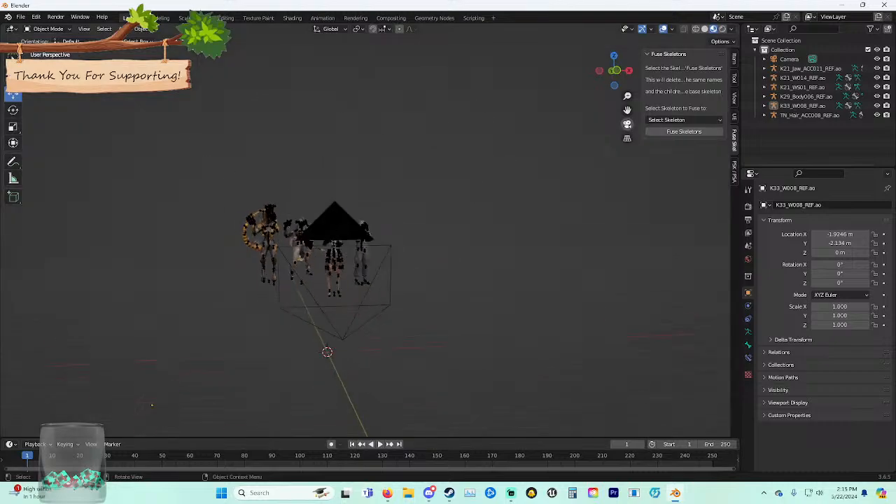
Select the K33 armature and raise it about 0.17 m along the Z axis.
{"action": "middle_click_drag", "start_coordinate": [545, 203], "coordinate": [621, 205]}
{"action": "left_click_drag", "start_coordinate": [177, 193], "coordinate": [235, 310]}
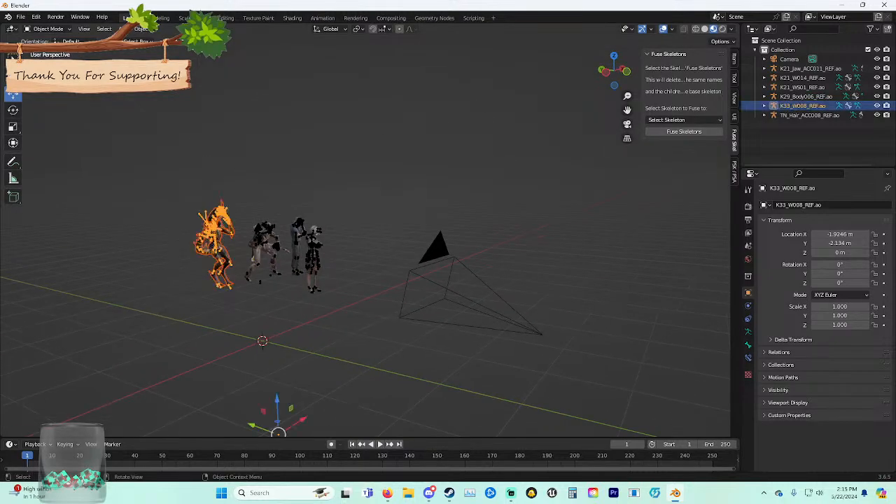
{"action": "key", "text": "g"}
{"action": "key", "text": "z"}
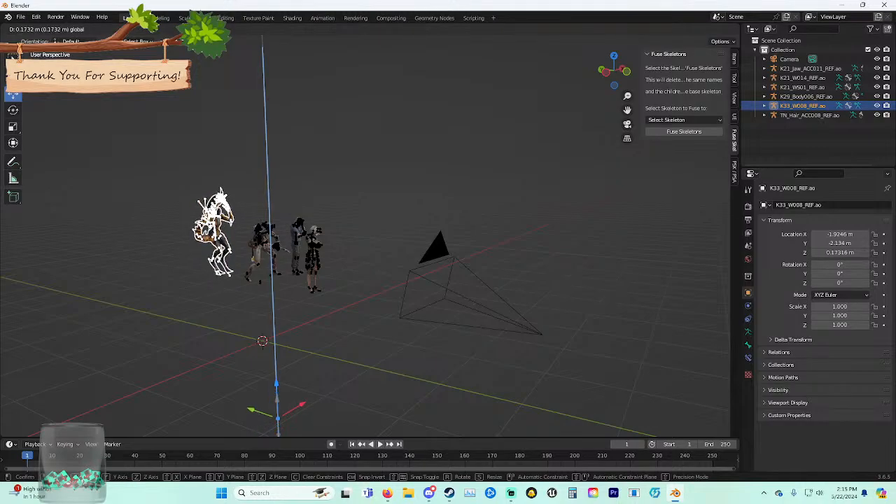
{"action": "key", "text": "Return"}
{"action": "left_click_drag", "start_coordinate": [309, 347], "coordinate": [360, 352]}
{"action": "middle_click_drag", "start_coordinate": [360, 352], "coordinate": [302, 350]}
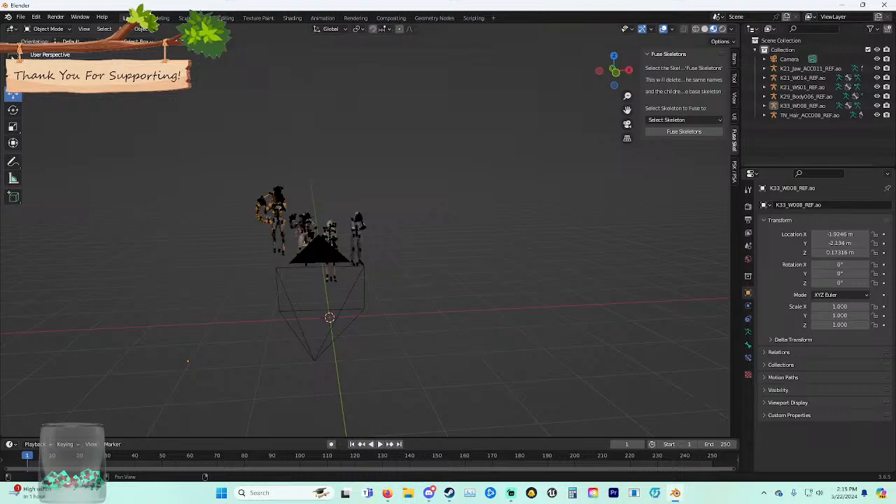
Switch to solid shading and import K34_Body01_REF.psk from the body models of the K34 folder.
{"action": "left_click", "coordinate": [705, 29]}
{"action": "left_click", "coordinate": [733, 172]}
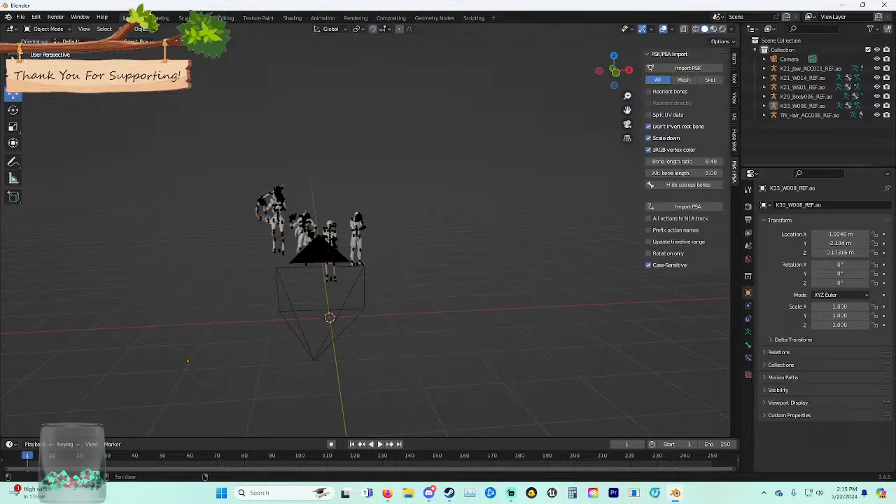
{"action": "left_click", "coordinate": [687, 68]}
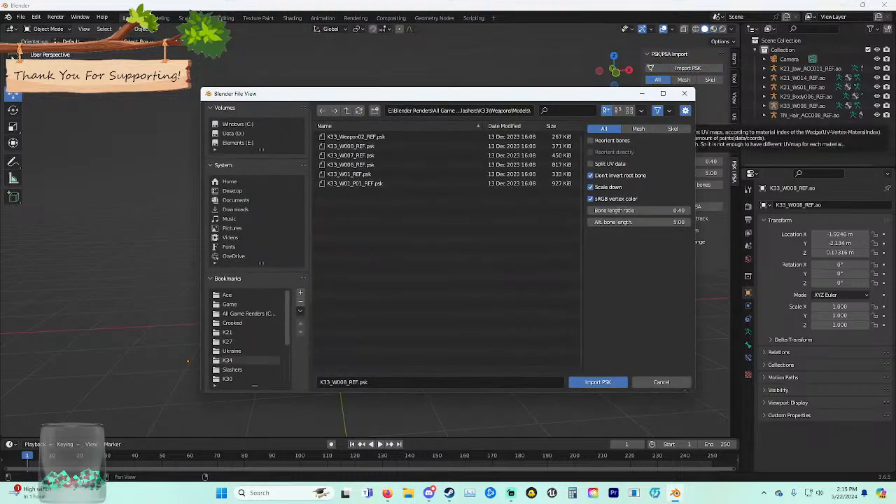
{"action": "left_click", "coordinate": [232, 369]}
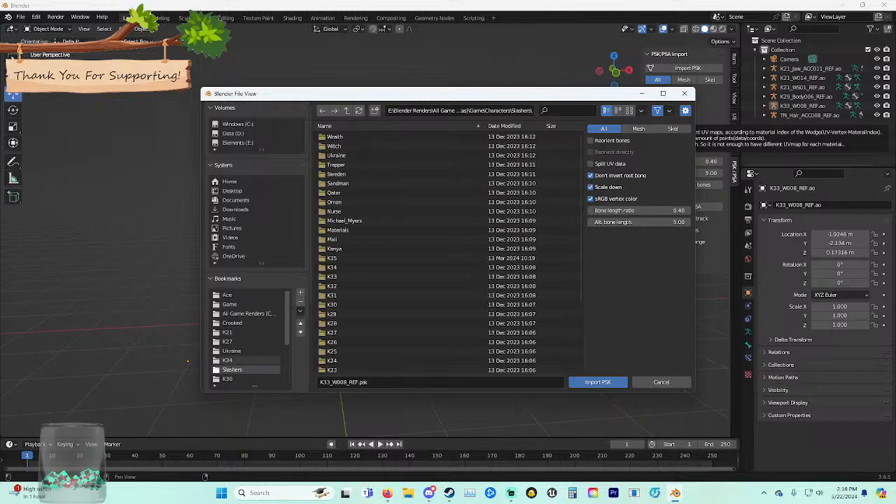
{"action": "left_click", "coordinate": [228, 360]}
{"action": "left_click", "coordinate": [336, 155]}
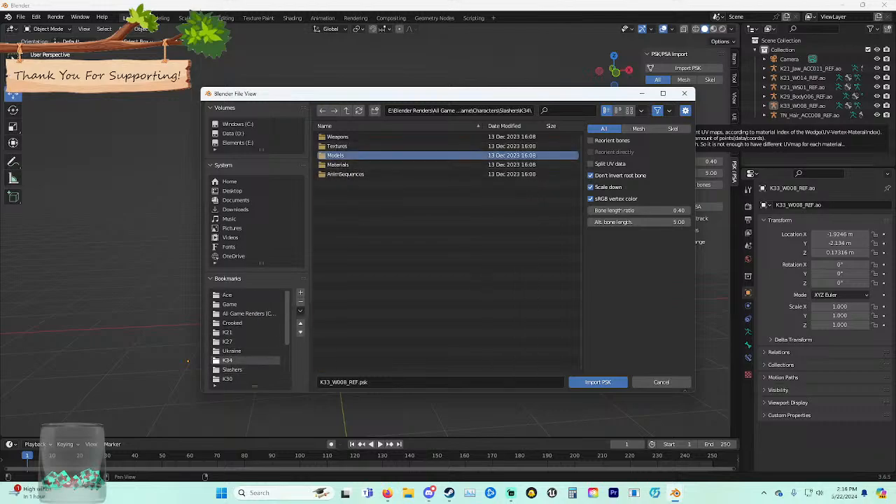
{"action": "double_click", "coordinate": [333, 145]}
{"action": "left_click", "coordinate": [353, 173]}
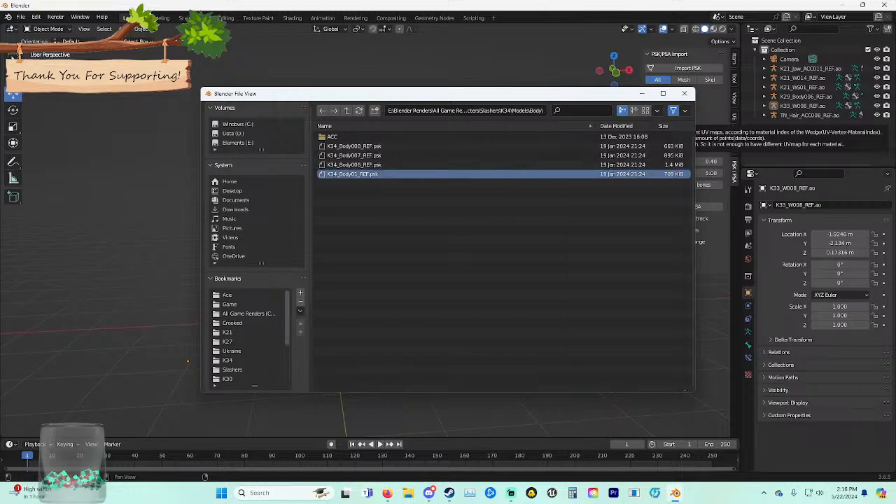
{"action": "left_click", "coordinate": [597, 381]}
Select the imported K34 body mesh and shade it smooth.
{"action": "scroll", "coordinate": [365, 235], "scroll_direction": "up", "scroll_amount": 4}
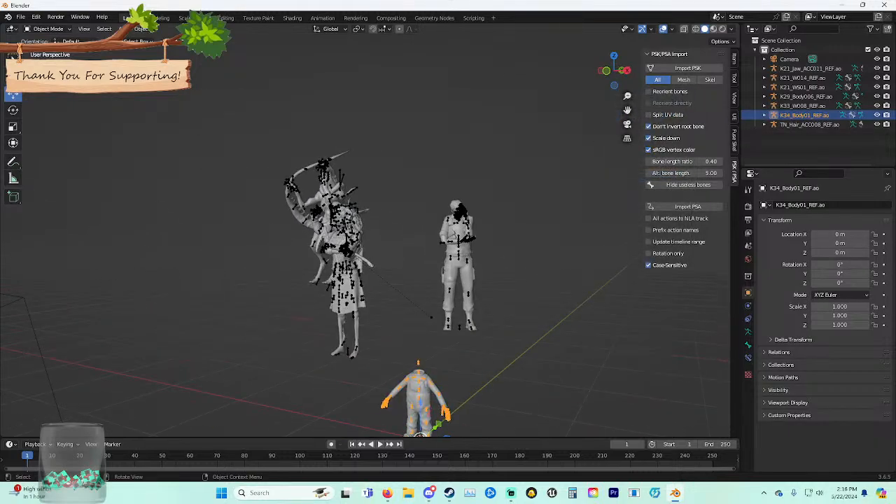
{"action": "left_click", "coordinate": [424, 395]}
{"action": "right_click", "coordinate": [423, 395]}
{"action": "left_click", "coordinate": [413, 300]}
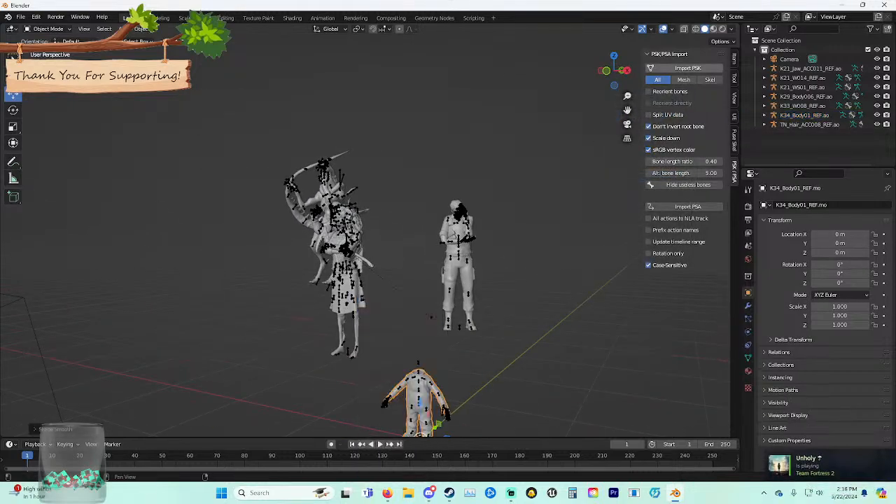
Import K34_Head01_REF.psk from the K34 head models and shade the head mesh smooth.
{"action": "left_click", "coordinate": [687, 68]}
{"action": "double_click", "coordinate": [343, 135]}
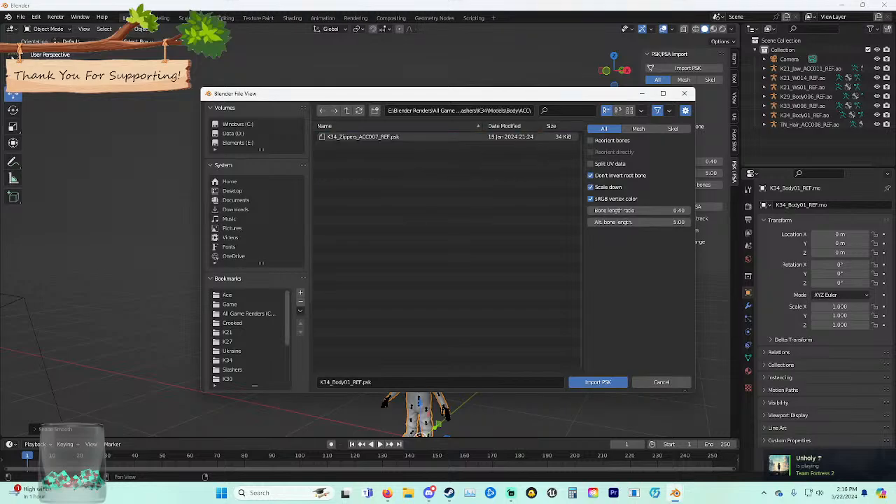
{"action": "left_click", "coordinate": [228, 359]}
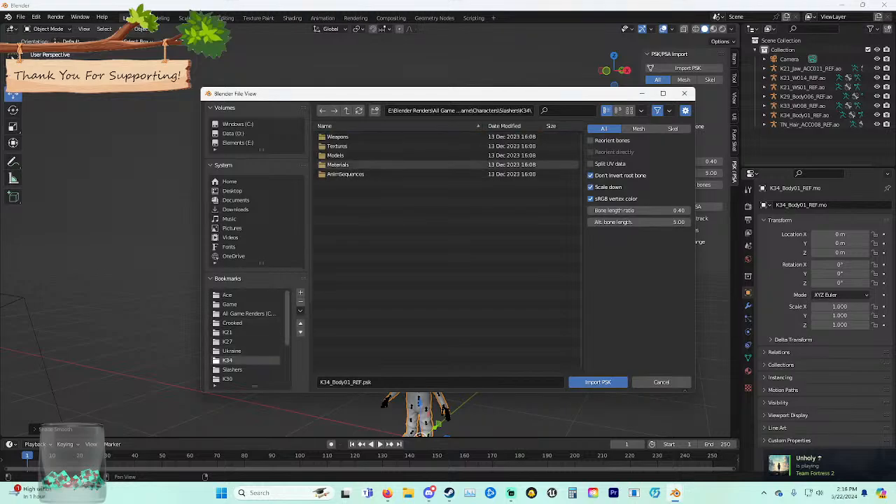
{"action": "double_click", "coordinate": [336, 155]}
{"action": "double_click", "coordinate": [343, 145]}
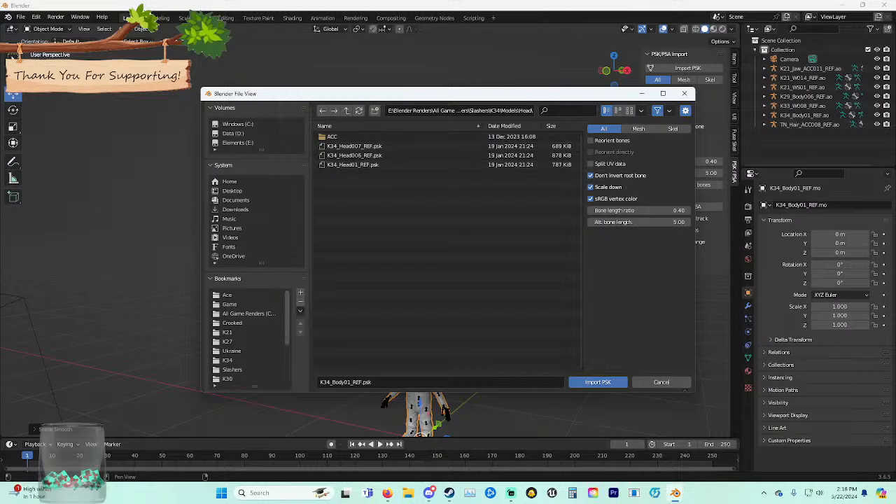
{"action": "double_click", "coordinate": [352, 164]}
{"action": "right_click", "coordinate": [382, 301]}
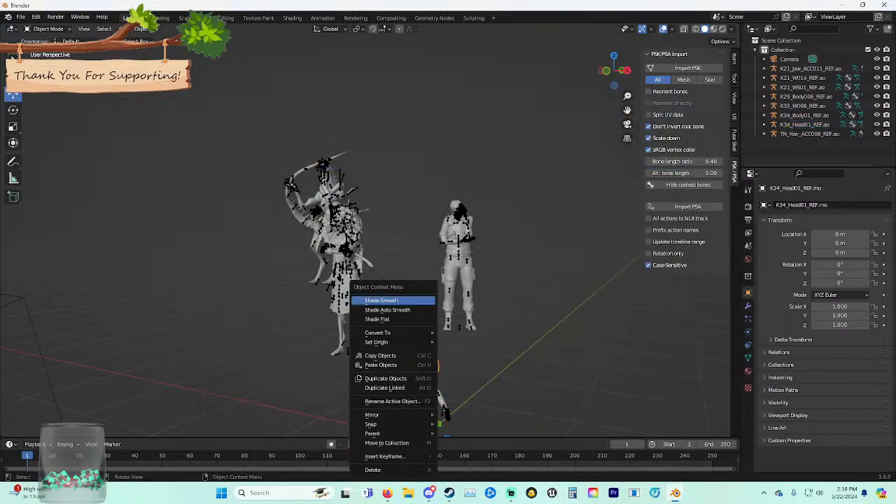
{"action": "left_click", "coordinate": [382, 300]}
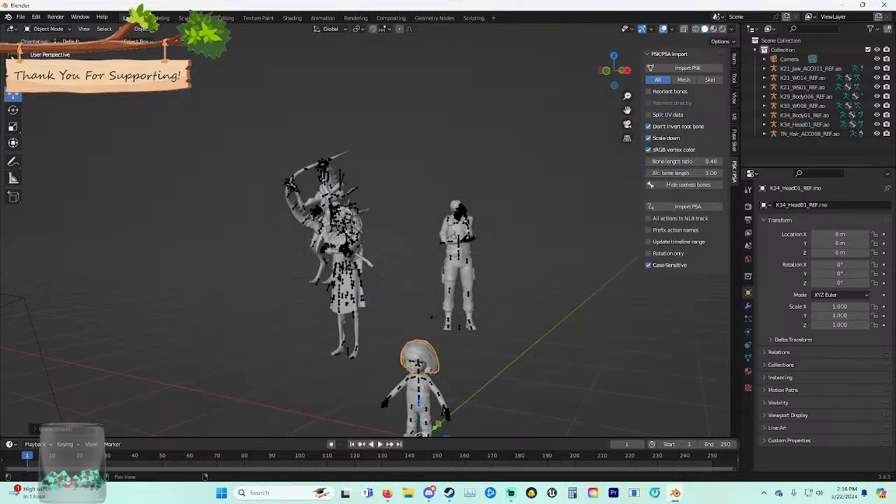
{"action": "left_click", "coordinate": [687, 68]}
{"action": "double_click", "coordinate": [337, 137]}
{"action": "double_click", "coordinate": [337, 137]}
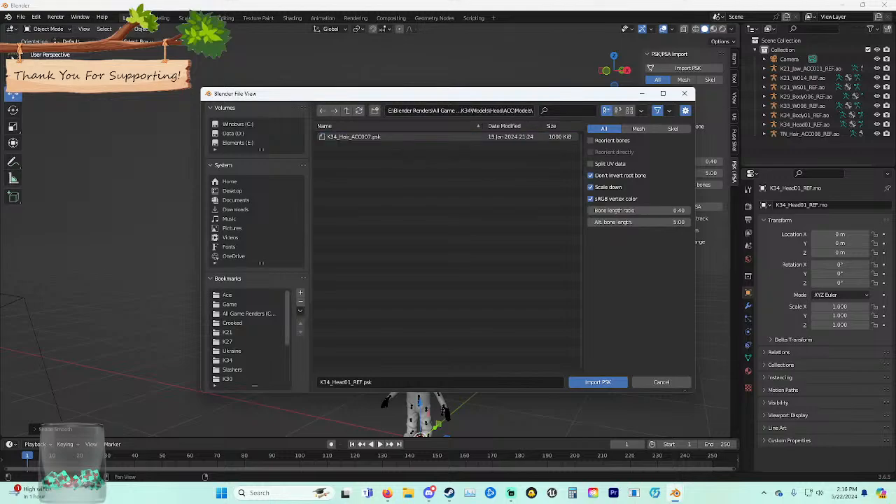
{"action": "double_click", "coordinate": [350, 137]}
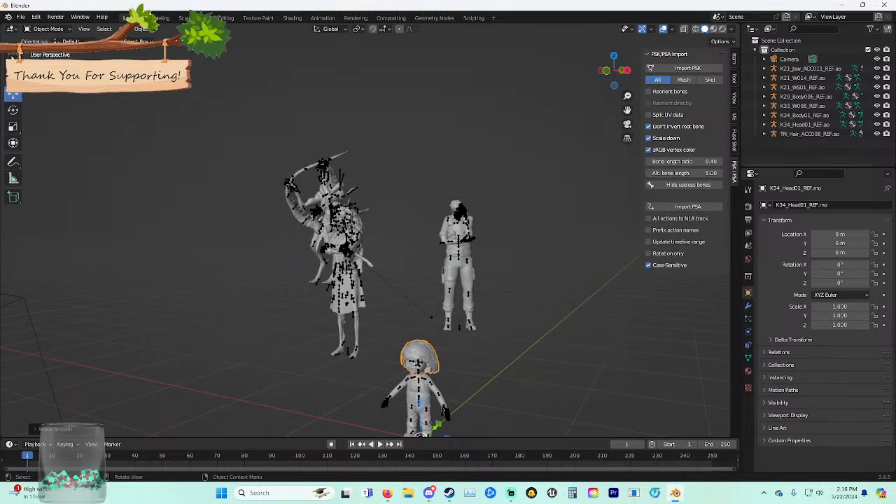
Select the K34 head armature and the body armature as the active one, then fuse the two skeletons.
{"action": "left_click", "coordinate": [425, 407]}
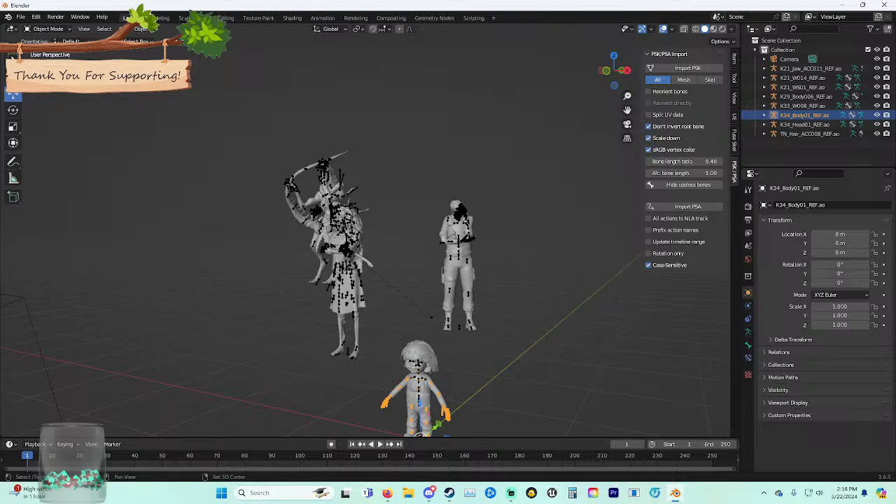
{"action": "left_click", "coordinate": [418, 392], "text": "shift"}
{"action": "left_click", "coordinate": [419, 371], "text": "shift"}
{"action": "scroll", "coordinate": [420, 371], "scroll_direction": "up", "scroll_amount": 3}
{"action": "middle_click_drag", "start_coordinate": [420, 371], "coordinate": [381, 153], "text": "shift"}
{"action": "middle_click_drag", "start_coordinate": [382, 154], "coordinate": [383, 196]}
{"action": "scroll", "coordinate": [383, 196], "scroll_direction": "up", "scroll_amount": 2}
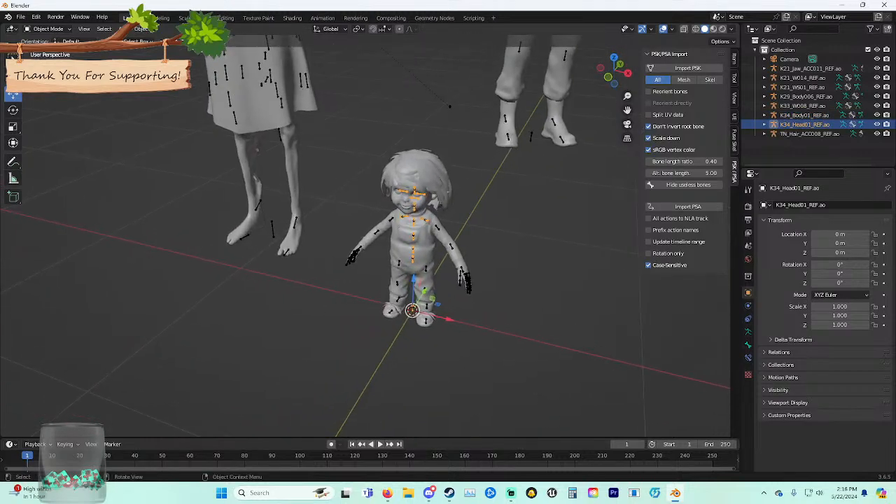
{"action": "left_click", "coordinate": [452, 247], "text": "shift"}
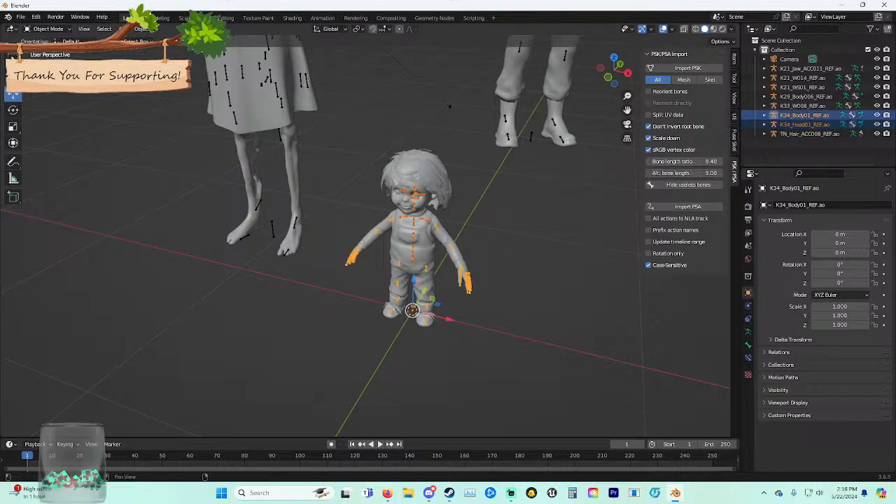
{"action": "left_click", "coordinate": [733, 139]}
{"action": "left_click", "coordinate": [684, 132]}
Add the shader maps to the K34's head and body meshes for material indexes 0 1 2 and preview the materials.
{"action": "left_click", "coordinate": [733, 117]}
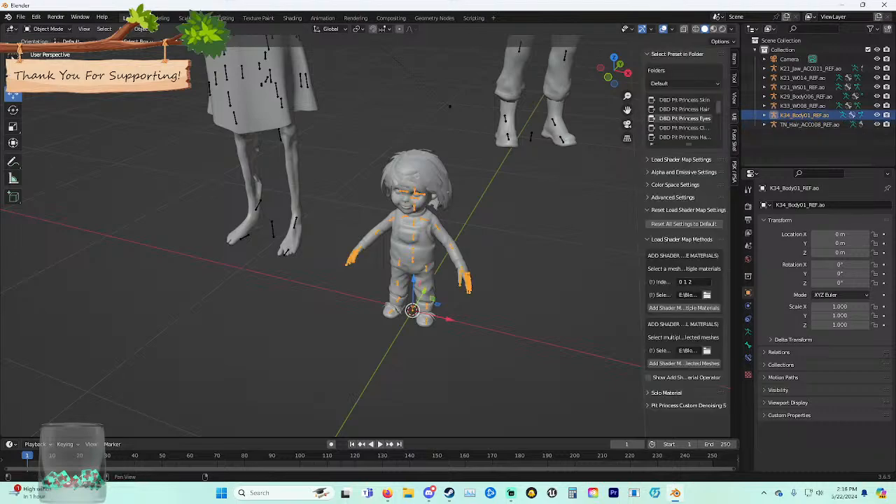
{"action": "left_click", "coordinate": [684, 363]}
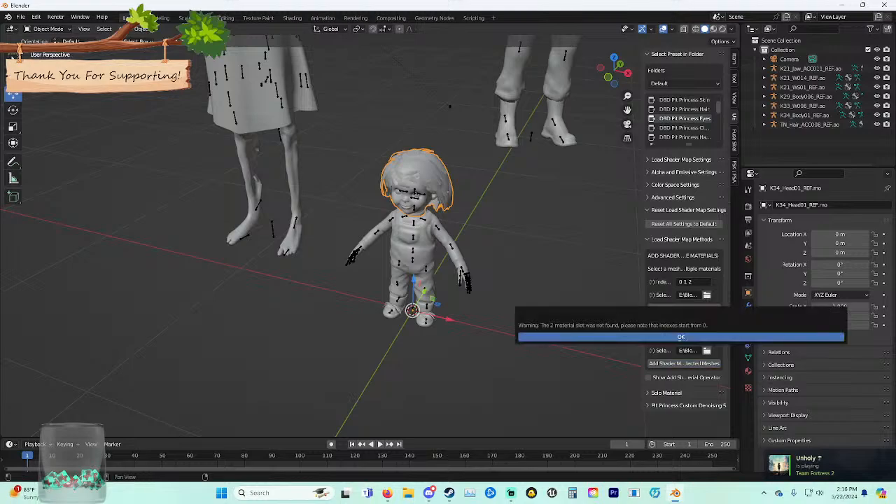
{"action": "left_click", "coordinate": [417, 247]}
{"action": "left_click", "coordinate": [683, 363]}
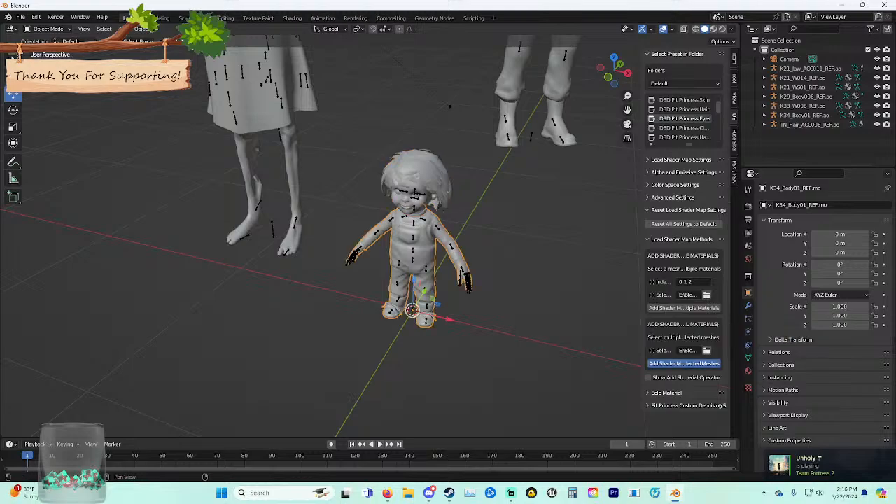
{"action": "left_click", "coordinate": [671, 309]}
{"action": "left_click", "coordinate": [670, 336]}
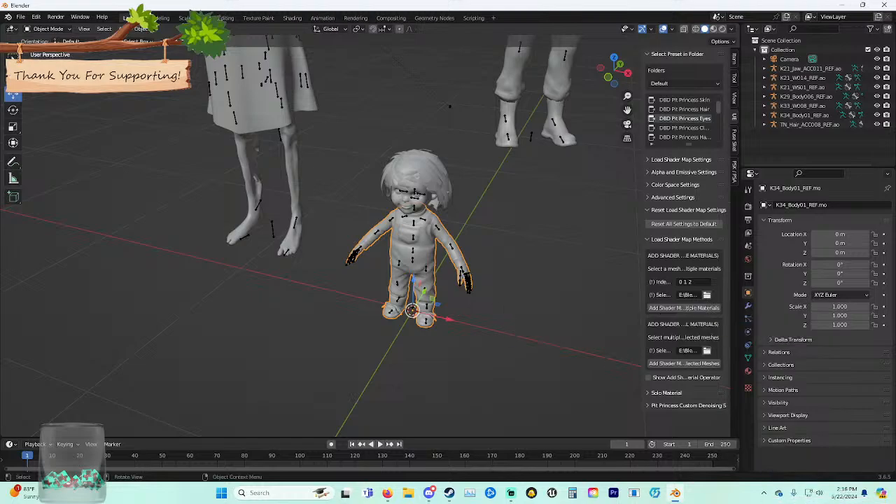
{"action": "left_click", "coordinate": [713, 29]}
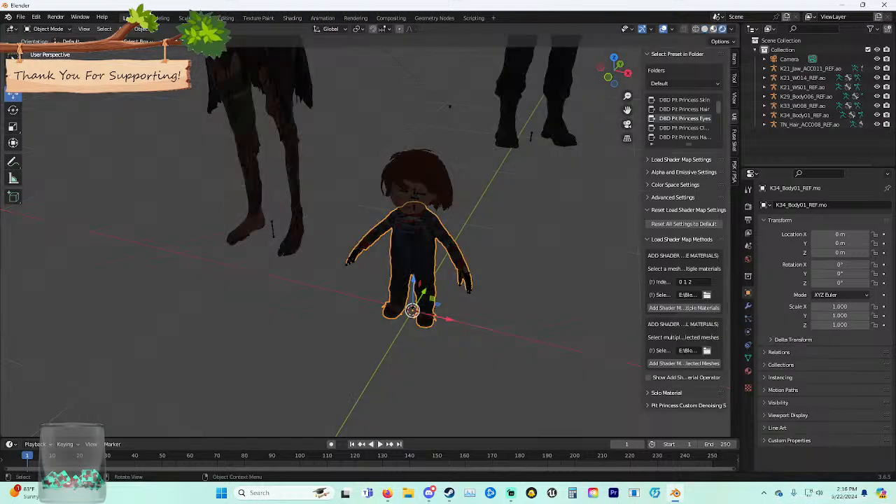
{"action": "mouse_move", "coordinate": [419, 231]}
{"action": "middle_mouse_down"}
{"action": "mouse_move", "coordinate": [432, 201]}
{"action": "mouse_move", "coordinate": [408, 253]}
{"action": "mouse_move", "coordinate": [418, 220]}
{"action": "middle_mouse_up"}
{"action": "scroll", "coordinate": [409, 253], "scroll_direction": "down", "scroll_amount": 4}
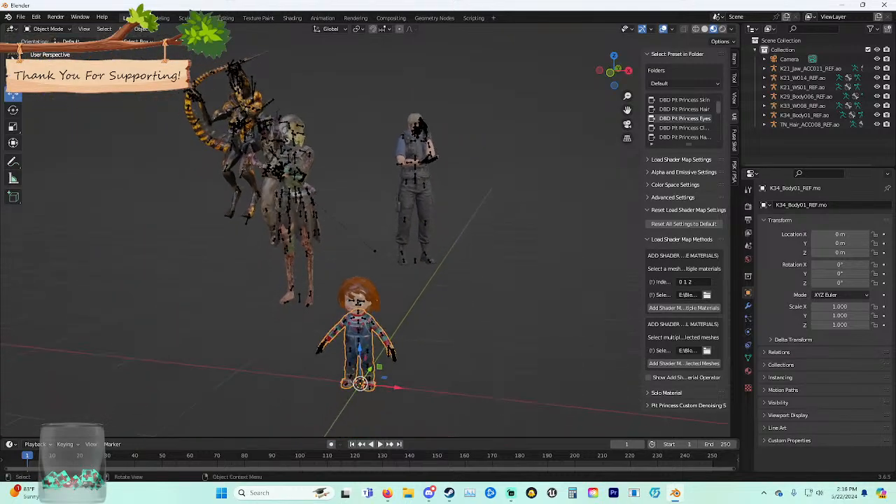
{"action": "key", "text": "g"}
{"action": "key", "text": "x"}
{"action": "key", "text": "Escape"}
Select the K34 doll's armature and switch it to Pose Mode.
{"action": "left_click", "coordinate": [47, 28]}
{"action": "left_click", "coordinate": [358, 322]}
{"action": "left_click", "coordinate": [47, 28]}
{"action": "left_click", "coordinate": [51, 59]}
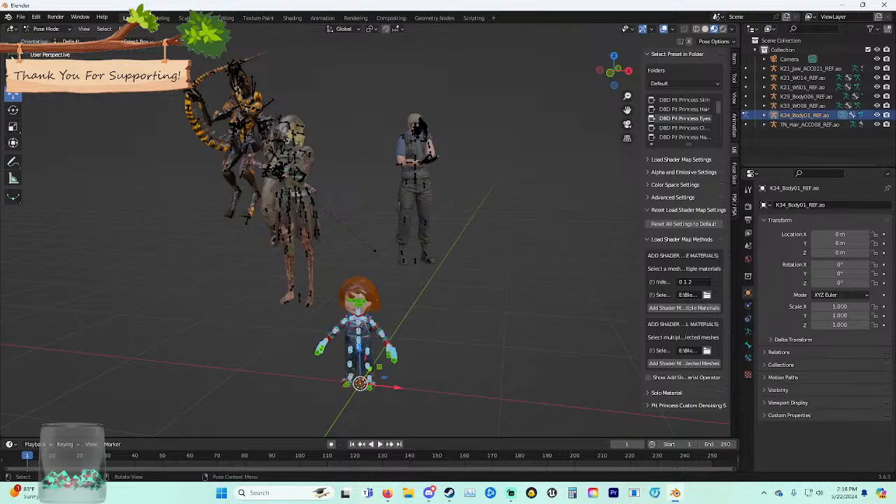
Move all of the K34's bones along the positive X axis and forward along the Y axis, clear of the other characters.
{"action": "left_click_drag", "start_coordinate": [398, 387], "coordinate": [605, 410]}
{"action": "middle_click_drag", "start_coordinate": [602, 406], "coordinate": [468, 354], "text": "shift"}
{"action": "left_click_drag", "start_coordinate": [431, 339], "coordinate": [388, 431]}
{"action": "middle_click_drag", "start_coordinate": [389, 423], "coordinate": [380, 384]}
{"action": "scroll", "coordinate": [398, 425], "scroll_direction": "down", "scroll_amount": 3}
{"action": "scroll", "coordinate": [379, 328], "scroll_direction": "up", "scroll_amount": 5}
{"action": "left_click_drag", "start_coordinate": [363, 265], "coordinate": [321, 405]}
{"action": "scroll", "coordinate": [321, 404], "scroll_direction": "down", "scroll_amount": 4}
{"action": "middle_click_drag", "start_coordinate": [321, 404], "coordinate": [381, 363], "text": "shift"}
{"action": "scroll", "coordinate": [381, 362], "scroll_direction": "down", "scroll_amount": 3}
{"action": "middle_click_drag", "start_coordinate": [392, 280], "coordinate": [384, 329], "text": "shift"}
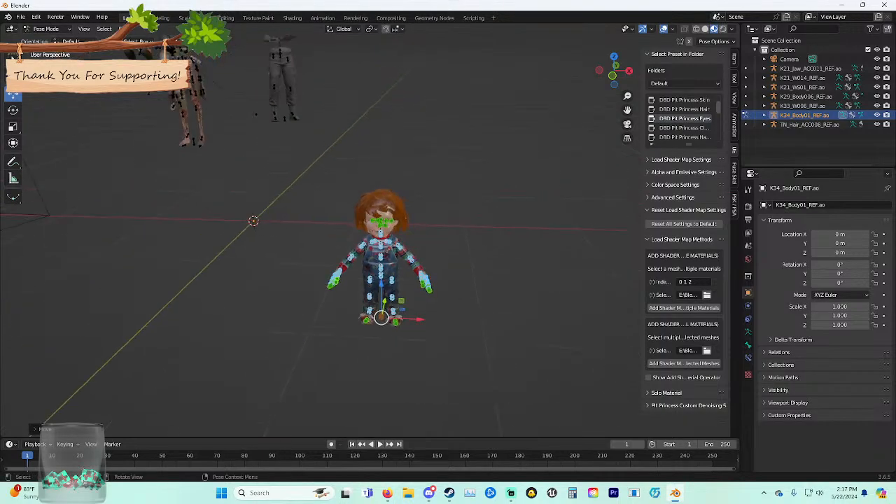
{"action": "left_click_drag", "start_coordinate": [384, 305], "coordinate": [377, 336]}
Rotate the K34 doll's jaw bone to open its mouth into a toothy smile.
{"action": "middle_click_drag", "start_coordinate": [378, 336], "coordinate": [358, 290]}
{"action": "scroll", "coordinate": [386, 312], "scroll_direction": "up", "scroll_amount": 5}
{"action": "left_click", "coordinate": [378, 191]}
{"action": "key", "text": "r"}
{"action": "left_click", "coordinate": [366, 196]}
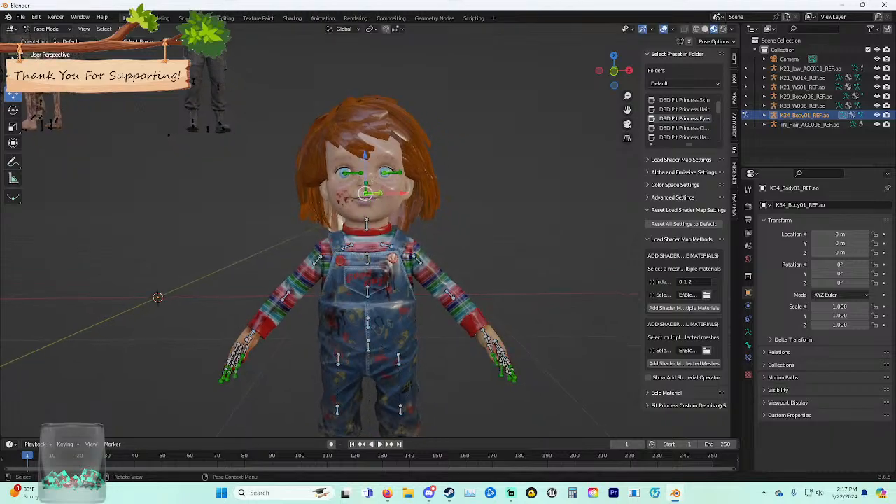
{"action": "key", "text": "r"}
{"action": "left_click", "coordinate": [11, 55]}
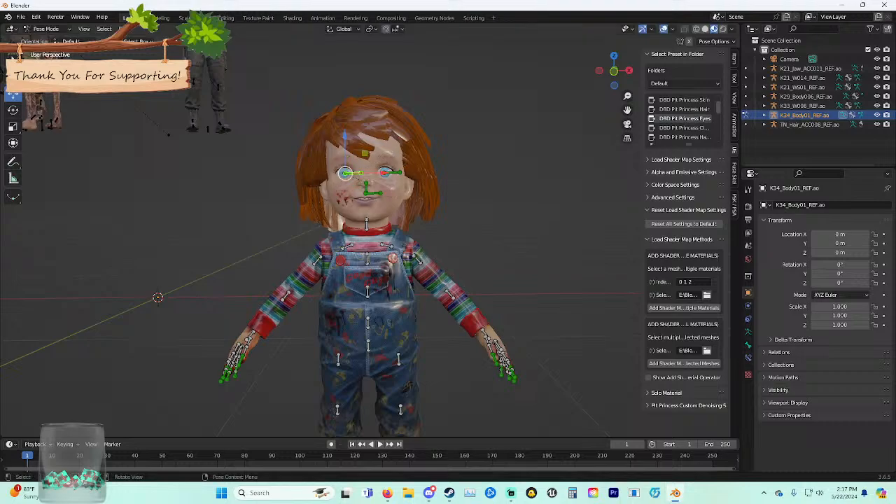
{"action": "key", "text": "r"}
{"action": "key", "text": "x"}
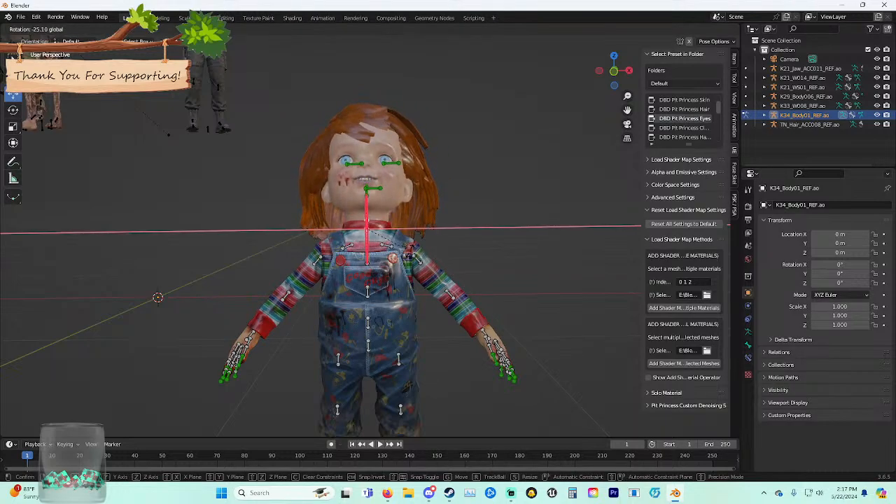
{"action": "key", "text": "Escape"}
Tilt the K34's head bone sideways about 22° around the Y axis and forward about 13° around the X axis.
{"action": "middle_click_drag", "start_coordinate": [420, 245], "coordinate": [437, 247]}
{"action": "key", "text": "r"}
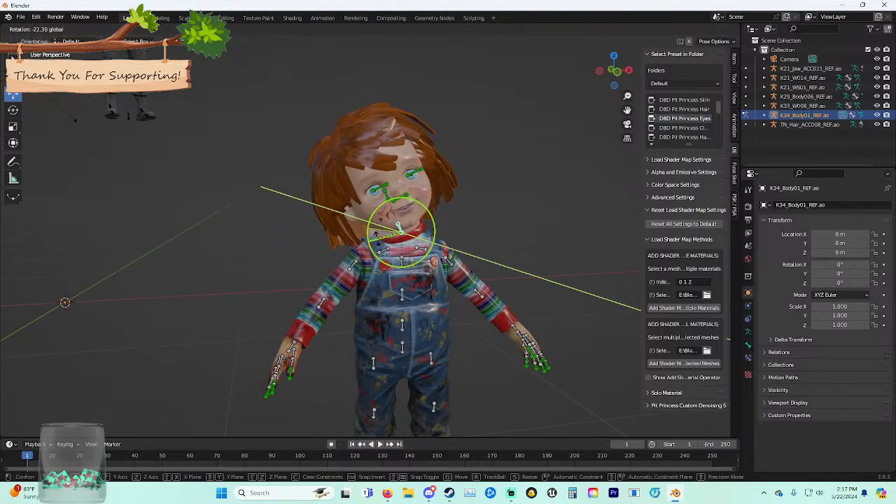
{"action": "key", "text": "x"}
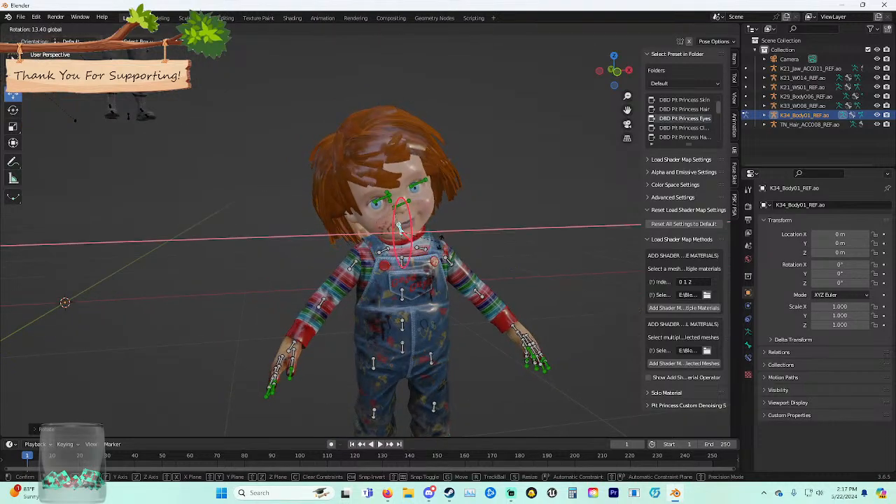
{"action": "left_click", "coordinate": [399, 226]}
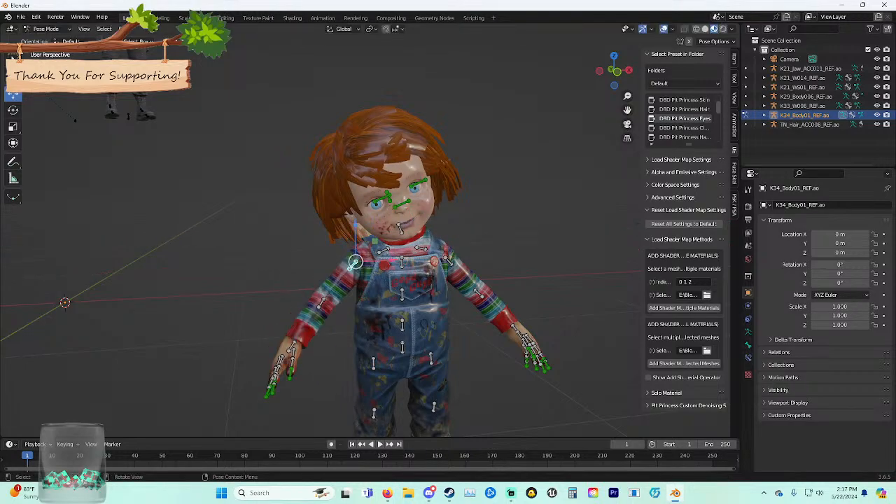
Bend the K34 doll's upper spine forward about 23° around the X axis so its head and shoulders hunch.
{"action": "key", "text": "r"}
{"action": "key", "text": "x"}
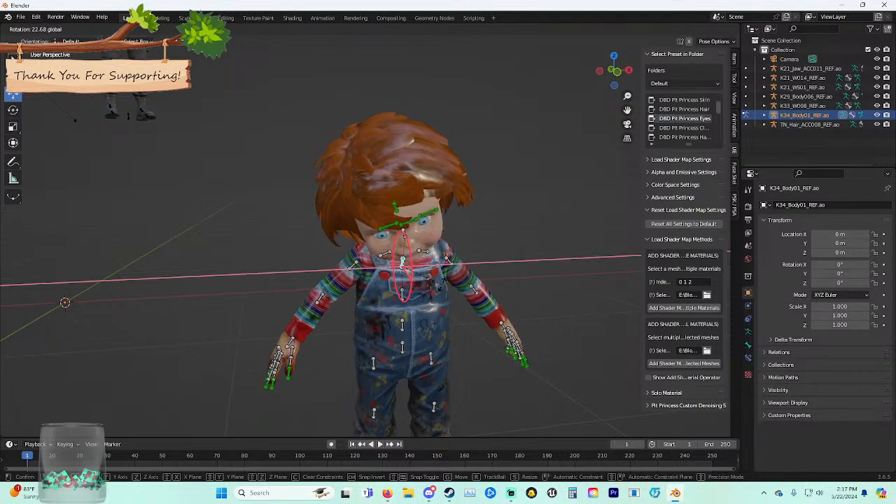
{"action": "left_click", "coordinate": [443, 293]}
{"action": "left_click", "coordinate": [443, 378]}
{"action": "middle_click_drag", "start_coordinate": [443, 392], "coordinate": [448, 409]}
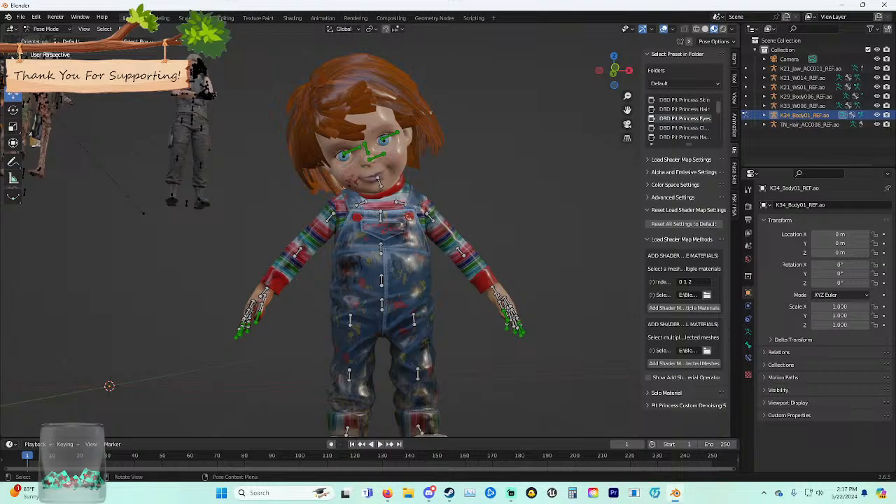
{"action": "middle_click_drag", "start_coordinate": [448, 409], "coordinate": [450, 424]}
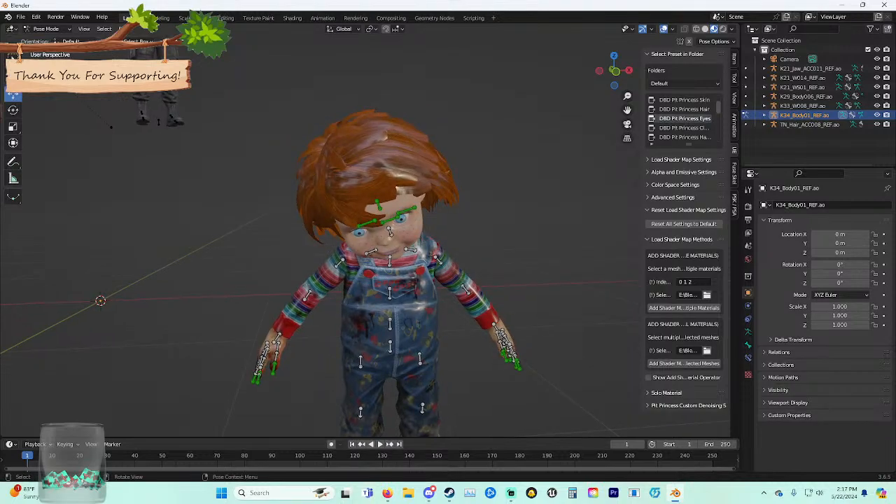
{"action": "scroll", "coordinate": [378, 266], "scroll_direction": "down", "scroll_amount": 4}
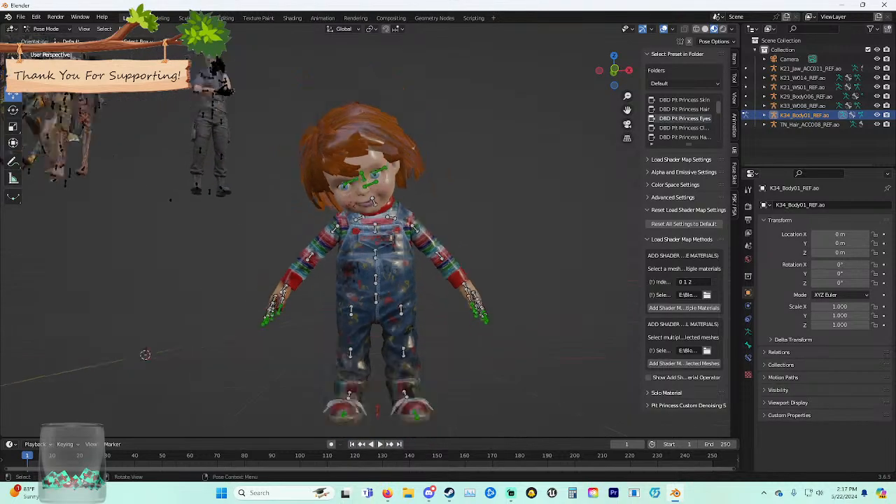
Select all of the K34 doll's bones in Pose Mode and move them along the positive Y axis.
{"action": "left_click_drag", "start_coordinate": [294, 147], "coordinate": [489, 407]}
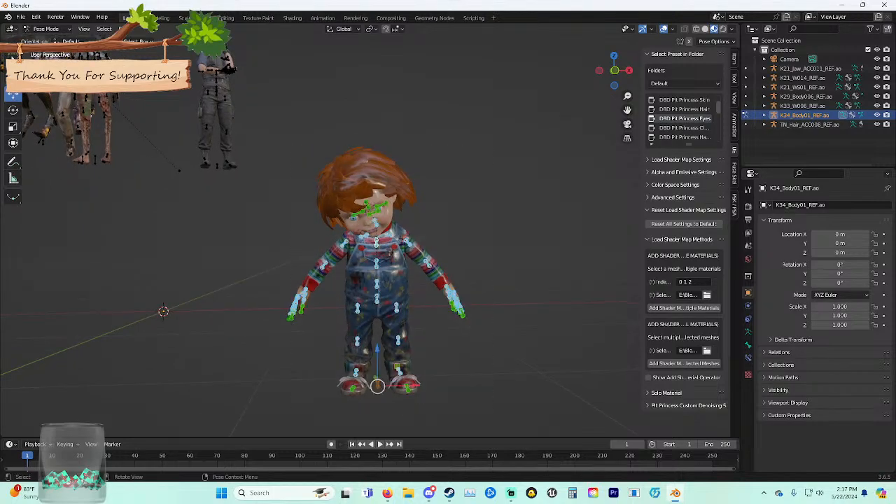
{"action": "middle_click_drag", "start_coordinate": [489, 407], "coordinate": [474, 406]}
{"action": "left_click", "coordinate": [46, 29]}
{"action": "left_click", "coordinate": [46, 40]}
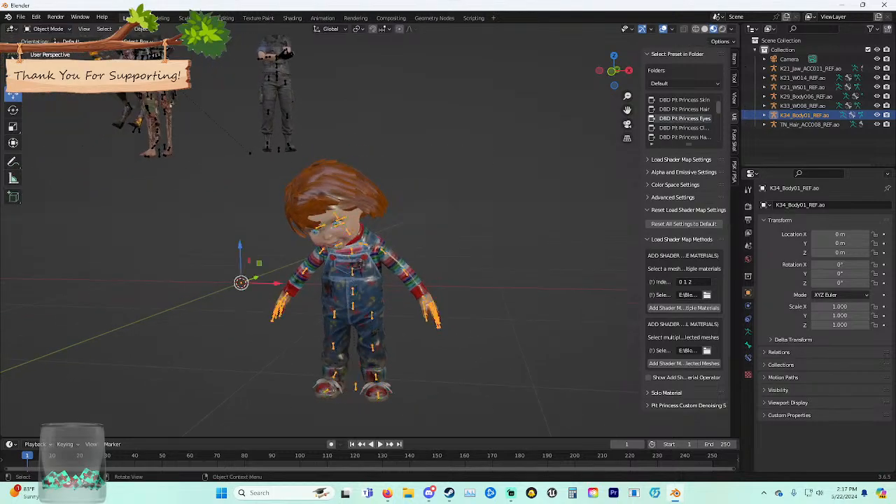
{"action": "middle_click_drag", "start_coordinate": [392, 280], "coordinate": [301, 276]}
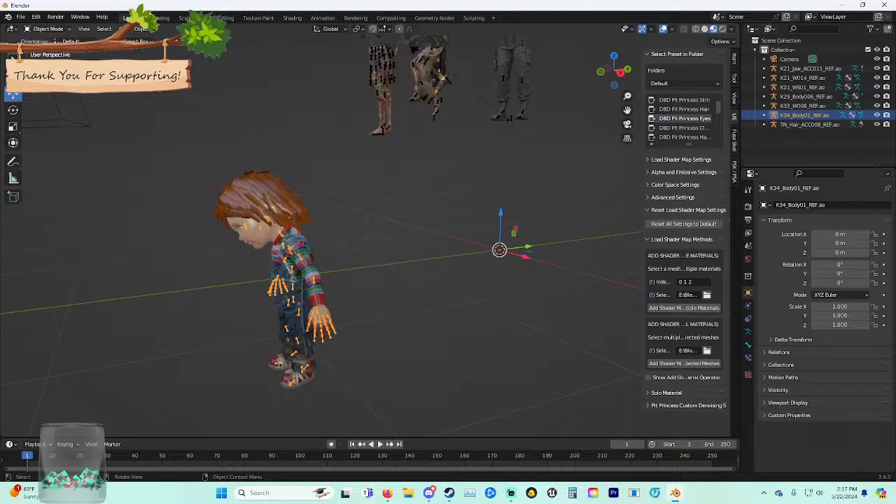
{"action": "left_click", "coordinate": [47, 29]}
{"action": "left_click", "coordinate": [46, 57]}
{"action": "middle_click_drag", "start_coordinate": [280, 294], "coordinate": [302, 295]}
{"action": "left_click_drag", "start_coordinate": [341, 367], "coordinate": [587, 282]}
{"action": "middle_click_drag", "start_coordinate": [586, 282], "coordinate": [325, 261]}
{"action": "scroll", "coordinate": [513, 267], "scroll_direction": "down", "scroll_amount": 4}
{"action": "left_click_drag", "start_coordinate": [456, 394], "coordinate": [557, 393]}
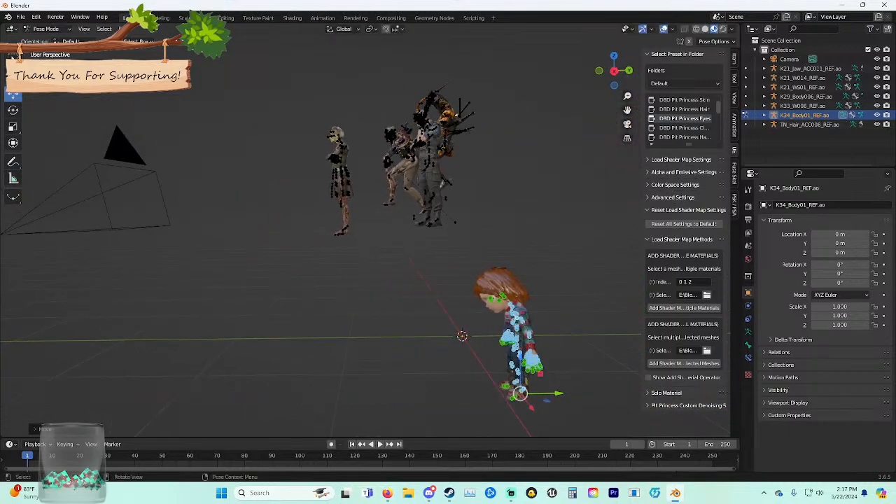
Raise the K34 doll's bones along the Z axis and shift them along negative X beside the character in the grey vest.
{"action": "left_click_drag", "start_coordinate": [520, 359], "coordinate": [520, 179]}
{"action": "middle_click_drag", "start_coordinate": [520, 179], "coordinate": [688, 198]}
{"action": "middle_click_drag", "start_coordinate": [546, 210], "coordinate": [633, 240], "text": "shift"}
{"action": "left_click_drag", "start_coordinate": [602, 272], "coordinate": [531, 271]}
{"action": "left_click_drag", "start_coordinate": [492, 234], "coordinate": [492, 220]}
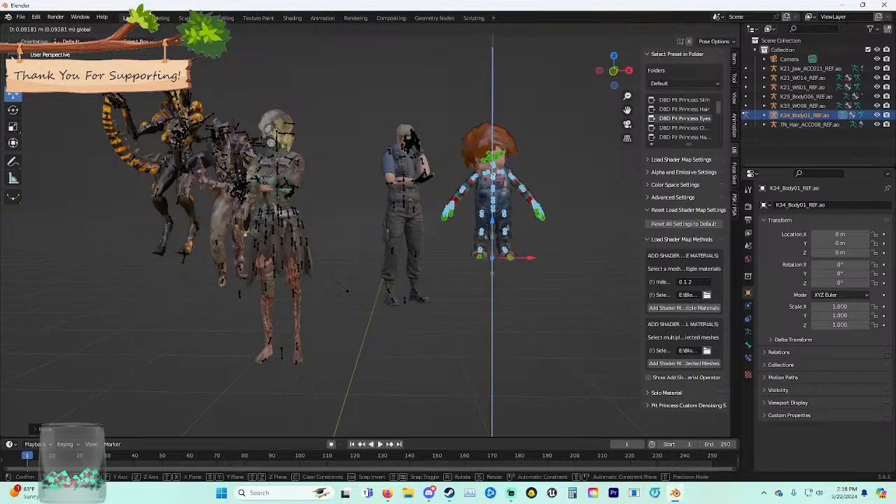
Scale the whole K34 doll down uniformly, raise it further along Z and nudge it slightly along negative X.
{"action": "key", "text": "s"}
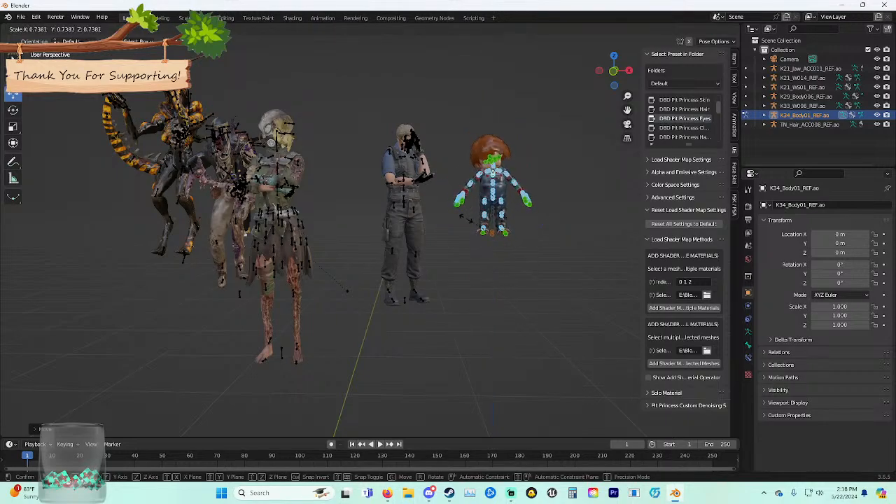
{"action": "left_click", "coordinate": [470, 222]}
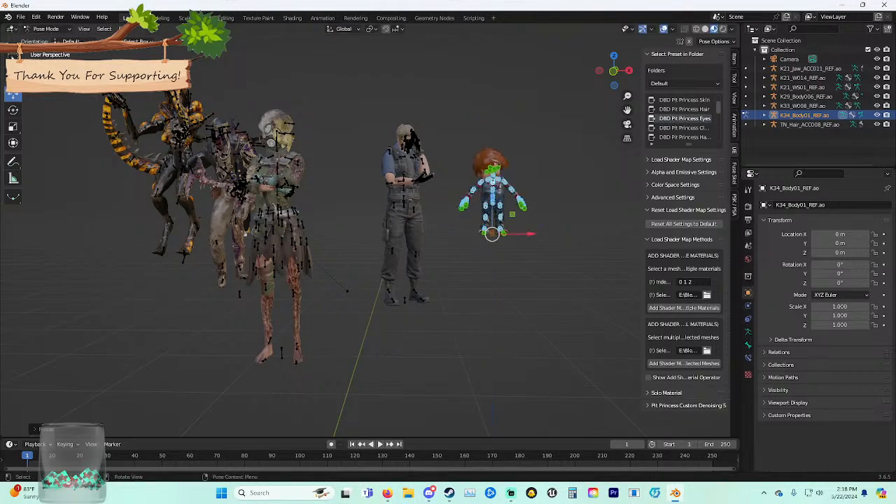
{"action": "left_click_drag", "start_coordinate": [492, 197], "coordinate": [492, 164]}
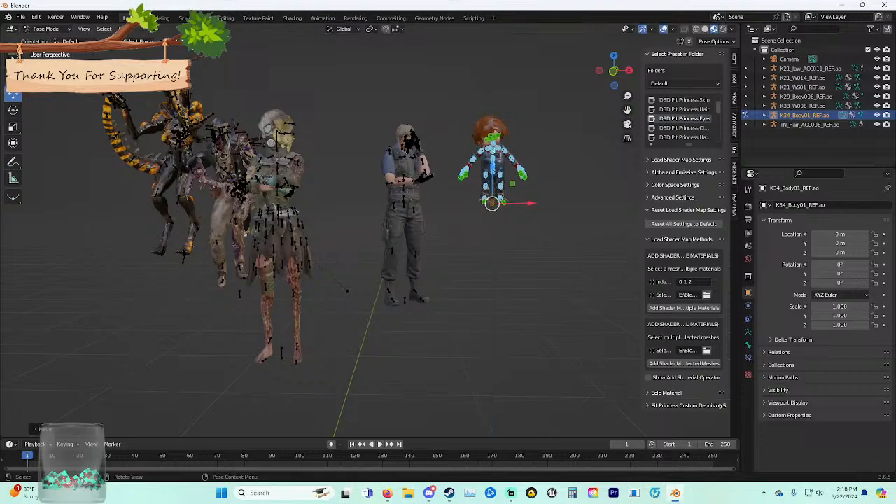
{"action": "mouse_move", "coordinate": [531, 203]}
{"action": "left_mouse_down"}
{"action": "mouse_move", "coordinate": [518, 203]}
{"action": "mouse_move", "coordinate": [530, 203]}
{"action": "left_mouse_up"}
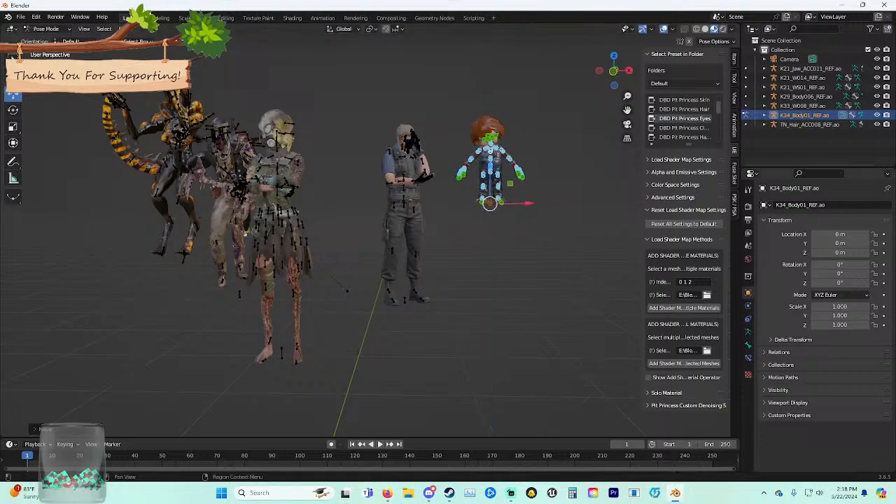
Check the character lineup through the camera without overlays, and return to the perspective view with the overlays shown.
{"action": "left_click", "coordinate": [627, 125]}
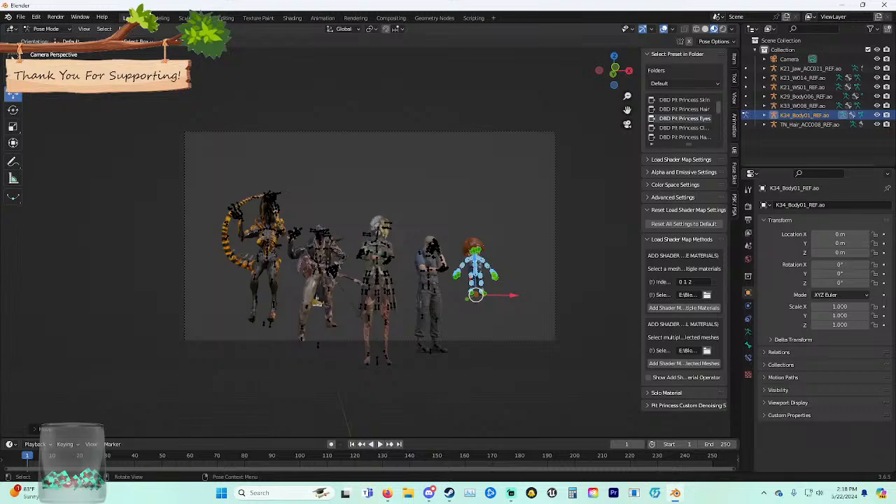
{"action": "left_click", "coordinate": [329, 354]}
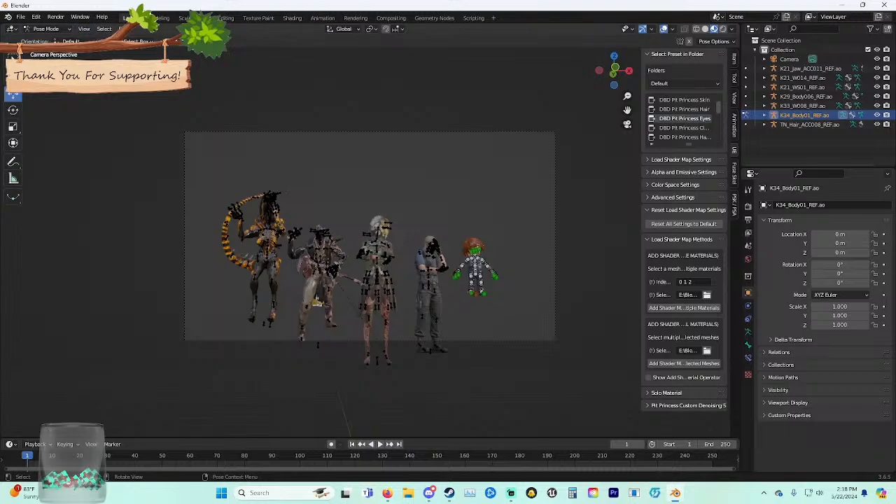
{"action": "key", "text": "shift+alt+z"}
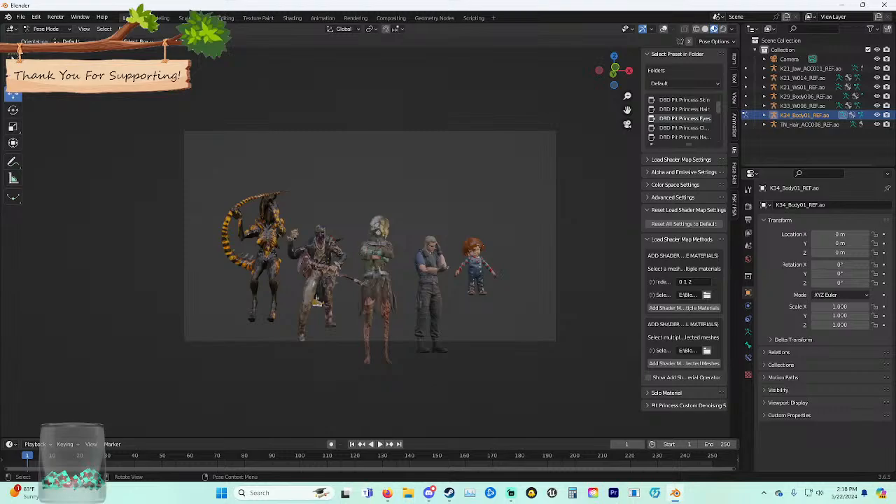
{"action": "scroll", "coordinate": [371, 239], "scroll_direction": "up", "scroll_amount": 4}
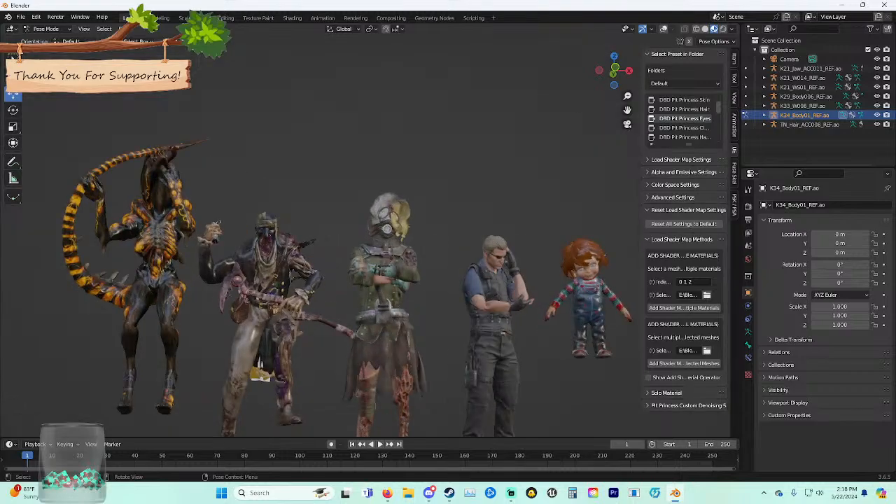
{"action": "key", "text": "n"}
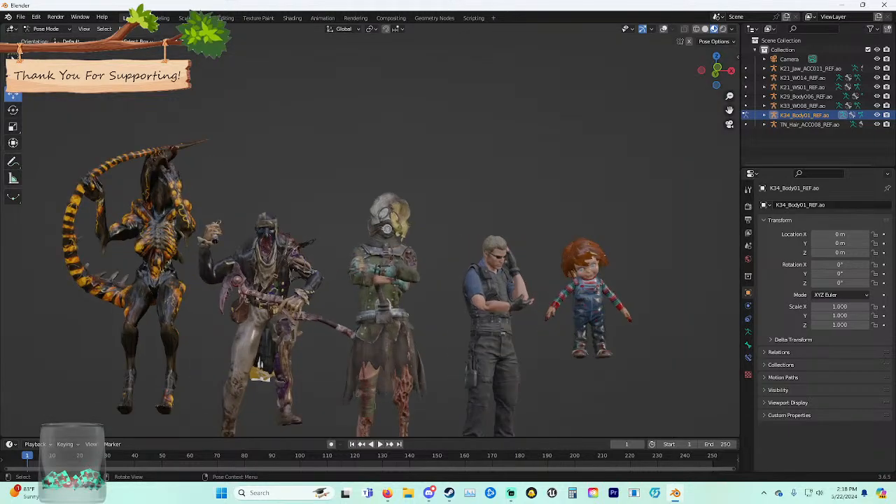
{"action": "key", "text": "KP_0"}
{"action": "key", "text": "KP_0"}
{"action": "left_click", "coordinate": [729, 125]}
{"action": "left_click_drag", "start_coordinate": [714, 65], "coordinate": [719, 74]}
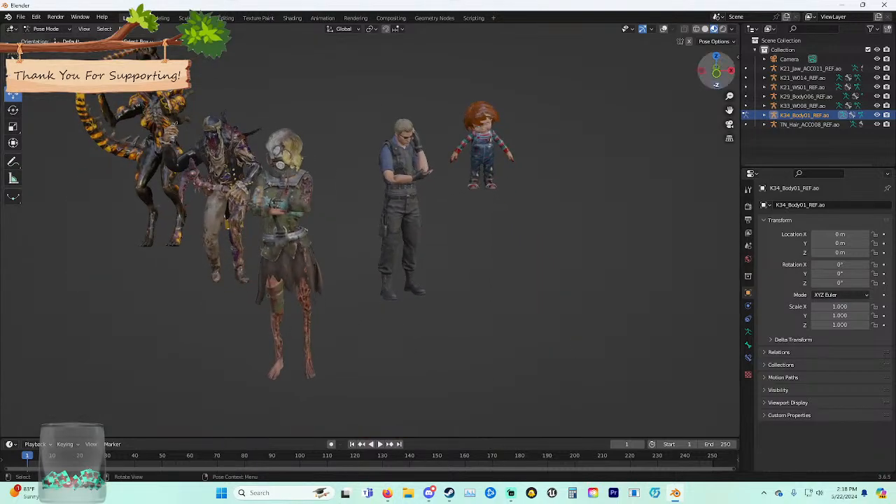
{"action": "left_click", "coordinate": [663, 29]}
Examine the K34 doll's placement and size against the other characters from several angles.
{"action": "middle_click_drag", "start_coordinate": [518, 196], "coordinate": [496, 217]}
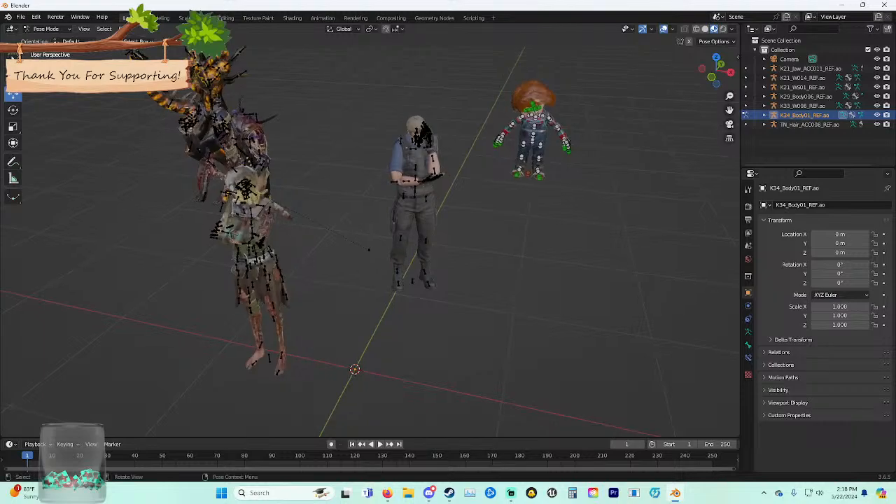
{"action": "left_click_drag", "start_coordinate": [490, 60], "coordinate": [576, 202]}
{"action": "middle_click_drag", "start_coordinate": [434, 231], "coordinate": [479, 209]}
{"action": "middle_click_drag", "start_coordinate": [406, 231], "coordinate": [531, 258], "text": "shift"}
{"action": "scroll", "coordinate": [448, 245], "scroll_direction": "down", "scroll_amount": 1}
{"action": "mouse_move", "coordinate": [434, 245]}
{"action": "middle_mouse_down", "text": "shift"}
{"action": "mouse_move", "coordinate": [538, 264]}
{"action": "mouse_move", "coordinate": [486, 240]}
{"action": "mouse_move", "coordinate": [425, 235]}
{"action": "middle_mouse_up", "text": "shift"}
{"action": "middle_click_drag", "start_coordinate": [426, 235], "coordinate": [402, 233]}
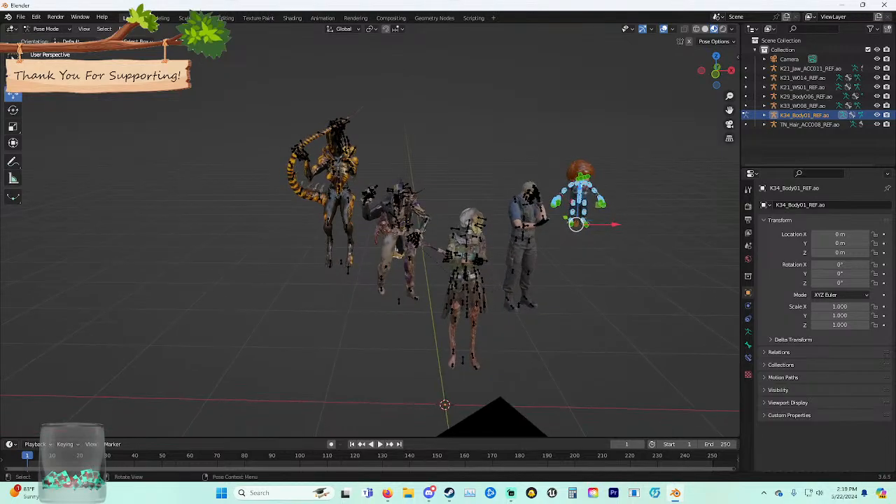
{"action": "left_click_drag", "start_coordinate": [443, 194], "coordinate": [492, 378]}
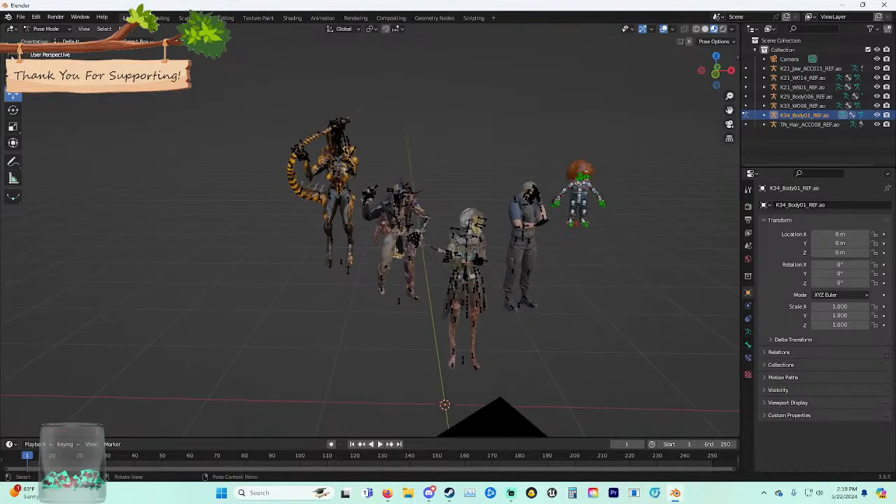
{"action": "left_click_drag", "start_coordinate": [561, 148], "coordinate": [604, 238]}
{"action": "middle_click_drag", "start_coordinate": [604, 238], "coordinate": [586, 237]}
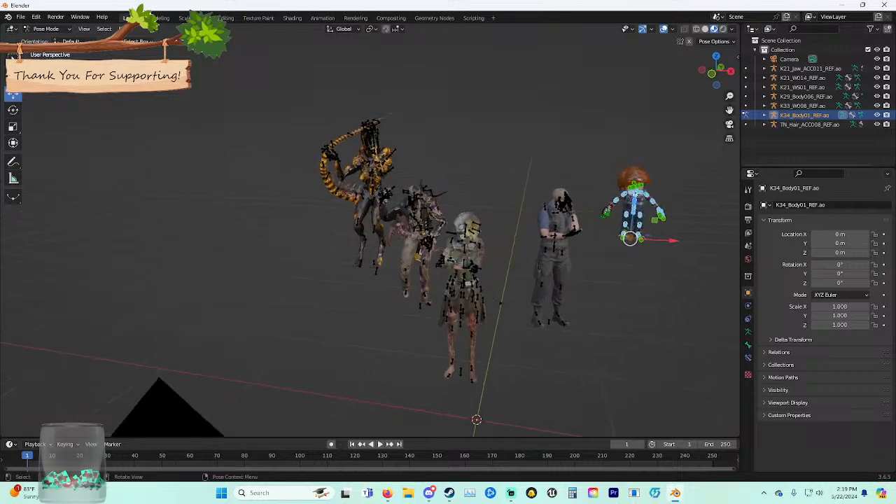
{"action": "mouse_move", "coordinate": [606, 139]}
{"action": "left_mouse_down"}
{"action": "mouse_move", "coordinate": [640, 223]}
{"action": "mouse_move", "coordinate": [683, 288]}
{"action": "mouse_move", "coordinate": [664, 240]}
{"action": "mouse_move", "coordinate": [688, 270]}
{"action": "left_mouse_up"}
{"action": "mouse_move", "coordinate": [688, 269]}
{"action": "middle_mouse_down"}
{"action": "mouse_move", "coordinate": [672, 258]}
{"action": "mouse_move", "coordinate": [527, 243]}
{"action": "middle_mouse_up"}
{"action": "mouse_move", "coordinate": [526, 244]}
{"action": "middle_mouse_down"}
{"action": "mouse_move", "coordinate": [512, 243]}
{"action": "mouse_move", "coordinate": [537, 243]}
{"action": "mouse_move", "coordinate": [519, 225]}
{"action": "middle_mouse_up"}
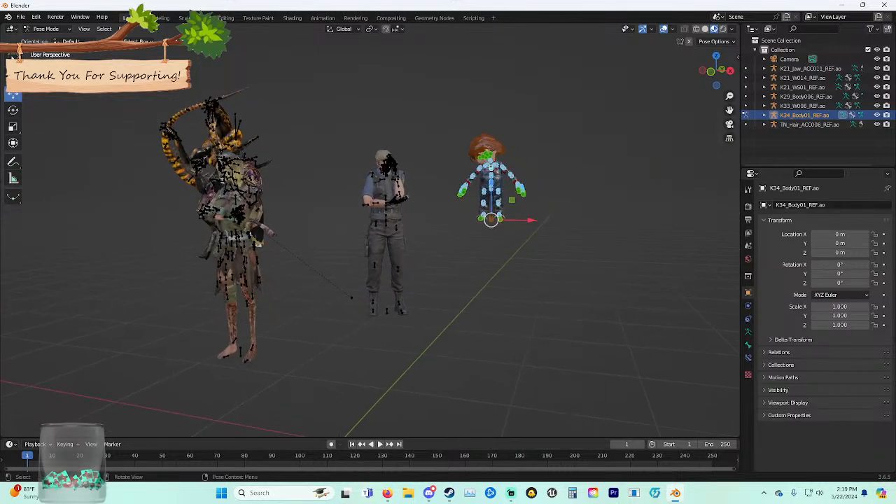
{"action": "key", "text": "alt+a"}
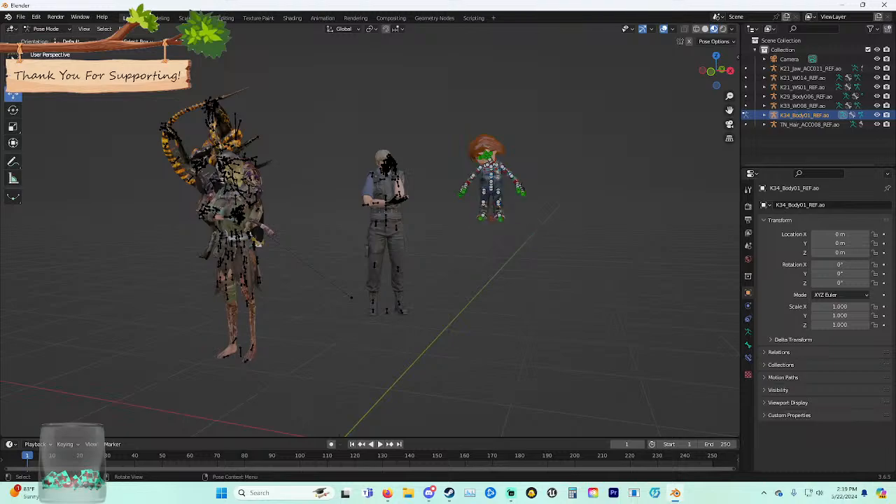
Put the K34 doll's armature in Object Mode, check the lineup through the camera and return to the perspective view.
{"action": "left_click", "coordinate": [47, 29]}
{"action": "left_click", "coordinate": [48, 56]}
{"action": "middle_click_drag", "start_coordinate": [336, 238], "coordinate": [362, 238]}
{"action": "left_click", "coordinate": [48, 28]}
{"action": "left_click", "coordinate": [47, 39]}
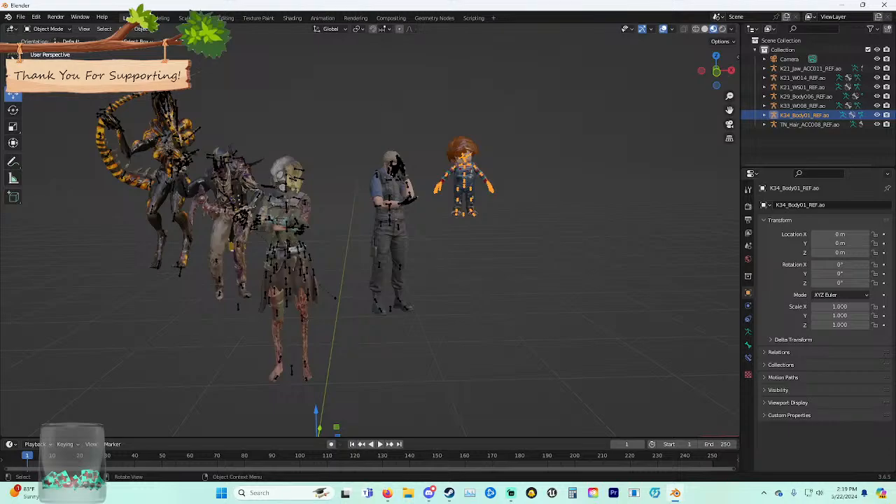
{"action": "left_click", "coordinate": [729, 124]}
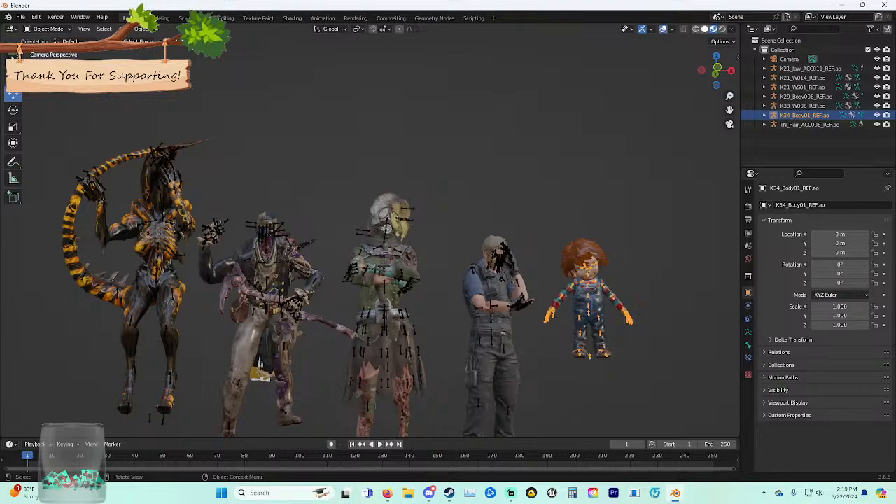
{"action": "left_click", "coordinate": [705, 29]}
{"action": "left_click", "coordinate": [713, 28]}
{"action": "left_click", "coordinate": [729, 125]}
{"action": "middle_click_drag", "start_coordinate": [455, 231], "coordinate": [405, 238]}
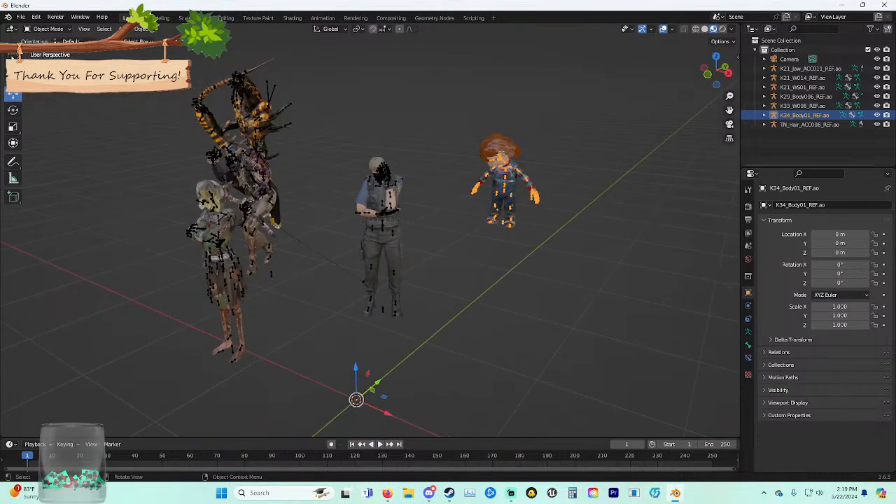
Return the K34's armature to Pose Mode and scale all of its bones up uniformly to about 1.5.
{"action": "left_click", "coordinate": [49, 28]}
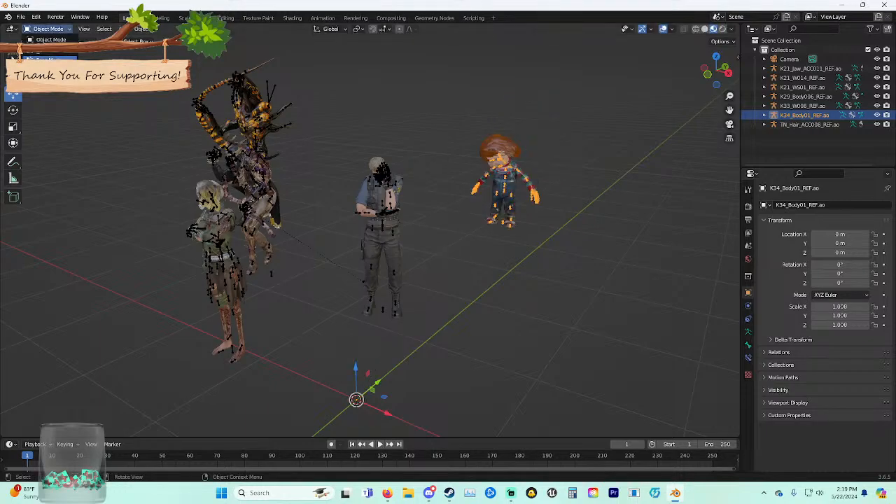
{"action": "left_click", "coordinate": [46, 57]}
{"action": "left_click_drag", "start_coordinate": [472, 122], "coordinate": [593, 285]}
{"action": "key", "text": "s"}
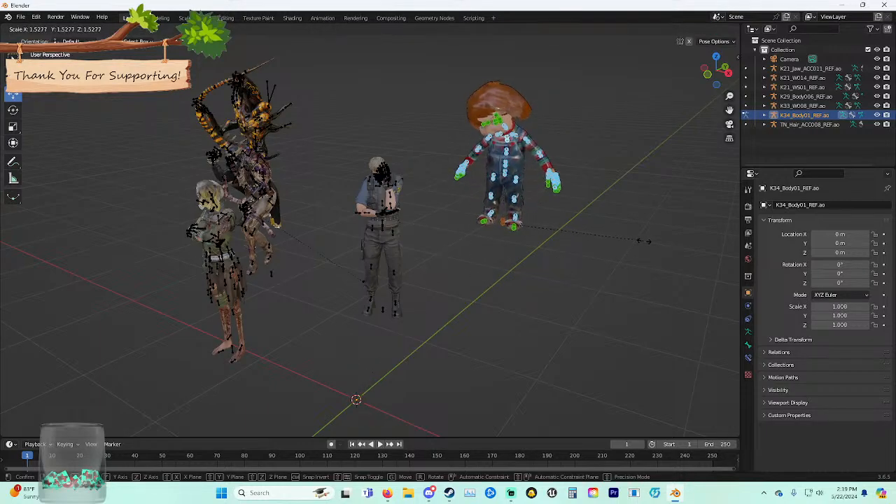
{"action": "left_click", "coordinate": [636, 242]}
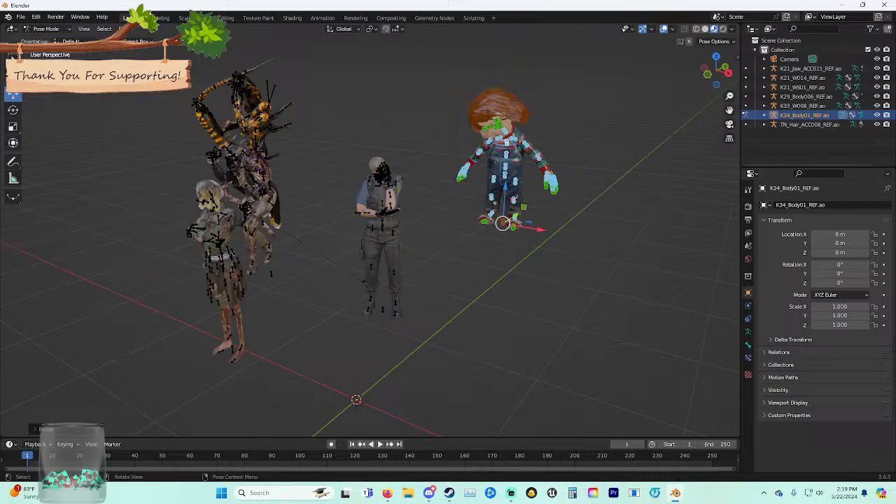
Lower the enlarged K34 doll along the Z axis.
{"action": "key", "text": "g"}
{"action": "key", "text": "z"}
{"action": "left_click", "coordinate": [501, 245]}
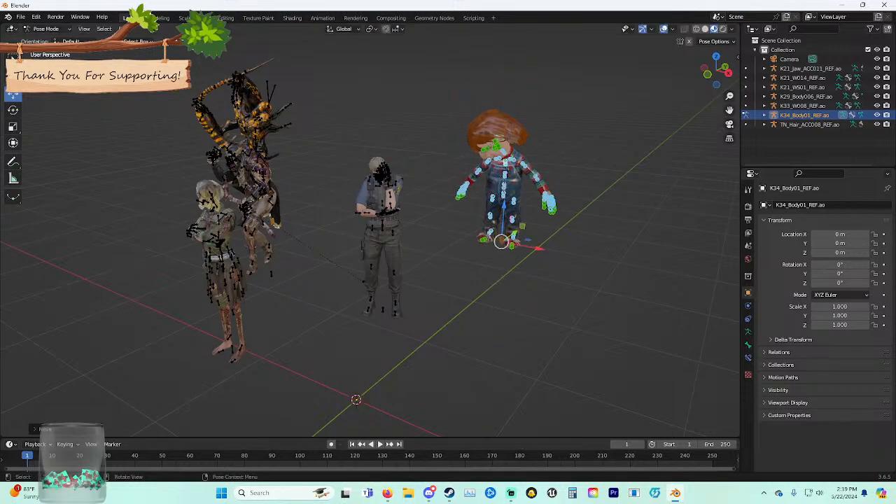
Deselect the red-haired doll's bones and return to Object Mode.
{"action": "left_click_drag", "start_coordinate": [334, 141], "coordinate": [439, 358]}
{"action": "key", "text": "ctrl+Tab"}
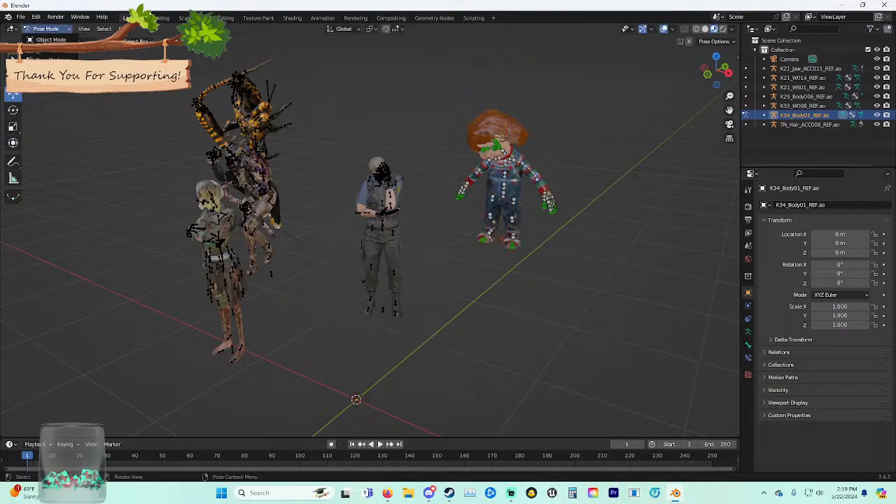
{"action": "left_click_drag", "start_coordinate": [344, 144], "coordinate": [422, 326]}
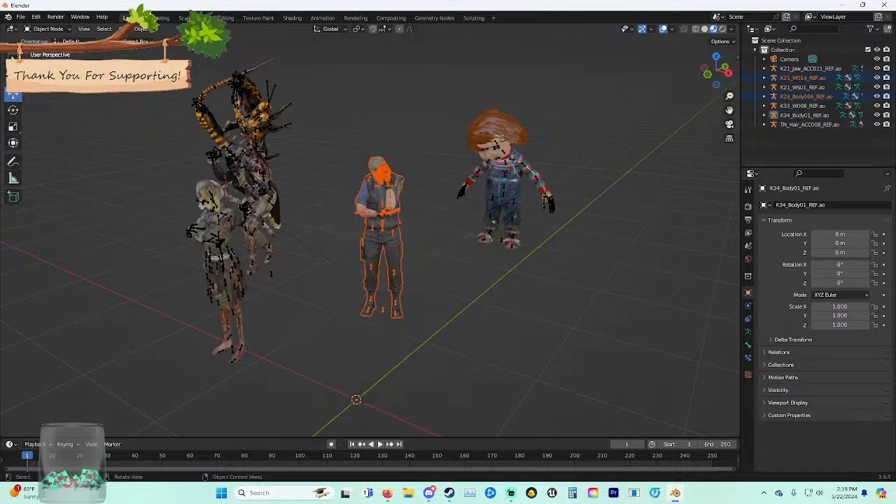
{"action": "key", "text": "ctrl+Tab"}
{"action": "key", "text": "s"}
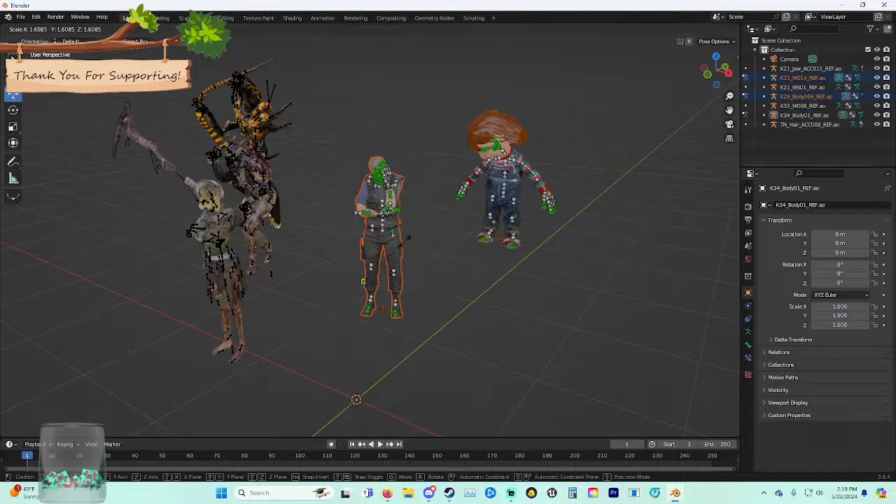
{"action": "right_click", "coordinate": [412, 236]}
{"action": "right_click", "coordinate": [322, 194]}
{"action": "left_click", "coordinate": [324, 165]}
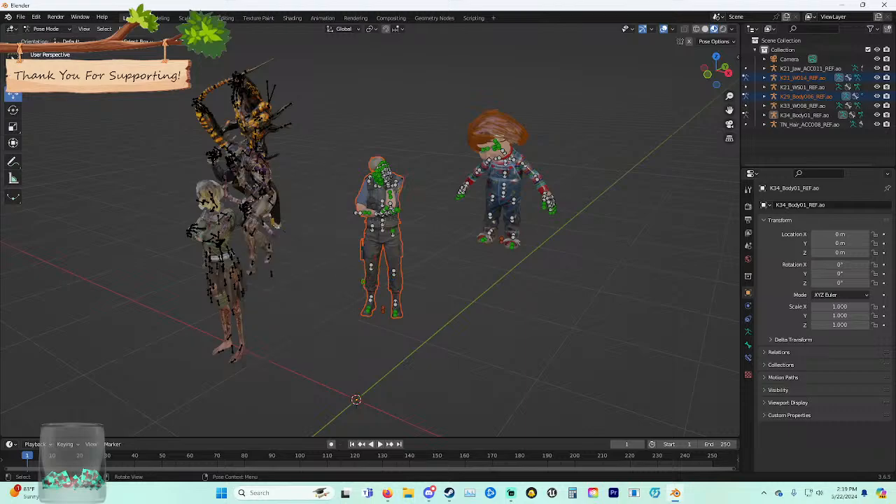
{"action": "left_click", "coordinate": [46, 29]}
{"action": "left_click", "coordinate": [49, 39]}
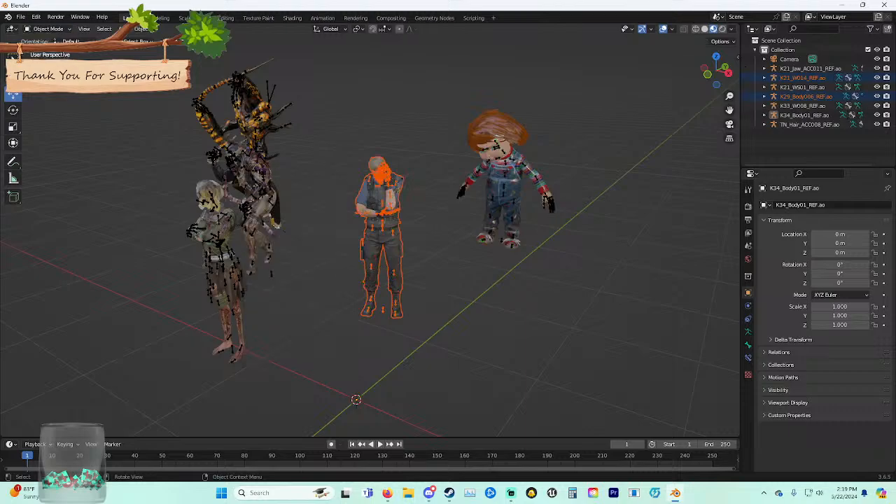
Make the K29_Body006_REF.ao armature the only selection, enter Pose Mode and select all of its bones.
{"action": "left_click", "coordinate": [420, 161]}
{"action": "left_click_drag", "start_coordinate": [350, 154], "coordinate": [407, 244]}
{"action": "left_click", "coordinate": [382, 228]}
{"action": "left_click", "coordinate": [382, 227]}
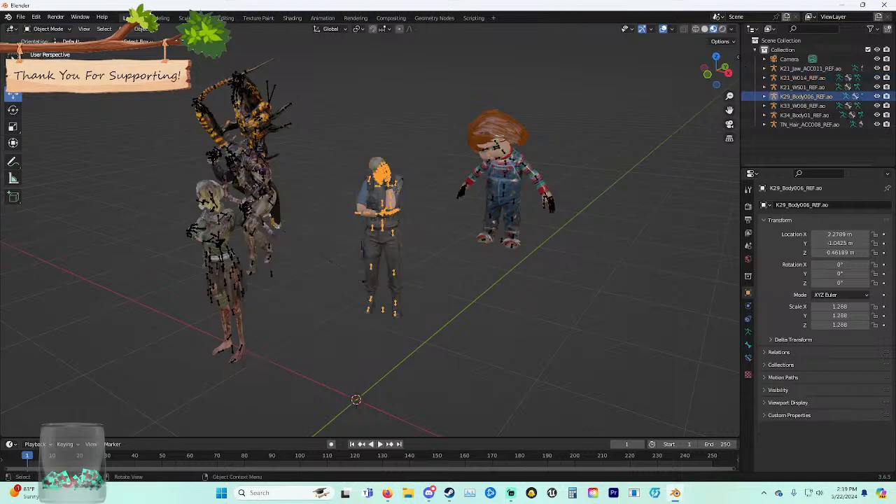
{"action": "left_click", "coordinate": [46, 28]}
{"action": "left_click", "coordinate": [48, 56]}
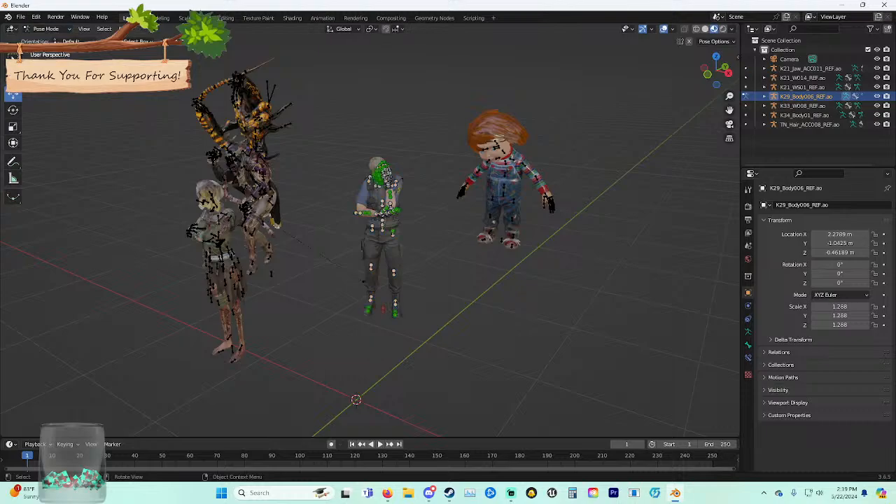
{"action": "left_click_drag", "start_coordinate": [333, 140], "coordinate": [437, 363]}
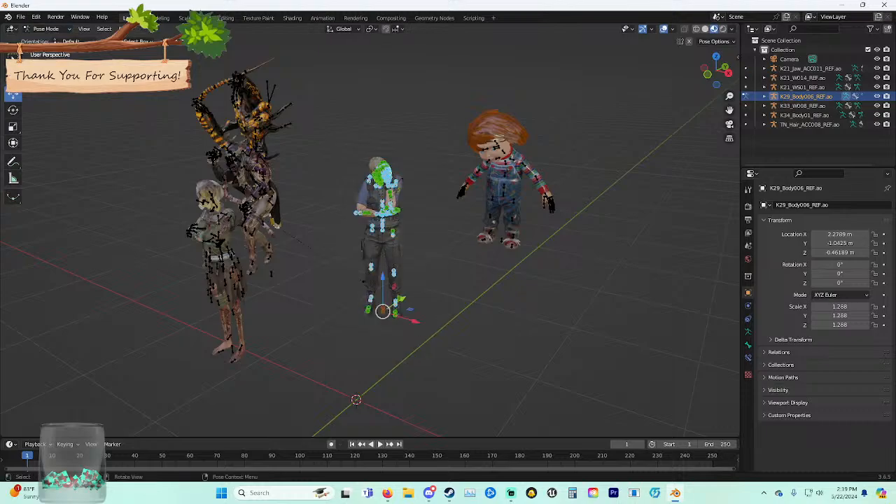
Scale up the posed K29_Body006_REF.ao man slightly and adjust his vertical position.
{"action": "key", "text": "s"}
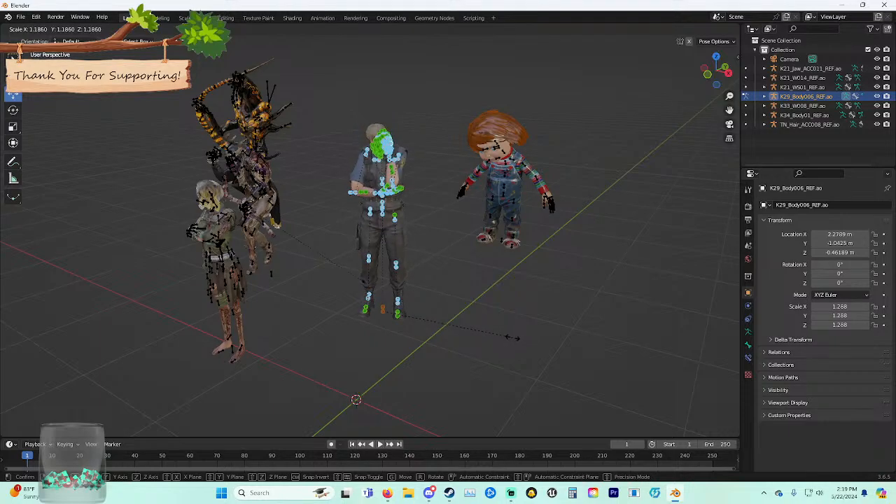
{"action": "right_click", "coordinate": [512, 338]}
{"action": "left_click_drag", "start_coordinate": [382, 278], "coordinate": [383, 258]}
{"action": "middle_click_drag", "start_coordinate": [383, 258], "coordinate": [426, 235]}
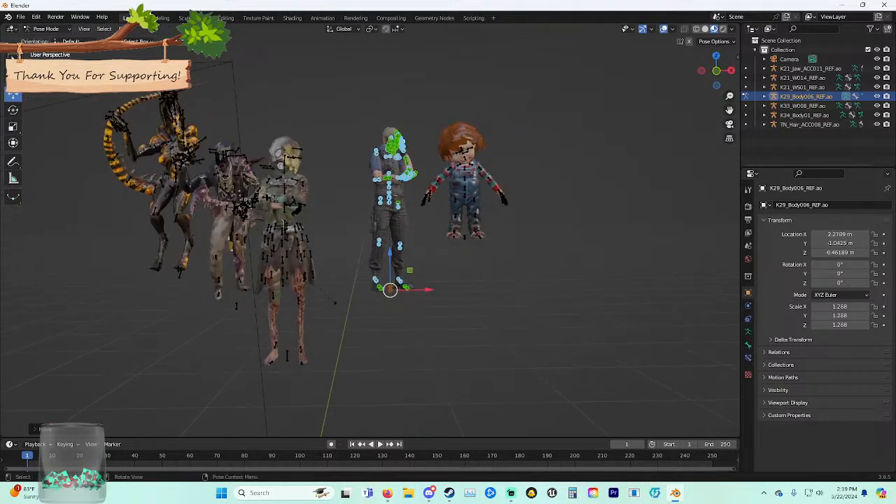
{"action": "left_click_drag", "start_coordinate": [390, 254], "coordinate": [390, 270]}
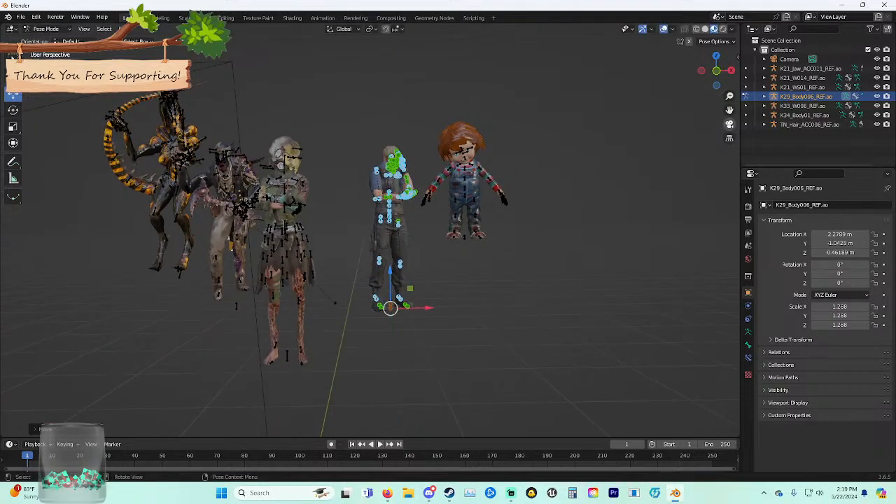
Through the camera view, raise the K29_Body006_REF.ao man along Z and scale all his bones up considerably.
{"action": "left_click", "coordinate": [729, 124]}
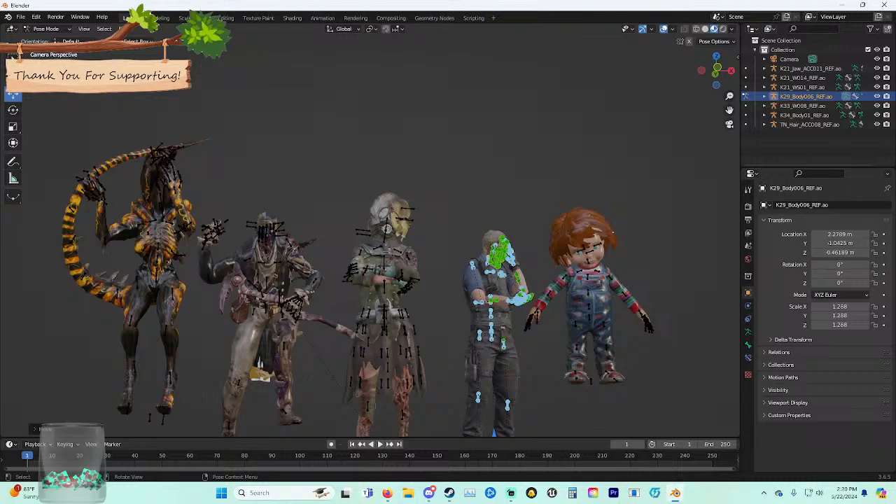
{"action": "key", "text": "g"}
{"action": "key", "text": "z"}
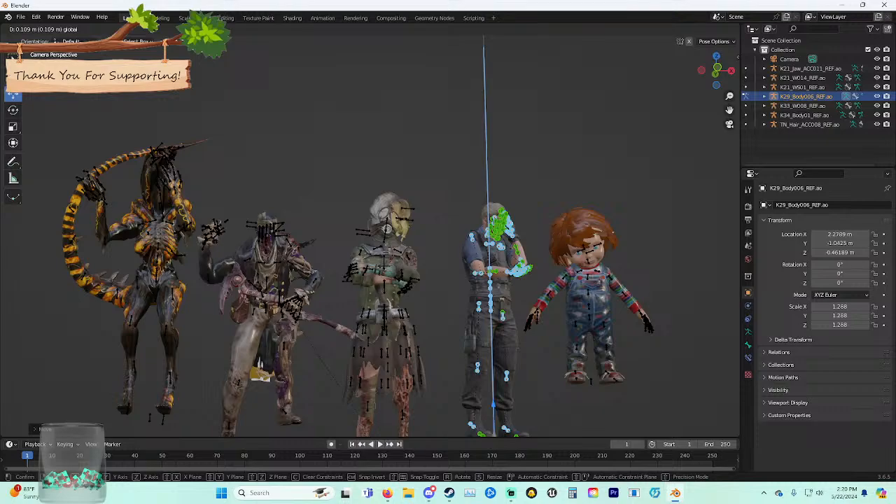
{"action": "key", "text": "s"}
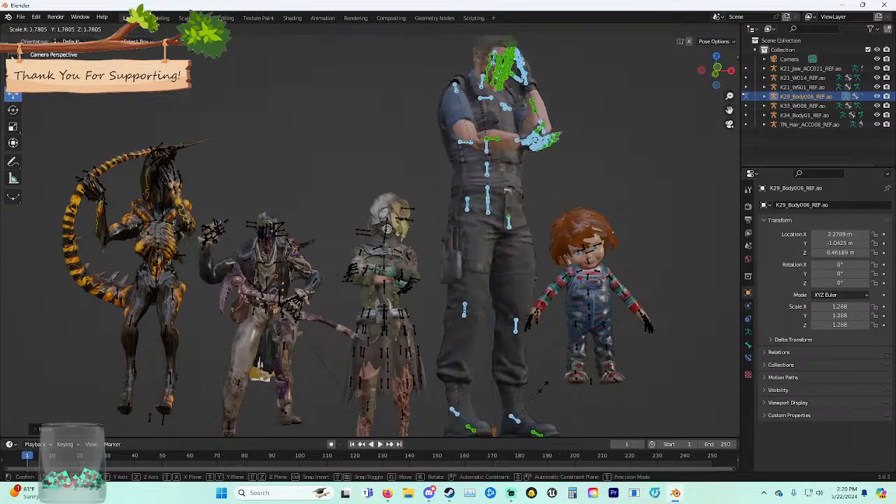
Lower the enlarged man along the global Z axis until his head sits slightly below the doll's in the camera frame.
{"action": "key", "text": "g"}
{"action": "key", "text": "z"}
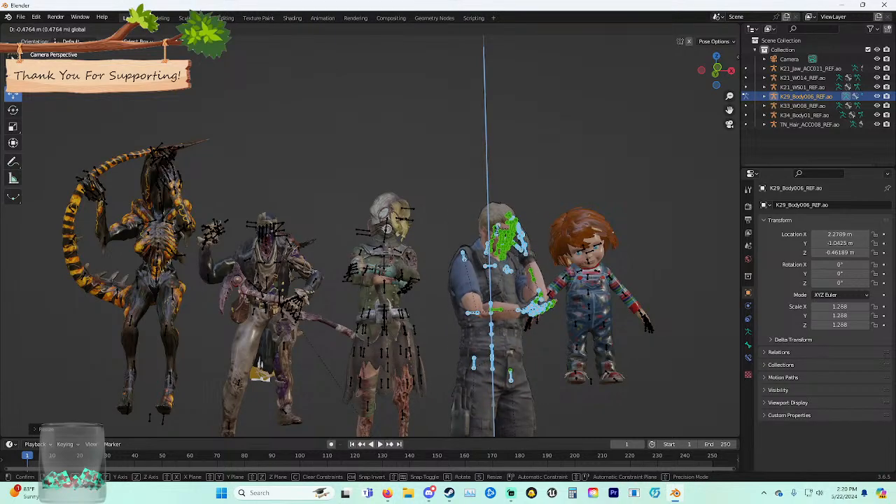
{"action": "key", "text": "Return"}
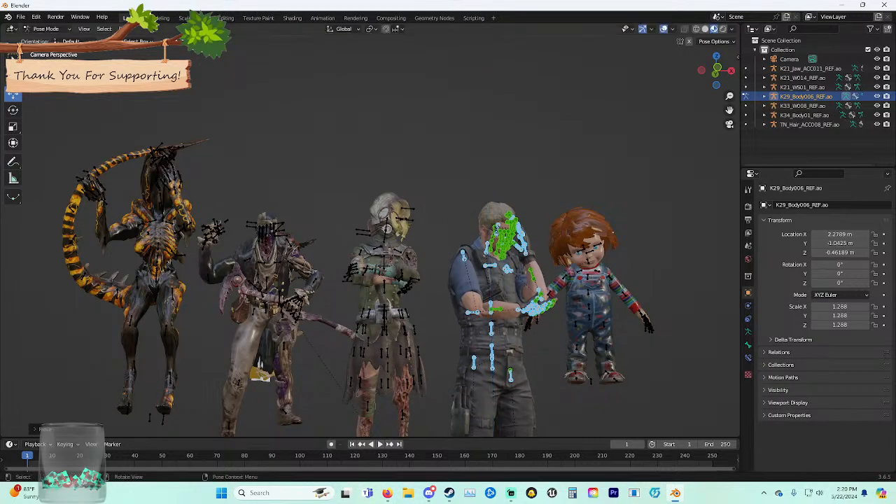
{"action": "key", "text": "Home"}
{"action": "key", "text": "g"}
{"action": "key", "text": "z"}
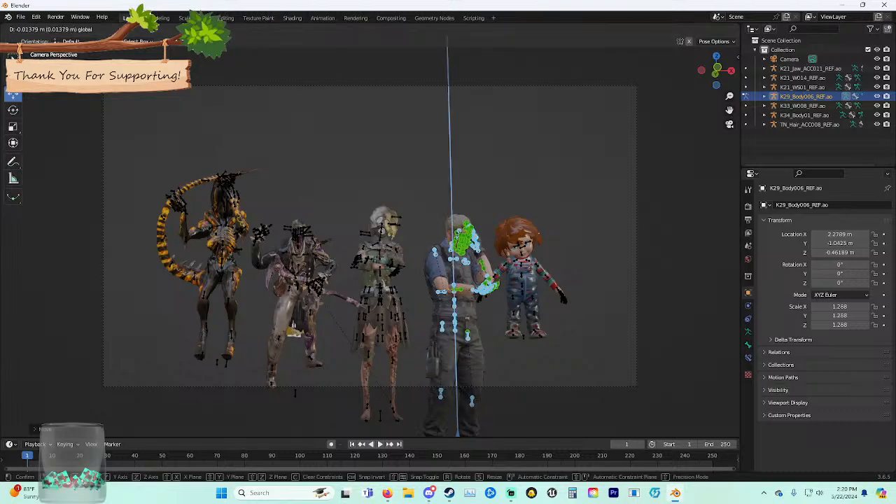
{"action": "key", "text": "Return"}
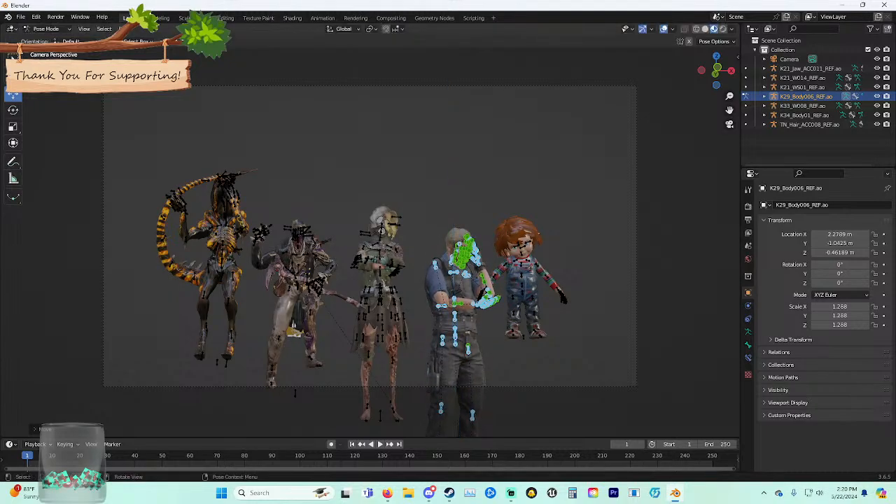
Switch to the TN_Hair_ACC008_REF.ao armature in Pose Mode and select all its bones in camera view.
{"action": "left_click", "coordinate": [729, 125]}
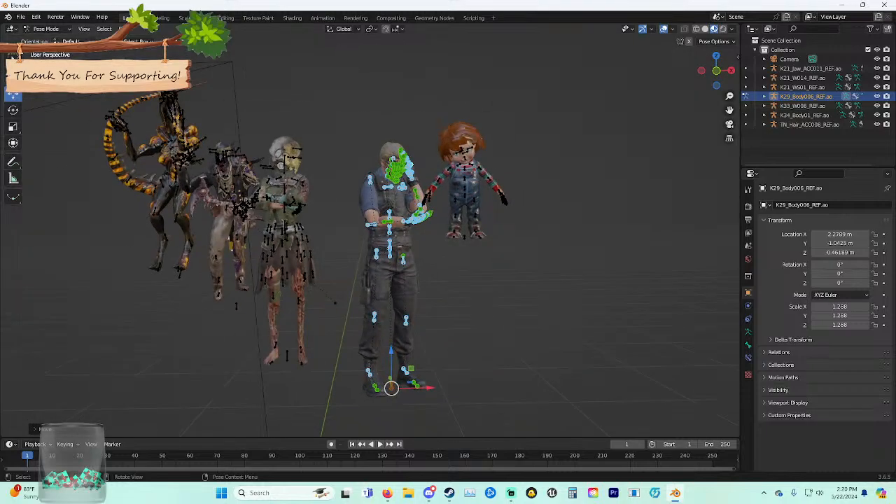
{"action": "key", "text": "ctrl+Tab"}
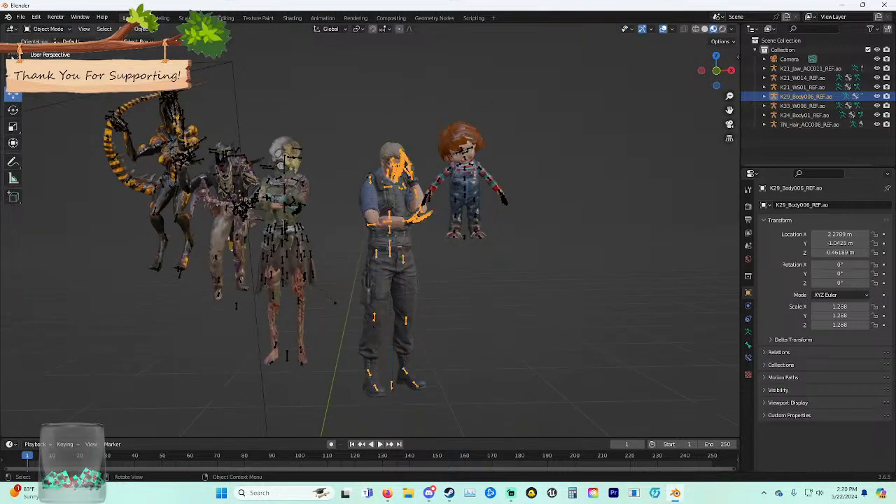
{"action": "left_click", "coordinate": [286, 235]}
{"action": "left_click", "coordinate": [48, 29]}
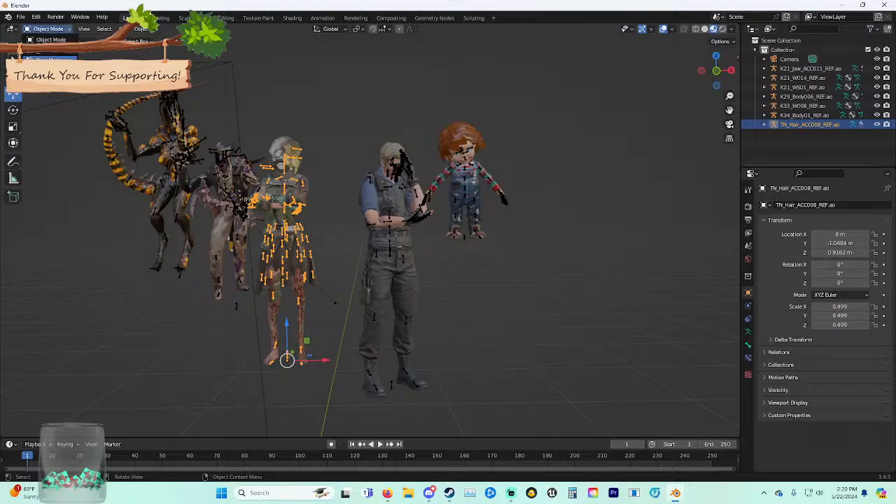
{"action": "left_click", "coordinate": [46, 58]}
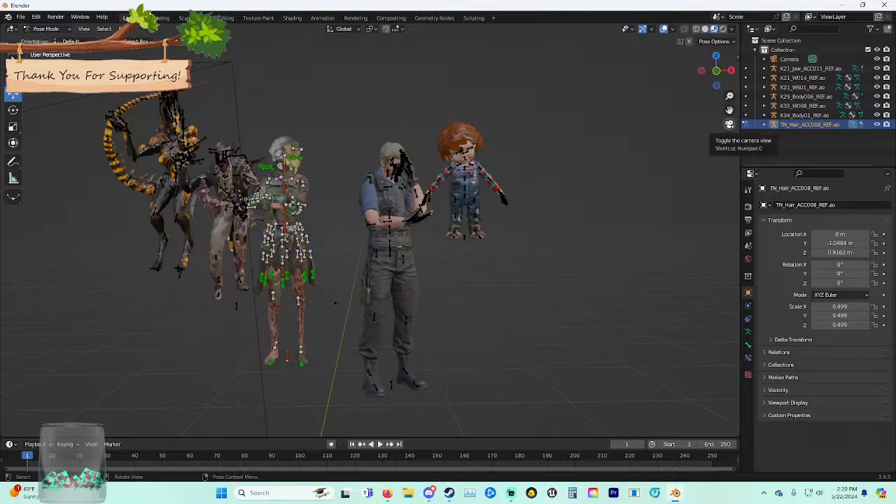
{"action": "left_click", "coordinate": [730, 124]}
{"action": "key", "text": "a"}
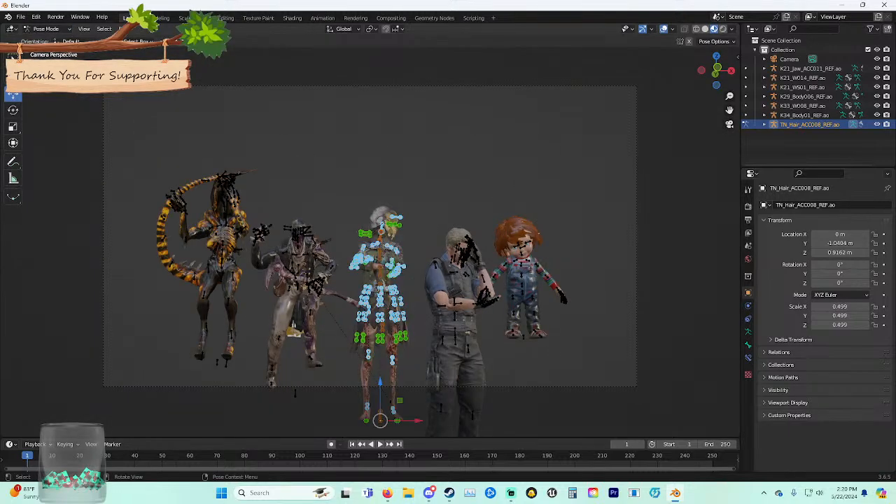
Scale up the TN_Hair_ACC008_REF.ao character and lower it along Z so its head is level with the man's.
{"action": "key", "text": "s"}
{"action": "left_click", "coordinate": [490, 365]}
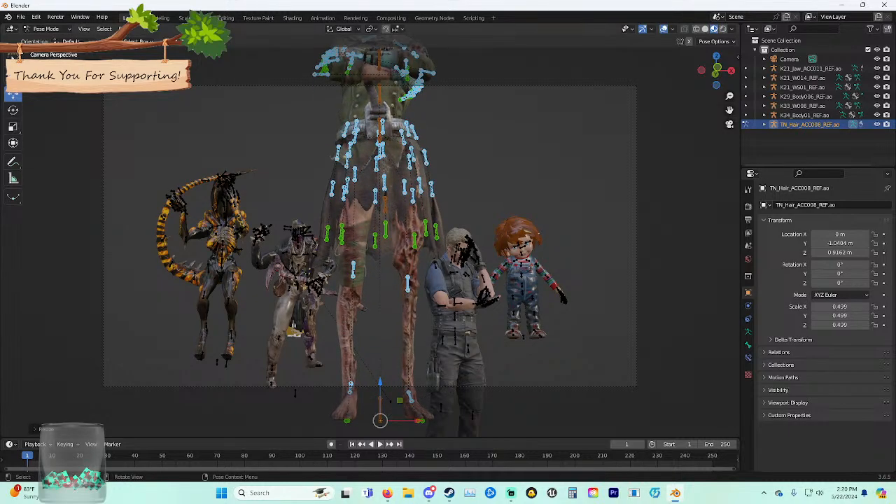
{"action": "key", "text": "g"}
{"action": "key", "text": "z"}
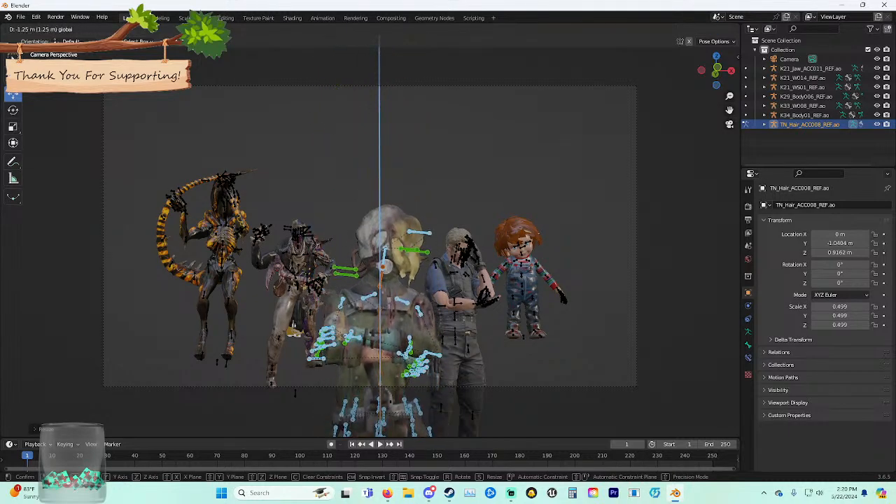
{"action": "left_click", "coordinate": [12, 59]}
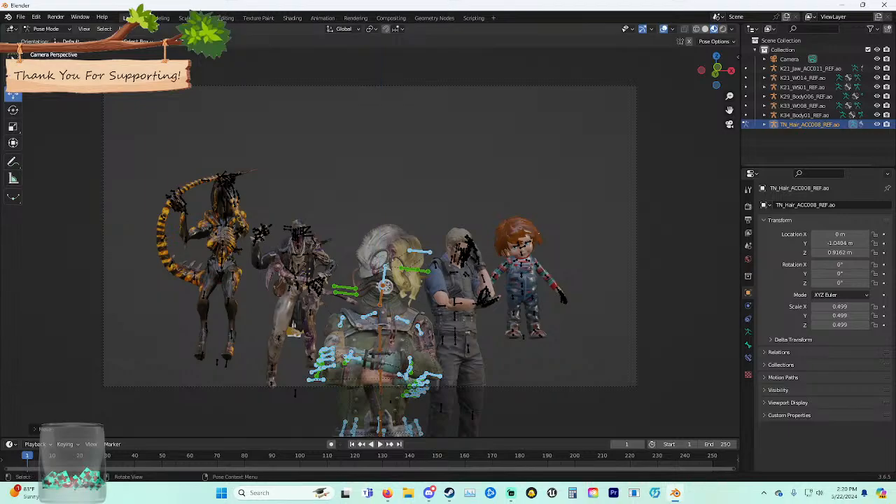
Return to Object Mode, select the K21_Jaw_ACC011_REF.ao armature and enter Pose Mode on it.
{"action": "key", "text": "ctrl+Tab"}
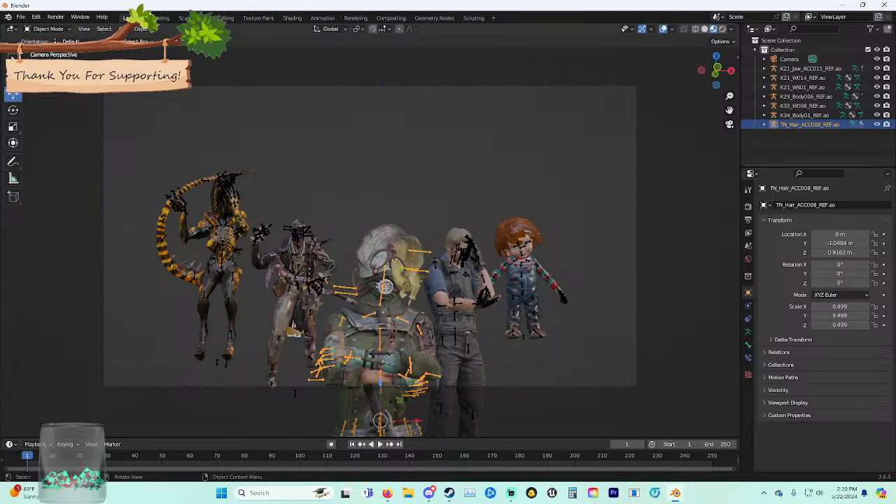
{"action": "left_click", "coordinate": [299, 235]}
{"action": "left_click", "coordinate": [48, 29]}
{"action": "left_click", "coordinate": [49, 58]}
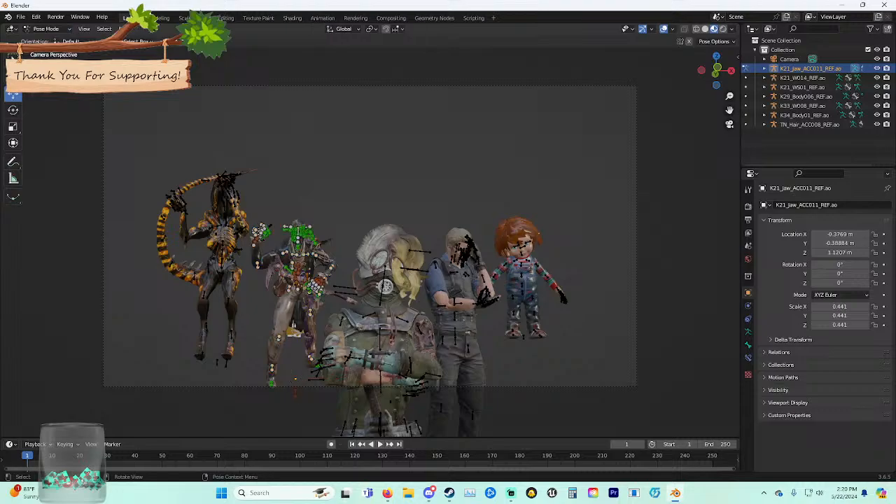
{"action": "key", "text": "s"}
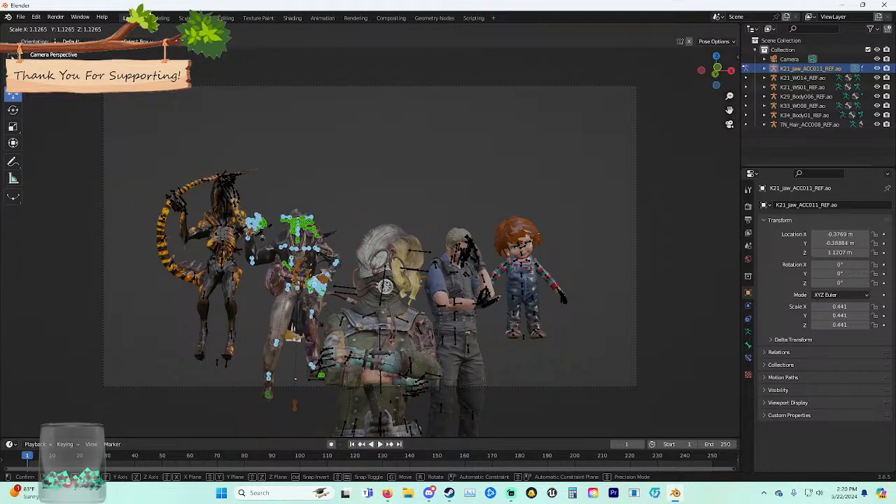
{"action": "key", "text": "Escape"}
{"action": "key", "text": "alt+a"}
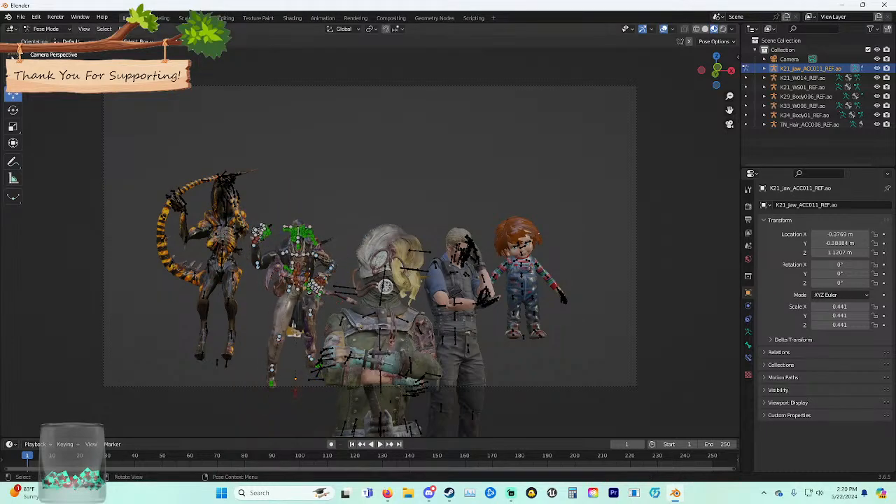
Scale up all bones of the K21_Jaw_ACC011_REF.ao character, lower it within the camera frame and clear the bone selection.
{"action": "key", "text": "a"}
{"action": "key", "text": "s"}
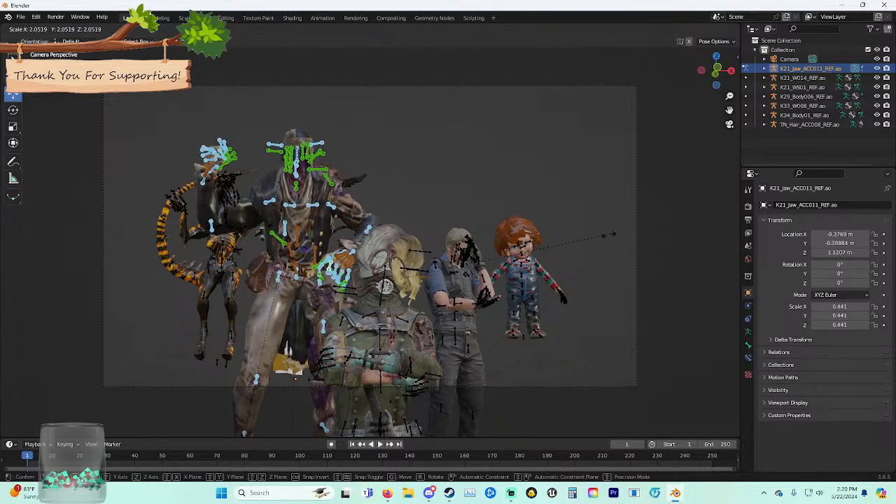
{"action": "left_click", "coordinate": [620, 215]}
{"action": "left_click_drag", "start_coordinate": [300, 267], "coordinate": [298, 313]}
{"action": "key", "text": "s"}
{"action": "left_click", "coordinate": [299, 344]}
{"action": "key", "text": "alt+a"}
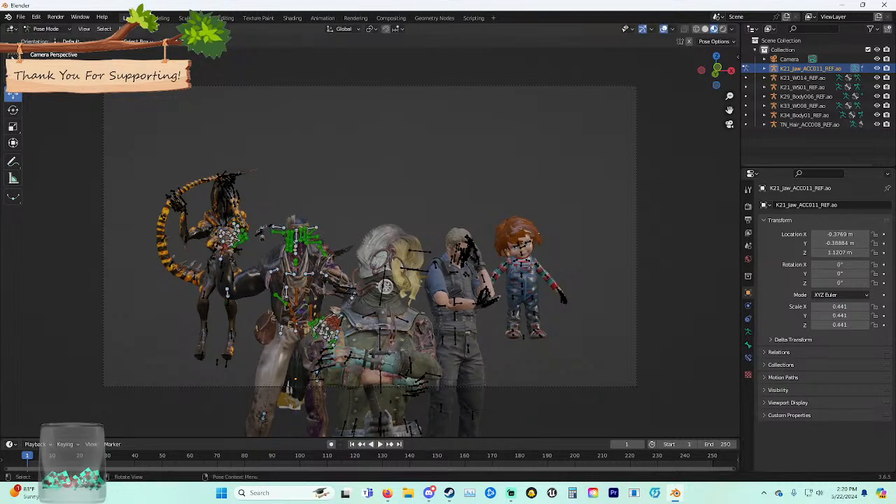
In Object Mode, lower the K21_W014_REF.mo hooked weapon to about Z 0.67 m and enlarge its scale to about 2.11.
{"action": "key", "text": "ctrl+Tab"}
{"action": "left_click", "coordinate": [321, 288]}
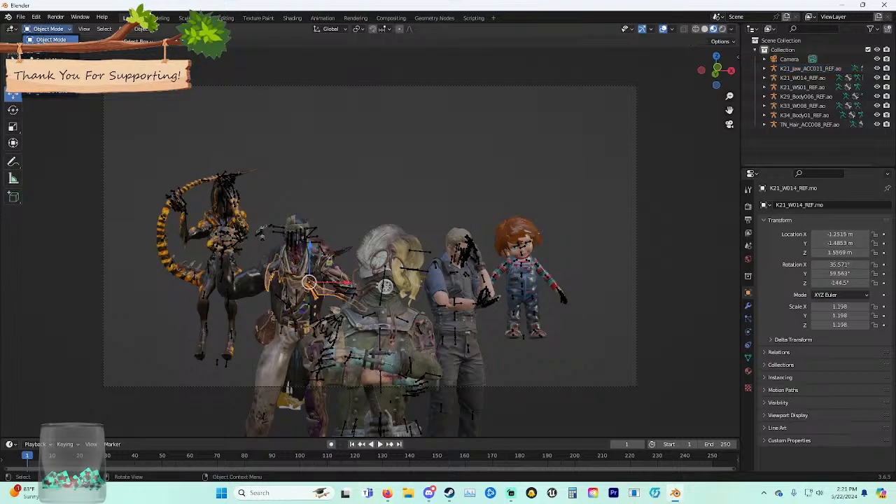
{"action": "key", "text": "s"}
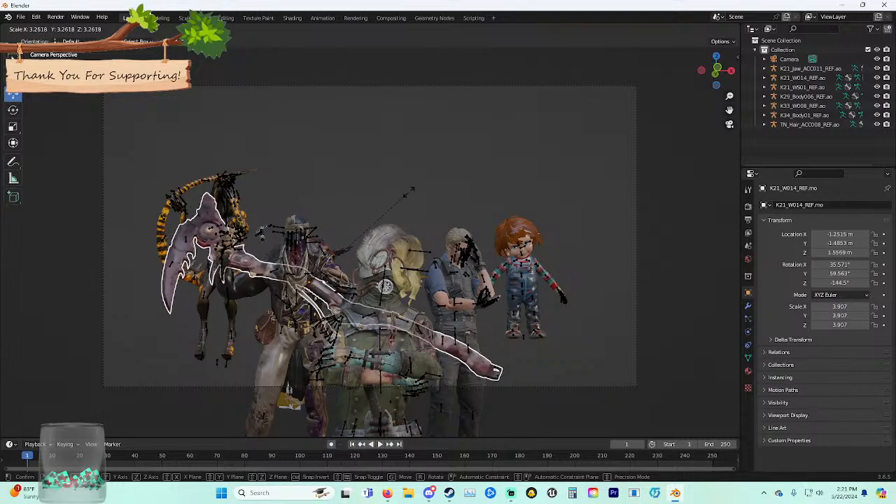
{"action": "key", "text": "Escape"}
{"action": "left_click_drag", "start_coordinate": [310, 246], "coordinate": [310, 316]}
{"action": "key", "text": "s"}
{"action": "left_click", "coordinate": [349, 302]}
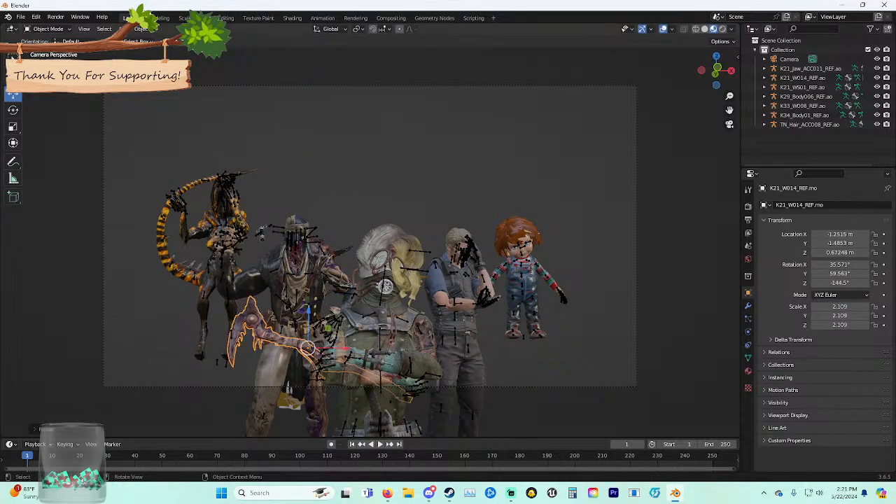
Raise the K21_W014_REF.mo hooked weapon along Z to about 1.08 m, level with the creature's lowered hand.
{"action": "middle_click_drag", "start_coordinate": [348, 303], "coordinate": [384, 297]}
{"action": "scroll", "coordinate": [384, 297], "scroll_direction": "up", "scroll_amount": 3}
{"action": "key", "text": "g"}
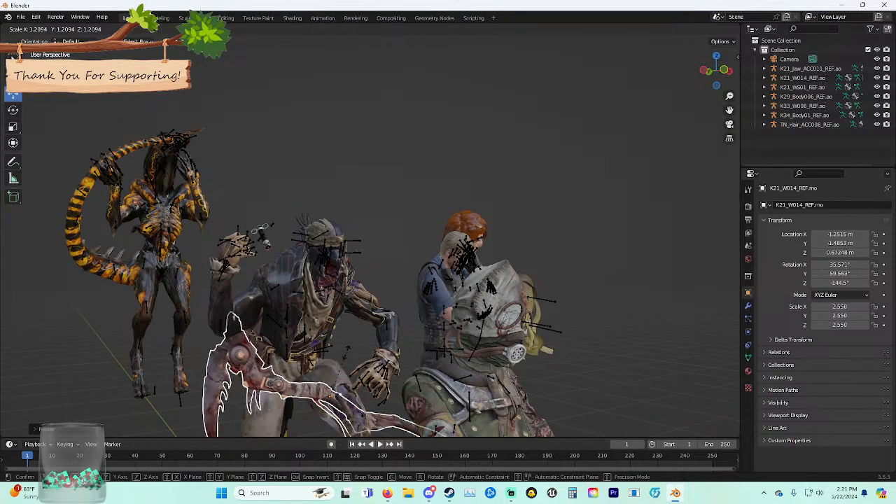
{"action": "key", "text": "z"}
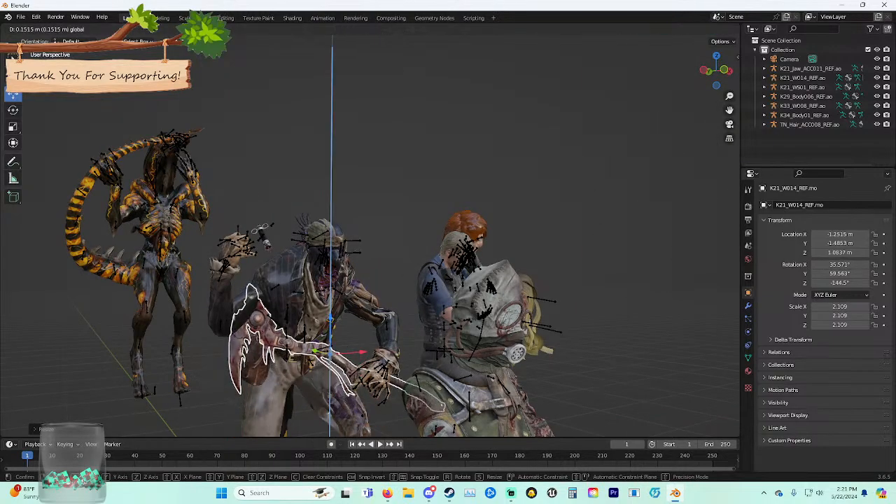
{"action": "key", "text": "Return"}
{"action": "key", "text": "s"}
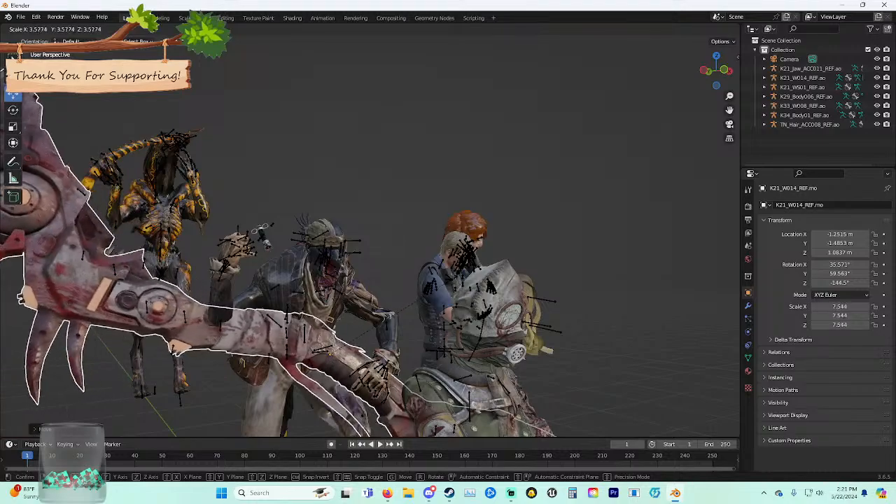
{"action": "right_click", "coordinate": [451, 276]}
Enlarge the hooked weapon uniformly to a scale of about 3.07.
{"action": "middle_click_drag", "start_coordinate": [448, 279], "coordinate": [414, 240]}
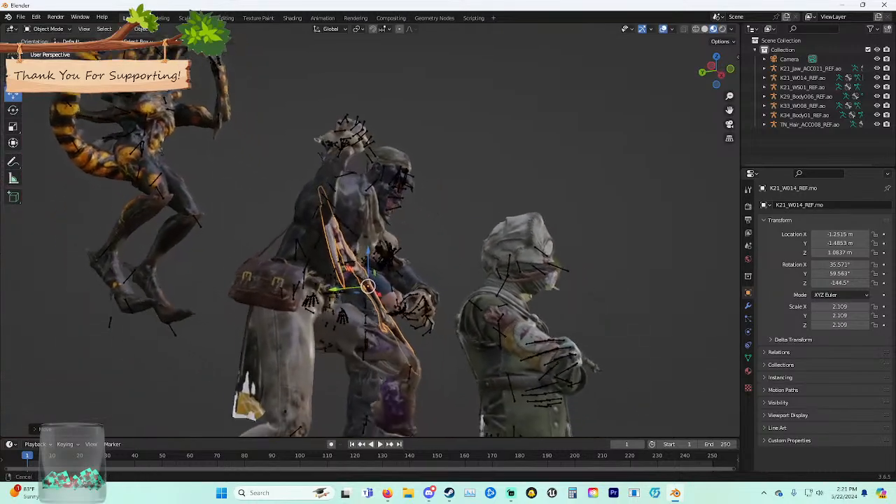
{"action": "scroll", "coordinate": [414, 240], "scroll_direction": "up", "scroll_amount": 5}
{"action": "scroll", "coordinate": [414, 240], "scroll_direction": "down", "scroll_amount": 2}
{"action": "key", "text": "s"}
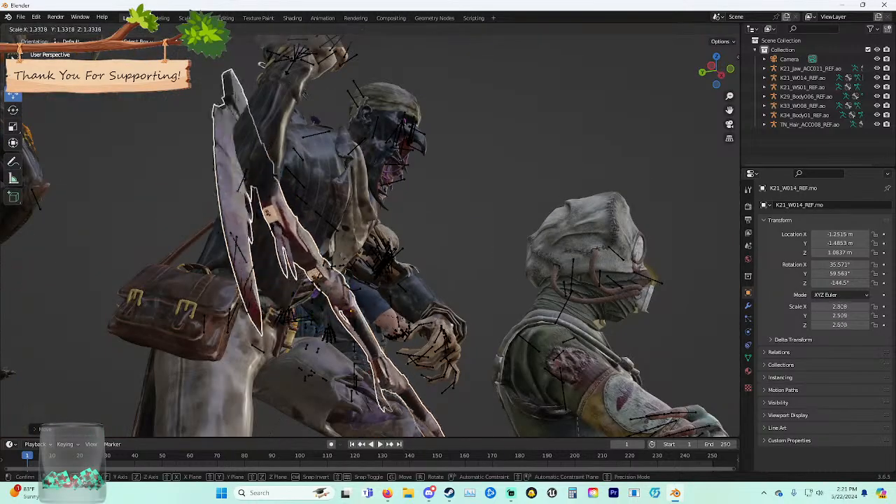
{"action": "key", "text": "Return"}
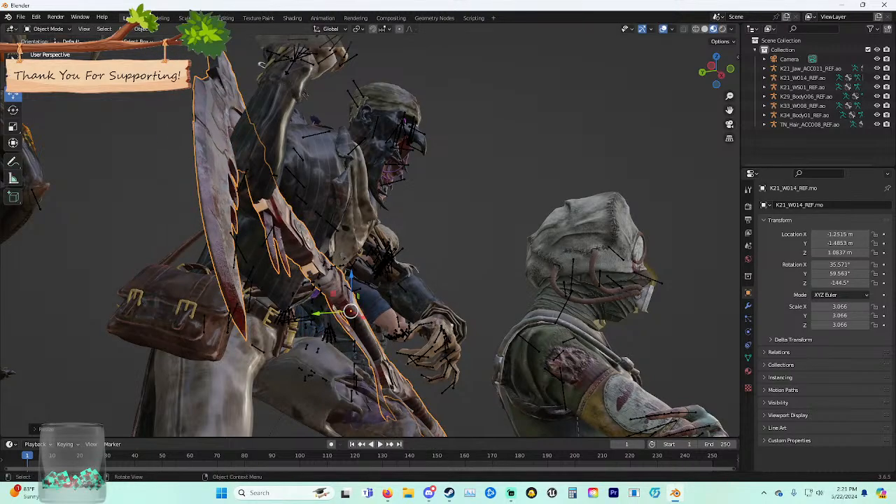
Move the hooked weapon into the creature's grip at about X -1.17 m, Y -1.81 m and Z 1.02 m.
{"action": "key", "text": "g"}
{"action": "key", "text": "y"}
{"action": "key", "text": "z"}
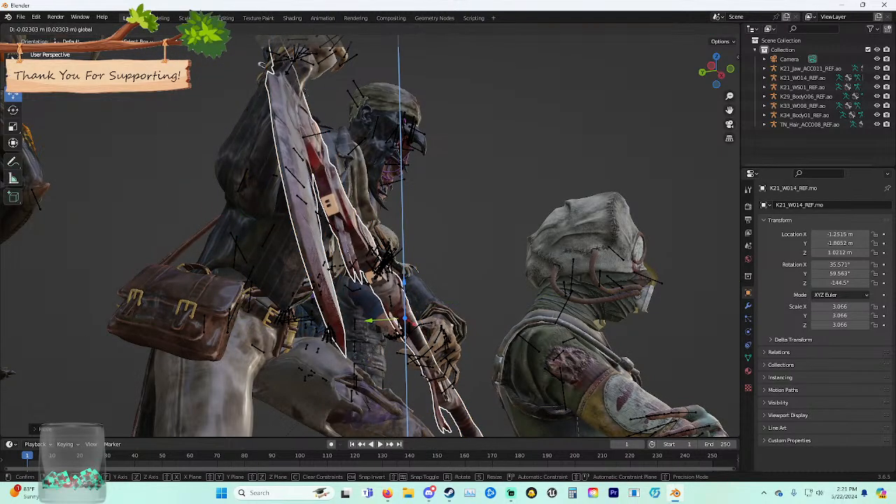
{"action": "key", "text": "Return"}
{"action": "key", "text": "g"}
{"action": "key", "text": "x"}
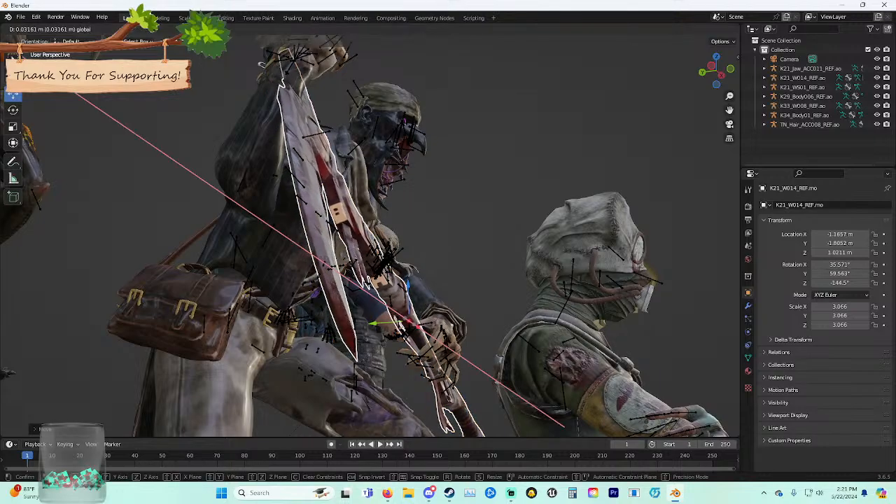
{"action": "key", "text": "Return"}
Shift the hooked weapon along X to about -1.12 m.
{"action": "middle_click_drag", "start_coordinate": [434, 266], "coordinate": [387, 240]}
{"action": "key", "text": "alt+a"}
{"action": "left_click", "coordinate": [210, 277]}
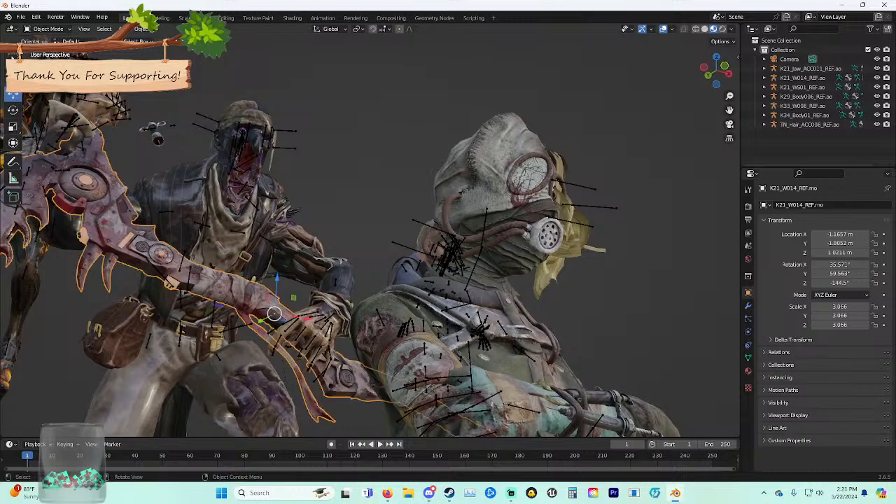
{"action": "key", "text": "g"}
{"action": "key", "text": "x"}
{"action": "key", "text": "Return"}
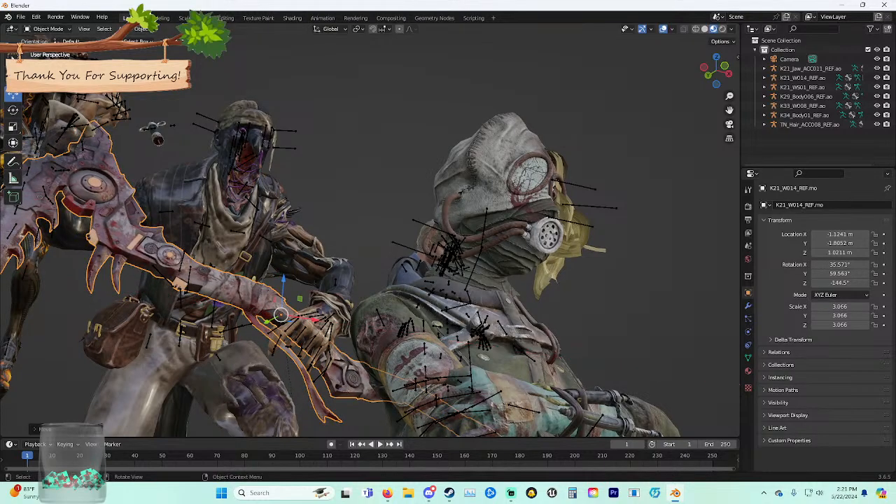
Reposition the hooked weapon in the creature's hand at about Y -1.84 m and Z 0.96 m.
{"action": "key", "text": "alt+a"}
{"action": "middle_click_drag", "start_coordinate": [378, 241], "coordinate": [455, 245]}
{"action": "scroll", "coordinate": [370, 238], "scroll_direction": "up", "scroll_amount": 3}
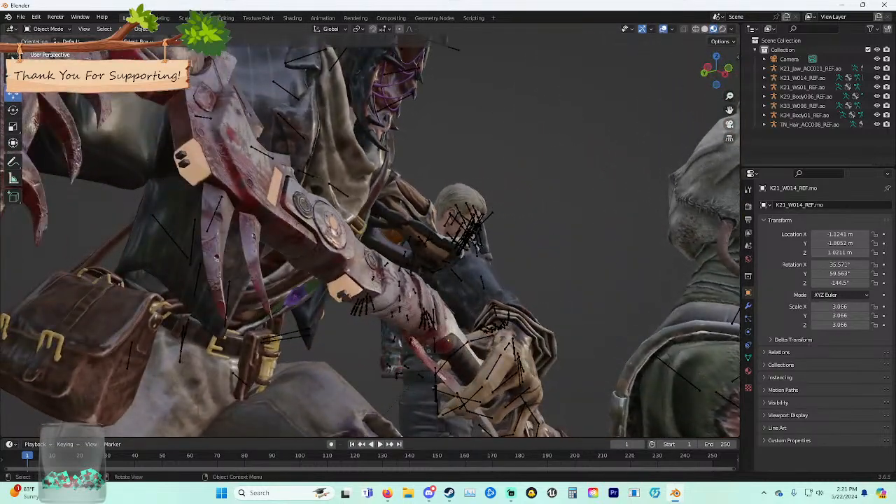
{"action": "left_click", "coordinate": [315, 231]}
{"action": "left_click_drag", "start_coordinate": [417, 342], "coordinate": [456, 358]}
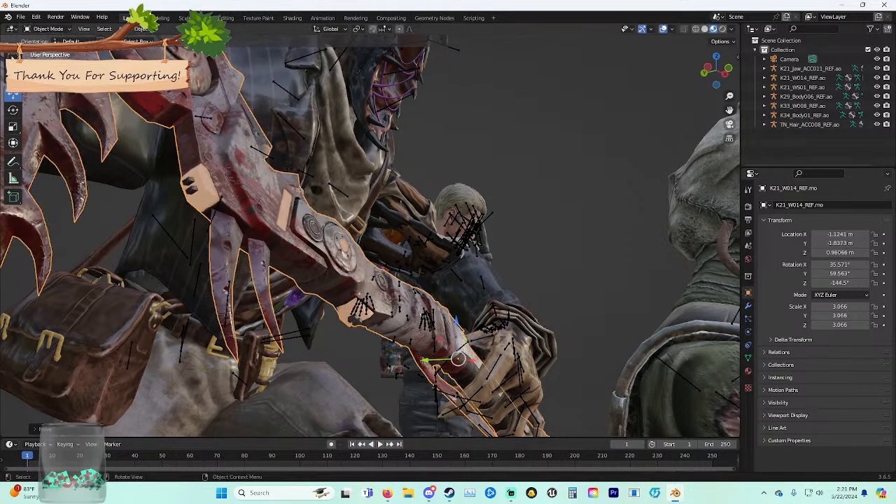
{"action": "middle_click_drag", "start_coordinate": [457, 358], "coordinate": [396, 340]}
{"action": "scroll", "coordinate": [496, 261], "scroll_direction": "down", "scroll_amount": 4}
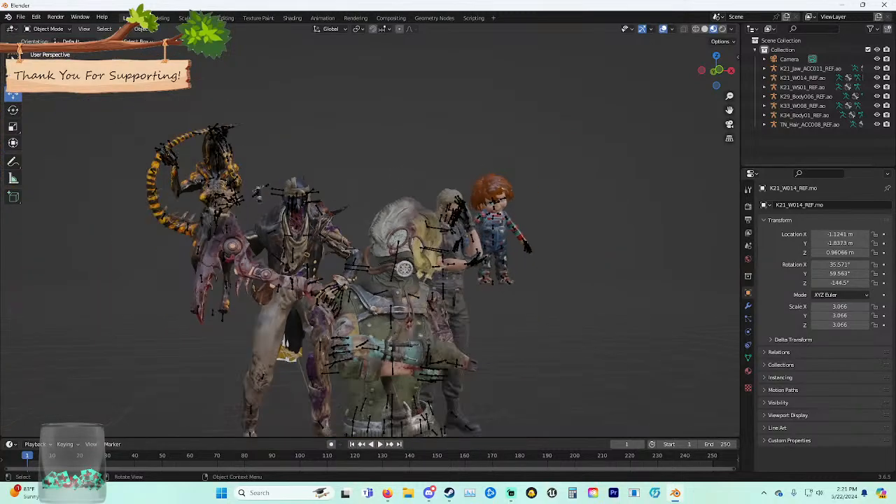
In the camera view, reduce the hooked weapon's scale to about 1.68.
{"action": "middle_click_drag", "start_coordinate": [495, 261], "coordinate": [479, 264]}
{"action": "scroll", "coordinate": [479, 264], "scroll_direction": "down", "scroll_amount": 1}
{"action": "left_click", "coordinate": [728, 123]}
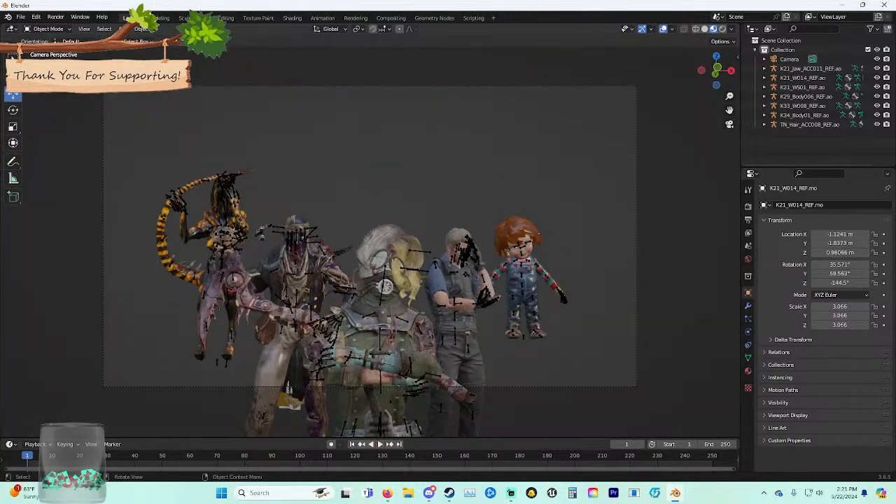
{"action": "key", "text": "s"}
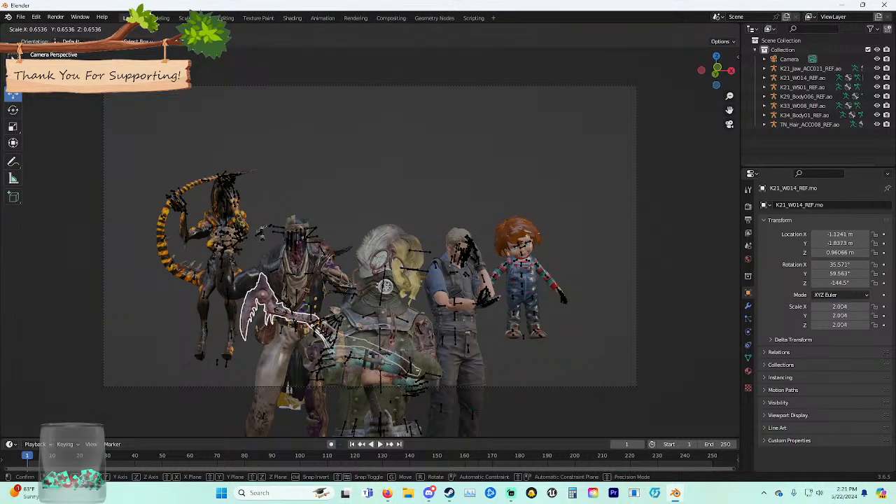
{"action": "key", "text": "Return"}
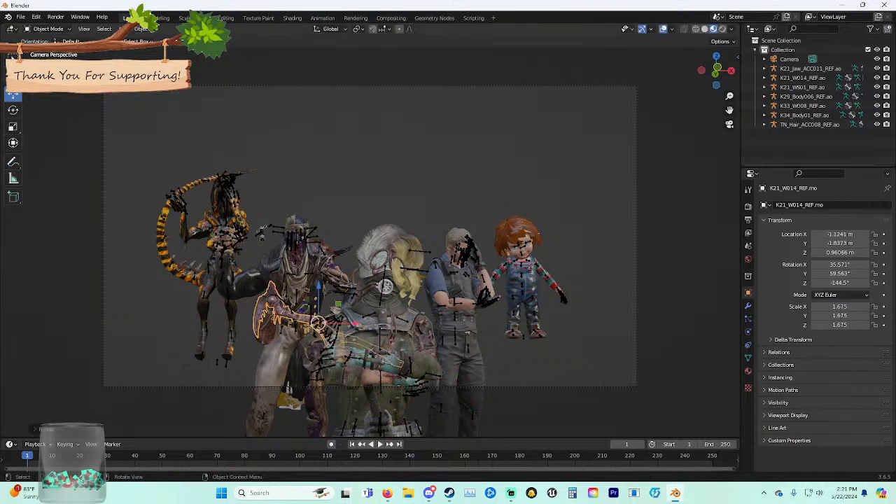
Enlarge the hooked weapon again to suit the creature's gripping hand and clear the selection.
{"action": "middle_click_drag", "start_coordinate": [263, 233], "coordinate": [346, 336]}
{"action": "scroll", "coordinate": [350, 232], "scroll_direction": "up", "scroll_amount": 6}
{"action": "middle_click_drag", "start_coordinate": [346, 280], "coordinate": [266, 245]}
{"action": "left_click", "coordinate": [230, 162]}
{"action": "key", "text": "s"}
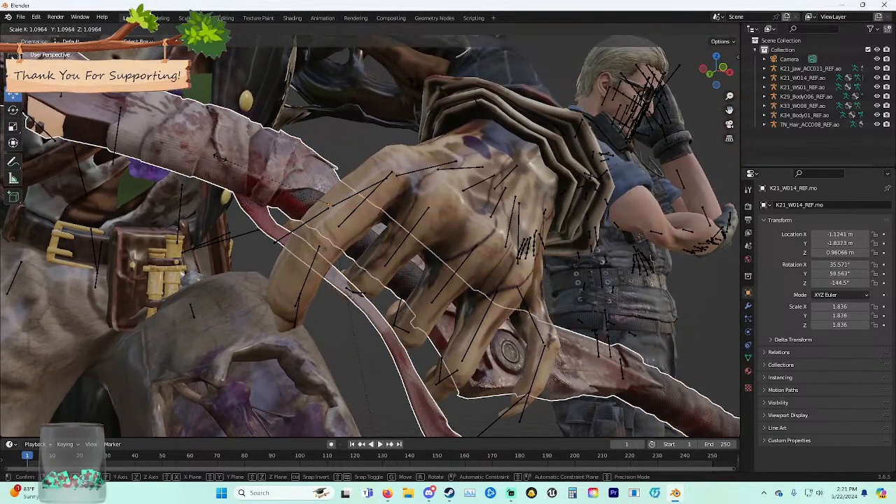
{"action": "left_click", "coordinate": [202, 150]}
{"action": "left_click", "coordinate": [133, 265]}
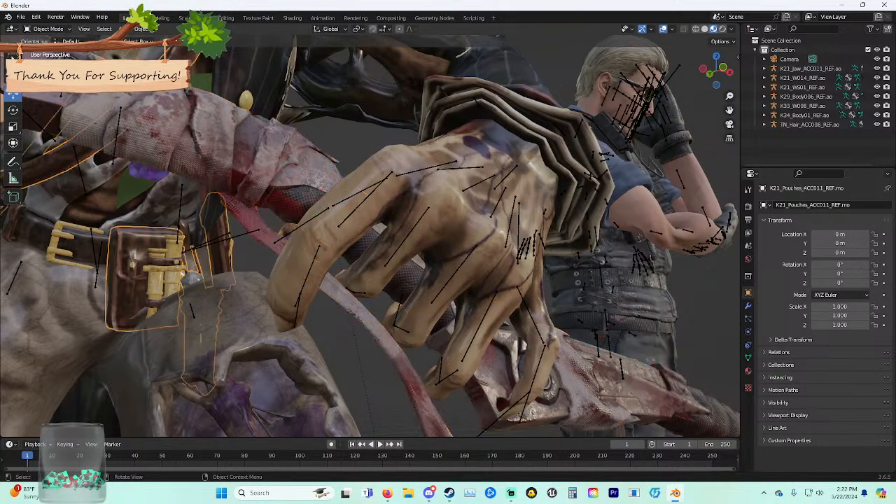
{"action": "left_click", "coordinate": [360, 336]}
In the camera view, select the K33_W008_REF.ao armature, enter Pose Mode and scale up all its bones.
{"action": "middle_click_drag", "start_coordinate": [361, 336], "coordinate": [328, 336]}
{"action": "scroll", "coordinate": [337, 332], "scroll_direction": "down", "scroll_amount": 8}
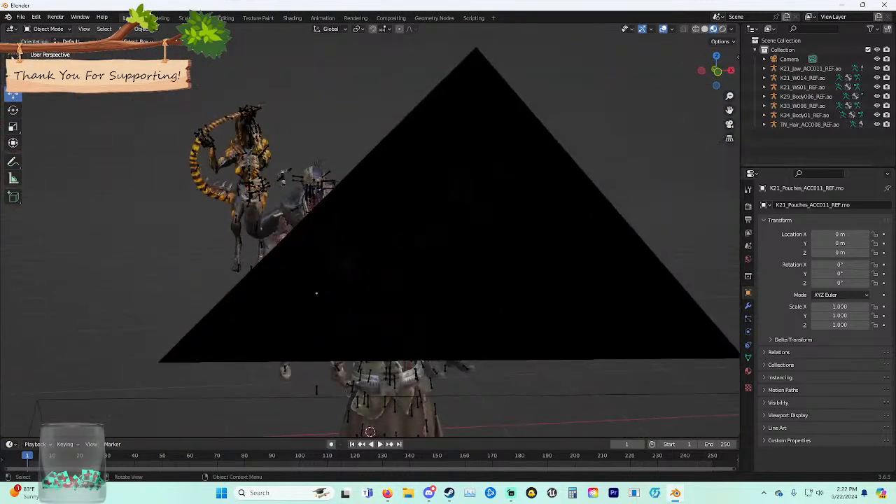
{"action": "key", "text": "KP_0"}
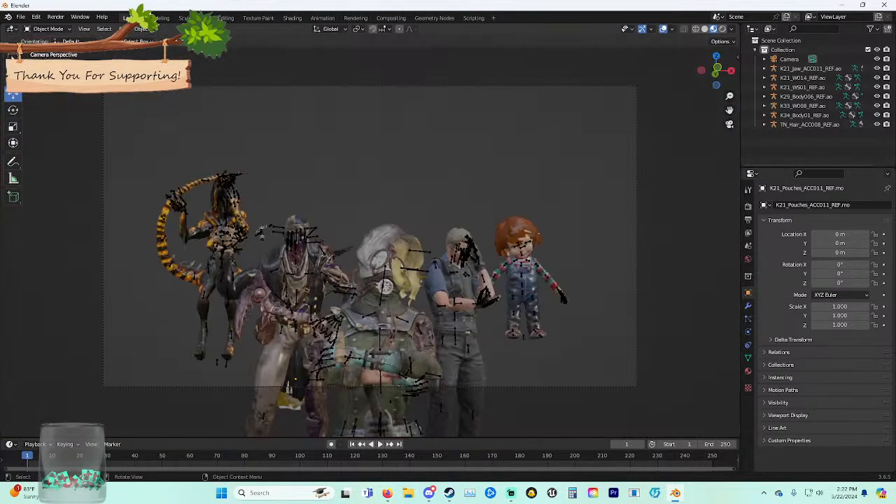
{"action": "left_click", "coordinate": [226, 197]}
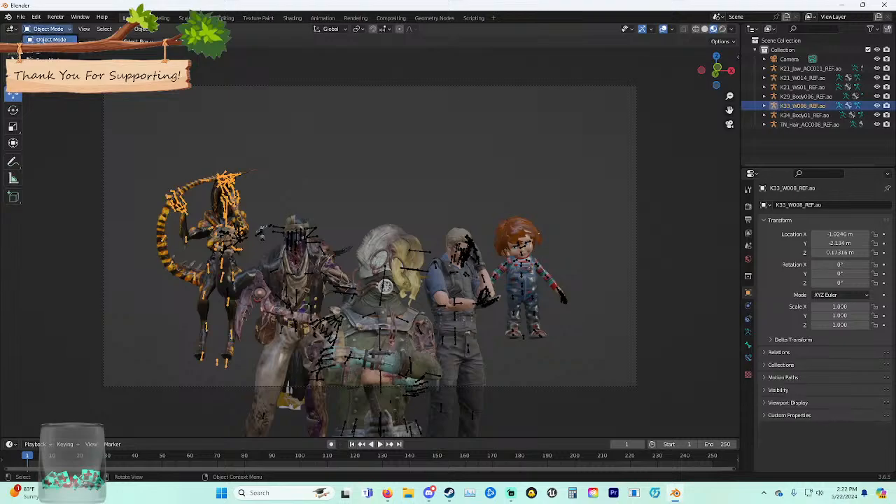
{"action": "key", "text": "ctrl+Tab"}
{"action": "key", "text": "s"}
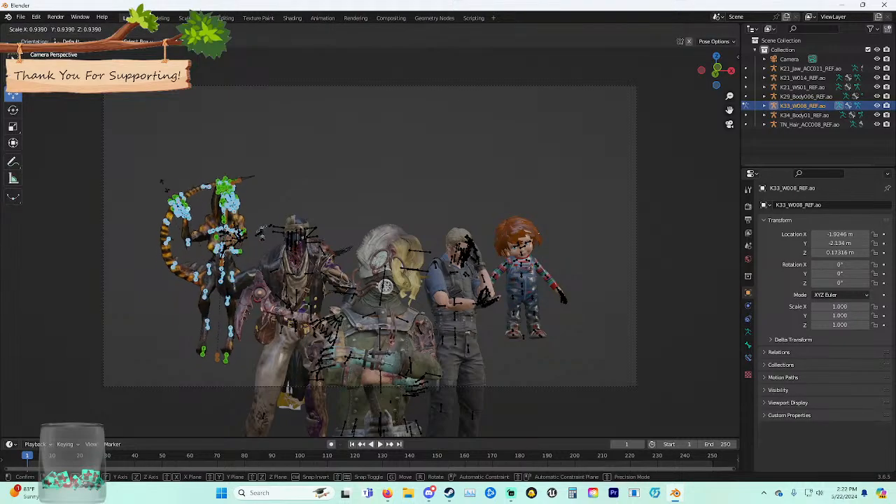
{"action": "left_click", "coordinate": [697, 187]}
Lower the enlarged K33_W008_REF.ao creature along Z so its head stays inside the camera frame, and clear the bone selection.
{"action": "key", "text": "g"}
{"action": "key", "text": "z"}
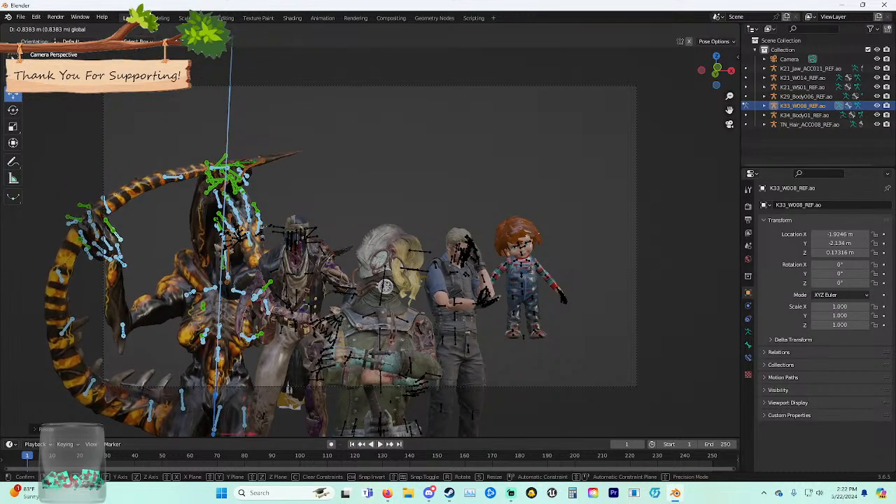
{"action": "left_click_drag", "start_coordinate": [216, 366], "coordinate": [216, 366]}
{"action": "left_click", "coordinate": [392, 154]}
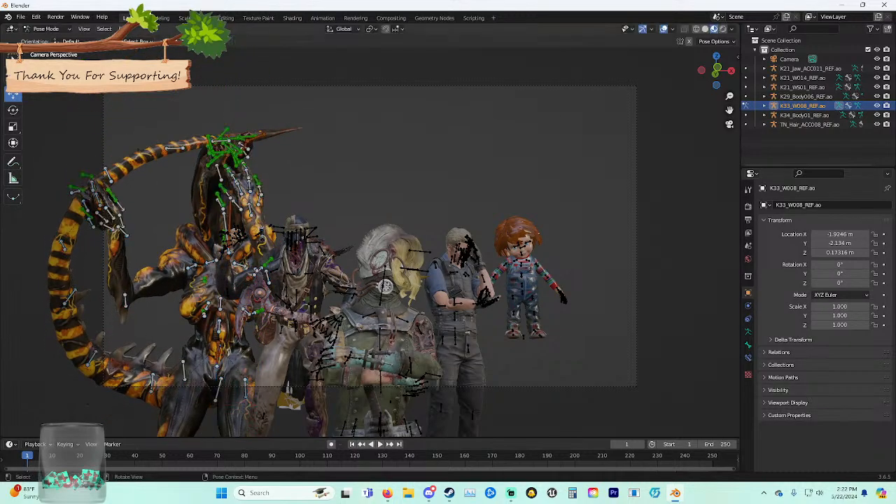
Return to Object Mode and enlarge the K21_WS01_REF.mo hand-held item beside the raised hand to a scale of about 2.27.
{"action": "middle_click_drag", "start_coordinate": [392, 210], "coordinate": [602, 217]}
{"action": "scroll", "coordinate": [392, 231], "scroll_direction": "up", "scroll_amount": 6}
{"action": "left_click", "coordinate": [50, 40]}
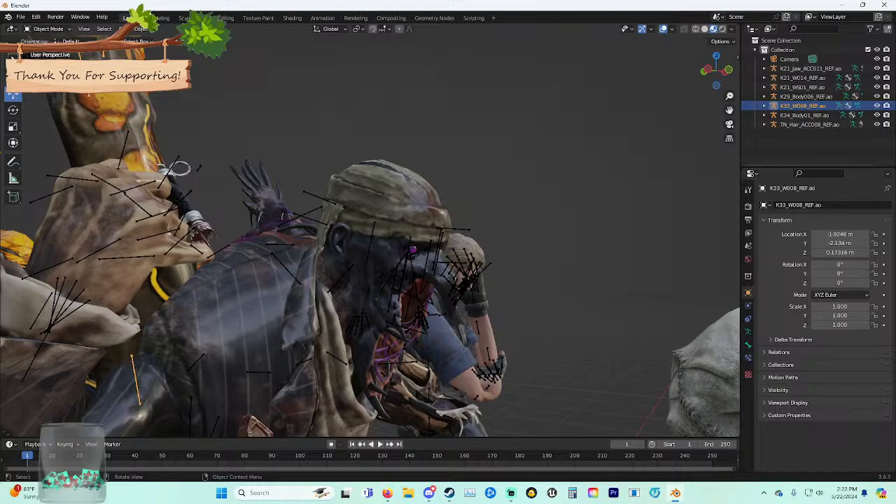
{"action": "left_click", "coordinate": [186, 198]}
{"action": "middle_click_drag", "start_coordinate": [186, 198], "coordinate": [203, 217]}
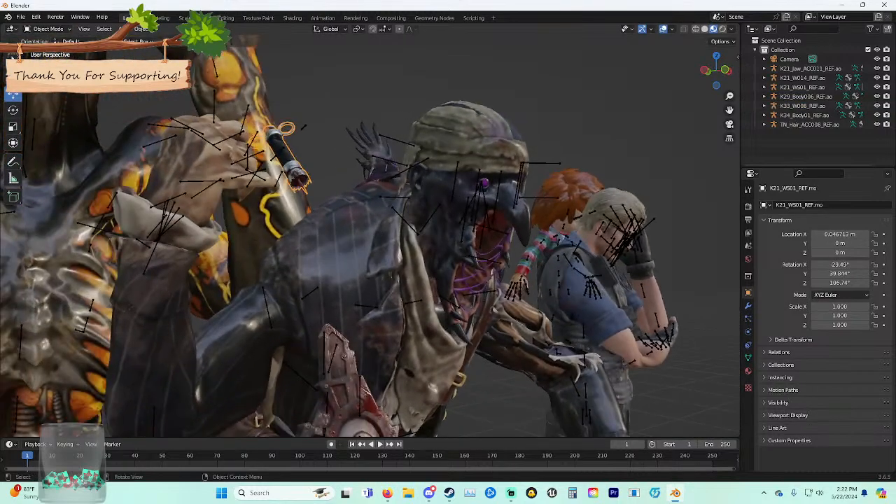
{"action": "key", "text": "s"}
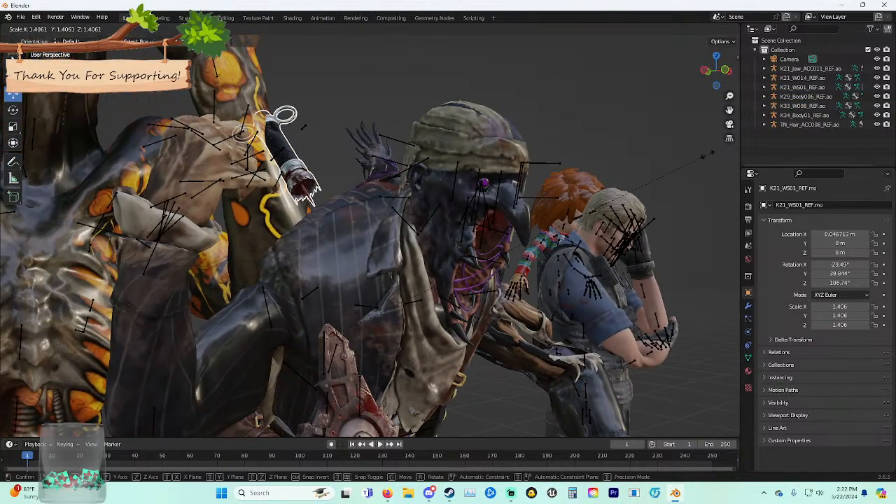
{"action": "left_click", "coordinate": [328, 230]}
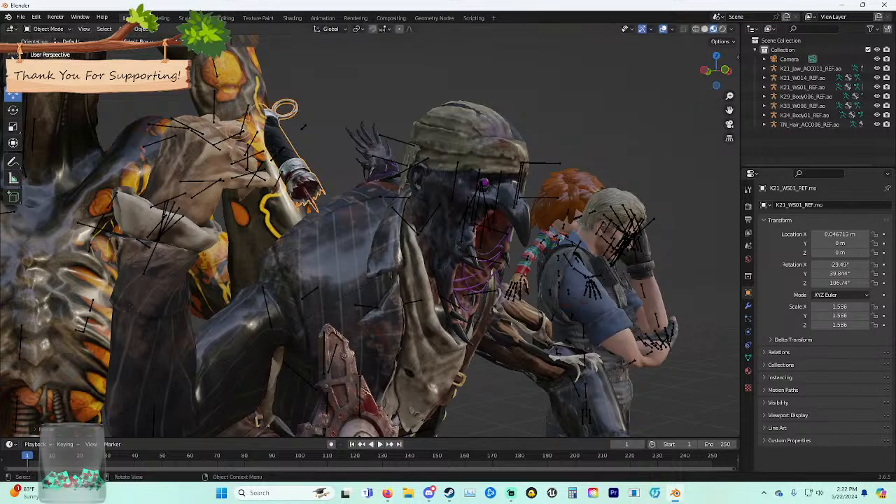
{"action": "key", "text": "s"}
{"action": "left_click", "coordinate": [341, 242]}
{"action": "middle_click_drag", "start_coordinate": [341, 242], "coordinate": [262, 227]}
{"action": "middle_click_drag", "start_coordinate": [262, 227], "coordinate": [315, 217], "text": "shift"}
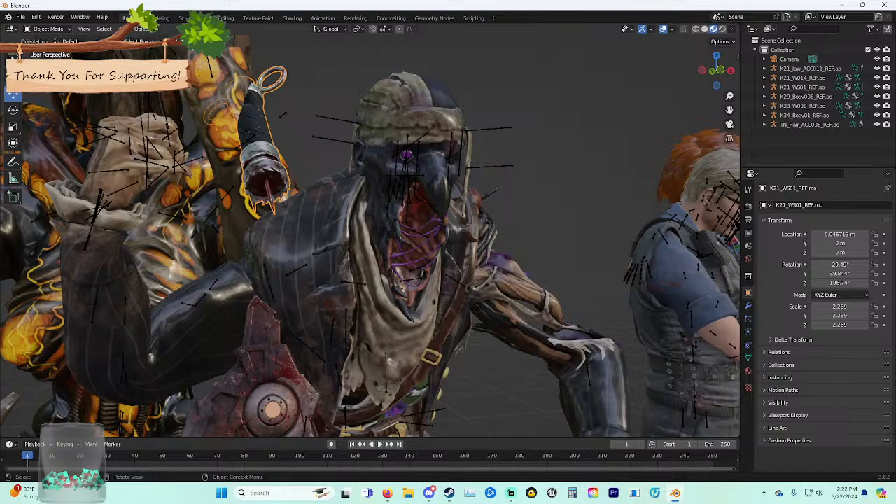
Move the K21_WS01_REF.mo item along X to about -0.087 m, closer to the creature's raised hand.
{"action": "left_click", "coordinate": [47, 29]}
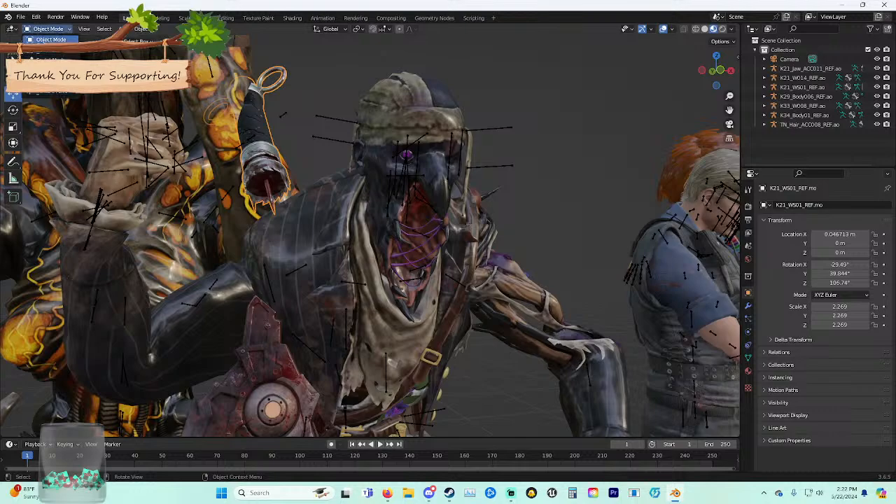
{"action": "left_click", "coordinate": [51, 40]}
{"action": "scroll", "coordinate": [369, 236], "scroll_direction": "down", "scroll_amount": 12}
{"action": "key", "text": "g"}
{"action": "key", "text": "x"}
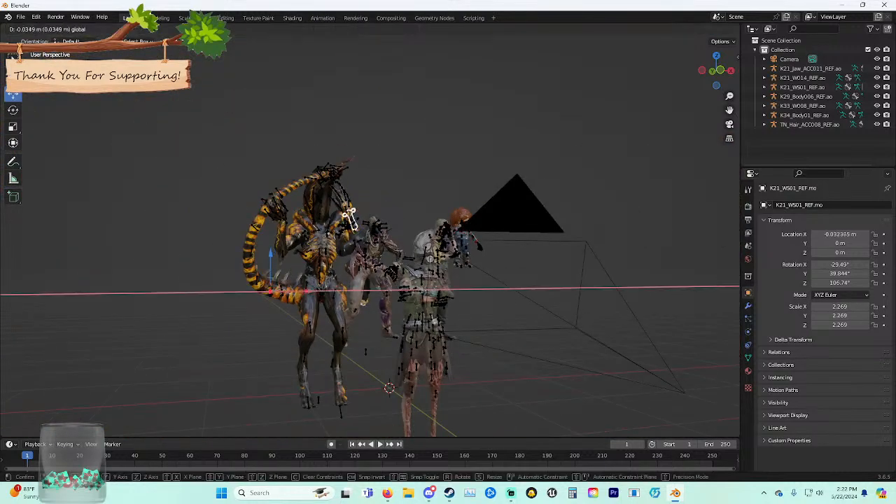
{"action": "key", "text": "Return"}
{"action": "scroll", "coordinate": [370, 236], "scroll_direction": "up", "scroll_amount": 10}
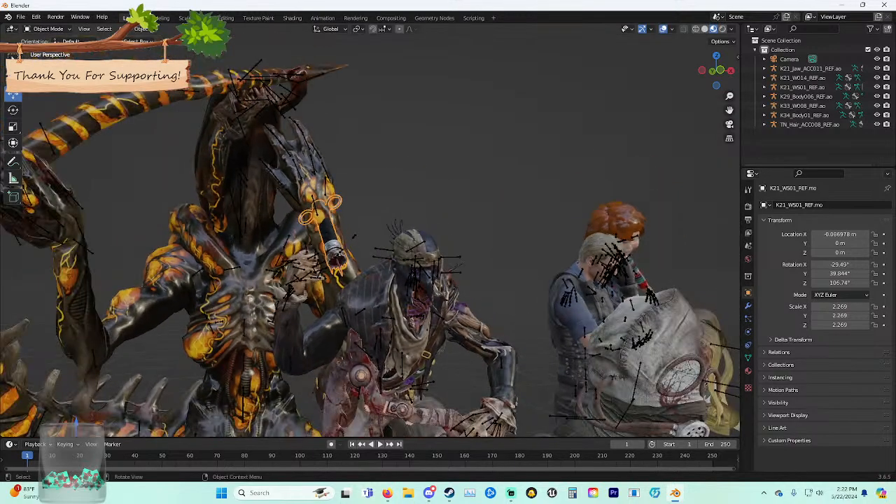
Enter Pose Mode on the K21_WS01_REF.ao armature and move the item's bones down along Z and along X toward the coated figure's raised hand.
{"action": "left_click", "coordinate": [353, 236]}
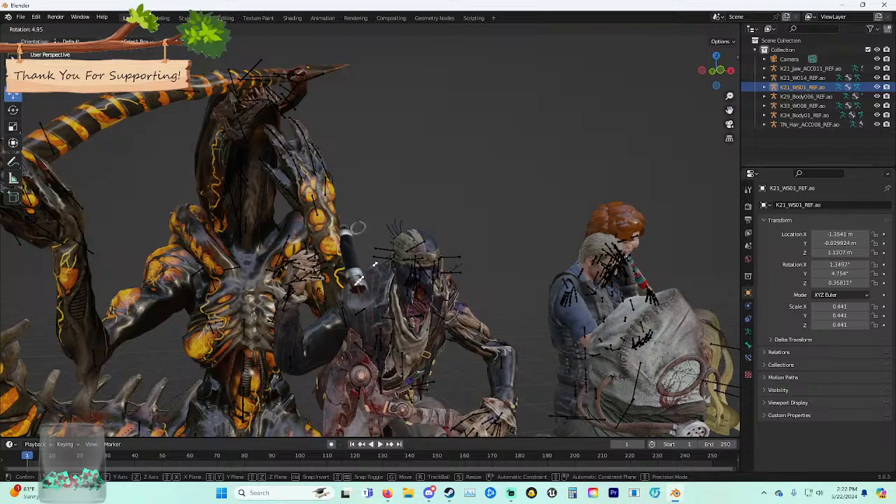
{"action": "key", "text": "ctrl+Tab"}
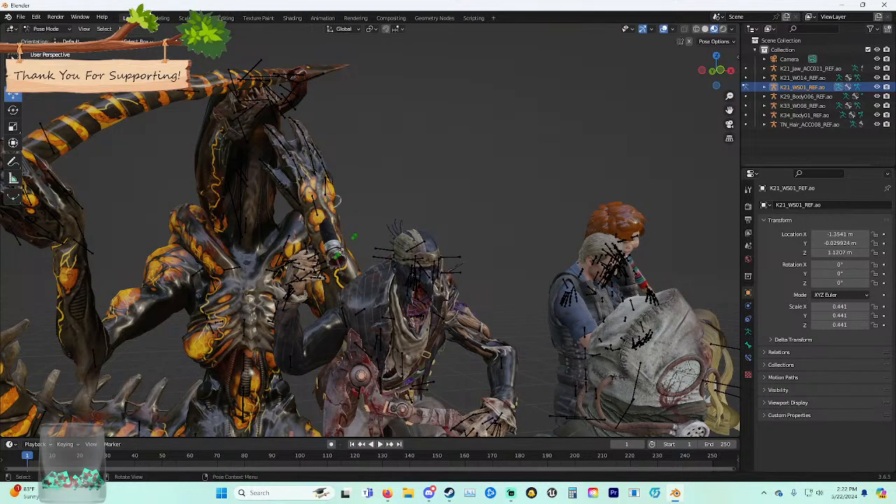
{"action": "scroll", "coordinate": [364, 260], "scroll_direction": "down", "scroll_amount": 6}
{"action": "mouse_move", "coordinate": [378, 224]}
{"action": "middle_mouse_down"}
{"action": "mouse_move", "coordinate": [364, 261]}
{"action": "mouse_move", "coordinate": [391, 231]}
{"action": "middle_mouse_up"}
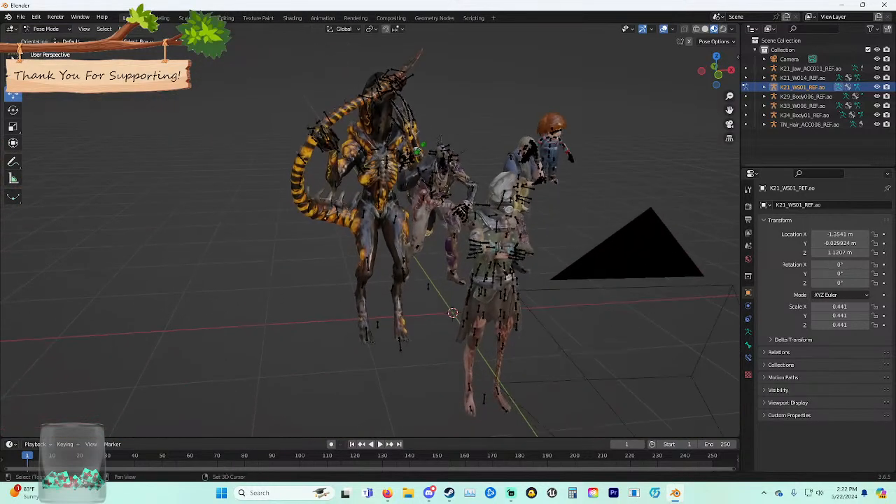
{"action": "scroll", "coordinate": [391, 231], "scroll_direction": "up", "scroll_amount": 4}
{"action": "middle_click_drag", "start_coordinate": [404, 79], "coordinate": [357, 213], "text": "shift"}
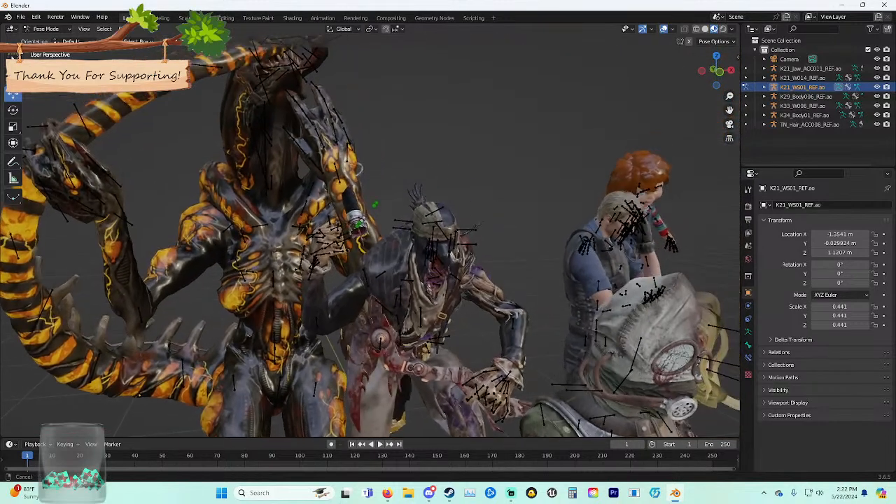
{"action": "left_click_drag", "start_coordinate": [382, 193], "coordinate": [354, 229]}
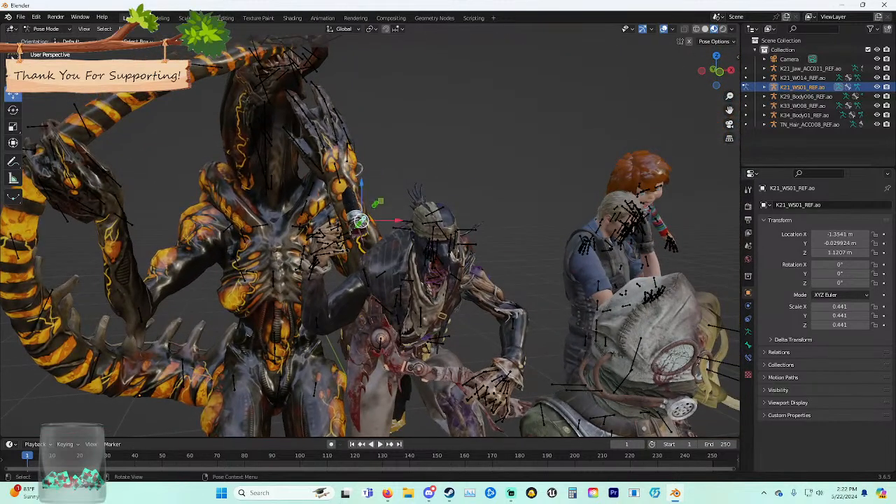
{"action": "middle_click_drag", "start_coordinate": [355, 227], "coordinate": [364, 215]}
{"action": "left_click_drag", "start_coordinate": [365, 189], "coordinate": [364, 221]}
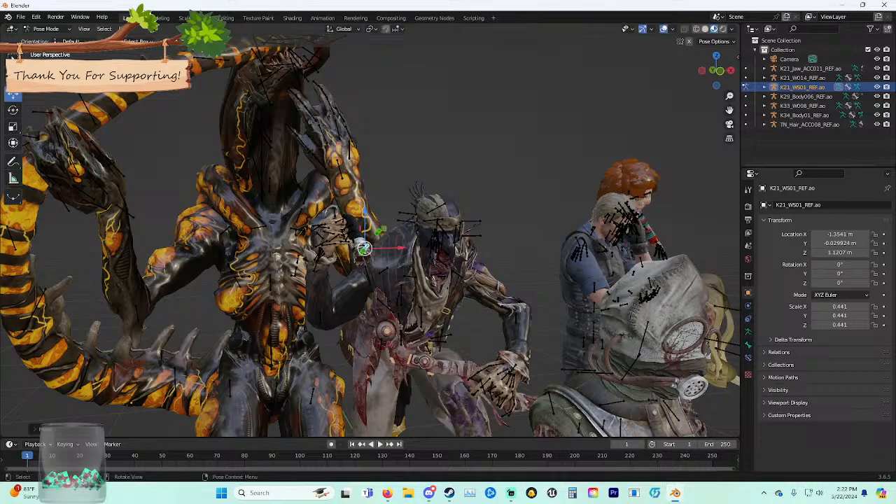
{"action": "left_click_drag", "start_coordinate": [399, 247], "coordinate": [378, 248]}
Reposition the K21_WS01_REF.ao item along Z, X and Y until it lies beside the coated figure's palm.
{"action": "scroll", "coordinate": [378, 248], "scroll_direction": "up", "scroll_amount": 8}
{"action": "middle_click_drag", "start_coordinate": [379, 248], "coordinate": [422, 163], "text": "shift"}
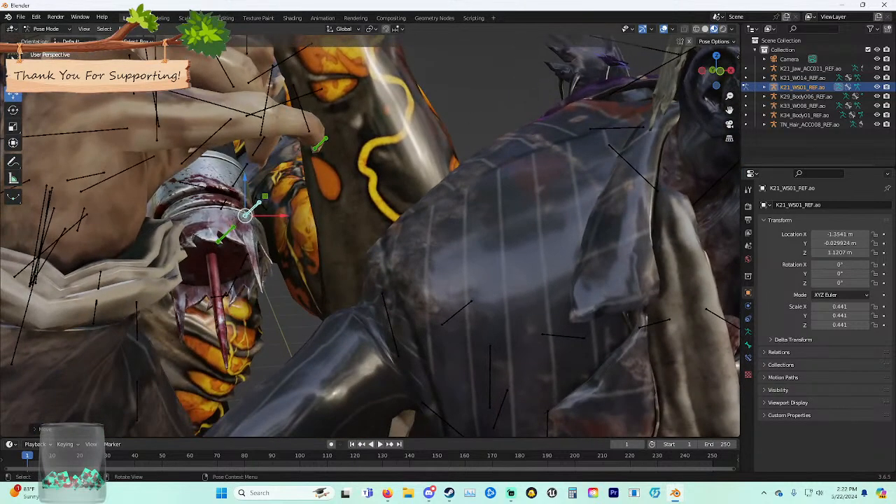
{"action": "left_click_drag", "start_coordinate": [245, 179], "coordinate": [245, 78]}
{"action": "middle_click_drag", "start_coordinate": [246, 80], "coordinate": [271, 84]}
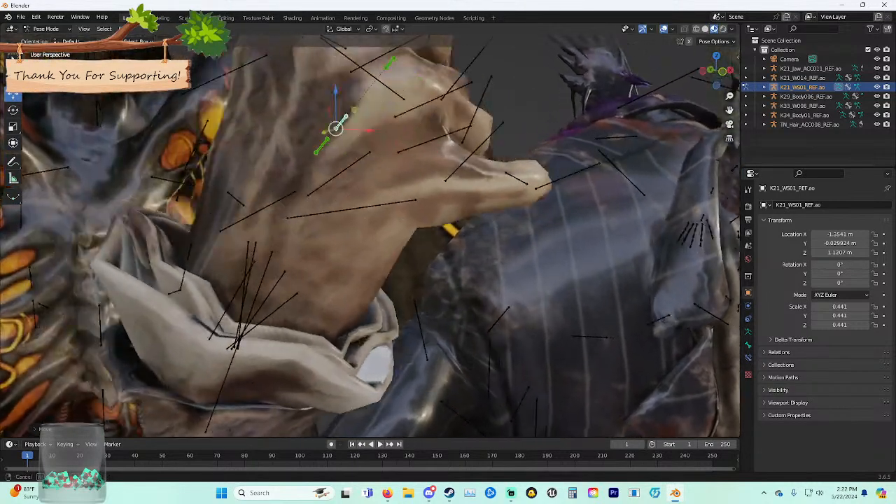
{"action": "scroll", "coordinate": [271, 85], "scroll_direction": "down", "scroll_amount": 2}
{"action": "left_click_drag", "start_coordinate": [393, 175], "coordinate": [444, 175]}
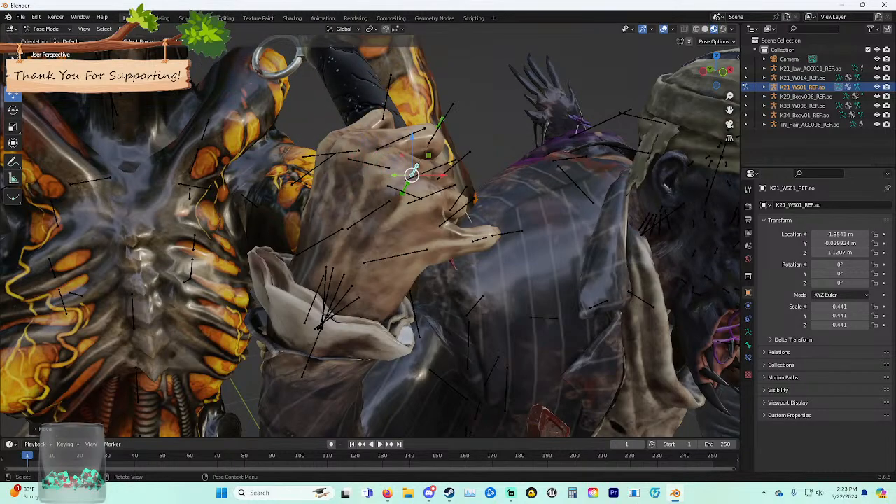
{"action": "left_click_drag", "start_coordinate": [410, 137], "coordinate": [410, 213]}
{"action": "left_click_drag", "start_coordinate": [393, 247], "coordinate": [482, 275]}
{"action": "middle_click_drag", "start_coordinate": [448, 260], "coordinate": [405, 241]}
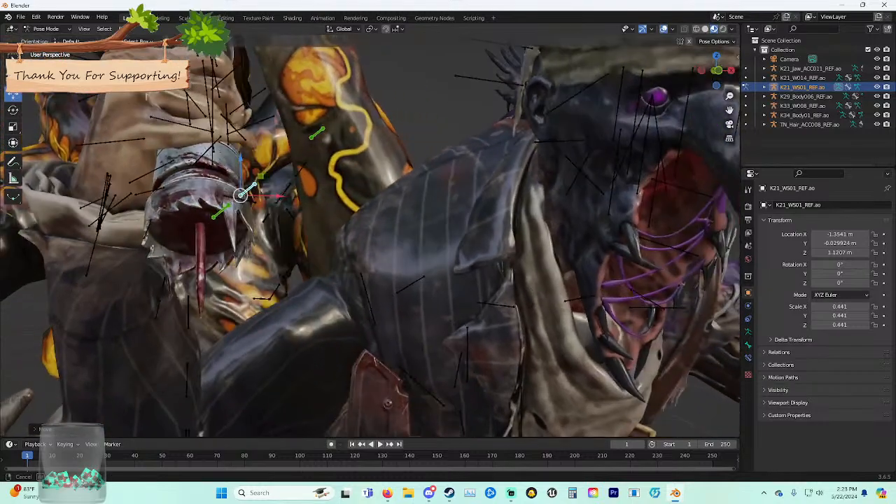
Scale down the K21_WS01_REF.ao item and nudge it along X and upward along Z into the coated figure's grip.
{"action": "key", "text": "s"}
{"action": "left_click", "coordinate": [318, 194]}
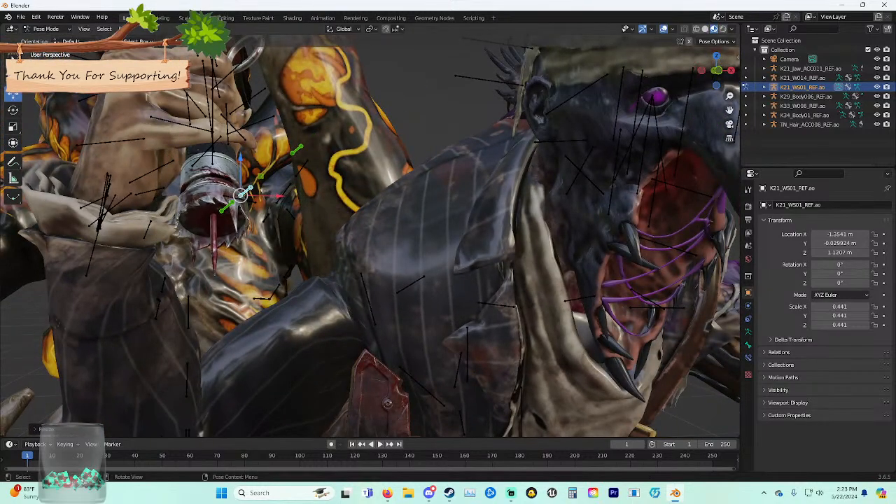
{"action": "left_click_drag", "start_coordinate": [278, 196], "coordinate": [258, 196]}
{"action": "left_click_drag", "start_coordinate": [219, 158], "coordinate": [219, 139]}
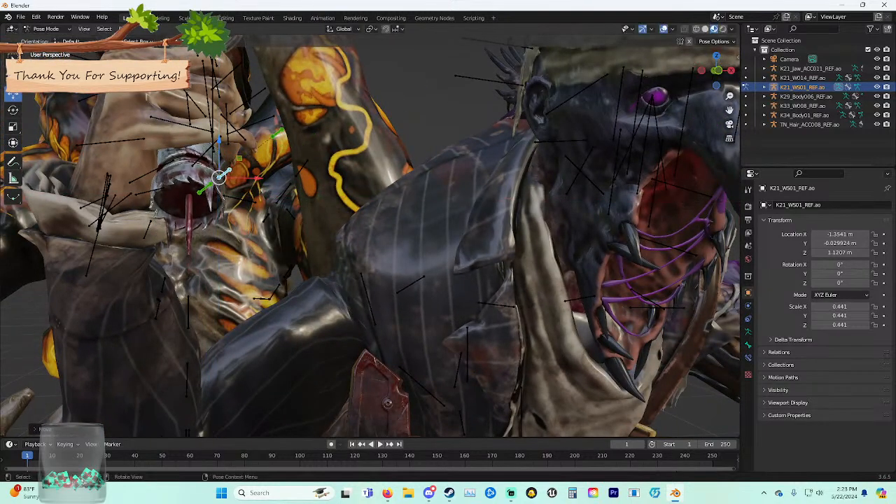
{"action": "mouse_move", "coordinate": [241, 165]}
{"action": "middle_mouse_down"}
{"action": "mouse_move", "coordinate": [161, 171]}
{"action": "mouse_move", "coordinate": [241, 168]}
{"action": "middle_mouse_up"}
{"action": "middle_click_drag", "start_coordinate": [241, 168], "coordinate": [392, 143], "text": "shift"}
{"action": "scroll", "coordinate": [392, 157], "scroll_direction": "down", "scroll_amount": 11}
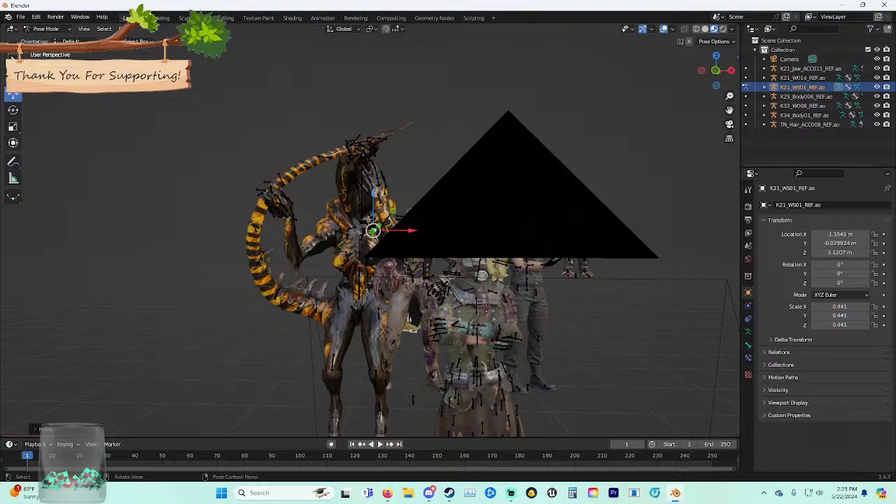
In the camera view, enter Pose Mode on the K33_W008_REF.ao creature, select all its bones and scale them down.
{"action": "left_click", "coordinate": [729, 123]}
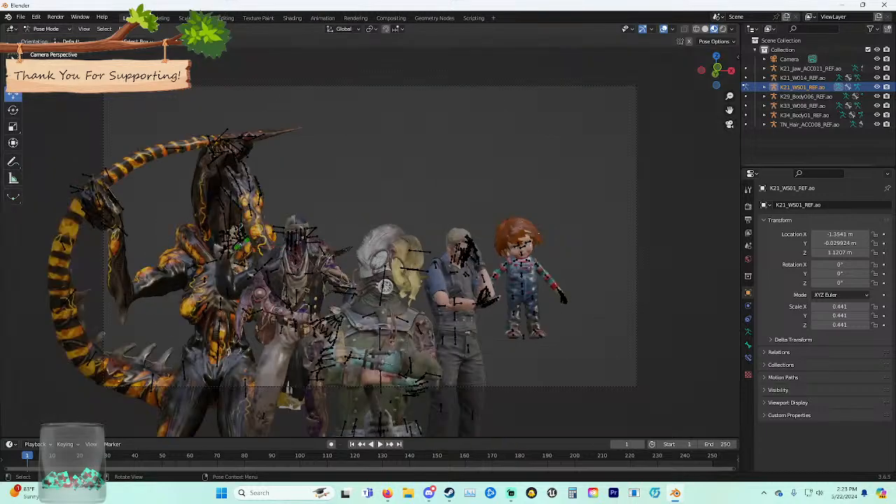
{"action": "key", "text": "ctrl+Tab"}
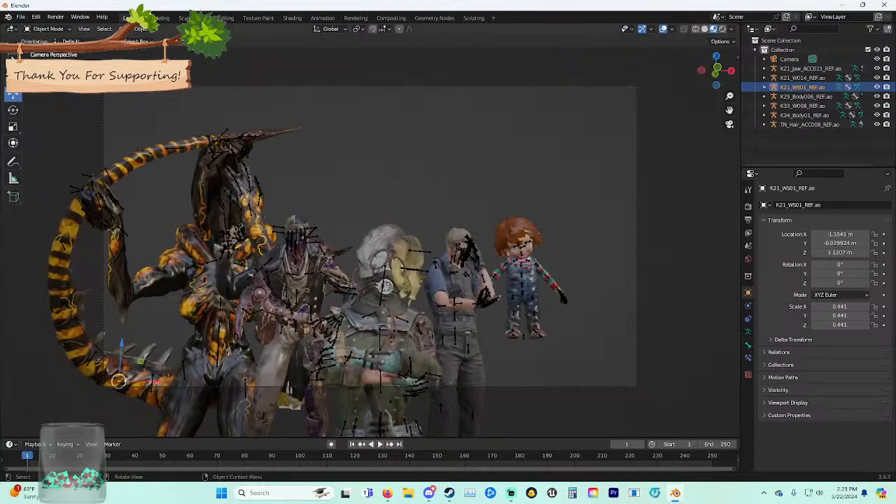
{"action": "left_click", "coordinate": [228, 222]}
{"action": "key", "text": "ctrl+Tab"}
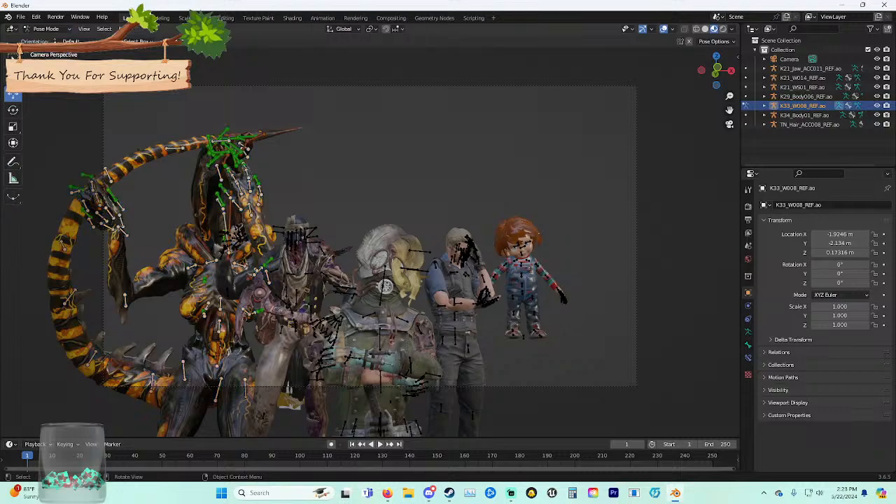
{"action": "scroll", "coordinate": [371, 236], "scroll_direction": "down", "scroll_amount": 6}
{"action": "left_click_drag", "start_coordinate": [234, 167], "coordinate": [457, 435]}
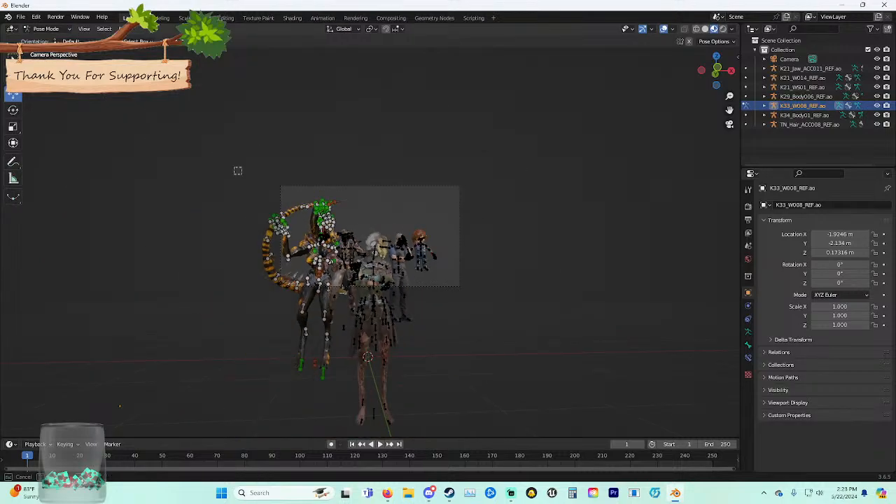
{"action": "key", "text": "s"}
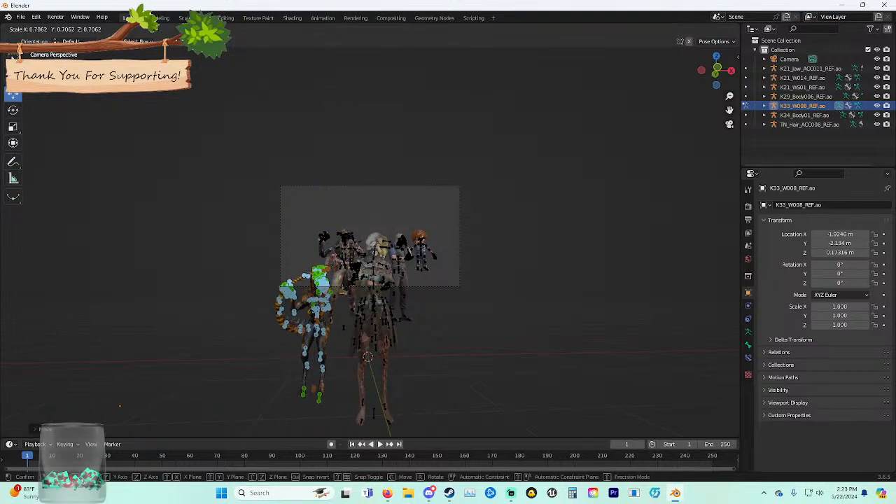
{"action": "key", "text": "Return"}
Raise the reduced K33_W008_REF.ao creature along Z and shift it along X beside the coated figure.
{"action": "key", "text": "s"}
{"action": "key", "text": "z"}
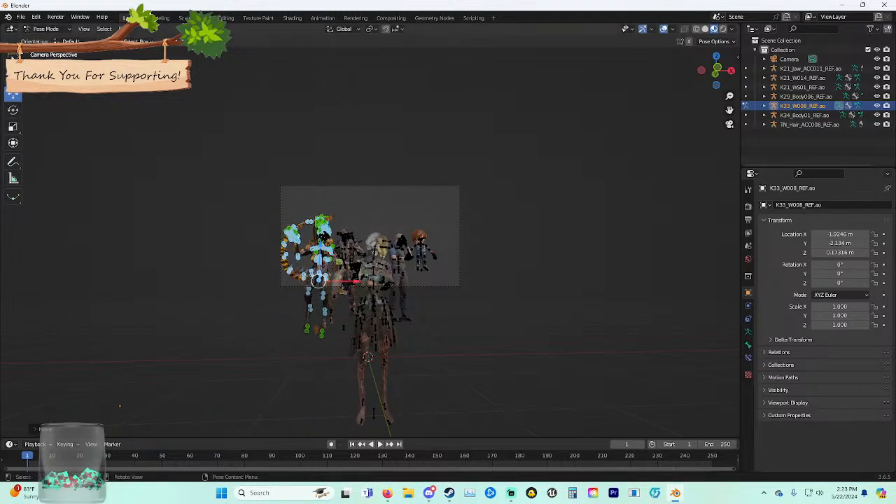
{"action": "key", "text": "x"}
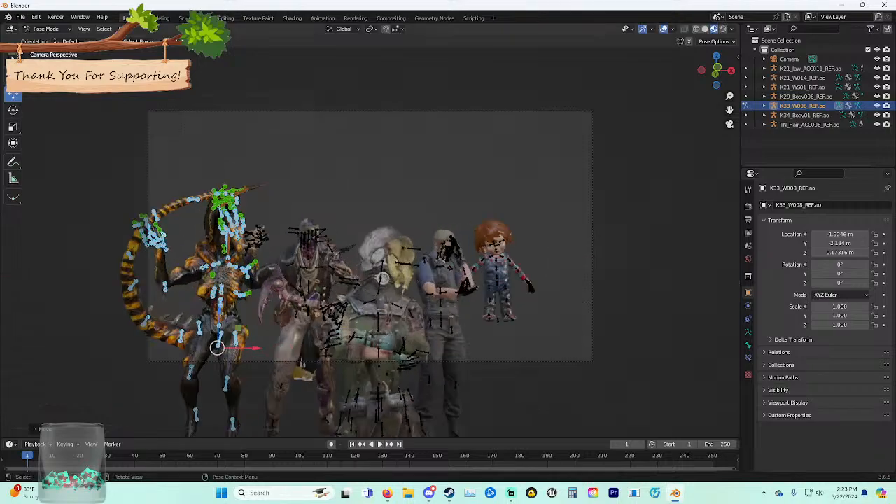
{"action": "scroll", "coordinate": [12, 56], "scroll_direction": "up", "scroll_amount": 4}
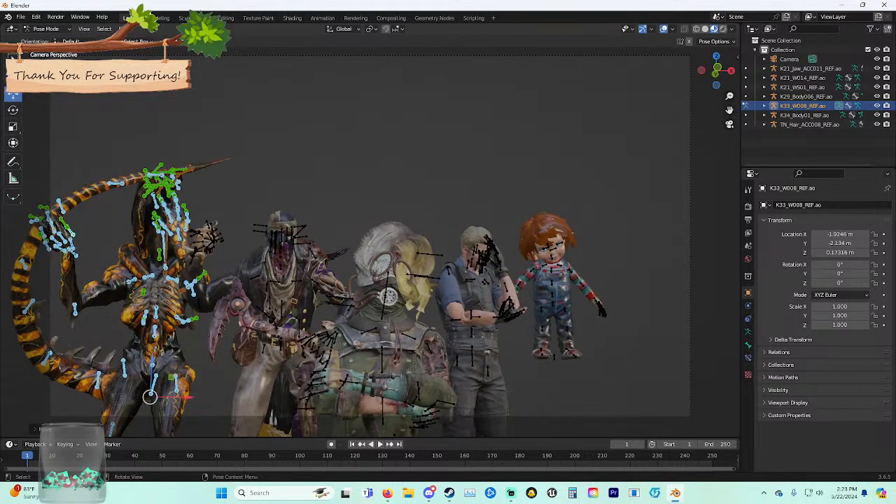
{"action": "key", "text": "g"}
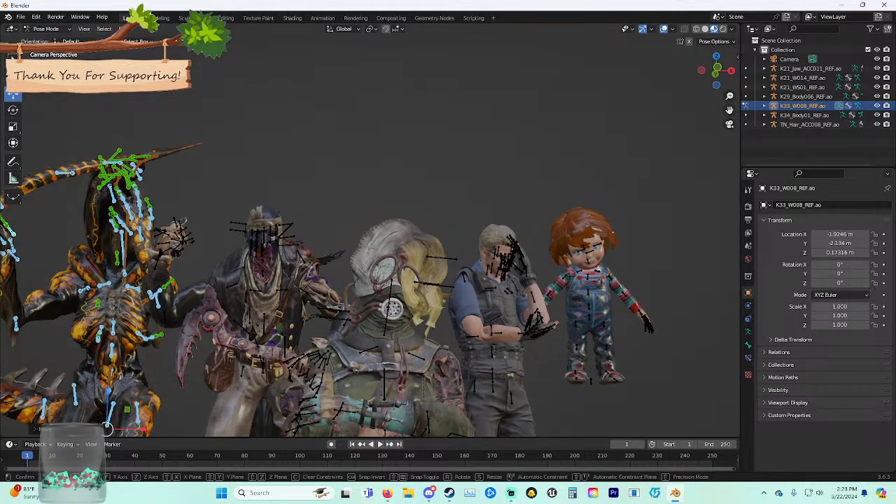
{"action": "key", "text": "x"}
{"action": "left_click_drag", "start_coordinate": [146, 429], "coordinate": [146, 429]}
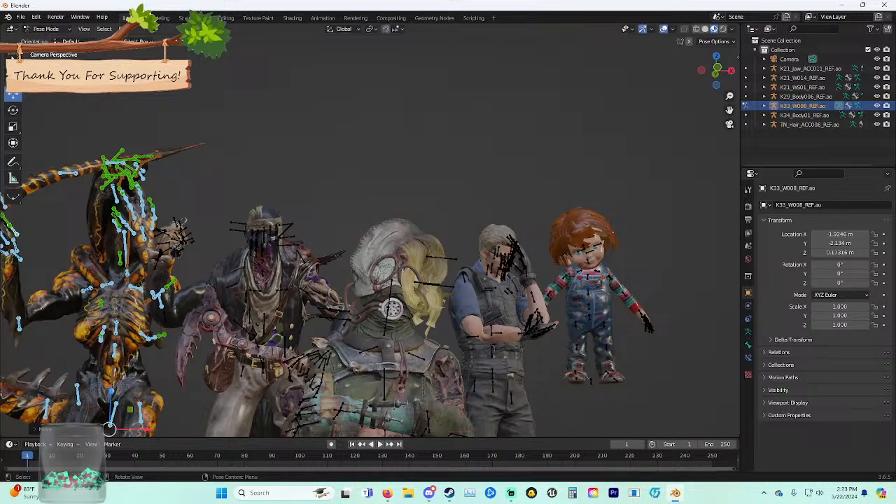
Move the K33_W008_REF.ao creature back along Y, check it through the camera and clear the bone selection.
{"action": "middle_click_drag", "start_coordinate": [443, 307], "coordinate": [421, 319]}
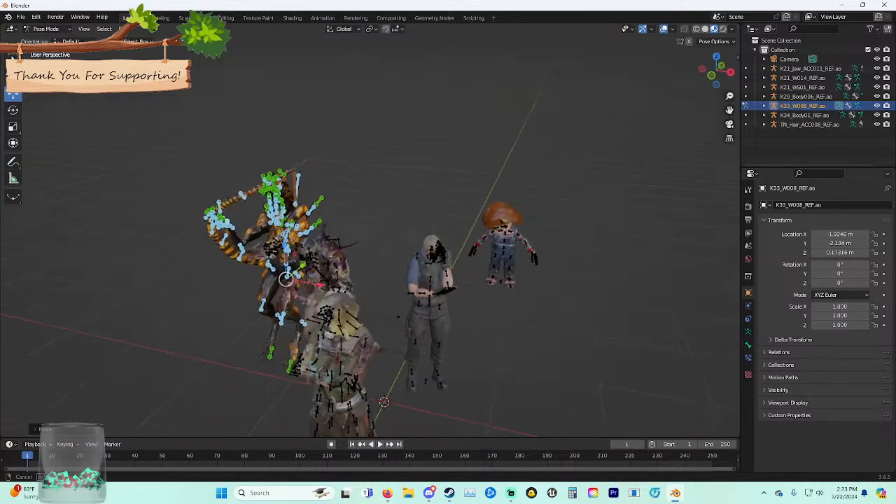
{"action": "left_click_drag", "start_coordinate": [303, 265], "coordinate": [321, 250]}
{"action": "key", "text": "KP_0"}
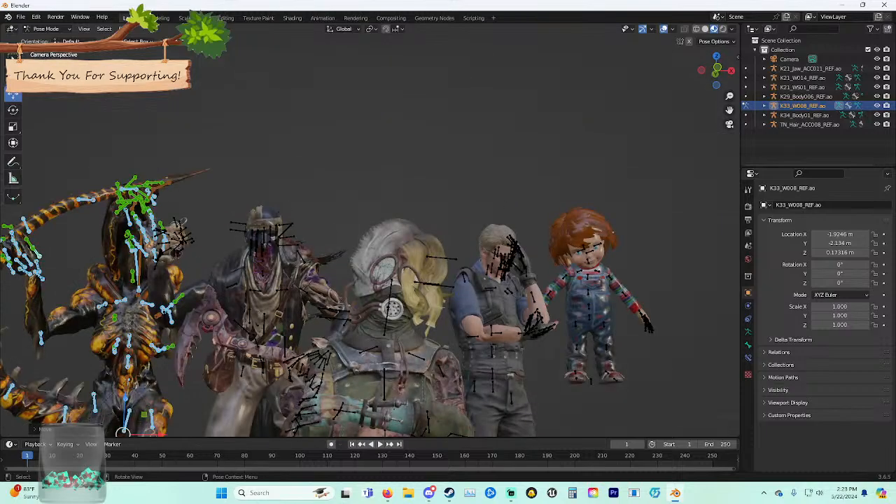
{"action": "key", "text": "alt+a"}
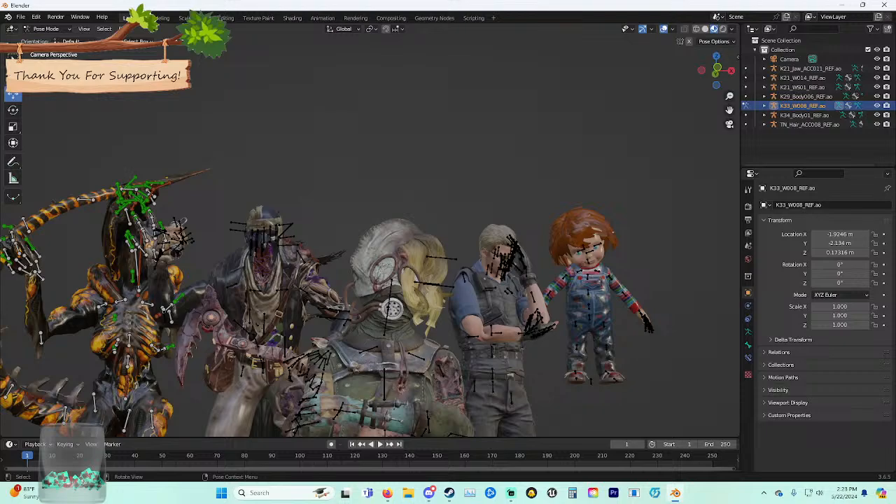
Return to Object Mode, enter Pose Mode on the K29_Body006_REF.ao man and shift all his bones slightly along X.
{"action": "left_click", "coordinate": [47, 29]}
{"action": "left_click", "coordinate": [48, 40]}
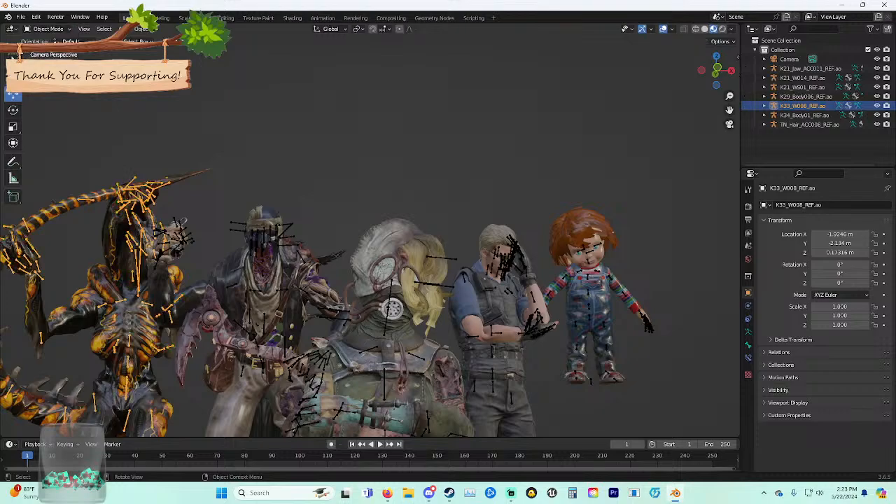
{"action": "left_click", "coordinate": [492, 332]}
{"action": "left_click", "coordinate": [47, 28]}
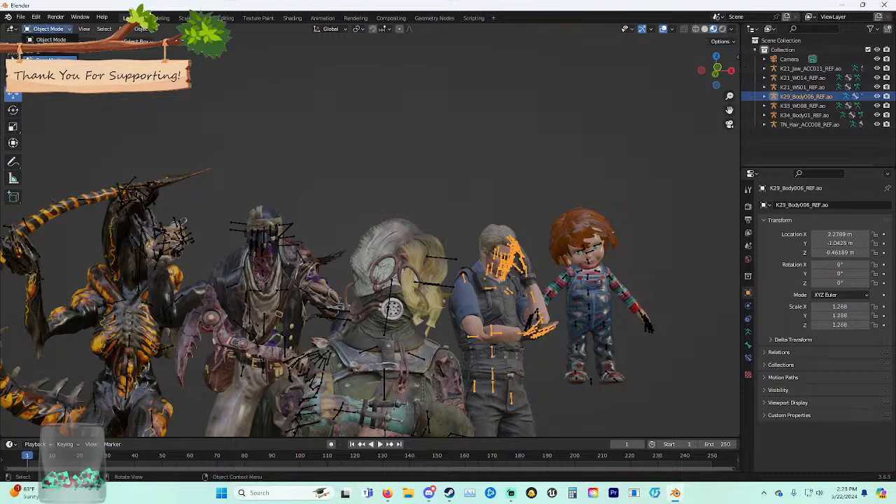
{"action": "left_click", "coordinate": [48, 58]}
{"action": "scroll", "coordinate": [392, 308], "scroll_direction": "down", "scroll_amount": 4}
{"action": "left_click_drag", "start_coordinate": [449, 358], "coordinate": [456, 358]}
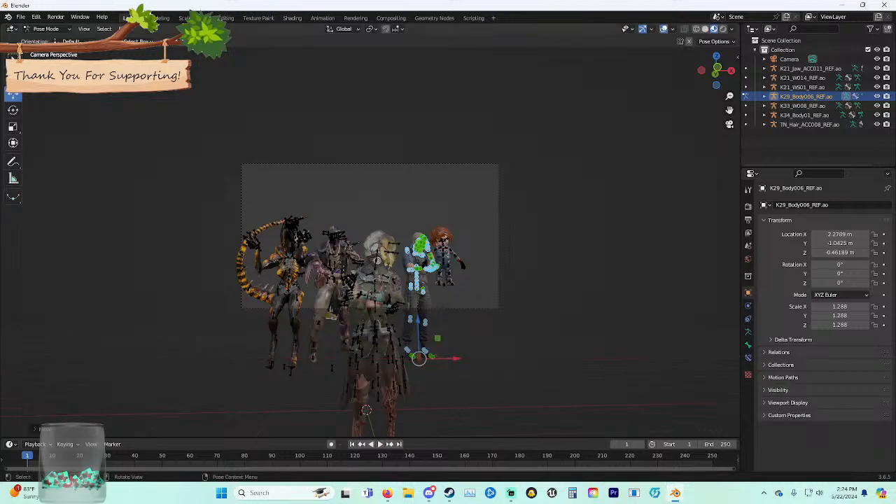
Scale up the K29_Body006_REF.ao man slightly, nudge him back along X toward the masked figure and clear the bone selection.
{"action": "key", "text": "s"}
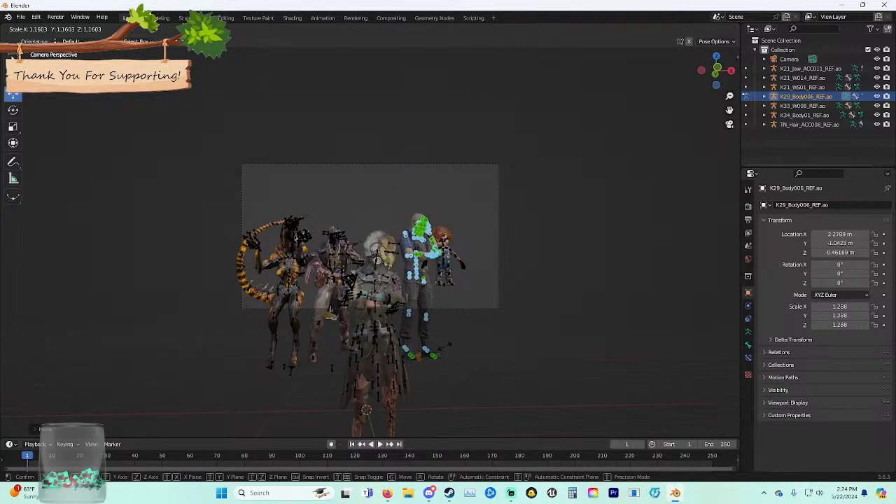
{"action": "left_click", "coordinate": [441, 347]}
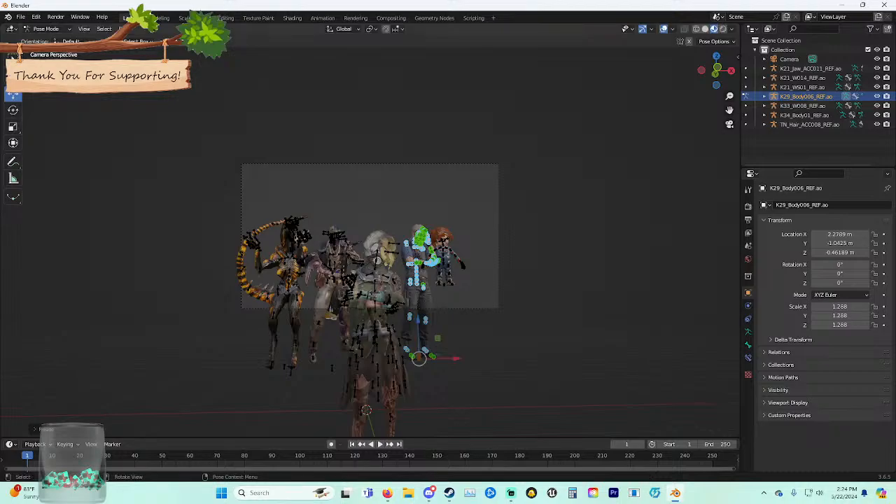
{"action": "left_click_drag", "start_coordinate": [456, 358], "coordinate": [452, 358]}
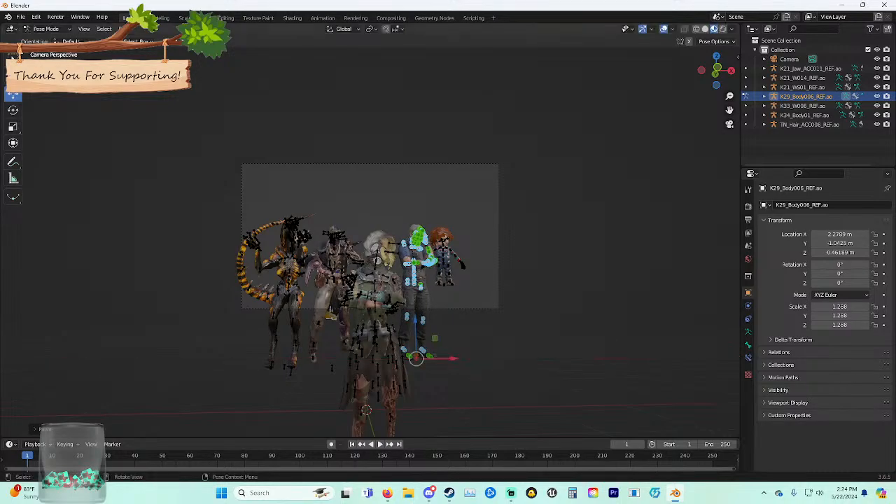
{"action": "left_click", "coordinate": [490, 353]}
Return to Object Mode, enter Pose Mode on the K34_Body01_REF.ao doll, select all its bones and scale them up.
{"action": "key", "text": "ctrl+Tab"}
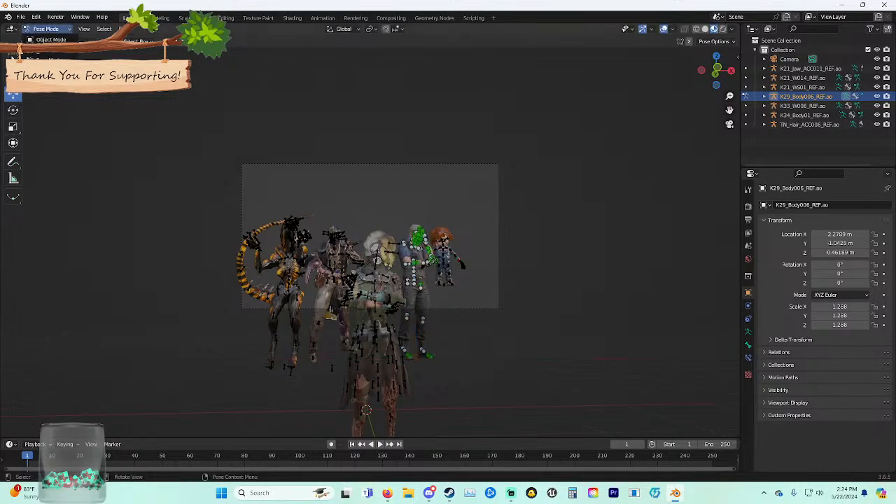
{"action": "left_click", "coordinate": [445, 260]}
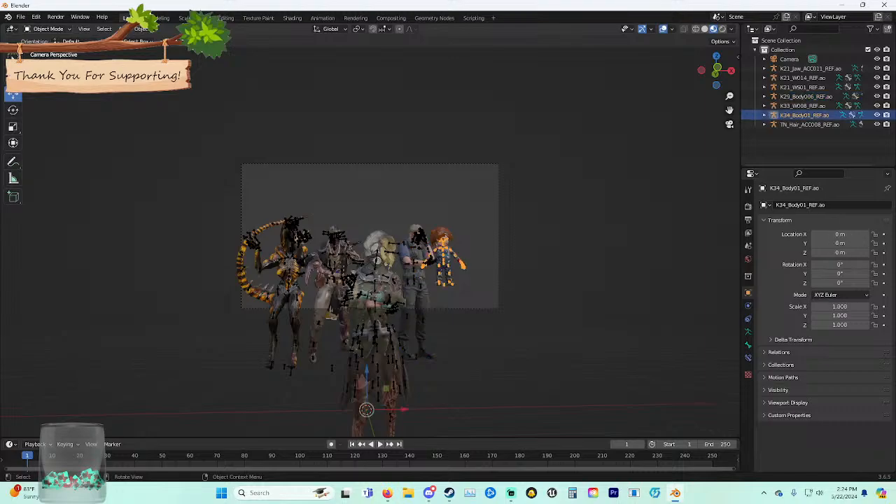
{"action": "key", "text": "ctrl+Tab"}
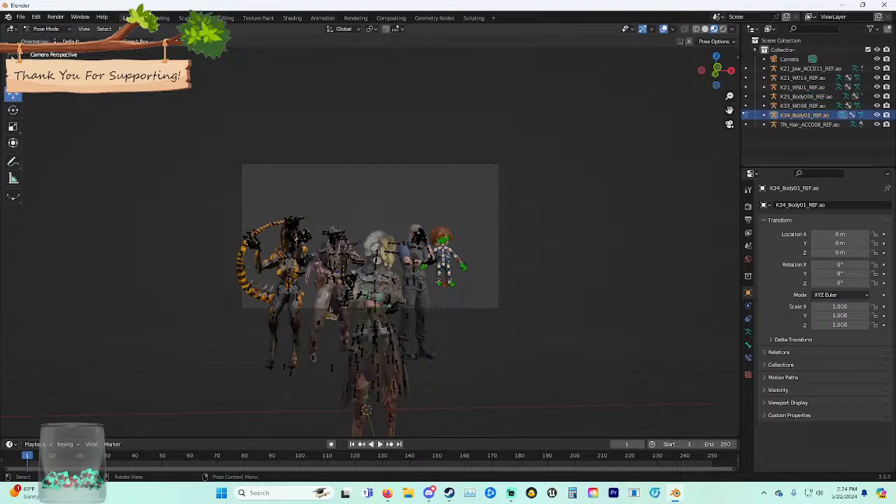
{"action": "key", "text": "a"}
{"action": "key", "text": "s"}
{"action": "left_click", "coordinate": [554, 244]}
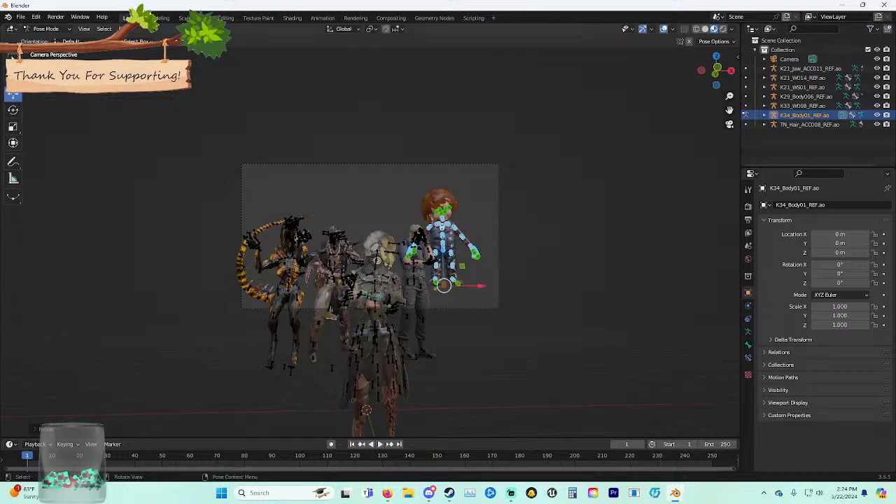
Lower the K34_Body01_REF.ao doll along Z and adjust its X position beside the man in the vest.
{"action": "left_click_drag", "start_coordinate": [481, 286], "coordinate": [499, 285]}
{"action": "left_click_drag", "start_coordinate": [461, 249], "coordinate": [463, 284]}
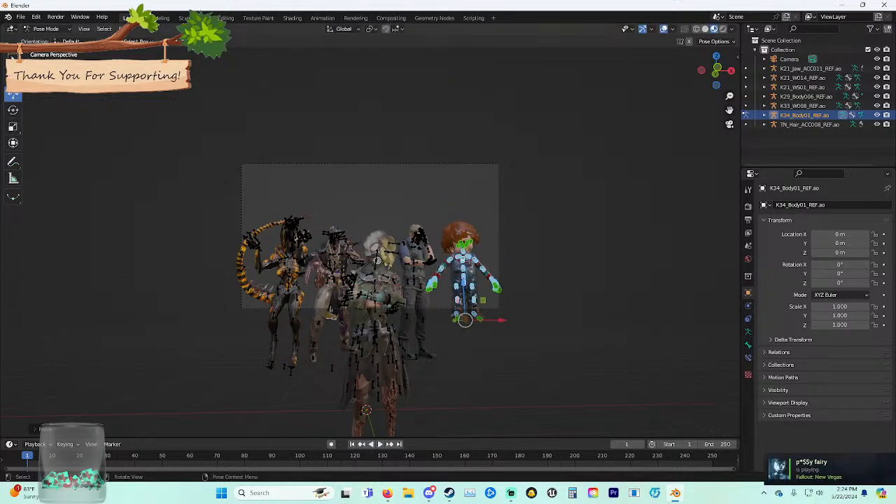
{"action": "left_click_drag", "start_coordinate": [453, 320], "coordinate": [438, 321]}
Lower the doll further along Z, shift it along Y and return to the camera view.
{"action": "middle_click_drag", "start_coordinate": [586, 241], "coordinate": [459, 237]}
{"action": "scroll", "coordinate": [459, 237], "scroll_direction": "down", "scroll_amount": 3}
{"action": "left_click_drag", "start_coordinate": [469, 310], "coordinate": [469, 338]}
{"action": "left_click_drag", "start_coordinate": [507, 379], "coordinate": [462, 375]}
{"action": "middle_click_drag", "start_coordinate": [461, 376], "coordinate": [532, 375]}
{"action": "key", "text": "KP_0"}
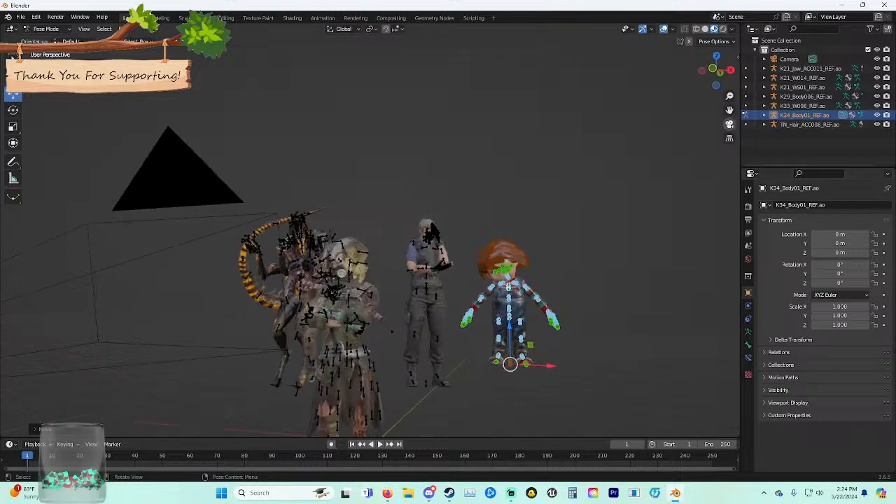
Drop the doll further along Z, scale all its bones up and trim the enlarged size back down.
{"action": "left_click_drag", "start_coordinate": [458, 300], "coordinate": [464, 490]}
{"action": "key", "text": "s"}
{"action": "left_click", "coordinate": [527, 248]}
{"action": "key", "text": "s"}
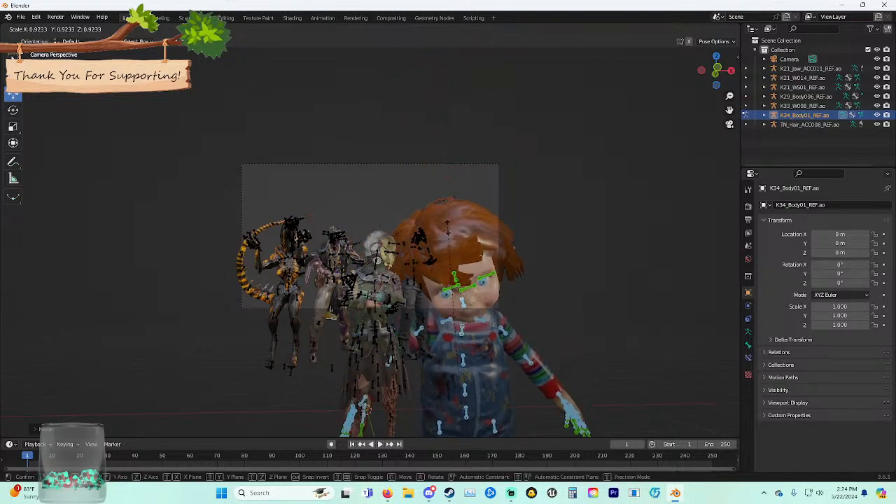
{"action": "left_click", "coordinate": [435, 360]}
{"action": "scroll", "coordinate": [435, 360], "scroll_direction": "down", "scroll_amount": 3}
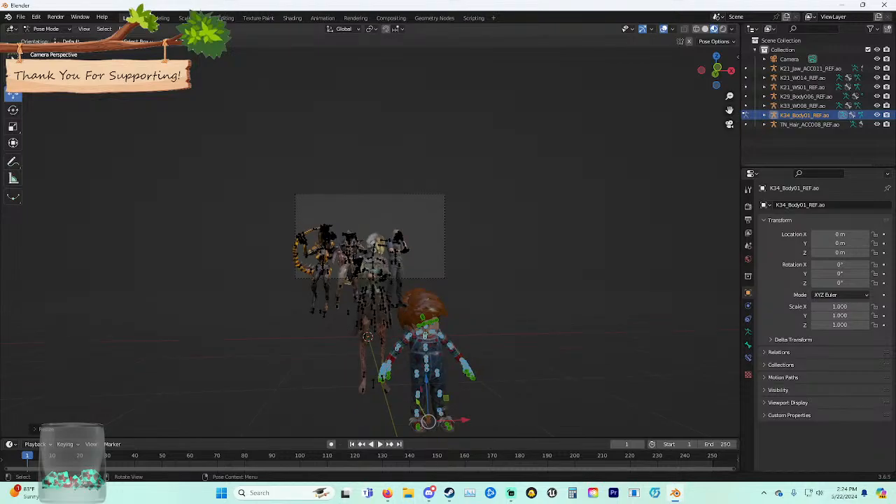
Raise the doll along Z into the camera frame, scale it down, raise it again and clear the bone selection.
{"action": "left_click_drag", "start_coordinate": [427, 382], "coordinate": [424, 296]}
{"action": "key", "text": "s"}
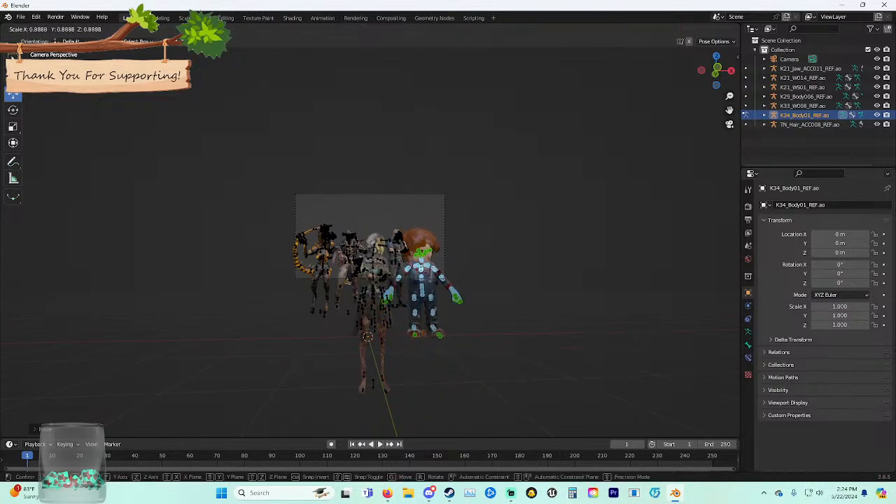
{"action": "left_click", "coordinate": [423, 313]}
{"action": "left_click_drag", "start_coordinate": [422, 297], "coordinate": [420, 249]}
{"action": "left_click", "coordinate": [470, 244]}
{"action": "scroll", "coordinate": [462, 252], "scroll_direction": "up", "scroll_amount": 5}
{"action": "scroll", "coordinate": [627, 276], "scroll_direction": "up", "scroll_amount": 4}
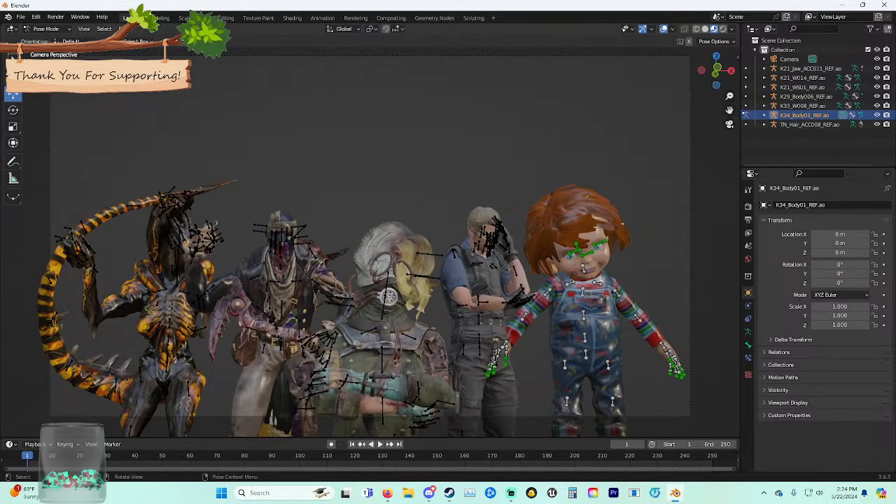
{"action": "scroll", "coordinate": [626, 275], "scroll_direction": "down", "scroll_amount": 3}
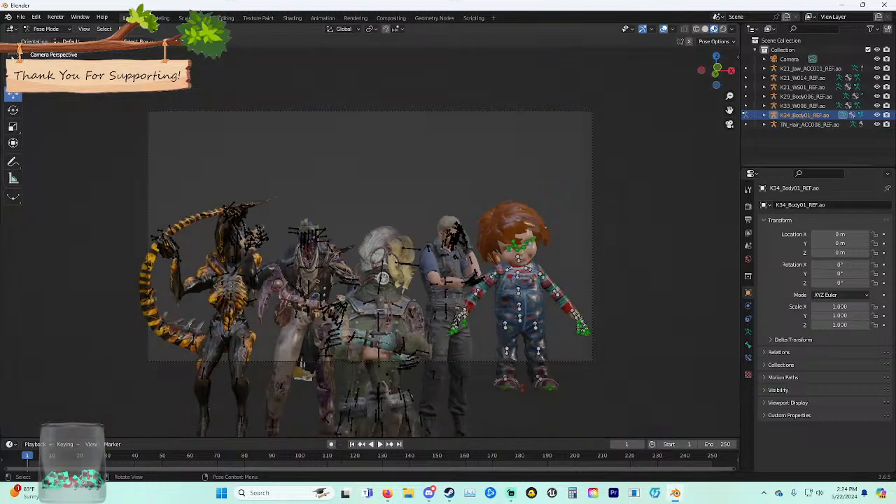
Reselect all the doll's bones, push it back along Y, scale it down and return to the camera view.
{"action": "mouse_move", "coordinate": [450, 167]}
{"action": "left_mouse_down"}
{"action": "mouse_move", "coordinate": [474, 233]}
{"action": "mouse_move", "coordinate": [607, 410]}
{"action": "left_mouse_up"}
{"action": "middle_click_drag", "start_coordinate": [607, 409], "coordinate": [514, 398]}
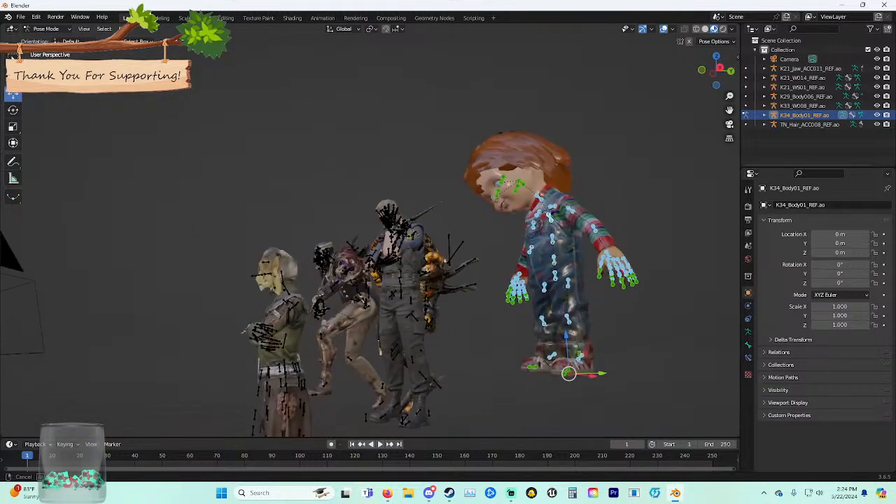
{"action": "key", "text": "g"}
{"action": "key", "text": "x"}
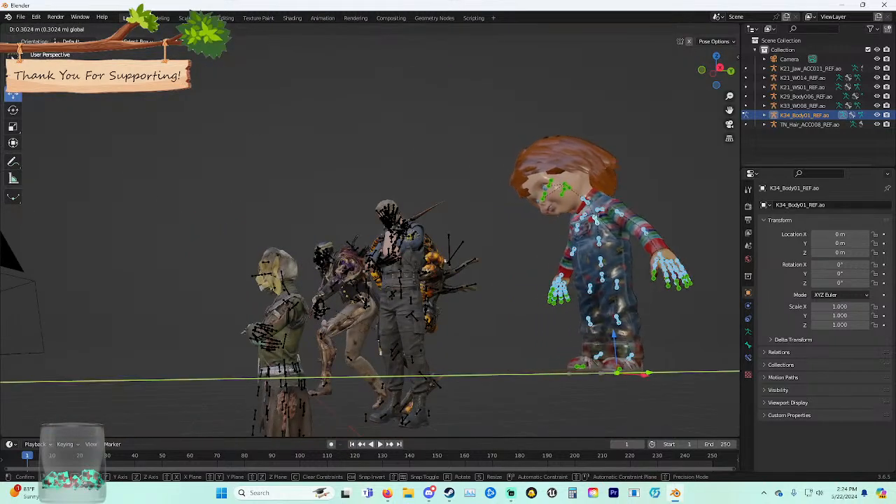
{"action": "middle_click_drag", "start_coordinate": [528, 364], "coordinate": [607, 357]}
{"action": "key", "text": "s"}
{"action": "left_click", "coordinate": [506, 359]}
{"action": "key", "text": "KP_0"}
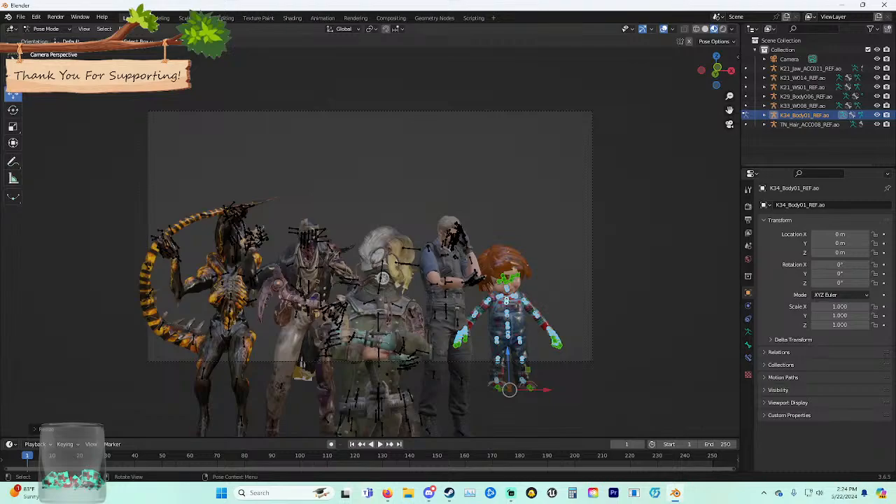
Hide the viewport overlays and compare the group composition through the camera in solid and material preview shading.
{"action": "key", "text": "shift+alt+z"}
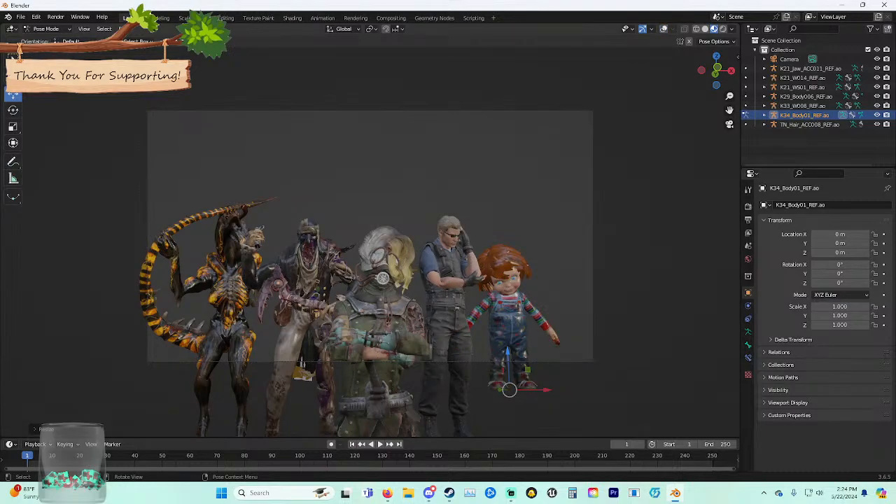
{"action": "scroll", "coordinate": [370, 238], "scroll_direction": "up", "scroll_amount": 3}
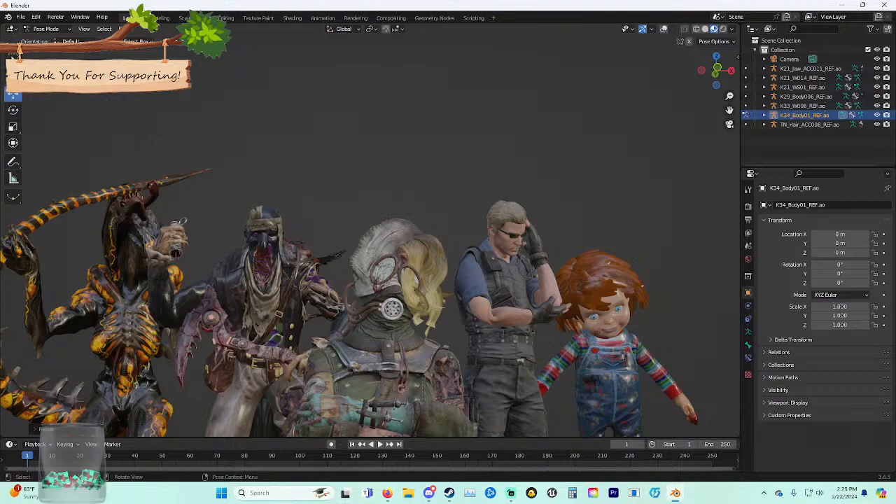
{"action": "key", "text": "KP_0"}
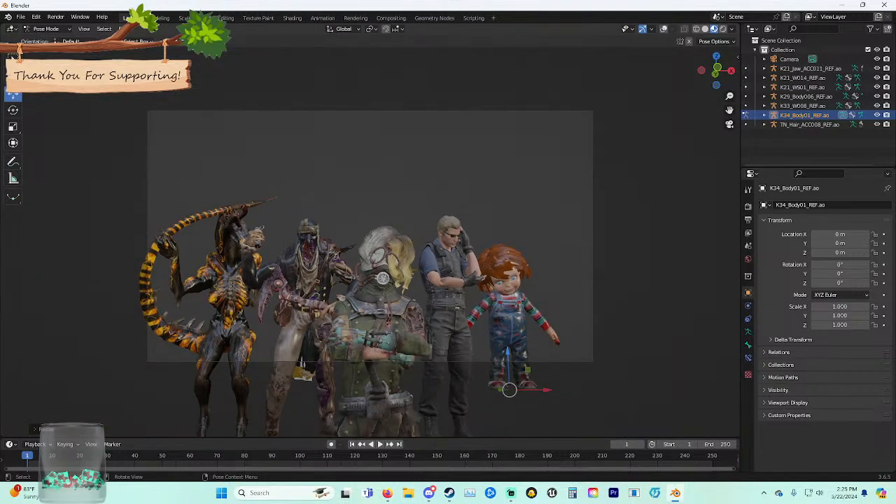
{"action": "left_click", "coordinate": [705, 28]}
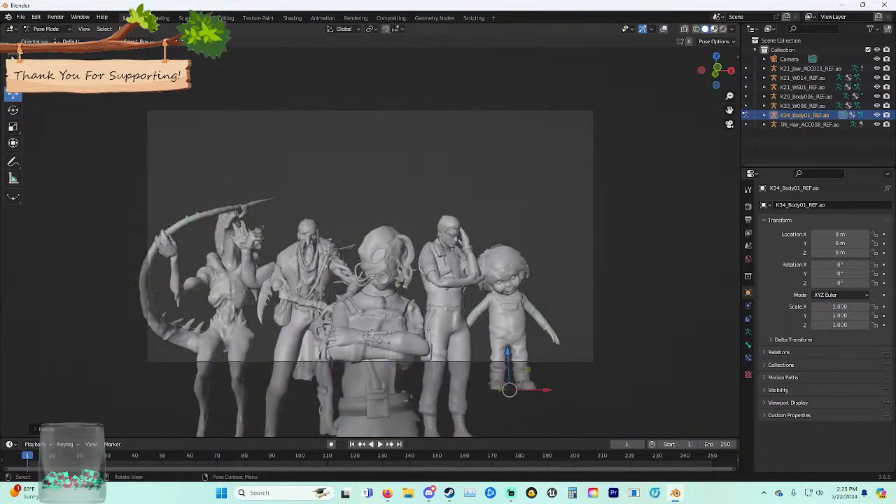
{"action": "left_click", "coordinate": [713, 28]}
Shift the doll along X away from the man, return to Object Mode and recheck the group in solid shading with overlays restored.
{"action": "left_click_drag", "start_coordinate": [546, 390], "coordinate": [574, 390]}
{"action": "key", "text": "ctrl+Tab"}
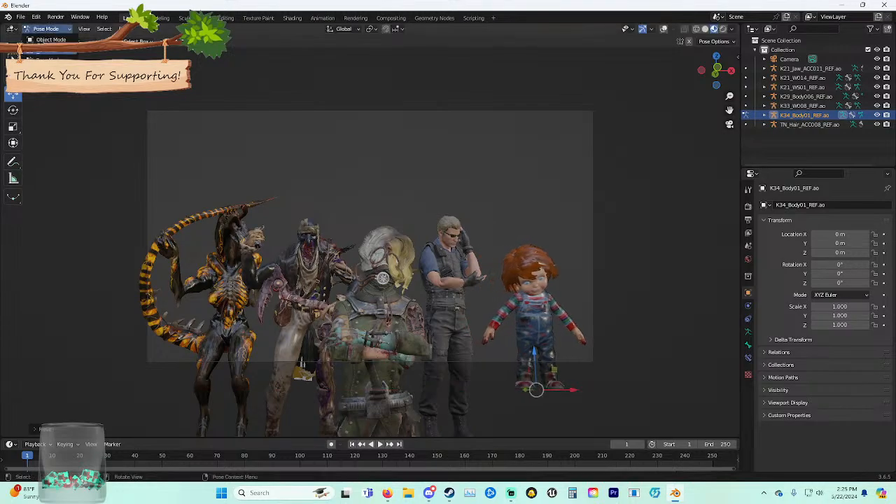
{"action": "left_click", "coordinate": [705, 29]}
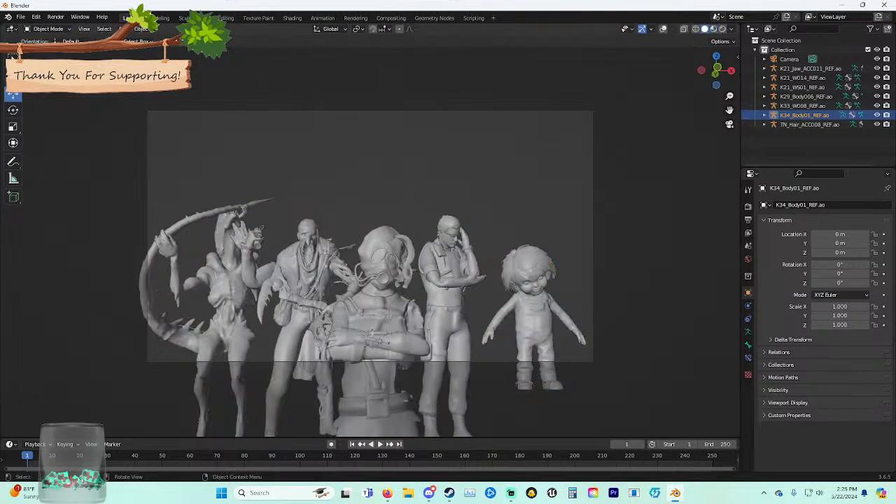
{"action": "left_click", "coordinate": [713, 29]}
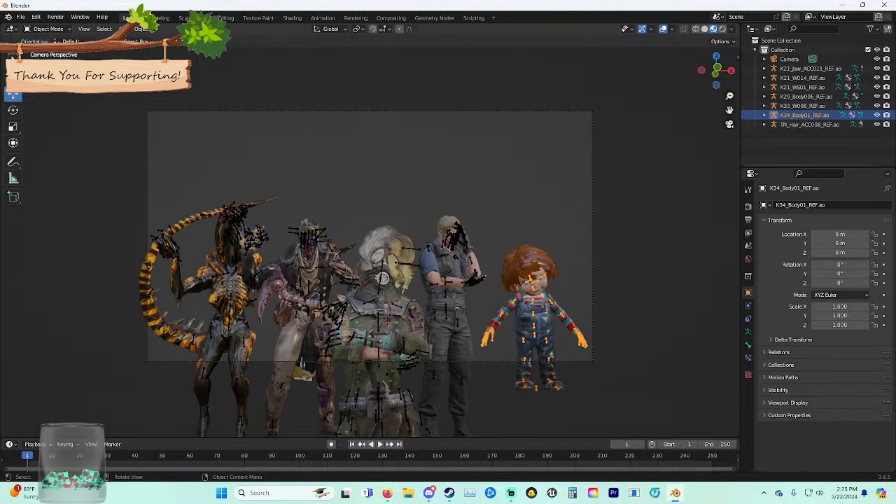
Enter Pose Mode on the K29_Body006_REF.ao man, select all his bones and shift him along X toward the doll.
{"action": "left_click", "coordinate": [447, 282]}
{"action": "left_click", "coordinate": [48, 28]}
{"action": "left_click", "coordinate": [46, 58]}
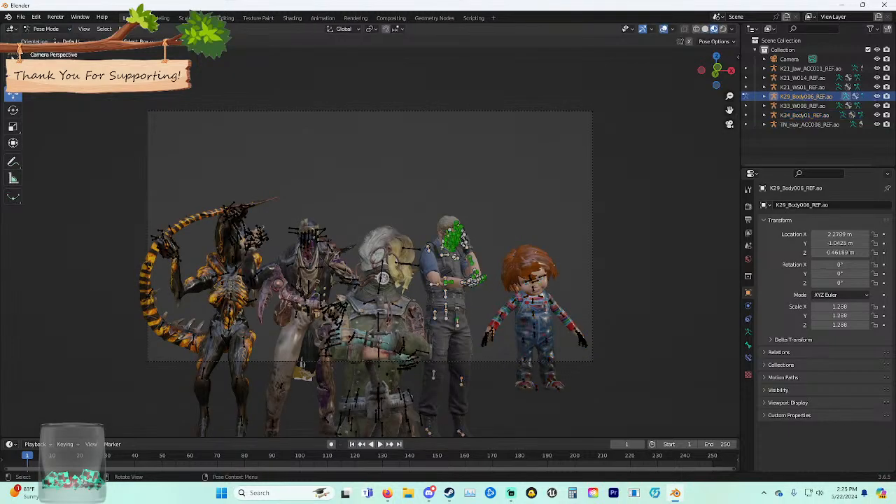
{"action": "scroll", "coordinate": [420, 258], "scroll_direction": "down", "scroll_amount": 1}
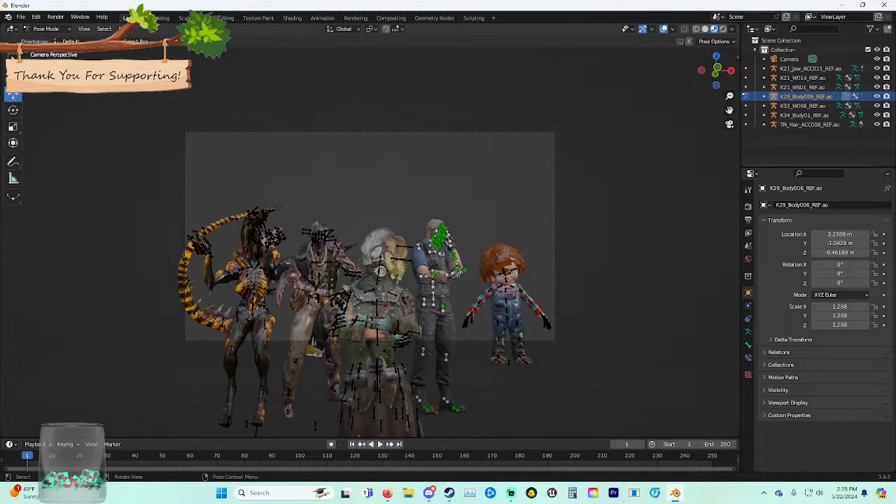
{"action": "key", "text": "a"}
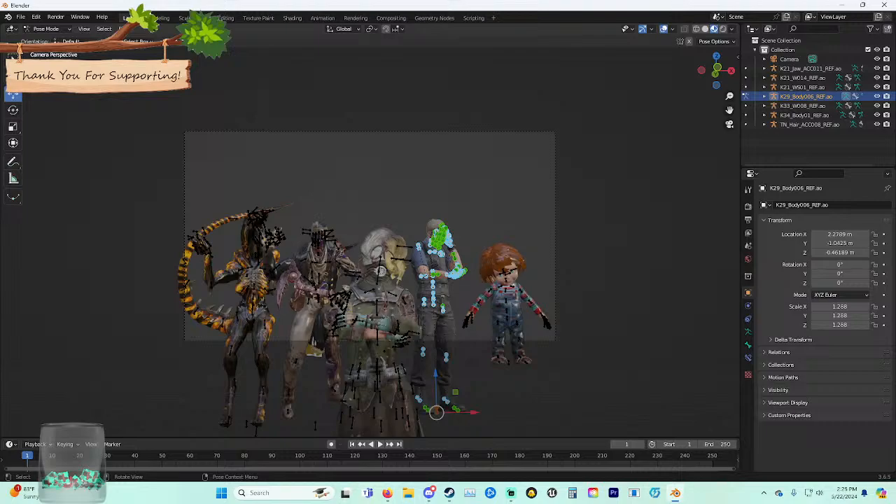
{"action": "left_click_drag", "start_coordinate": [474, 412], "coordinate": [485, 412]}
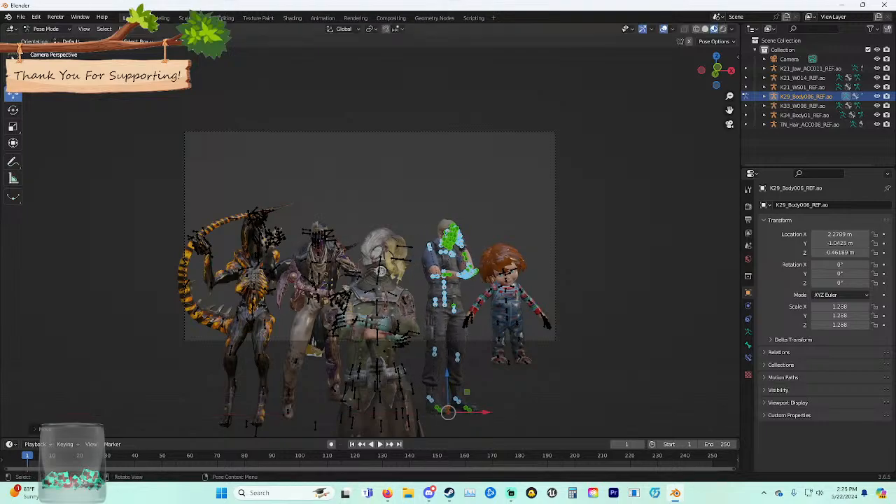
{"action": "mouse_move", "coordinate": [485, 396]}
{"action": "middle_mouse_down"}
{"action": "mouse_move", "coordinate": [441, 396]}
{"action": "mouse_move", "coordinate": [482, 399]}
{"action": "middle_mouse_up"}
{"action": "left_click_drag", "start_coordinate": [484, 410], "coordinate": [492, 411]}
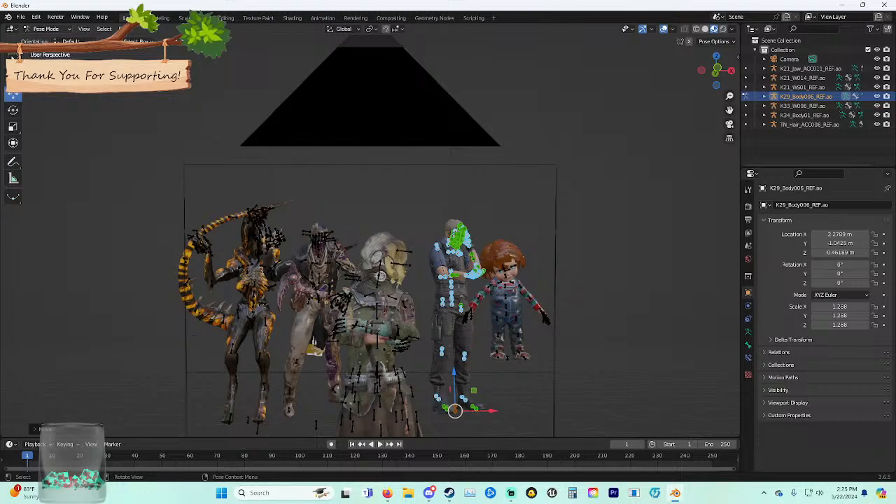
Enter Pose Mode on the TN_Hair_ACC008_REF.ao masked figure, shift all its bones slightly along X and clear the bone selection.
{"action": "key", "text": "ctrl+Tab"}
{"action": "left_click", "coordinate": [378, 382]}
{"action": "left_click", "coordinate": [48, 29]}
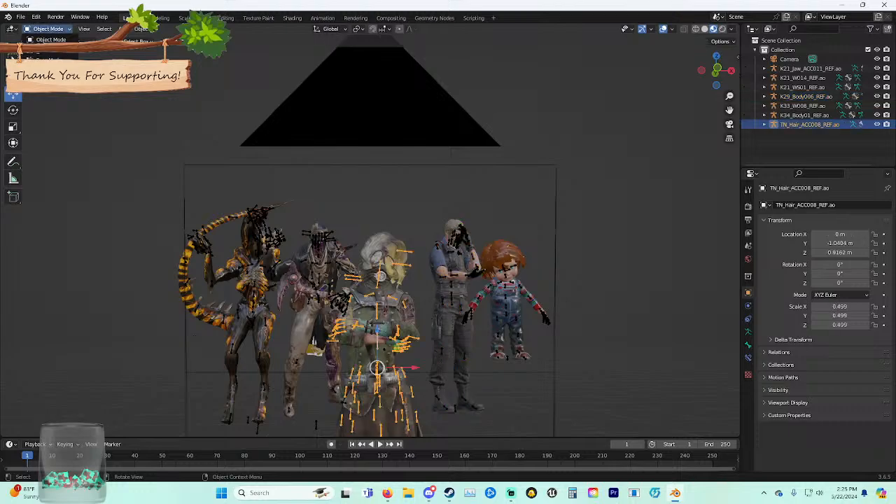
{"action": "left_click", "coordinate": [49, 59]}
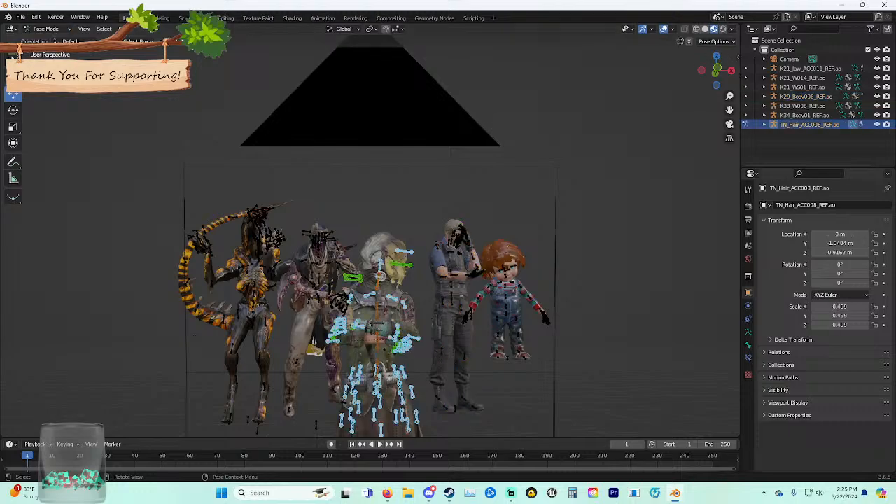
{"action": "key", "text": "KP_0"}
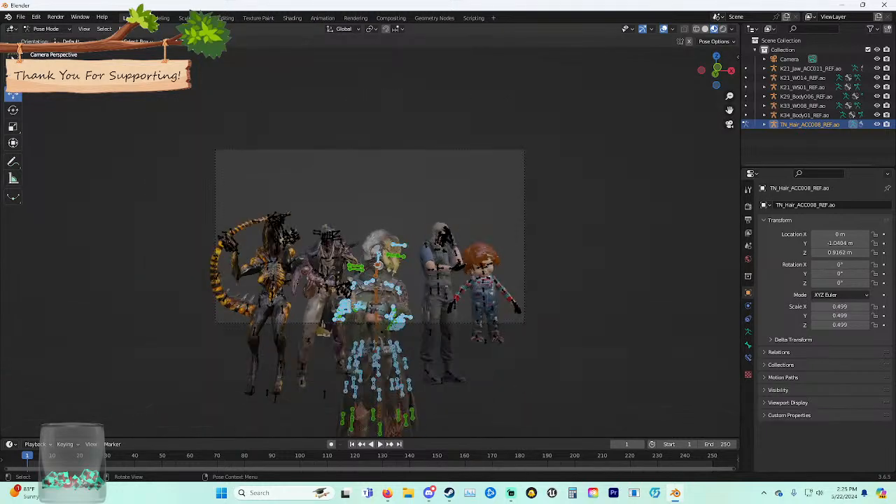
{"action": "left_click_drag", "start_coordinate": [410, 417], "coordinate": [420, 416]}
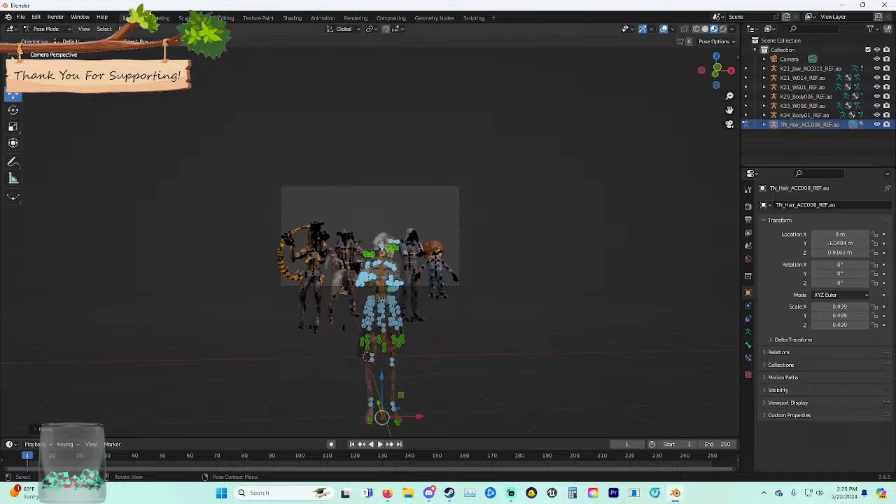
{"action": "key", "text": "alt+a"}
Examine the spacing of all five characters up close with overlays hidden, restore the overlays and inspect the group from the side.
{"action": "scroll", "coordinate": [370, 236], "scroll_direction": "up", "scroll_amount": 5}
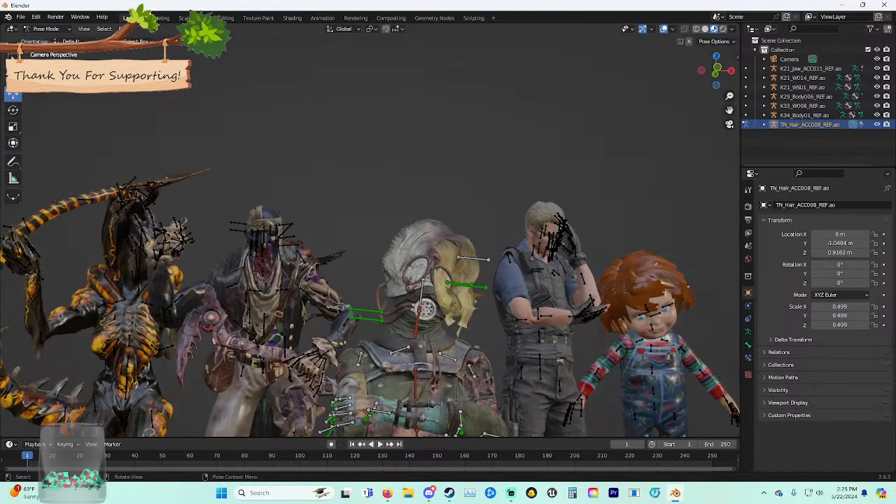
{"action": "scroll", "coordinate": [370, 236], "scroll_direction": "down", "scroll_amount": 1}
{"action": "scroll", "coordinate": [370, 236], "scroll_direction": "up", "scroll_amount": 1}
{"action": "key", "text": "shift+alt+z"}
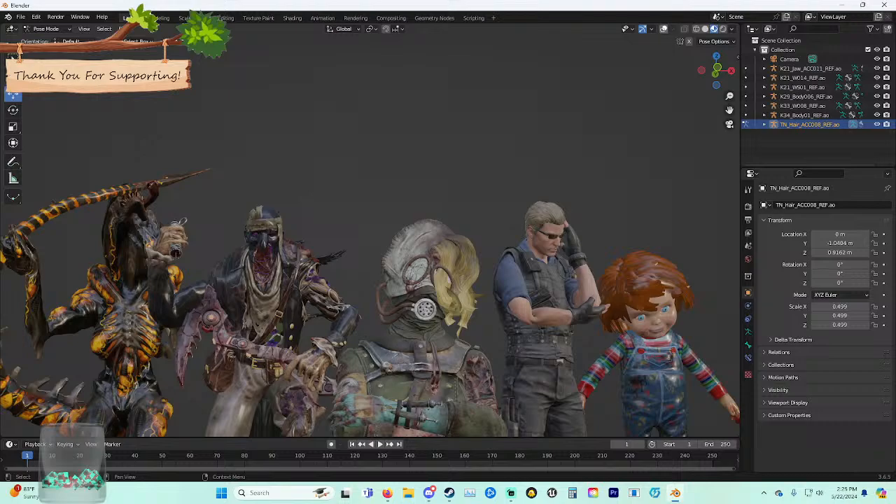
{"action": "key", "text": "alt+shift+z"}
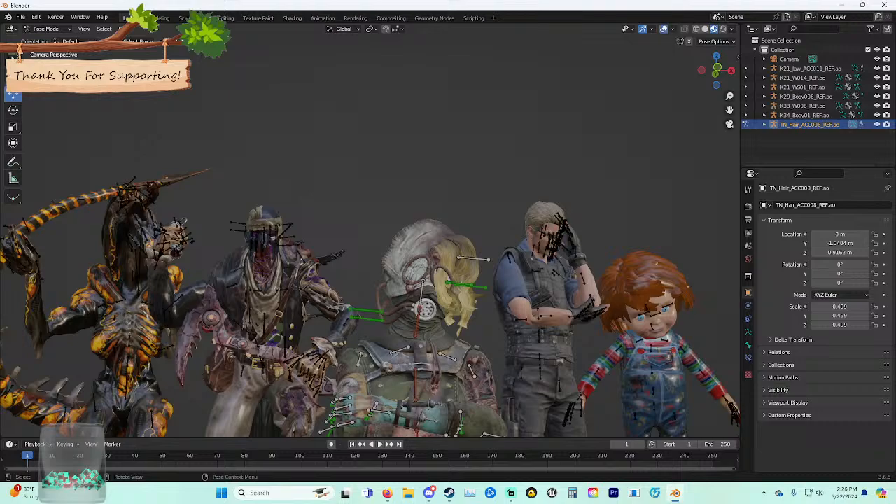
{"action": "left_click", "coordinate": [730, 124]}
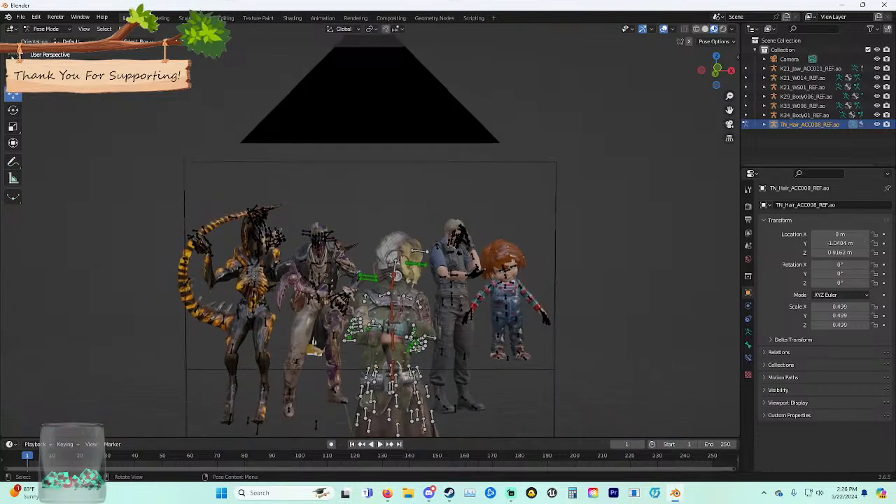
{"action": "middle_click_drag", "start_coordinate": [482, 280], "coordinate": [428, 304]}
{"action": "scroll", "coordinate": [430, 280], "scroll_direction": "down", "scroll_amount": 3}
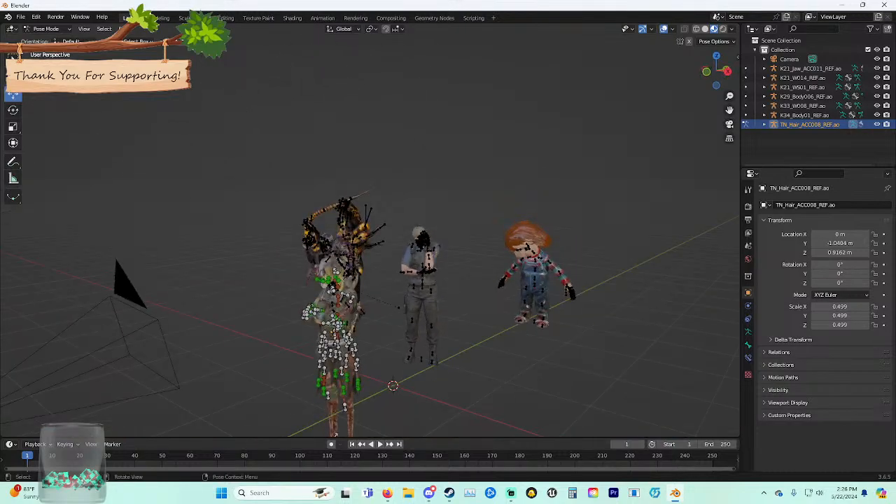
Return to Object Mode and clear the selection of the masked figure's armature.
{"action": "left_click", "coordinate": [48, 28]}
{"action": "left_click", "coordinate": [49, 39]}
{"action": "middle_click_drag", "start_coordinate": [224, 252], "coordinate": [264, 179], "text": "shift"}
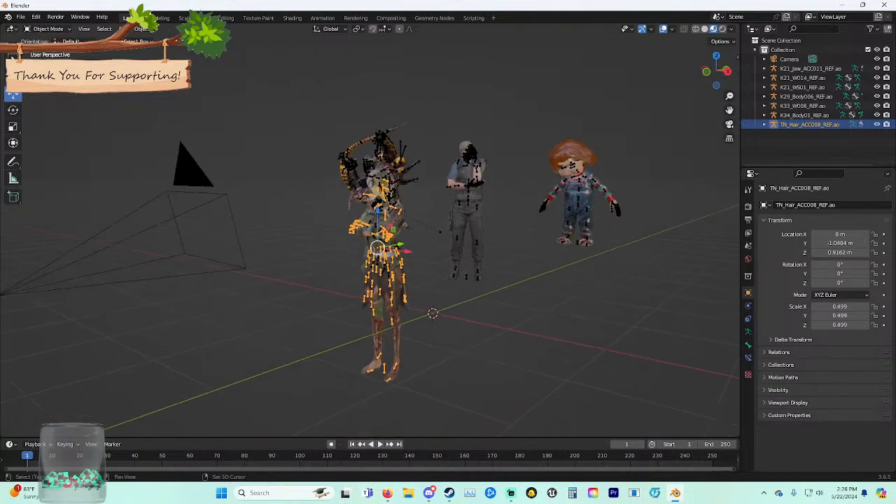
{"action": "left_click", "coordinate": [264, 179]}
Add a Sun light at the world origin among the characters.
{"action": "middle_click_drag", "start_coordinate": [420, 252], "coordinate": [515, 180], "text": "shift"}
{"action": "middle_click_drag", "start_coordinate": [462, 210], "coordinate": [490, 210]}
{"action": "middle_click_drag", "start_coordinate": [448, 210], "coordinate": [378, 325], "text": "shift"}
{"action": "scroll", "coordinate": [369, 252], "scroll_direction": "down", "scroll_amount": 2}
{"action": "middle_click_drag", "start_coordinate": [378, 325], "coordinate": [380, 347]}
{"action": "key", "text": "shift+a"}
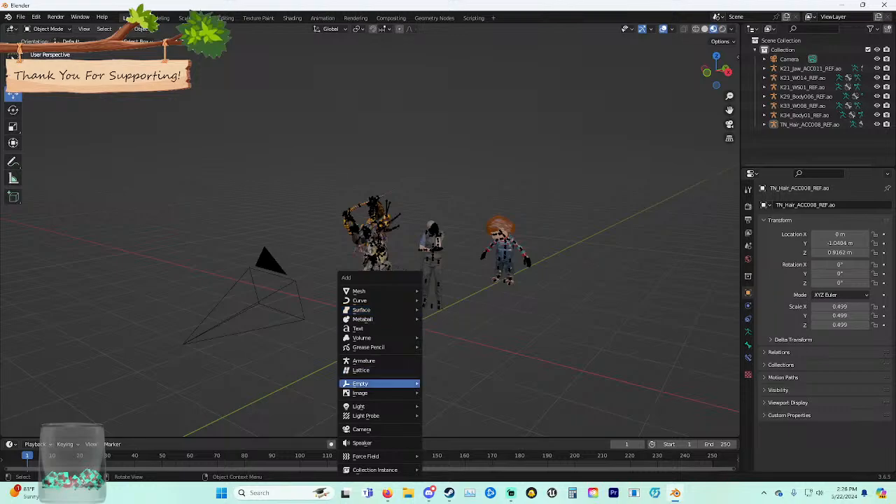
{"action": "mouse_move", "coordinate": [381, 406]}
{"action": "left_click", "coordinate": [446, 416]}
{"action": "middle_click_drag", "start_coordinate": [446, 413], "coordinate": [410, 413]}
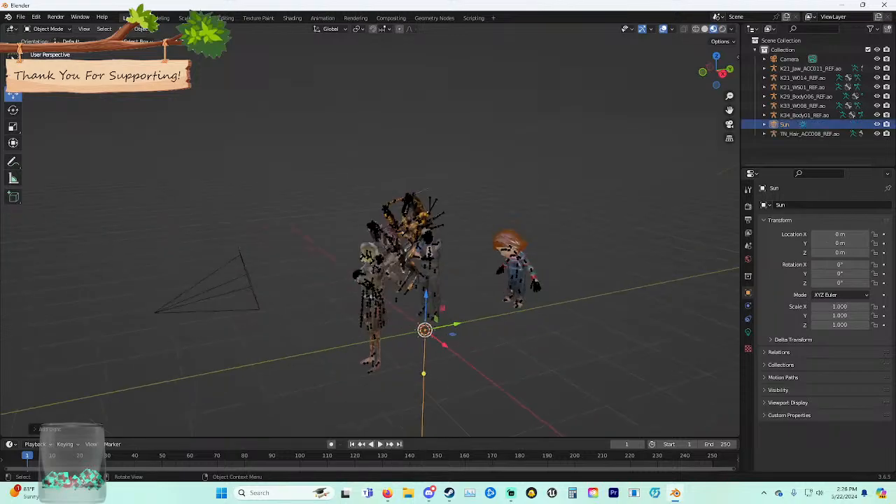
Move the Sun along Y to about -3.8 m and raise it to about 1.9 m, beside the camera.
{"action": "left_click_drag", "start_coordinate": [456, 324], "coordinate": [234, 367]}
{"action": "left_click_drag", "start_coordinate": [199, 339], "coordinate": [189, 245]}
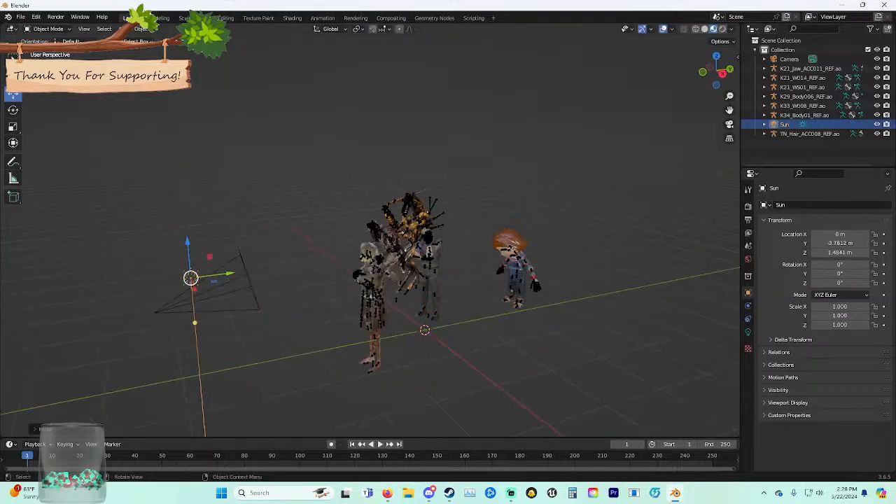
{"action": "middle_click_drag", "start_coordinate": [193, 248], "coordinate": [268, 246]}
{"action": "left_click_drag", "start_coordinate": [378, 276], "coordinate": [380, 221]}
{"action": "left_click_drag", "start_coordinate": [380, 259], "coordinate": [379, 278]}
Aim the Sun at the characters, rotating it to about 84° on X.
{"action": "middle_click_drag", "start_coordinate": [409, 297], "coordinate": [460, 302]}
{"action": "key", "text": "s"}
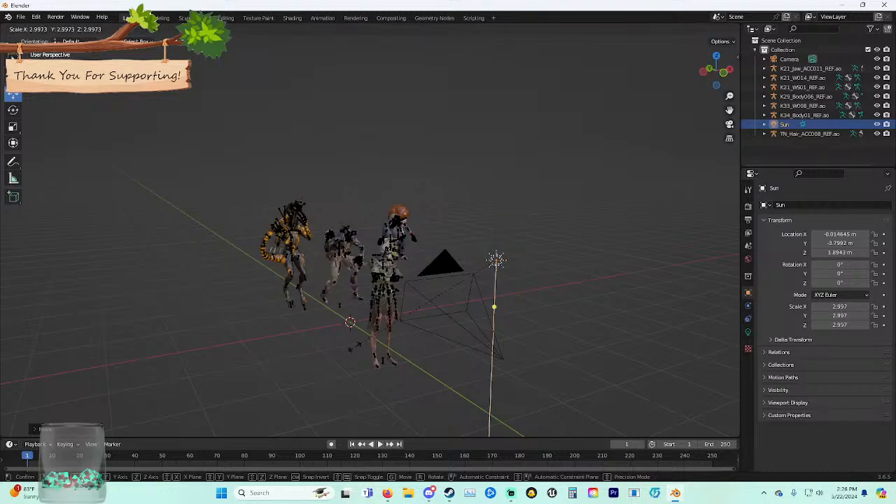
{"action": "key", "text": "Escape"}
{"action": "left_click_drag", "start_coordinate": [494, 306], "coordinate": [385, 249]}
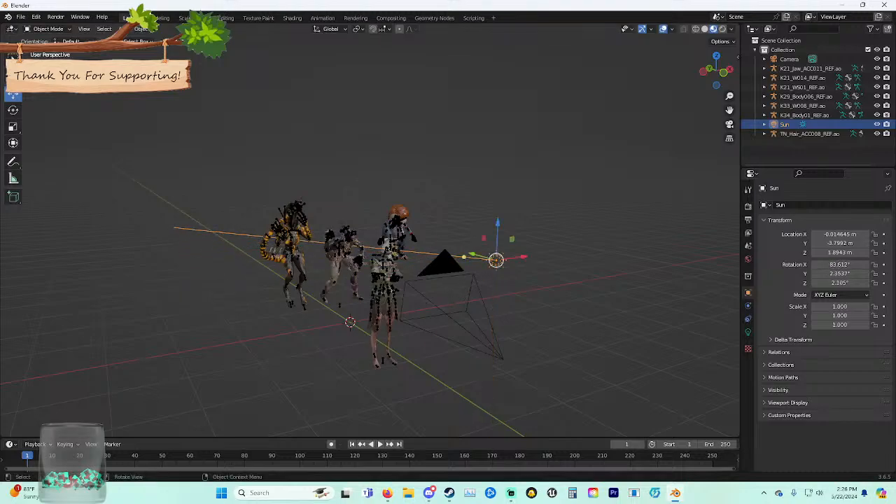
Set the Sun's strength to 100 and switch the viewport to rendered shading to inspect the lighting.
{"action": "left_click", "coordinate": [747, 332]}
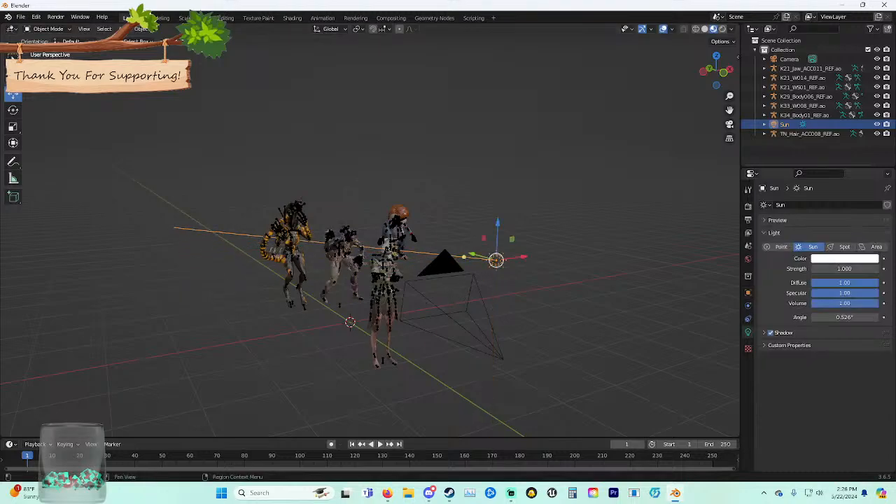
{"action": "left_click", "coordinate": [818, 268]}
{"action": "type", "text": "10"}
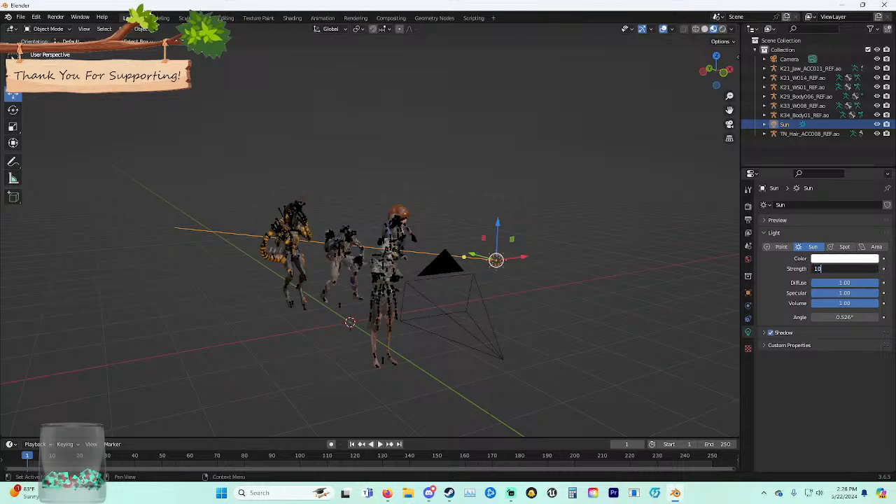
{"action": "type", "text": "0"}
{"action": "key", "text": "Return"}
{"action": "left_click", "coordinate": [722, 29]}
{"action": "middle_click_drag", "start_coordinate": [462, 245], "coordinate": [385, 245]}
{"action": "scroll", "coordinate": [409, 245], "scroll_direction": "up", "scroll_amount": 4}
{"action": "scroll", "coordinate": [369, 280], "scroll_direction": "down", "scroll_amount": 4}
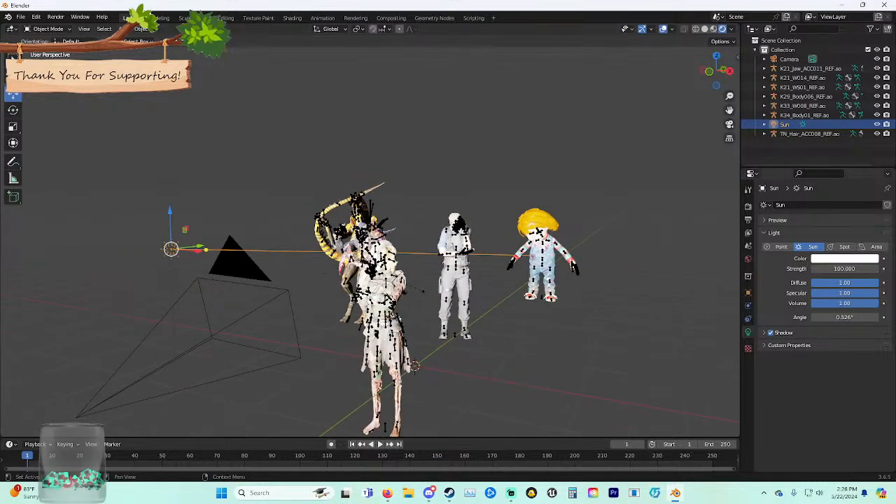
Try a Sun strength of 1 and settle on a strength of 5.
{"action": "left_click", "coordinate": [820, 268]}
{"action": "type", "text": "1"}
{"action": "key", "text": "Return"}
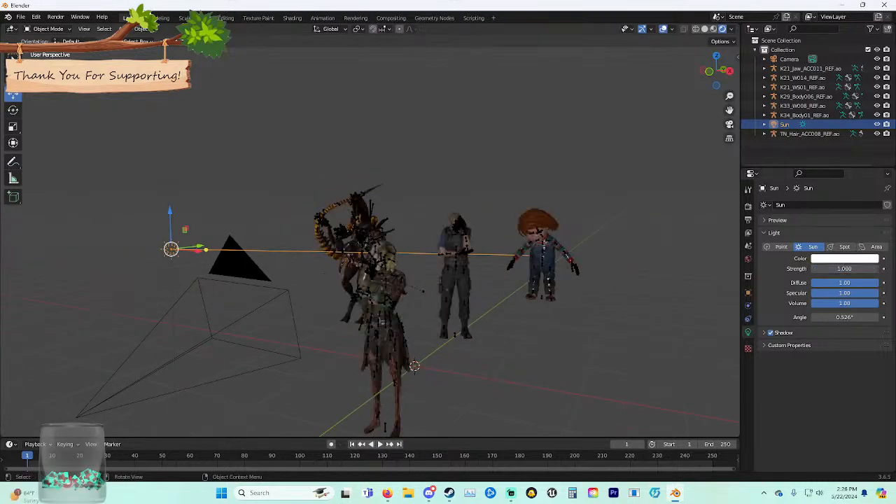
{"action": "left_click", "coordinate": [820, 269]}
{"action": "type", "text": "5"}
{"action": "key", "text": "Return"}
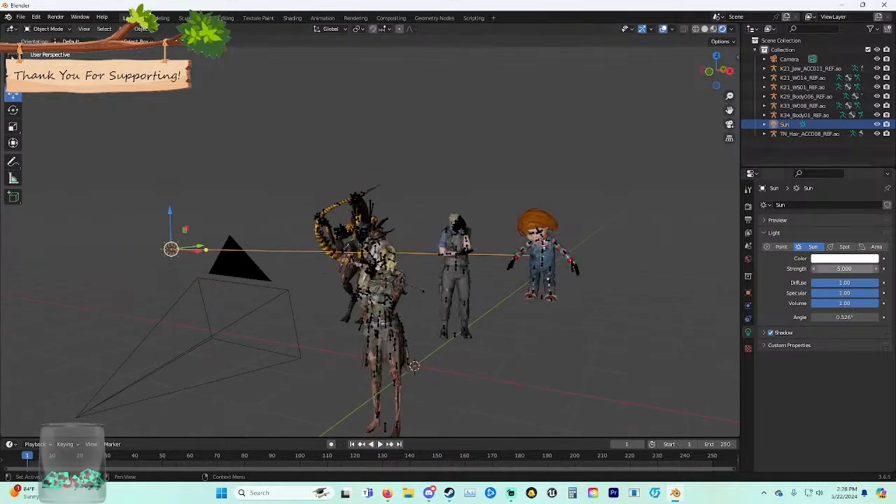
Deselect the Sun and check the lit group through the camera.
{"action": "left_click", "coordinate": [602, 294]}
{"action": "middle_click_drag", "start_coordinate": [602, 294], "coordinate": [637, 294]}
{"action": "key", "text": "KP_0"}
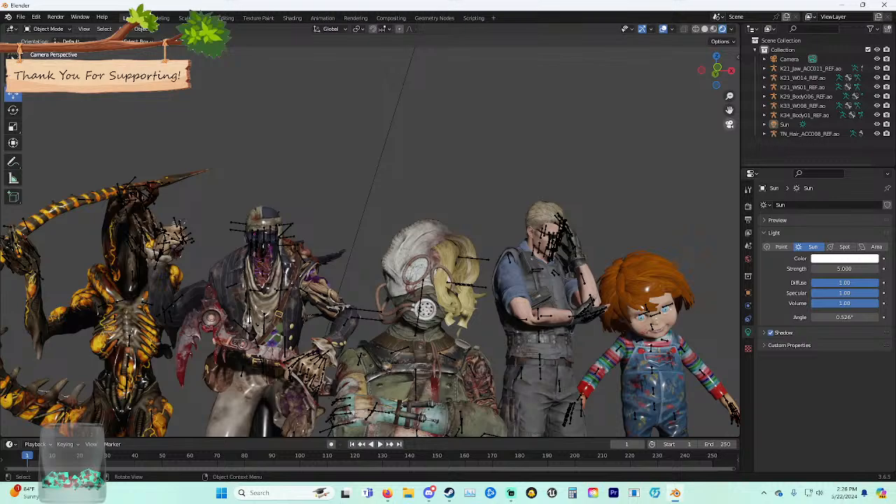
{"action": "key", "text": "KP_0"}
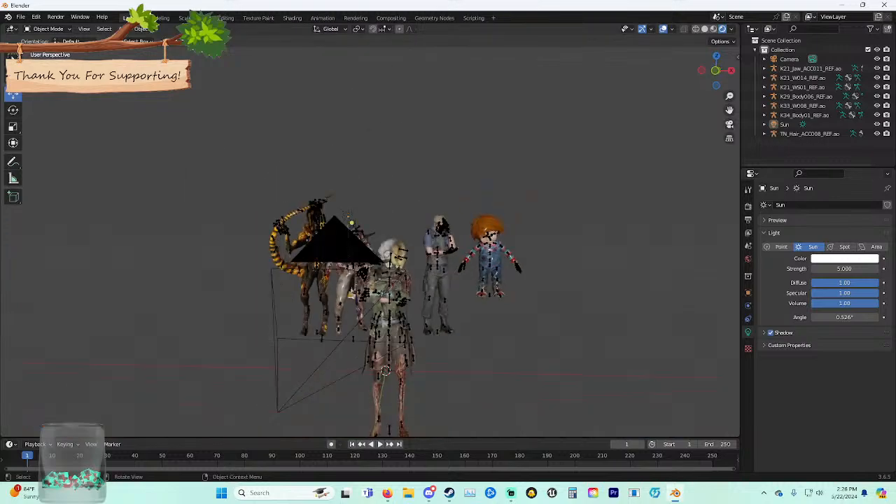
{"action": "key", "text": "shift+a"}
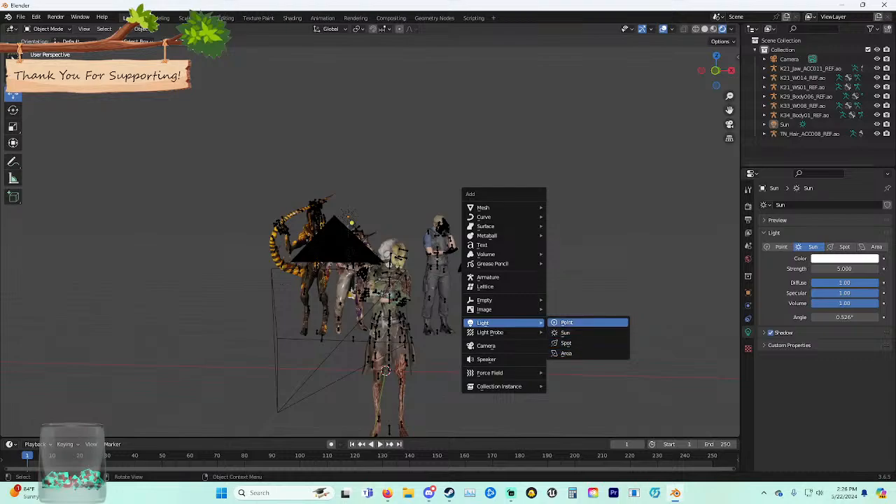
{"action": "left_click", "coordinate": [566, 322]}
{"action": "middle_click_drag", "start_coordinate": [420, 280], "coordinate": [462, 266]}
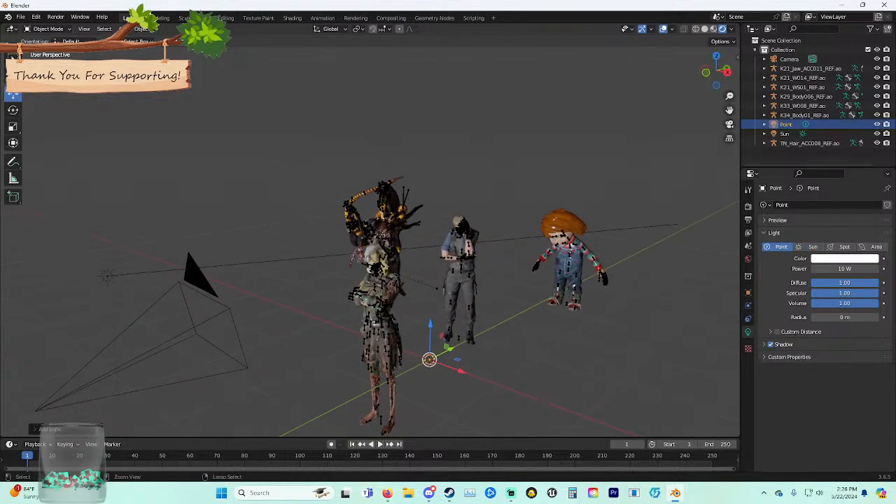
{"action": "key", "text": "ctrl+z"}
Add an Area light at the origin, enlarged to about 9.38 m and aimed upward.
{"action": "key", "text": "shift+a"}
{"action": "mouse_move", "coordinate": [490, 334]}
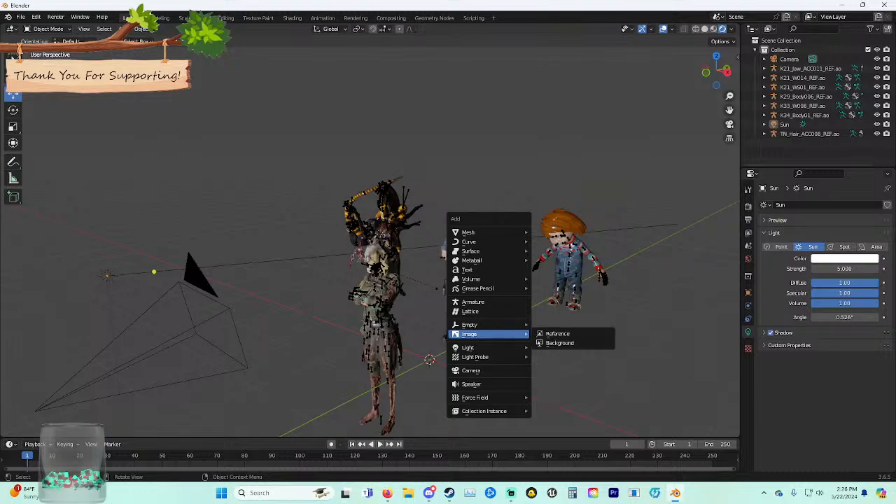
{"action": "mouse_move", "coordinate": [468, 347]}
{"action": "left_click", "coordinate": [560, 373]}
{"action": "scroll", "coordinate": [560, 374], "scroll_direction": "down", "scroll_amount": 4}
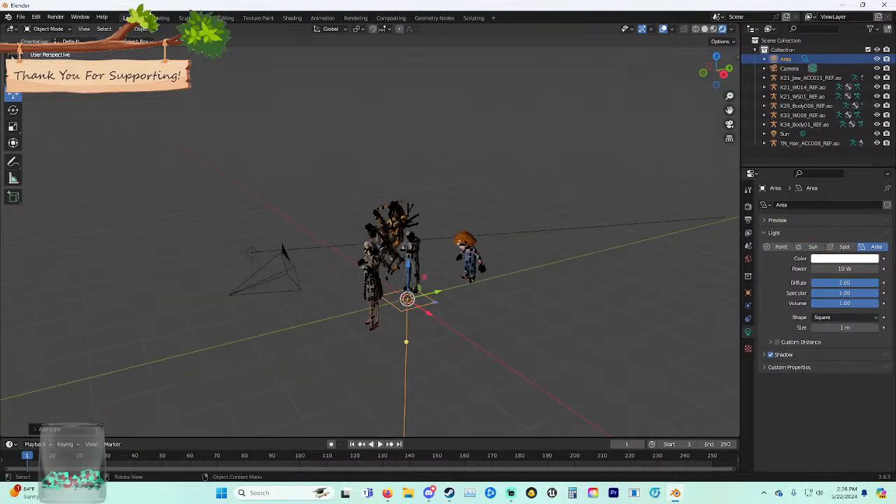
{"action": "left_click_drag", "start_coordinate": [435, 303], "coordinate": [709, 334]}
{"action": "left_click_drag", "start_coordinate": [405, 342], "coordinate": [404, 245]}
Lower the Area light beneath the characters' feet.
{"action": "middle_click_drag", "start_coordinate": [404, 245], "coordinate": [420, 136]}
{"action": "left_click_drag", "start_coordinate": [399, 290], "coordinate": [409, 241]}
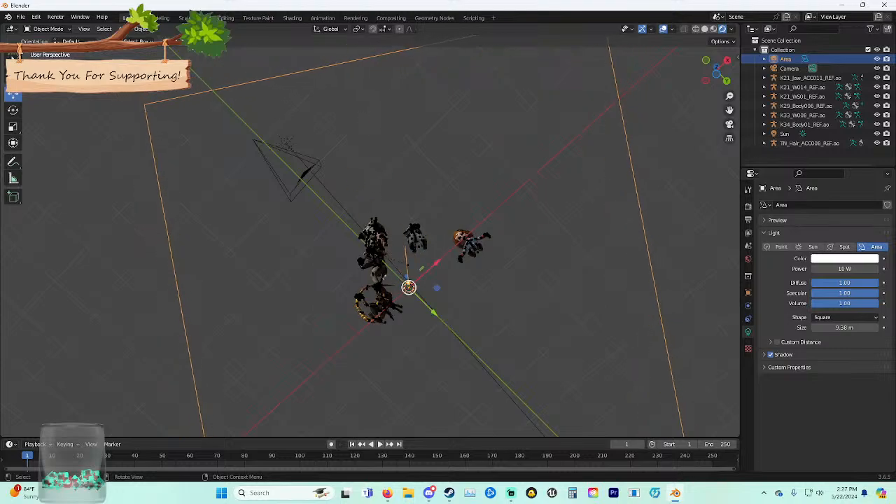
{"action": "middle_click_drag", "start_coordinate": [409, 242], "coordinate": [529, 354]}
{"action": "left_click_drag", "start_coordinate": [344, 250], "coordinate": [346, 269]}
{"action": "middle_click_drag", "start_coordinate": [364, 301], "coordinate": [414, 278]}
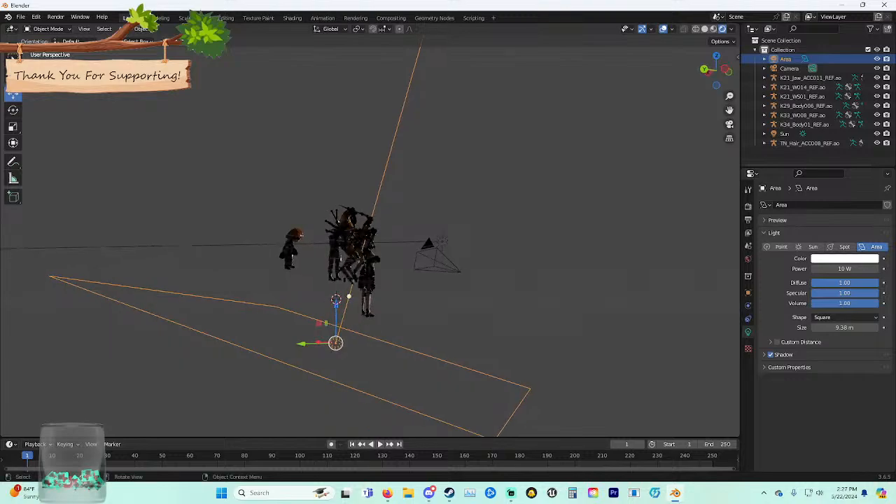
Straighten the Area light's aim so it points up at the characters and enlarge it to about 14.3 m.
{"action": "left_click_drag", "start_coordinate": [348, 296], "coordinate": [336, 299]}
{"action": "middle_click_drag", "start_coordinate": [336, 300], "coordinate": [315, 227]}
{"action": "left_click_drag", "start_coordinate": [382, 302], "coordinate": [368, 276]}
{"action": "middle_click_drag", "start_coordinate": [368, 276], "coordinate": [374, 209]}
{"action": "left_click_drag", "start_coordinate": [371, 227], "coordinate": [375, 213]}
{"action": "middle_click_drag", "start_coordinate": [375, 213], "coordinate": [192, 318]}
Set the large Area light's power to 100 W and check the lighting through the camera.
{"action": "left_click", "coordinate": [844, 269]}
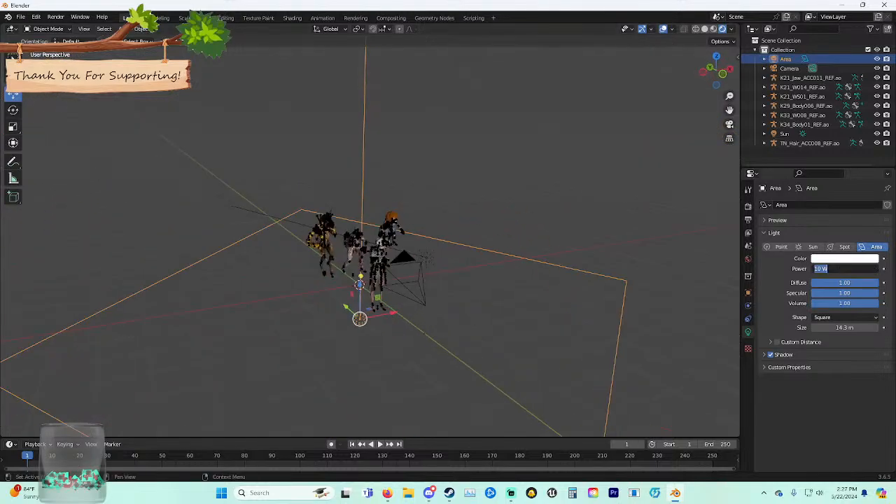
{"action": "type", "text": "100"}
{"action": "key", "text": "Return"}
{"action": "middle_click_drag", "start_coordinate": [455, 273], "coordinate": [410, 264]}
{"action": "scroll", "coordinate": [410, 264], "scroll_direction": "up", "scroll_amount": 3}
{"action": "scroll", "coordinate": [198, 256], "scroll_direction": "up", "scroll_amount": 3}
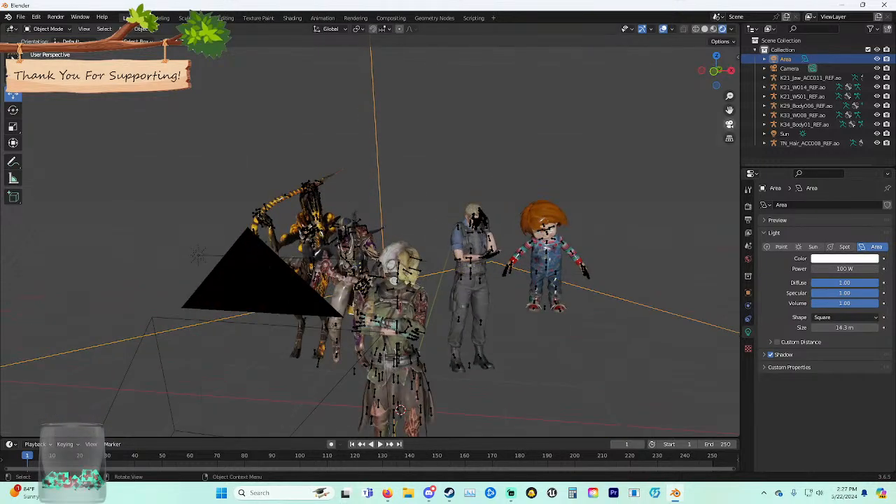
{"action": "key", "text": "KP_0"}
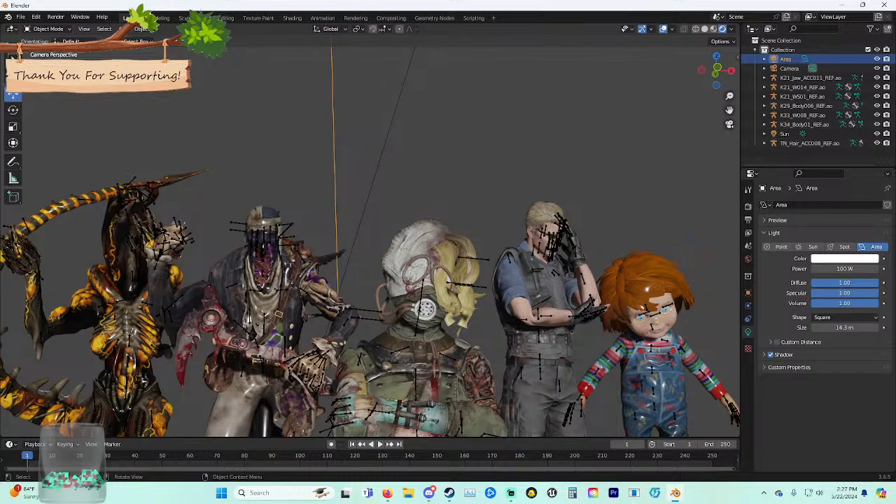
{"action": "left_click", "coordinate": [729, 124]}
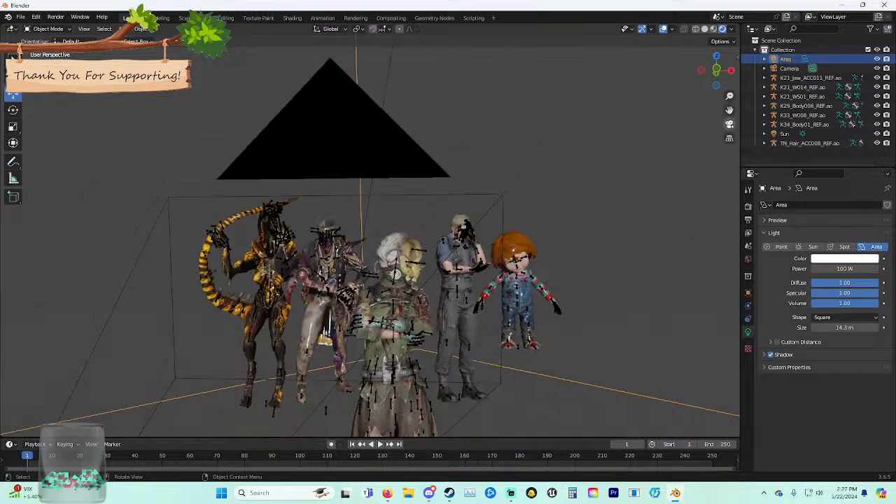
Add a second Area light and move it along Y to the front of the group, near the camera.
{"action": "middle_click_drag", "start_coordinate": [447, 251], "coordinate": [451, 288]}
{"action": "scroll", "coordinate": [451, 288], "scroll_direction": "down", "scroll_amount": 3}
{"action": "scroll", "coordinate": [379, 316], "scroll_direction": "down", "scroll_amount": 2}
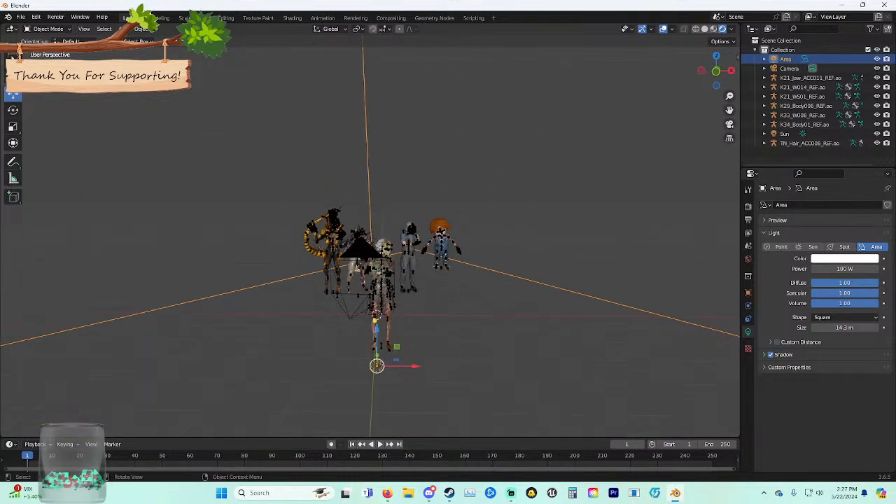
{"action": "middle_click_drag", "start_coordinate": [379, 316], "coordinate": [322, 262]}
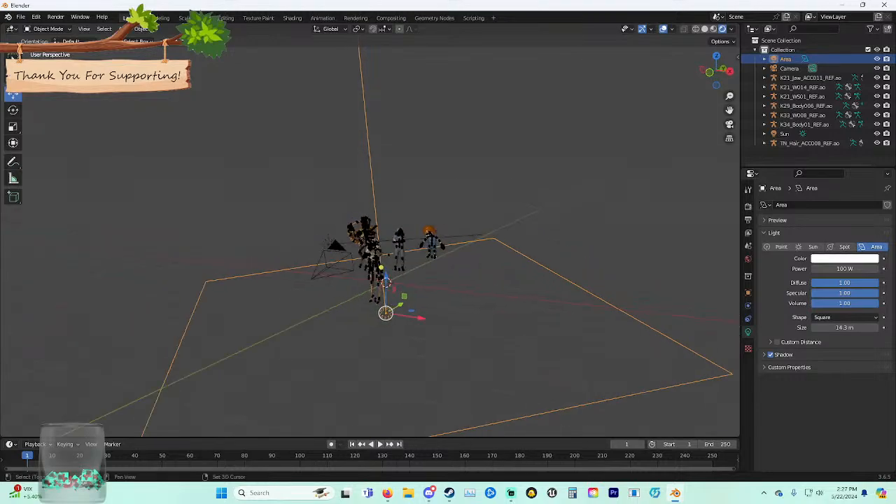
{"action": "key", "text": "shift+a"}
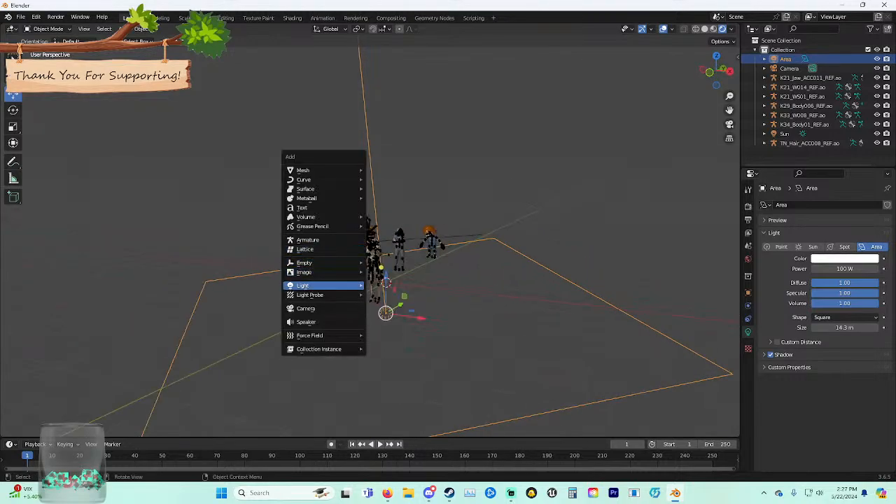
{"action": "mouse_move", "coordinate": [329, 286]}
{"action": "left_click", "coordinate": [387, 315]}
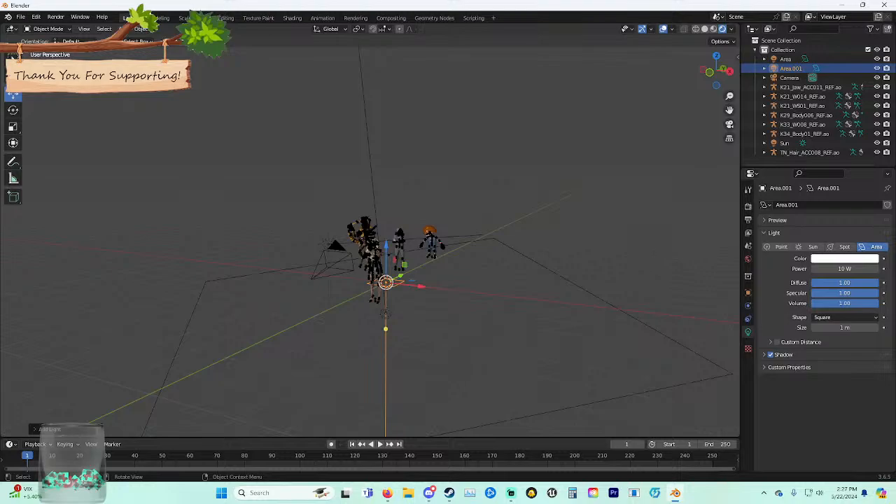
{"action": "left_click_drag", "start_coordinate": [400, 276], "coordinate": [339, 349]}
{"action": "left_click_drag", "start_coordinate": [305, 308], "coordinate": [304, 245]}
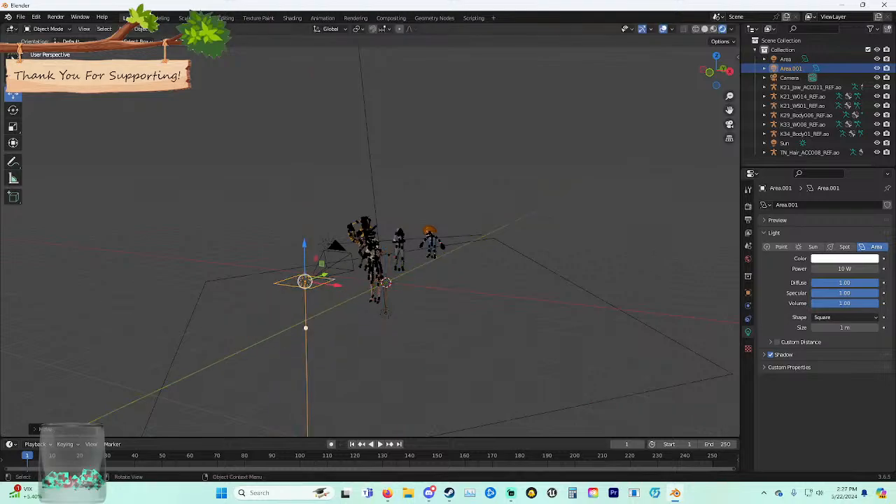
Aim the second Area light at the characters, enlarge it to about 4.24 m and set its power to 50 W.
{"action": "left_click_drag", "start_coordinate": [305, 327], "coordinate": [374, 249]}
{"action": "left_click_drag", "start_coordinate": [322, 306], "coordinate": [379, 392]}
{"action": "left_click", "coordinate": [844, 269]}
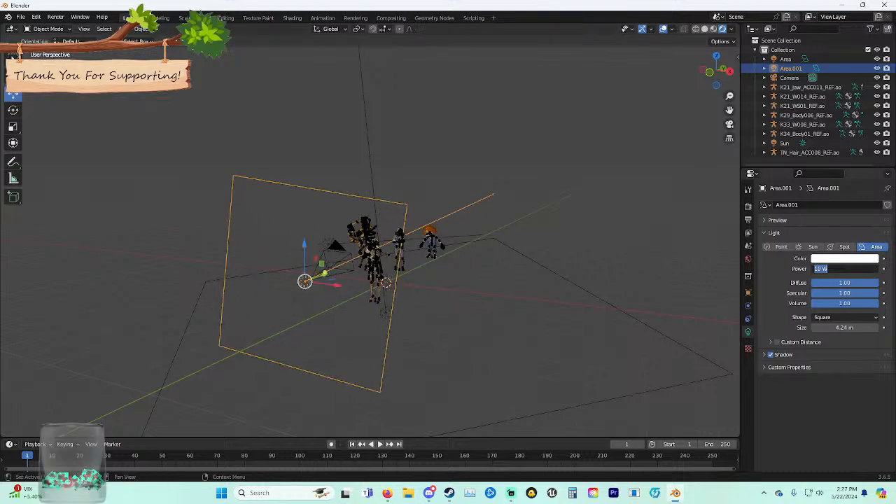
{"action": "type", "text": "50"}
{"action": "key", "text": "Return"}
Reposition and re-aim the second Area light toward the group, and check the result through the camera.
{"action": "middle_click_drag", "start_coordinate": [448, 279], "coordinate": [483, 283]}
{"action": "scroll", "coordinate": [483, 283], "scroll_direction": "up", "scroll_amount": 3}
{"action": "left_click_drag", "start_coordinate": [499, 316], "coordinate": [394, 316]}
{"action": "left_click_drag", "start_coordinate": [357, 279], "coordinate": [357, 300]}
{"action": "key", "text": "r"}
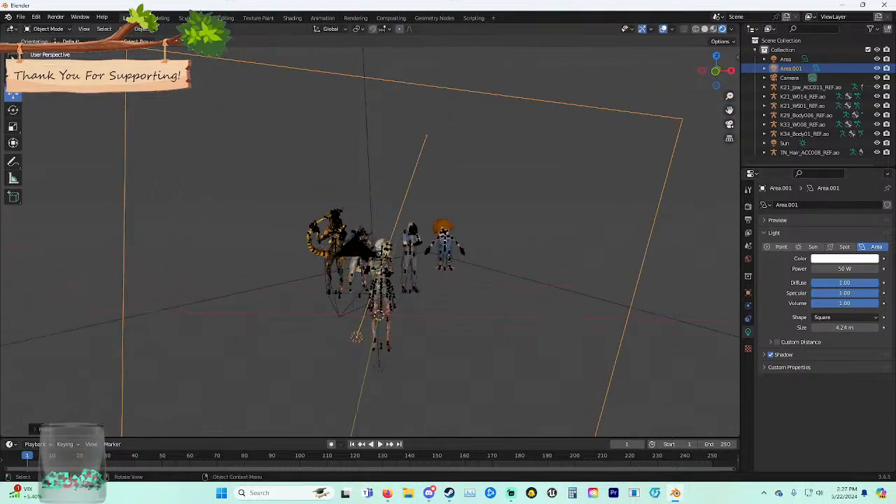
{"action": "left_click_drag", "start_coordinate": [381, 269], "coordinate": [378, 273]}
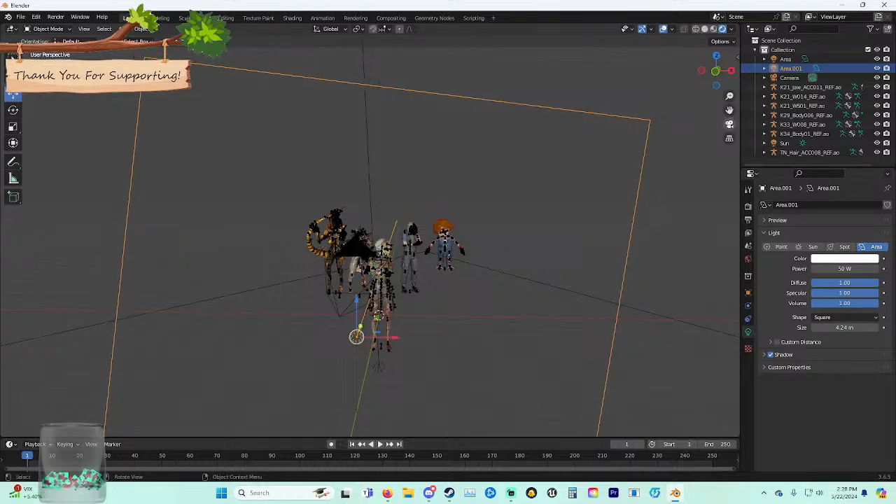
{"action": "left_click", "coordinate": [729, 124]}
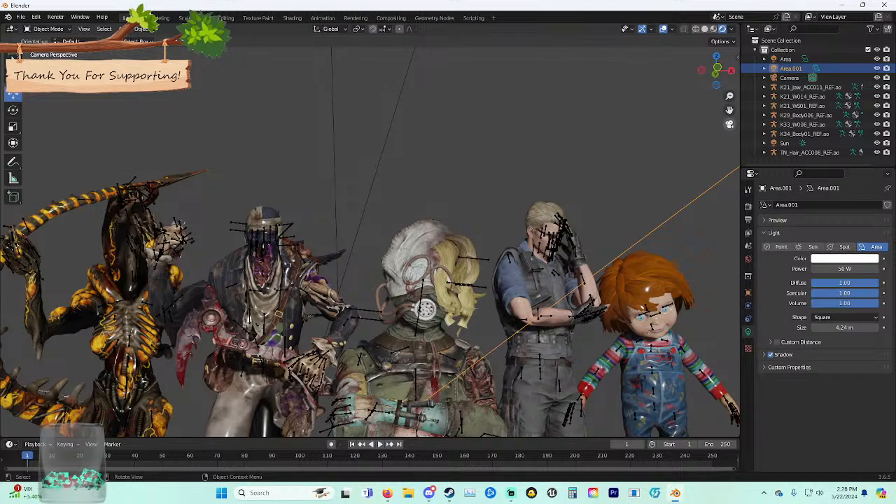
{"action": "left_click", "coordinate": [729, 124]}
Add a third Area light and move it high up behind the characters.
{"action": "middle_click_drag", "start_coordinate": [532, 367], "coordinate": [452, 336]}
{"action": "key", "text": "shift+a"}
{"action": "mouse_move", "coordinate": [420, 336]}
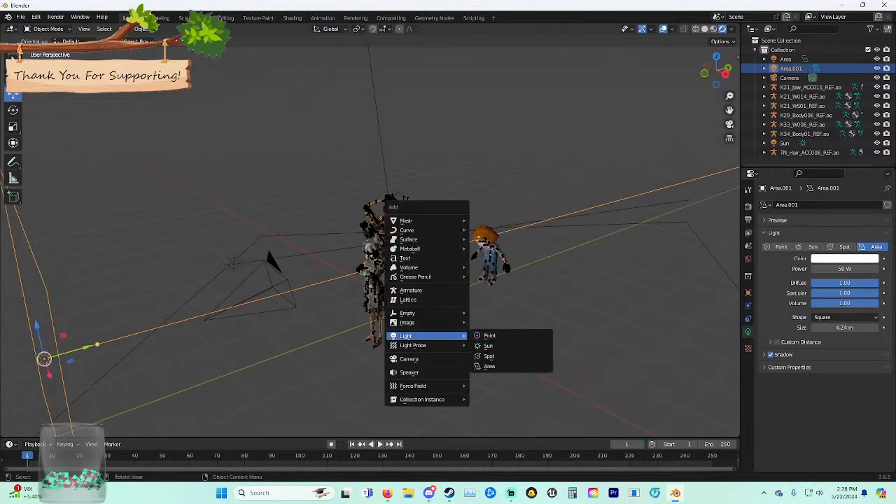
{"action": "left_click", "coordinate": [494, 366]}
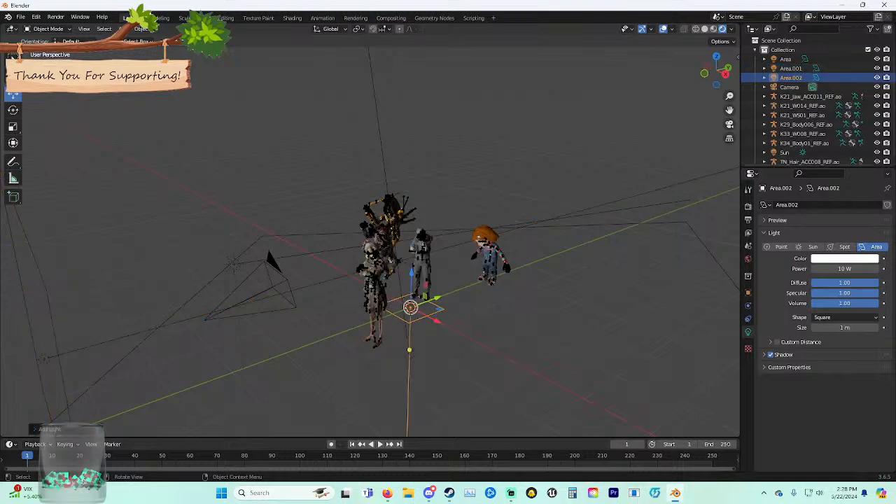
{"action": "left_click_drag", "start_coordinate": [436, 298], "coordinate": [566, 51]}
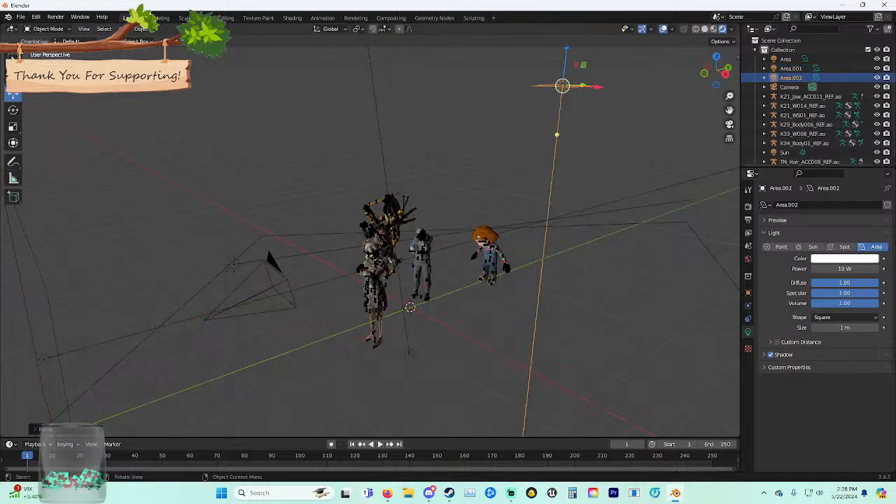
Aim the third Area light down at the characters from behind and enlarge it to about 5.79 m.
{"action": "left_click_drag", "start_coordinate": [556, 135], "coordinate": [378, 261]}
{"action": "middle_click_drag", "start_coordinate": [378, 261], "coordinate": [230, 261]}
{"action": "left_click_drag", "start_coordinate": [431, 229], "coordinate": [629, 424]}
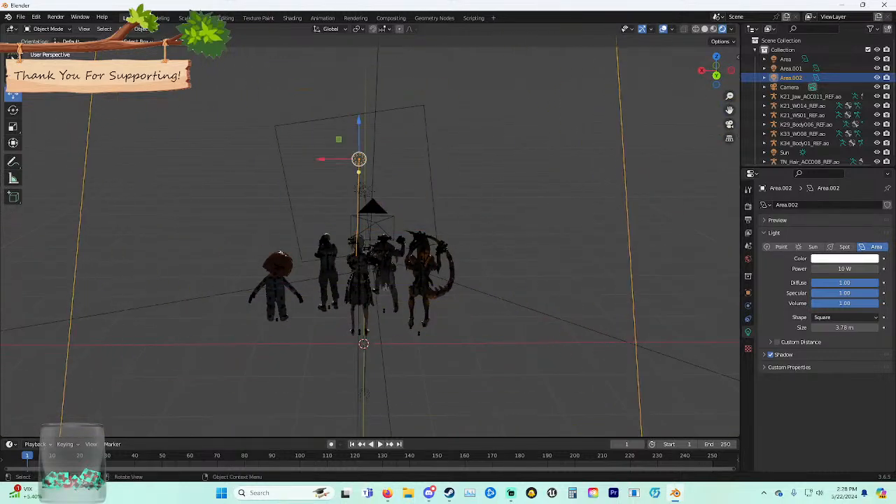
{"action": "middle_click_drag", "start_coordinate": [629, 413], "coordinate": [570, 432]}
{"action": "left_click_drag", "start_coordinate": [320, 341], "coordinate": [355, 403]}
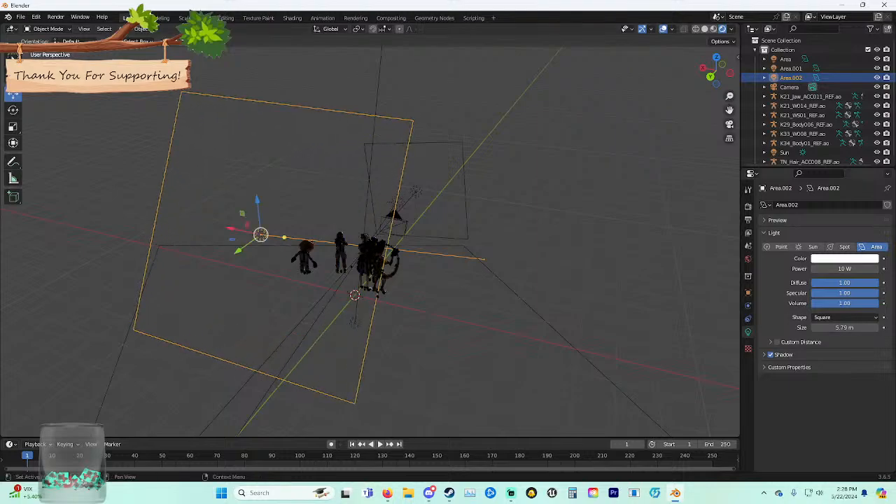
Give the third Area light a light red color, 100 W of power and a size of about 9.5 m.
{"action": "left_click", "coordinate": [839, 259]}
{"action": "left_click_drag", "start_coordinate": [830, 168], "coordinate": [834, 184]}
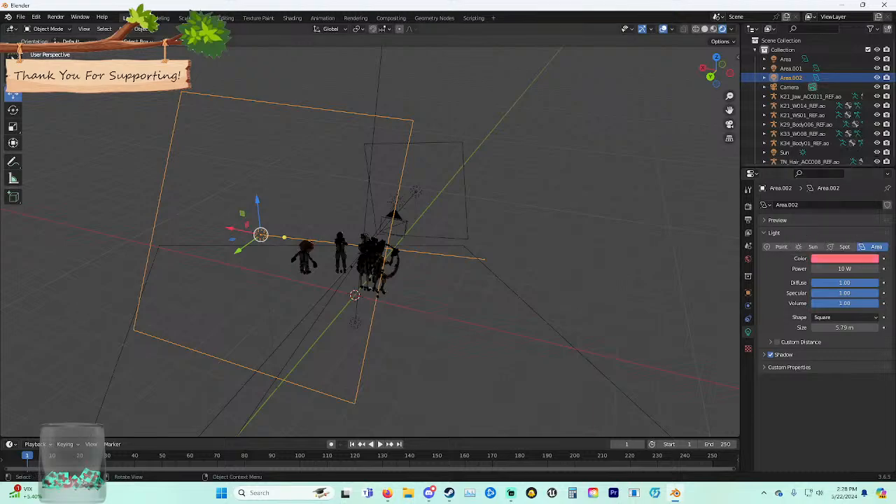
{"action": "middle_click_drag", "start_coordinate": [420, 266], "coordinate": [455, 255]}
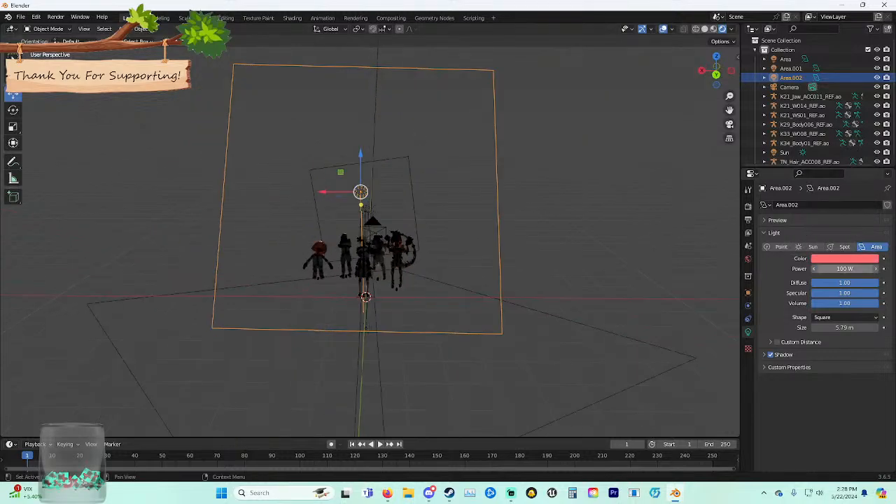
{"action": "left_click", "coordinate": [730, 124]}
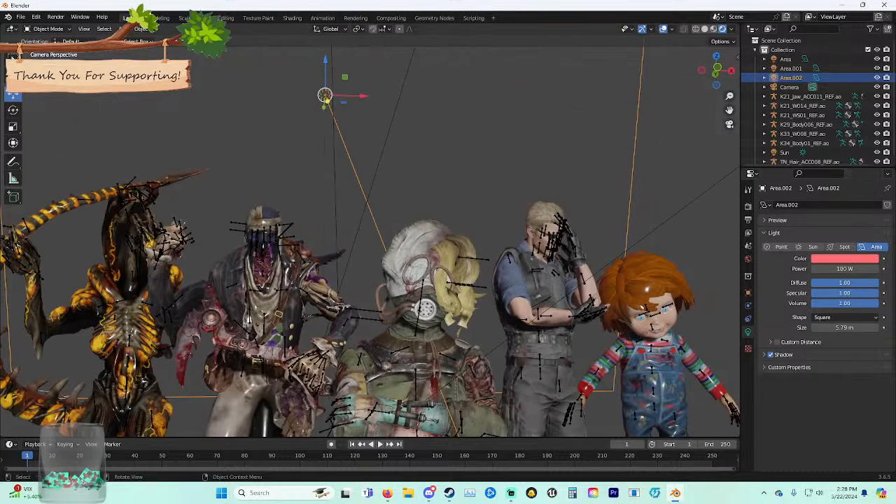
{"action": "left_click_drag", "start_coordinate": [625, 259], "coordinate": [799, 263]}
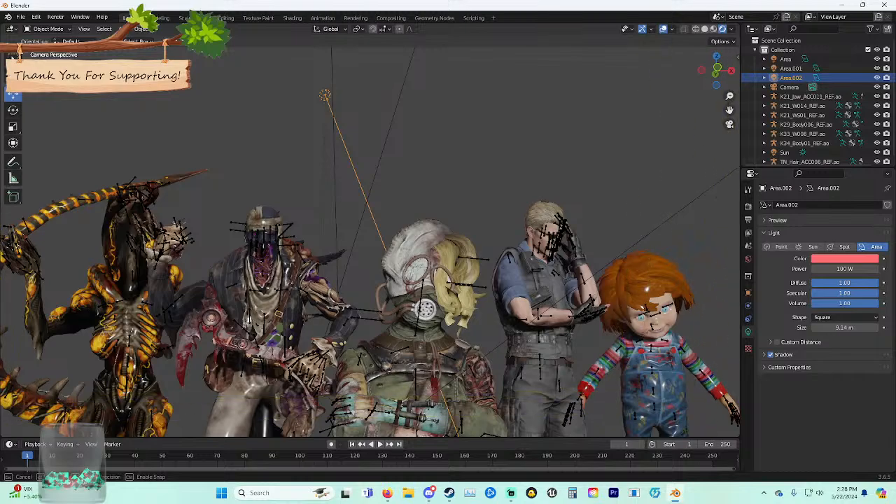
Paste four copies of the red Area light in place behind the characters.
{"action": "scroll", "coordinate": [369, 241], "scroll_direction": "down", "scroll_amount": 3}
{"action": "middle_click_drag", "start_coordinate": [370, 241], "coordinate": [342, 257]}
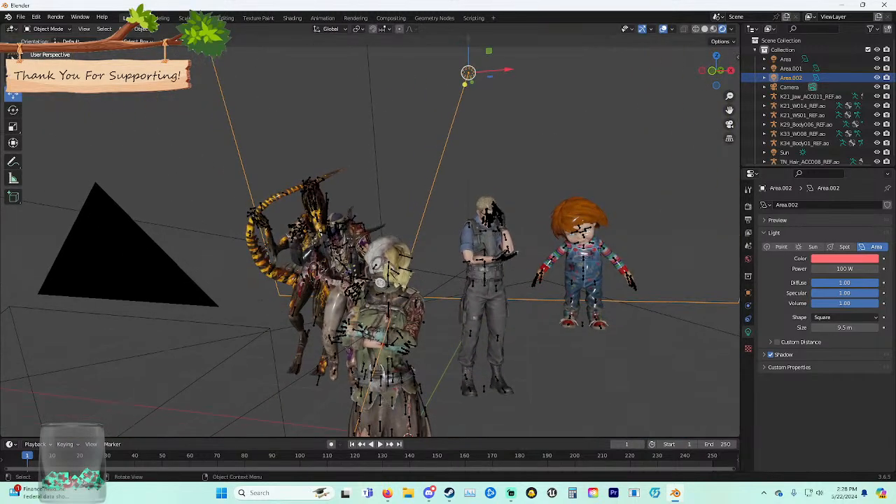
{"action": "key", "text": "ctrl+v"}
{"action": "key", "text": "ctrl+v"}
{"action": "key", "text": "ctrl+v"}
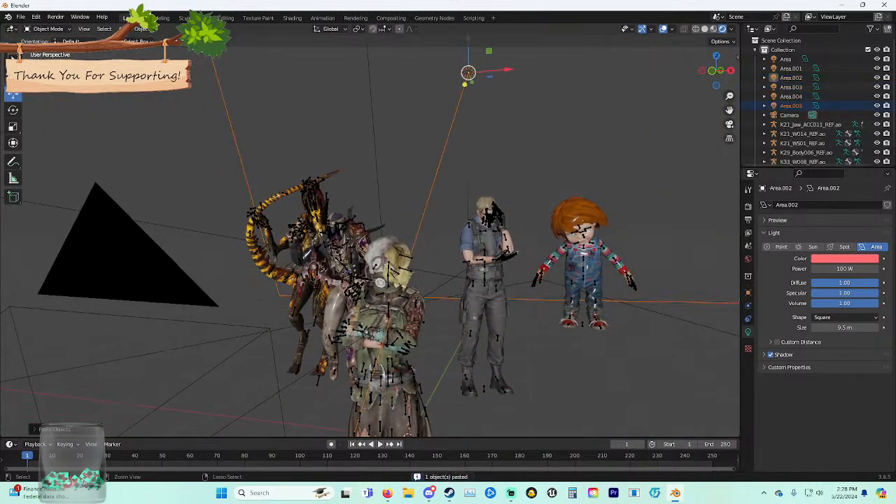
{"action": "key", "text": "ctrl+v"}
Check the stacked red lights through the camera and undo the last two pasted copies.
{"action": "left_click", "coordinate": [729, 124]}
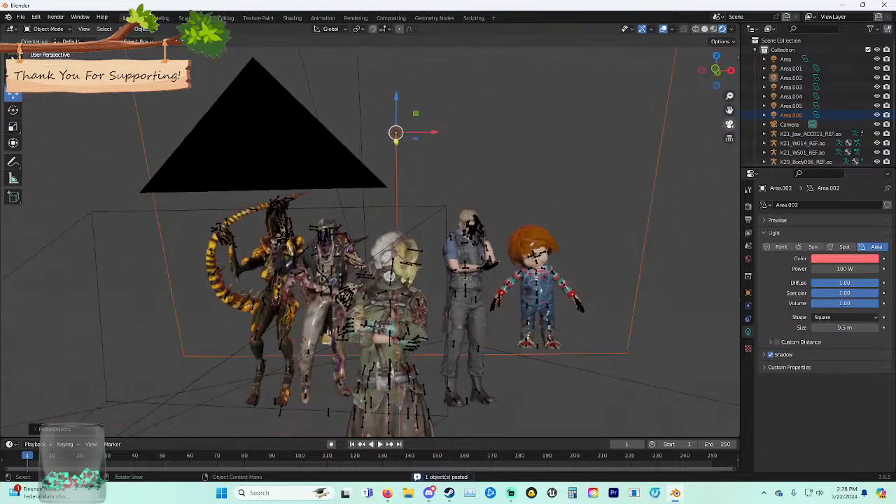
{"action": "scroll", "coordinate": [369, 241], "scroll_direction": "up", "scroll_amount": 6}
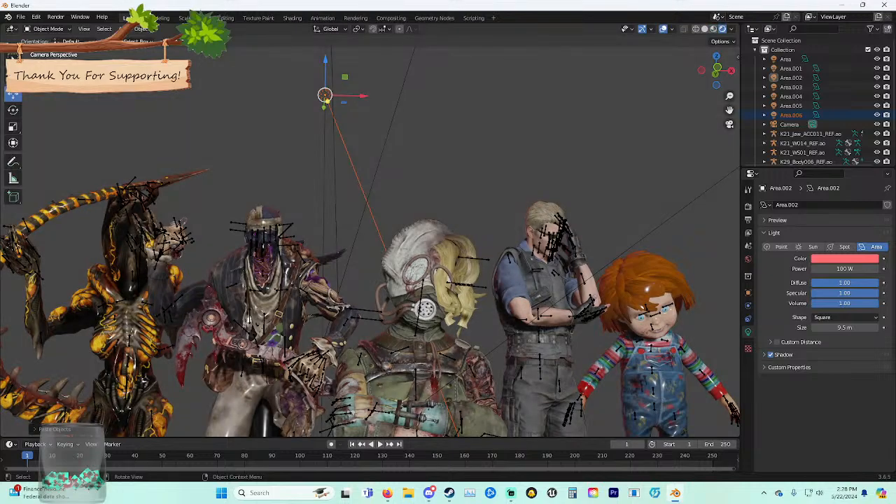
{"action": "key", "text": "ctrl+z"}
{"action": "key", "text": "ctrl+z"}
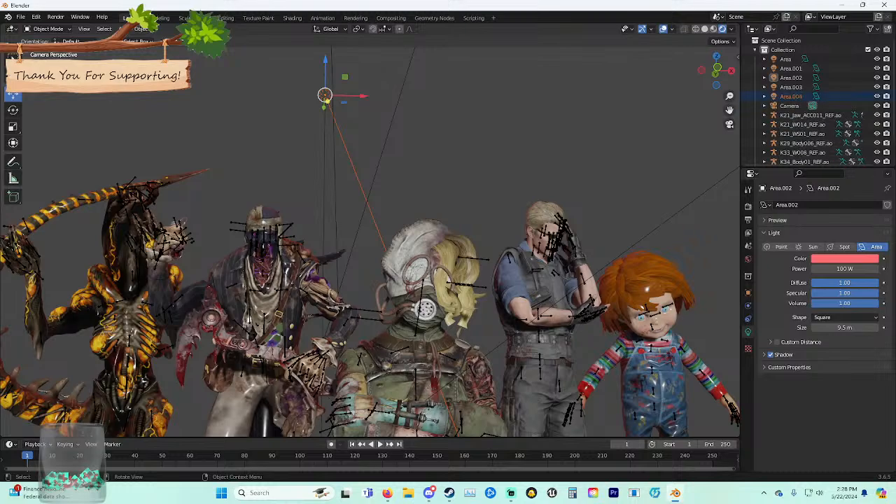
Move the newest red Area light copy along X, far out on the tailed creature's side of the group.
{"action": "middle_click_drag", "start_coordinate": [420, 238], "coordinate": [336, 256]}
{"action": "scroll", "coordinate": [370, 242], "scroll_direction": "down", "scroll_amount": 7}
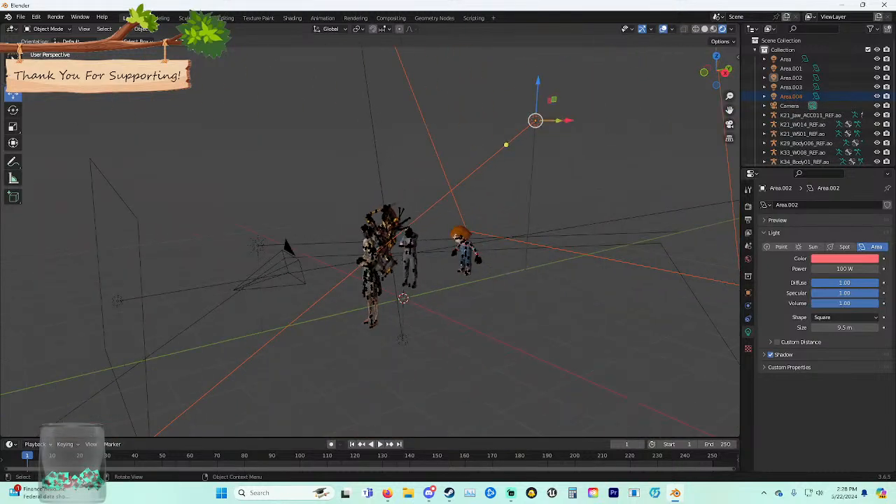
{"action": "left_click_drag", "start_coordinate": [568, 120], "coordinate": [357, 122]}
{"action": "middle_click_drag", "start_coordinate": [357, 147], "coordinate": [428, 165]}
{"action": "middle_click_drag", "start_coordinate": [349, 209], "coordinate": [558, 246], "text": "shift"}
{"action": "scroll", "coordinate": [518, 224], "scroll_direction": "down", "scroll_amount": 3}
{"action": "left_click_drag", "start_coordinate": [280, 156], "coordinate": [241, 225]}
{"action": "left_click_drag", "start_coordinate": [275, 234], "coordinate": [383, 187]}
{"action": "left_click", "coordinate": [373, 212]}
{"action": "left_click", "coordinate": [384, 198]}
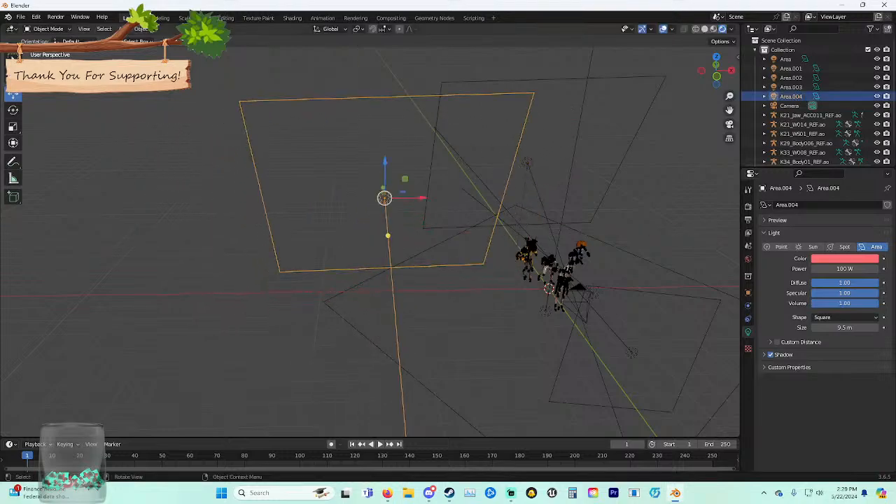
Aim the red side light at the characters, lower it and bring it closer to them along X.
{"action": "left_click_drag", "start_coordinate": [387, 236], "coordinate": [553, 256]}
{"action": "mouse_move", "coordinate": [554, 257]}
{"action": "middle_mouse_down"}
{"action": "mouse_move", "coordinate": [470, 239]}
{"action": "mouse_move", "coordinate": [537, 265]}
{"action": "middle_mouse_up"}
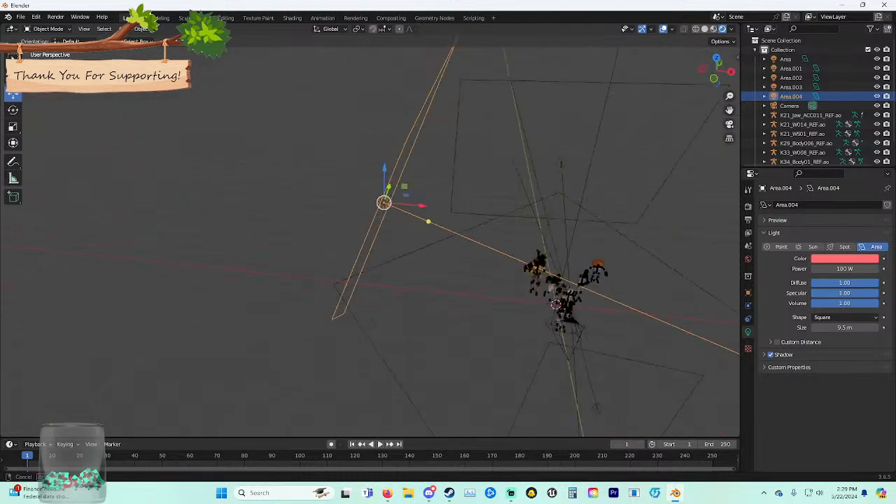
{"action": "left_click_drag", "start_coordinate": [385, 170], "coordinate": [384, 235]}
{"action": "left_click_drag", "start_coordinate": [420, 269], "coordinate": [478, 275]}
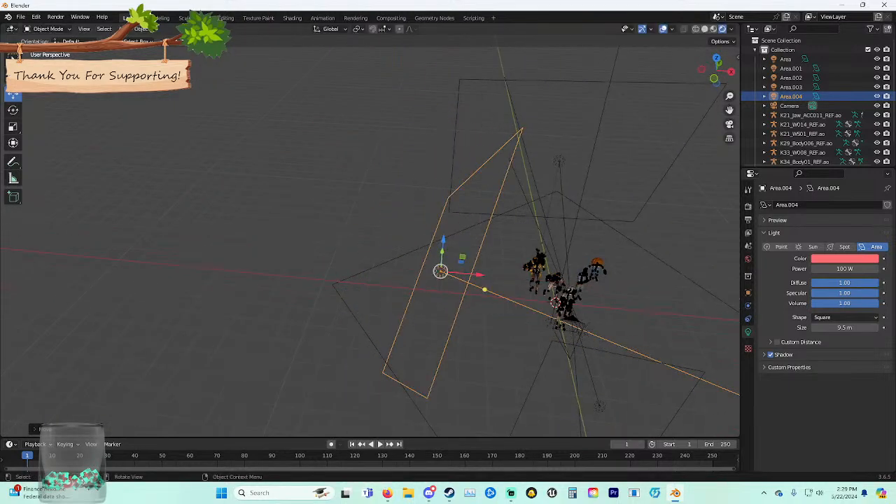
{"action": "left_click_drag", "start_coordinate": [442, 250], "coordinate": [445, 218]}
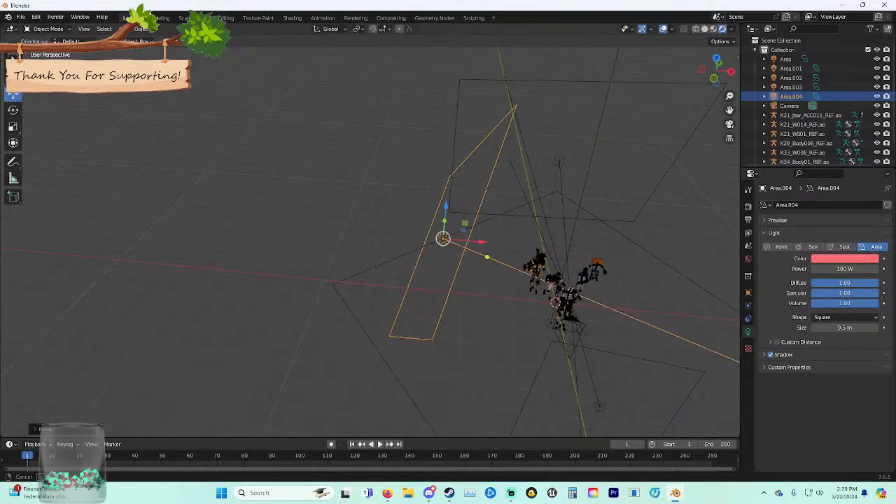
Fine-tune the red side light's height and its position along Y relative to the group.
{"action": "middle_click_drag", "start_coordinate": [445, 218], "coordinate": [404, 204]}
{"action": "scroll", "coordinate": [448, 241], "scroll_direction": "up", "scroll_amount": 3}
{"action": "middle_click_drag", "start_coordinate": [559, 350], "coordinate": [602, 280], "text": "shift"}
{"action": "scroll", "coordinate": [455, 270], "scroll_direction": "down", "scroll_amount": 5}
{"action": "left_click_drag", "start_coordinate": [275, 246], "coordinate": [280, 183]}
{"action": "middle_click_drag", "start_coordinate": [280, 183], "coordinate": [175, 210]}
{"action": "key", "text": "g"}
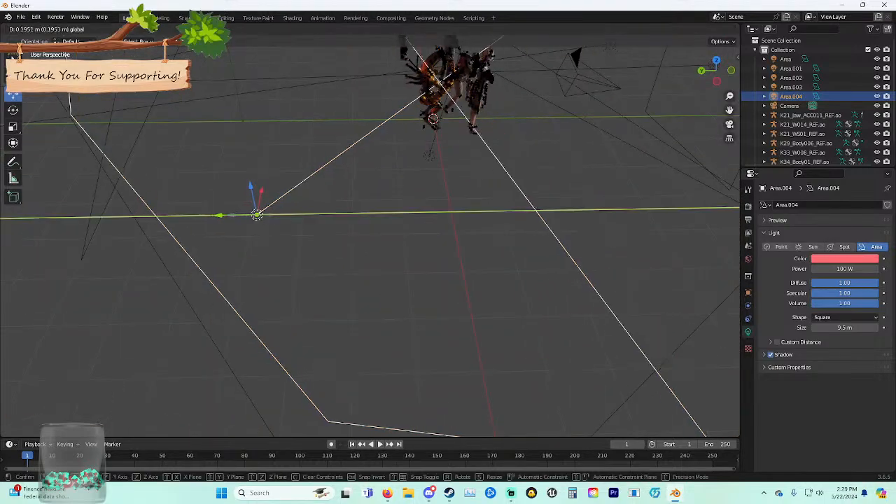
{"action": "key", "text": "z"}
{"action": "left_click_drag", "start_coordinate": [233, 173], "coordinate": [235, 178]}
Paste a copy of the red side light and move it along X to the opposite side of the characters.
{"action": "middle_click_drag", "start_coordinate": [235, 178], "coordinate": [329, 133]}
{"action": "key", "text": "ctrl+v"}
{"action": "scroll", "coordinate": [370, 241], "scroll_direction": "down", "scroll_amount": 6}
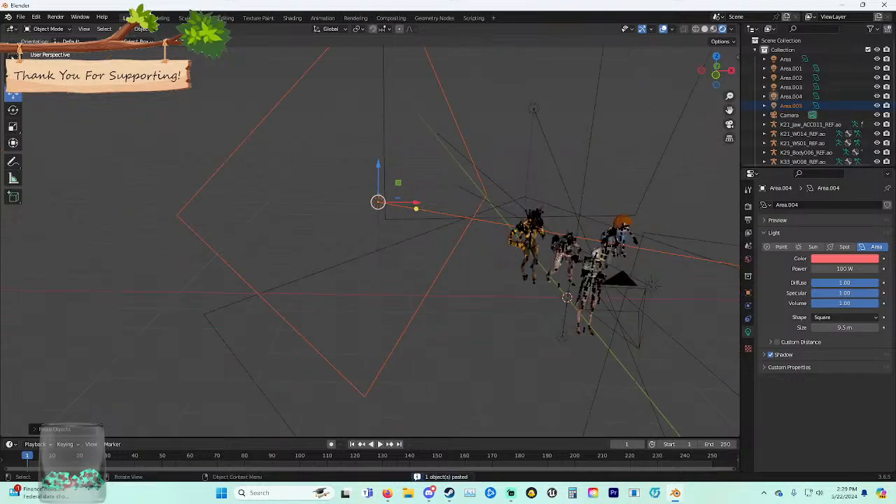
{"action": "left_click_drag", "start_coordinate": [411, 216], "coordinate": [652, 216]}
{"action": "middle_click_drag", "start_coordinate": [652, 216], "coordinate": [560, 241]}
Select the pasted red light on the doll's side and aim it across at the characters.
{"action": "left_click", "coordinate": [595, 343]}
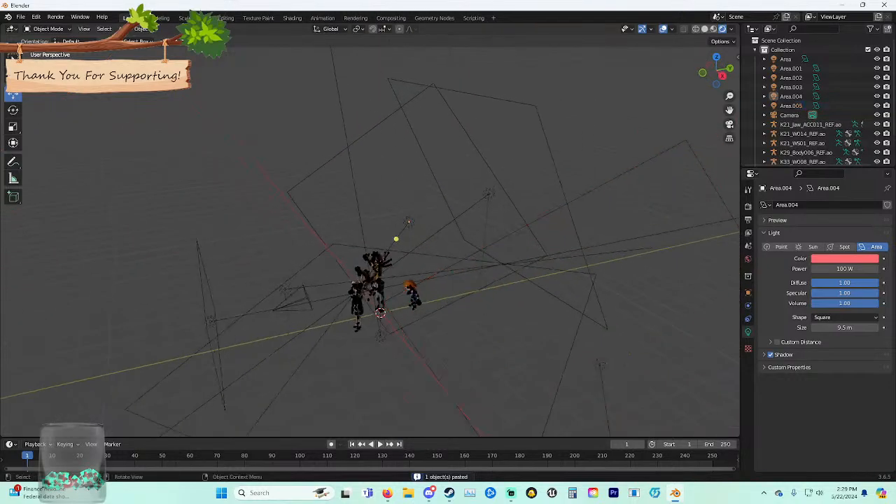
{"action": "left_click", "coordinate": [599, 365]}
{"action": "left_click_drag", "start_coordinate": [604, 394], "coordinate": [389, 279]}
{"action": "middle_click_drag", "start_coordinate": [389, 279], "coordinate": [287, 267]}
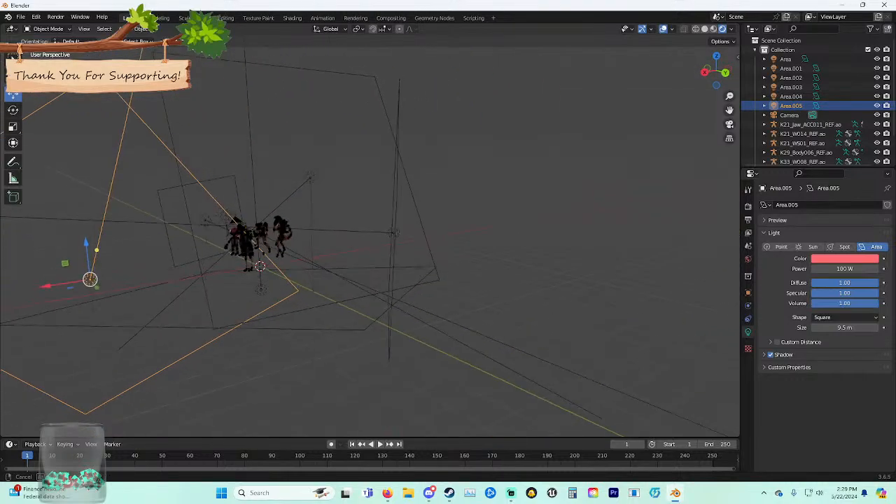
{"action": "left_click_drag", "start_coordinate": [96, 251], "coordinate": [244, 235]}
{"action": "middle_click_drag", "start_coordinate": [245, 235], "coordinate": [281, 221]}
{"action": "scroll", "coordinate": [291, 232], "scroll_direction": "up", "scroll_amount": 4}
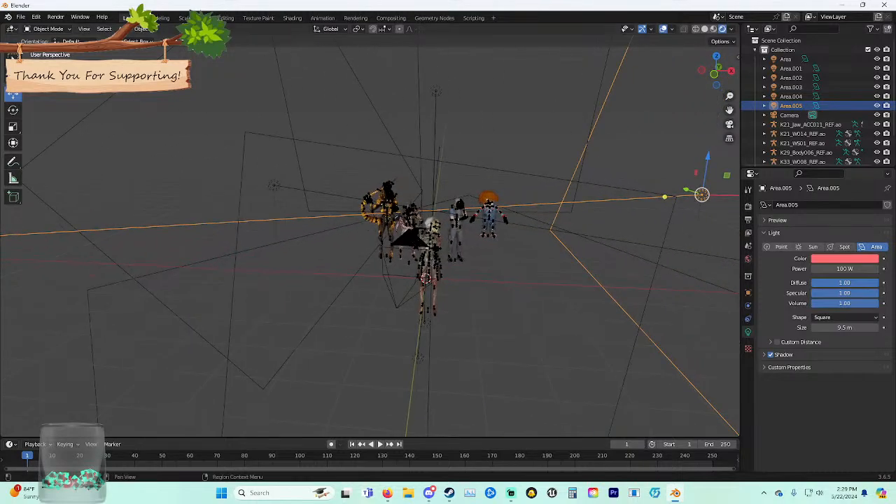
Examine the lighting through the camera in material preview and rendered shading.
{"action": "left_click", "coordinate": [729, 124]}
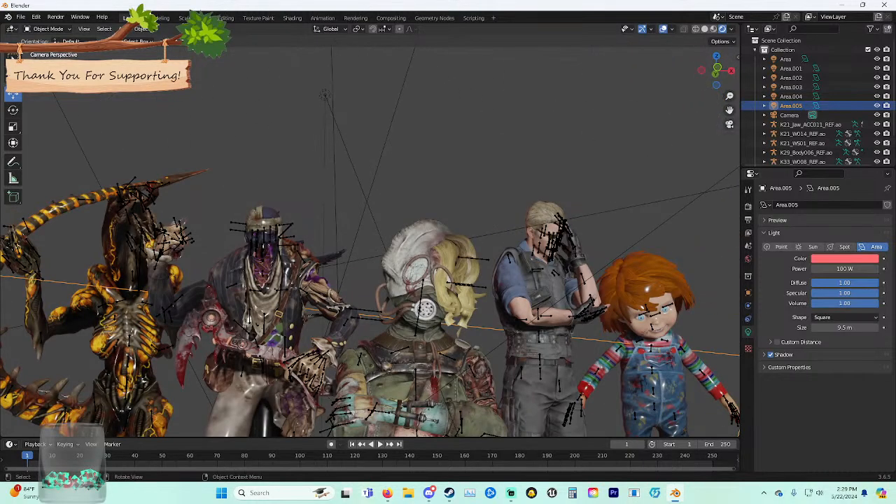
{"action": "left_click", "coordinate": [713, 29]}
{"action": "left_click", "coordinate": [722, 29]}
{"action": "scroll", "coordinate": [371, 242], "scroll_direction": "down", "scroll_amount": 3}
{"action": "scroll", "coordinate": [371, 242], "scroll_direction": "up", "scroll_amount": 3}
{"action": "scroll", "coordinate": [369, 241], "scroll_direction": "down", "scroll_amount": 6}
{"action": "middle_click_drag", "start_coordinate": [490, 234], "coordinate": [272, 259]}
Delete the Sun light and check the darker scene through the camera.
{"action": "left_click", "coordinate": [560, 141]}
{"action": "middle_click_drag", "start_coordinate": [560, 144], "coordinate": [686, 144]}
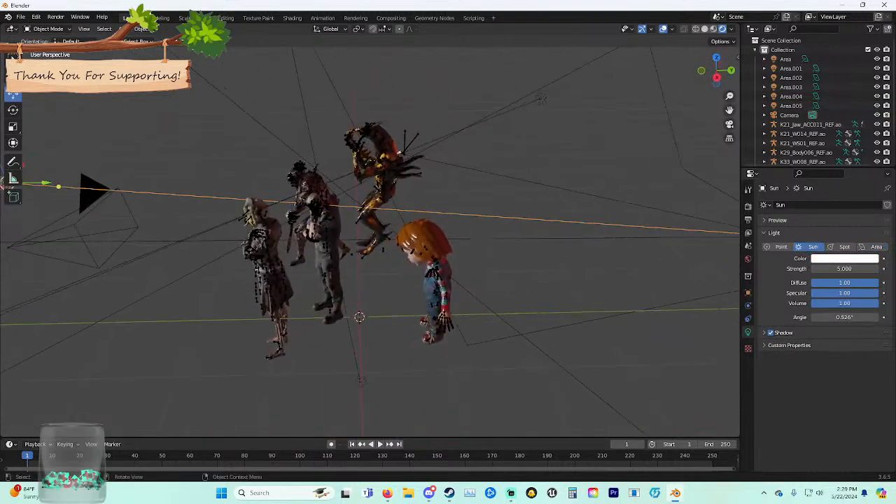
{"action": "key", "text": "Delete"}
{"action": "middle_click_drag", "start_coordinate": [400, 153], "coordinate": [535, 162]}
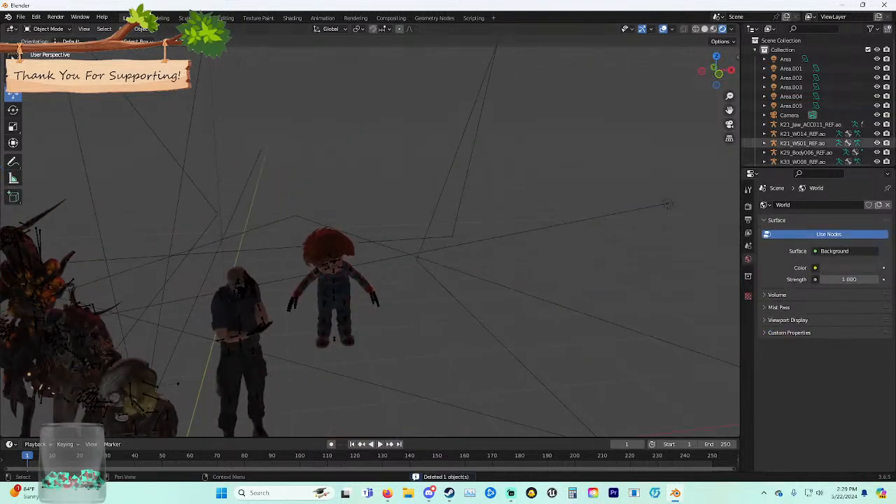
{"action": "left_click", "coordinate": [729, 125]}
{"action": "scroll", "coordinate": [369, 241], "scroll_direction": "up", "scroll_amount": 8}
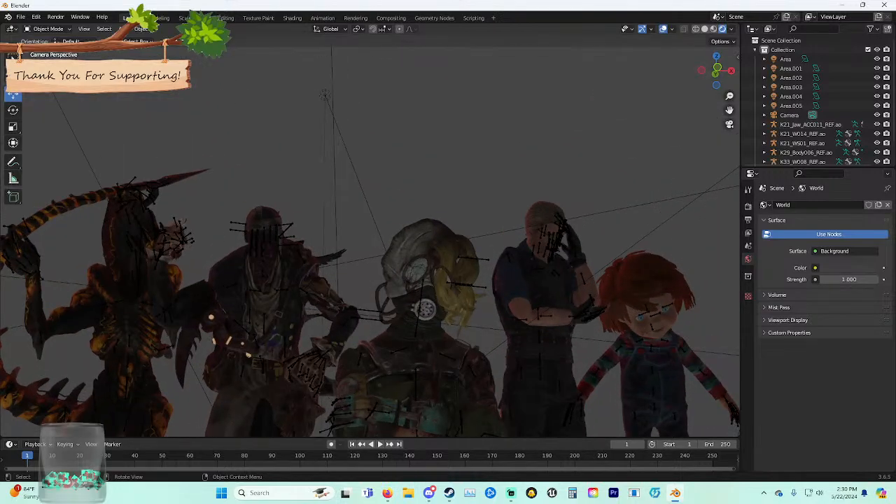
Select the white Area light in front of the group and enlarge it to about 6.75 m.
{"action": "left_click", "coordinate": [729, 124]}
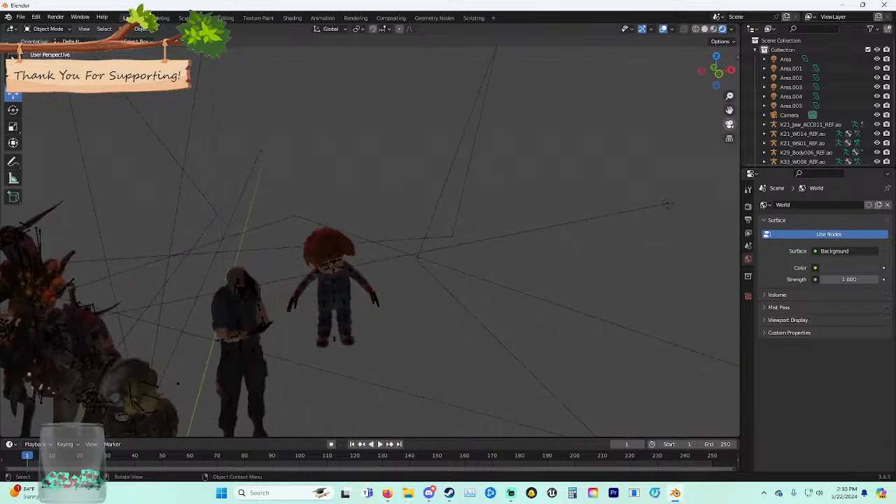
{"action": "scroll", "coordinate": [420, 231], "scroll_direction": "down", "scroll_amount": 6}
{"action": "middle_click_drag", "start_coordinate": [420, 231], "coordinate": [441, 242]}
{"action": "middle_click_drag", "start_coordinate": [312, 178], "coordinate": [266, 202]}
{"action": "left_click", "coordinate": [303, 196]}
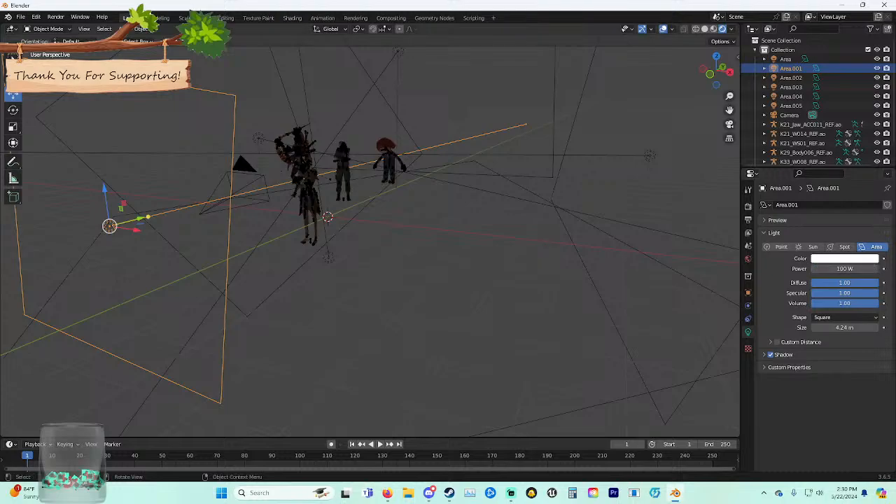
{"action": "middle_click_drag", "start_coordinate": [266, 202], "coordinate": [343, 215]}
{"action": "left_click_drag", "start_coordinate": [296, 264], "coordinate": [237, 269]}
{"action": "middle_click_drag", "start_coordinate": [577, 329], "coordinate": [555, 331]}
Paste a copy of the enlarged white Area light and move it away from the original, beside the camera.
{"action": "key", "text": "ctrl+c"}
{"action": "key", "text": "ctrl+v"}
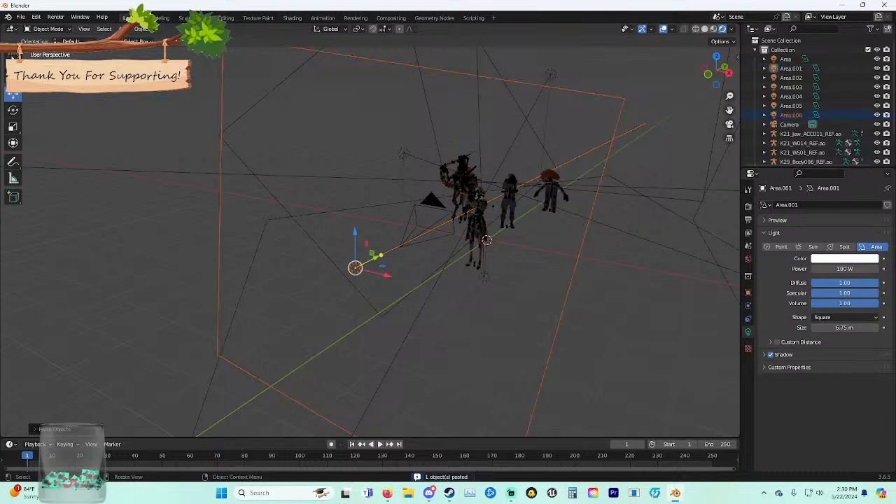
{"action": "key", "text": "g"}
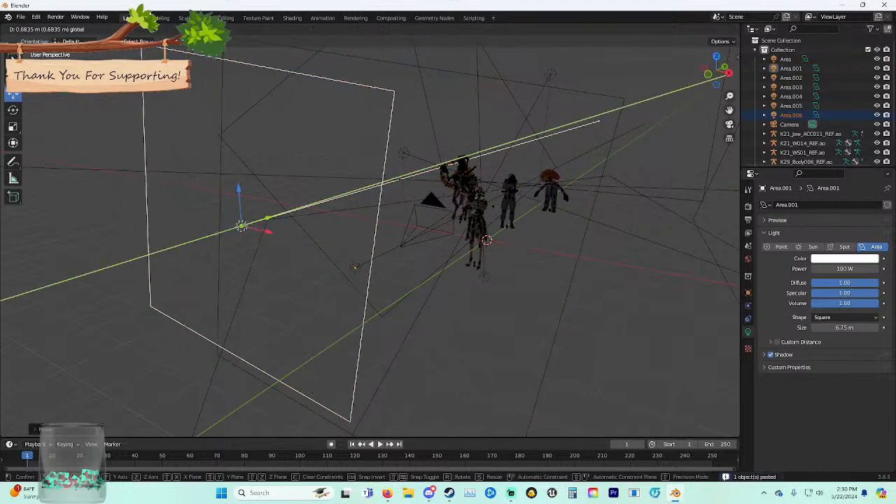
{"action": "left_click", "coordinate": [13, 56]}
{"action": "left_click", "coordinate": [353, 98]}
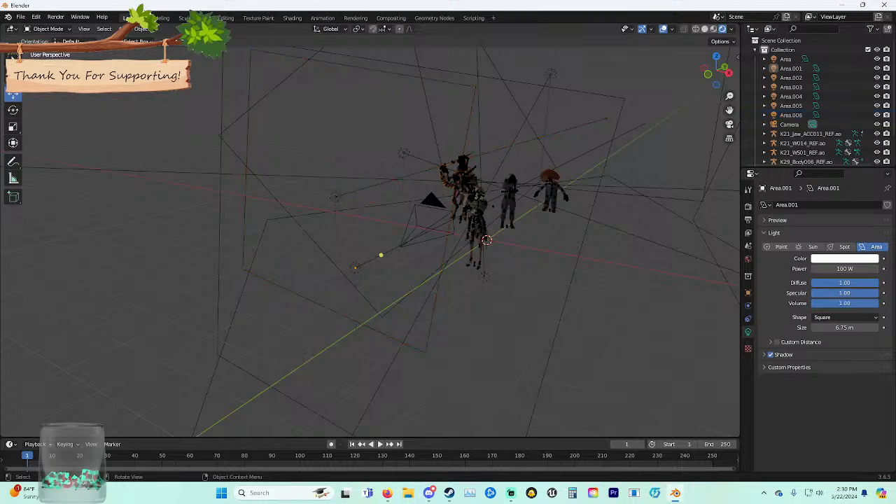
Select the copied white Area light and aim it at the characters from the tailed creature's side.
{"action": "left_click", "coordinate": [352, 65]}
{"action": "left_click", "coordinate": [352, 66]}
{"action": "left_click_drag", "start_coordinate": [362, 189], "coordinate": [486, 187]}
{"action": "middle_click_drag", "start_coordinate": [487, 187], "coordinate": [577, 225]}
{"action": "scroll", "coordinate": [521, 187], "scroll_direction": "up", "scroll_amount": 6}
{"action": "scroll", "coordinate": [521, 188], "scroll_direction": "down", "scroll_amount": 3}
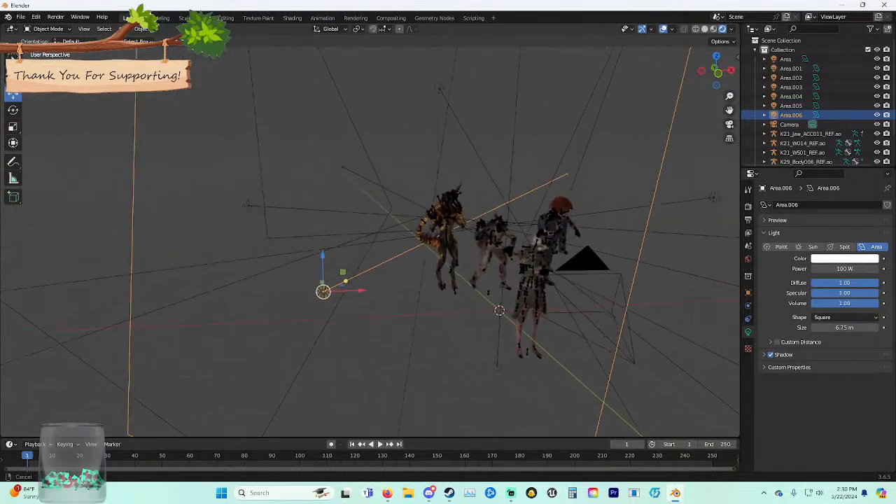
Shrink the copied white Area light to about 2.67 m and move it low and closer in front of the group.
{"action": "scroll", "coordinate": [578, 225], "scroll_direction": "down", "scroll_amount": 2}
{"action": "left_click_drag", "start_coordinate": [584, 102], "coordinate": [425, 217]}
{"action": "left_click_drag", "start_coordinate": [380, 276], "coordinate": [423, 286]}
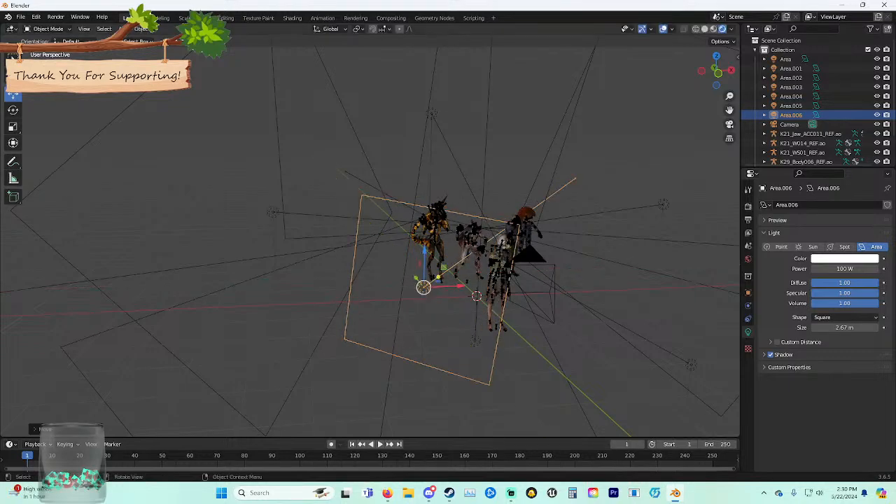
{"action": "middle_click_drag", "start_coordinate": [423, 287], "coordinate": [422, 280]}
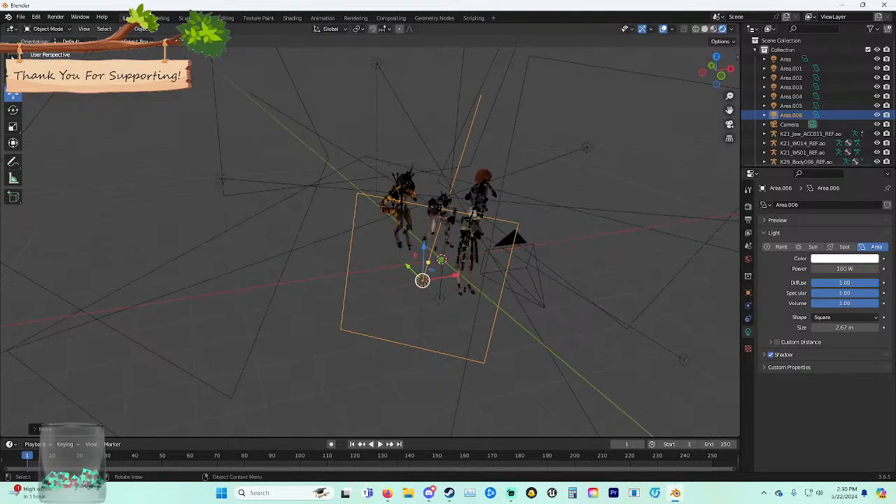
{"action": "left_click_drag", "start_coordinate": [455, 275], "coordinate": [458, 306]}
{"action": "middle_click_drag", "start_coordinate": [458, 305], "coordinate": [490, 308]}
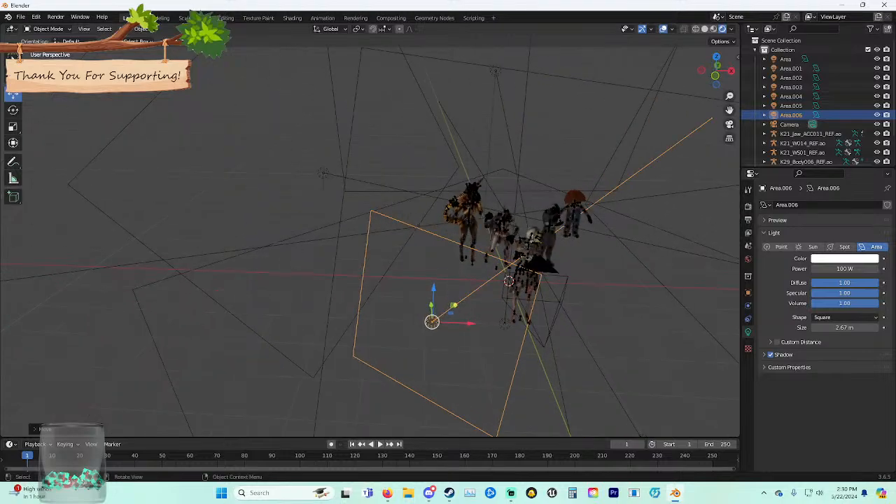
Paste a copy of the small white Area light and move it along X toward the other side of the group.
{"action": "key", "text": "ctrl+v"}
{"action": "left_click_drag", "start_coordinate": [470, 323], "coordinate": [666, 330]}
{"action": "middle_click_drag", "start_coordinate": [662, 329], "coordinate": [609, 331]}
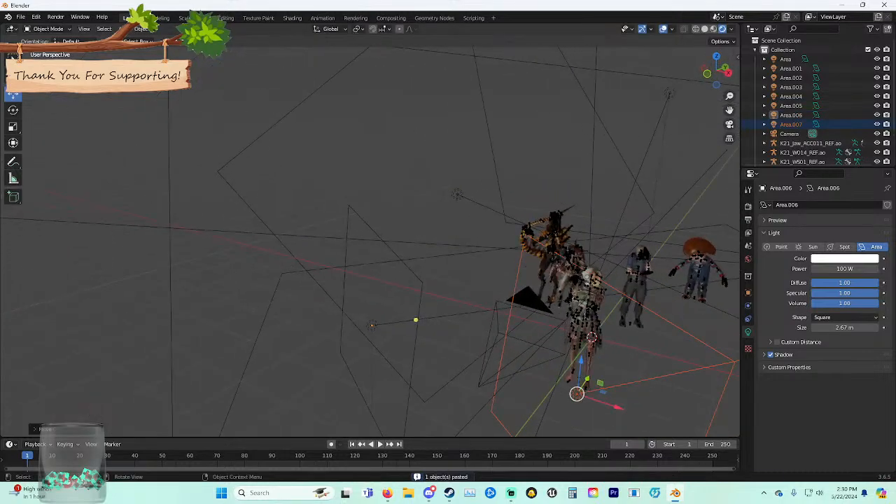
Select the pasted 2.67 m white Area light, shift it farther along X and aim it at the characters.
{"action": "left_click", "coordinate": [582, 398]}
{"action": "left_click", "coordinate": [577, 393]}
{"action": "left_click_drag", "start_coordinate": [615, 386], "coordinate": [583, 283]}
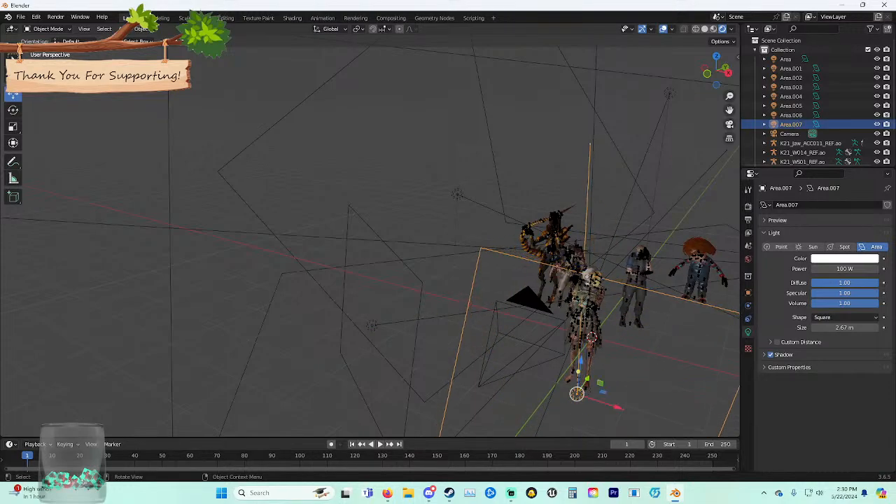
{"action": "left_click_drag", "start_coordinate": [616, 407], "coordinate": [653, 419]}
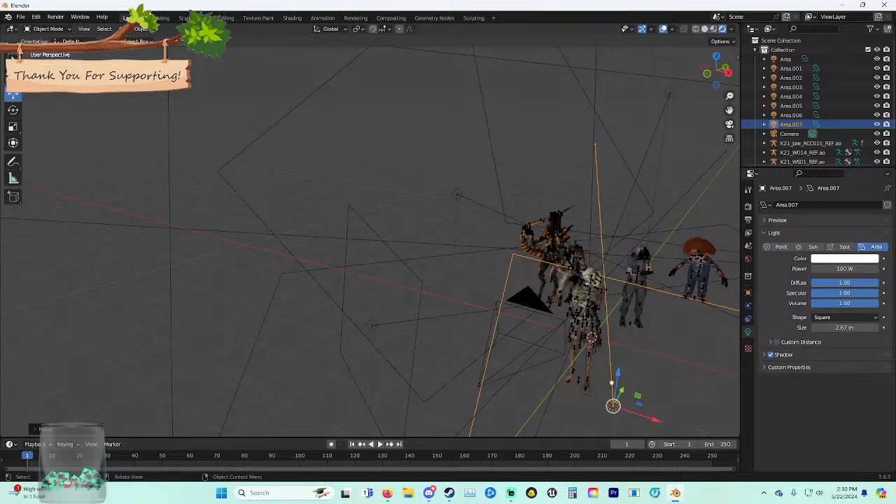
{"action": "left_click_drag", "start_coordinate": [611, 382], "coordinate": [586, 302]}
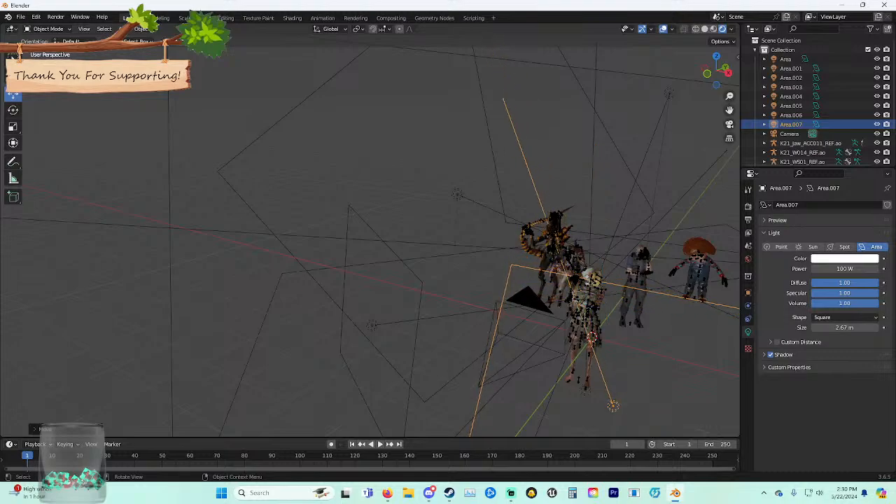
{"action": "middle_click_drag", "start_coordinate": [587, 303], "coordinate": [537, 279]}
{"action": "left_click_drag", "start_coordinate": [515, 331], "coordinate": [600, 348]}
{"action": "middle_click_drag", "start_coordinate": [600, 348], "coordinate": [637, 381]}
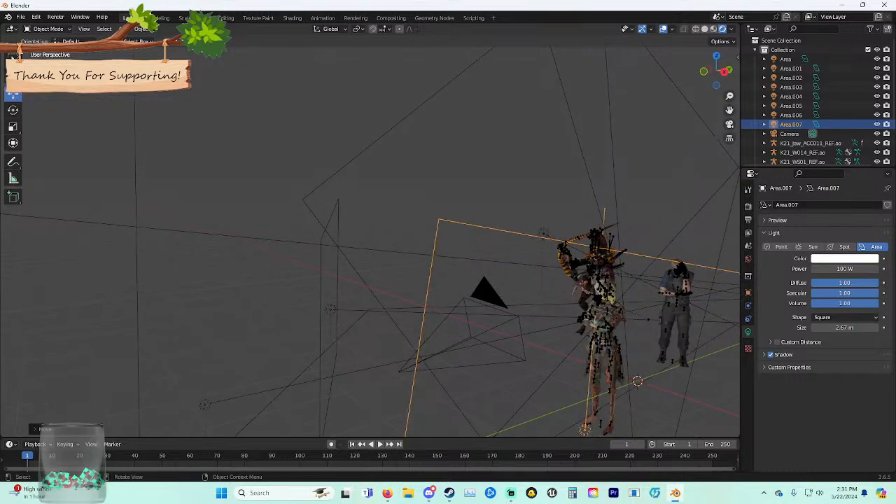
Adjust the other 2.67 m white Area light in front of the group and check the lighting through the camera.
{"action": "middle_click_drag", "start_coordinate": [636, 381], "coordinate": [682, 340]}
{"action": "left_click", "coordinate": [390, 334]}
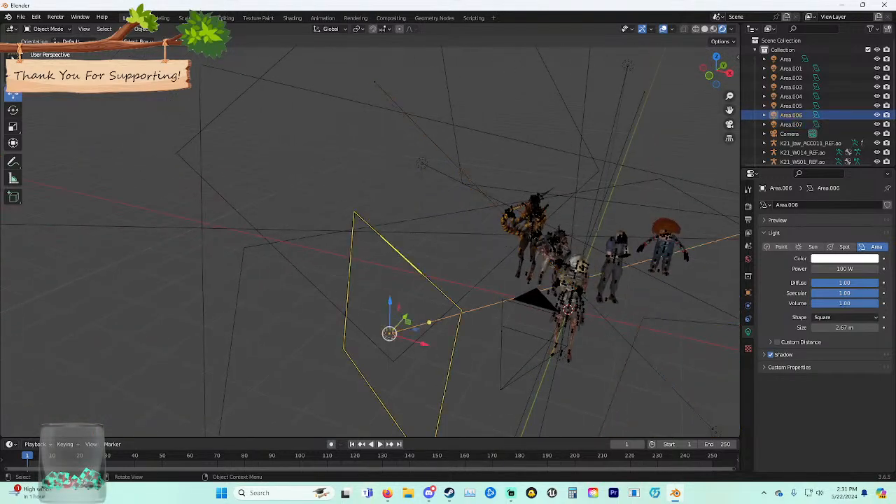
{"action": "middle_click_drag", "start_coordinate": [390, 334], "coordinate": [392, 308]}
{"action": "mouse_move", "coordinate": [465, 293]}
{"action": "left_mouse_down"}
{"action": "mouse_move", "coordinate": [451, 289]}
{"action": "mouse_move", "coordinate": [483, 294]}
{"action": "mouse_move", "coordinate": [466, 297]}
{"action": "left_mouse_up"}
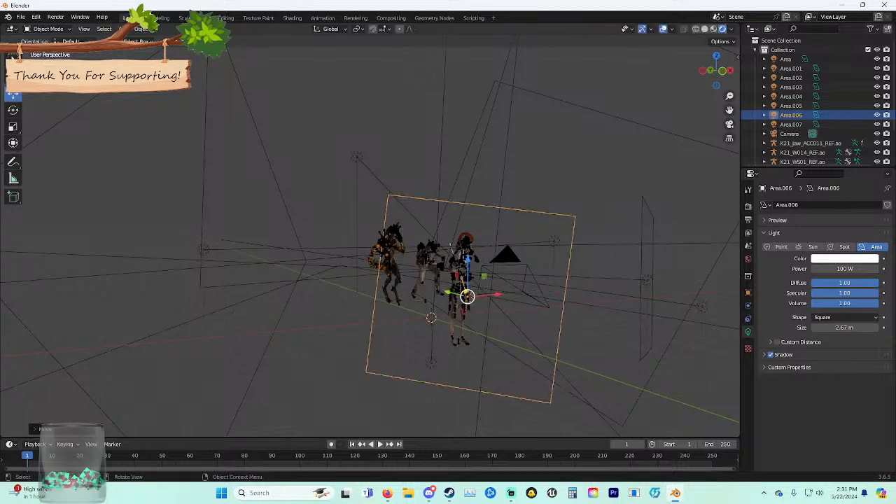
{"action": "middle_click_drag", "start_coordinate": [467, 297], "coordinate": [467, 303]}
{"action": "left_click_drag", "start_coordinate": [464, 293], "coordinate": [465, 289]}
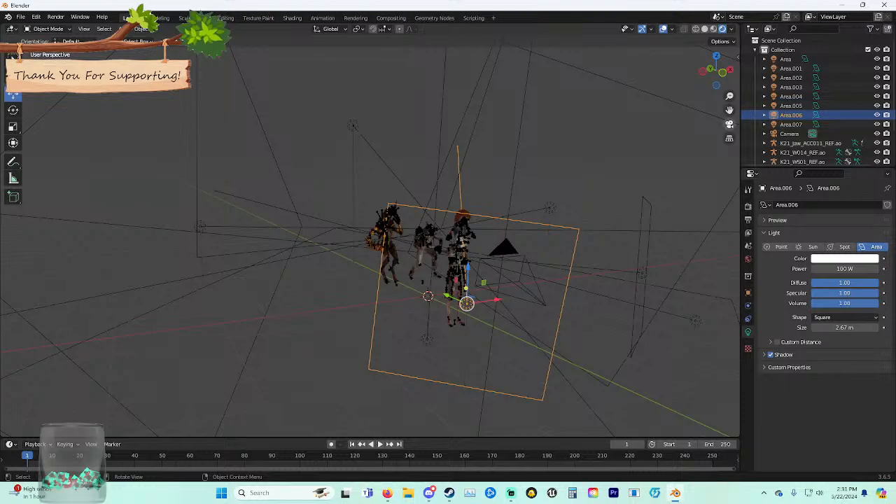
{"action": "key", "text": "KP_0"}
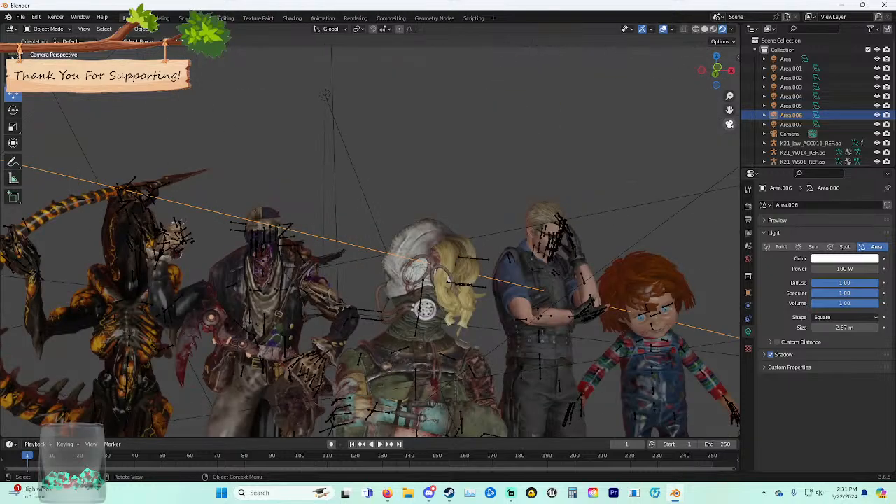
{"action": "key", "text": "KP_0"}
Paste a copy of the small white Area light and move it out to the tailed creature's side.
{"action": "middle_click_drag", "start_coordinate": [463, 298], "coordinate": [477, 311]}
{"action": "key", "text": "ctrl+v"}
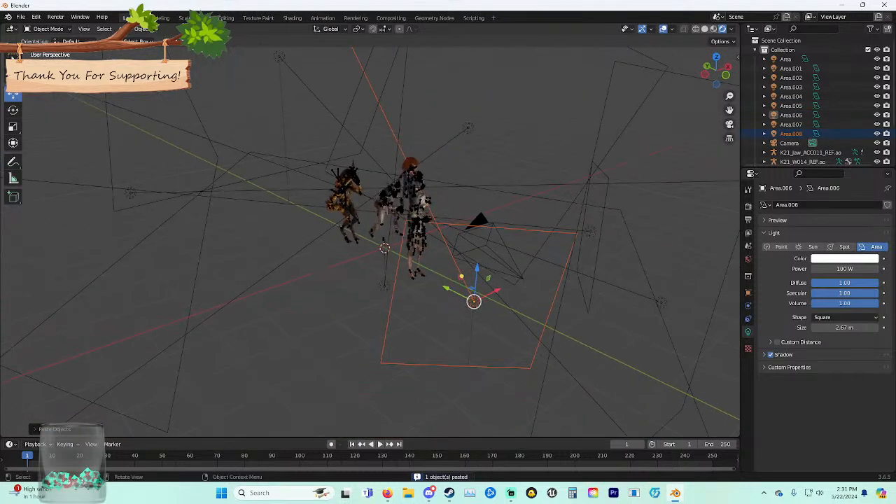
{"action": "left_click_drag", "start_coordinate": [476, 286], "coordinate": [289, 218]}
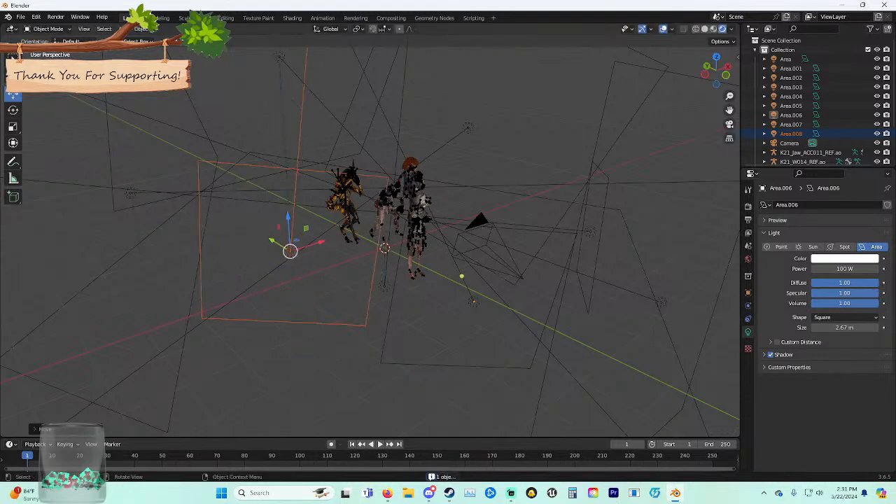
Enlarge the copied white Area light to about 3.88 m and aim it across the characters.
{"action": "left_click", "coordinate": [198, 160]}
{"action": "left_click_drag", "start_coordinate": [198, 161], "coordinate": [149, 113]}
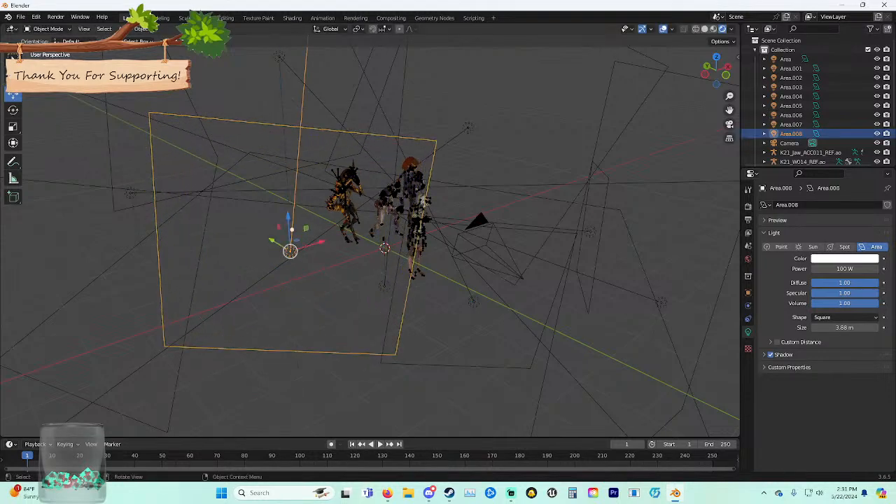
{"action": "left_click_drag", "start_coordinate": [292, 229], "coordinate": [388, 193]}
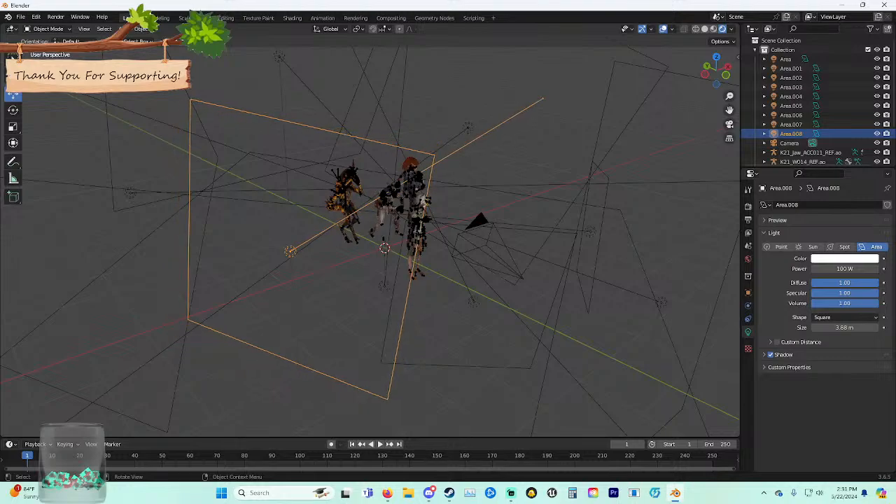
Paste a copy of the 3.88 m white Area light and move it along X to the red-haired doll's side.
{"action": "key", "text": "ctrl+c"}
{"action": "key", "text": "ctrl+v"}
{"action": "middle_click_drag", "start_coordinate": [388, 203], "coordinate": [315, 203]}
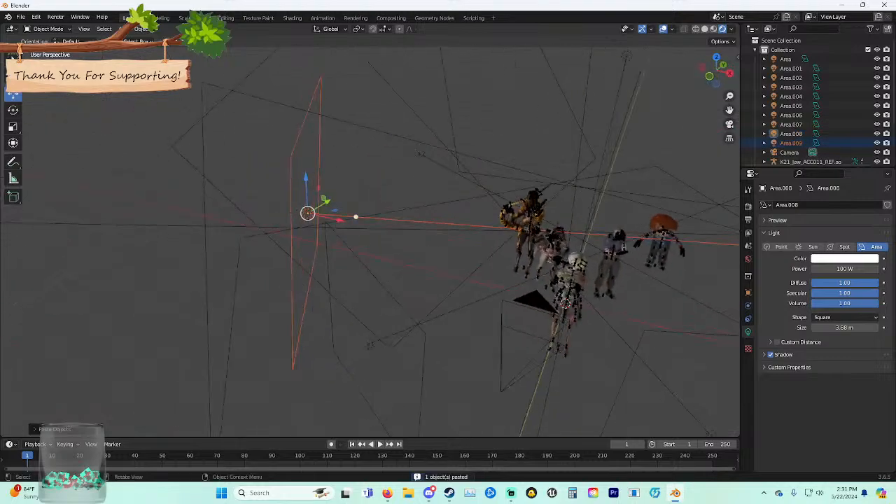
{"action": "key", "text": "g"}
{"action": "middle_click_drag", "start_coordinate": [419, 259], "coordinate": [424, 304]}
{"action": "scroll", "coordinate": [369, 241], "scroll_direction": "down", "scroll_amount": 3}
{"action": "left_click_drag", "start_coordinate": [483, 270], "coordinate": [498, 272]}
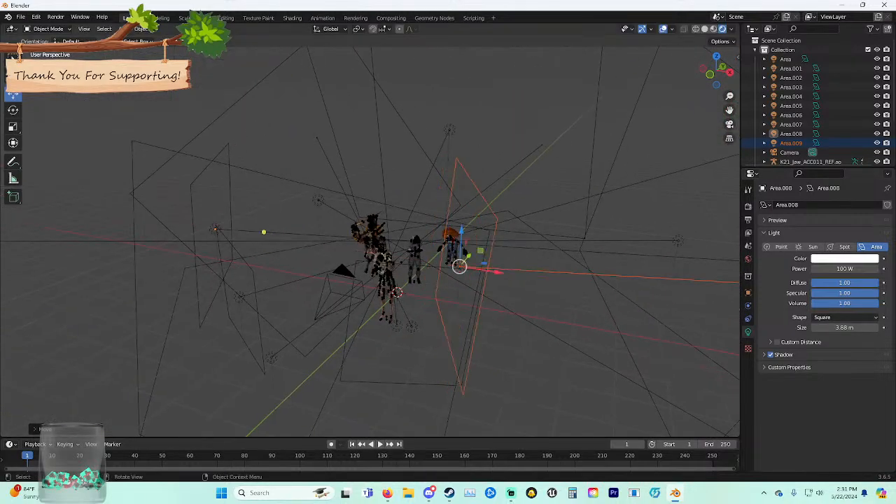
Select the copied 3.88 m light beside the red-haired doll, aim it back at the characters and check the camera view.
{"action": "left_click", "coordinate": [492, 245]}
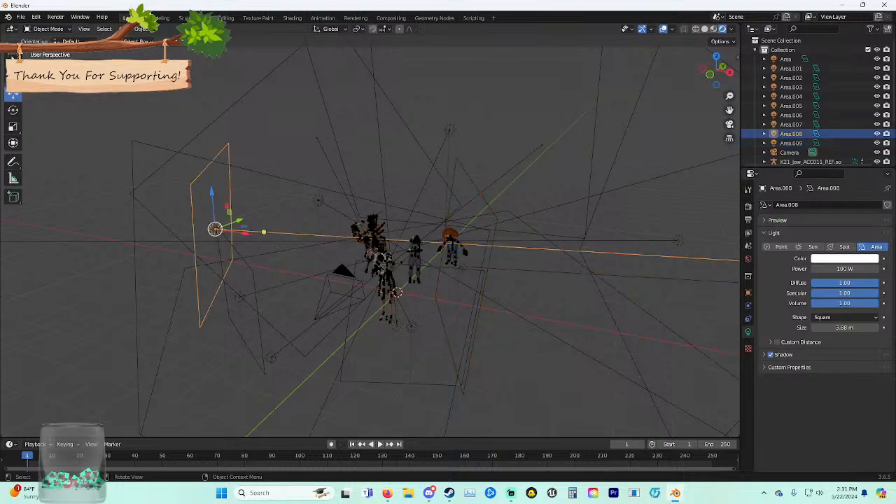
{"action": "left_click", "coordinate": [492, 245]}
{"action": "left_click_drag", "start_coordinate": [507, 270], "coordinate": [383, 238]}
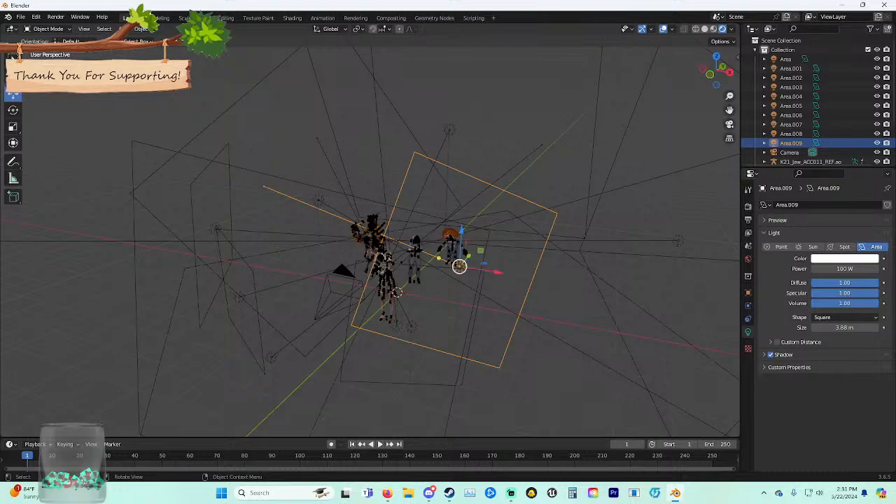
{"action": "mouse_move", "coordinate": [382, 238]}
{"action": "middle_mouse_down"}
{"action": "mouse_move", "coordinate": [280, 229]}
{"action": "mouse_move", "coordinate": [378, 241]}
{"action": "middle_mouse_up"}
{"action": "scroll", "coordinate": [280, 230], "scroll_direction": "up", "scroll_amount": 3}
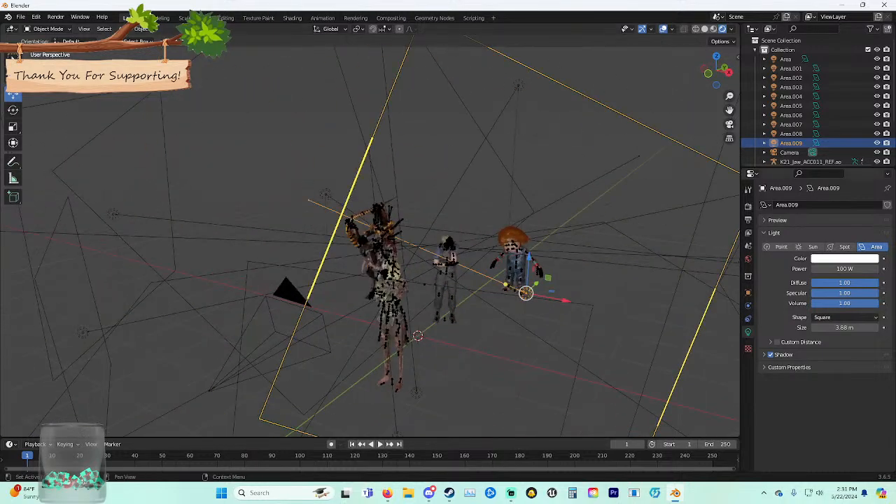
{"action": "key", "text": "KP_0"}
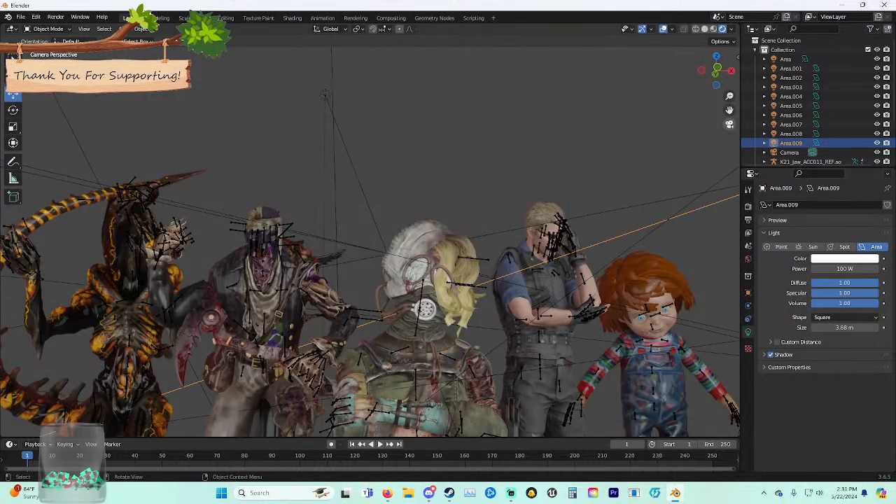
{"action": "key", "text": "KP_0"}
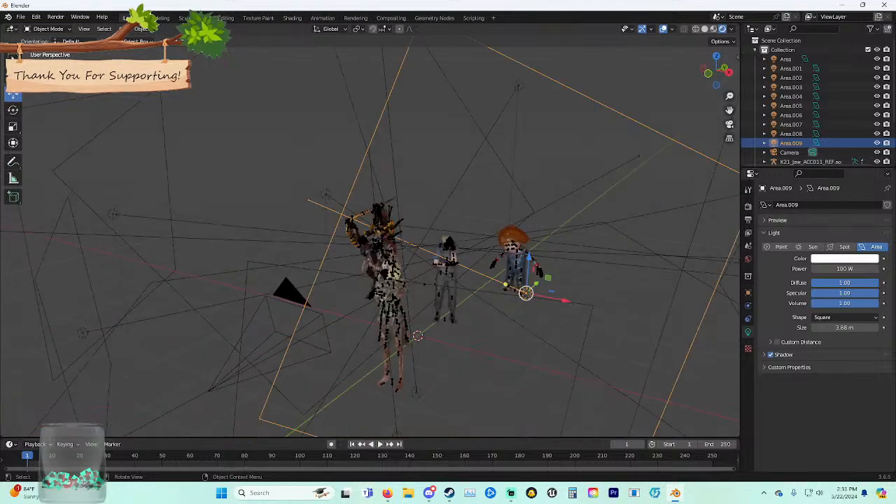
Paste another copy of the 3.88 m white Area light and move it along X well beyond the red-haired doll.
{"action": "key", "text": "ctrl+v"}
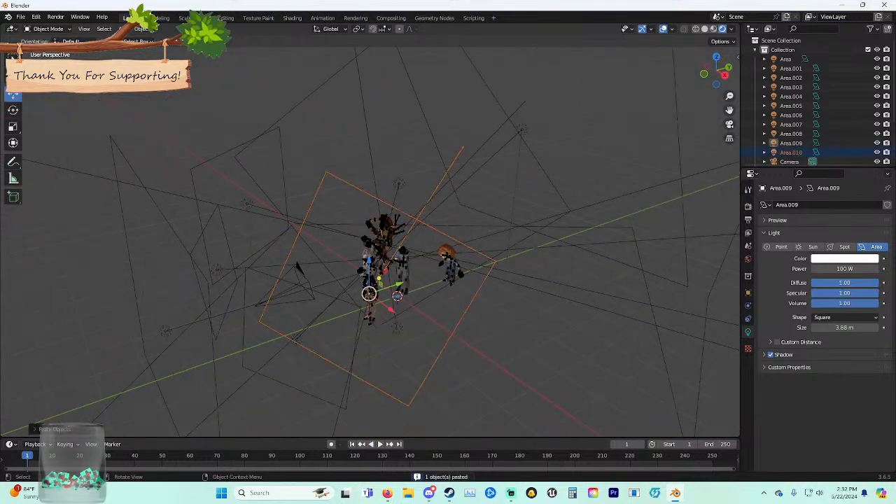
{"action": "left_click_drag", "start_coordinate": [390, 310], "coordinate": [450, 276]}
{"action": "left_click", "coordinate": [571, 253]}
Enlarge the outermost white Area light copy to about 5.87 m and aim it at the characters.
{"action": "left_click", "coordinate": [579, 235]}
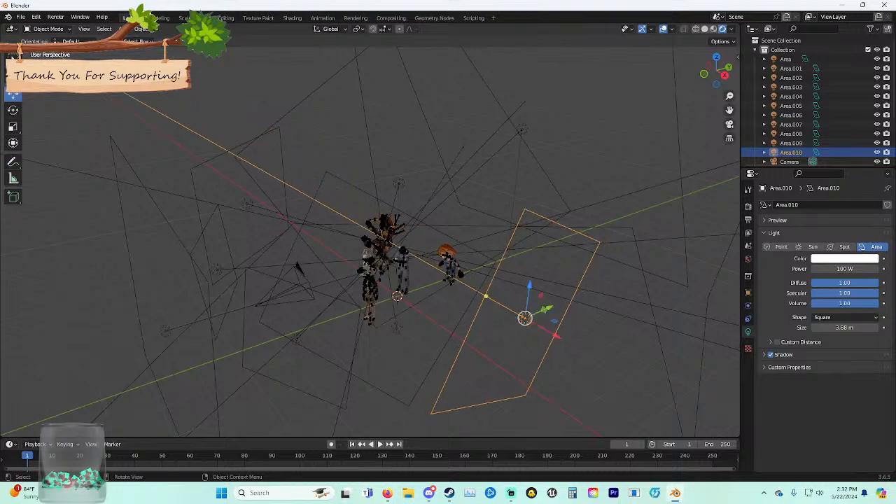
{"action": "left_click_drag", "start_coordinate": [483, 301], "coordinate": [448, 290]}
{"action": "middle_click_drag", "start_coordinate": [448, 290], "coordinate": [489, 281]}
Paste a copy of the 5.87 m white Area light and move it along X to the tailed creature's side.
{"action": "key", "text": "ctrl+c"}
{"action": "key", "text": "ctrl+v"}
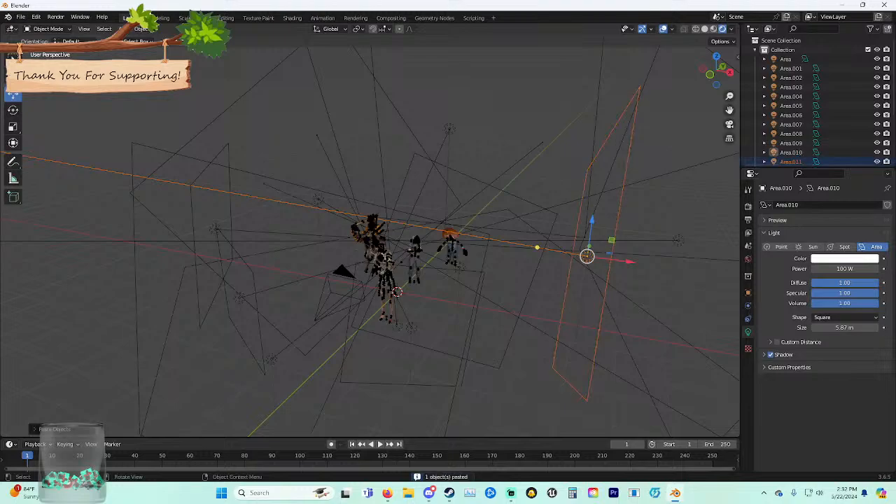
{"action": "left_click_drag", "start_coordinate": [622, 260], "coordinate": [282, 214]}
Select the copied 5.87 m light on the tailed creature's side, aim it at the characters and adjust its placement.
{"action": "left_click", "coordinate": [280, 215]}
{"action": "left_click", "coordinate": [247, 210]}
{"action": "left_click_drag", "start_coordinate": [203, 200], "coordinate": [369, 233]}
{"action": "middle_click_drag", "start_coordinate": [369, 235], "coordinate": [501, 234]}
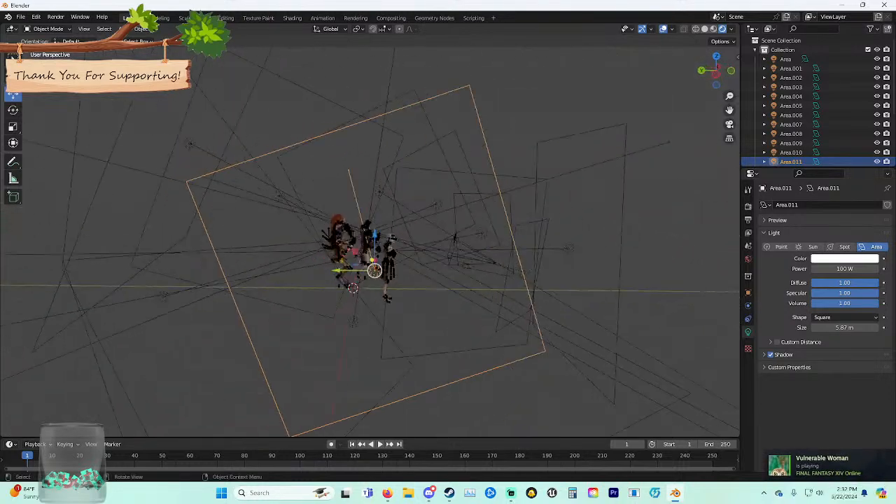
{"action": "left_click_drag", "start_coordinate": [338, 271], "coordinate": [342, 252]}
{"action": "middle_click_drag", "start_coordinate": [343, 252], "coordinate": [200, 257]}
Select the 5.87 m white Area light on the red-haired doll's side and move it along Y toward the back.
{"action": "left_click", "coordinate": [576, 277]}
{"action": "middle_click_drag", "start_coordinate": [577, 277], "coordinate": [510, 269]}
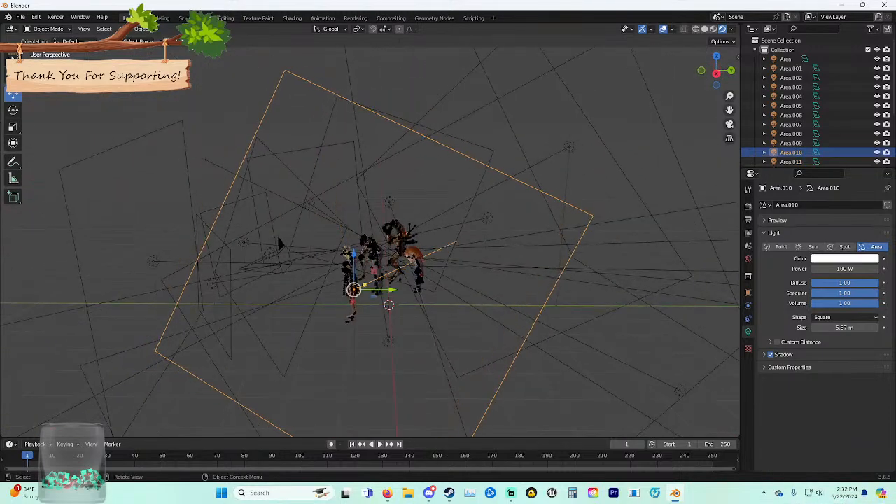
{"action": "left_click_drag", "start_coordinate": [388, 289], "coordinate": [480, 289]}
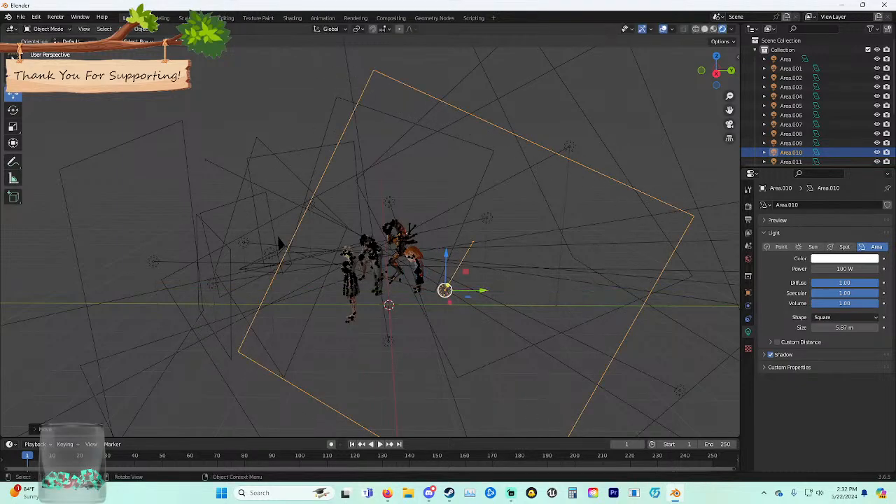
{"action": "middle_click_drag", "start_coordinate": [480, 290], "coordinate": [476, 310]}
Re-aim the 5.87 m light on the red-haired doll's side at the characters and check the camera view.
{"action": "left_click_drag", "start_coordinate": [442, 343], "coordinate": [395, 238]}
{"action": "mouse_move", "coordinate": [394, 238]}
{"action": "middle_mouse_down"}
{"action": "mouse_move", "coordinate": [470, 227]}
{"action": "mouse_move", "coordinate": [393, 229]}
{"action": "middle_mouse_up"}
{"action": "left_click_drag", "start_coordinate": [330, 185], "coordinate": [330, 189]}
{"action": "middle_click_drag", "start_coordinate": [329, 189], "coordinate": [230, 208]}
{"action": "scroll", "coordinate": [308, 208], "scroll_direction": "up", "scroll_amount": 1}
{"action": "middle_click_drag", "start_coordinate": [308, 209], "coordinate": [10, 179], "text": "shift"}
{"action": "left_click_drag", "start_coordinate": [423, 162], "coordinate": [227, 196]}
{"action": "middle_click_drag", "start_coordinate": [227, 196], "coordinate": [164, 185]}
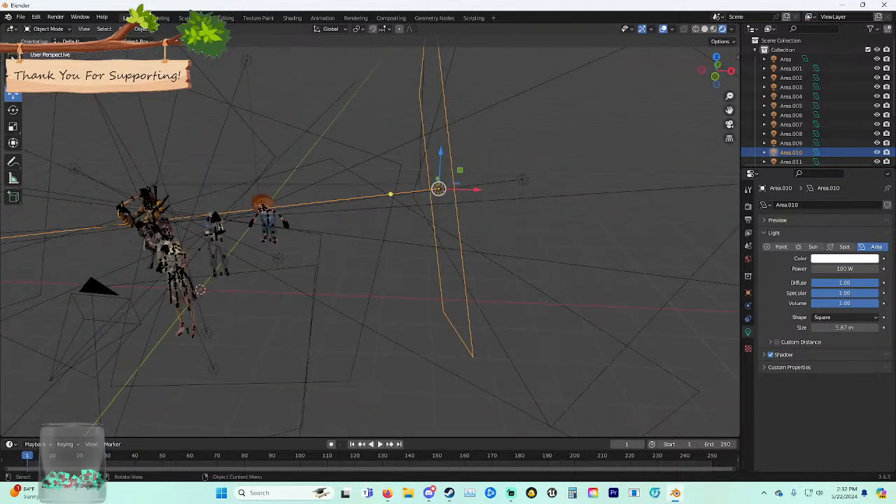
{"action": "key", "text": "KP_0"}
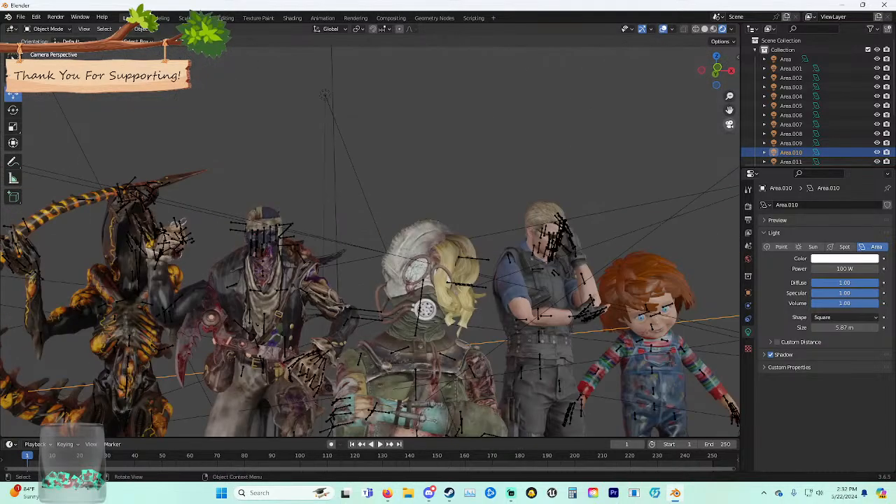
{"action": "key", "text": "KP_0"}
Paste a copy of the 9.5 m red back Area light and move it along X toward the tailed creature's side.
{"action": "middle_click_drag", "start_coordinate": [168, 186], "coordinate": [526, 250], "text": "shift"}
{"action": "scroll", "coordinate": [349, 224], "scroll_direction": "down", "scroll_amount": 3}
{"action": "left_click", "coordinate": [499, 247]}
{"action": "key", "text": "ctrl+c"}
{"action": "key", "text": "ctrl+v"}
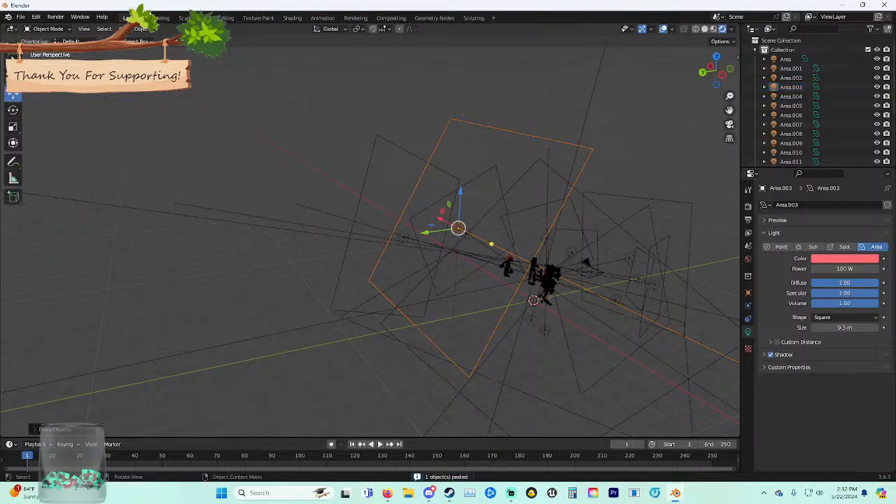
{"action": "left_click_drag", "start_coordinate": [440, 219], "coordinate": [543, 272]}
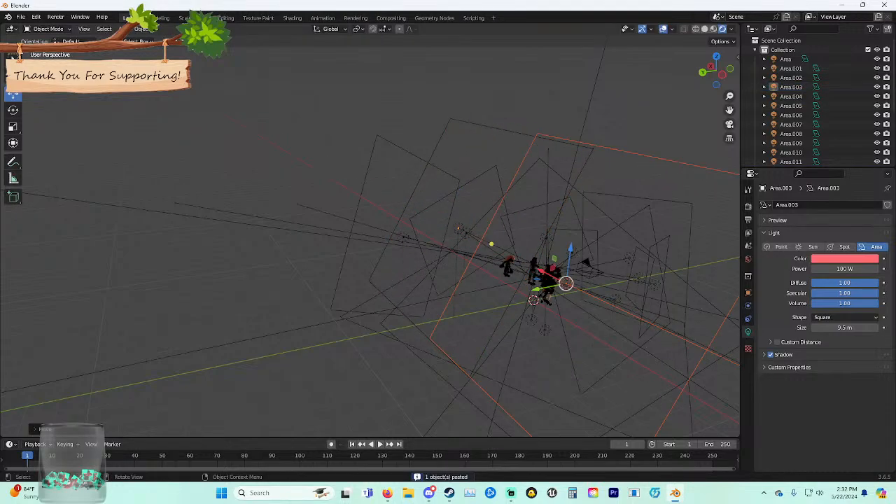
Select the copied red Area light and rotate it to change its aim.
{"action": "left_click", "coordinate": [518, 336]}
{"action": "left_click", "coordinate": [567, 284]}
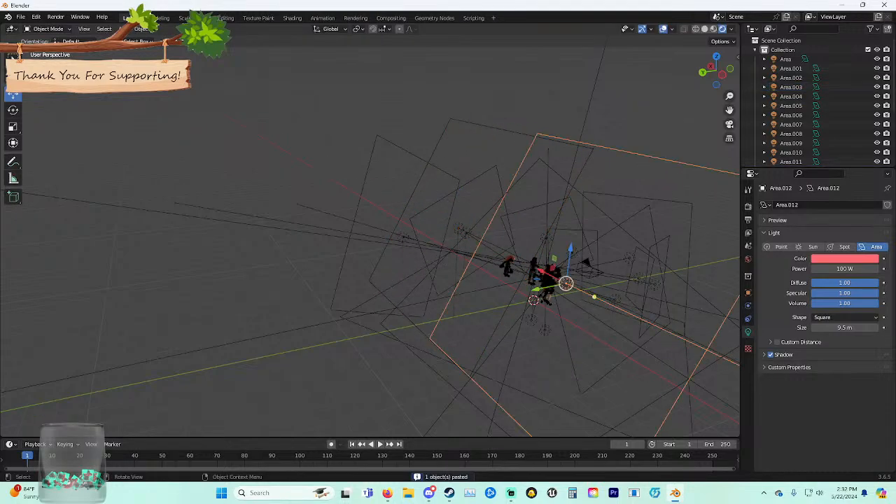
{"action": "key", "text": "r"}
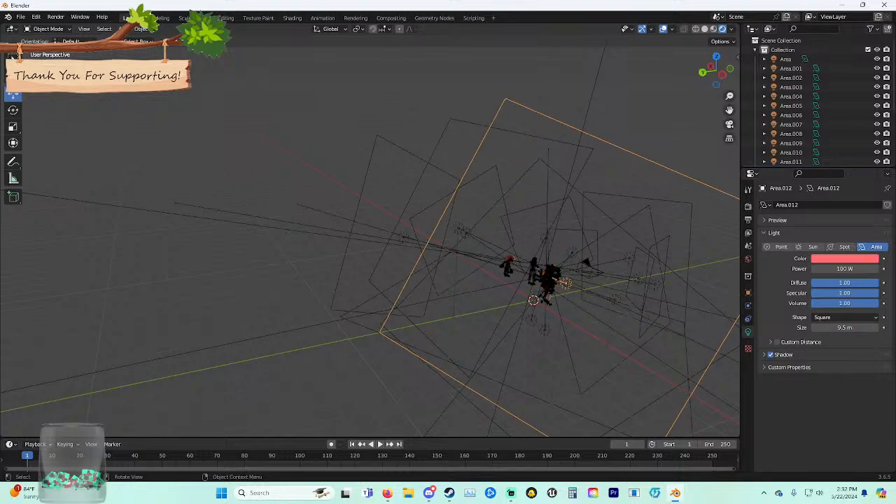
{"action": "scroll", "coordinate": [473, 210], "scroll_direction": "up", "scroll_amount": 2}
{"action": "scroll", "coordinate": [473, 210], "scroll_direction": "down", "scroll_amount": 2}
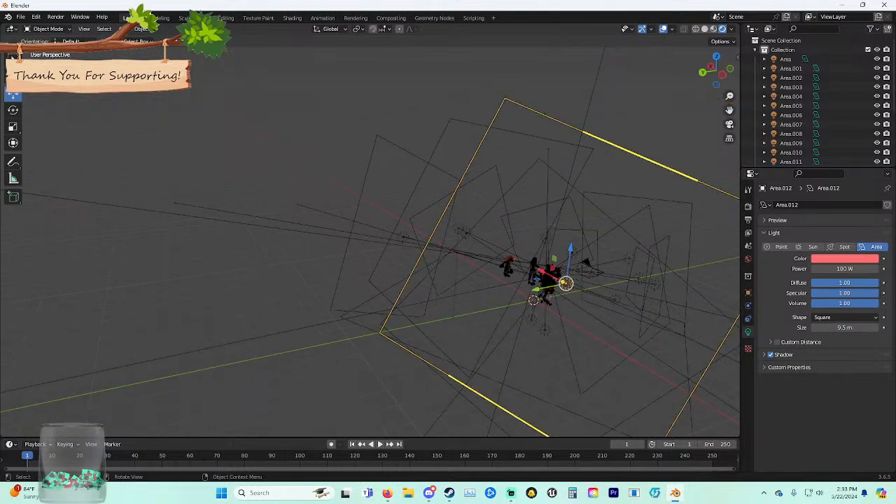
Shrink the copied red Area light to about 1.99 m and place it high behind the tailed creature.
{"action": "left_click_drag", "start_coordinate": [442, 215], "coordinate": [539, 260]}
{"action": "left_click_drag", "start_coordinate": [576, 220], "coordinate": [570, 253]}
{"action": "middle_click_drag", "start_coordinate": [570, 252], "coordinate": [507, 284]}
{"action": "scroll", "coordinate": [448, 233], "scroll_direction": "up", "scroll_amount": 4}
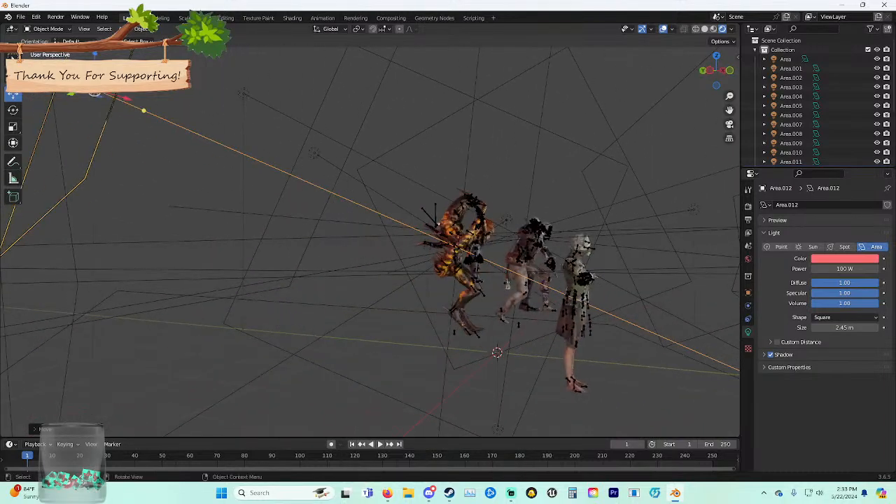
{"action": "key", "text": "s"}
{"action": "left_click_drag", "start_coordinate": [81, 125], "coordinate": [53, 193]}
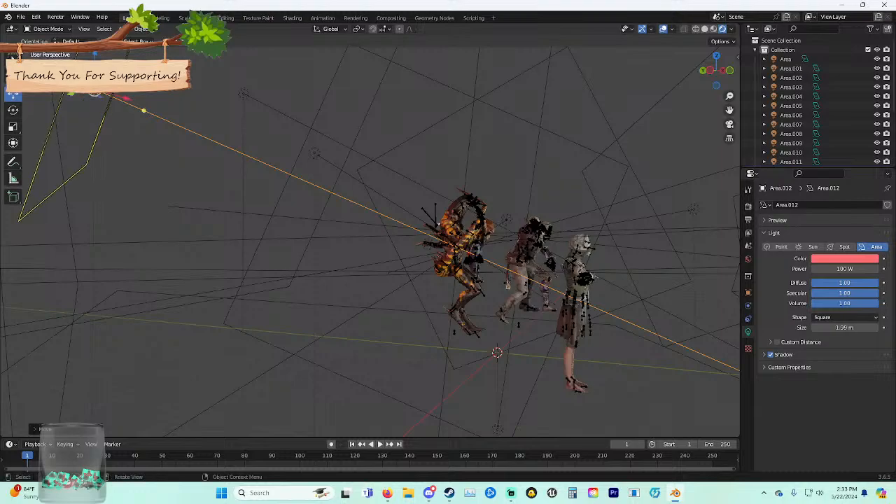
{"action": "left_click_drag", "start_coordinate": [125, 98], "coordinate": [226, 122]}
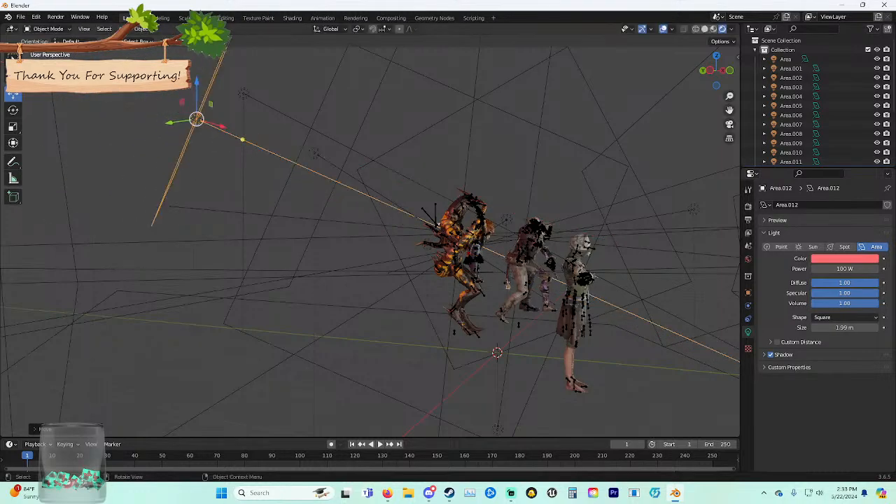
Re-aim the 1.99 m red Area light behind the tailed creature at the group of characters.
{"action": "middle_click_drag", "start_coordinate": [231, 133], "coordinate": [301, 139]}
{"action": "middle_click_drag", "start_coordinate": [552, 279], "coordinate": [356, 285], "text": "shift"}
{"action": "scroll", "coordinate": [301, 234], "scroll_direction": "up", "scroll_amount": 5}
{"action": "left_click_drag", "start_coordinate": [460, 356], "coordinate": [464, 318]}
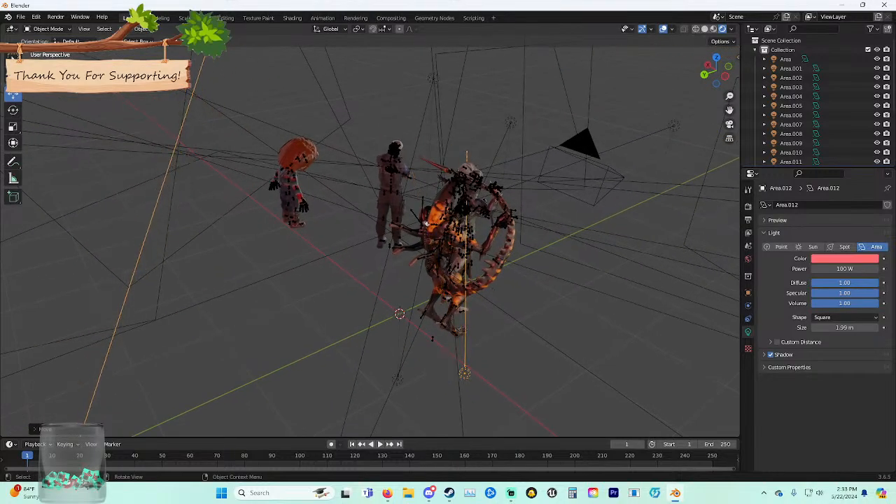
Paste a copy of the 1.99 m red Area light and move it toward the red-haired doll's side.
{"action": "scroll", "coordinate": [426, 223], "scroll_direction": "down", "scroll_amount": 4}
{"action": "key", "text": "ctrl+c"}
{"action": "key", "text": "ctrl+v"}
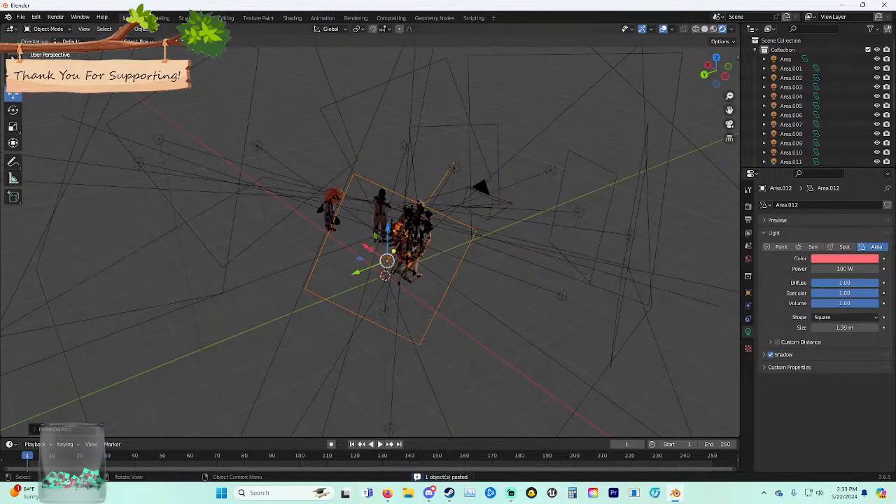
{"action": "middle_click_drag", "start_coordinate": [426, 227], "coordinate": [478, 222]}
{"action": "left_click_drag", "start_coordinate": [502, 224], "coordinate": [205, 193]}
{"action": "middle_click_drag", "start_coordinate": [204, 193], "coordinate": [292, 148]}
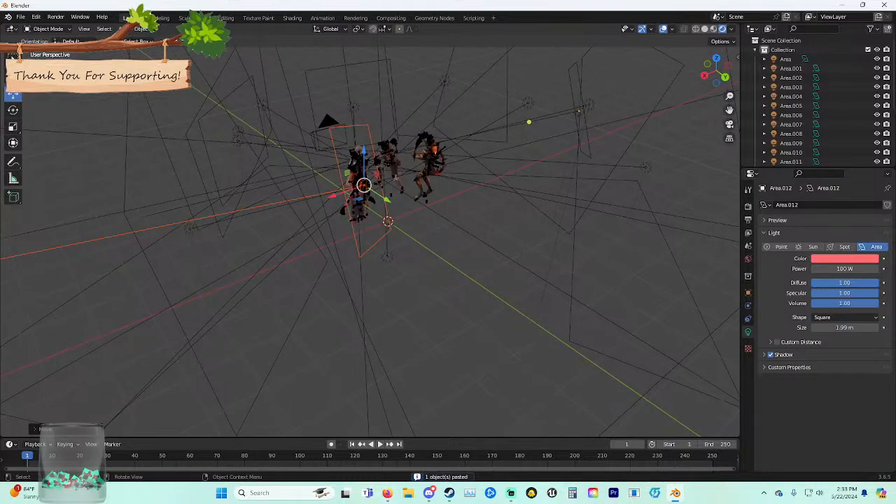
Select the pasted red Area light and adjust its aim and position behind the red-haired doll.
{"action": "left_click", "coordinate": [315, 168]}
{"action": "left_click", "coordinate": [335, 155]}
{"action": "middle_click_drag", "start_coordinate": [396, 178], "coordinate": [433, 180], "text": "shift"}
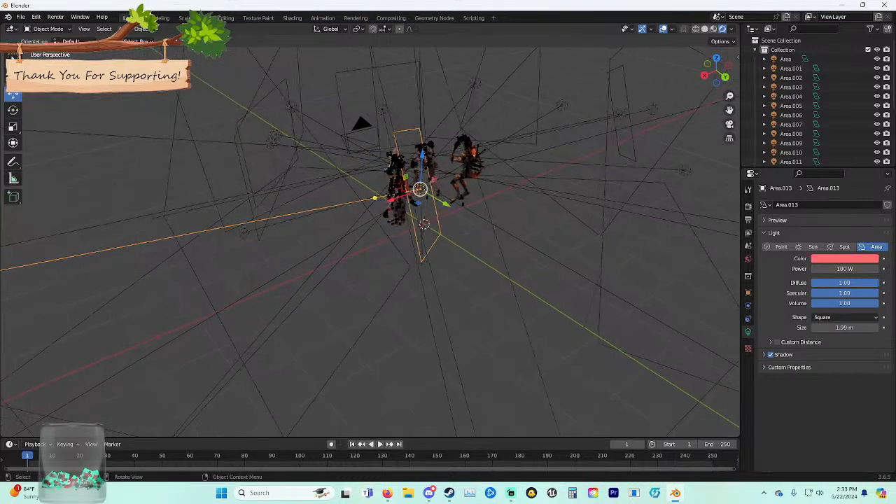
{"action": "left_click_drag", "start_coordinate": [375, 198], "coordinate": [396, 175]}
{"action": "scroll", "coordinate": [396, 178], "scroll_direction": "up", "scroll_amount": 5}
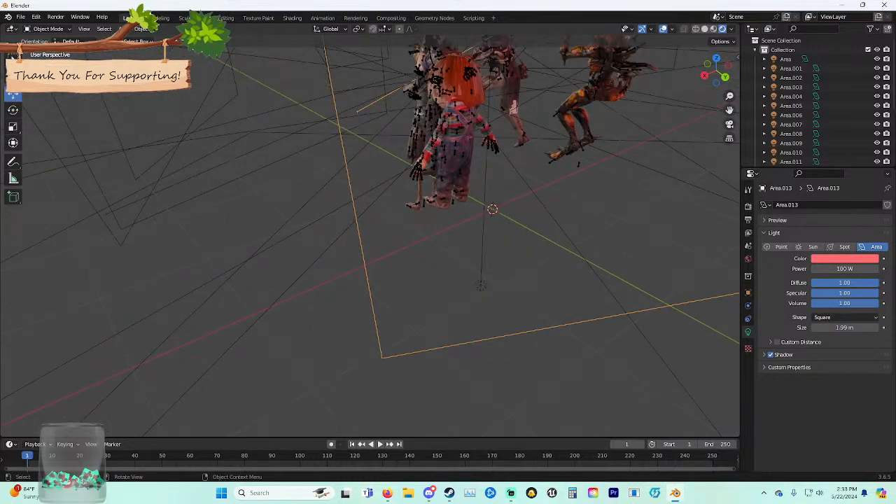
{"action": "middle_click_drag", "start_coordinate": [461, 129], "coordinate": [396, 192], "text": "shift"}
{"action": "left_click_drag", "start_coordinate": [471, 190], "coordinate": [425, 203]}
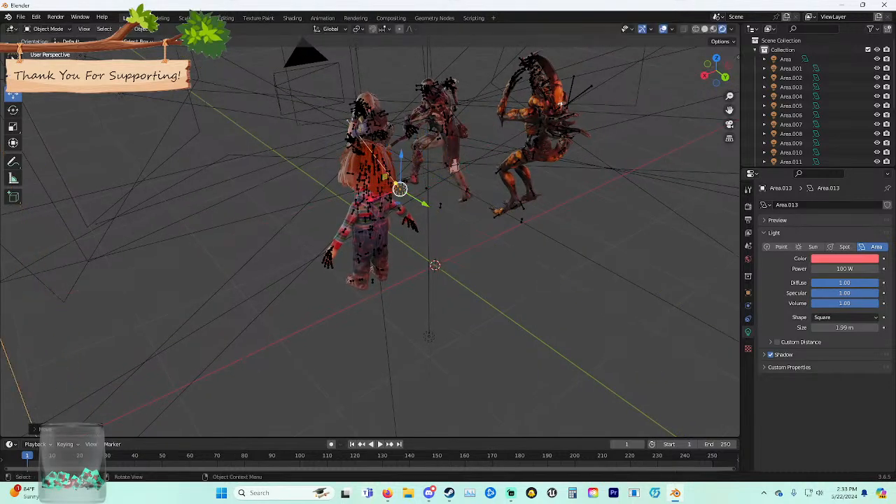
Lower the doll-side red Area light and reposition it beside the doll.
{"action": "left_click_drag", "start_coordinate": [401, 155], "coordinate": [399, 191]}
{"action": "left_click_drag", "start_coordinate": [368, 238], "coordinate": [314, 259]}
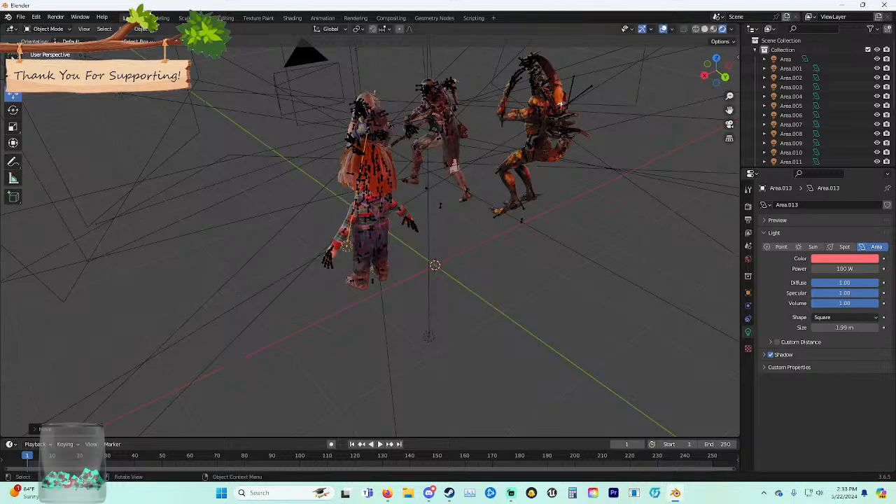
{"action": "middle_click_drag", "start_coordinate": [350, 252], "coordinate": [308, 245]}
{"action": "scroll", "coordinate": [325, 250], "scroll_direction": "down", "scroll_amount": 3}
Paste a copy of the doll-side red Area light, move it behind the middle of the group and aim it at the characters.
{"action": "key", "text": "ctrl+v"}
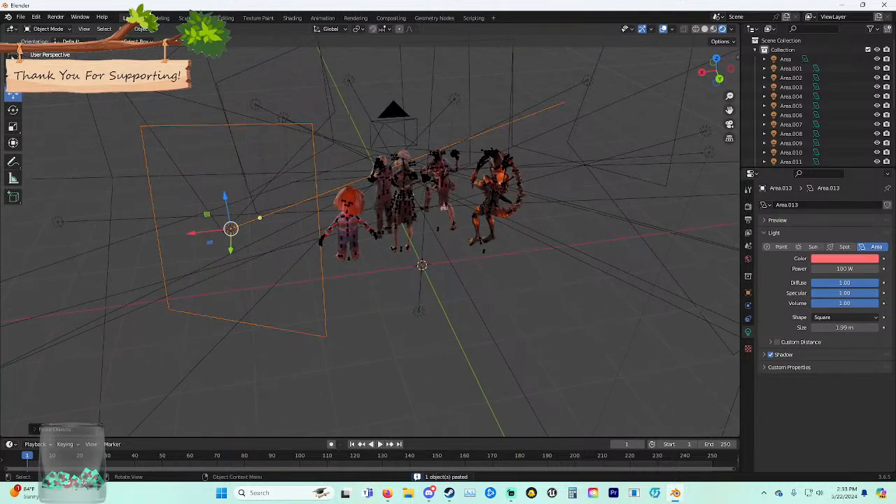
{"action": "left_click_drag", "start_coordinate": [193, 233], "coordinate": [426, 206]}
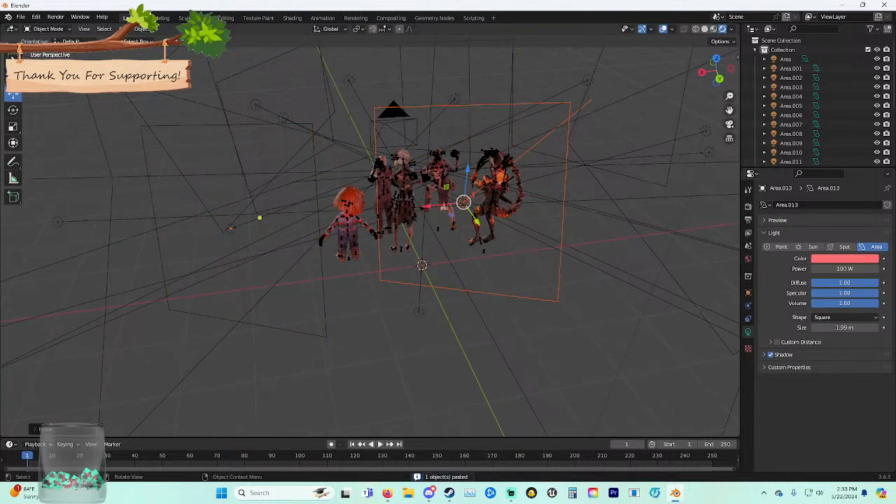
{"action": "key", "text": "ctrl+v"}
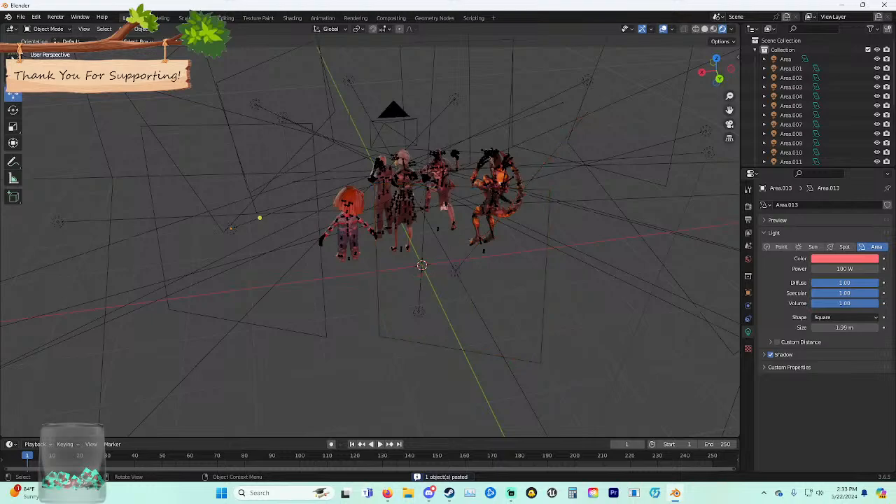
{"action": "left_click_drag", "start_coordinate": [467, 257], "coordinate": [412, 198]}
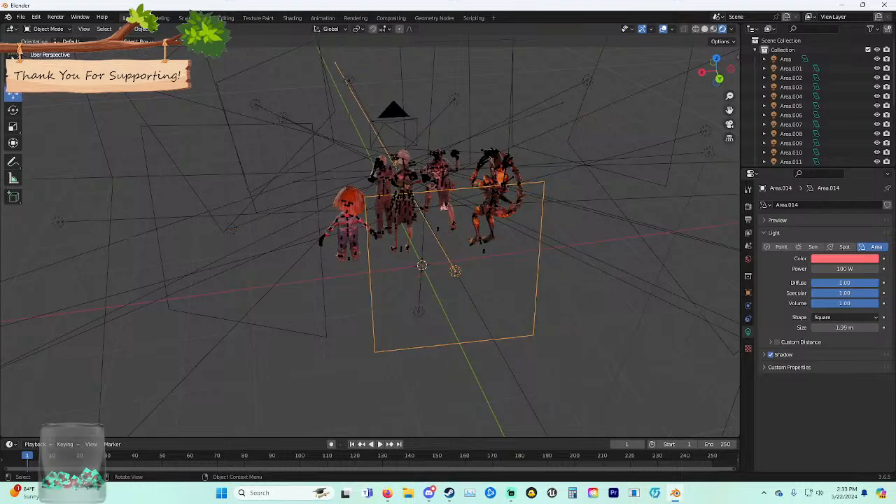
Raise the middle red back light above the characters, enlarge it to about 3.95 m and check it in the camera view.
{"action": "middle_click_drag", "start_coordinate": [413, 198], "coordinate": [623, 196]}
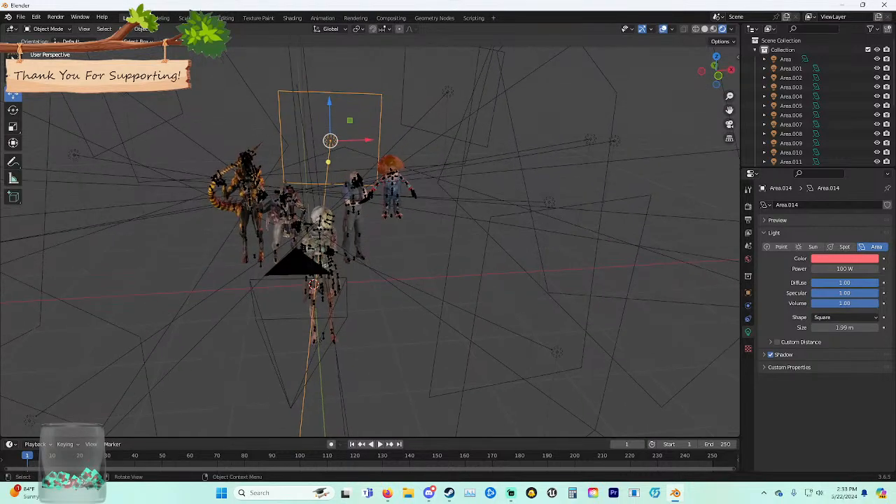
{"action": "left_click_drag", "start_coordinate": [330, 103], "coordinate": [322, 224]}
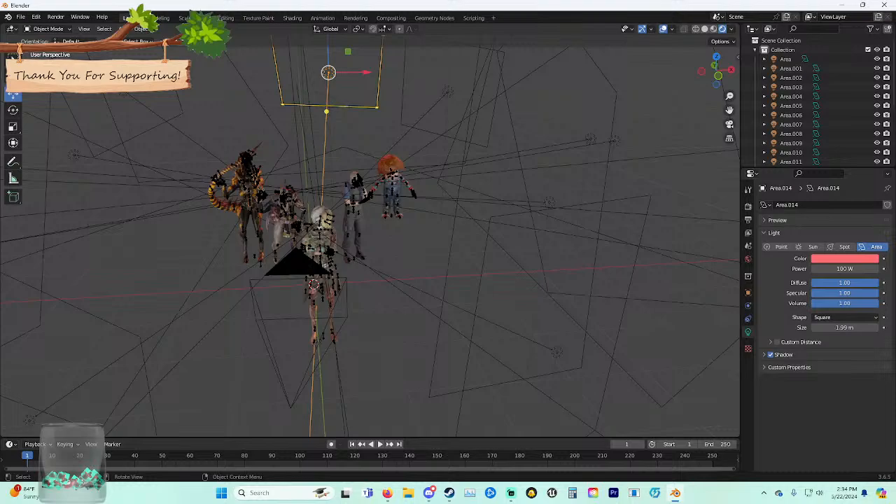
{"action": "left_click_drag", "start_coordinate": [343, 106], "coordinate": [343, 134]}
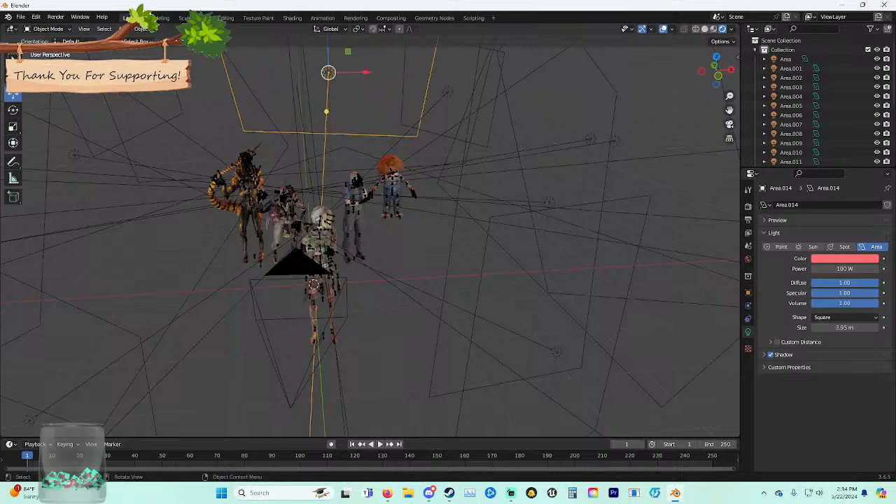
{"action": "left_click", "coordinate": [728, 124]}
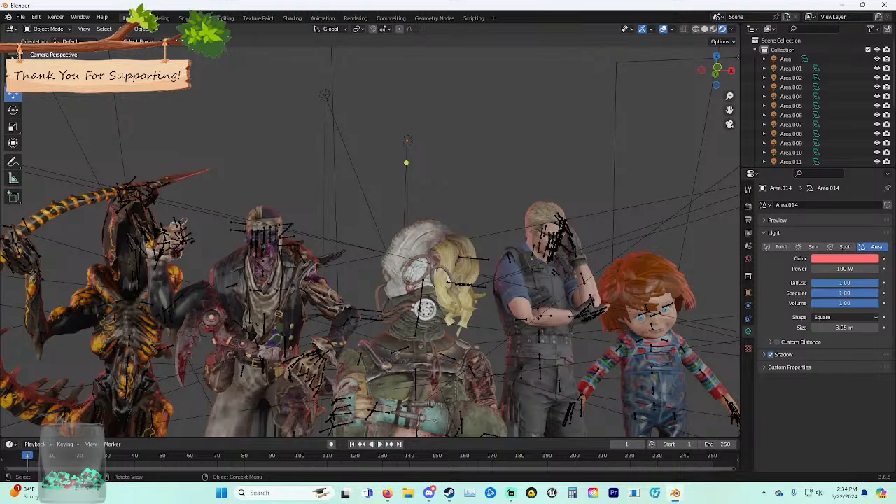
{"action": "scroll", "coordinate": [371, 242], "scroll_direction": "down", "scroll_amount": 3}
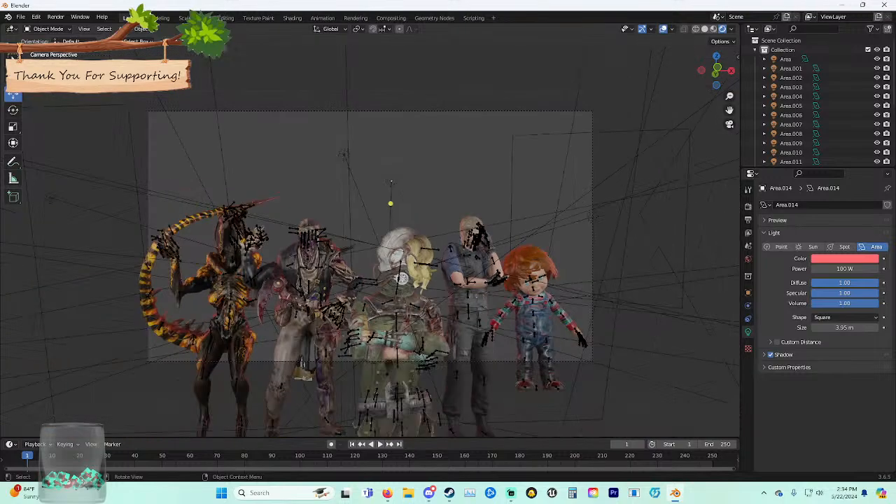
{"action": "scroll", "coordinate": [370, 241], "scroll_direction": "up", "scroll_amount": 4}
{"action": "scroll", "coordinate": [370, 241], "scroll_direction": "down", "scroll_amount": 1}
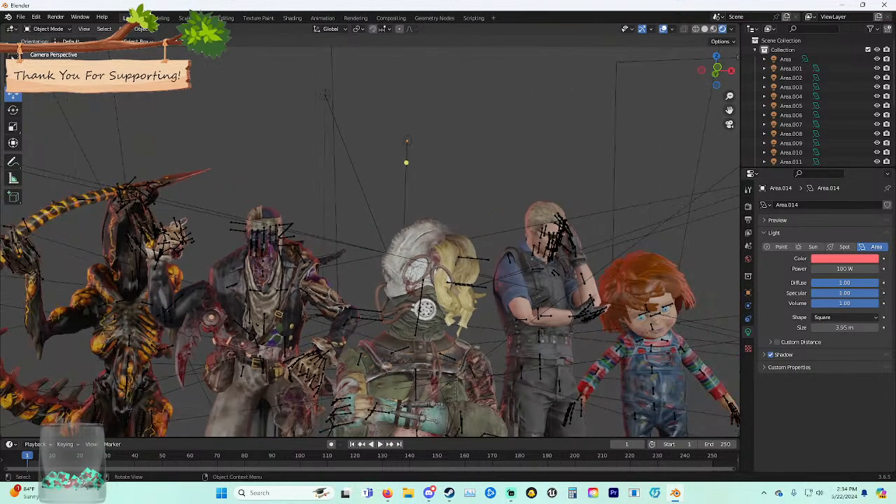
{"action": "scroll", "coordinate": [370, 241], "scroll_direction": "down", "scroll_amount": 2}
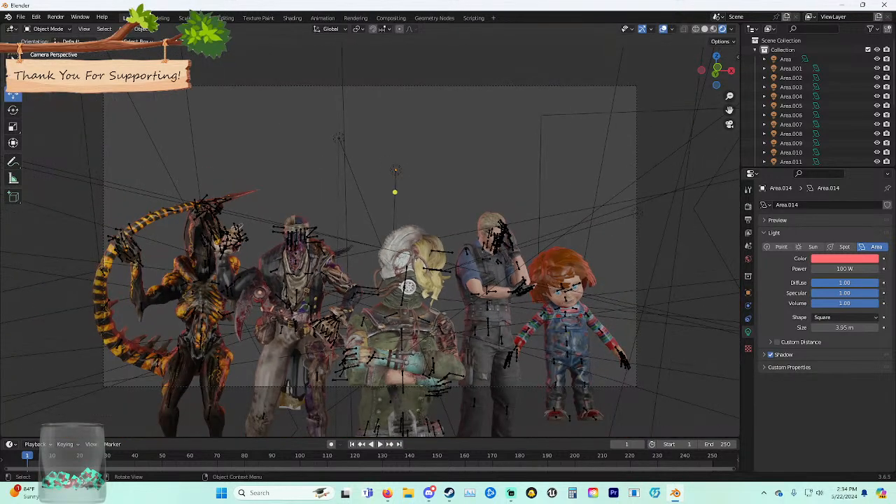
{"action": "scroll", "coordinate": [370, 242], "scroll_direction": "up", "scroll_amount": 2}
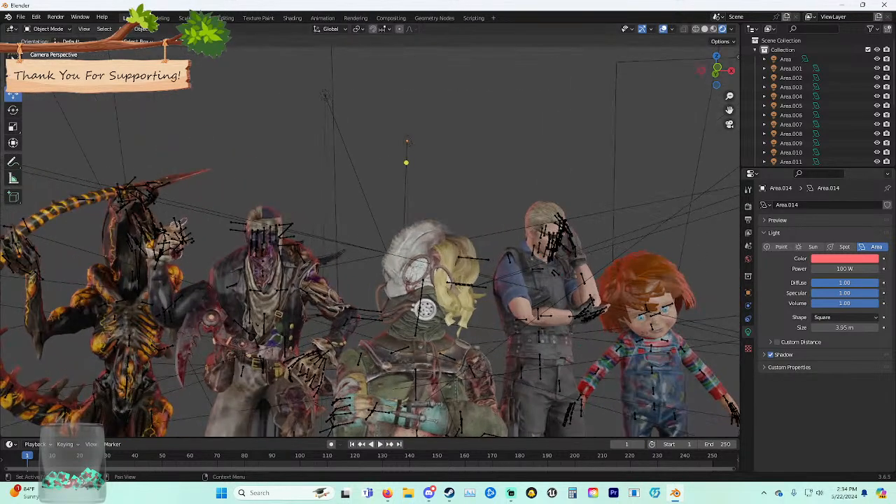
Paste a copy of the 9.5 m red back Area light and move it up above the characters.
{"action": "key", "text": "KP_0"}
{"action": "middle_click_drag", "start_coordinate": [370, 241], "coordinate": [374, 273]}
{"action": "scroll", "coordinate": [370, 242], "scroll_direction": "down", "scroll_amount": 6}
{"action": "mouse_move", "coordinate": [370, 241]}
{"action": "middle_mouse_down"}
{"action": "mouse_move", "coordinate": [448, 258]}
{"action": "mouse_move", "coordinate": [381, 210]}
{"action": "mouse_move", "coordinate": [372, 254]}
{"action": "mouse_move", "coordinate": [378, 297]}
{"action": "mouse_move", "coordinate": [378, 238]}
{"action": "middle_mouse_up"}
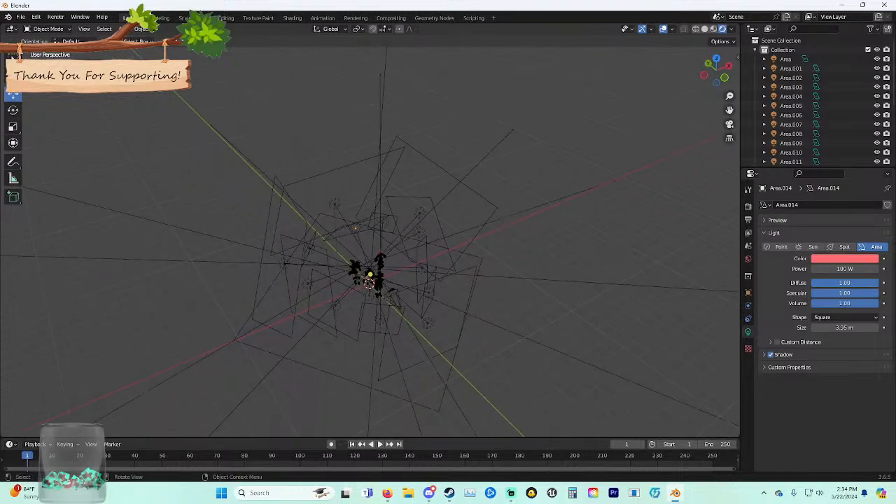
{"action": "left_click", "coordinate": [334, 204]}
{"action": "key", "text": "ctrl+c"}
{"action": "key", "text": "ctrl+v"}
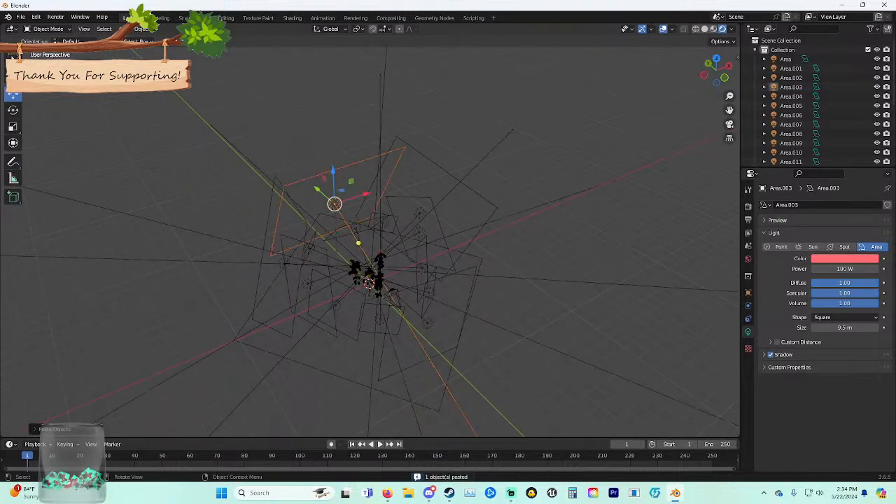
{"action": "left_click_drag", "start_coordinate": [333, 170], "coordinate": [331, 121]}
{"action": "left_click_drag", "start_coordinate": [332, 156], "coordinate": [395, 203]}
Select the copied 9.5 m red Area light, aim it down at the characters and lower it along Z.
{"action": "left_click", "coordinate": [424, 183]}
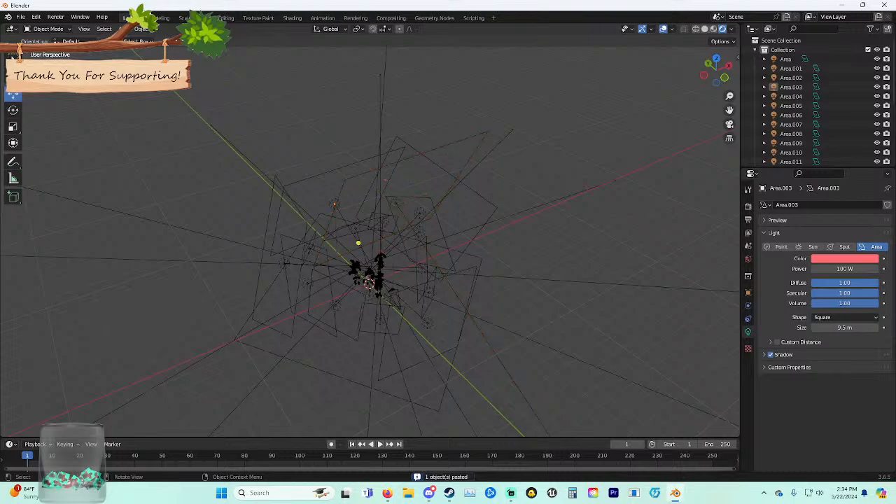
{"action": "left_click", "coordinate": [395, 203]}
{"action": "left_click_drag", "start_coordinate": [421, 242], "coordinate": [368, 281]}
{"action": "scroll", "coordinate": [442, 263], "scroll_direction": "up", "scroll_amount": 3}
{"action": "scroll", "coordinate": [442, 263], "scroll_direction": "up", "scroll_amount": 3}
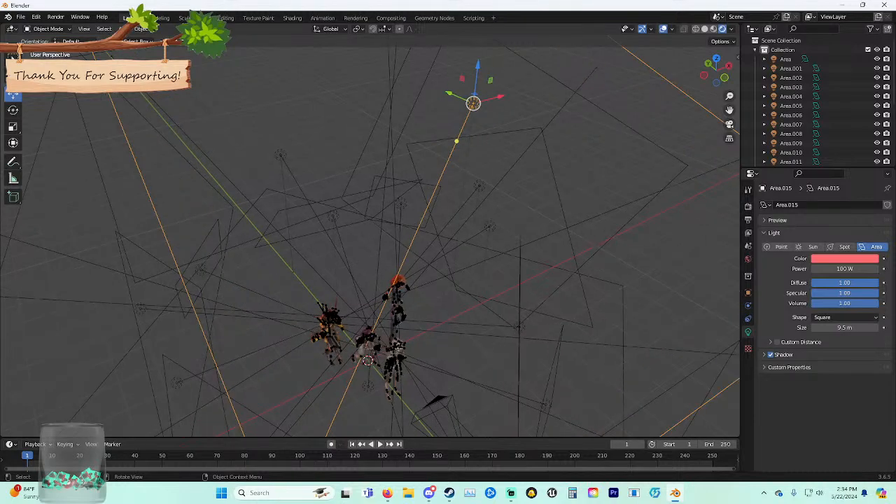
{"action": "key", "text": "g"}
{"action": "key", "text": "z"}
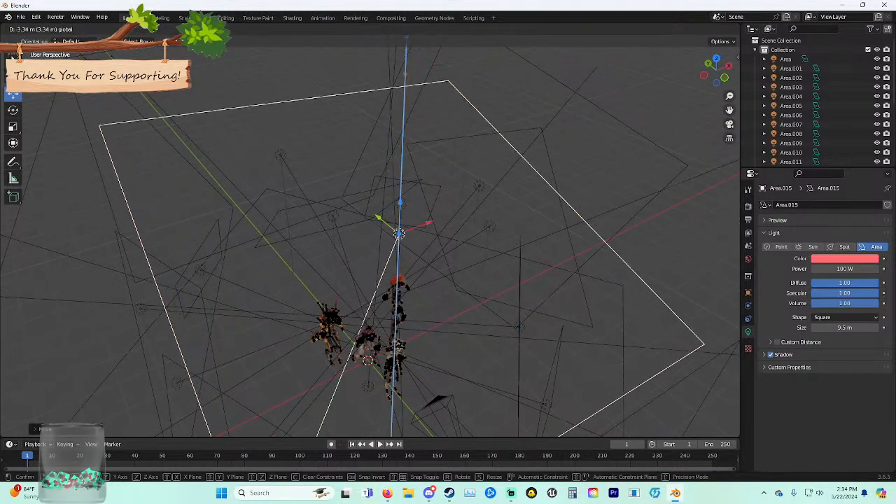
{"action": "left_click_drag", "start_coordinate": [397, 281], "coordinate": [396, 287]}
Shrink the overhead red Area light to about 3.49 m, raise it above the group and point it downward.
{"action": "middle_click_drag", "start_coordinate": [397, 287], "coordinate": [395, 234]}
{"action": "scroll", "coordinate": [392, 238], "scroll_direction": "down", "scroll_amount": 5}
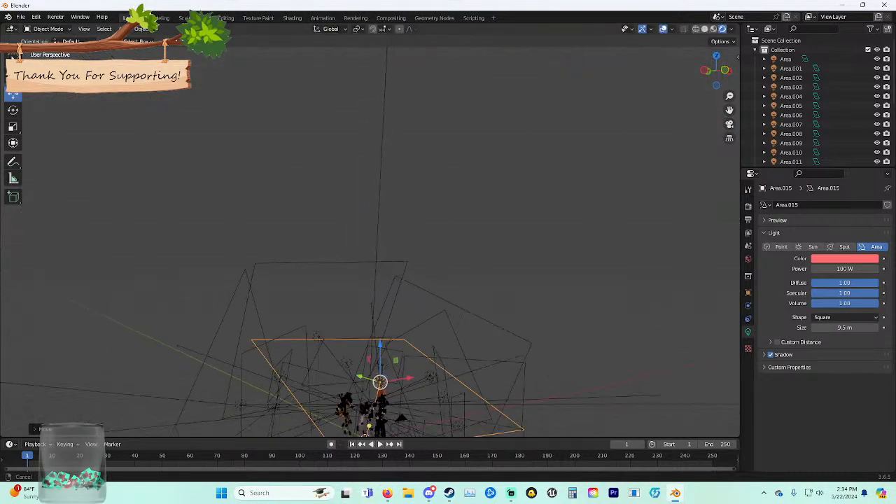
{"action": "middle_click_drag", "start_coordinate": [392, 336], "coordinate": [356, 189], "text": "shift"}
{"action": "scroll", "coordinate": [392, 280], "scroll_direction": "up", "scroll_amount": 5}
{"action": "middle_click_drag", "start_coordinate": [419, 333], "coordinate": [420, 317], "text": "shift"}
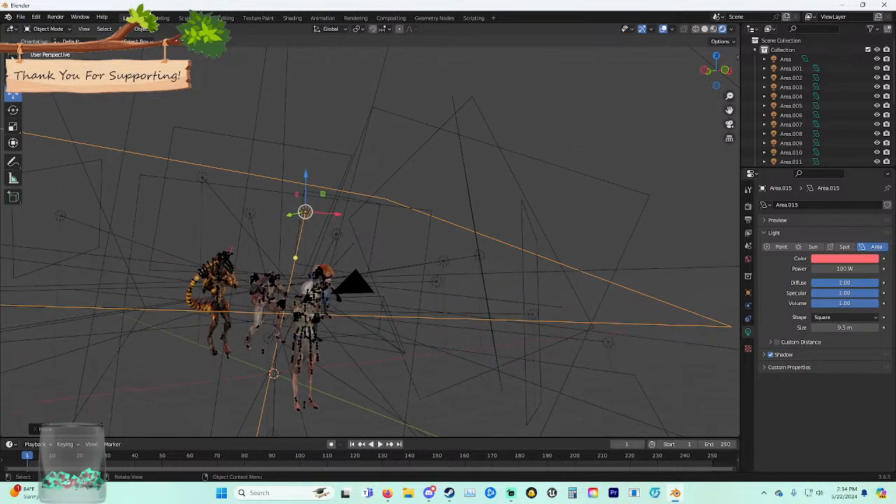
{"action": "left_click_drag", "start_coordinate": [420, 317], "coordinate": [347, 226]}
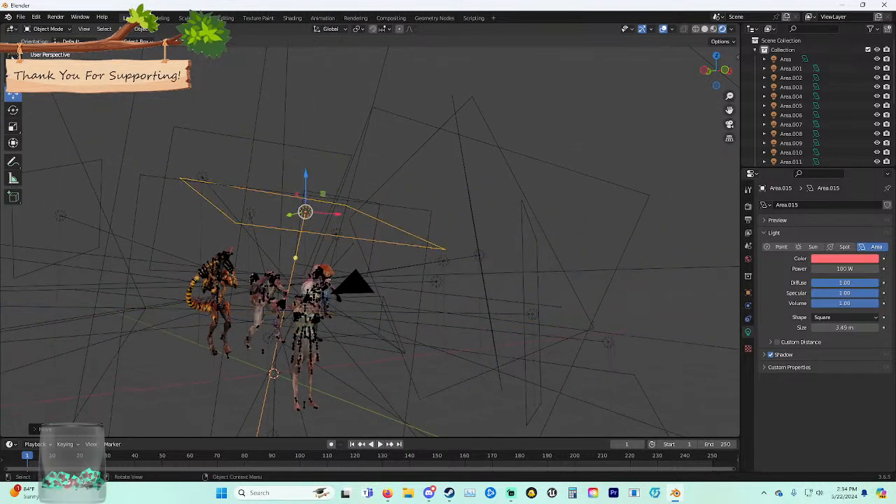
{"action": "left_click_drag", "start_coordinate": [306, 175], "coordinate": [302, 408]}
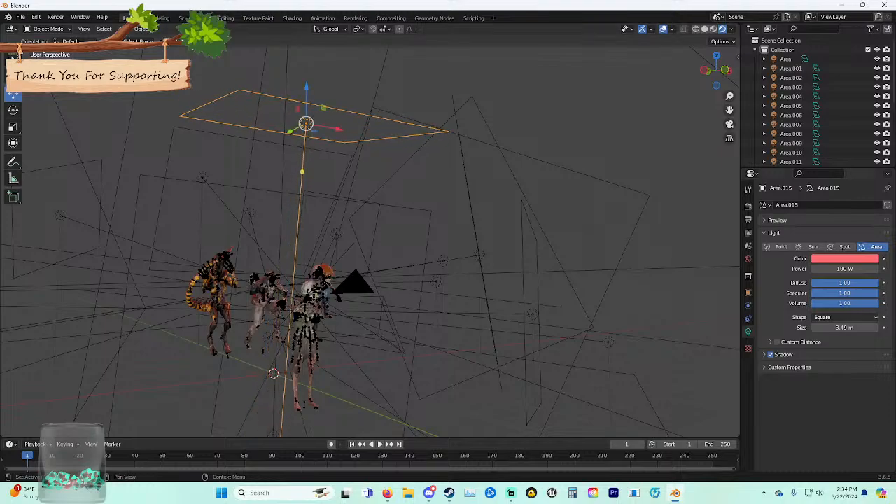
Make the overhead Area light's color a more saturated red, and view the characters through the camera with viewport overlays hidden.
{"action": "left_click", "coordinate": [844, 258]}
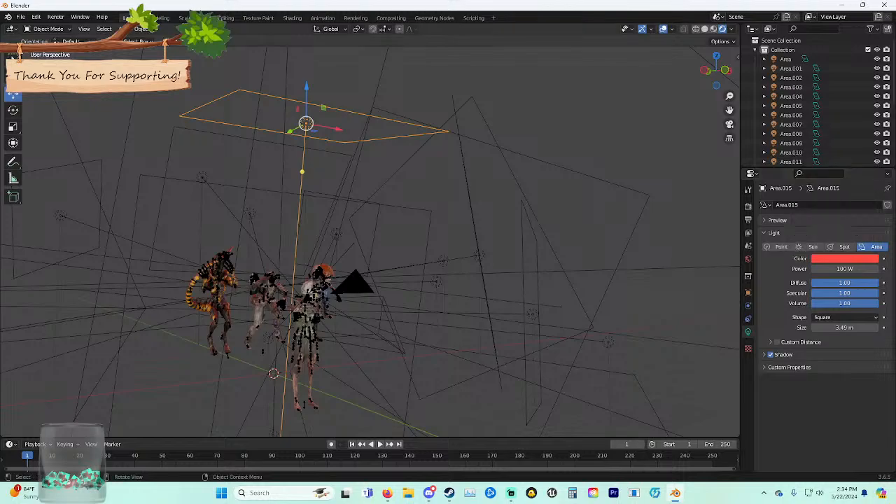
{"action": "left_click", "coordinate": [729, 123]}
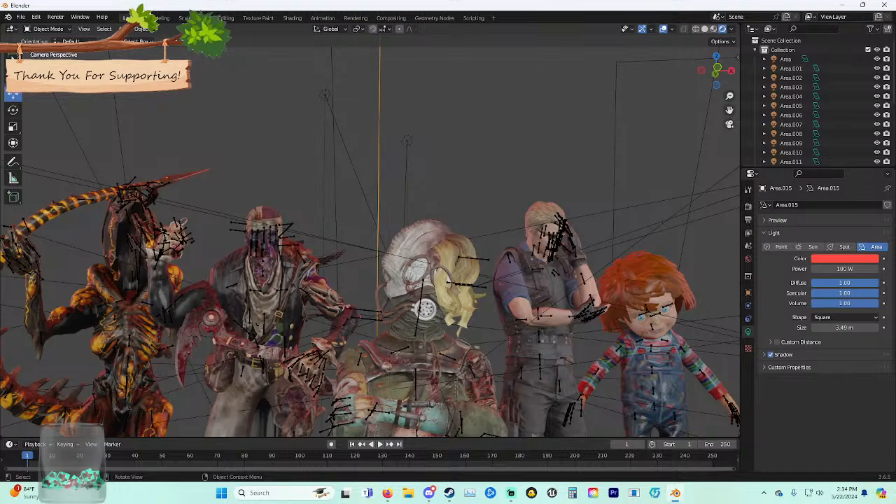
{"action": "key", "text": "shift+alt+z"}
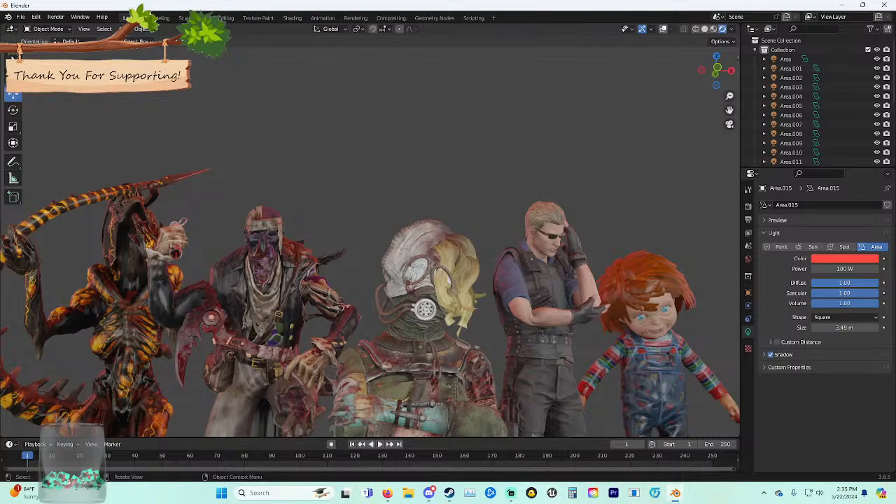
Enable a transparent film background in the Eevee render settings.
{"action": "left_click", "coordinate": [748, 207]}
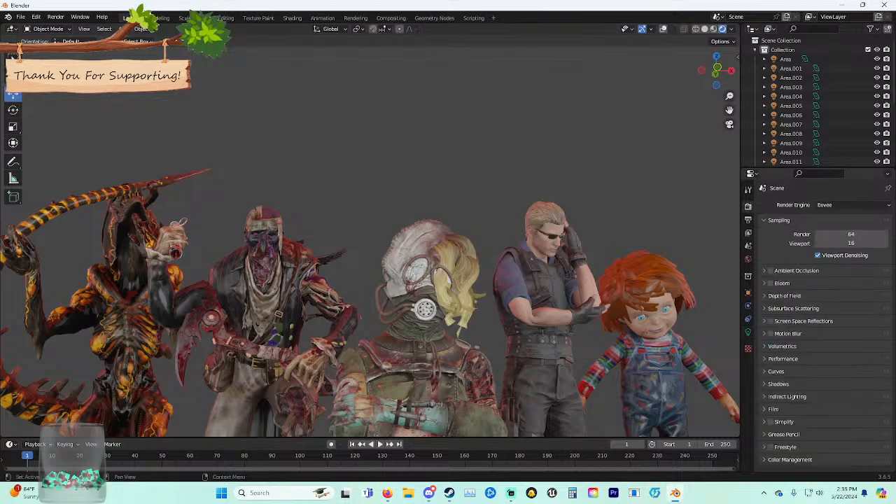
{"action": "left_click", "coordinate": [773, 410]}
{"action": "scroll", "coordinate": [773, 409], "scroll_direction": "down", "scroll_amount": 1}
{"action": "left_click", "coordinate": [813, 414]}
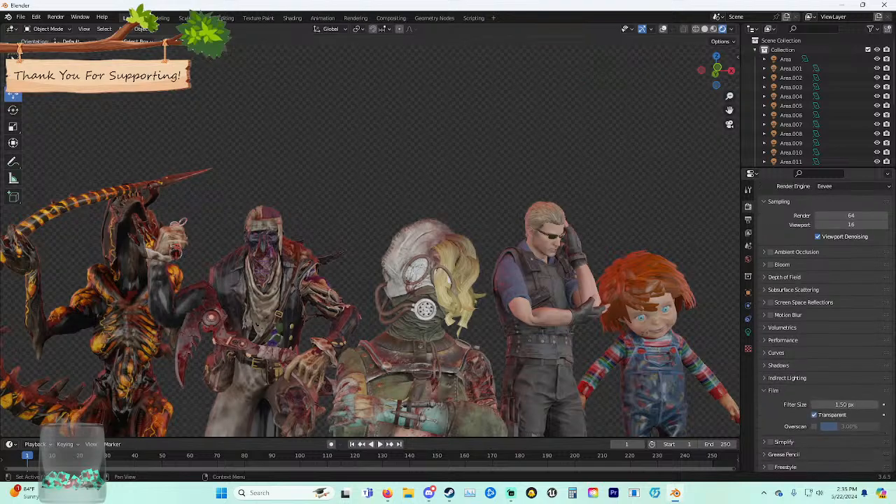
{"action": "left_click", "coordinate": [748, 332]}
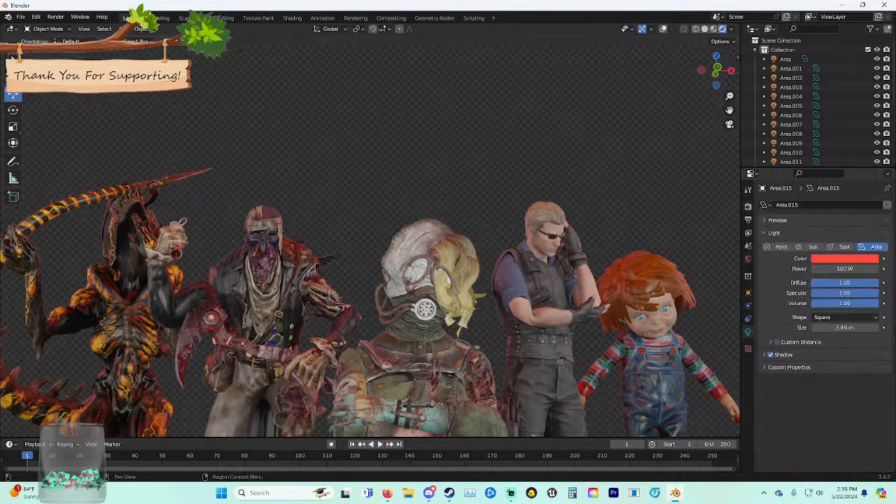
{"action": "left_click", "coordinate": [748, 206]}
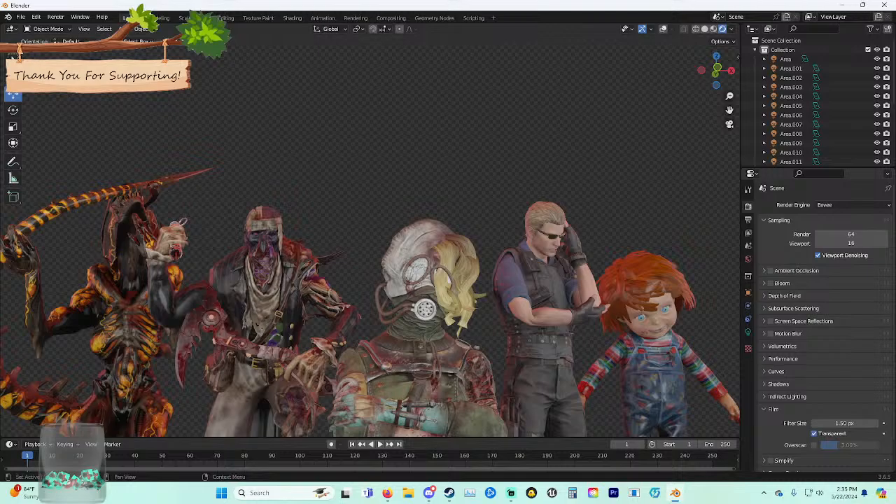
Switch the render engine to Cycles and set the render max samples to 250.
{"action": "left_click", "coordinate": [854, 204]}
{"action": "left_click", "coordinate": [850, 235]}
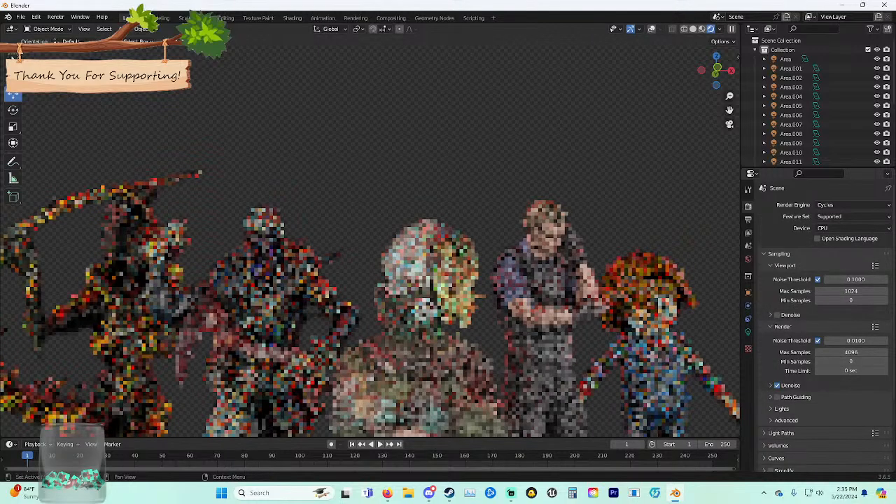
{"action": "scroll", "coordinate": [850, 290], "scroll_direction": "down", "scroll_amount": 2}
{"action": "left_click", "coordinate": [851, 315]}
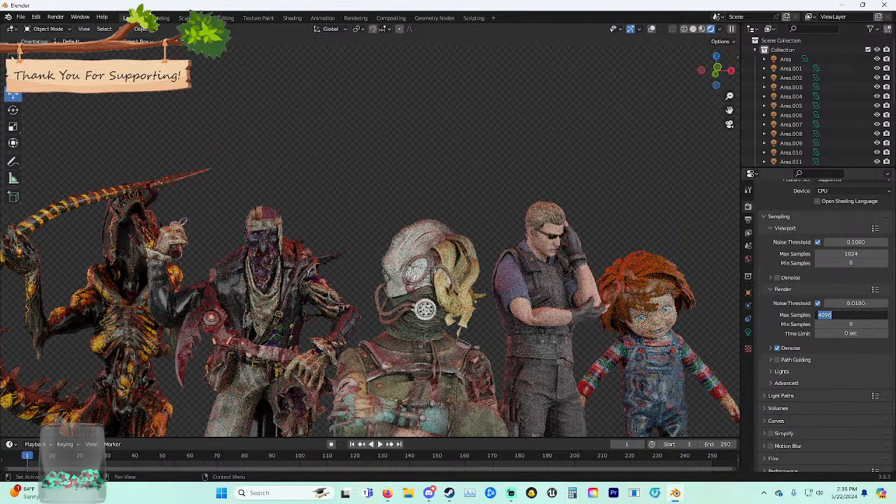
{"action": "type", "text": "250"}
{"action": "key", "text": "Return"}
Set the render tile size to 64 in the memory performance settings and render the image.
{"action": "scroll", "coordinate": [851, 315], "scroll_direction": "down", "scroll_amount": 3}
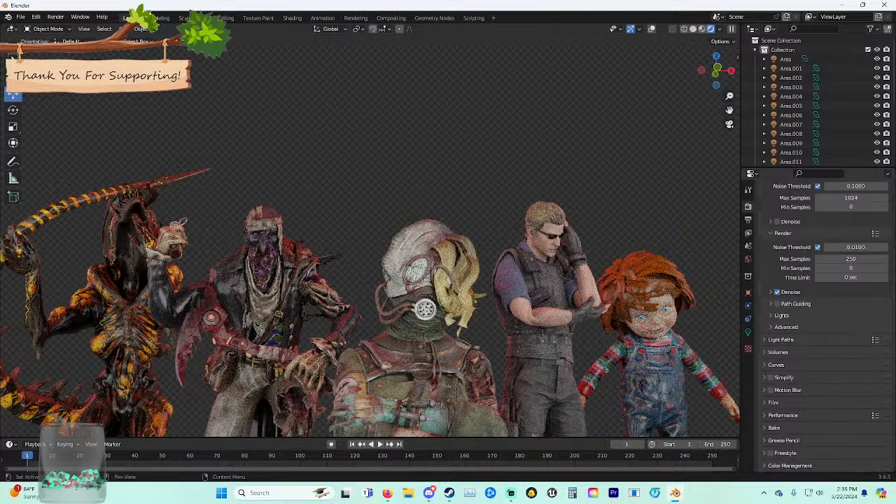
{"action": "left_click", "coordinate": [782, 415]}
{"action": "scroll", "coordinate": [826, 392], "scroll_direction": "down", "scroll_amount": 6}
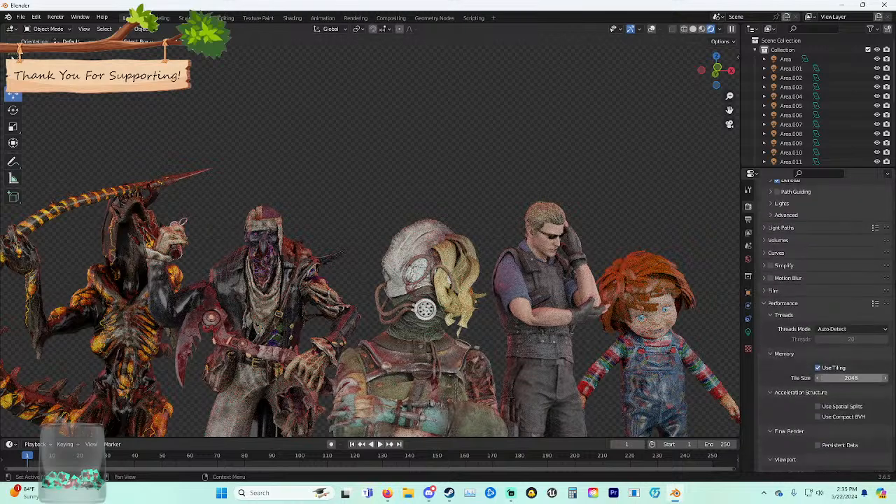
{"action": "left_click", "coordinate": [850, 377]}
{"action": "type", "text": "6"}
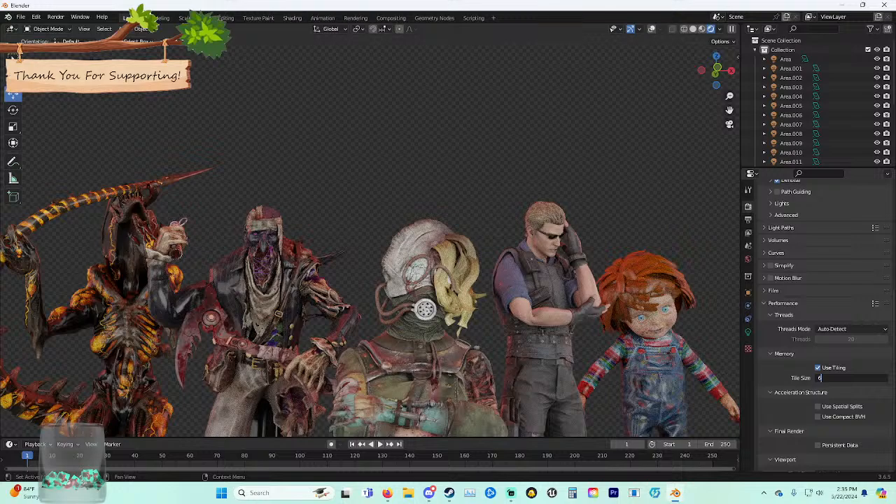
{"action": "type", "text": "4"}
{"action": "key", "text": "Return"}
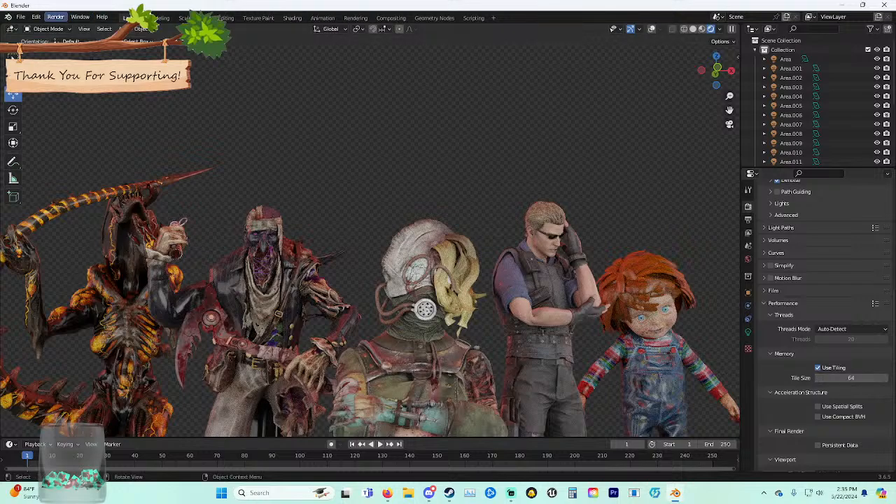
{"action": "left_click", "coordinate": [55, 17]}
{"action": "left_click", "coordinate": [73, 27]}
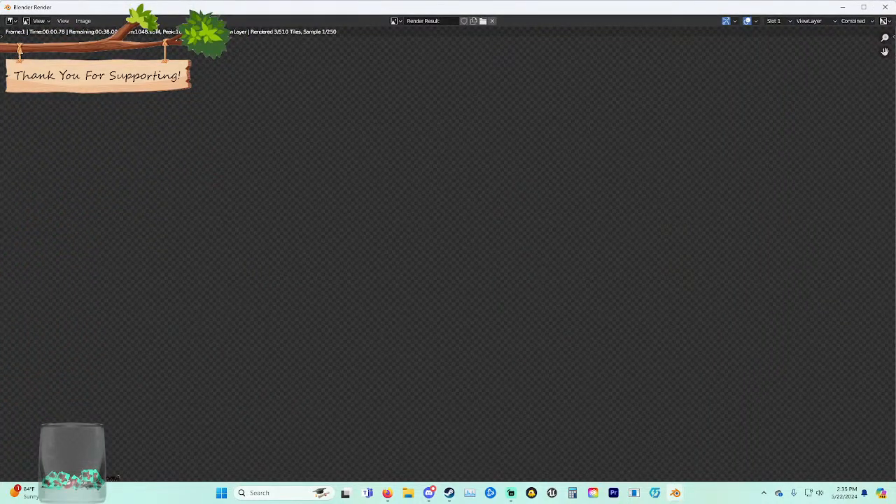
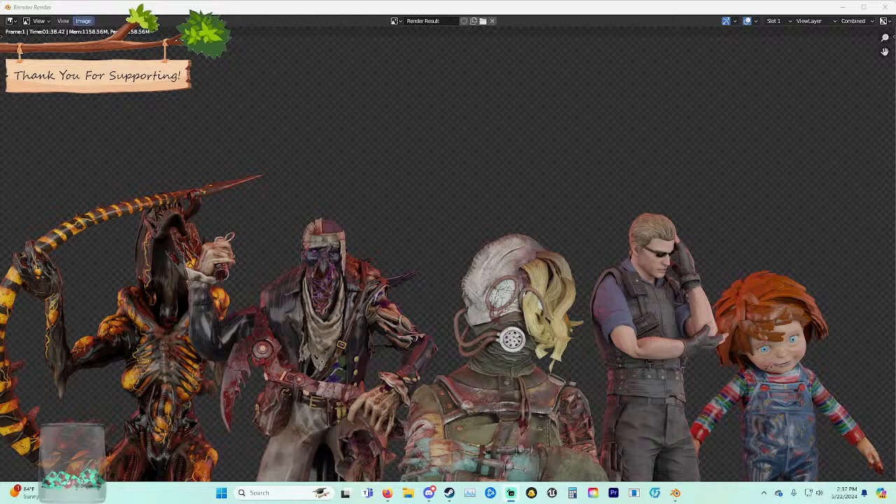
Start saving the finished render as an image and browse to E:\Blender Renders\Killer Renders Dbd\Unknown.
{"action": "left_click", "coordinate": [83, 20]}
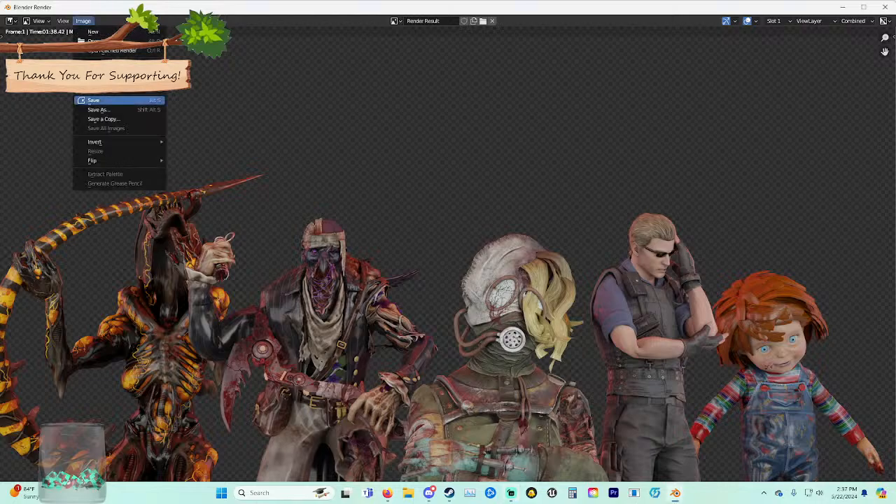
{"action": "left_click", "coordinate": [98, 109]}
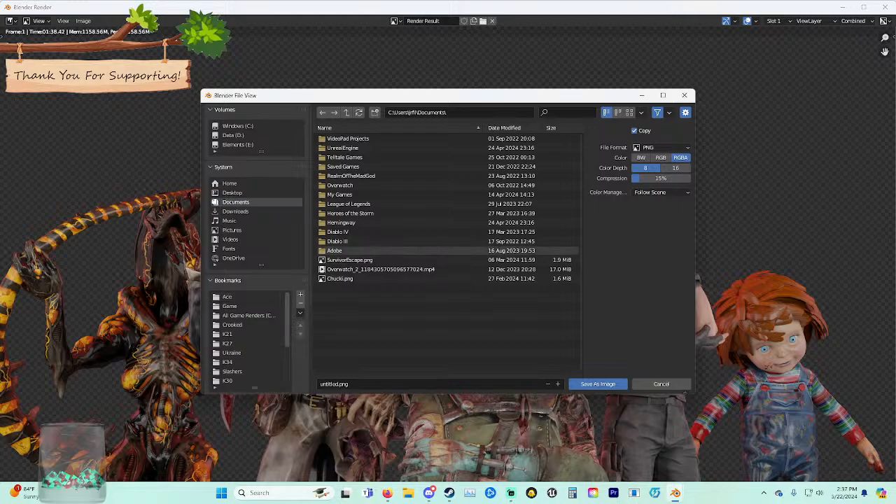
{"action": "scroll", "coordinate": [248, 315], "scroll_direction": "down", "scroll_amount": 1}
{"action": "scroll", "coordinate": [248, 315], "scroll_direction": "up", "scroll_amount": 1}
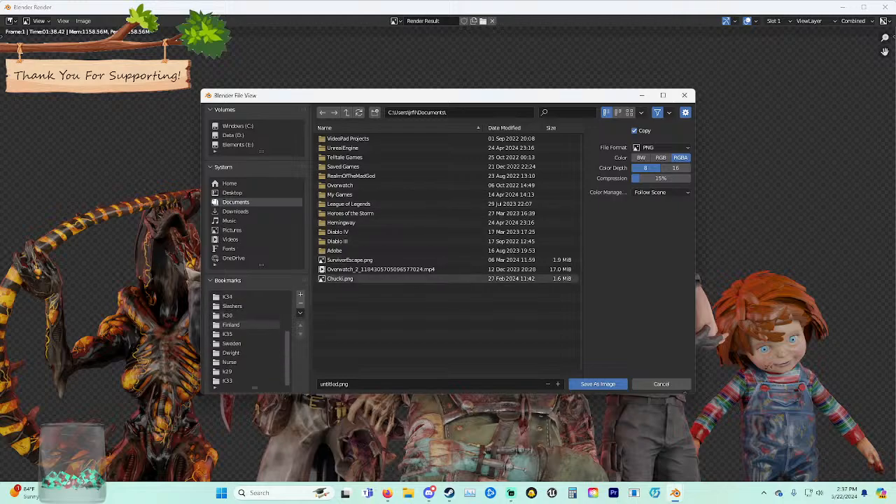
{"action": "left_click", "coordinate": [249, 315]}
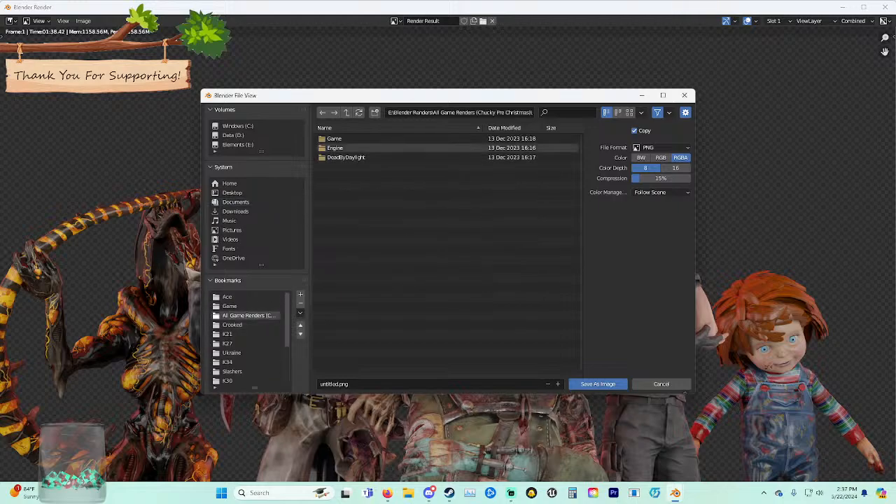
{"action": "left_click", "coordinate": [227, 297]}
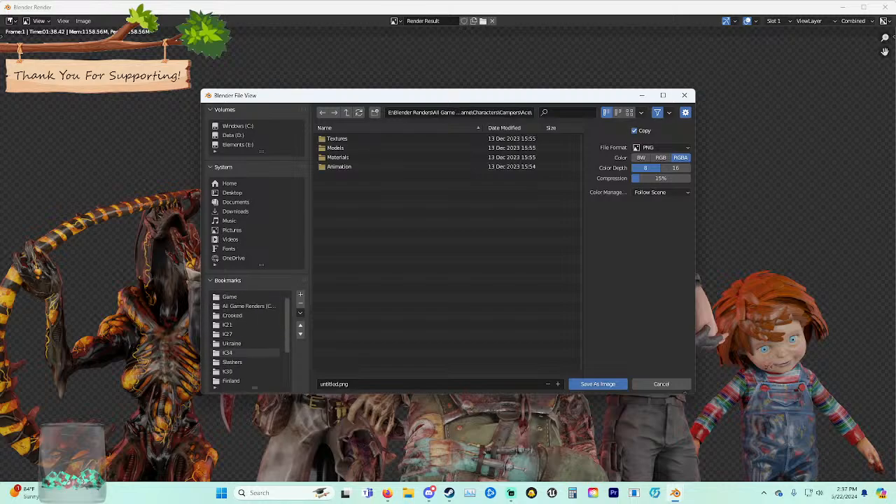
{"action": "left_click", "coordinate": [237, 145]}
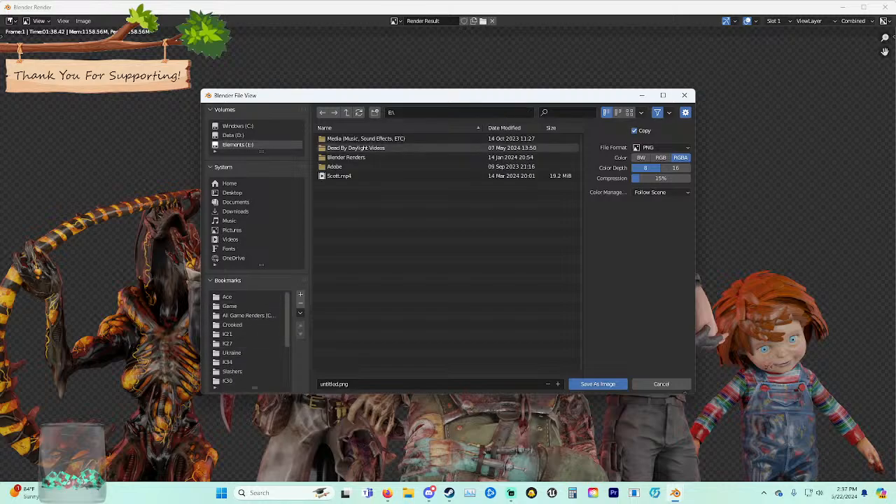
{"action": "double_click", "coordinate": [346, 156]}
{"action": "double_click", "coordinate": [348, 147]}
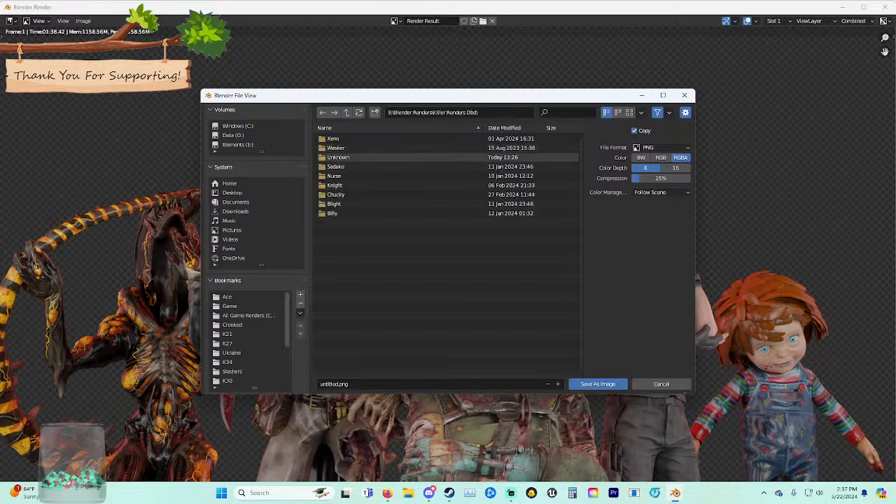
{"action": "double_click", "coordinate": [346, 156]}
Name the PNG render F100s, save it with RGBA color and close the render window.
{"action": "left_click", "coordinate": [357, 384]}
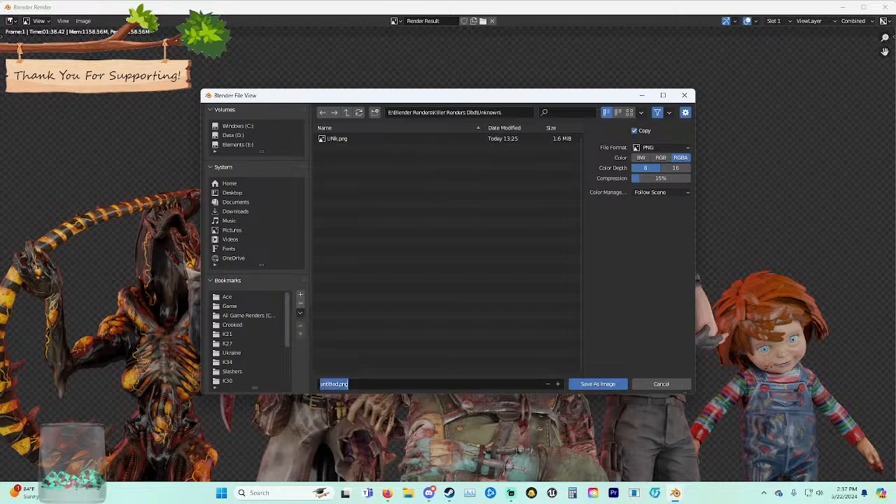
{"action": "type", "text": "F100s"}
{"action": "left_click", "coordinate": [598, 384]}
{"action": "left_click", "coordinate": [597, 383]}
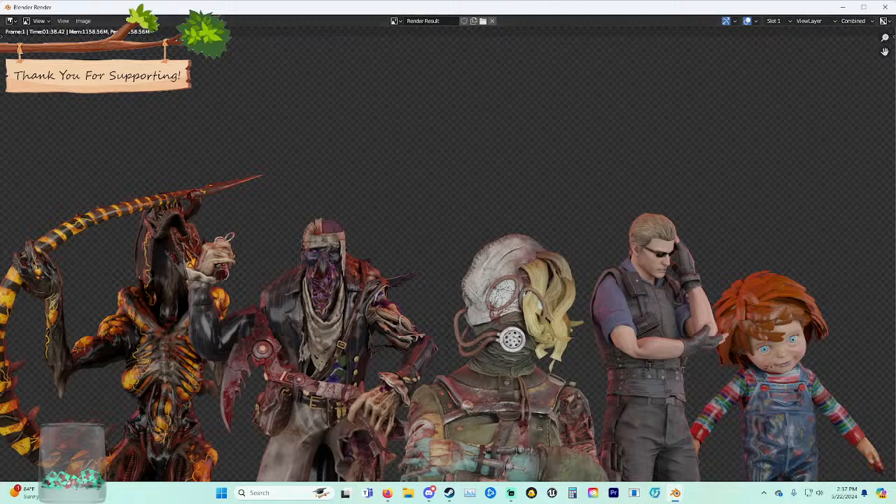
{"action": "left_click", "coordinate": [884, 6]}
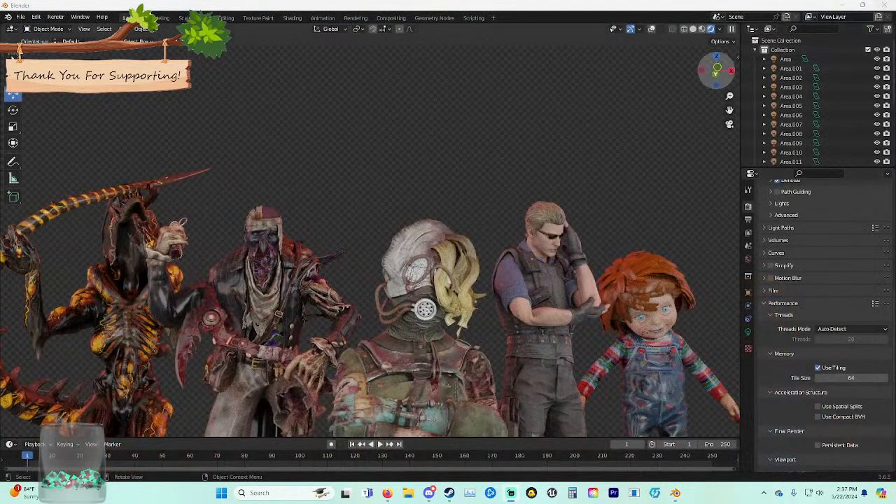
{"action": "left_click", "coordinate": [21, 16]}
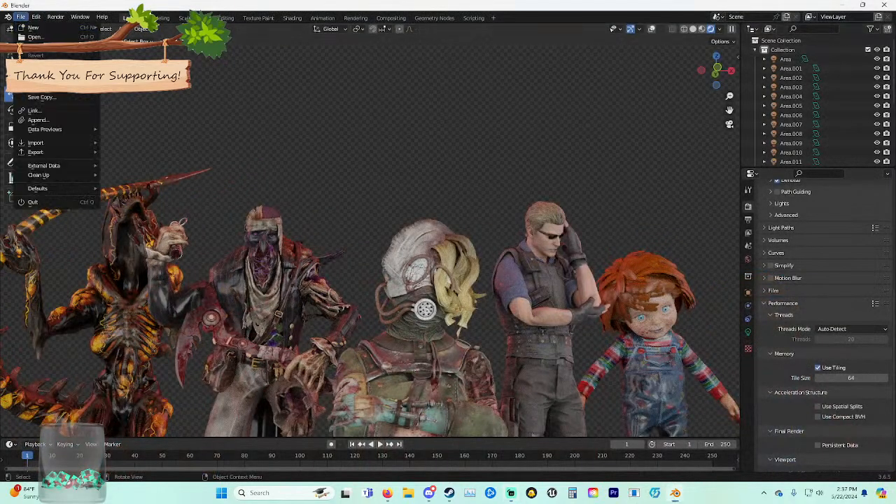
{"action": "left_click", "coordinate": [42, 97]}
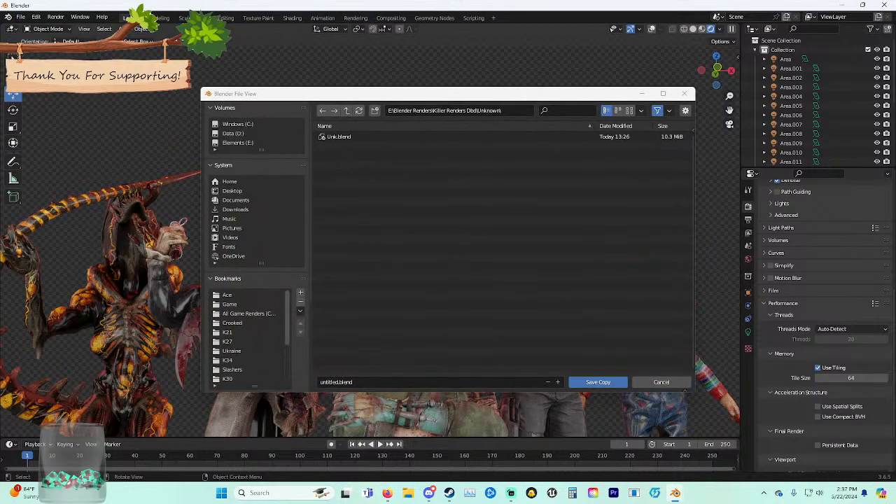
{"action": "left_click", "coordinate": [683, 93]}
Save the project as P100s.blend in the Unknown folder.
{"action": "left_click", "coordinate": [21, 17]}
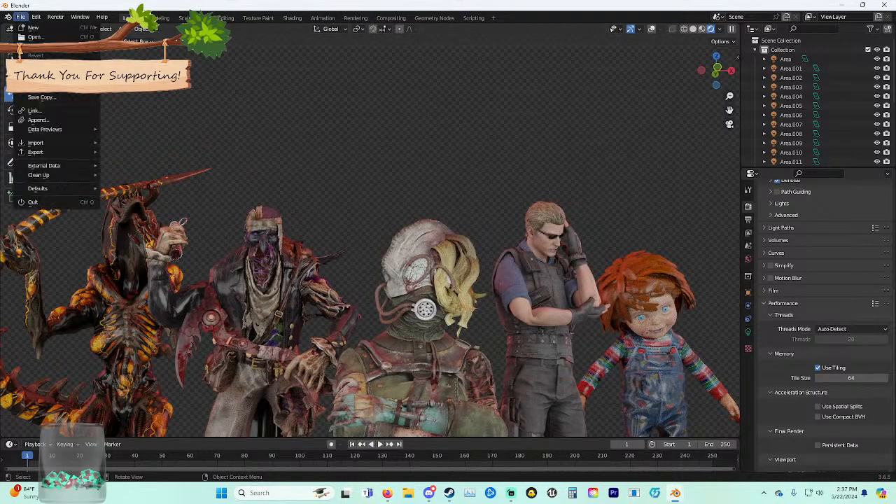
{"action": "left_click", "coordinate": [39, 88]}
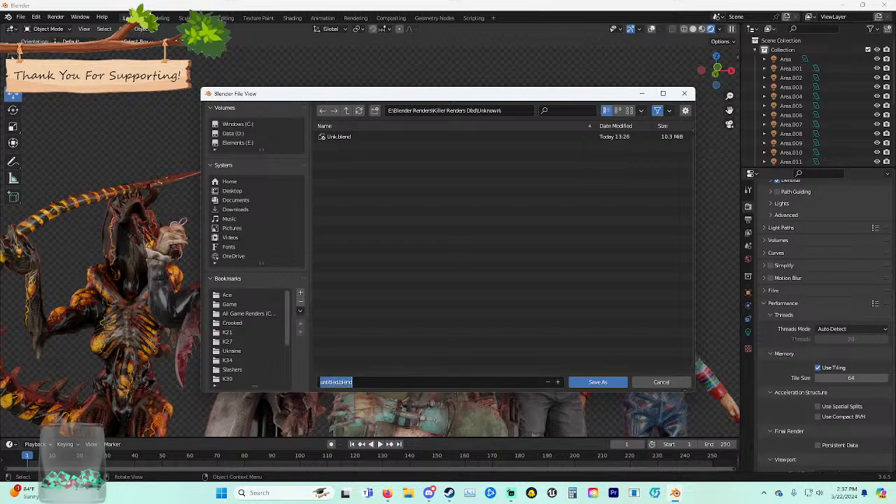
{"action": "type", "text": "P100s"}
{"action": "left_click", "coordinate": [598, 382]}
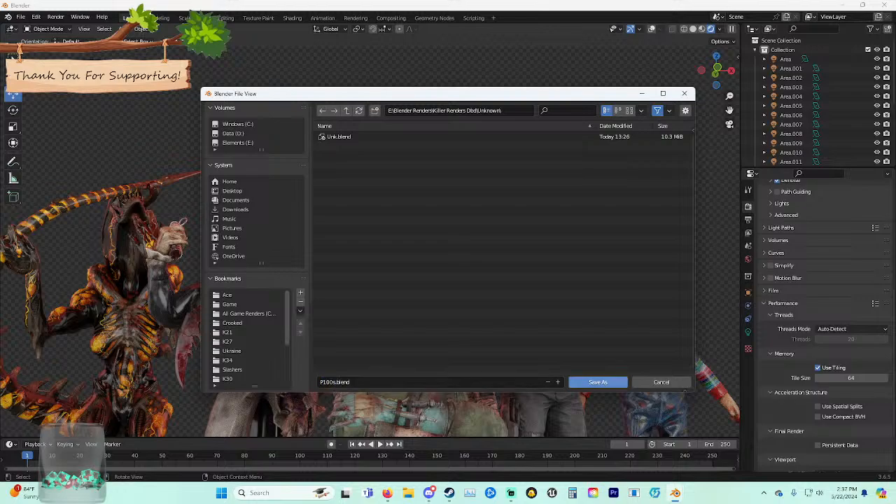
{"action": "left_click", "coordinate": [598, 382]}
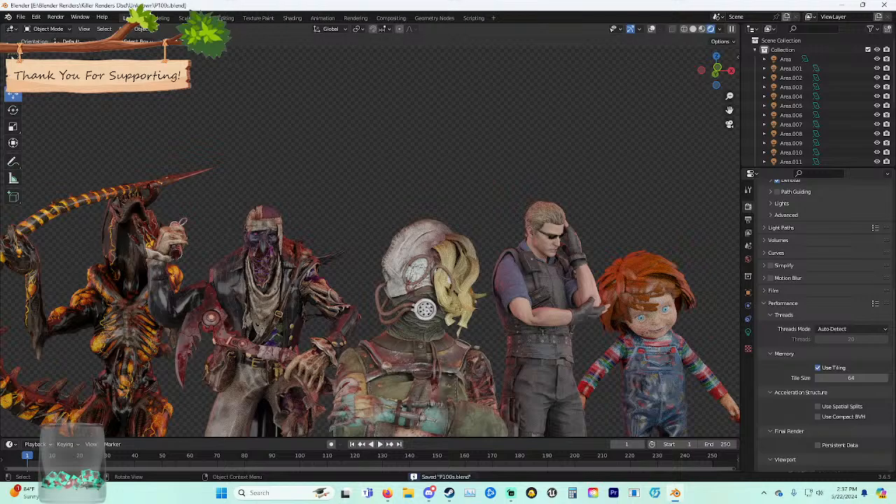
Set the viewport to solid shading with overlays shown, and close Blender.
{"action": "left_click", "coordinate": [693, 29]}
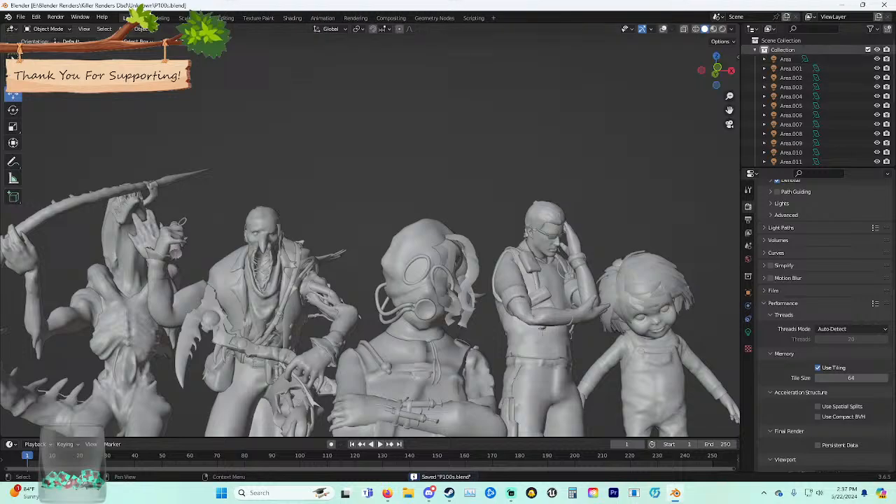
{"action": "left_click", "coordinate": [662, 29]}
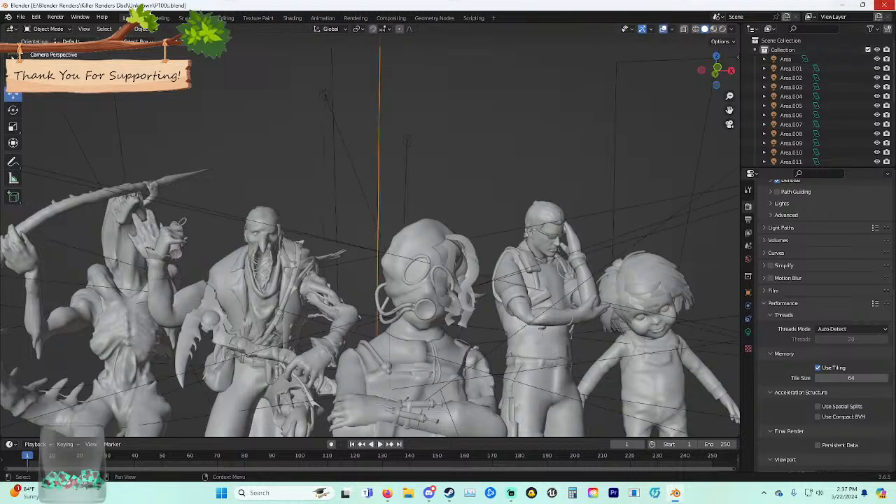
{"action": "left_click", "coordinate": [885, 5]}
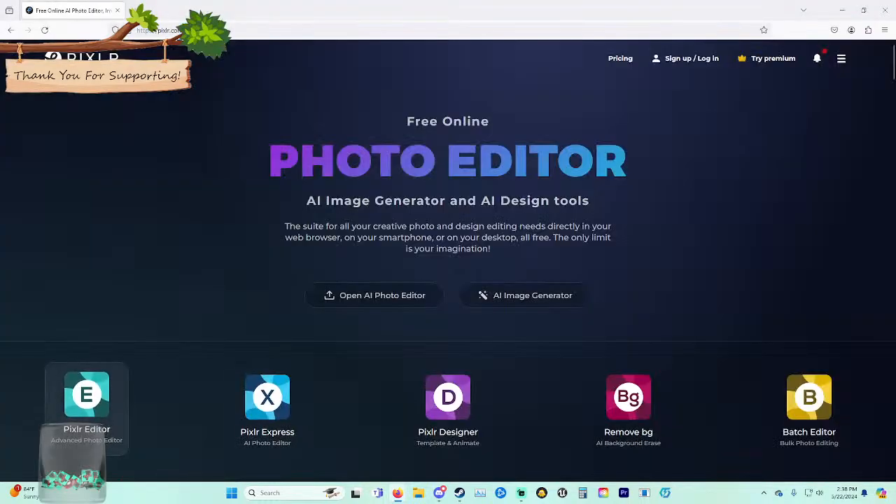
In Pixlr Editor, create a new canvas named UNKP100 from the Thumb 720p preset (1280x720 px).
{"action": "left_click", "coordinate": [84, 395]}
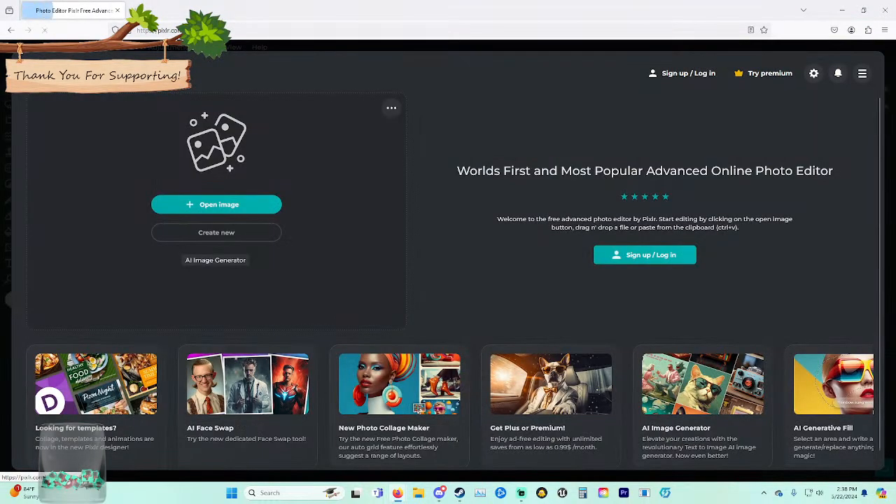
{"action": "left_click", "coordinate": [216, 233]}
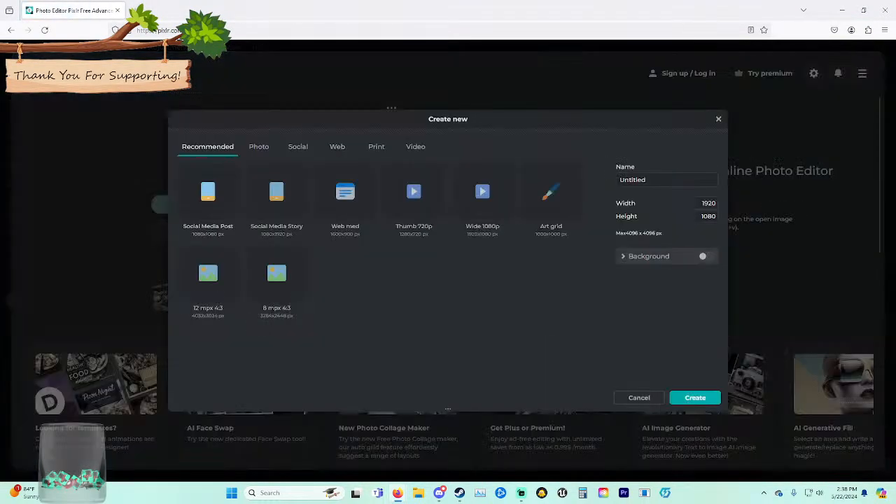
{"action": "left_click", "coordinate": [667, 179]}
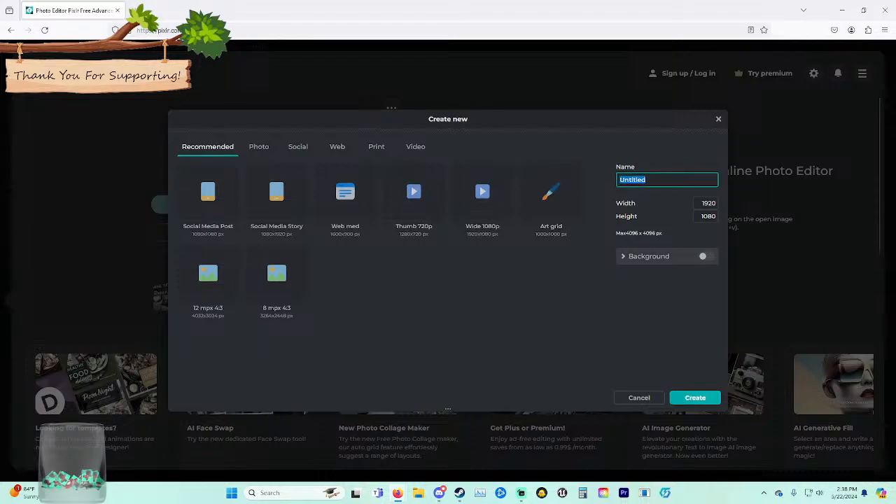
{"action": "type", "text": "UNK"}
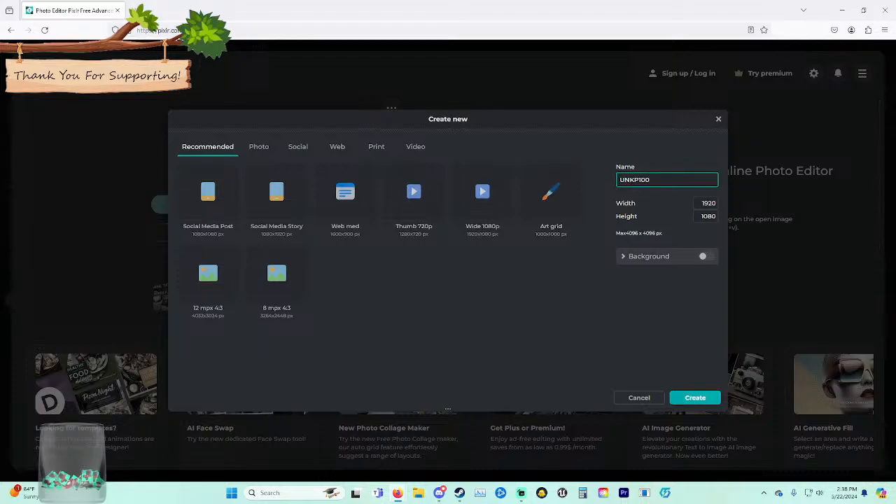
{"action": "type", "text": "P100"}
{"action": "left_click", "coordinate": [413, 191]}
{"action": "left_click", "coordinate": [695, 397]}
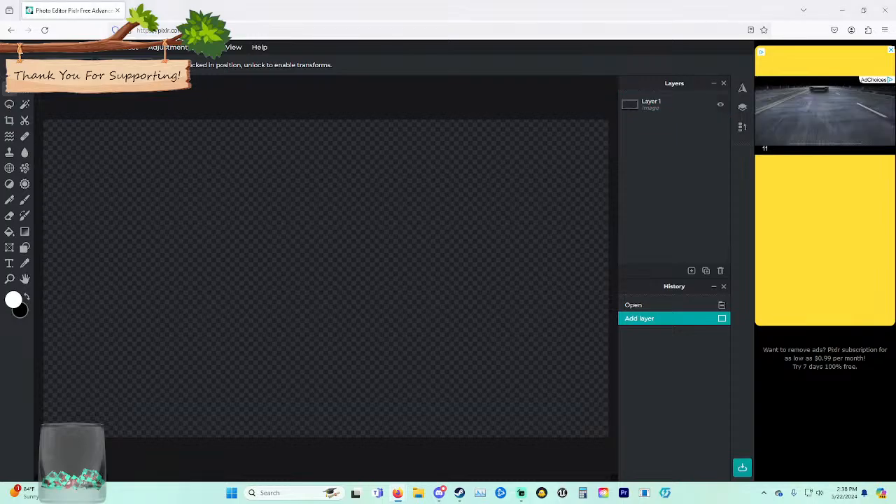
Paste the red campfire background image onto the canvas and enlarge it to about 1740 x 978 px.
{"action": "key", "text": "ctrl+v"}
{"action": "left_click_drag", "start_coordinate": [467, 357], "coordinate": [660, 466]}
{"action": "left_click_drag", "start_coordinate": [420, 322], "coordinate": [463, 275]}
{"action": "left_click_drag", "start_coordinate": [226, 422], "coordinate": [15, 492]}
{"action": "left_click", "coordinate": [238, 413]}
{"action": "left_click_drag", "start_coordinate": [105, 405], "coordinate": [167, 337]}
{"action": "left_click_drag", "start_coordinate": [76, 472], "coordinate": [2, 503]}
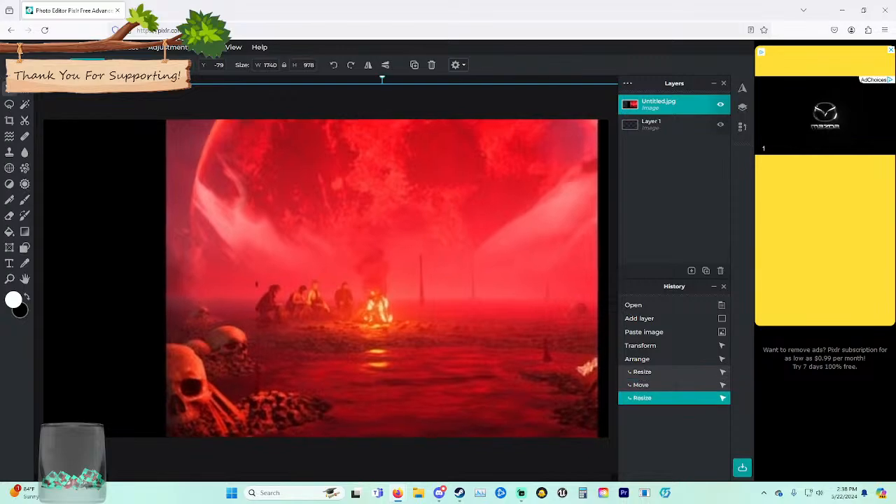
Reposition the pasted background and enlarge it to about 2286 x 1284 px so it covers the whole canvas.
{"action": "left_click_drag", "start_coordinate": [210, 392], "coordinate": [106, 388]}
{"action": "scroll", "coordinate": [144, 346], "scroll_direction": "down", "scroll_amount": 4}
{"action": "left_click_drag", "start_coordinate": [140, 364], "coordinate": [91, 402]}
{"action": "left_click", "coordinate": [116, 358]}
{"action": "left_click", "coordinate": [133, 349]}
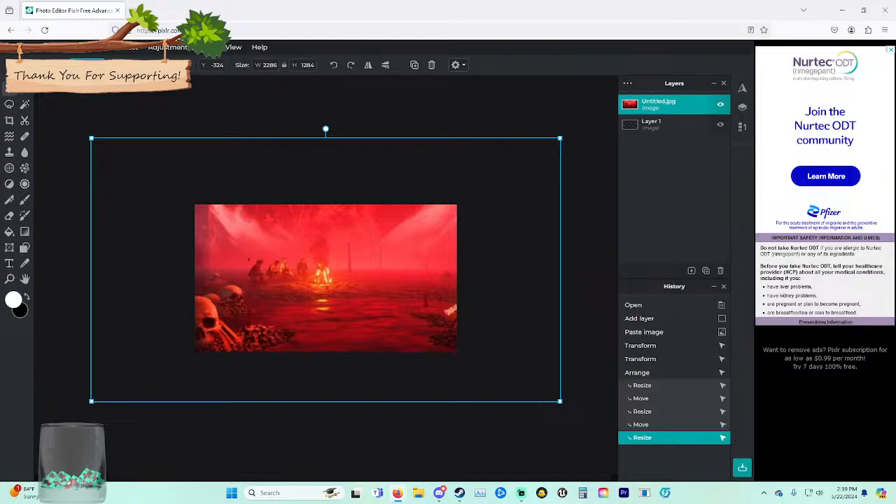
Apply the Blur effect with amount 74 to the red campfire background layer.
{"action": "left_click", "coordinate": [207, 47]}
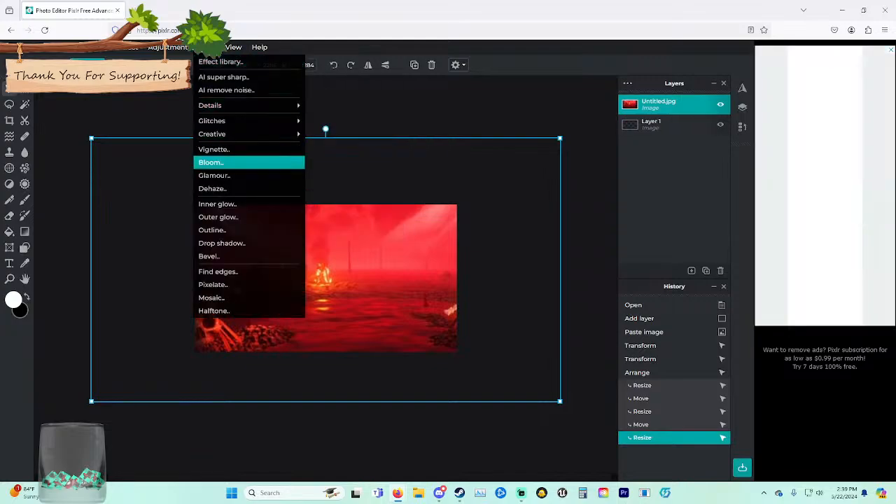
{"action": "mouse_move", "coordinate": [245, 106]}
{"action": "left_click", "coordinate": [310, 128]}
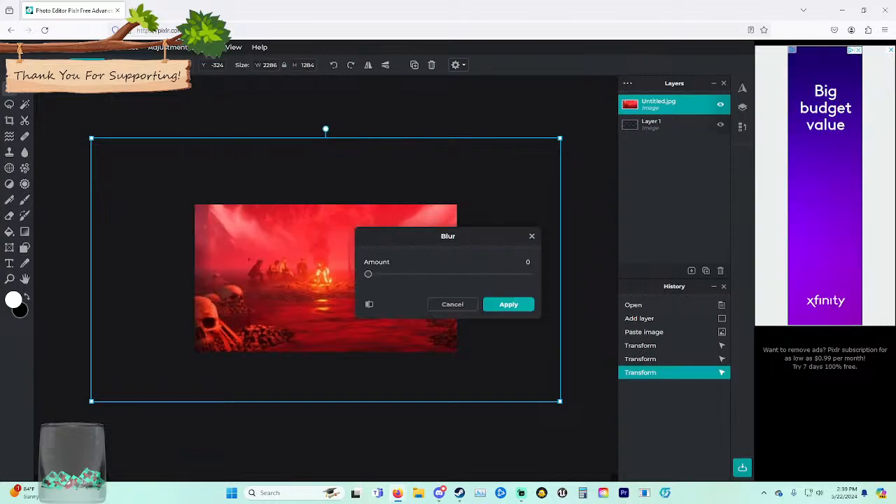
{"action": "left_click_drag", "start_coordinate": [441, 273], "coordinate": [487, 274]}
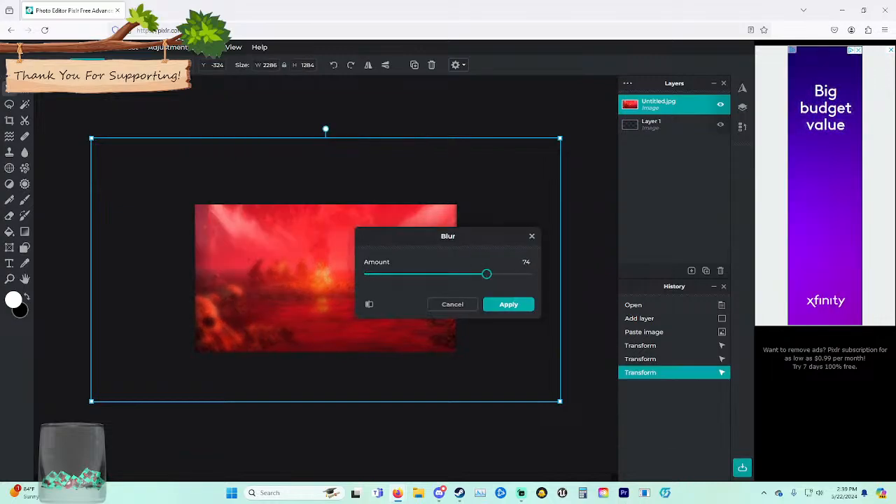
{"action": "left_click", "coordinate": [509, 305]}
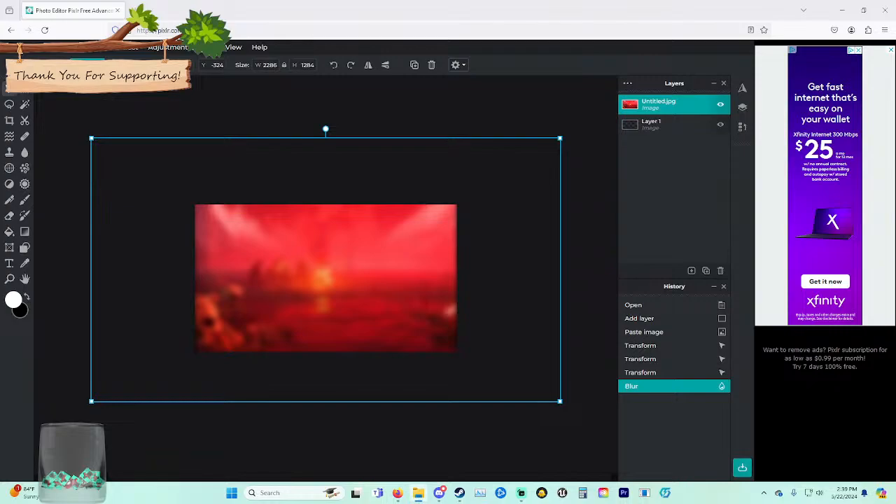
Apply the Vignette effect three times at amount 100 to the blurred background layer.
{"action": "left_click", "coordinate": [208, 47]}
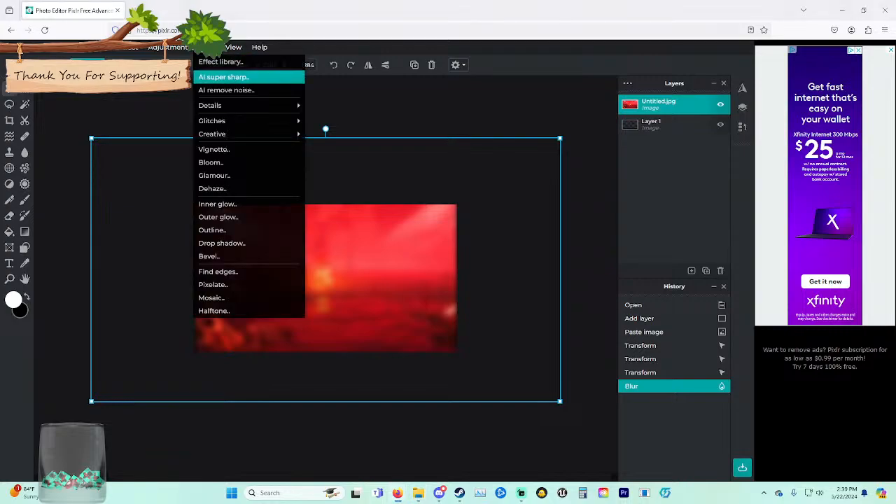
{"action": "mouse_move", "coordinate": [238, 105]}
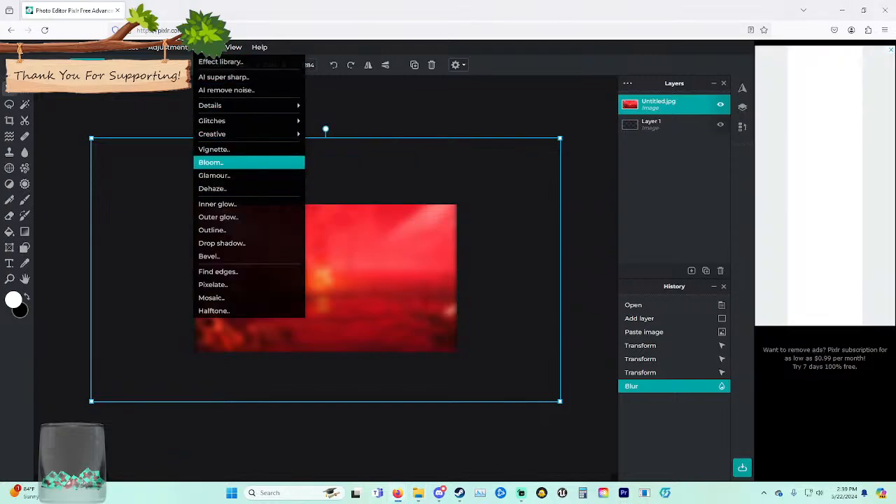
{"action": "left_click", "coordinate": [214, 149]}
{"action": "left_click_drag", "start_coordinate": [448, 273], "coordinate": [528, 273]}
{"action": "left_click", "coordinate": [508, 304]}
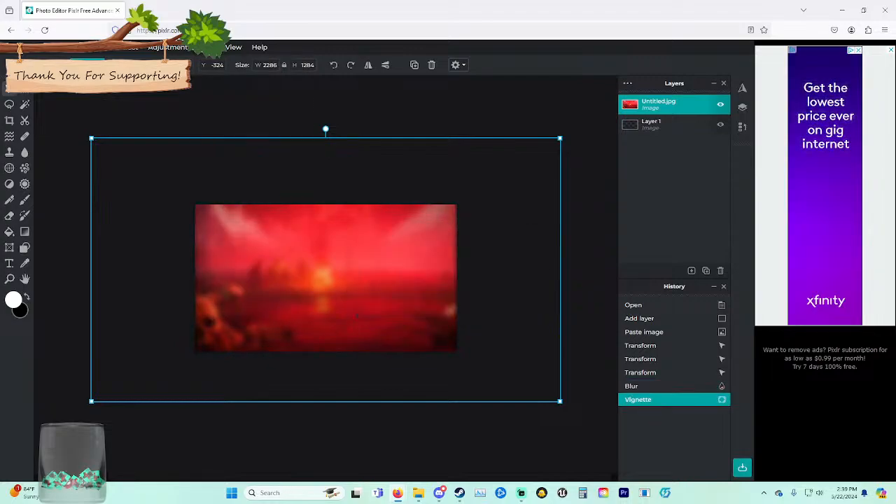
{"action": "left_click", "coordinate": [207, 47]}
{"action": "left_click", "coordinate": [213, 149]}
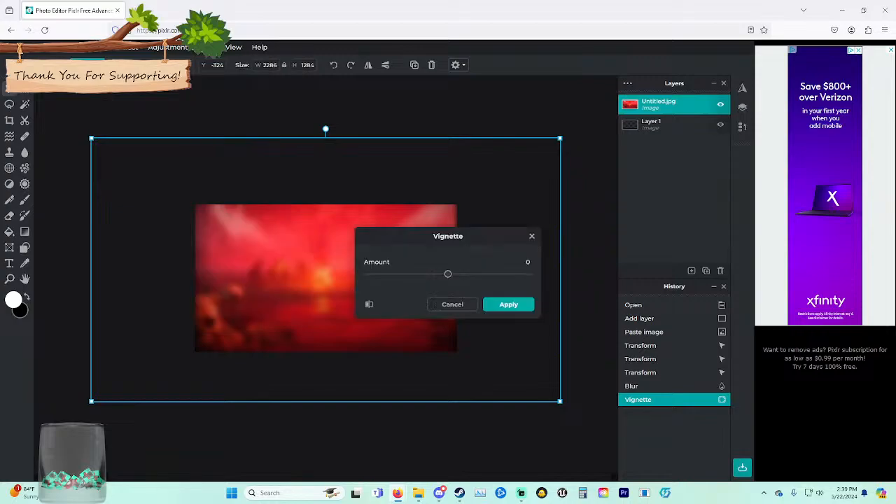
{"action": "left_click_drag", "start_coordinate": [478, 273], "coordinate": [527, 274]}
{"action": "left_click", "coordinate": [508, 304]}
{"action": "left_click", "coordinate": [207, 47]}
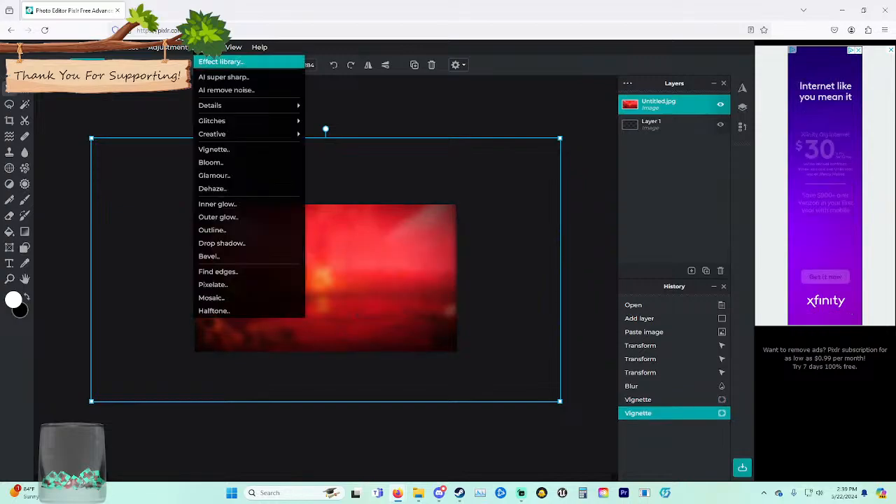
{"action": "mouse_move", "coordinate": [211, 134]}
{"action": "left_click", "coordinate": [214, 149]}
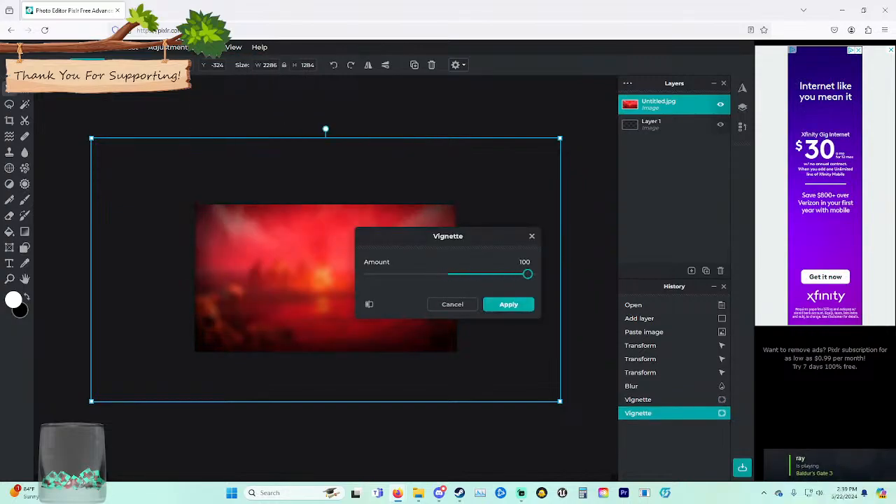
{"action": "left_click", "coordinate": [508, 304]}
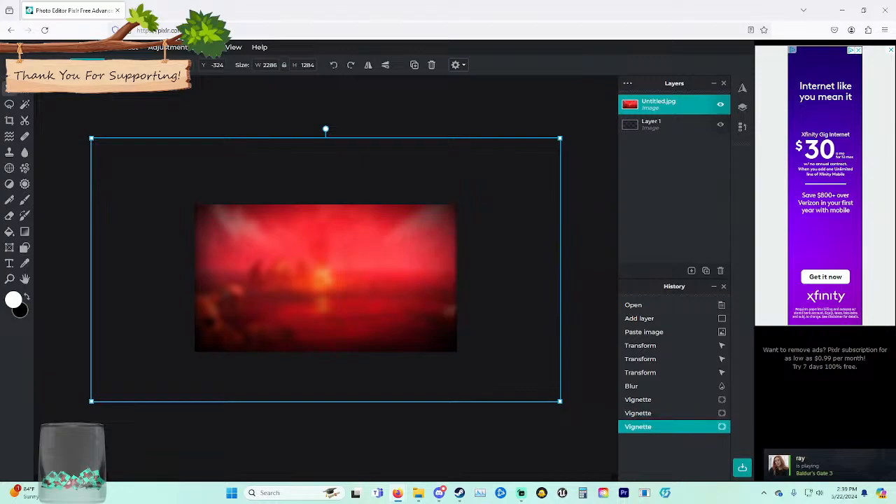
Set the background layer's brightness to -19 and contrast to 36.
{"action": "left_click", "coordinate": [168, 47]}
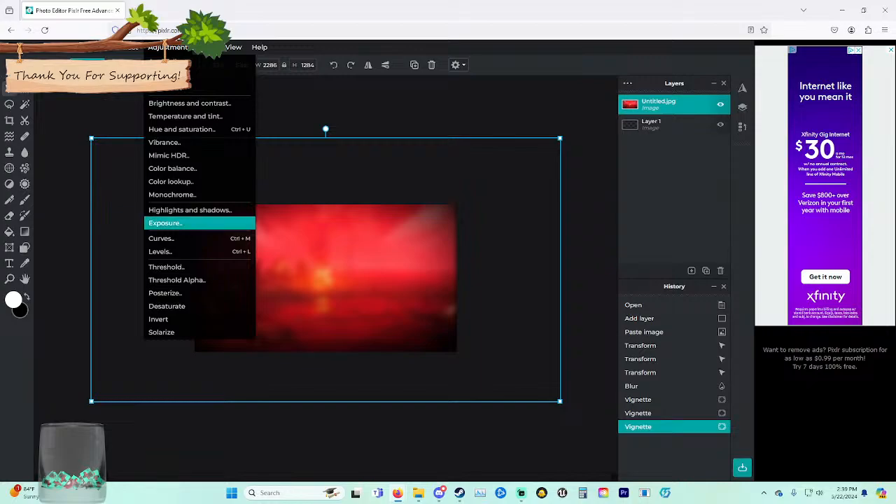
{"action": "left_click", "coordinate": [189, 103]}
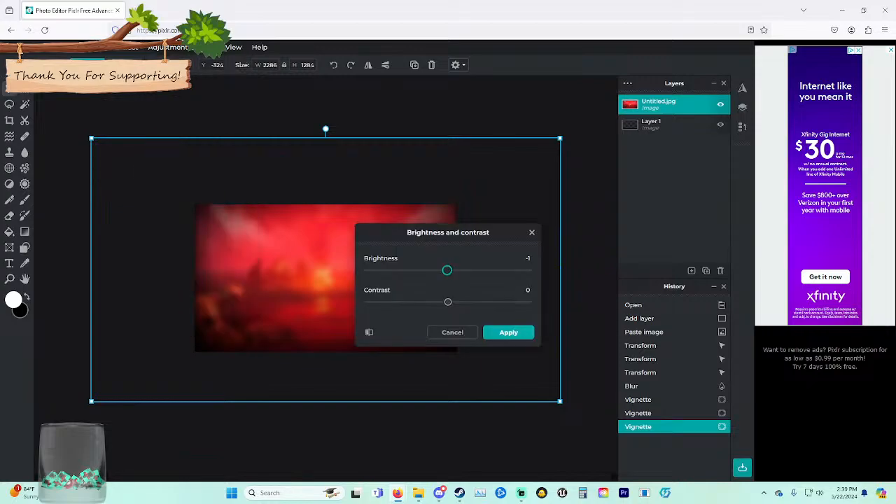
{"action": "left_click_drag", "start_coordinate": [448, 270], "coordinate": [432, 271]}
{"action": "left_click_drag", "start_coordinate": [448, 301], "coordinate": [478, 302]}
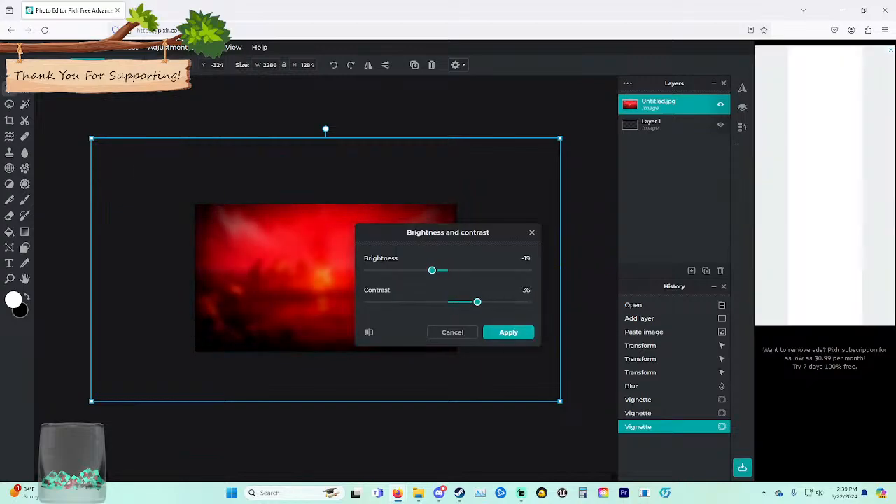
{"action": "left_click", "coordinate": [508, 332]}
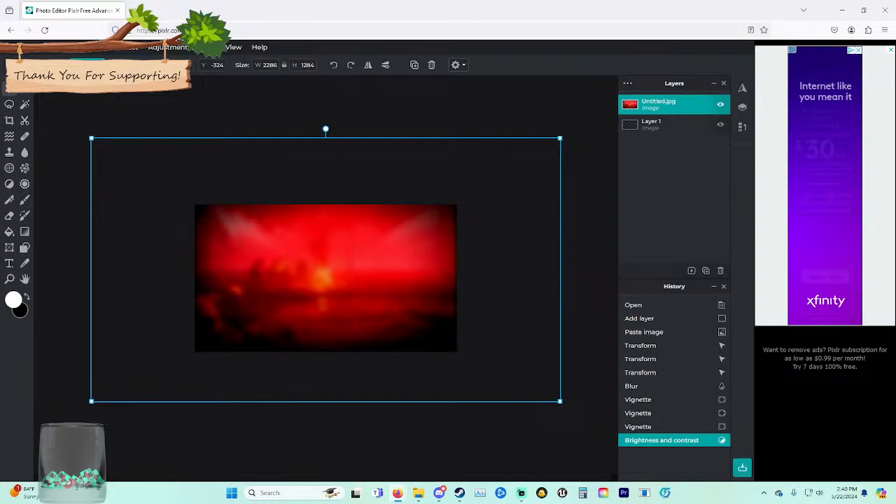
Add the UNk.png character image as a new layer, scaled to about 1452 x 816 px with the character on the canvas's right side.
{"action": "left_click_drag", "start_coordinate": [895, 301], "coordinate": [443, 305]}
{"action": "left_click", "coordinate": [492, 271]}
{"action": "left_click_drag", "start_coordinate": [406, 280], "coordinate": [391, 243]}
{"action": "left_click_drag", "start_coordinate": [112, 130], "coordinate": [203, 182]}
{"action": "left_click_drag", "start_coordinate": [425, 287], "coordinate": [406, 288]}
{"action": "left_click_drag", "start_coordinate": [184, 182], "coordinate": [201, 192]}
{"action": "mouse_move", "coordinate": [406, 288]}
{"action": "left_mouse_down"}
{"action": "mouse_move", "coordinate": [397, 287]}
{"action": "mouse_move", "coordinate": [411, 288]}
{"action": "left_mouse_up"}
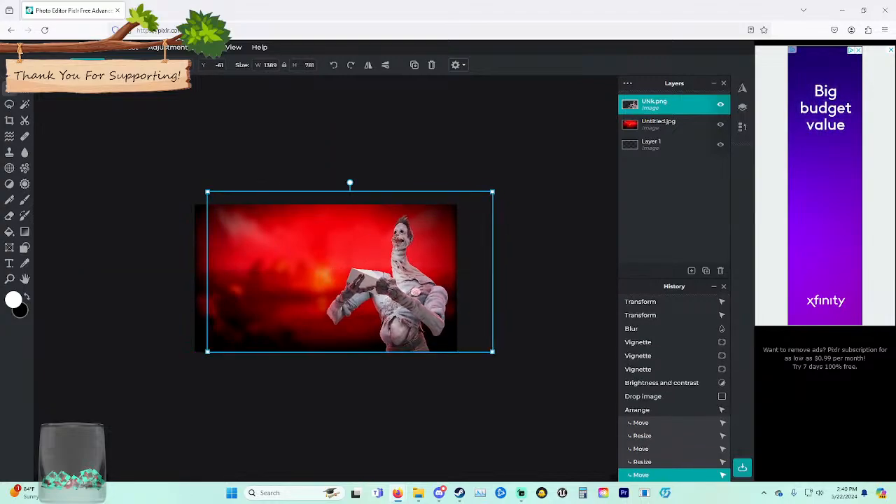
{"action": "left_click_drag", "start_coordinate": [207, 191], "coordinate": [194, 184]}
{"action": "left_click", "coordinate": [180, 180]}
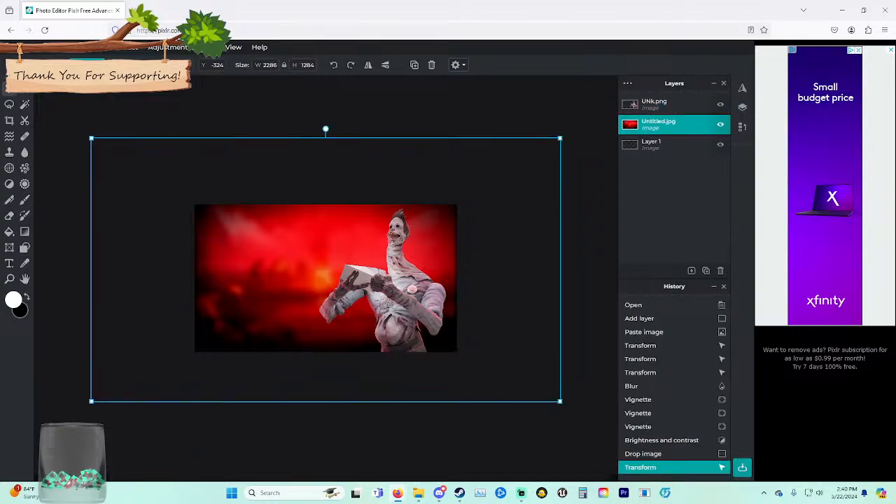
Set the UNk.png character layer's brightness to 33 and contrast to 65.
{"action": "left_click", "coordinate": [336, 273]}
{"action": "scroll", "coordinate": [336, 273], "scroll_direction": "up", "scroll_amount": 2}
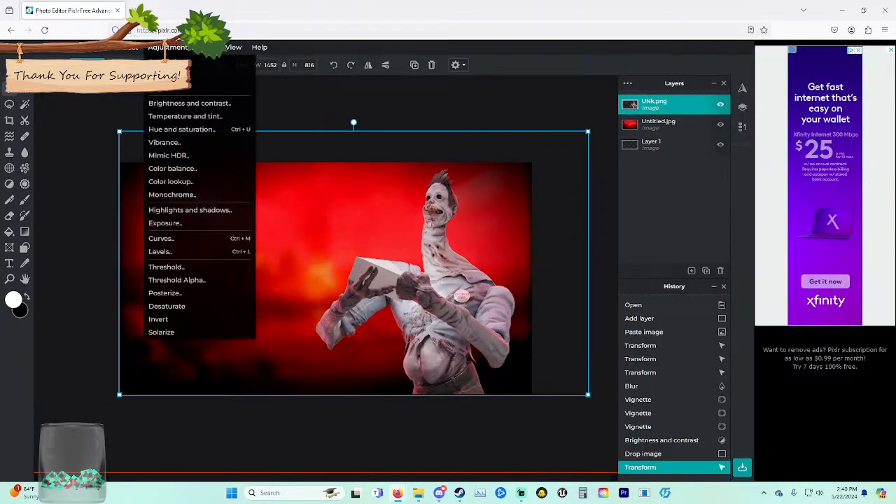
{"action": "left_click", "coordinate": [167, 47]}
{"action": "left_click", "coordinate": [187, 103]}
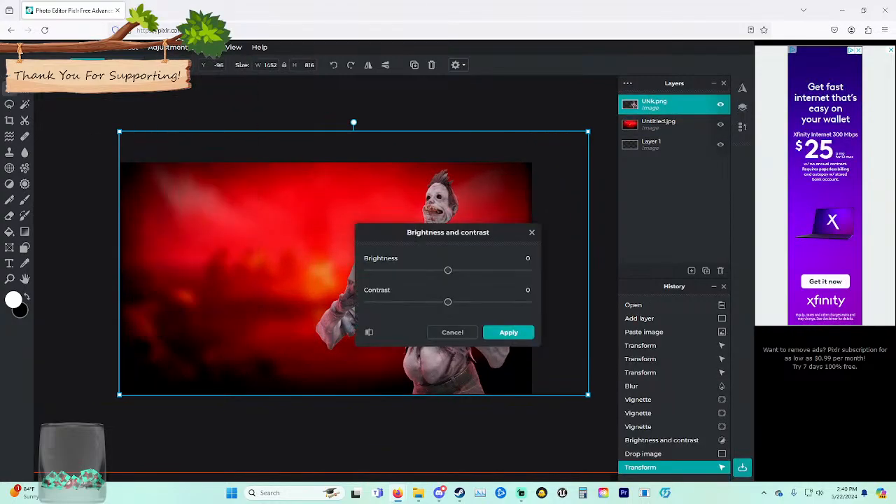
{"action": "left_click_drag", "start_coordinate": [449, 270], "coordinate": [477, 270]}
{"action": "left_click_drag", "start_coordinate": [448, 302], "coordinate": [478, 302]}
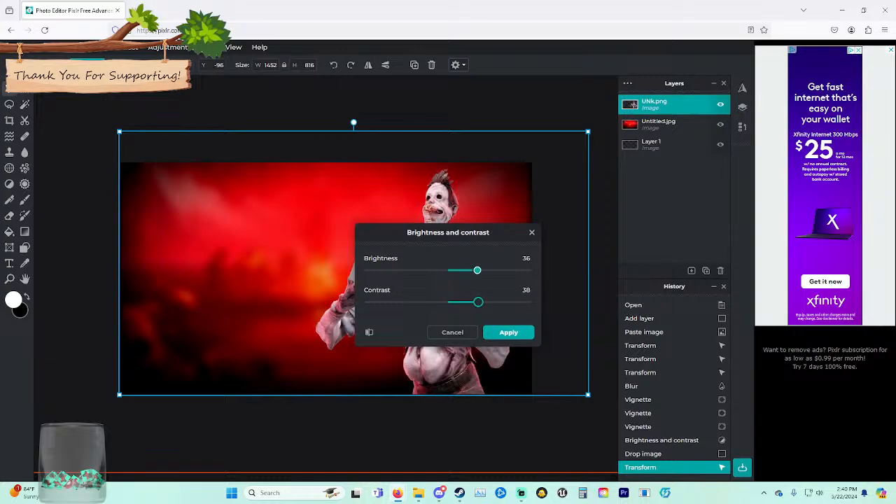
{"action": "left_click_drag", "start_coordinate": [477, 270], "coordinate": [483, 270]}
{"action": "left_click_drag", "start_coordinate": [478, 301], "coordinate": [500, 302]}
{"action": "left_click_drag", "start_coordinate": [483, 270], "coordinate": [475, 270]}
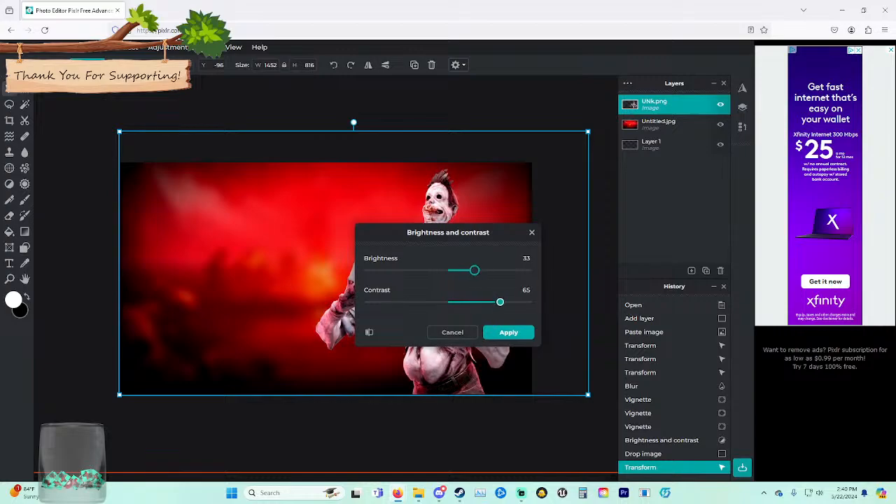
{"action": "left_click", "coordinate": [508, 332]}
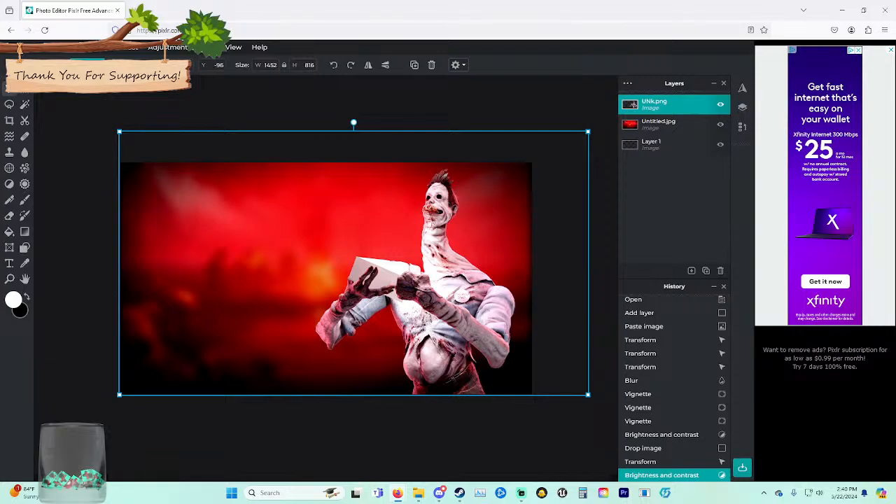
{"action": "left_click", "coordinate": [168, 47]}
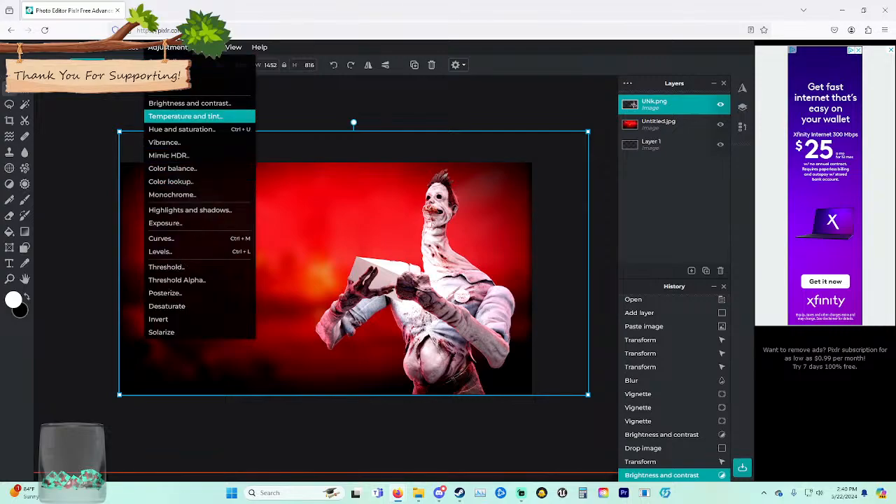
{"action": "left_click", "coordinate": [167, 223]}
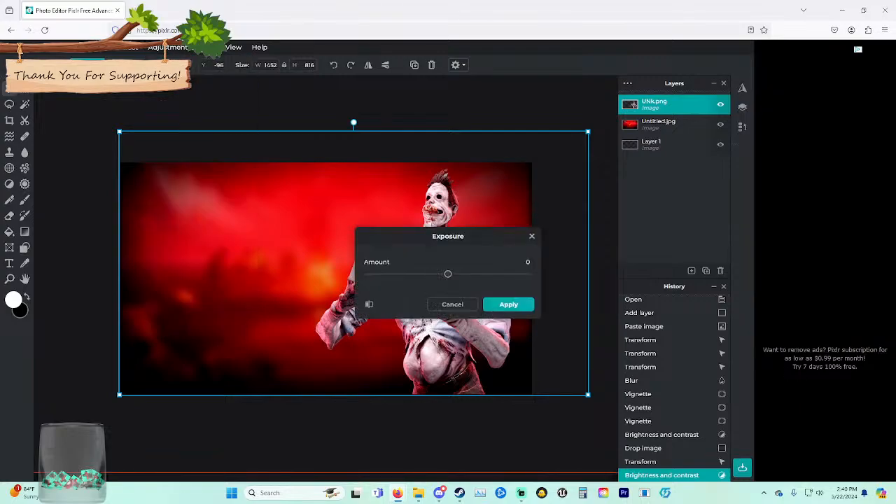
{"action": "left_click_drag", "start_coordinate": [448, 273], "coordinate": [483, 274]}
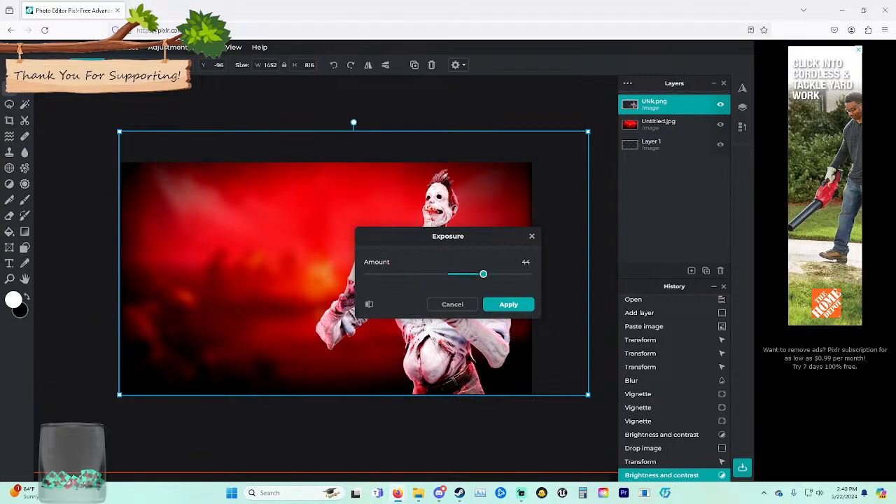
{"action": "left_click_drag", "start_coordinate": [458, 236], "coordinate": [238, 291]}
{"action": "left_click", "coordinate": [233, 358]}
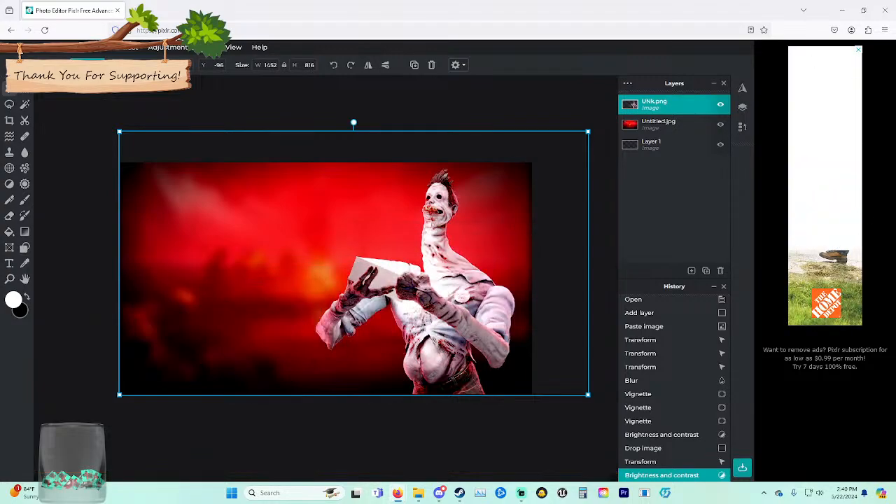
Apply a second brightness and contrast adjustment to the character layer, with reduced brightness and strongly raised contrast.
{"action": "left_click", "coordinate": [168, 48]}
{"action": "left_click", "coordinate": [190, 102]}
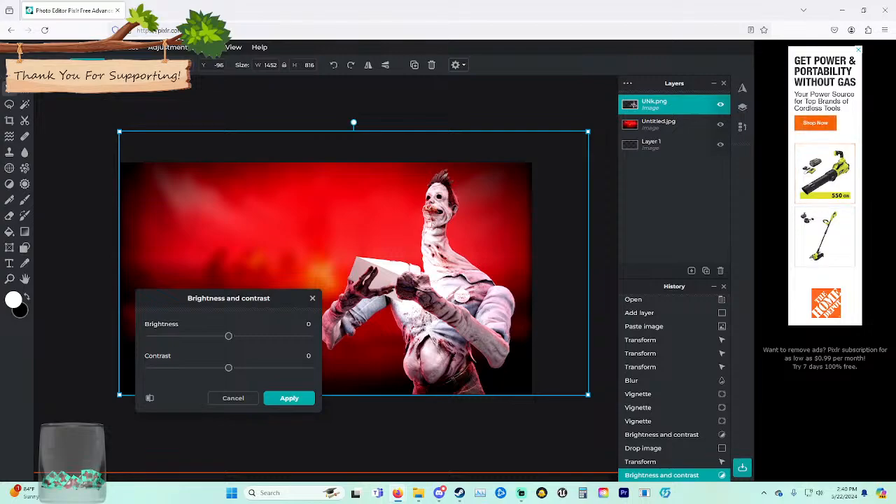
{"action": "left_click_drag", "start_coordinate": [228, 336], "coordinate": [208, 336]}
{"action": "left_click_drag", "start_coordinate": [228, 367], "coordinate": [284, 368]}
{"action": "left_click_drag", "start_coordinate": [207, 336], "coordinate": [206, 336]}
{"action": "left_click_drag", "start_coordinate": [283, 367], "coordinate": [288, 368]}
{"action": "left_click", "coordinate": [289, 399]}
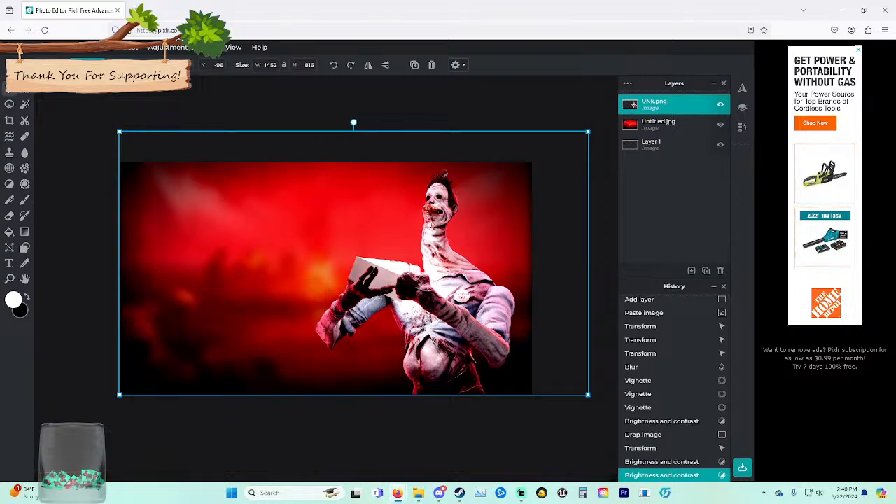
Apply the Vignette effect with amount 47 to the character layer.
{"action": "left_click", "coordinate": [208, 47]}
{"action": "mouse_move", "coordinate": [238, 121]}
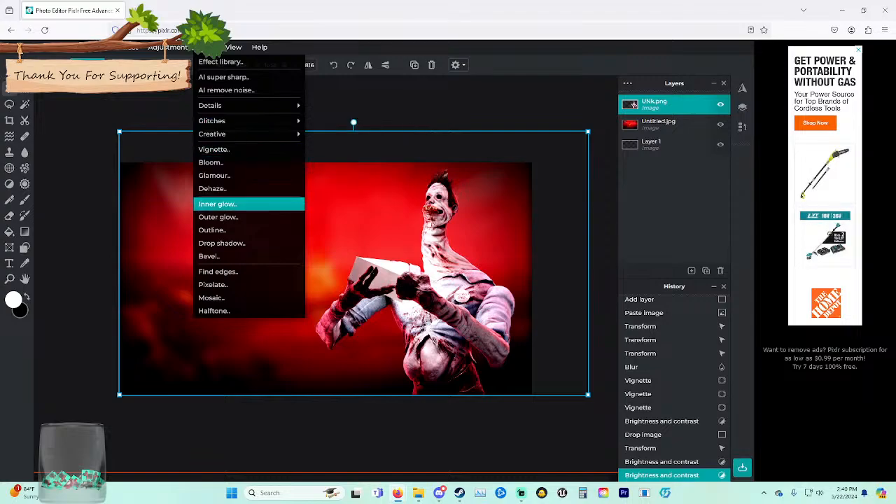
{"action": "left_click", "coordinate": [214, 149]}
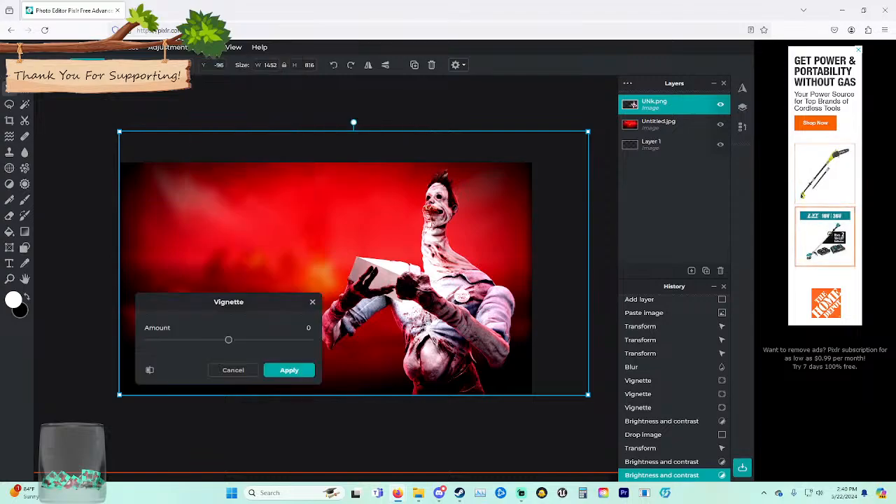
{"action": "left_click_drag", "start_coordinate": [226, 339], "coordinate": [264, 339]}
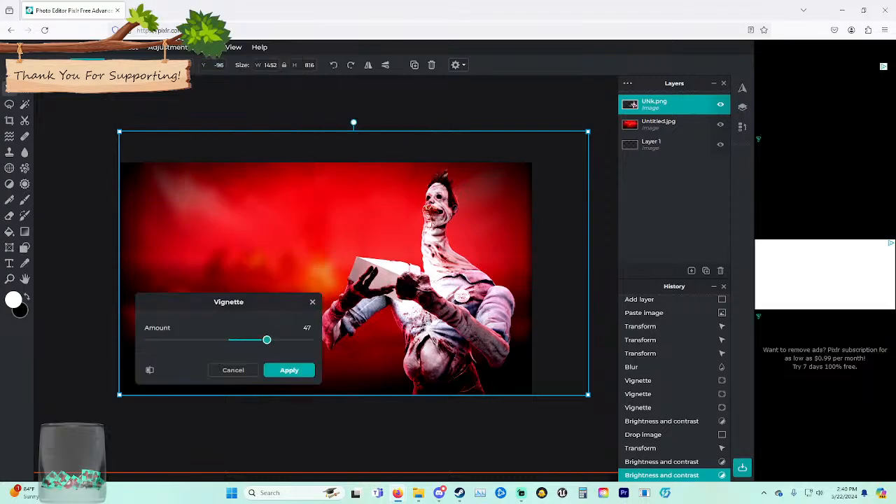
{"action": "left_click", "coordinate": [289, 370]}
{"action": "left_click", "coordinate": [208, 48]}
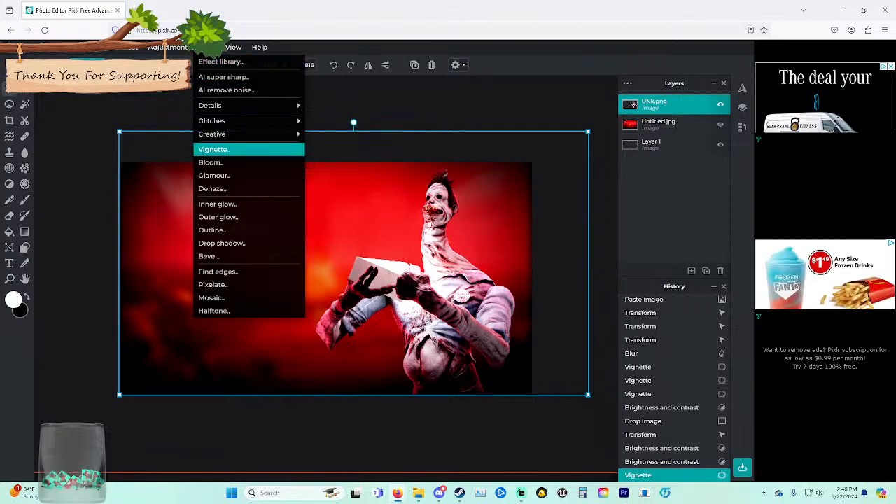
{"action": "left_click", "coordinate": [211, 162]}
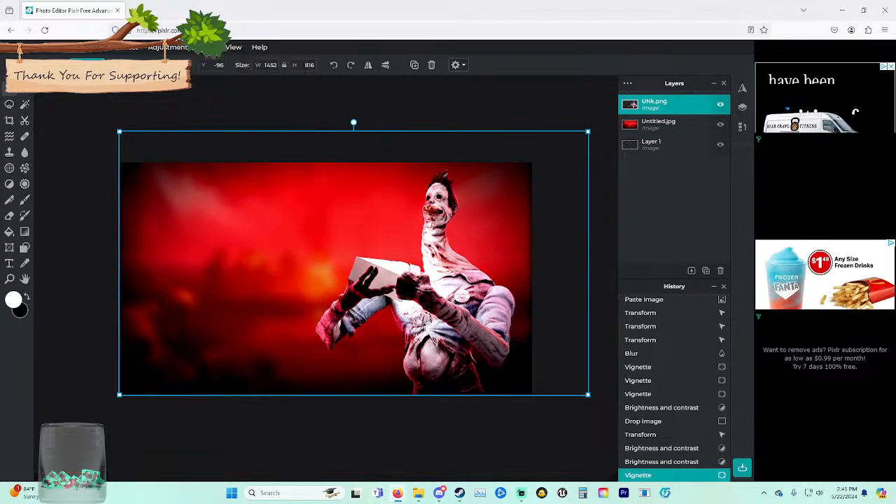
{"action": "left_click", "coordinate": [168, 48]}
{"action": "left_click", "coordinate": [168, 47]}
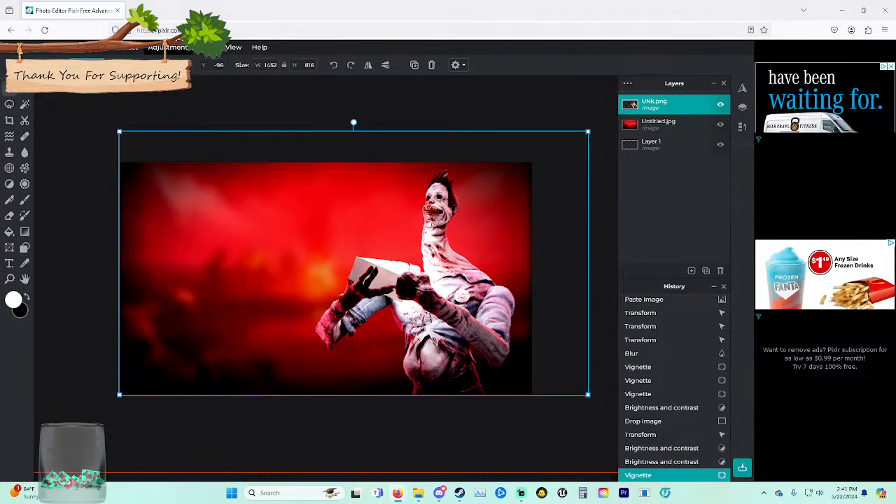
Apply a slight exposure increase to the UNk.png character layer.
{"action": "left_click", "coordinate": [168, 47]}
{"action": "left_click", "coordinate": [165, 223]}
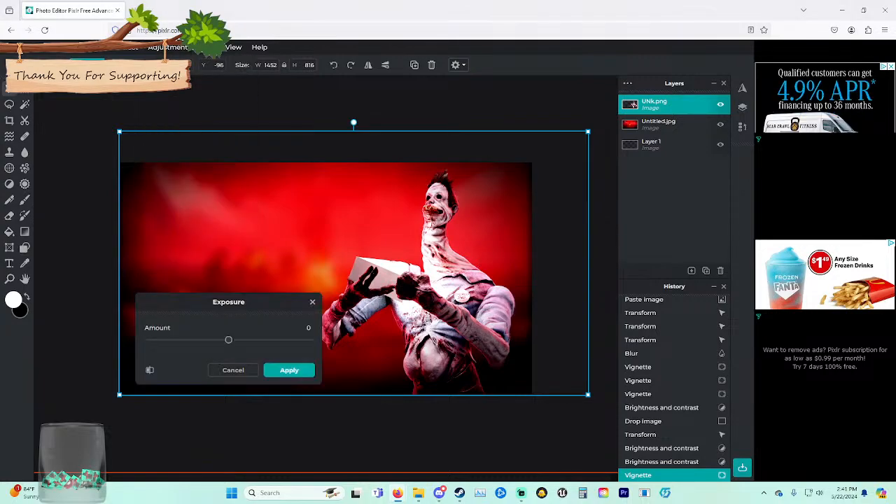
{"action": "mouse_move", "coordinate": [229, 340]}
{"action": "left_mouse_down"}
{"action": "mouse_move", "coordinate": [244, 340]}
{"action": "mouse_move", "coordinate": [220, 340]}
{"action": "mouse_move", "coordinate": [233, 339]}
{"action": "left_mouse_up"}
{"action": "left_click", "coordinate": [289, 369]}
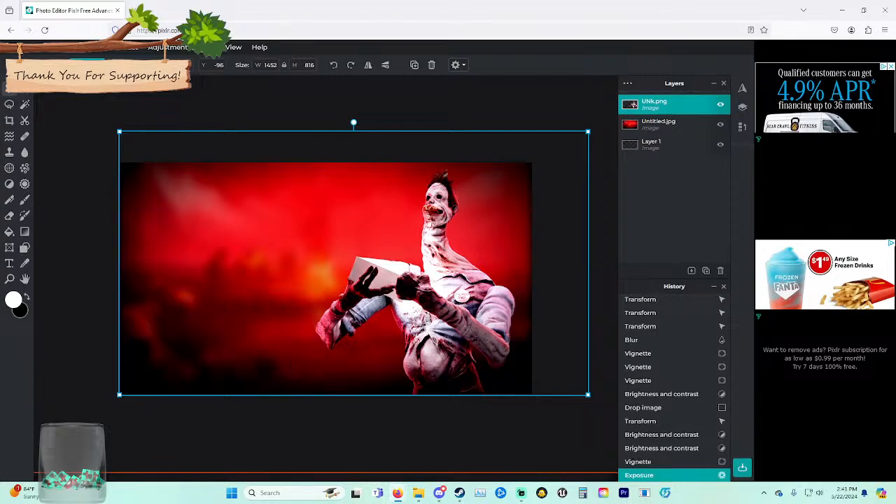
{"action": "left_click", "coordinate": [209, 47]}
{"action": "mouse_move", "coordinate": [231, 121]}
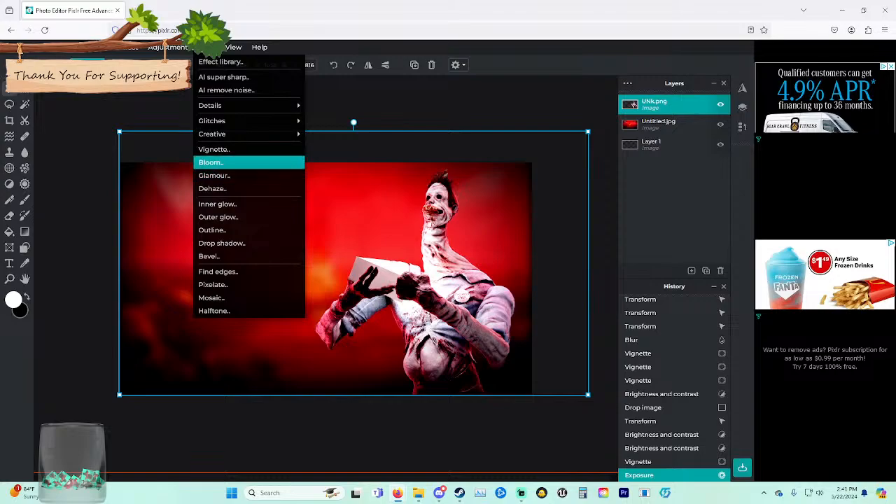
{"action": "left_click", "coordinate": [210, 163]}
{"action": "left_click_drag", "start_coordinate": [149, 339], "coordinate": [180, 339]}
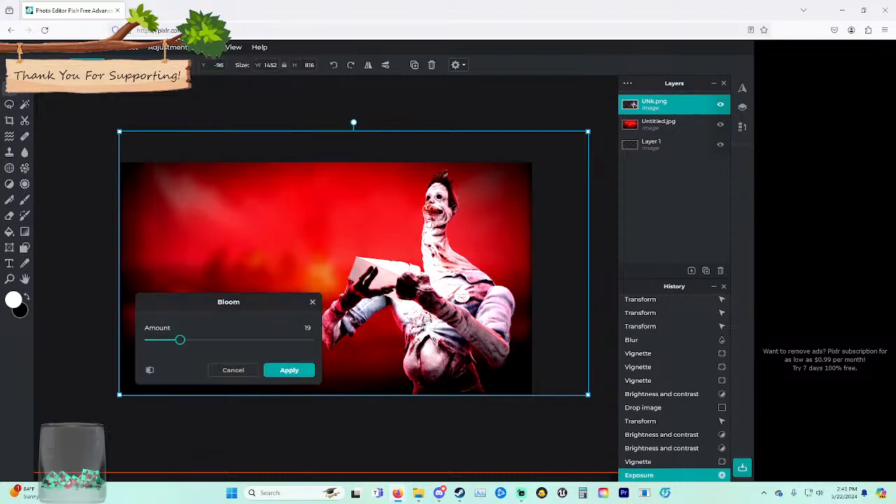
{"action": "right_click", "coordinate": [180, 340]}
{"action": "left_click", "coordinate": [200, 323]}
{"action": "left_click", "coordinate": [233, 370]}
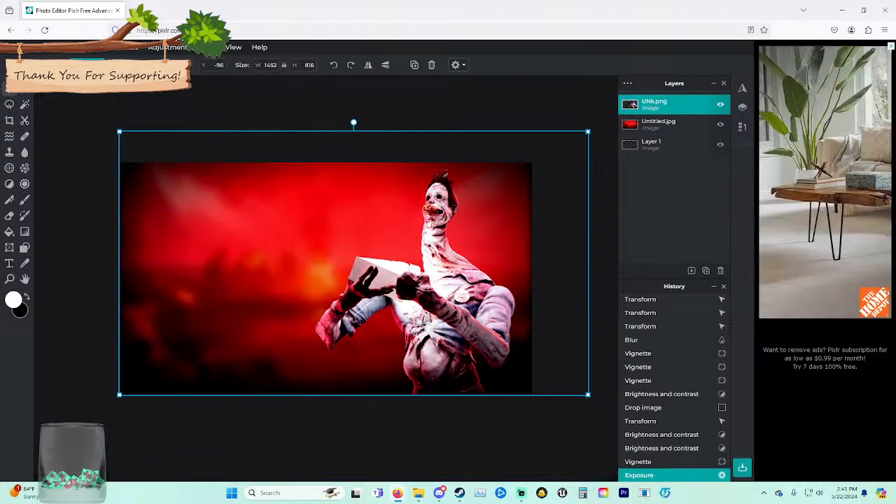
Apply the Glamour effect to the UNk.png character layer.
{"action": "left_click", "coordinate": [206, 47]}
{"action": "left_click", "coordinate": [206, 47]}
{"action": "left_click", "coordinate": [207, 47]}
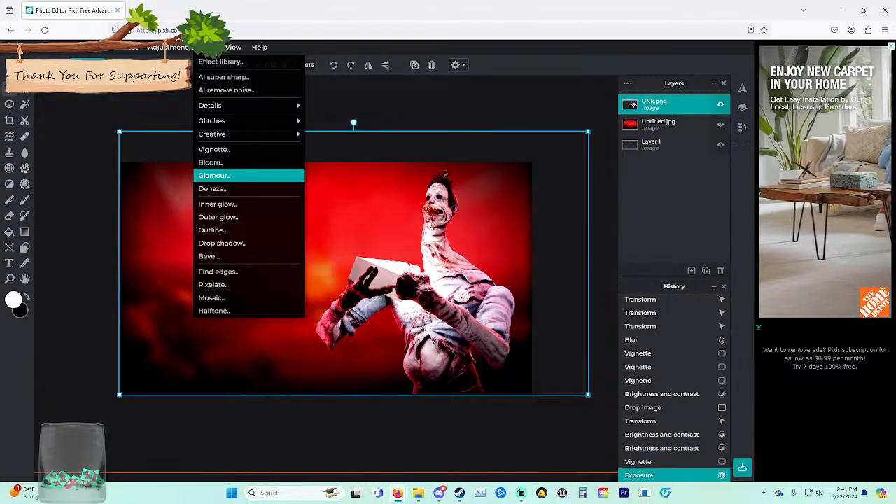
{"action": "left_click", "coordinate": [214, 175]}
{"action": "left_click_drag", "start_coordinate": [148, 339], "coordinate": [174, 339]}
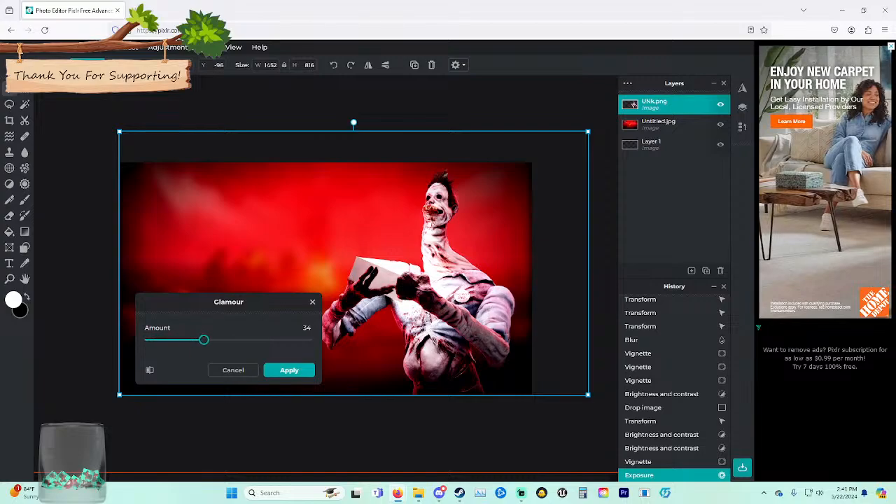
{"action": "left_click_drag", "start_coordinate": [308, 340], "coordinate": [170, 339]}
{"action": "left_click", "coordinate": [289, 370]}
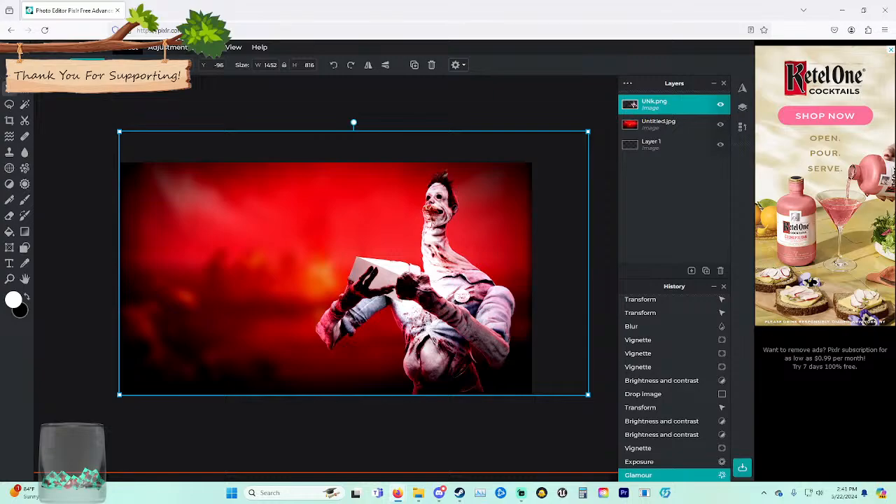
Apply a black drop shadow to the character layer with 50% opacity, 20 px offsets and a blur raised above 5 px.
{"action": "left_click", "coordinate": [210, 47]}
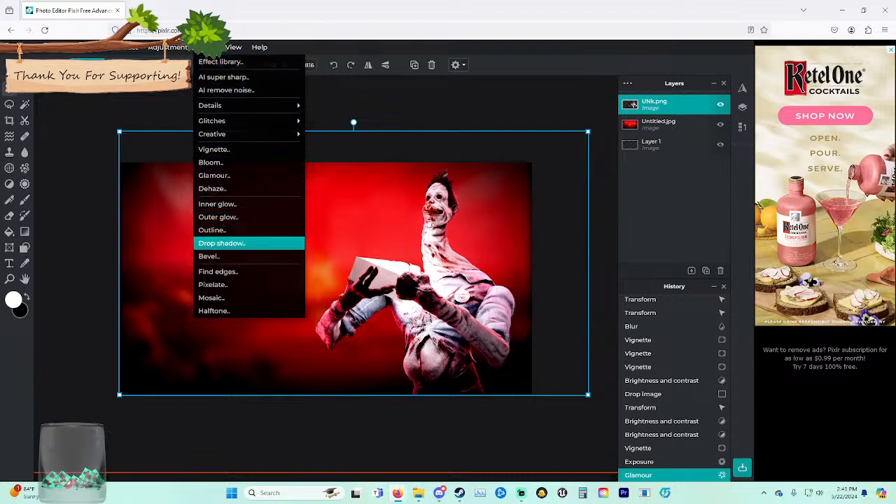
{"action": "left_click", "coordinate": [302, 243]}
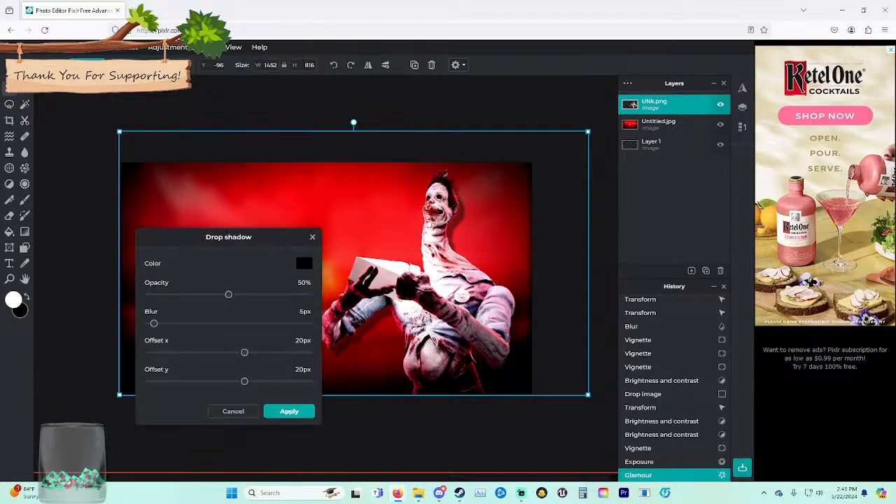
{"action": "left_click_drag", "start_coordinate": [153, 323], "coordinate": [177, 323]}
{"action": "left_click", "coordinate": [289, 412]}
{"action": "left_click", "coordinate": [661, 125]}
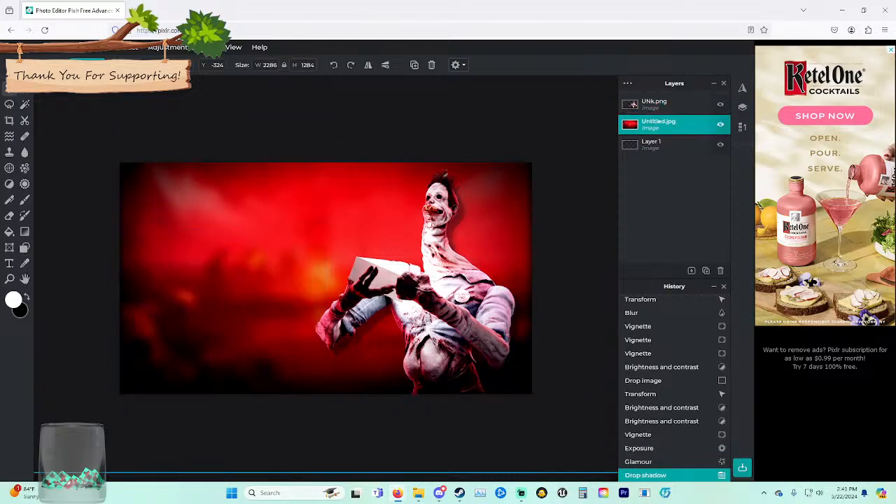
{"action": "left_click", "coordinate": [206, 47]}
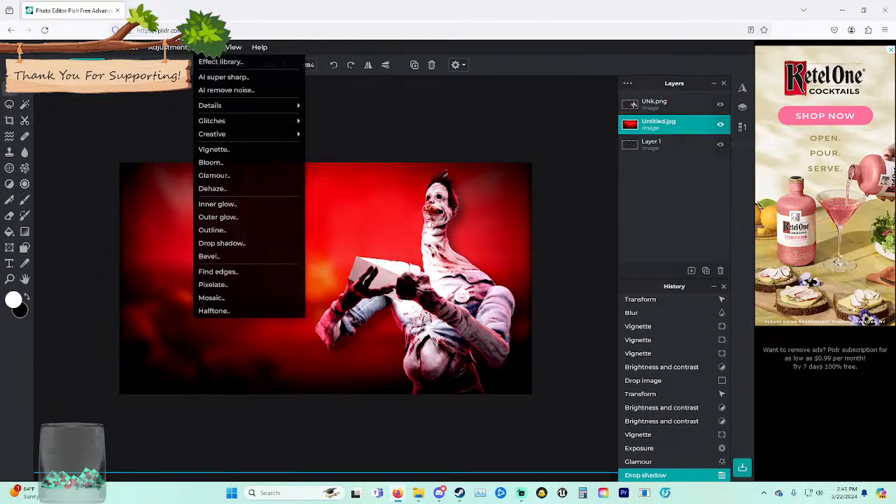
{"action": "mouse_move", "coordinate": [224, 105]}
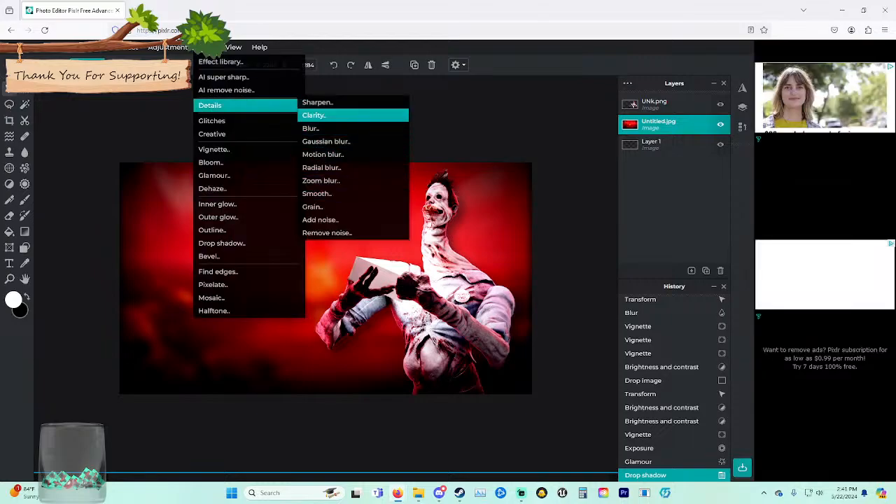
{"action": "left_click", "coordinate": [315, 115]}
{"action": "left_click_drag", "start_coordinate": [232, 340], "coordinate": [308, 340]}
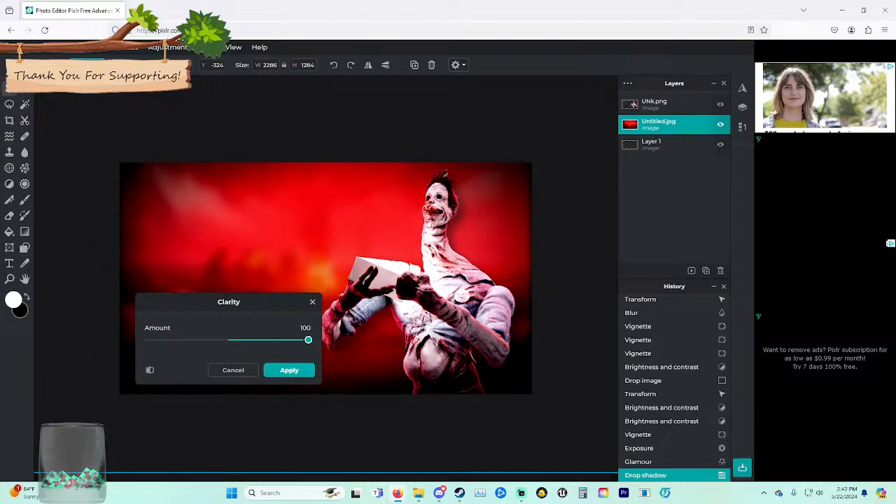
{"action": "left_click", "coordinate": [233, 370]}
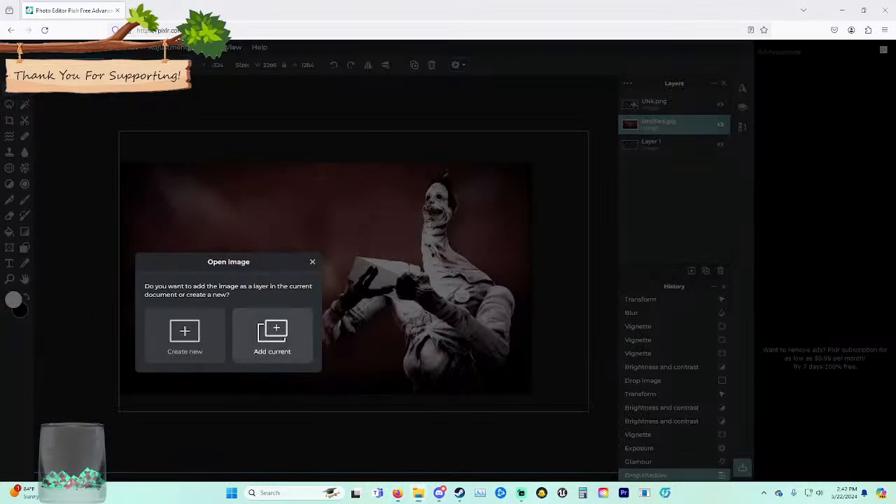
{"action": "left_click", "coordinate": [272, 336]}
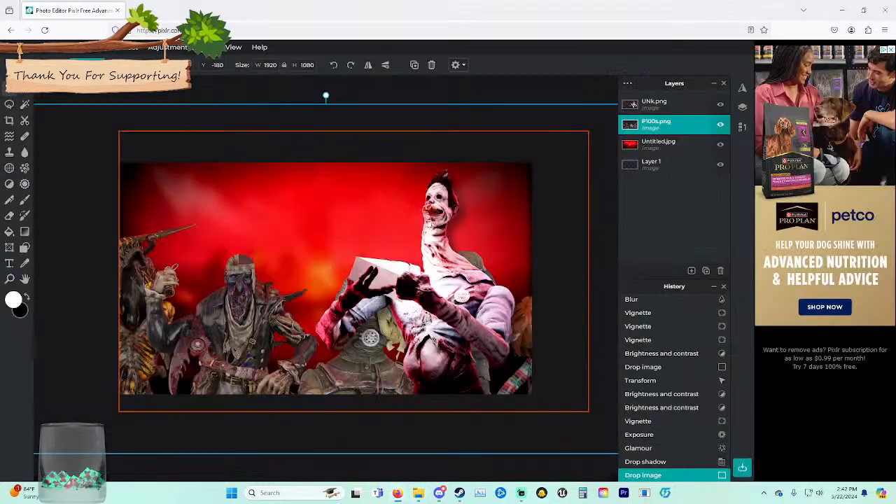
{"action": "left_click", "coordinate": [632, 103]}
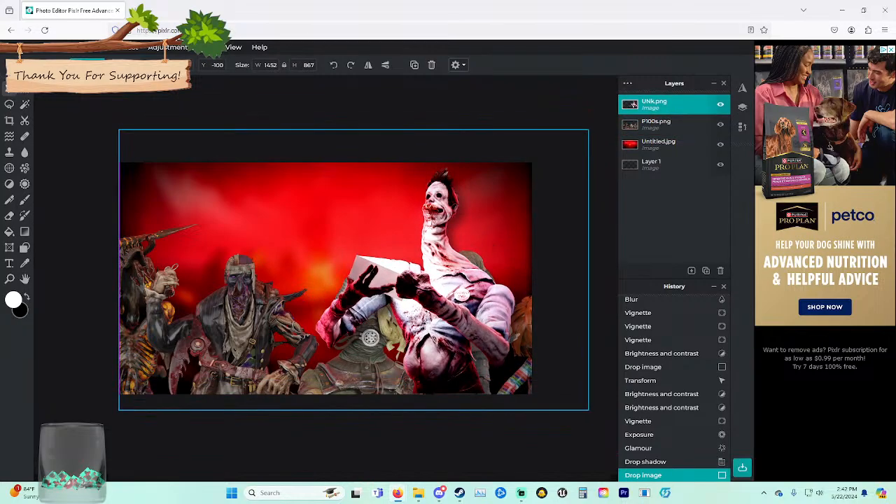
{"action": "key", "text": "ctrl+z"}
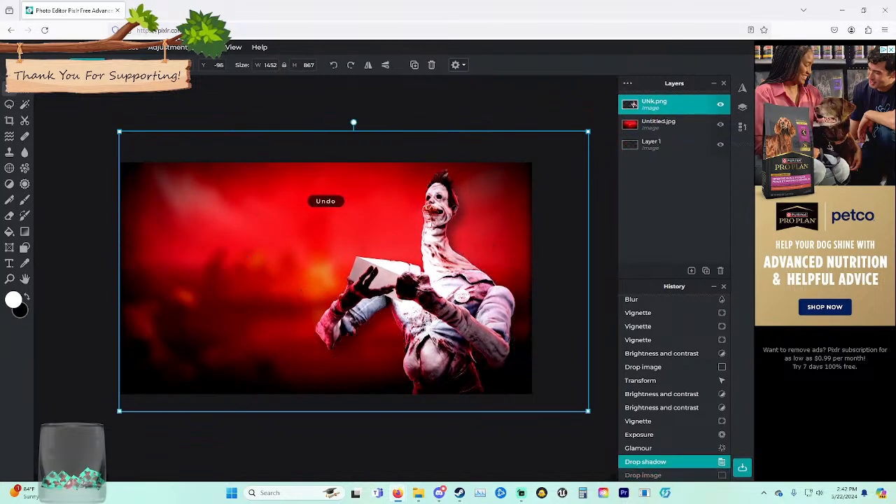
Add the P100s.png image as a new layer above UNk.png and hide the UNk.png layer.
{"action": "left_click_drag", "start_coordinate": [2, 245], "coordinate": [306, 246]}
{"action": "left_click", "coordinate": [273, 336]}
{"action": "left_click", "coordinate": [720, 124]}
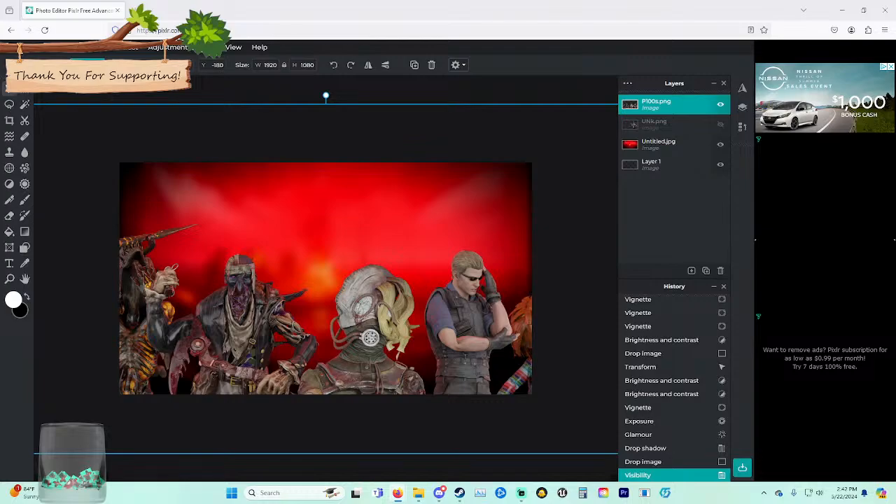
Scale the P100s.png character group to about 1296 x 729 px and move it to the upper part of the canvas.
{"action": "scroll", "coordinate": [325, 278], "scroll_direction": "down", "scroll_amount": 2}
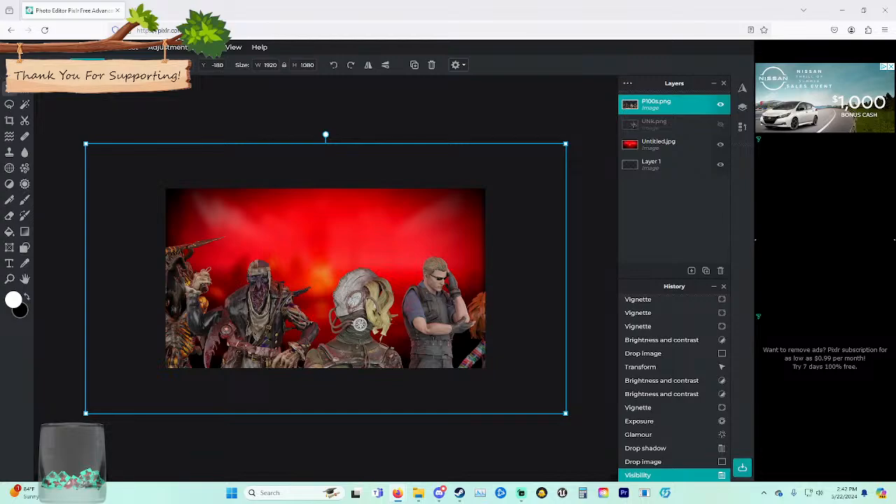
{"action": "left_click_drag", "start_coordinate": [86, 144], "coordinate": [245, 233]}
{"action": "left_click_drag", "start_coordinate": [350, 308], "coordinate": [274, 242]}
{"action": "mouse_move", "coordinate": [170, 168]}
{"action": "left_mouse_down"}
{"action": "mouse_move", "coordinate": [178, 173]}
{"action": "mouse_move", "coordinate": [165, 164]}
{"action": "left_mouse_up"}
{"action": "left_click_drag", "start_coordinate": [280, 272], "coordinate": [277, 239]}
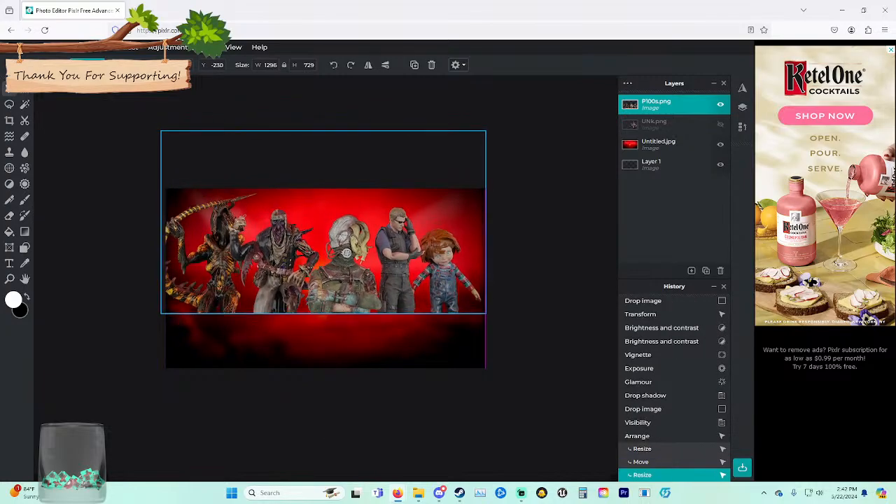
{"action": "left_click_drag", "start_coordinate": [346, 253], "coordinate": [346, 247]}
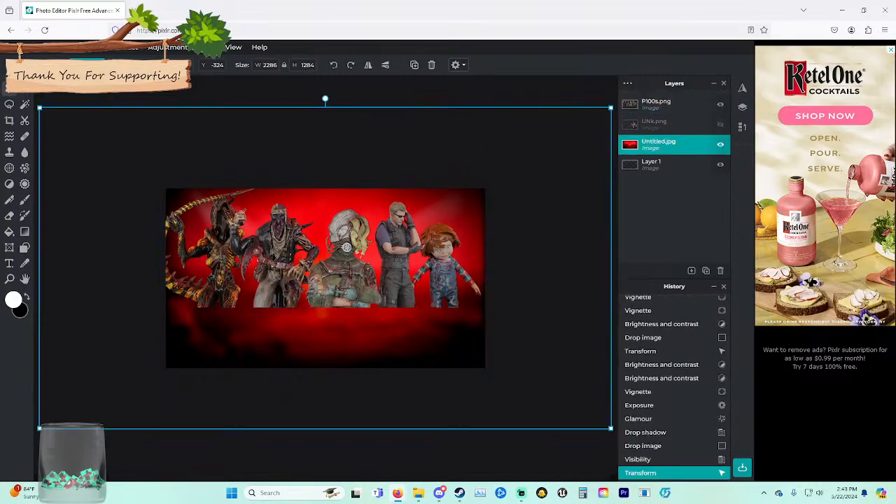
Resize the P100s.png layer to 1280 x 720 px and align it with the canvas width at about Y -239.
{"action": "scroll", "coordinate": [346, 247], "scroll_direction": "up", "scroll_amount": 1}
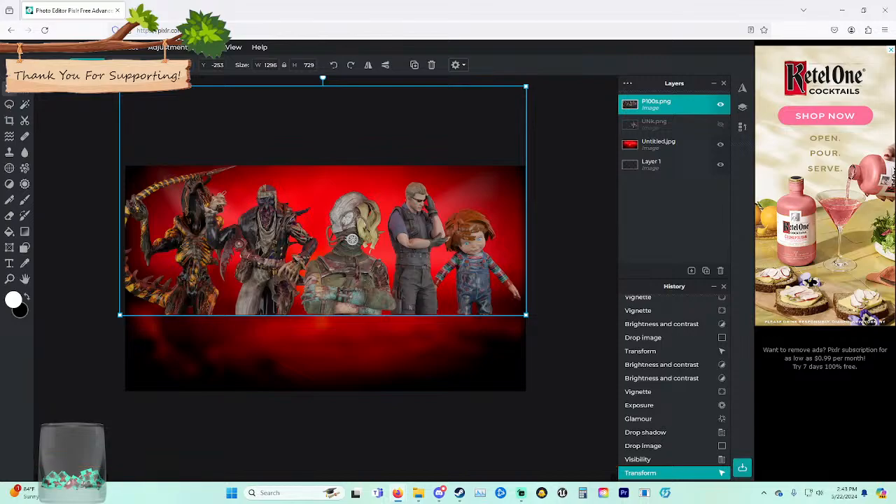
{"action": "left_click_drag", "start_coordinate": [351, 240], "coordinate": [352, 236]}
{"action": "left_click_drag", "start_coordinate": [120, 312], "coordinate": [44, 355]}
{"action": "left_click_drag", "start_coordinate": [154, 294], "coordinate": [179, 288]}
{"action": "left_click_drag", "start_coordinate": [344, 257], "coordinate": [341, 245]}
{"action": "left_click_drag", "start_coordinate": [67, 334], "coordinate": [125, 302]}
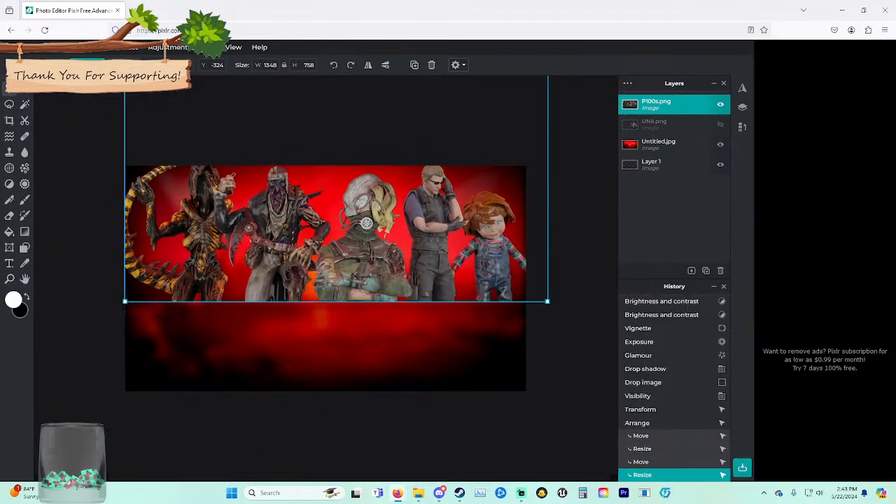
{"action": "left_click_drag", "start_coordinate": [165, 275], "coordinate": [147, 285]}
{"action": "left_click_drag", "start_coordinate": [348, 231], "coordinate": [345, 235]}
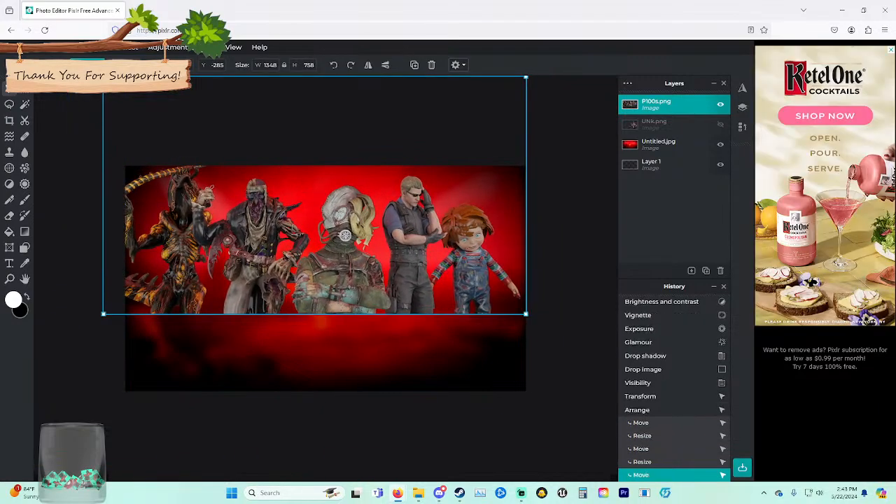
{"action": "left_click_drag", "start_coordinate": [104, 315], "coordinate": [124, 302]}
{"action": "left_click_drag", "start_coordinate": [176, 269], "coordinate": [177, 284]}
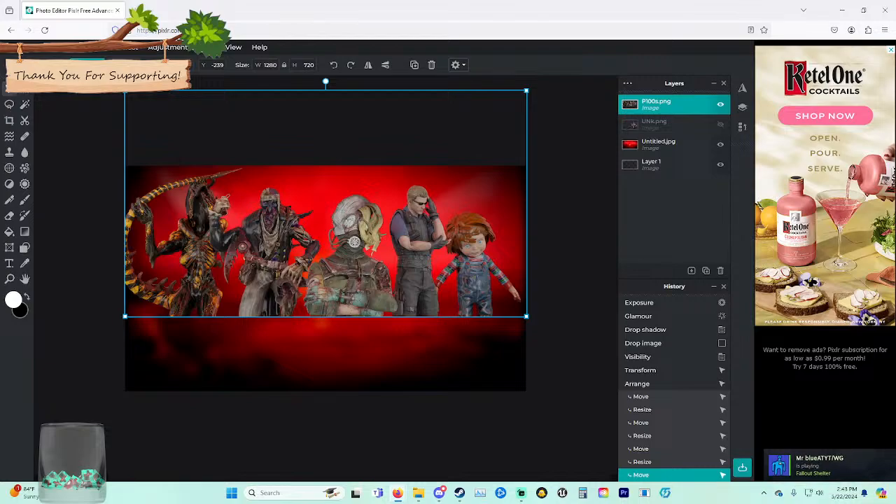
Activate the Eraser for the P100s.png layer.
{"action": "scroll", "coordinate": [326, 278], "scroll_direction": "up", "scroll_amount": 3}
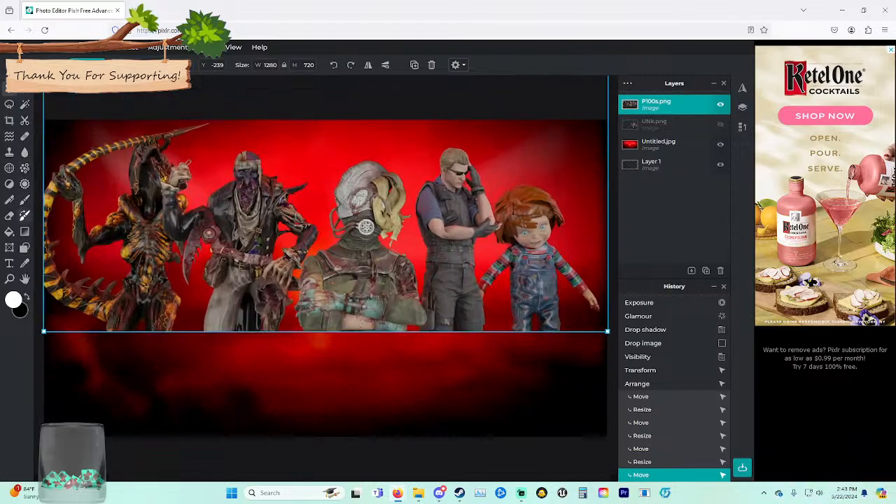
{"action": "left_click", "coordinate": [9, 216]}
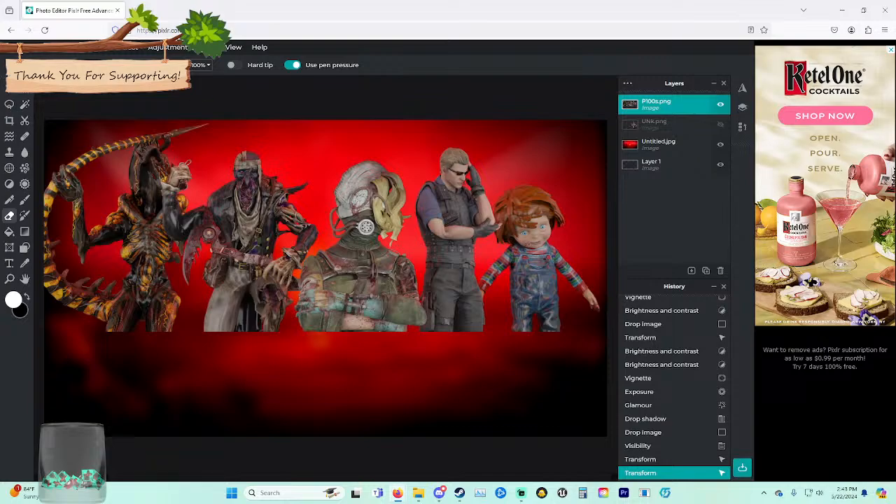
Enlarge the eraser brush and erase the two characters on each side of the masked figure in the P100s.png layer.
{"action": "left_click", "coordinate": [85, 65]}
{"action": "left_click_drag", "start_coordinate": [91, 98], "coordinate": [132, 98]}
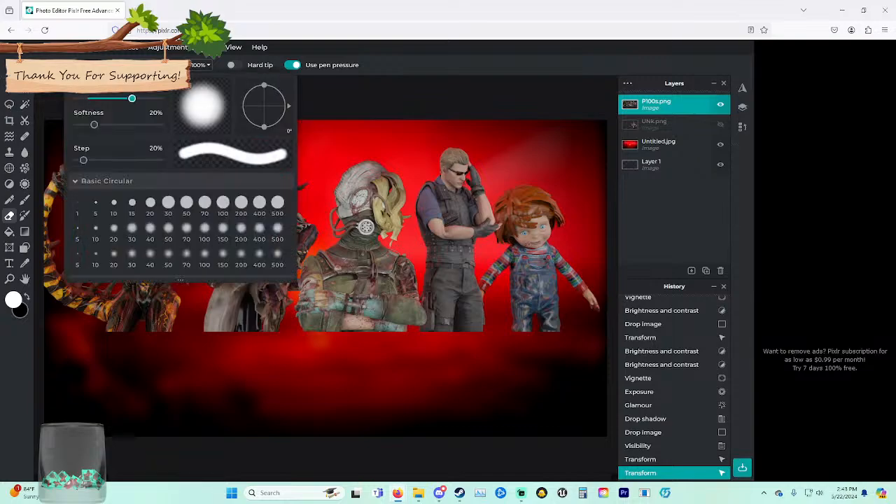
{"action": "left_click", "coordinate": [9, 215]}
{"action": "mouse_move", "coordinate": [135, 145]}
{"action": "left_mouse_down"}
{"action": "mouse_move", "coordinate": [100, 246]}
{"action": "mouse_move", "coordinate": [204, 156]}
{"action": "mouse_move", "coordinate": [219, 203]}
{"action": "mouse_move", "coordinate": [248, 188]}
{"action": "mouse_move", "coordinate": [186, 347]}
{"action": "left_mouse_up"}
{"action": "mouse_move", "coordinate": [532, 378]}
{"action": "left_mouse_down"}
{"action": "mouse_move", "coordinate": [545, 352]}
{"action": "mouse_move", "coordinate": [497, 162]}
{"action": "mouse_move", "coordinate": [490, 200]}
{"action": "mouse_move", "coordinate": [505, 286]}
{"action": "mouse_move", "coordinate": [518, 254]}
{"action": "left_mouse_up"}
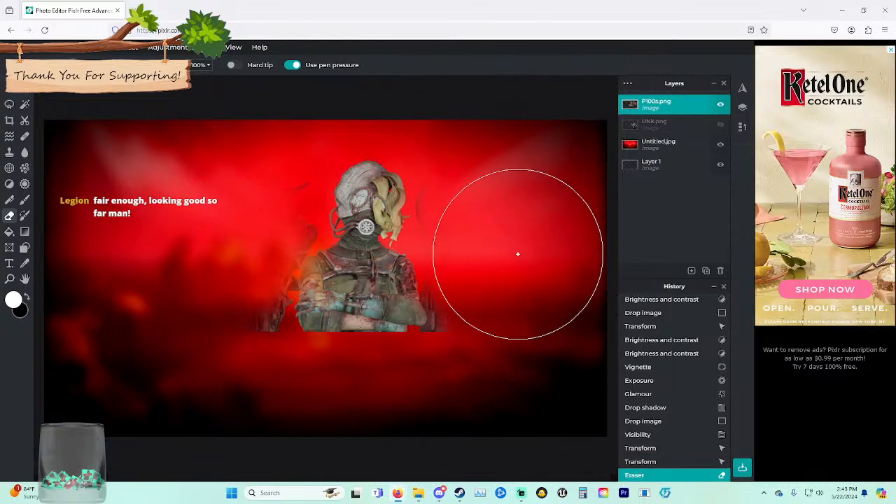
{"action": "left_click", "coordinate": [230, 183]}
{"action": "left_click", "coordinate": [240, 193]}
{"action": "left_click", "coordinate": [208, 241]}
{"action": "left_click", "coordinate": [200, 278]}
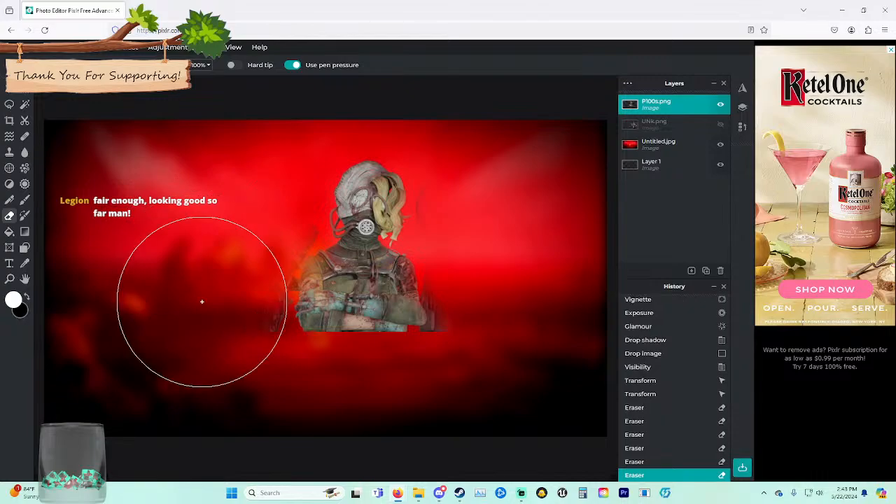
{"action": "left_click", "coordinate": [202, 302]}
{"action": "left_click", "coordinate": [202, 312]}
{"action": "left_click", "coordinate": [519, 303]}
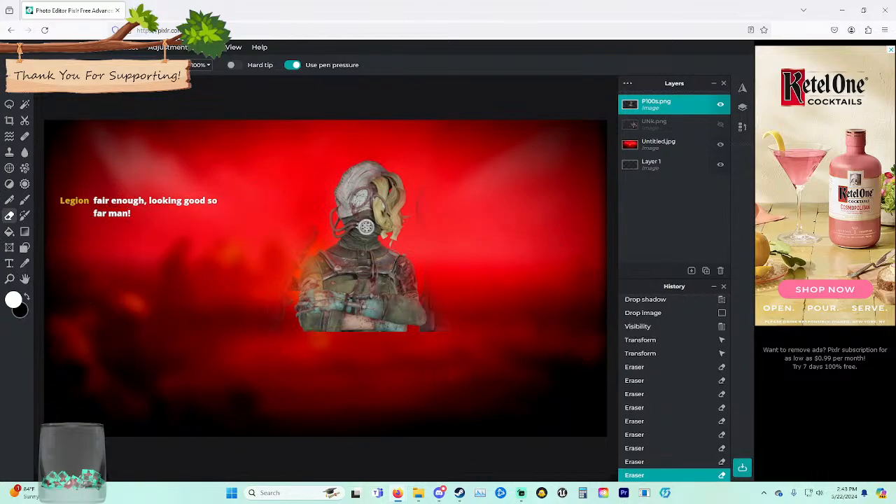
Shrink the eraser brush and clean the remaining fragments around the masked figure's arms, hair and shoulders.
{"action": "left_click", "coordinate": [77, 65]}
{"action": "left_click_drag", "start_coordinate": [132, 99], "coordinate": [89, 98]}
{"action": "left_click", "coordinate": [77, 65]}
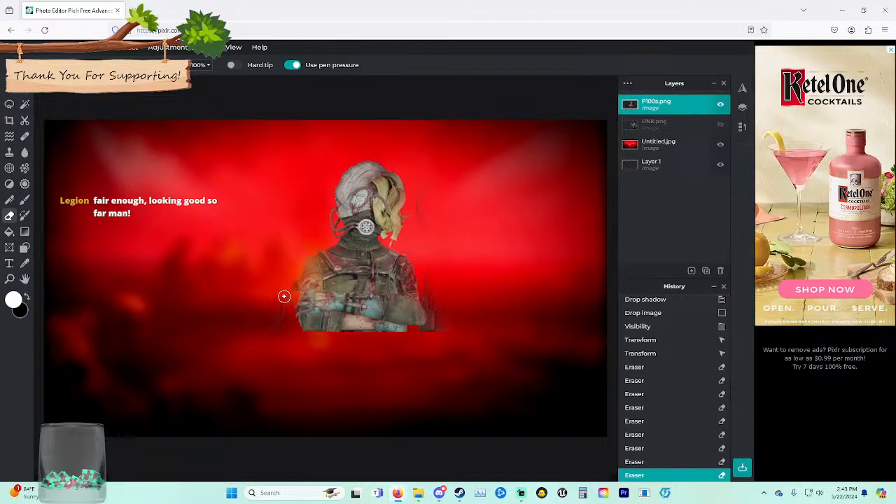
{"action": "left_click_drag", "start_coordinate": [292, 275], "coordinate": [284, 305]}
{"action": "mouse_move", "coordinate": [422, 332]}
{"action": "left_mouse_down"}
{"action": "mouse_move", "coordinate": [442, 317]}
{"action": "mouse_move", "coordinate": [432, 308]}
{"action": "left_mouse_up"}
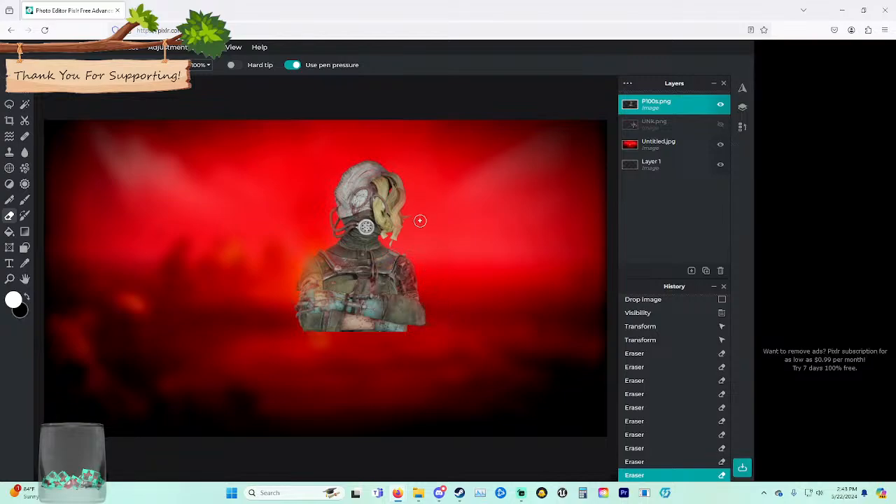
{"action": "mouse_move", "coordinate": [431, 264]}
{"action": "left_mouse_down"}
{"action": "mouse_move", "coordinate": [461, 344]}
{"action": "mouse_move", "coordinate": [476, 326]}
{"action": "left_mouse_up"}
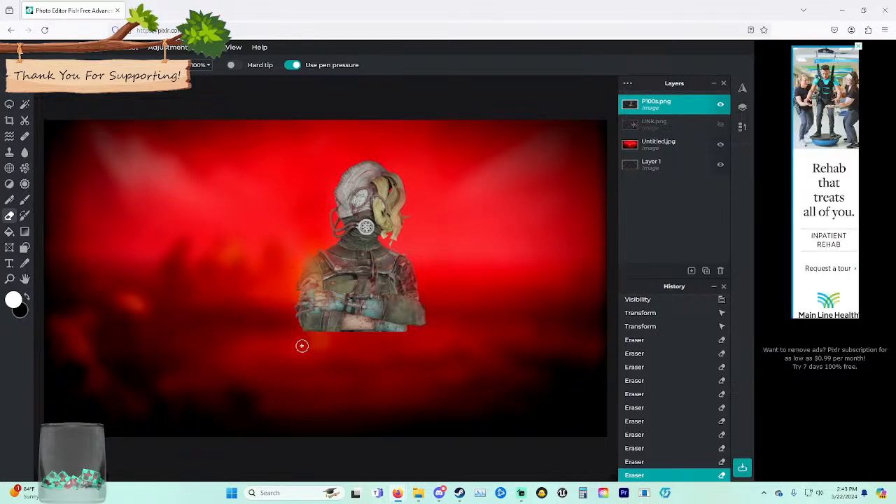
{"action": "left_click_drag", "start_coordinate": [287, 298], "coordinate": [278, 338]}
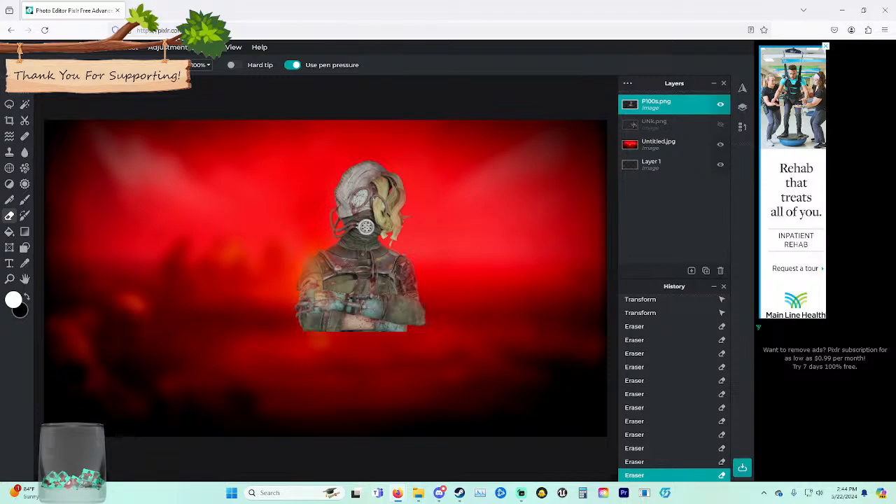
Enlarge the eraser brush moderately and erase the stray pixels above and left of the masked figure, checking the layer's bounding box.
{"action": "key", "text": "v"}
{"action": "key", "text": "ctrl+minus"}
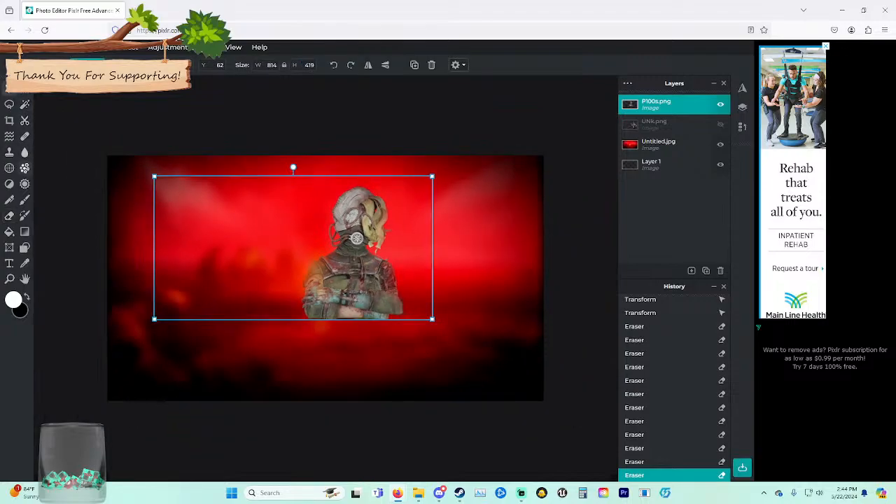
{"action": "left_click", "coordinate": [9, 214]}
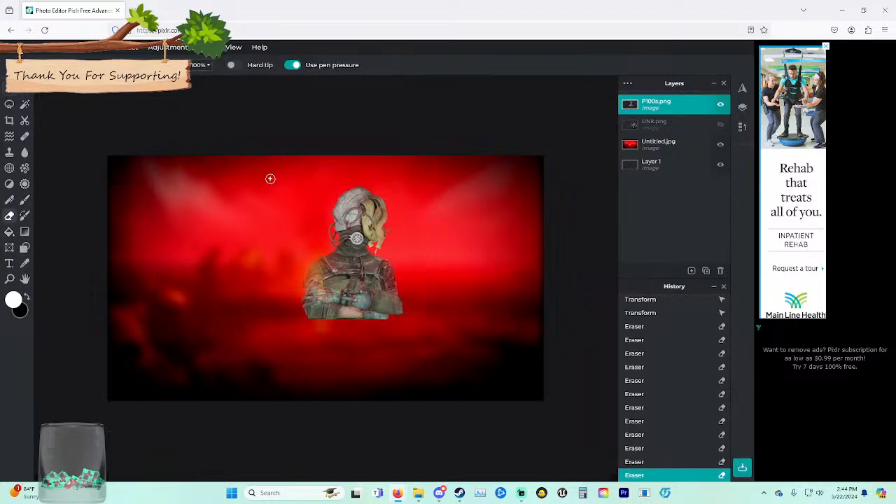
{"action": "left_click", "coordinate": [77, 65]}
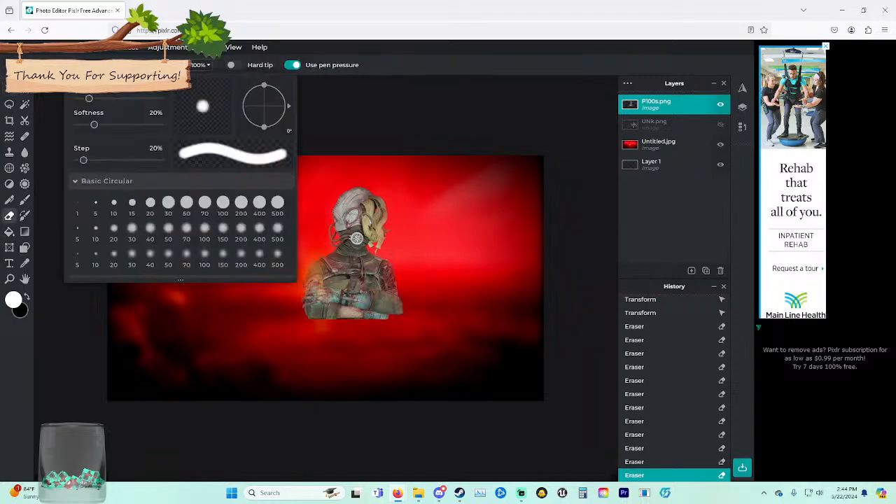
{"action": "left_click_drag", "start_coordinate": [89, 99], "coordinate": [114, 98]}
{"action": "left_click", "coordinate": [77, 65]}
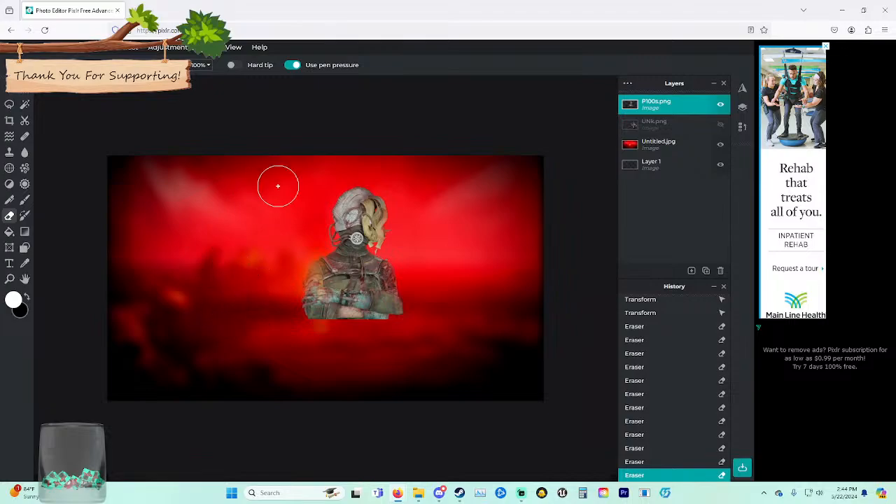
{"action": "mouse_move", "coordinate": [278, 187]}
{"action": "left_mouse_down"}
{"action": "mouse_move", "coordinate": [254, 306]}
{"action": "mouse_move", "coordinate": [240, 192]}
{"action": "mouse_move", "coordinate": [223, 191]}
{"action": "left_mouse_up"}
{"action": "left_click", "coordinate": [9, 88]}
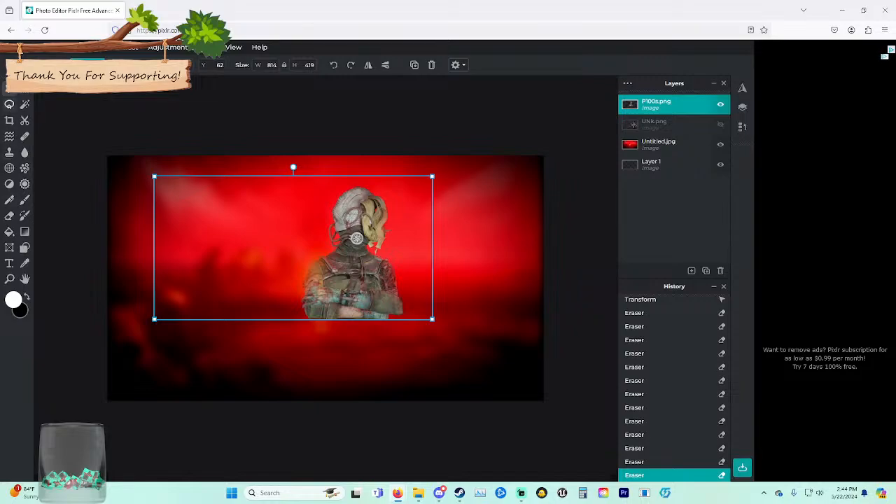
Hide the Untitled.jpg background, erase the leftover pixels in the upper left of the P100s.png layer, and show the background again.
{"action": "left_click", "coordinate": [9, 216]}
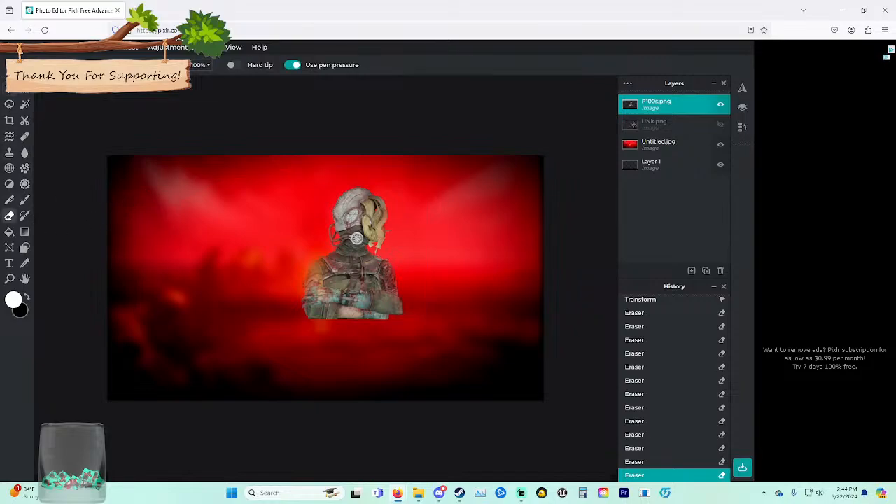
{"action": "left_click", "coordinate": [720, 144]}
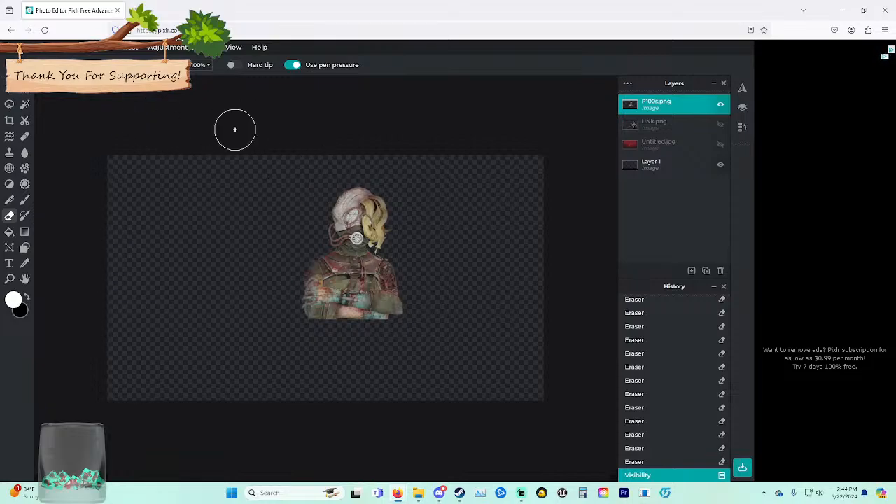
{"action": "left_click_drag", "start_coordinate": [186, 172], "coordinate": [220, 181]}
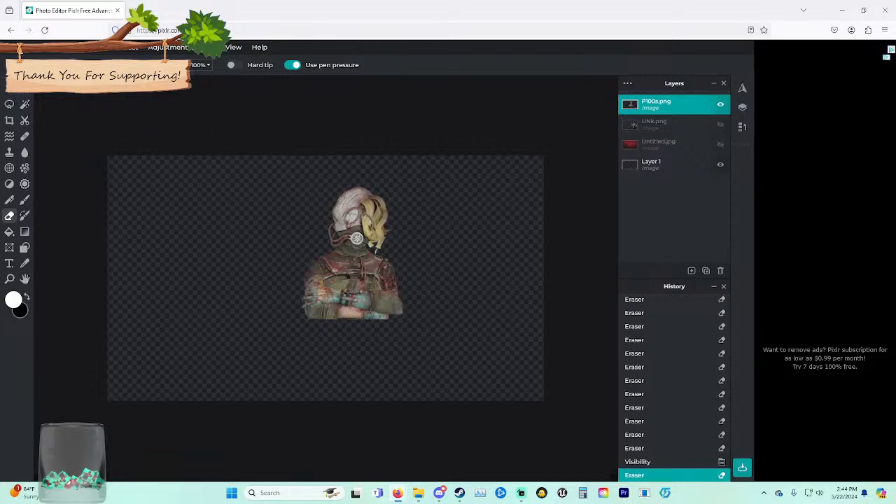
{"action": "key", "text": "v"}
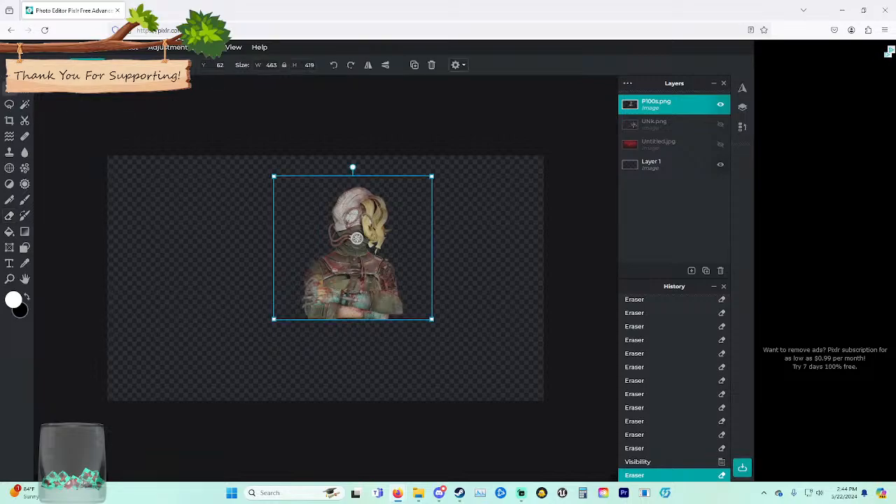
{"action": "left_click", "coordinate": [720, 145]}
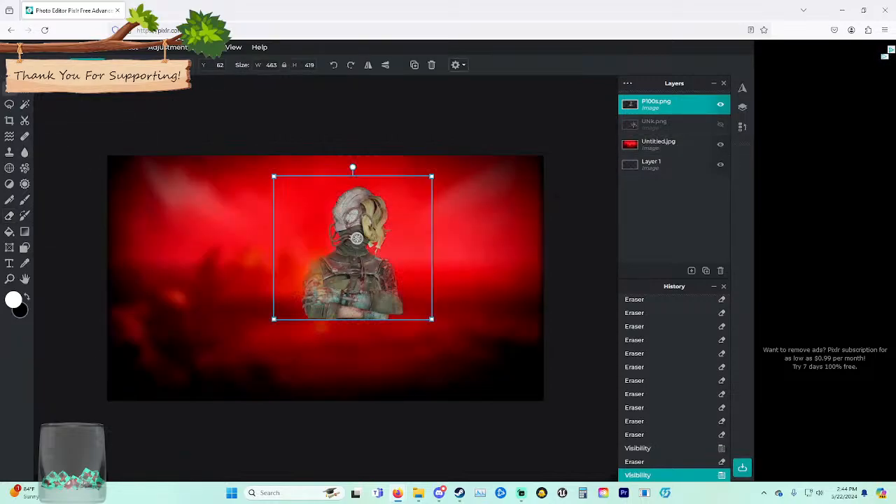
Enlarge the masked figure to about 566 by 512 px and place it near the canvas's upper centre.
{"action": "left_click_drag", "start_coordinate": [350, 244], "coordinate": [338, 207]}
{"action": "left_click_drag", "start_coordinate": [262, 281], "coordinate": [226, 313]}
{"action": "left_click_drag", "start_coordinate": [315, 256], "coordinate": [329, 261]}
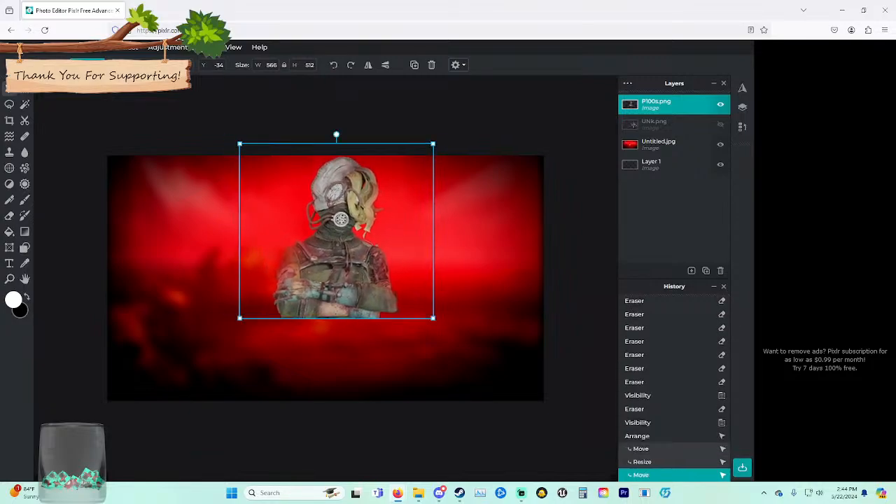
Apply a brightness of 22 and a contrast of 48 to the masked figure.
{"action": "left_click", "coordinate": [167, 47]}
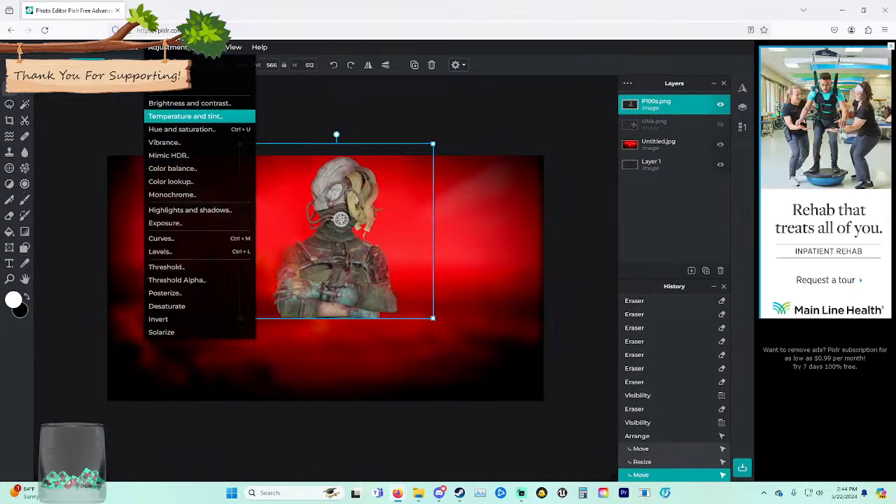
{"action": "left_click", "coordinate": [189, 103]}
{"action": "left_click_drag", "start_coordinate": [228, 336], "coordinate": [246, 336]}
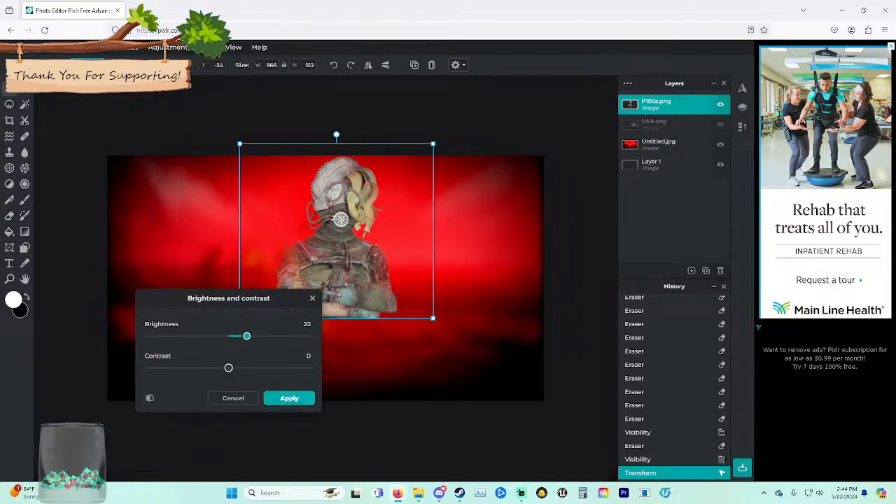
{"action": "left_click_drag", "start_coordinate": [228, 368], "coordinate": [267, 367]}
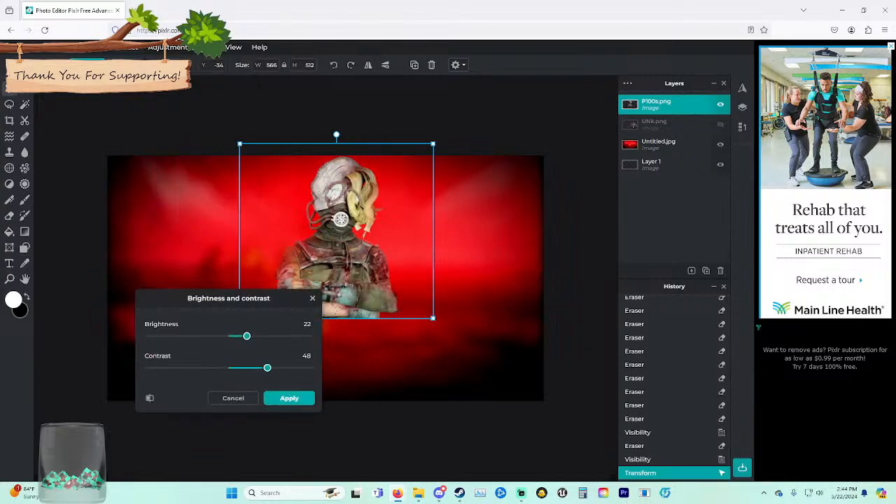
{"action": "left_click", "coordinate": [289, 398]}
Apply the Glamour effect to the masked figure with an amount of 8.
{"action": "left_click", "coordinate": [207, 47]}
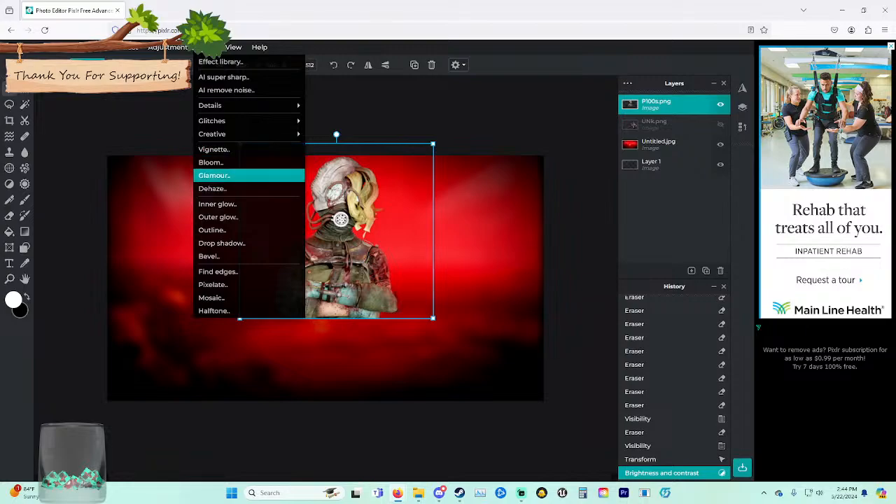
{"action": "left_click", "coordinate": [217, 175]}
{"action": "mouse_move", "coordinate": [148, 339]}
{"action": "left_mouse_down"}
{"action": "mouse_move", "coordinate": [229, 339]}
{"action": "mouse_move", "coordinate": [152, 340]}
{"action": "mouse_move", "coordinate": [176, 339]}
{"action": "mouse_move", "coordinate": [164, 339]}
{"action": "left_mouse_up"}
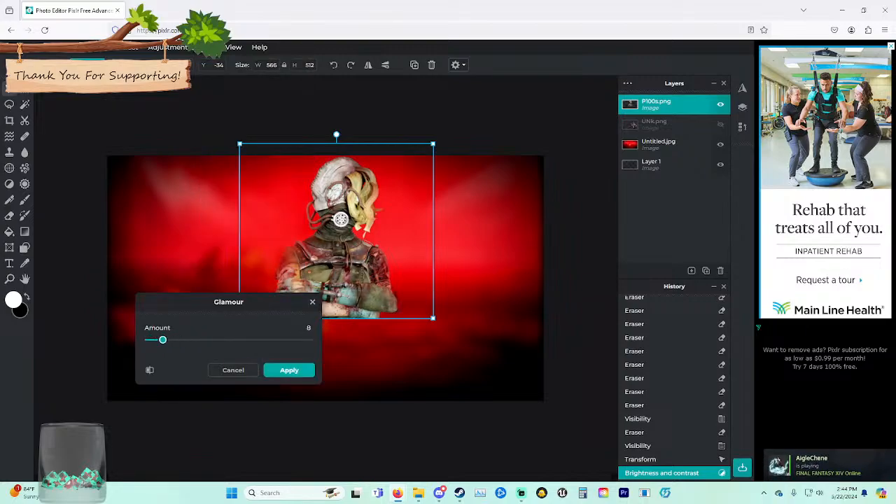
{"action": "left_click", "coordinate": [289, 369]}
Apply a Vignette to the masked figure with an amount of 78.
{"action": "left_click", "coordinate": [208, 47]}
{"action": "left_click", "coordinate": [217, 148]}
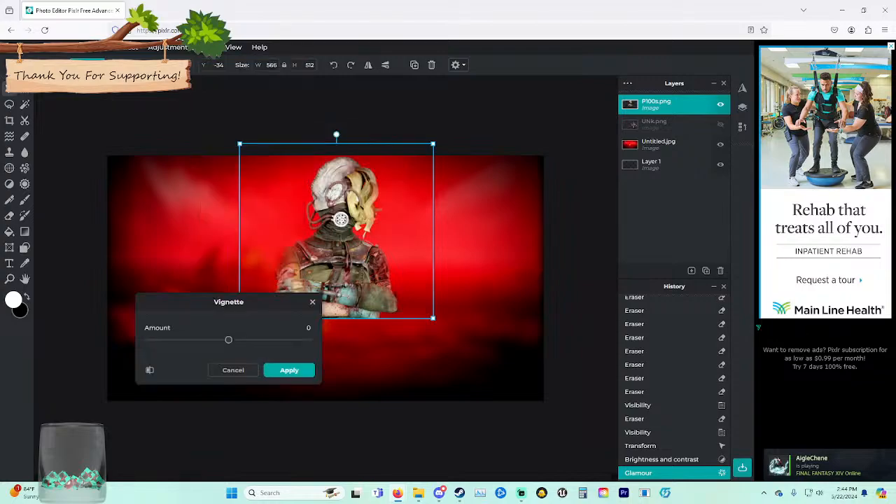
{"action": "left_click_drag", "start_coordinate": [228, 339], "coordinate": [291, 340]}
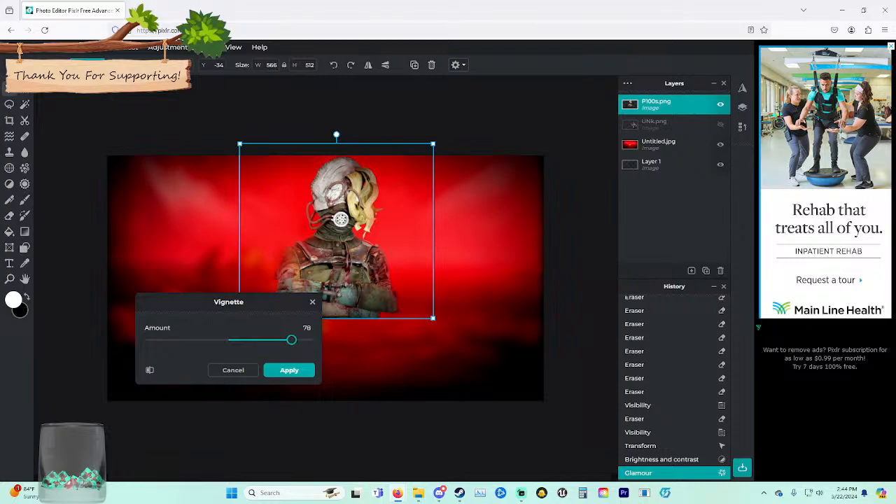
{"action": "left_click", "coordinate": [289, 370]}
Apply Highlights and shadows to the masked figure with highlights at 53 and shadows at 47.
{"action": "left_click", "coordinate": [168, 47]}
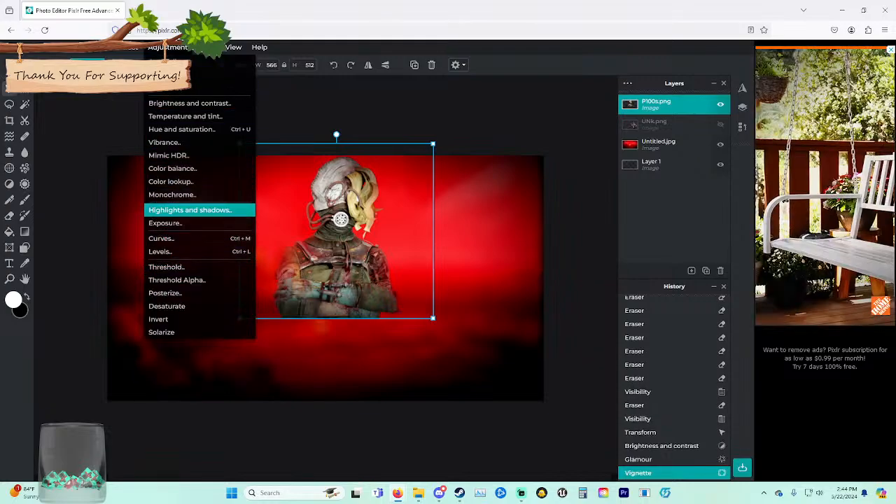
{"action": "left_click", "coordinate": [189, 210]}
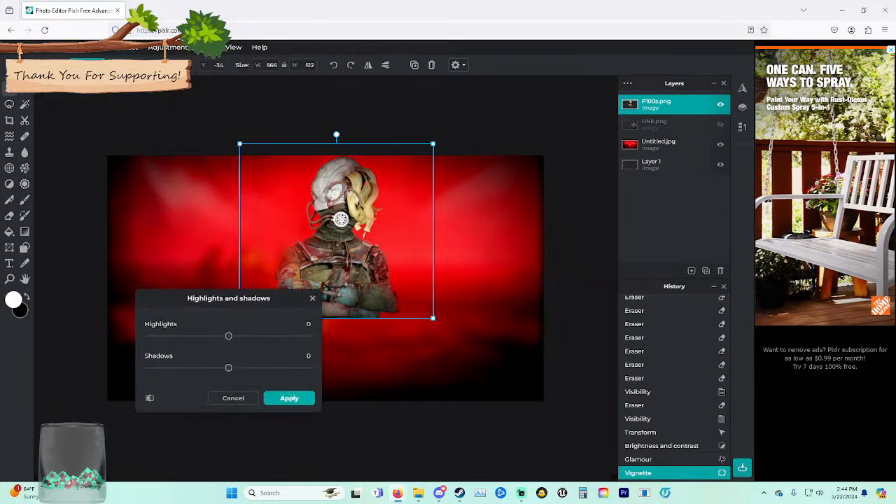
{"action": "left_click_drag", "start_coordinate": [228, 336], "coordinate": [249, 336]}
{"action": "left_click_drag", "start_coordinate": [228, 367], "coordinate": [222, 367]}
{"action": "left_click_drag", "start_coordinate": [219, 367], "coordinate": [247, 367]}
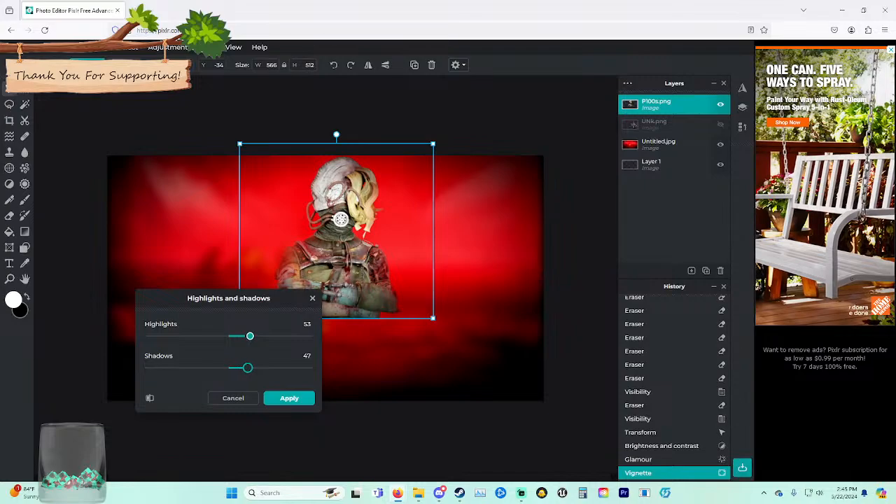
{"action": "left_click", "coordinate": [289, 397]}
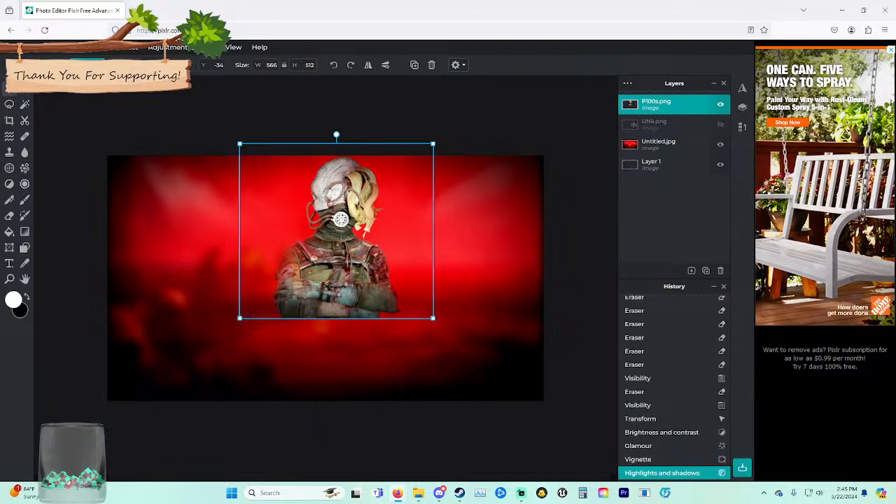
{"action": "left_click", "coordinate": [208, 47]}
{"action": "mouse_move", "coordinate": [217, 105]}
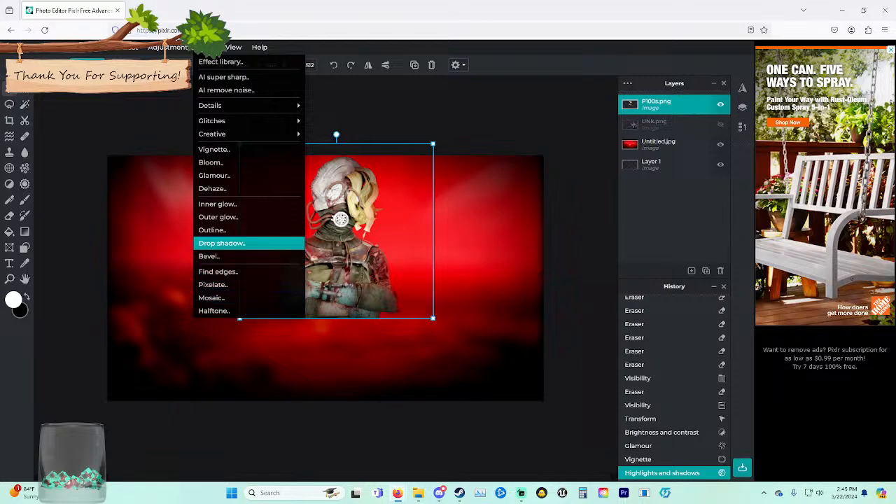
{"action": "left_click", "coordinate": [214, 229]}
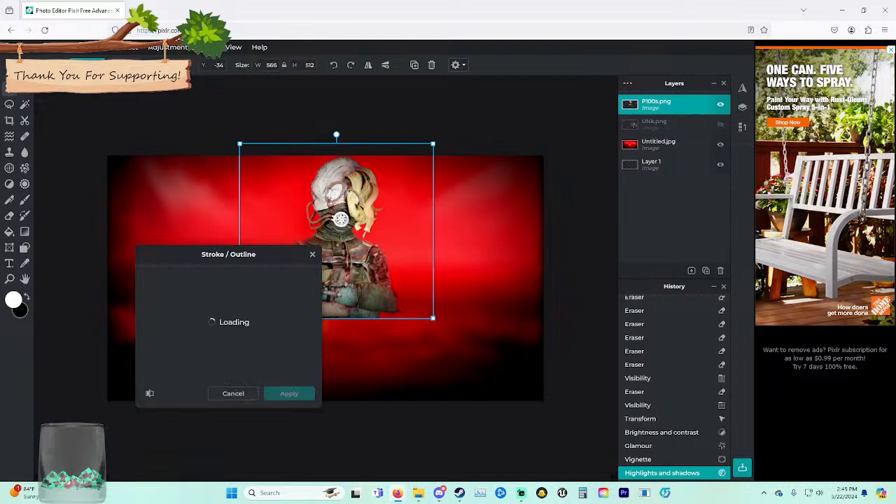
{"action": "left_click_drag", "start_coordinate": [158, 312], "coordinate": [150, 312]}
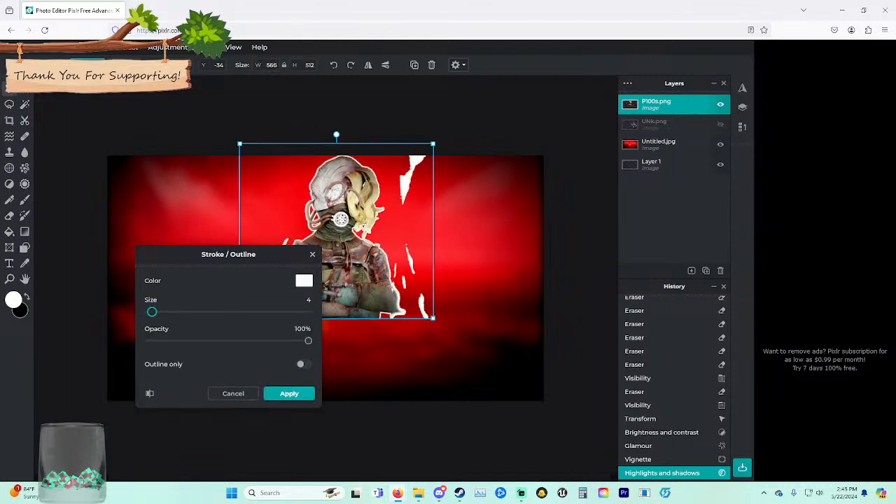
{"action": "left_click", "coordinate": [233, 394]}
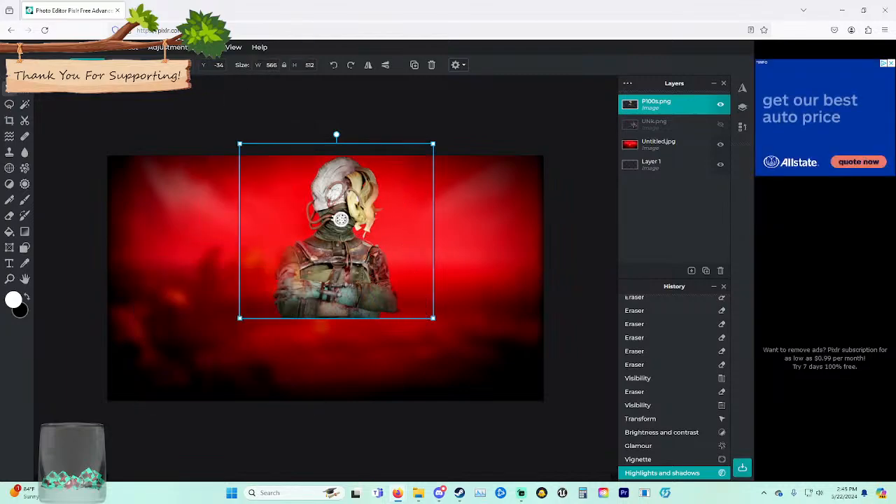
{"action": "left_click", "coordinate": [130, 47]}
{"action": "left_click", "coordinate": [167, 46]}
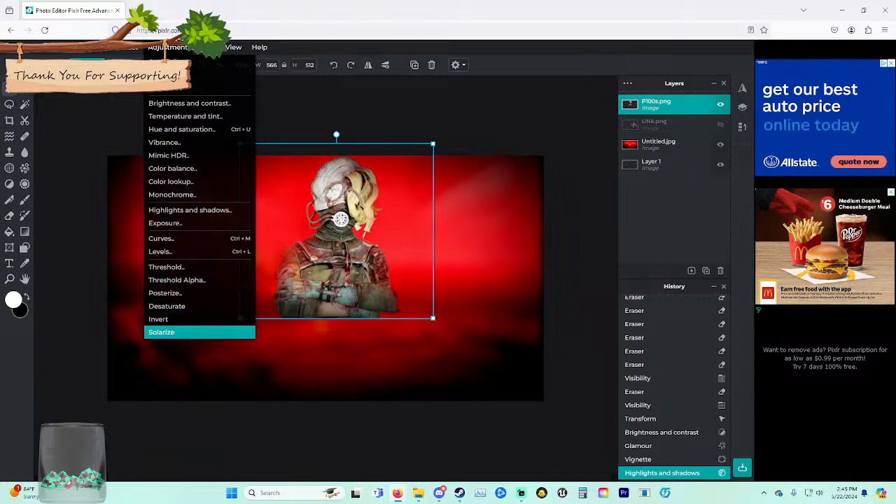
{"action": "left_click", "coordinate": [665, 144]}
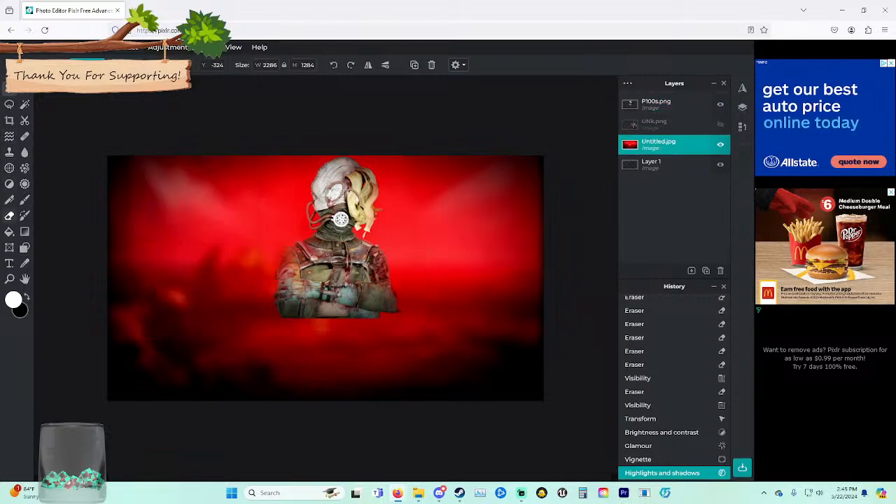
{"action": "left_click", "coordinate": [9, 215]}
{"action": "left_click_drag", "start_coordinate": [256, 304], "coordinate": [291, 319]}
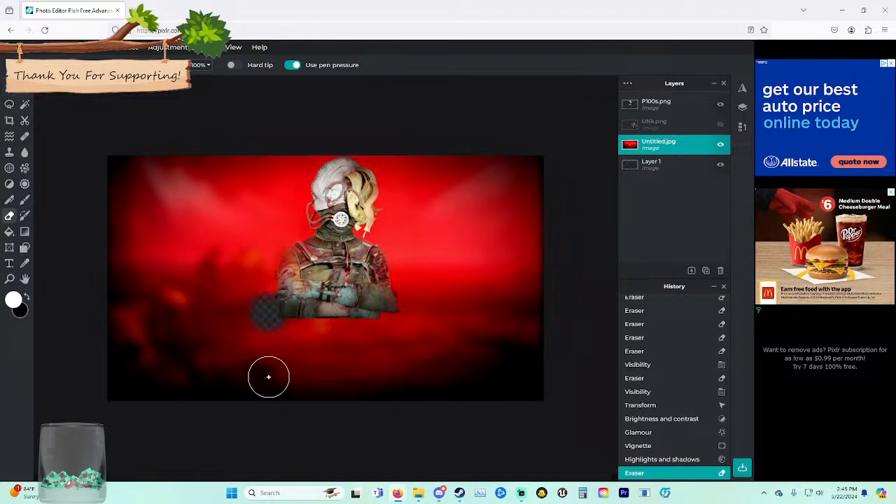
{"action": "key", "text": "ctrl+z"}
Try to soften the masked figure's elbow on the P100s.png layer with the Eraser, and undo the strokes.
{"action": "left_click", "coordinate": [658, 104]}
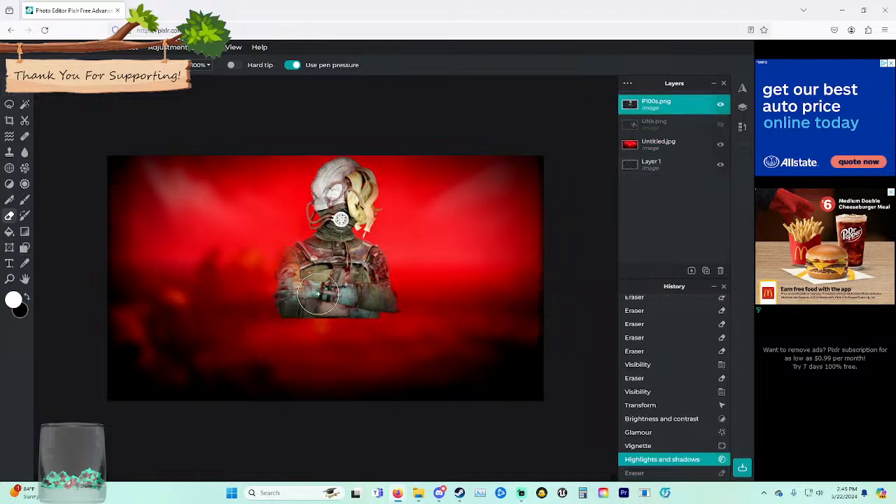
{"action": "left_click", "coordinate": [276, 301]}
{"action": "left_click", "coordinate": [282, 313]}
{"action": "key", "text": "ctrl+z"}
{"action": "key", "text": "ctrl+z"}
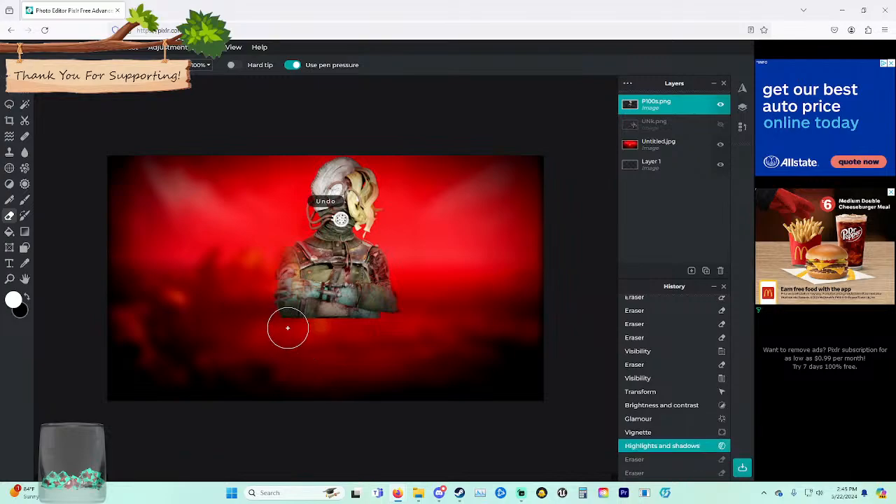
Soften the cut-off lower edge of the masked figure with a row of soft eraser dabs along it.
{"action": "left_click_drag", "start_coordinate": [281, 333], "coordinate": [294, 336]}
{"action": "left_click", "coordinate": [307, 335]}
{"action": "left_click", "coordinate": [327, 334]}
{"action": "left_click", "coordinate": [347, 333]}
{"action": "left_click", "coordinate": [366, 333]}
{"action": "left_click", "coordinate": [386, 331]}
{"action": "left_click", "coordinate": [398, 324]}
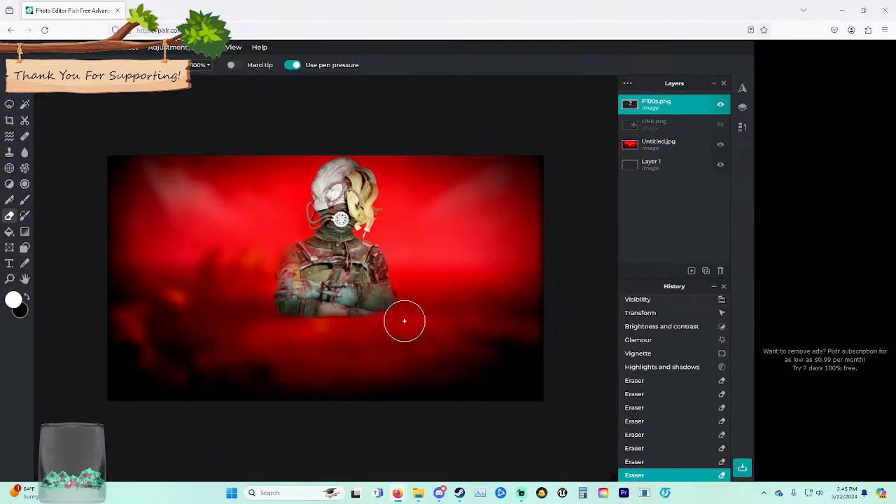
Feather the outer edge of the masked figure's arm on the blonde hair's side with eraser dabs up to the shoulder.
{"action": "left_click", "coordinate": [411, 310]}
{"action": "left_click", "coordinate": [413, 298]}
{"action": "left_click", "coordinate": [412, 284]}
{"action": "left_click", "coordinate": [406, 268]}
{"action": "left_click", "coordinate": [398, 252]}
{"action": "left_click", "coordinate": [392, 243]}
Try to feather the edge of the figure's blonde hair with eraser dabs, and undo those dabs.
{"action": "left_click", "coordinate": [384, 233]}
{"action": "left_click", "coordinate": [382, 223]}
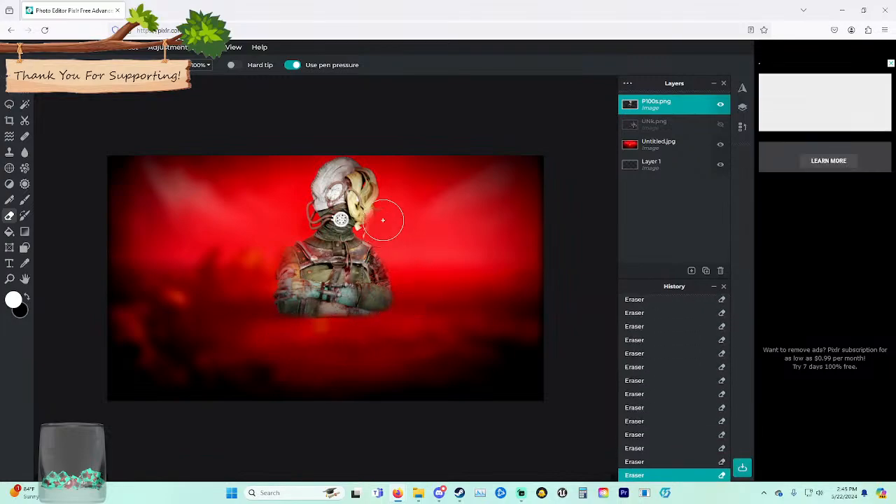
{"action": "left_click", "coordinate": [383, 212]}
{"action": "left_click", "coordinate": [389, 199]}
{"action": "key", "text": "ctrl+z"}
{"action": "key", "text": "ctrl+z"}
{"action": "key", "text": "ctrl+z"}
{"action": "key", "text": "ctrl+z"}
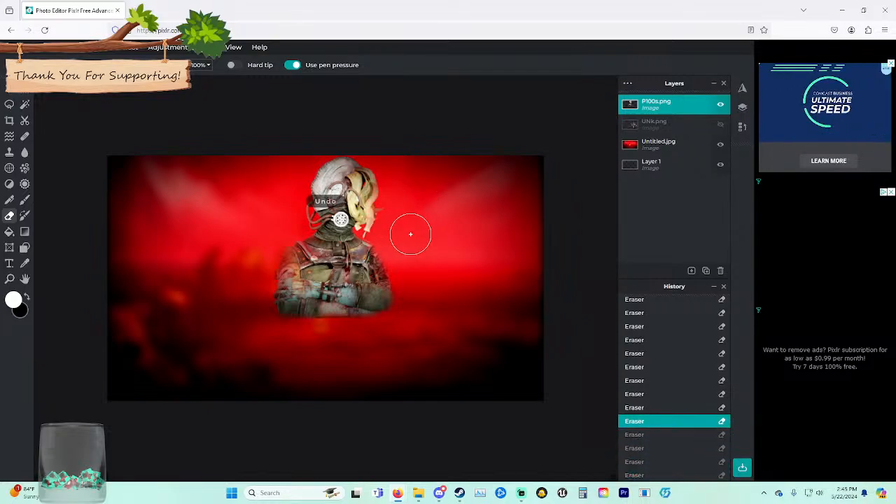
Try feathering around the figure's head and mask tubes with the Eraser, comparing by undoing and redoing the strokes.
{"action": "left_click", "coordinate": [396, 227]}
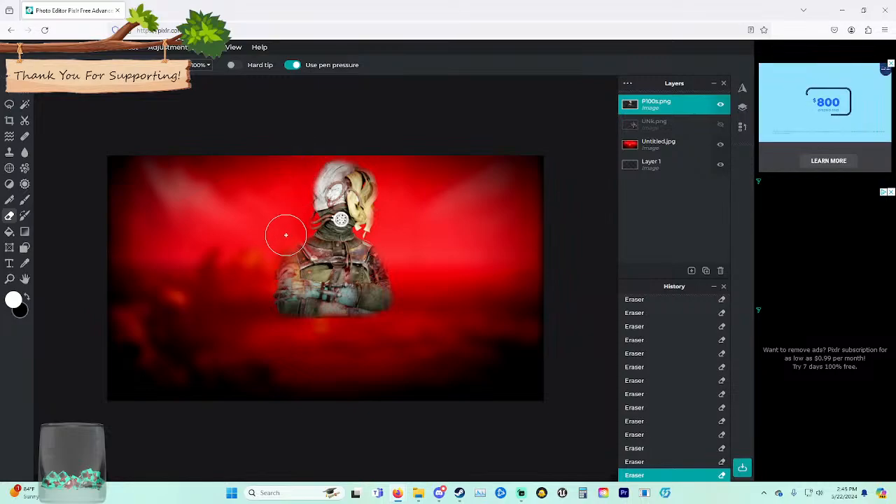
{"action": "key", "text": "ctrl+z"}
{"action": "key", "text": "ctrl+z"}
{"action": "key", "text": "ctrl+z"}
{"action": "key", "text": "ctrl+z"}
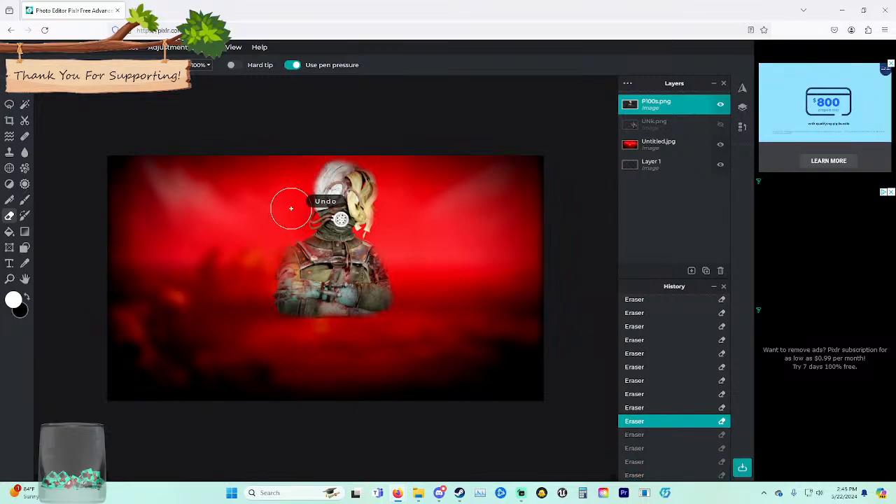
{"action": "key", "text": "ctrl+z"}
{"action": "key", "text": "ctrl+y"}
{"action": "key", "text": "ctrl+y"}
{"action": "key", "text": "ctrl+y"}
{"action": "key", "text": "ctrl+y"}
{"action": "key", "text": "ctrl+y"}
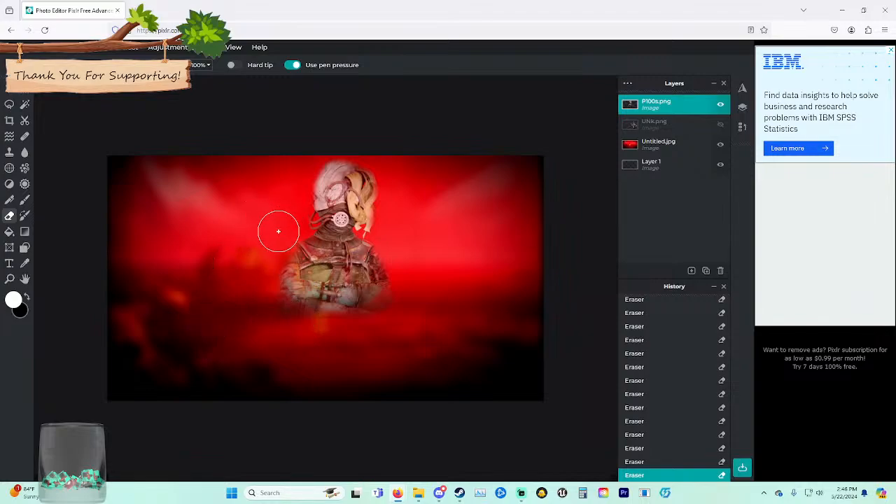
Try to fade the crown of the figure's head, and undo the eraser strokes back to the full head outline.
{"action": "mouse_move", "coordinate": [298, 189]}
{"action": "left_mouse_down"}
{"action": "mouse_move", "coordinate": [335, 160]}
{"action": "mouse_move", "coordinate": [379, 180]}
{"action": "left_mouse_up"}
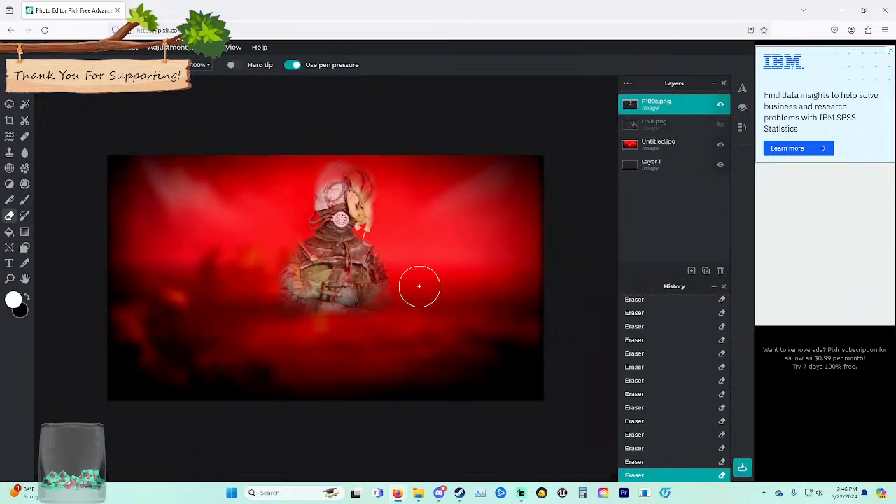
{"action": "key", "text": "ctrl+z"}
{"action": "key", "text": "ctrl+z"}
{"action": "key", "text": "ctrl+z"}
{"action": "key", "text": "ctrl+z"}
{"action": "key", "text": "ctrl+z"}
{"action": "key", "text": "ctrl+z"}
{"action": "key", "text": "ctrl+z"}
{"action": "key", "text": "ctrl+z"}
{"action": "key", "text": "ctrl+z"}
{"action": "key", "text": "ctrl+z"}
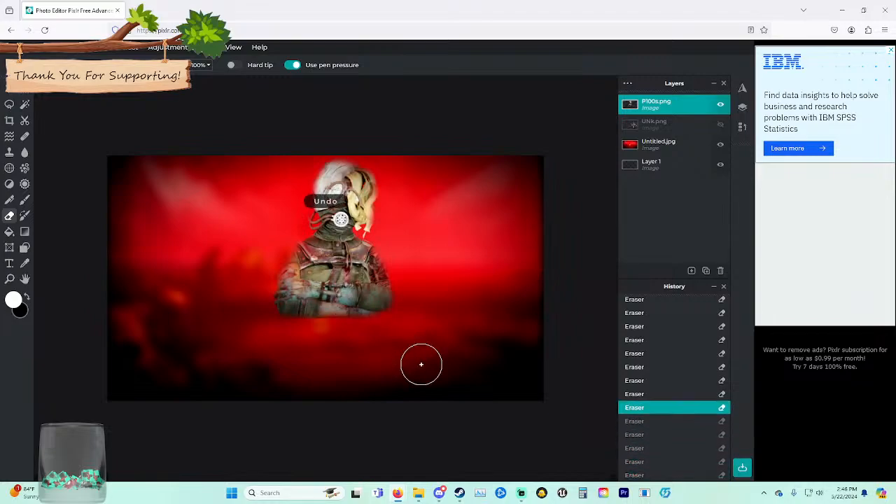
{"action": "key", "text": "ctrl+z"}
{"action": "key", "text": "ctrl+z"}
{"action": "key", "text": "ctrl+z"}
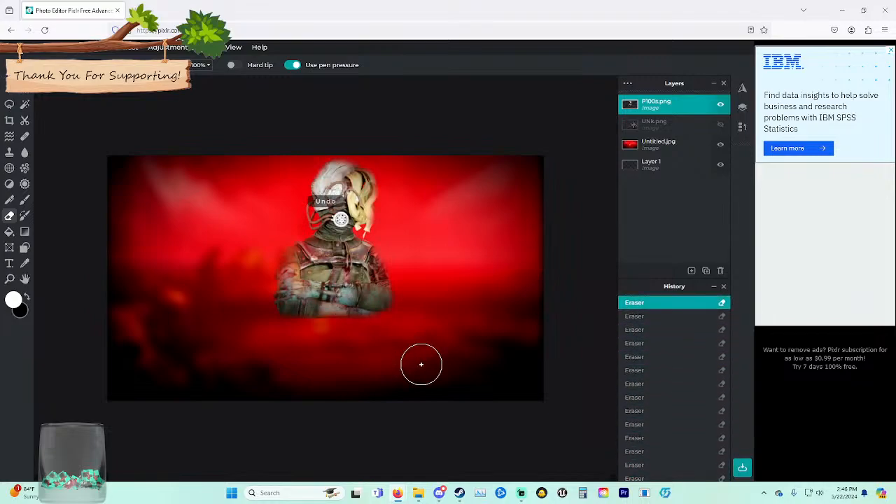
{"action": "key", "text": "ctrl+z"}
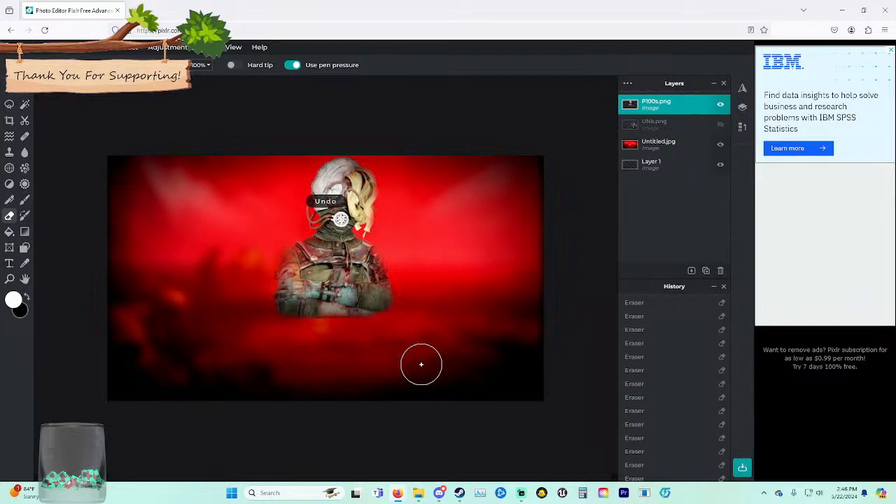
{"action": "key", "text": "v"}
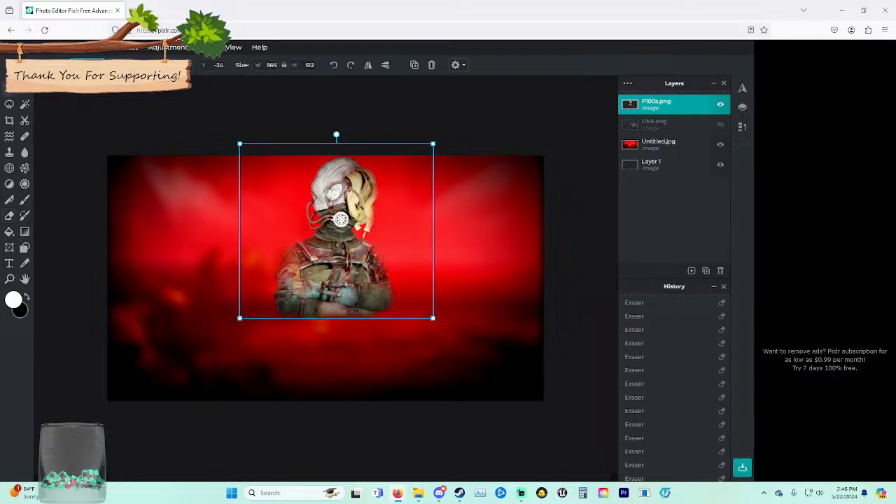
Try to erase around the figure's head and body outline with broad soft strokes, and undo it.
{"action": "left_click", "coordinate": [9, 215]}
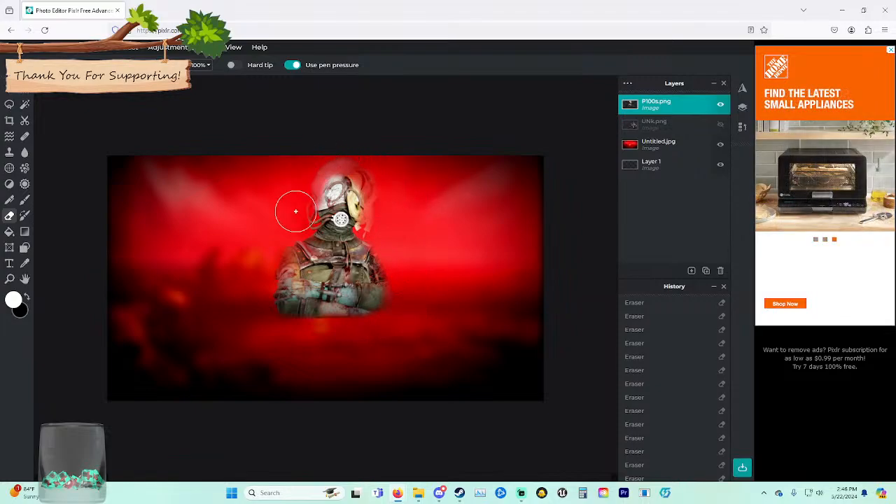
{"action": "mouse_move", "coordinate": [270, 263]}
{"action": "left_mouse_down"}
{"action": "mouse_move", "coordinate": [300, 305]}
{"action": "mouse_move", "coordinate": [401, 328]}
{"action": "left_mouse_up"}
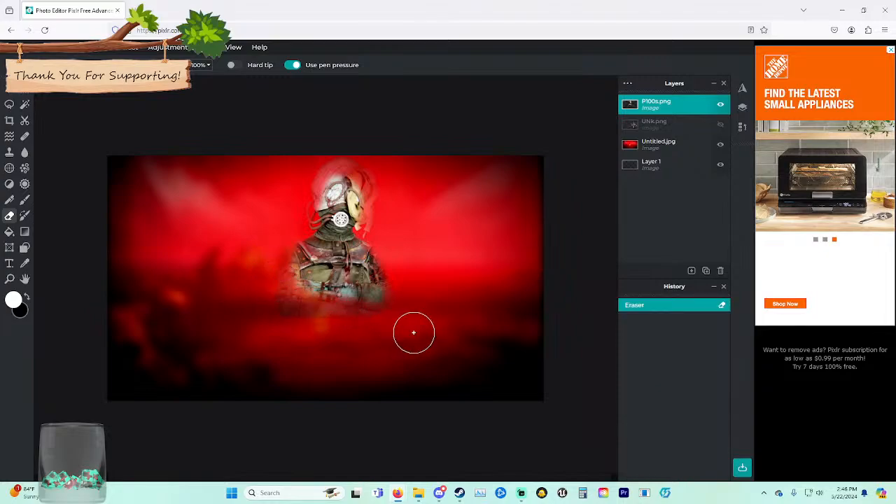
{"action": "key", "text": "ctrl+z"}
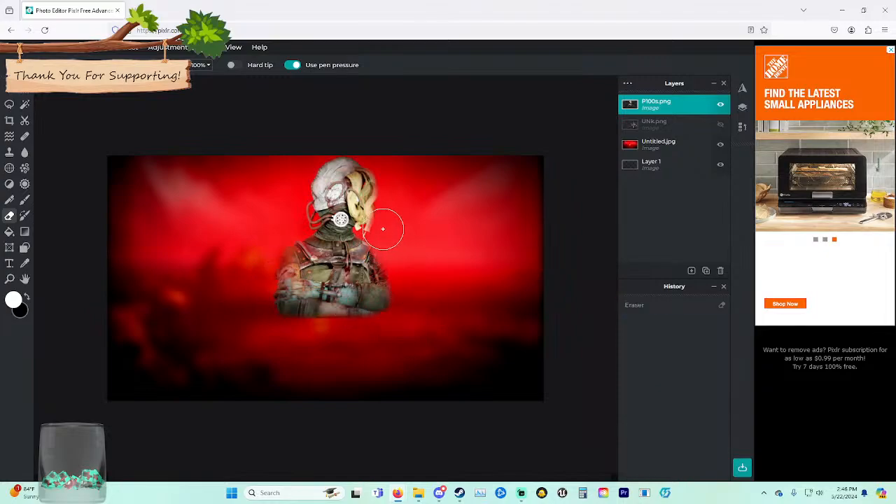
Feather the figure's head and body outline and partly fade the whole figure with soft eraser strokes.
{"action": "mouse_move", "coordinate": [361, 152]}
{"action": "left_mouse_down"}
{"action": "mouse_move", "coordinate": [310, 151]}
{"action": "mouse_move", "coordinate": [298, 188]}
{"action": "left_mouse_up"}
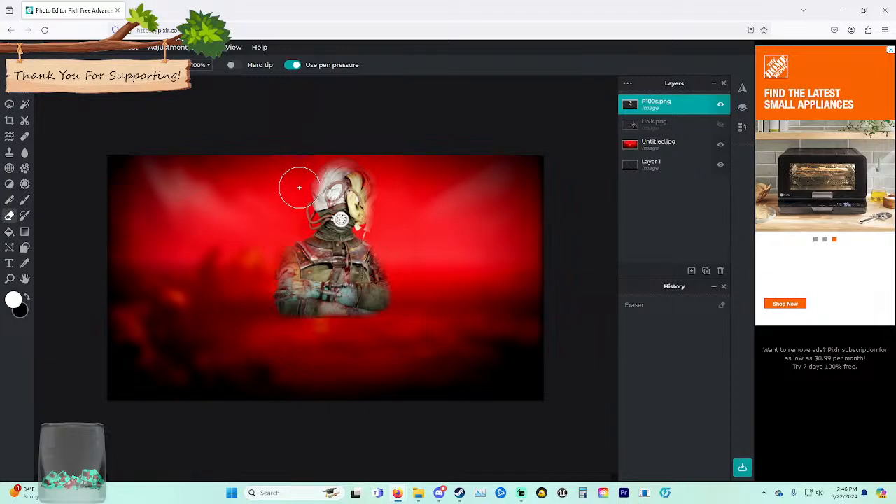
{"action": "mouse_move", "coordinate": [275, 251]}
{"action": "left_mouse_down"}
{"action": "mouse_move", "coordinate": [274, 301]}
{"action": "mouse_move", "coordinate": [308, 328]}
{"action": "mouse_move", "coordinate": [395, 331]}
{"action": "left_mouse_up"}
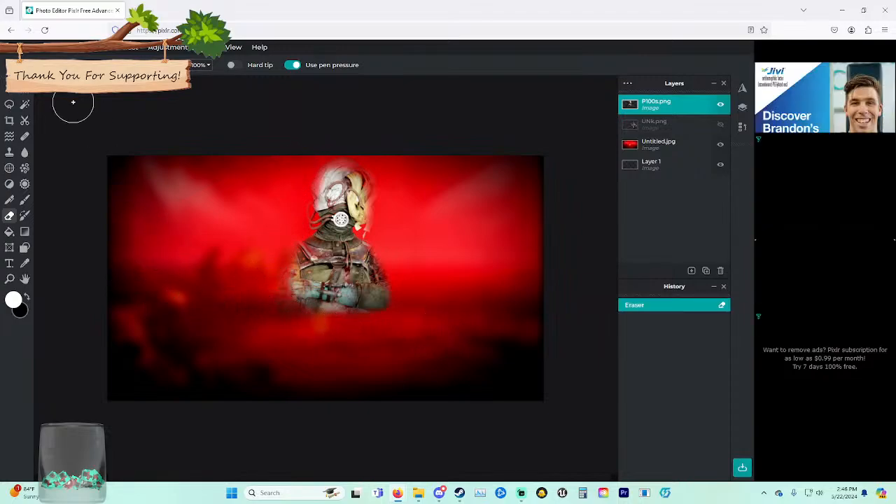
{"action": "left_click", "coordinate": [78, 65]}
{"action": "left_click", "coordinate": [79, 65]}
{"action": "mouse_move", "coordinate": [386, 171]}
{"action": "left_mouse_down"}
{"action": "mouse_move", "coordinate": [325, 176]}
{"action": "mouse_move", "coordinate": [296, 260]}
{"action": "mouse_move", "coordinate": [375, 294]}
{"action": "mouse_move", "coordinate": [303, 287]}
{"action": "mouse_move", "coordinate": [336, 320]}
{"action": "left_mouse_up"}
{"action": "left_click_drag", "start_coordinate": [396, 277], "coordinate": [399, 277]}
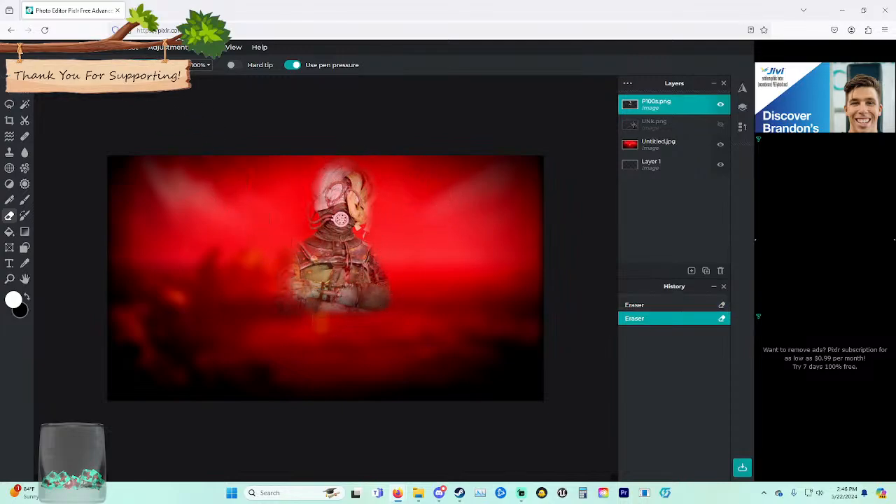
Continue blending the figure's folded arms and lower edge into the red background with the Eraser.
{"action": "mouse_move", "coordinate": [345, 272]}
{"action": "left_mouse_down"}
{"action": "mouse_move", "coordinate": [329, 276]}
{"action": "mouse_move", "coordinate": [396, 292]}
{"action": "left_mouse_up"}
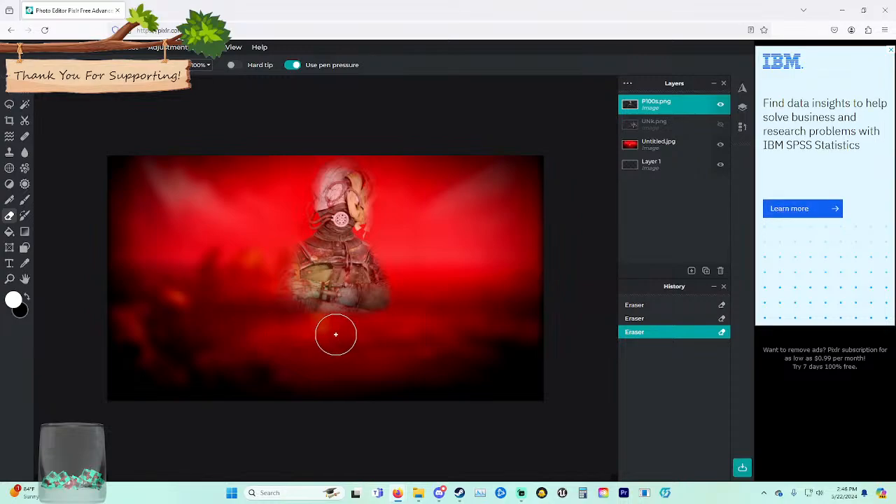
{"action": "left_click_drag", "start_coordinate": [413, 307], "coordinate": [349, 338]}
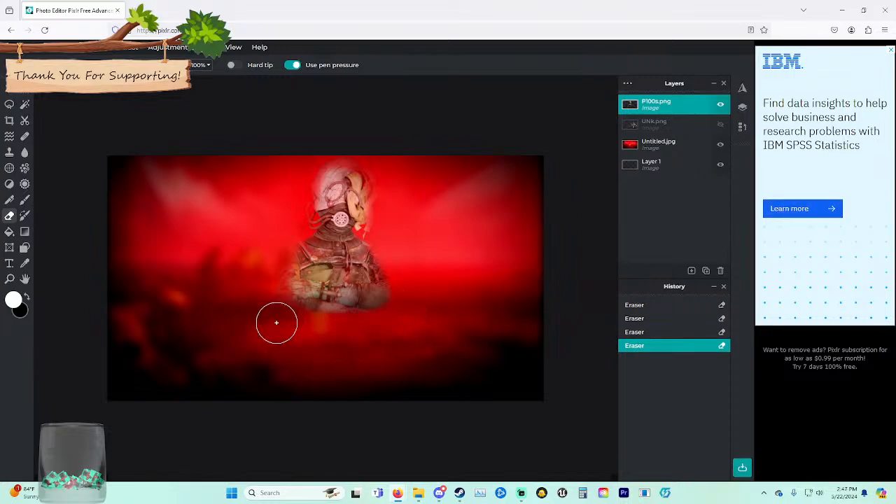
{"action": "left_click_drag", "start_coordinate": [276, 322], "coordinate": [285, 379]}
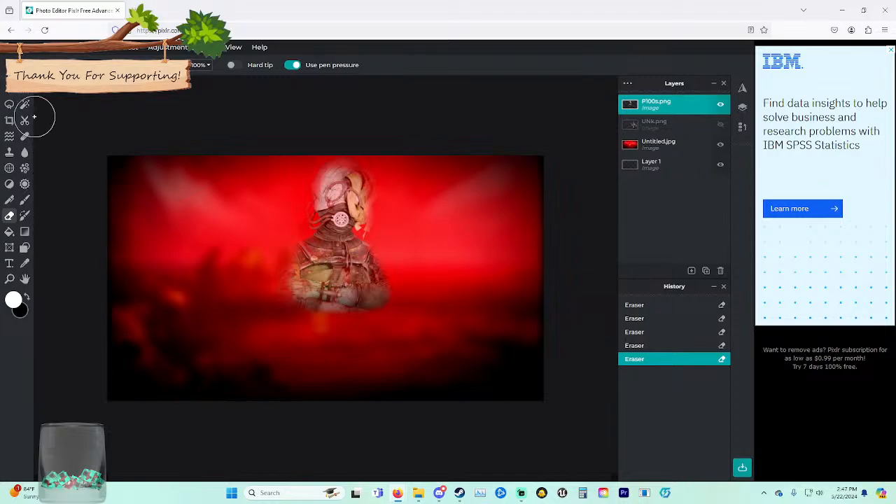
Hide the faded P100s.png layer and add the original P100s.png image to the current document as a new layer.
{"action": "key", "text": "v"}
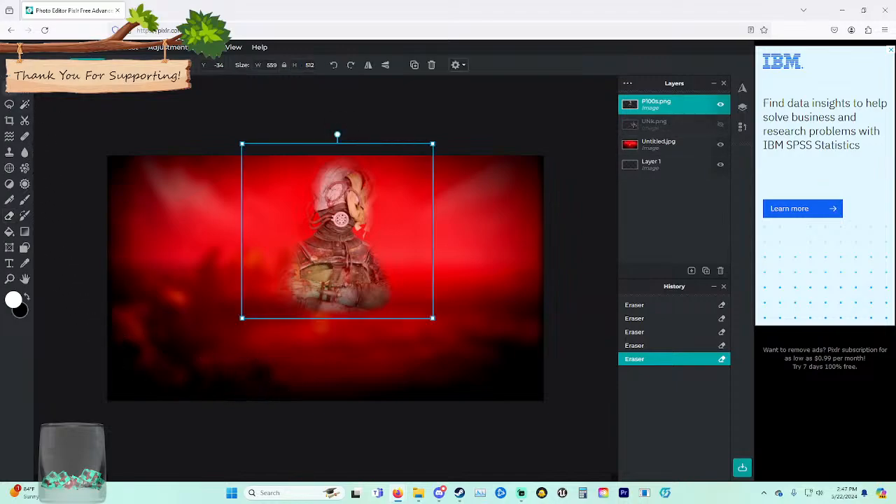
{"action": "left_click", "coordinate": [720, 104]}
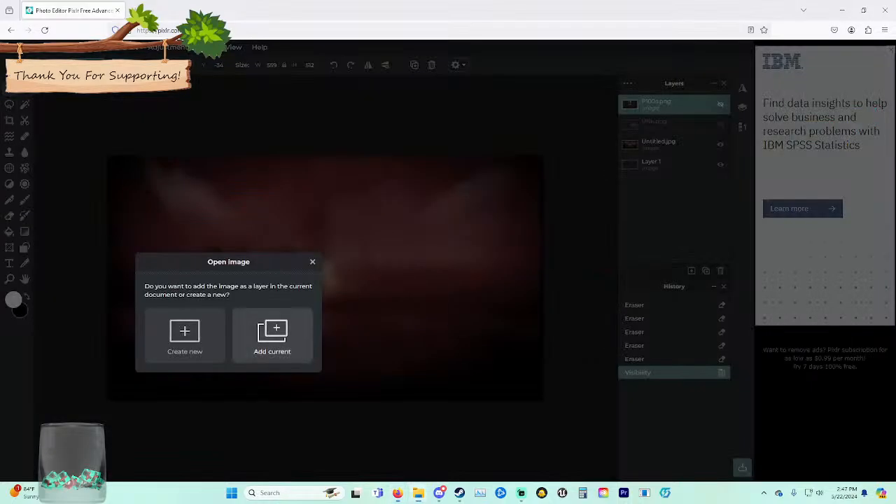
{"action": "left_click", "coordinate": [272, 335]}
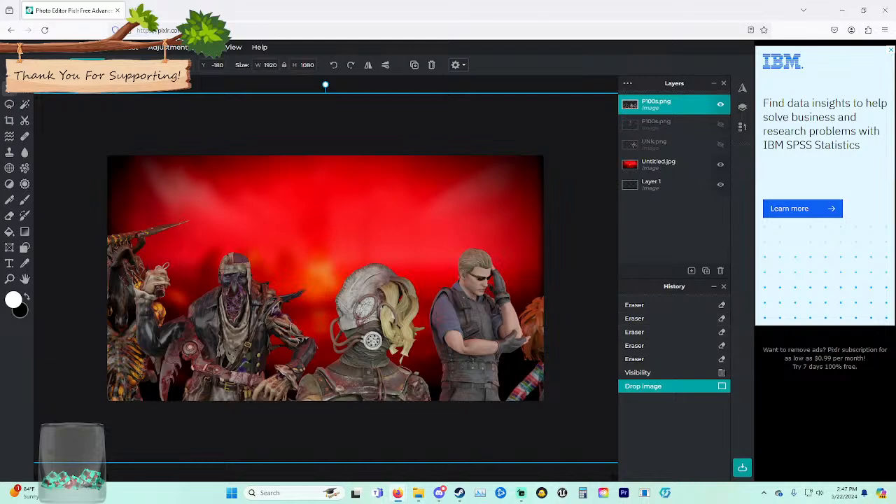
Scale the new P100s.png layer down to 1333 by 750 and position the character lineup across the red background.
{"action": "left_click_drag", "start_coordinate": [422, 323], "coordinate": [408, 257]}
{"action": "left_click_drag", "start_coordinate": [359, 275], "coordinate": [343, 280]}
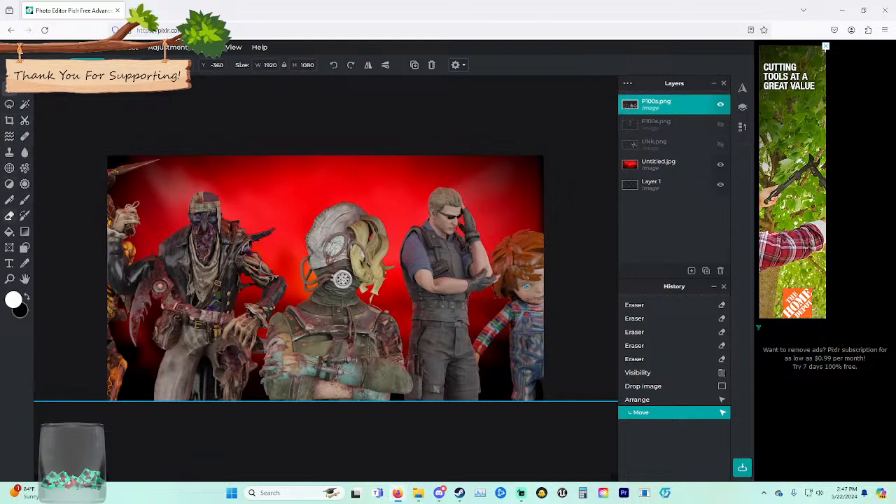
{"action": "key", "text": "e"}
{"action": "key", "text": "ctrl+z"}
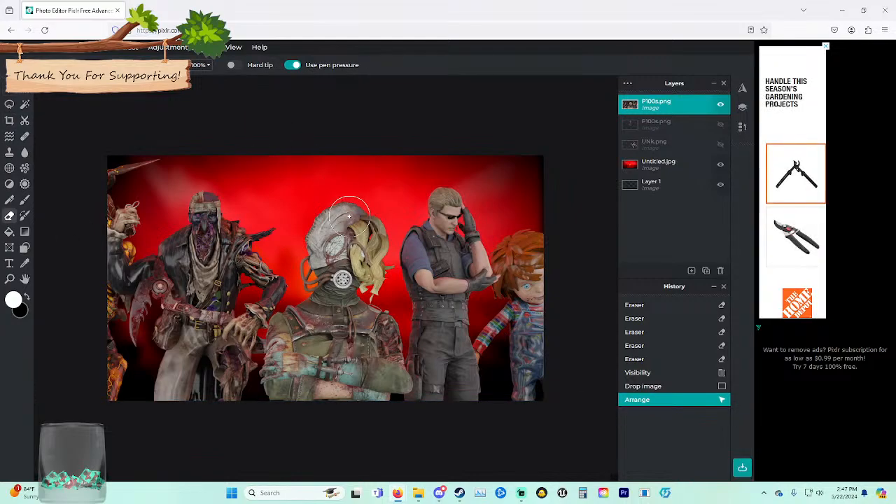
{"action": "scroll", "coordinate": [350, 218], "scroll_direction": "down", "scroll_amount": 2}
{"action": "key", "text": "v"}
{"action": "left_click_drag", "start_coordinate": [294, 245], "coordinate": [336, 251]}
{"action": "left_click_drag", "start_coordinate": [153, 137], "coordinate": [273, 206]}
{"action": "left_click_drag", "start_coordinate": [430, 308], "coordinate": [346, 272]}
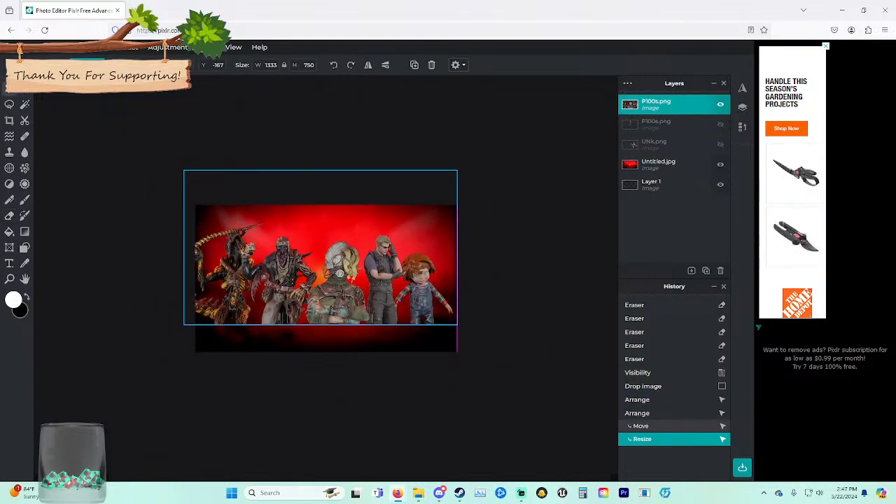
{"action": "scroll", "coordinate": [346, 272], "scroll_direction": "up", "scroll_amount": 3}
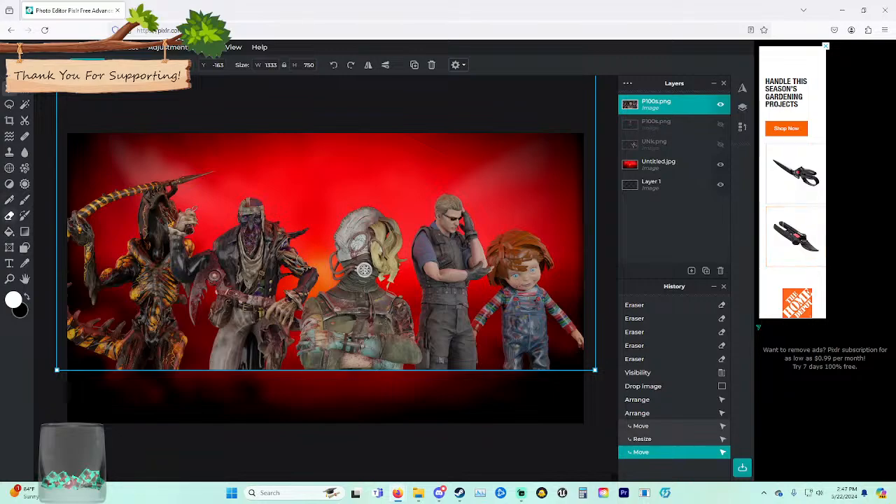
Try to erase the horned creature at the far left of the lineup with one long stroke, and undo it.
{"action": "left_click", "coordinate": [9, 215]}
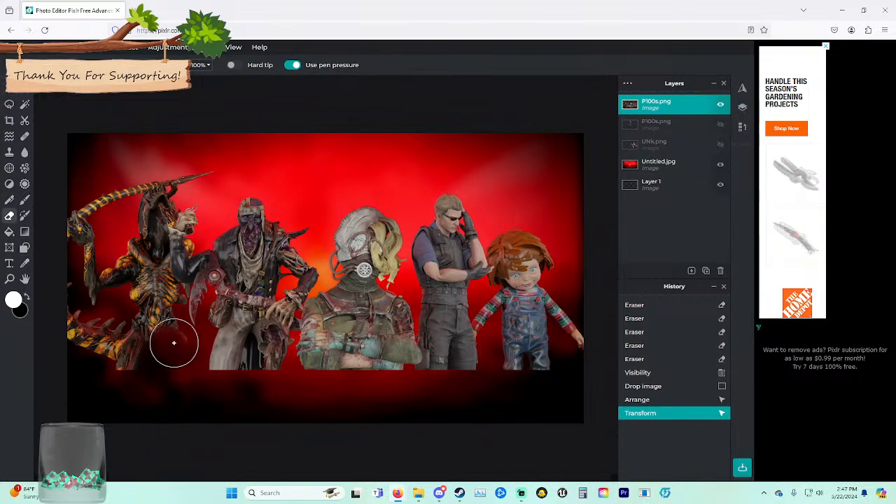
{"action": "mouse_move", "coordinate": [173, 342]}
{"action": "left_mouse_down"}
{"action": "mouse_move", "coordinate": [76, 300]}
{"action": "mouse_move", "coordinate": [133, 202]}
{"action": "mouse_move", "coordinate": [208, 167]}
{"action": "mouse_move", "coordinate": [110, 272]}
{"action": "mouse_move", "coordinate": [144, 282]}
{"action": "mouse_move", "coordinate": [164, 273]}
{"action": "mouse_move", "coordinate": [172, 201]}
{"action": "left_mouse_up"}
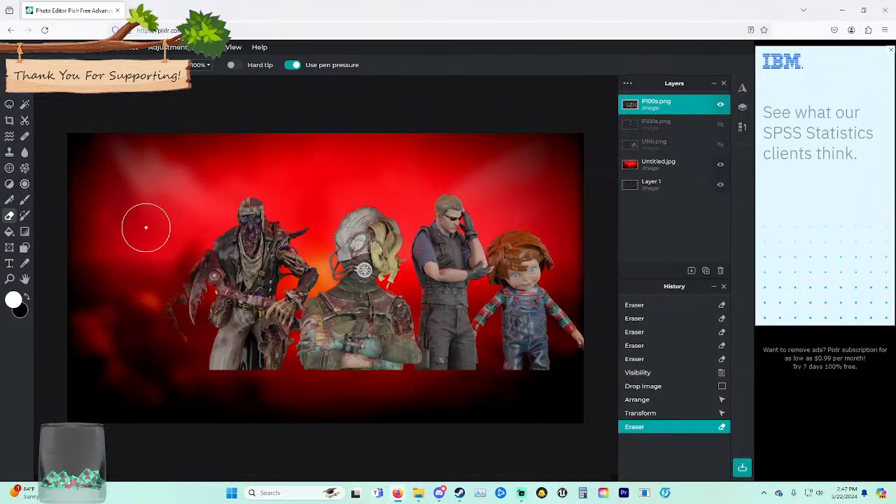
{"action": "key", "text": "ctrl+z"}
Erase the horned creature at the far left of the lineup while keeping the neighbouring character's raised hand.
{"action": "mouse_move", "coordinate": [145, 228]}
{"action": "left_mouse_down"}
{"action": "mouse_move", "coordinate": [160, 179]}
{"action": "mouse_move", "coordinate": [190, 161]}
{"action": "mouse_move", "coordinate": [74, 224]}
{"action": "mouse_move", "coordinate": [79, 215]}
{"action": "mouse_move", "coordinate": [128, 406]}
{"action": "mouse_move", "coordinate": [170, 360]}
{"action": "mouse_move", "coordinate": [133, 304]}
{"action": "mouse_move", "coordinate": [149, 285]}
{"action": "mouse_move", "coordinate": [105, 276]}
{"action": "mouse_move", "coordinate": [162, 181]}
{"action": "left_mouse_up"}
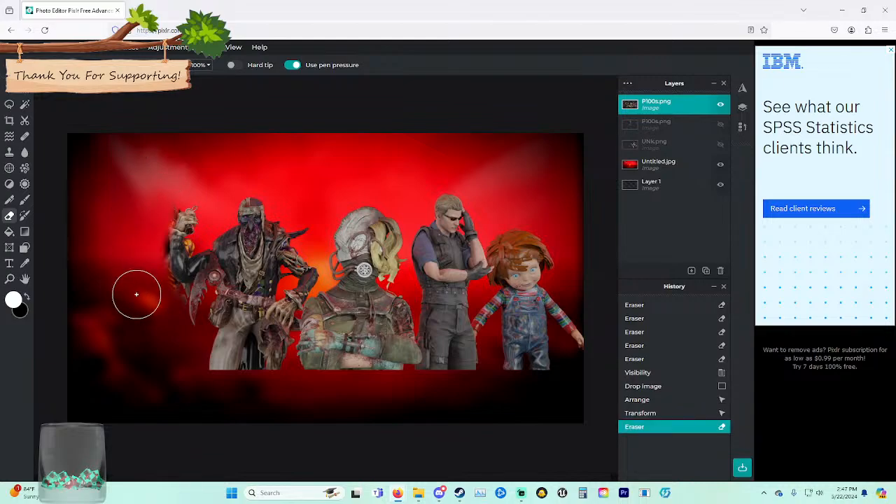
{"action": "left_click", "coordinate": [156, 306]}
{"action": "left_click", "coordinate": [148, 329]}
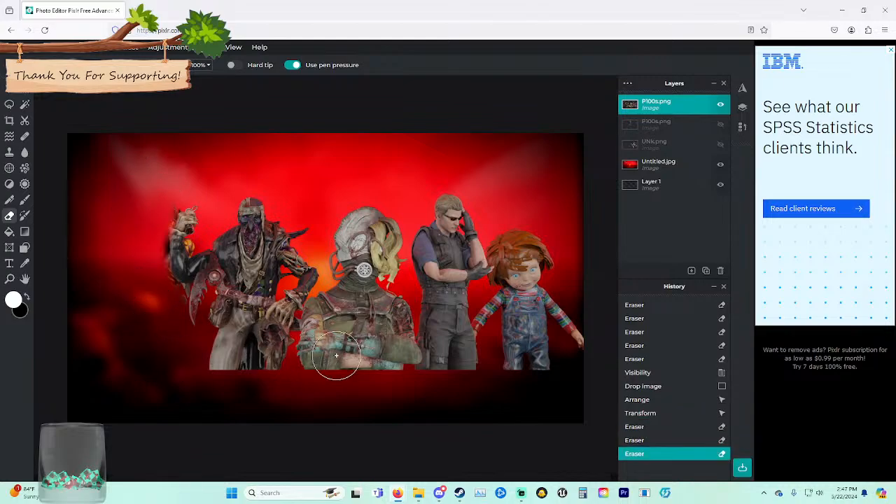
Erase the masked soldier, the man in sunglasses and the red-haired doll, leaving only the bandaged figure with the raised hand.
{"action": "mouse_move", "coordinate": [464, 340]}
{"action": "left_mouse_down"}
{"action": "mouse_move", "coordinate": [566, 240]}
{"action": "mouse_move", "coordinate": [508, 394]}
{"action": "mouse_move", "coordinate": [424, 226]}
{"action": "mouse_move", "coordinate": [472, 190]}
{"action": "mouse_move", "coordinate": [380, 397]}
{"action": "mouse_move", "coordinate": [366, 212]}
{"action": "mouse_move", "coordinate": [350, 275]}
{"action": "left_mouse_up"}
{"action": "mouse_move", "coordinate": [319, 347]}
{"action": "left_mouse_down"}
{"action": "mouse_move", "coordinate": [320, 355]}
{"action": "mouse_move", "coordinate": [325, 318]}
{"action": "left_mouse_up"}
{"action": "left_click_drag", "start_coordinate": [316, 348], "coordinate": [355, 328]}
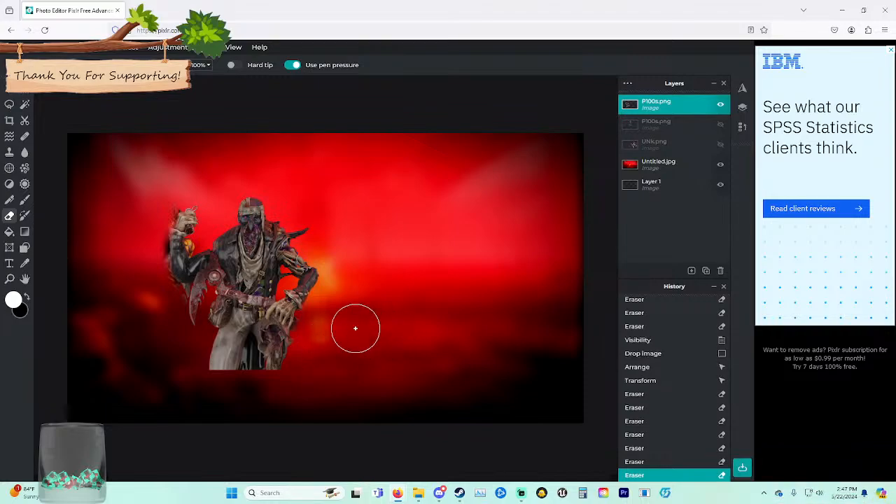
{"action": "left_click", "coordinate": [152, 202]}
{"action": "left_click", "coordinate": [156, 202]}
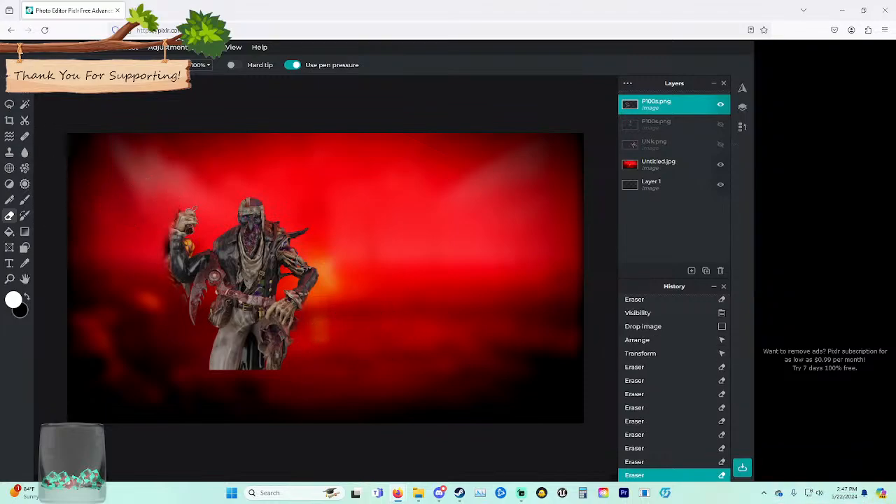
Scale the bandaged figure's layer up to 1130 by 572 and position the figure near the centre of the red background.
{"action": "left_click", "coordinate": [9, 88]}
{"action": "left_click_drag", "start_coordinate": [242, 280], "coordinate": [289, 250]}
{"action": "scroll", "coordinate": [289, 249], "scroll_direction": "up", "scroll_amount": 1}
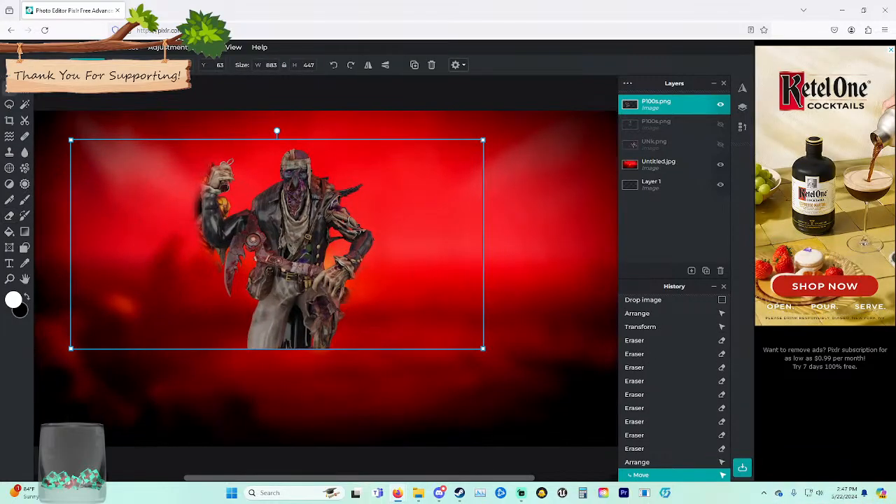
{"action": "scroll", "coordinate": [289, 249], "scroll_direction": "down", "scroll_amount": 2}
{"action": "left_click_drag", "start_coordinate": [447, 332], "coordinate": [537, 378]}
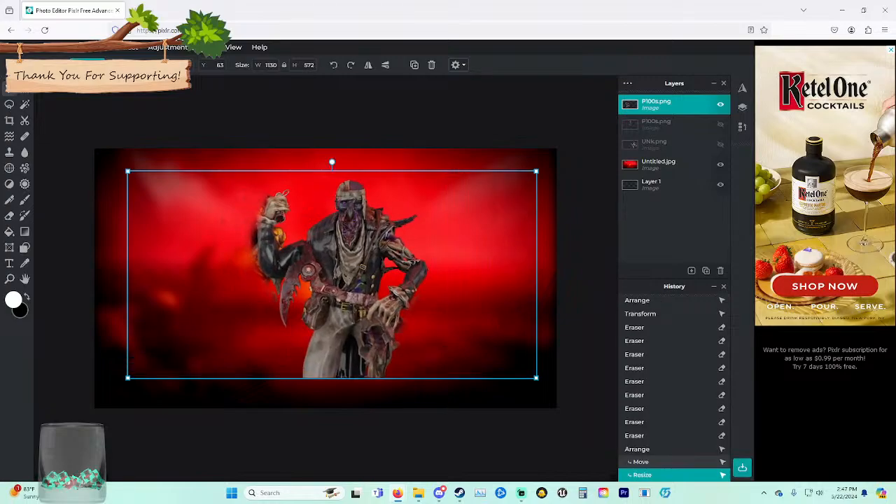
{"action": "left_click_drag", "start_coordinate": [447, 315], "coordinate": [435, 299]}
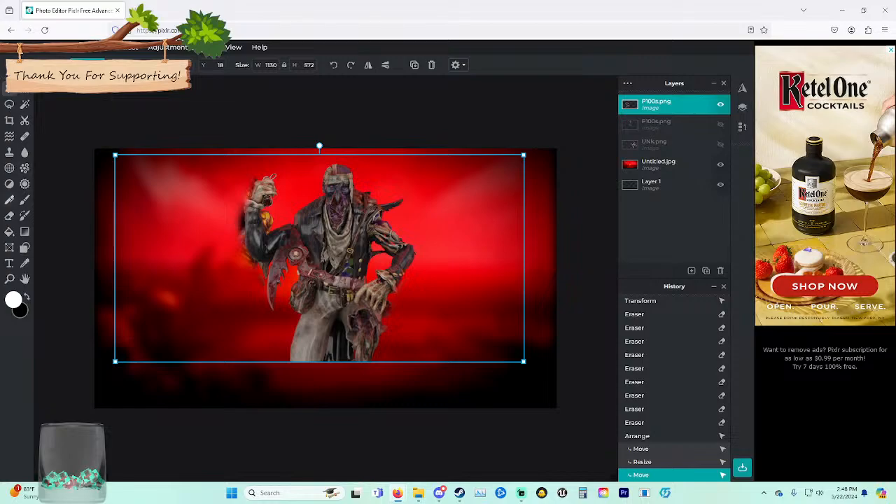
Soften the bandaged figure's outline with the Eraser and fade its whole body into the red background.
{"action": "key", "text": "e"}
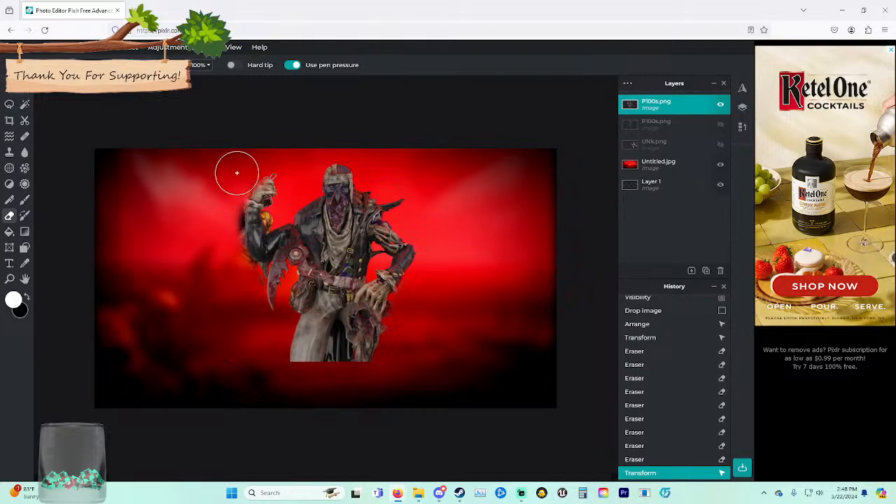
{"action": "mouse_move", "coordinate": [275, 164]}
{"action": "left_mouse_down"}
{"action": "mouse_move", "coordinate": [233, 199]}
{"action": "mouse_move", "coordinate": [228, 234]}
{"action": "mouse_move", "coordinate": [237, 266]}
{"action": "mouse_move", "coordinate": [273, 286]}
{"action": "mouse_move", "coordinate": [286, 276]}
{"action": "mouse_move", "coordinate": [284, 357]}
{"action": "mouse_move", "coordinate": [330, 378]}
{"action": "mouse_move", "coordinate": [386, 345]}
{"action": "mouse_move", "coordinate": [296, 371]}
{"action": "mouse_move", "coordinate": [390, 356]}
{"action": "left_mouse_up"}
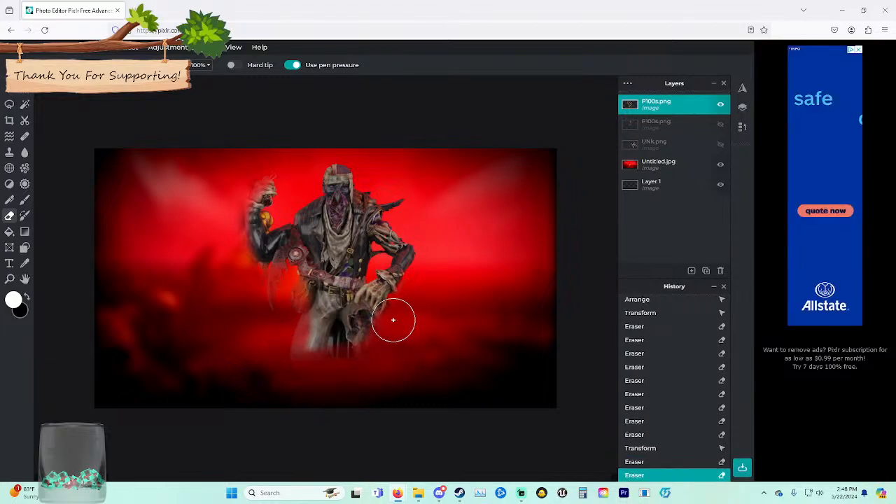
{"action": "mouse_move", "coordinate": [406, 222]}
{"action": "left_mouse_down"}
{"action": "mouse_move", "coordinate": [343, 160]}
{"action": "mouse_move", "coordinate": [272, 208]}
{"action": "left_mouse_up"}
{"action": "left_click_drag", "start_coordinate": [274, 207], "coordinate": [266, 183]}
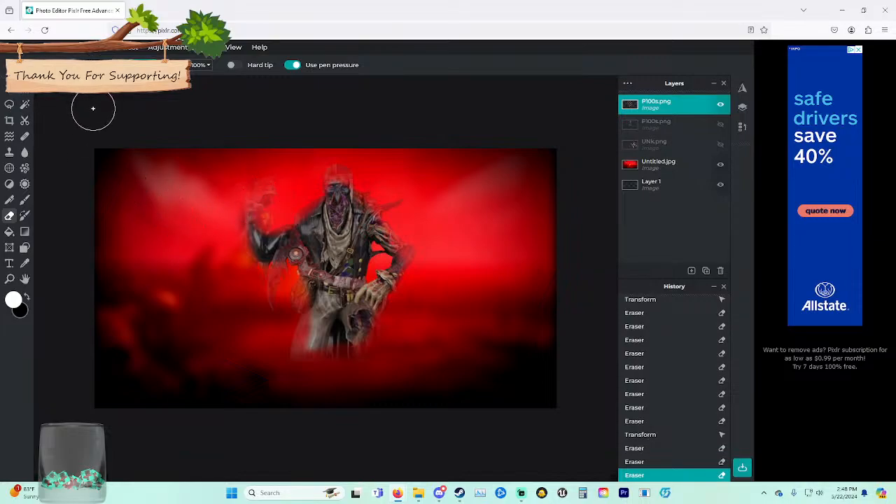
{"action": "mouse_move", "coordinate": [301, 210]}
{"action": "left_mouse_down"}
{"action": "mouse_move", "coordinate": [327, 186]}
{"action": "mouse_move", "coordinate": [420, 266]}
{"action": "mouse_move", "coordinate": [364, 198]}
{"action": "mouse_move", "coordinate": [326, 198]}
{"action": "mouse_move", "coordinate": [347, 234]}
{"action": "mouse_move", "coordinate": [399, 249]}
{"action": "mouse_move", "coordinate": [326, 357]}
{"action": "mouse_move", "coordinate": [385, 269]}
{"action": "mouse_move", "coordinate": [378, 236]}
{"action": "left_mouse_up"}
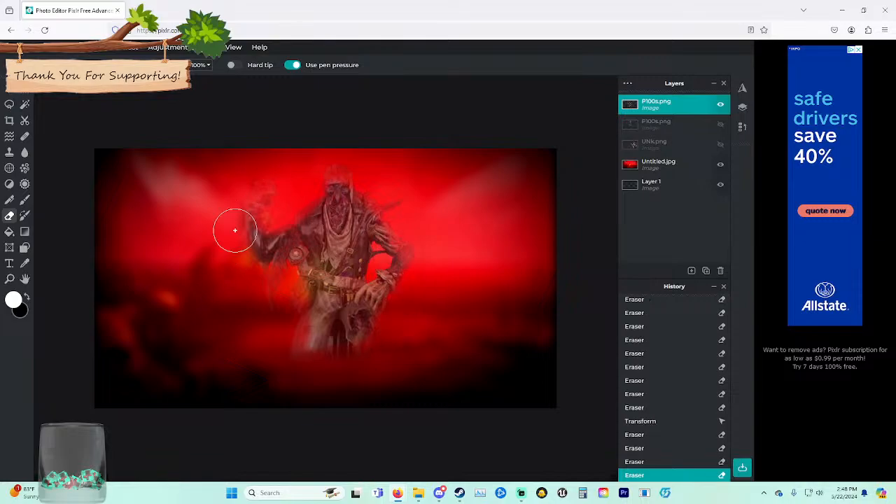
Move the faded bandaged figure left of centre against the canvas's top edge, and hide its layer.
{"action": "left_click", "coordinate": [9, 88]}
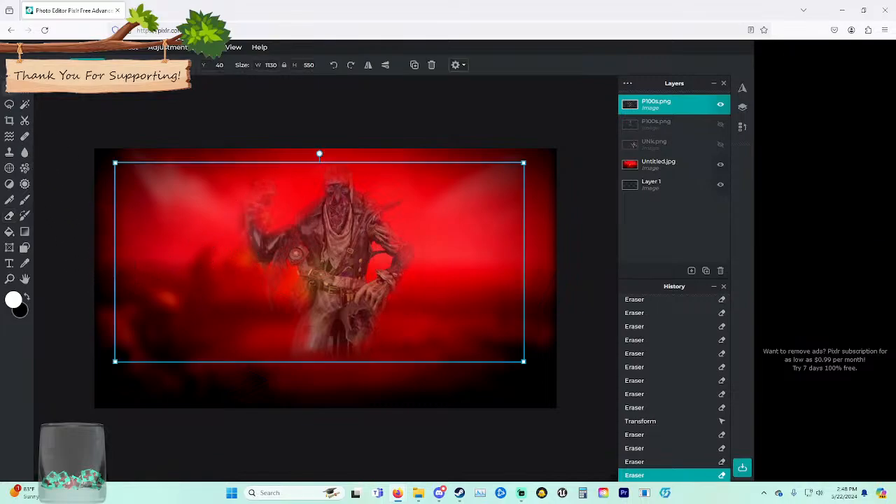
{"action": "left_click_drag", "start_coordinate": [329, 266], "coordinate": [265, 252]}
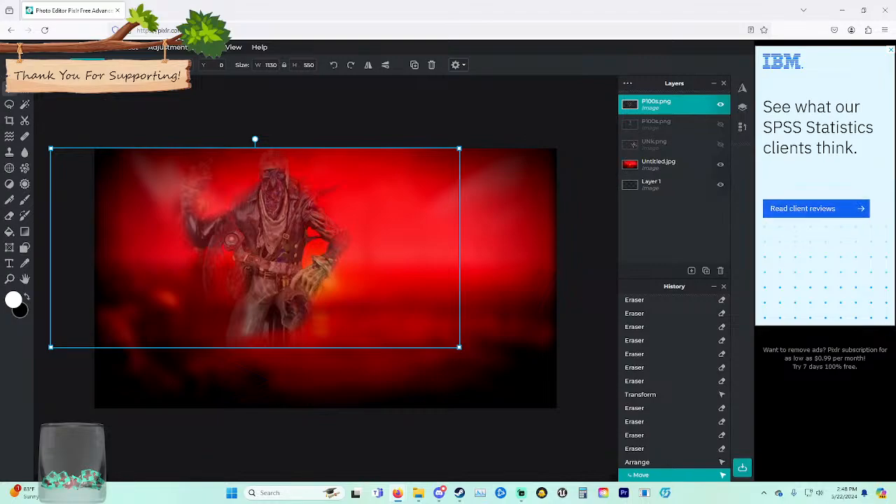
{"action": "left_click", "coordinate": [720, 105]}
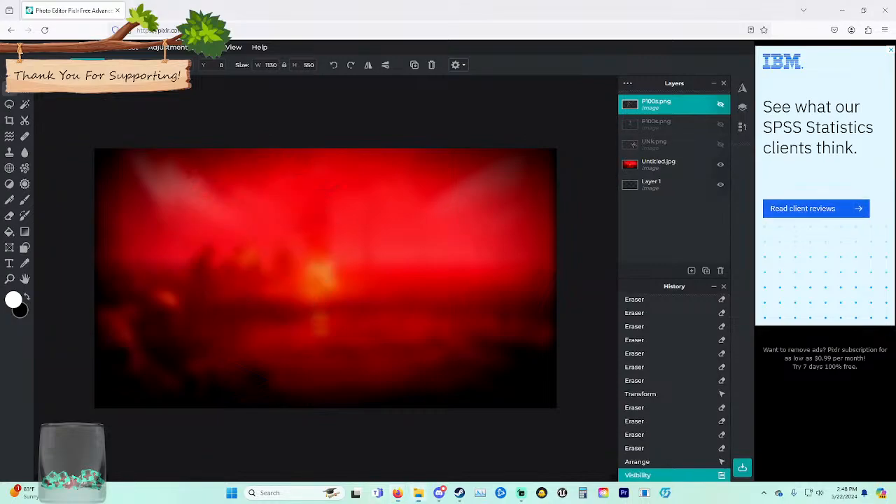
Add P100s.png to the current document as a new layer, scaled to 1358 by 764 with the lineup across the background.
{"action": "left_click_drag", "start_coordinate": [895, 433], "coordinate": [351, 277]}
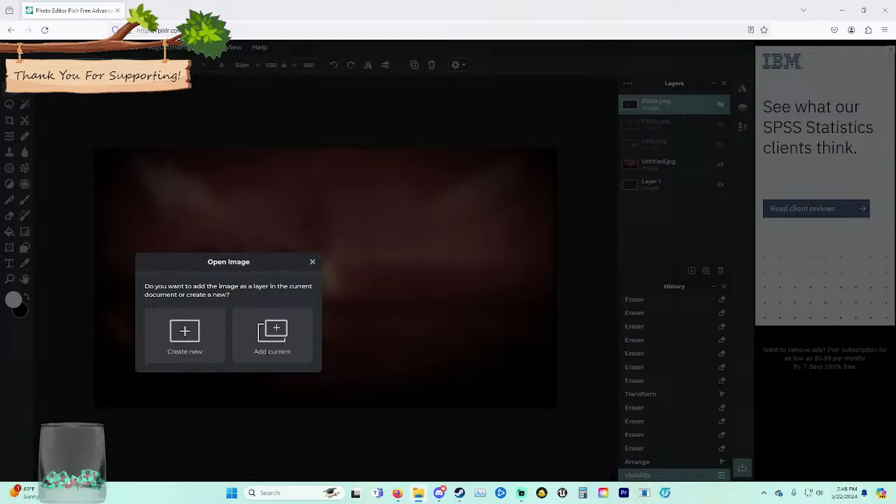
{"action": "left_click", "coordinate": [272, 336]}
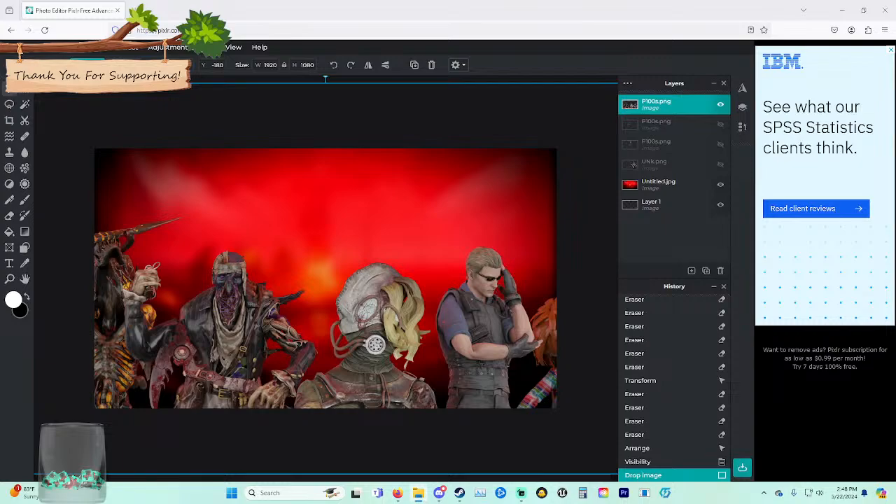
{"action": "scroll", "coordinate": [326, 278], "scroll_direction": "down", "scroll_amount": 2}
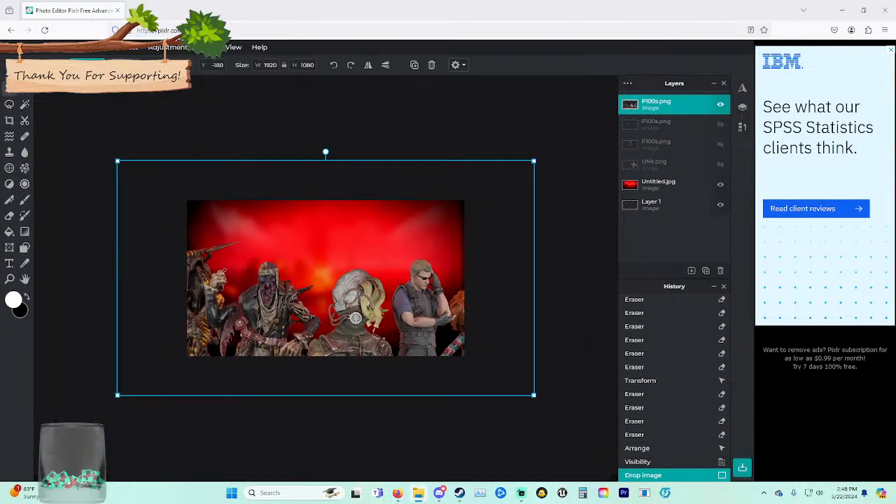
{"action": "left_click_drag", "start_coordinate": [116, 160], "coordinate": [239, 229]}
{"action": "left_click_drag", "start_coordinate": [386, 310], "coordinate": [334, 268]}
{"action": "left_click_drag", "start_coordinate": [355, 297], "coordinate": [338, 298]}
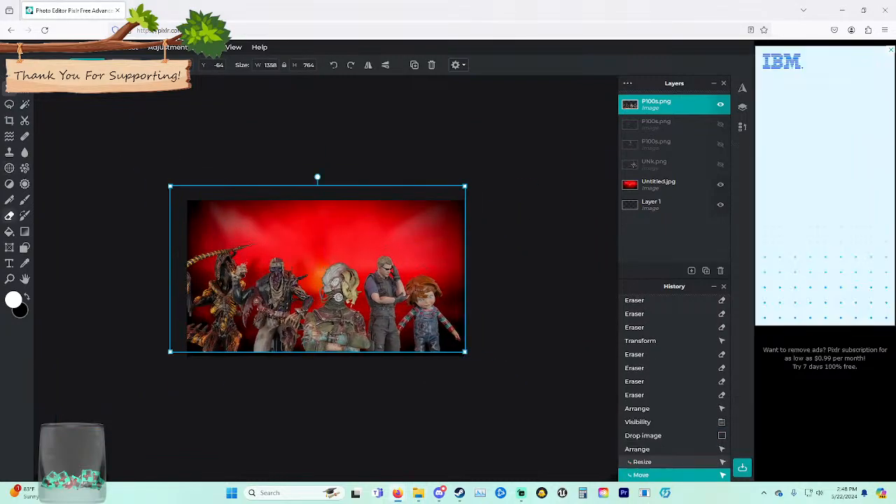
Erase every character in the new lineup except the man in sunglasses.
{"action": "left_click", "coordinate": [9, 215]}
{"action": "scroll", "coordinate": [509, 341], "scroll_direction": "up", "scroll_amount": 3}
{"action": "mouse_move", "coordinate": [509, 340]}
{"action": "left_mouse_down"}
{"action": "mouse_move", "coordinate": [476, 363]}
{"action": "mouse_move", "coordinate": [524, 371]}
{"action": "left_mouse_up"}
{"action": "left_click", "coordinate": [201, 65]}
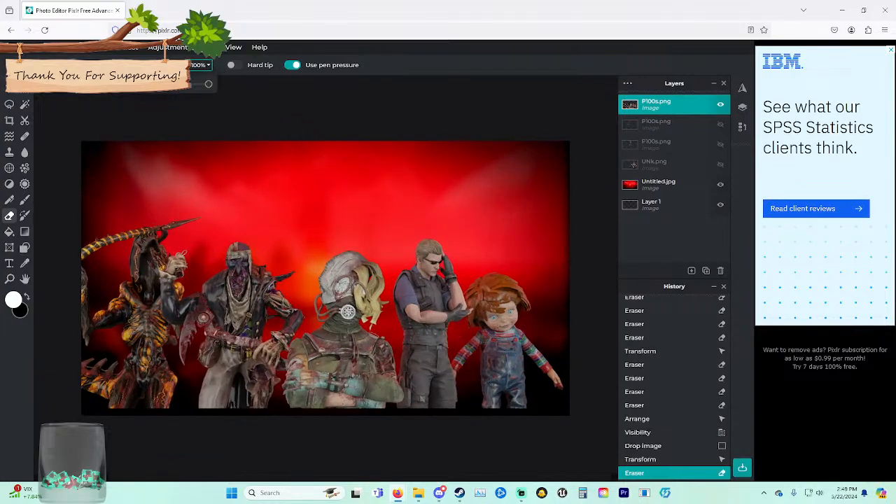
{"action": "left_click", "coordinate": [201, 65]}
{"action": "mouse_move", "coordinate": [490, 329]}
{"action": "left_mouse_down"}
{"action": "mouse_move", "coordinate": [507, 315]}
{"action": "mouse_move", "coordinate": [536, 336]}
{"action": "mouse_move", "coordinate": [526, 374]}
{"action": "mouse_move", "coordinate": [505, 387]}
{"action": "mouse_move", "coordinate": [480, 352]}
{"action": "mouse_move", "coordinate": [472, 358]}
{"action": "mouse_move", "coordinate": [496, 394]}
{"action": "mouse_move", "coordinate": [497, 284]}
{"action": "mouse_move", "coordinate": [485, 282]}
{"action": "mouse_move", "coordinate": [498, 314]}
{"action": "mouse_move", "coordinate": [485, 332]}
{"action": "mouse_move", "coordinate": [488, 296]}
{"action": "mouse_move", "coordinate": [319, 240]}
{"action": "mouse_move", "coordinate": [354, 294]}
{"action": "mouse_move", "coordinate": [340, 240]}
{"action": "mouse_move", "coordinate": [362, 372]}
{"action": "mouse_move", "coordinate": [373, 360]}
{"action": "mouse_move", "coordinate": [378, 369]}
{"action": "mouse_move", "coordinate": [352, 400]}
{"action": "mouse_move", "coordinate": [312, 394]}
{"action": "mouse_move", "coordinate": [340, 406]}
{"action": "mouse_move", "coordinate": [362, 405]}
{"action": "mouse_move", "coordinate": [262, 268]}
{"action": "mouse_move", "coordinate": [208, 226]}
{"action": "mouse_move", "coordinate": [272, 262]}
{"action": "mouse_move", "coordinate": [168, 213]}
{"action": "mouse_move", "coordinate": [74, 282]}
{"action": "mouse_move", "coordinate": [218, 307]}
{"action": "mouse_move", "coordinate": [70, 366]}
{"action": "mouse_move", "coordinate": [285, 395]}
{"action": "left_mouse_up"}
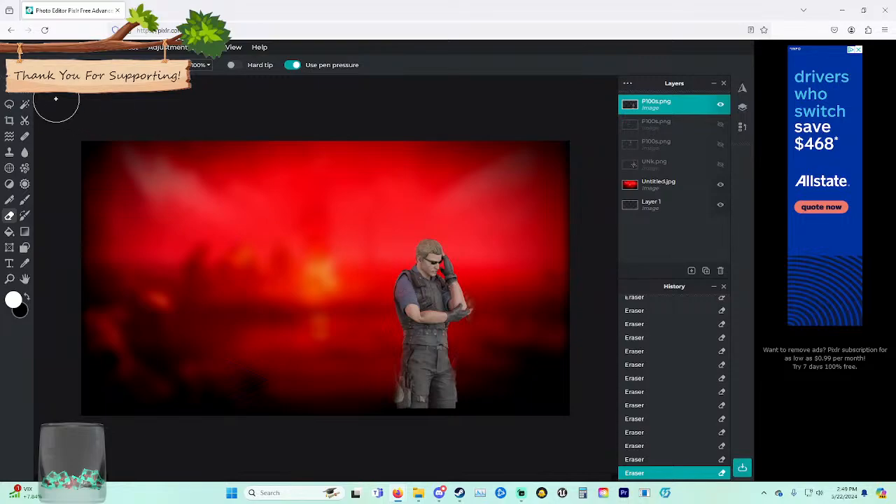
Scale the man in sunglasses' layer up to 1523 by 556 and position him just right of the canvas centre.
{"action": "left_click", "coordinate": [9, 89]}
{"action": "left_click_drag", "start_coordinate": [294, 315], "coordinate": [294, 249]}
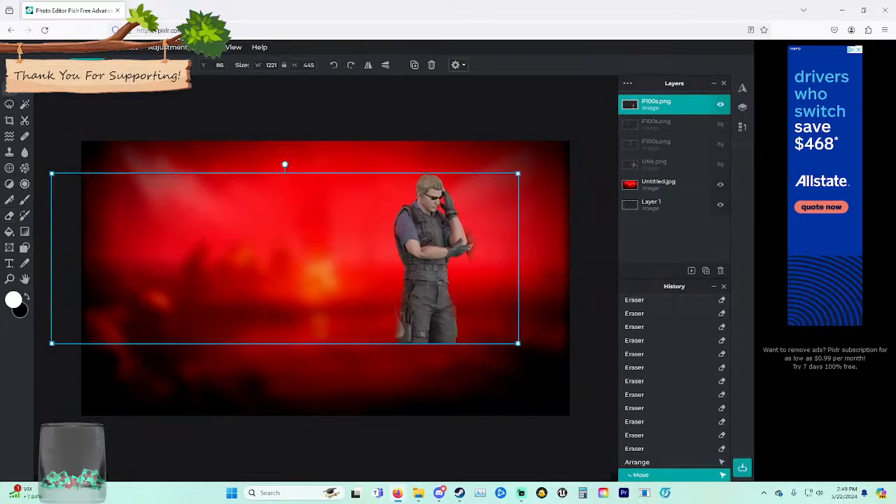
{"action": "left_click_drag", "start_coordinate": [52, 174], "coordinate": [1, 154]}
{"action": "left_click_drag", "start_coordinate": [231, 238], "coordinate": [185, 268]}
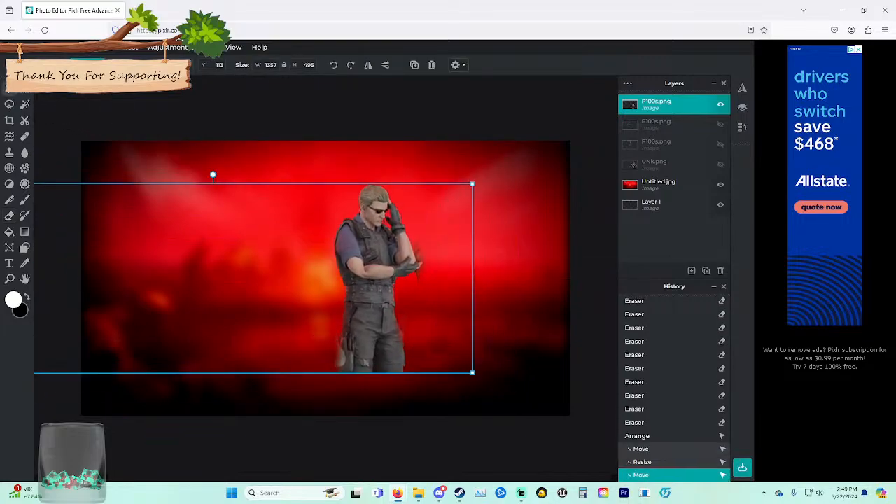
{"action": "left_click_drag", "start_coordinate": [472, 183], "coordinate": [536, 161]}
{"action": "left_click_drag", "start_coordinate": [469, 217], "coordinate": [415, 220]}
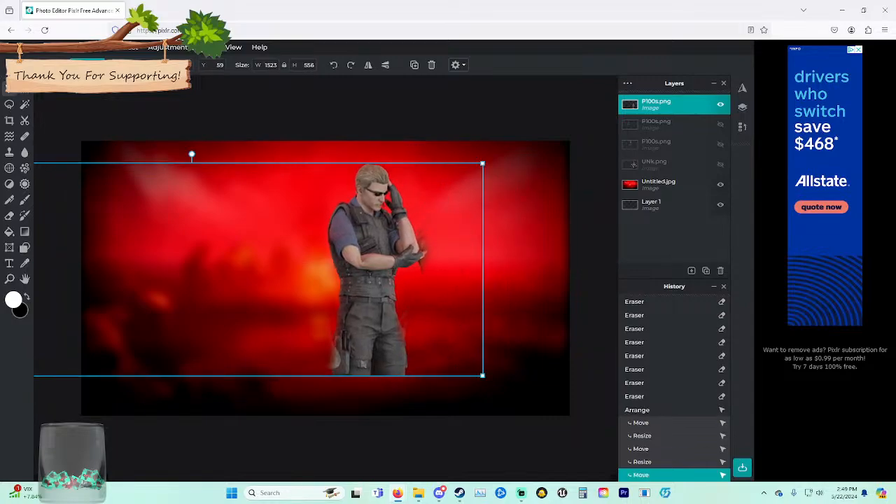
Soften the outline of the man in sunglasses with the Eraser and fade his body into the red background.
{"action": "key", "text": "e"}
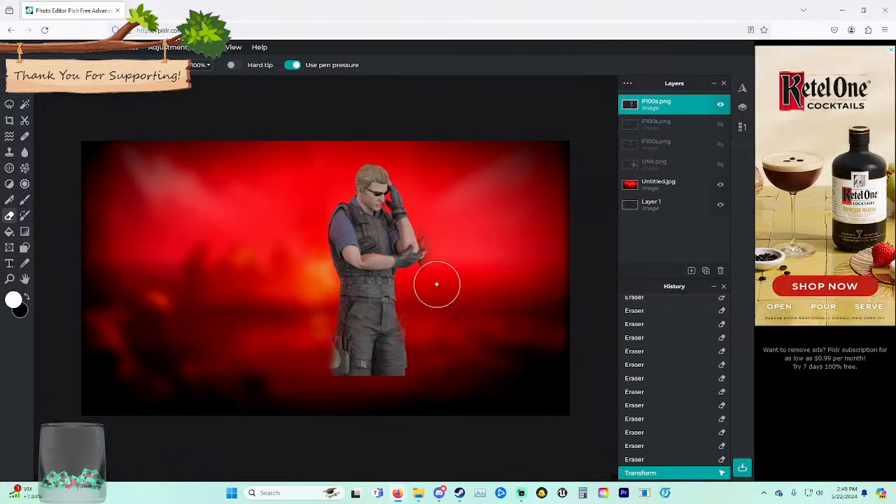
{"action": "mouse_move", "coordinate": [426, 240]}
{"action": "left_mouse_down"}
{"action": "mouse_move", "coordinate": [413, 190]}
{"action": "mouse_move", "coordinate": [382, 158]}
{"action": "mouse_move", "coordinate": [334, 172]}
{"action": "mouse_move", "coordinate": [322, 201]}
{"action": "mouse_move", "coordinate": [338, 182]}
{"action": "mouse_move", "coordinate": [320, 226]}
{"action": "mouse_move", "coordinate": [320, 275]}
{"action": "mouse_move", "coordinate": [324, 333]}
{"action": "mouse_move", "coordinate": [344, 376]}
{"action": "mouse_move", "coordinate": [403, 378]}
{"action": "mouse_move", "coordinate": [413, 278]}
{"action": "mouse_move", "coordinate": [445, 224]}
{"action": "left_mouse_up"}
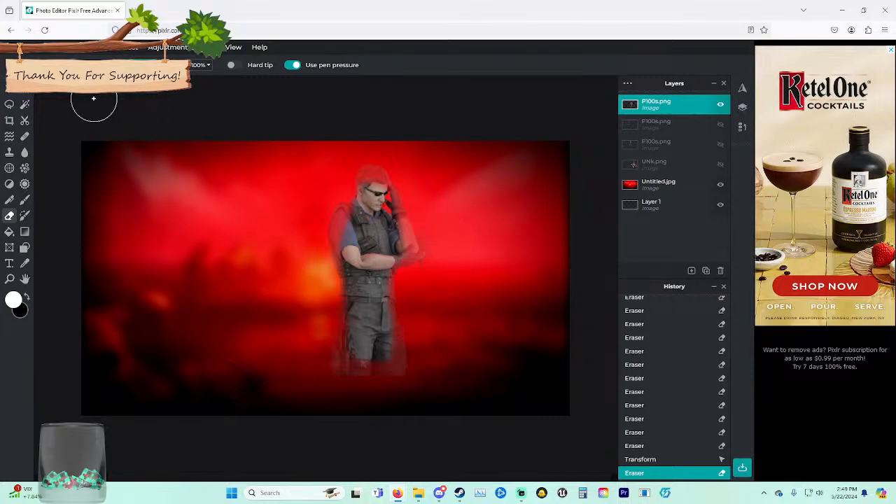
{"action": "mouse_move", "coordinate": [381, 175]}
{"action": "left_mouse_down"}
{"action": "mouse_move", "coordinate": [398, 164]}
{"action": "mouse_move", "coordinate": [400, 387]}
{"action": "left_mouse_up"}
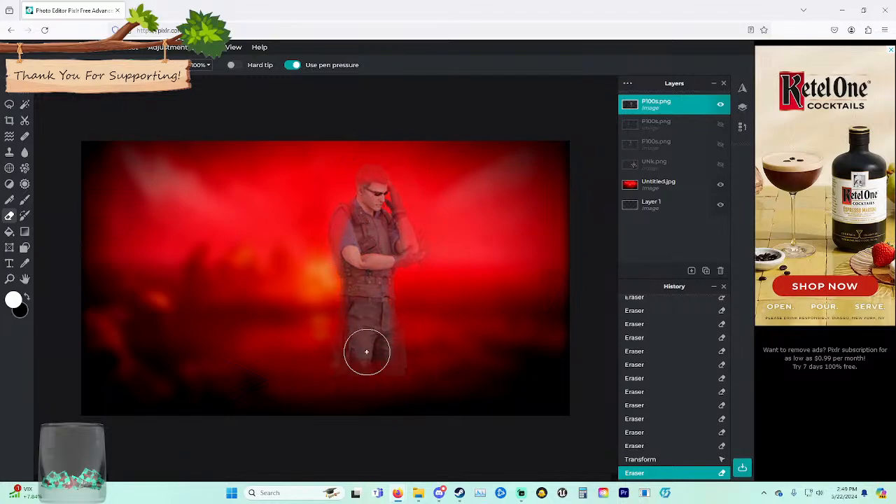
{"action": "left_click_drag", "start_coordinate": [295, 315], "coordinate": [339, 363]}
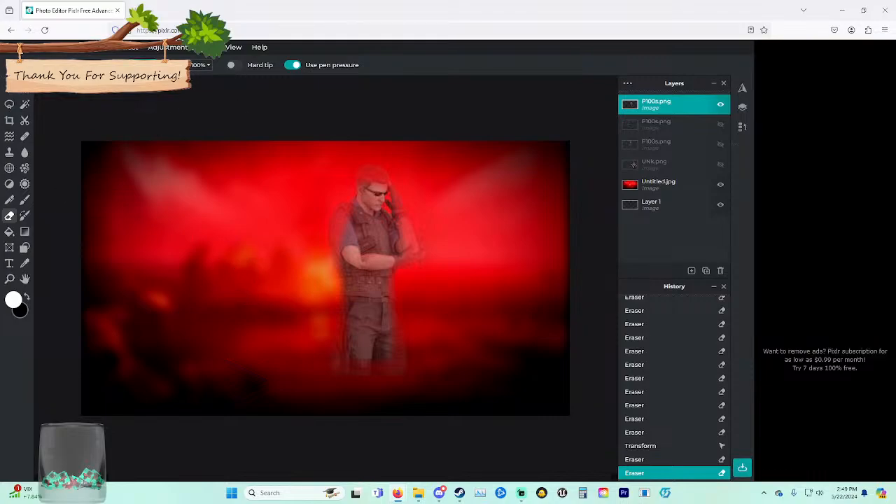
Reduce the eraser brush size and clean up the leftovers beside the man's hand and along his legs' lower edge.
{"action": "left_click", "coordinate": [80, 65]}
{"action": "mouse_move", "coordinate": [114, 98]}
{"action": "left_mouse_down"}
{"action": "mouse_move", "coordinate": [128, 97]}
{"action": "mouse_move", "coordinate": [99, 98]}
{"action": "left_mouse_up"}
{"action": "left_click", "coordinate": [80, 65]}
{"action": "left_click", "coordinate": [80, 65]}
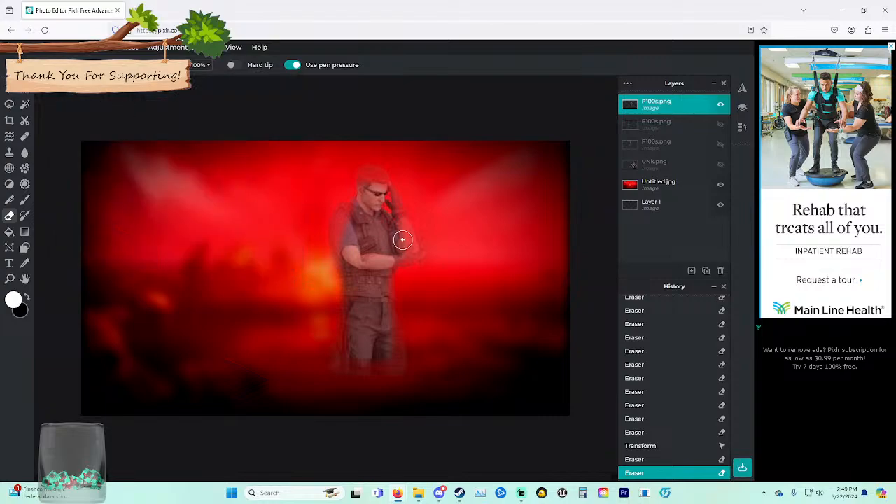
{"action": "left_click", "coordinate": [428, 268]}
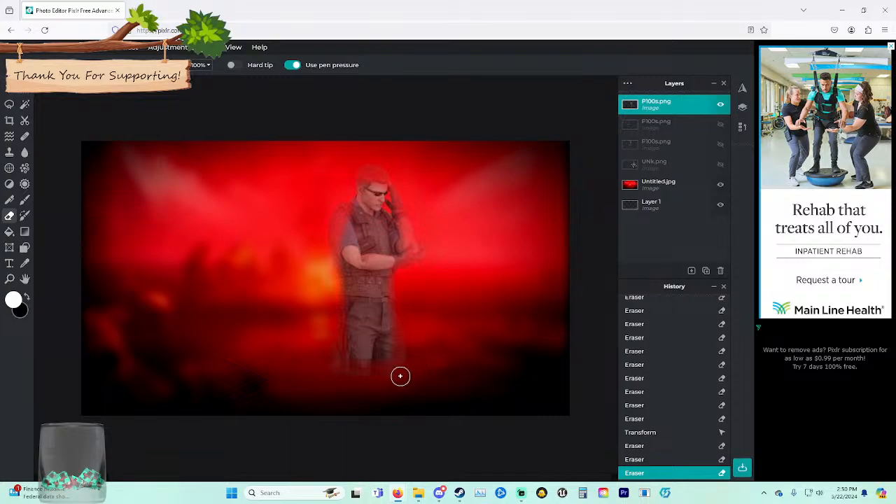
{"action": "left_click", "coordinate": [433, 326]}
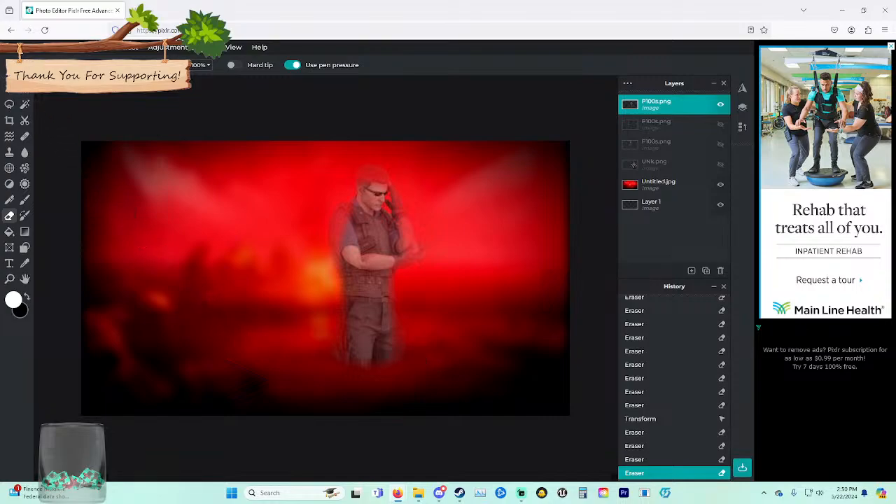
Move the faded man to the canvas's right edge and erase the leftover character fragment at the layer's left end.
{"action": "key", "text": "v"}
{"action": "left_click_drag", "start_coordinate": [378, 273], "coordinate": [594, 276]}
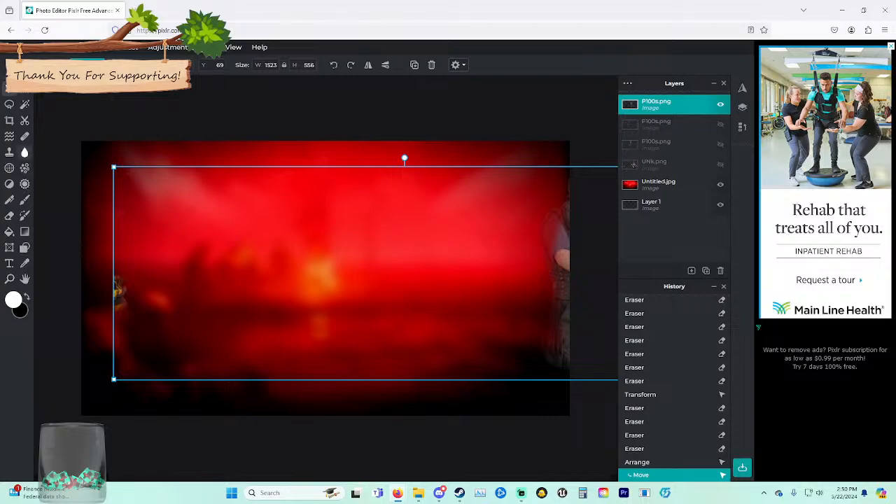
{"action": "key", "text": "e"}
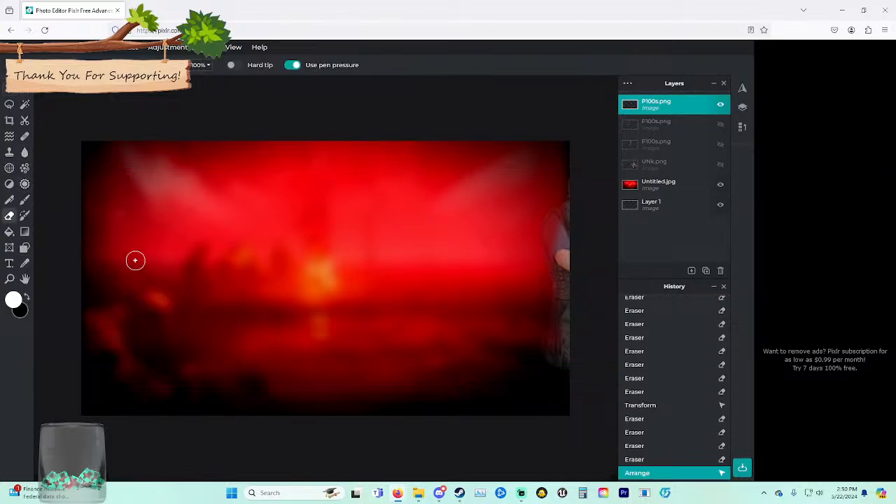
{"action": "mouse_move", "coordinate": [135, 260]}
{"action": "left_mouse_down"}
{"action": "mouse_move", "coordinate": [188, 306]}
{"action": "mouse_move", "coordinate": [177, 295]}
{"action": "left_mouse_up"}
Shift the faded man slightly back into the canvas and erase the layer's remaining stray traces with a much larger eraser brush.
{"action": "key", "text": "v"}
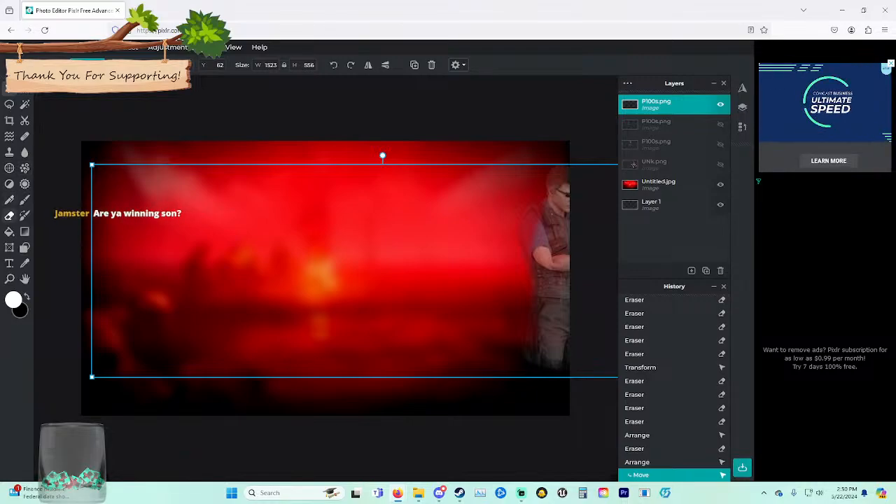
{"action": "left_click", "coordinate": [9, 216]}
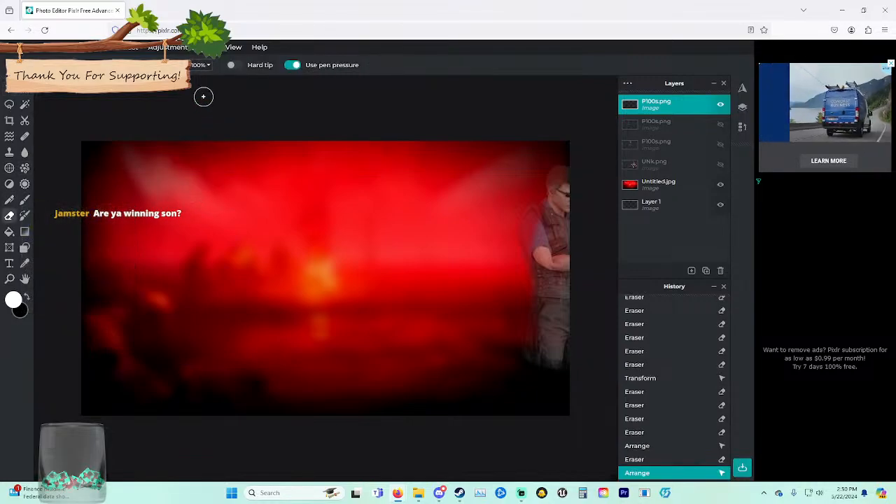
{"action": "left_click", "coordinate": [78, 65]}
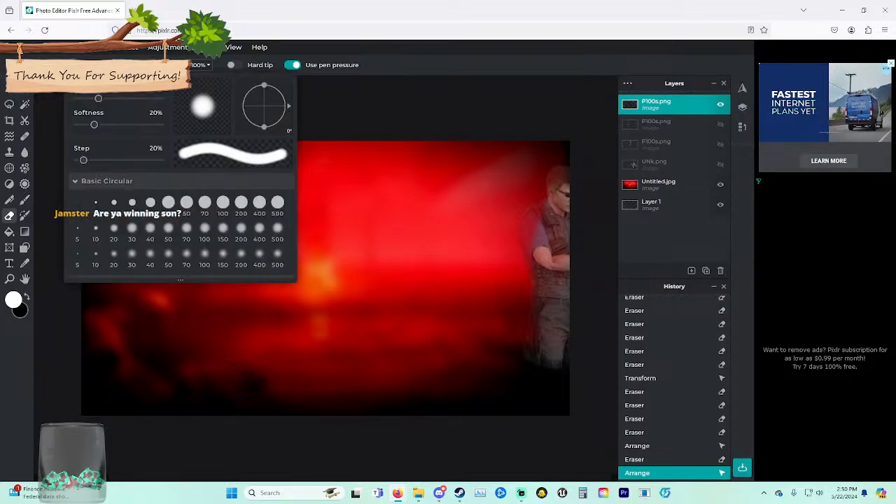
{"action": "left_click_drag", "start_coordinate": [95, 98], "coordinate": [126, 98]}
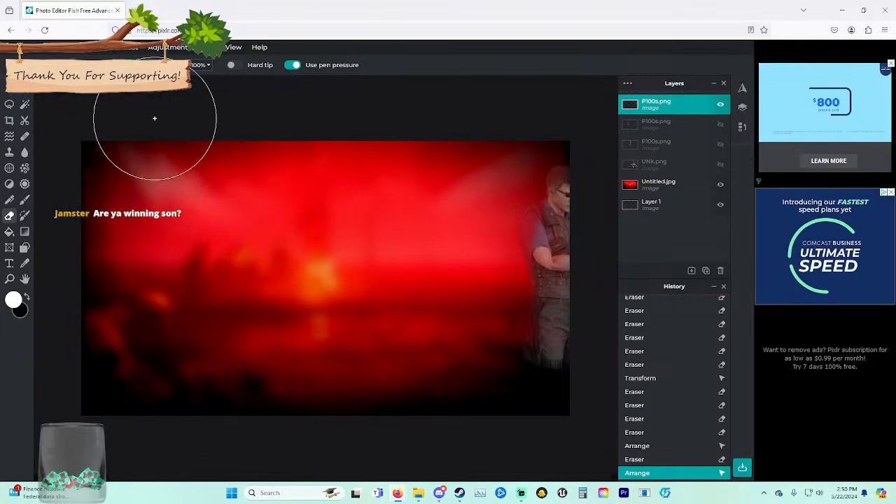
{"action": "mouse_move", "coordinate": [370, 382]}
{"action": "left_mouse_down"}
{"action": "mouse_move", "coordinate": [122, 342]}
{"action": "mouse_move", "coordinate": [404, 363]}
{"action": "mouse_move", "coordinate": [228, 277]}
{"action": "left_mouse_up"}
{"action": "left_click", "coordinate": [9, 90]}
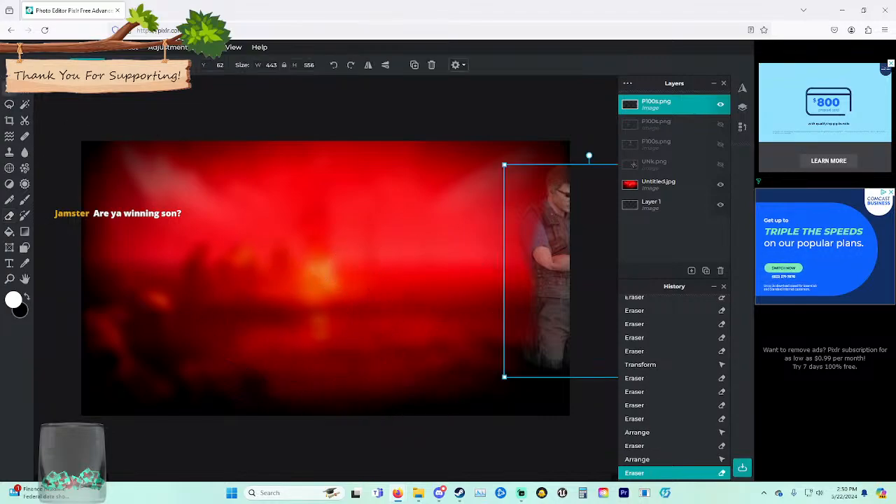
Move the faded man in sunglasses to the middle of the canvas, compare him with the other two faded characters, and hide all three layers.
{"action": "left_click_drag", "start_coordinate": [549, 266], "coordinate": [356, 258]}
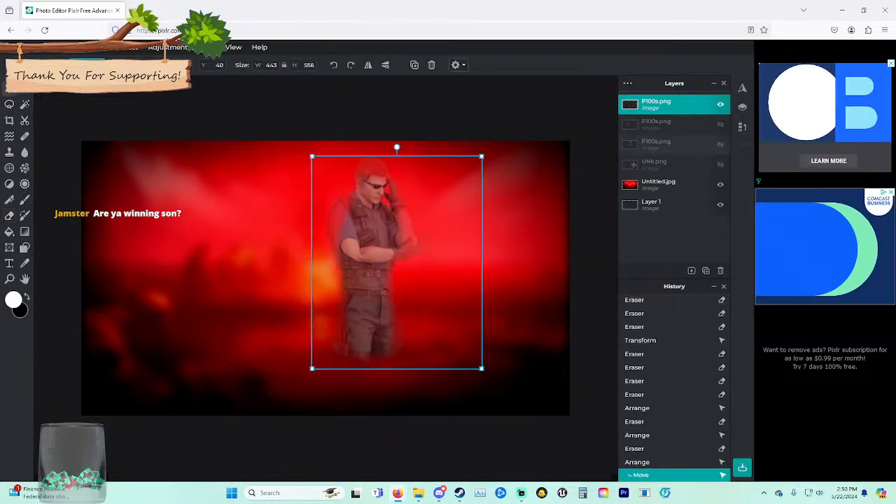
{"action": "left_click", "coordinate": [720, 144]}
{"action": "left_click", "coordinate": [720, 124]}
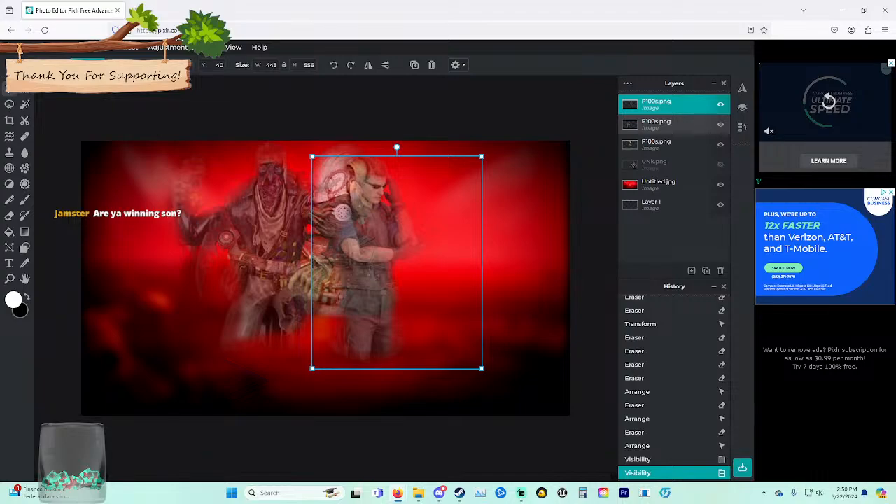
{"action": "left_click", "coordinate": [720, 123]}
{"action": "left_click", "coordinate": [720, 144]}
{"action": "left_click", "coordinate": [720, 104]}
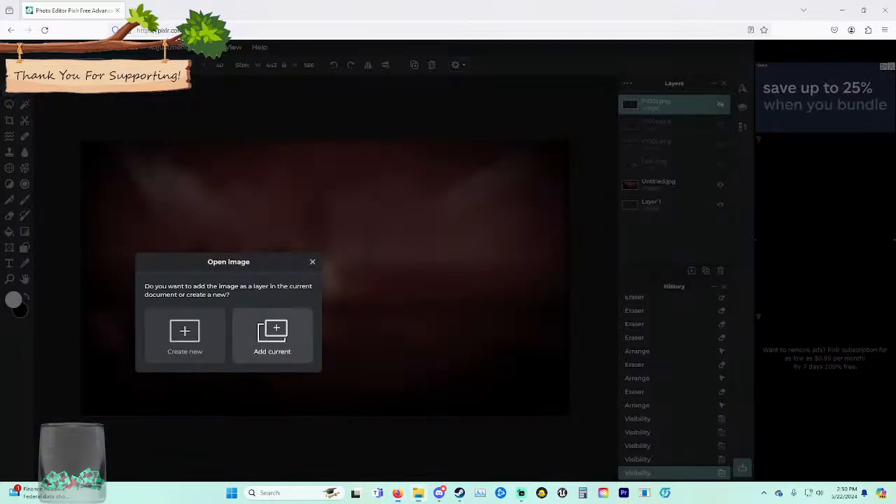
Add P100s.png to the current document as a layer, scaled to about 1146 × 645 and positioned over the red background.
{"action": "left_click", "coordinate": [272, 334]}
{"action": "left_click_drag", "start_coordinate": [76, 138], "coordinate": [219, 219]}
{"action": "left_click_drag", "start_coordinate": [301, 287], "coordinate": [229, 218]}
{"action": "left_click_drag", "start_coordinate": [147, 149], "coordinate": [204, 181]}
{"action": "left_click_drag", "start_coordinate": [273, 242], "coordinate": [239, 224]}
{"action": "left_click_drag", "start_coordinate": [341, 276], "coordinate": [346, 280]}
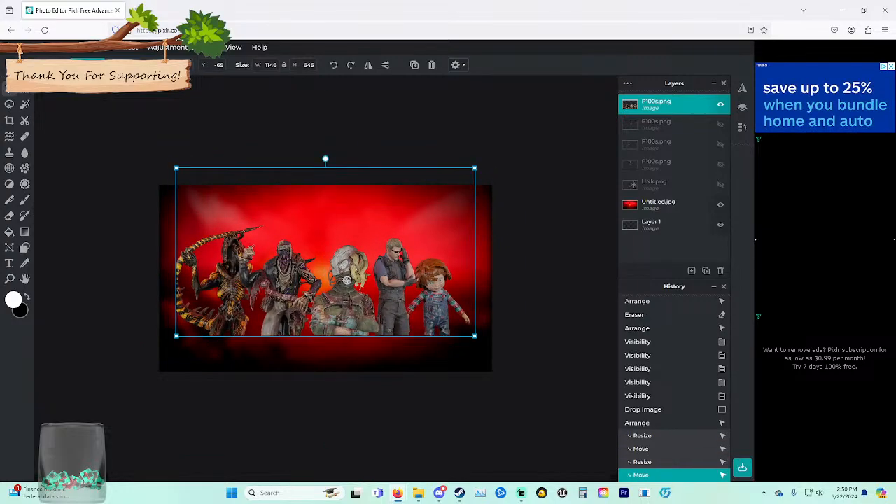
Erase every character on the new layer except the black-and-yellow alien with the long tail.
{"action": "key", "text": "e"}
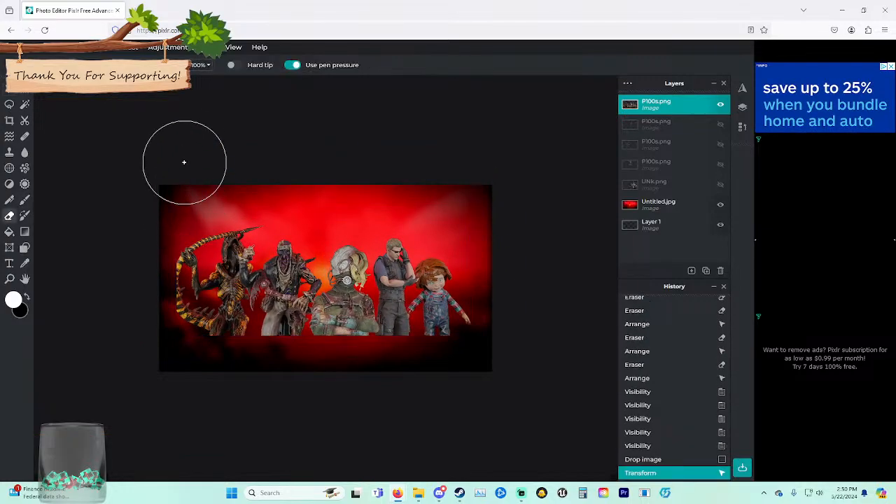
{"action": "mouse_move", "coordinate": [429, 279]}
{"action": "left_mouse_down"}
{"action": "mouse_move", "coordinate": [462, 361]}
{"action": "mouse_move", "coordinate": [388, 345]}
{"action": "mouse_move", "coordinate": [348, 252]}
{"action": "mouse_move", "coordinate": [320, 328]}
{"action": "mouse_move", "coordinate": [308, 254]}
{"action": "mouse_move", "coordinate": [300, 376]}
{"action": "left_mouse_up"}
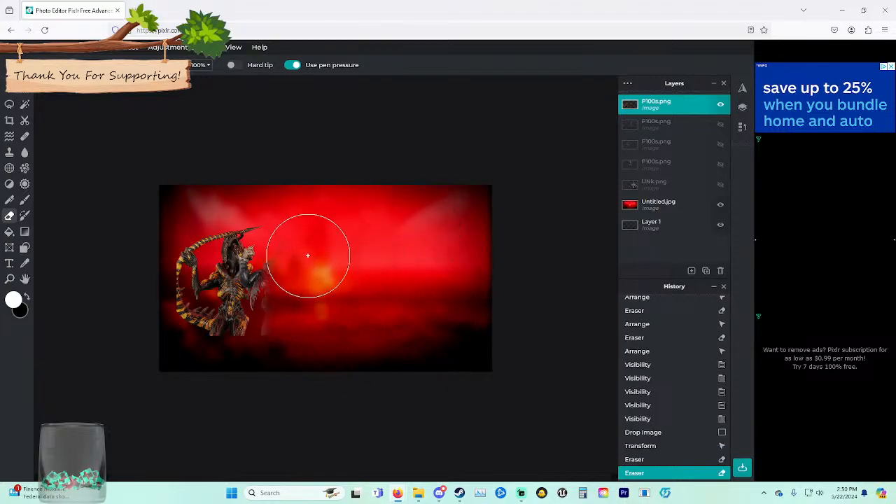
{"action": "left_click_drag", "start_coordinate": [308, 257], "coordinate": [306, 347]}
{"action": "scroll", "coordinate": [287, 355], "scroll_direction": "up", "scroll_amount": 6}
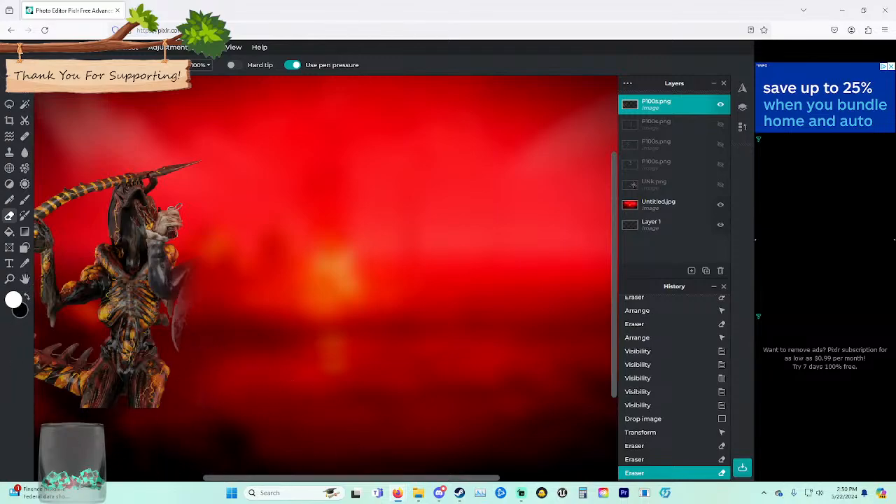
Reduce the eraser brush size and clean up the neighbouring character's leftovers along the alien's raised hand and arm.
{"action": "left_click_drag", "start_coordinate": [248, 478], "coordinate": [191, 478]}
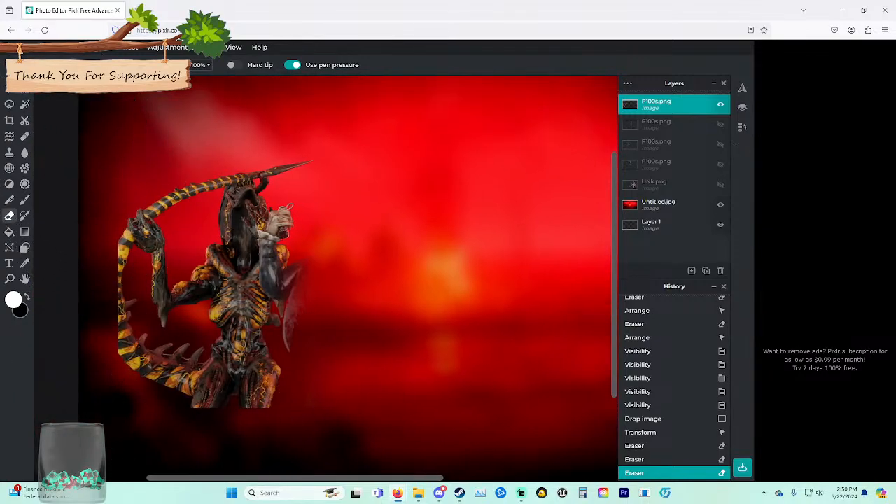
{"action": "left_click", "coordinate": [9, 88]}
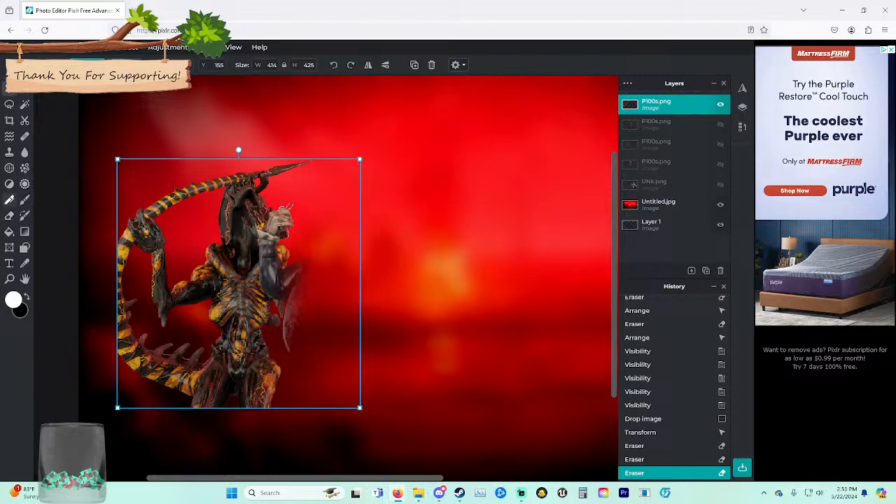
{"action": "left_click", "coordinate": [9, 215]}
{"action": "left_click", "coordinate": [77, 65]}
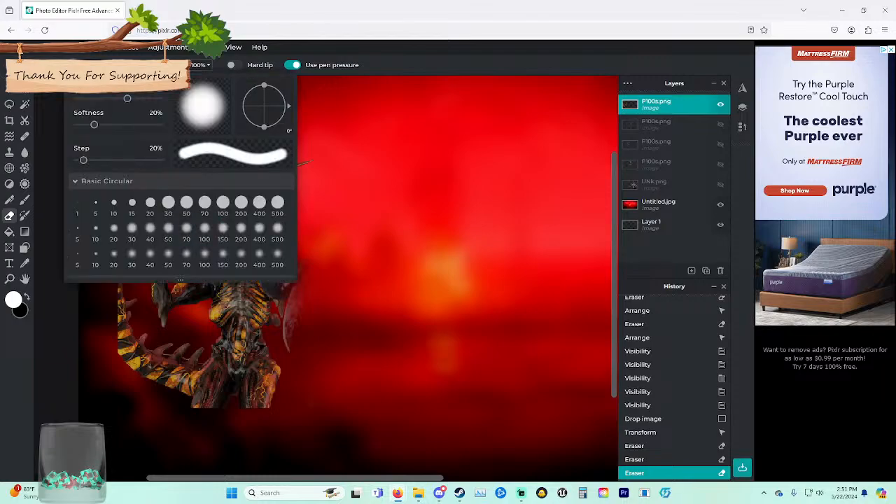
{"action": "left_click_drag", "start_coordinate": [127, 97], "coordinate": [104, 98]}
{"action": "left_click", "coordinate": [346, 255]}
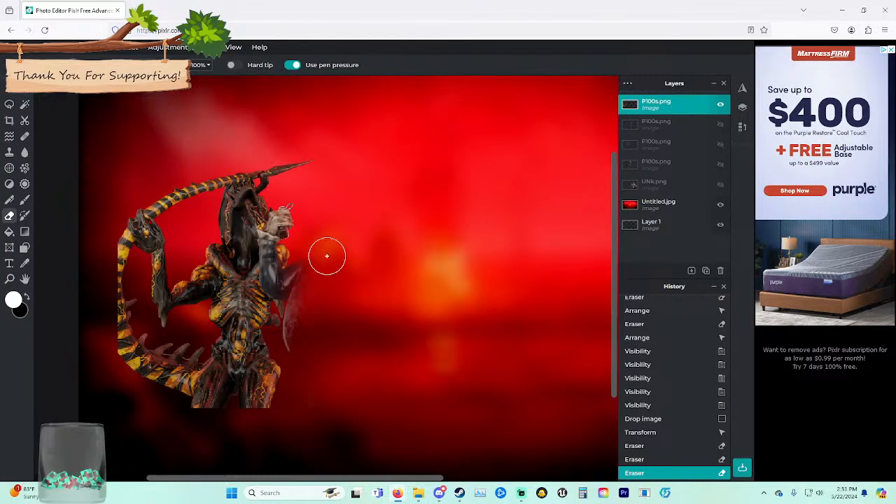
{"action": "left_click", "coordinate": [292, 219]}
{"action": "left_click", "coordinate": [291, 221]}
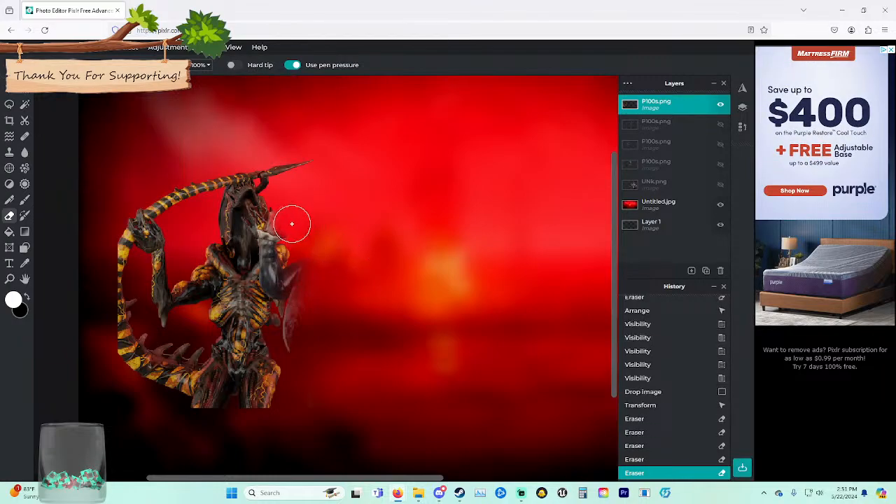
{"action": "left_click", "coordinate": [294, 219]}
{"action": "left_click", "coordinate": [296, 217]}
{"action": "left_click", "coordinate": [294, 210]}
{"action": "left_click", "coordinate": [291, 206]}
{"action": "left_click", "coordinate": [291, 205]}
{"action": "left_click", "coordinate": [290, 205]}
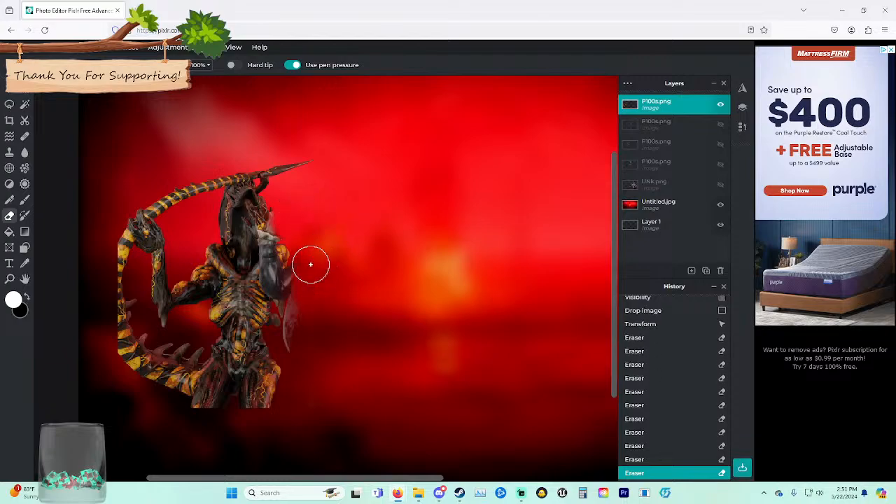
{"action": "left_click", "coordinate": [304, 342]}
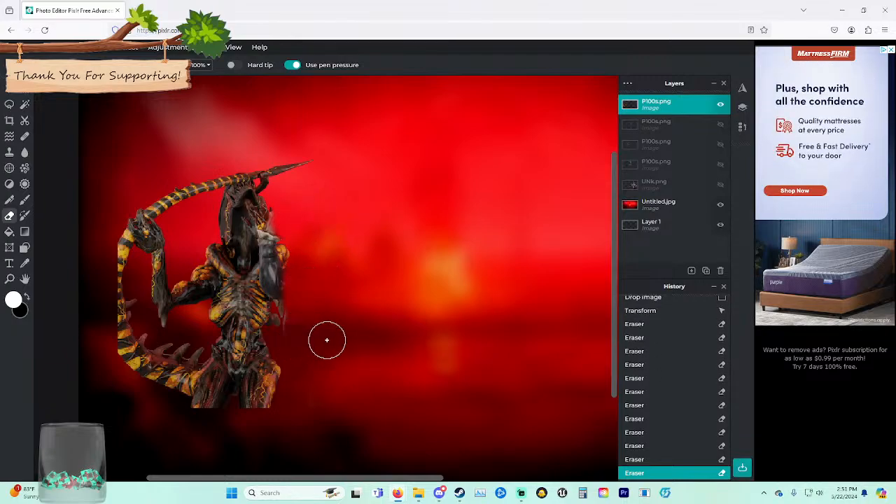
Enlarge the alien to about 591 × 607 and position it just left of the canvas centre.
{"action": "key", "text": "v"}
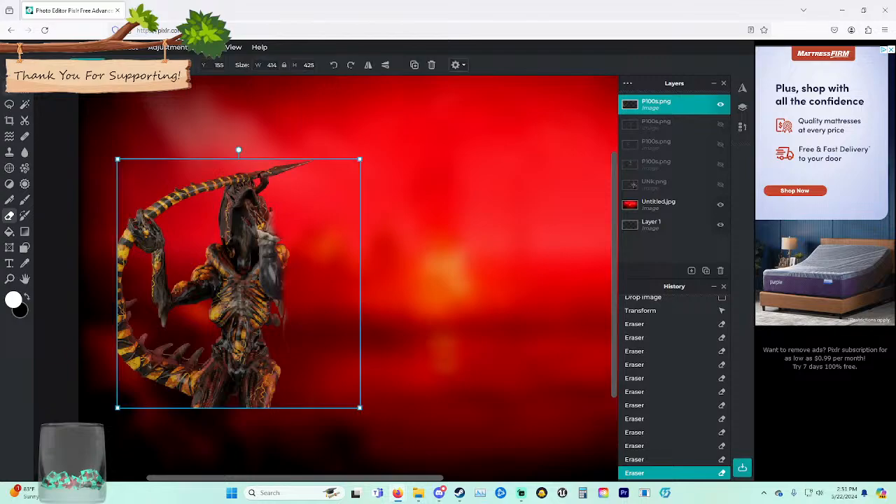
{"action": "scroll", "coordinate": [326, 279], "scroll_direction": "down", "scroll_amount": 2}
{"action": "left_click_drag", "start_coordinate": [175, 281], "coordinate": [250, 267]}
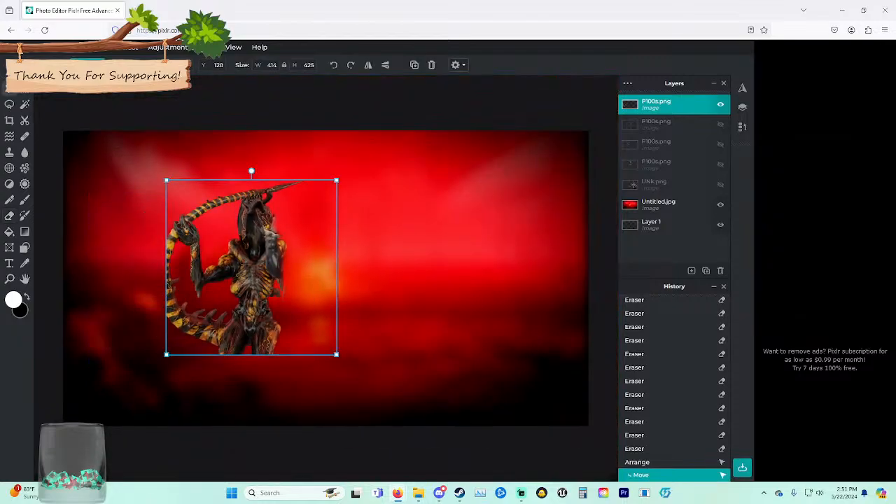
{"action": "left_click_drag", "start_coordinate": [336, 355], "coordinate": [462, 483]}
{"action": "left_click_drag", "start_coordinate": [329, 322], "coordinate": [341, 272]}
{"action": "left_click_drag", "start_coordinate": [473, 433], "coordinate": [421, 381]}
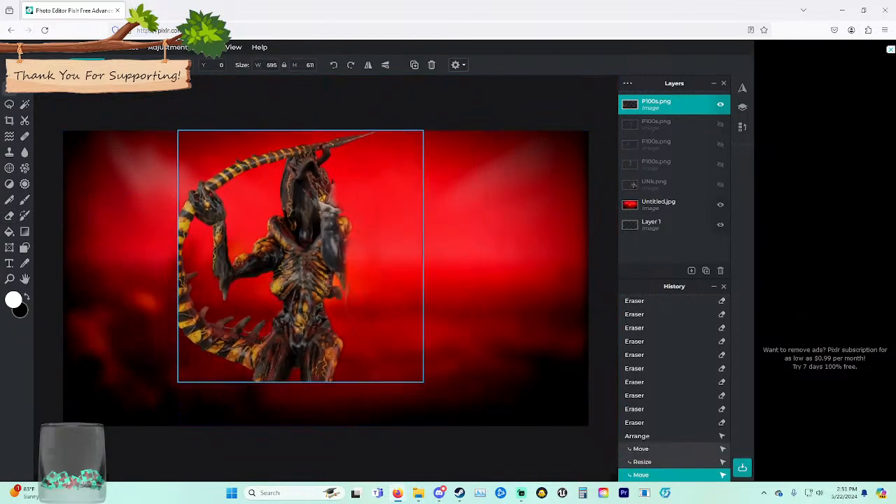
{"action": "left_click_drag", "start_coordinate": [315, 280], "coordinate": [335, 299]}
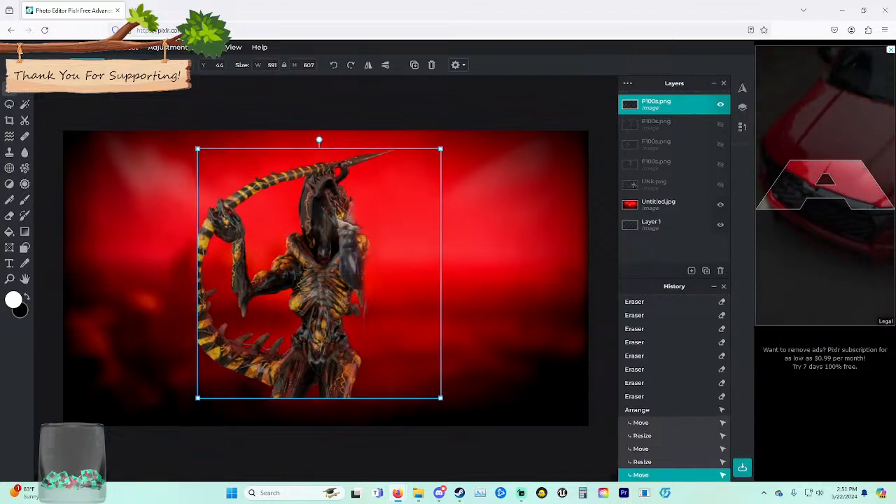
Soften the alien's arms, tail and legs with the Eraser and fade its whole body into the red background.
{"action": "key", "text": "e"}
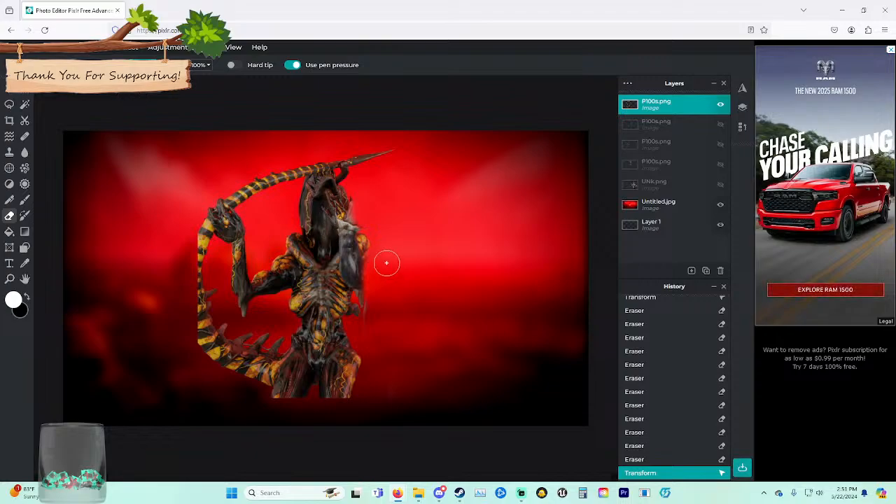
{"action": "left_click_drag", "start_coordinate": [361, 274], "coordinate": [350, 210]}
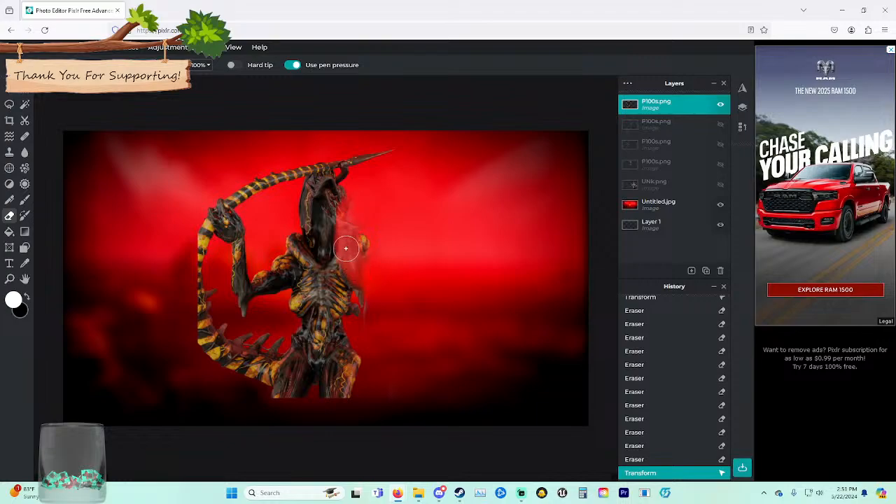
{"action": "left_click_drag", "start_coordinate": [346, 248], "coordinate": [360, 225]}
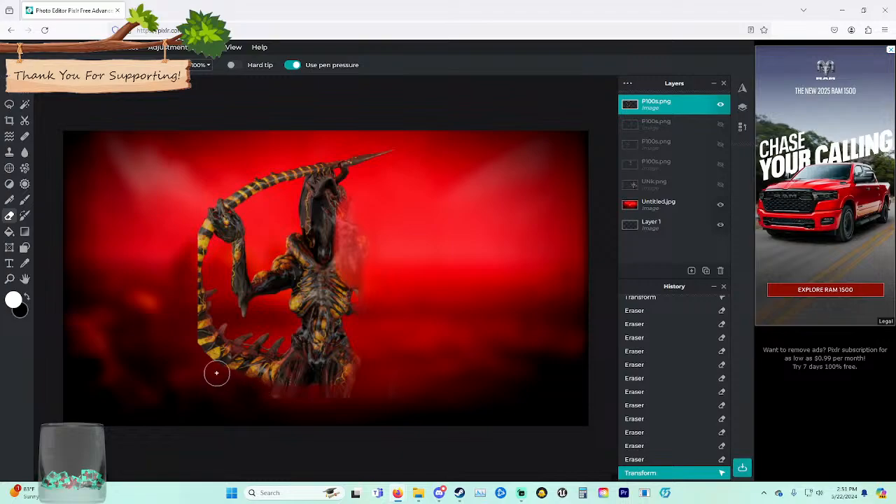
{"action": "left_click_drag", "start_coordinate": [193, 243], "coordinate": [217, 204]}
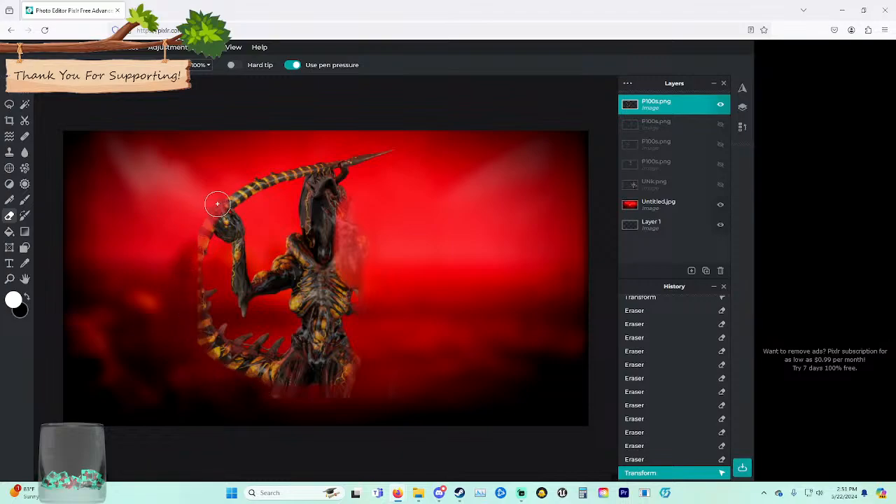
{"action": "left_click_drag", "start_coordinate": [257, 173], "coordinate": [406, 146]}
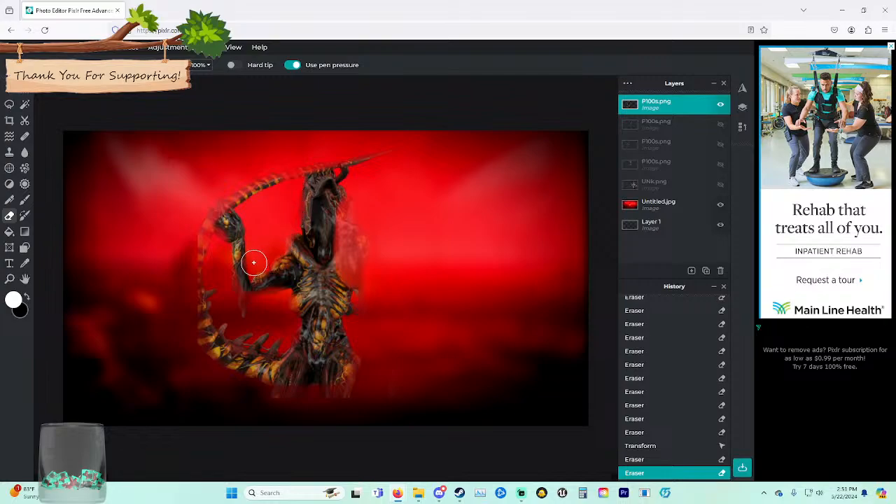
{"action": "mouse_move", "coordinate": [253, 262]}
{"action": "left_mouse_down"}
{"action": "mouse_move", "coordinate": [250, 222]}
{"action": "mouse_move", "coordinate": [260, 219]}
{"action": "mouse_move", "coordinate": [250, 196]}
{"action": "mouse_move", "coordinate": [284, 194]}
{"action": "left_mouse_up"}
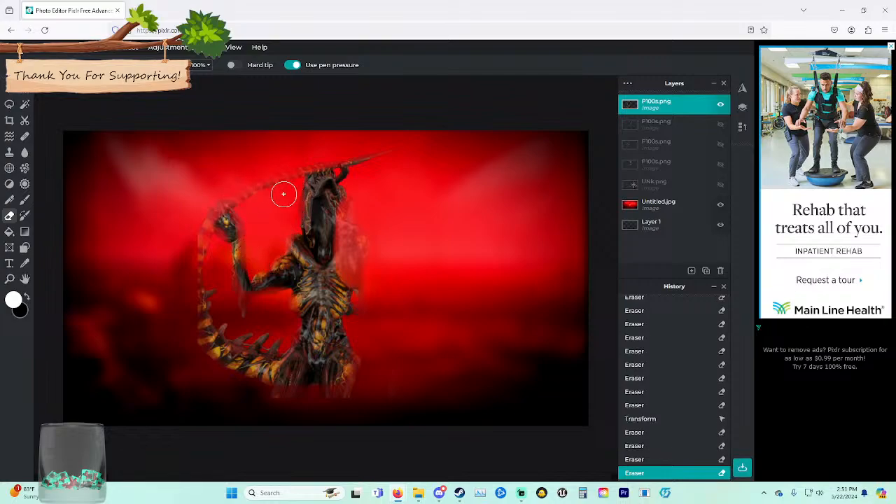
{"action": "mouse_move", "coordinate": [370, 351]}
{"action": "left_mouse_down"}
{"action": "mouse_move", "coordinate": [359, 315]}
{"action": "mouse_move", "coordinate": [359, 356]}
{"action": "mouse_move", "coordinate": [318, 327]}
{"action": "left_mouse_up"}
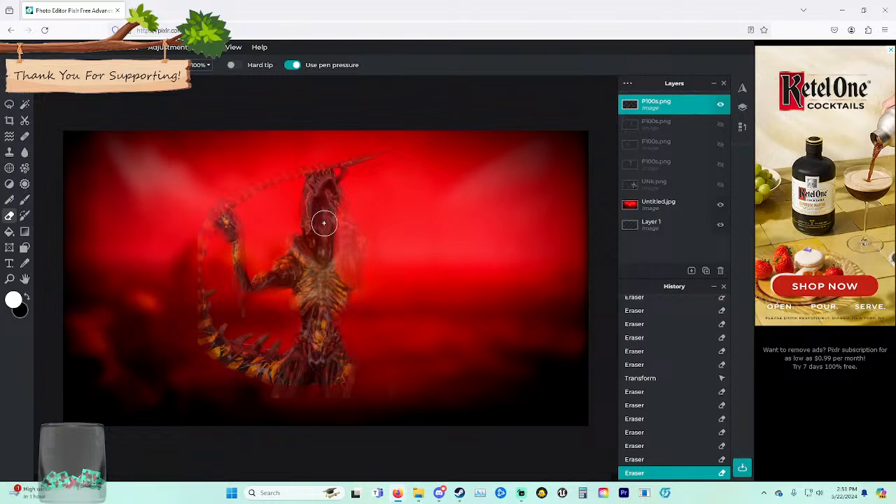
Scale the faded alien down to about 506 × 520 and move it to the left part of the canvas.
{"action": "key", "text": "v"}
{"action": "mouse_move", "coordinate": [361, 186]}
{"action": "left_mouse_down"}
{"action": "mouse_move", "coordinate": [265, 156]}
{"action": "mouse_move", "coordinate": [255, 166]}
{"action": "left_mouse_up"}
{"action": "left_click_drag", "start_coordinate": [91, 131], "coordinate": [125, 166]}
{"action": "left_click_drag", "start_coordinate": [189, 224], "coordinate": [152, 199]}
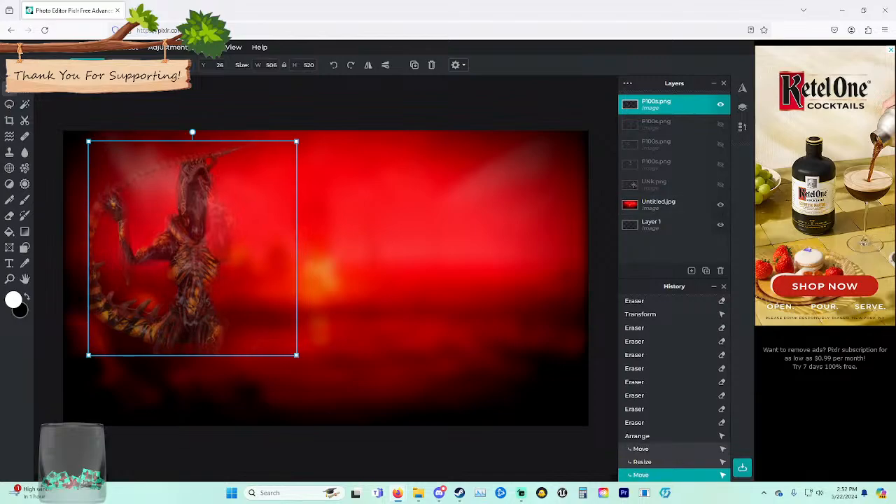
Hide the alien's layer and add P100s.png as another layer, scaled to about 1219 × 686 over the red background.
{"action": "left_click", "coordinate": [720, 104]}
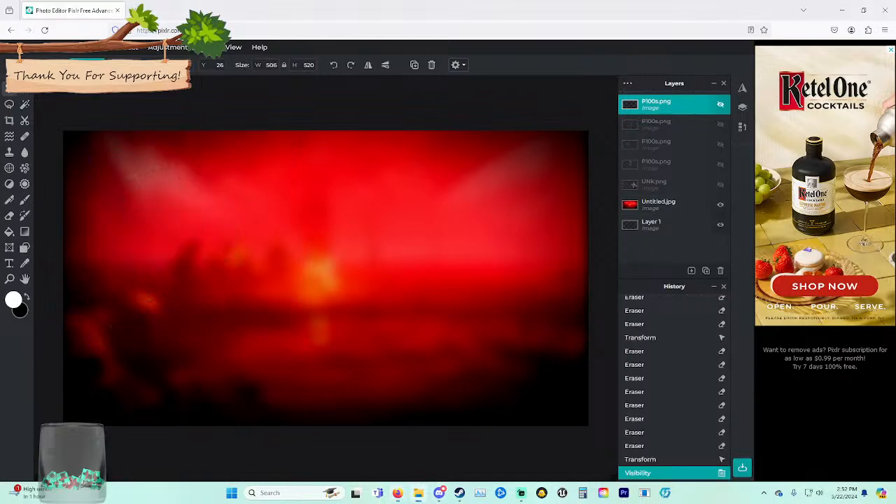
{"action": "left_click_drag", "start_coordinate": [3, 280], "coordinate": [273, 308]}
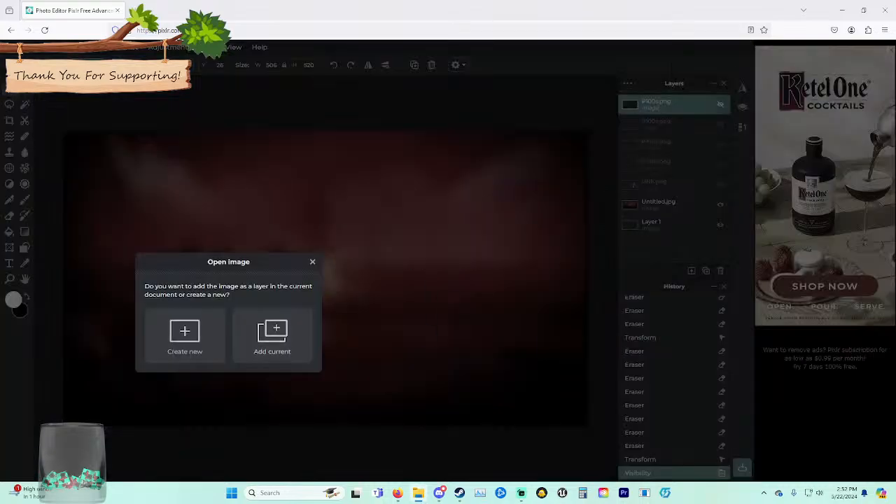
{"action": "left_click", "coordinate": [274, 337]}
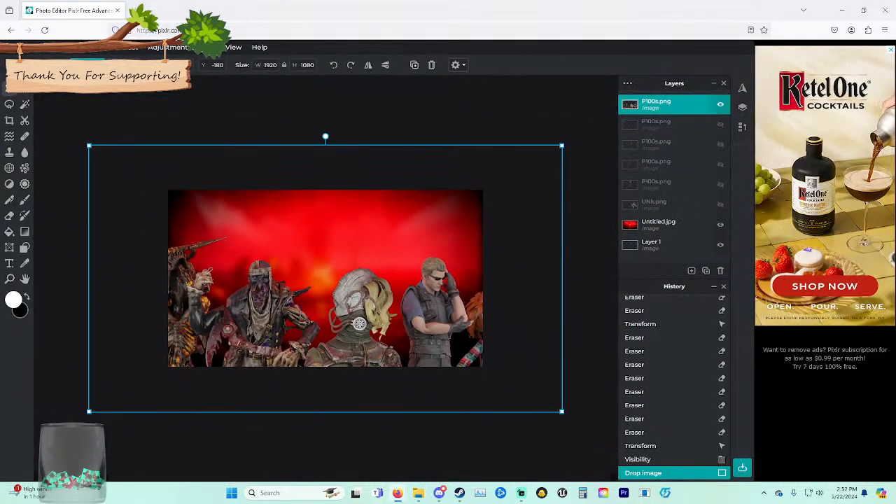
{"action": "left_click_drag", "start_coordinate": [89, 146], "coordinate": [262, 243]}
{"action": "left_click_drag", "start_coordinate": [350, 301], "coordinate": [270, 229]}
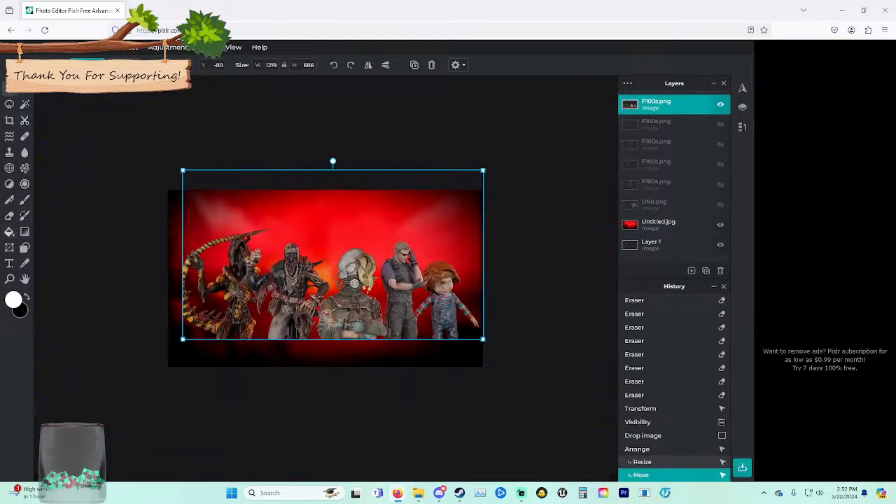
Enlarge the eraser brush and erase every character on the new layer except the red-haired doll.
{"action": "left_click", "coordinate": [9, 215]}
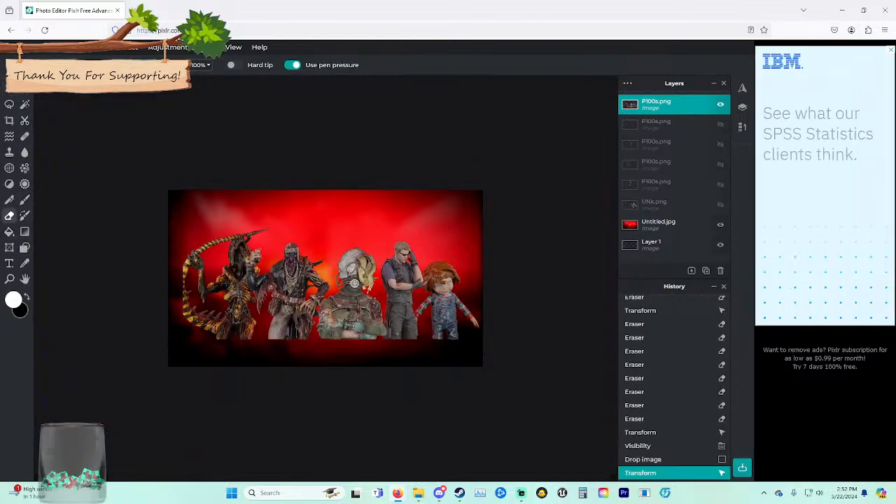
{"action": "left_click", "coordinate": [79, 65]}
{"action": "left_click_drag", "start_coordinate": [104, 99], "coordinate": [129, 98]}
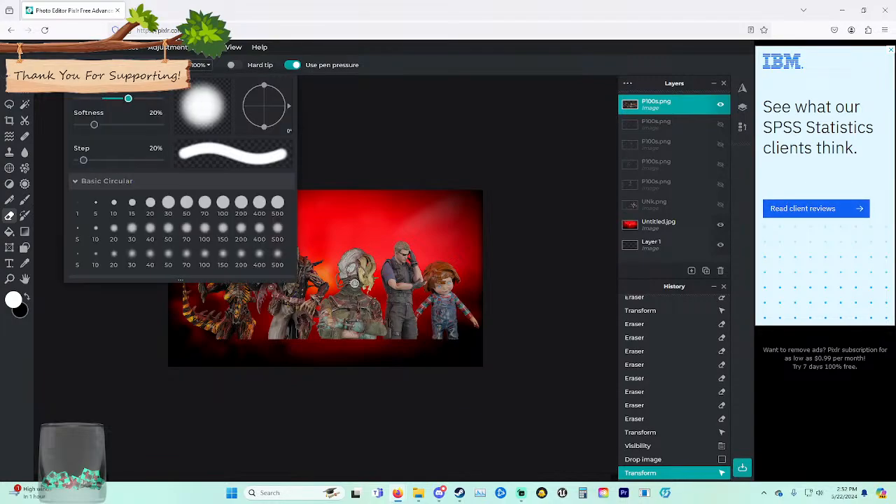
{"action": "left_click", "coordinate": [79, 65]}
{"action": "mouse_move", "coordinate": [194, 249]}
{"action": "left_mouse_down"}
{"action": "mouse_move", "coordinate": [232, 338]}
{"action": "mouse_move", "coordinate": [324, 226]}
{"action": "mouse_move", "coordinate": [359, 326]}
{"action": "mouse_move", "coordinate": [375, 326]}
{"action": "mouse_move", "coordinate": [348, 230]}
{"action": "left_mouse_up"}
Reduce the eraser brush size and erase the neighbouring man's leftovers beside the doll's hair and arm.
{"action": "left_click", "coordinate": [79, 65]}
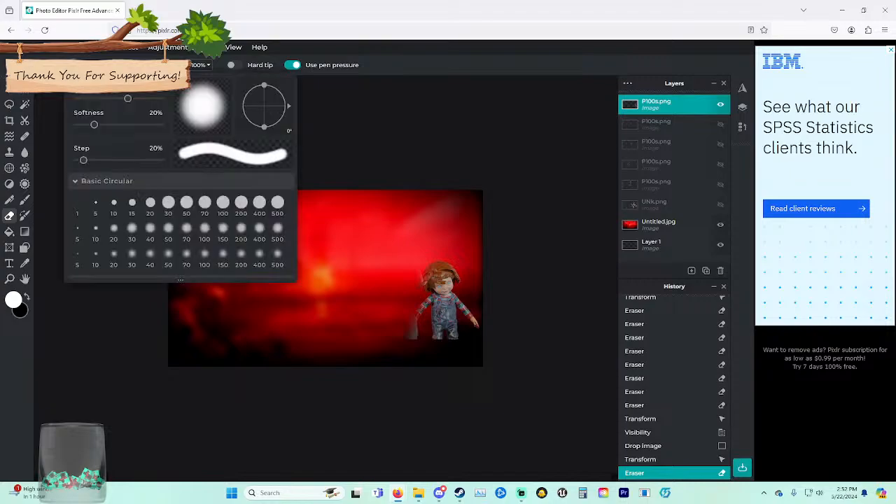
{"action": "left_click_drag", "start_coordinate": [129, 99], "coordinate": [97, 99]}
{"action": "left_click", "coordinate": [79, 65]}
{"action": "scroll", "coordinate": [375, 350], "scroll_direction": "up", "scroll_amount": 3}
{"action": "scroll", "coordinate": [376, 351], "scroll_direction": "up", "scroll_amount": 1}
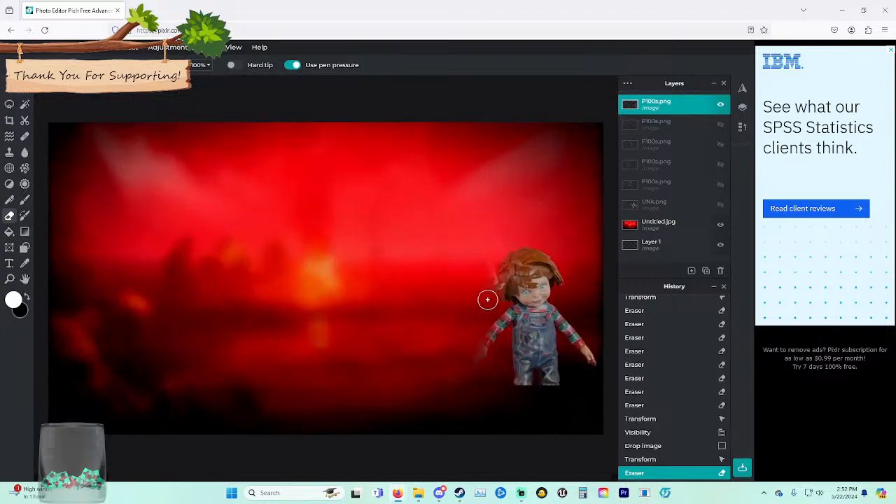
{"action": "left_click_drag", "start_coordinate": [485, 260], "coordinate": [458, 305]}
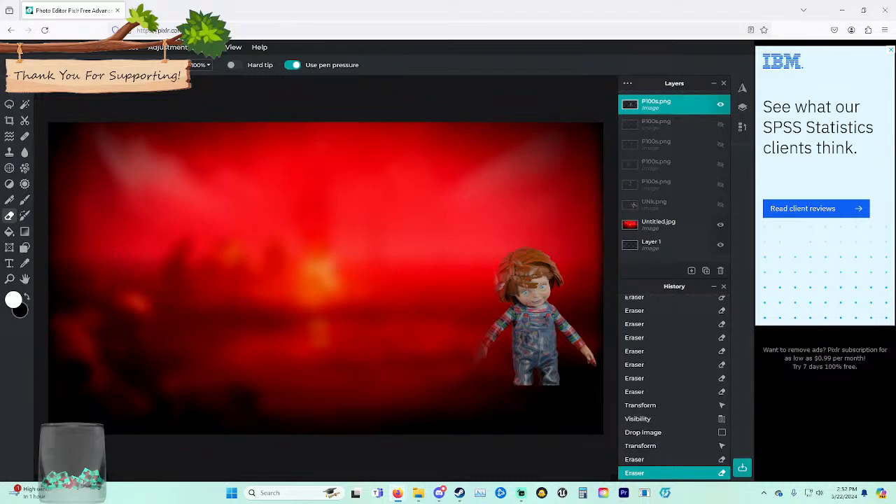
Move the doll to the middle of the canvas and fade its outline, face and body with the Eraser.
{"action": "key", "text": "v"}
{"action": "left_click_drag", "start_coordinate": [535, 322], "coordinate": [394, 301]}
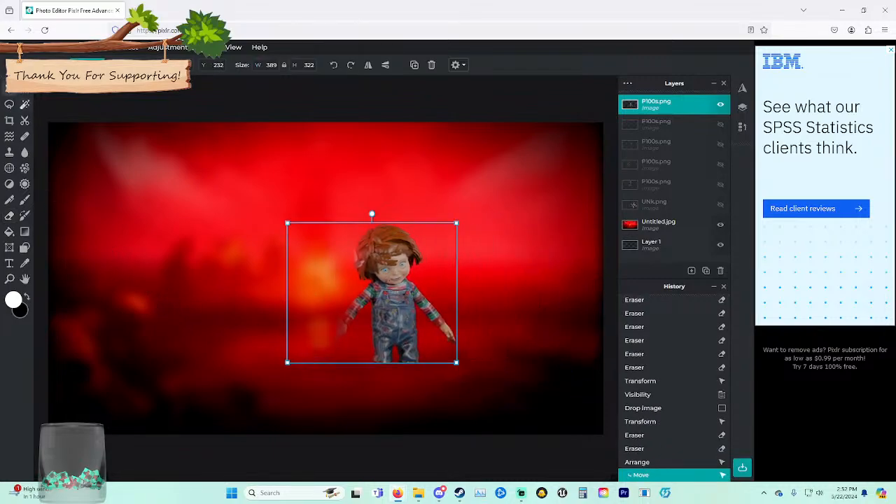
{"action": "key", "text": "e"}
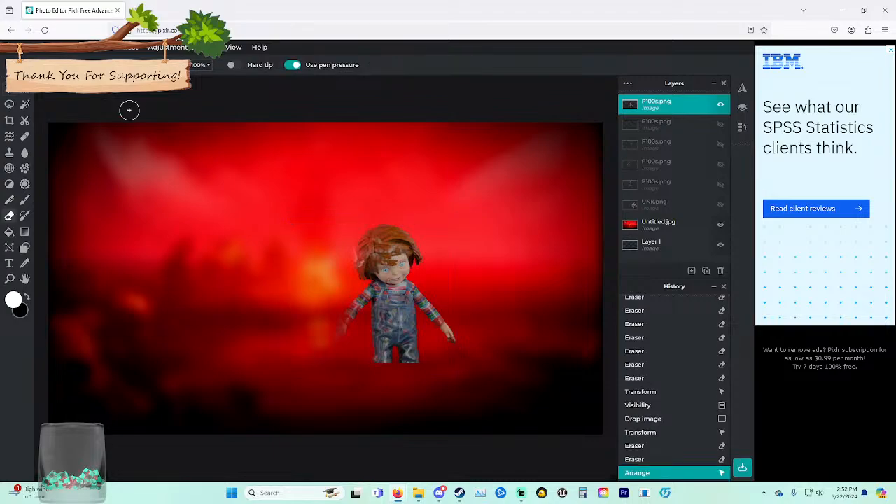
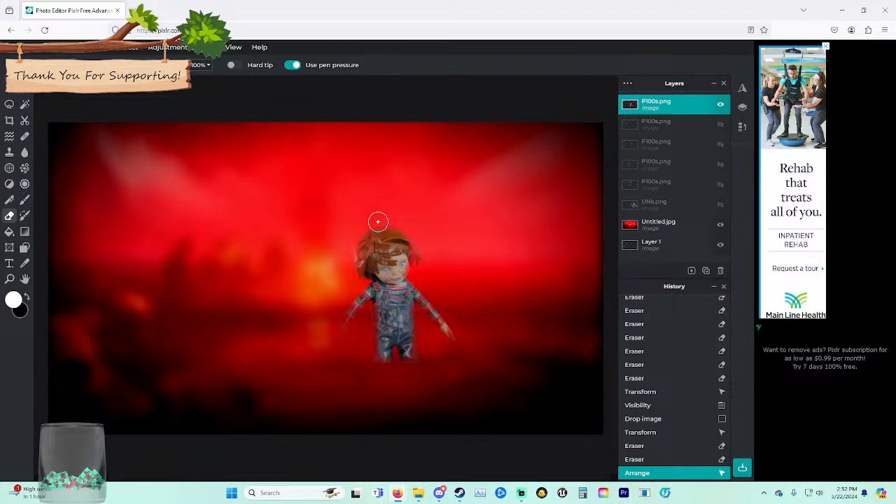
{"action": "left_click", "coordinate": [350, 294]}
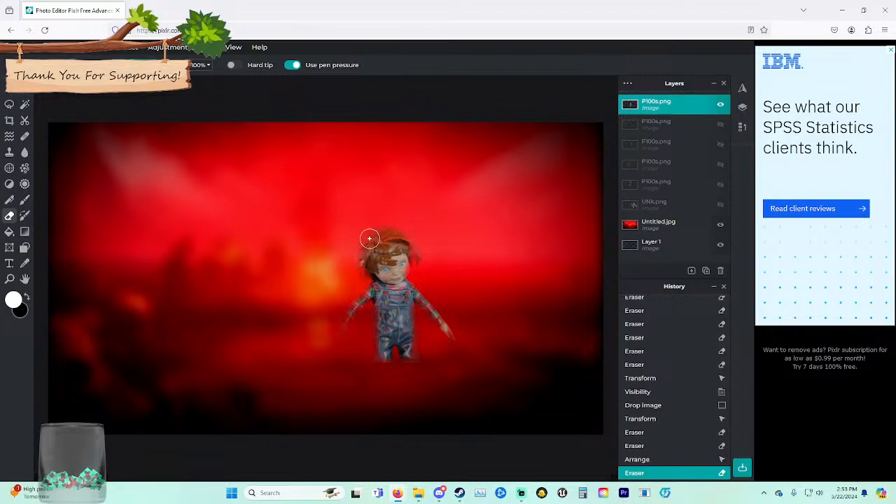
{"action": "mouse_move", "coordinate": [369, 239]}
{"action": "left_mouse_down"}
{"action": "mouse_move", "coordinate": [440, 250]}
{"action": "mouse_move", "coordinate": [362, 249]}
{"action": "mouse_move", "coordinate": [403, 348]}
{"action": "left_mouse_up"}
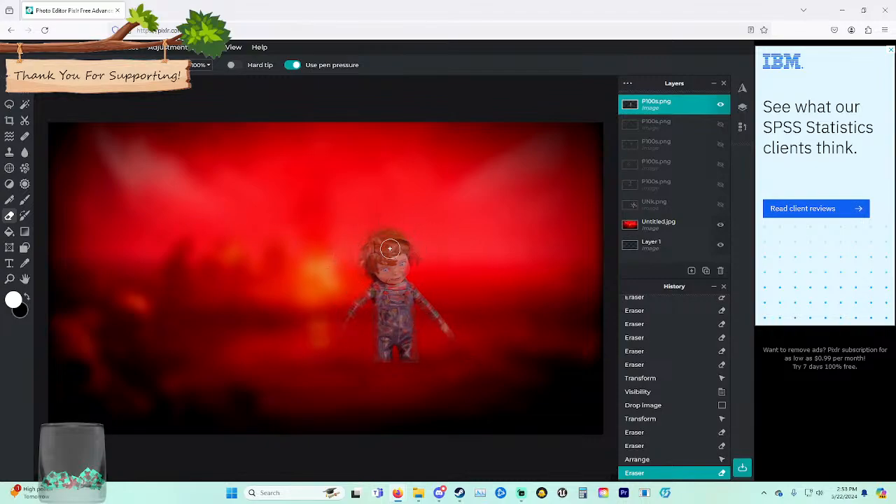
{"action": "left_click", "coordinate": [339, 344]}
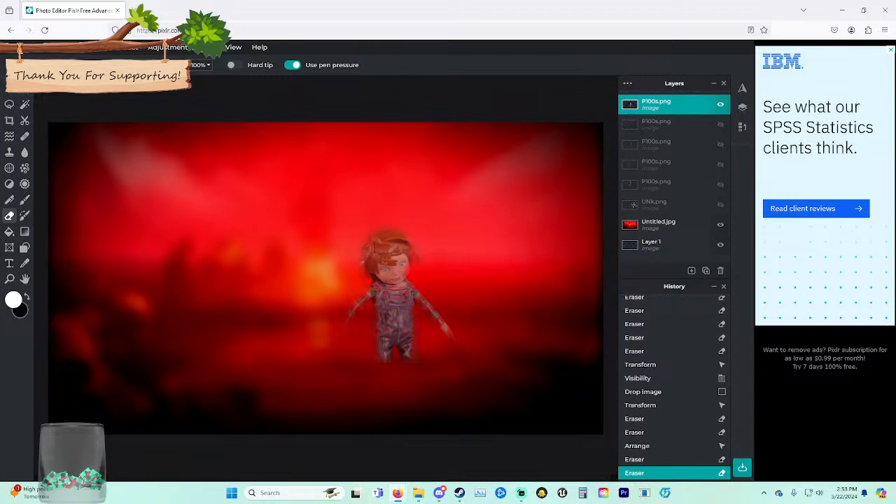
Soften the hard lower edge of the doll's feet with the Eraser.
{"action": "left_click", "coordinate": [78, 65]}
{"action": "left_click", "coordinate": [78, 66]}
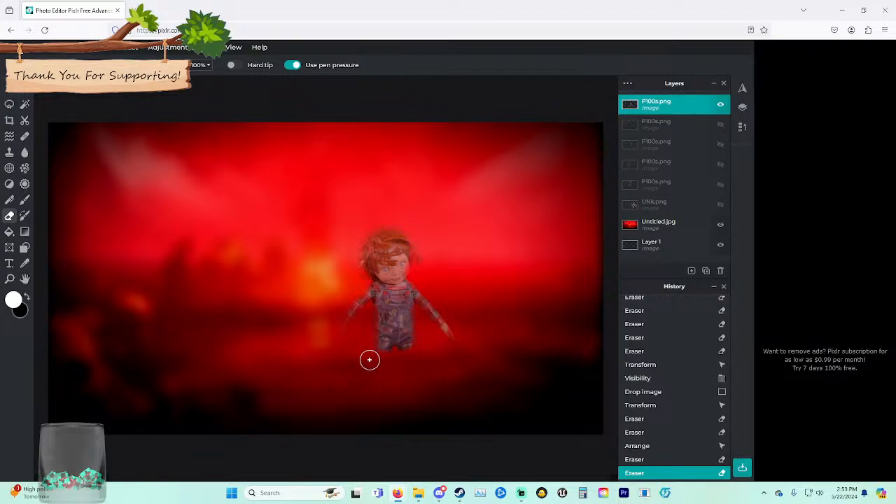
{"action": "left_click_drag", "start_coordinate": [370, 360], "coordinate": [330, 361]}
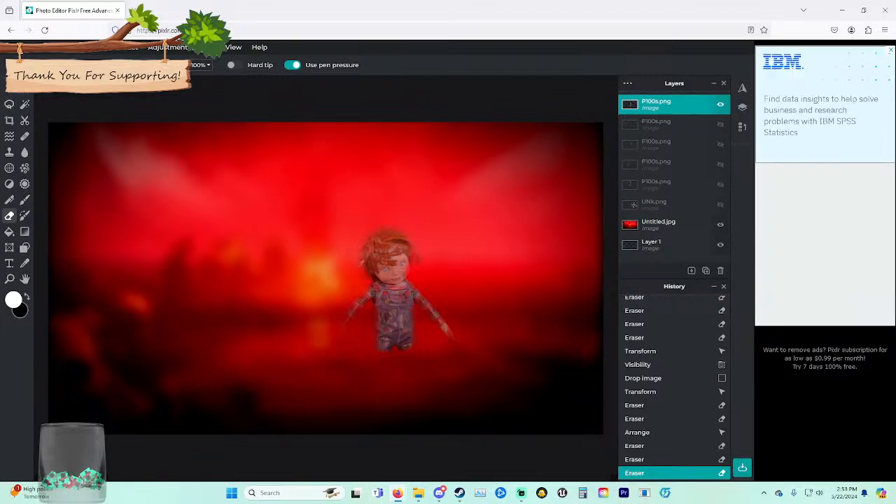
Move the doll to the right half of the red background and show the alien's layer again.
{"action": "key", "text": "v"}
{"action": "left_click_drag", "start_coordinate": [388, 287], "coordinate": [462, 244]}
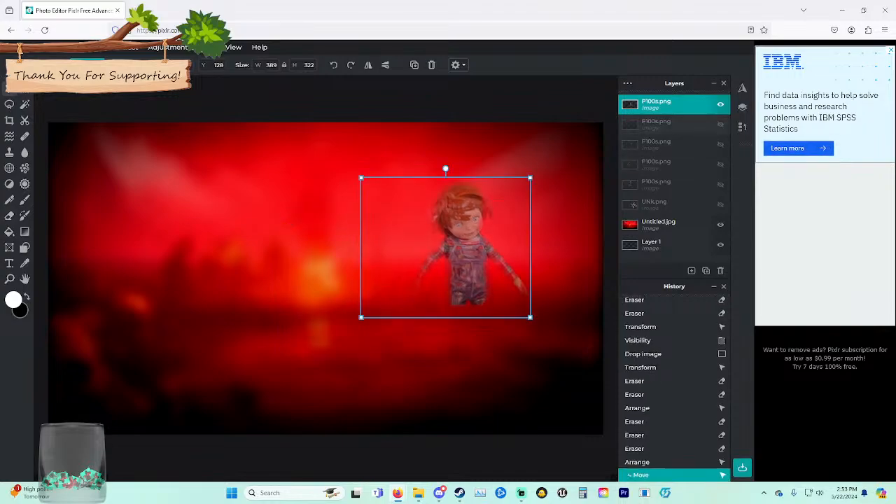
{"action": "left_click", "coordinate": [720, 124]}
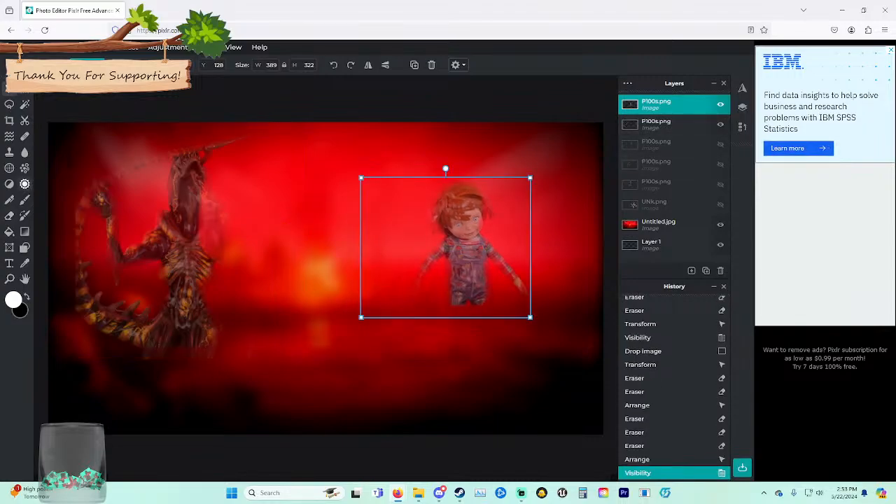
Select the alien's layer and erase the leftovers along its lower edge.
{"action": "key", "text": "e"}
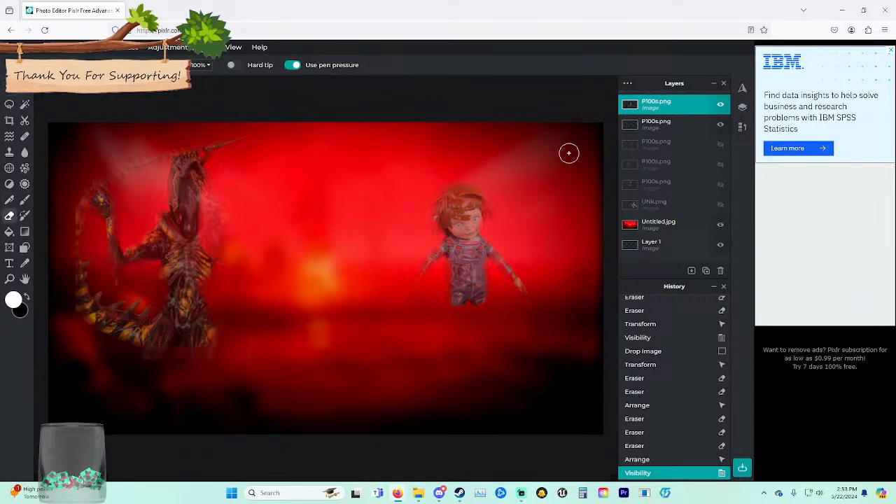
{"action": "left_click", "coordinate": [689, 125]}
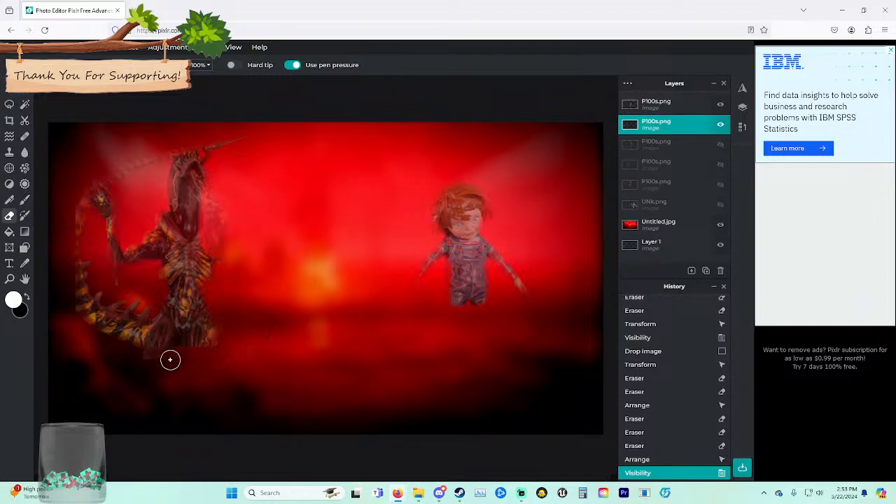
{"action": "left_click_drag", "start_coordinate": [135, 356], "coordinate": [268, 378]}
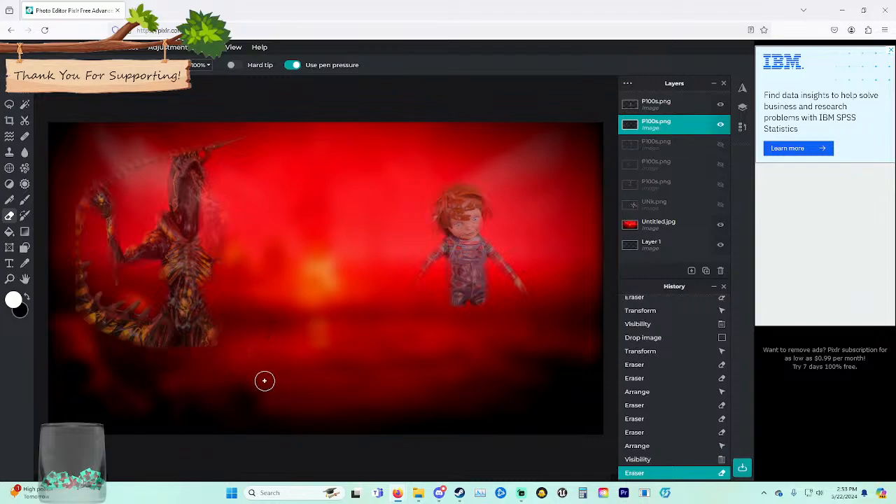
Move the alien into the upper-left corner of the canvas and scale it down to about 484 × 497.
{"action": "key", "text": "v"}
{"action": "mouse_move", "coordinate": [175, 245]}
{"action": "left_mouse_down"}
{"action": "mouse_move", "coordinate": [148, 242]}
{"action": "mouse_move", "coordinate": [168, 227]}
{"action": "mouse_move", "coordinate": [148, 224]}
{"action": "left_mouse_up"}
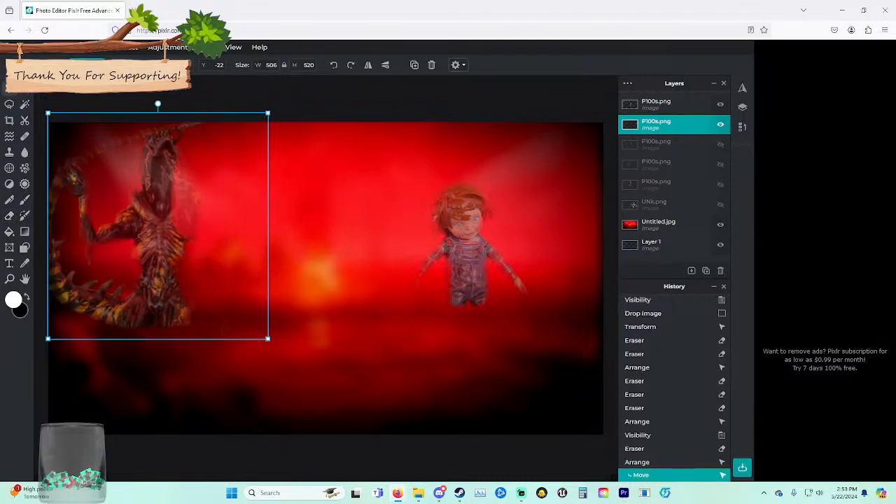
{"action": "left_click_drag", "start_coordinate": [203, 228], "coordinate": [214, 242]}
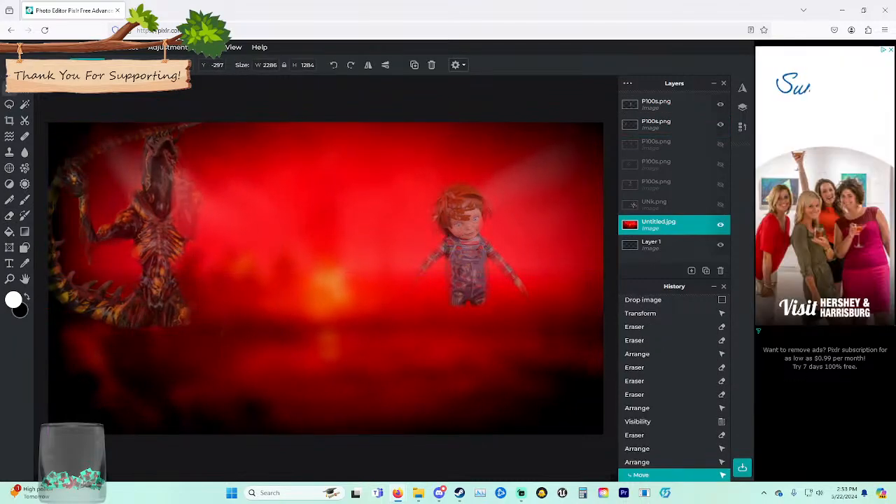
{"action": "key", "text": "ctrl+z"}
{"action": "left_click", "coordinate": [158, 230]}
{"action": "mouse_move", "coordinate": [268, 338]}
{"action": "left_mouse_down"}
{"action": "mouse_move", "coordinate": [319, 390]}
{"action": "mouse_move", "coordinate": [258, 328]}
{"action": "left_mouse_up"}
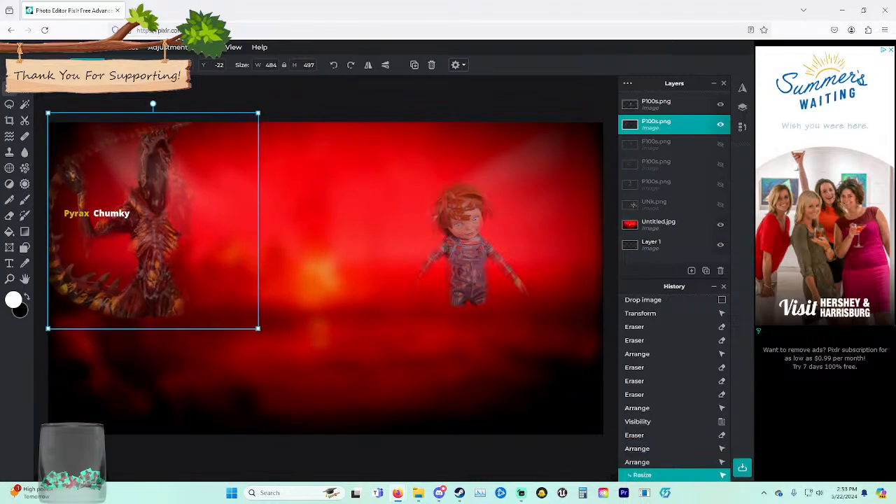
Enlarge the doll to about 569 × 471 and place it in the upper-right corner of the canvas.
{"action": "left_click_drag", "start_coordinate": [462, 231], "coordinate": [546, 182]}
{"action": "left_click_drag", "start_coordinate": [444, 266], "coordinate": [381, 319]}
{"action": "left_click_drag", "start_coordinate": [518, 224], "coordinate": [529, 229]}
{"action": "left_click_drag", "start_coordinate": [392, 324], "coordinate": [379, 336]}
{"action": "left_click_drag", "start_coordinate": [526, 231], "coordinate": [518, 223]}
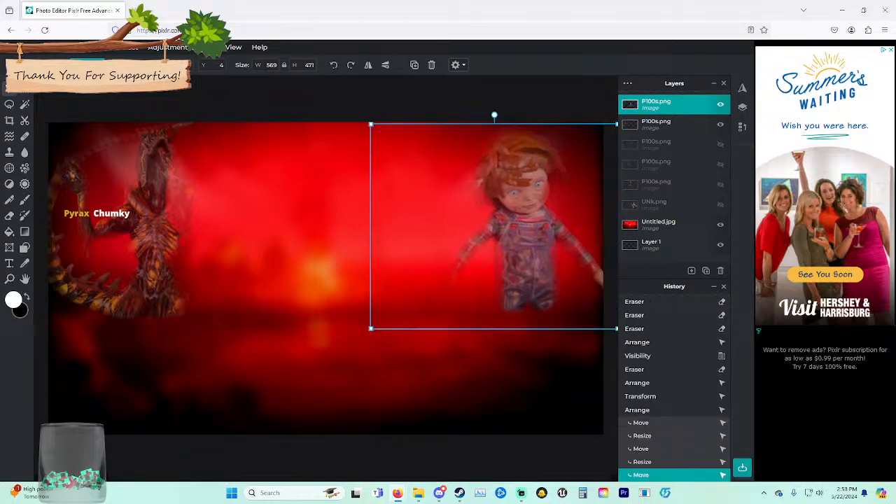
Show the layer of the man in sunglasses, move him beside the doll and bring his layer to the top.
{"action": "left_click", "coordinate": [672, 144]}
{"action": "left_click", "coordinate": [720, 144]}
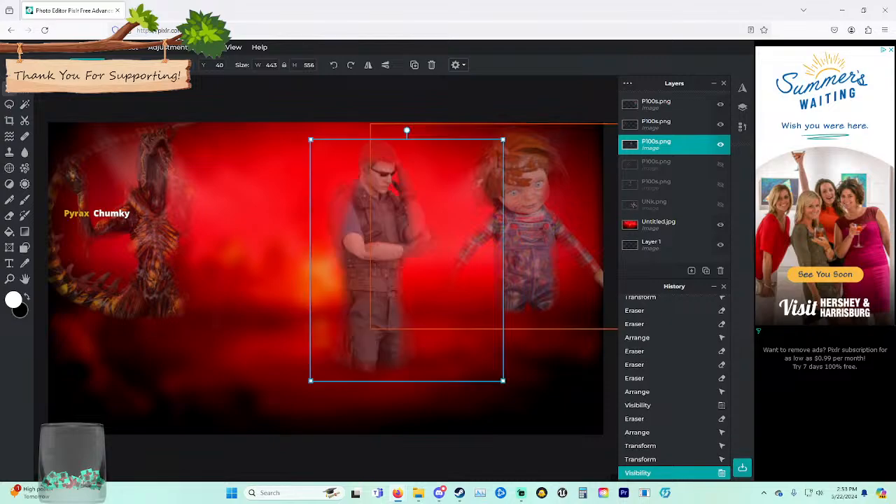
{"action": "mouse_move", "coordinate": [392, 235]}
{"action": "left_mouse_down"}
{"action": "mouse_move", "coordinate": [410, 233]}
{"action": "mouse_move", "coordinate": [359, 235]}
{"action": "mouse_move", "coordinate": [404, 227]}
{"action": "left_mouse_up"}
{"action": "key", "text": "ctrl+z"}
{"action": "mouse_move", "coordinate": [665, 144]}
{"action": "left_mouse_down"}
{"action": "mouse_move", "coordinate": [665, 104]}
{"action": "mouse_move", "coordinate": [665, 146]}
{"action": "left_mouse_up"}
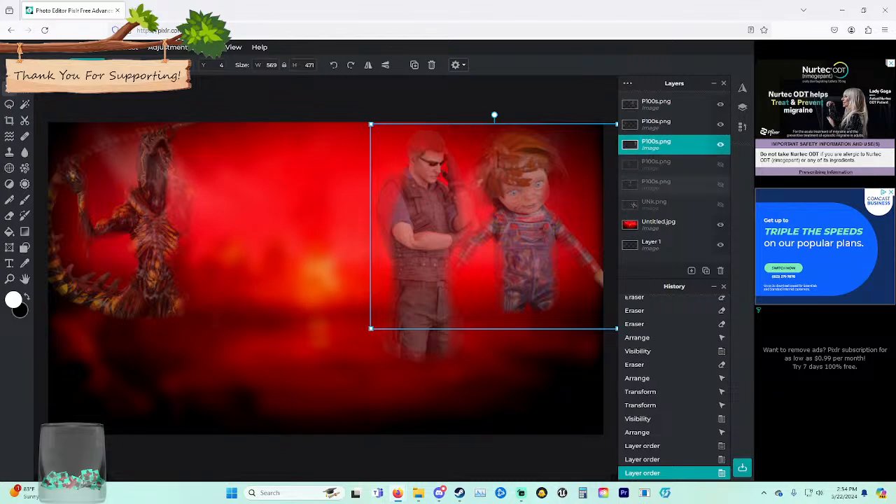
Select the sunglasses man's layer and shift him slightly closer to the doll.
{"action": "left_click", "coordinate": [665, 125]}
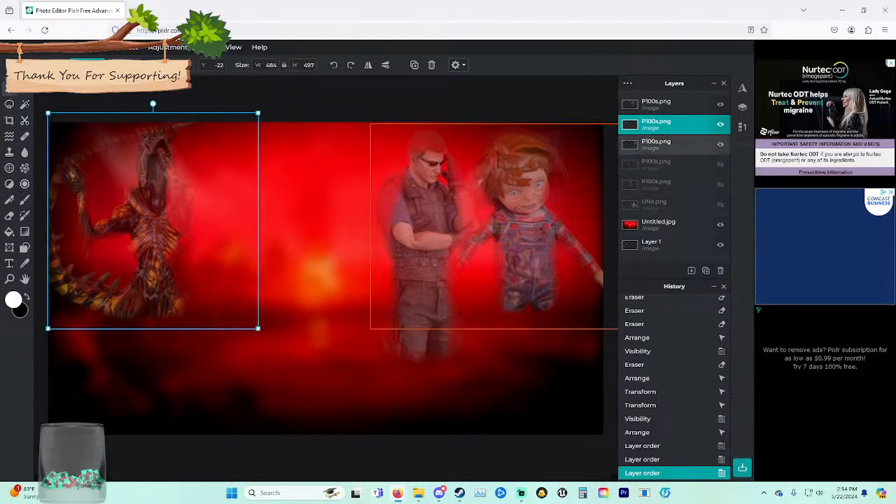
{"action": "left_click", "coordinate": [665, 145]}
{"action": "left_click", "coordinate": [665, 124]}
{"action": "left_click", "coordinate": [665, 105]}
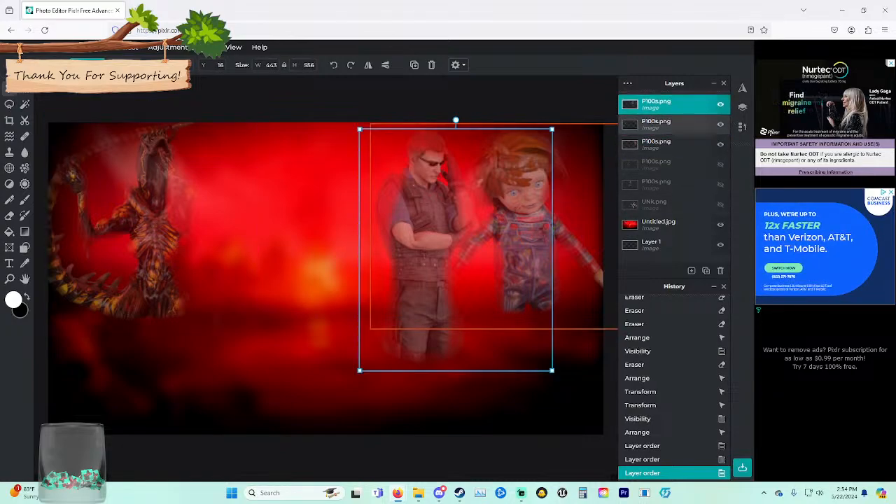
{"action": "left_click_drag", "start_coordinate": [436, 280], "coordinate": [447, 277]}
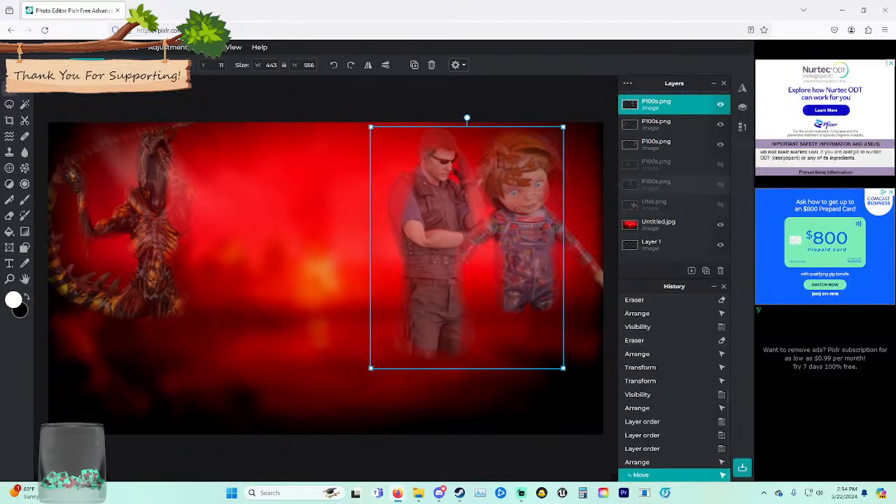
Show the masked cowboy's layer, scale it down to about 932 × 454 and place him beside the alien.
{"action": "left_click", "coordinate": [665, 165]}
{"action": "left_click", "coordinate": [720, 164]}
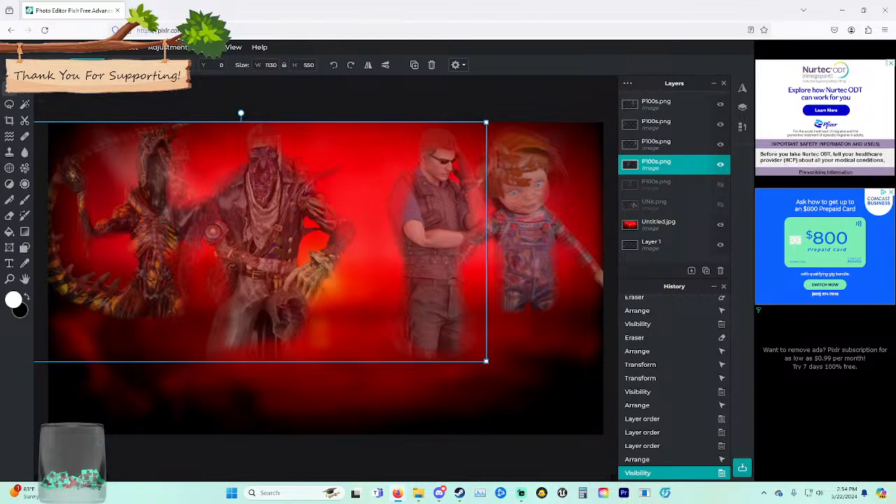
{"action": "left_click_drag", "start_coordinate": [485, 362], "coordinate": [399, 319]}
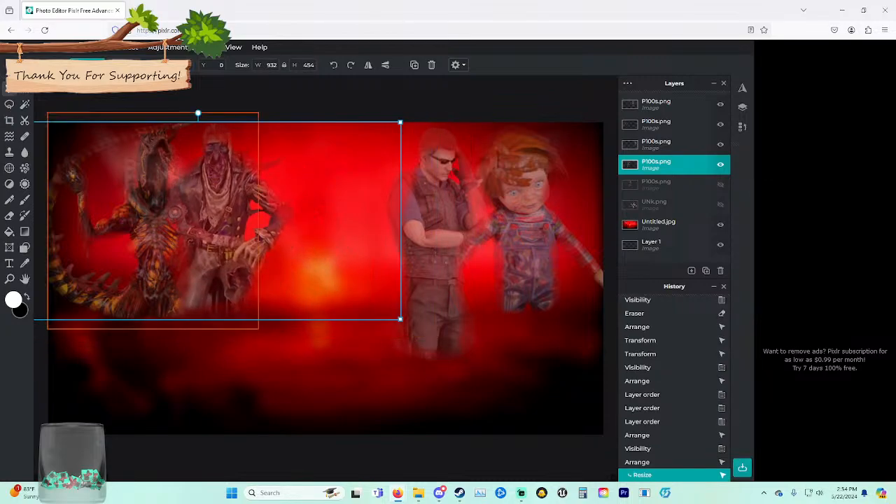
{"action": "left_click_drag", "start_coordinate": [292, 247], "coordinate": [331, 286]}
Scale the man in sunglasses down to about 372 × 467 and align him beside the doll.
{"action": "left_click", "coordinate": [446, 260]}
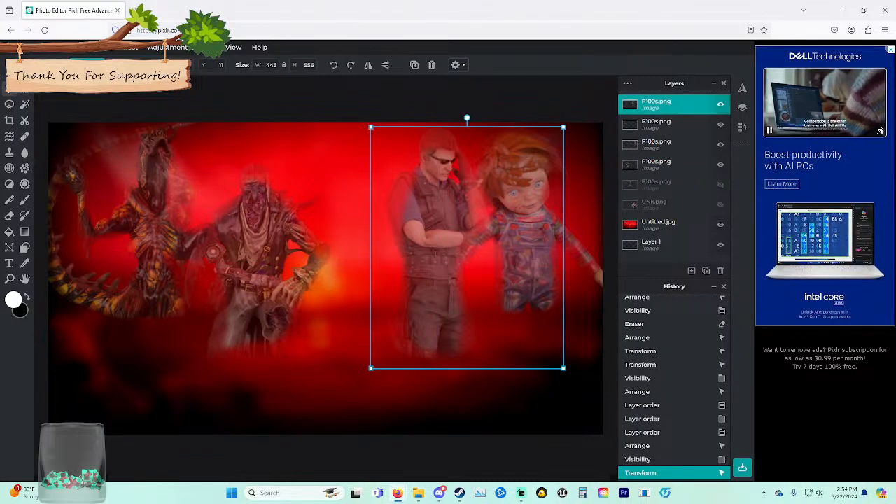
{"action": "left_click_drag", "start_coordinate": [371, 127], "coordinate": [394, 156]}
{"action": "left_click_drag", "start_coordinate": [479, 263], "coordinate": [277, 269]}
{"action": "mouse_move", "coordinate": [362, 373]}
{"action": "left_mouse_down"}
{"action": "mouse_move", "coordinate": [346, 355]}
{"action": "mouse_move", "coordinate": [354, 364]}
{"action": "left_mouse_up"}
{"action": "left_click_drag", "start_coordinate": [274, 262], "coordinate": [474, 260]}
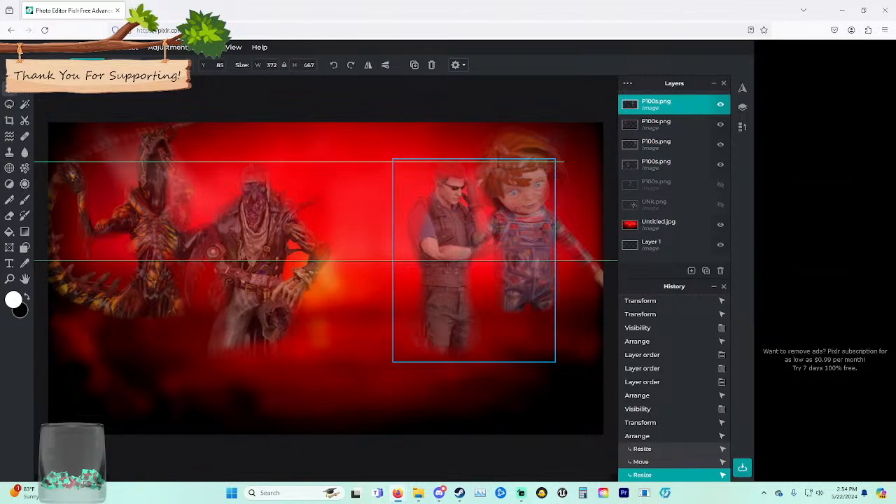
{"action": "left_click_drag", "start_coordinate": [474, 260], "coordinate": [471, 260]}
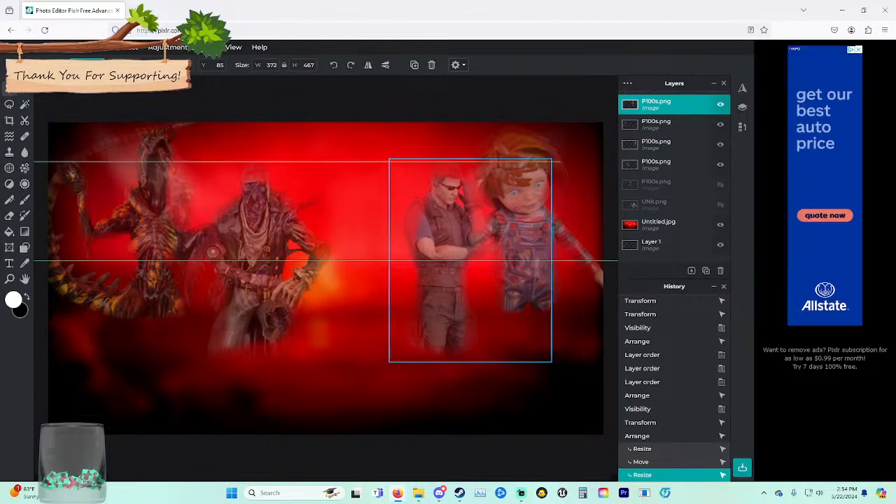
Raise the cowboy's layer above the alien's, and bring the gas-masked figure's layer to the top and show it.
{"action": "left_click", "coordinate": [658, 164]}
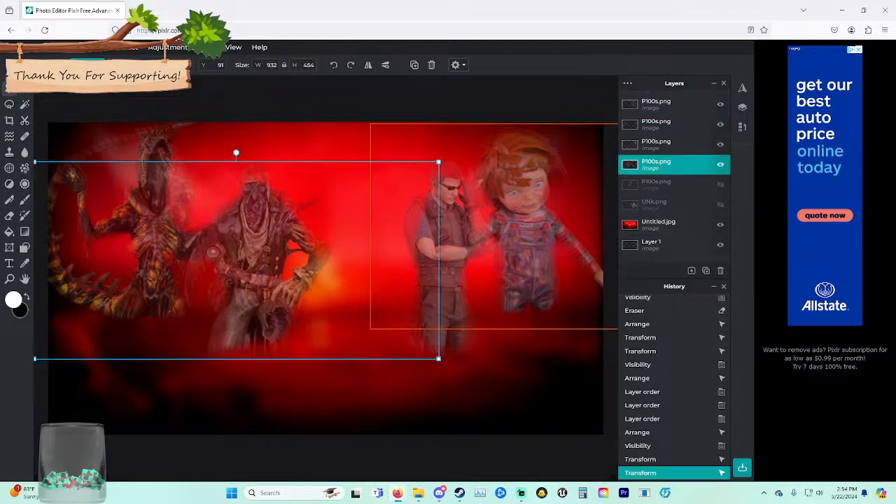
{"action": "left_click_drag", "start_coordinate": [657, 164], "coordinate": [658, 144]}
{"action": "left_click_drag", "start_coordinate": [658, 144], "coordinate": [658, 124]}
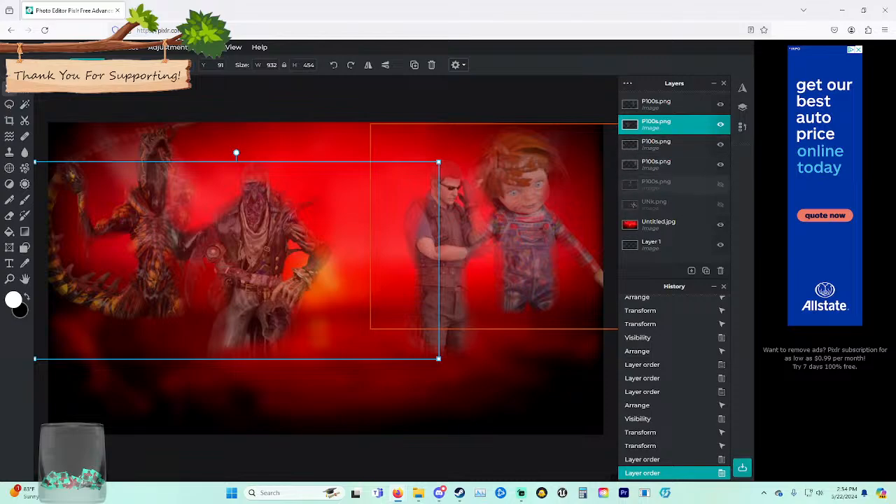
{"action": "left_click_drag", "start_coordinate": [658, 183], "coordinate": [657, 104]}
{"action": "left_click", "coordinate": [720, 104]}
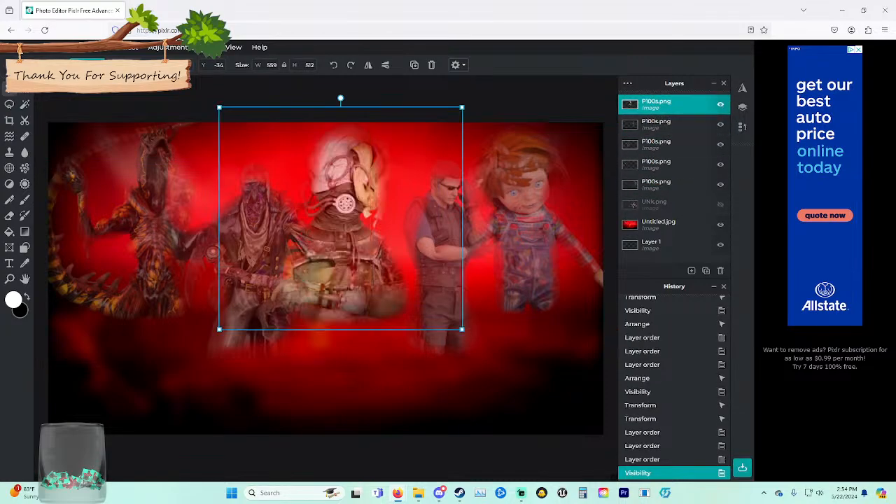
Move the gas-masked figure to the lower centre and raise the cowboy, the man in sunglasses and the doll.
{"action": "left_click_drag", "start_coordinate": [350, 224], "coordinate": [362, 244]}
{"action": "left_click_drag", "start_coordinate": [259, 231], "coordinate": [259, 201]}
{"action": "left_click_drag", "start_coordinate": [360, 245], "coordinate": [362, 314]}
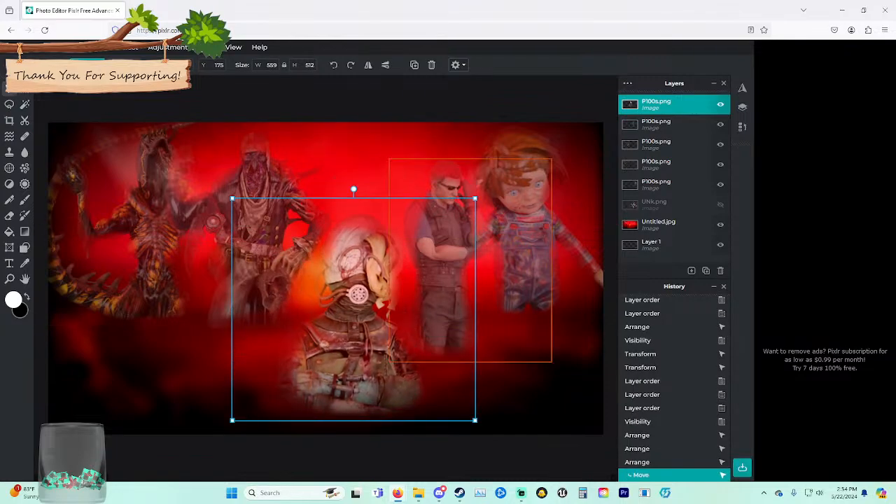
{"action": "left_click_drag", "start_coordinate": [444, 256], "coordinate": [436, 226]}
{"action": "mouse_move", "coordinate": [525, 210]}
{"action": "left_mouse_down"}
{"action": "mouse_move", "coordinate": [526, 191]}
{"action": "mouse_move", "coordinate": [528, 198]}
{"action": "left_mouse_up"}
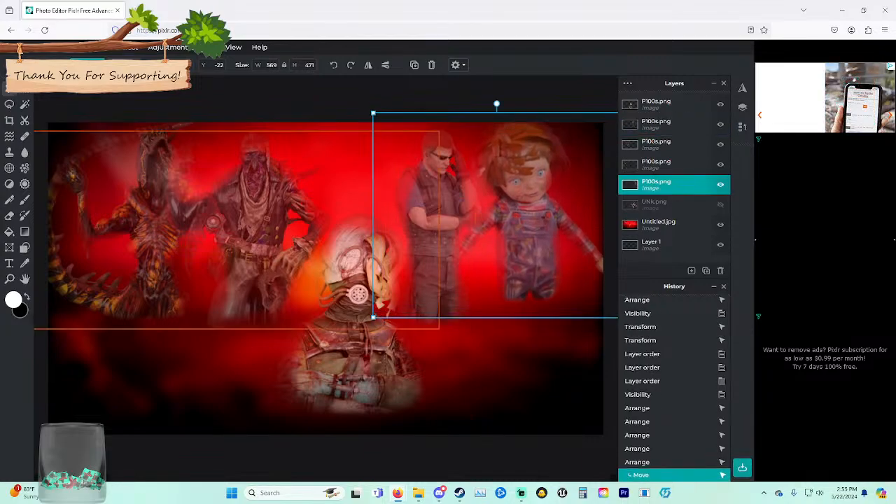
Shift the alien and the cowboy slightly left and raise the gas-masked figure between the cowboy and the man.
{"action": "left_click_drag", "start_coordinate": [261, 203], "coordinate": [303, 188]}
{"action": "key", "text": "ctrl+z"}
{"action": "mouse_move", "coordinate": [149, 210]}
{"action": "left_mouse_down"}
{"action": "mouse_move", "coordinate": [145, 188]}
{"action": "mouse_move", "coordinate": [142, 208]}
{"action": "left_mouse_up"}
{"action": "left_click_drag", "start_coordinate": [301, 193], "coordinate": [249, 207]}
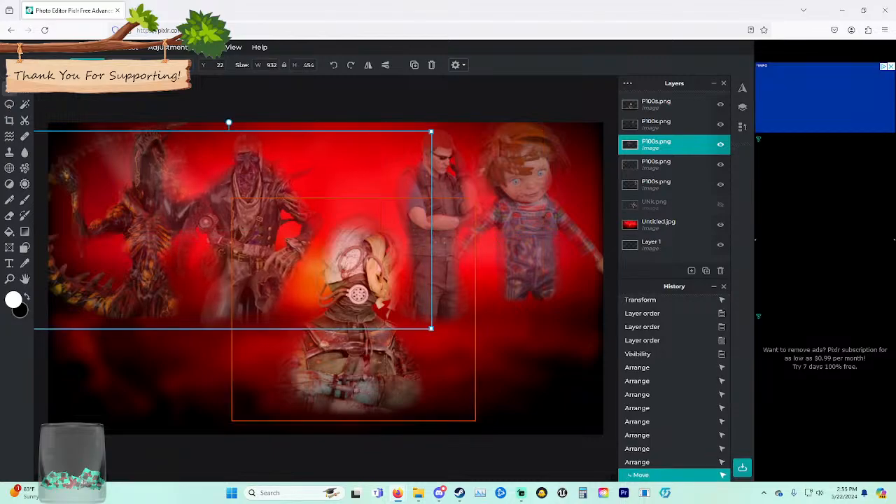
{"action": "left_click_drag", "start_coordinate": [357, 336], "coordinate": [354, 287]}
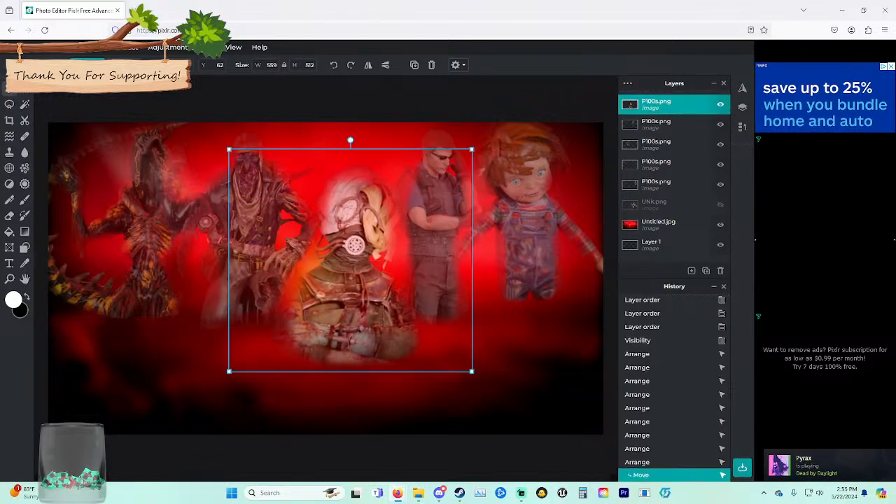
Fade the gas-masked figure with the soft Eraser, scale it to about 504 × 462 and reposition it.
{"action": "left_click", "coordinate": [9, 215]}
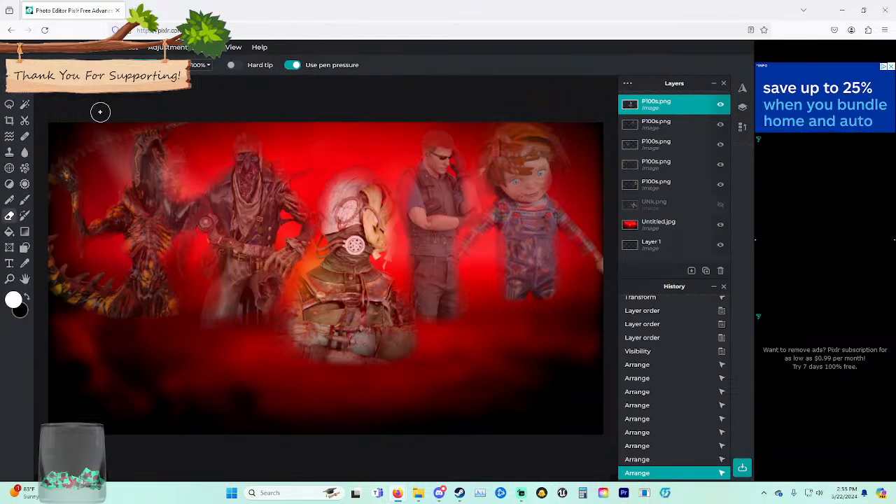
{"action": "mouse_move", "coordinate": [362, 211]}
{"action": "left_mouse_down"}
{"action": "mouse_move", "coordinate": [356, 242]}
{"action": "mouse_move", "coordinate": [346, 238]}
{"action": "left_mouse_up"}
{"action": "key", "text": "ctrl+z"}
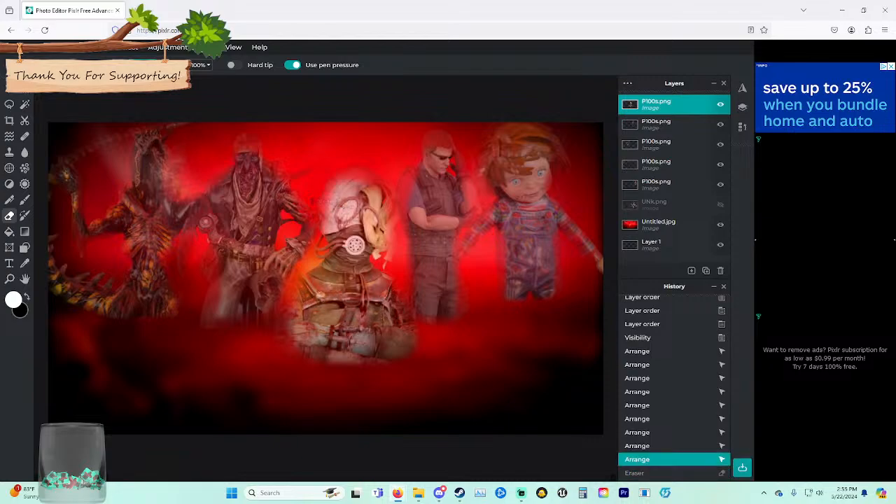
{"action": "mouse_move", "coordinate": [397, 205]}
{"action": "left_mouse_down"}
{"action": "mouse_move", "coordinate": [396, 215]}
{"action": "mouse_move", "coordinate": [265, 202]}
{"action": "mouse_move", "coordinate": [420, 261]}
{"action": "mouse_move", "coordinate": [324, 266]}
{"action": "mouse_move", "coordinate": [329, 327]}
{"action": "mouse_move", "coordinate": [413, 314]}
{"action": "mouse_move", "coordinate": [239, 343]}
{"action": "left_mouse_up"}
{"action": "left_click_drag", "start_coordinate": [426, 330], "coordinate": [428, 331]}
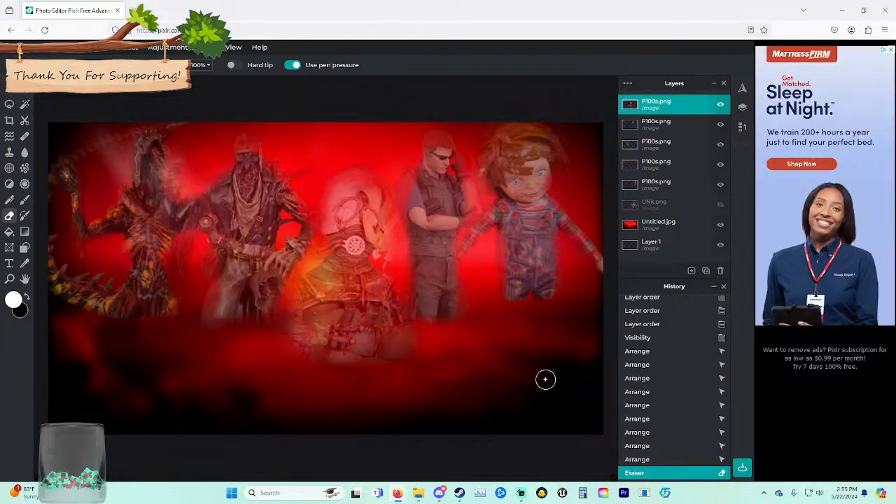
{"action": "key", "text": "v"}
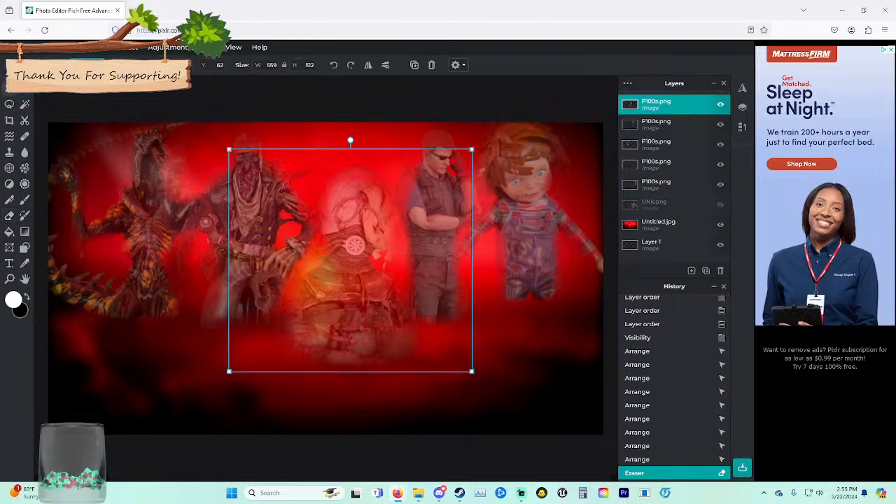
{"action": "left_click_drag", "start_coordinate": [339, 250], "coordinate": [353, 261]}
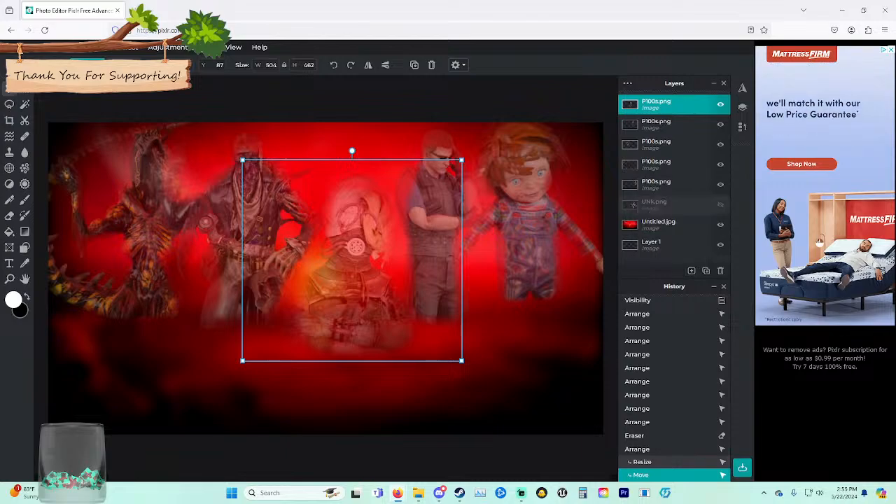
Show the UNk.png layer and move it to the top of the layer stack.
{"action": "left_click", "coordinate": [720, 204]}
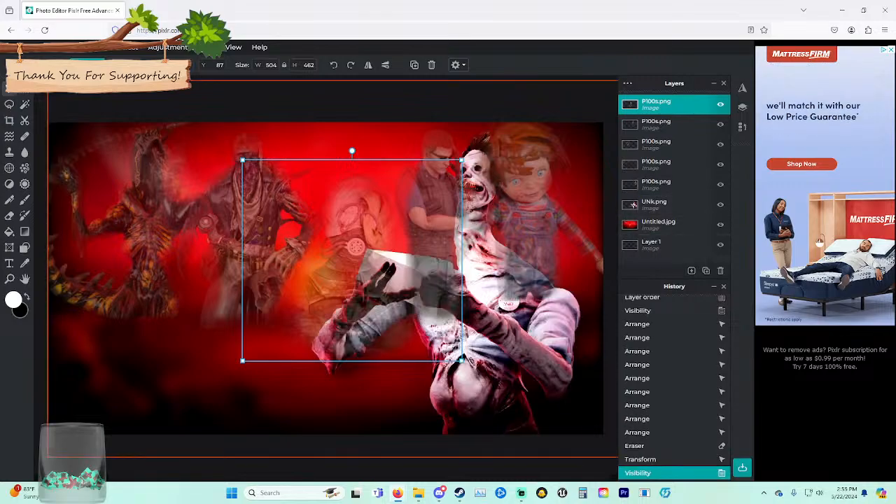
{"action": "left_click_drag", "start_coordinate": [633, 204], "coordinate": [632, 103]}
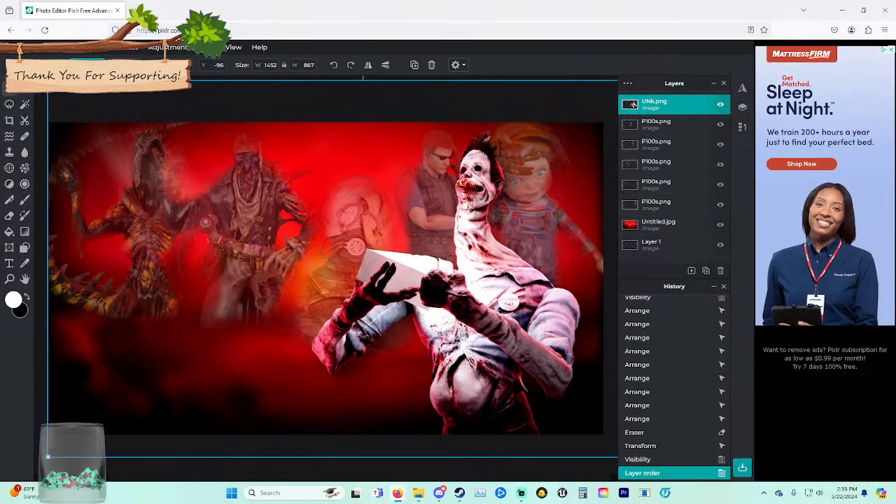
Add P100_Icon.webp to the current document directly above the Untitled.jpg background layer.
{"action": "left_click", "coordinate": [658, 225]}
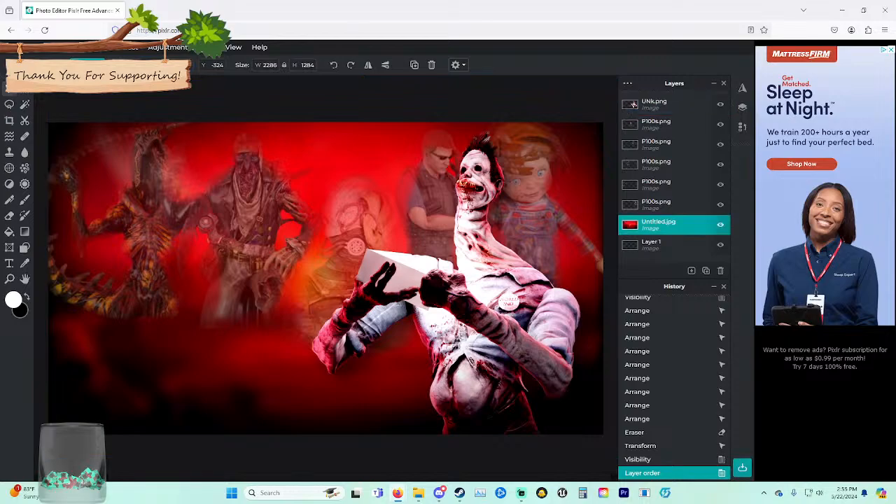
{"action": "scroll", "coordinate": [325, 278], "scroll_direction": "down", "scroll_amount": 1}
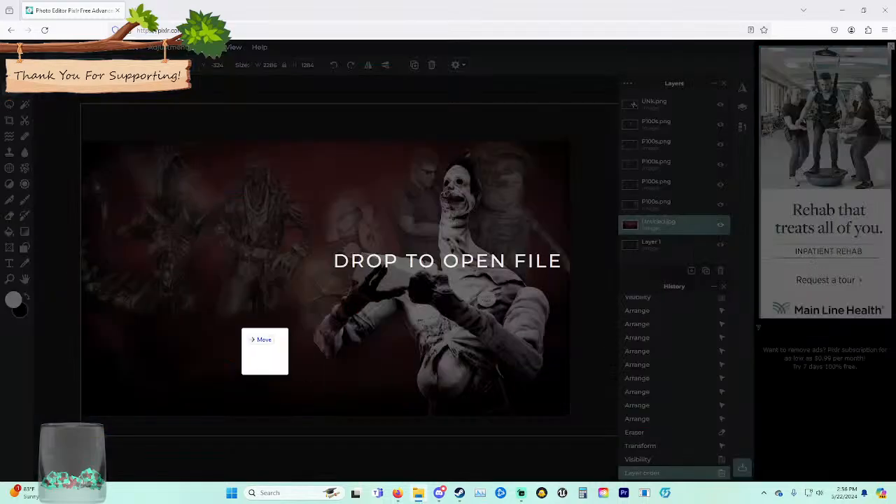
{"action": "left_click_drag", "start_coordinate": [265, 351], "coordinate": [194, 307]}
{"action": "left_click", "coordinate": [272, 336]}
{"action": "left_click_drag", "start_coordinate": [448, 294], "coordinate": [430, 314]}
{"action": "key", "text": "ctrl+z"}
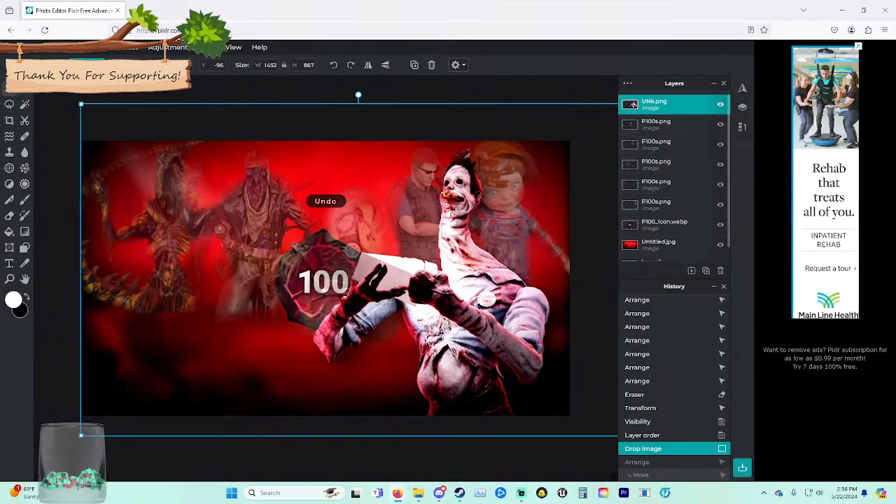
Hide the UNk.png layer and all five P100s.png layers.
{"action": "left_click", "coordinate": [720, 104]}
{"action": "left_click", "coordinate": [721, 124]}
{"action": "left_click", "coordinate": [720, 144]}
{"action": "left_click", "coordinate": [720, 163]}
{"action": "left_click", "coordinate": [664, 183]}
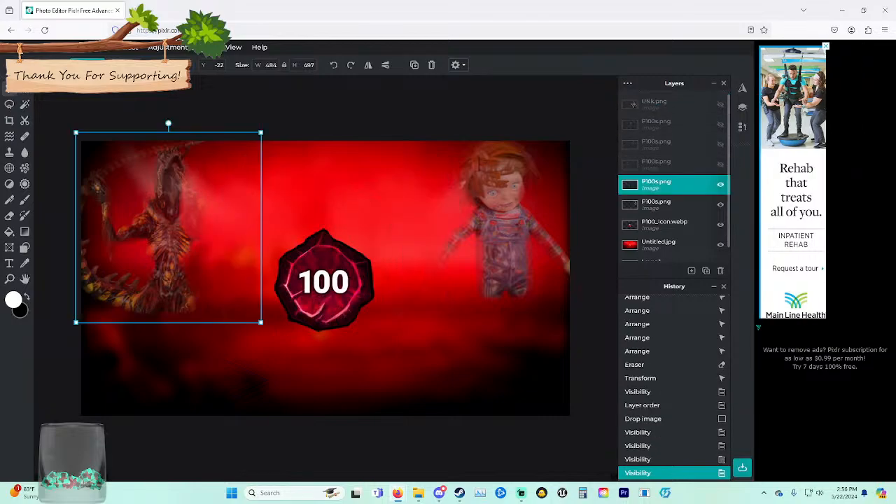
{"action": "left_click", "coordinate": [720, 184]}
{"action": "left_click", "coordinate": [665, 204]}
{"action": "left_click", "coordinate": [720, 205]}
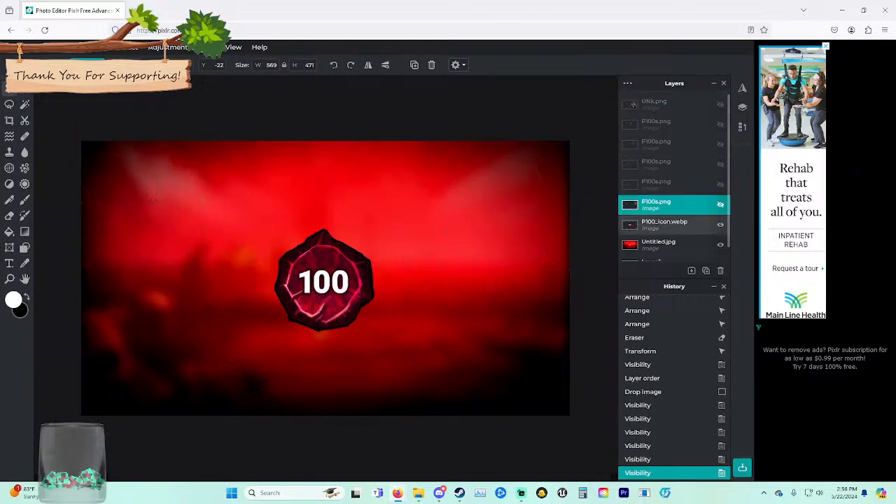
Bring P100_Icon.webp to the top of the layers, enlarge it to about 472 × 422 and place it on the image's left side.
{"action": "left_click", "coordinate": [720, 224]}
{"action": "scroll", "coordinate": [720, 224], "scroll_direction": "down", "scroll_amount": 1}
{"action": "left_click", "coordinate": [665, 210]}
{"action": "left_click", "coordinate": [721, 210]}
{"action": "left_click_drag", "start_coordinate": [665, 210], "coordinate": [665, 101]}
{"action": "scroll", "coordinate": [665, 101], "scroll_direction": "up", "scroll_amount": 1}
{"action": "left_click_drag", "start_coordinate": [325, 279], "coordinate": [197, 294]}
{"action": "left_click_drag", "start_coordinate": [261, 236], "coordinate": [313, 189]}
{"action": "left_click_drag", "start_coordinate": [223, 270], "coordinate": [204, 292]}
Show the UNk.png layer and all five P100s.png layers again.
{"action": "left_click", "coordinate": [720, 125]}
{"action": "left_click", "coordinate": [720, 145]}
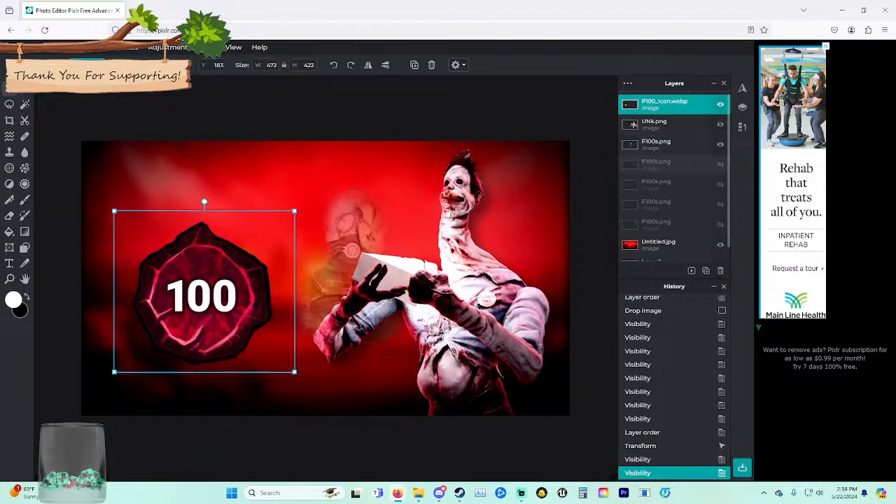
{"action": "left_click", "coordinate": [720, 164]}
{"action": "left_click", "coordinate": [720, 185]}
{"action": "left_click", "coordinate": [720, 204]}
{"action": "left_click", "coordinate": [720, 204]}
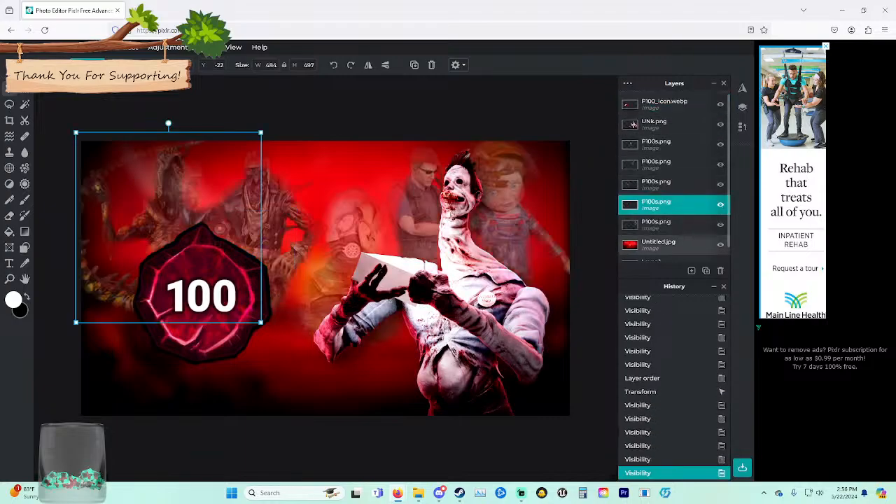
{"action": "left_click", "coordinate": [720, 224]}
Tilt the 100 badge slightly counterclockwise, scale it to about 379 × 339 and place it in the image's lower left.
{"action": "left_click_drag", "start_coordinate": [204, 291], "coordinate": [191, 311]}
{"action": "left_click_drag", "start_coordinate": [283, 230], "coordinate": [328, 190]}
{"action": "mouse_move", "coordinate": [245, 273]}
{"action": "left_mouse_down"}
{"action": "mouse_move", "coordinate": [225, 270]}
{"action": "mouse_move", "coordinate": [232, 270]}
{"action": "left_mouse_up"}
{"action": "left_click_drag", "start_coordinate": [203, 179], "coordinate": [182, 181]}
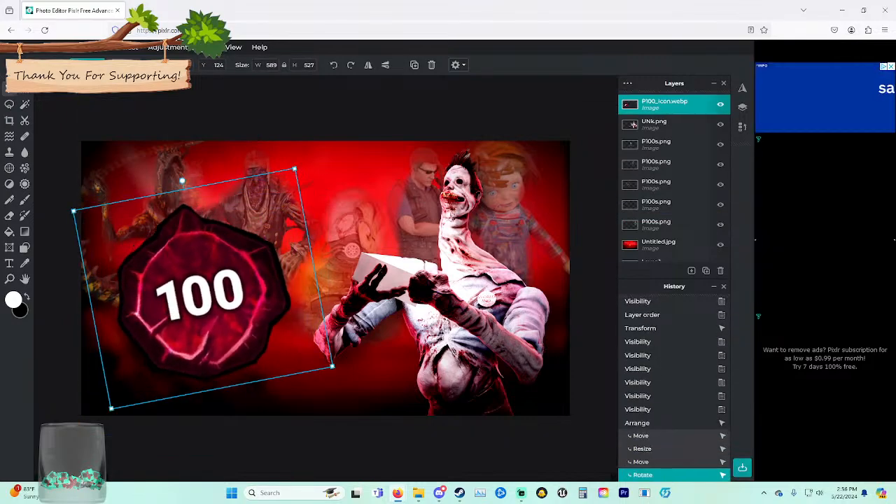
{"action": "left_click_drag", "start_coordinate": [296, 168], "coordinate": [230, 254]}
{"action": "left_click_drag", "start_coordinate": [175, 329], "coordinate": [193, 305]}
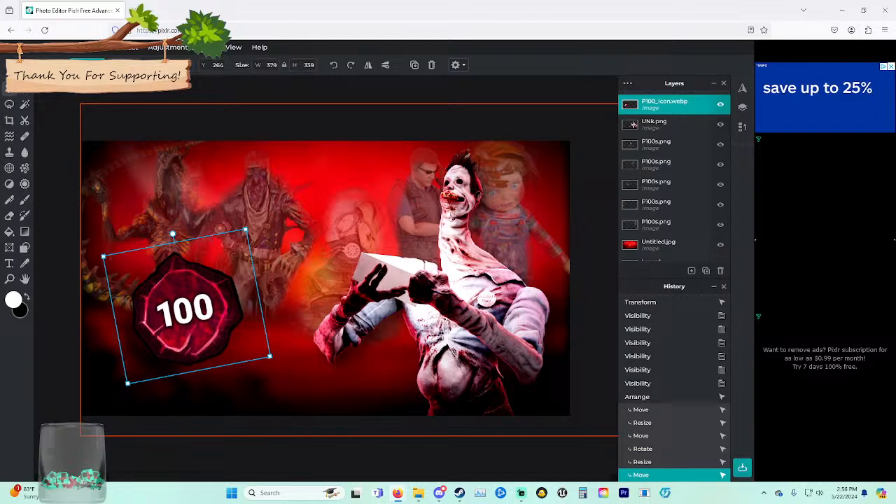
{"action": "left_click_drag", "start_coordinate": [192, 306], "coordinate": [196, 307]}
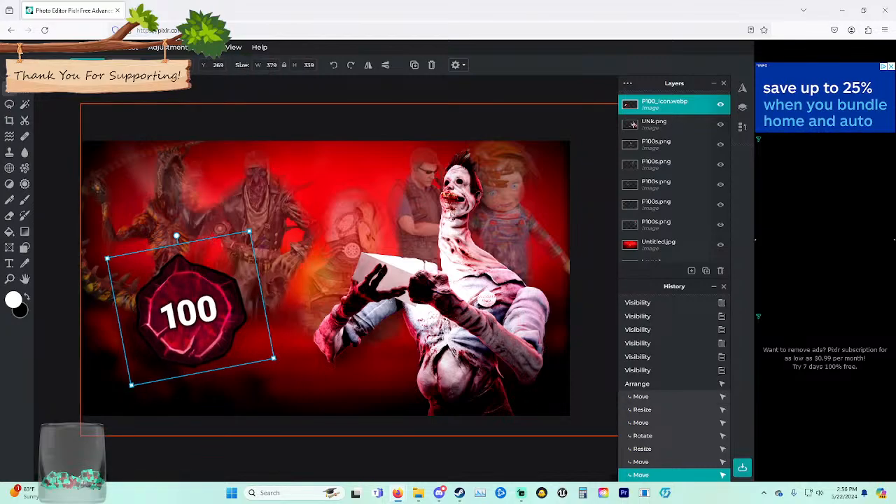
Apply a Vignette effect with an amount of 59 to the 100 badge.
{"action": "mouse_move", "coordinate": [208, 47]}
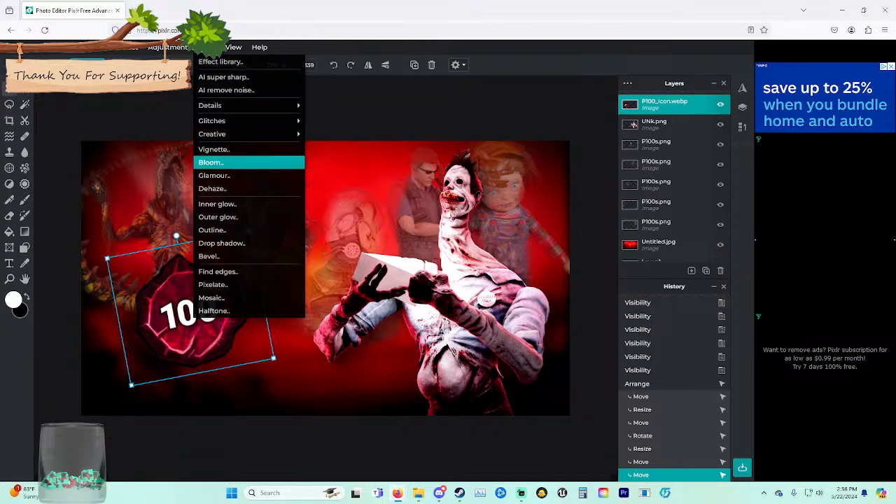
{"action": "left_click", "coordinate": [214, 149]}
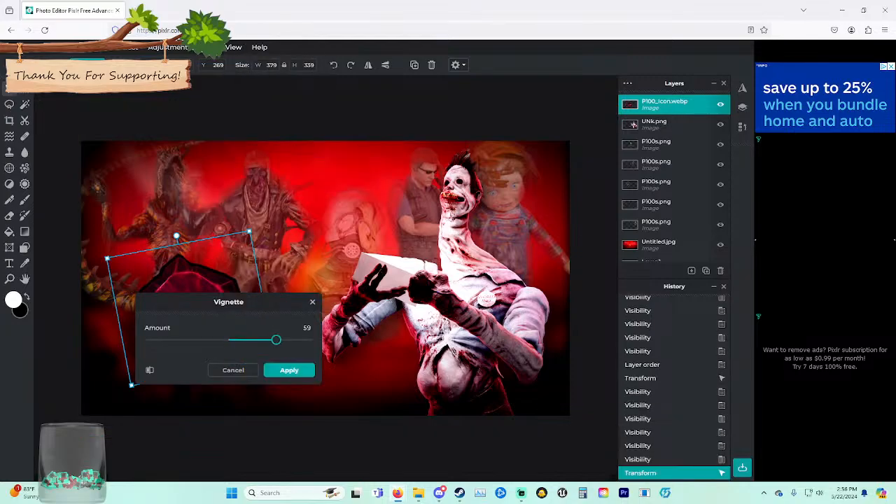
{"action": "left_click", "coordinate": [289, 370]}
Set the 100 badge's brightness to 42, raise its contrast and apply the adjustment.
{"action": "mouse_move", "coordinate": [168, 47]}
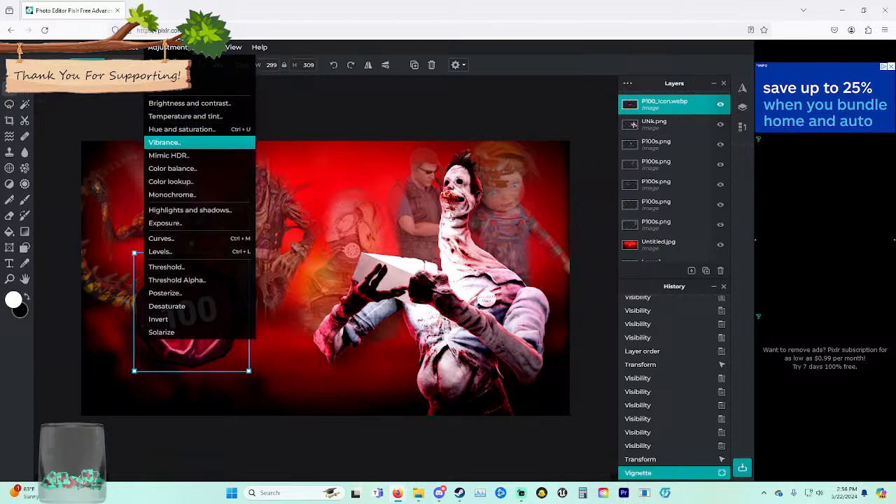
{"action": "left_click", "coordinate": [189, 103]}
{"action": "left_click_drag", "start_coordinate": [229, 336], "coordinate": [263, 336]}
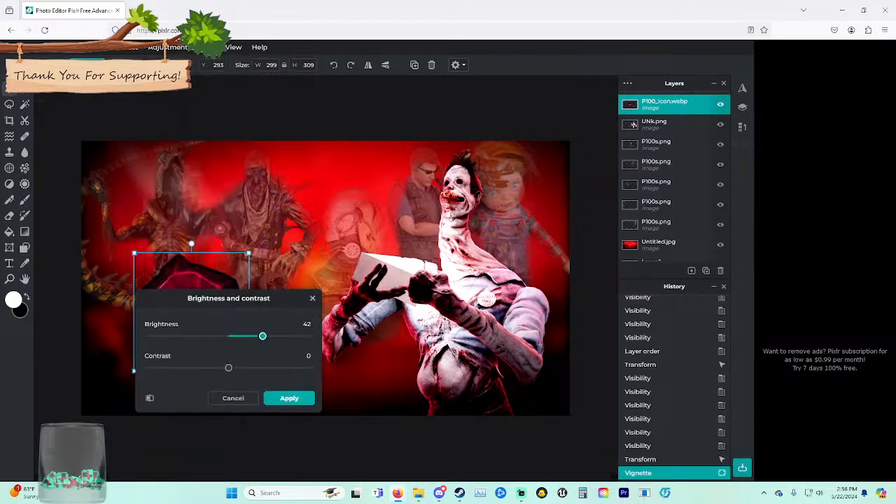
{"action": "left_click_drag", "start_coordinate": [244, 367], "coordinate": [280, 367]}
{"action": "left_click", "coordinate": [289, 399]}
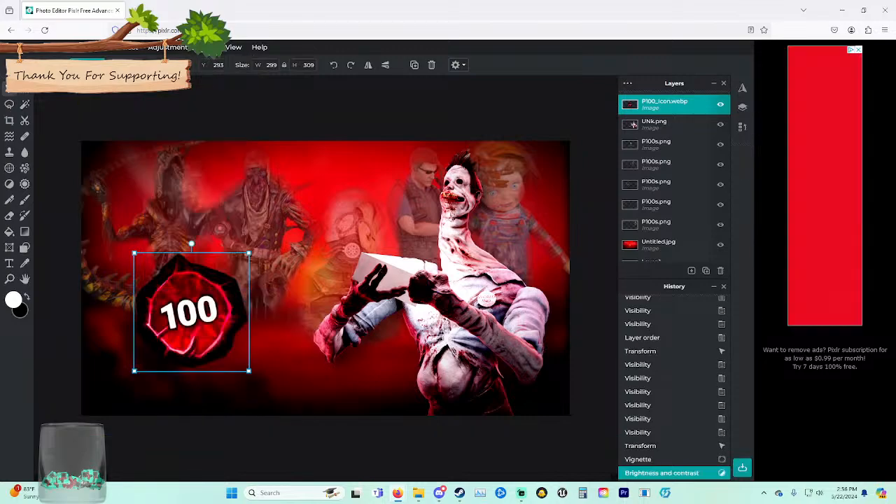
Raise the exposure of the 100 badge.
{"action": "mouse_move", "coordinate": [168, 47]}
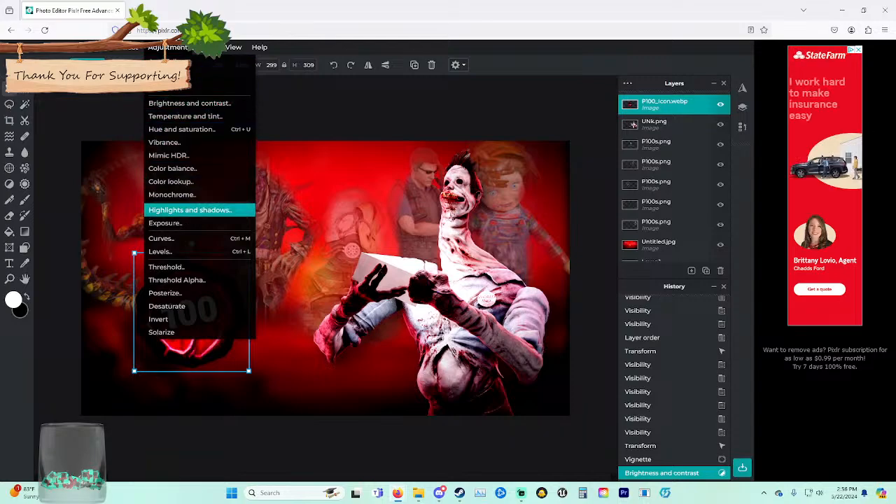
{"action": "left_click", "coordinate": [166, 222]}
{"action": "left_click_drag", "start_coordinate": [242, 340], "coordinate": [264, 340]}
{"action": "left_click", "coordinate": [289, 370]}
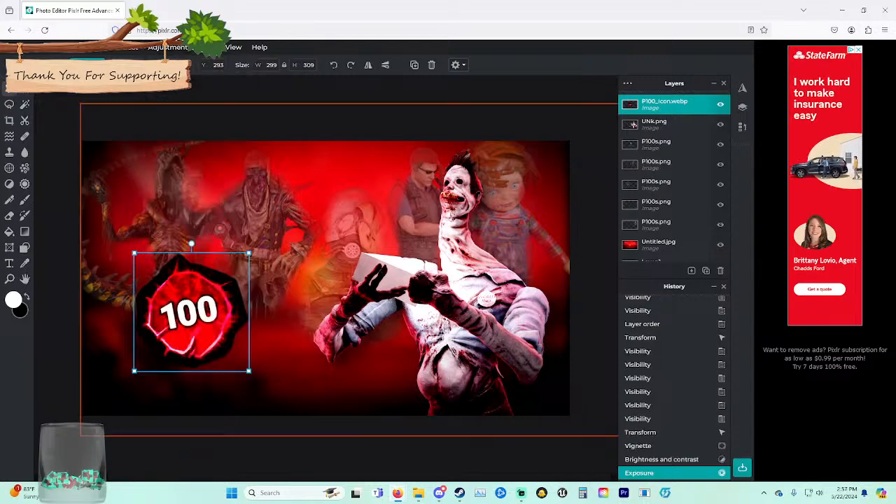
Apply a Bloom effect with an amount of 14 to the 100 badge.
{"action": "mouse_move", "coordinate": [207, 47]}
{"action": "mouse_move", "coordinate": [230, 106]}
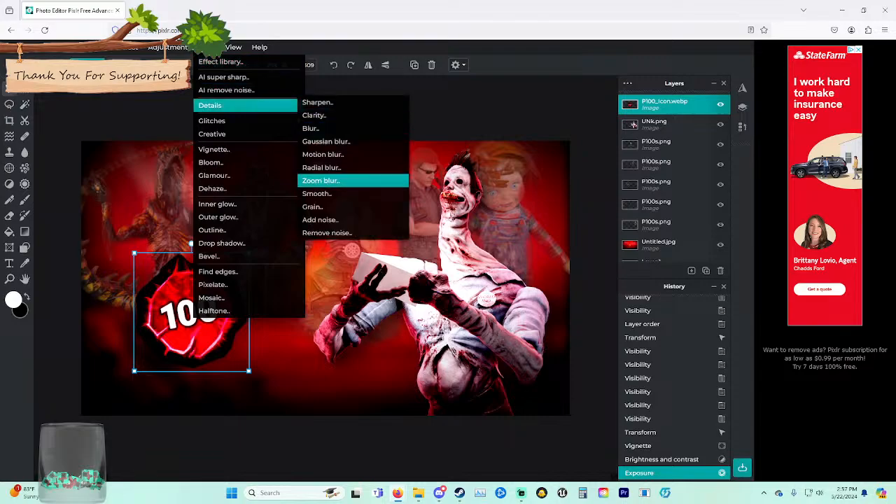
{"action": "left_click", "coordinate": [210, 162]}
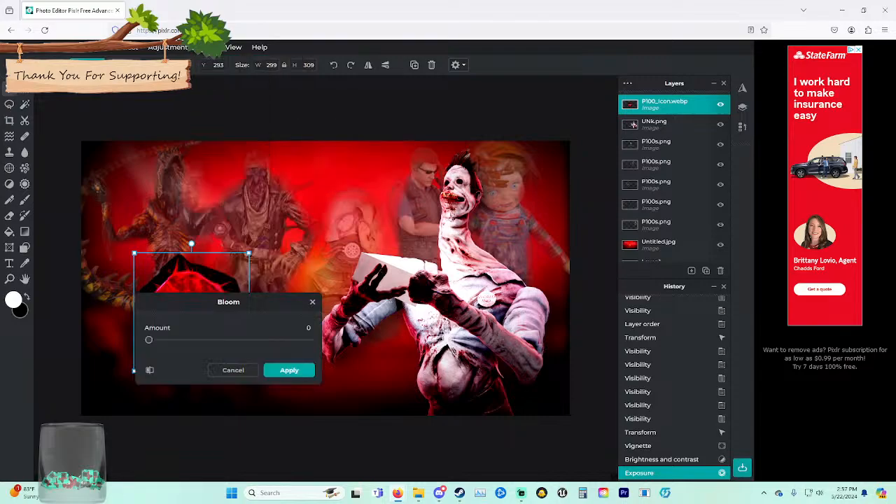
{"action": "left_click_drag", "start_coordinate": [228, 301], "coordinate": [318, 376]}
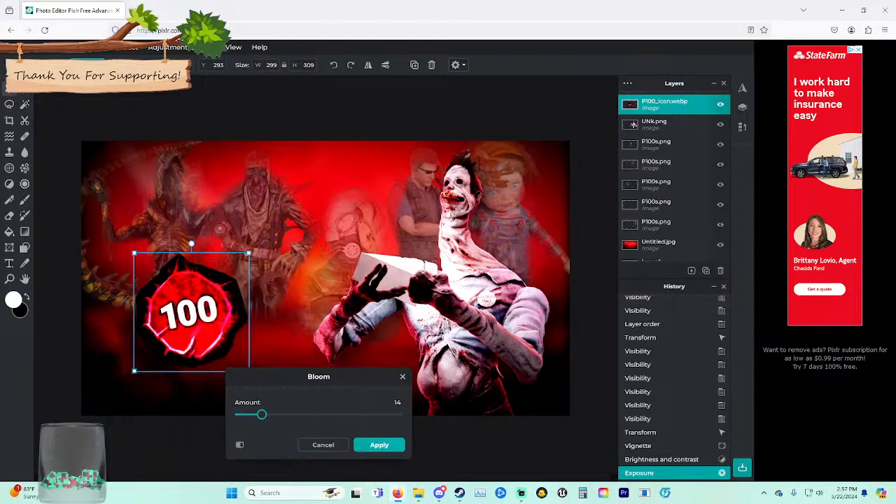
{"action": "left_click", "coordinate": [379, 444]}
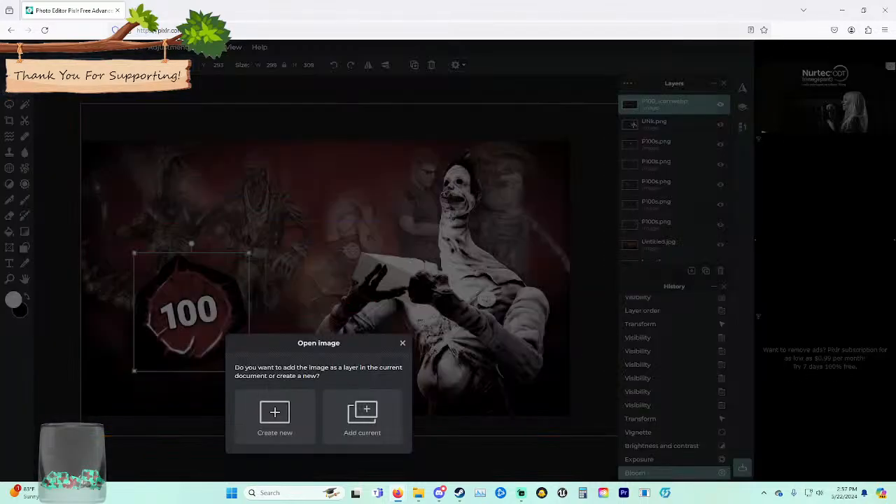
Add the retro sunburst image as a layer in the current document and place it just below the badge layer.
{"action": "left_click", "coordinate": [363, 416]}
{"action": "left_click_drag", "start_coordinate": [669, 104], "coordinate": [669, 126]}
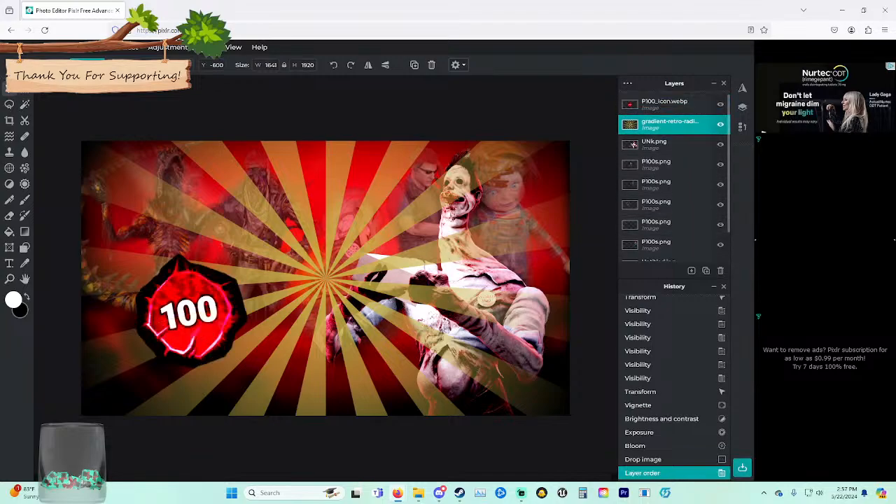
Scale the sunburst down to about 517 × 605 and centre it behind the 100 badge.
{"action": "scroll", "coordinate": [326, 278], "scroll_direction": "down", "scroll_amount": 4}
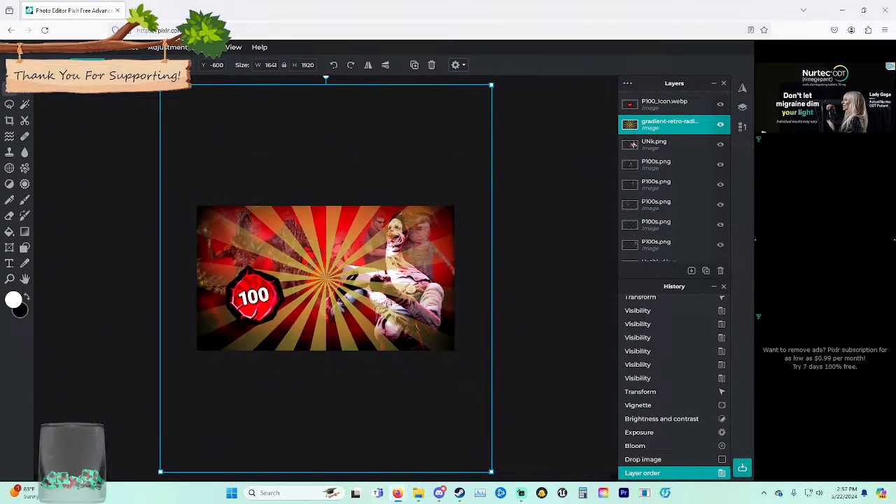
{"action": "left_click_drag", "start_coordinate": [197, 127], "coordinate": [339, 294]}
{"action": "left_click_drag", "start_coordinate": [396, 361], "coordinate": [271, 290]}
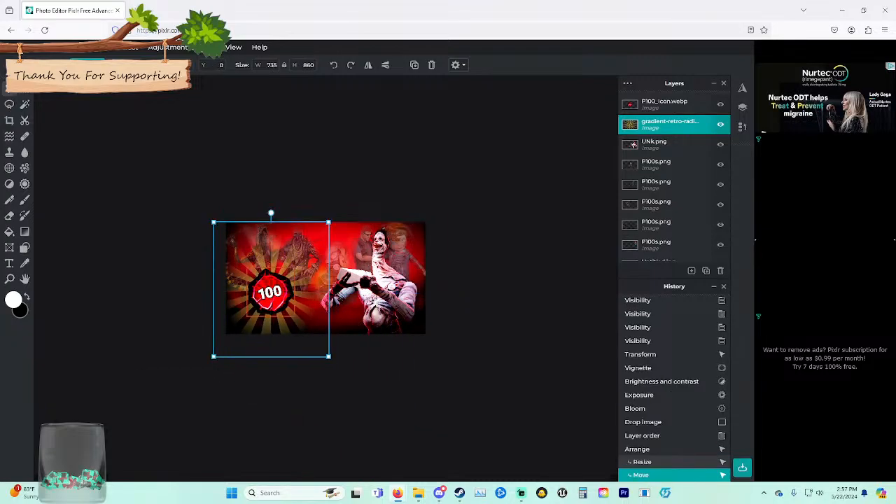
{"action": "left_click_drag", "start_coordinate": [213, 223], "coordinate": [246, 262]}
{"action": "left_click_drag", "start_coordinate": [288, 309], "coordinate": [271, 292]}
{"action": "scroll", "coordinate": [271, 292], "scroll_direction": "up", "scroll_amount": 3}
{"action": "scroll", "coordinate": [326, 280], "scroll_direction": "up", "scroll_amount": 2}
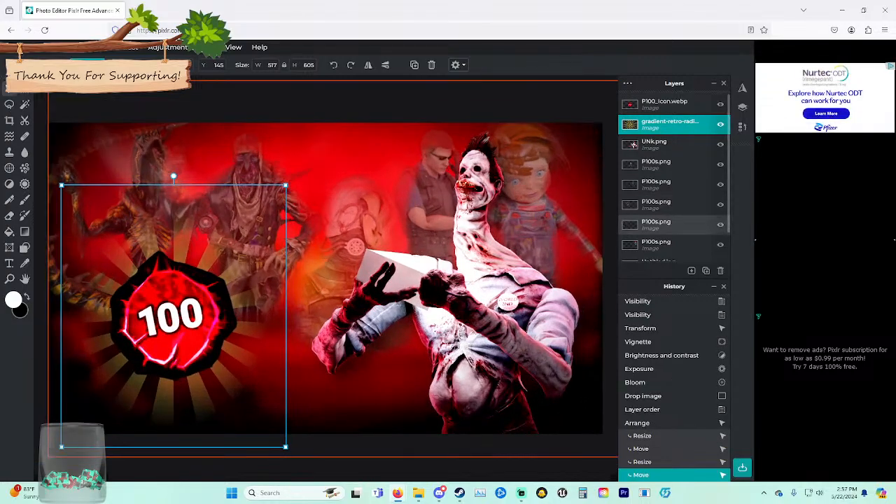
Set the sunburst layer's brightness to 100 and raise its contrast nearly to the maximum.
{"action": "left_click", "coordinate": [170, 48]}
{"action": "left_click", "coordinate": [176, 117]}
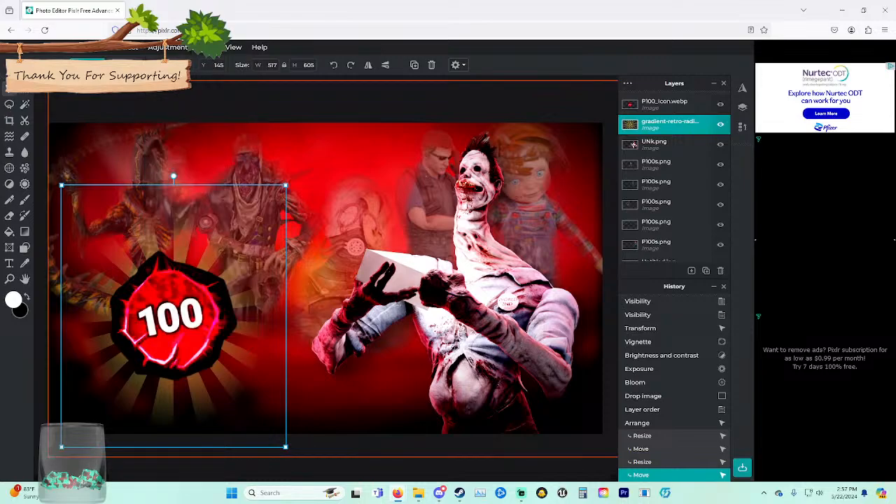
{"action": "left_click", "coordinate": [168, 47]}
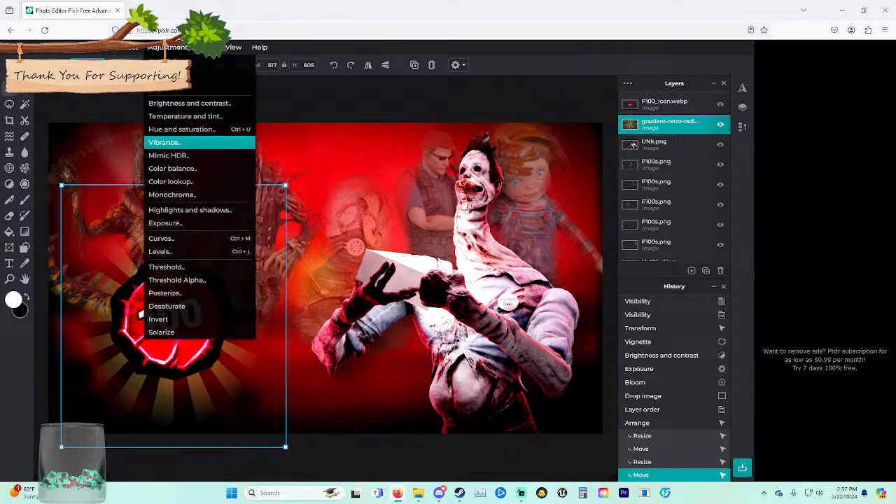
{"action": "left_click", "coordinate": [188, 103]}
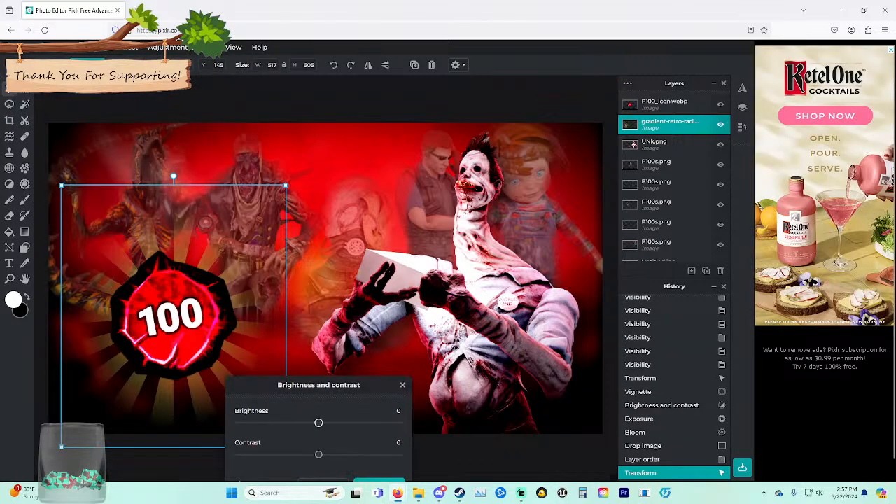
{"action": "left_click_drag", "start_coordinate": [319, 422], "coordinate": [377, 422]}
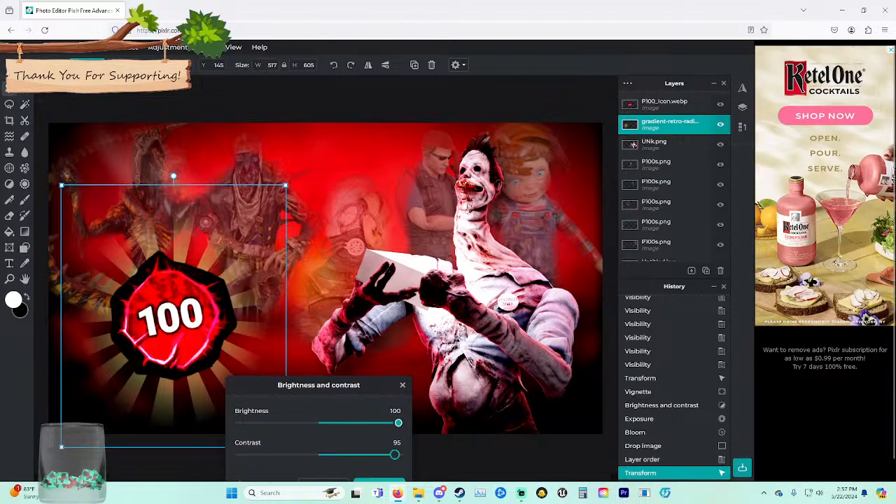
{"action": "mouse_move", "coordinate": [395, 455]}
{"action": "left_mouse_down"}
{"action": "mouse_move", "coordinate": [235, 454]}
{"action": "mouse_move", "coordinate": [398, 455]}
{"action": "left_mouse_up"}
{"action": "left_click", "coordinate": [379, 482]}
Shift the sunburst's hue to -56 and reduce its saturation to -50.
{"action": "left_click", "coordinate": [168, 47]}
{"action": "left_click", "coordinate": [182, 128]}
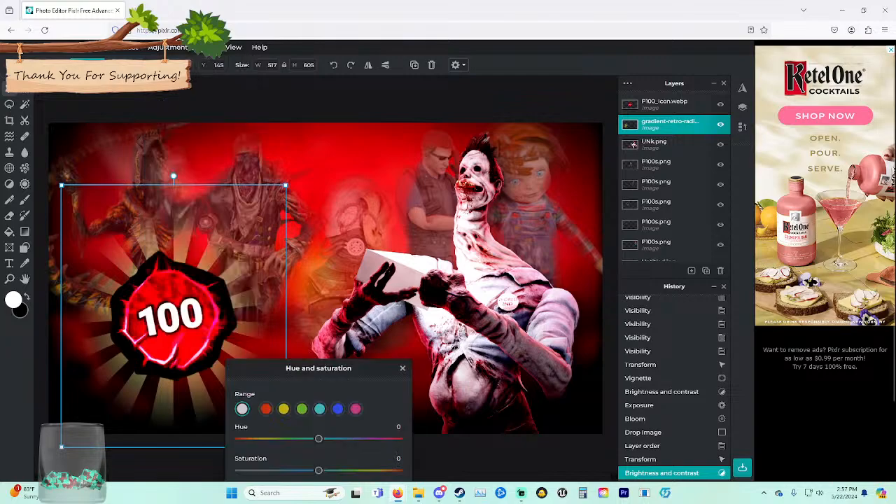
{"action": "left_click_drag", "start_coordinate": [319, 438], "coordinate": [277, 438]}
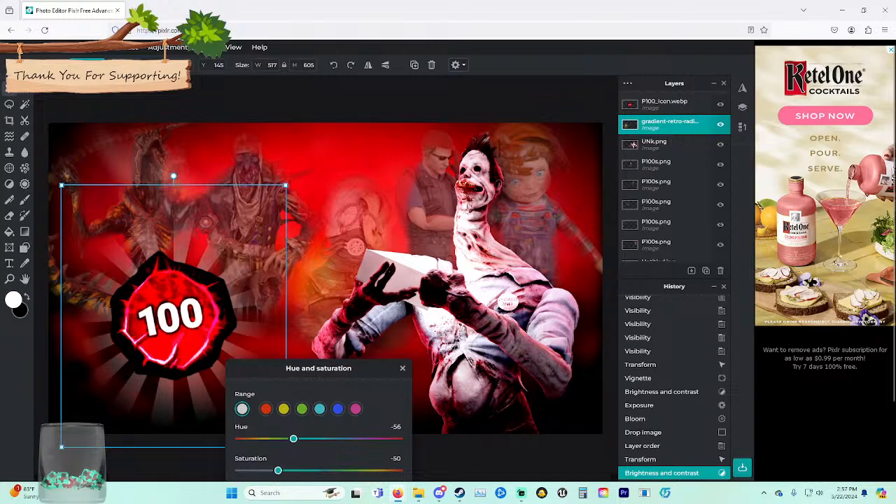
{"action": "left_click_drag", "start_coordinate": [378, 368], "coordinate": [379, 281]}
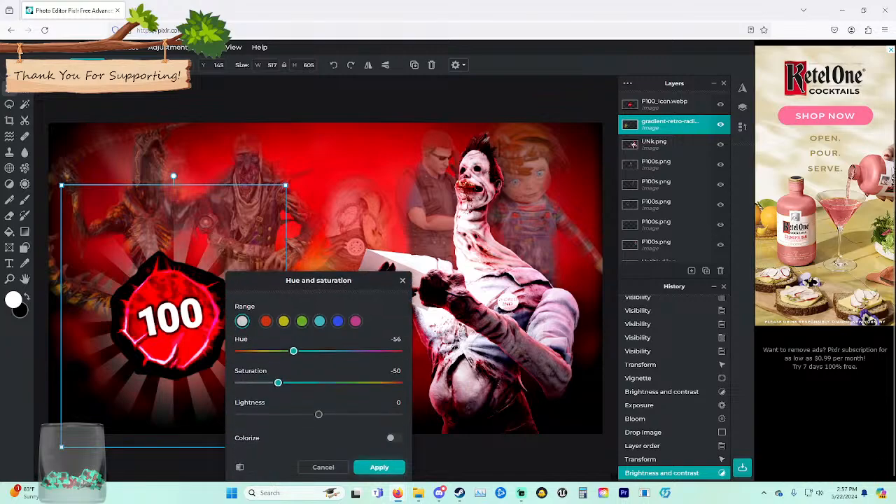
{"action": "left_click", "coordinate": [378, 467]}
Raise the sunburst's lightness to the maximum with a second Hue and saturation adjustment.
{"action": "left_click", "coordinate": [168, 47]}
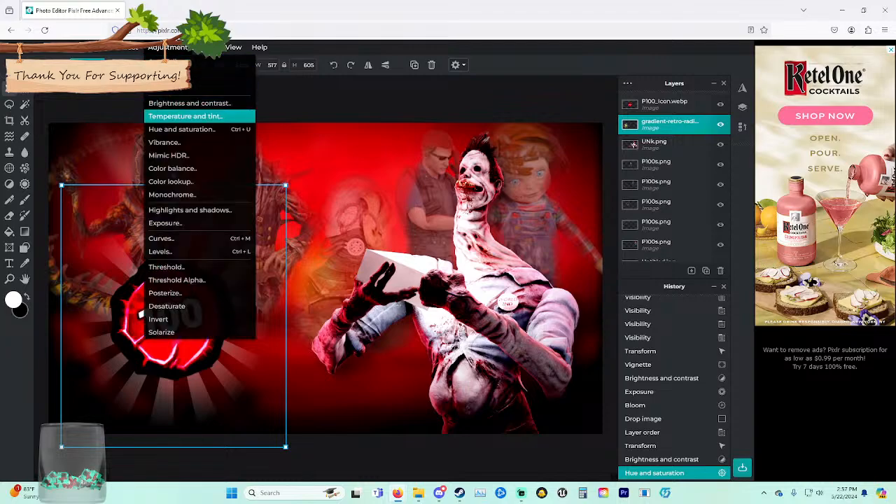
{"action": "left_click", "coordinate": [185, 129]}
{"action": "left_click_drag", "start_coordinate": [318, 368], "coordinate": [319, 285]}
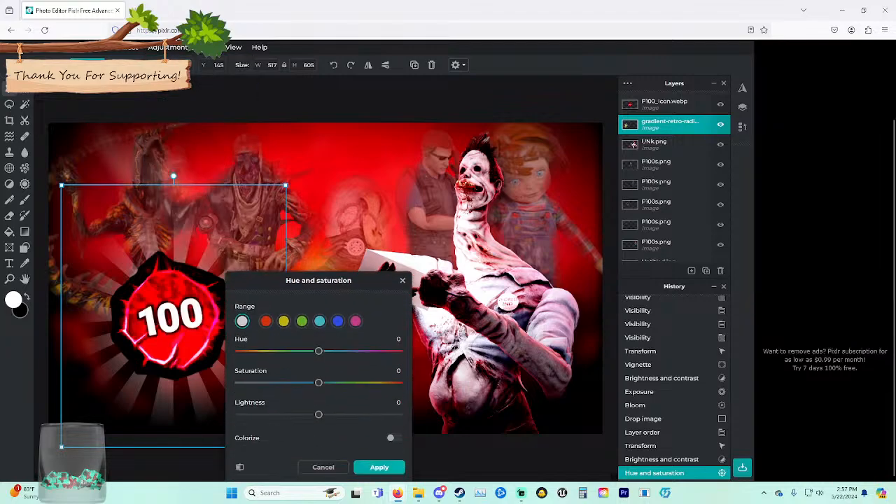
{"action": "left_click_drag", "start_coordinate": [318, 414], "coordinate": [402, 414]}
{"action": "left_click", "coordinate": [379, 467]}
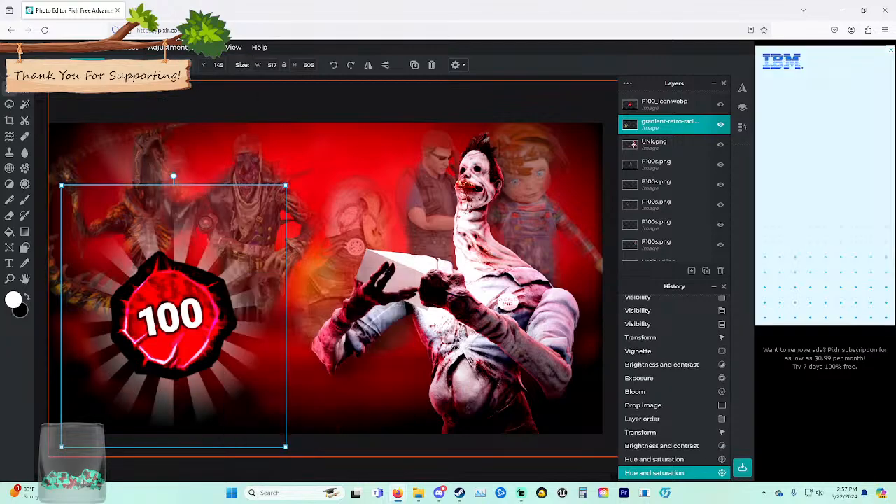
Apply a Bloom effect with an amount of 57 to the sunburst.
{"action": "left_click", "coordinate": [208, 47]}
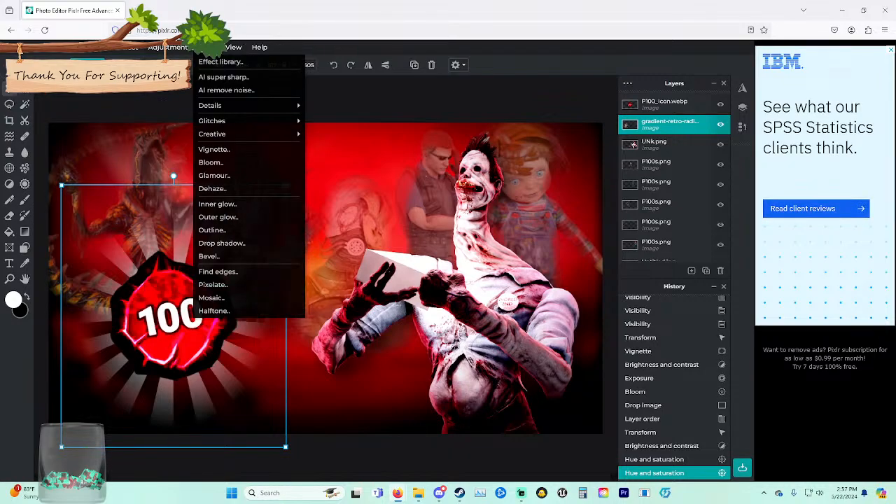
{"action": "left_click", "coordinate": [210, 162]}
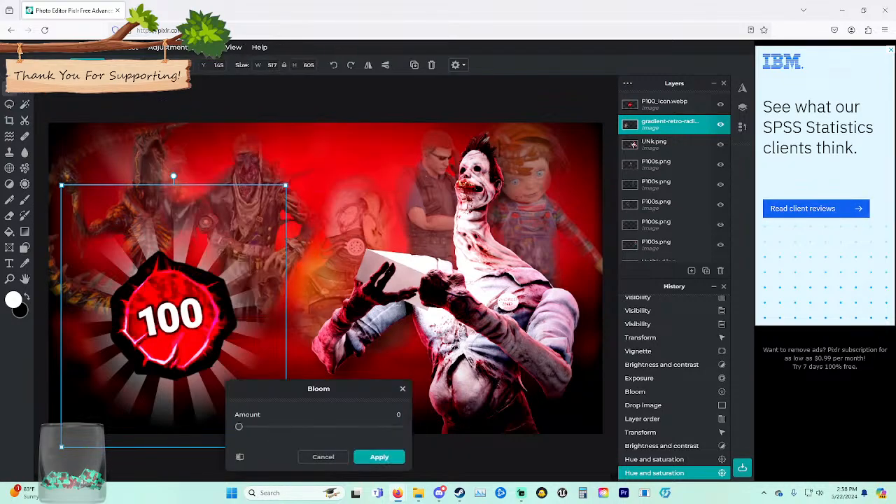
{"action": "left_click_drag", "start_coordinate": [241, 427], "coordinate": [324, 426]}
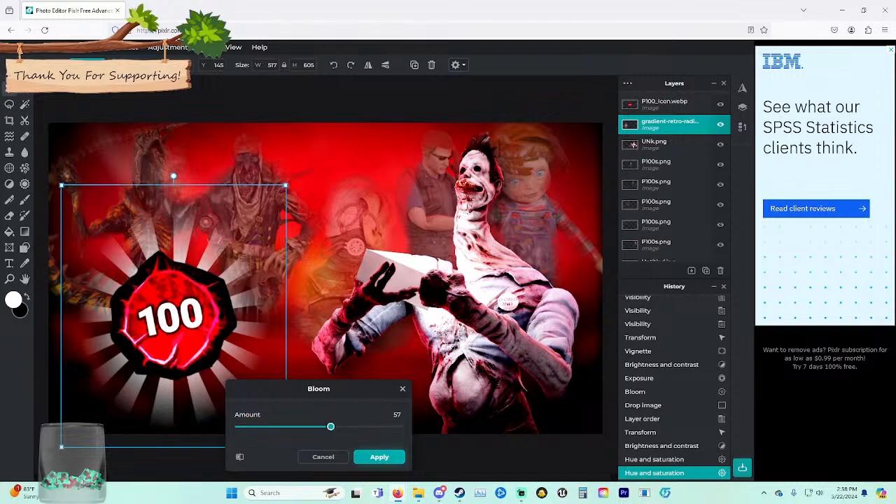
{"action": "left_click", "coordinate": [380, 457]}
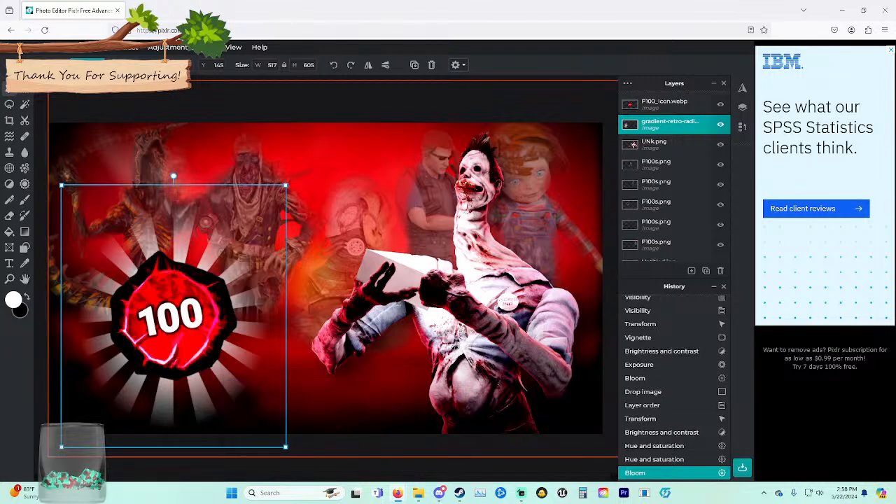
Move the UNk.png figure out of the way and shift the faded masked character in the middle slightly upward.
{"action": "left_click", "coordinate": [665, 181]}
{"action": "left_click", "coordinate": [665, 202]}
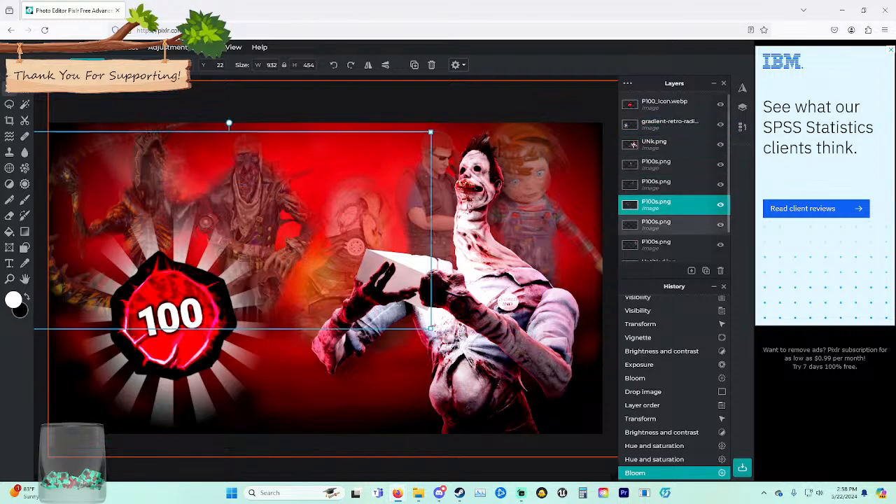
{"action": "left_click", "coordinate": [664, 224]}
{"action": "left_click", "coordinate": [665, 243]}
{"action": "scroll", "coordinate": [665, 245], "scroll_direction": "down", "scroll_amount": 1}
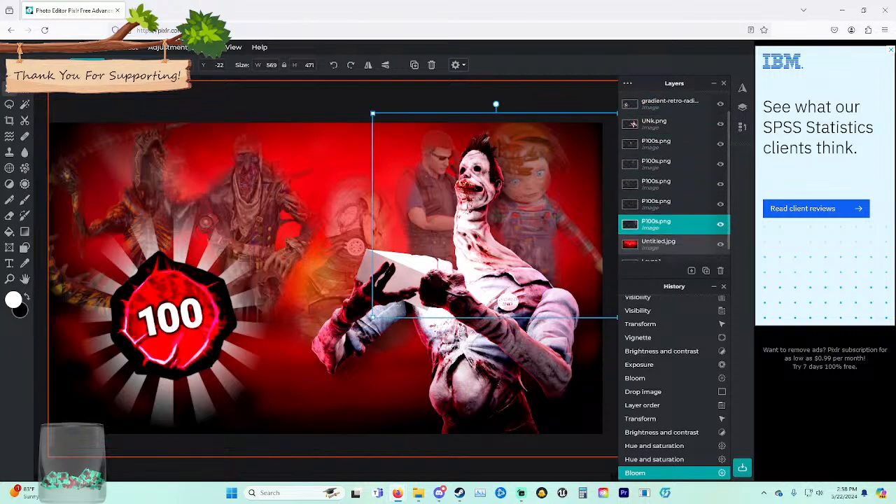
{"action": "scroll", "coordinate": [665, 172], "scroll_direction": "up", "scroll_amount": 1}
{"action": "left_click", "coordinate": [664, 165]}
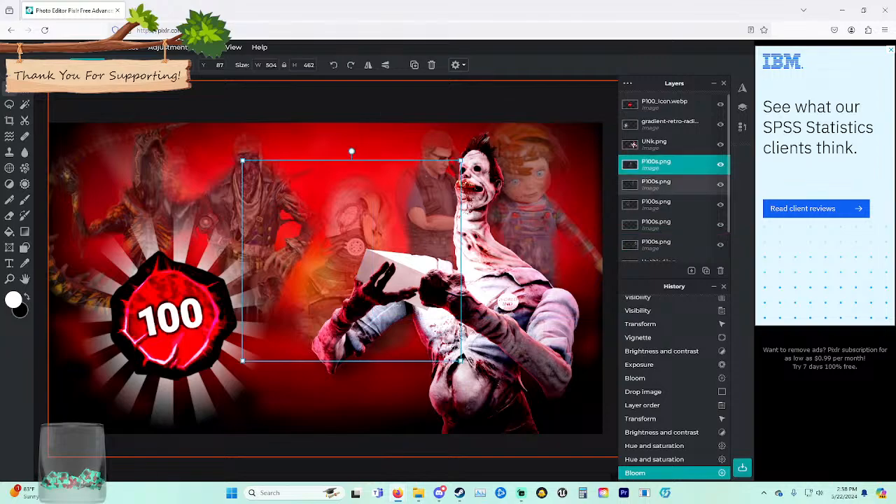
{"action": "left_click_drag", "start_coordinate": [475, 280], "coordinate": [732, 349]}
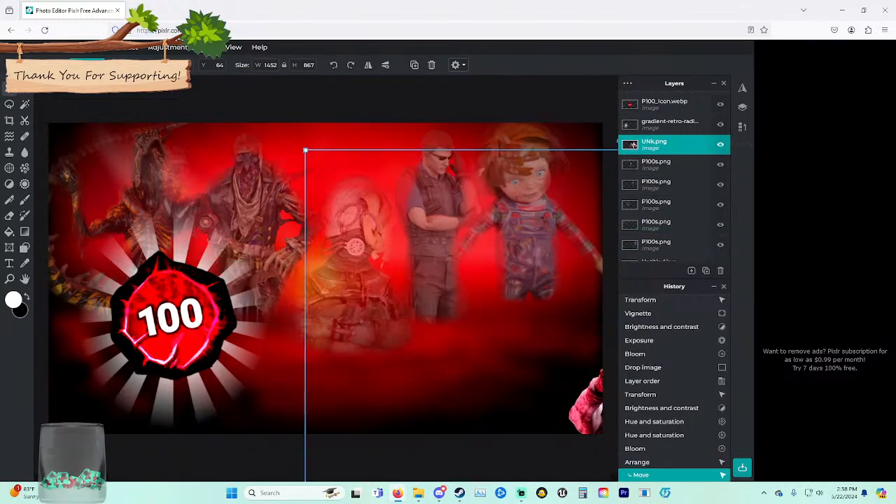
{"action": "left_click_drag", "start_coordinate": [587, 400], "coordinate": [675, 491]}
{"action": "left_click_drag", "start_coordinate": [354, 248], "coordinate": [352, 219]}
Bring the UNk.png figure back in front of the faded characters and nudge it to slightly right of its former place.
{"action": "left_click_drag", "start_coordinate": [546, 371], "coordinate": [194, 199]}
{"action": "key", "text": "Right"}
{"action": "key", "text": "Right"}
{"action": "key", "text": "Right"}
{"action": "key", "text": "Right"}
{"action": "key", "text": "Right"}
{"action": "key", "text": "Right"}
{"action": "key", "text": "Right"}
{"action": "key", "text": "Right"}
{"action": "key", "text": "Right"}
{"action": "key", "text": "Right"}
{"action": "key", "text": "Right"}
{"action": "key", "text": "Right"}
{"action": "key", "text": "Right"}
{"action": "key", "text": "Right"}
{"action": "key", "text": "Right"}
{"action": "key", "text": "Right"}
{"action": "key", "text": "Right"}
{"action": "key", "text": "Right"}
{"action": "key", "text": "Right"}
{"action": "key", "text": "Right"}
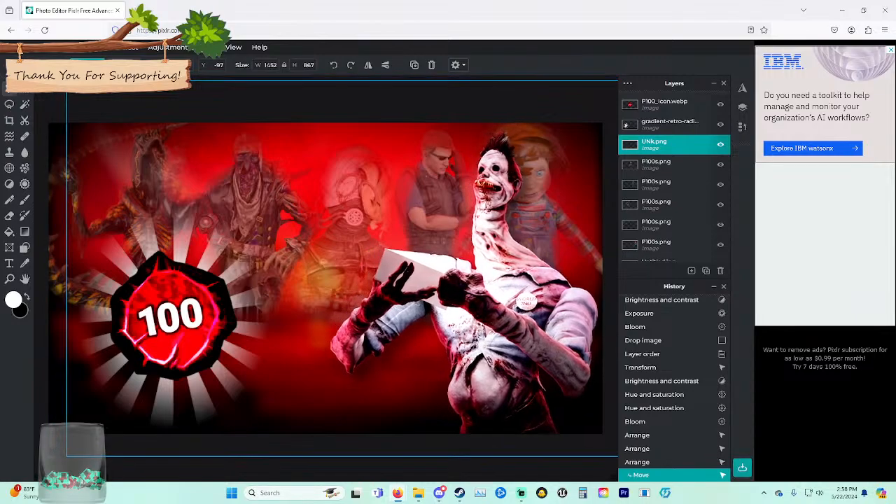
{"action": "key", "text": "Left"}
{"action": "key", "text": "Left"}
{"action": "key", "text": "Left"}
{"action": "key", "text": "Left"}
{"action": "key", "text": "Left"}
{"action": "key", "text": "Left"}
{"action": "key", "text": "Left"}
{"action": "key", "text": "Left"}
{"action": "key", "text": "Left"}
{"action": "key", "text": "Left"}
{"action": "key", "text": "Left"}
{"action": "key", "text": "Left"}
{"action": "key", "text": "Right"}
{"action": "key", "text": "Right"}
{"action": "key", "text": "Right"}
{"action": "key", "text": "Right"}
{"action": "key", "text": "Right"}
{"action": "key", "text": "Right"}
{"action": "key", "text": "Right"}
{"action": "key", "text": "Right"}
{"action": "key", "text": "Right"}
{"action": "key", "text": "Right"}
{"action": "key", "text": "Right"}
{"action": "key", "text": "Right"}
{"action": "key", "text": "Down"}
{"action": "key", "text": "Down"}
{"action": "key", "text": "Down"}
{"action": "key", "text": "Down"}
{"action": "key", "text": "Down"}
{"action": "key", "text": "Down"}
{"action": "key", "text": "Down"}
{"action": "key", "text": "Down"}
{"action": "key", "text": "Down"}
{"action": "key", "text": "Down"}
{"action": "key", "text": "Down"}
{"action": "key", "text": "Down"}
{"action": "key", "text": "Down"}
{"action": "key", "text": "Down"}
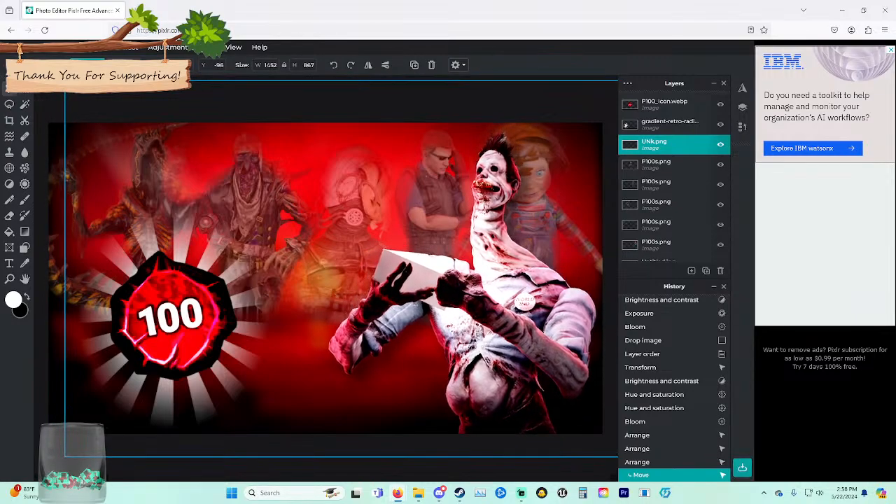
{"action": "key", "text": "Left"}
{"action": "key", "text": "Left"}
{"action": "key", "text": "Left"}
{"action": "key", "text": "Left"}
{"action": "key", "text": "Left"}
{"action": "key", "text": "Left"}
{"action": "key", "text": "Left"}
{"action": "key", "text": "Left"}
{"action": "key", "text": "Left"}
{"action": "key", "text": "Left"}
{"action": "key", "text": "Left"}
{"action": "key", "text": "Left"}
{"action": "key", "text": "Left"}
{"action": "key", "text": "Left"}
{"action": "key", "text": "Left"}
{"action": "key", "text": "Left"}
{"action": "key", "text": "Left"}
{"action": "key", "text": "Left"}
{"action": "key", "text": "Left"}
{"action": "key", "text": "Left"}
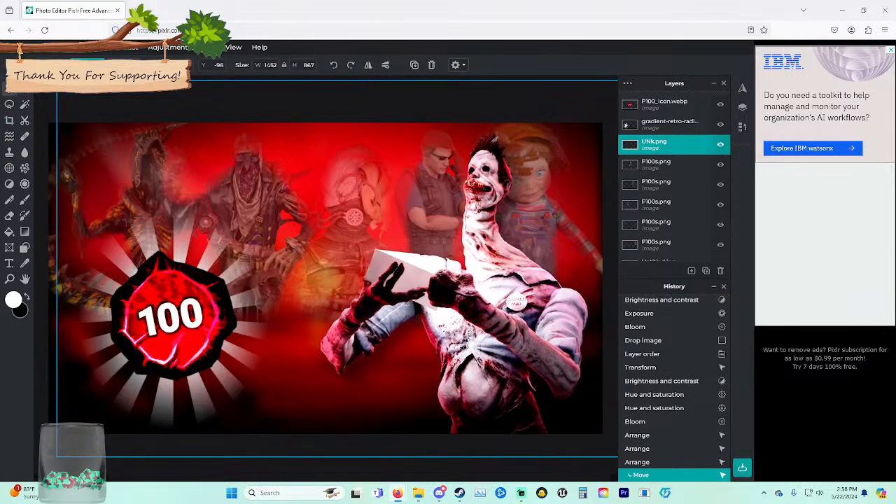
{"action": "key", "text": "Left"}
{"action": "key", "text": "Left"}
{"action": "key", "text": "Left"}
{"action": "key", "text": "Left"}
{"action": "key", "text": "Left"}
{"action": "left_click", "coordinate": [329, 469]}
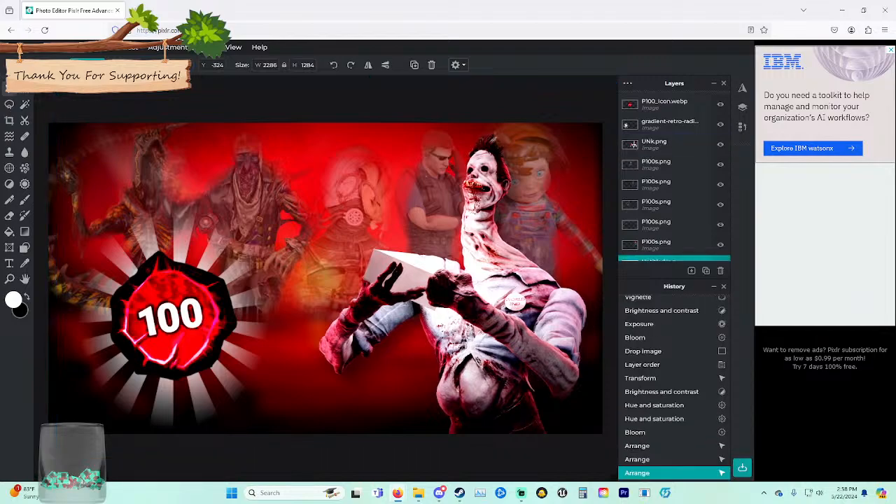
Add a new text layer reading "Congratulations!".
{"action": "scroll", "coordinate": [326, 280], "scroll_direction": "down", "scroll_amount": 1}
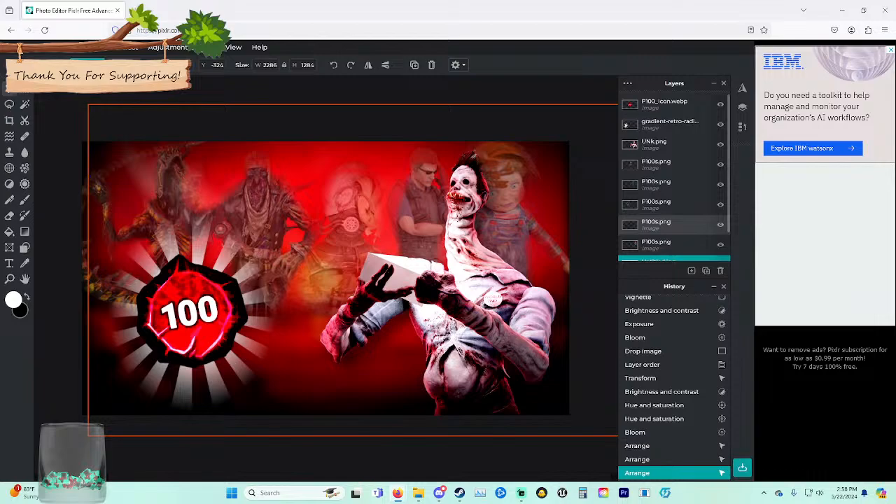
{"action": "key", "text": "t"}
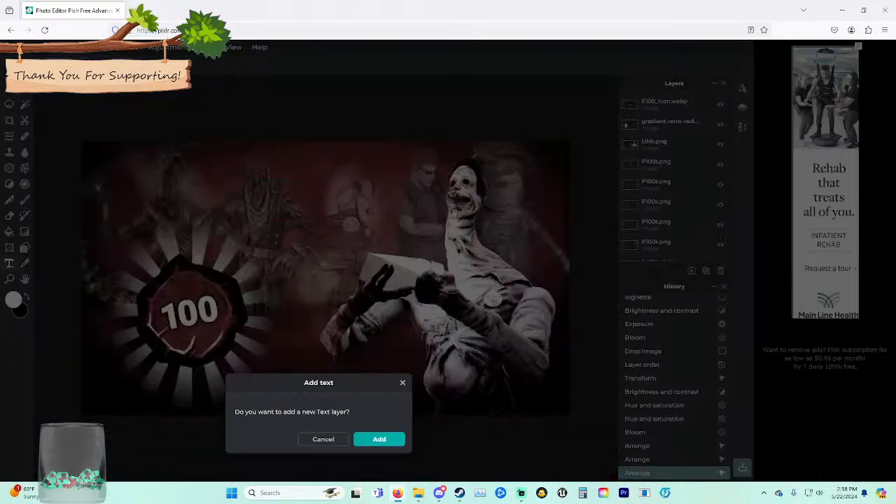
{"action": "left_click", "coordinate": [379, 439]}
{"action": "type", "text": "Congrat"}
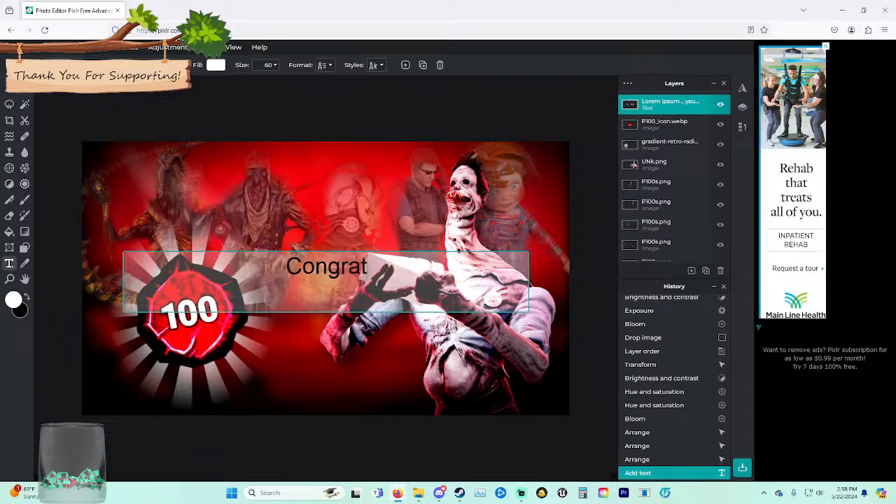
{"action": "type", "text": "ulations!"}
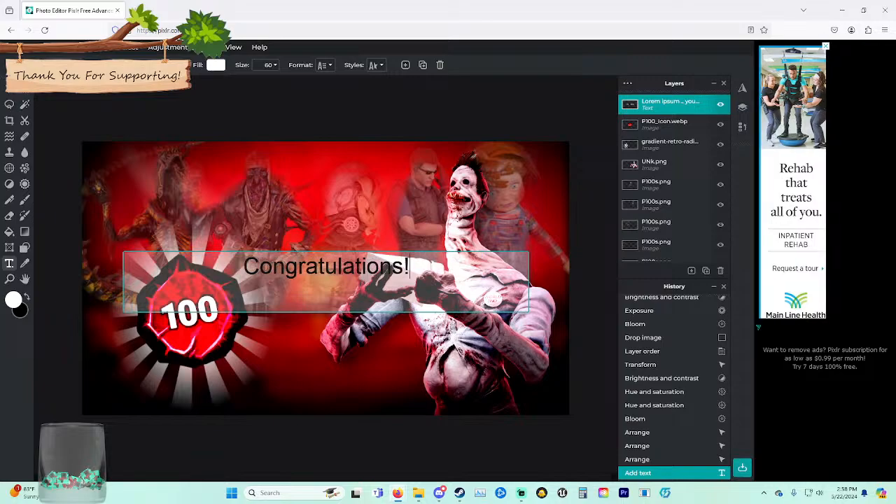
{"action": "key", "text": "Return"}
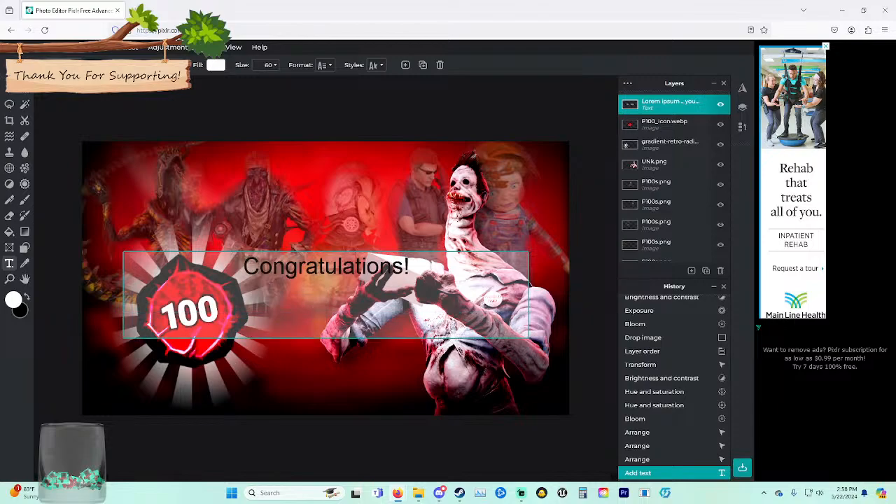
{"action": "key", "text": "BackSpace"}
{"action": "key", "text": "Escape"}
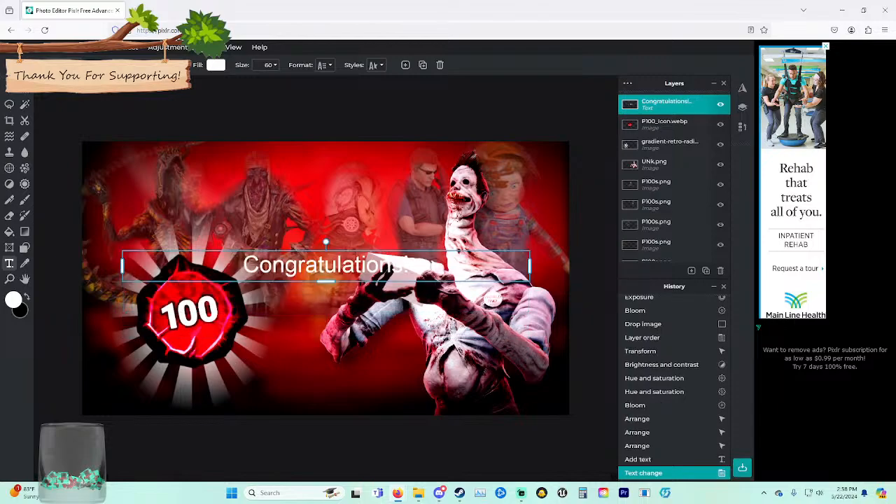
Place the Congratulations! text above the badge, tilted upward to the right in a narrower text box, at font size 72.
{"action": "left_click_drag", "start_coordinate": [326, 266], "coordinate": [321, 205]}
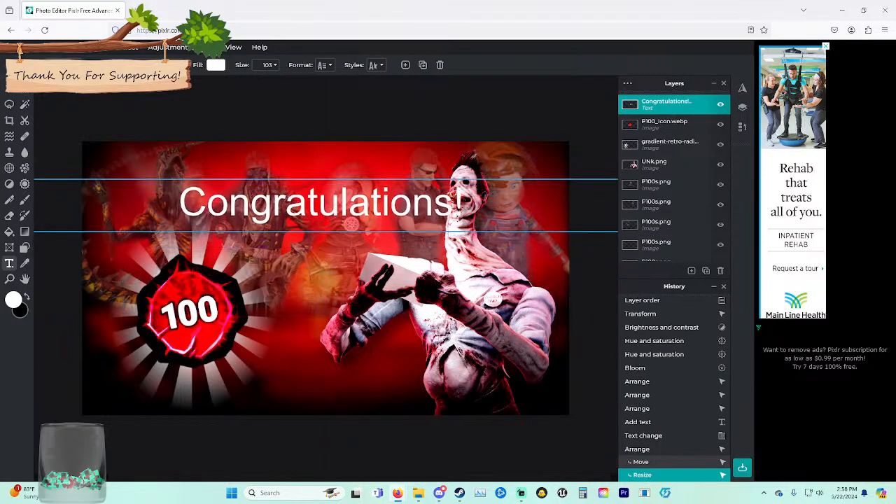
{"action": "left_click_drag", "start_coordinate": [322, 170], "coordinate": [312, 172]}
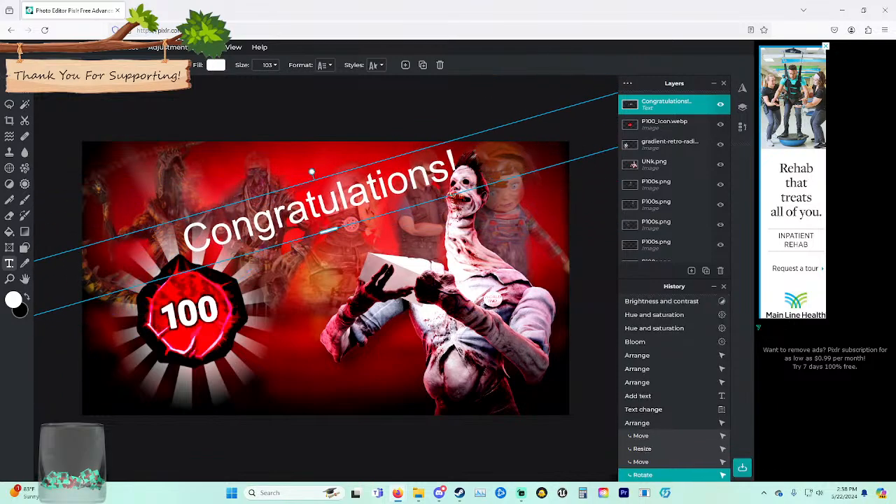
{"action": "scroll", "coordinate": [311, 172], "scroll_direction": "down", "scroll_amount": 3}
{"action": "left_click_drag", "start_coordinate": [581, 146], "coordinate": [389, 193]}
{"action": "left_click_drag", "start_coordinate": [329, 211], "coordinate": [361, 202]}
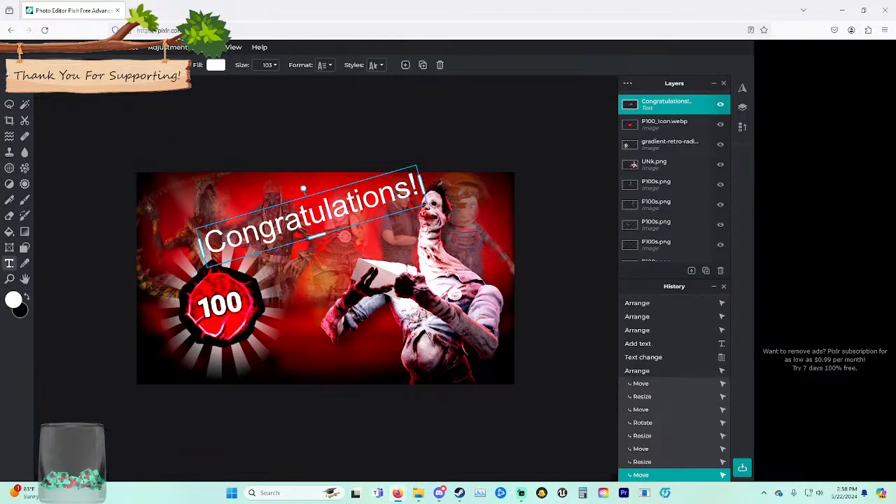
{"action": "left_click", "coordinate": [267, 64]}
{"action": "left_click_drag", "start_coordinate": [224, 84], "coordinate": [215, 84]}
{"action": "left_click", "coordinate": [376, 64]}
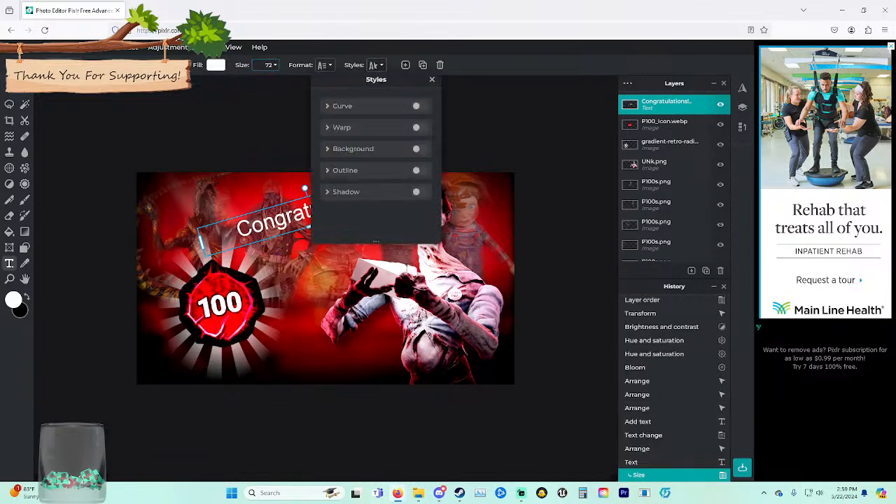
{"action": "left_click", "coordinate": [417, 105]}
{"action": "left_click", "coordinate": [417, 106]}
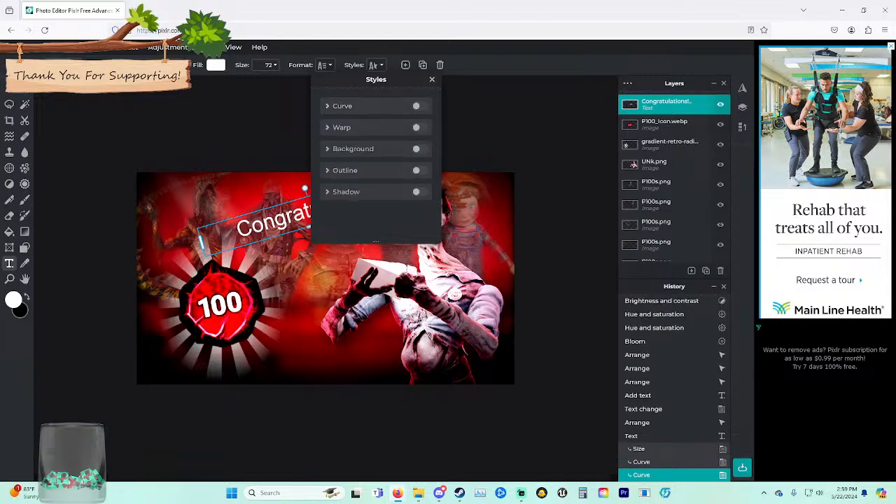
Search the fonts for "bat" and apply the first match to the Congratulations! text.
{"action": "left_click", "coordinate": [137, 65]}
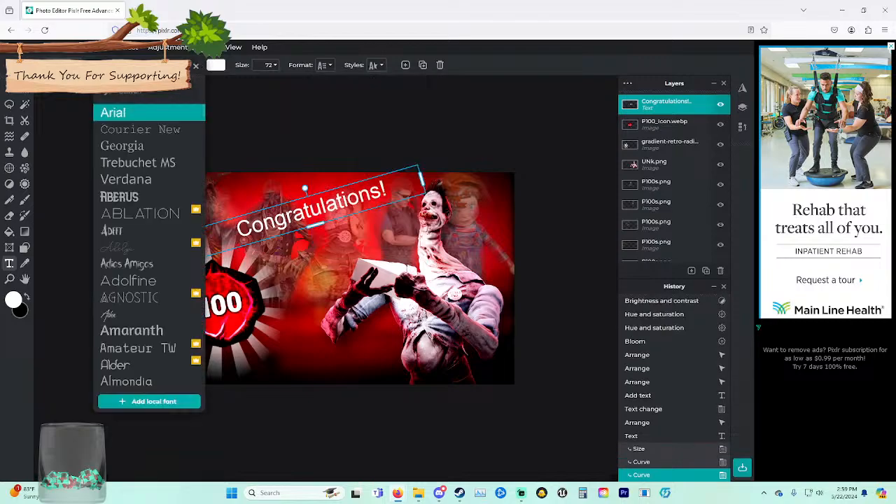
{"action": "left_click", "coordinate": [119, 92]}
{"action": "type", "text": "bat"}
{"action": "left_click", "coordinate": [119, 111]}
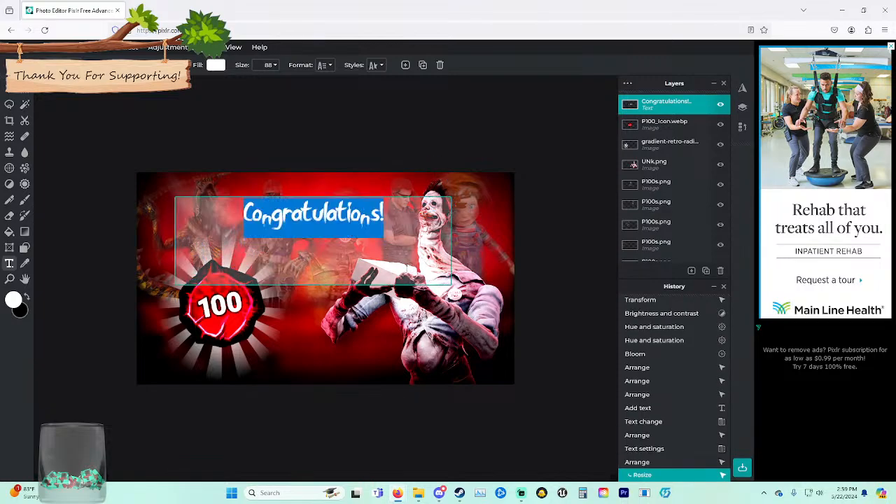
Retype the title in capitals as CONGRATULATIONS! and shift it slightly up and to the right with a flatter tilt.
{"action": "type", "text": "CONGRATU"}
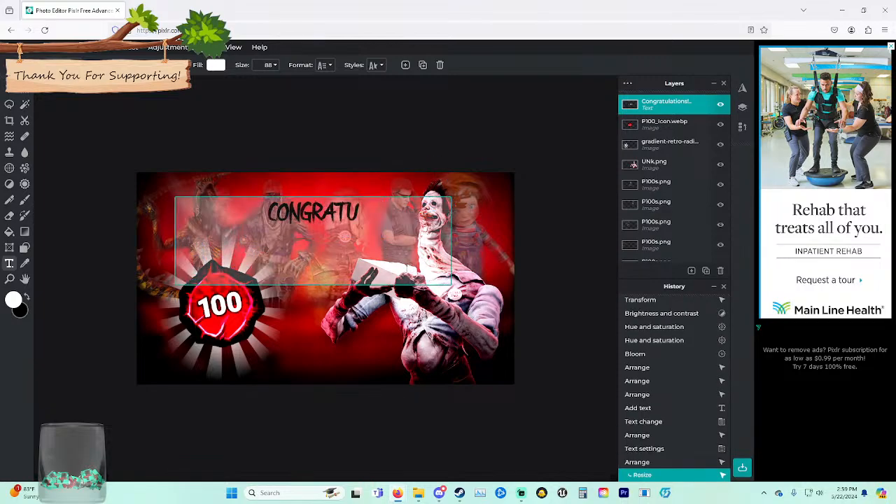
{"action": "type", "text": "LATIONS!"}
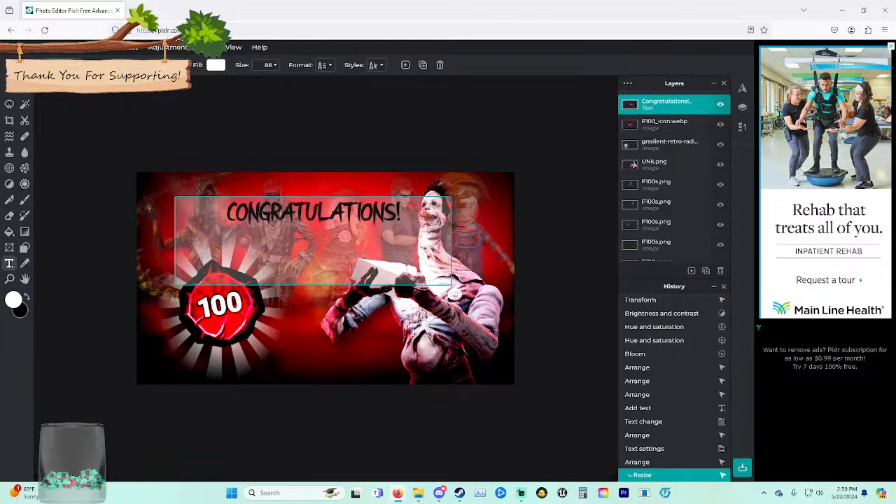
{"action": "key", "text": "Escape"}
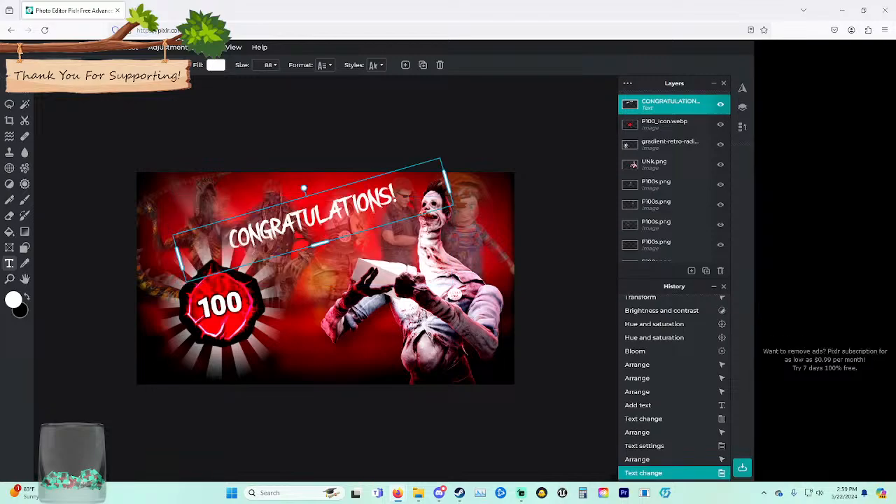
{"action": "left_click_drag", "start_coordinate": [315, 218], "coordinate": [324, 218]}
{"action": "left_click_drag", "start_coordinate": [312, 187], "coordinate": [329, 207]}
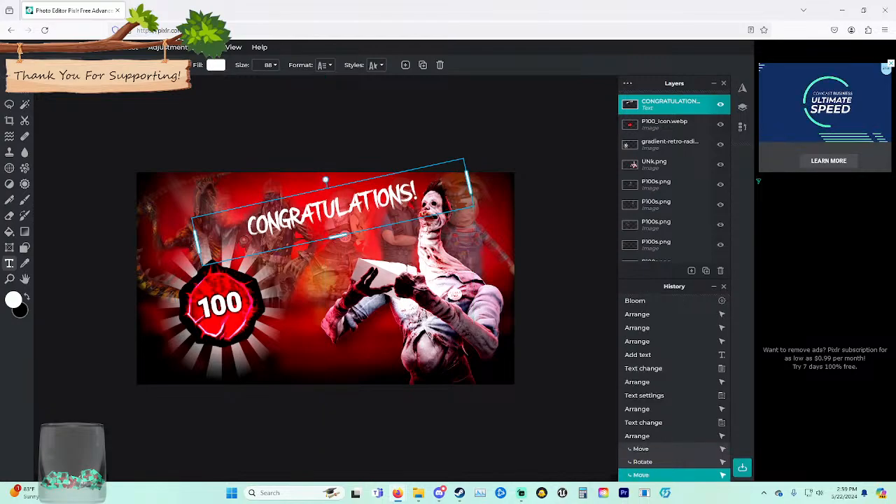
Add a black outline of size 37 to the CONGRATULATIONS! title.
{"action": "left_click", "coordinate": [373, 66]}
{"action": "left_click", "coordinate": [415, 170]}
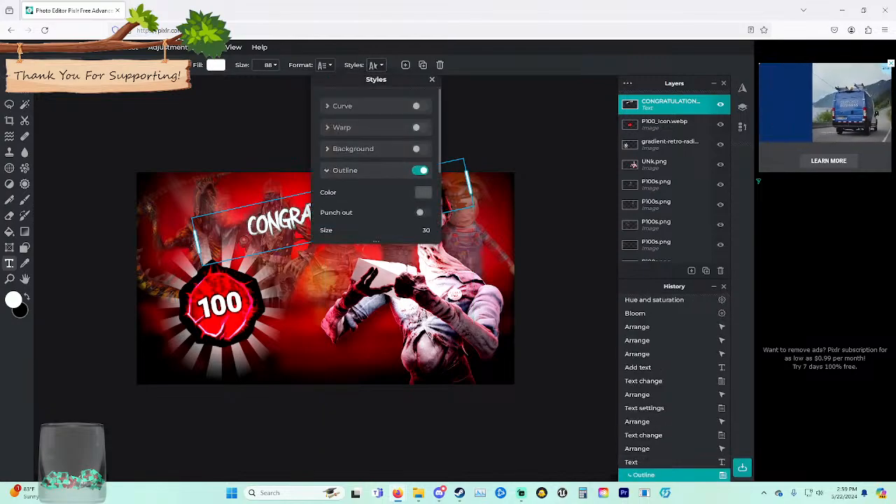
{"action": "left_click", "coordinate": [420, 191]}
{"action": "left_click", "coordinate": [377, 202]}
{"action": "scroll", "coordinate": [375, 203], "scroll_direction": "down", "scroll_amount": 3}
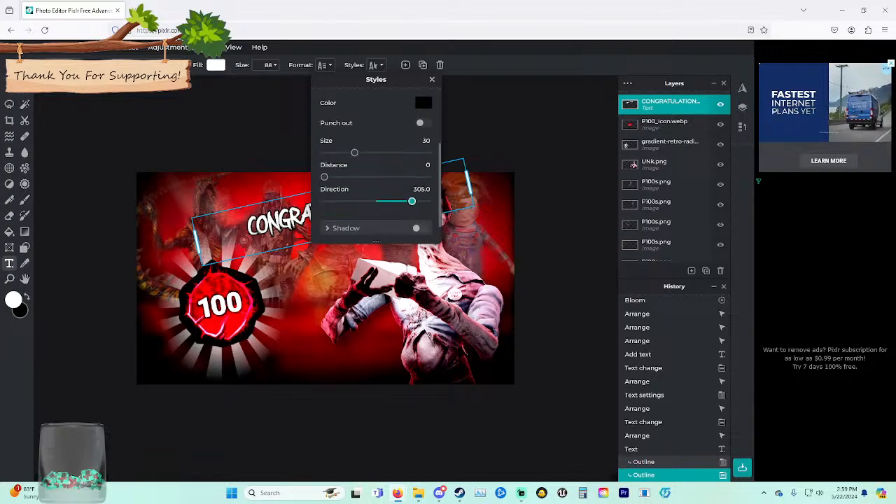
{"action": "left_click_drag", "start_coordinate": [355, 153], "coordinate": [363, 151]}
Give the title a shadow with blur 48 and a higher opacity, and deselect the text.
{"action": "left_click", "coordinate": [418, 226]}
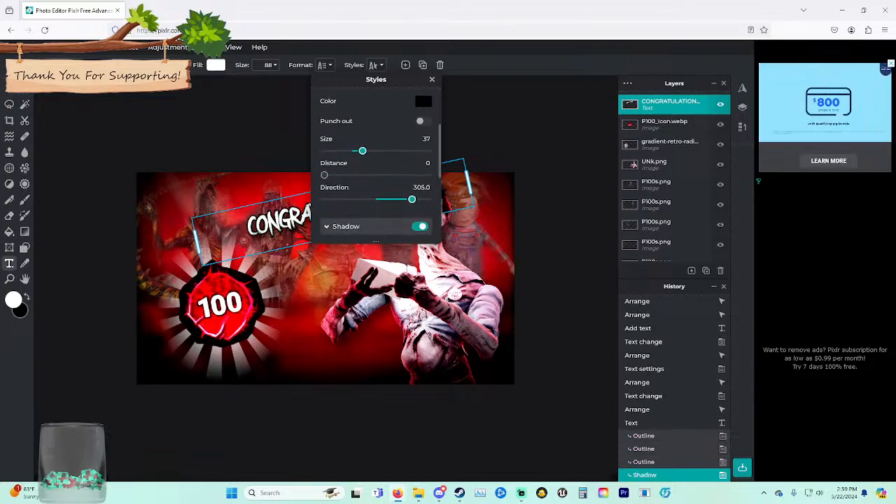
{"action": "left_click_drag", "start_coordinate": [370, 148], "coordinate": [374, 147]}
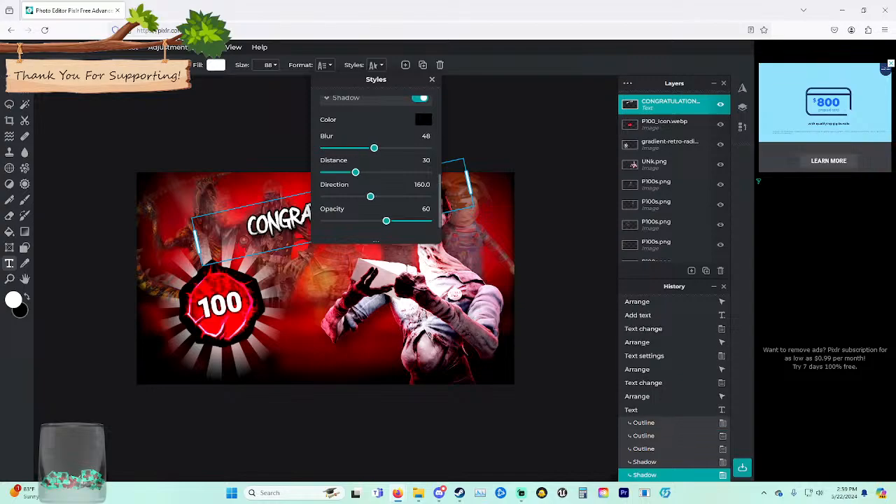
{"action": "left_click_drag", "start_coordinate": [390, 221], "coordinate": [402, 220]}
{"action": "left_click", "coordinate": [432, 80]}
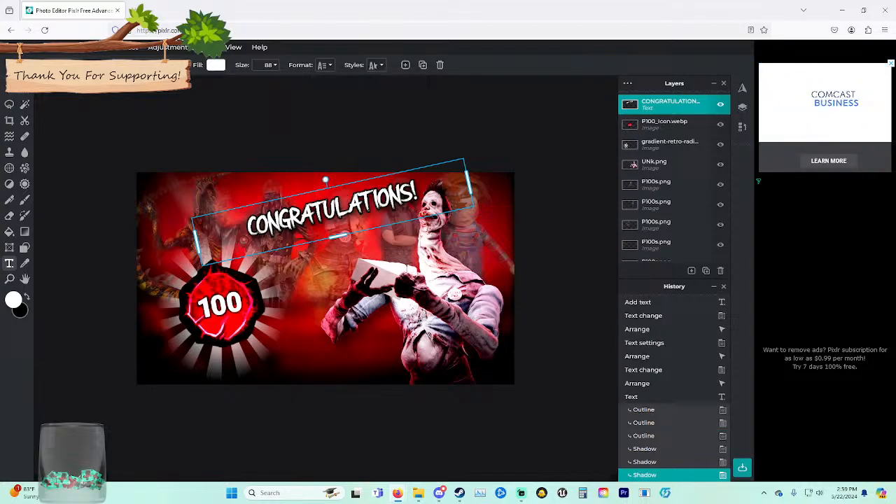
{"action": "left_click", "coordinate": [501, 119]}
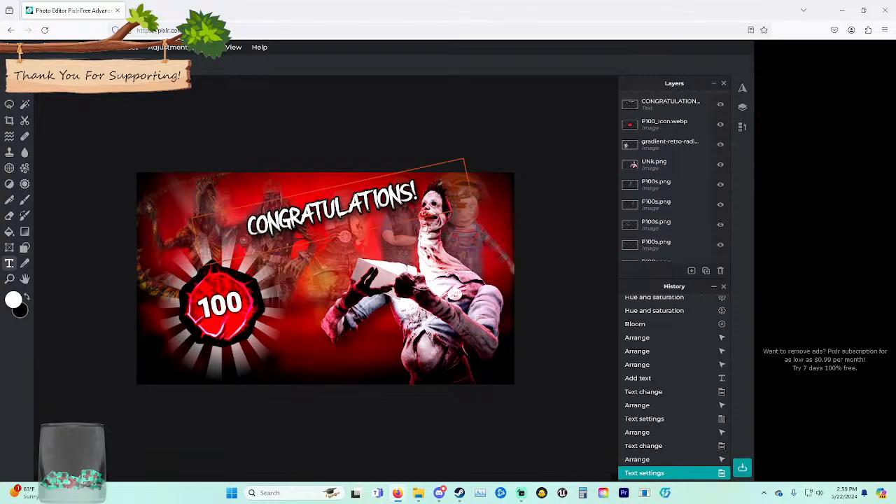
Try the title slightly further up and to the left with a steeper upward tilt.
{"action": "mouse_move", "coordinate": [418, 493]}
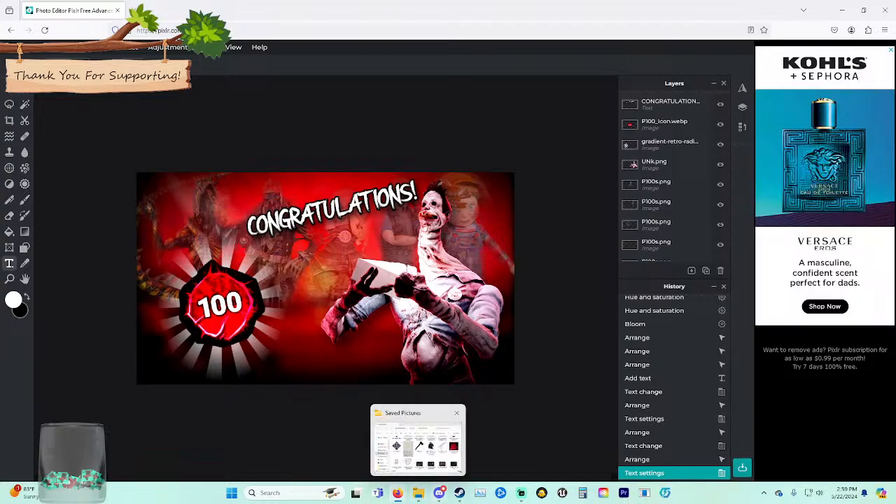
{"action": "left_click_drag", "start_coordinate": [332, 209], "coordinate": [325, 198]}
{"action": "left_click_drag", "start_coordinate": [318, 165], "coordinate": [316, 165]}
{"action": "left_click_drag", "start_coordinate": [322, 196], "coordinate": [315, 207]}
{"action": "key", "text": "Escape"}
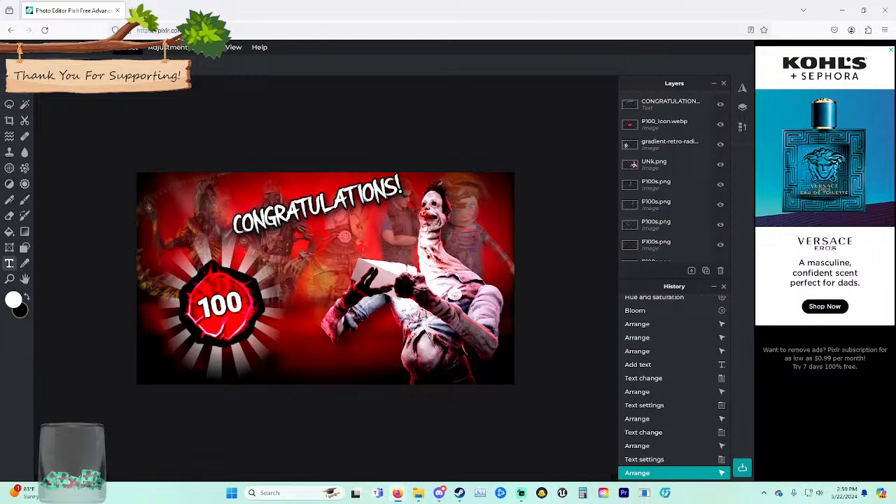
Level the title, shrink it to font size 29 in a small text box and move it onto the card in the UNk.png figure's hands.
{"action": "left_click_drag", "start_coordinate": [315, 206], "coordinate": [317, 206]}
{"action": "left_click_drag", "start_coordinate": [310, 173], "coordinate": [318, 172]}
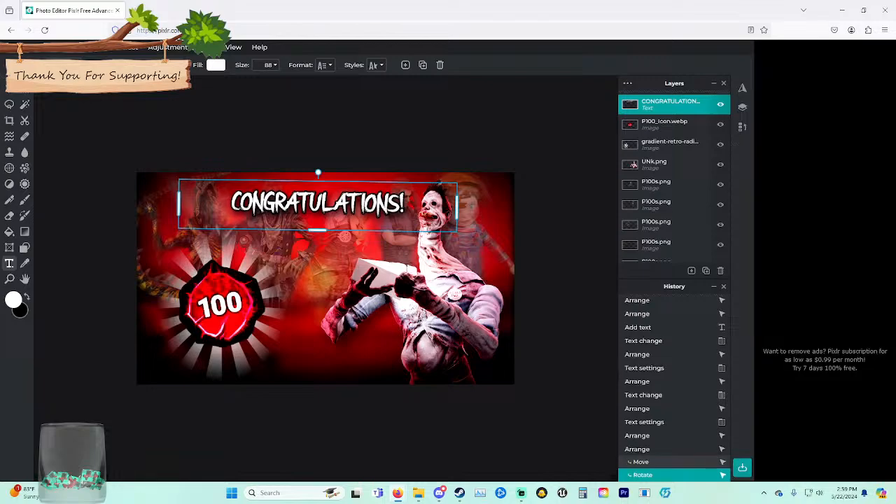
{"action": "left_click_drag", "start_coordinate": [457, 207], "coordinate": [368, 206]}
{"action": "left_click_drag", "start_coordinate": [272, 230], "coordinate": [272, 198]}
{"action": "left_click_drag", "start_coordinate": [273, 189], "coordinate": [389, 264]}
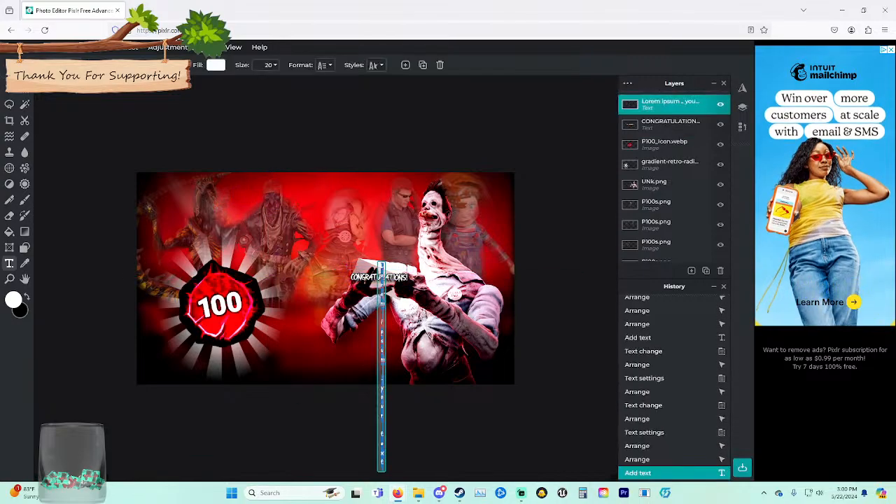
{"action": "key", "text": "Escape"}
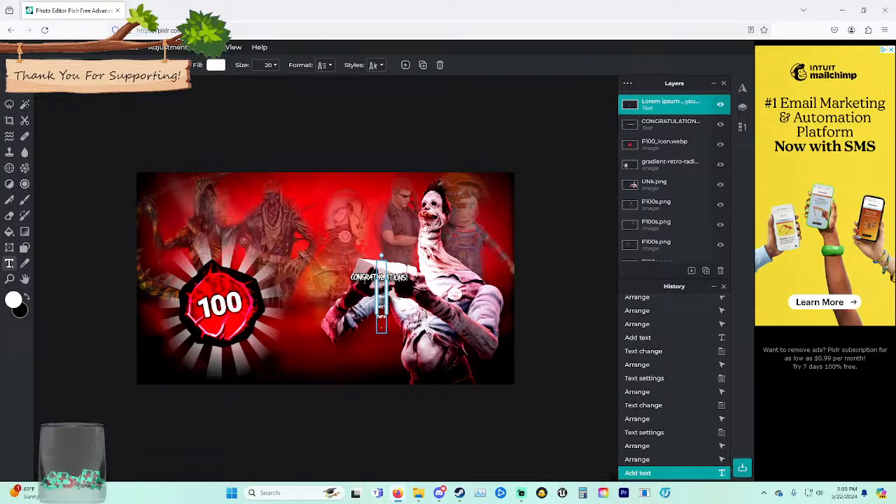
{"action": "key", "text": "Delete"}
Tilt the title downward to the right along the card's slant and shrink it to font size 22.
{"action": "left_click_drag", "start_coordinate": [379, 264], "coordinate": [382, 264]}
{"action": "left_click", "coordinate": [379, 276]}
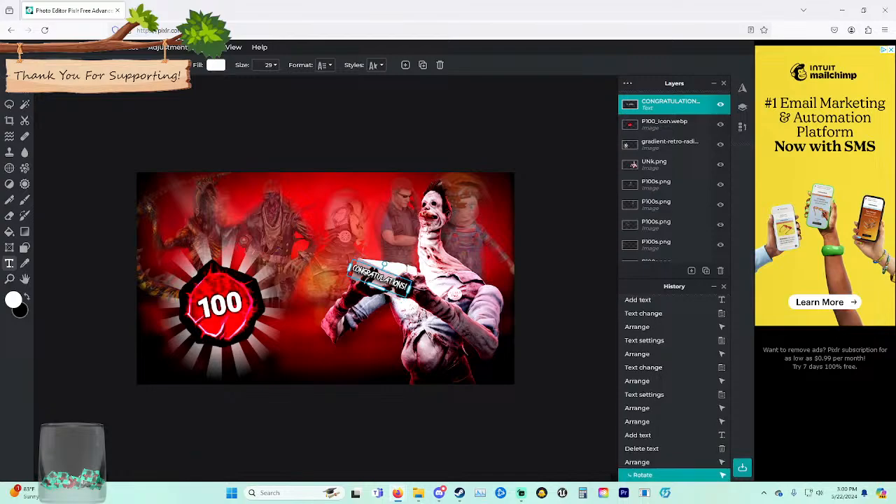
{"action": "scroll", "coordinate": [340, 277], "scroll_direction": "up", "scroll_amount": 5}
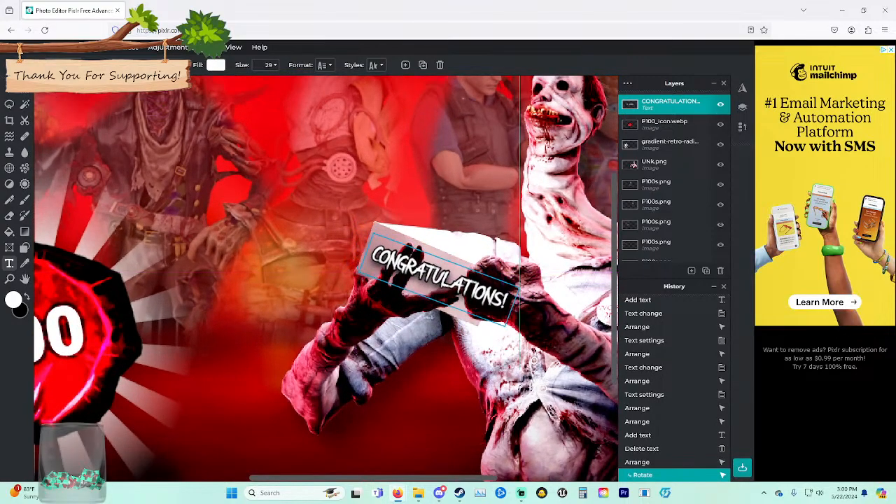
{"action": "left_click_drag", "start_coordinate": [439, 280], "coordinate": [442, 280]}
{"action": "left_click_drag", "start_coordinate": [454, 247], "coordinate": [456, 248]}
{"action": "left_click_drag", "start_coordinate": [440, 280], "coordinate": [429, 279]}
{"action": "left_click_drag", "start_coordinate": [500, 312], "coordinate": [470, 297]}
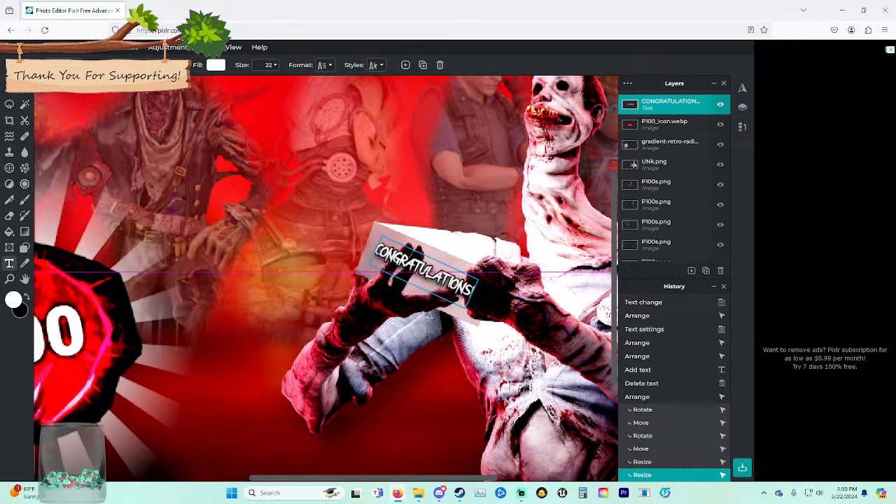
{"action": "left_click_drag", "start_coordinate": [425, 273], "coordinate": [427, 273]}
{"action": "left_click_drag", "start_coordinate": [440, 243], "coordinate": [436, 249]}
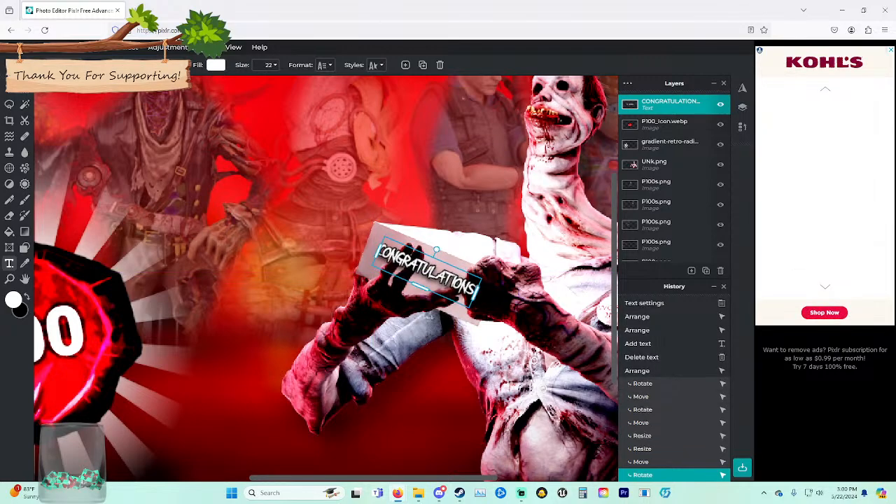
Enlarge the card text to font size 24 and raise it so the whole word spans the card.
{"action": "left_click_drag", "start_coordinate": [477, 293], "coordinate": [485, 296]}
{"action": "left_click_drag", "start_coordinate": [432, 274], "coordinate": [432, 263]}
{"action": "key", "text": "Escape"}
{"action": "left_click", "coordinate": [432, 264]}
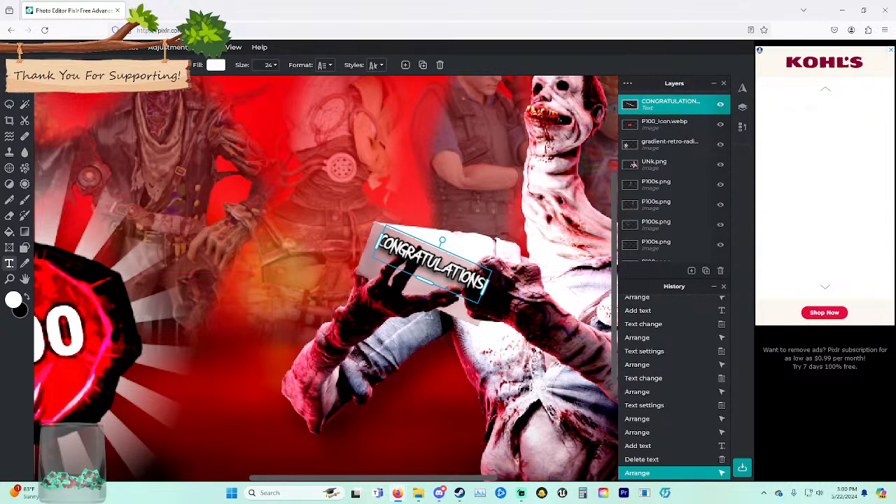
{"action": "left_click_drag", "start_coordinate": [485, 287], "coordinate": [487, 288]}
{"action": "left_click_drag", "start_coordinate": [433, 266], "coordinate": [433, 266]}
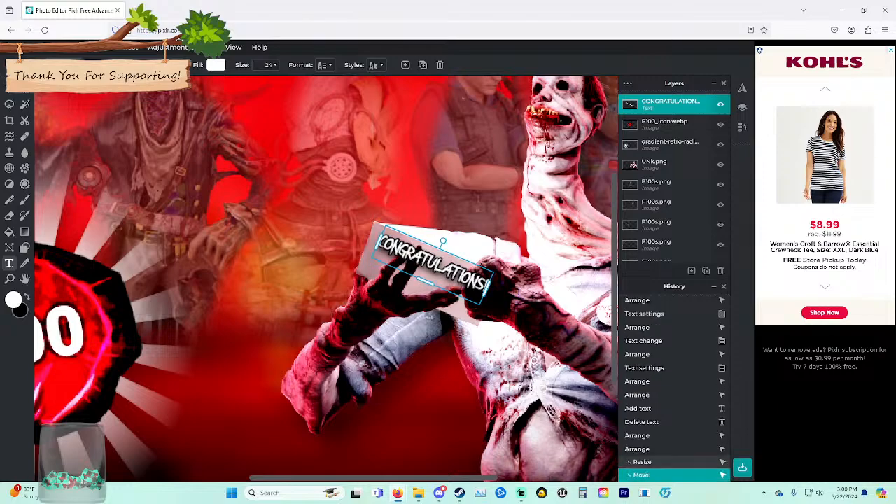
Reorder the CONGRATULATIONS! text layer to sit directly below the P100_Icon.webp layer.
{"action": "left_click_drag", "start_coordinate": [670, 105], "coordinate": [669, 242]}
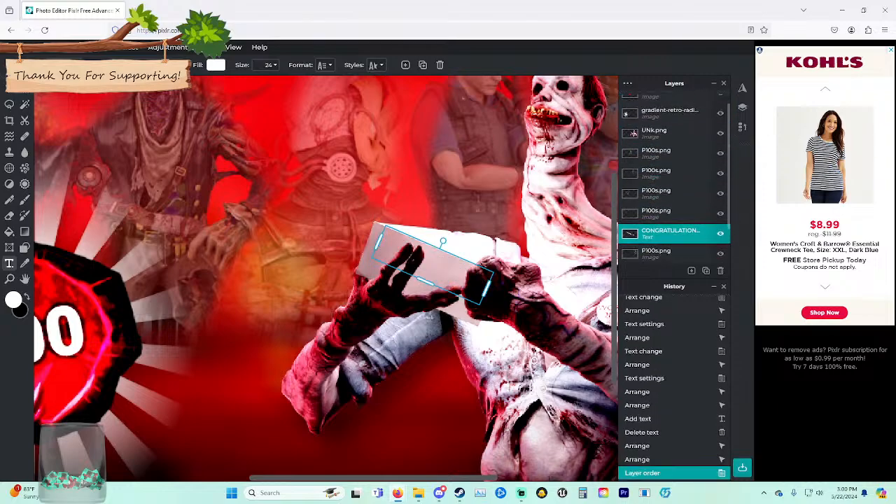
{"action": "left_click_drag", "start_coordinate": [670, 191], "coordinate": [670, 136]}
{"action": "scroll", "coordinate": [670, 136], "scroll_direction": "up", "scroll_amount": 2}
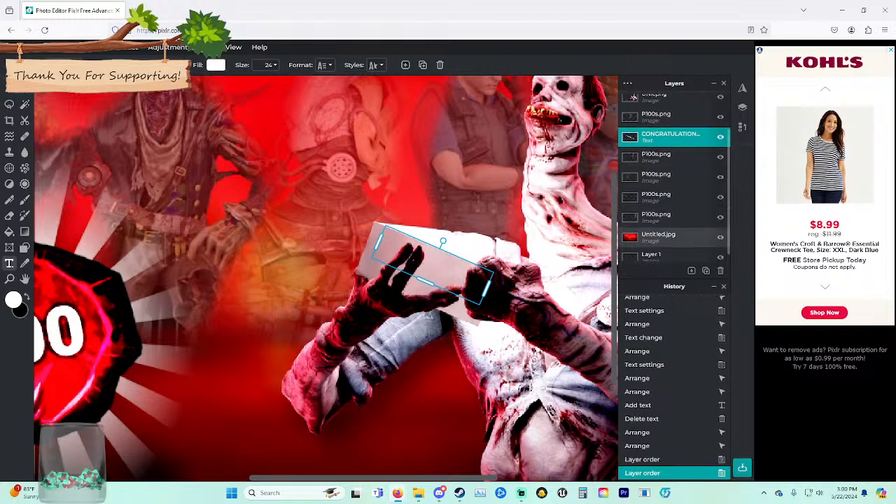
{"action": "left_click_drag", "start_coordinate": [669, 185], "coordinate": [670, 124]}
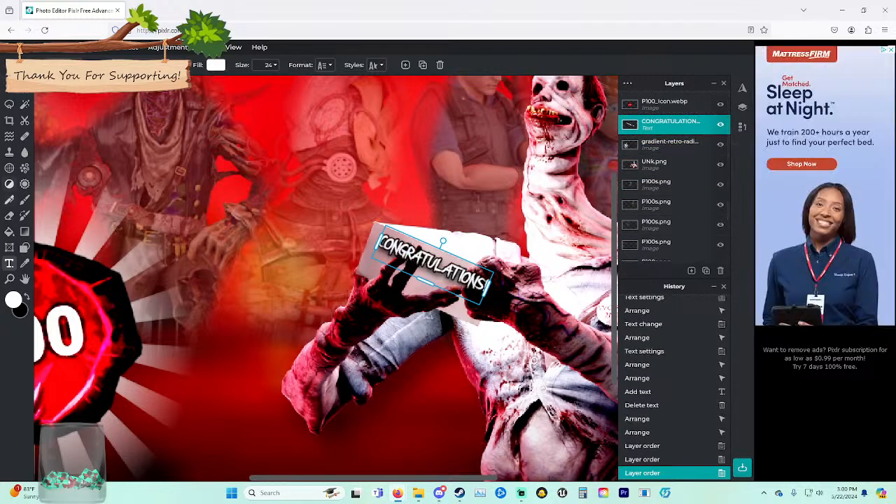
{"action": "left_click", "coordinate": [9, 215]}
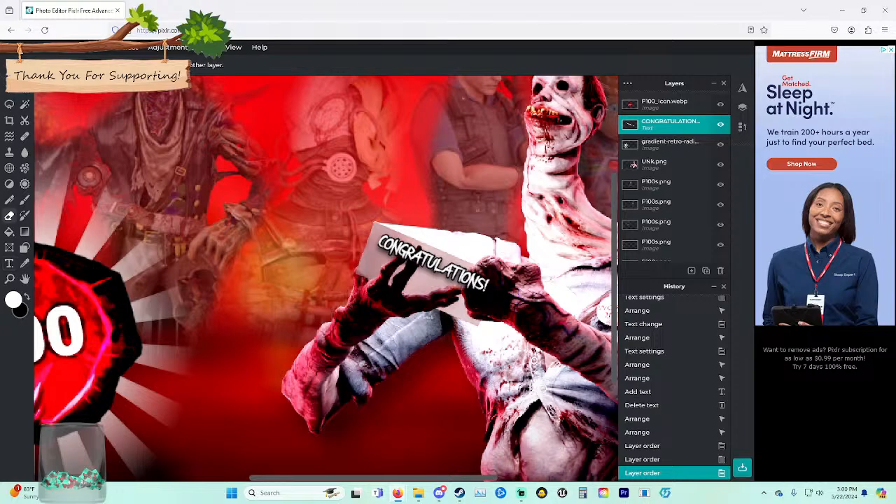
{"action": "left_click", "coordinate": [9, 88]}
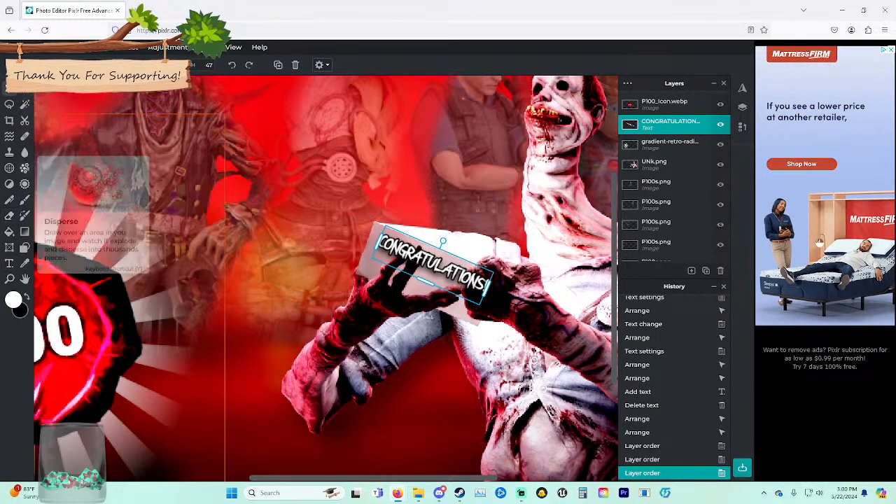
{"action": "left_click", "coordinate": [9, 215]}
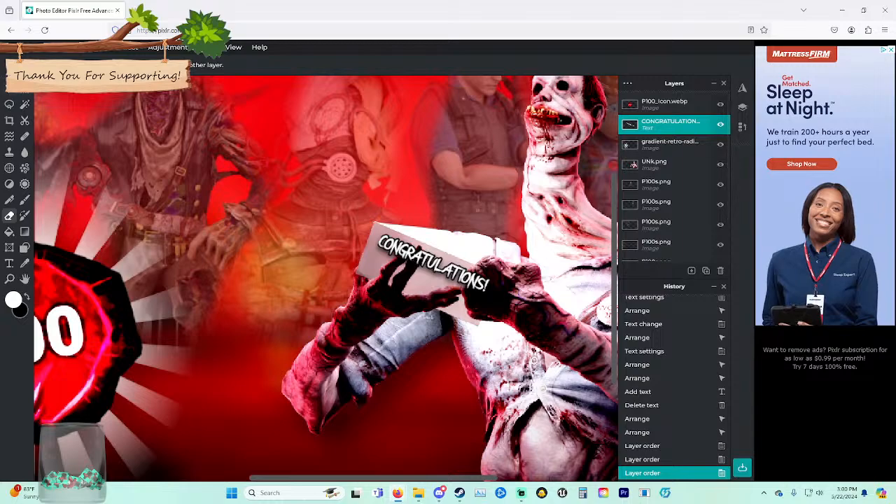
Extend the card text slightly to the upper left and remove the letters GRA behind the fingers, leaving "CON TULATIONS!".
{"action": "key", "text": "v"}
{"action": "left_click_drag", "start_coordinate": [378, 241], "coordinate": [376, 240]}
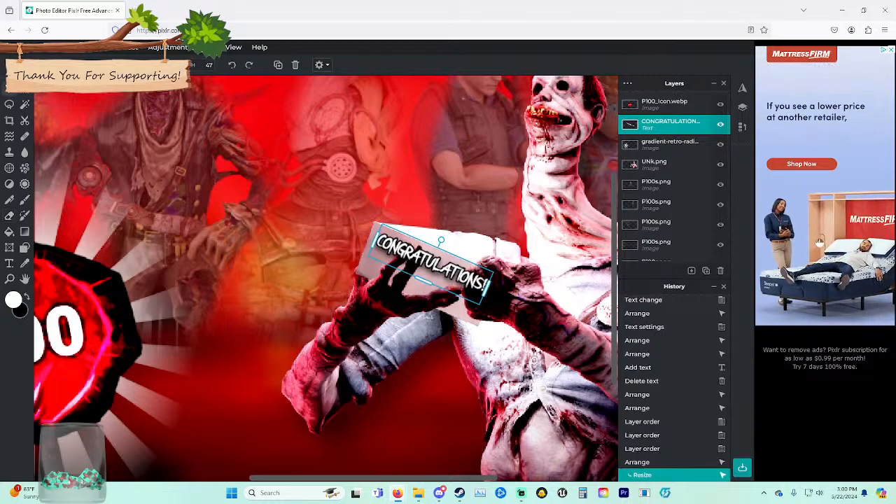
{"action": "double_click", "coordinate": [424, 260]}
{"action": "left_click", "coordinate": [424, 258]}
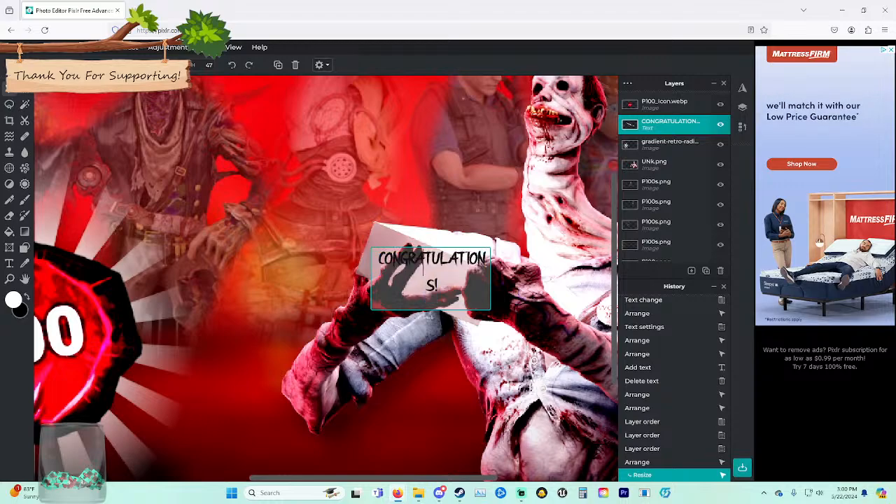
{"action": "key", "text": "BackSpace"}
{"action": "key", "text": "BackSpace"}
{"action": "key", "text": "BackSpace"}
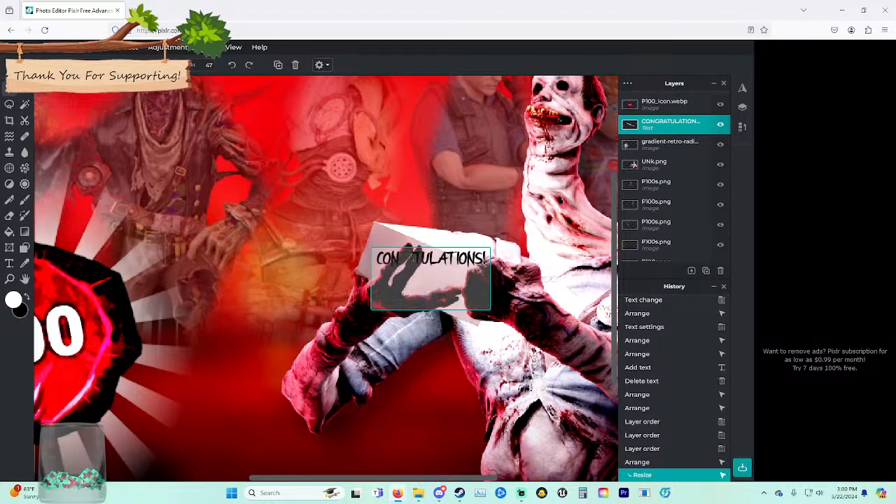
{"action": "key", "text": "Escape"}
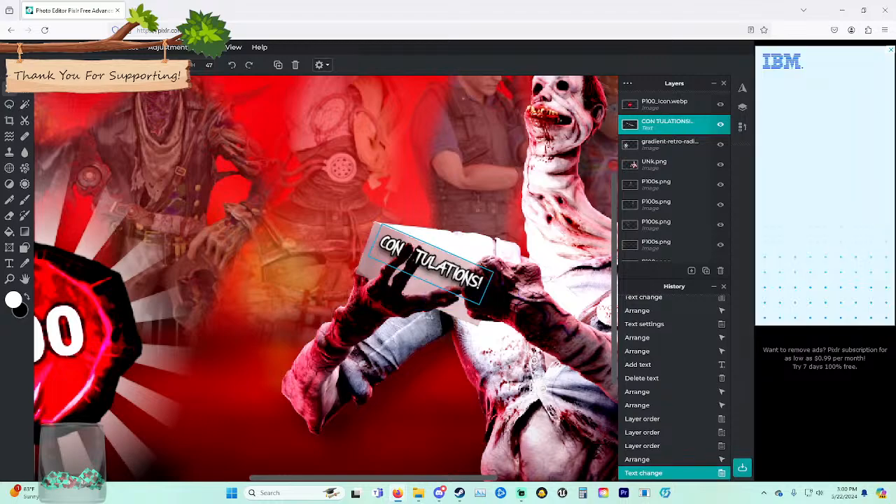
Cut the card text down to CON and shift it toward the card's upper-left corner.
{"action": "double_click", "coordinate": [428, 260]}
{"action": "key", "text": "BackSpace"}
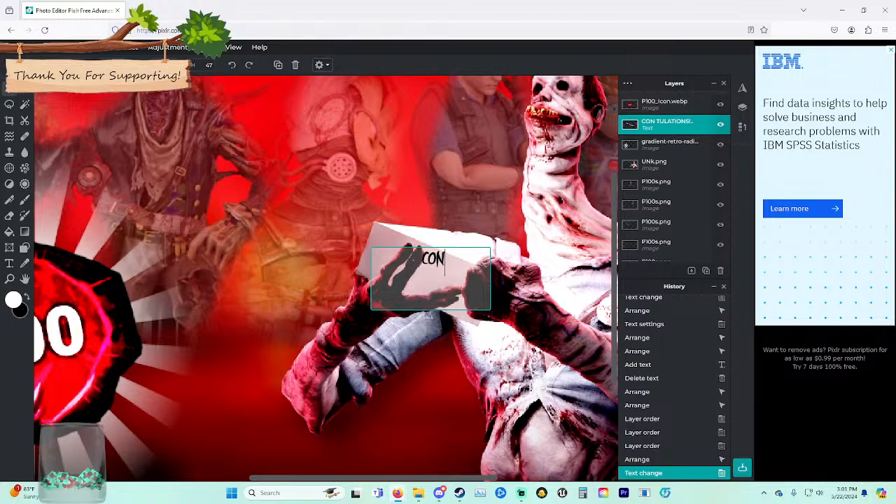
{"action": "key", "text": "Escape"}
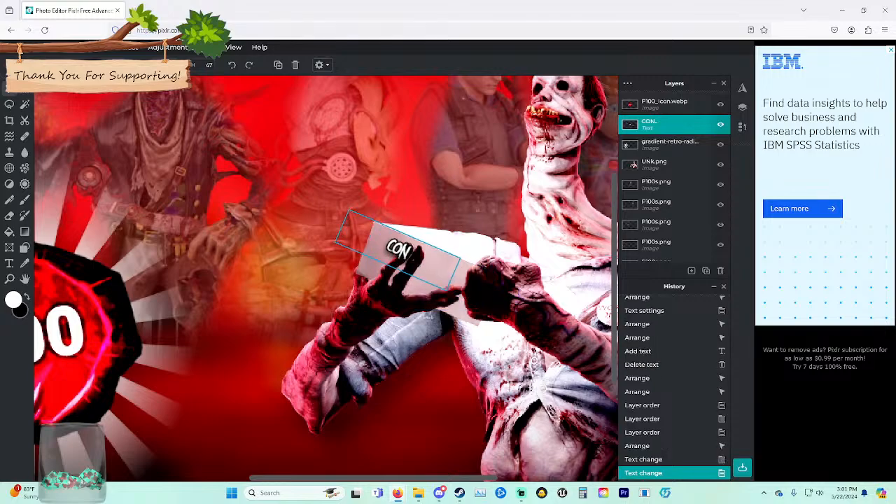
{"action": "left_click_drag", "start_coordinate": [387, 244], "coordinate": [389, 245]}
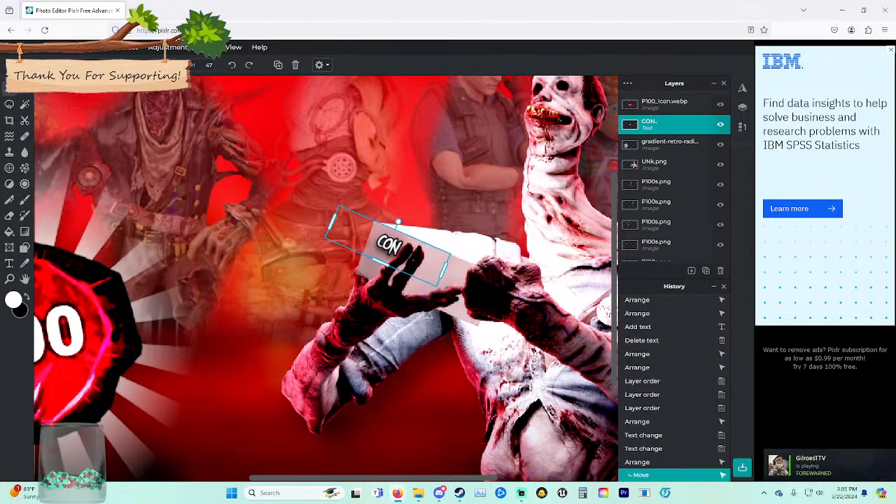
Rewrite the card text as CONGRATULATIONS! with correct spelling and move it back across the card.
{"action": "double_click", "coordinate": [388, 245]}
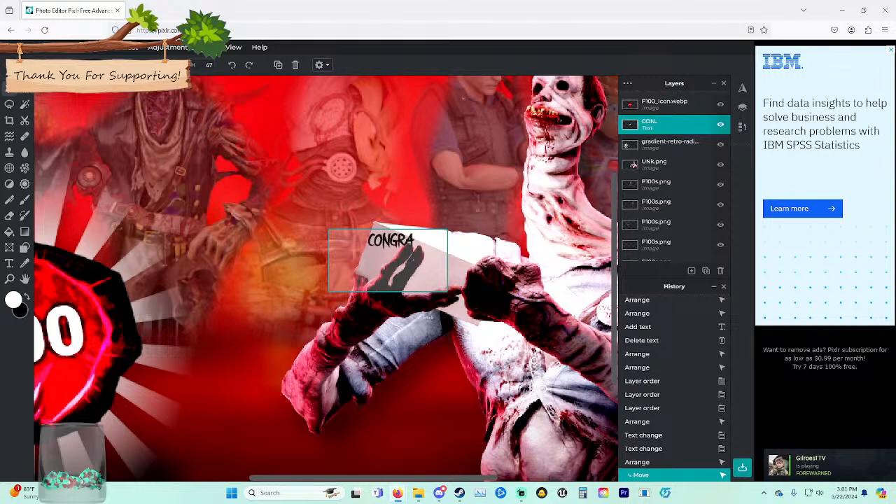
{"action": "type", "text": "CONGRAT"}
{"action": "key", "text": "Escape"}
{"action": "double_click", "coordinate": [392, 245]}
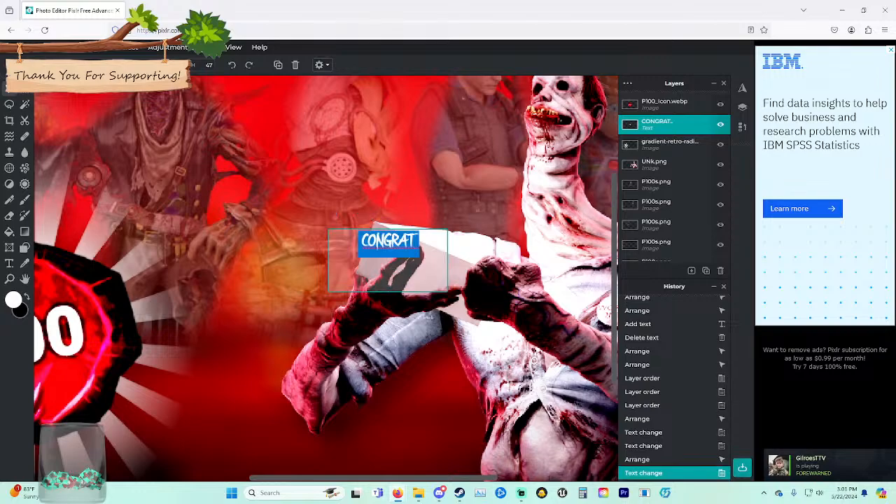
{"action": "left_click", "coordinate": [418, 240]}
{"action": "type", "text": "UL"}
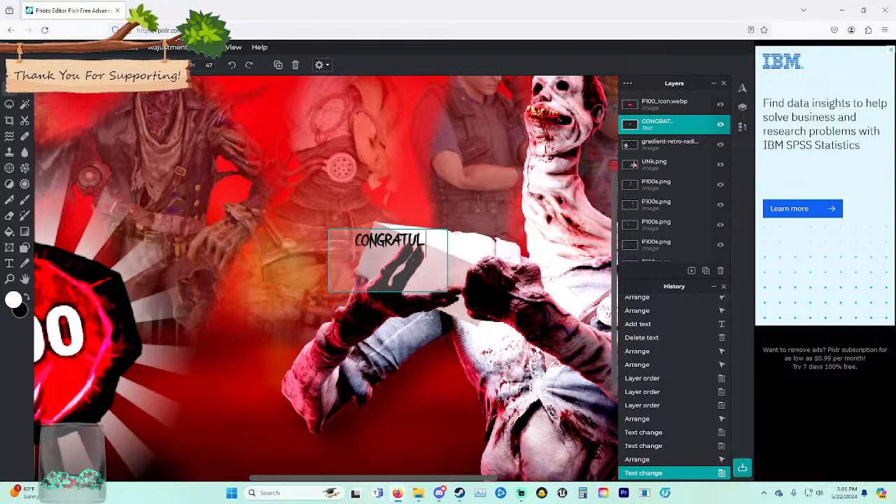
{"action": "type", "text": "TIONS!"}
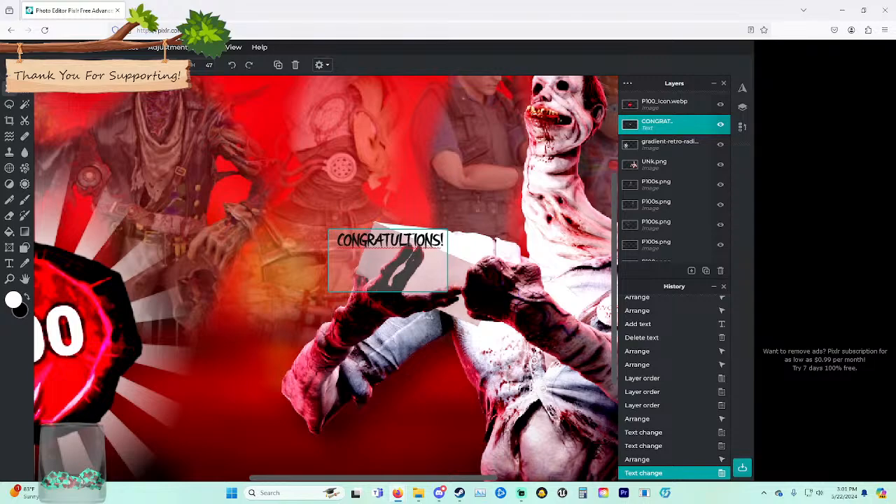
{"action": "right_click", "coordinate": [397, 245]}
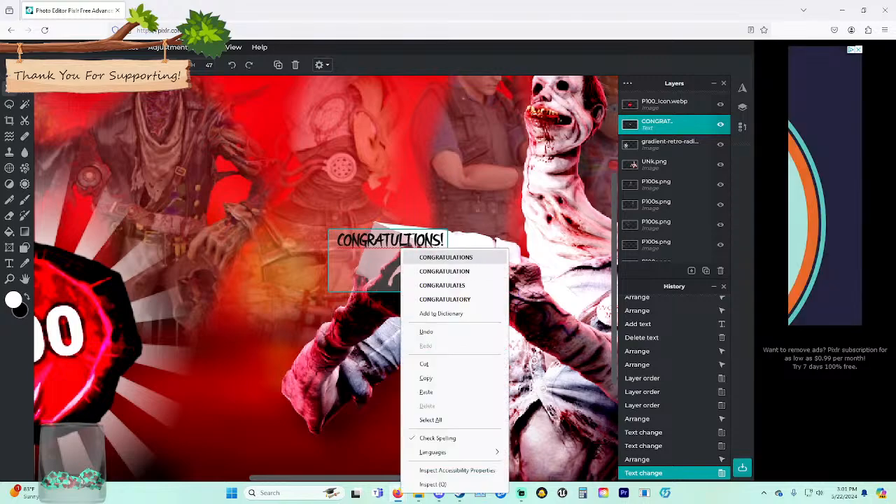
{"action": "left_click", "coordinate": [427, 257]}
{"action": "key", "text": "Escape"}
{"action": "left_click_drag", "start_coordinate": [387, 245], "coordinate": [425, 262]}
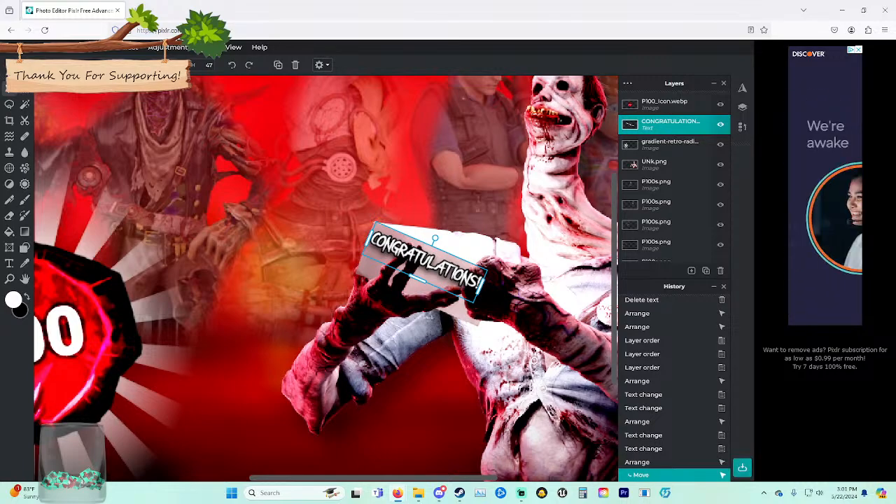
Replace the letters RAT behind the fingers with a gap and drop the ending, leaving "CONG ULATION".
{"action": "double_click", "coordinate": [423, 265]}
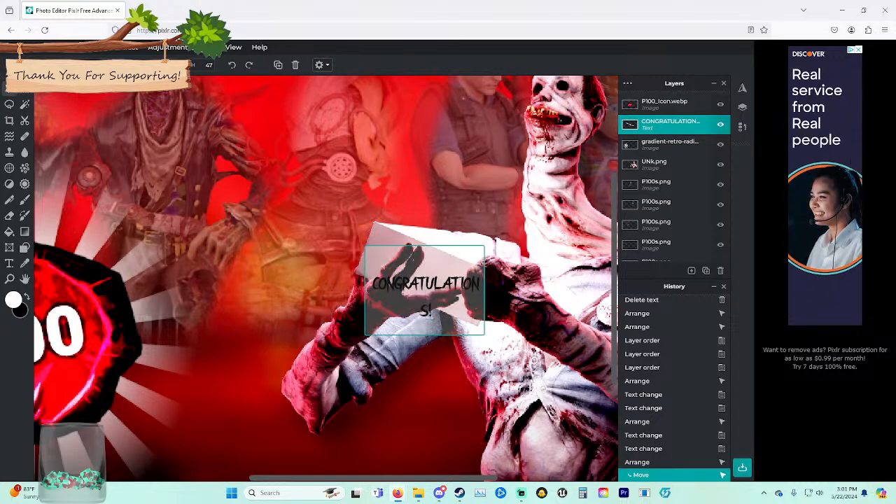
{"action": "key", "text": "Return"}
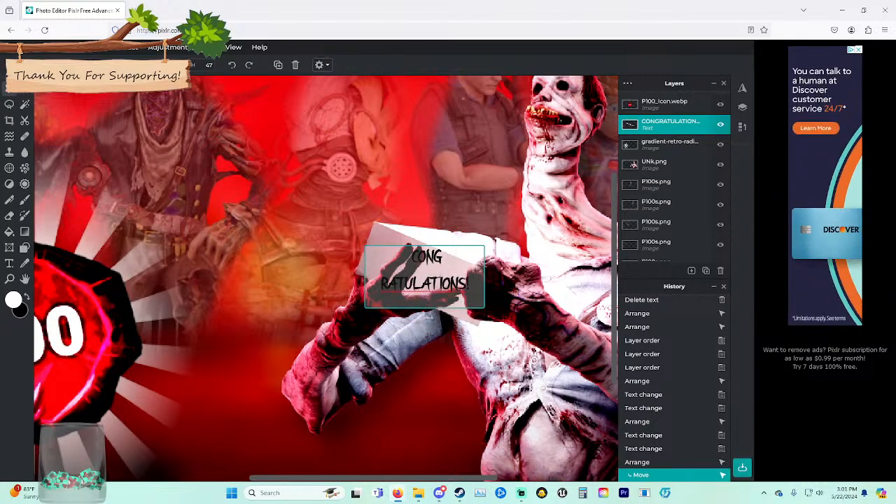
{"action": "key", "text": "Delete"}
{"action": "key", "text": "Delete"}
{"action": "key", "text": "Delete"}
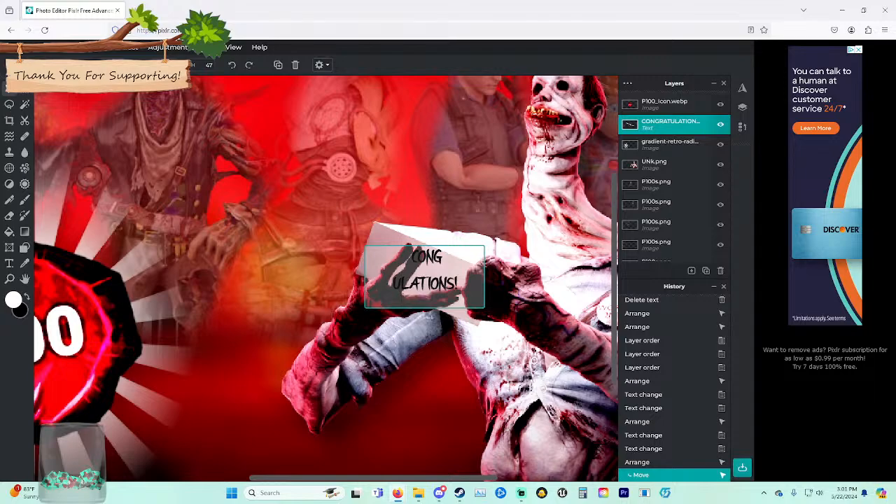
{"action": "key", "text": "BackSpace"}
{"action": "key", "text": "BackSpace"}
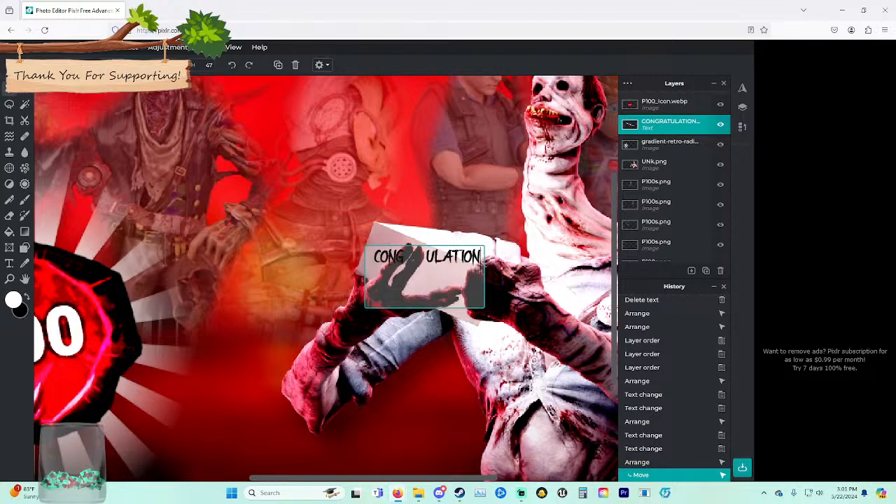
{"action": "key", "text": "Escape"}
Nudge the card text and remove its final N, leaving "CONG ULATIO".
{"action": "left_click", "coordinate": [420, 265]}
{"action": "left_click_drag", "start_coordinate": [448, 270], "coordinate": [448, 270]}
{"action": "double_click", "coordinate": [449, 270]}
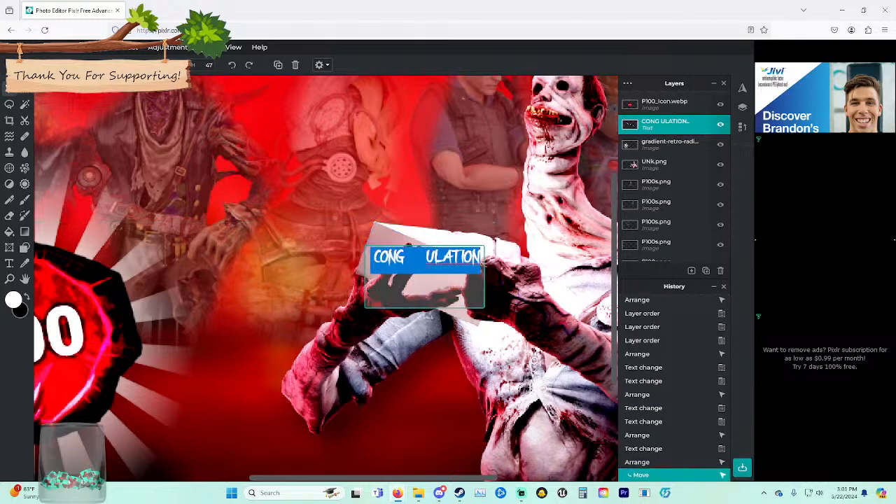
{"action": "left_click", "coordinate": [482, 260]}
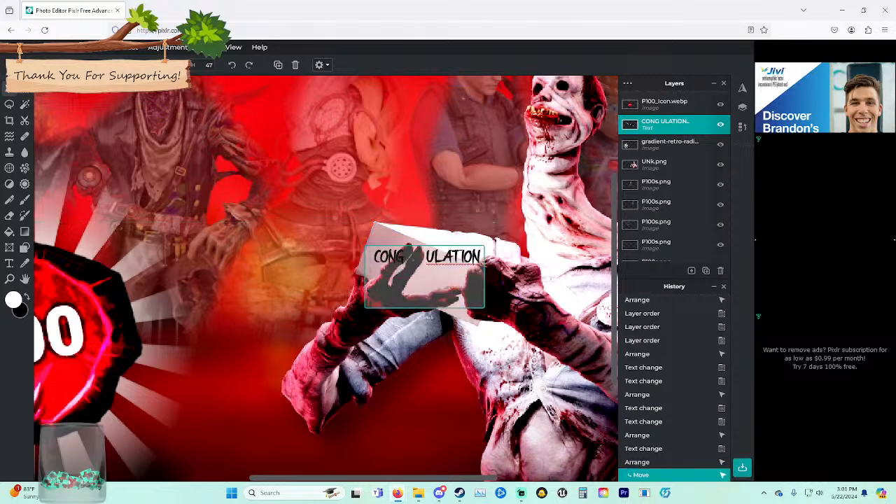
{"action": "key", "text": "BackSpace"}
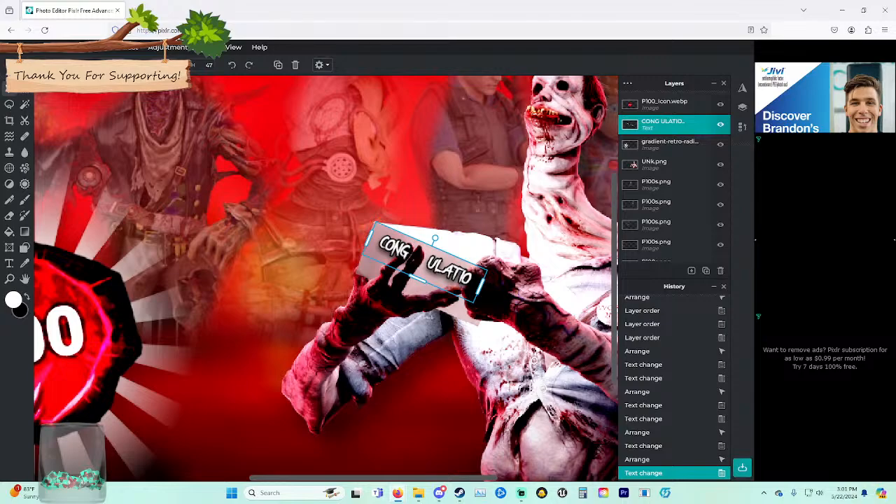
Delete the card text layer and bring in the red IconCurrency triangle image, placing it over the figure's card.
{"action": "key", "text": "Delete"}
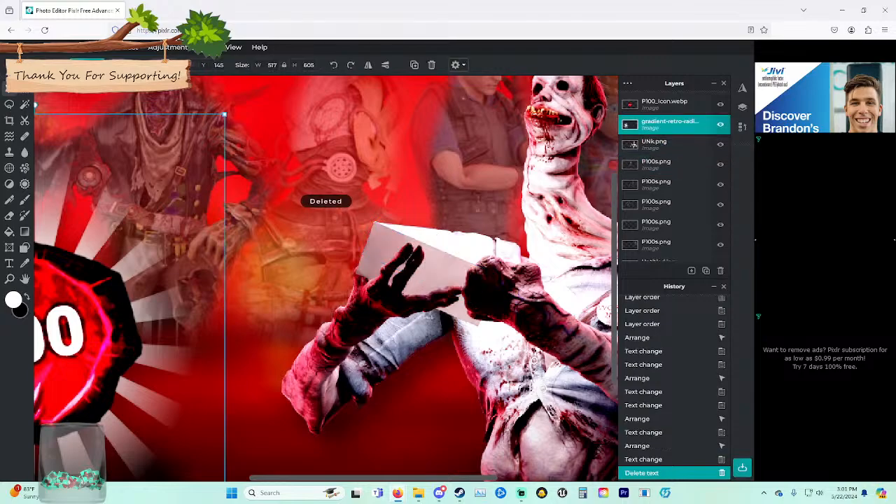
{"action": "left_click_drag", "start_coordinate": [895, 294], "coordinate": [453, 299]}
{"action": "left_click", "coordinate": [363, 418]}
{"action": "left_click_drag", "start_coordinate": [362, 413], "coordinate": [424, 443]}
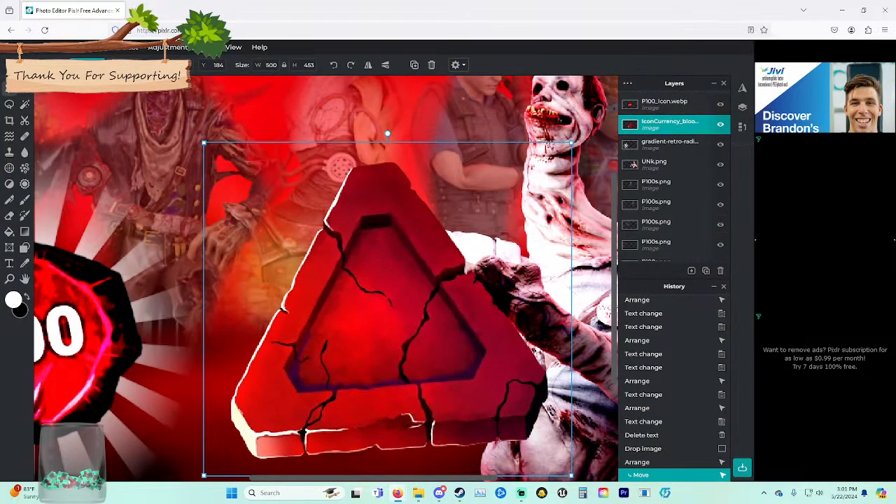
Shrink the triangle icon to about 33 by 29 px, rotate it and place it at the card's upper edge.
{"action": "left_click_drag", "start_coordinate": [204, 143], "coordinate": [511, 421]}
{"action": "left_click_drag", "start_coordinate": [546, 467], "coordinate": [445, 306]}
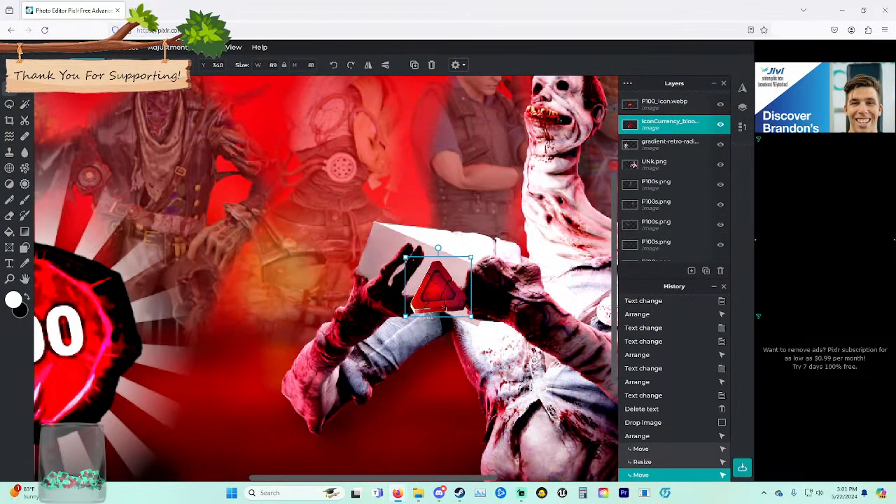
{"action": "left_click_drag", "start_coordinate": [409, 260], "coordinate": [459, 304]}
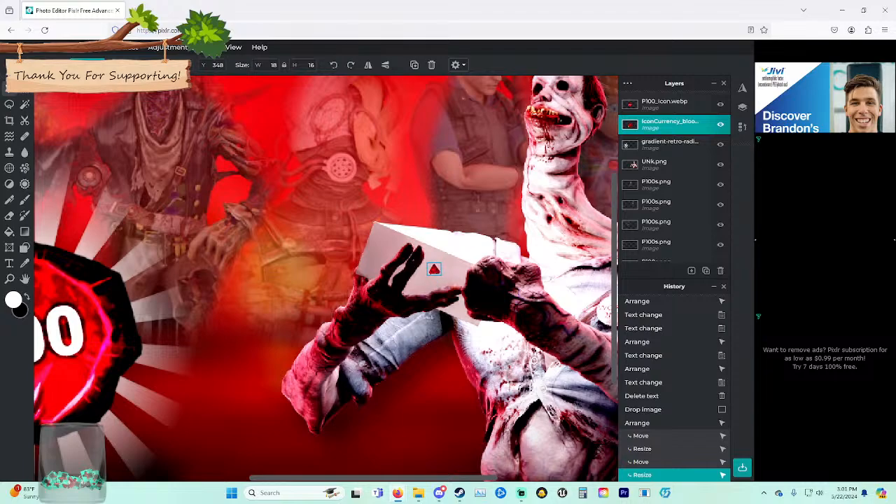
{"action": "left_click_drag", "start_coordinate": [466, 241], "coordinate": [445, 231]}
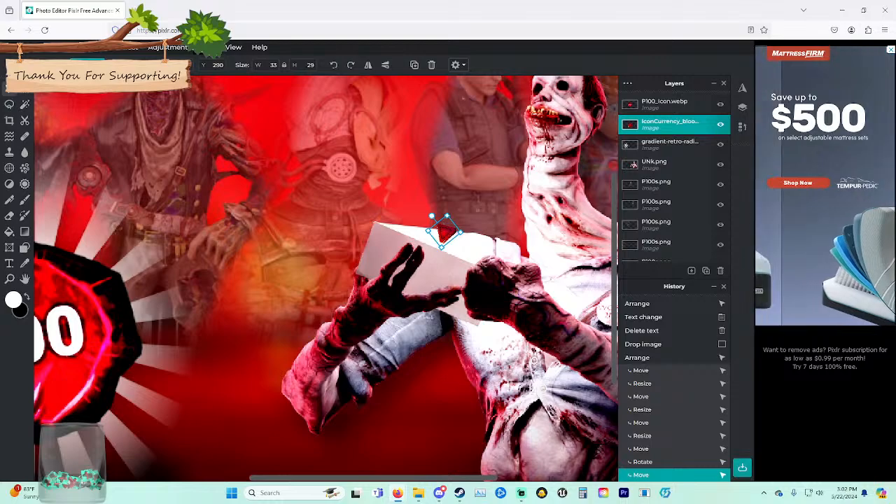
Apply a Vignette of 95 and a Bloom of 23 to the small triangle icon.
{"action": "left_click", "coordinate": [203, 47]}
{"action": "mouse_move", "coordinate": [231, 134]}
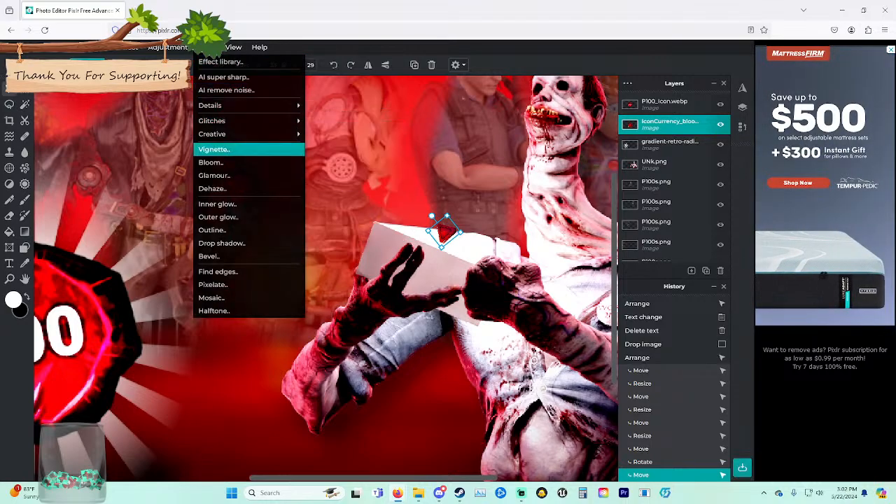
{"action": "left_click", "coordinate": [213, 149]}
{"action": "left_click_drag", "start_coordinate": [319, 426], "coordinate": [392, 427]}
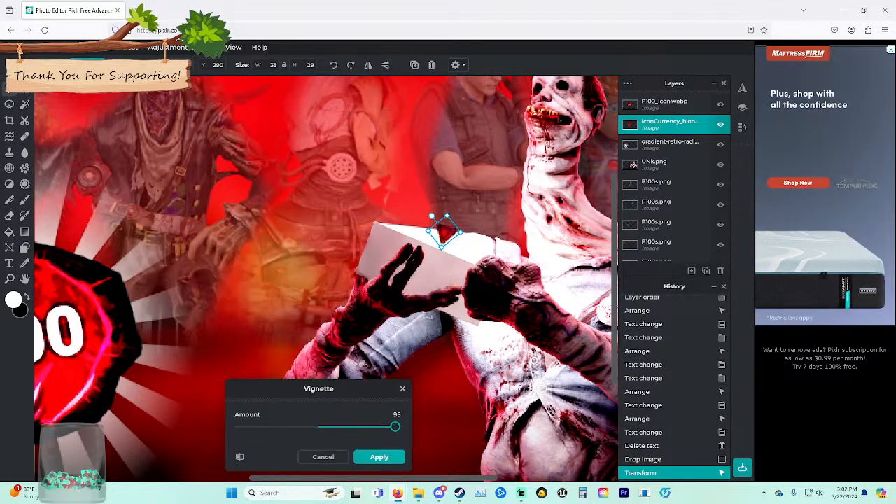
{"action": "left_click", "coordinate": [378, 456]}
{"action": "left_click", "coordinate": [203, 47]}
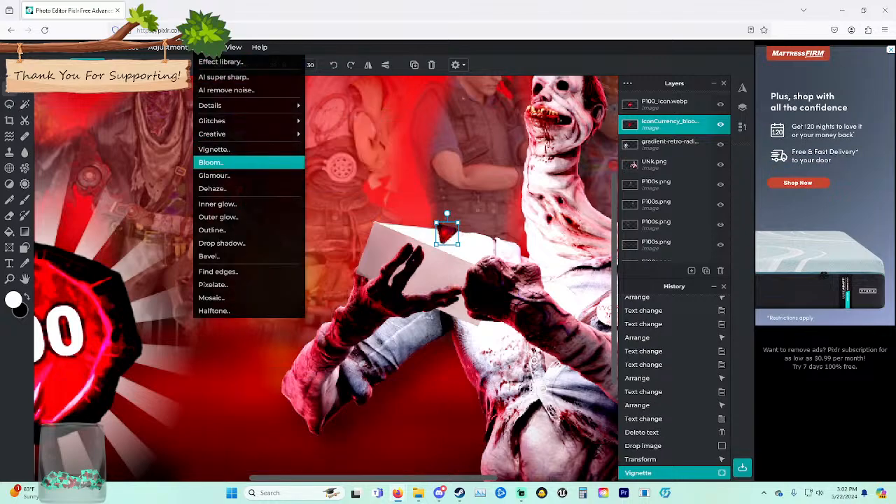
{"action": "left_click", "coordinate": [213, 162]}
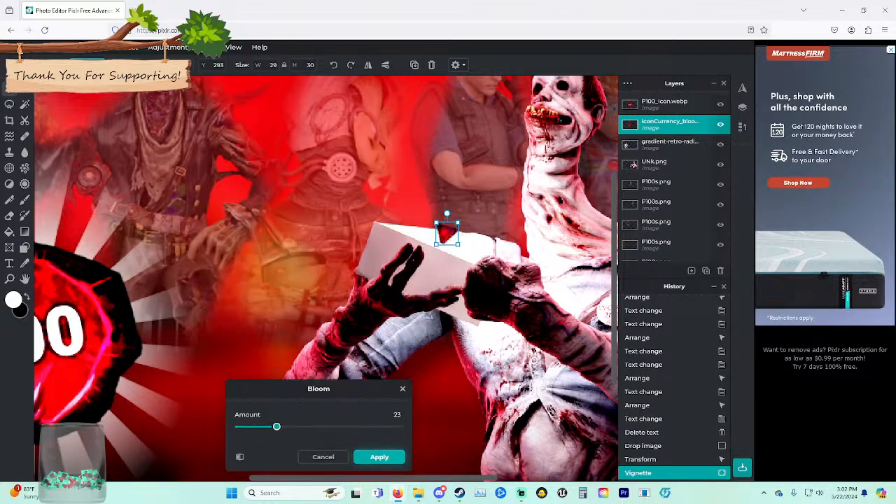
{"action": "left_click", "coordinate": [378, 457]}
Apply a Glamour effect of 67 to the triangle icon and raise its exposure slightly.
{"action": "left_click", "coordinate": [202, 47]}
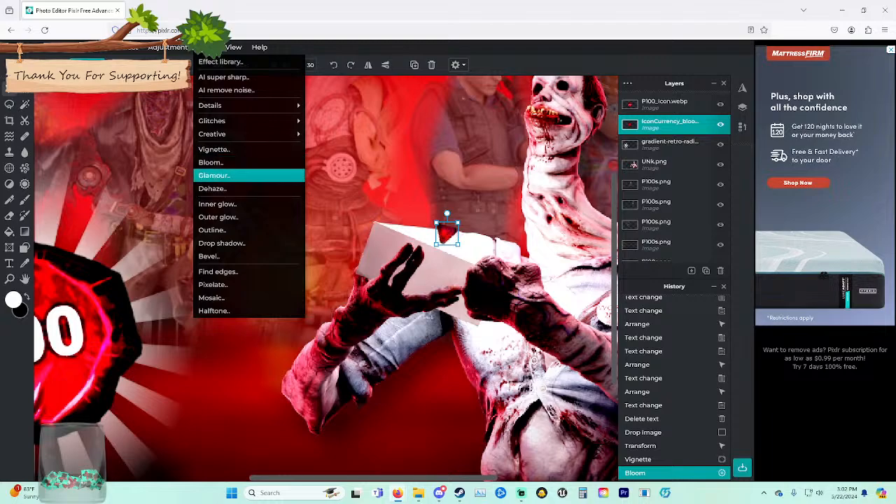
{"action": "left_click", "coordinate": [213, 185]}
{"action": "left_click_drag", "start_coordinate": [238, 426], "coordinate": [315, 426]}
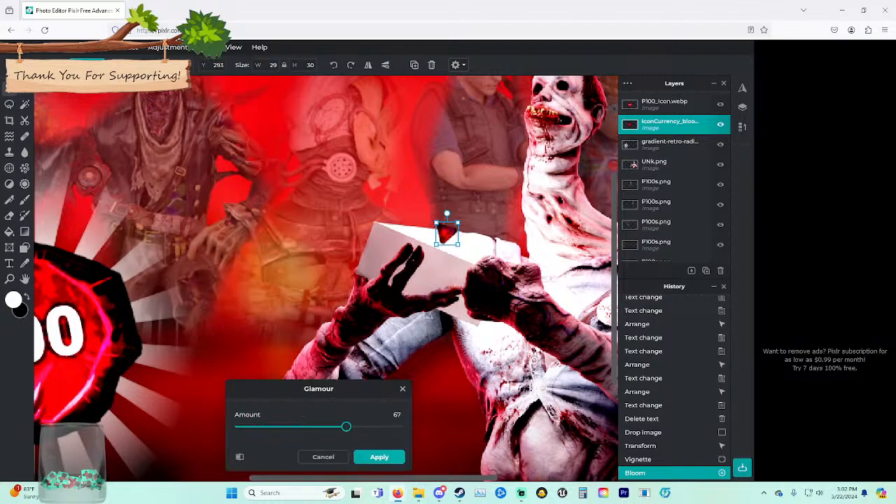
{"action": "left_click", "coordinate": [379, 456]}
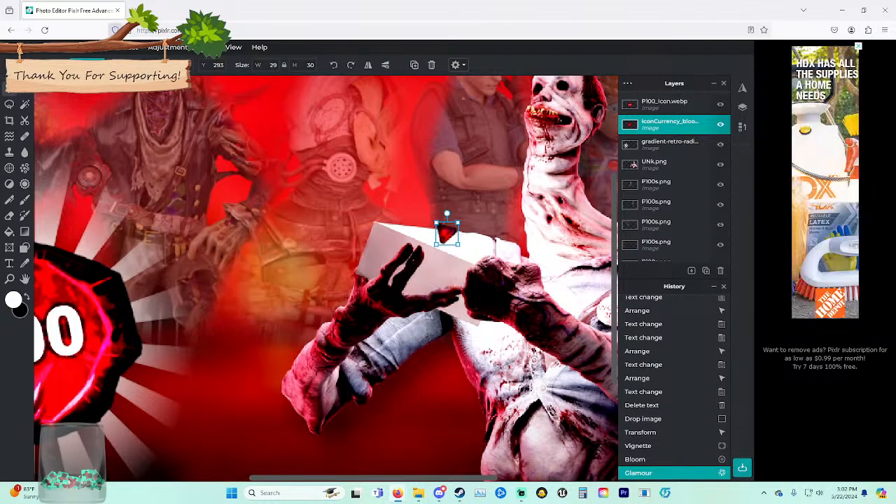
{"action": "left_click", "coordinate": [168, 47]}
{"action": "left_click", "coordinate": [165, 223]}
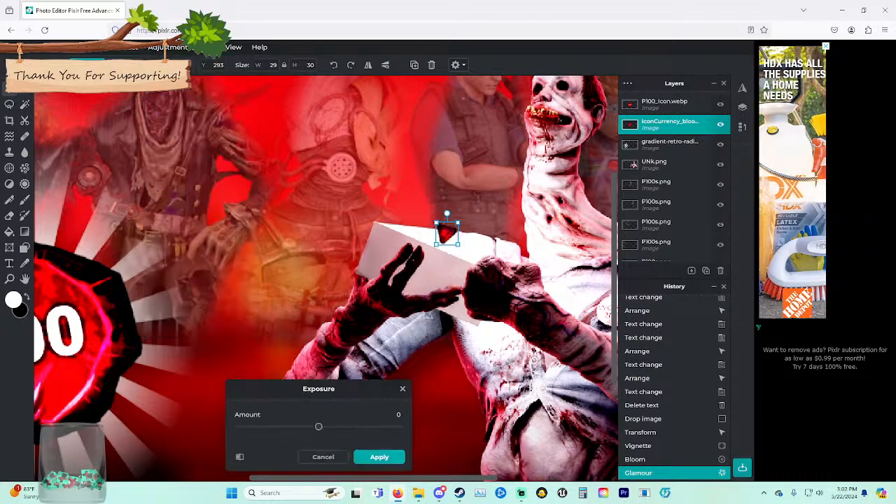
{"action": "left_click_drag", "start_coordinate": [319, 426], "coordinate": [338, 426]}
{"action": "left_click", "coordinate": [379, 457]}
Duplicate the P100_Icon.webp badge layer, discarding any stray pasted text.
{"action": "left_click", "coordinate": [421, 366]}
{"action": "scroll", "coordinate": [421, 365], "scroll_direction": "down", "scroll_amount": 5}
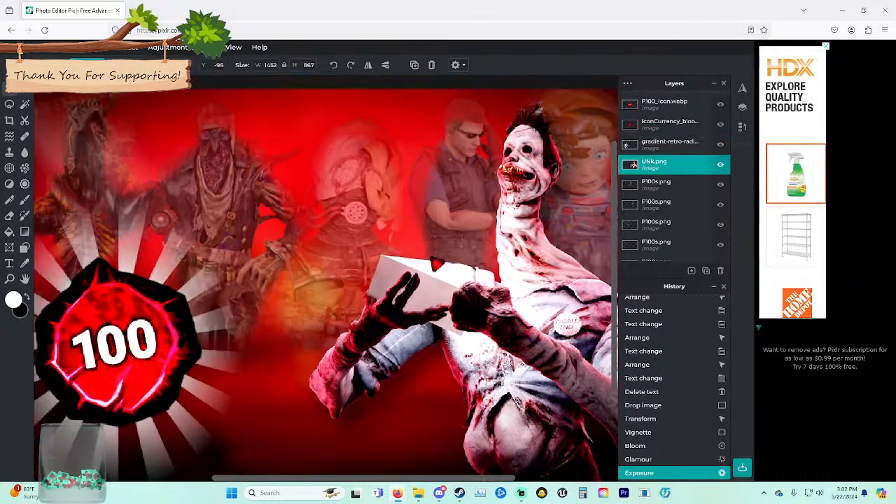
{"action": "scroll", "coordinate": [326, 277], "scroll_direction": "up", "scroll_amount": 5}
{"action": "left_click", "coordinate": [135, 324]}
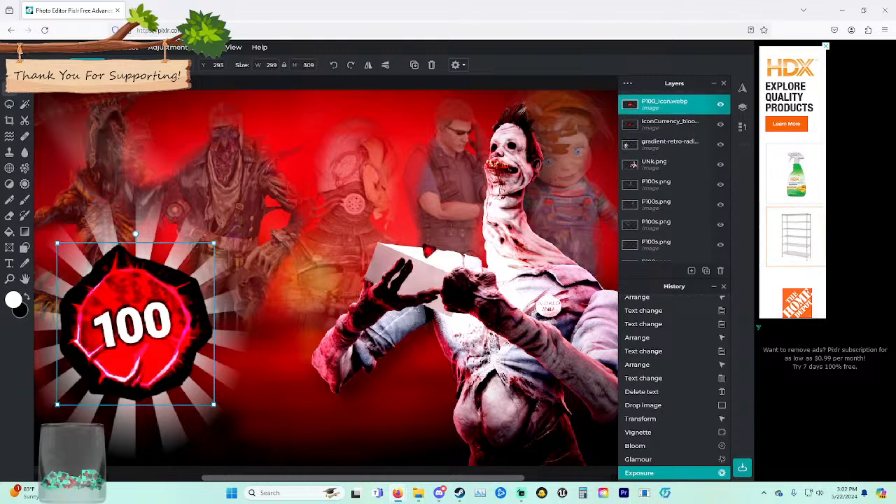
{"action": "key", "text": "ctrl+v"}
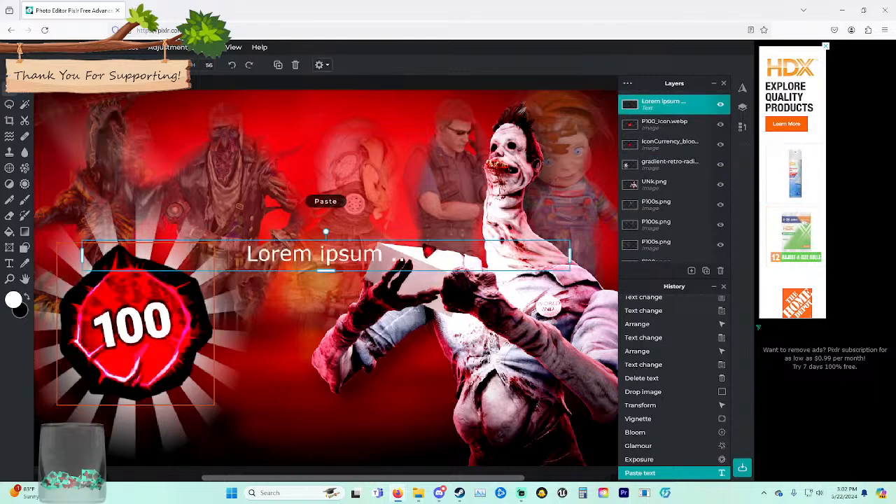
{"action": "key", "text": "Delete"}
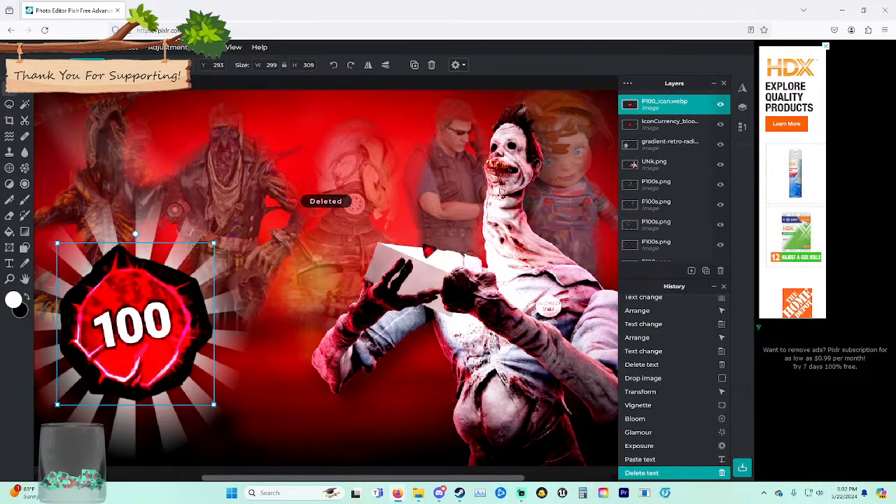
{"action": "key", "text": "ctrl+d"}
Shrink the badge copy to a tiny emblem and place it on the front of the card beside the fingers.
{"action": "left_click_drag", "start_coordinate": [135, 324], "coordinate": [424, 274]}
{"action": "left_click_drag", "start_coordinate": [347, 193], "coordinate": [457, 308]}
{"action": "left_click_drag", "start_coordinate": [480, 331], "coordinate": [424, 300]}
{"action": "mouse_move", "coordinate": [424, 269]}
{"action": "left_mouse_down"}
{"action": "mouse_move", "coordinate": [445, 277]}
{"action": "mouse_move", "coordinate": [422, 294]}
{"action": "mouse_move", "coordinate": [429, 305]}
{"action": "mouse_move", "coordinate": [418, 280]}
{"action": "mouse_move", "coordinate": [426, 266]}
{"action": "mouse_move", "coordinate": [418, 279]}
{"action": "left_mouse_up"}
{"action": "left_click", "coordinate": [664, 185]}
{"action": "left_click", "coordinate": [448, 301]}
{"action": "scroll", "coordinate": [448, 301], "scroll_direction": "down", "scroll_amount": 5}
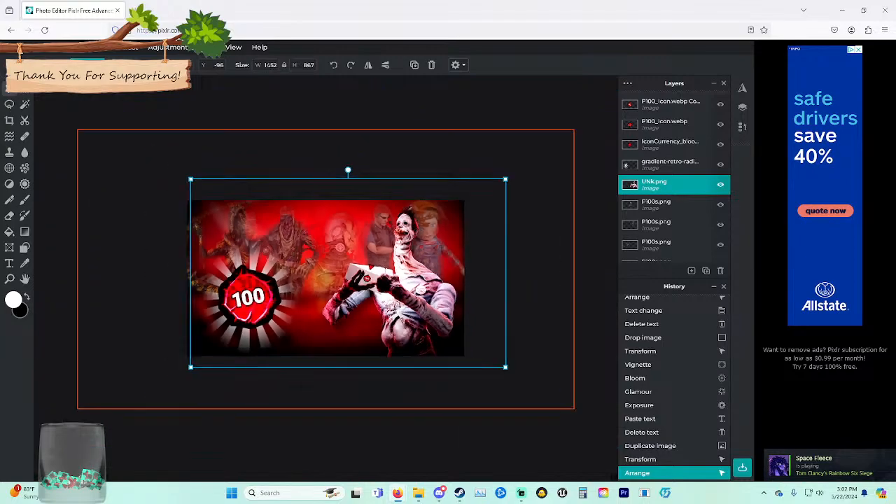
{"action": "scroll", "coordinate": [448, 301], "scroll_direction": "up", "scroll_amount": 2}
{"action": "left_click", "coordinate": [308, 343]}
{"action": "scroll", "coordinate": [308, 343], "scroll_direction": "up", "scroll_amount": 1}
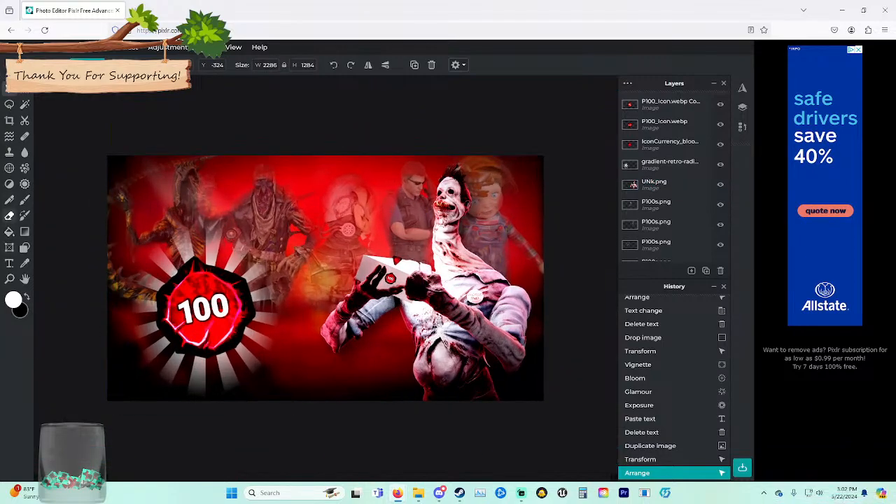
Add a new text layer reading CONGRATULATIONS! and set its font to Bahram.
{"action": "left_click", "coordinate": [10, 263]}
{"action": "left_click", "coordinate": [318, 392]}
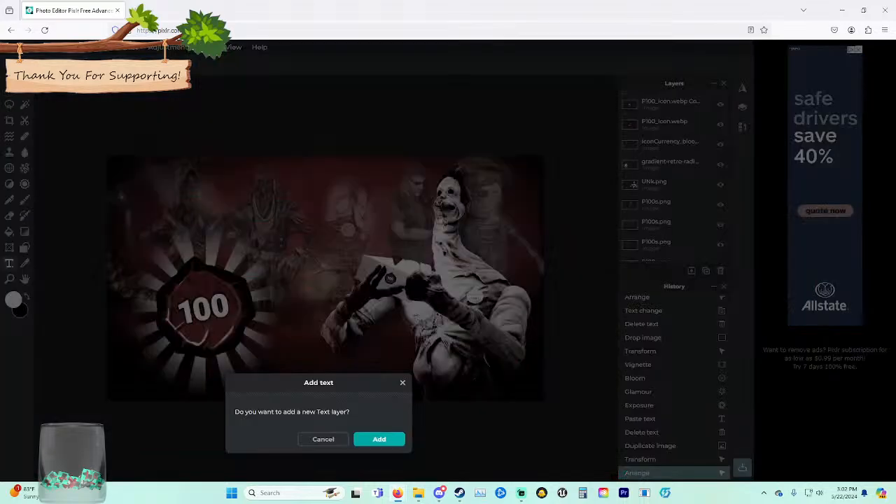
{"action": "left_click", "coordinate": [378, 439]}
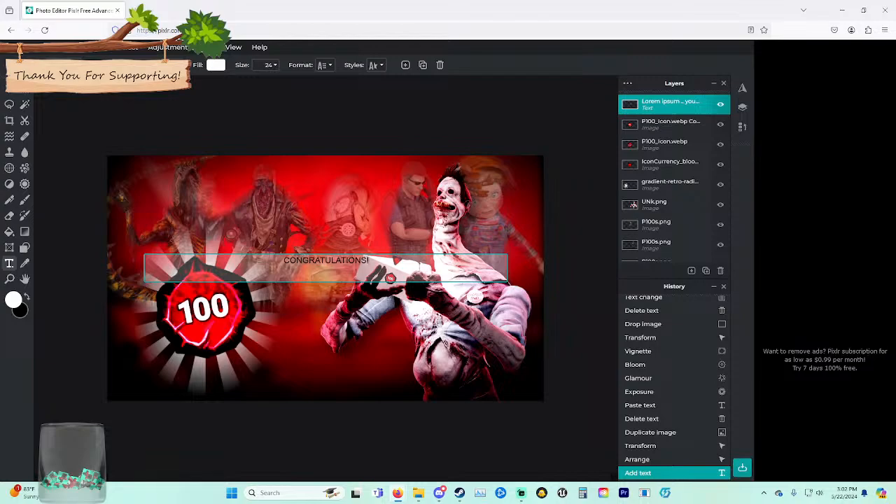
{"action": "left_click", "coordinate": [147, 65]}
{"action": "left_click", "coordinate": [147, 65]}
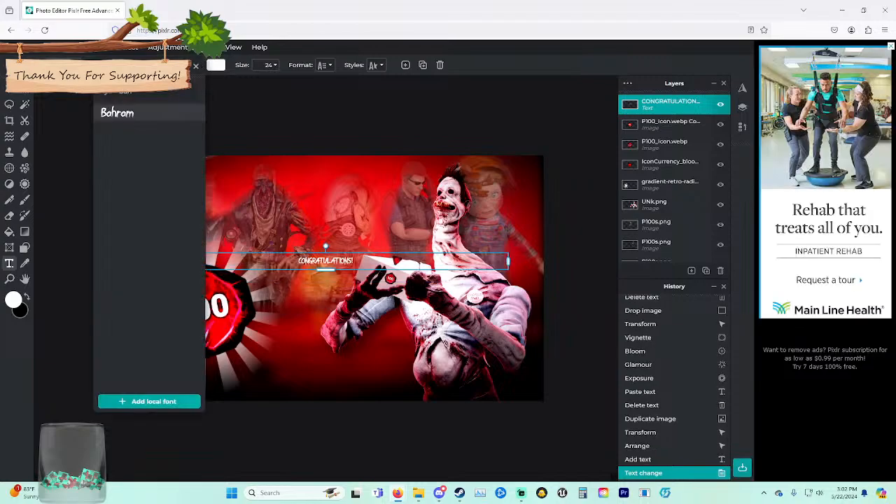
{"action": "left_click", "coordinate": [117, 113]}
Enlarge the CONGRATULATIONS! text to size 70, narrow its text box and place it along the image's top edge, beside the figure's head.
{"action": "left_click_drag", "start_coordinate": [326, 270], "coordinate": [325, 323]}
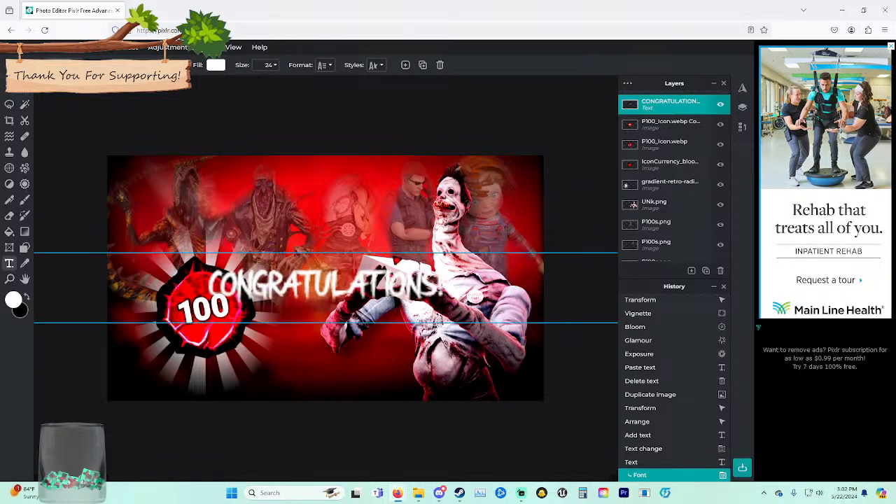
{"action": "scroll", "coordinate": [325, 323], "scroll_direction": "down", "scroll_amount": 8}
{"action": "scroll", "coordinate": [325, 279], "scroll_direction": "down", "scroll_amount": 2}
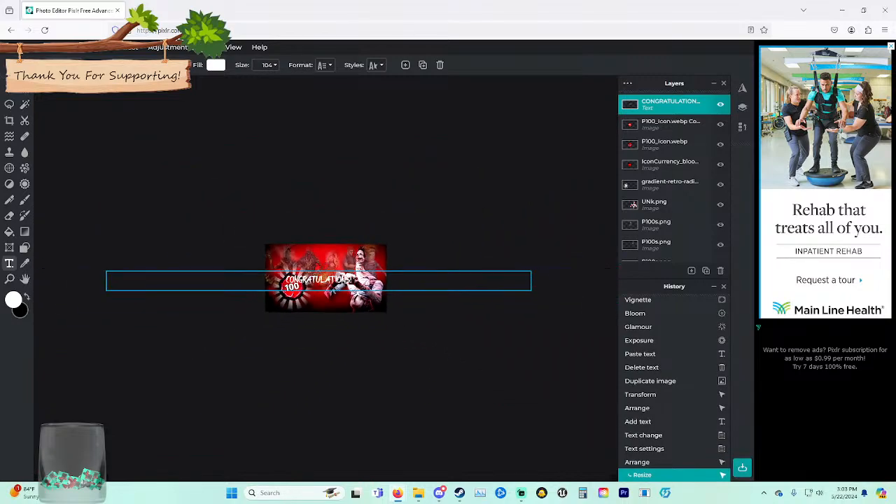
{"action": "left_click_drag", "start_coordinate": [531, 280], "coordinate": [261, 281]}
{"action": "left_click_drag", "start_coordinate": [189, 280], "coordinate": [369, 280]}
{"action": "left_click_drag", "start_coordinate": [343, 267], "coordinate": [341, 264]}
{"action": "scroll", "coordinate": [325, 278], "scroll_direction": "up", "scroll_amount": 8}
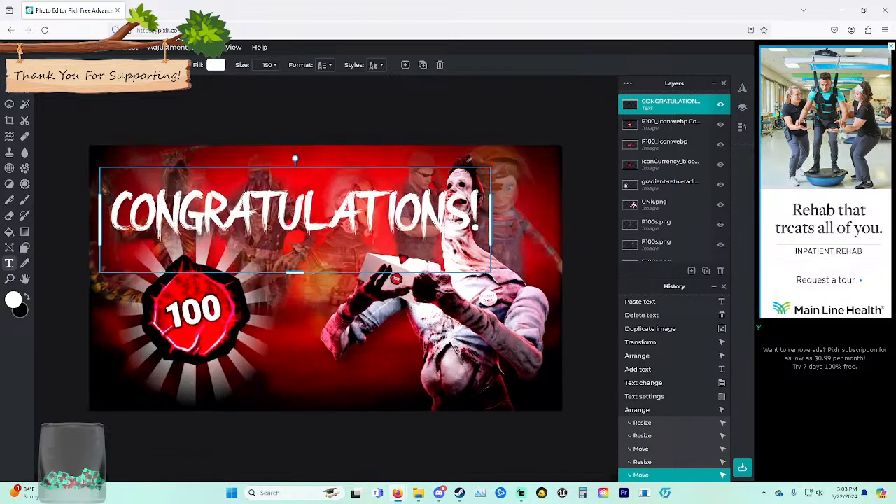
{"action": "left_click_drag", "start_coordinate": [295, 272], "coordinate": [334, 168]}
{"action": "left_click_drag", "start_coordinate": [334, 200], "coordinate": [338, 169]}
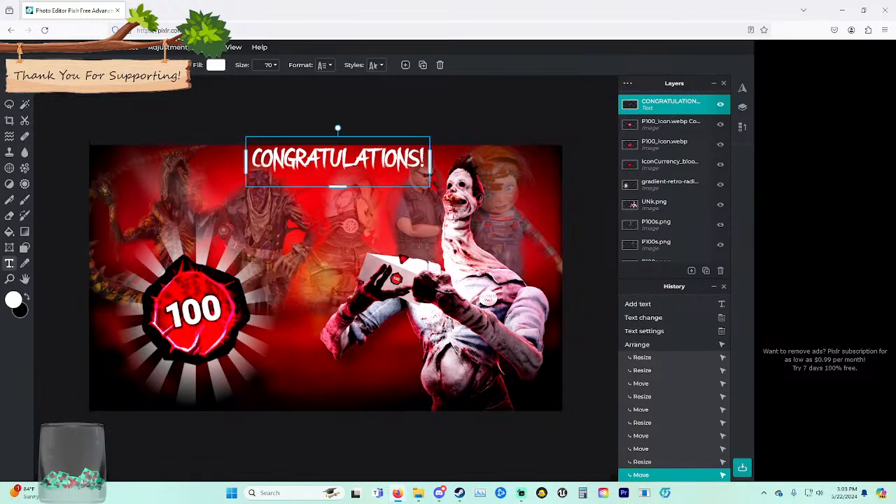
Give the CONGRATULATIONS! text a black outline of size 37.
{"action": "left_click", "coordinate": [373, 64]}
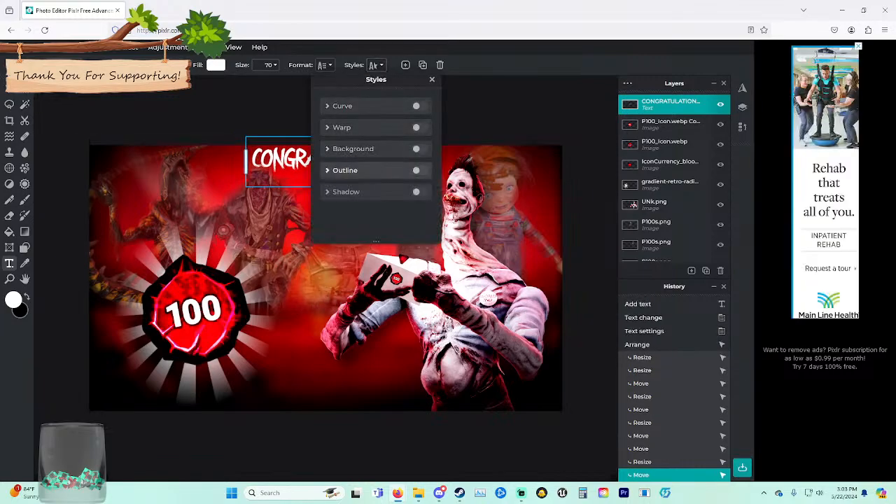
{"action": "left_click", "coordinate": [345, 170]}
{"action": "left_click", "coordinate": [423, 192]}
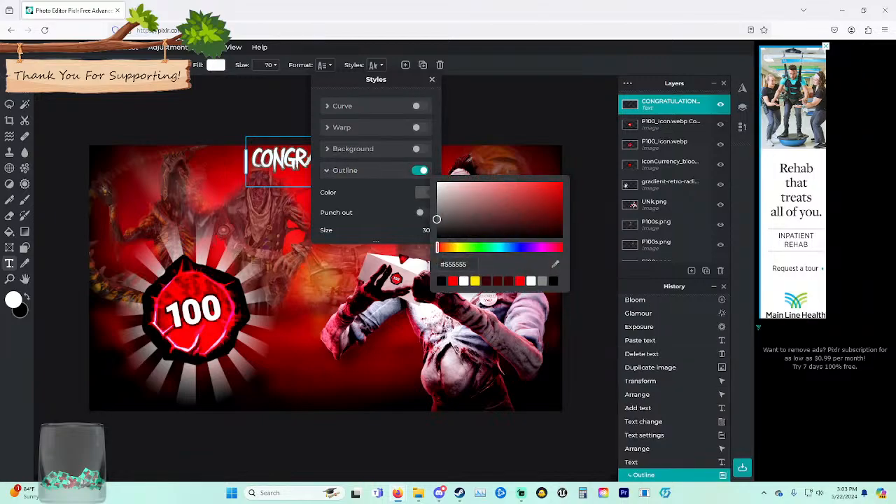
{"action": "left_click", "coordinate": [378, 203]}
{"action": "scroll", "coordinate": [371, 200], "scroll_direction": "down", "scroll_amount": 1}
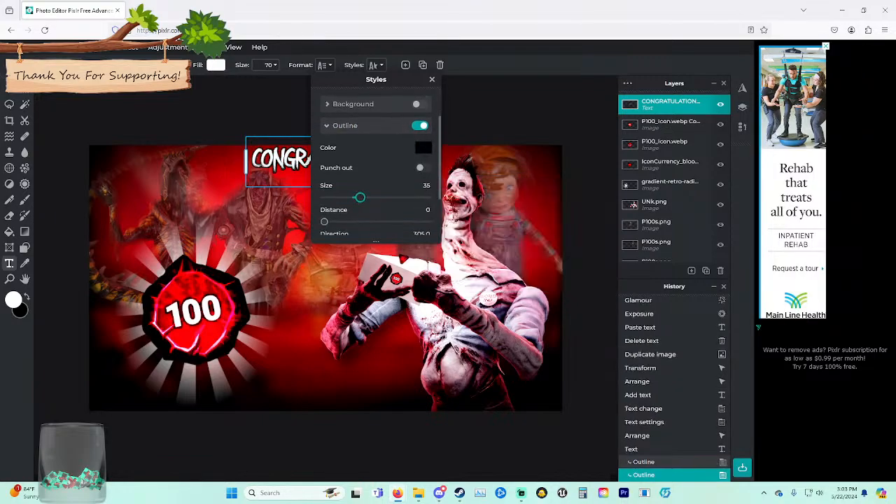
{"action": "scroll", "coordinate": [362, 198], "scroll_direction": "down", "scroll_amount": 1}
Add a black shadow to the CONGRATULATIONS! text with blur 42 and opacity about 75, and finish editing the text.
{"action": "left_click", "coordinate": [420, 226]}
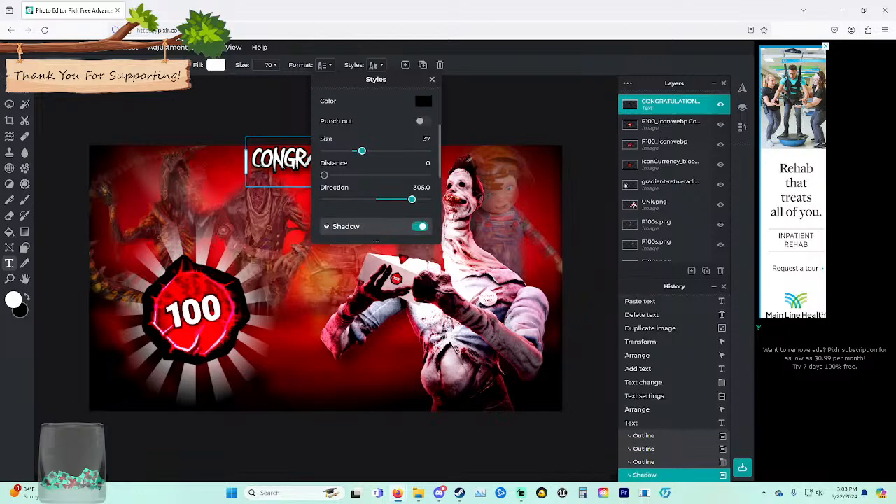
{"action": "scroll", "coordinate": [413, 220], "scroll_direction": "down", "scroll_amount": 3}
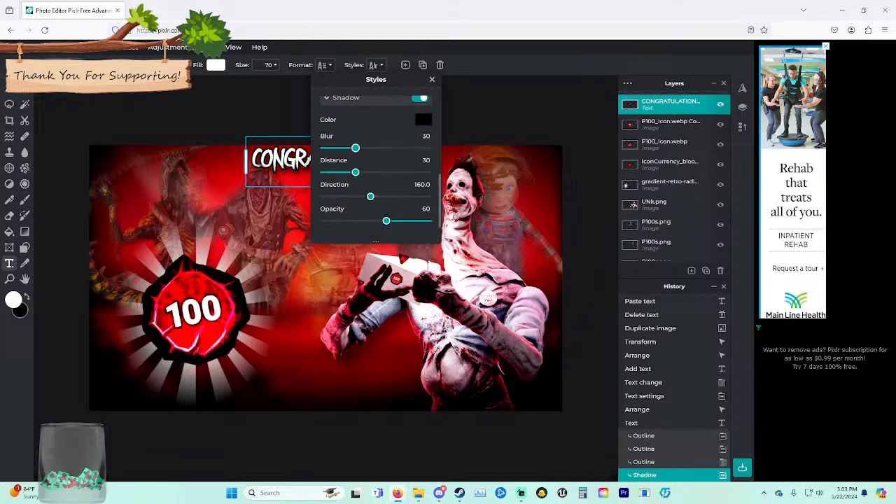
{"action": "left_click_drag", "start_coordinate": [362, 147], "coordinate": [368, 148]}
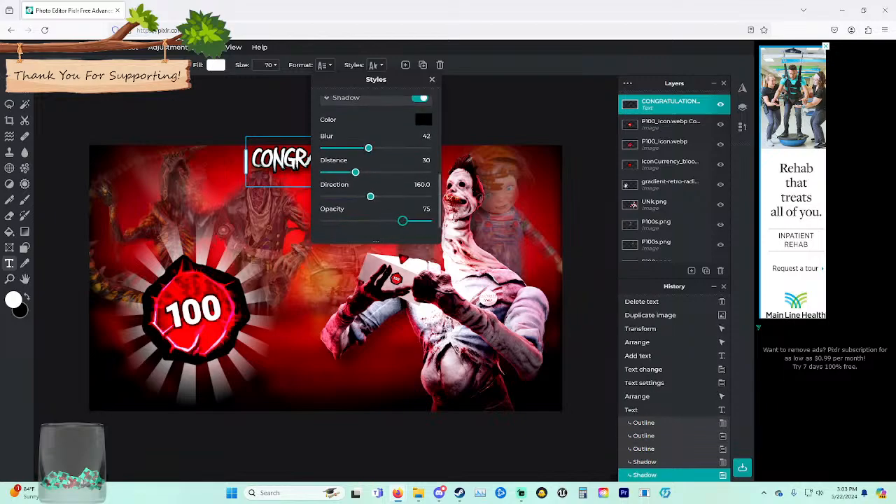
{"action": "left_click", "coordinate": [431, 79]}
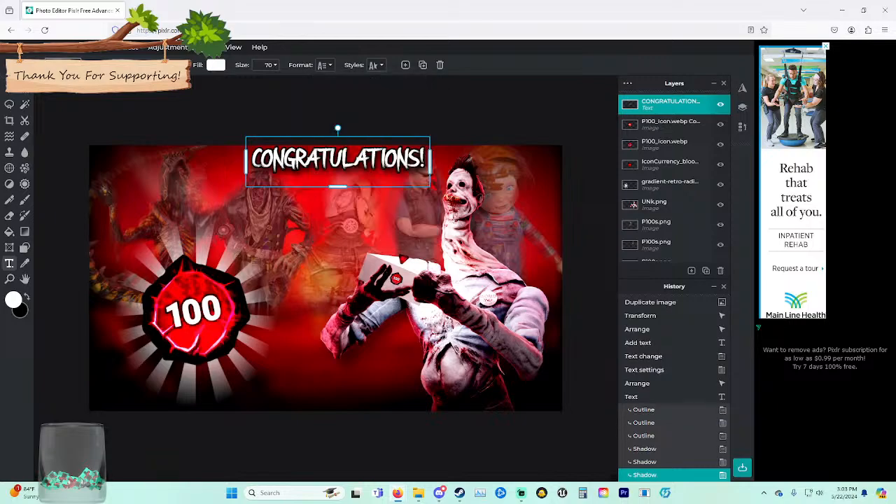
{"action": "key", "text": "Escape"}
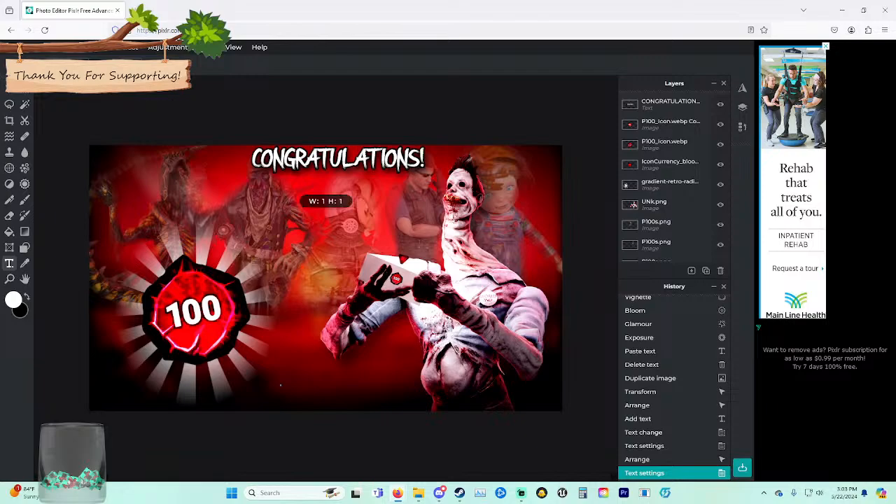
Add a second text layer reading NOW LEAVE. in white.
{"action": "left_click", "coordinate": [326, 210]}
{"action": "left_click", "coordinate": [378, 438]}
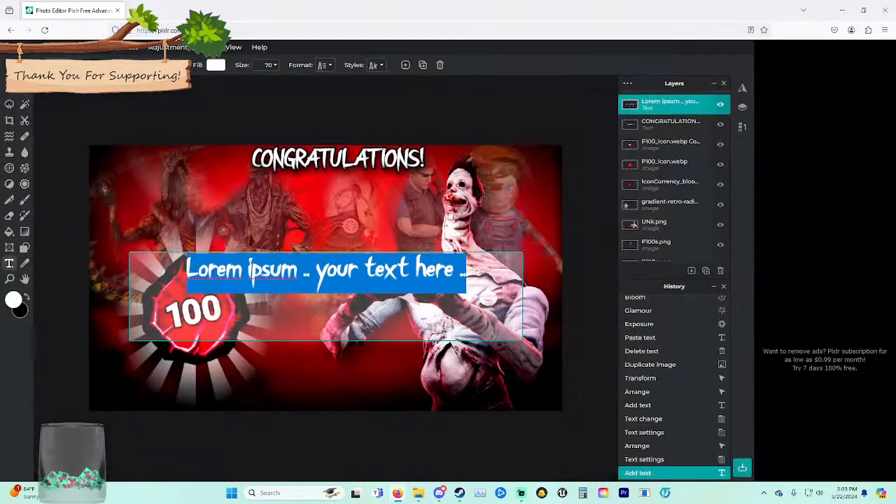
{"action": "type", "text": "LEAVE"}
{"action": "key", "text": "BackSpace"}
{"action": "key", "text": "BackSpace"}
{"action": "key", "text": "BackSpace"}
{"action": "key", "text": "BackSpace"}
{"action": "key", "text": "BackSpace"}
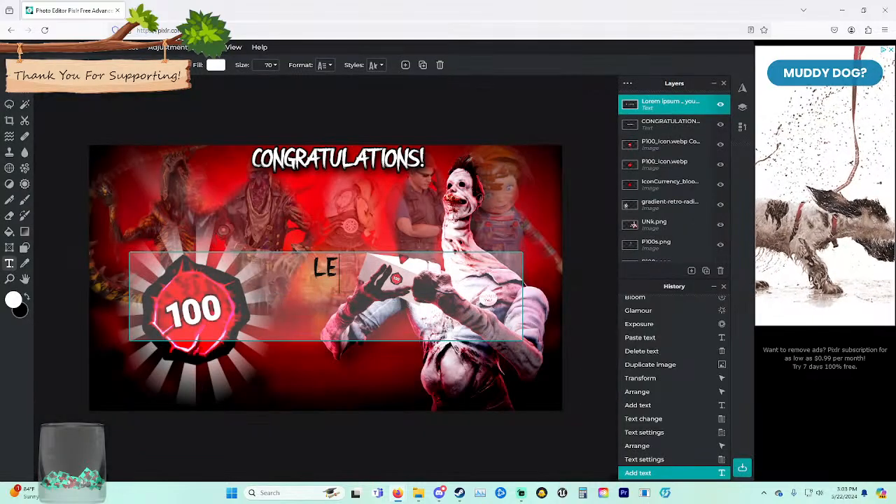
{"action": "type", "text": "NO"}
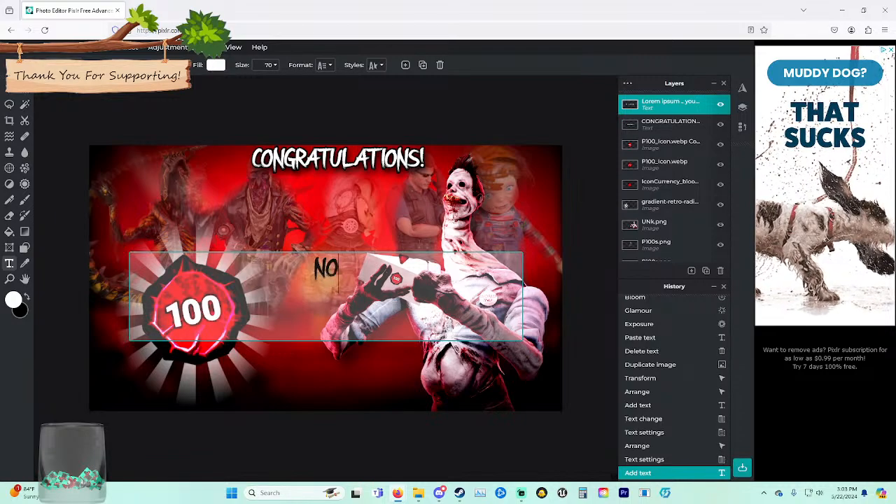
{"action": "type", "text": "W LEAVE."}
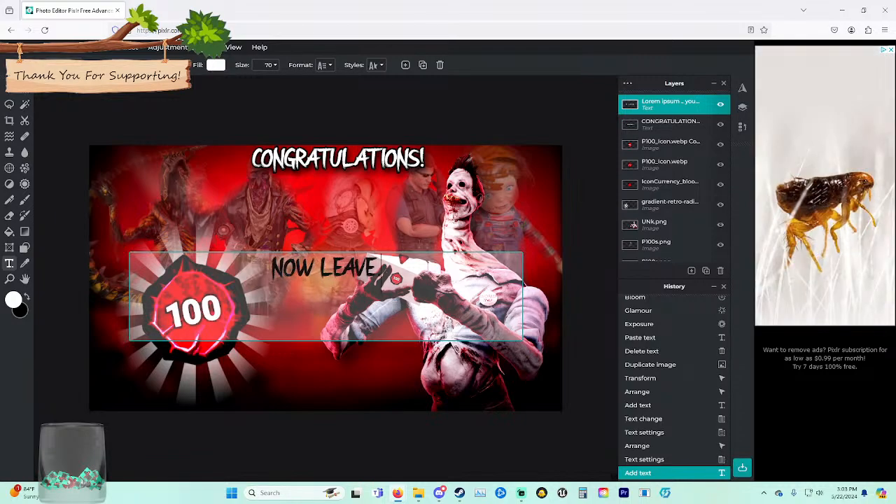
{"action": "key", "text": "Escape"}
Enlarge the NOW LEAVE. text to size 143 and tilt it upward to the right across the image's lower part, discarding the stray text layer.
{"action": "left_click_drag", "start_coordinate": [325, 271], "coordinate": [326, 369]}
{"action": "left_click", "coordinate": [327, 400]}
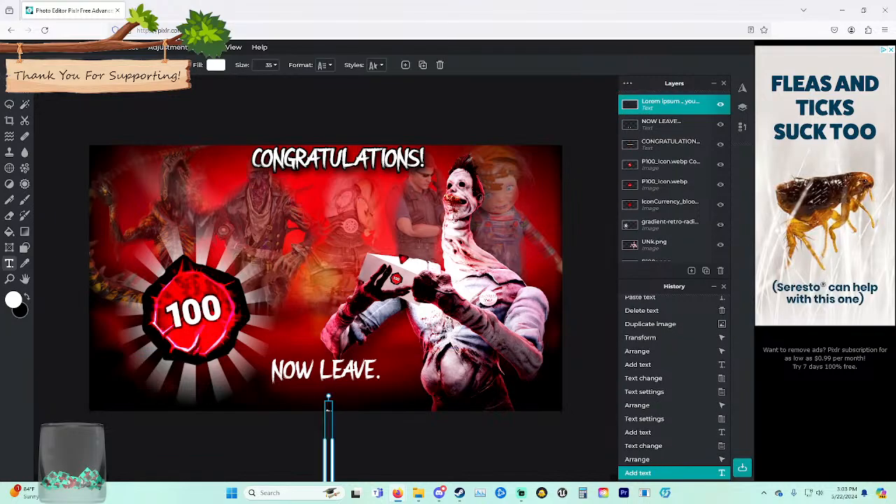
{"action": "key", "text": "Delete"}
{"action": "key", "text": "v"}
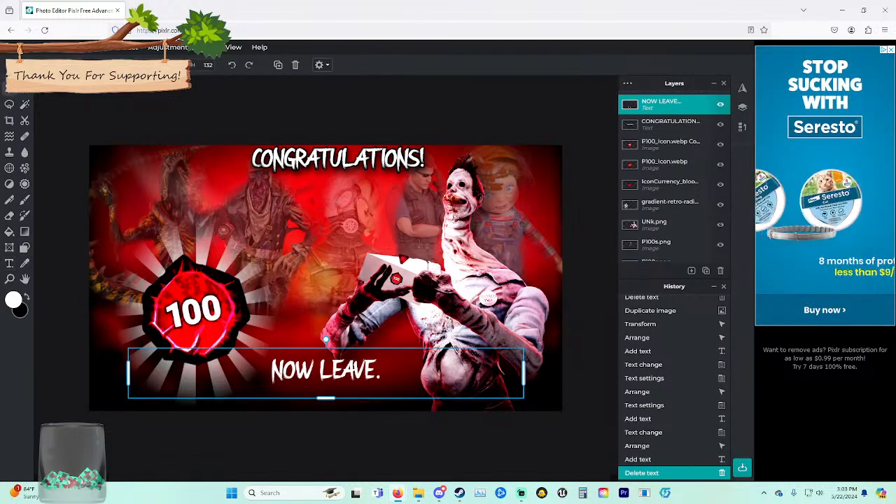
{"action": "left_click_drag", "start_coordinate": [325, 398], "coordinate": [317, 378]}
{"action": "left_click_drag", "start_coordinate": [317, 314], "coordinate": [308, 315]}
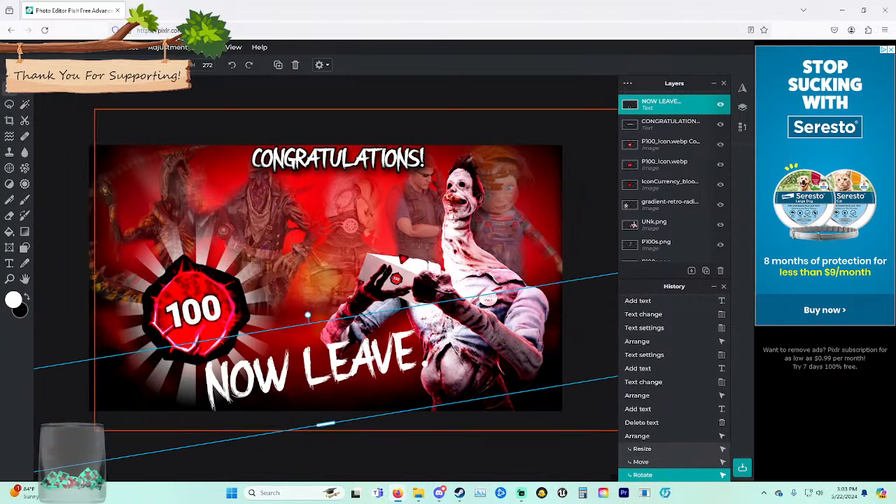
Raise the 100 badge and its sunburst to make room below, shifting the NOW LEAVE. text out of the way.
{"action": "left_click", "coordinate": [670, 144]}
{"action": "left_click", "coordinate": [671, 164]}
{"action": "left_click_drag", "start_coordinate": [196, 310], "coordinate": [191, 263]}
{"action": "left_click_drag", "start_coordinate": [273, 371], "coordinate": [306, 408]}
{"action": "left_click_drag", "start_coordinate": [196, 350], "coordinate": [192, 300]}
Move the NOW LEAVE. text back beneath the badge and fine-tune its tilt and position.
{"action": "left_click_drag", "start_coordinate": [308, 402], "coordinate": [275, 365]}
{"action": "left_click_drag", "start_coordinate": [306, 315], "coordinate": [306, 314]}
{"action": "mouse_move", "coordinate": [315, 357]}
{"action": "left_mouse_down"}
{"action": "mouse_move", "coordinate": [299, 361]}
{"action": "mouse_move", "coordinate": [306, 353]}
{"action": "left_mouse_up"}
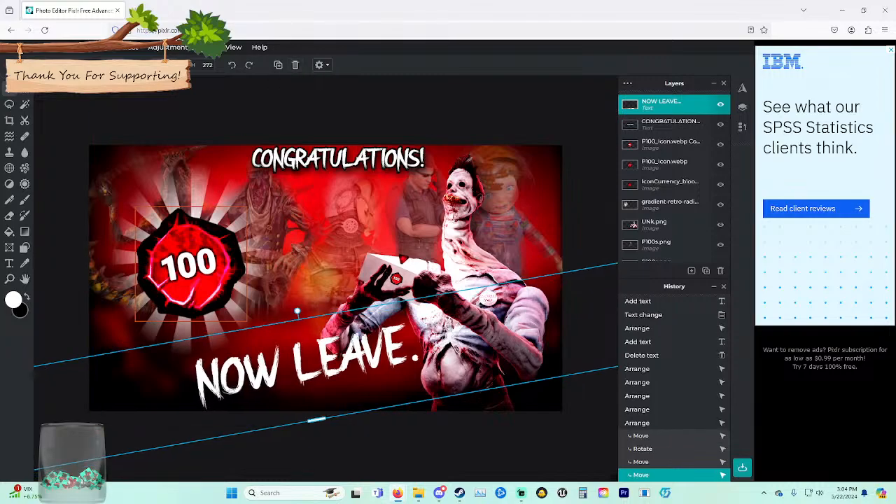
Give the NOW LEAVE. text a black outline of size 37.
{"action": "key", "text": "t"}
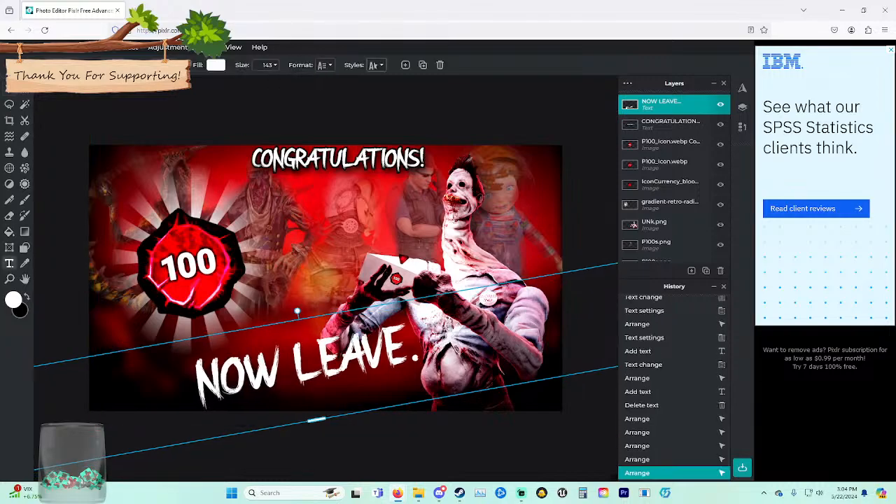
{"action": "left_click", "coordinate": [376, 65]}
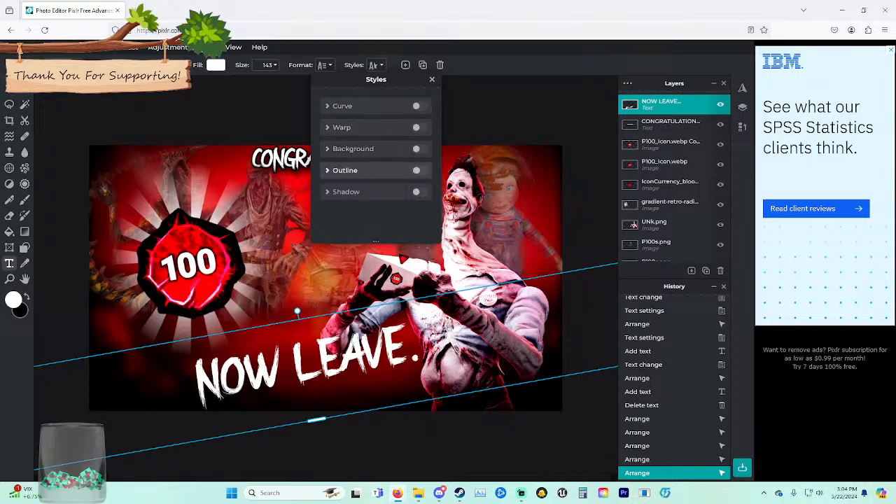
{"action": "left_click", "coordinate": [418, 170]}
{"action": "left_click", "coordinate": [422, 191]}
{"action": "left_click", "coordinate": [371, 202]}
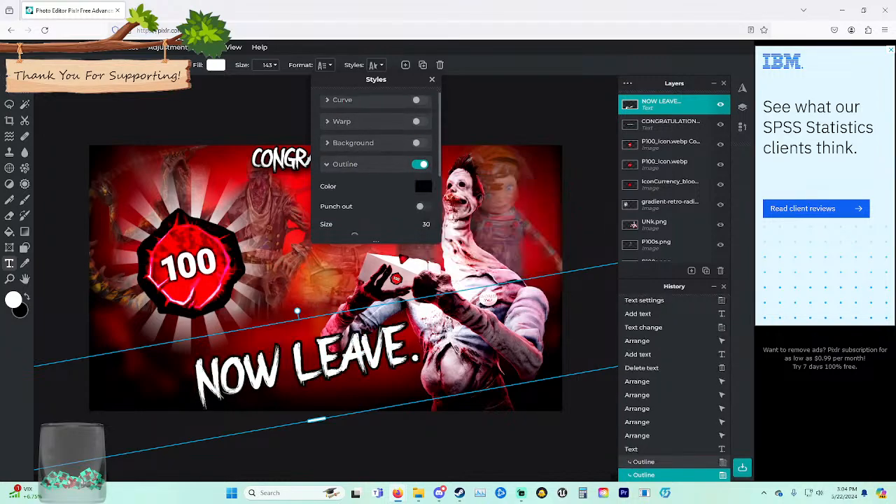
{"action": "scroll", "coordinate": [357, 198], "scroll_direction": "down", "scroll_amount": 1}
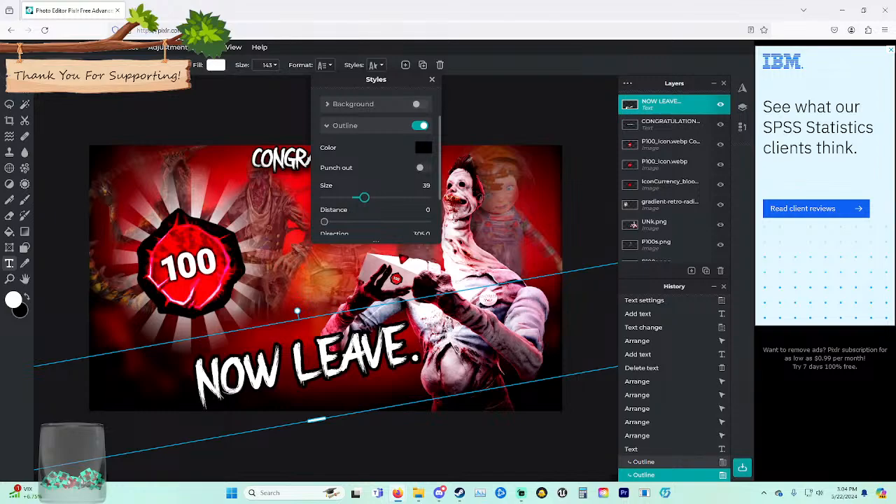
{"action": "left_click_drag", "start_coordinate": [363, 198], "coordinate": [361, 197]}
{"action": "scroll", "coordinate": [371, 198], "scroll_direction": "down", "scroll_amount": 1}
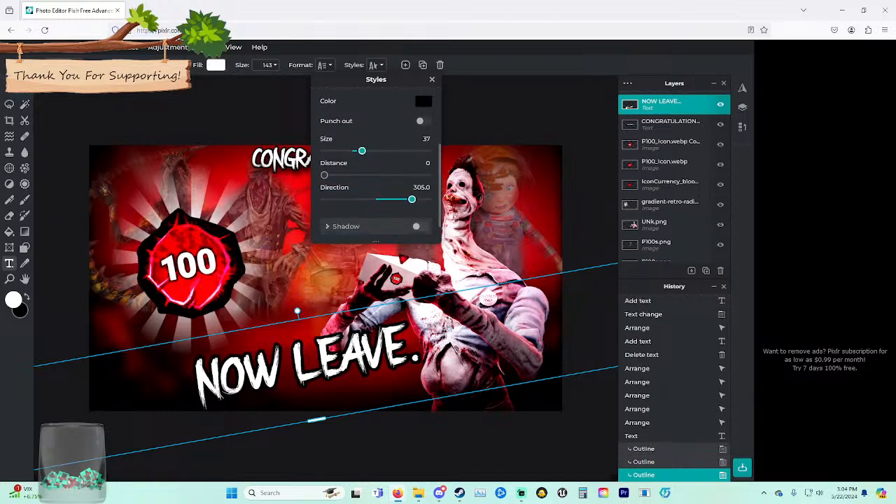
Add a black shadow to the NOW LEAVE. text with blur about 38 and opacity 100.
{"action": "left_click", "coordinate": [419, 226]}
{"action": "scroll", "coordinate": [403, 209], "scroll_direction": "down", "scroll_amount": 1}
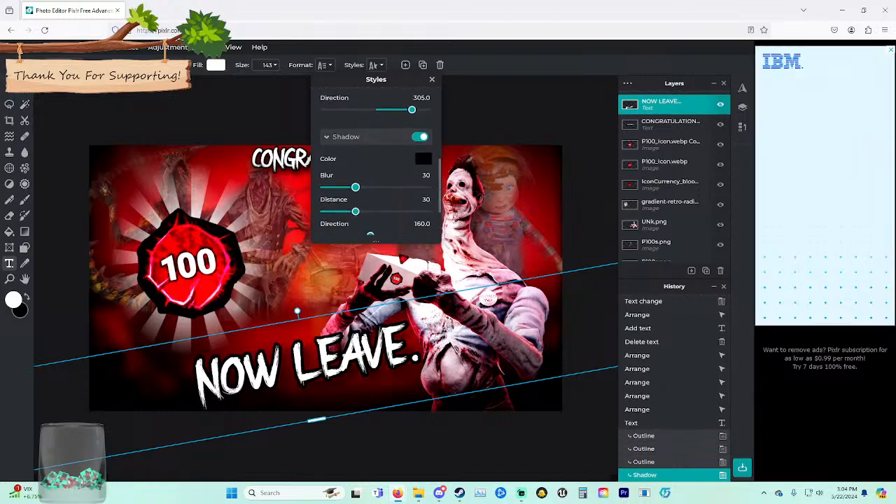
{"action": "left_click_drag", "start_coordinate": [355, 186], "coordinate": [391, 187]}
{"action": "scroll", "coordinate": [391, 186], "scroll_direction": "down", "scroll_amount": 1}
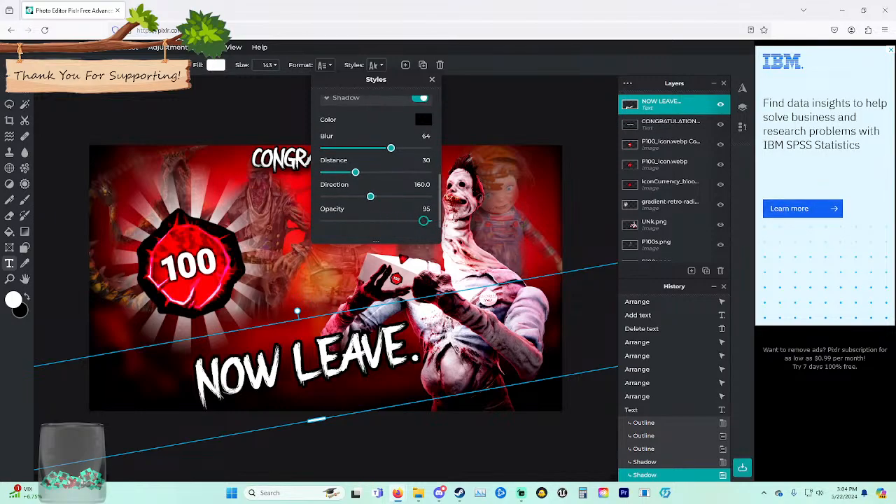
{"action": "left_click_drag", "start_coordinate": [424, 220], "coordinate": [428, 220]}
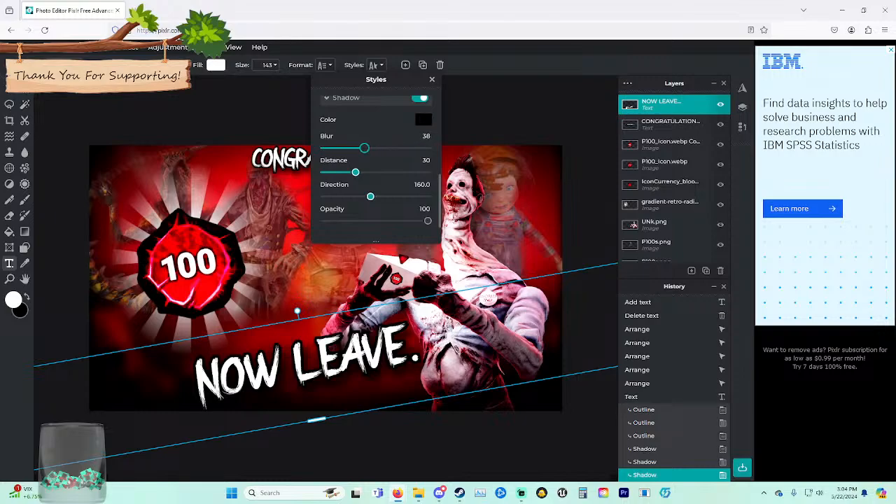
Apply a circular warp to the NOW LEAVE. text with edge size 7 and center size 17.
{"action": "scroll", "coordinate": [376, 161], "scroll_direction": "up", "scroll_amount": 5}
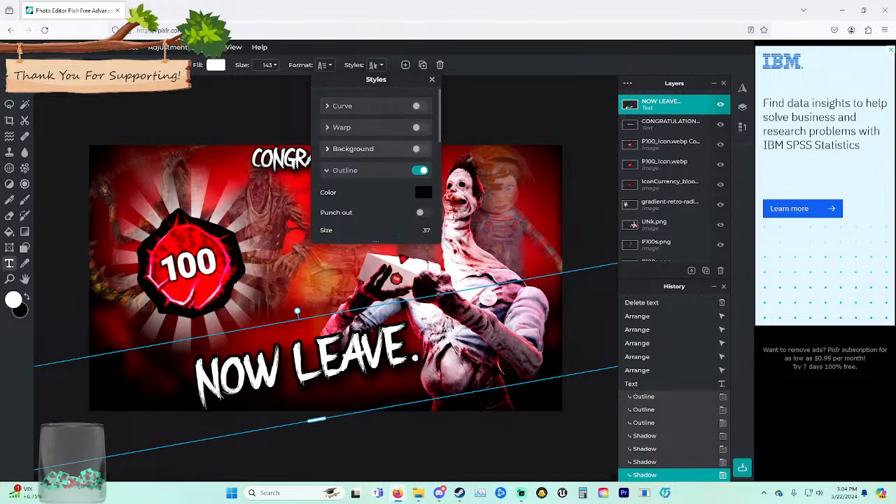
{"action": "left_click", "coordinate": [419, 127]}
{"action": "left_click_drag", "start_coordinate": [375, 206], "coordinate": [385, 231]}
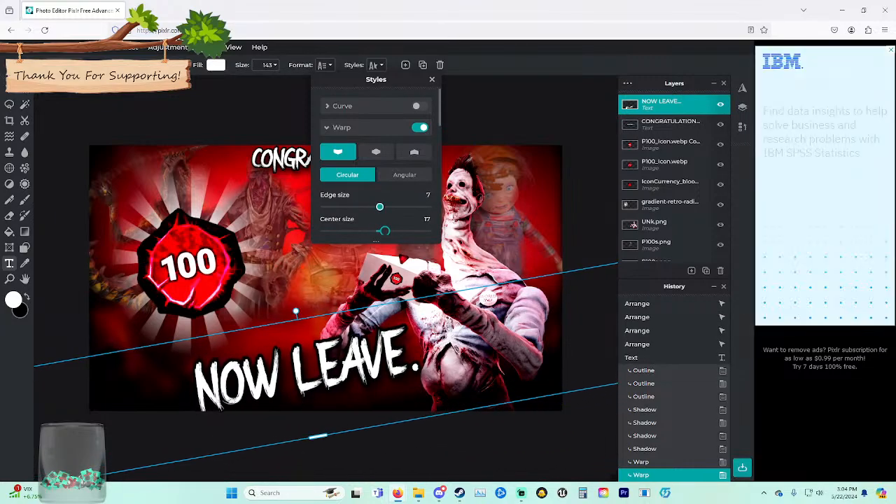
Offset the NOW LEAVE. warp horizontally toward the positive side and set its vertical offset to 10.
{"action": "scroll", "coordinate": [384, 210], "scroll_direction": "down", "scroll_amount": 2}
{"action": "left_click_drag", "start_coordinate": [387, 165], "coordinate": [428, 165]}
{"action": "mouse_move", "coordinate": [376, 190]}
{"action": "left_mouse_down"}
{"action": "mouse_move", "coordinate": [410, 190]}
{"action": "mouse_move", "coordinate": [381, 190]}
{"action": "left_mouse_up"}
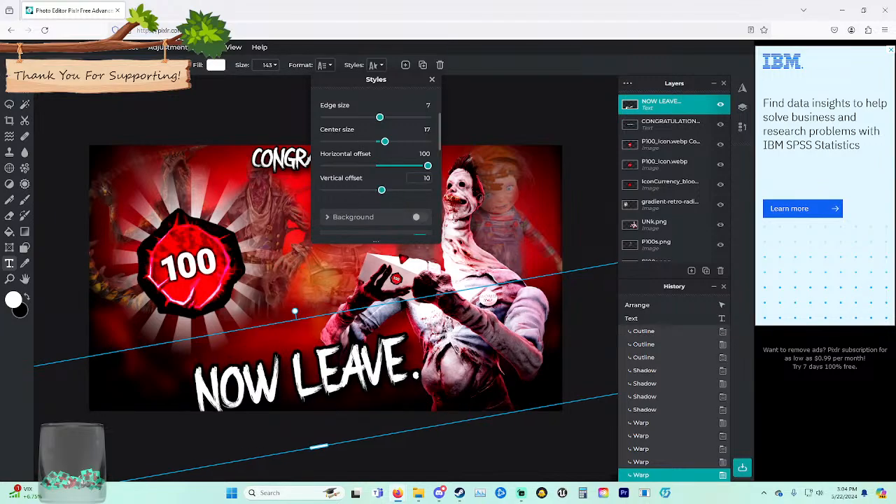
{"action": "left_click_drag", "start_coordinate": [427, 166], "coordinate": [324, 165]}
{"action": "left_click_drag", "start_coordinate": [415, 165], "coordinate": [405, 165]}
{"action": "left_click", "coordinate": [431, 79]}
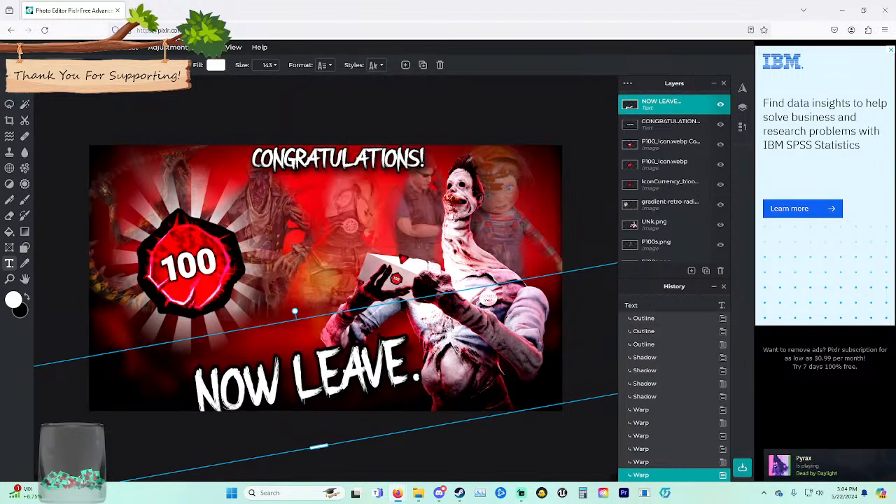
Raise the NOW LEAVE. text slightly and switch its warp to angular with edge size 20 and center size 17.
{"action": "left_click_drag", "start_coordinate": [315, 371], "coordinate": [317, 350]}
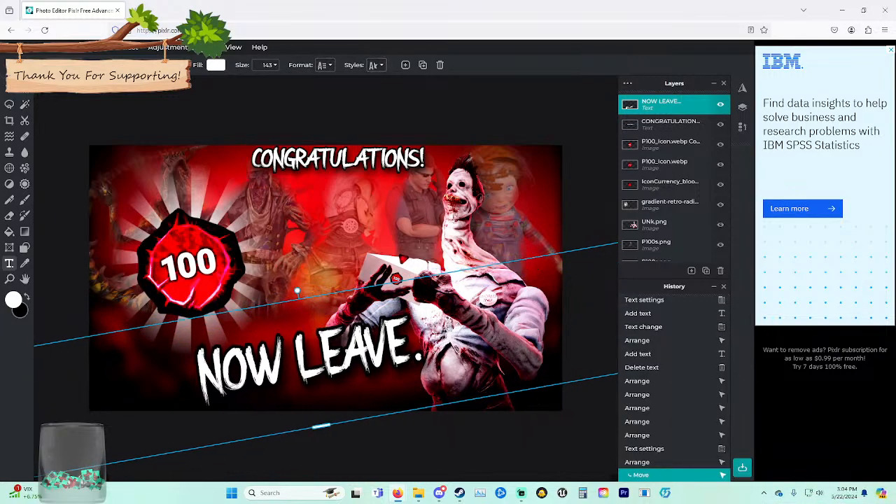
{"action": "left_click", "coordinate": [376, 65]}
{"action": "left_click_drag", "start_coordinate": [439, 108], "coordinate": [440, 119]}
{"action": "left_click", "coordinate": [404, 129]}
{"action": "left_click_drag", "start_coordinate": [404, 210], "coordinate": [383, 194]}
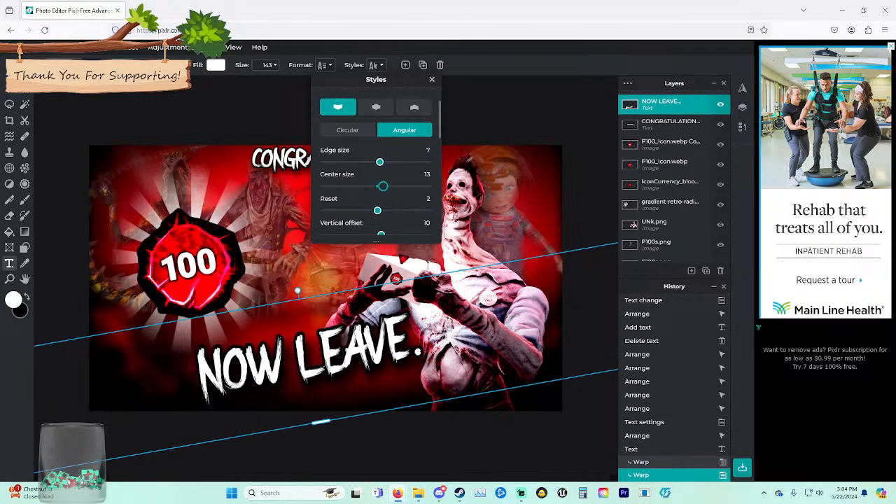
{"action": "left_click_drag", "start_coordinate": [379, 162], "coordinate": [385, 161]}
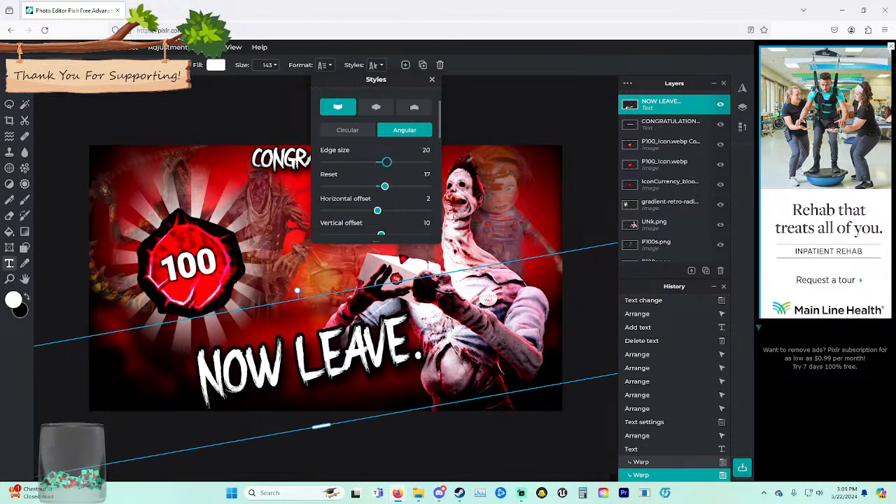
{"action": "scroll", "coordinate": [376, 168], "scroll_direction": "down", "scroll_amount": 2}
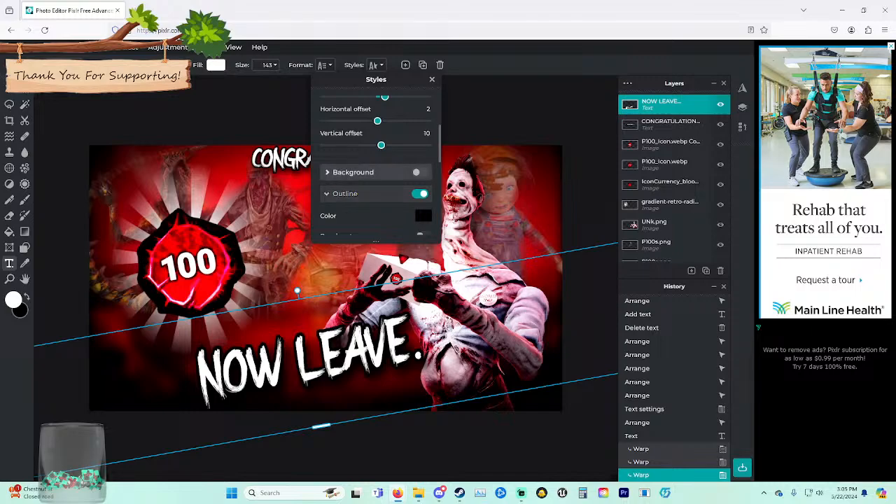
Increase the vertical offset of the NOW LEAVE. warp and shift the text slightly lower on the canvas.
{"action": "left_click_drag", "start_coordinate": [380, 145], "coordinate": [391, 145]}
{"action": "mouse_move", "coordinate": [315, 368]}
{"action": "left_mouse_down"}
{"action": "mouse_move", "coordinate": [317, 353]}
{"action": "mouse_move", "coordinate": [317, 379]}
{"action": "left_mouse_up"}
{"action": "key", "text": "Escape"}
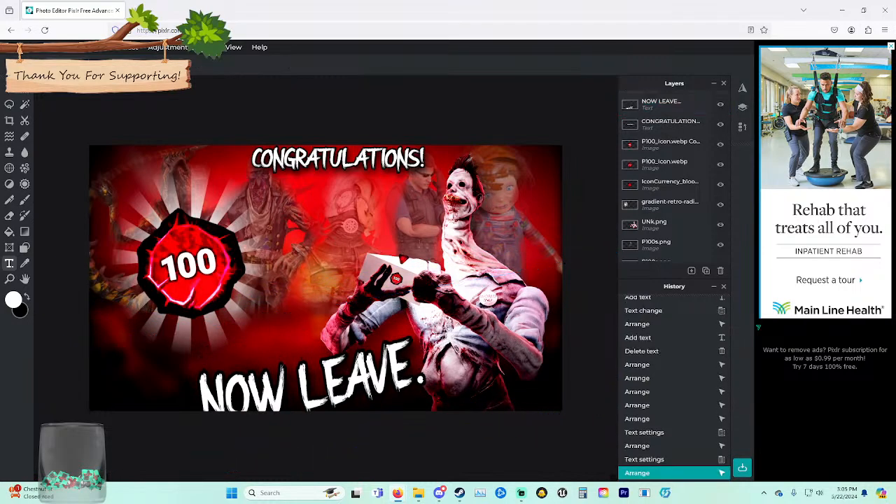
Enlarge the small 100 badge on the held card to 40 × 40, tilt it to match the card and reposition it on the card's face.
{"action": "left_click", "coordinate": [396, 277]}
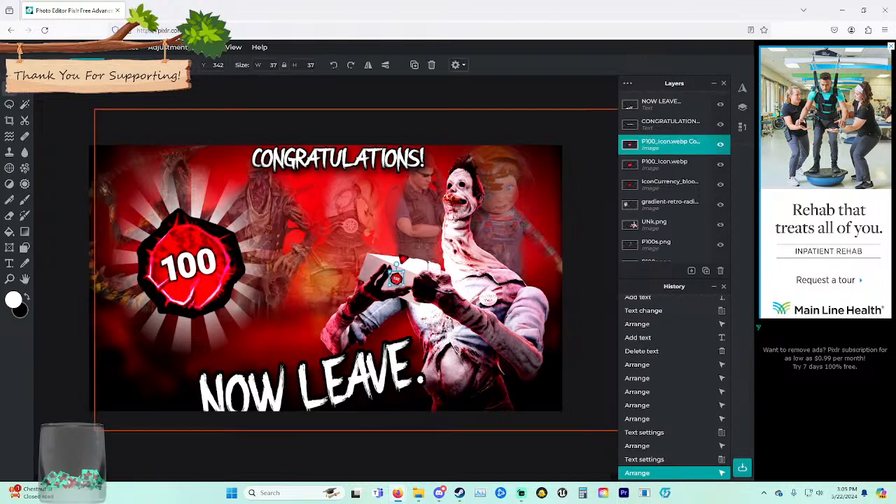
{"action": "left_click", "coordinate": [633, 224]}
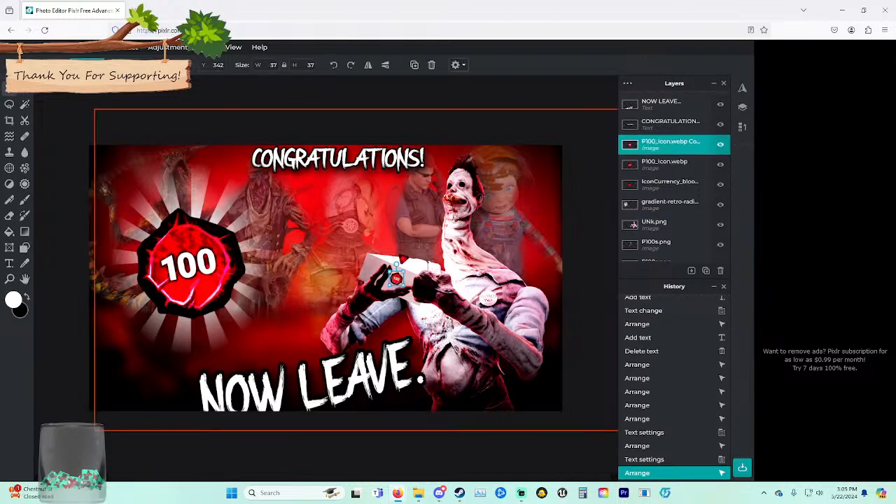
{"action": "left_click", "coordinate": [396, 278]}
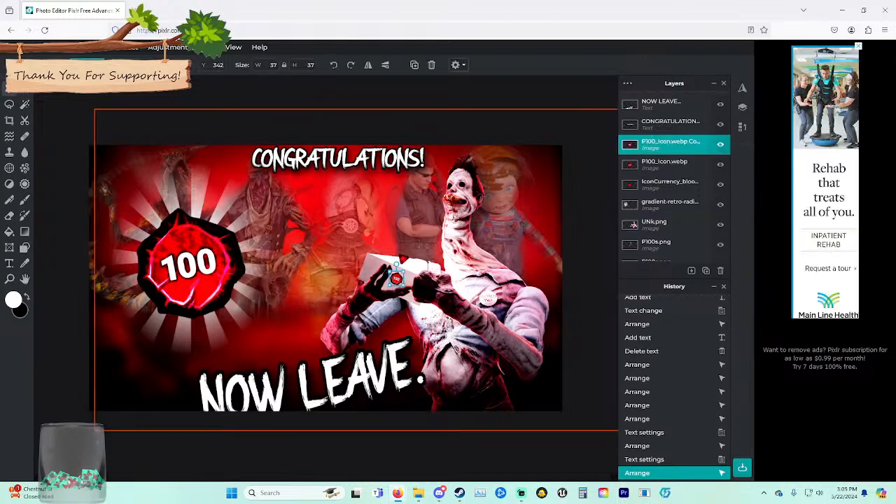
{"action": "left_click_drag", "start_coordinate": [434, 275], "coordinate": [396, 279]}
{"action": "key", "text": "ctrl+z"}
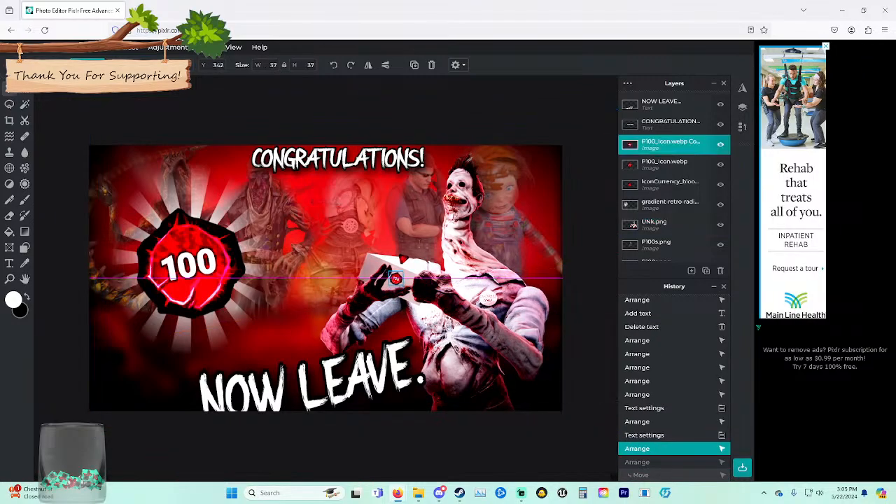
{"action": "scroll", "coordinate": [396, 278], "scroll_direction": "up", "scroll_amount": 5}
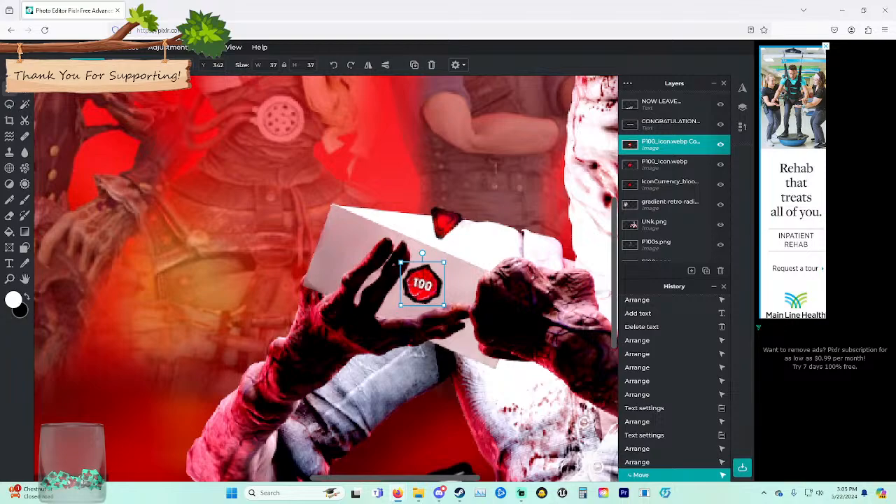
{"action": "left_click_drag", "start_coordinate": [444, 262], "coordinate": [428, 250]}
{"action": "left_click_drag", "start_coordinate": [424, 283], "coordinate": [420, 288]}
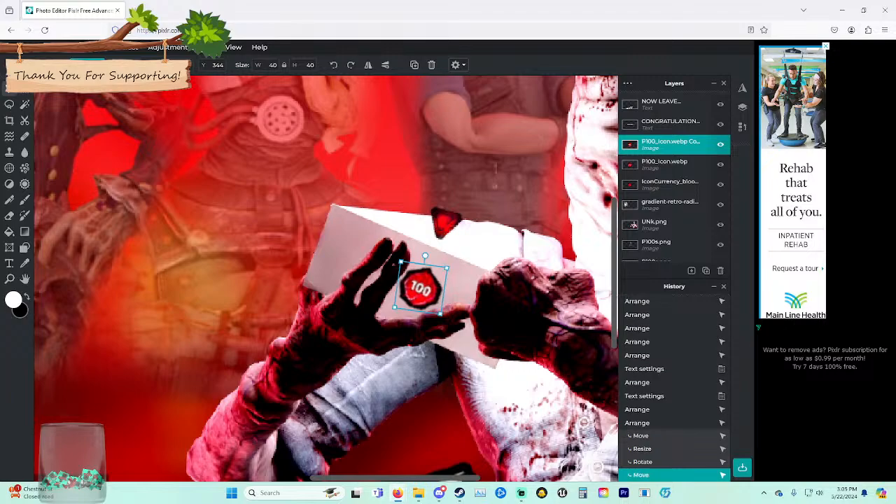
{"action": "scroll", "coordinate": [373, 317], "scroll_direction": "down", "scroll_amount": 2}
{"action": "scroll", "coordinate": [373, 316], "scroll_direction": "down", "scroll_amount": 3}
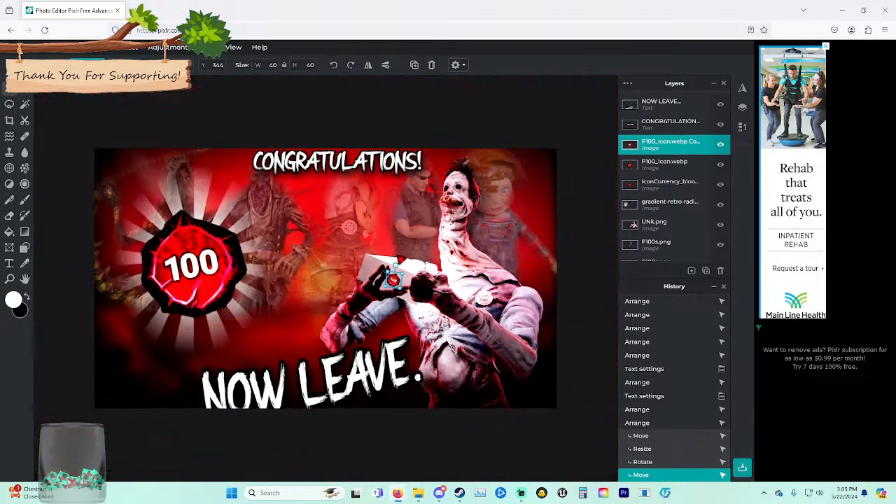
Move the NOW LEAVE. text up so it sits fully inside the canvas and fill it with bright red #FF0000.
{"action": "left_click", "coordinate": [630, 104]}
{"action": "left_click_drag", "start_coordinate": [326, 363], "coordinate": [328, 359]}
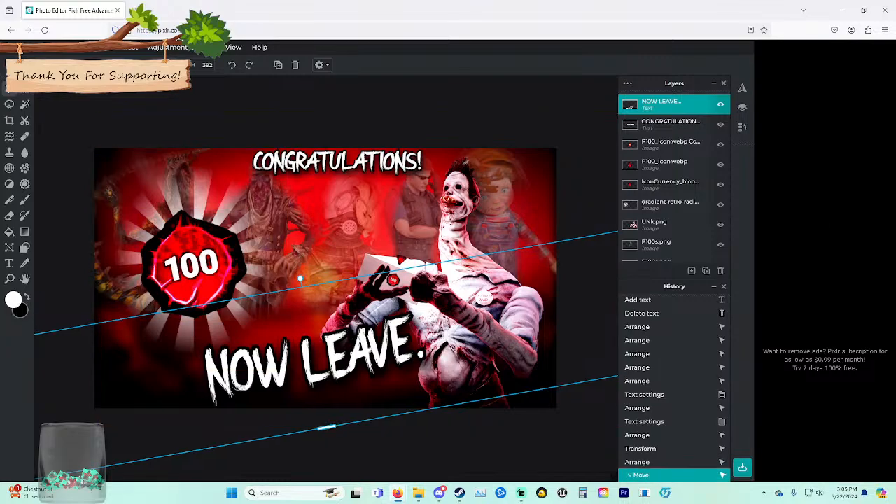
{"action": "left_click", "coordinate": [9, 262]}
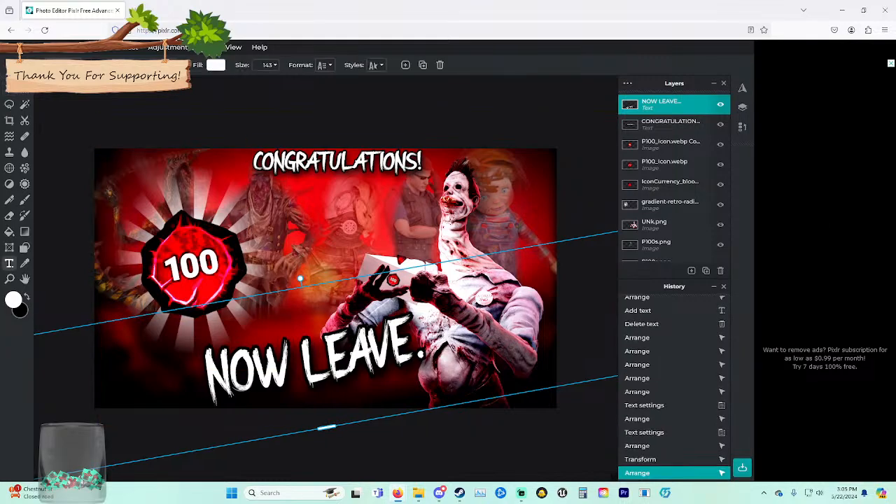
{"action": "left_click", "coordinate": [216, 65]}
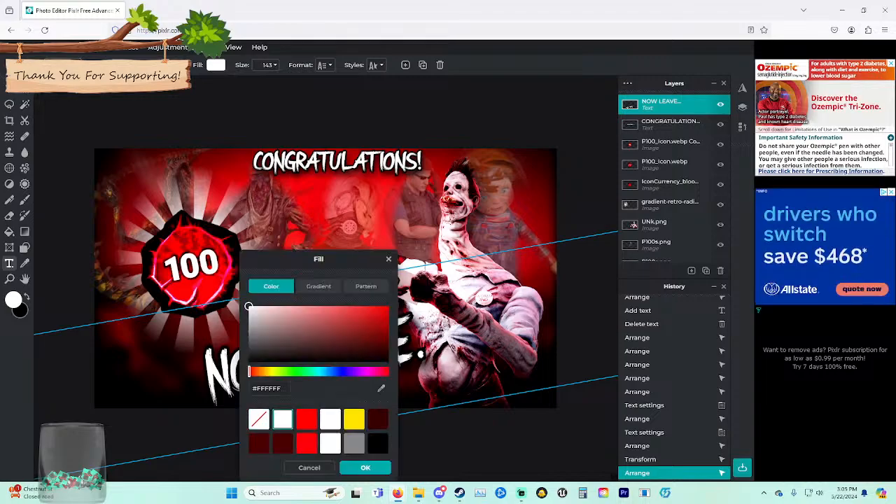
{"action": "left_click", "coordinate": [388, 306]}
{"action": "left_click", "coordinate": [365, 467]}
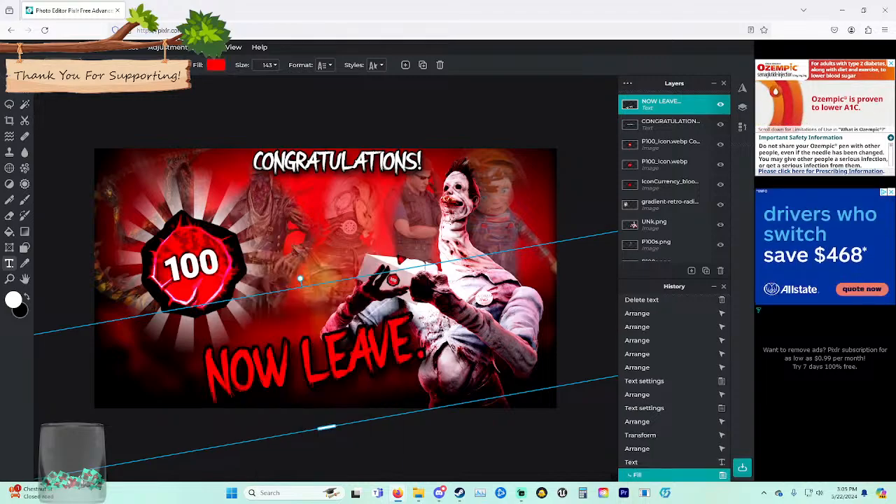
Darken the NOW LEAVE. fill to #A41414 and nudge the text slightly to the right.
{"action": "left_click", "coordinate": [215, 65]}
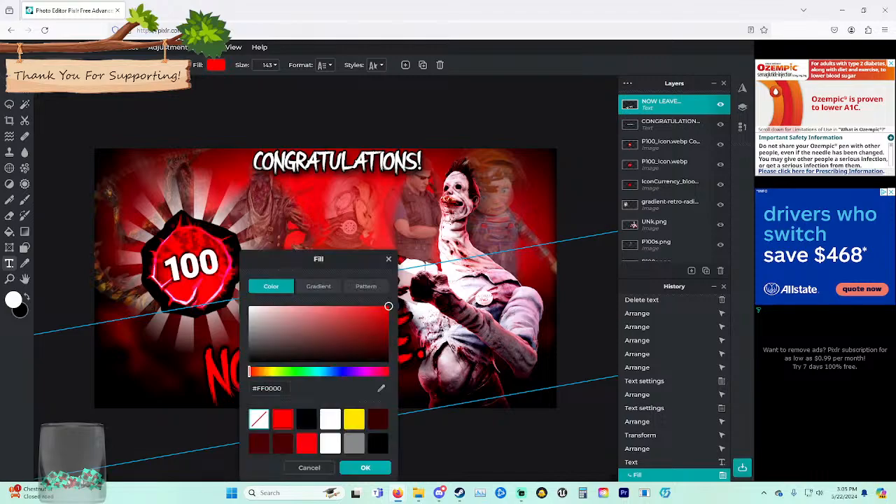
{"action": "left_click", "coordinate": [374, 324]}
{"action": "left_click_drag", "start_coordinate": [374, 324], "coordinate": [371, 326]}
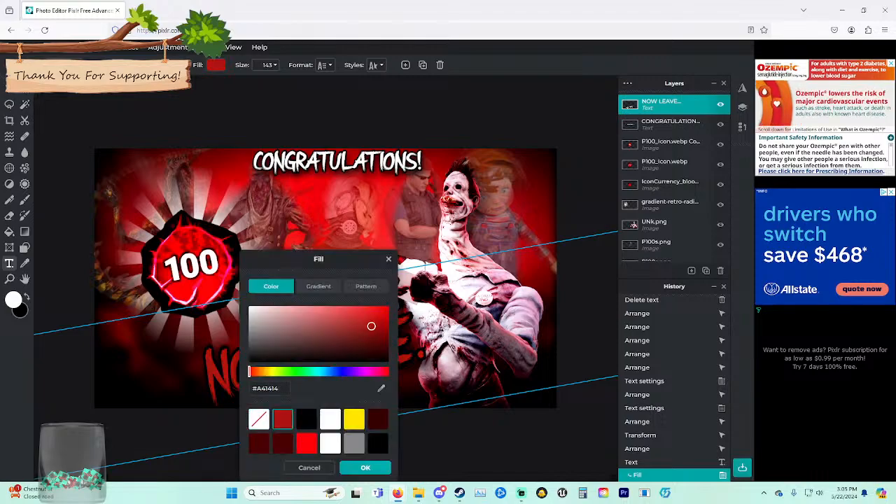
{"action": "left_click", "coordinate": [365, 467]}
{"action": "left_click_drag", "start_coordinate": [336, 357], "coordinate": [342, 357]}
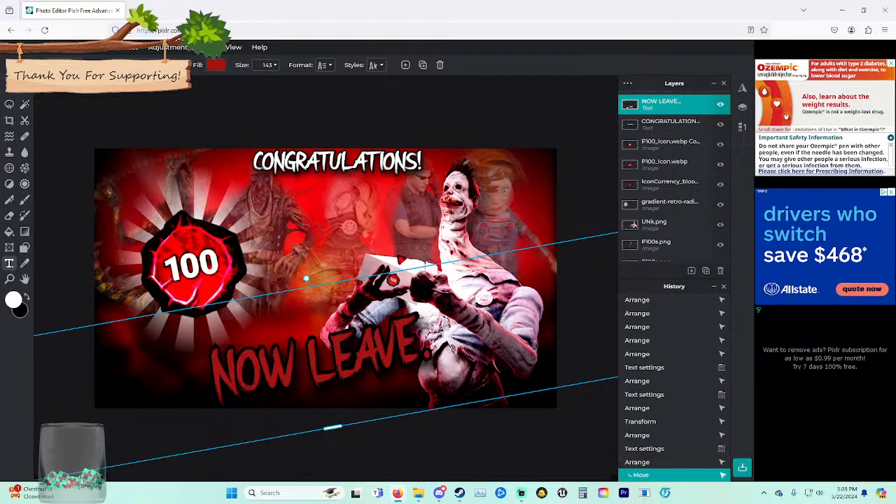
{"action": "key", "text": "Escape"}
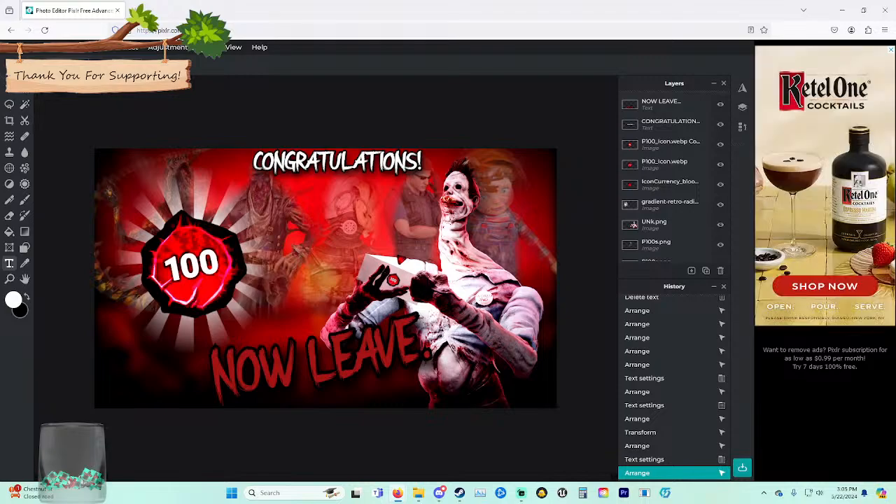
Rotate the CONGRATULATIONS! text very slightly and reposition it at the canvas's upper edge beside the character's head.
{"action": "left_click_drag", "start_coordinate": [337, 162], "coordinate": [341, 215]}
{"action": "left_click_drag", "start_coordinate": [341, 184], "coordinate": [333, 146]}
{"action": "left_click_drag", "start_coordinate": [334, 177], "coordinate": [338, 163]}
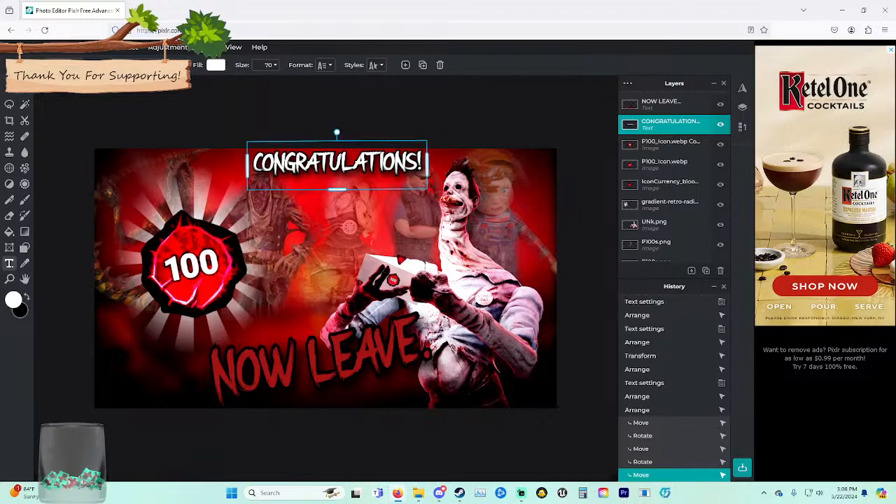
{"action": "key", "text": "Escape"}
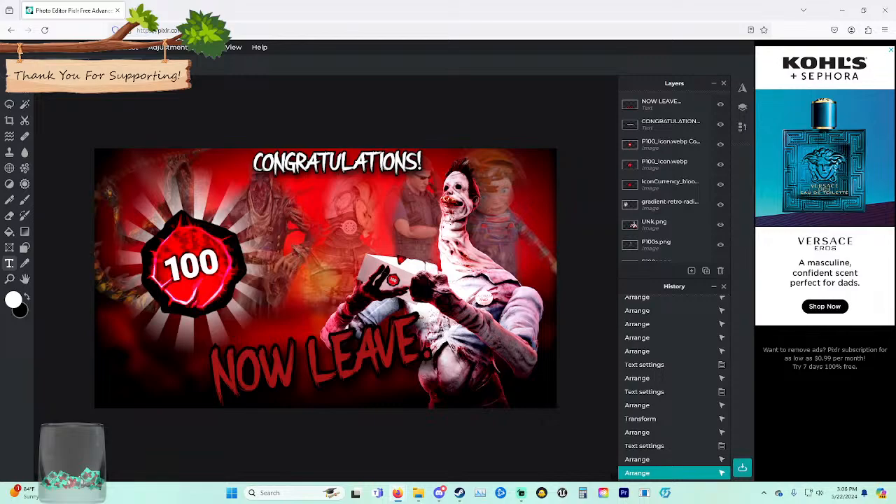
{"action": "left_click", "coordinate": [317, 366]}
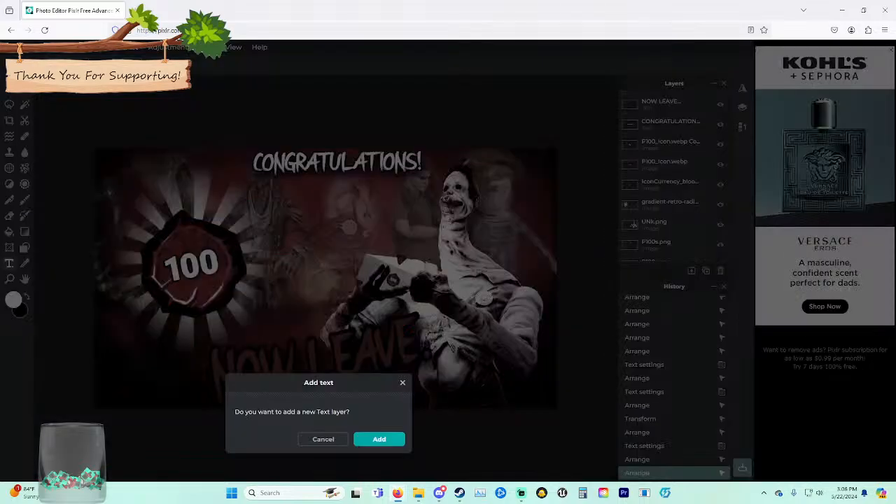
{"action": "left_click", "coordinate": [322, 438]}
Rotate the small blood icon to follow the card's tilt, shrink it to 24 × 25 and reposition it on the card's upper face.
{"action": "left_click", "coordinate": [10, 89]}
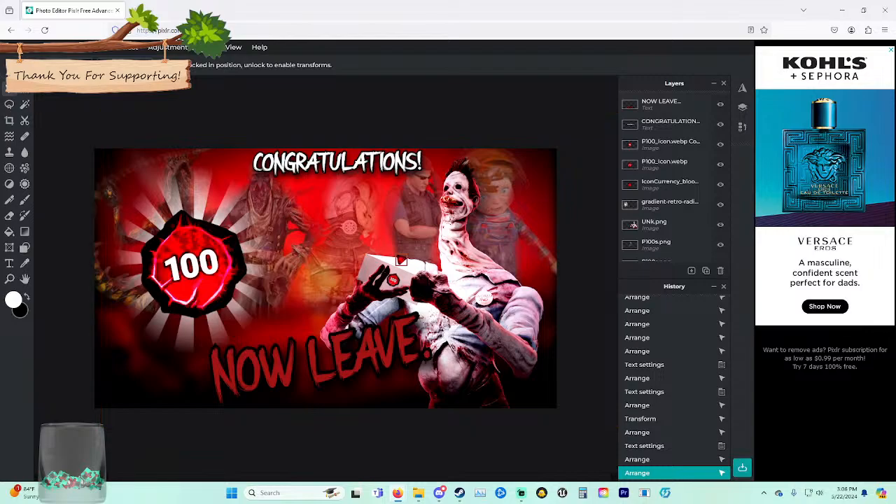
{"action": "left_click", "coordinate": [400, 256]}
{"action": "scroll", "coordinate": [371, 276], "scroll_direction": "up", "scroll_amount": 5}
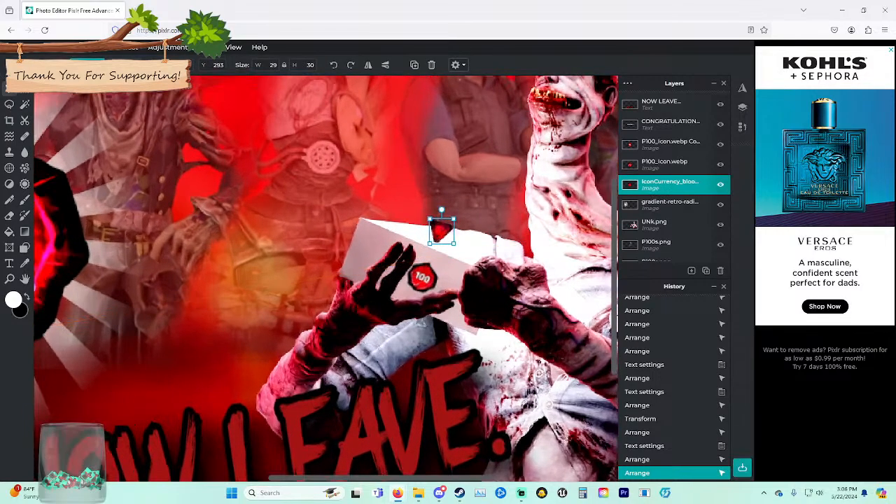
{"action": "left_click_drag", "start_coordinate": [439, 211], "coordinate": [439, 232]}
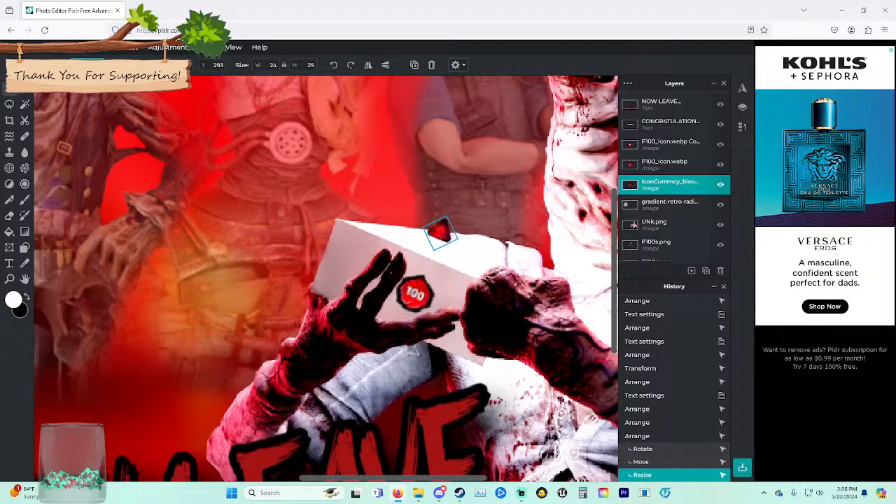
{"action": "scroll", "coordinate": [439, 232], "scroll_direction": "down", "scroll_amount": 5}
{"action": "scroll", "coordinate": [325, 278], "scroll_direction": "down", "scroll_amount": 3}
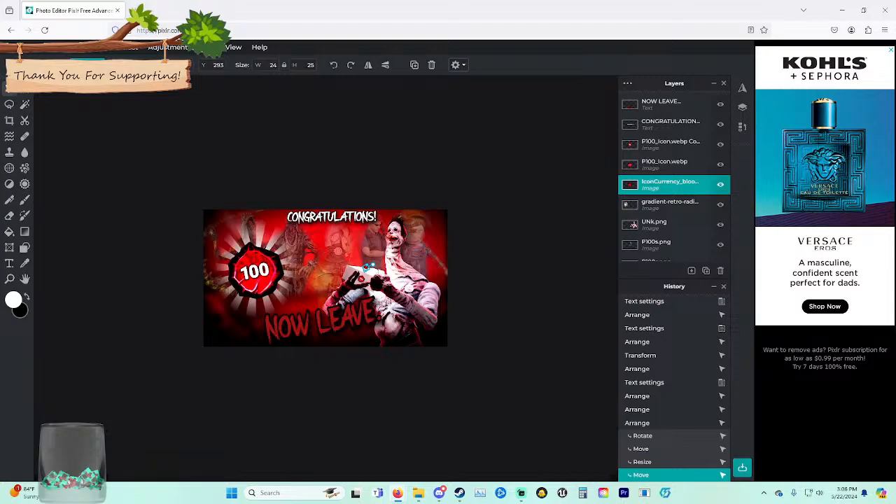
{"action": "left_click", "coordinate": [504, 280]}
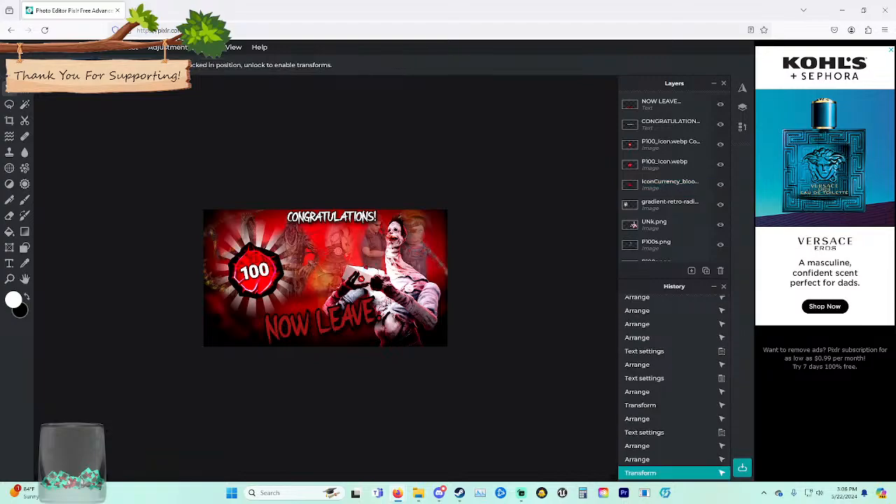